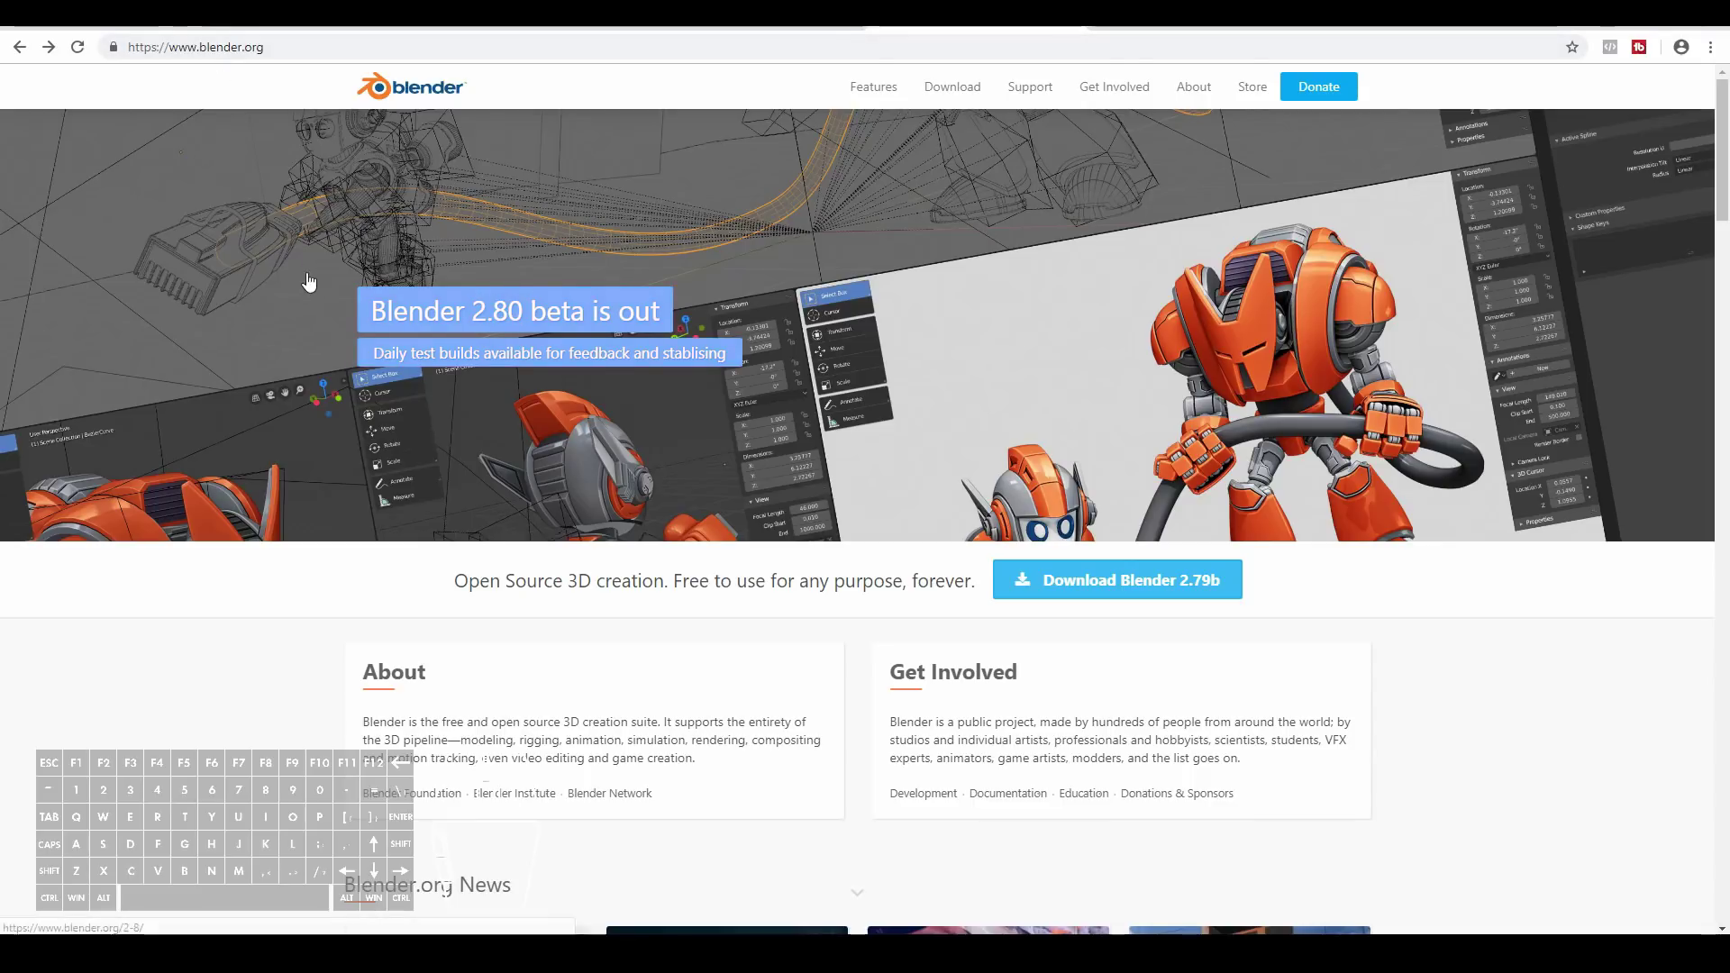
left_click(513, 322)
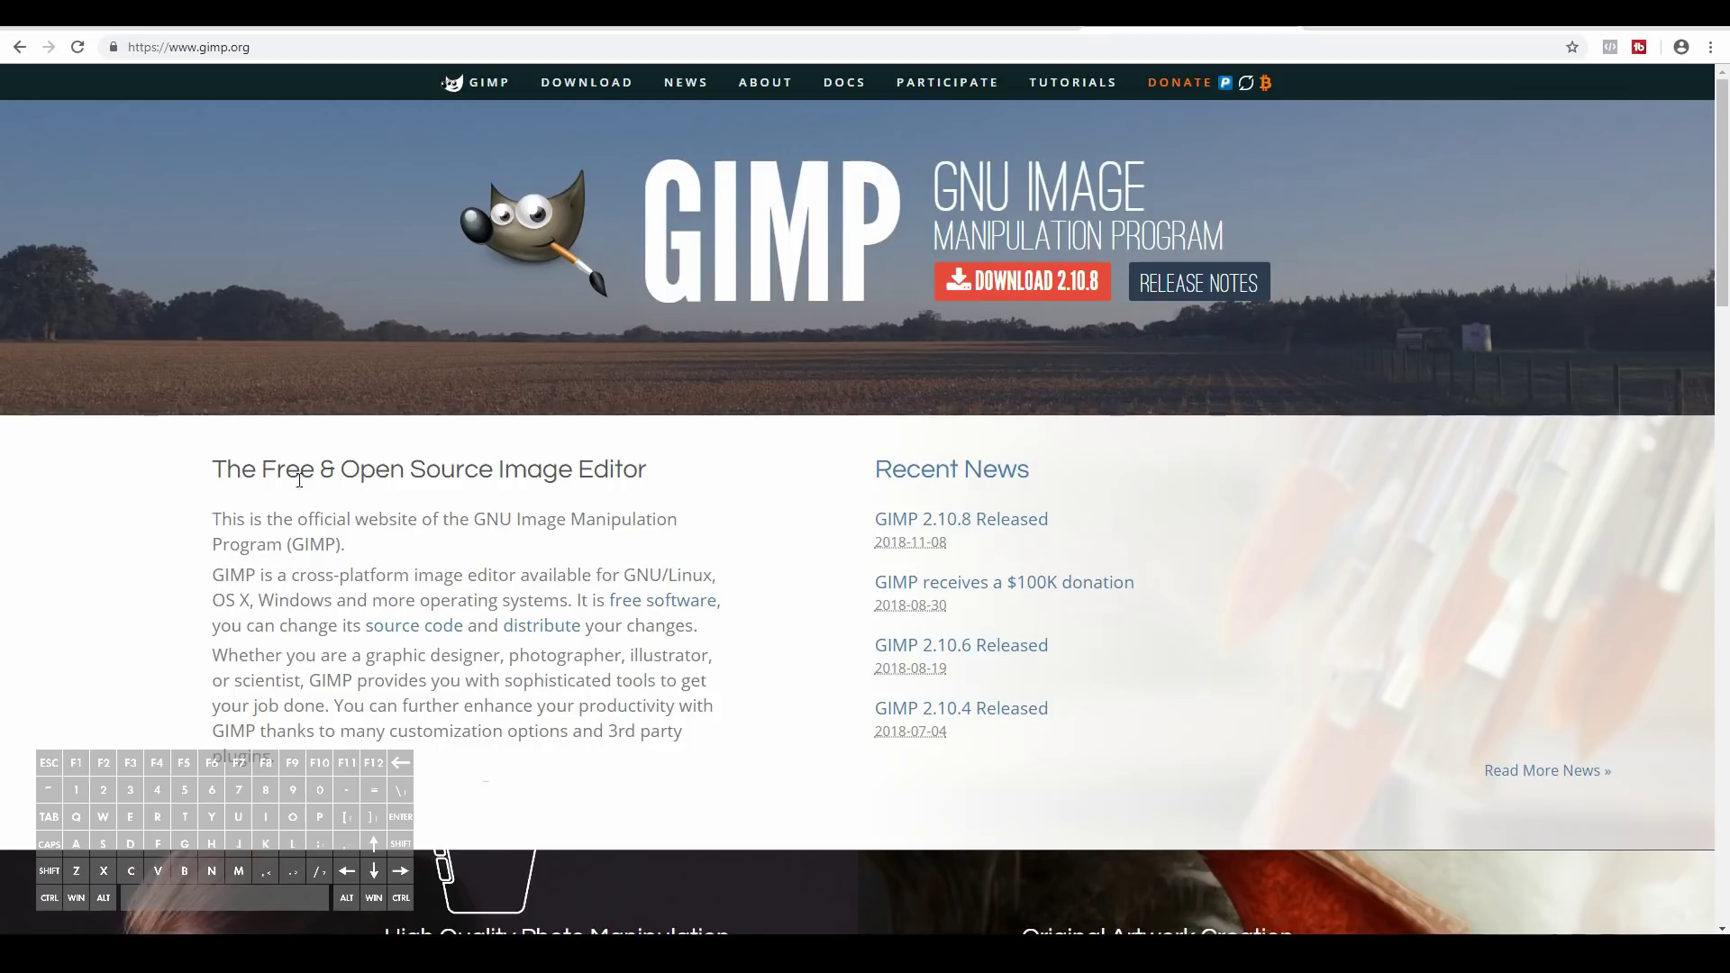
left_click_drag(256, 469, 690, 478)
left_click_drag(532, 471, 330, 479)
left_click(590, 564)
key("alt+Left")
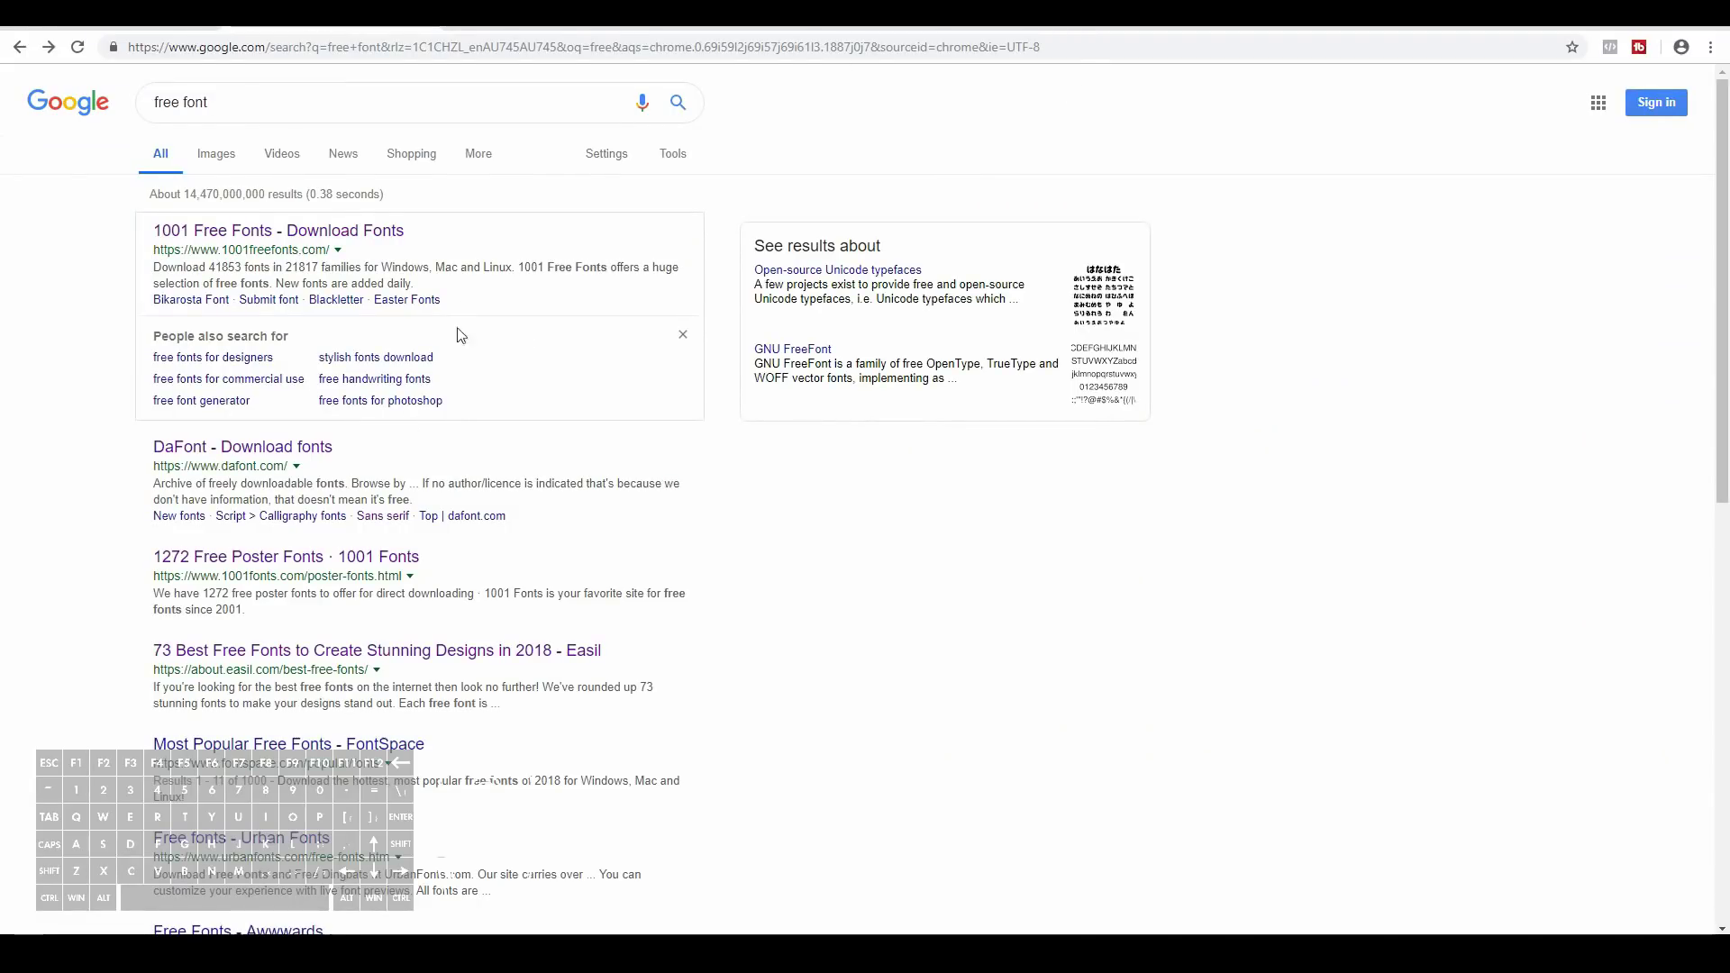
Open the 1001 Free Fonts website and examine the font samples and their licence notes on the first page.
left_click(1017, 427)
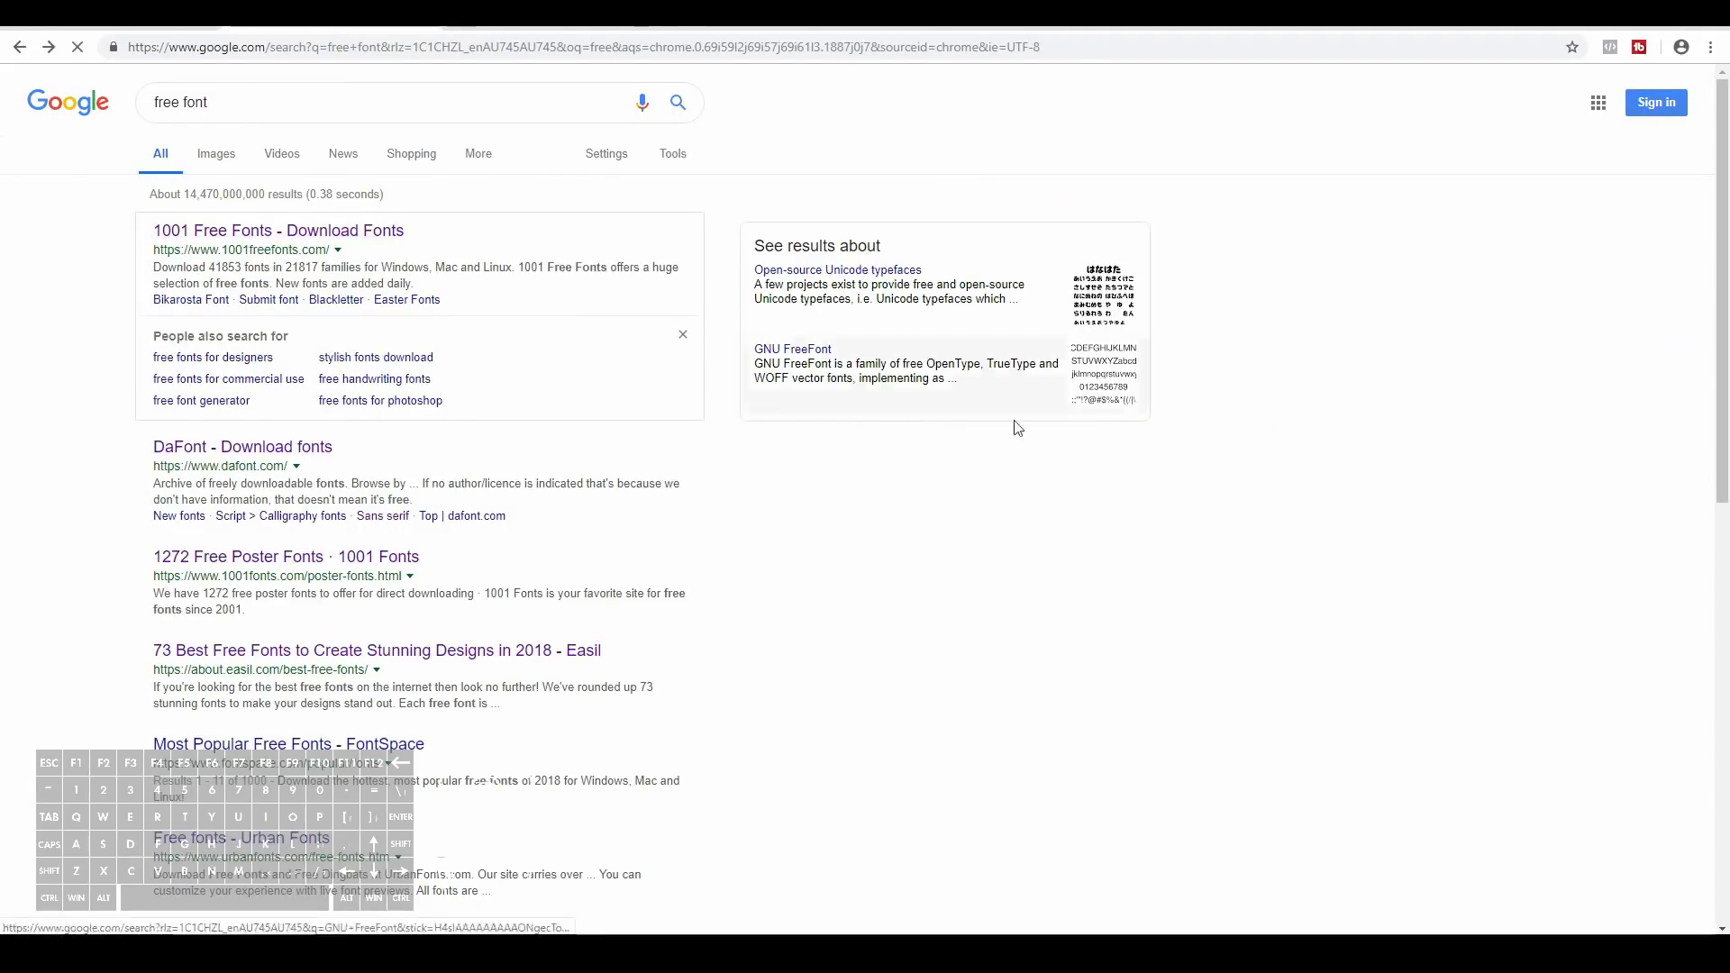
scroll(168, 321, "down", 3)
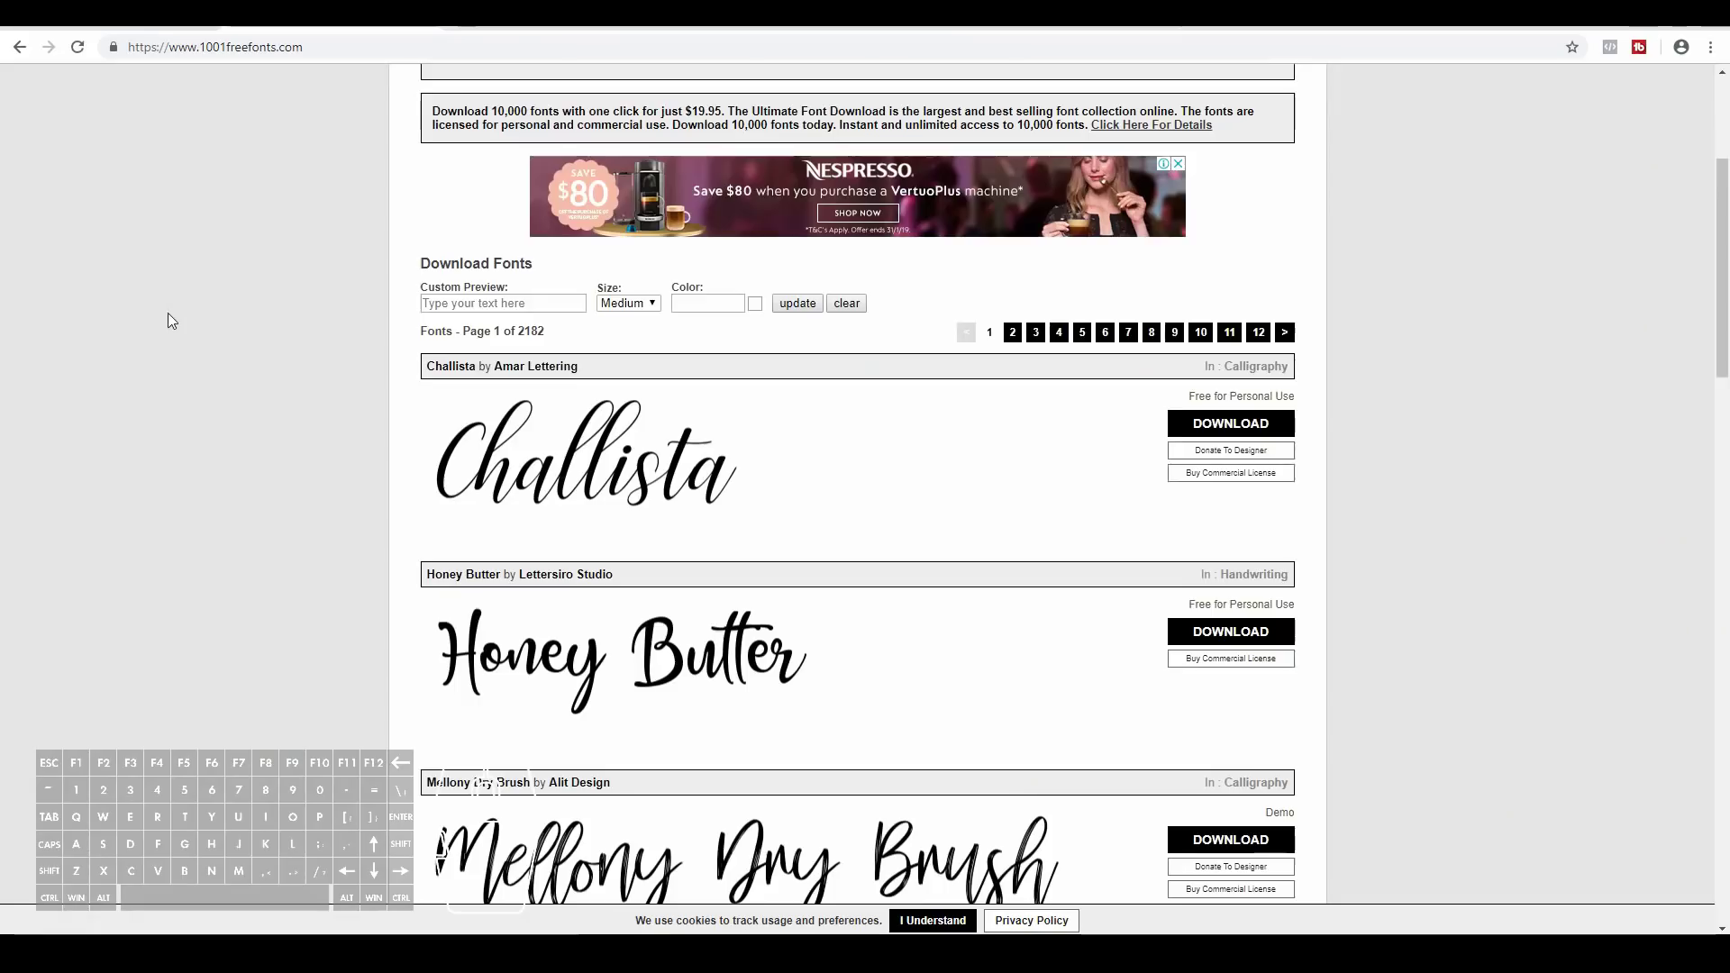
scroll(168, 312, "up", 2)
scroll(468, 590, "down", 3)
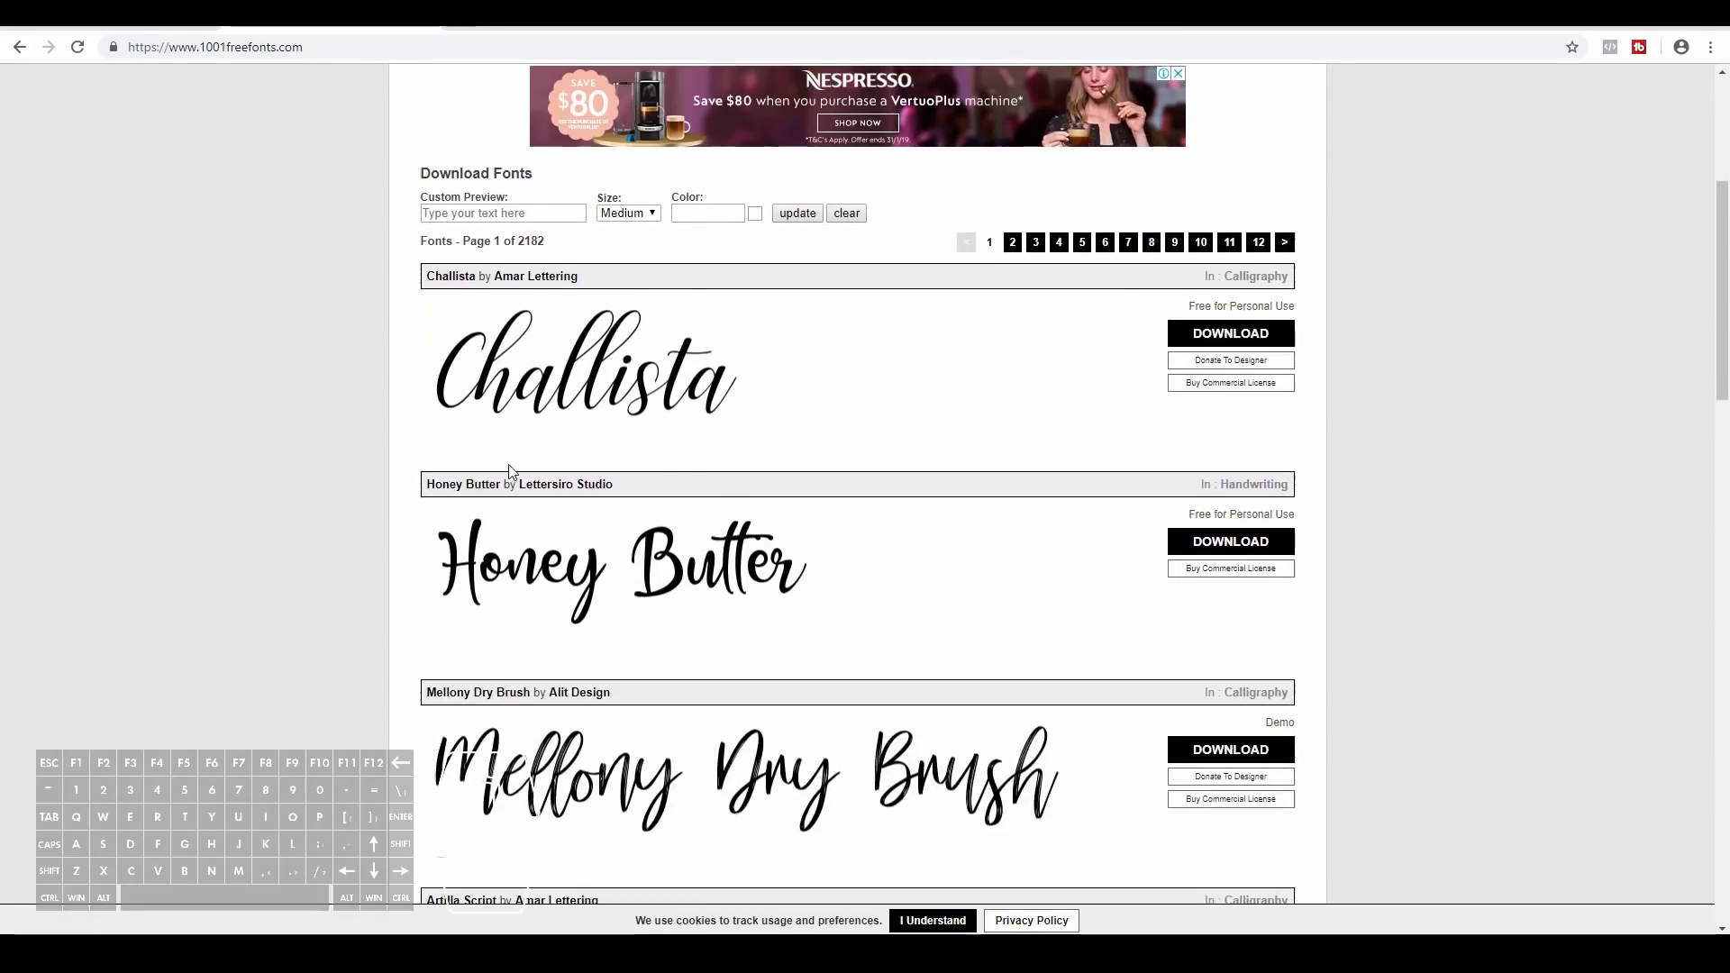
scroll(511, 471, "down", 10)
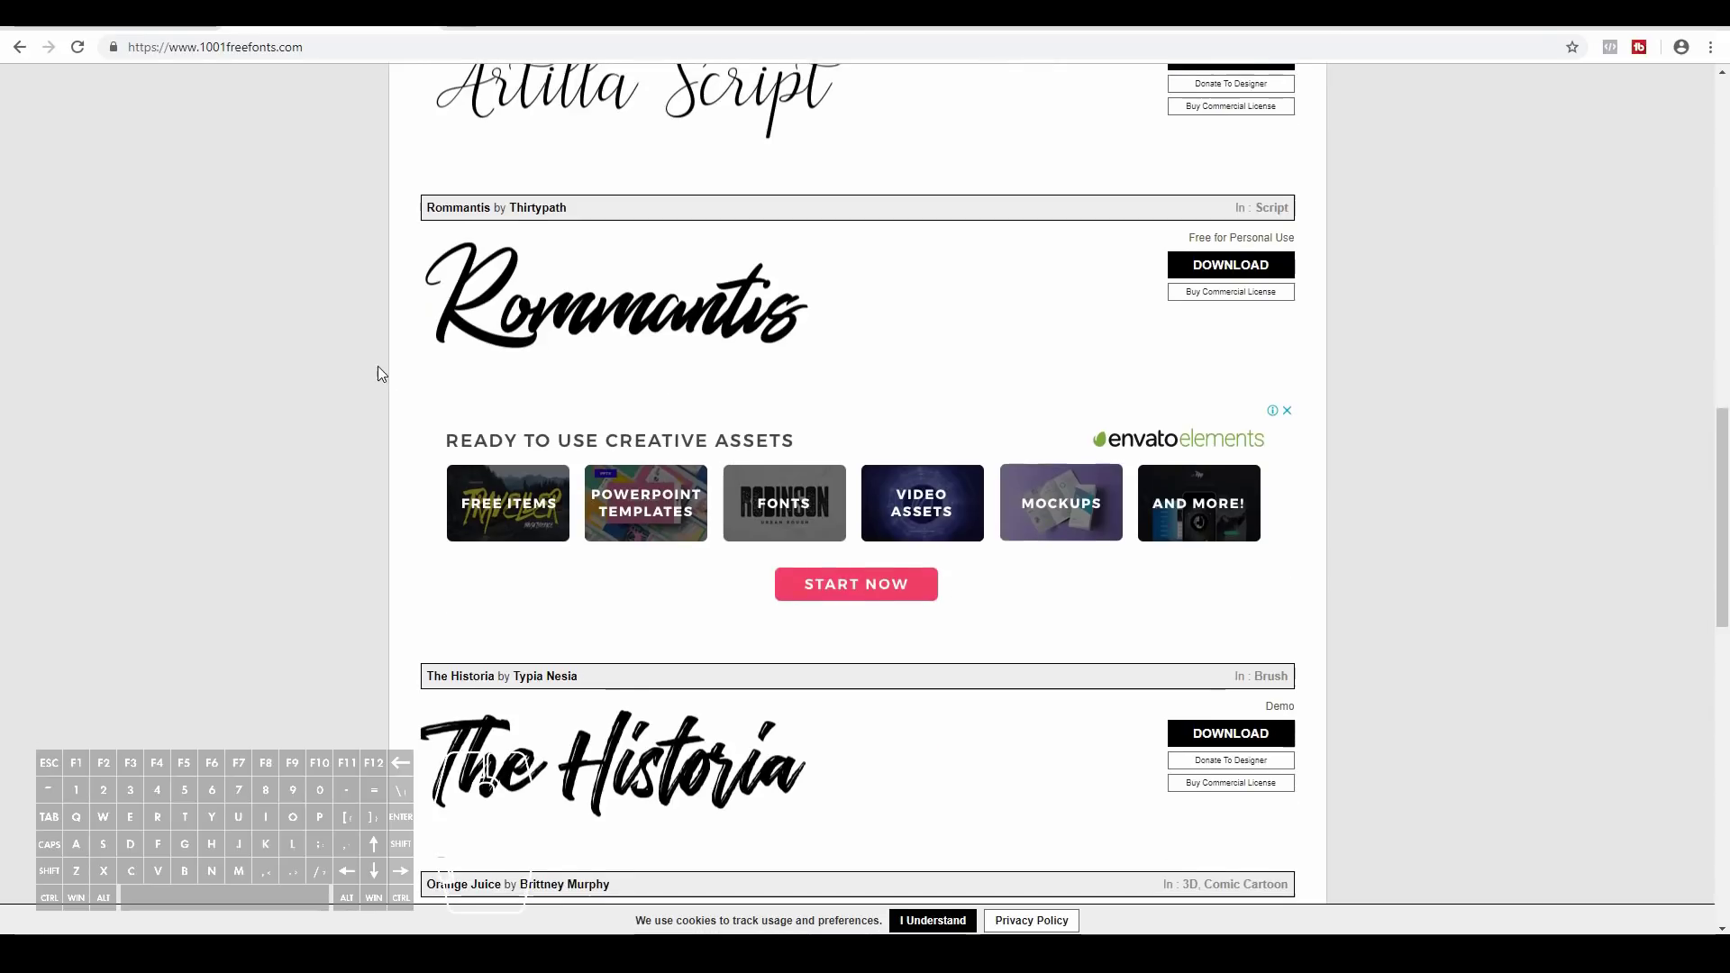
scroll(383, 387, "up", 4)
scroll(698, 423, "up", 4)
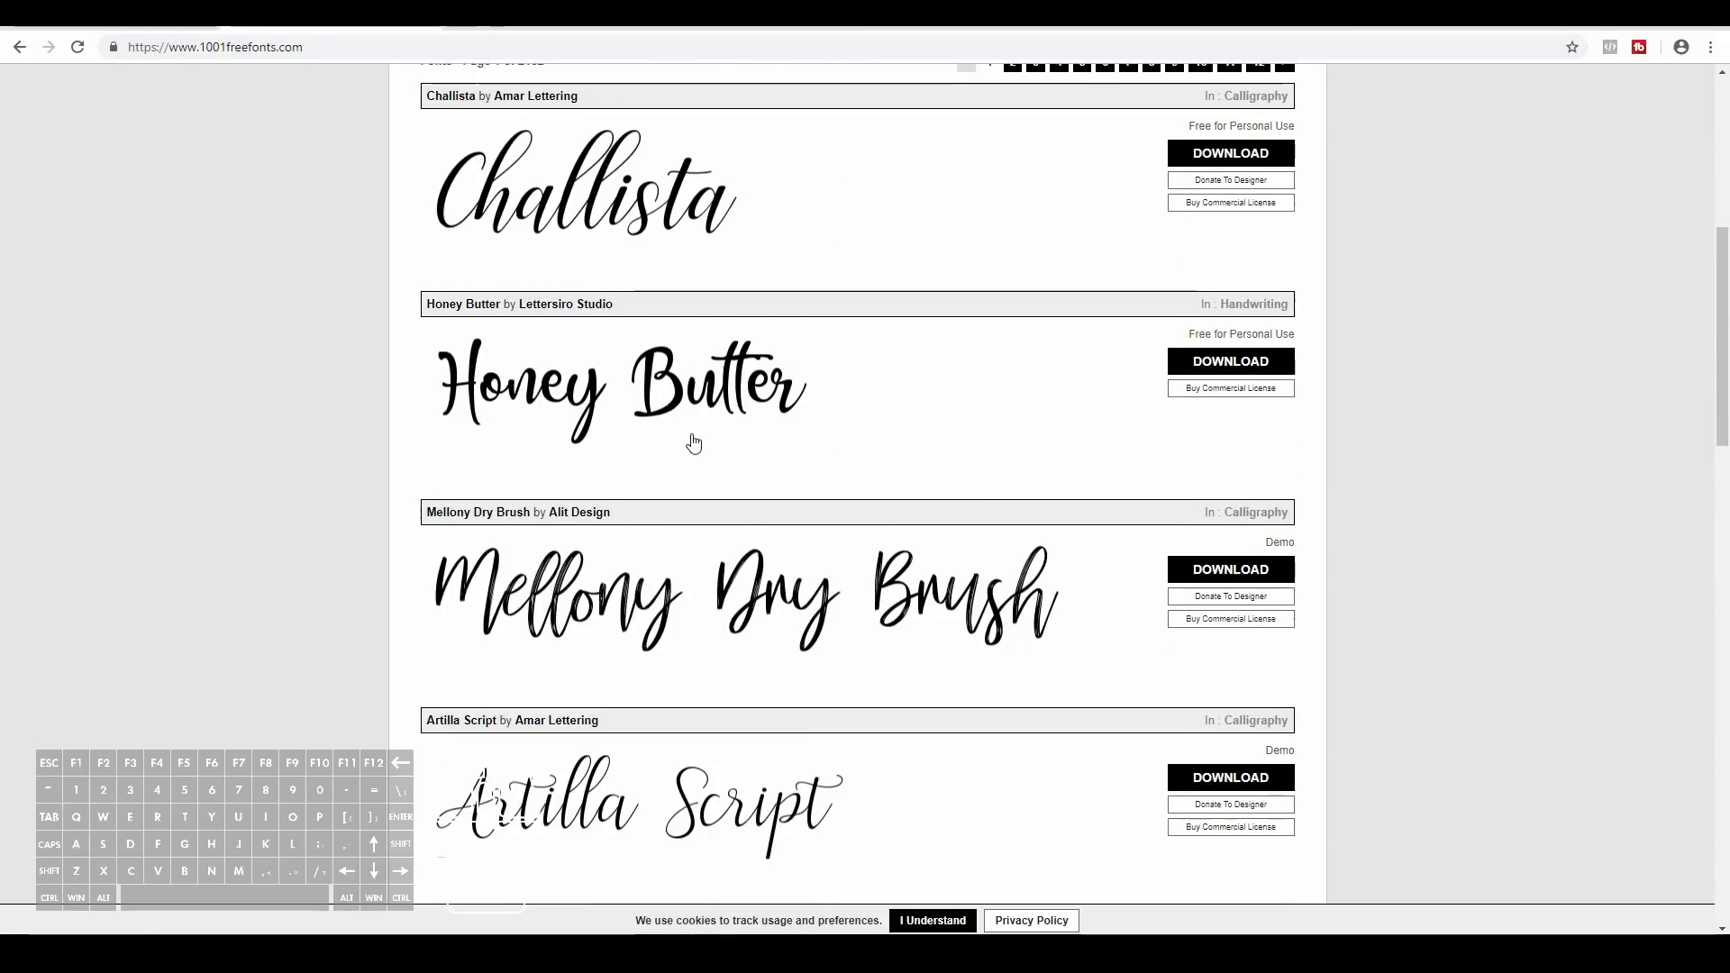
scroll(693, 442, "up", 3)
scroll(1280, 406, "down", 3)
scroll(1446, 429, "down", 2)
scroll(1447, 431, "up", 3)
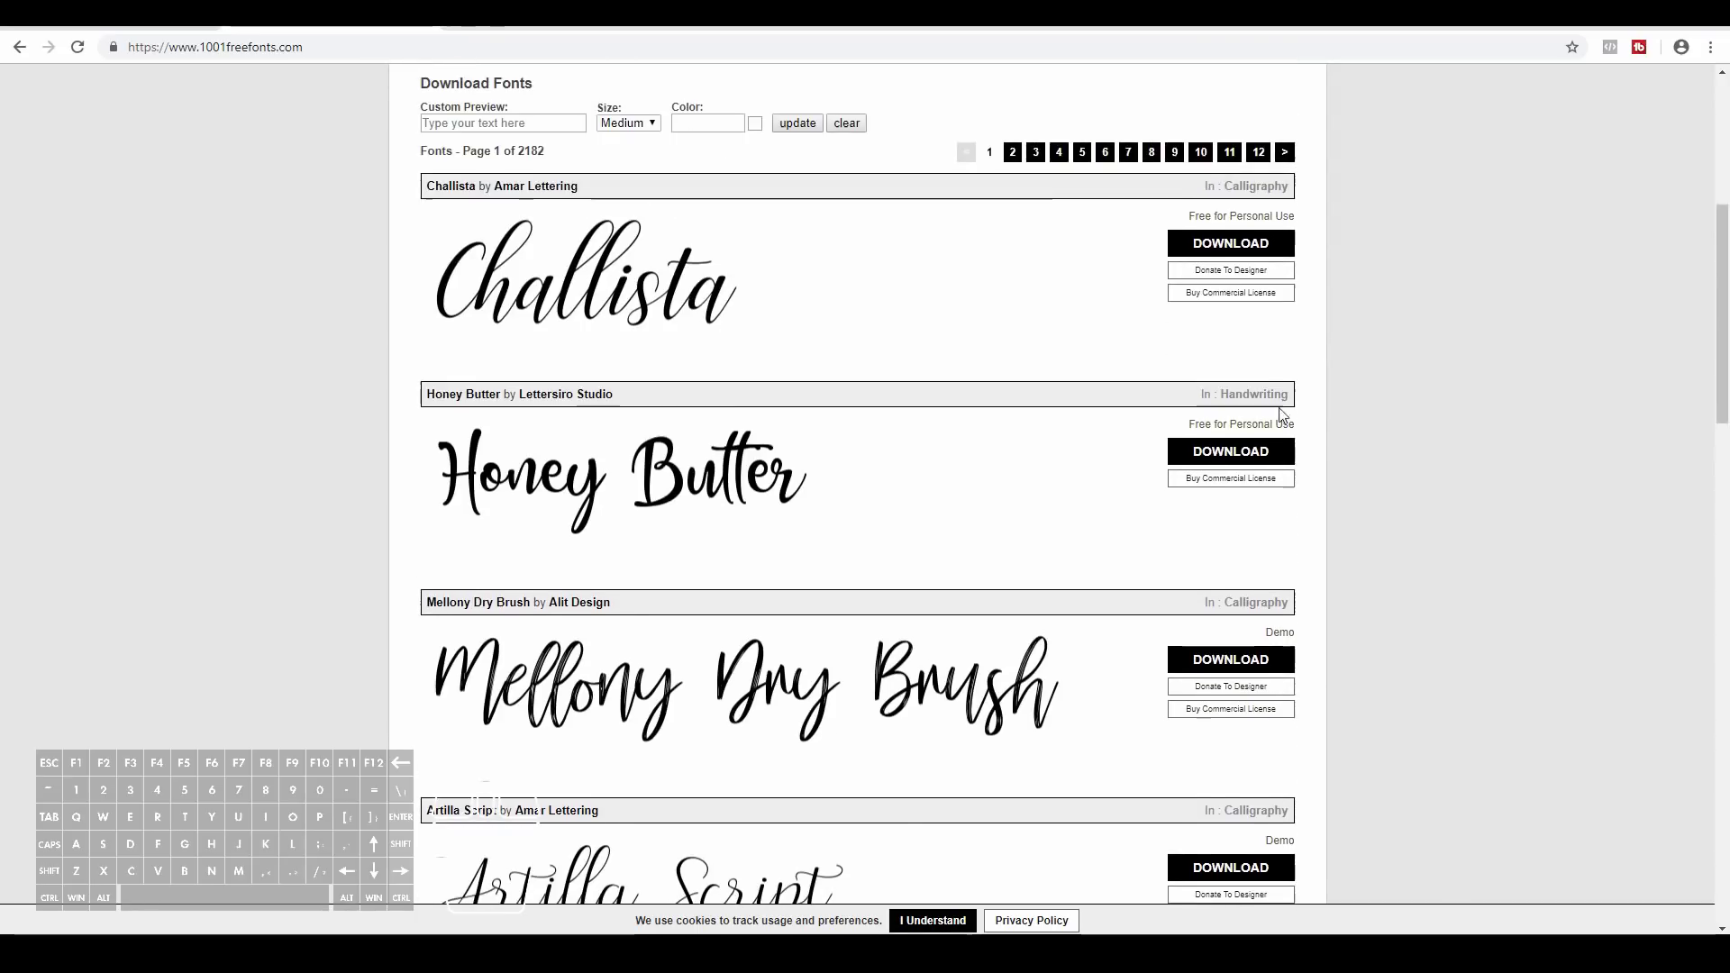
scroll(1032, 392, "up", 2)
scroll(1288, 397, "down", 5)
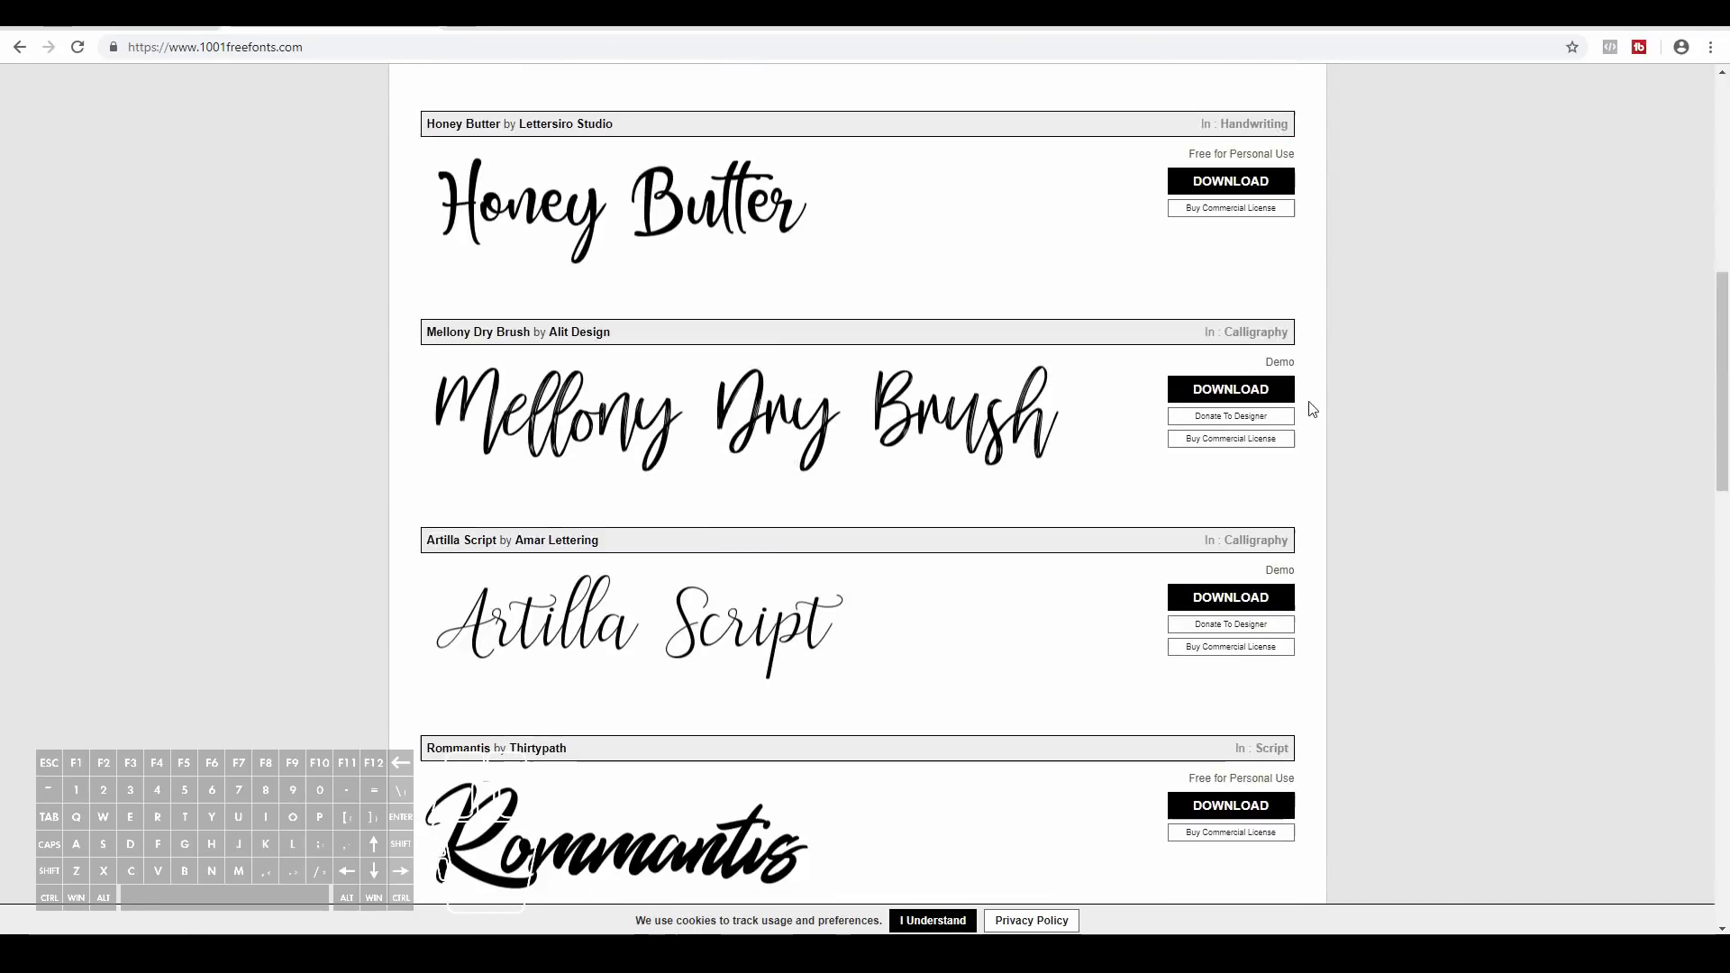
scroll(1303, 425, "down", 5)
scroll(782, 427, "up", 15)
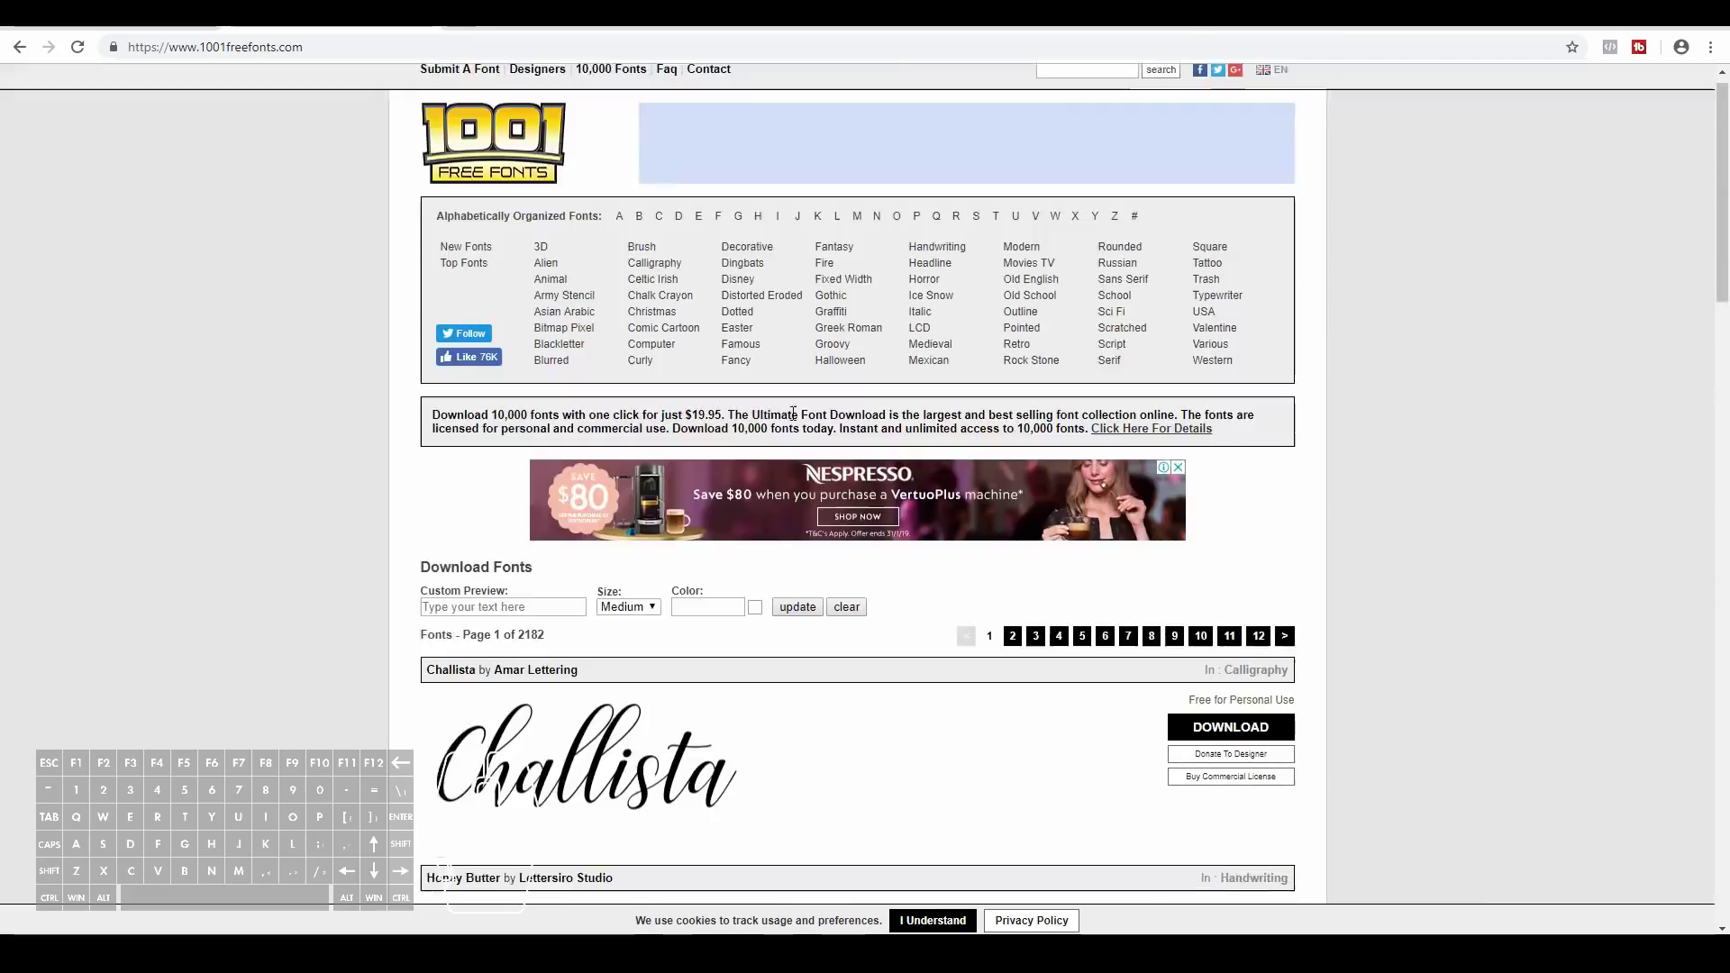
Open page 3 of the new fonts on 1001 Free Fonts and look through its samples.
left_click(1040, 651)
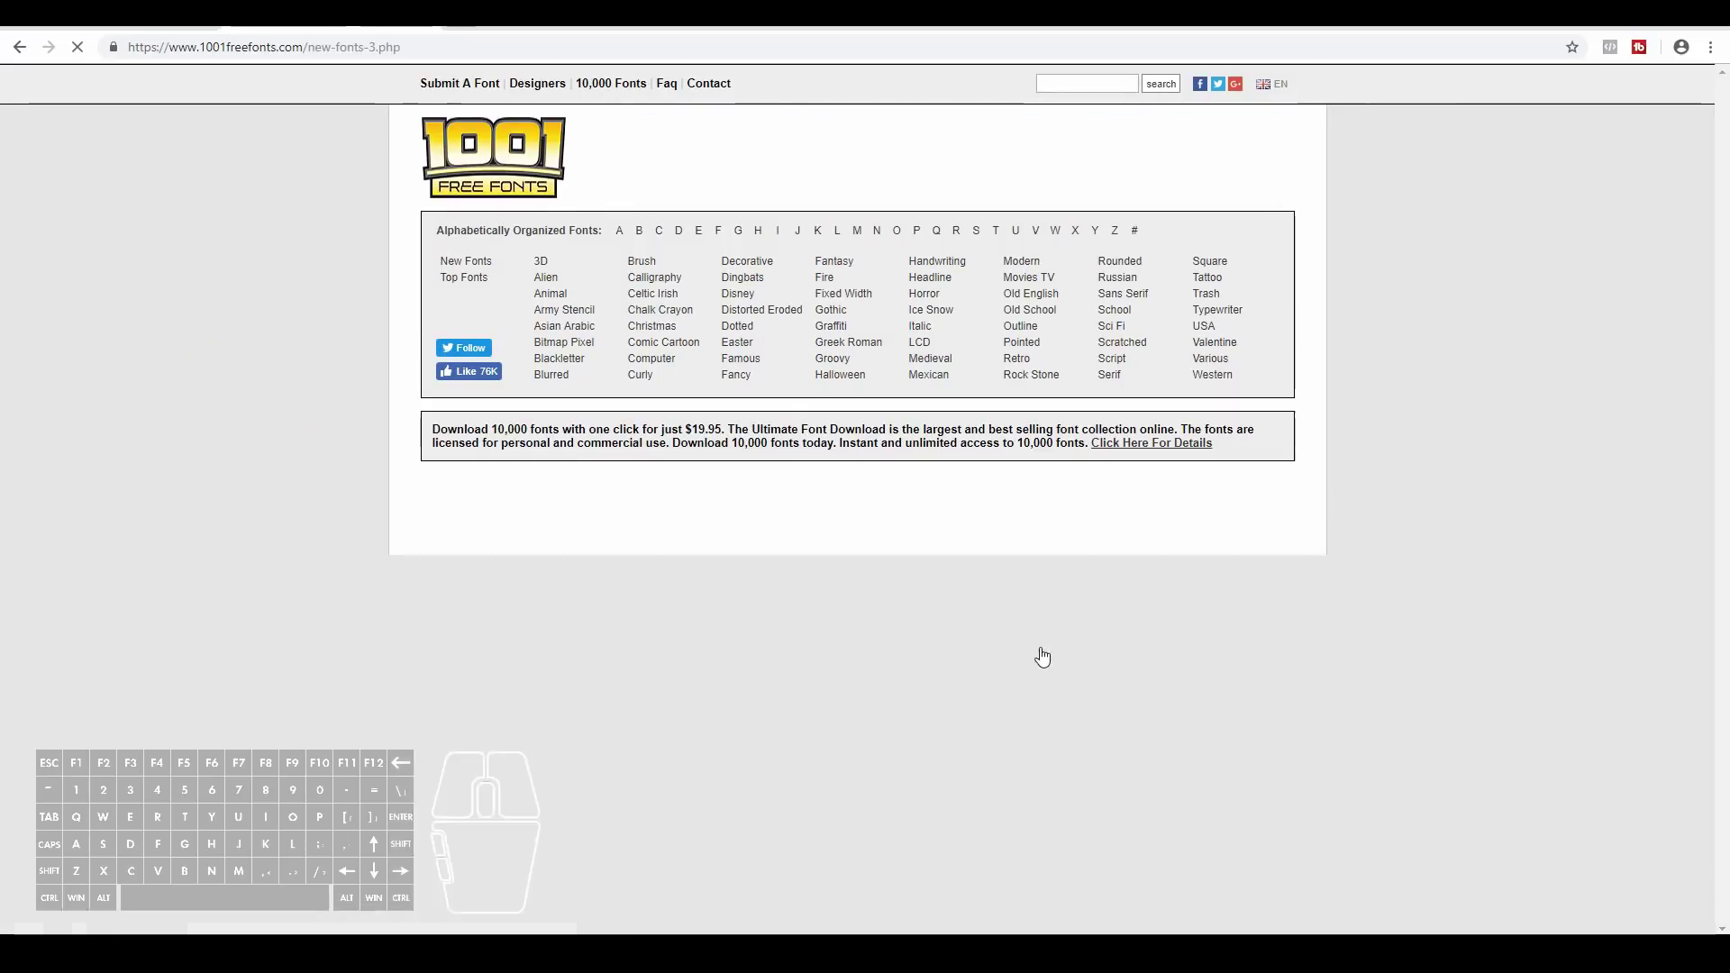
scroll(1070, 657, "down", 5)
scroll(1018, 546, "down", 4)
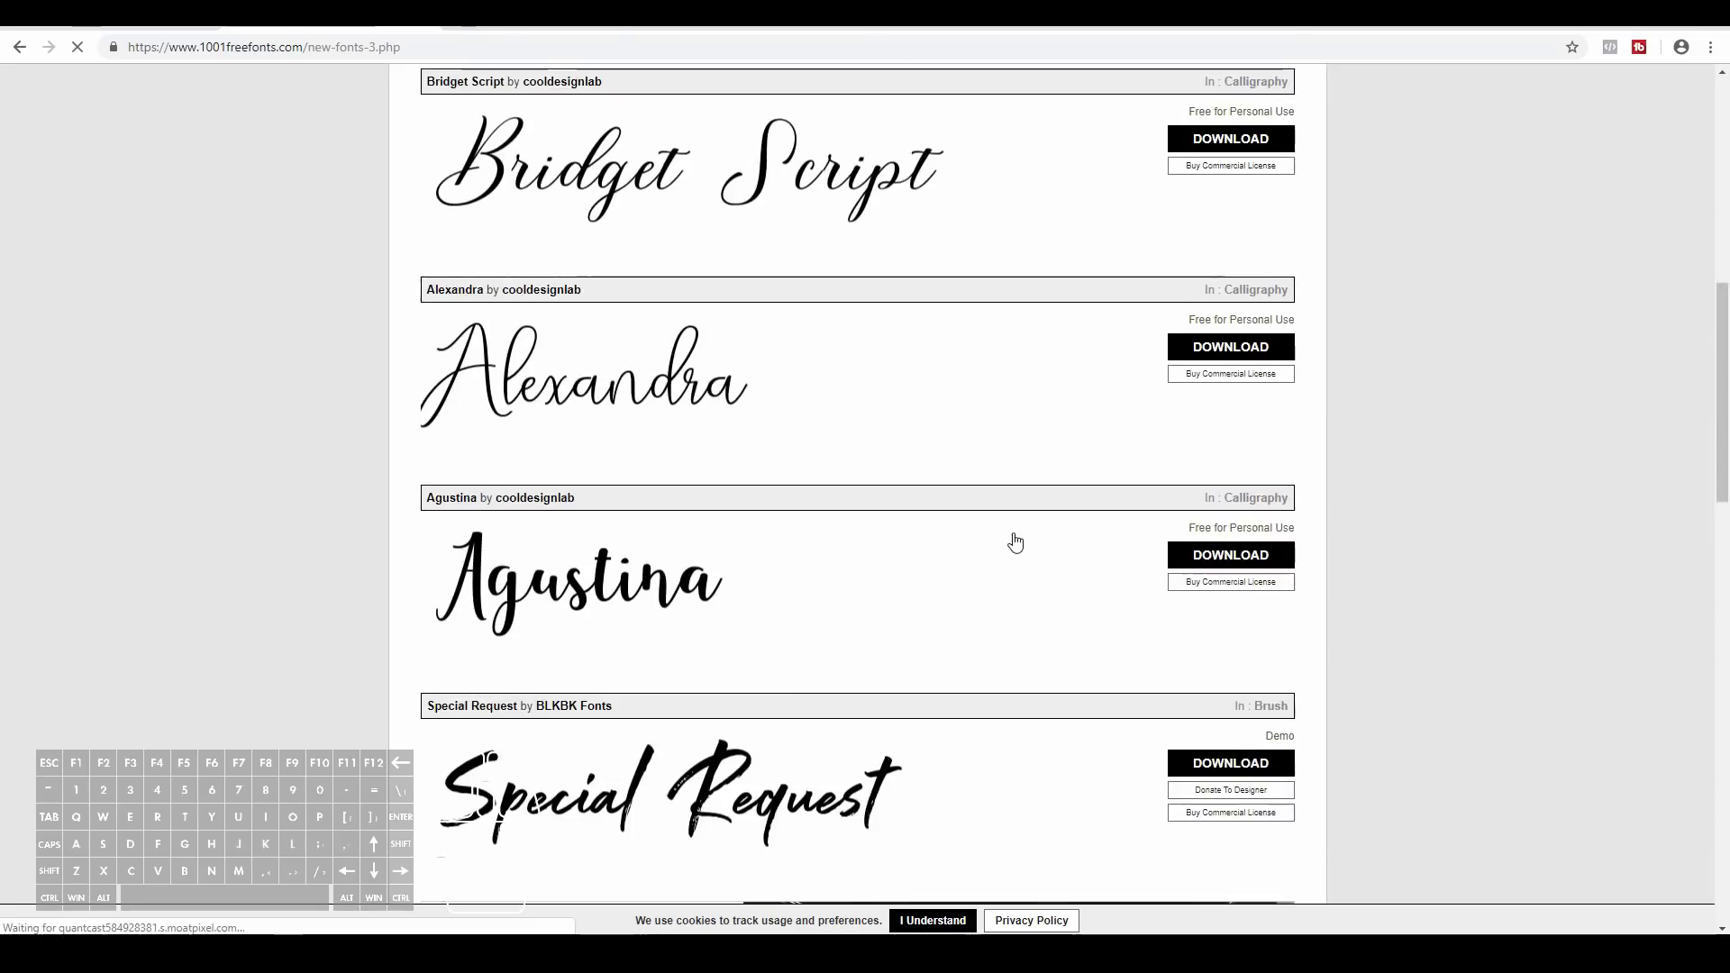
scroll(1014, 541, "down", 9)
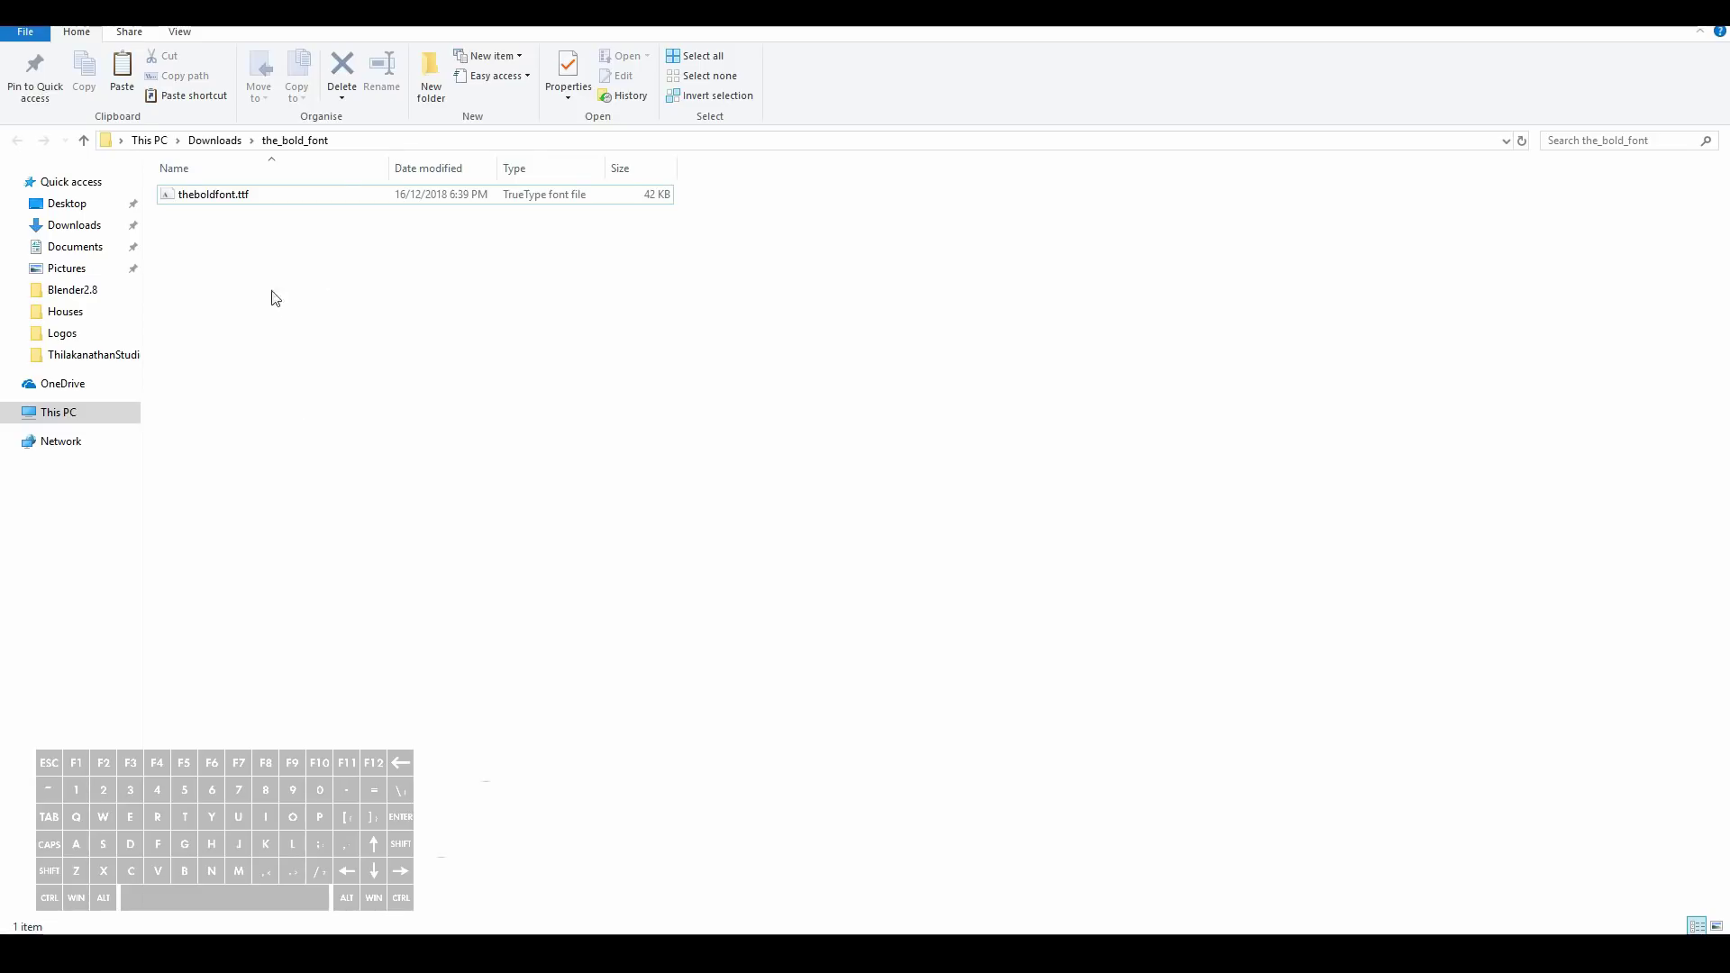
Copy the theboldfont.ttf file from the the_bold_font folder in Downloads.
left_click(212, 202)
right_click(204, 200)
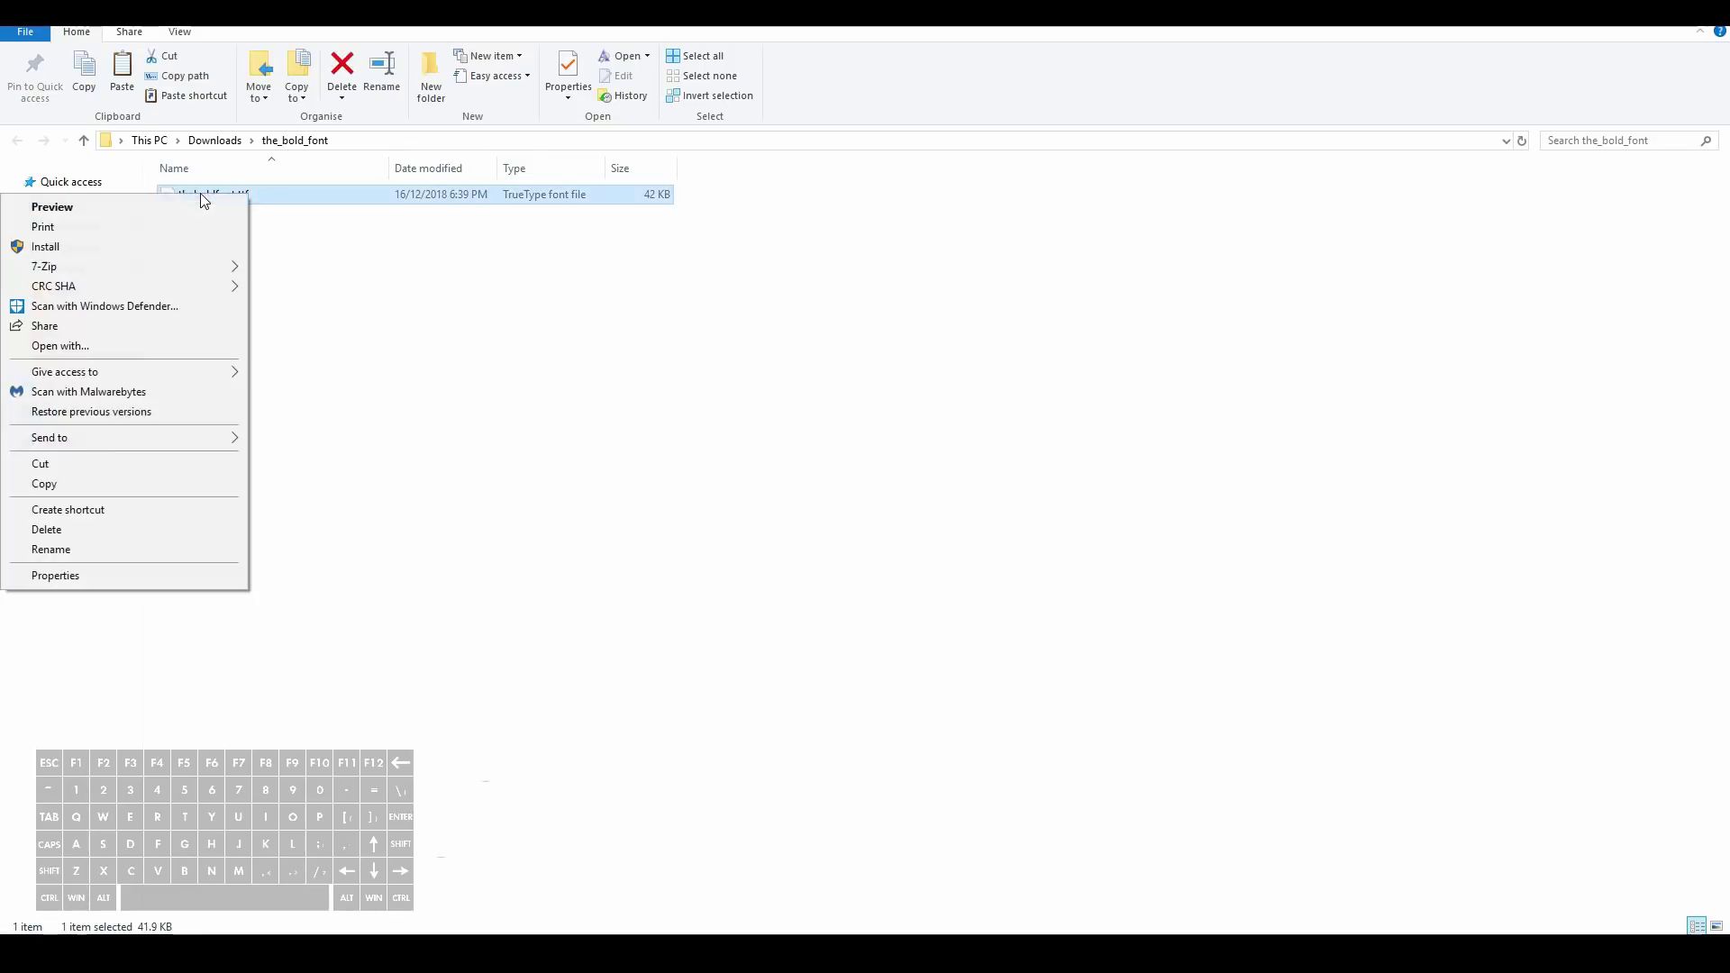
left_click(72, 485)
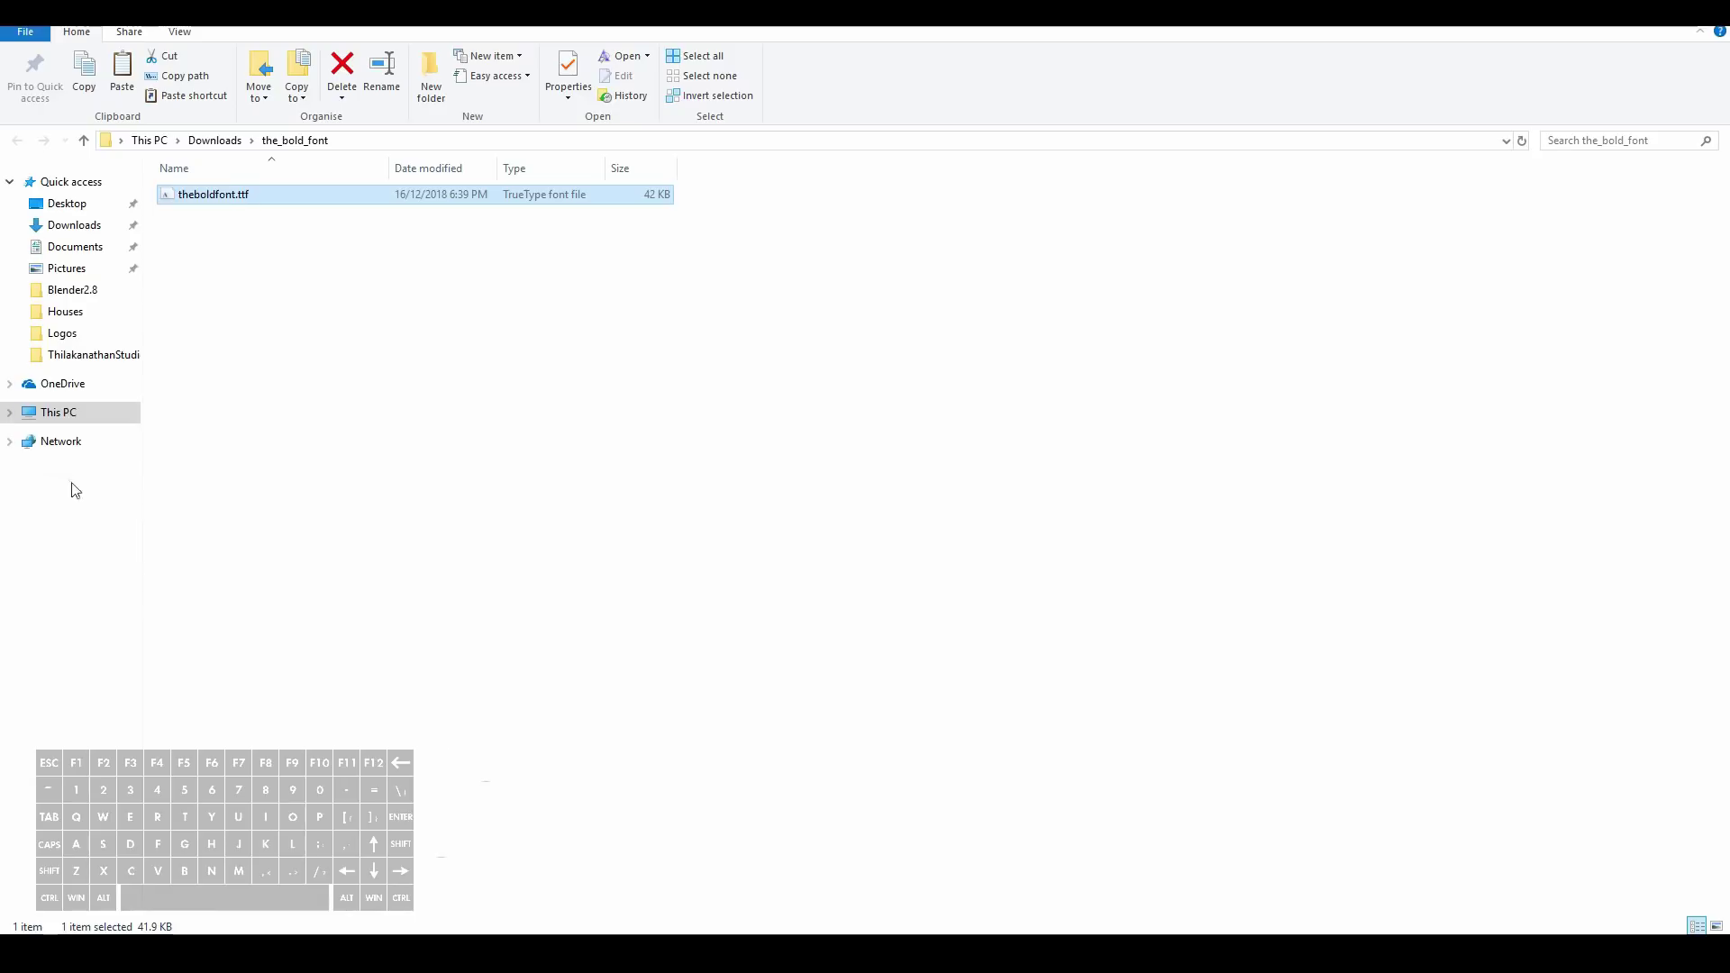
Install the copied font by pasting it into the Fonts folder inside C:\Windows.
left_click(642, 953)
left_click(517, 900)
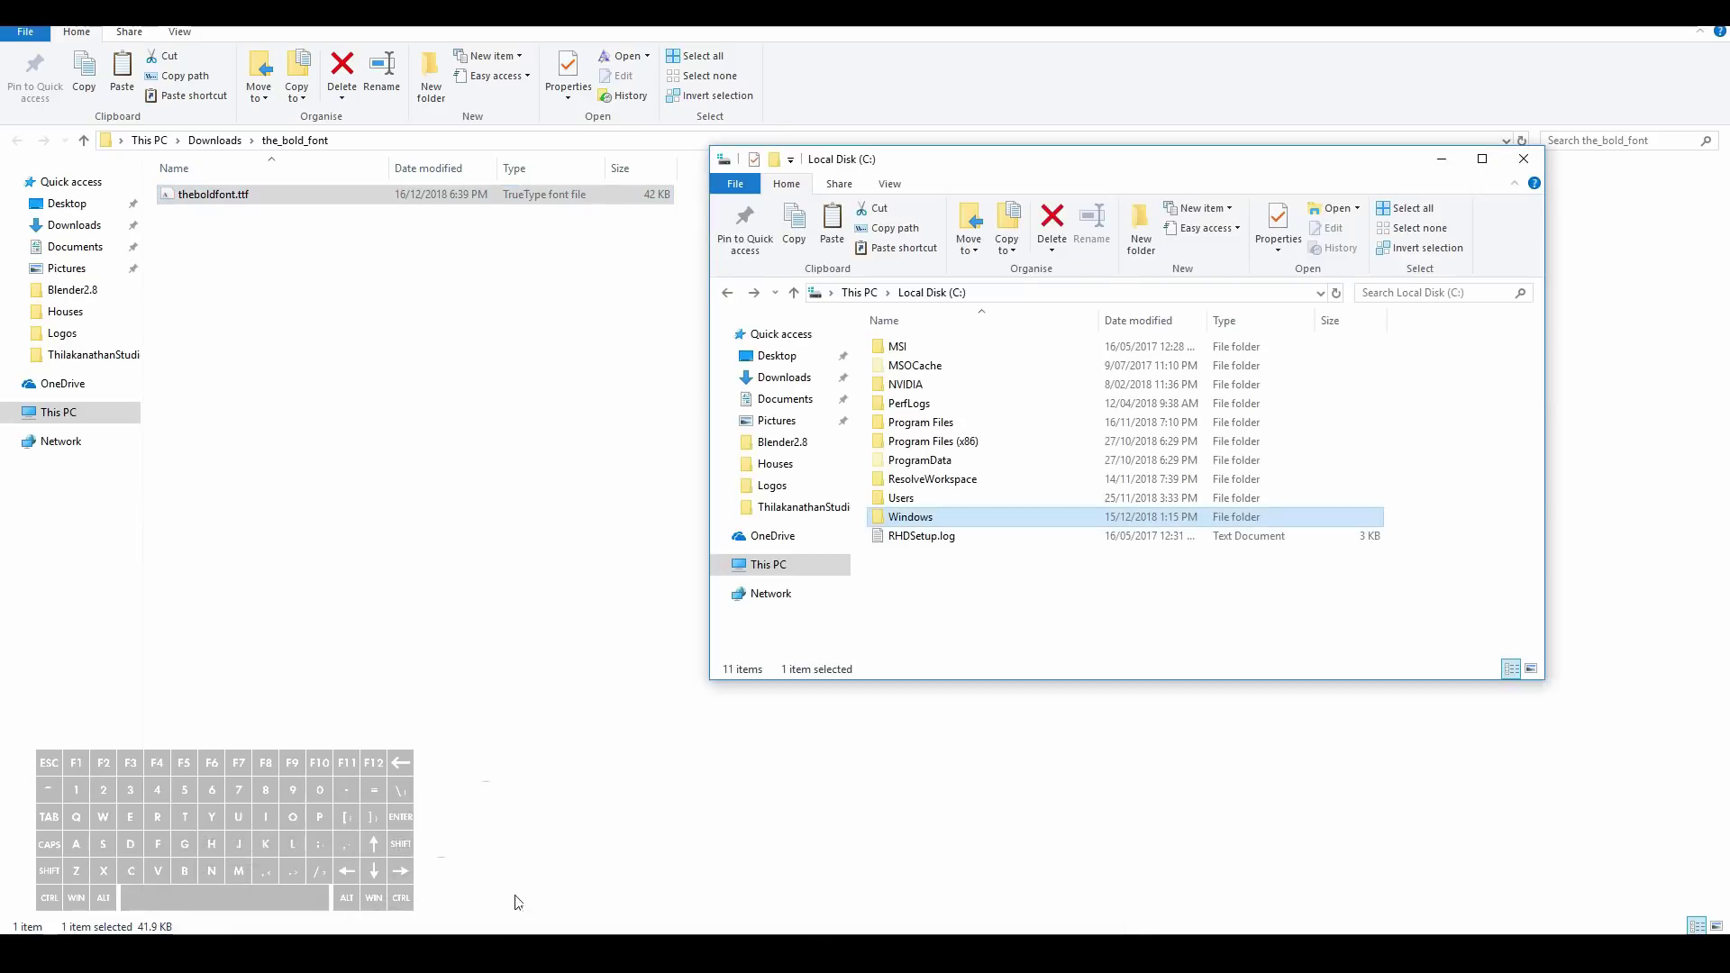
double_click(913, 521)
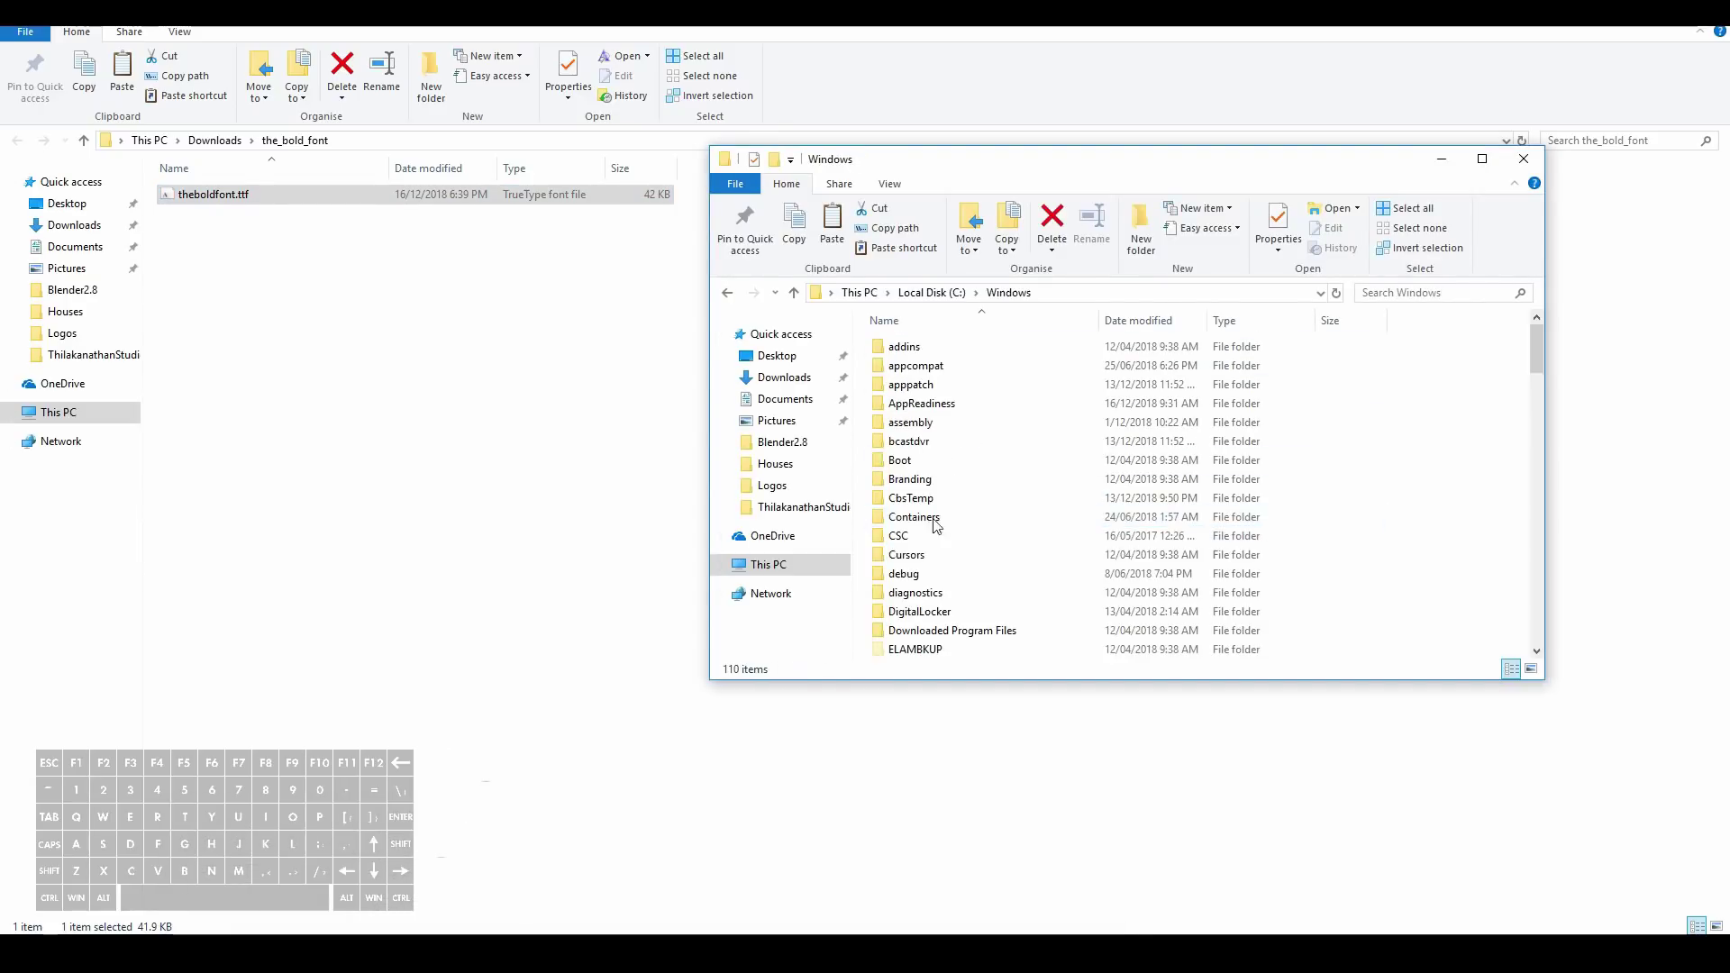
left_click(973, 522)
key("f")
key("Return")
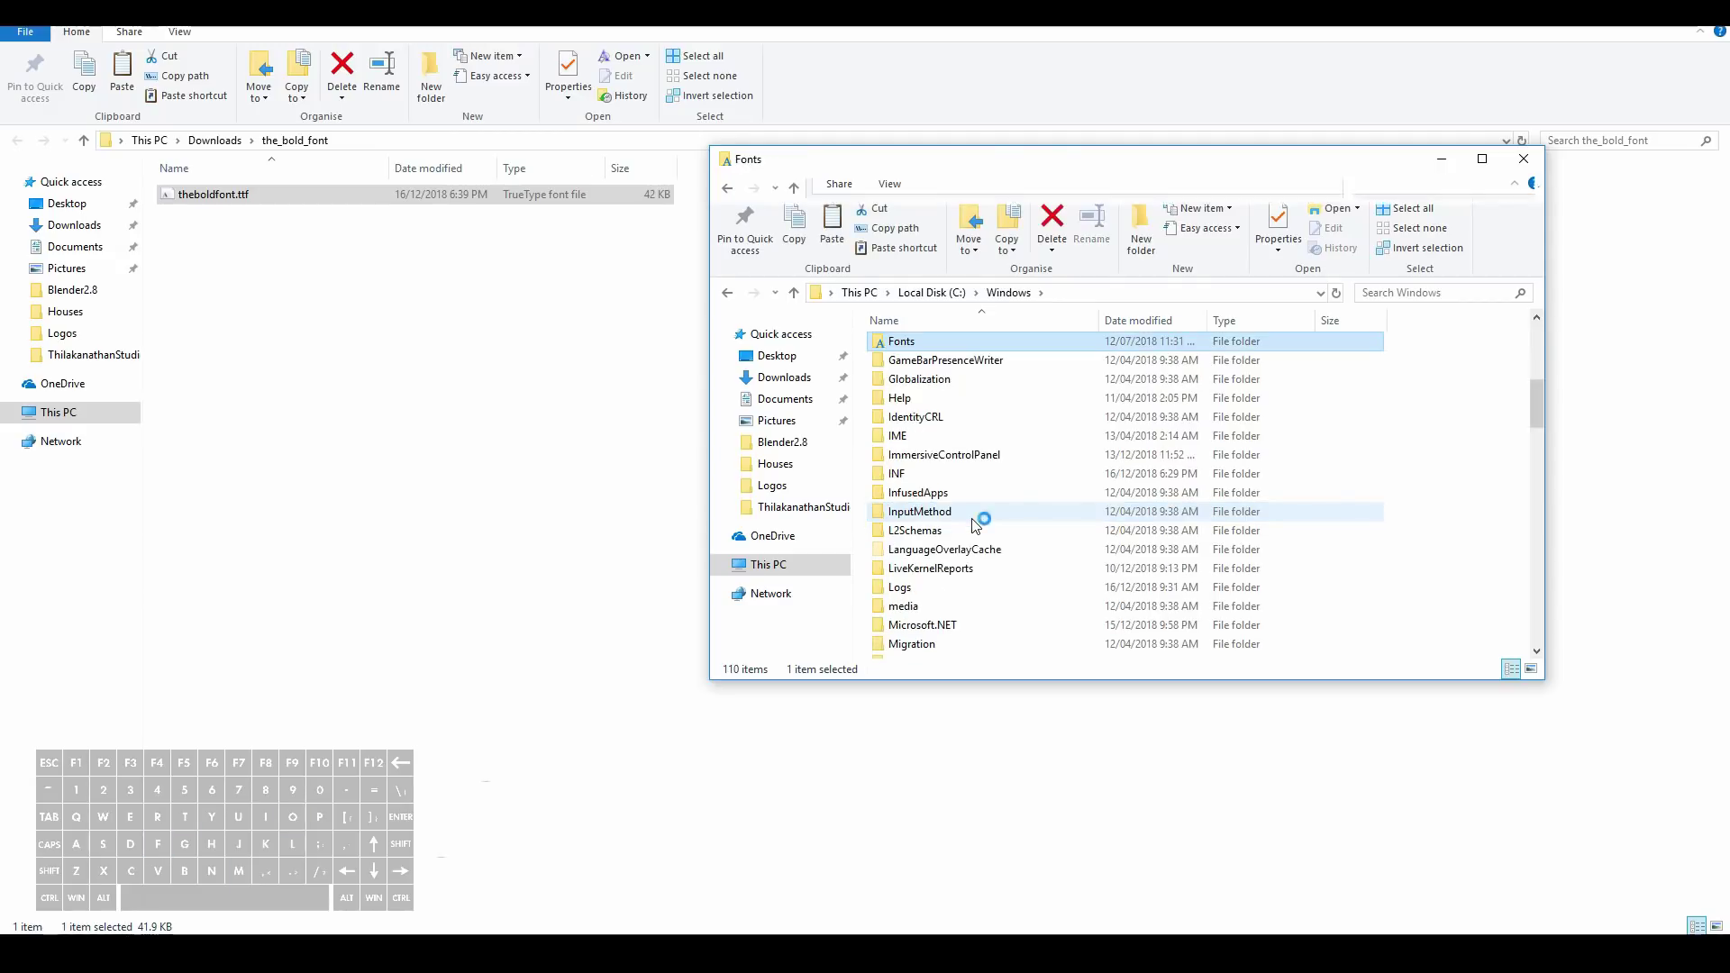
right_click(988, 399)
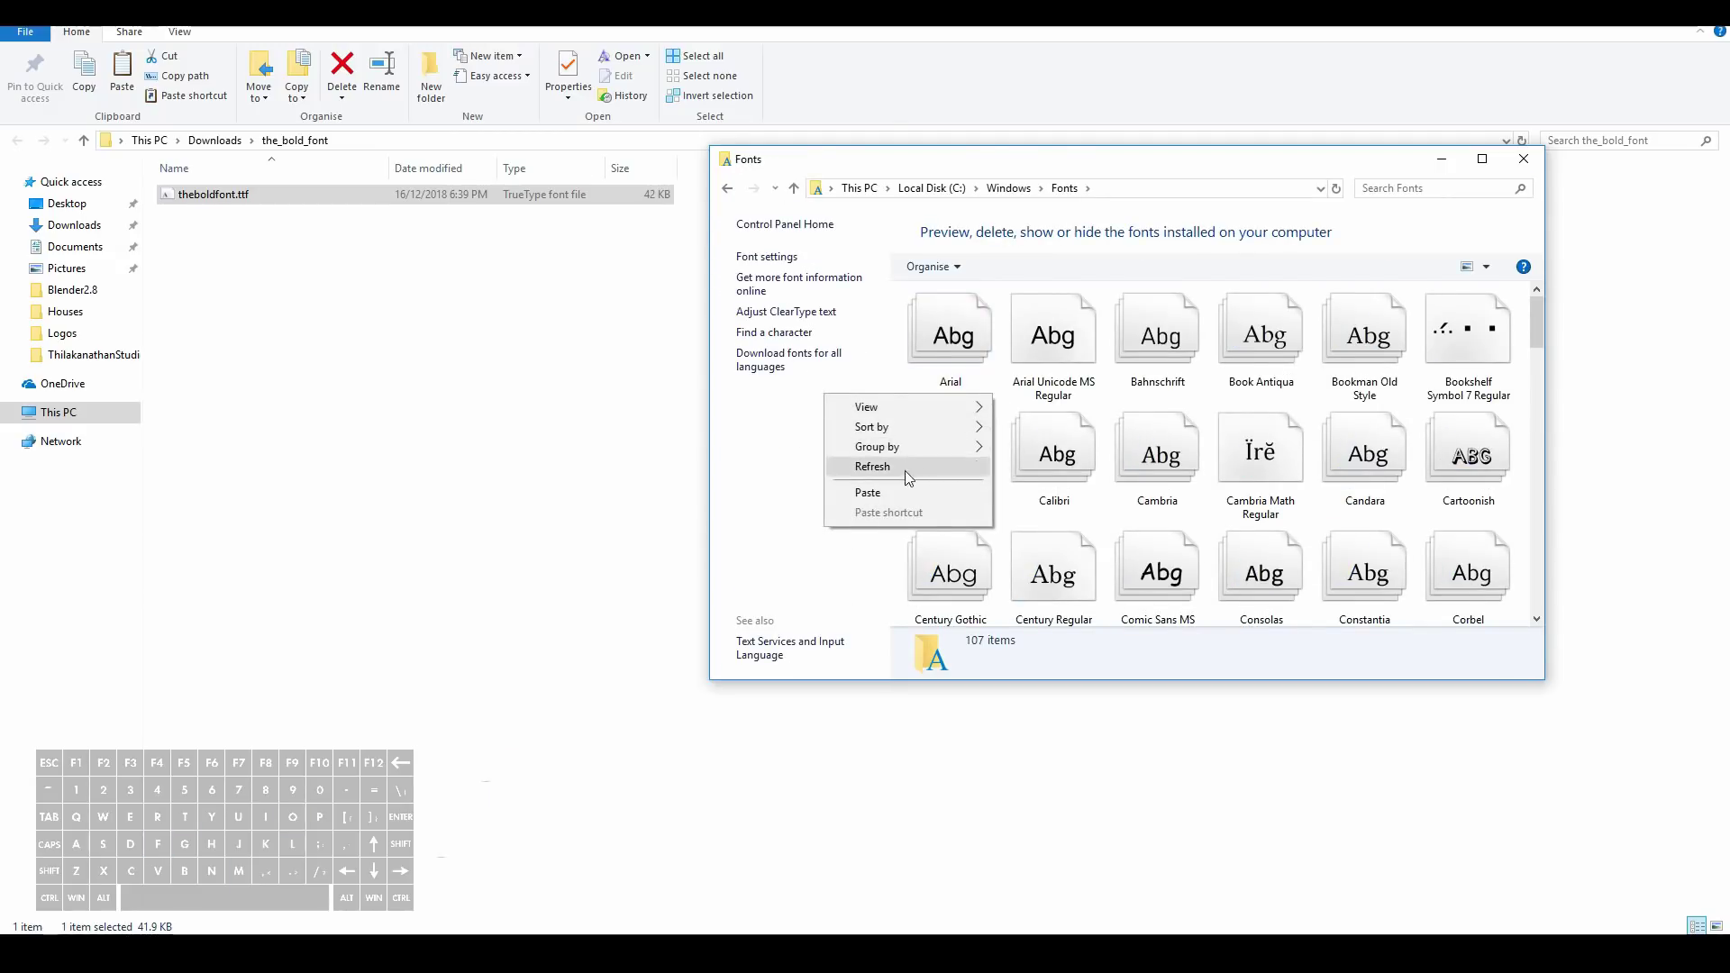
left_click(882, 490)
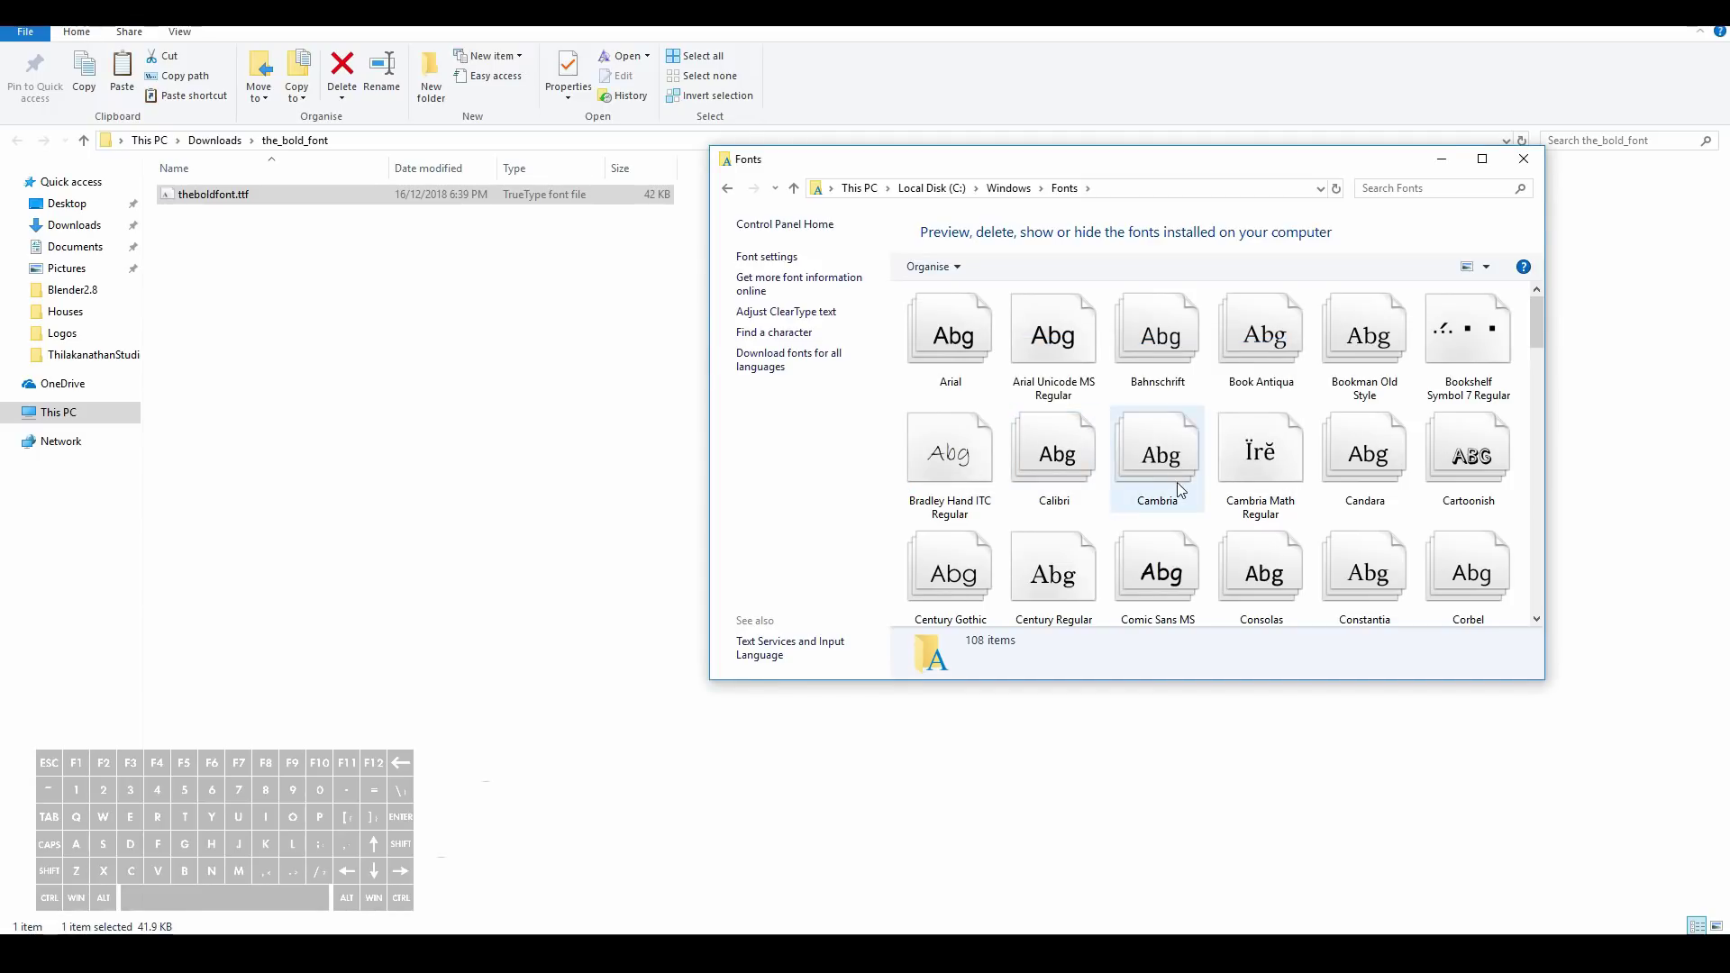
Switch to GIMP, close it and start it again so it loads the newly installed font.
left_click(666, 953)
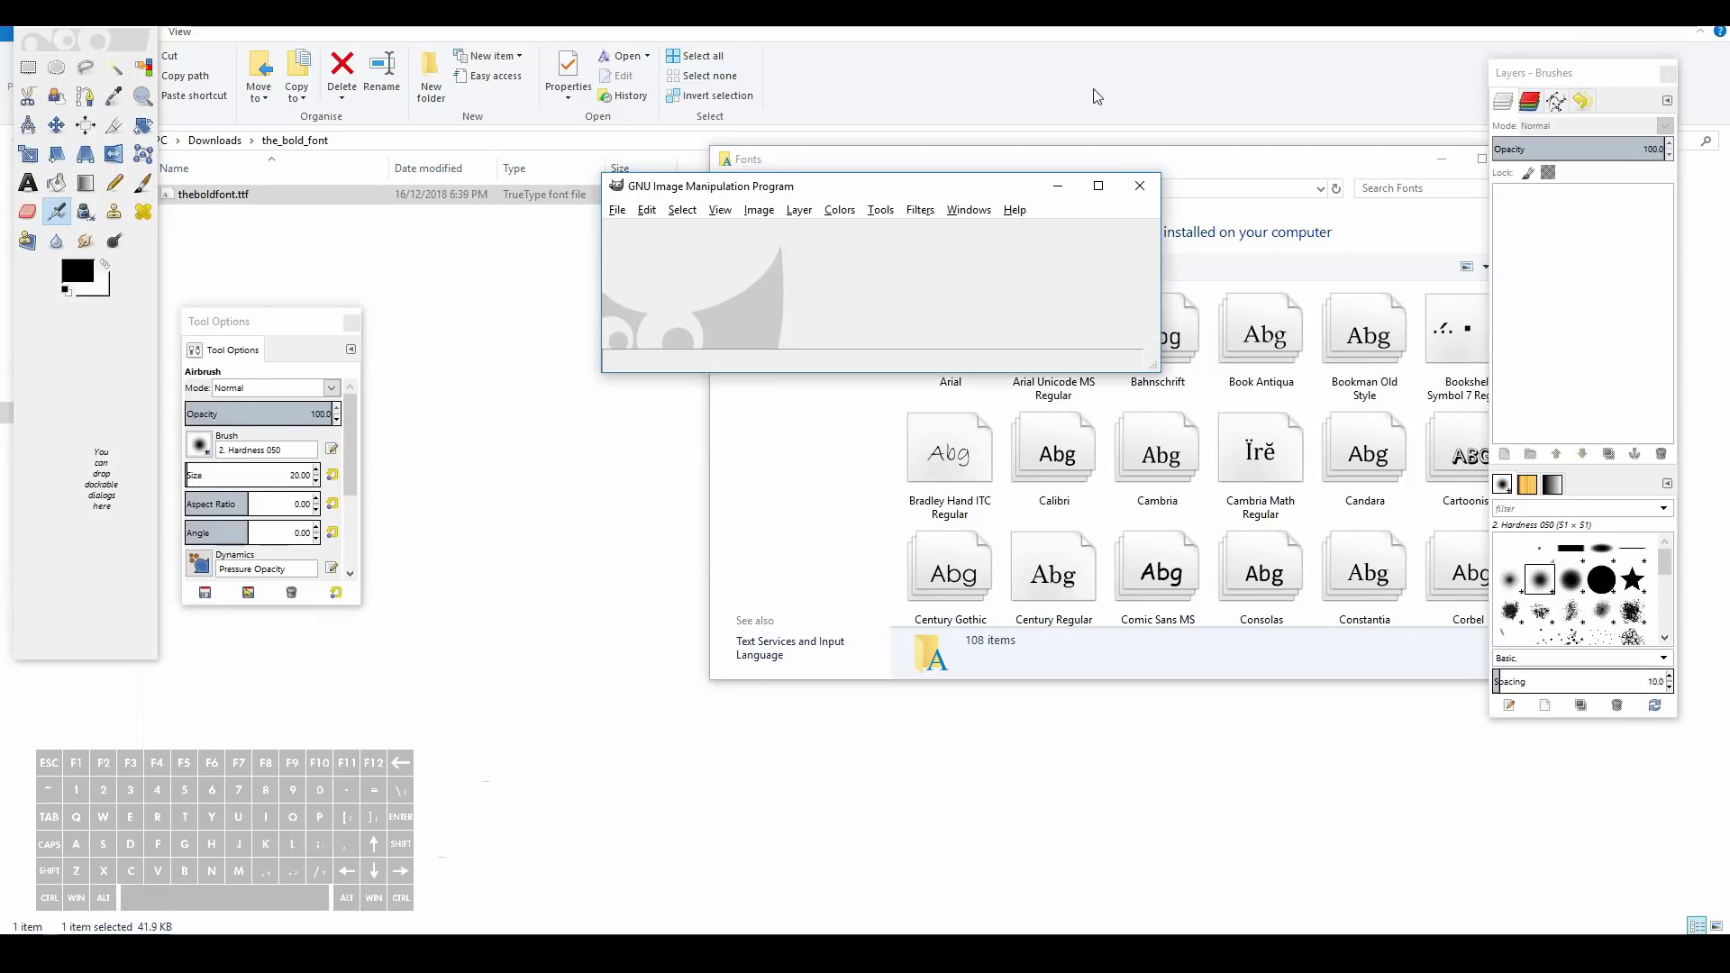
left_click(1141, 185)
key("super")
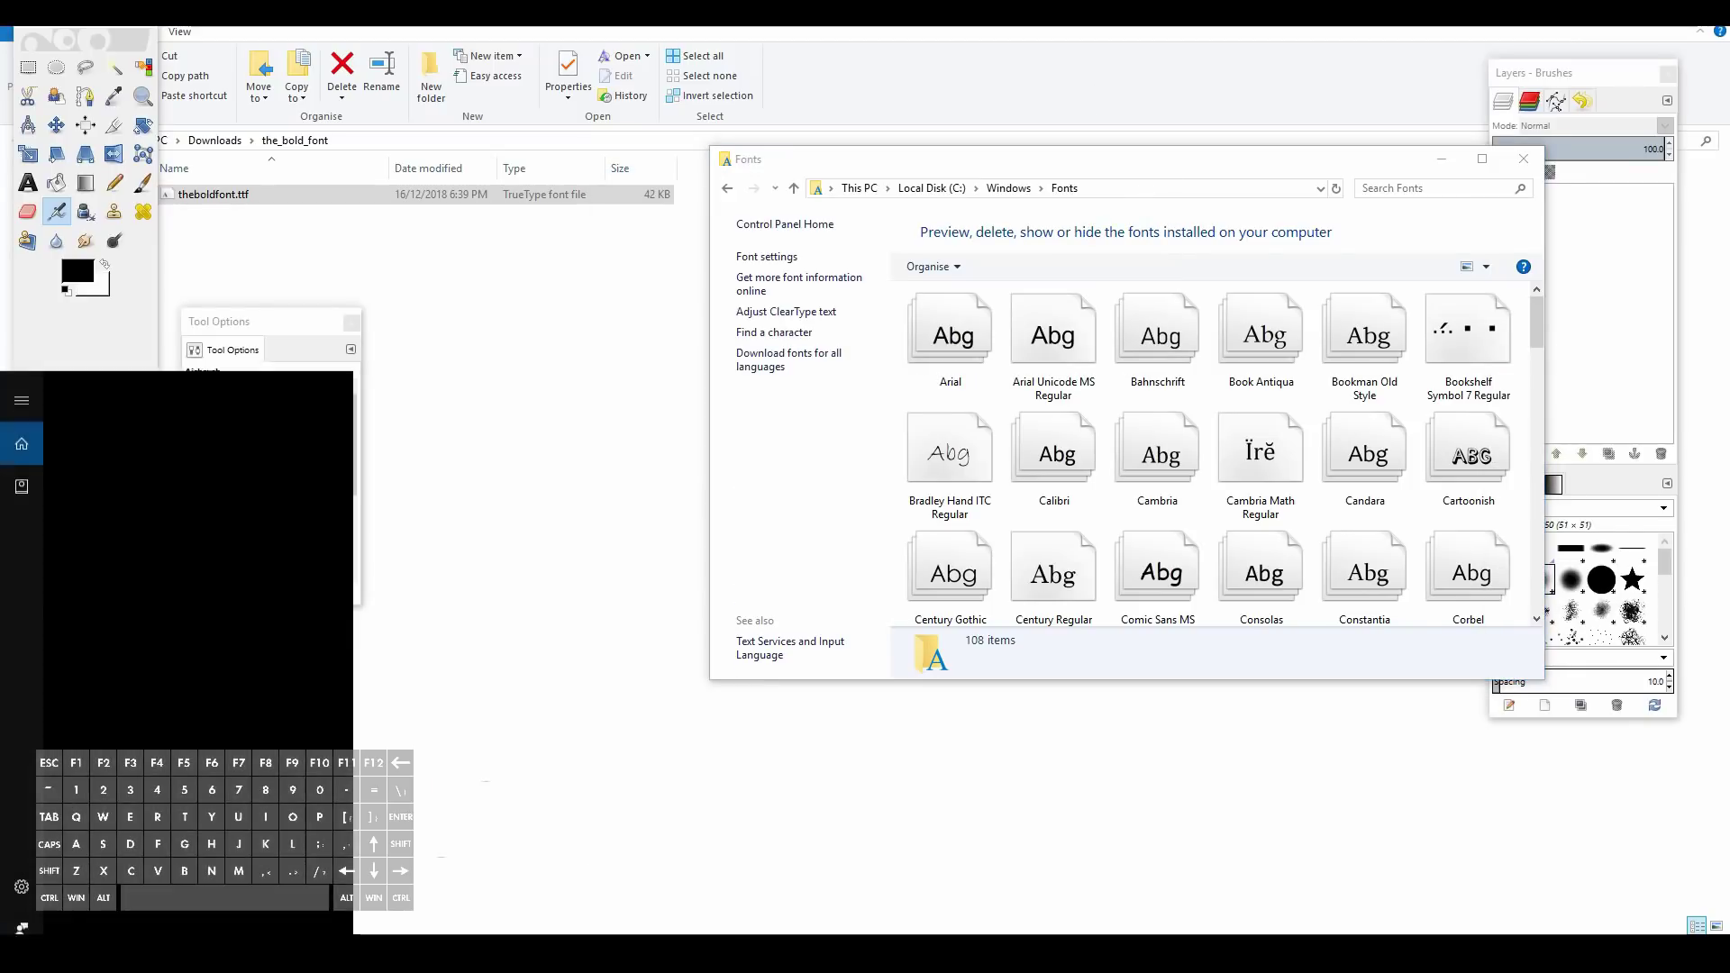
type("gimp")
key("Return")
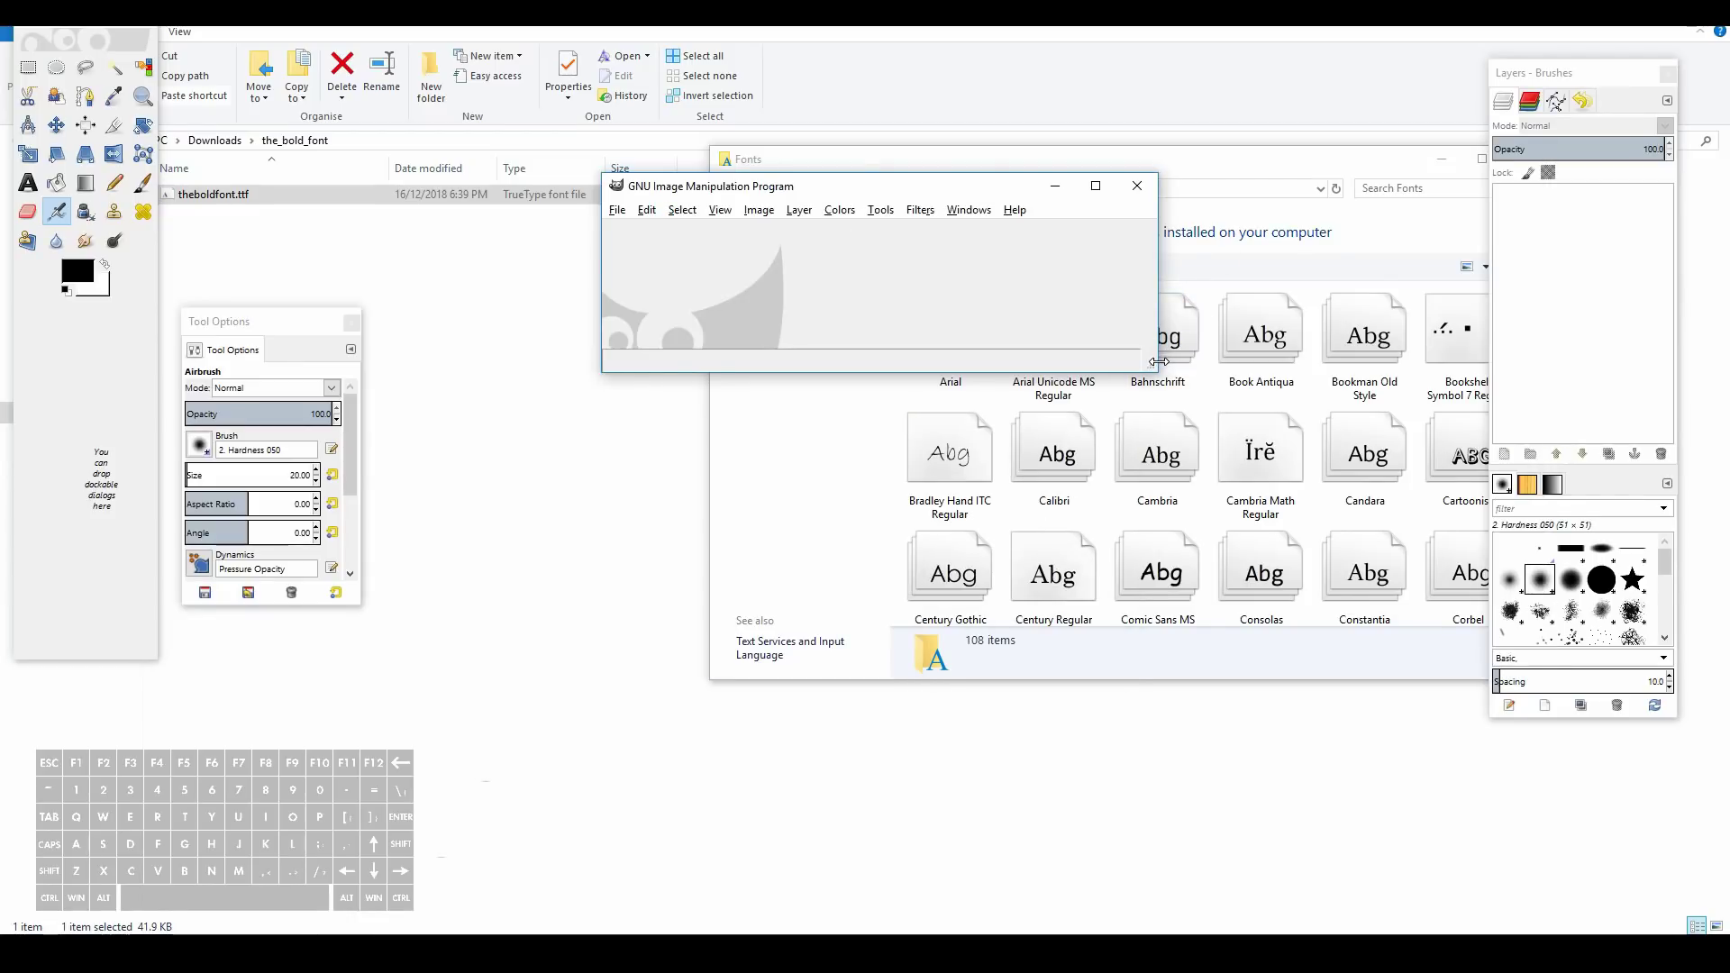
Enlarge GIMP's empty main window and create a new image 1920 px wide and 400 px high.
left_click_drag(1158, 361, 1345, 650)
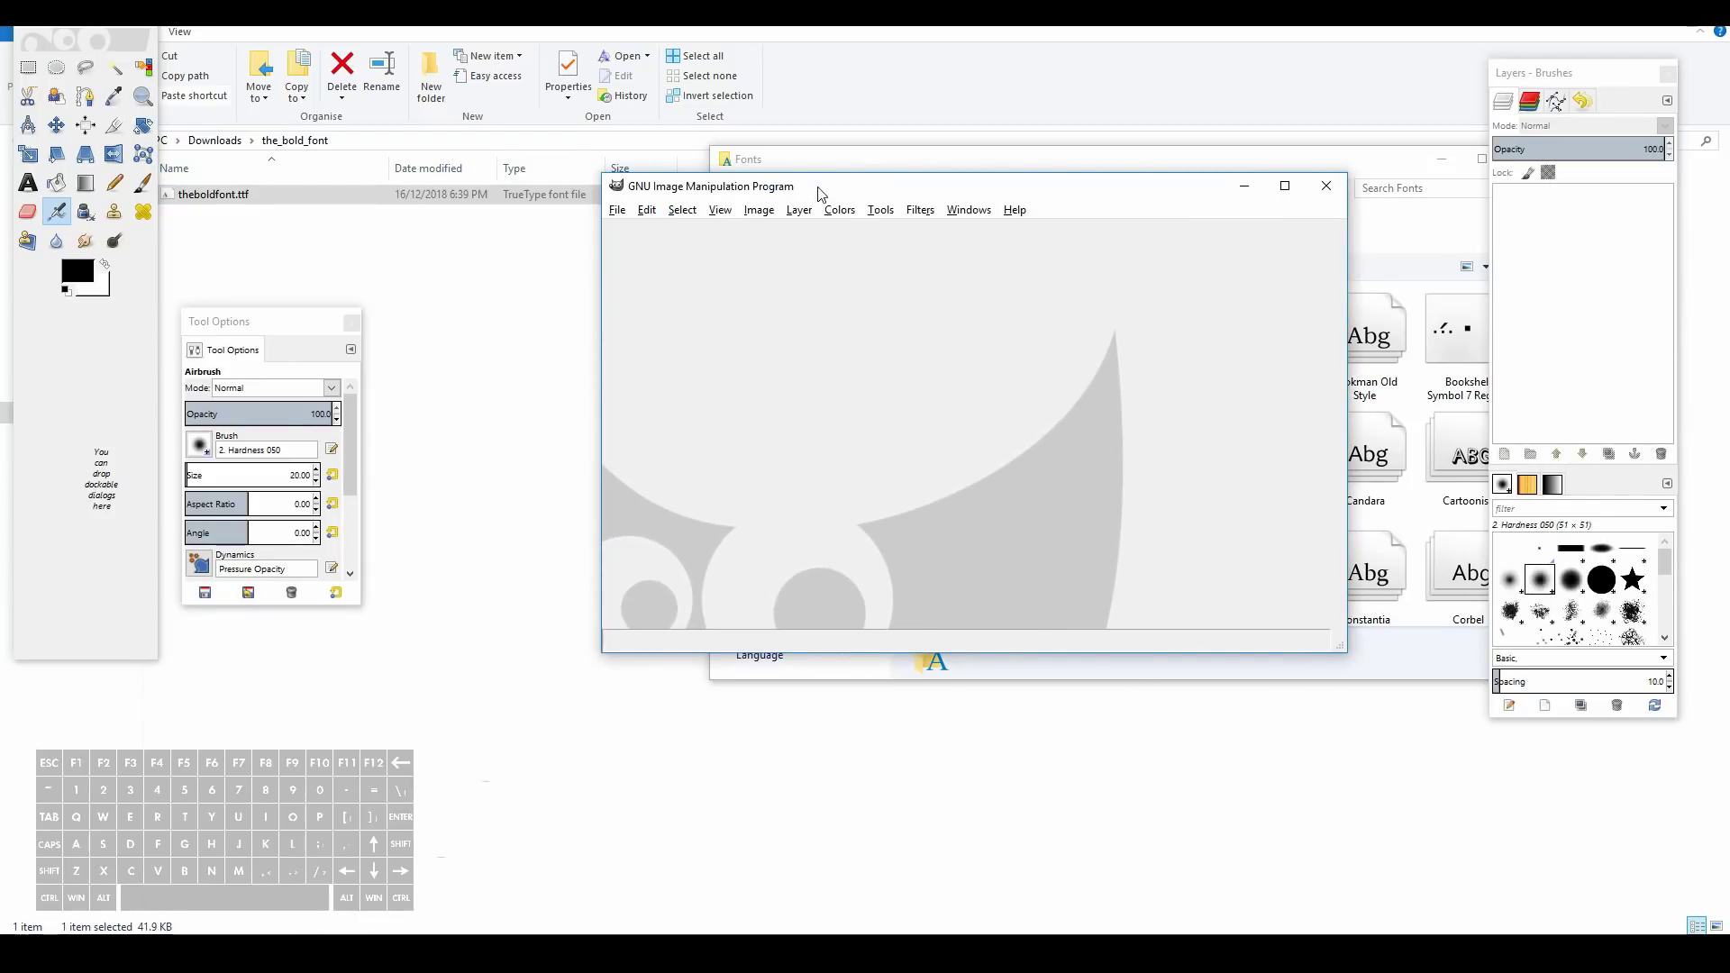
left_click_drag(820, 191, 648, 206)
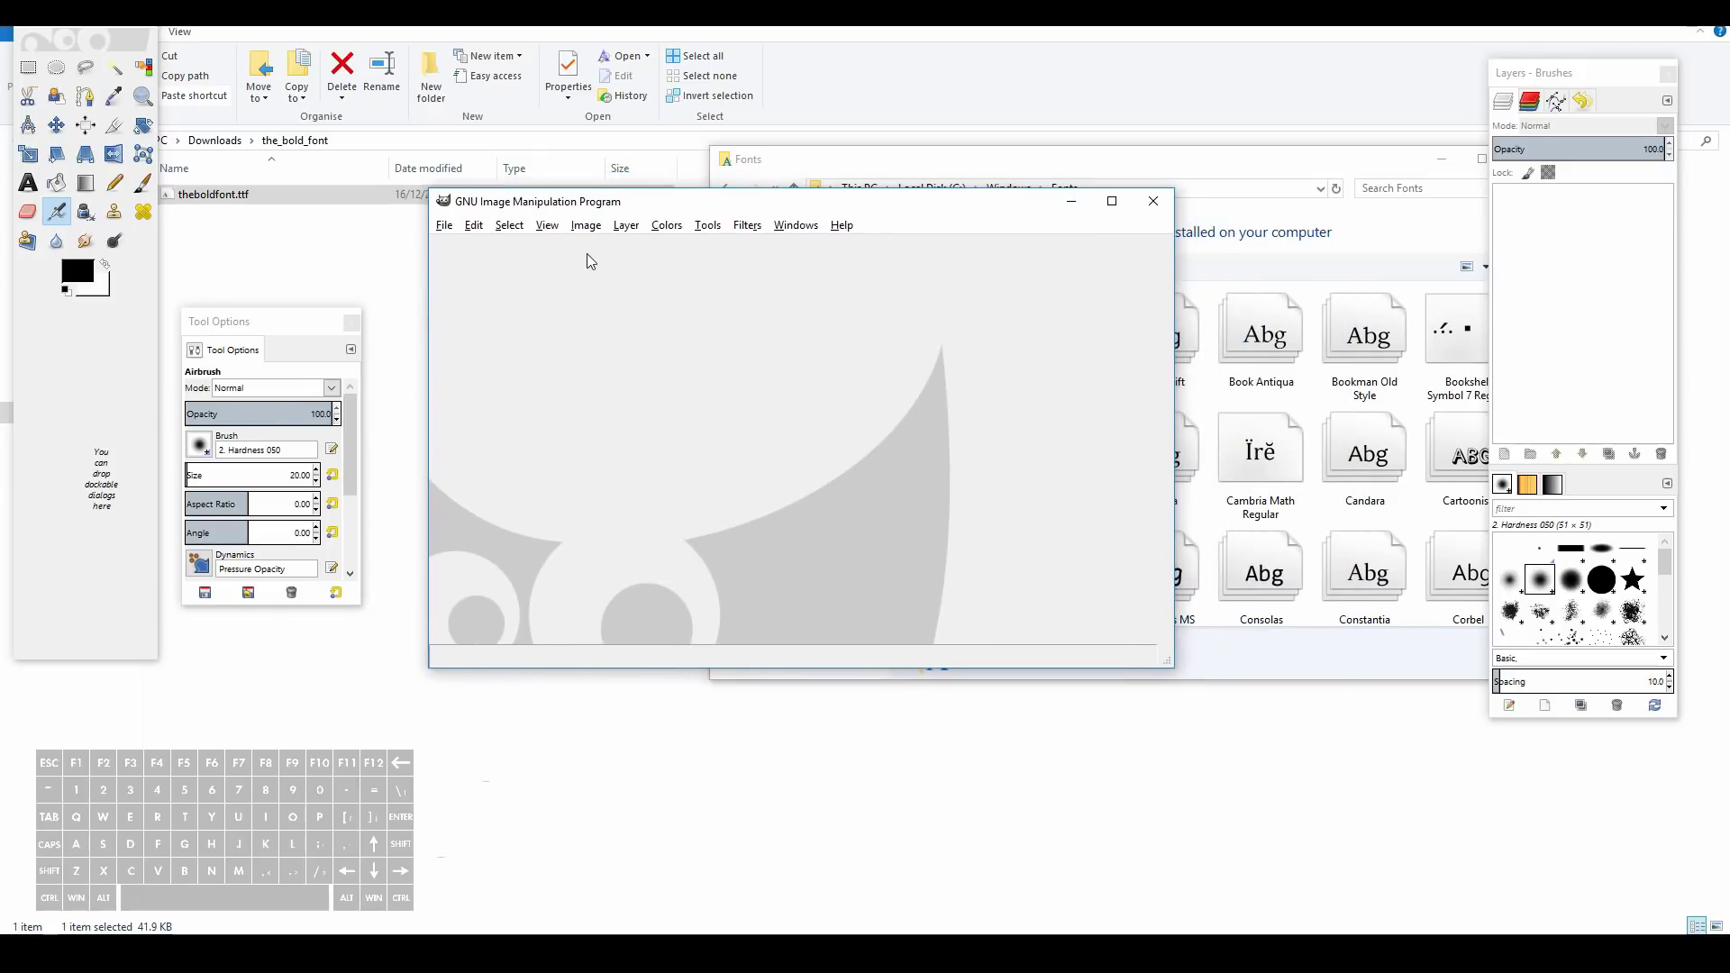
left_click(448, 226)
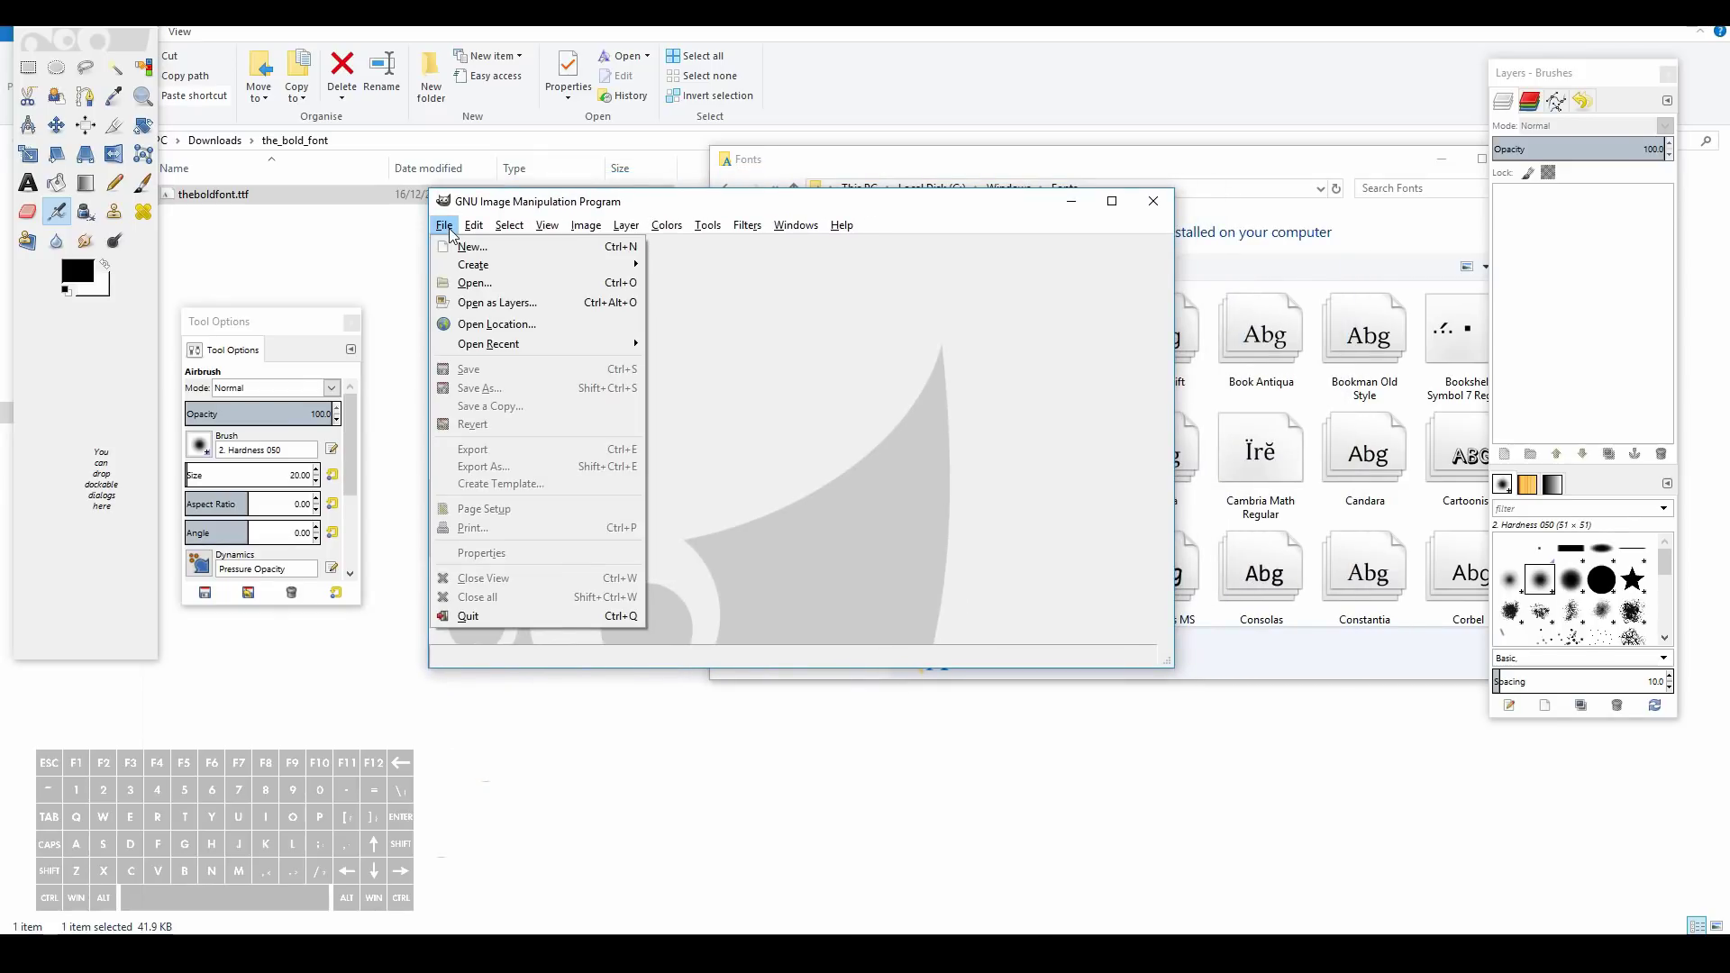
left_click(470, 245)
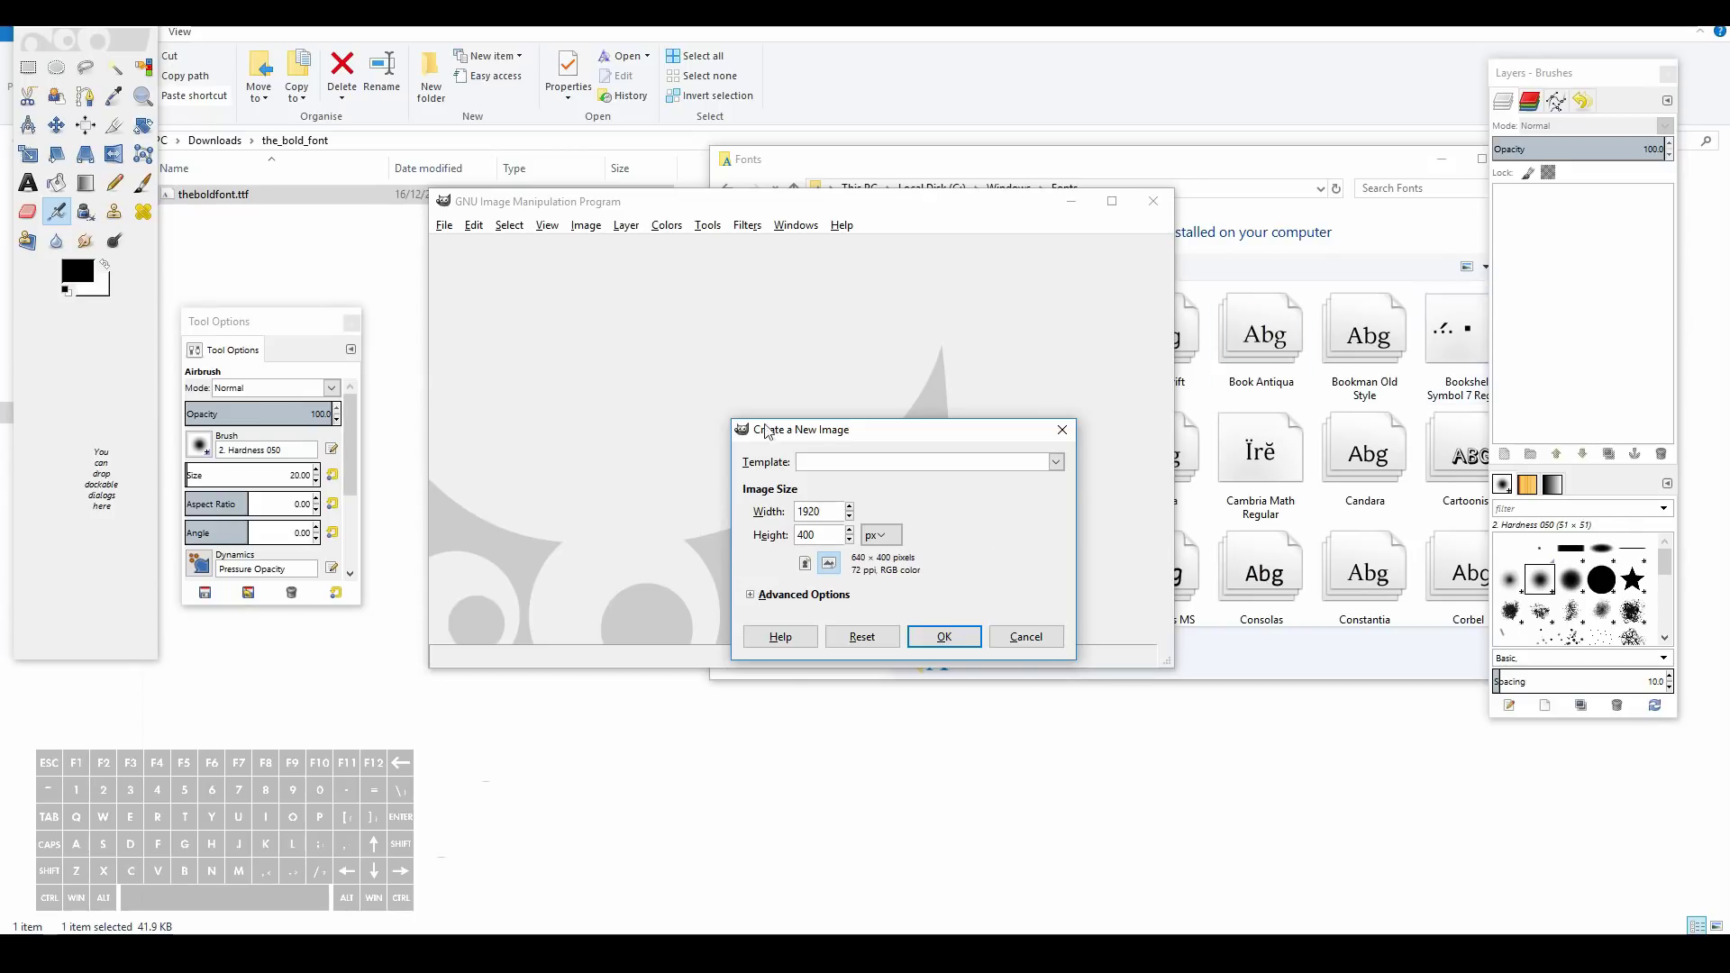
left_click_drag(826, 512, 750, 511)
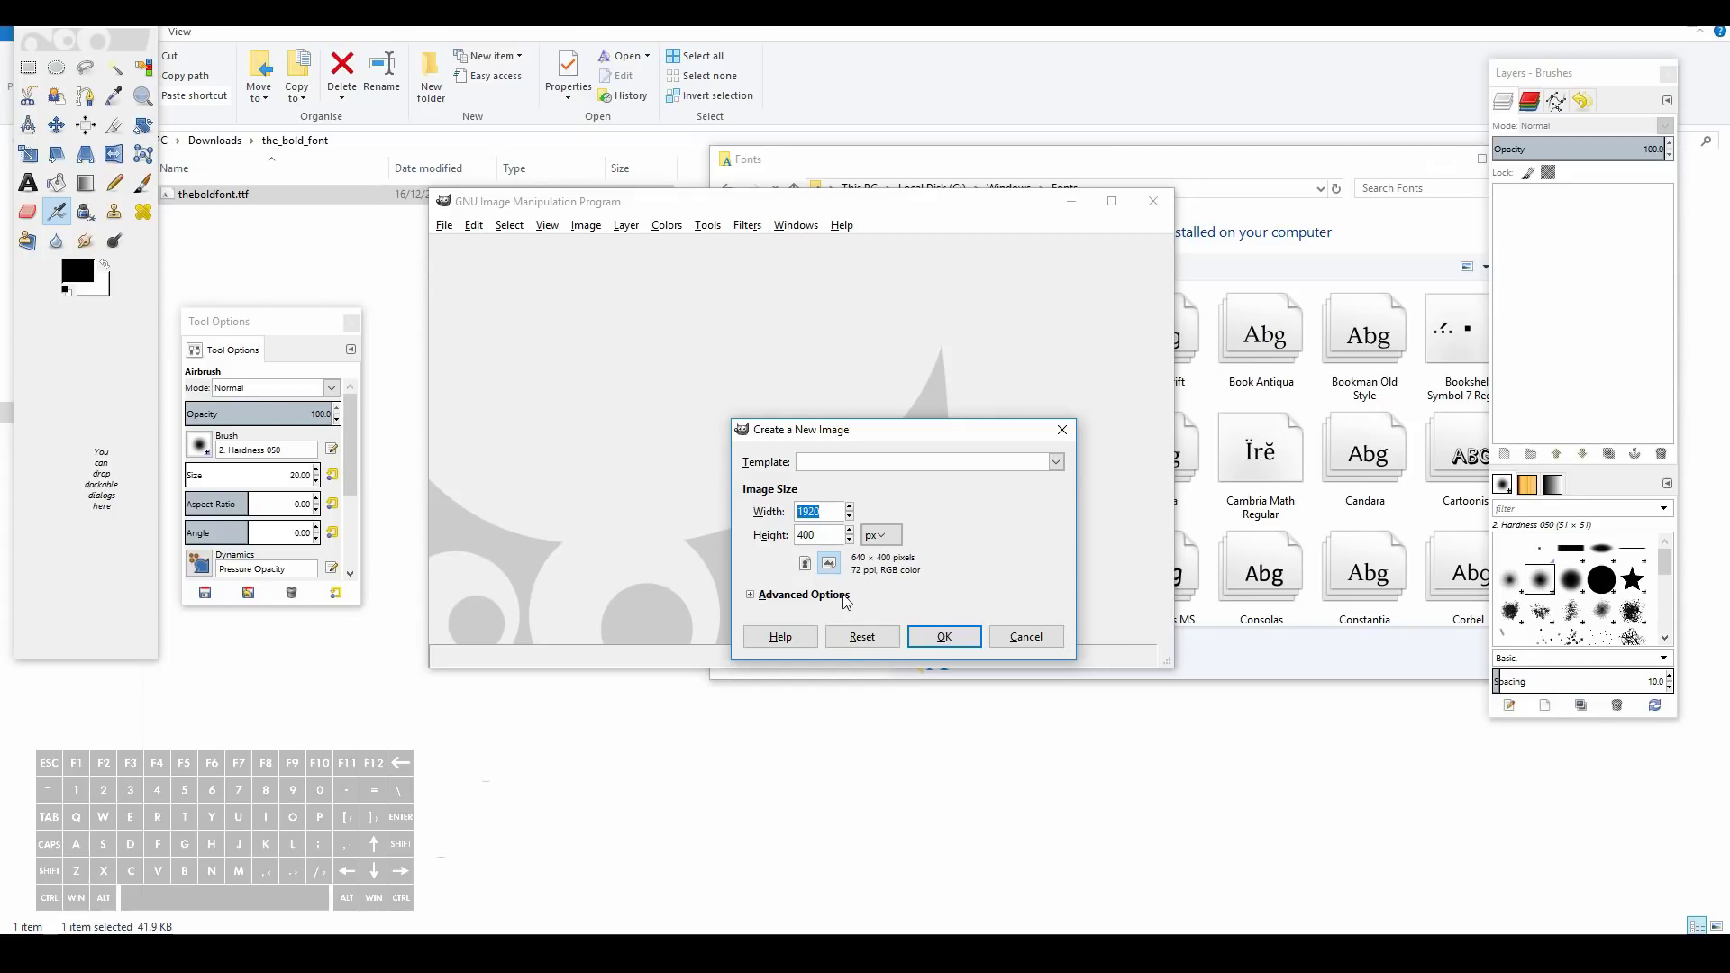
left_click(945, 637)
Enlarge the image window to fit the whole canvas and move the Tool Options dialog off the canvas.
left_click_drag(918, 209, 714, 200)
left_click_drag(1398, 647, 1482, 815)
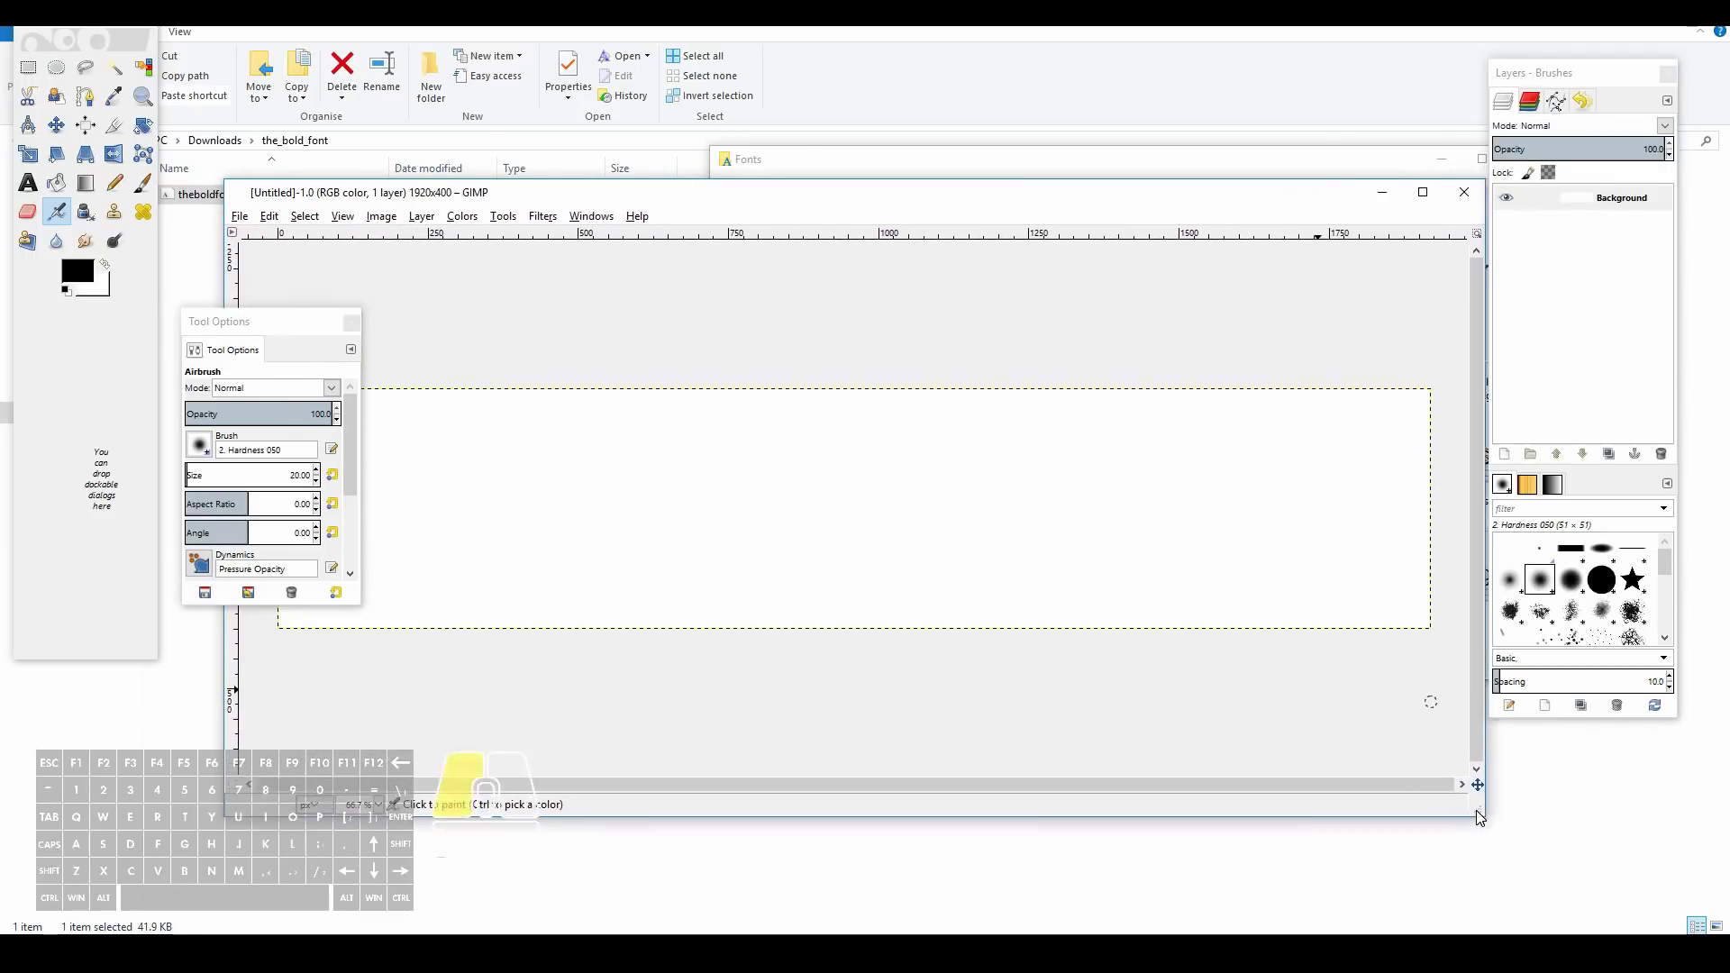
left_click_drag(278, 323, 186, 306)
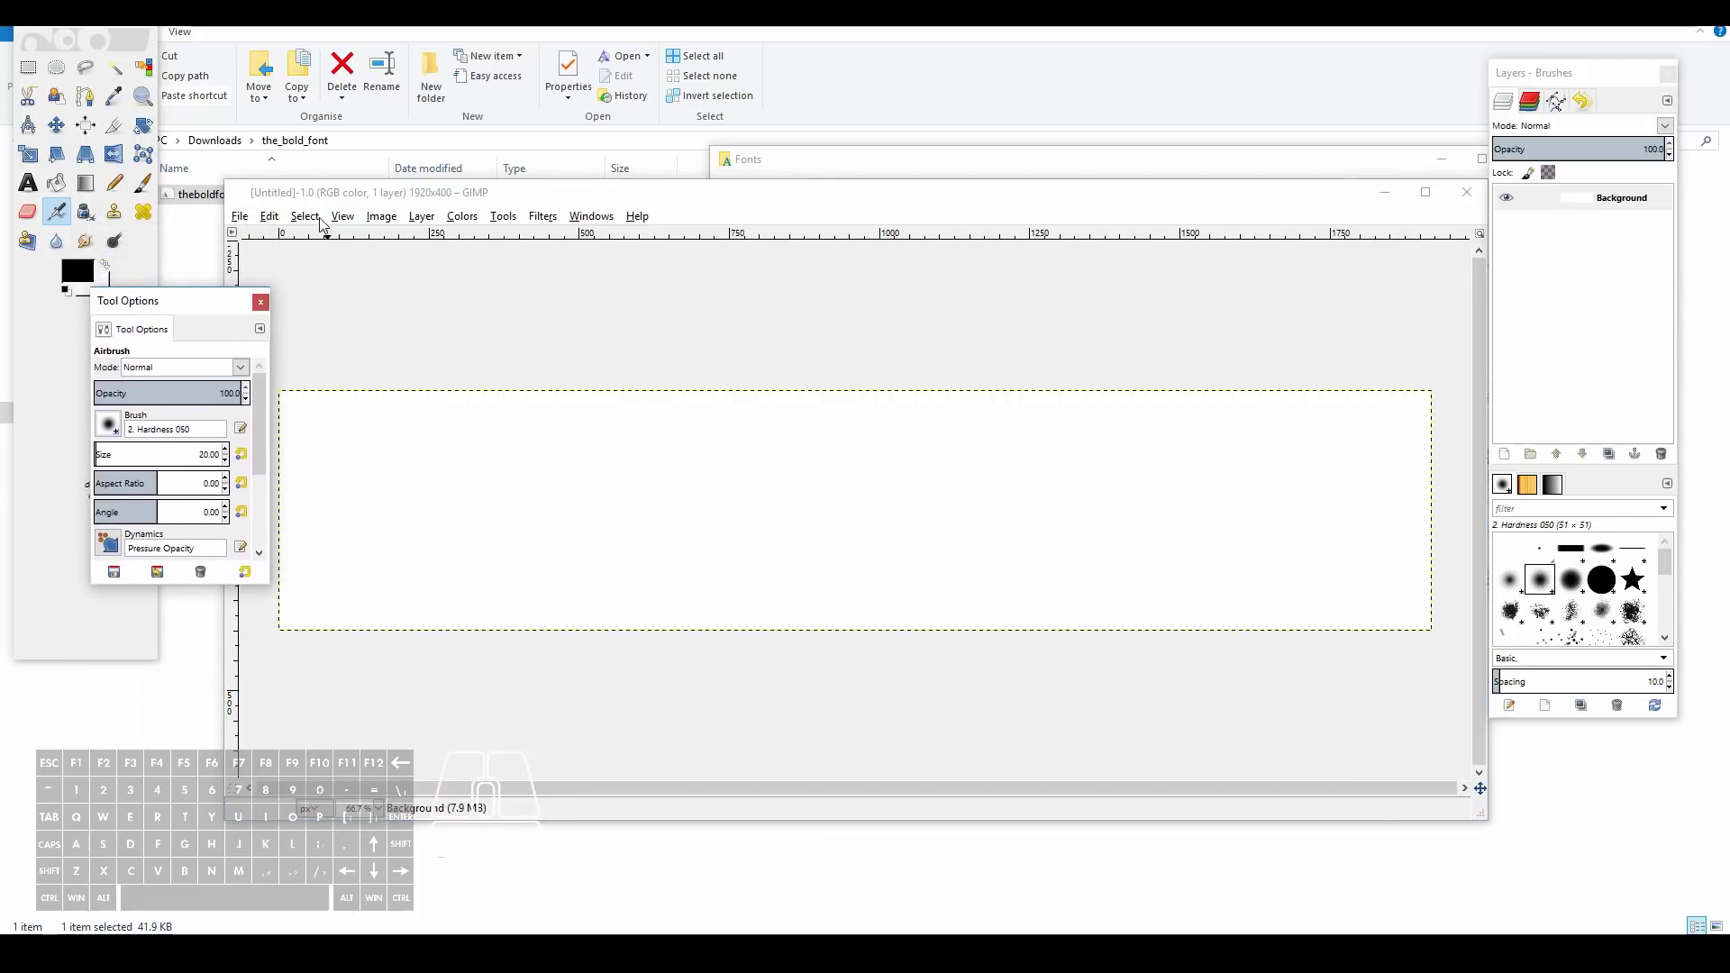
Create a new image of 1920 × 600 px and close the 1920 × 400 px image.
left_click(240, 216)
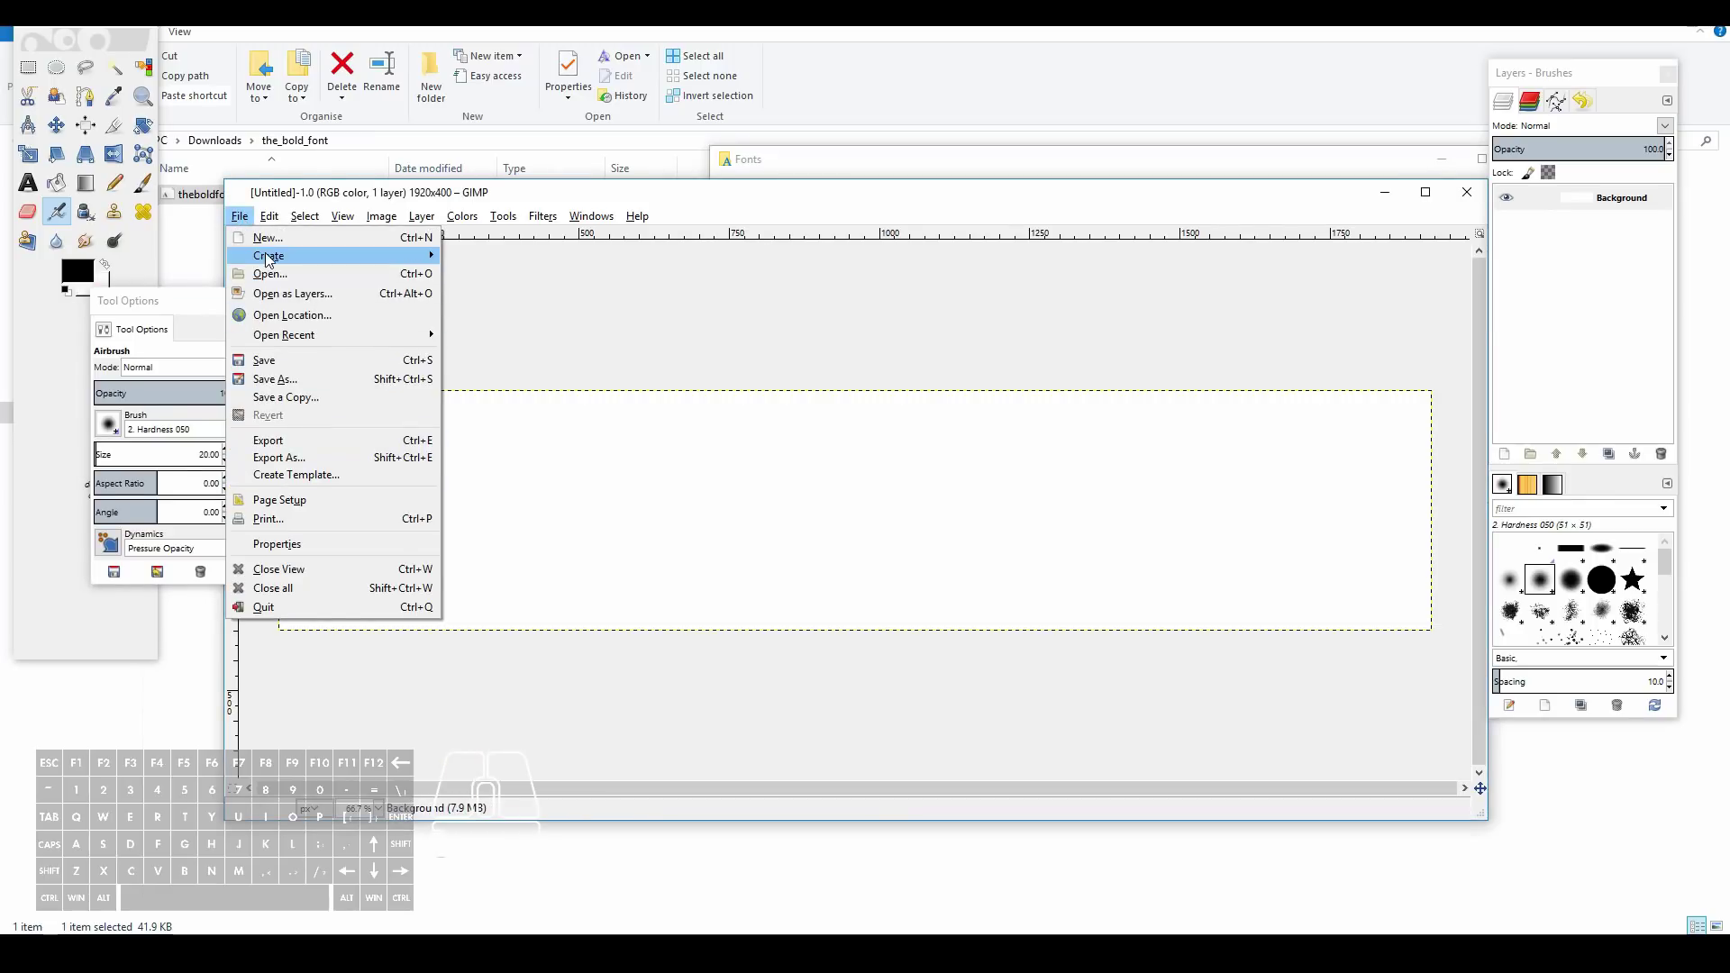
left_click(267, 238)
left_click_drag(818, 537, 741, 538)
type("600")
left_click(944, 636)
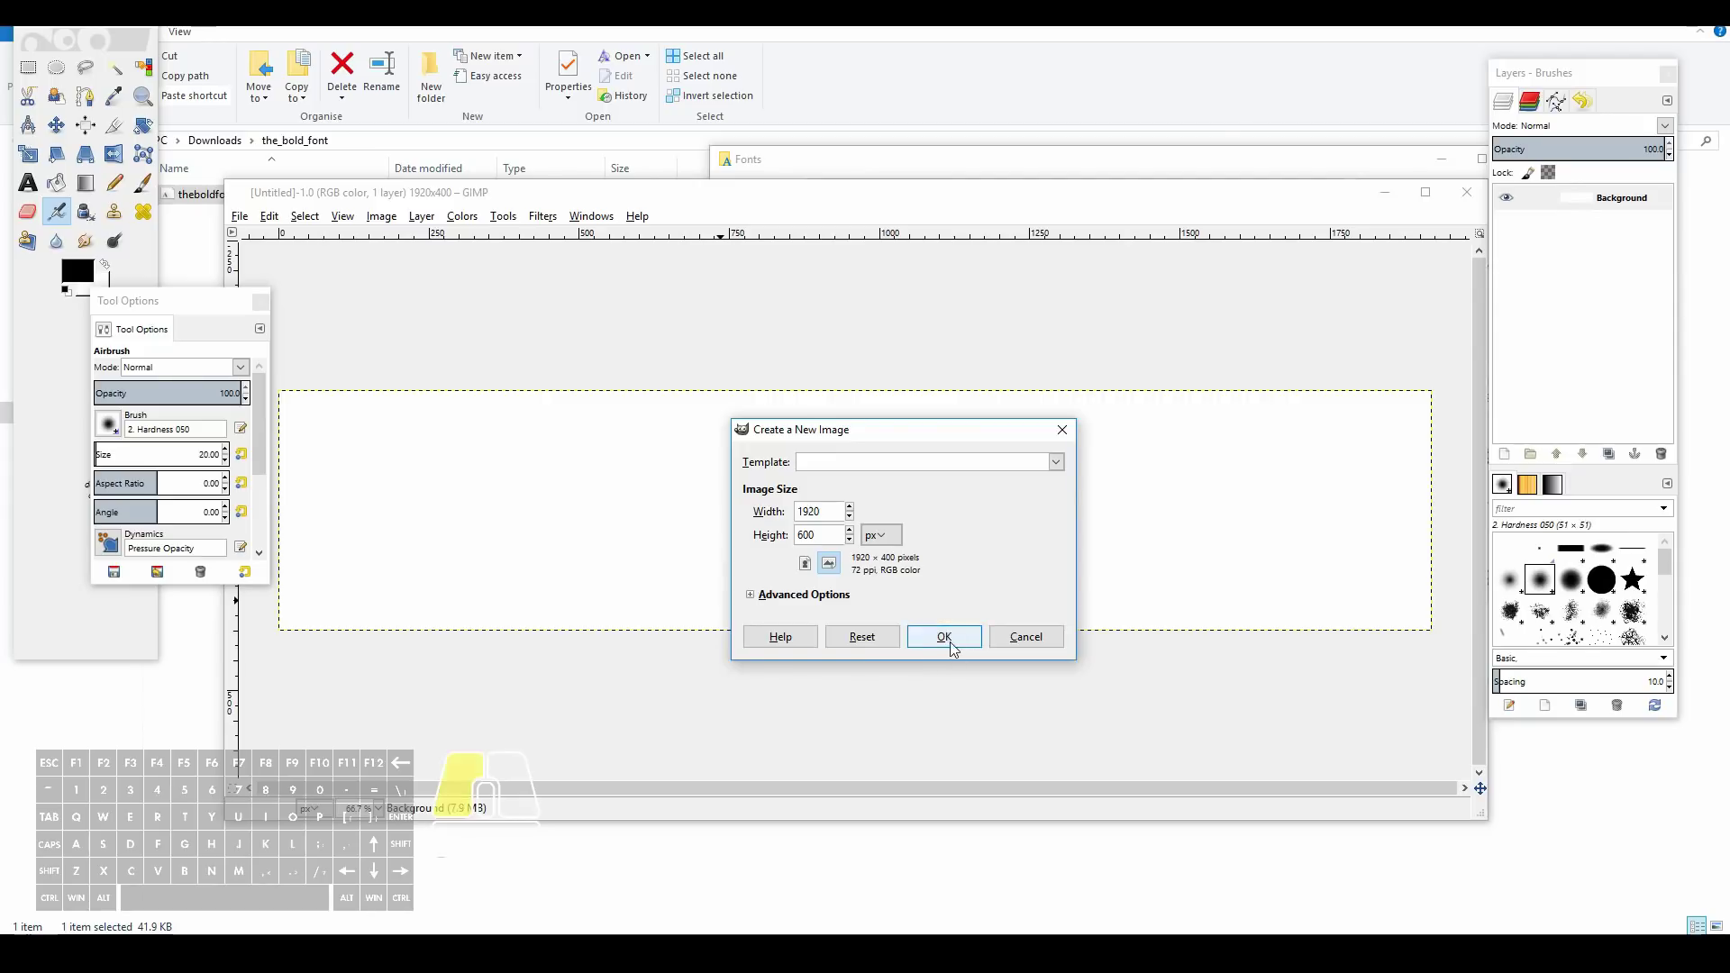
left_click(1467, 192)
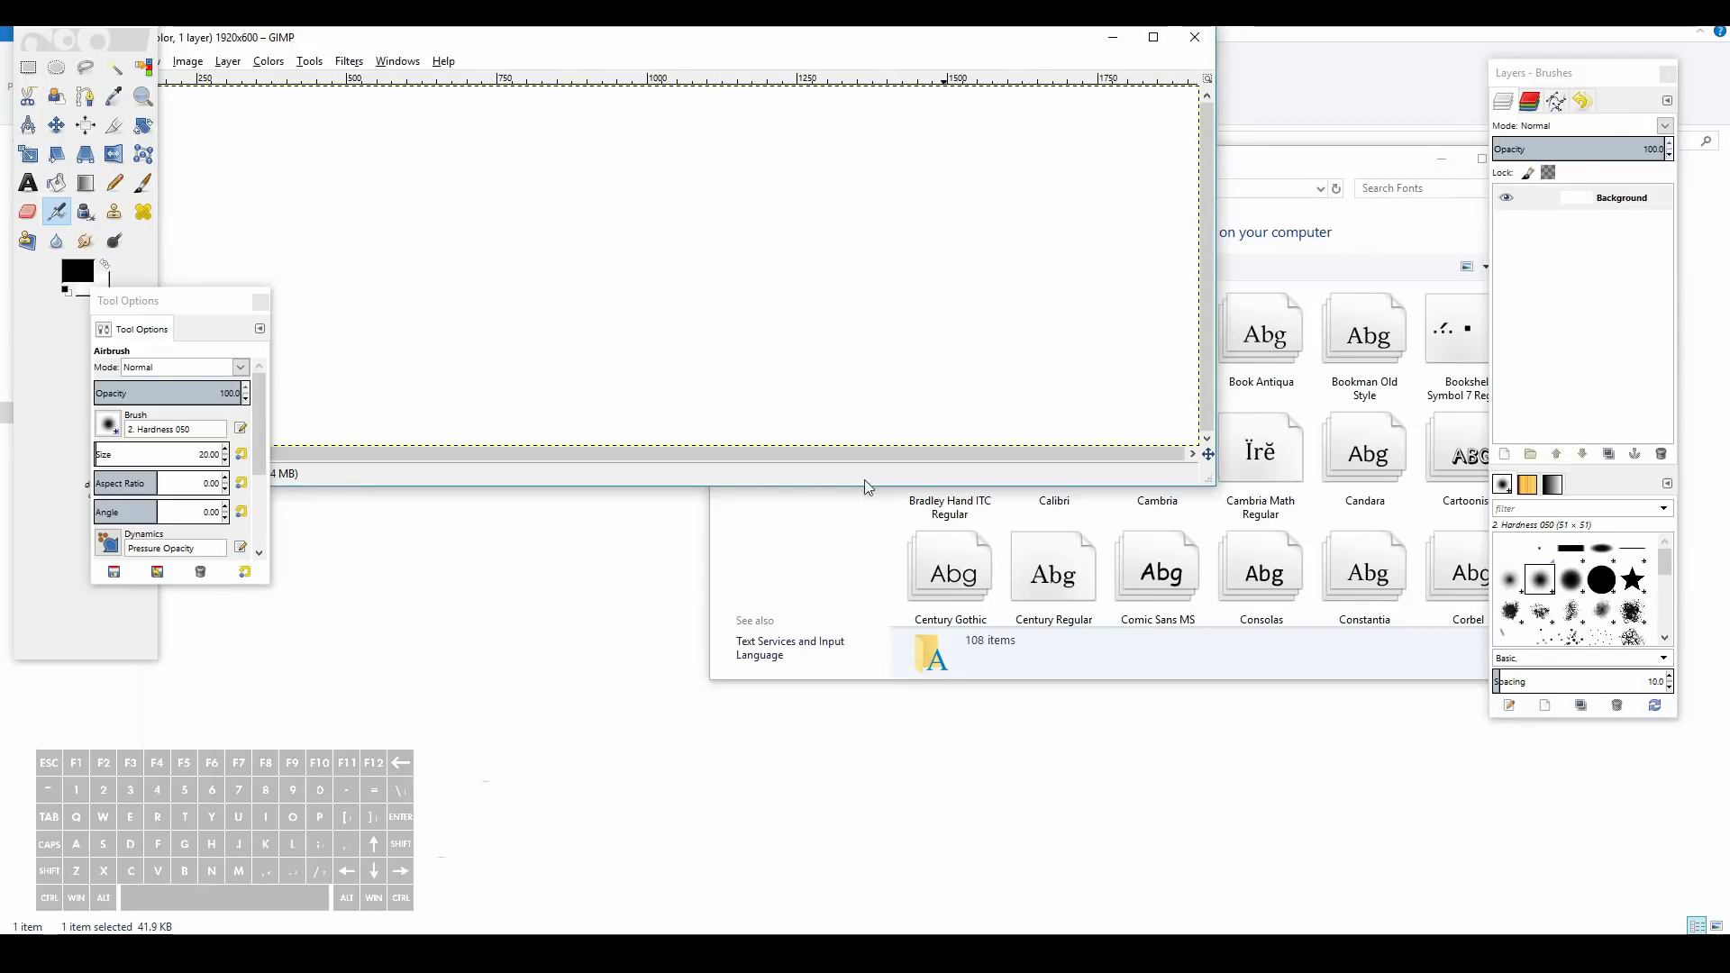
Enlarge the 1920 × 600 px image's window and position it beside the toolbox.
left_click_drag(798, 51, 950, 89)
left_click_drag(1364, 522, 1484, 665)
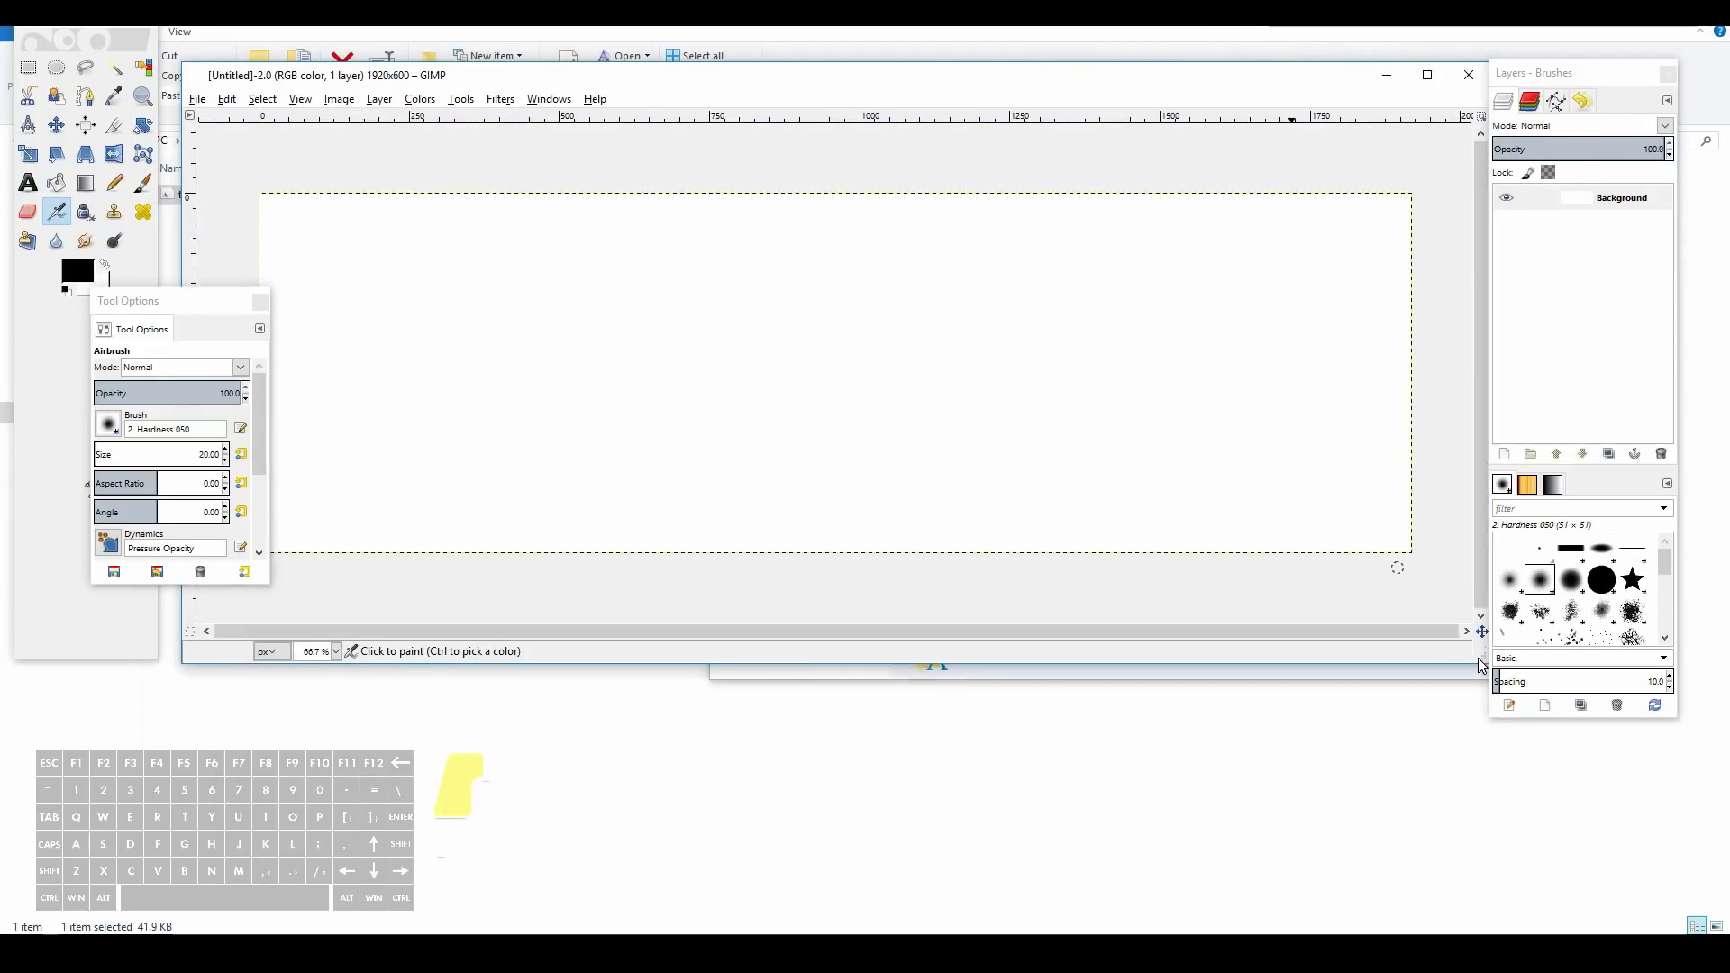
left_click_drag(320, 79, 429, 136)
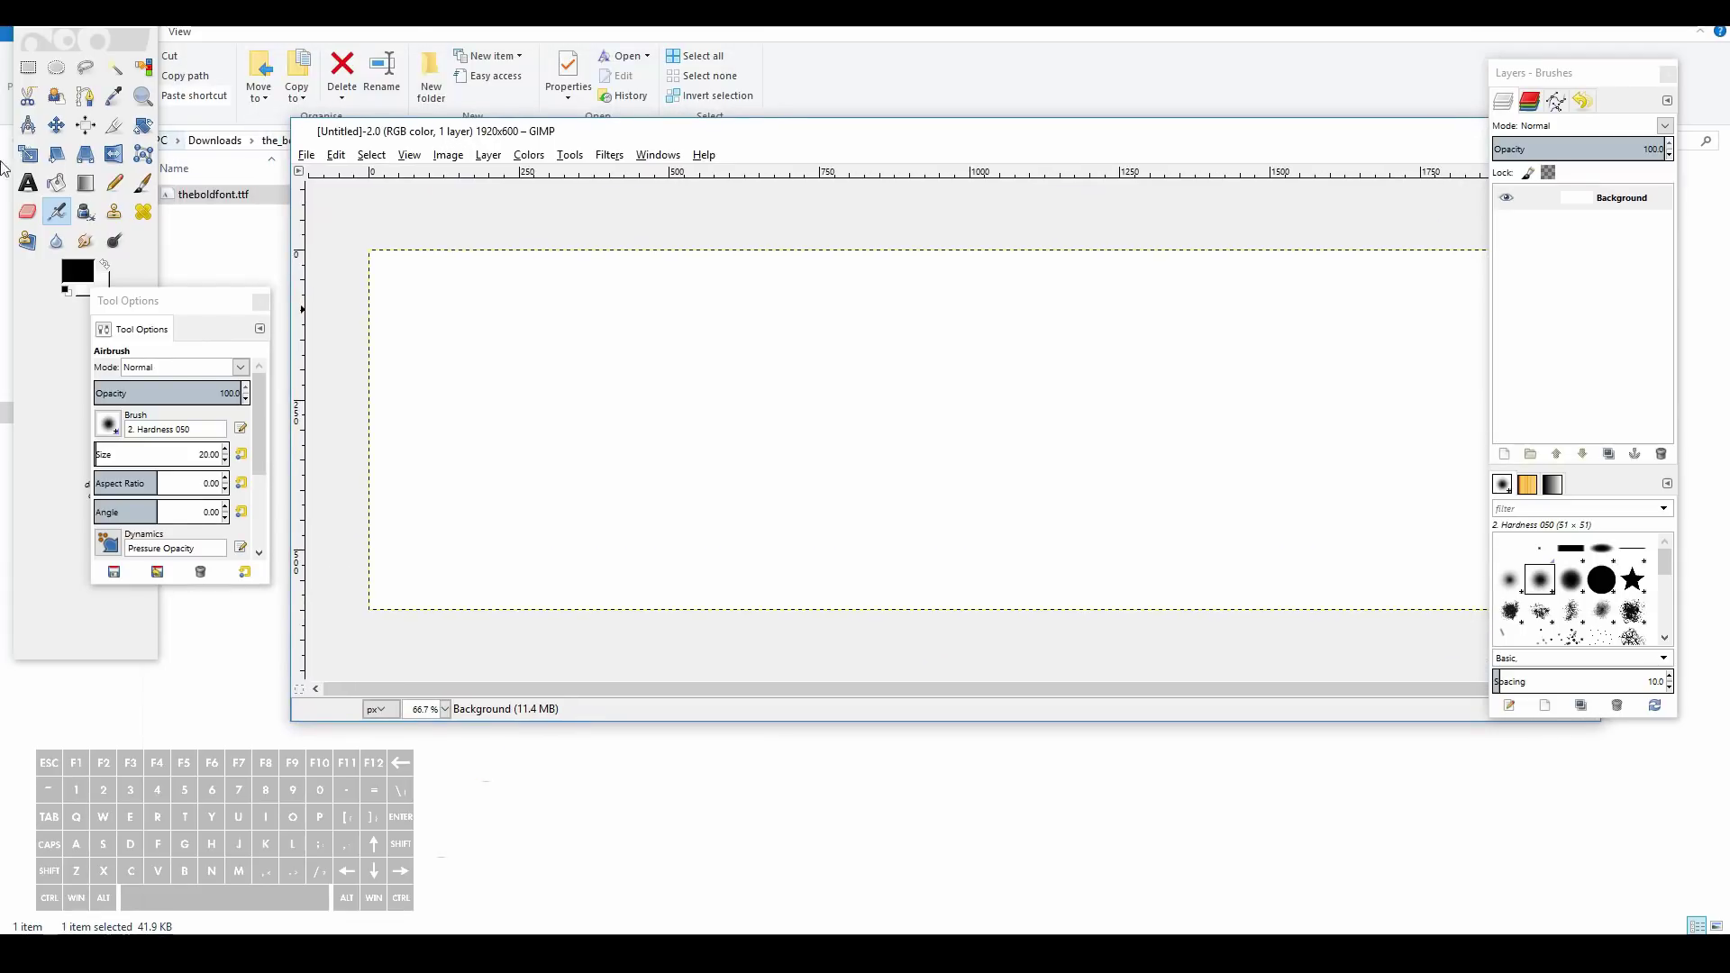
Add a text layer with the studio's main name on the canvas and set its font to The Bold Font Bold.
left_click(28, 184)
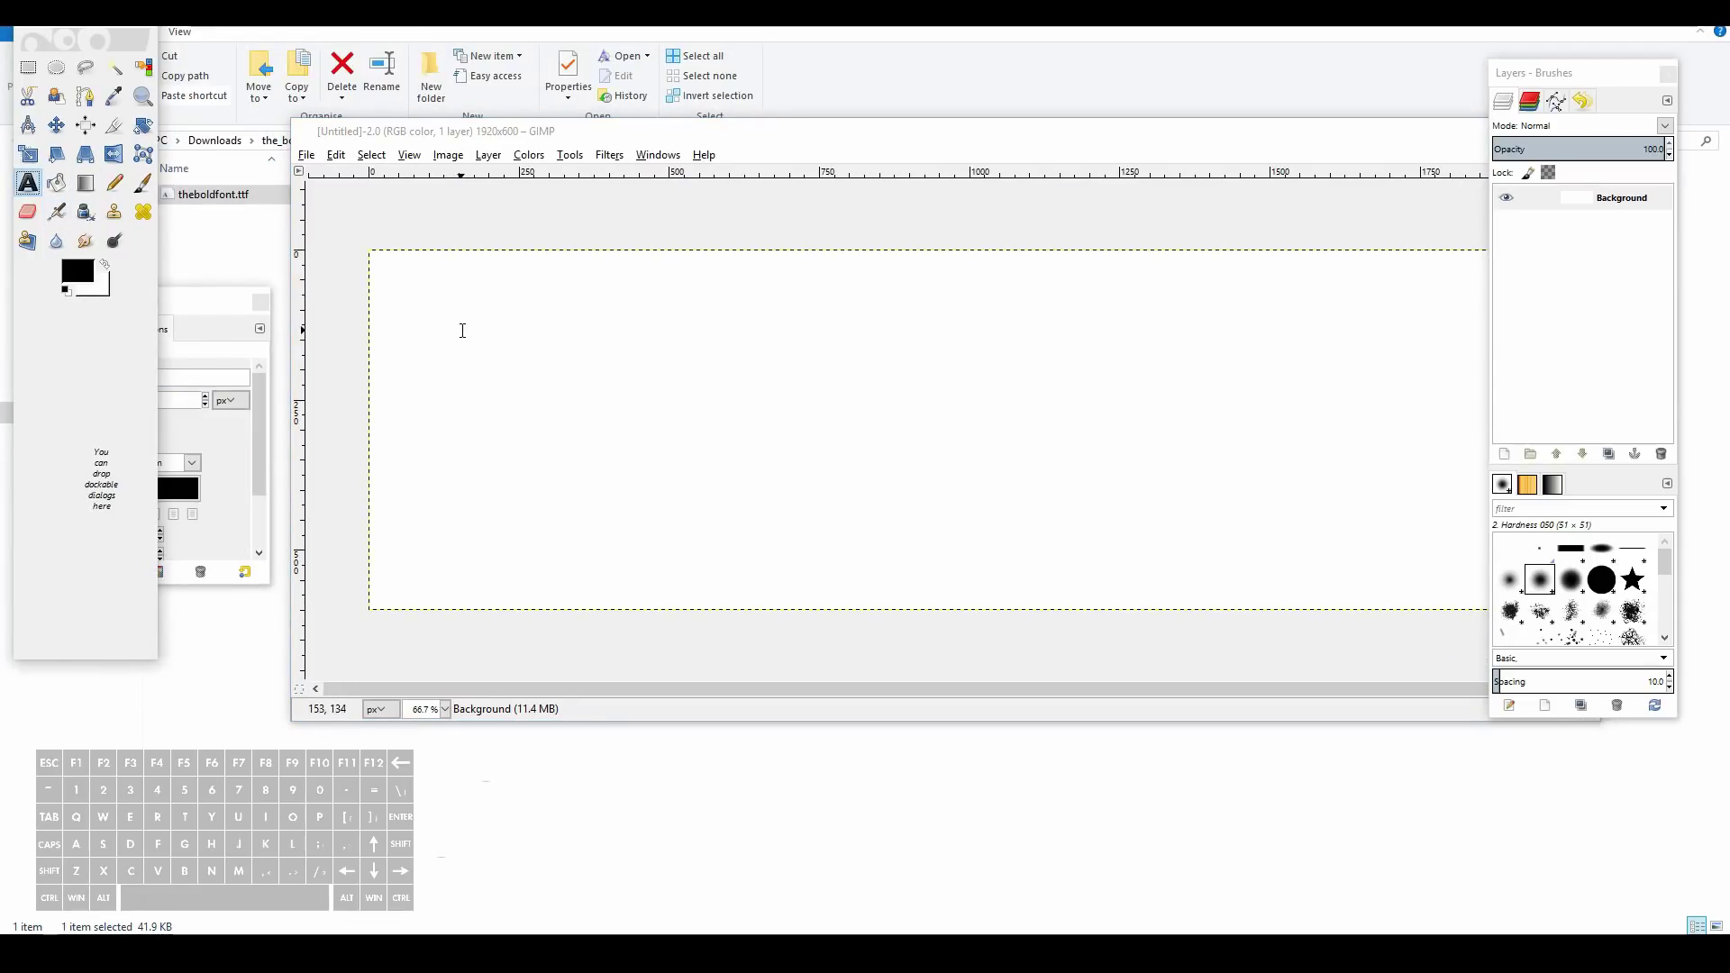
left_click(478, 321)
type("Thilakanathan")
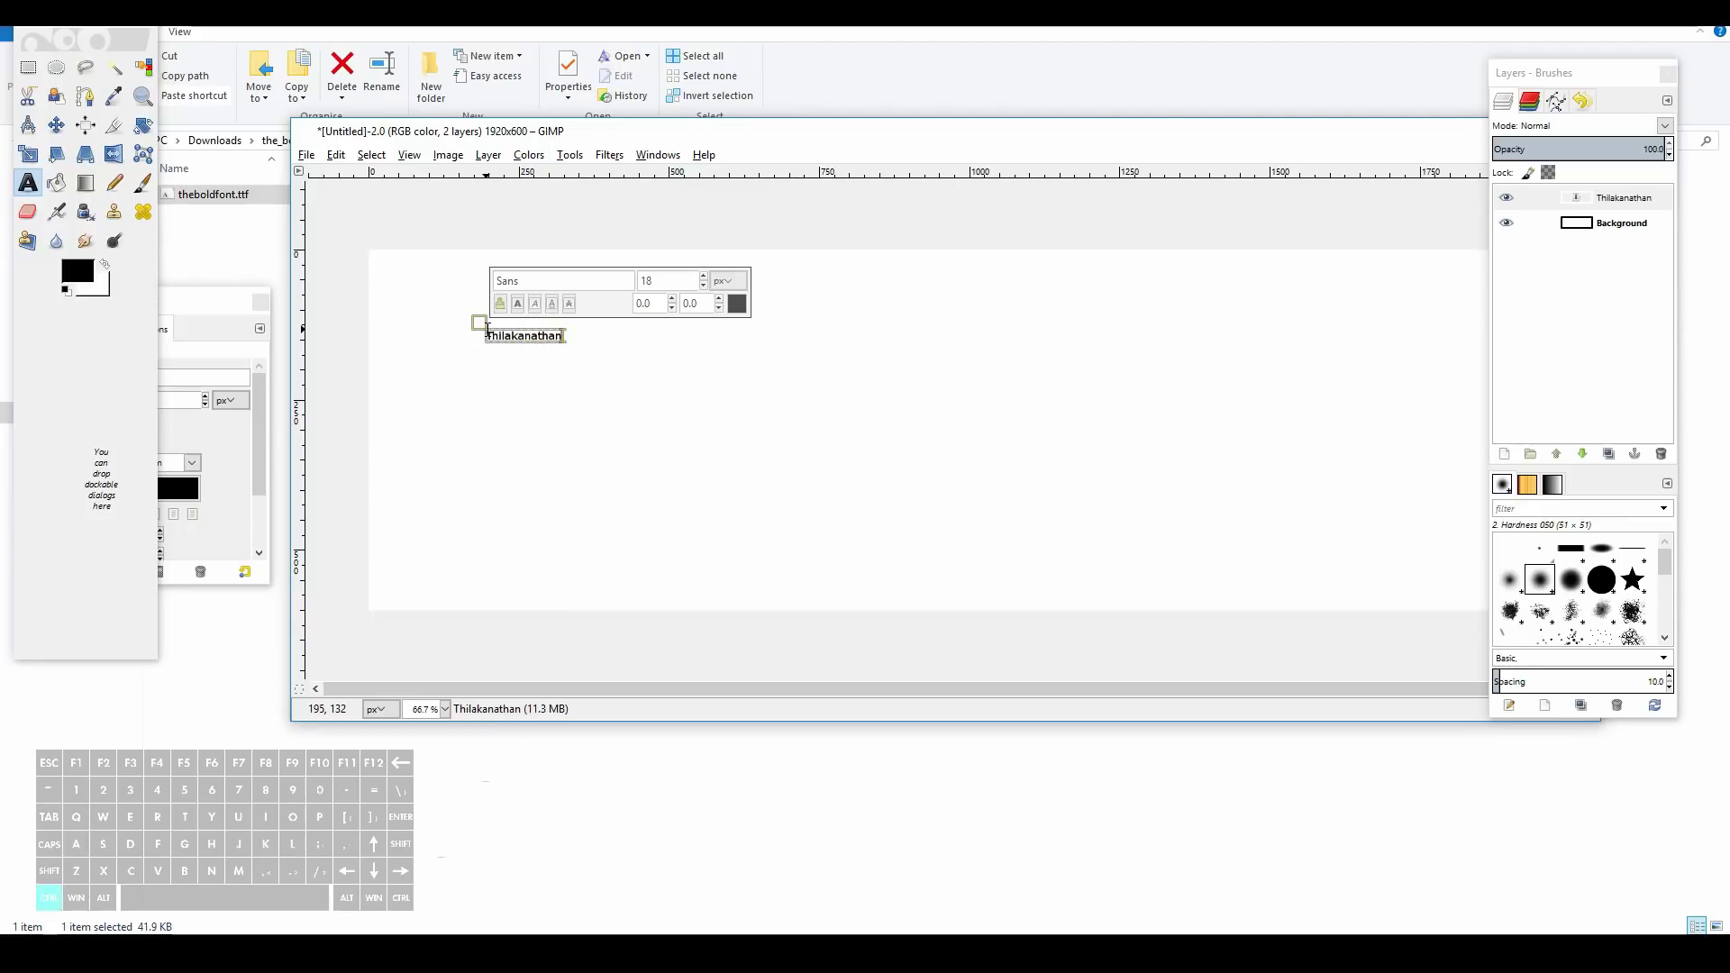
key("ctrl+a")
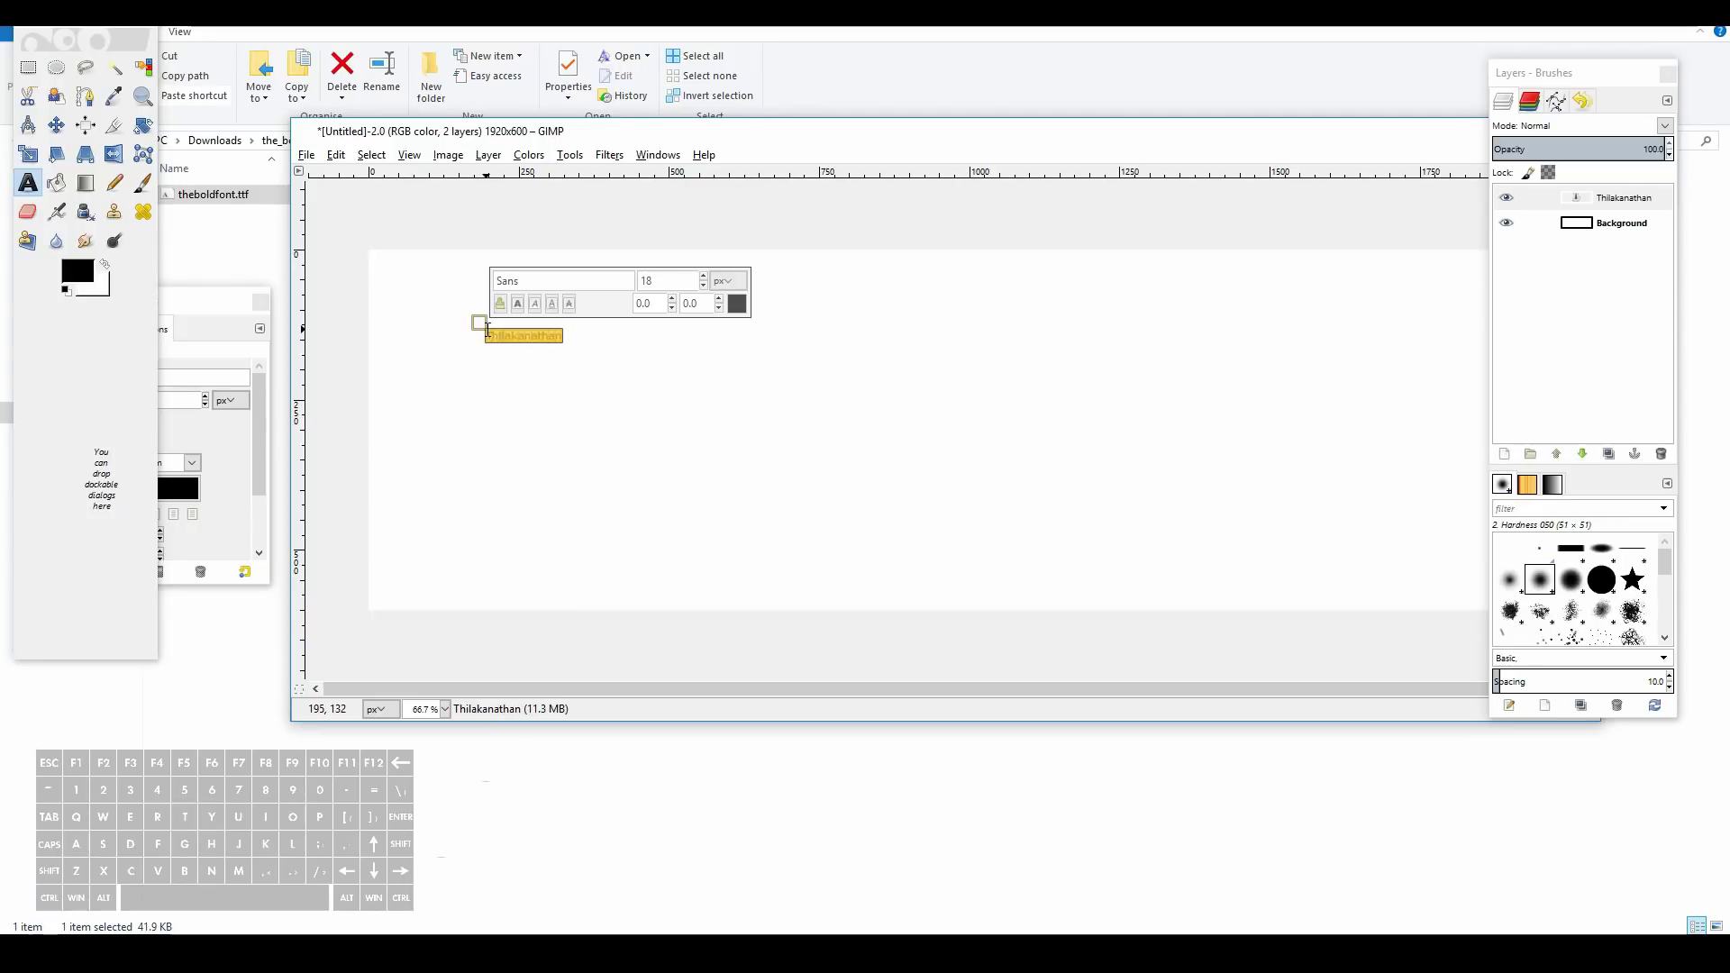
left_click_drag(576, 283, 436, 286)
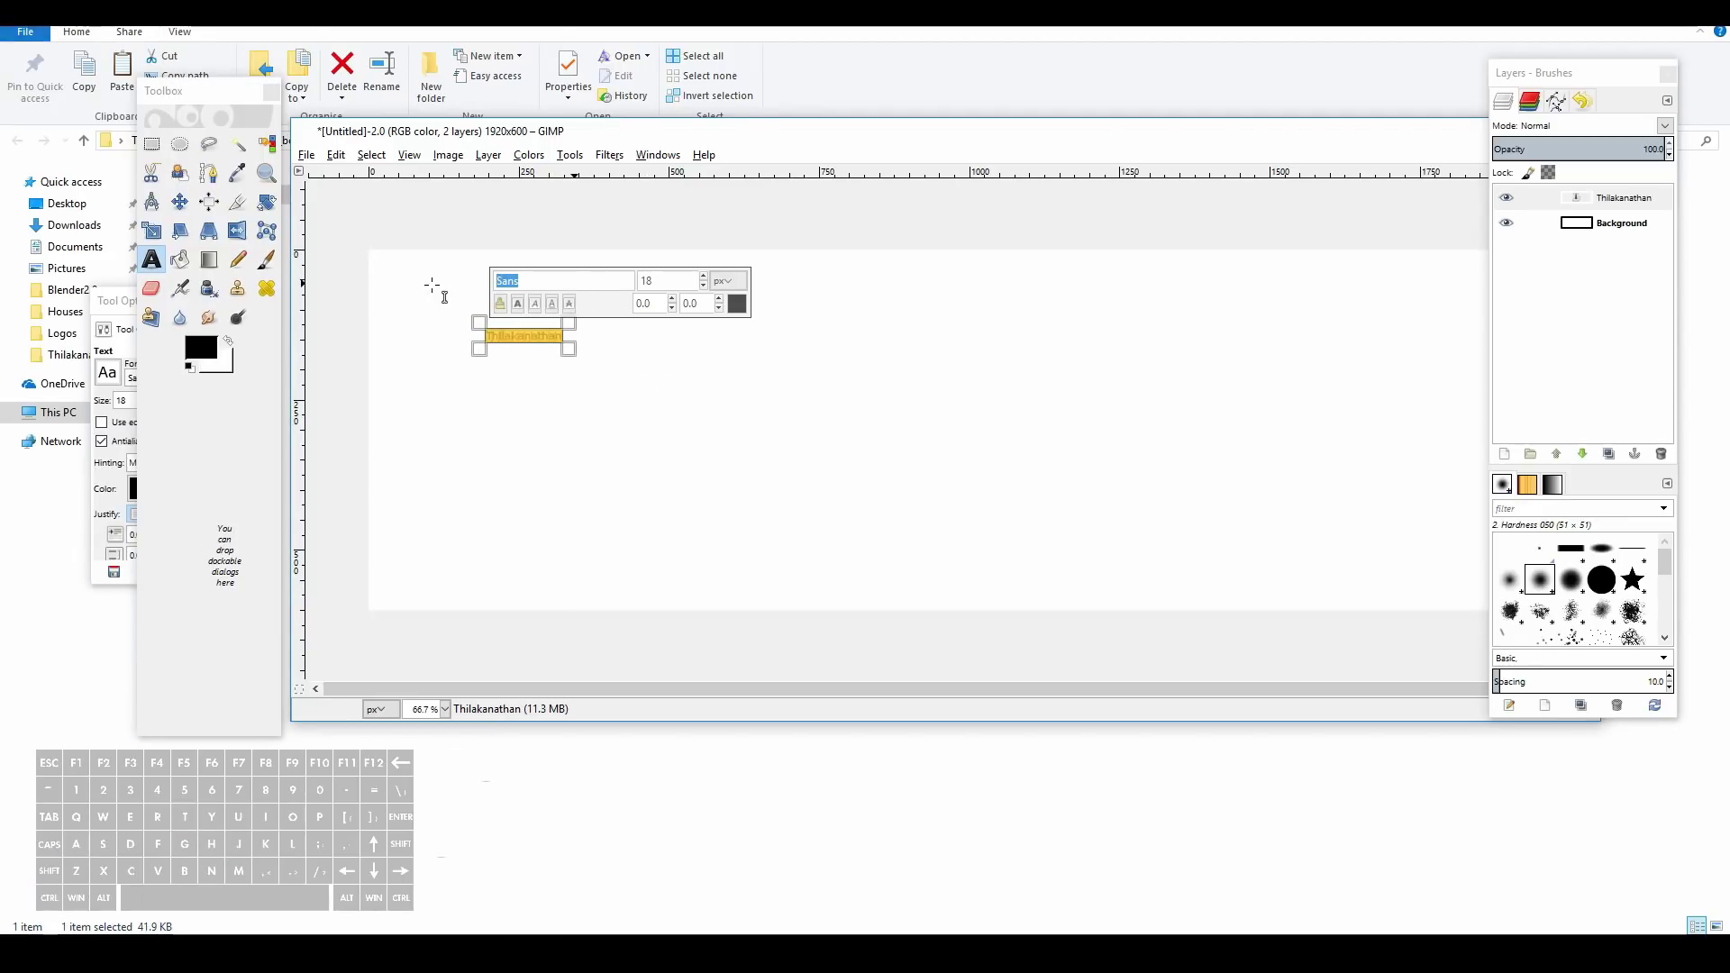
key("BackSpace")
type("The Bold Font Bold")
key("Return")
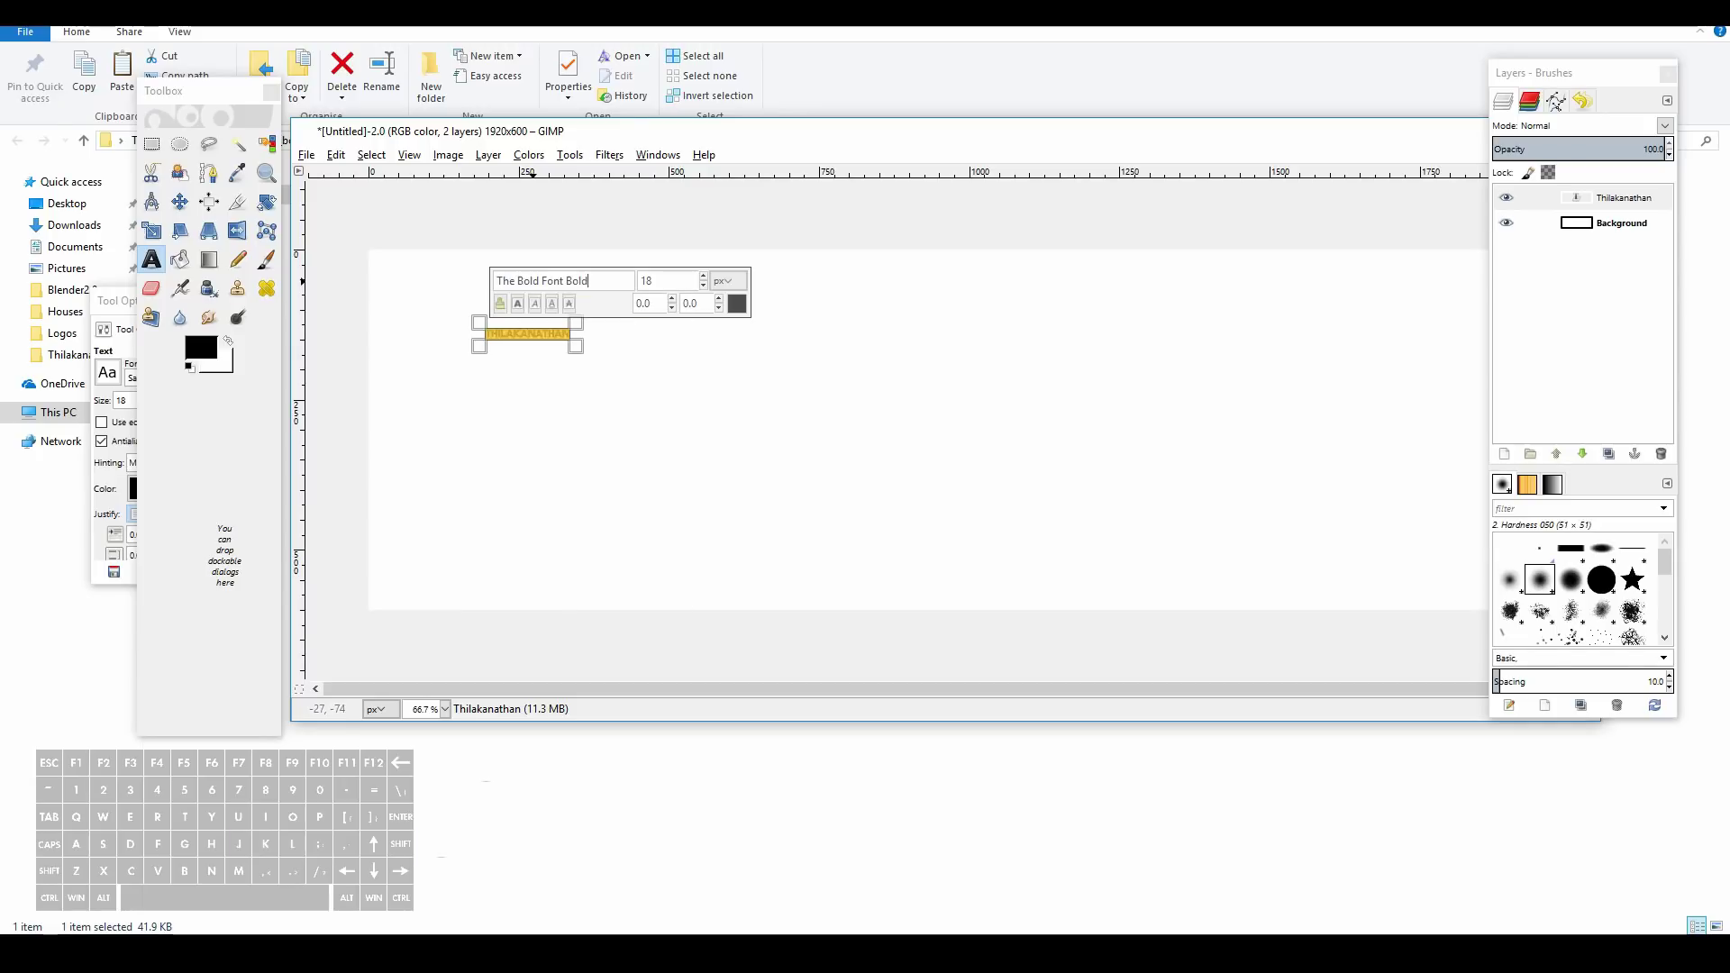
Try font sizes of 180 px and 200 px on the whole name text and settle on 250 px.
double_click(645, 280)
type("1")
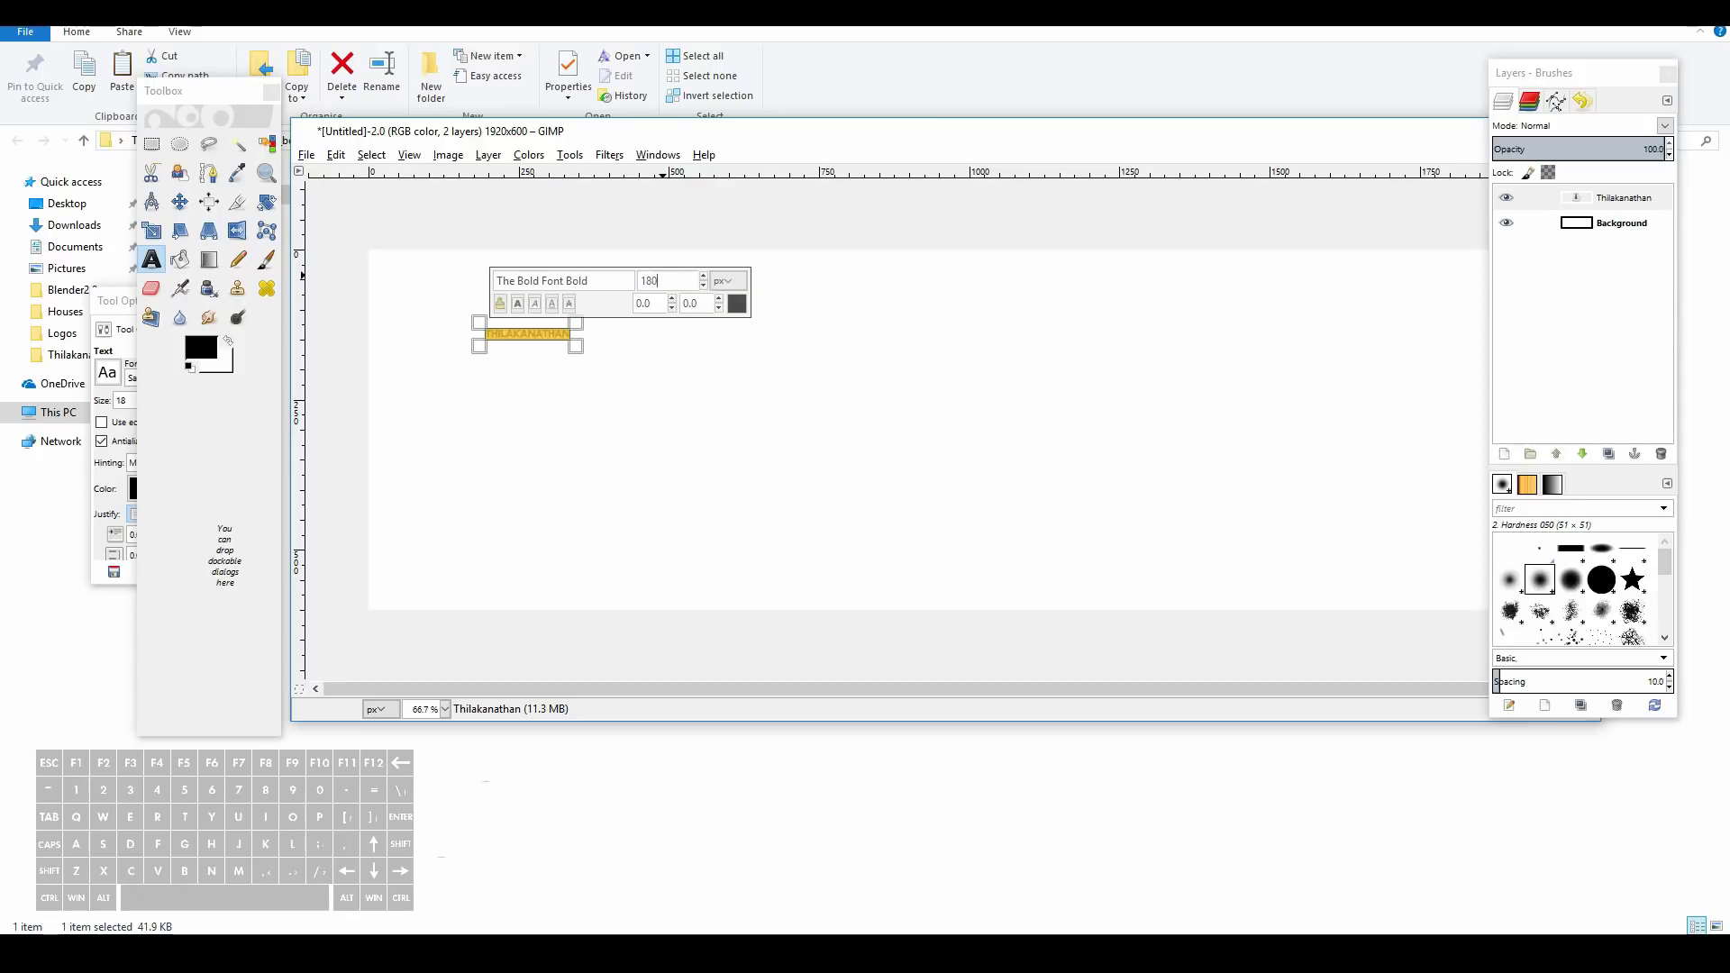
key("Return")
left_click(887, 389)
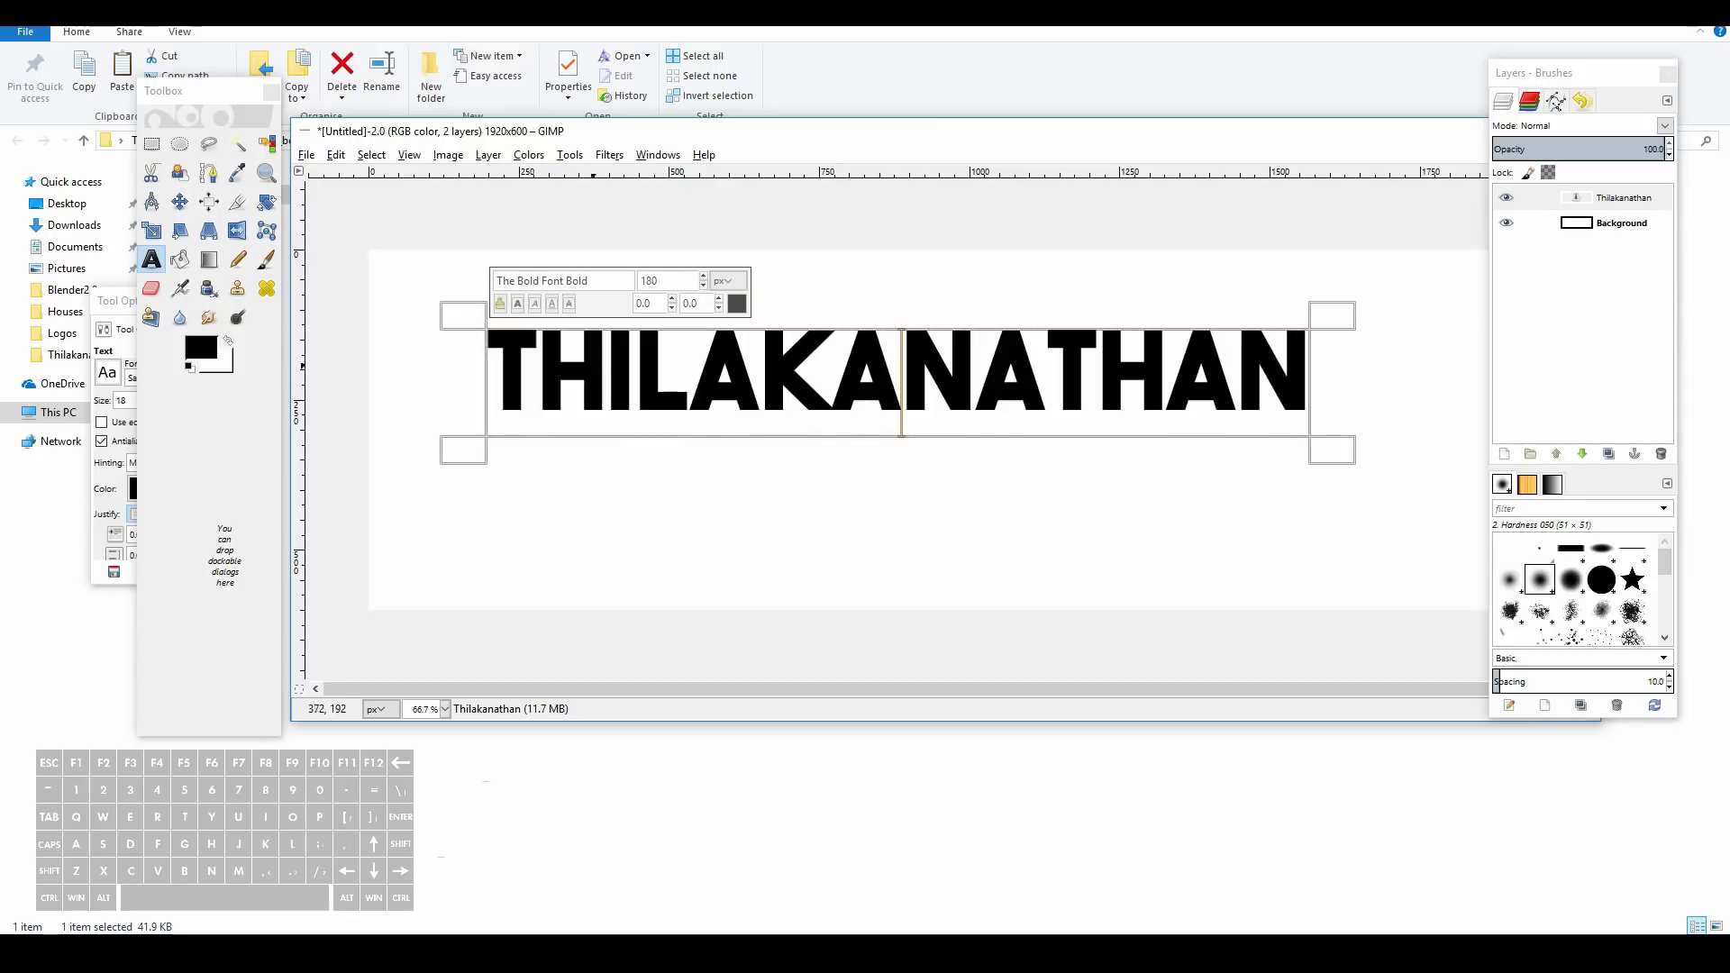
key("ctrl+a")
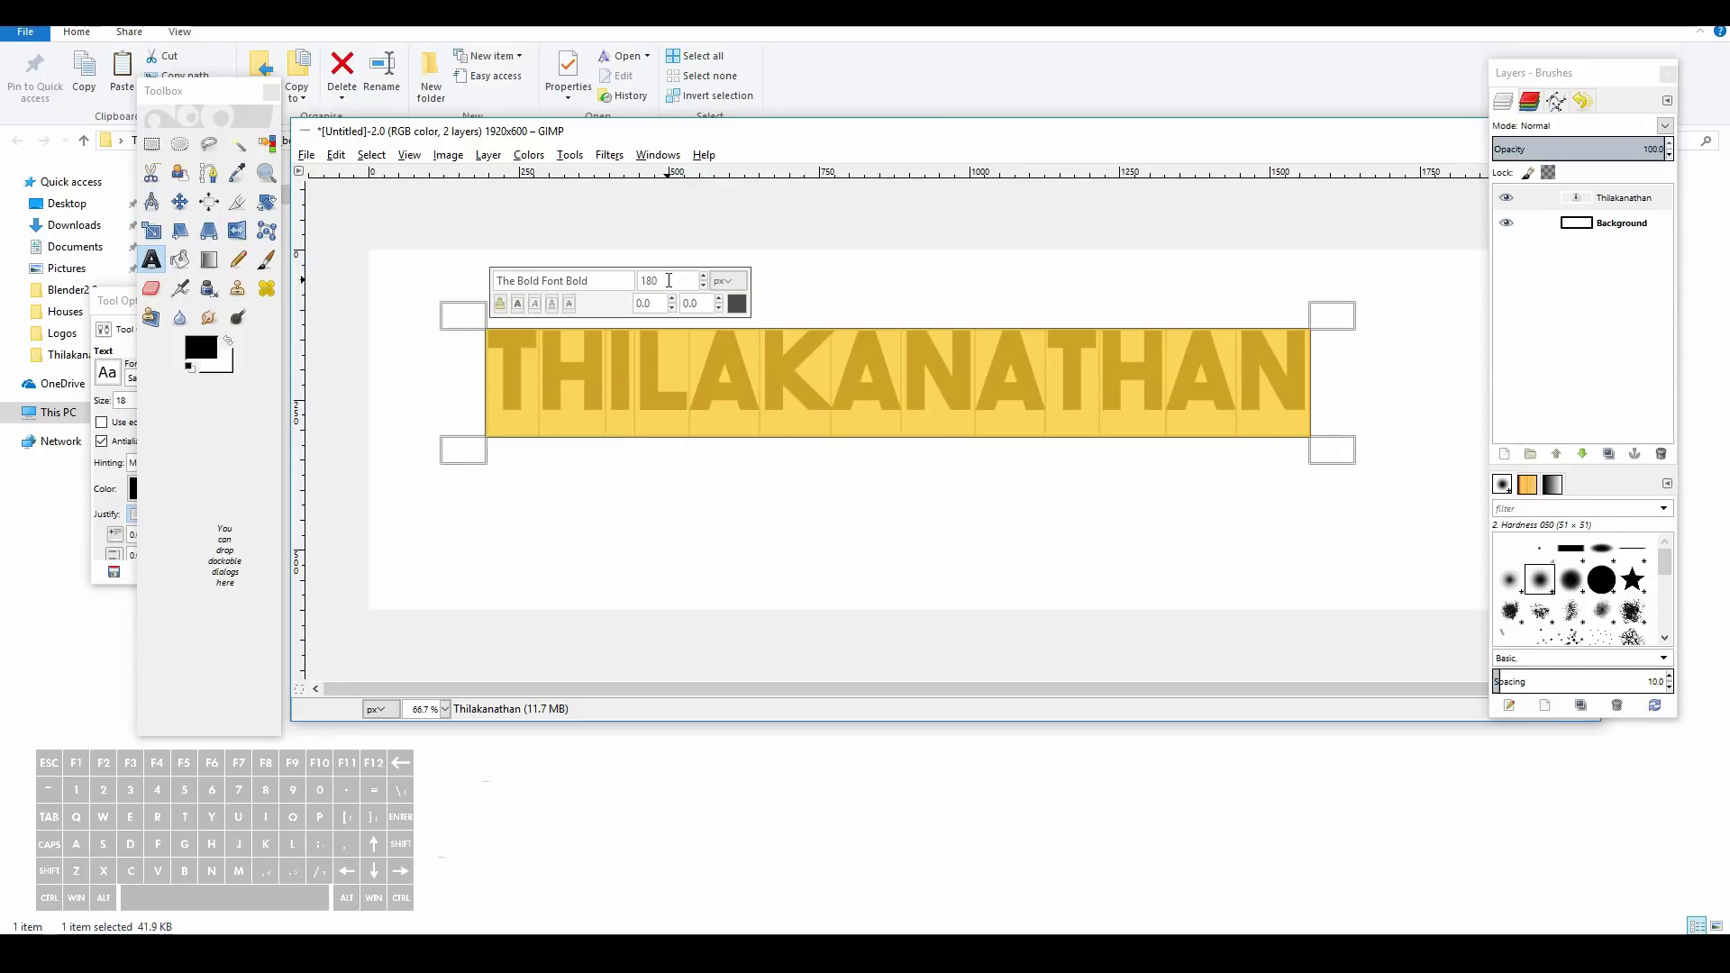
left_click(660, 282)
type("200")
key("Return")
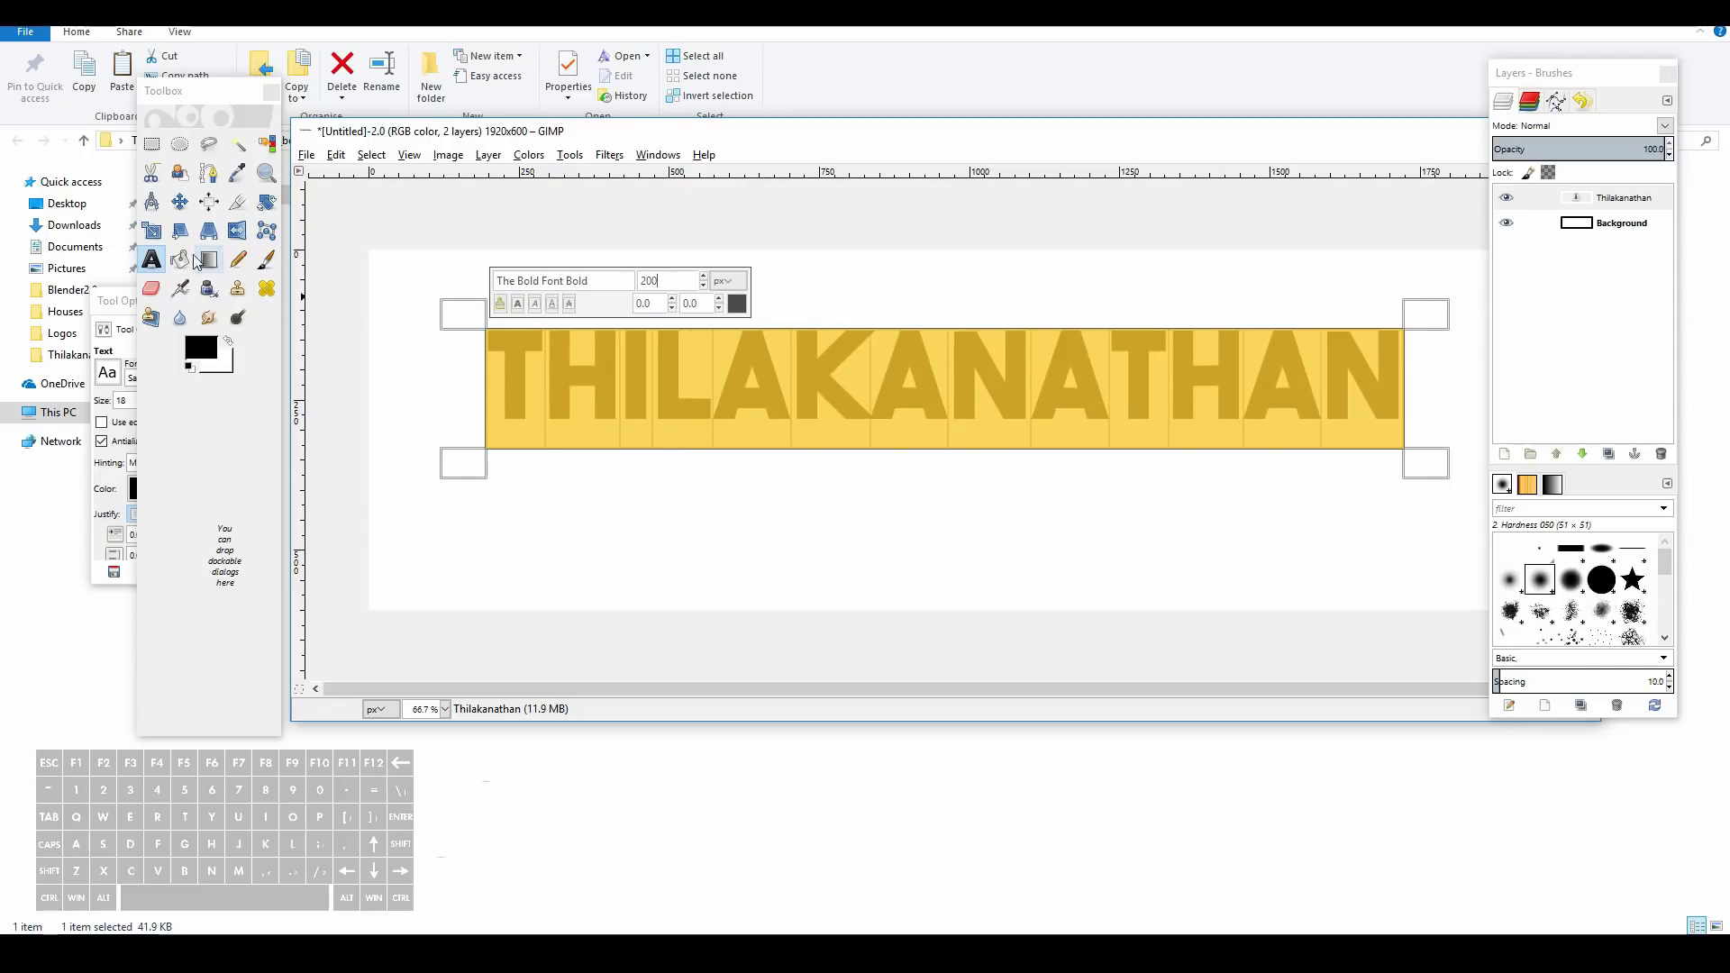
key("Tab")
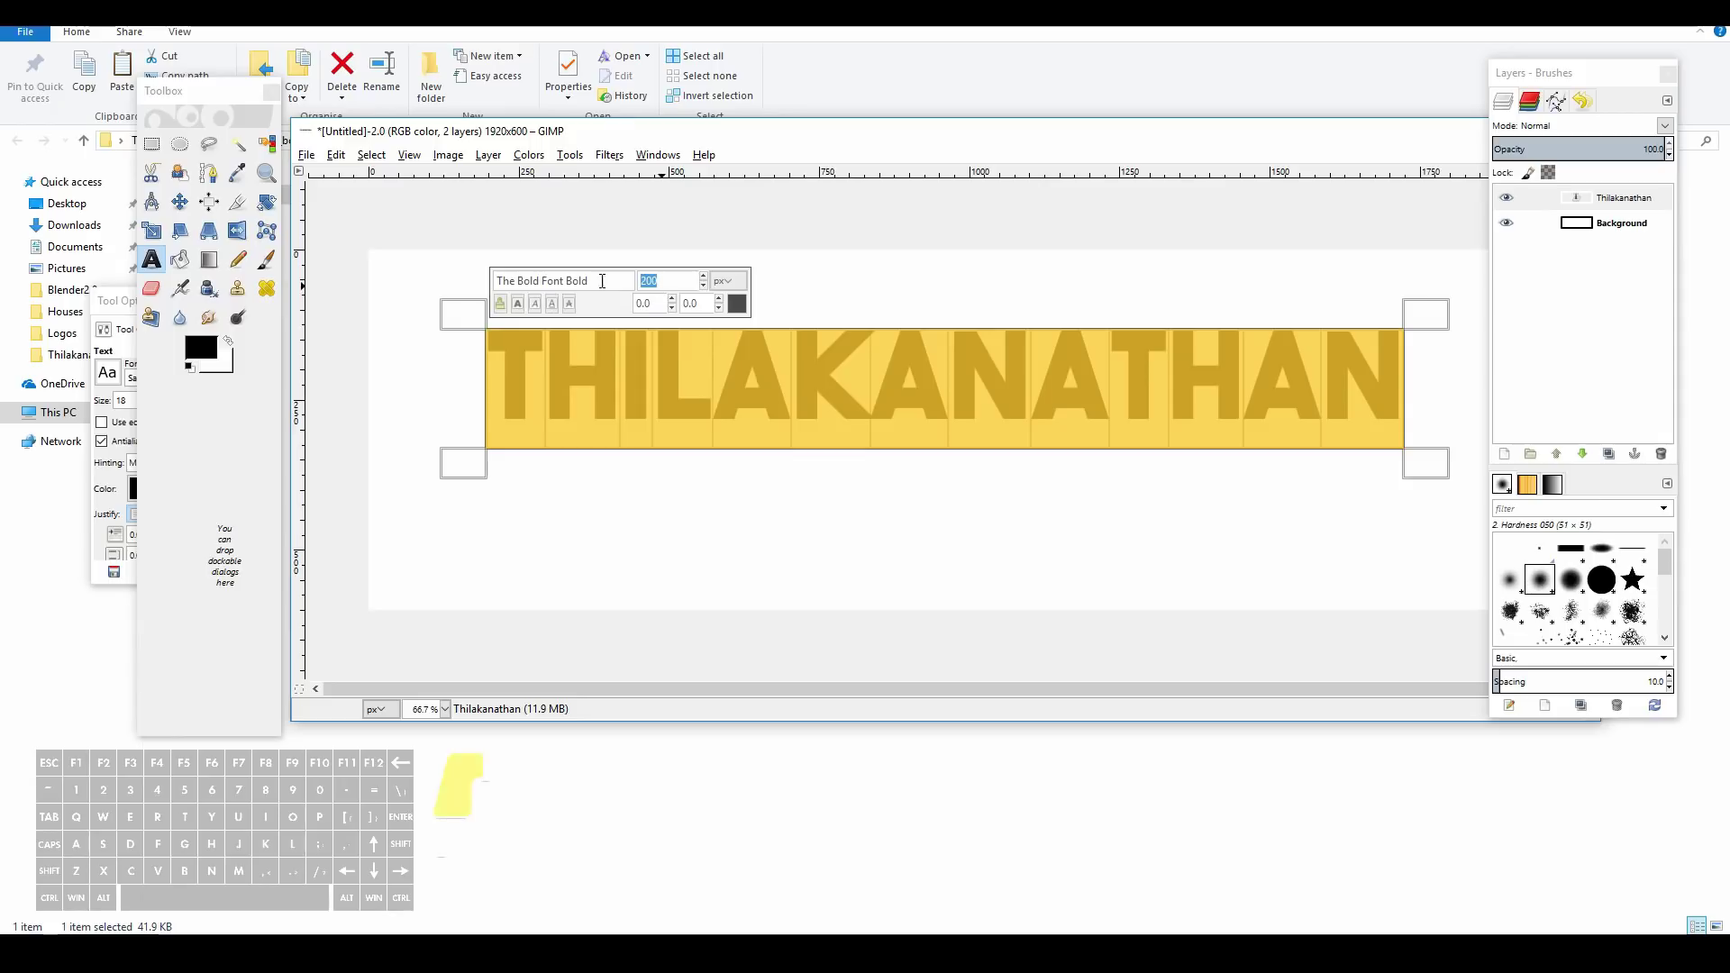
key("Return")
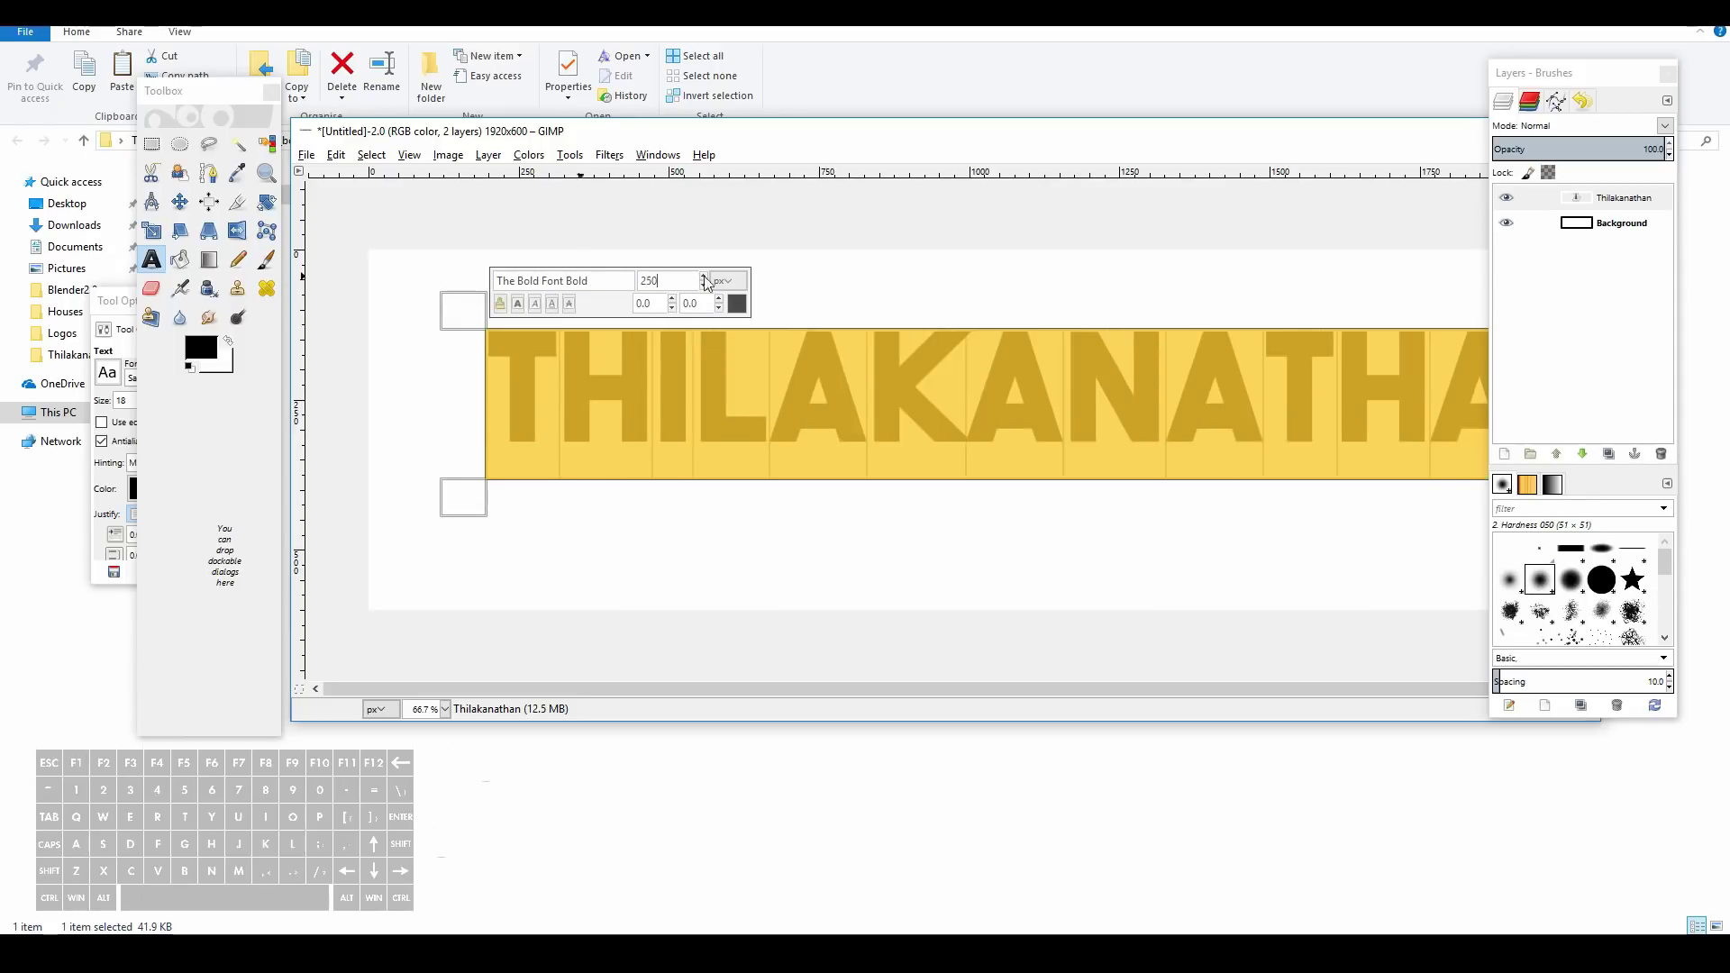
Move the name text up and to the left so that it fits across the upper part of the canvas.
left_click_drag(956, 137, 848, 133)
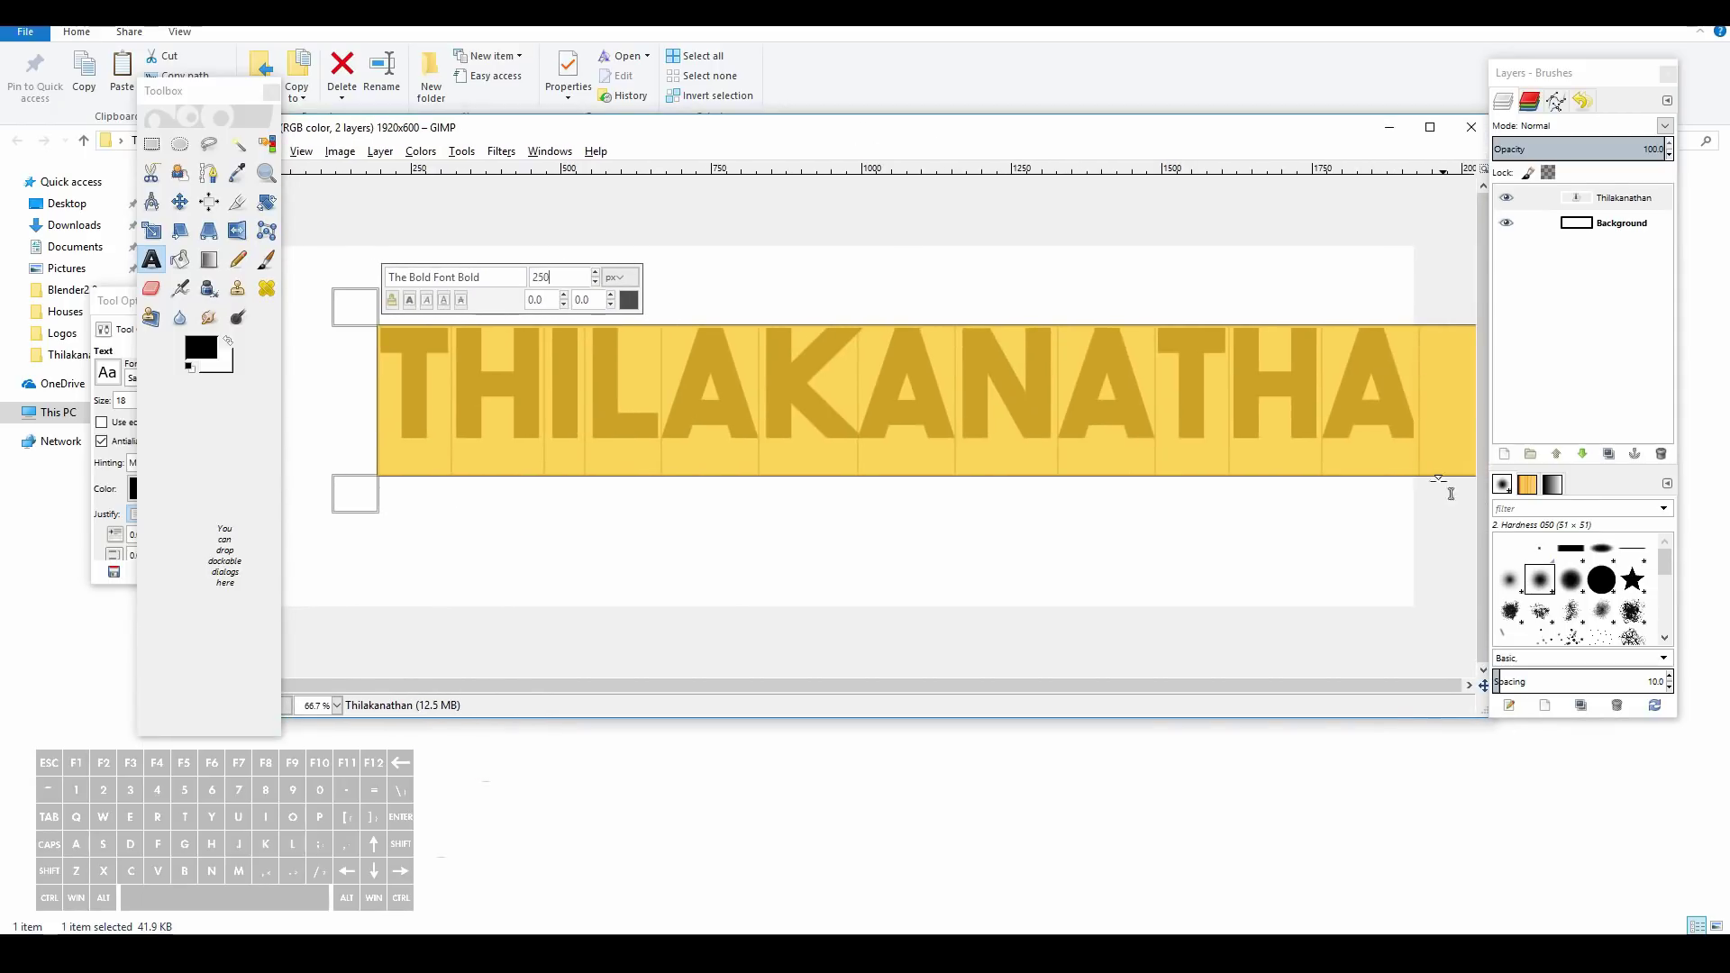
left_click(337, 705)
left_click(321, 830)
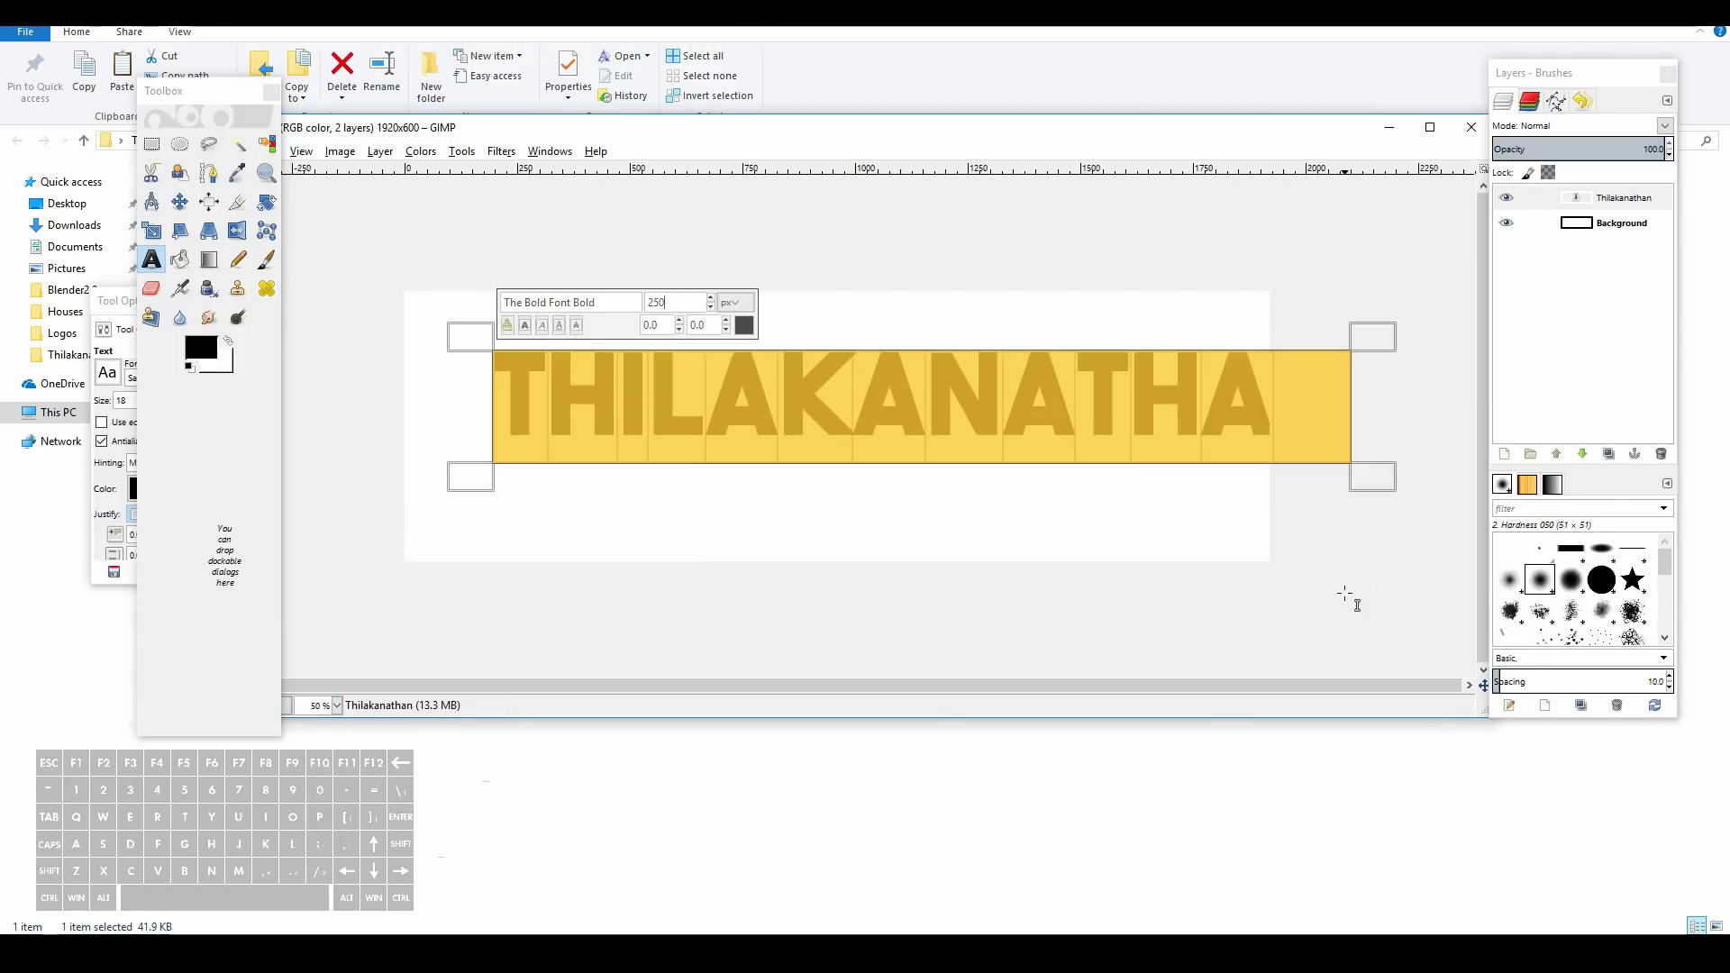
left_click_drag(590, 126, 689, 165)
left_click(434, 744)
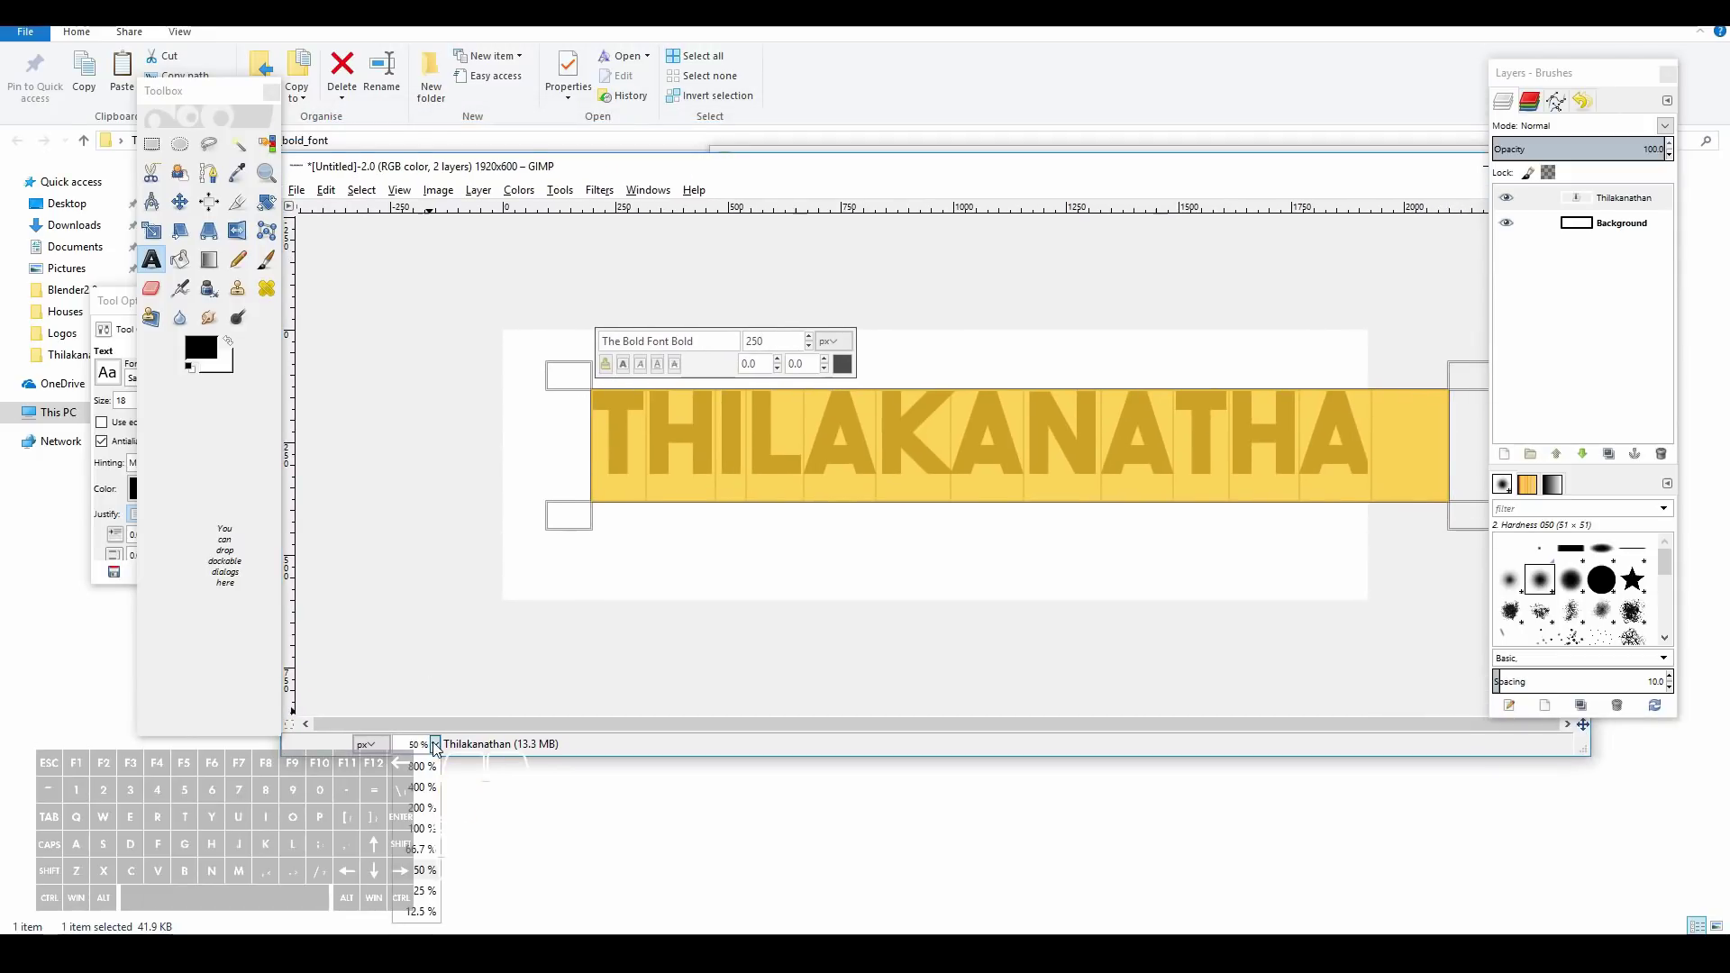
left_click(418, 891)
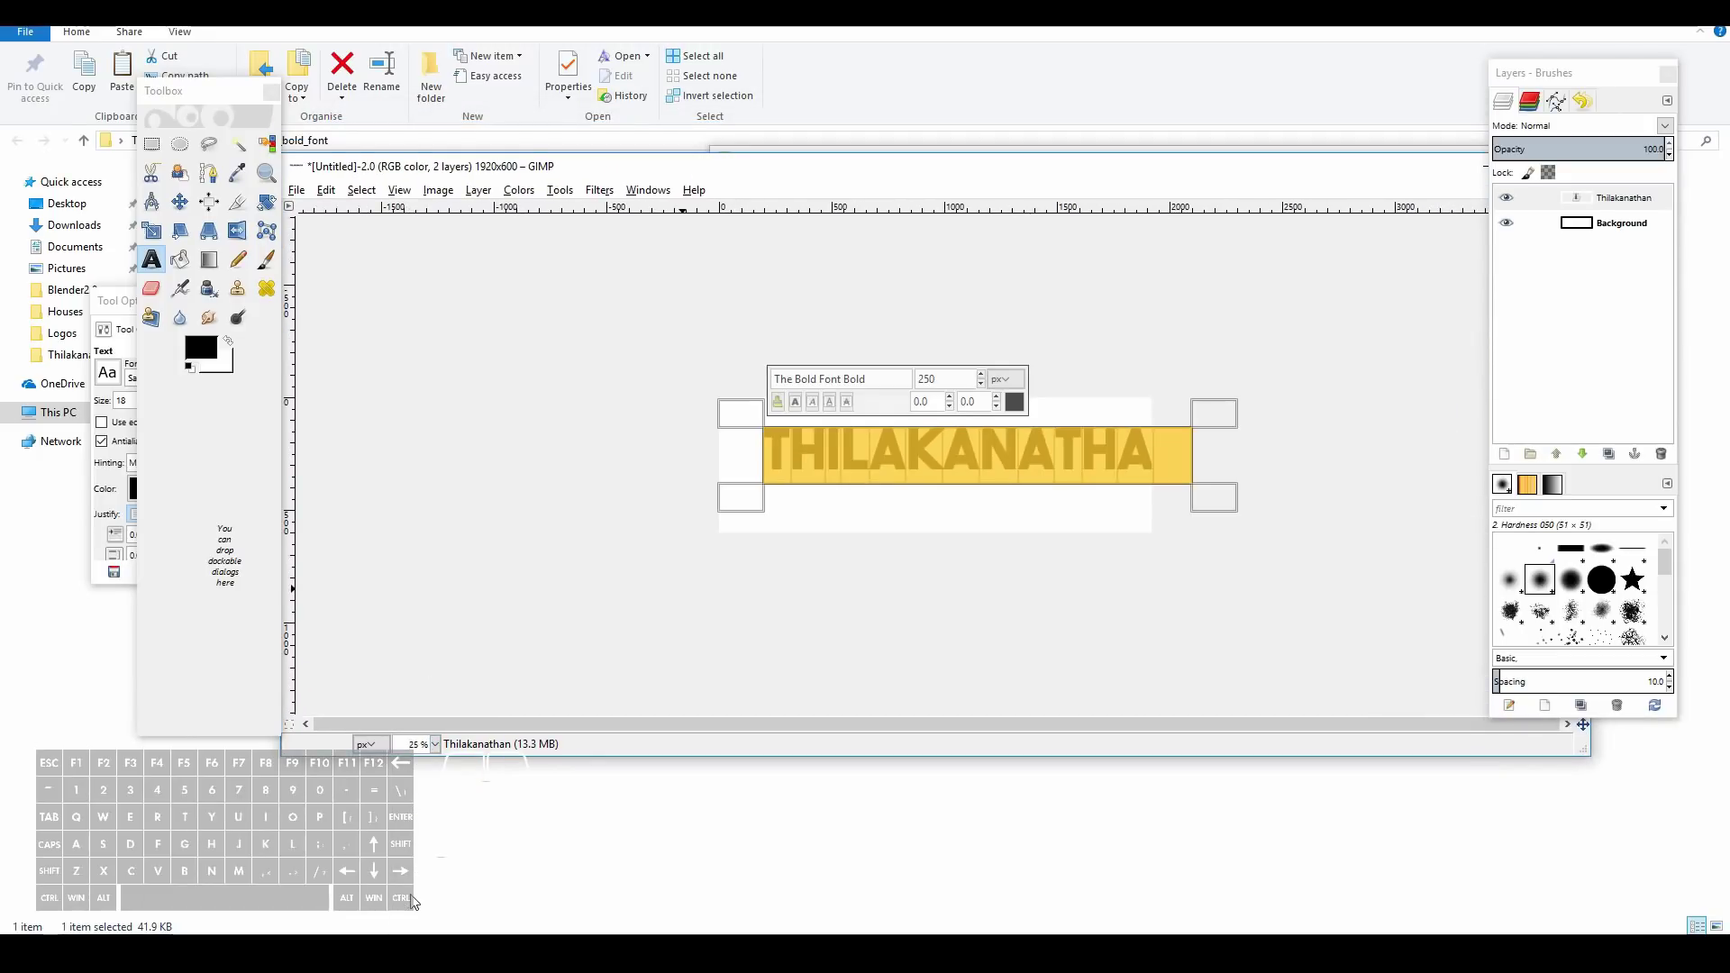
left_click(891, 634)
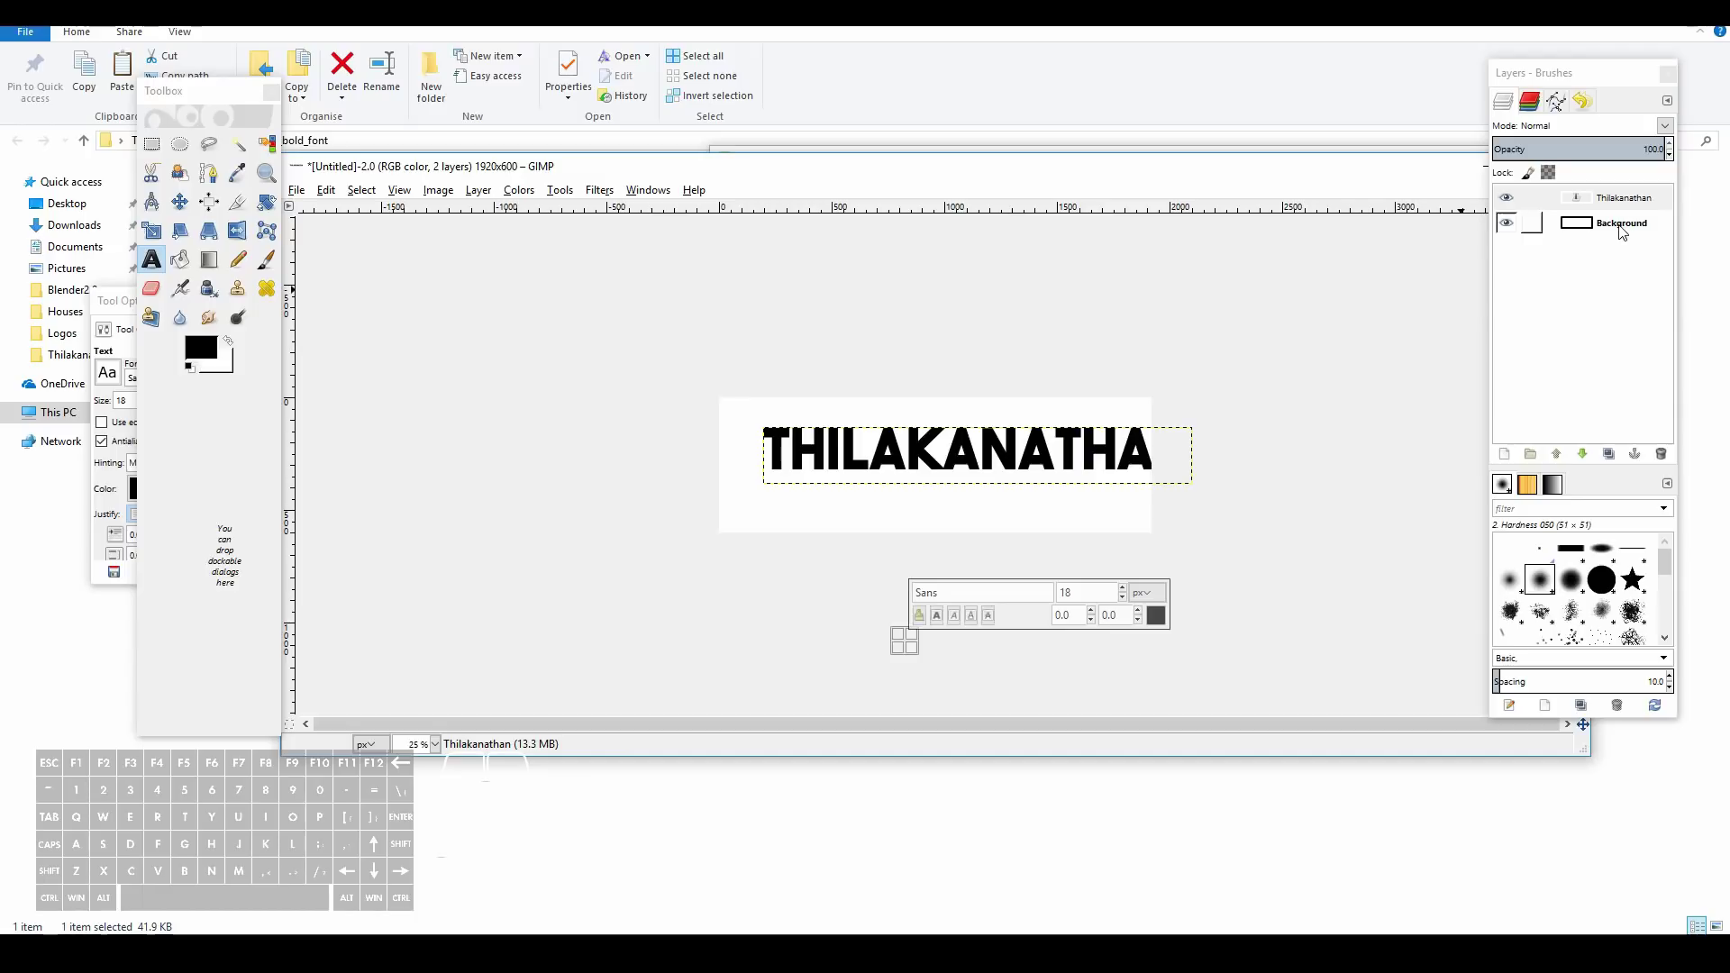
left_click(1531, 223)
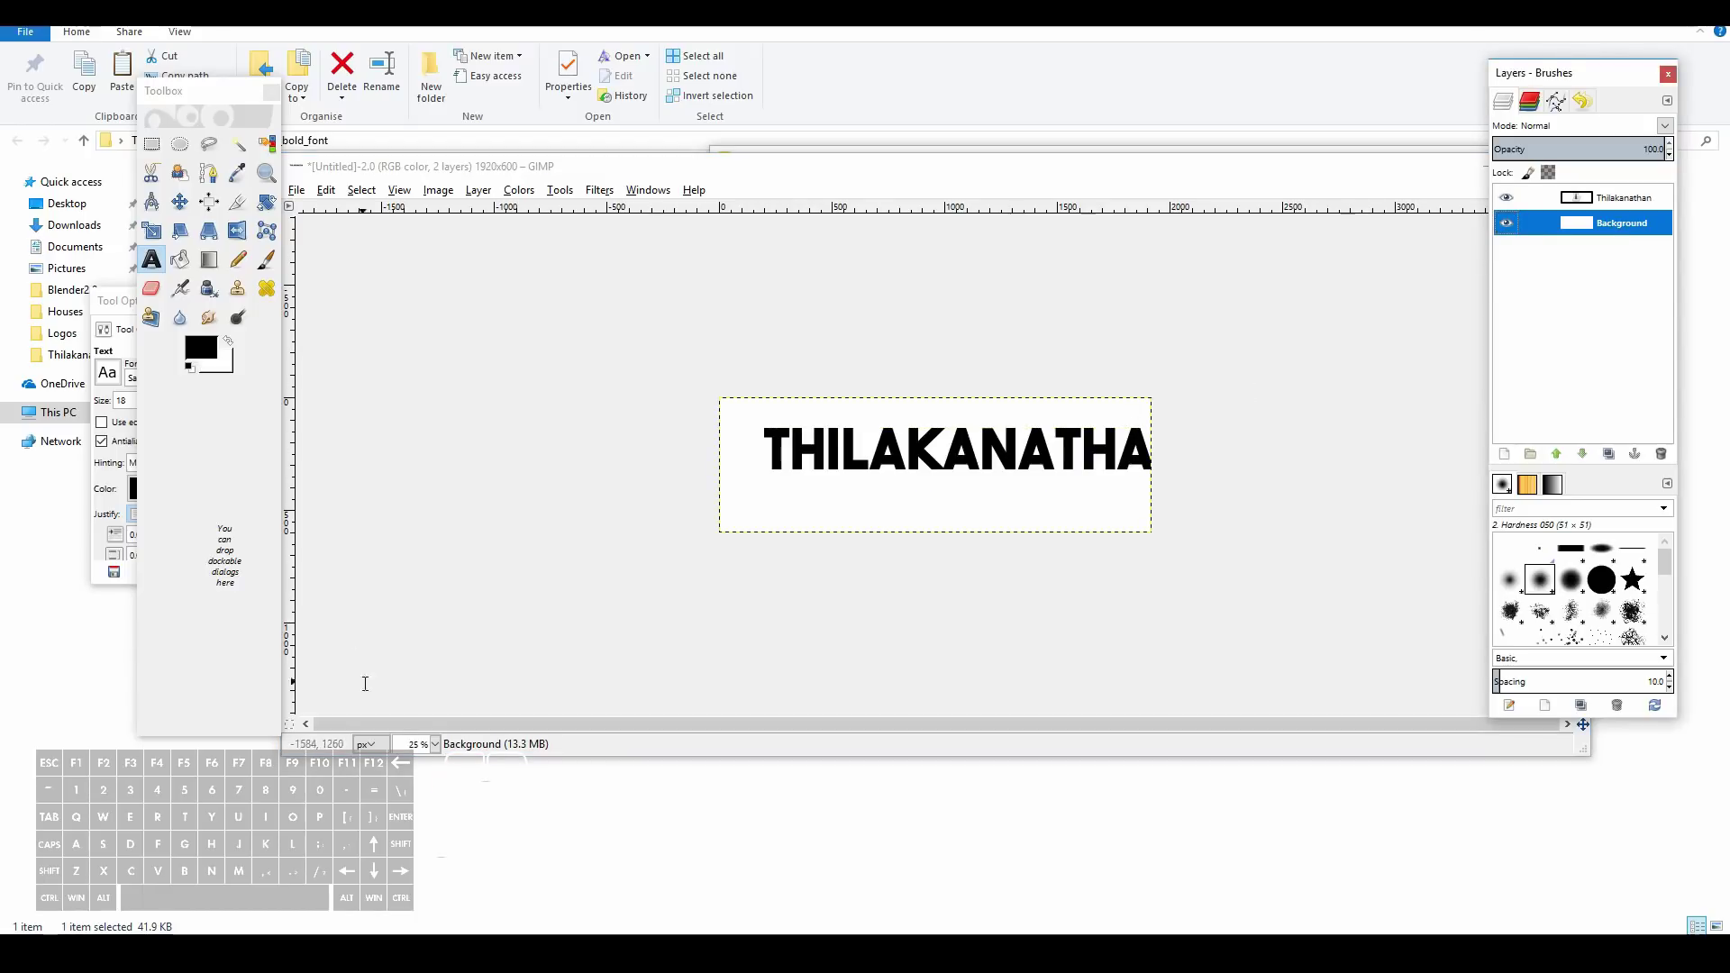
left_click(435, 743)
left_click(425, 870)
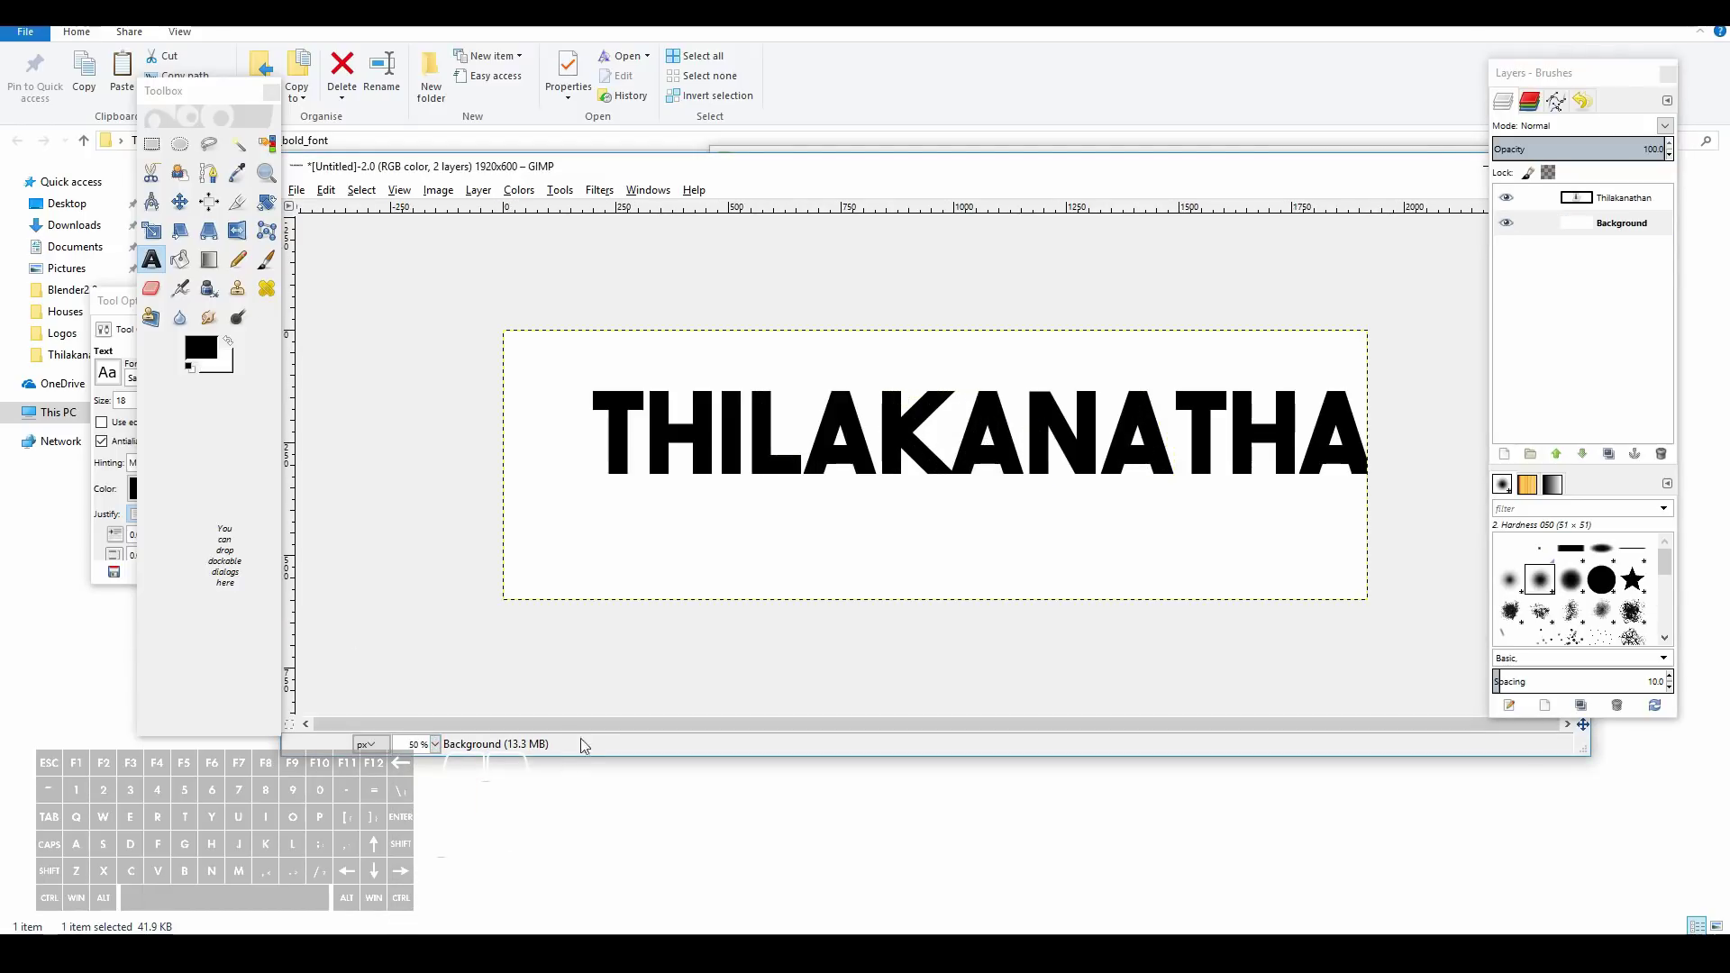
left_click(179, 201)
left_click_drag(903, 423, 814, 375)
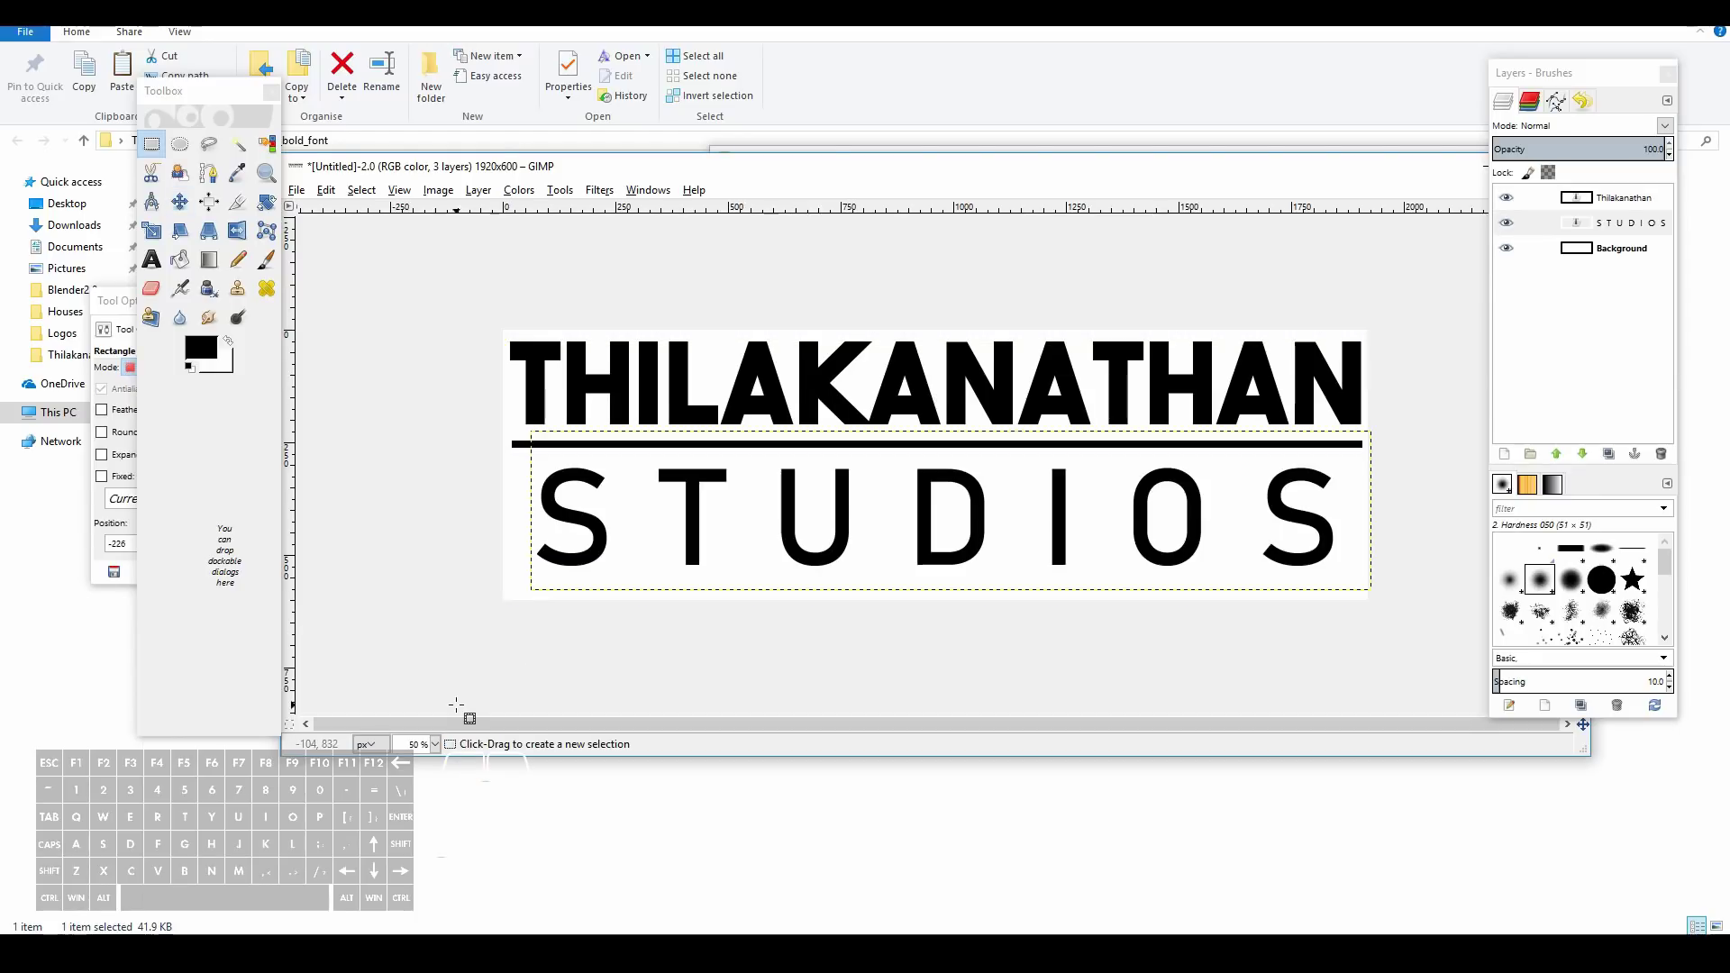
Hide the white Background layer to give the logo a transparent background.
left_click(1621, 248)
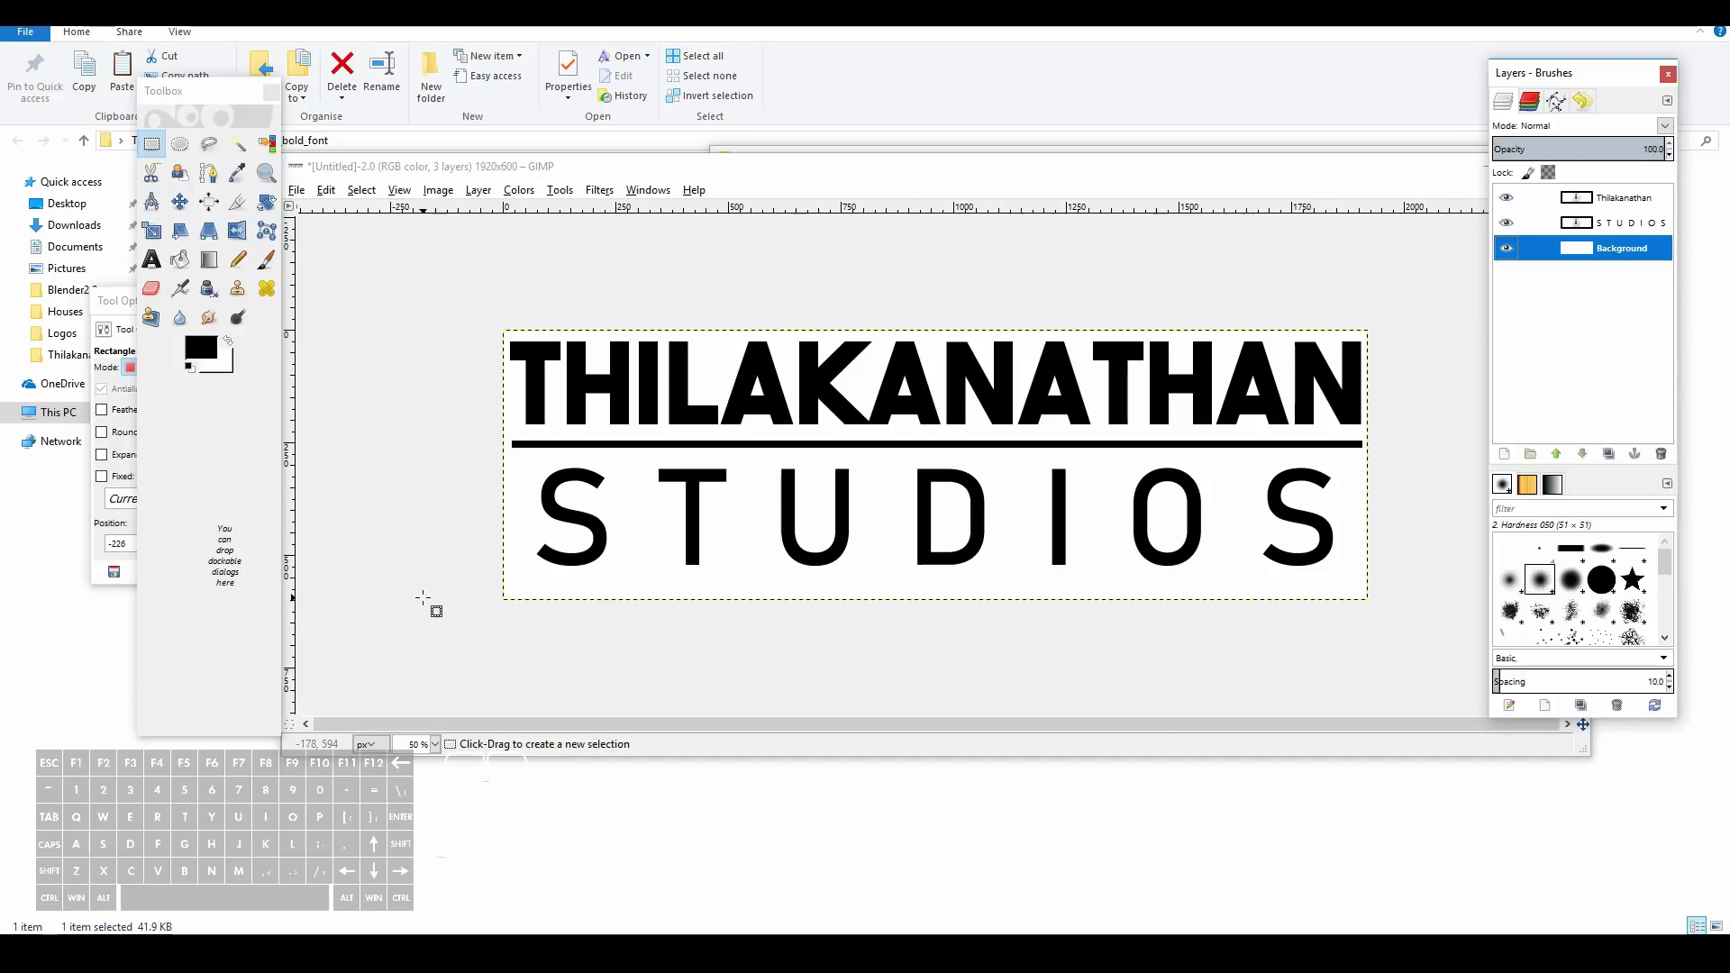
left_click(296, 190)
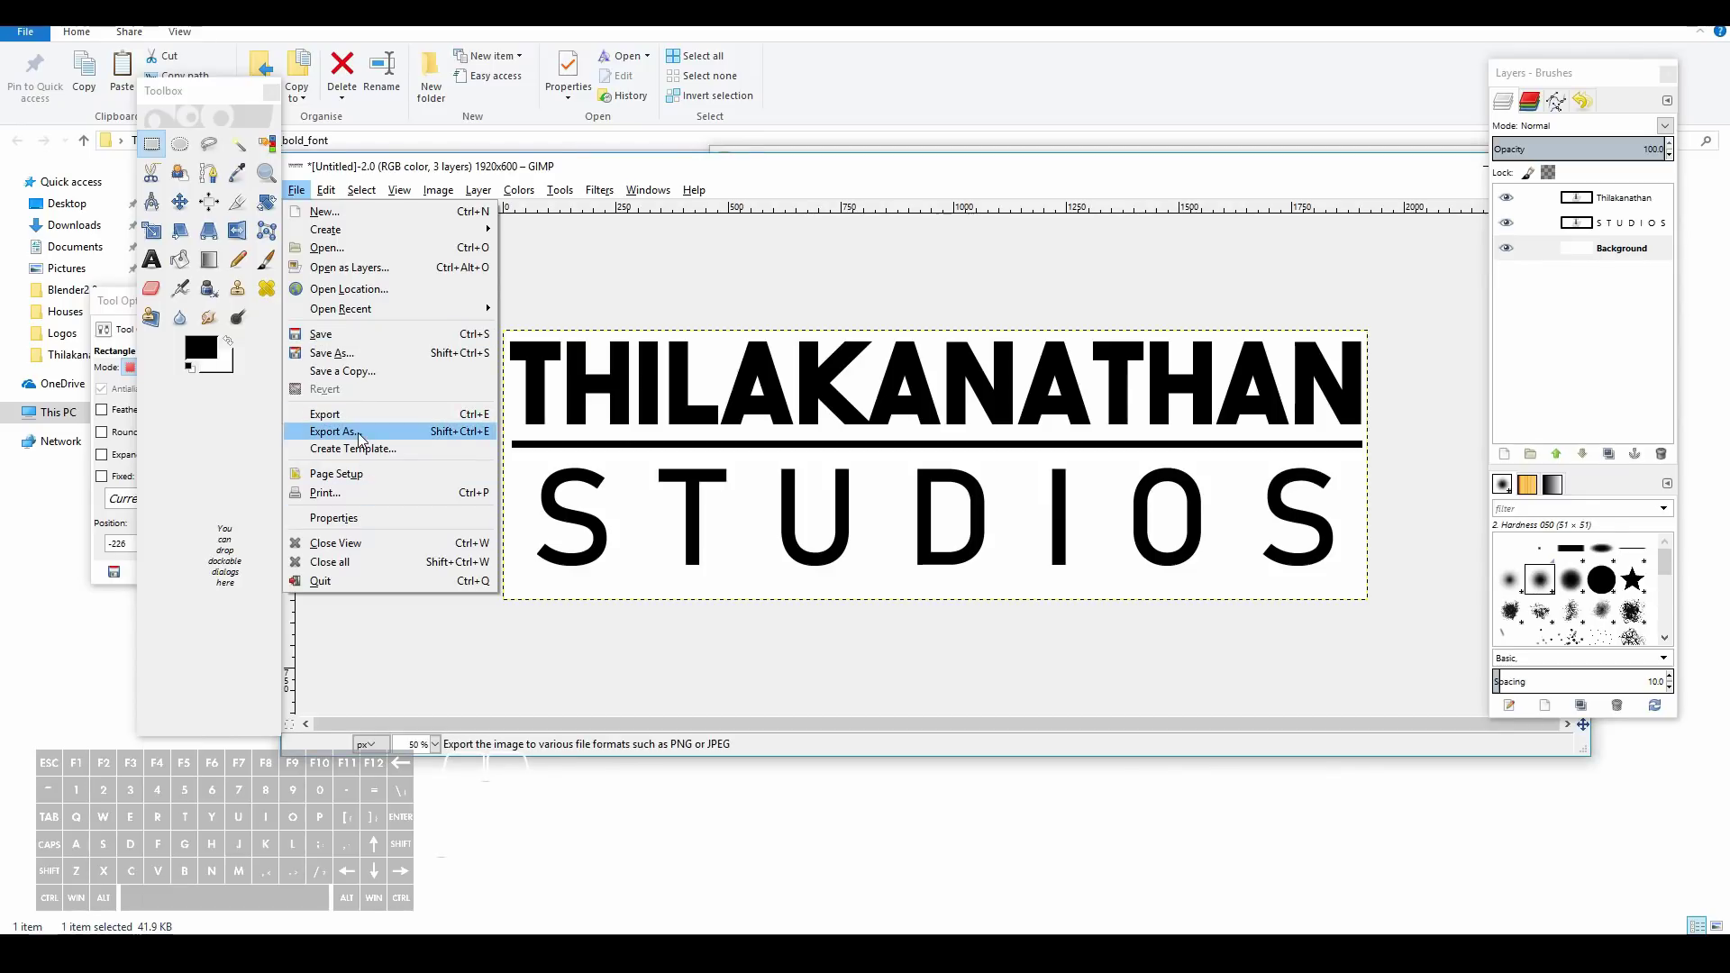
left_click(1600, 317)
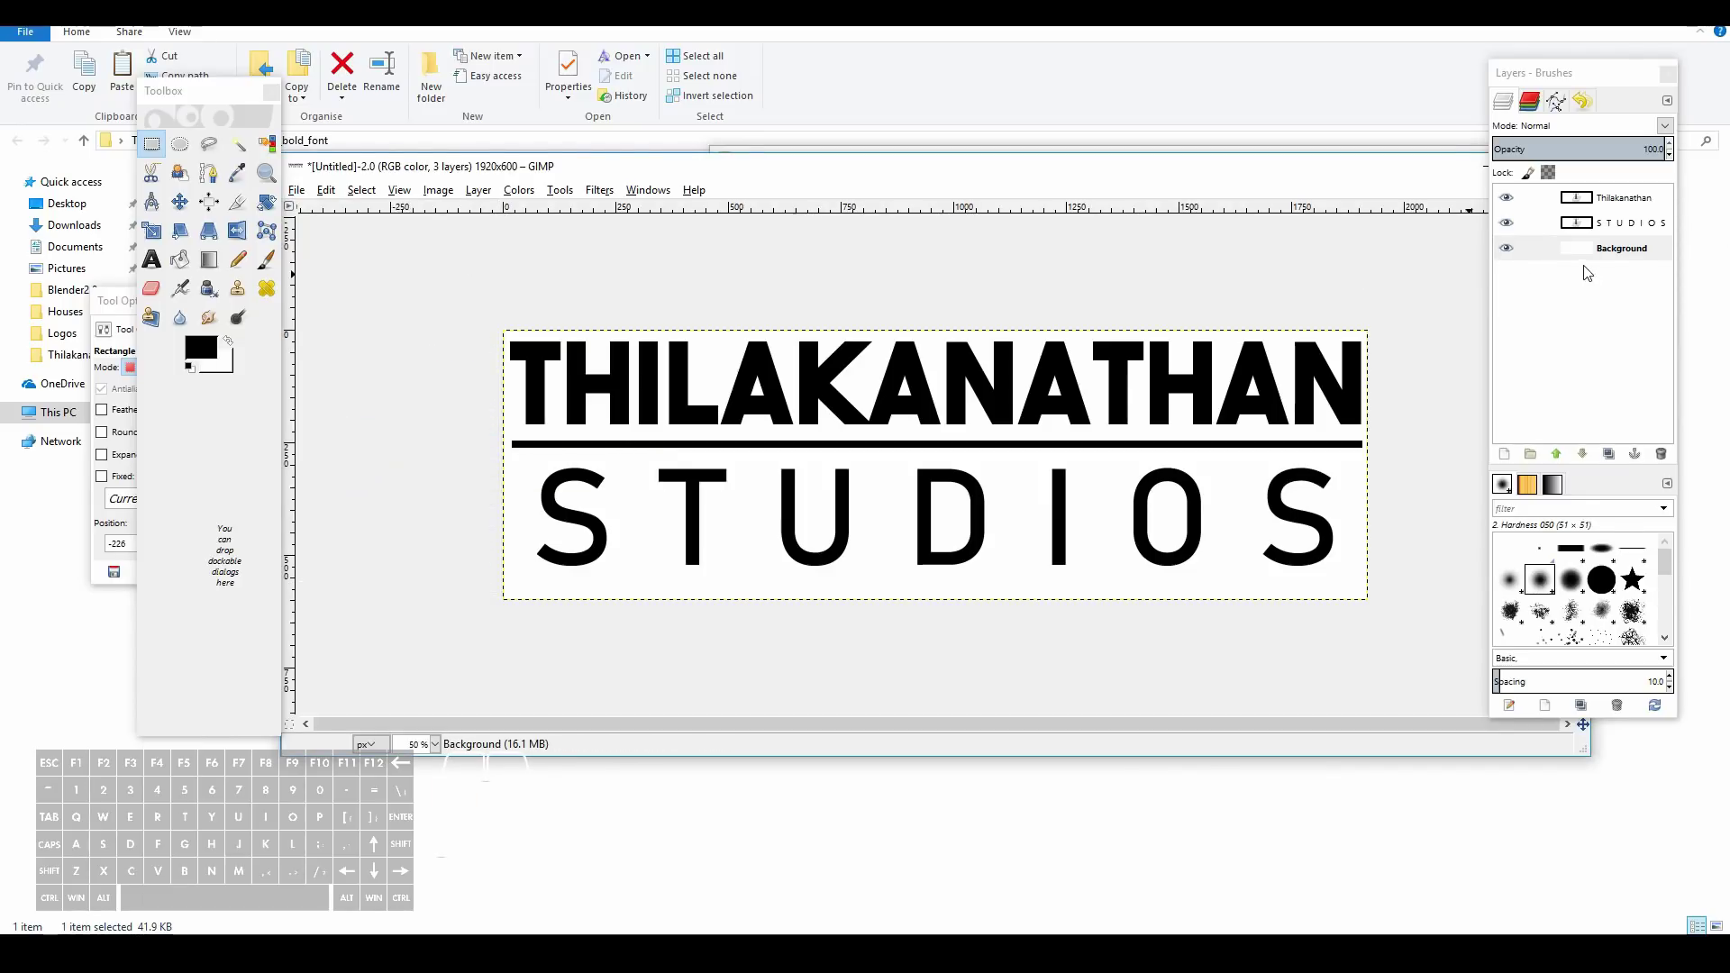
left_click(1509, 253)
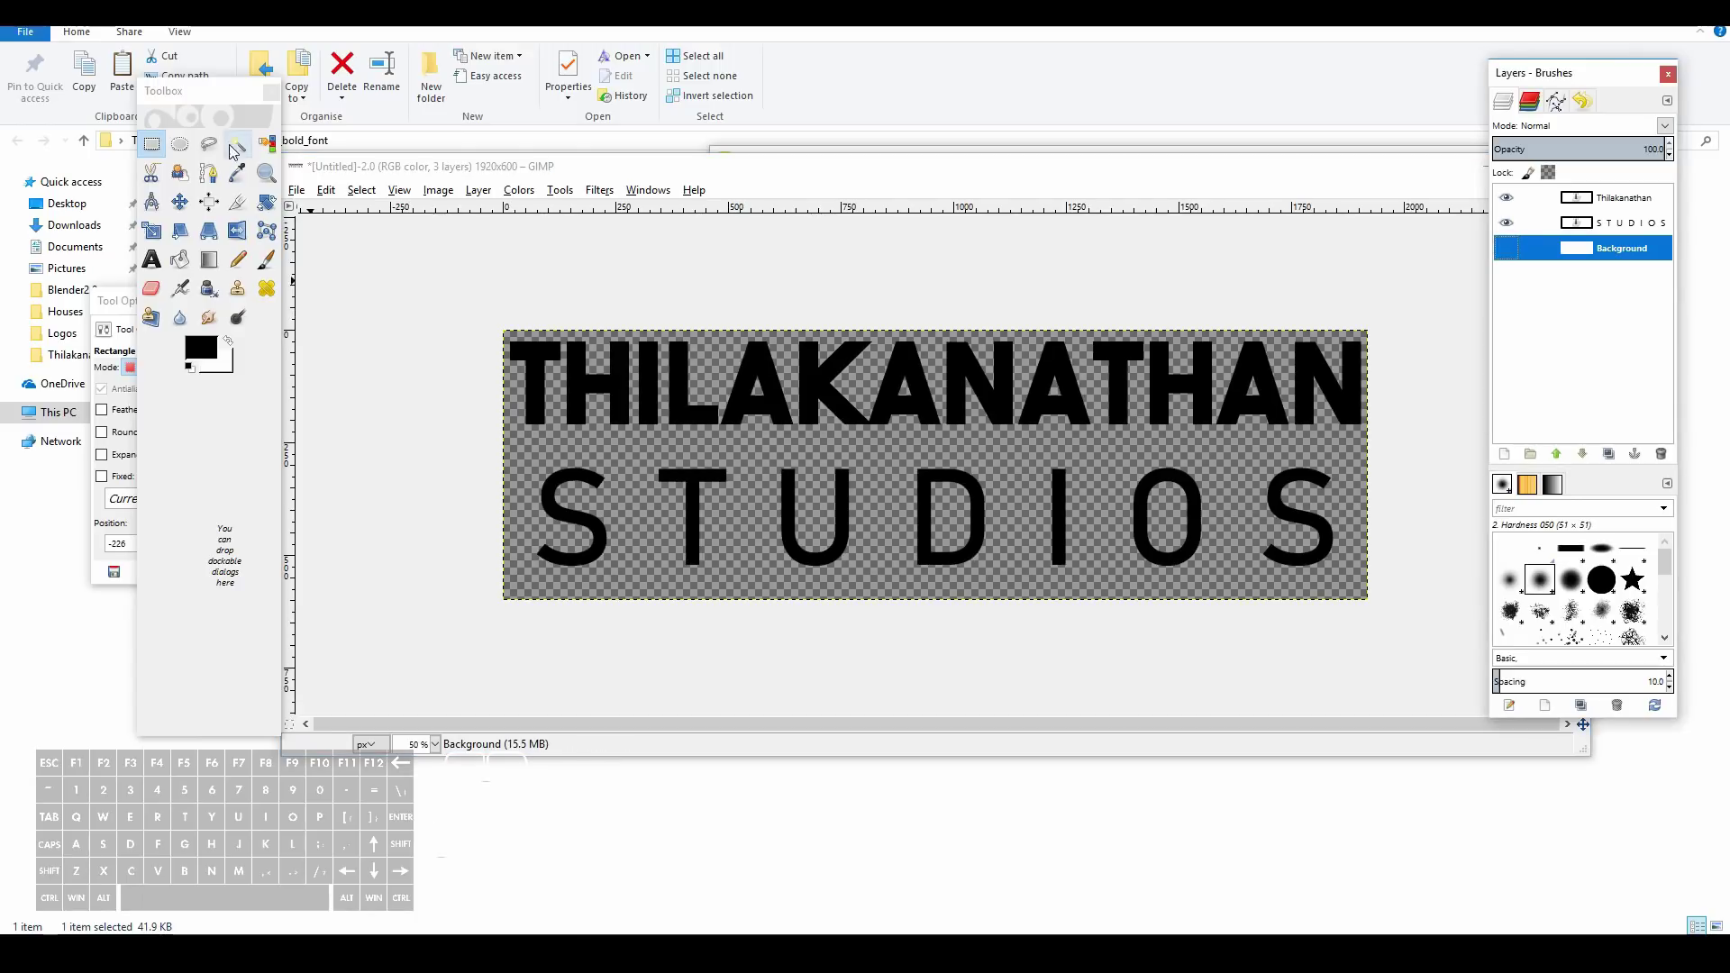
left_click(1510, 248)
left_click(1510, 249)
left_click(1510, 249)
left_click(1510, 249)
left_click(1510, 249)
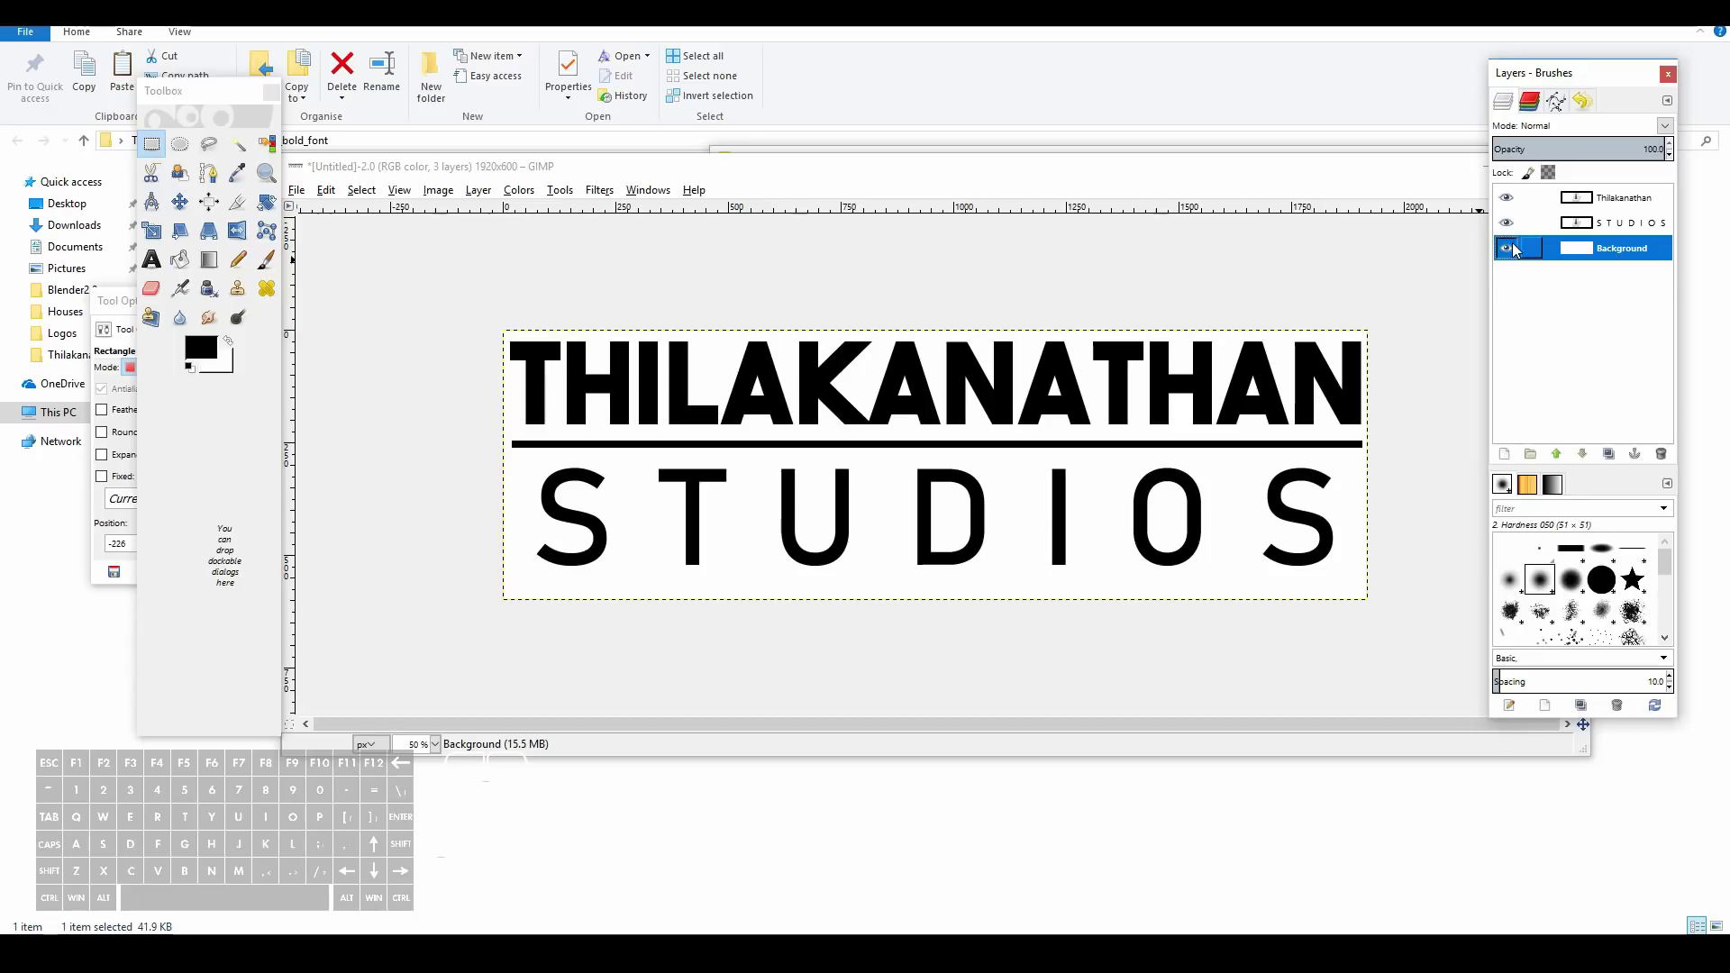
left_click(1510, 248)
left_click(1510, 249)
left_click(1508, 248)
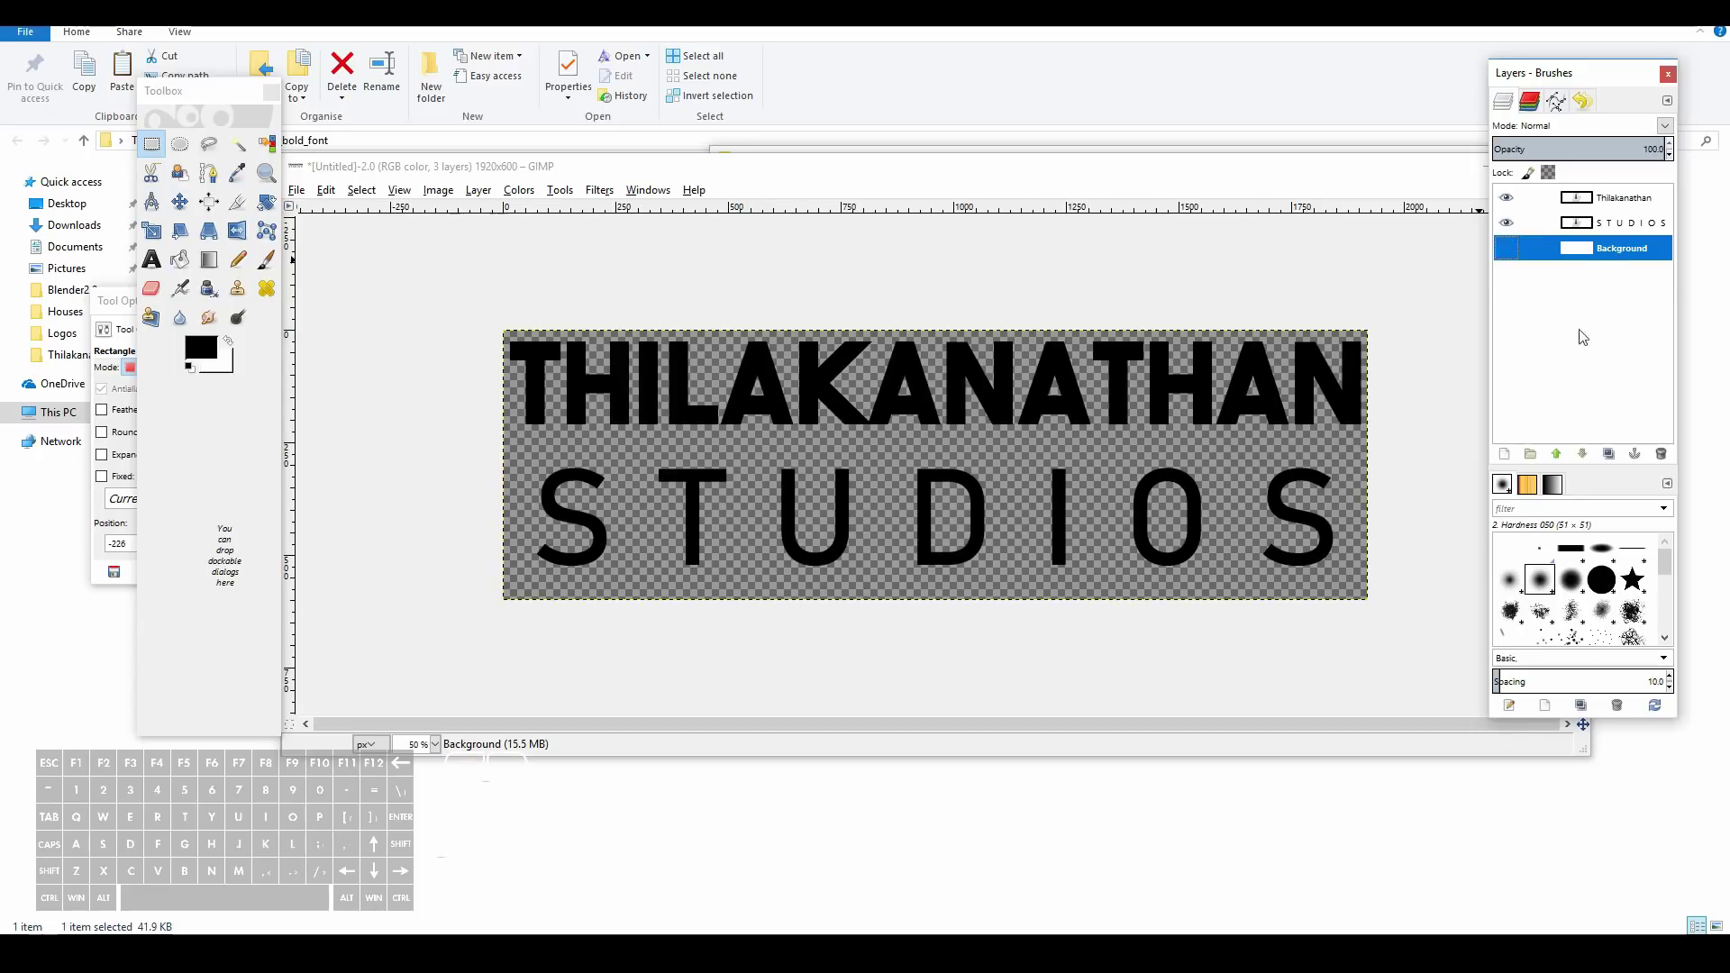
Add a new transparent layer directly above the Background layer.
right_click(1549, 342)
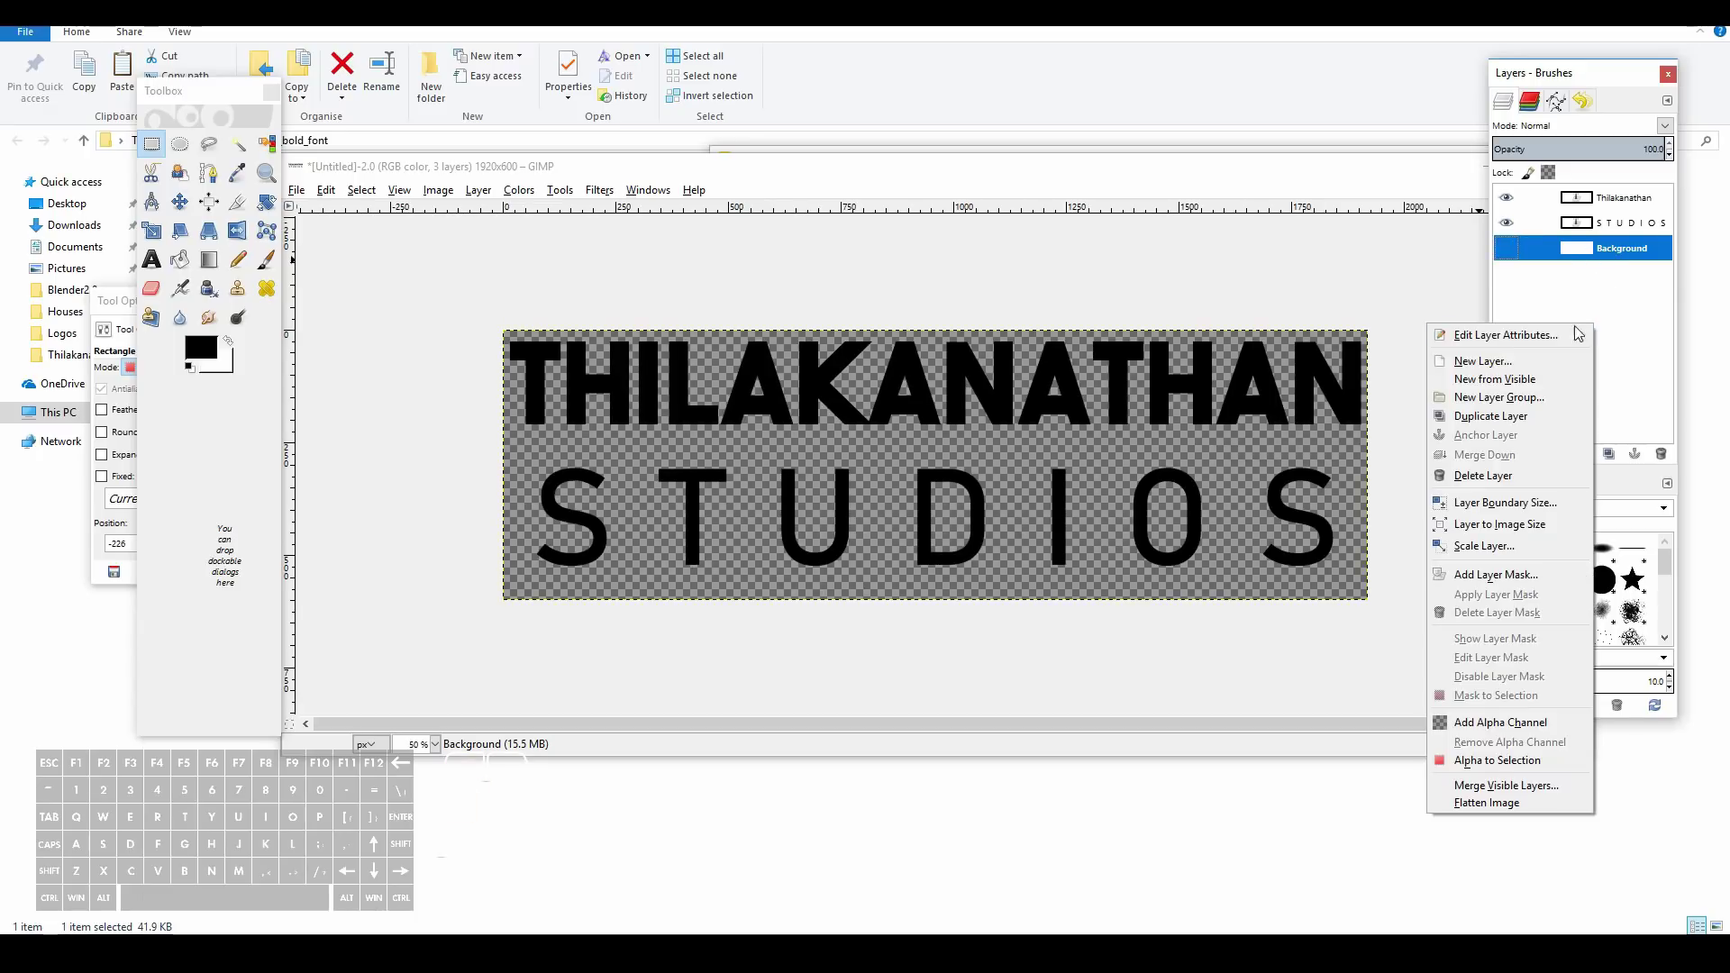
left_click(1522, 360)
left_click(1530, 508)
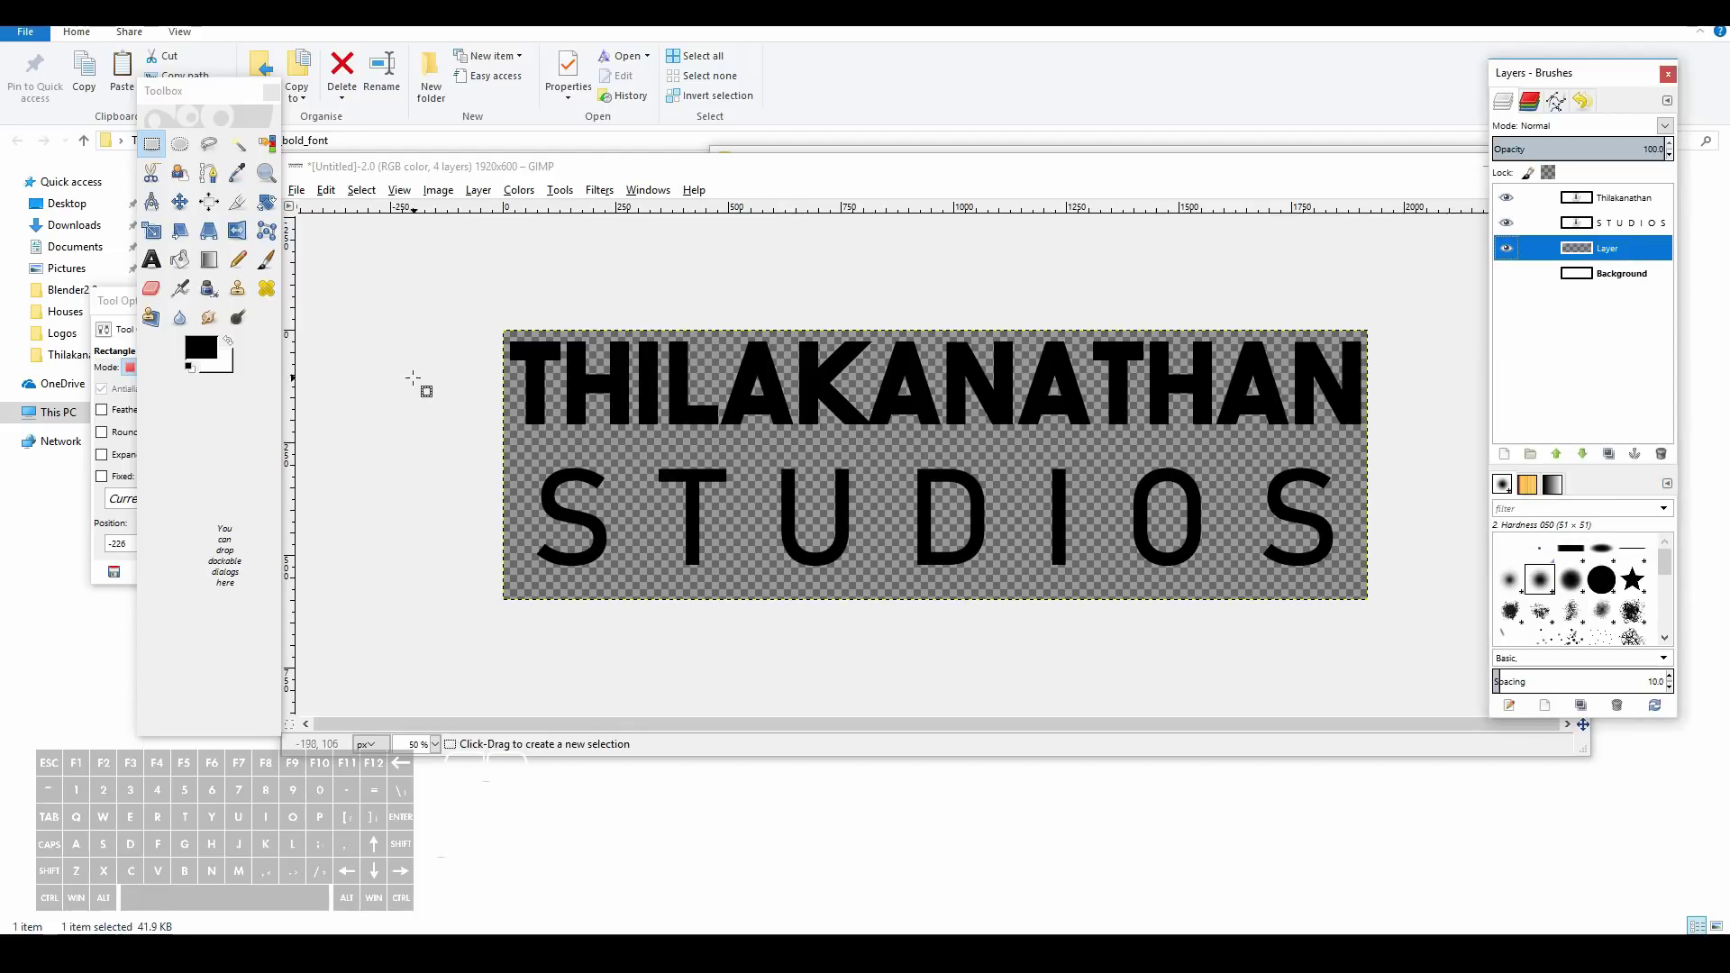
Select a thin rectangle about 1886 × 12 px for a divider line between the name and STUDIOS on the new layer.
left_click_drag(525, 441, 1361, 448)
left_click(522, 443)
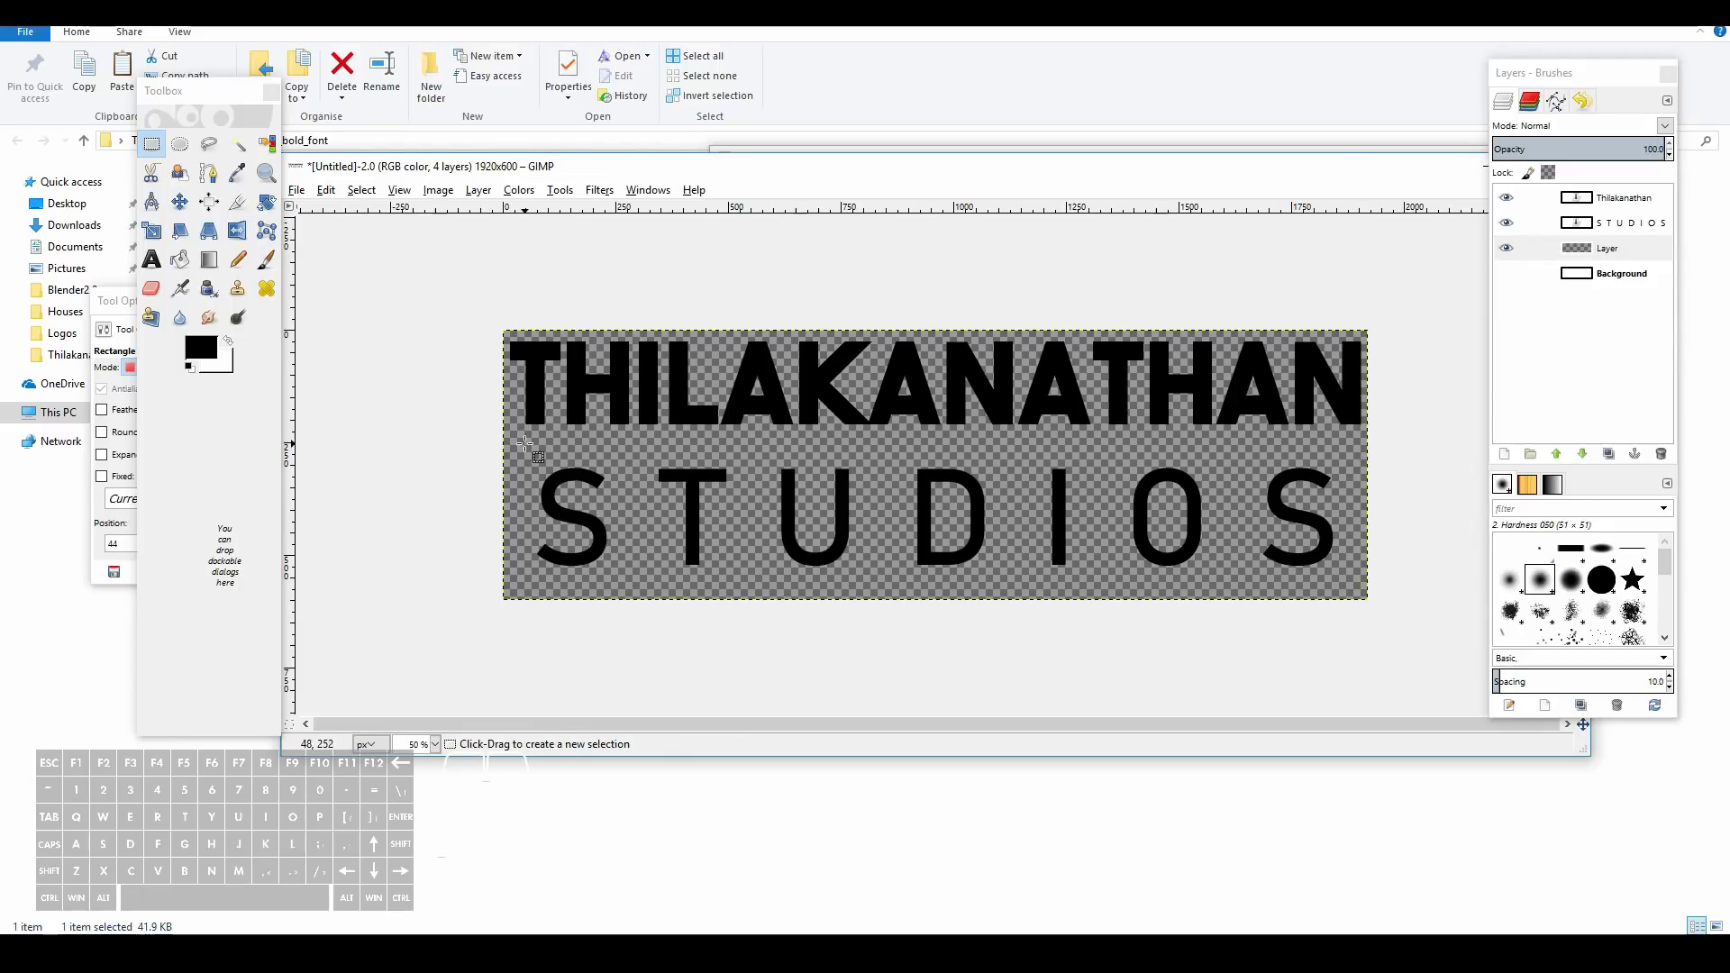
left_click_drag(512, 442, 1360, 447)
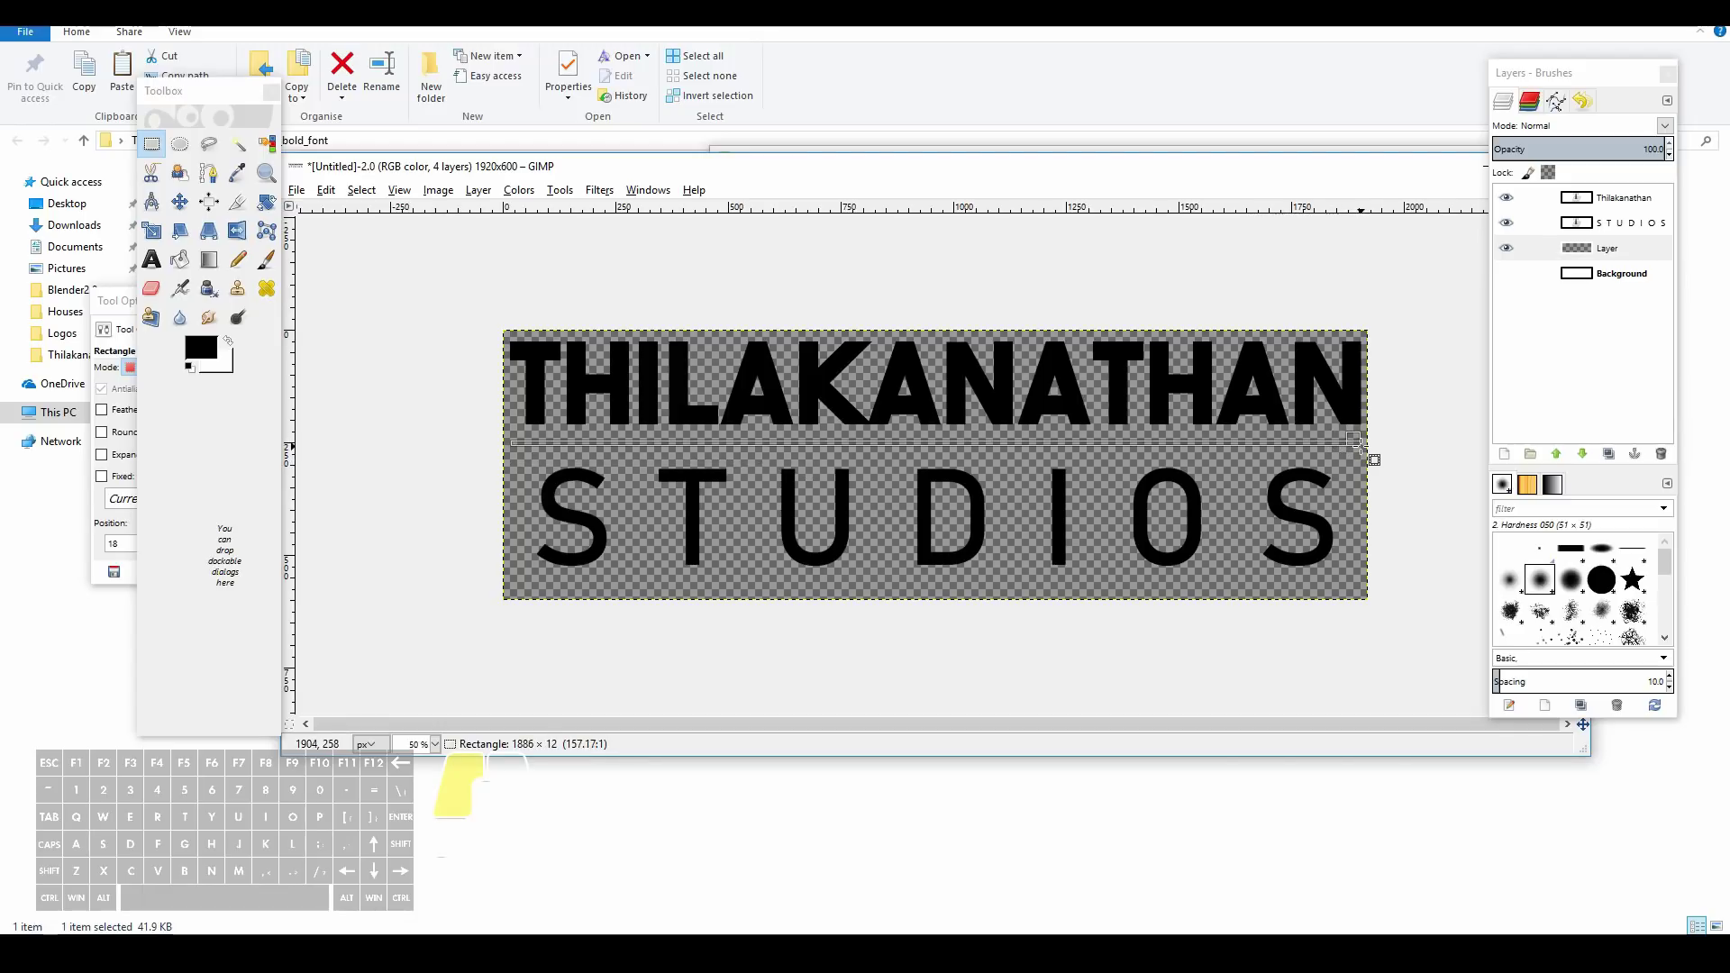
left_click_drag(1361, 445, 1361, 446)
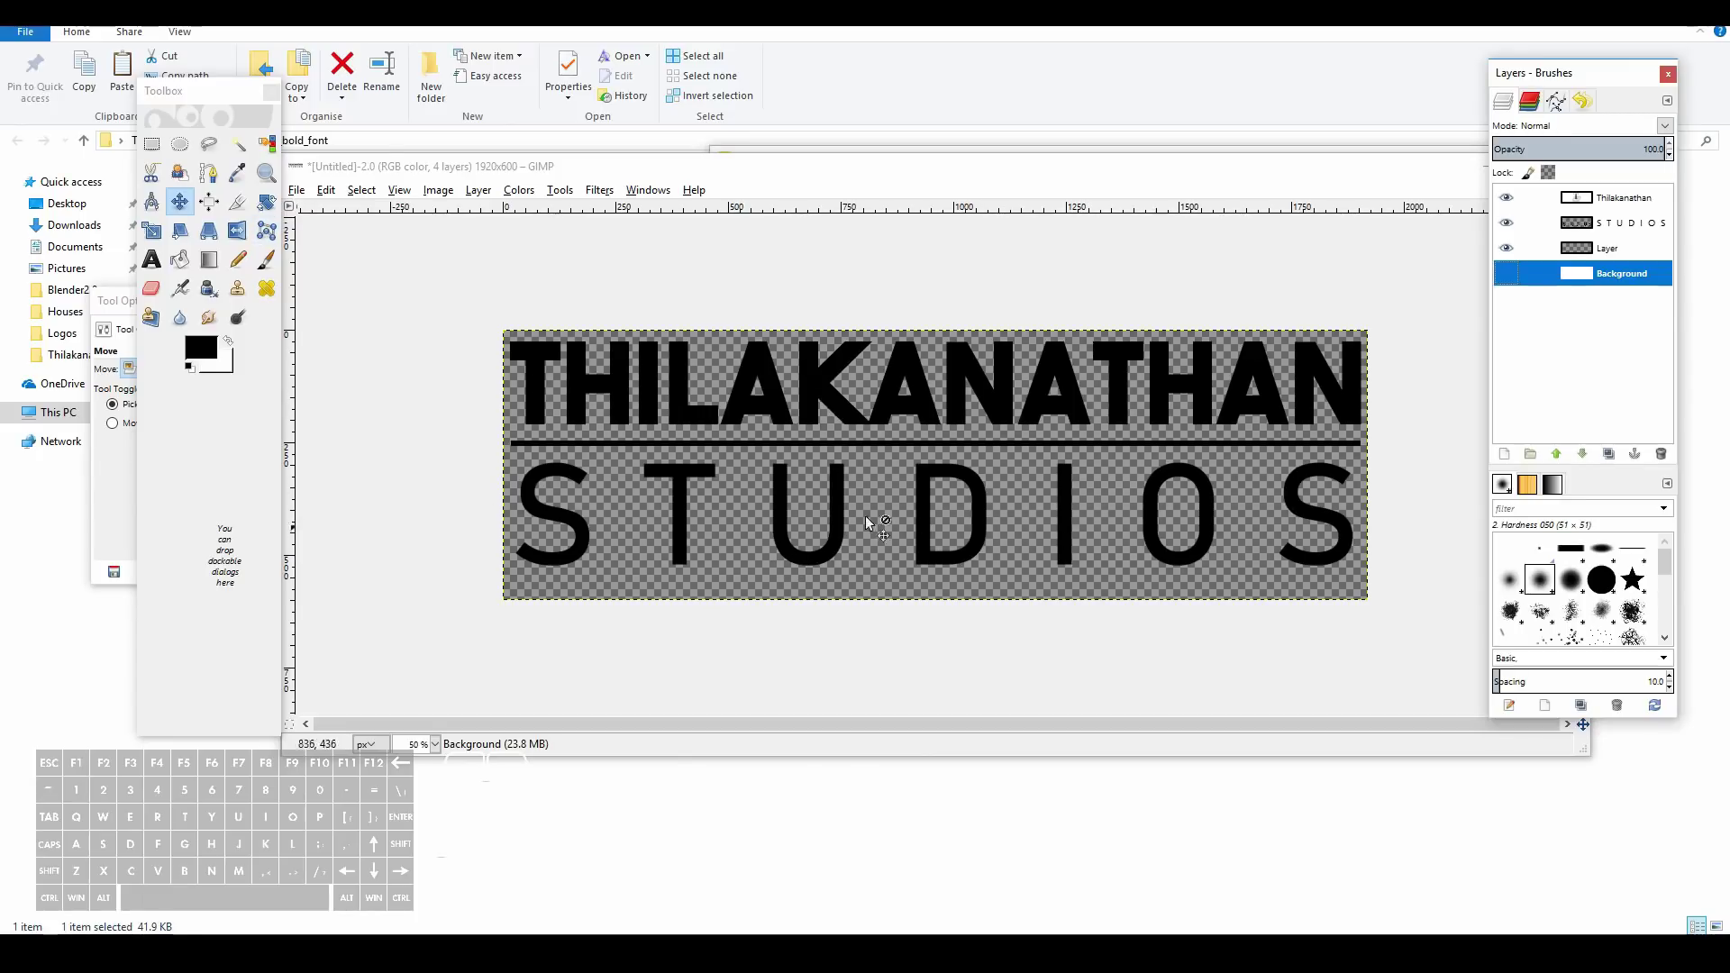
Export the transparent logo as logodesign.png into the Logos folder with the default PNG options.
left_click(296, 190)
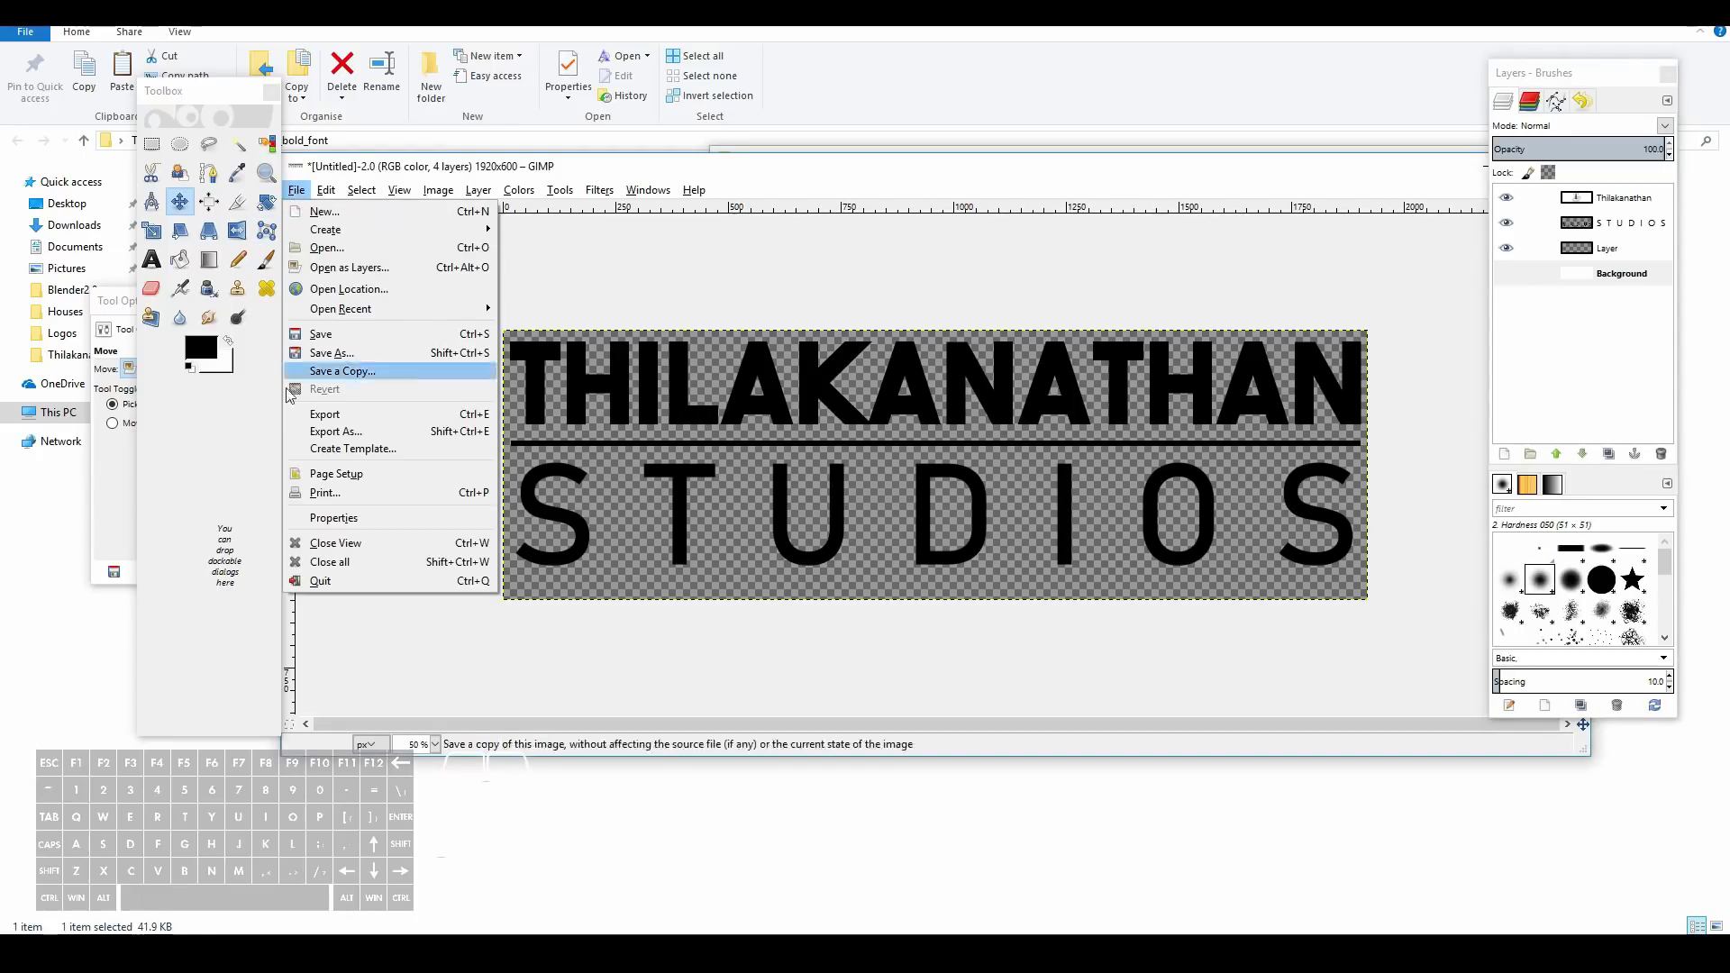
left_click(319, 436)
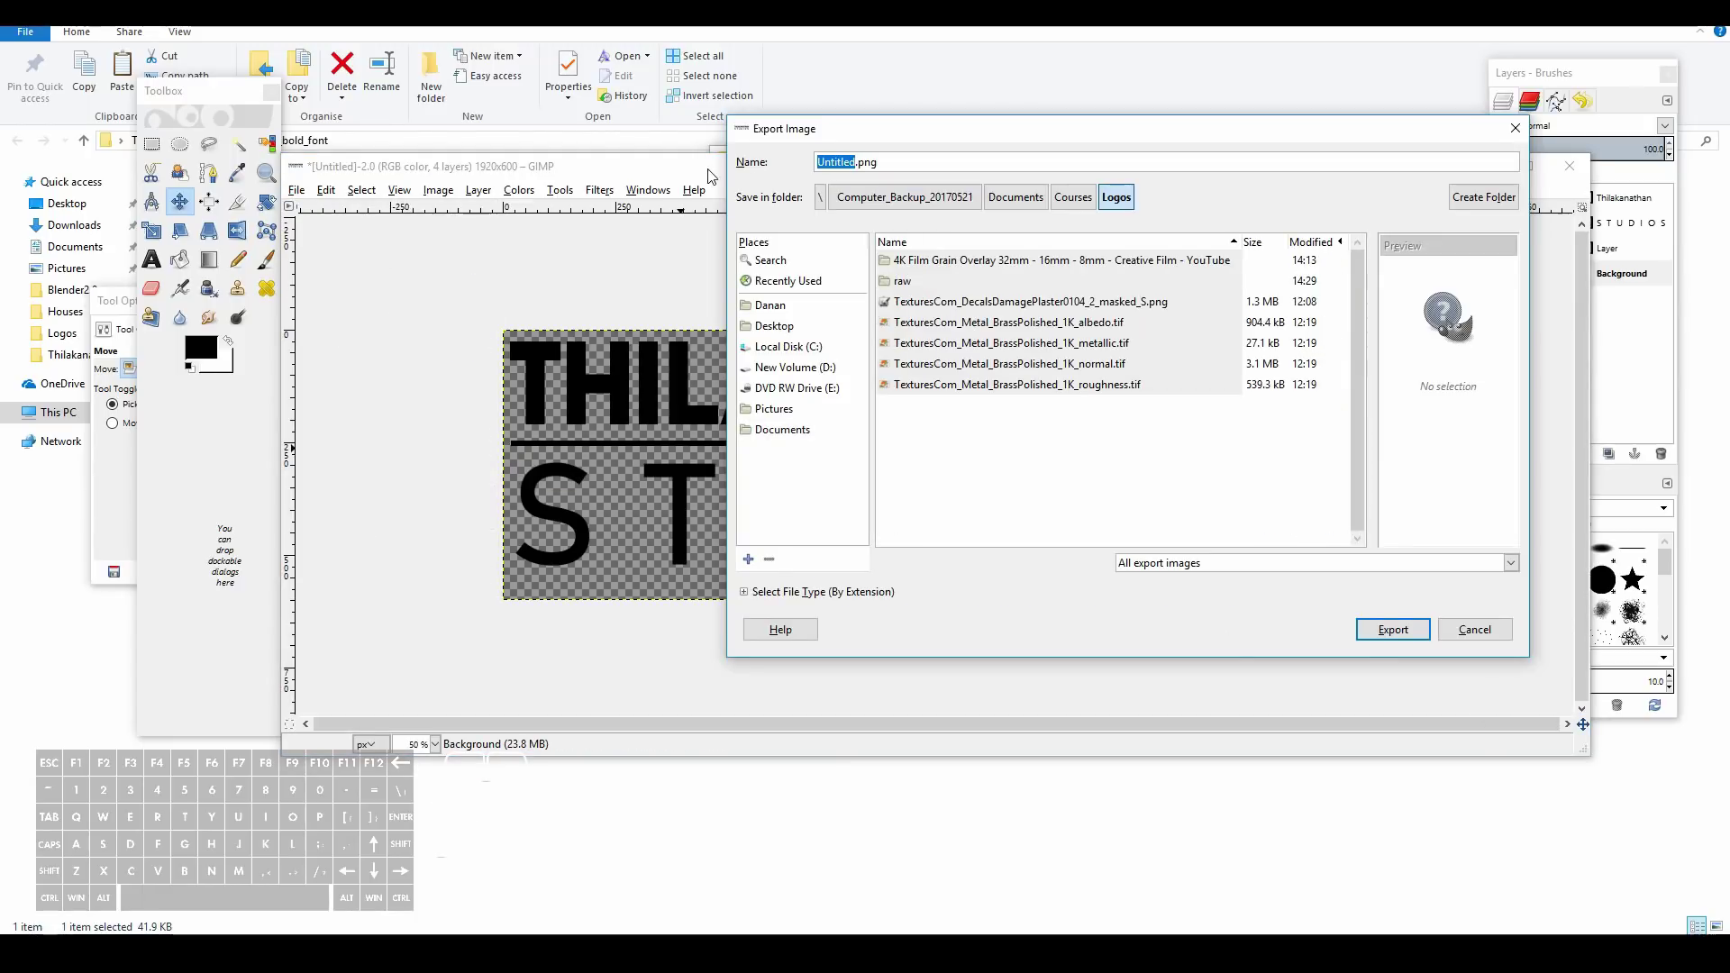
type("logo")
type("design")
key("Return")
key("Return")
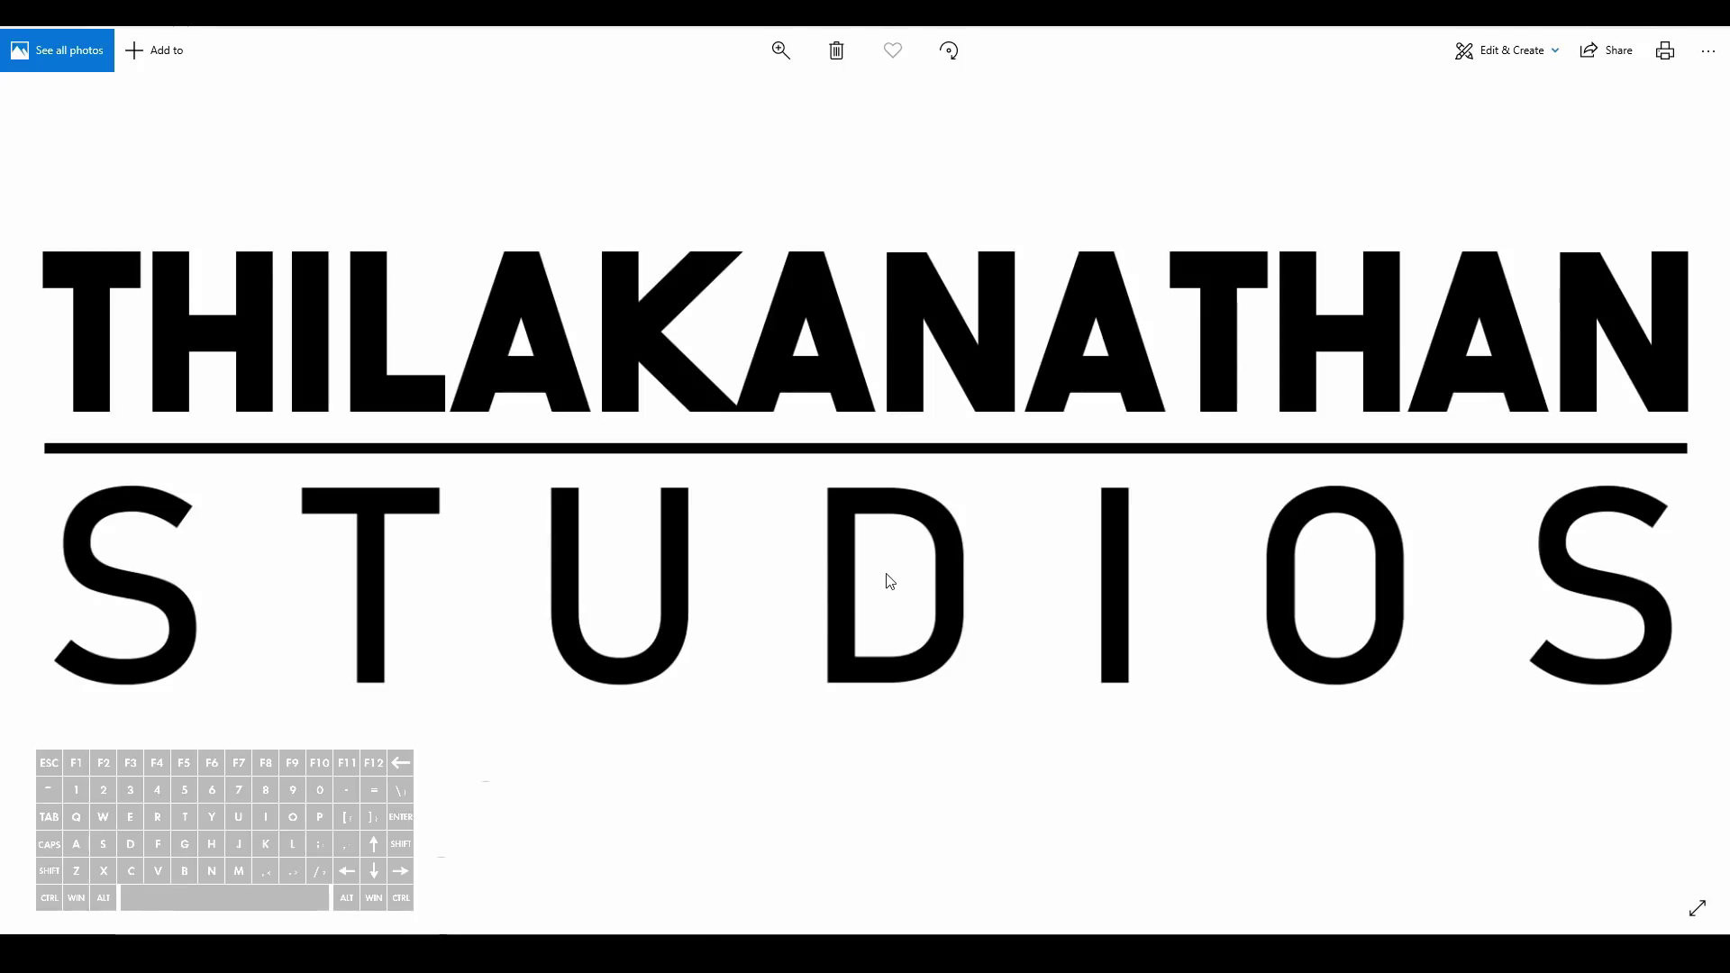
Return to GIMP and check the supported file types in the image export dialog for an SVG option.
left_click(903, 953)
left_click(297, 190)
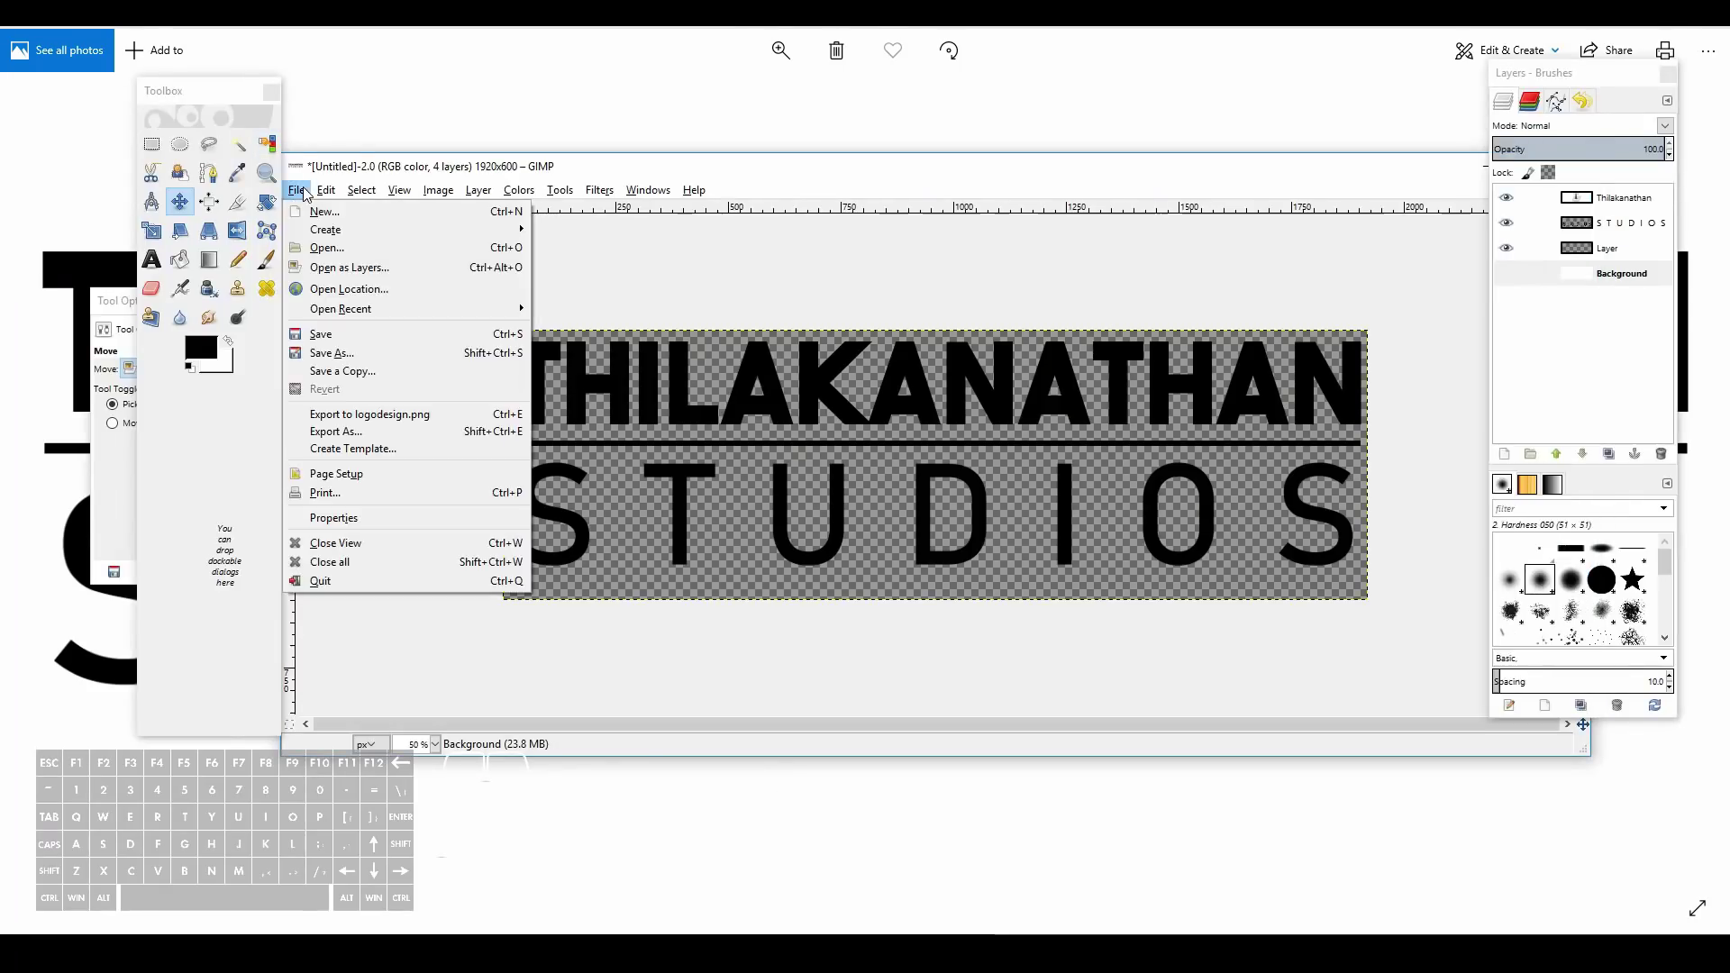
left_click(345, 432)
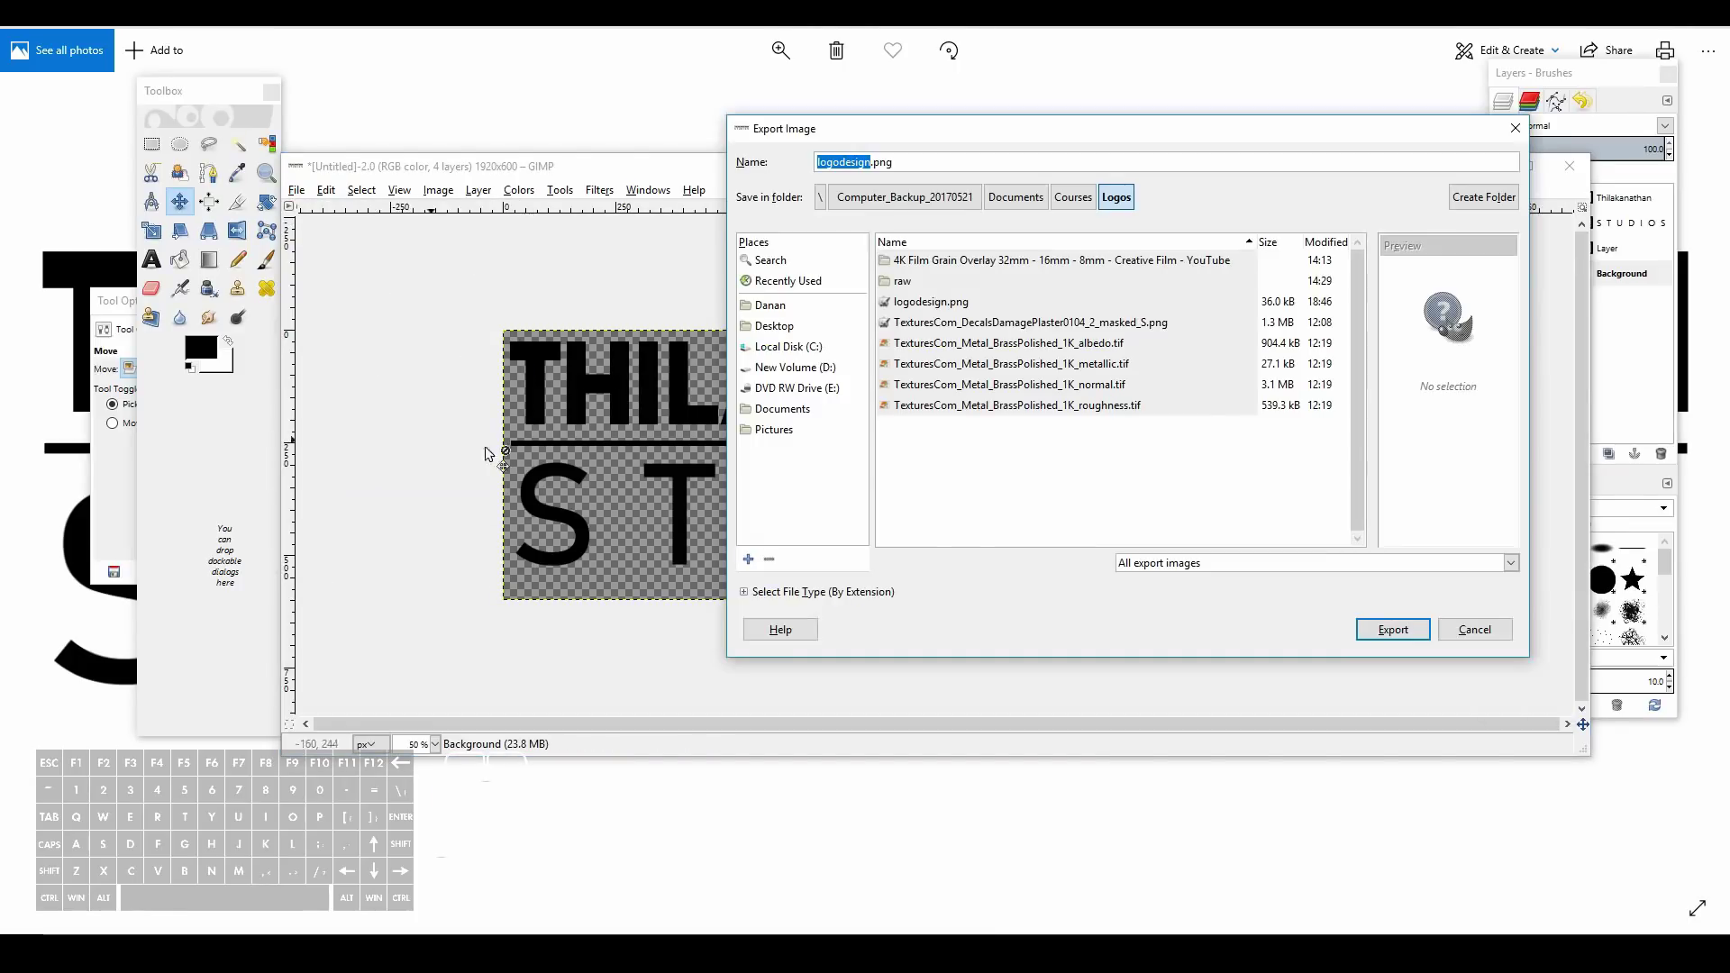
left_click(1202, 563)
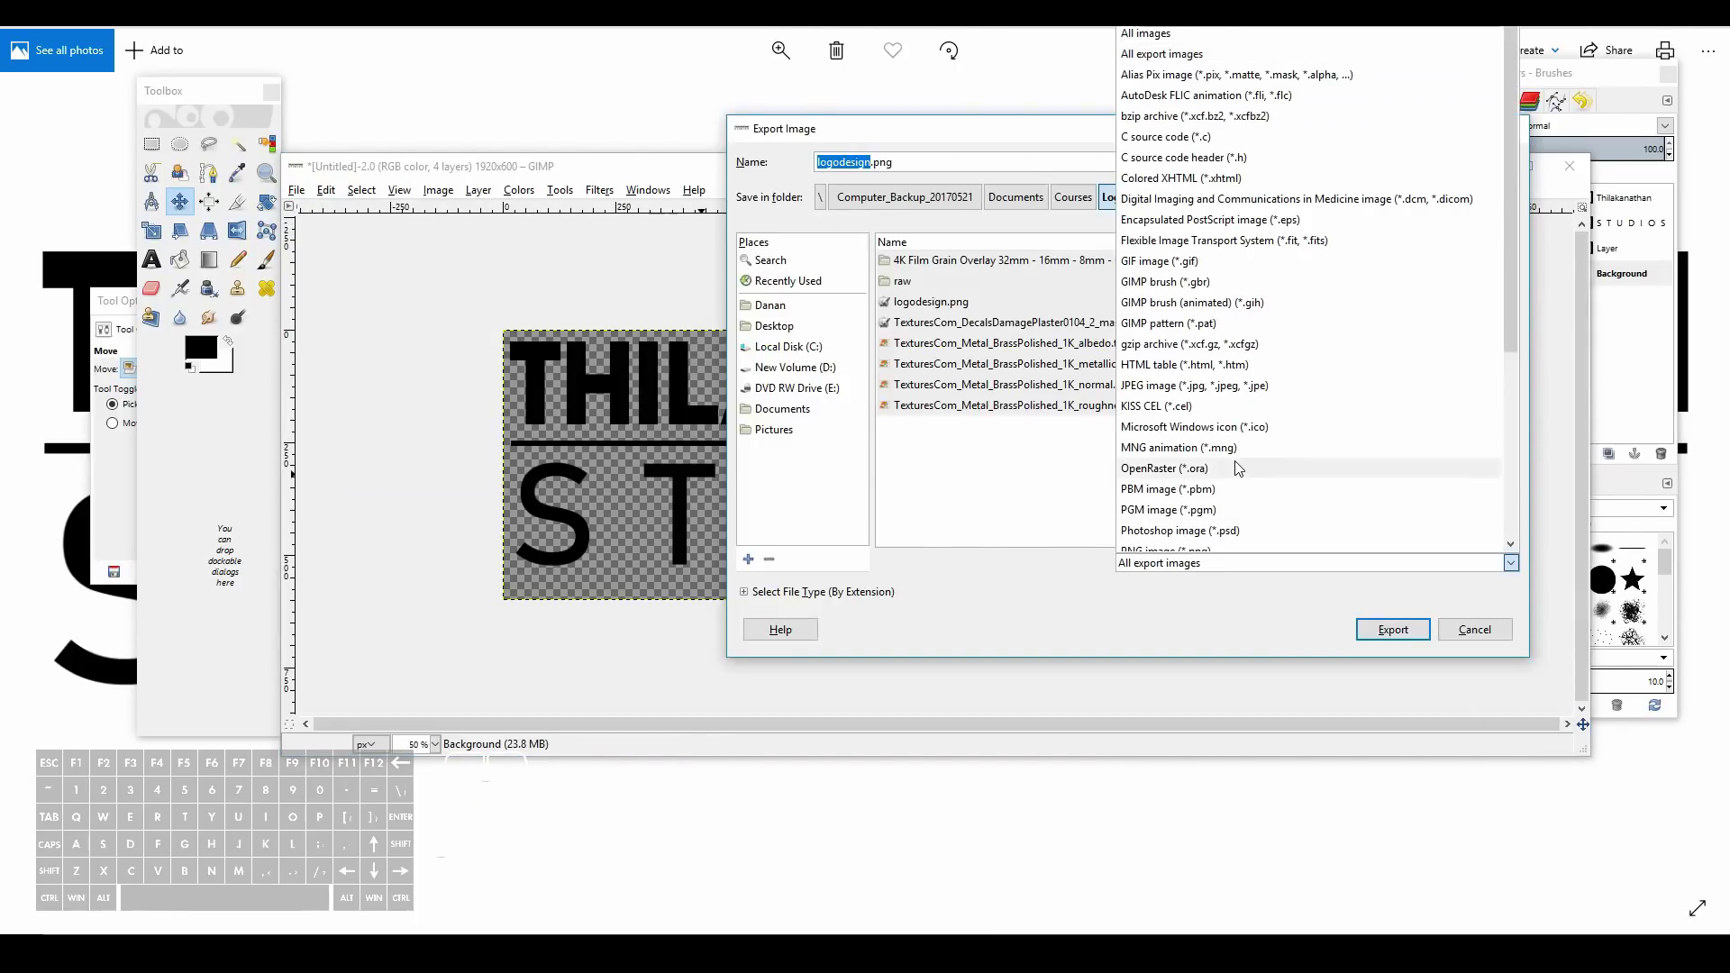
scroll(1239, 467, "down", 3)
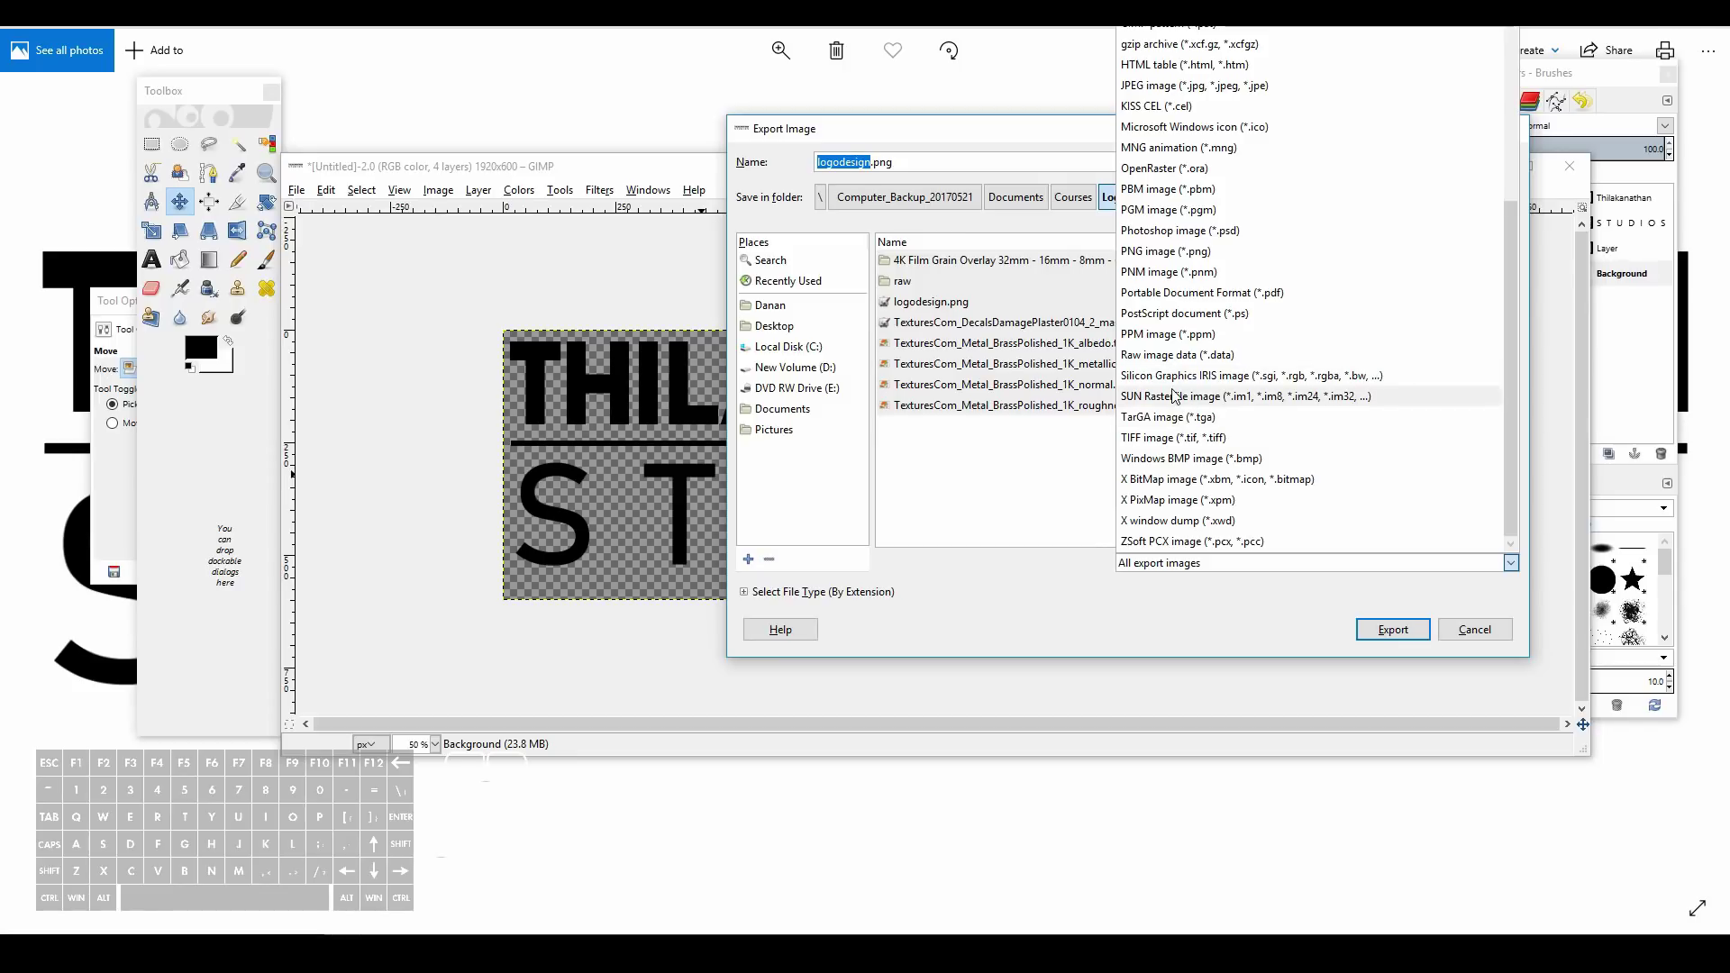
scroll(1239, 468, "up", 5)
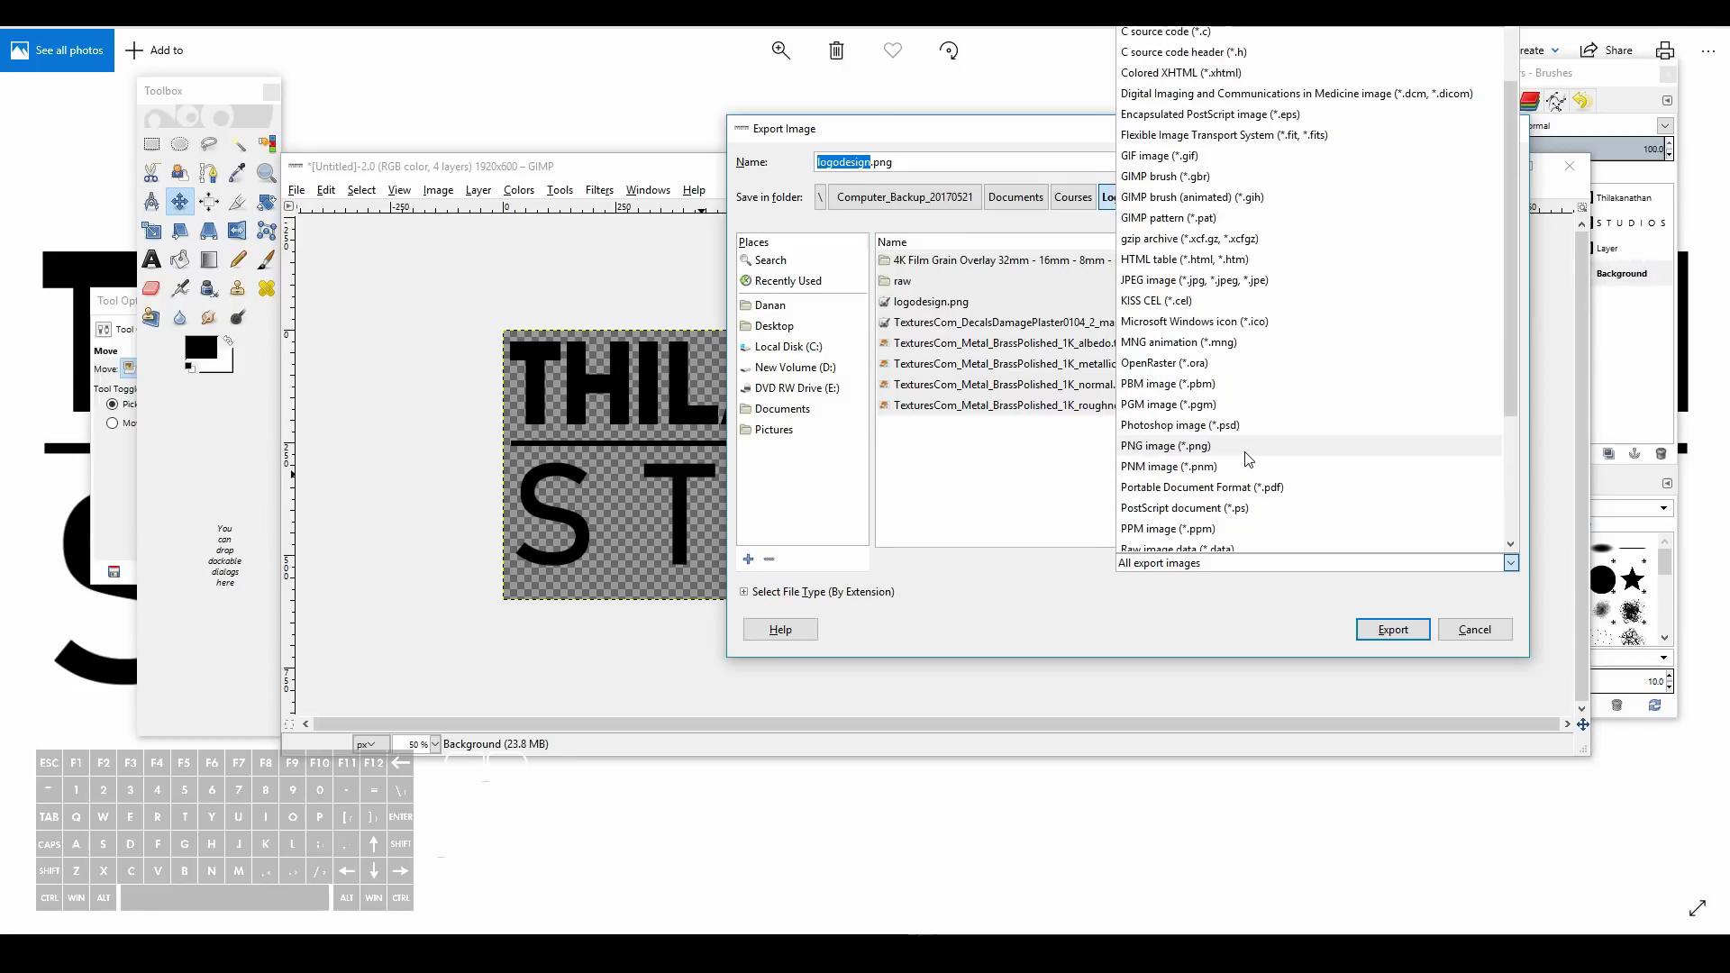
left_click(1132, 659)
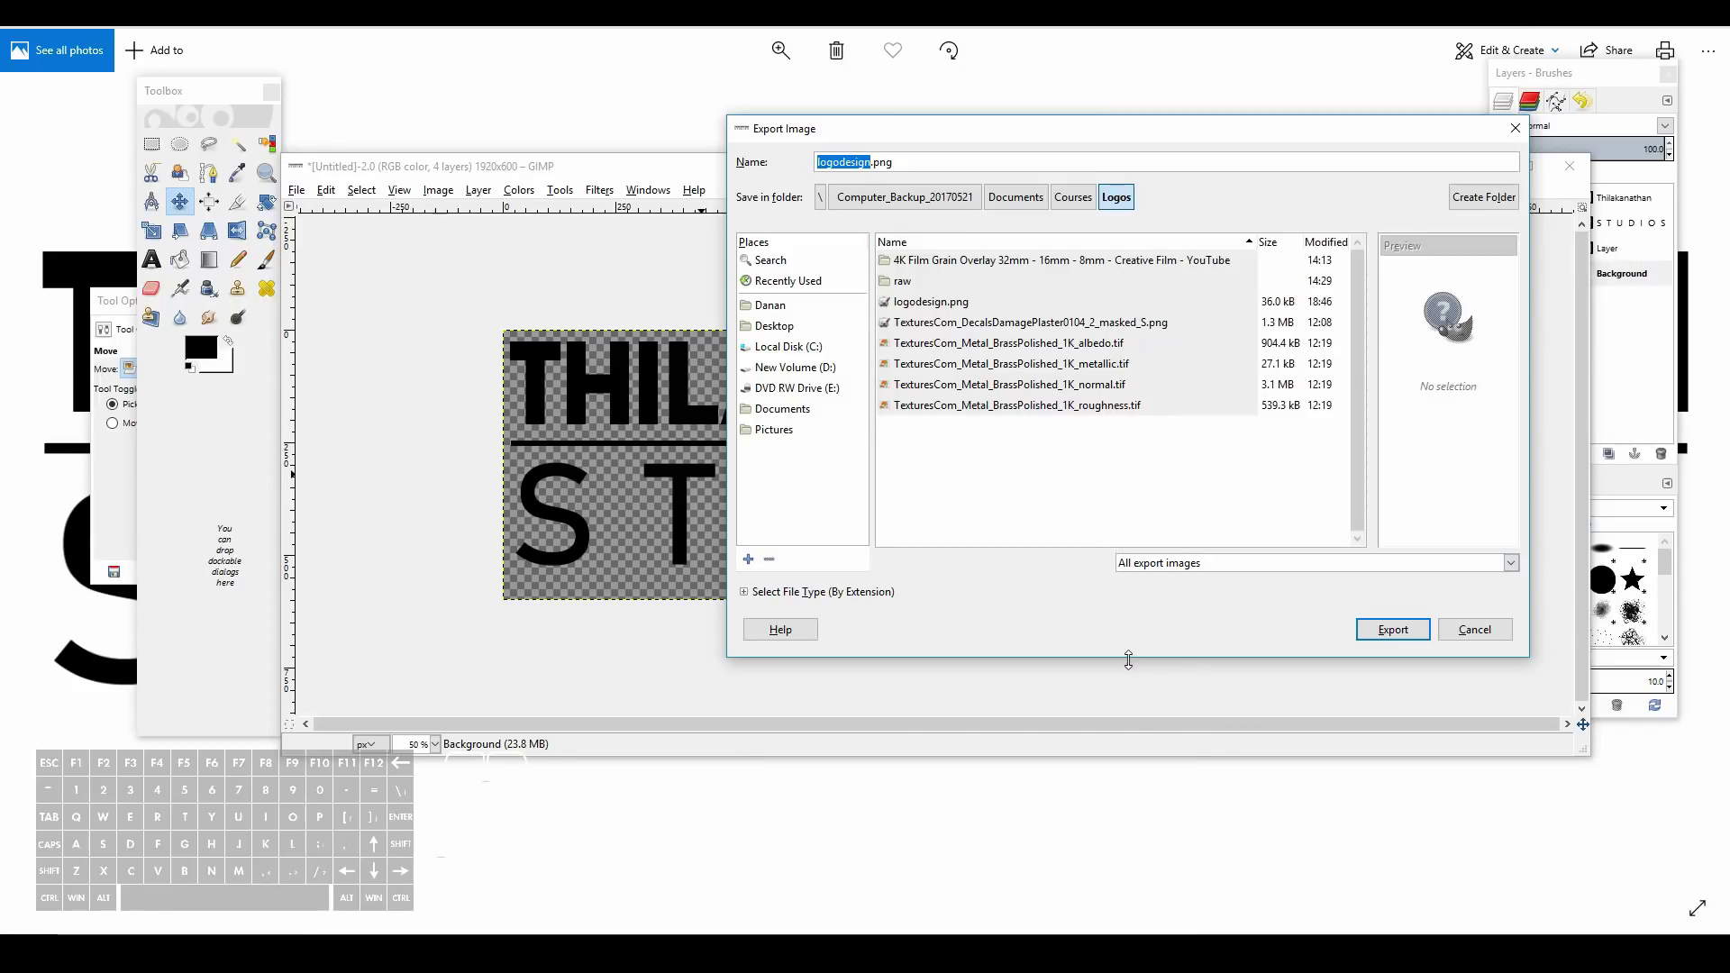
Switch to the svgcreator.com page in the browser, load logodesign.png from the Logos folder and convert it to SVG.
left_click(556, 954)
left_click(645, 869)
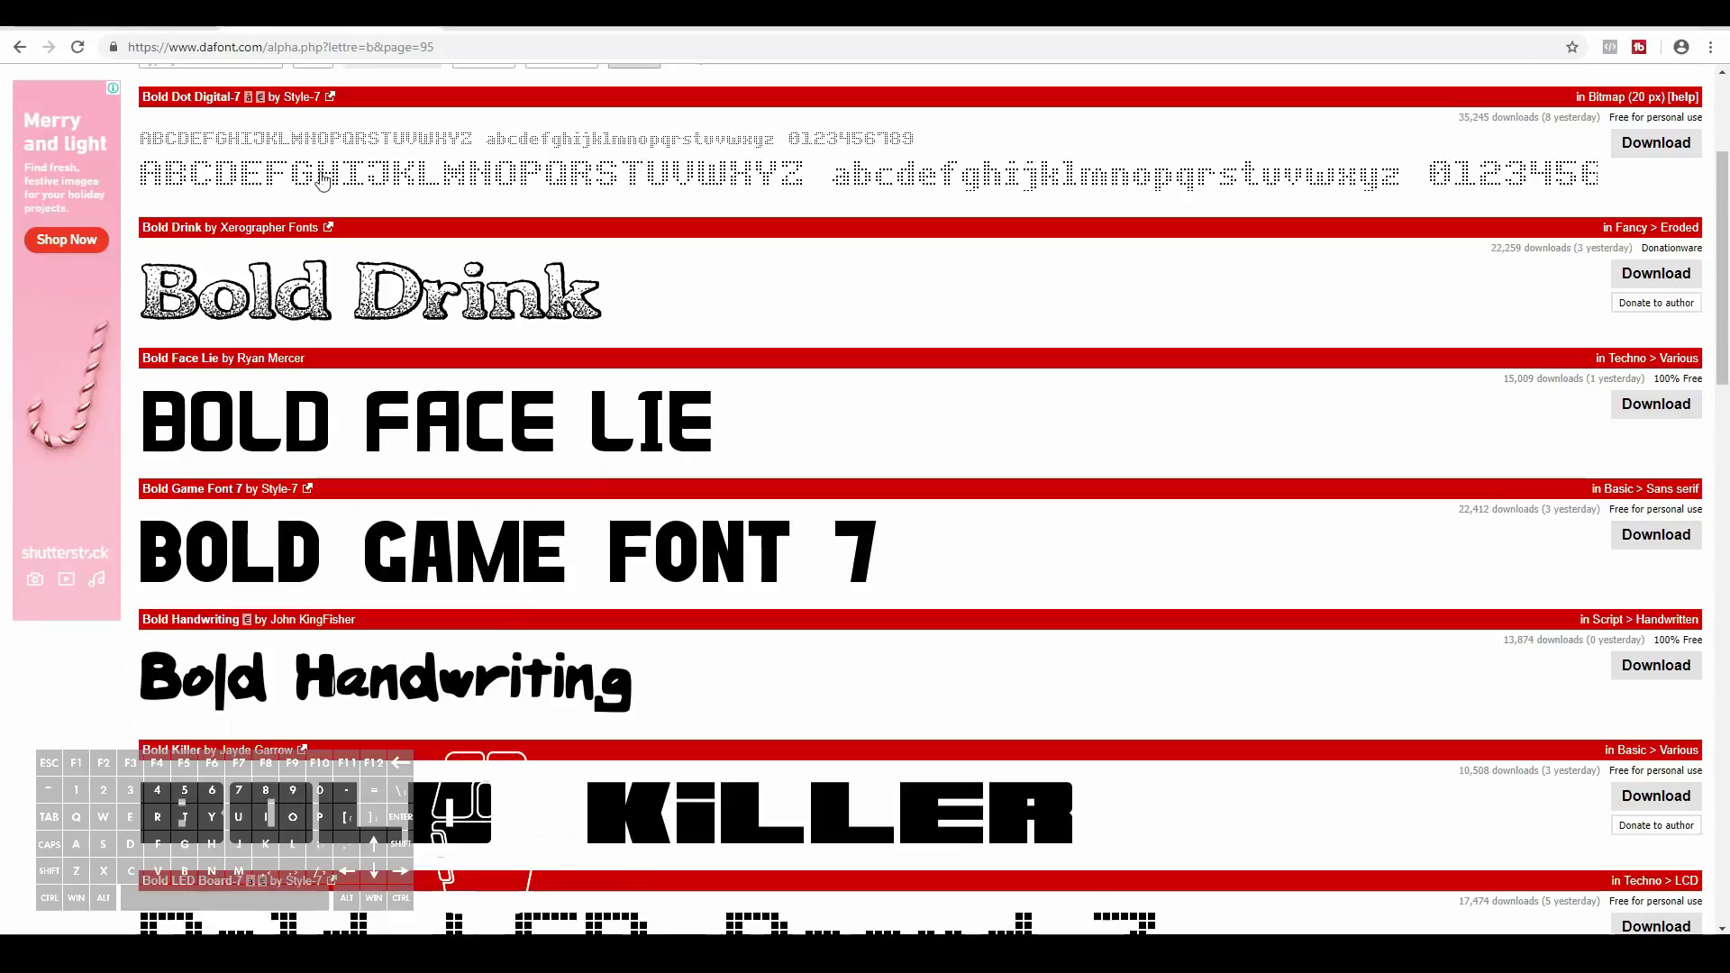
left_click(62, 19)
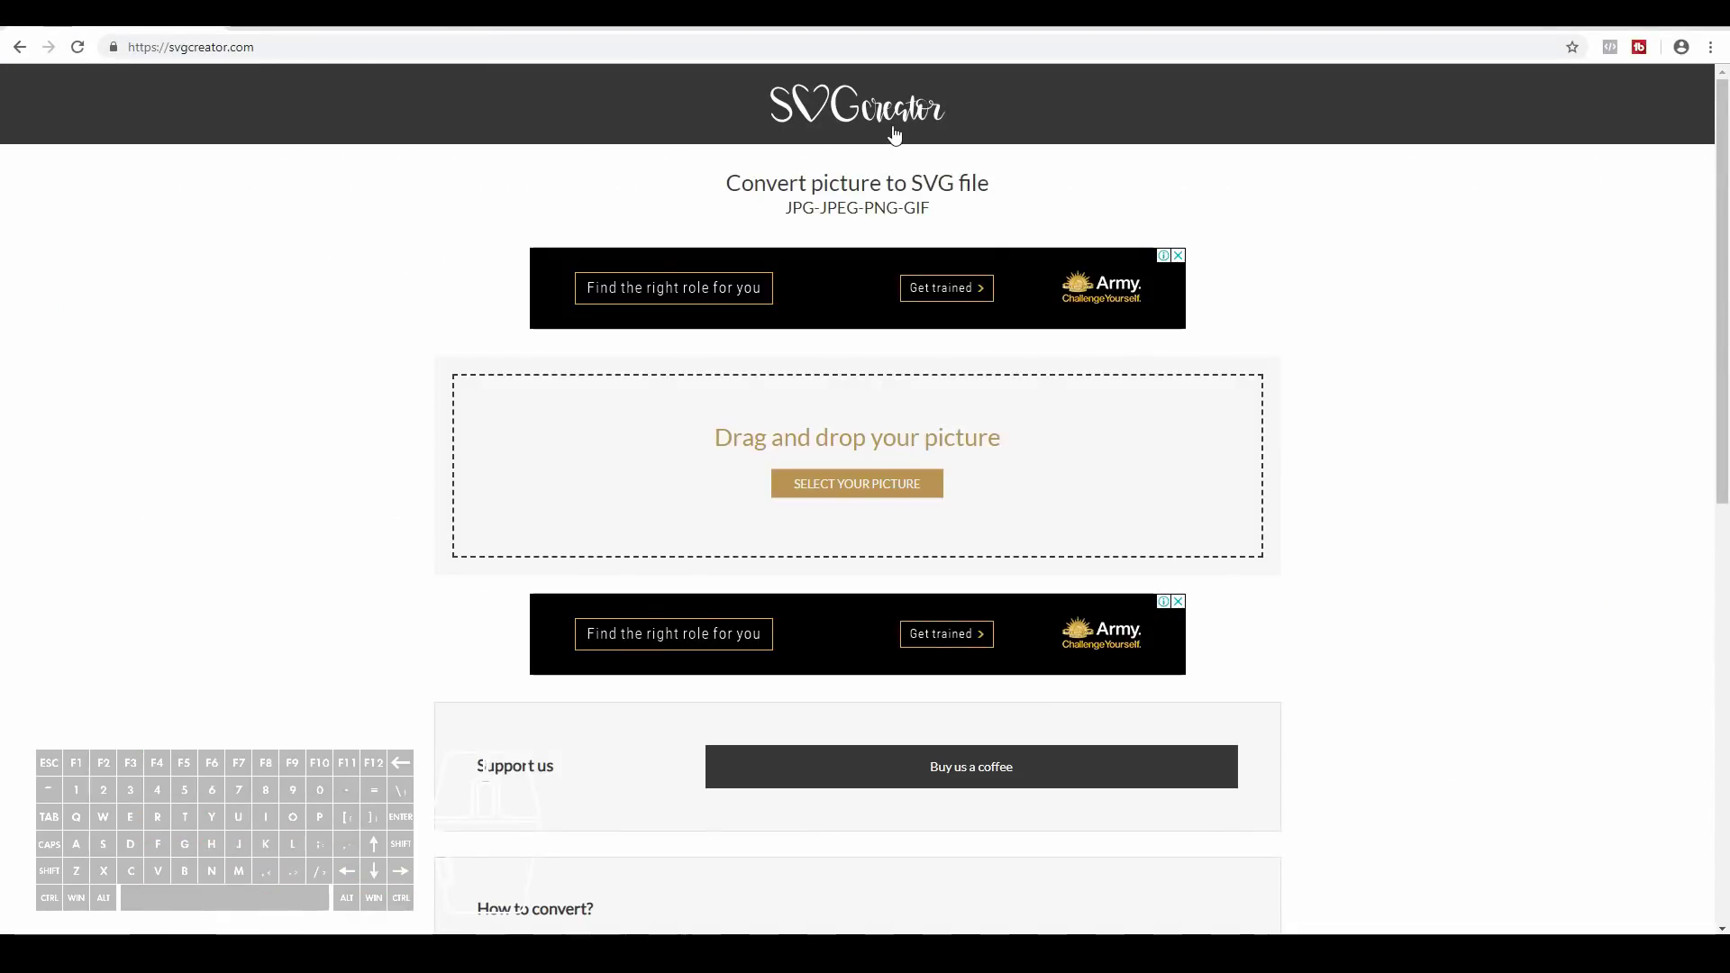
left_click(351, 55)
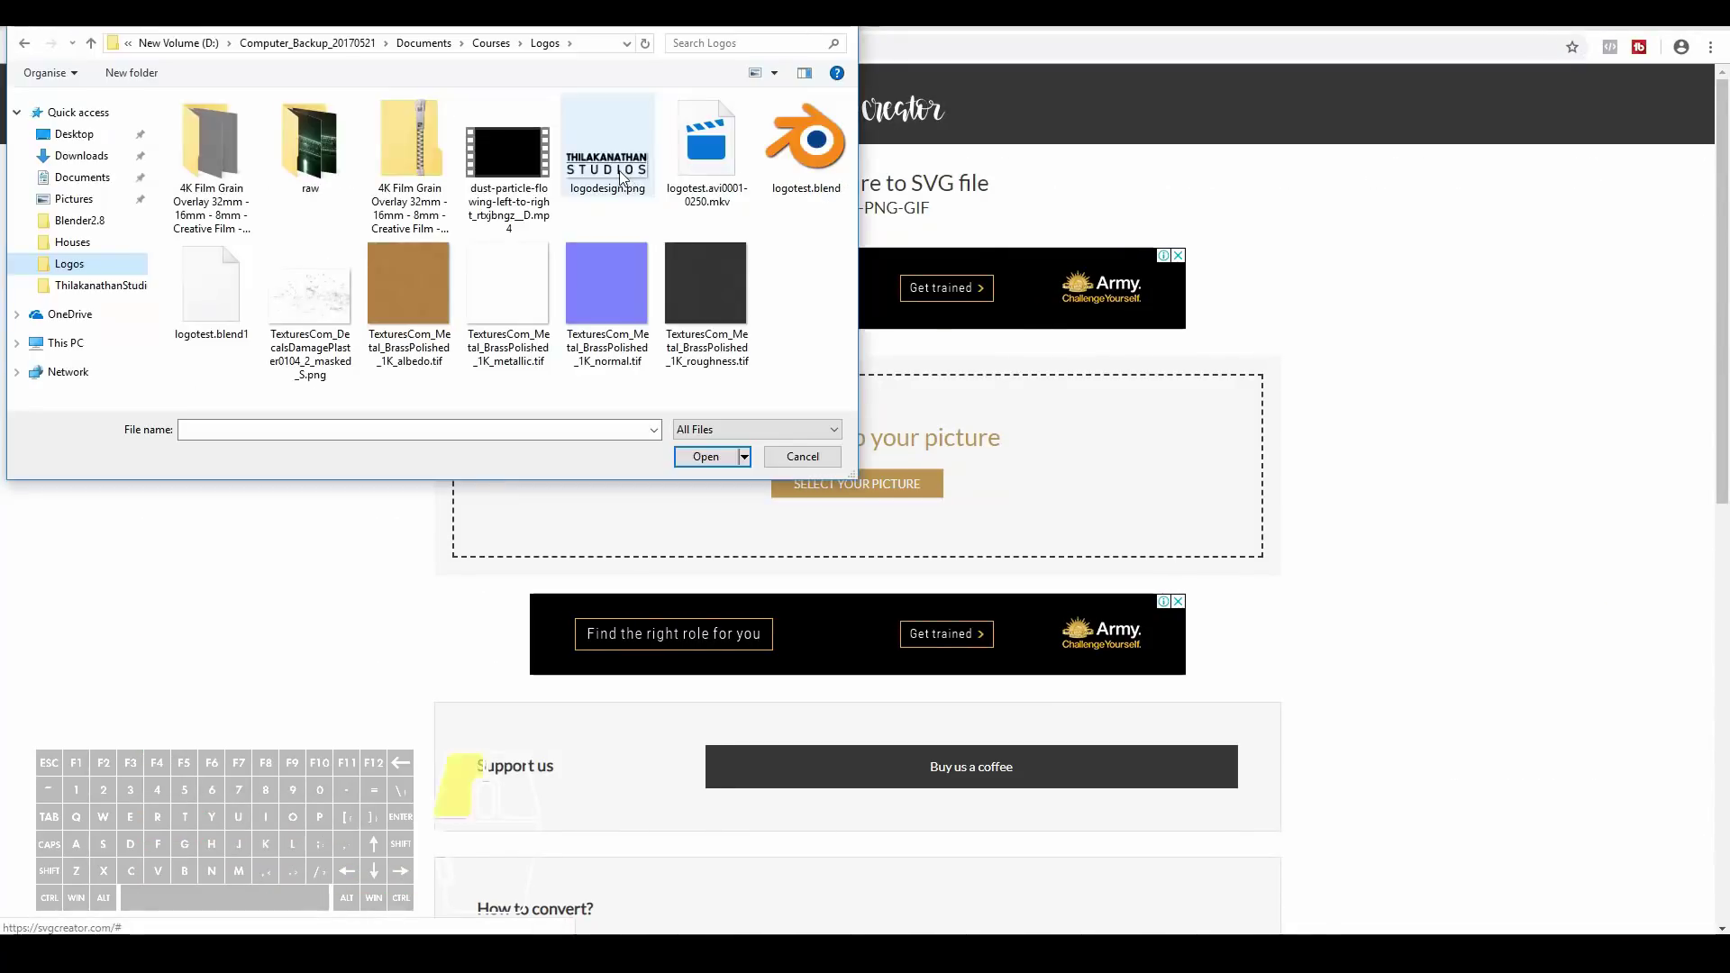
double_click(620, 176)
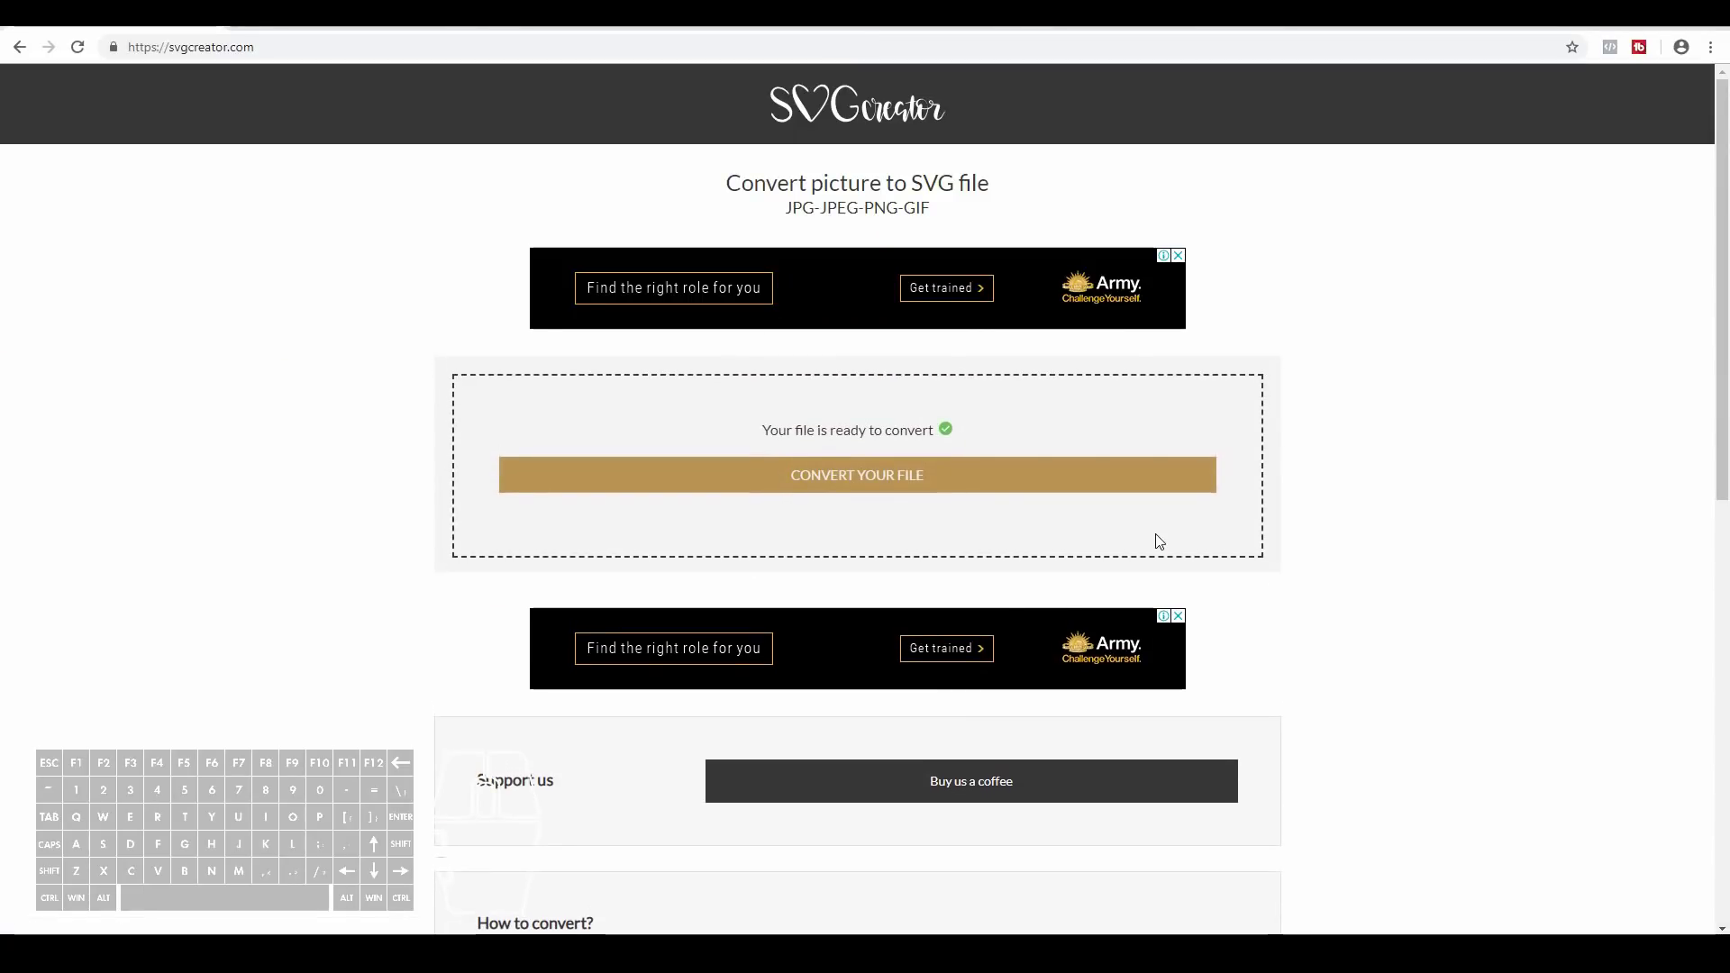
left_click(844, 475)
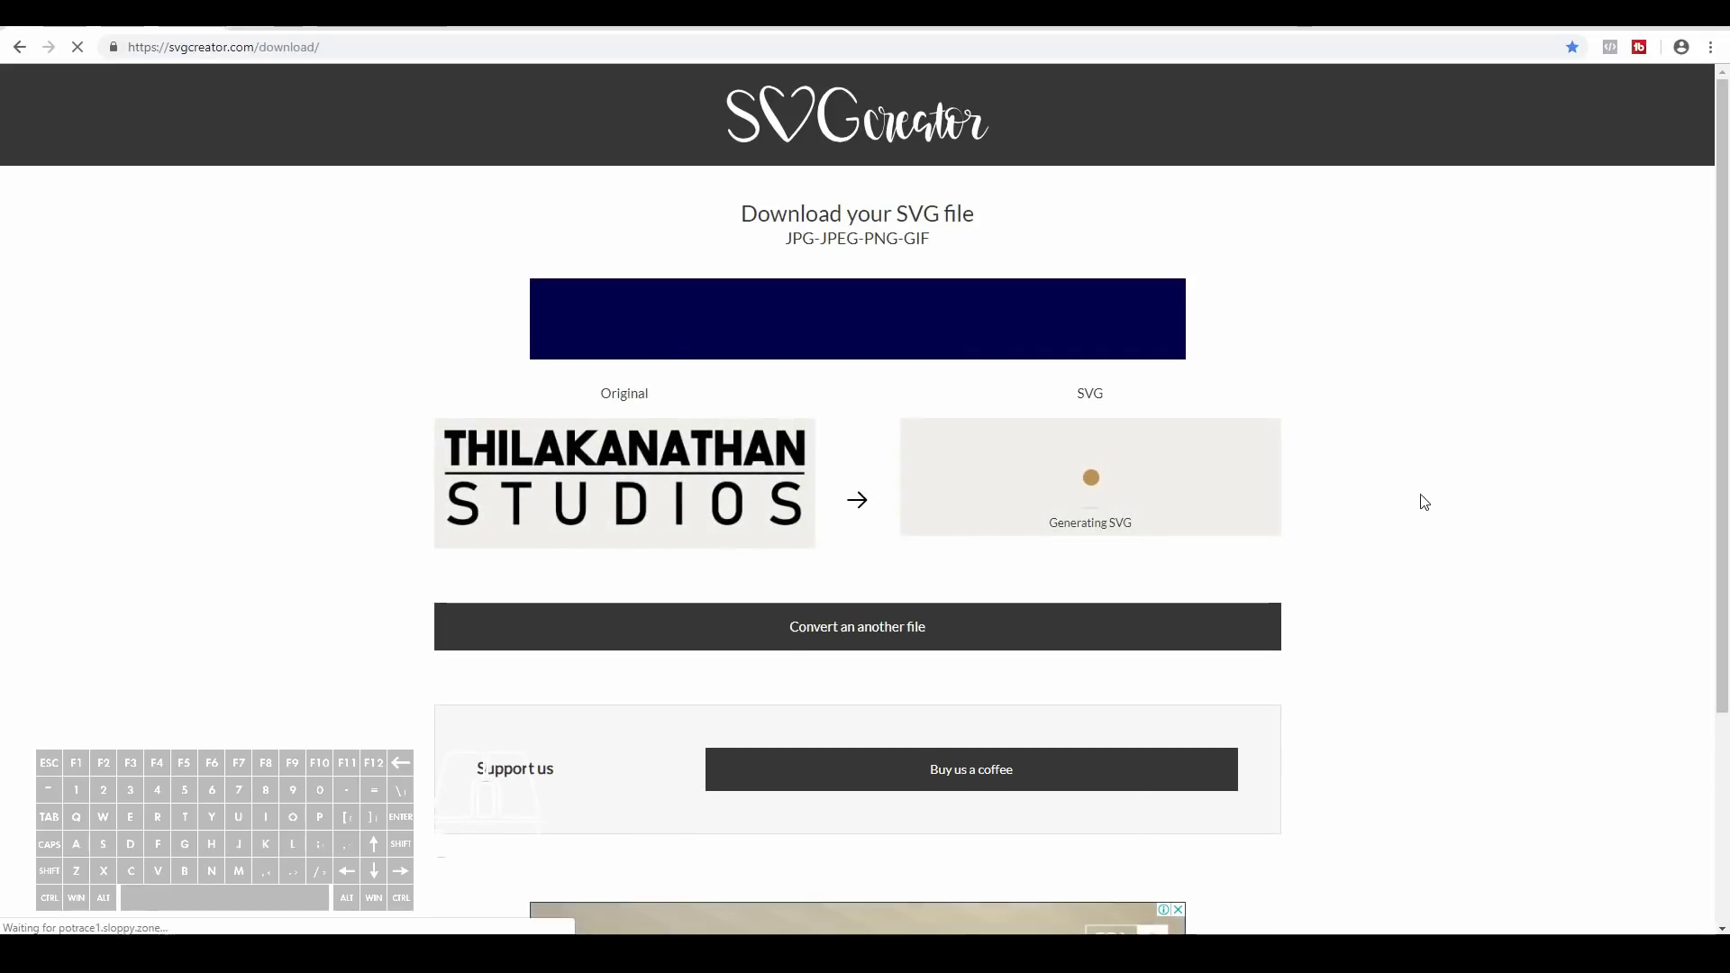
Download the generated SVG version of the logo.
scroll(1425, 503, "down", 1)
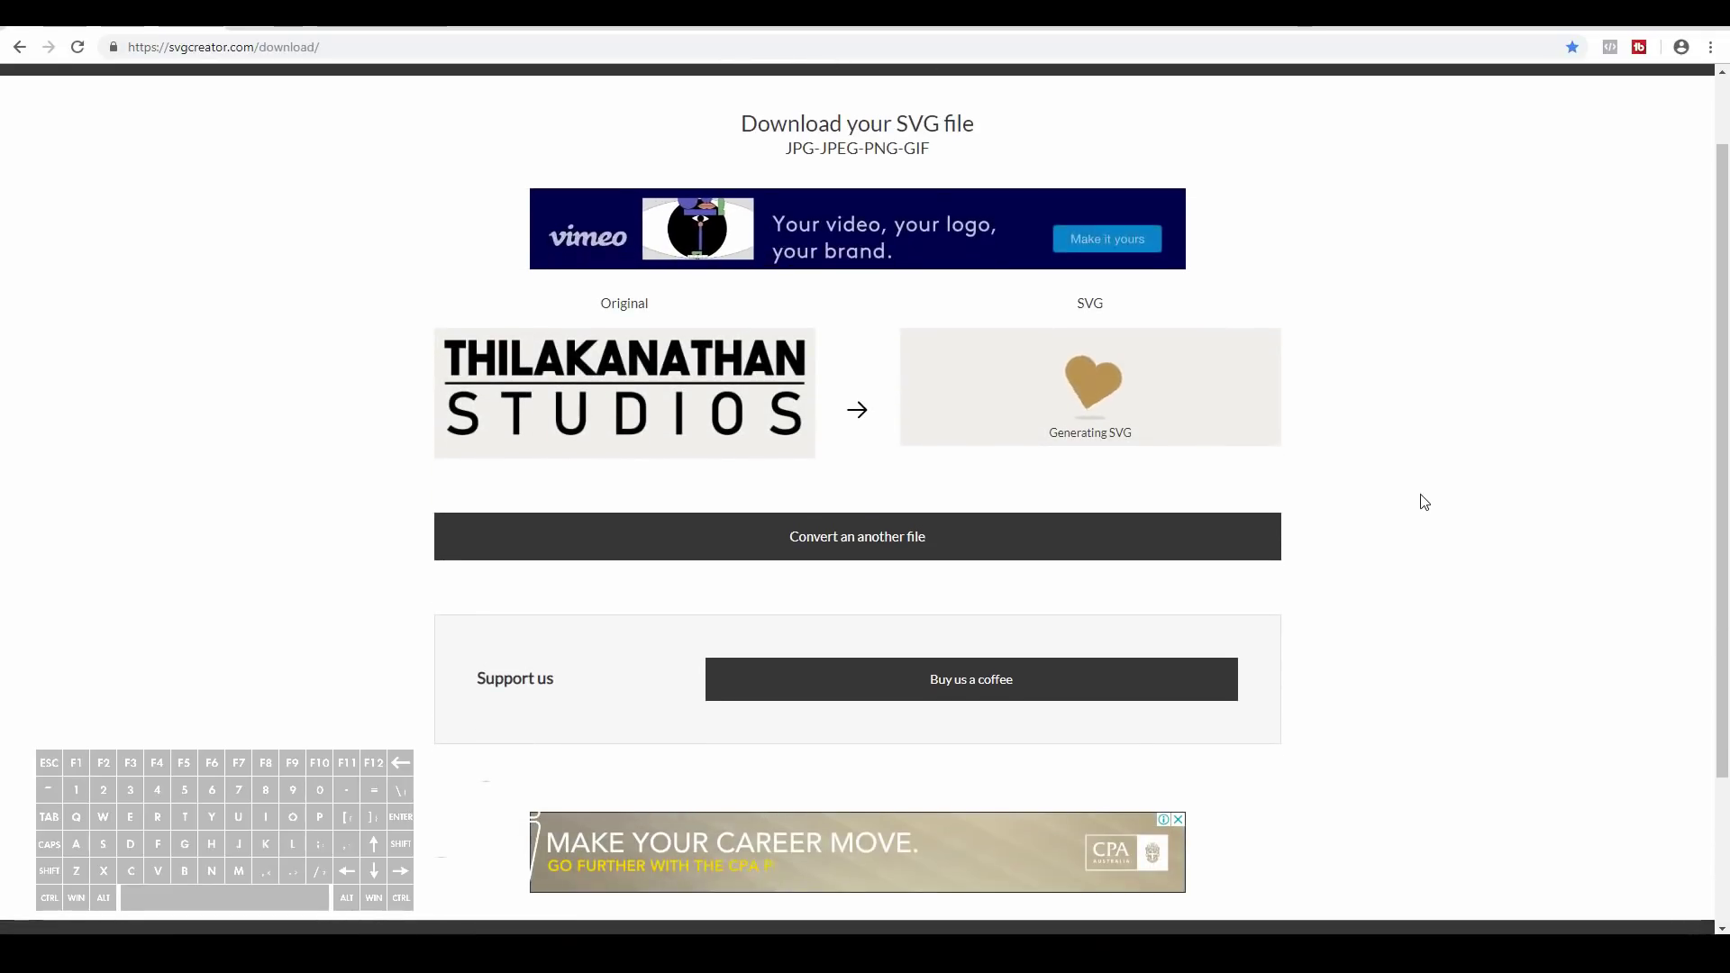
scroll(1424, 502, "down", 1)
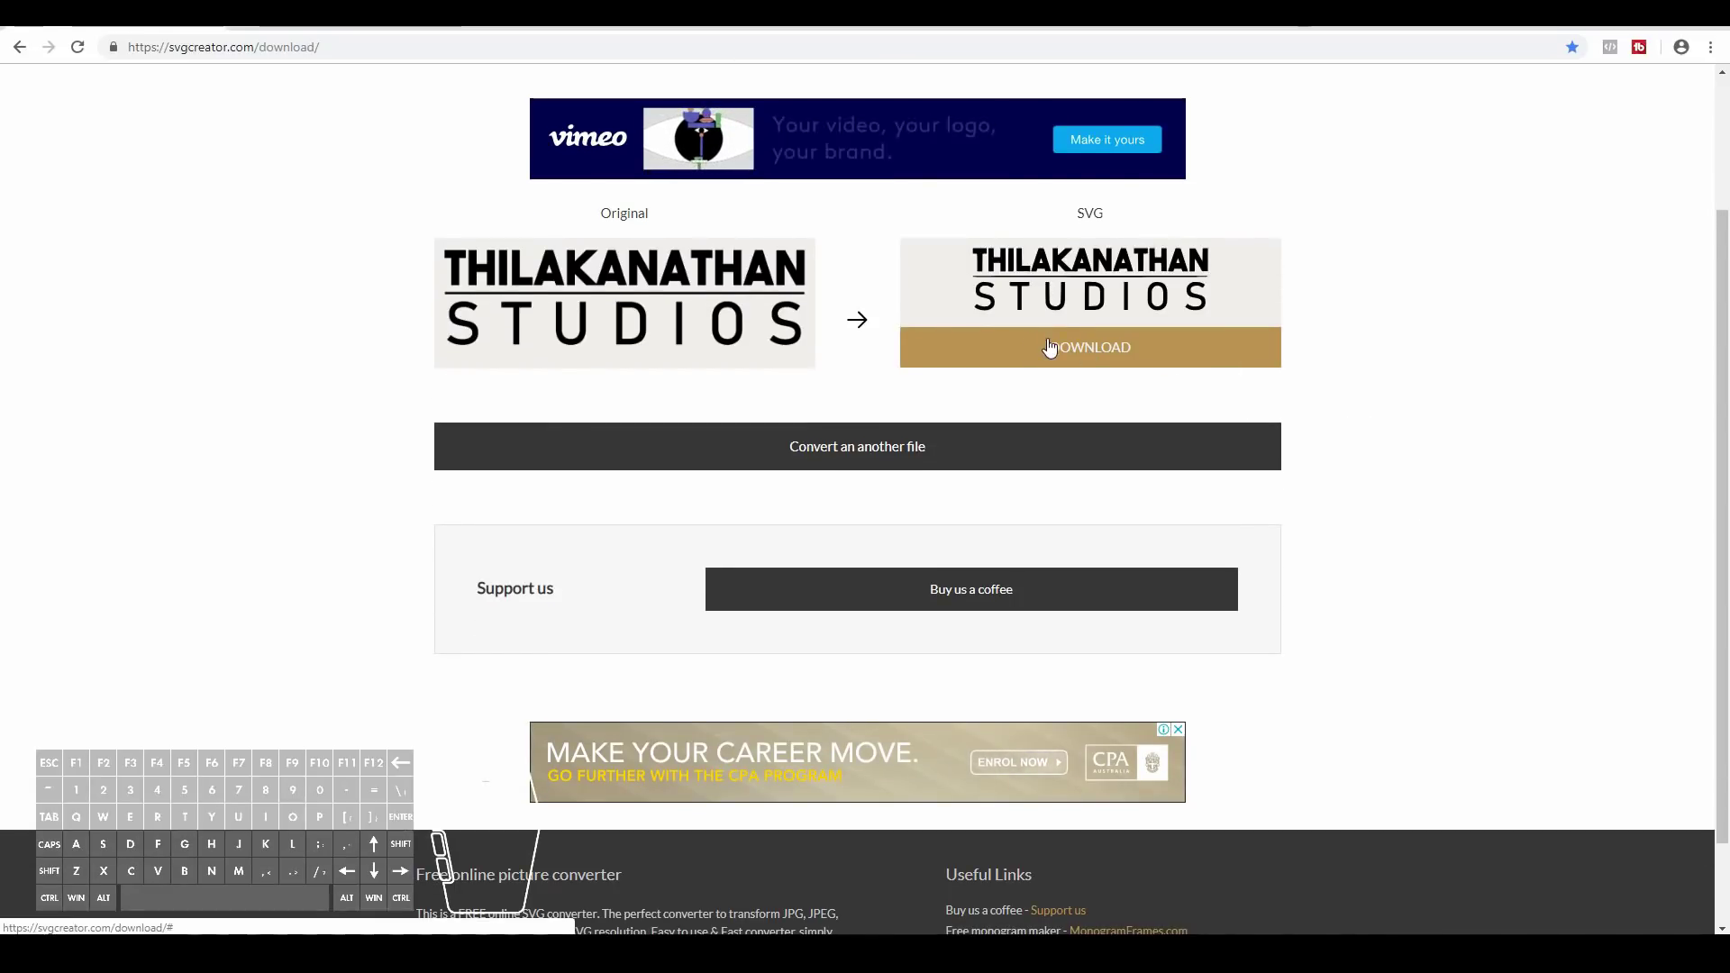
scroll(1385, 448, "down", 2)
scroll(1385, 449, "up", 2)
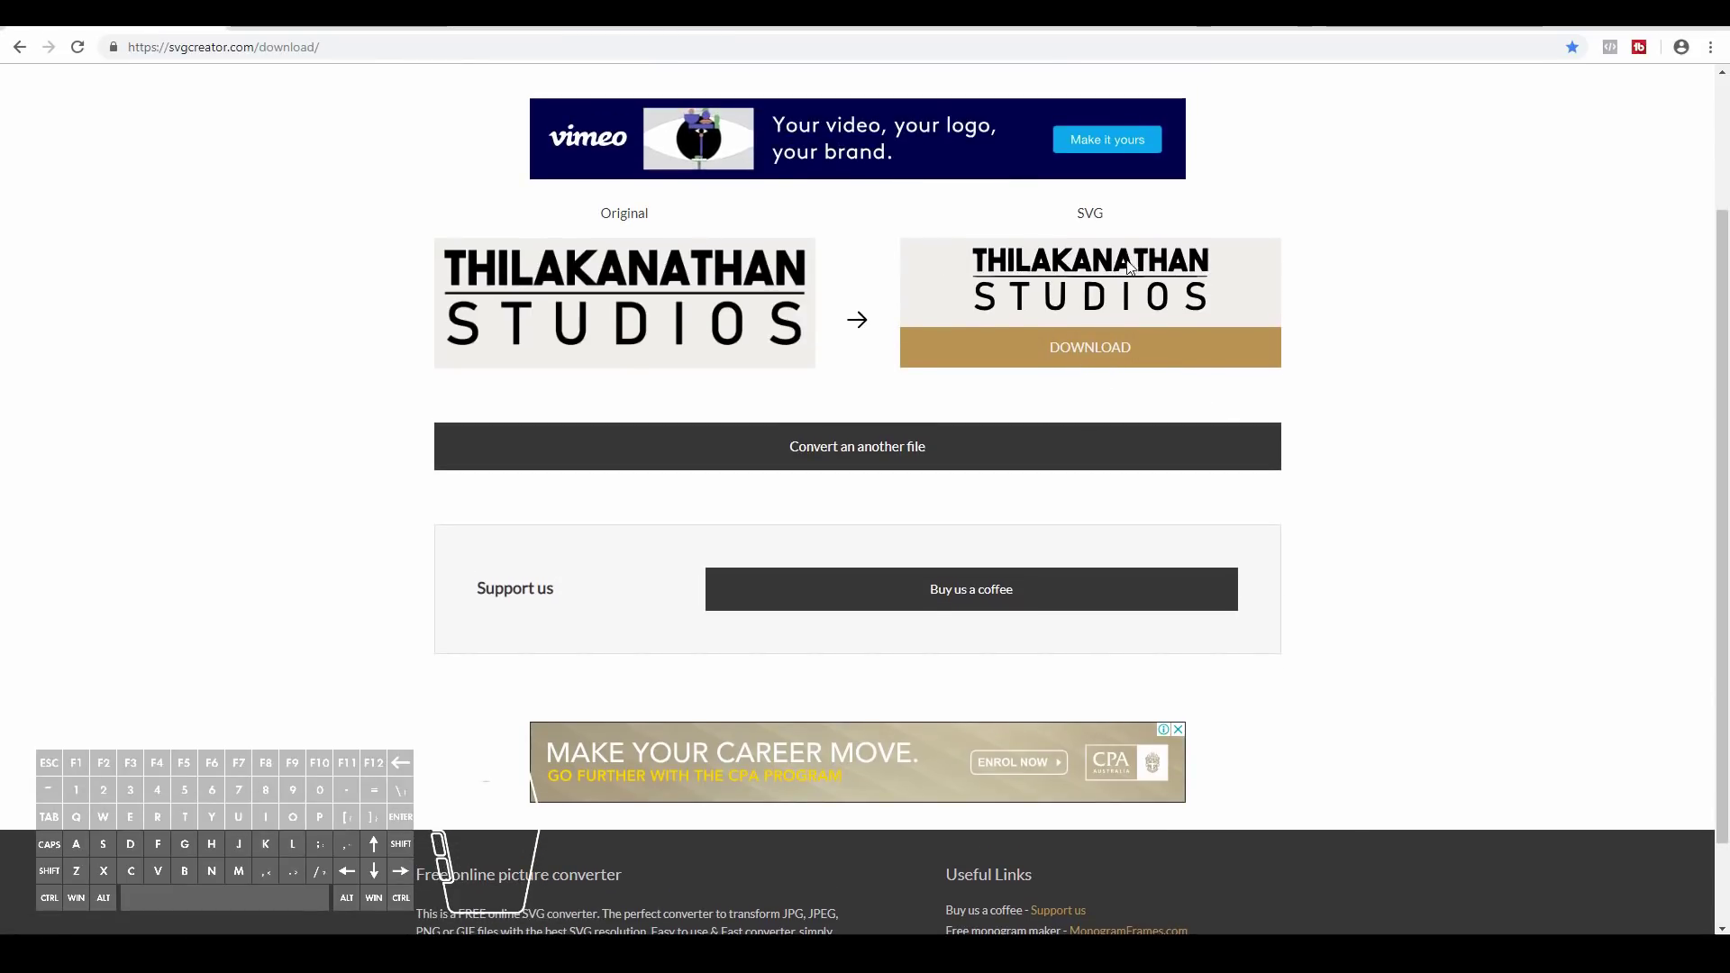
left_click(1086, 249)
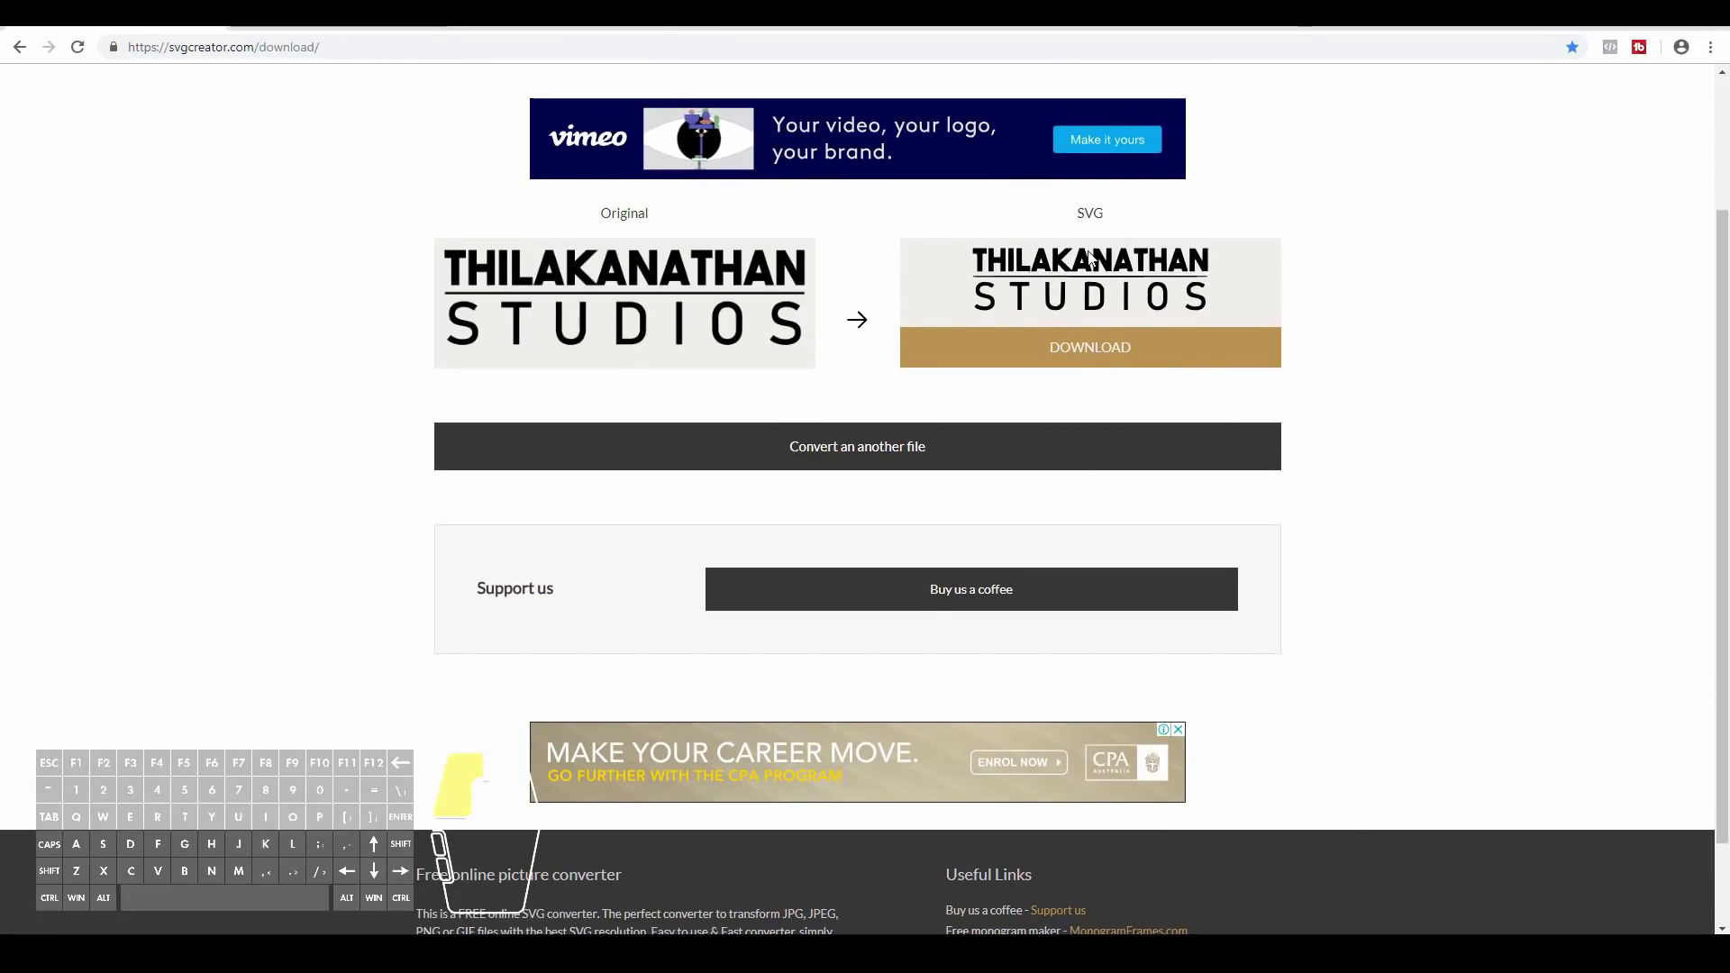
left_click(1093, 350)
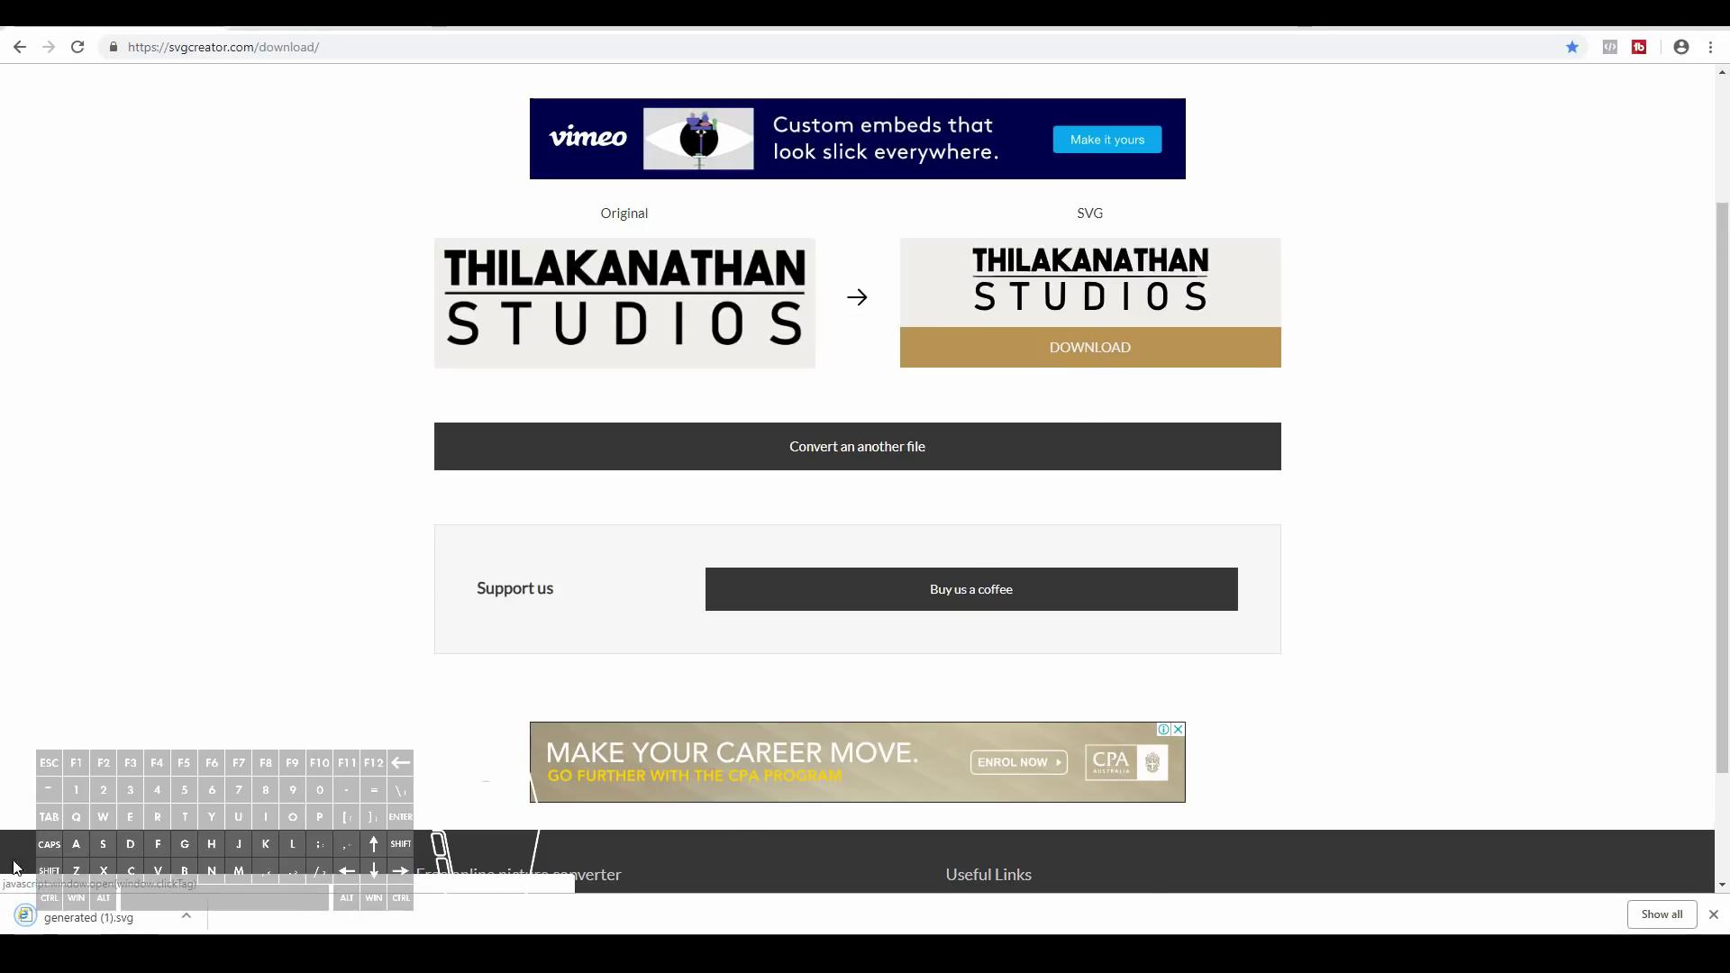
Show the downloaded SVG in its folder and rename generated (1).svg in the Logos folder as mynewlogo.
left_click(186, 919)
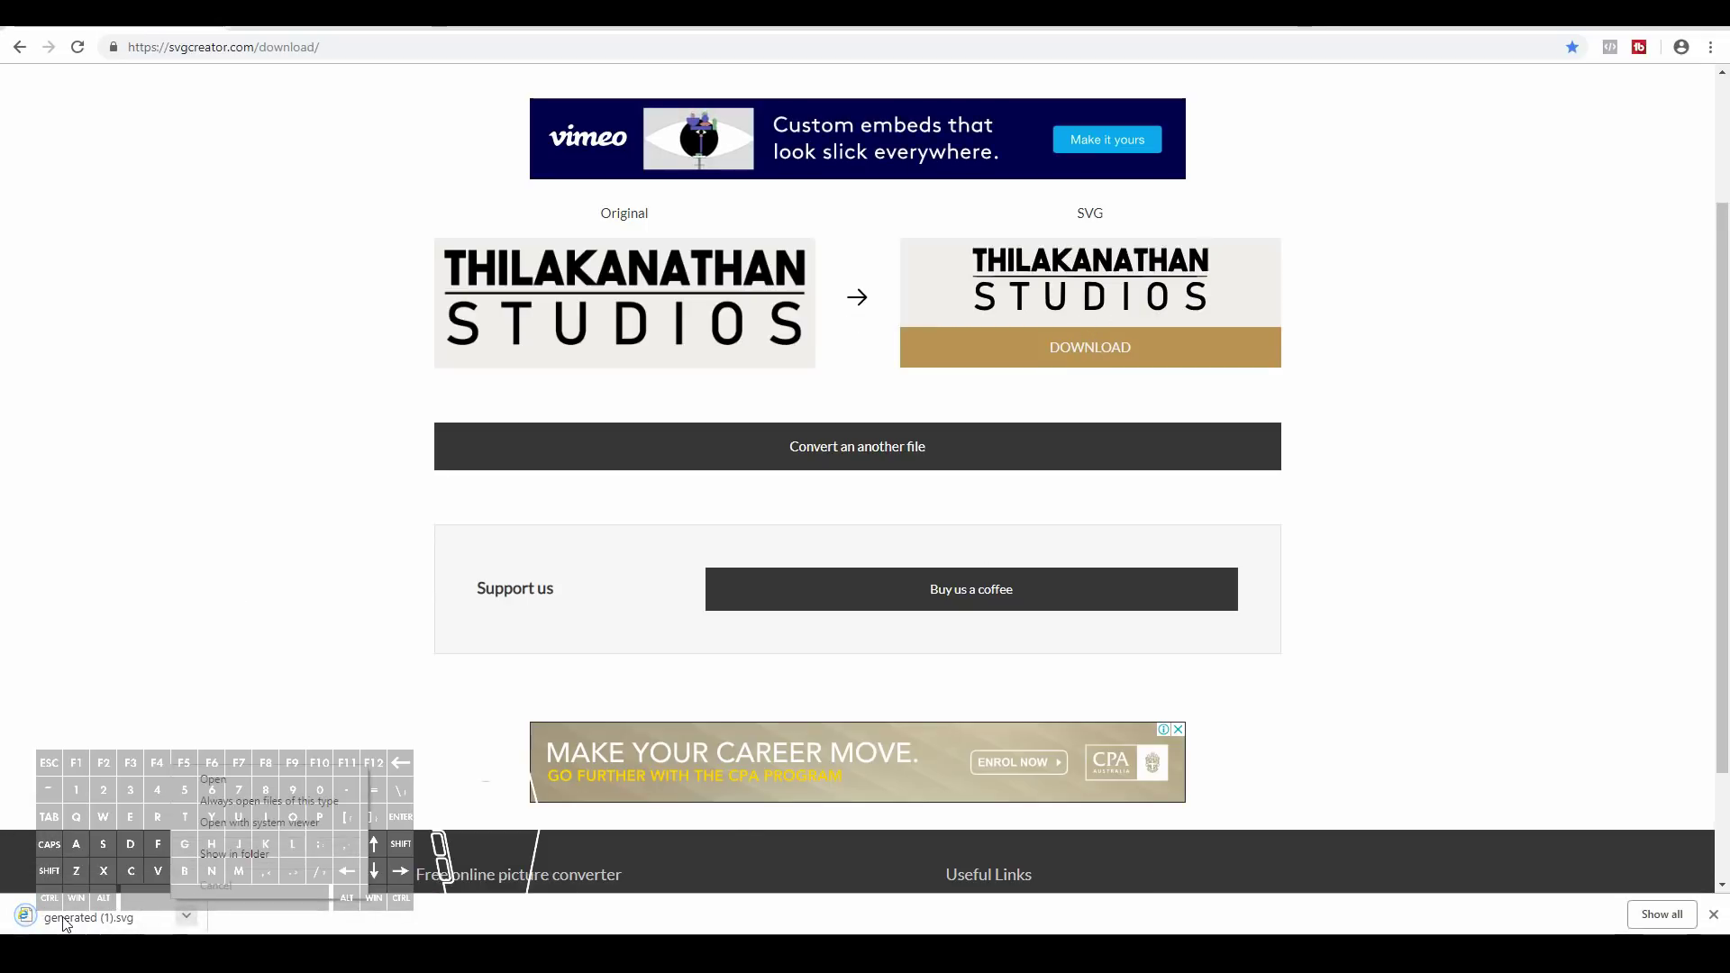
left_click(213, 854)
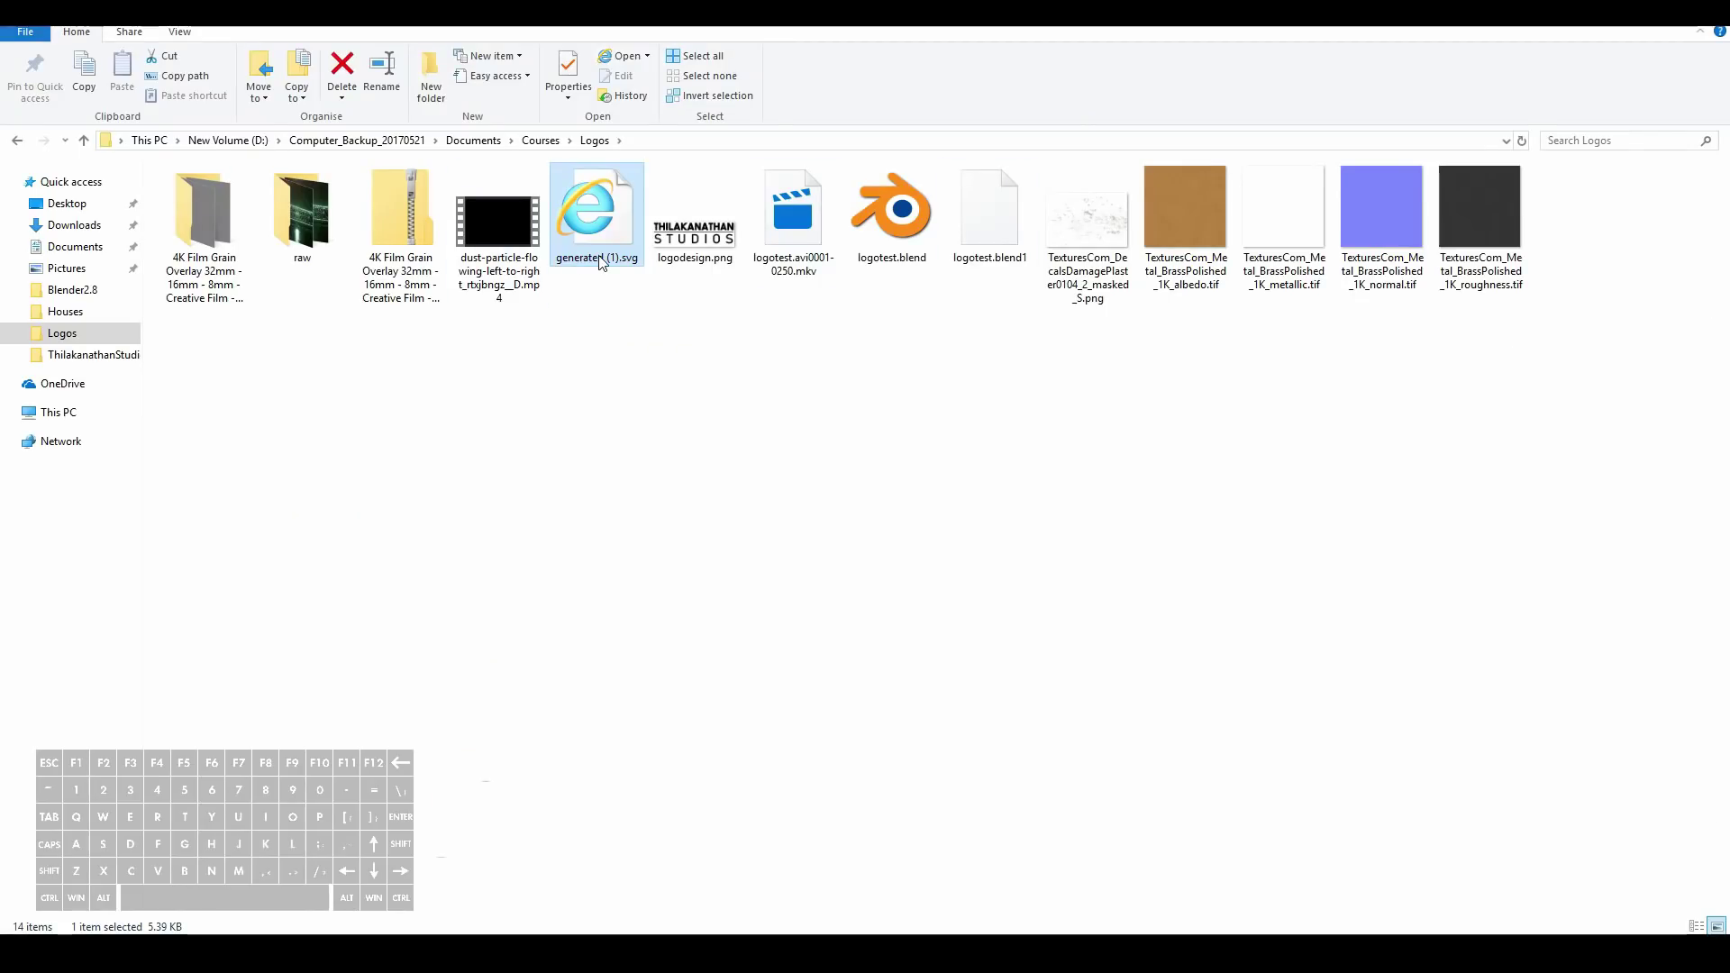
left_click(598, 259)
type("mynewlogo")
key("Return")
left_click_drag(1122, 323, 1236, 437)
left_click_drag(974, 384, 1298, 574)
left_click(987, 222)
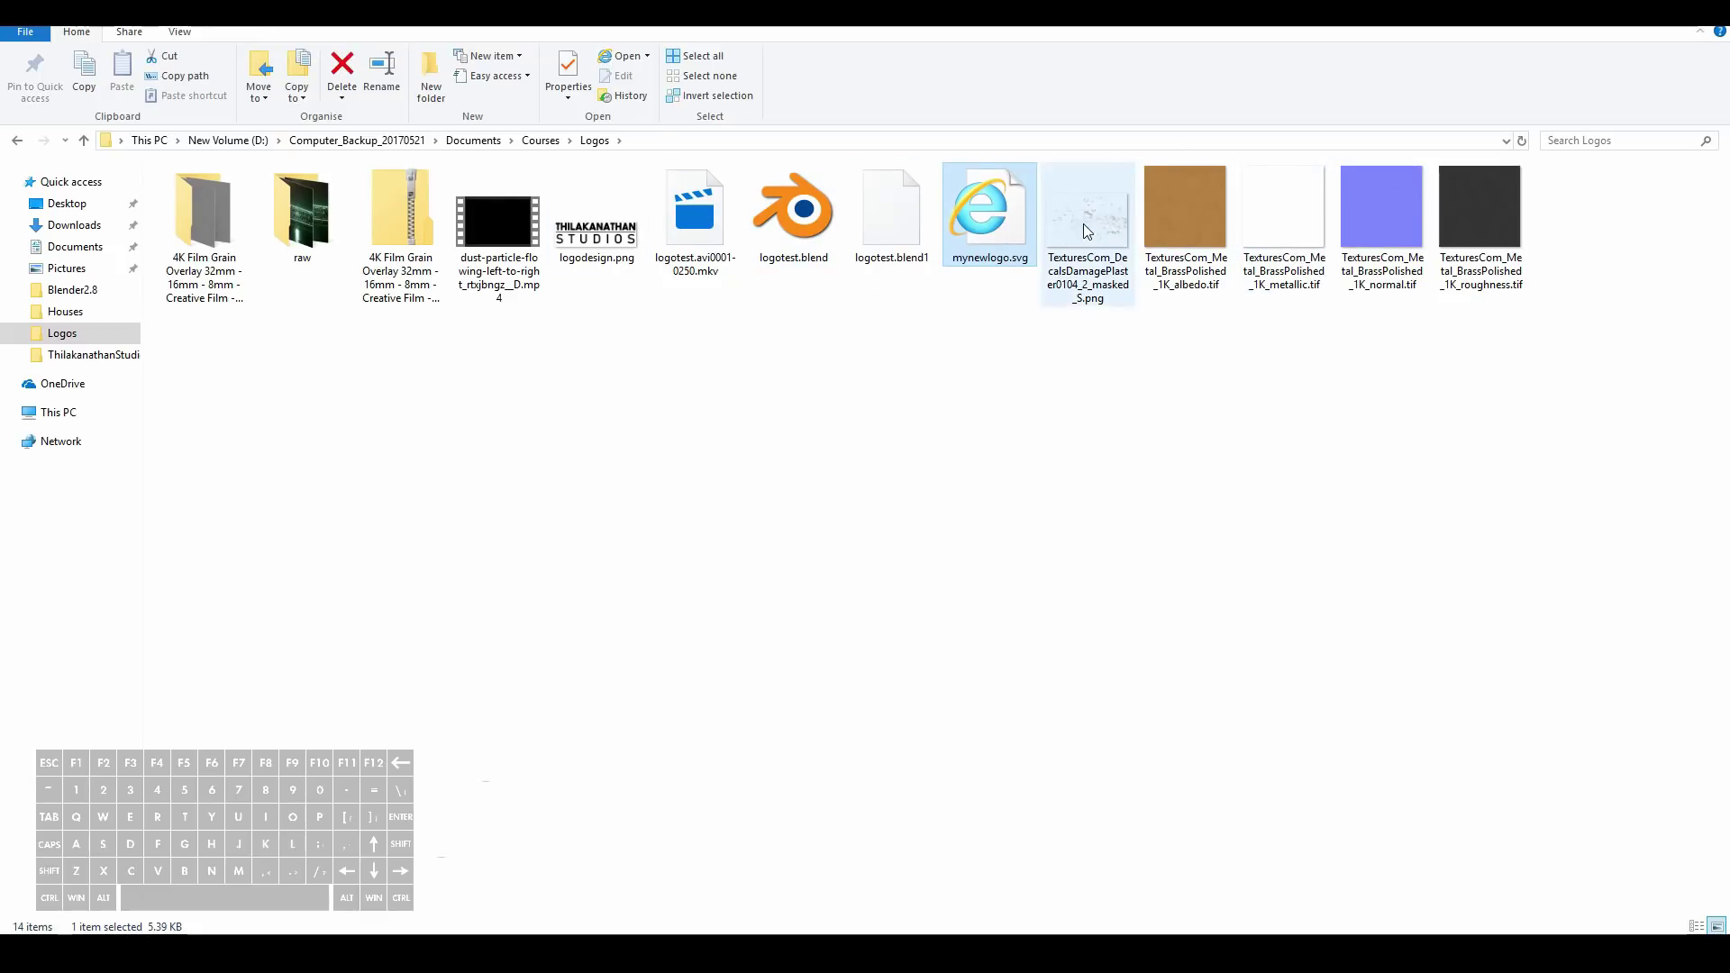
left_click_drag(903, 408, 1227, 609)
left_click_drag(884, 390, 1173, 518)
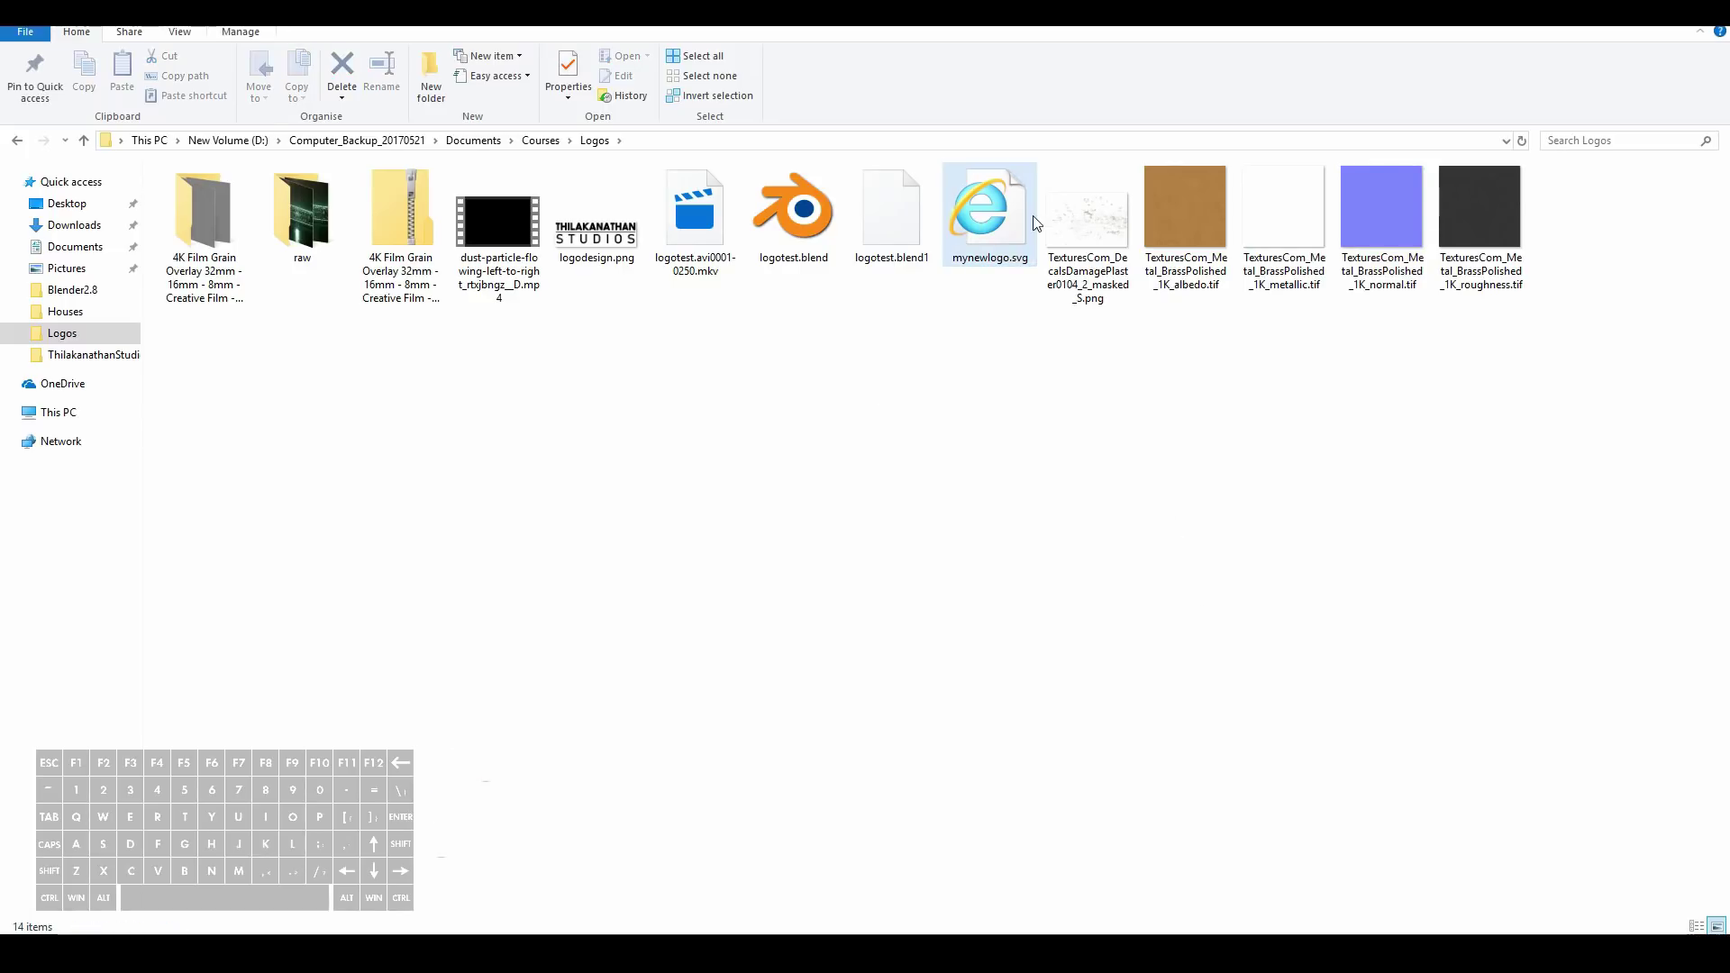
left_click(1016, 219)
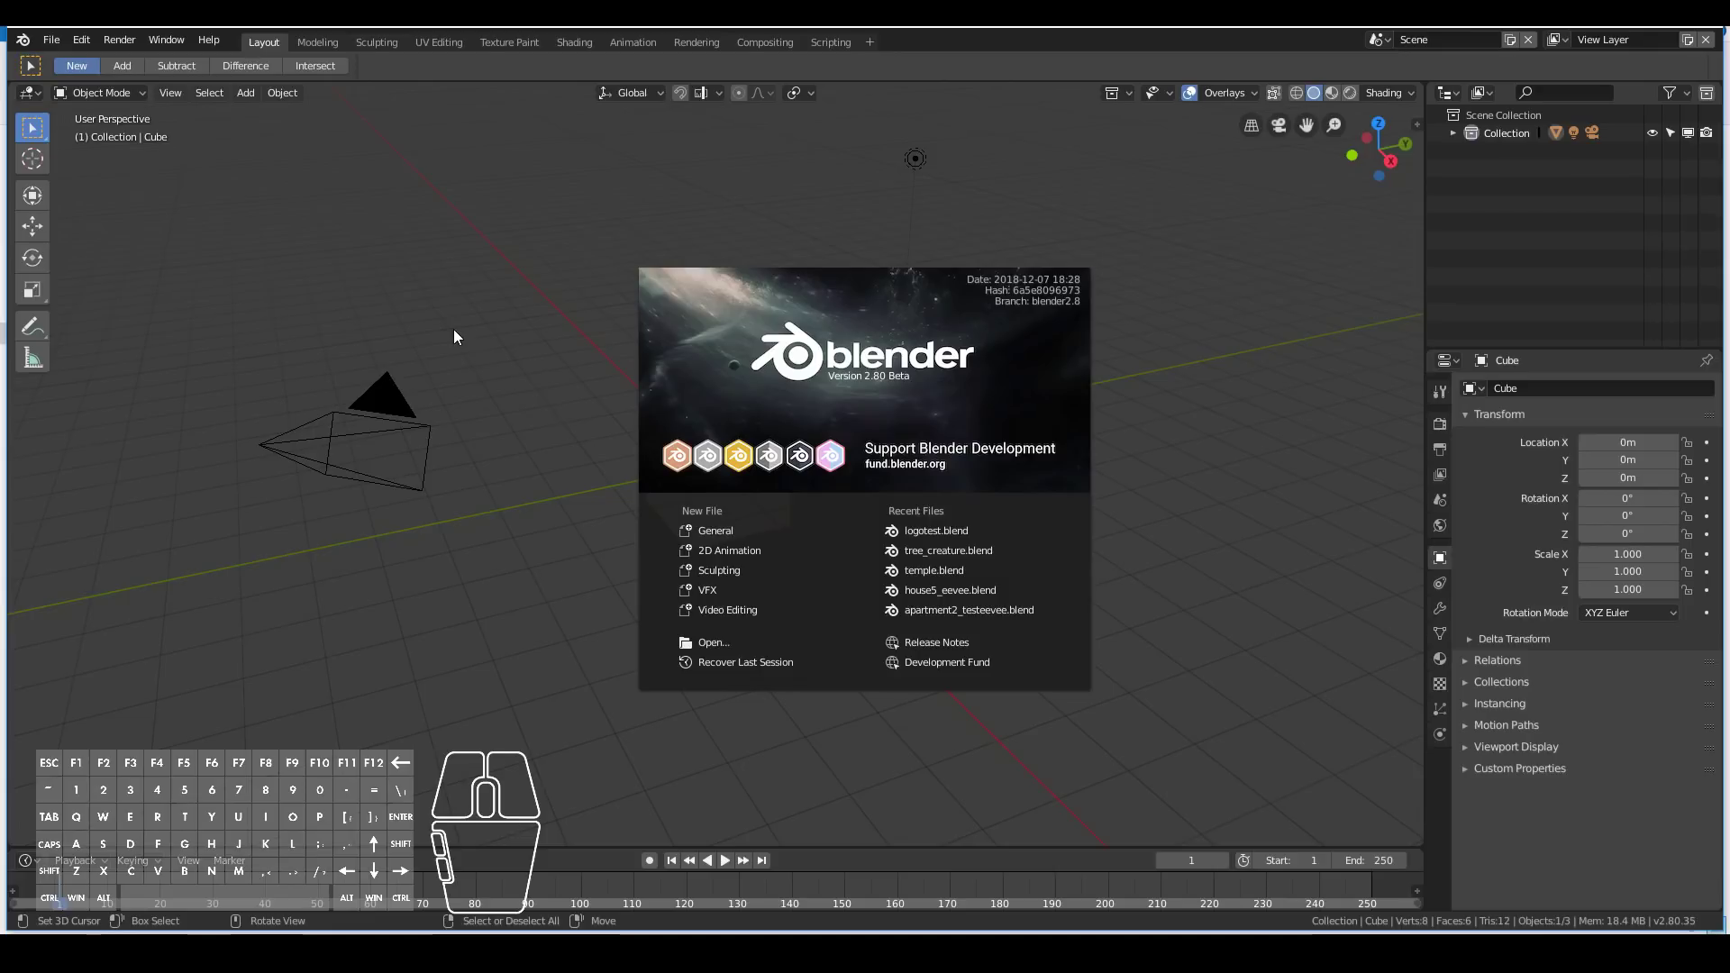
In Blender, dismiss the splash screen and delete the default cube, camera and light.
left_click(522, 312)
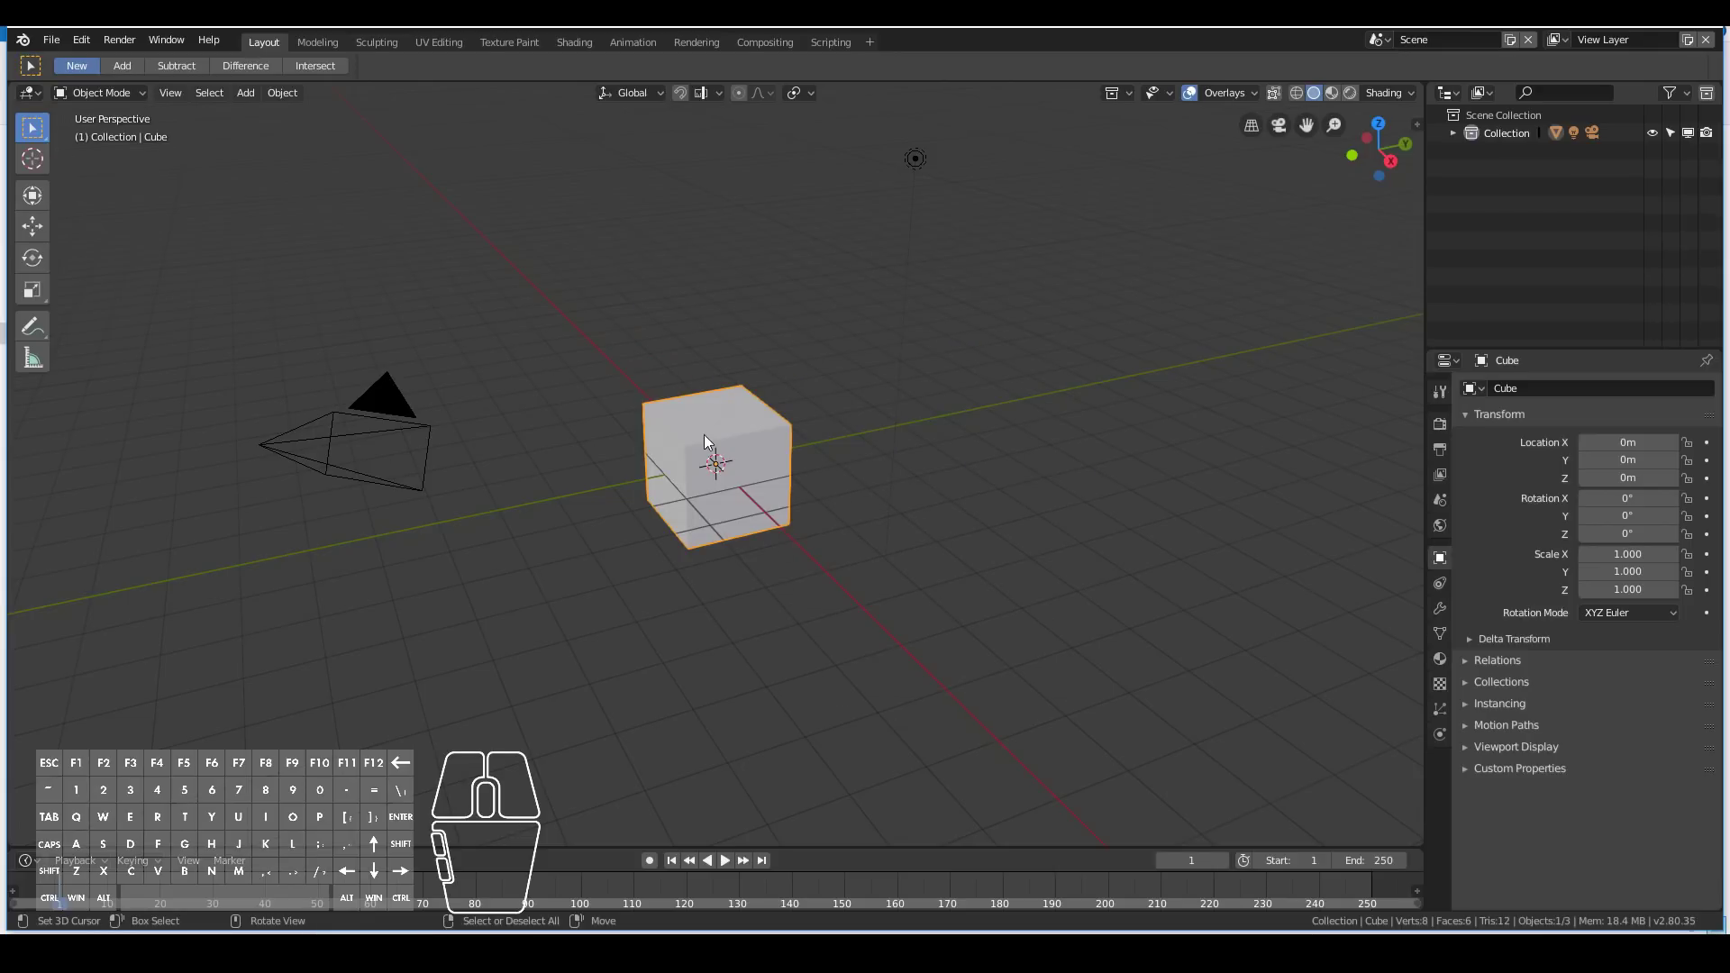
key("a")
key("x")
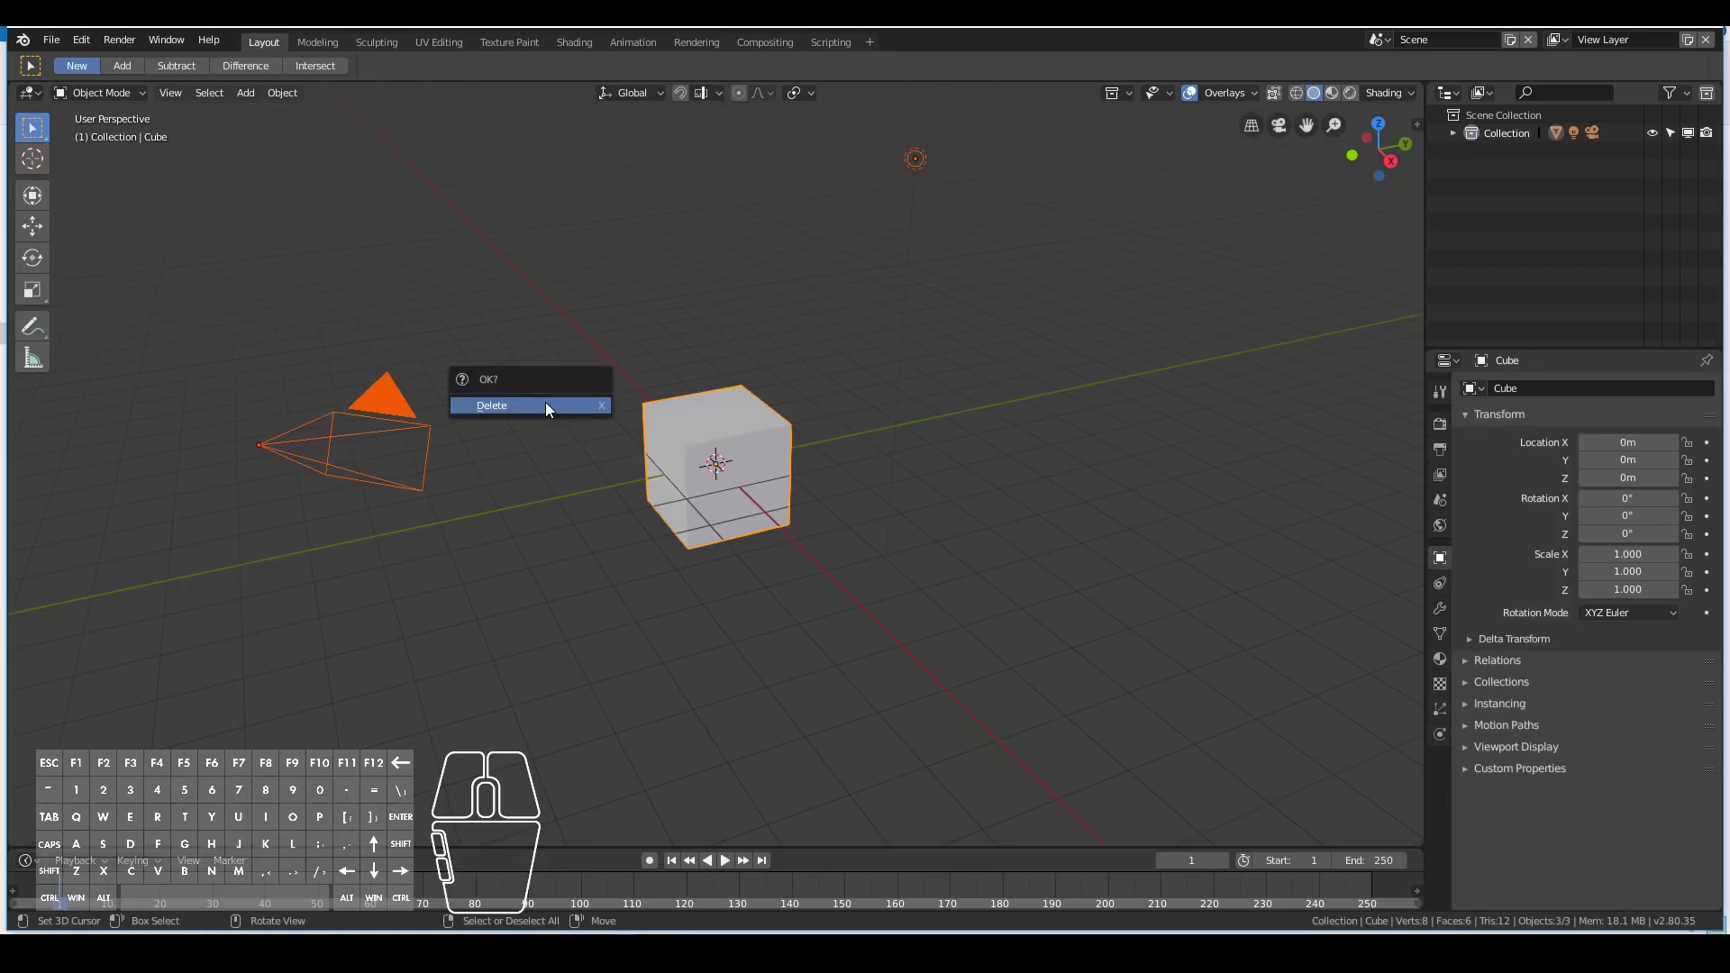
left_click(544, 401)
Import mynewlogo.svg from the Logos folder as Scalable Vector Graphics into the empty scene.
middle_click_drag(496, 419, 584, 423)
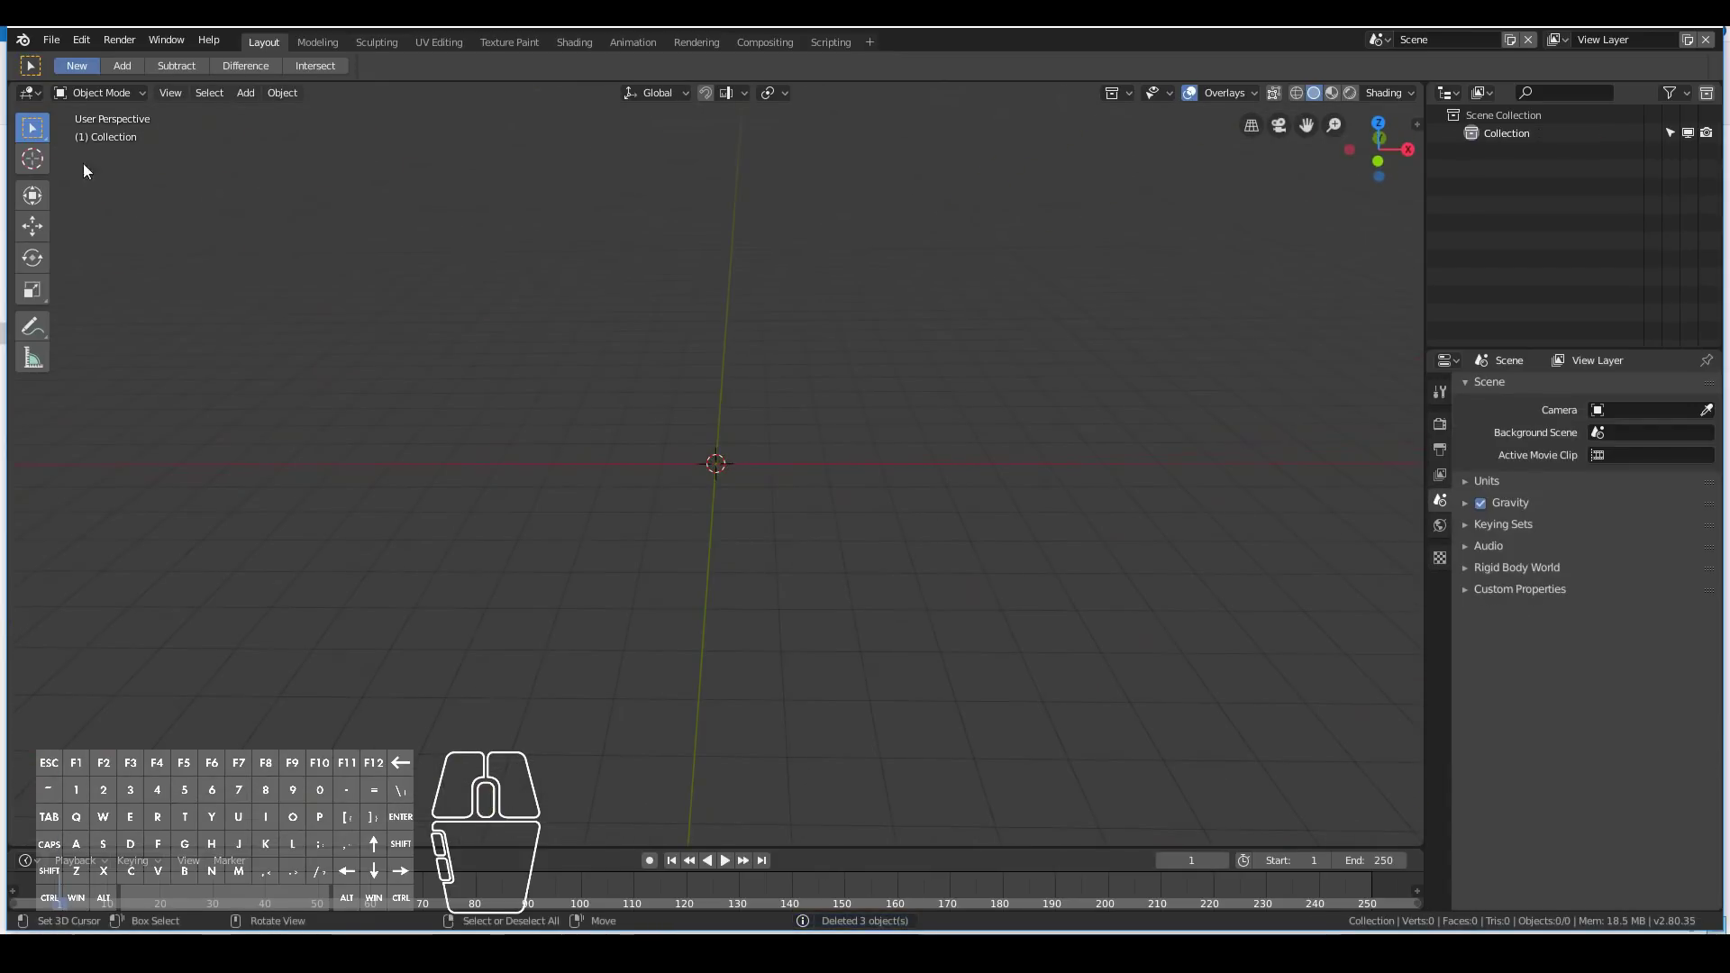
left_click(59, 42)
mouse_move(166, 372)
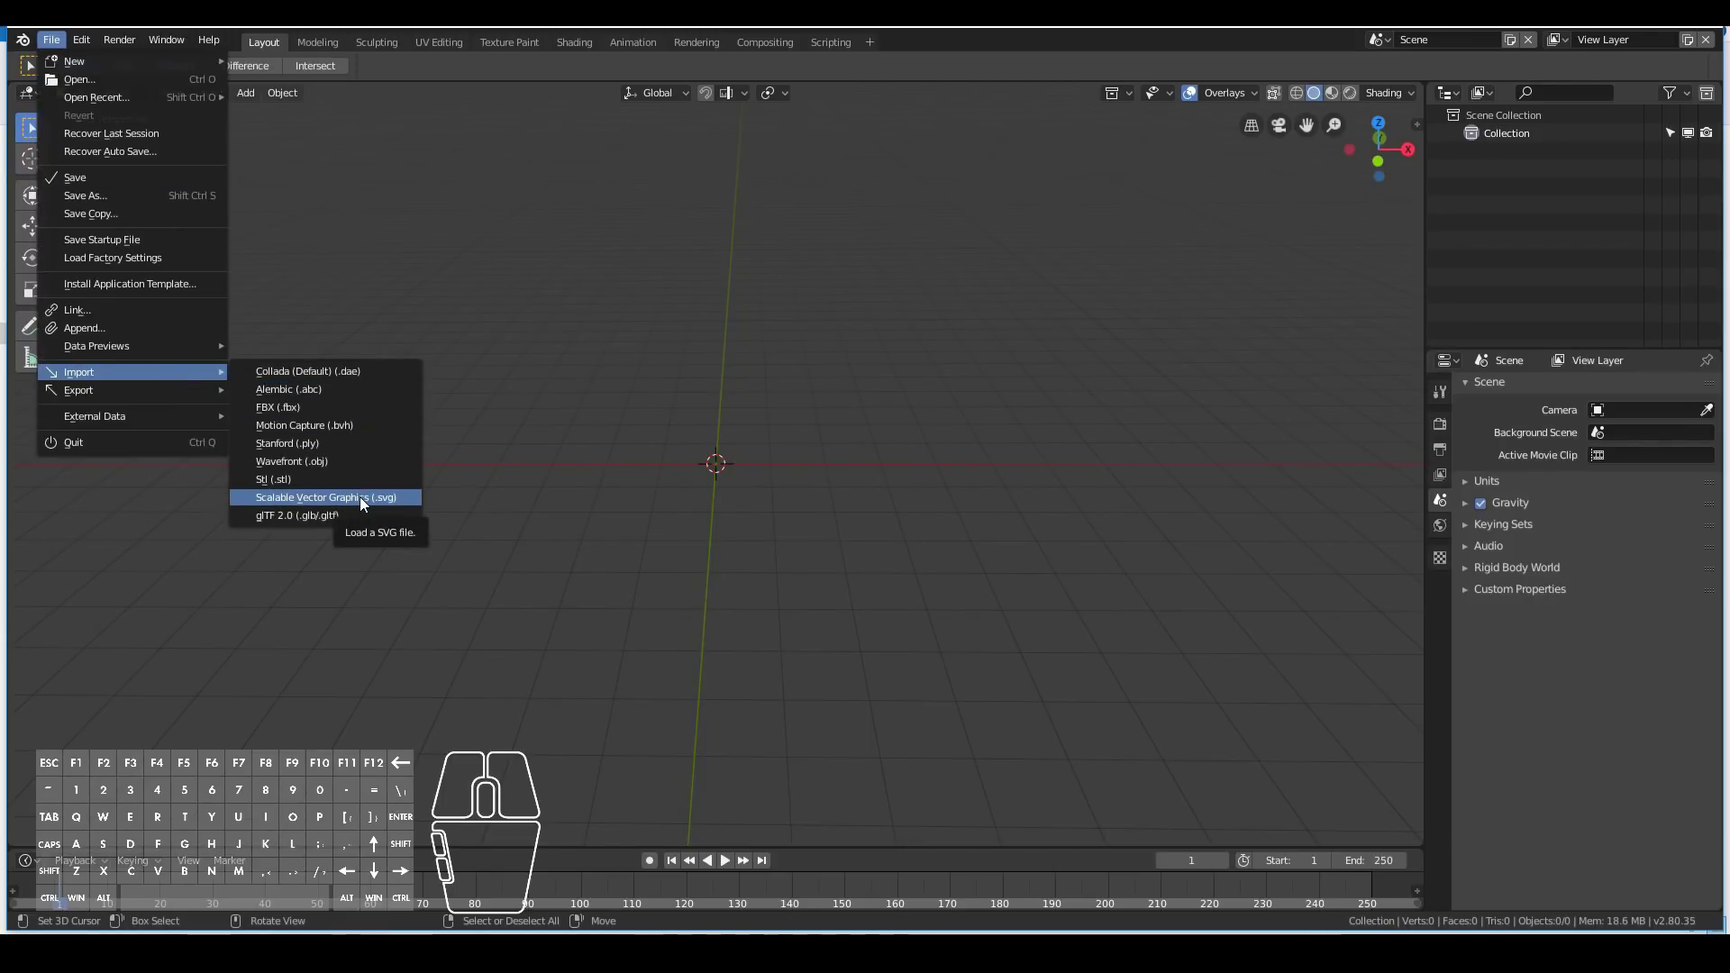
left_click(387, 498)
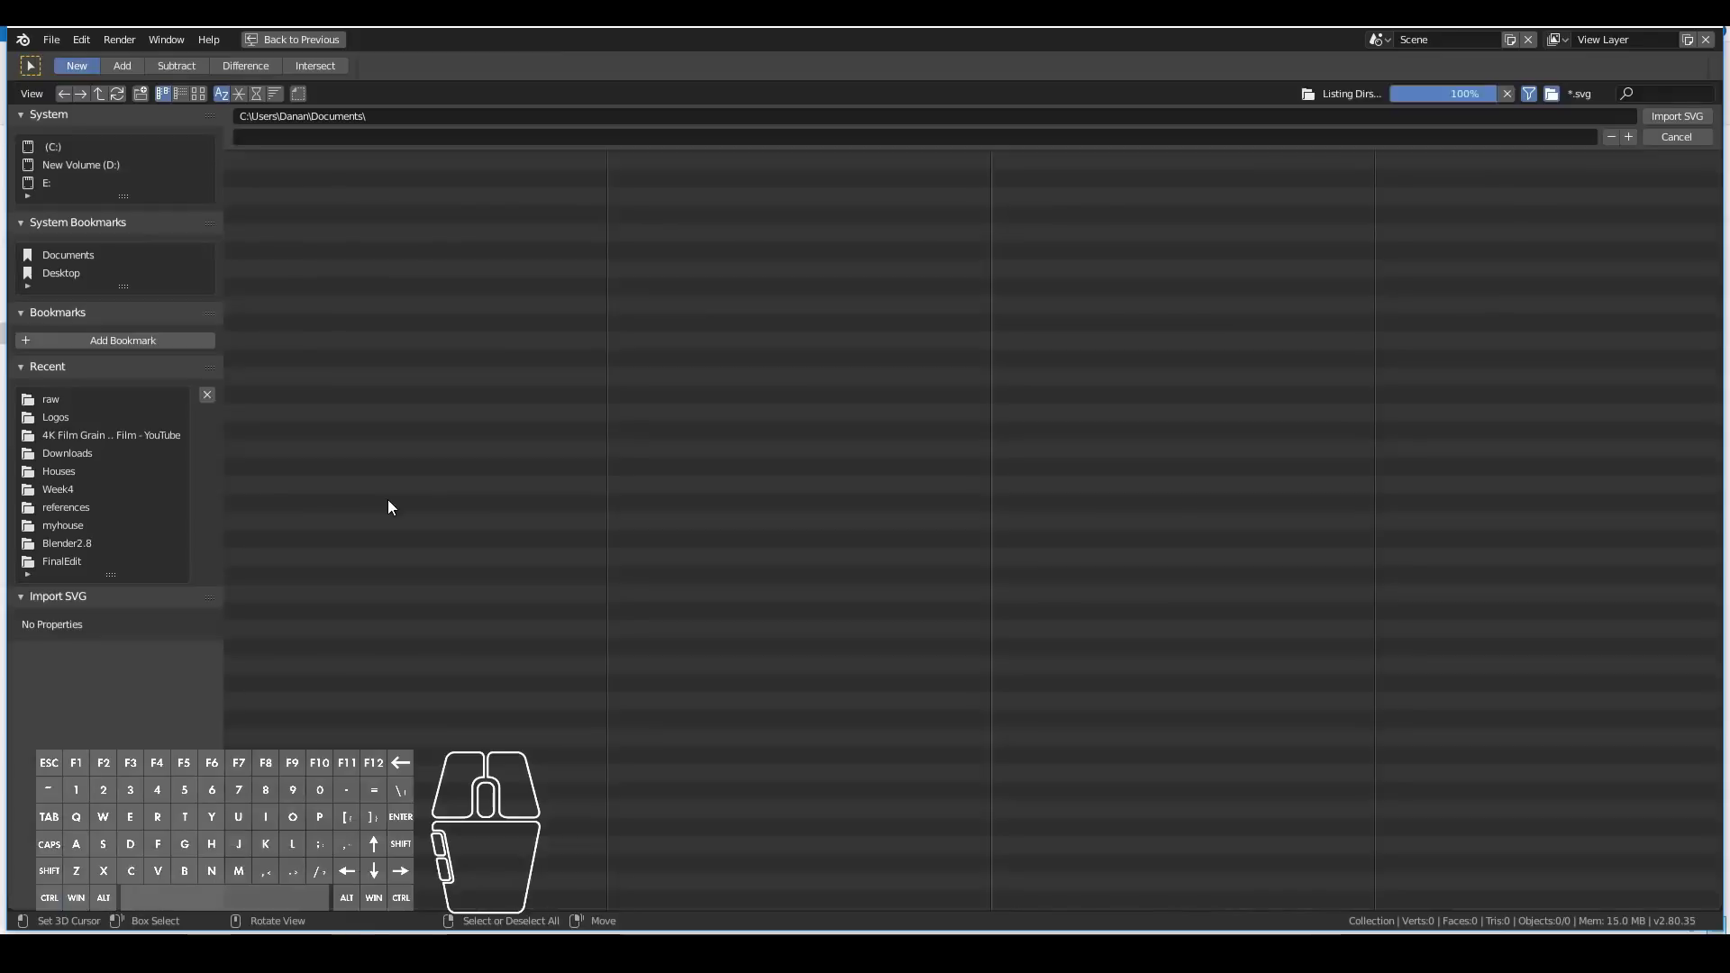
left_click(56, 418)
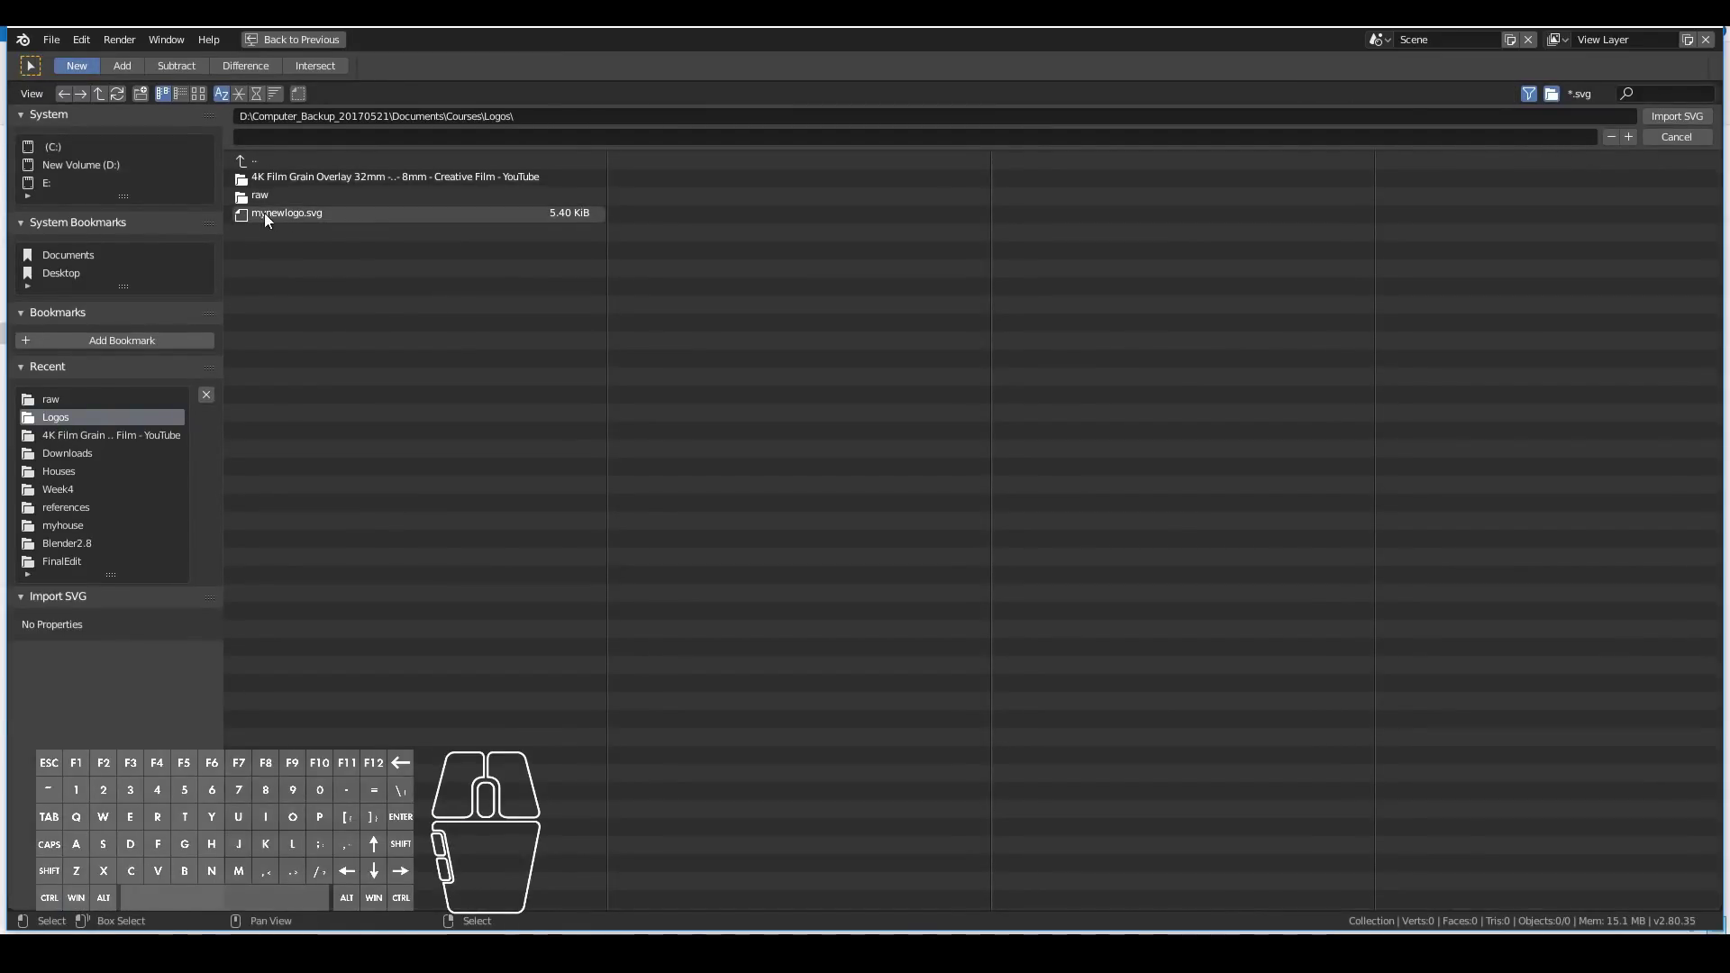
double_click(294, 213)
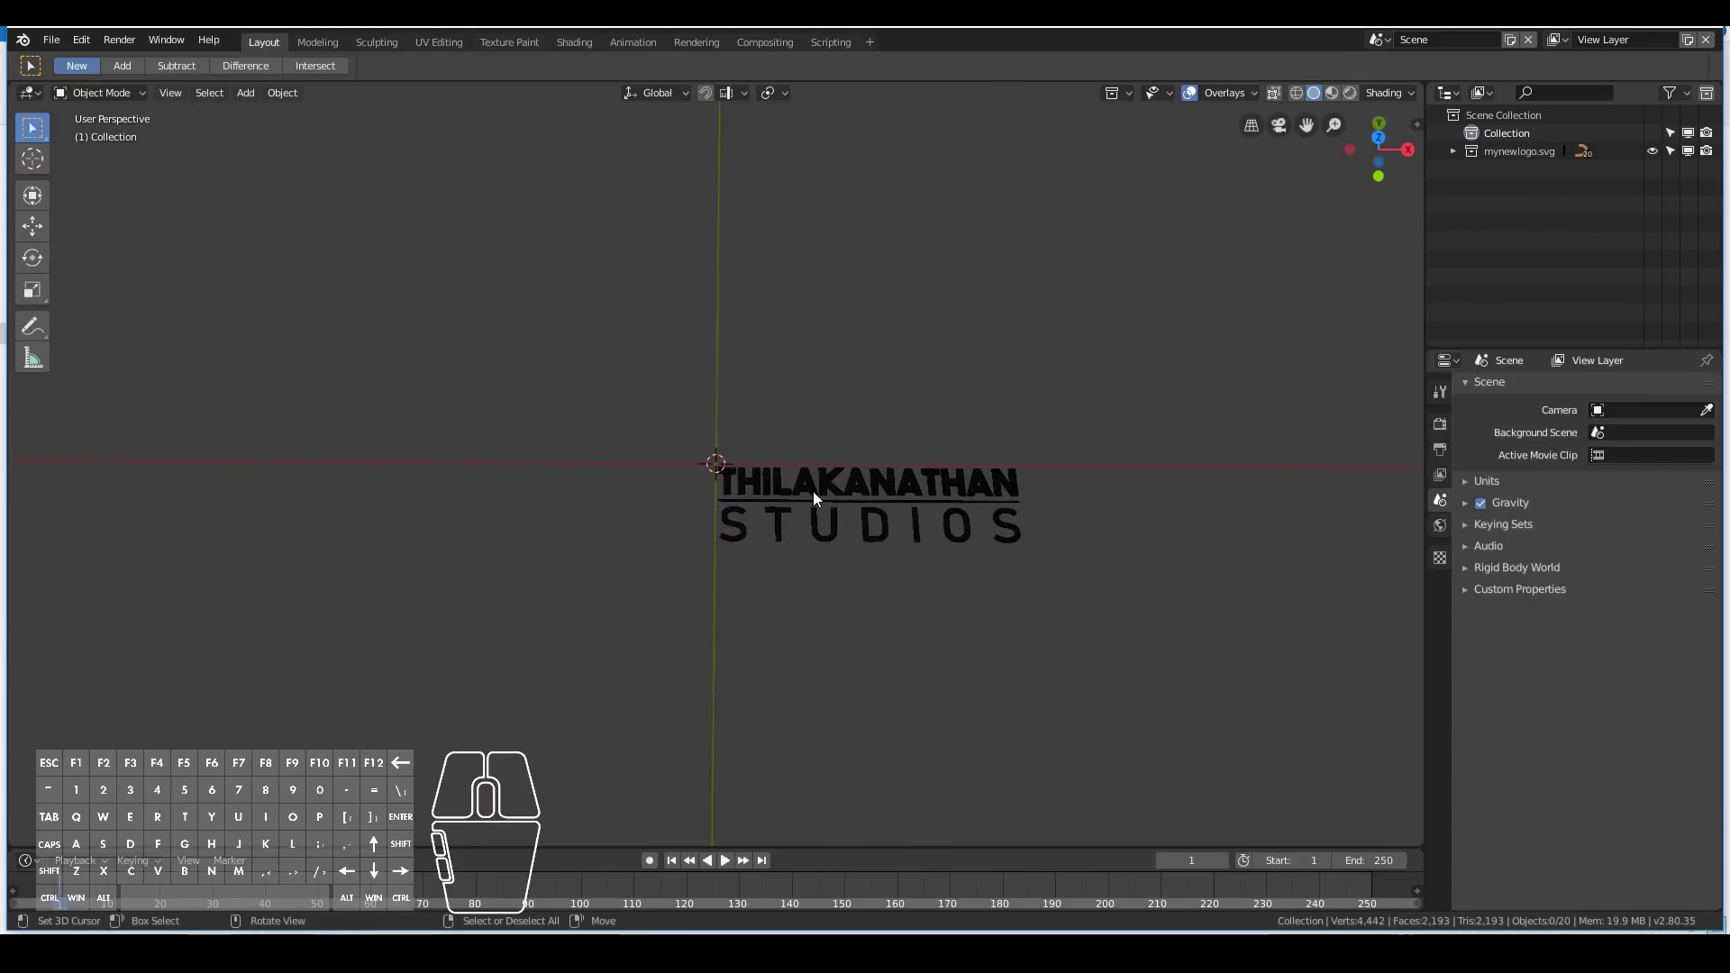
Inspect the imported logo by picking individual letter curves and viewing it at different distances.
right_click(812, 490)
right_click(884, 495)
right_click(970, 493)
right_click(997, 490)
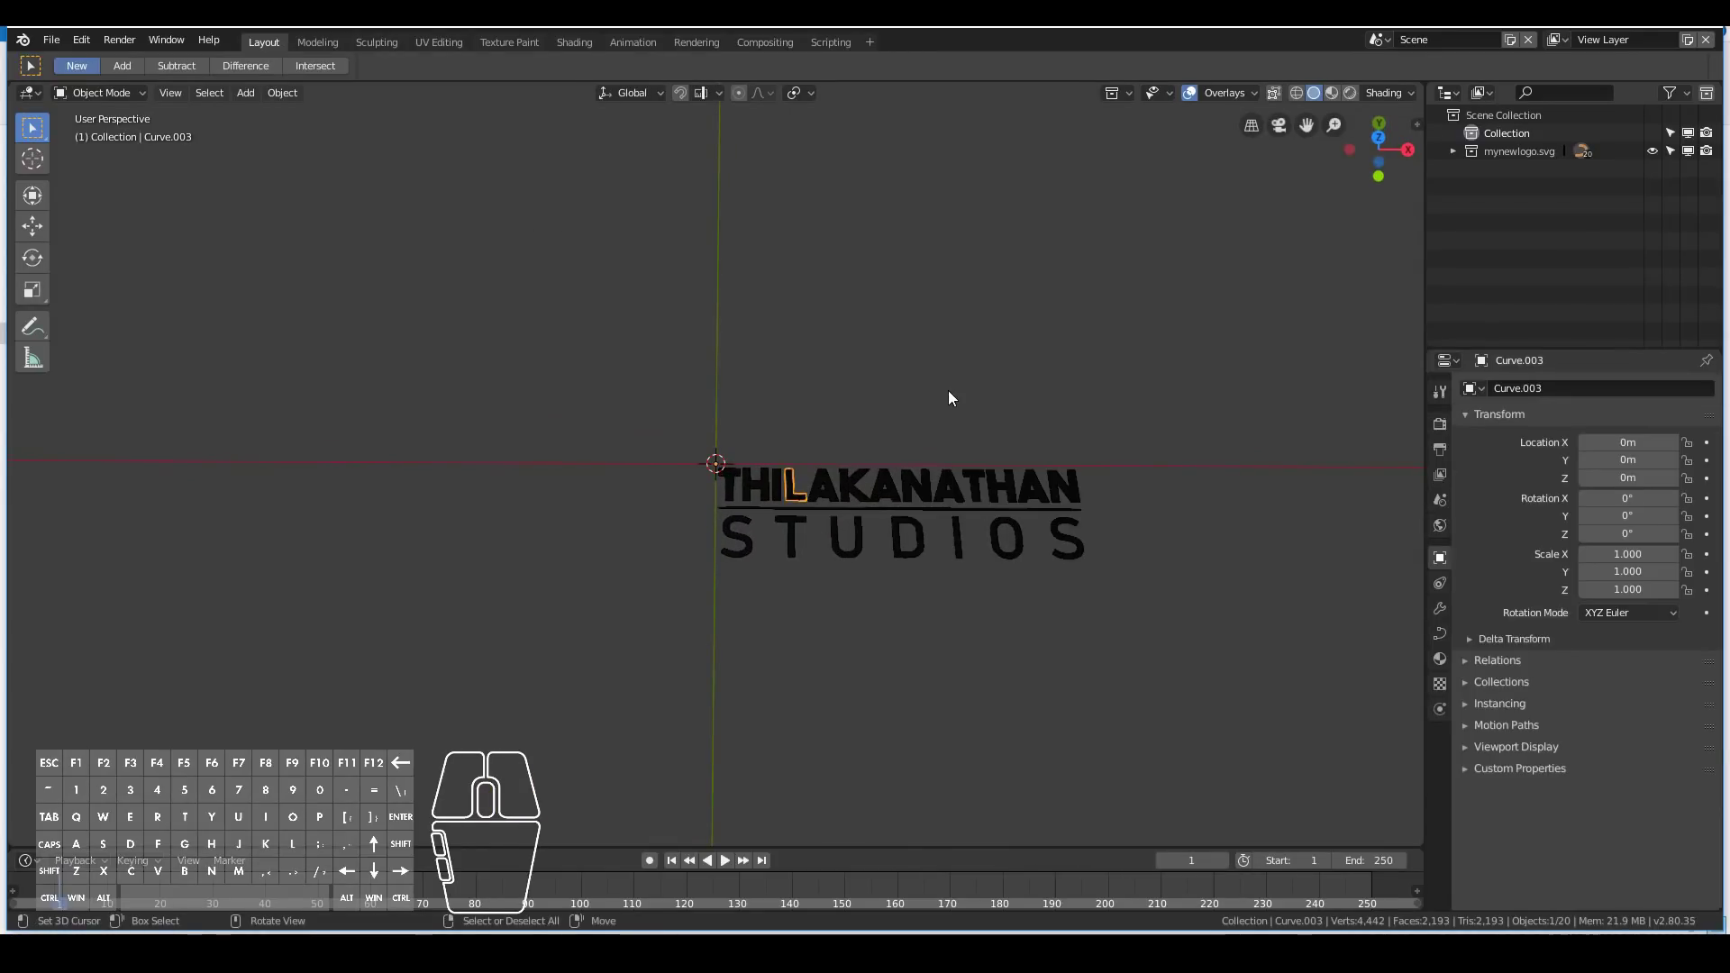
scroll(948, 391, "down", 8)
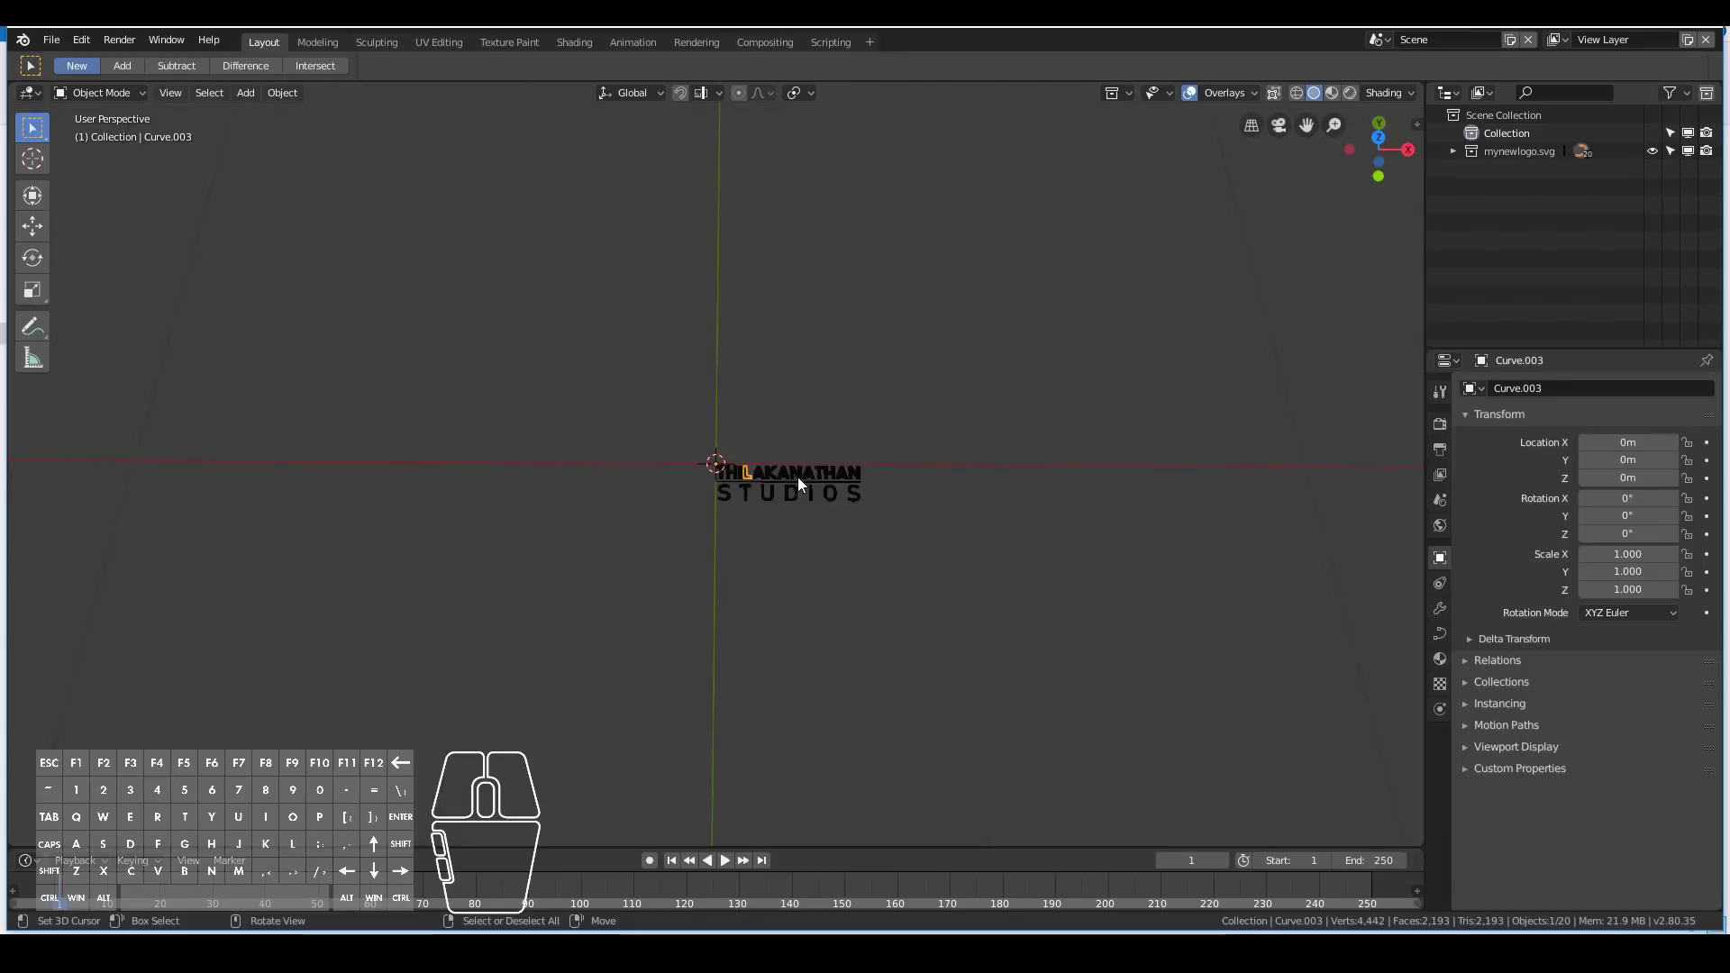
scroll(628, 427, "up", 8)
scroll(892, 506, "up", 2)
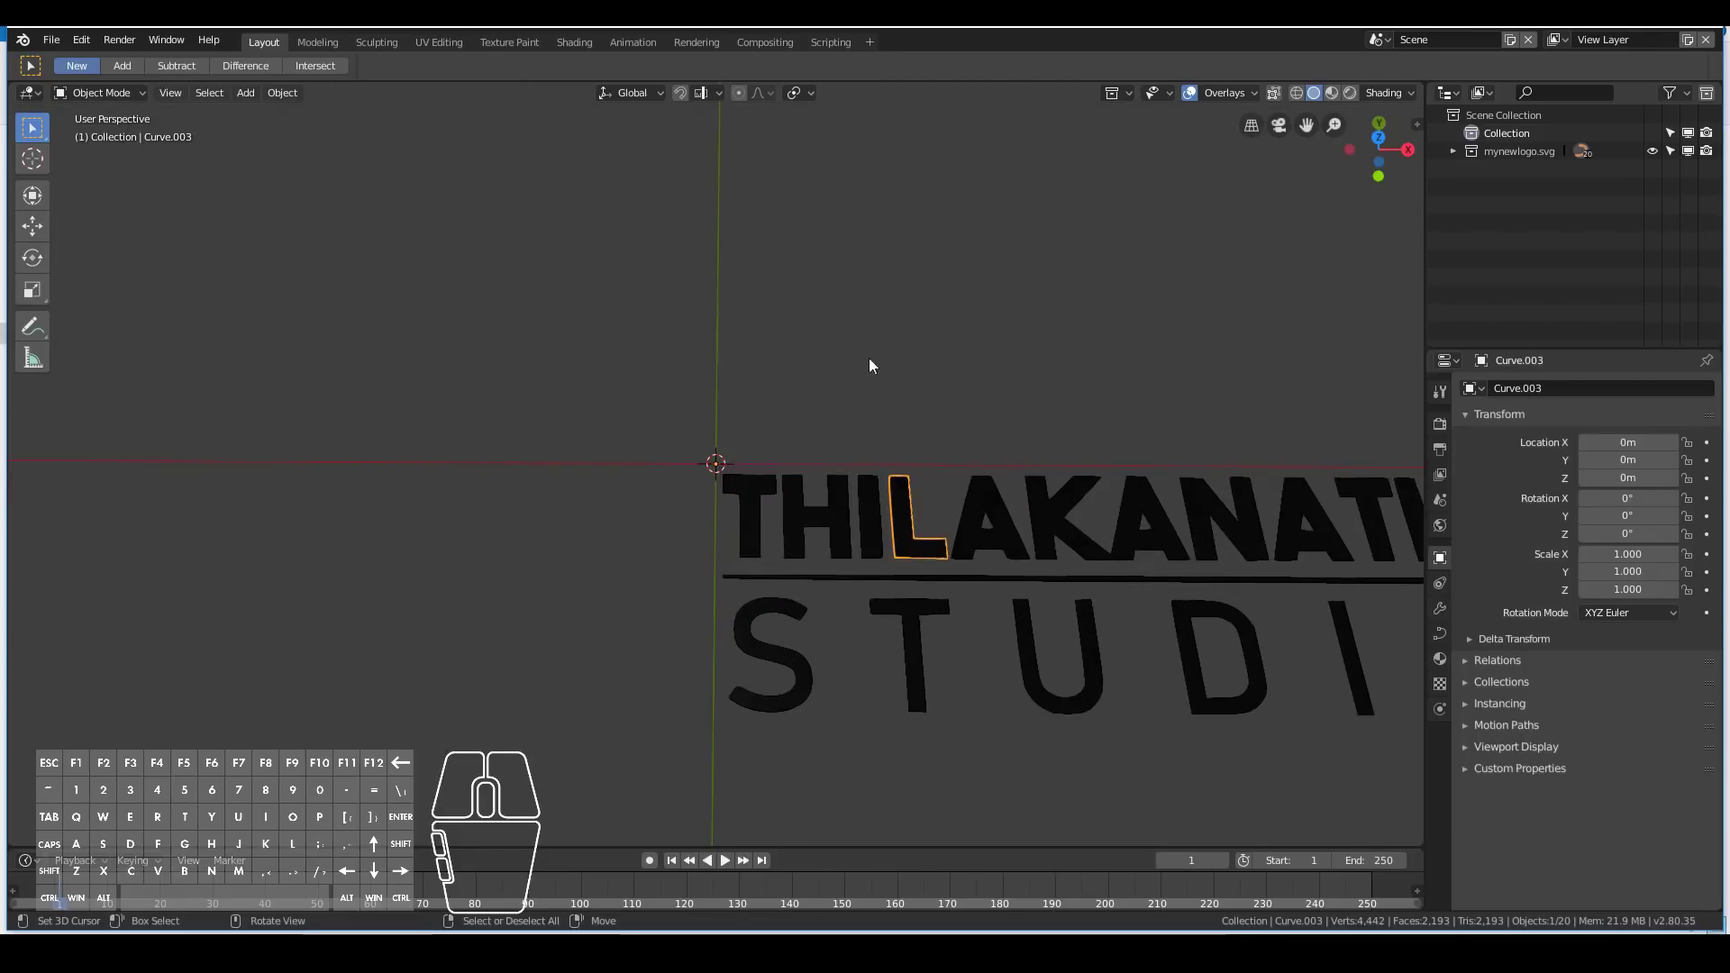
scroll(868, 358, "down", 4)
scroll(826, 348, "down", 4)
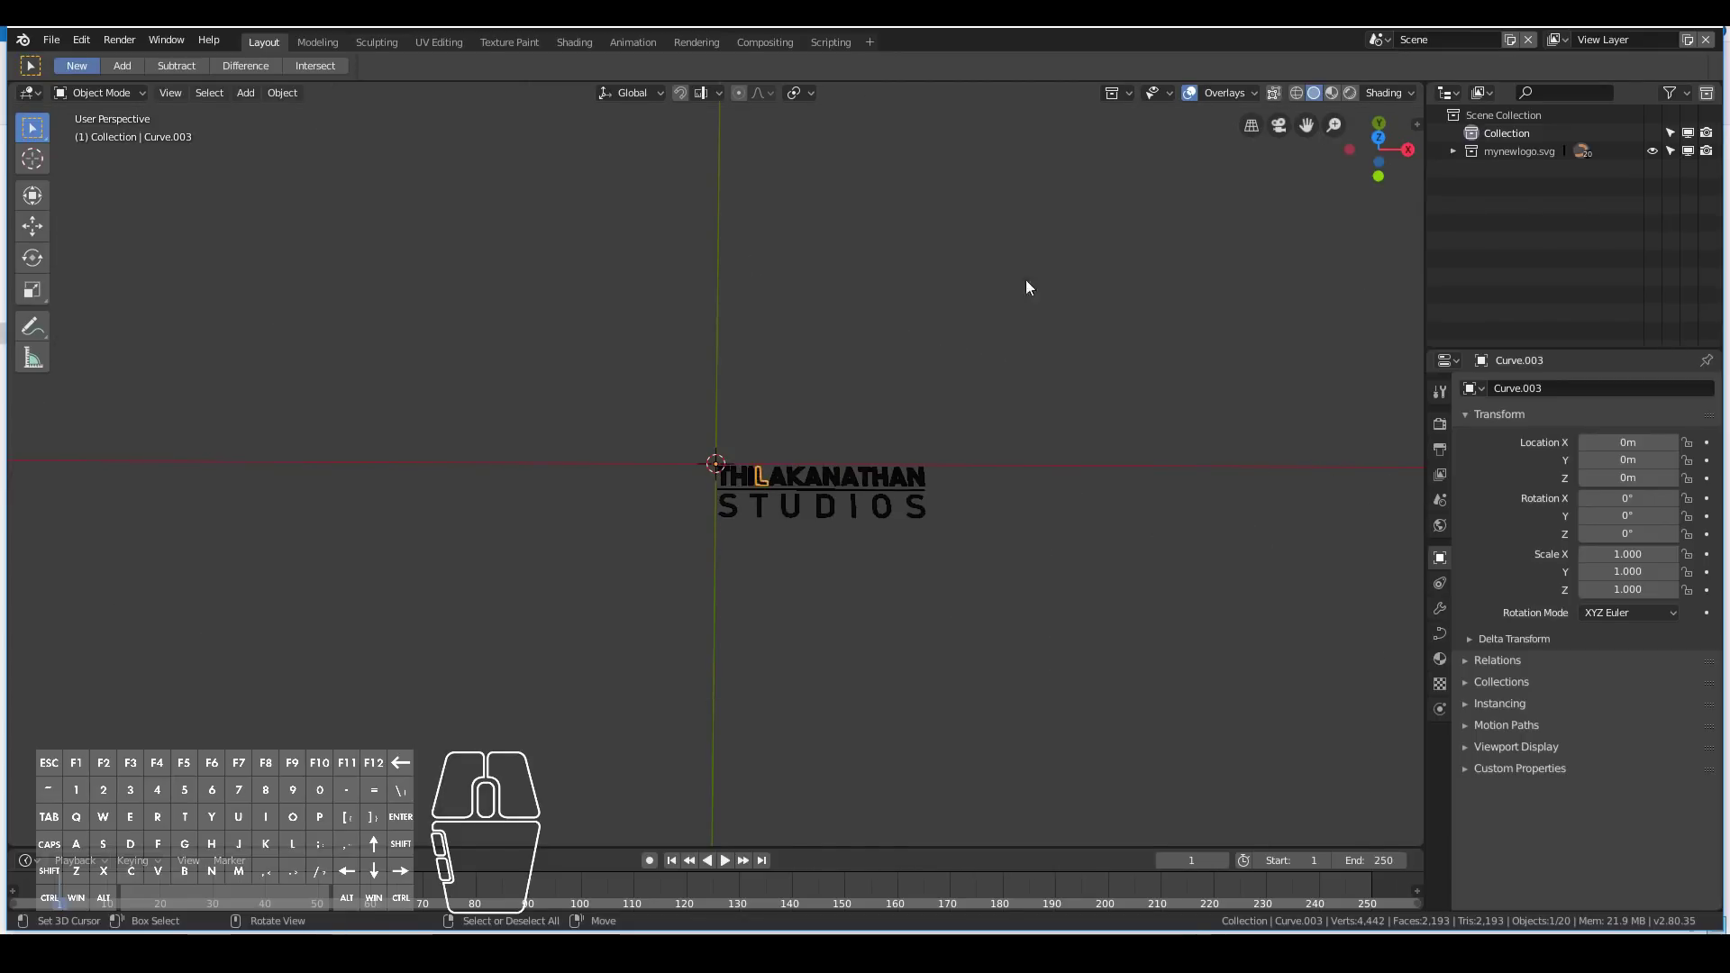
scroll(710, 379, "up", 12)
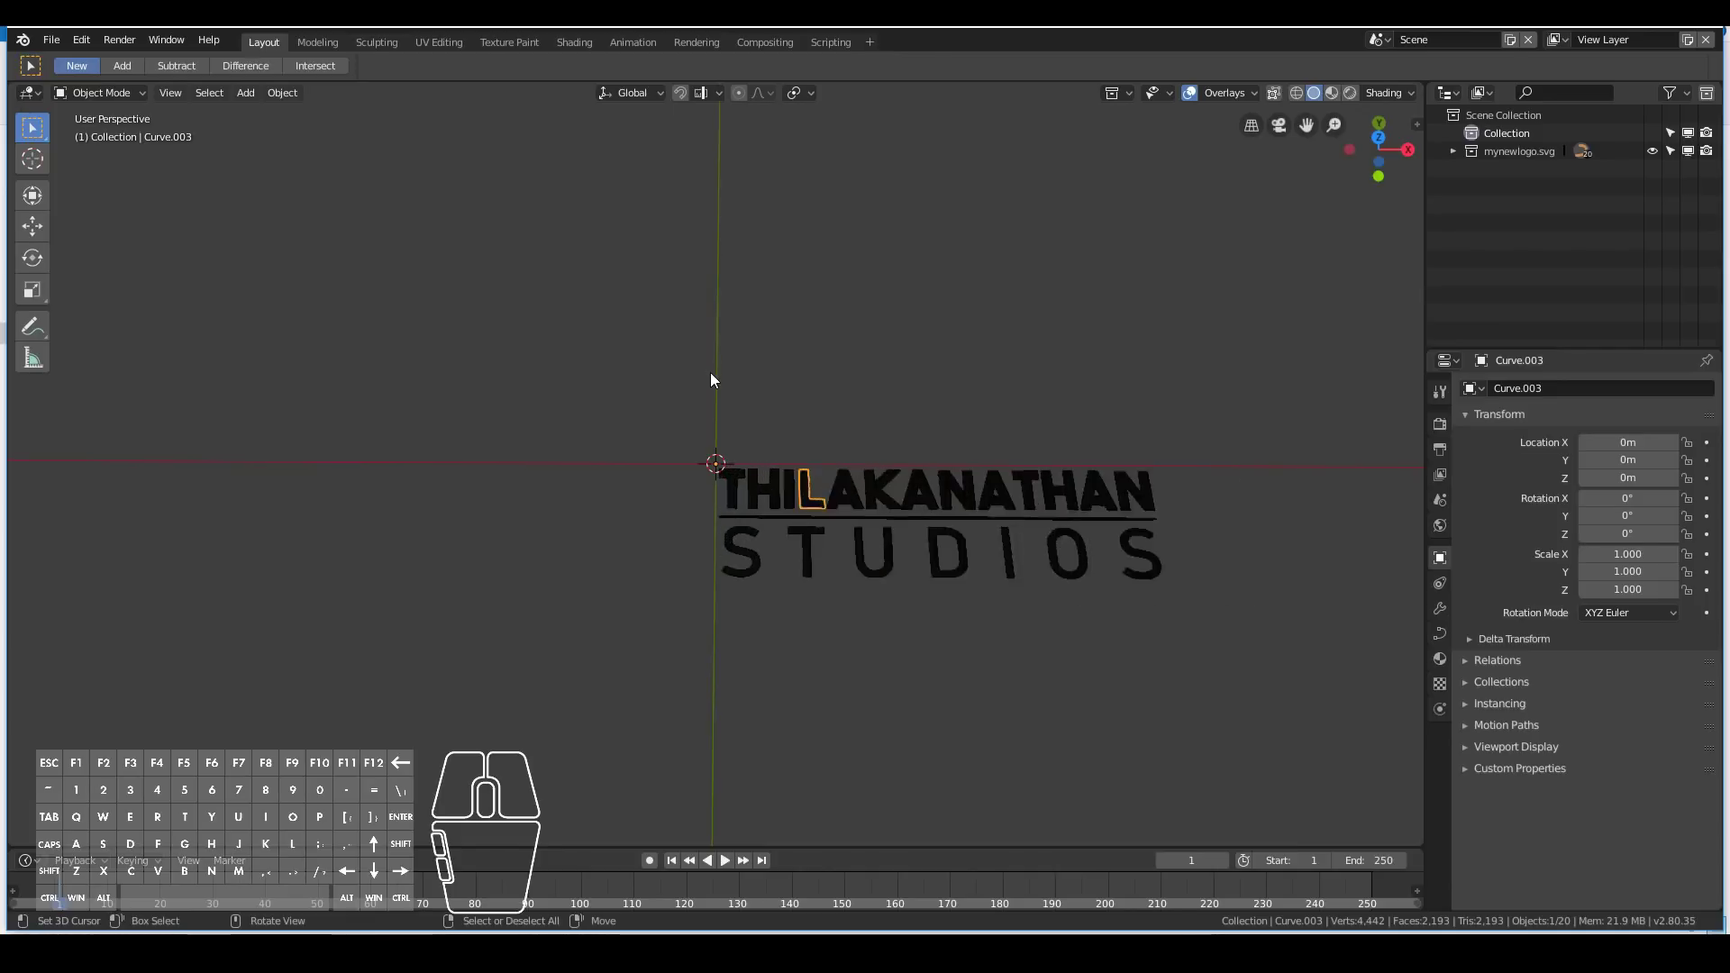
scroll(894, 464, "down", 12)
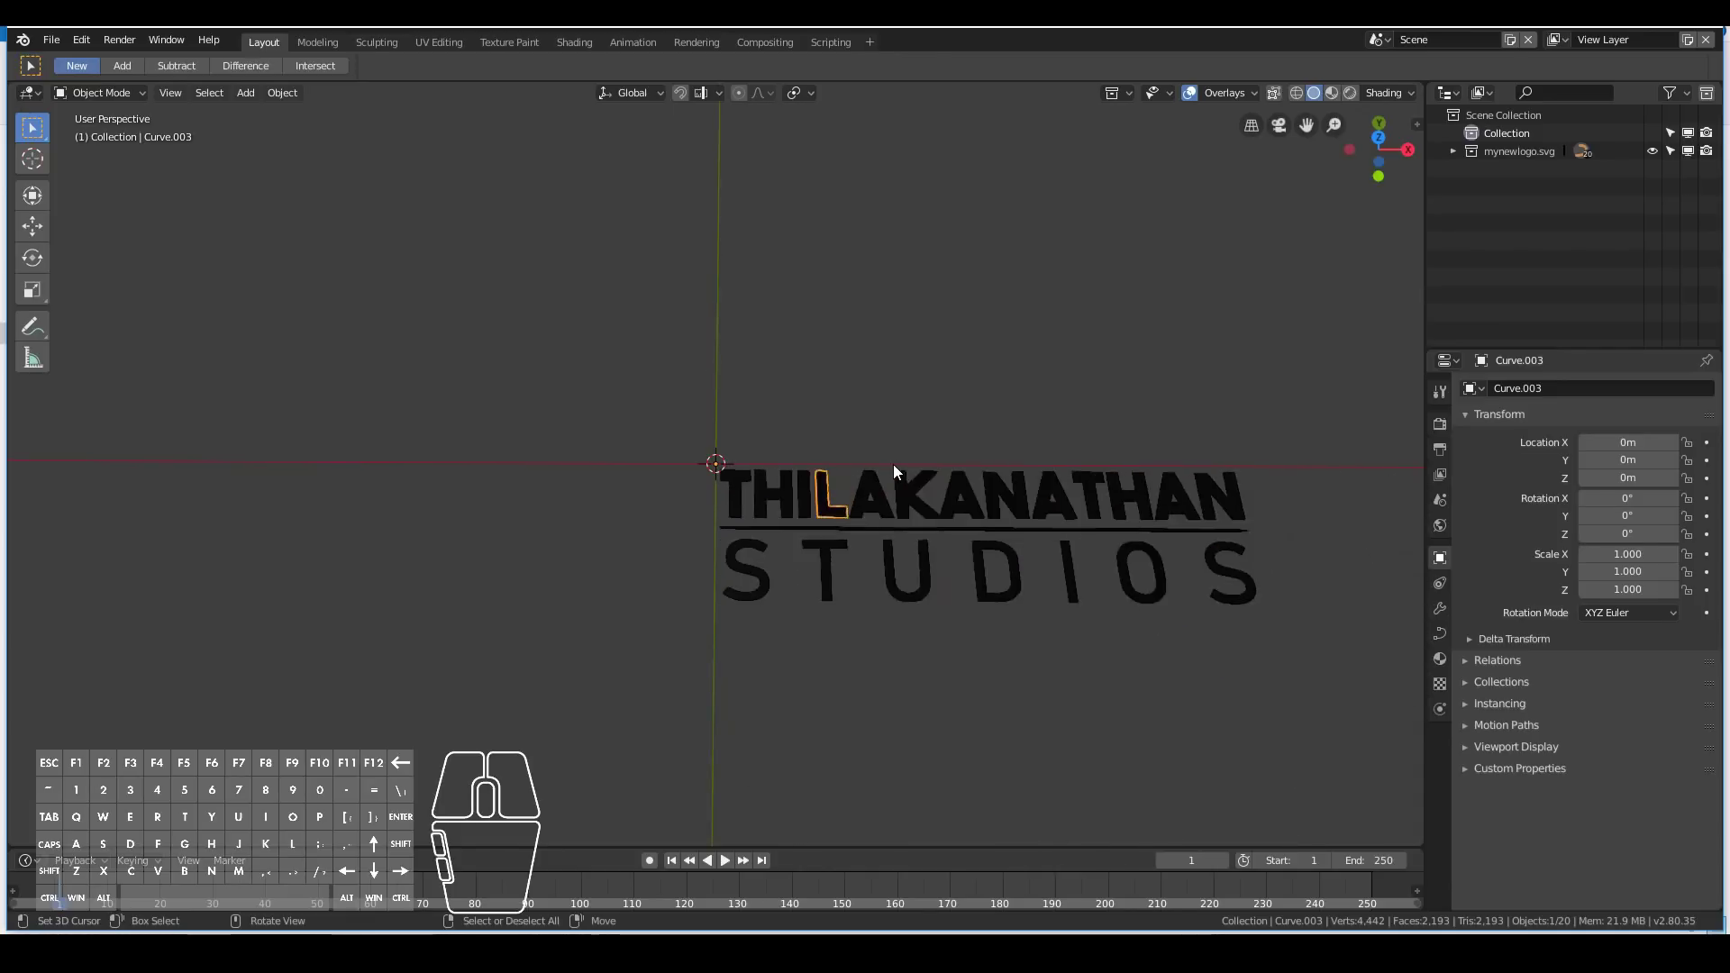
Select every curve of the imported logo in top view and scale them all up by a factor of 10.
key("KP_7")
key("a")
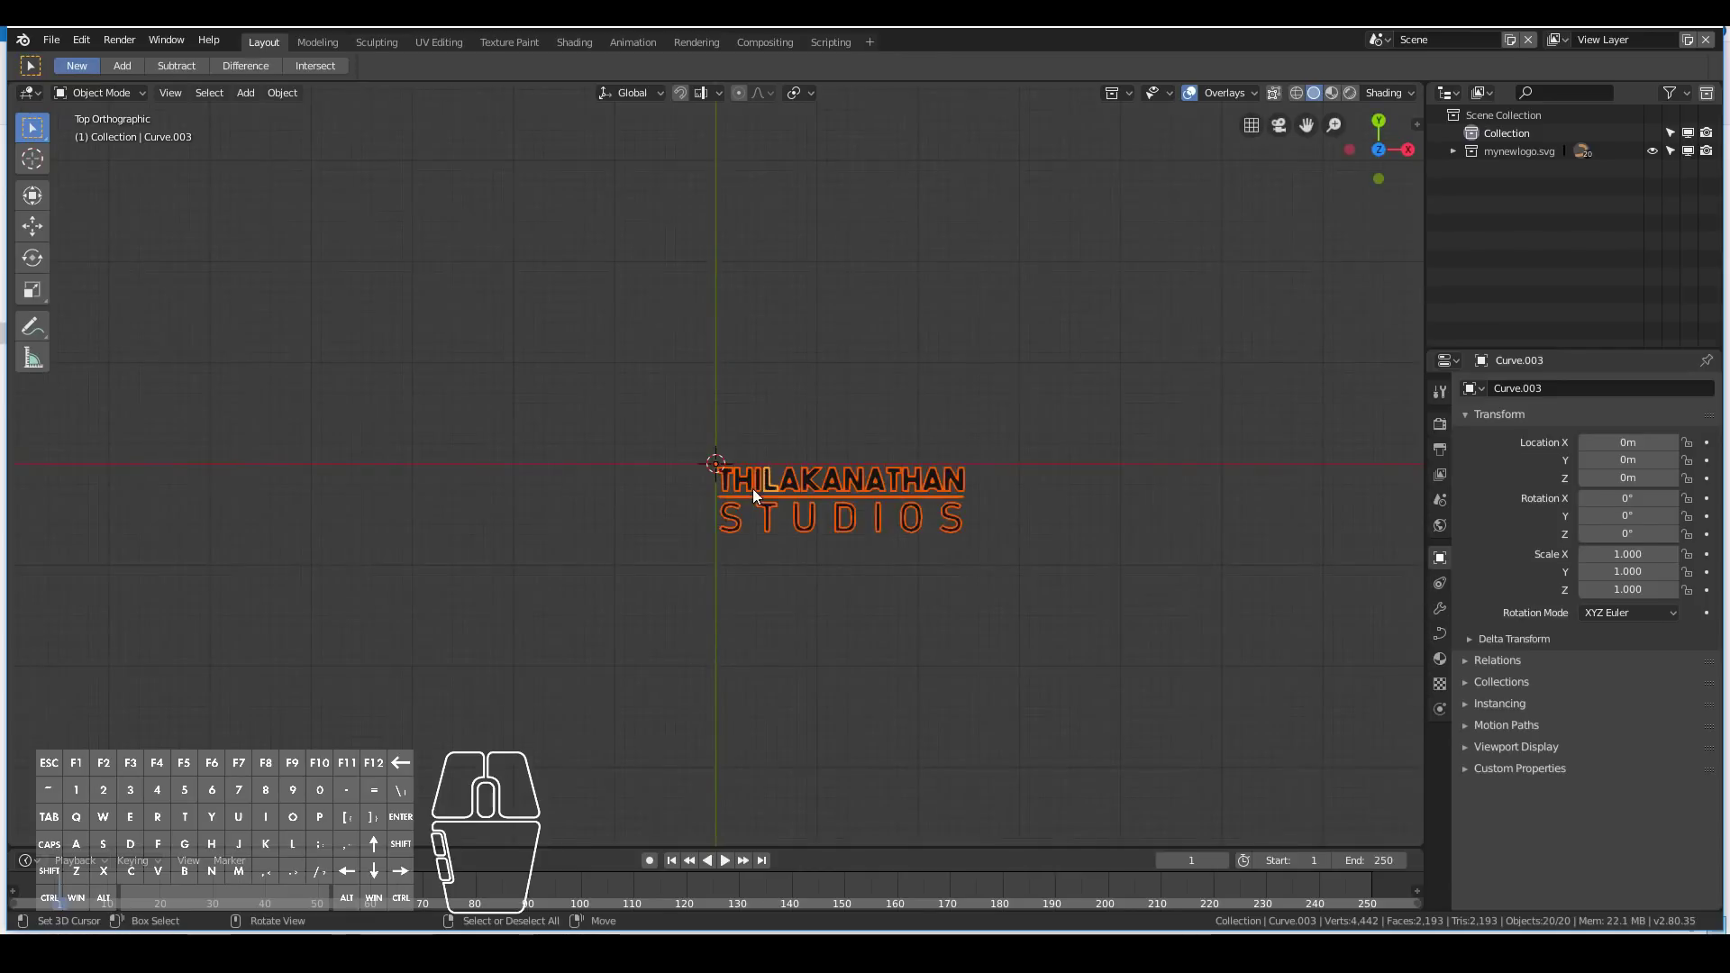
scroll(753, 489, "down", 6)
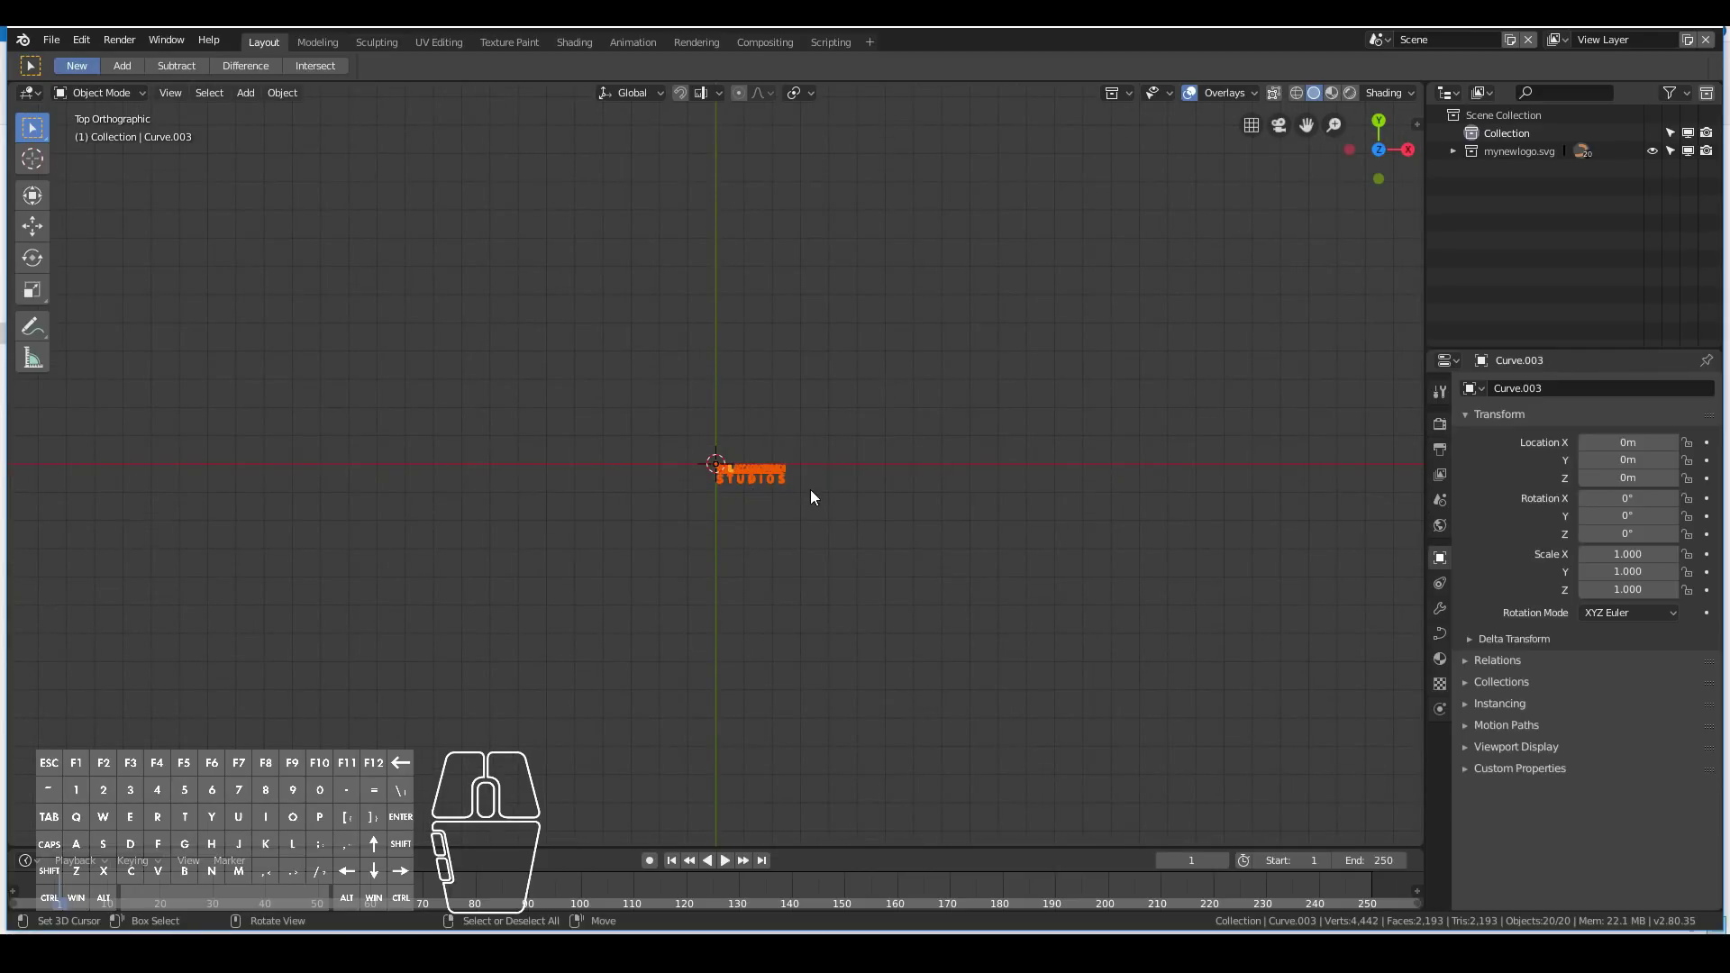
scroll(811, 491, "up", 3)
scroll(811, 492, "up", 8)
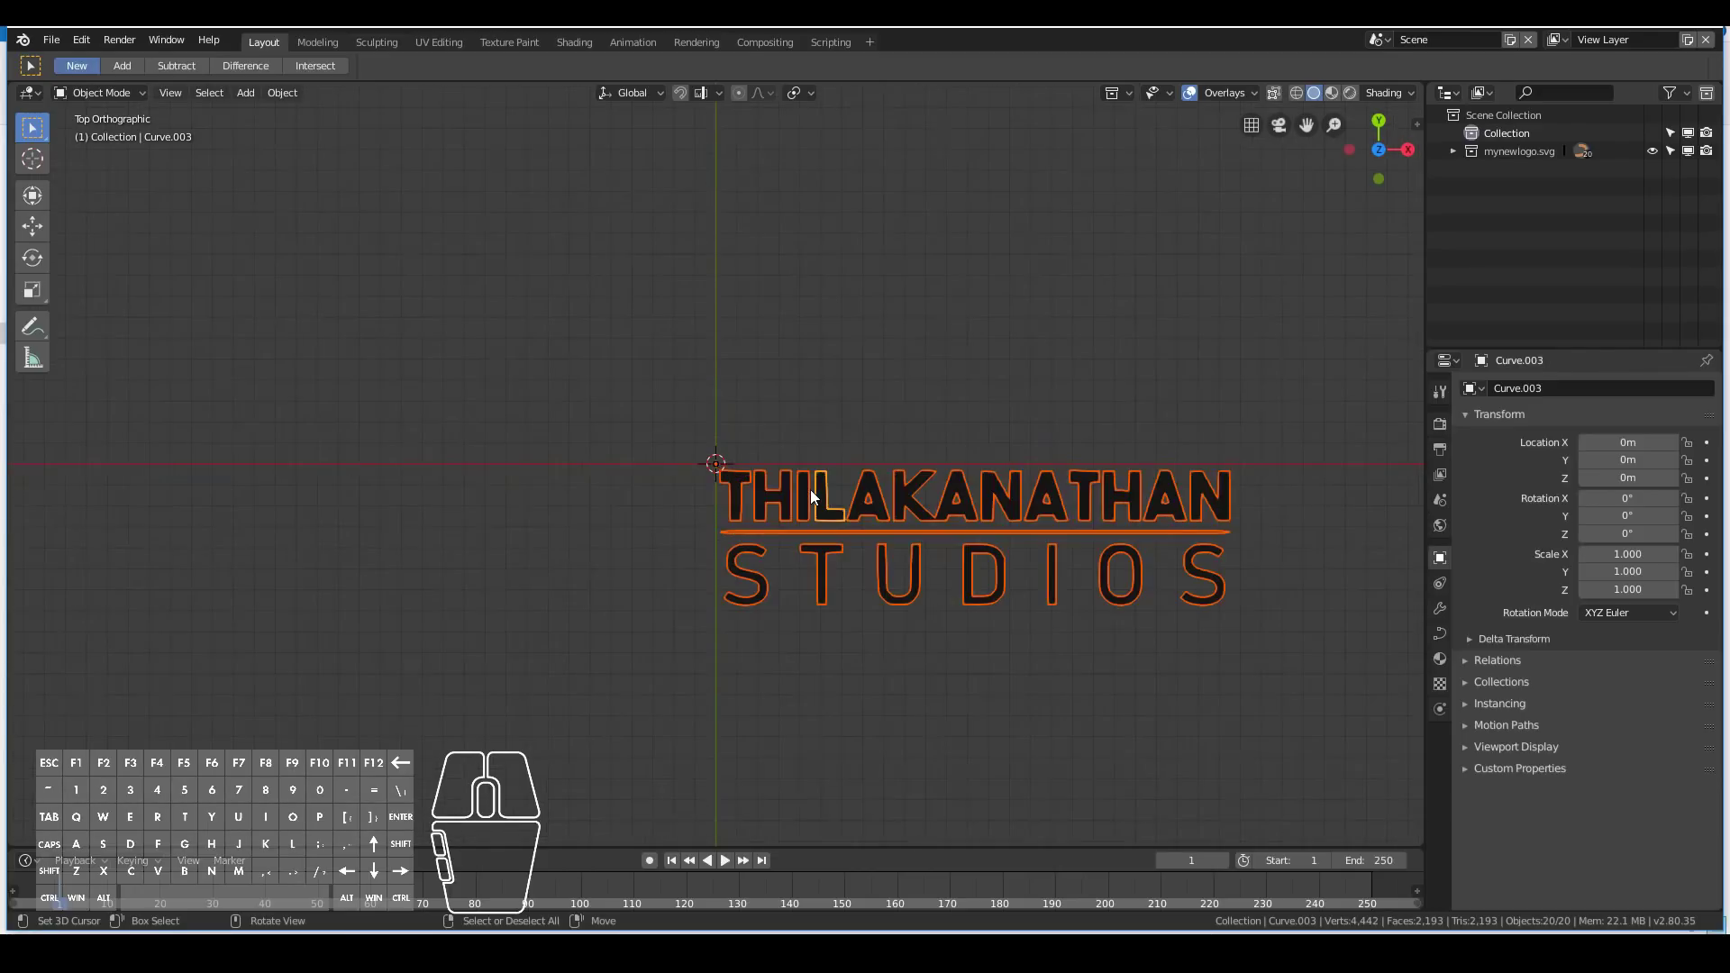
scroll(811, 491, "down", 10)
scroll(811, 497, "up", 1)
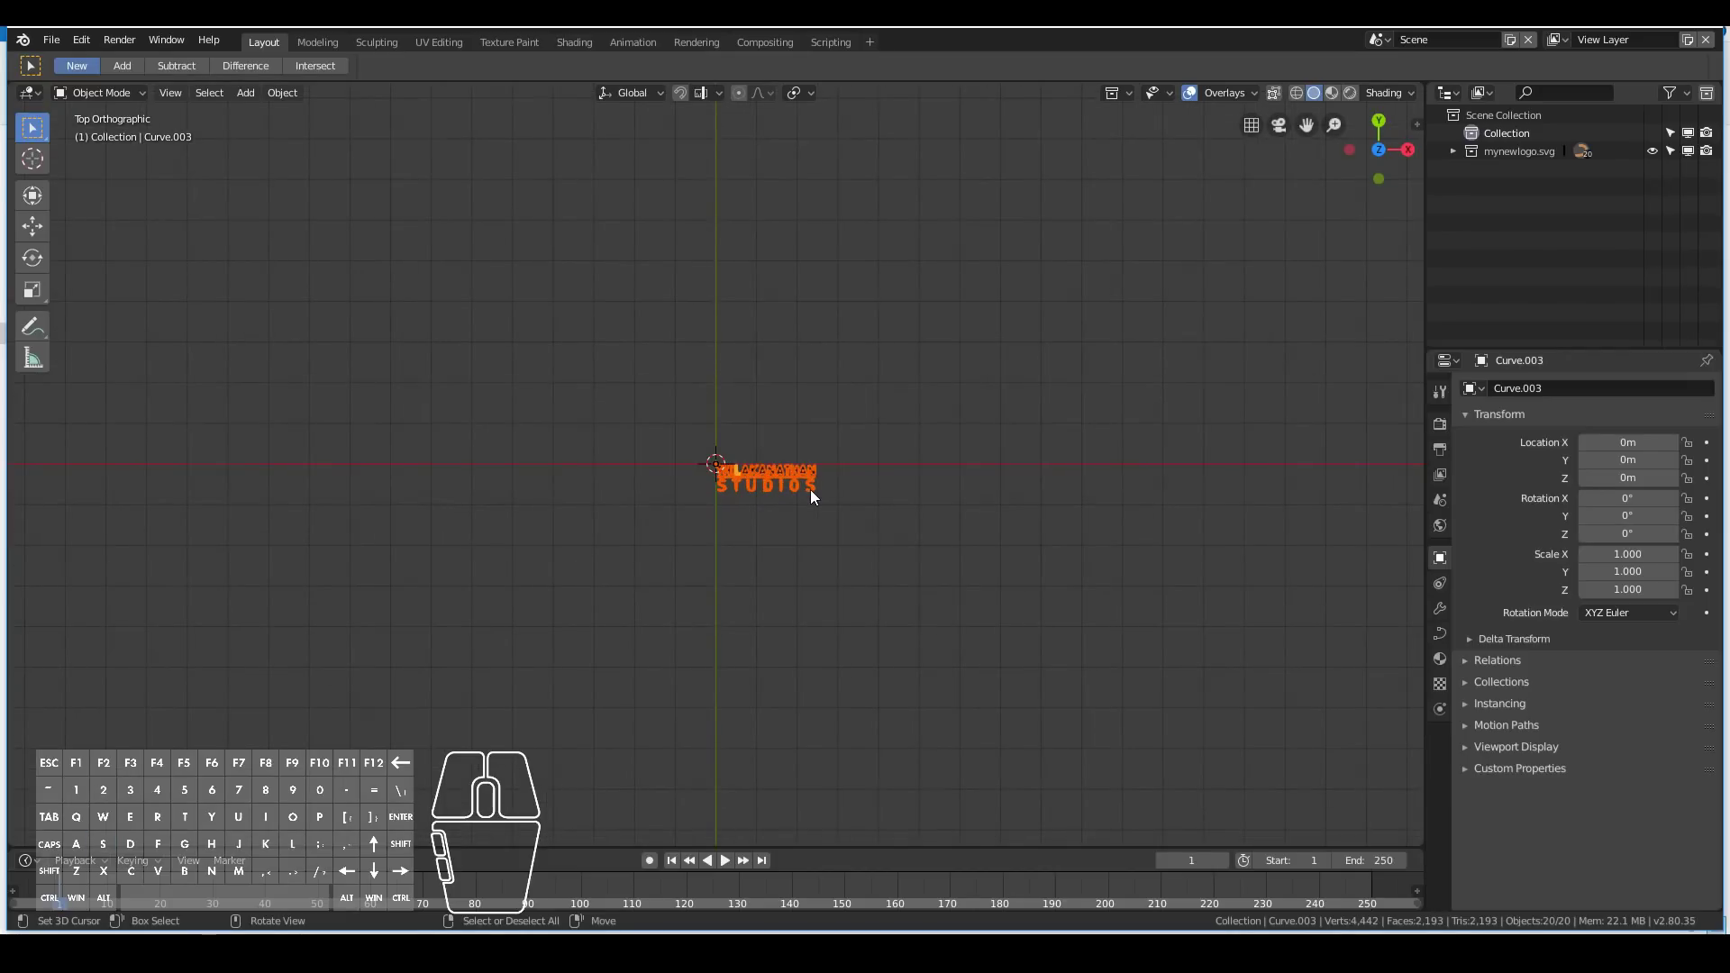
key("s")
key("1")
key("0")
key("Return")
scroll(809, 489, "down", 4)
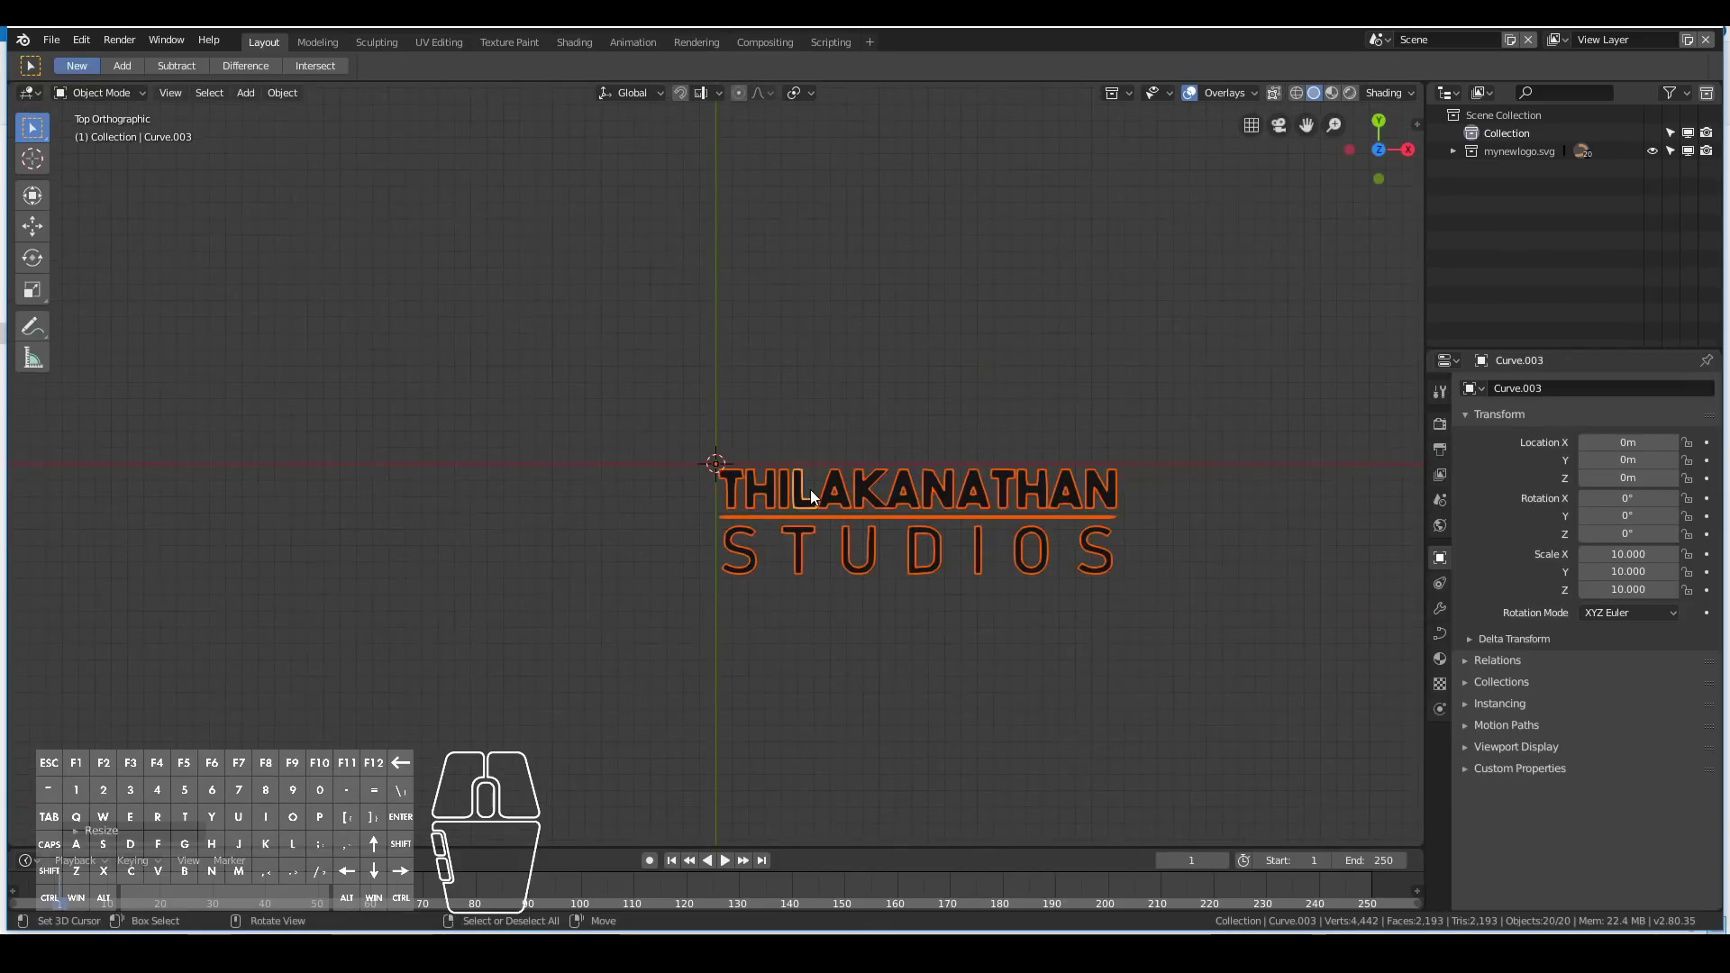
scroll(809, 489, "up", 3)
Rotate the logo 90° about the X axis and centre it around the origin, at about X -1.09 m, Z 0.39 m.
key("KP_1")
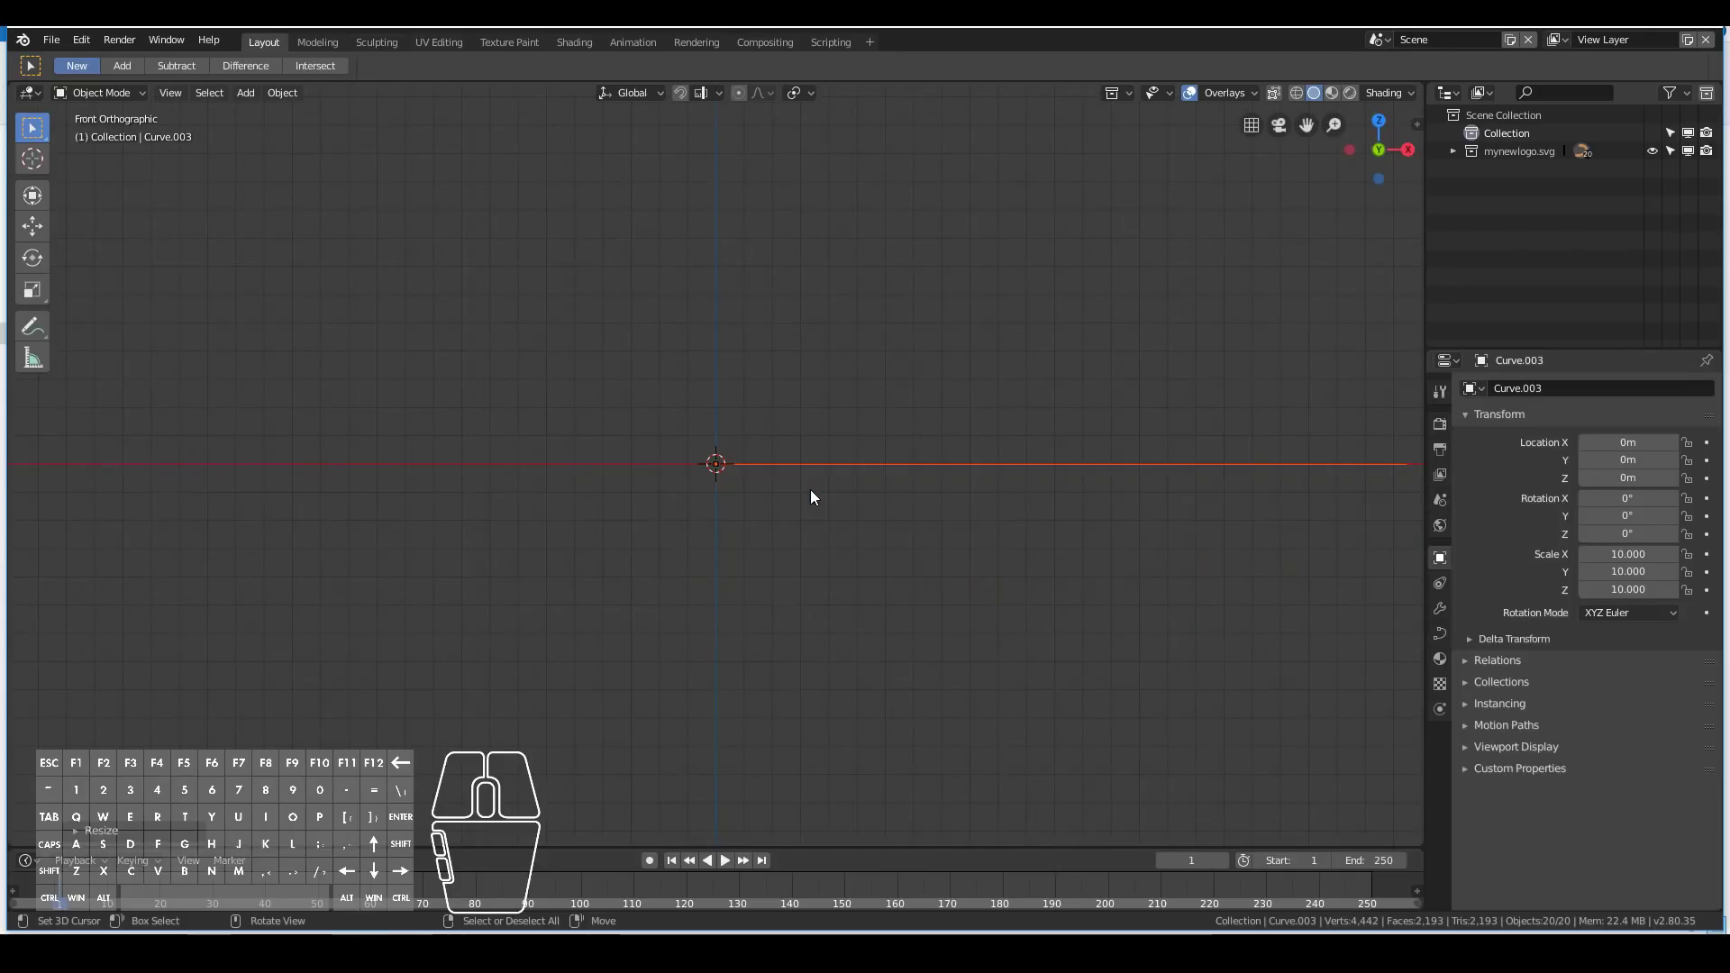
key("r")
key("x")
key("9")
key("0")
key("Return")
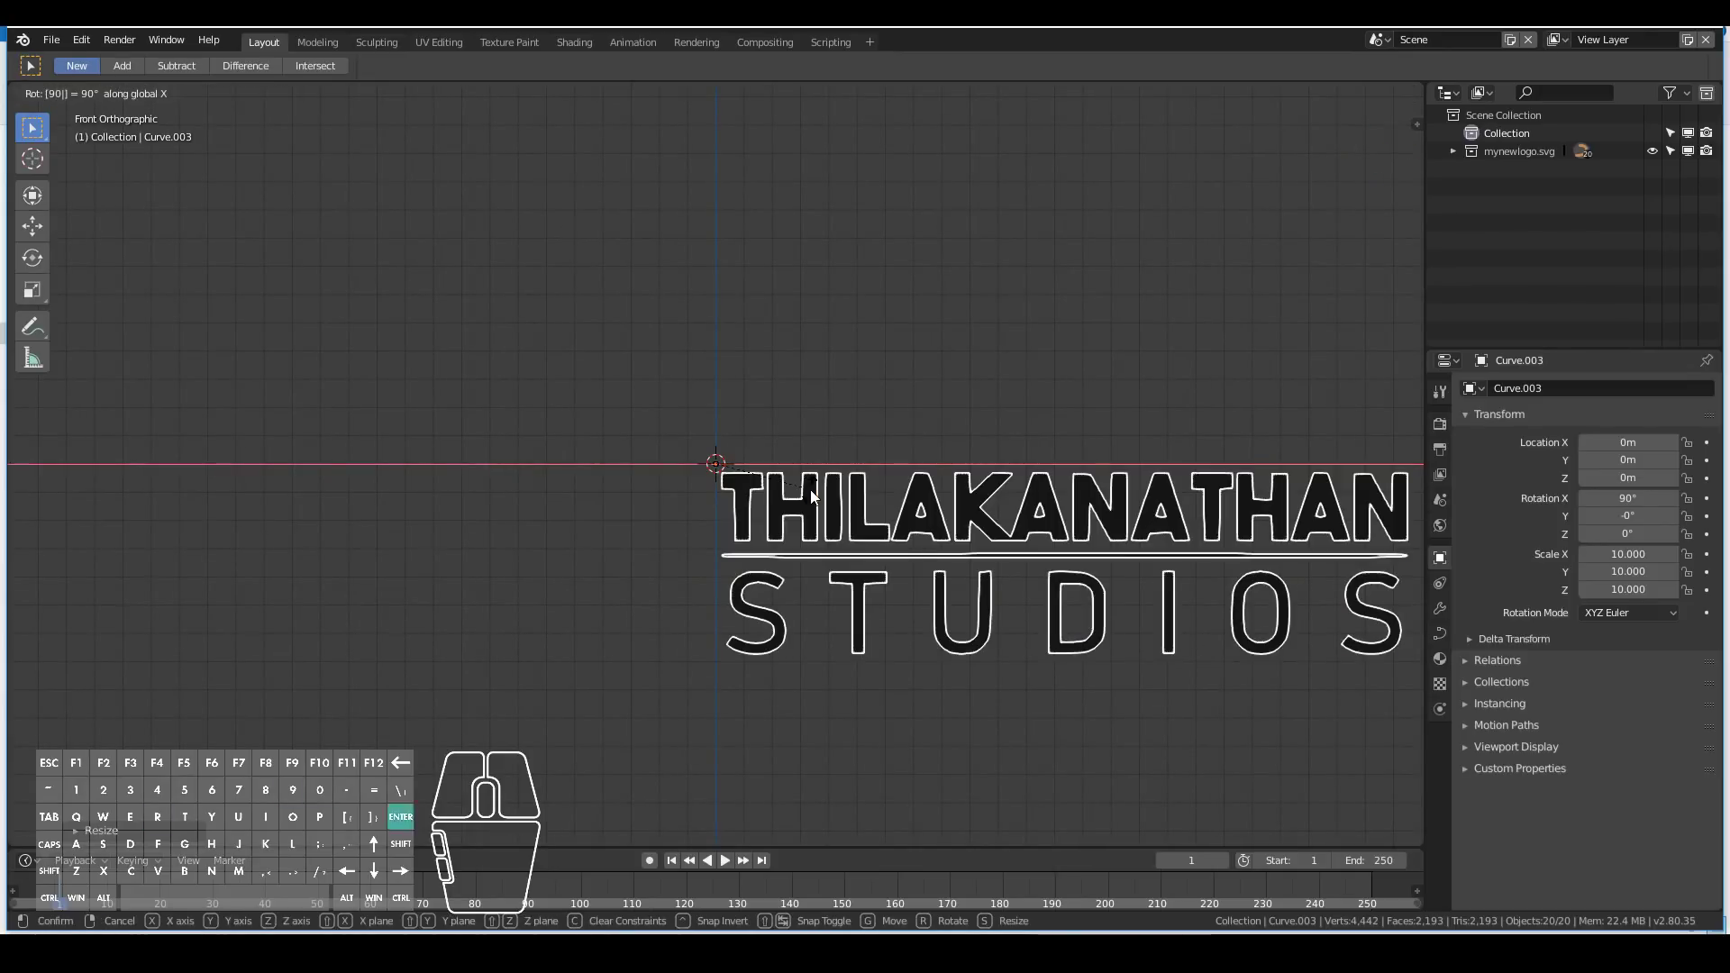
key("g")
left_click(854, 521)
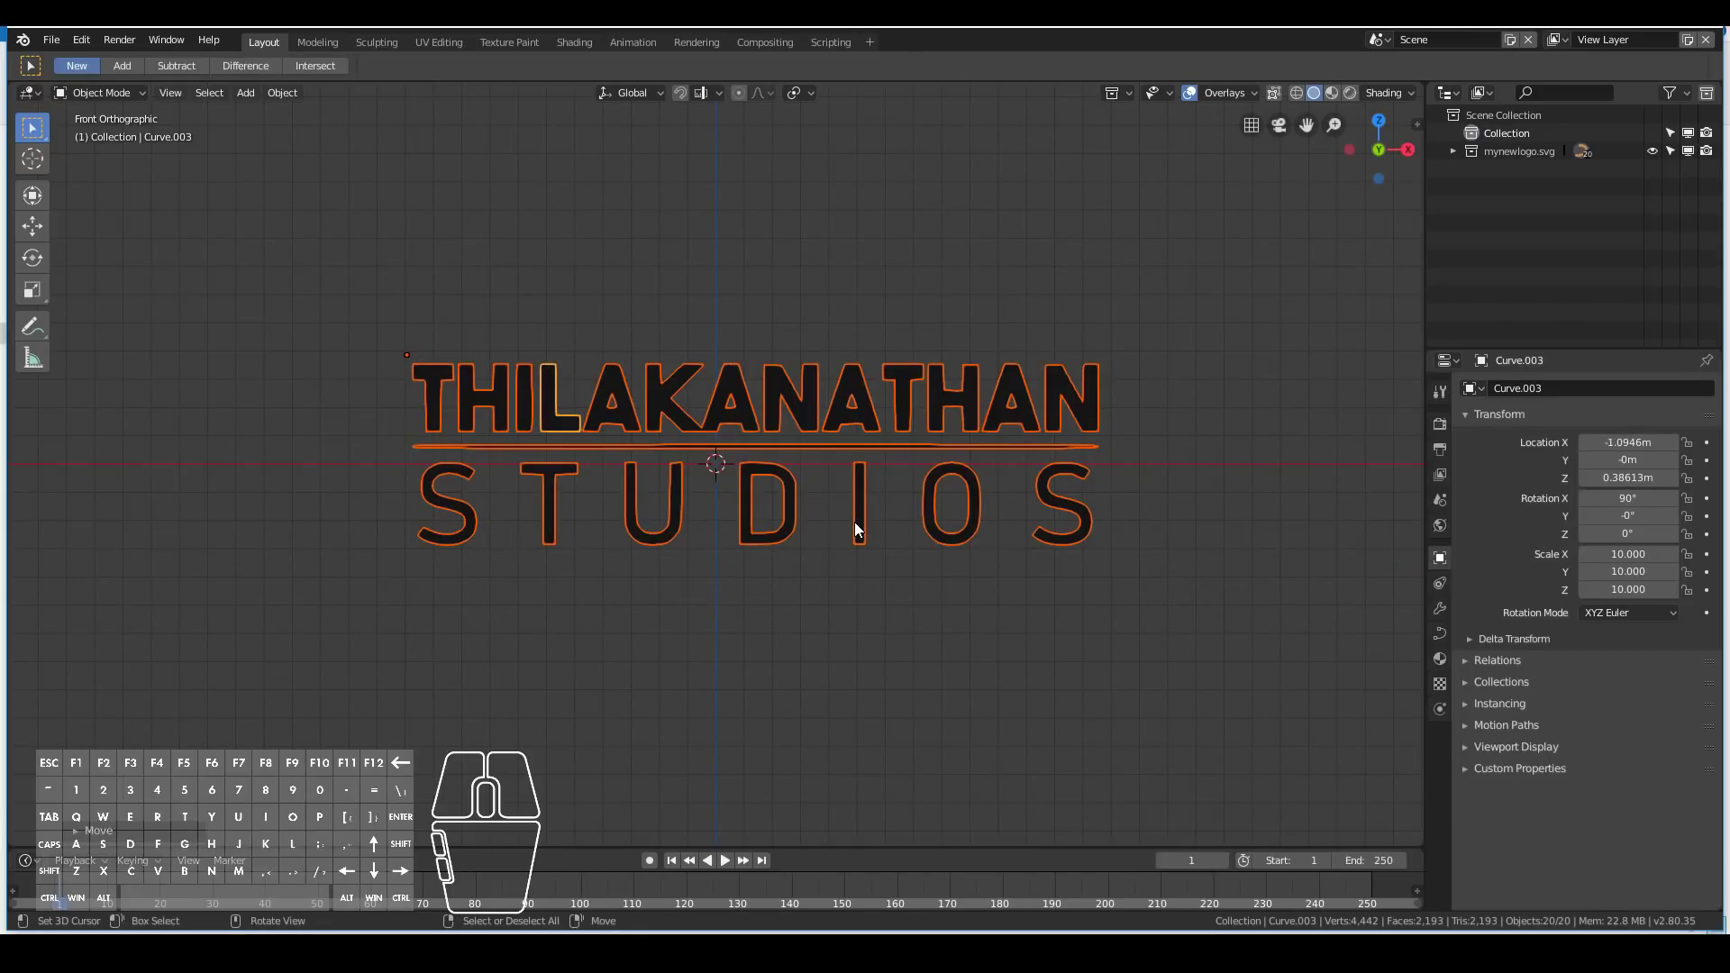
Examine the smoothness of the letter outlines up close, especially the D in STUDIOS, and view the logo at an angle.
scroll(854, 521, "up", 8)
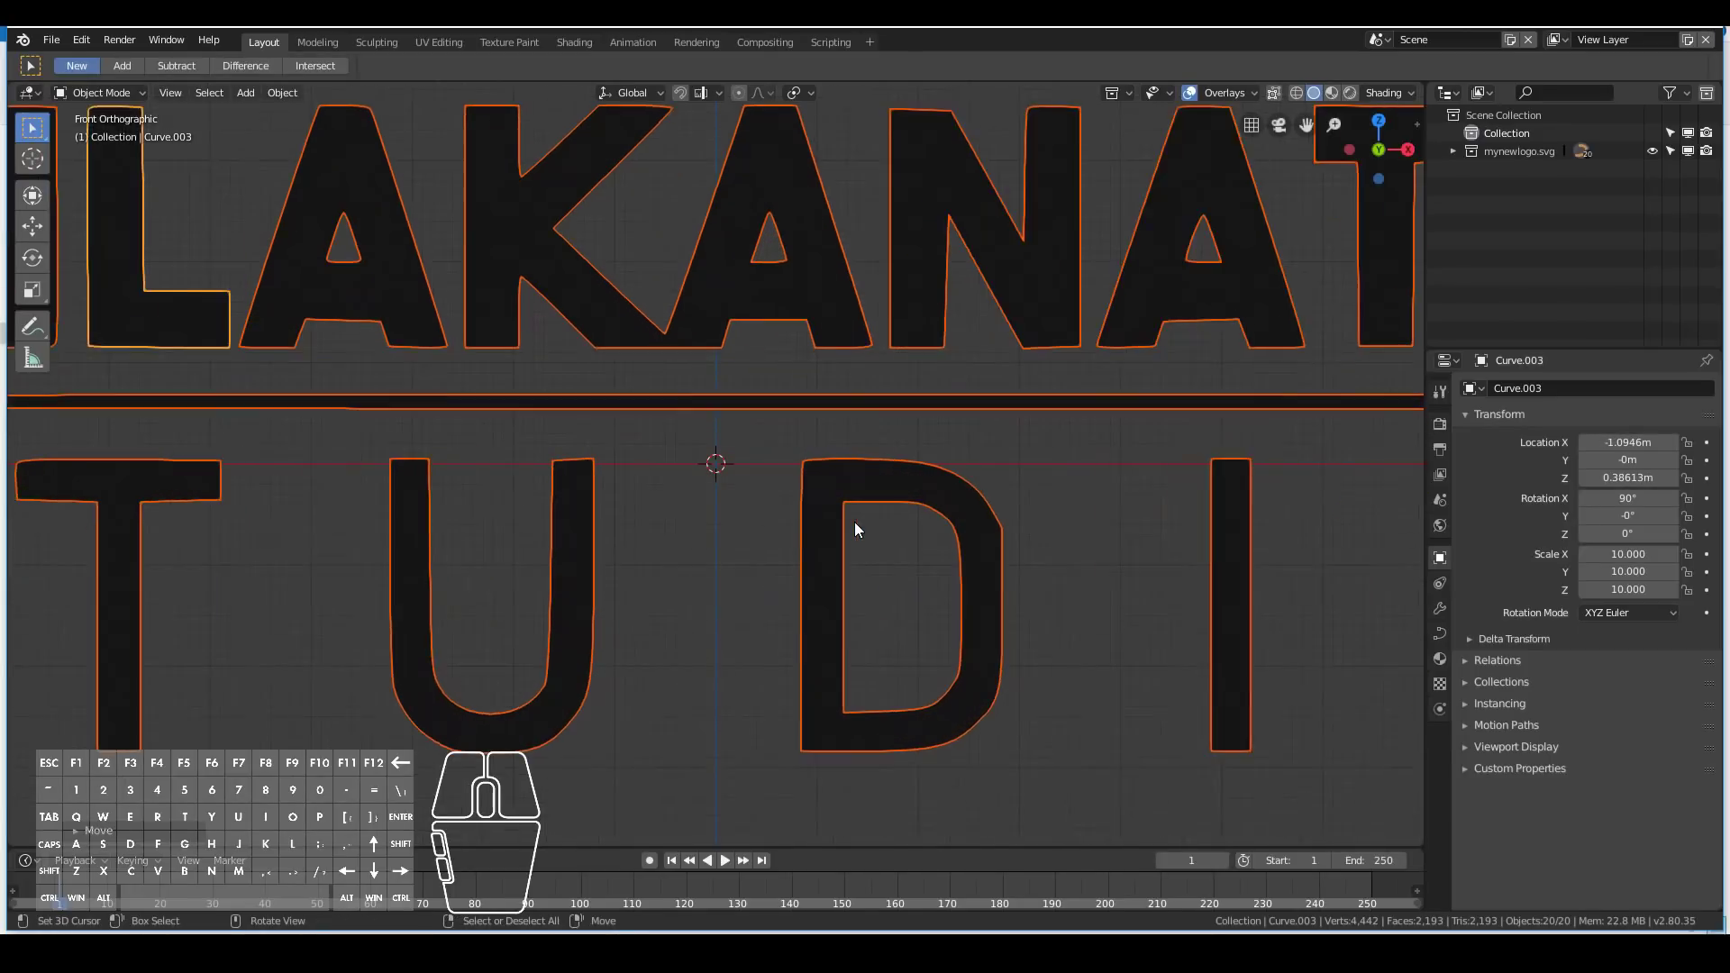
middle_click_drag(949, 560, 659, 525, "shift")
scroll(909, 586, "up", 5)
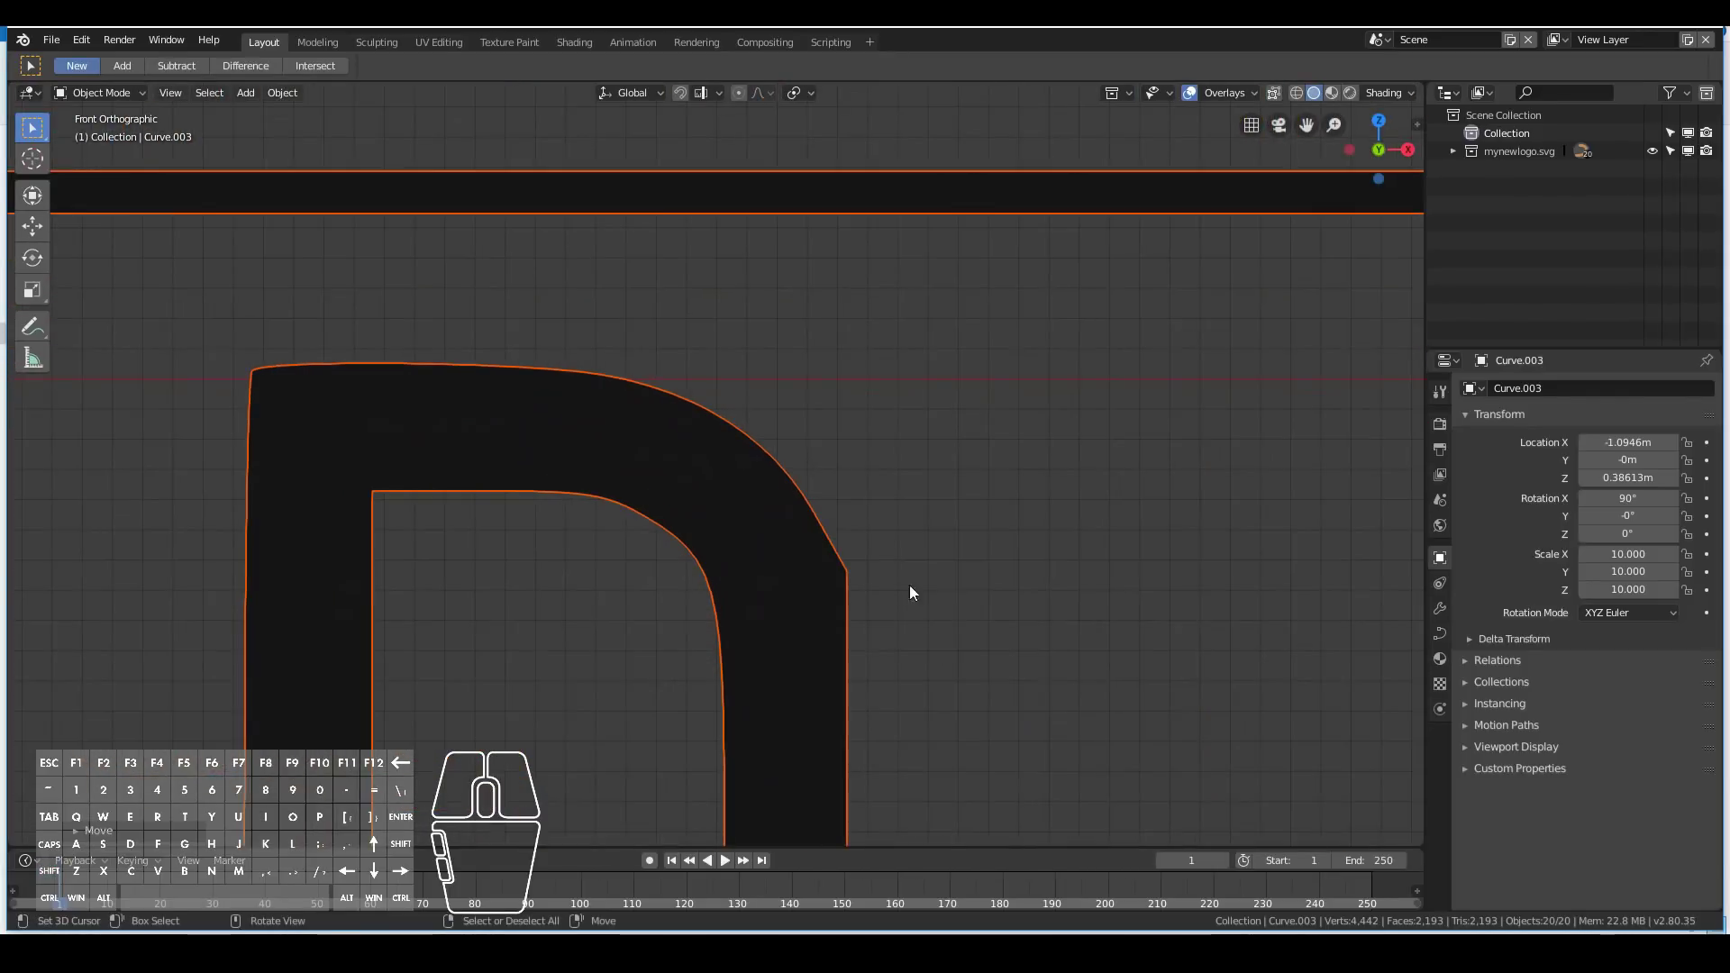
scroll(906, 596, "down", 3)
scroll(907, 596, "down", 5)
scroll(842, 560, "up", 7)
scroll(847, 568, "down", 7)
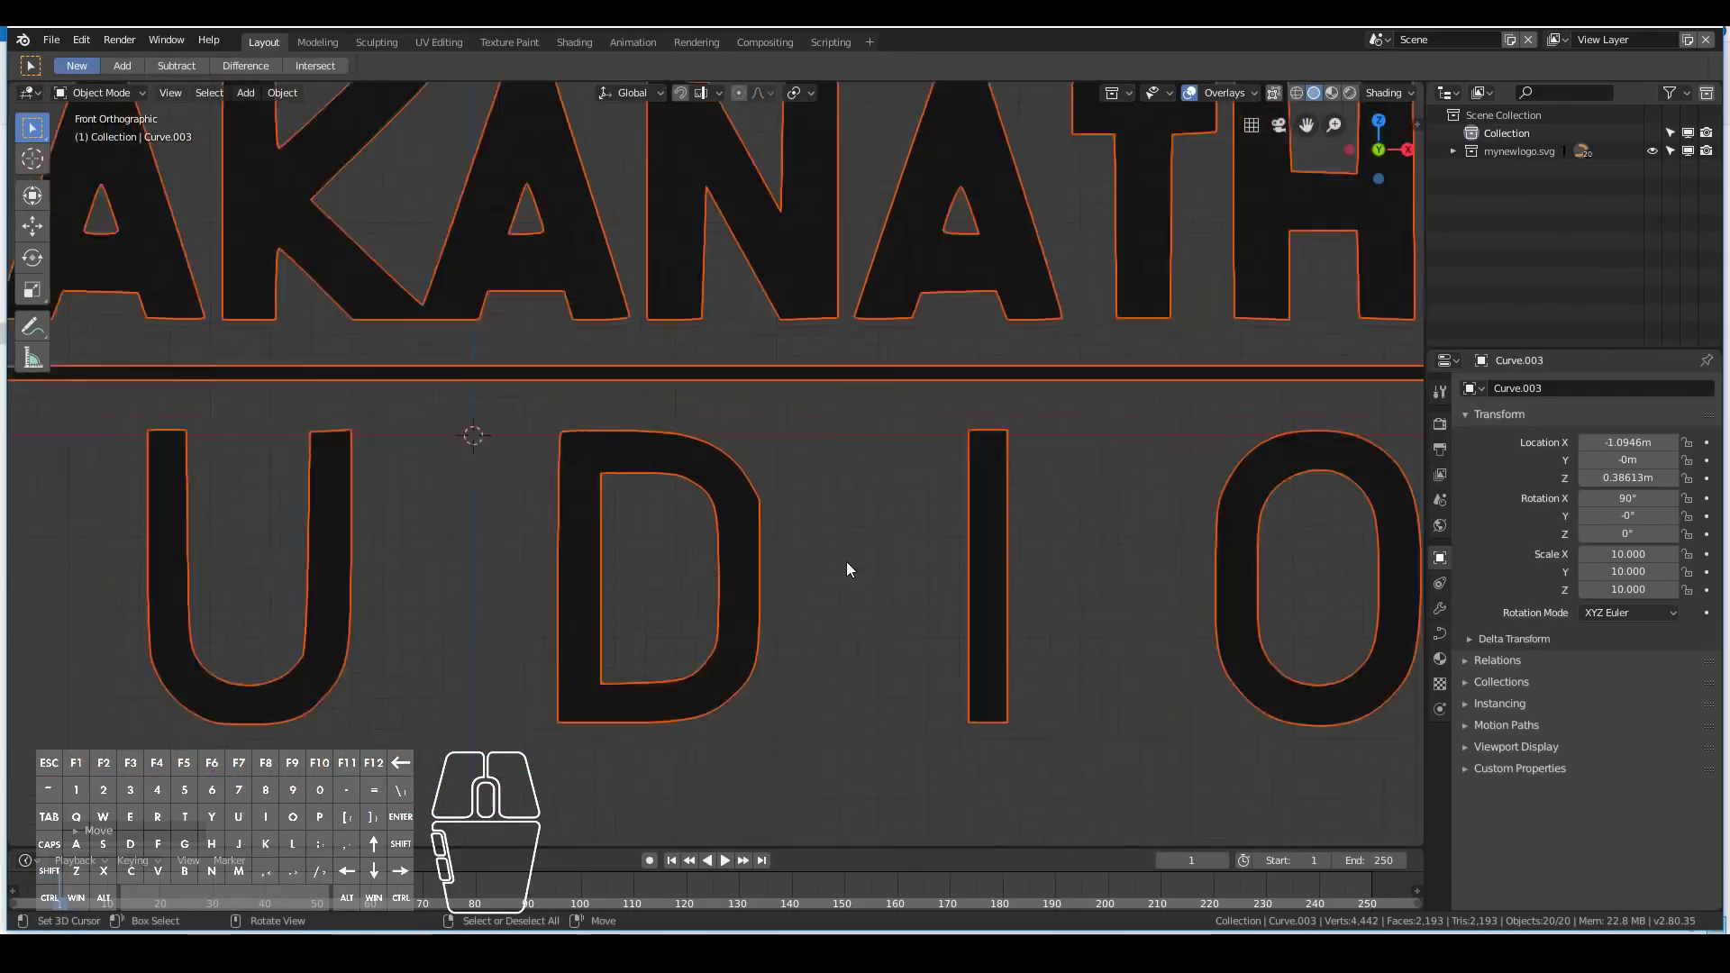
scroll(844, 560, "down", 3)
middle_click_drag(845, 560, 921, 569, "shift")
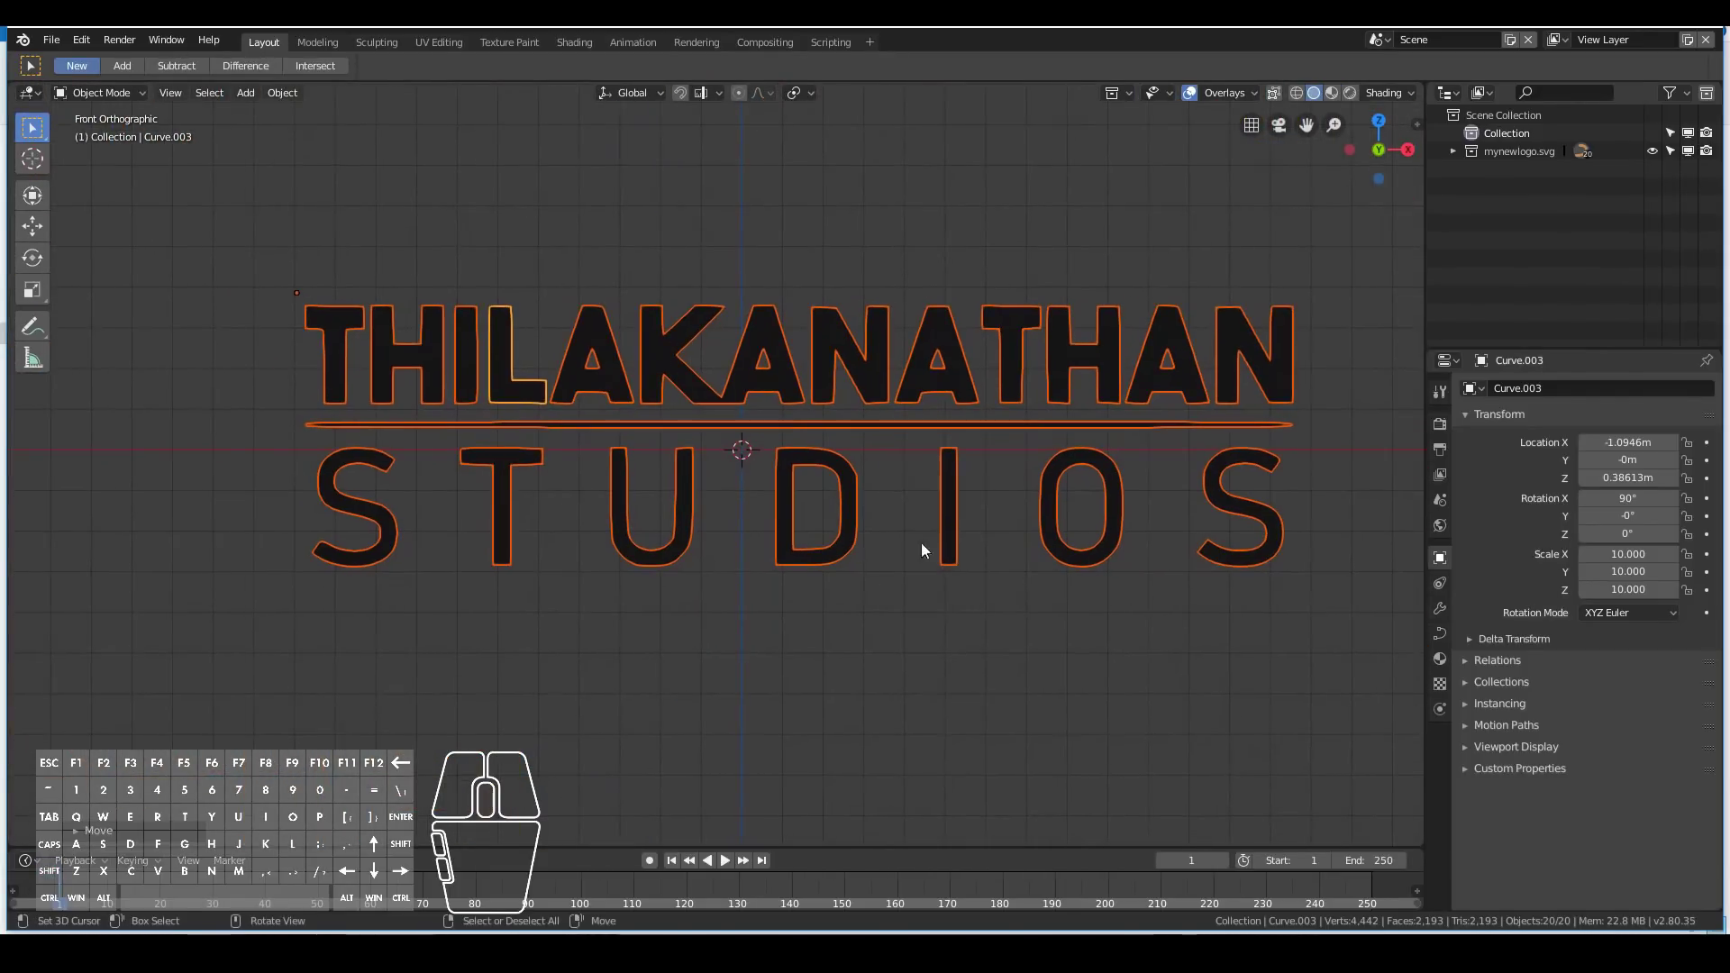
middle_click_drag(1020, 543, 659, 590)
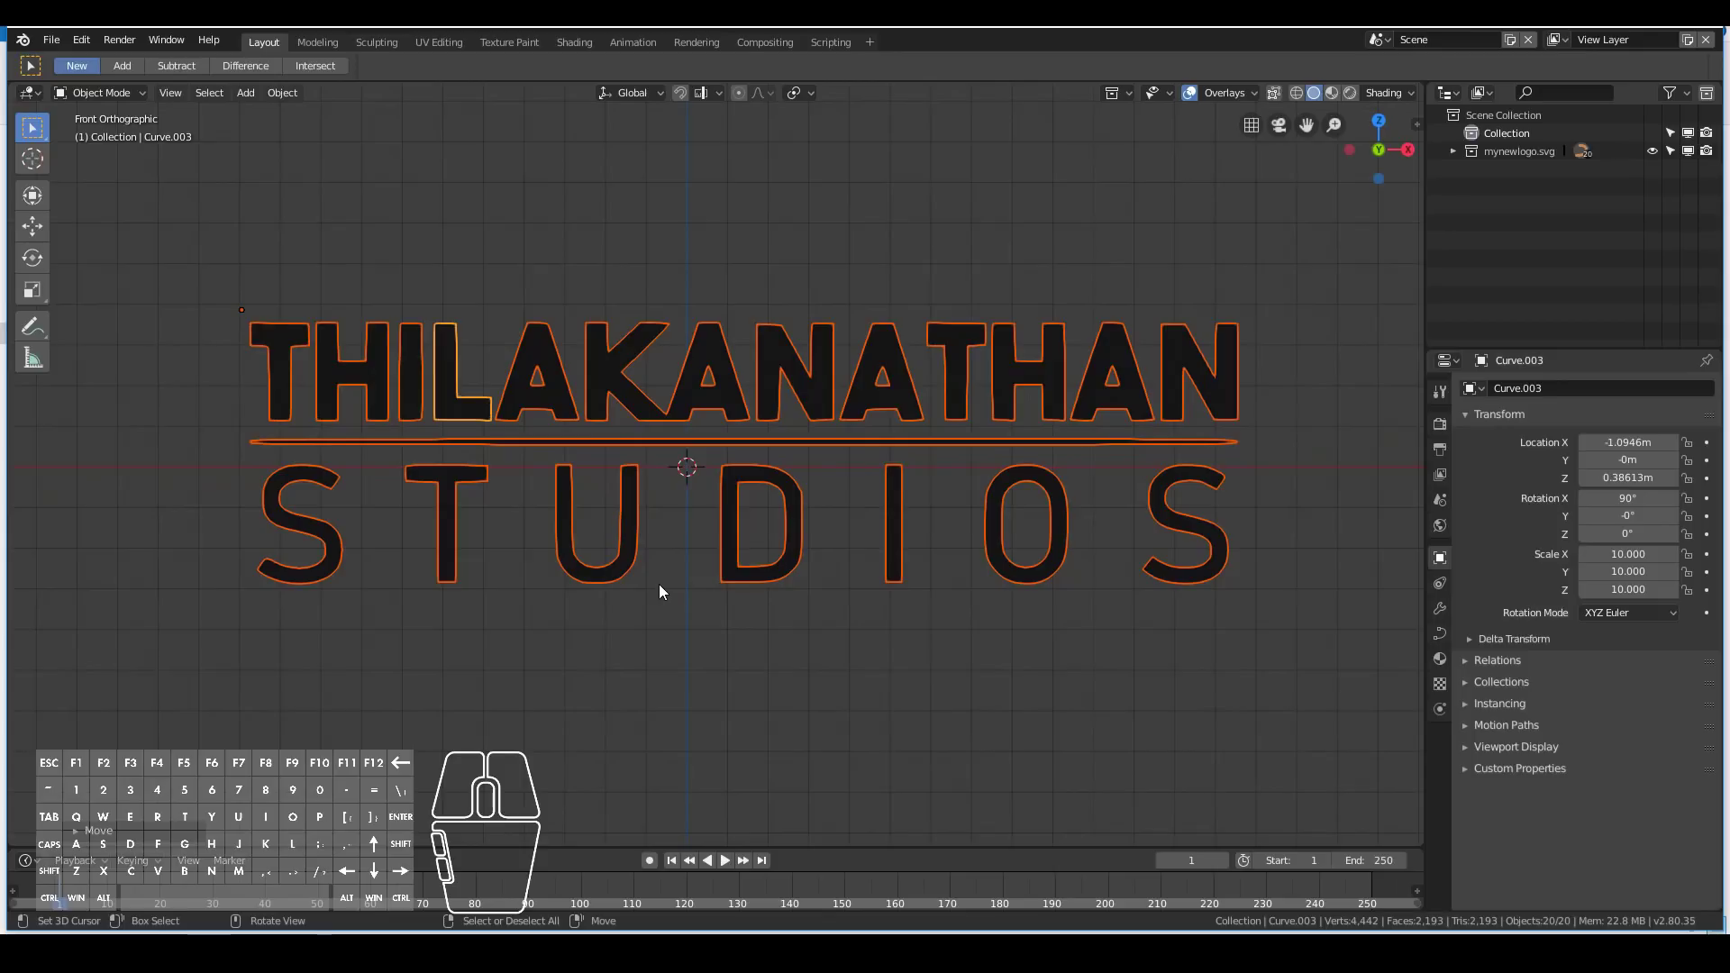
middle_click_drag(1004, 467, 942, 475)
scroll(571, 406, "up", 3)
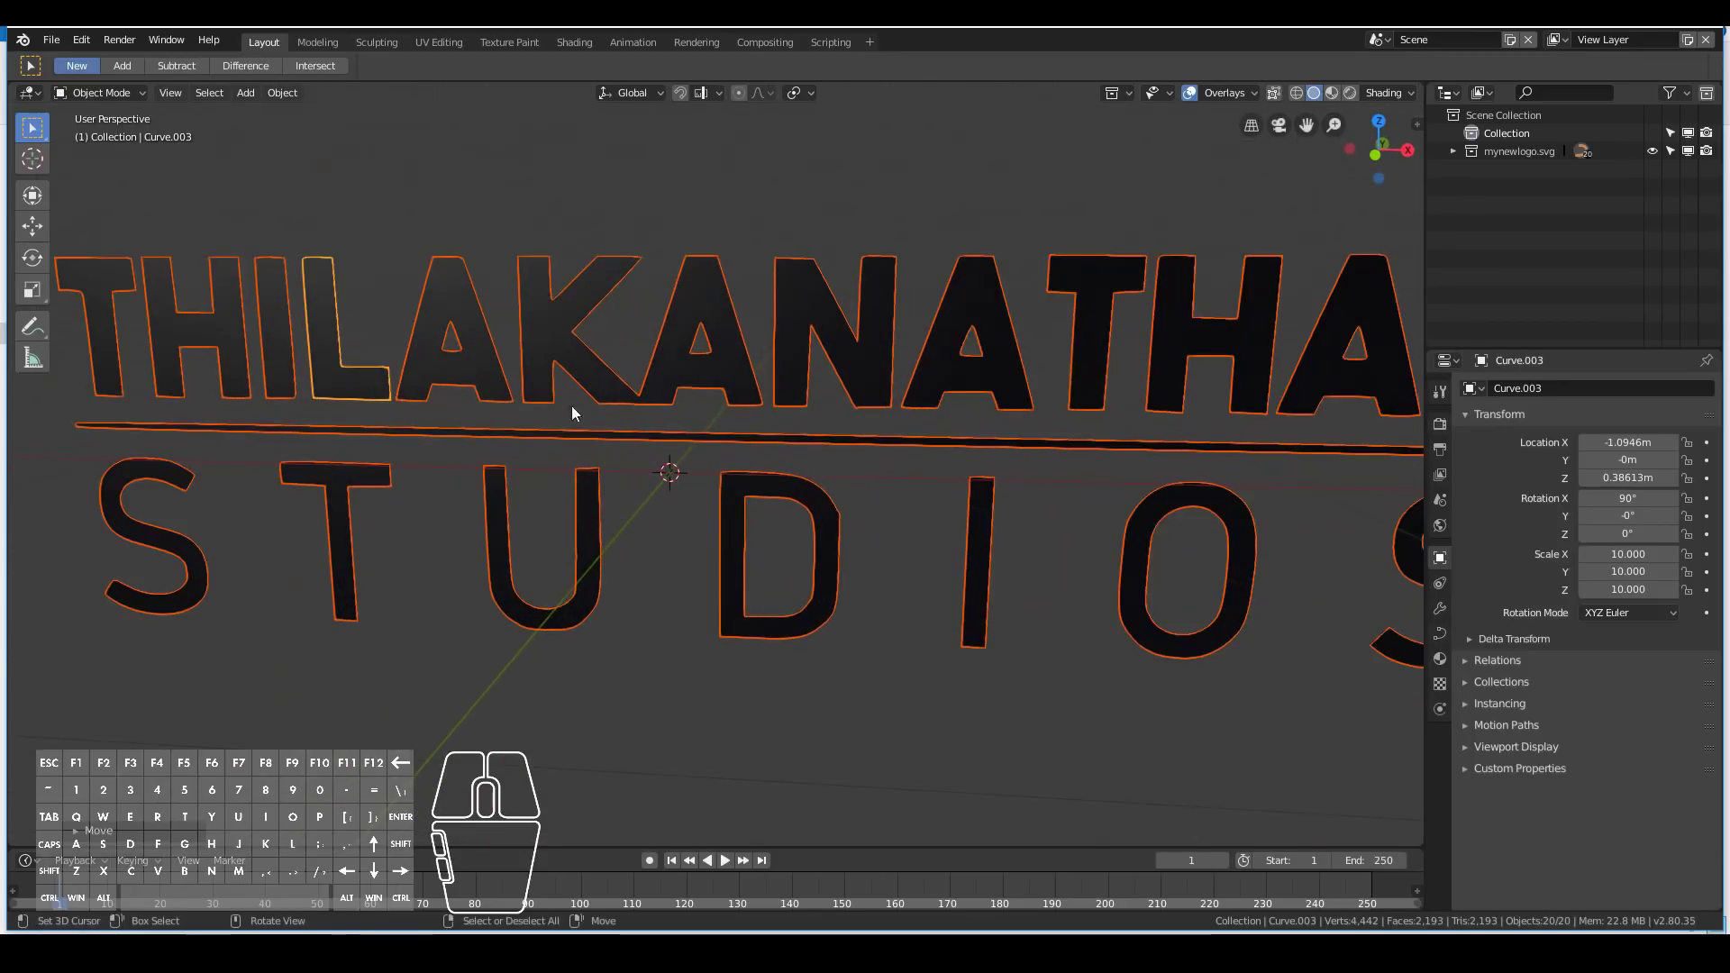
Enter Edit Mode for all the logo curves and inspect control points on the upper word's N and A.
key("Tab")
key("Tab")
key("Tab")
scroll(844, 297, "up", 3)
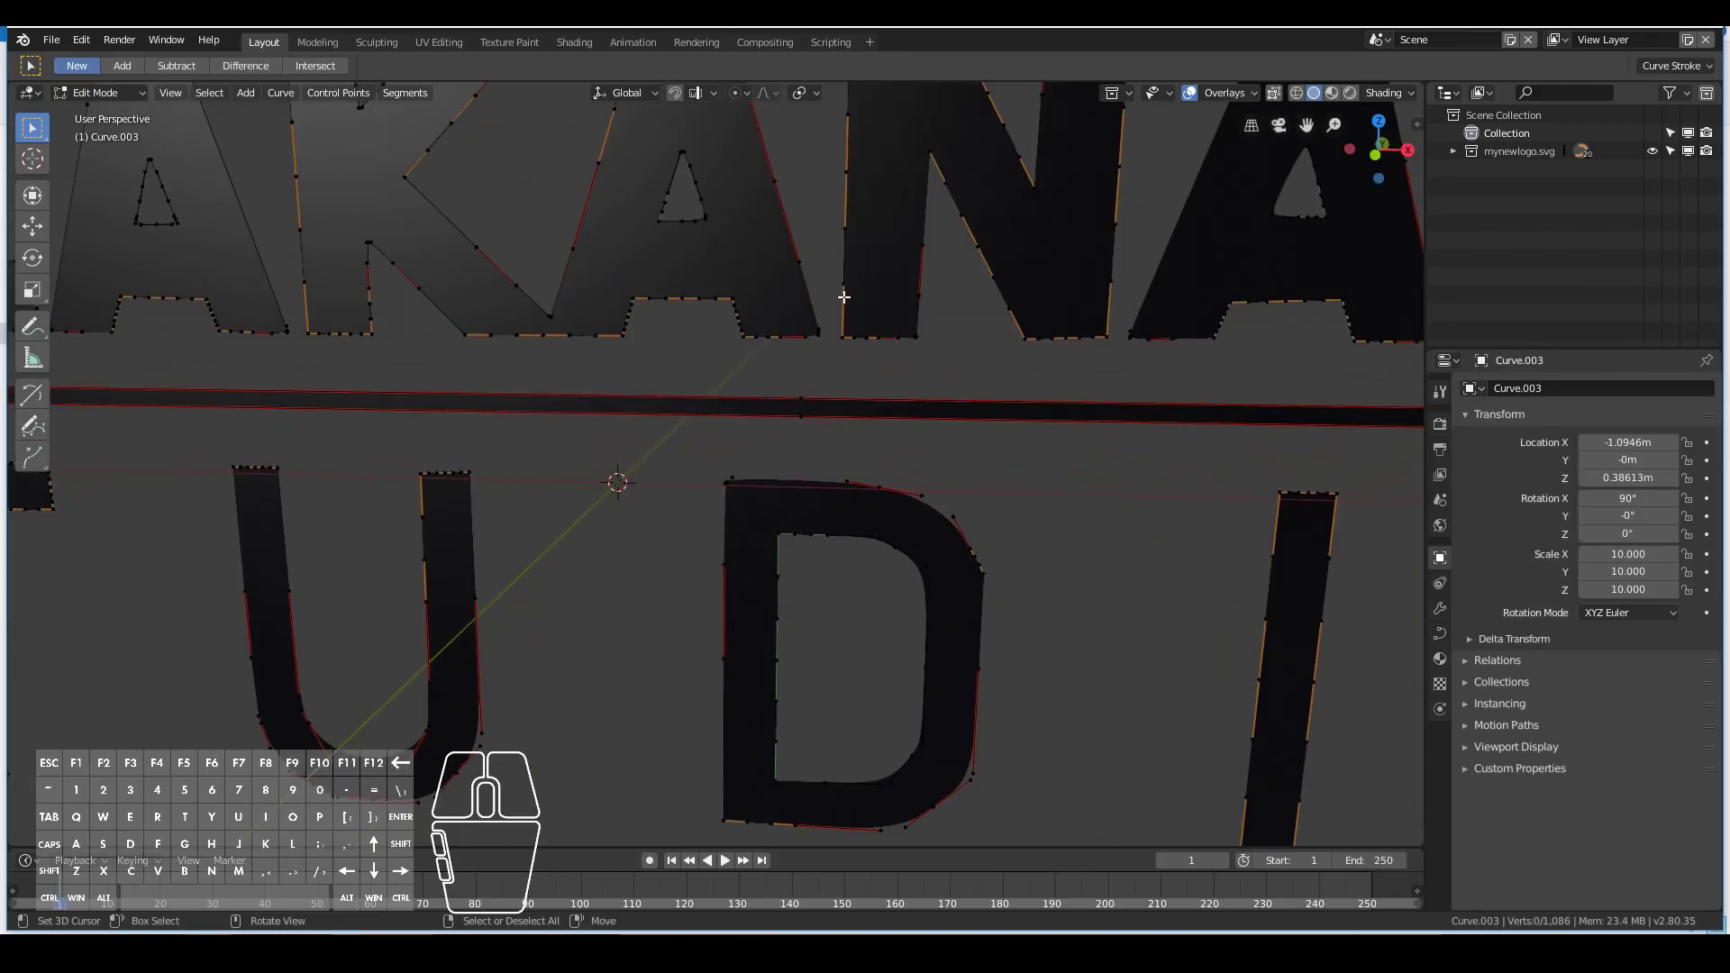
right_click(843, 296)
middle_click_drag(1029, 378, 956, 400)
right_click(989, 414)
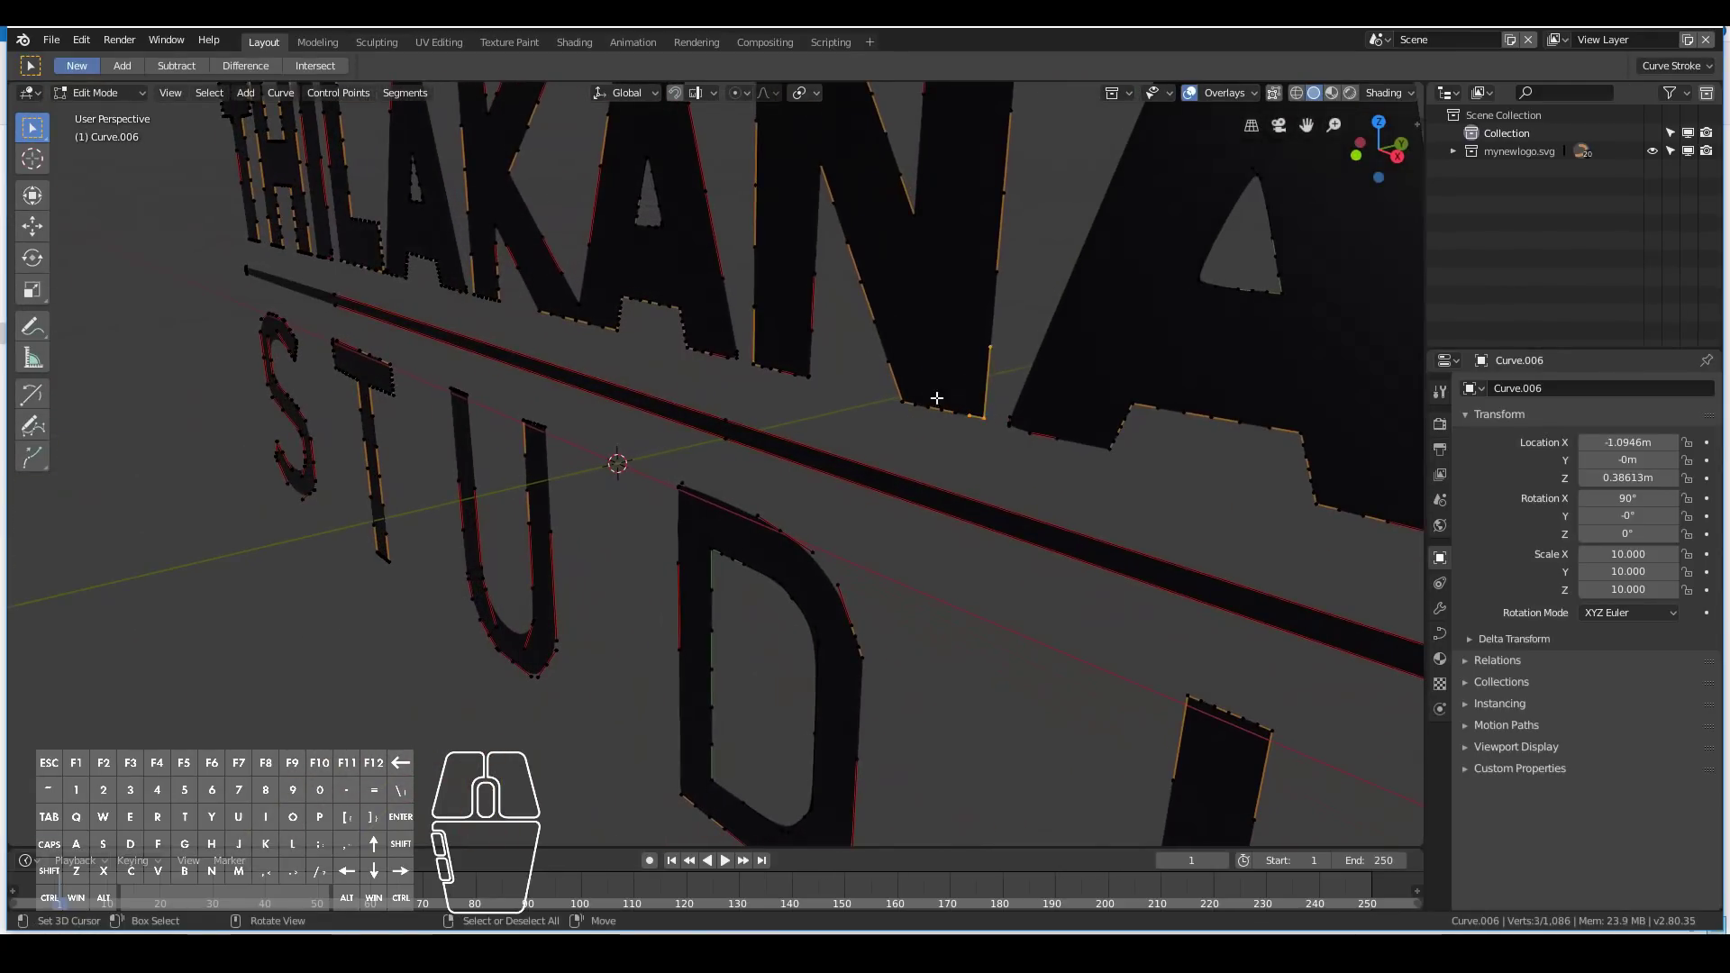
scroll(935, 397, "down", 3)
middle_click_drag(820, 404, 937, 401)
right_click(1017, 208)
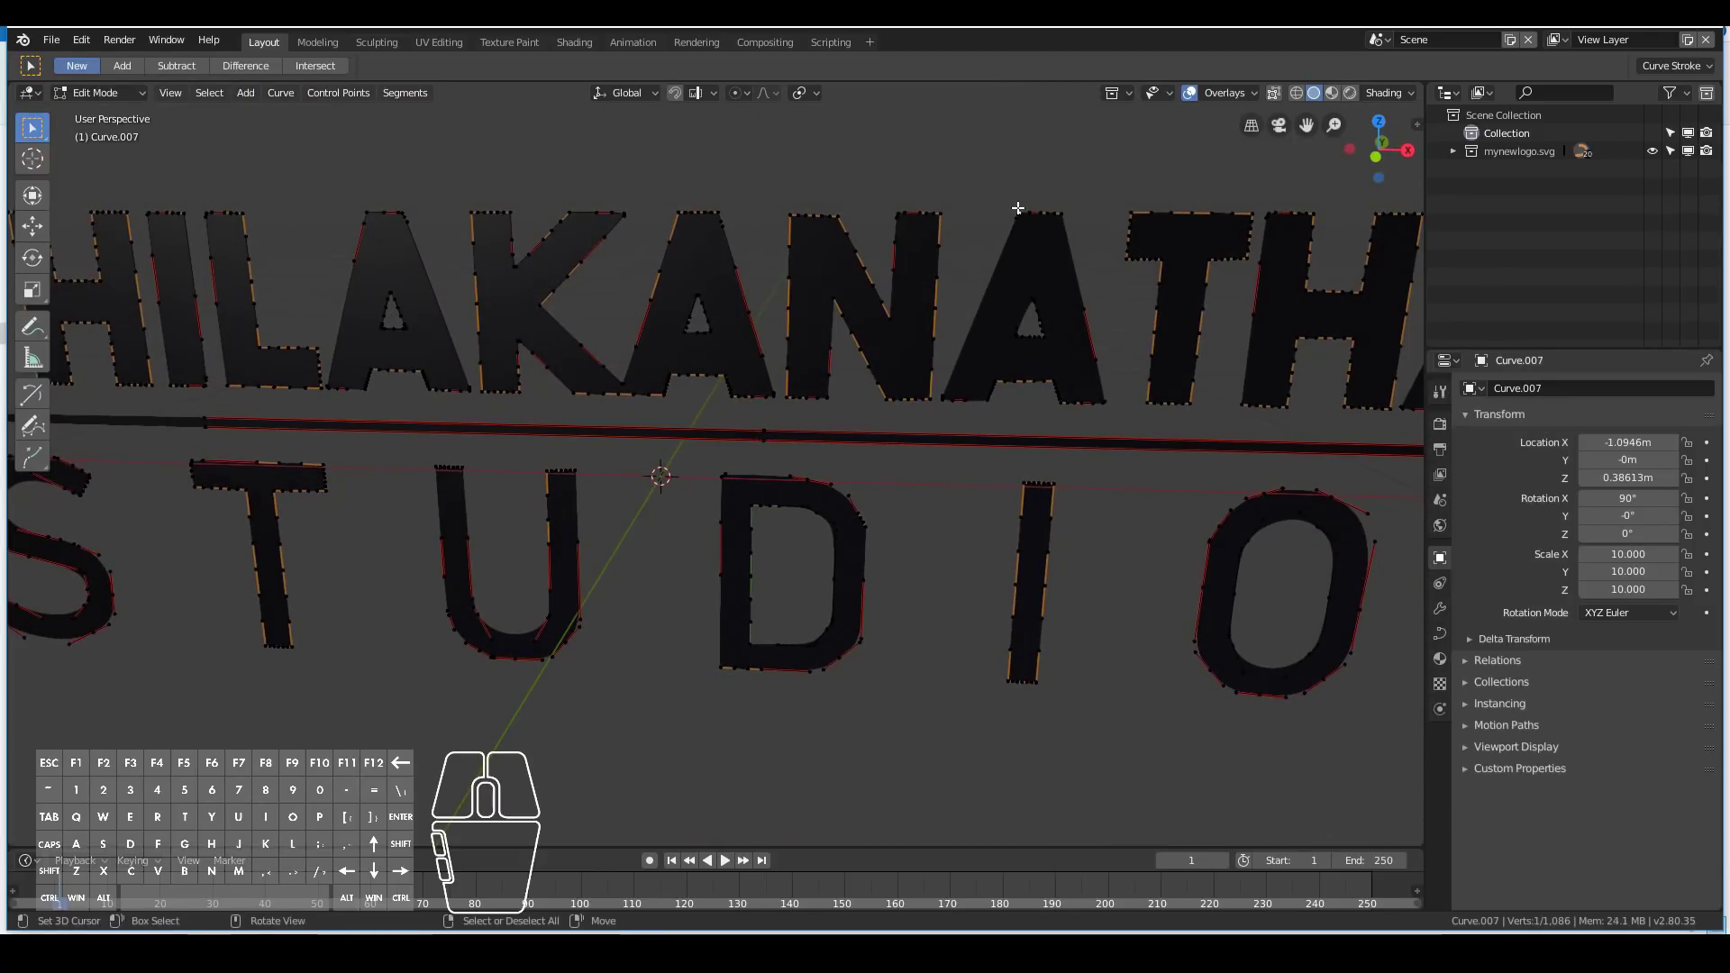
Try moving the upper corner control points of the second T in the upper word, cancel, and return to Object Mode.
key("g")
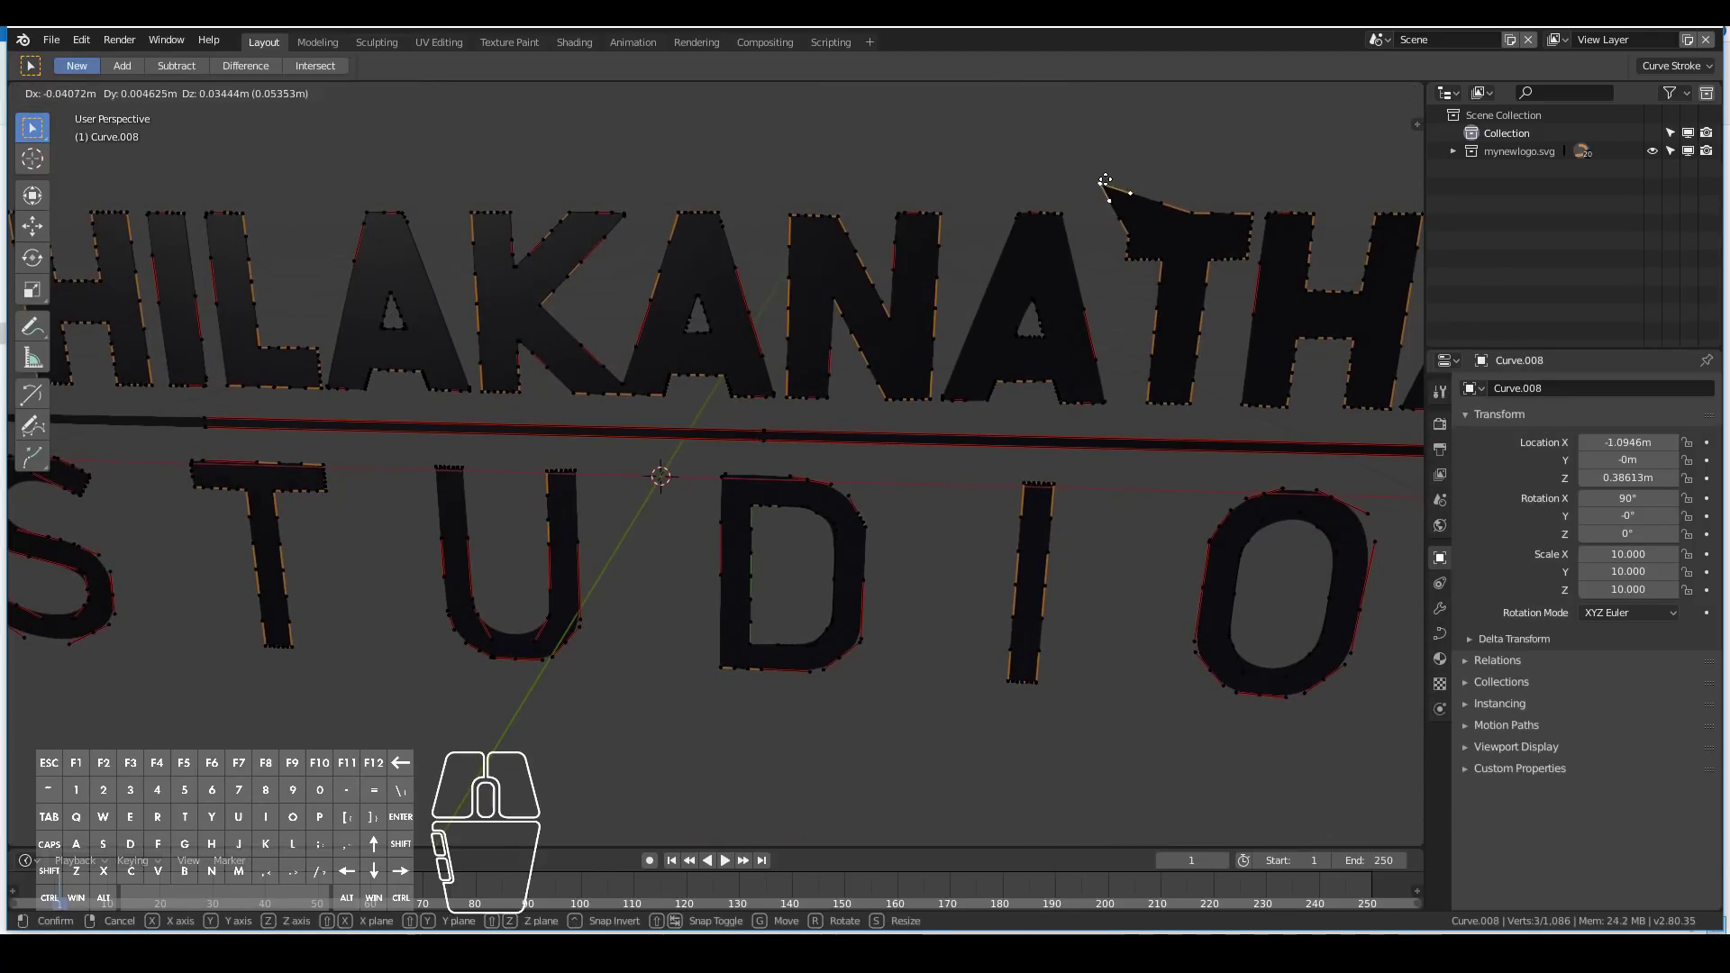
right_click(1105, 179)
scroll(1104, 178, "down", 4)
scroll(1130, 304, "up", 2)
key("KP_1")
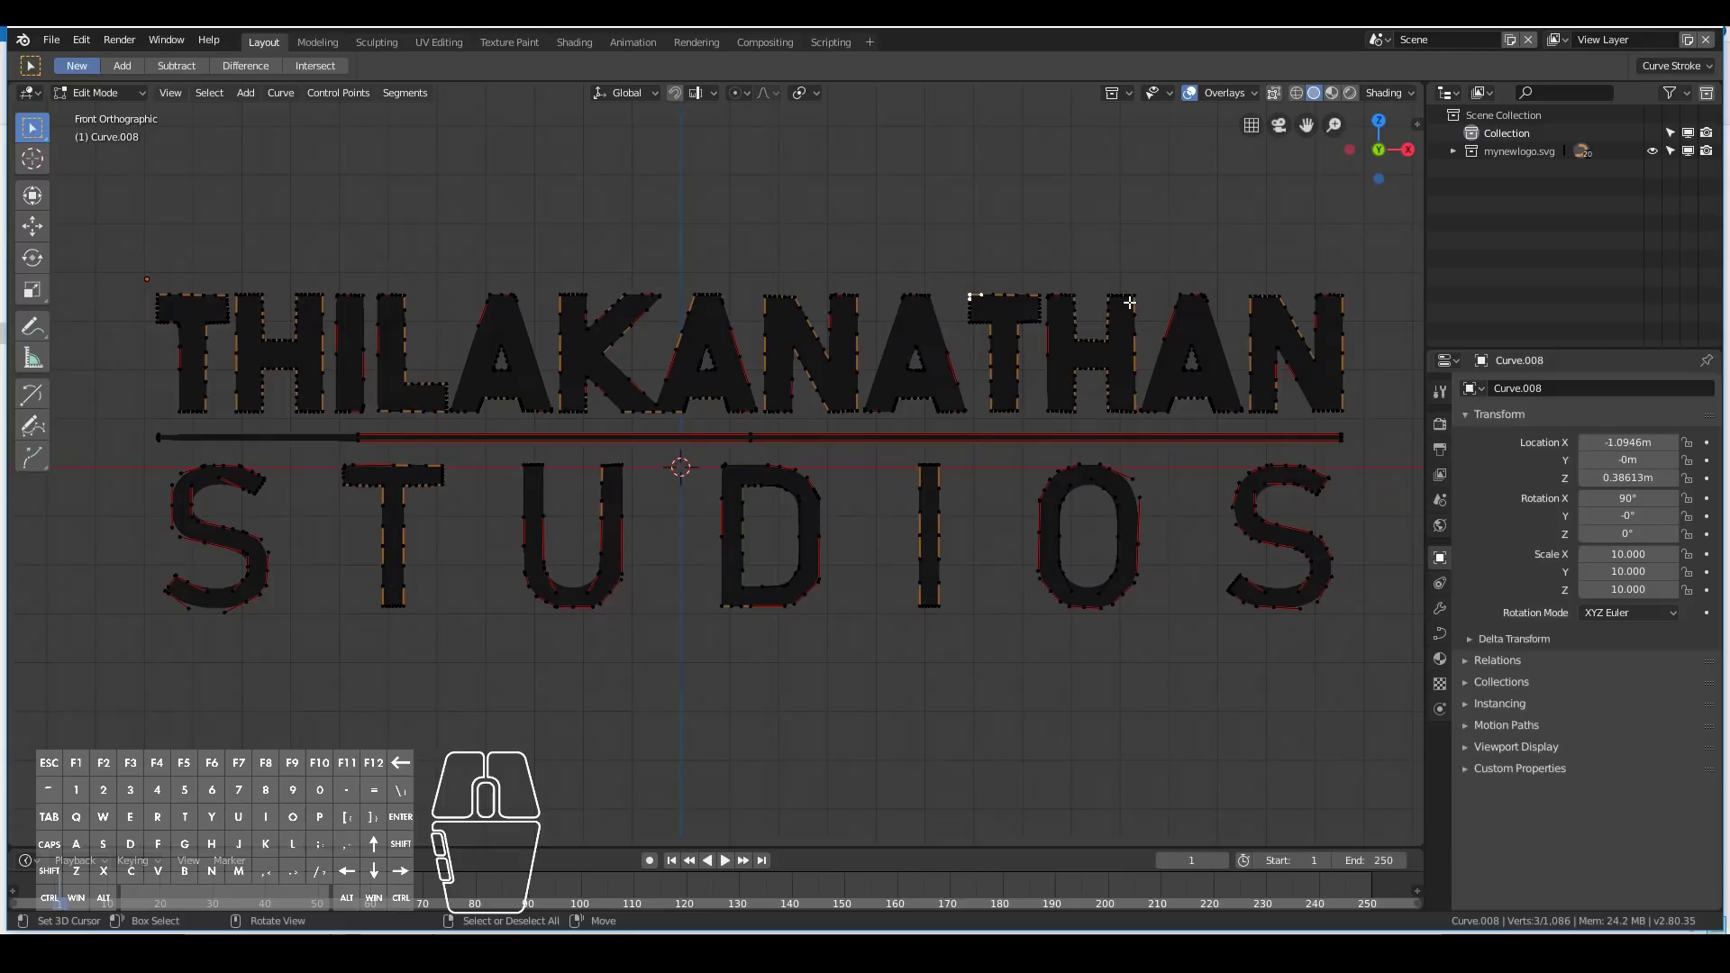
key("g")
right_click(1027, 314)
right_click(746, 461)
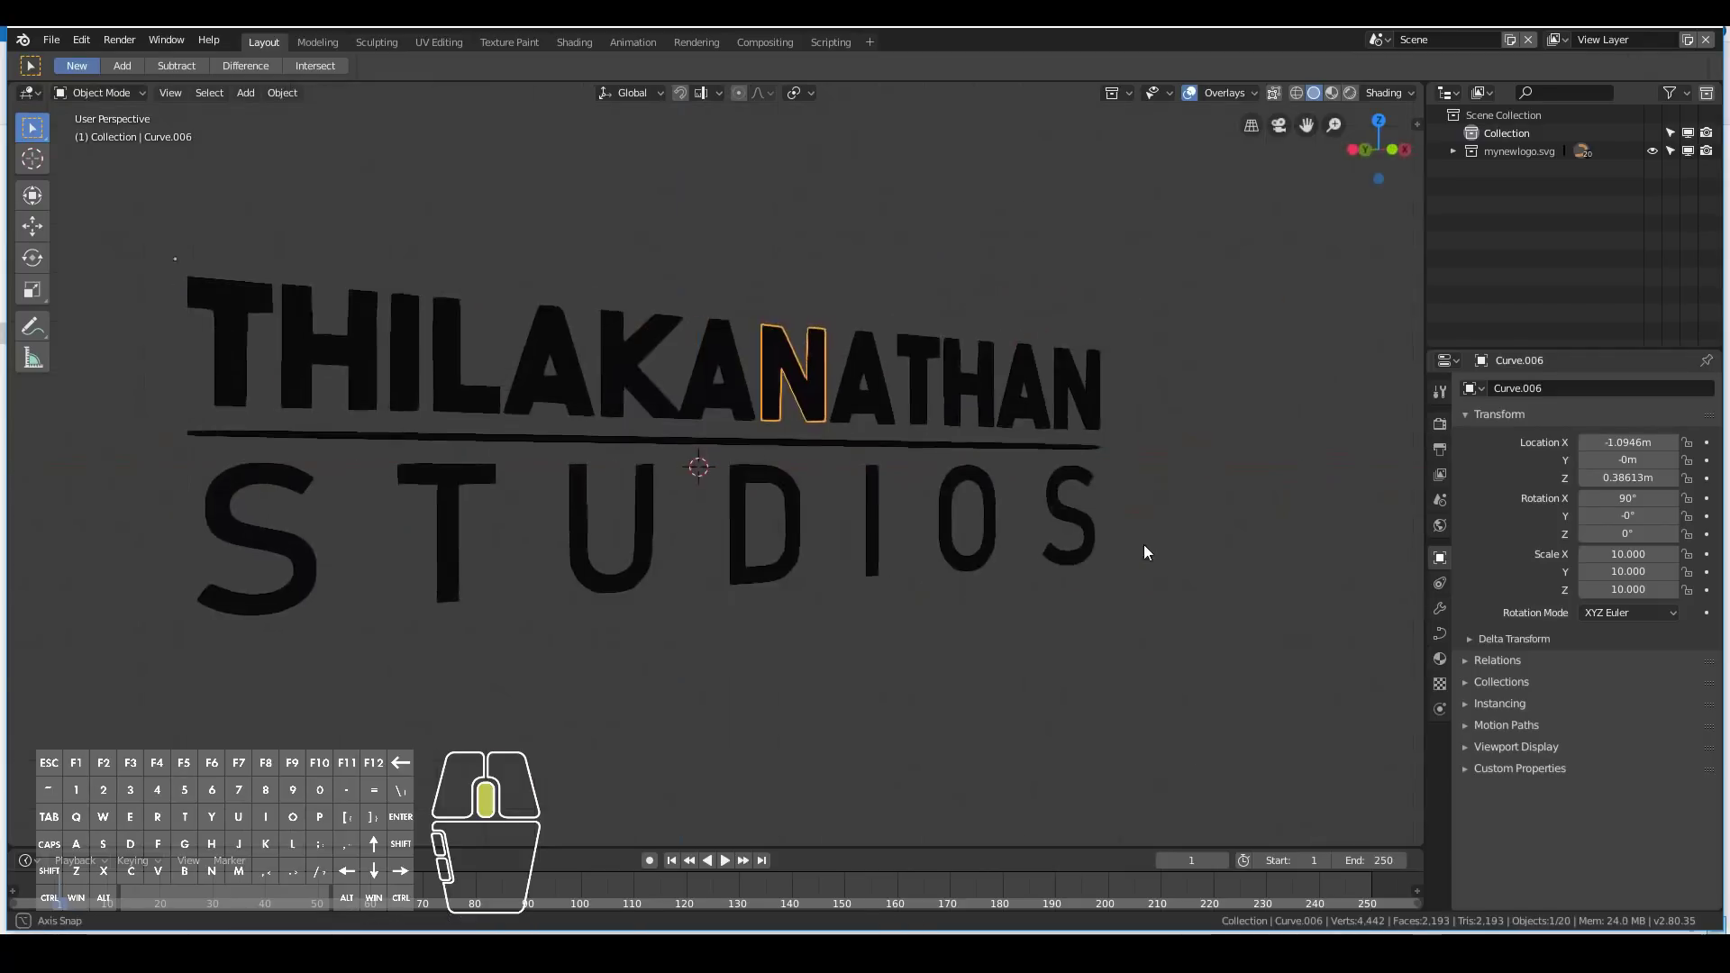
Select all the logo curves in front view, make the divider line active, and join everything into one object.
middle_click_drag(1144, 552, 644, 544)
scroll(490, 434, "down", 2)
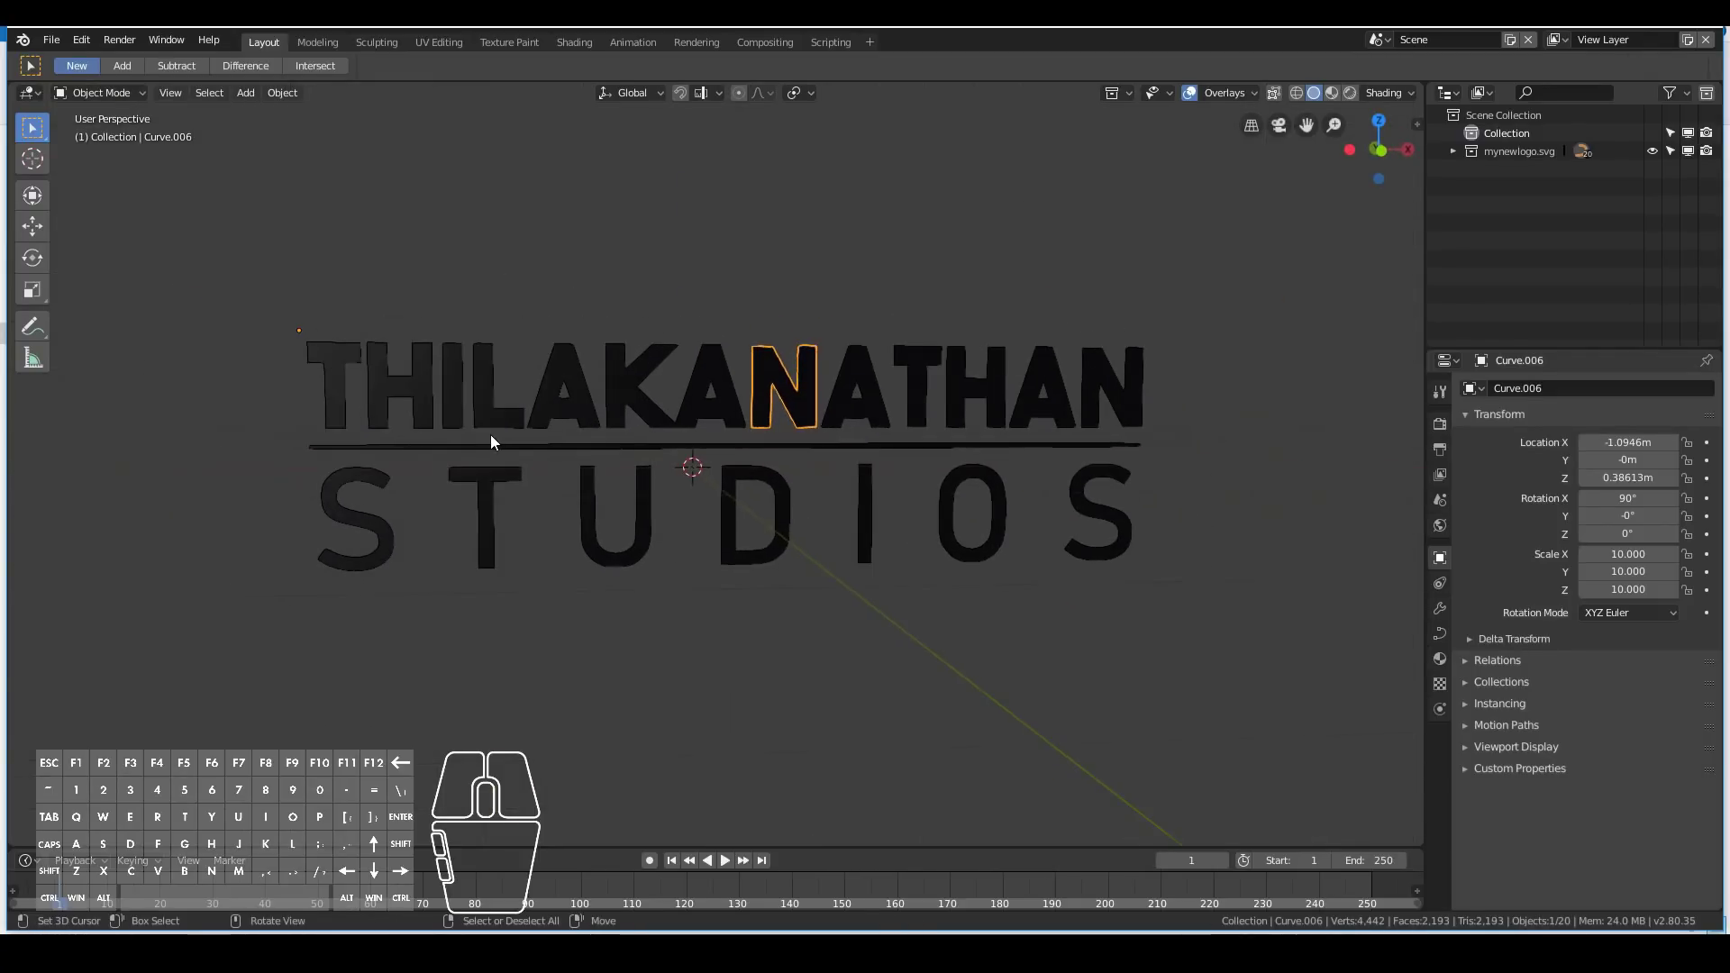
key("KP_1")
key("a")
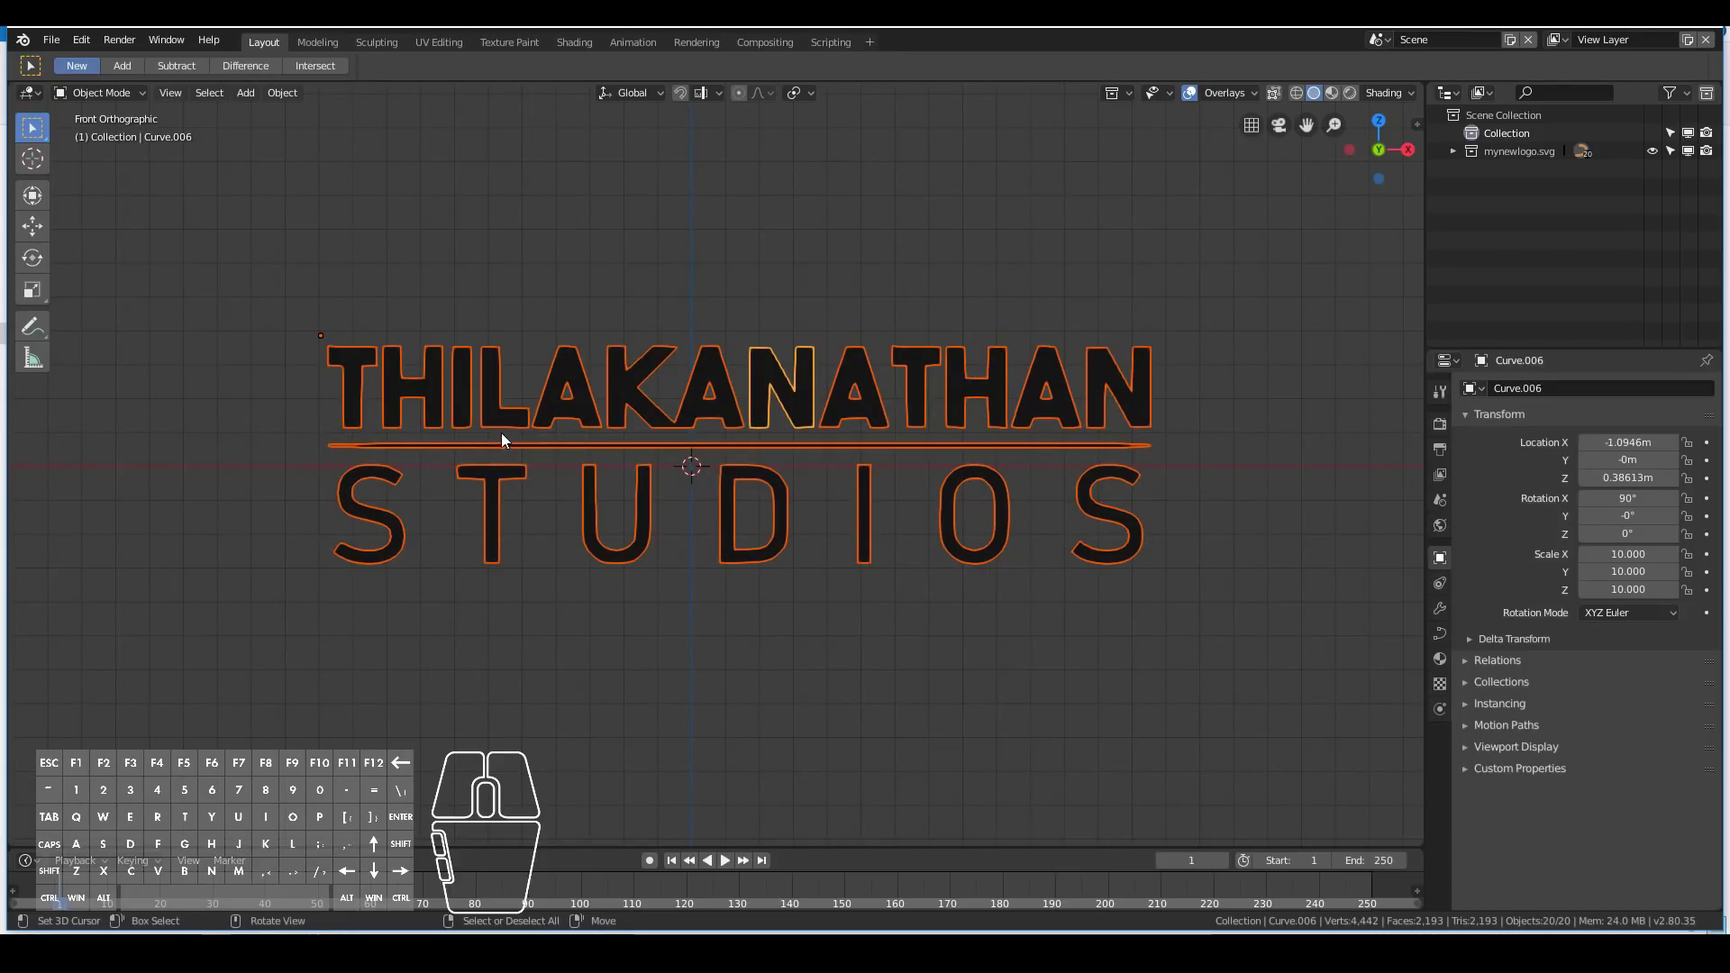
key("shift")
right_click(775, 443, "shift")
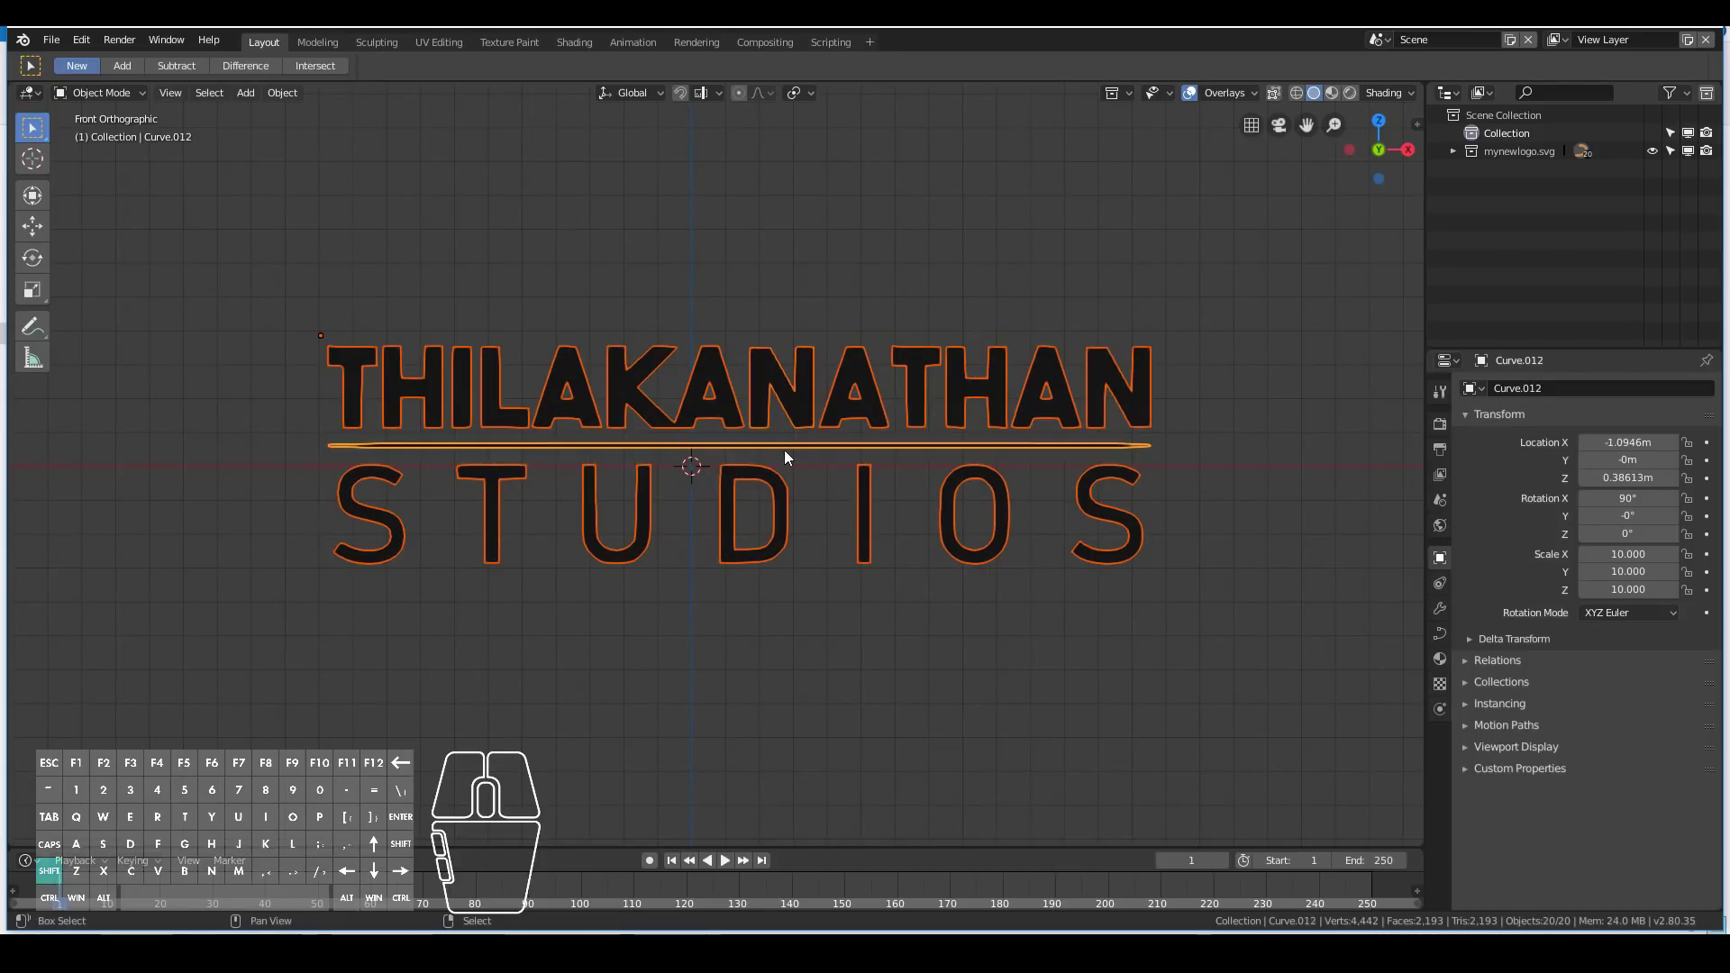
key("ctrl")
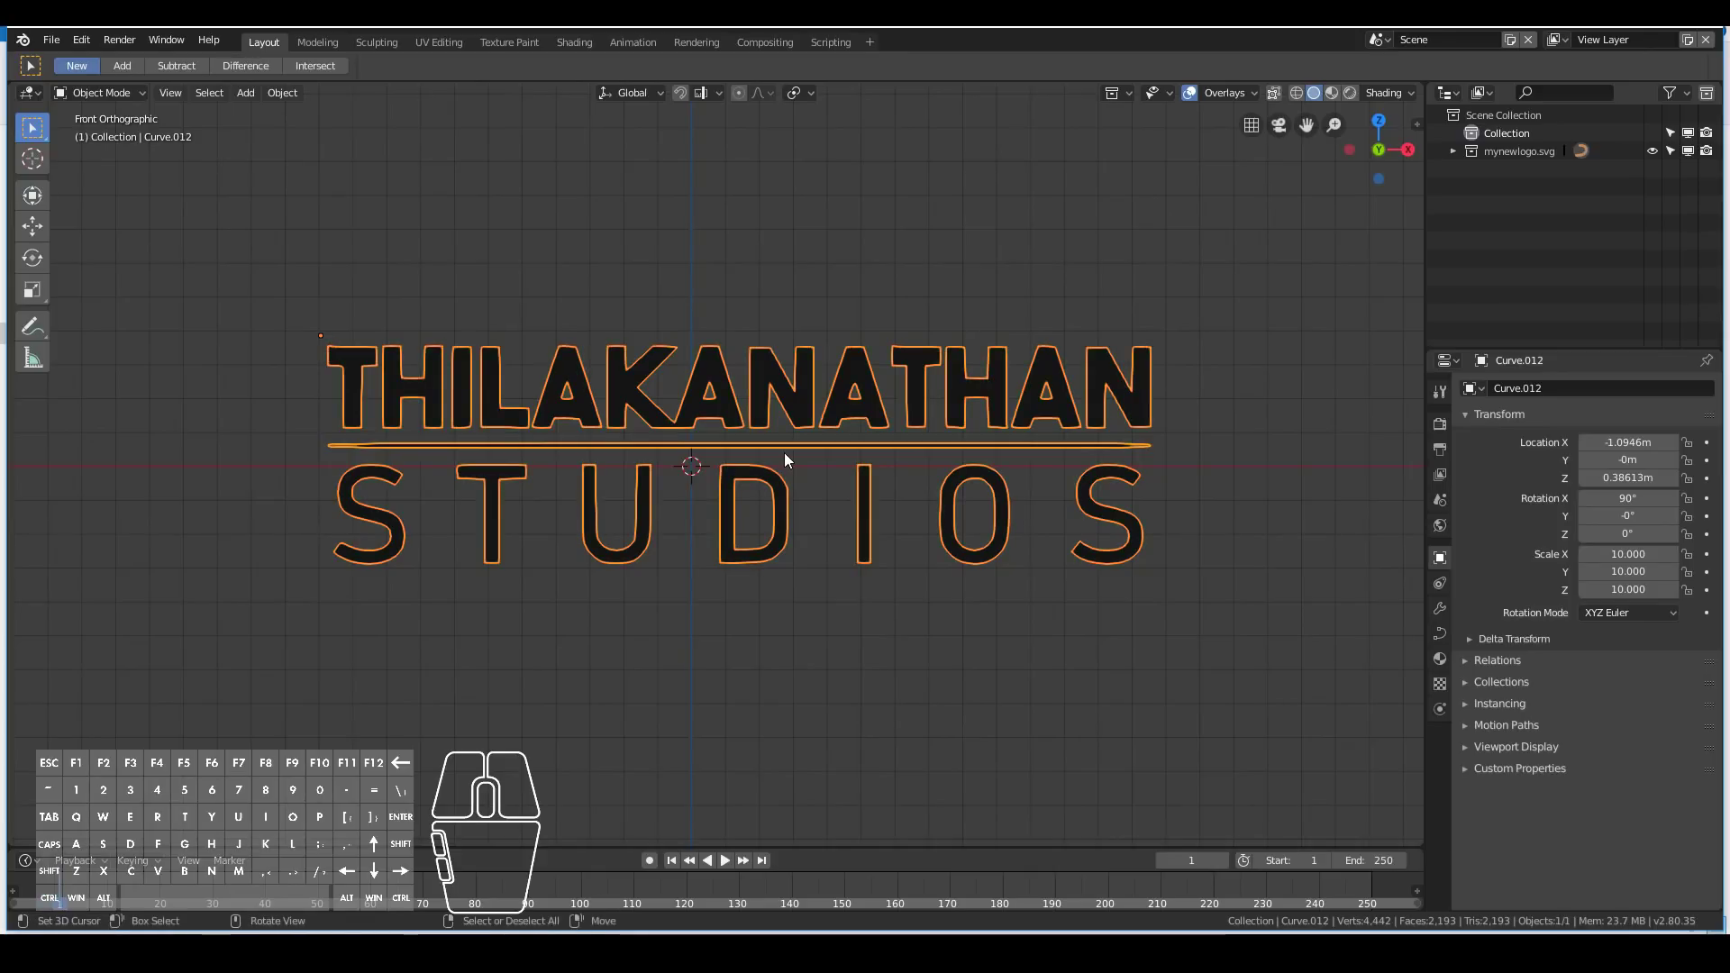
Reselect the joined logo and test moving it as a single object, cancelling each move.
key("Tab")
key("Tab")
key("alt+a")
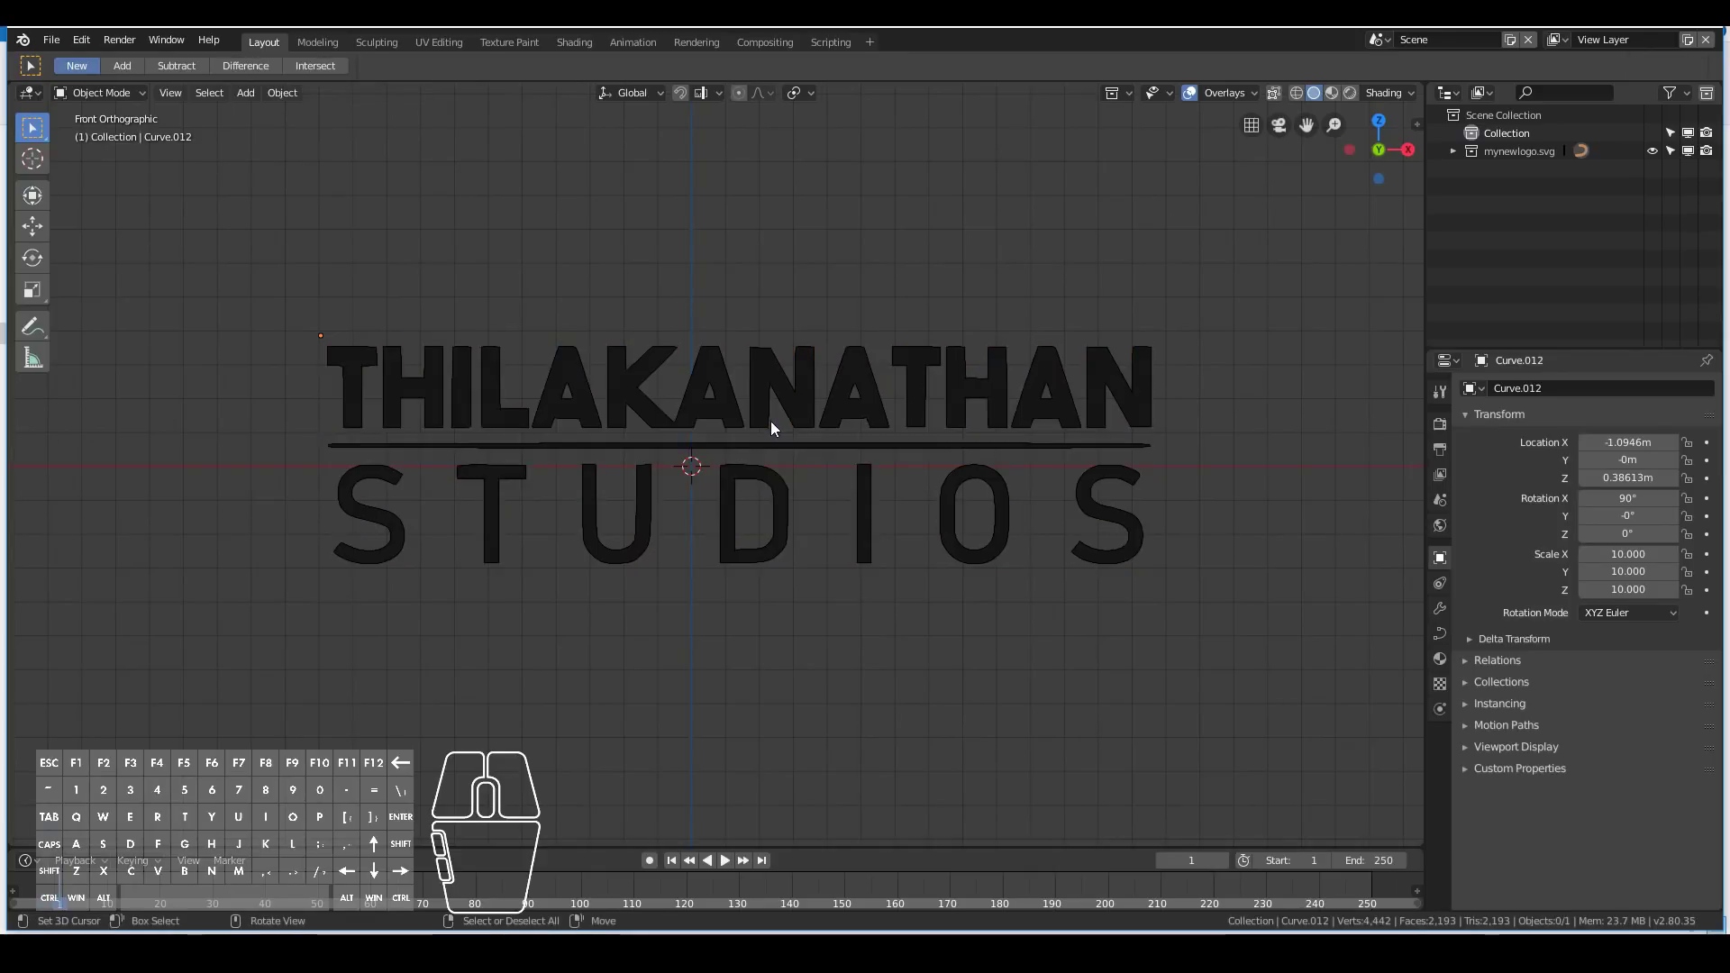
right_click(796, 388)
key("g")
right_click(873, 348)
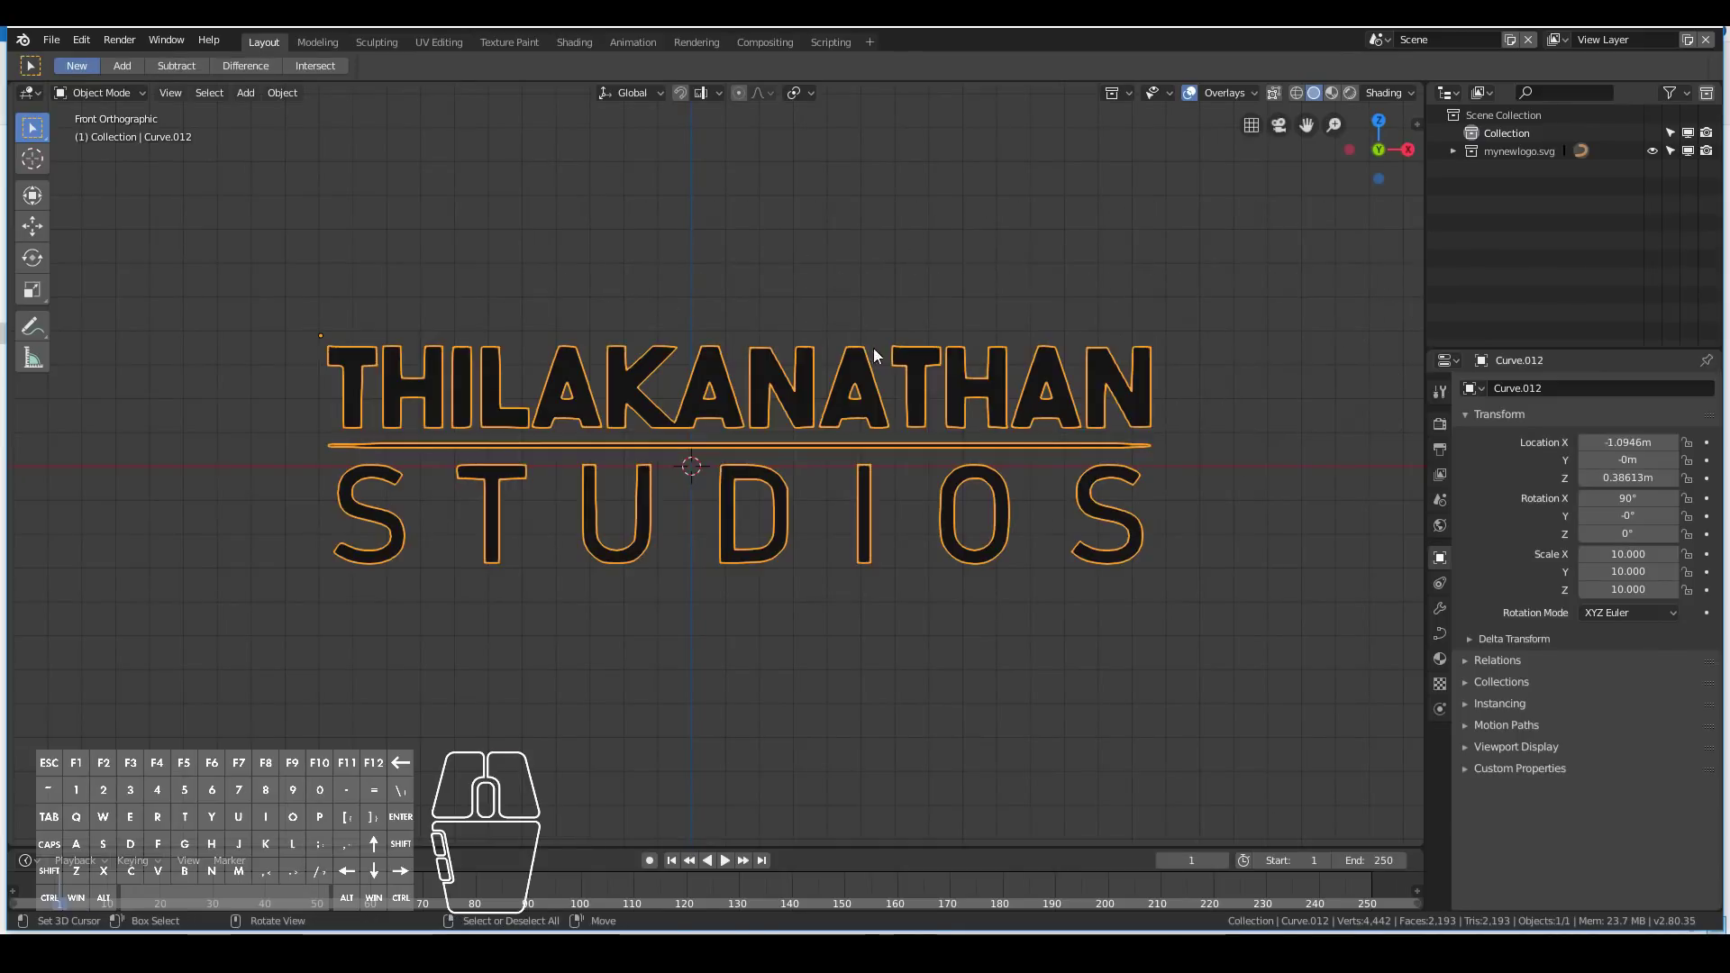
key("g")
right_click(721, 361)
middle_click_drag(601, 440, 462, 475)
key("KP_1")
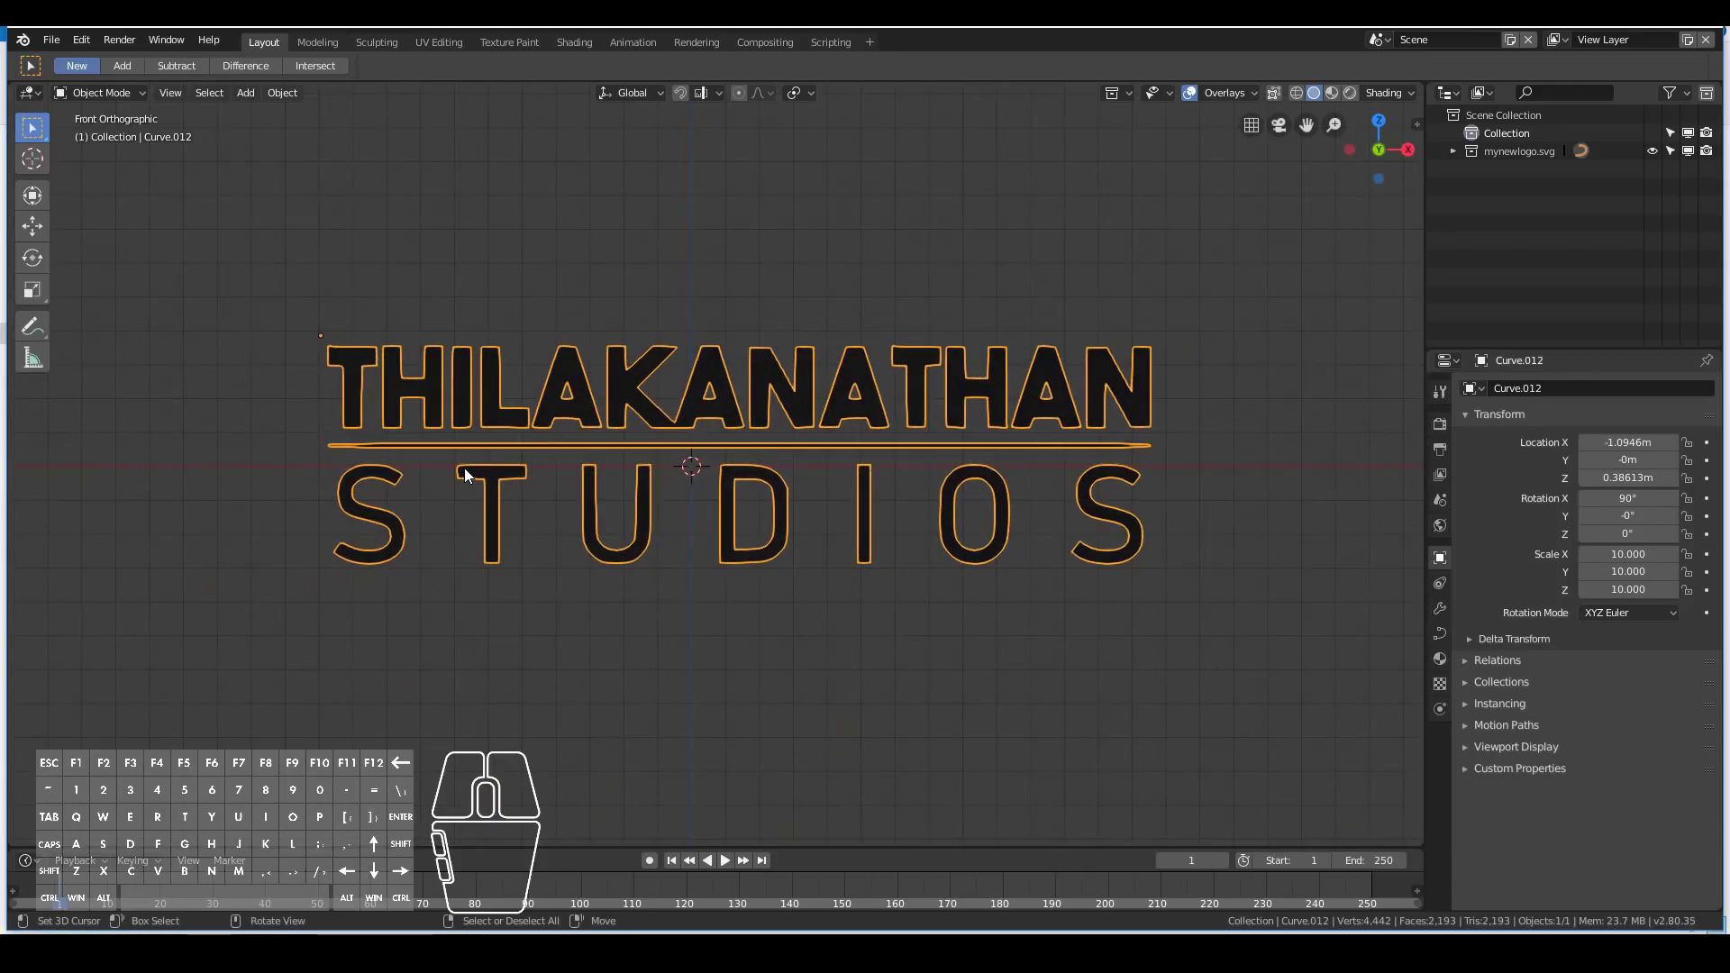
Save the Blender project as logo.blend in the Logos folder.
left_click(56, 45)
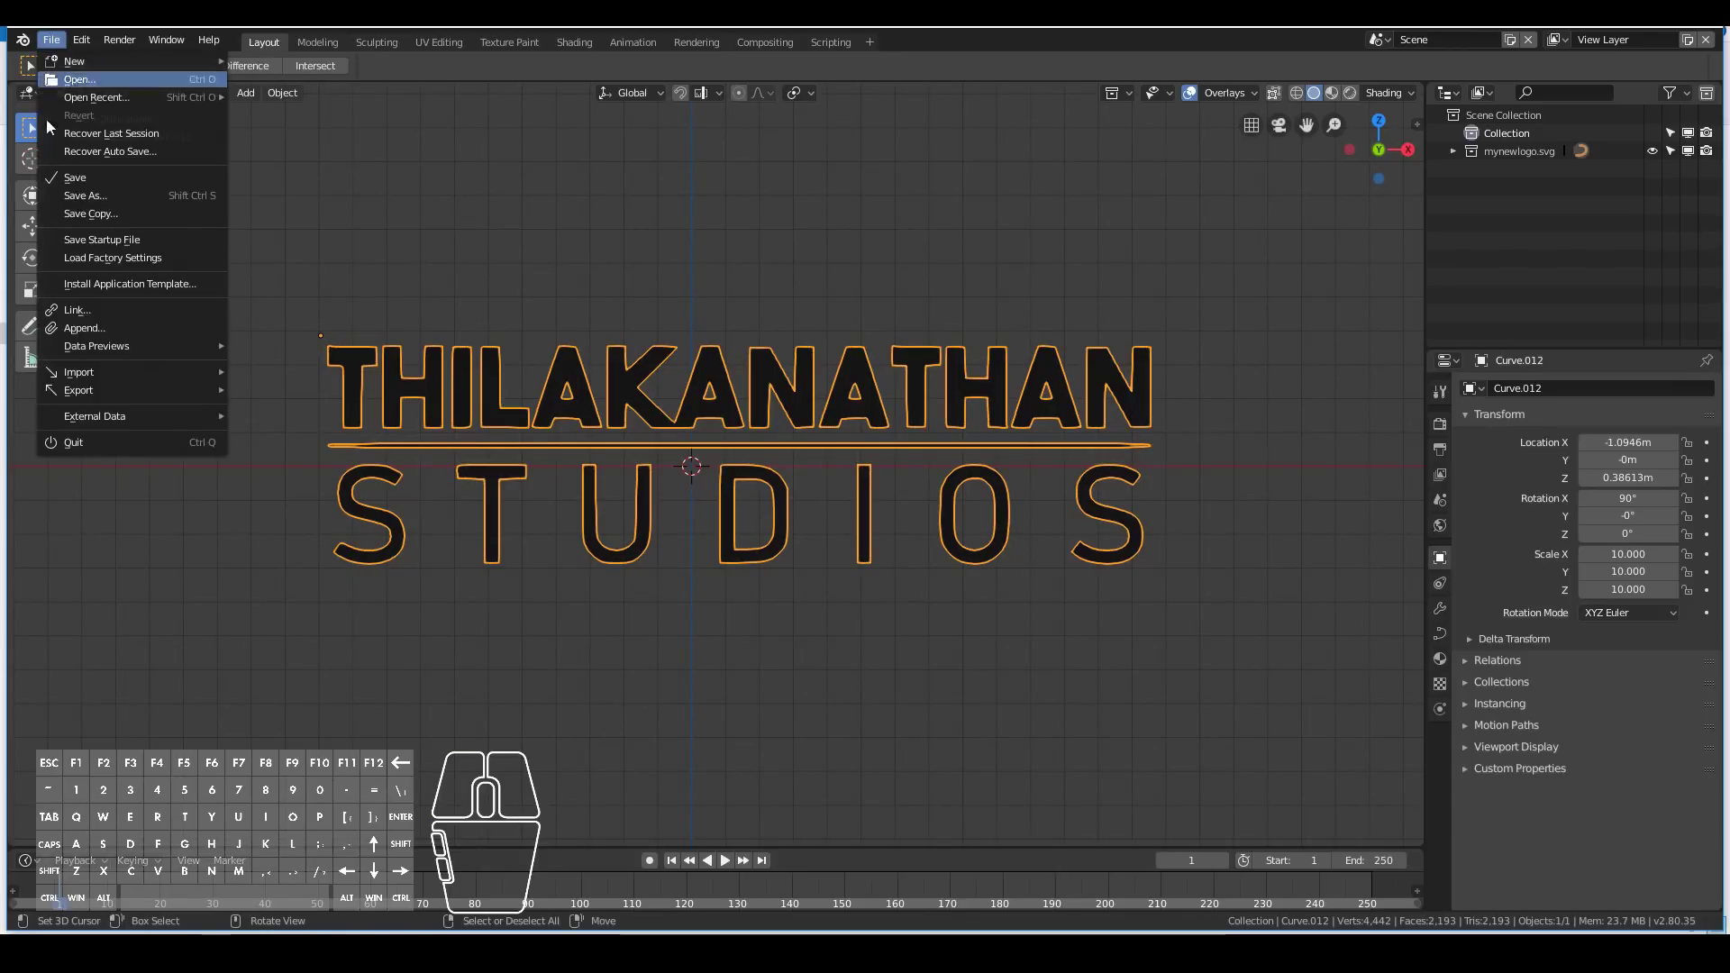
left_click(76, 181)
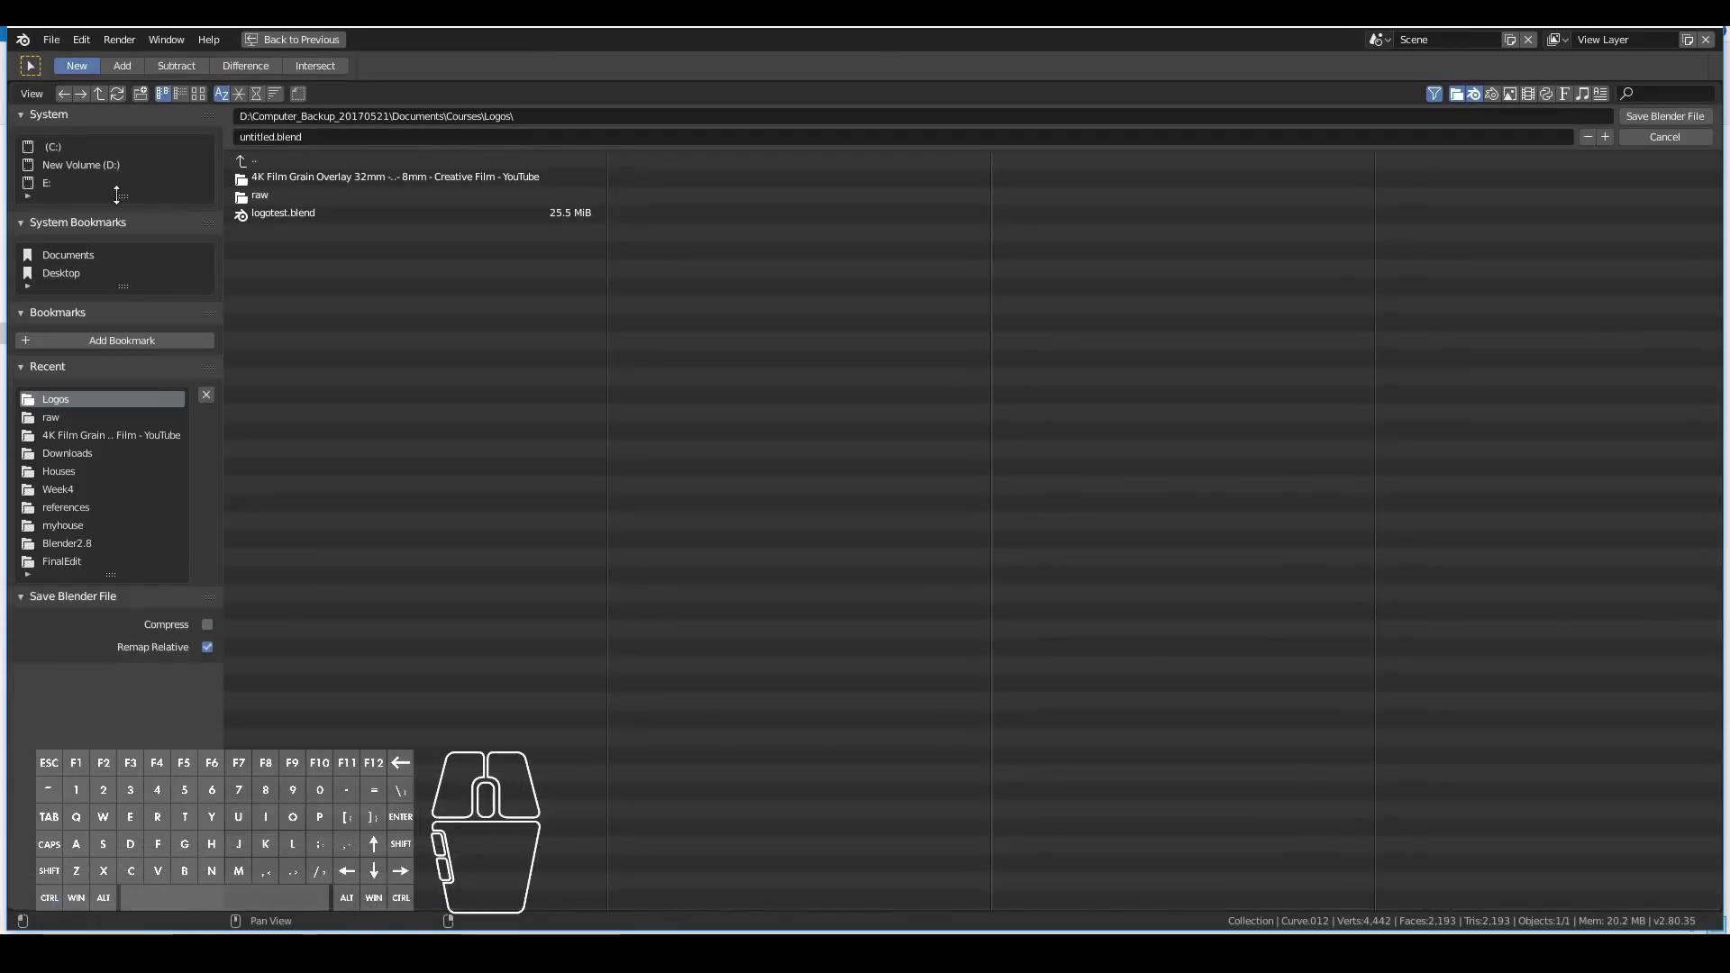
left_click(283, 136)
double_click(283, 136)
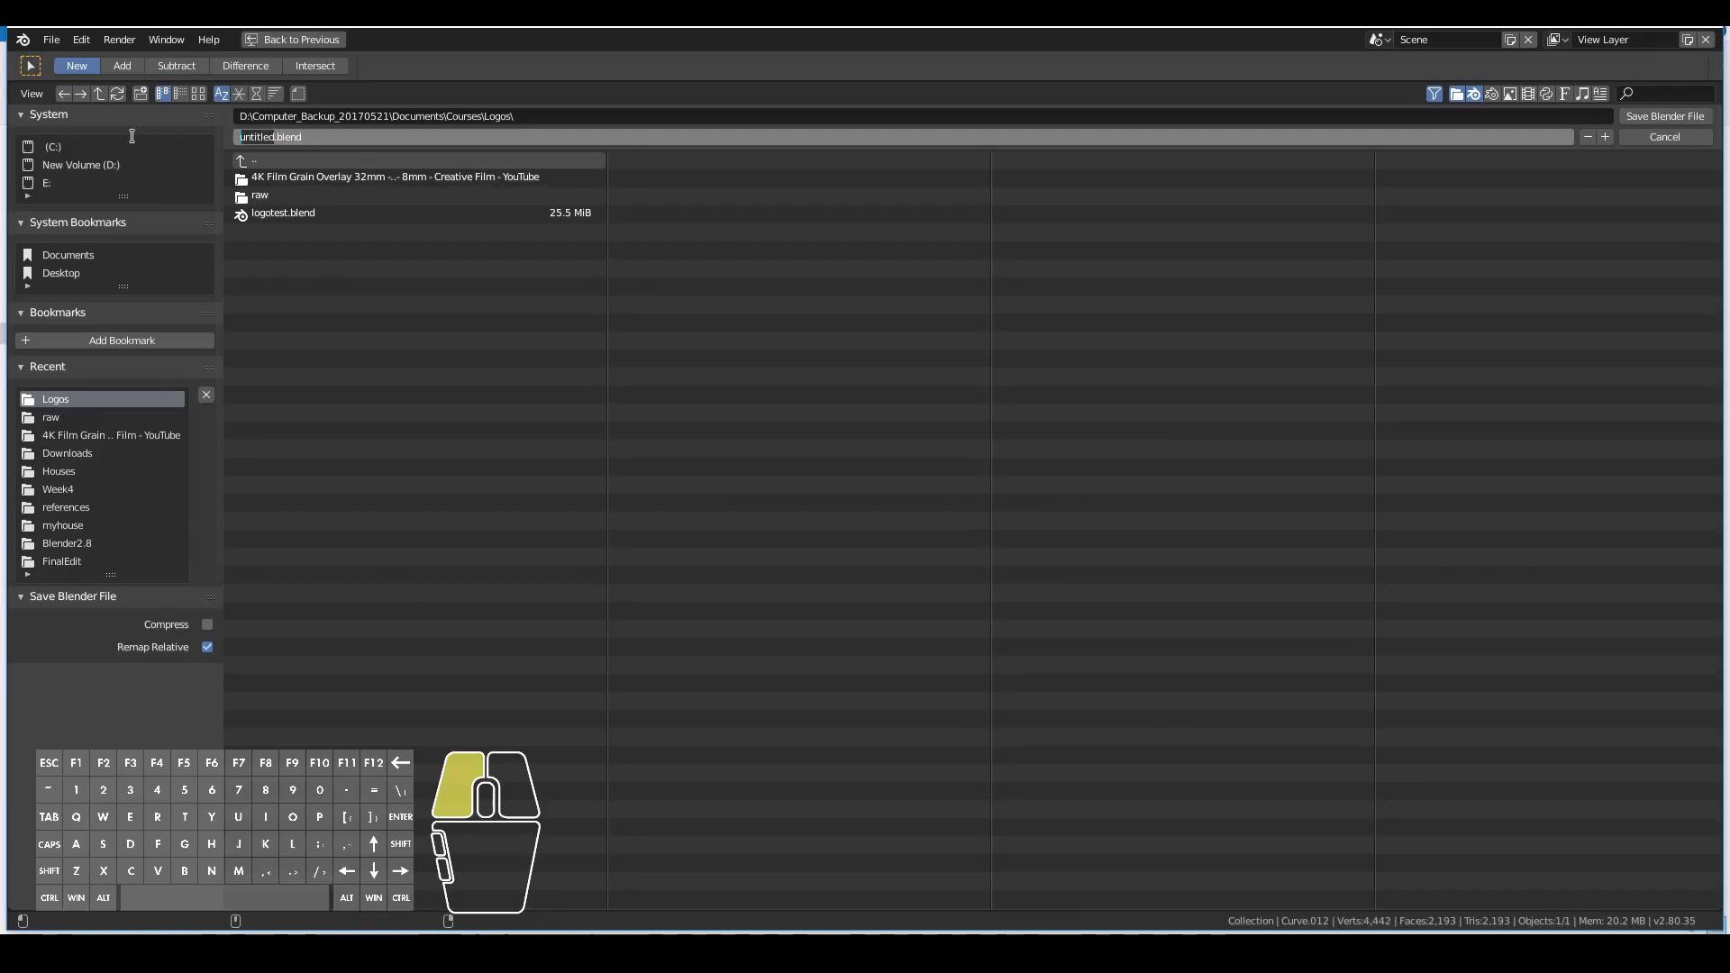
type("logo")
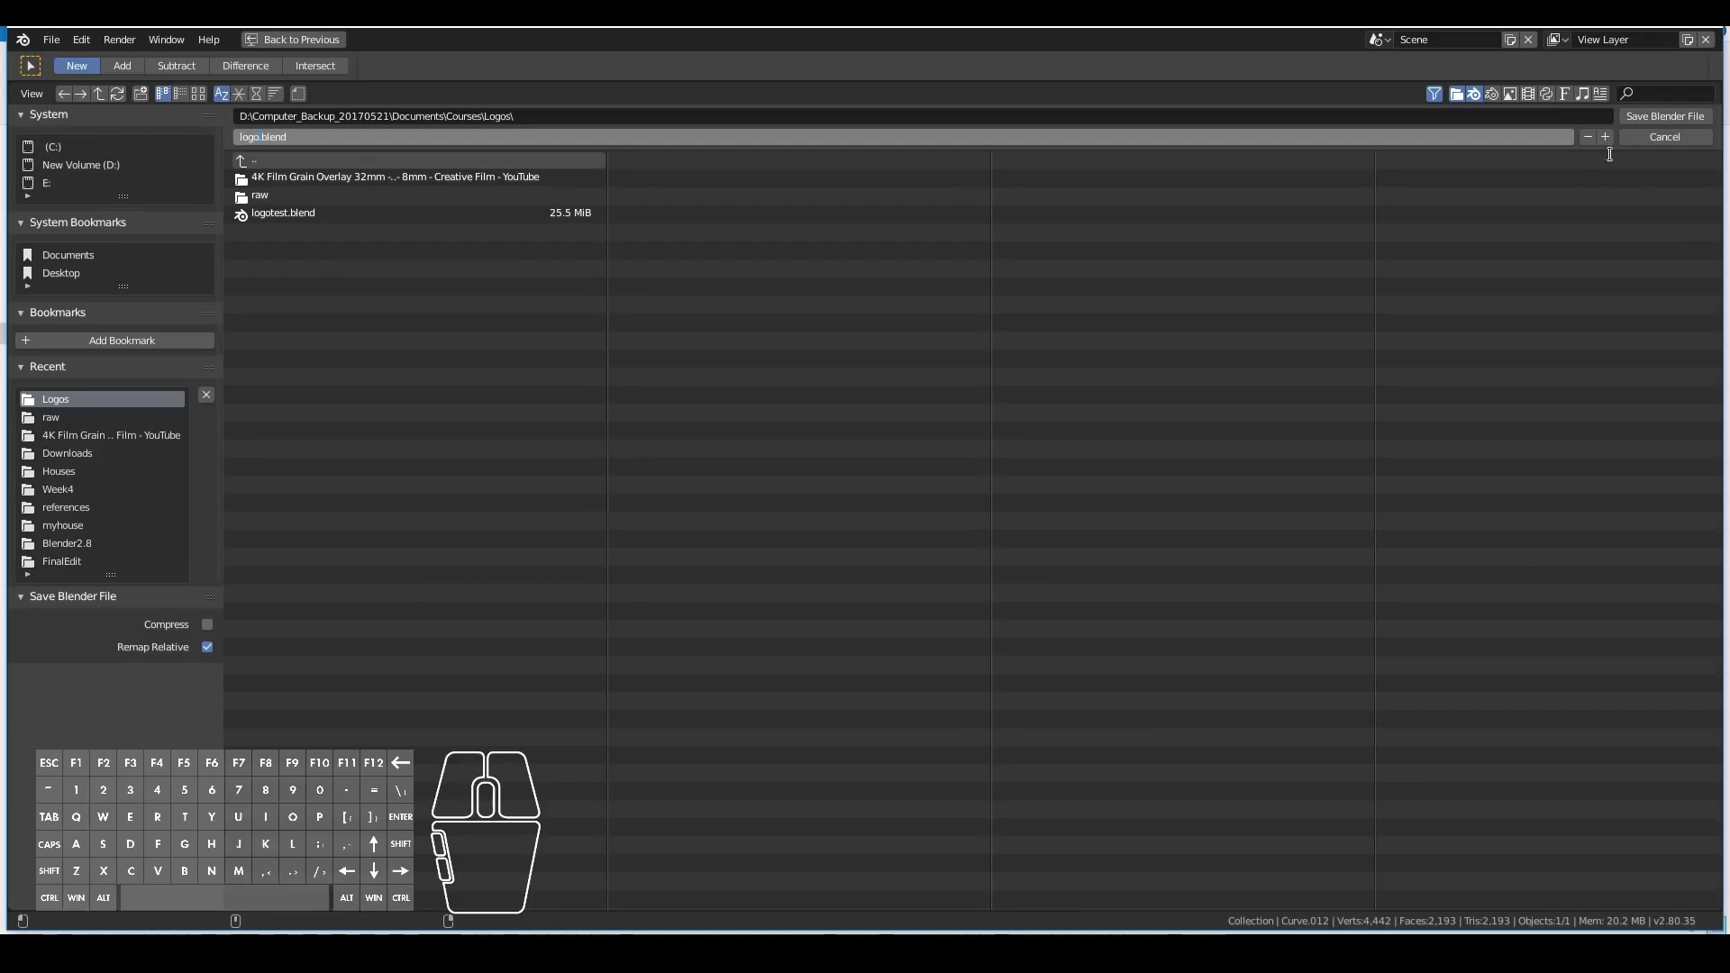
left_click(1681, 109)
Review the joined logo from an angle and from the front at different distances.
middle_click_drag(396, 456, 872, 538)
key("KP_1")
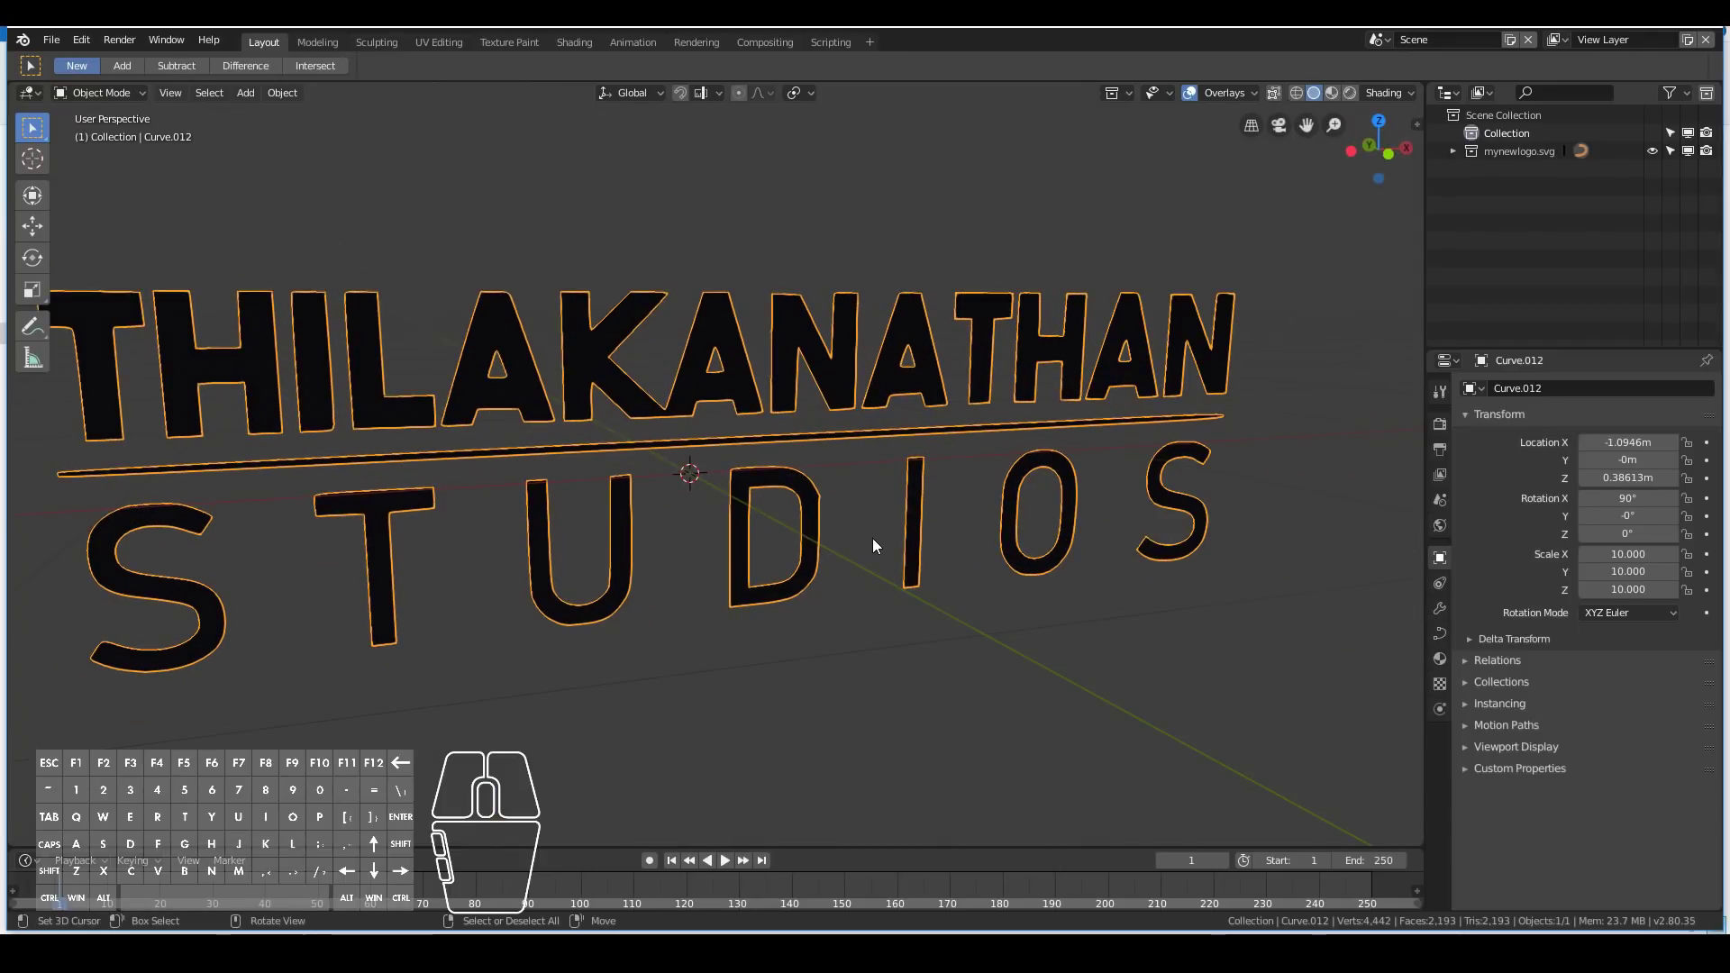
key("KP_1")
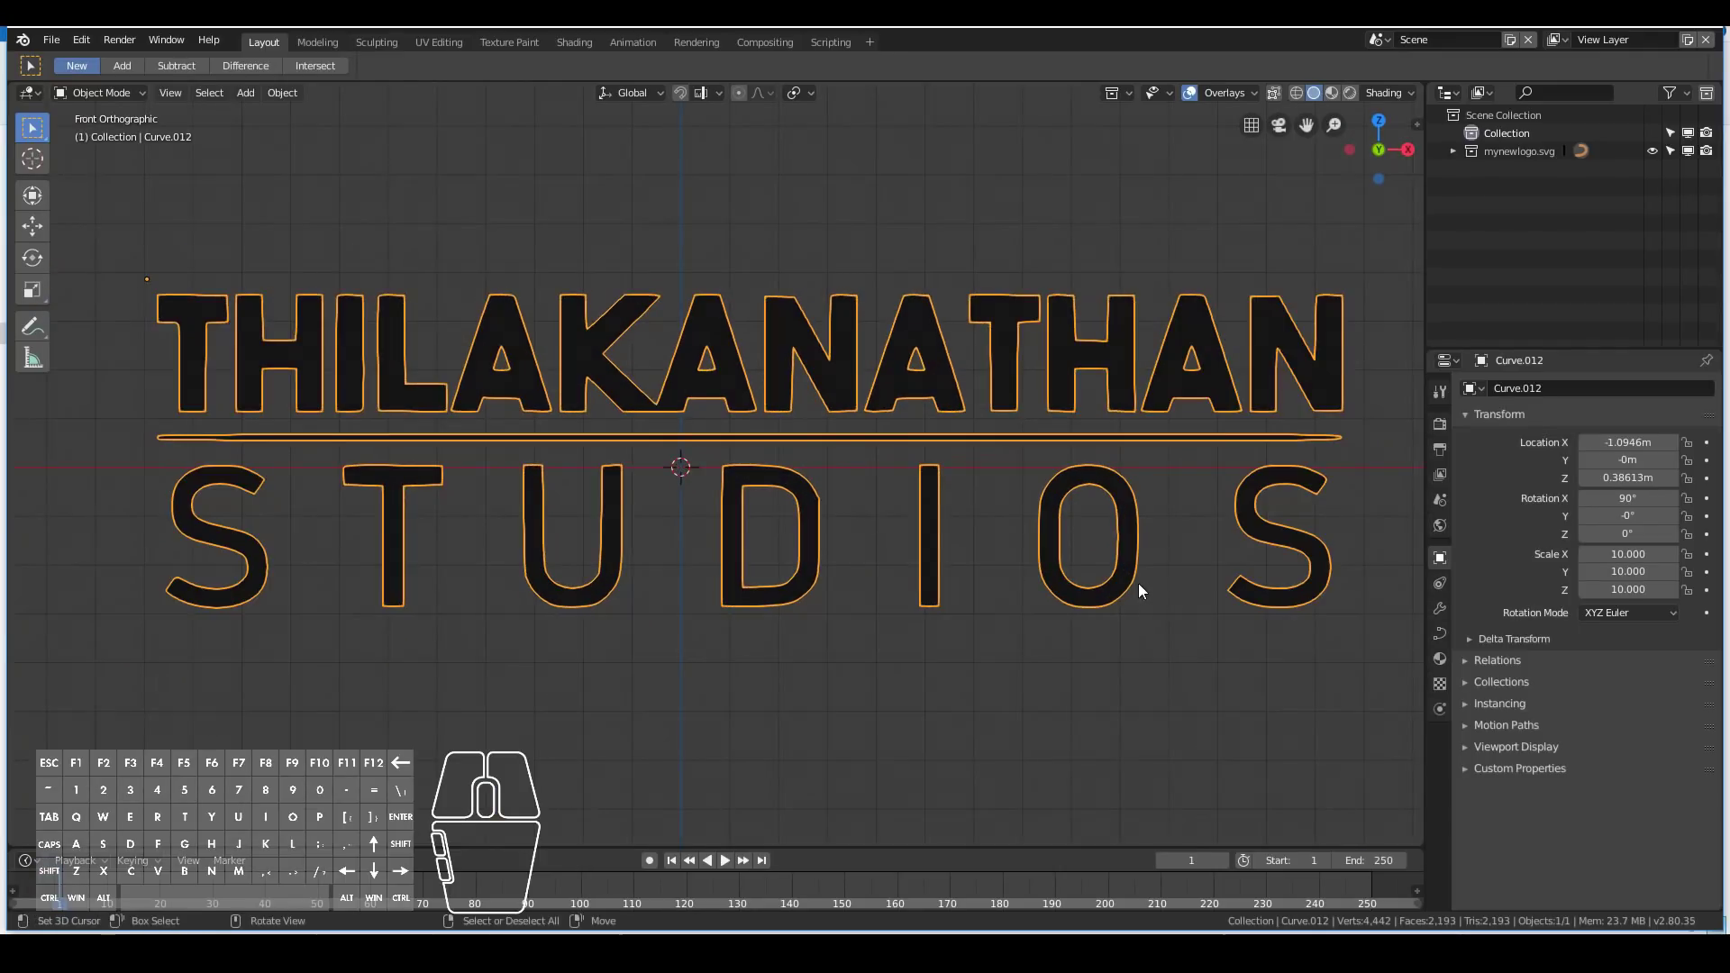
scroll(1138, 583, "down", 1)
middle_click_drag(1024, 552, 986, 536, "shift")
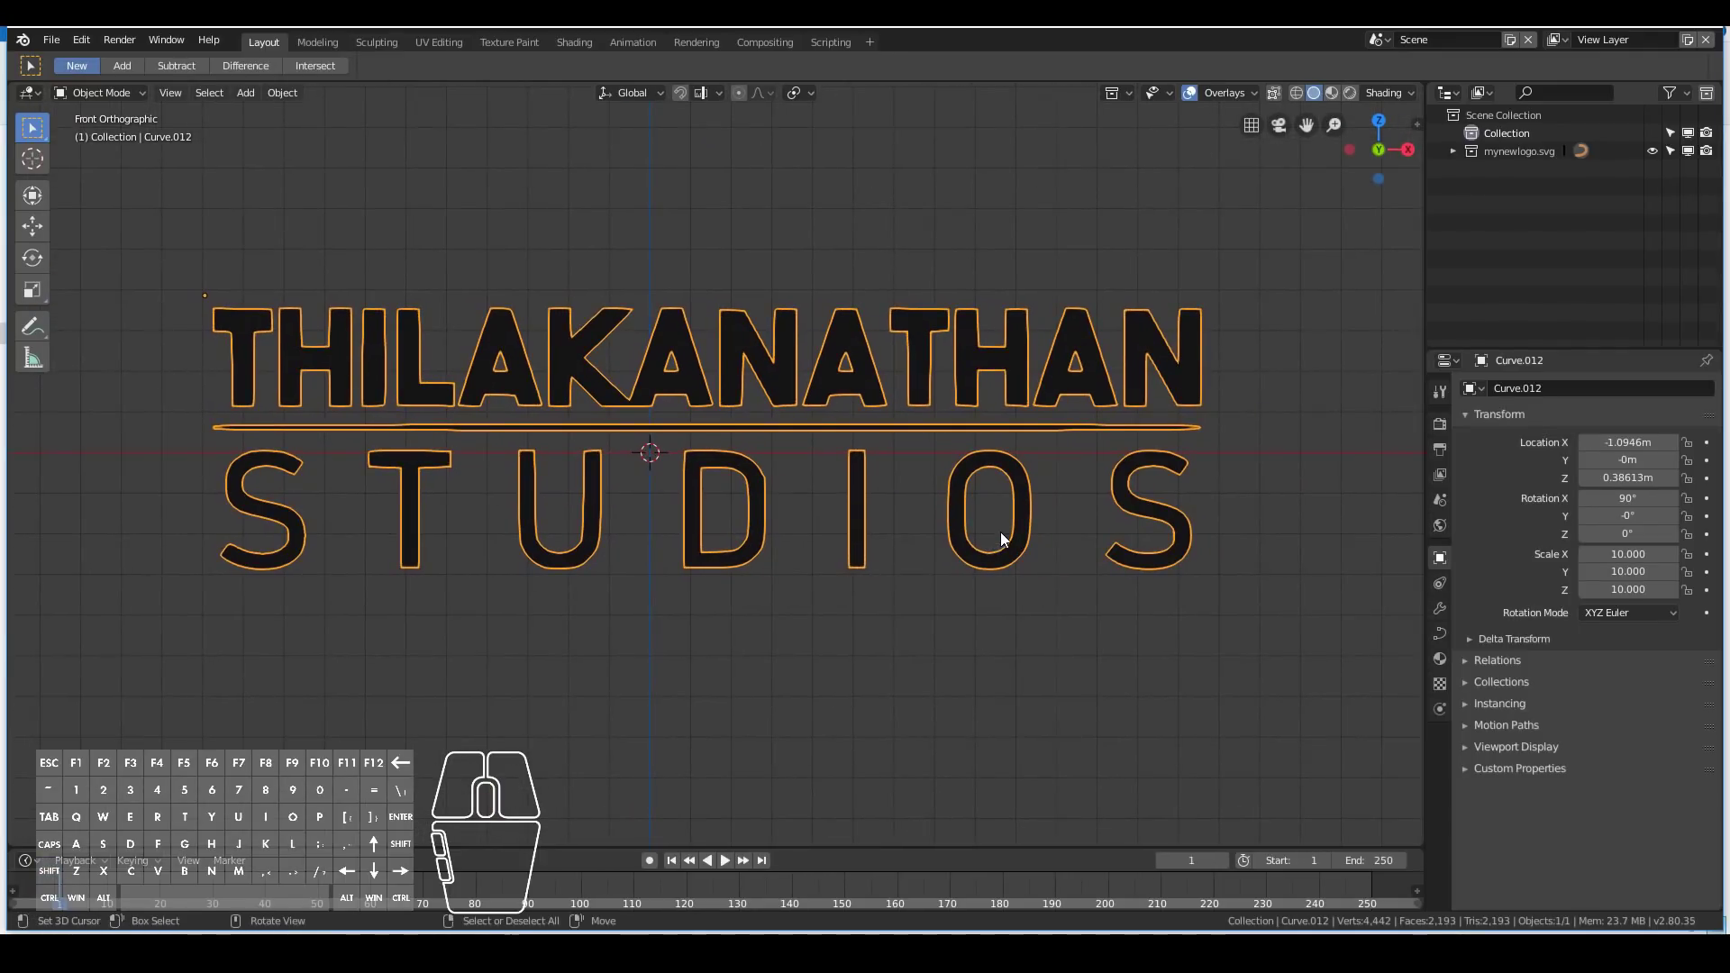
scroll(1000, 531, "up", 2)
scroll(1126, 580, "down", 3)
middle_click_drag(1124, 580, 1084, 560)
key("KP_1")
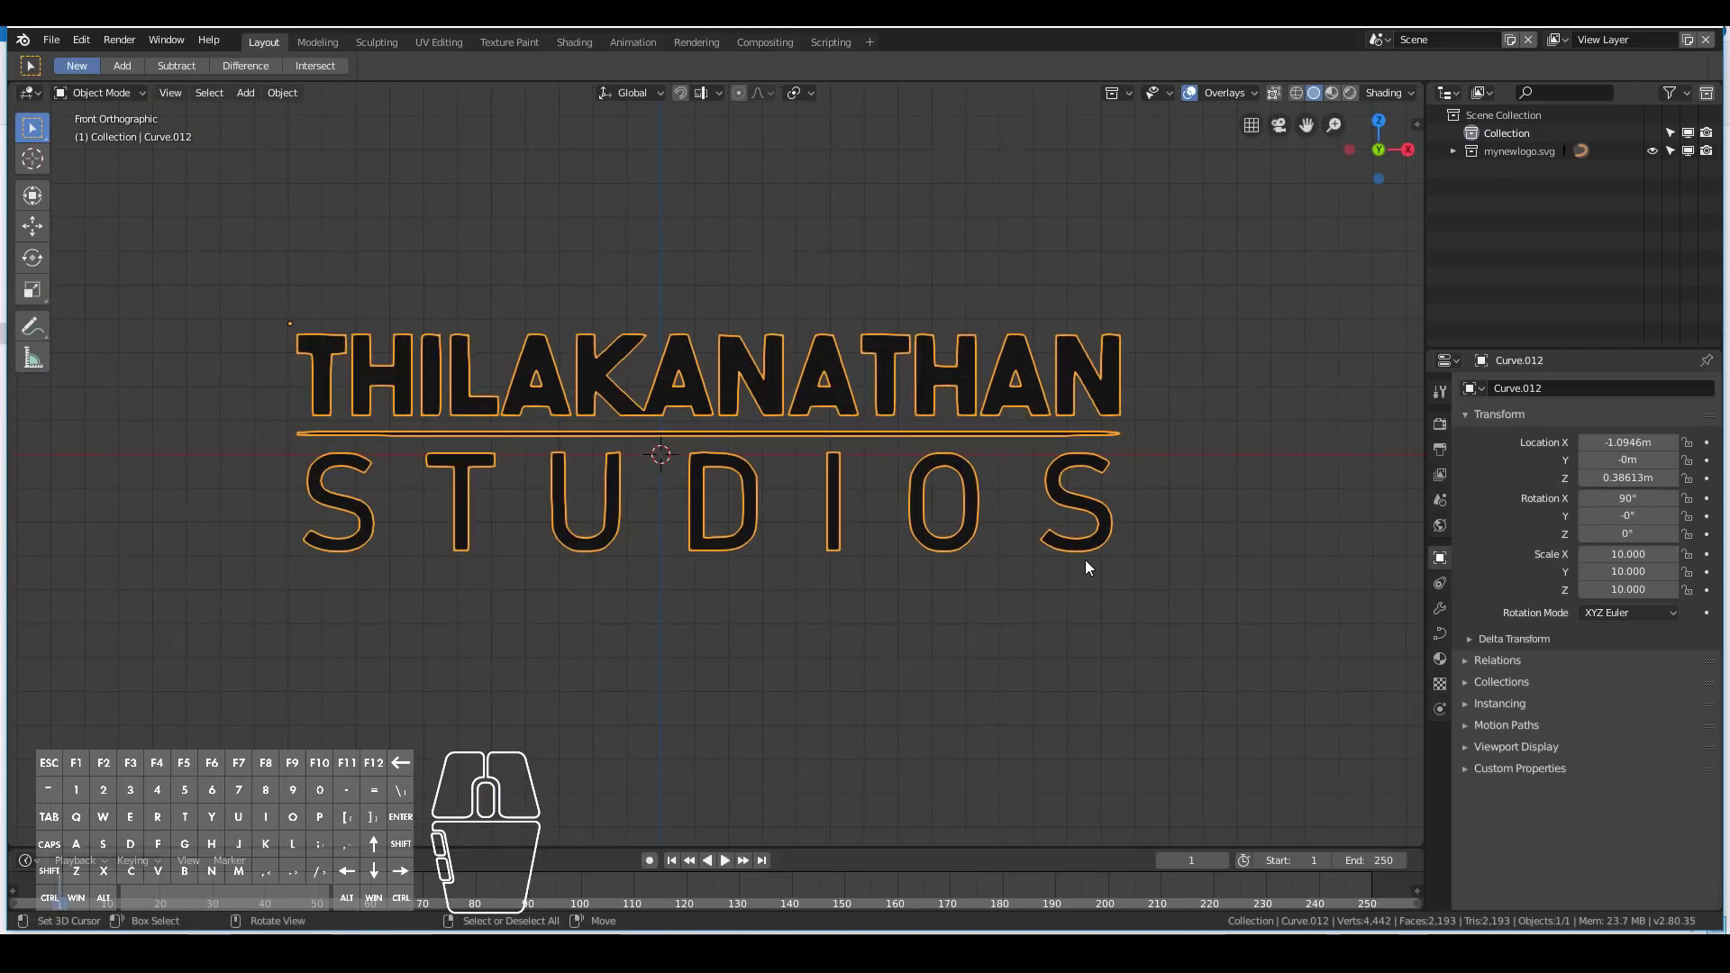
Duplicate the joined logo and offset the copy about 0.115 m along the Y axis.
scroll(1070, 491, "down", 3)
middle_click_drag(1070, 491, 764, 480)
key("KP_1")
key("shift+d")
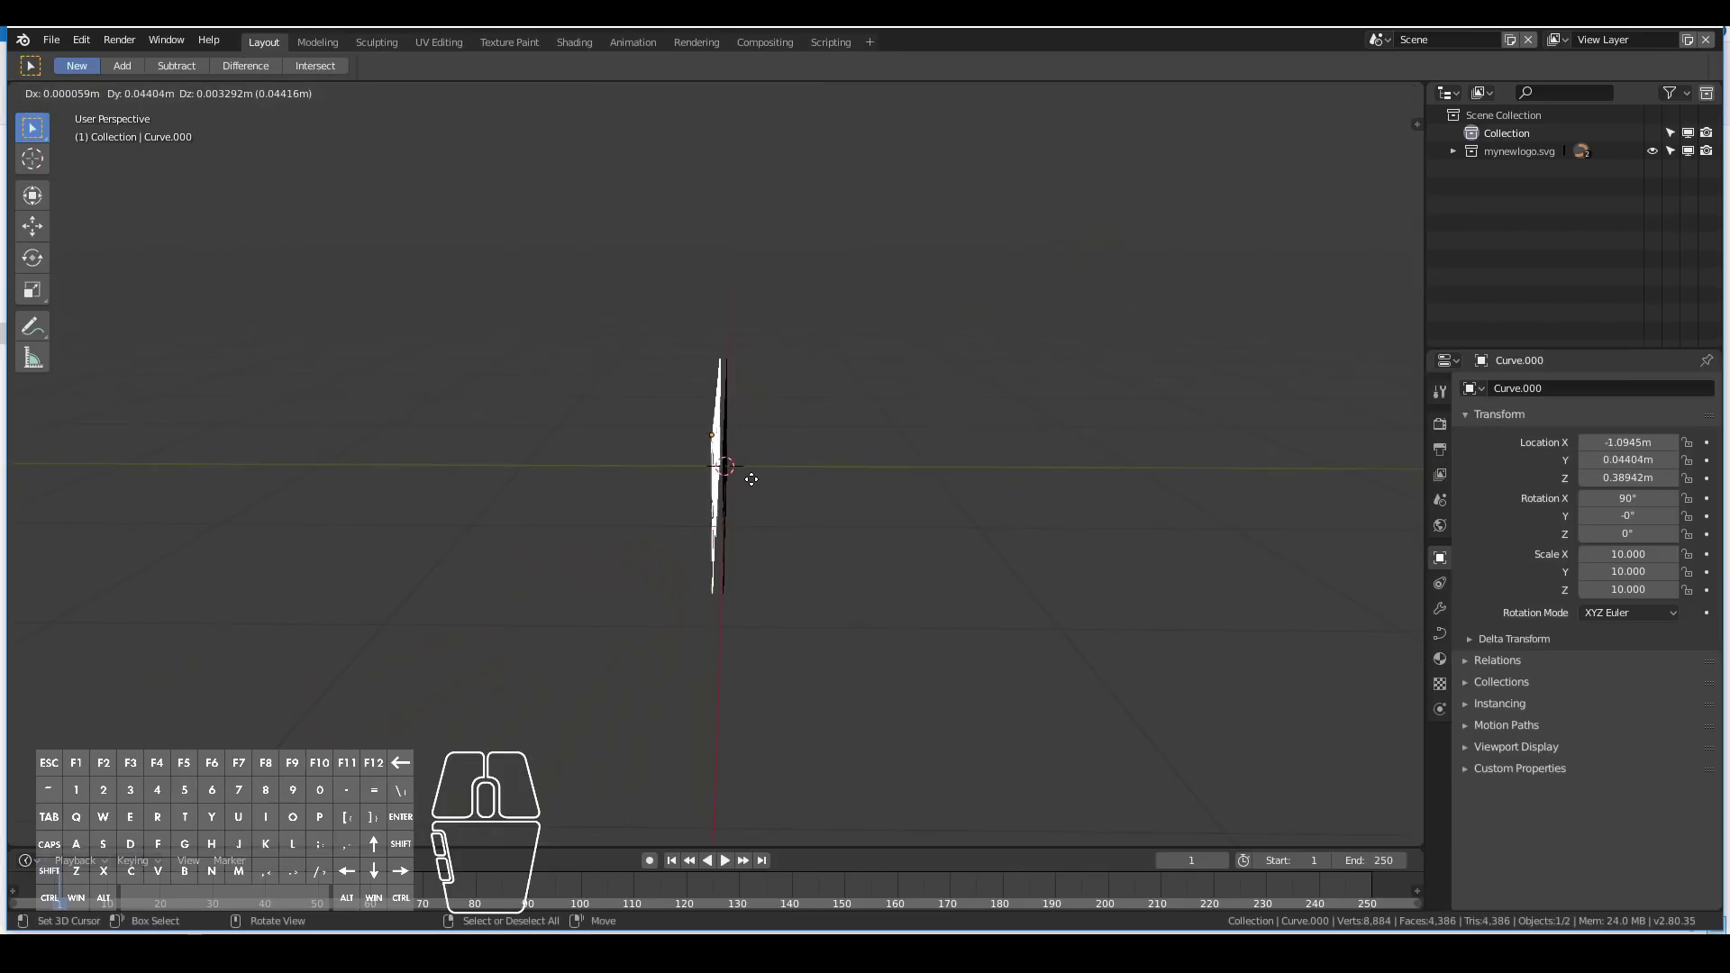
key("y")
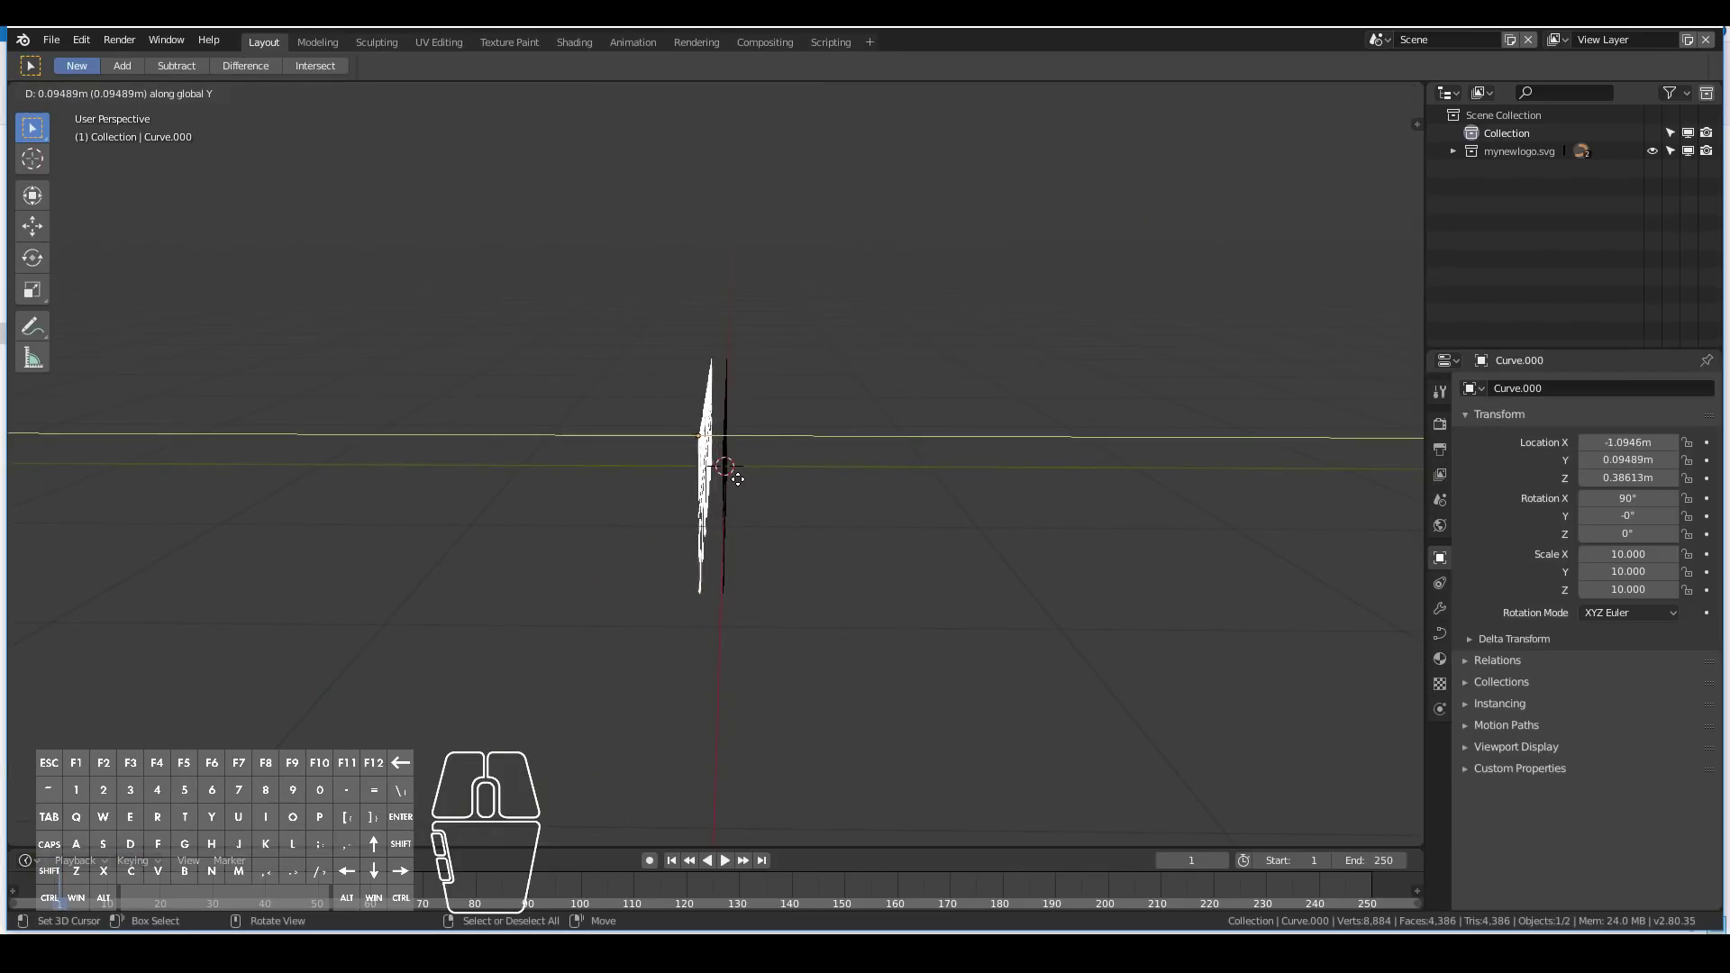
left_click(732, 486)
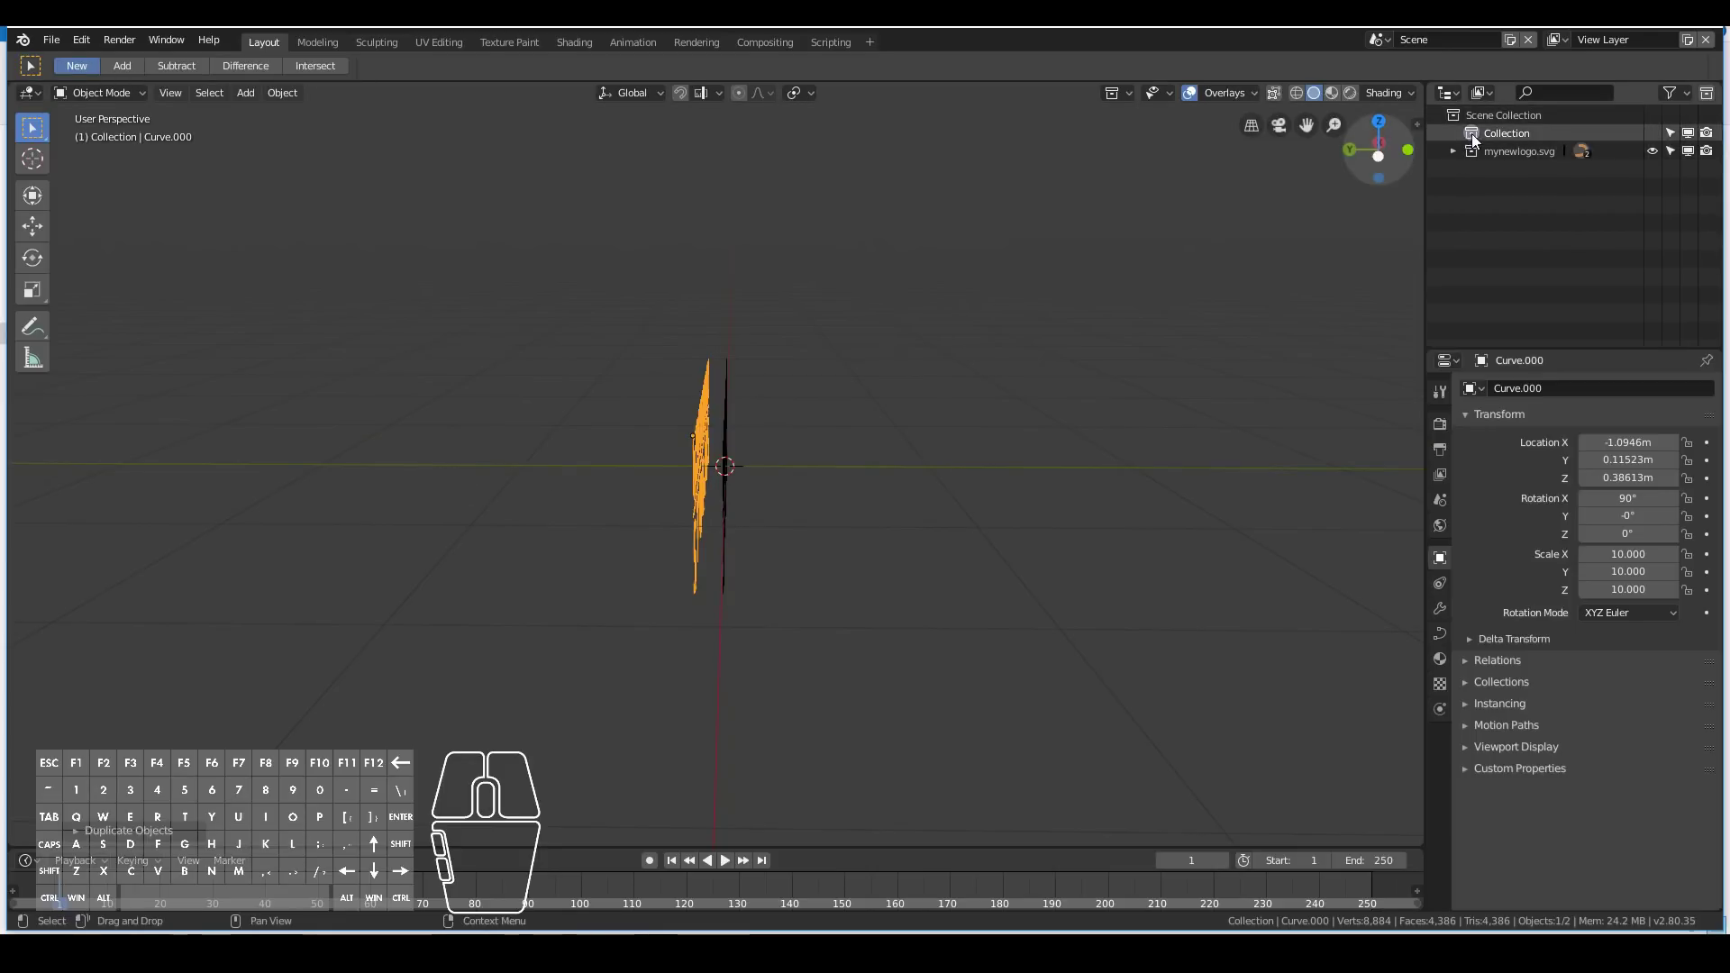
Expand the mynewlogo.svg collection and rename the offset duplicate of the logo as logo_light.
left_click(1453, 151)
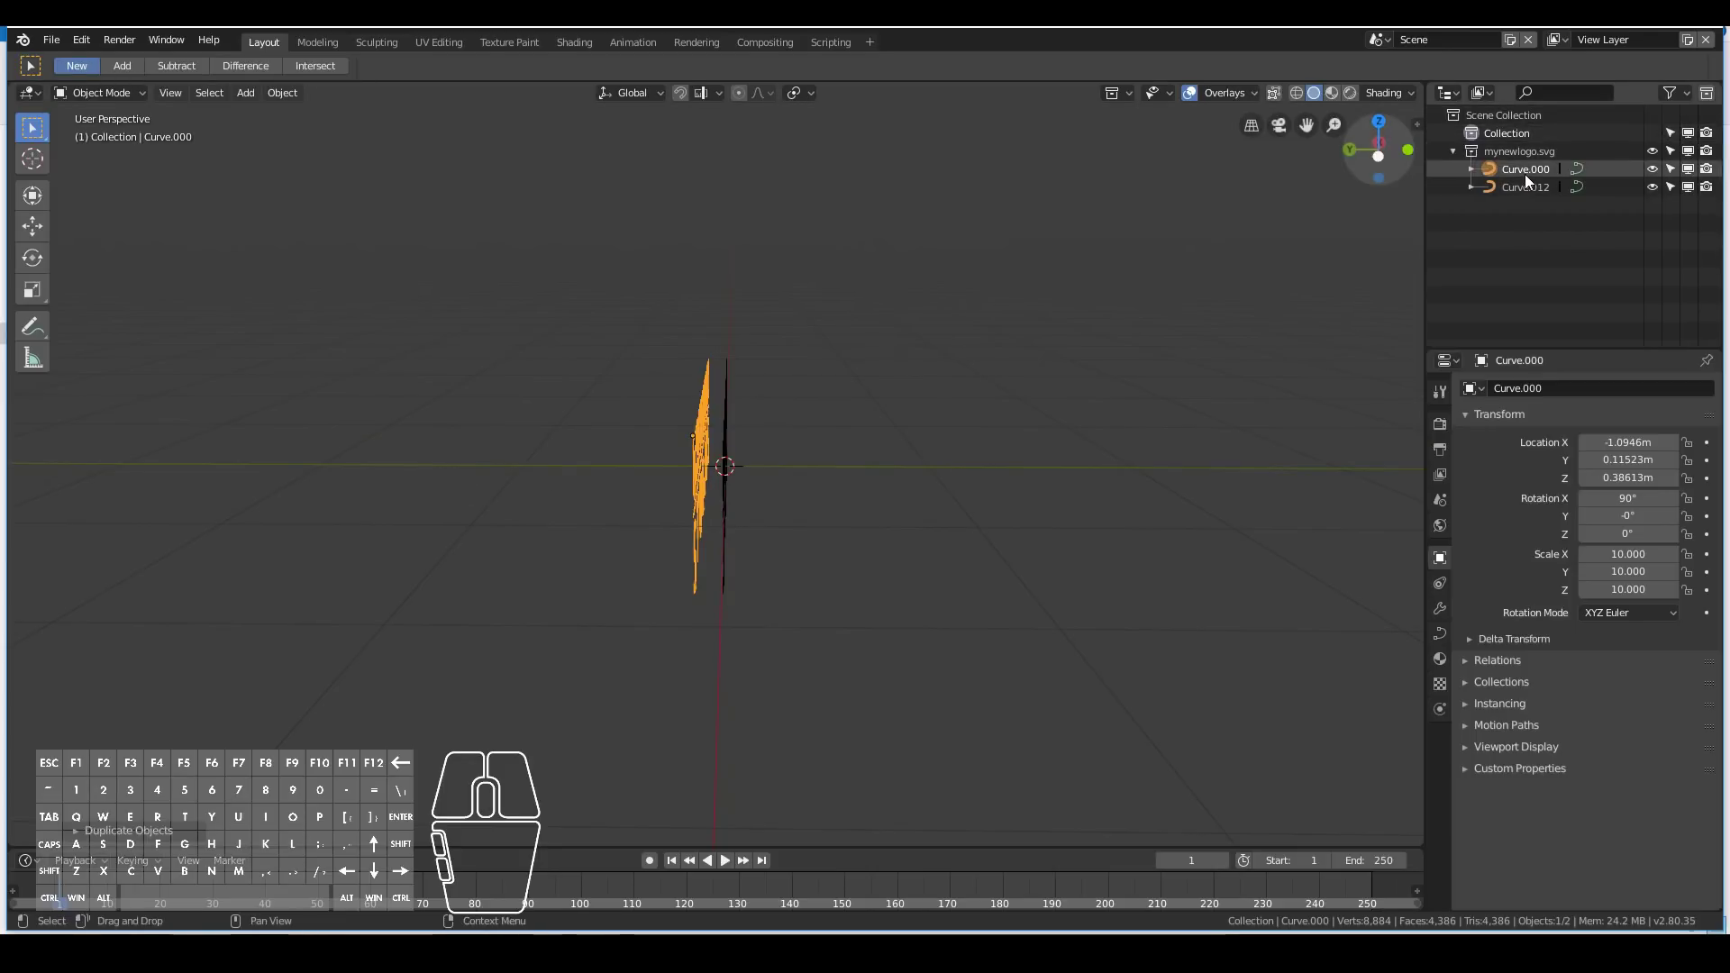
left_click(1526, 186)
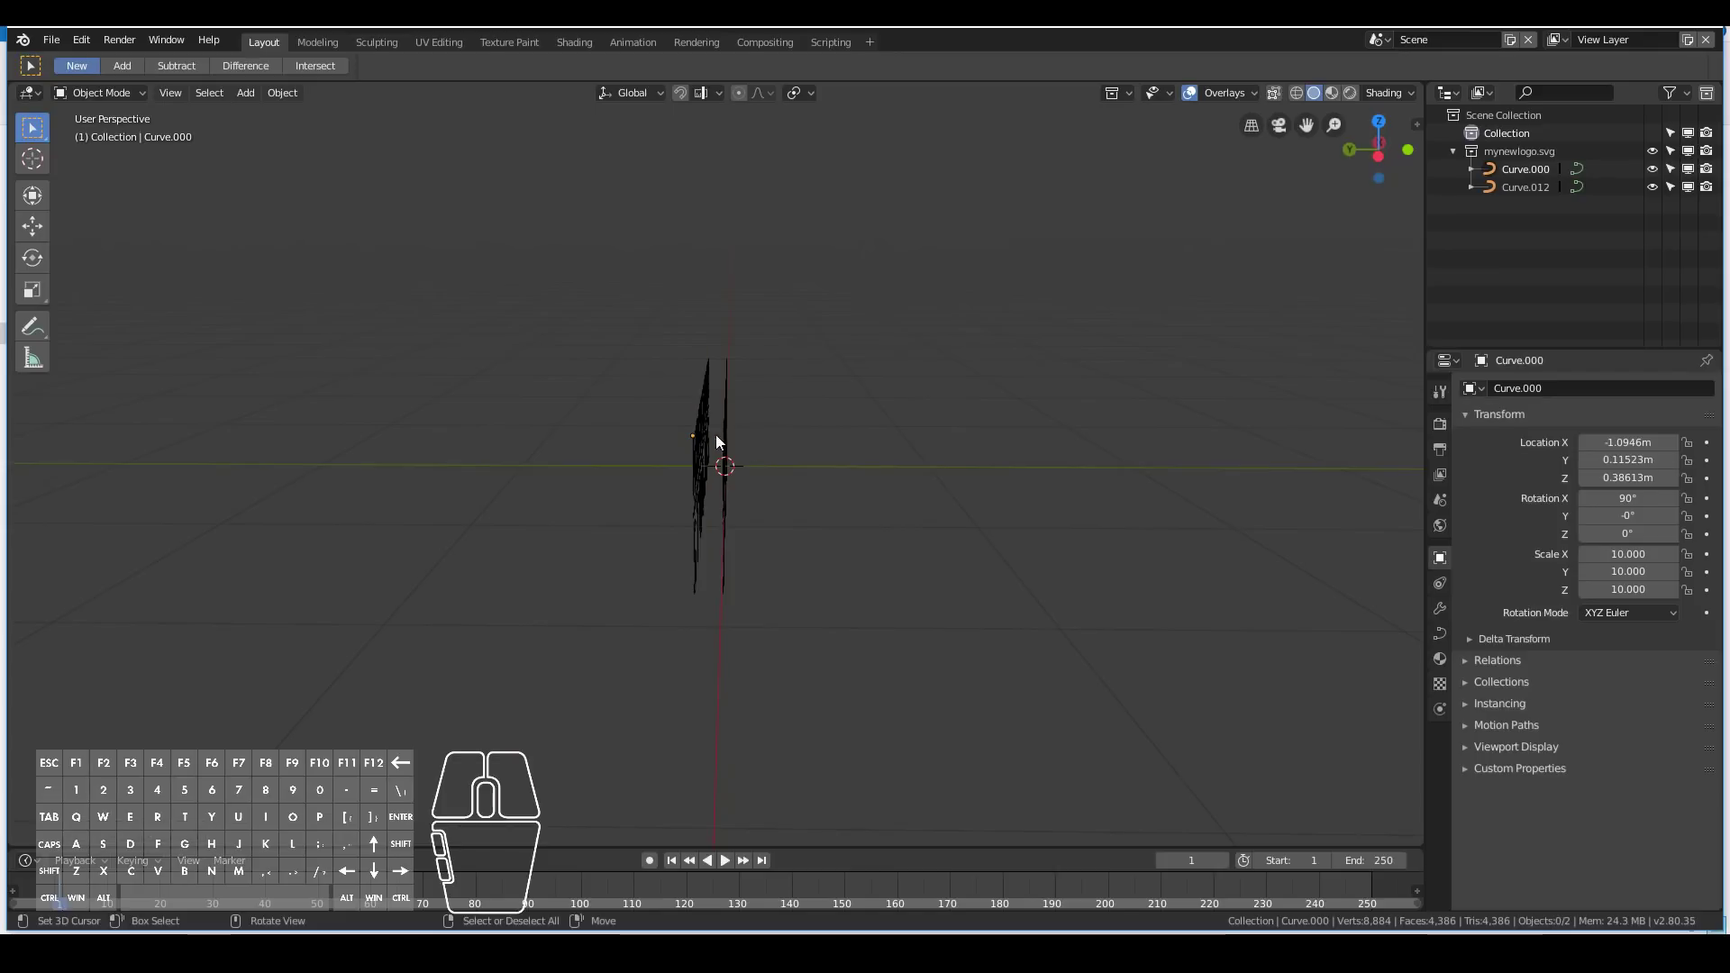
right_click(691, 441)
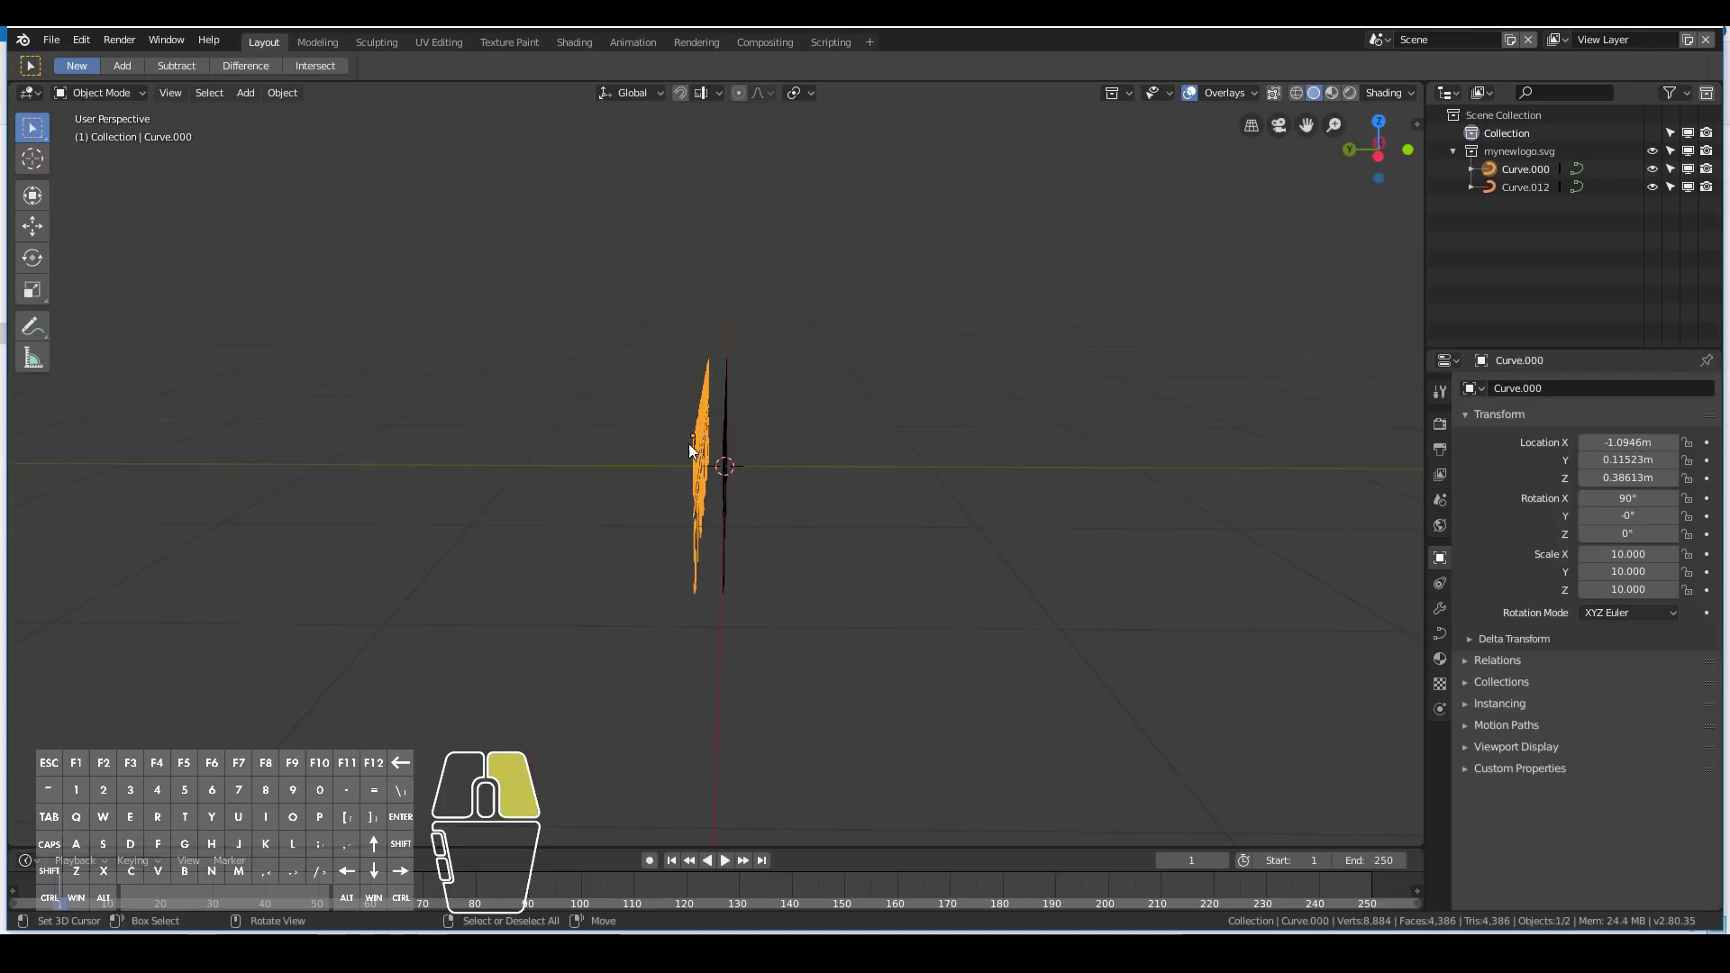
double_click(1536, 171)
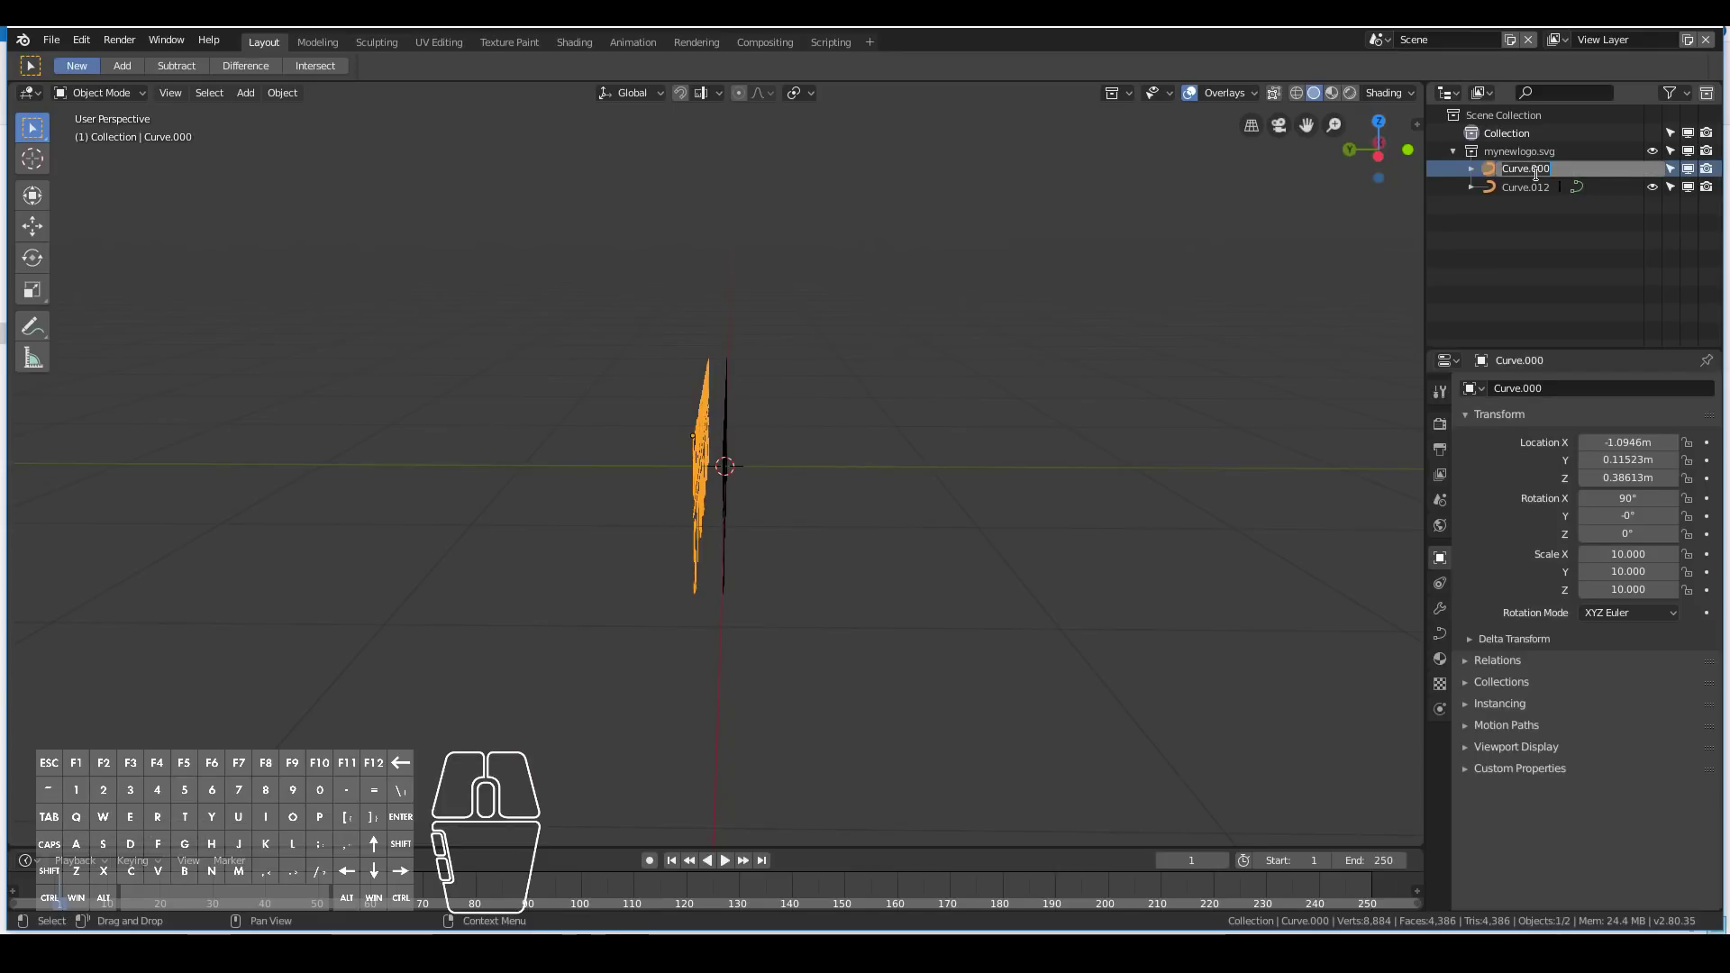
type("oogo_light")
key("Return")
Rename the original logo curve, Curve.012, as logo_mesh.
double_click(1537, 175)
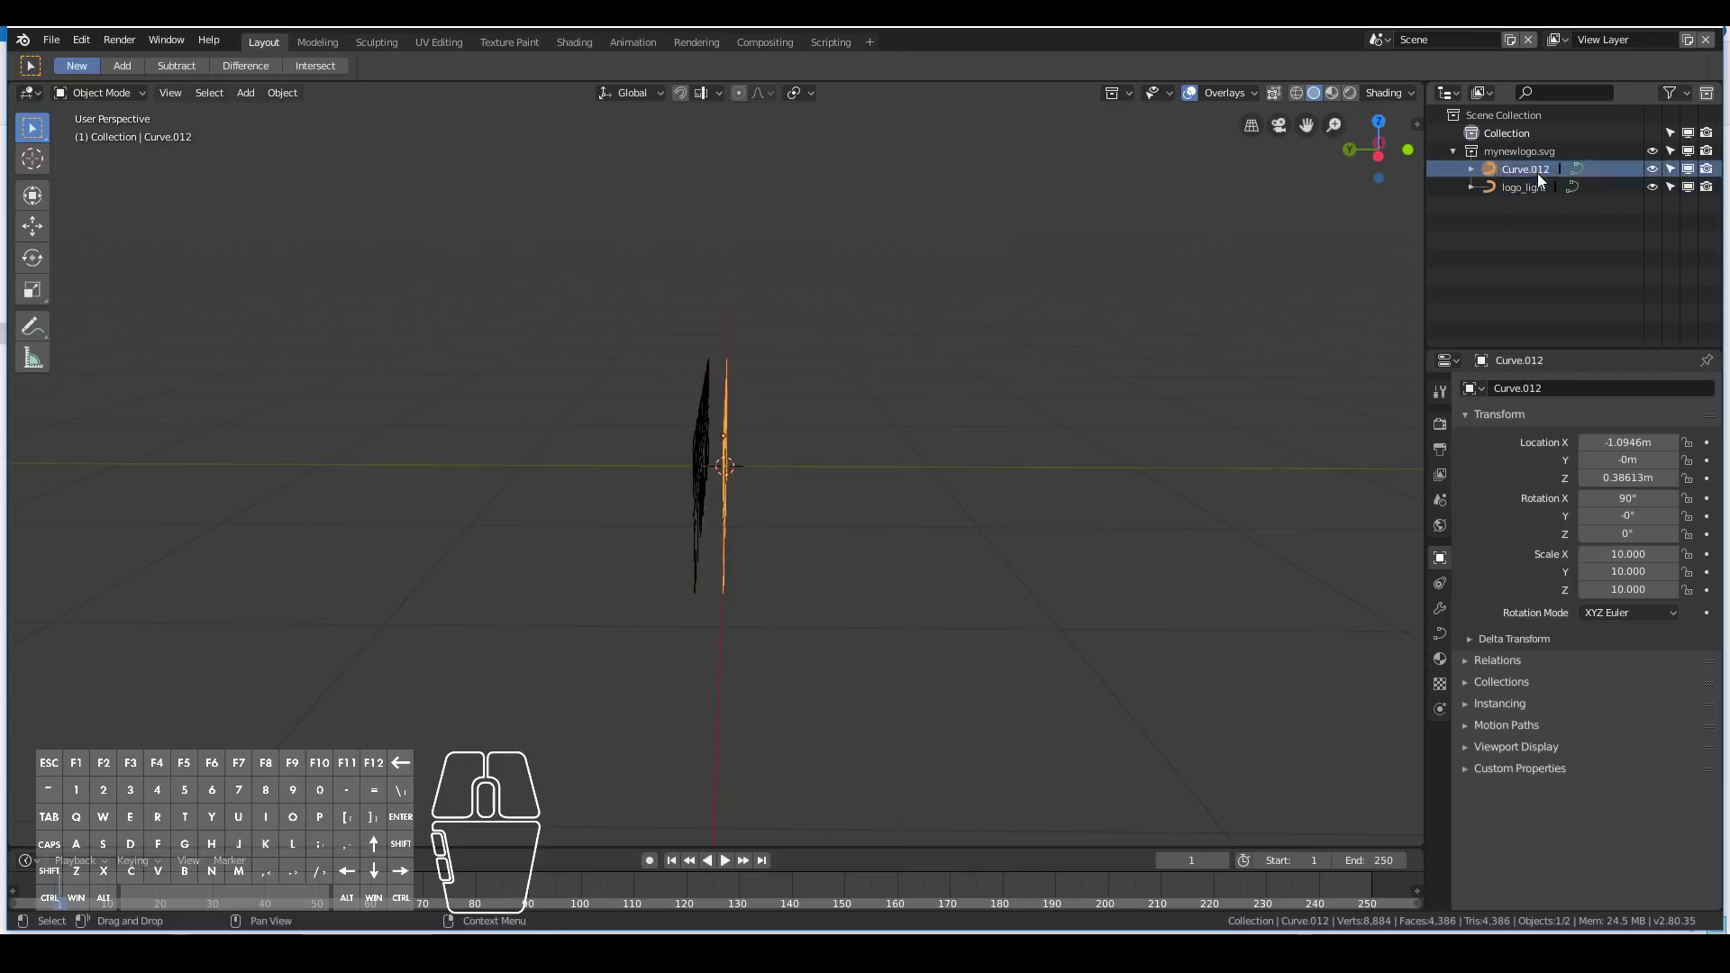
type("logo_mesh")
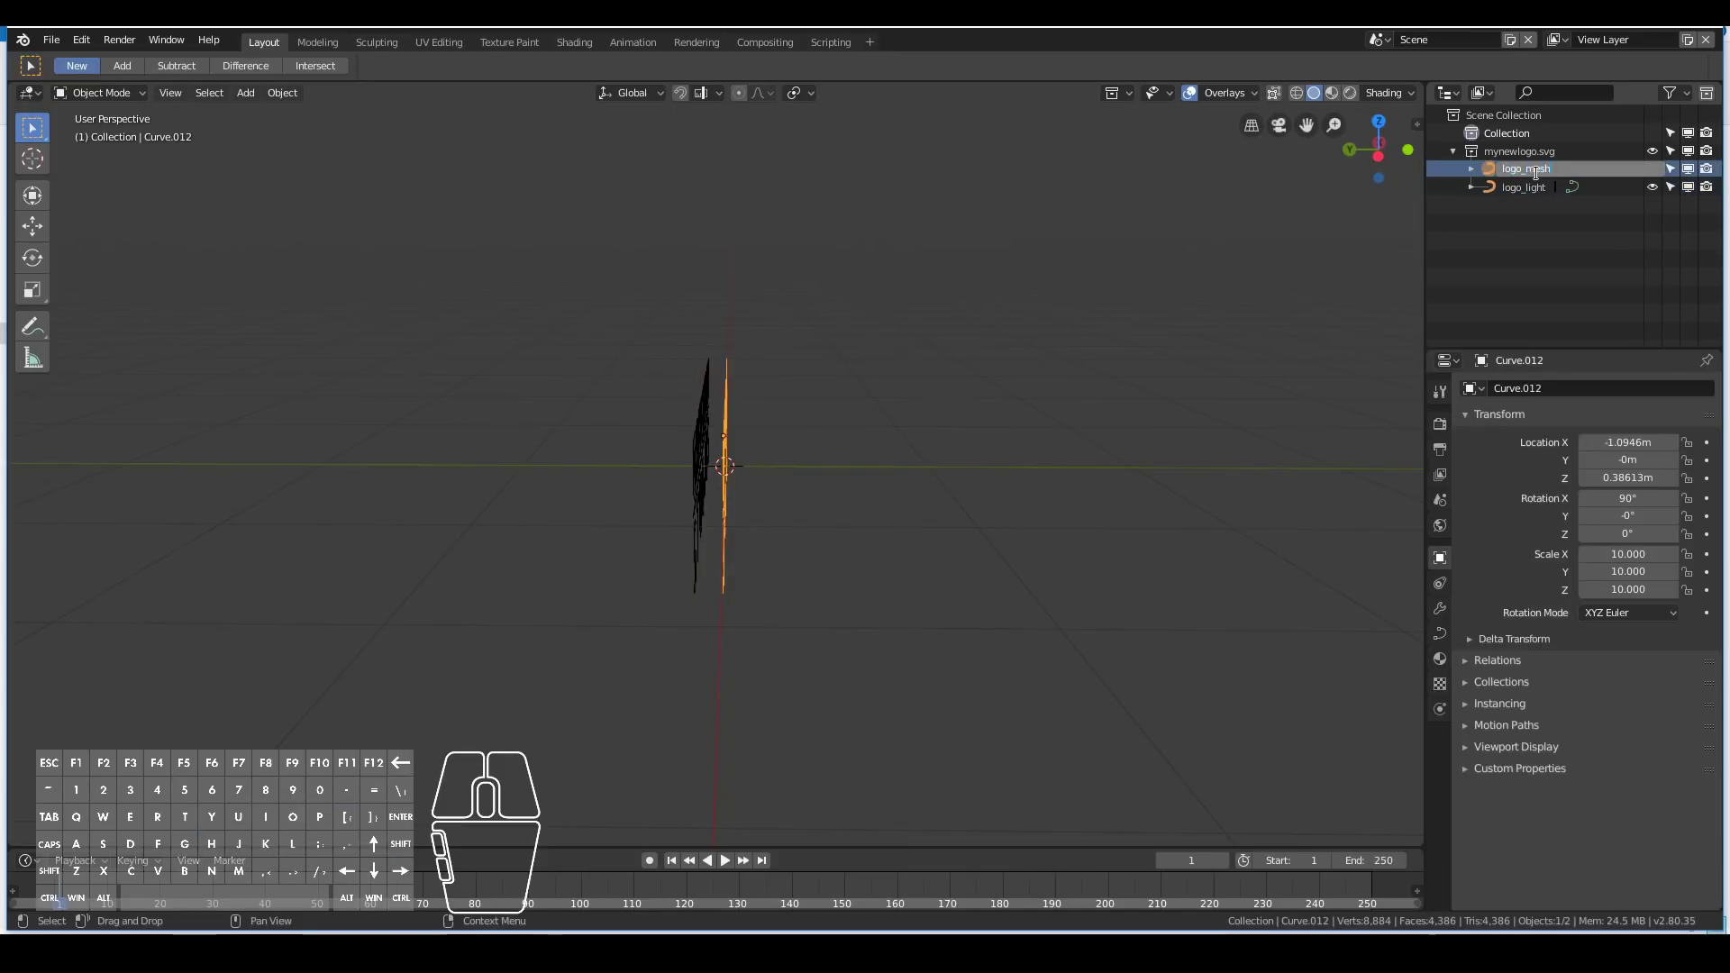
key("Return")
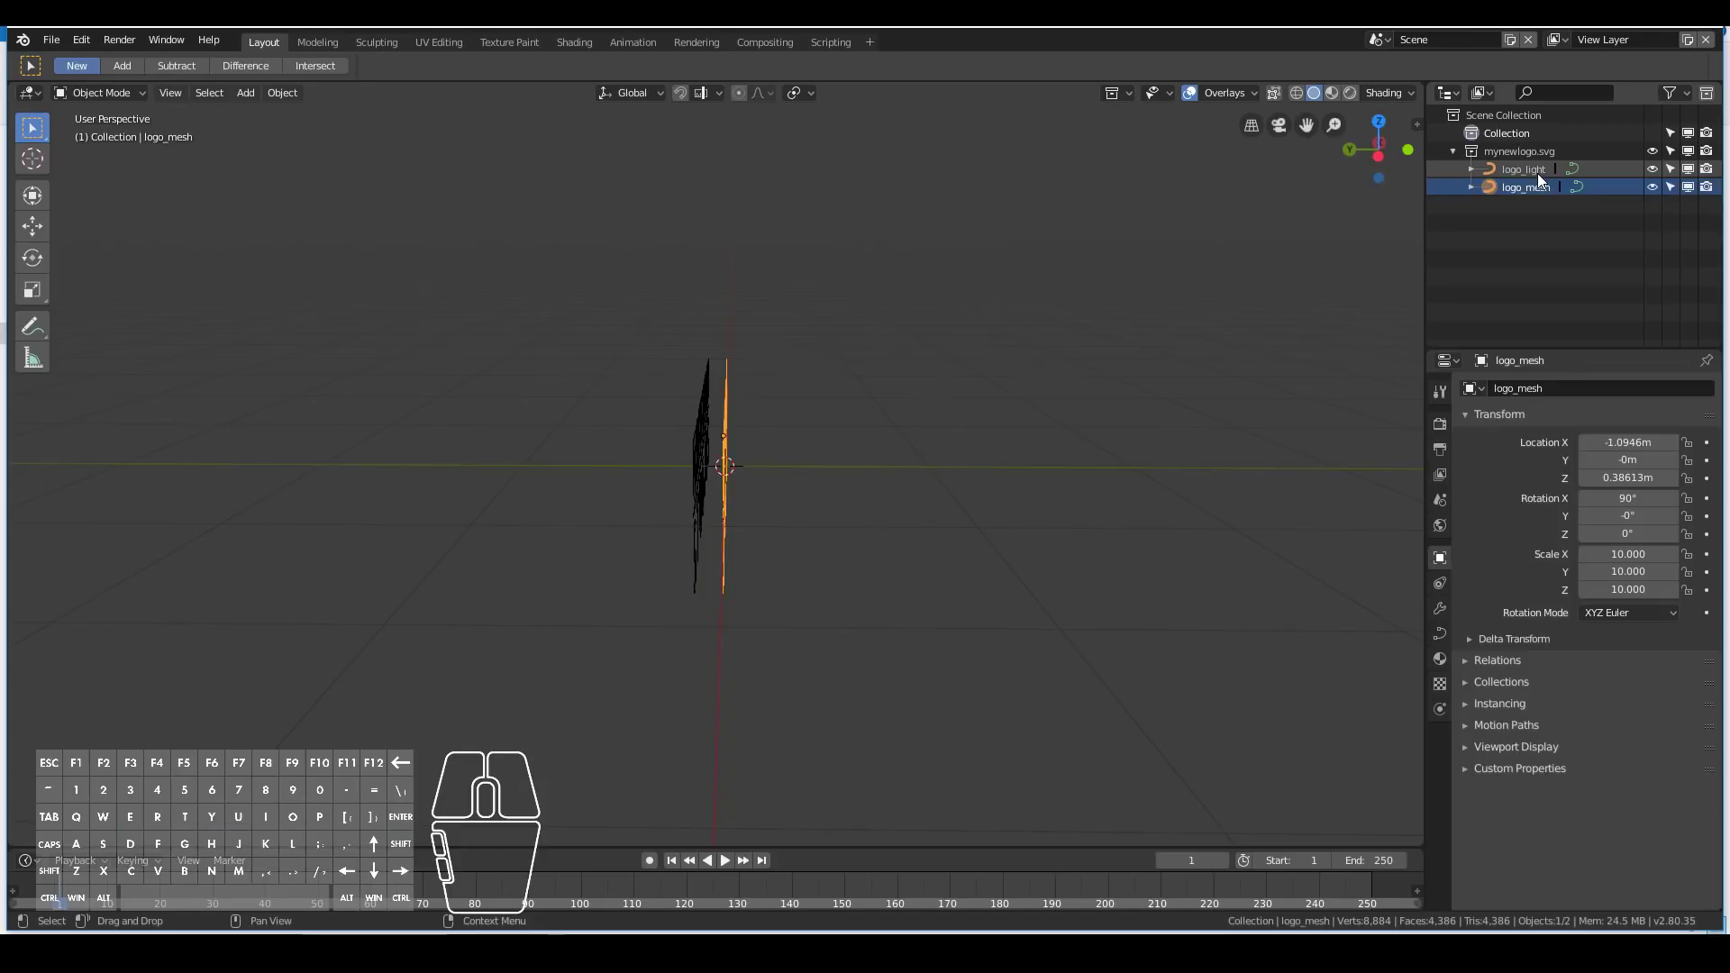
Hide logo_light from the viewport and reselect logo_mesh.
left_click(1651, 168)
middle_click_drag(928, 288, 649, 326)
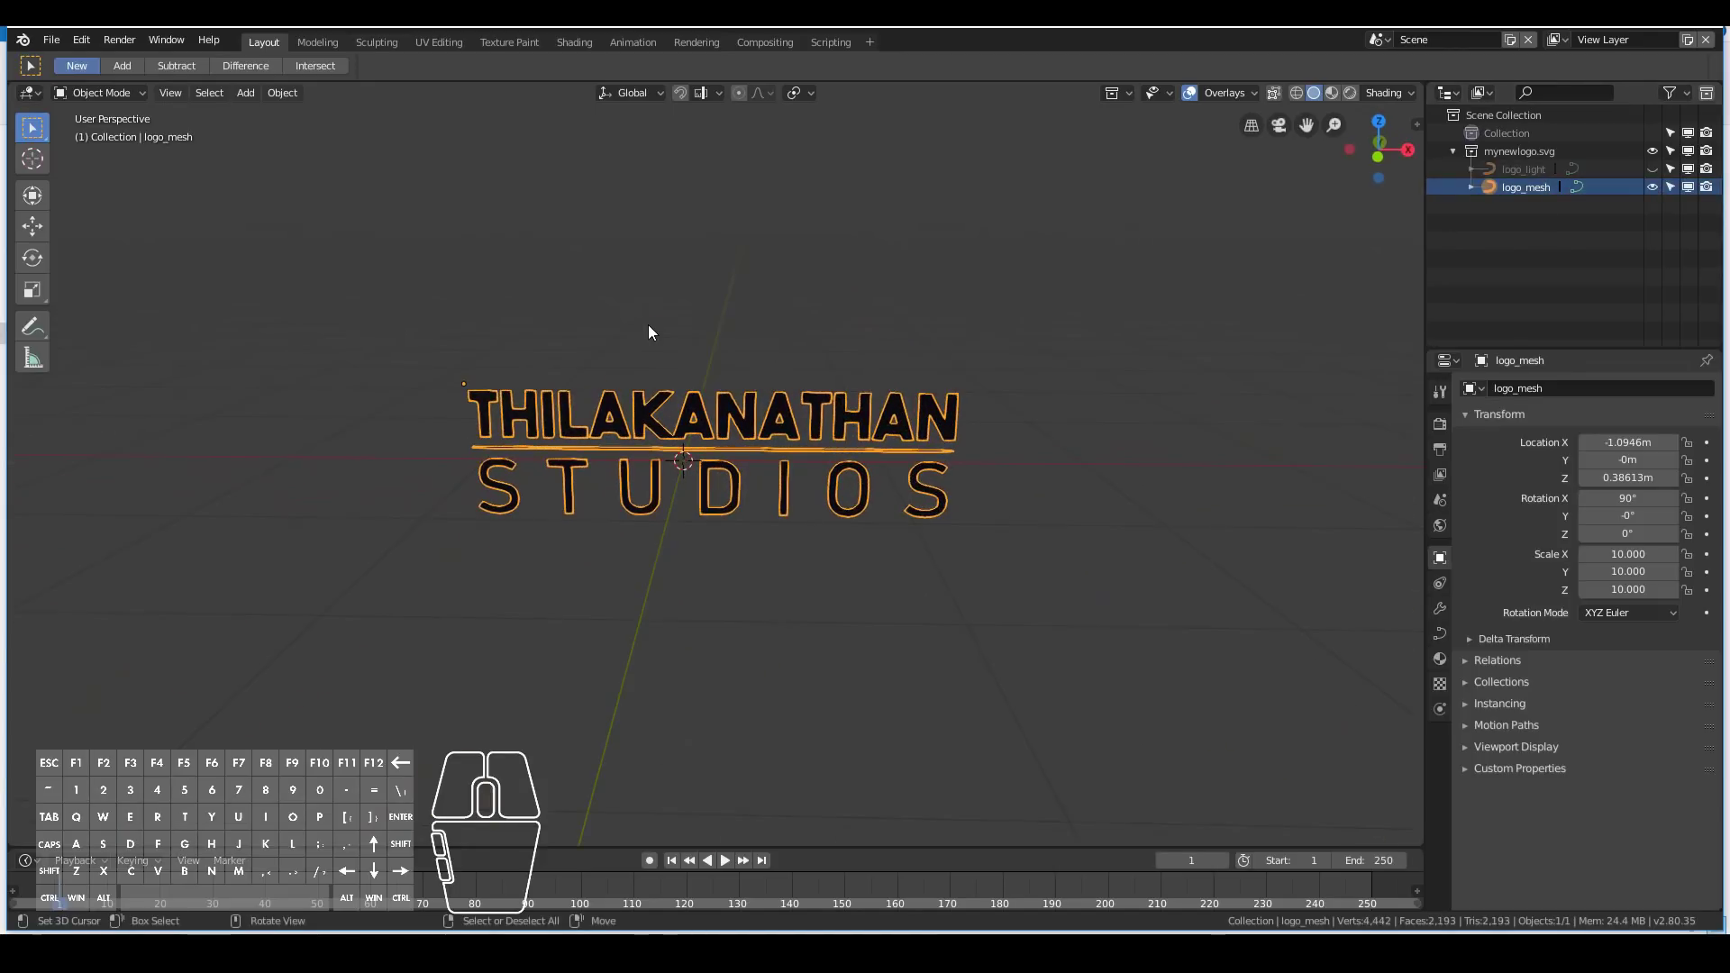
key("alt+a")
key("a")
Open the curve geometry settings of logo_mesh and set its extrude to 0.01 m.
scroll(930, 457, "up", 2)
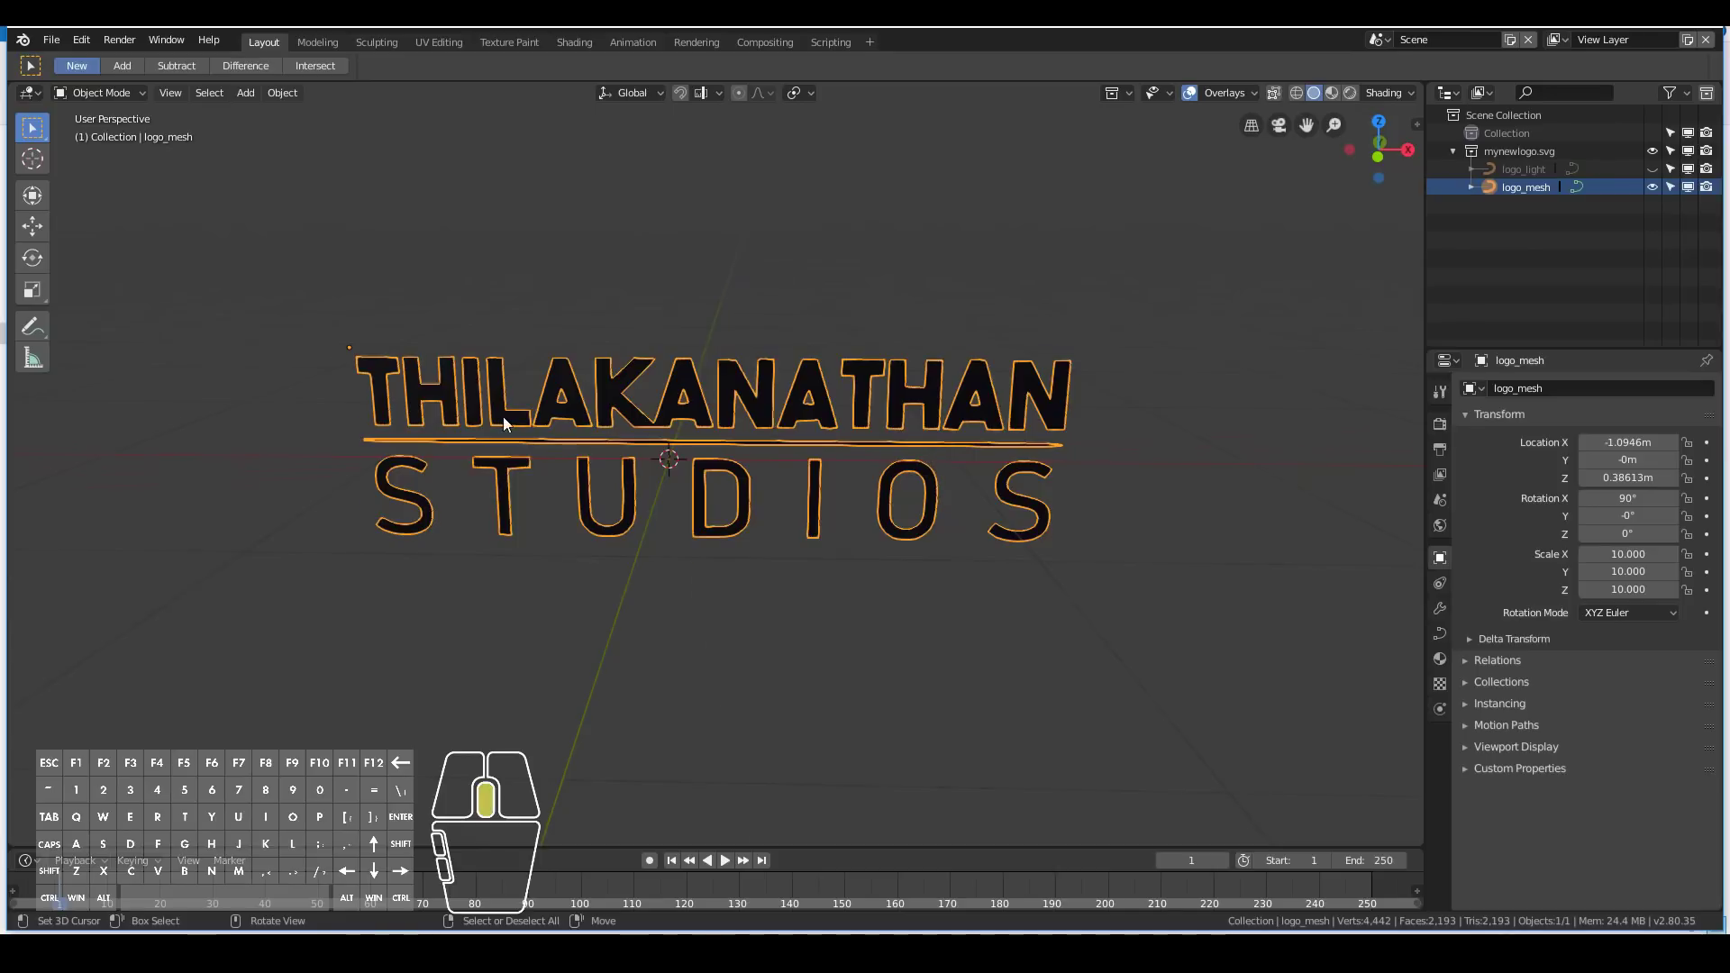
middle_click_drag(503, 416, 544, 402)
key("KP_1")
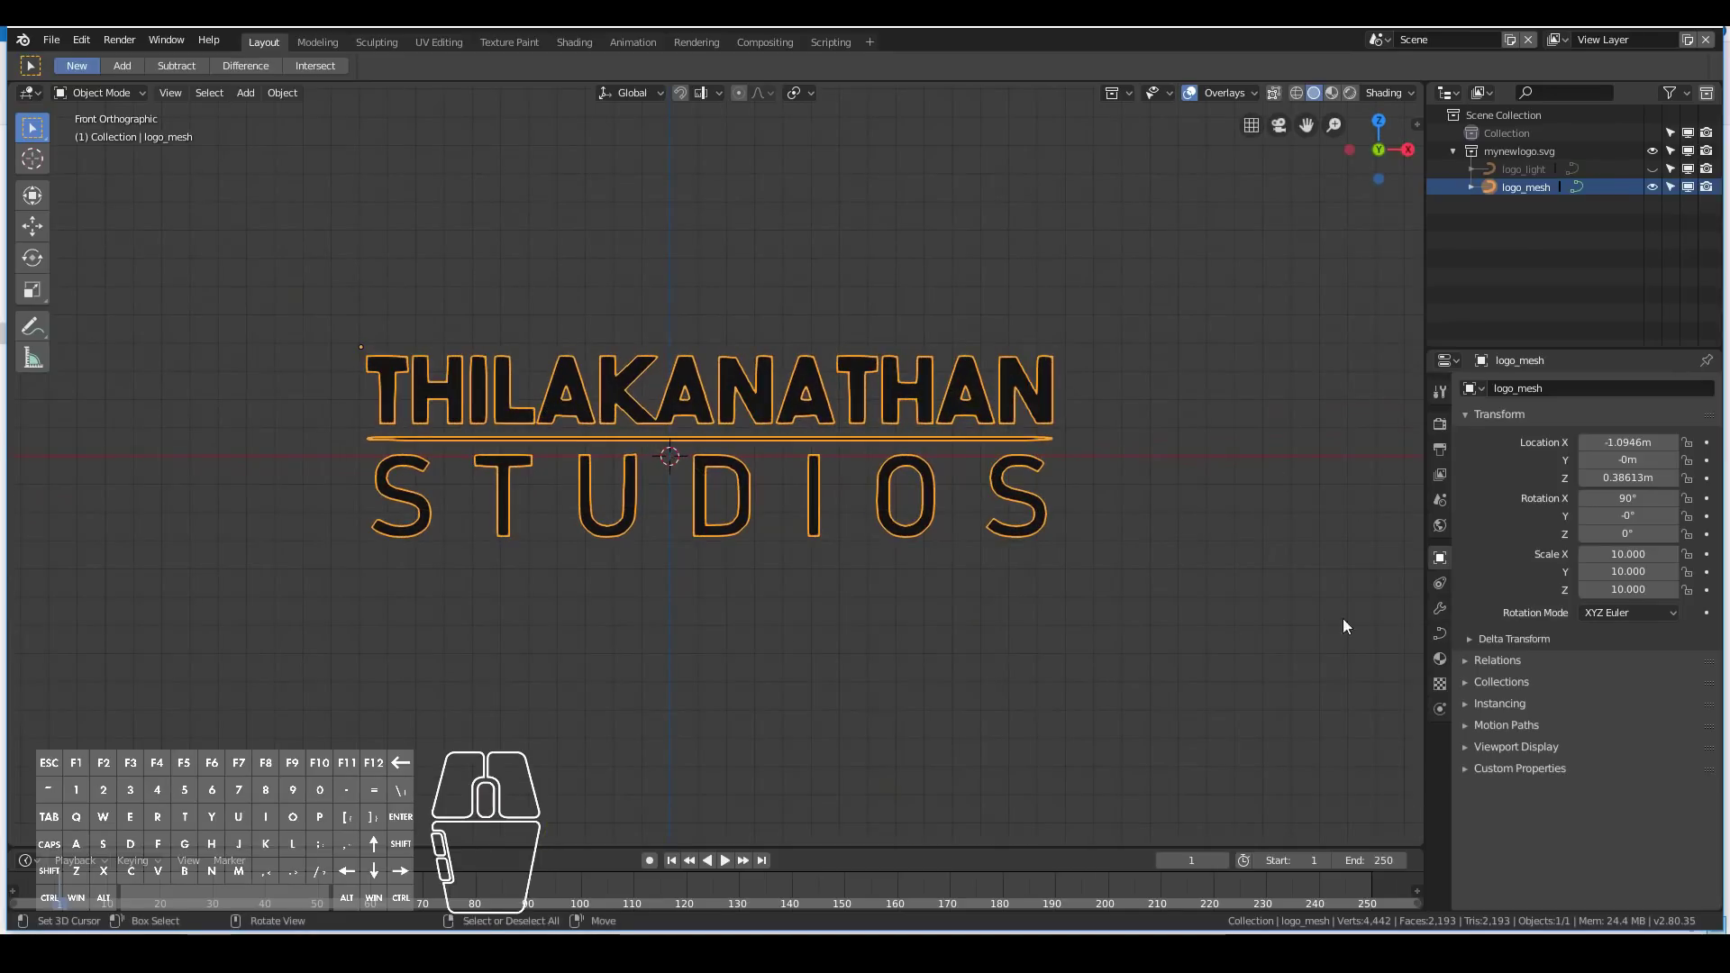
middle_click_drag(404, 427, 469, 455)
middle_click_drag(982, 540, 1032, 549)
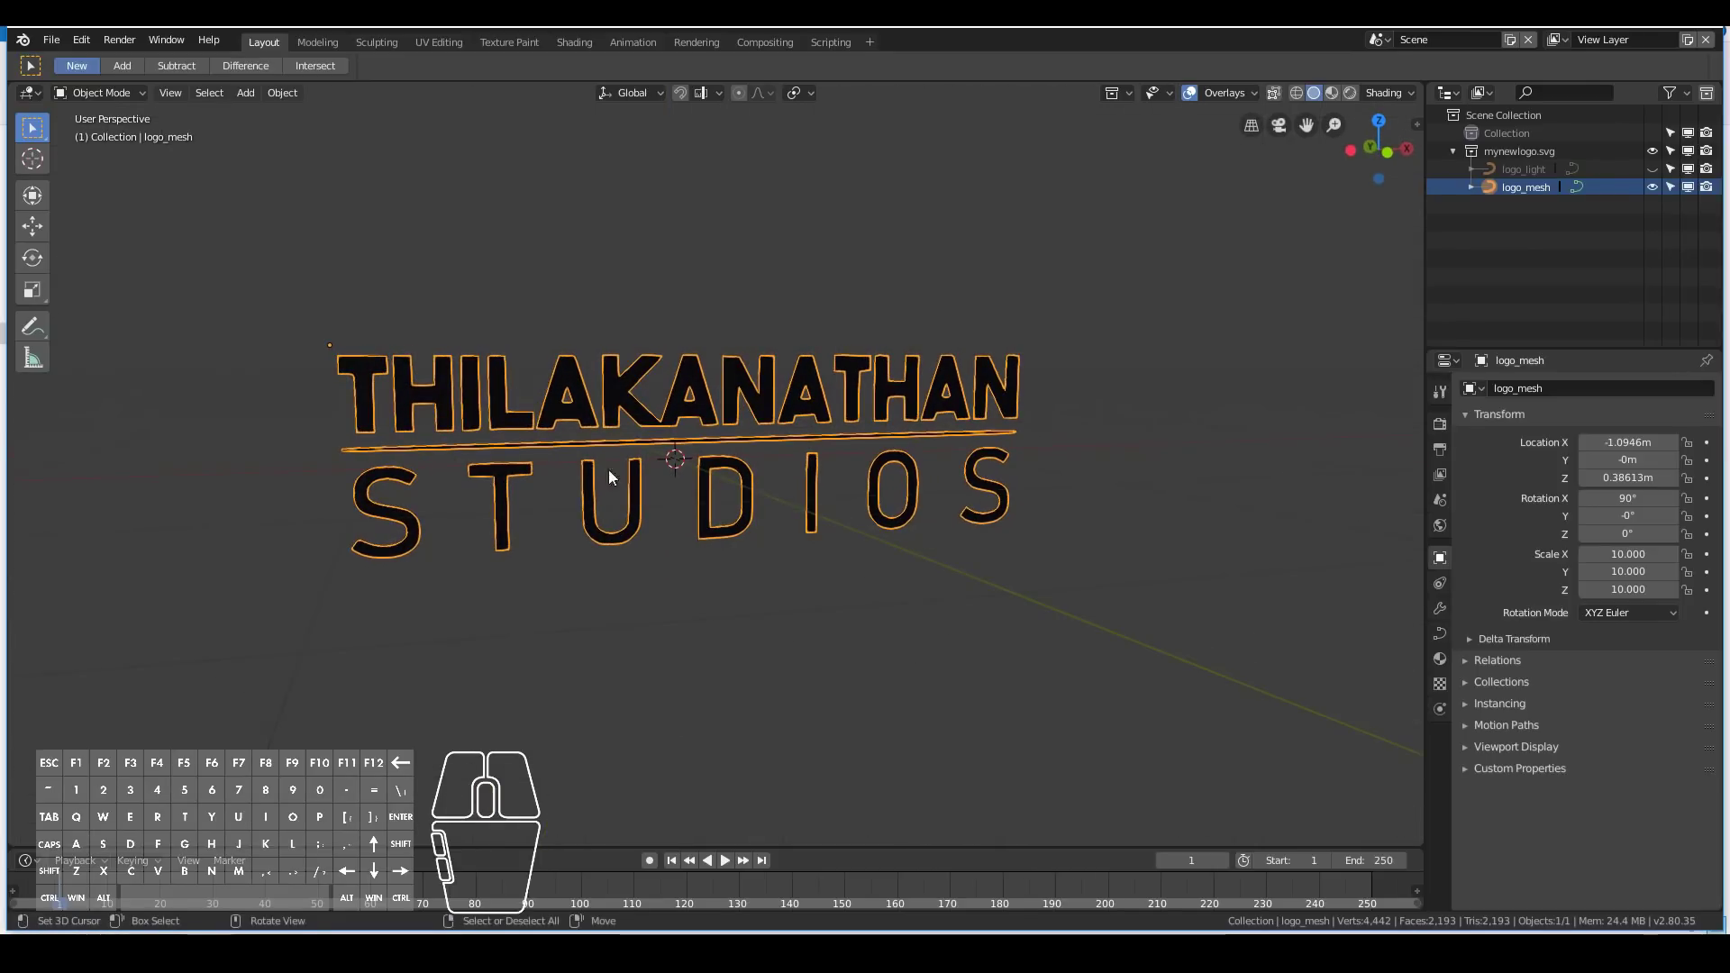
middle_click_drag(418, 476, 470, 489)
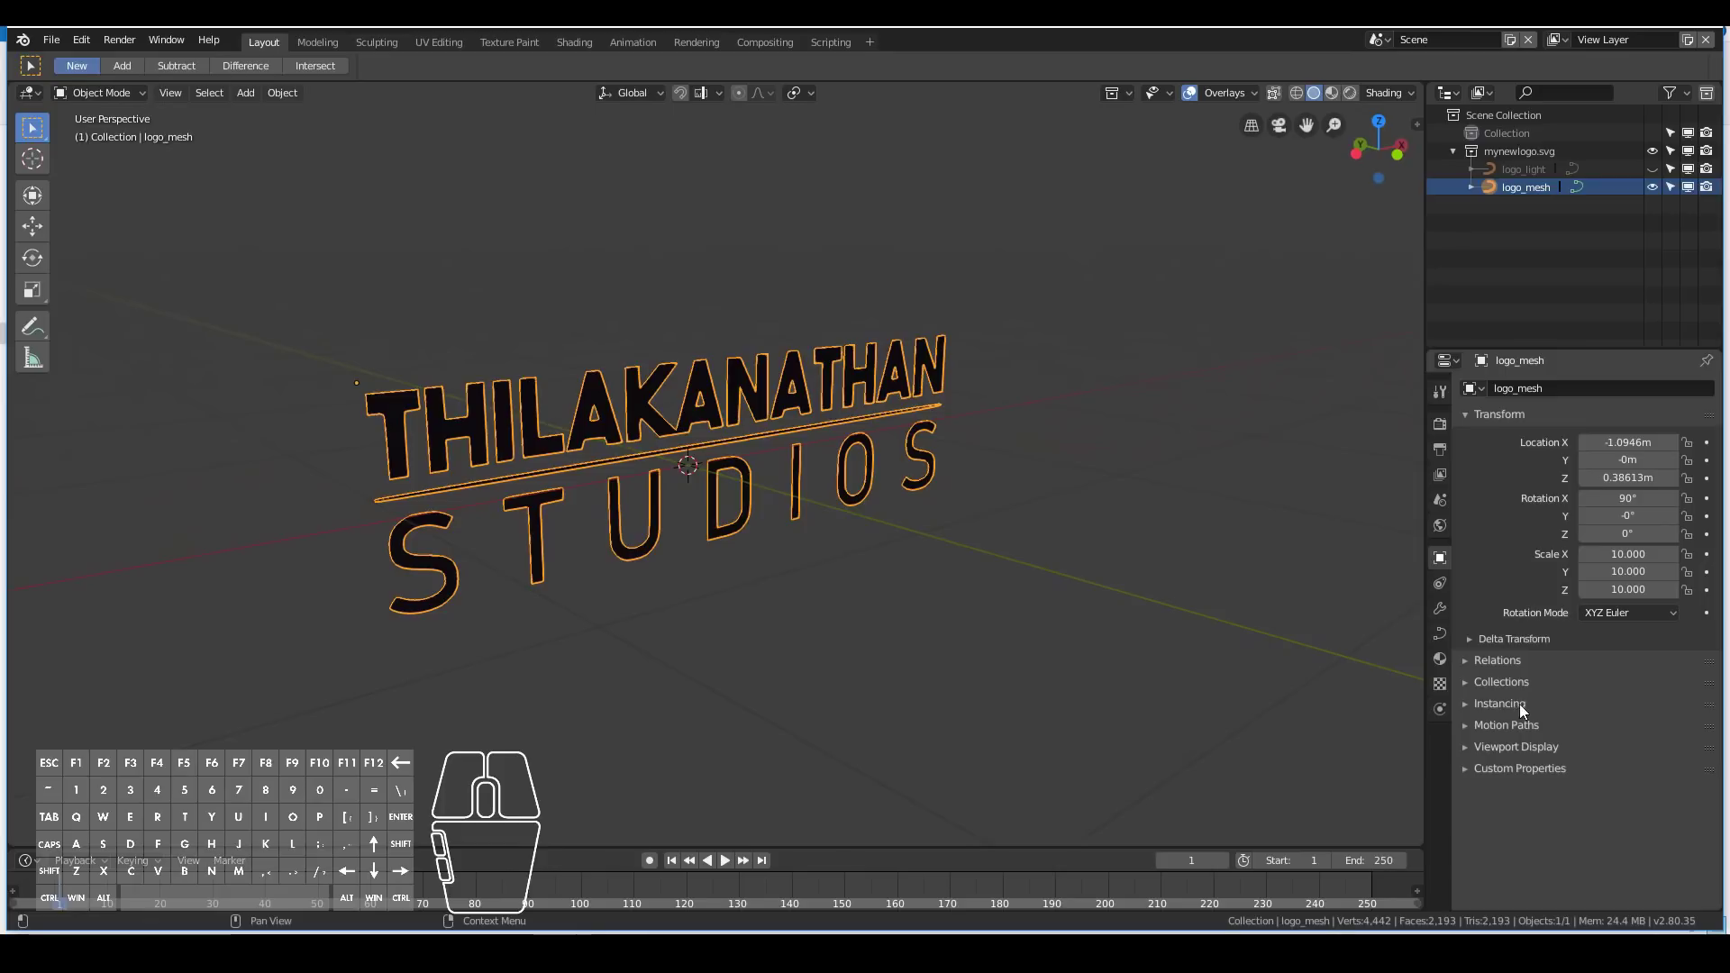
left_click(1440, 636)
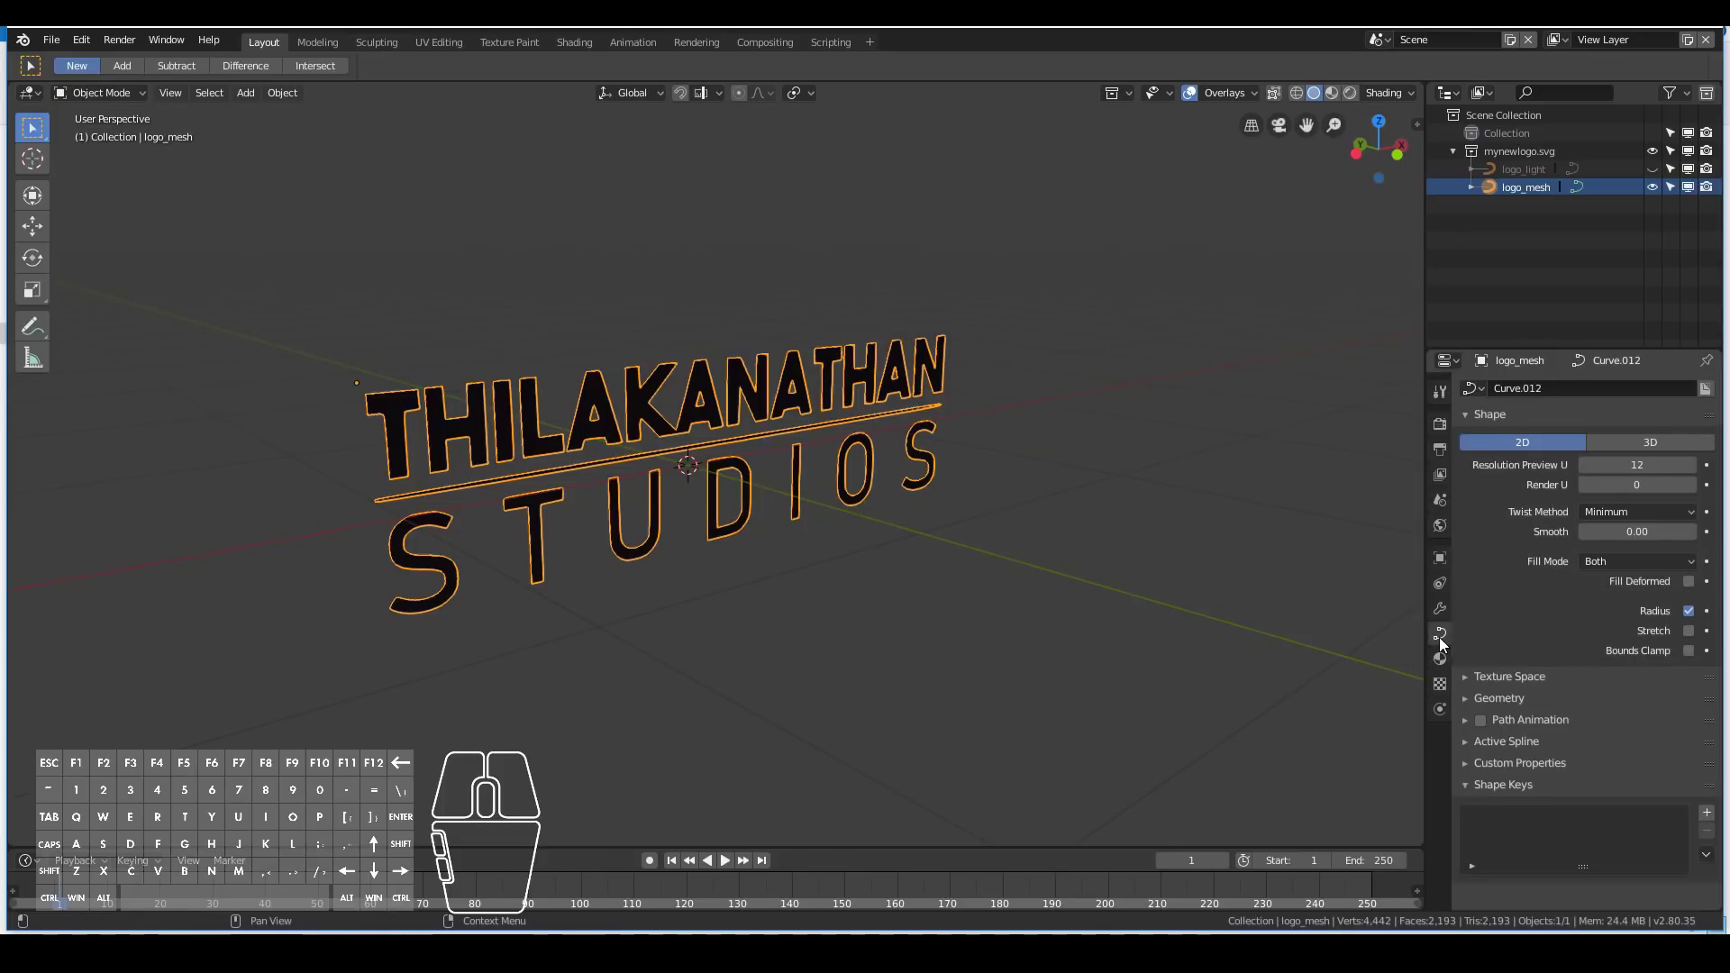
left_click(1464, 698)
scroll(590, 420, "up", 2)
scroll(588, 420, "up", 1)
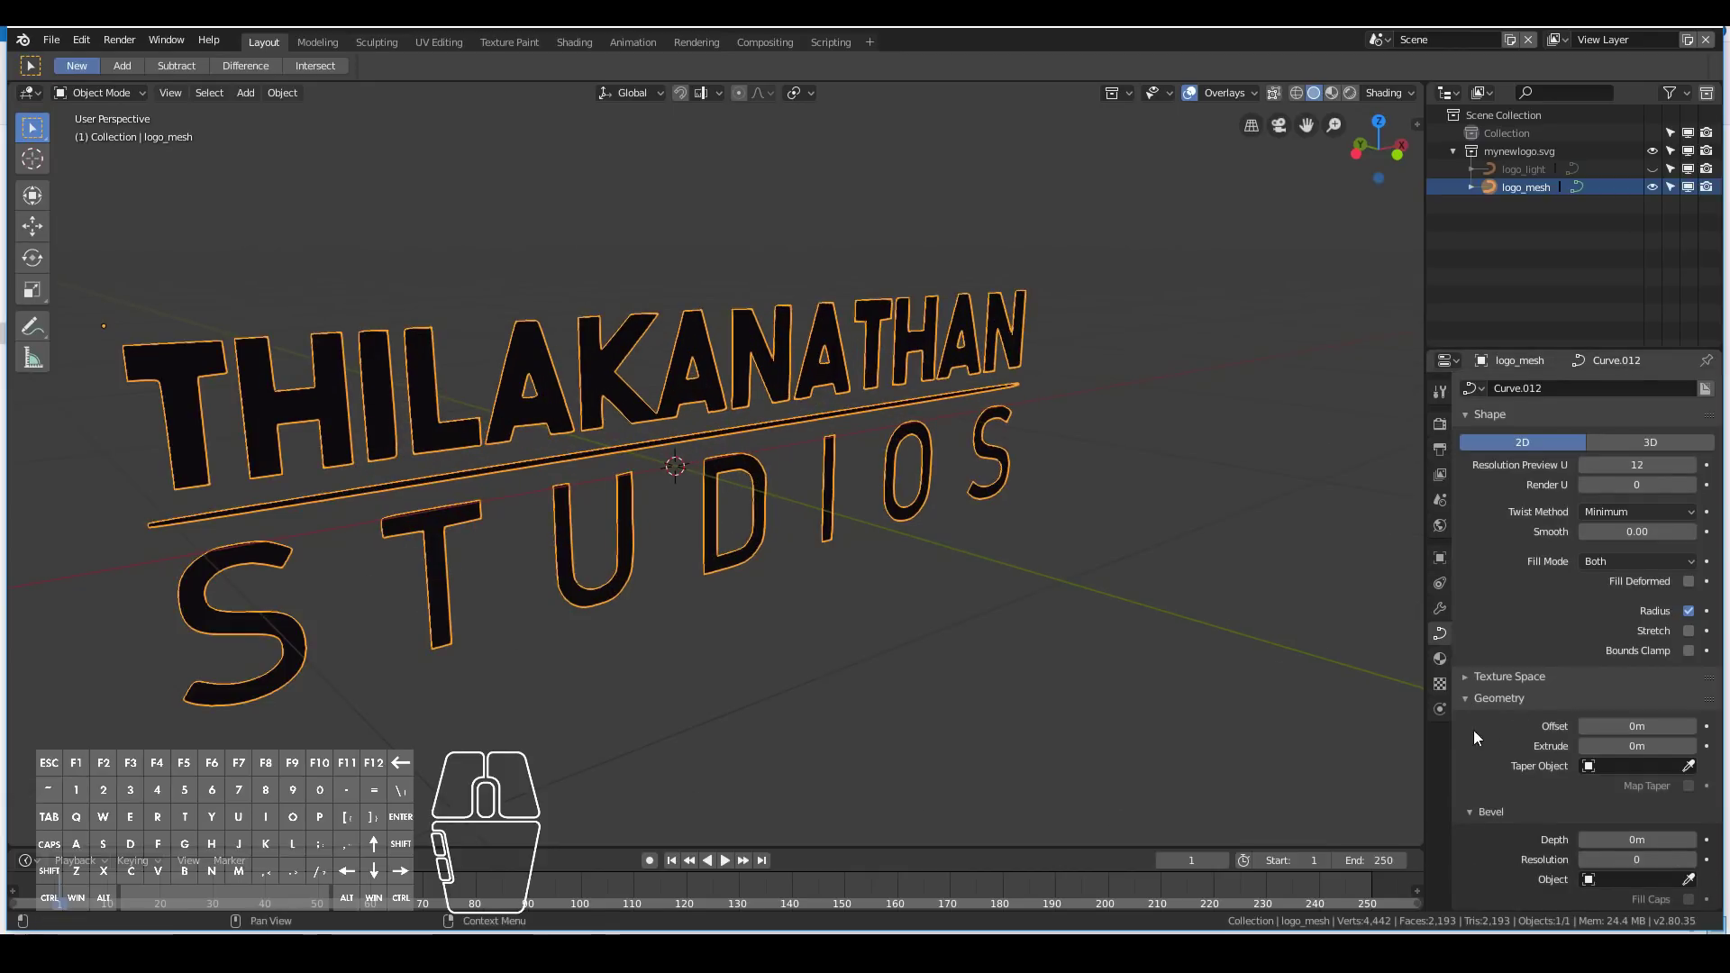
key("Return")
middle_click_drag(838, 594, 893, 606)
Halve the extrude value of logo_mesh to 0.005 m.
left_click(1638, 746)
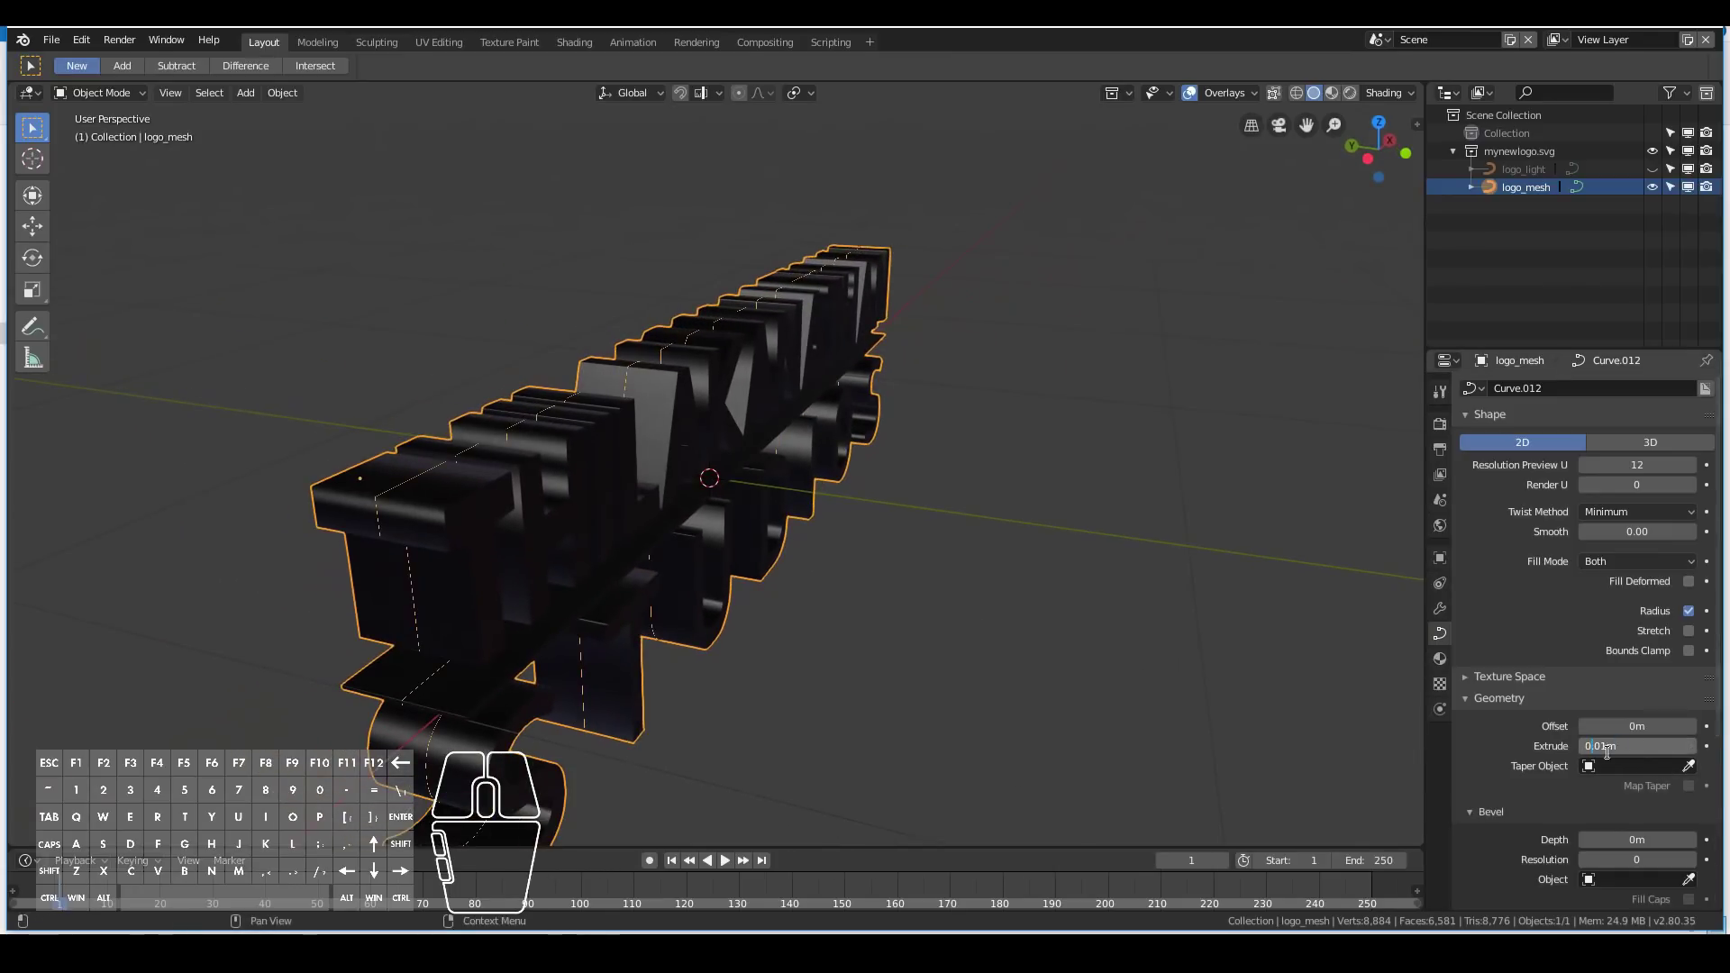
key("Right")
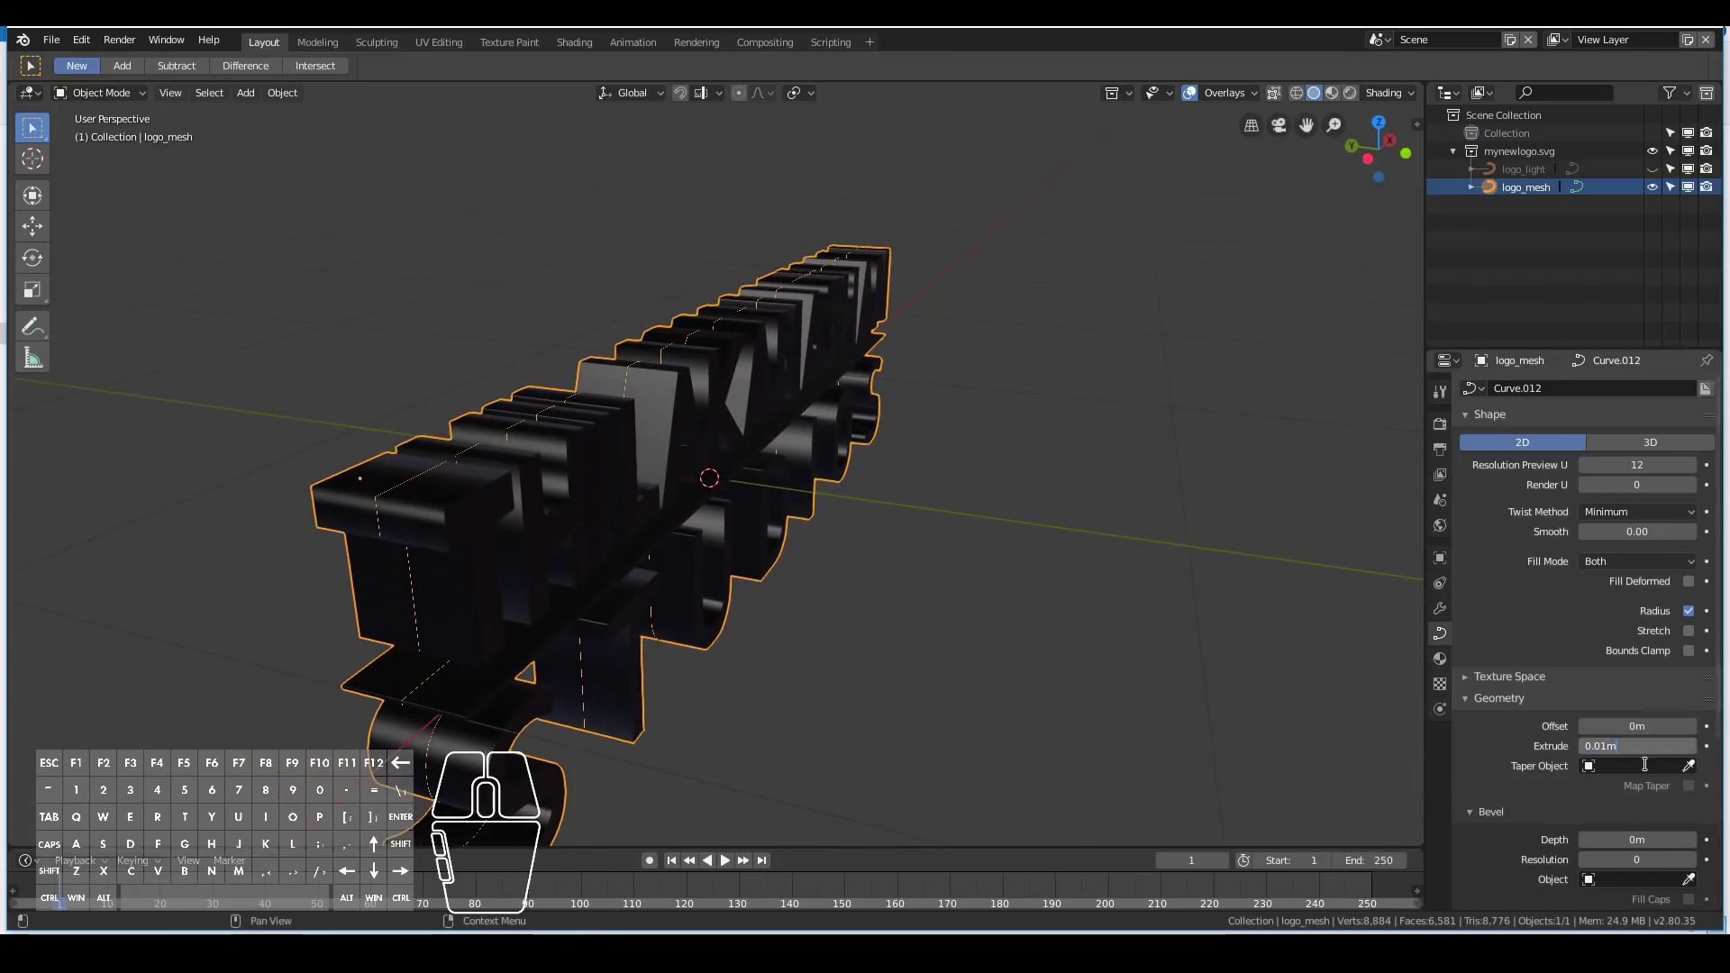
type("/2")
key("Return")
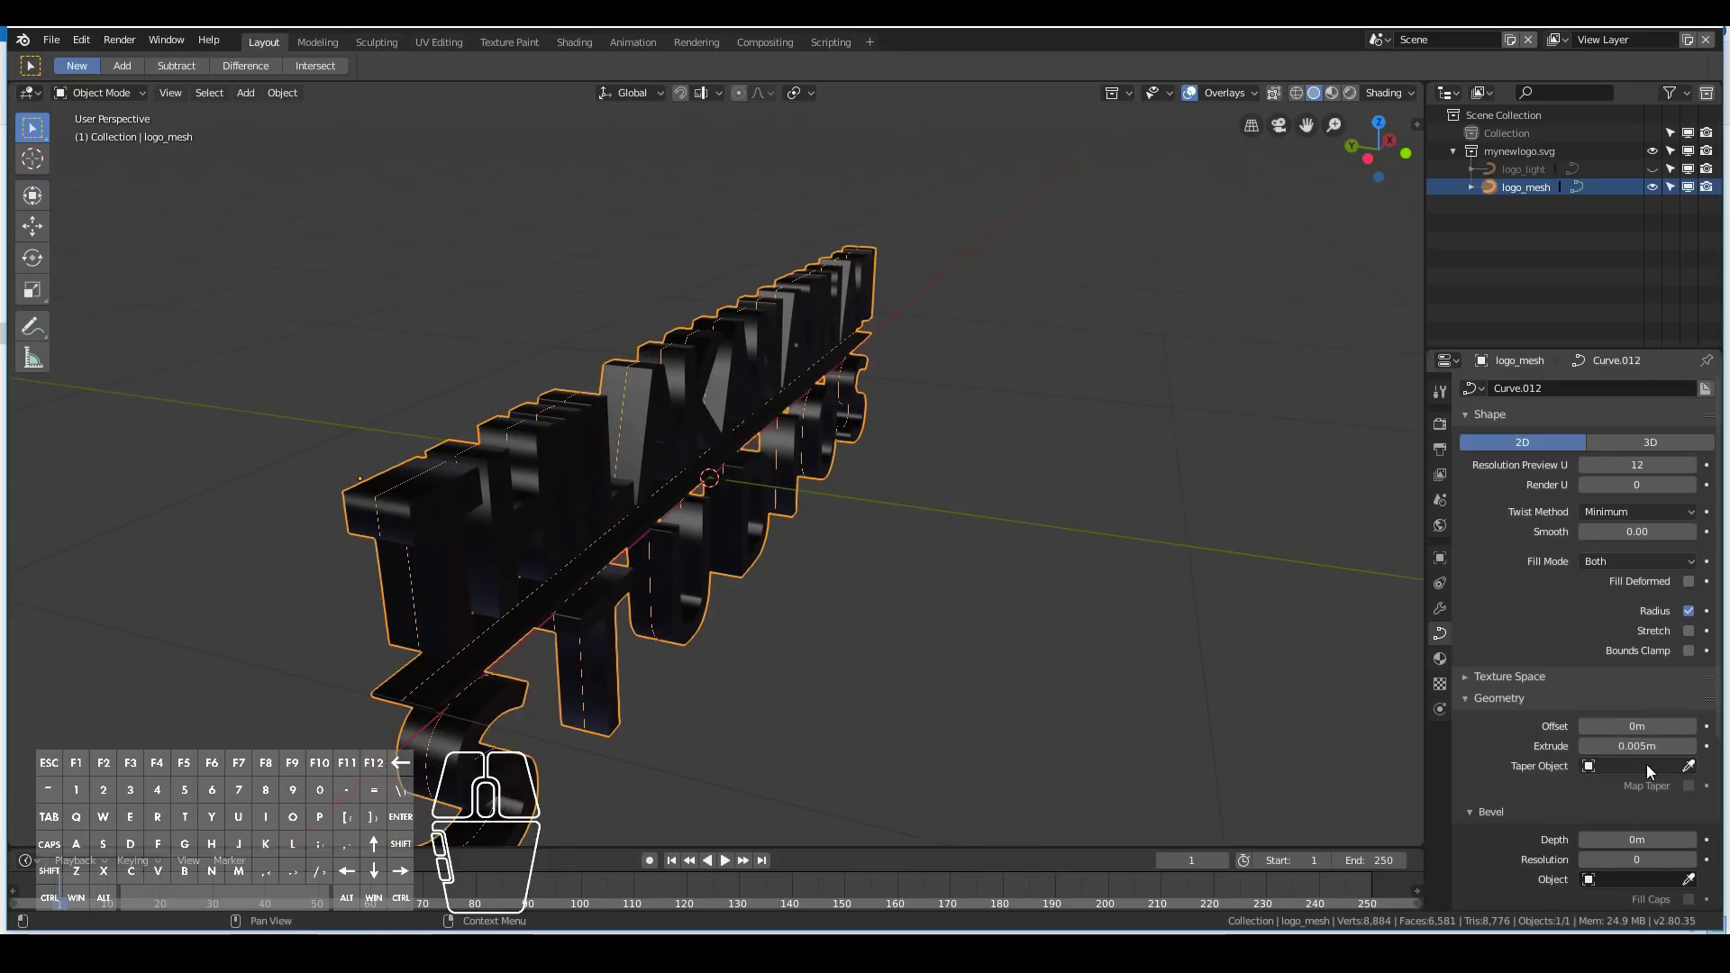
Set the bevel depth of logo_mesh to 0.001 m.
scroll(851, 483, "up", 2)
middle_click_drag(901, 479, 901, 439)
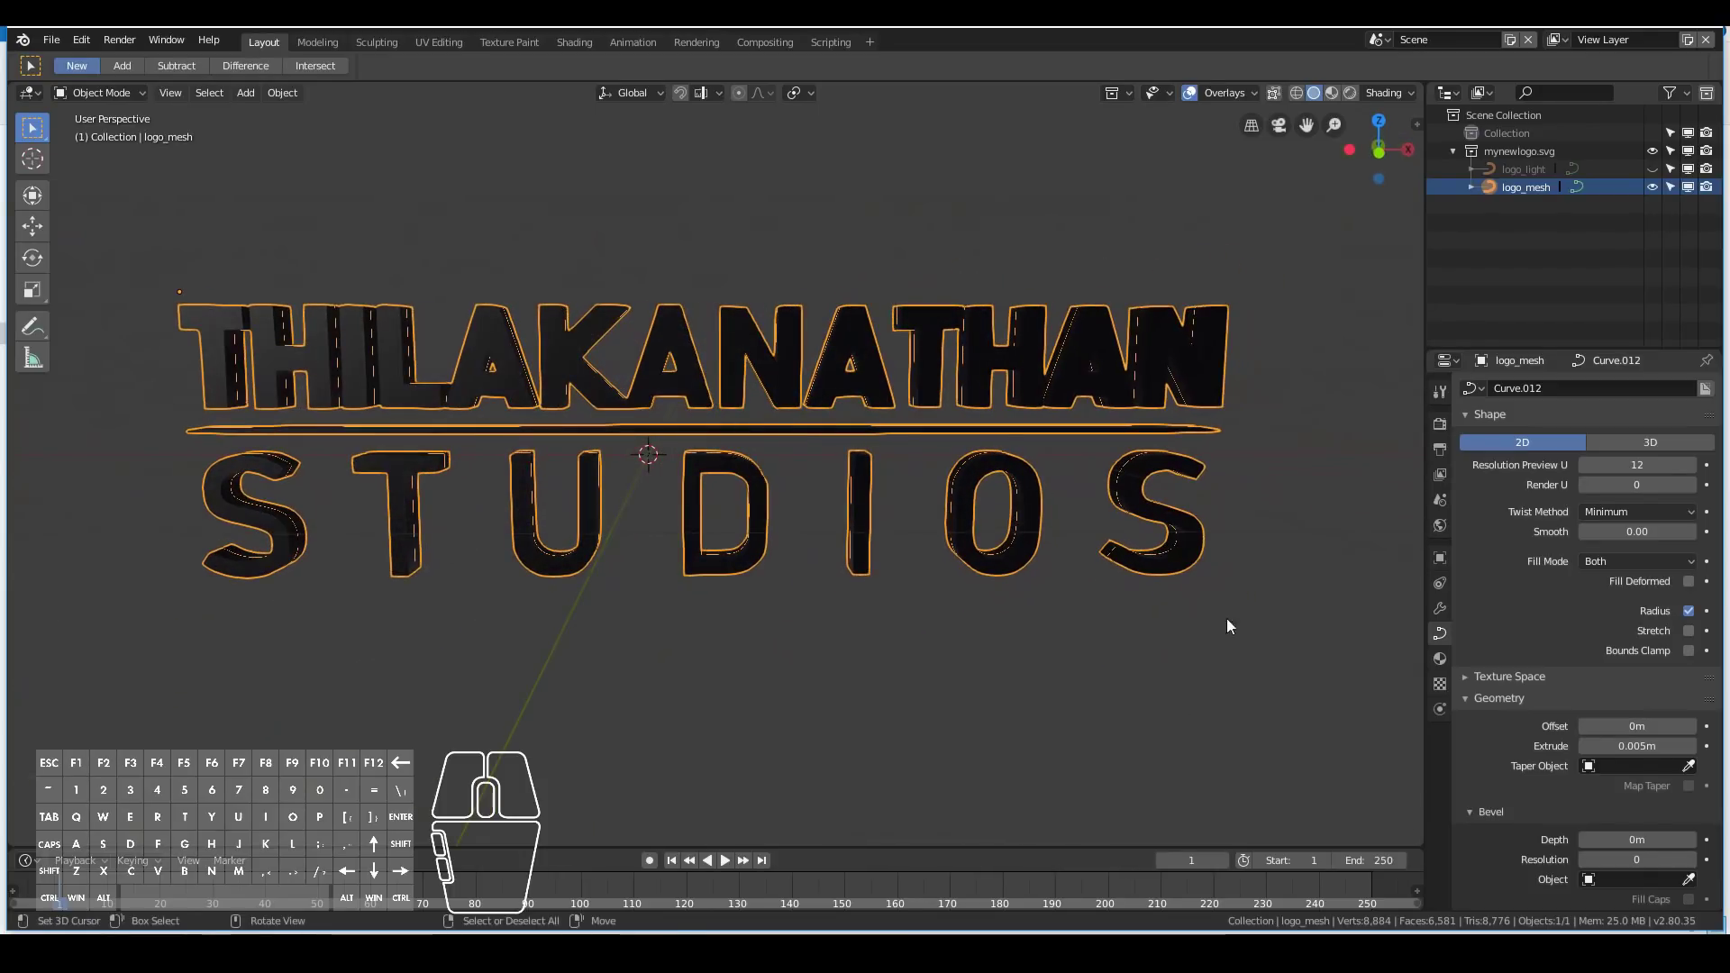
left_click(1633, 840)
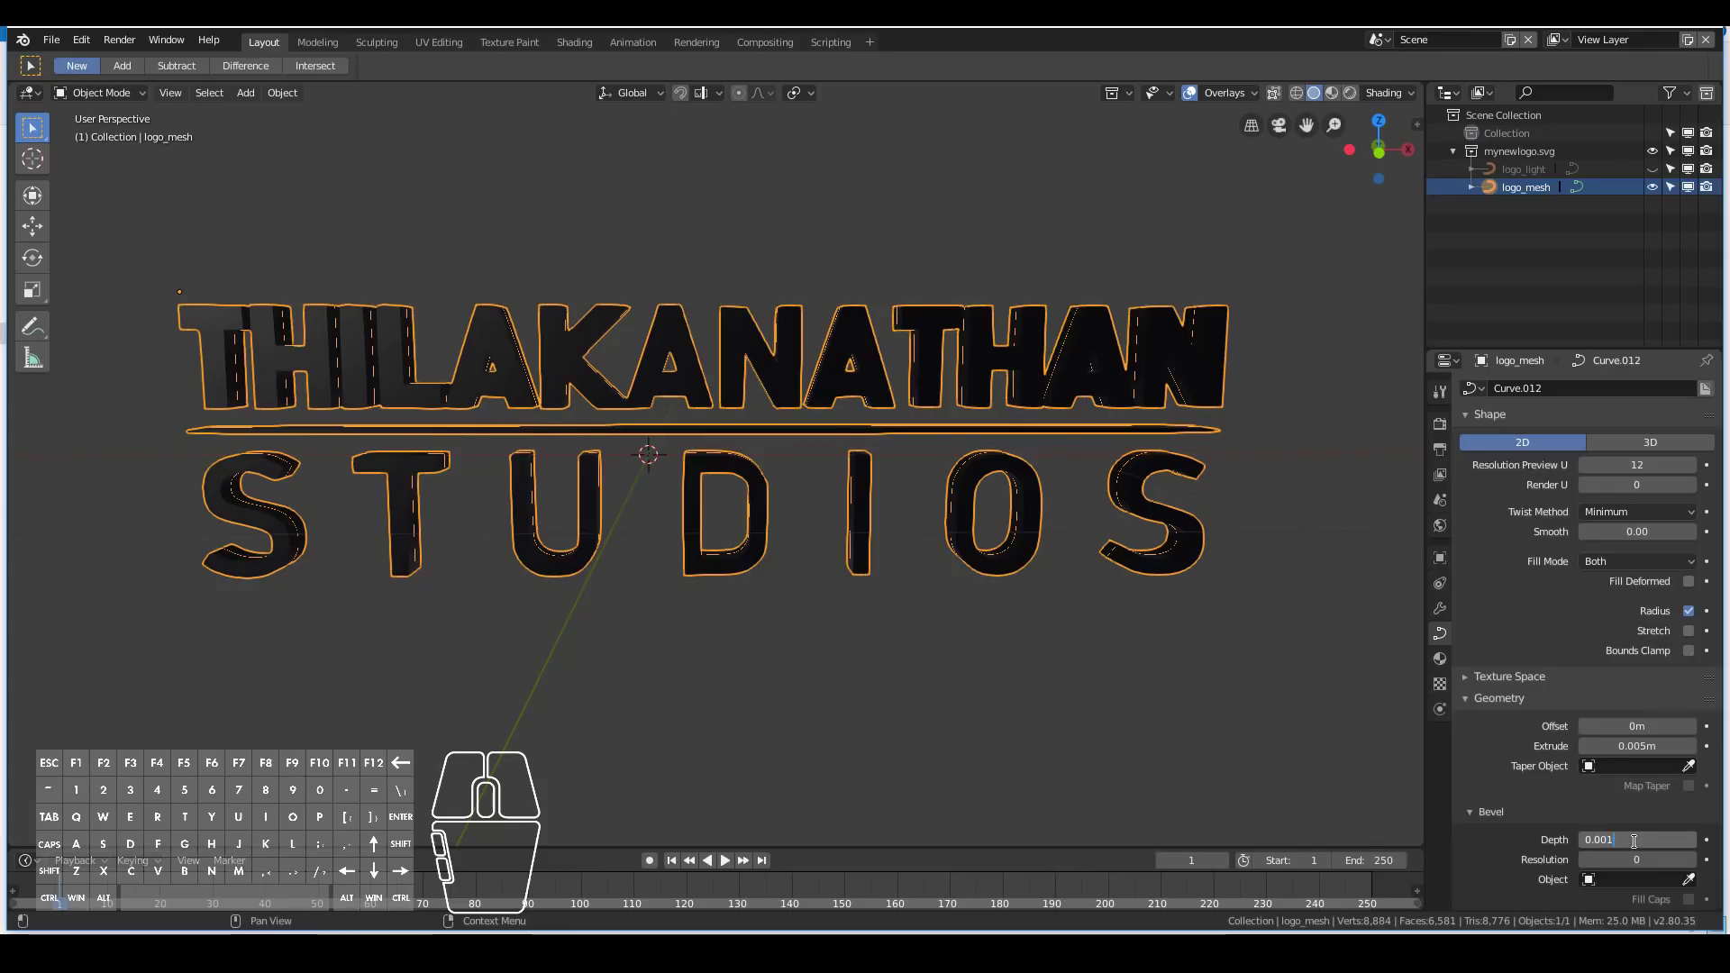
type("0.001")
key("Return")
Raise the bevel resolution of logo_mesh to 2 to round its edges.
middle_click_drag(522, 425, 725, 431)
scroll(678, 398, "up", 3)
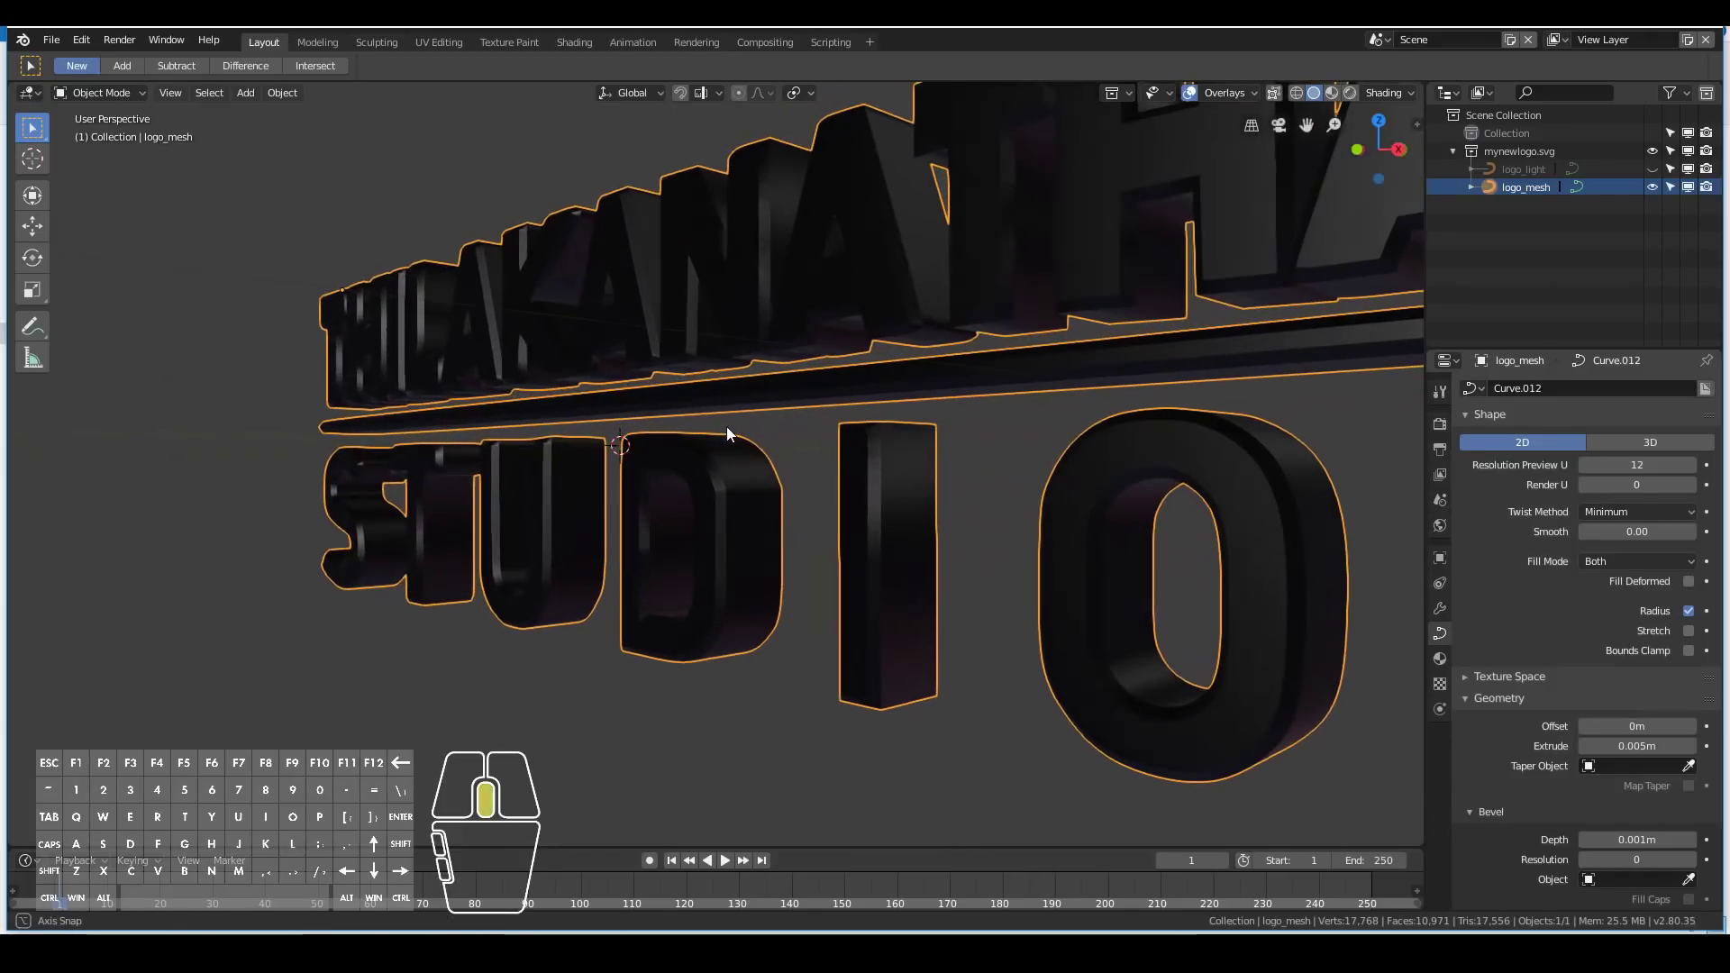
left_click(1692, 860)
left_click(1692, 861)
Examine the extruded, bevelled lettering and divider line of logo_mesh from several angles and from the front.
middle_click_drag(413, 402, 533, 185)
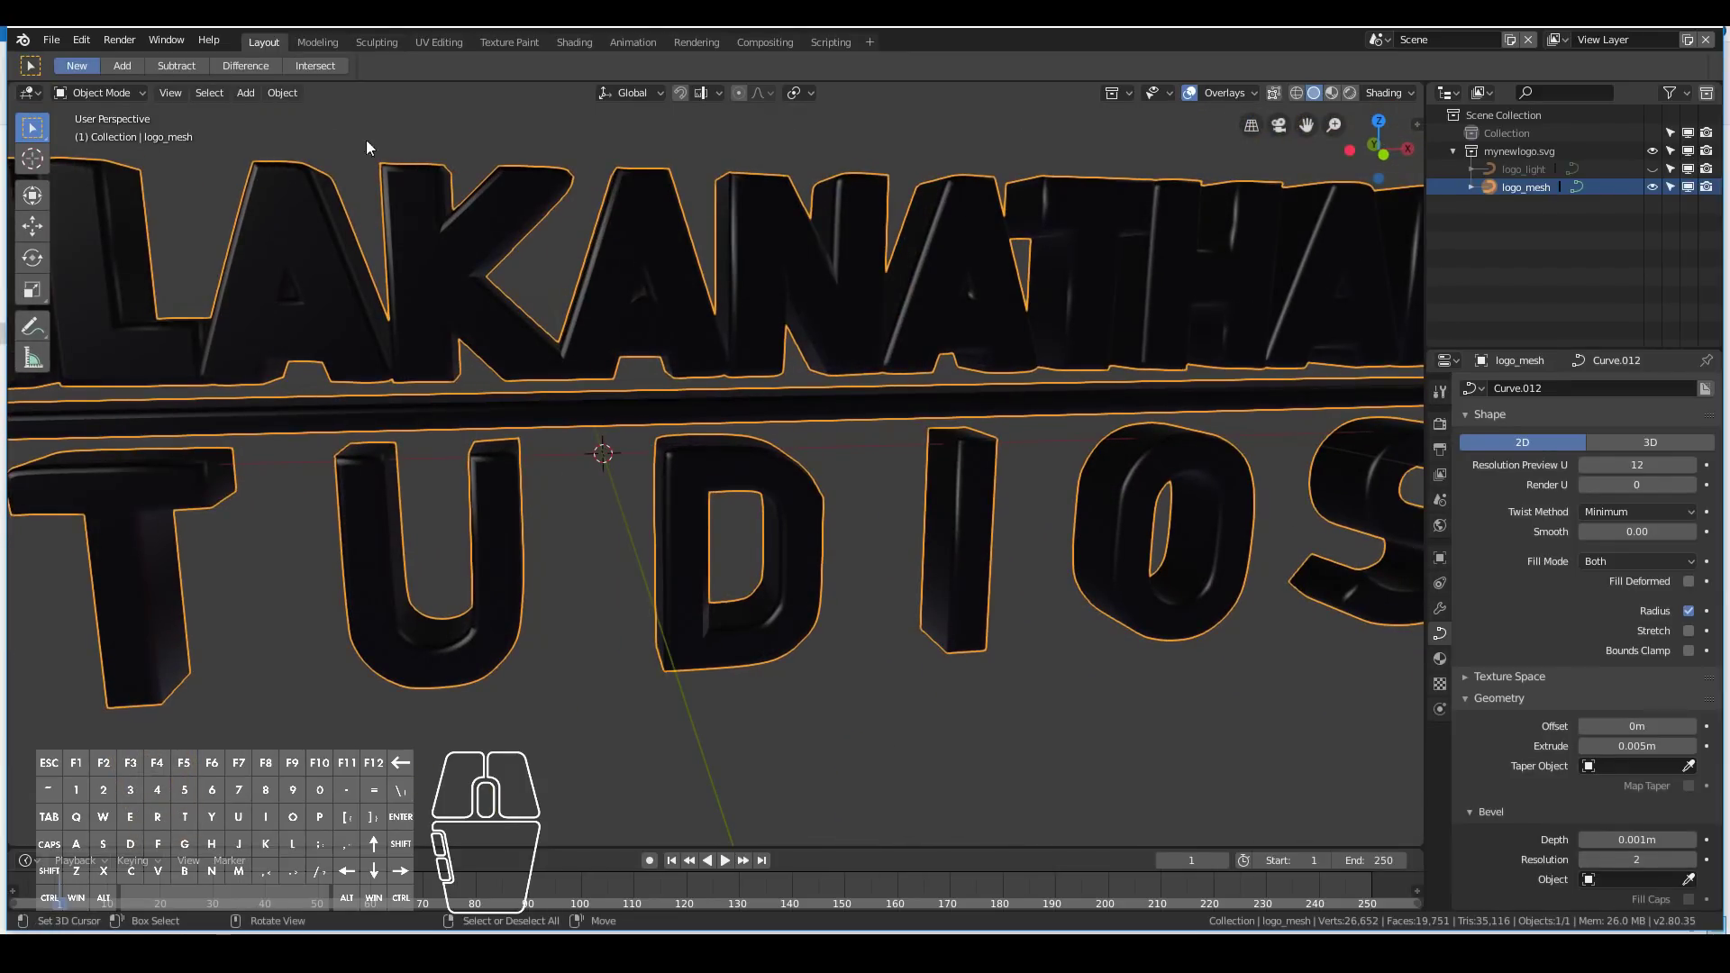
scroll(733, 360, "down", 4)
middle_click_drag(780, 577, 716, 587)
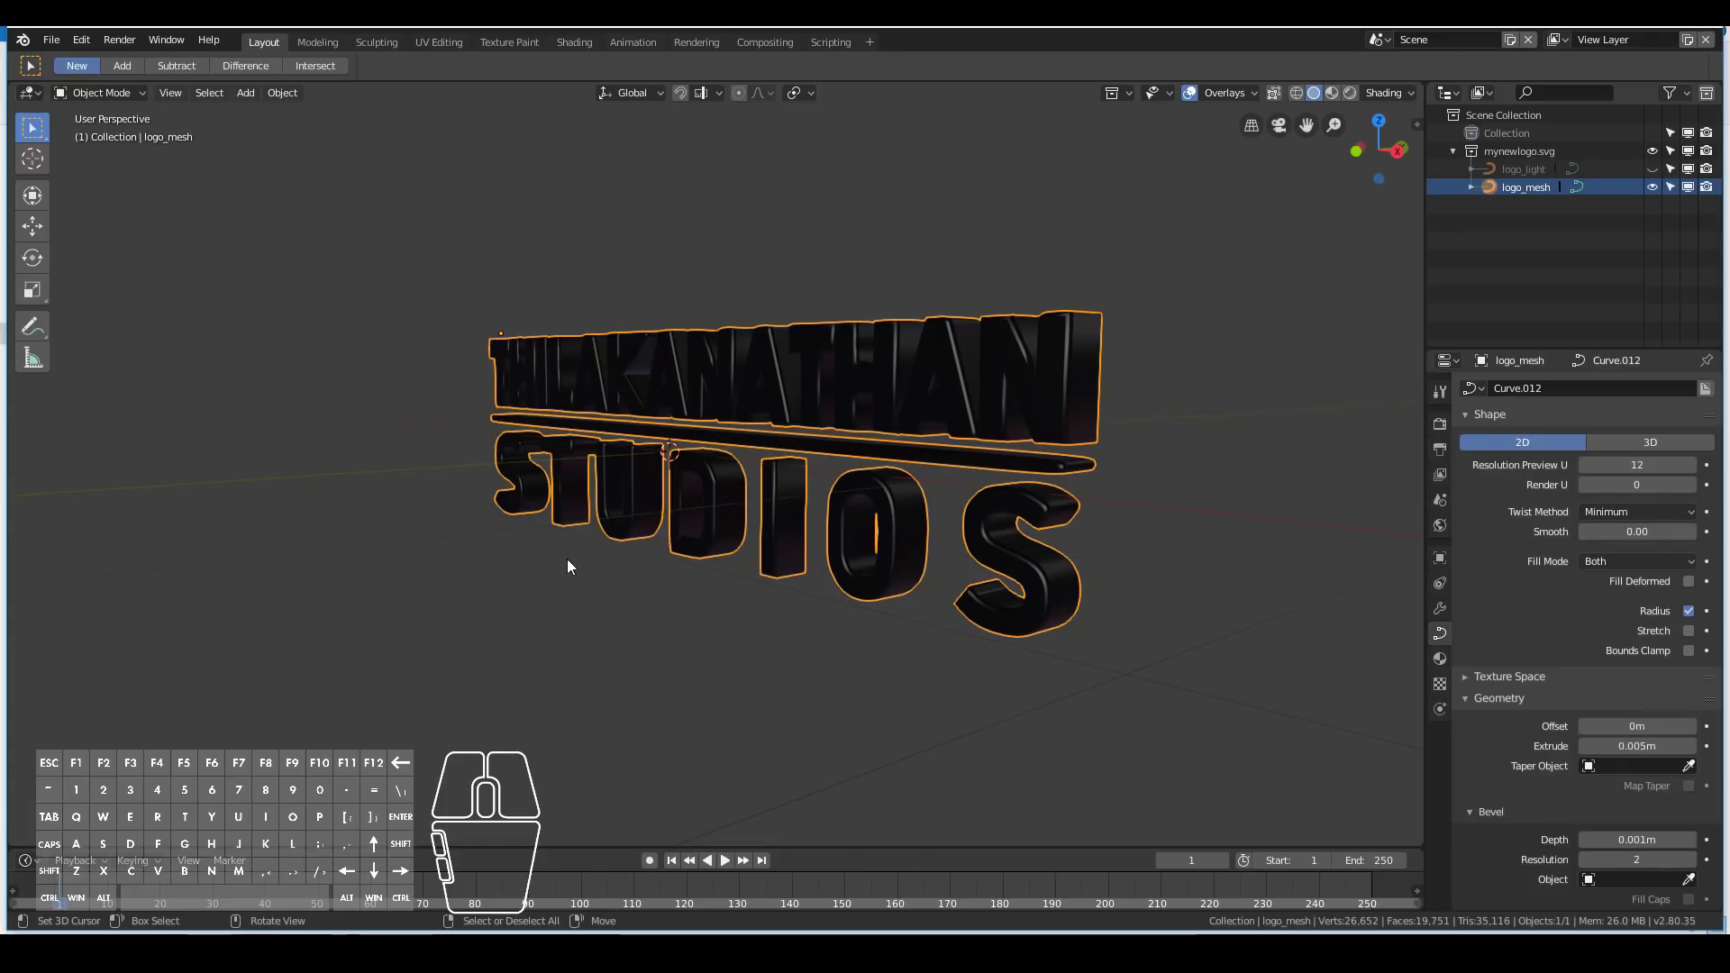
middle_click_drag(566, 559, 683, 574)
scroll(683, 575, "up", 5)
scroll(526, 499, "down", 4)
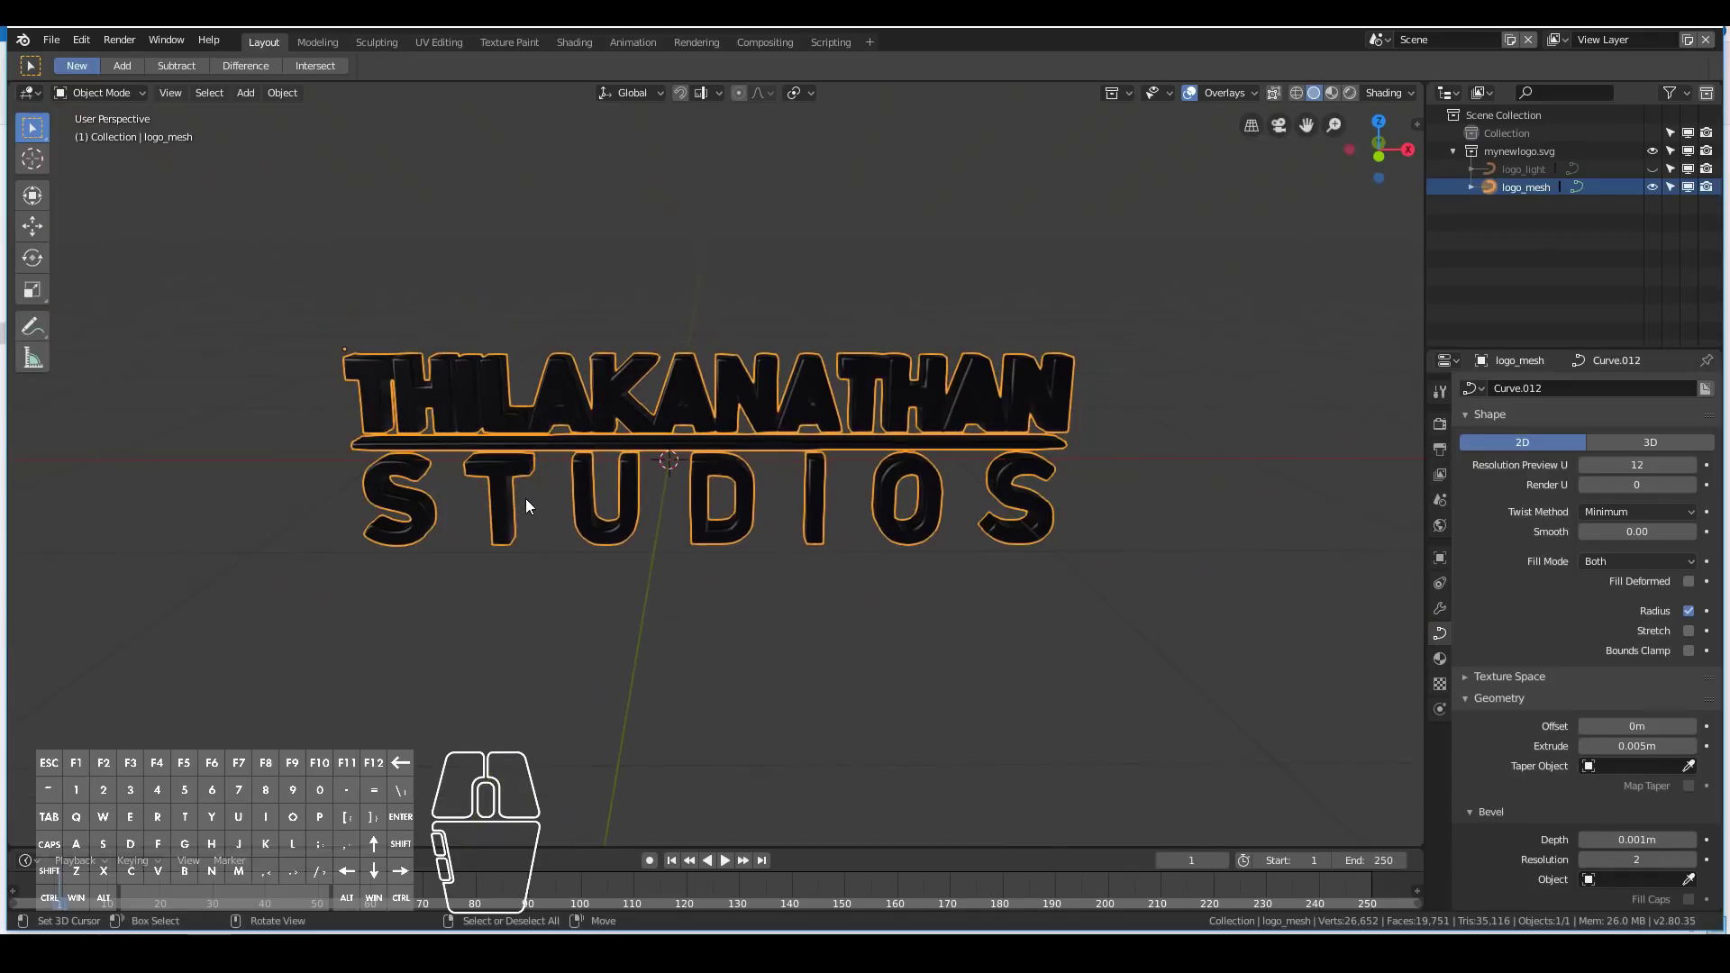
key("KP_1")
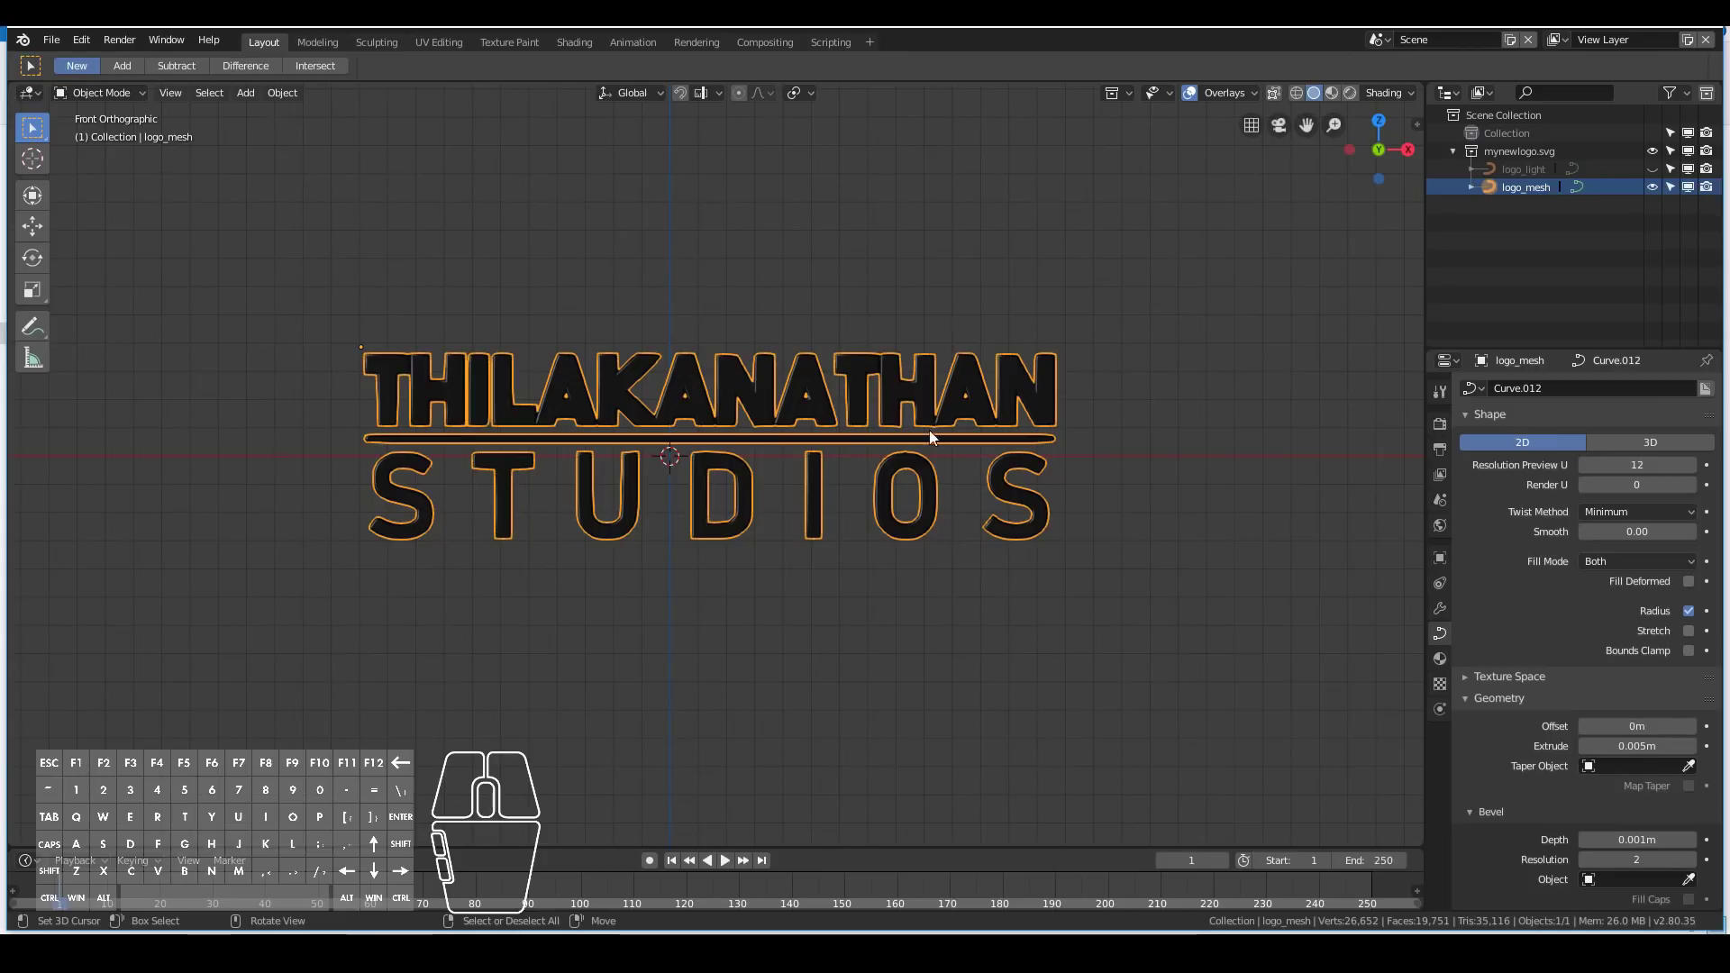
scroll(723, 432, "up", 3)
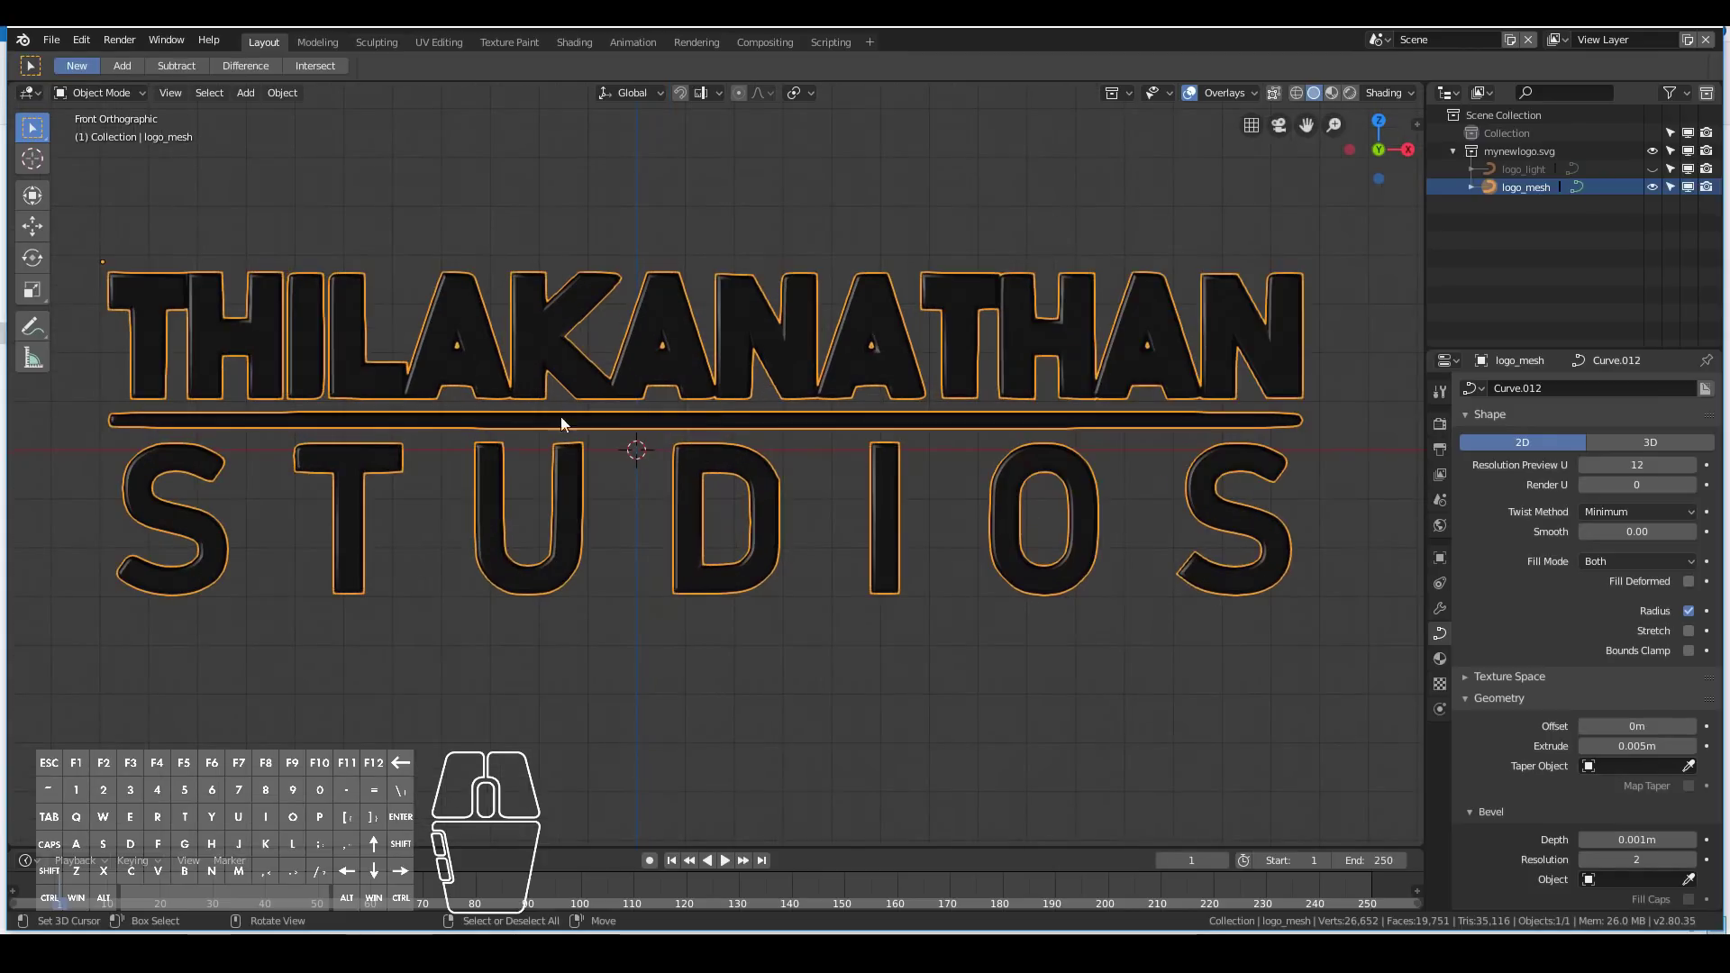
scroll(554, 369, "up", 1)
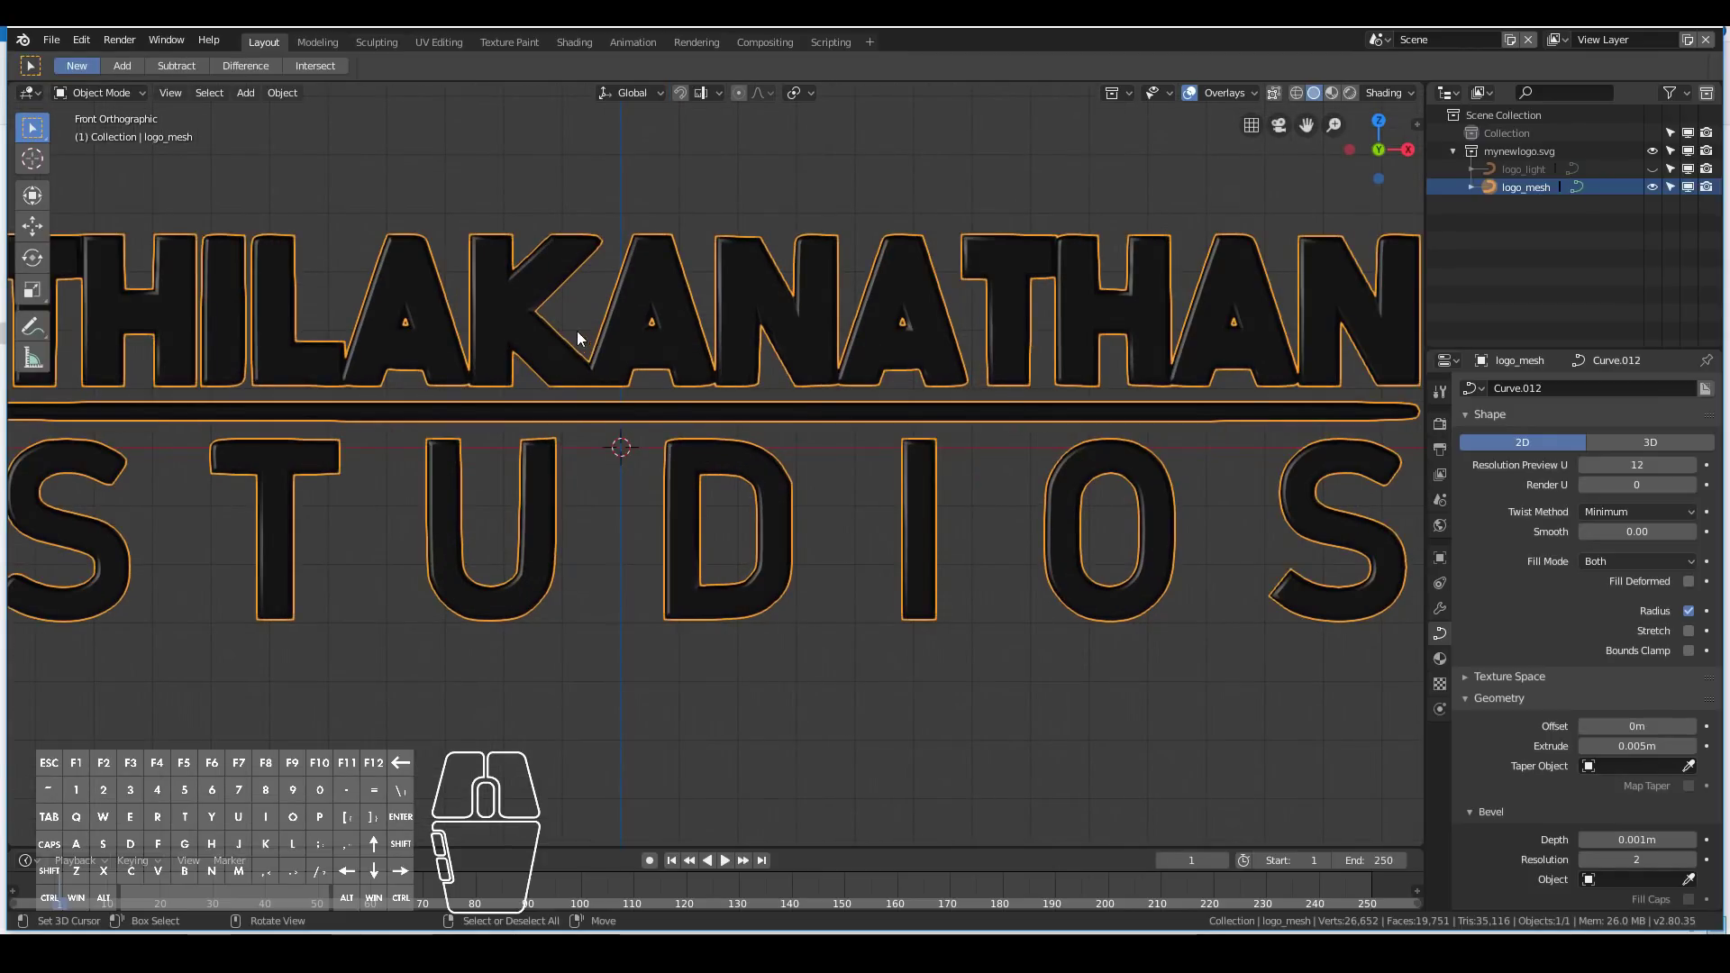
scroll(300, 305, "down", 1)
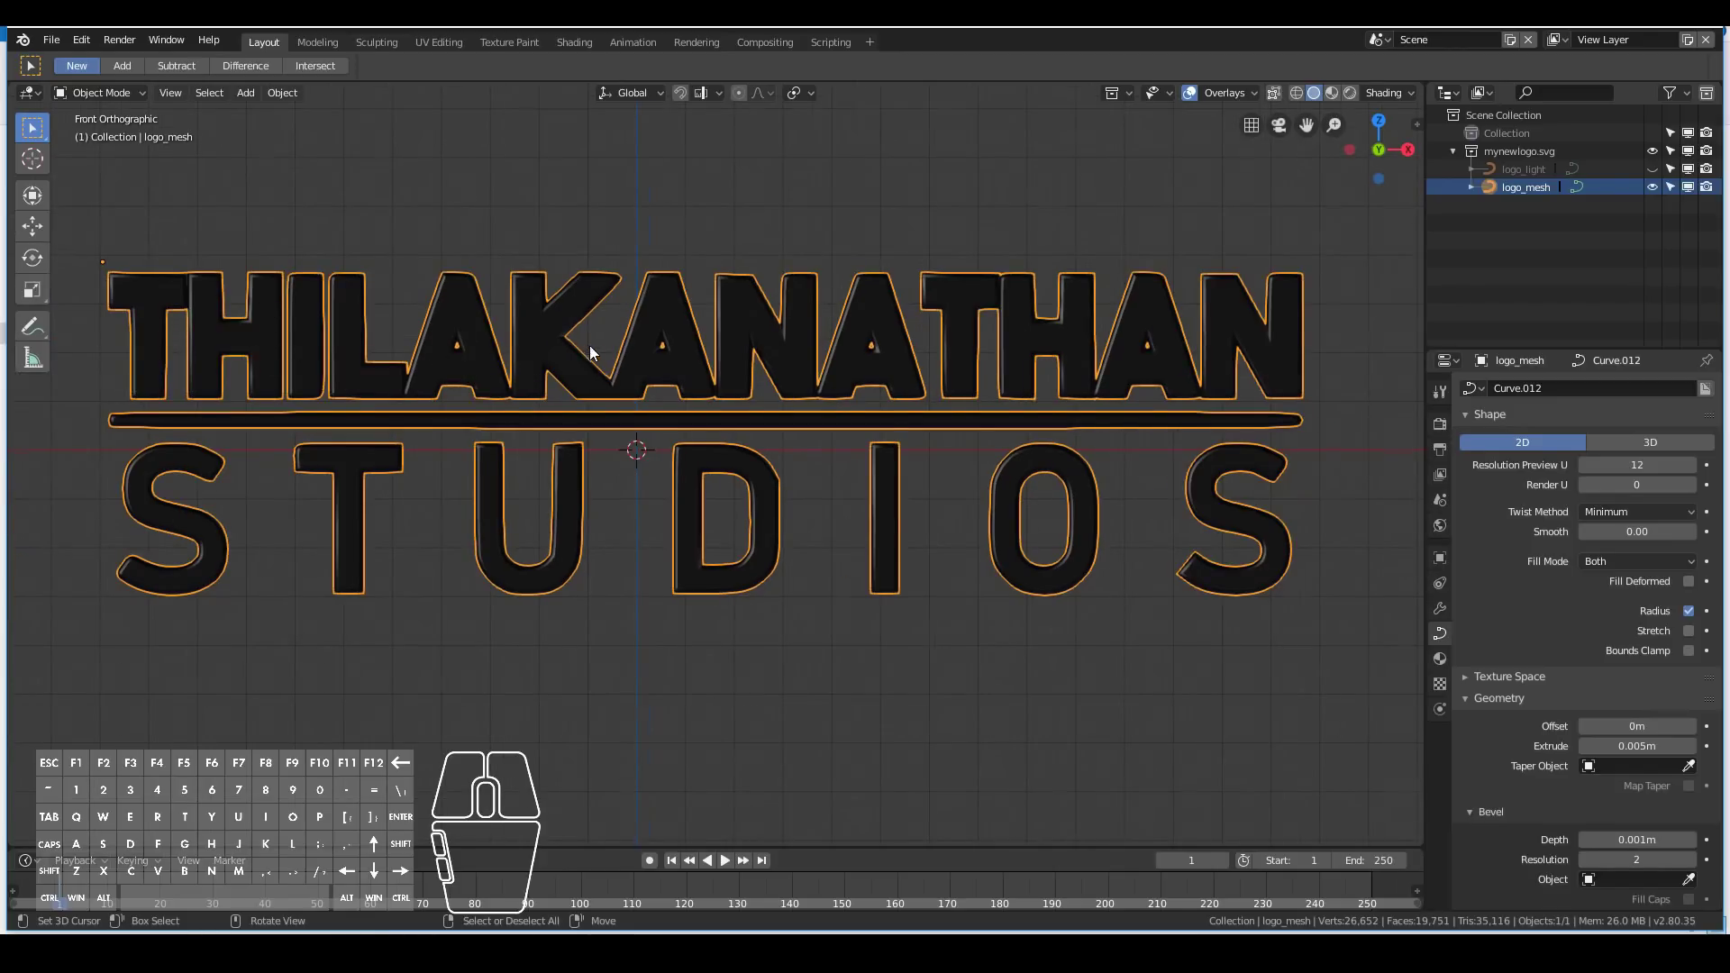
scroll(590, 348, "down", 1)
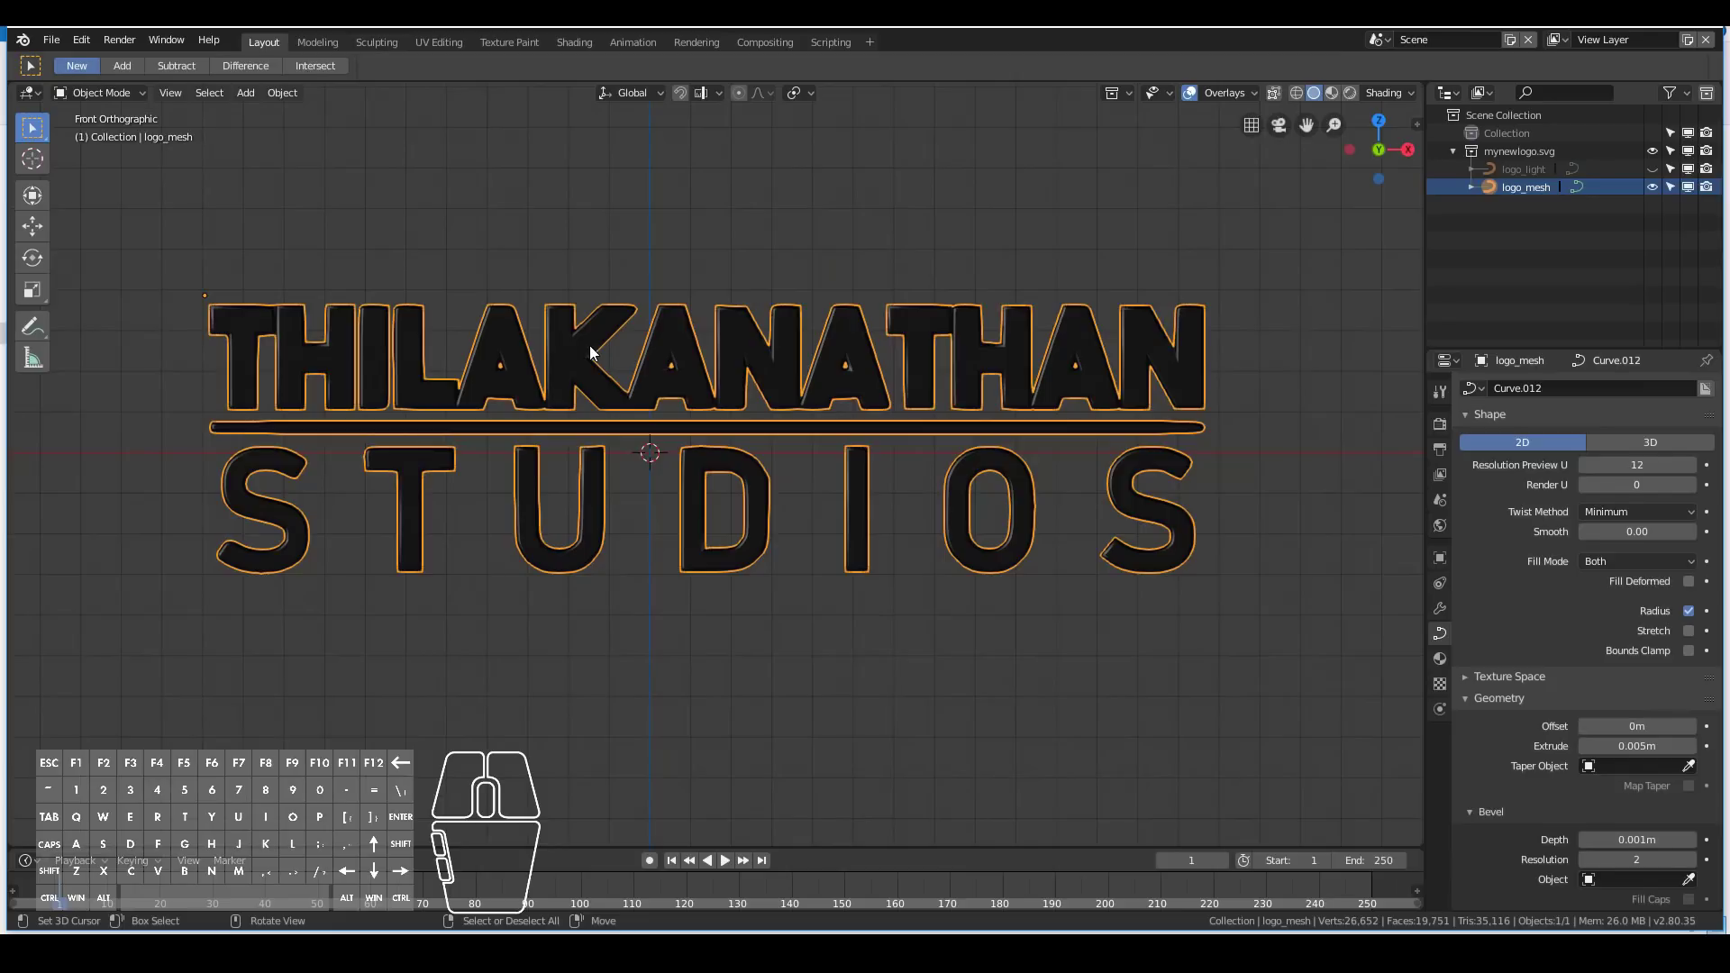
scroll(590, 344, "up", 1)
scroll(553, 333, "up", 1)
scroll(553, 333, "down", 1)
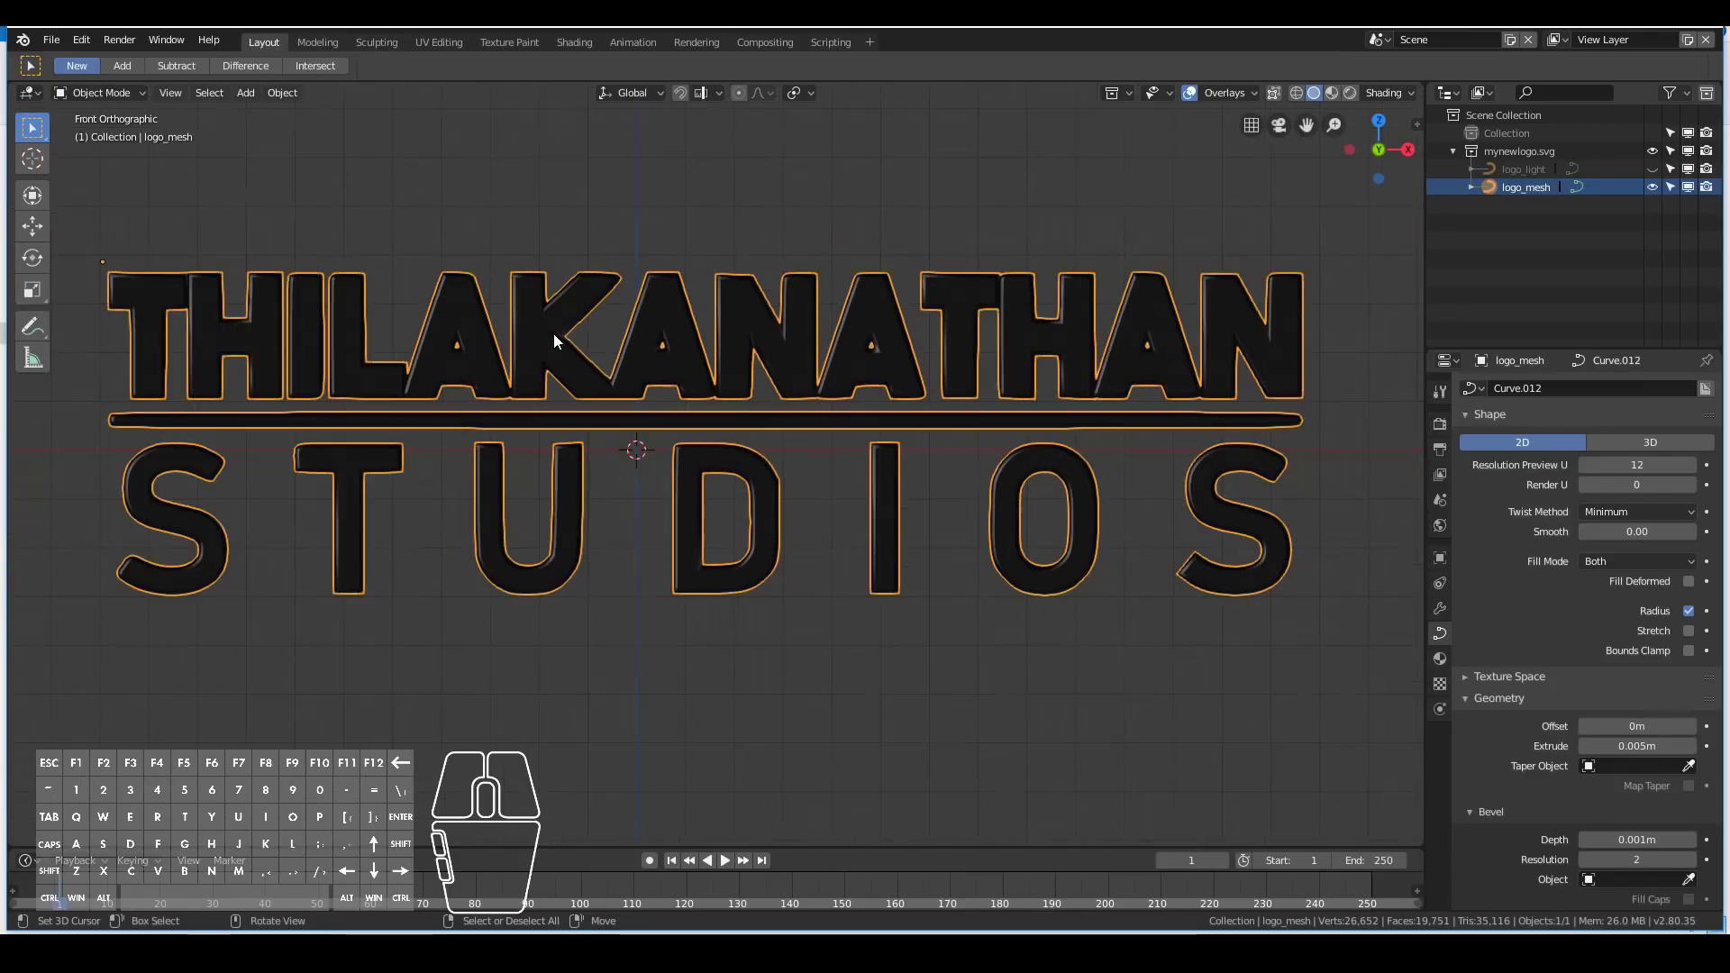
scroll(731, 382, "up", 1)
scroll(699, 425, "up", 3)
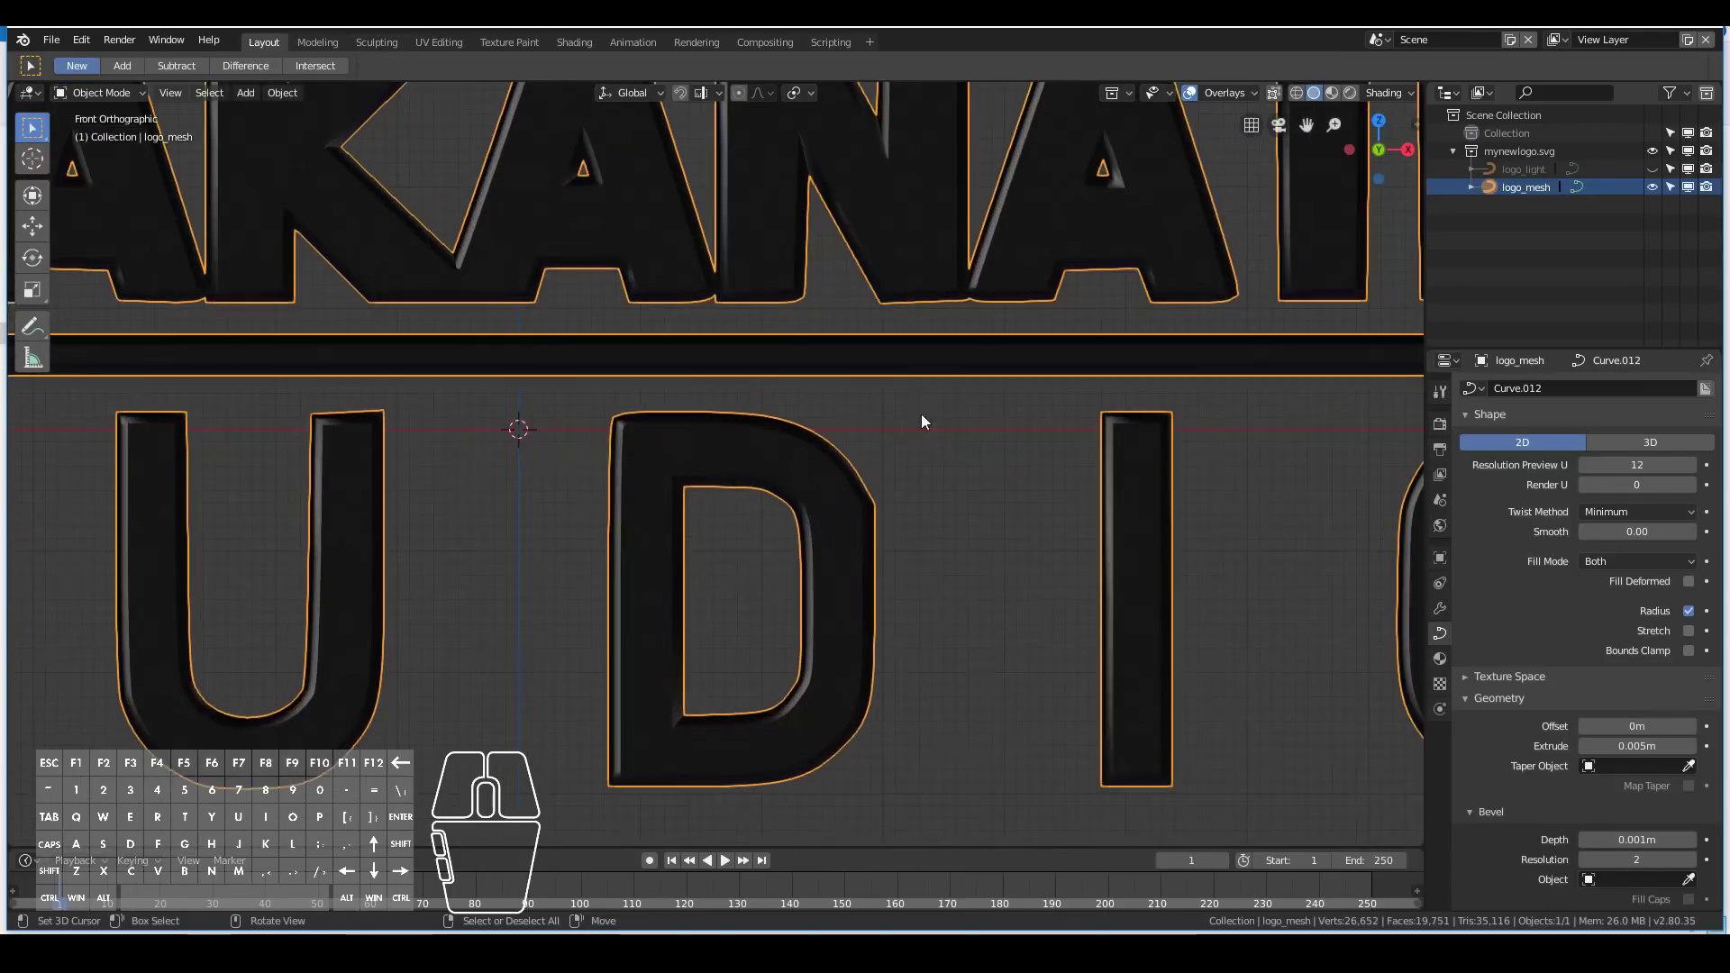
middle_click_drag(921, 414, 666, 627)
scroll(1153, 668, "down", 6)
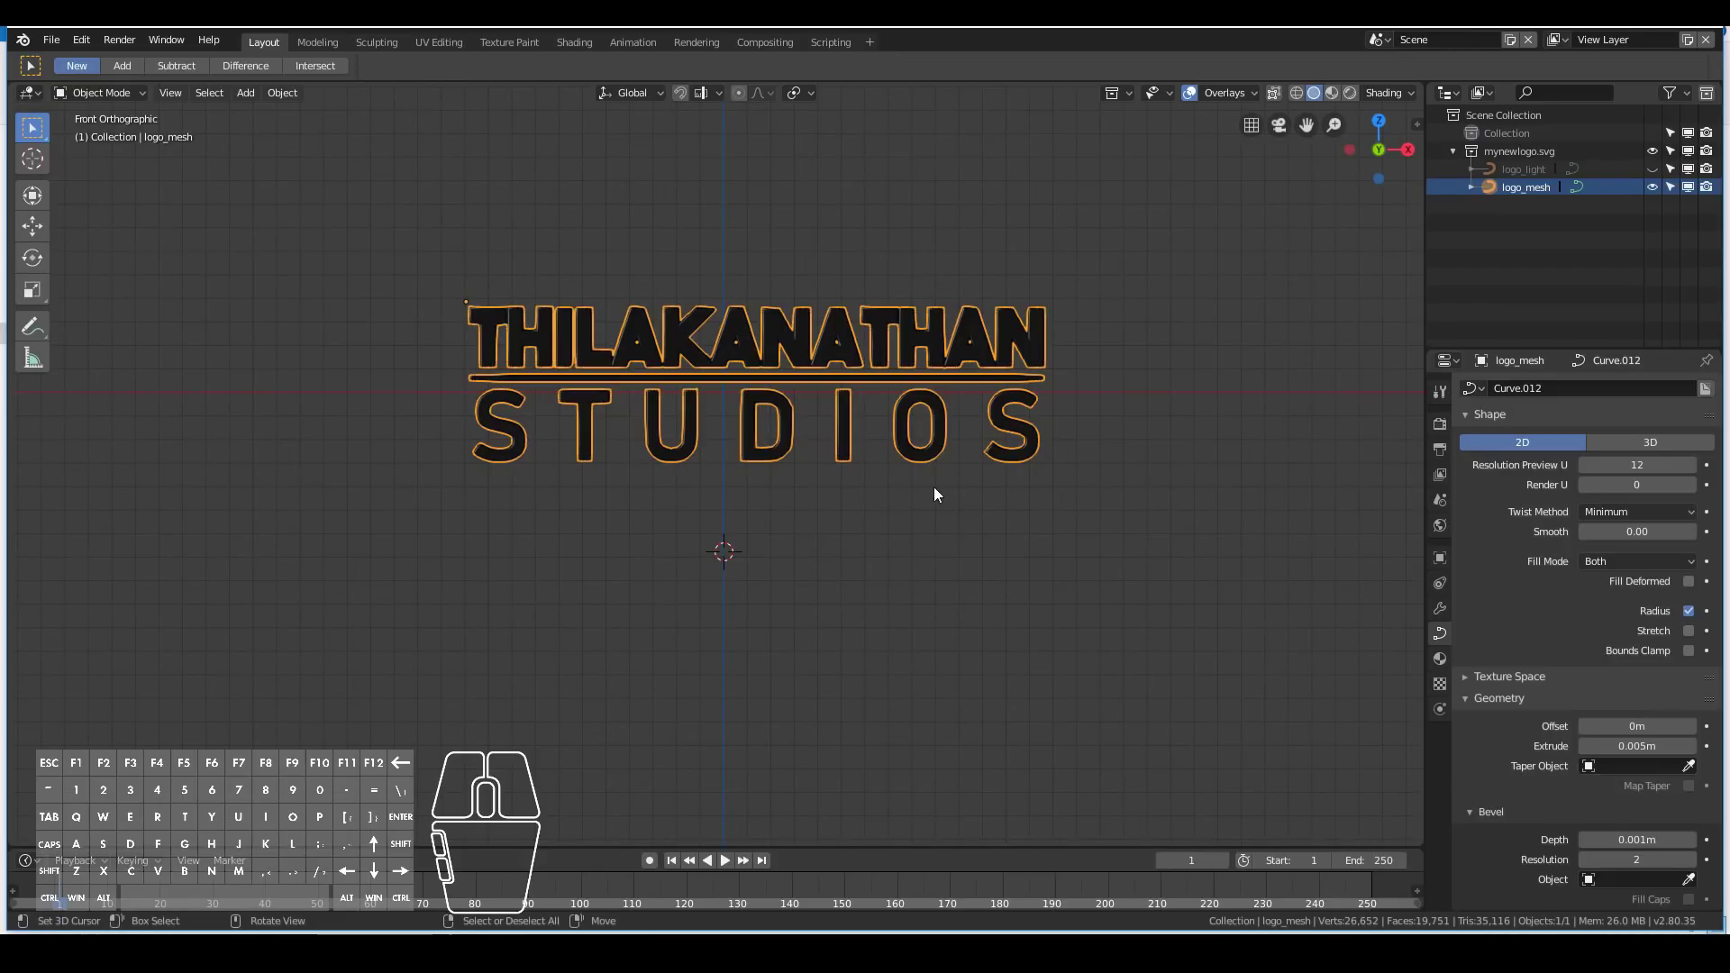
middle_click_drag(738, 476, 678, 494)
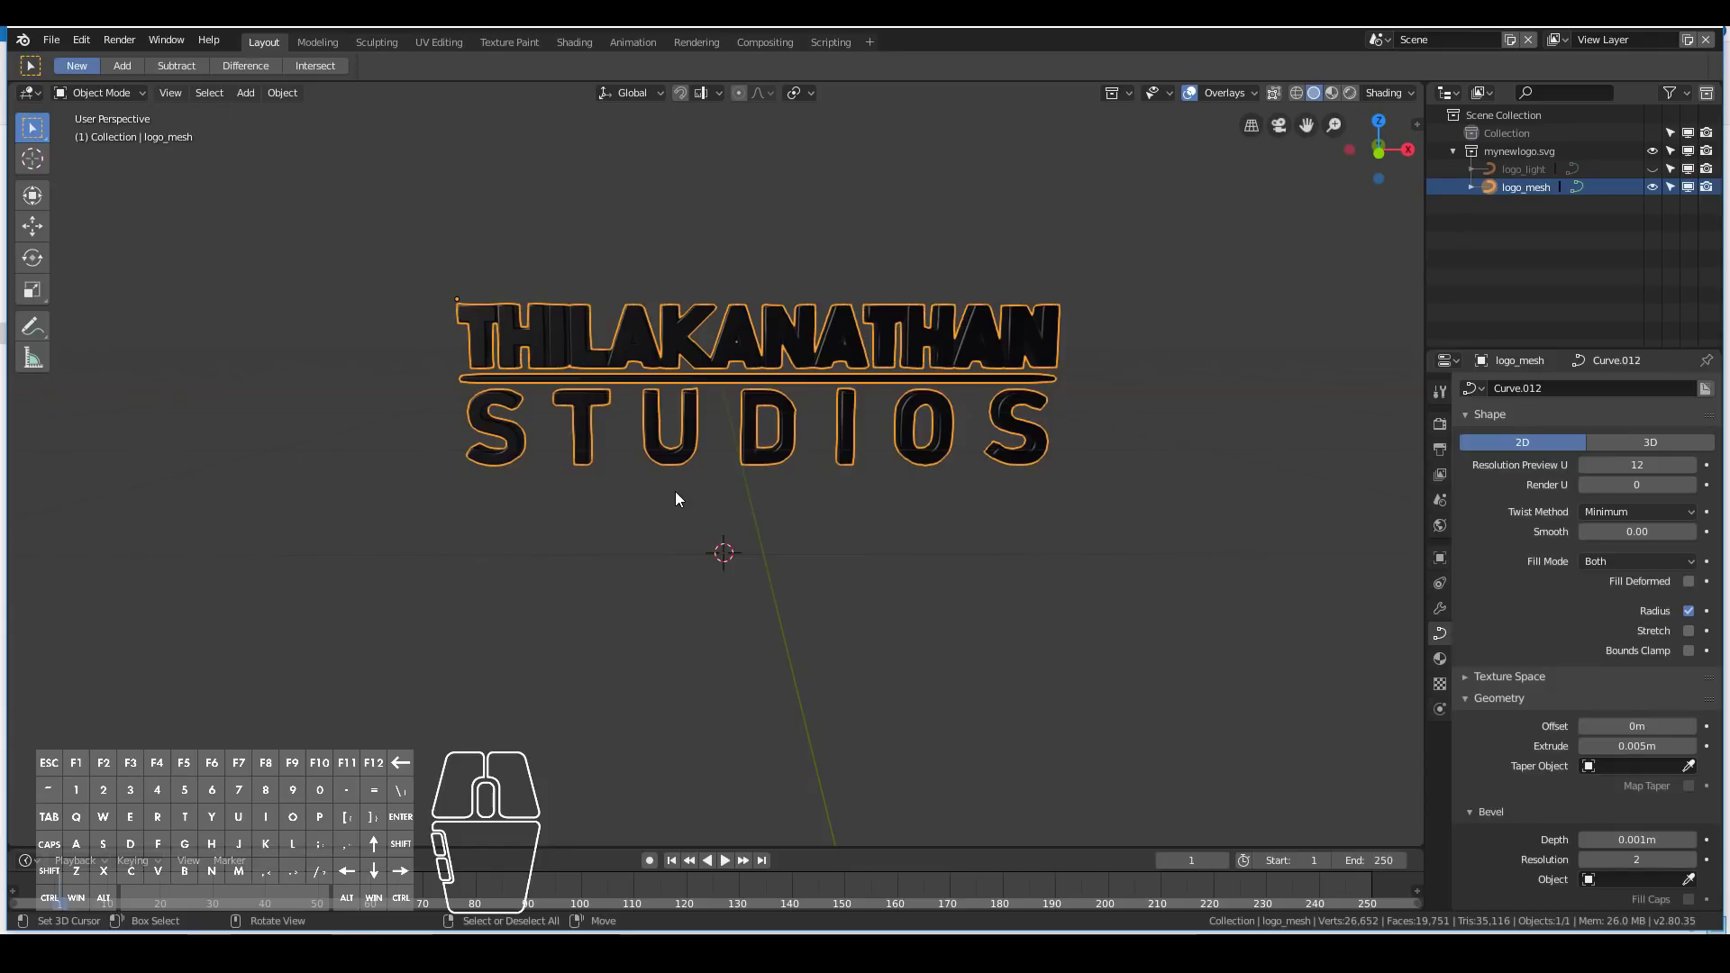
Add a mesh plane below the extruded lettering to serve as a floor.
key("KP_1")
key("shift+a")
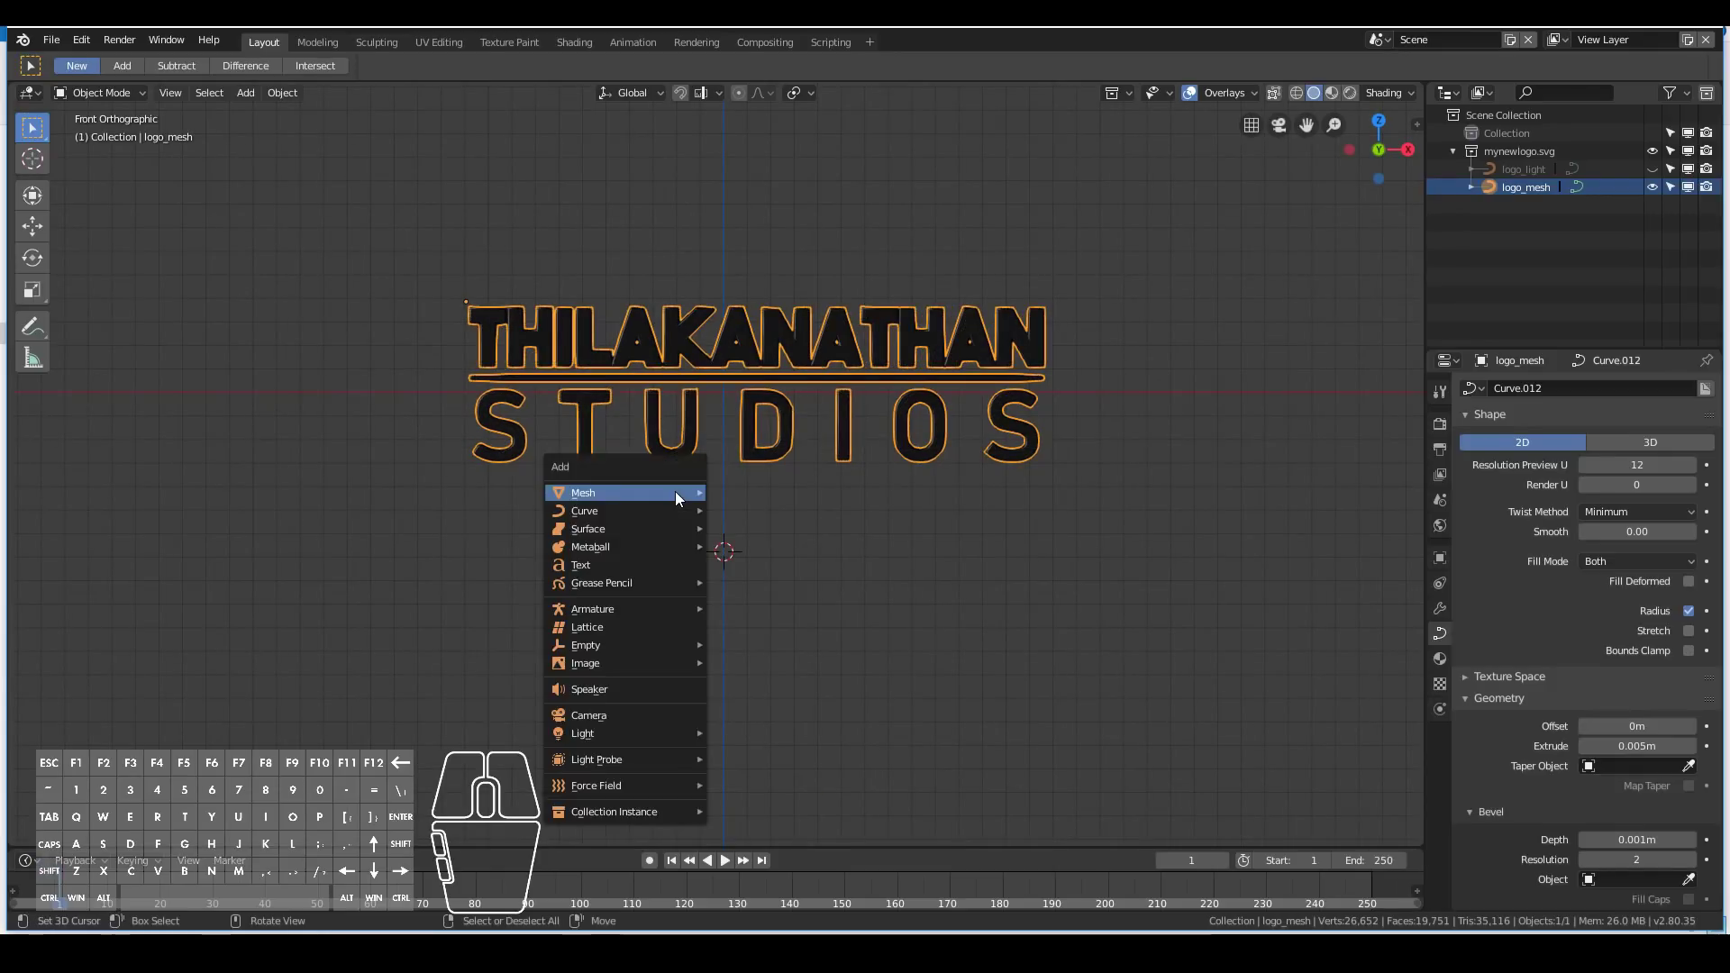
mouse_move(675, 492)
left_click(748, 494)
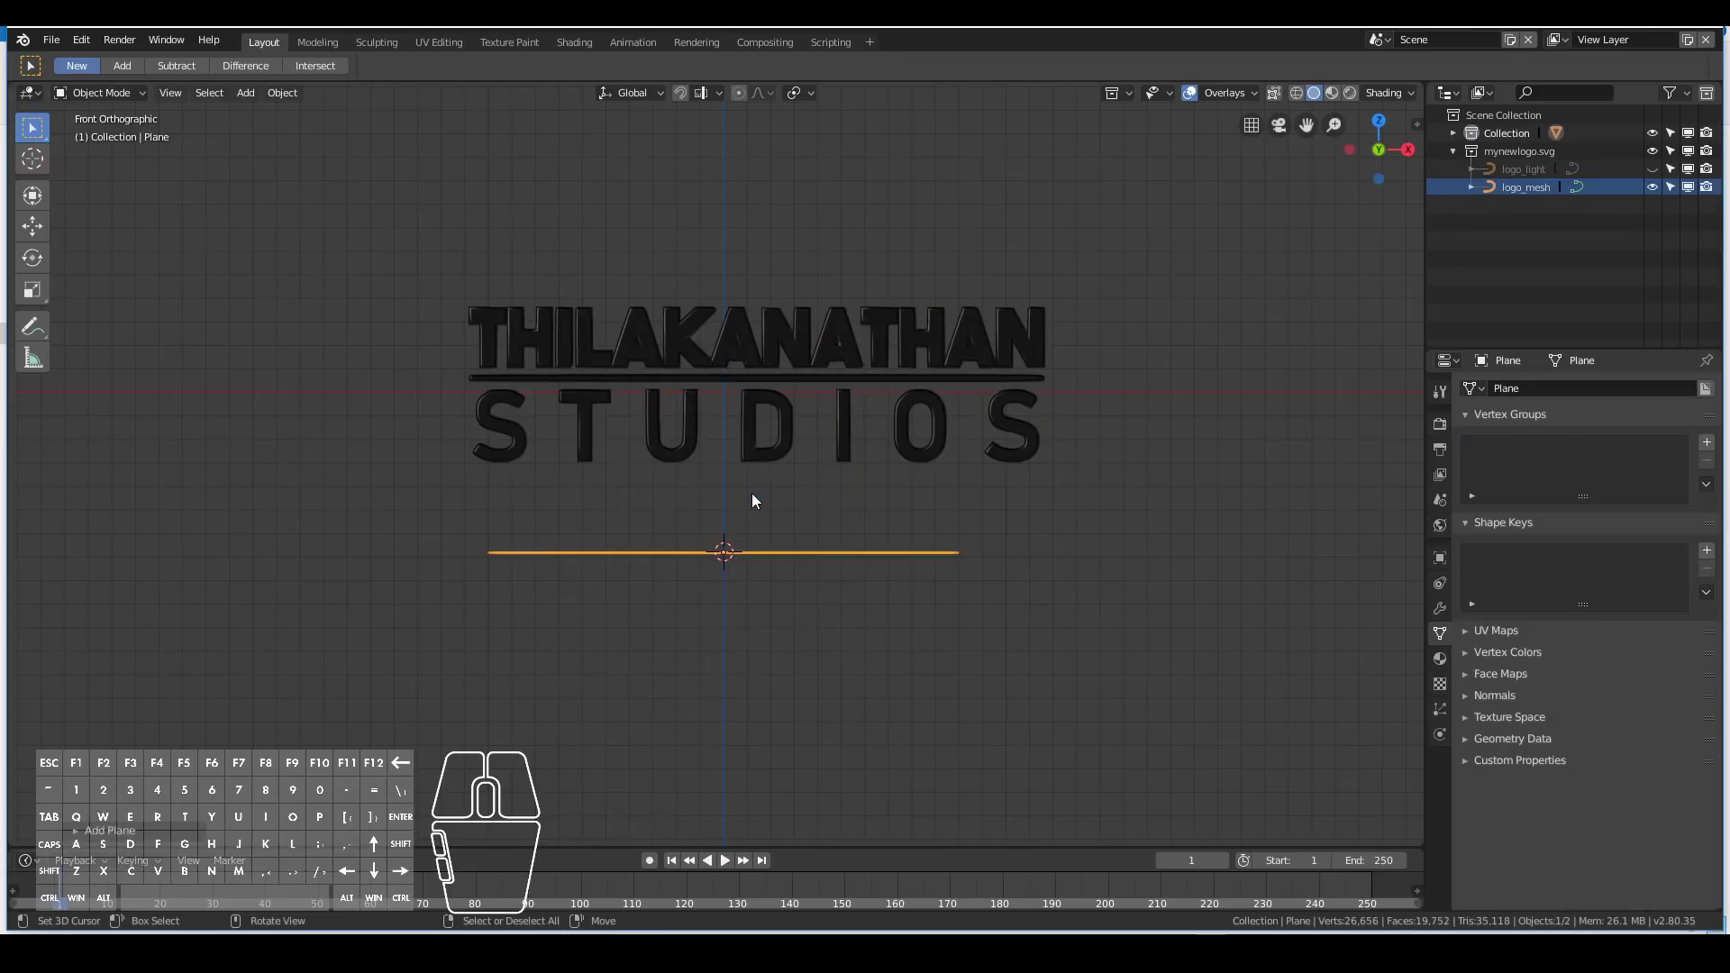
scroll(1029, 440, "down", 1)
middle_click_drag(1013, 446, 537, 176)
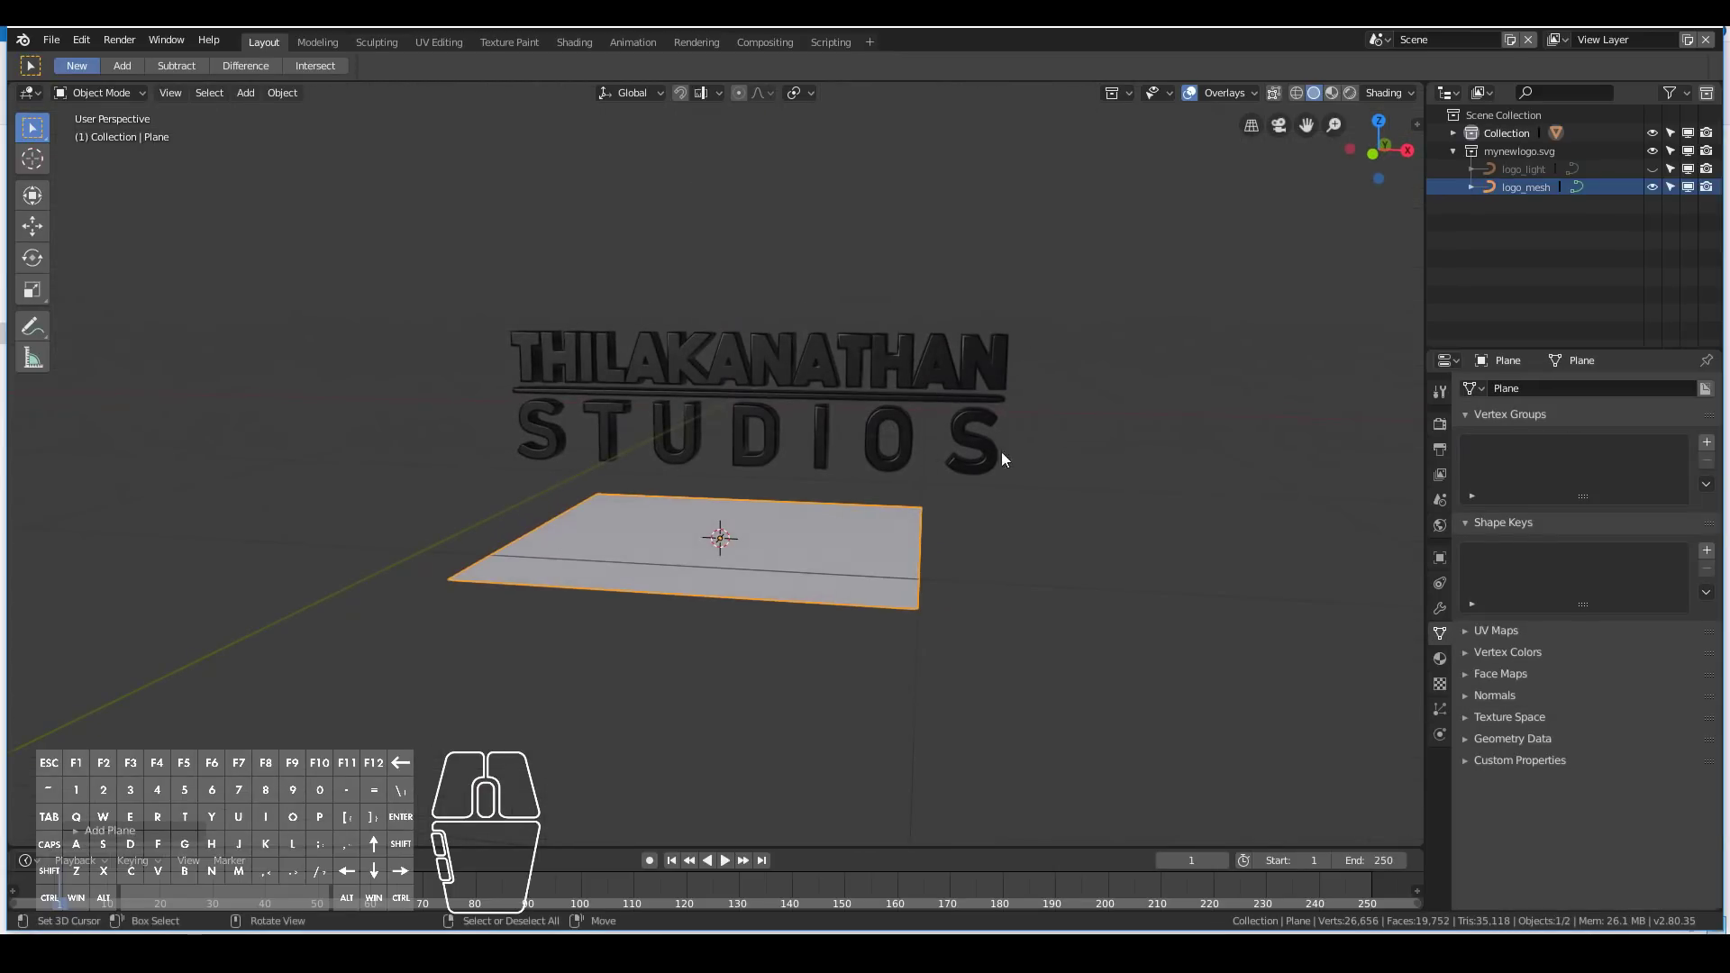
scroll(991, 618, "down", 2)
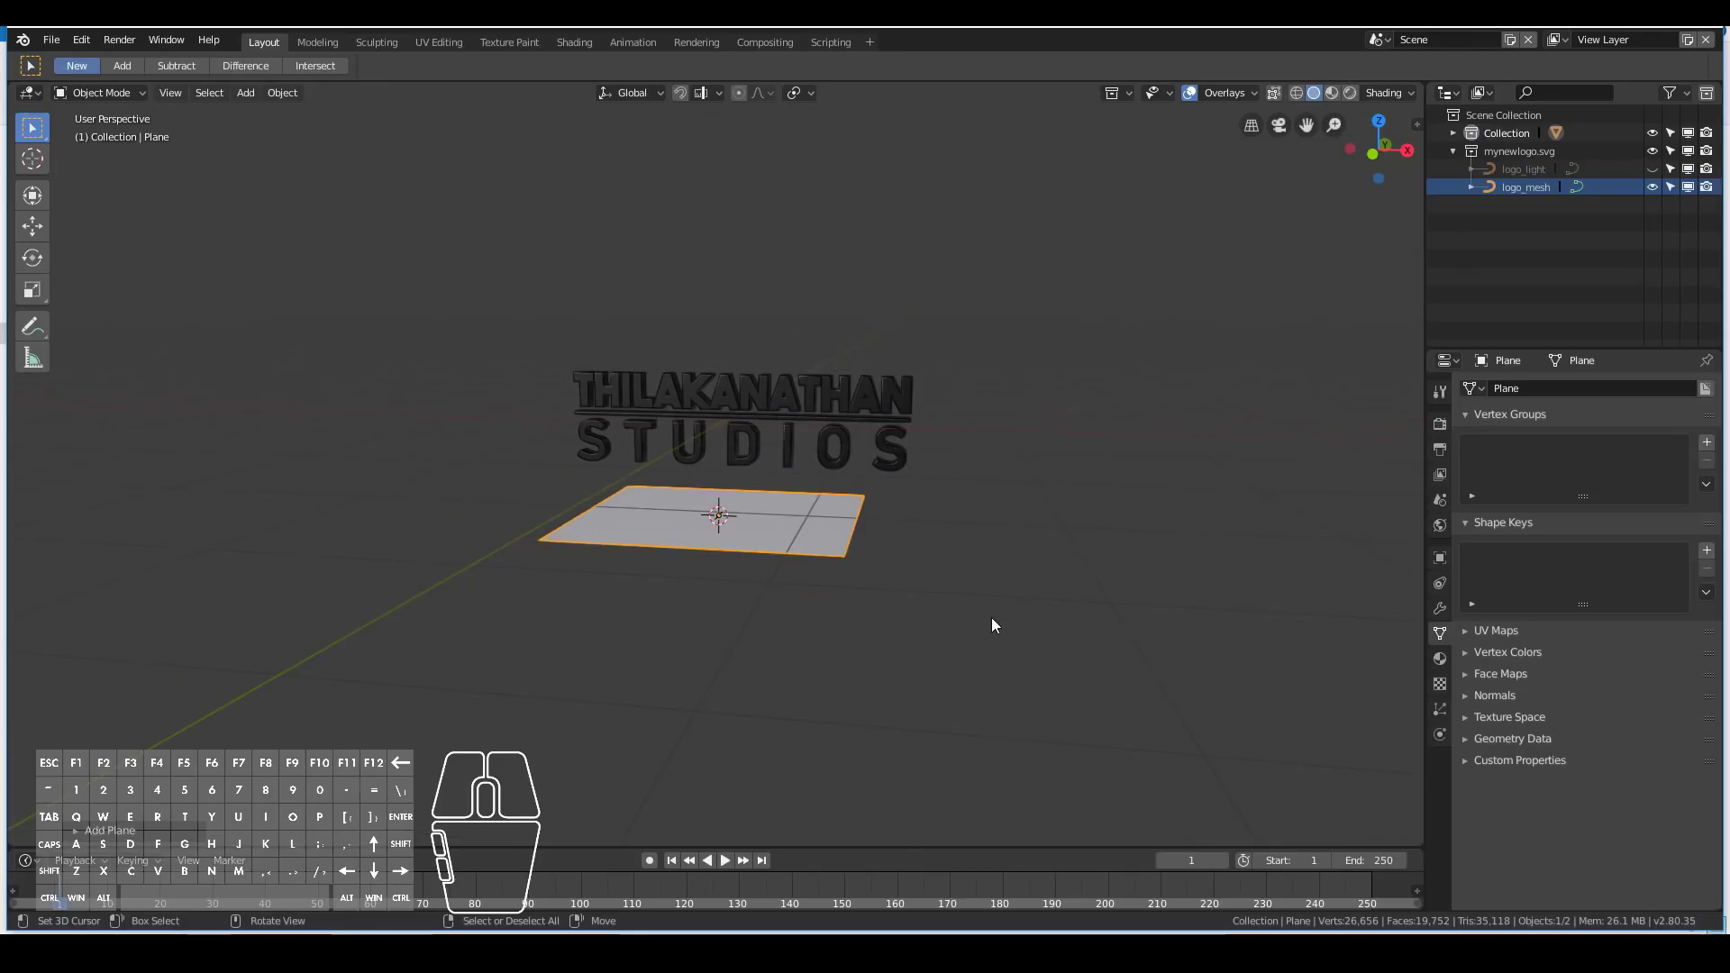
Scale the plane uniformly to about ten times its size so it forms a wide floor around the logo.
key("KP_1")
key("s")
left_click(833, 554)
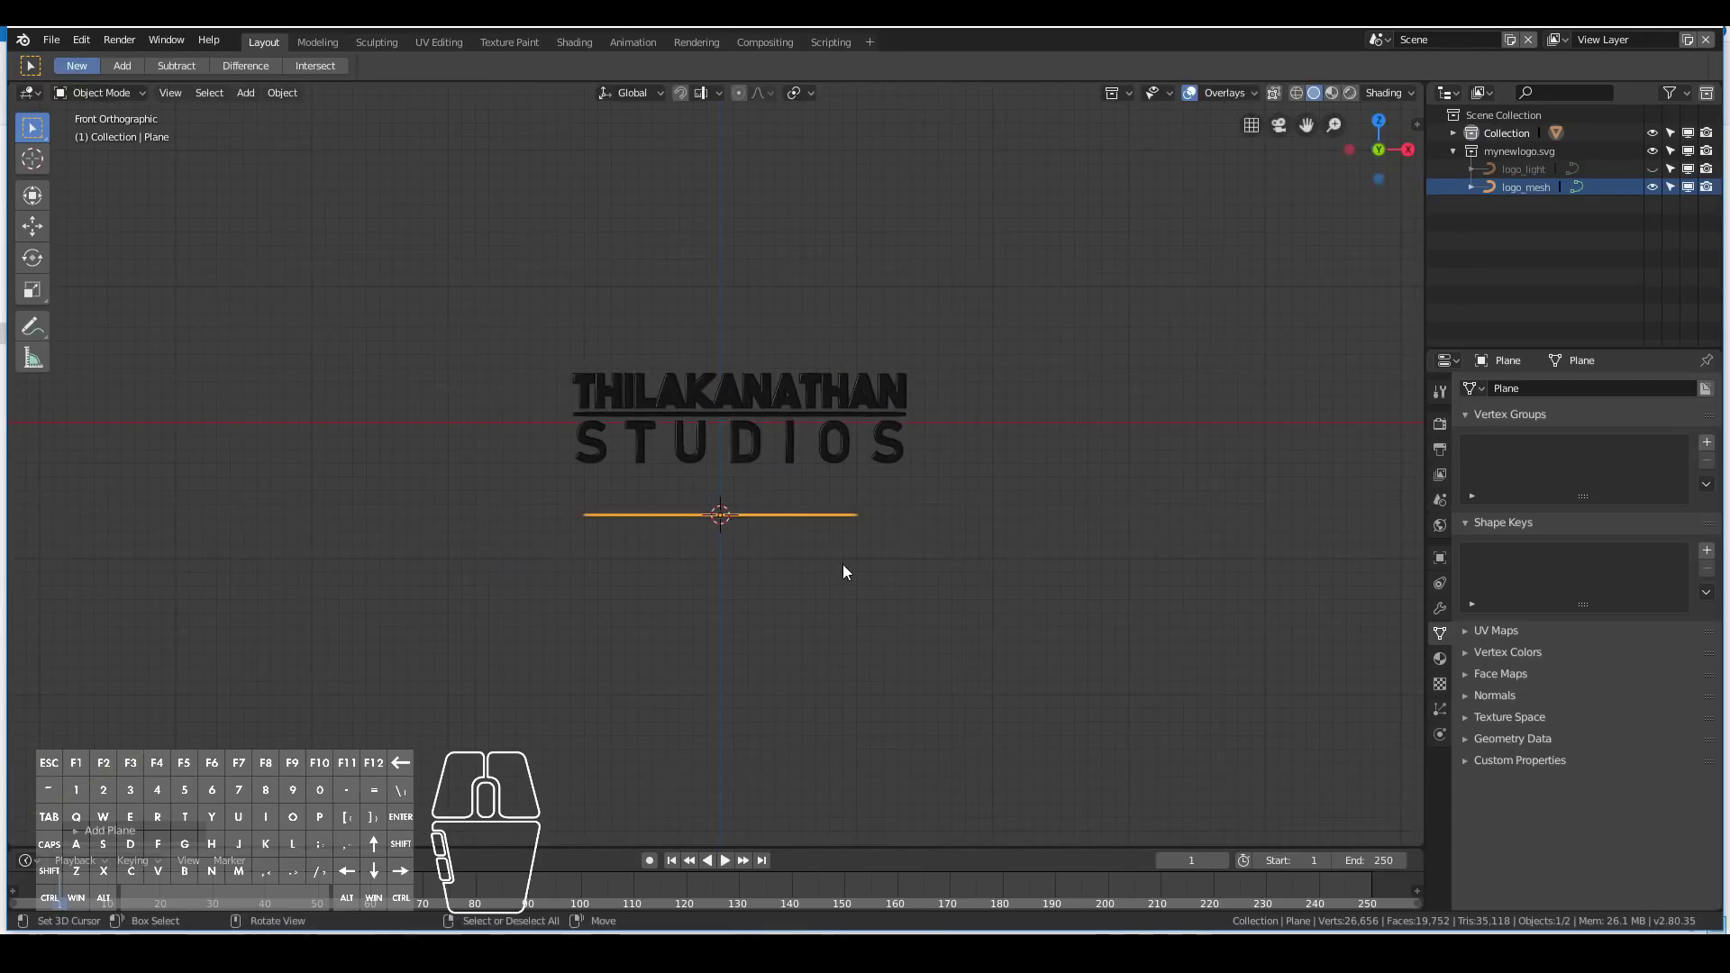
middle_click_drag(842, 564, 770, 576)
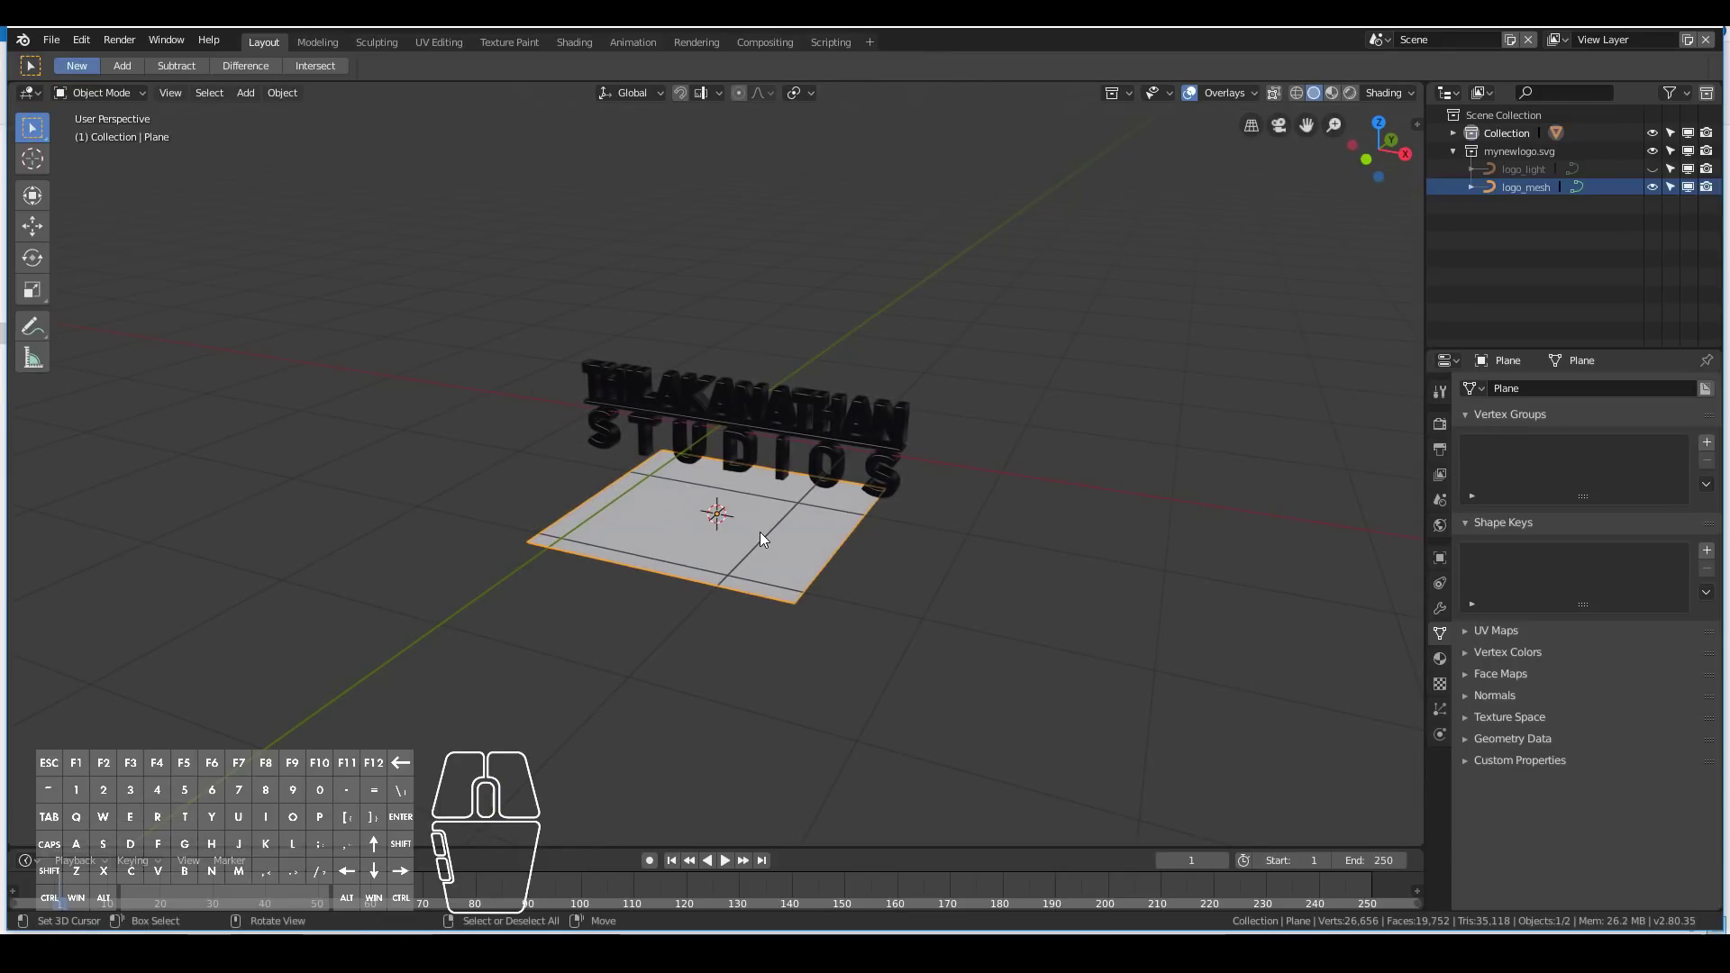
key("s")
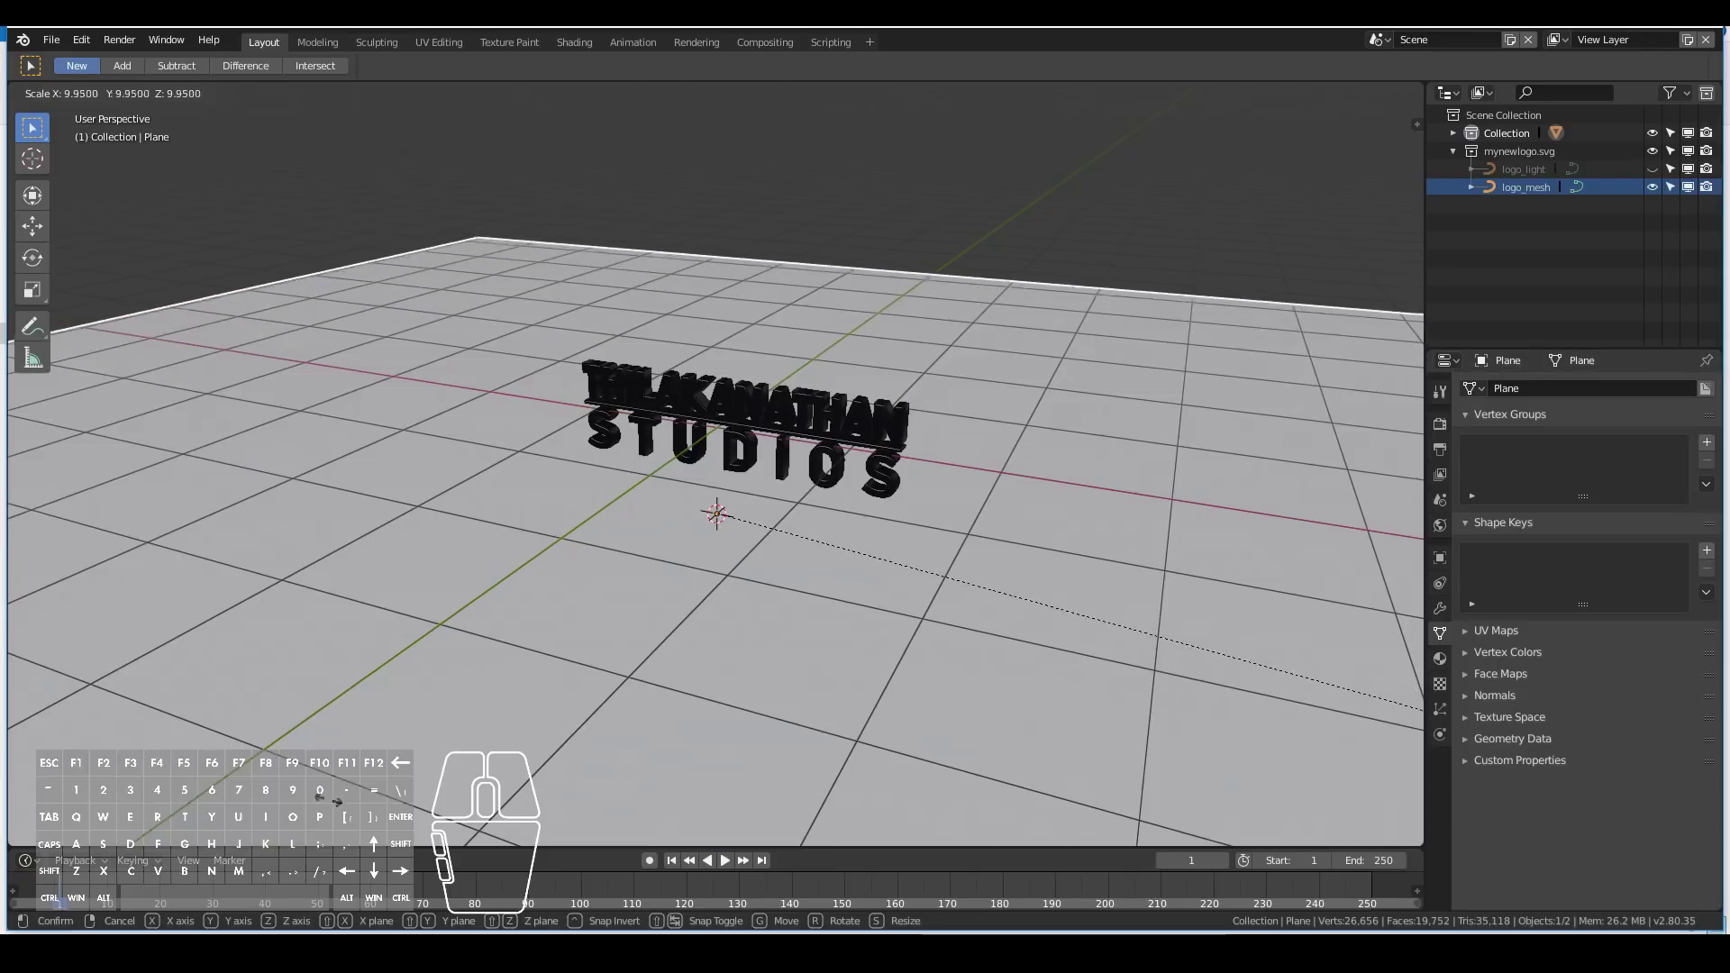
left_click(446, 769)
middle_click_drag(446, 770, 461, 614)
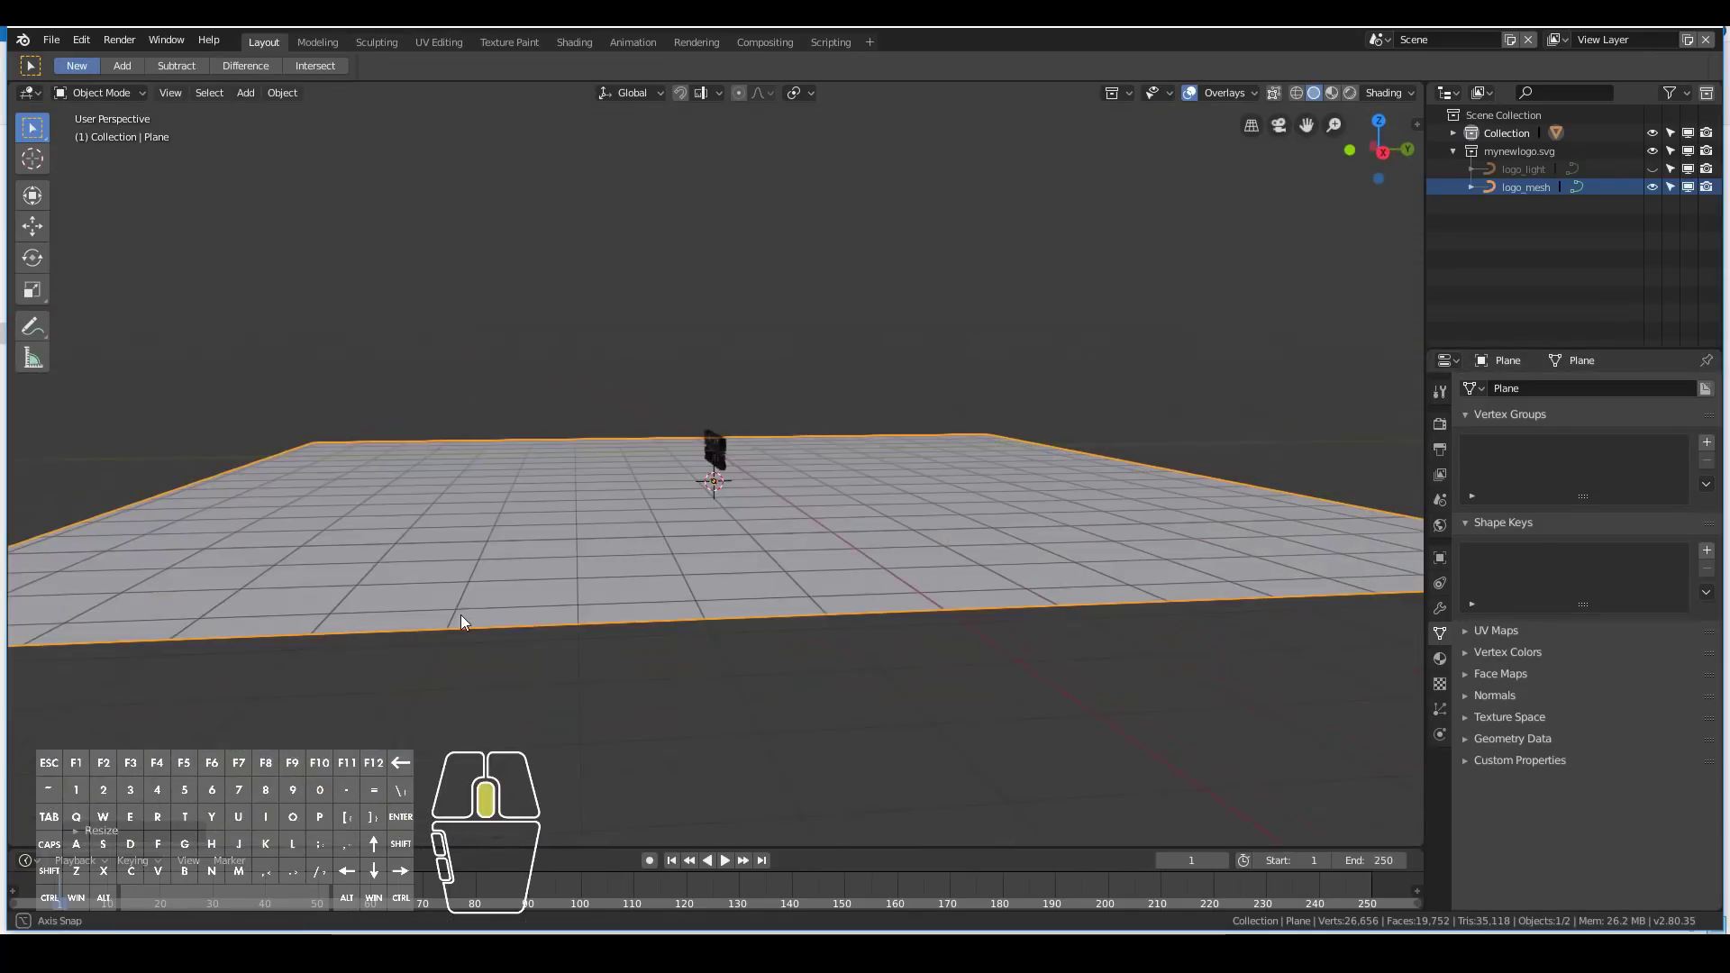
middle_click_drag(440, 458, 420, 446)
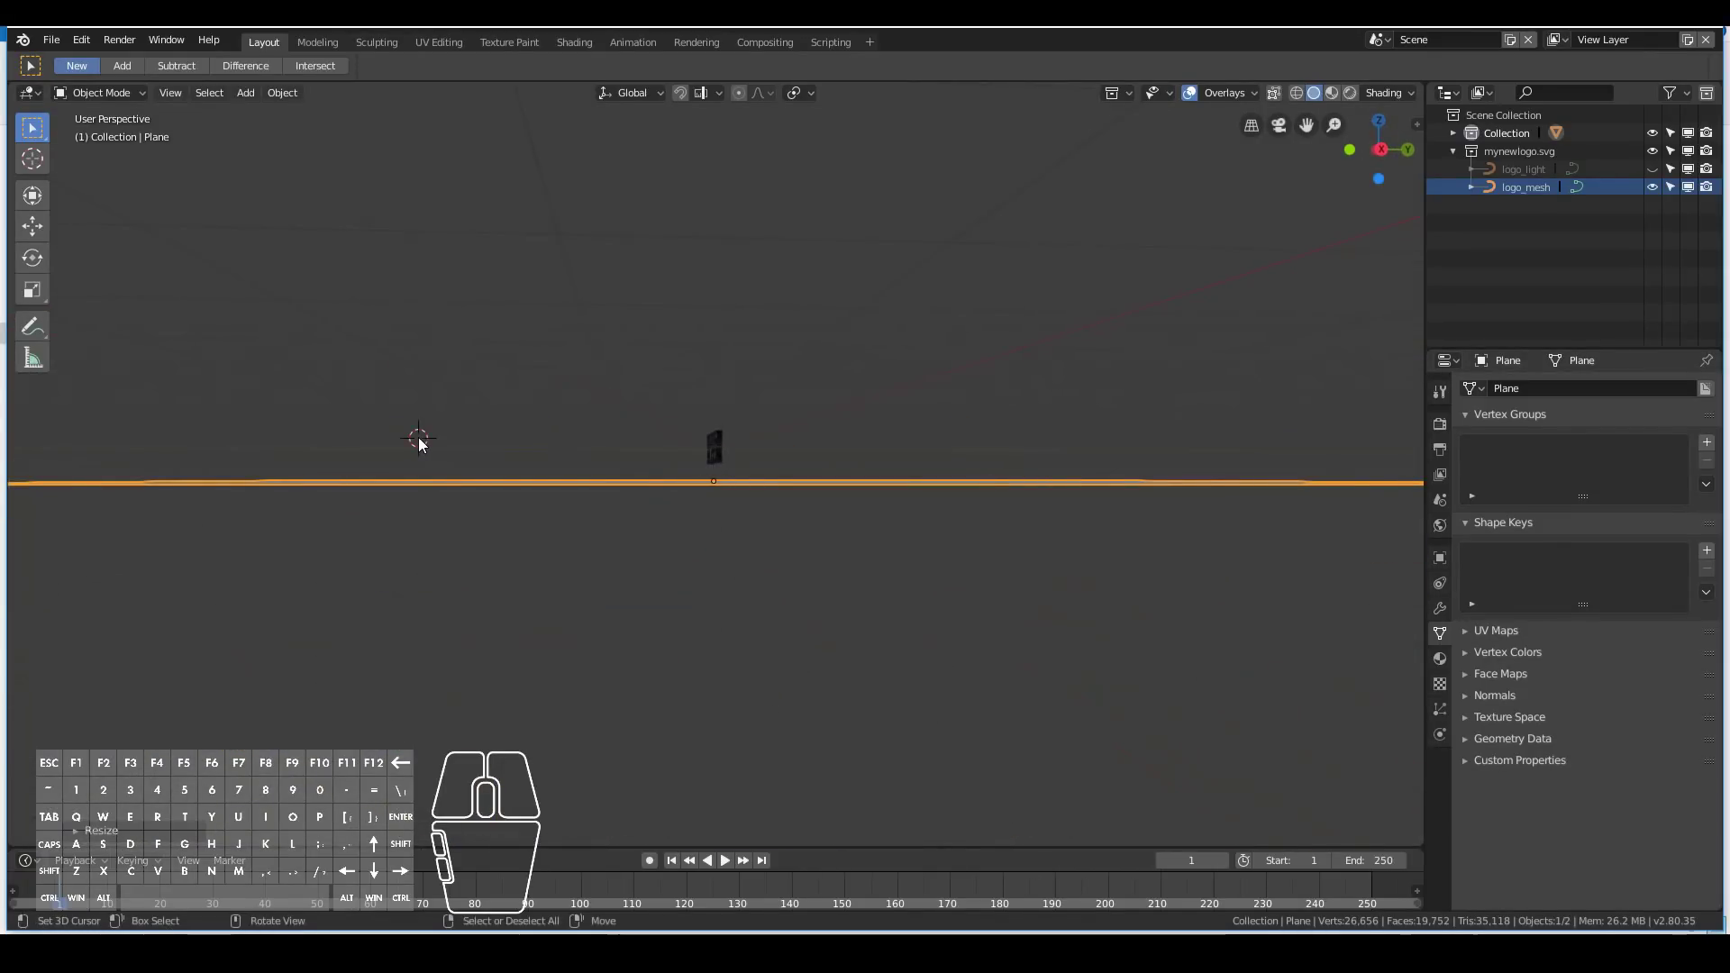
Add a camera facing the logo from the front and make it the active camera view.
key("shift+a")
key("KP_1")
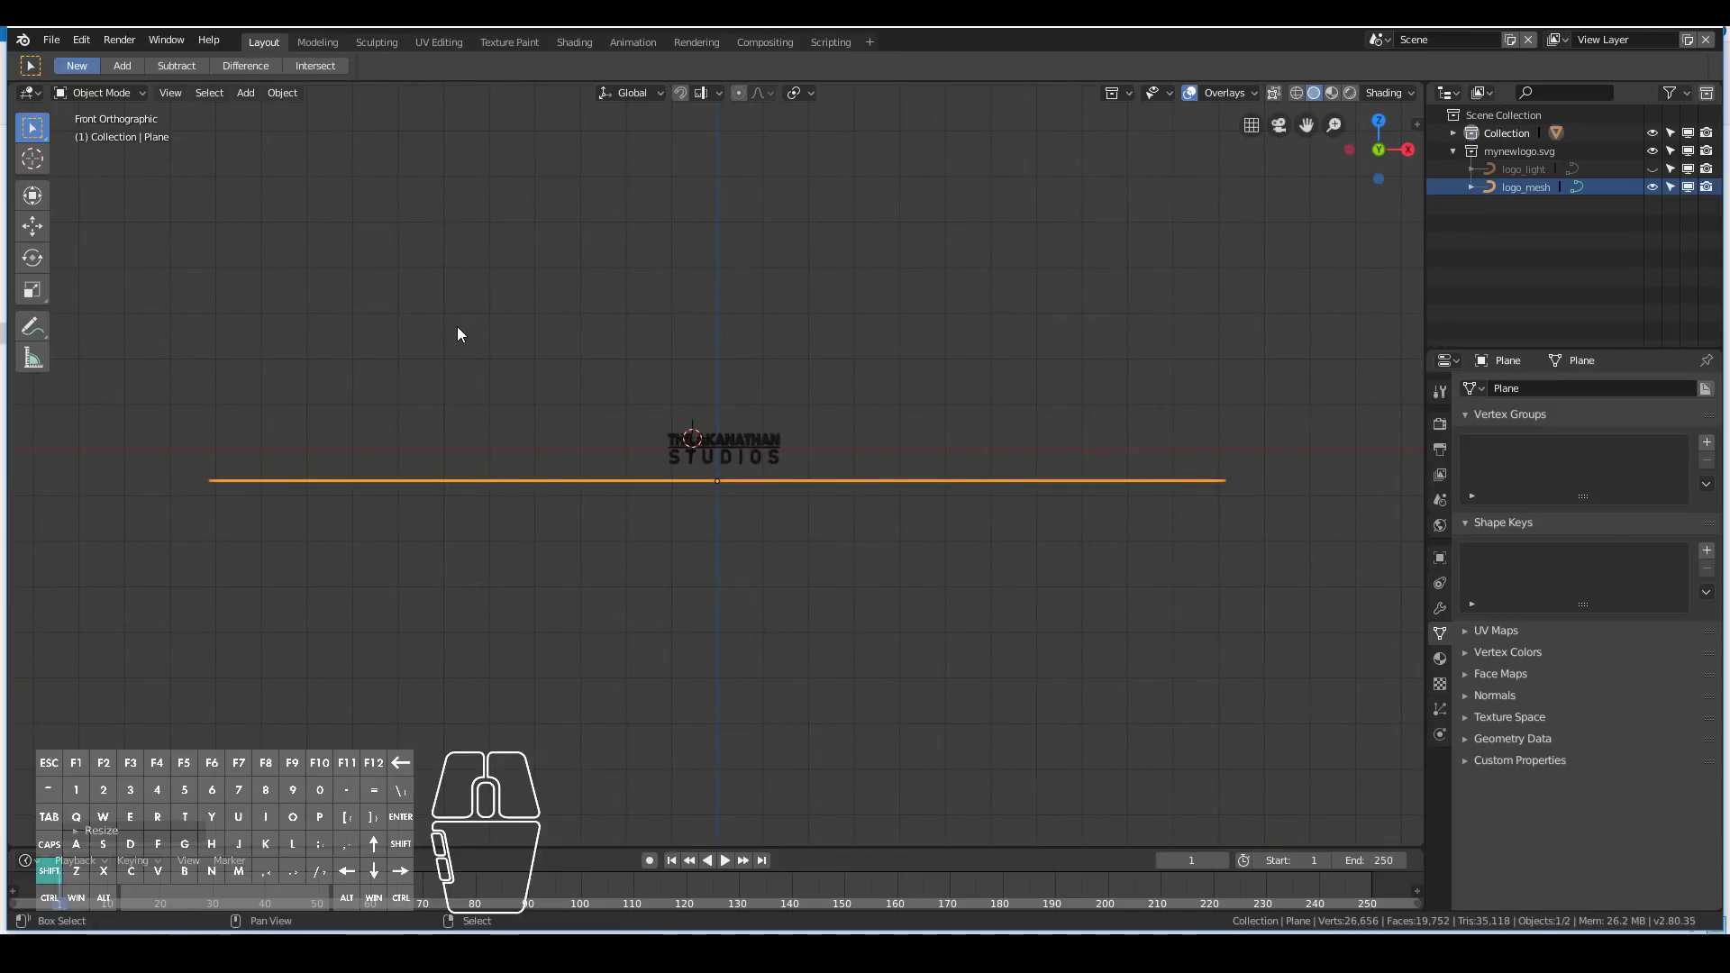
key("shift+a")
mouse_move(457, 327)
left_click(382, 547)
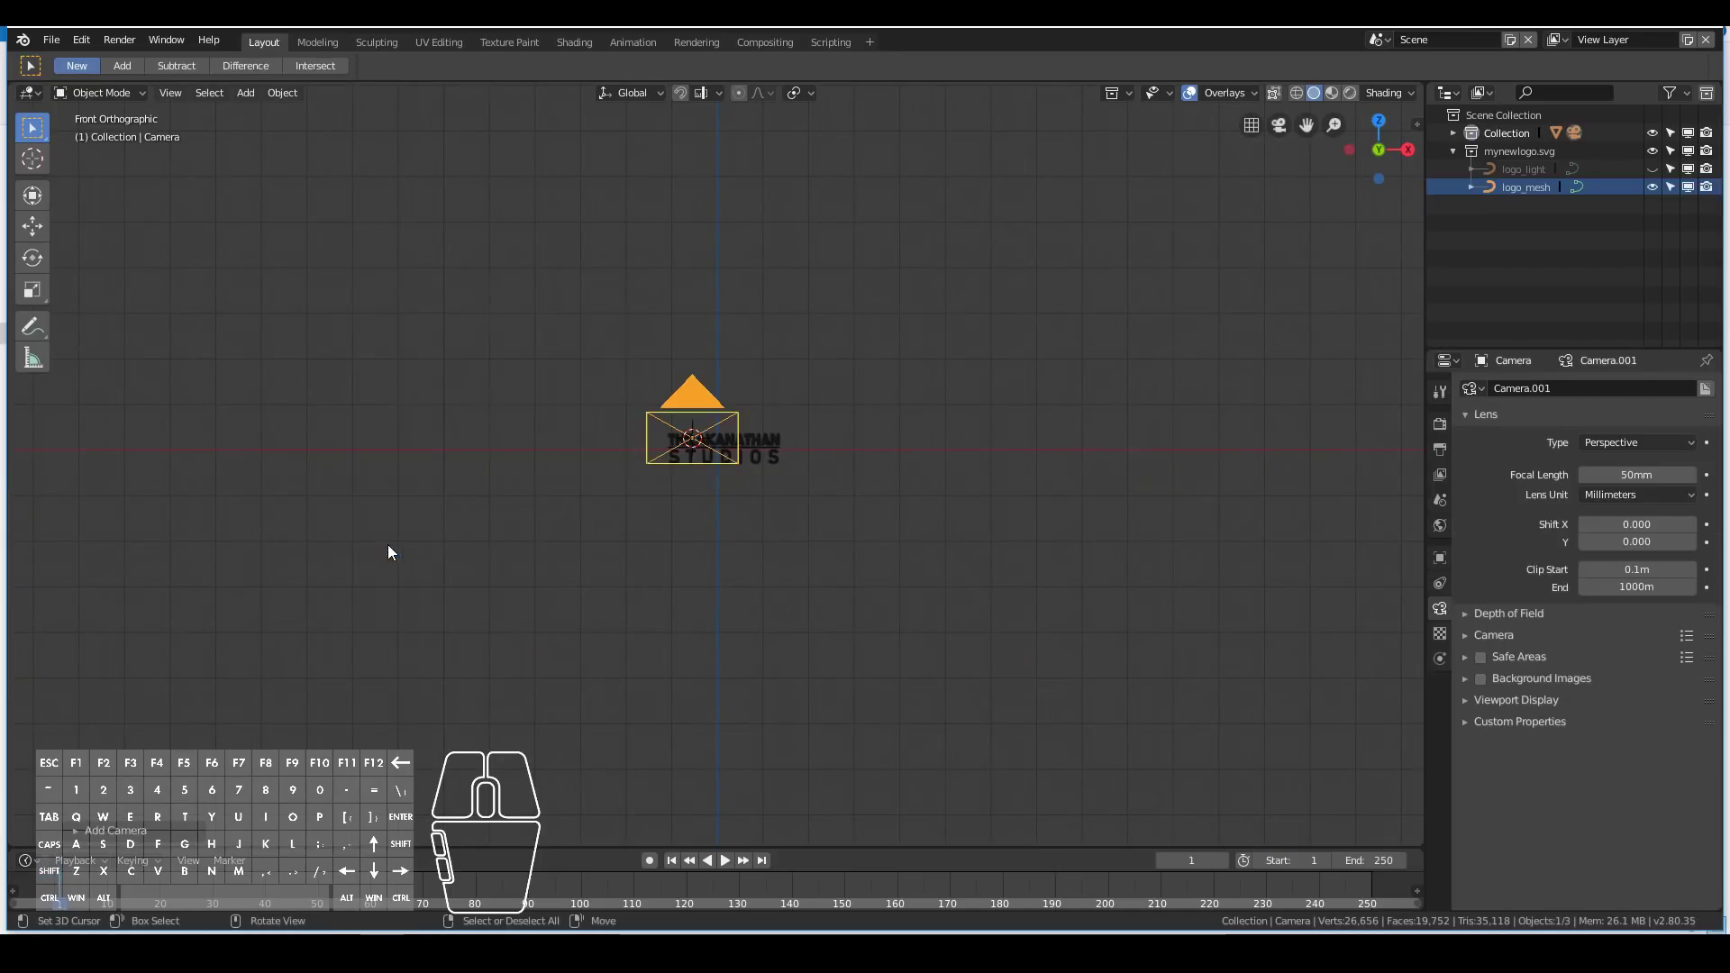
key("ctrl+KP_0")
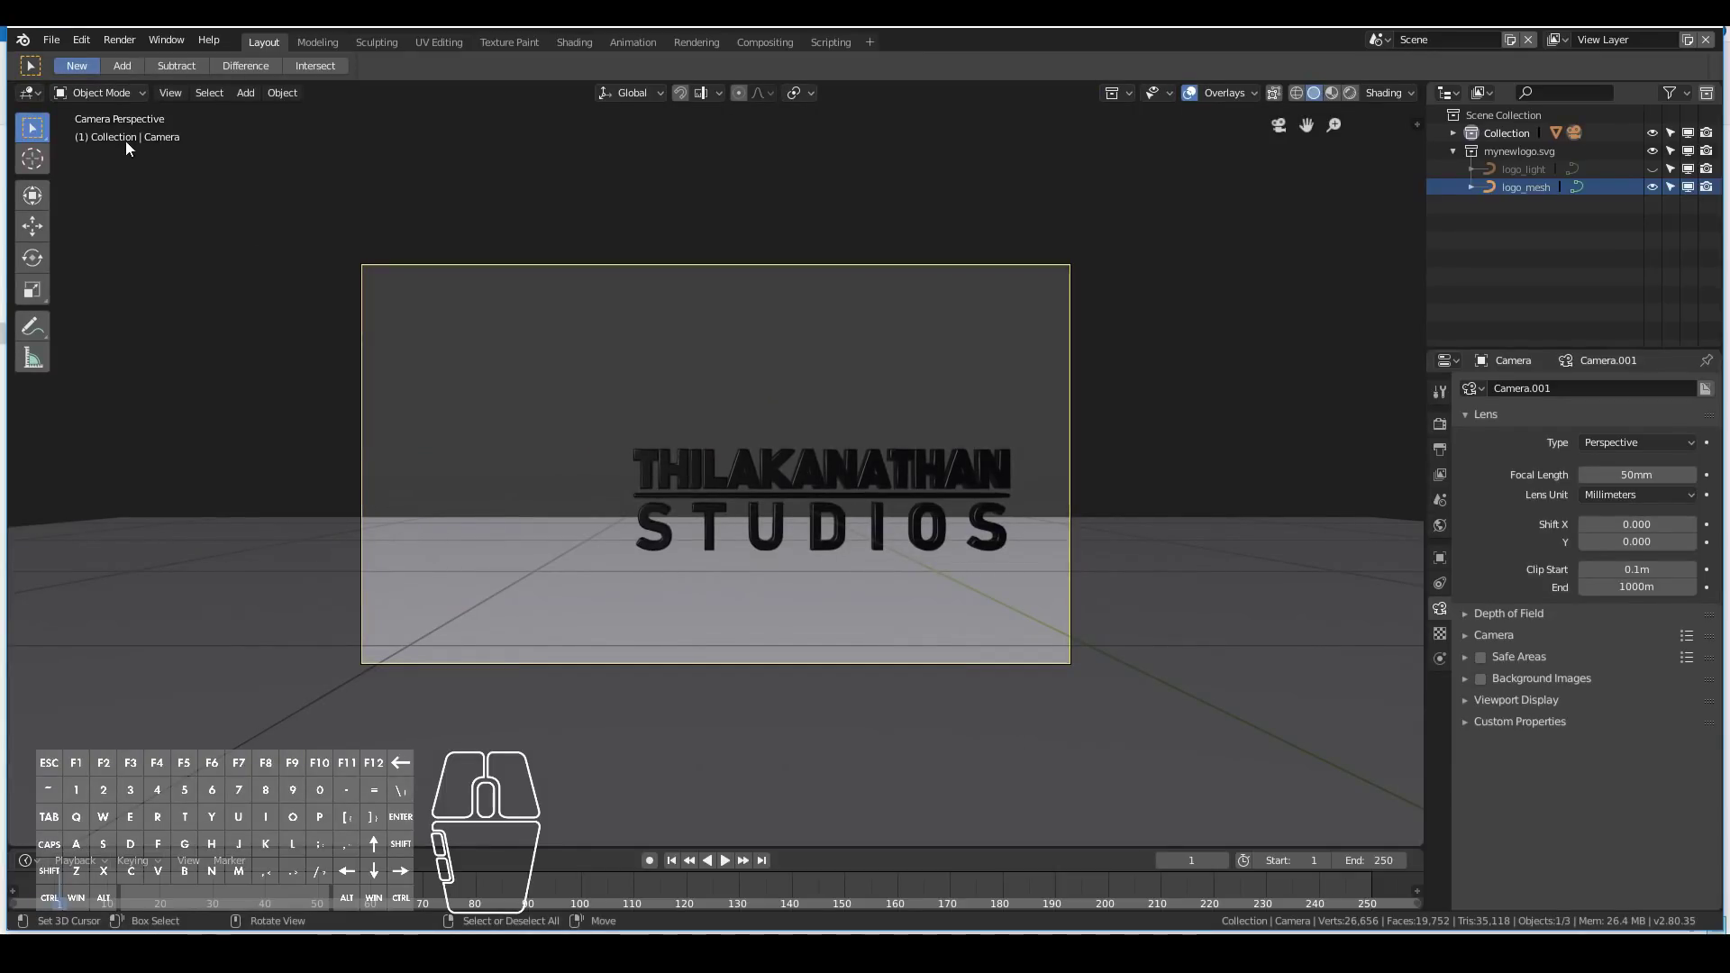
Move the camera in the front view about 0.55 m along X and -0.26 m along Z towards the logo's centre.
key("g")
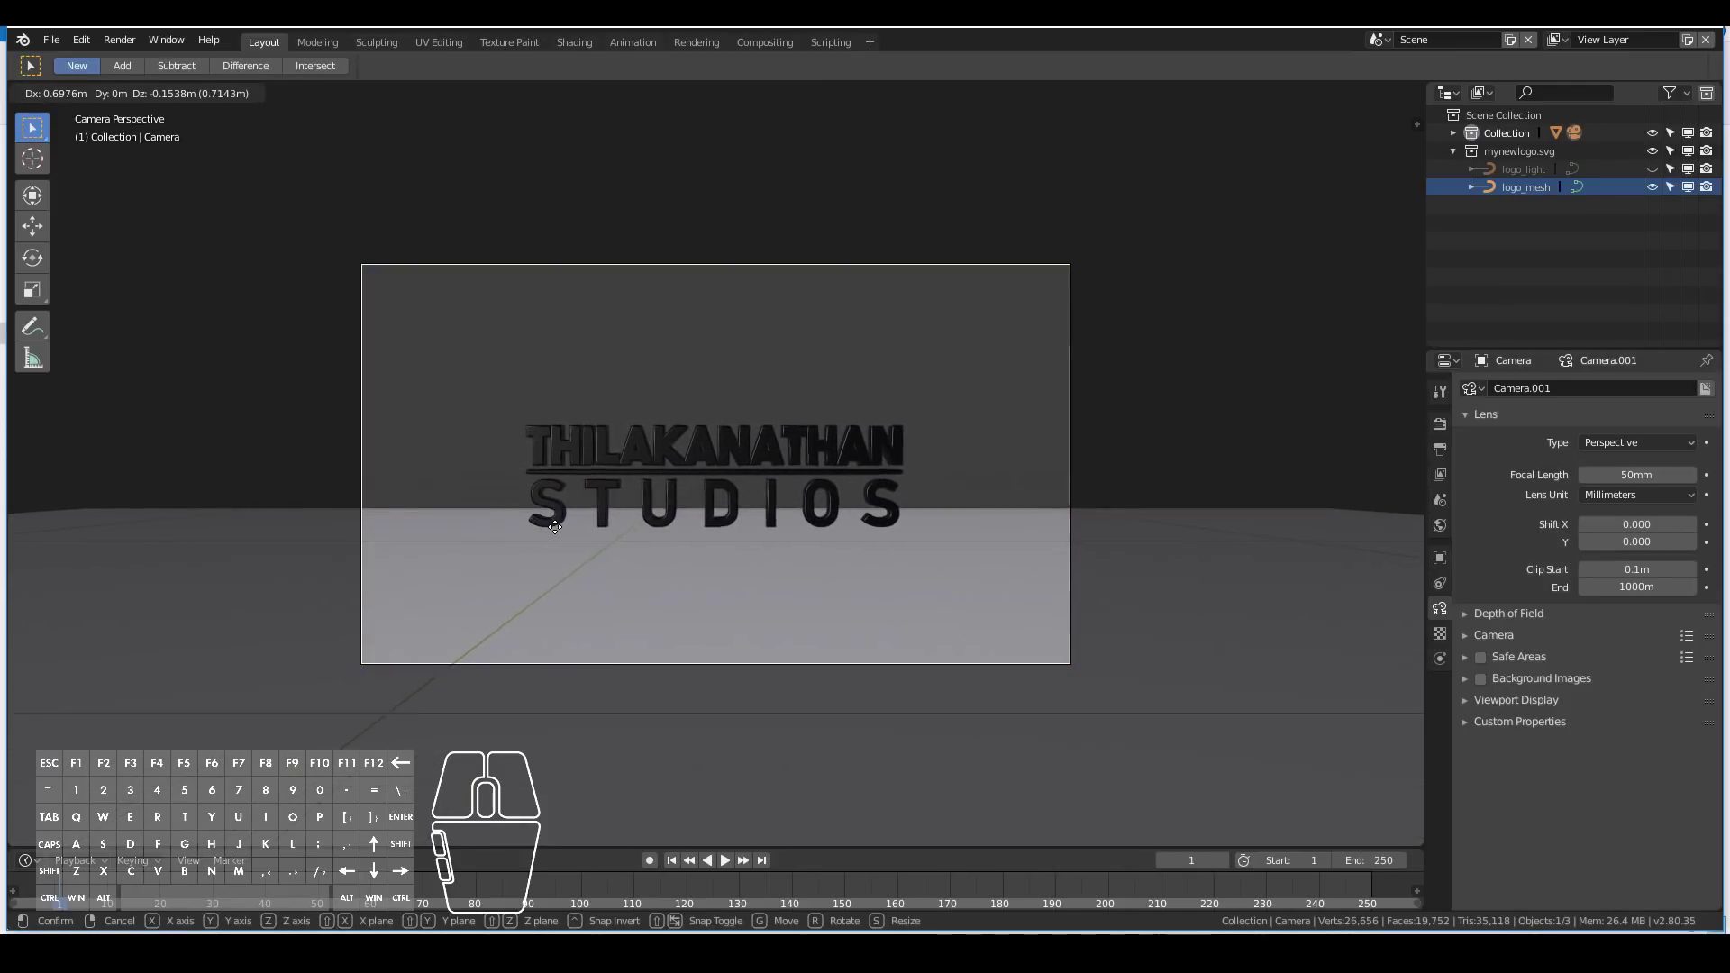
right_click(552, 528)
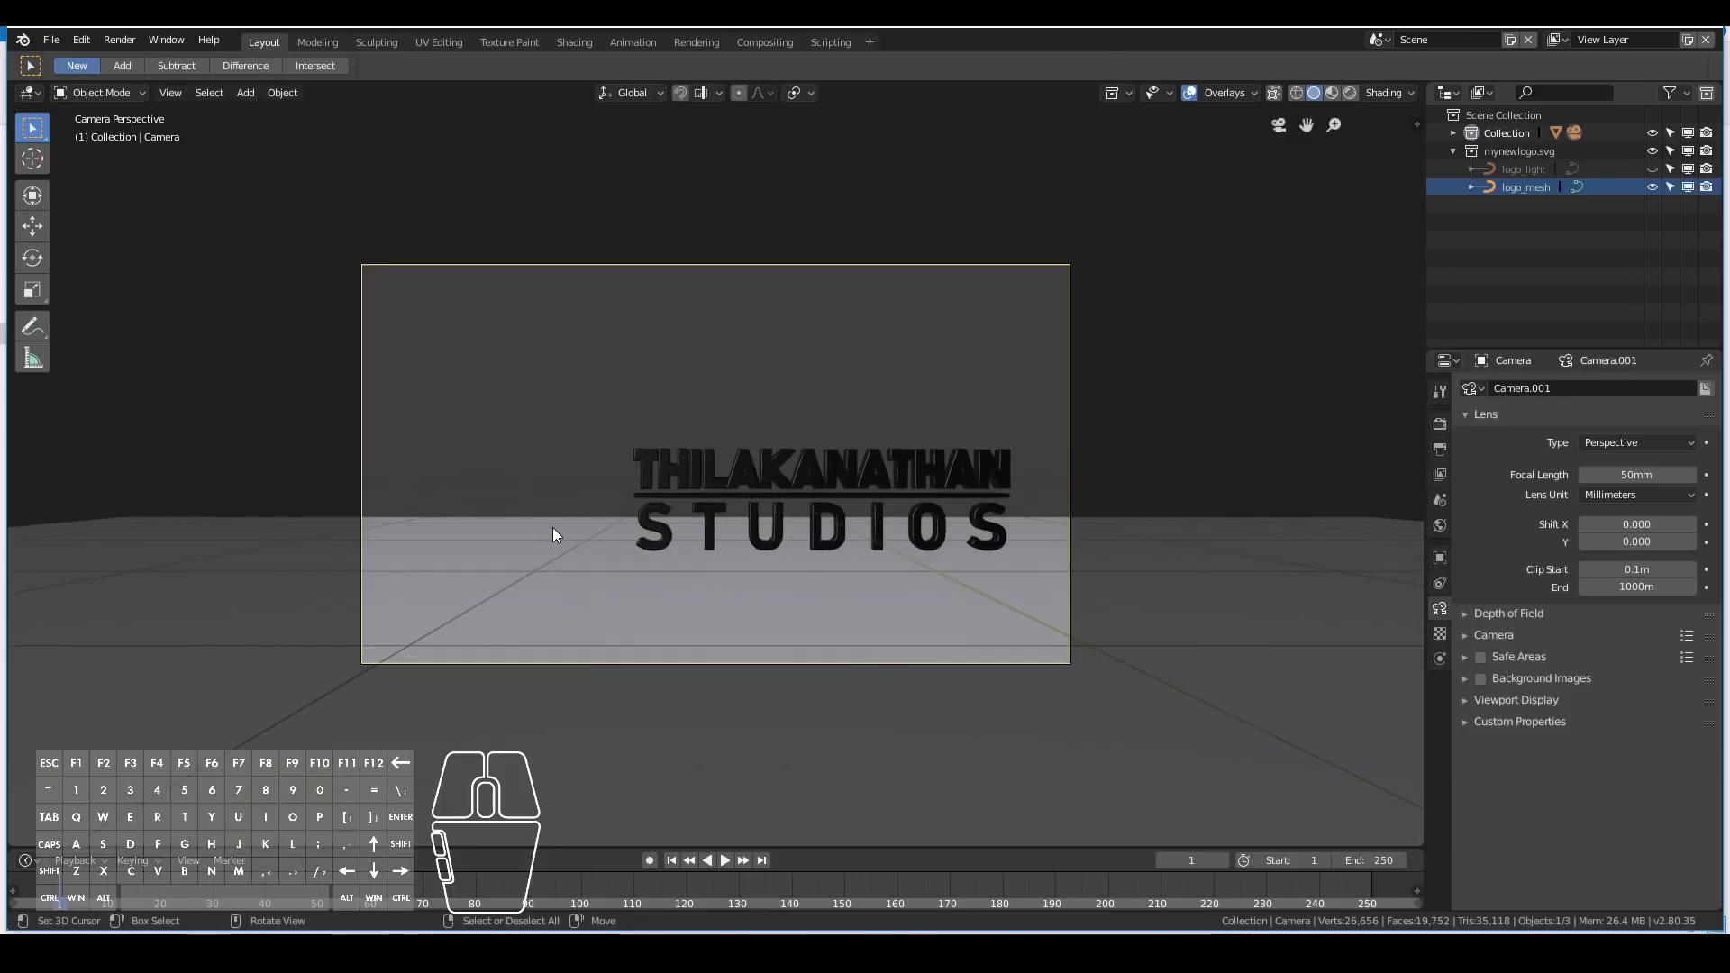
key("KP_1")
scroll(552, 527, "up", 8)
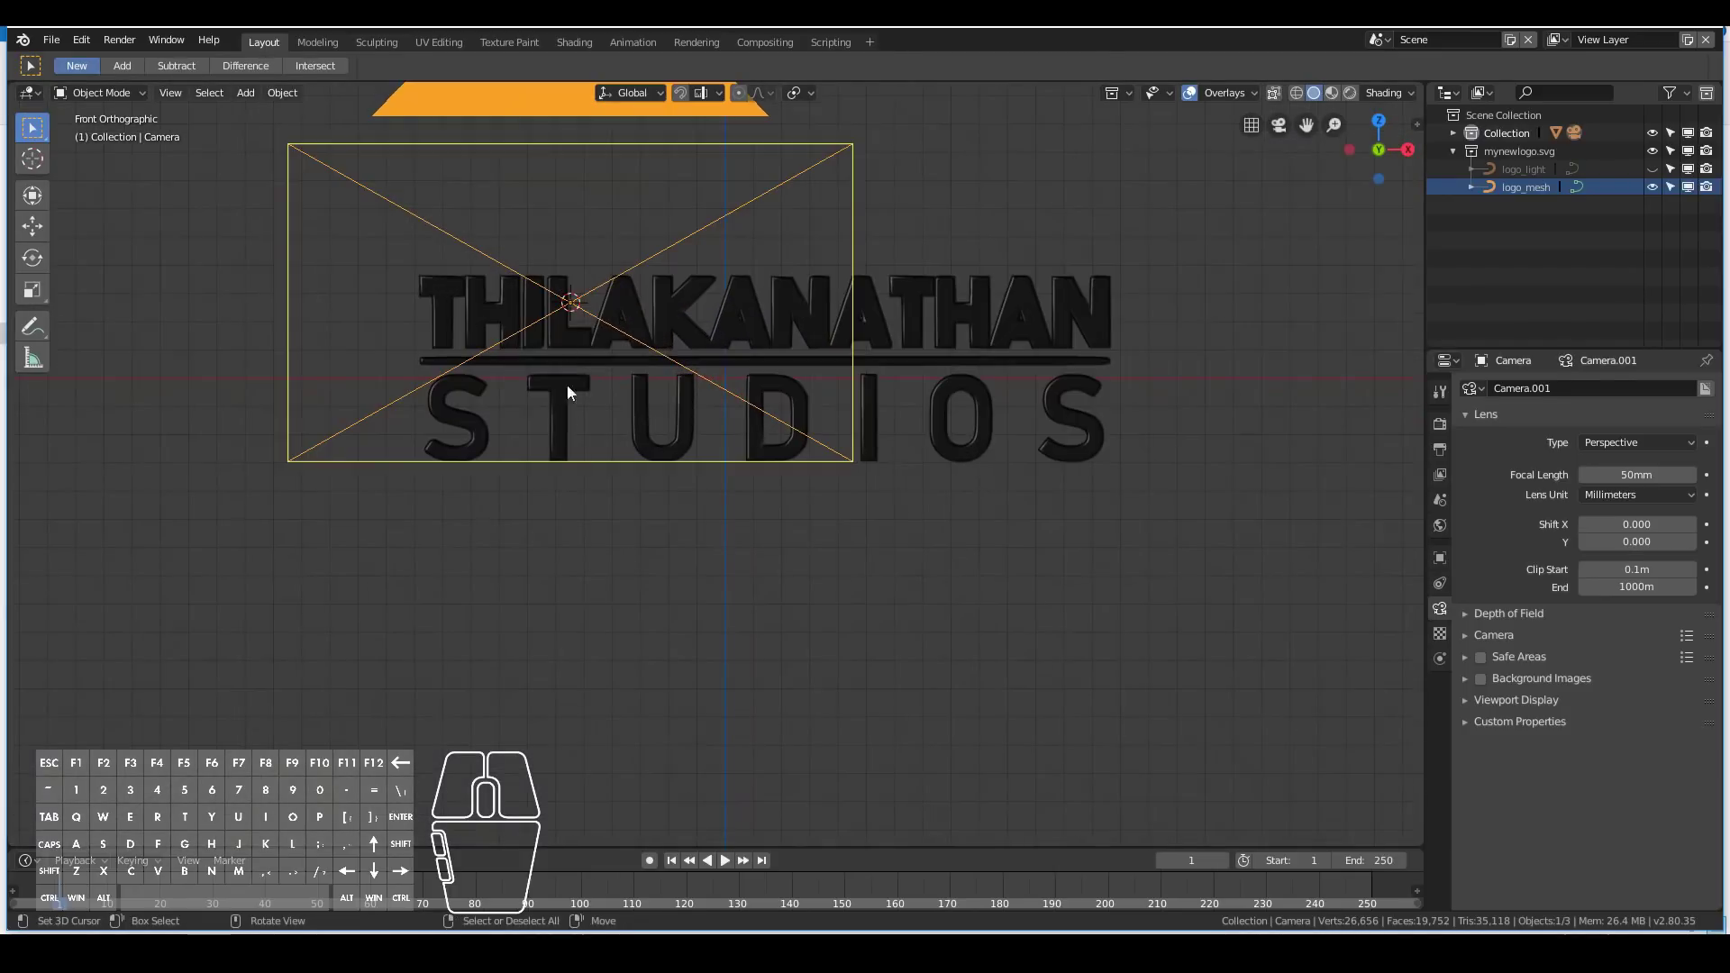
key("g")
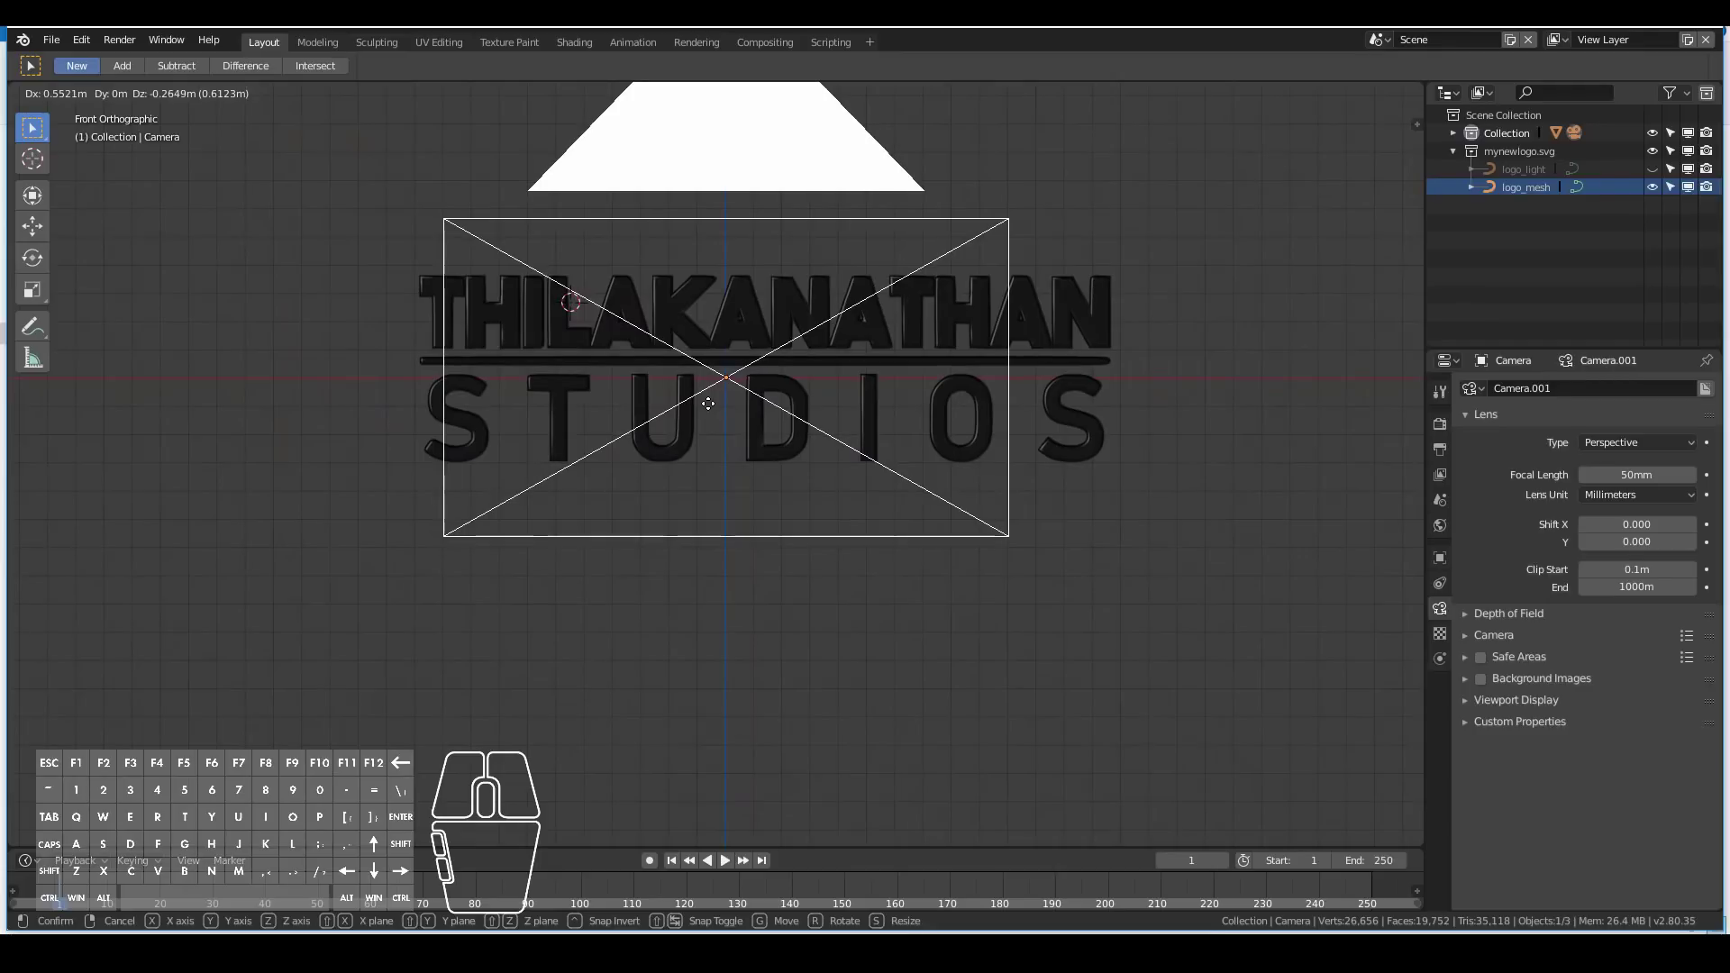
left_click(706, 405)
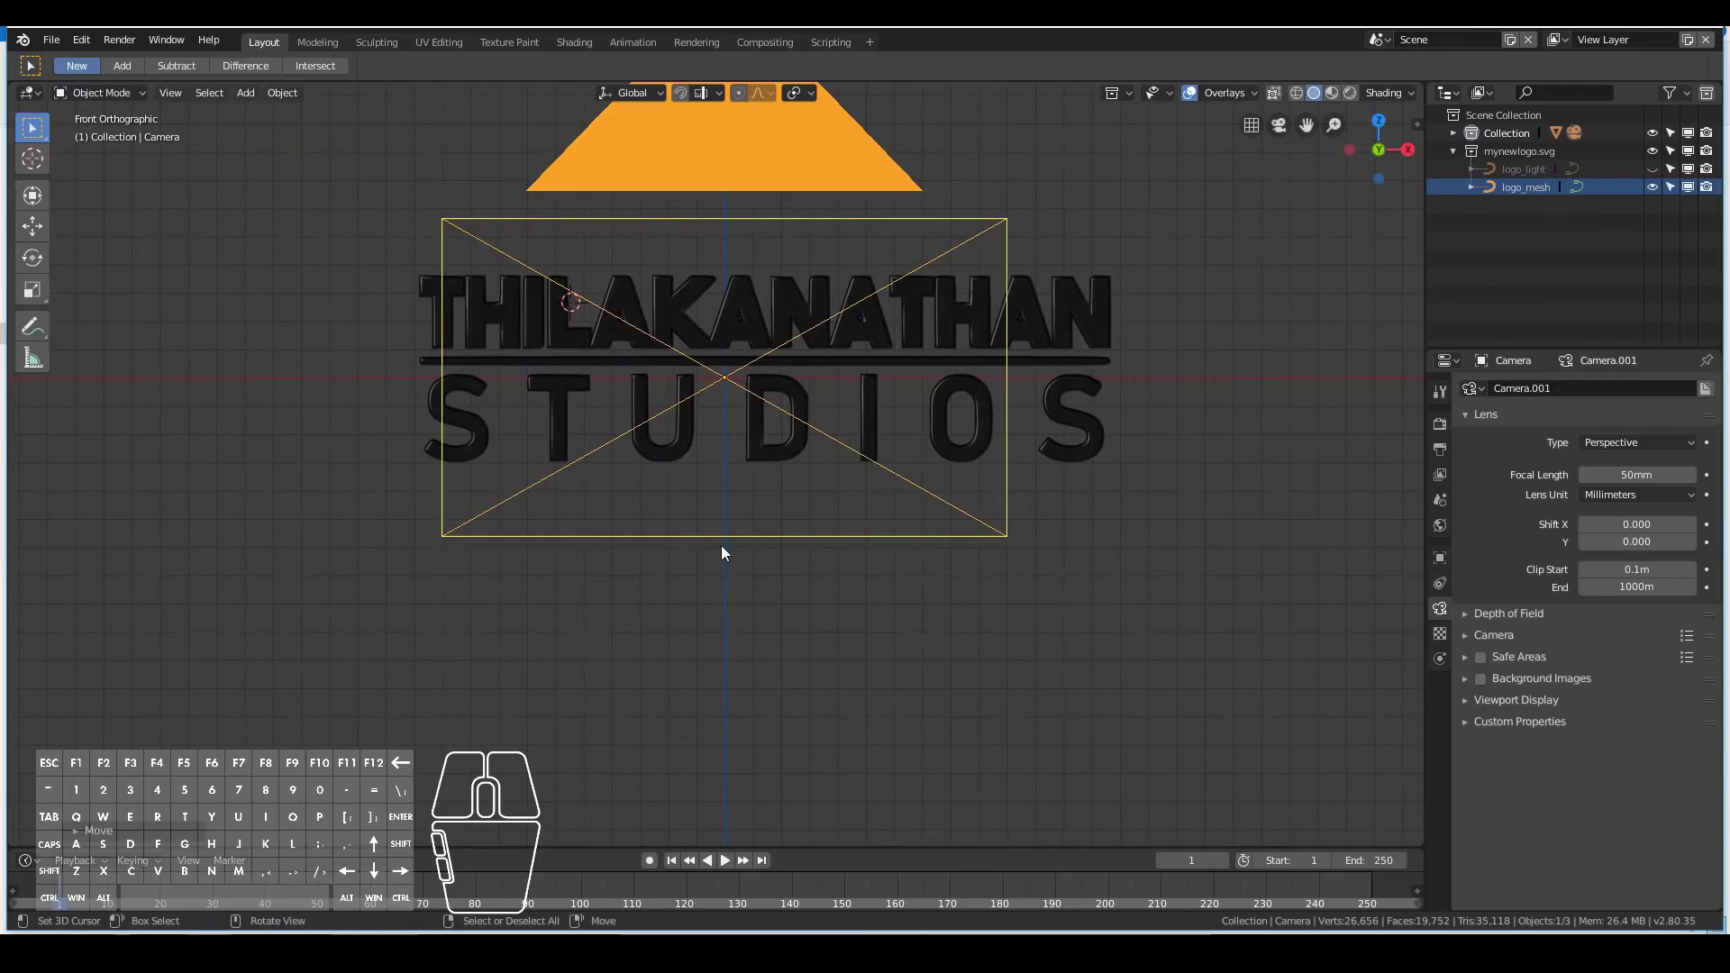
Move logo_mesh about -0.12 m along global X to centre it on the camera, and check it through the camera.
left_click(1089, 327)
key("g")
key("x")
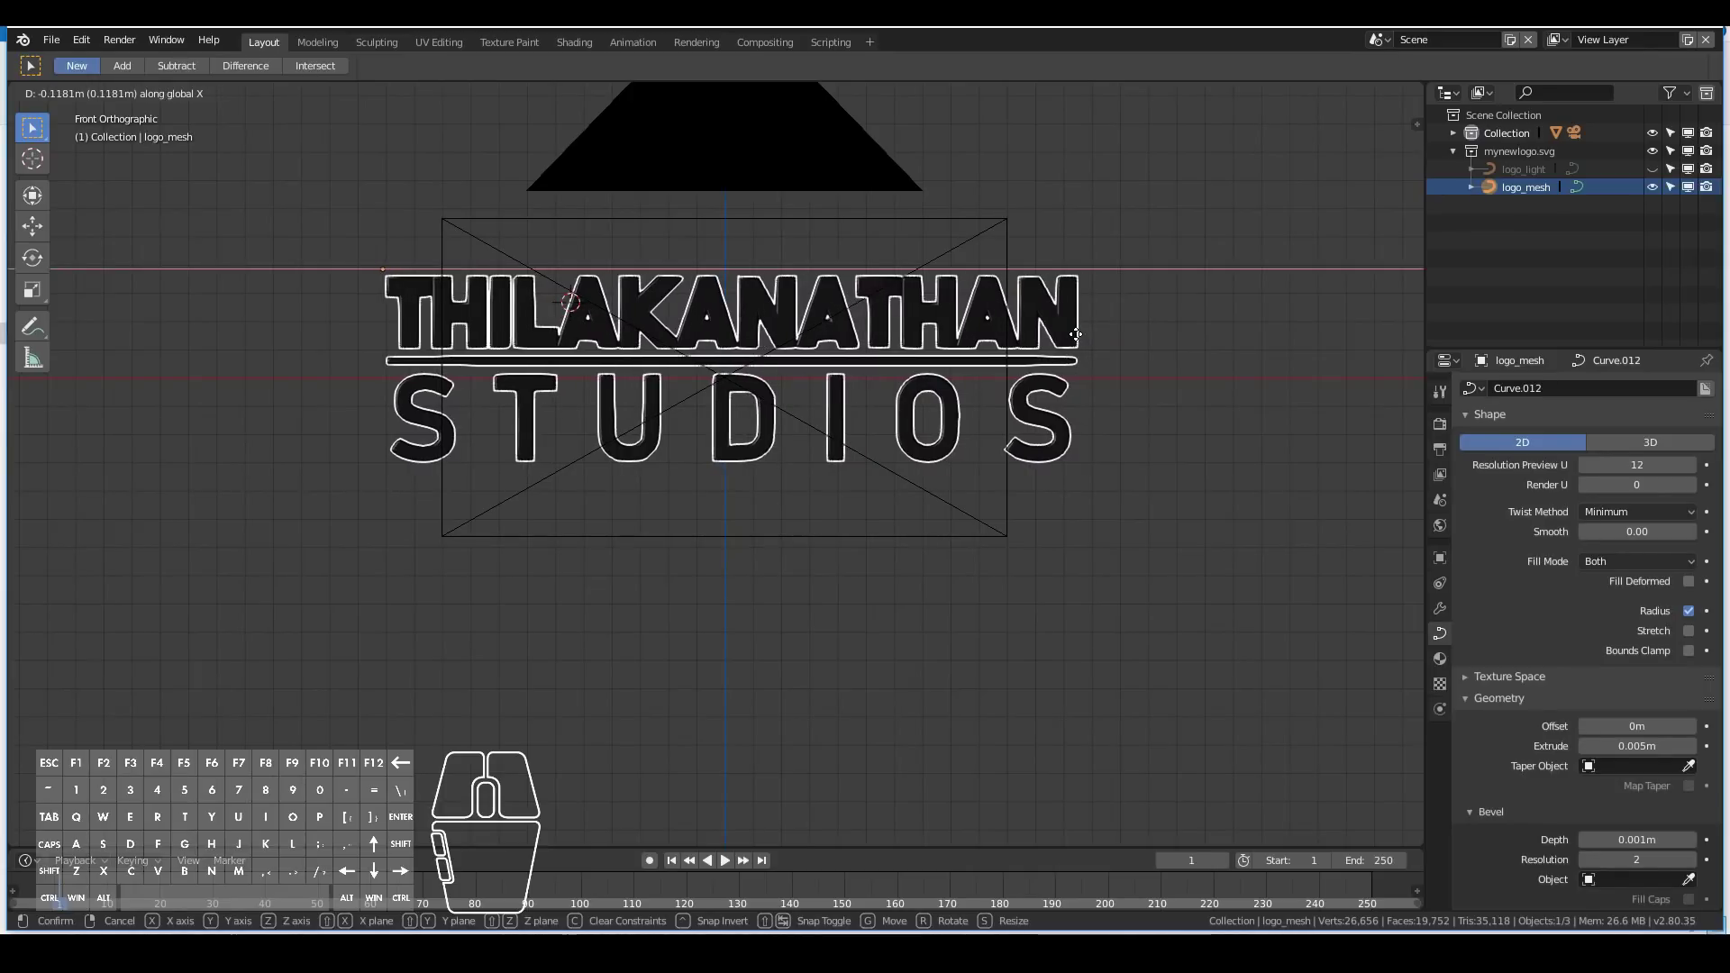
left_click(1075, 334)
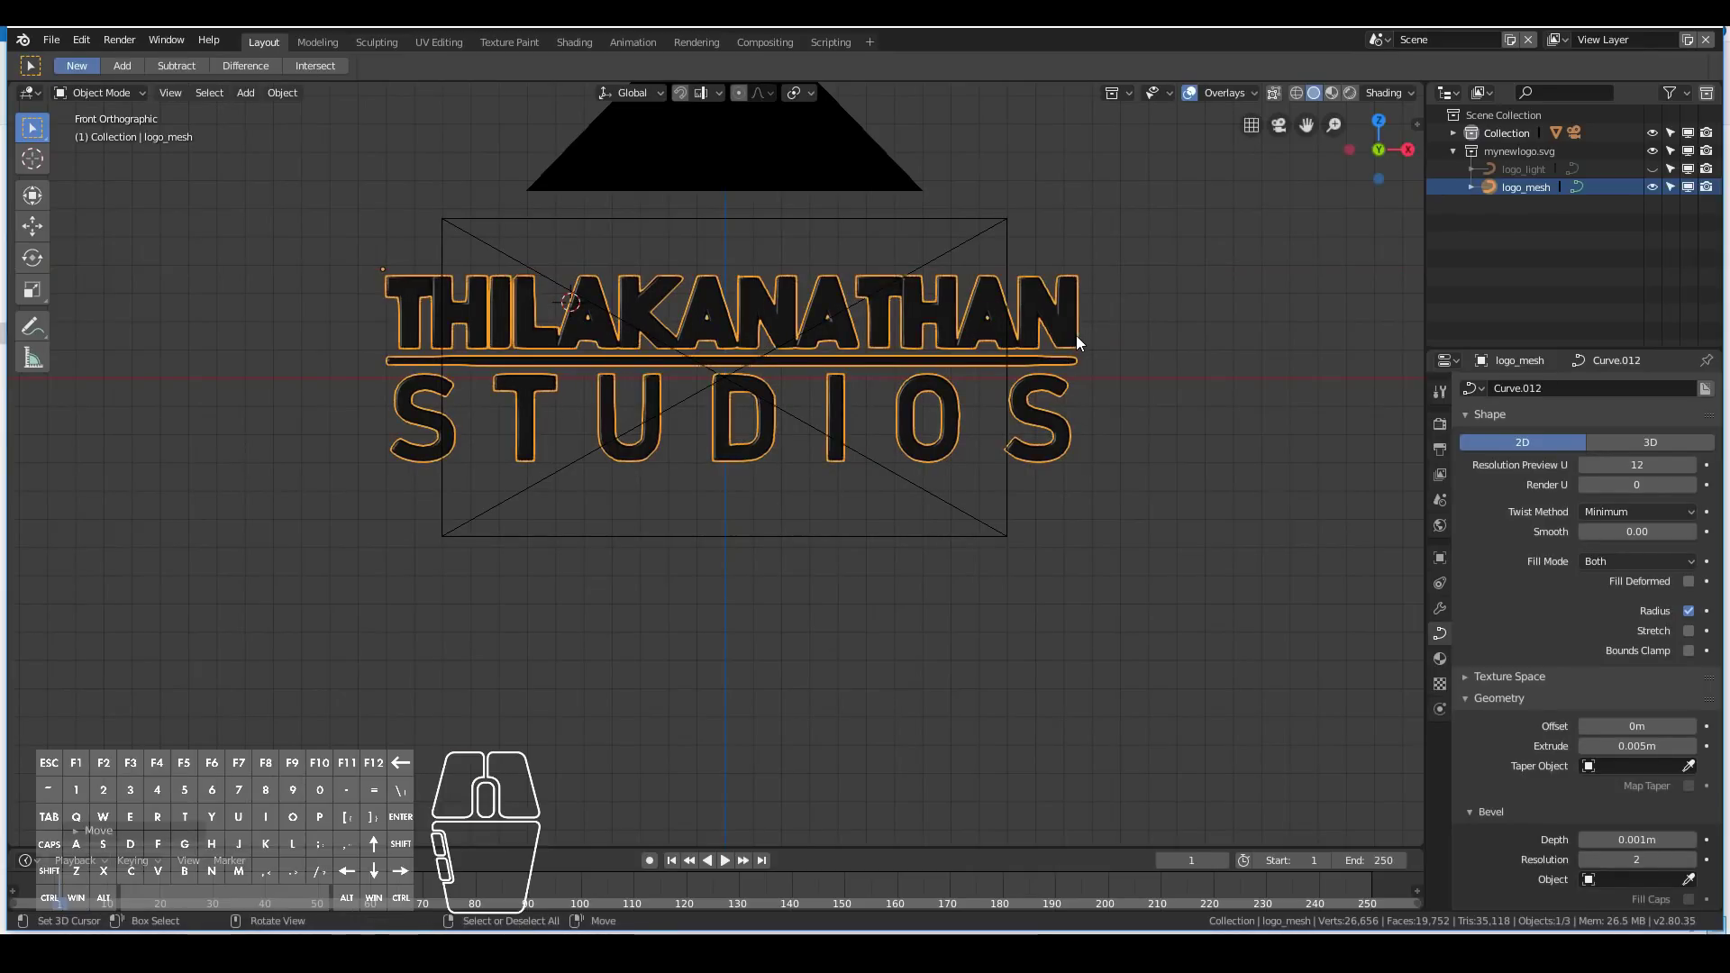
key("KP_0")
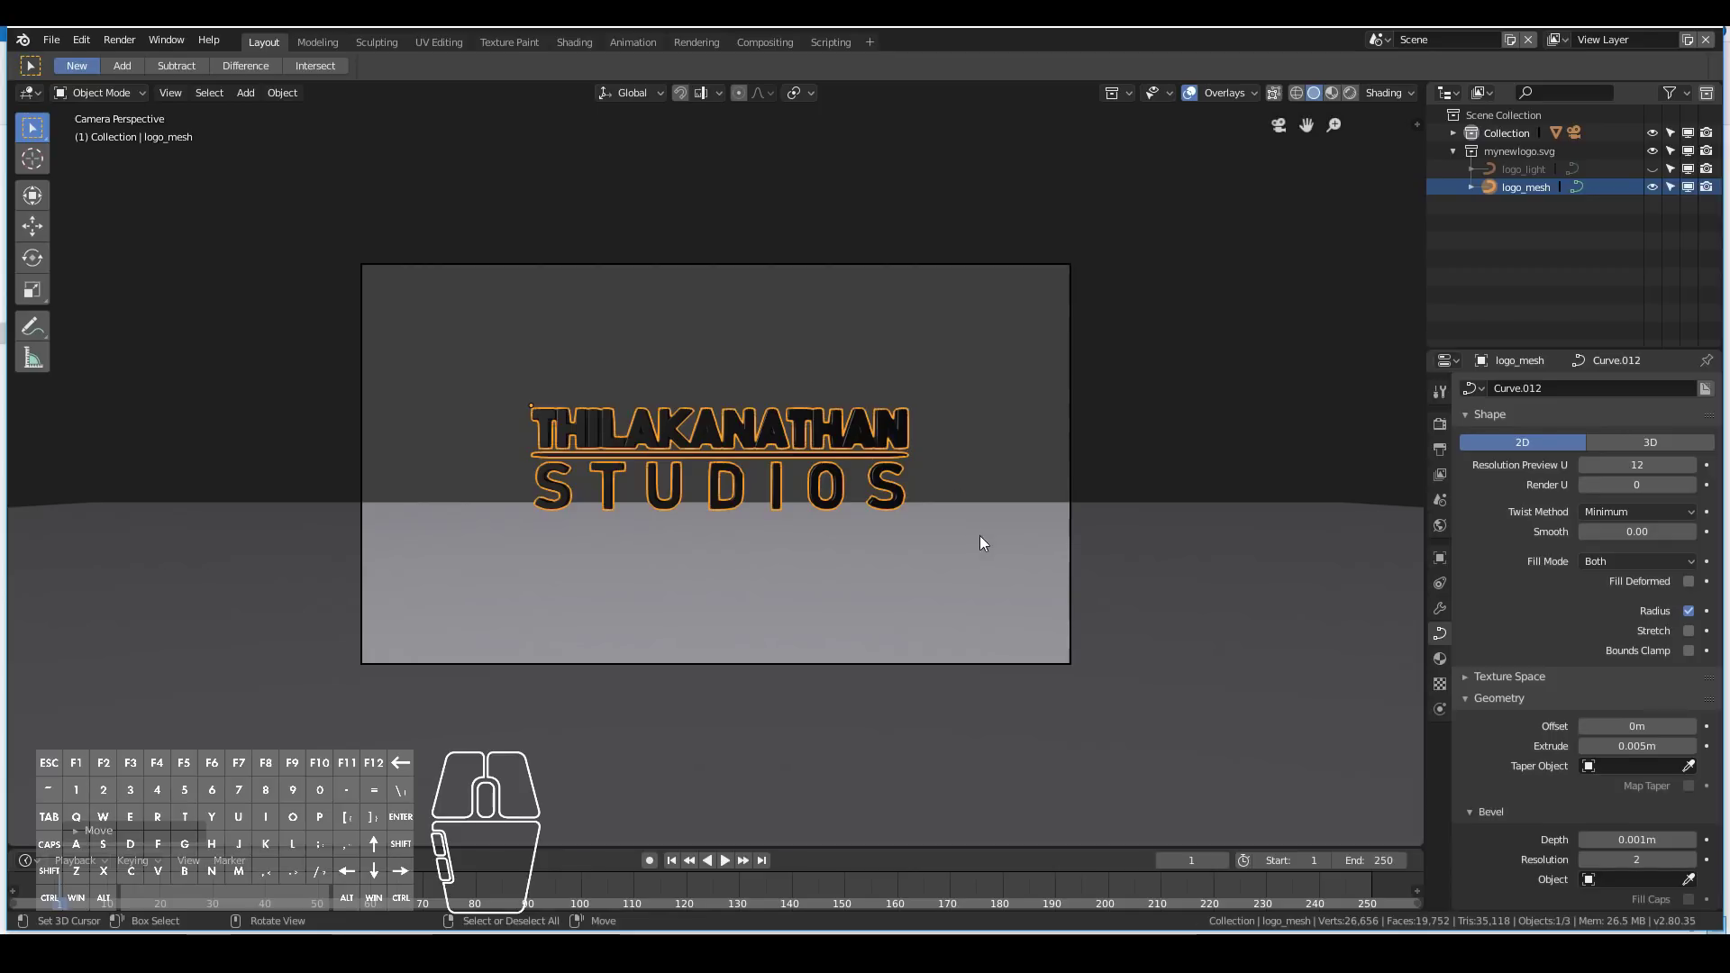
Rotate the camera about its local X axis to tilt it upwards, placing the logo lower in the frame.
right_click(842, 670)
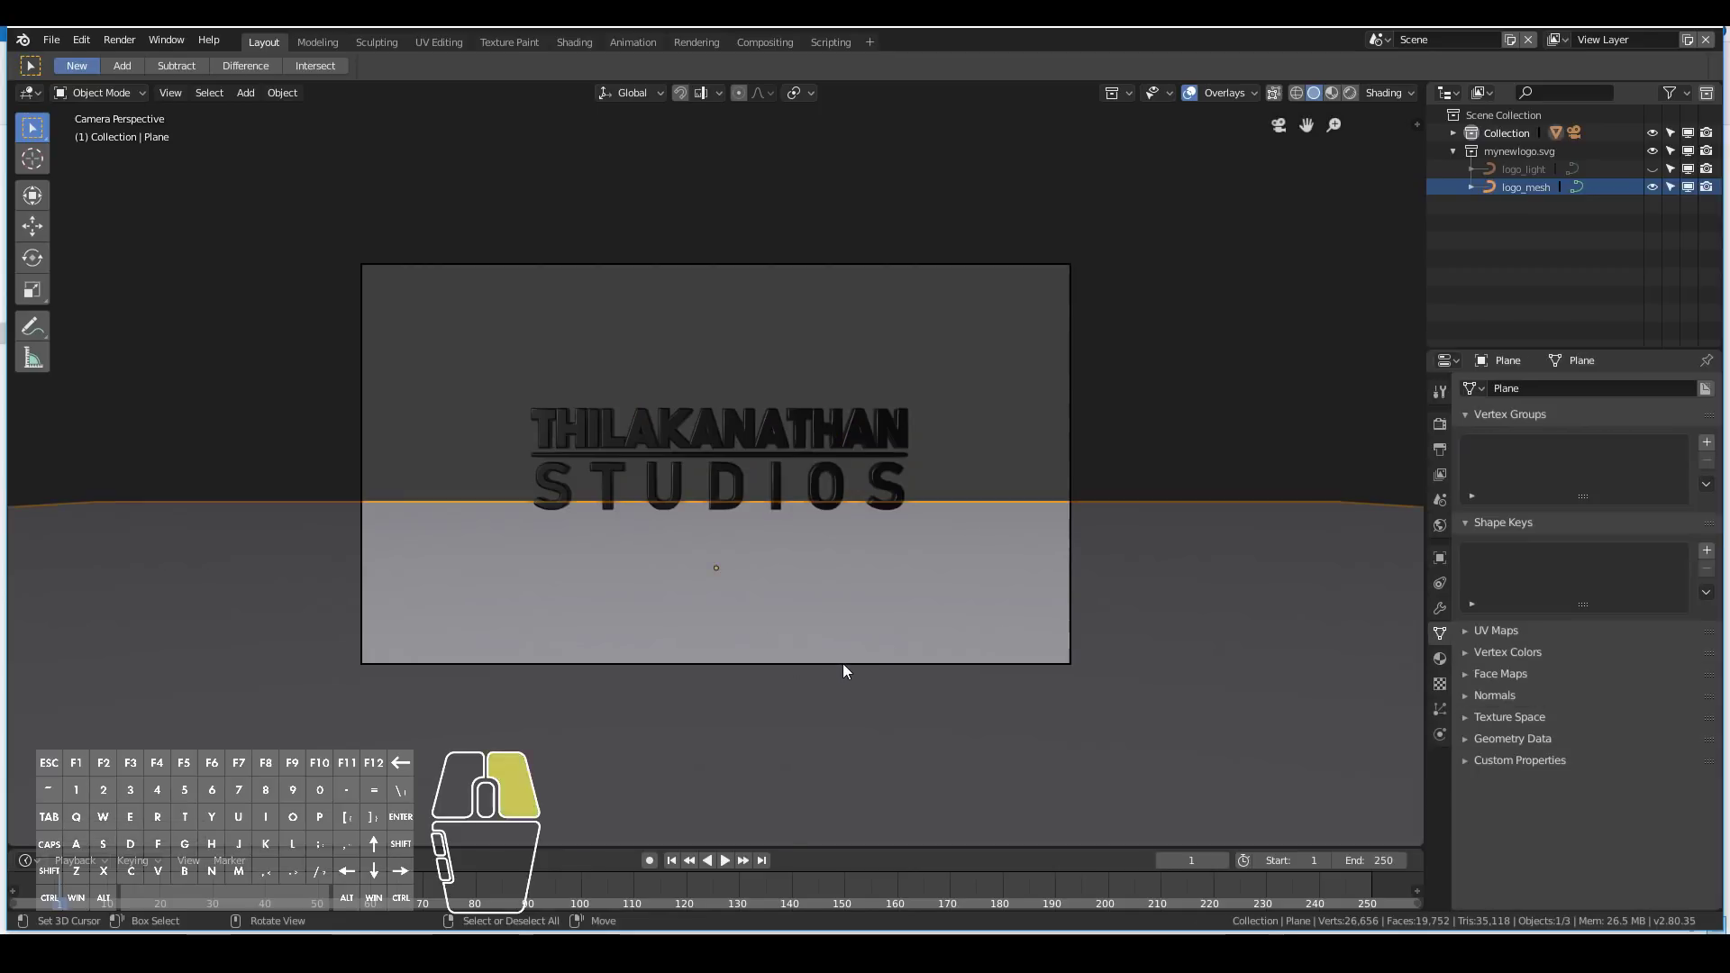
right_click(1014, 256)
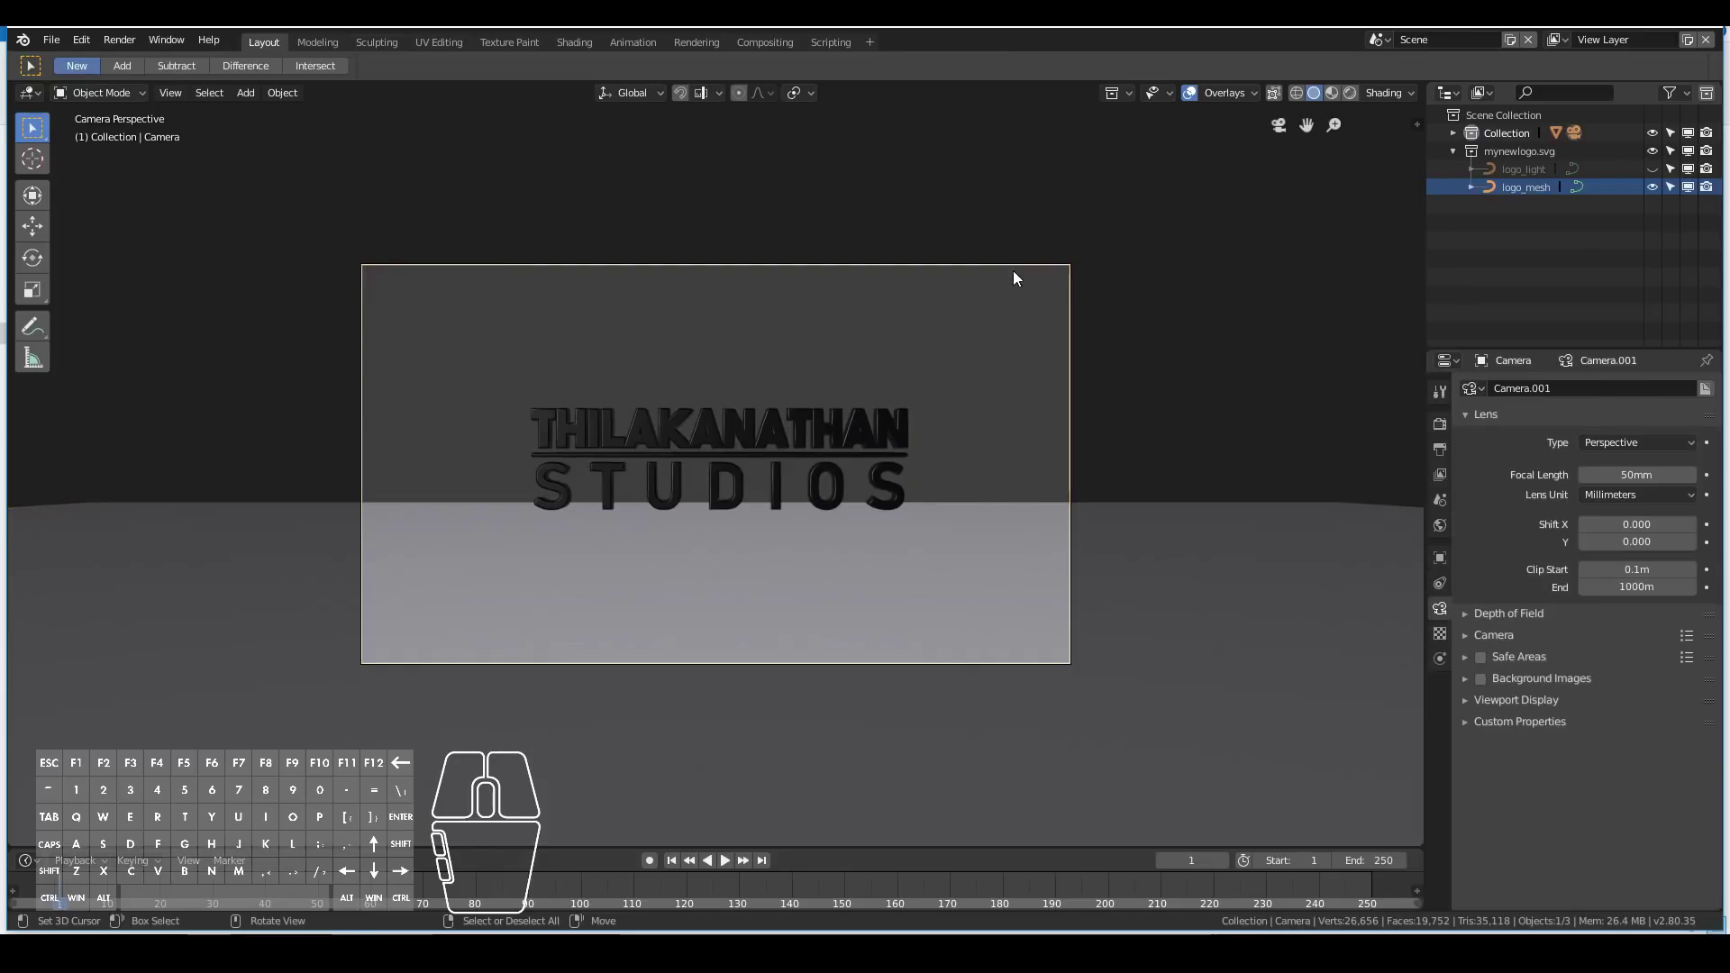
key("r")
key("x")
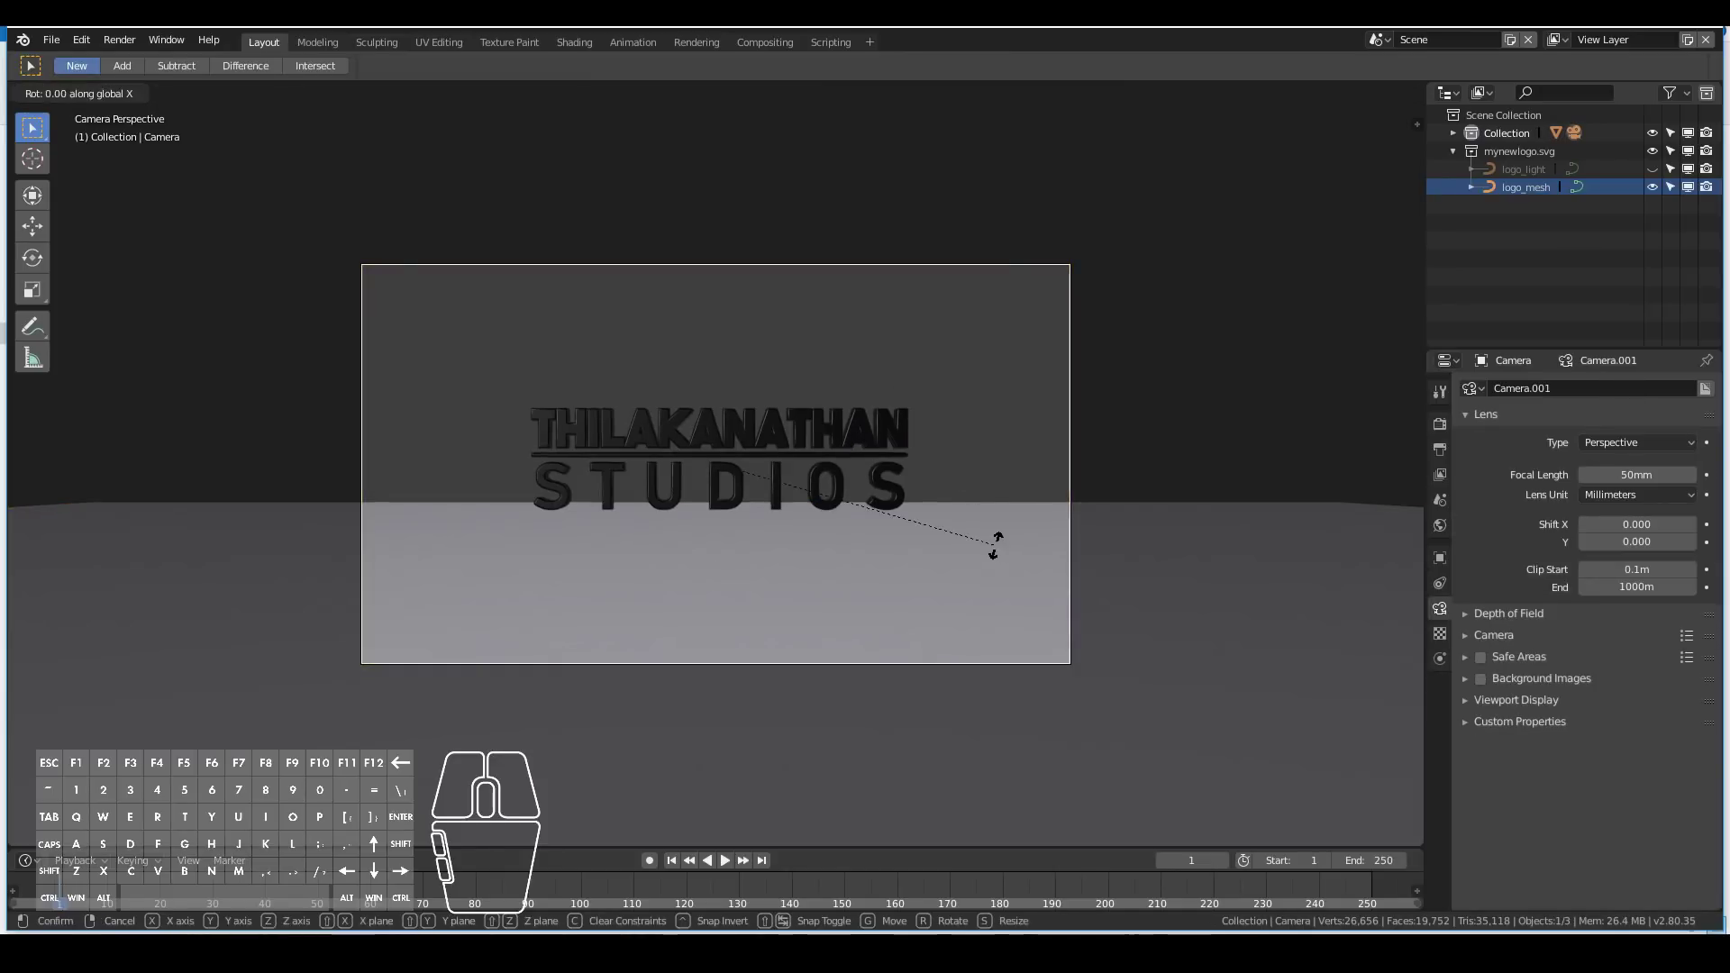
key("x")
left_click(1000, 581)
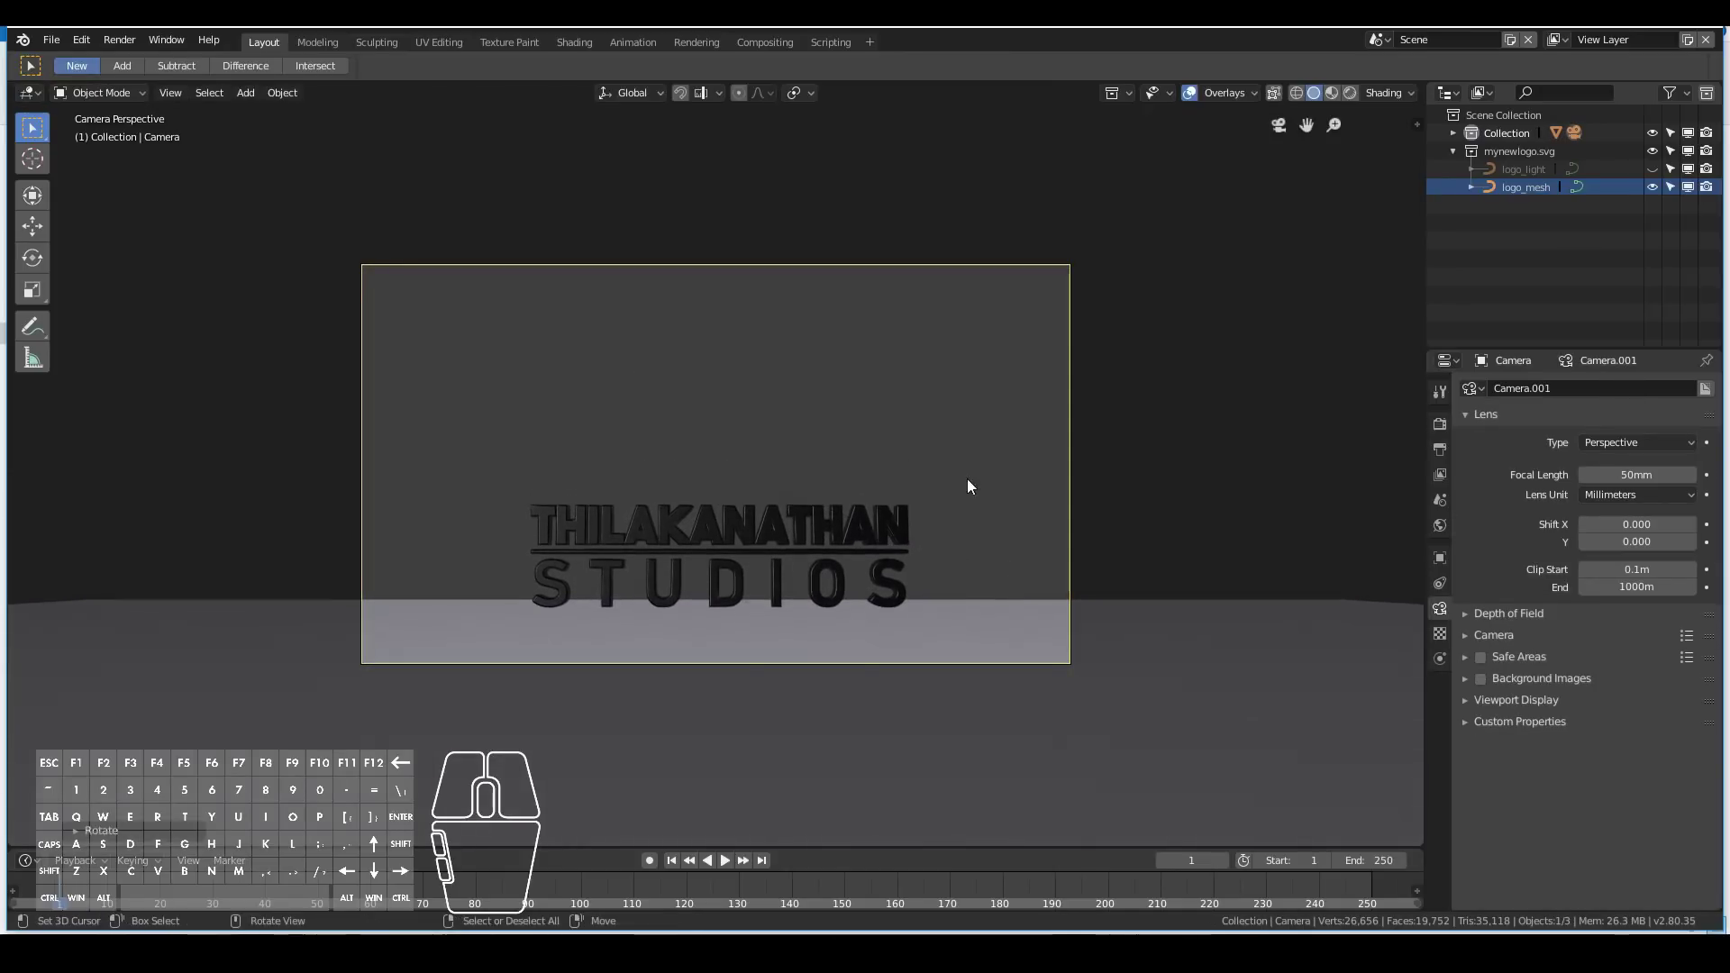
Lower the camera about 0.31 m along global Z and tilt it slightly downwards about its local X axis.
key("g")
key("z")
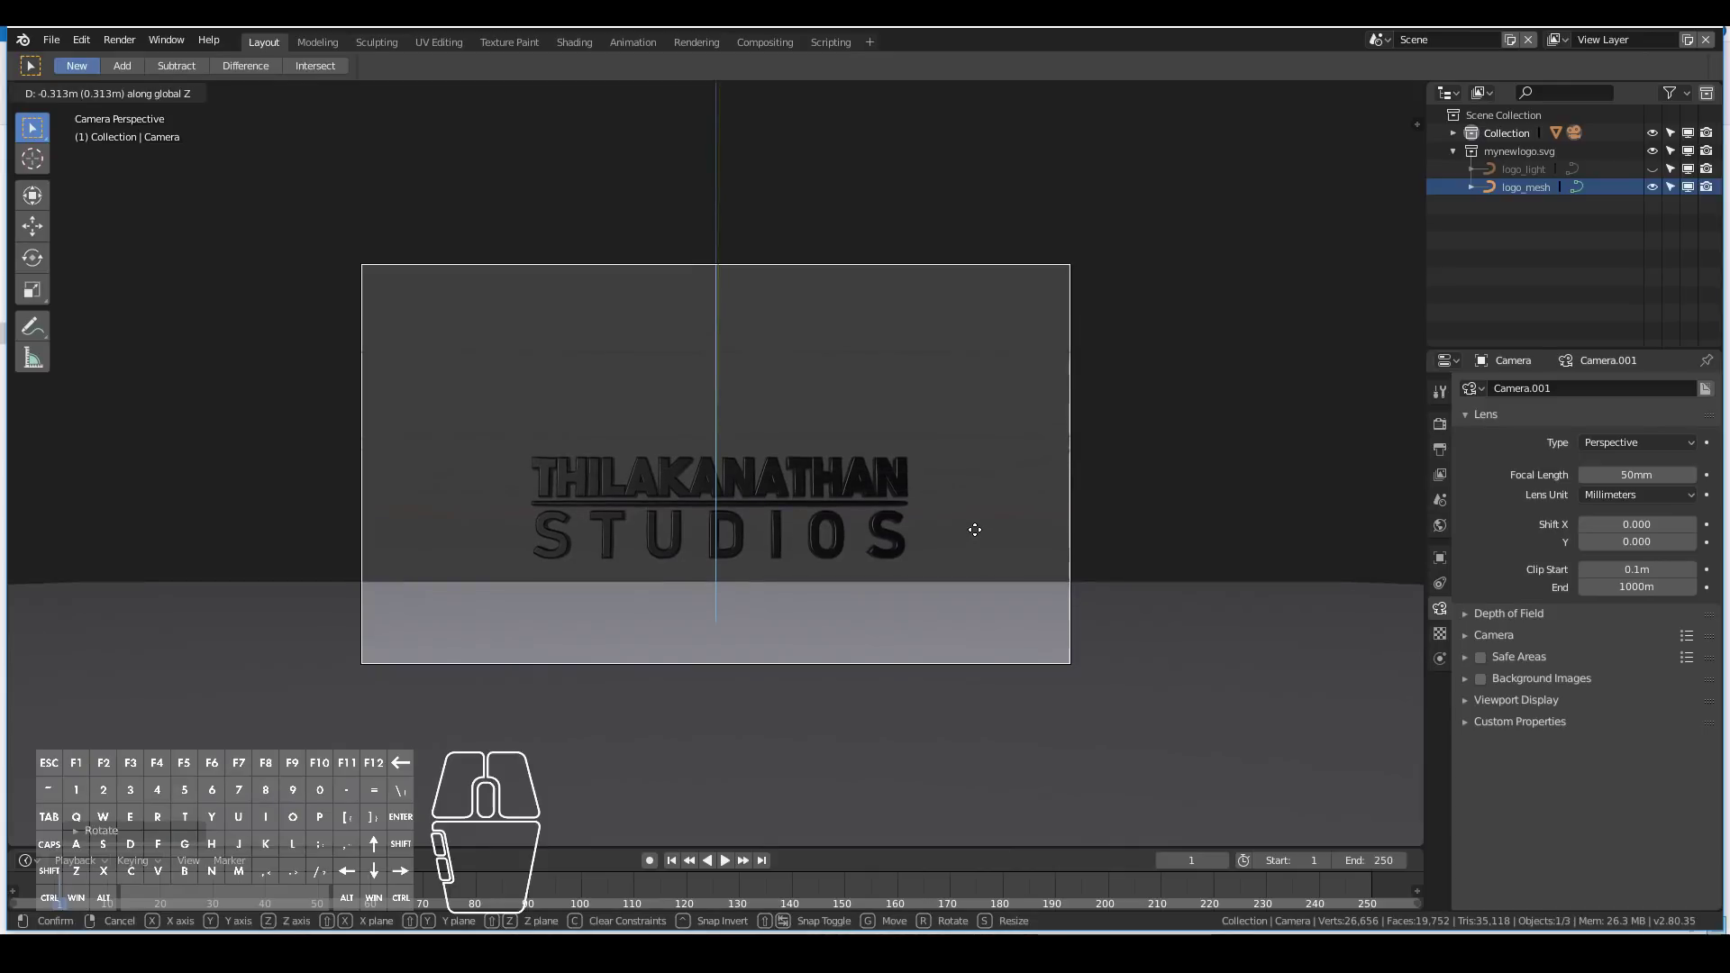
left_click(978, 531)
key("r")
key("x")
key("x")
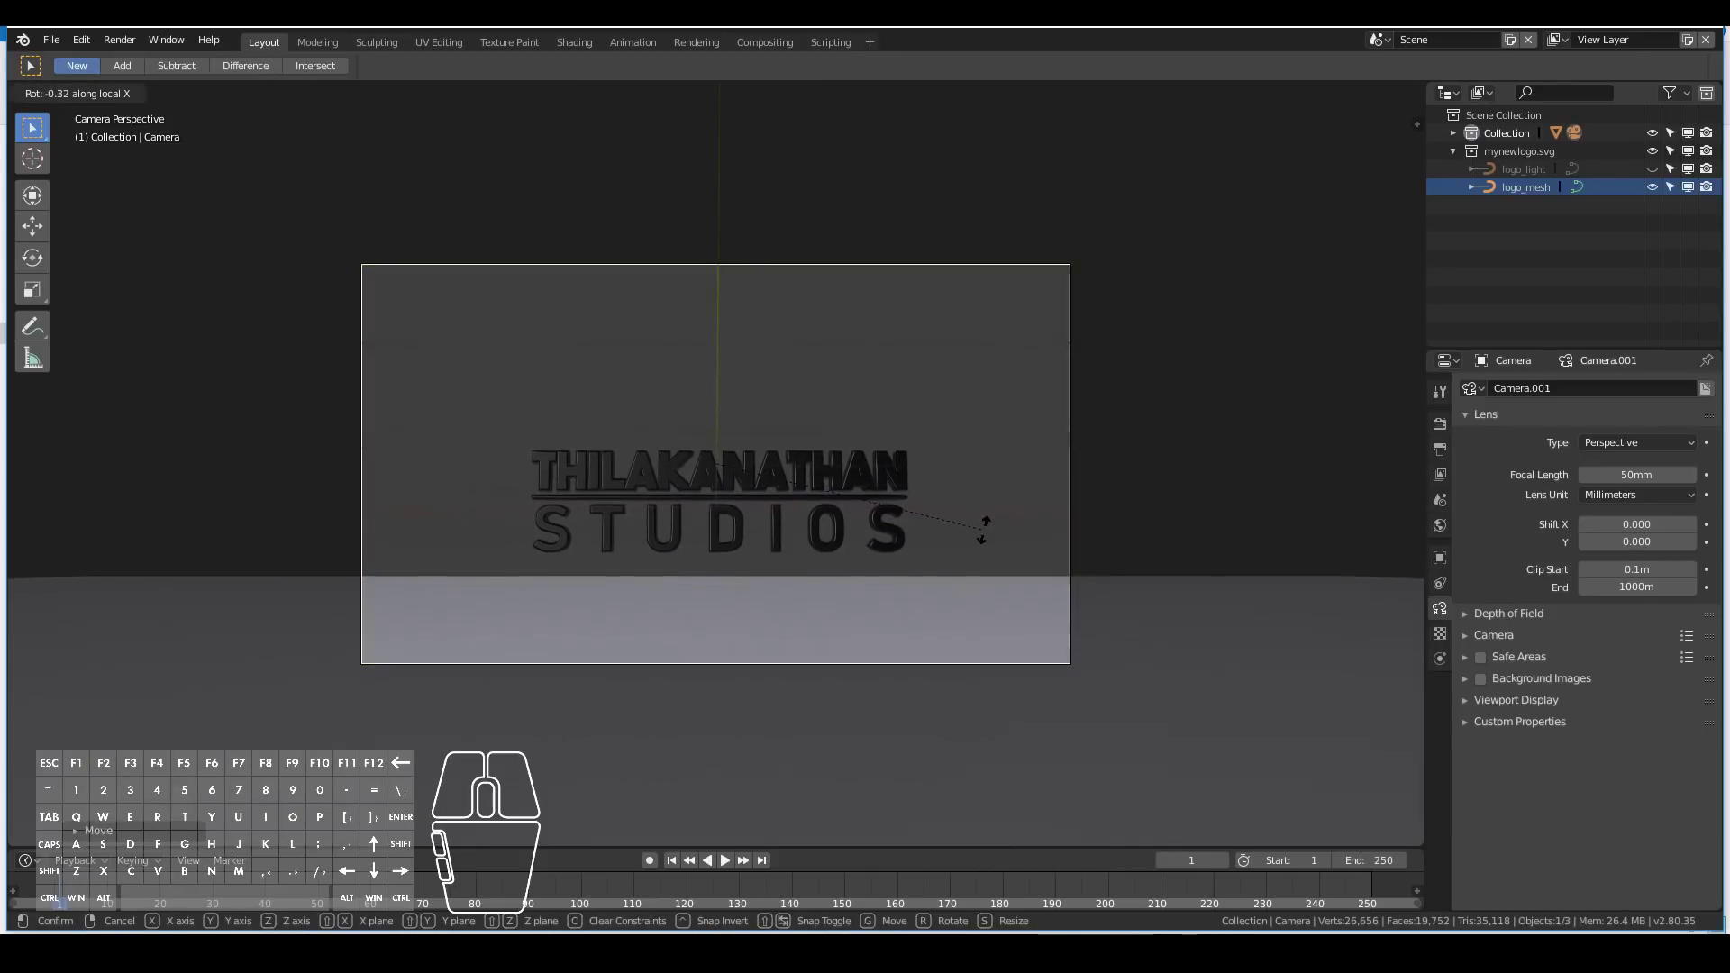
left_click(991, 527)
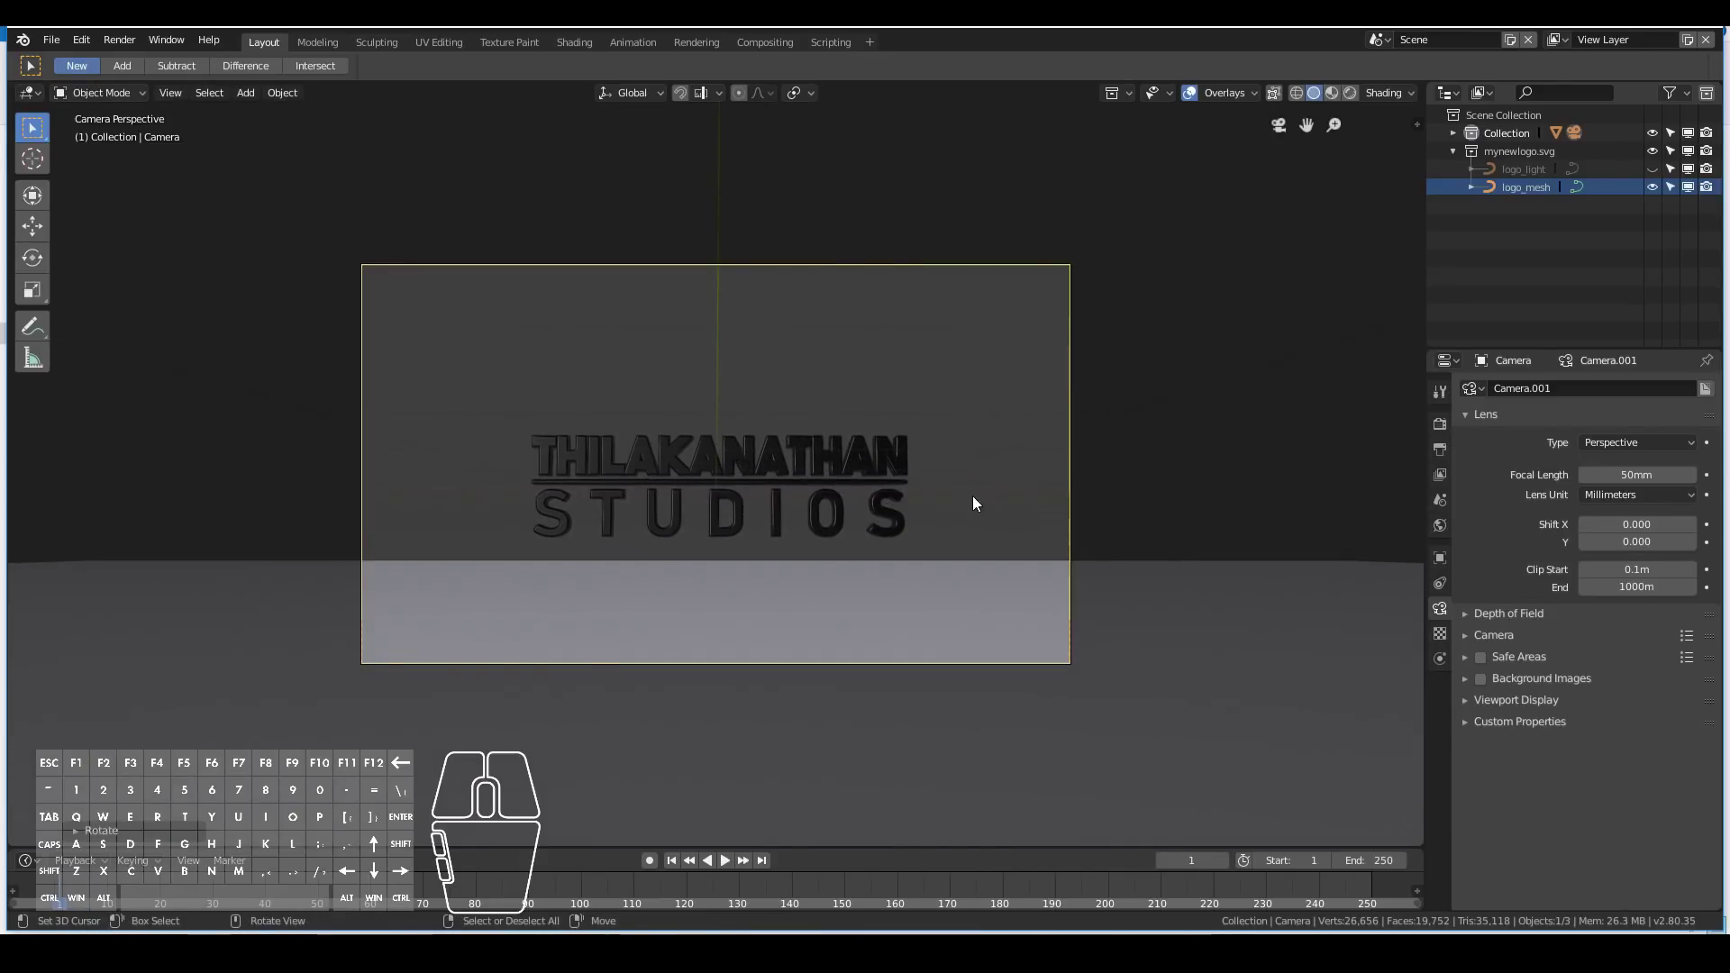
Set the camera's focal length to 35 mm.
left_click(791, 472)
scroll(797, 474, "up", 4)
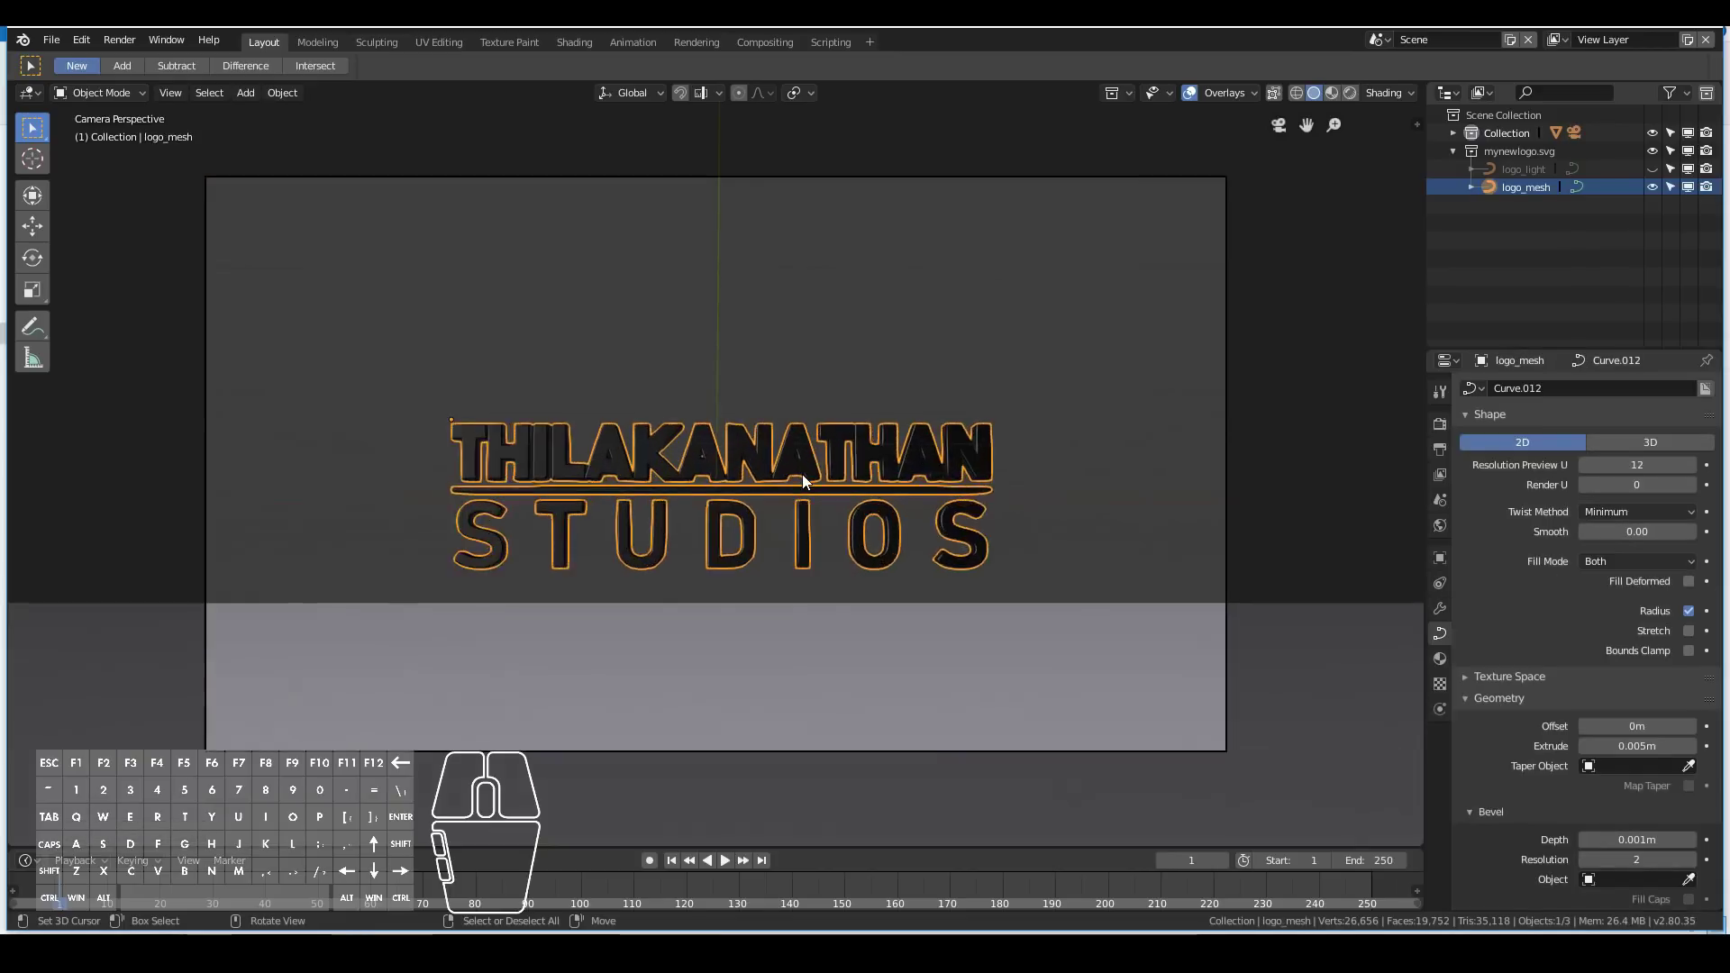
scroll(802, 474, "down", 2)
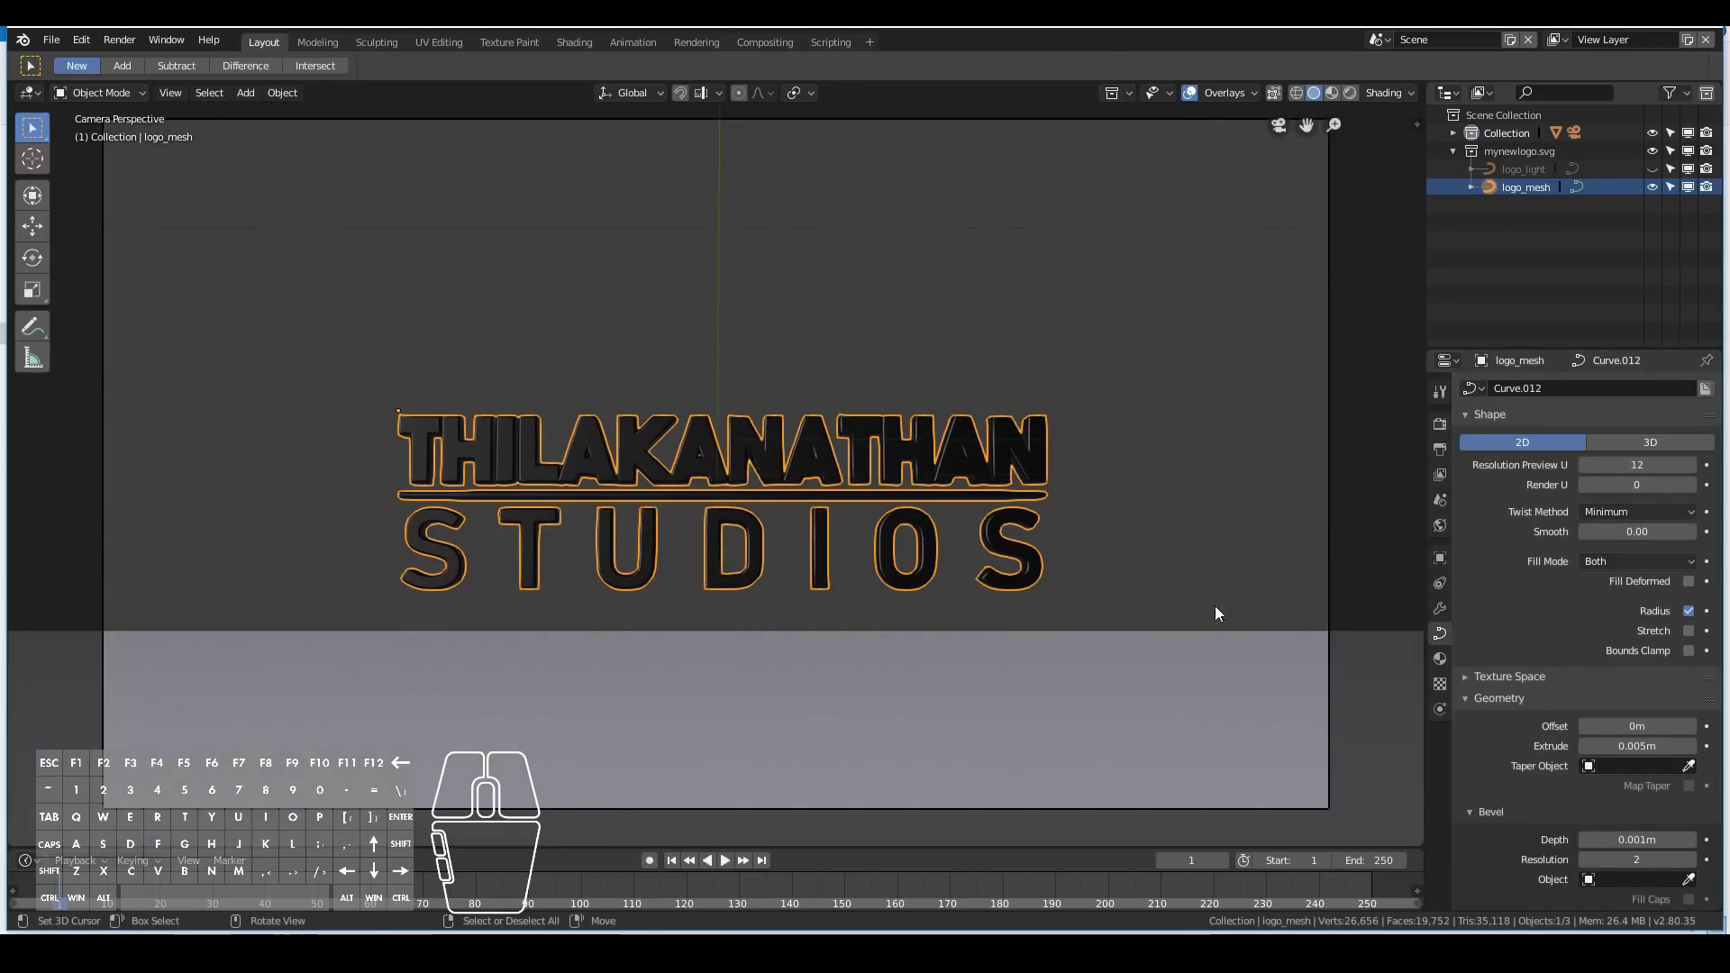
left_click(1326, 536)
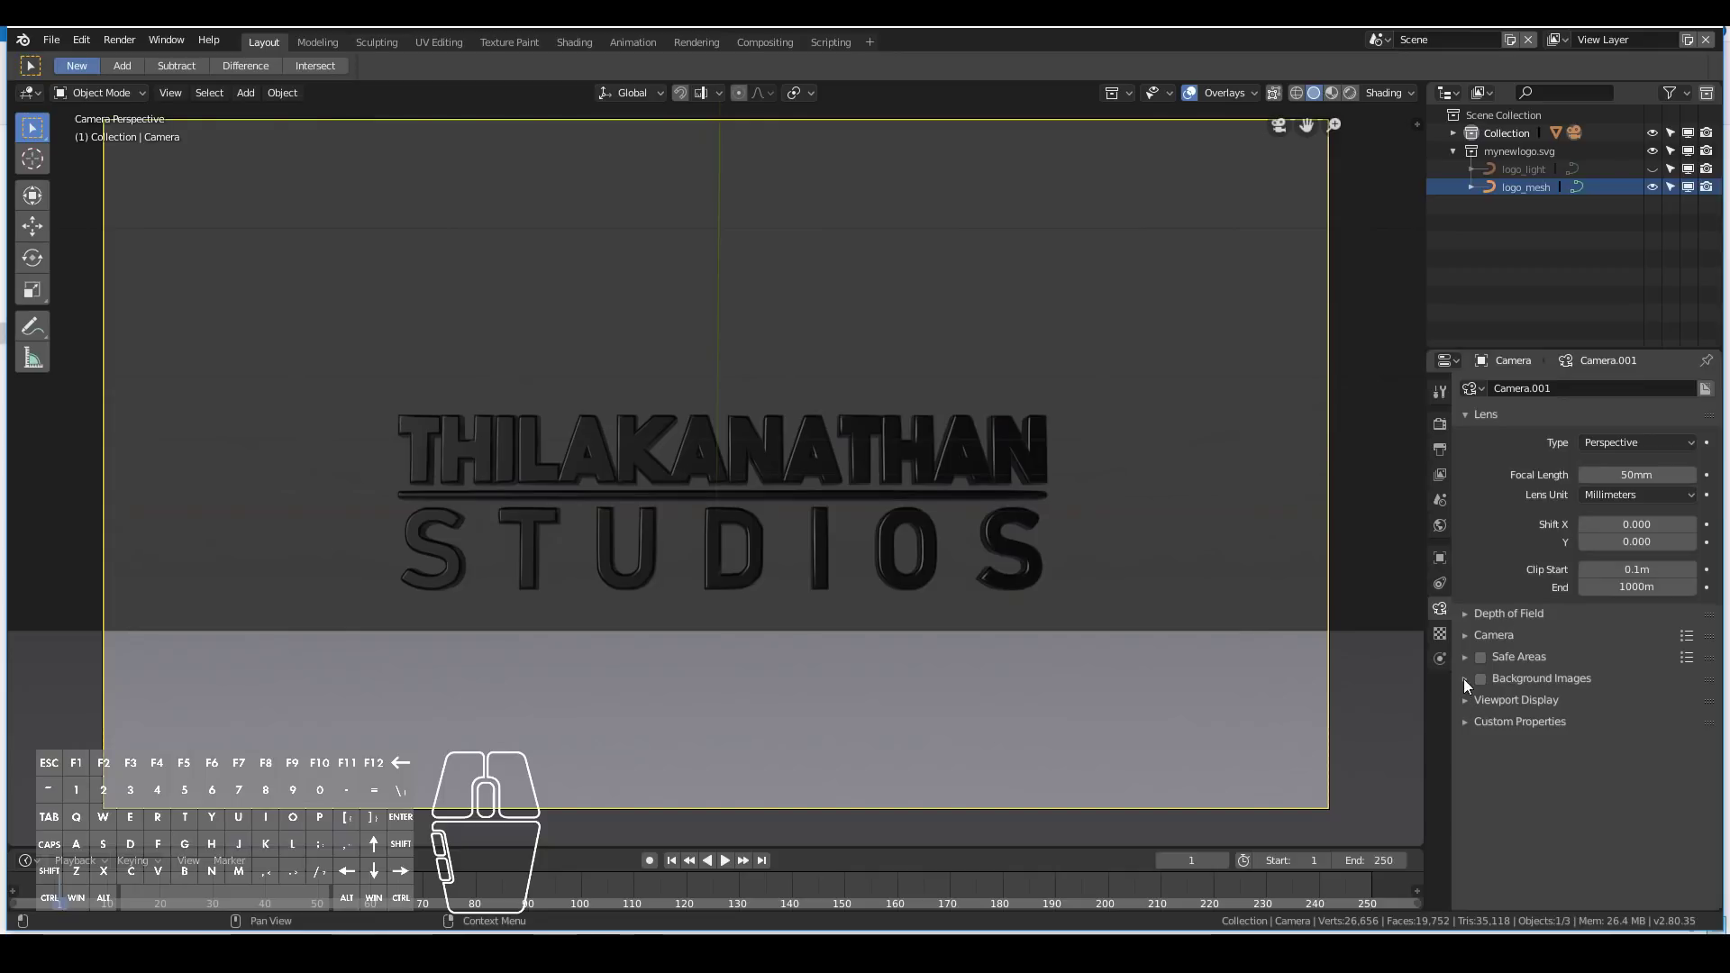
left_click(1468, 655)
left_click(1467, 636)
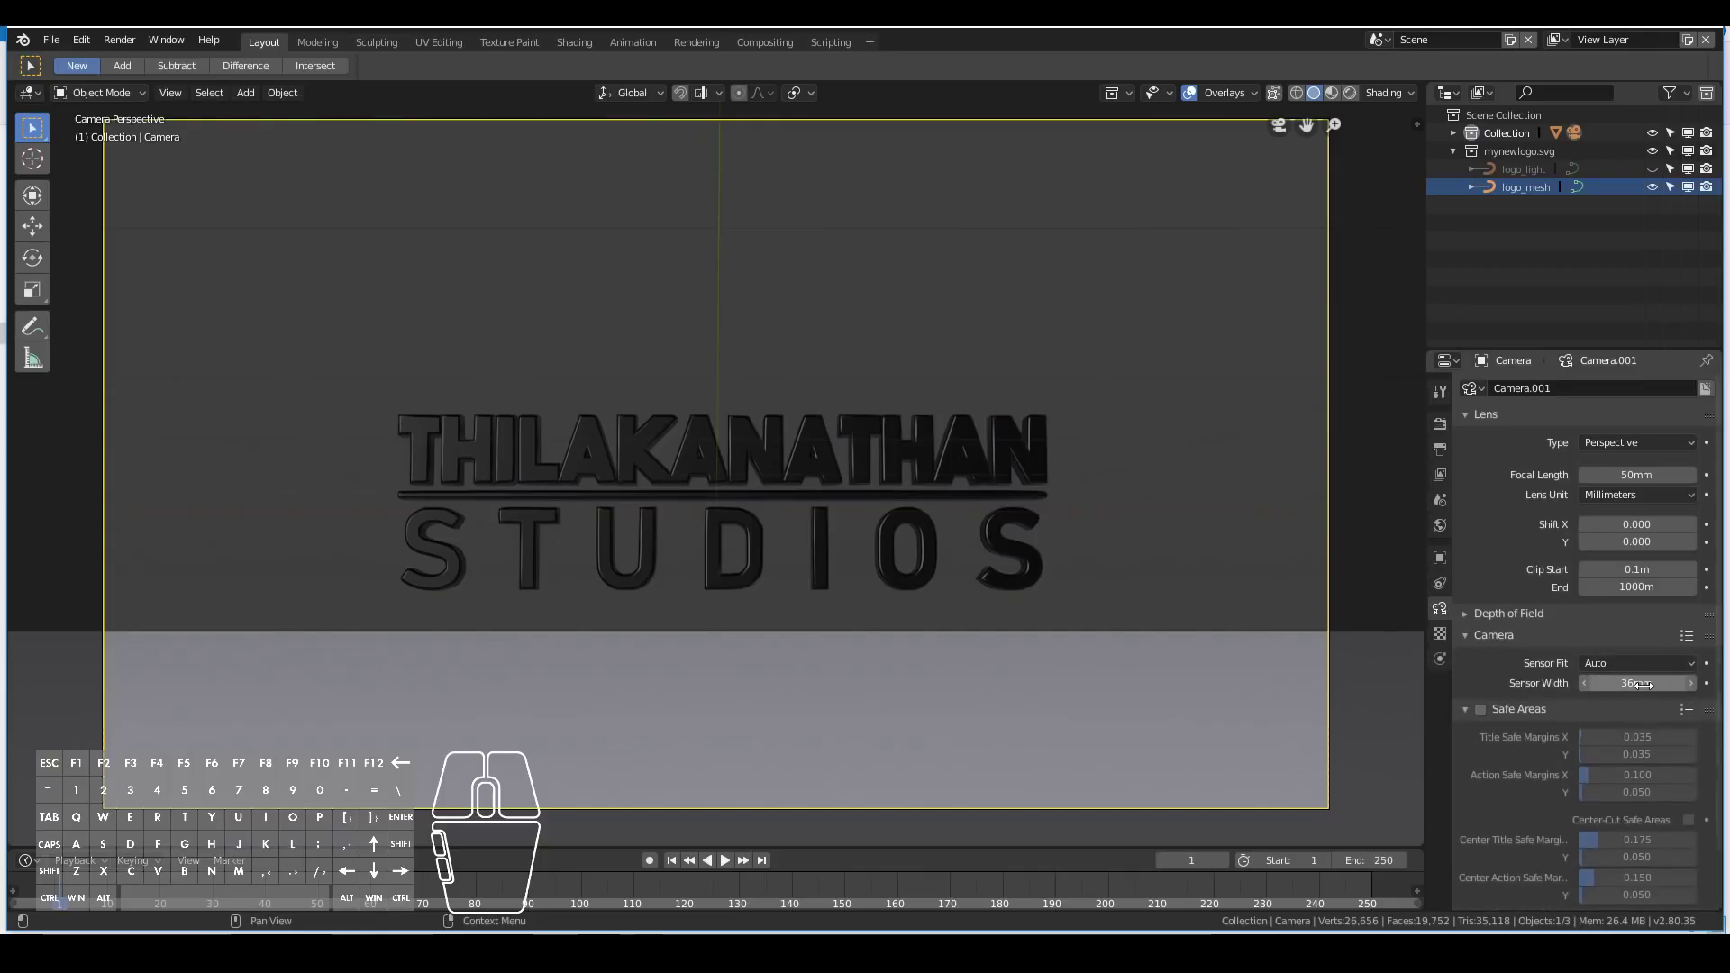
left_click(1468, 637)
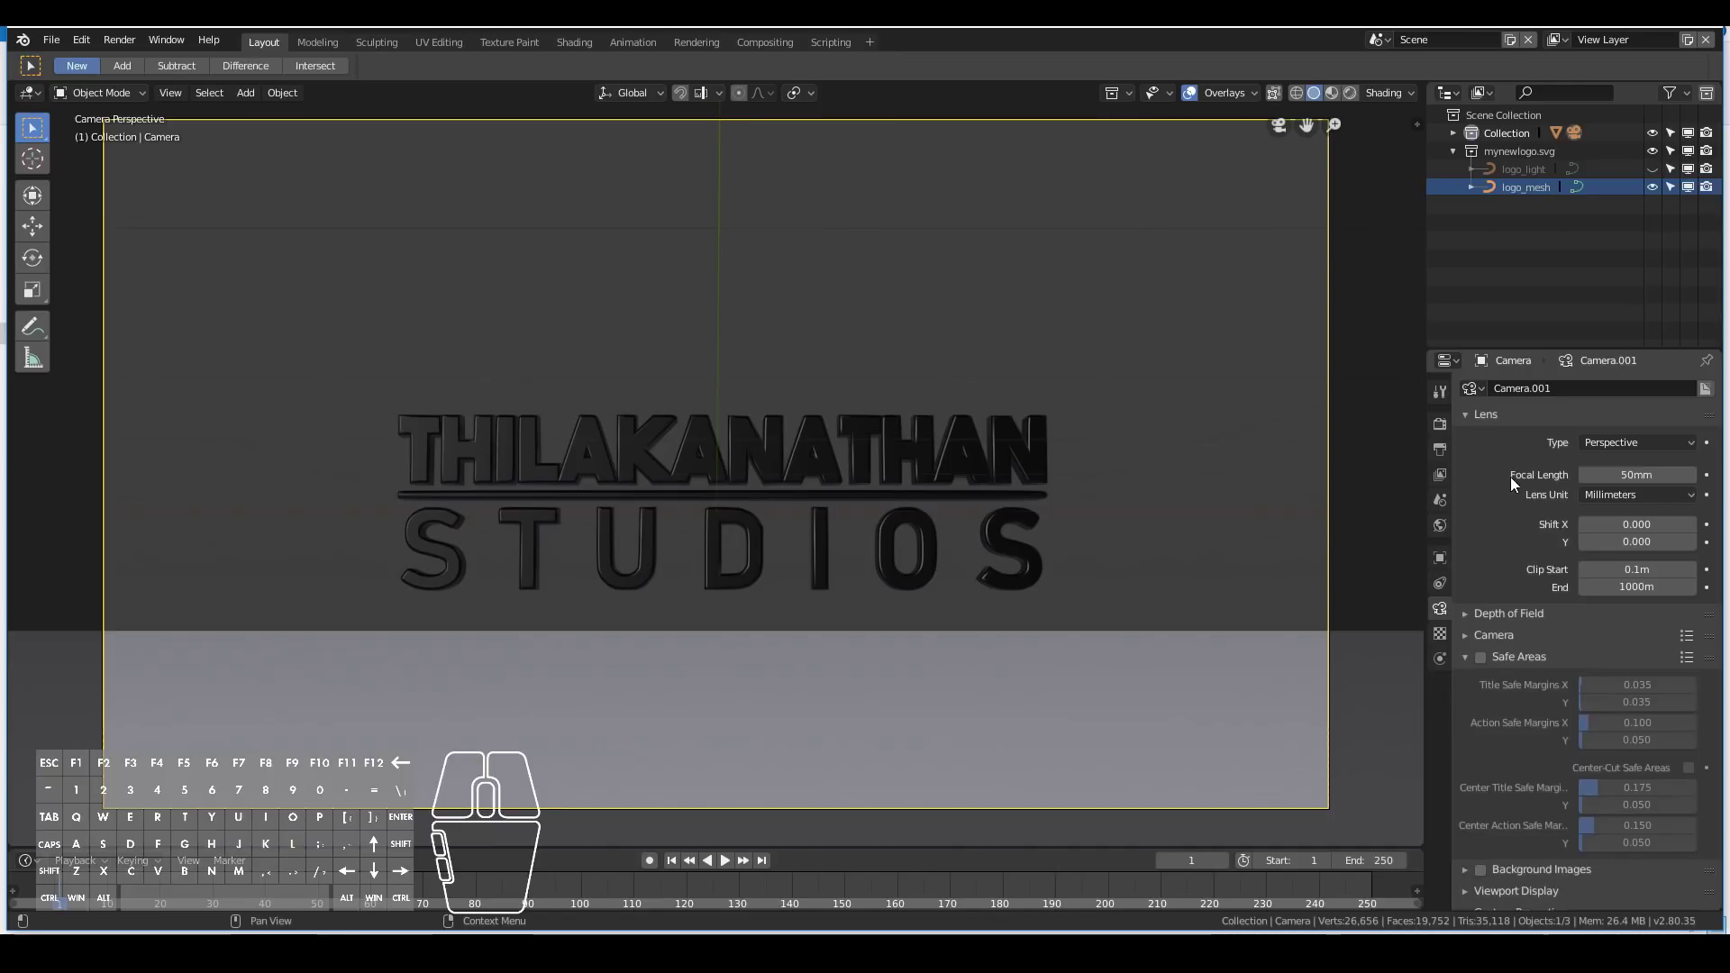
left_click(1635, 475)
type("35")
key("Return")
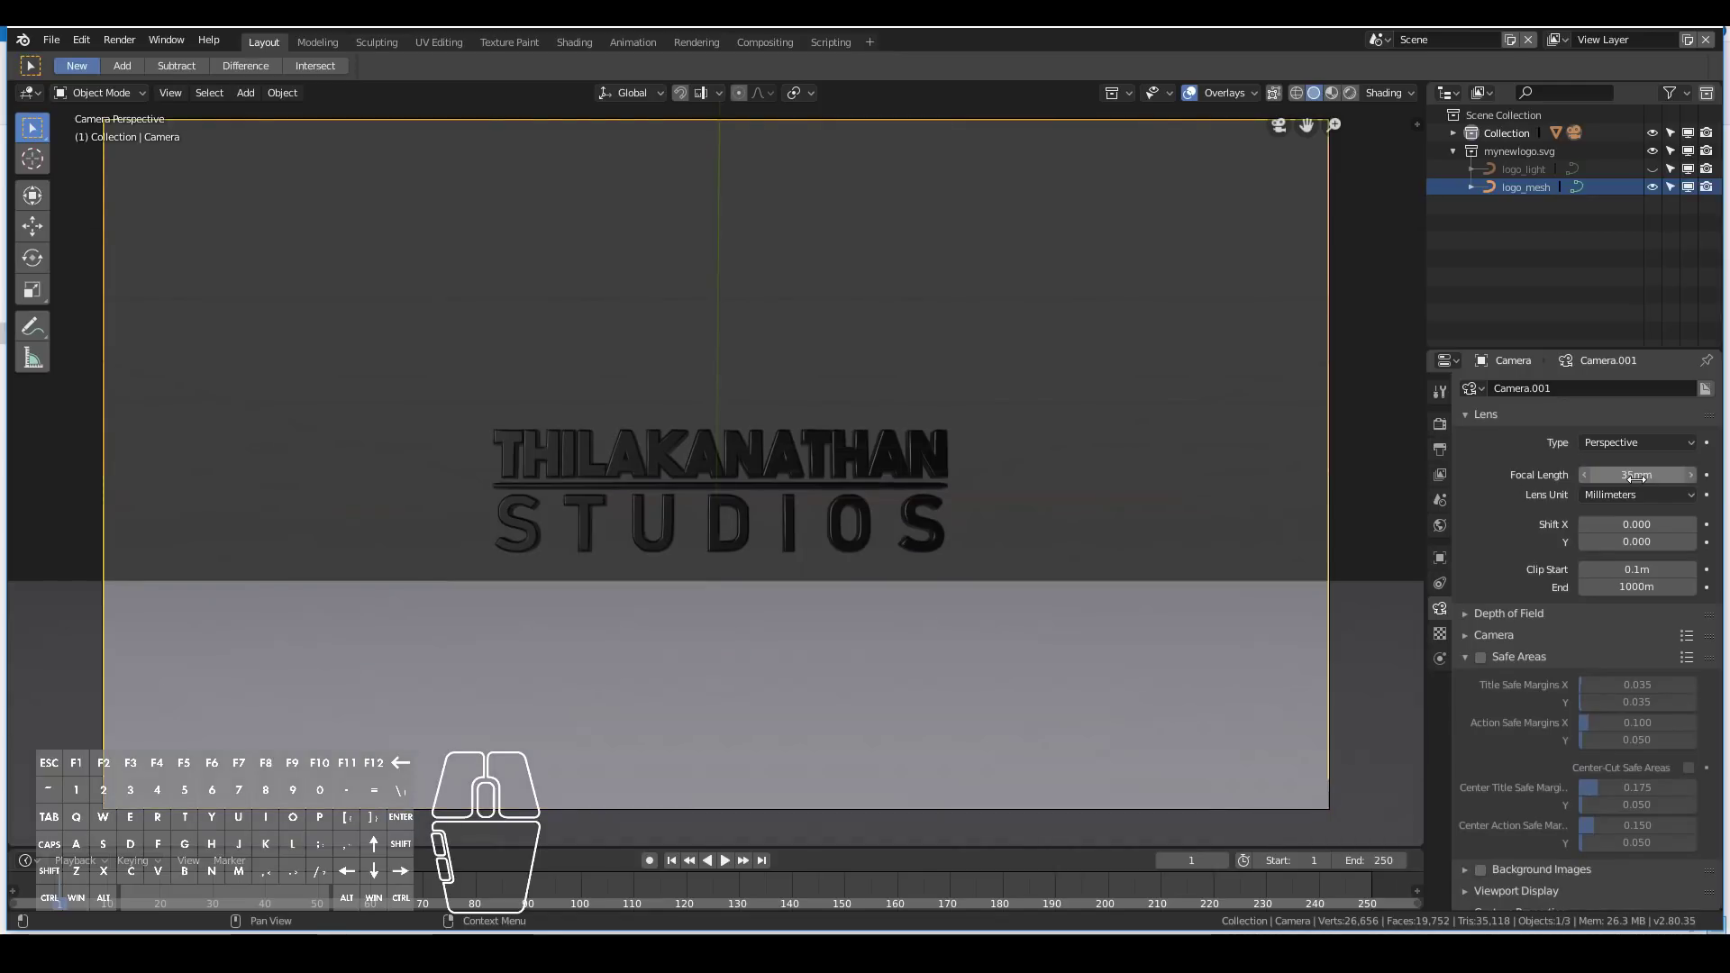
Move the camera closer along its local Z axis until the logo spans about half the frame width.
key("g")
key("z")
key("z")
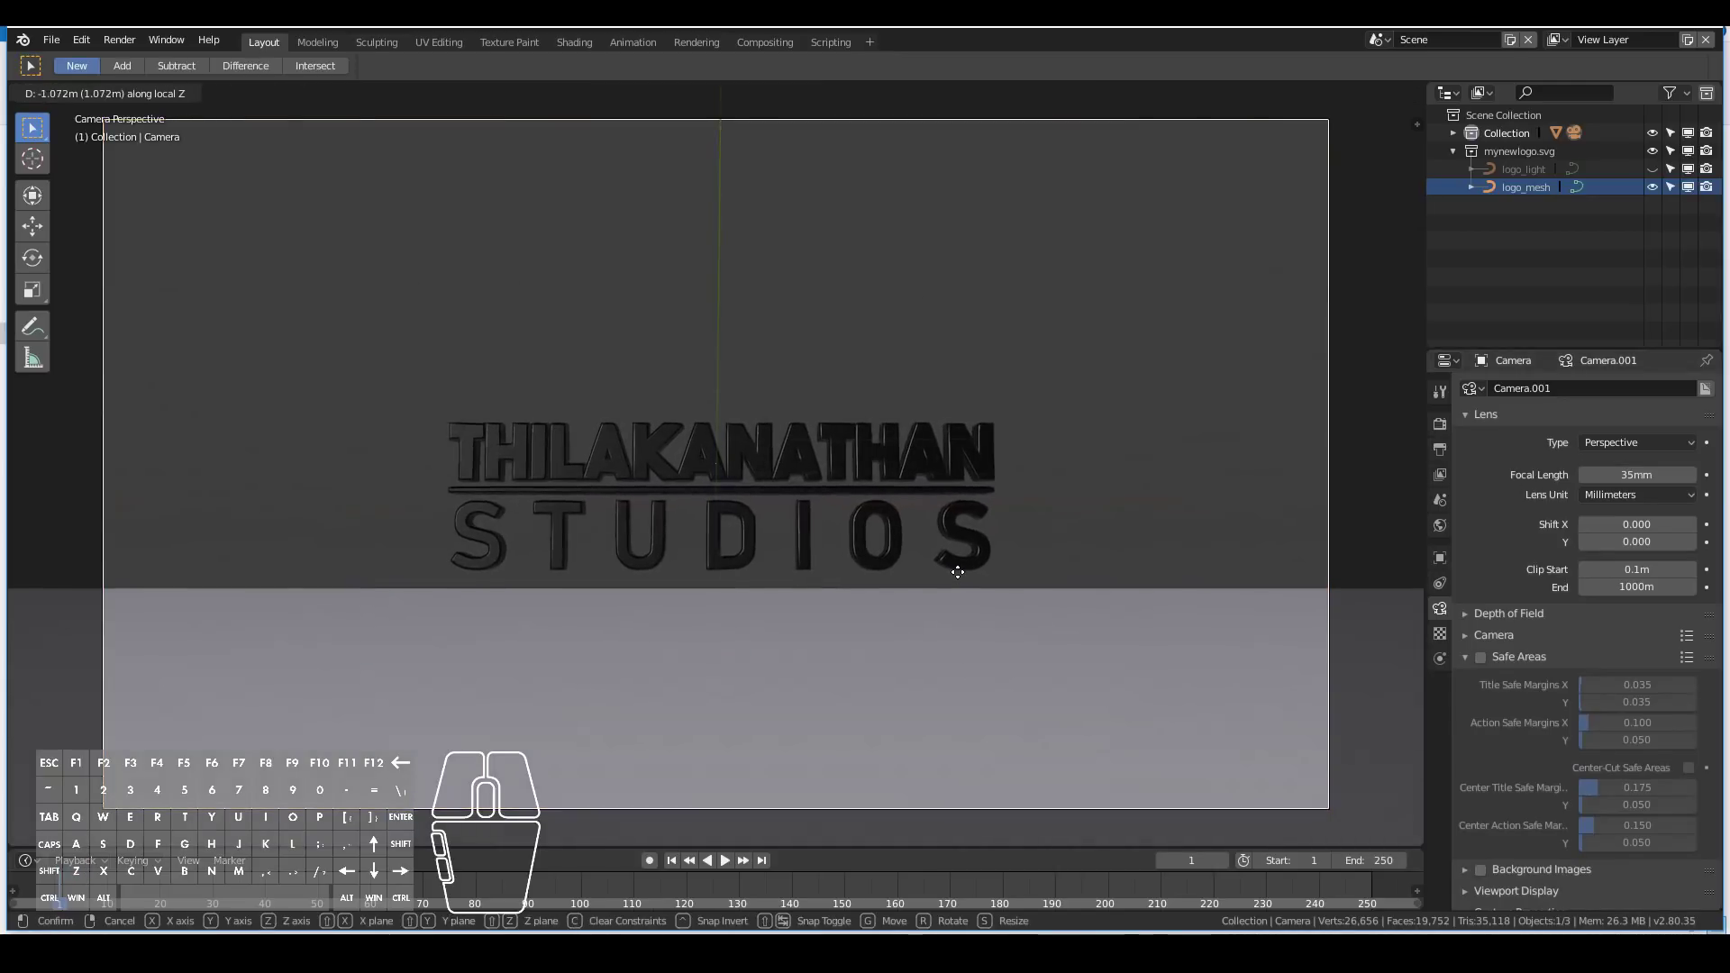
left_click(963, 564)
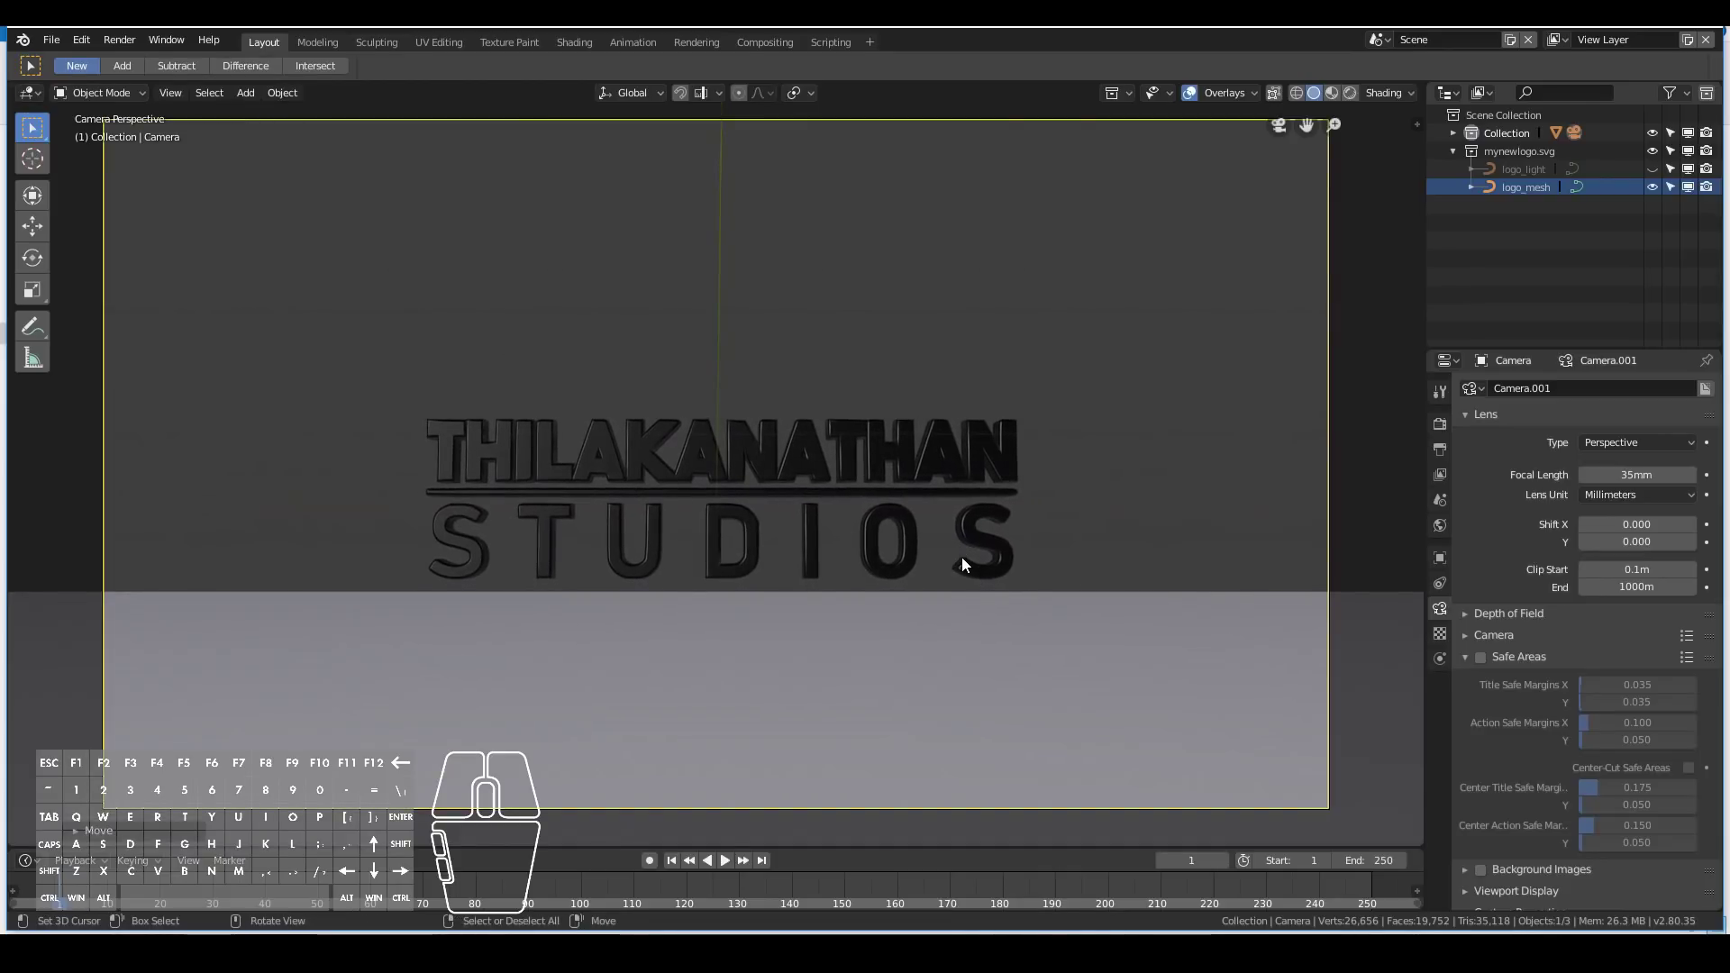
Review the logo's framing from the side and through the camera, and select the logo_mesh object.
scroll(955, 547, "down", 3)
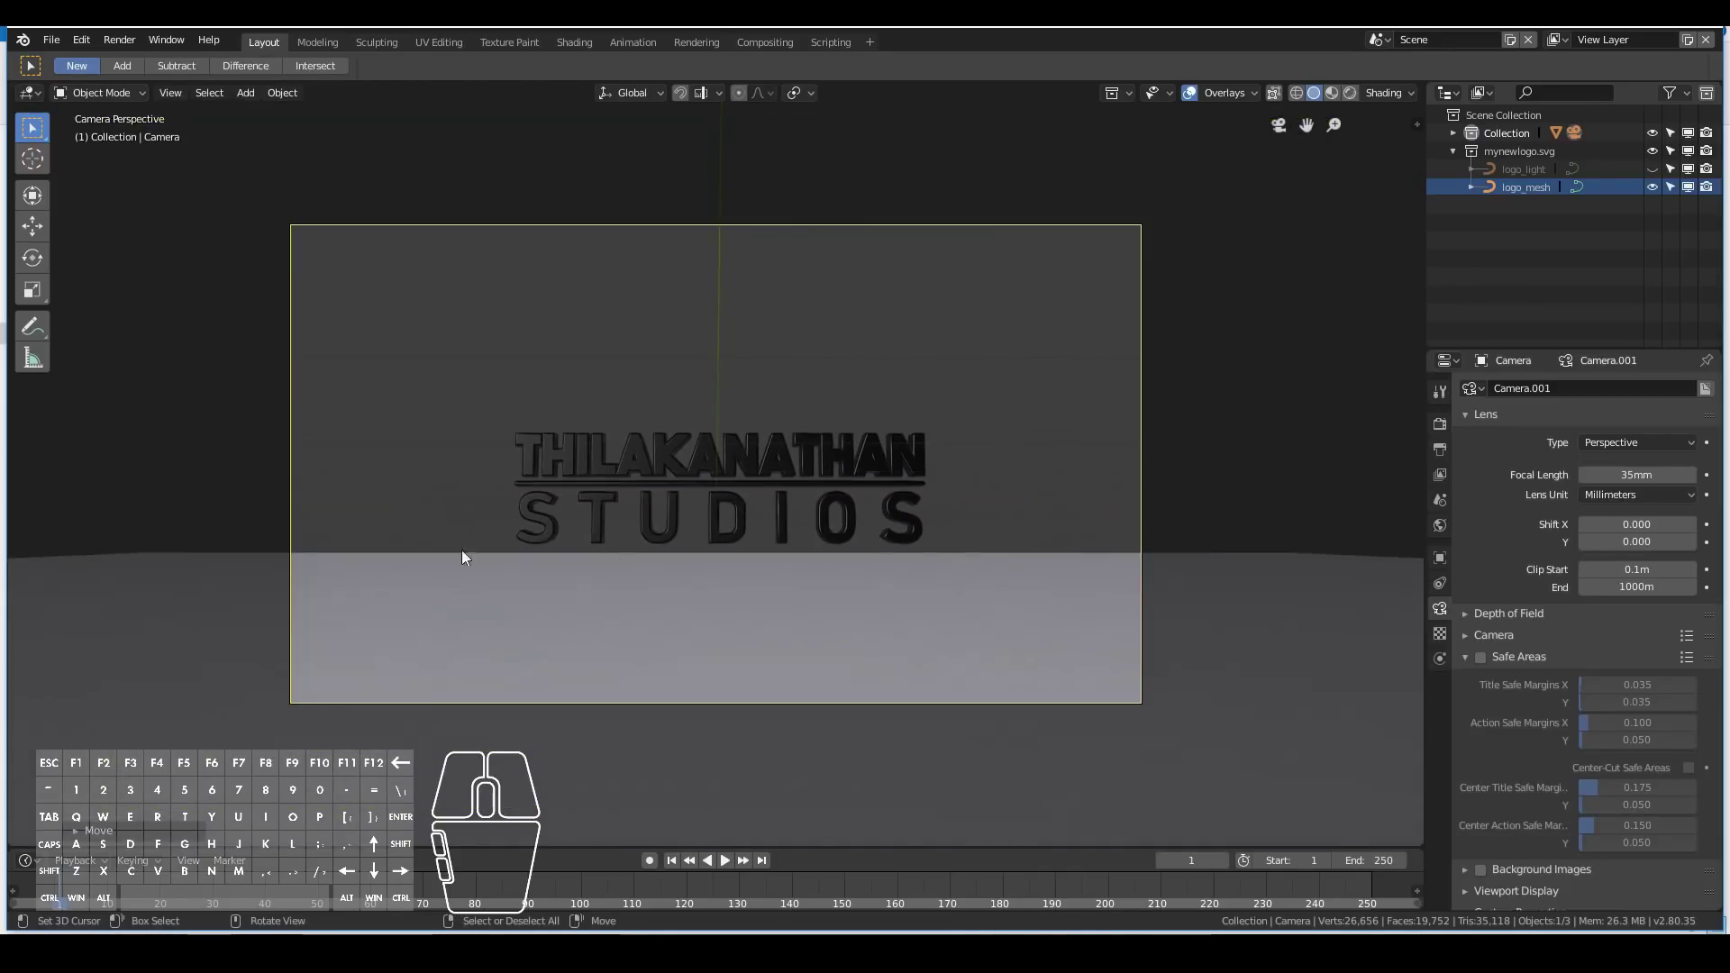
middle_click_drag(282, 359, 351, 412)
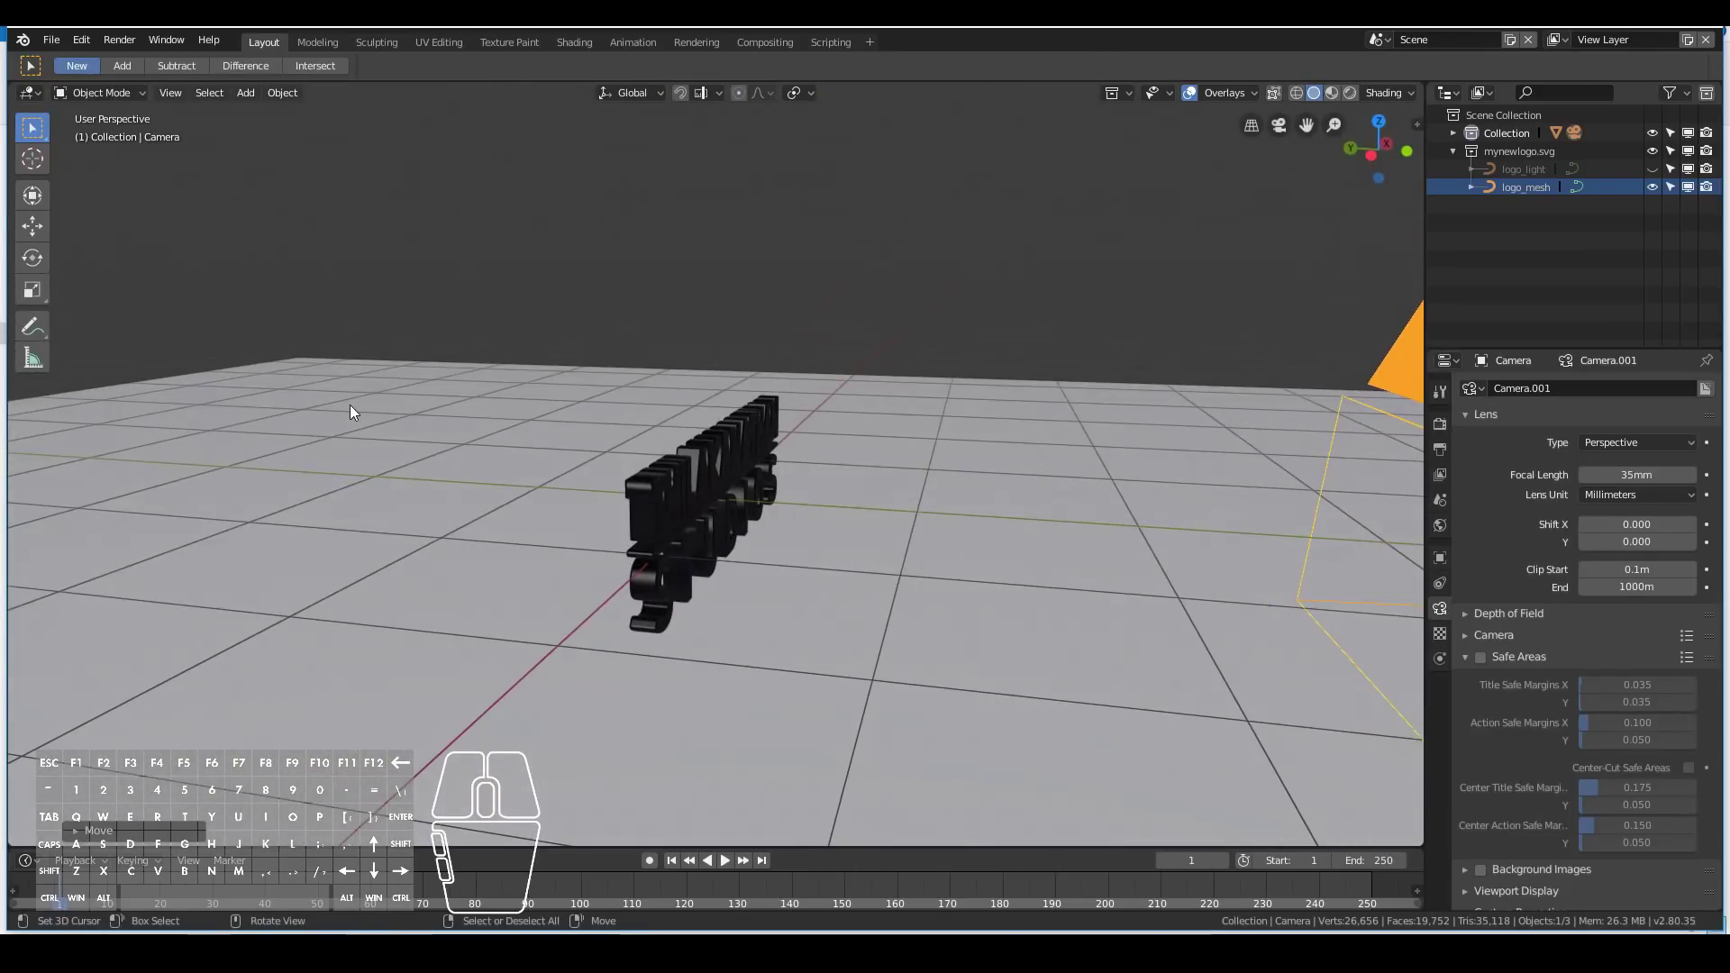
key("KP_0")
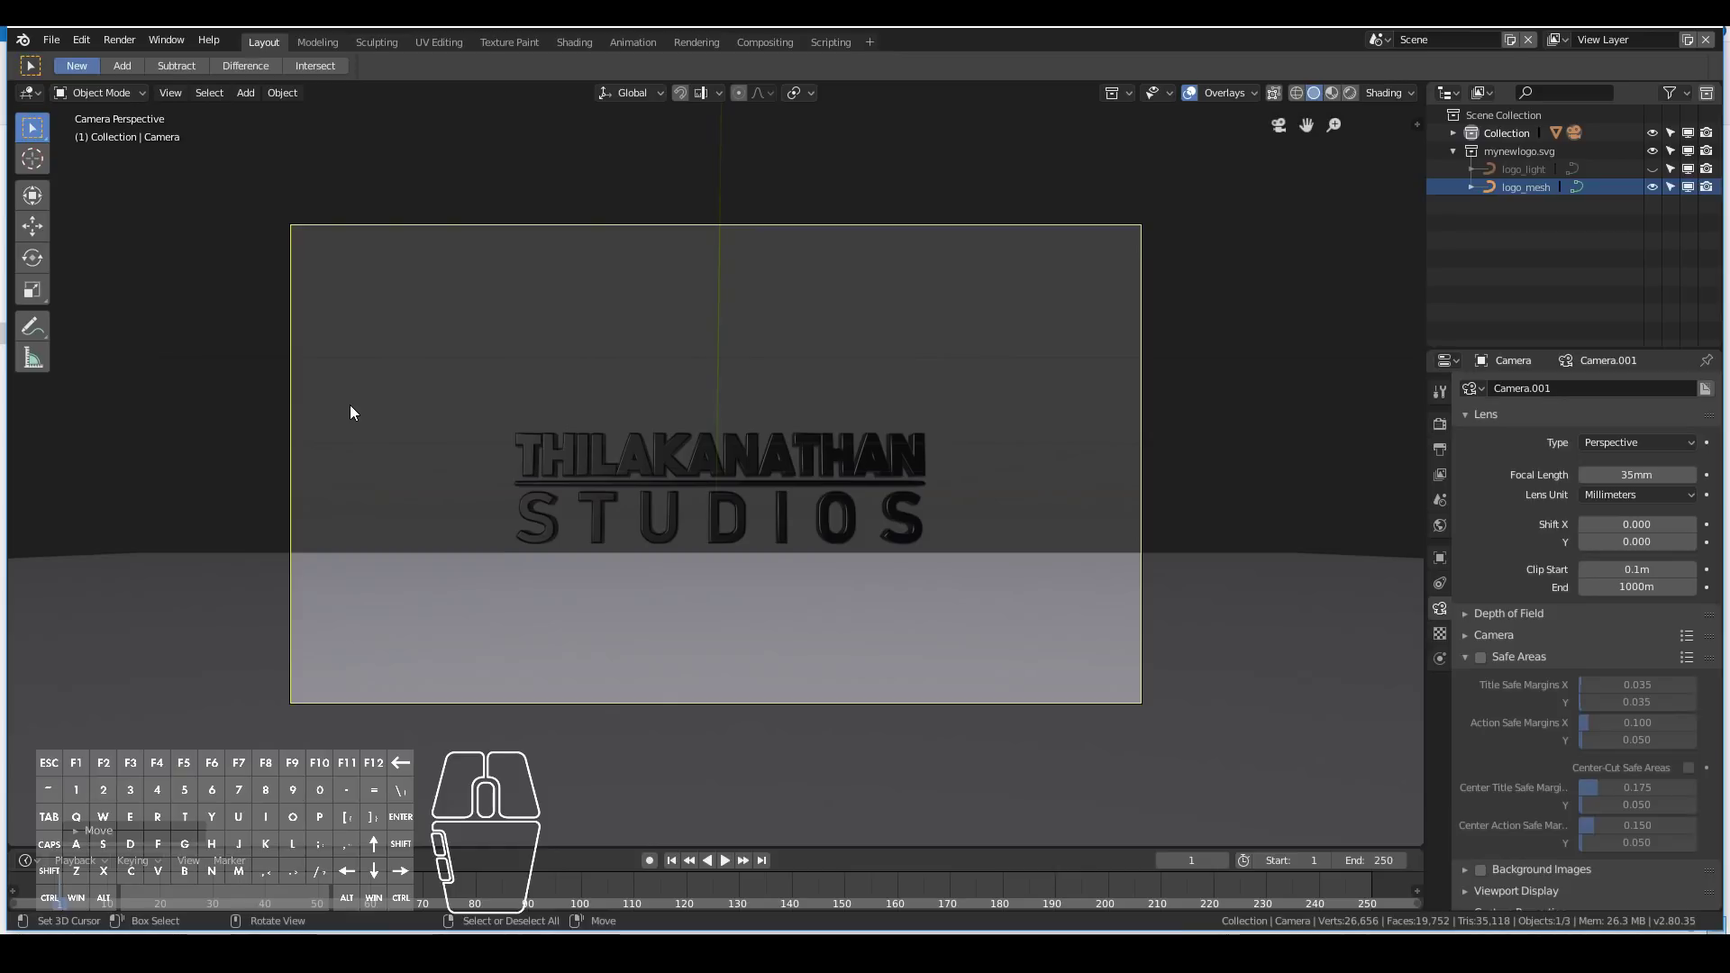
left_click(616, 463)
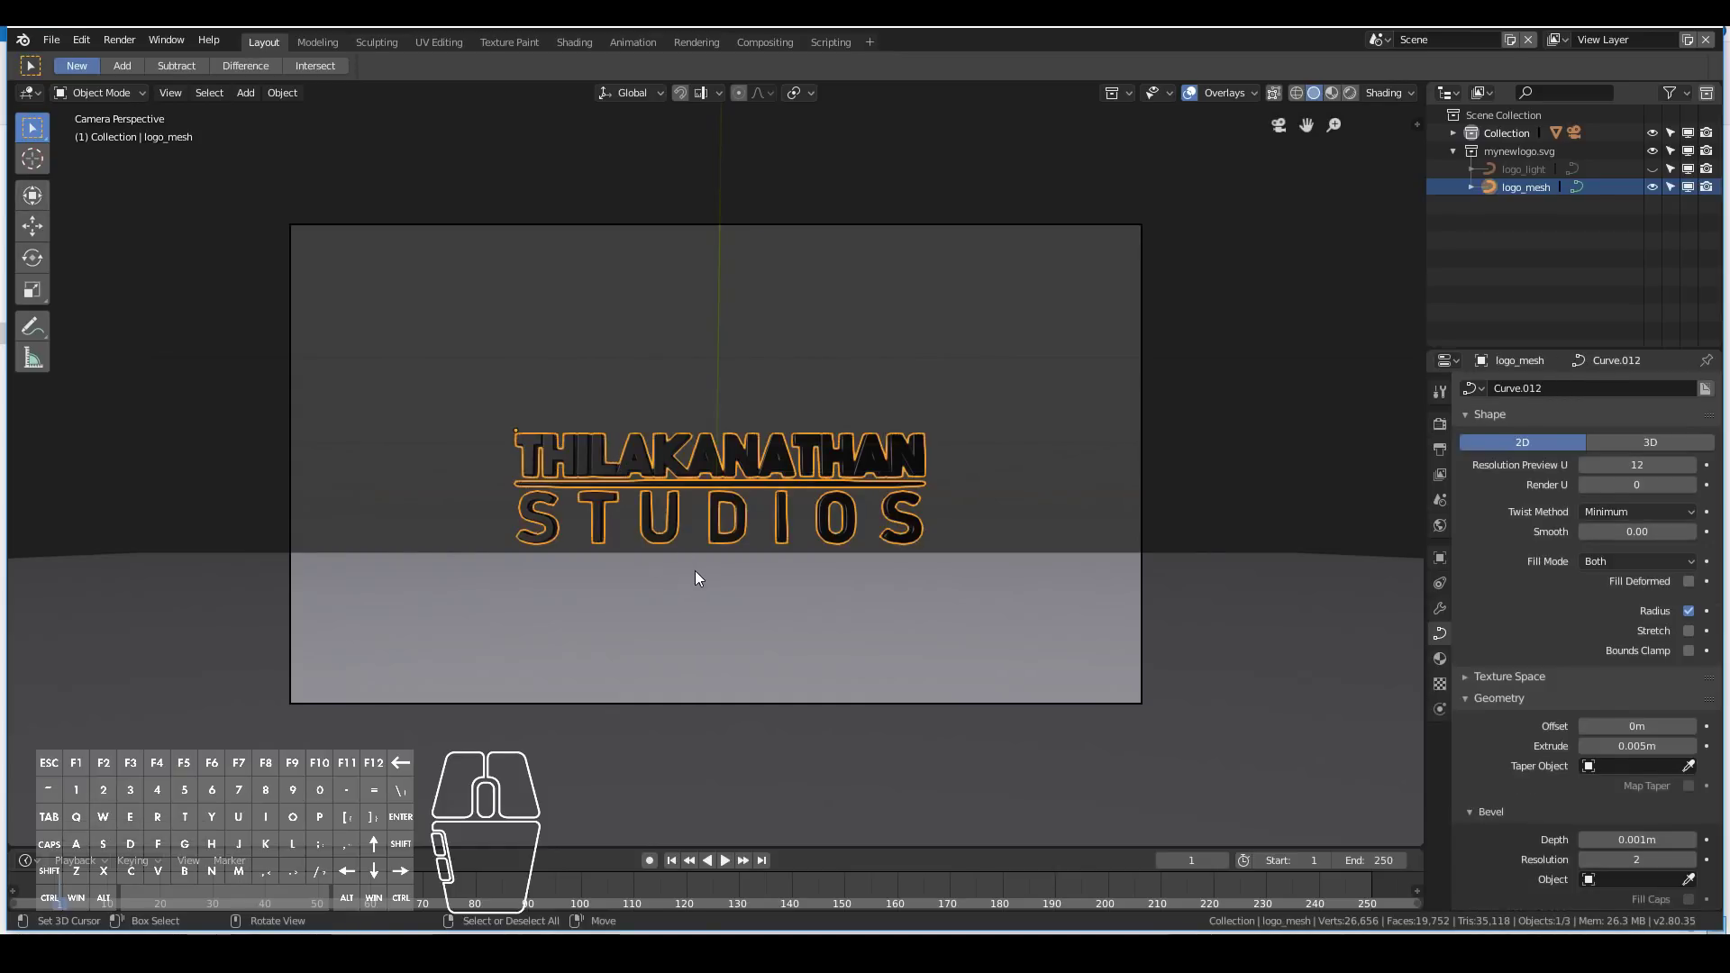
scroll(721, 556, "up", 3)
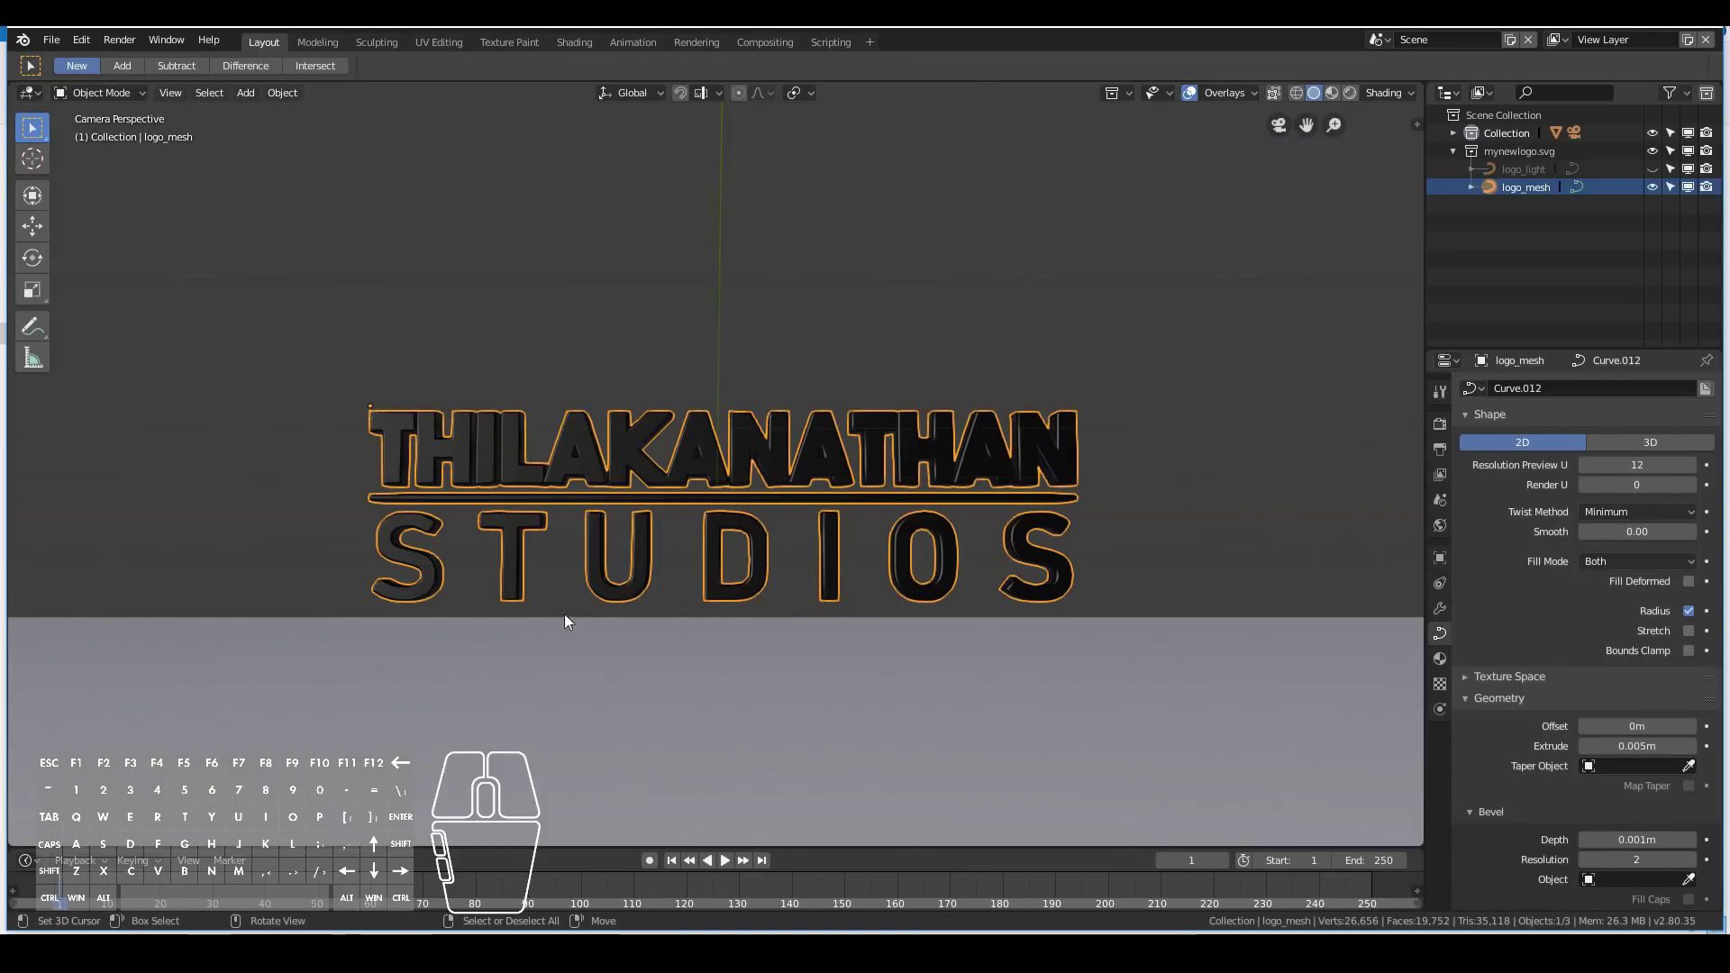
Switch to the web browser and bring up the Polished Brass - PBR0056 material page on textures.com.
left_click(555, 952)
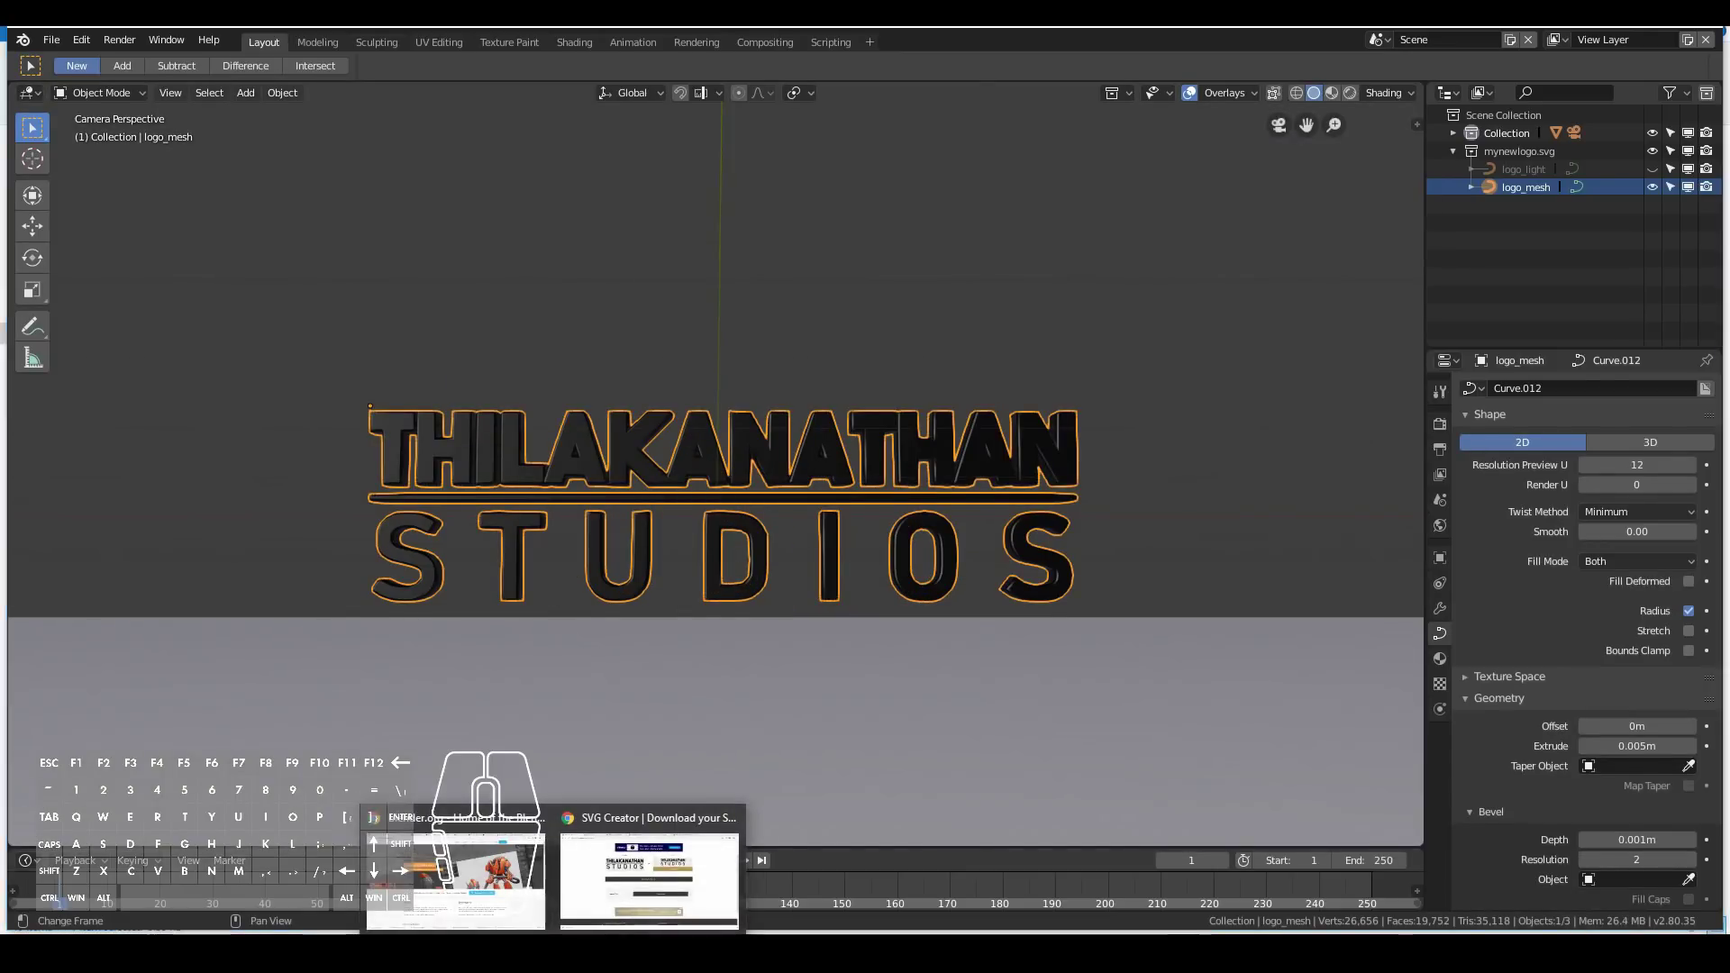
left_click(614, 871)
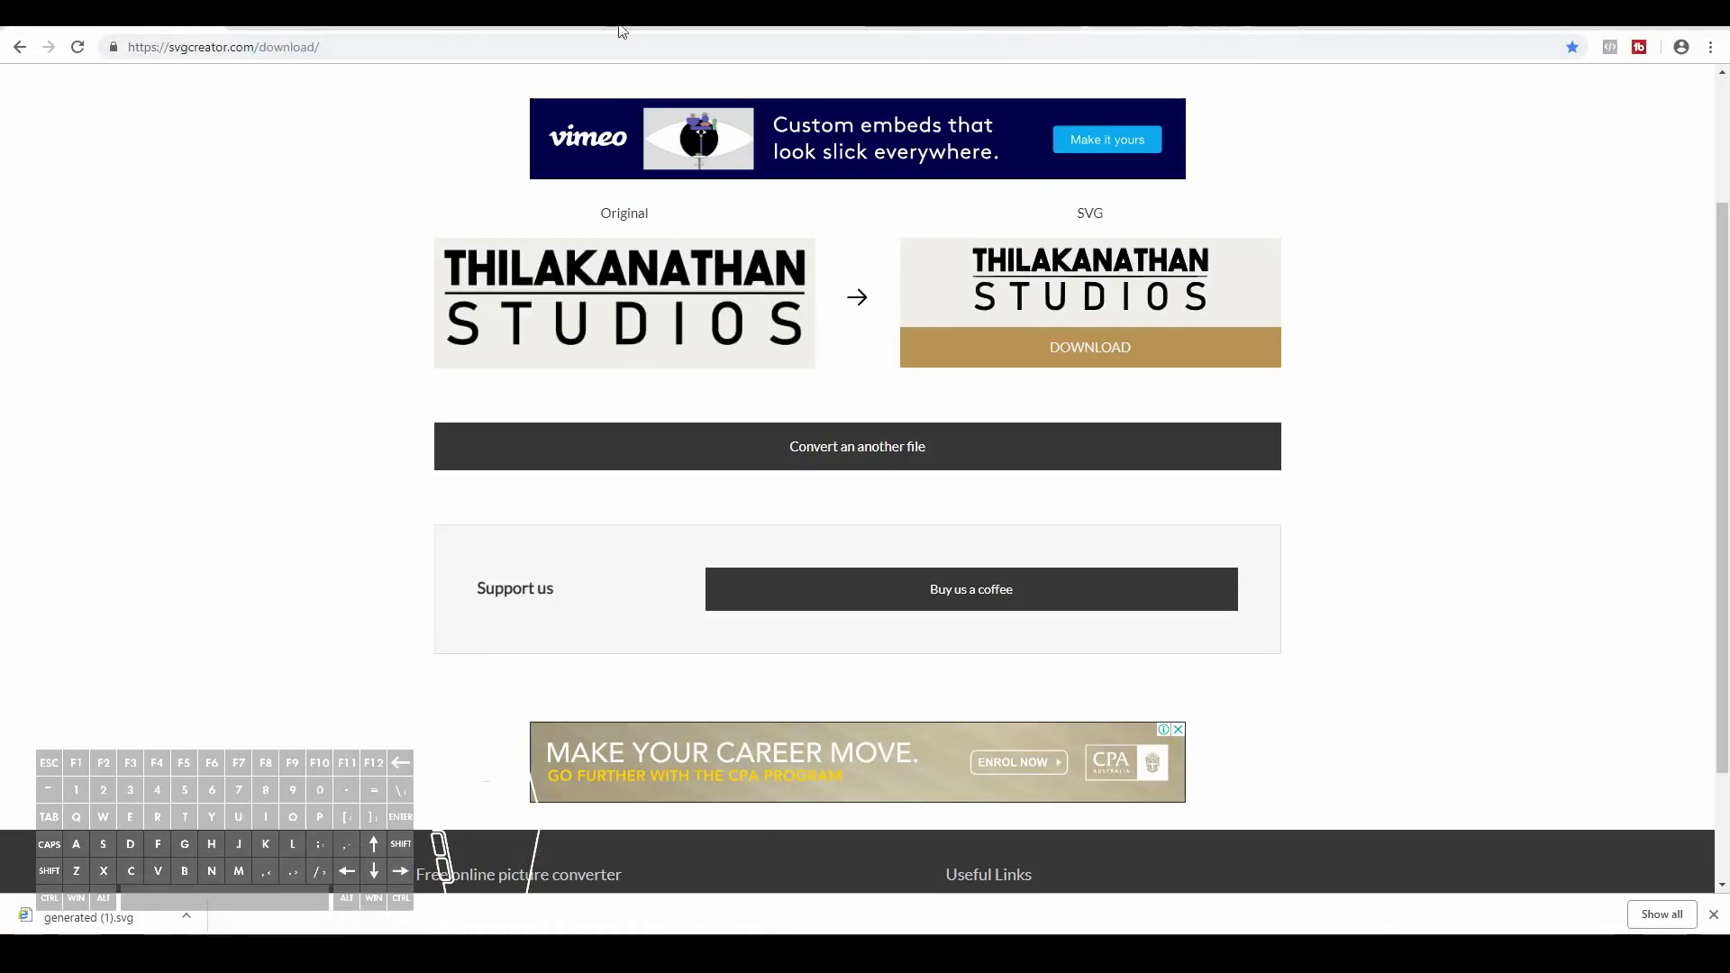
left_click(548, 29)
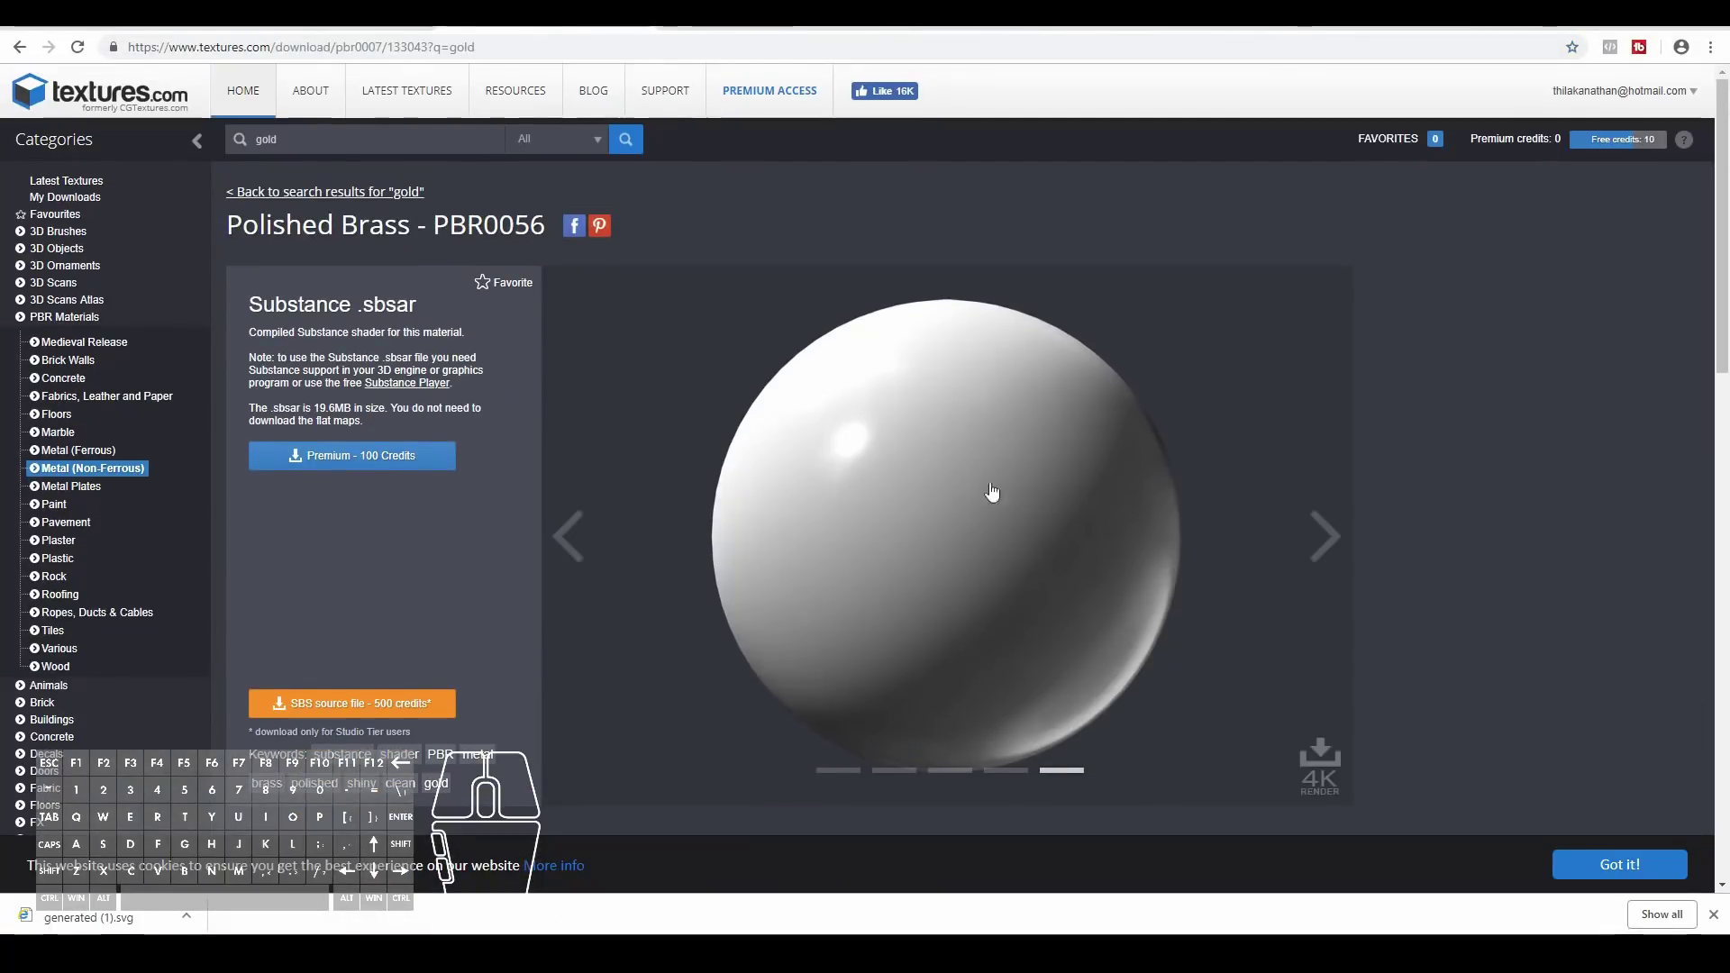
left_click_drag(272, 226, 527, 225)
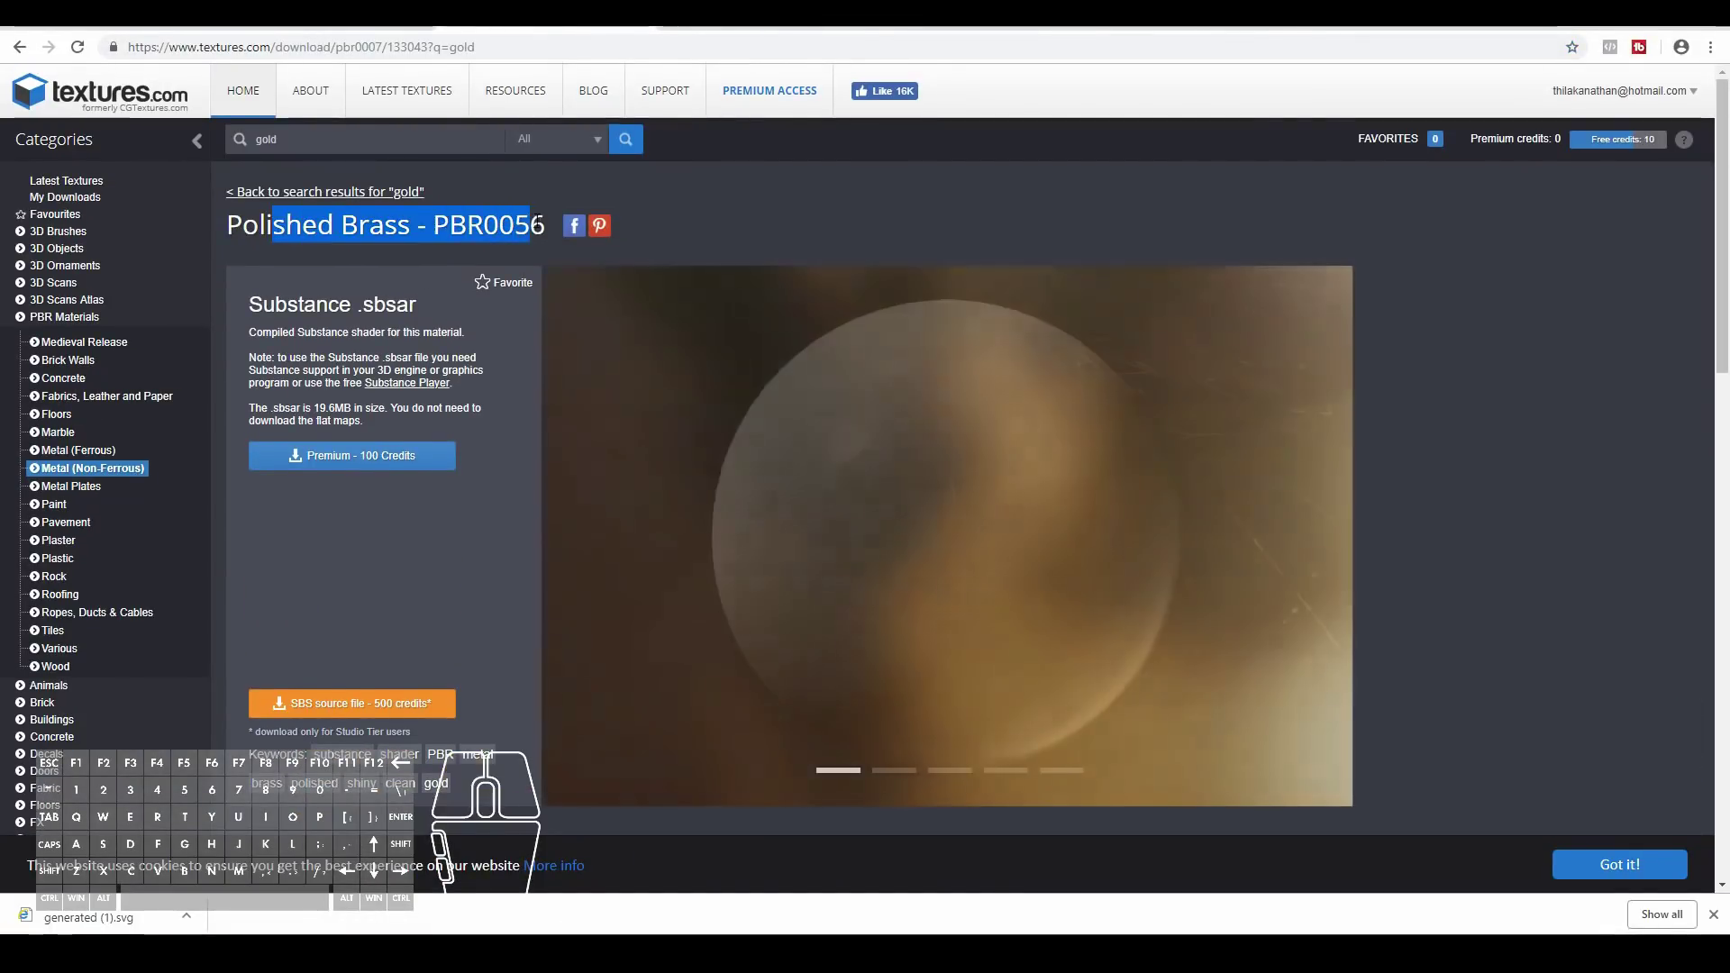
Examine the brass material's albedo, normal, roughness and metallic maps with their download sizes, and return to Blender.
scroll(851, 270, "down", 4)
scroll(851, 271, "down", 3)
scroll(852, 360, "up", 6)
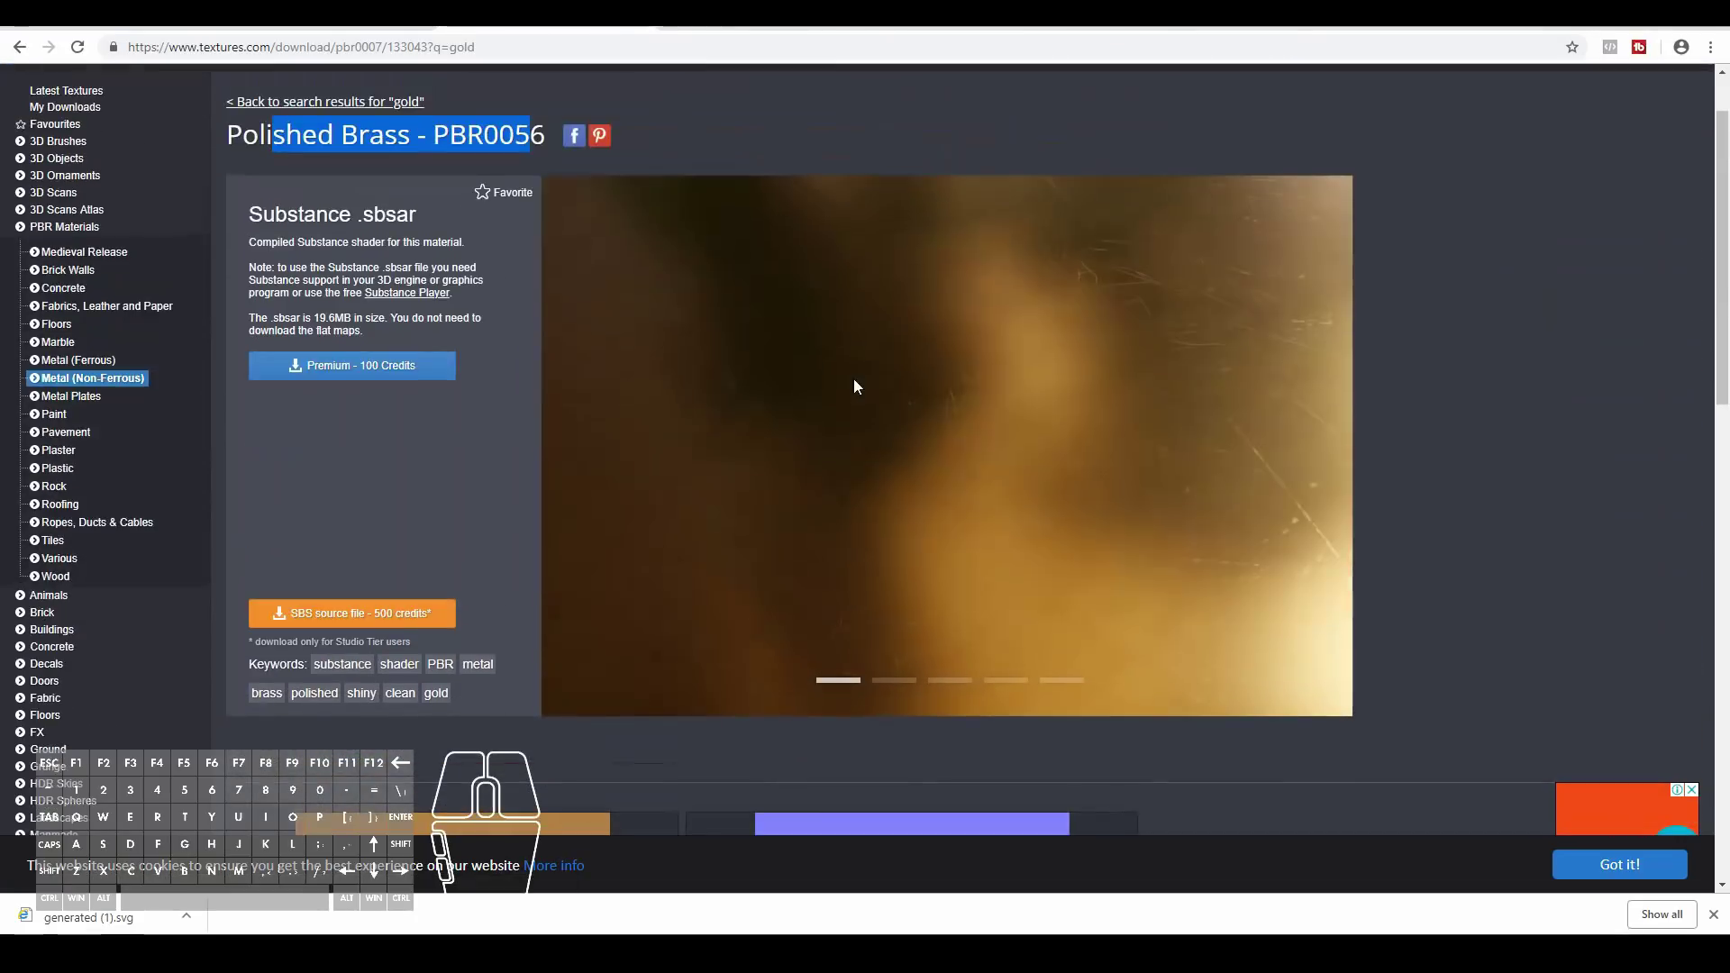
scroll(1452, 512, "down", 9)
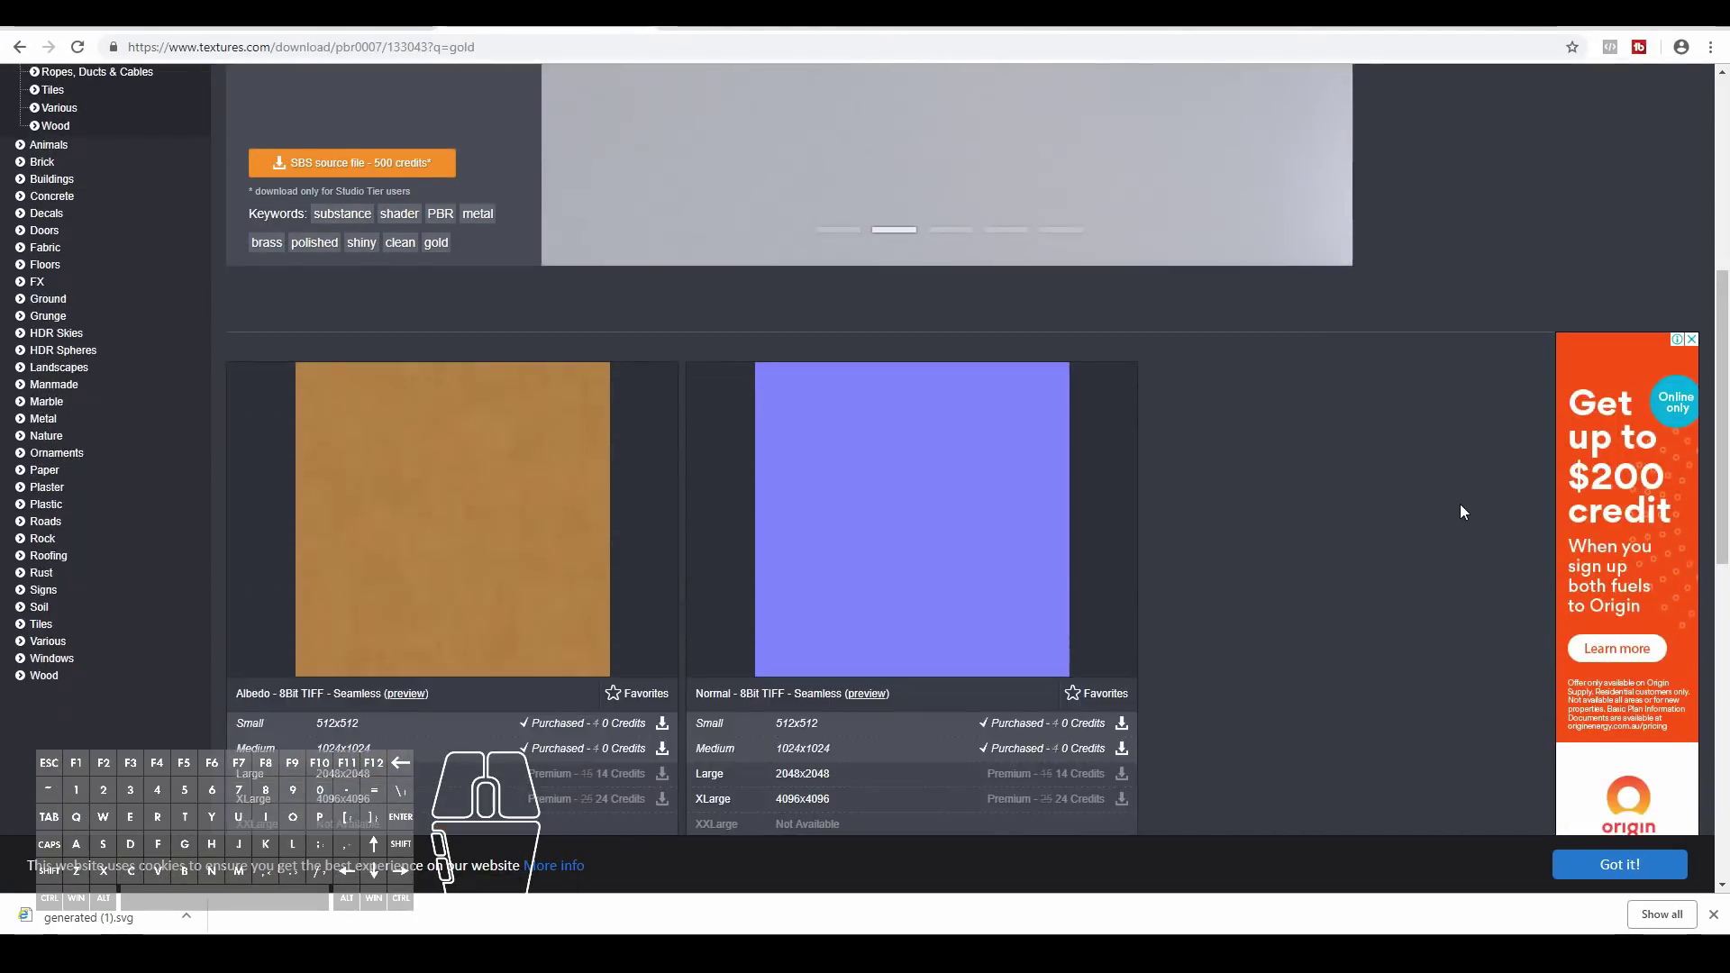
scroll(1459, 511, "up", 5)
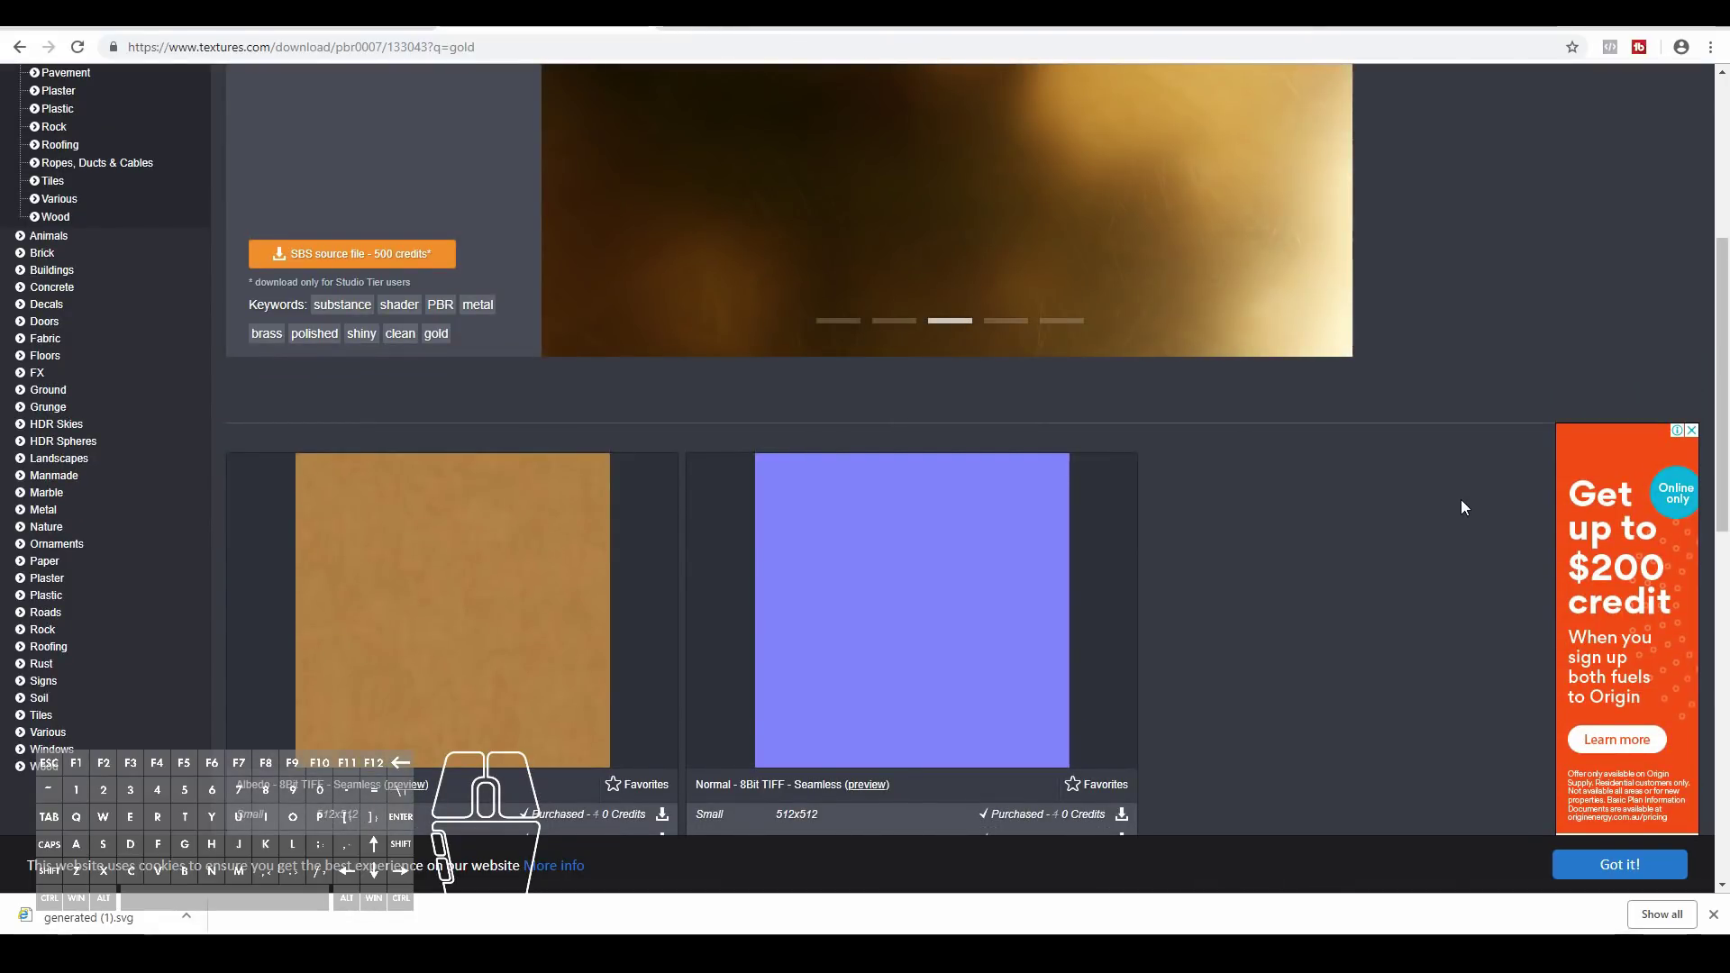
scroll(1462, 507, "down", 2)
scroll(1461, 507, "up", 3)
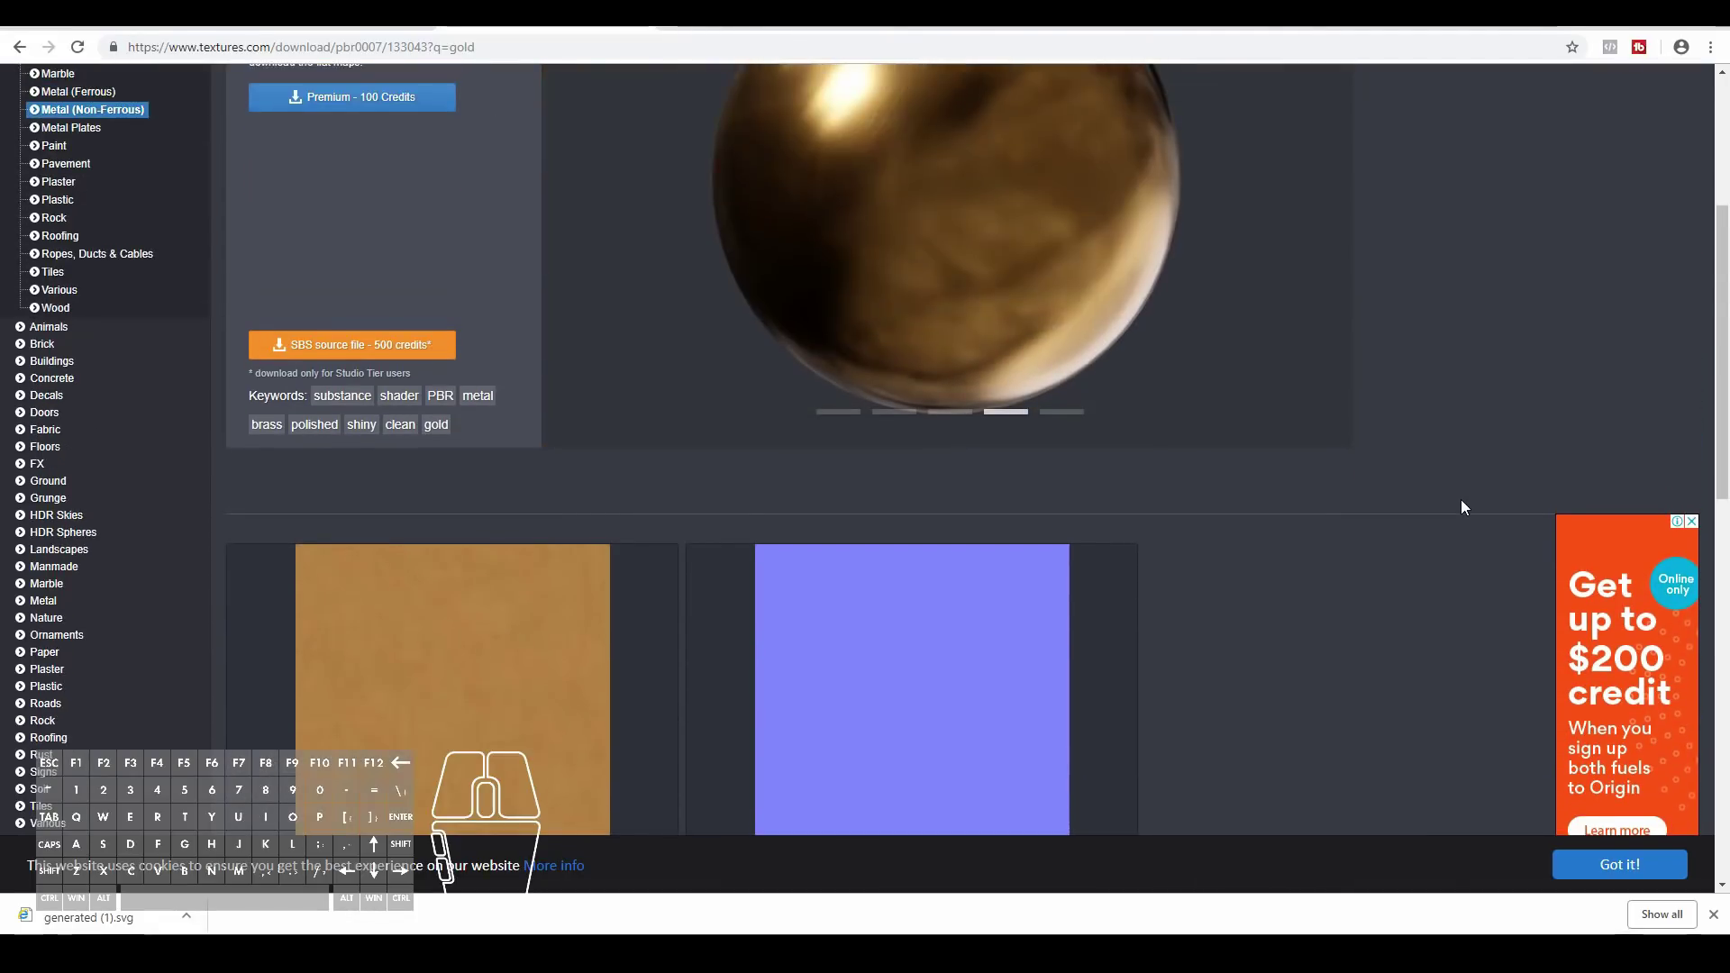
scroll(1461, 507, "down", 3)
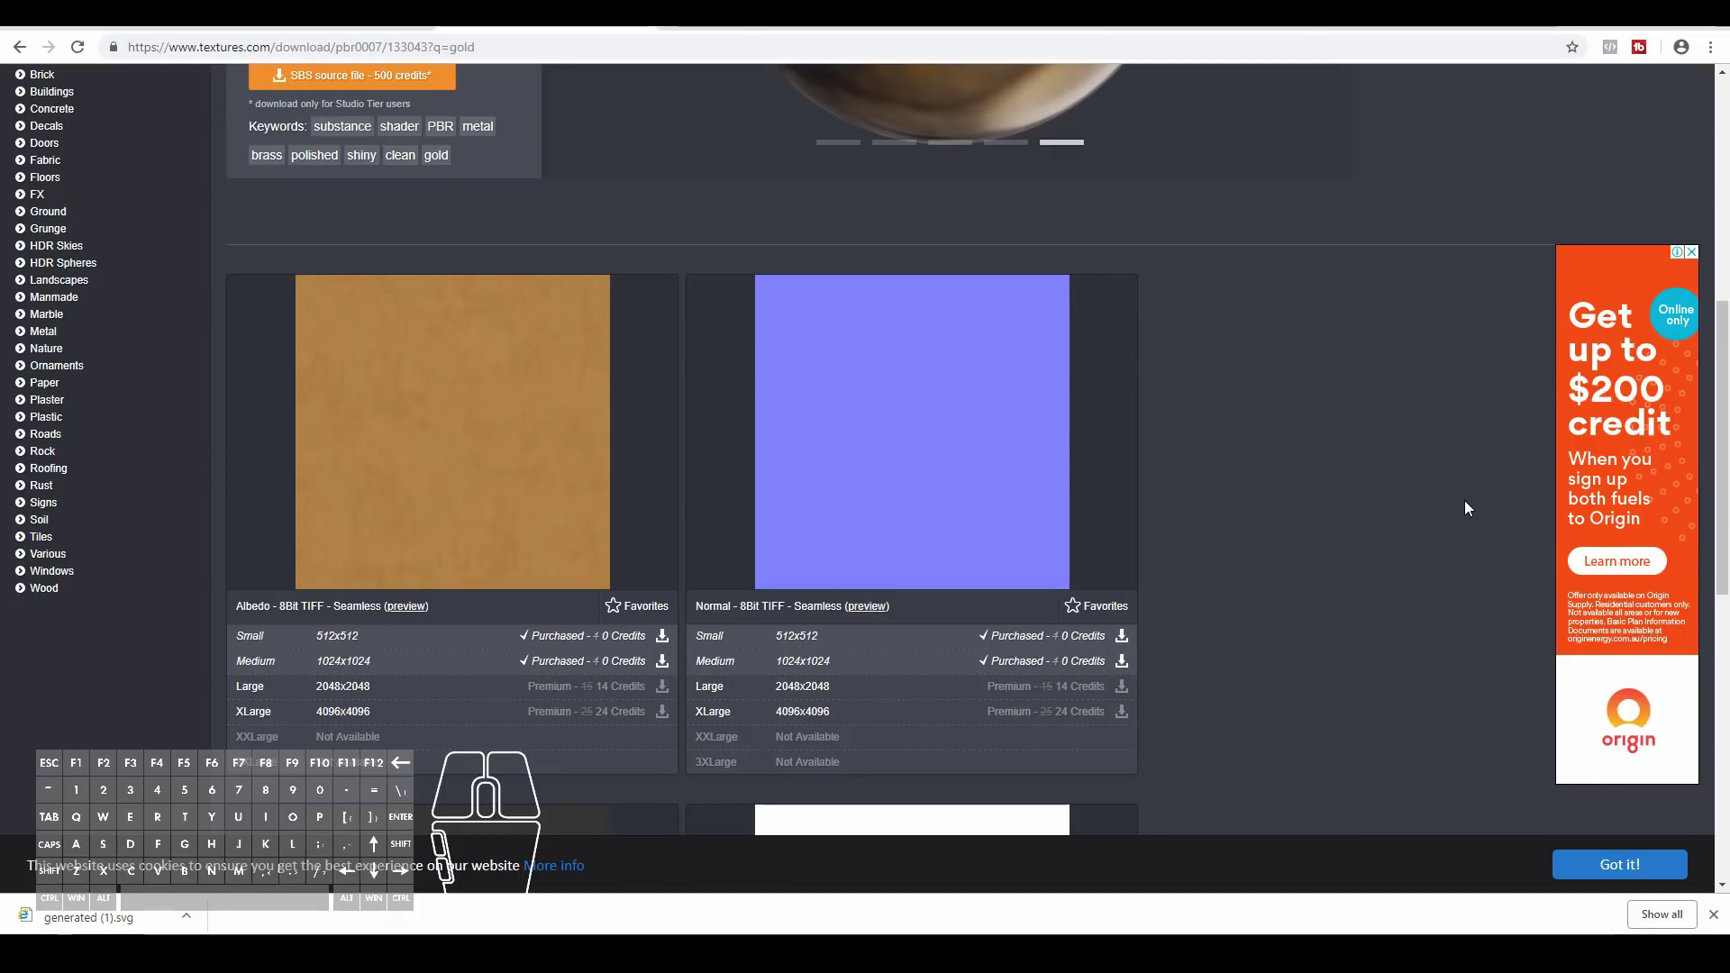
scroll(1450, 509, "down", 1)
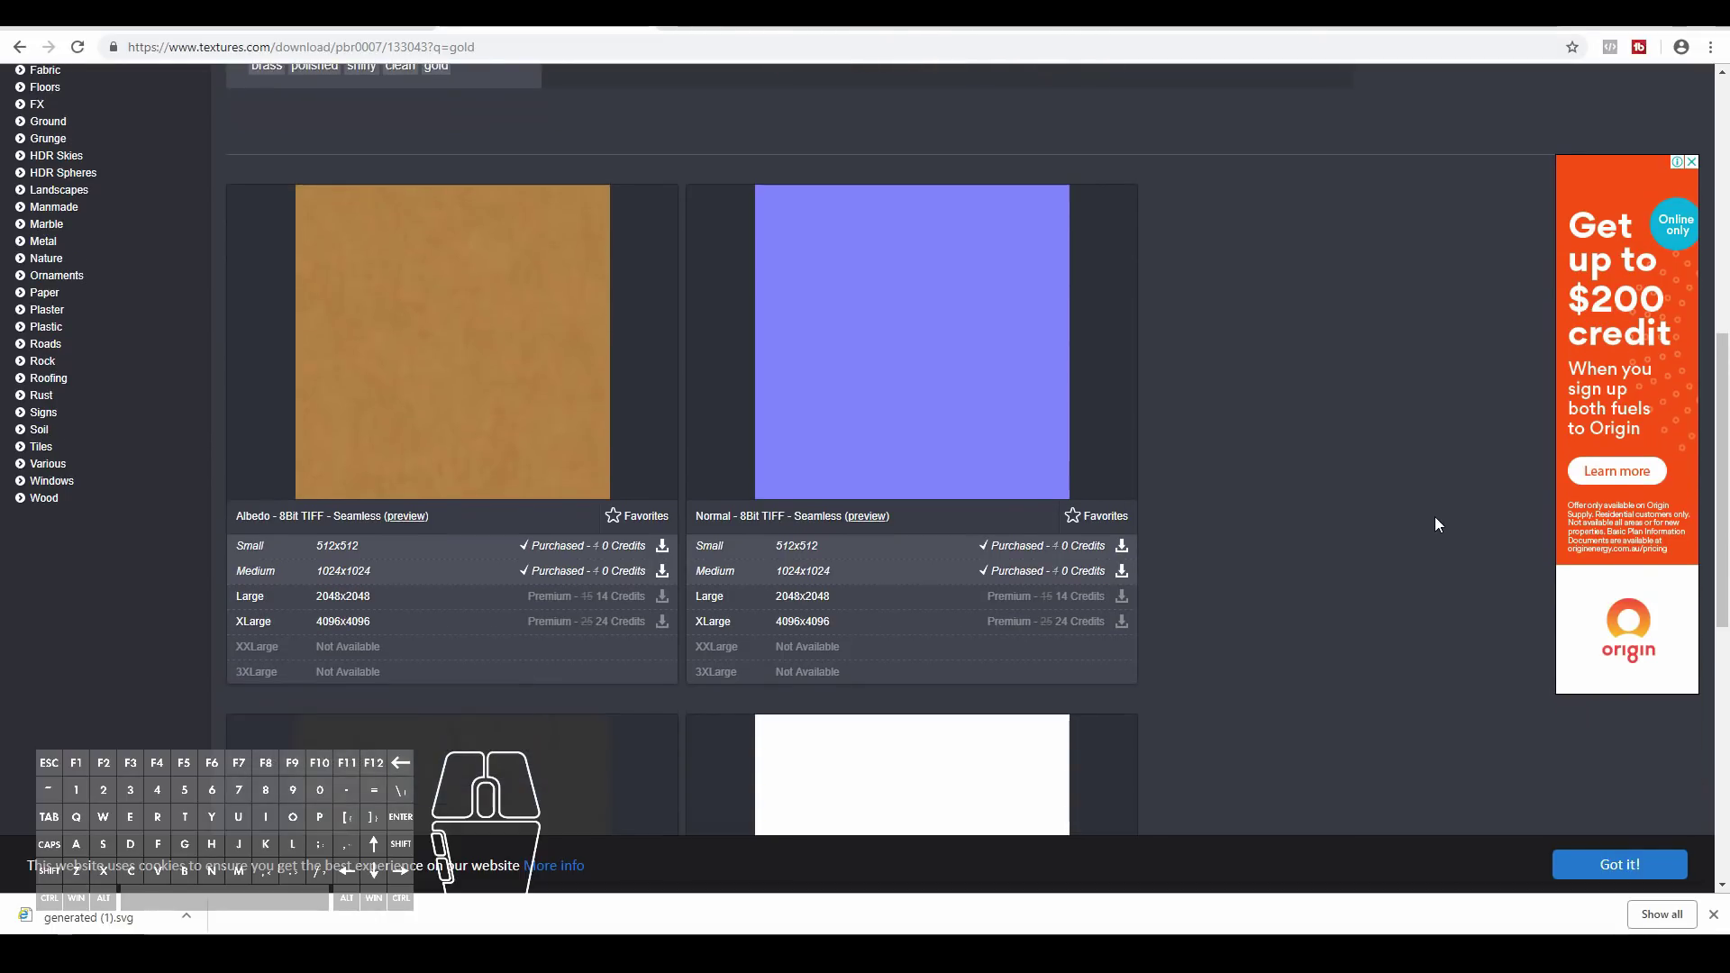
scroll(1405, 523, "down", 1)
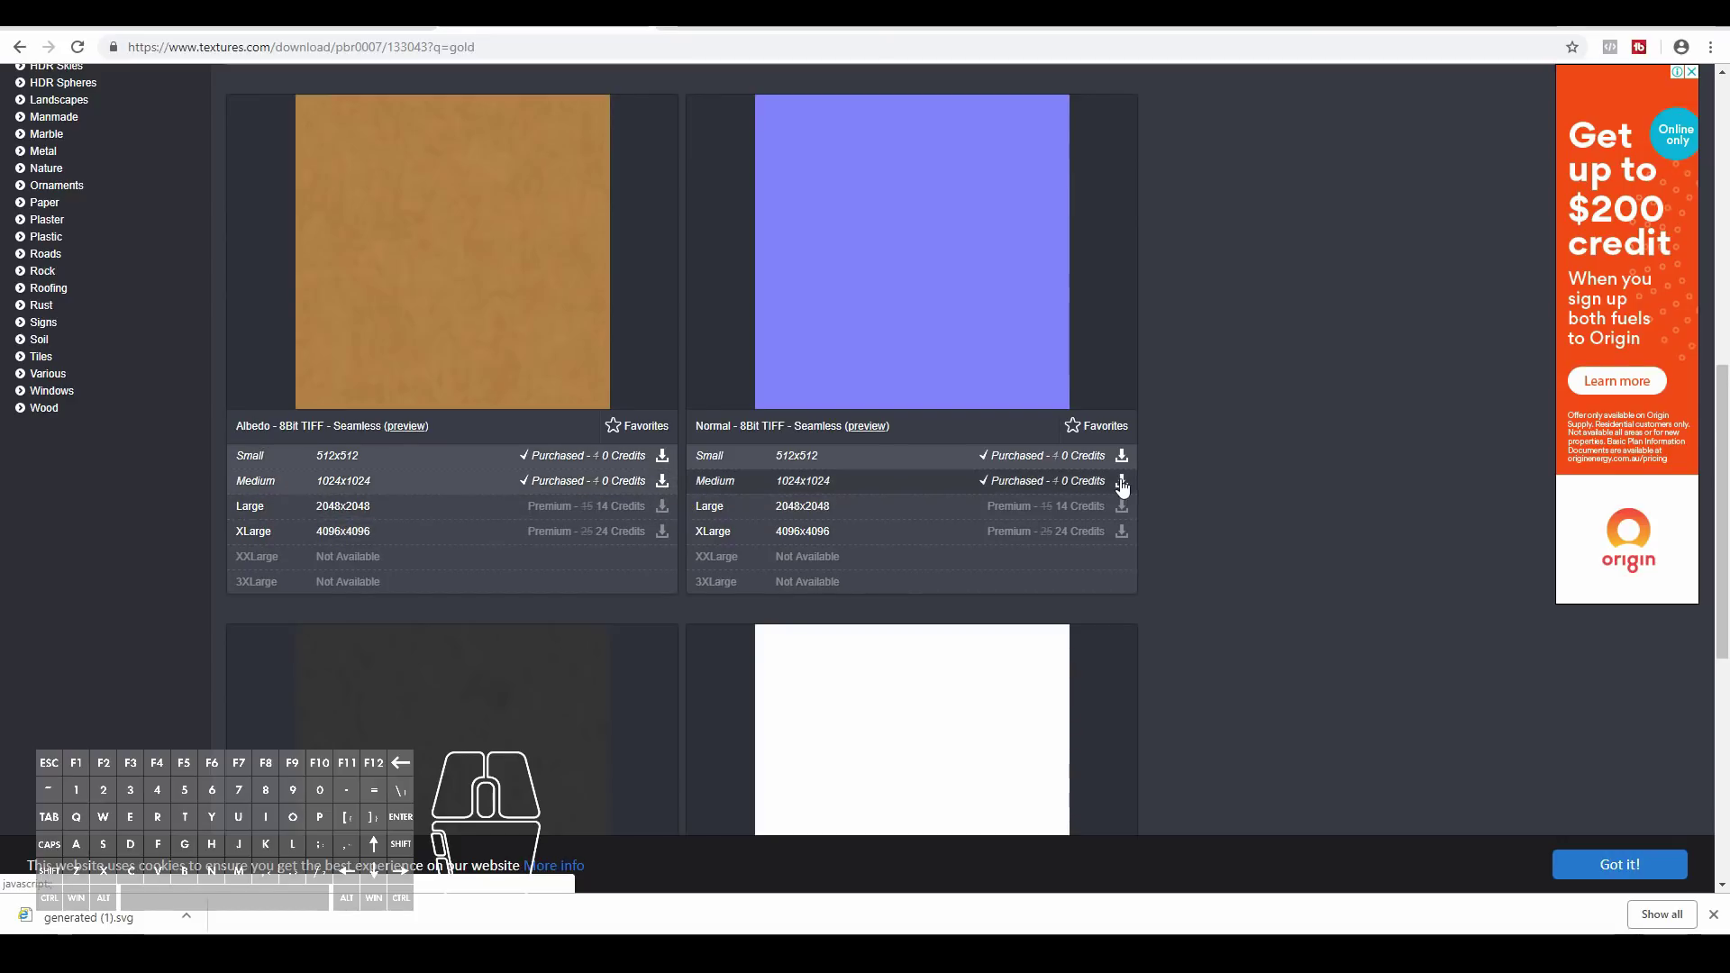
scroll(1117, 487, "down", 5)
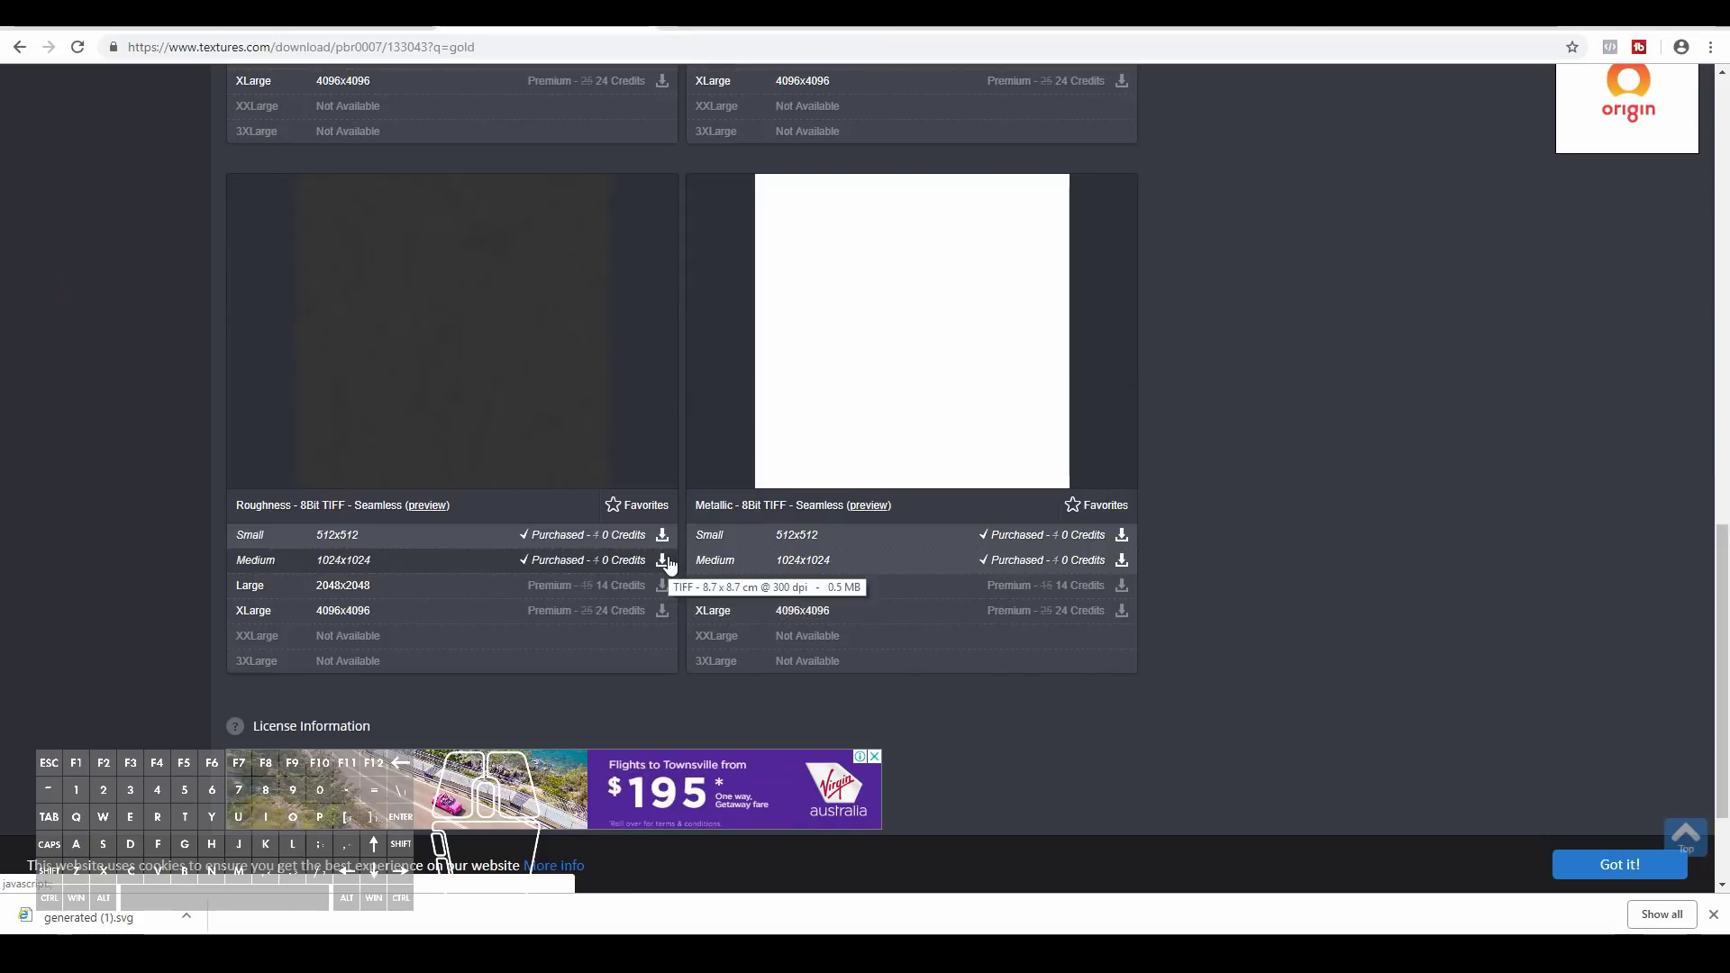
scroll(1120, 716, "up", 14)
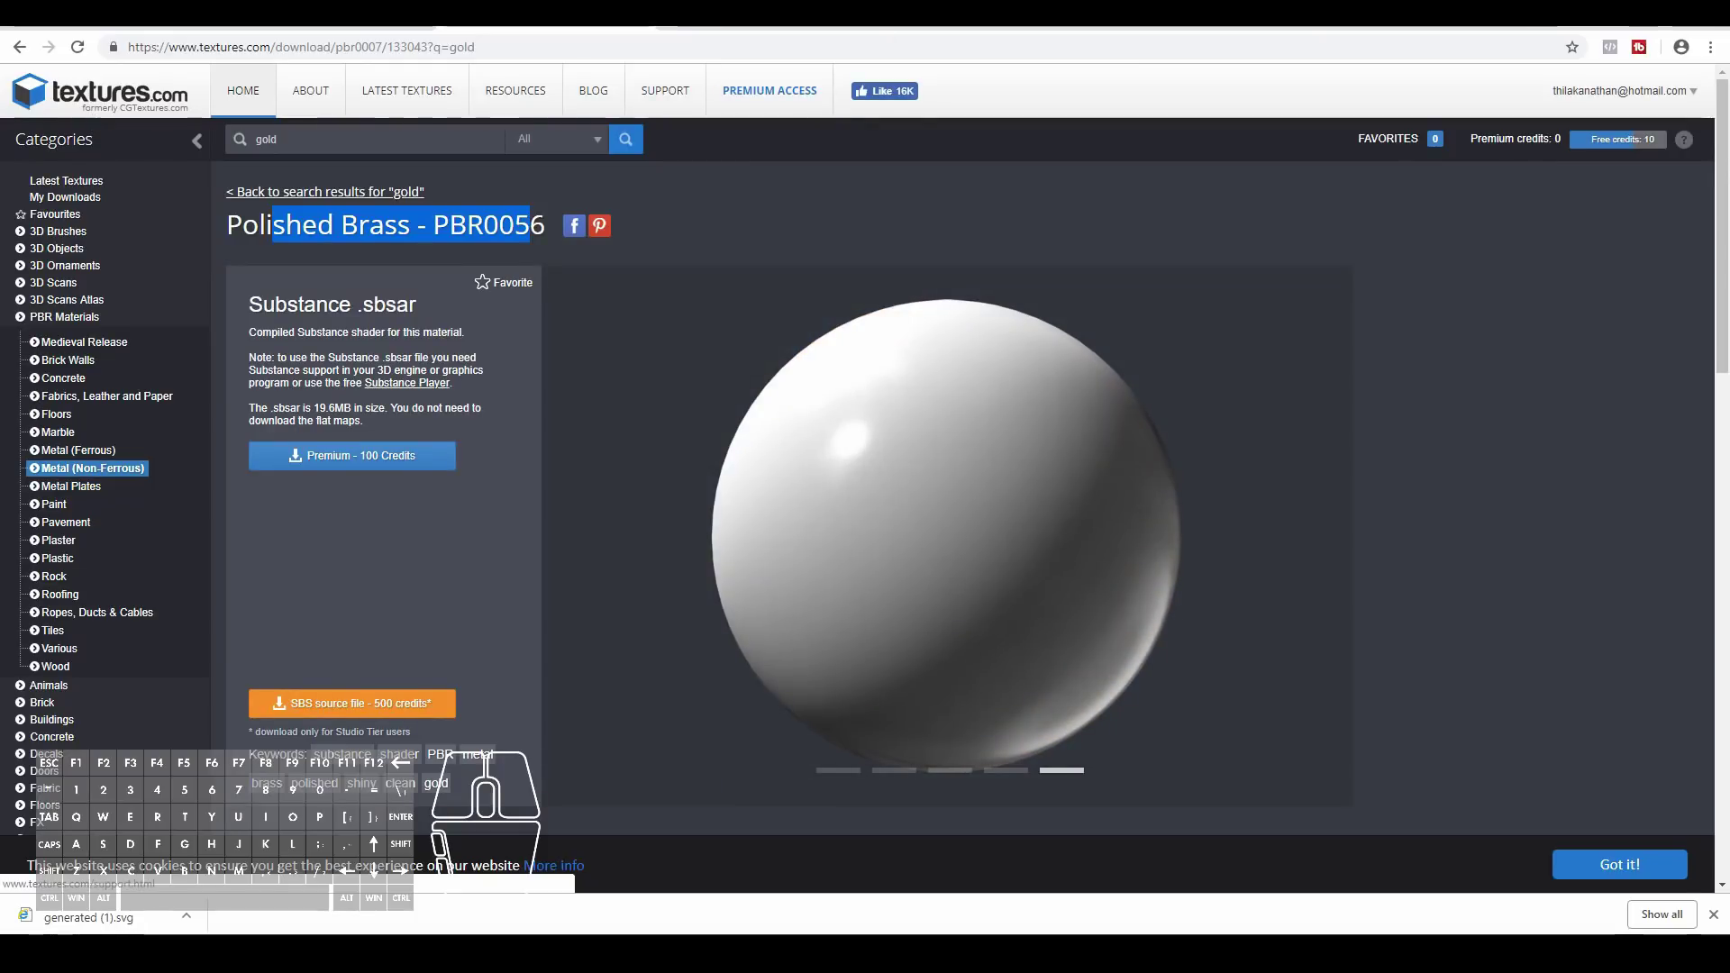
left_click(1619, 13)
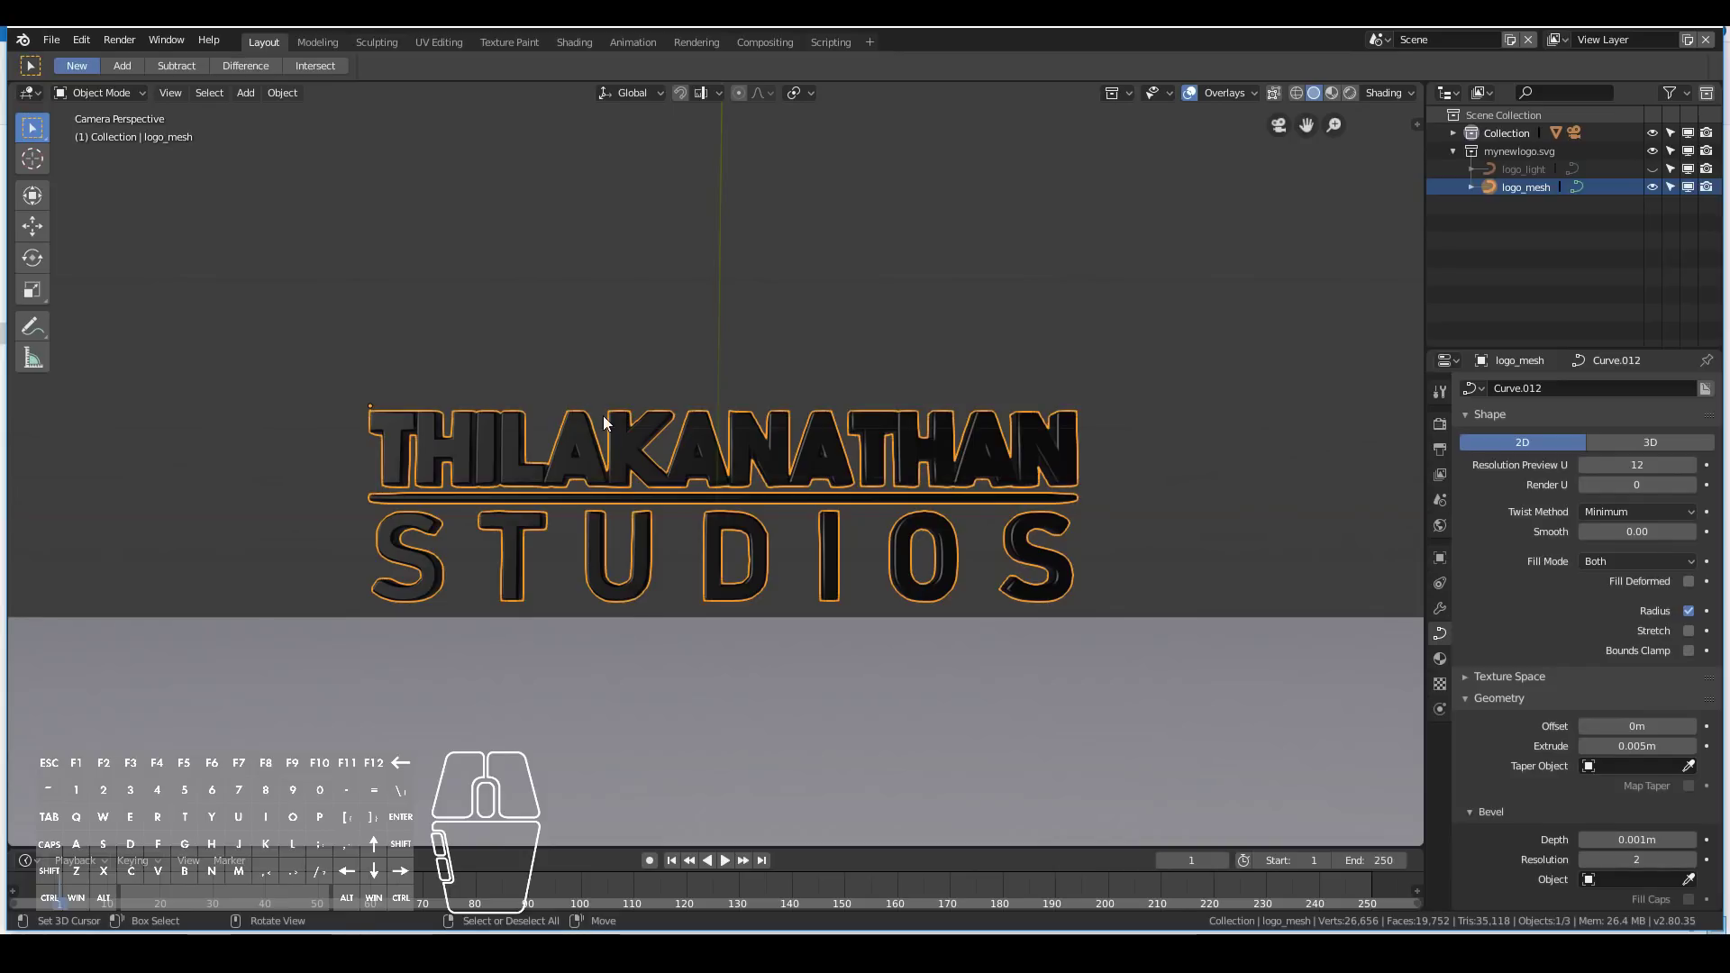
Switch to the UV Editing workspace and put the floor plane into Edit Mode, seen from directly above.
scroll(834, 652, "down", 2)
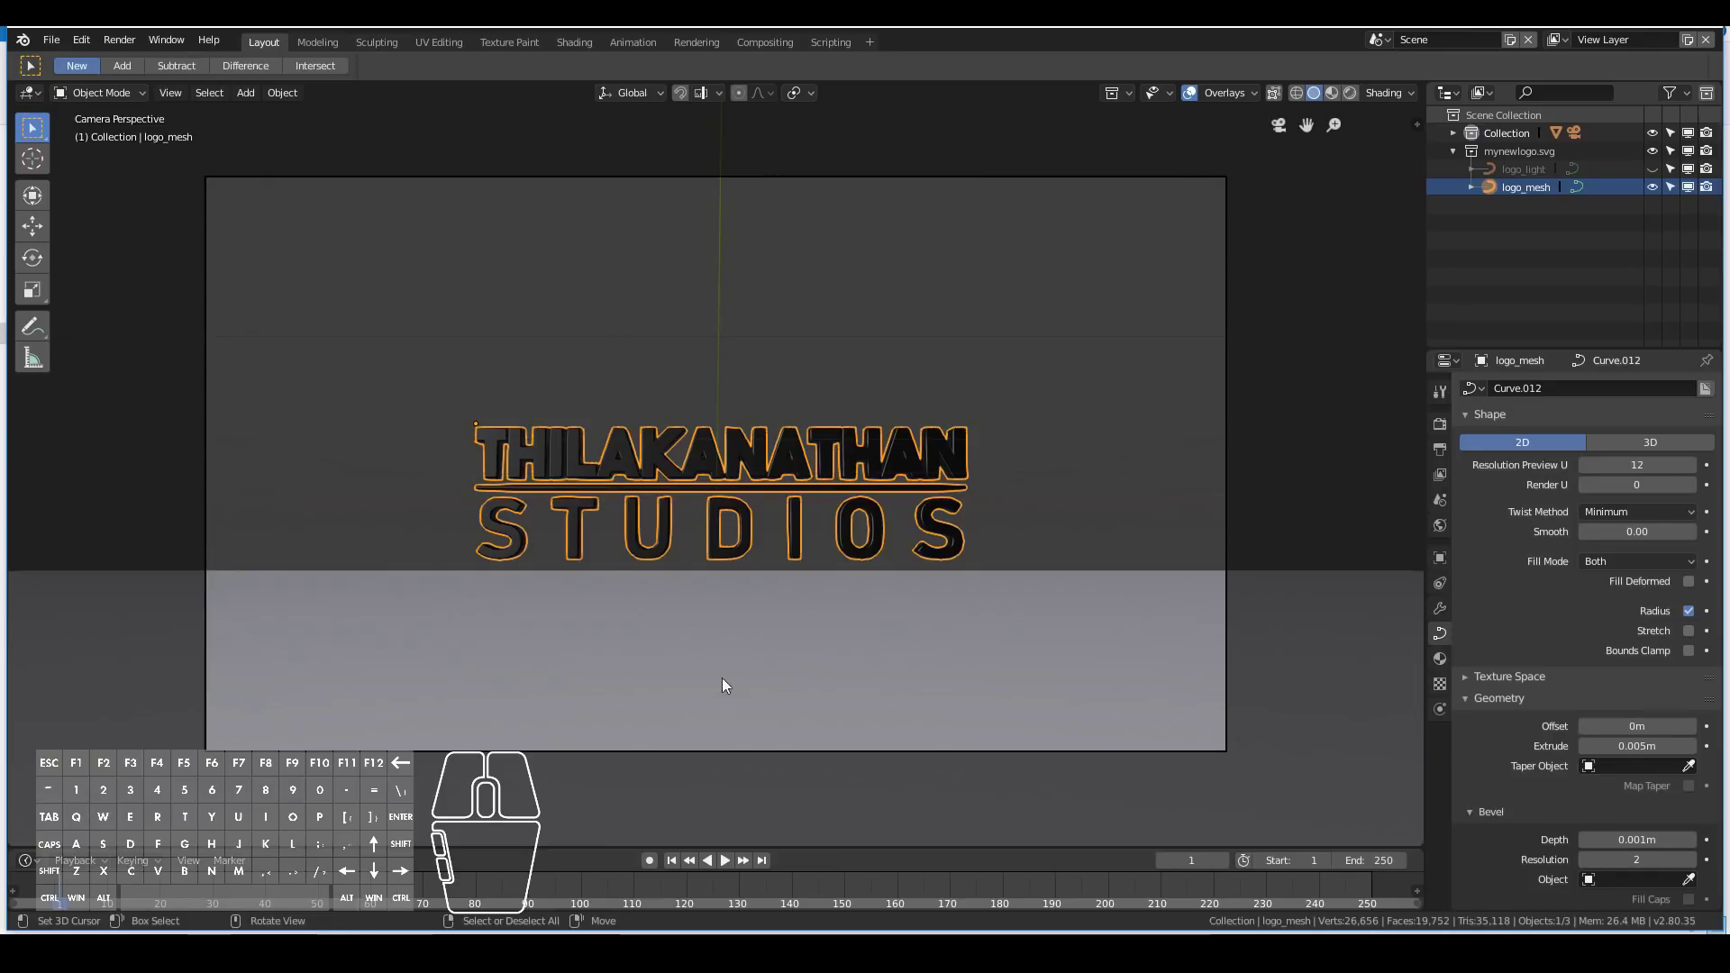
scroll(790, 521, "down", 3)
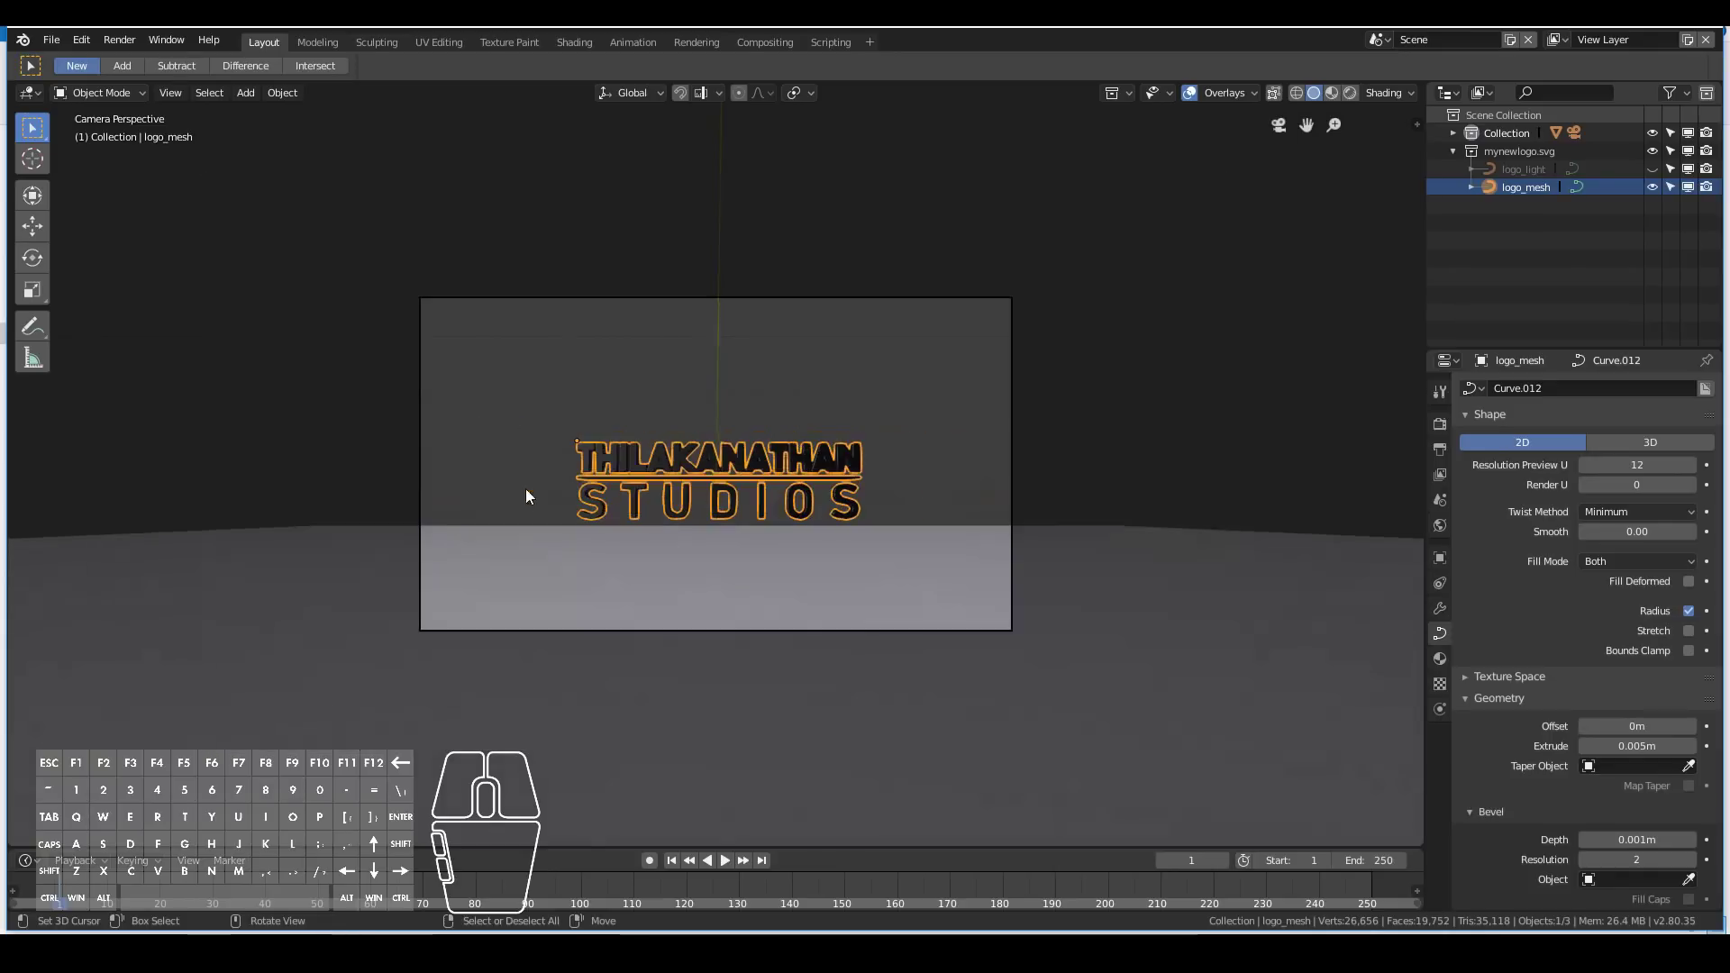
left_click(450, 45)
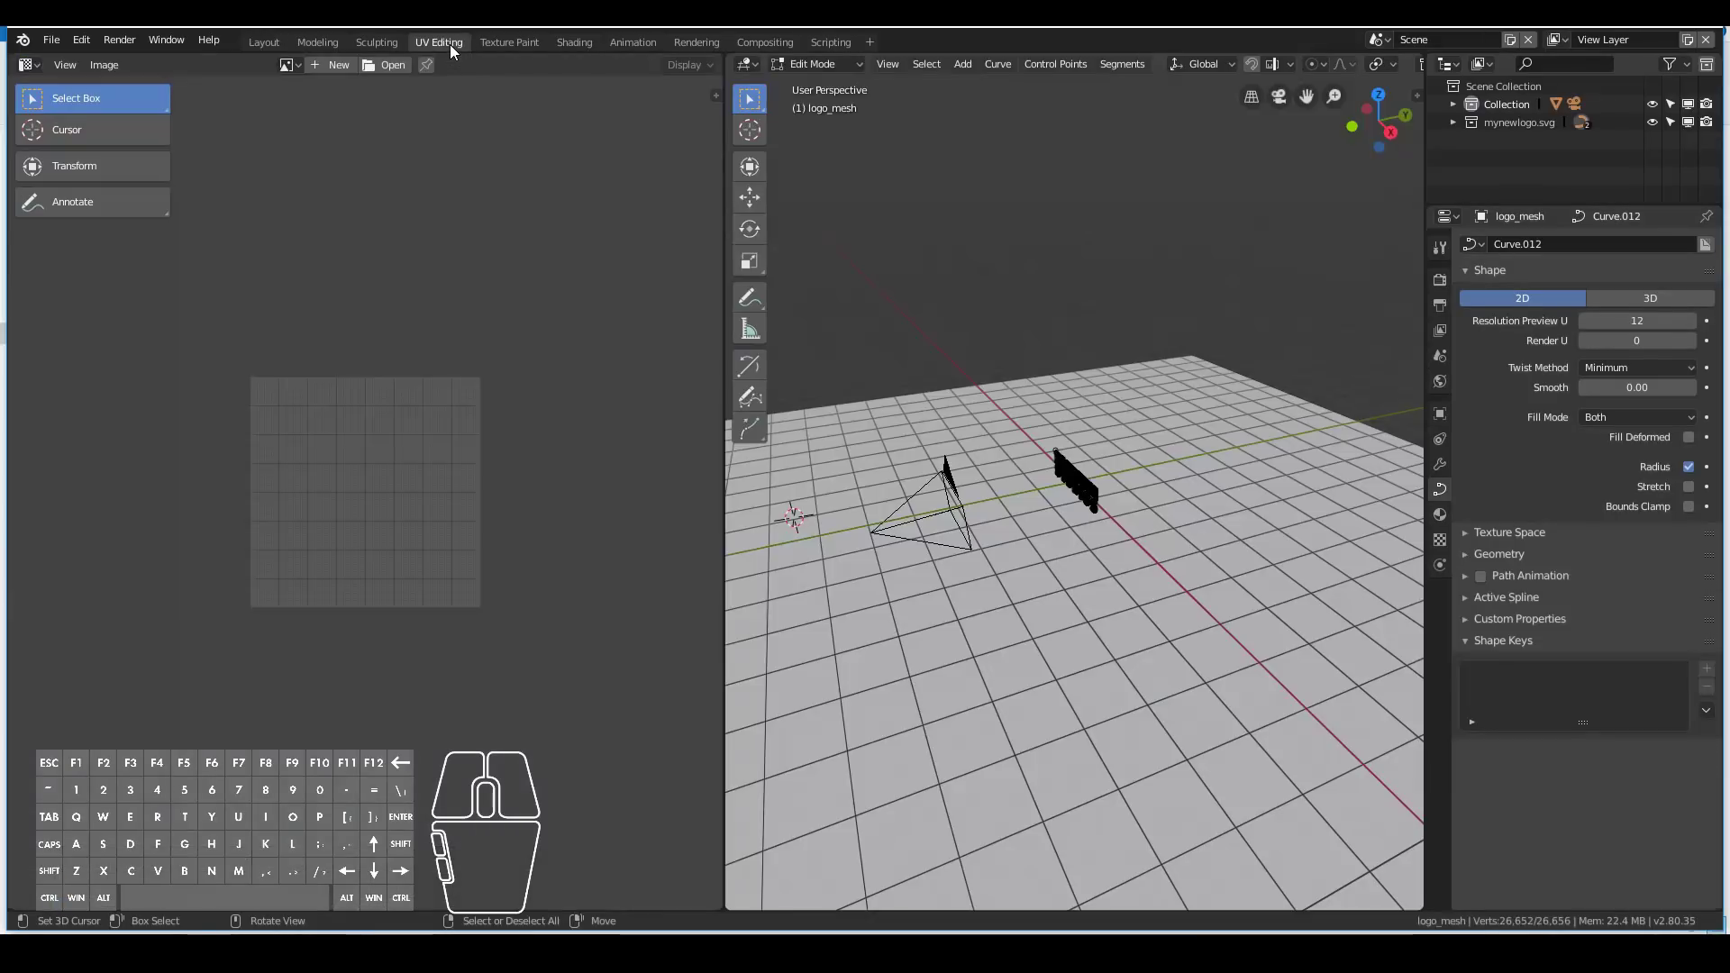
scroll(1072, 581, "down", 3)
key("Tab")
right_click(1072, 580)
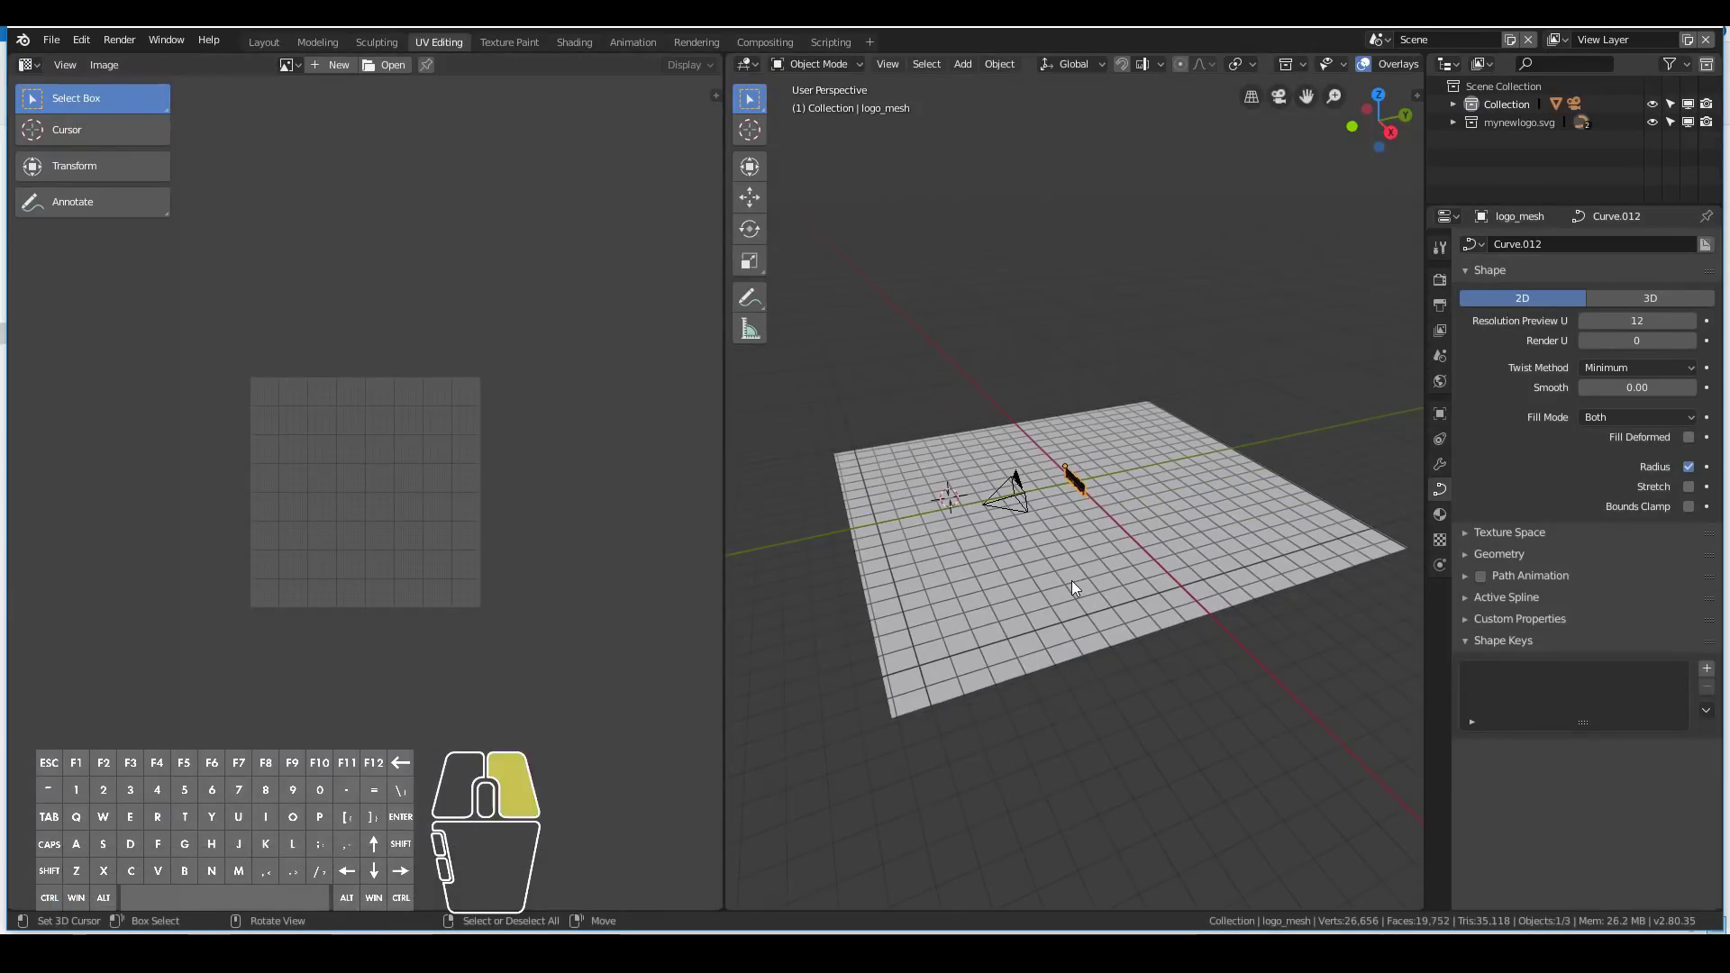
key("Tab")
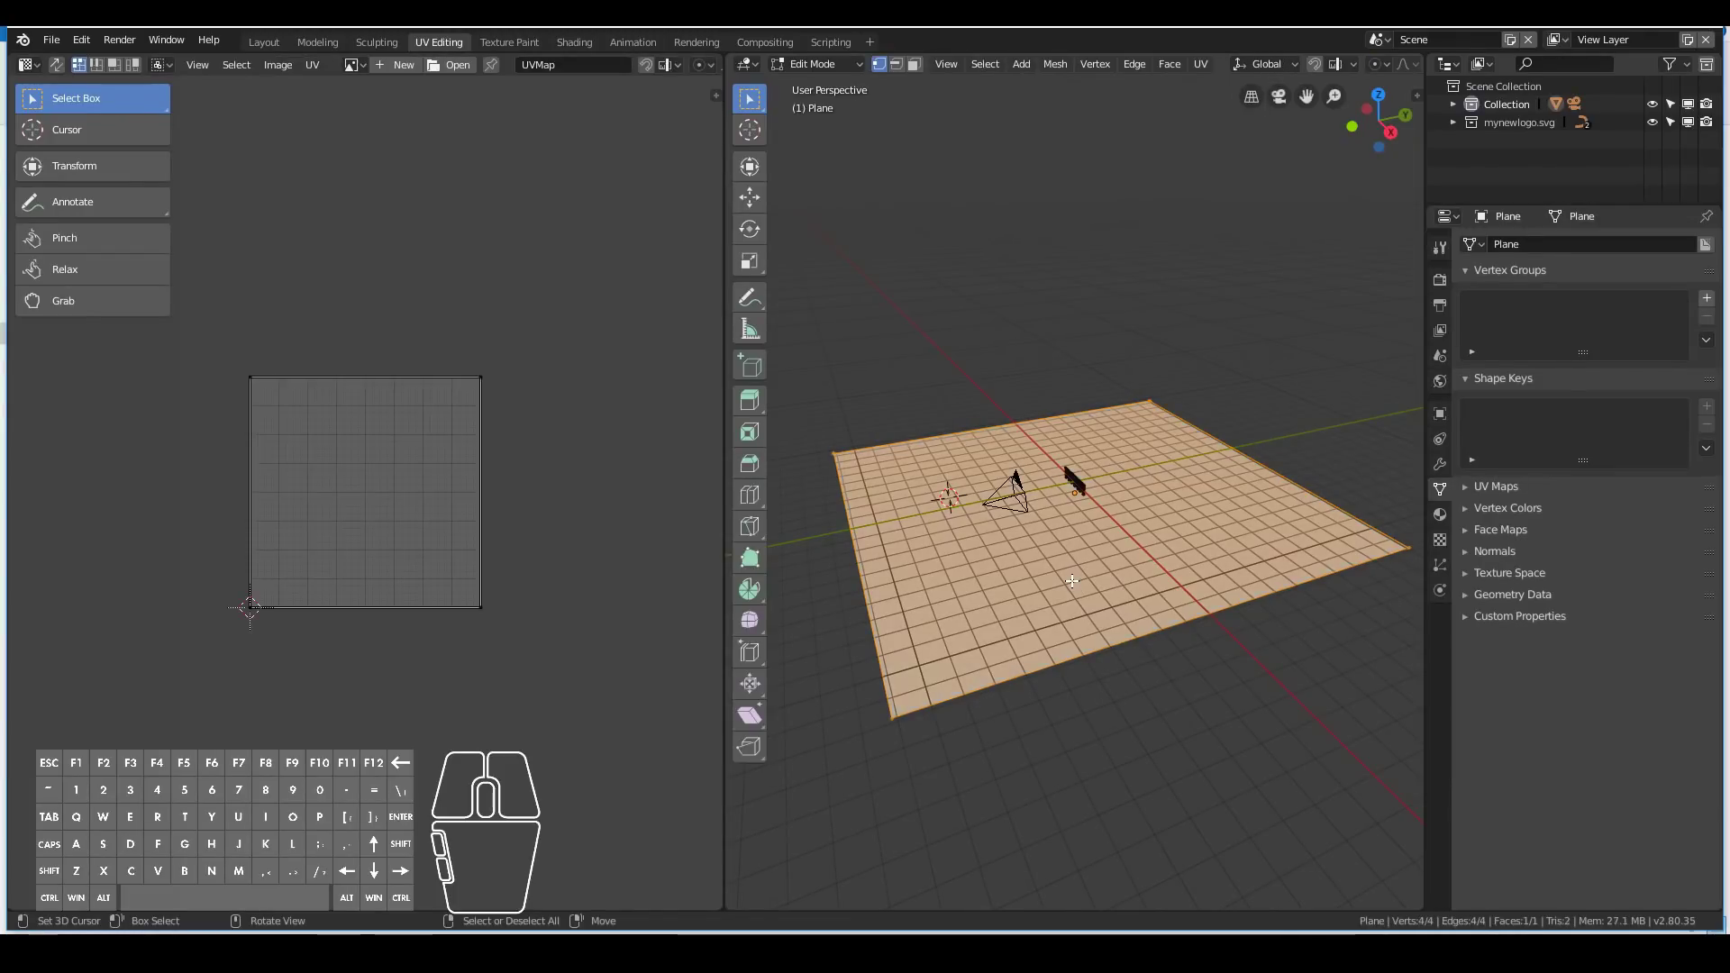
key("KP_7")
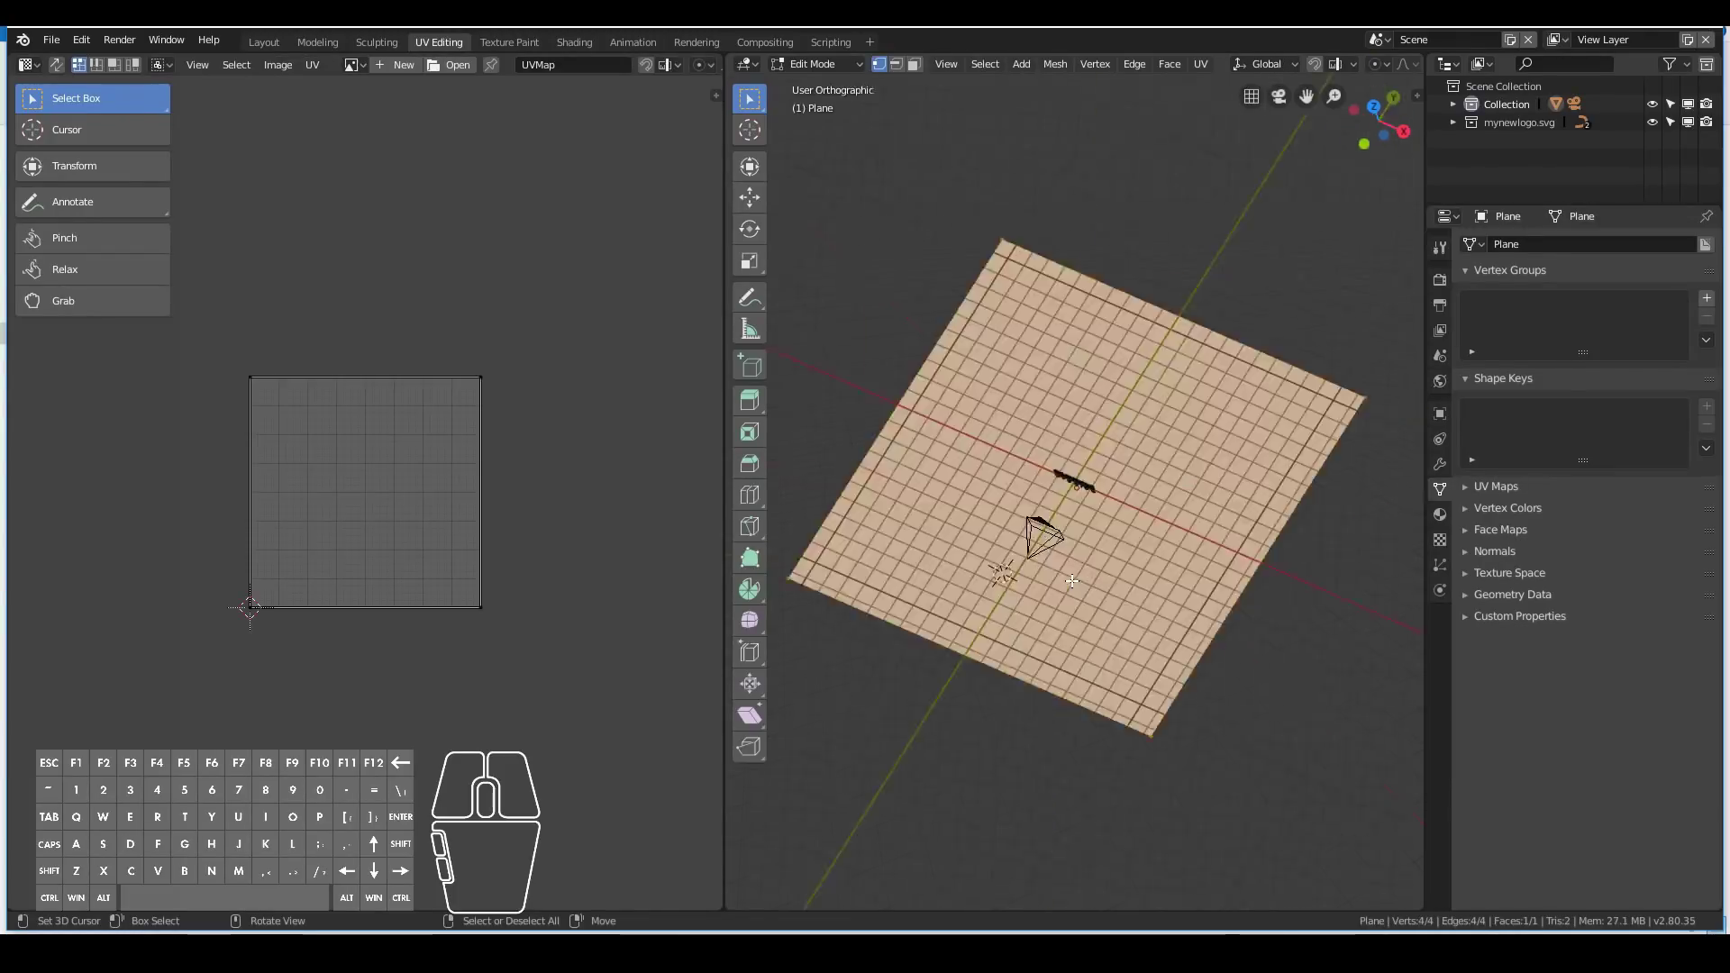
Rename the floor plane as Ground in the scene collection.
left_click(1454, 104)
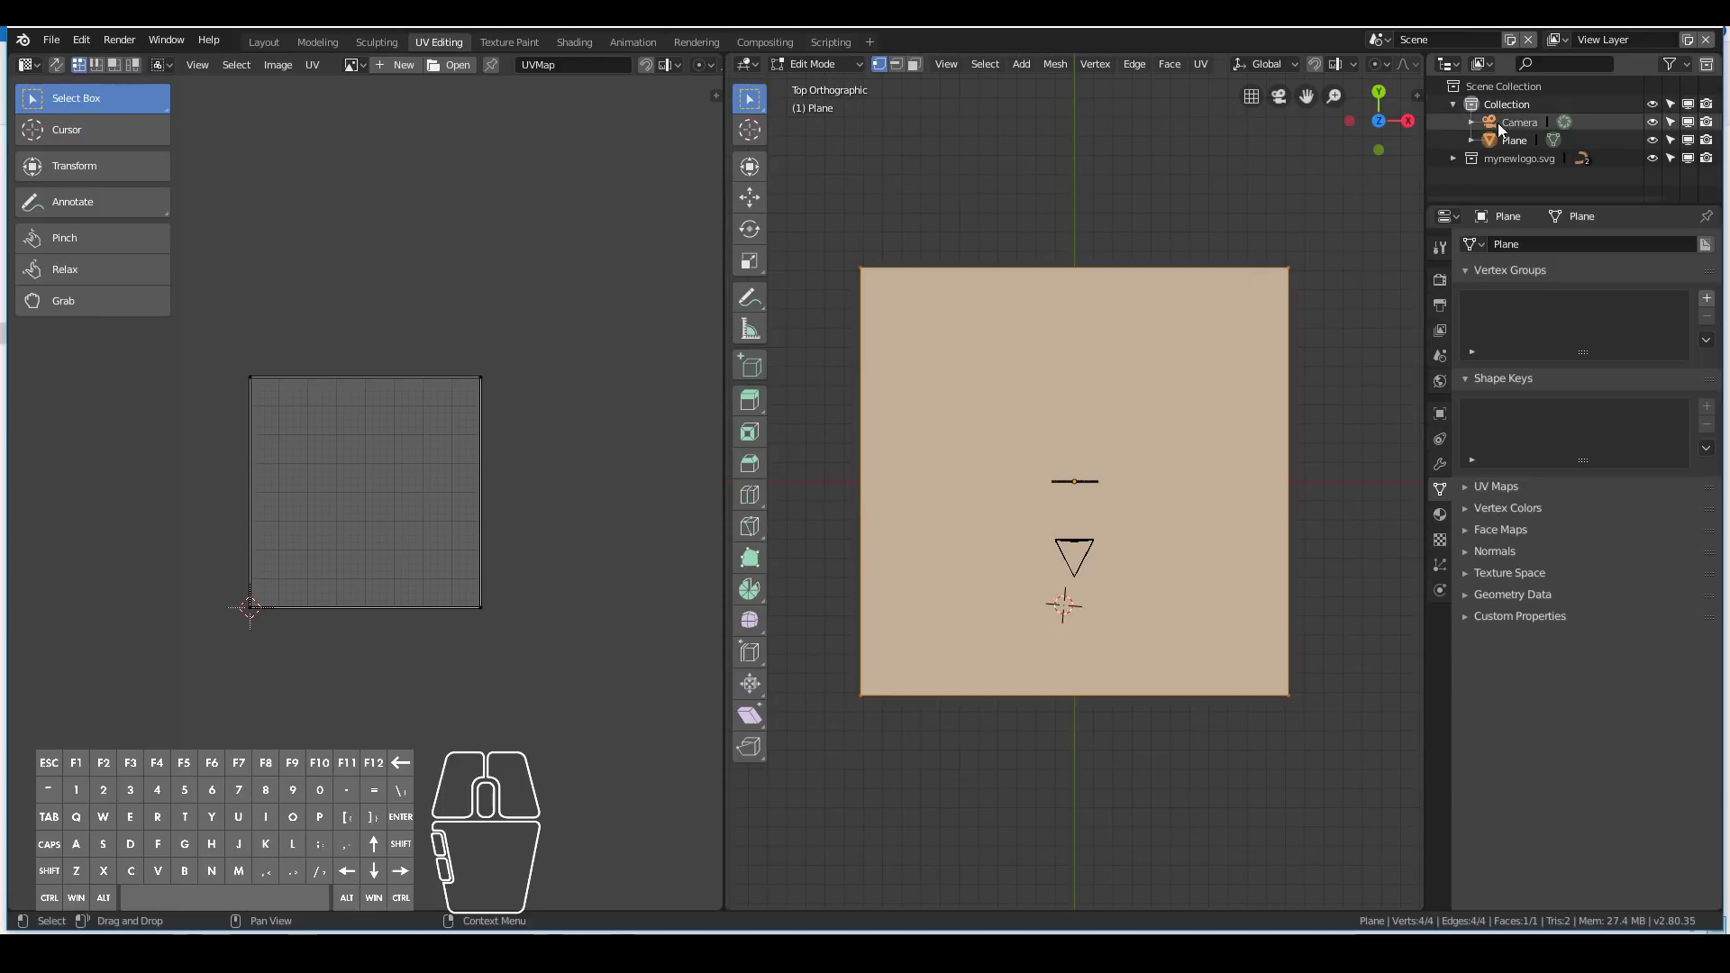
left_click(1516, 137)
type("Ground")
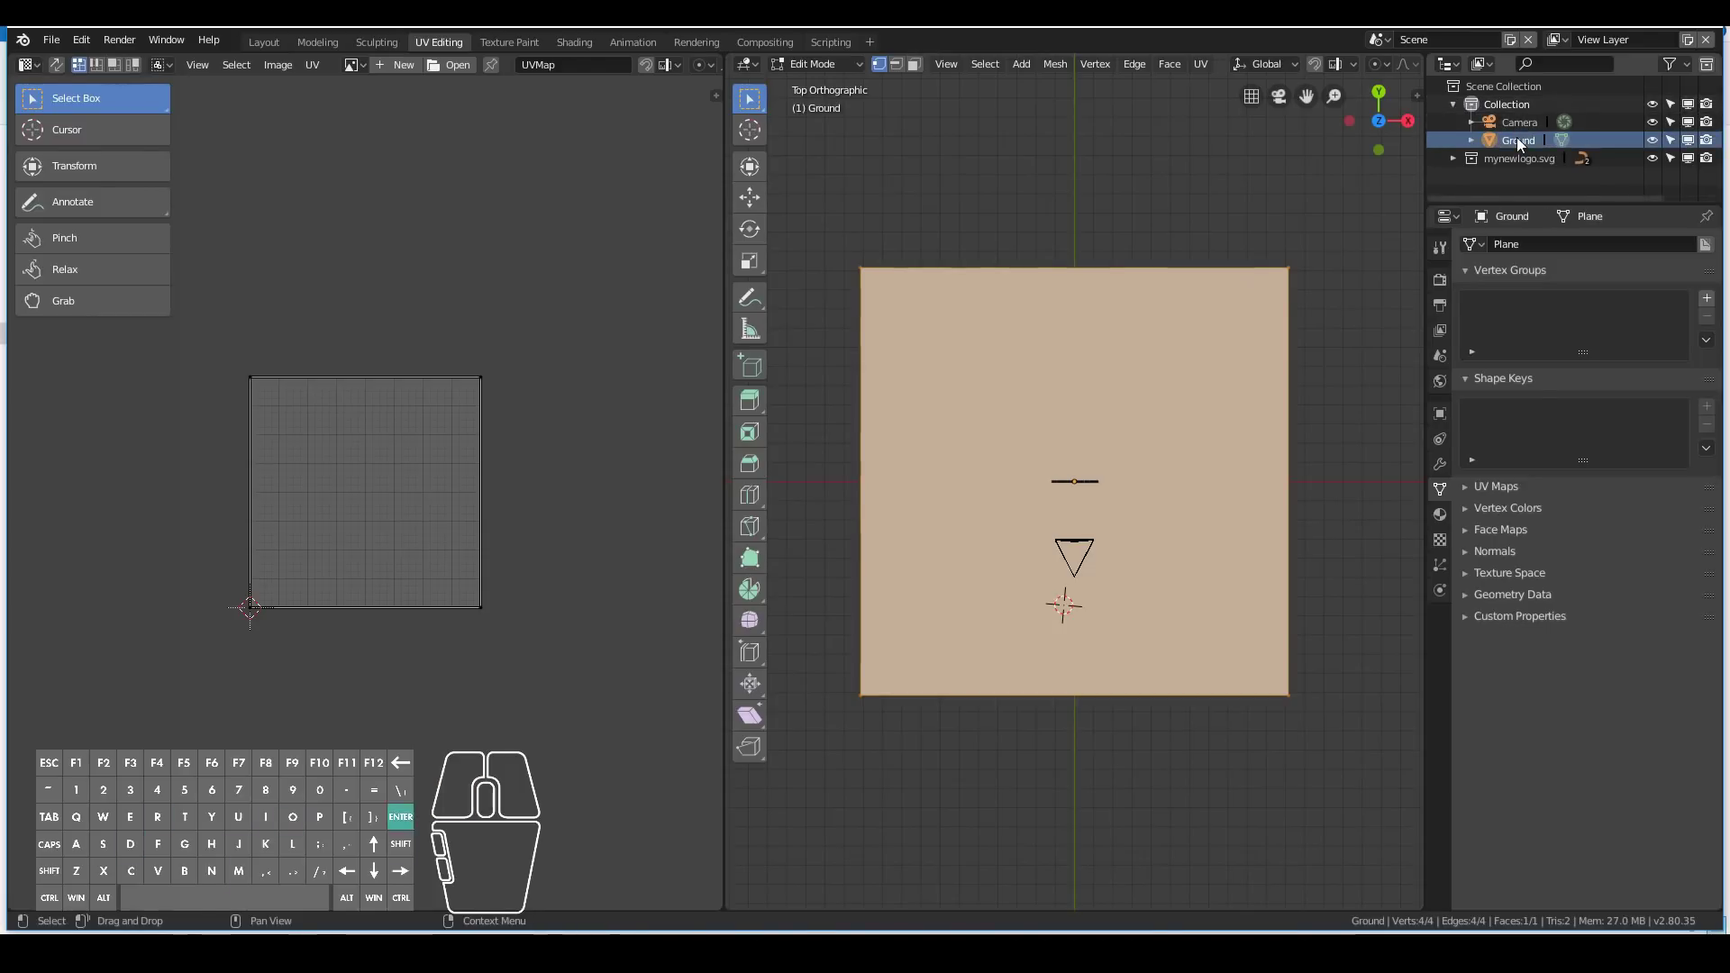
key("Return")
Scale all of the Ground's UVs uniformly to about six times their size, and return to Object Mode.
scroll(965, 470, "up", 1)
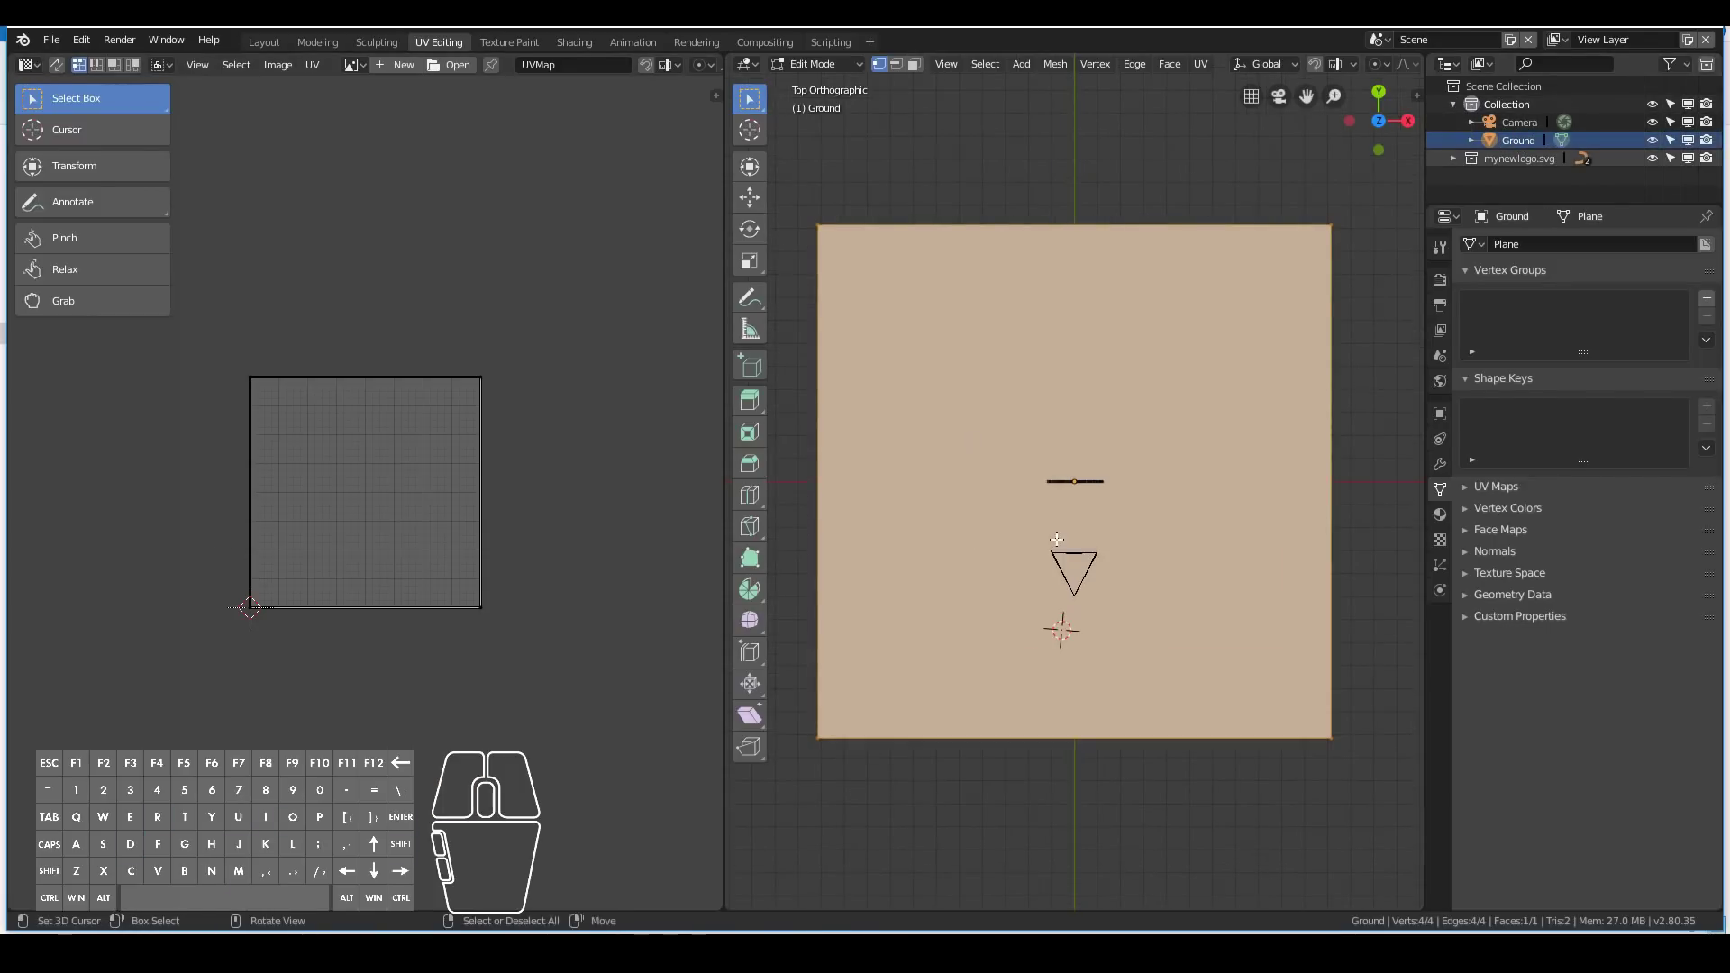
scroll(457, 516, "down", 1)
key("a")
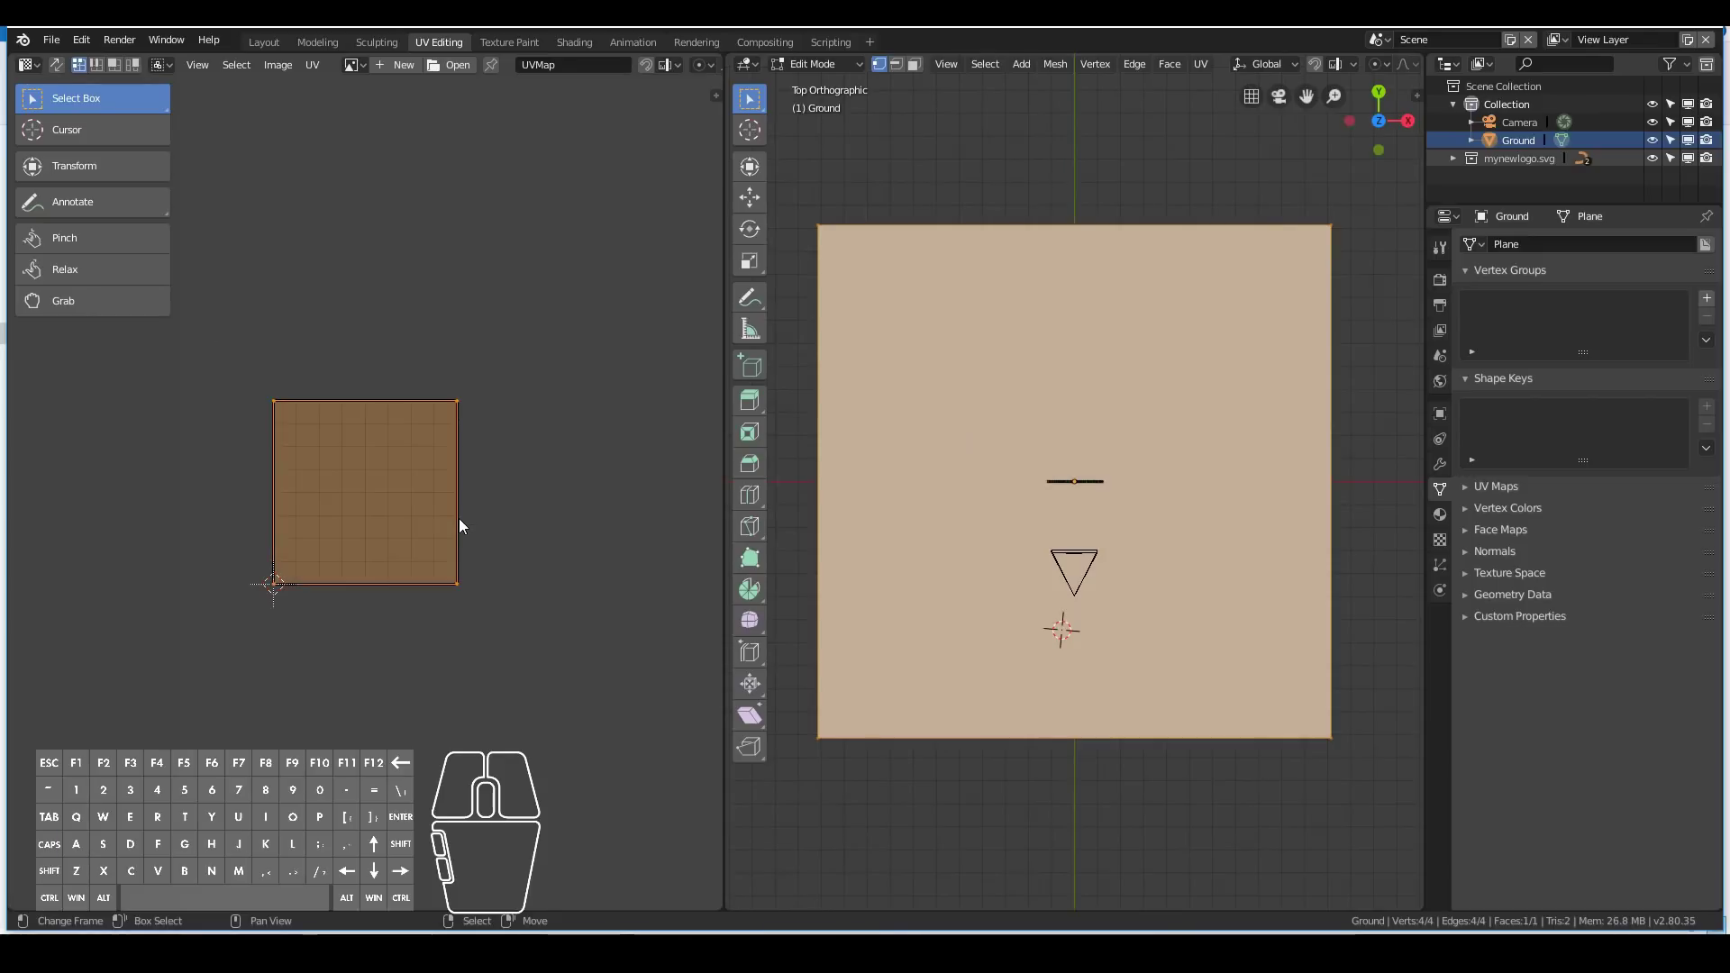
scroll(436, 596, "down", 4)
key("s")
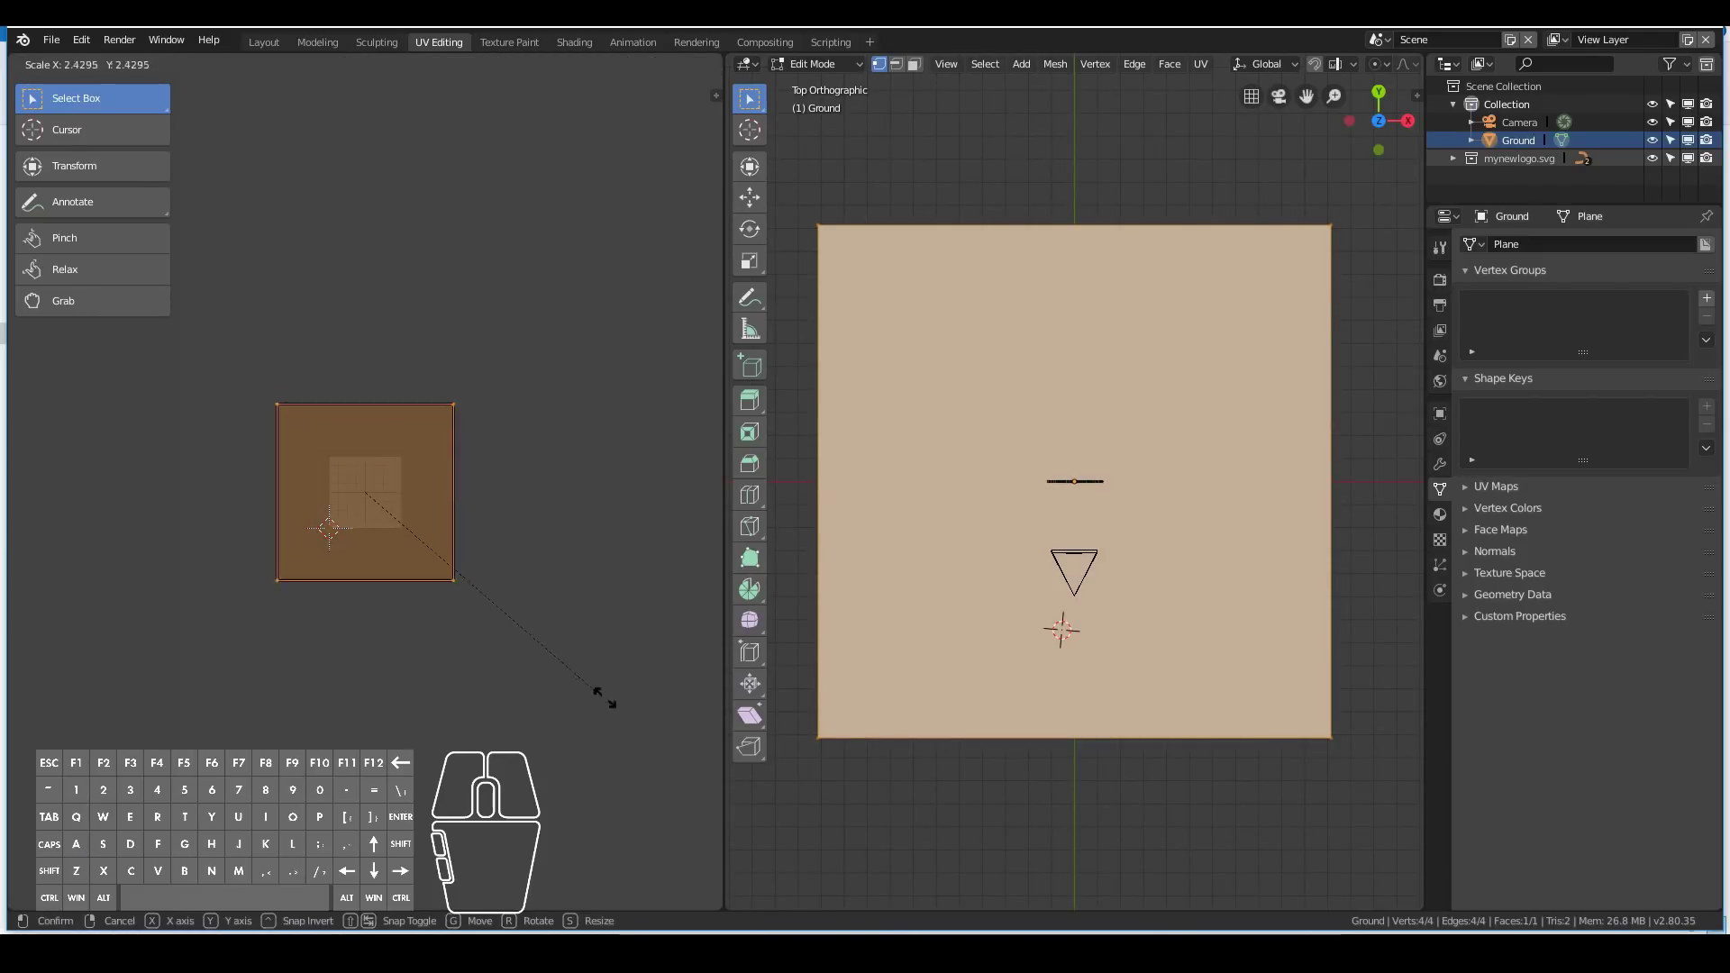
left_click(547, 717)
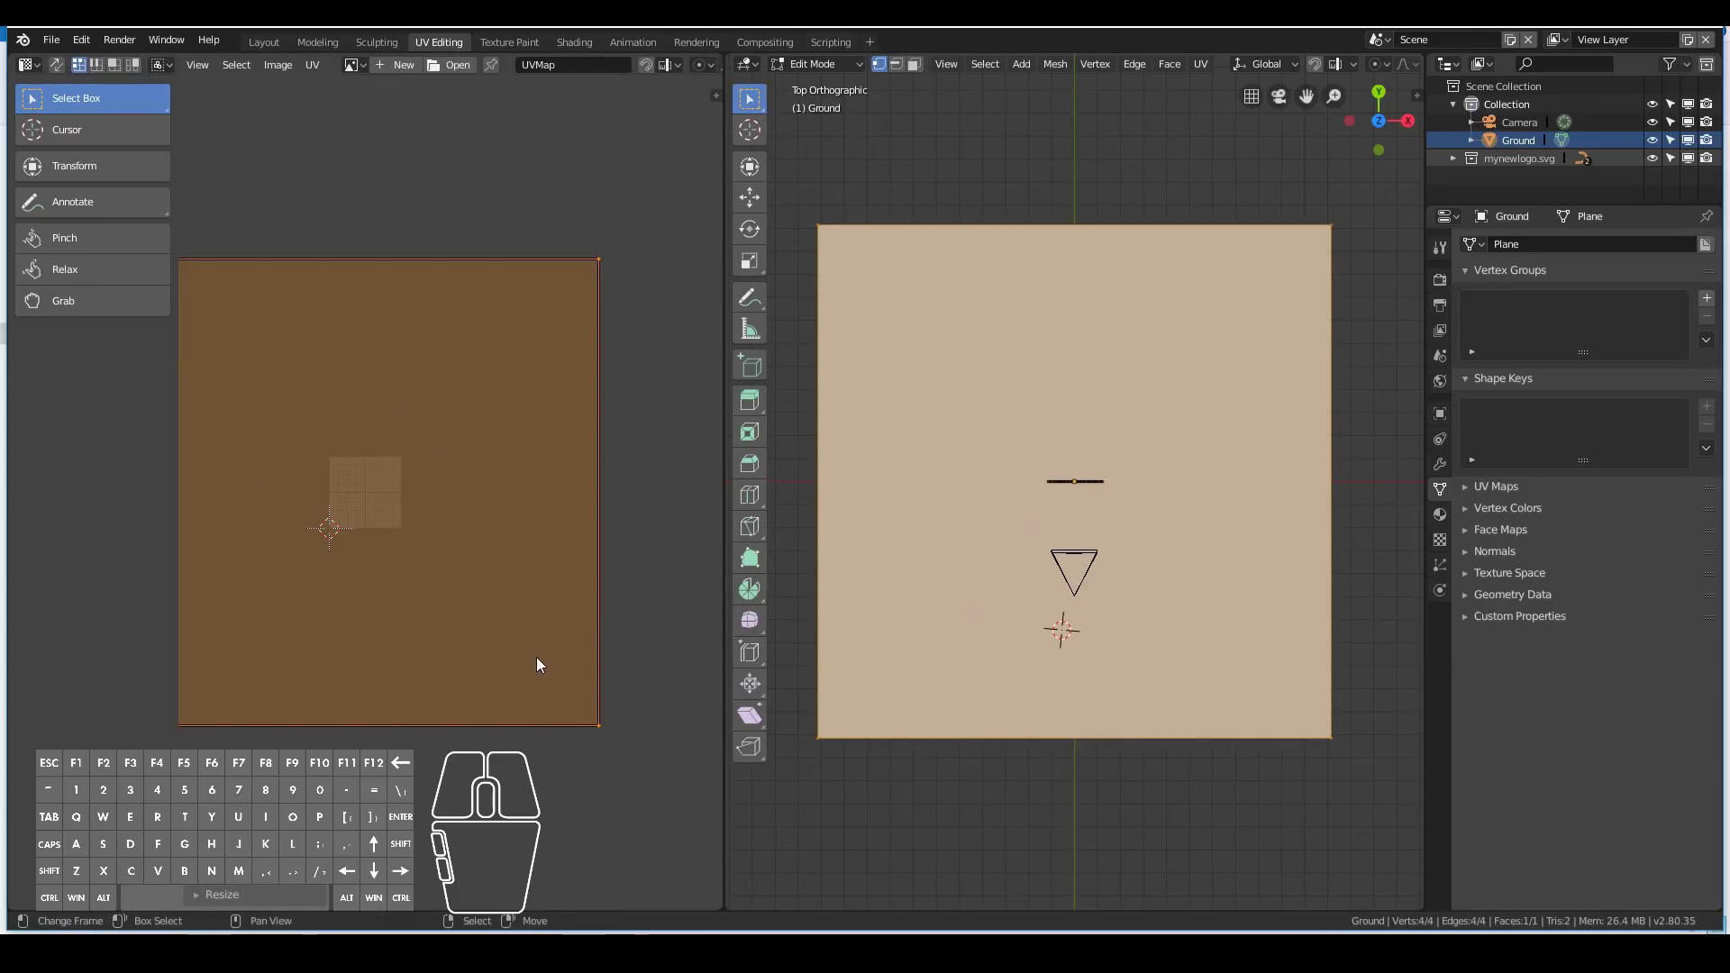
scroll(514, 639, "down", 2)
key("Tab")
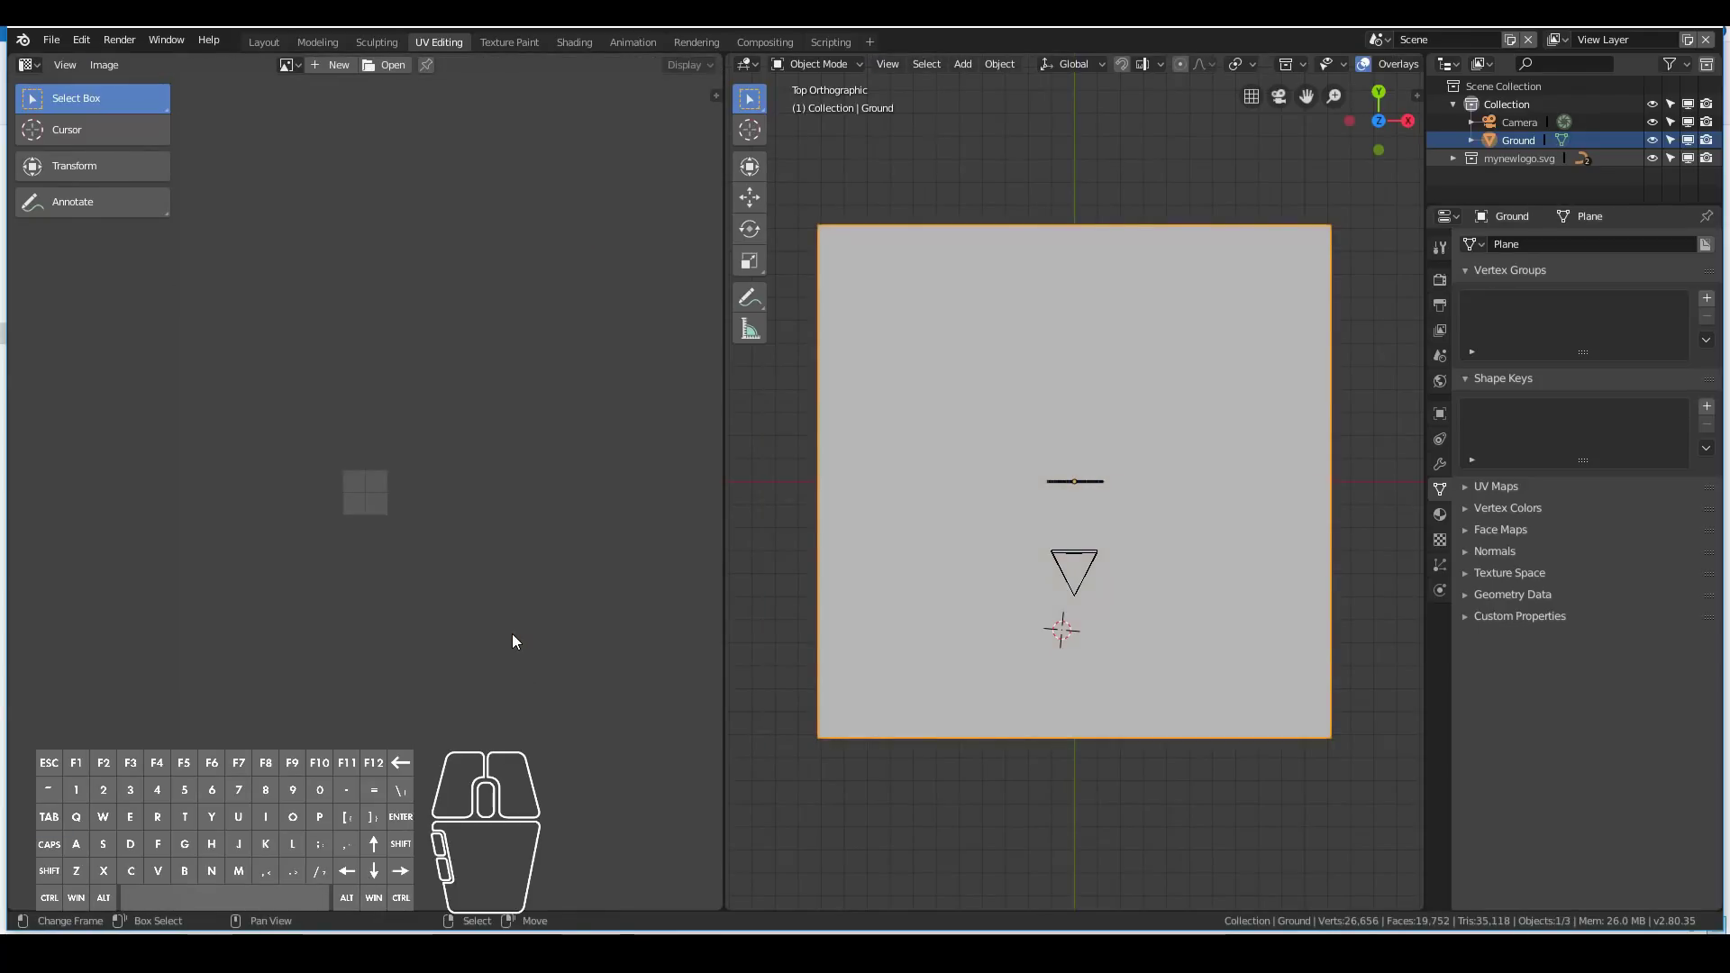
Convert the logo text object logo_mesh from a curve to a mesh.
scroll(1117, 672, "up", 2)
scroll(1119, 670, "up", 2)
middle_click_drag(1180, 699, 1118, 478)
scroll(1119, 477, "up", 5)
left_click(1158, 441)
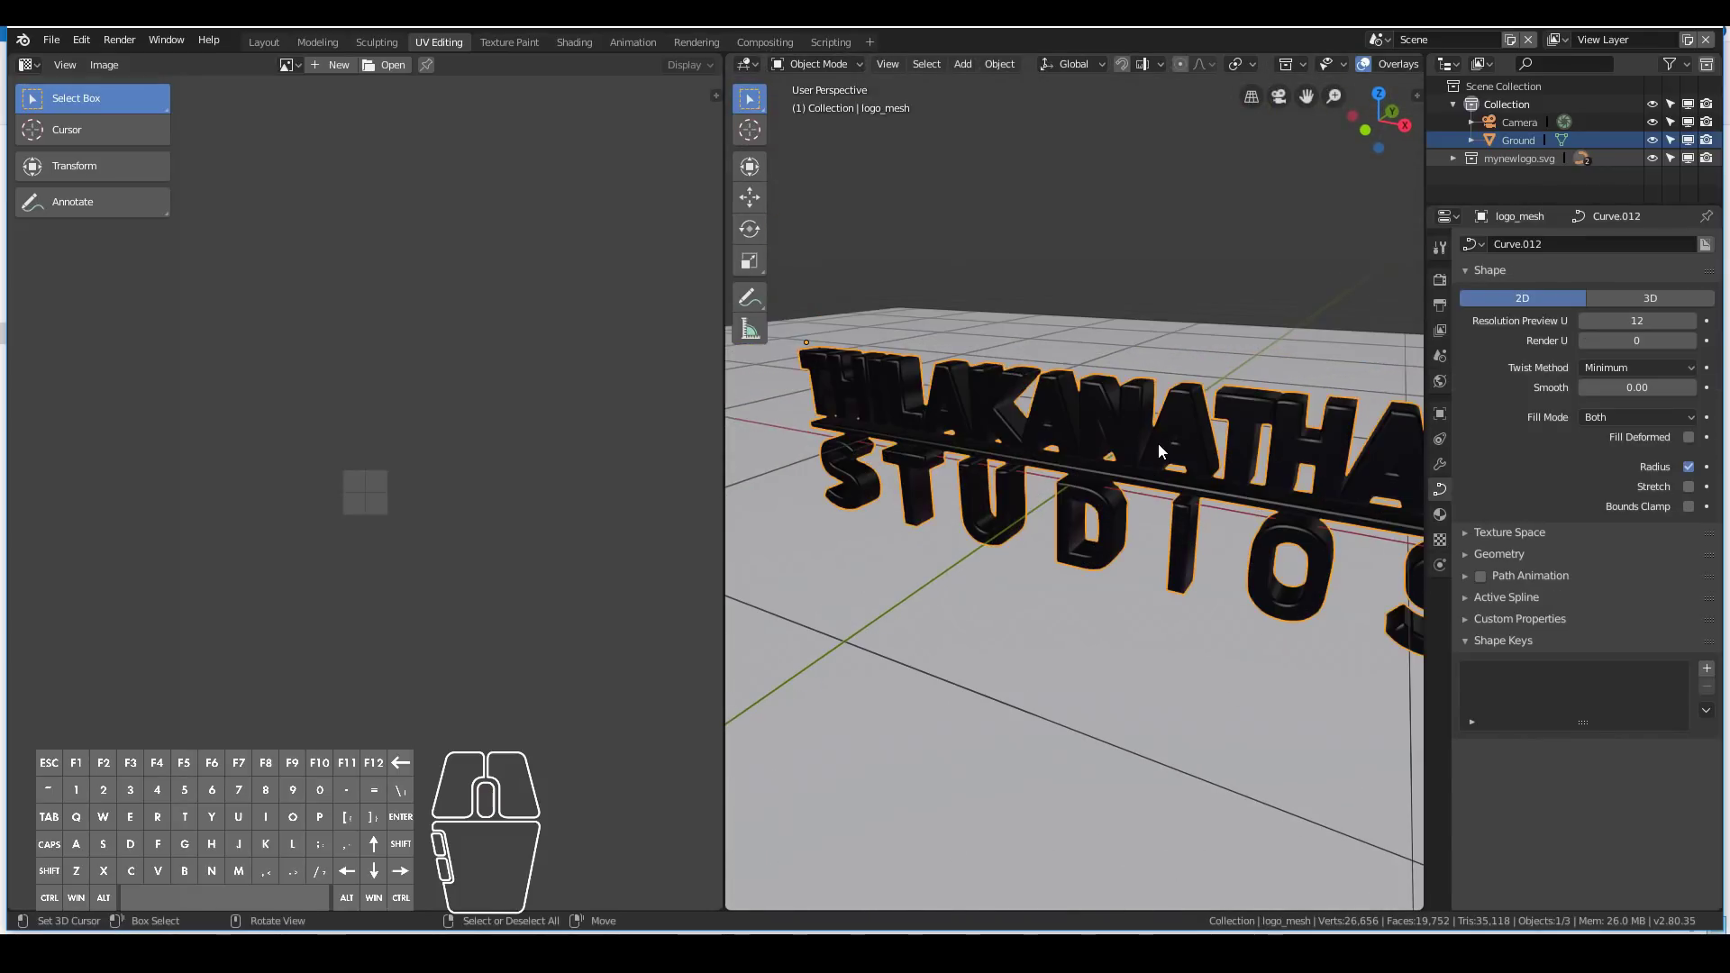
key("KP_1")
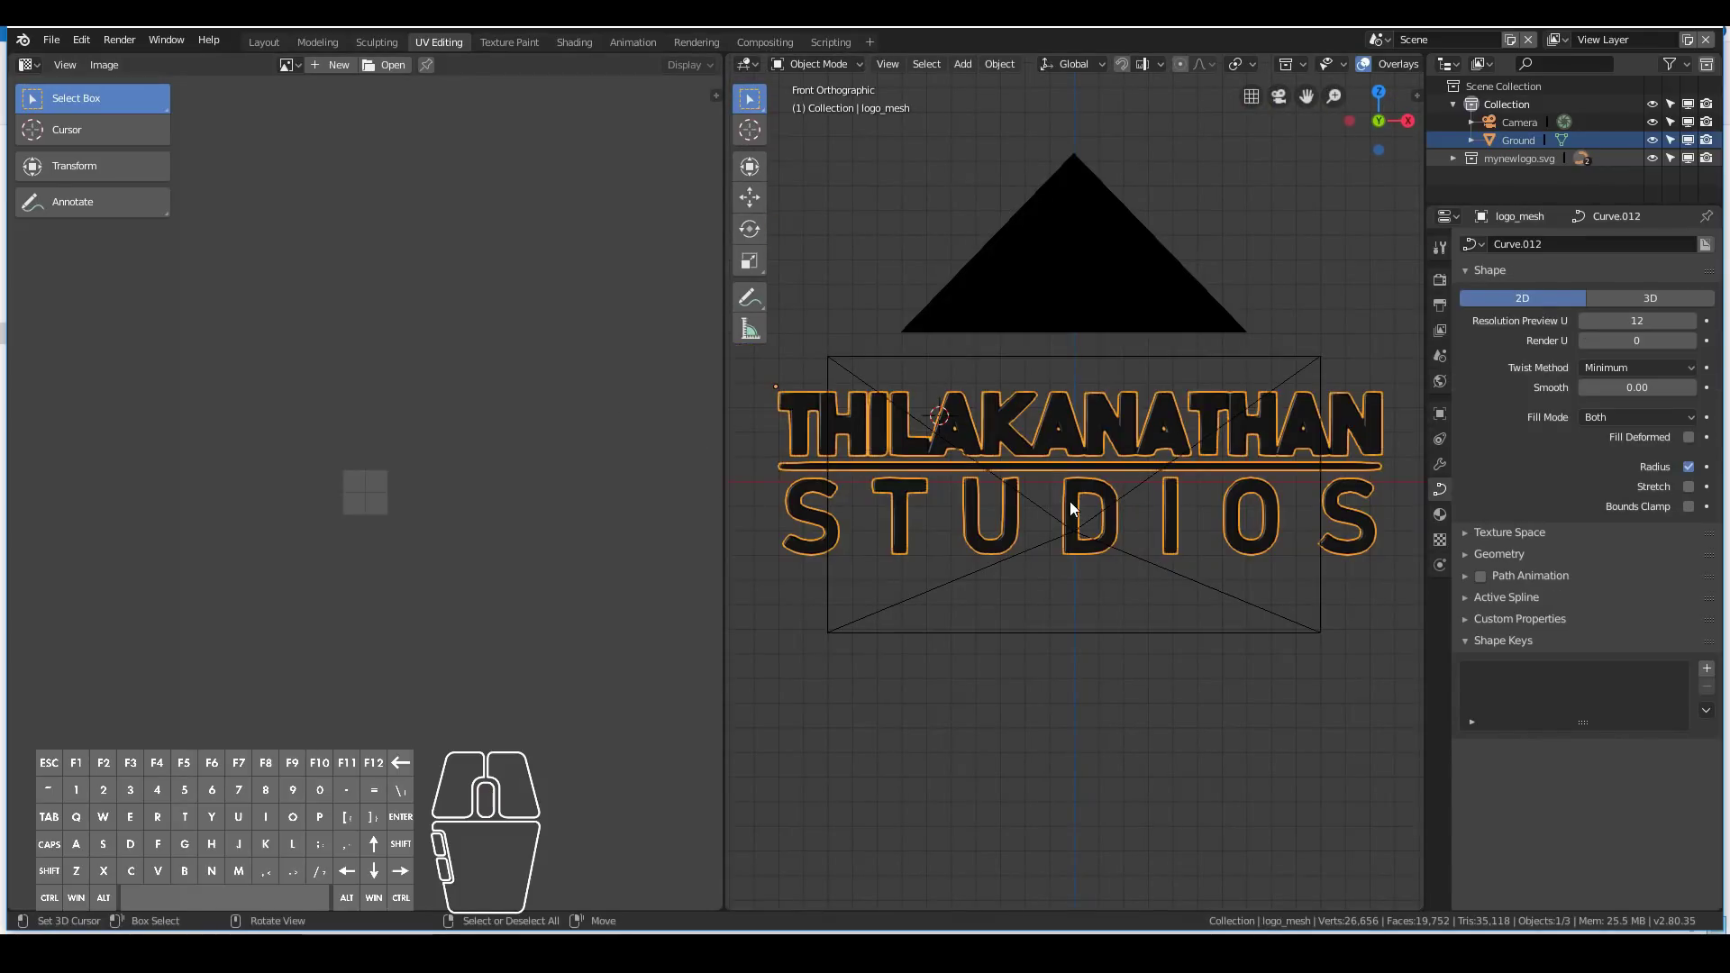
middle_click_drag(1068, 501, 1186, 424)
key("F3")
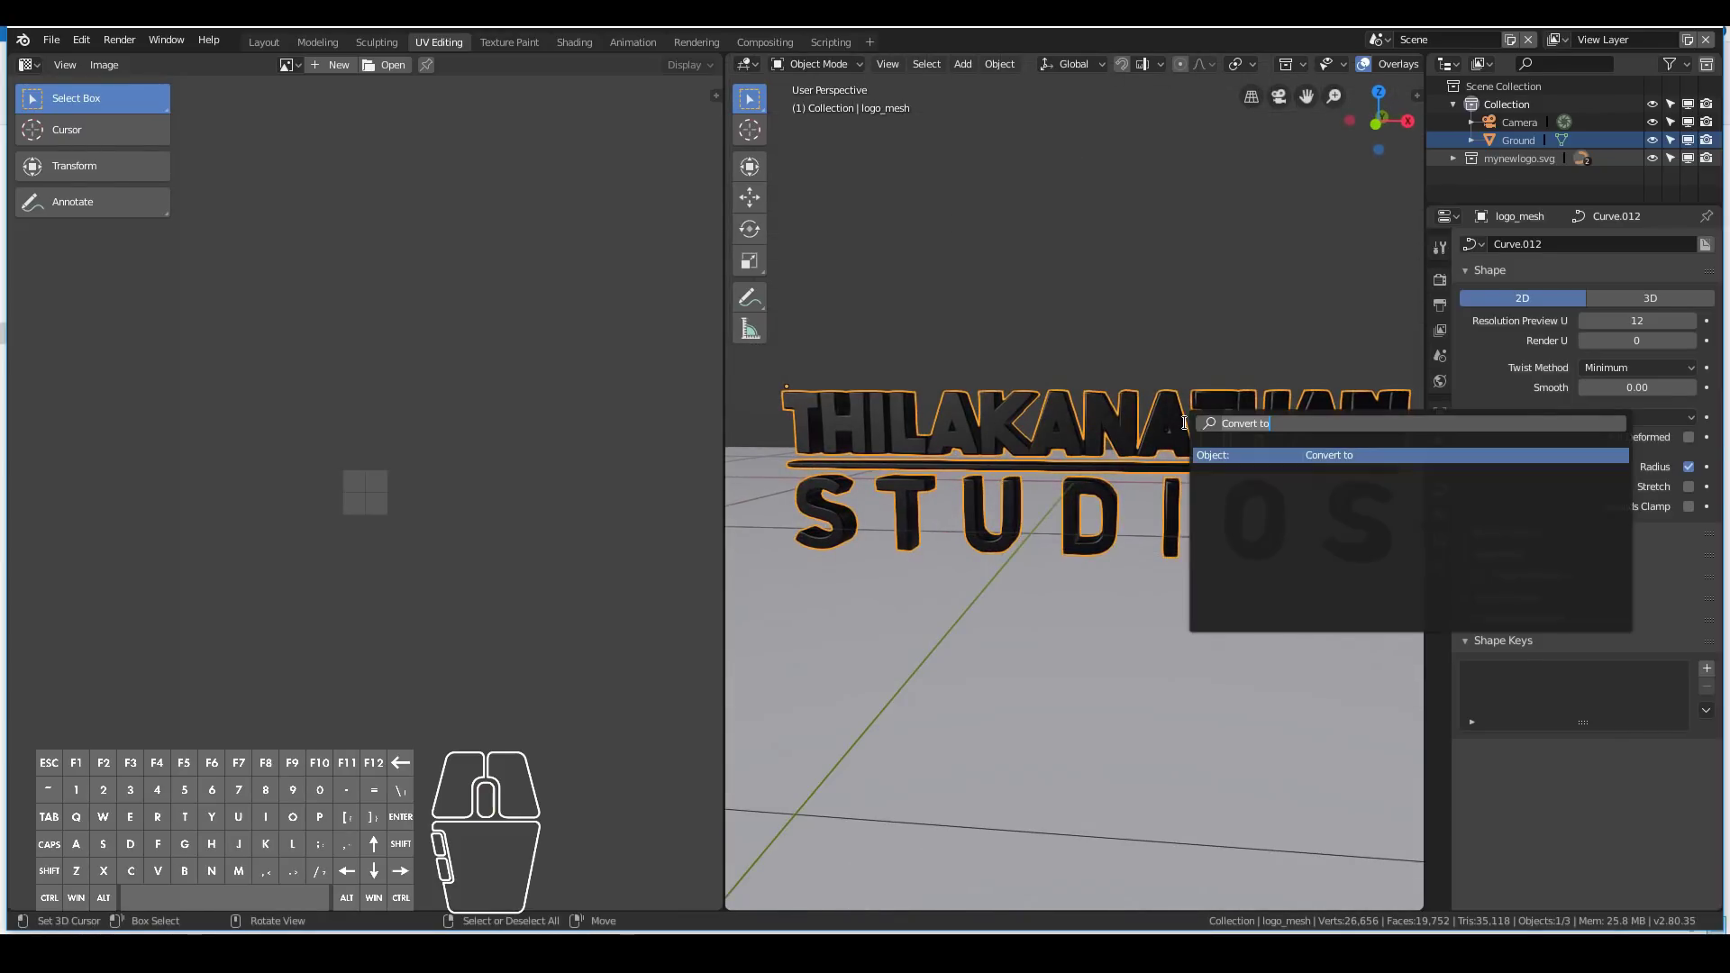
key("Return")
key("Down")
key("Return")
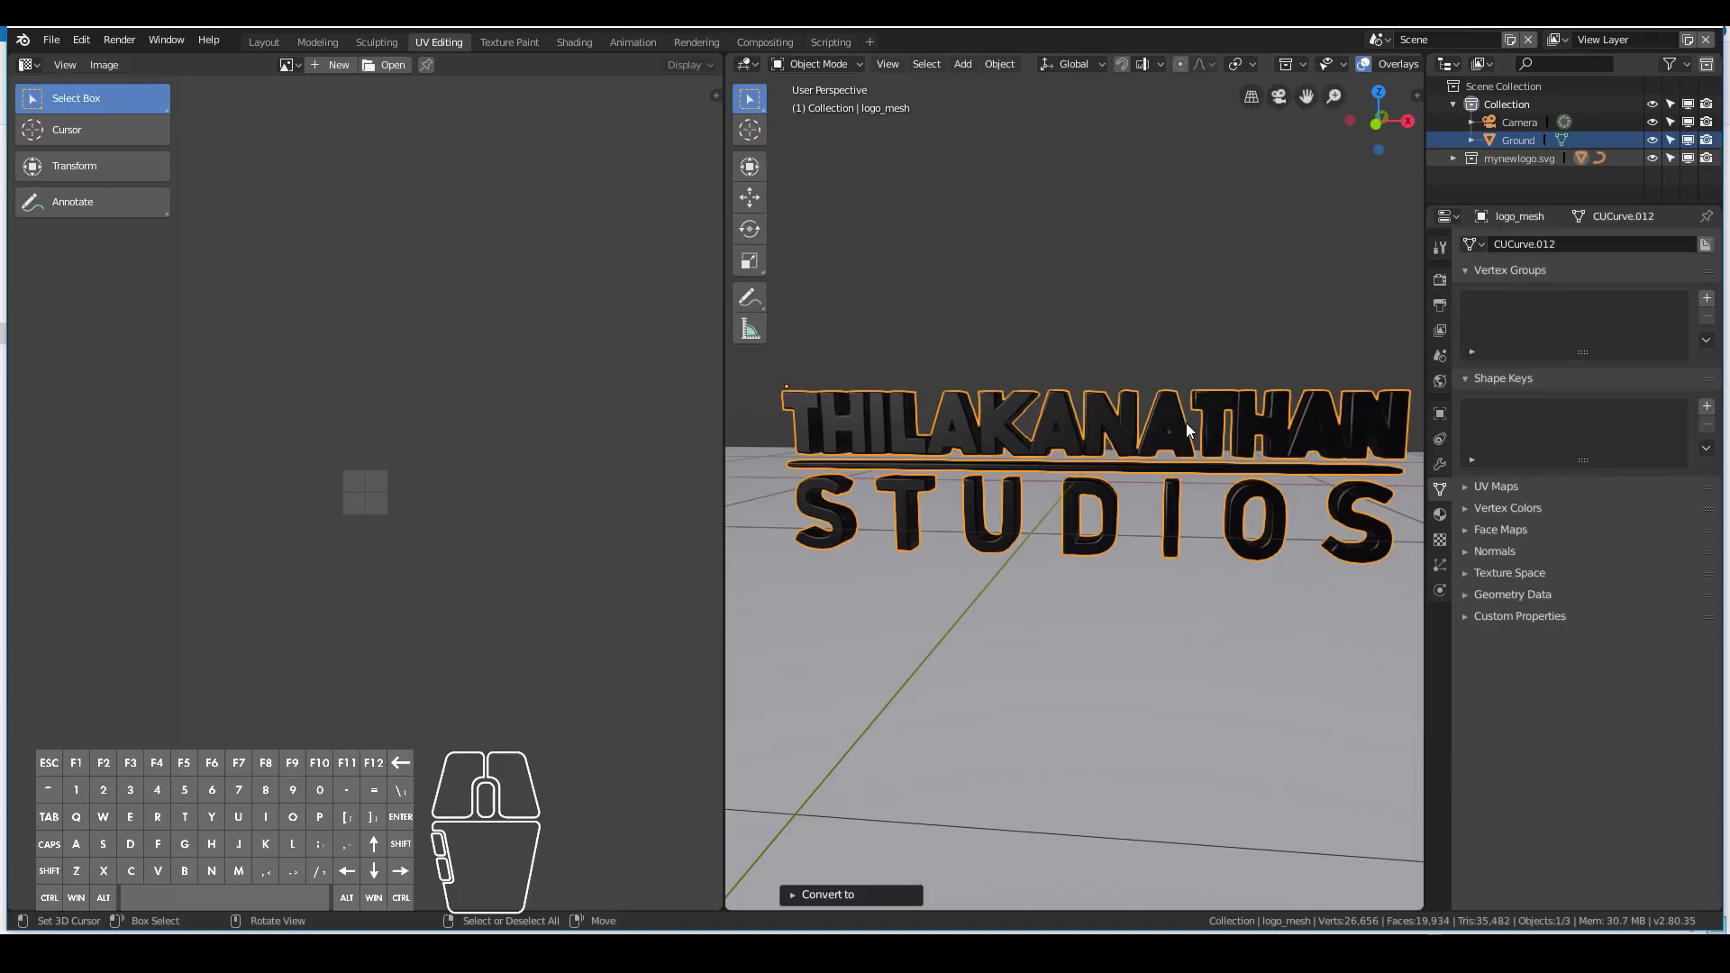
Unwrap the whole logo text mesh in Edit Mode with Project From View, seen straight from the front.
key("KP_1")
key("Tab")
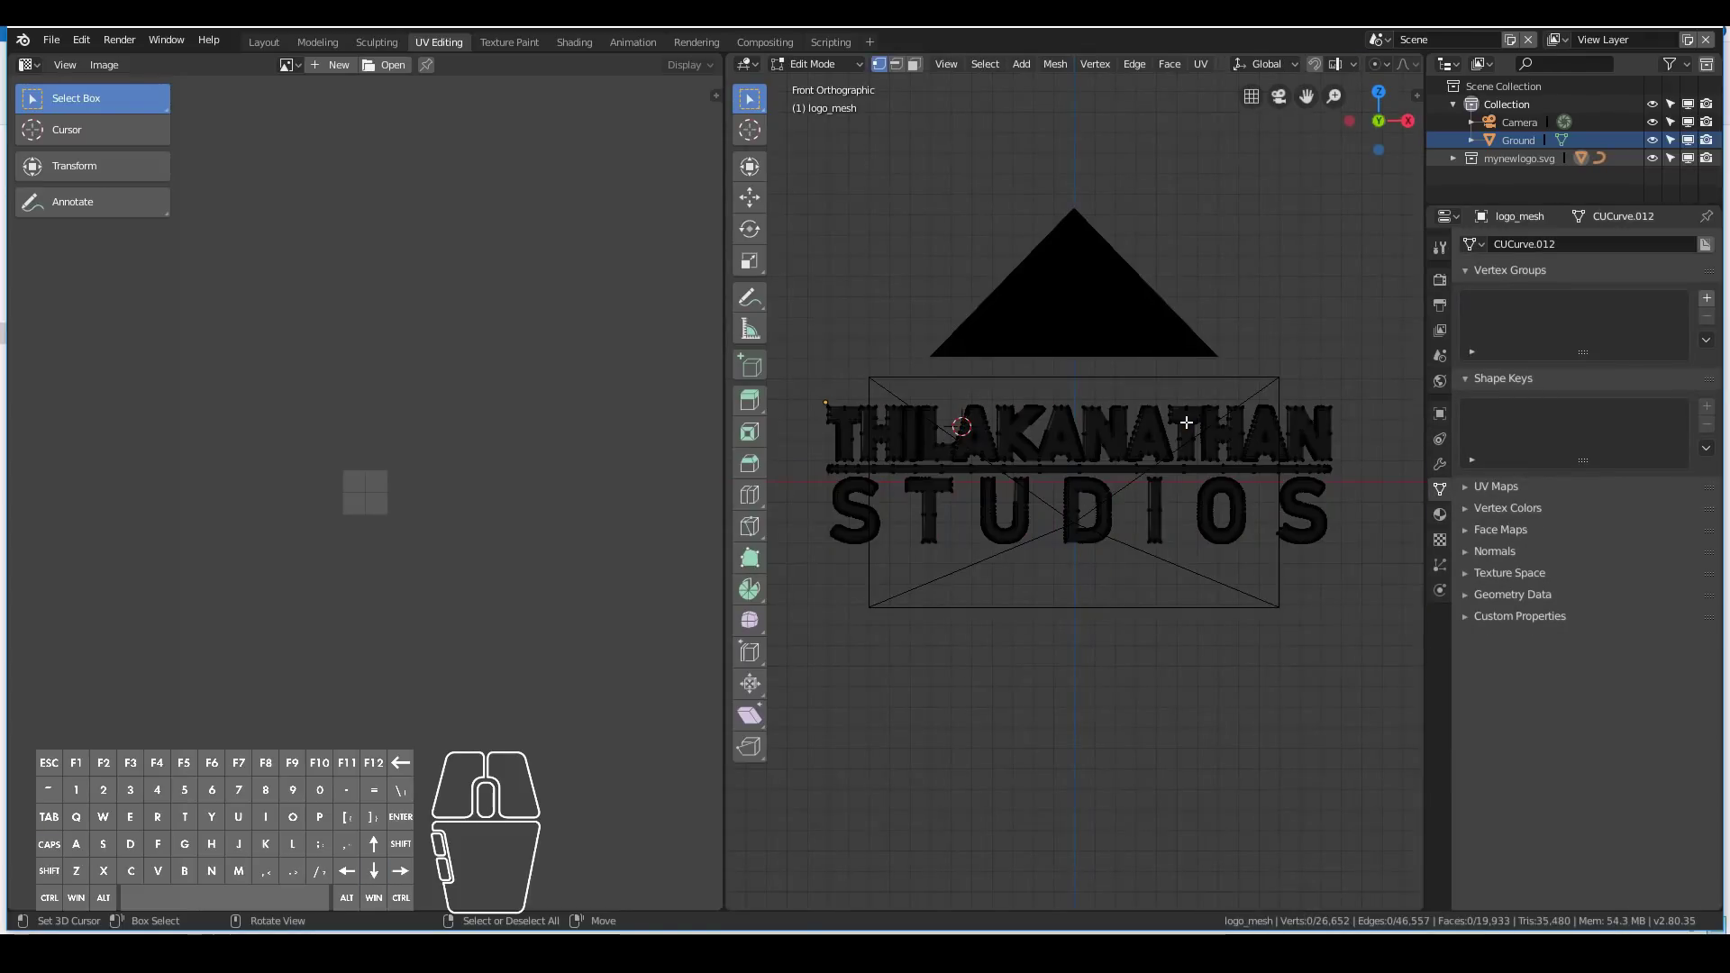
scroll(1185, 421, "up", 2)
key("a")
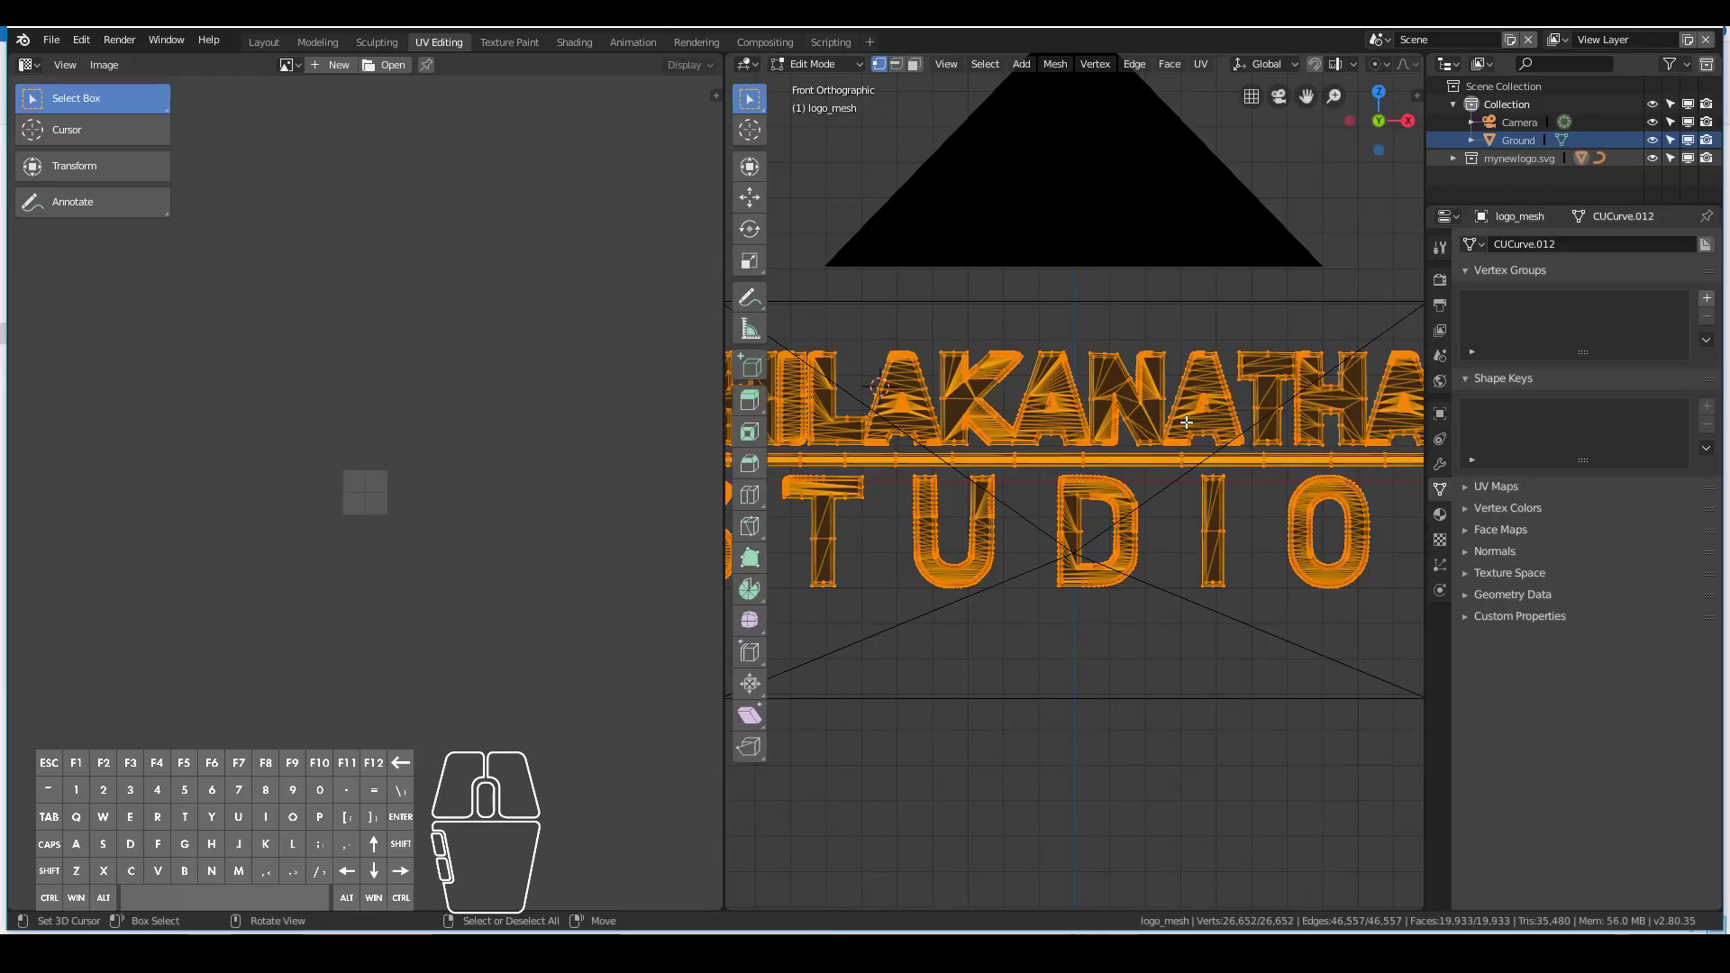
scroll(1185, 421, "down", 2)
scroll(1185, 422, "down", 1)
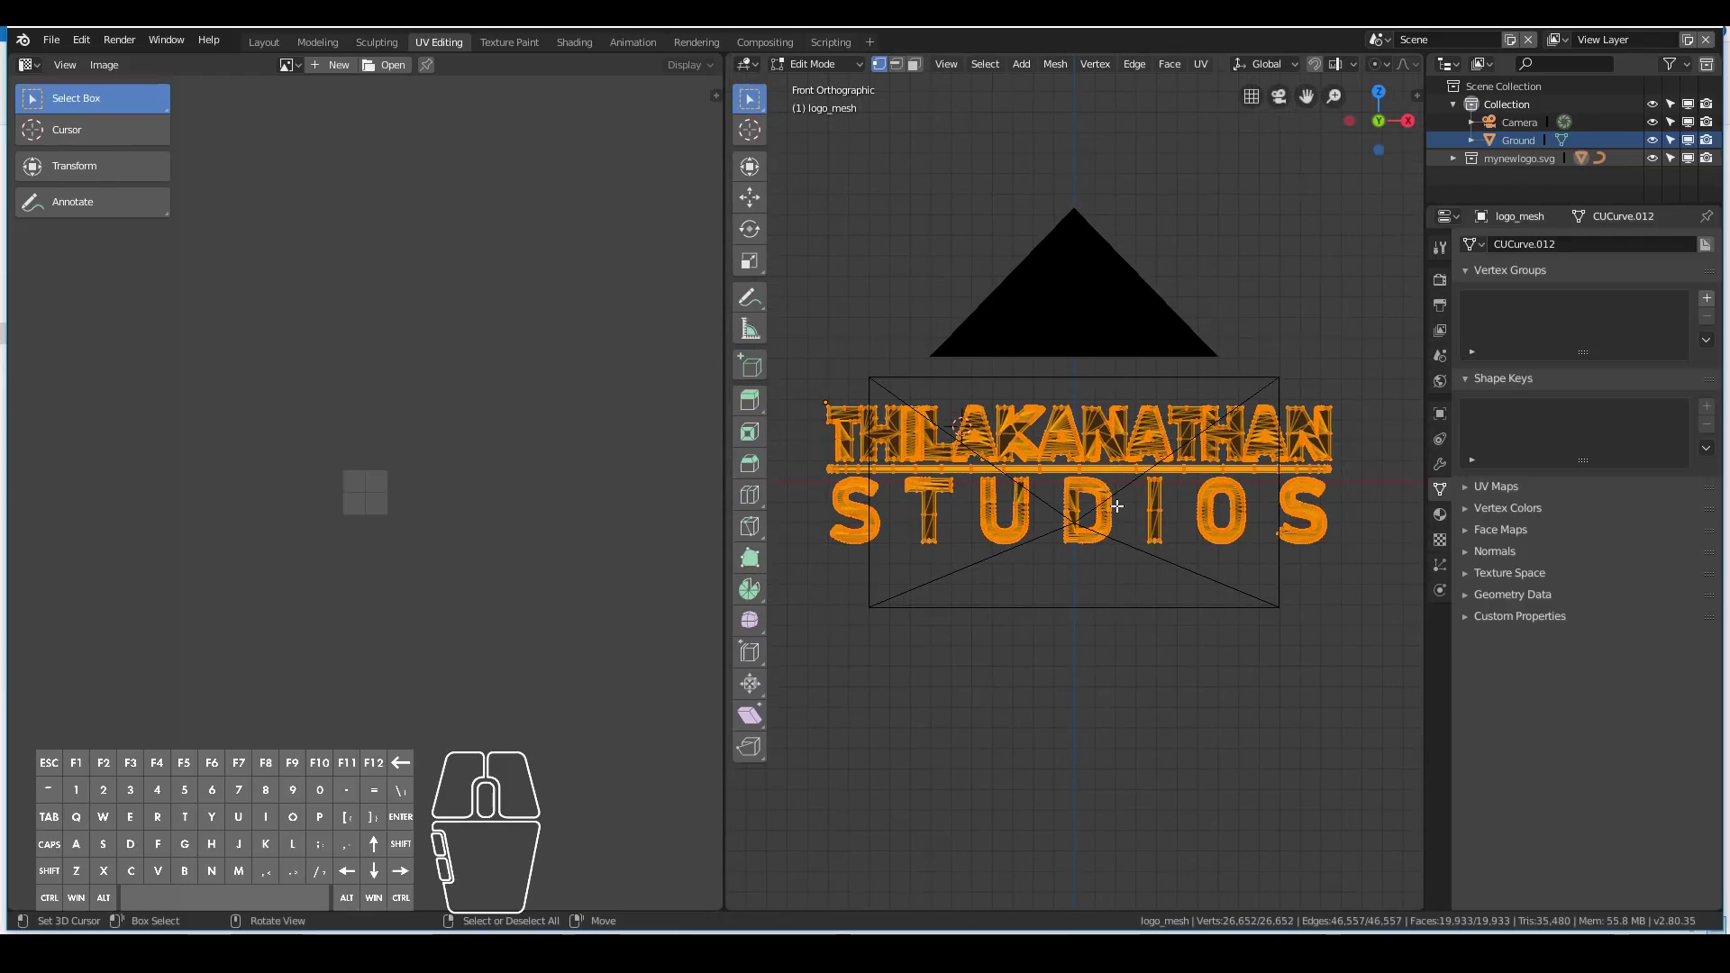
scroll(1117, 506, "down", 1)
key("a")
key("a")
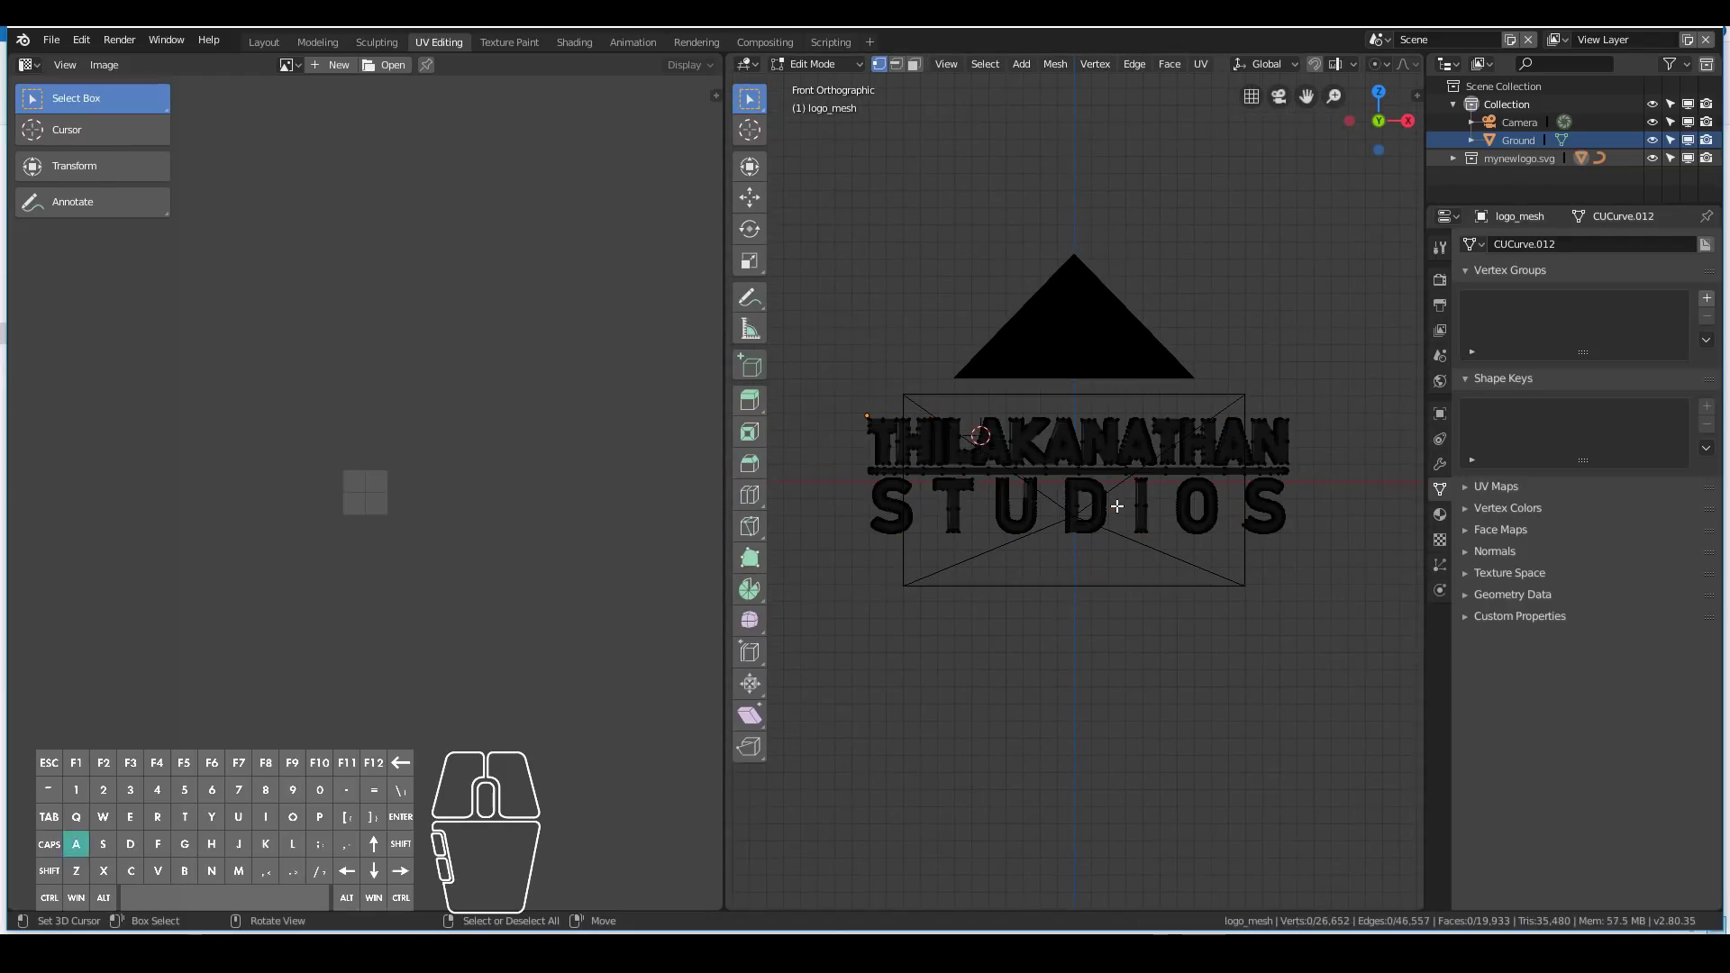
key("a")
scroll(1116, 505, "up", 3)
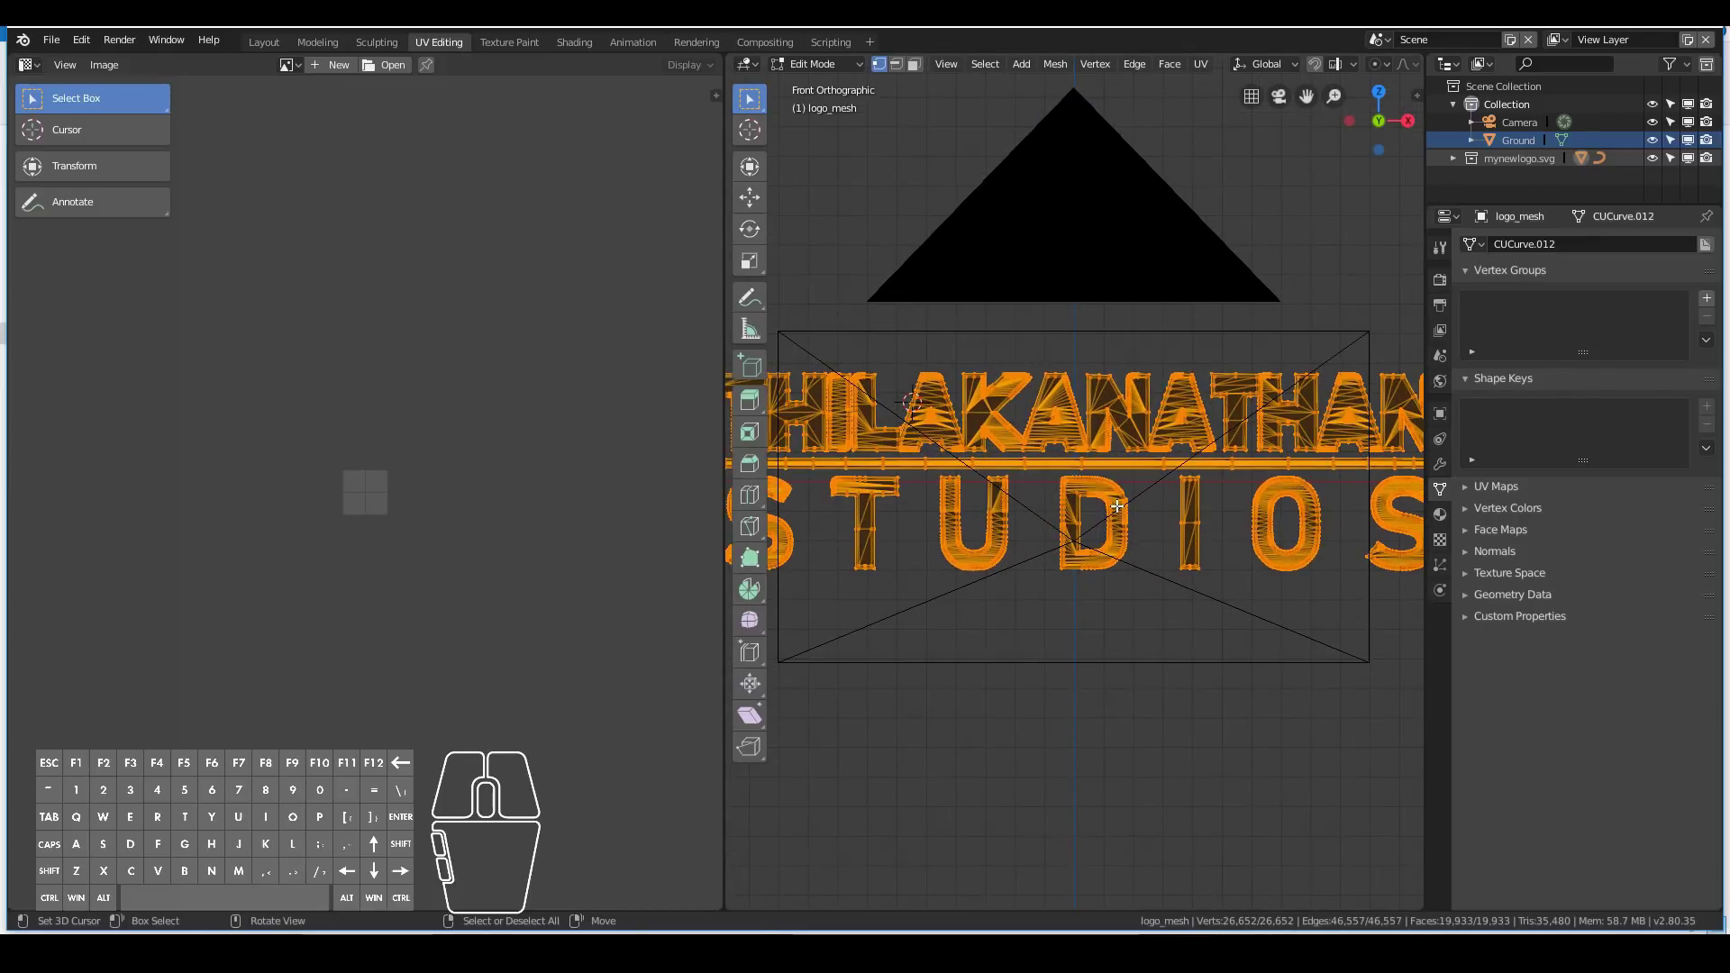
scroll(1116, 505, "down", 1)
key("u")
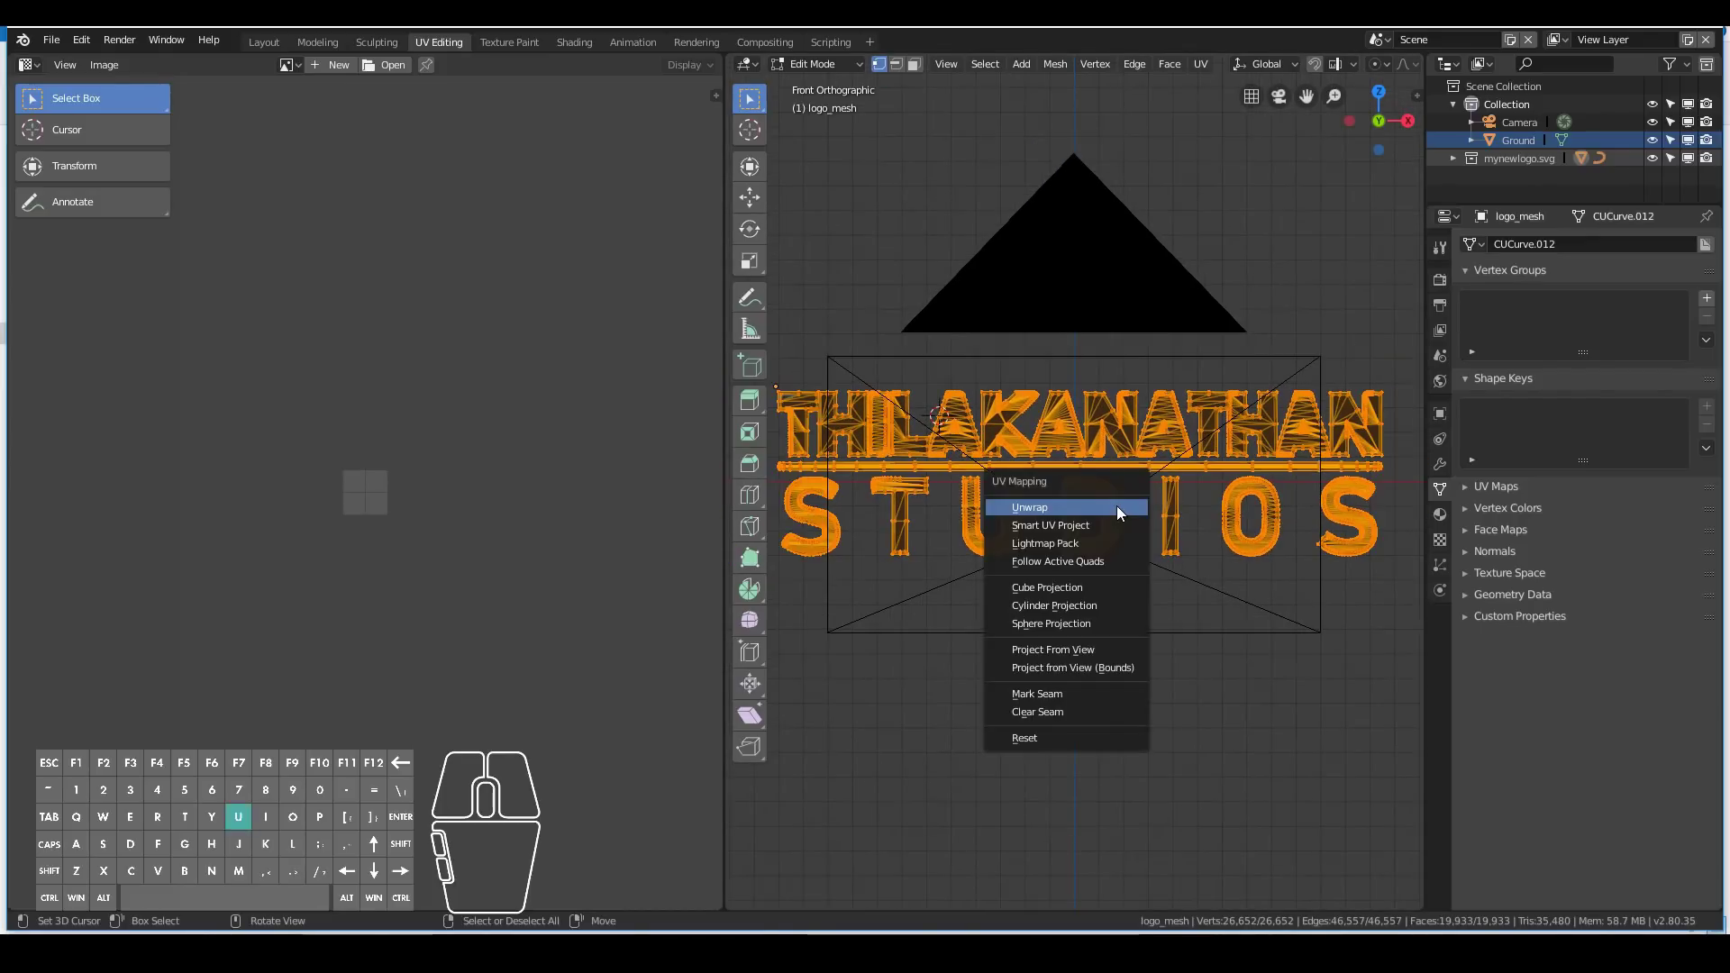
left_click(1032, 649)
scroll(586, 617, "up", 11)
scroll(510, 558, "down", 2)
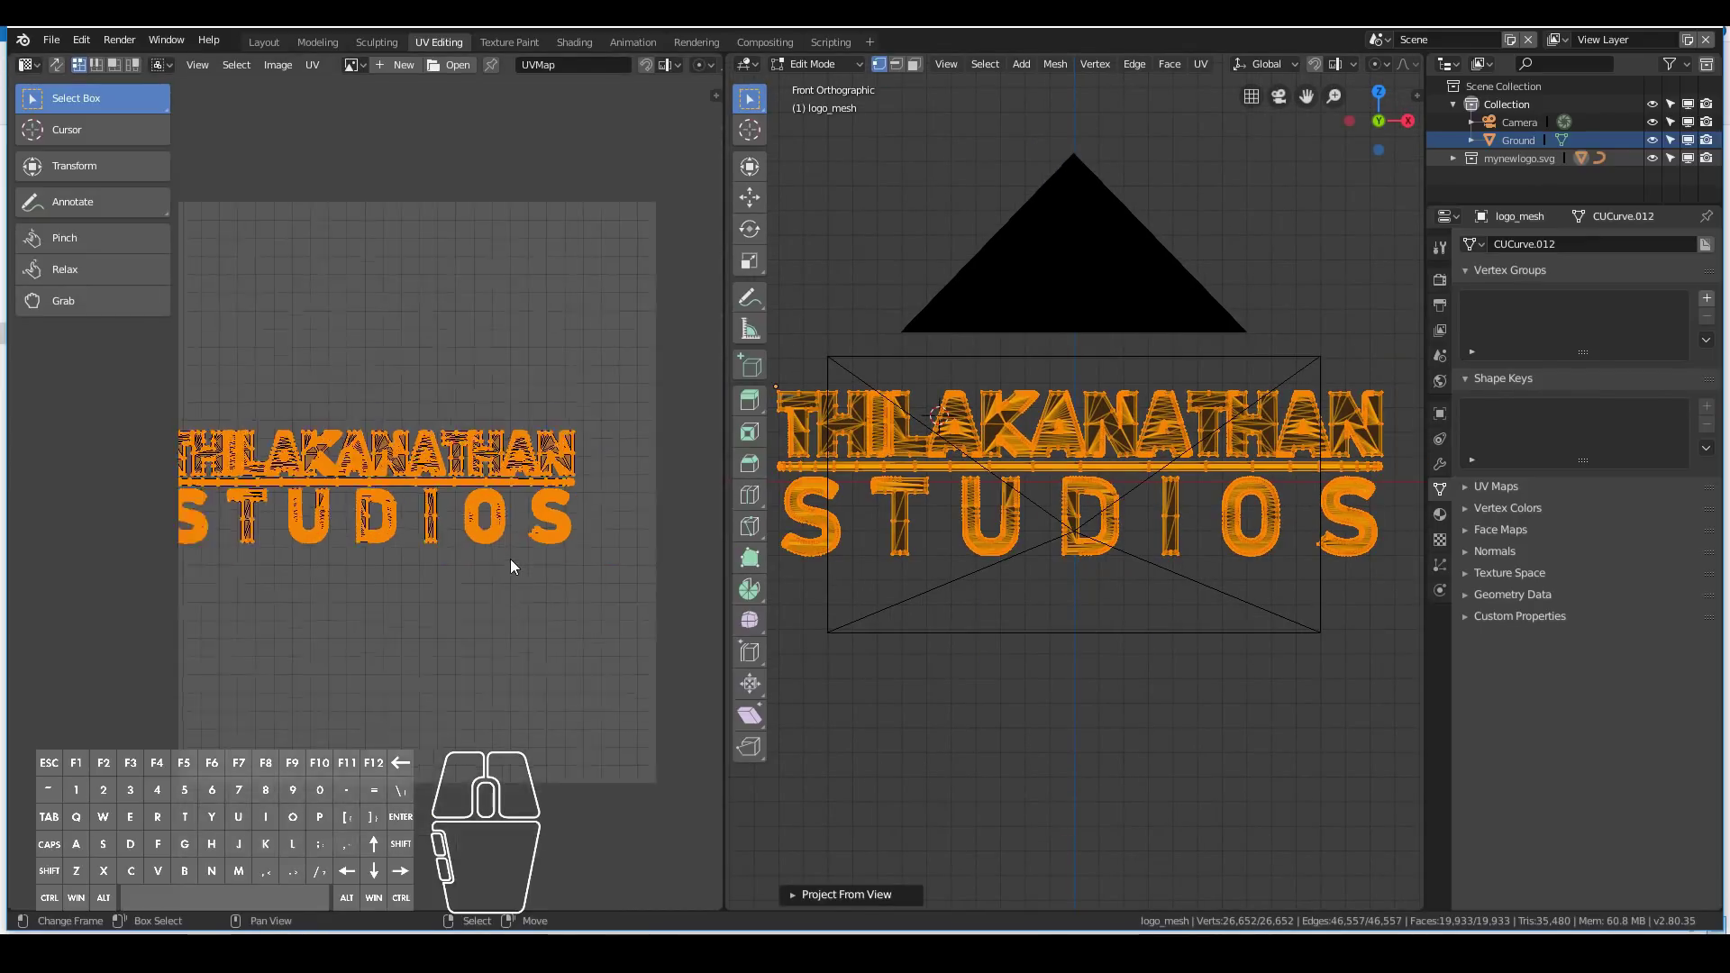
middle_click_drag(387, 560, 426, 557, "shift")
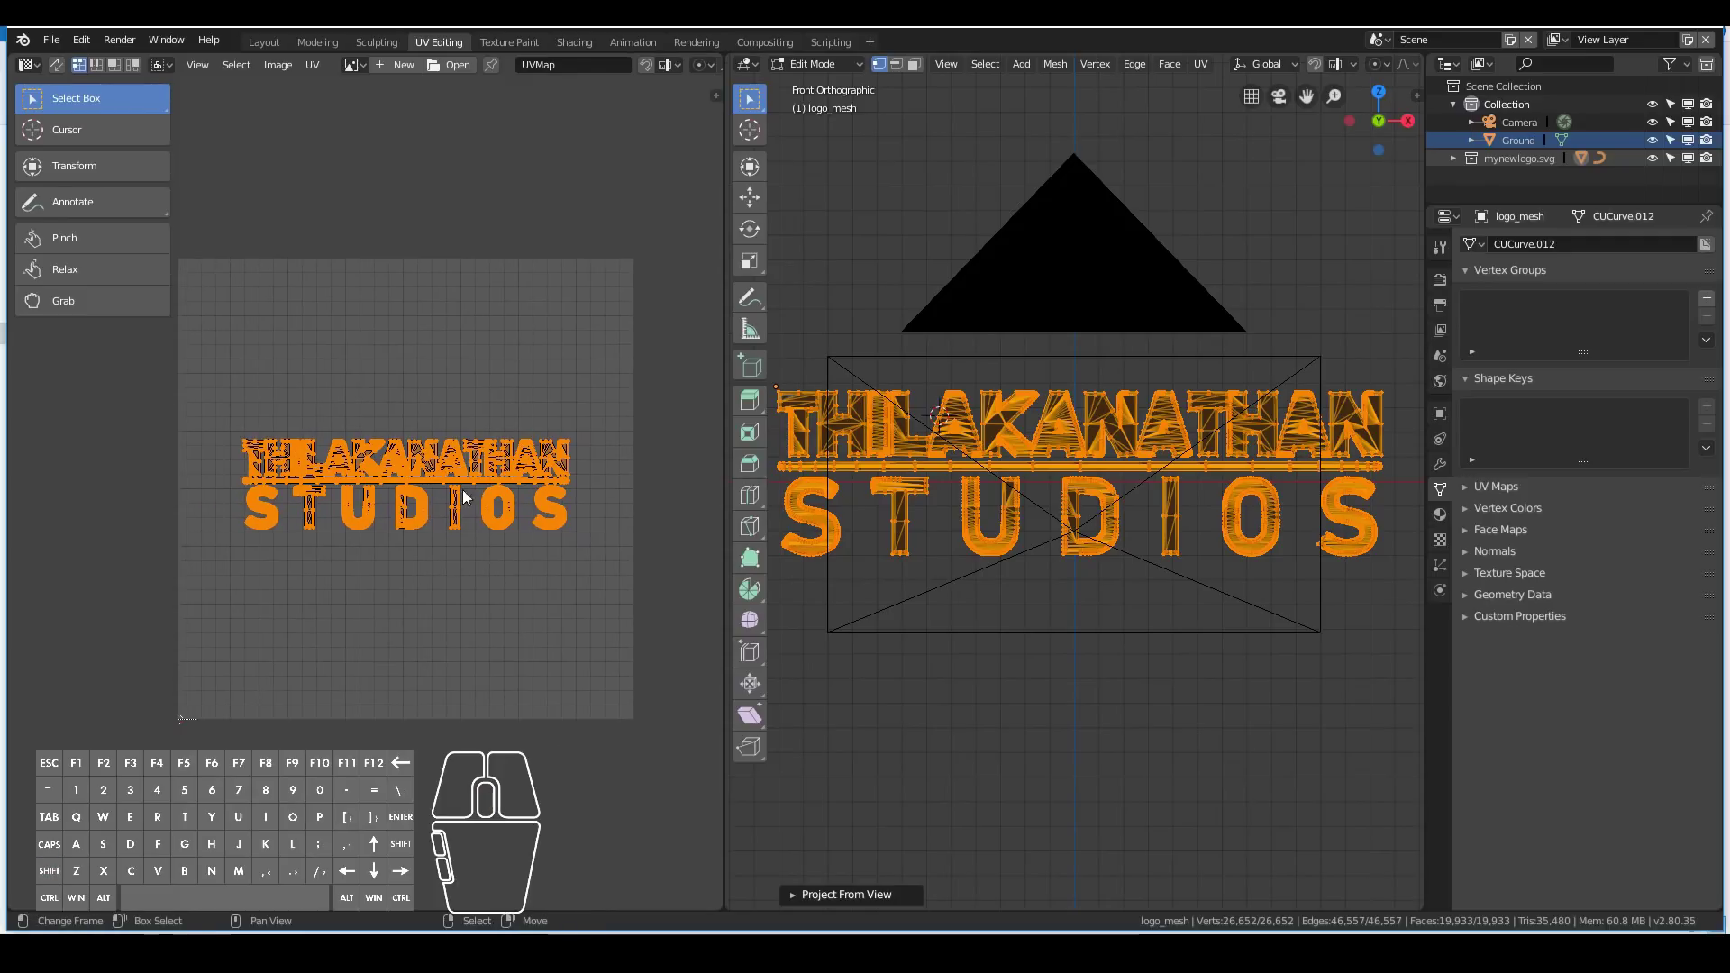
scroll(320, 500, "down", 2)
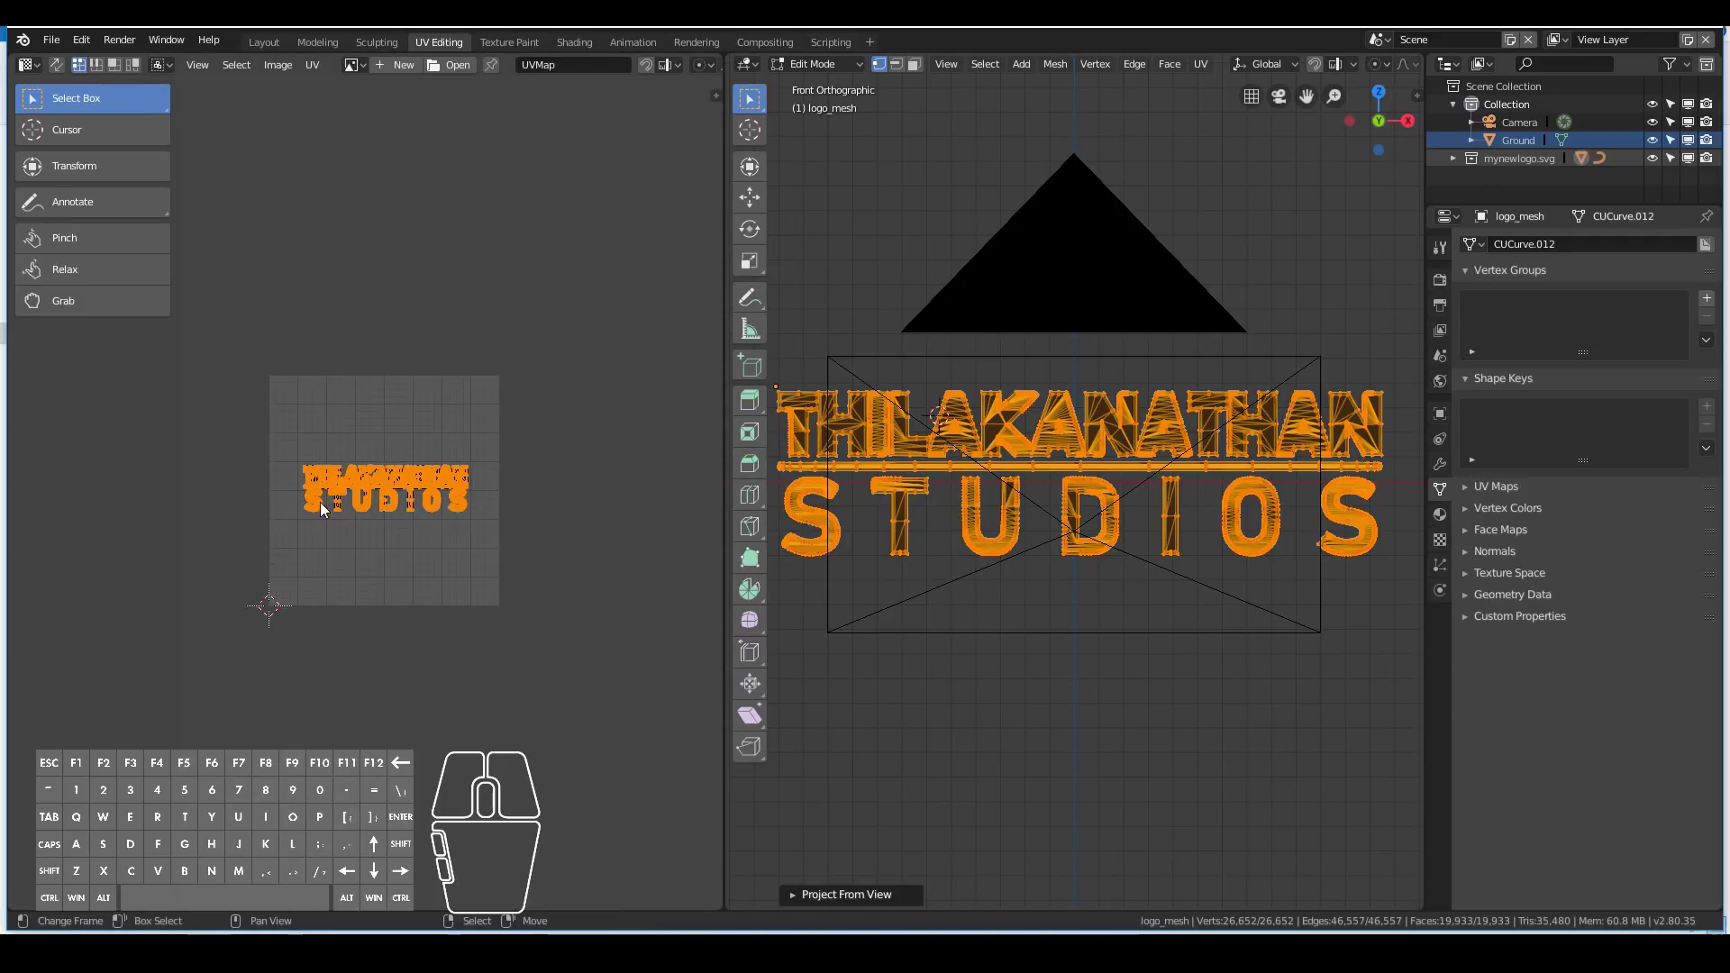
Scale all of the logo text's UVs uniformly to nearly five times their size, and return to Object Mode.
scroll(528, 524, "up", 1)
key("s")
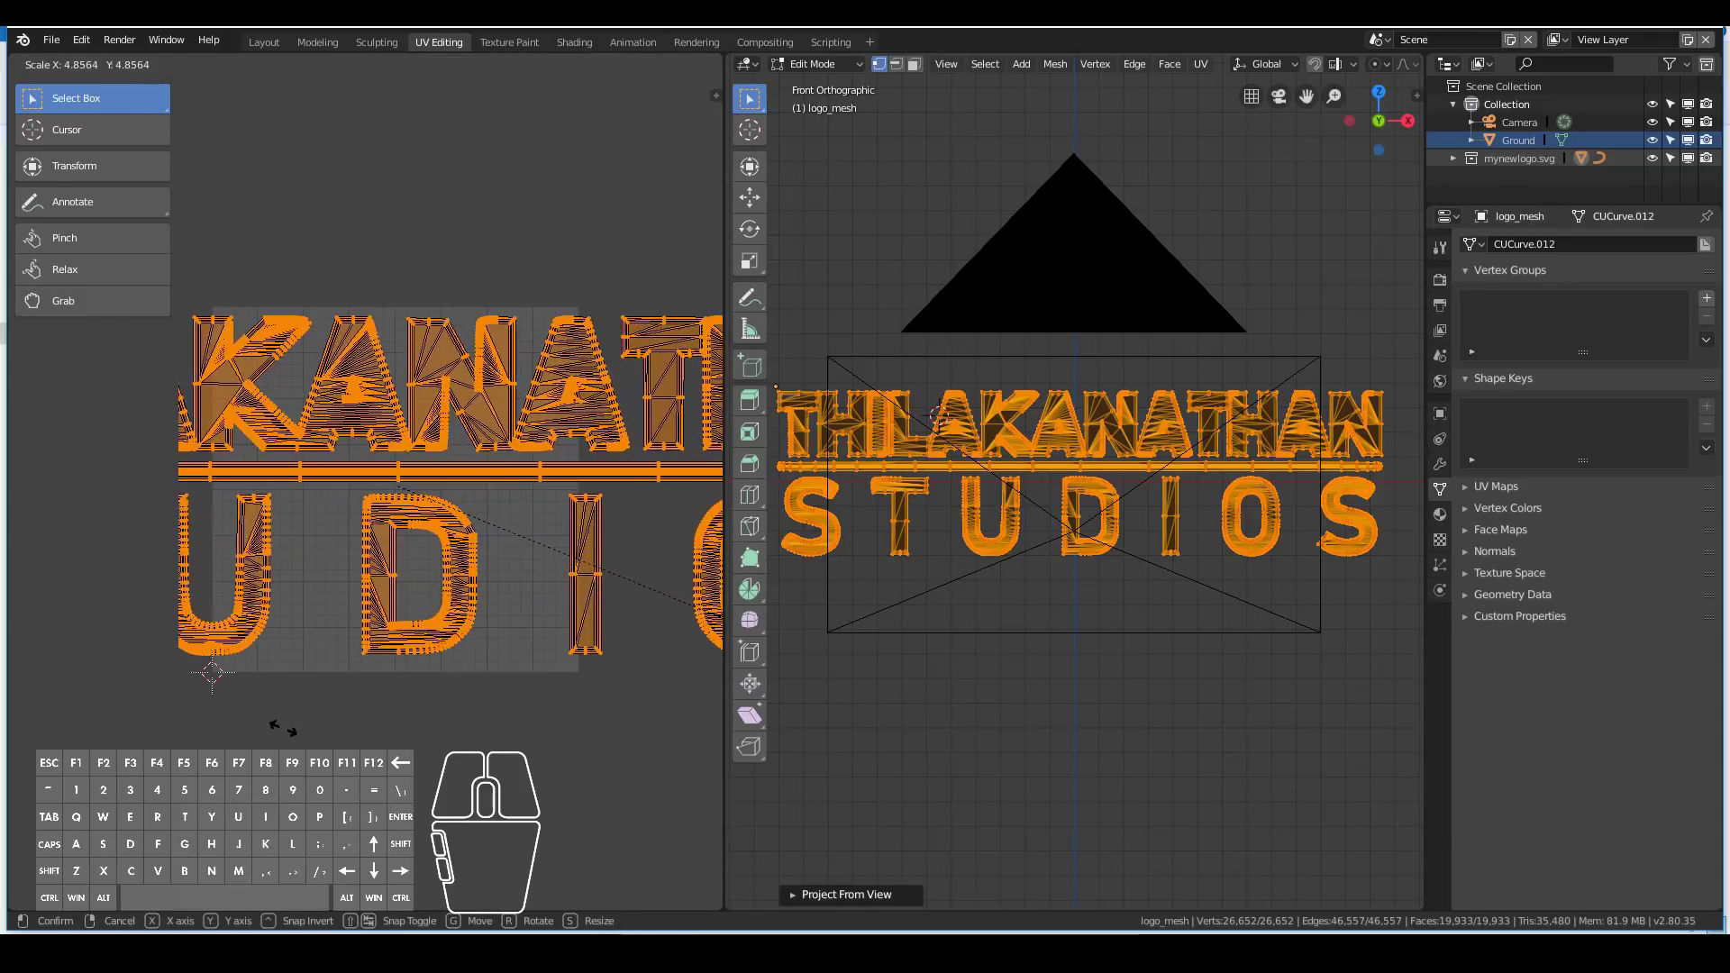
left_click(259, 692)
scroll(275, 468, "down", 2)
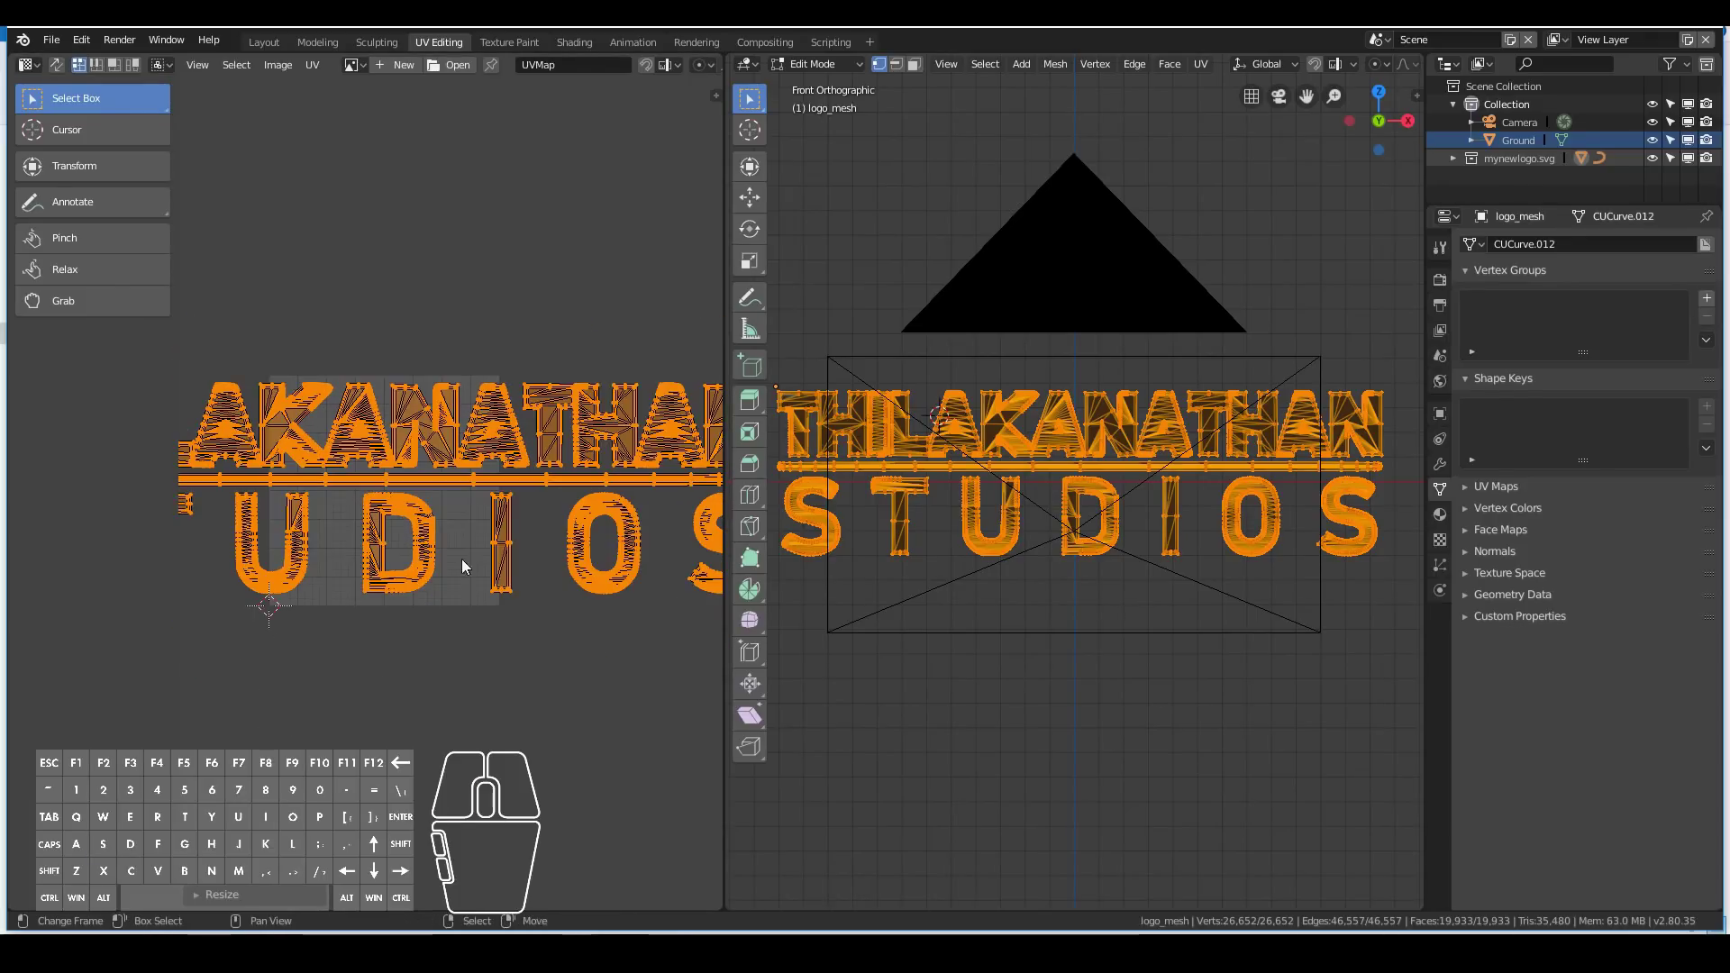
scroll(441, 465, "down", 1)
scroll(357, 448, "down", 1)
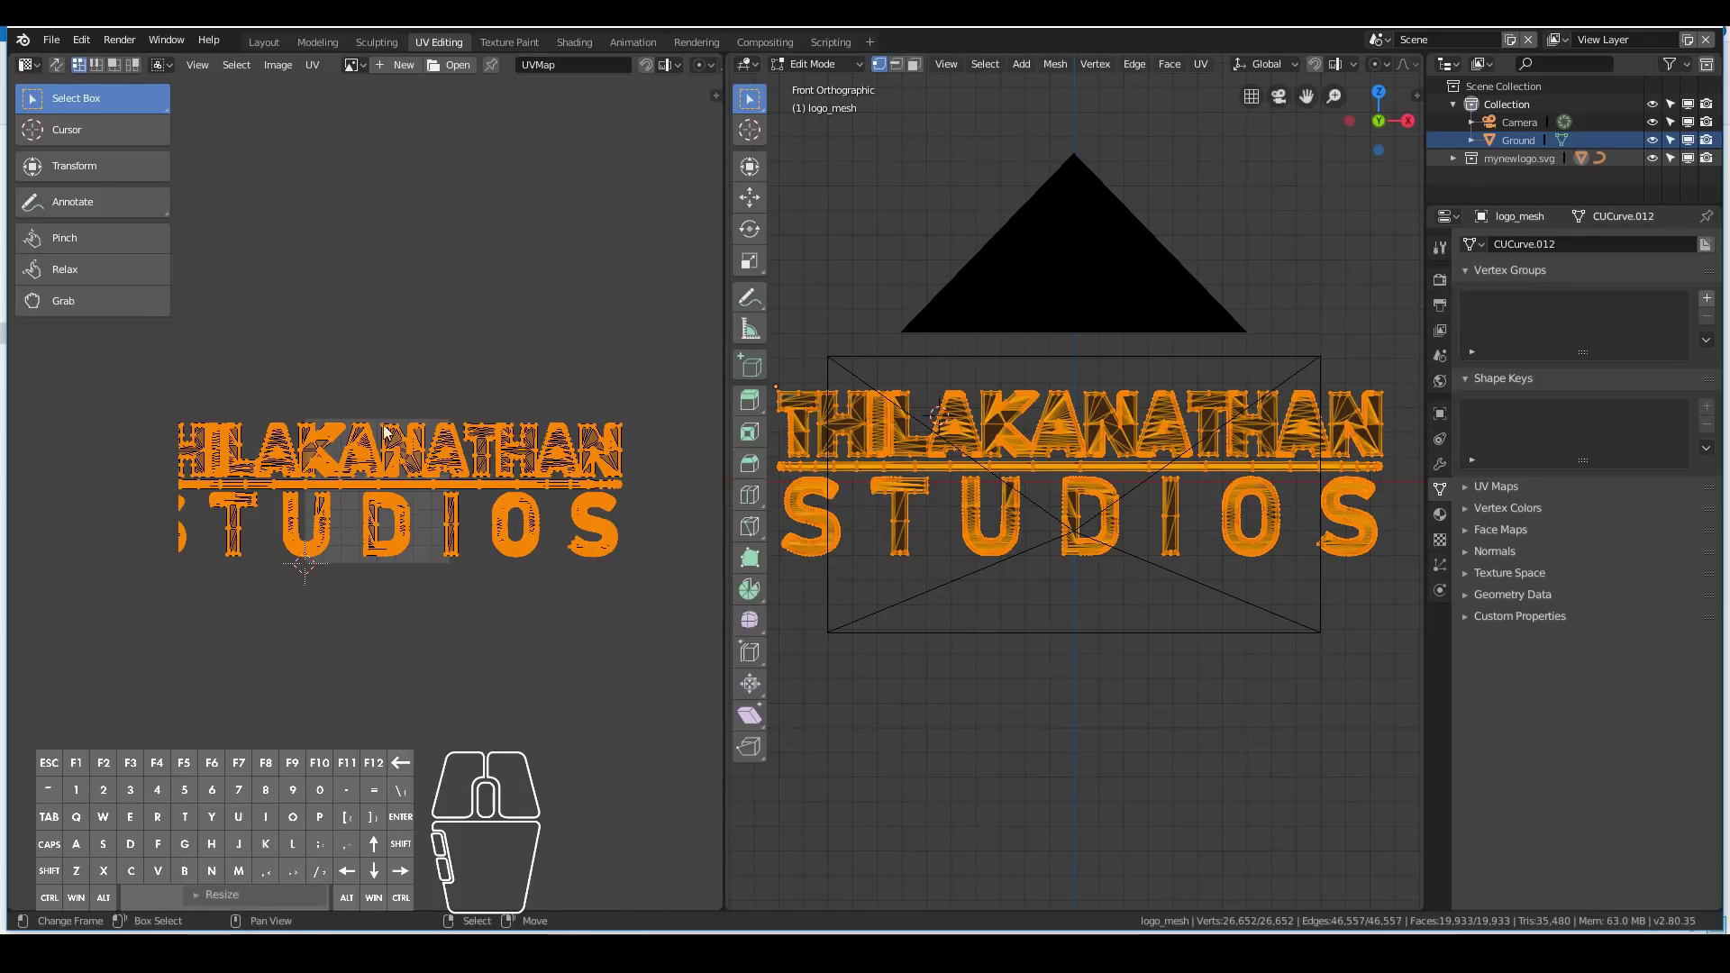
key("s")
left_click(528, 618)
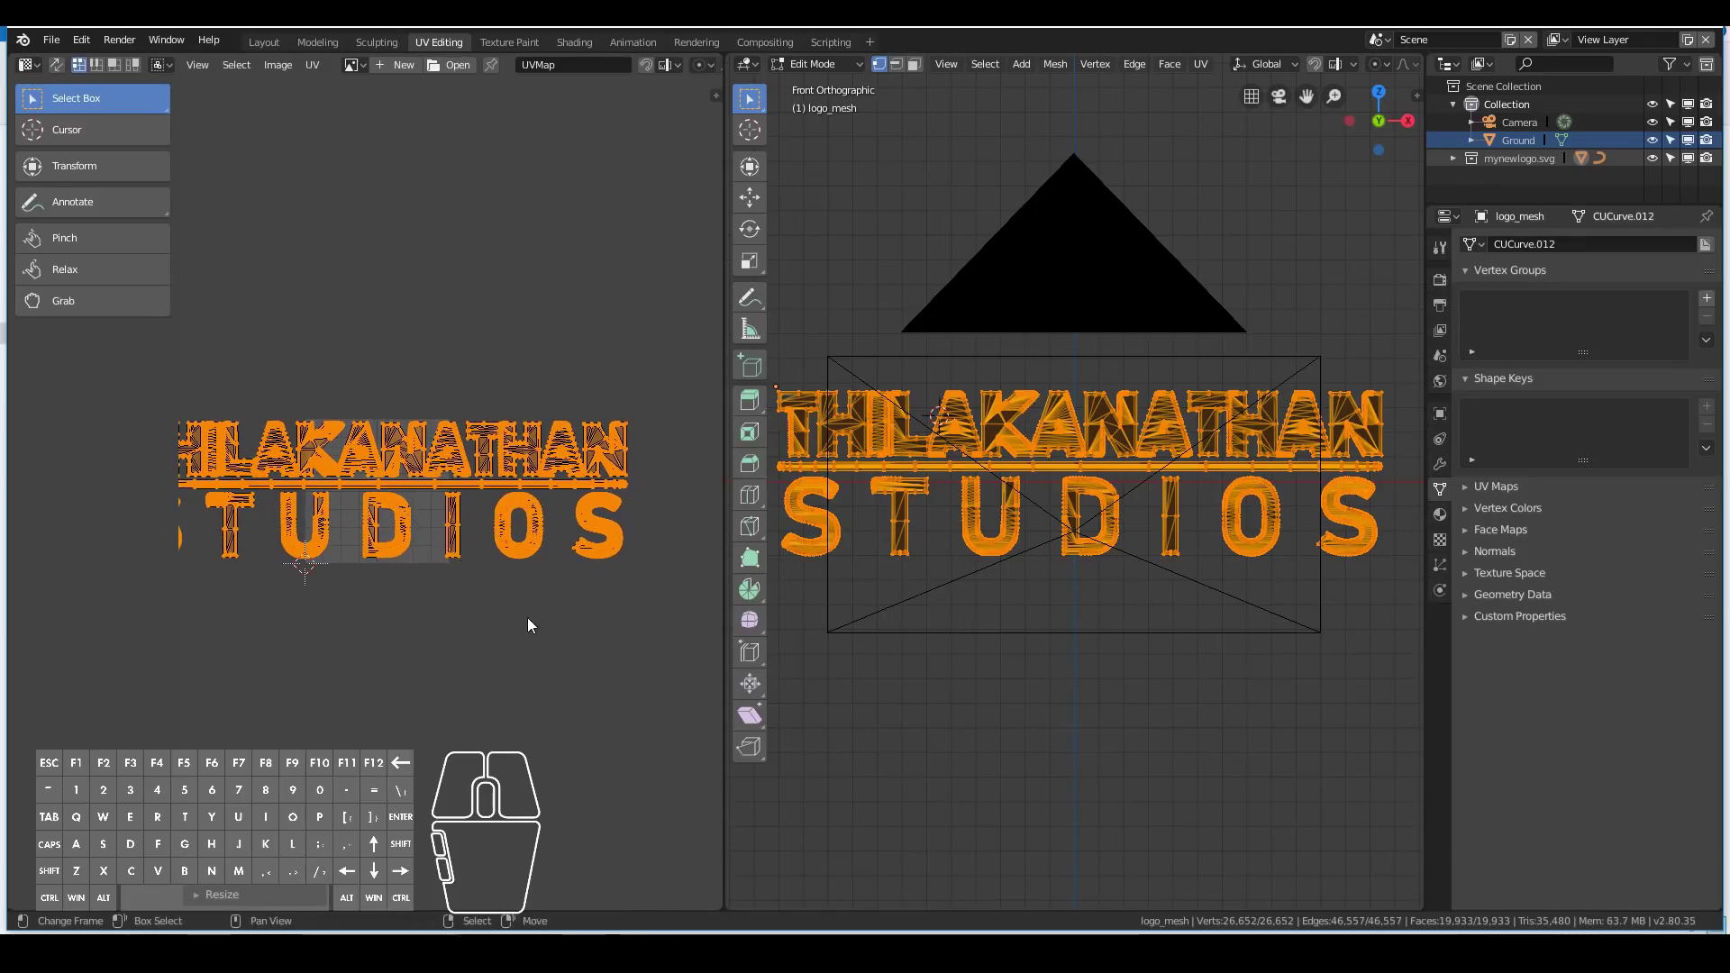
scroll(446, 583, "up", 2)
scroll(446, 584, "down", 3)
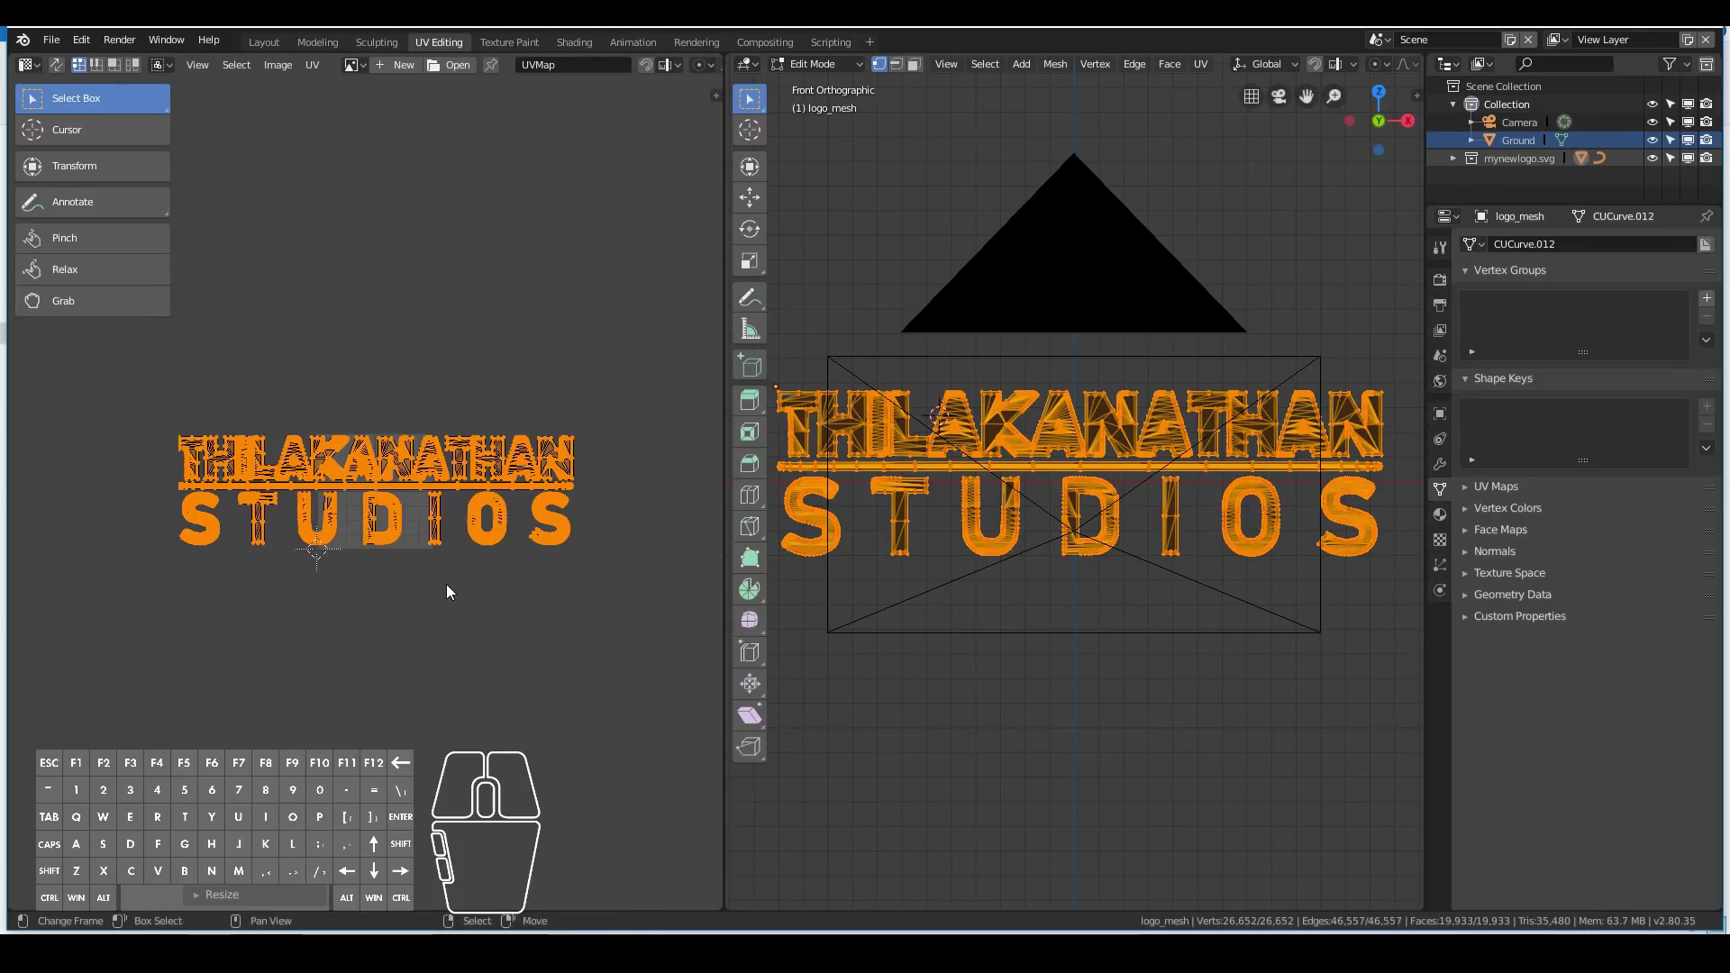
key("Tab")
Switch to the Shading workspace and view the logo text through the camera.
scroll(1153, 580, "up", 3)
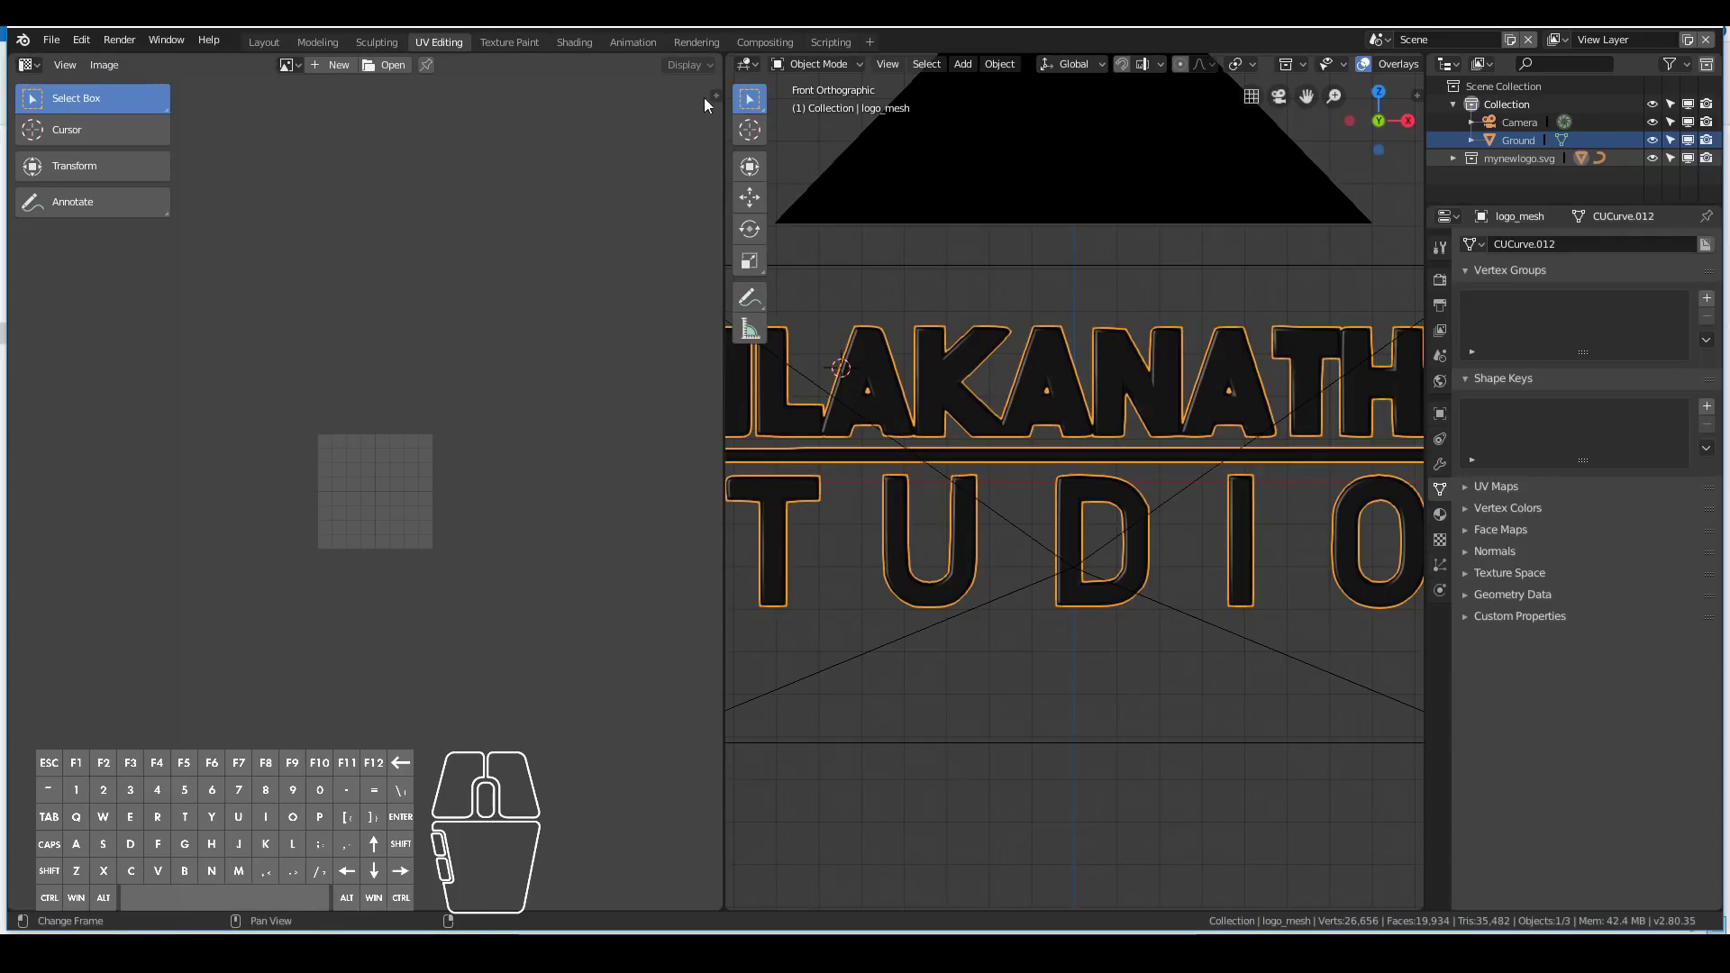
left_click(578, 43)
key("KP_0")
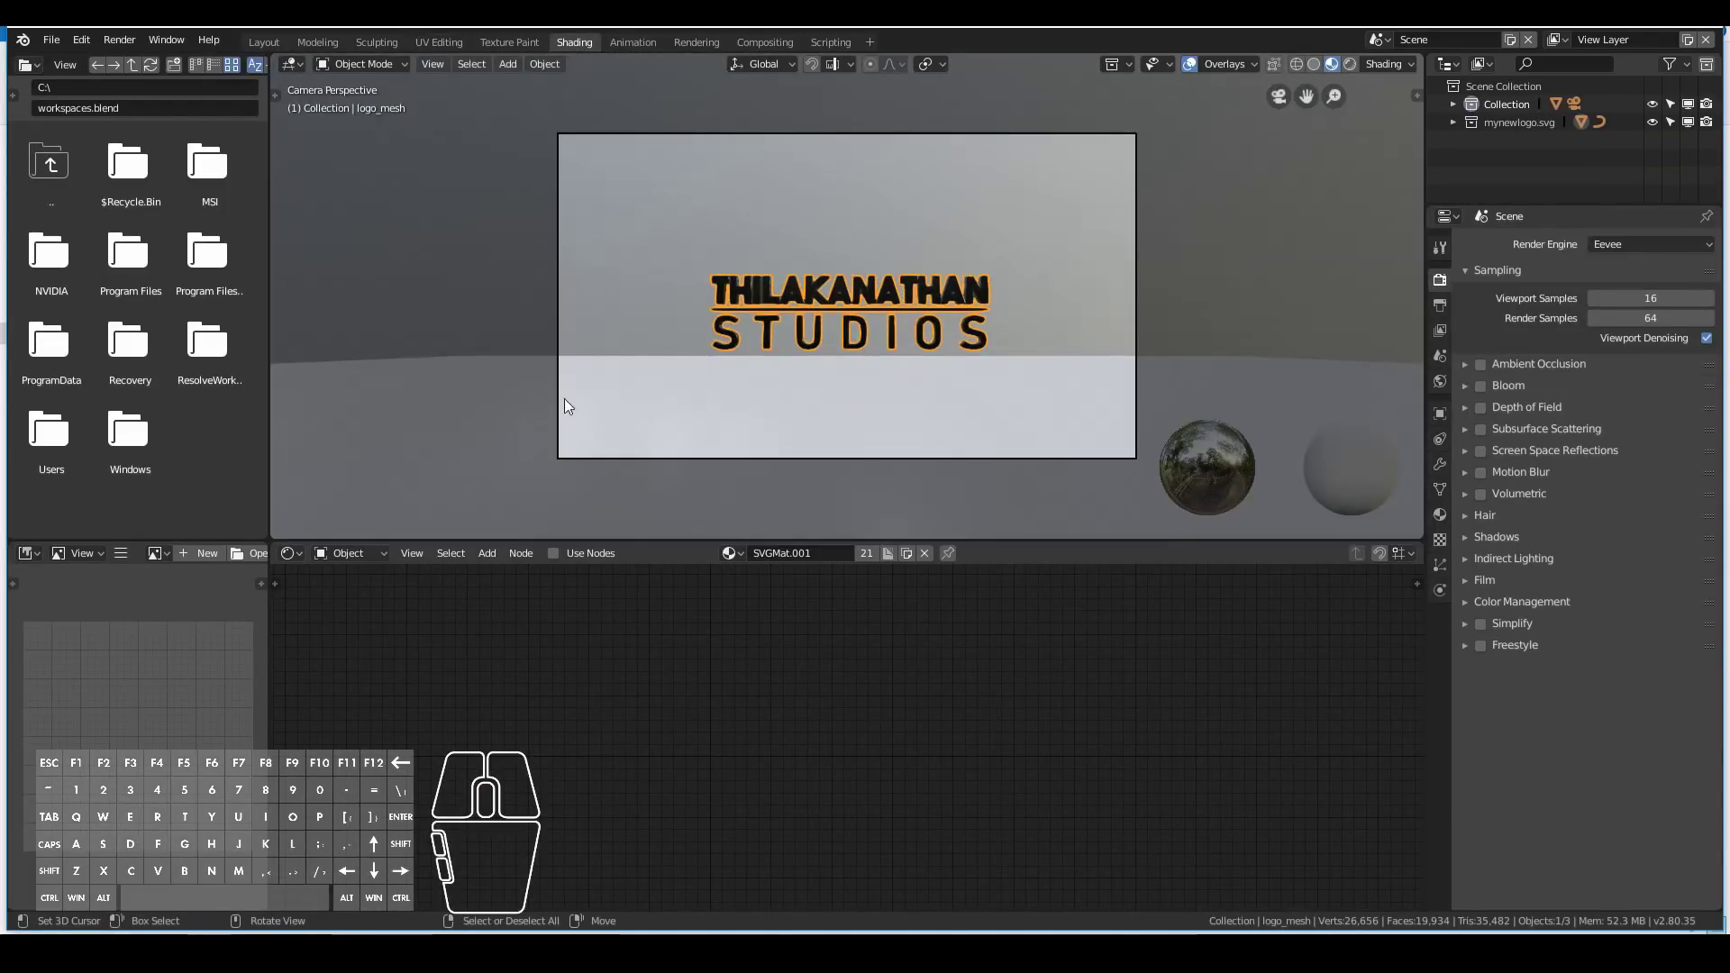
scroll(645, 360, "up", 6)
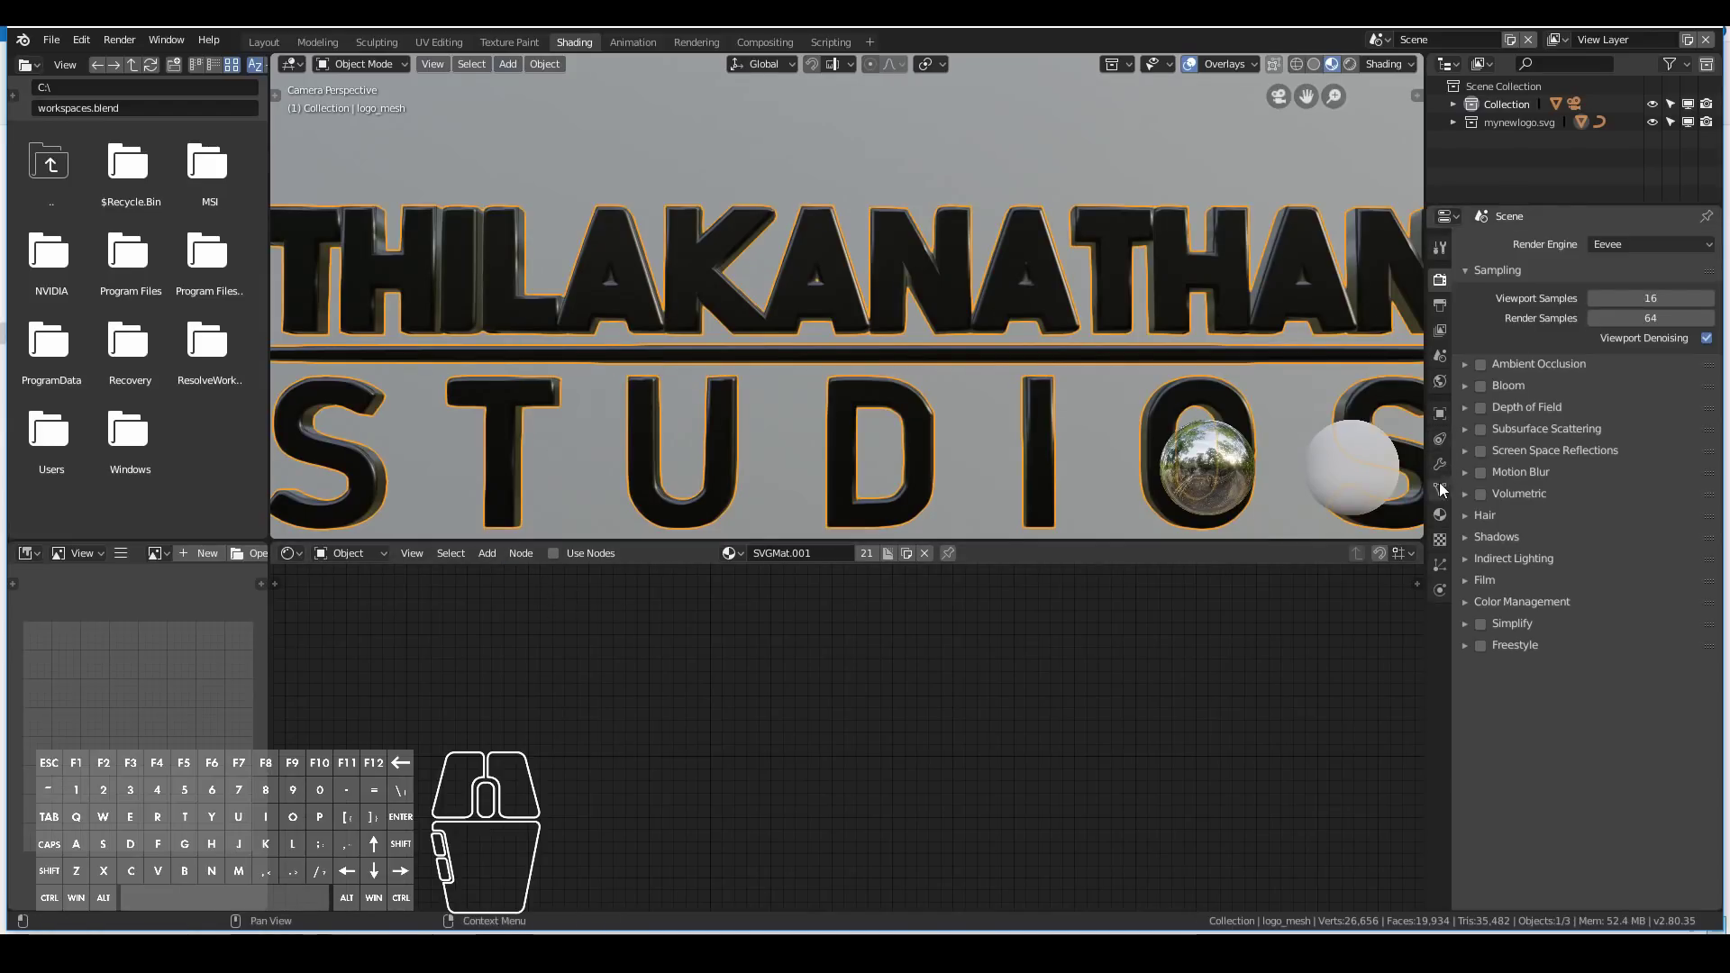
Rename the logo text's material as Logo.
left_click(1439, 514)
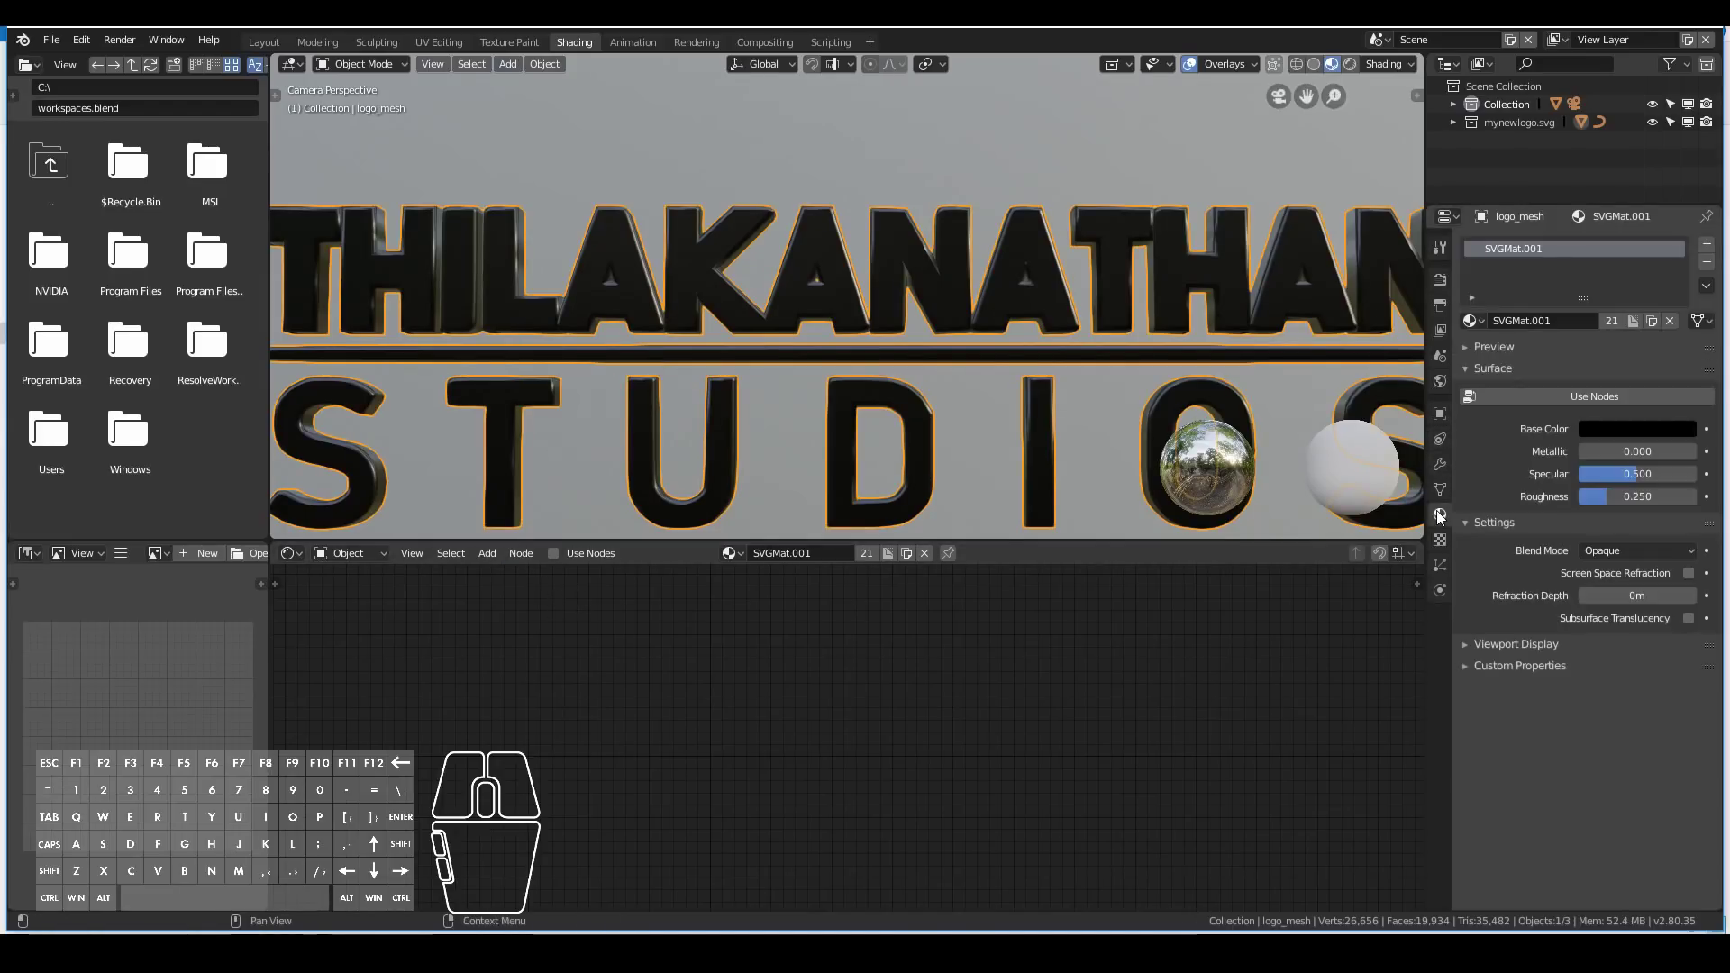
left_click(1546, 316)
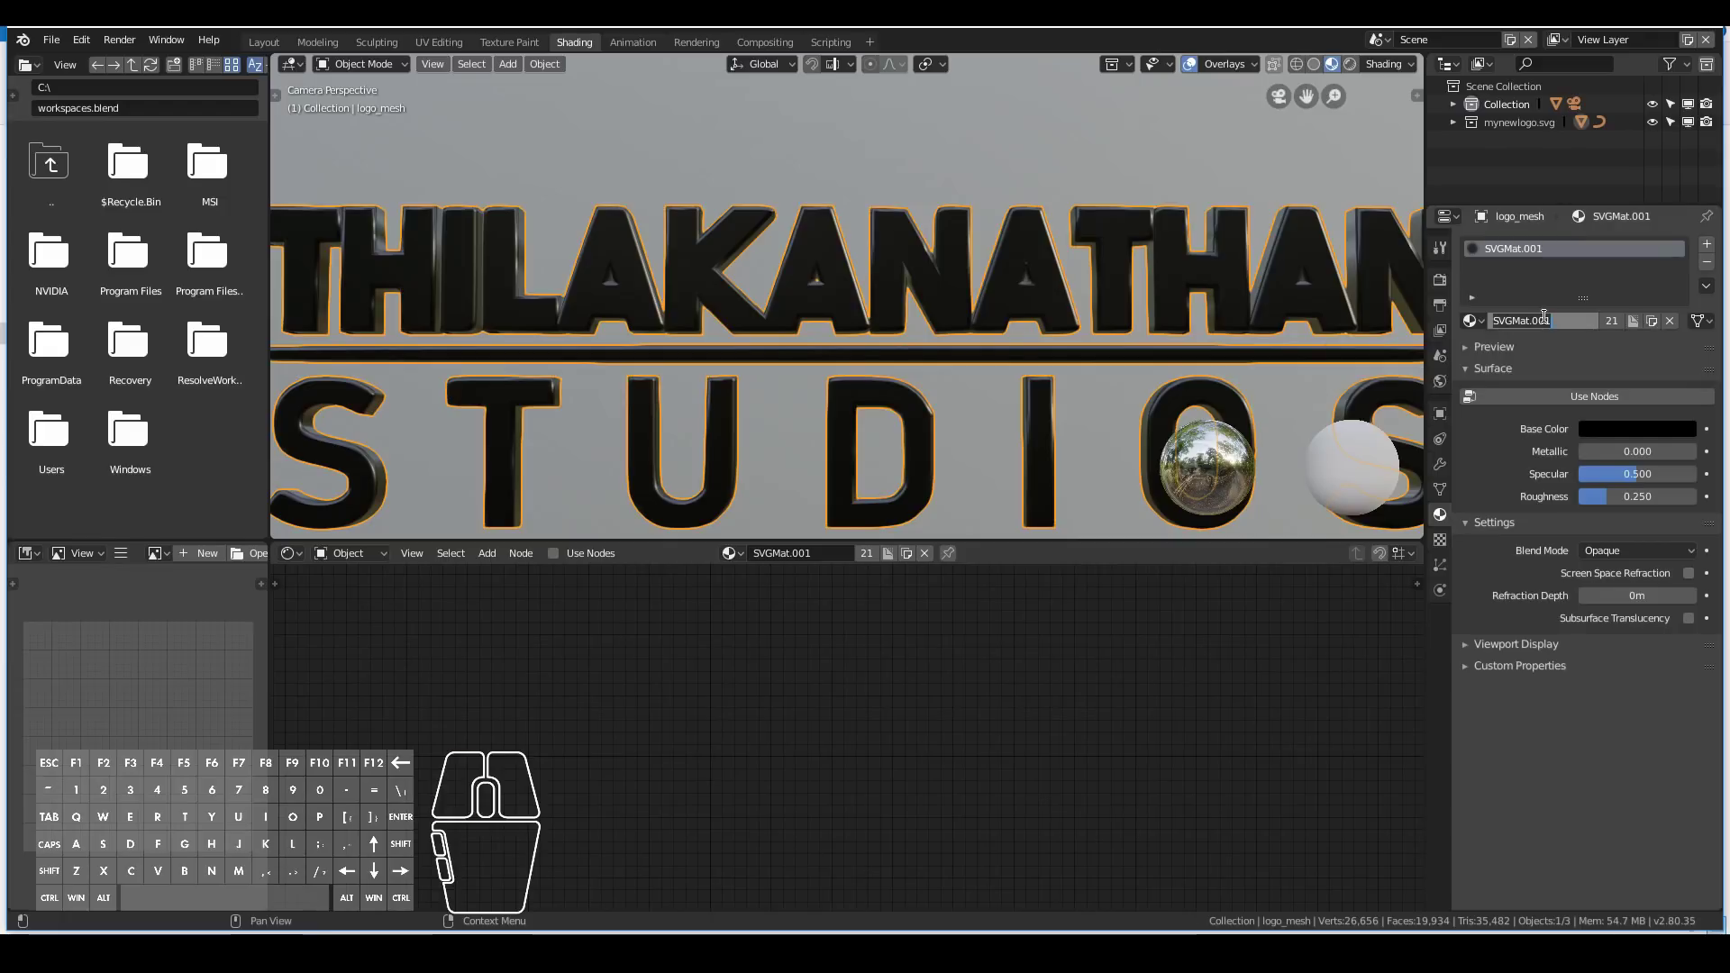
type("Logo")
key("Return")
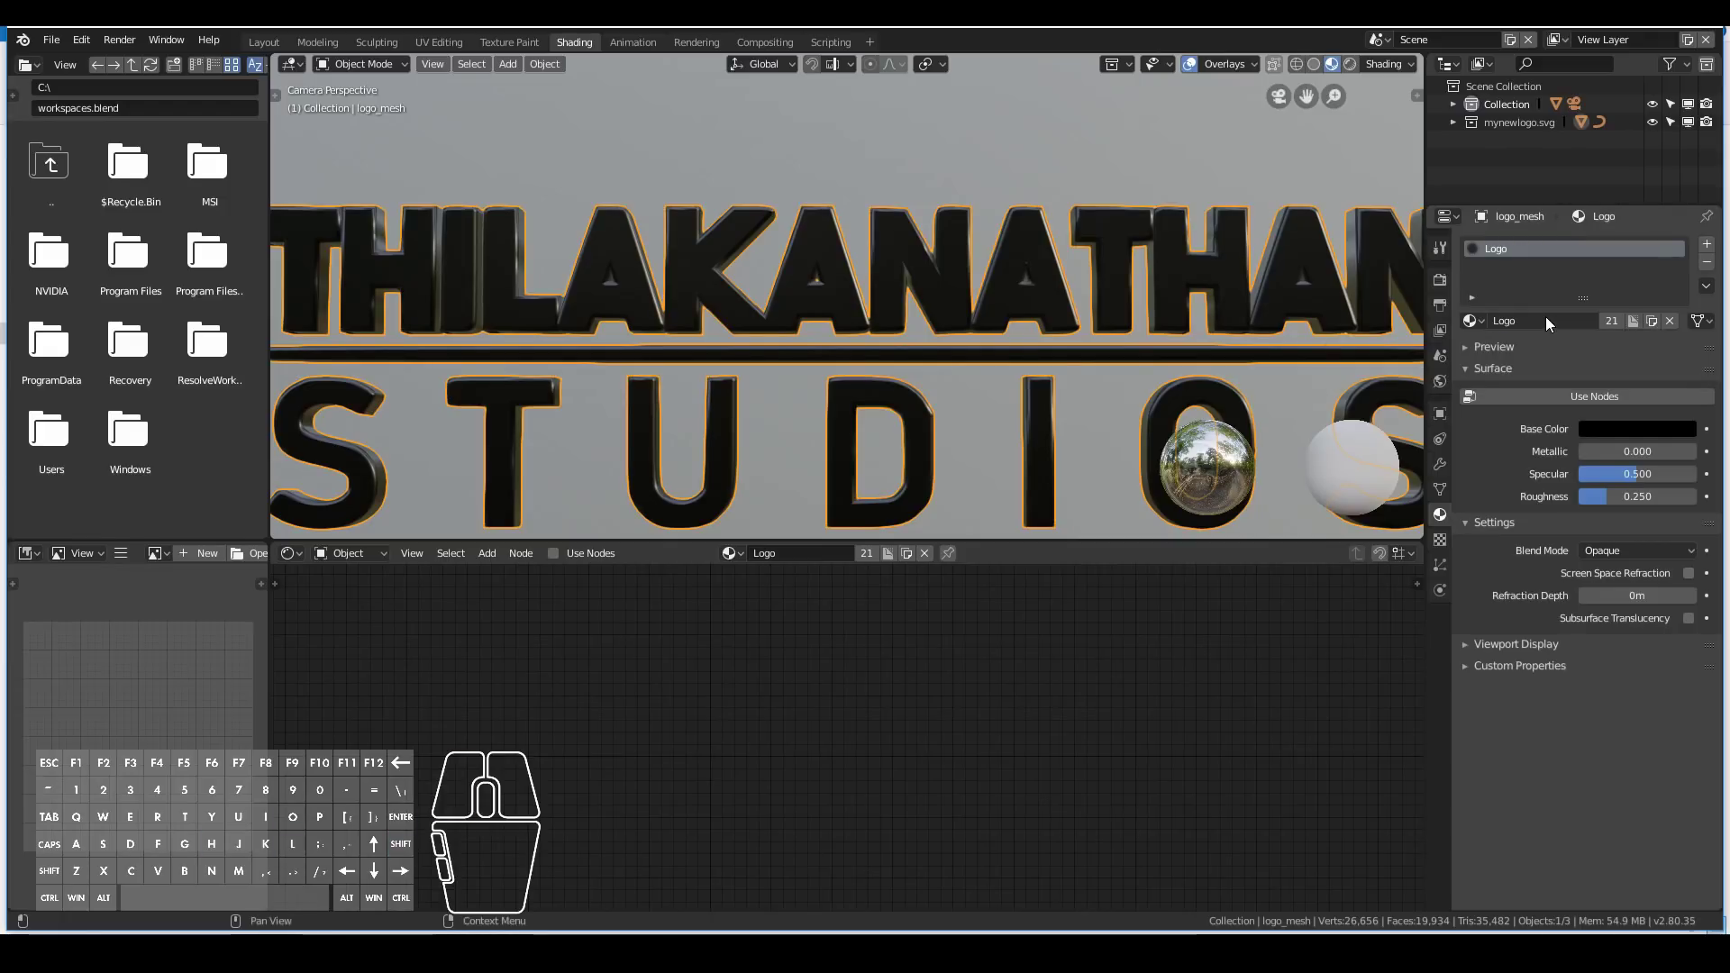
Enable nodes for the Logo material and move the Material Output node farther away from the Principled BSDF.
left_click(1598, 396)
scroll(885, 706, "up", 3)
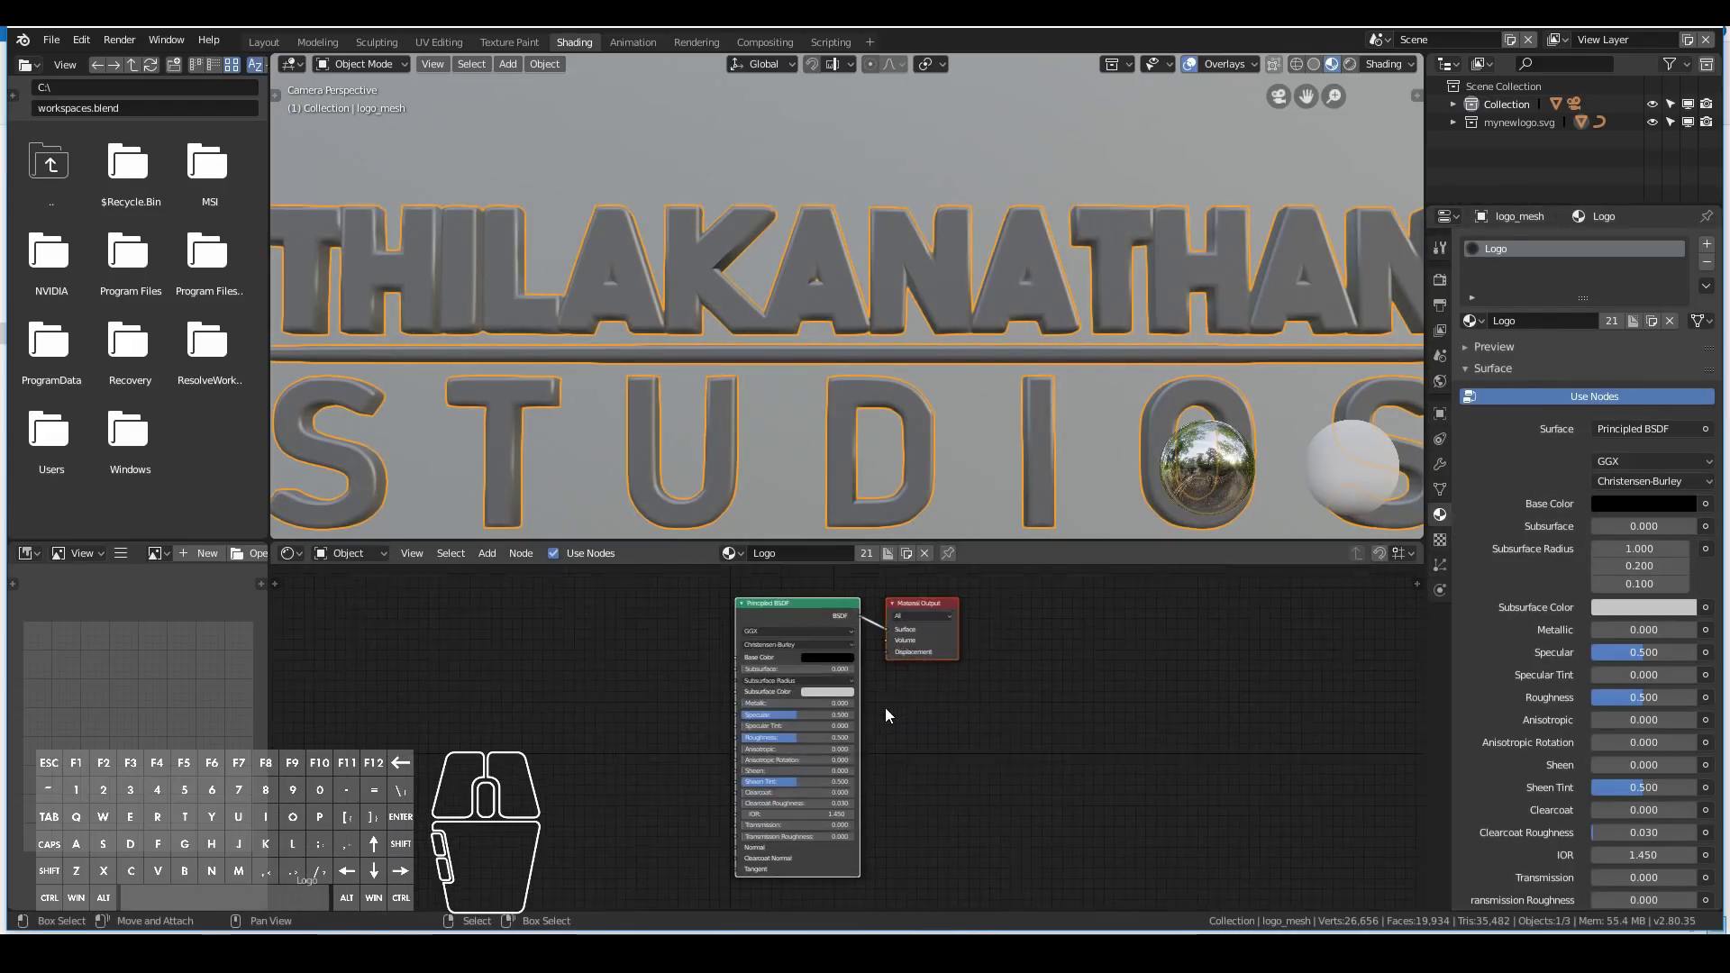
middle_click_drag(869, 727, 1137, 720)
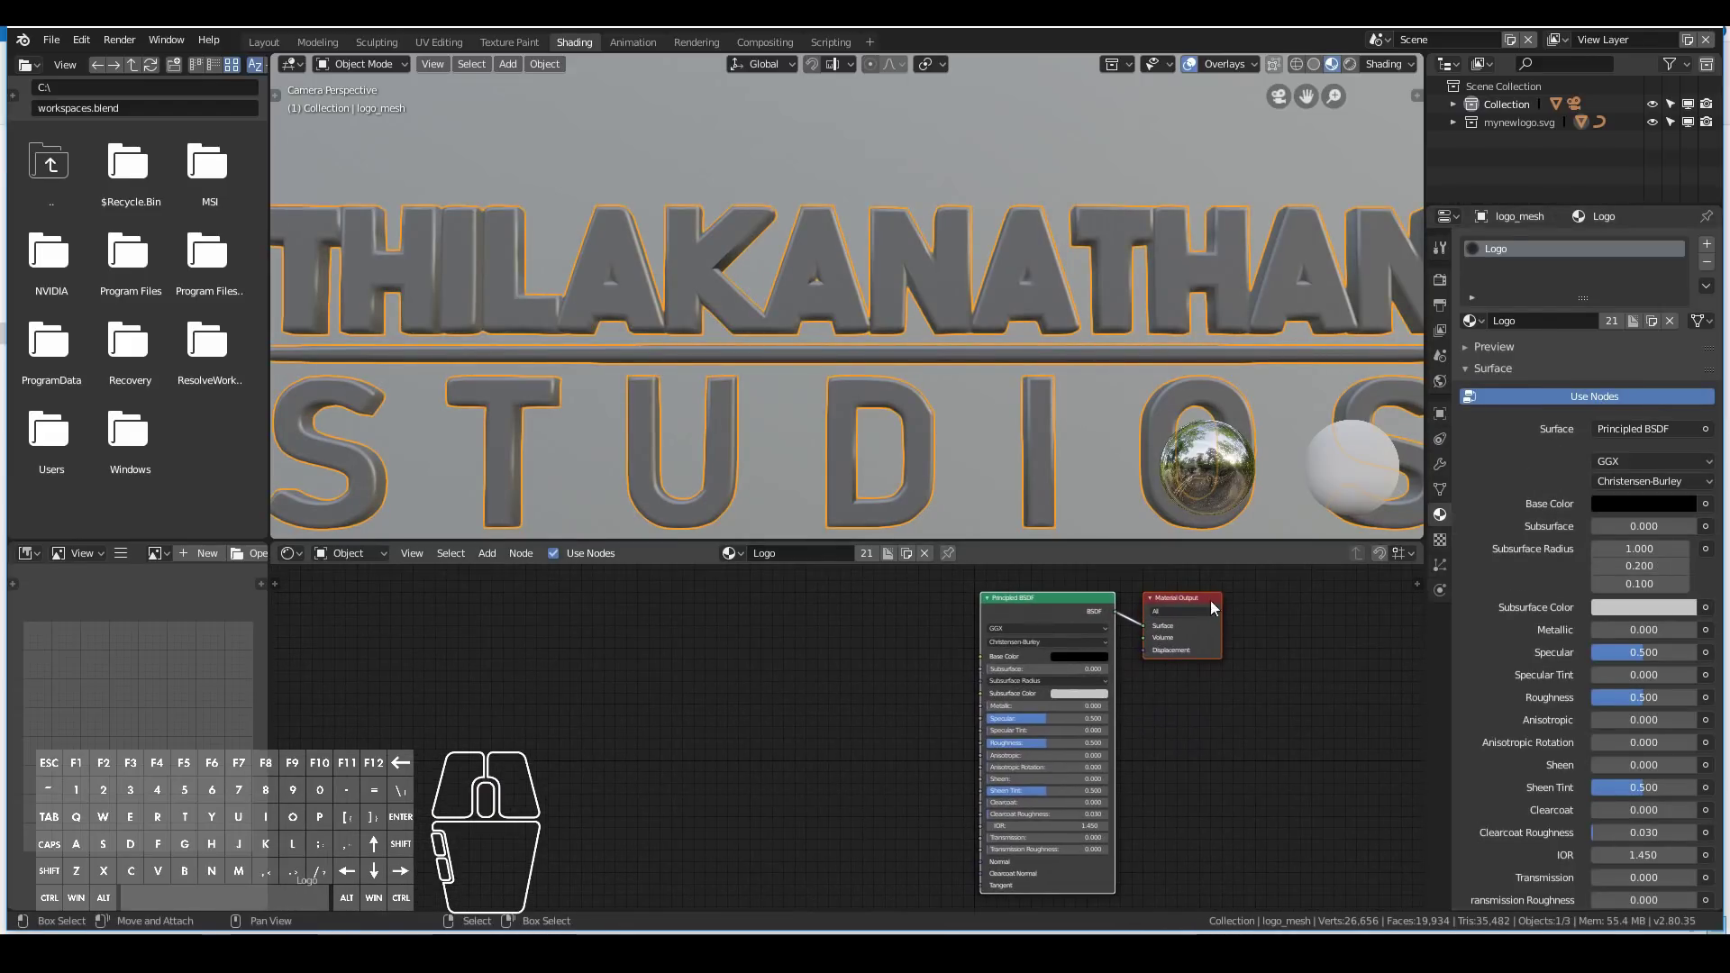
left_click_drag(1180, 598, 1266, 601)
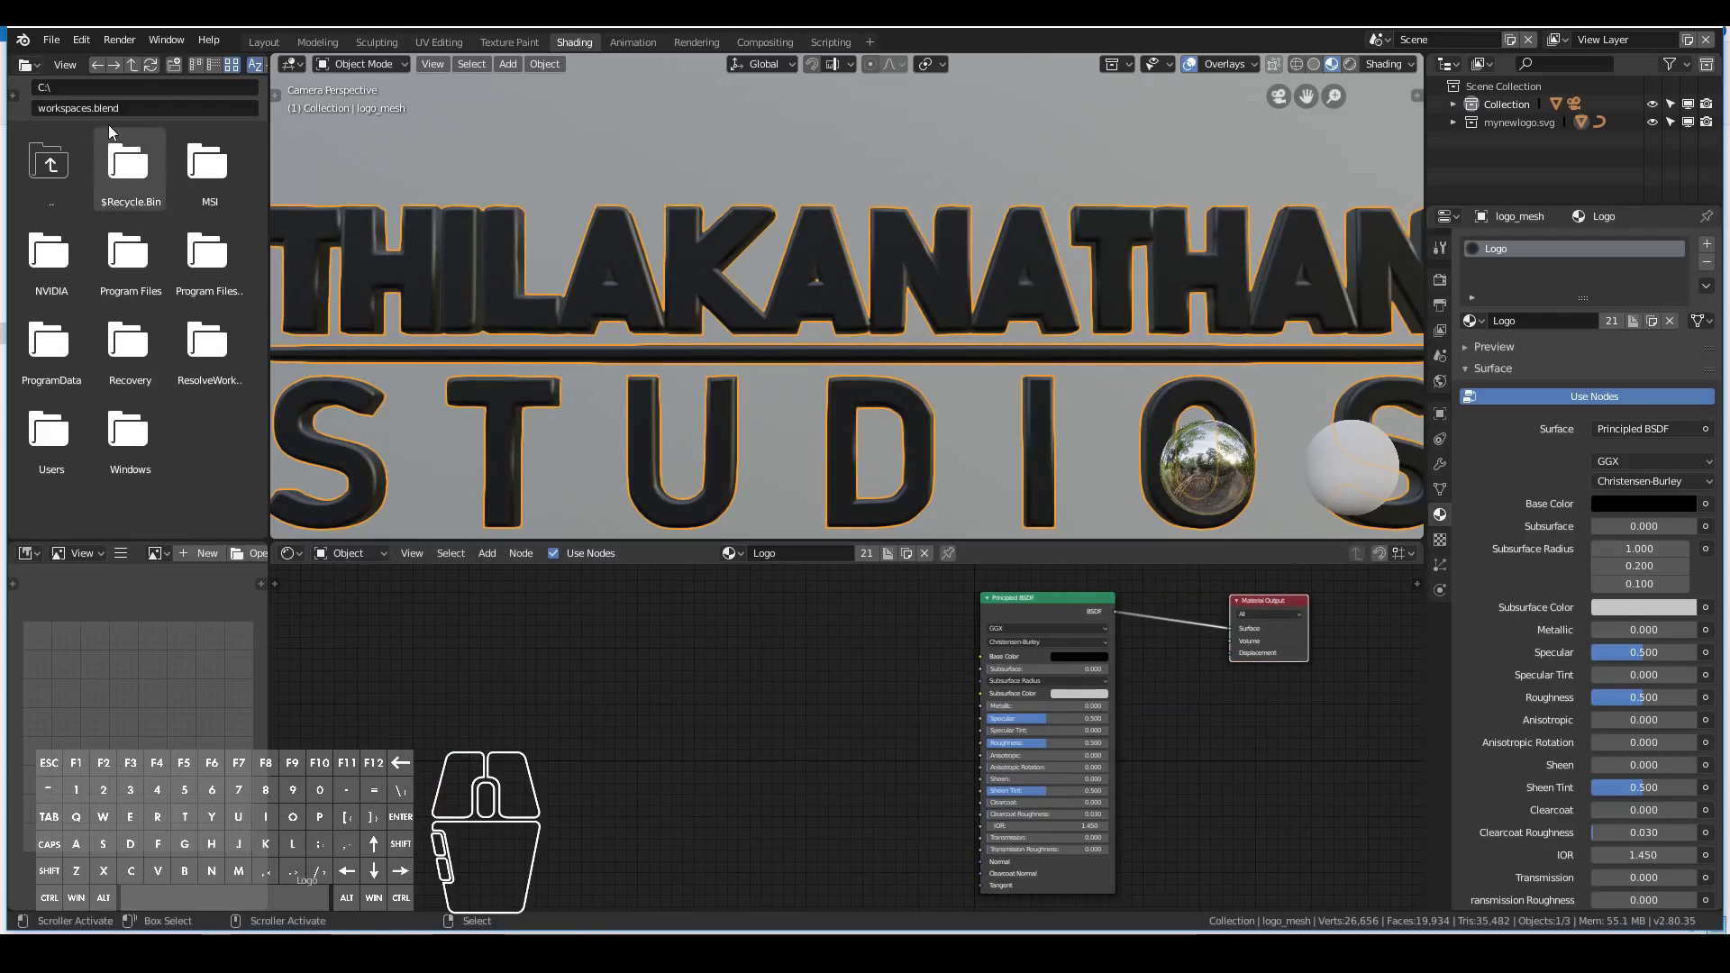
Browse to the Logos folder on drive D and add the BrassPolished albedo, roughness and metallic maps as image texture nodes.
type("D:\\")
key("Return")
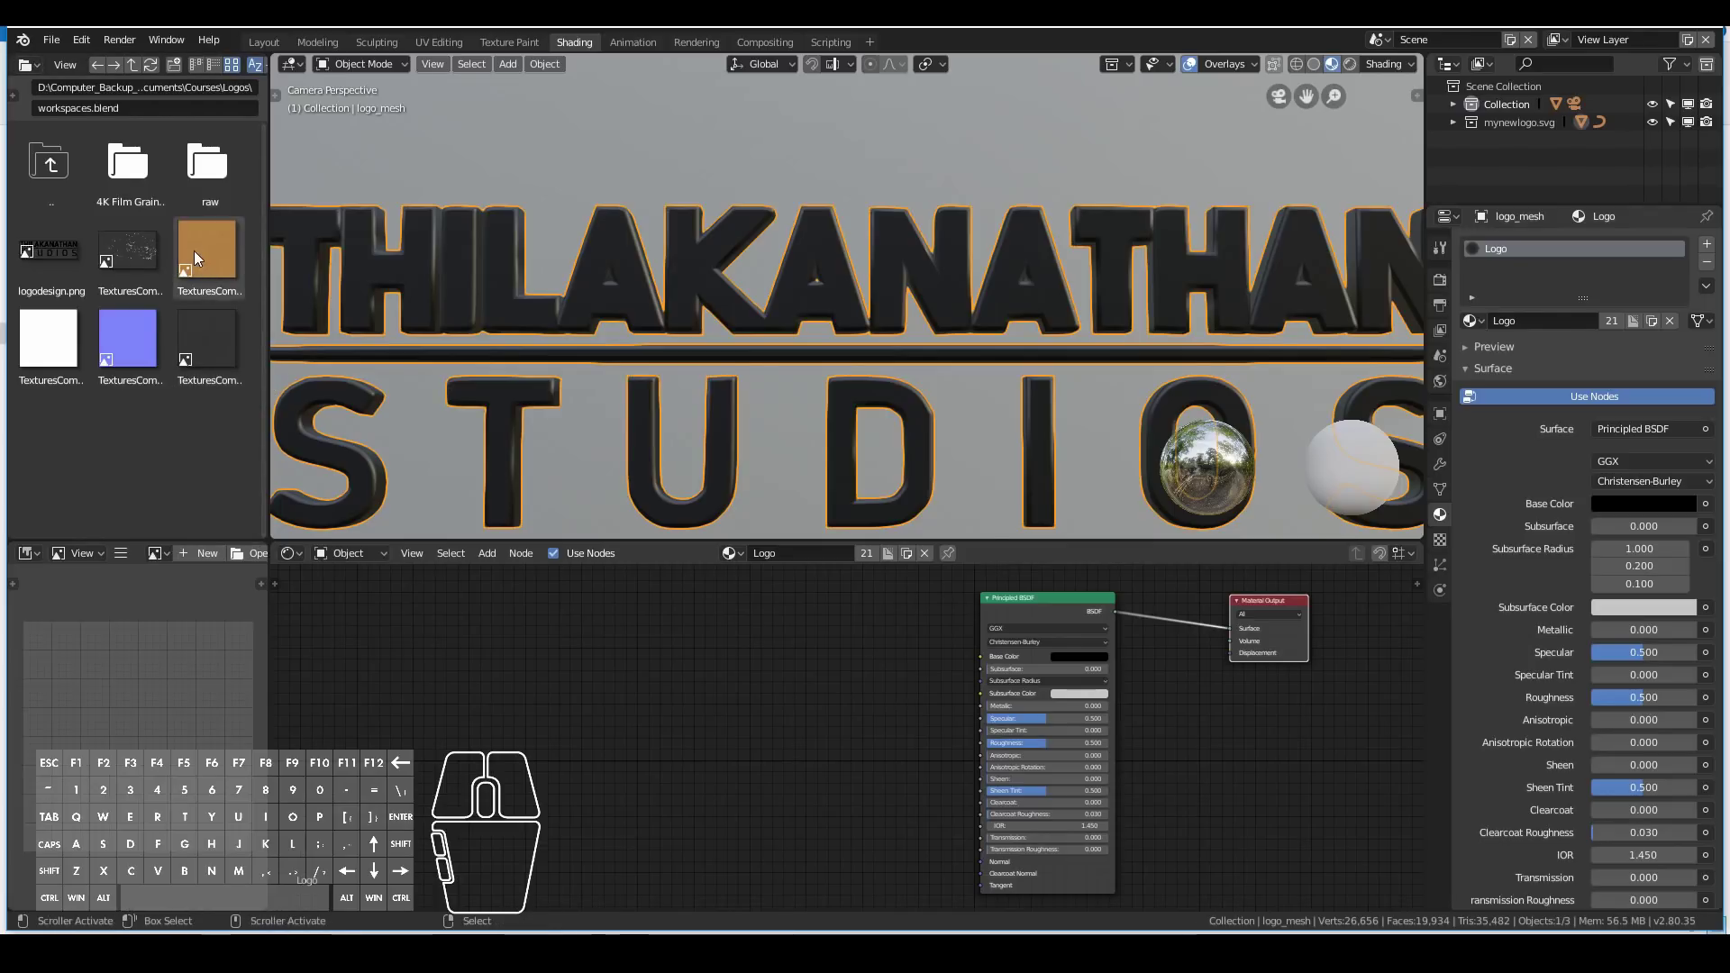
left_click_drag(193, 250, 434, 641)
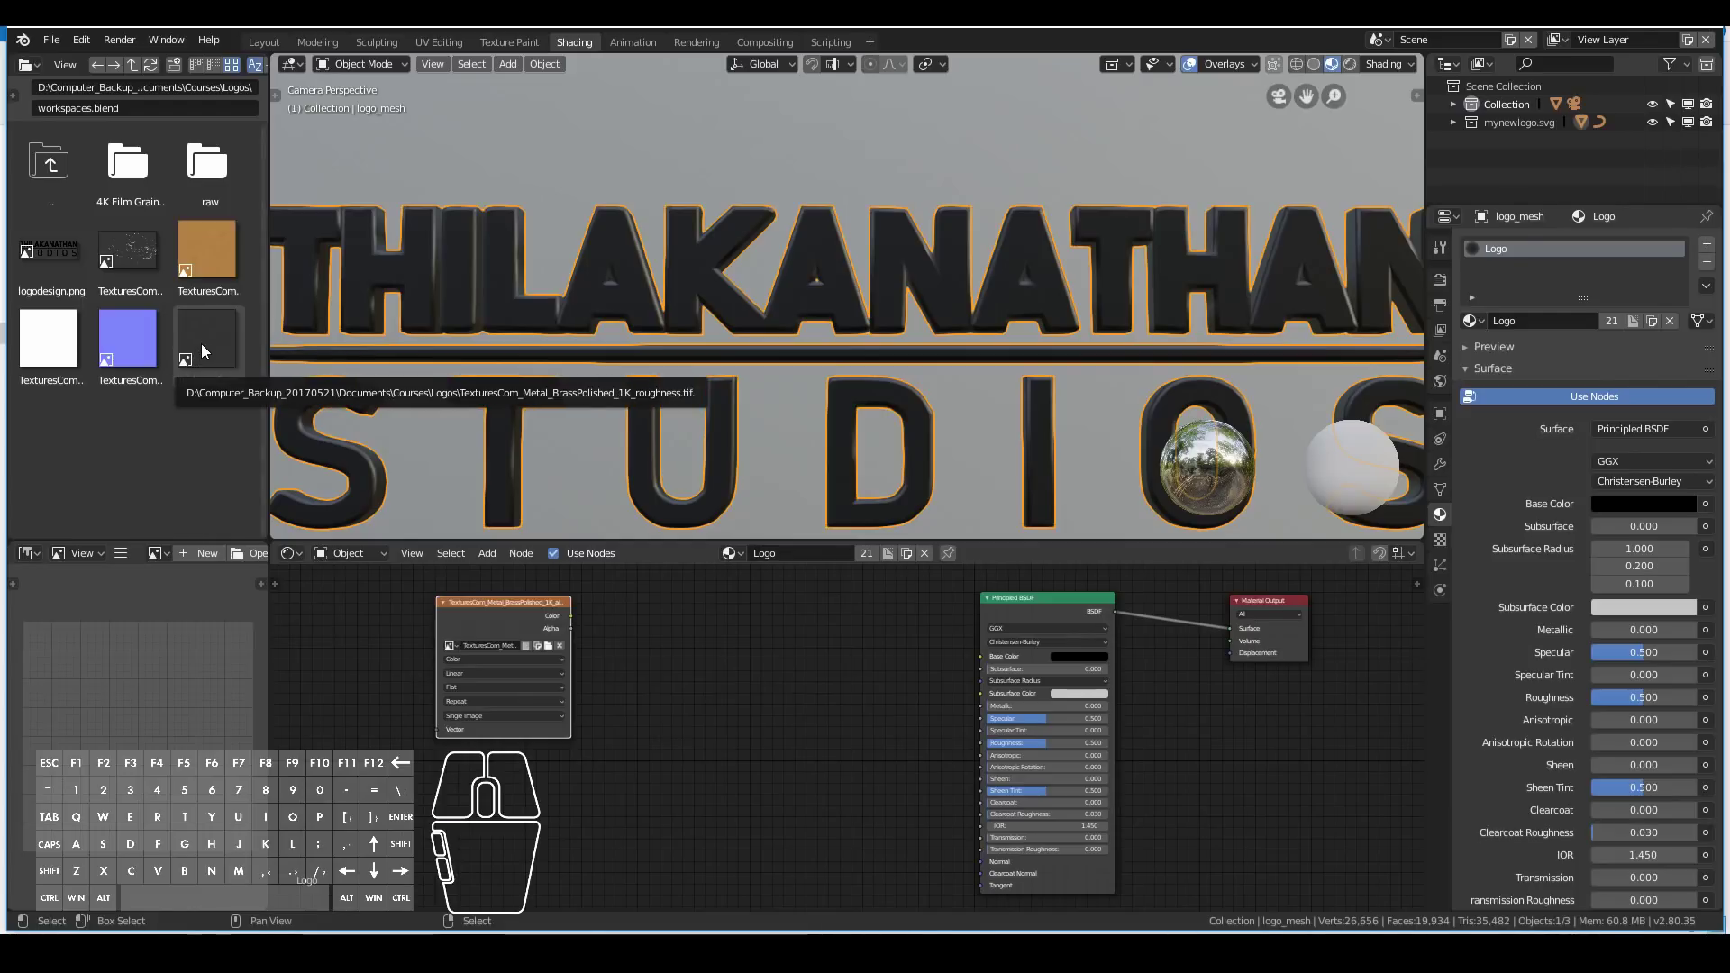
left_click_drag(202, 343, 509, 865)
left_click(36, 369)
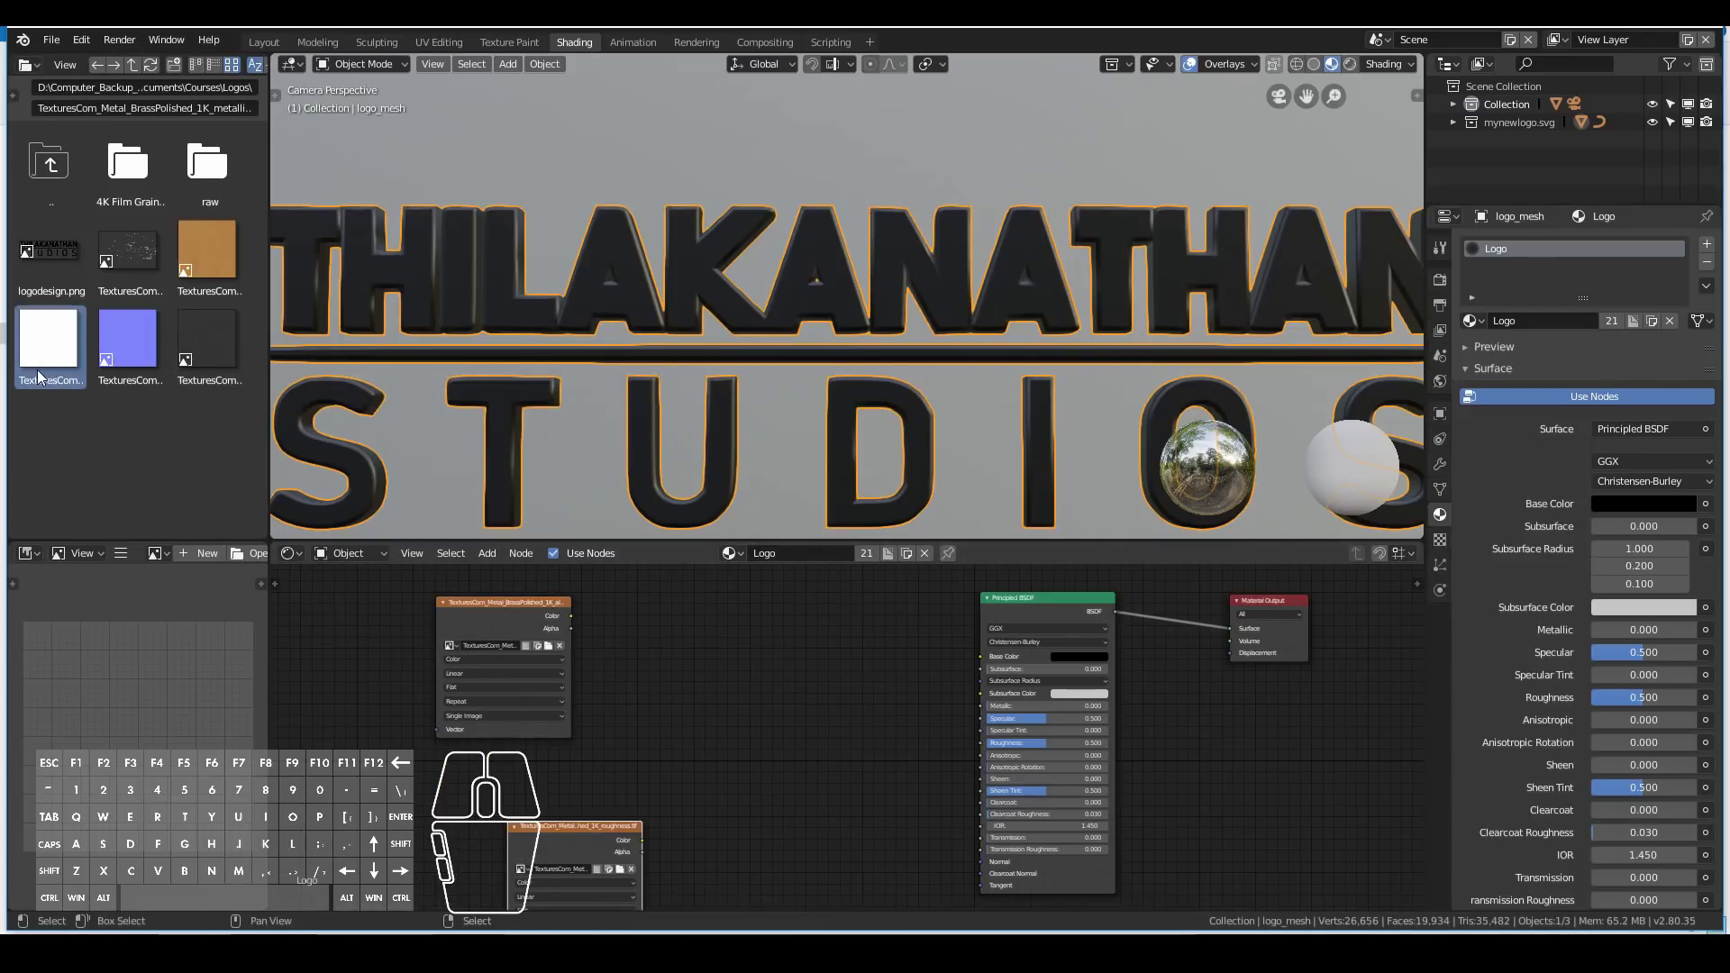
left_click_drag(36, 370, 667, 744)
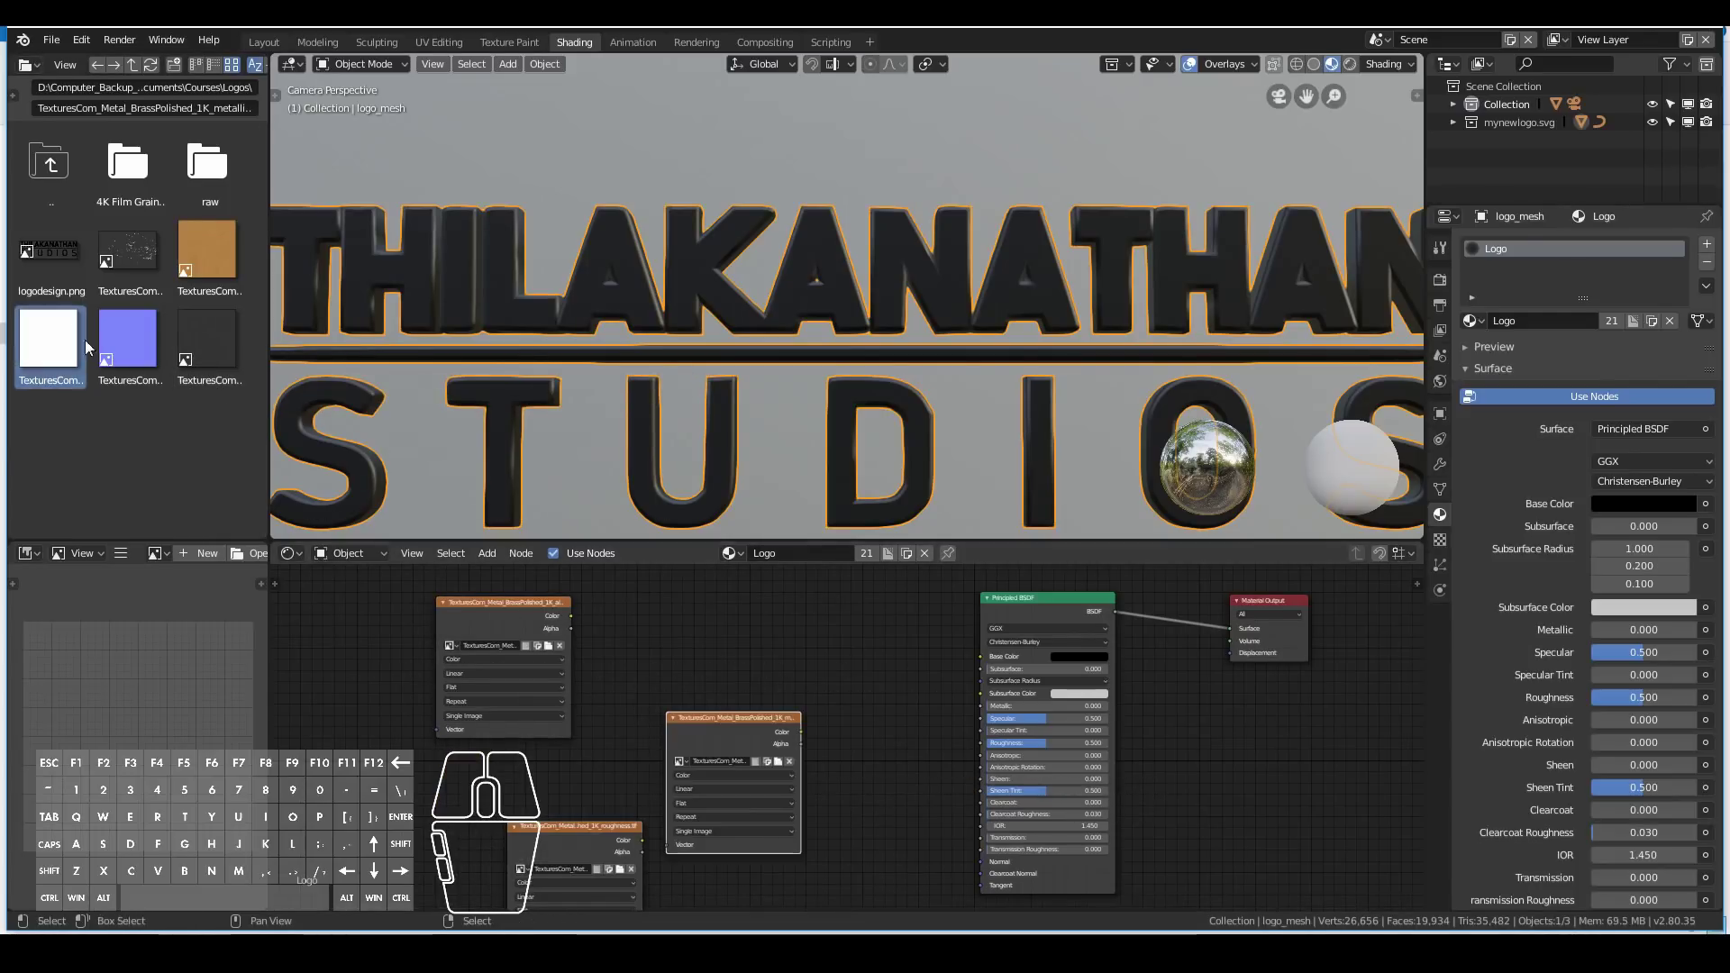
Add the BrassPolished normal map to the Logo material's node tree as an image texture node.
scroll(390, 640, "down", 4)
middle_click_drag(548, 818, 536, 690)
left_click_drag(128, 347, 632, 863)
middle_click_drag(744, 776, 672, 567)
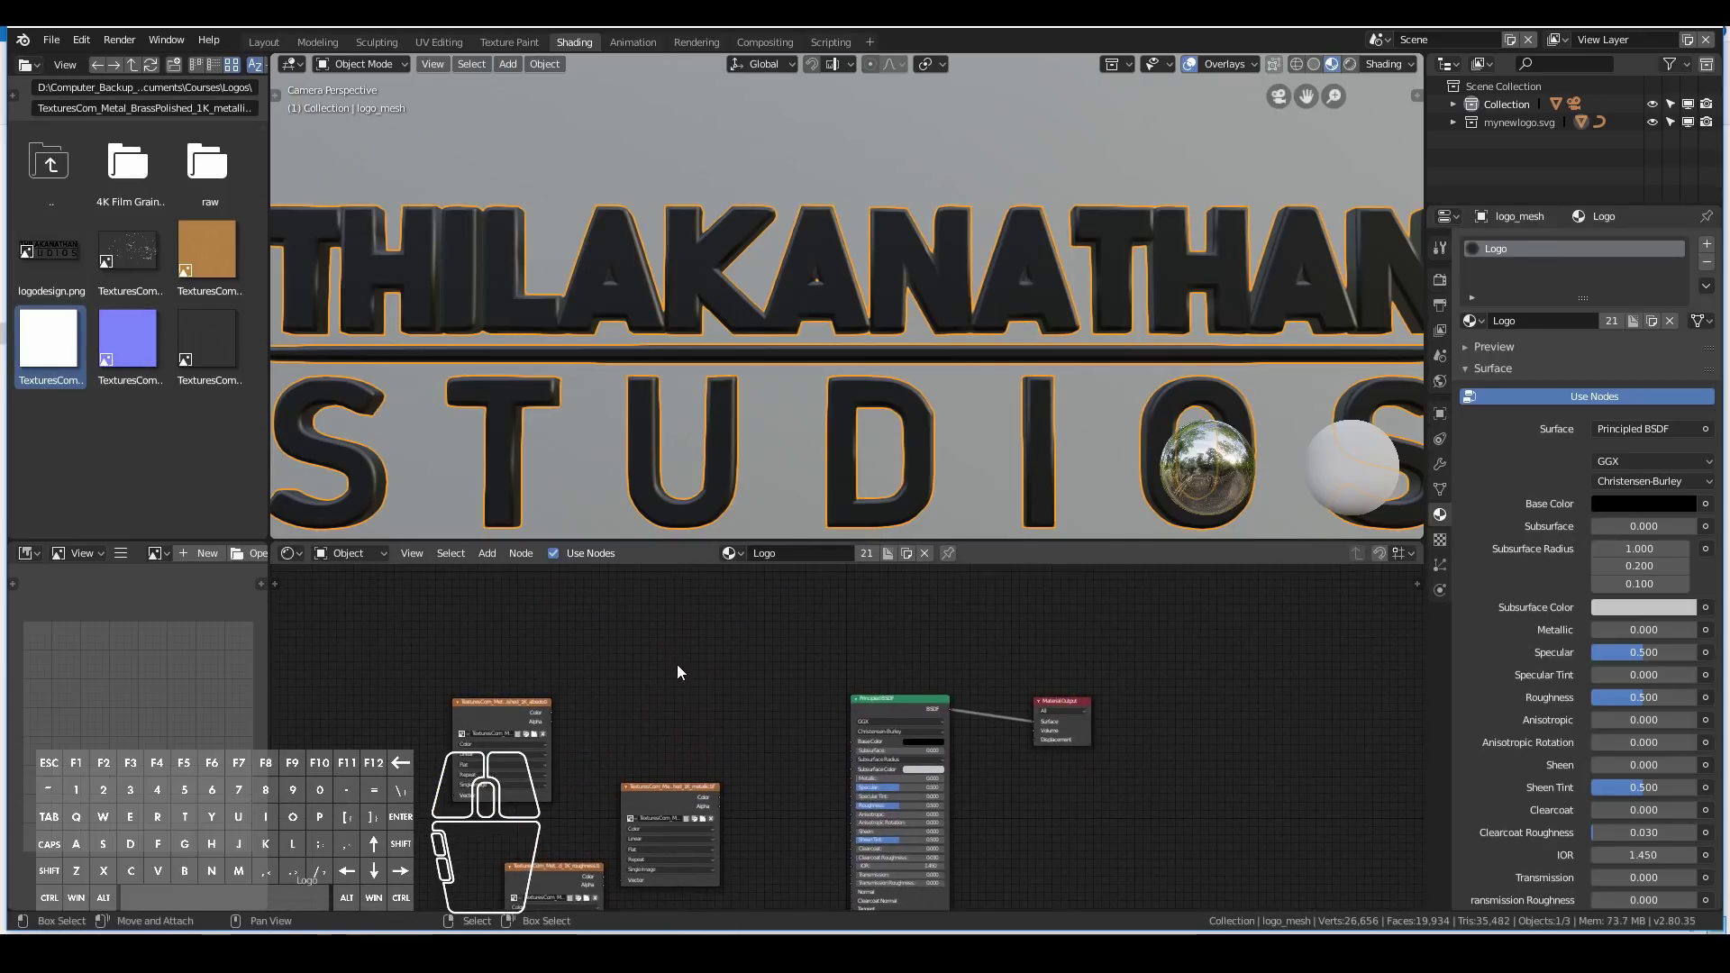
scroll(678, 672, "up", 2)
Save the Blender file under its existing name.
left_click(52, 39)
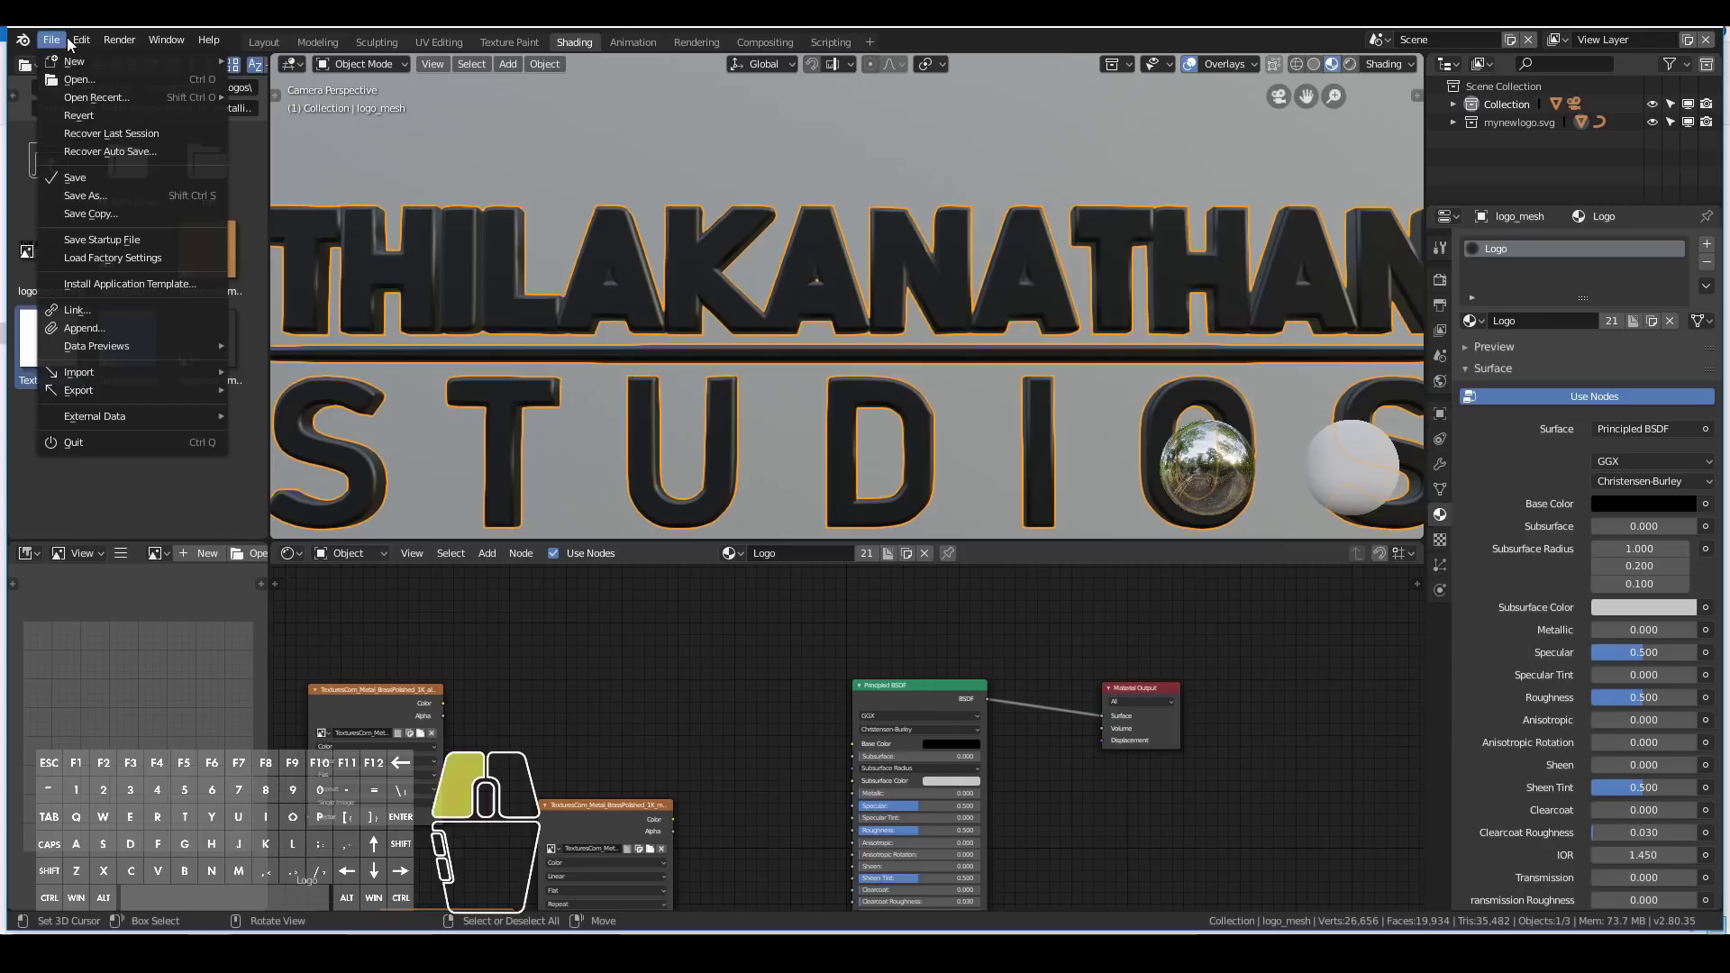
left_click(72, 180)
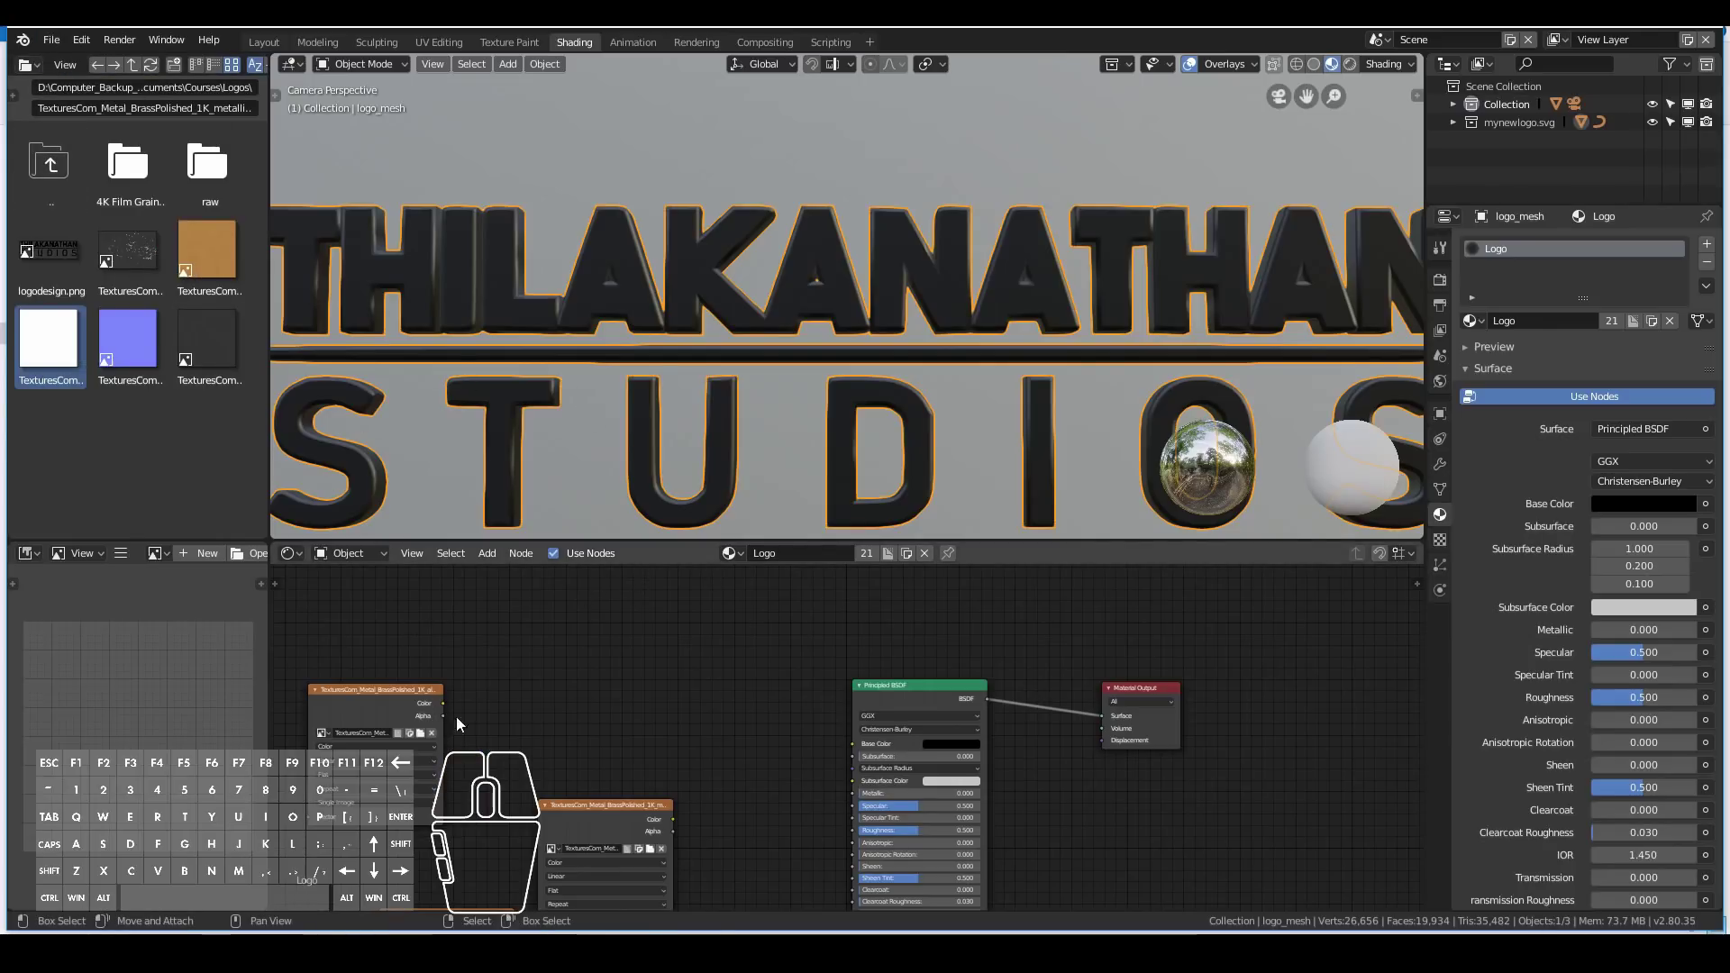
middle_click_drag(607, 718, 621, 686)
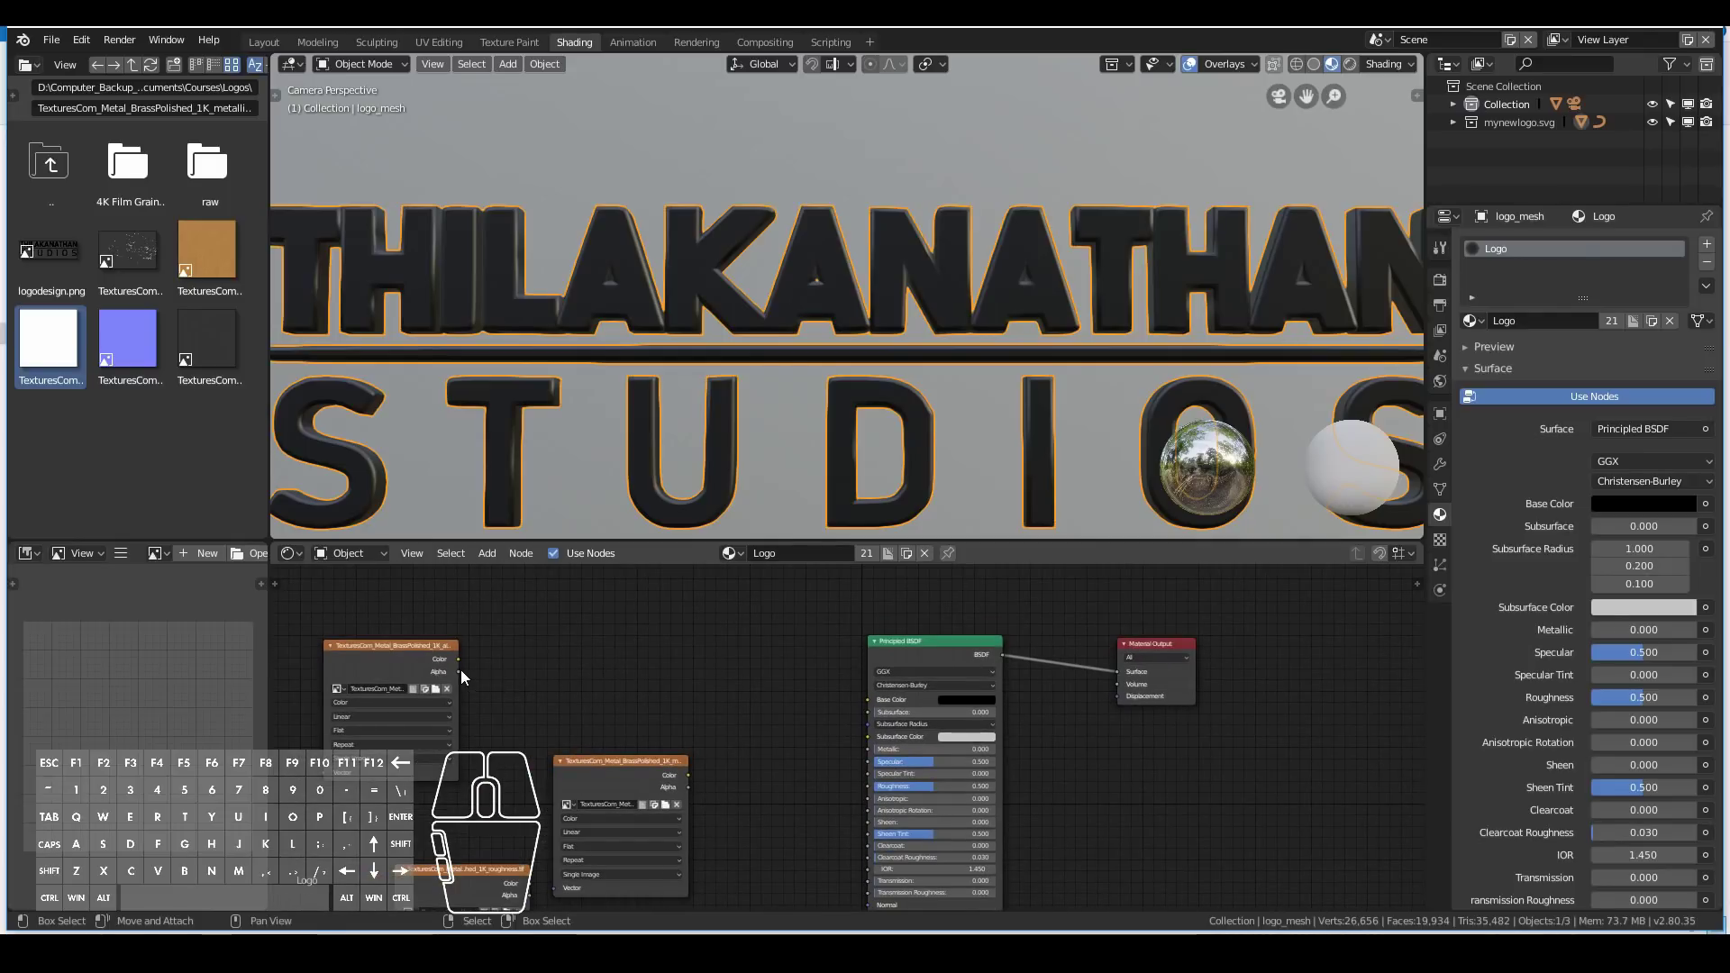
Connect the BrassPolished albedo texture's Color output to the Principled BSDF's Base Color and check the logo's surface.
left_click_drag(457, 659, 463, 661)
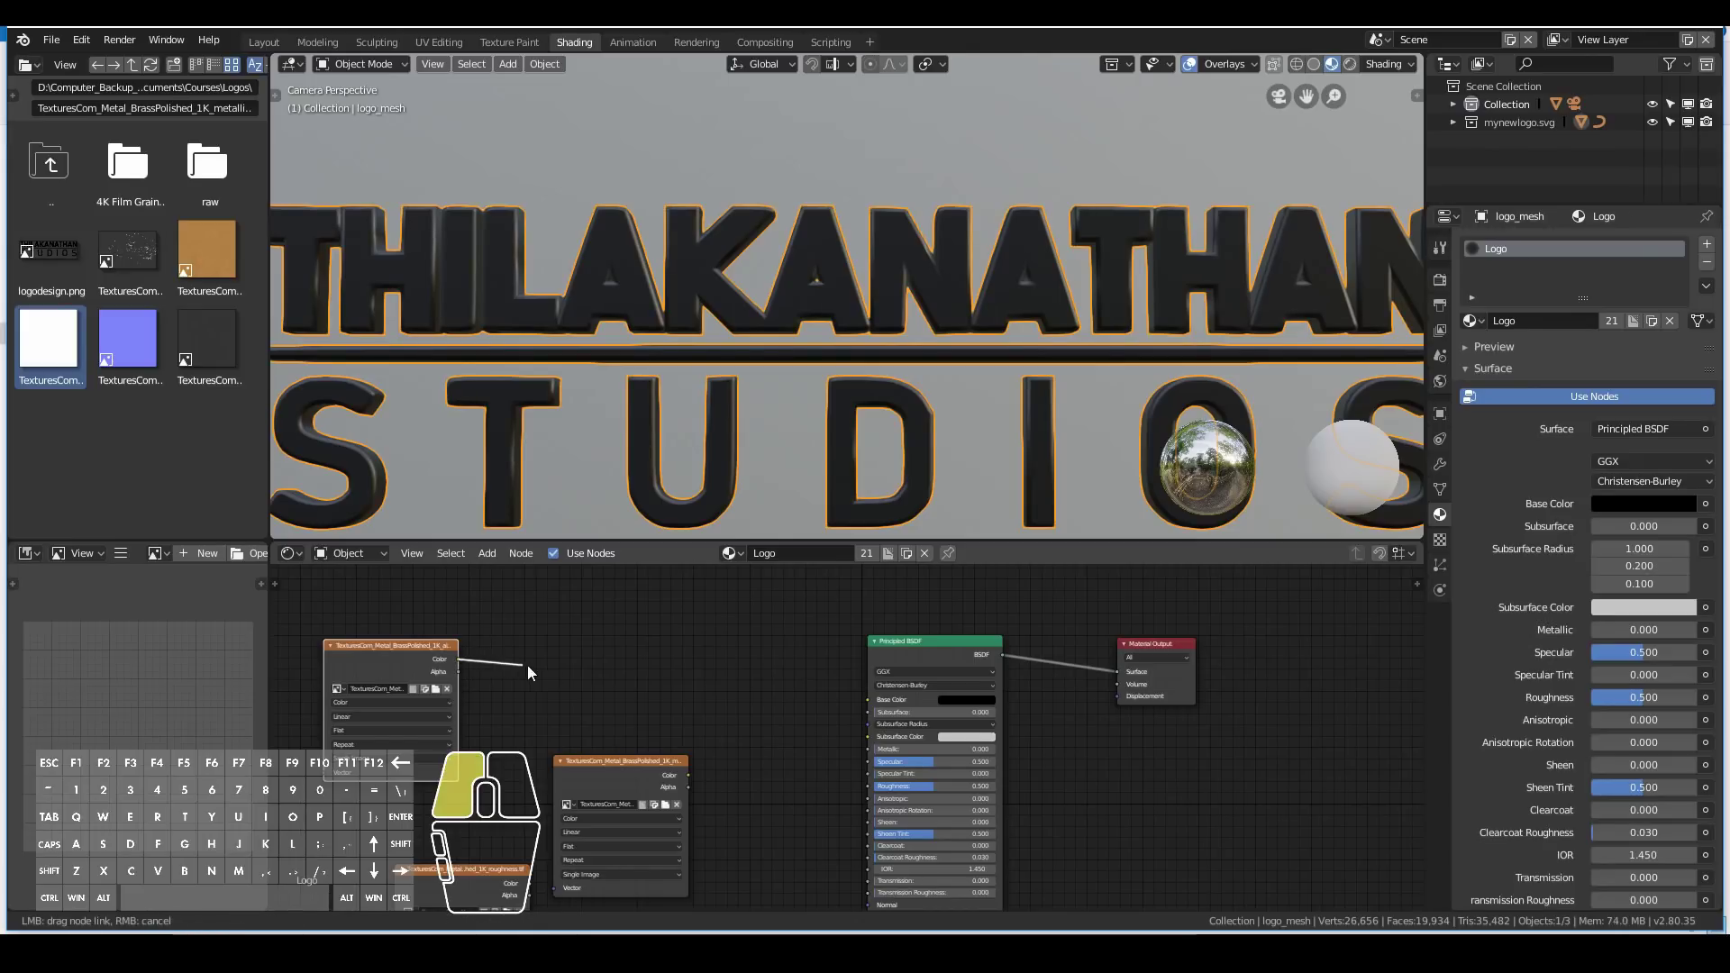
left_click_drag(726, 683, 877, 703)
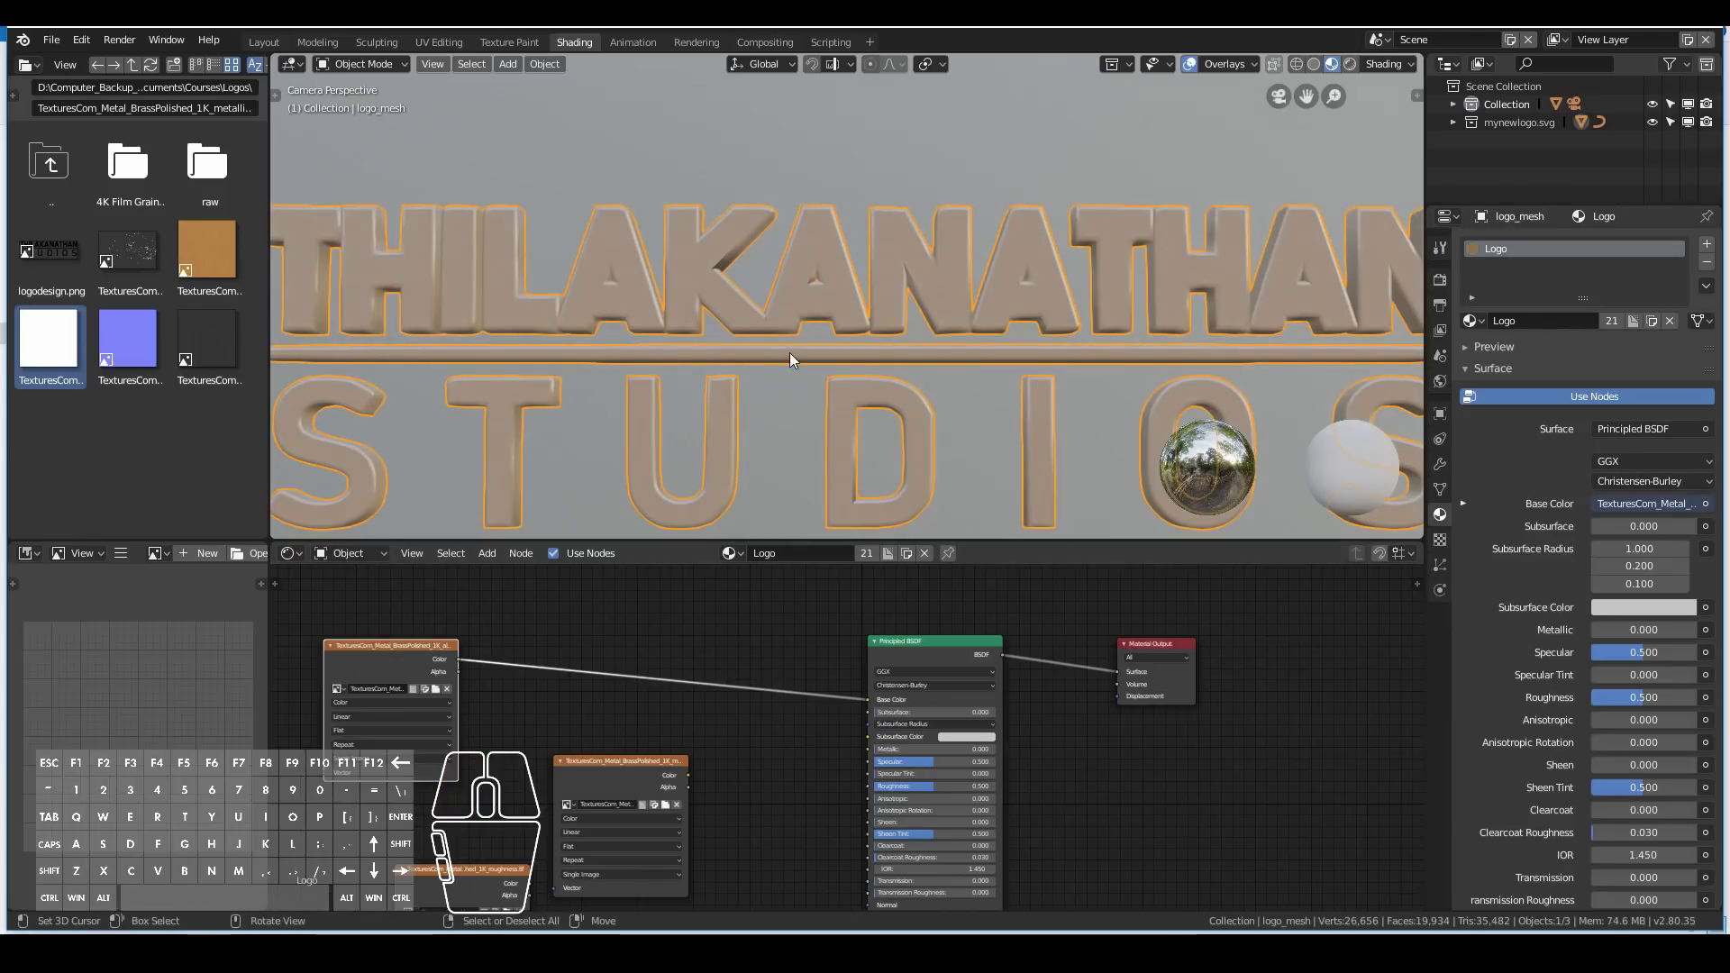
scroll(789, 353, "down", 2)
scroll(790, 353, "up", 12)
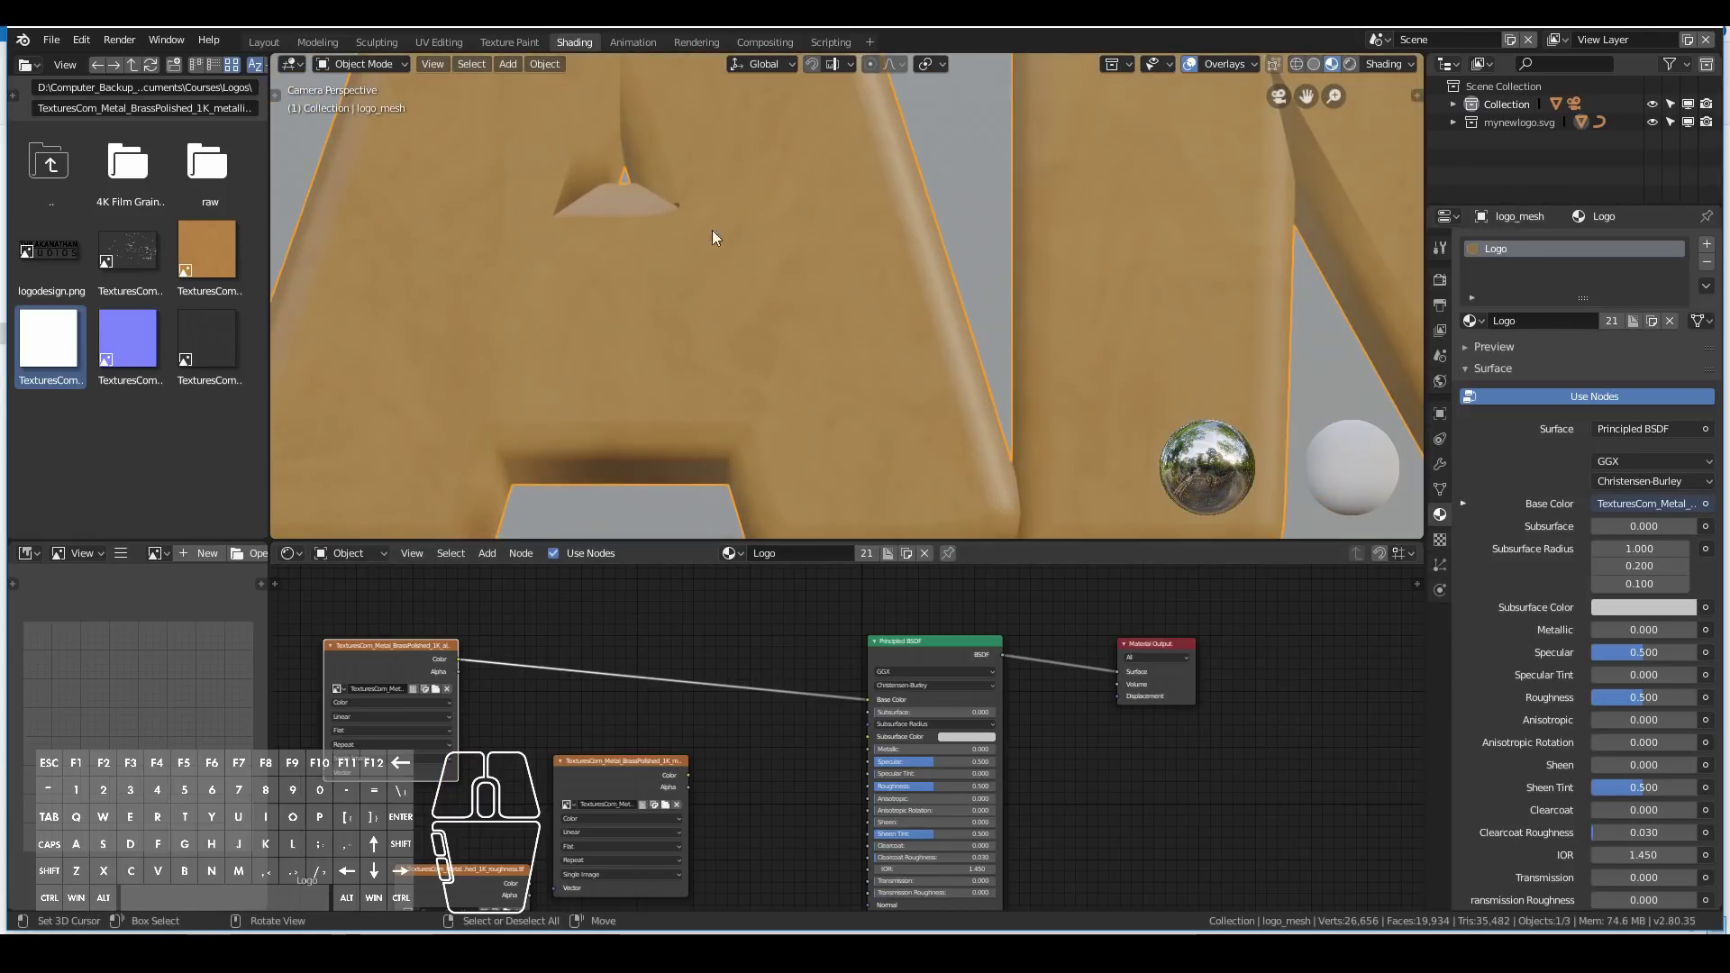
scroll(944, 268, "down", 10)
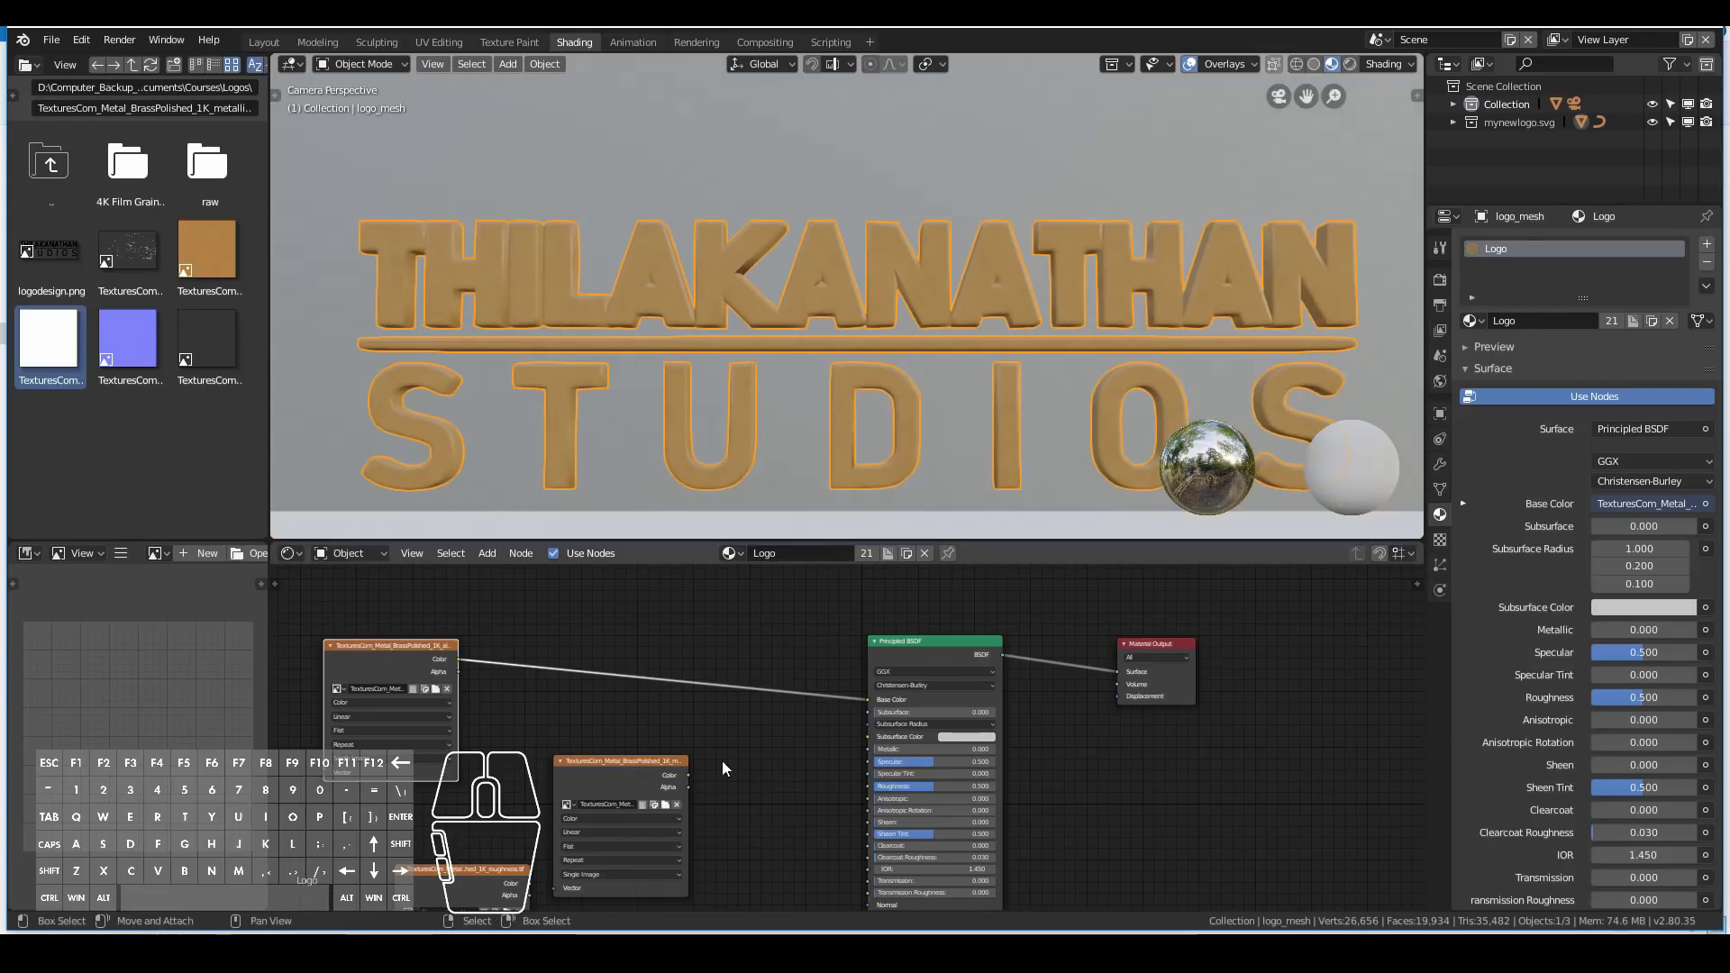
Connect the BrassPolished metallic texture's Color output to the Principled BSDF's Metallic input and check the logo up close.
middle_click_drag(722, 768, 873, 627)
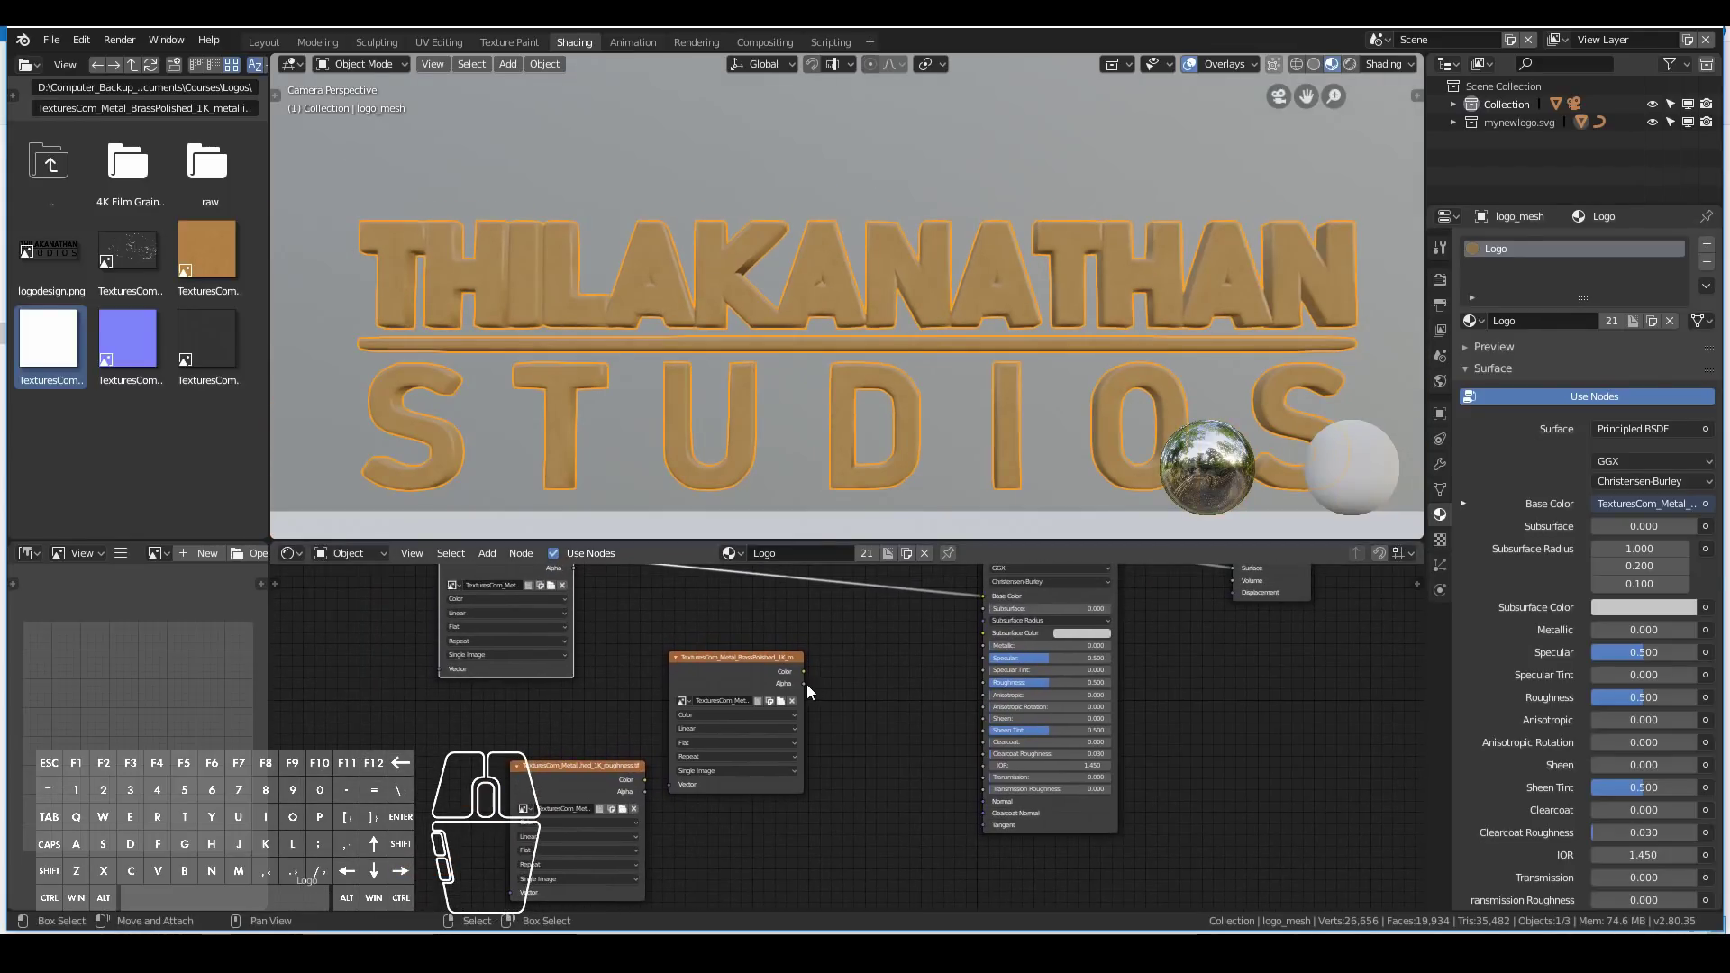
middle_click_drag(803, 672, 713, 715)
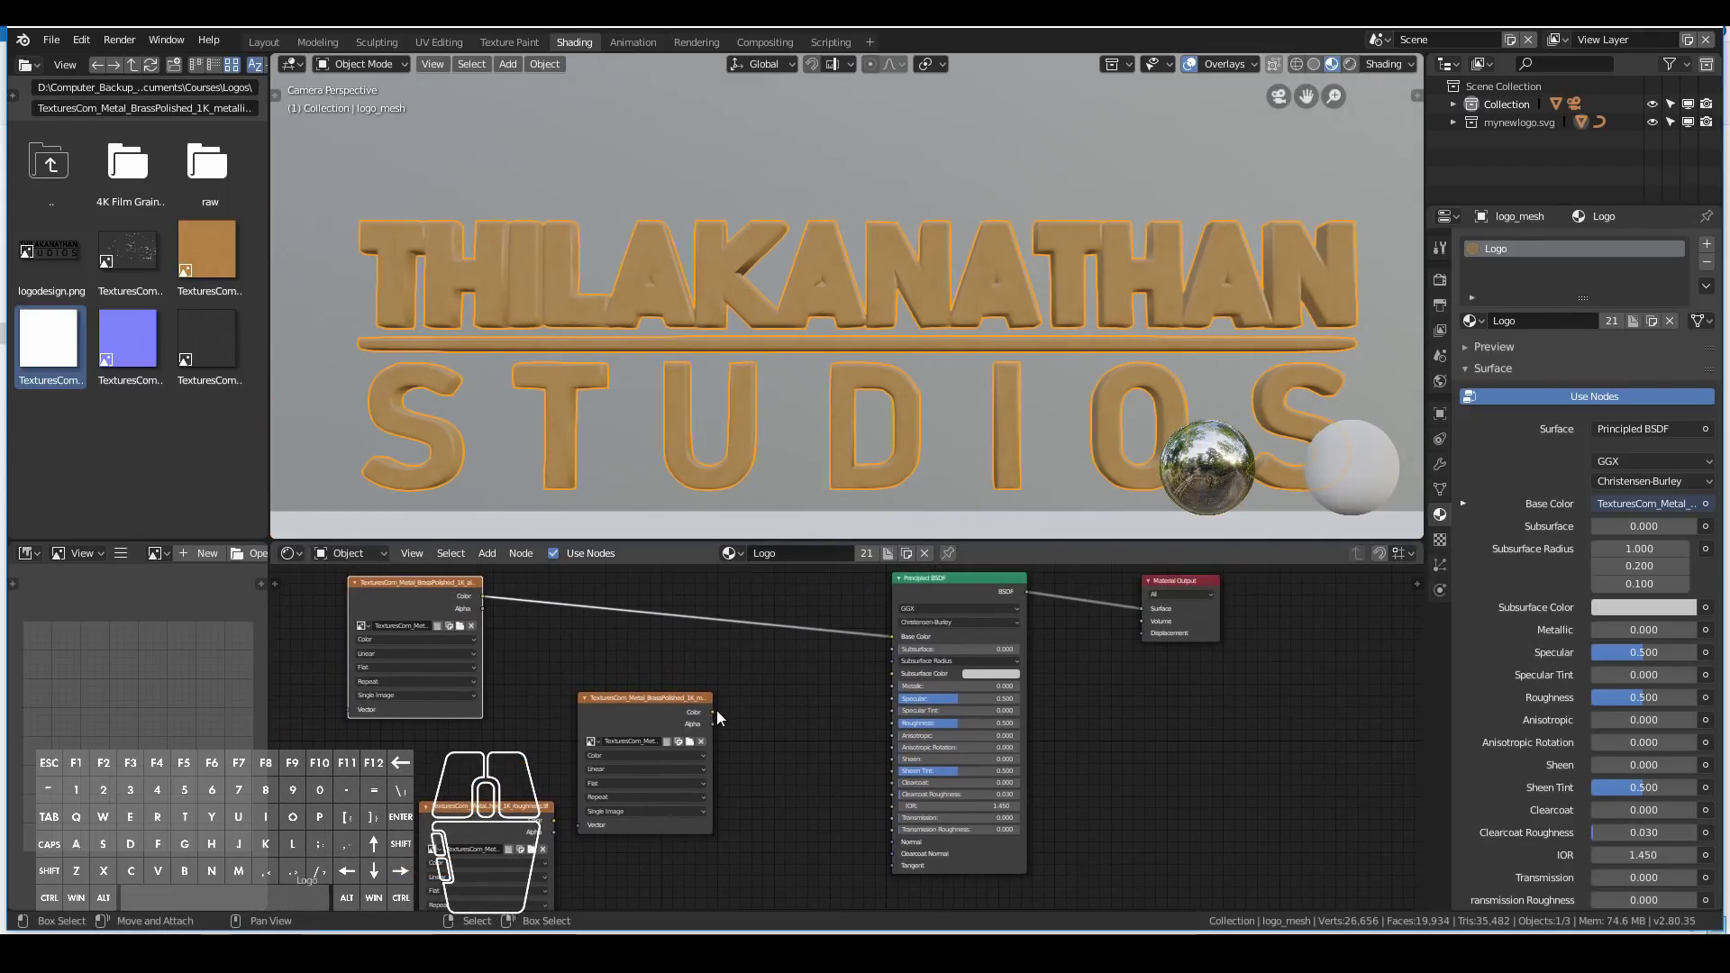
left_click_drag(712, 711, 823, 704)
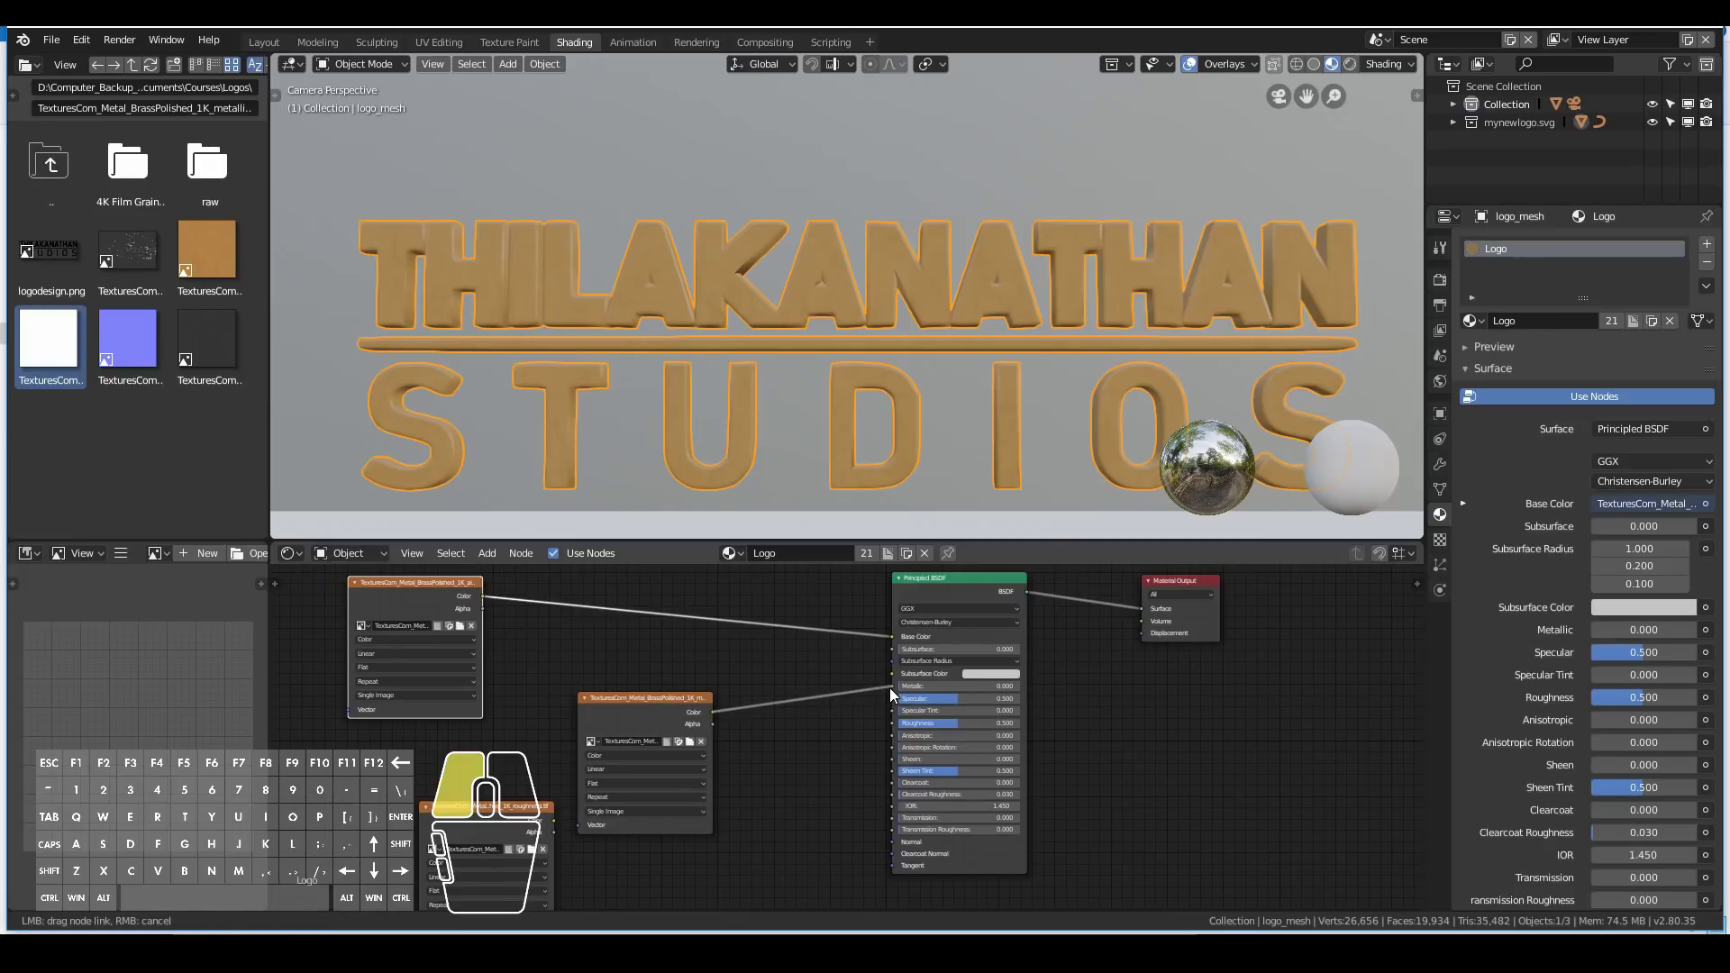
left_click_drag(889, 689, 891, 687)
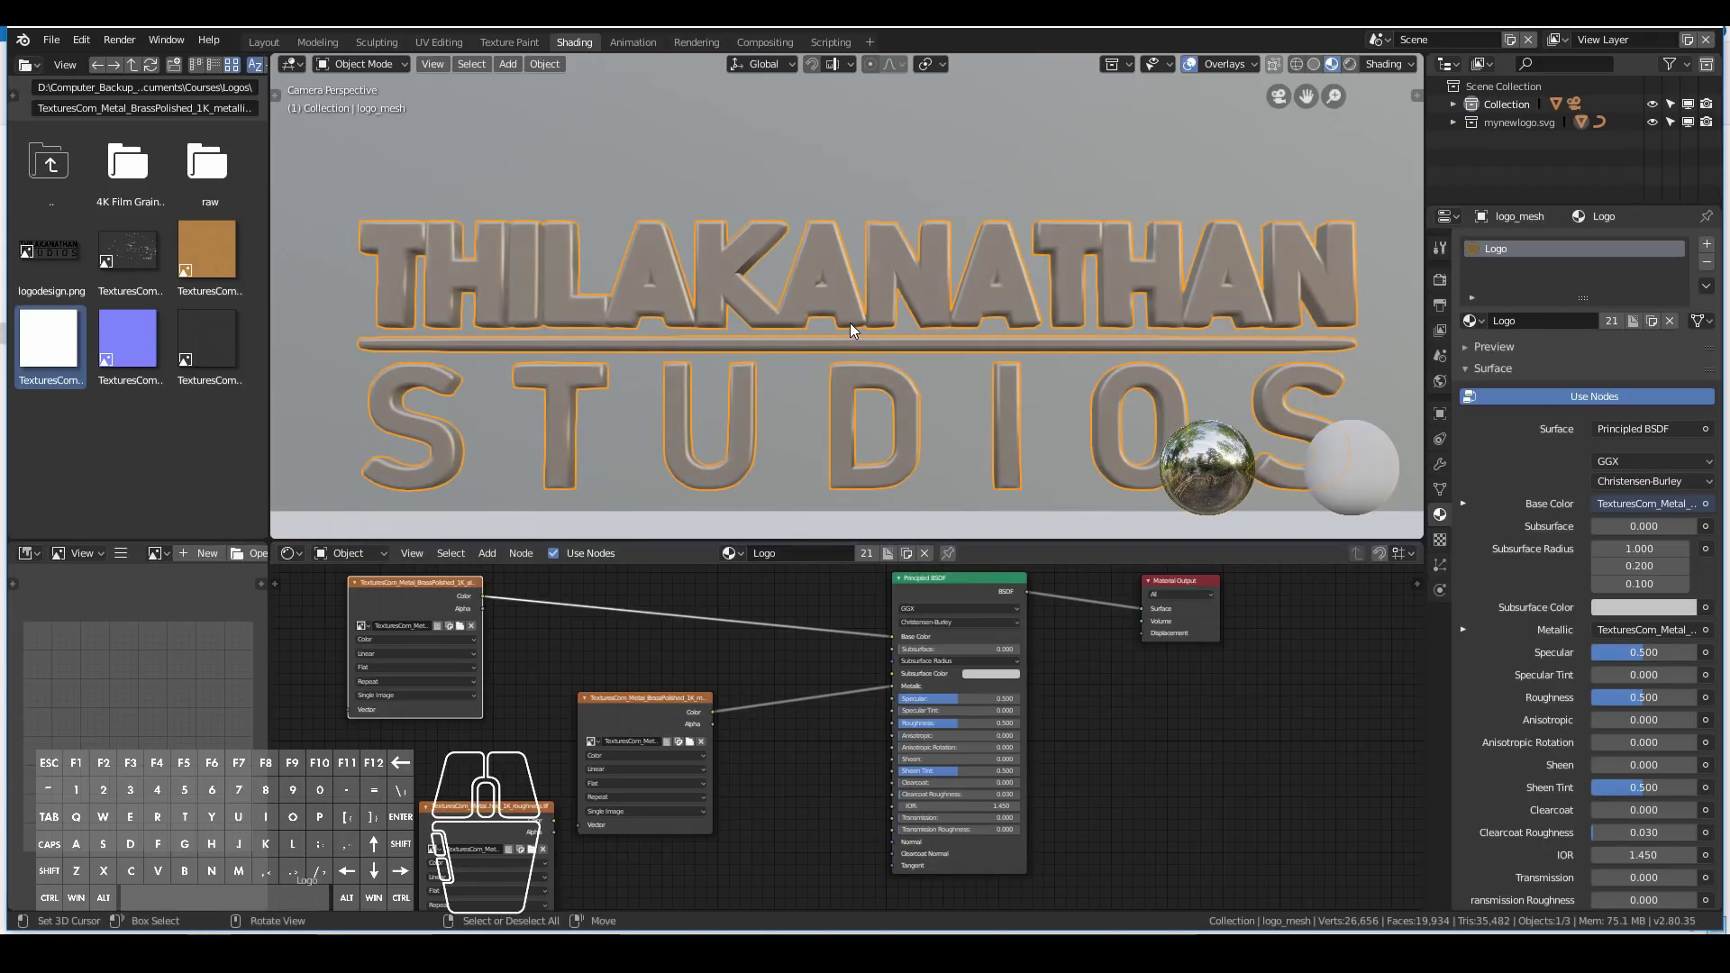
scroll(850, 323, "up", 7)
scroll(850, 322, "down", 8)
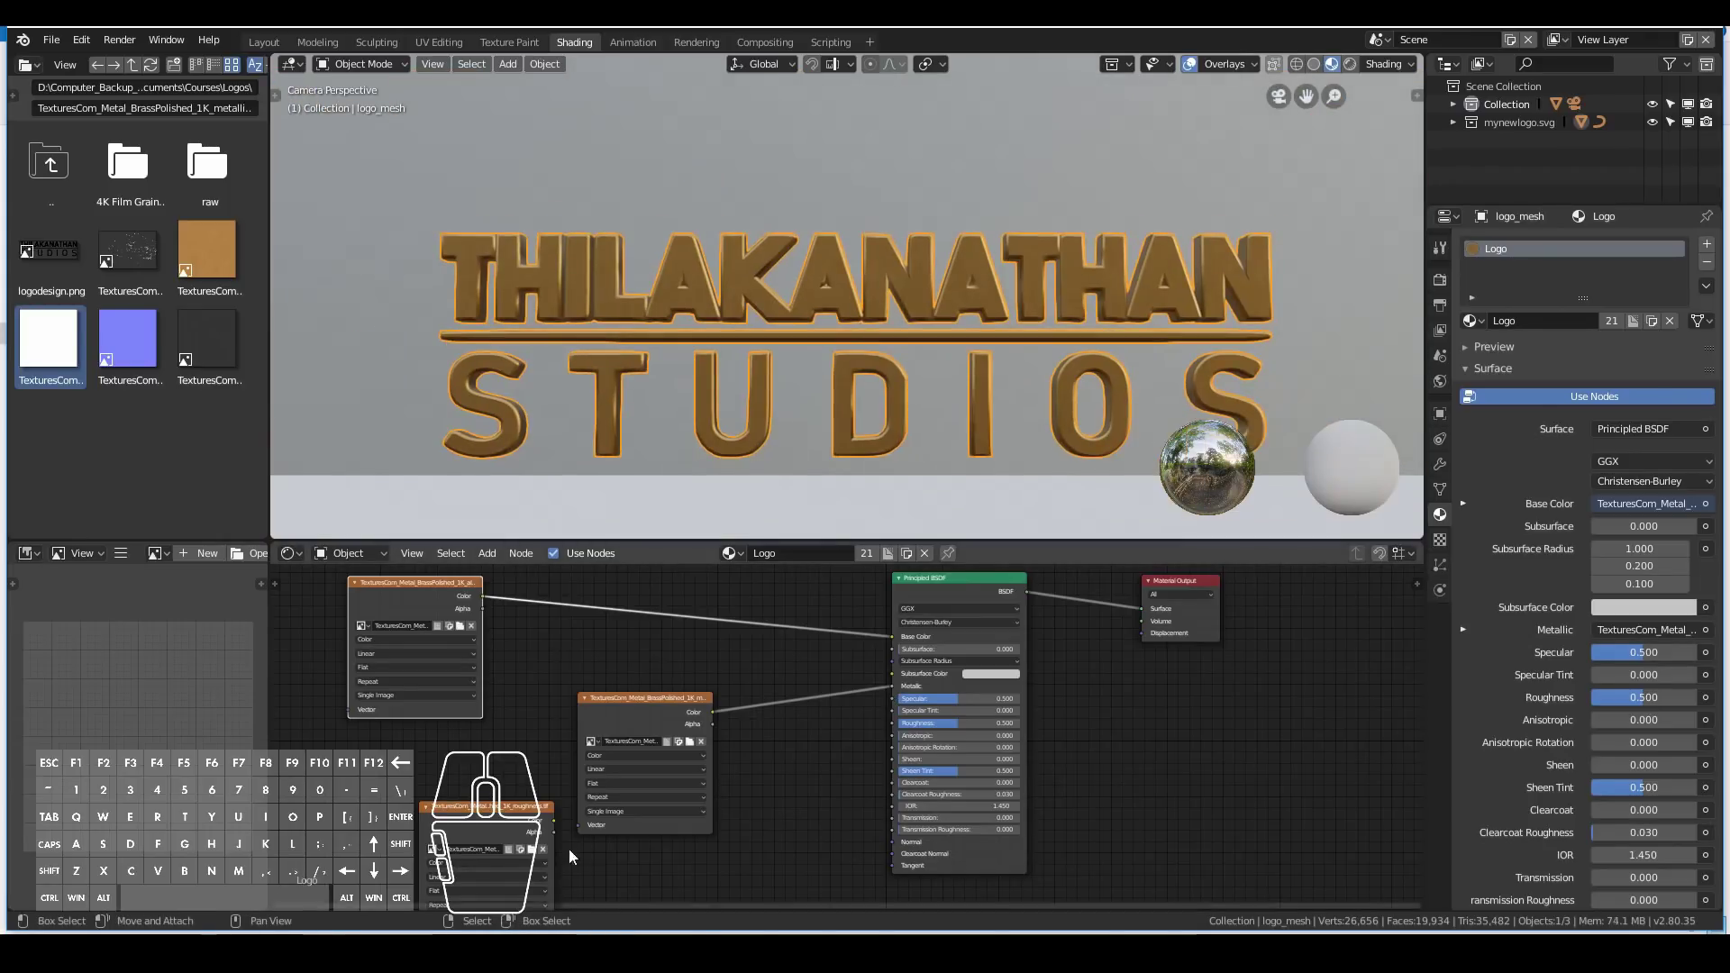
Connect the BrassPolished roughness texture's Color output to the Principled BSDF's Roughness input and inspect the logo from several views.
middle_click_drag(795, 859, 825, 767)
left_click_drag(481, 716, 476, 751)
left_click_drag(581, 765, 919, 630)
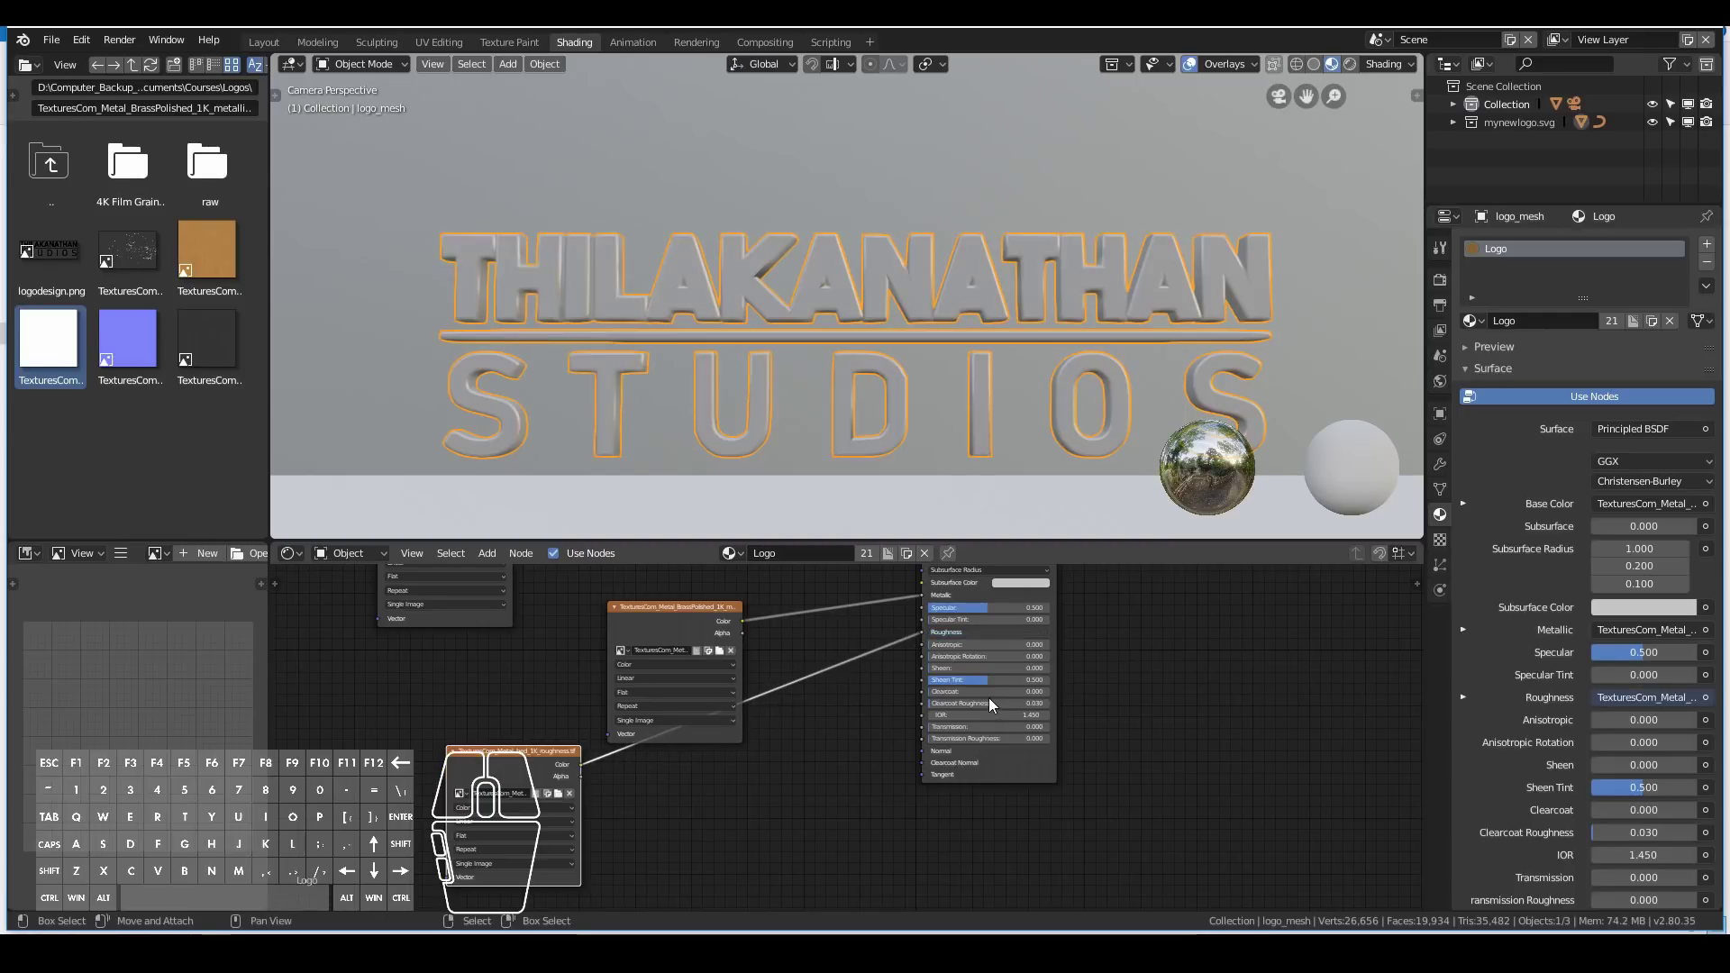
scroll(841, 454, "up", 3)
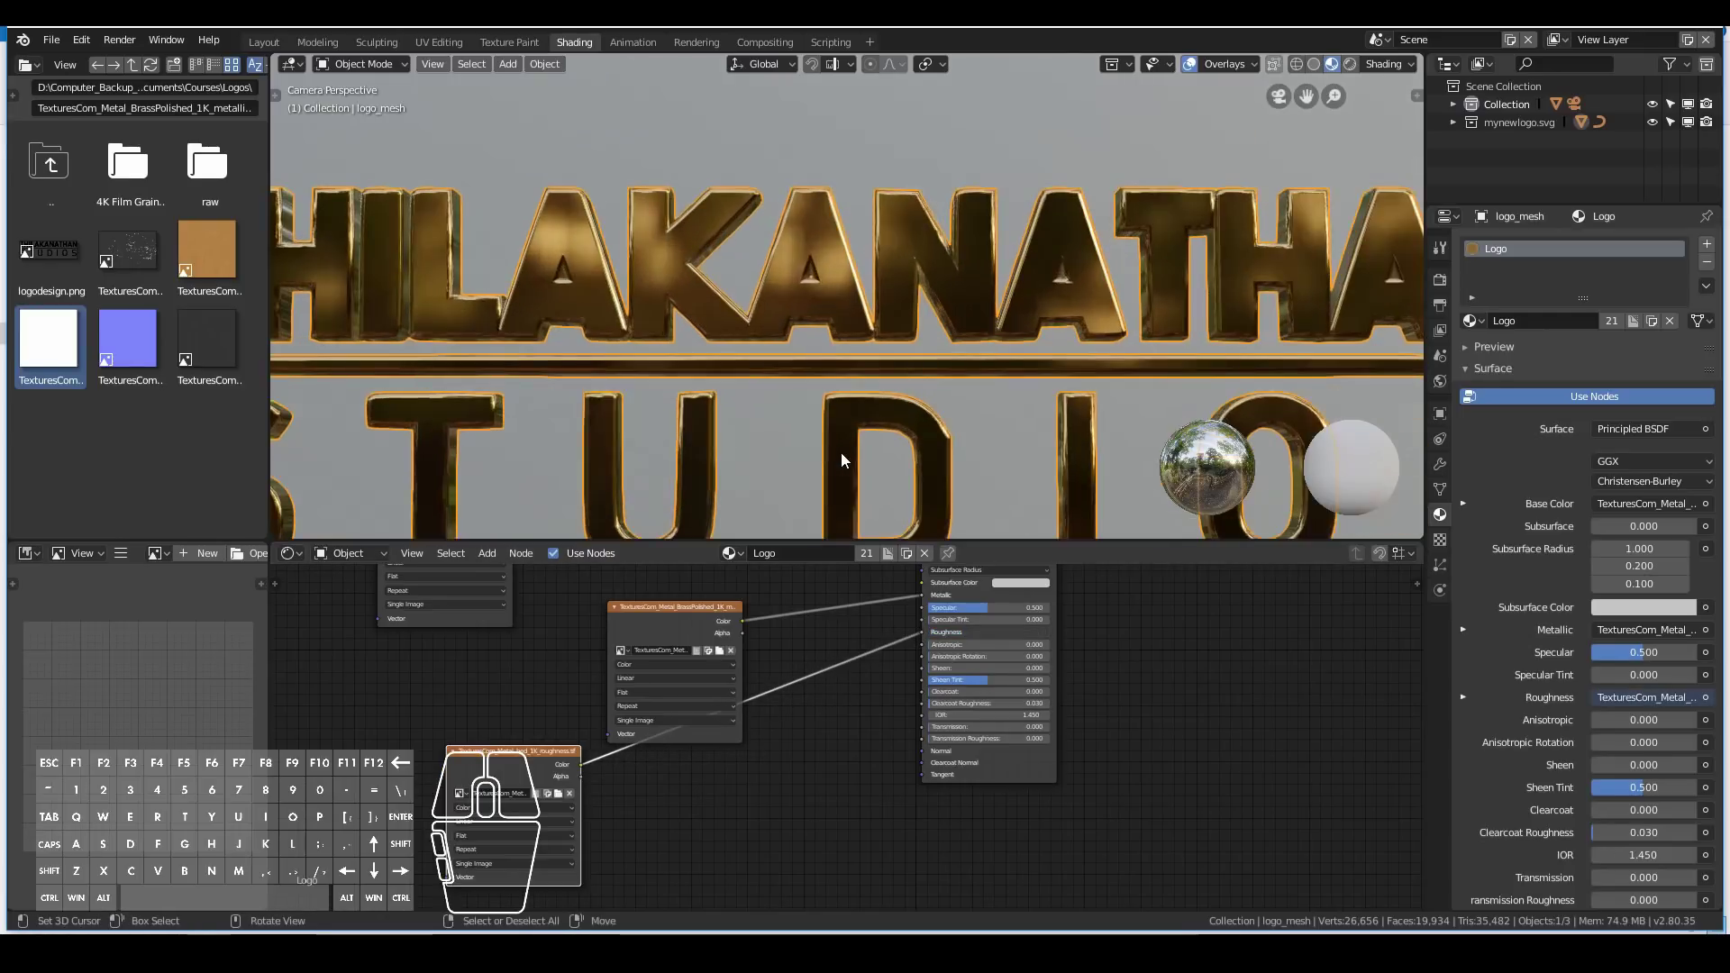
scroll(840, 452, "down", 3)
middle_click_drag(841, 452, 768, 412)
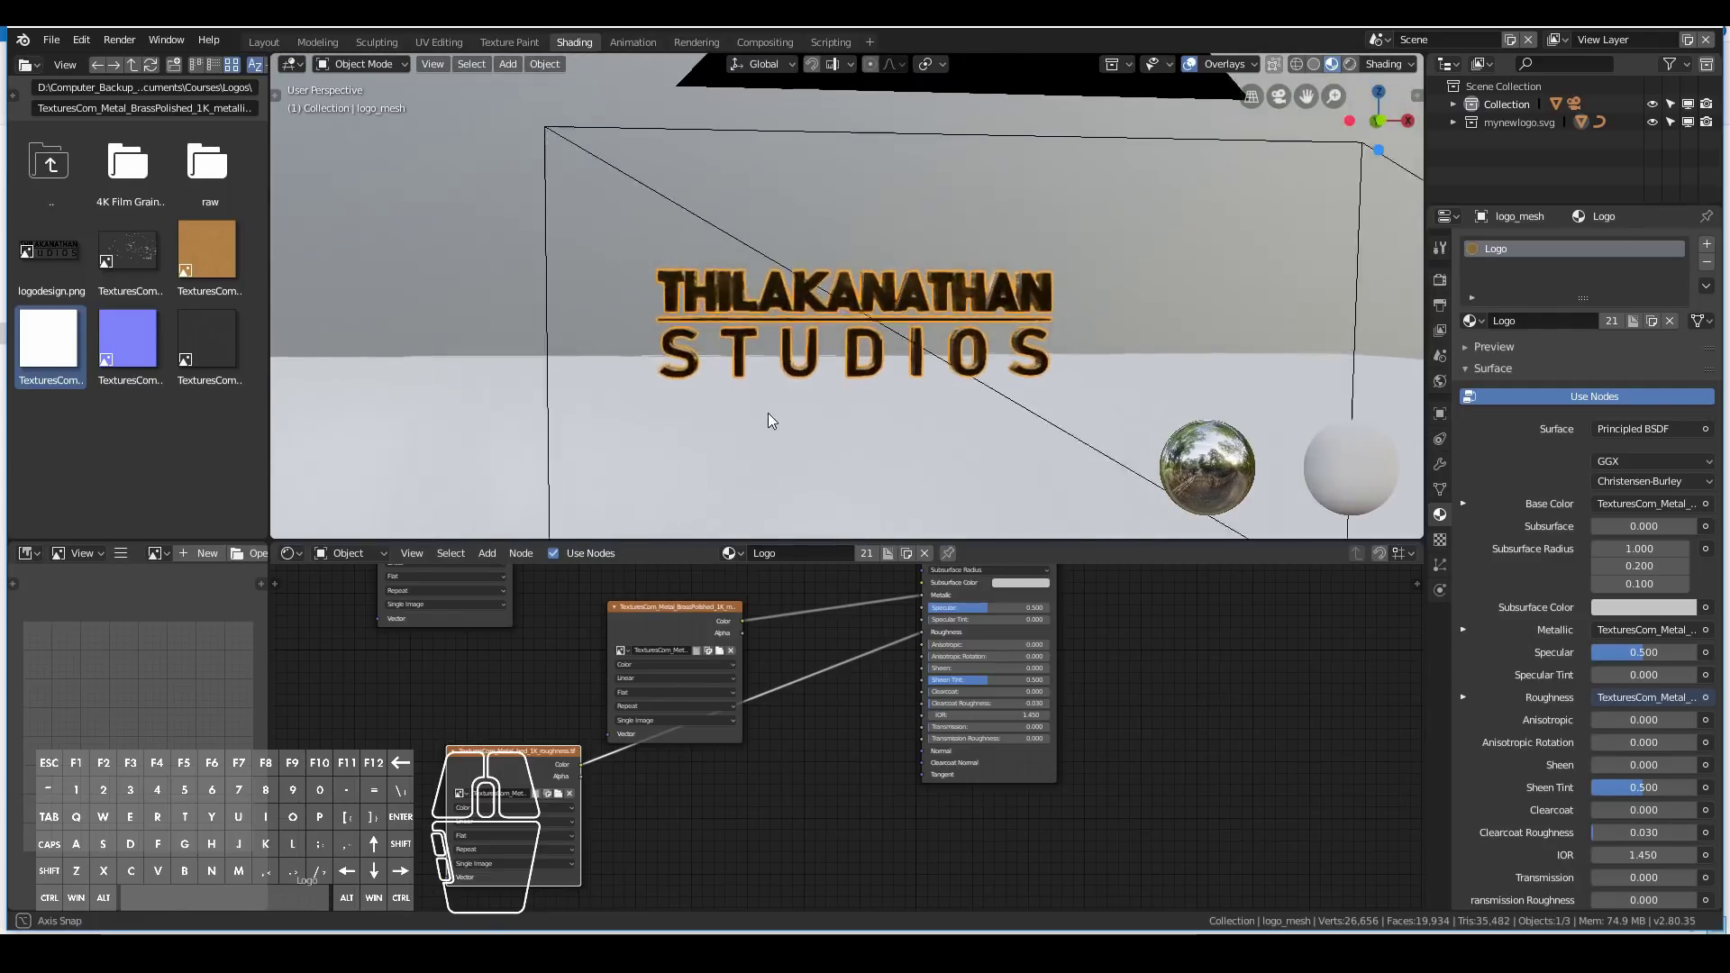
scroll(769, 412, "up", 7)
scroll(770, 412, "down", 3)
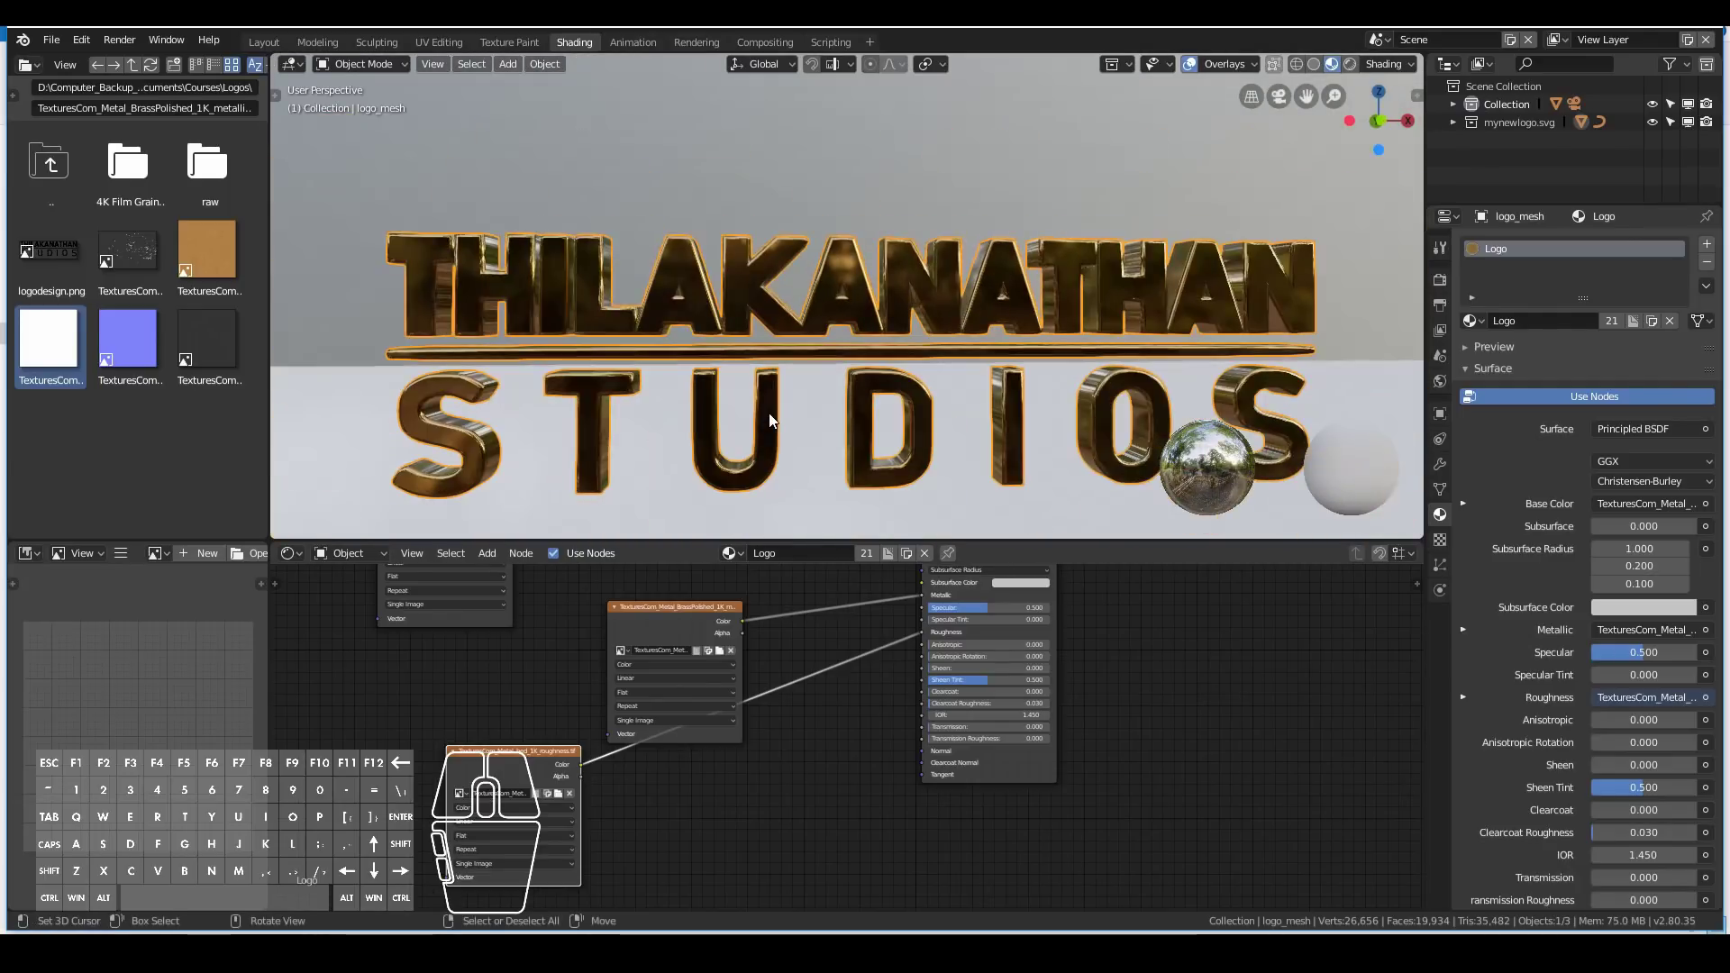
key("KP_0")
Move the BrassPolished normal texture node up beside the roughness texture node, closer to the Principled BSDF.
scroll(728, 690, "down", 2)
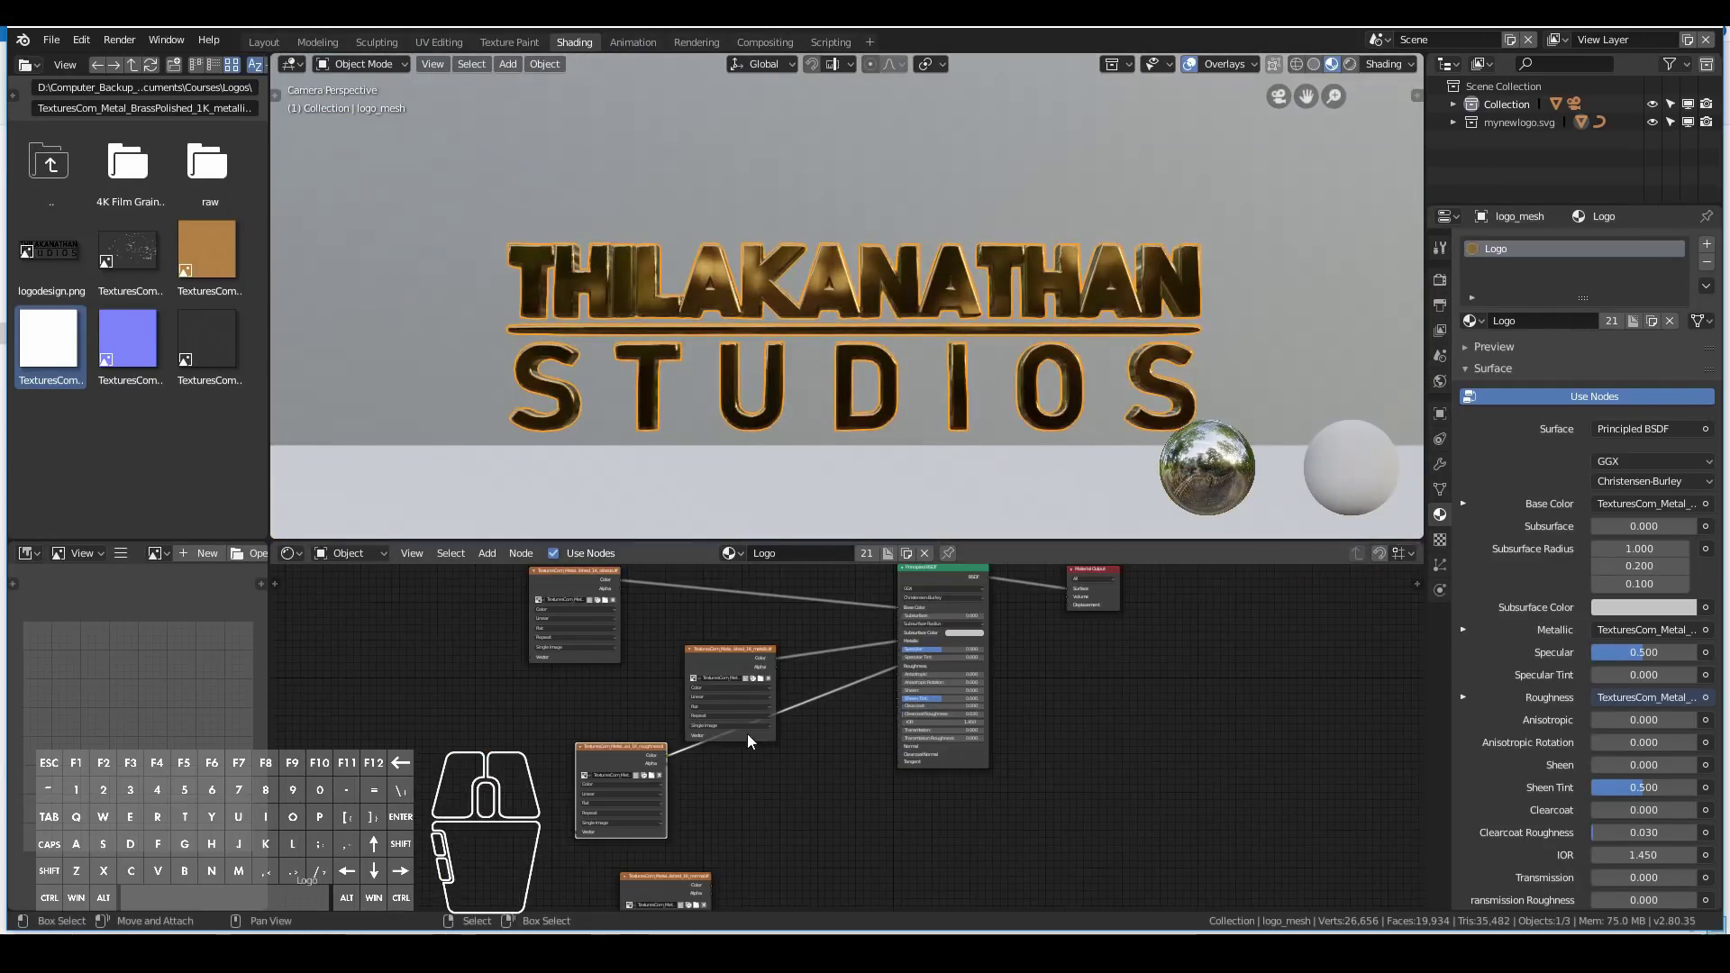
left_click_drag(690, 871, 757, 781)
scroll(896, 793, "up", 1)
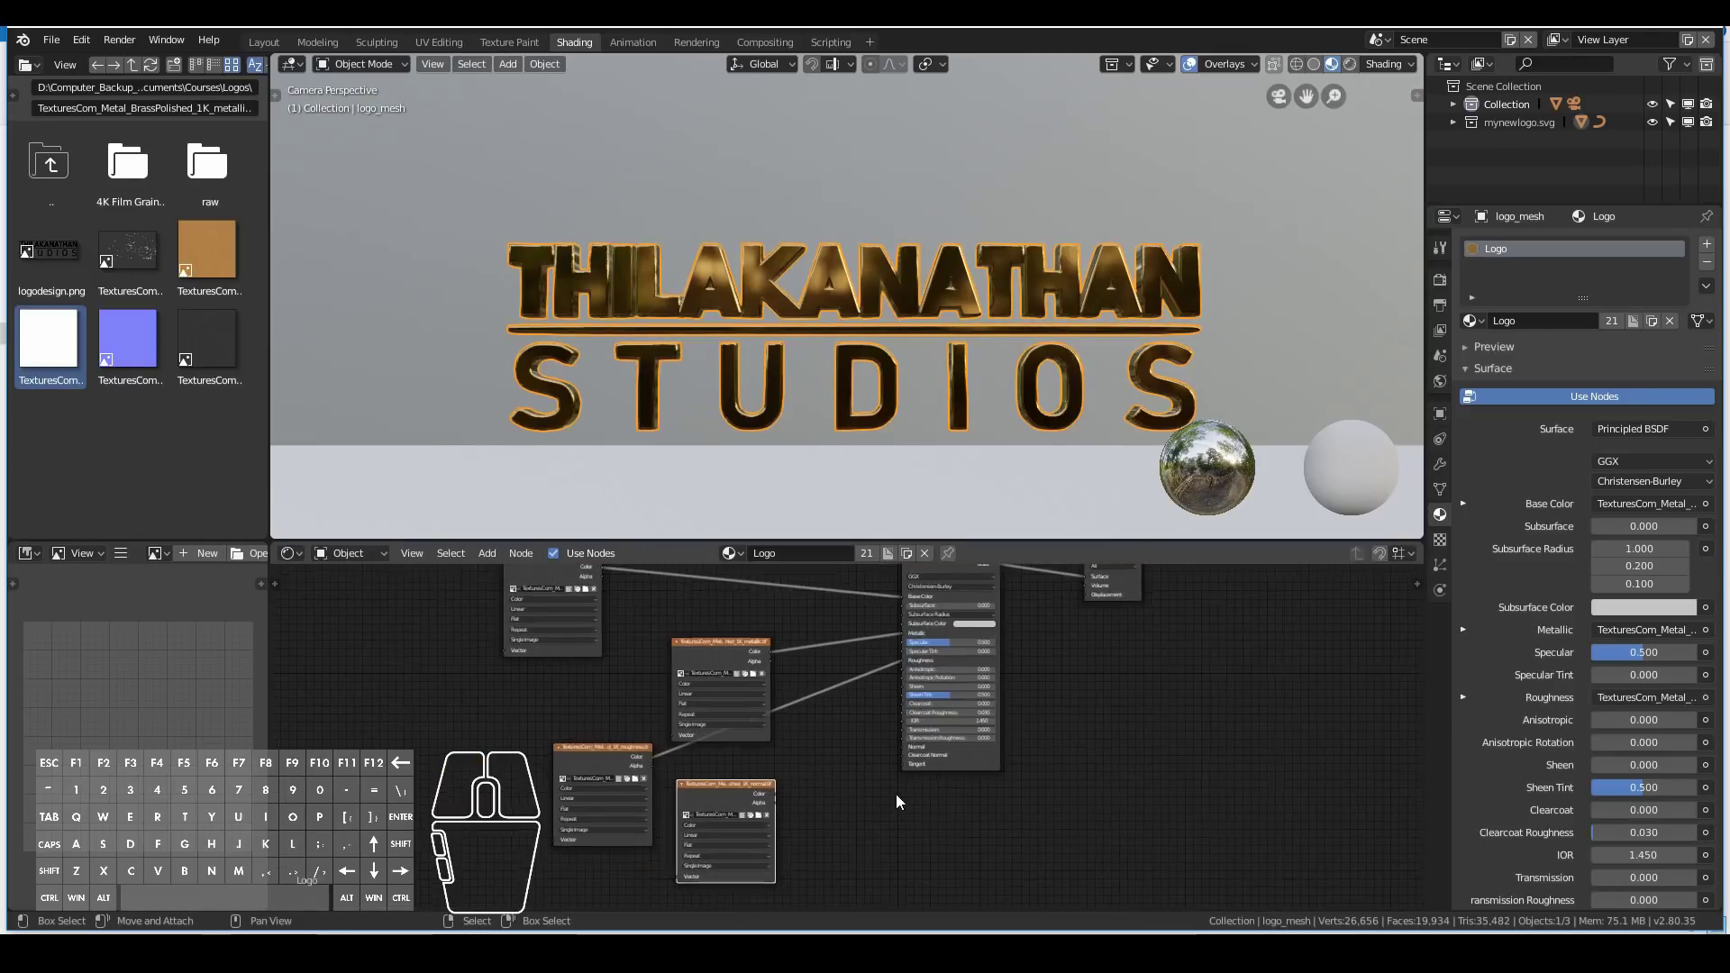
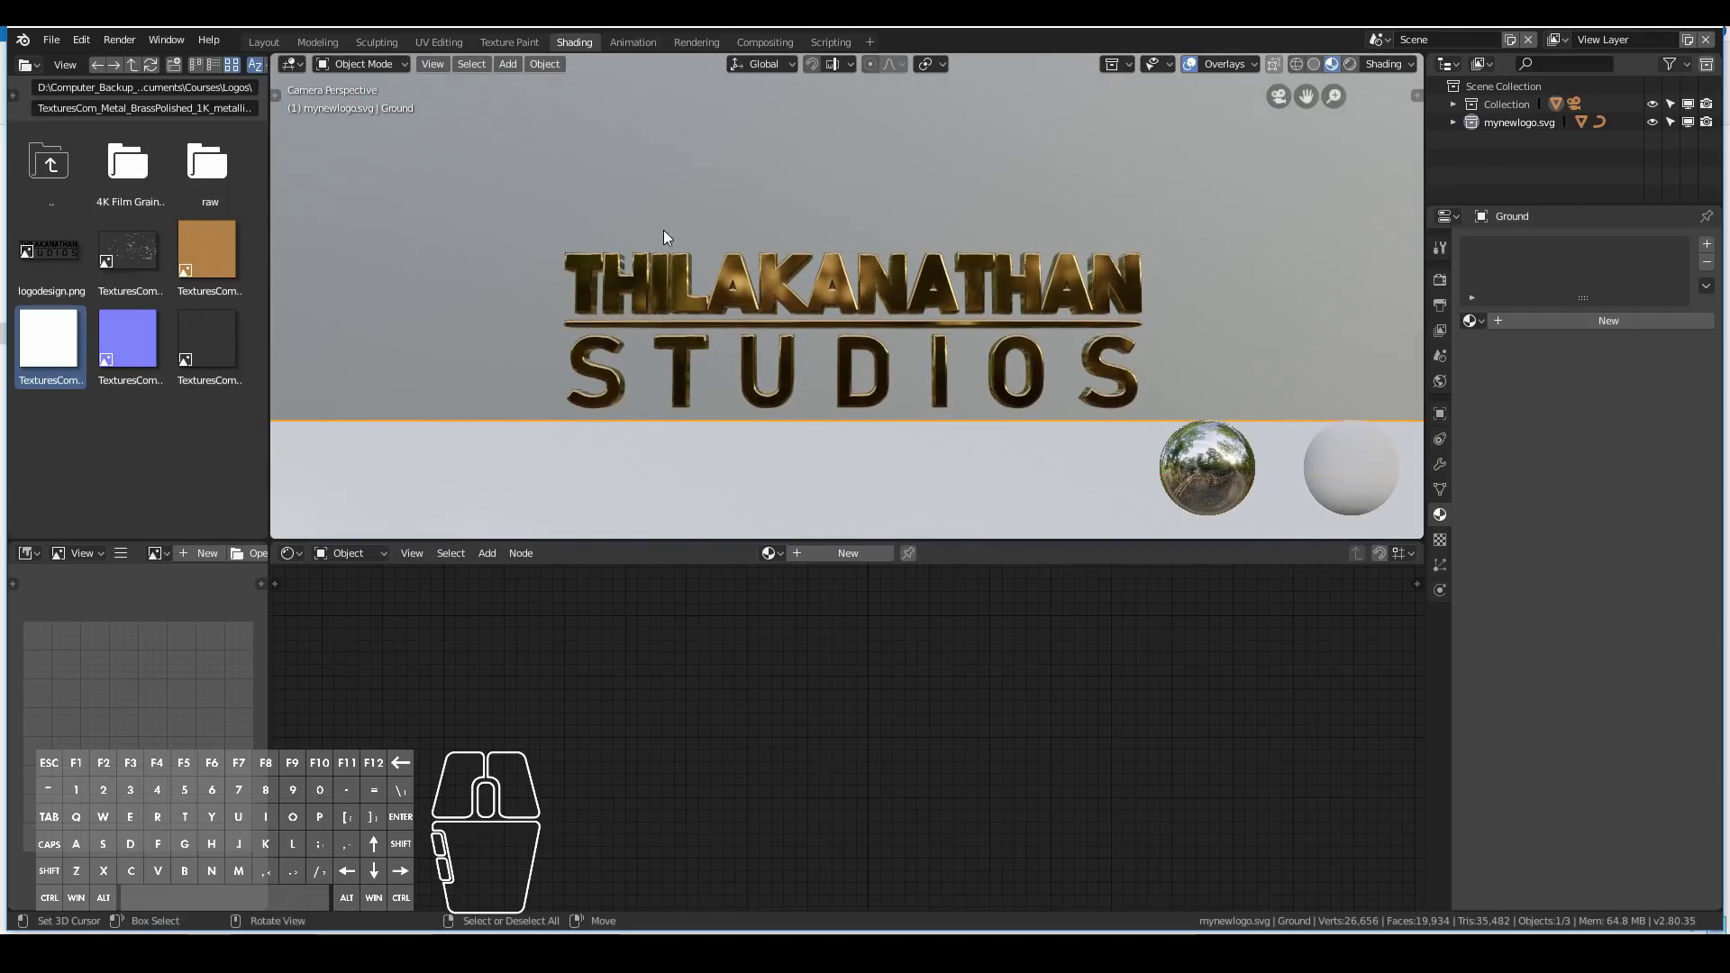
Create a new material for the Ground object and name it Ground.
middle_click_drag(592, 317, 667, 359)
left_click(1585, 326)
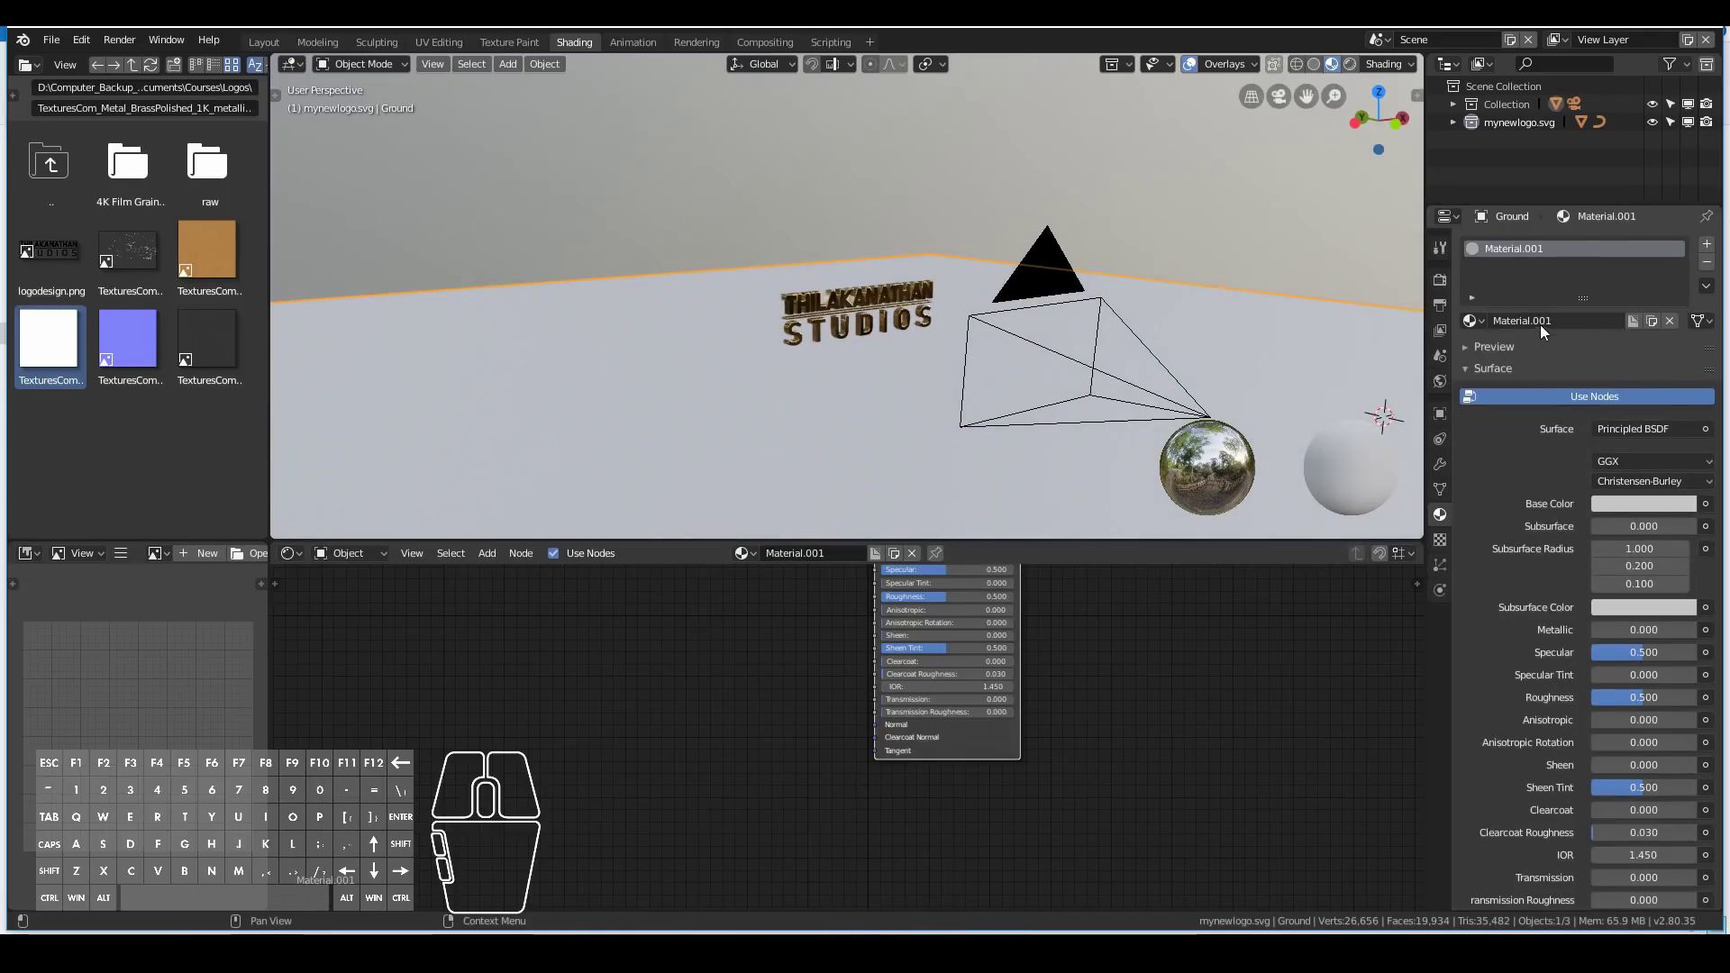
type("Ground")
key("Return")
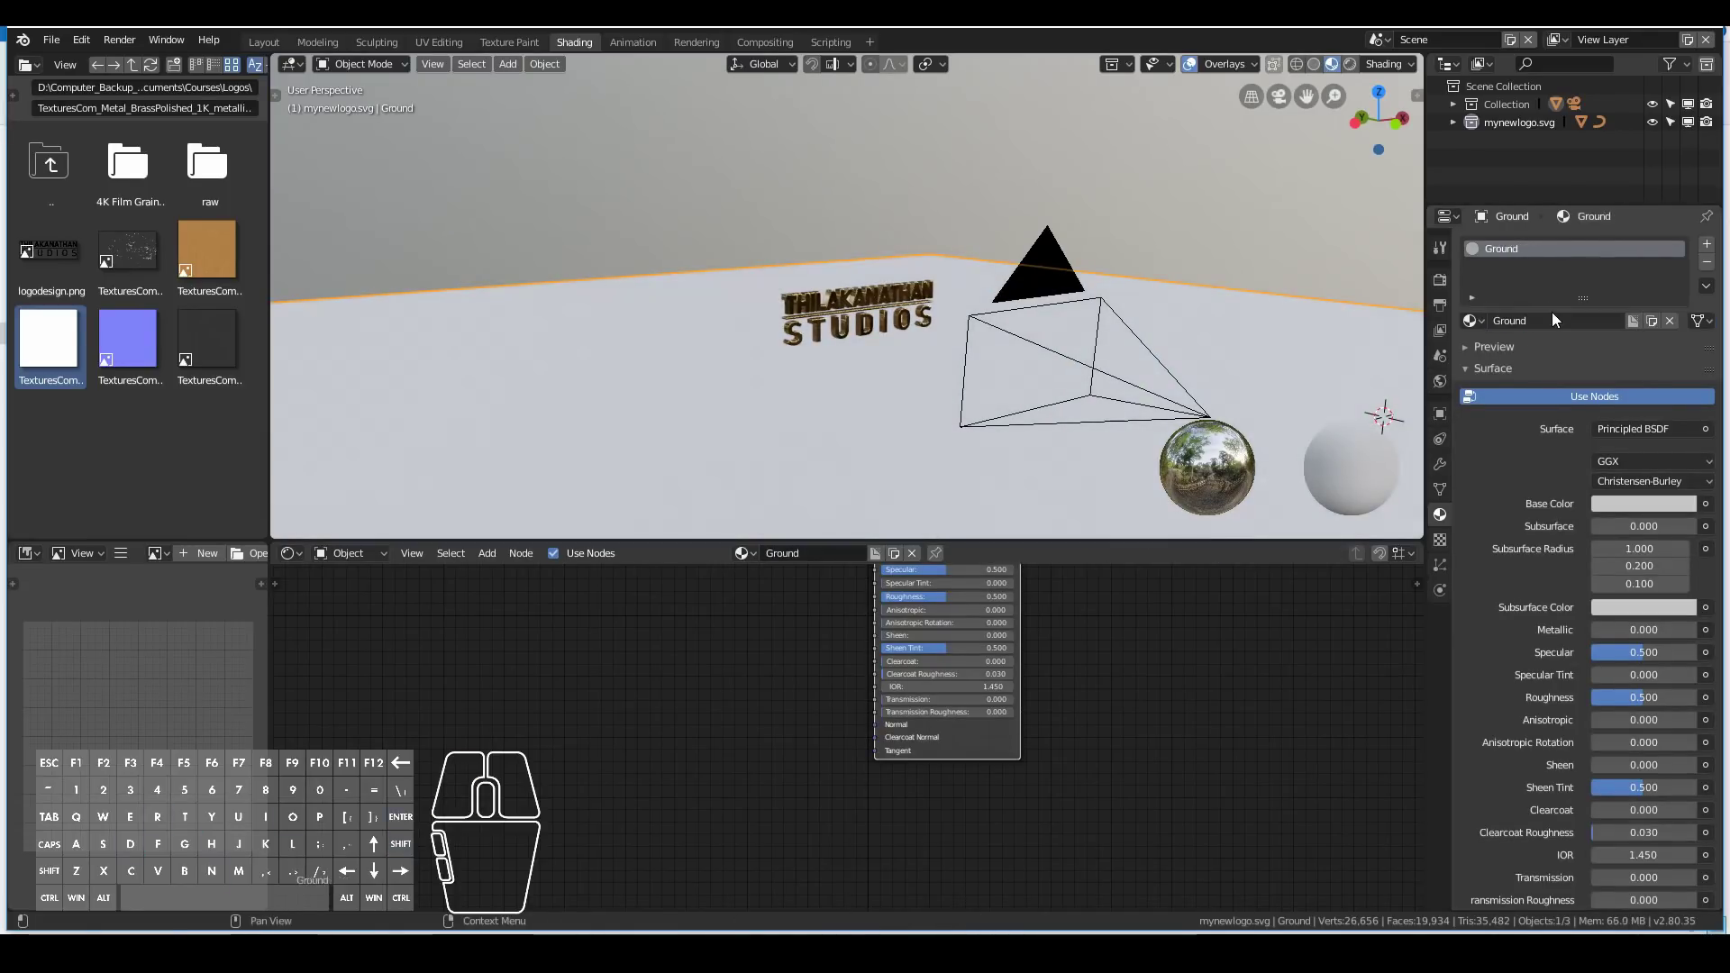
Set the Ground material's Base Color to black and check the floor through the camera.
scroll(891, 656, "down", 2)
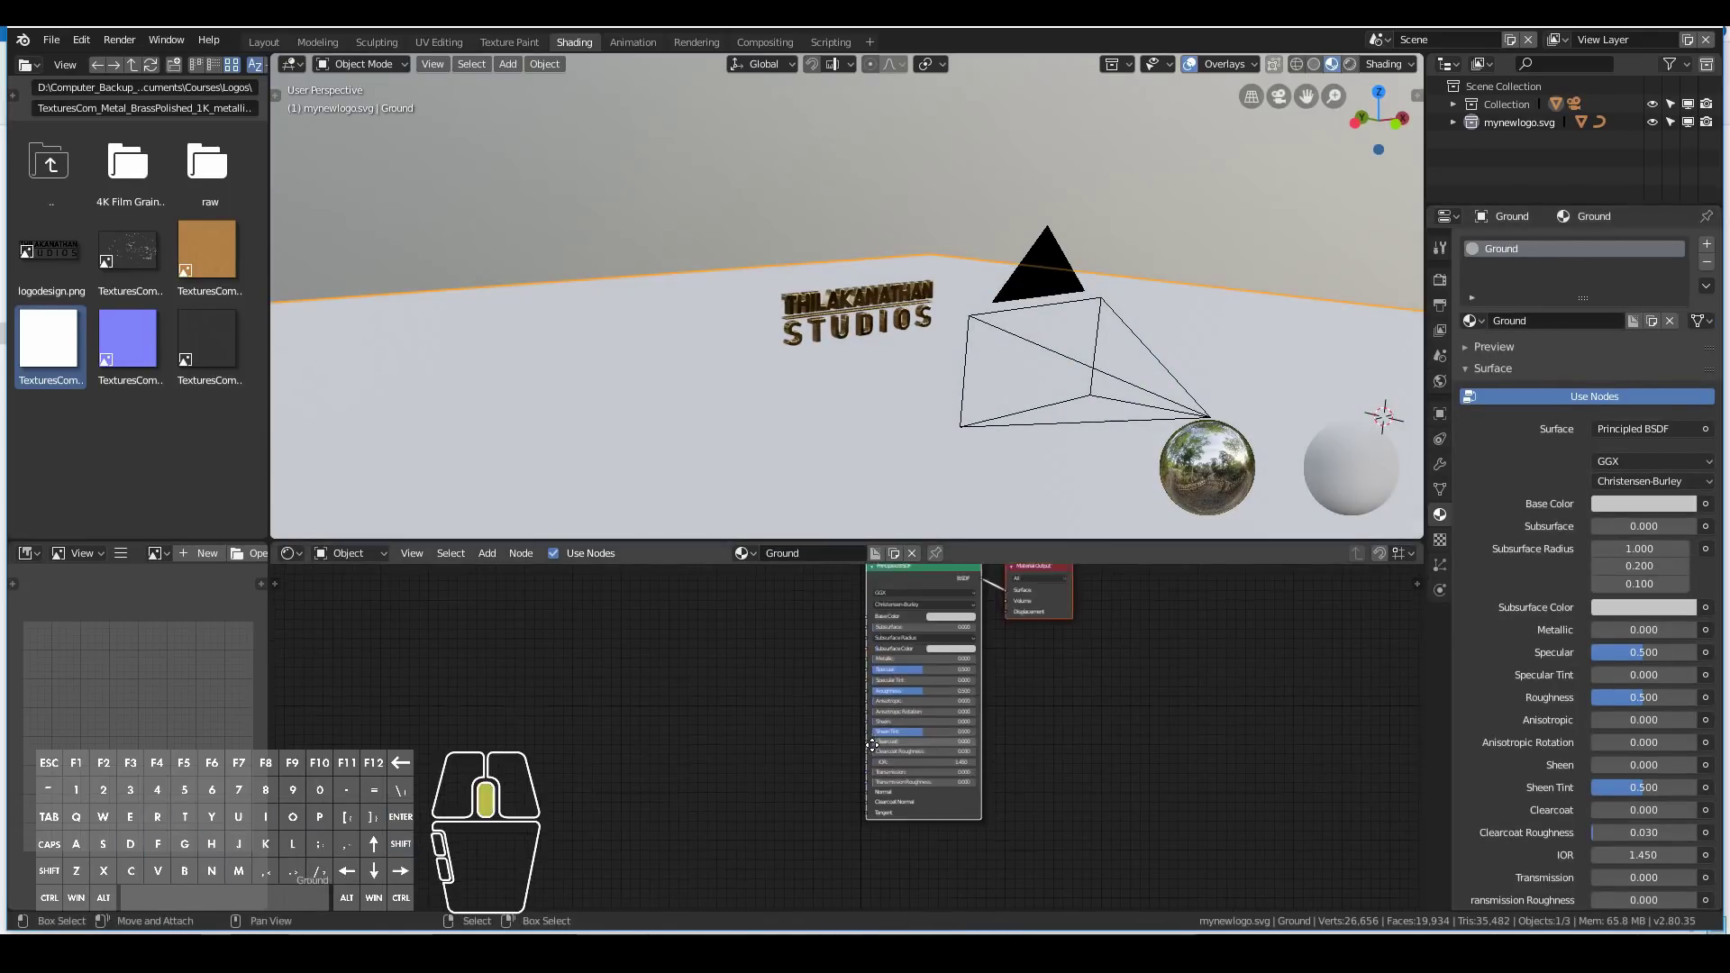
scroll(840, 634, "up", 2)
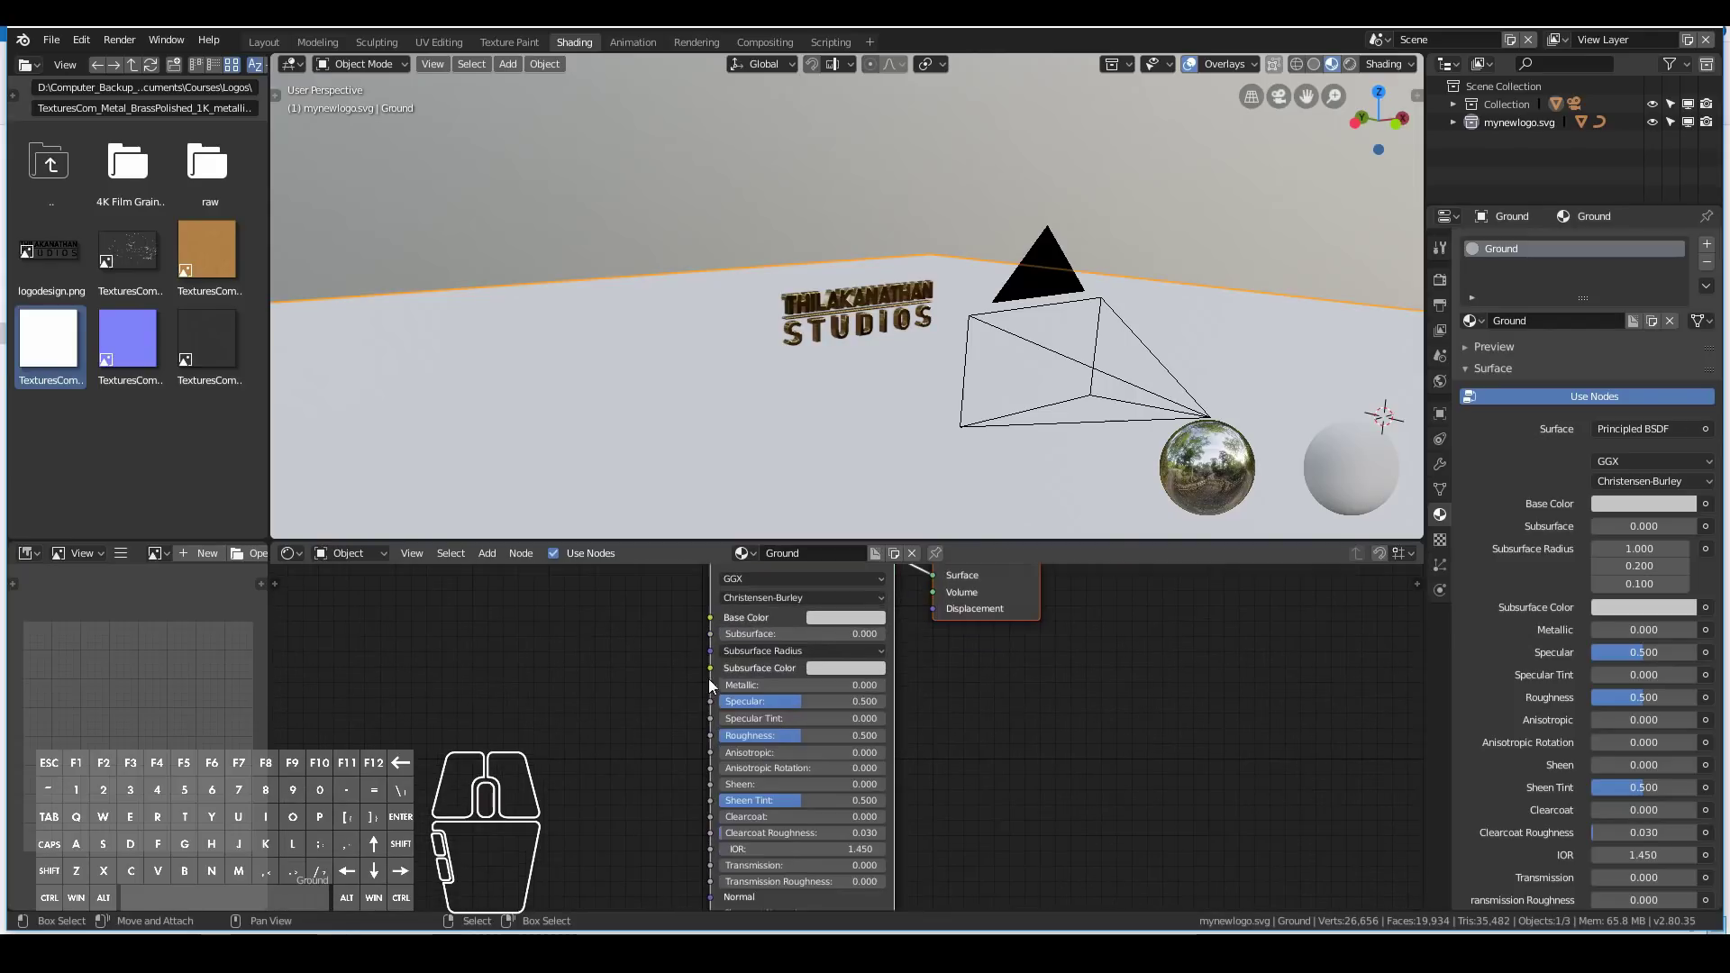
left_click(837, 618)
left_click_drag(942, 429, 940, 511)
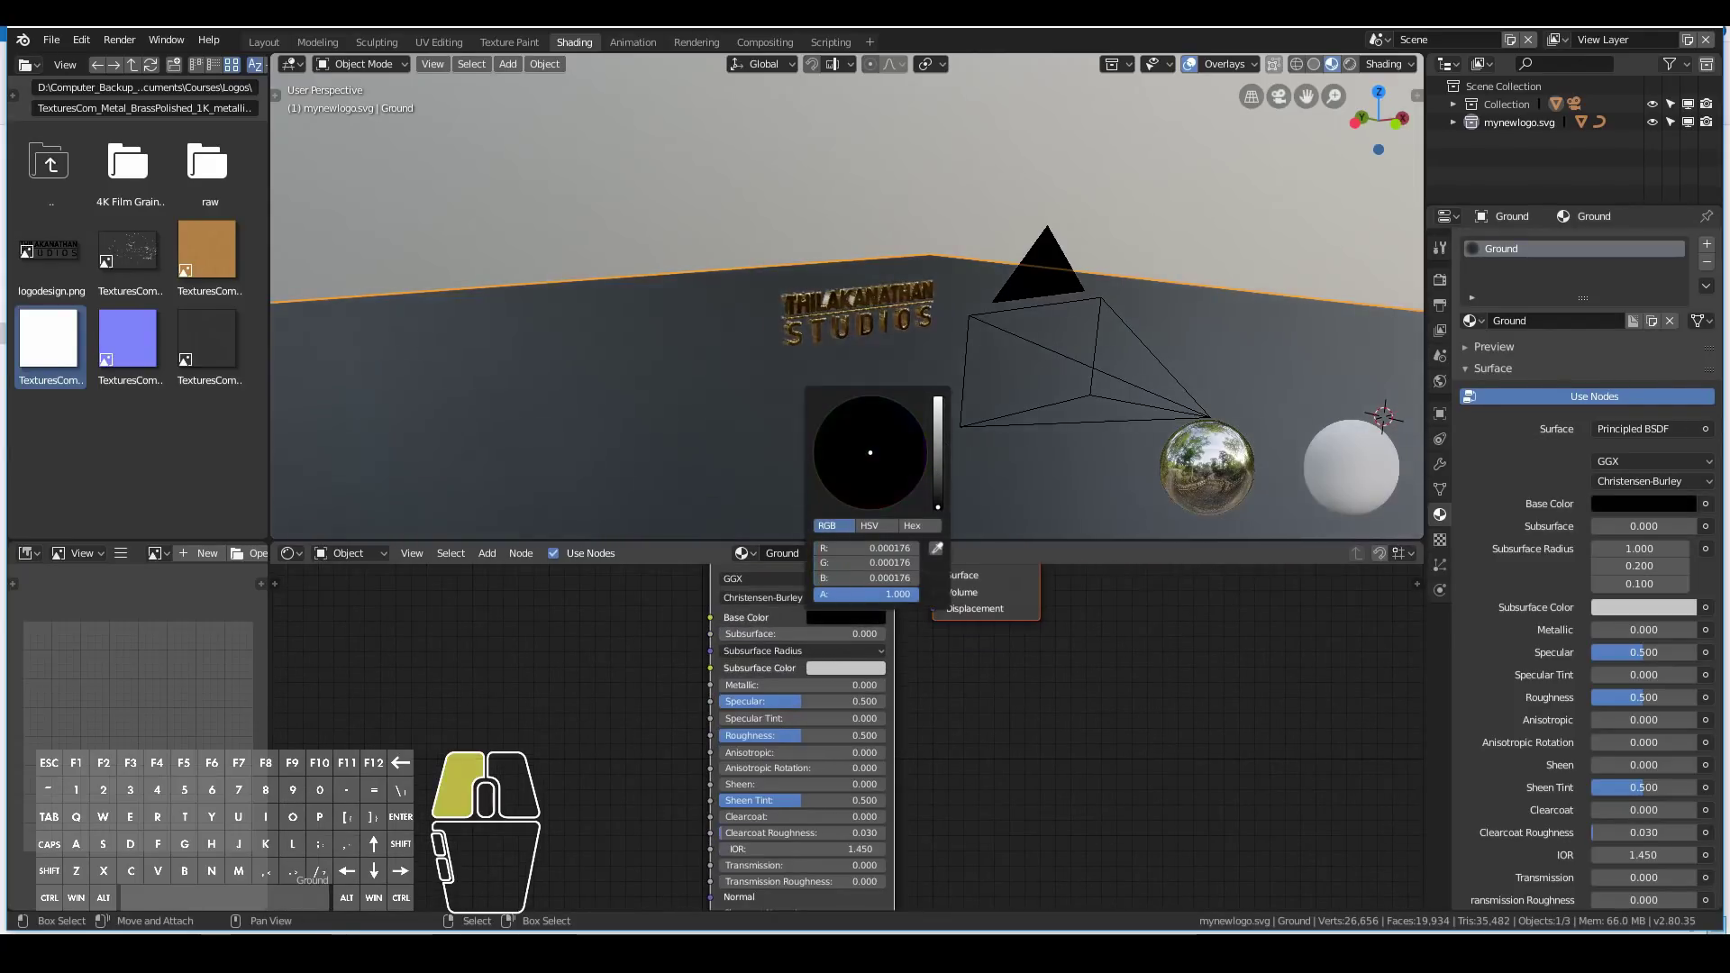
scroll(741, 457, "up", 5)
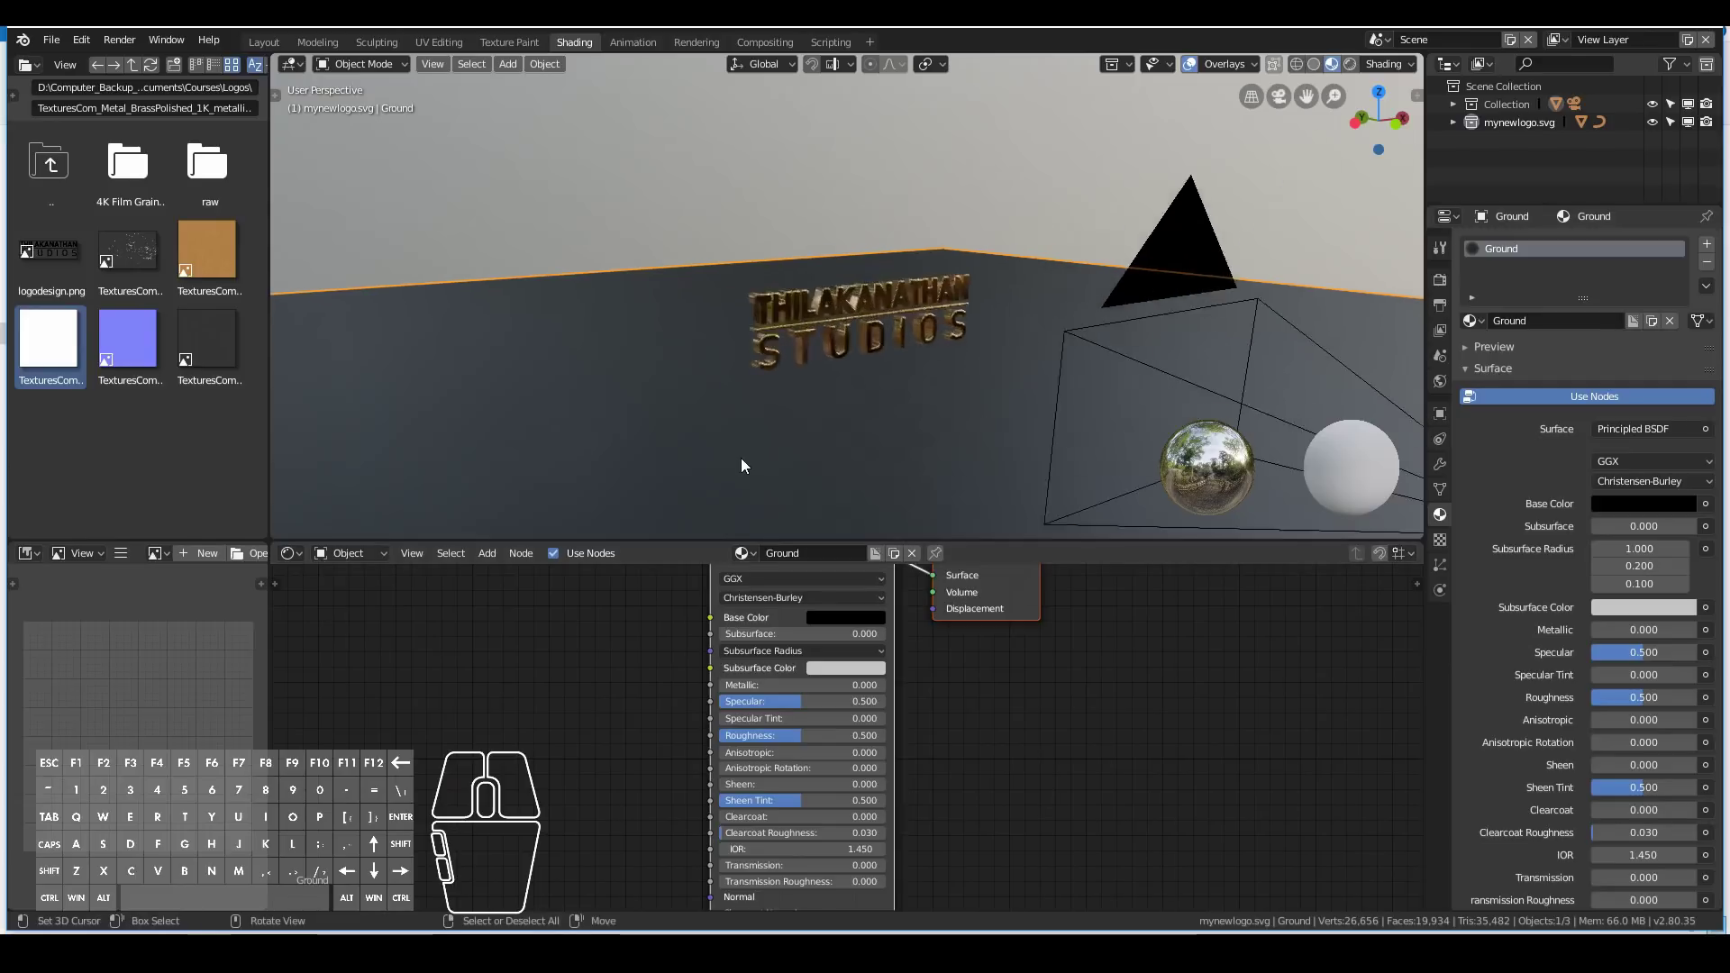
key("KP_0")
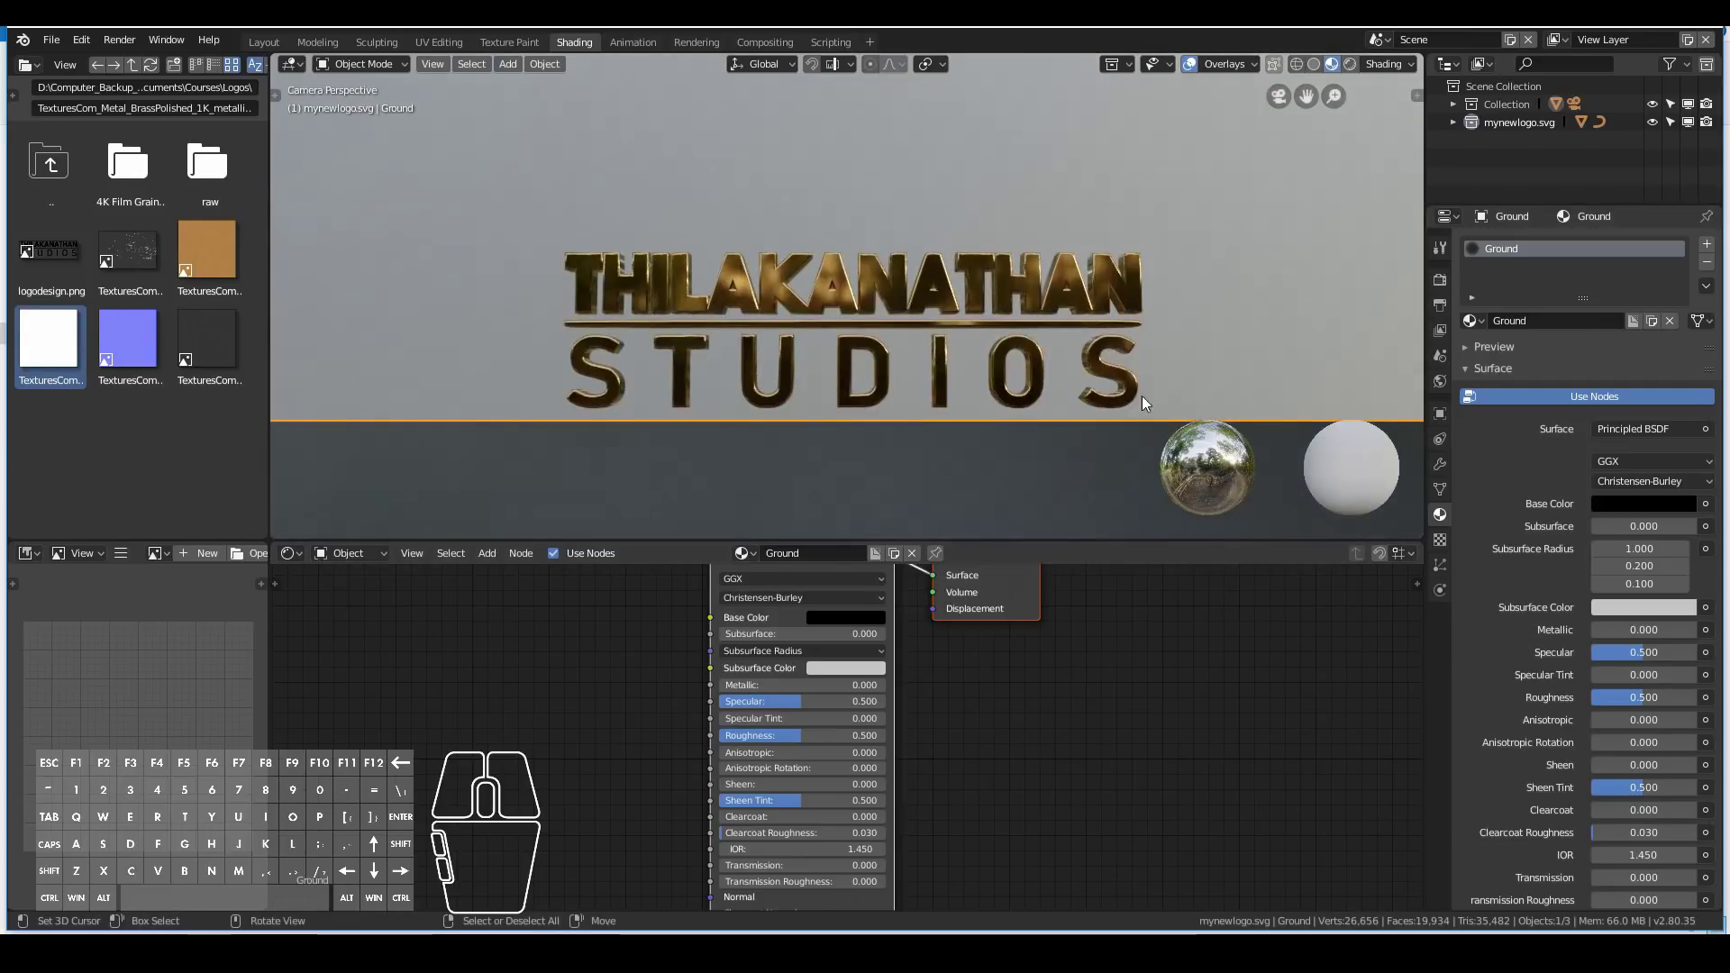
scroll(895, 343, "down", 2)
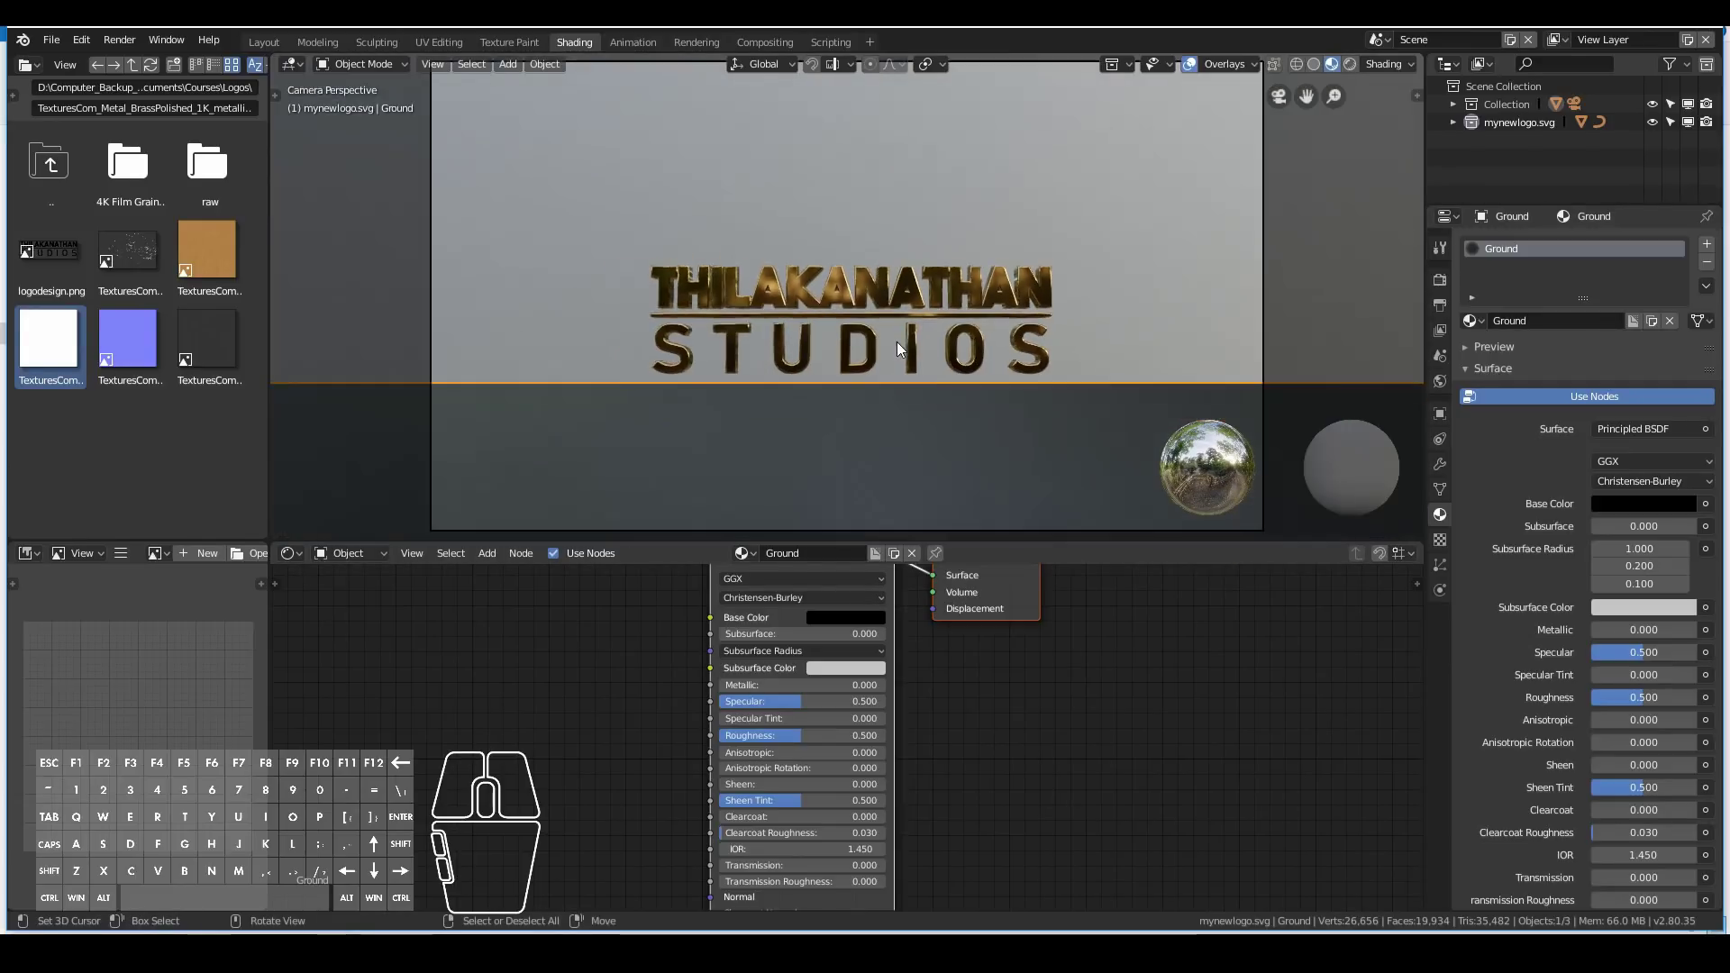
scroll(895, 343, "down", 2)
scroll(650, 645, "down", 3)
middle_click_drag(629, 650, 876, 654)
middle_click_drag(596, 661, 683, 659)
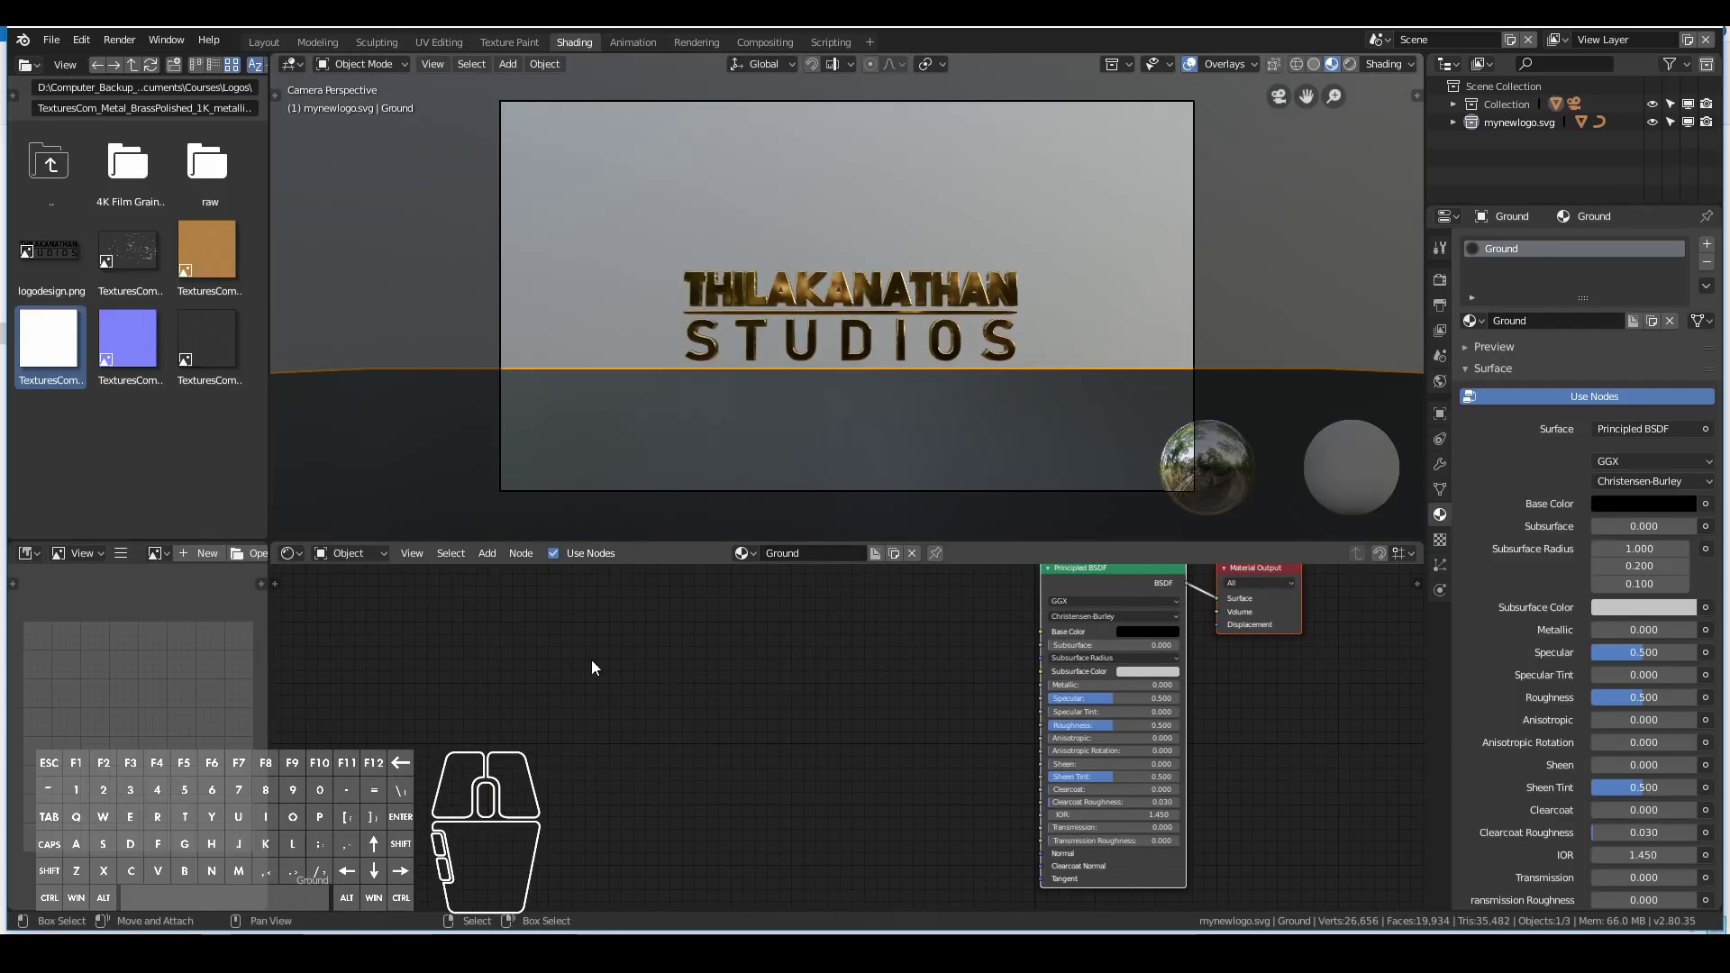
key("shift+a")
mouse_move(562, 597)
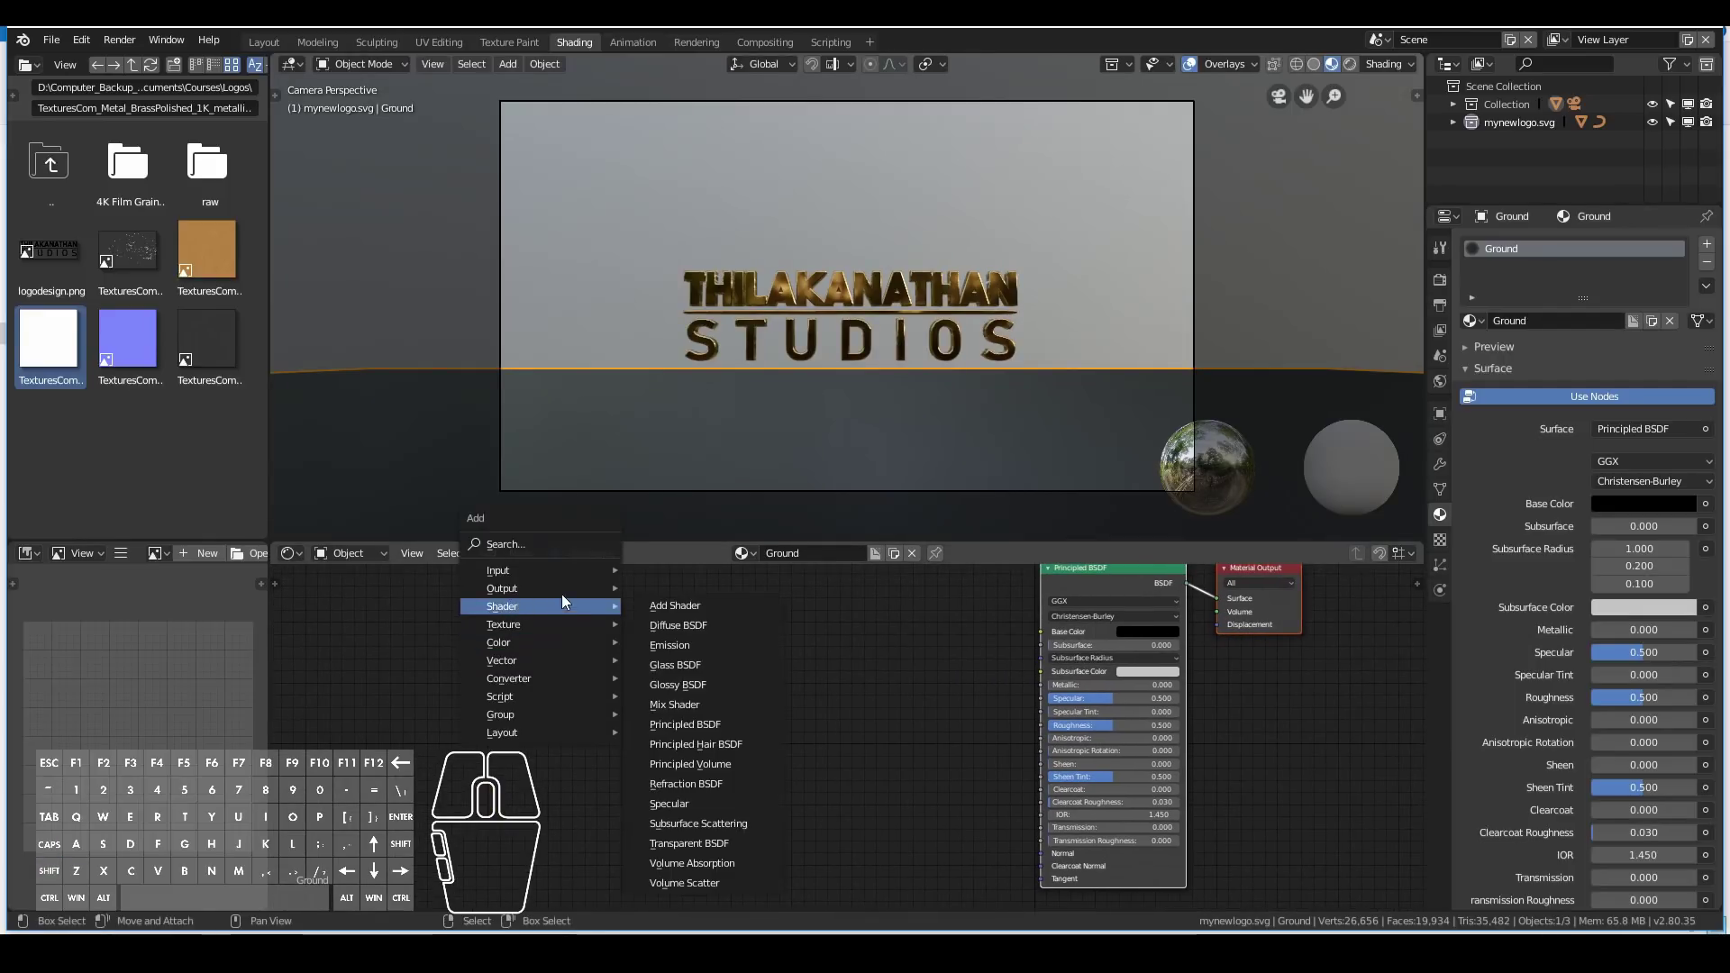
mouse_move(494, 641)
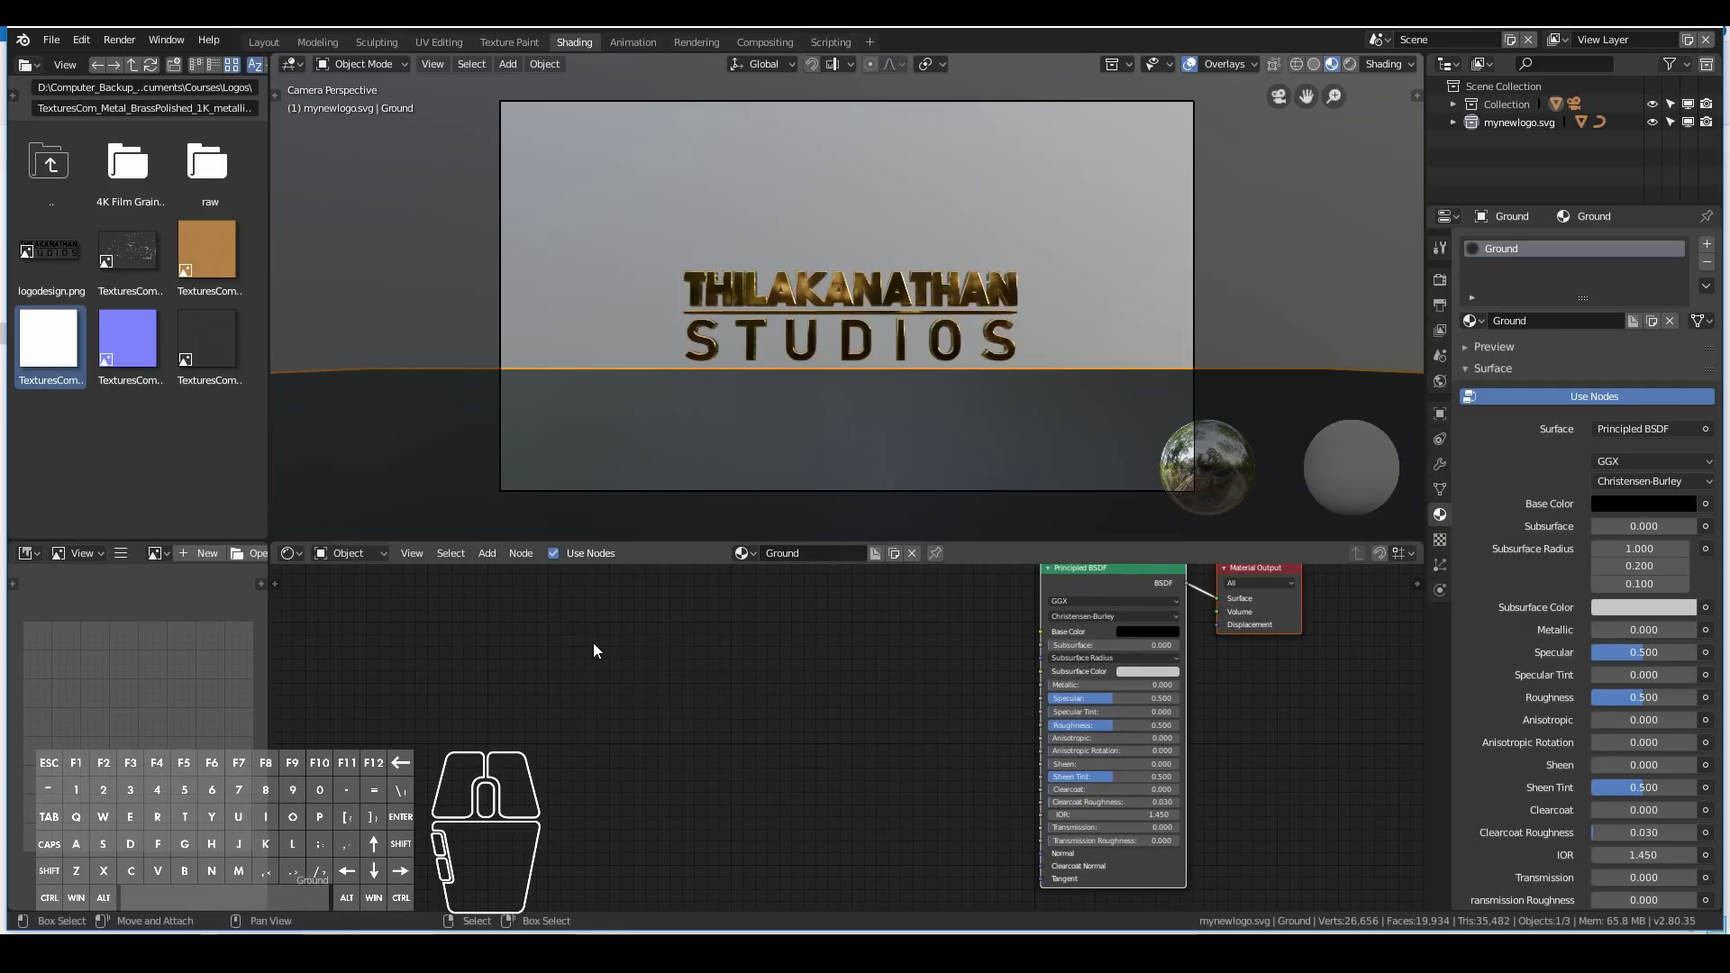
key("shift+a")
Set the Ground material's Roughness to 0 and check the floor's reflections from the side and through the camera.
mouse_move(592, 643)
left_click_drag(1109, 734, 1053, 734)
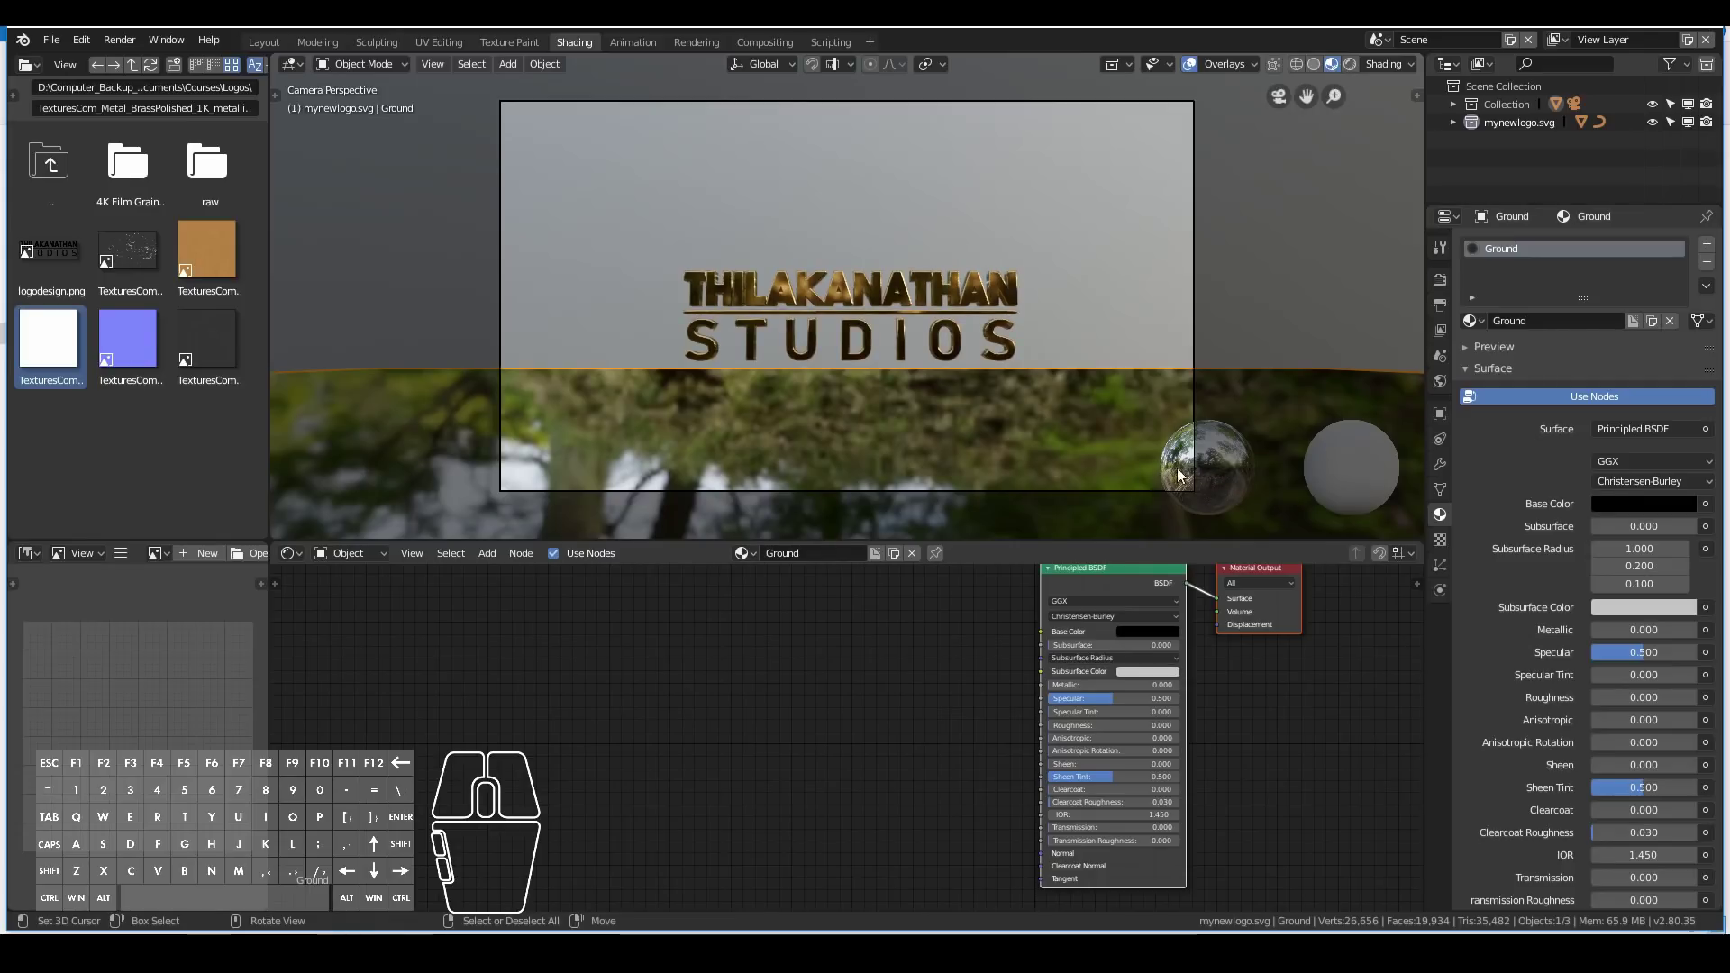
middle_click_drag(613, 380, 500, 385)
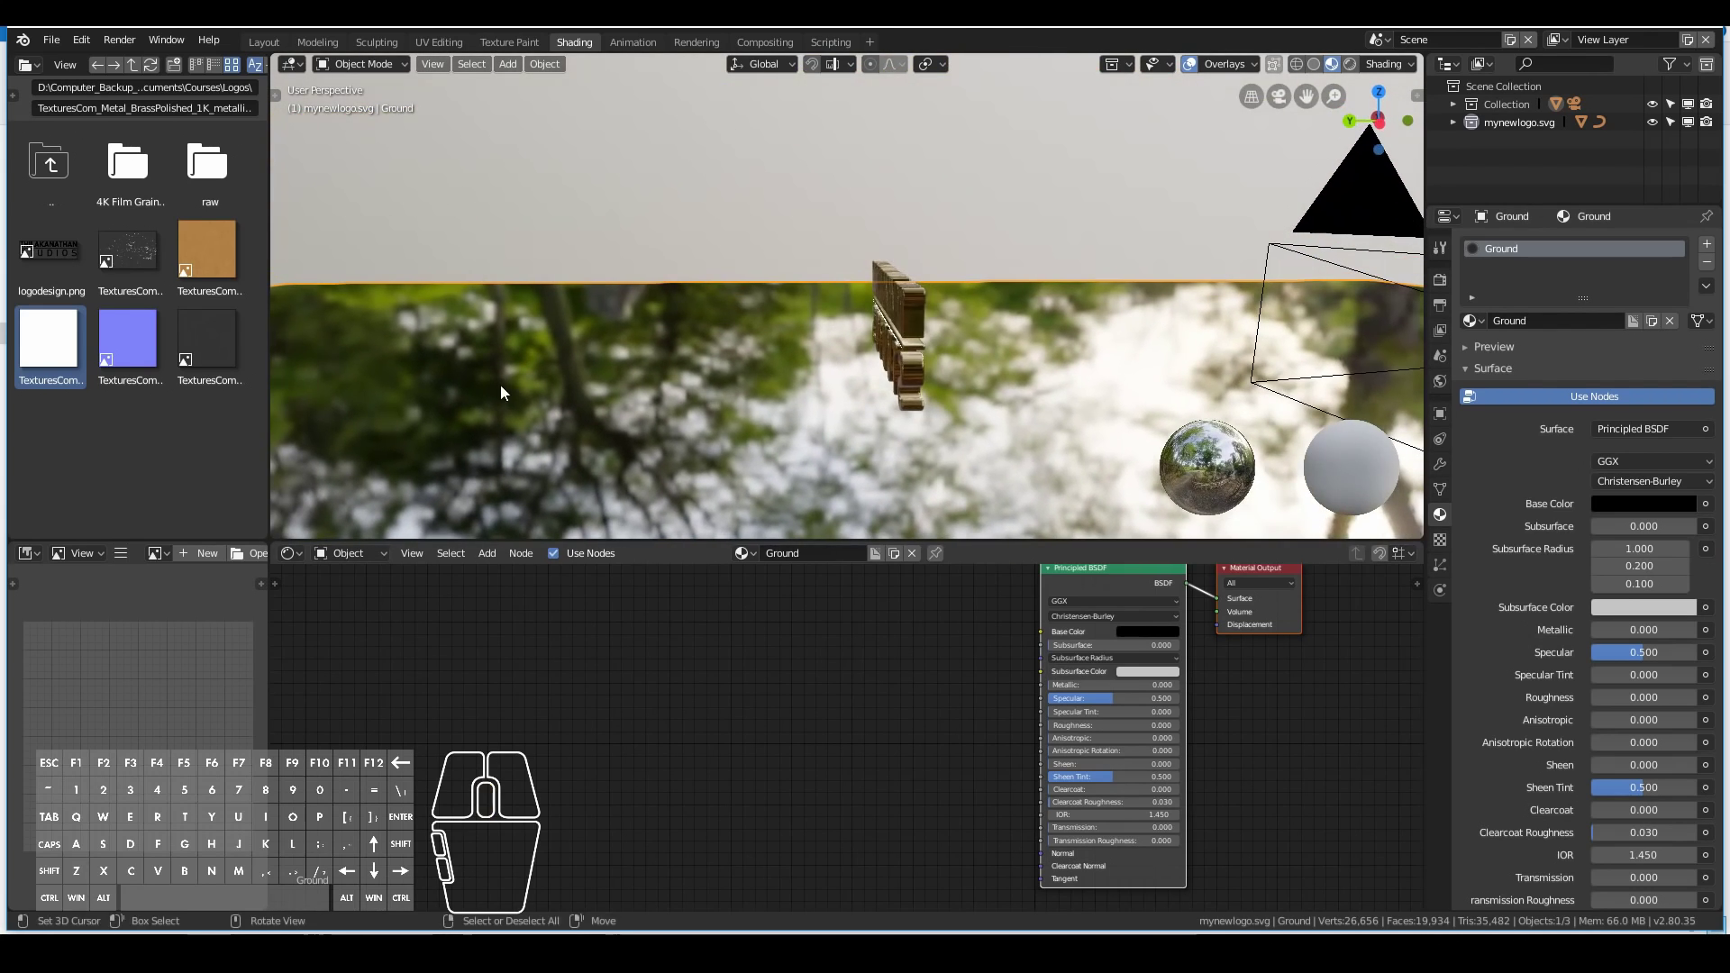
key("KP_0")
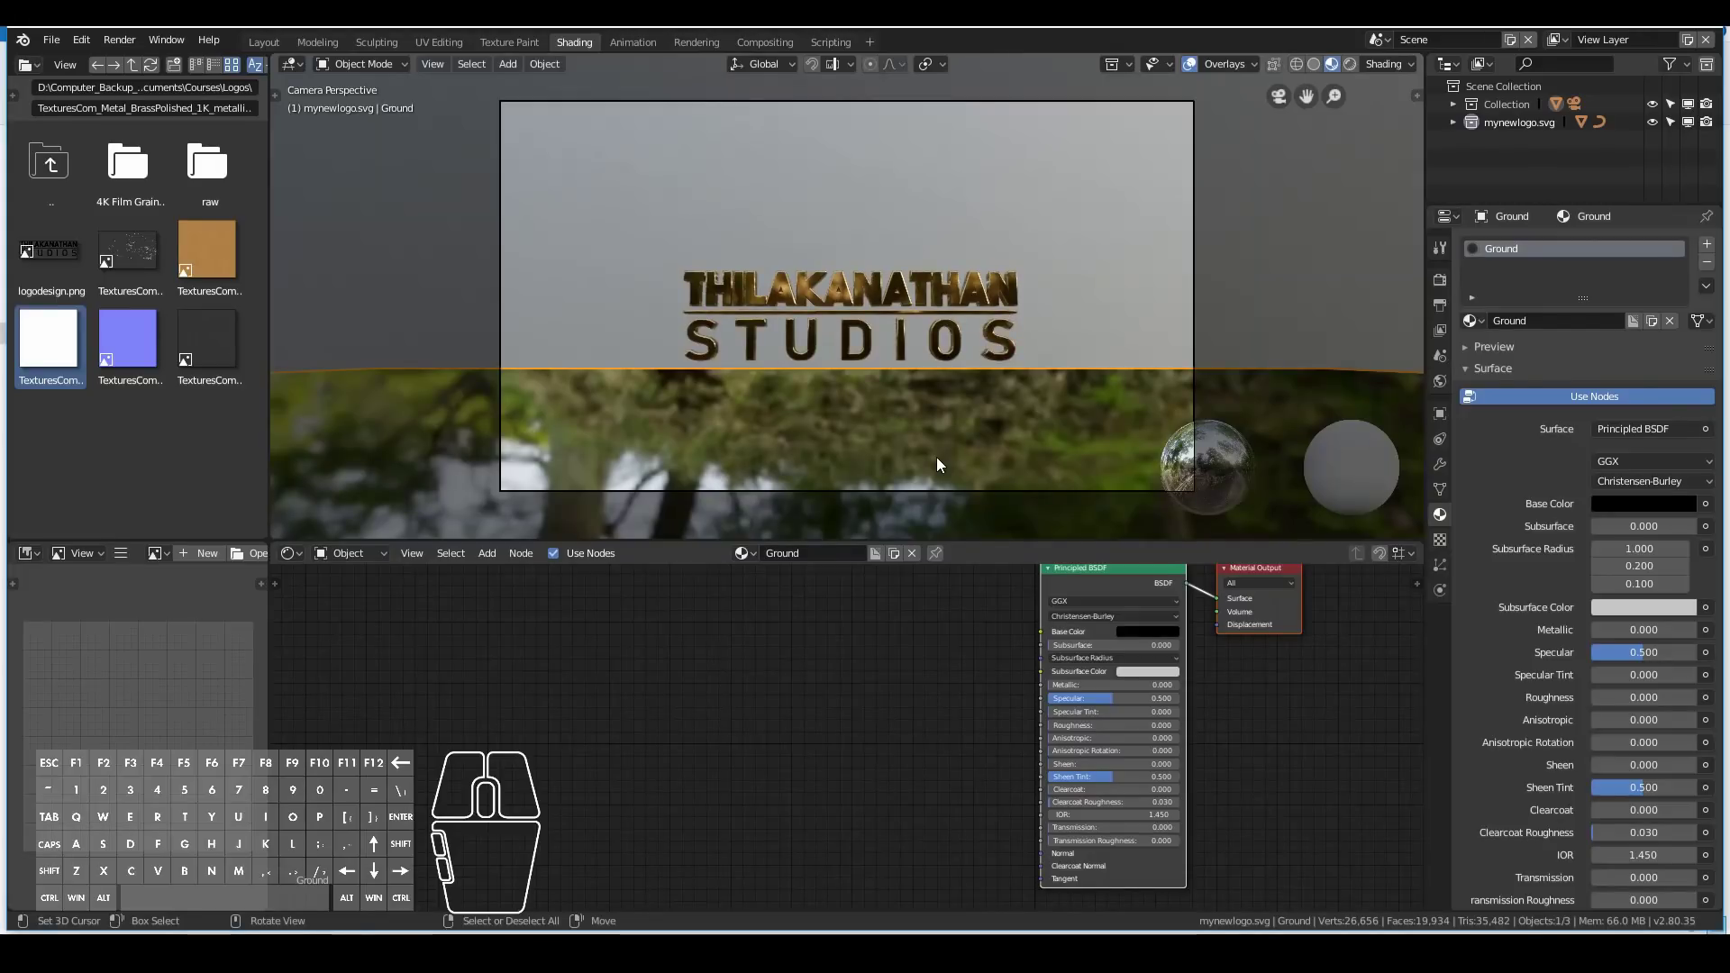
scroll(770, 679, "down", 3)
middle_click_drag(755, 684, 764, 681)
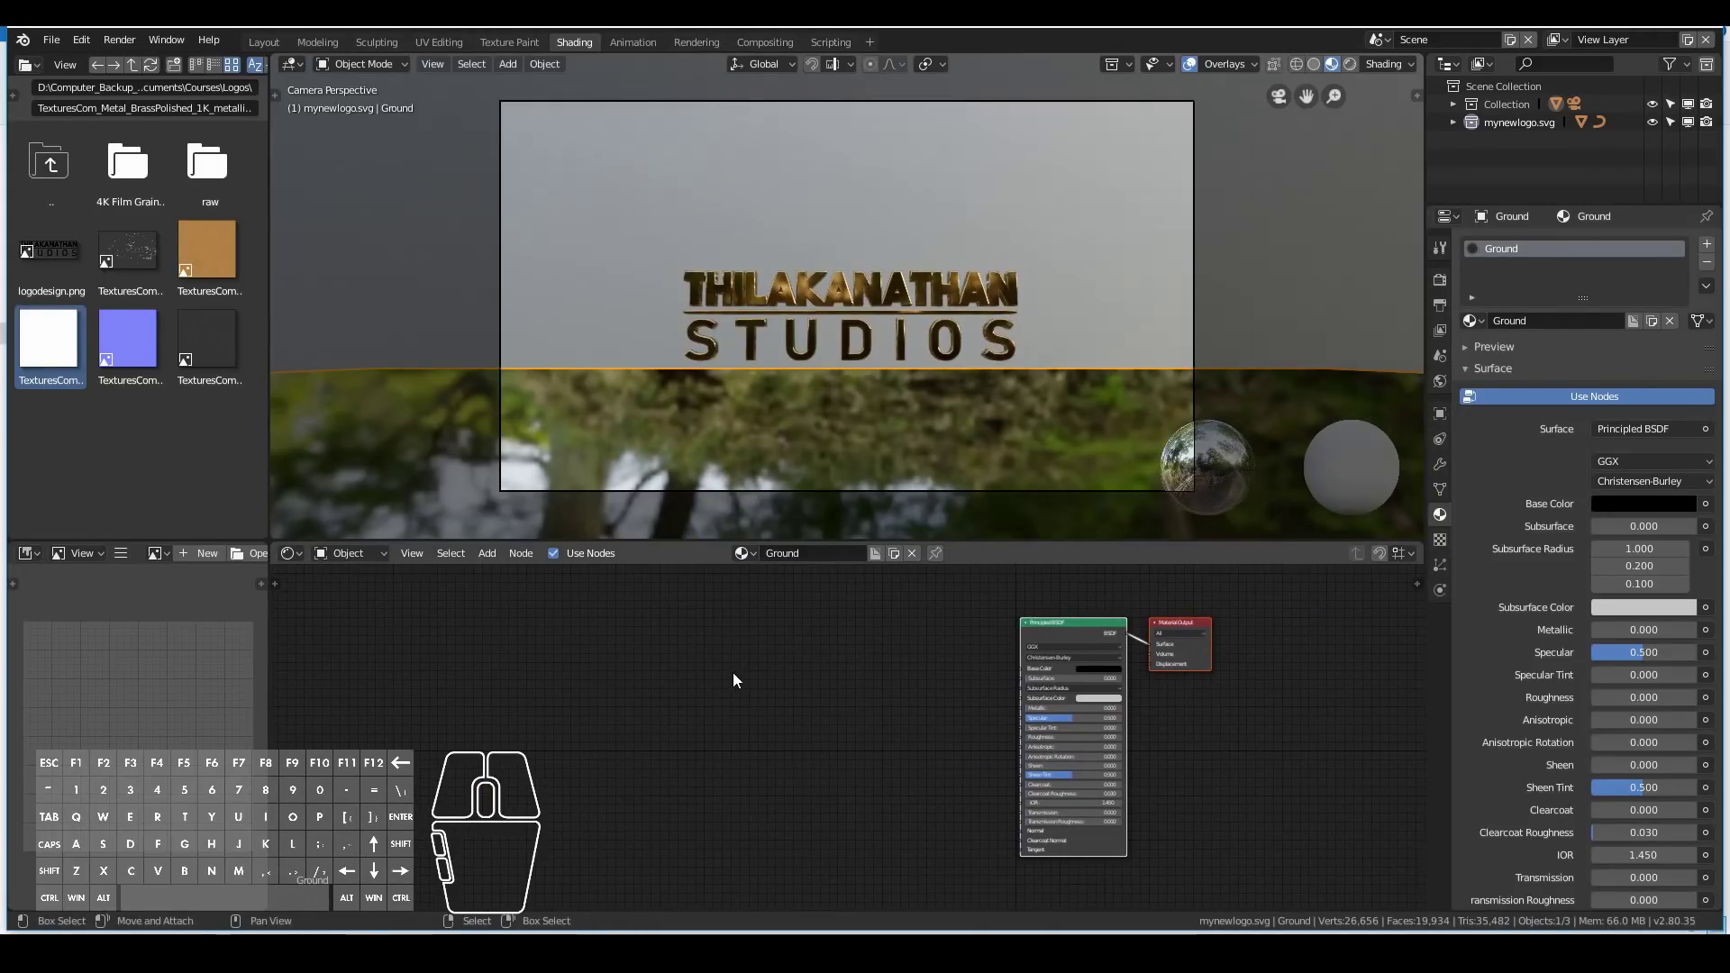
Add a Noise Texture node to the Ground material and connect its Color output to the Principled BSDF's Base Color.
key("shift+a")
mouse_move(662, 622)
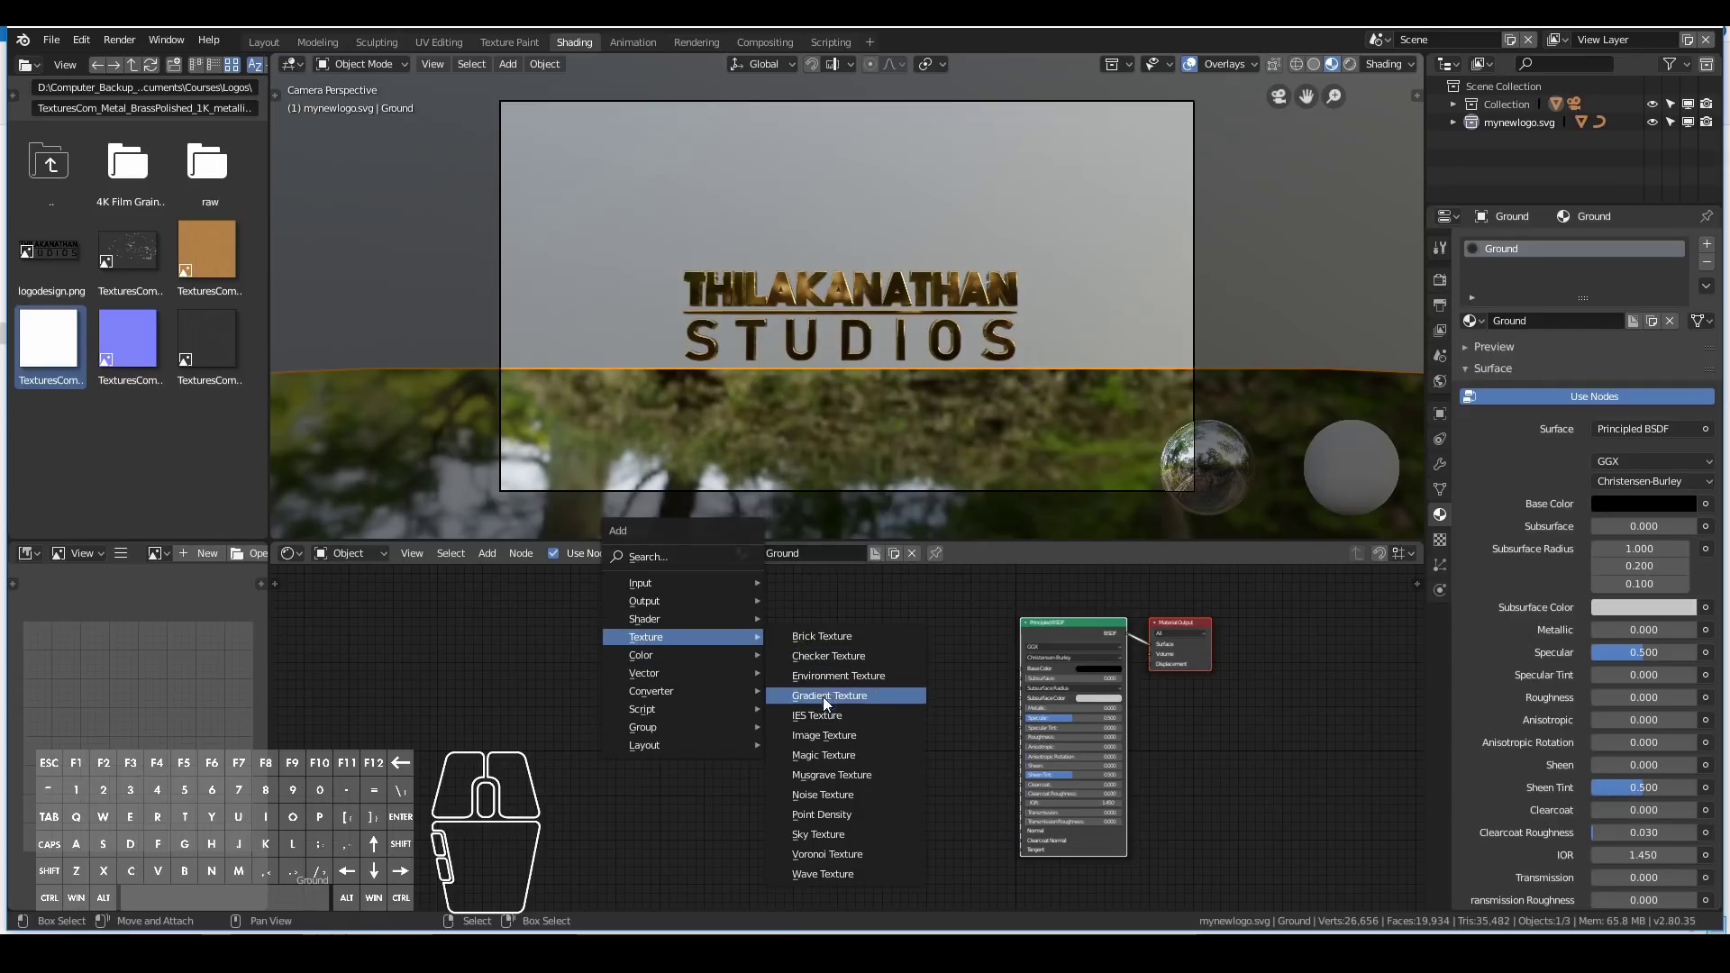
left_click(830, 794)
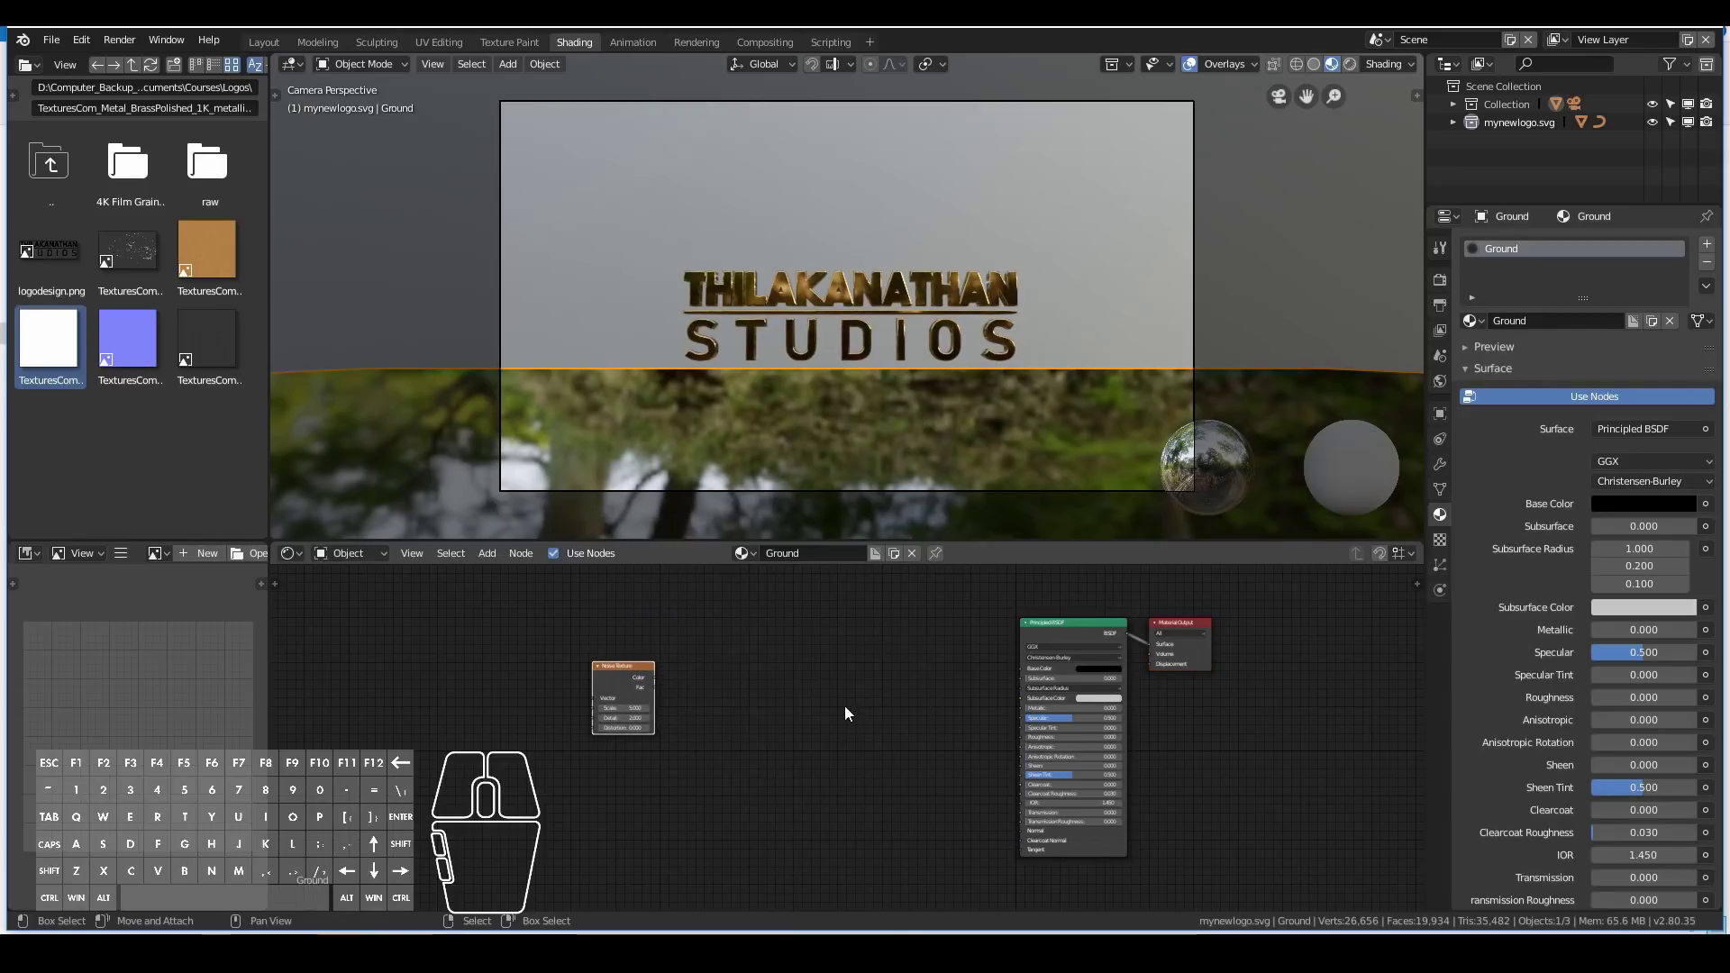
left_click_drag(1063, 622, 1052, 681)
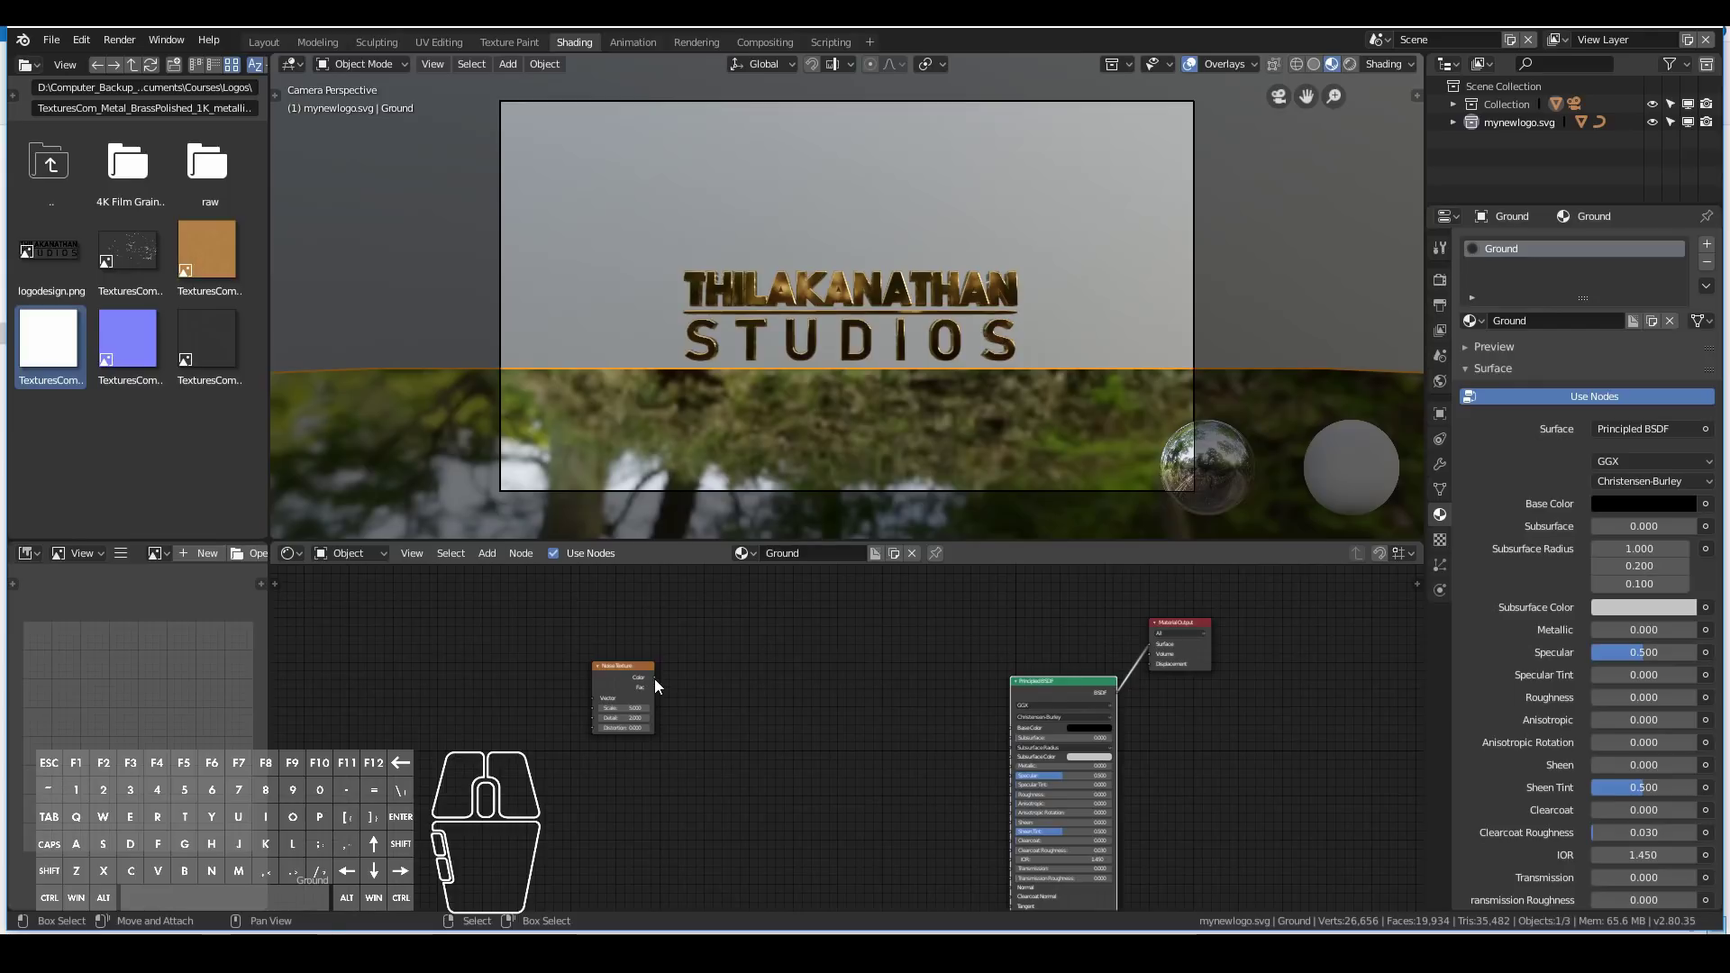
left_click_drag(654, 678, 1008, 727)
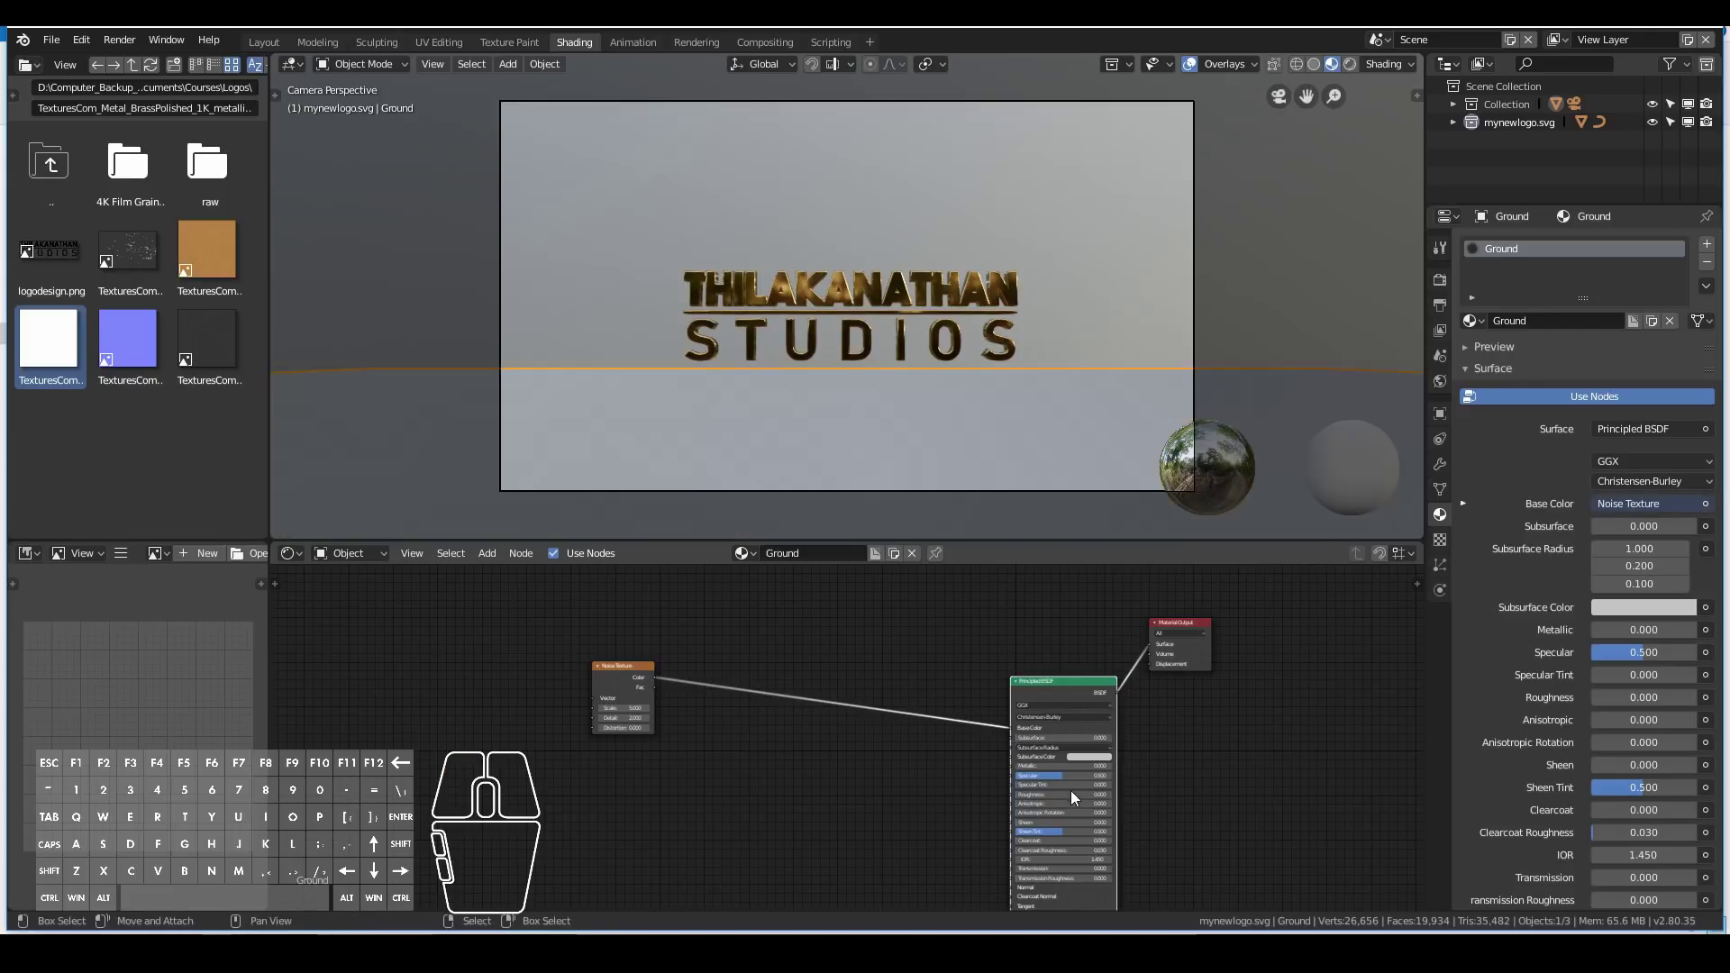
Set the Ground material's Roughness to 0.5 and feed Base Color from the Noise Texture's Fac output instead.
left_click_drag(1028, 794, 1066, 792)
middle_click_drag(675, 349, 746, 308)
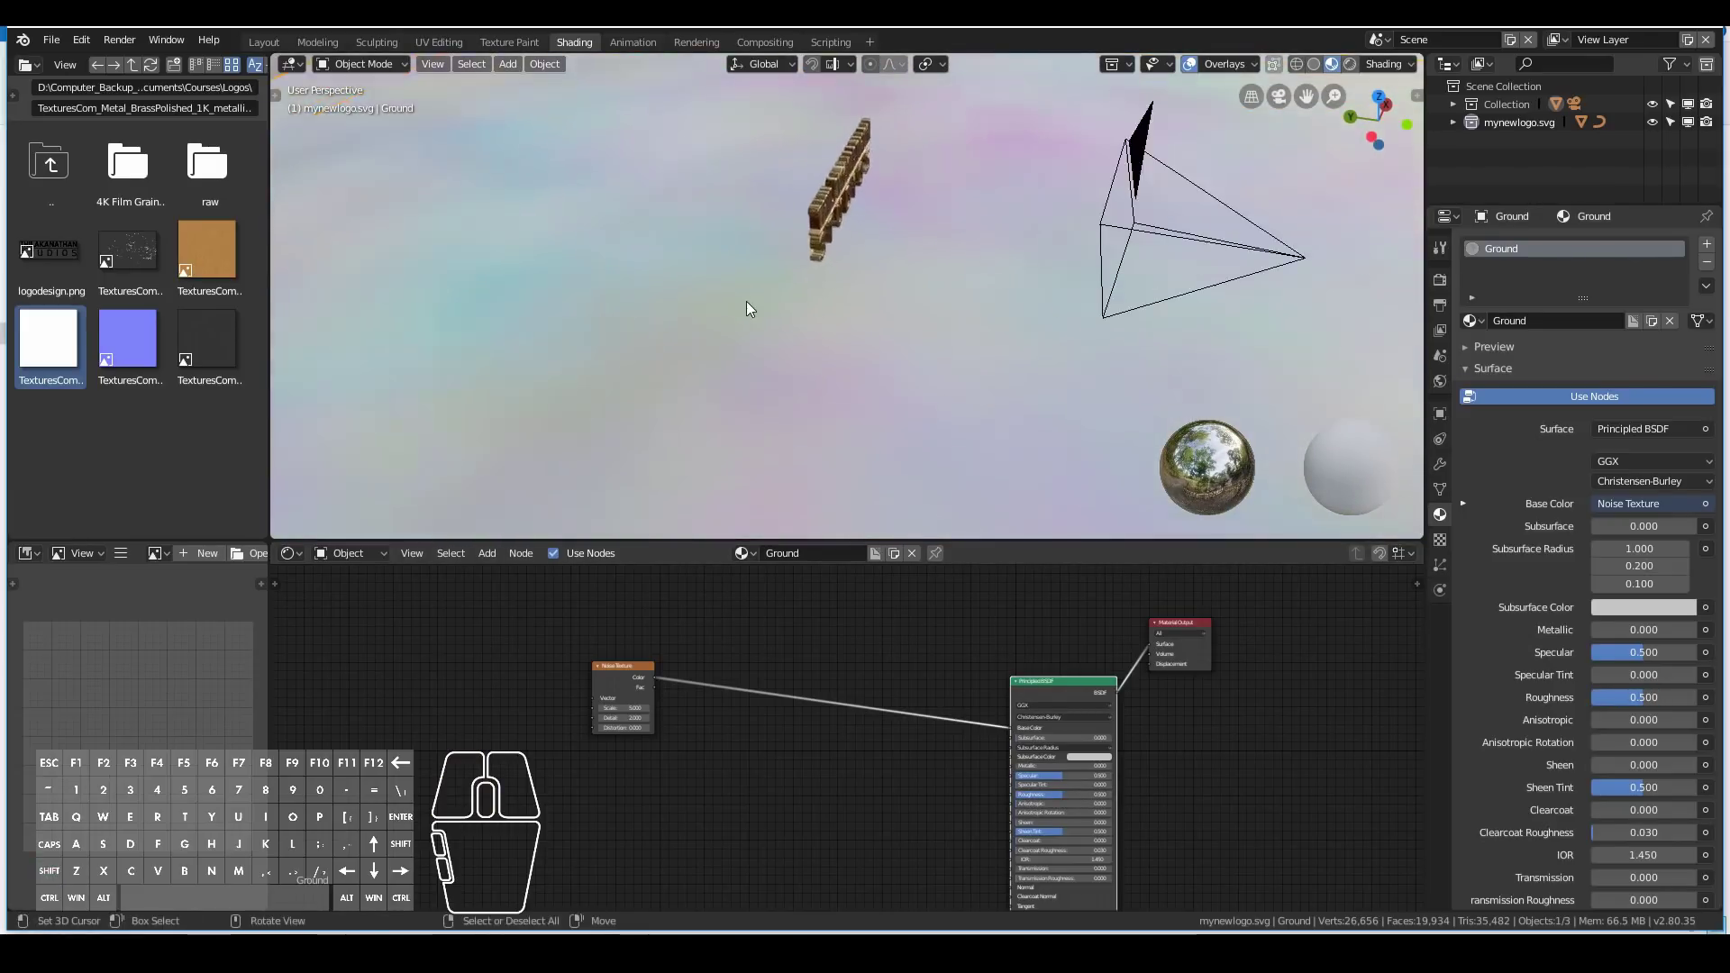
scroll(746, 308, "down", 6)
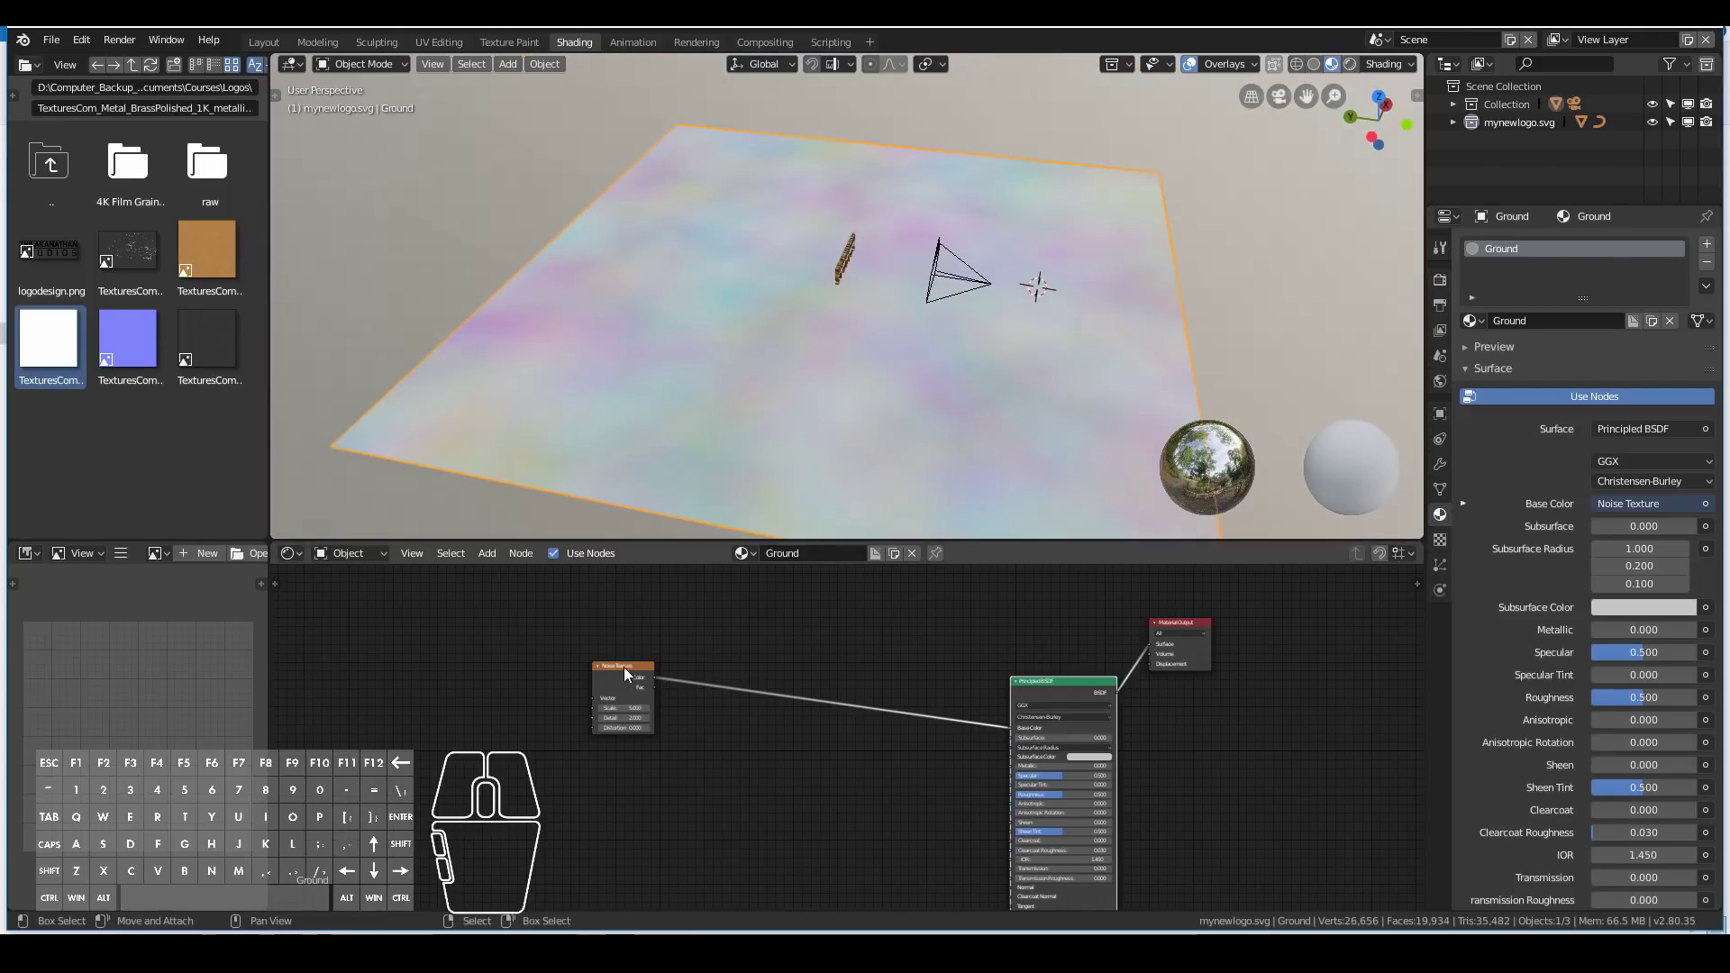
left_click_drag(623, 667, 1009, 728)
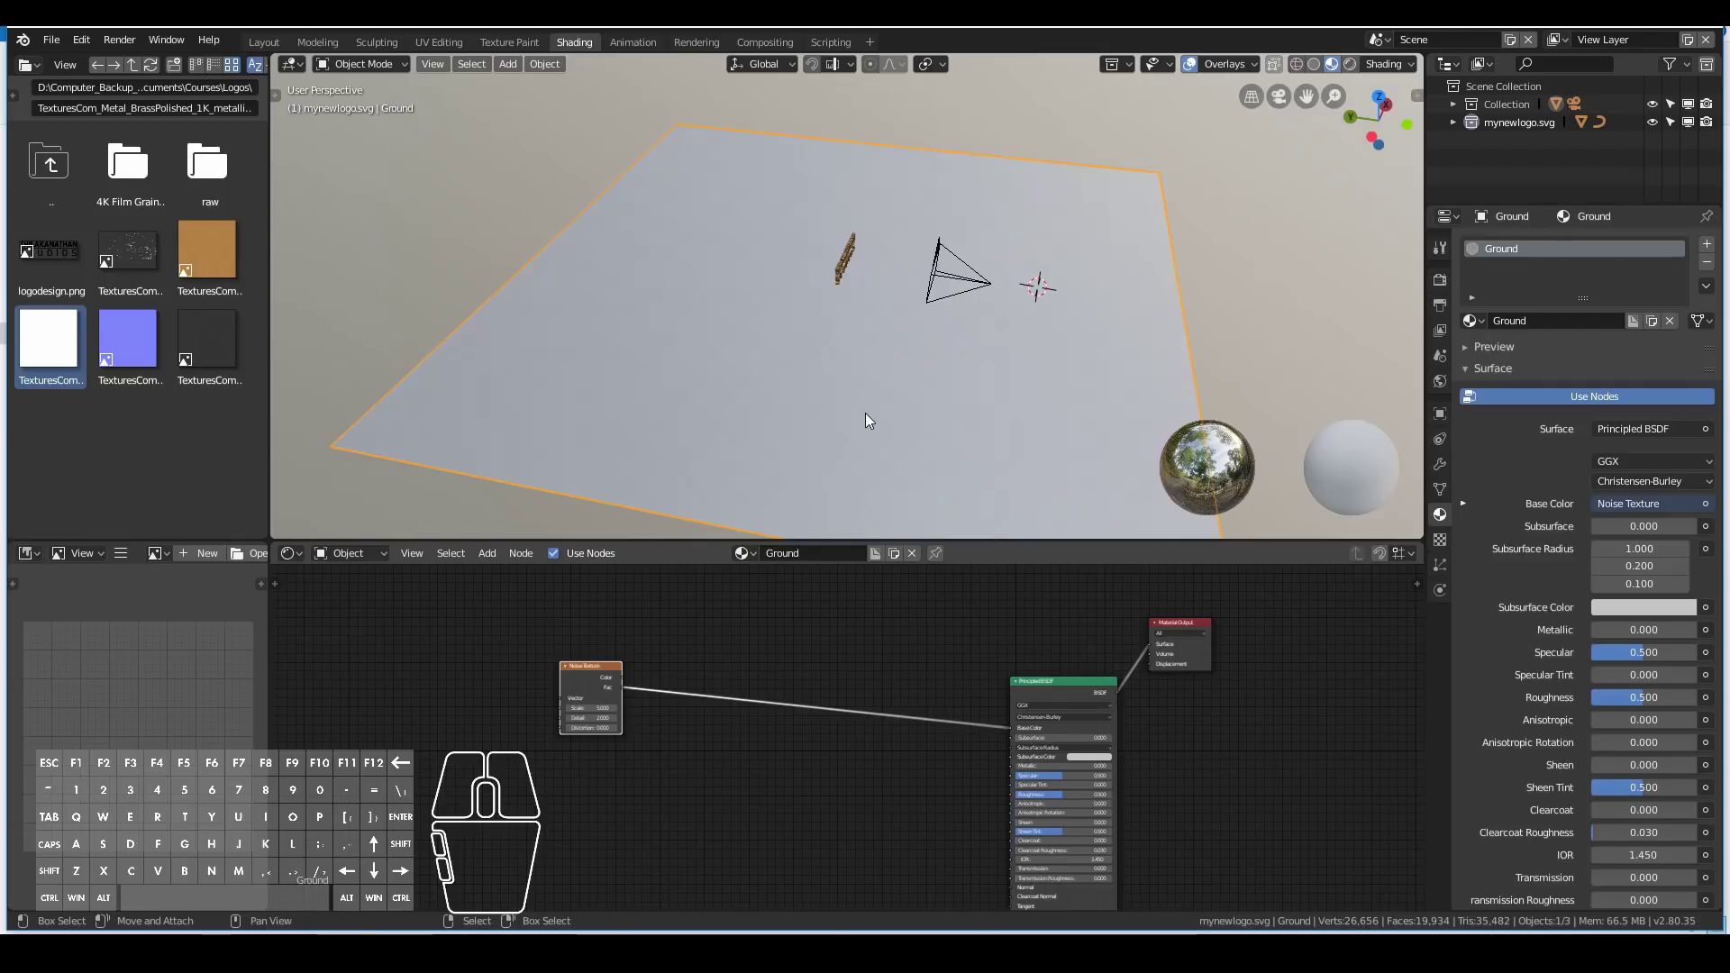
scroll(865, 413, "up", 4)
middle_click_drag(838, 409, 813, 359)
key("shift+a")
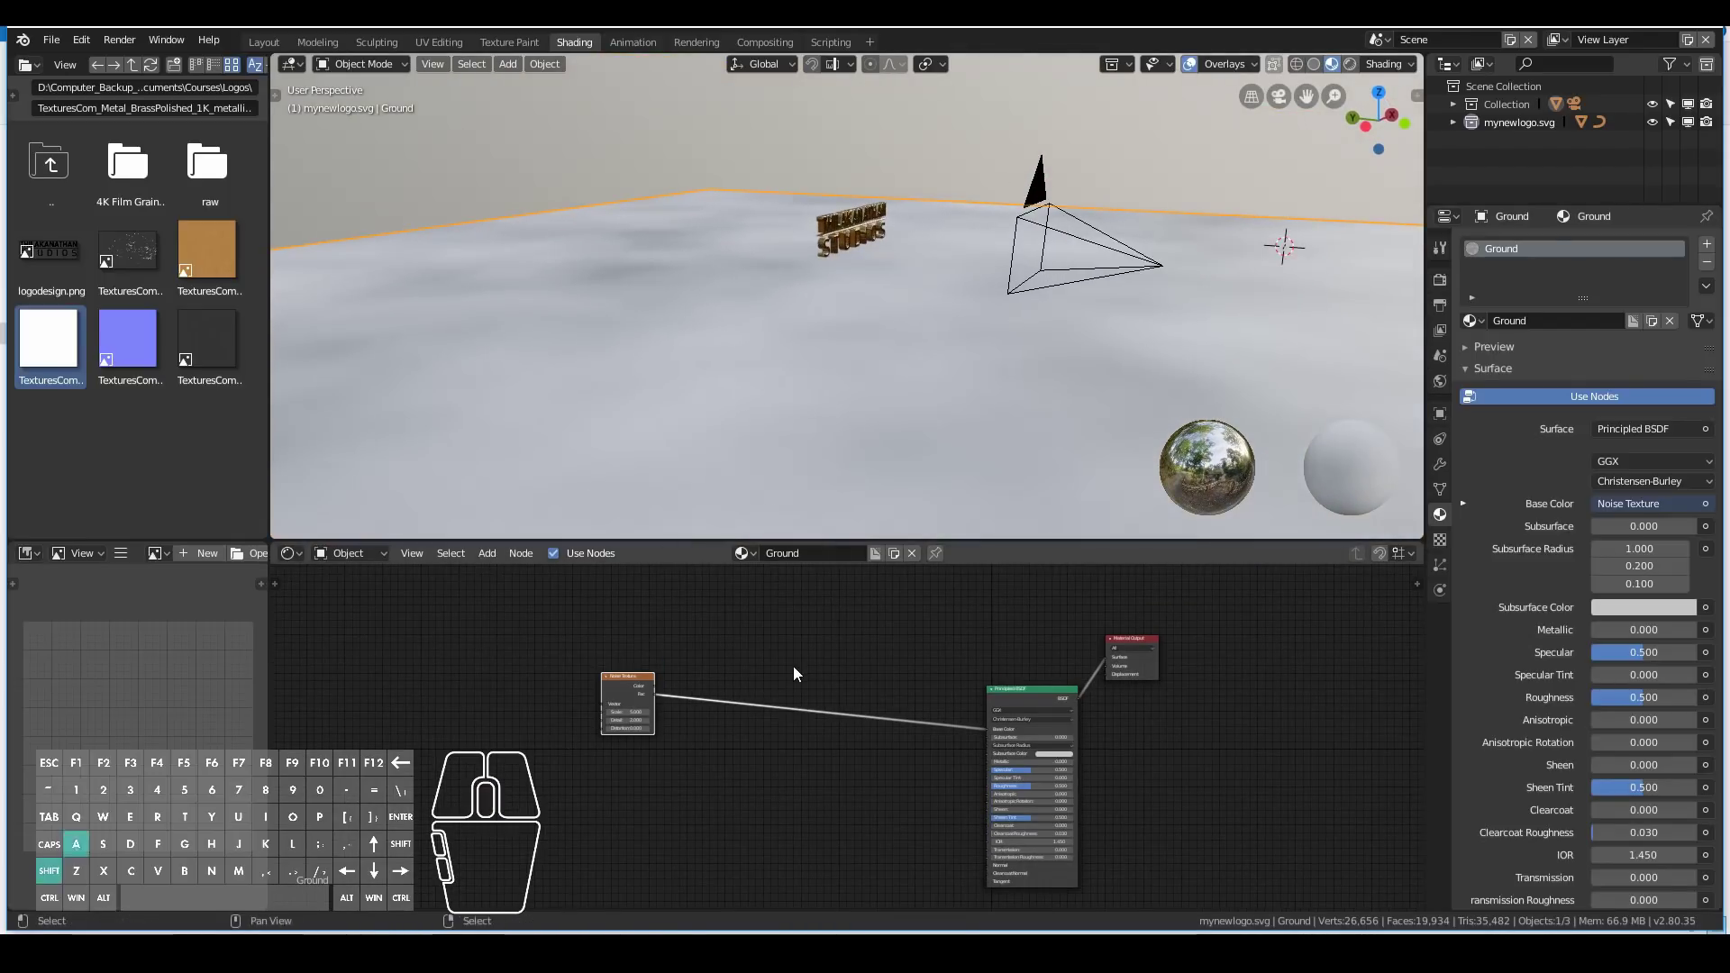
mouse_move(780, 721)
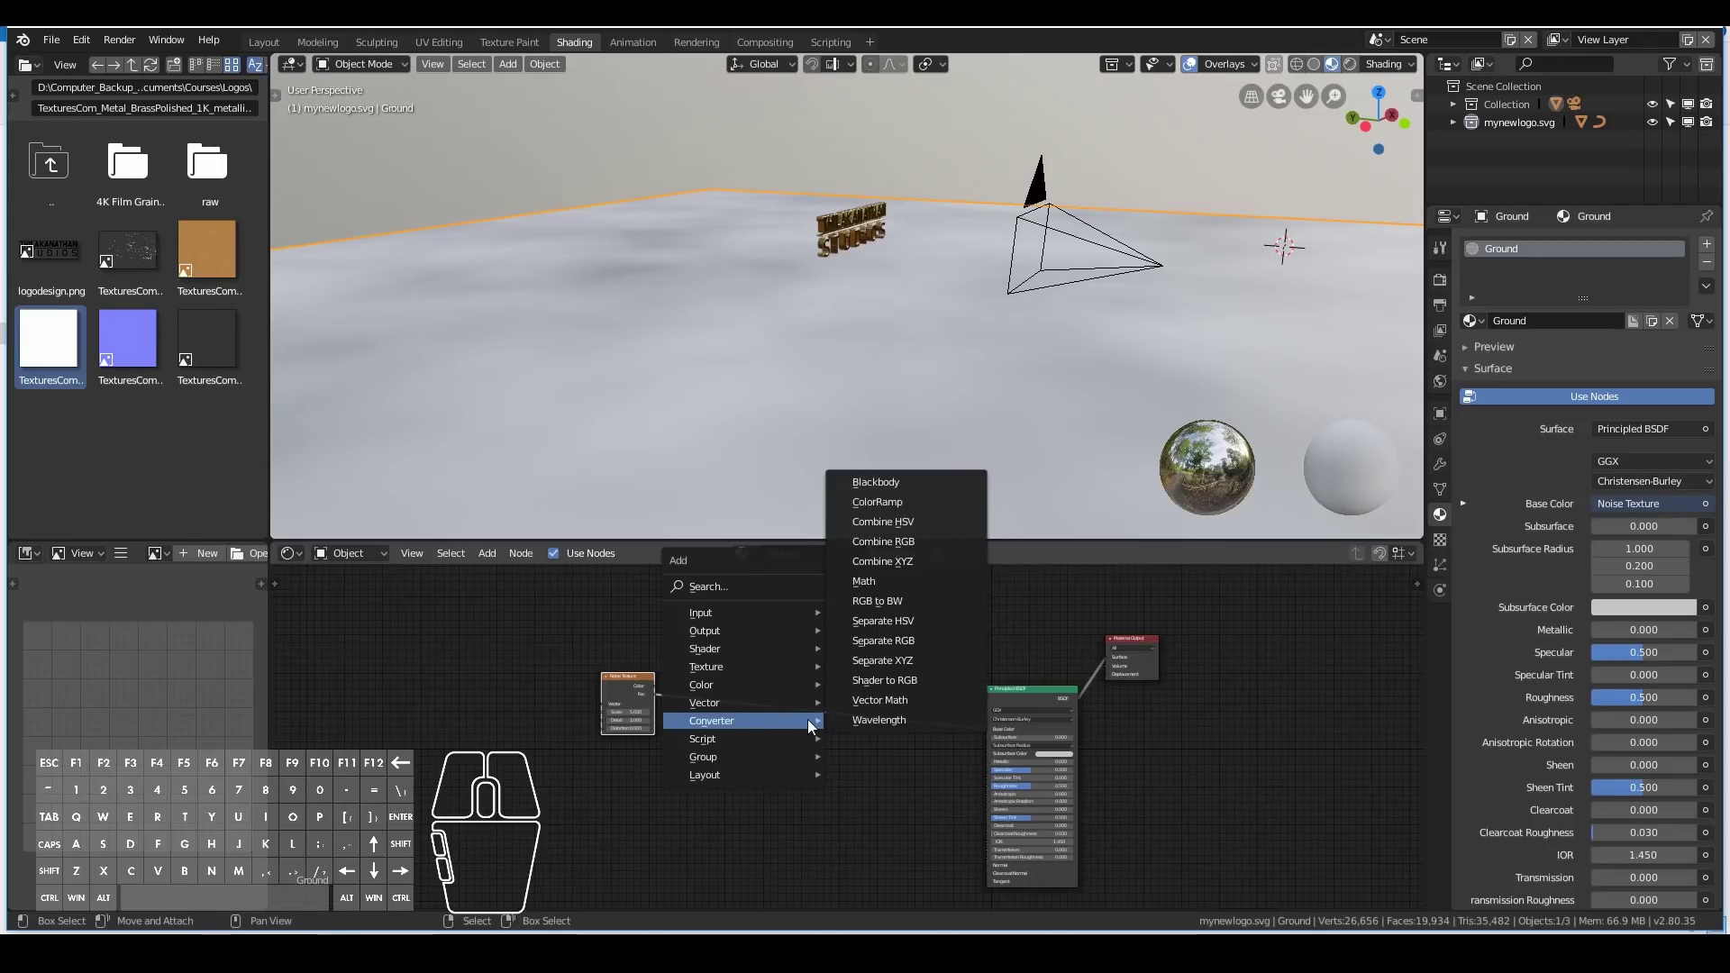
left_click(873, 503)
left_click(714, 675)
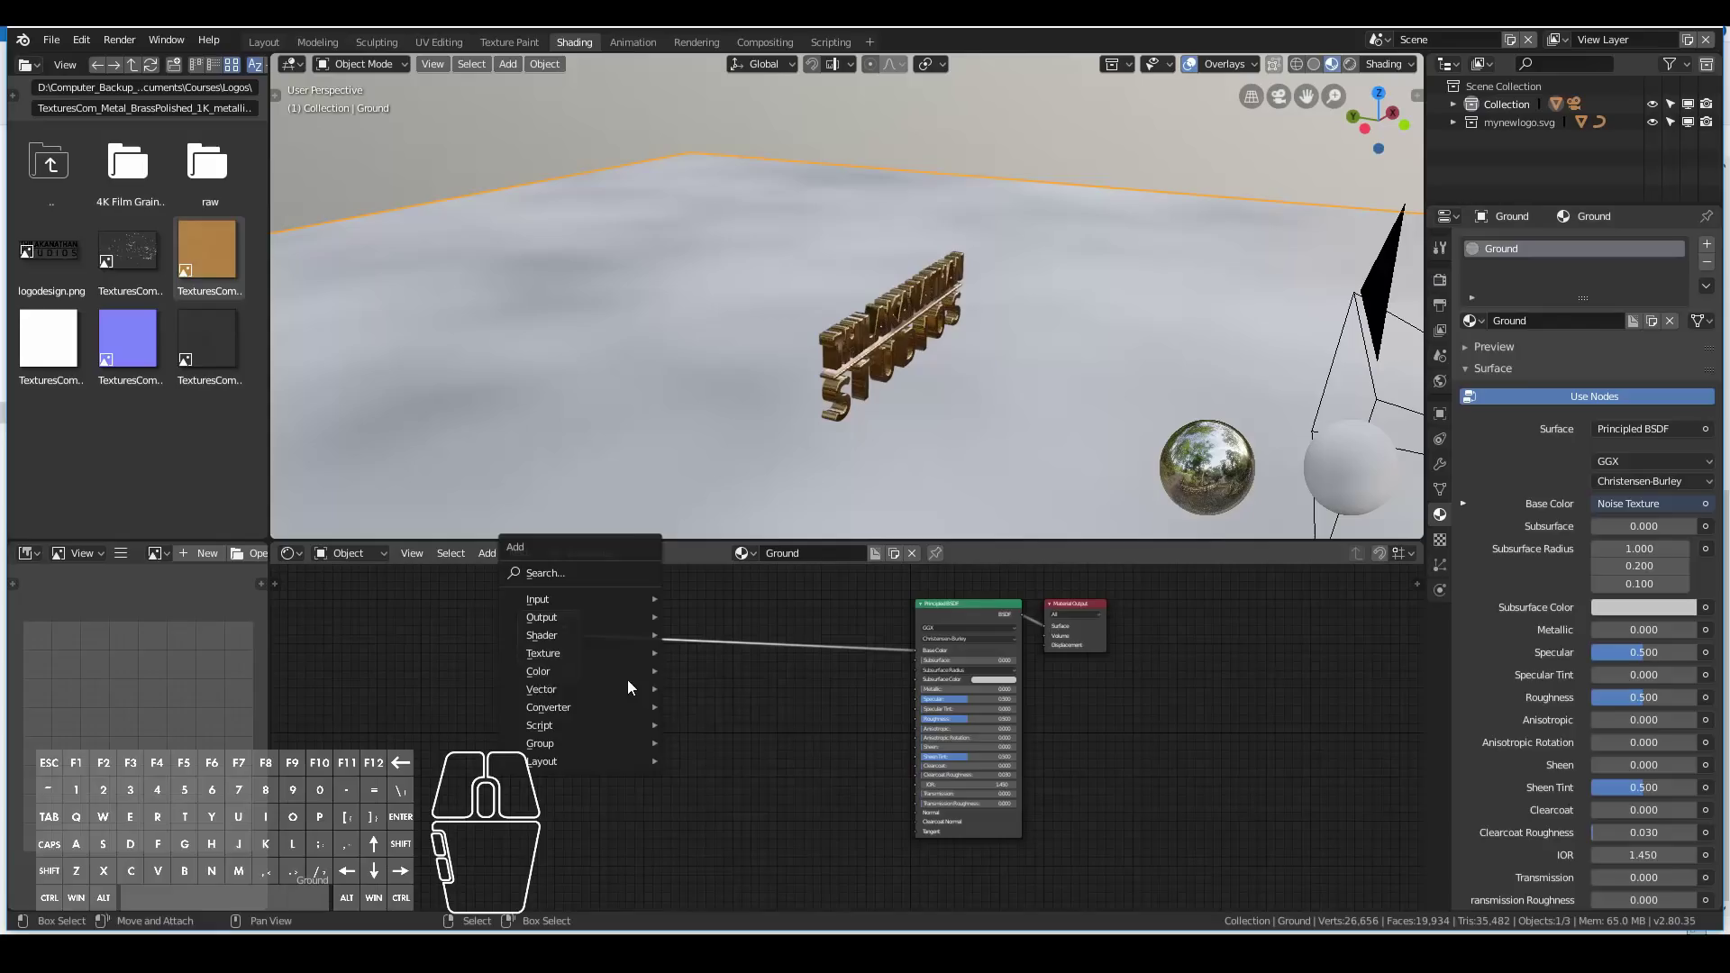
mouse_move(621, 688)
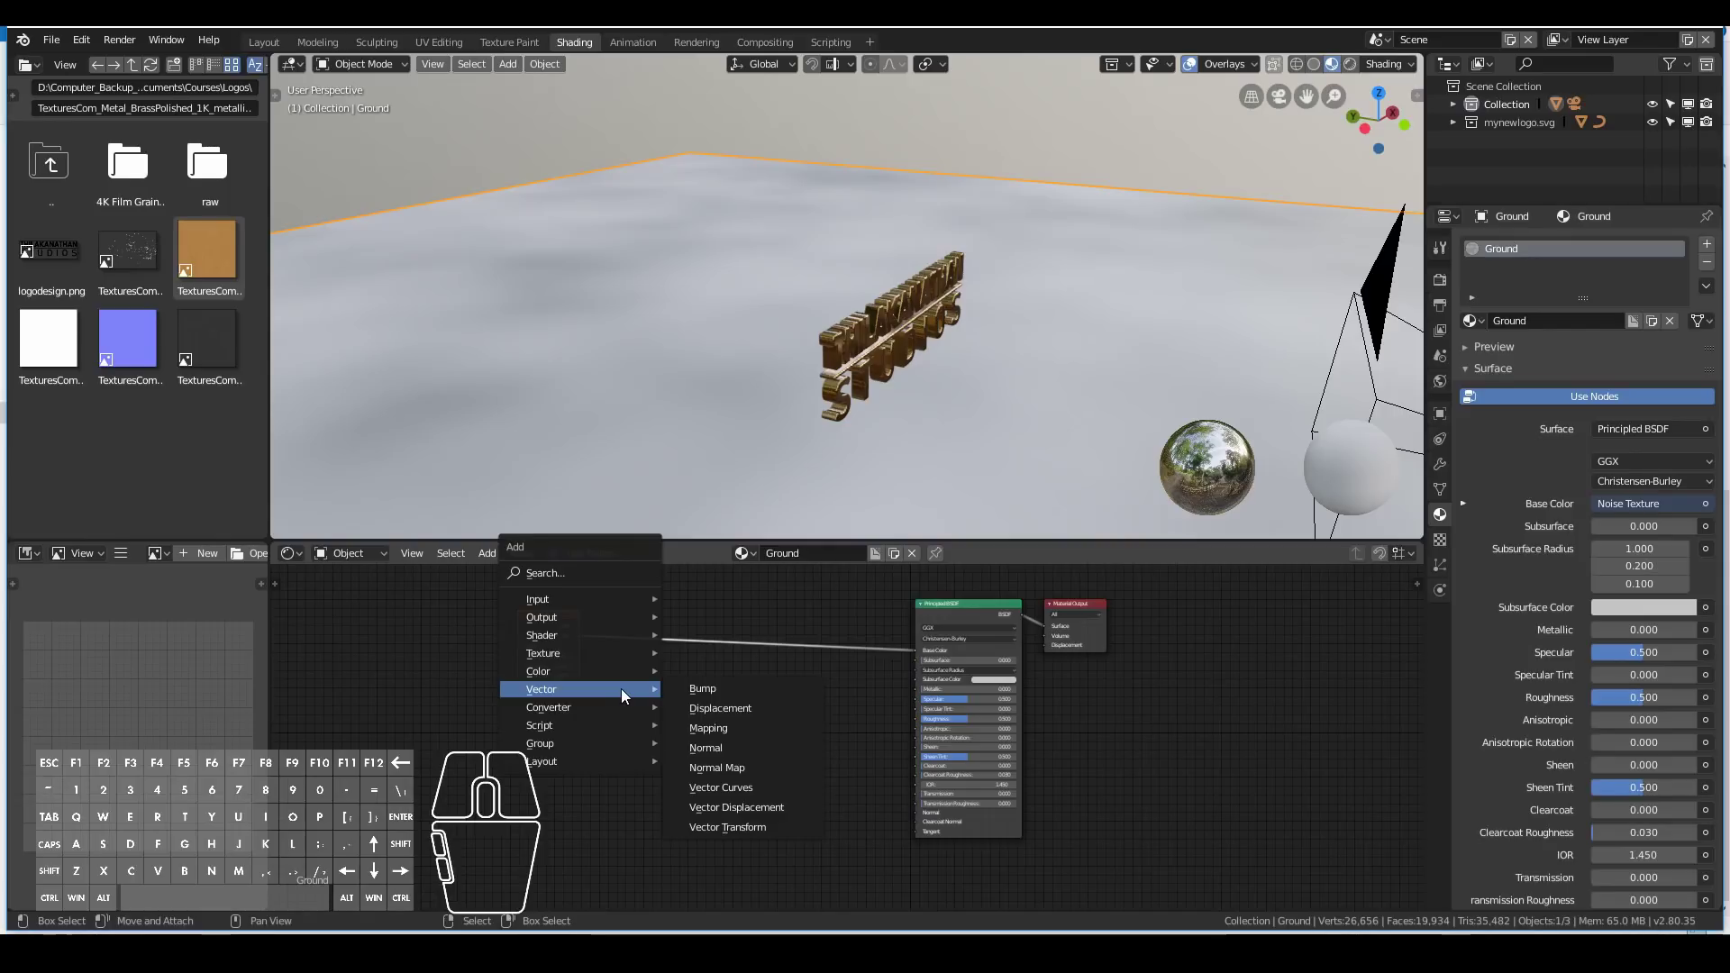
mouse_move(569, 710)
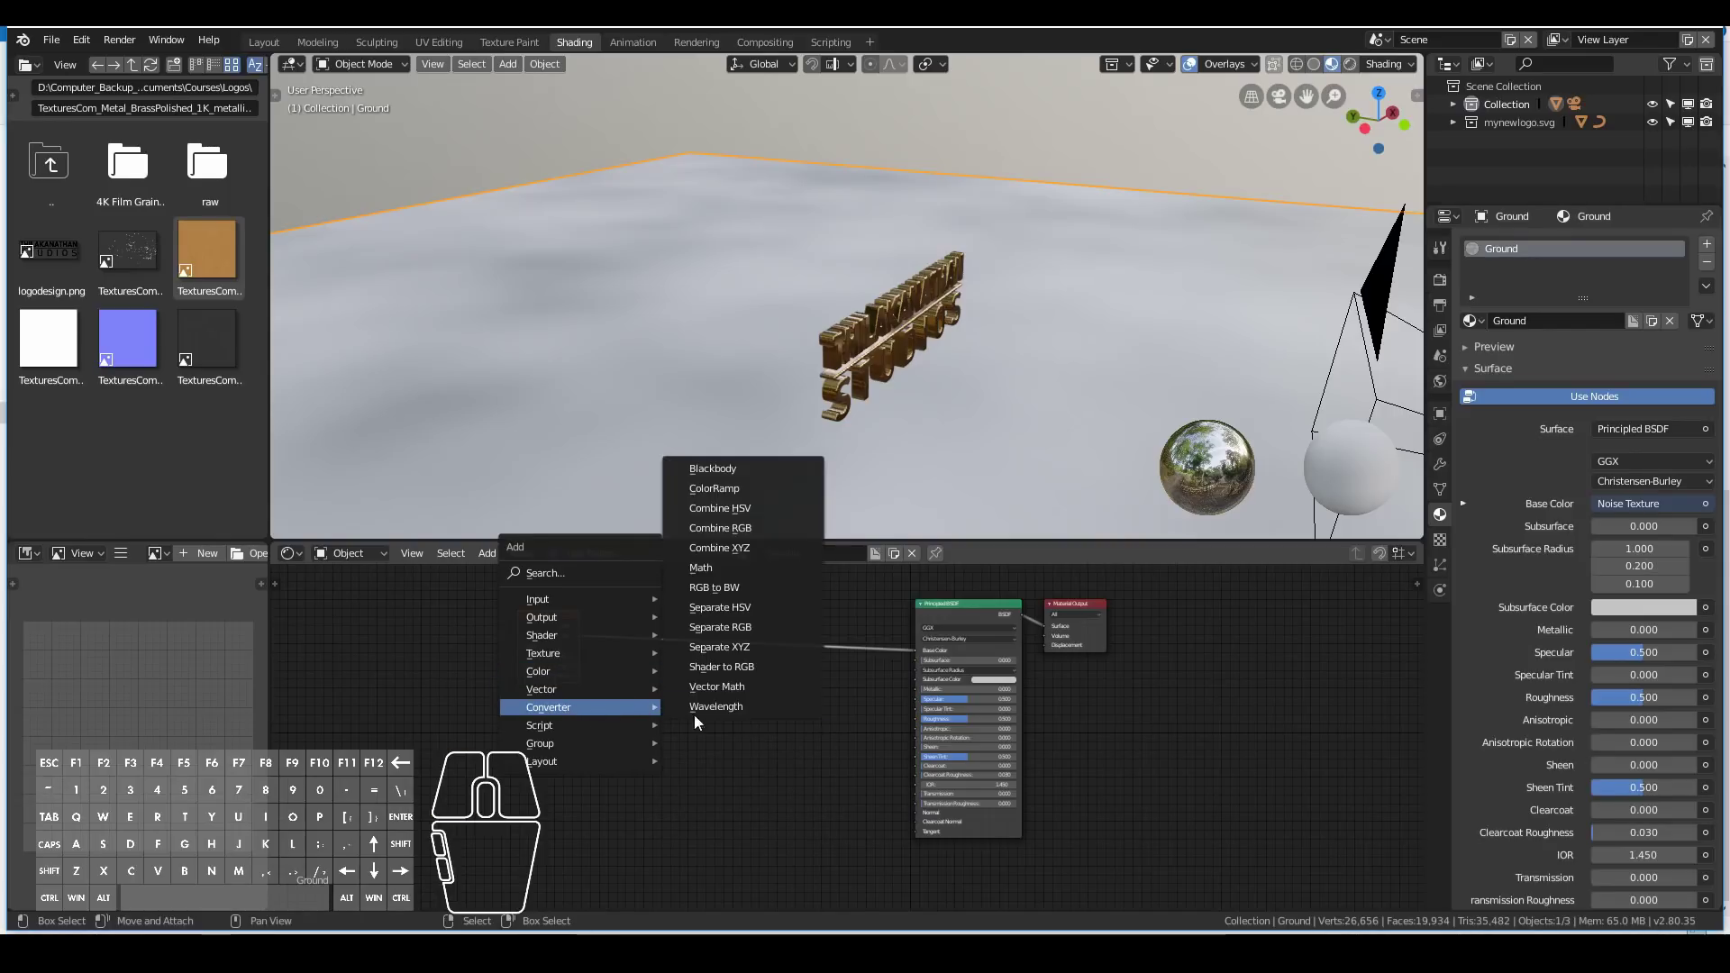
left_click(727, 472)
left_click(746, 683)
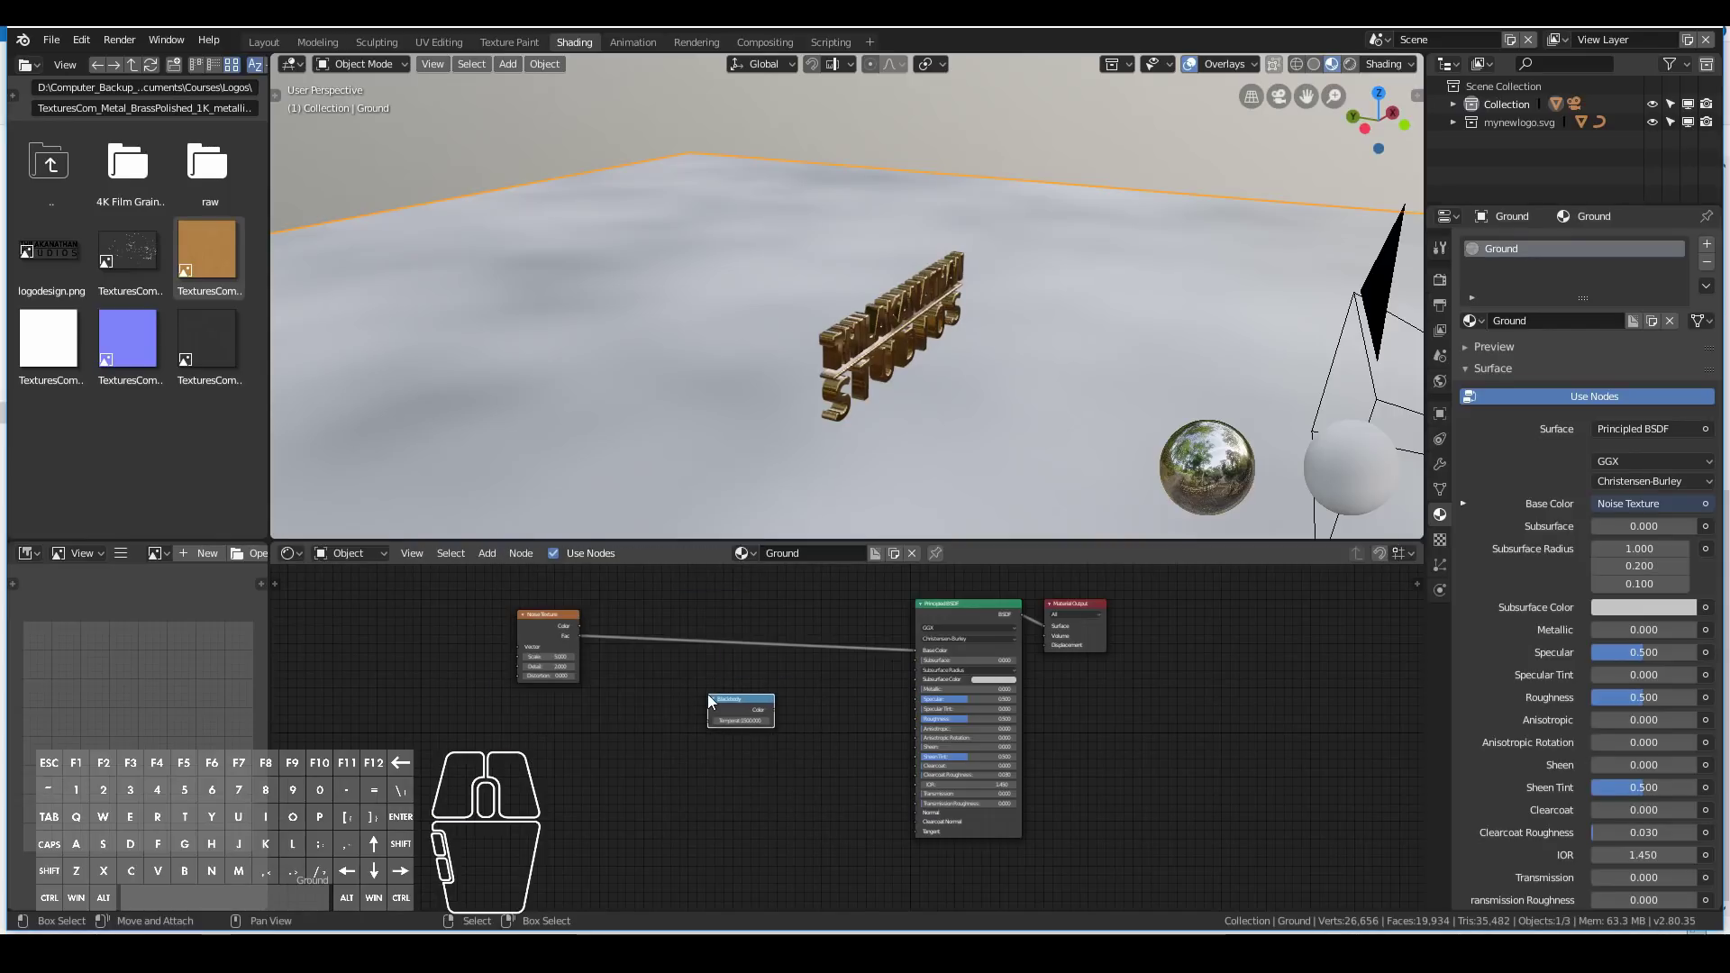
key("x")
Insert a ColorRamp node between the Noise Texture's Fac output and the Principled BSDF's Base Color.
key("shift+a")
left_click(629, 692)
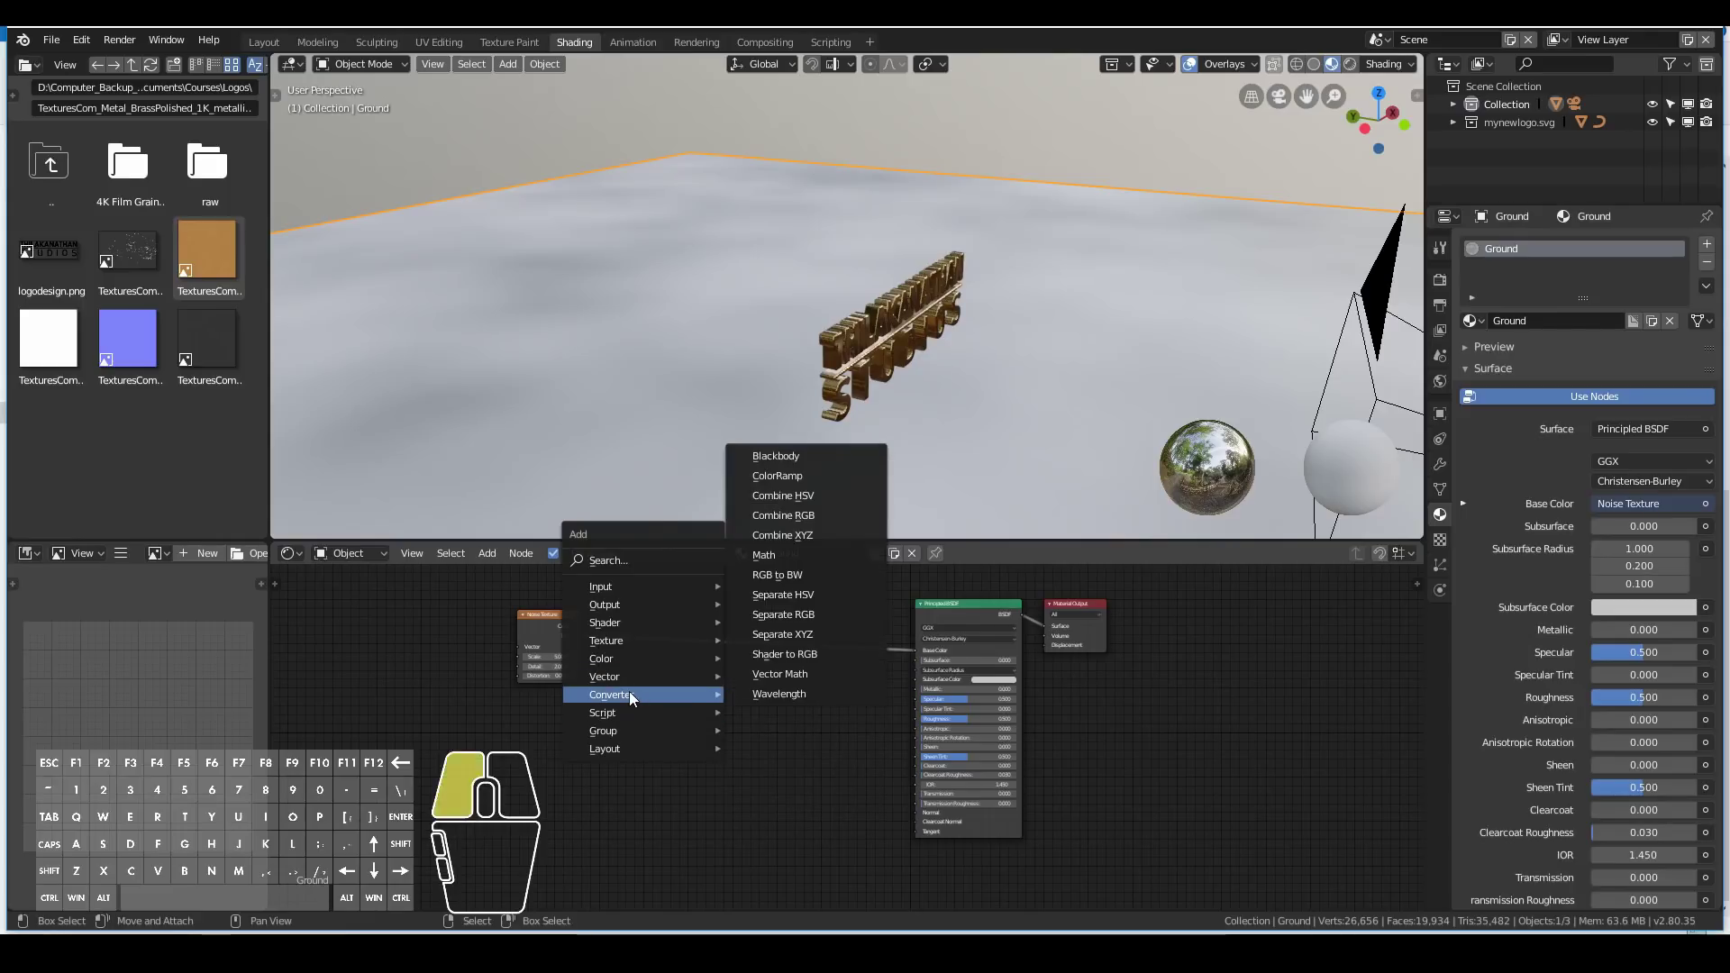
mouse_move(589, 679)
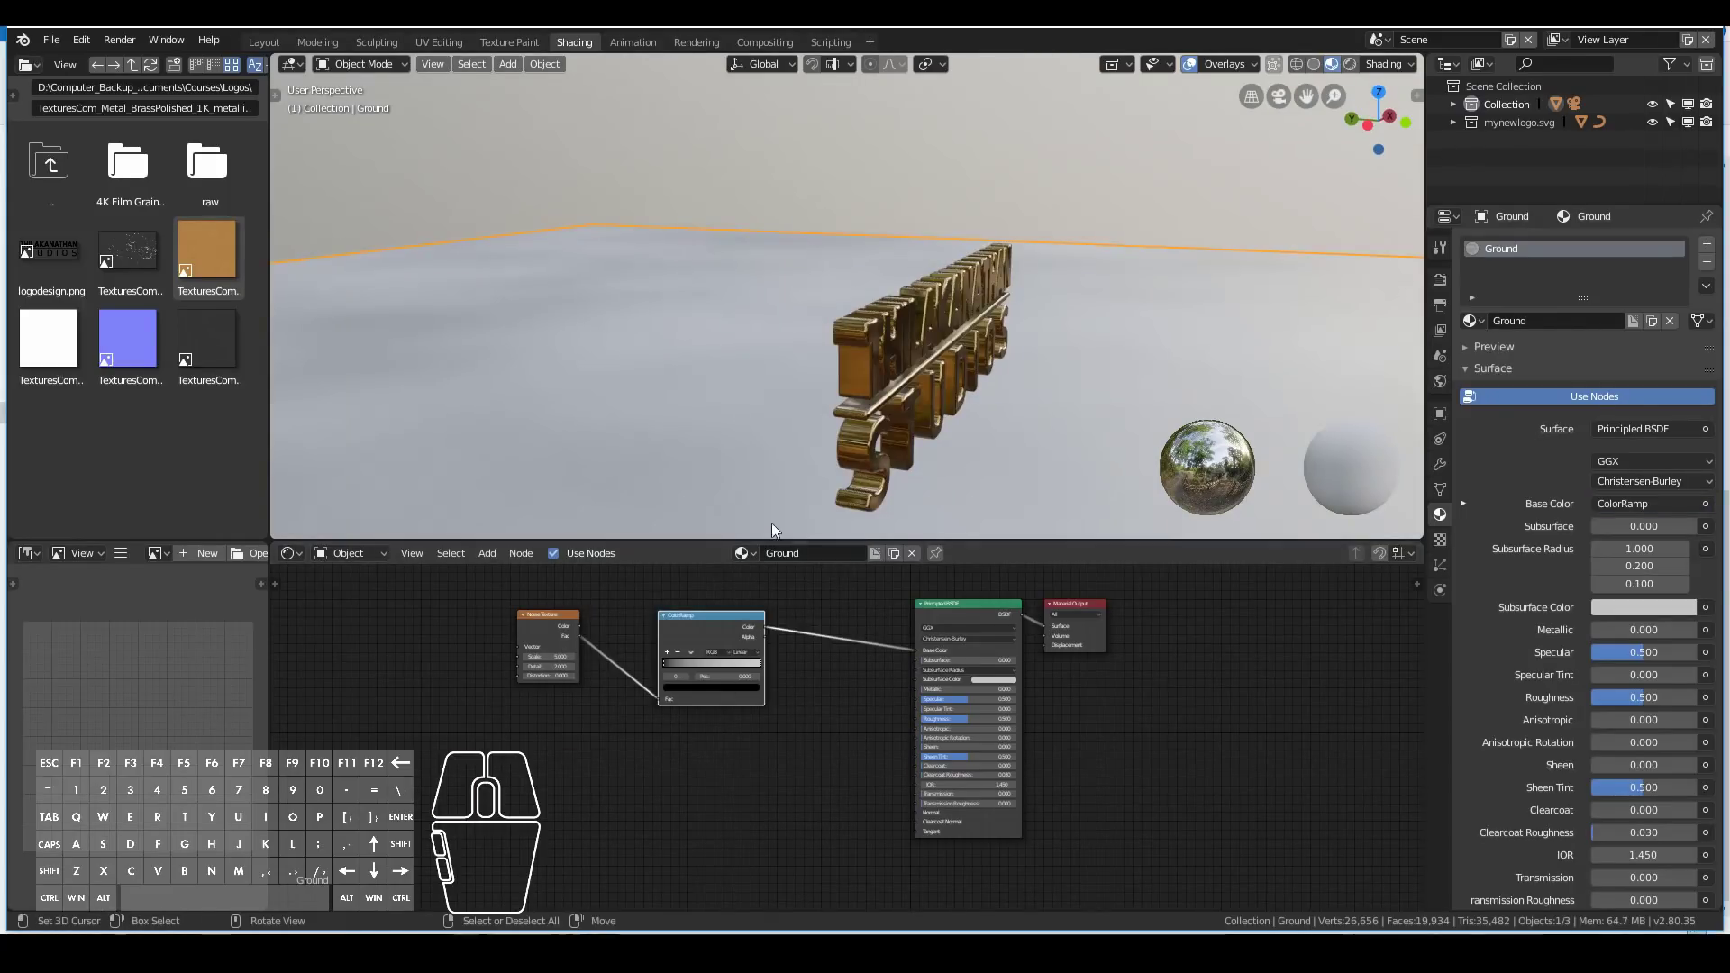
Move the ColorRamp's black stop to about position 0.395 to darken patches of the ground.
scroll(765, 429, "down", 4)
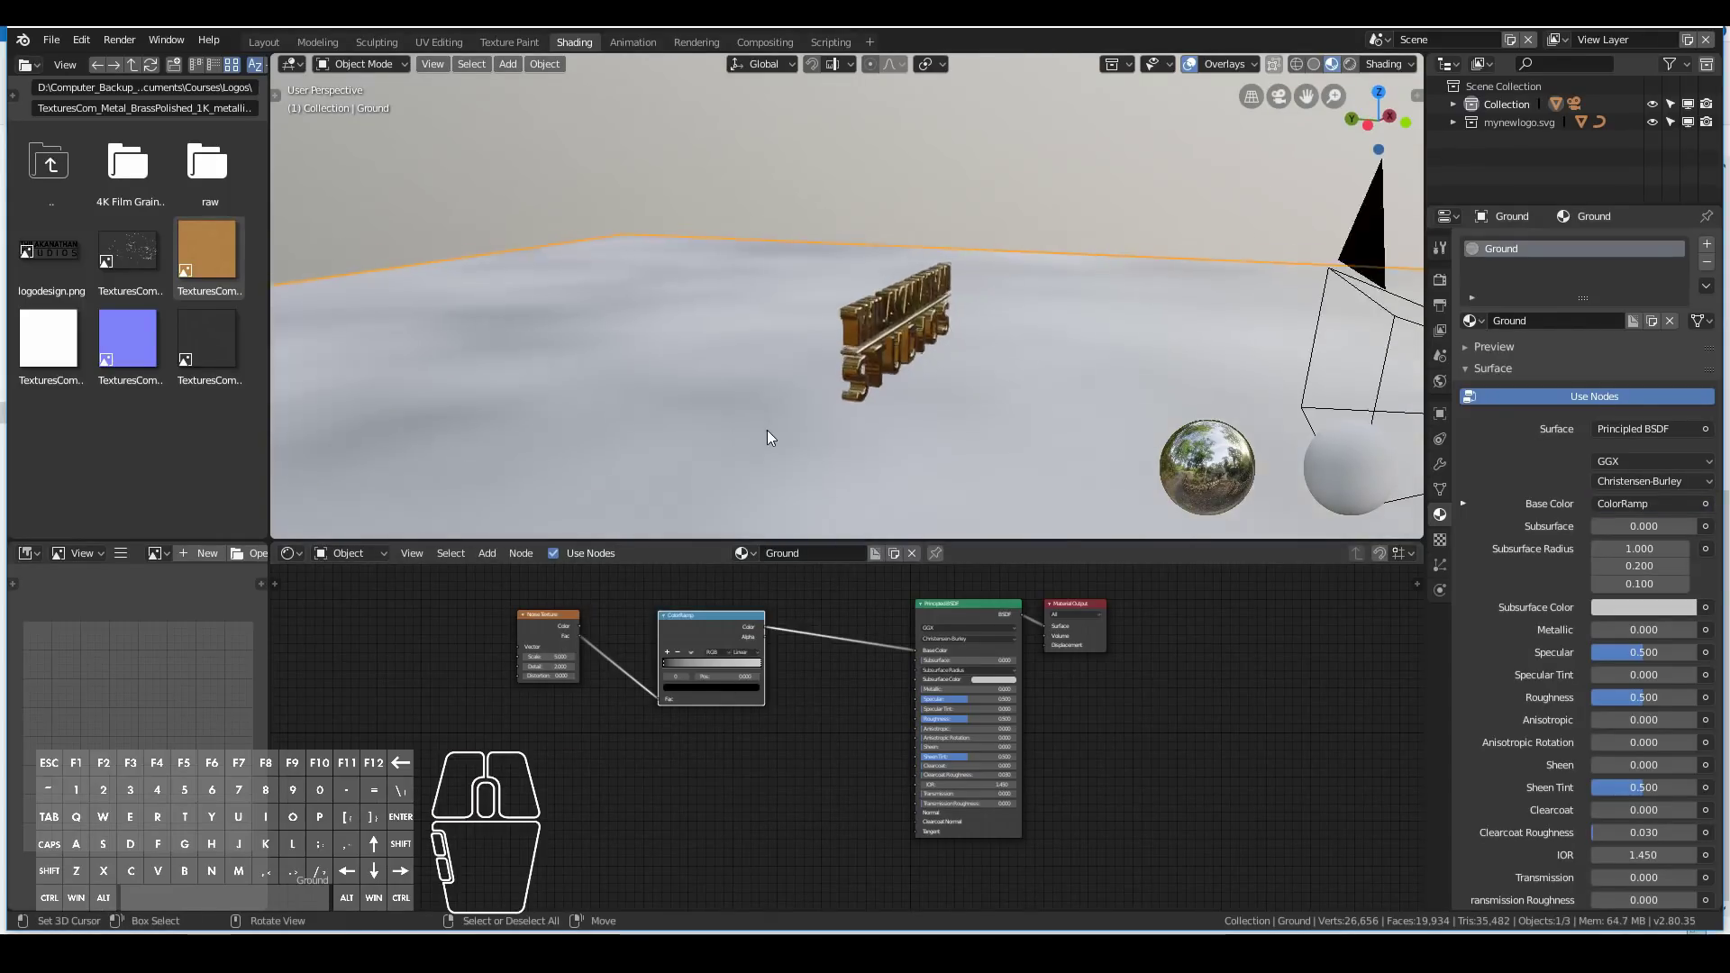
scroll(801, 514, "down", 2)
scroll(797, 517, "up", 3)
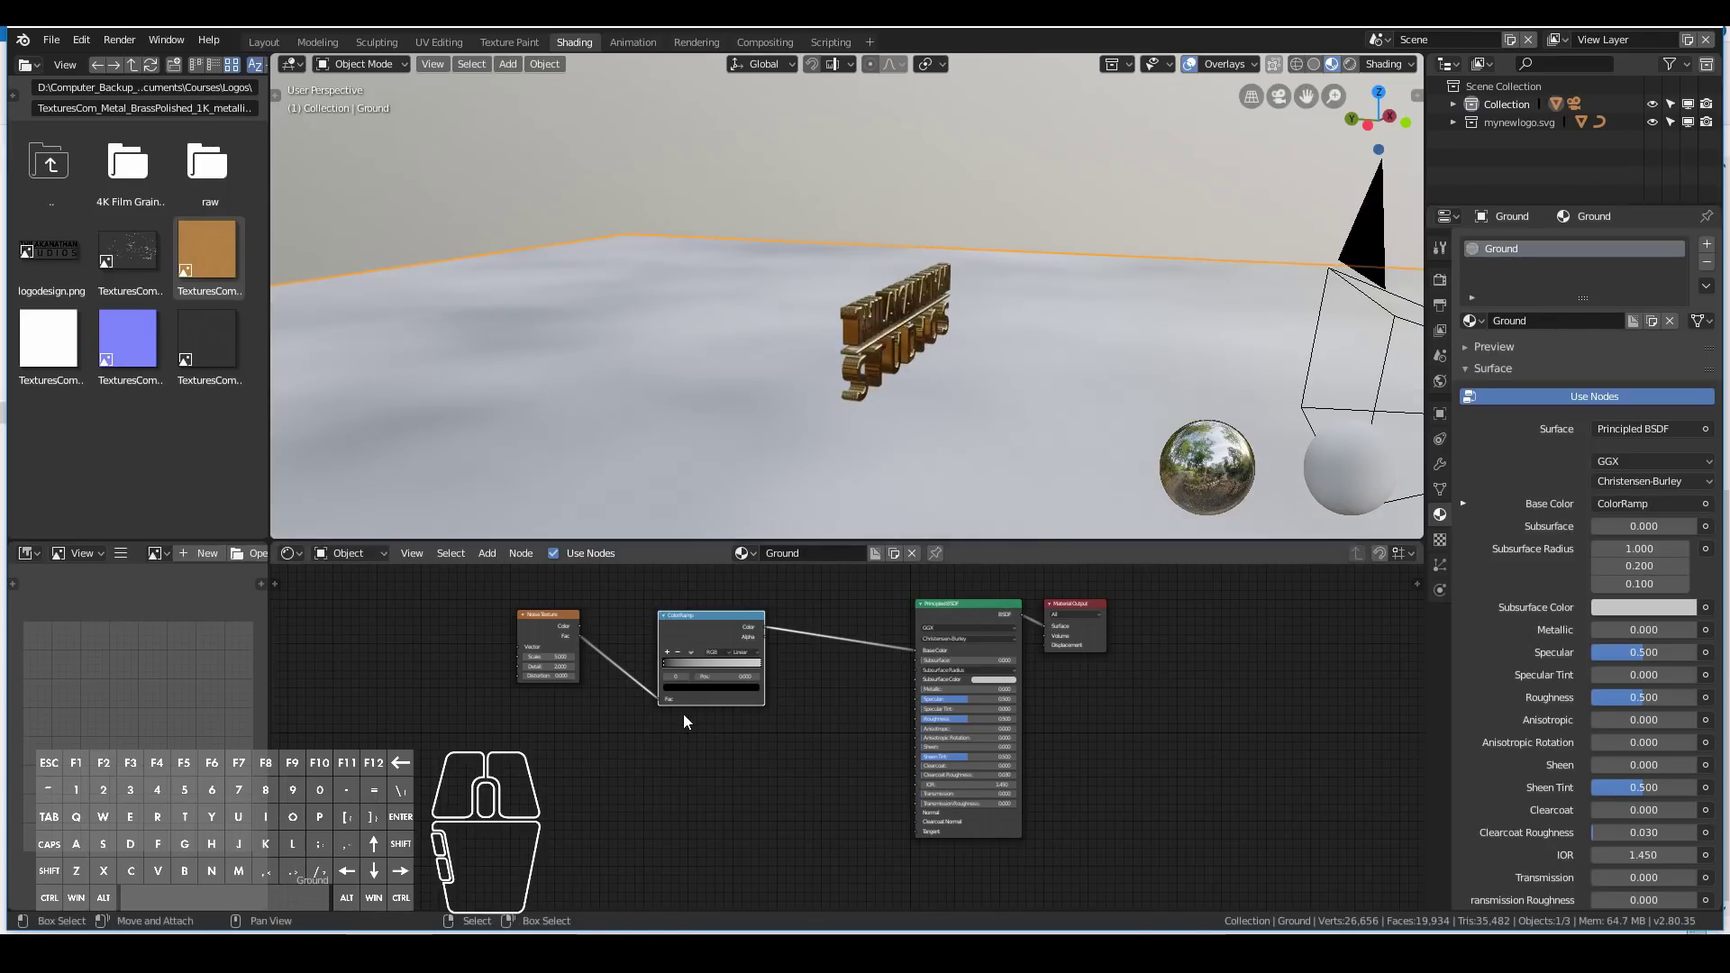
scroll(838, 721, "up", 1)
mouse_move(847, 457)
middle_mouse_down()
mouse_move(738, 463)
mouse_move(831, 472)
middle_mouse_up()
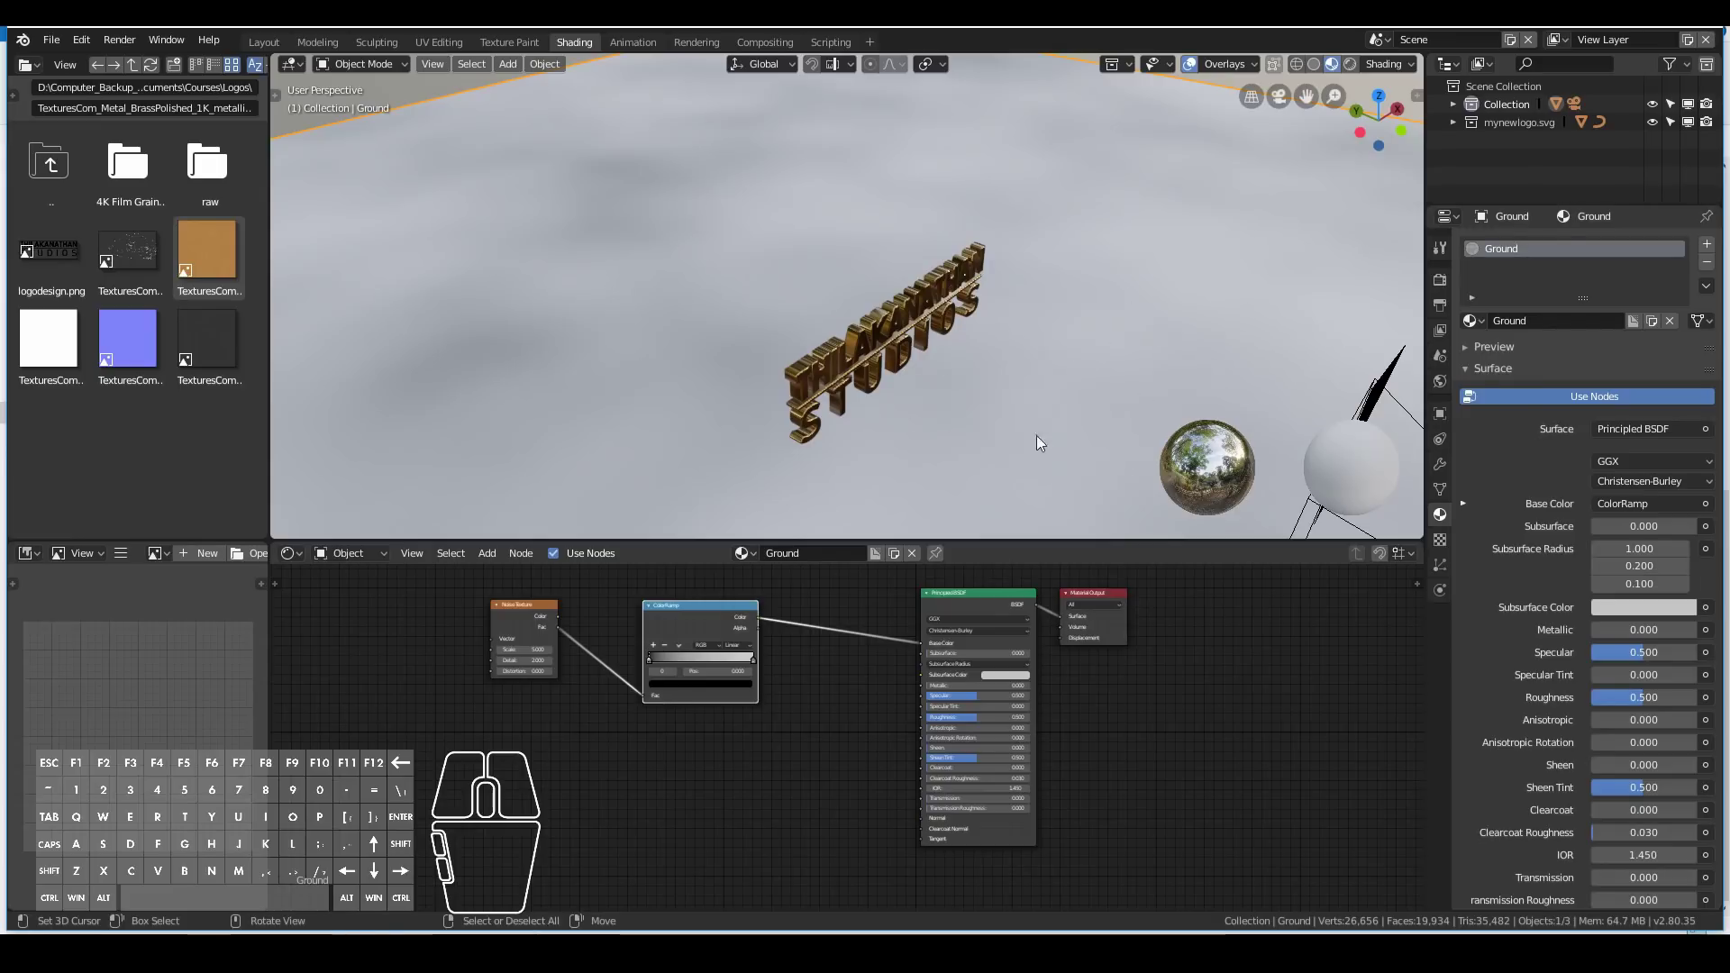
scroll(718, 690, "up", 1)
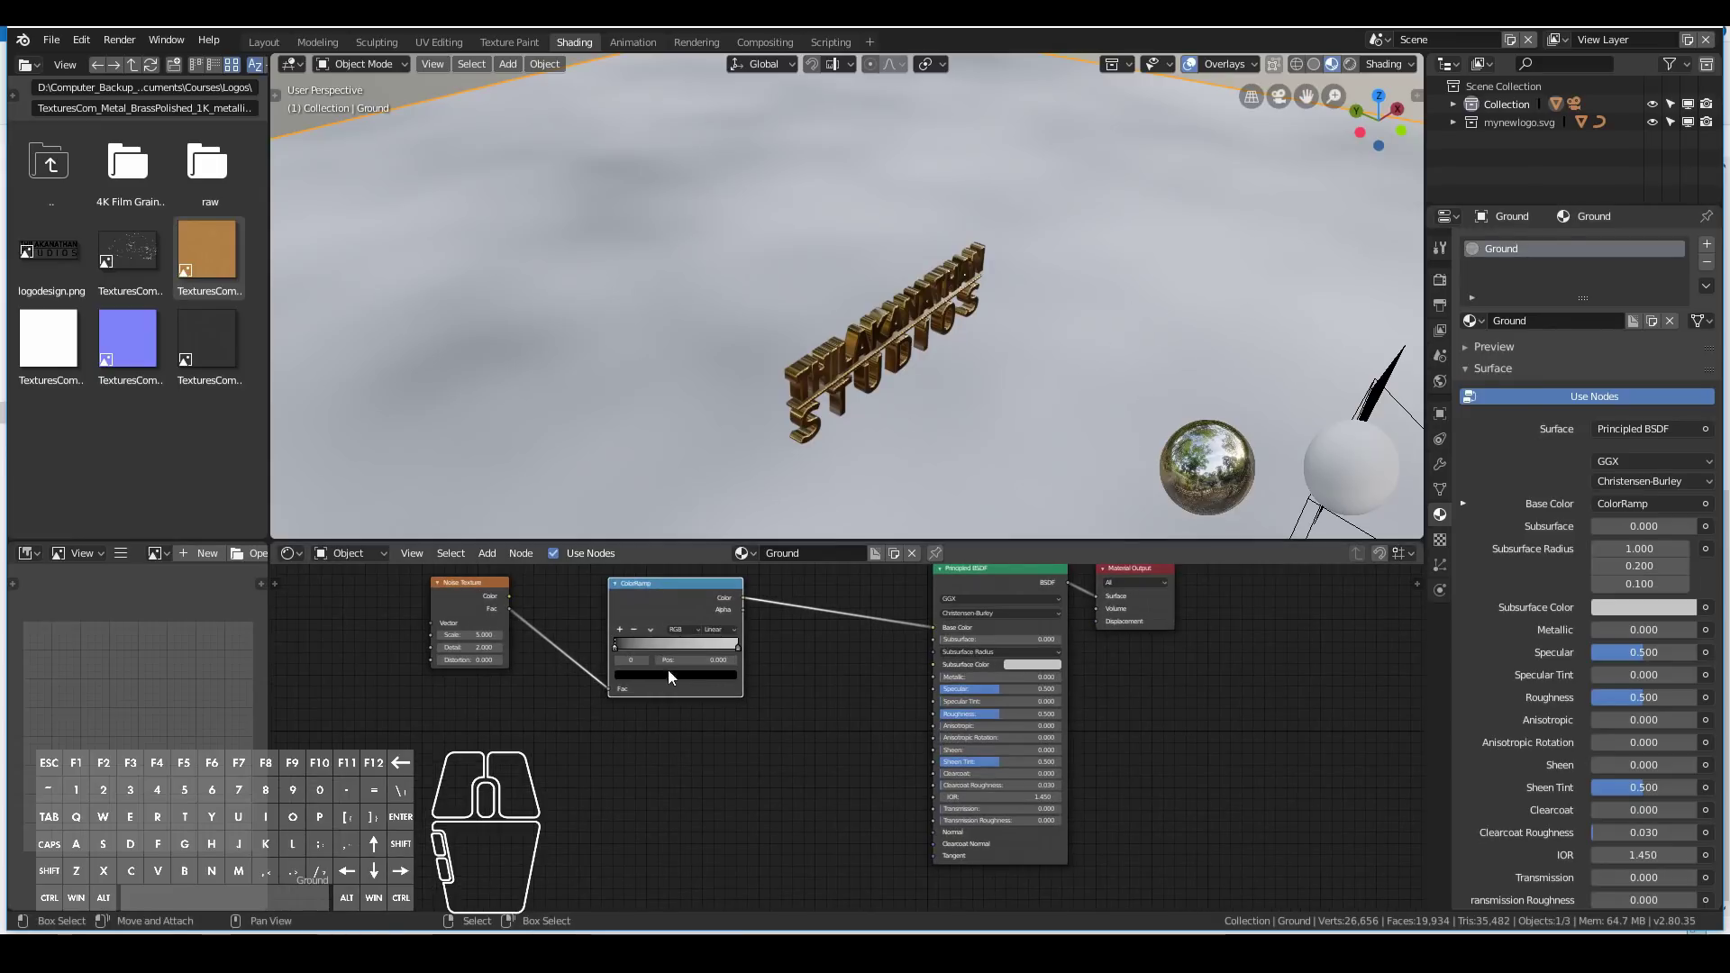
left_click_drag(616, 647, 665, 636)
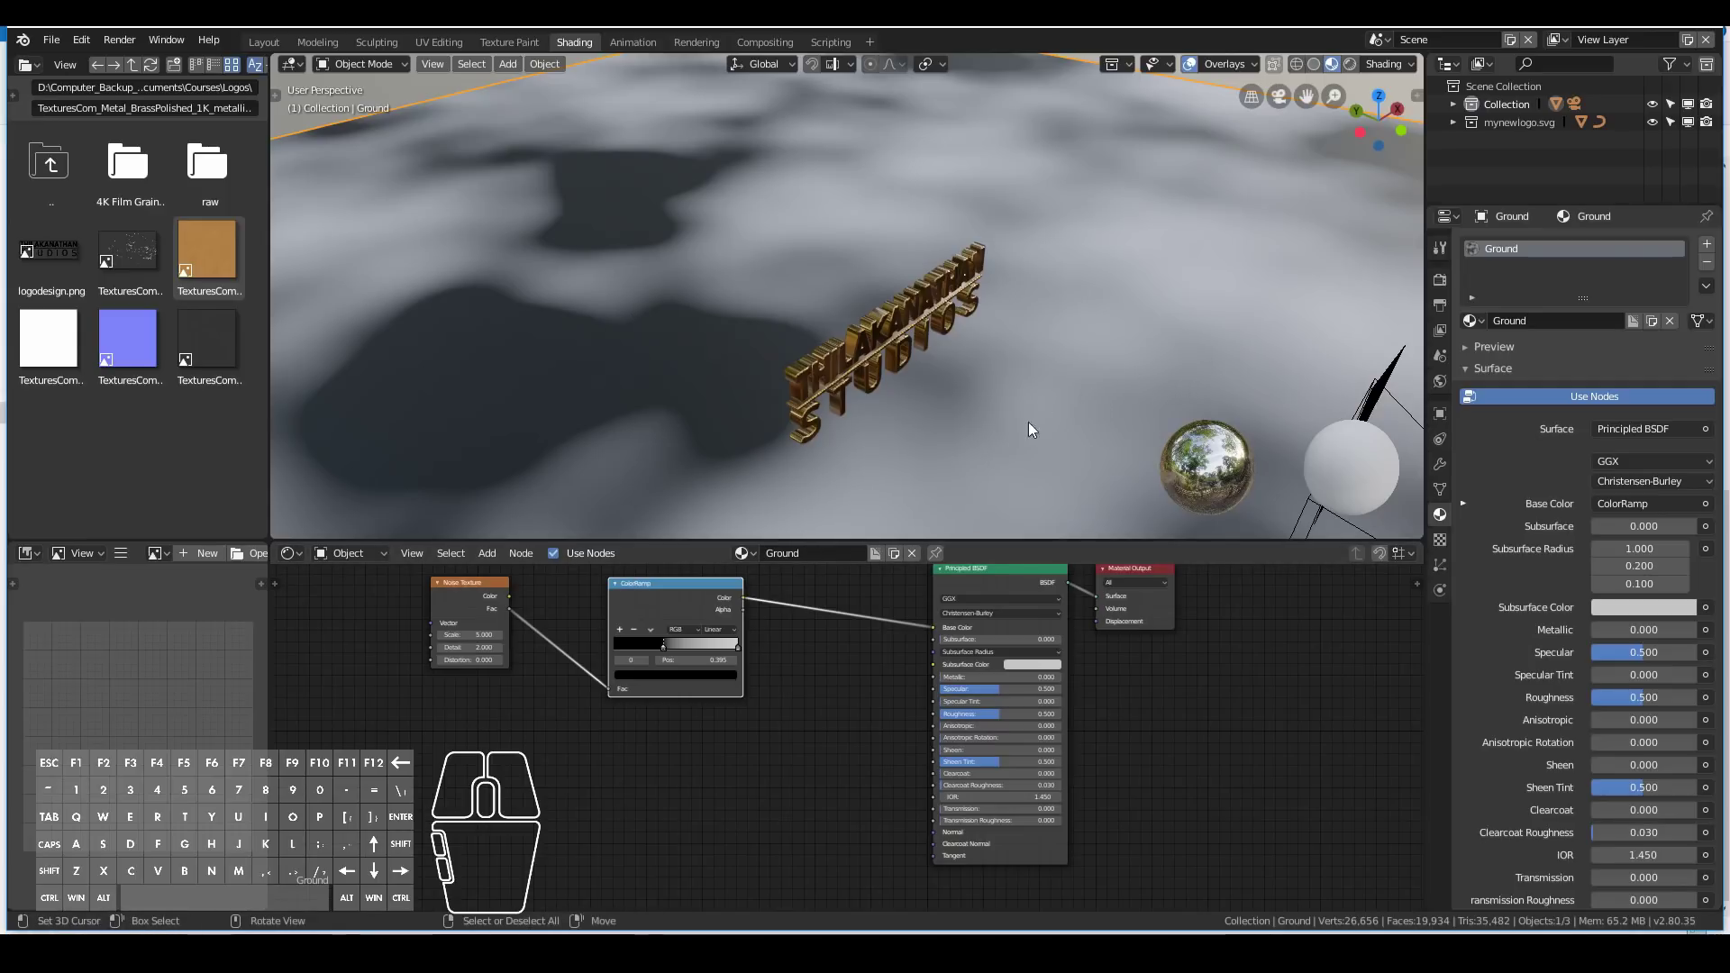
Set the Roughness of the ground's Principled BSDF to 0.51.
middle_click_drag(993, 420, 904, 371)
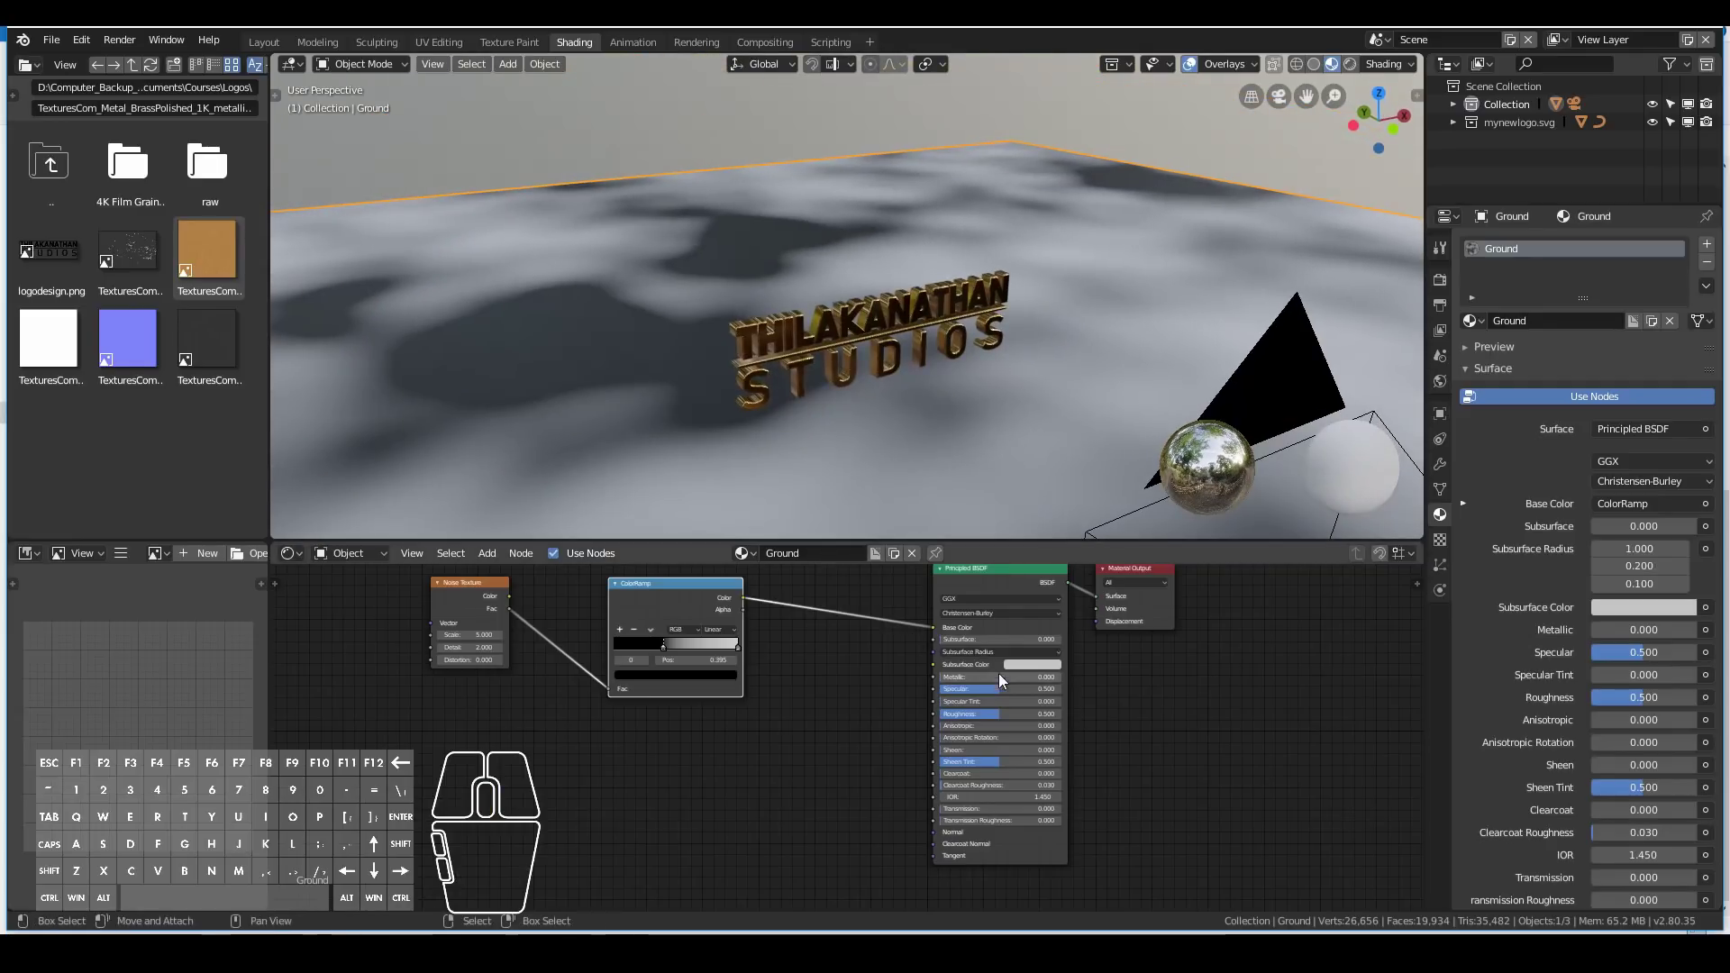
mouse_move(998, 713)
left_mouse_down()
mouse_move(975, 715)
mouse_move(998, 715)
left_mouse_up()
key("KP_0")
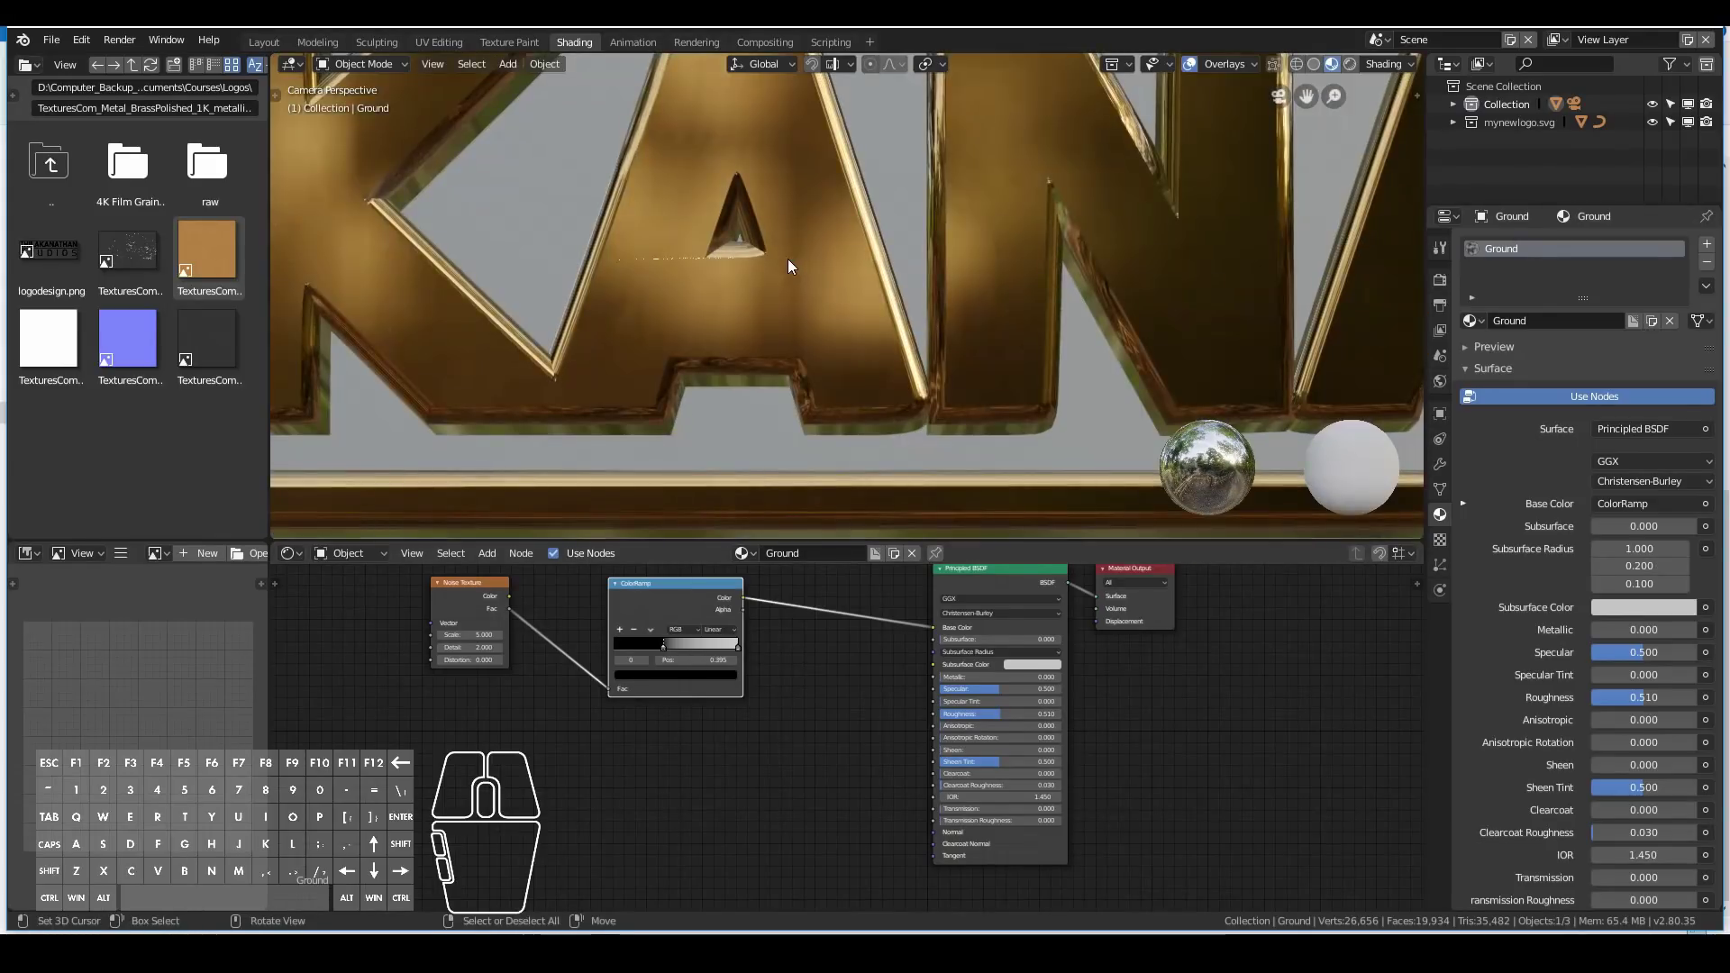
middle_click_drag(749, 261, 718, 290)
key("KP_0")
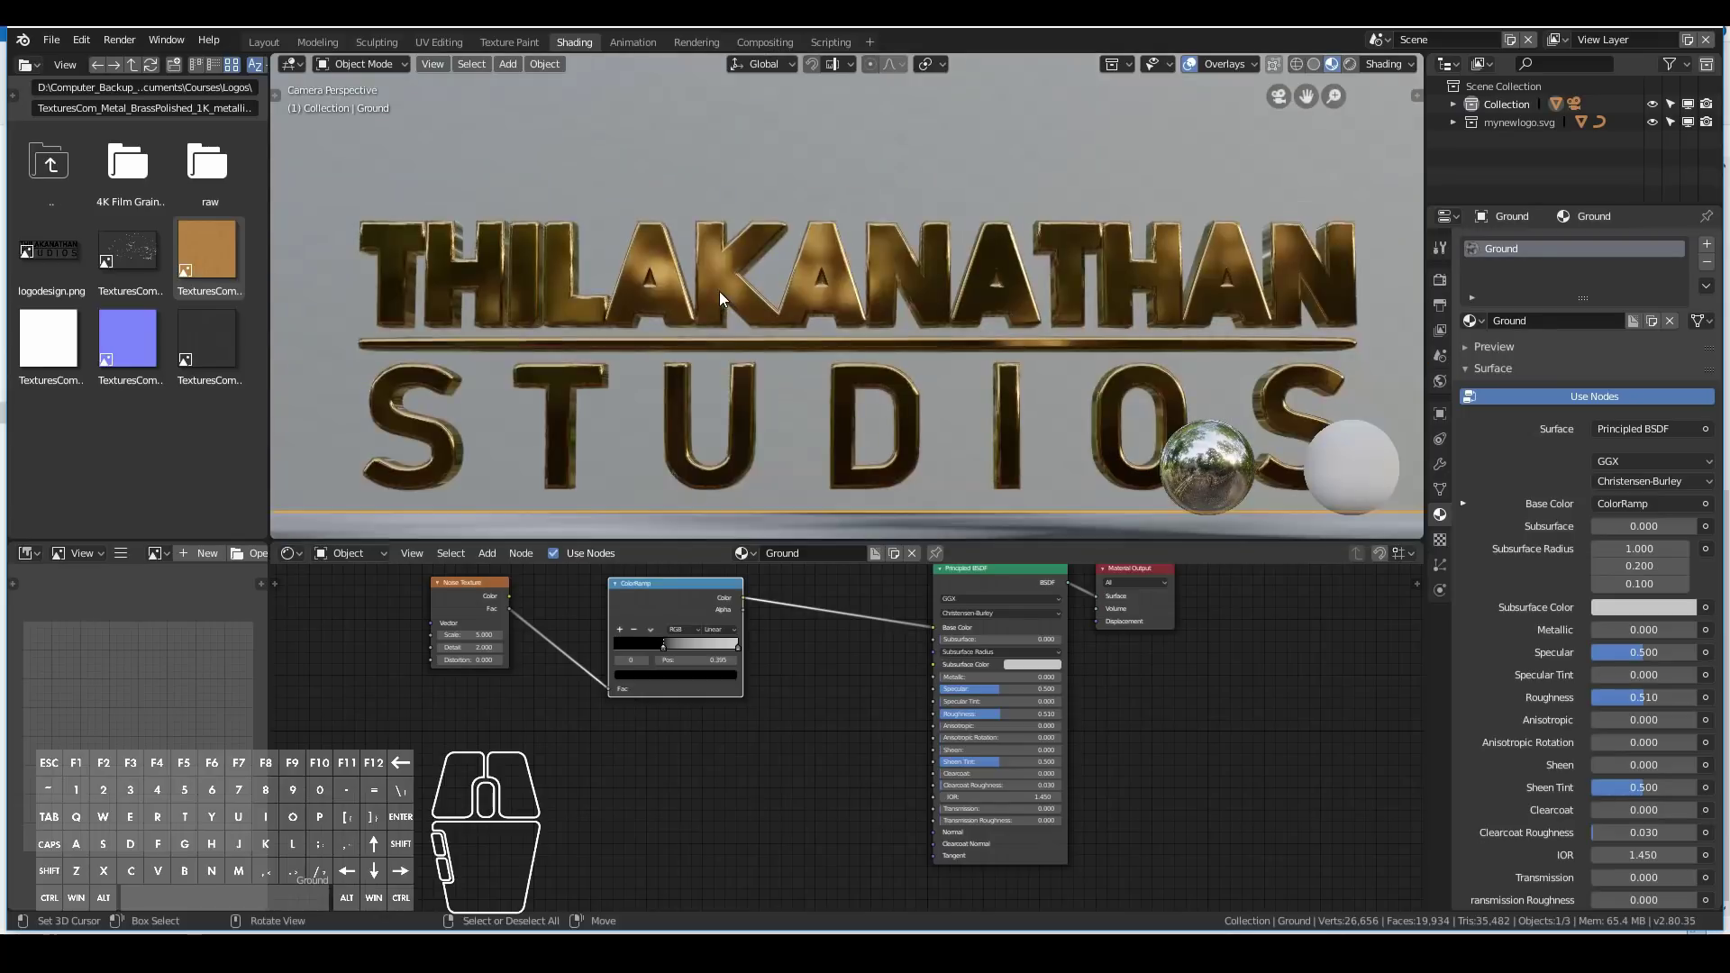
scroll(719, 290, "down", 4)
scroll(719, 290, "down", 3)
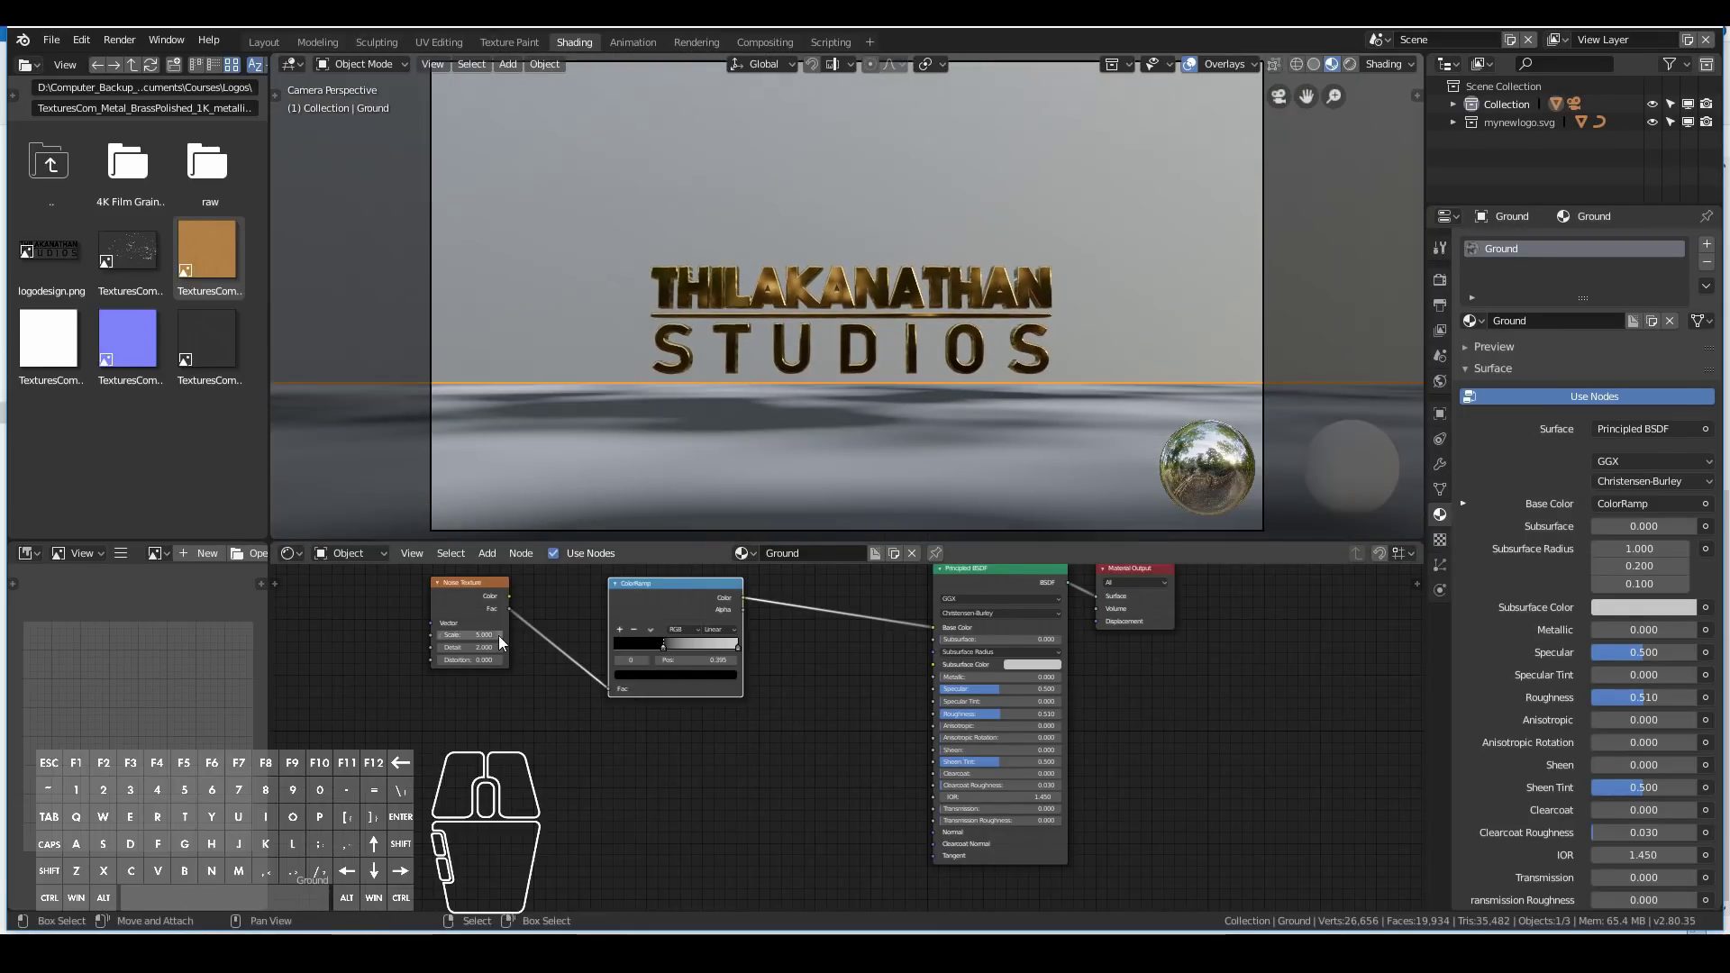
Set the Noise Texture's Scale to 20 and its Detail to 5.
scroll(499, 635, "up", 1)
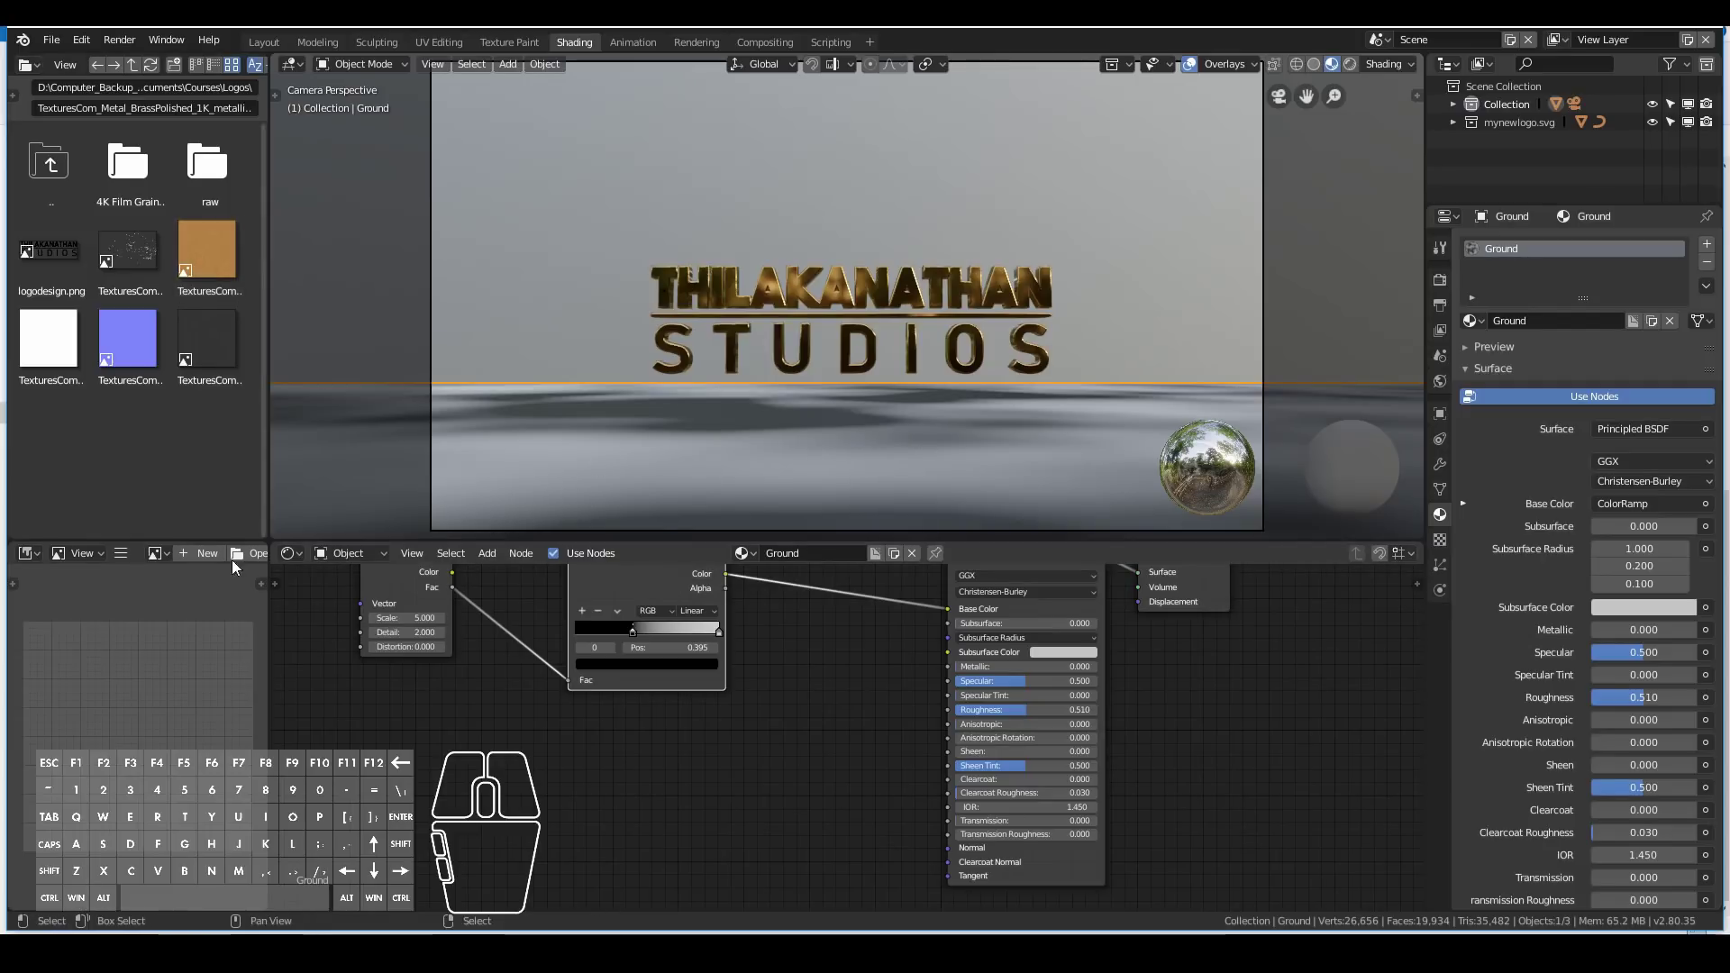
left_click(412, 614)
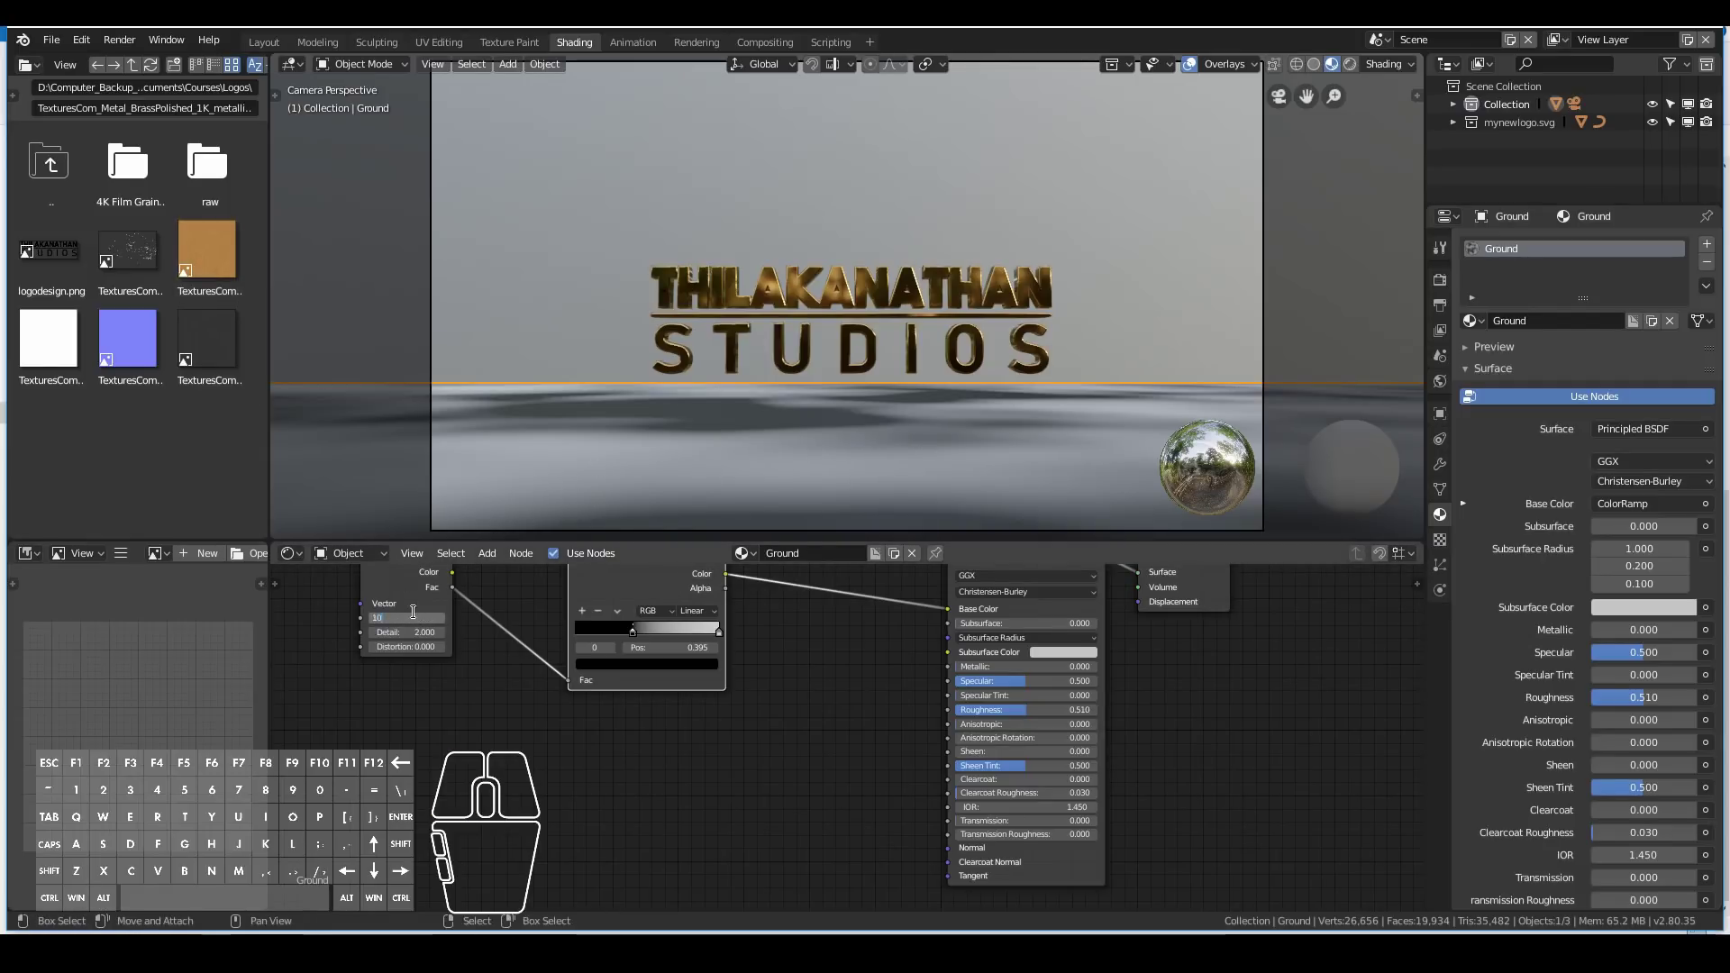
type("10")
key("Return")
left_click(400, 619)
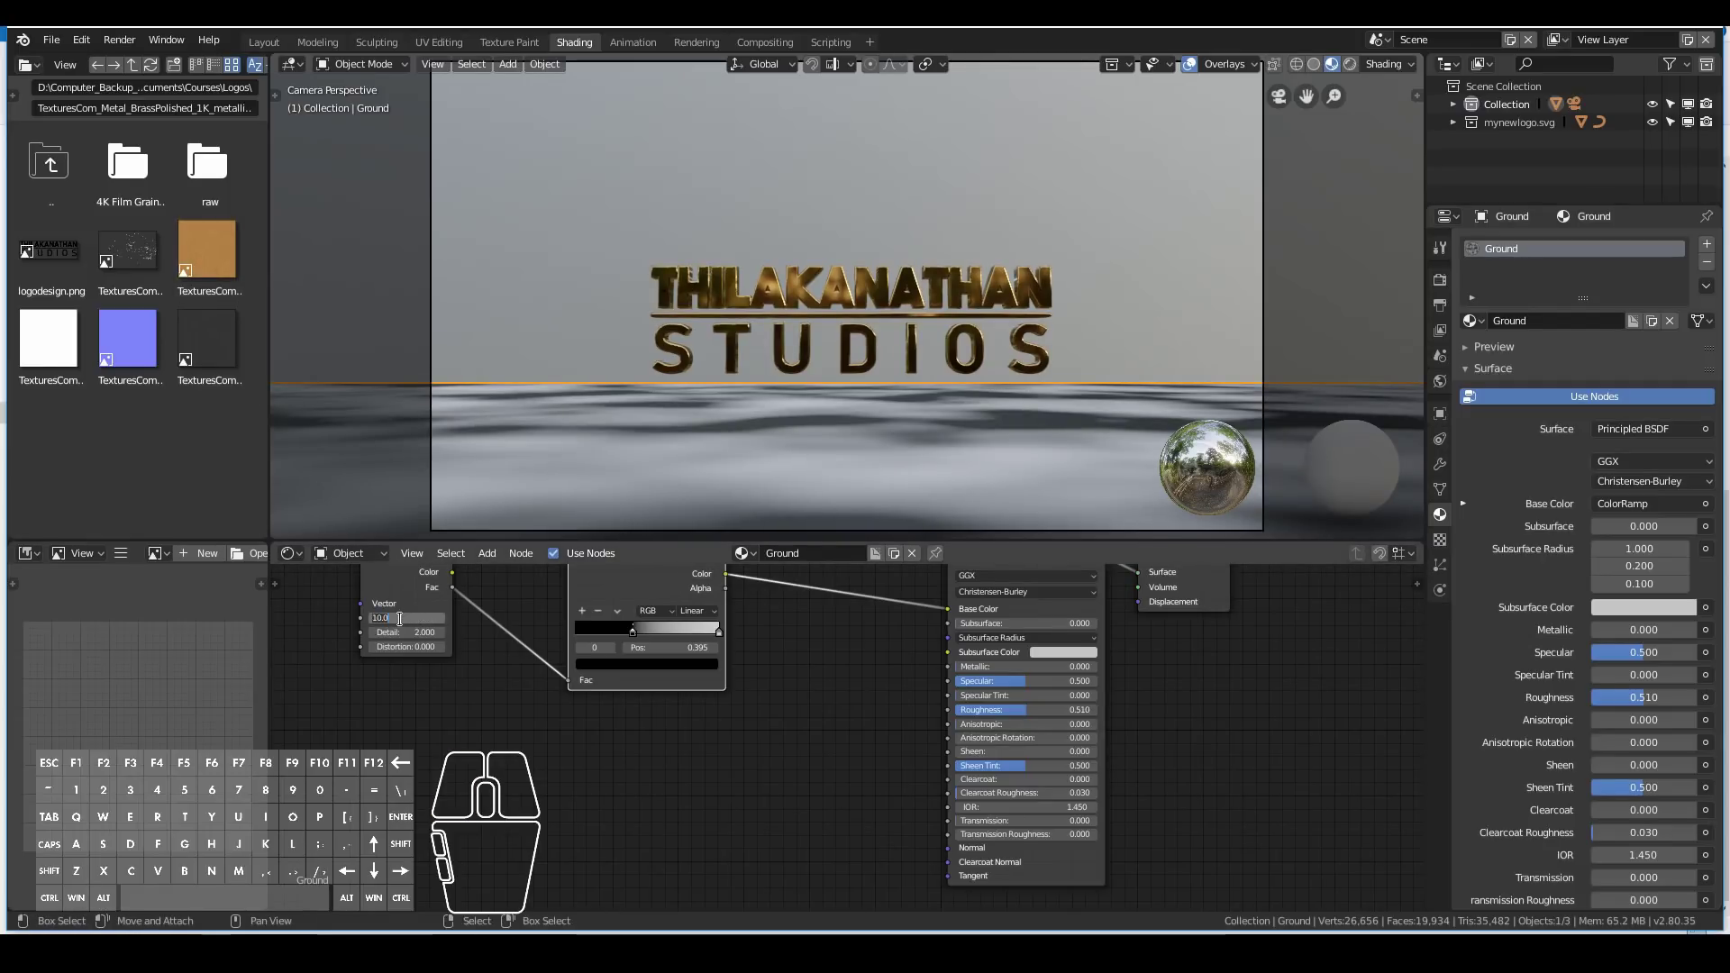
type("20")
key("Return")
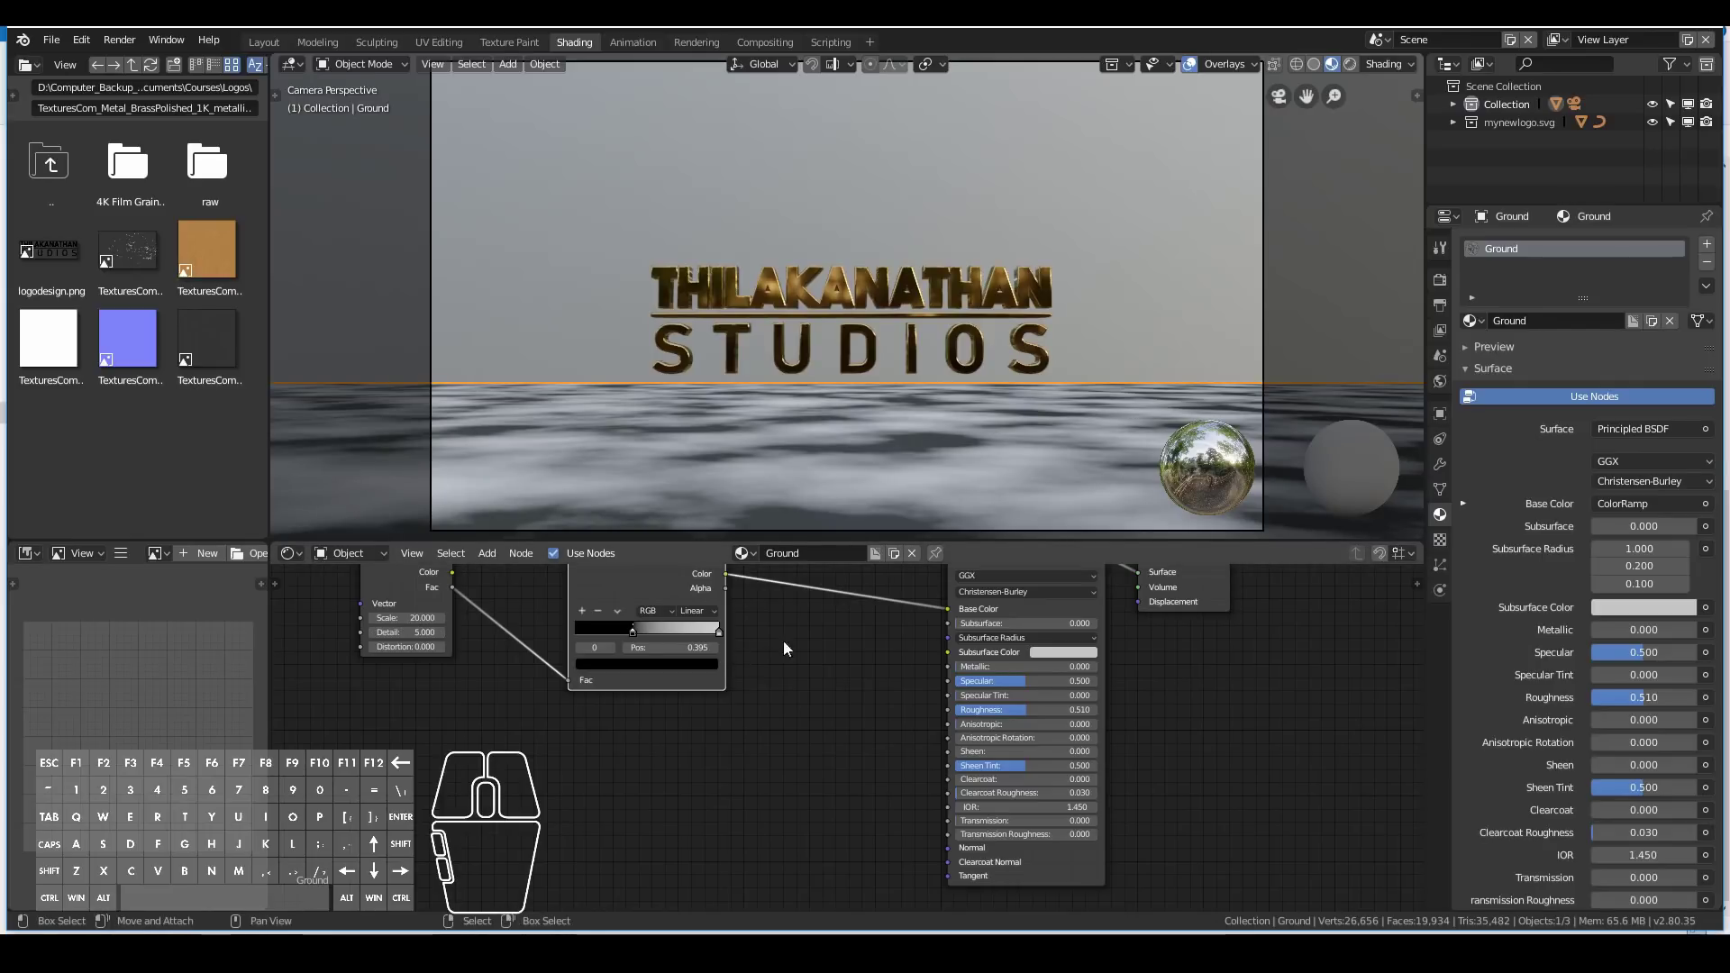
Try Distortion values of 5 and 1 on the Noise Texture node and reset Distortion to 0.
middle_click_drag(782, 640, 751, 658)
left_click(386, 664)
type("5")
key("Return")
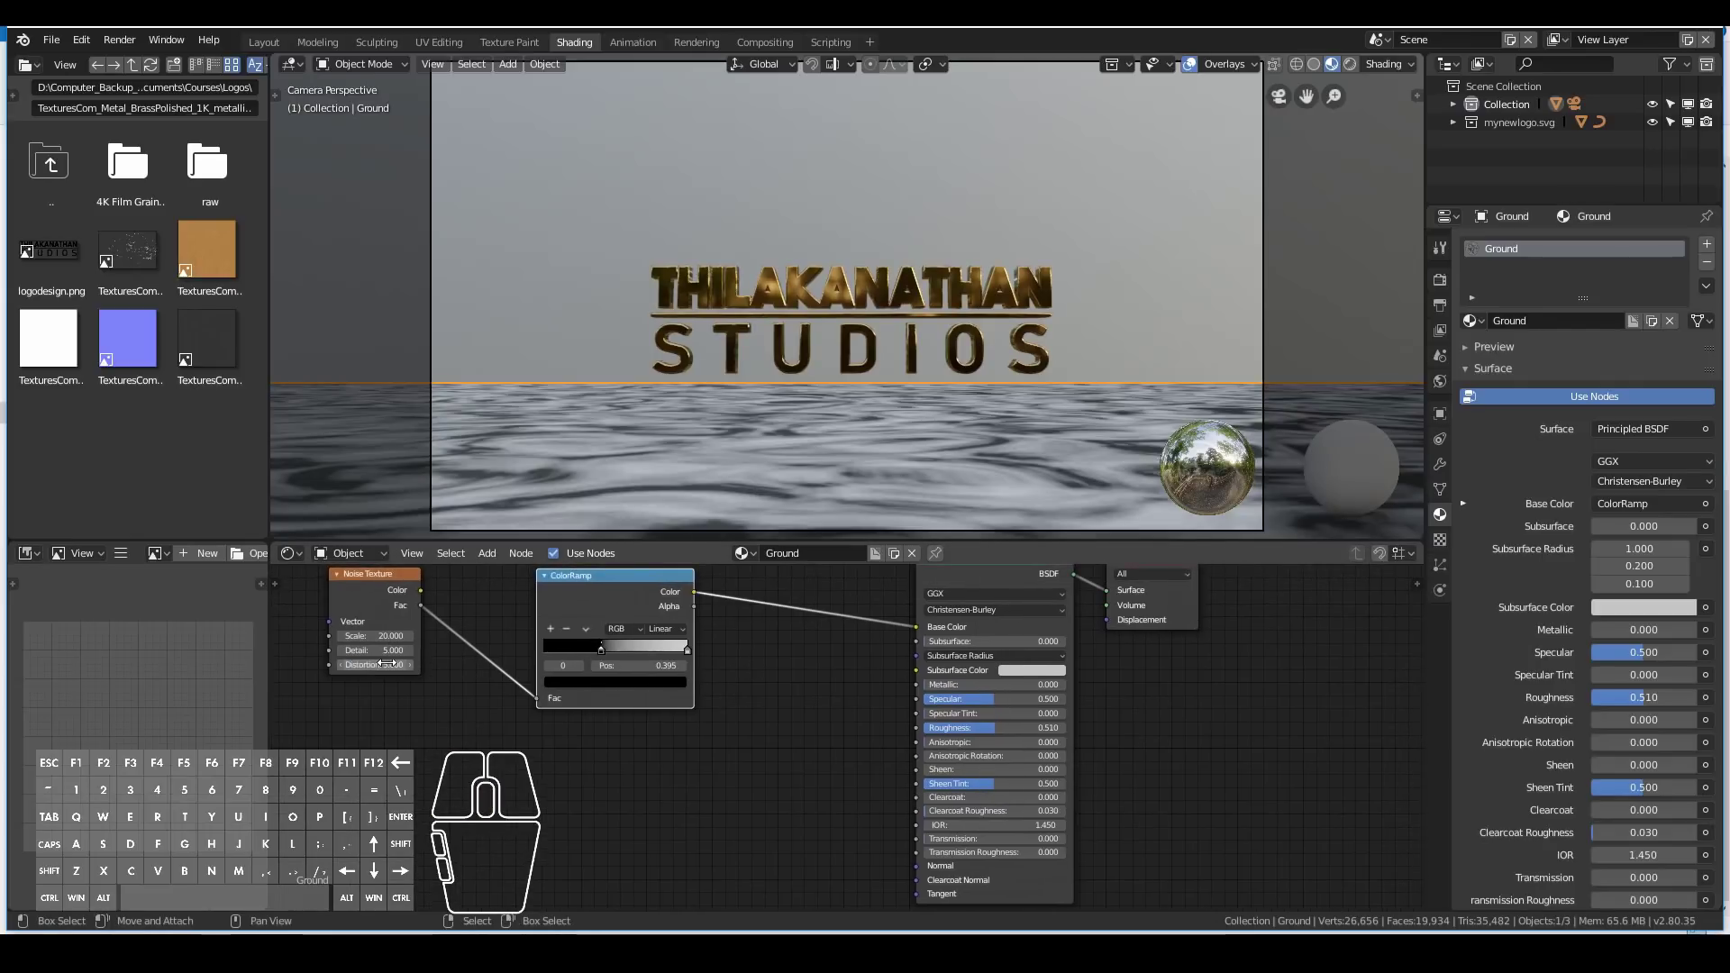
left_click(387, 664)
type("1")
key("Return")
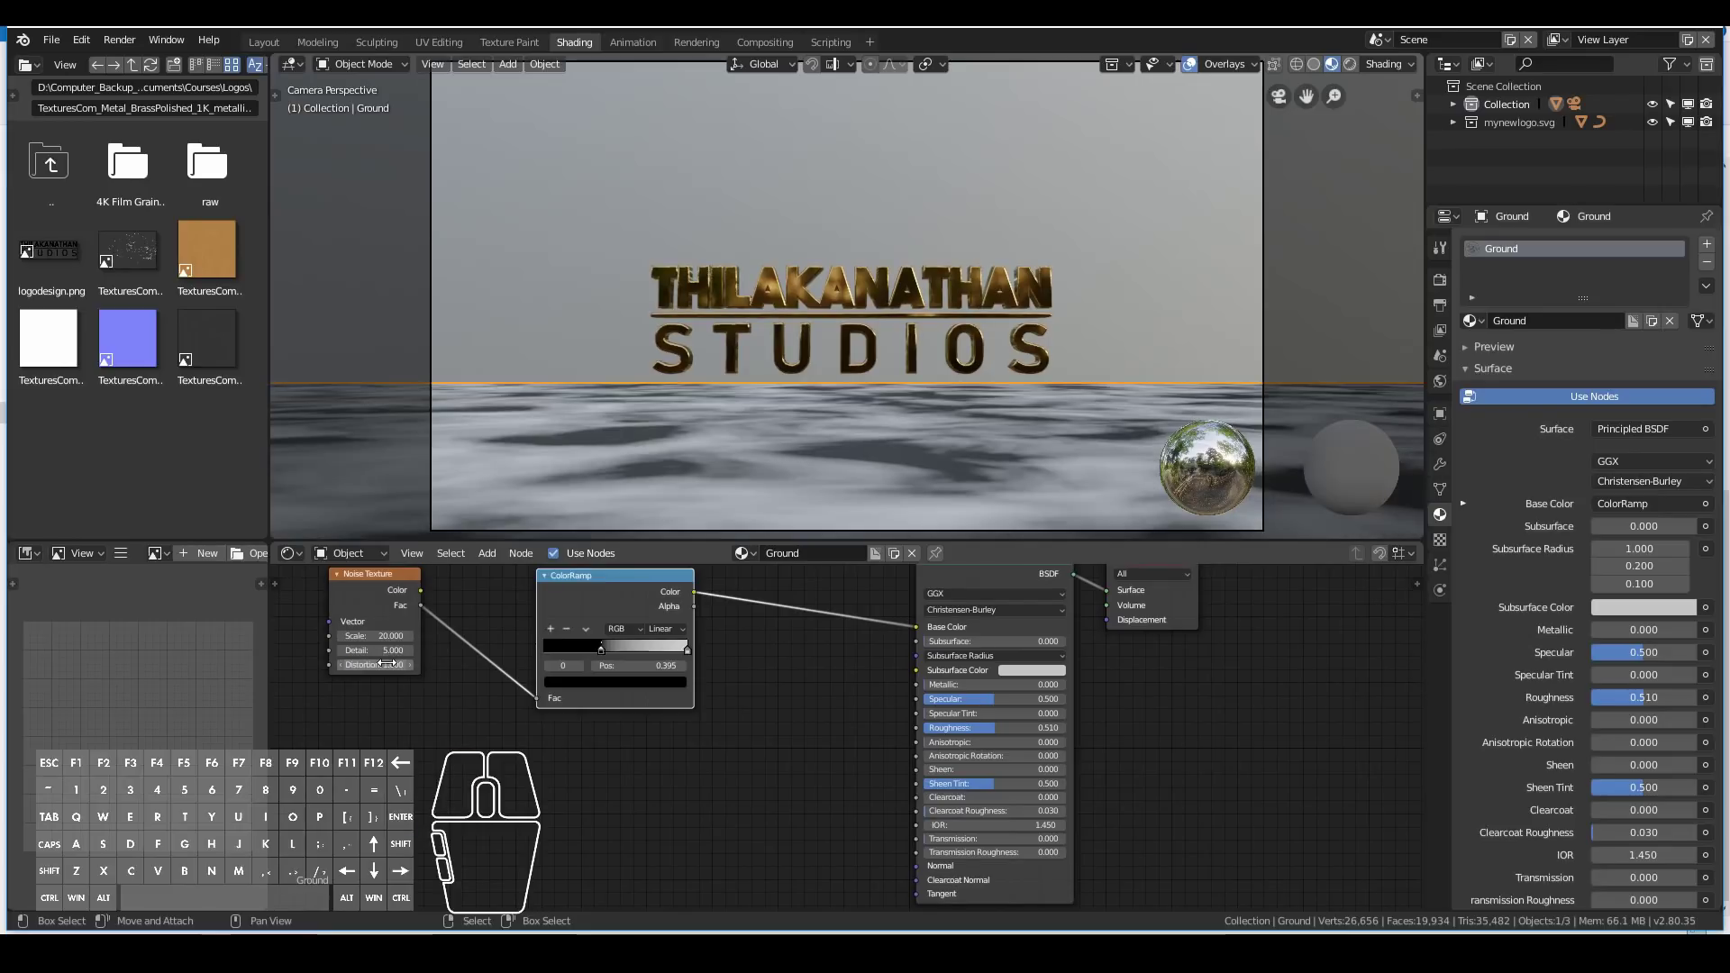
key("Return")
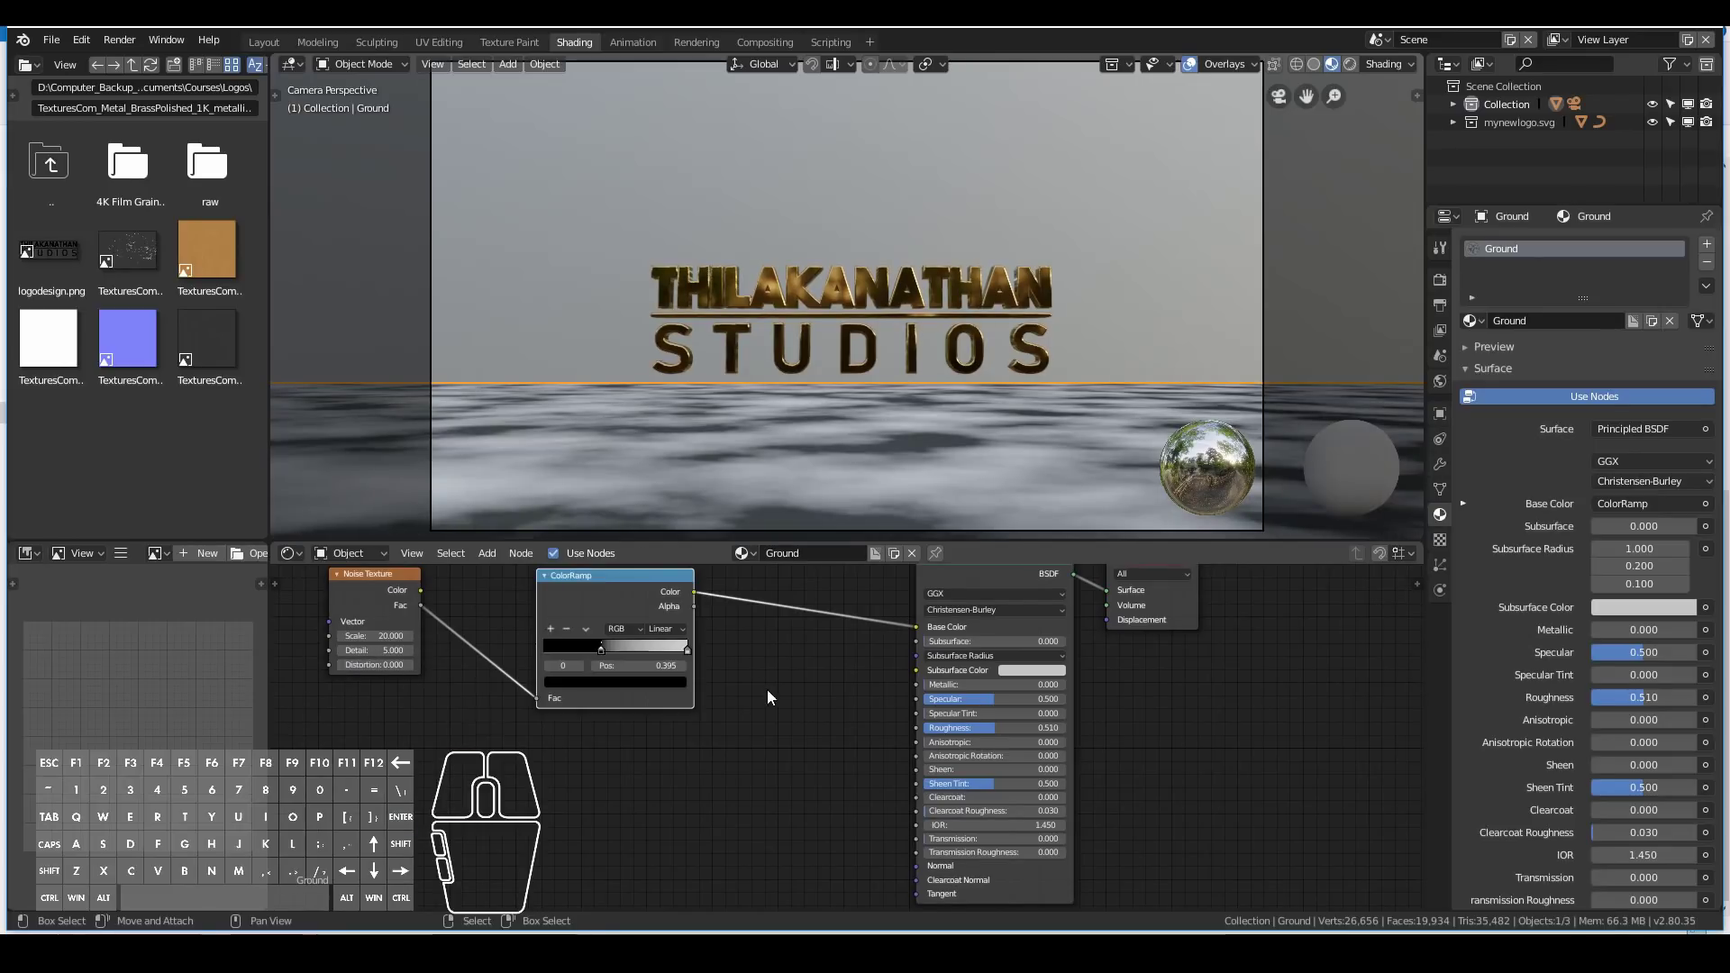
Shift the ColorRamp's black stop to about position 0.477 to increase the dark areas of the ground.
middle_click_drag(698, 451, 865, 499)
scroll(865, 499, "down", 8)
key("KP_0")
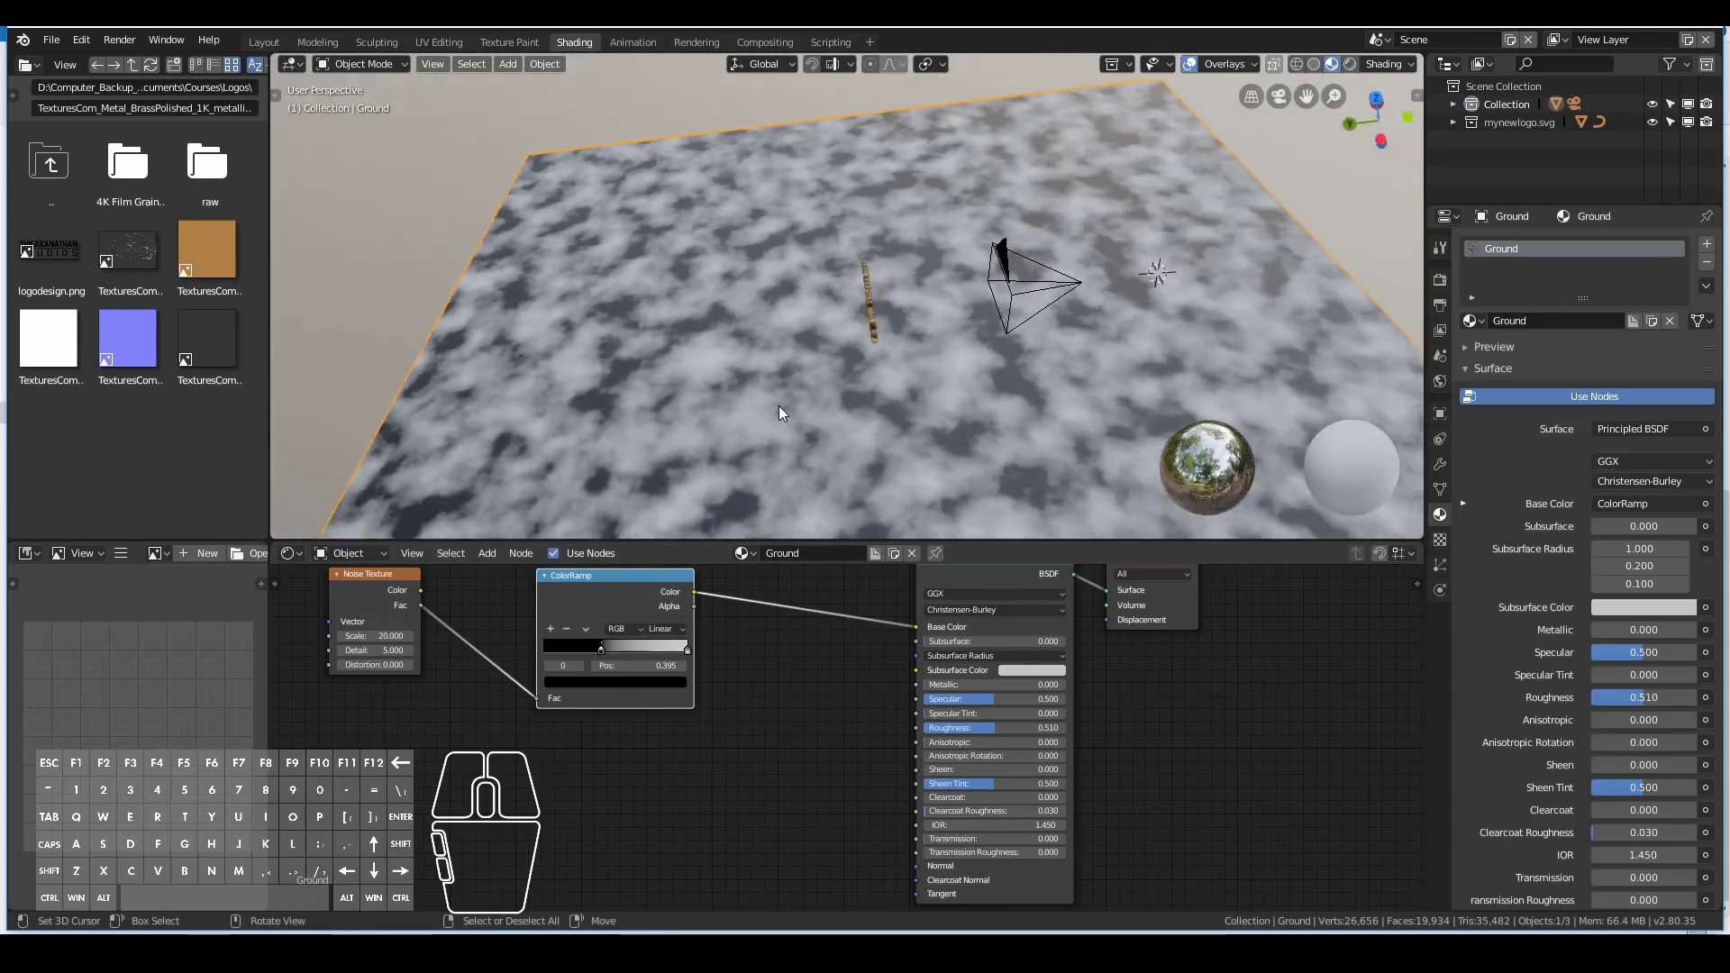
middle_click_drag(704, 429, 906, 349)
key("KP_0")
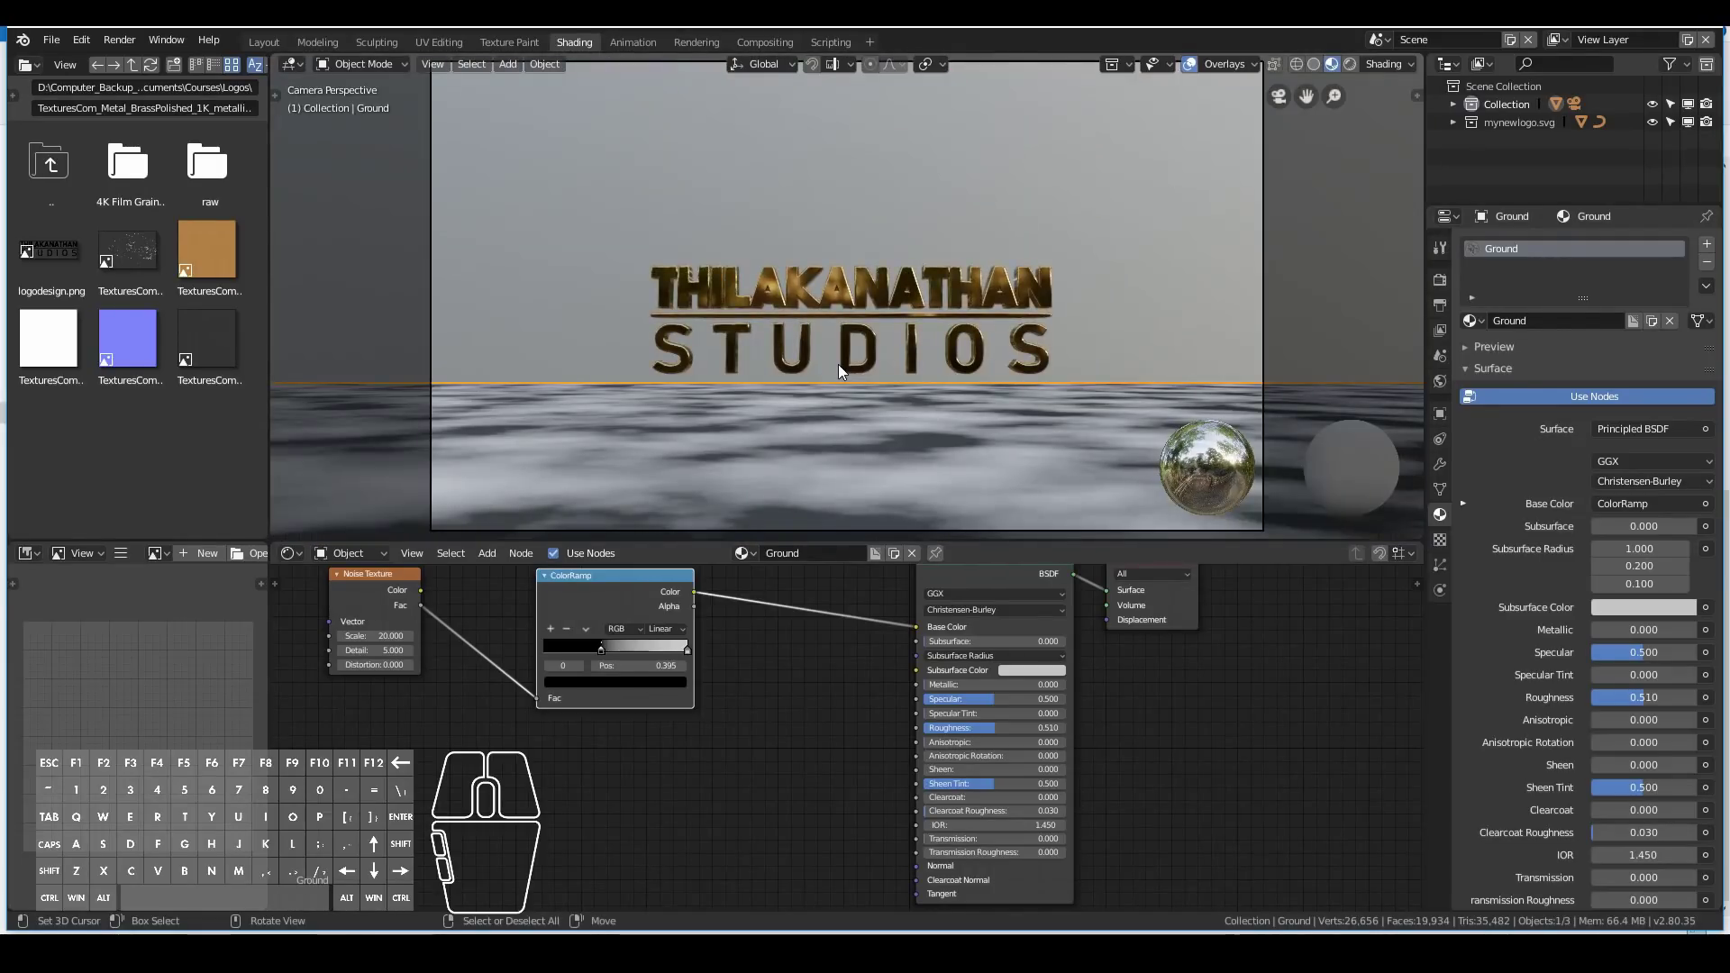
left_click_drag(602, 647, 608, 646)
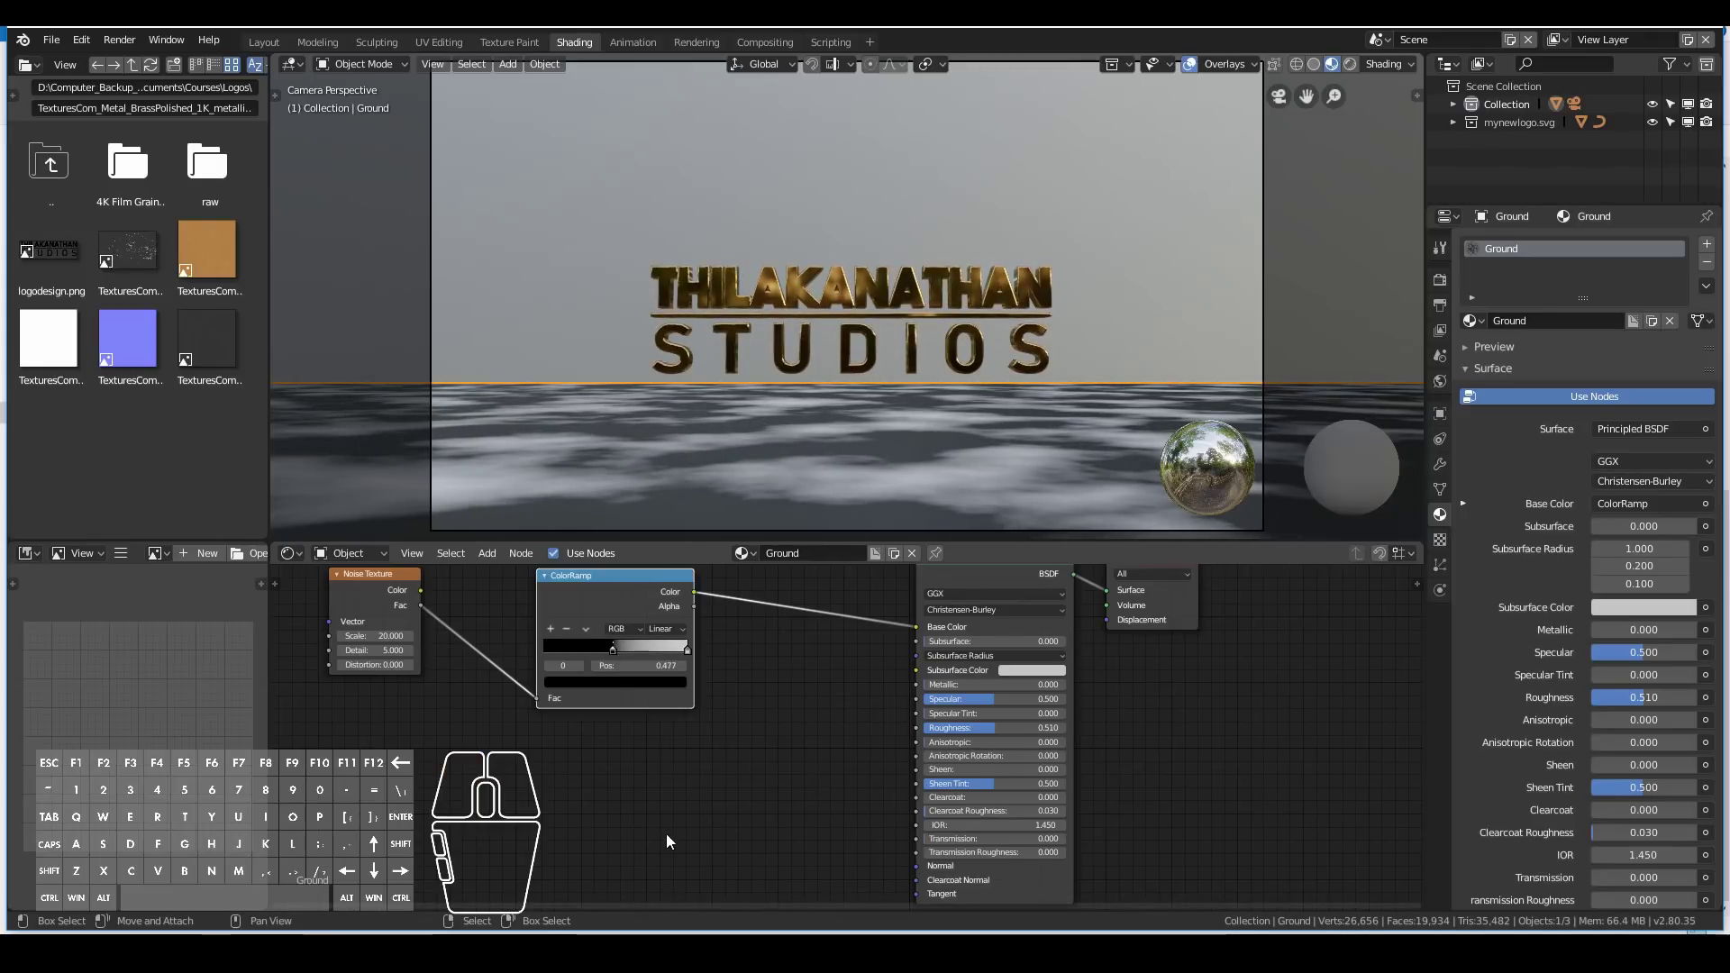
scroll(789, 683, "down", 2)
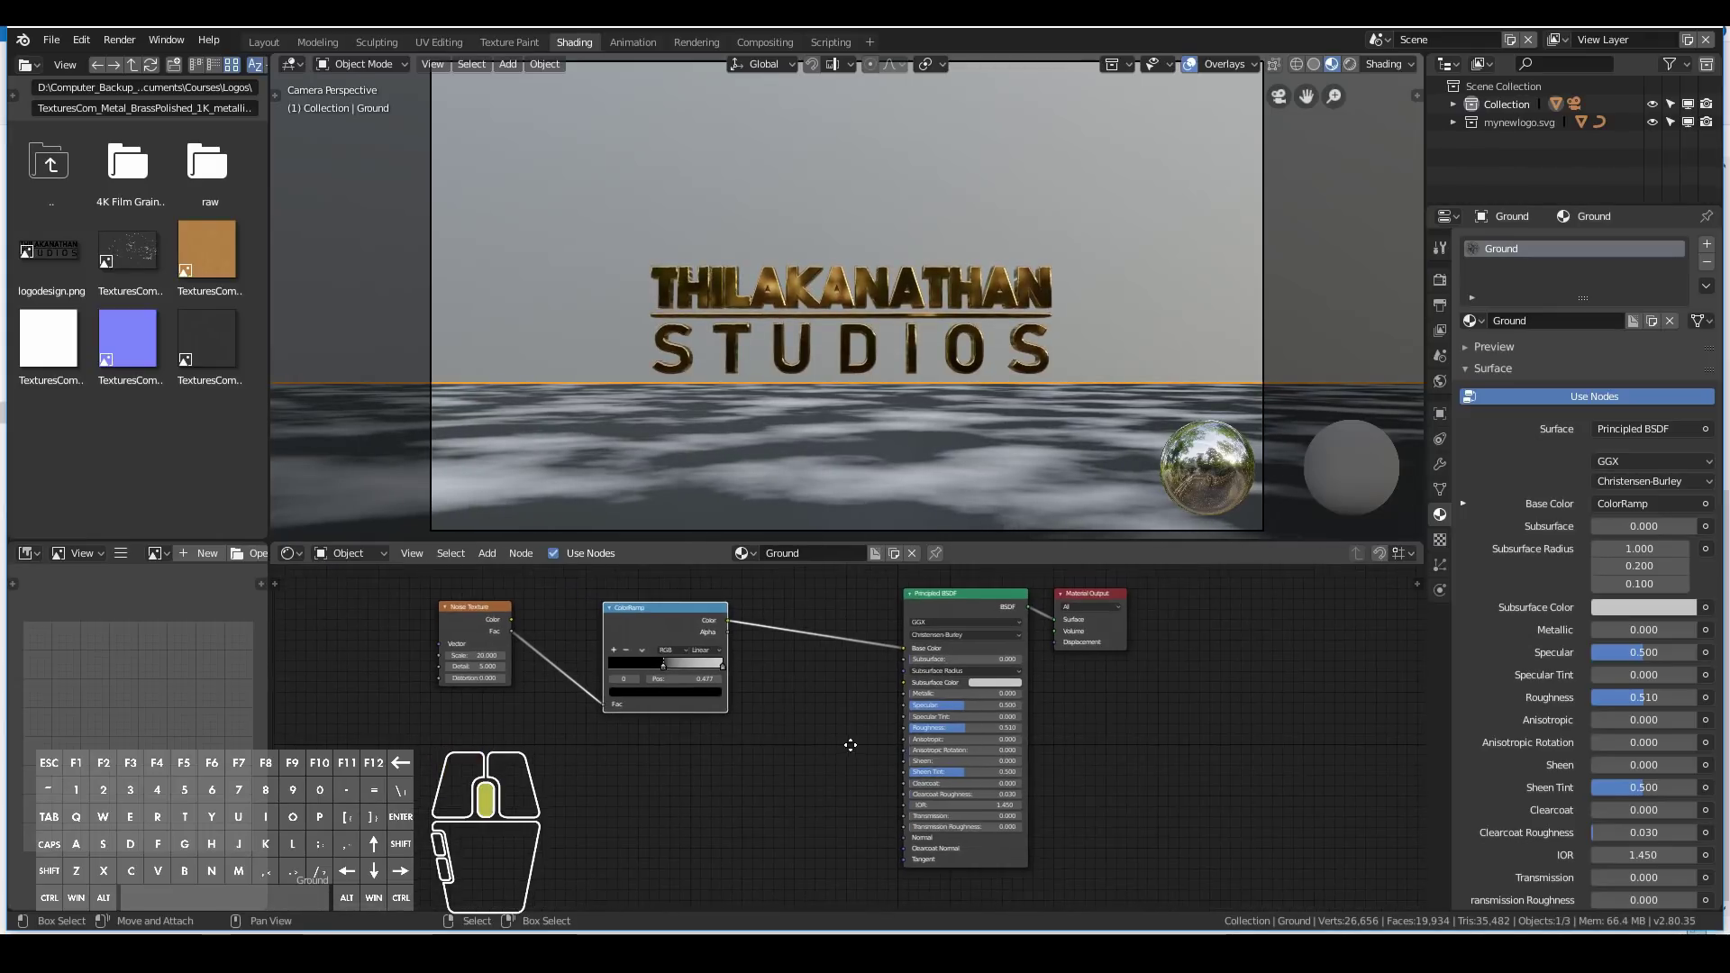
Disconnect the ColorRamp from the Principled BSDF's Base Color and set the ground's Base Color to black.
left_click_drag(917, 631, 877, 640)
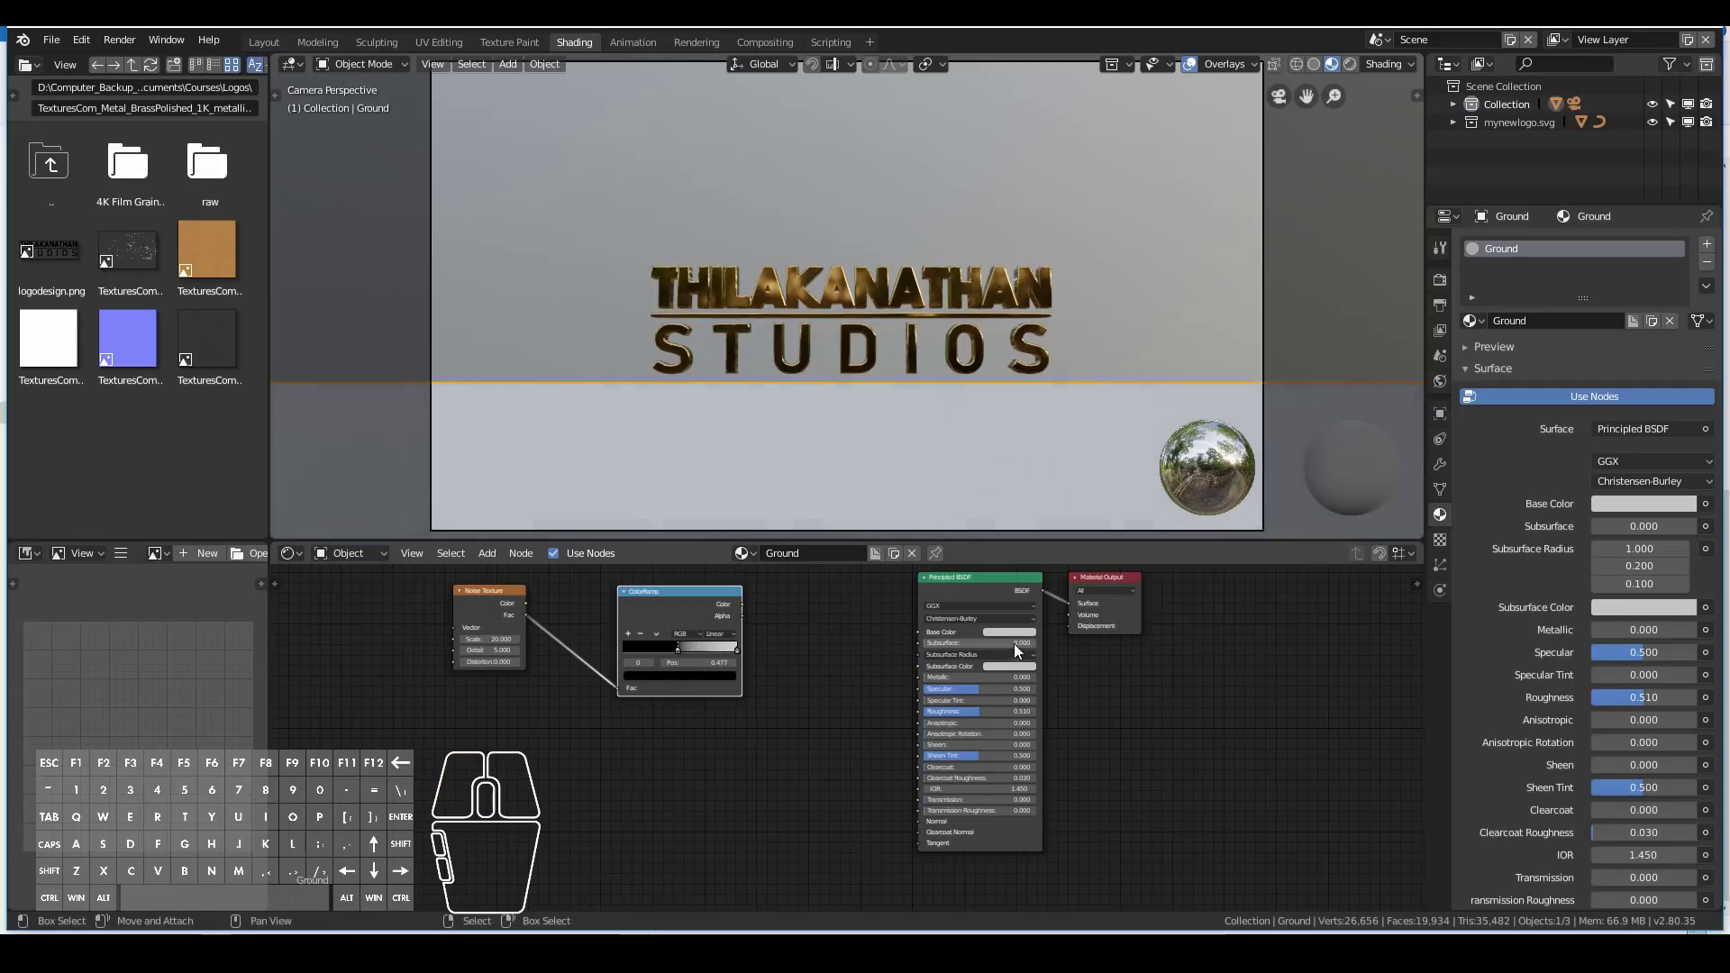
left_click(1003, 630)
left_click_drag(1068, 544, 1063, 577)
Save the file and link the ColorRamp's Color output to the Principled BSDF's Roughness input.
left_click_drag(742, 603, 896, 712)
left_click_drag(901, 706, 892, 694)
left_click(51, 40)
left_click(76, 177)
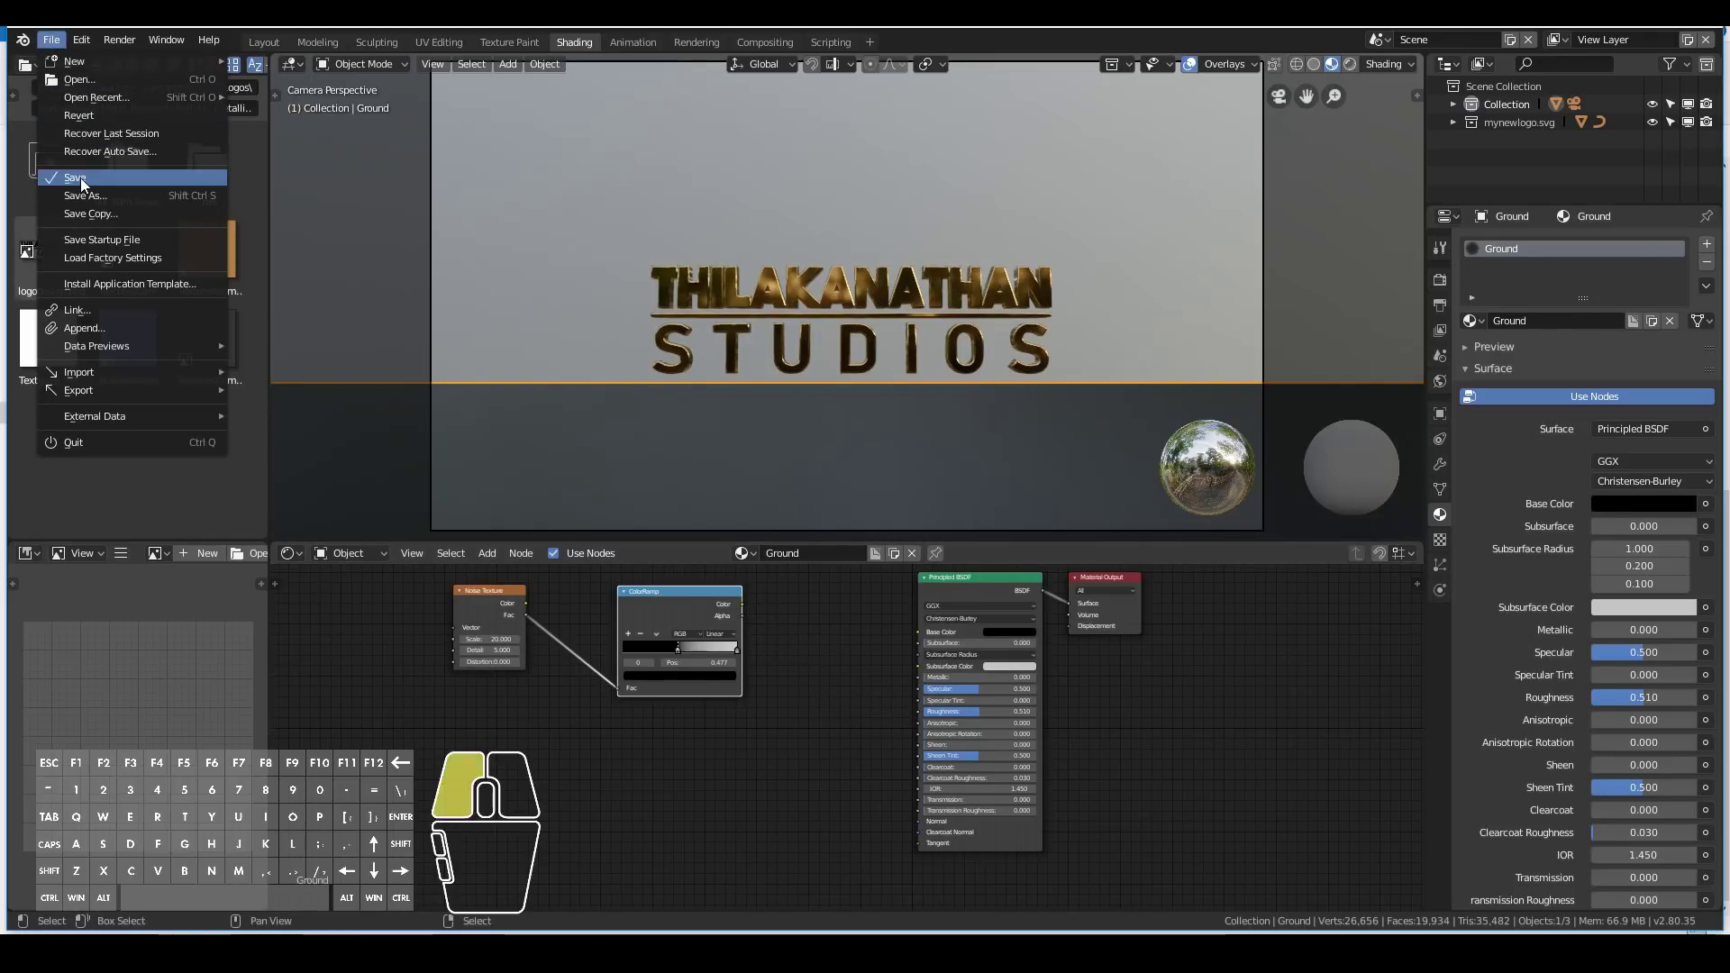
left_click_drag(742, 605, 916, 710)
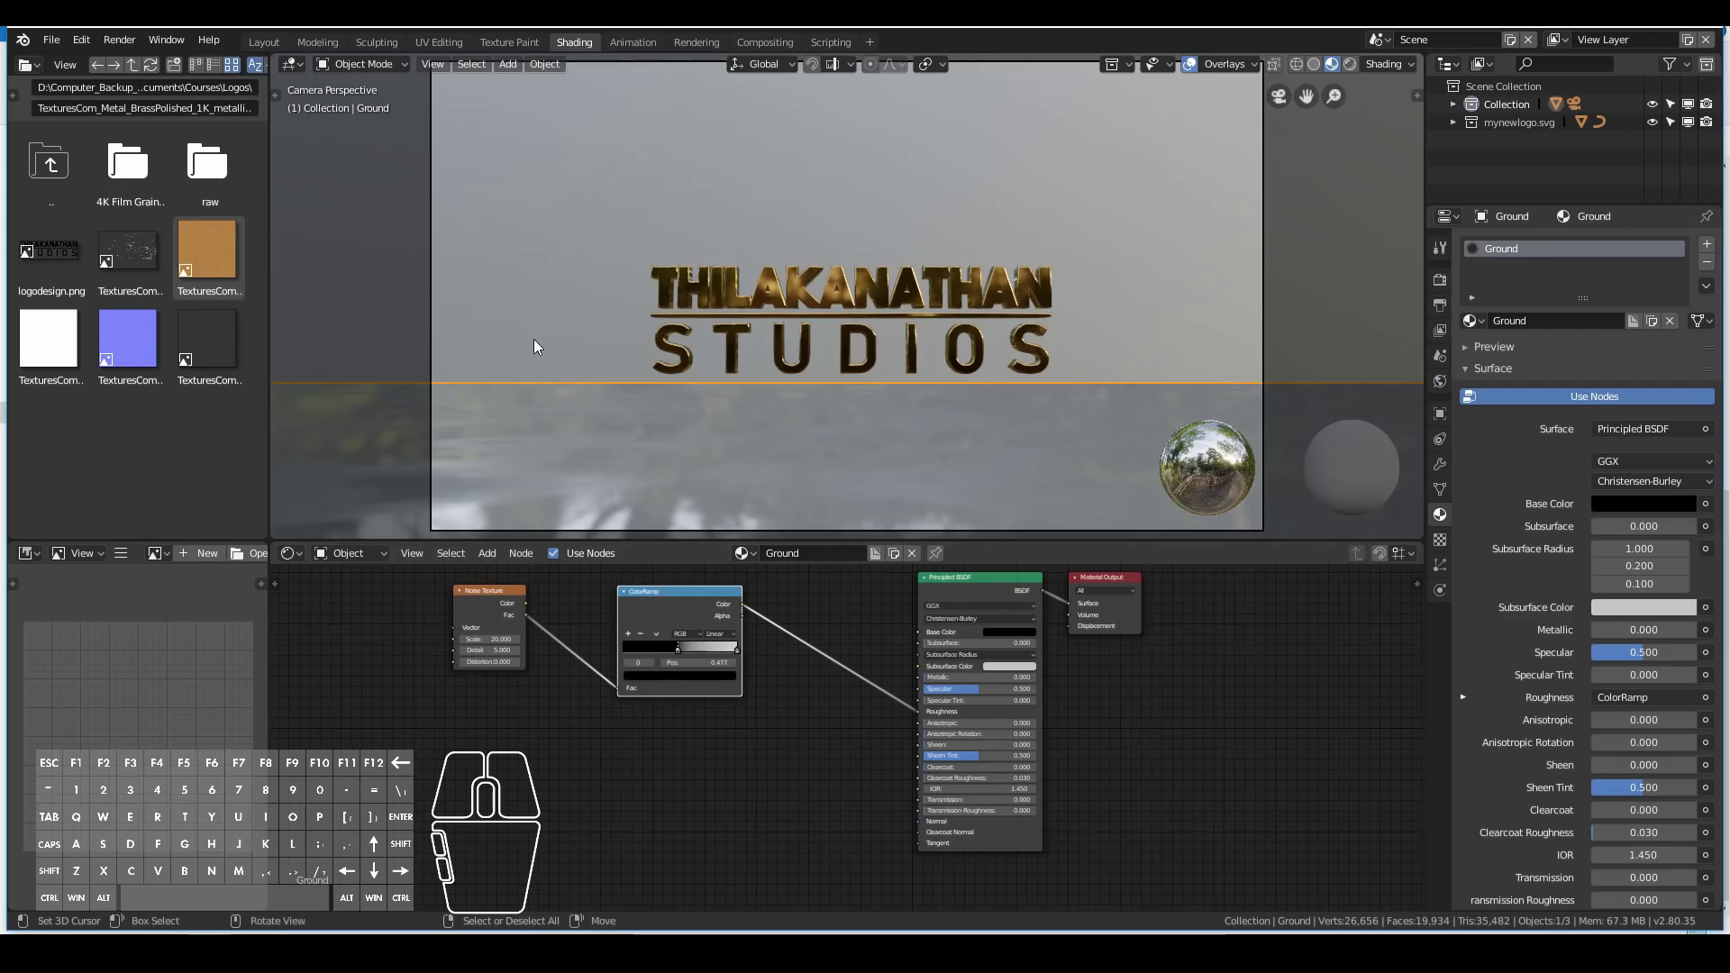
middle_click_drag(451, 334, 688, 367)
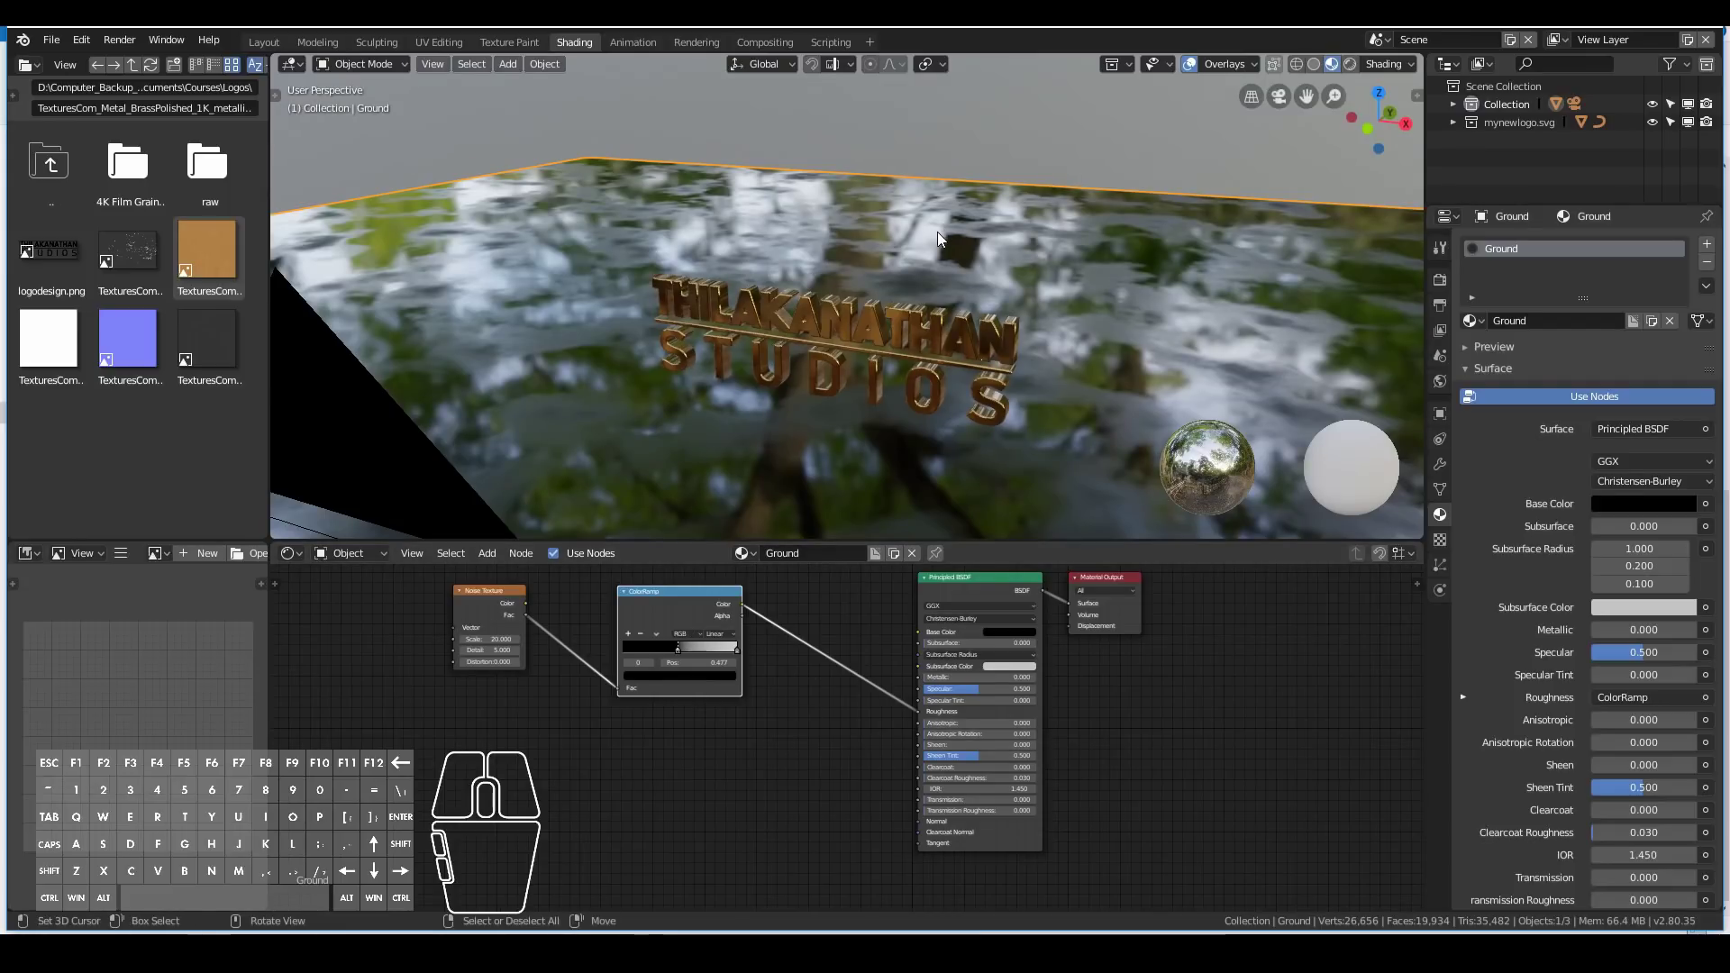
key("KP_0")
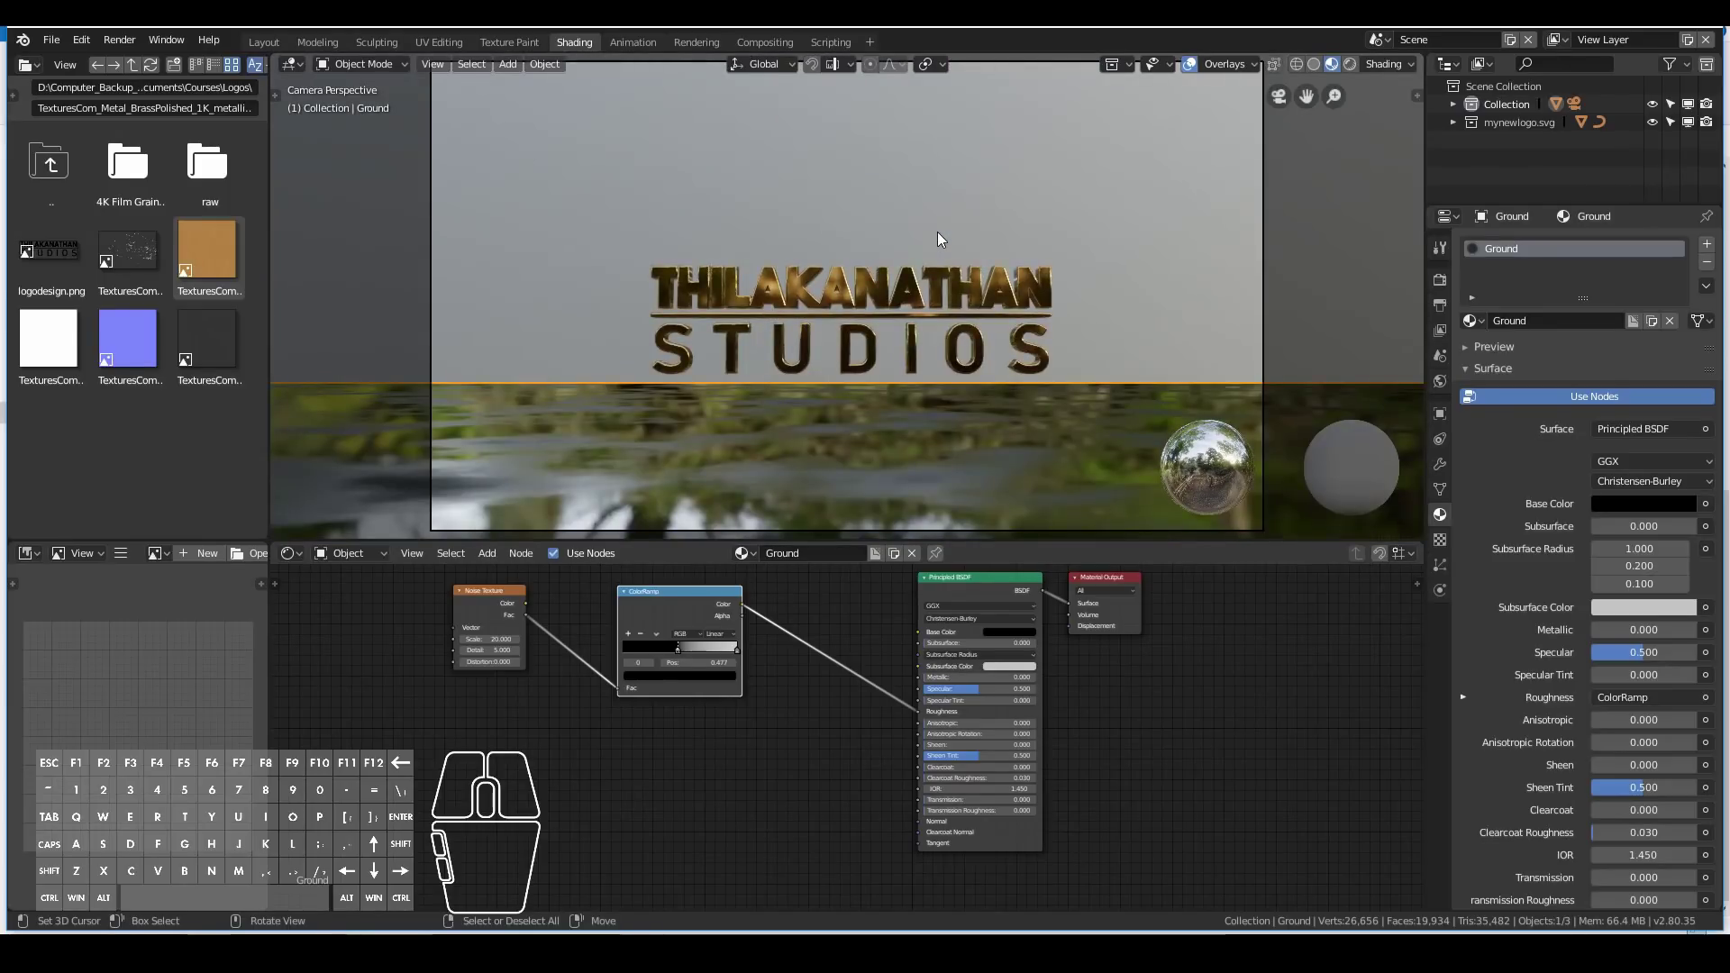
Select the ground plane and examine its reflections and roughness variation around the logo from several angles.
mouse_move(763, 394)
middle_mouse_down()
mouse_move(729, 394)
mouse_move(763, 393)
middle_mouse_up()
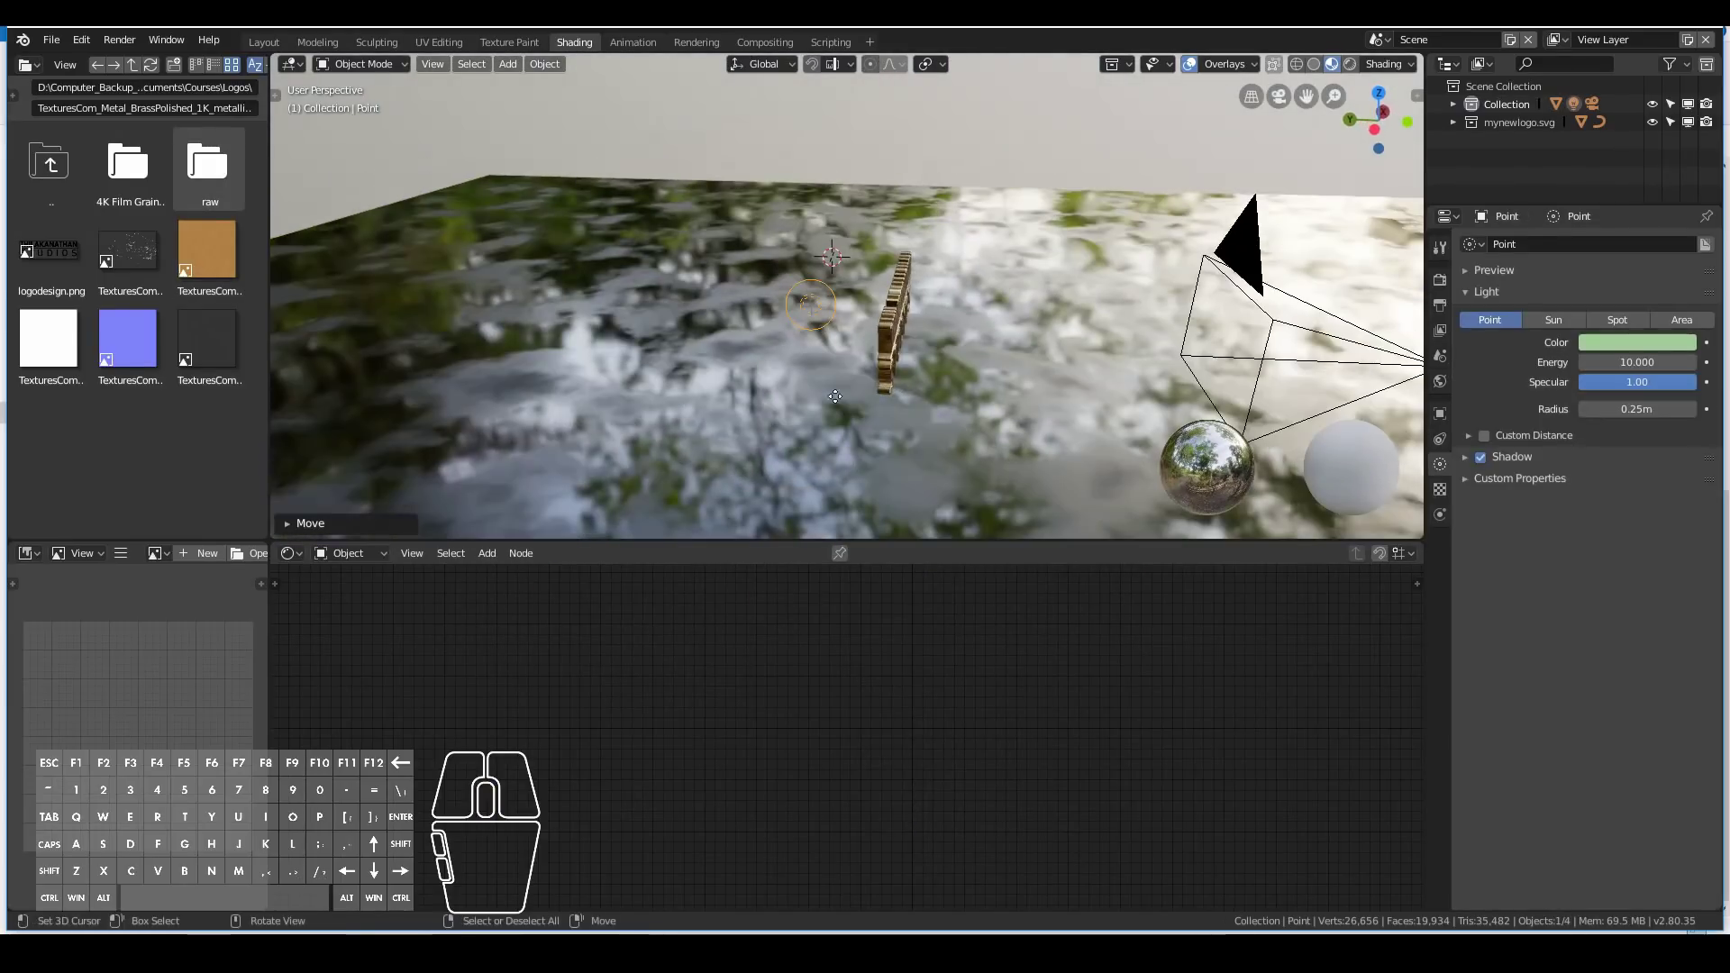
left_click(760, 389)
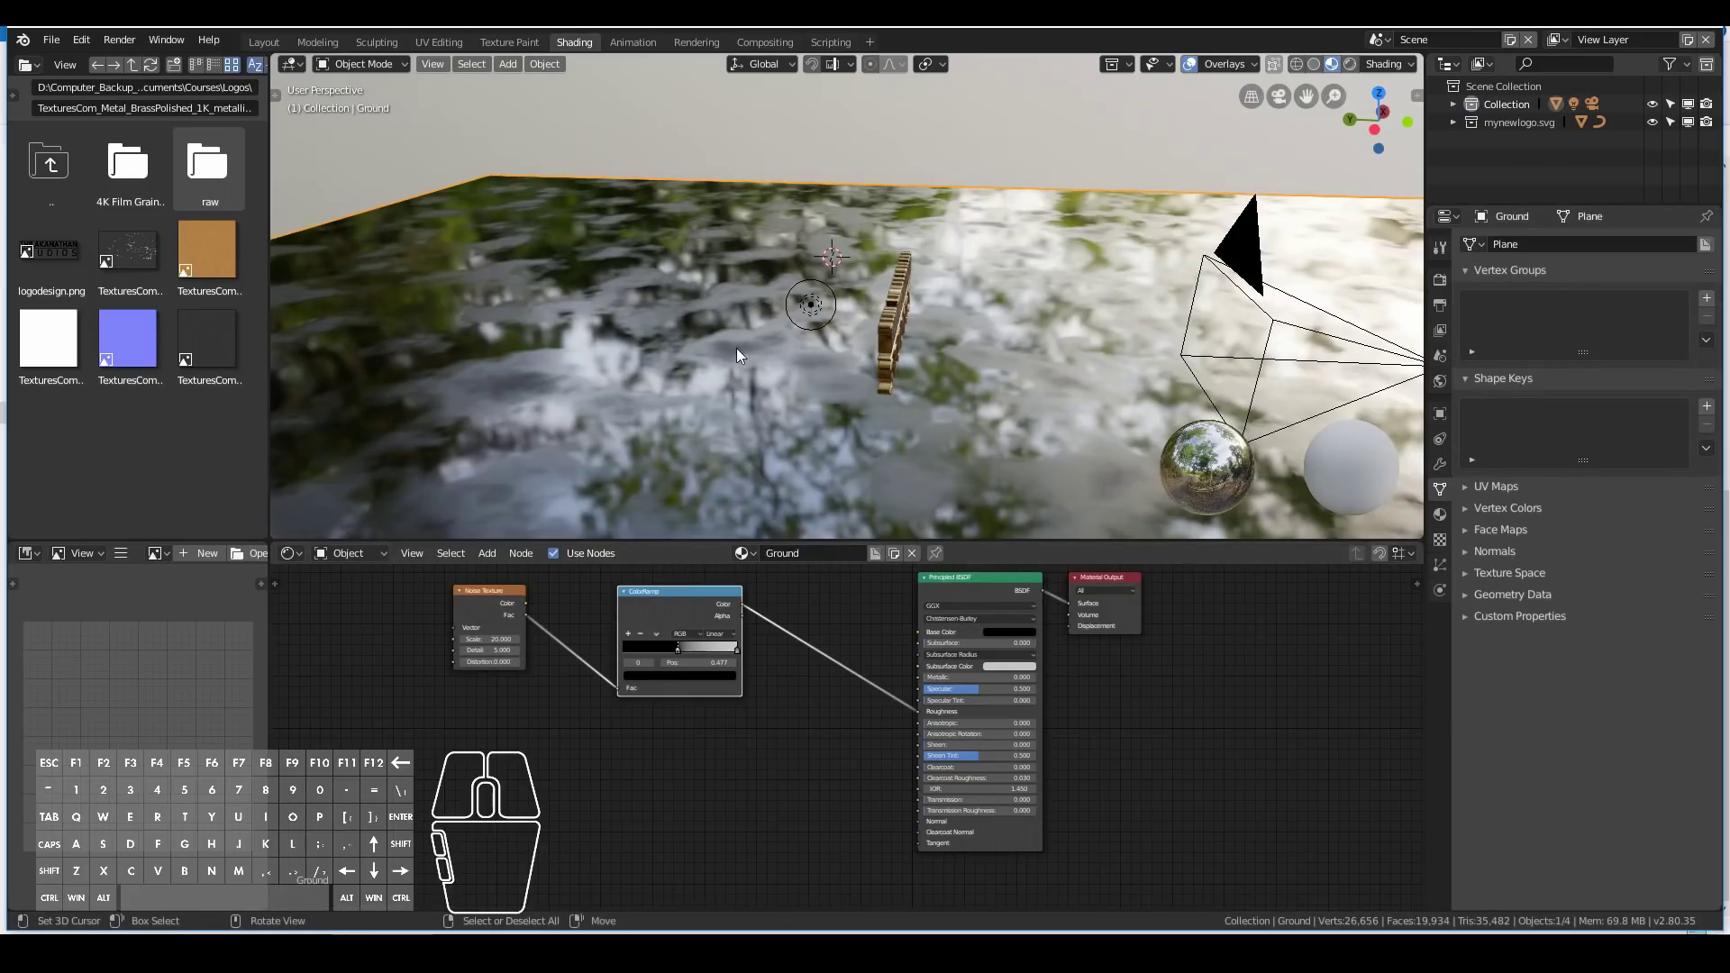
middle_click_drag(737, 348, 776, 332, "shift")
scroll(777, 312, "up", 3)
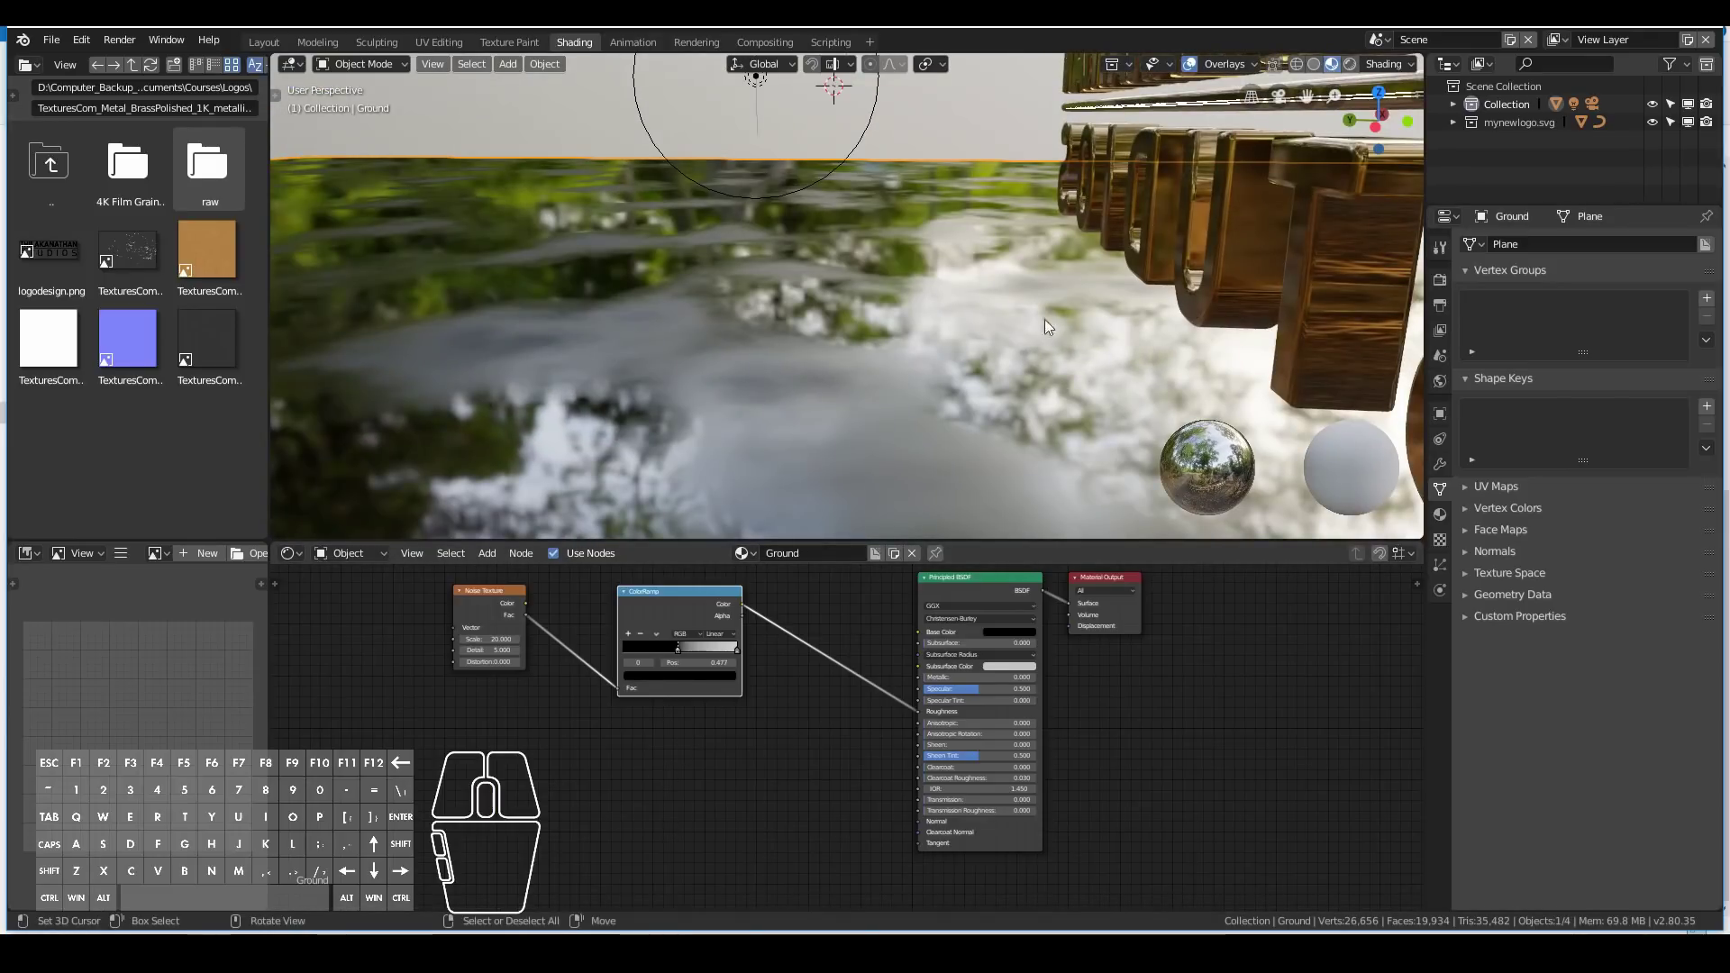
middle_click_drag(1006, 425, 728, 391)
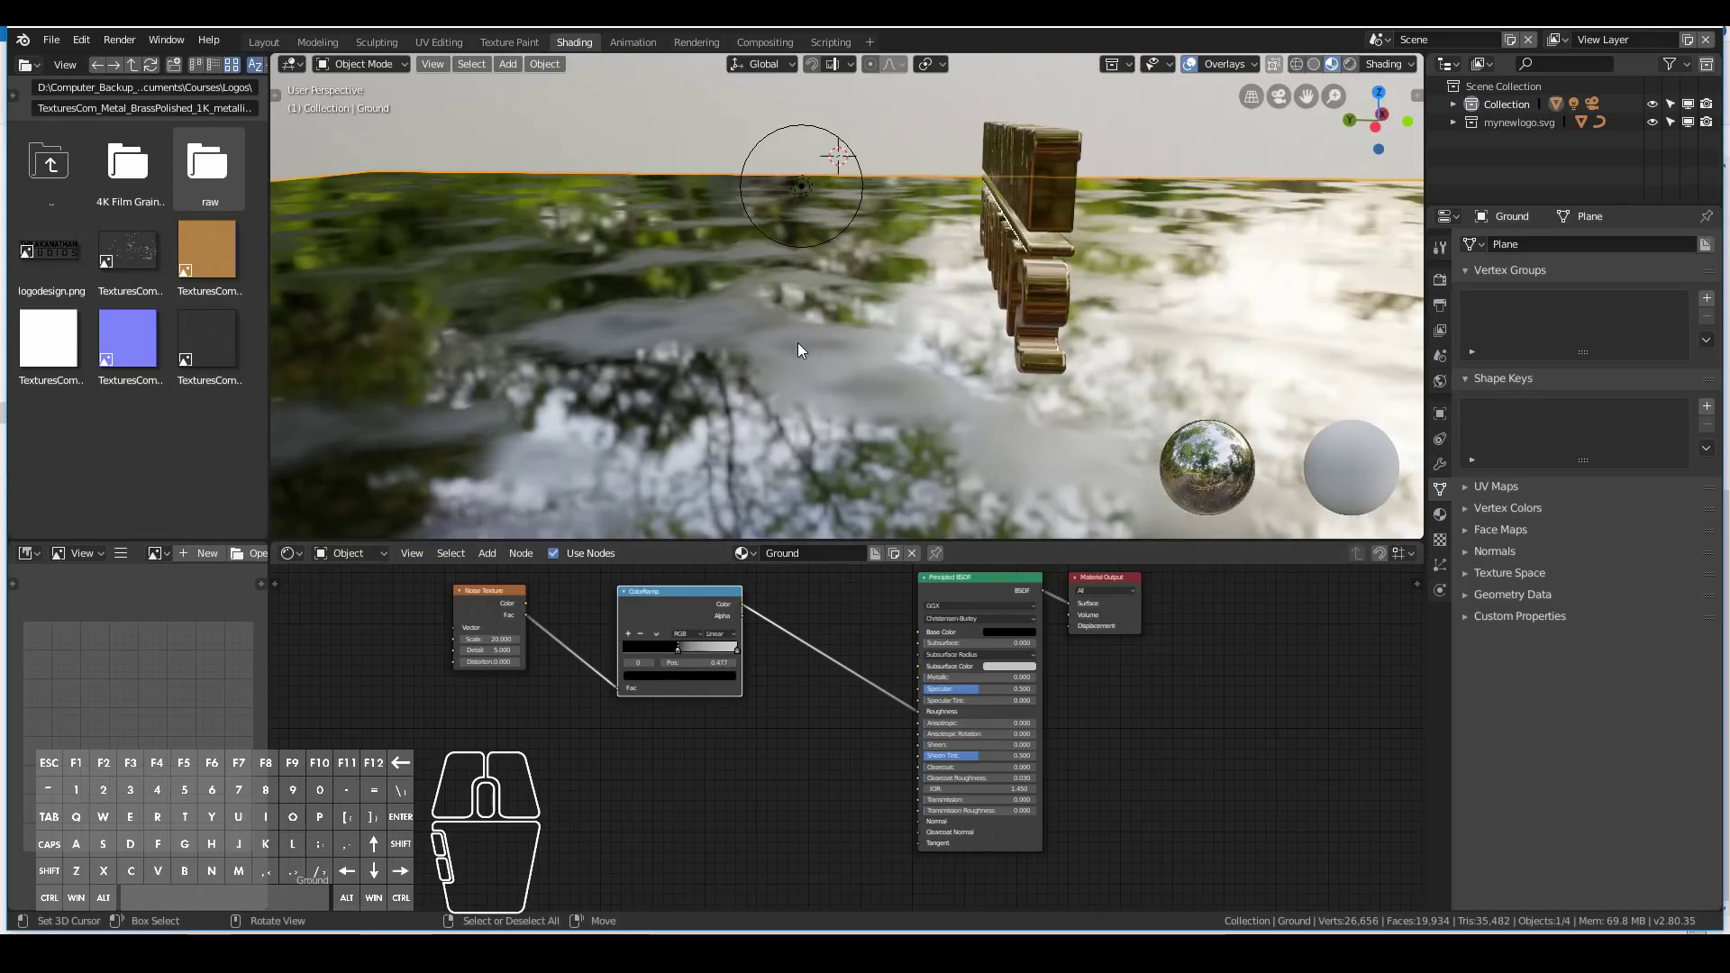
middle_click_drag(840, 232, 834, 472)
key("g")
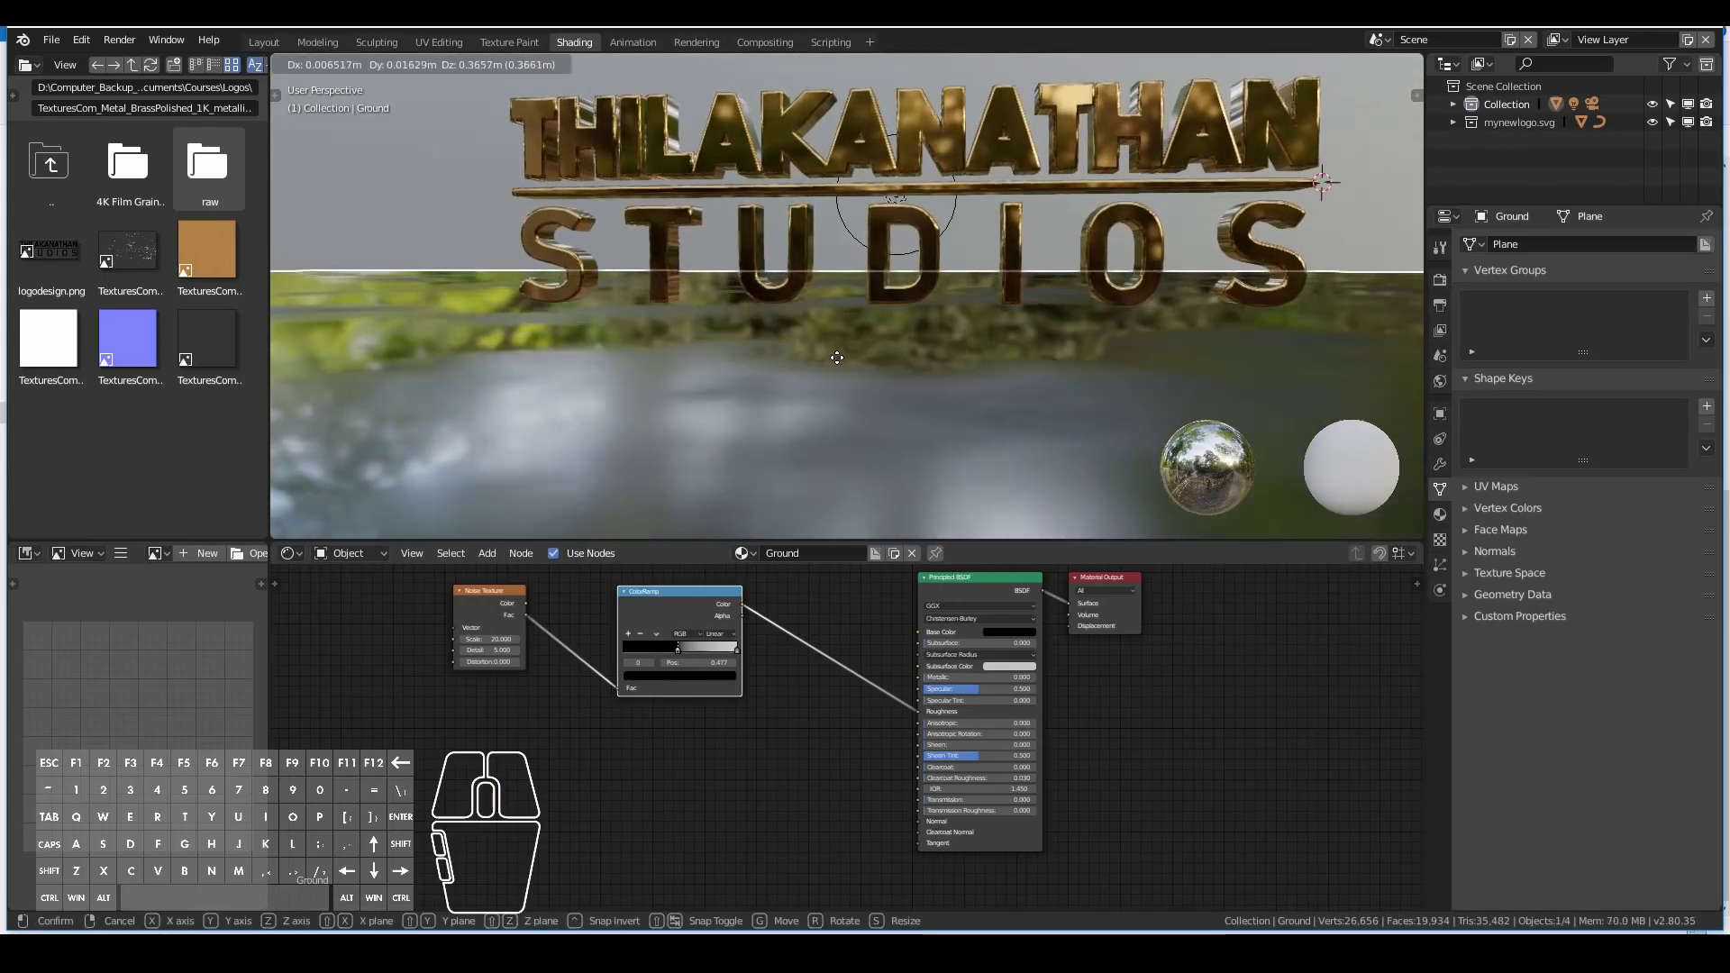
right_click(851, 340)
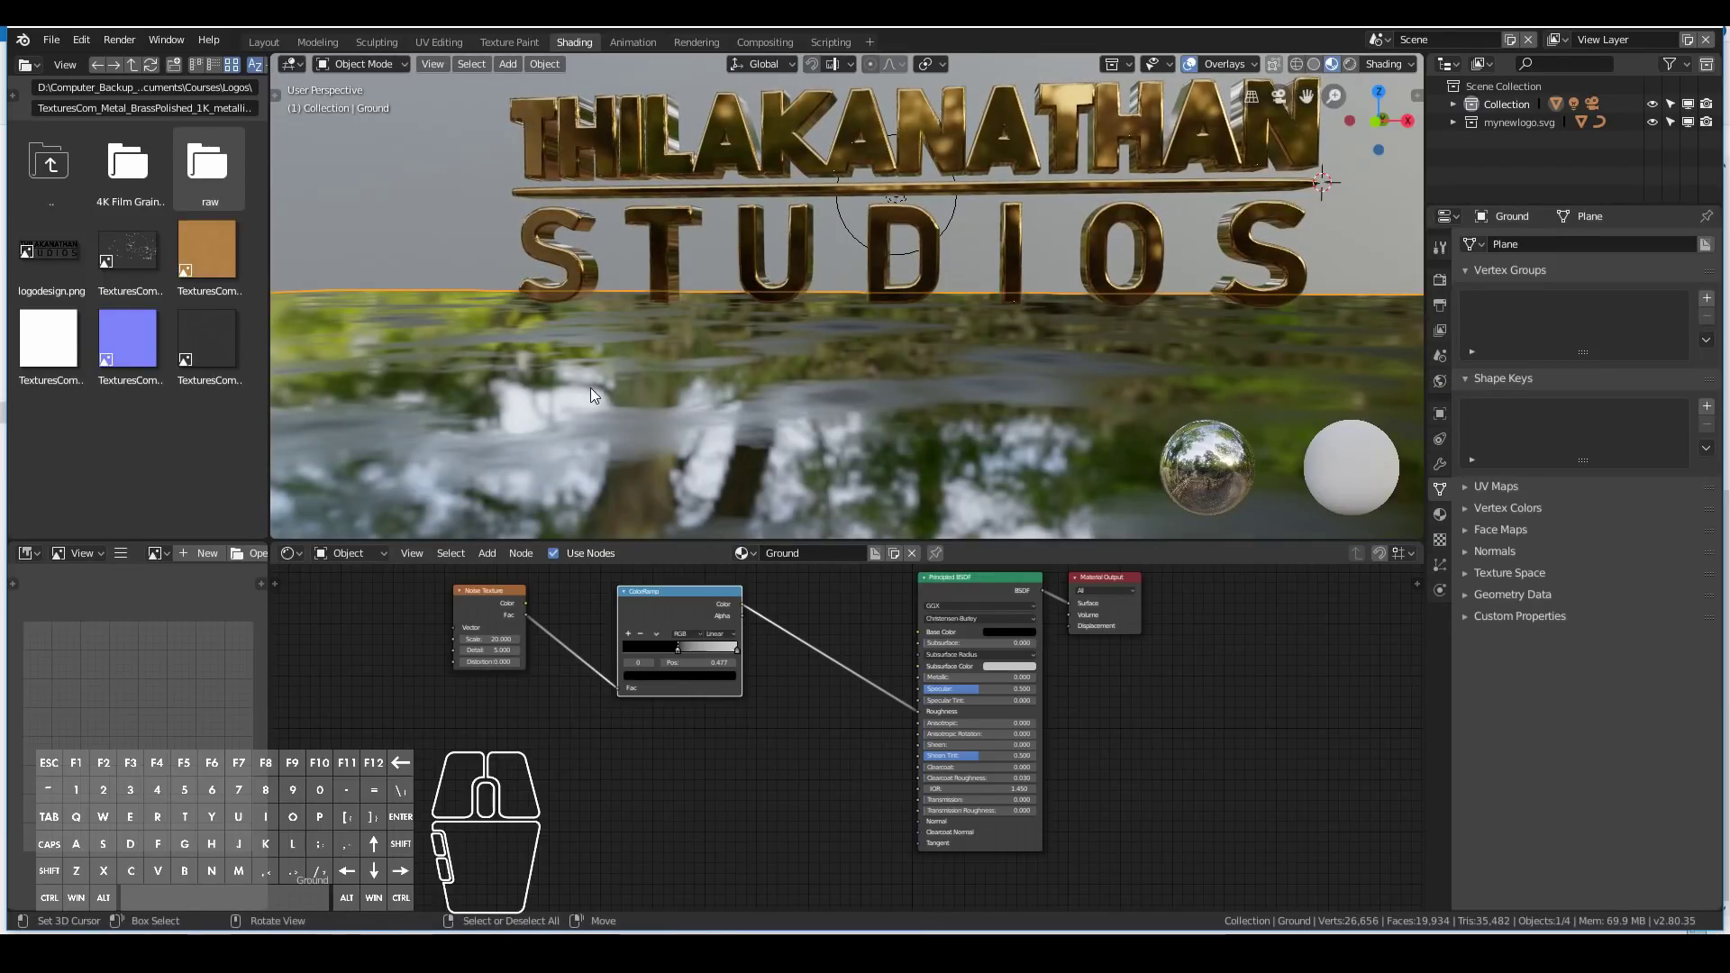
middle_click_drag(548, 295, 598, 323)
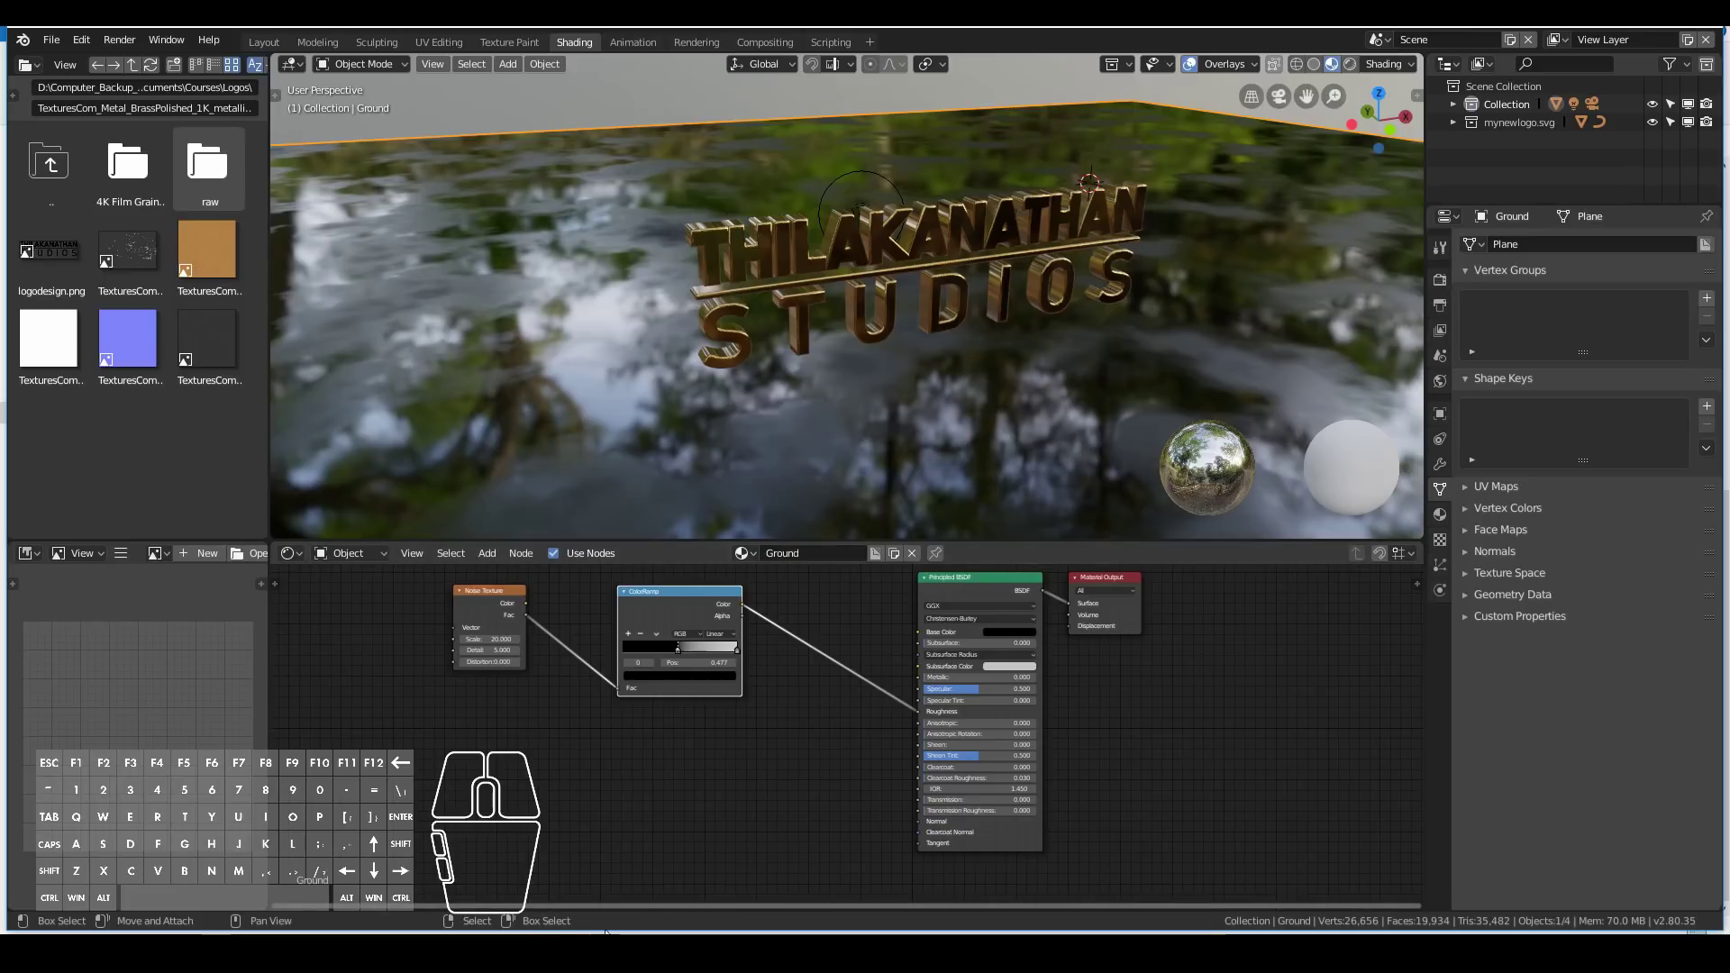
Switch to the browser to look at the textures.com material page and return to Blender.
mouse_move(631, 928)
left_click(650, 860)
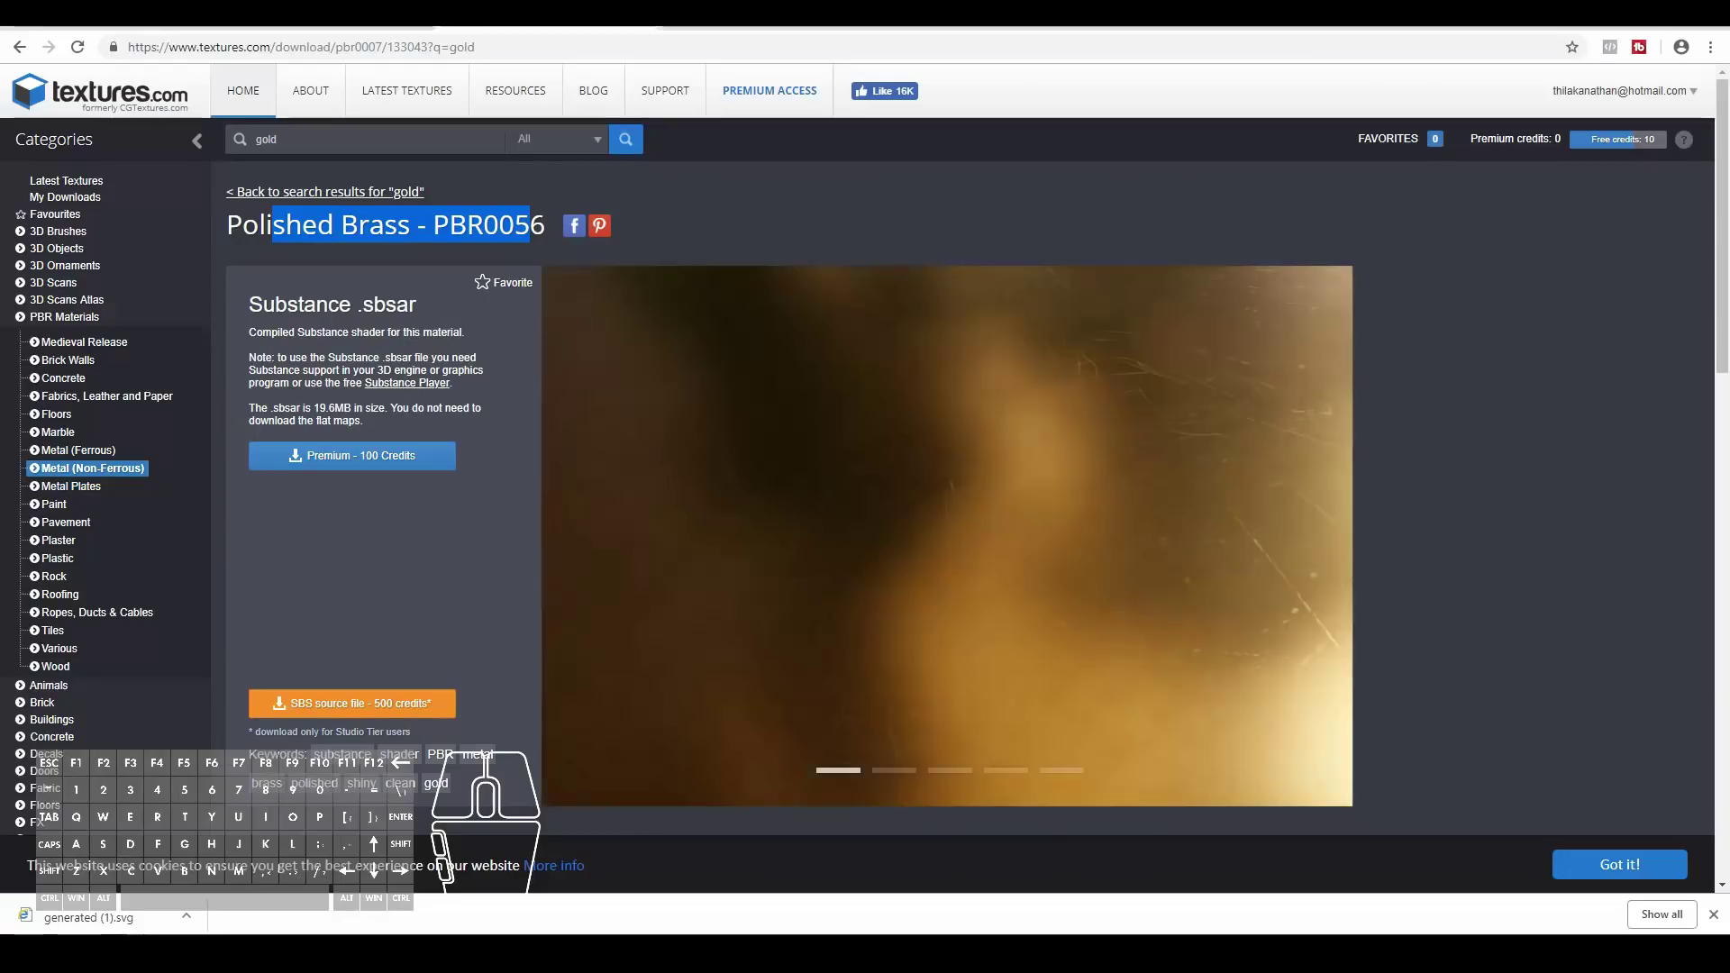
left_click(753, 20)
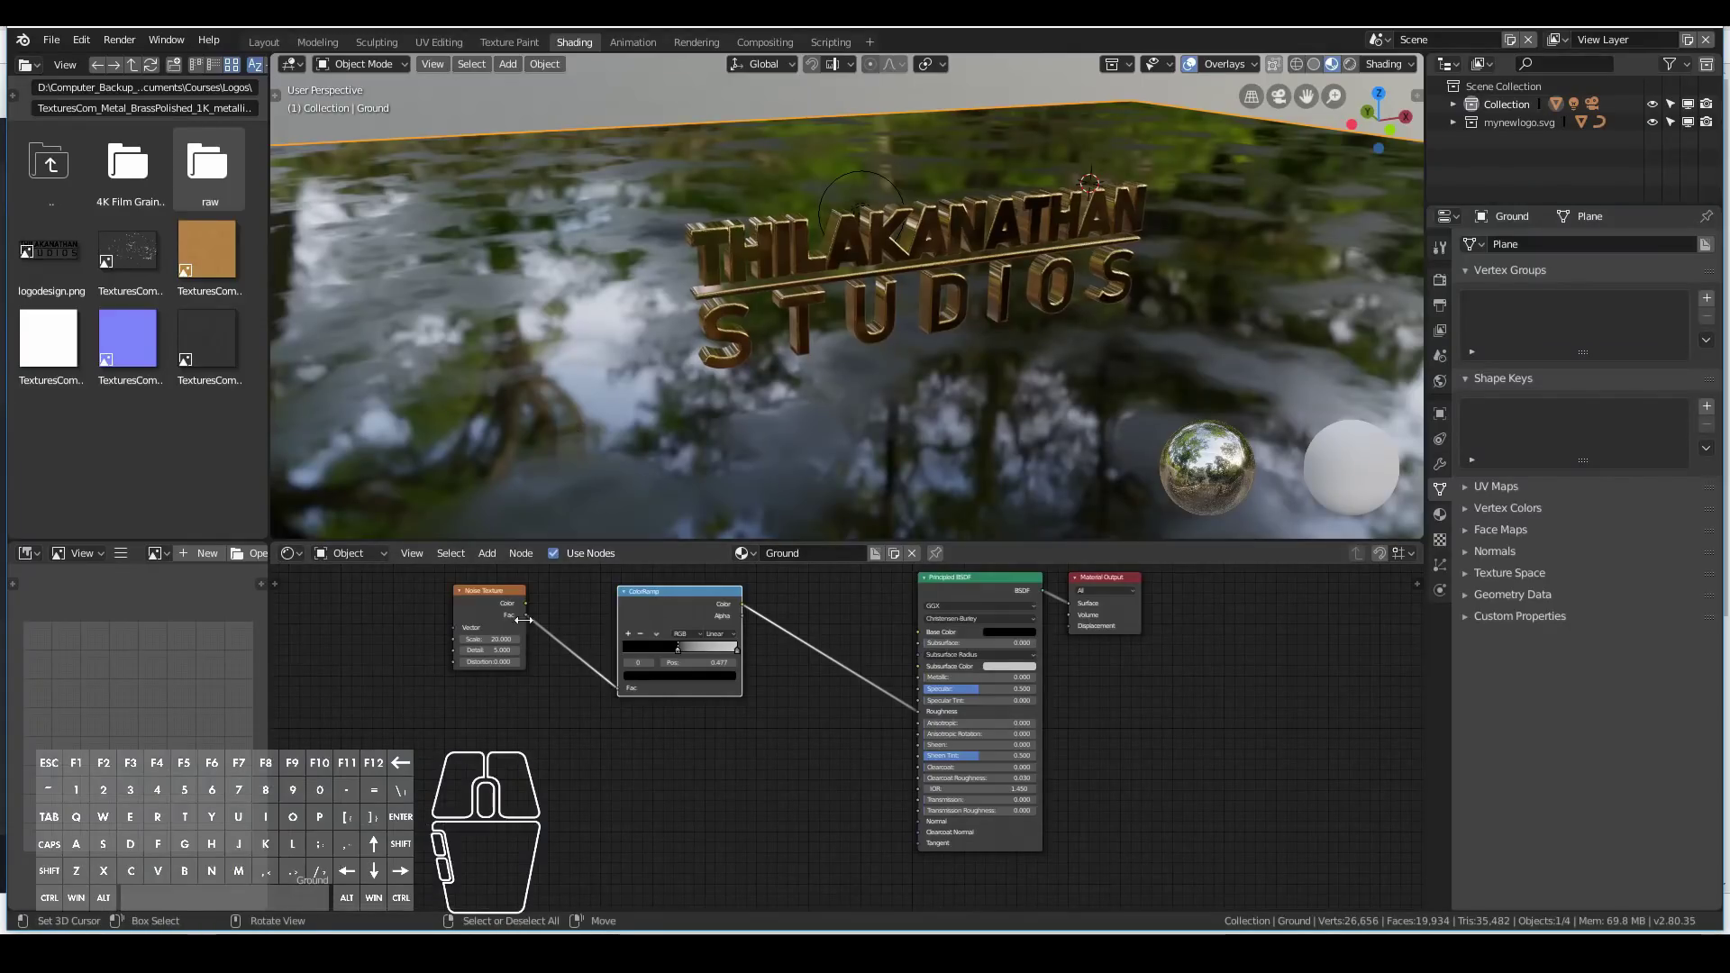
Add the masked decal image ending in 0104_2_masked_S.png as a texture node and place it below the ColorRamp.
key("shift+a")
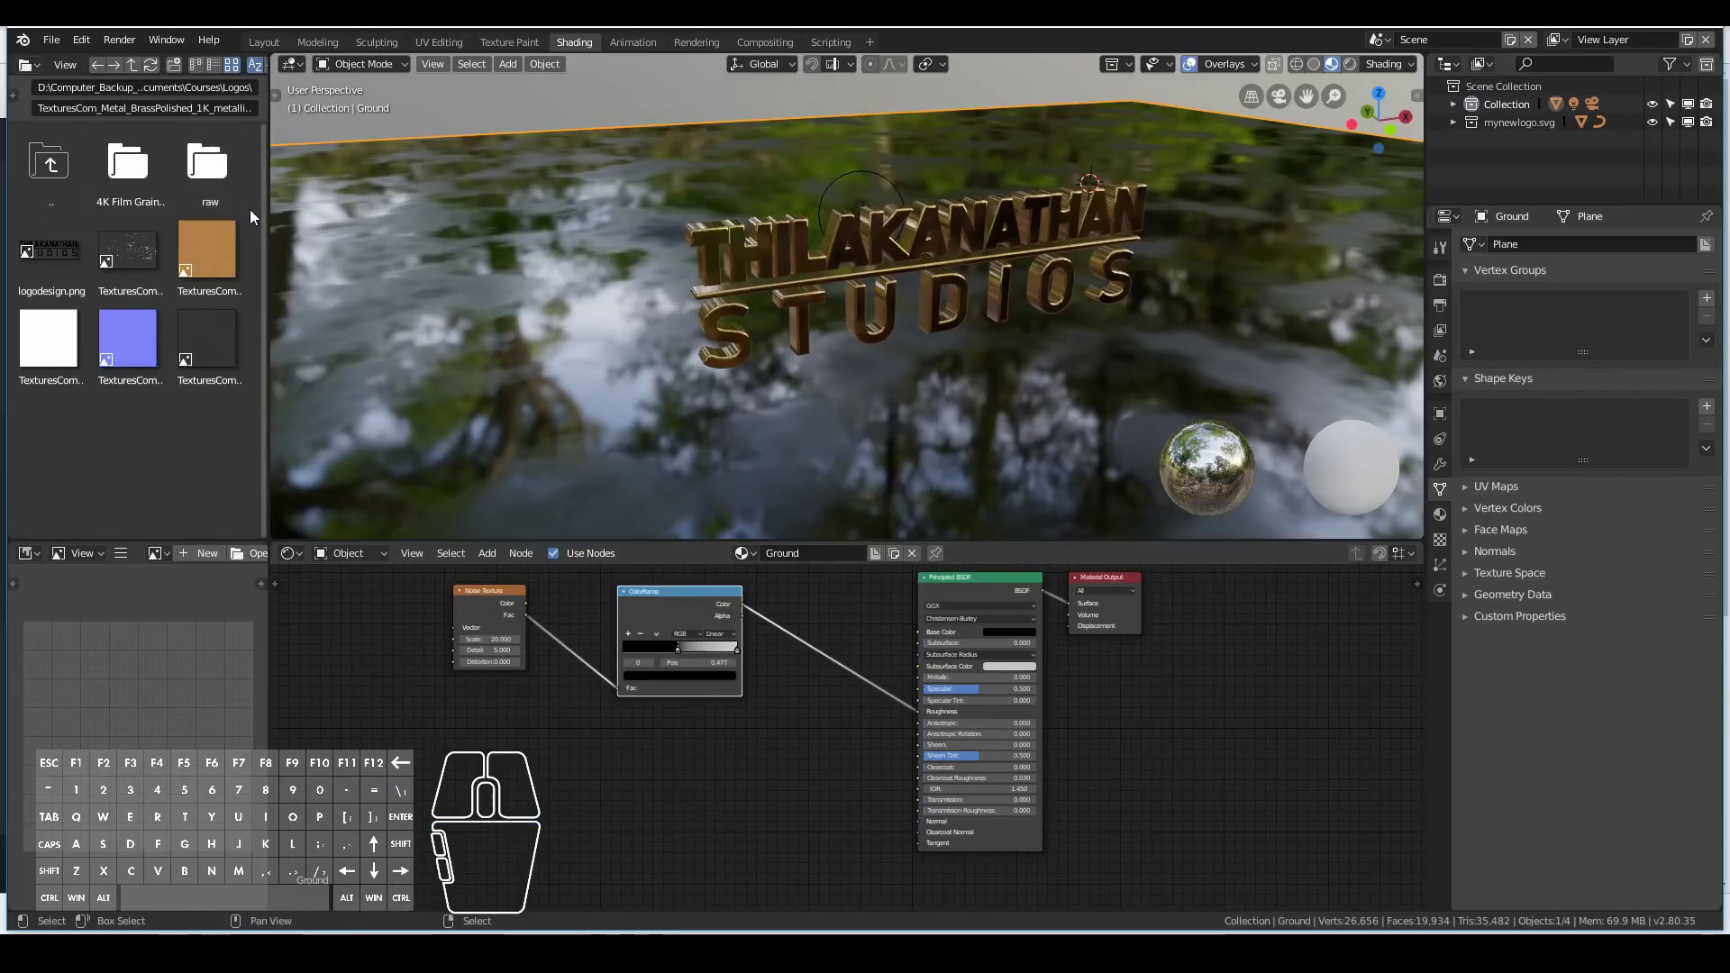
left_click(128, 249)
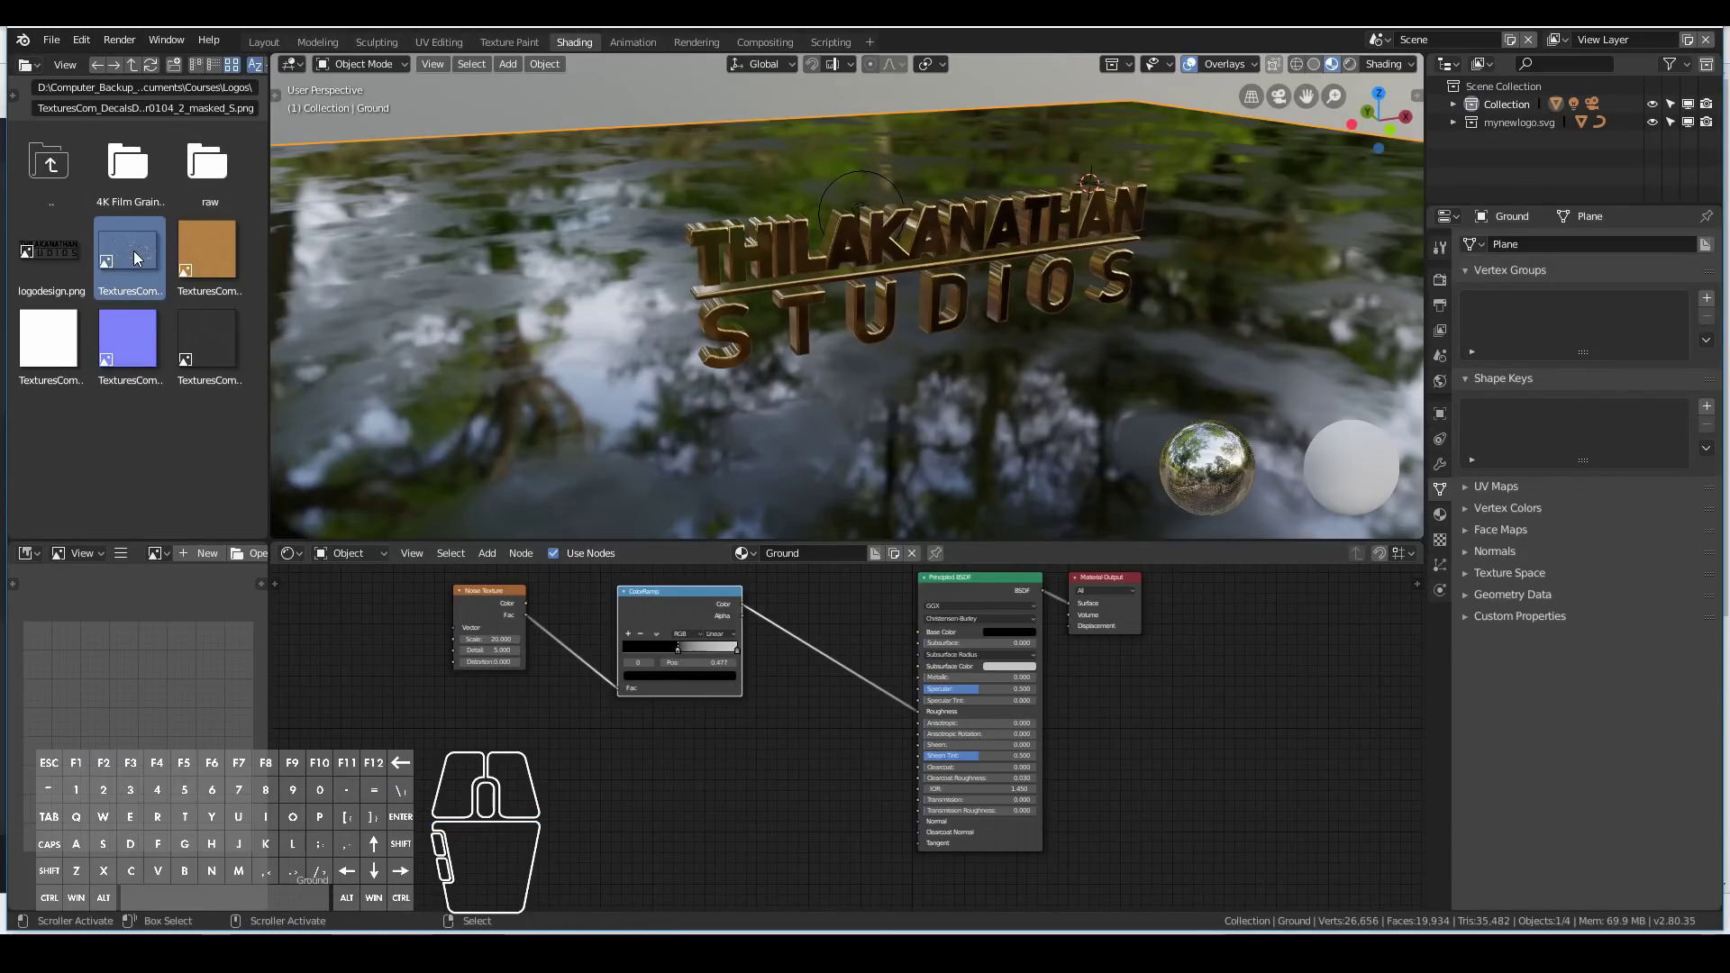
left_click_drag(130, 241, 601, 781)
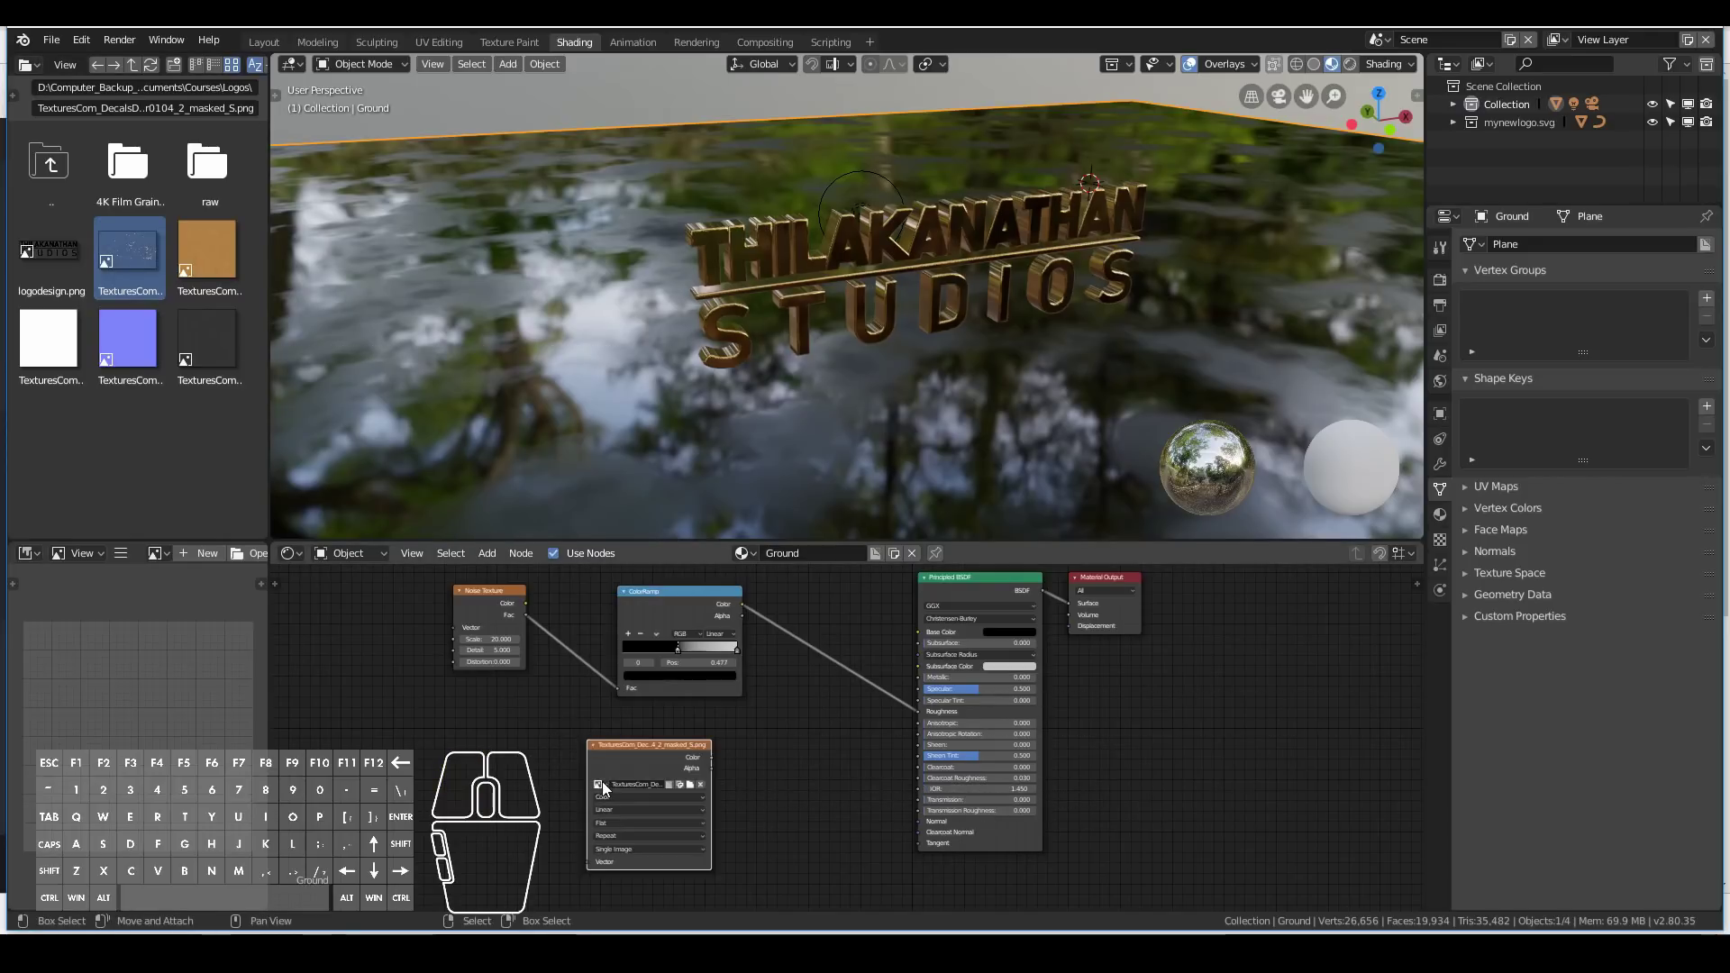
scroll(767, 787, "up", 1)
scroll(764, 785, "up", 1)
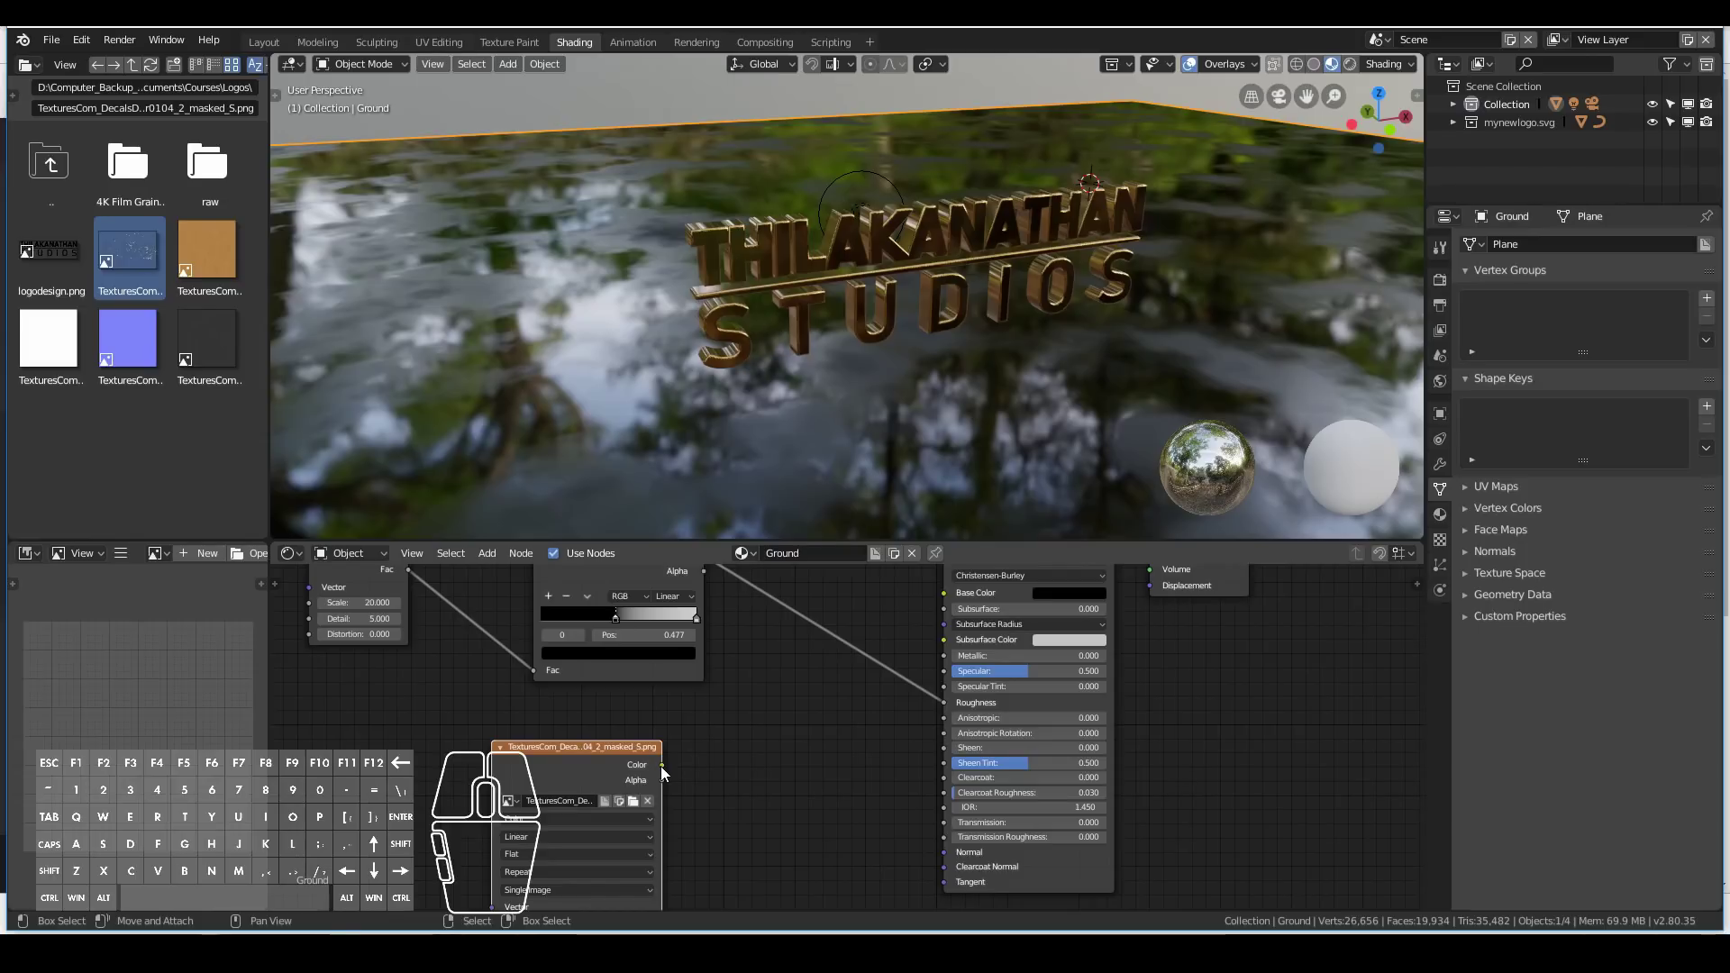
left_click_drag(661, 766, 475, 731)
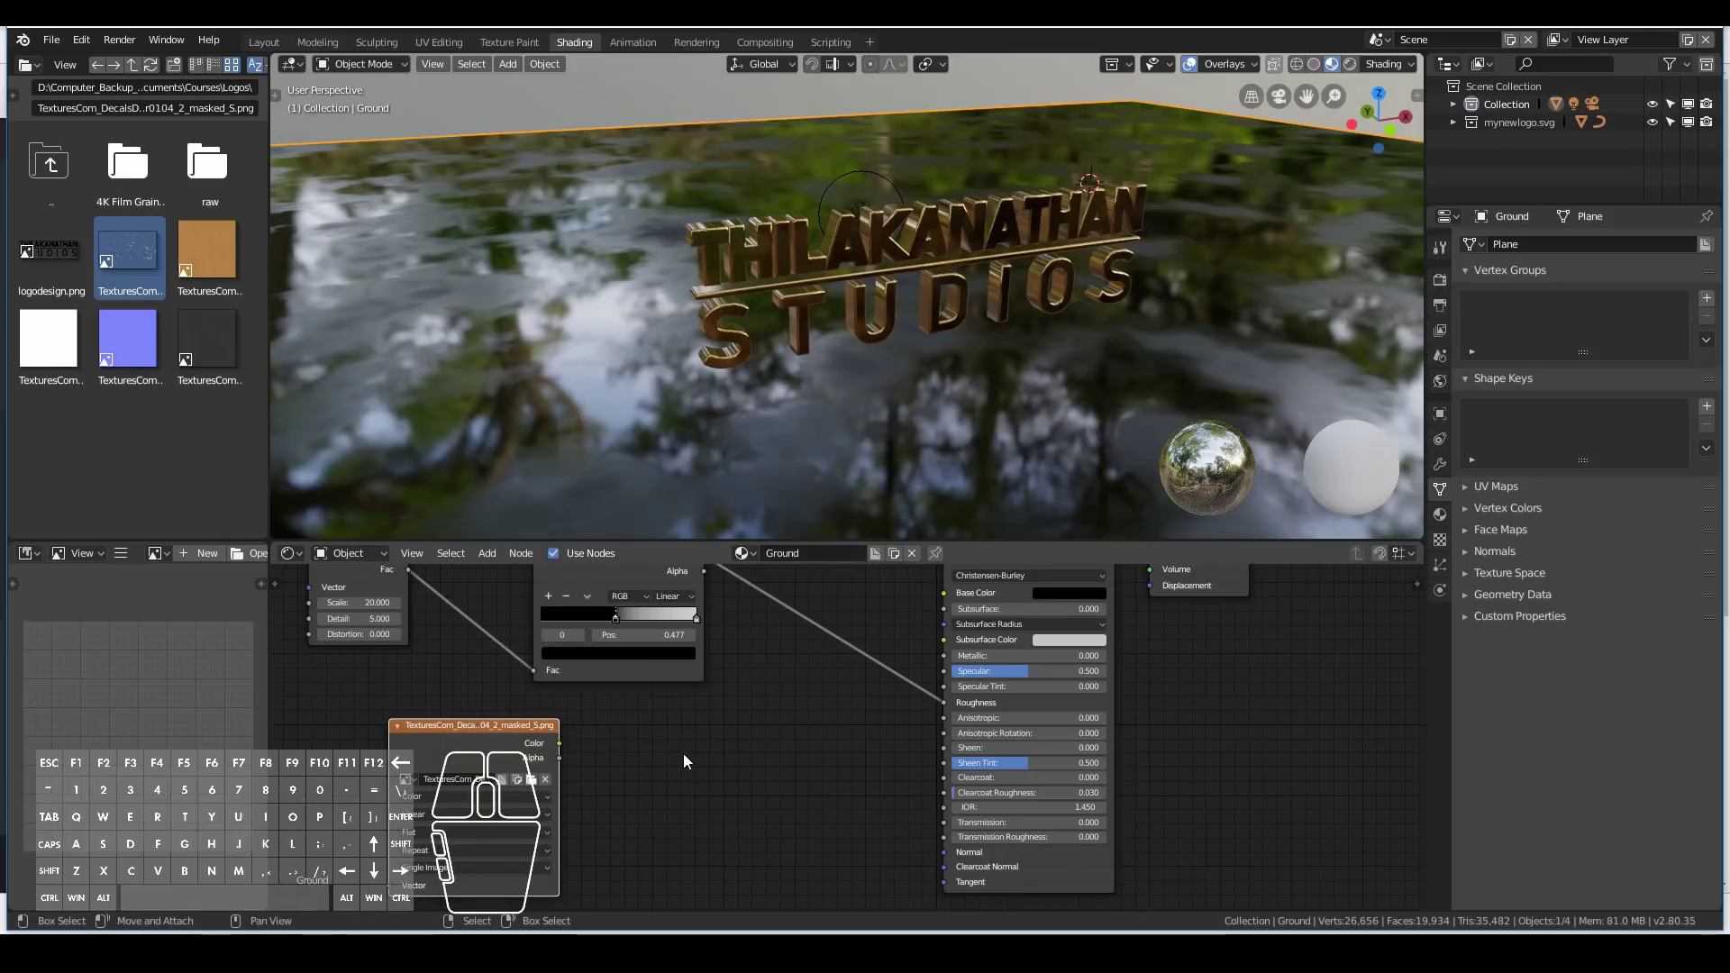
Add a Bump node beside the decal texture and link the texture's Color output to the Bump's Height input.
key("shift+a")
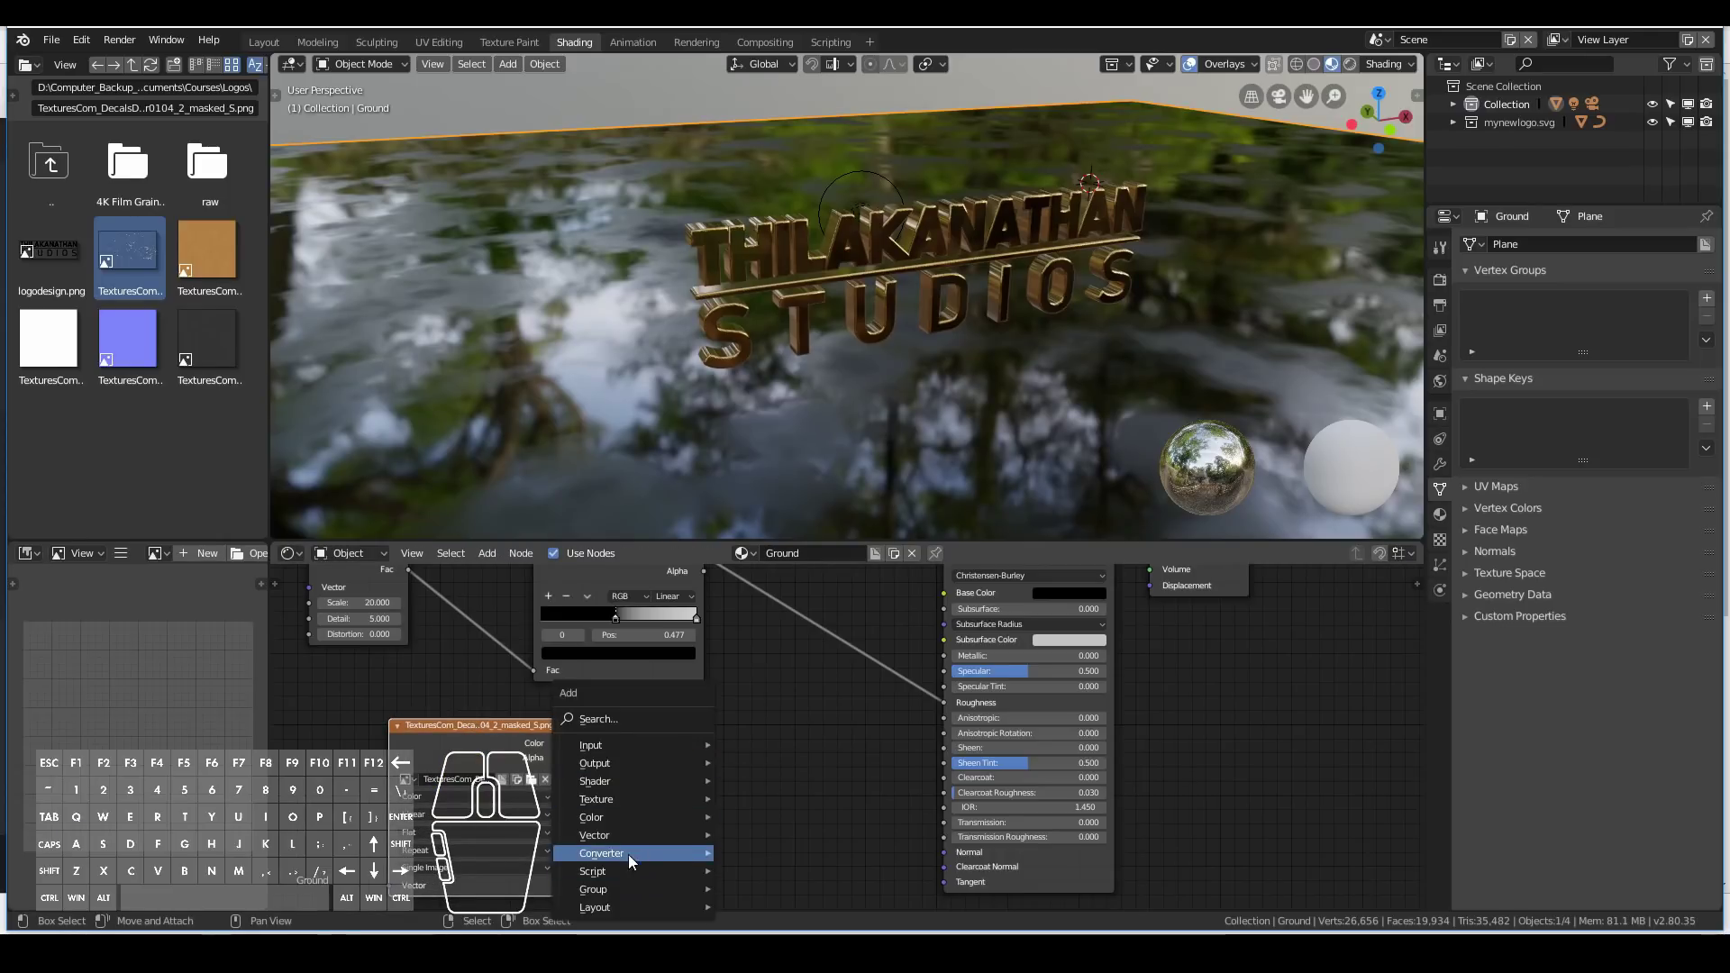
mouse_move(703, 844)
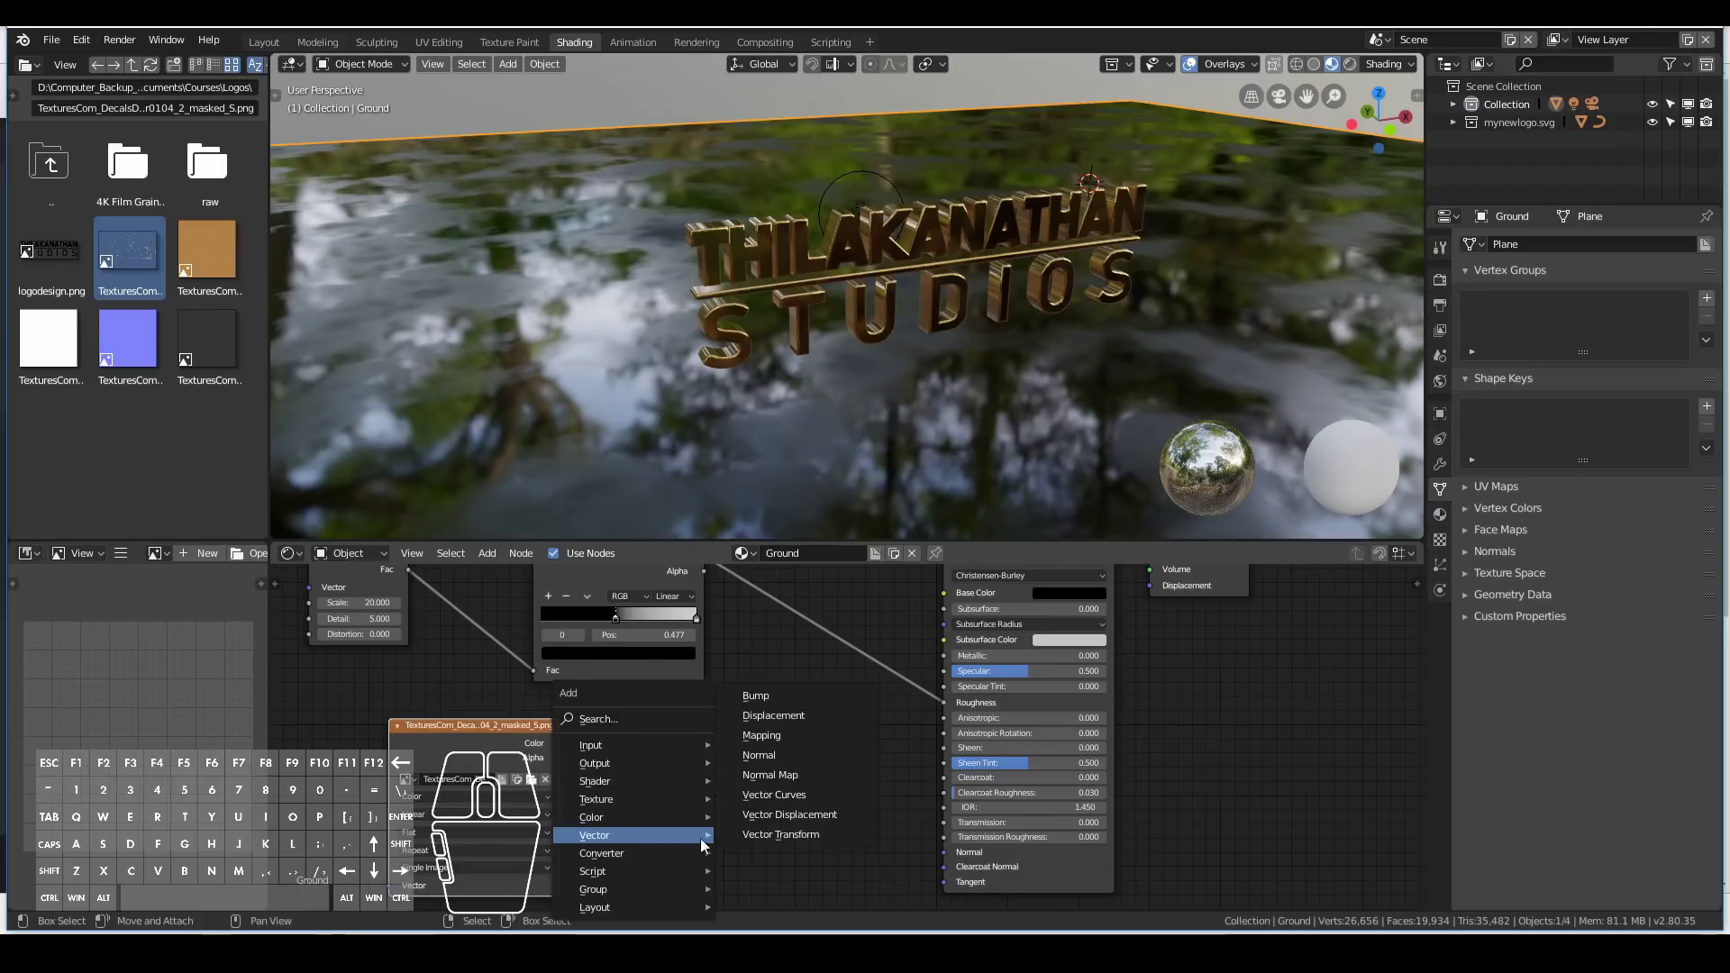
left_click(753, 696)
left_click(669, 711)
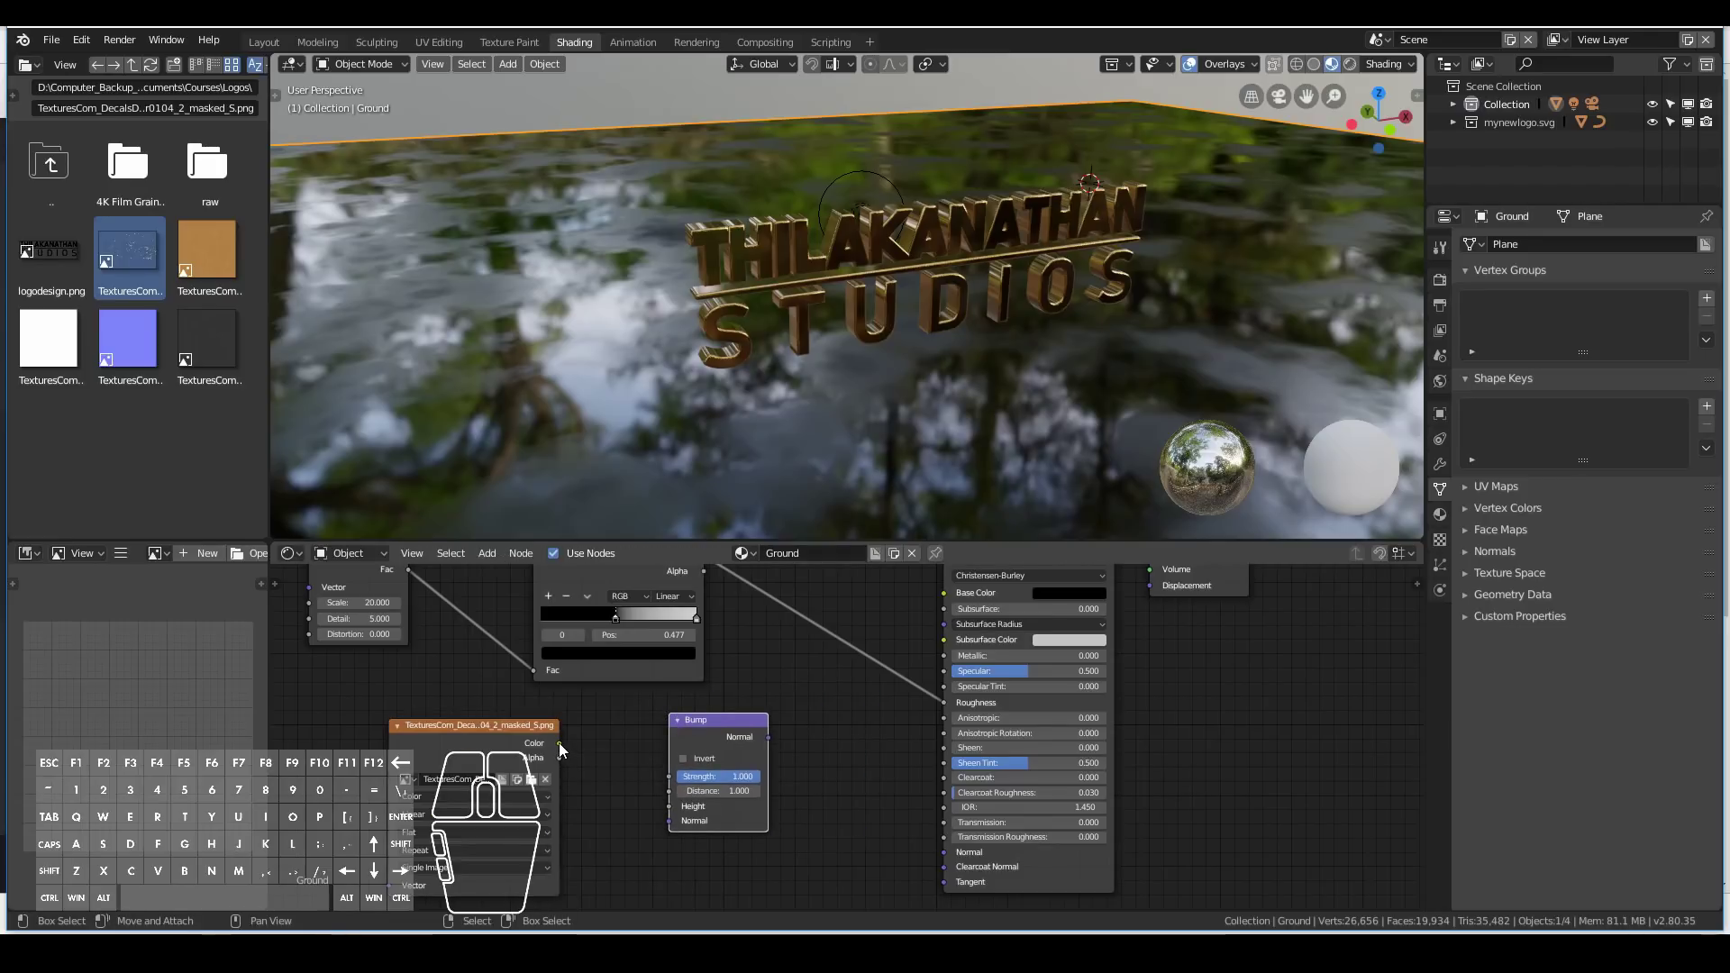
left_click_drag(560, 742, 667, 806)
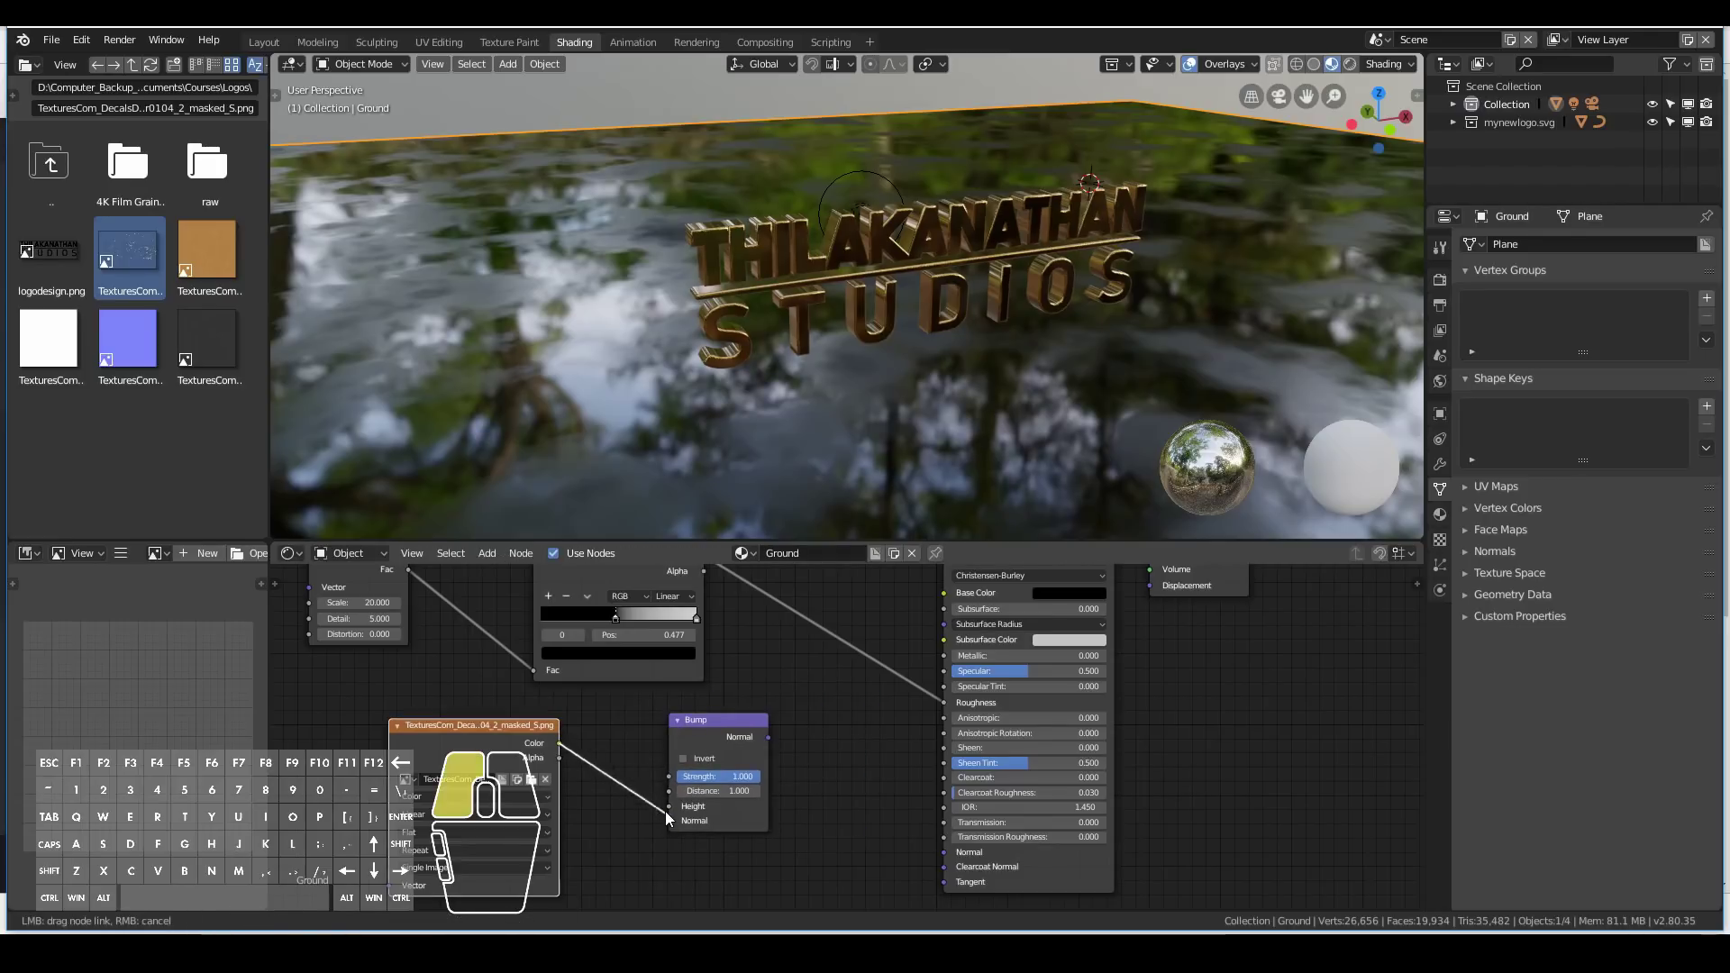
Set the decal texture's color space to Non-Color Data and save the file.
left_click(443, 798)
left_click(432, 763)
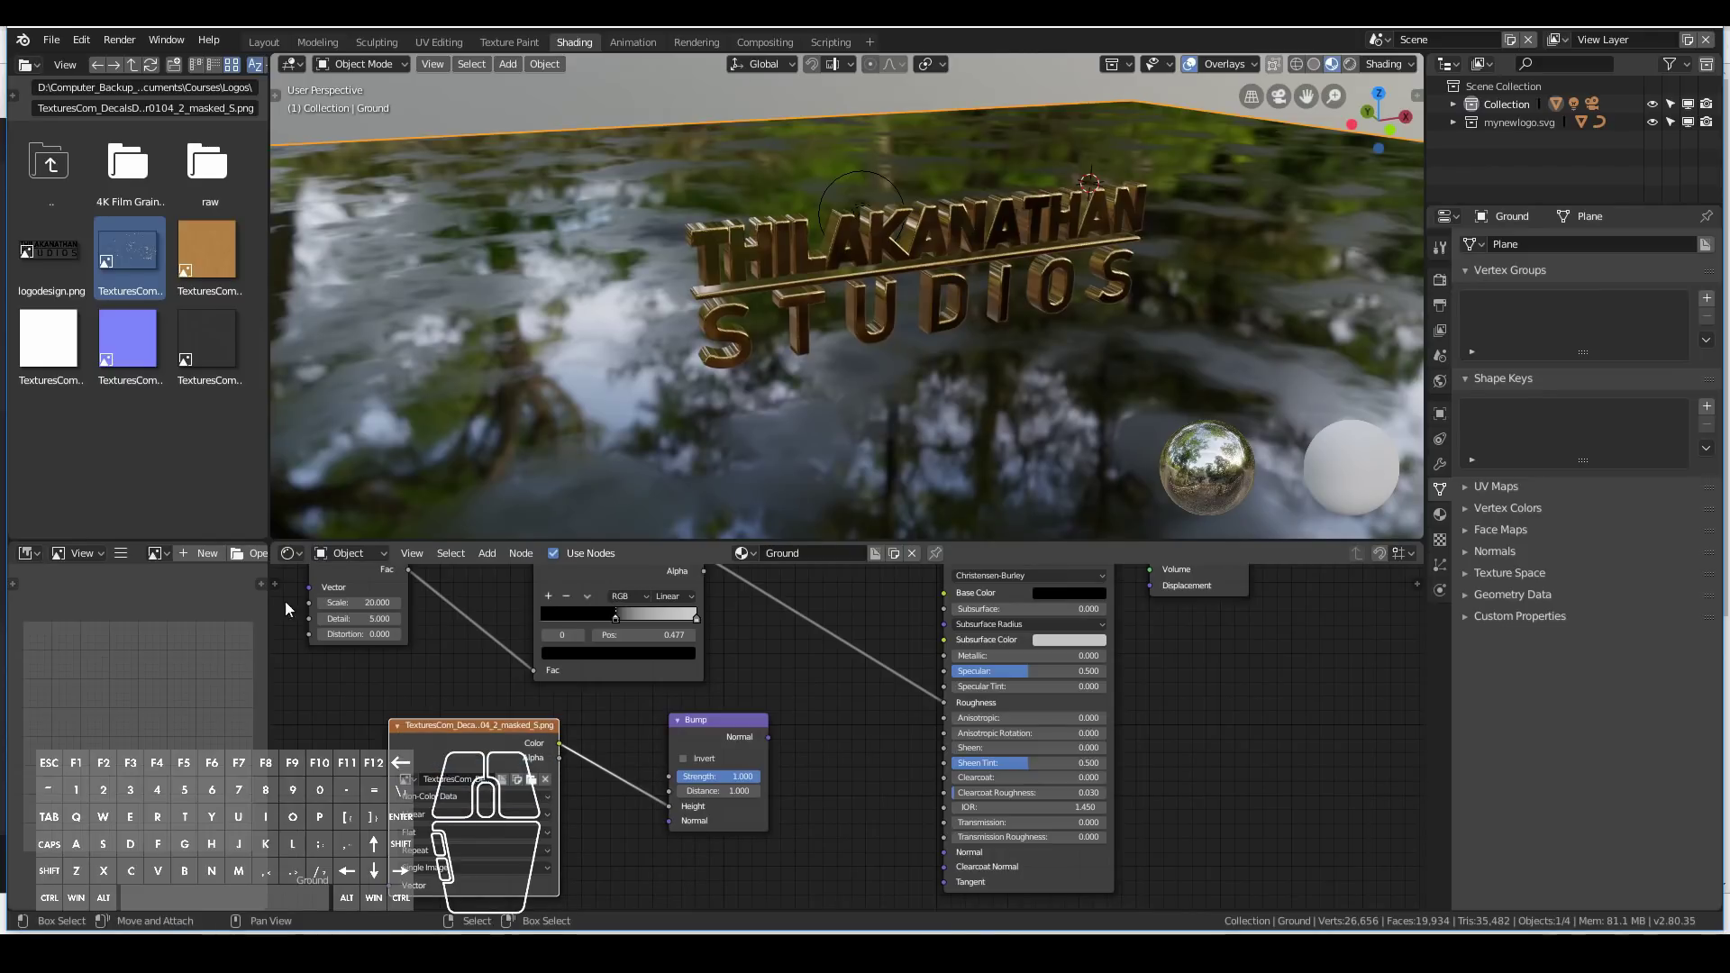
left_click(51, 40)
left_click(60, 181)
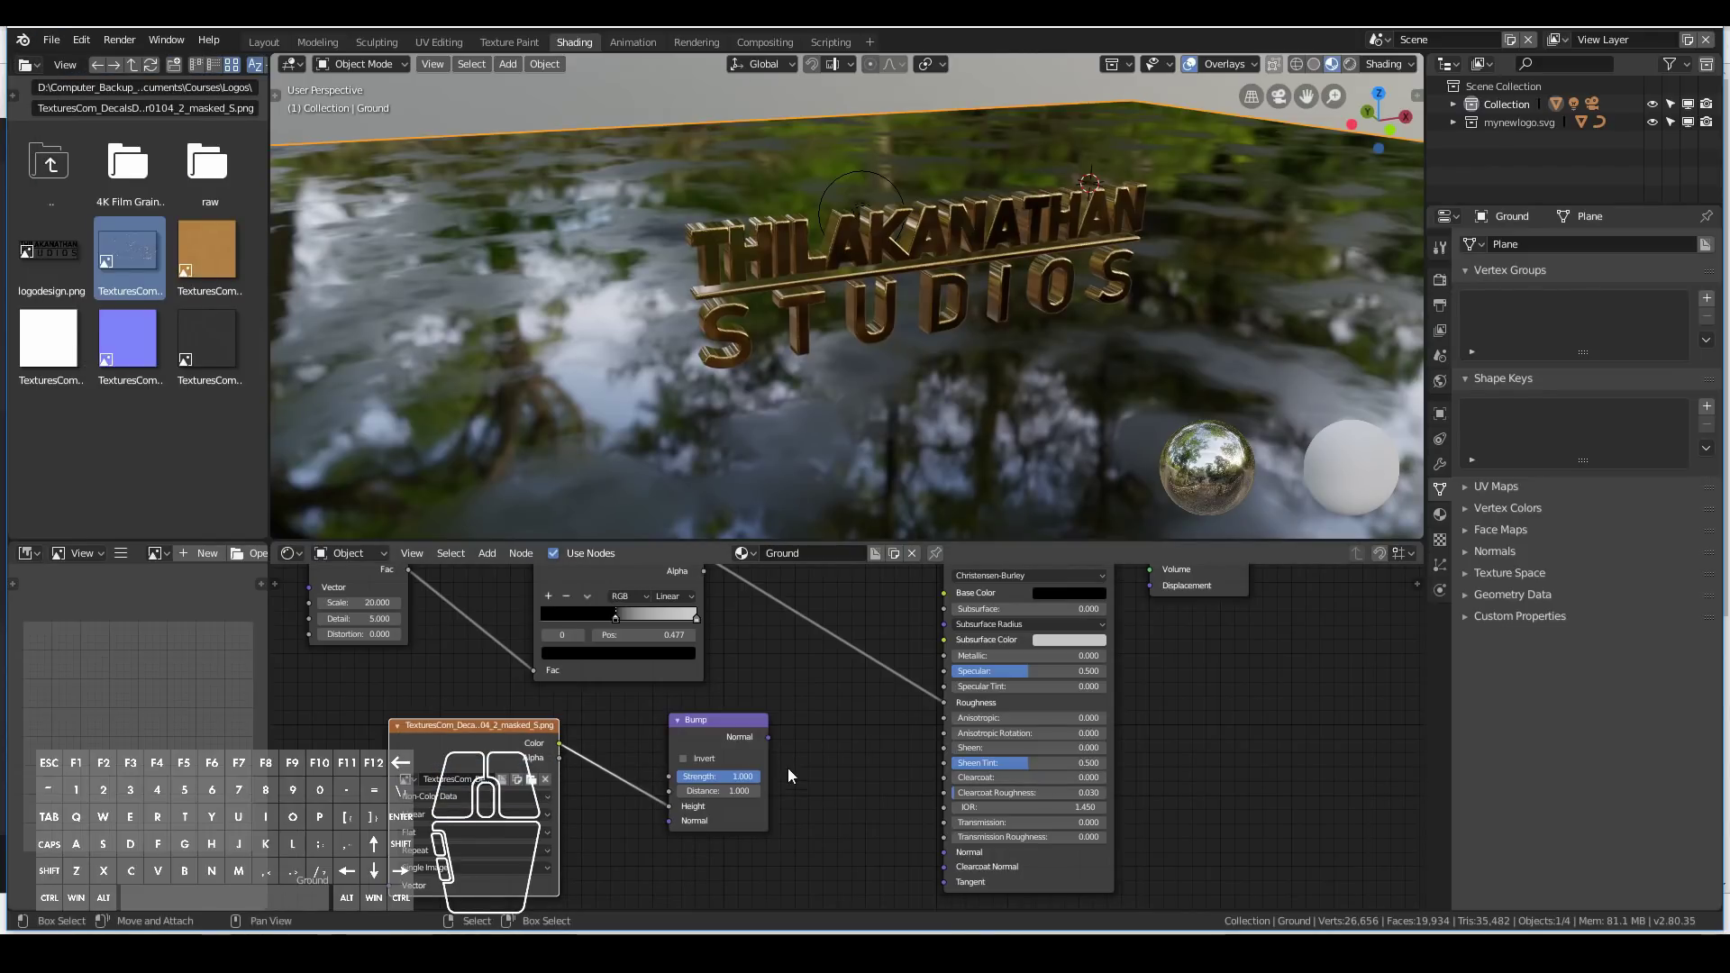
Link the Bump node's Normal output to the Principled BSDF's Normal input.
left_click_drag(769, 737, 942, 849)
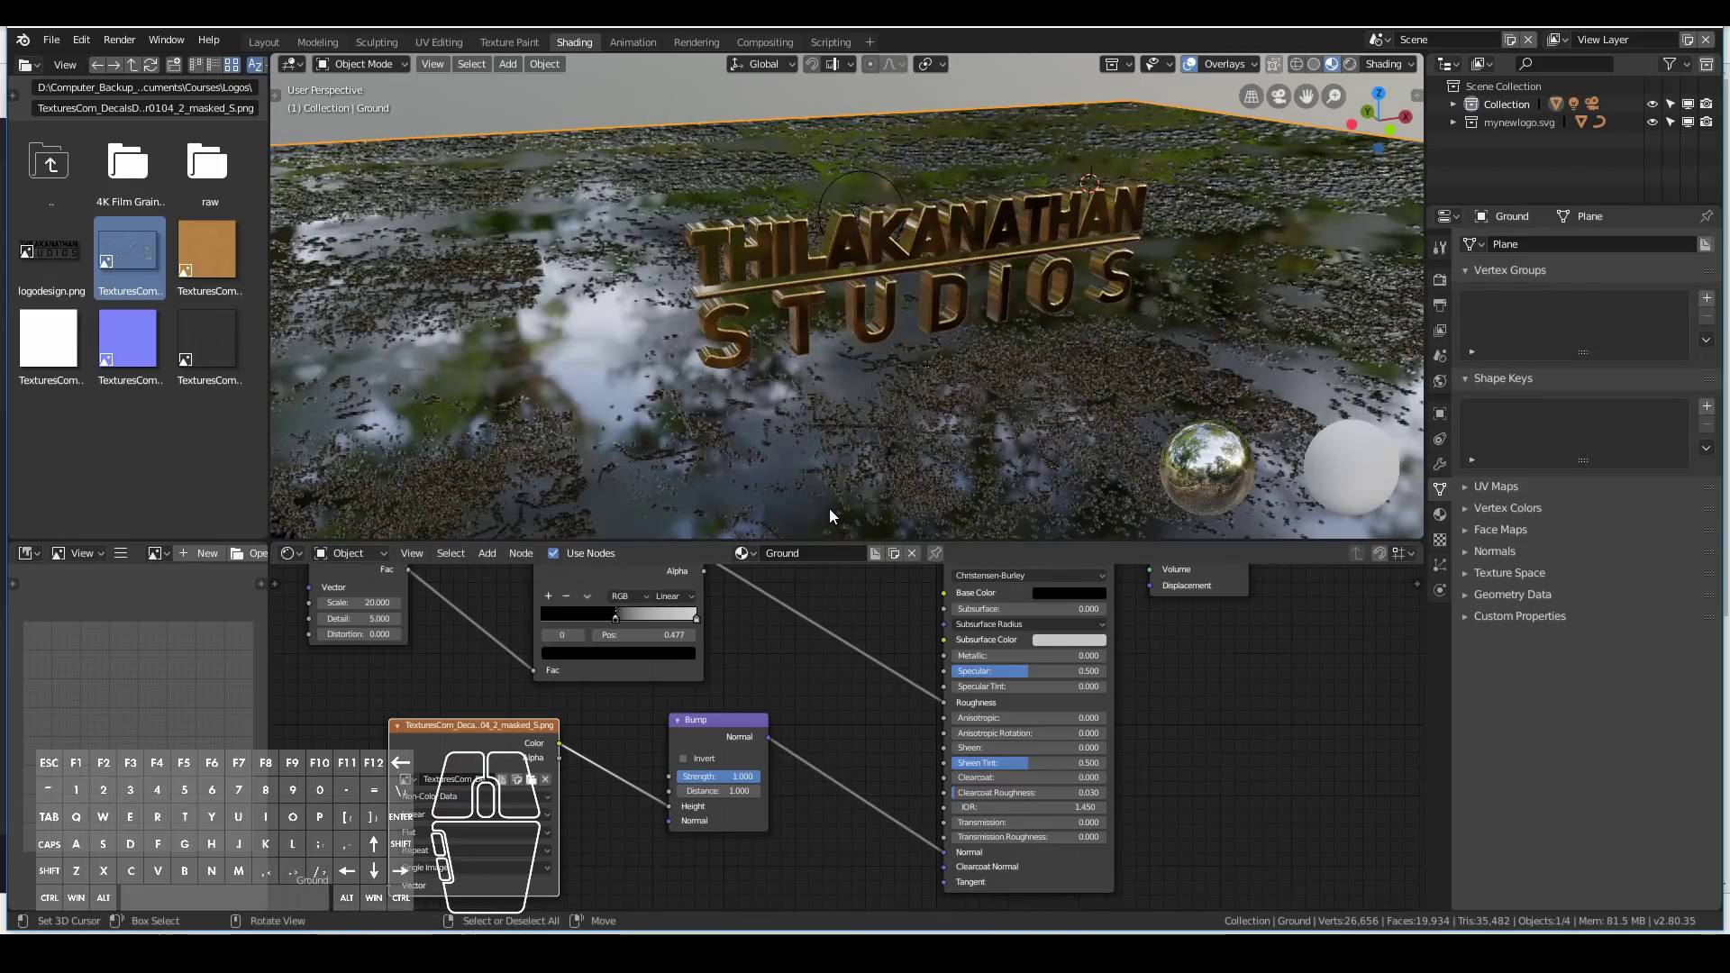
scroll(782, 358, "down", 5)
scroll(778, 355, "down", 4)
middle_click_drag(775, 350, 973, 418)
scroll(843, 315, "up", 2)
middle_click_drag(807, 354, 831, 281)
Delete the point light near the logo and reselect the ground plane.
right_click(852, 247)
middle_click_drag(704, 283, 857, 419)
key("Delete")
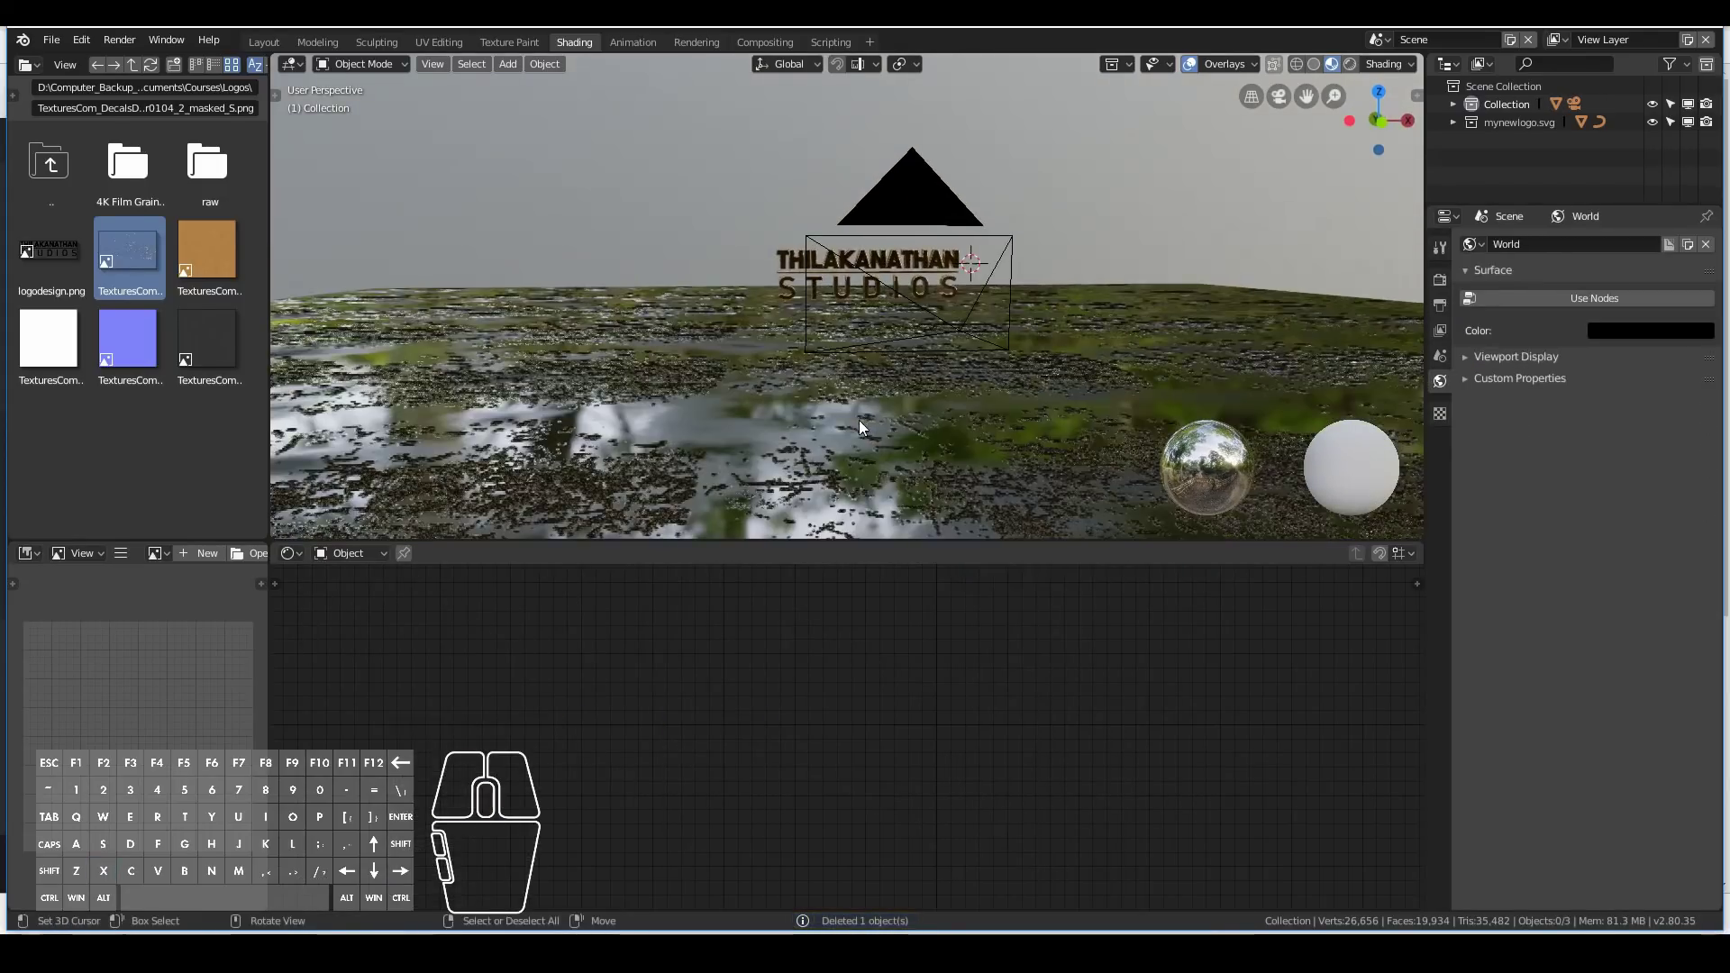
right_click(694, 446)
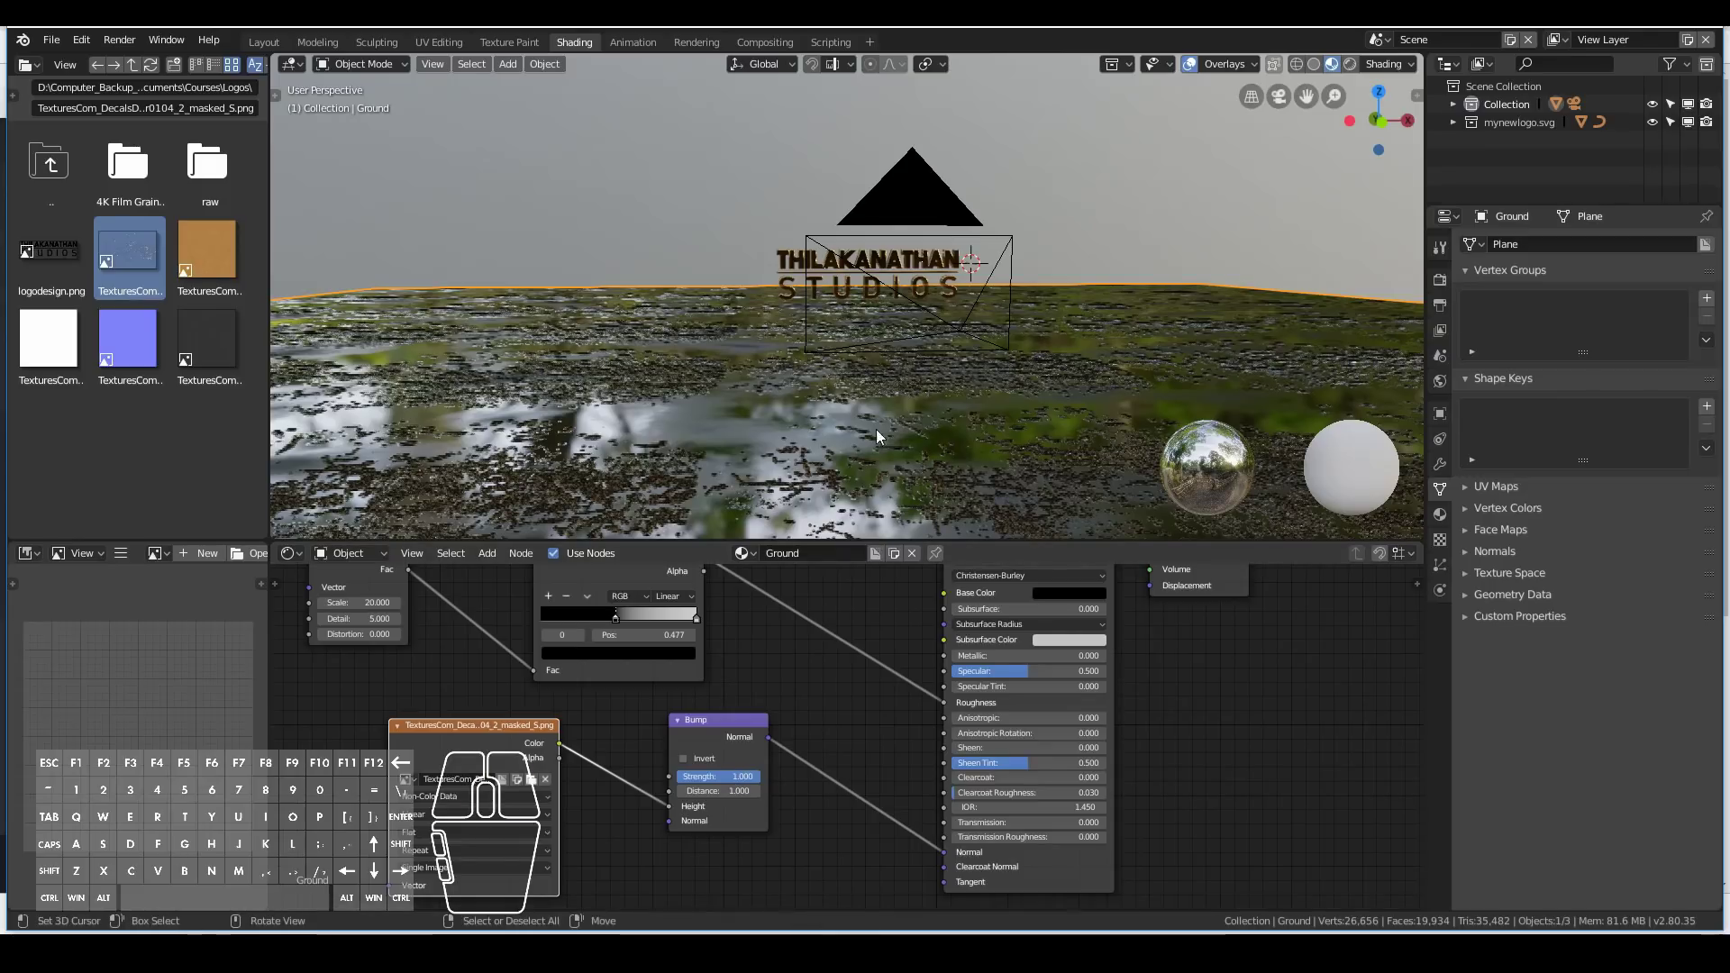
Enable Invert on the Bump node and check the ground from the camera and from an angle.
left_click(704, 758)
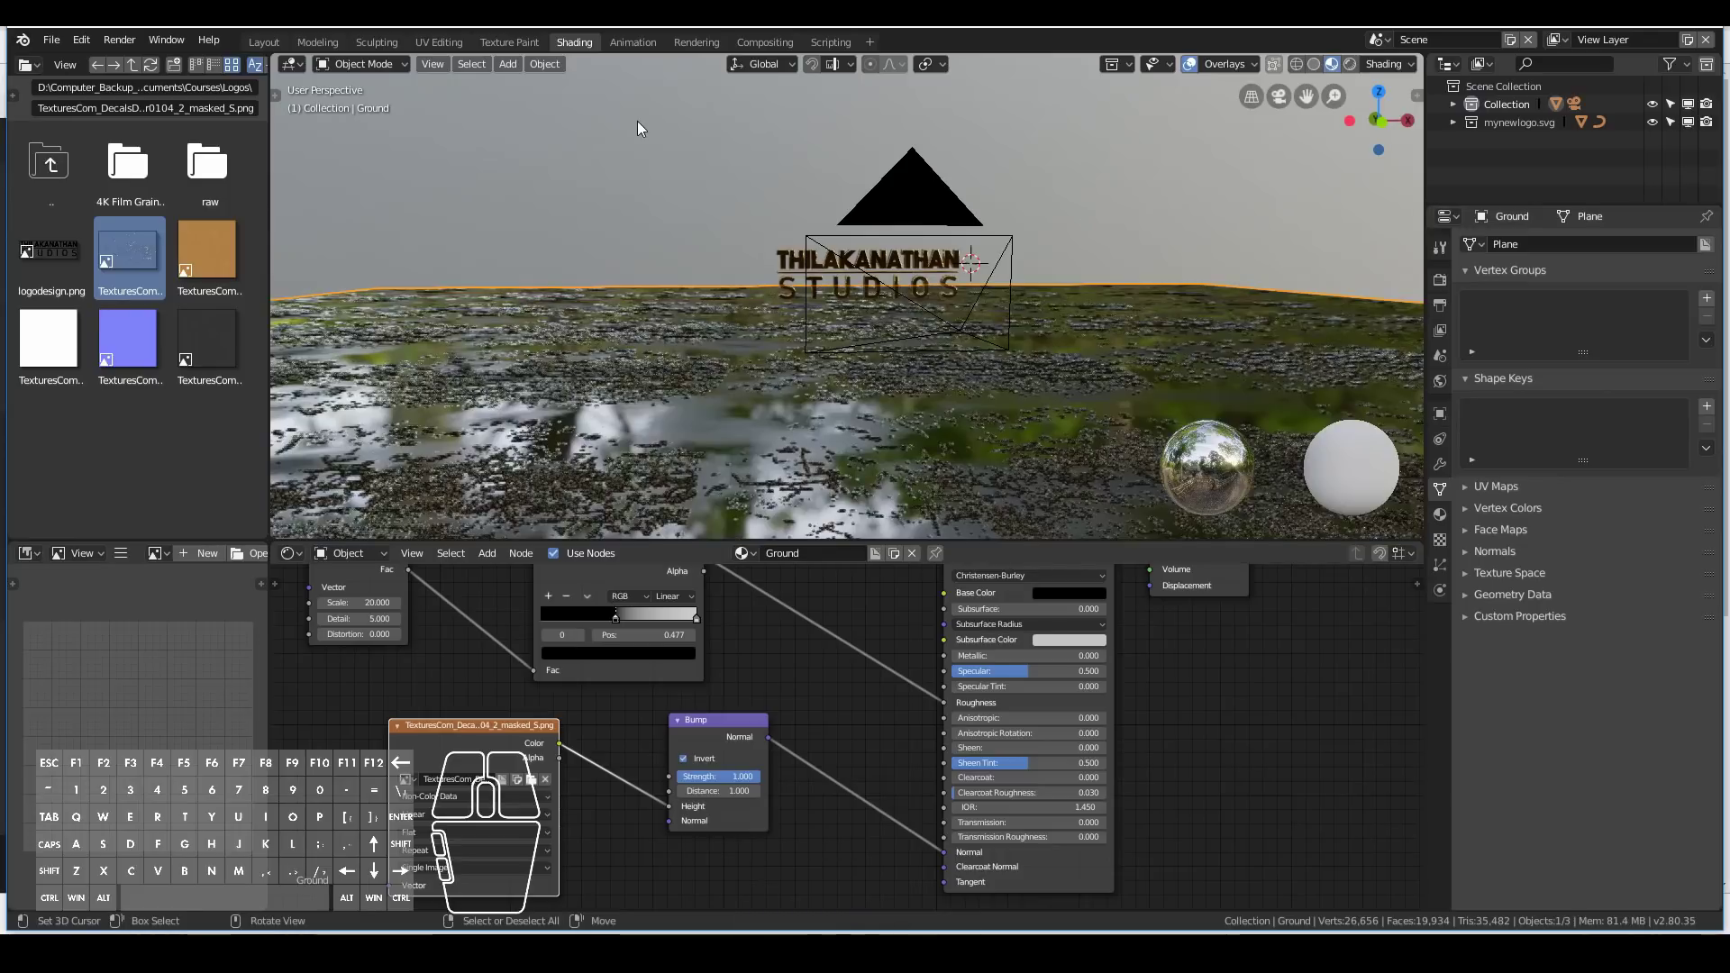
middle_click_drag(640, 220, 636, 258)
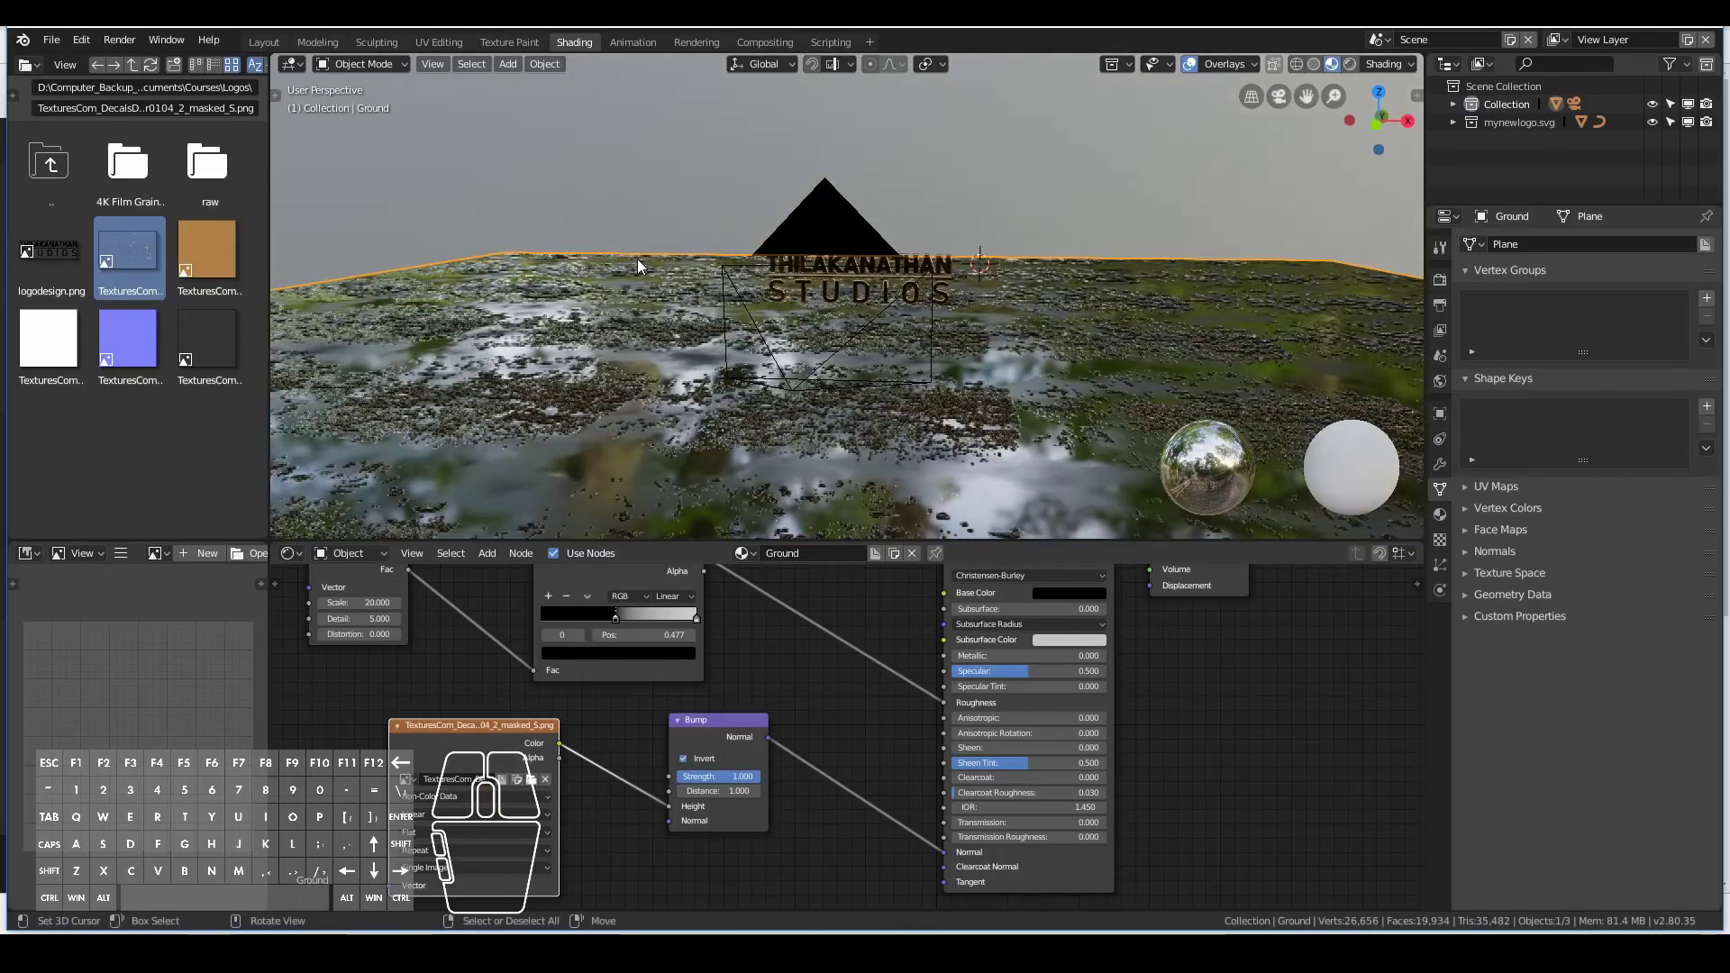
key("KP_0")
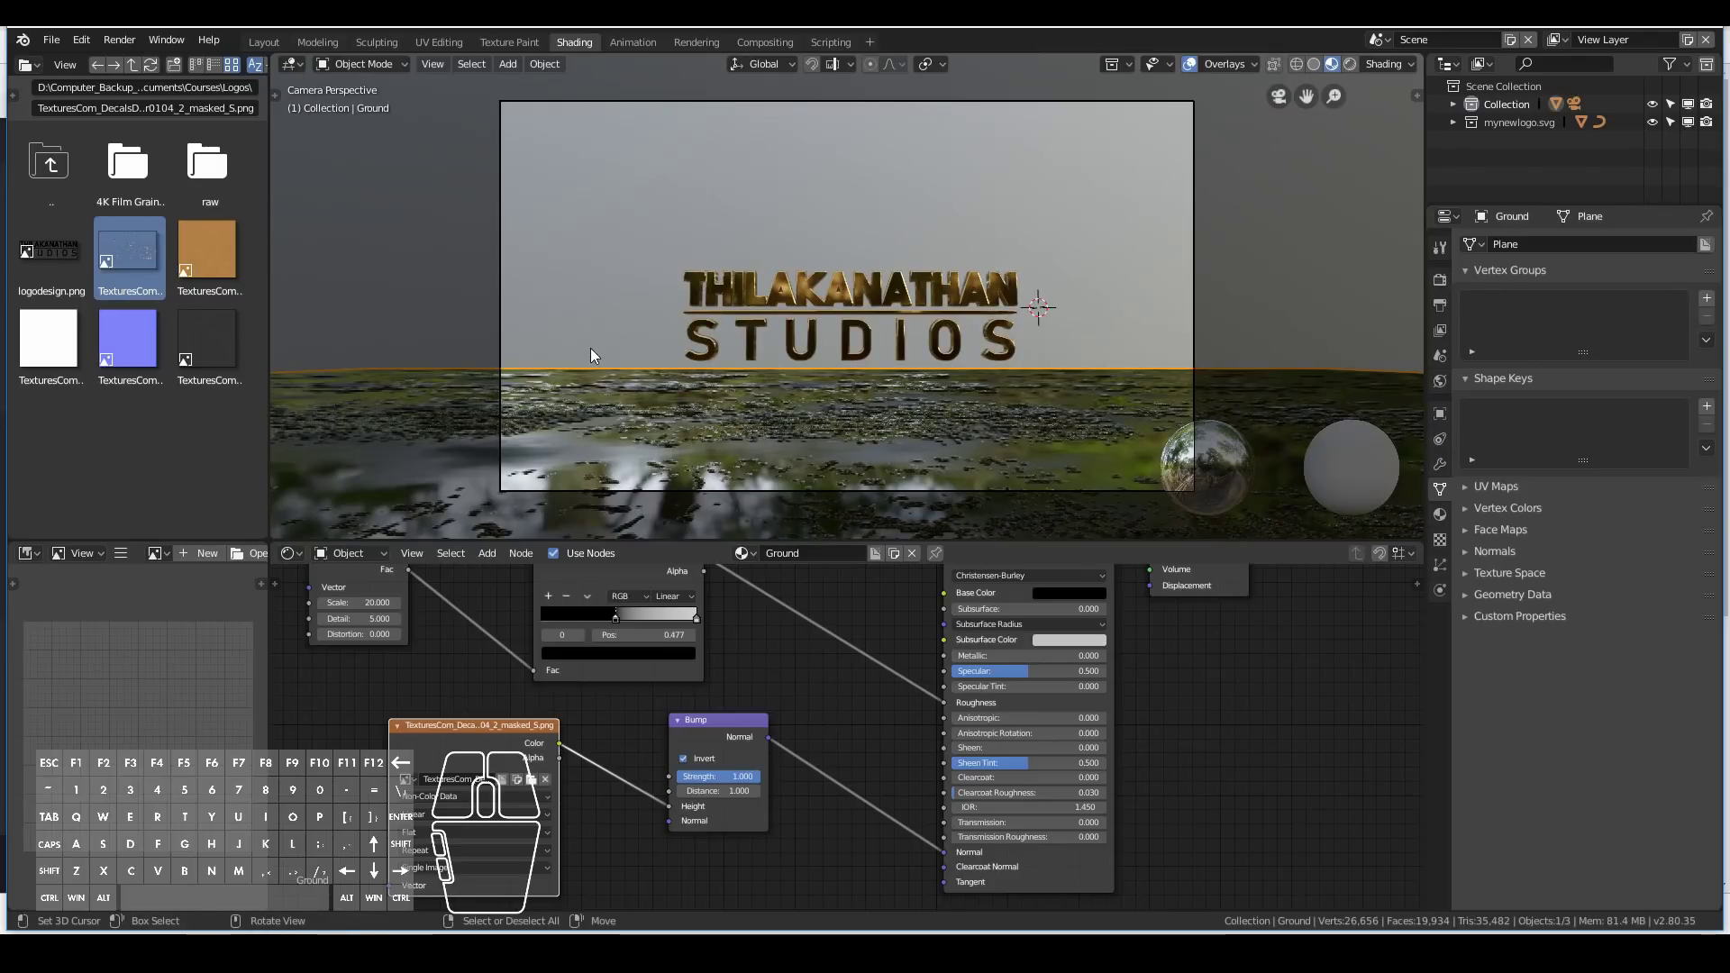
middle_click_drag(494, 360, 514, 260)
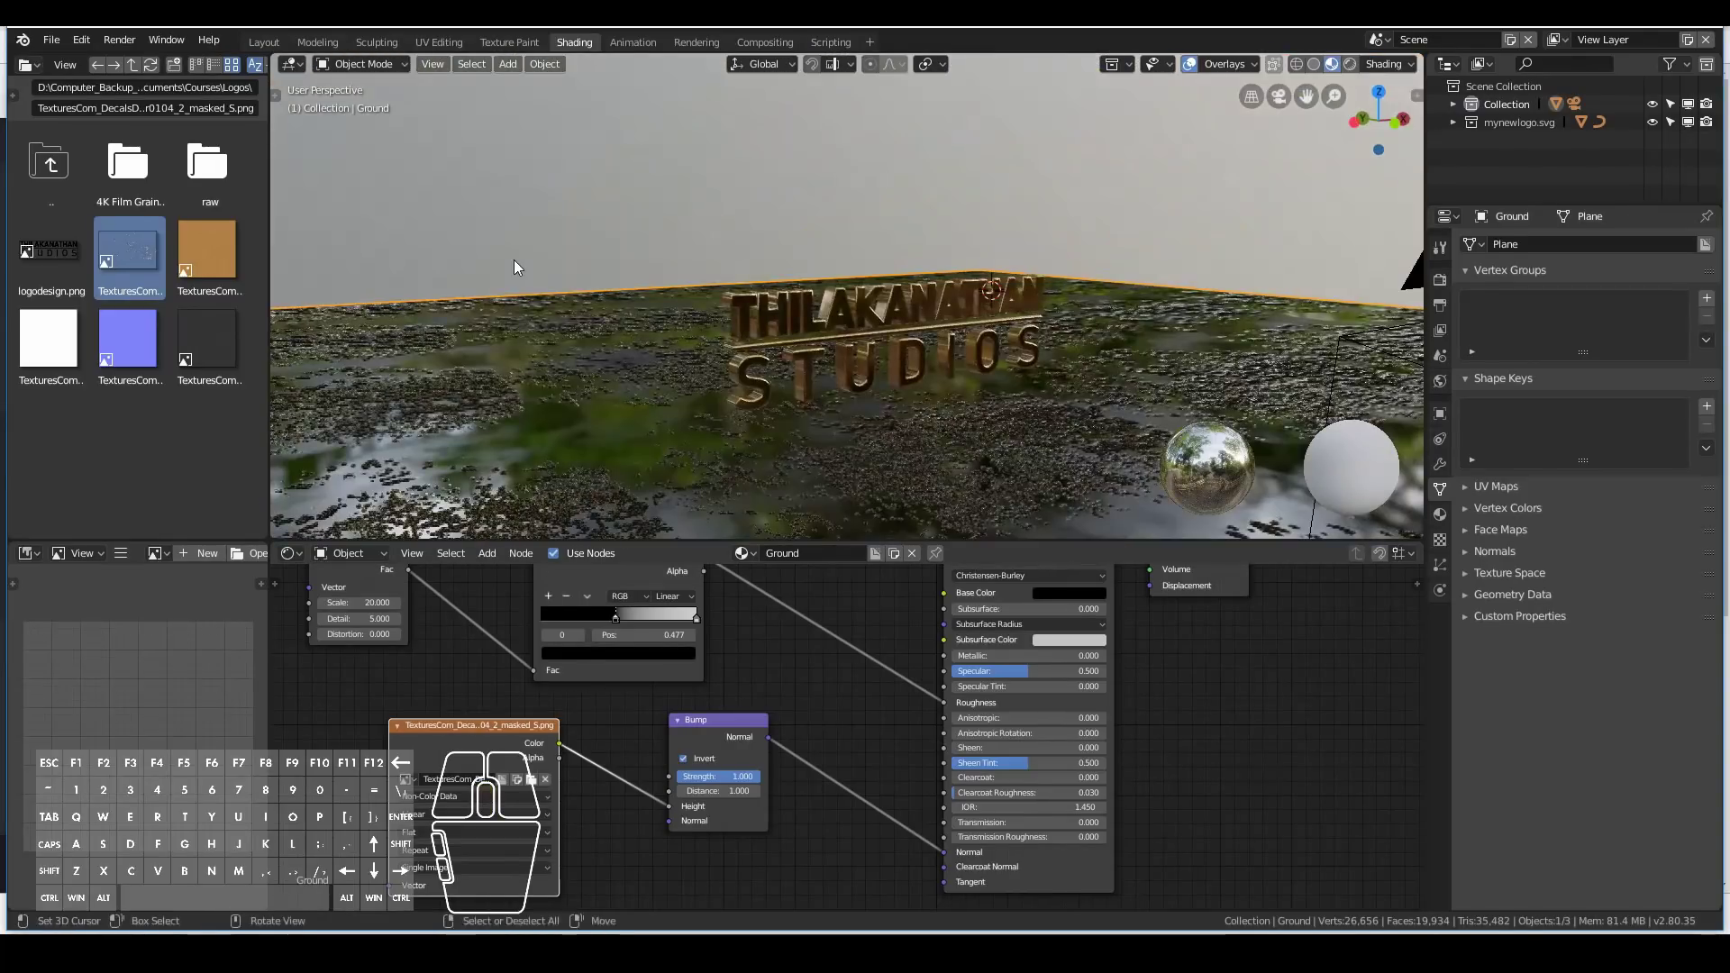
key("KP_0")
Set the Bump node's Strength to 0.1 and view the ground from above.
left_click(729, 777)
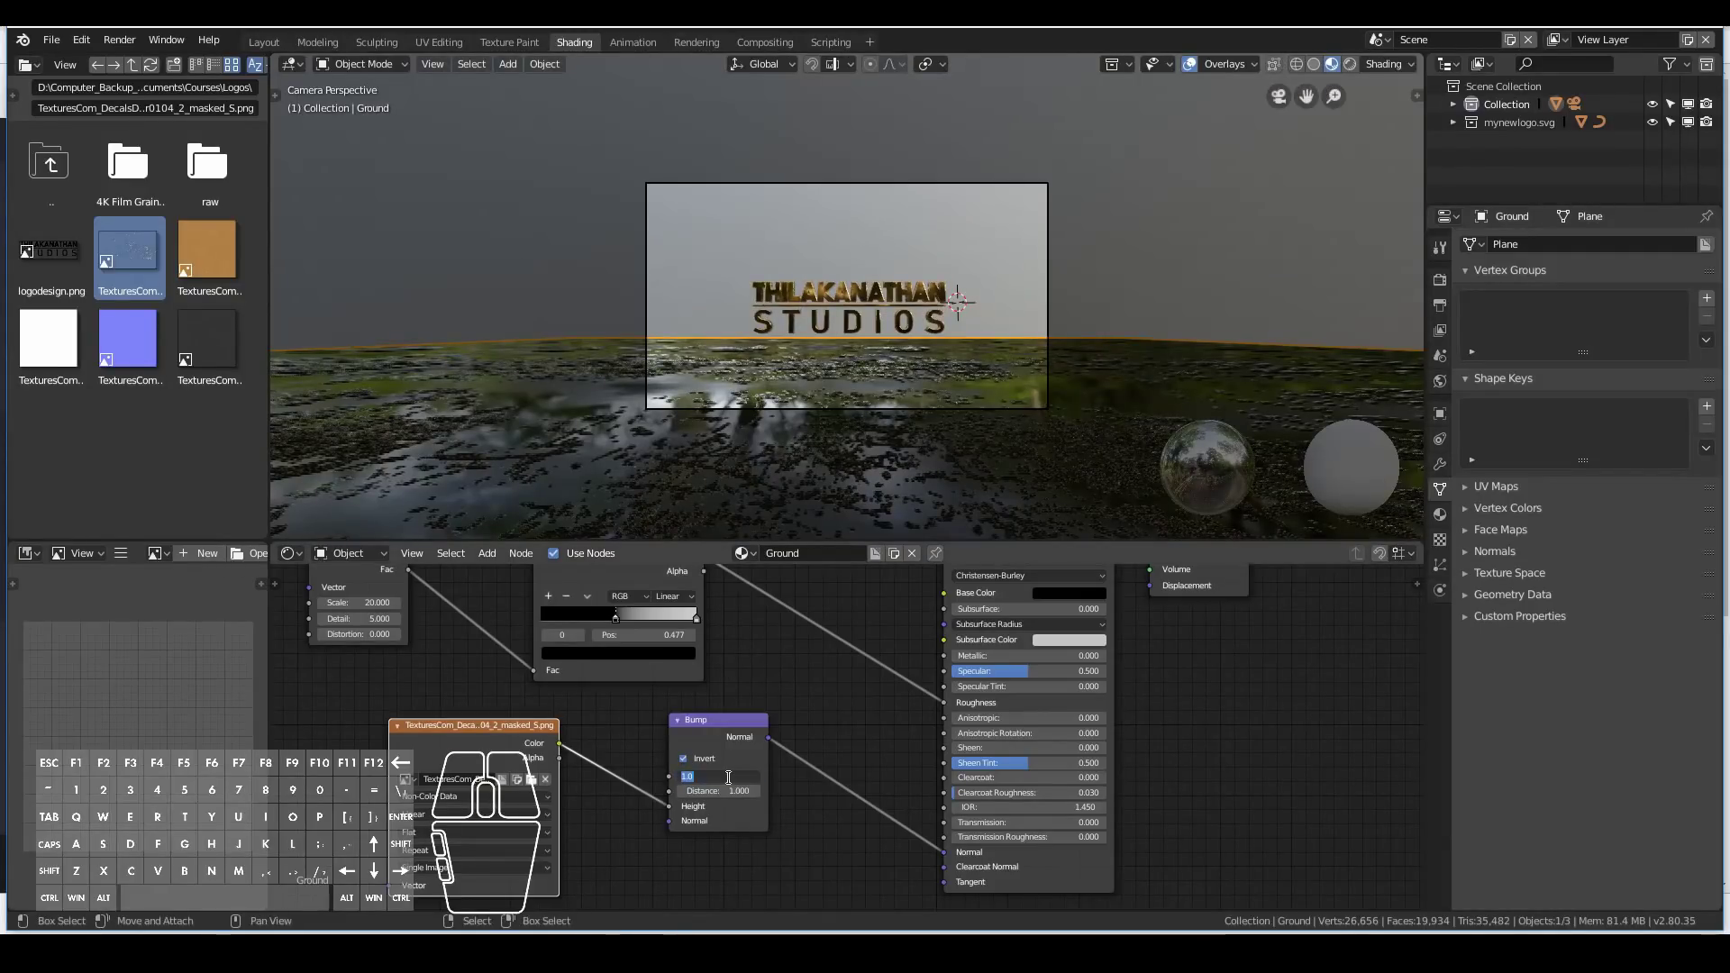
type("0.1")
key("Return")
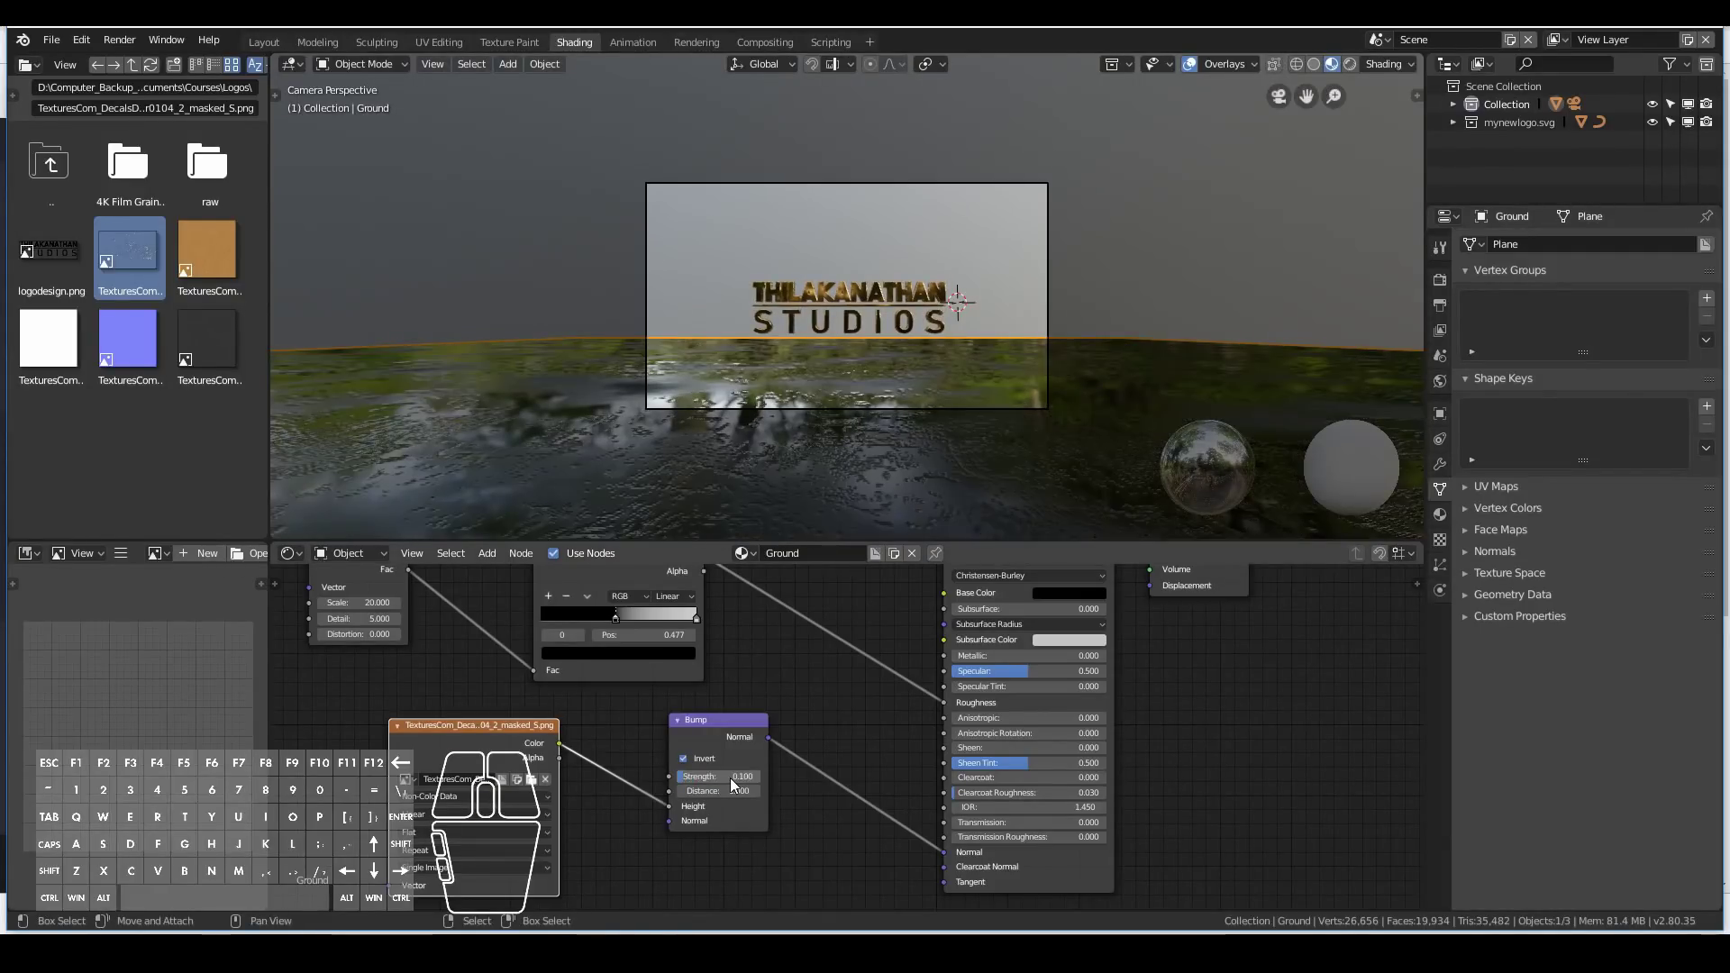
middle_click_drag(620, 381, 851, 455)
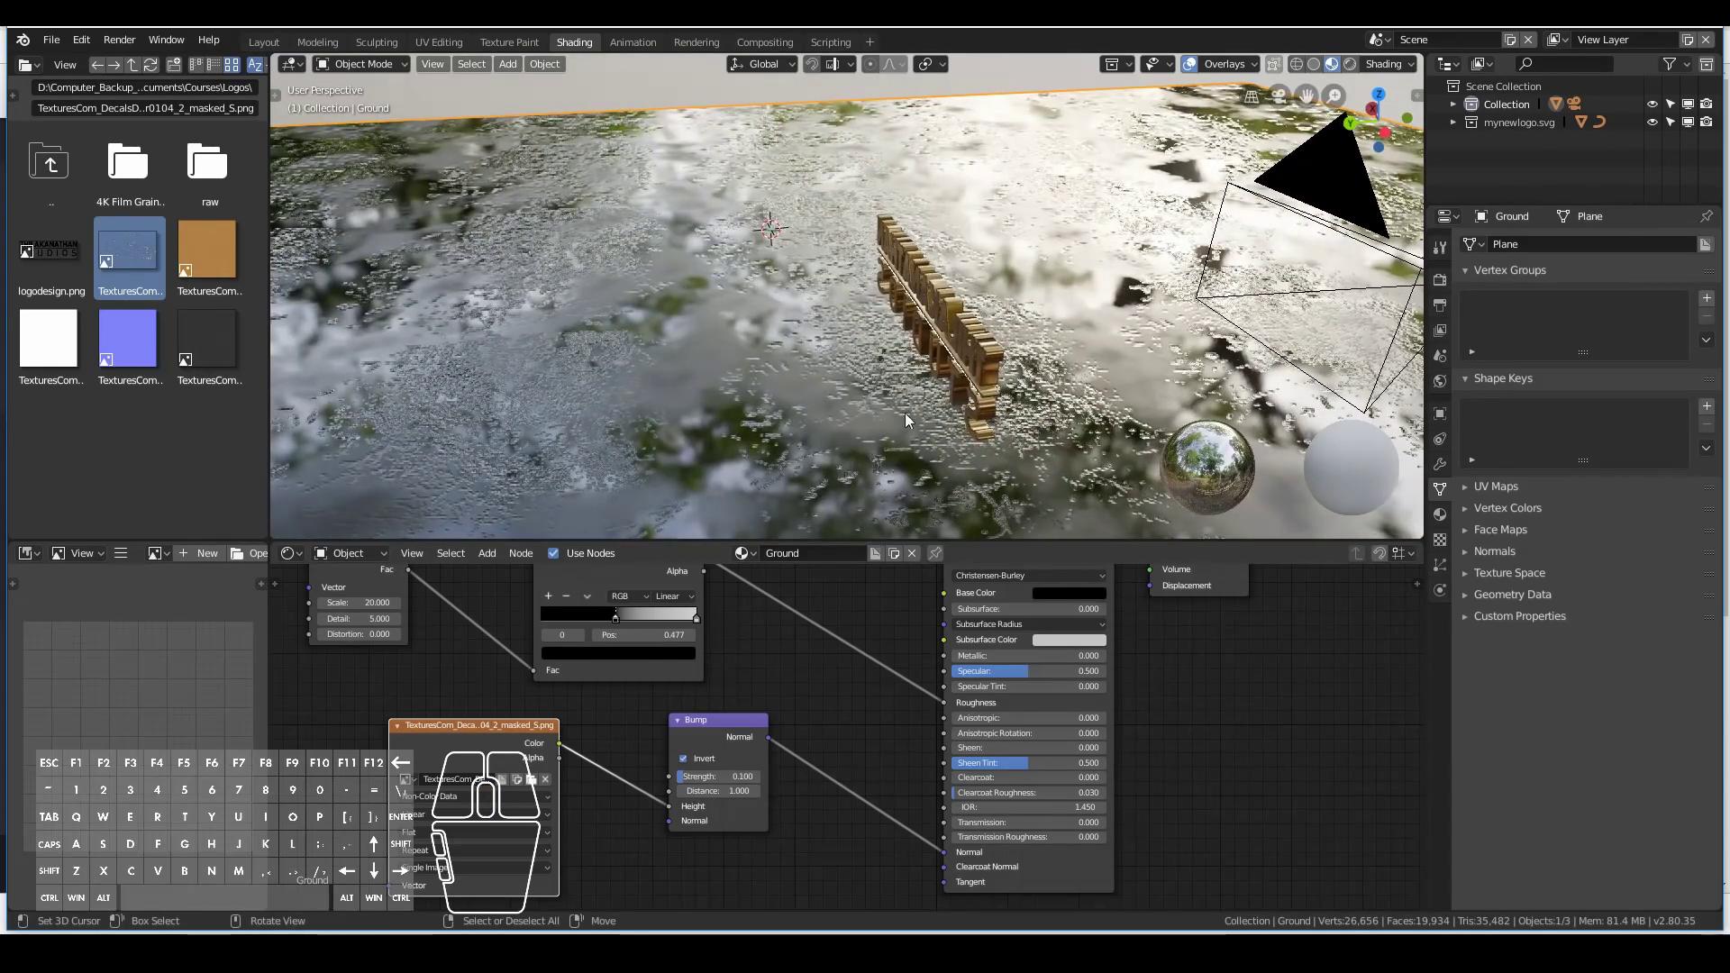
Set the Bump node's Strength to 0.05 and check the ground in front of the logo from the camera view.
middle_click_drag(721, 395, 613, 274)
scroll(544, 375, "down", 5)
scroll(678, 319, "up", 2)
scroll(683, 315, "up", 3)
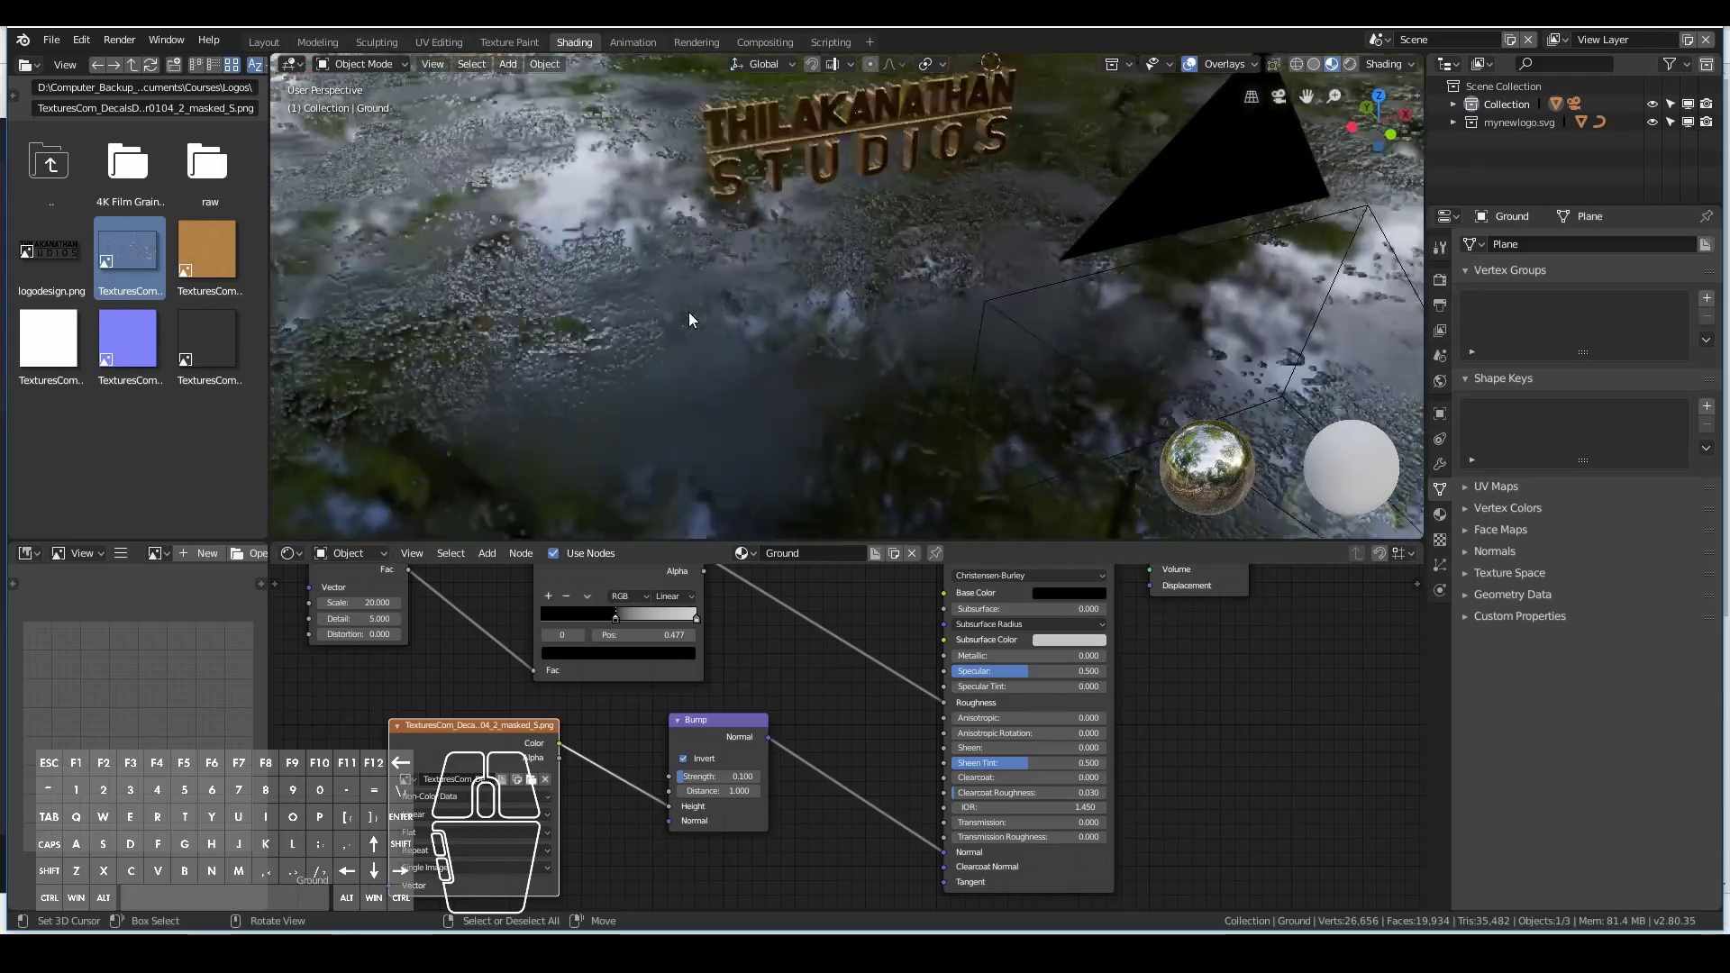
left_click(710, 780)
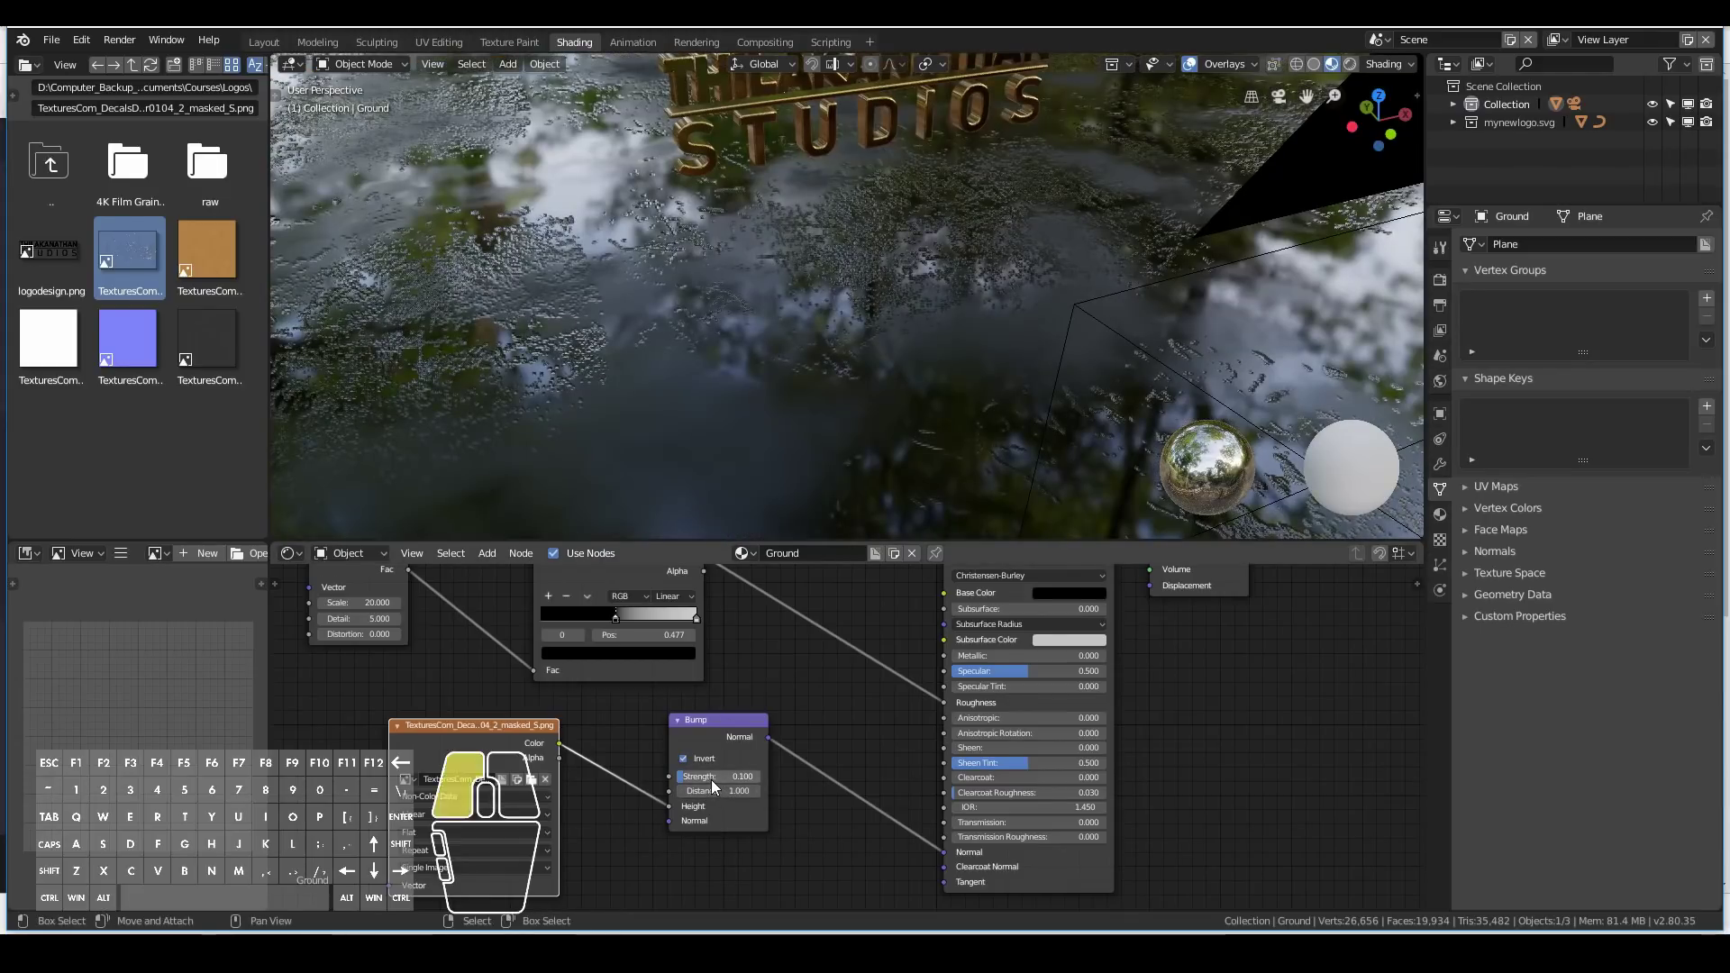
type("0.05")
key("Return")
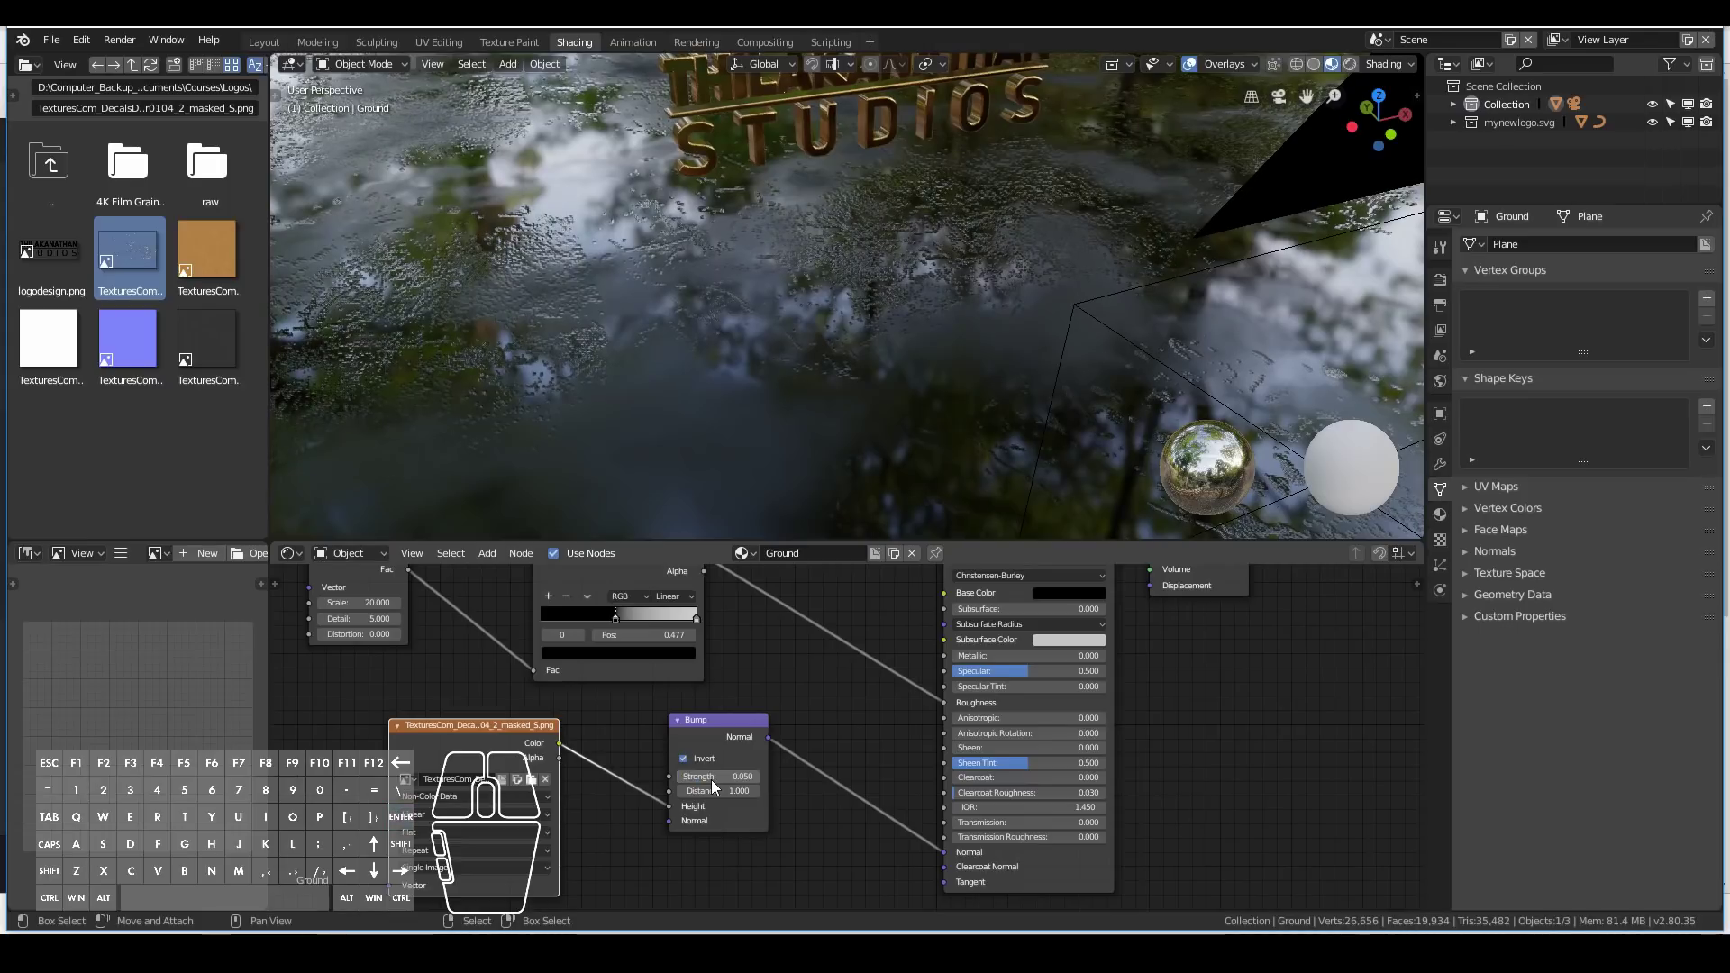
scroll(773, 370, "down", 6)
key("KP_0")
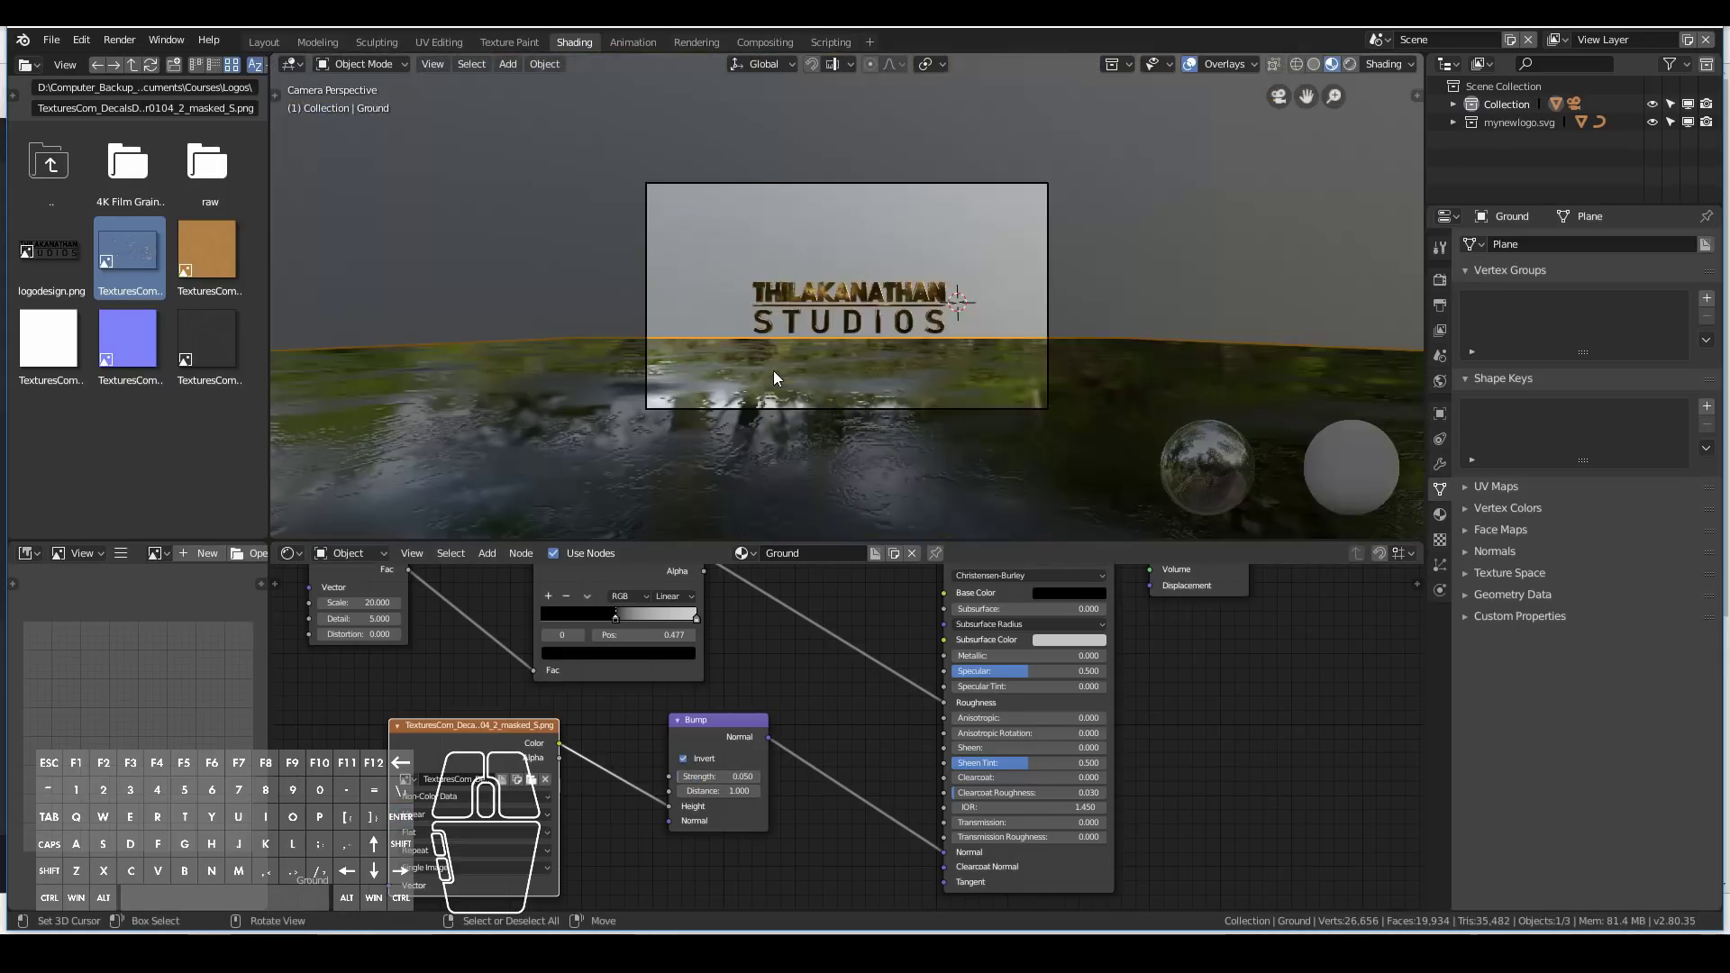
scroll(773, 370, "up", 3)
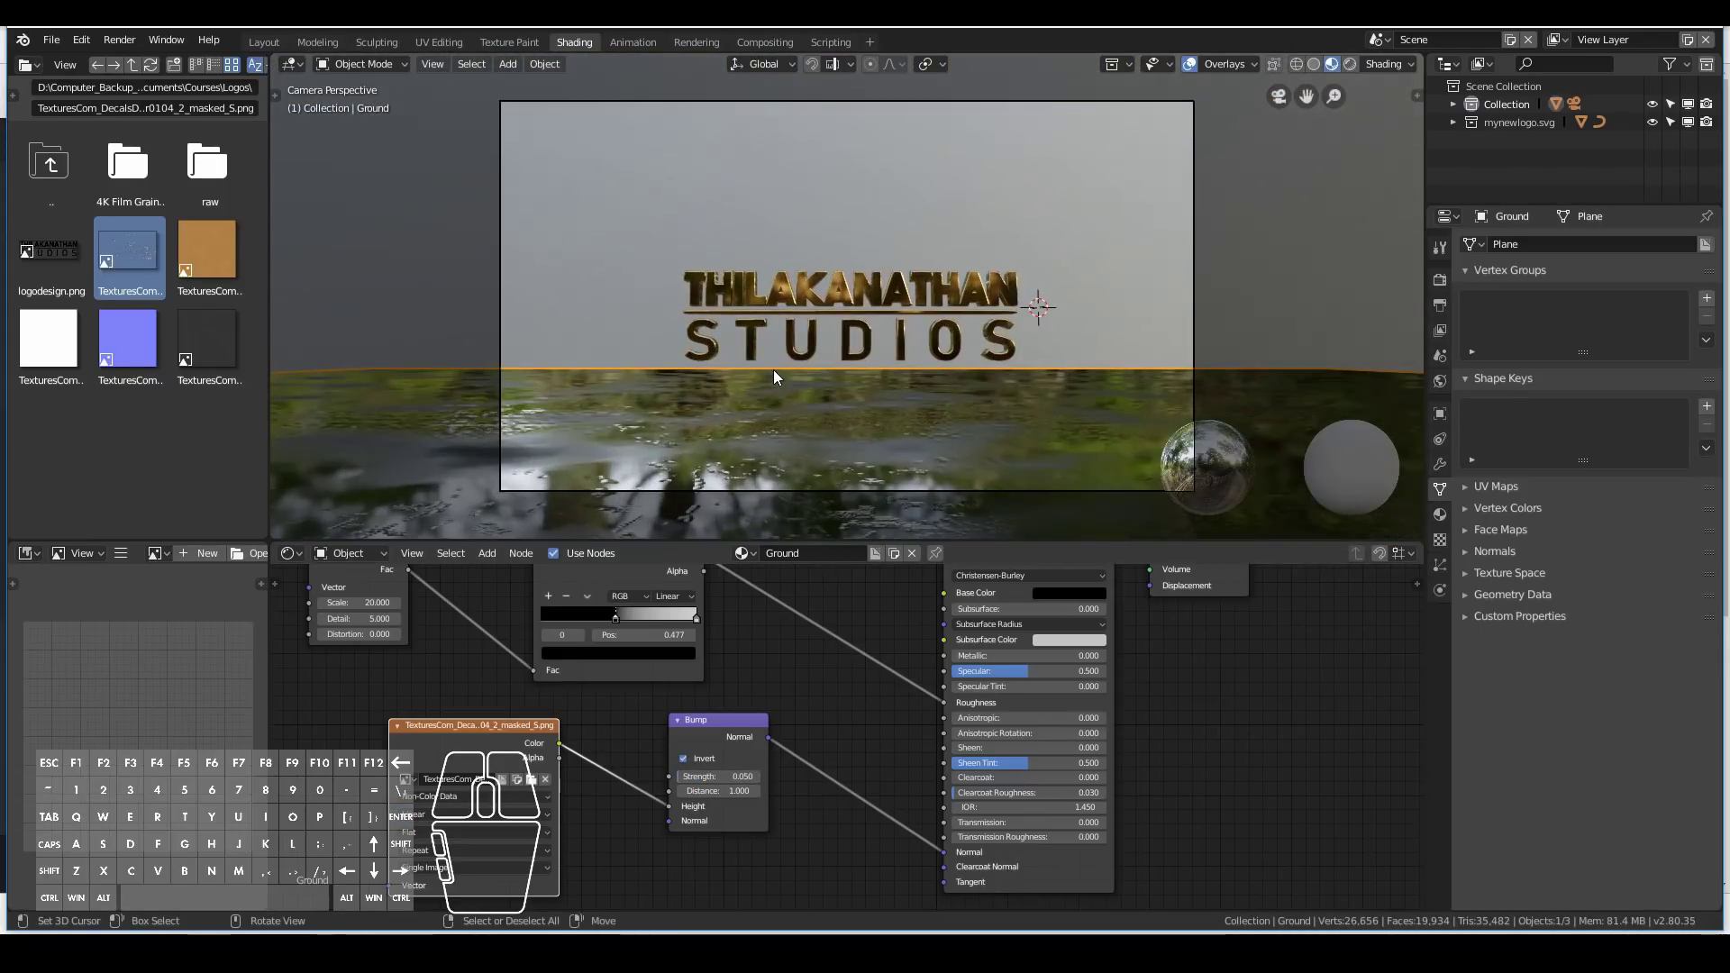
Shift the ground plane along the global Y axis and check its surface pattern from the camera view.
middle_click_drag(323, 331, 866, 441)
key("g")
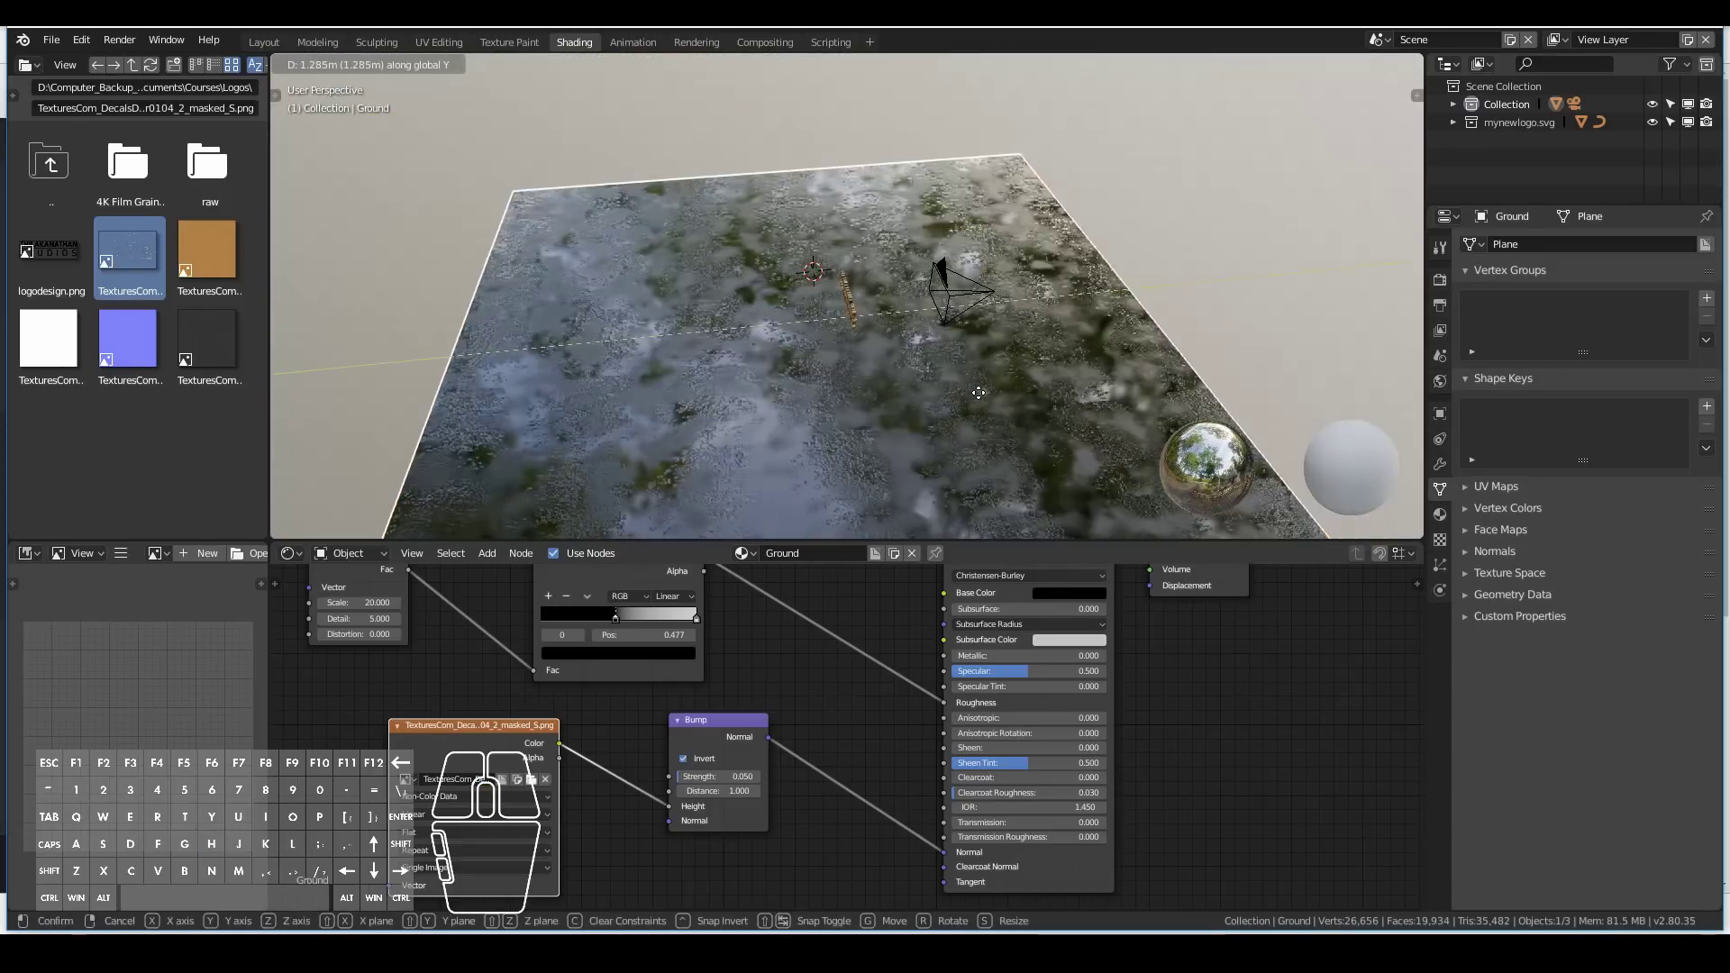
left_click(971, 392)
key("KP_0")
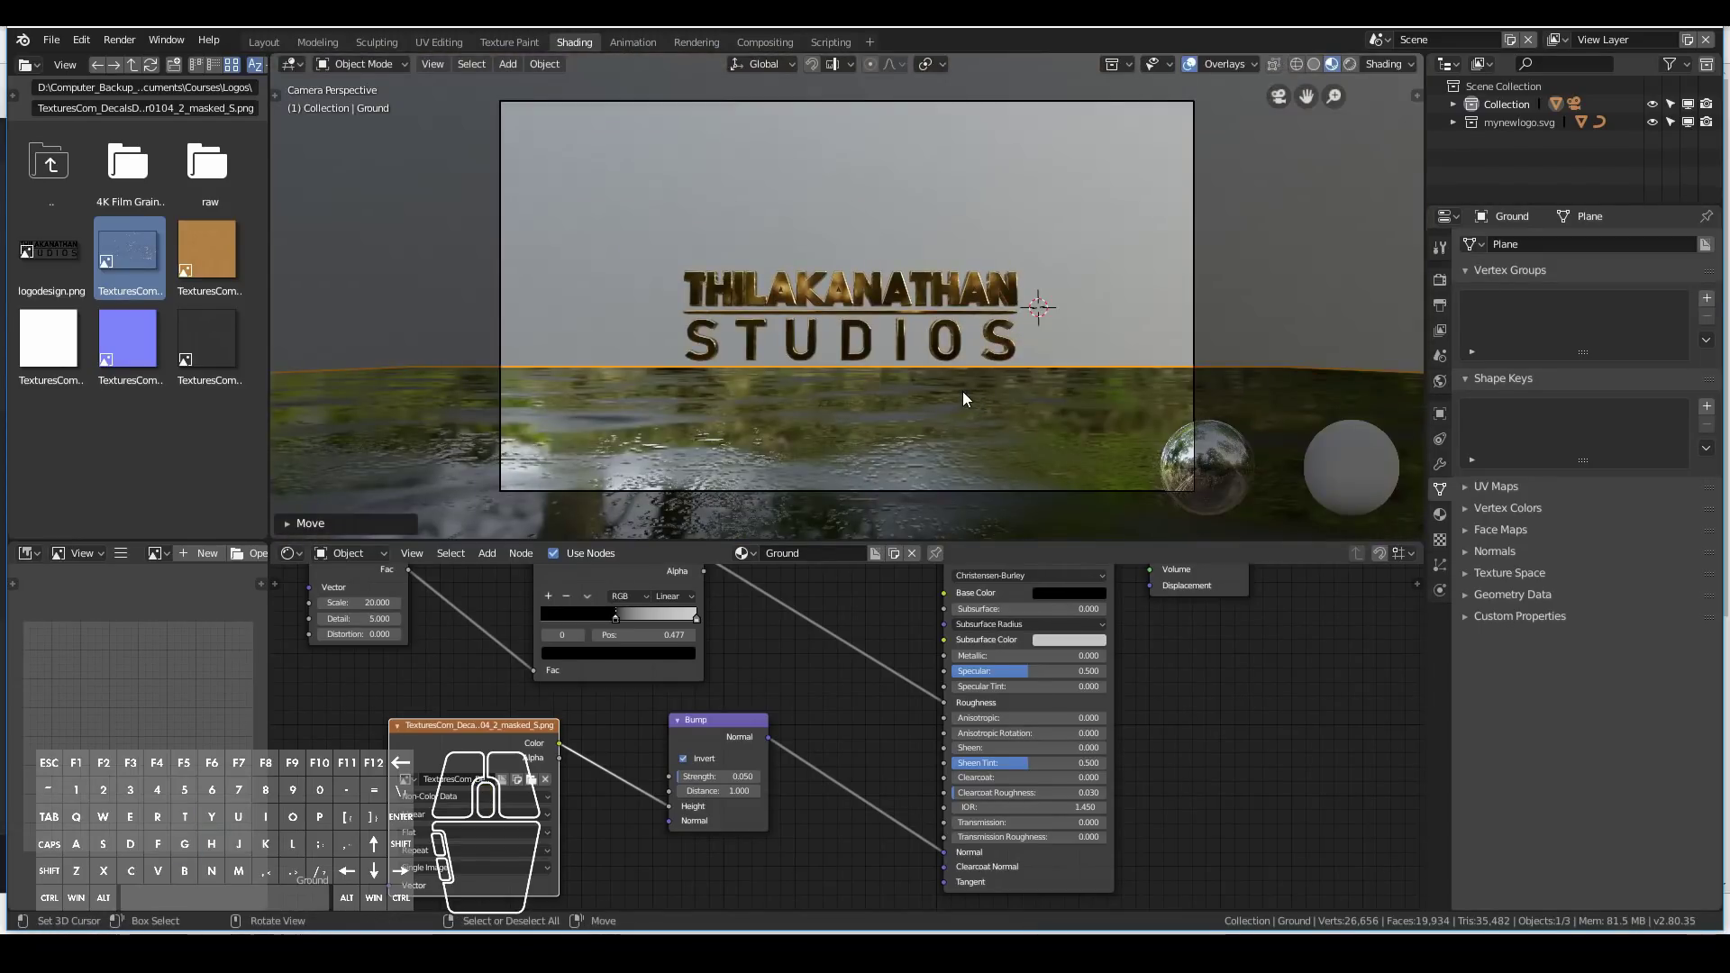
key("g")
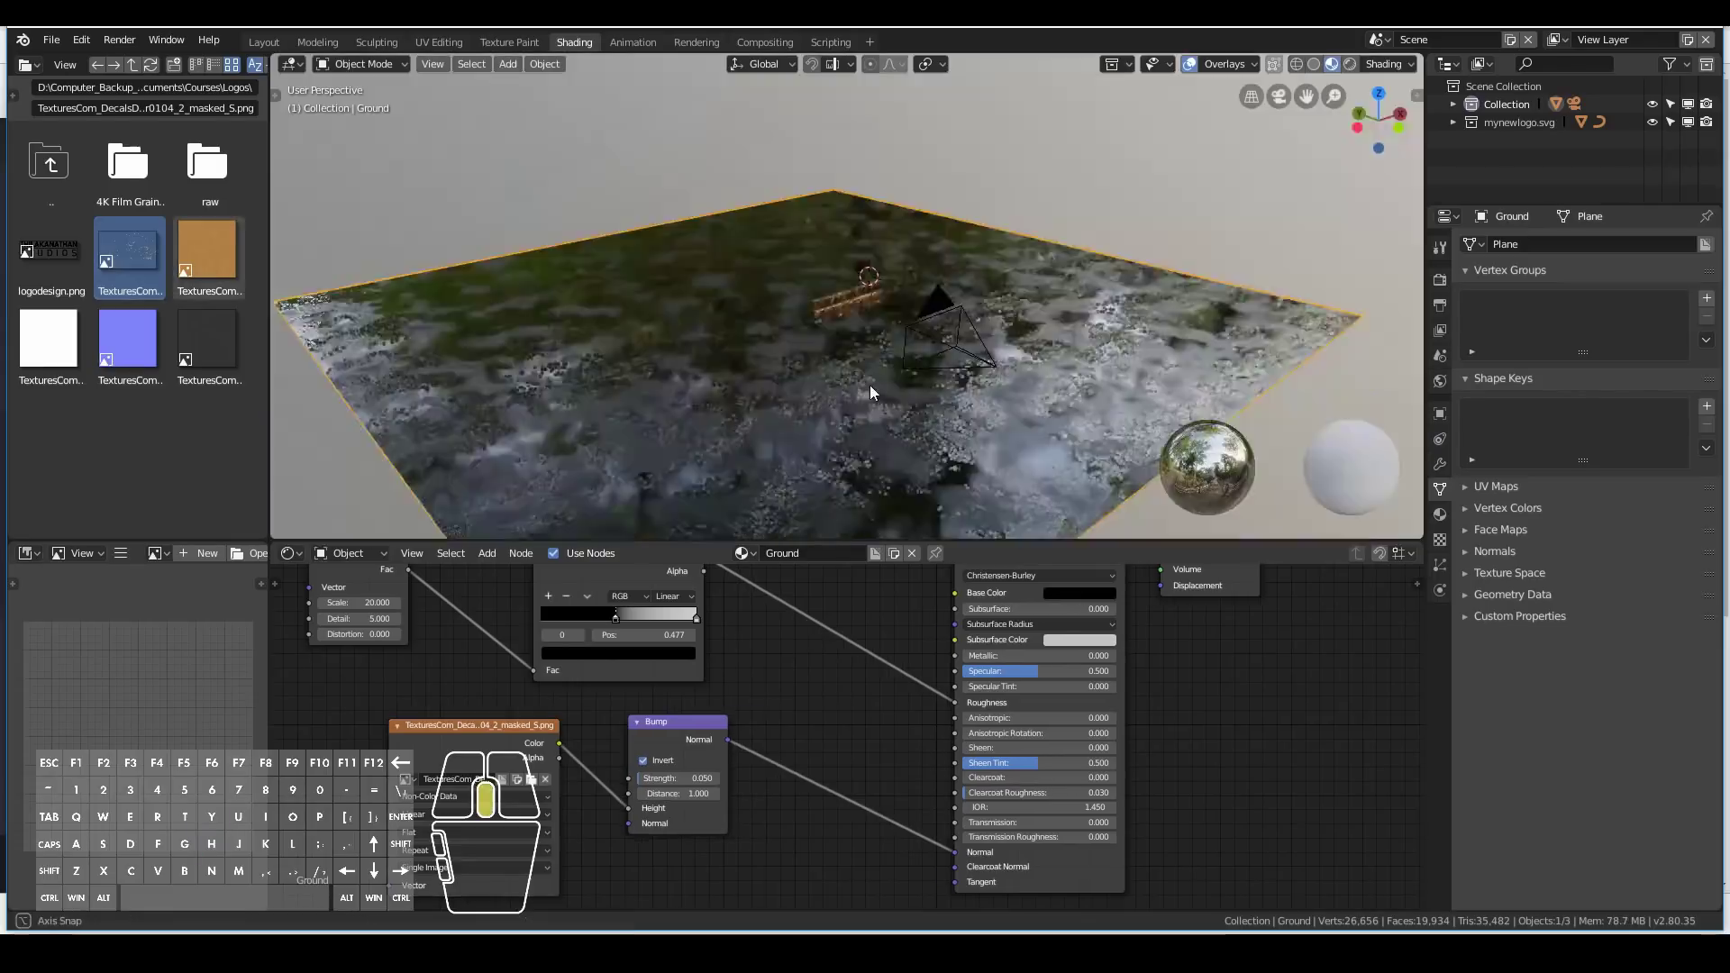
middle_click_drag(869, 388, 780, 391)
key("KP_0")
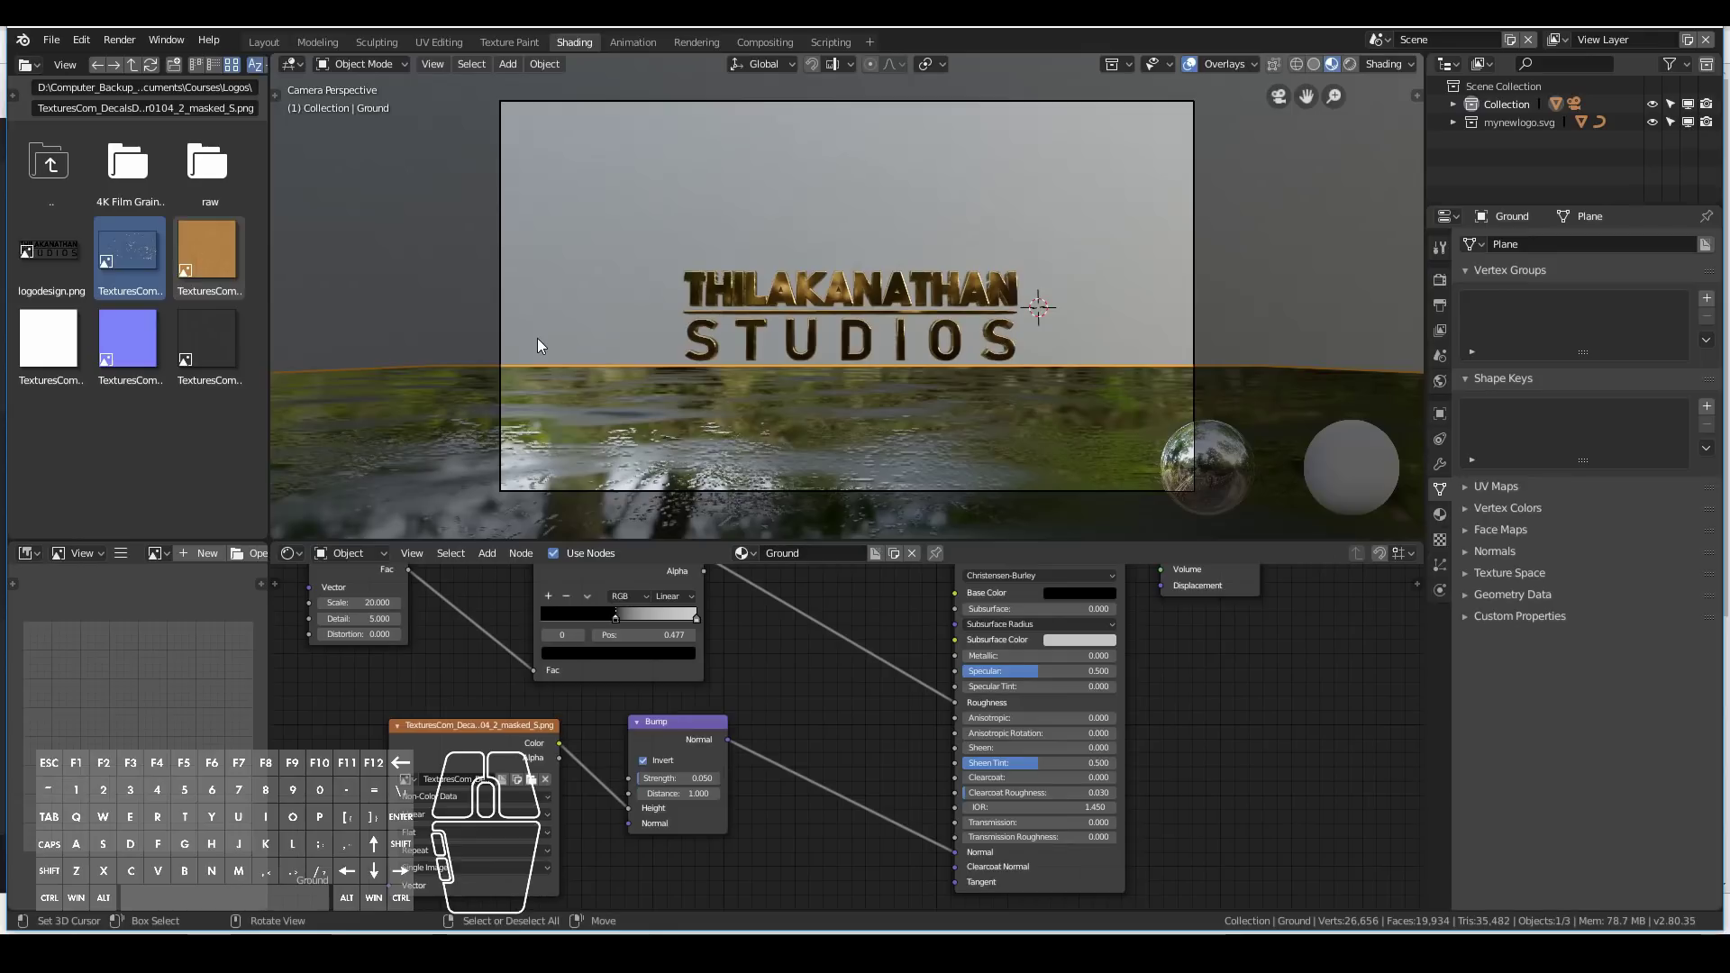
Set the world background color to black and preview the scene in rendered shading.
left_click(1439, 382)
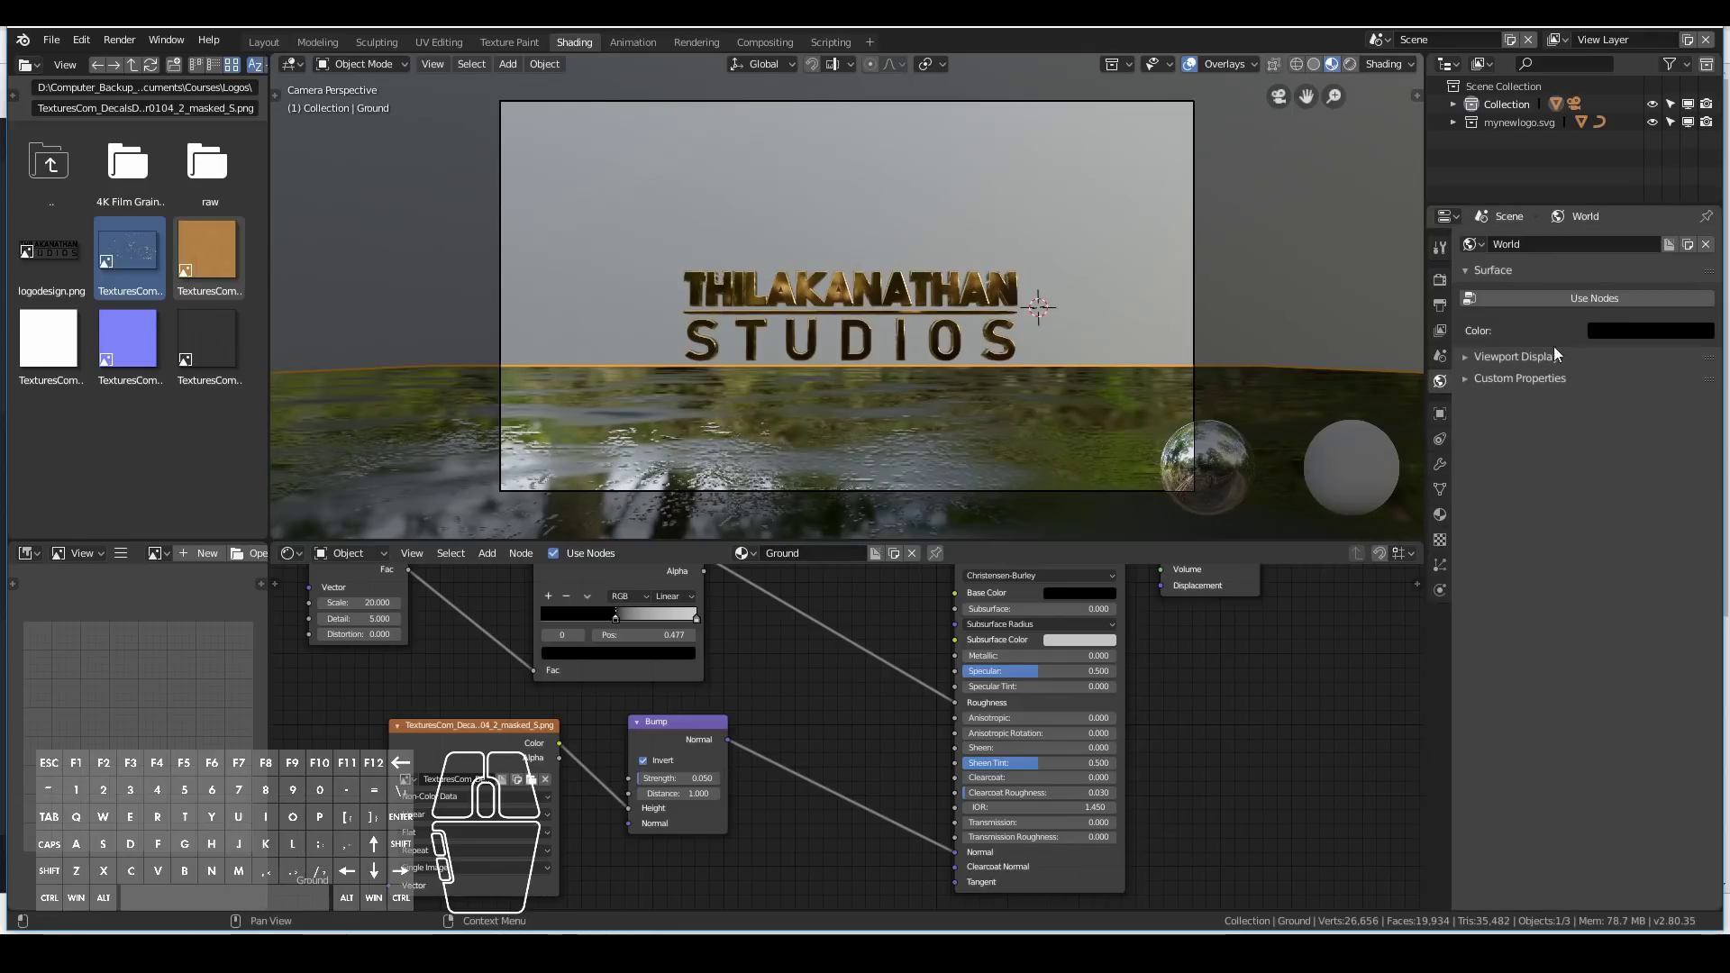
left_click(1652, 330)
left_click_drag(1700, 173, 1698, 222)
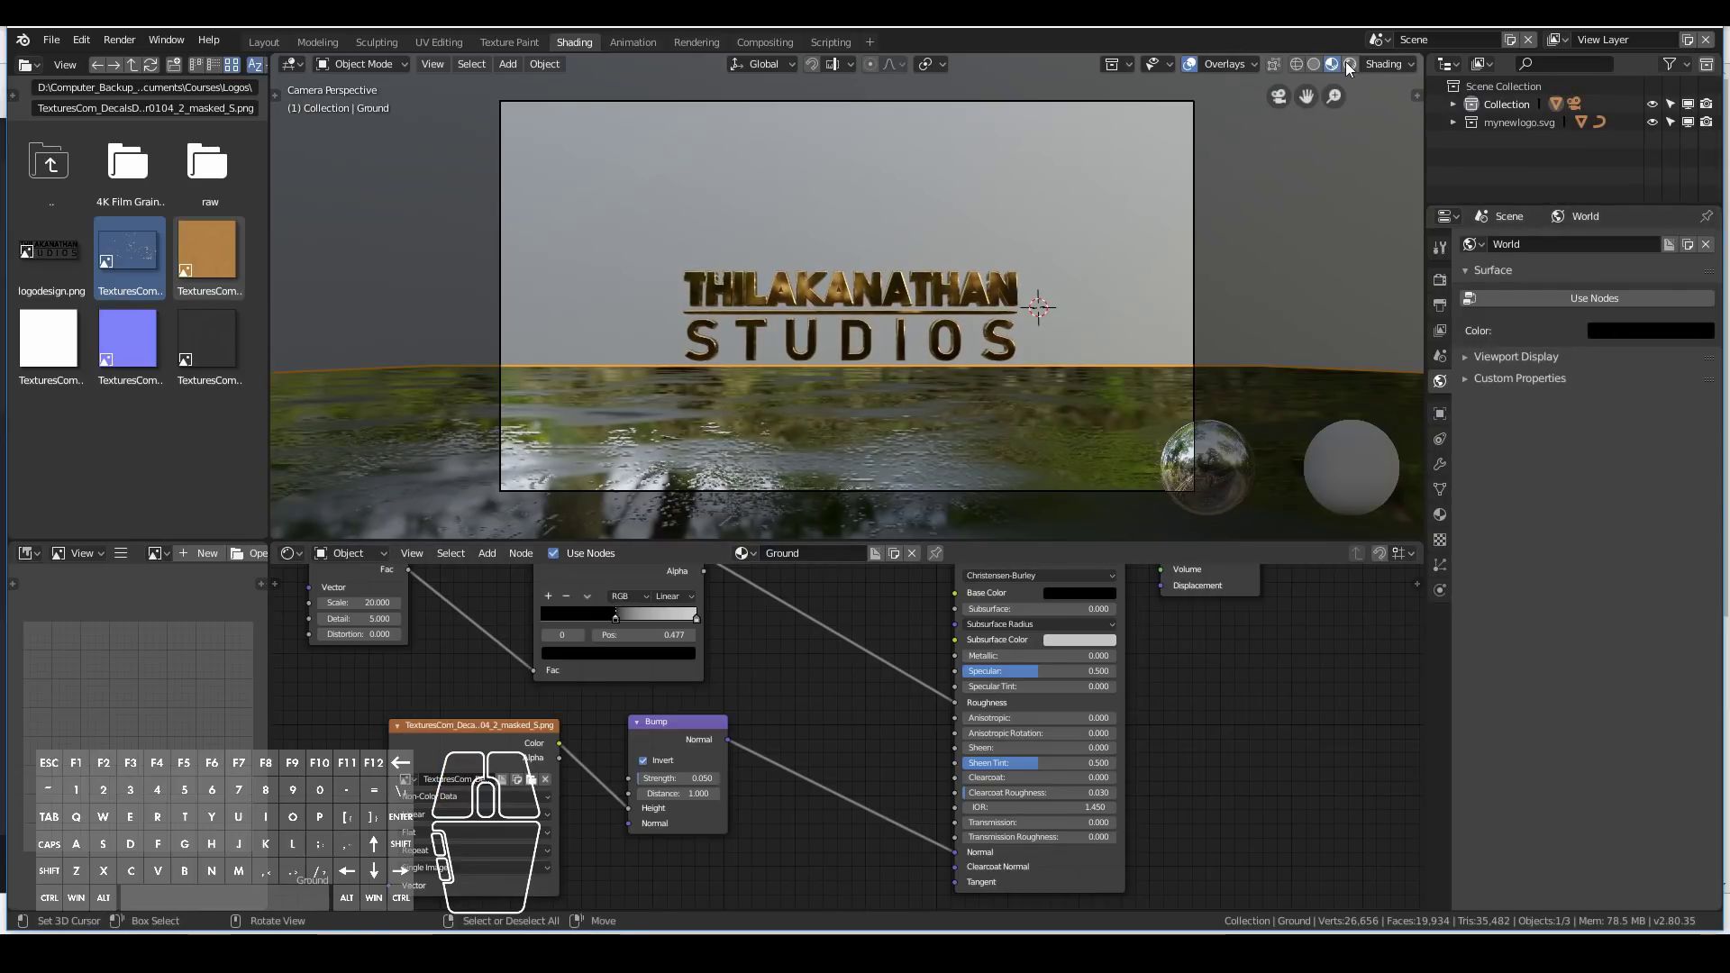
left_click(48, 41)
key("Escape")
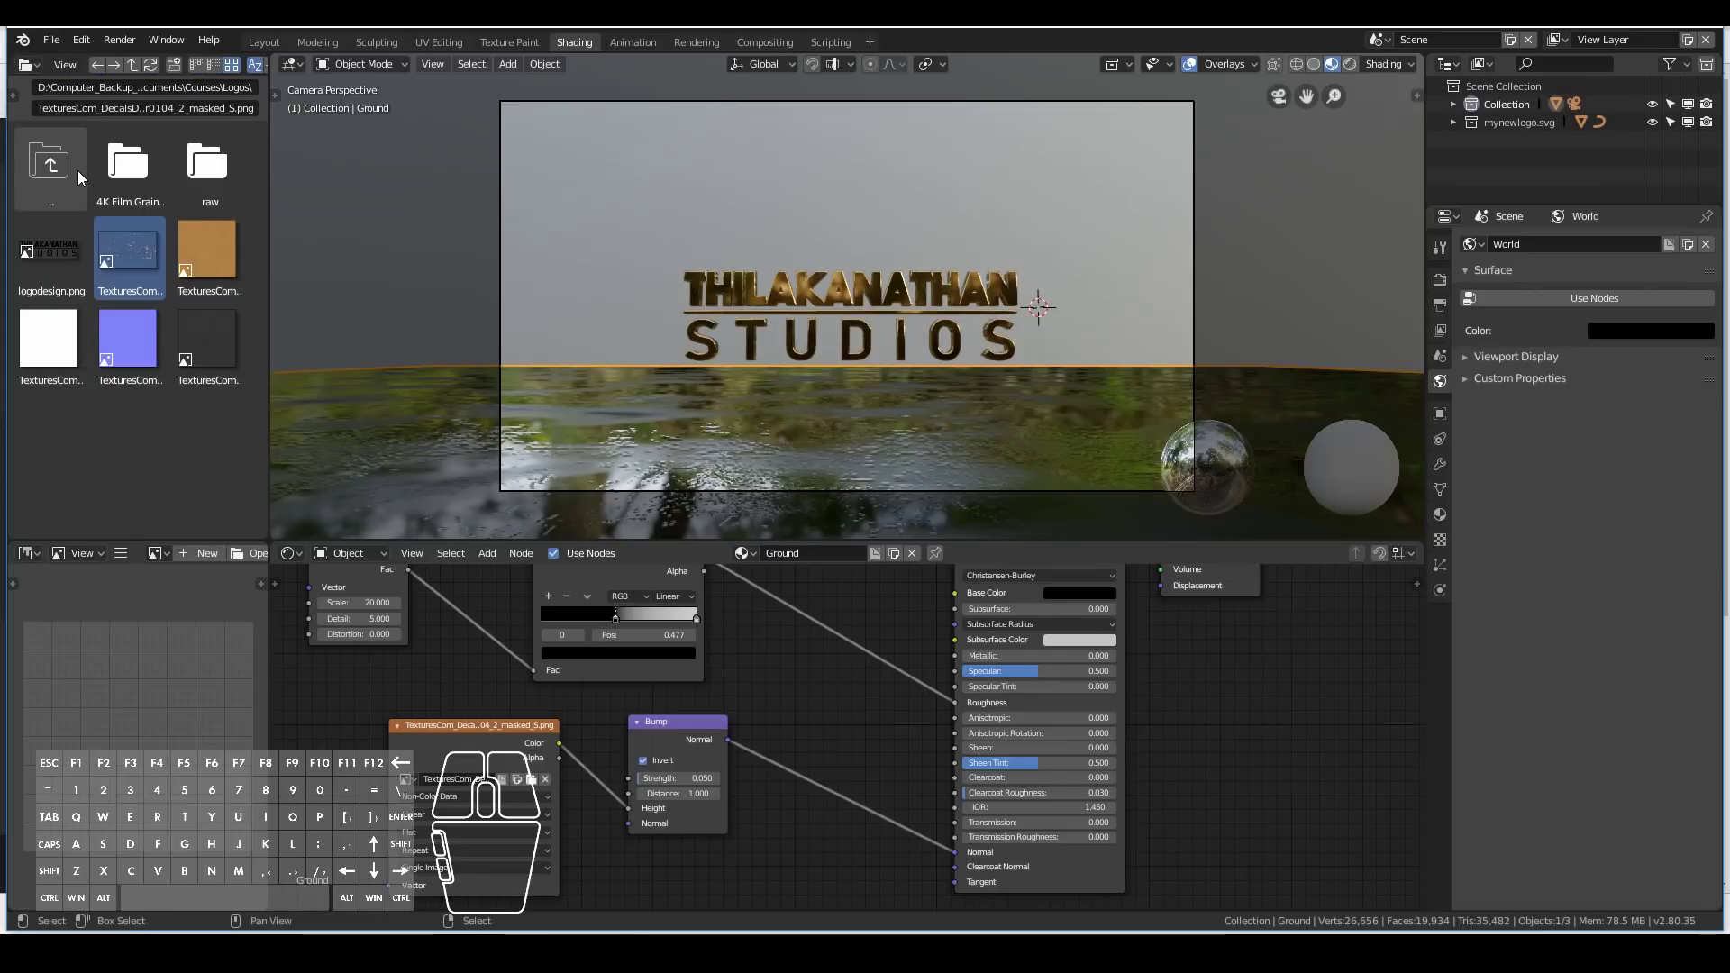
left_click(1350, 64)
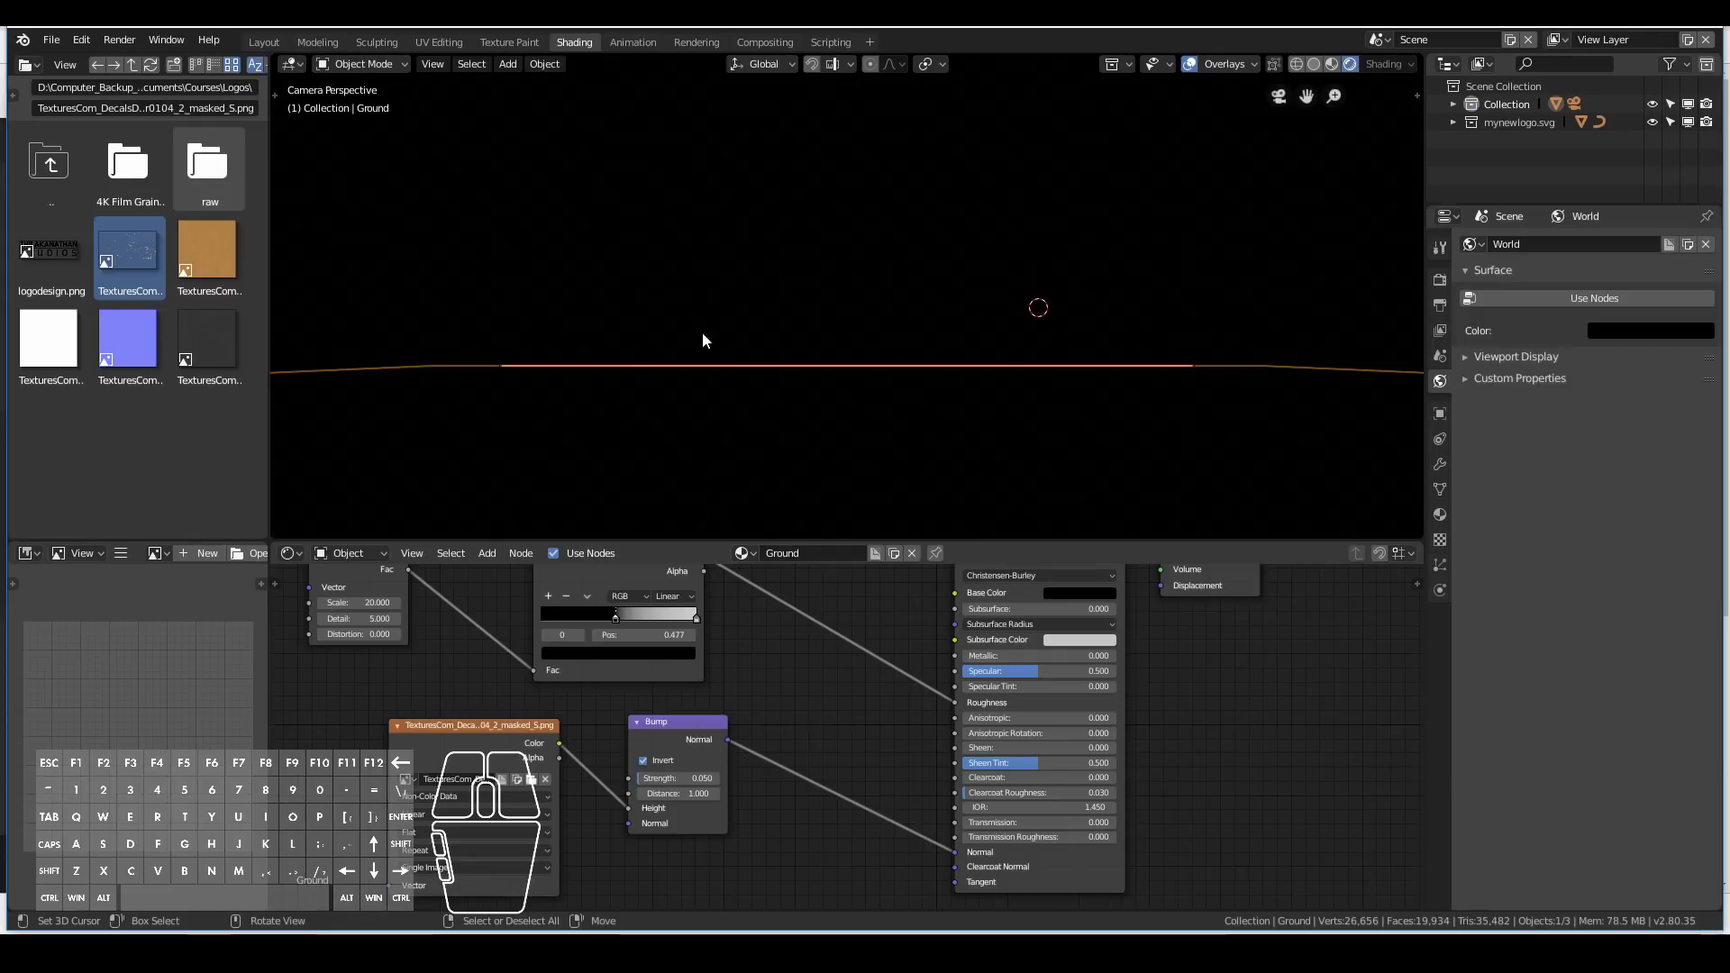
middle_click_drag(608, 274, 557, 293)
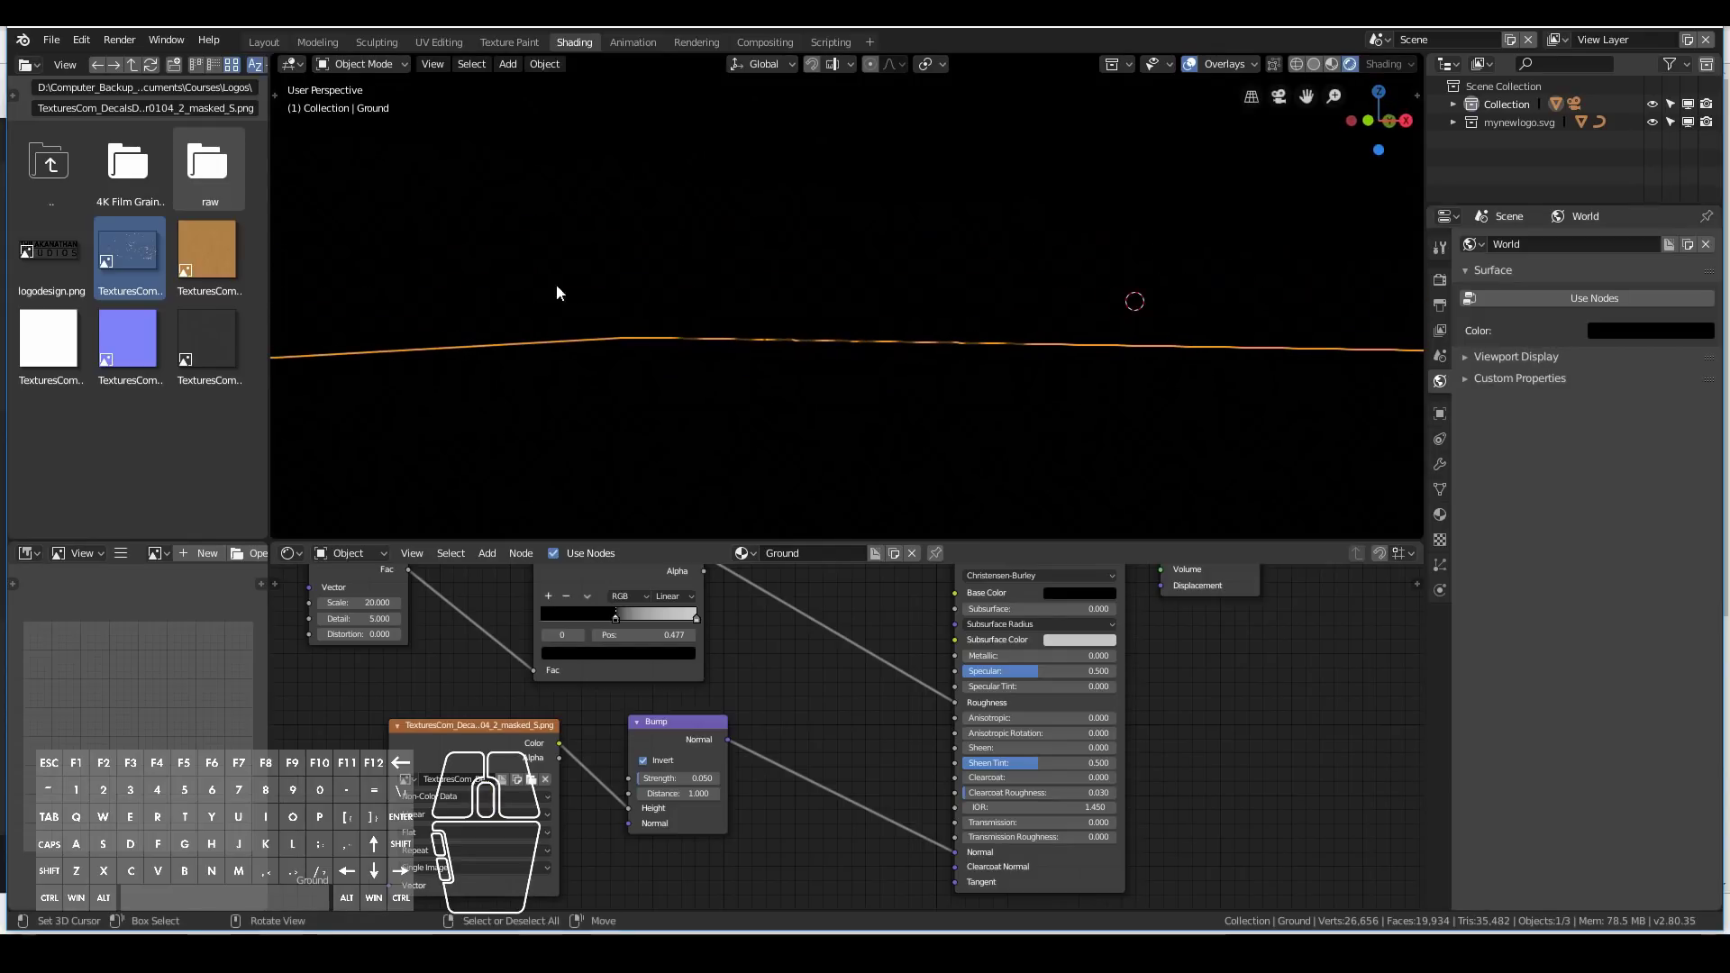
Switch to solid shading, add a point light and place it just behind the middle of the logo.
left_click(1313, 63)
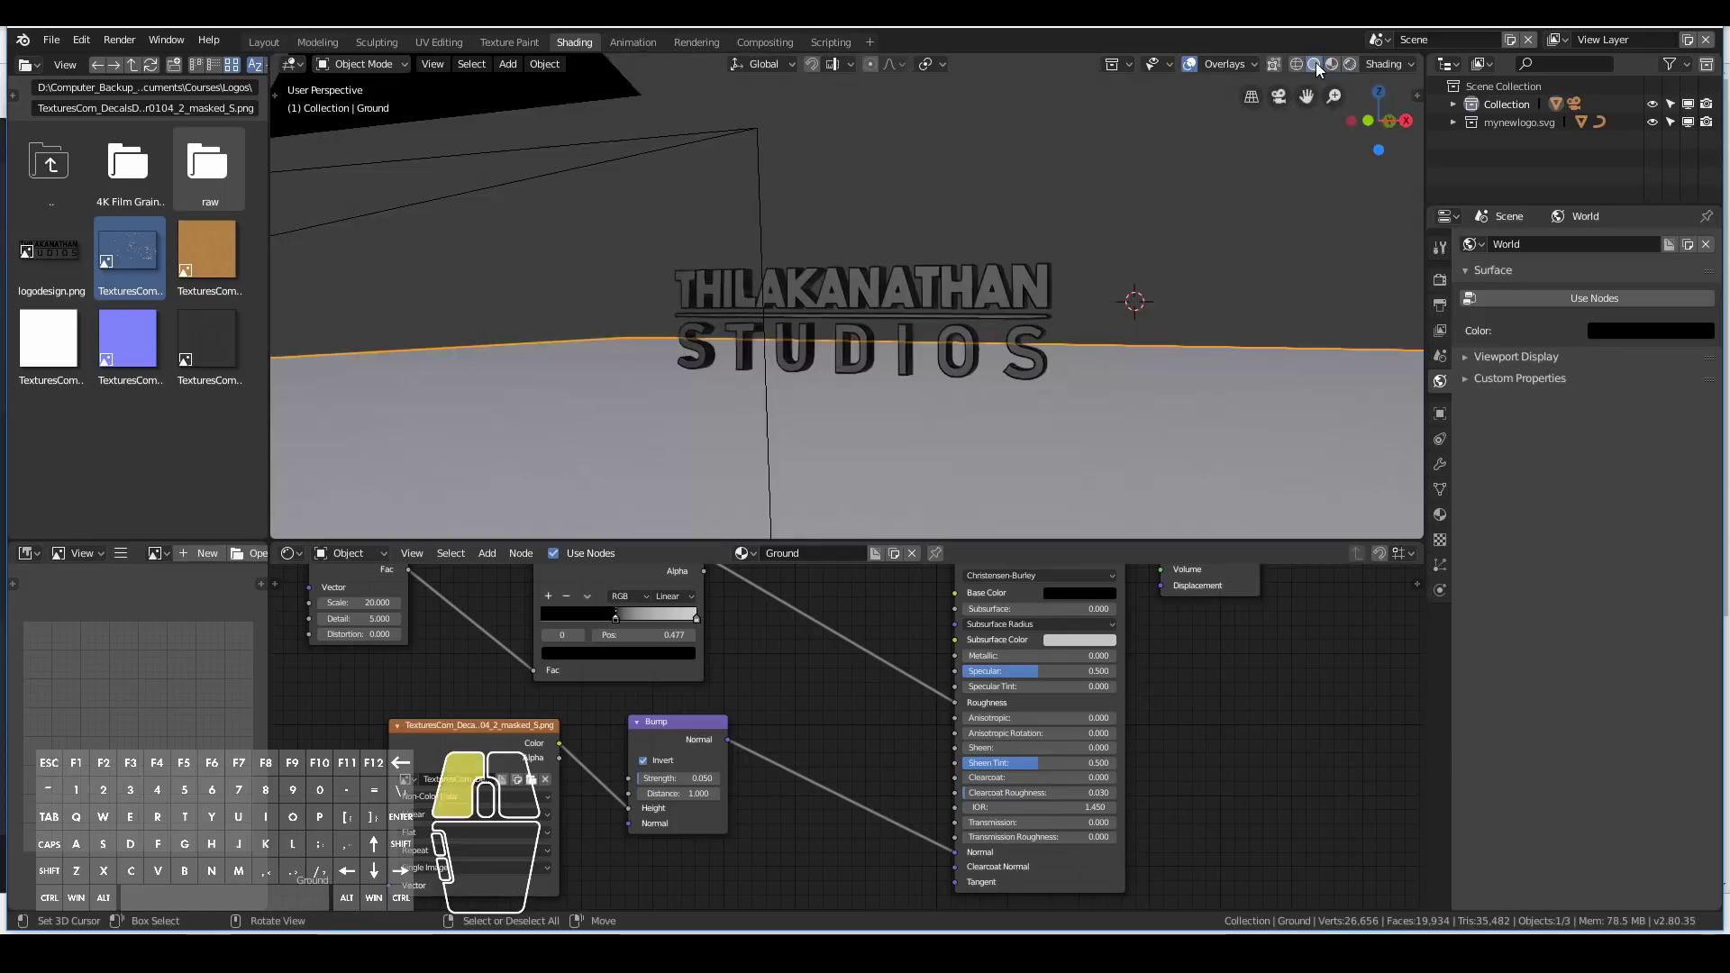
mouse_move(610, 283)
middle_mouse_down()
mouse_move(776, 329)
mouse_move(937, 321)
mouse_move(814, 316)
middle_mouse_up()
key("shift+a")
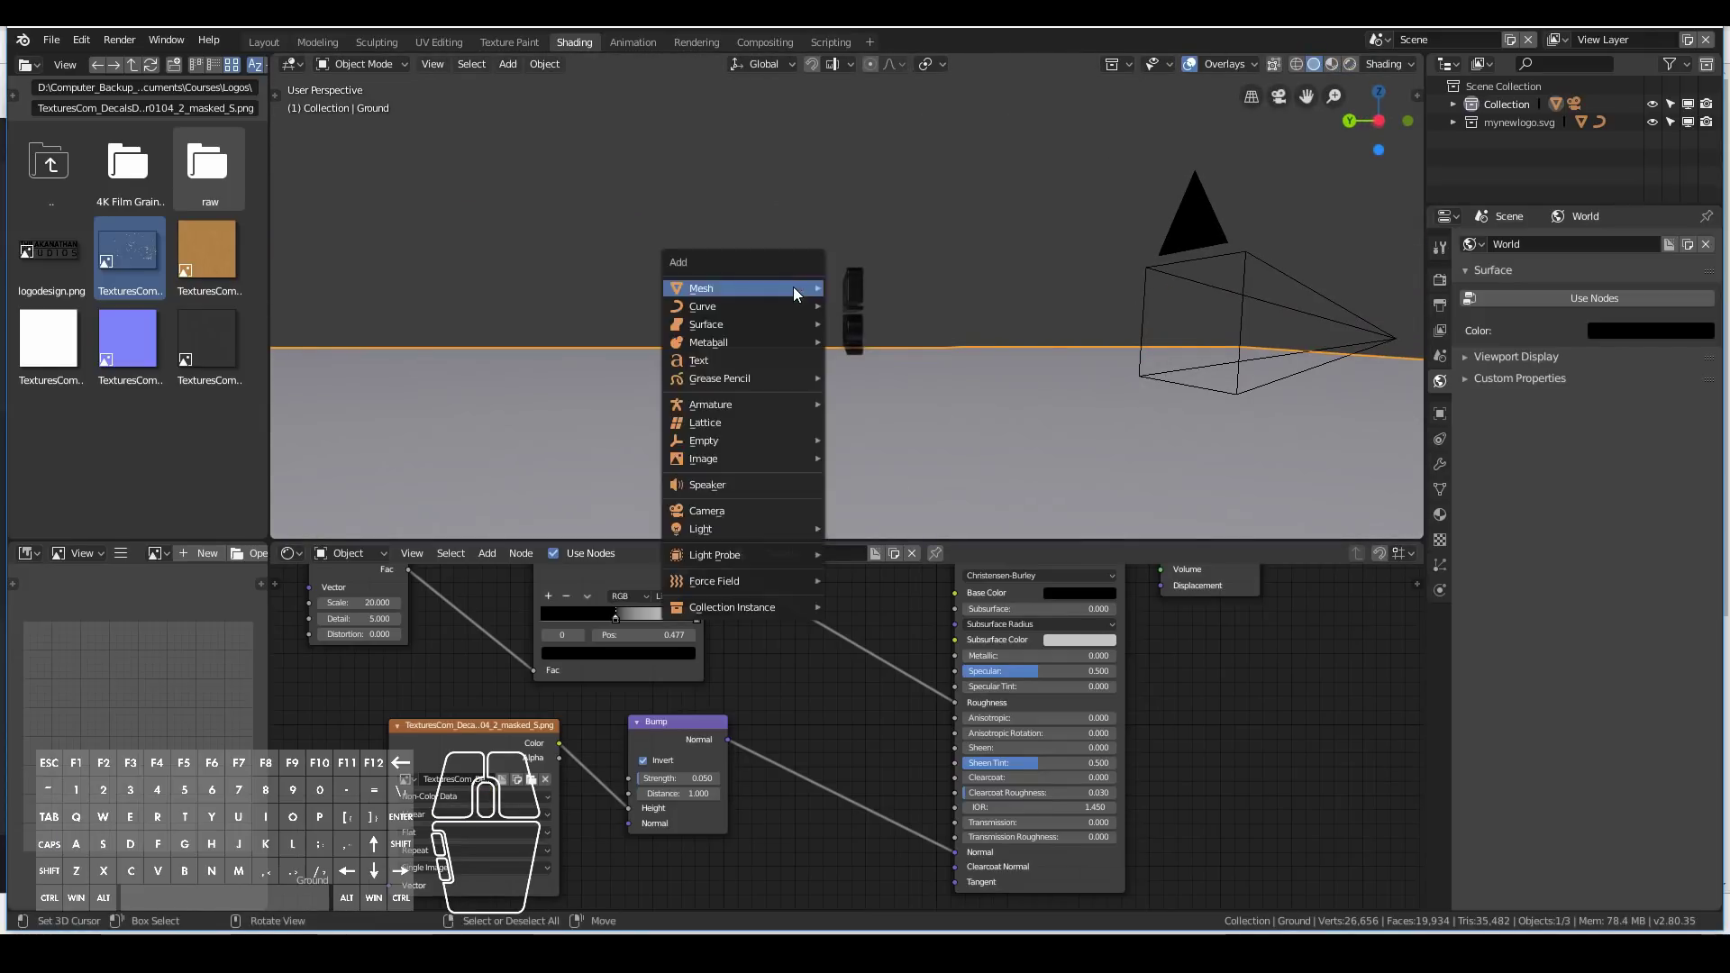
mouse_move(750, 531)
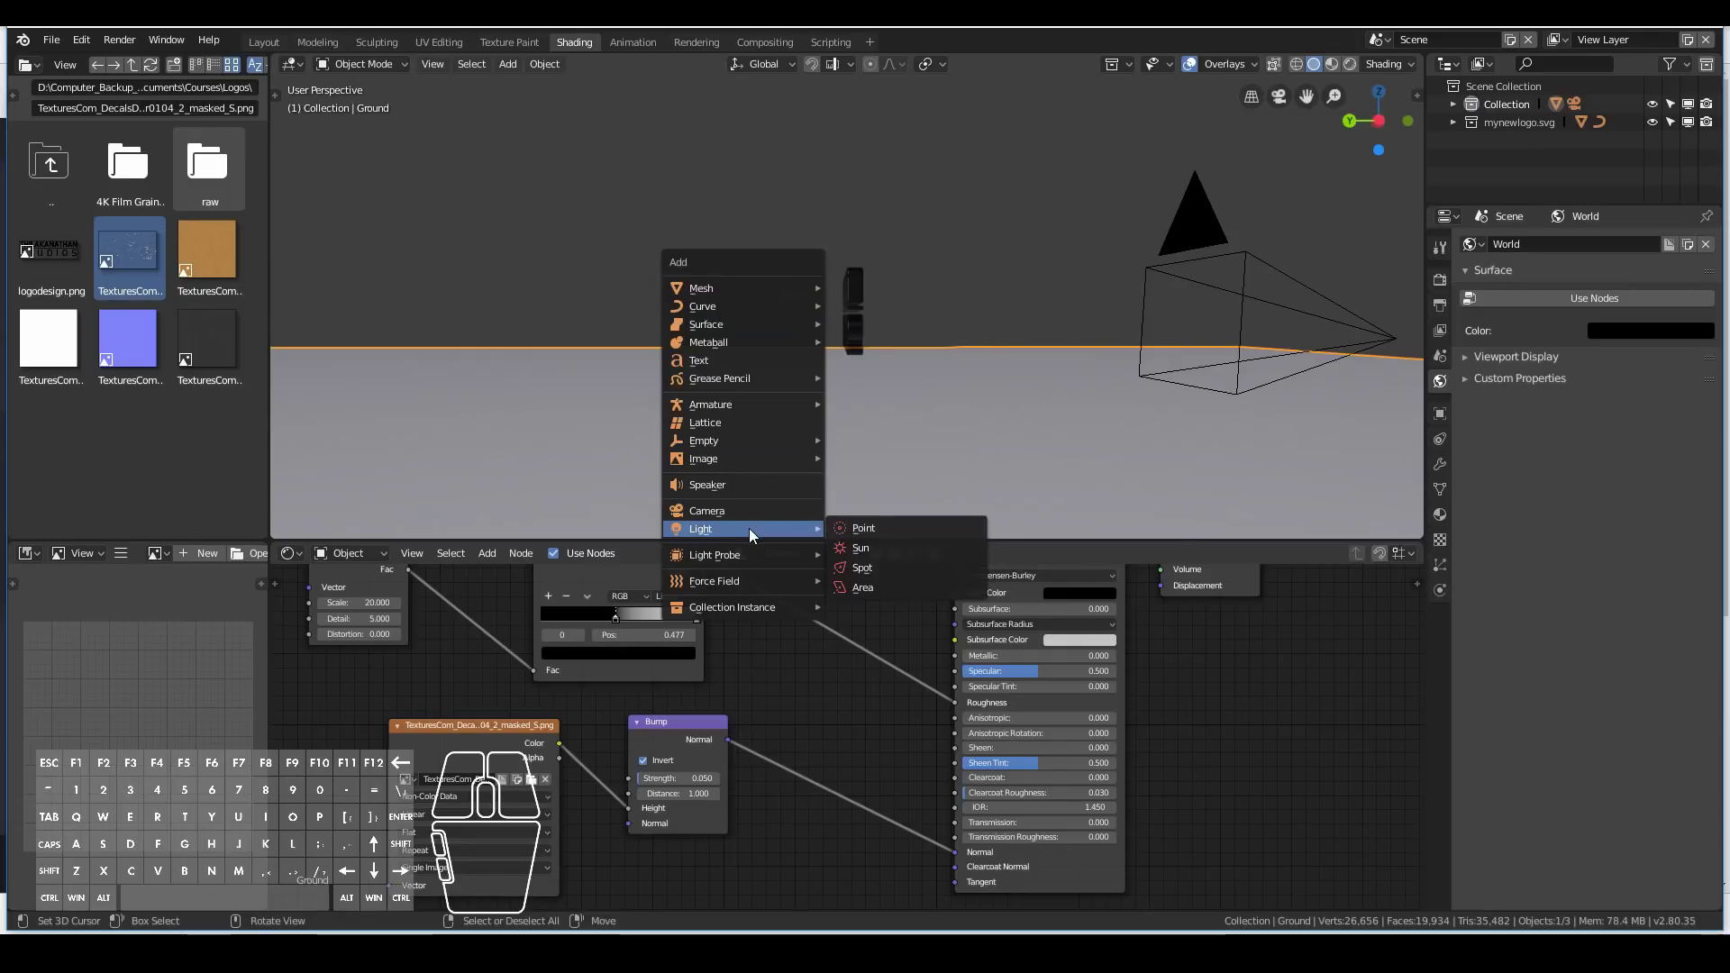
key("Escape")
key("shift+a")
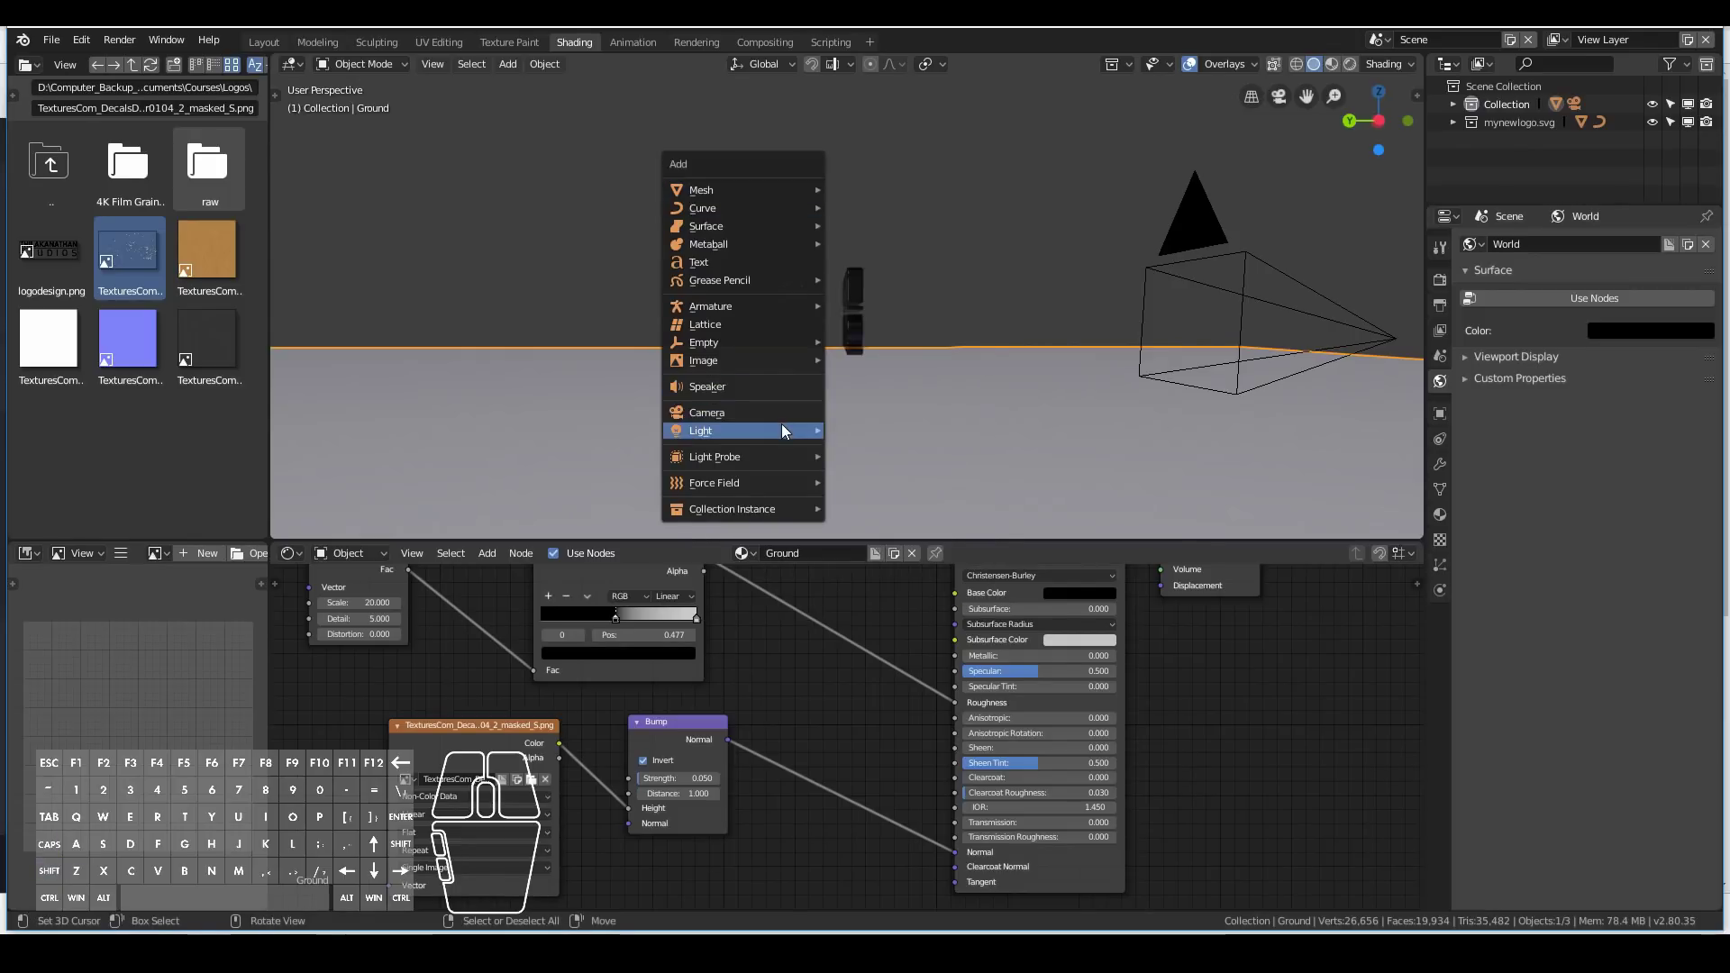
mouse_move(781, 430)
left_click(878, 432)
middle_click_drag(878, 433, 994, 364)
key("g")
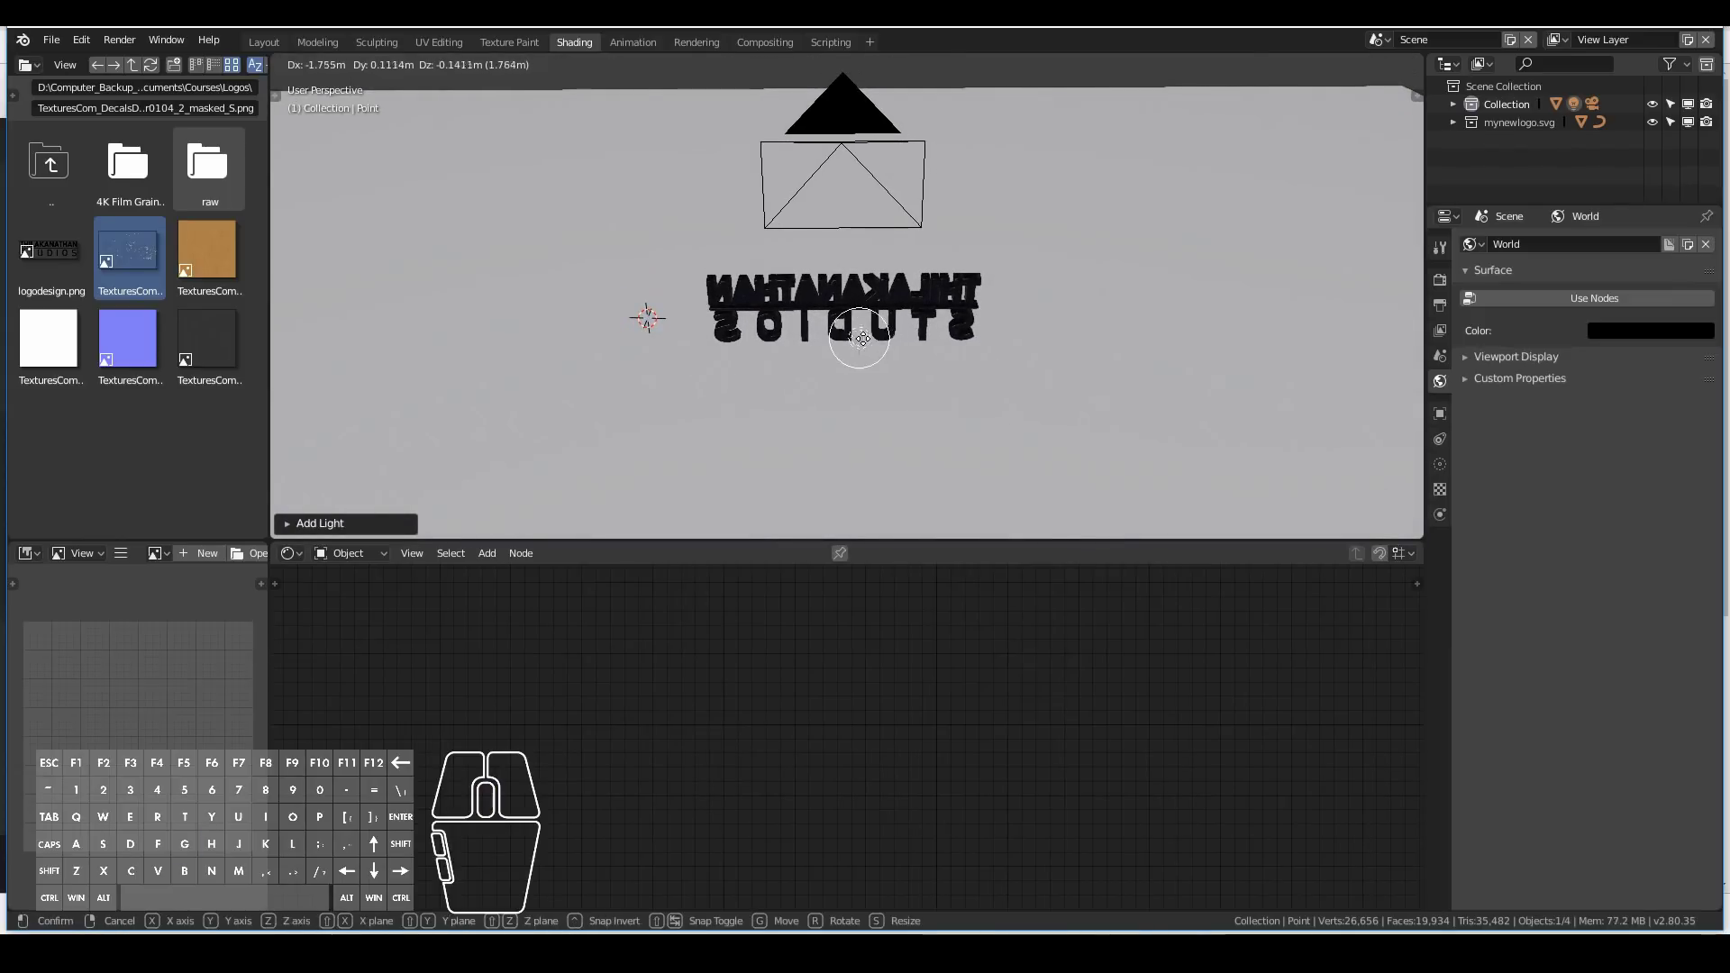
left_click(862, 338)
middle_click_drag(1096, 395, 779, 301)
left_click(777, 304)
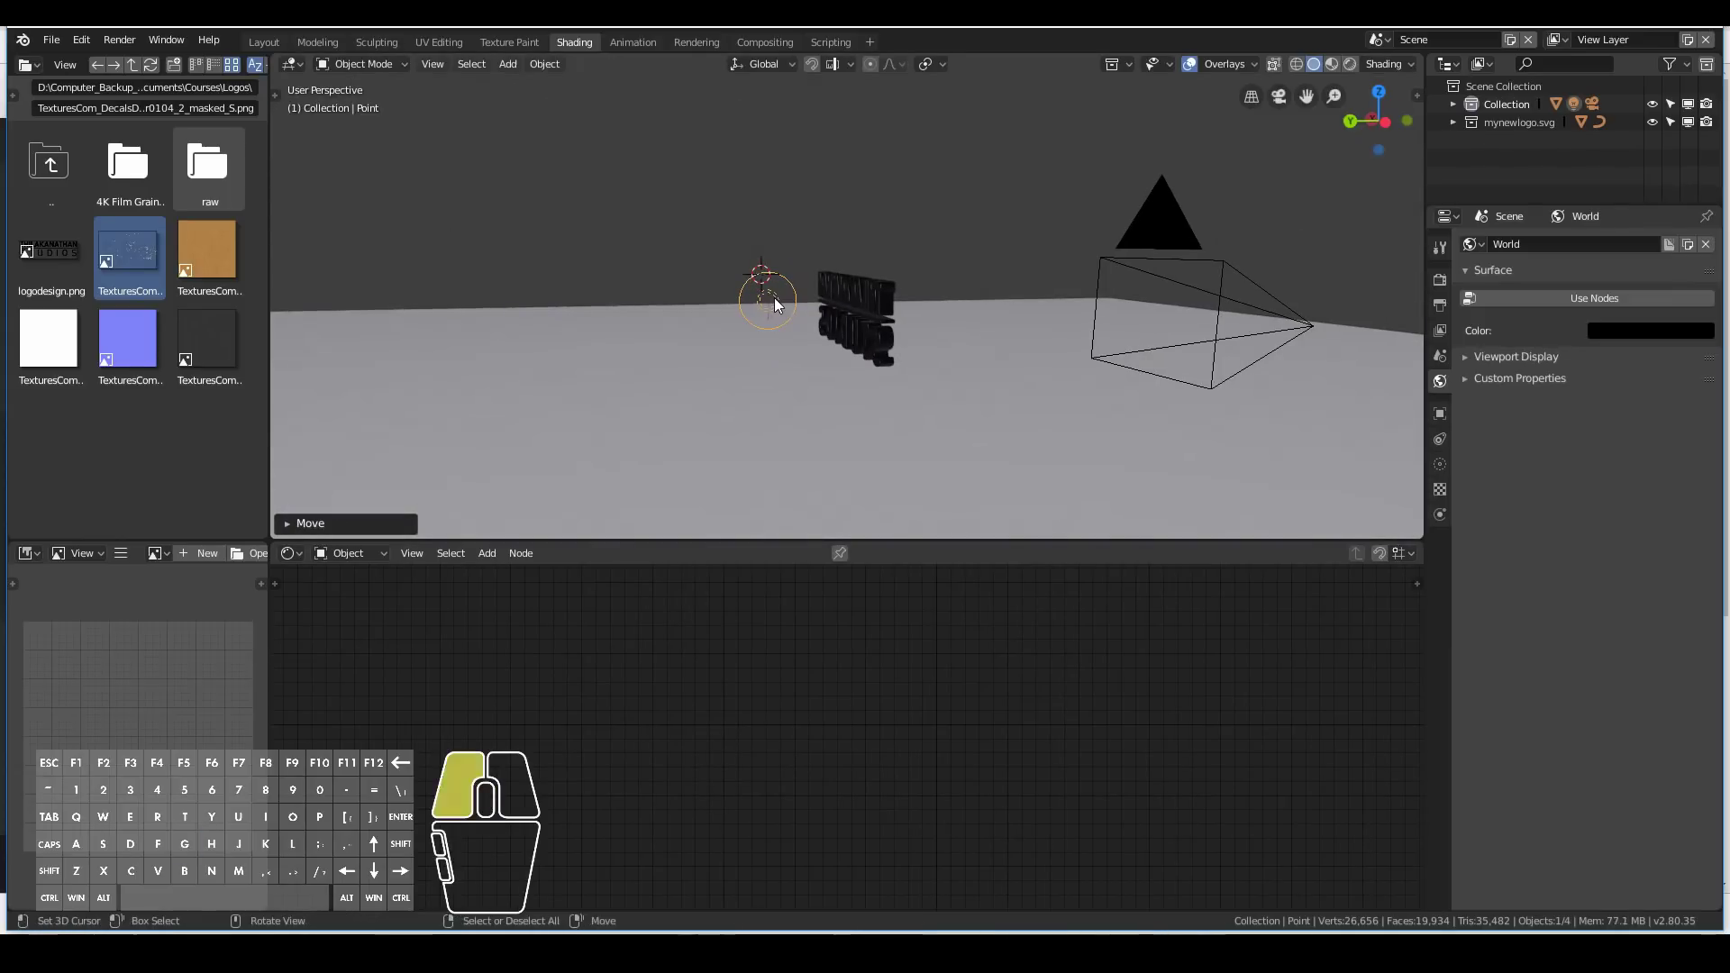
Change the point light's color to a light green.
left_click(1440, 464)
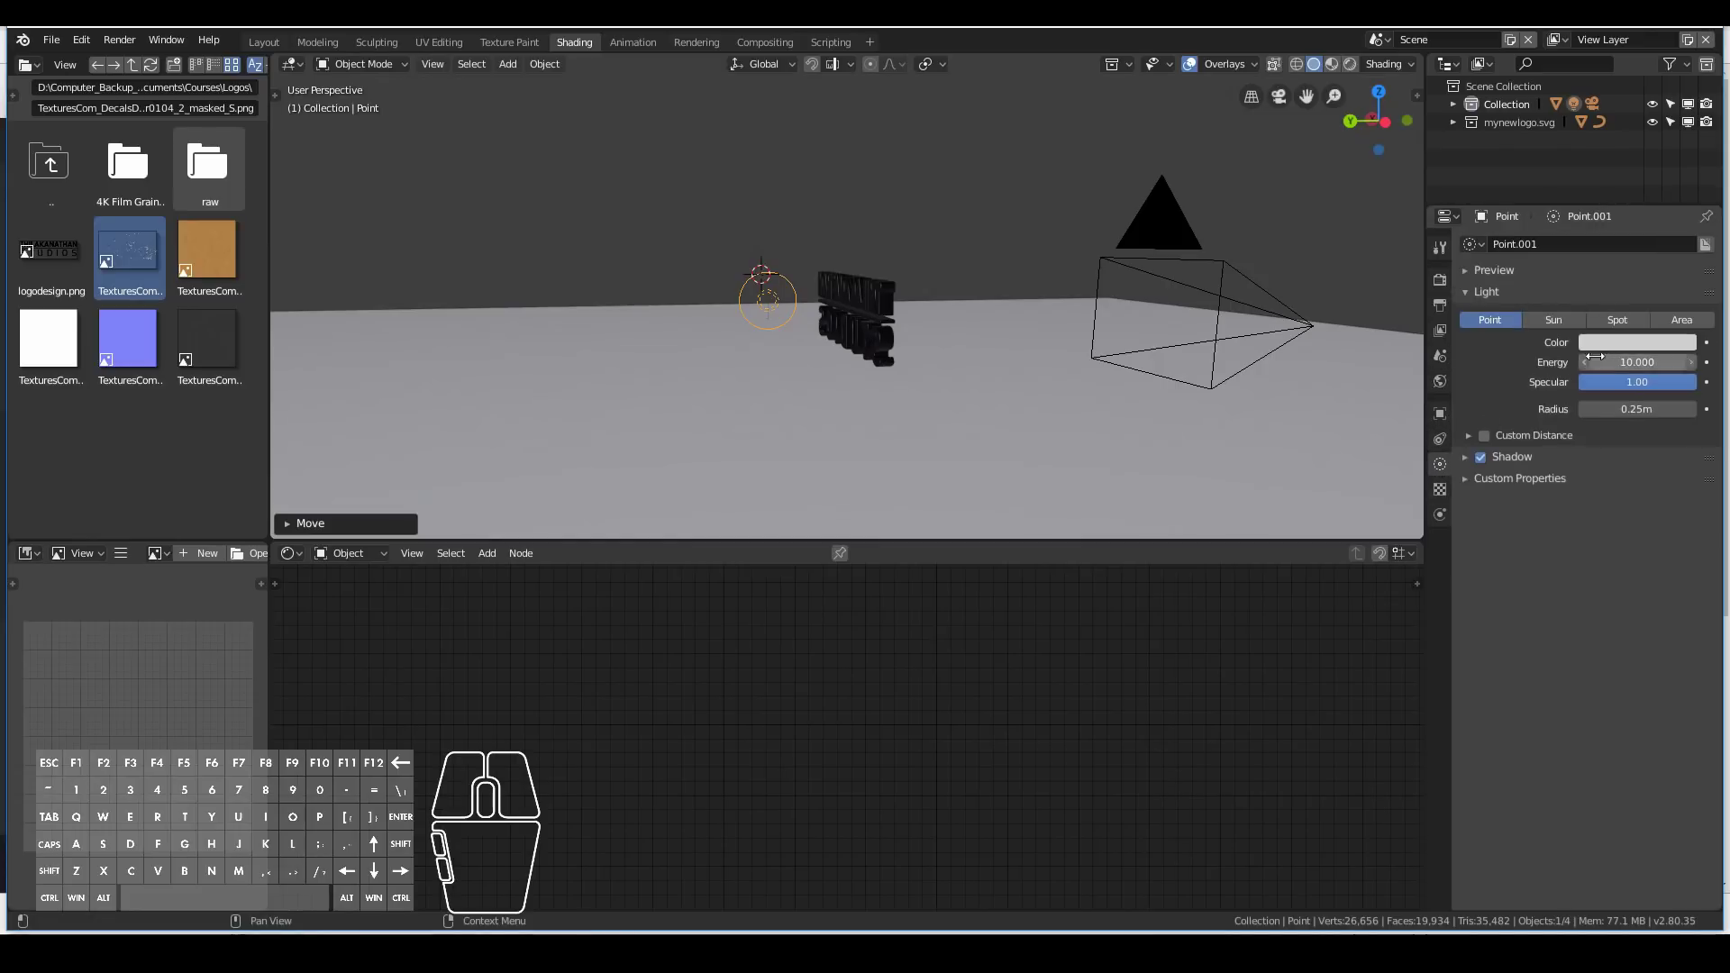
left_click(1599, 340)
left_click(1589, 158)
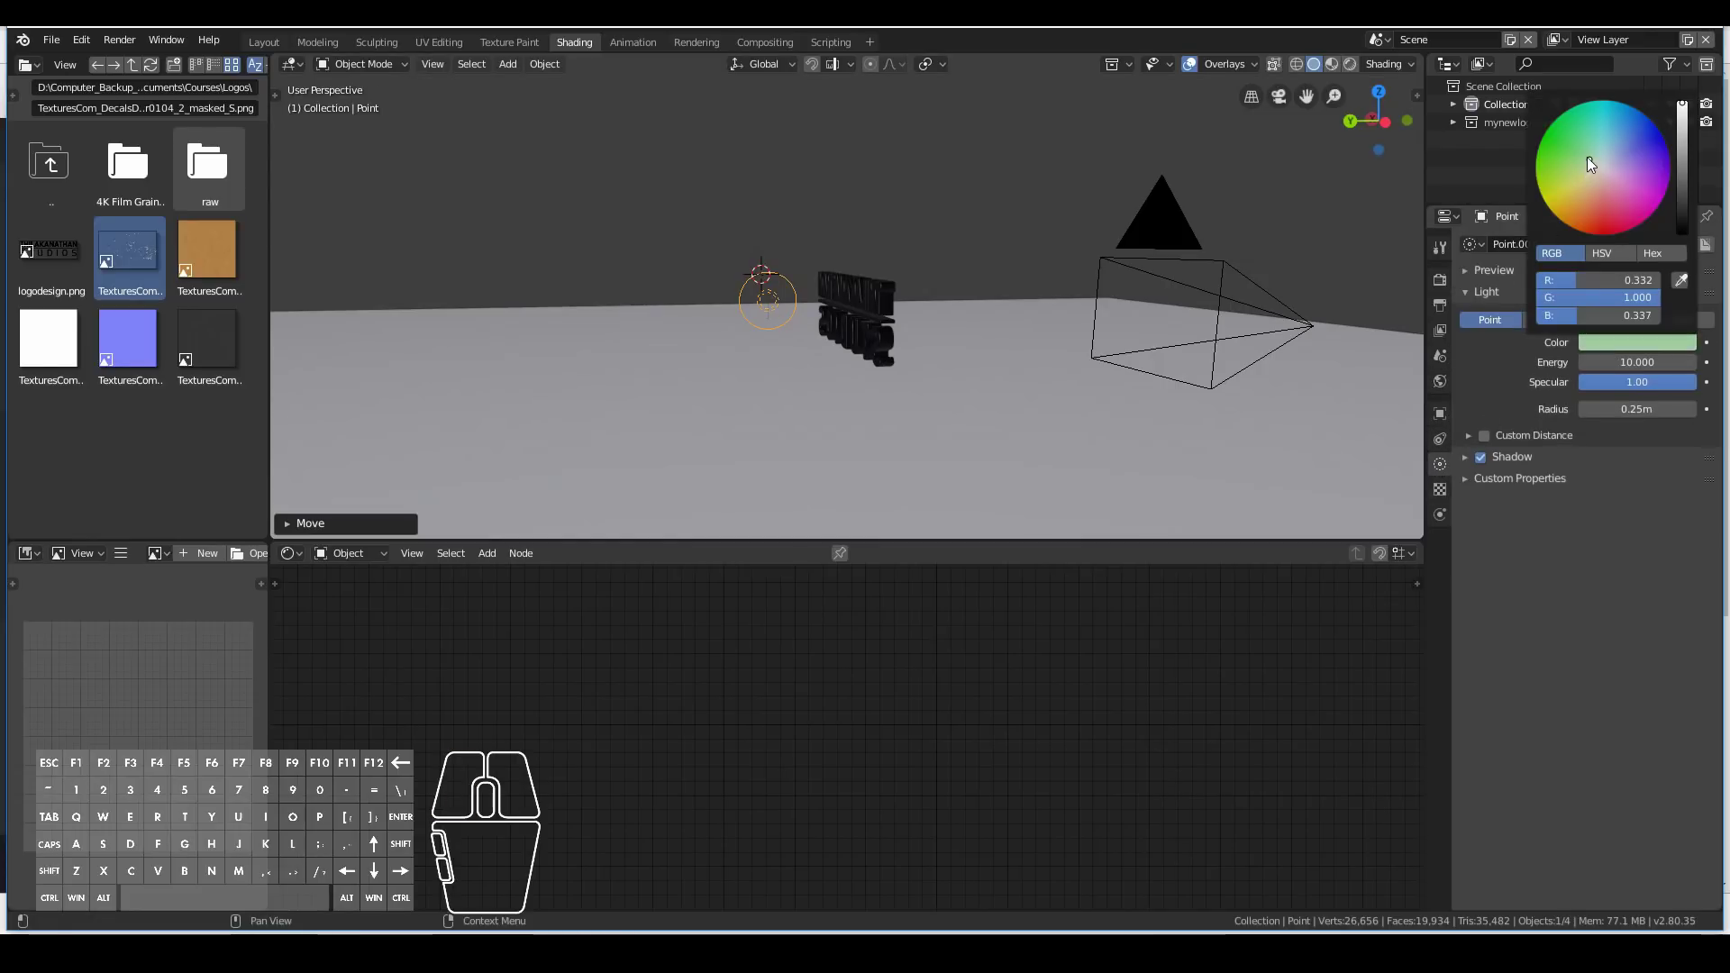
left_click(1586, 156)
Adjust the light's position behind the logo in the camera view and preview the result in rendered shading.
middle_click_drag(960, 344, 732, 344)
key("KP_0")
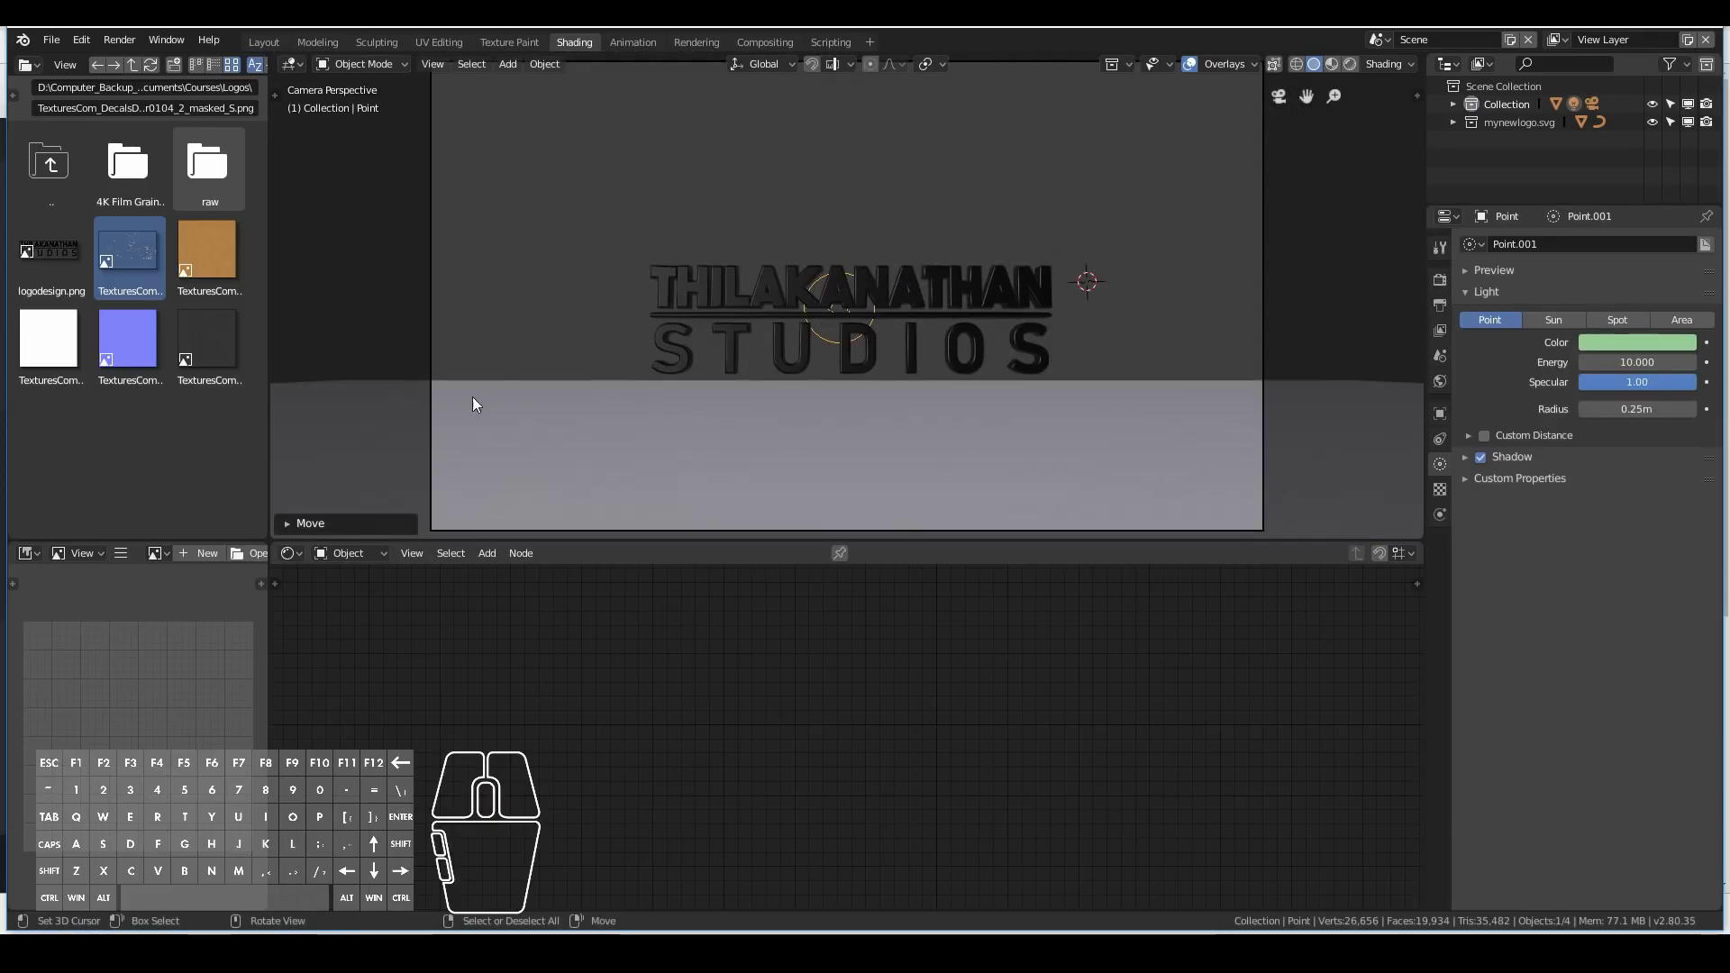
key("g")
left_click(881, 310)
left_click(51, 39)
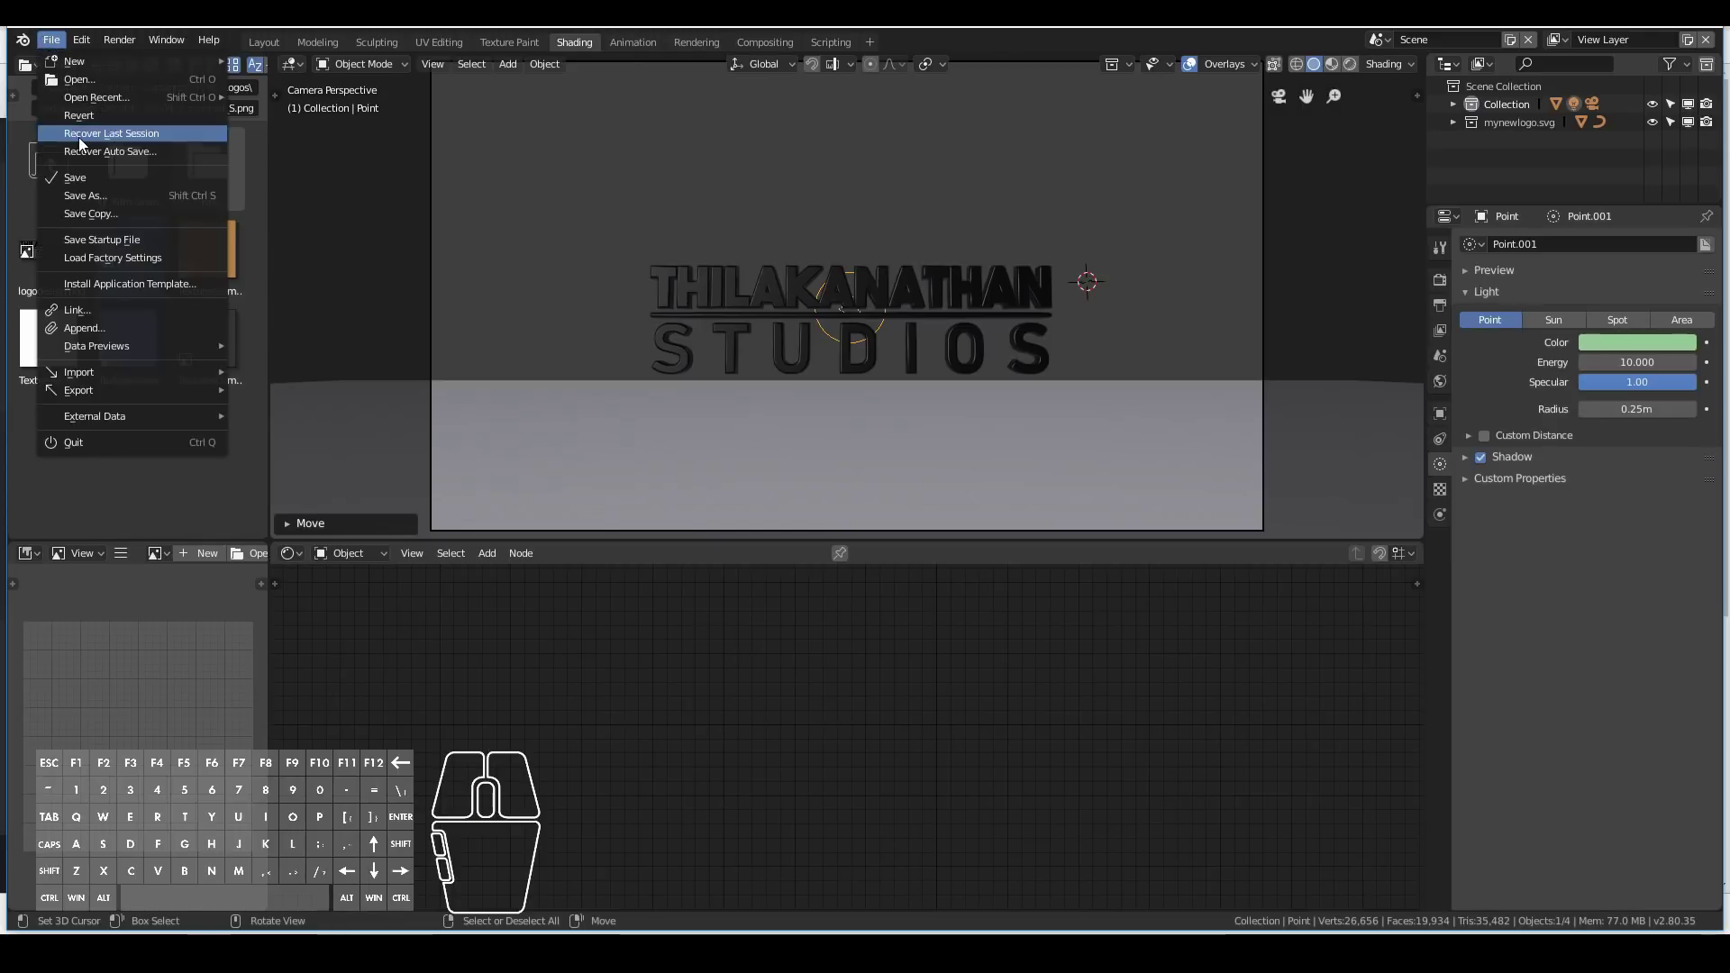
left_click(1352, 64)
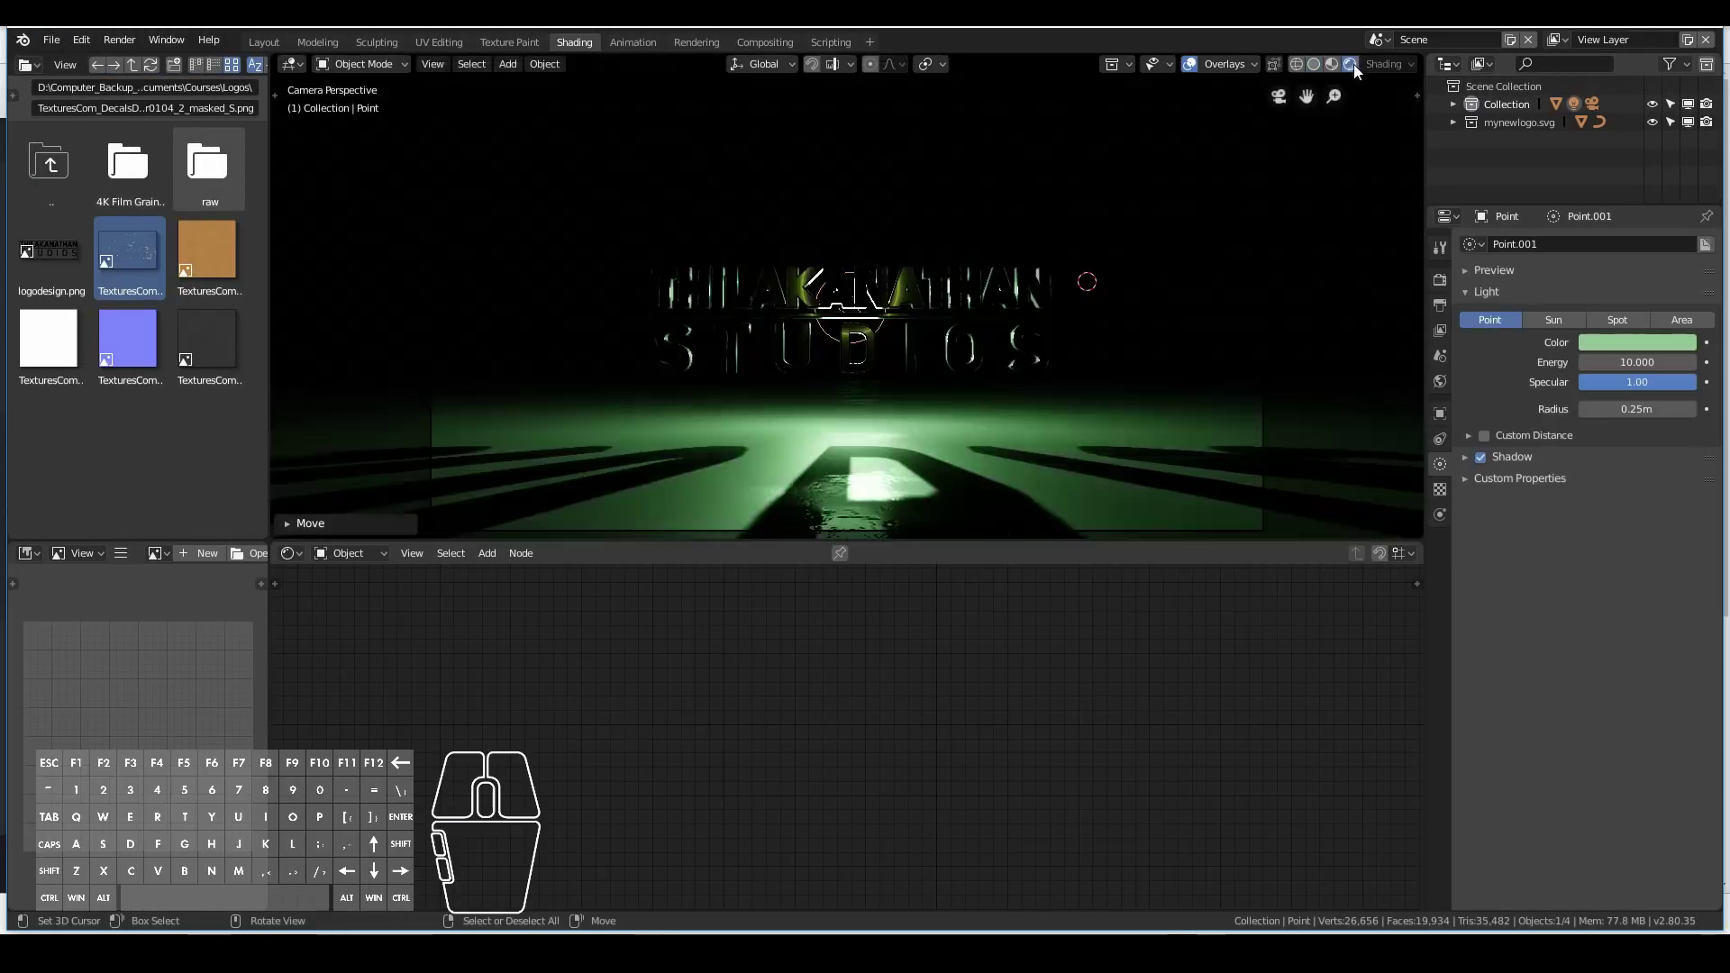
scroll(995, 348, "up", 1)
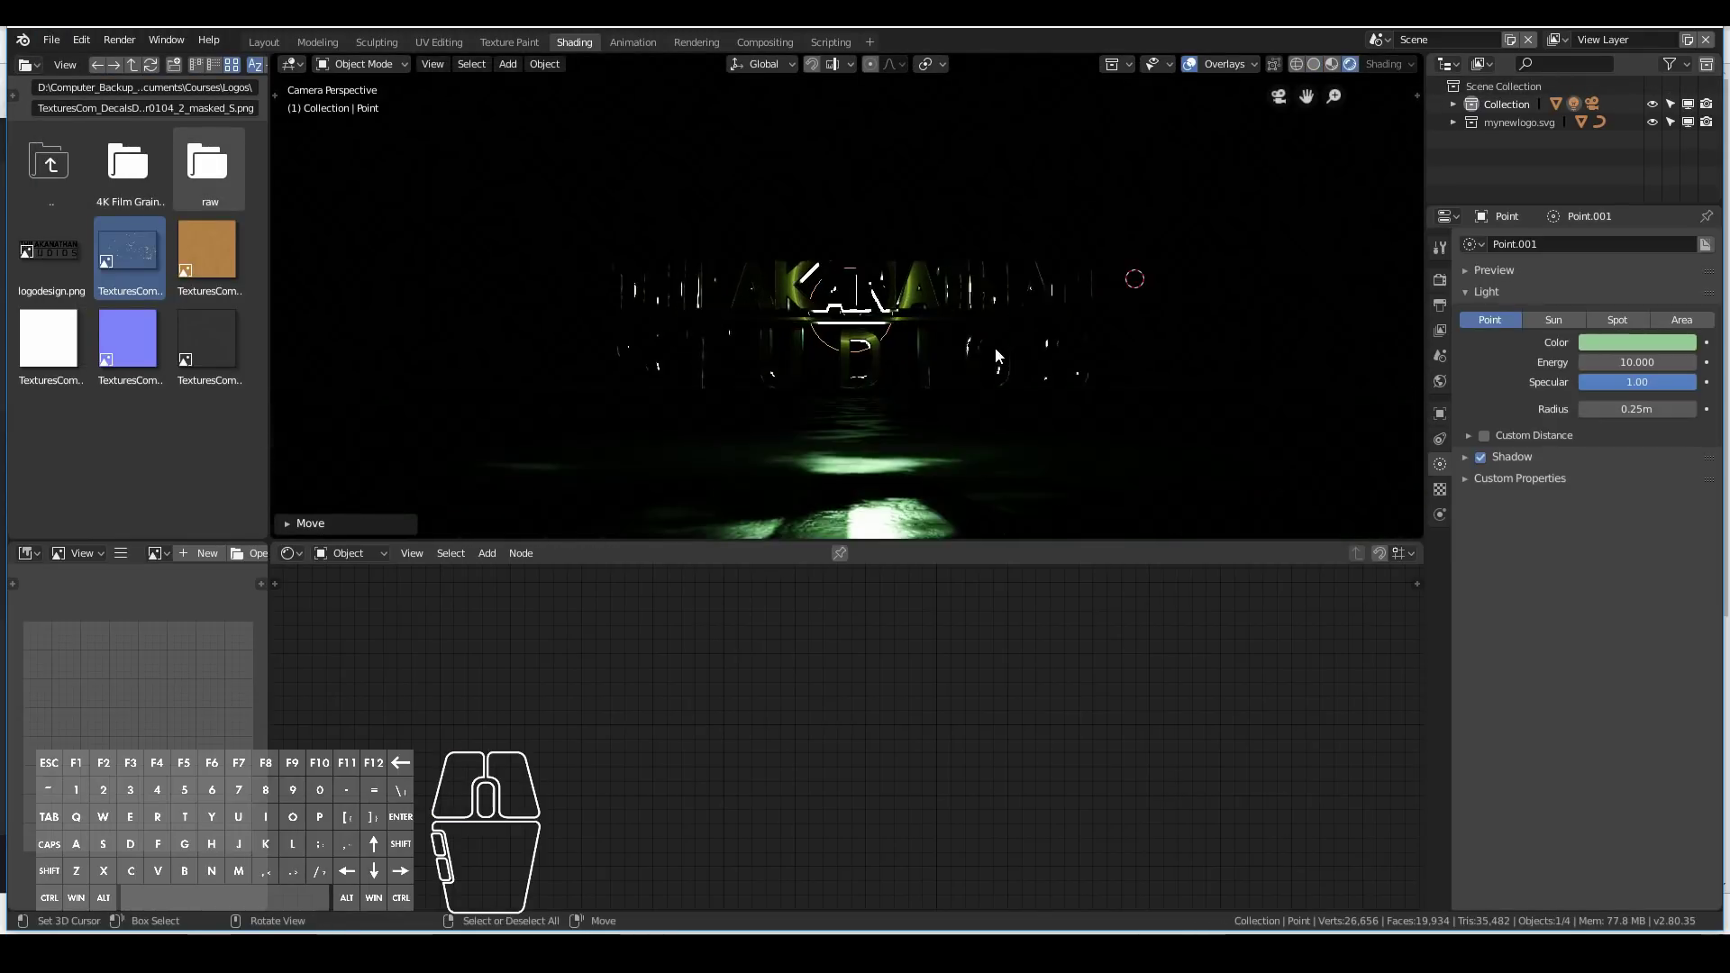
scroll(1036, 358, "down", 1)
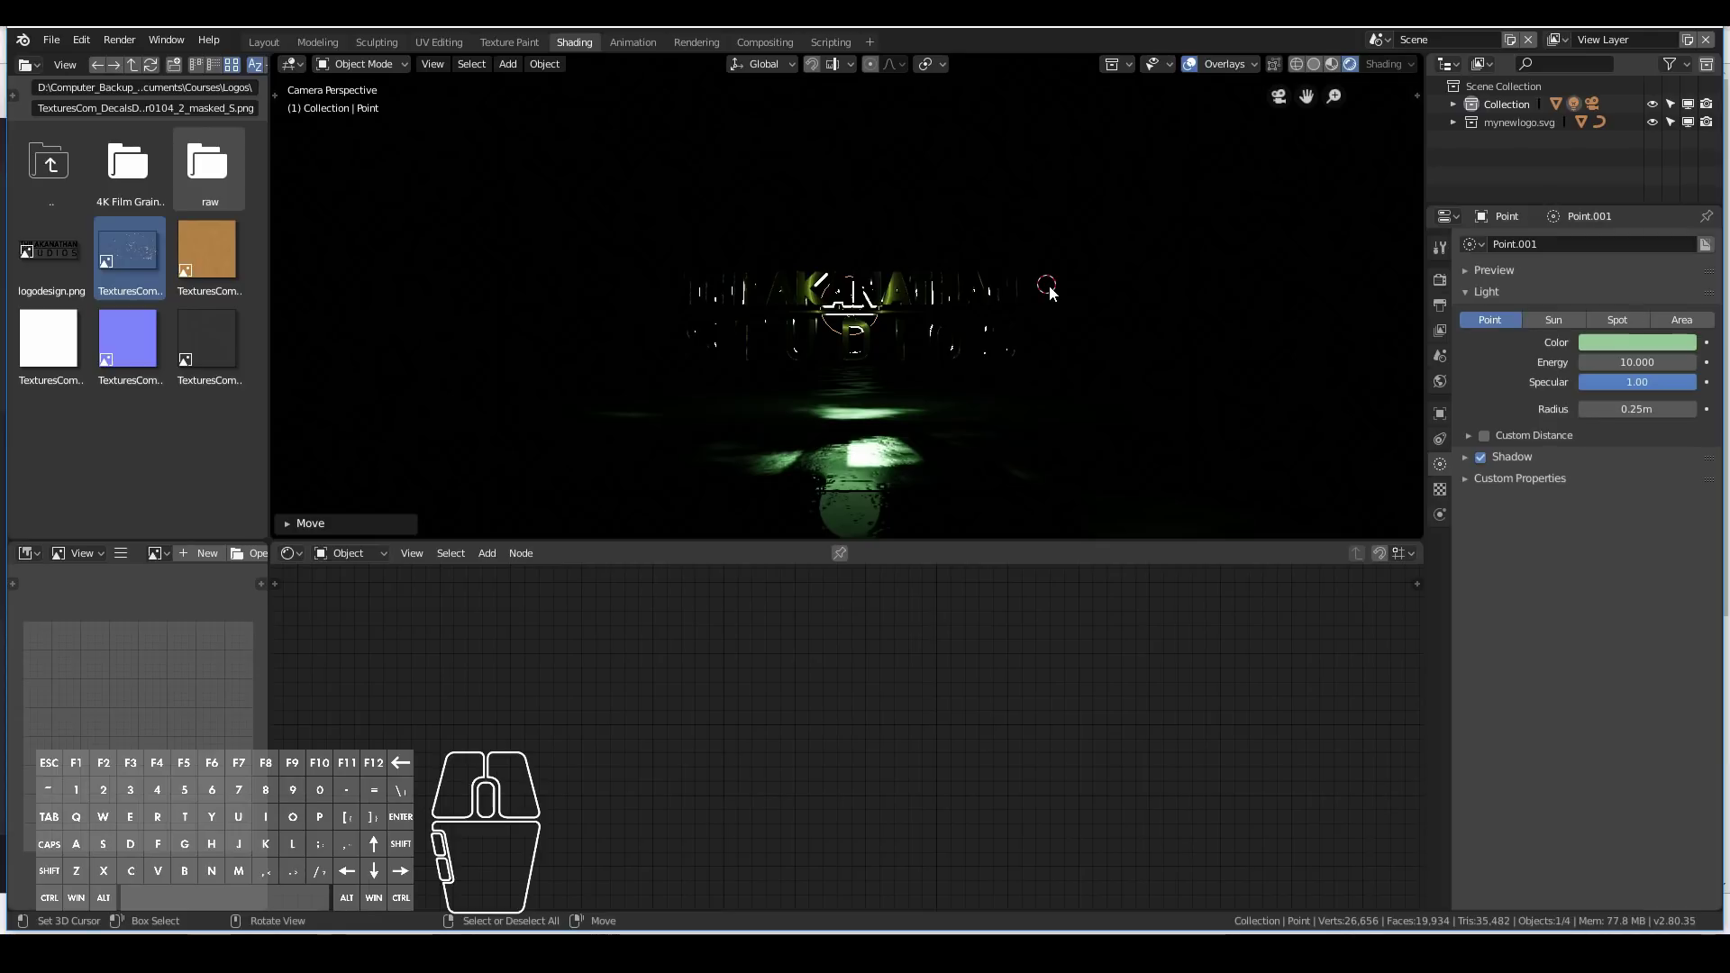
Enable Volumetric in the Eevee render settings, expand its options, and inspect the lit logo from another angle.
left_click(1440, 281)
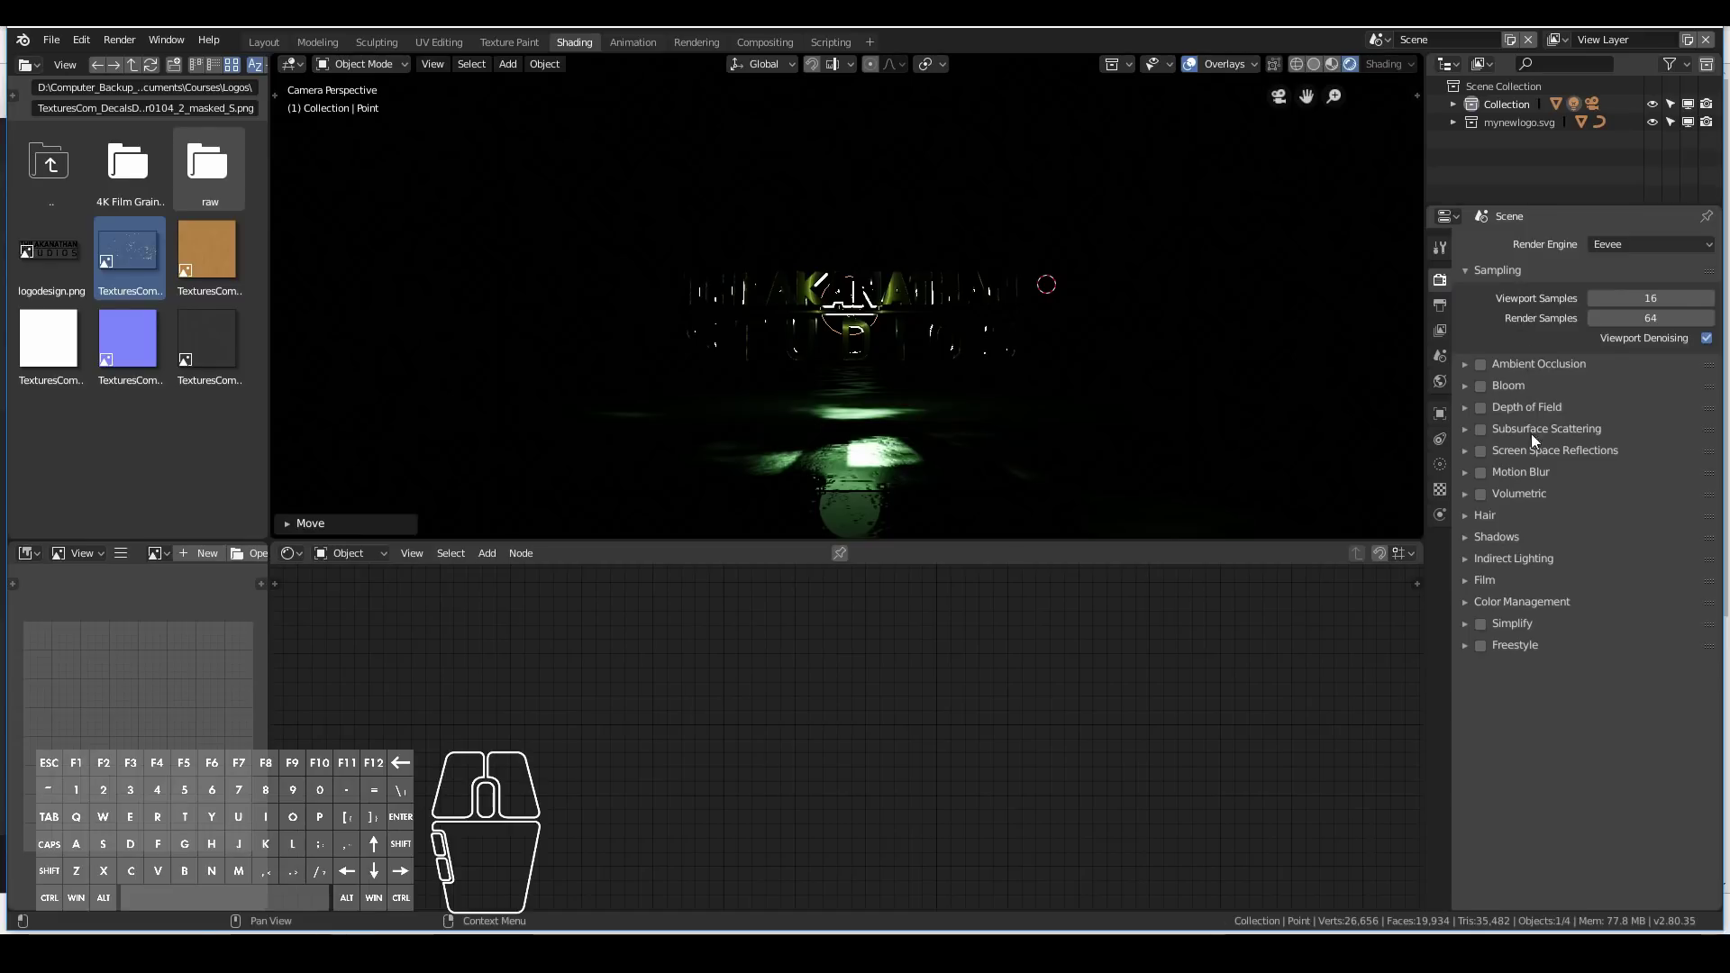
left_click(1479, 495)
left_click(1466, 493)
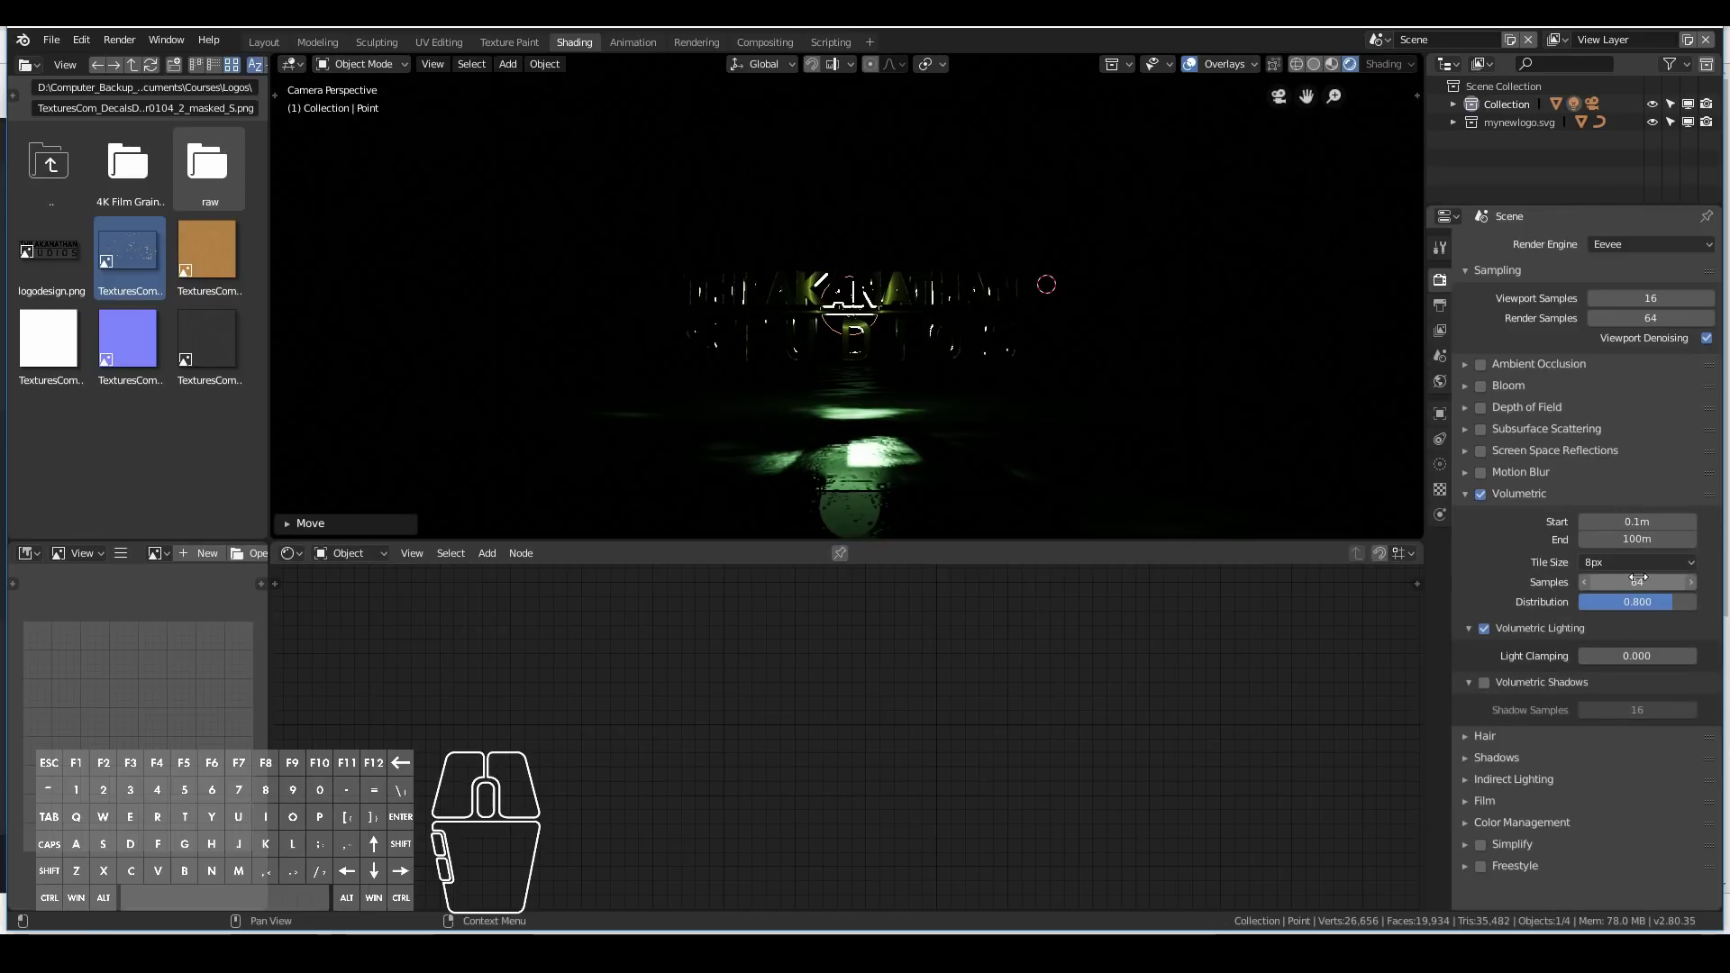
left_click(1609, 560)
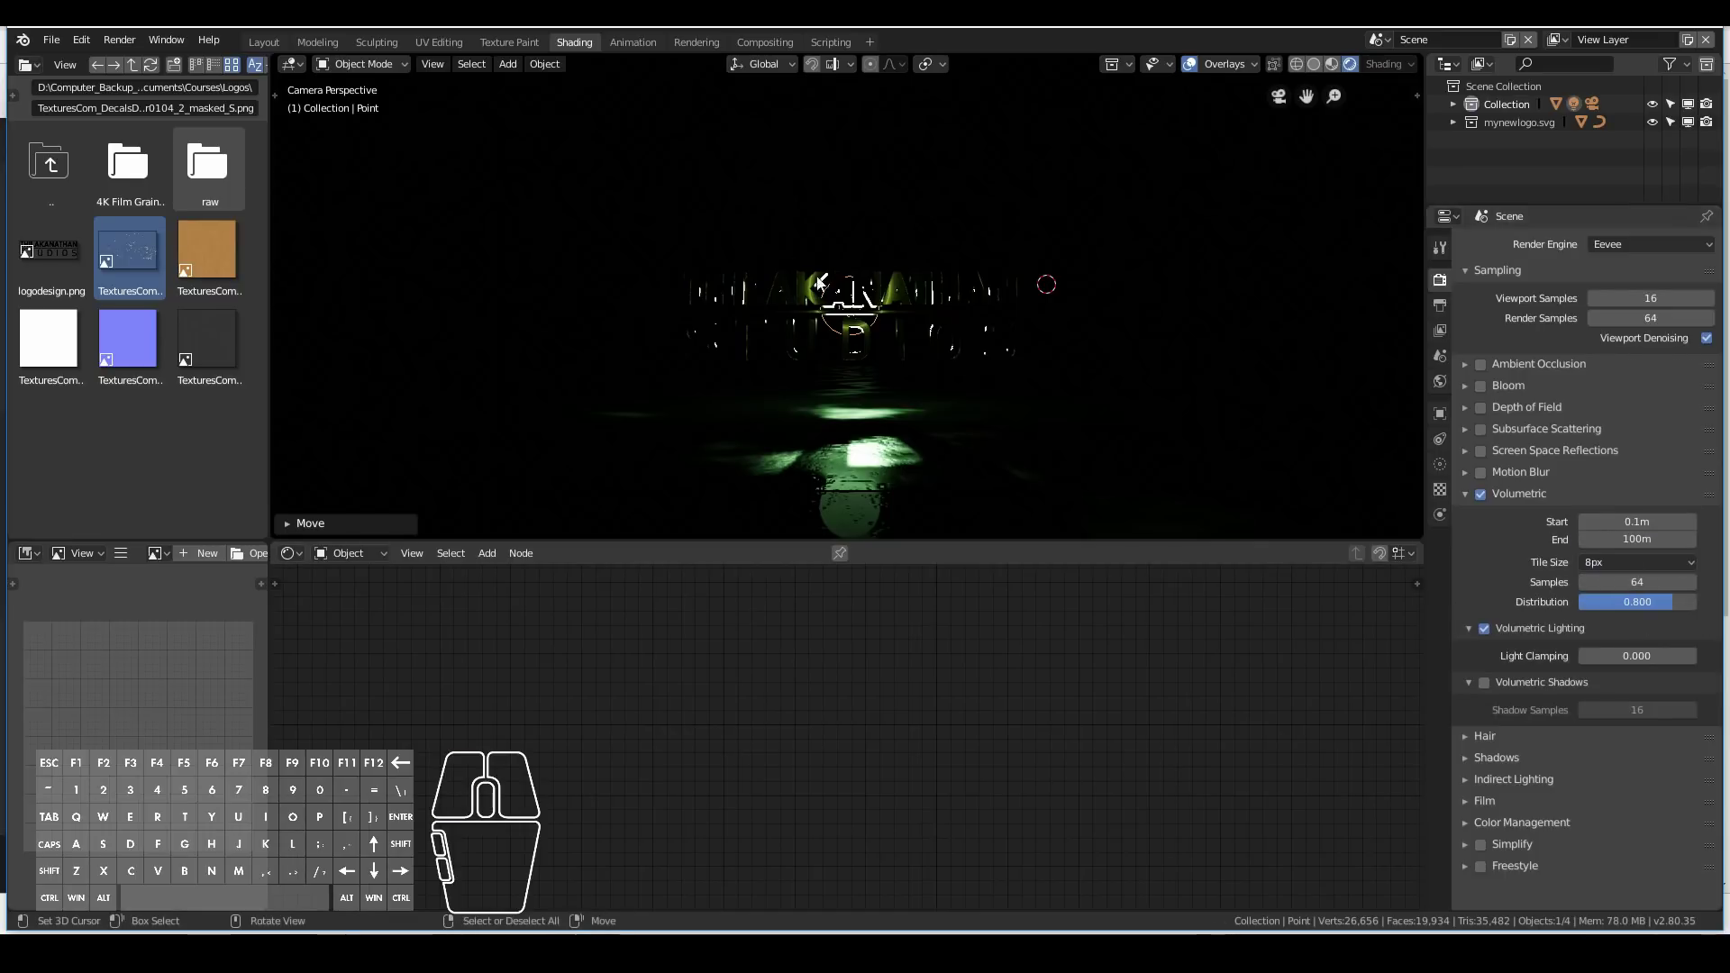
middle_click_drag(695, 273, 566, 299)
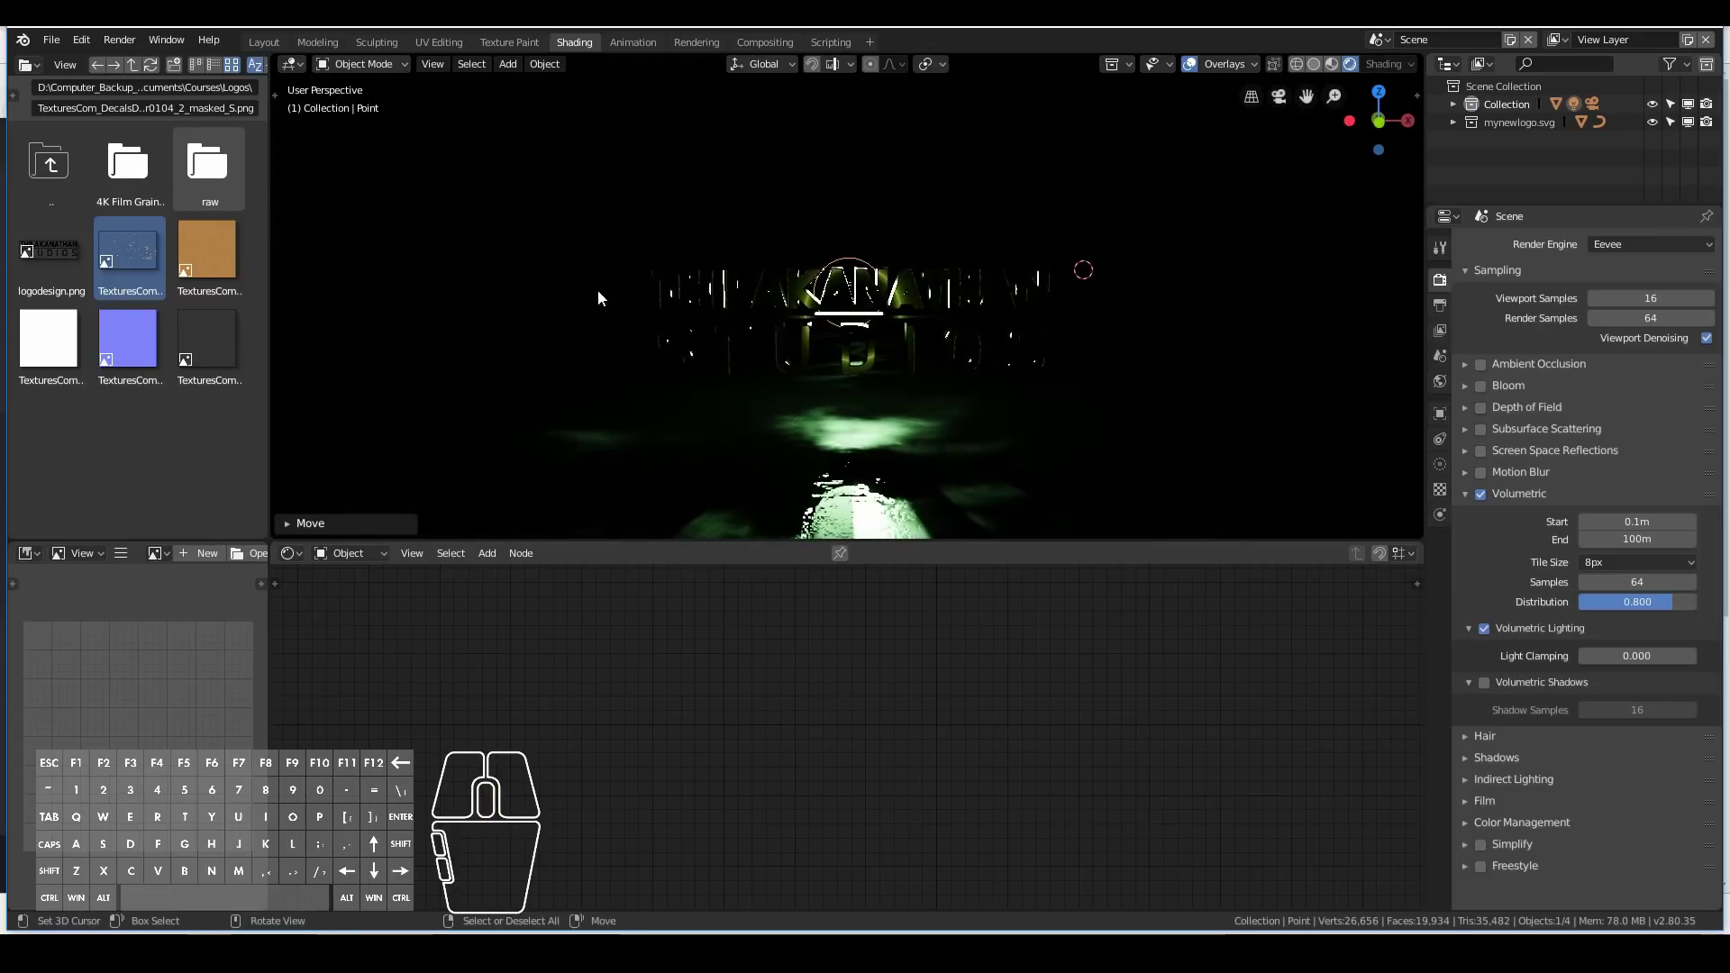
scroll(672, 274, "down", 6)
scroll(672, 274, "up", 4)
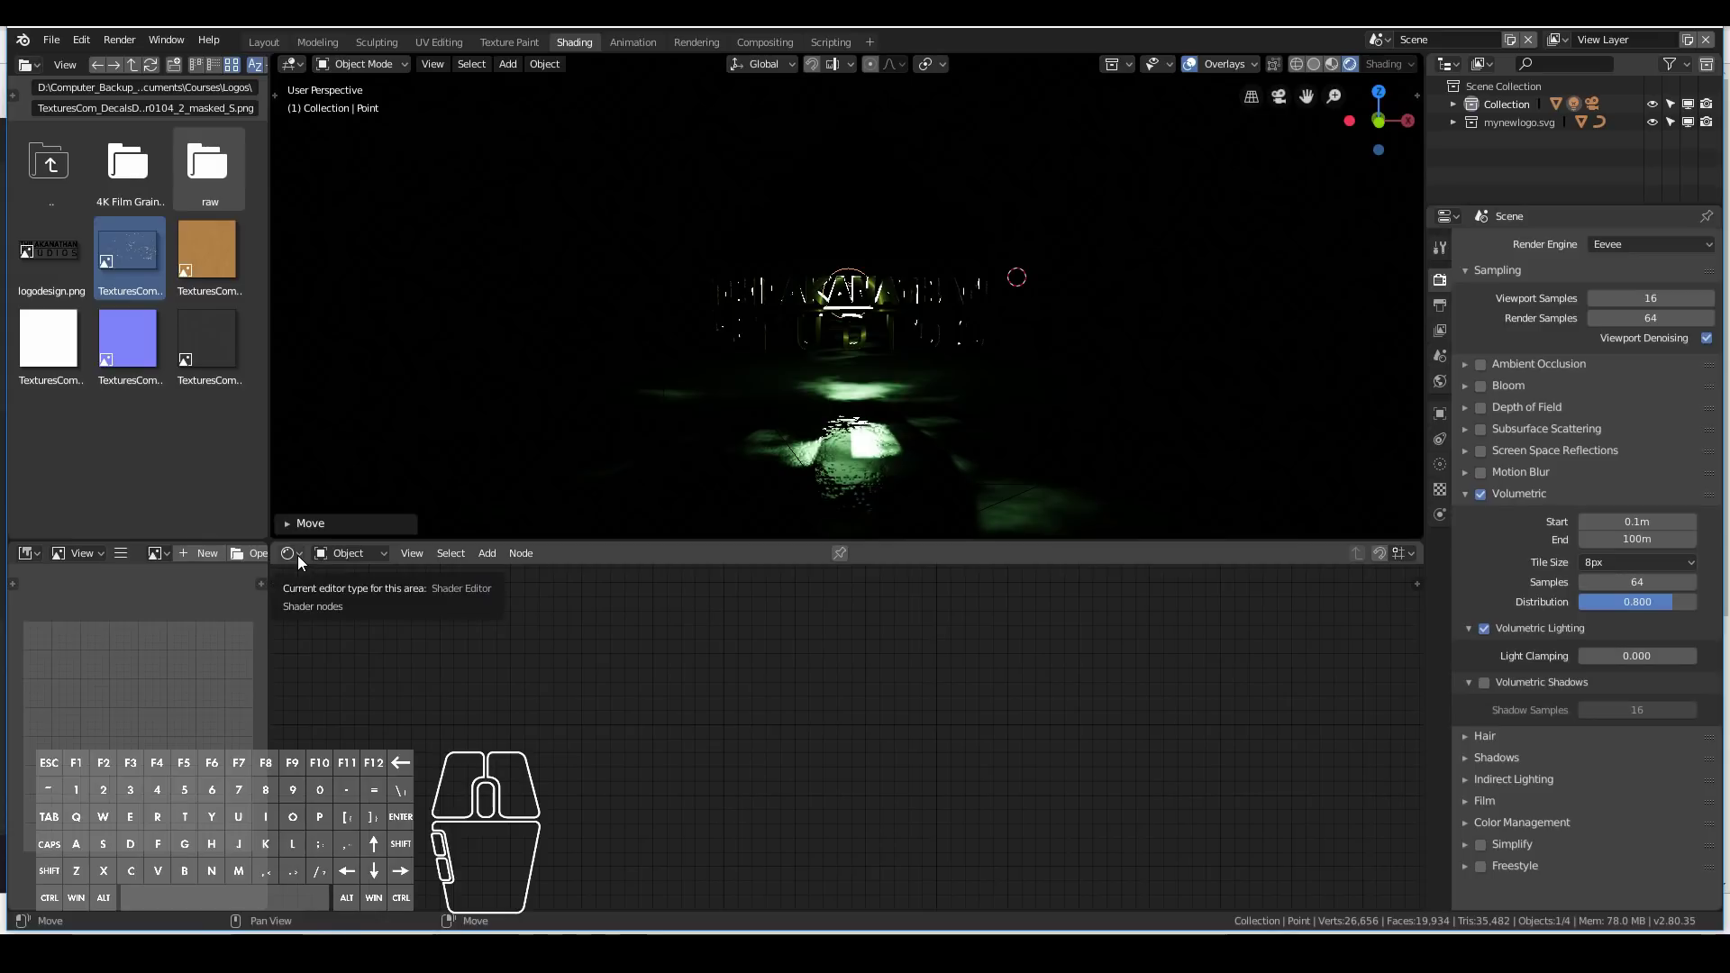
Show the World shader in the node editor and enable nodes for the world.
left_click(342, 552)
left_click(357, 514)
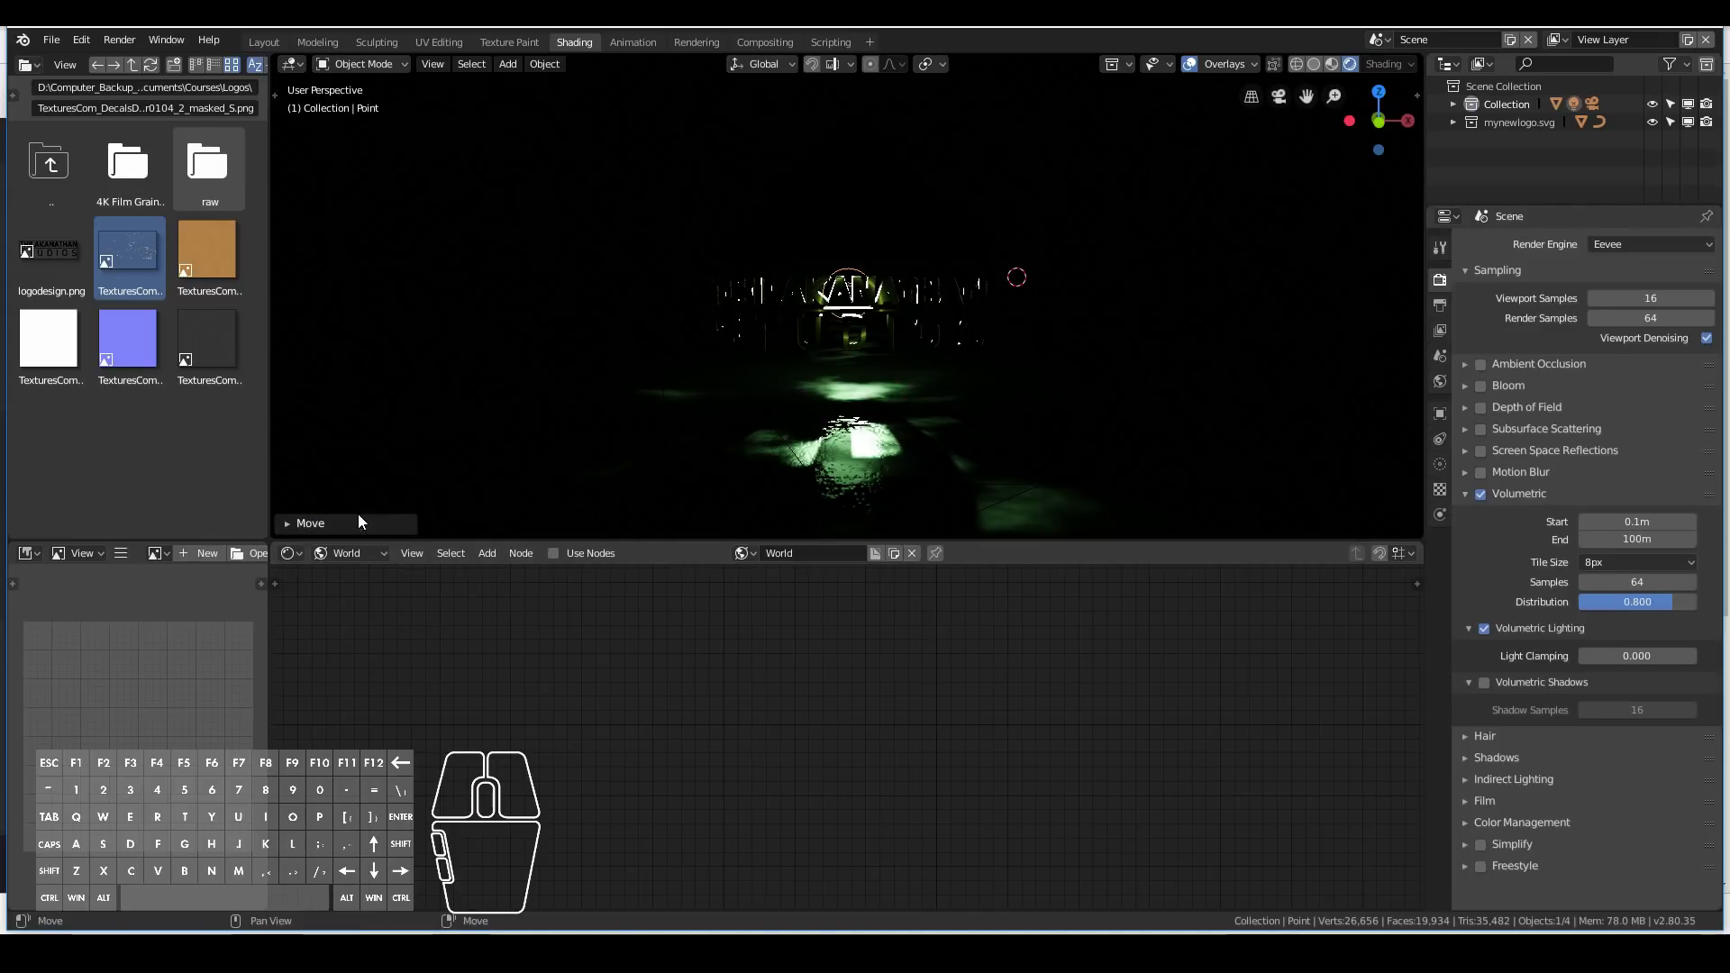
left_click(1442, 386)
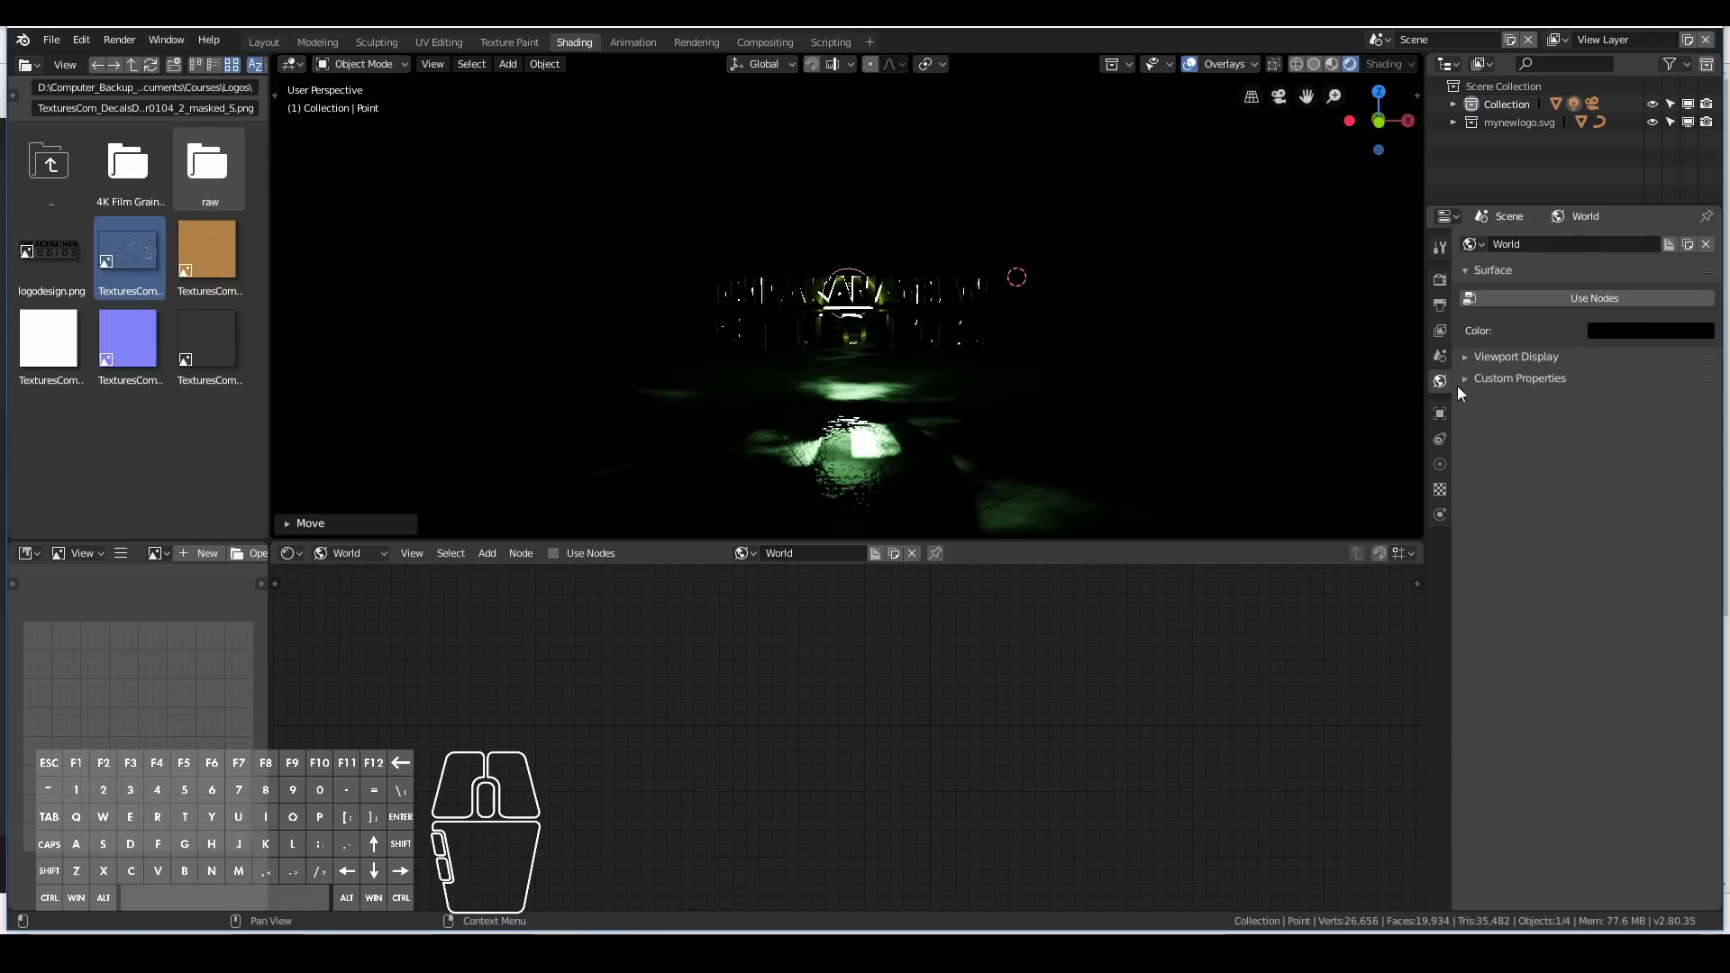
left_click(1608, 301)
middle_click_drag(1112, 624, 1115, 716)
scroll(1113, 715, "up", 1)
scroll(888, 346, "down", 2)
scroll(853, 345, "up", 3)
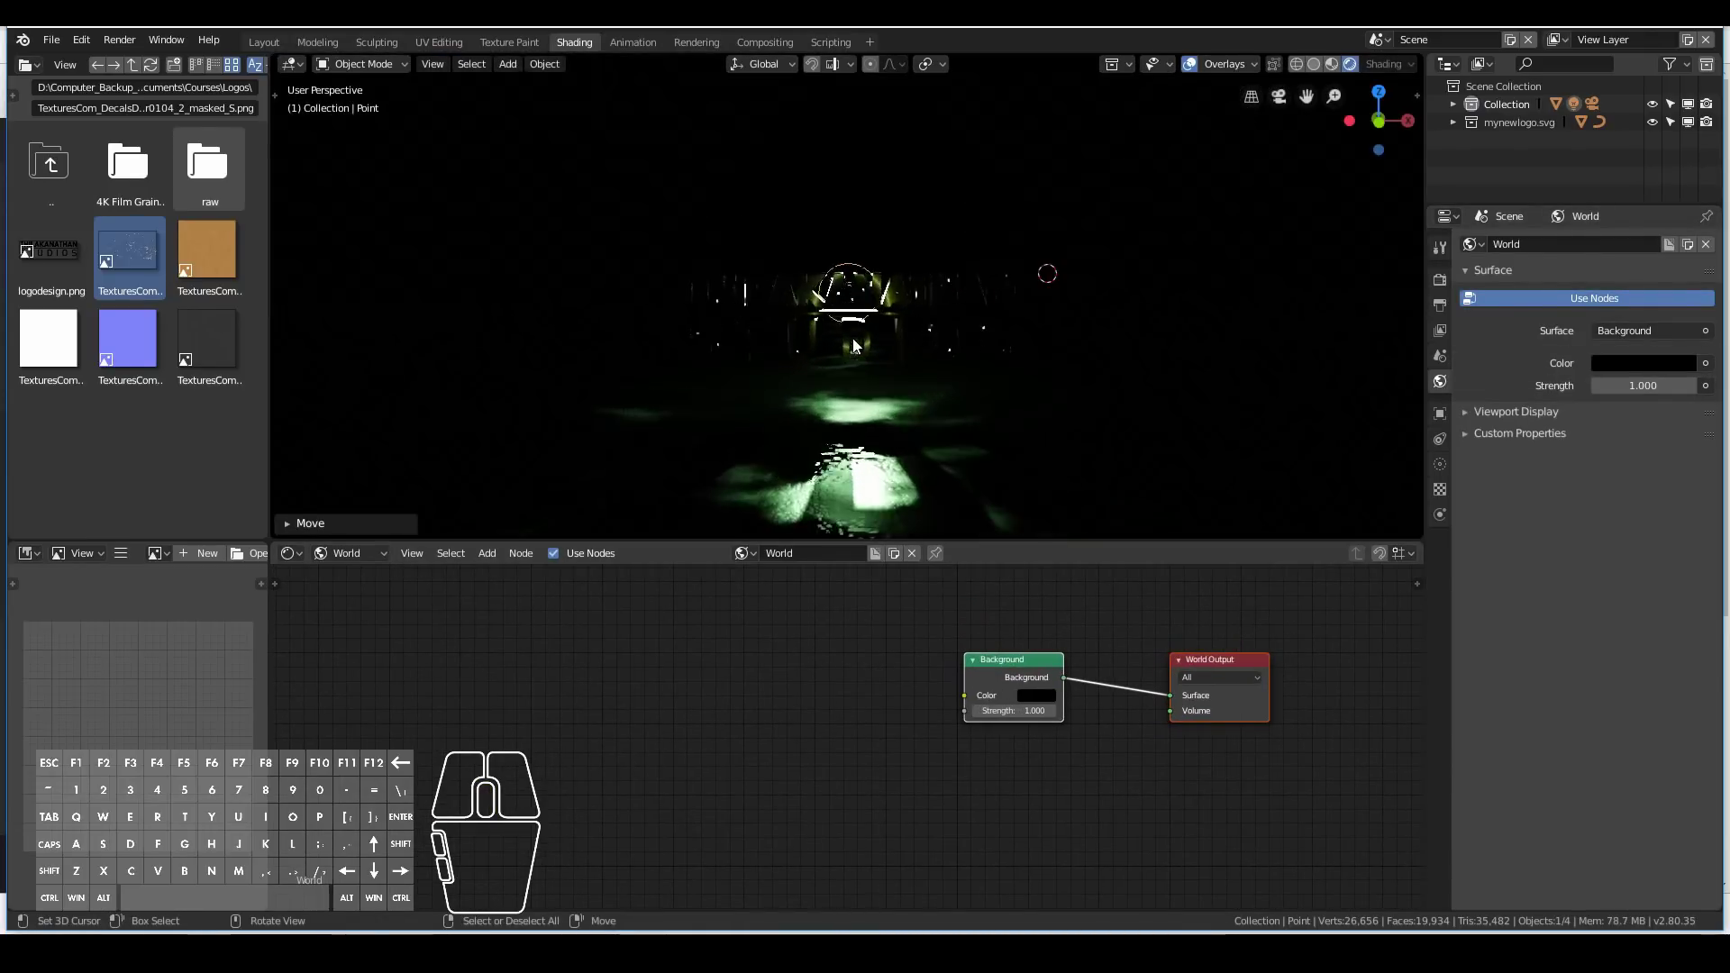
Spread the two world nodes apart and delete the Background node, keeping only the World Output.
left_click_drag(1022, 658, 628, 639)
left_click_drag(1236, 664, 1095, 641)
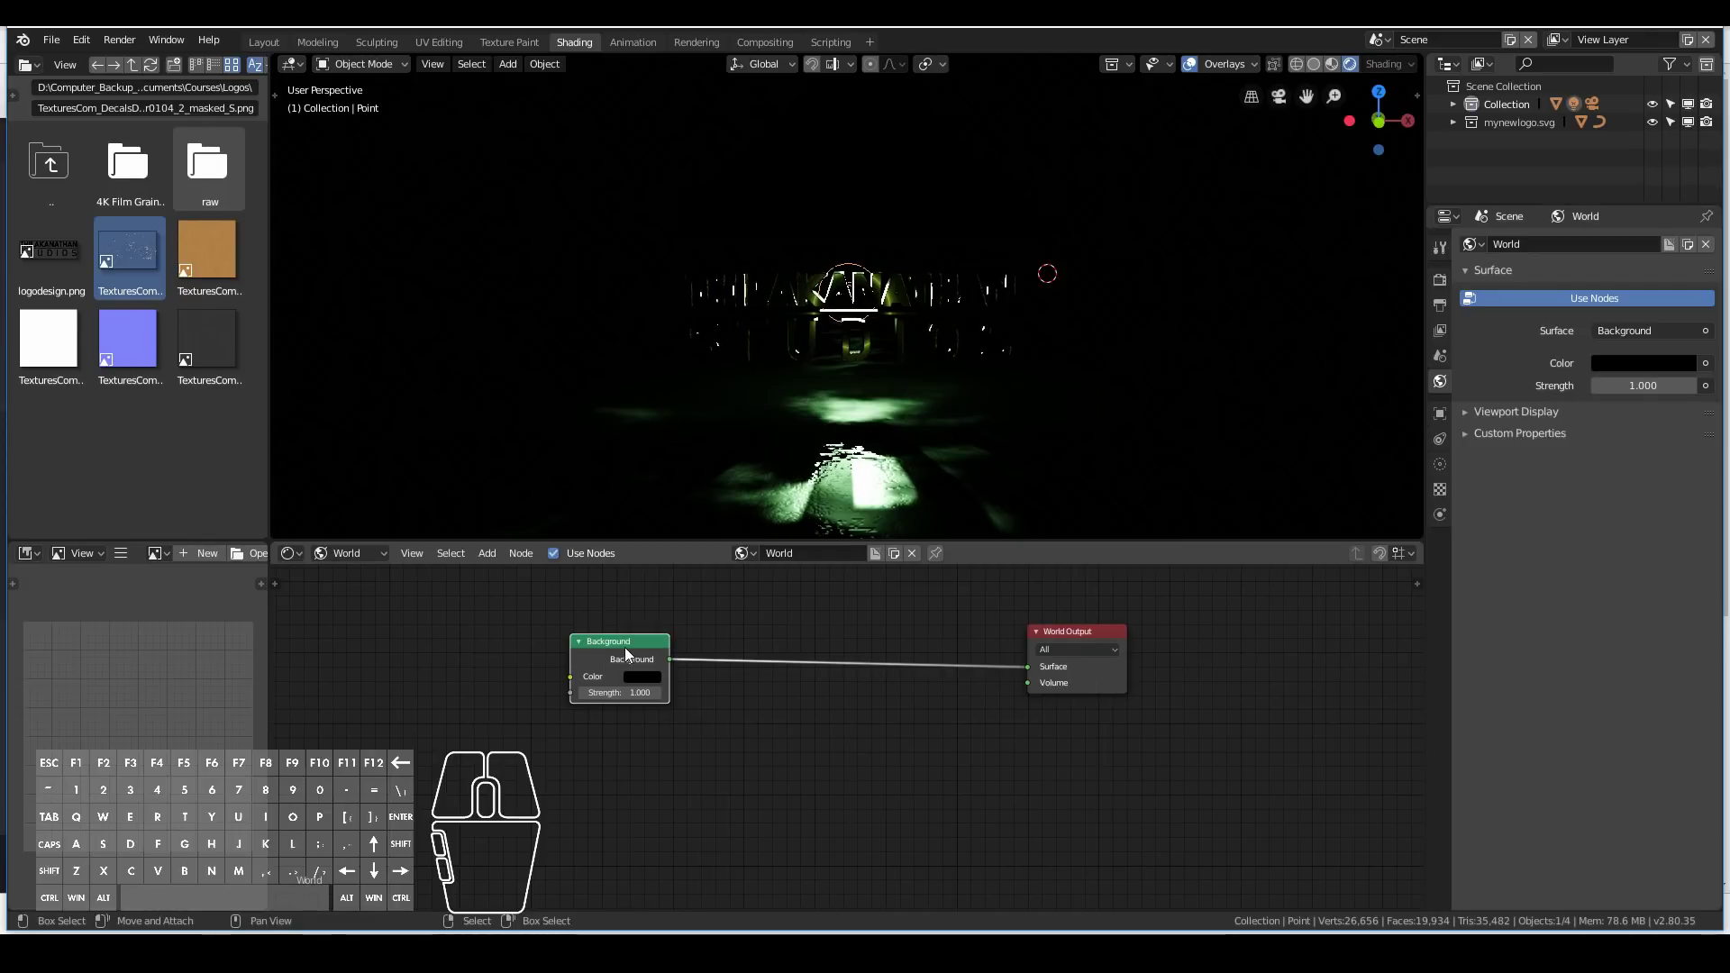
key("x")
scroll(625, 647, "down", 1)
scroll(728, 385, "down", 1)
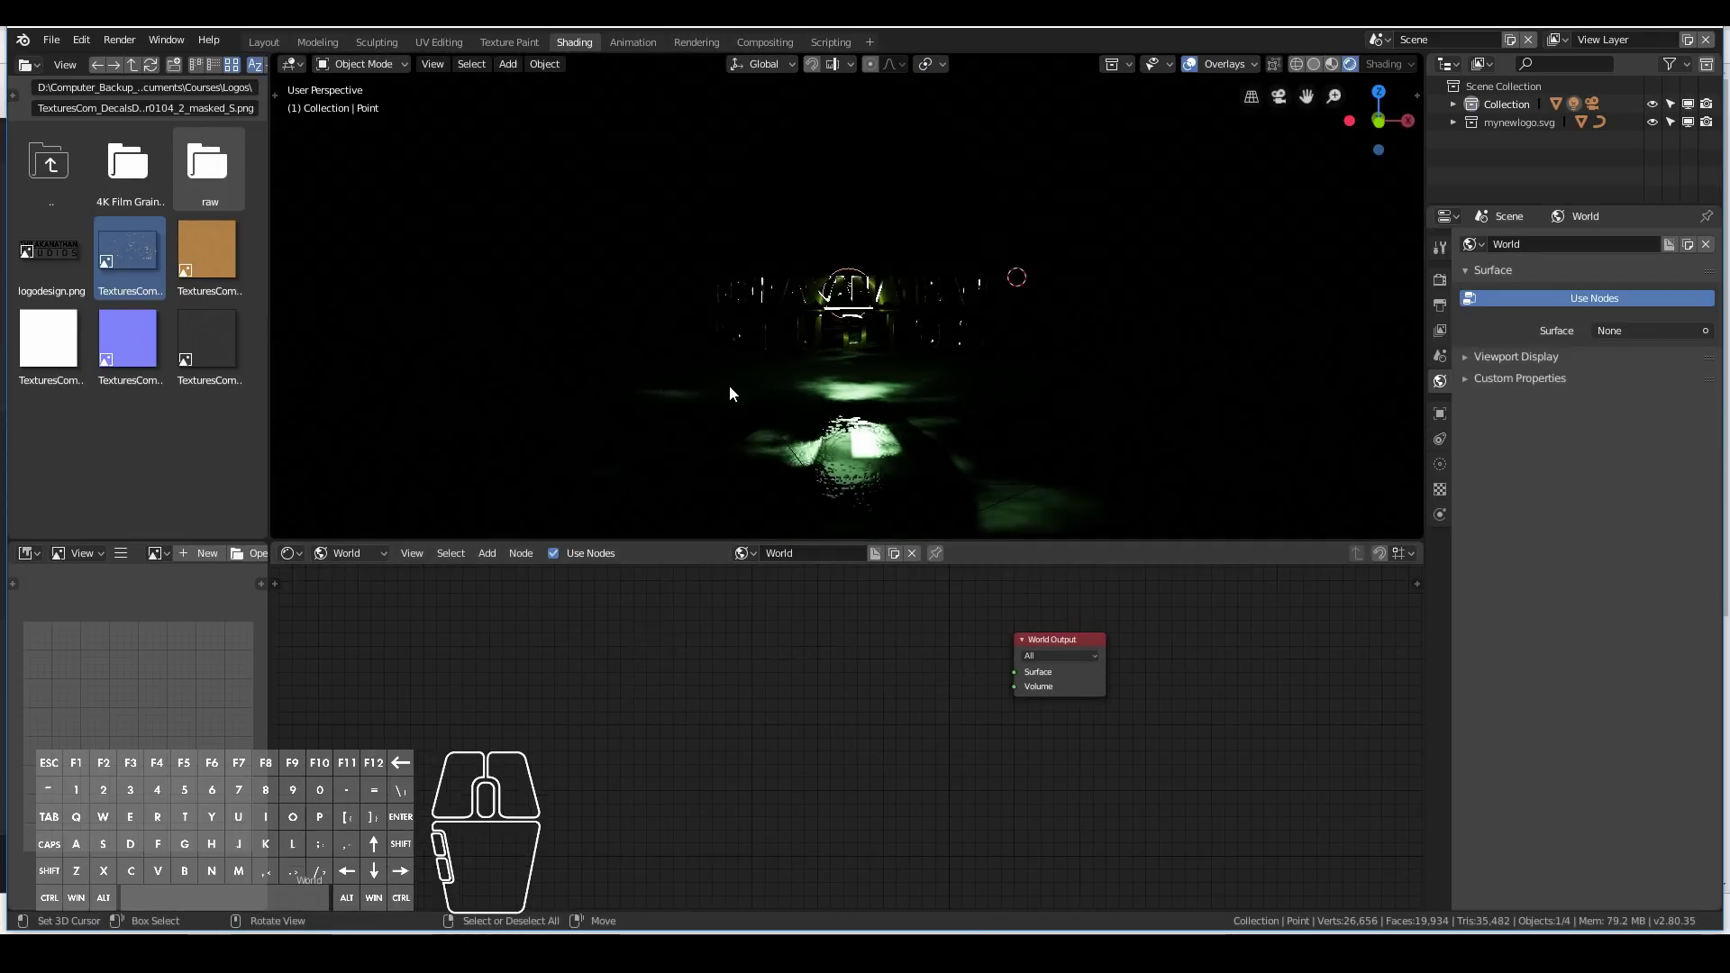
scroll(729, 396, "up", 1)
scroll(899, 668, "up", 1)
scroll(808, 377, "down", 1)
scroll(808, 386, "up", 1)
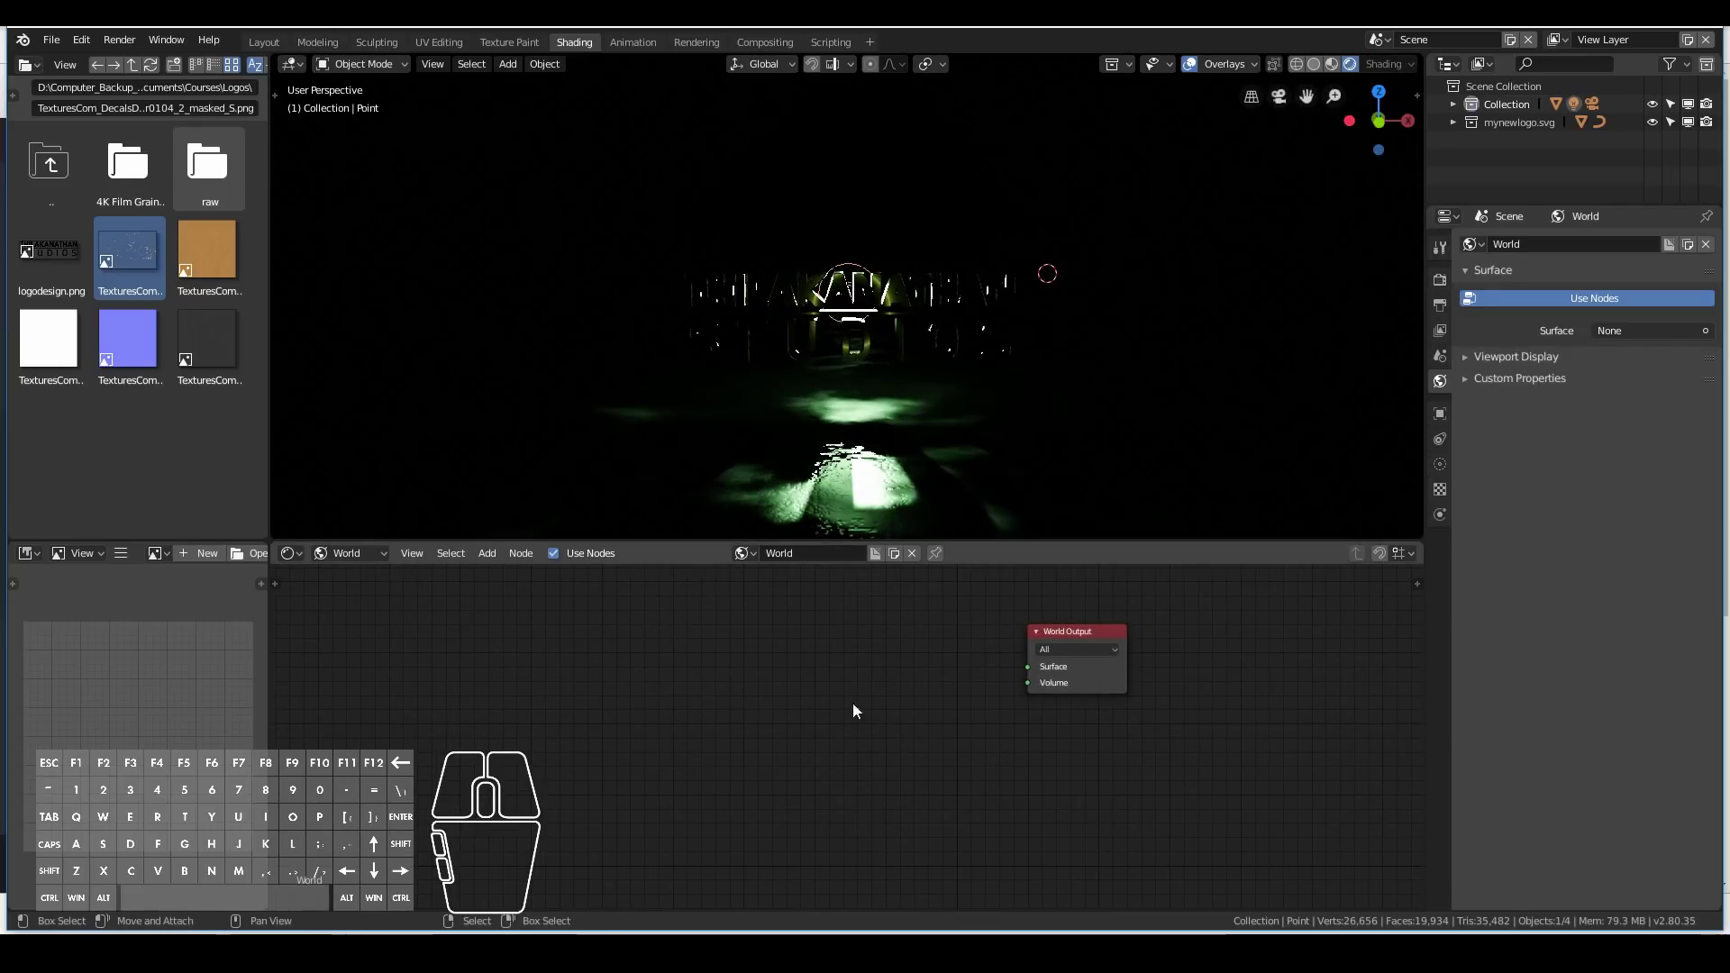
Add a Volume Scatter node and connect its Volume output to the World Output's Volume input.
key("shift+a")
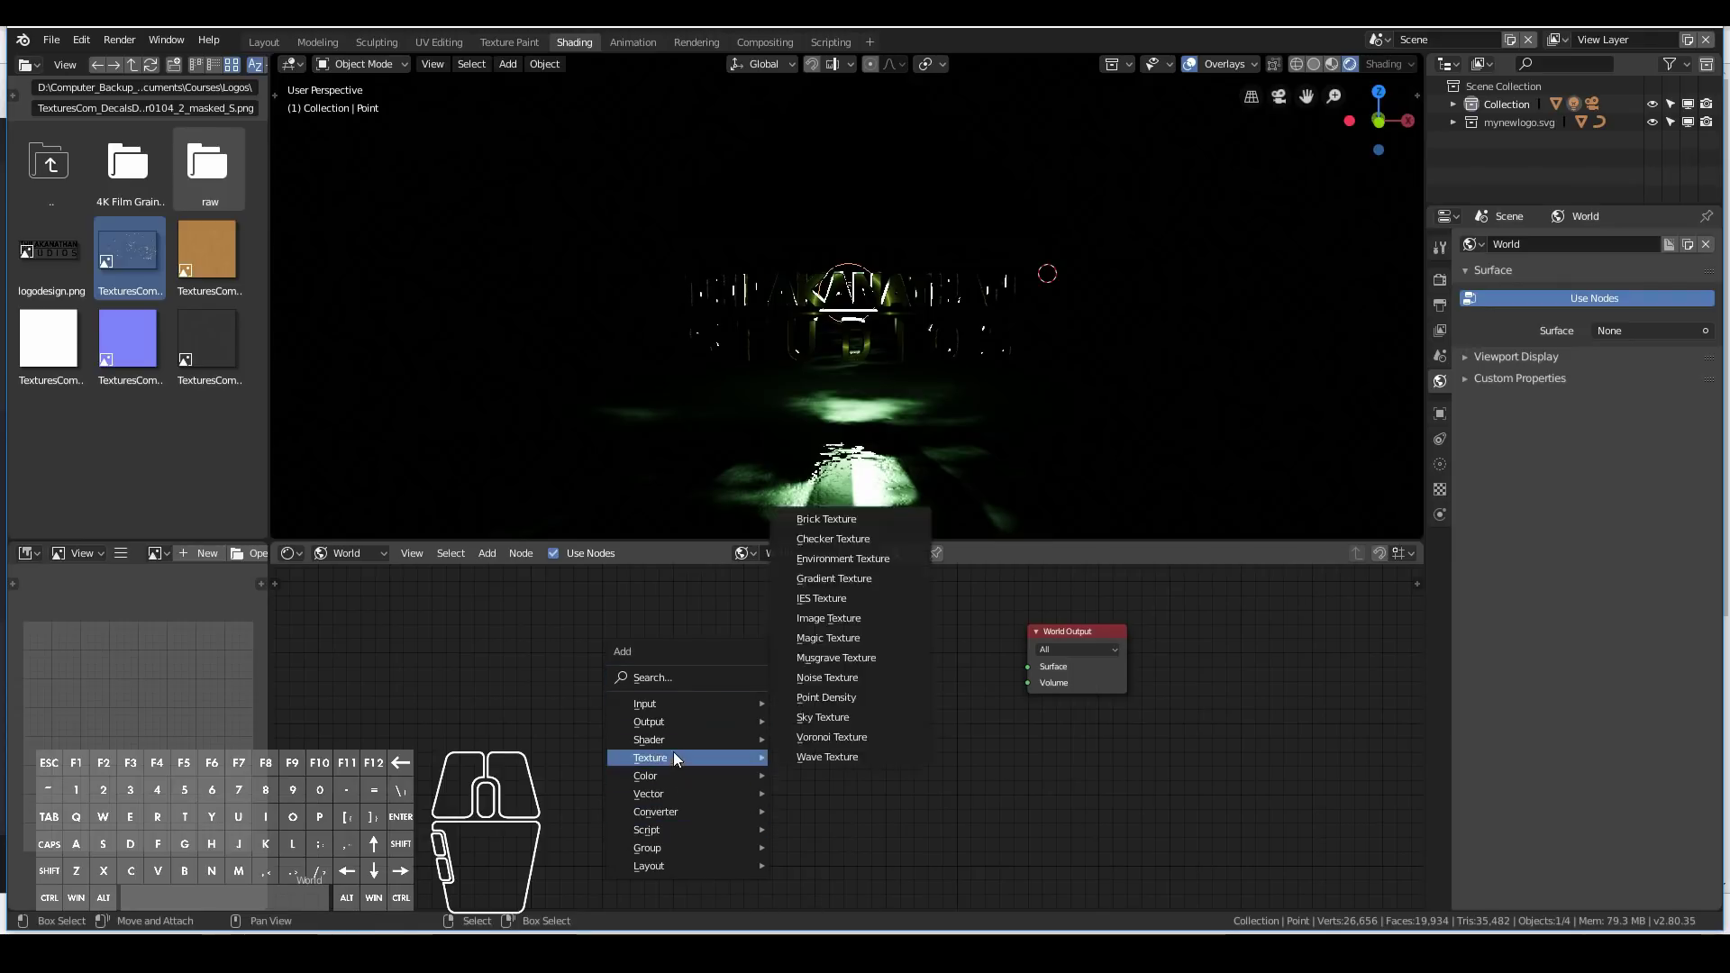
mouse_move(673, 739)
left_click(845, 842)
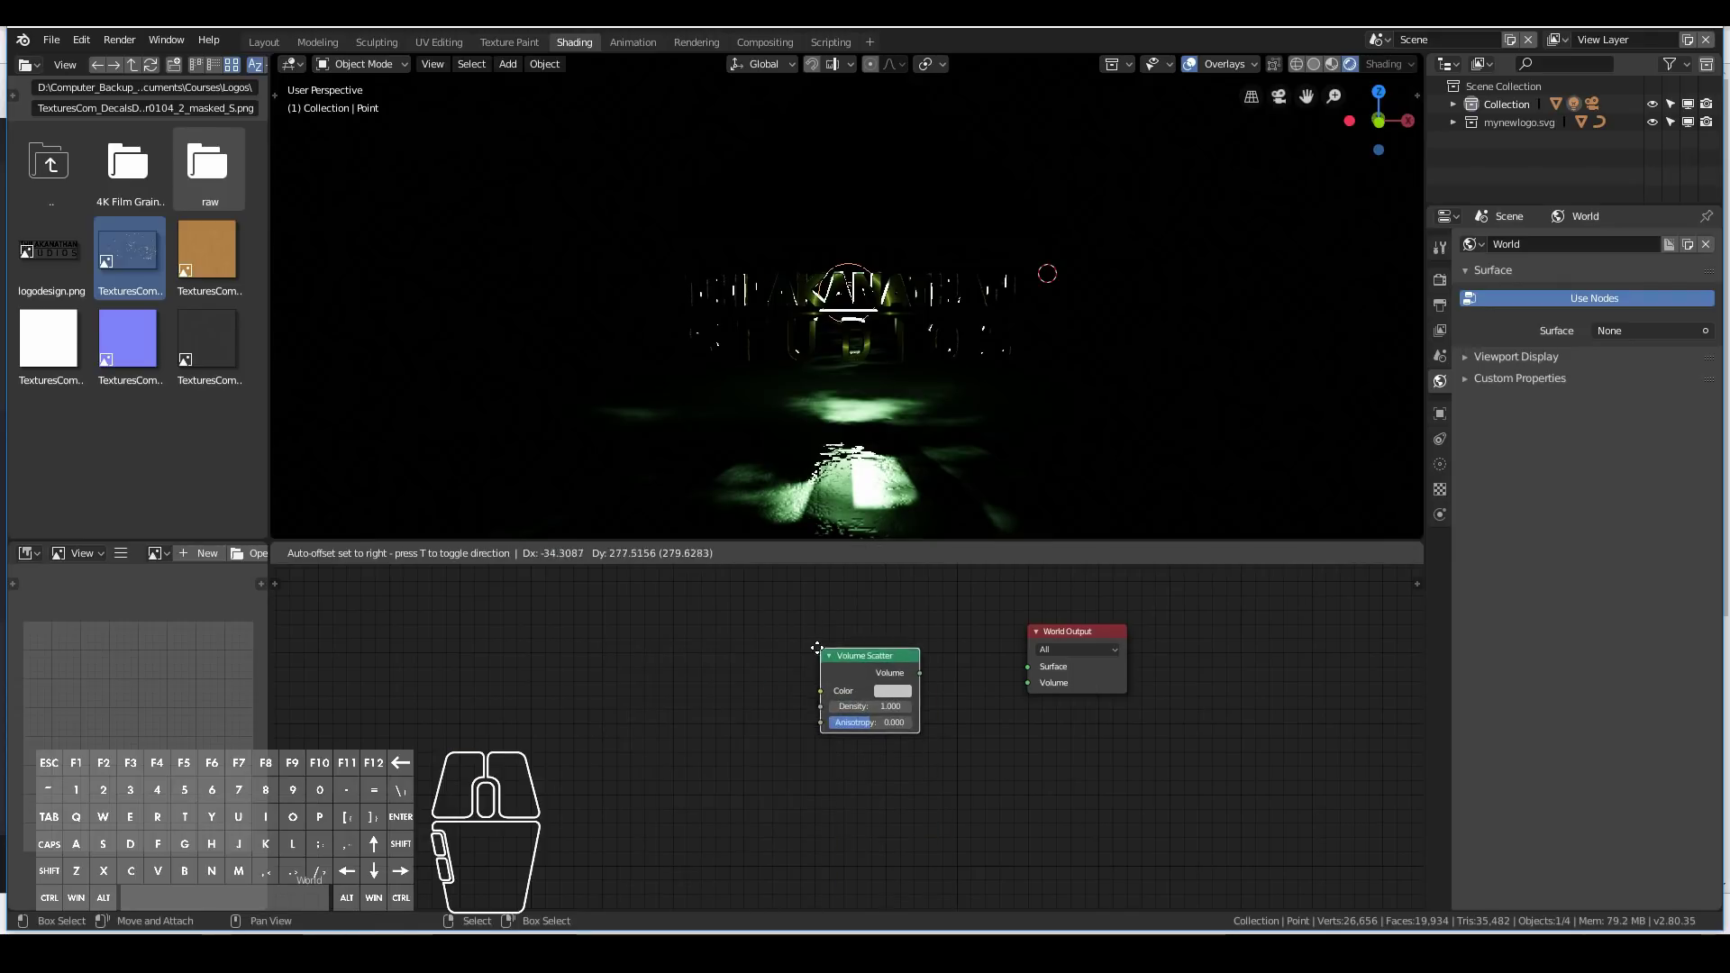
left_click(862, 647)
left_click_drag(862, 649, 1027, 682)
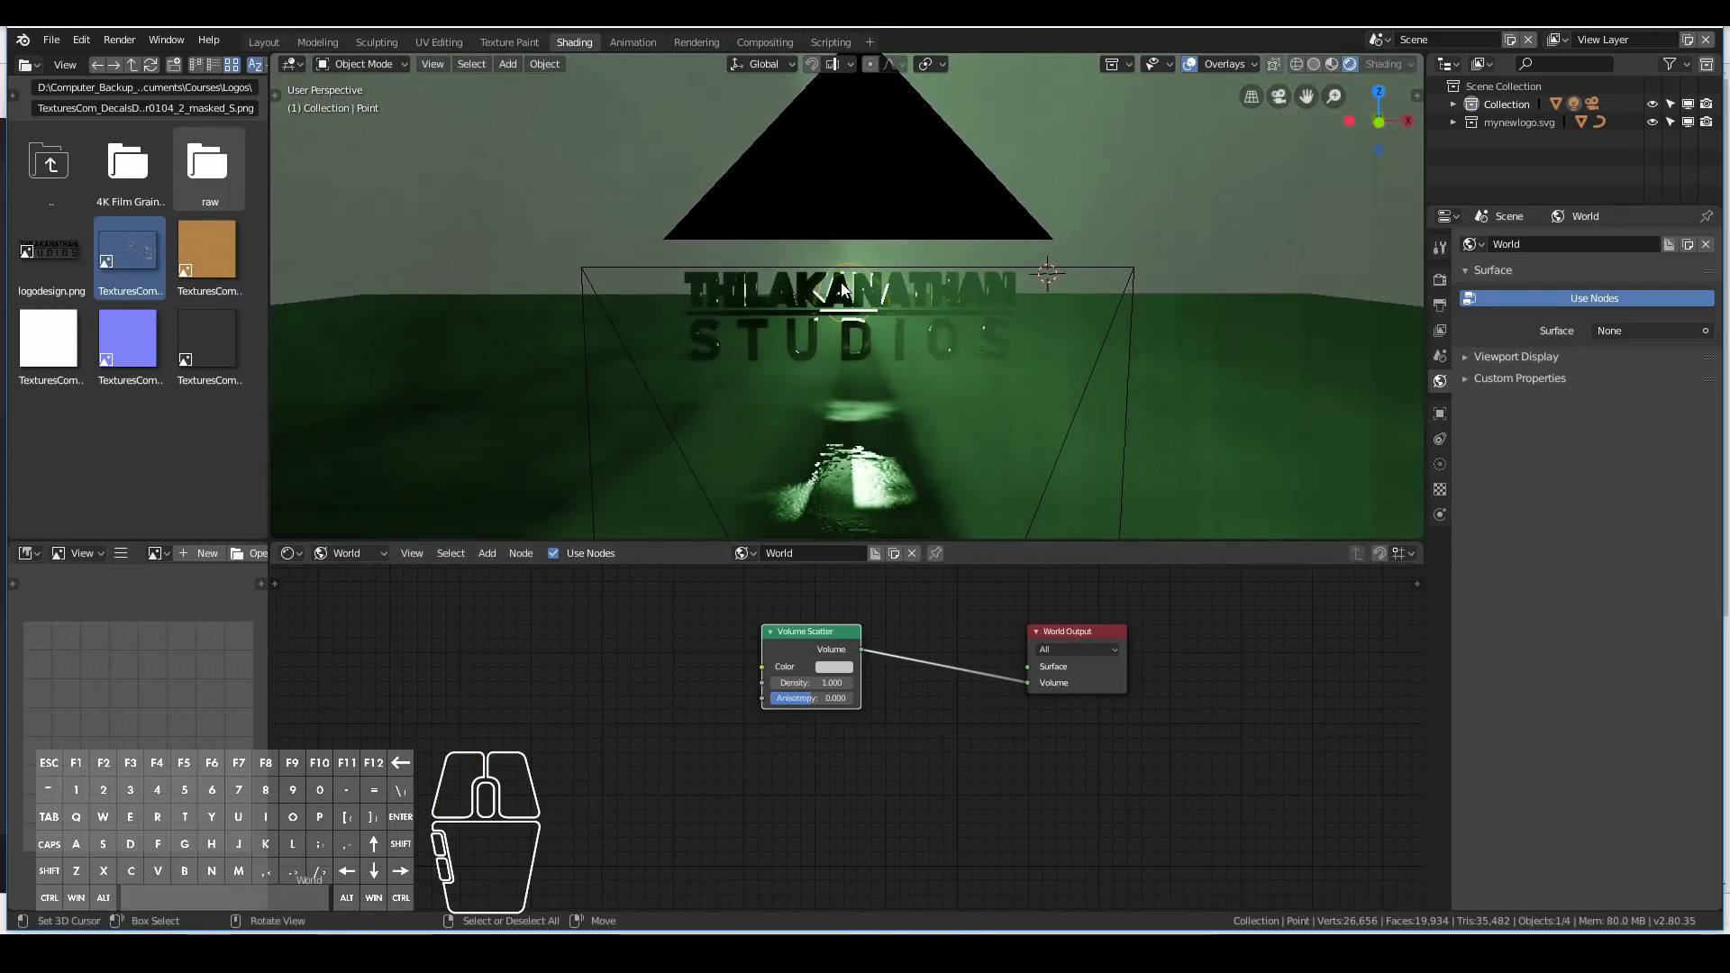
Check the volumetric fog around the logo through the camera view and save the file.
key("KP_0")
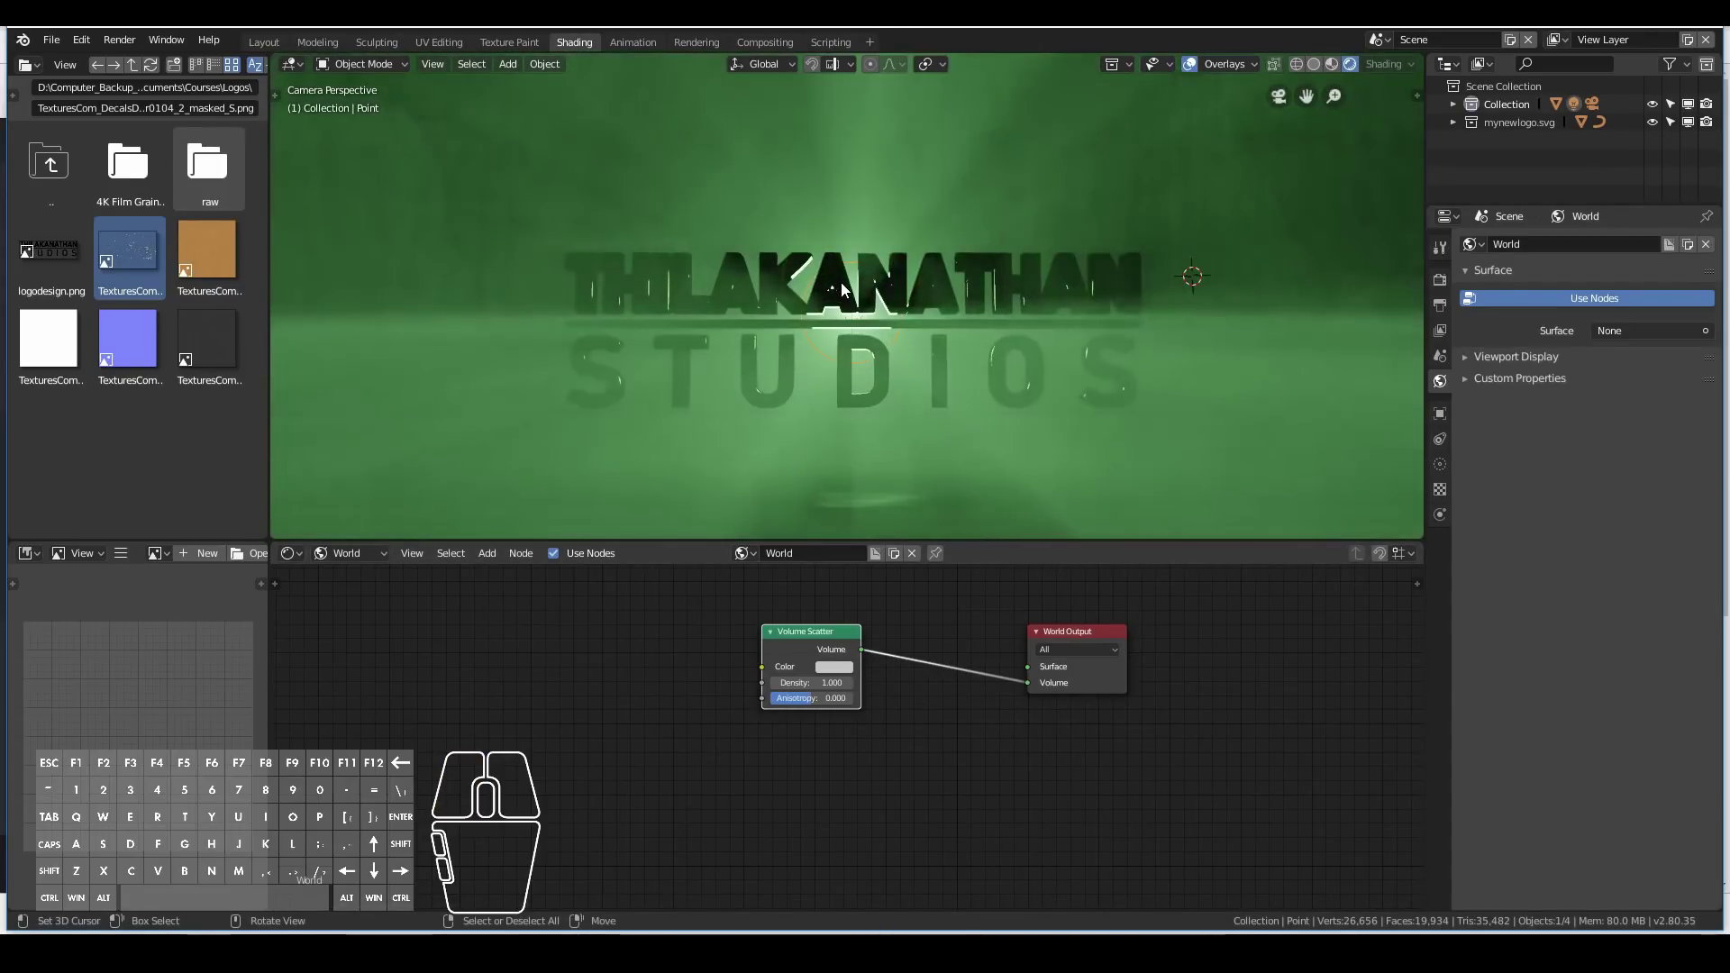
scroll(841, 283, "down", 4)
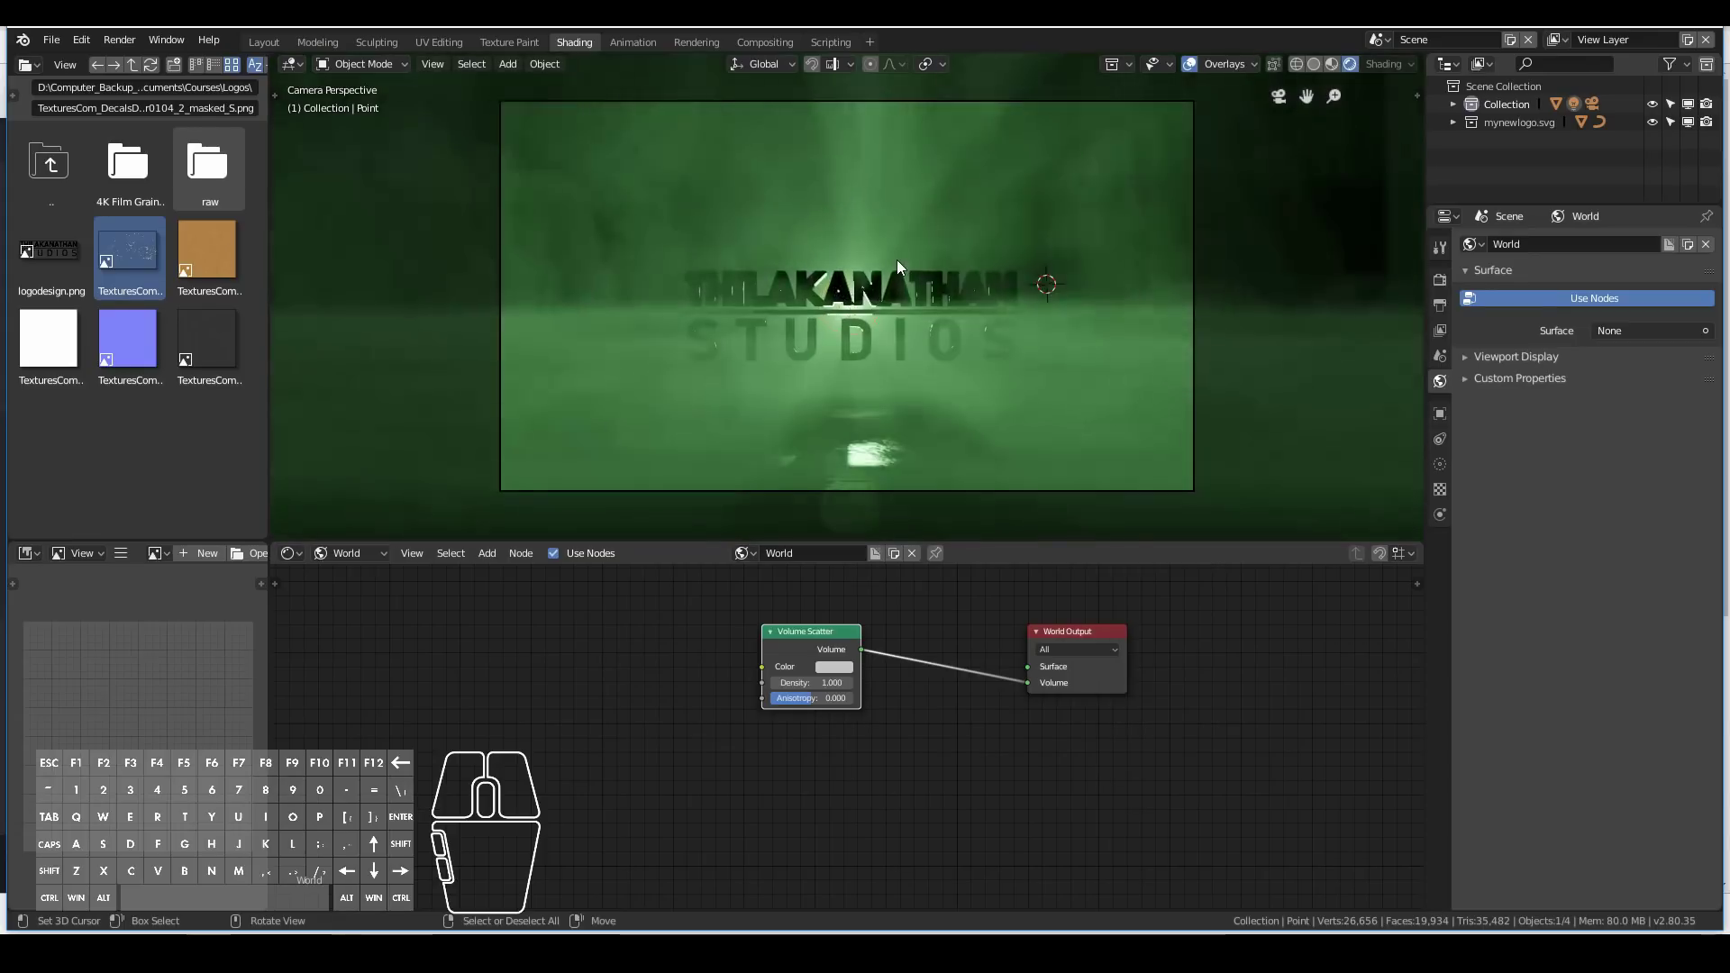
middle_click_drag(831, 326, 597, 332)
key("KP_0")
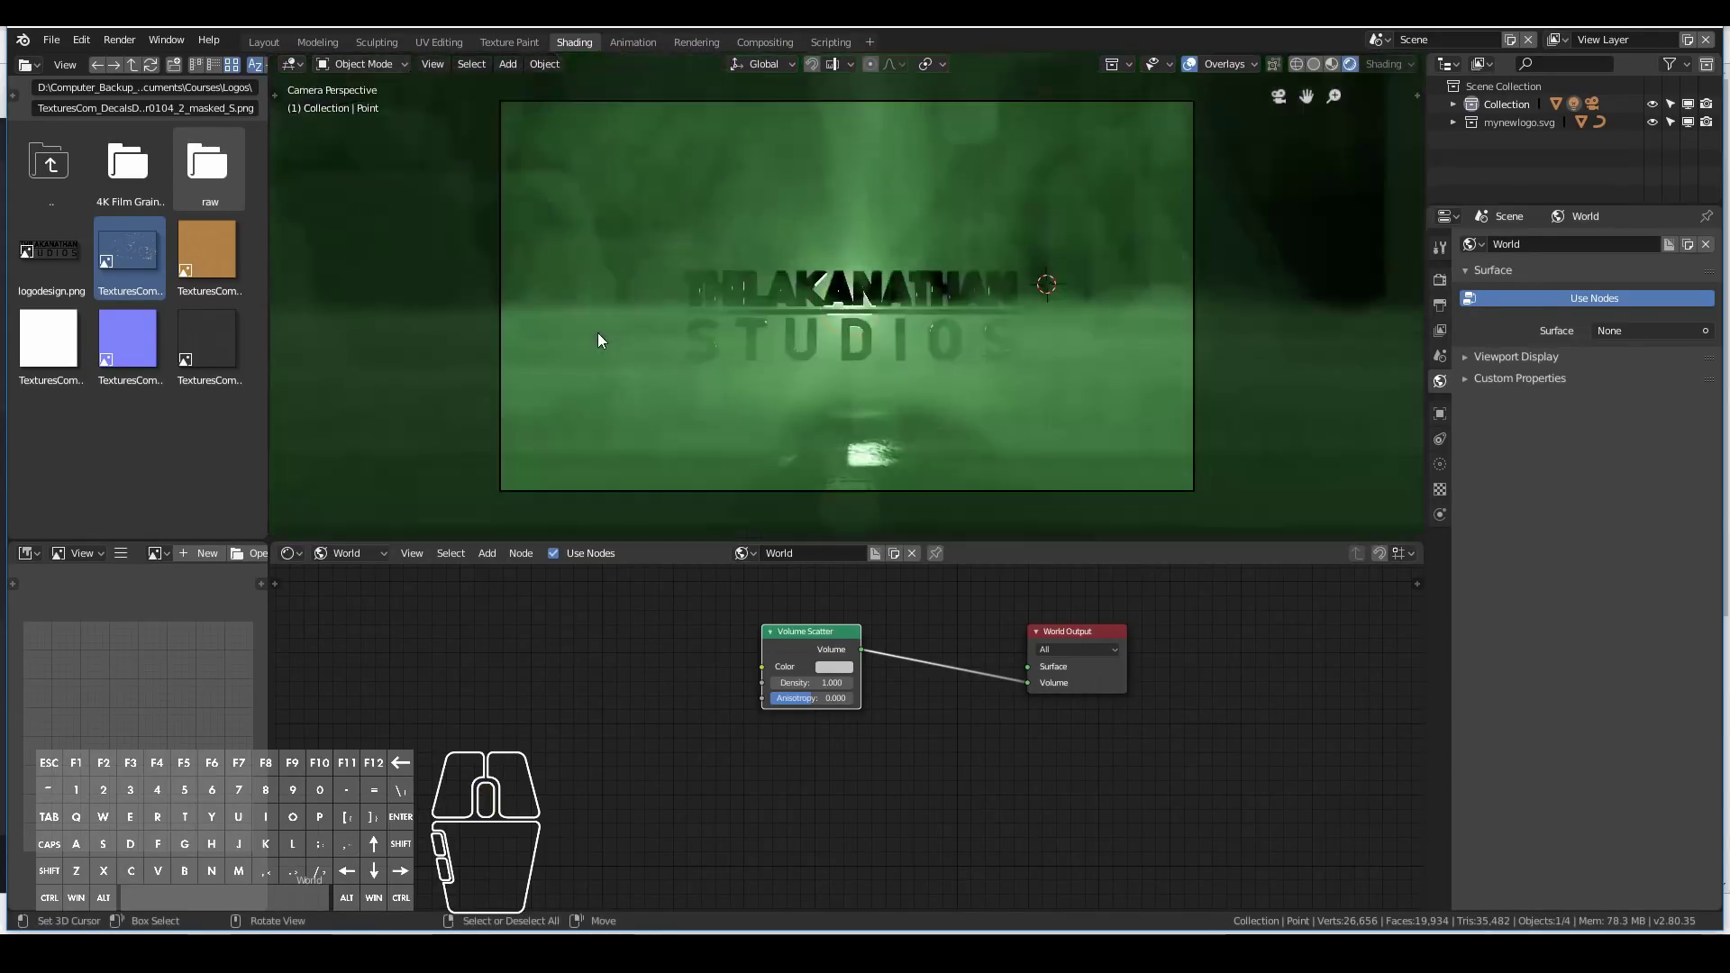
left_click(52, 40)
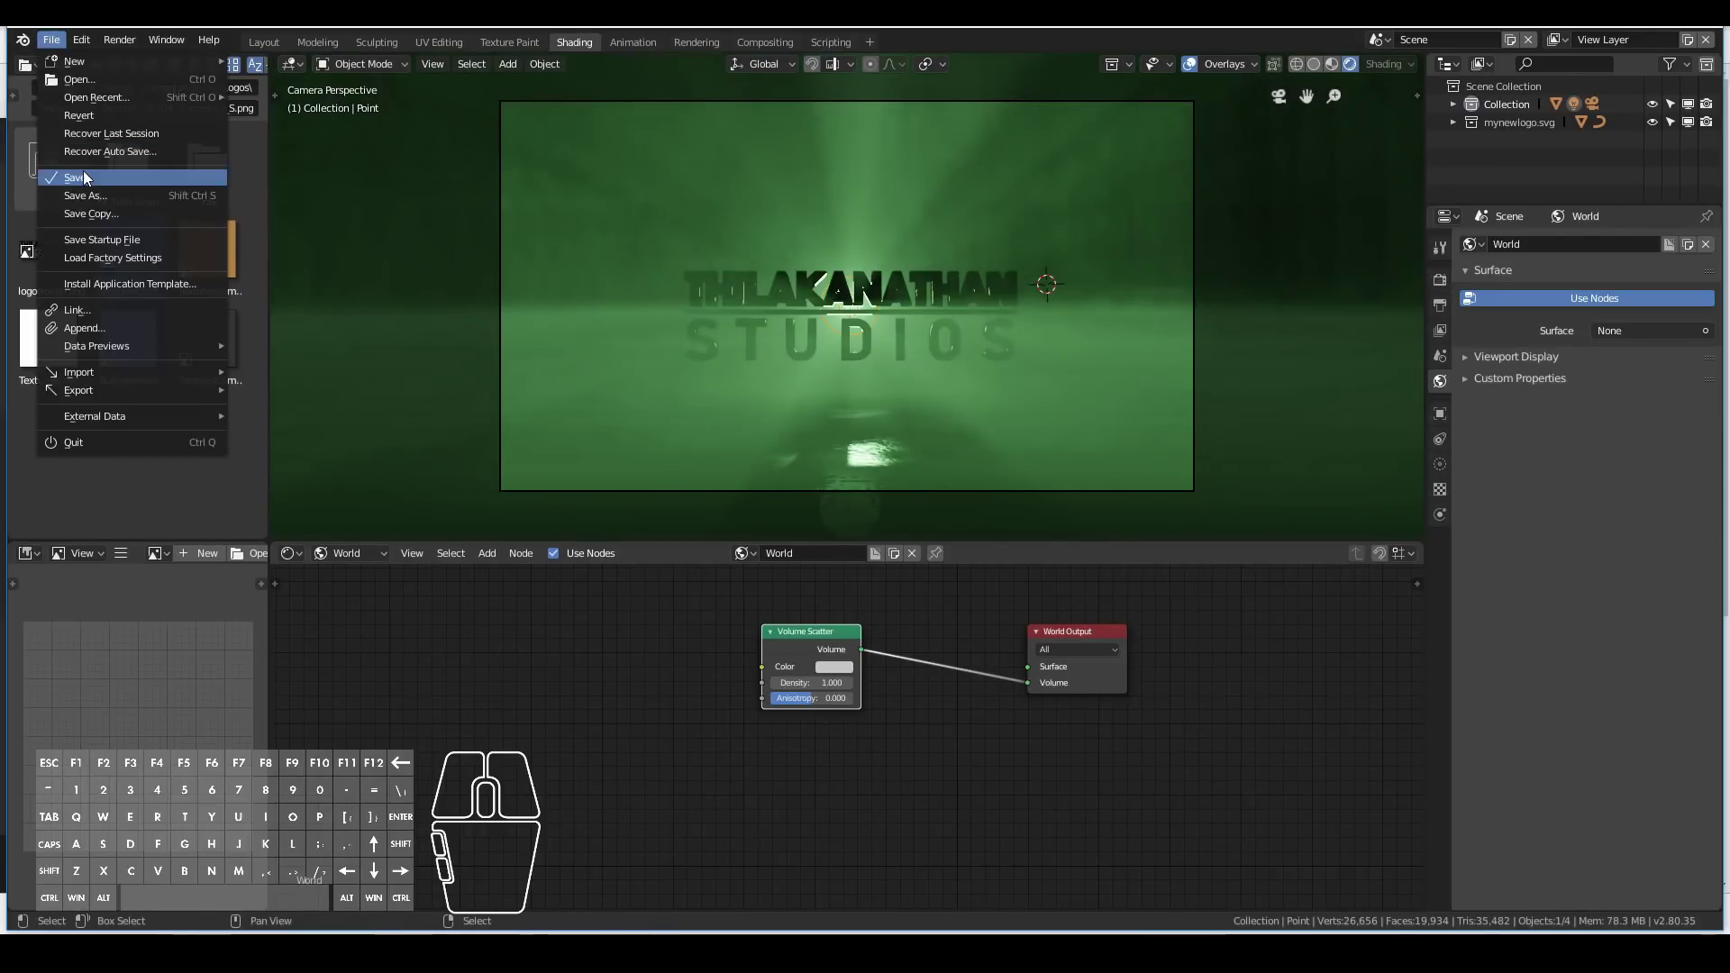
left_click(86, 173)
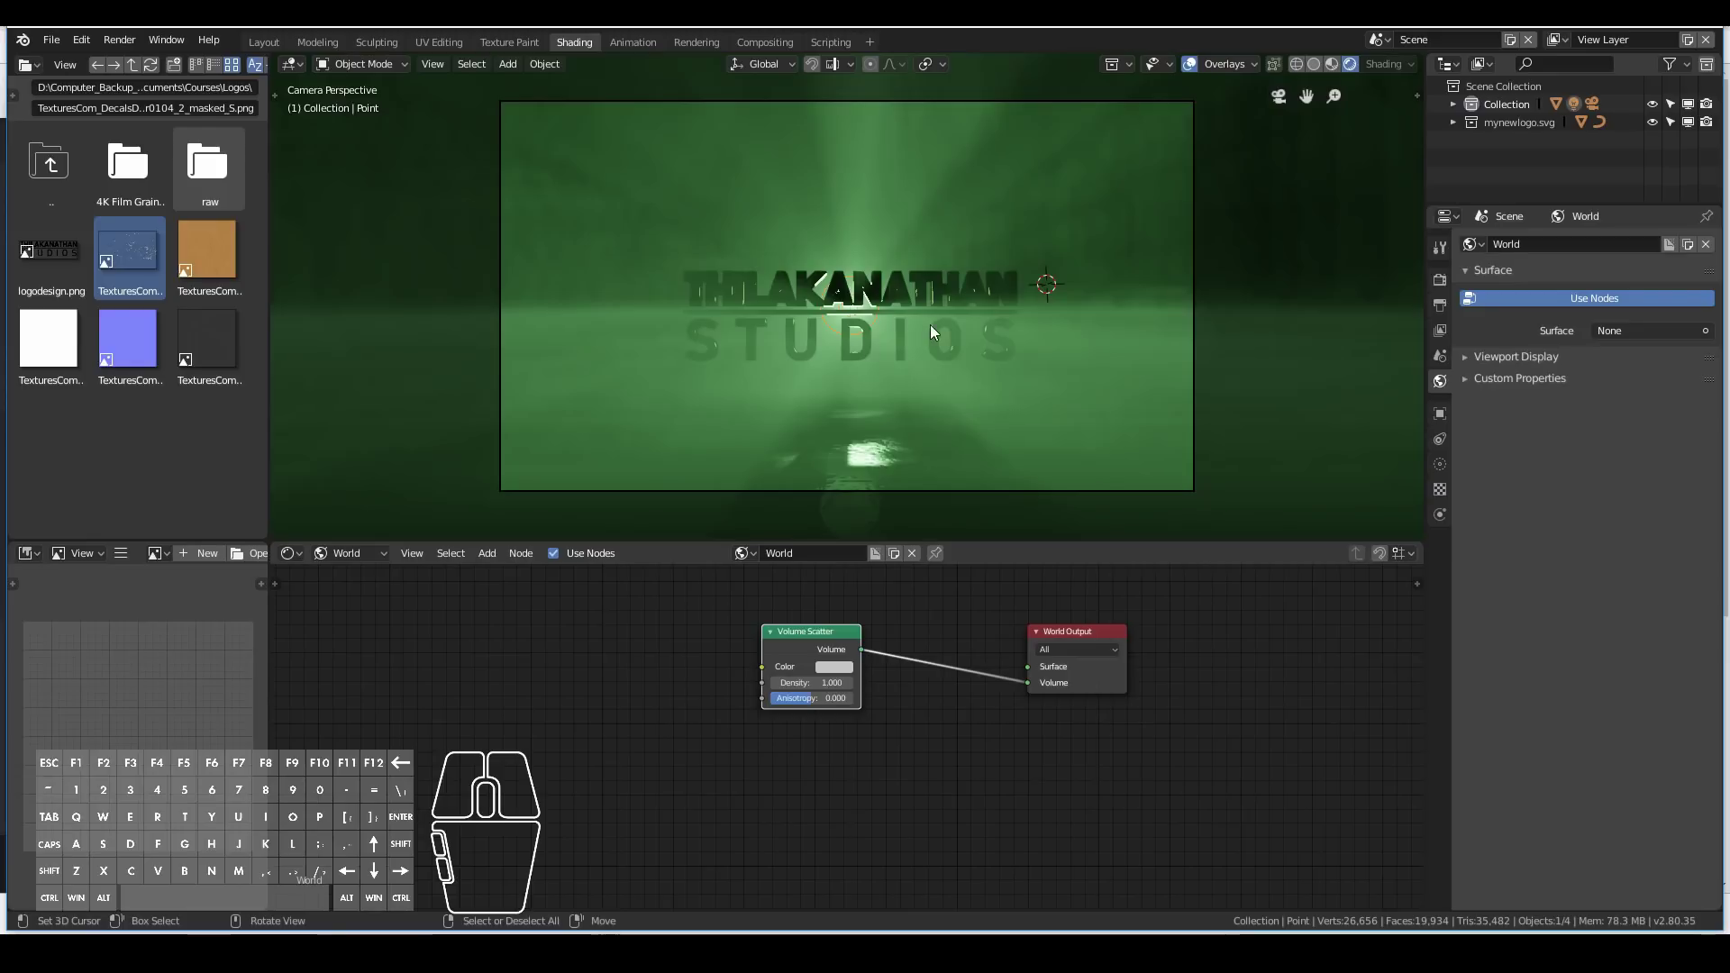
Set the Volume Scatter density to 0.1 and check the fog through the camera.
scroll(930, 325, "up", 1)
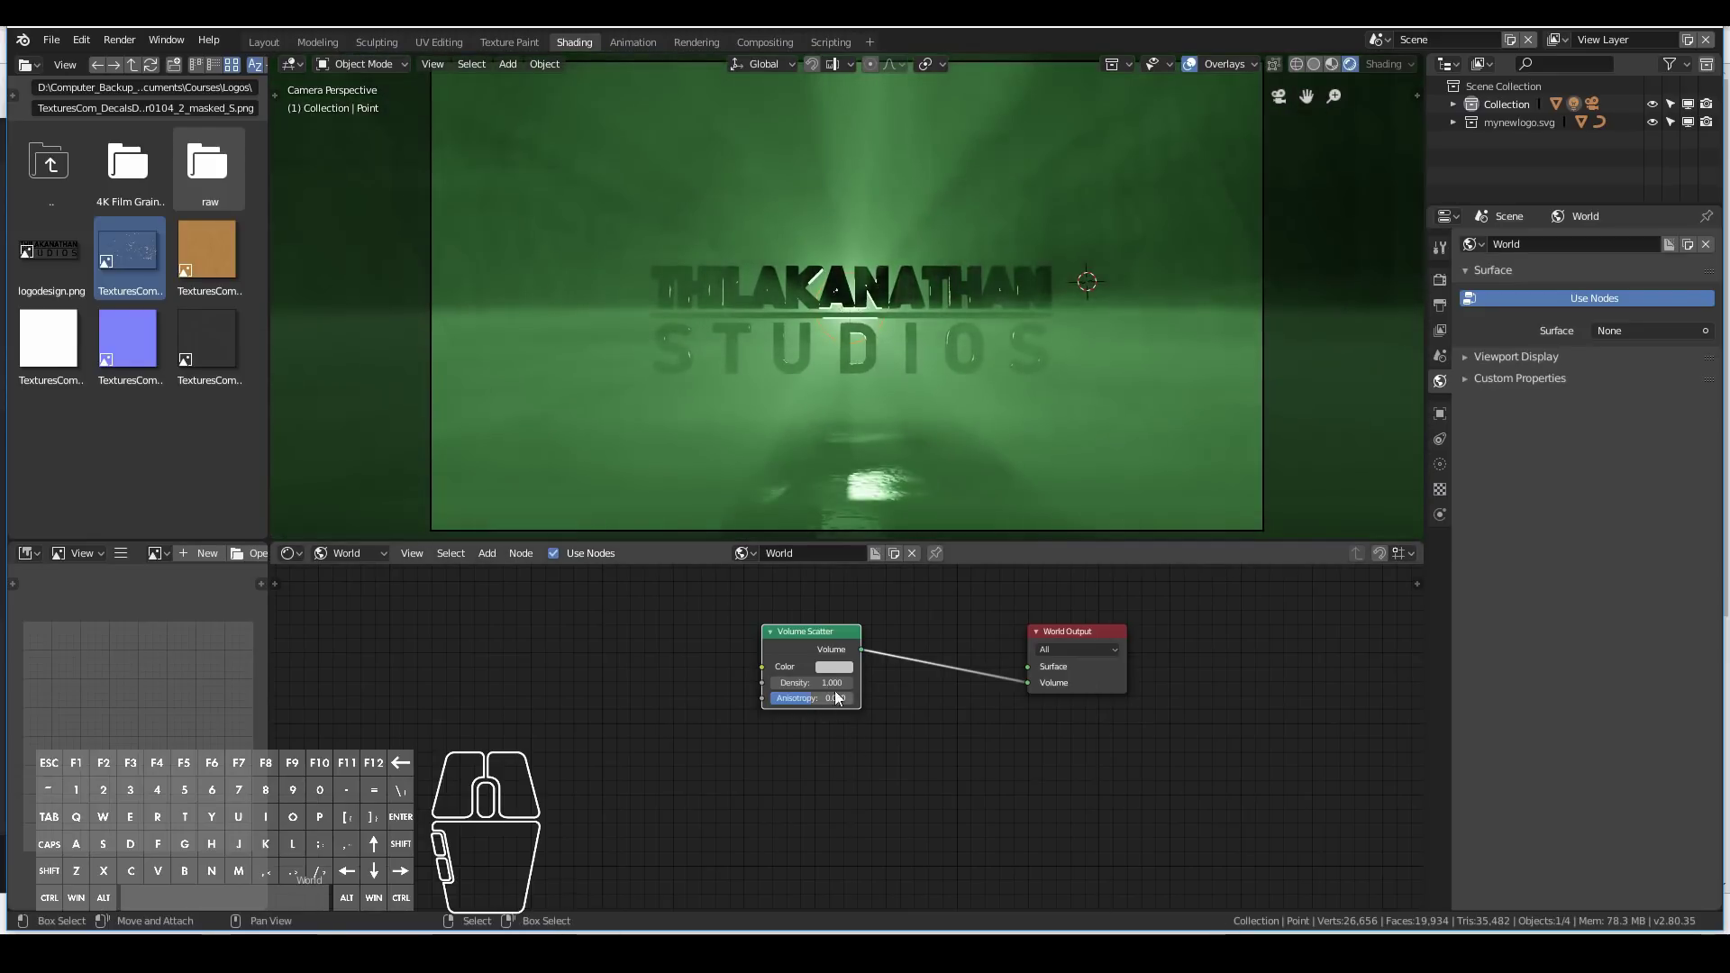
left_click(826, 683)
key("Return")
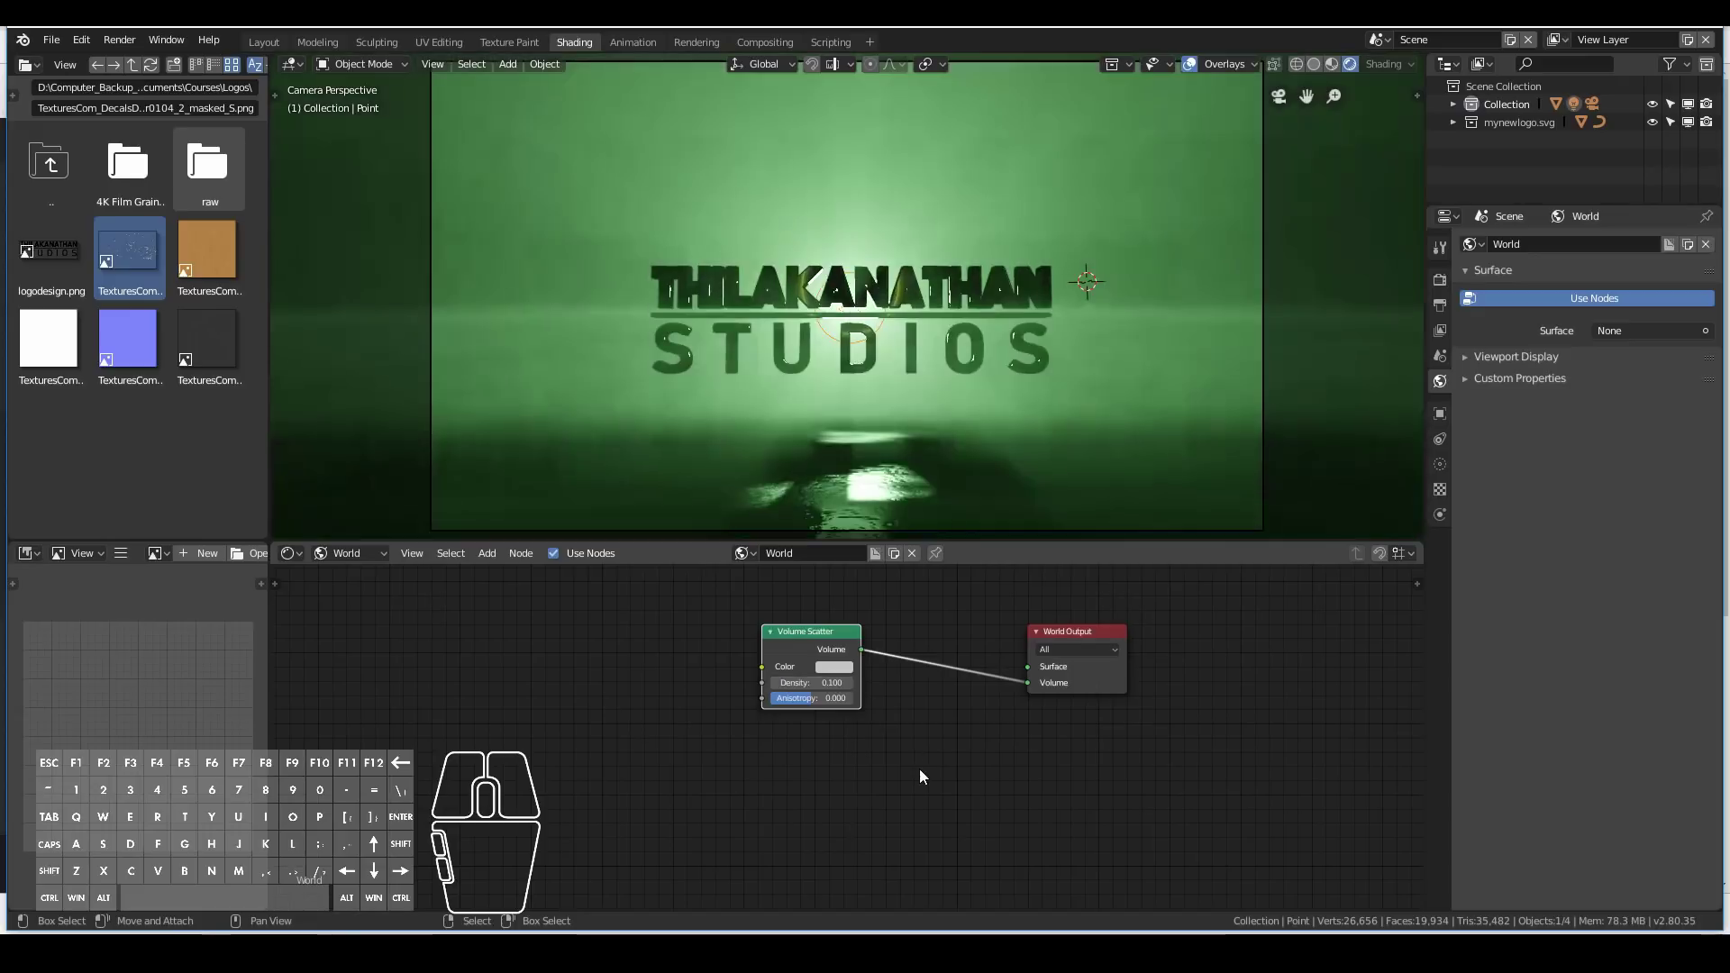
scroll(847, 407, "down", 2)
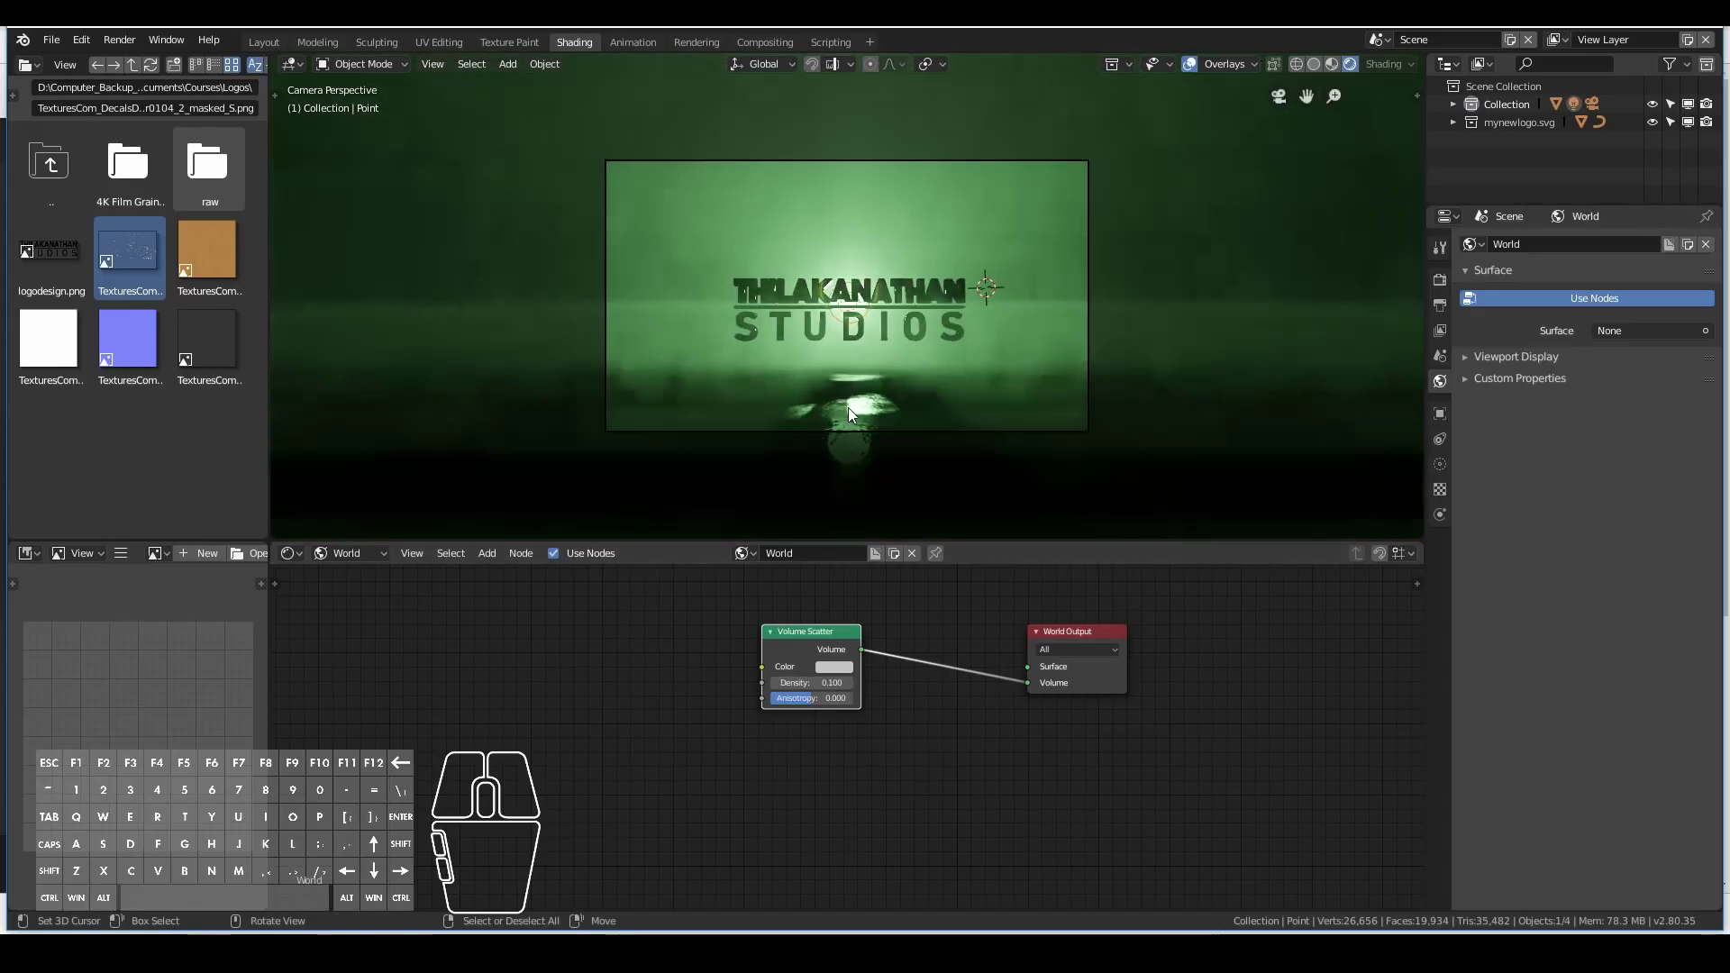
middle_click_drag(846, 407, 965, 412)
key("KP_0")
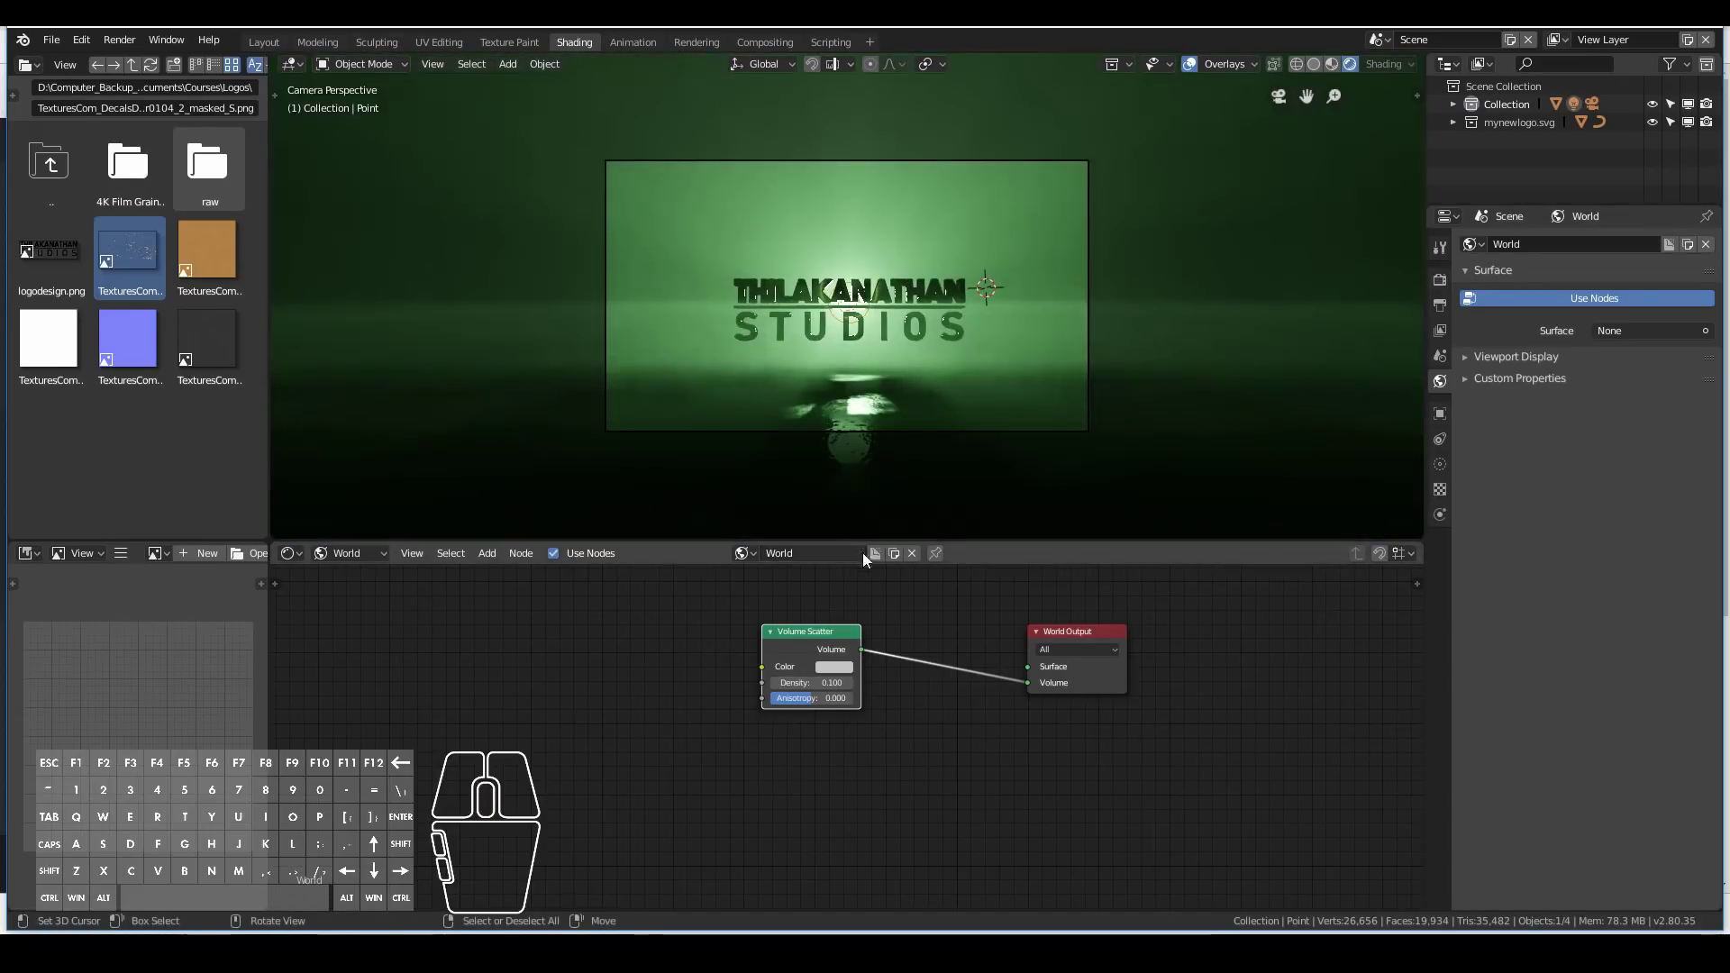
Set the Volume Scatter density to 0.01.
double_click(815, 682)
type("0.01")
key("Return")
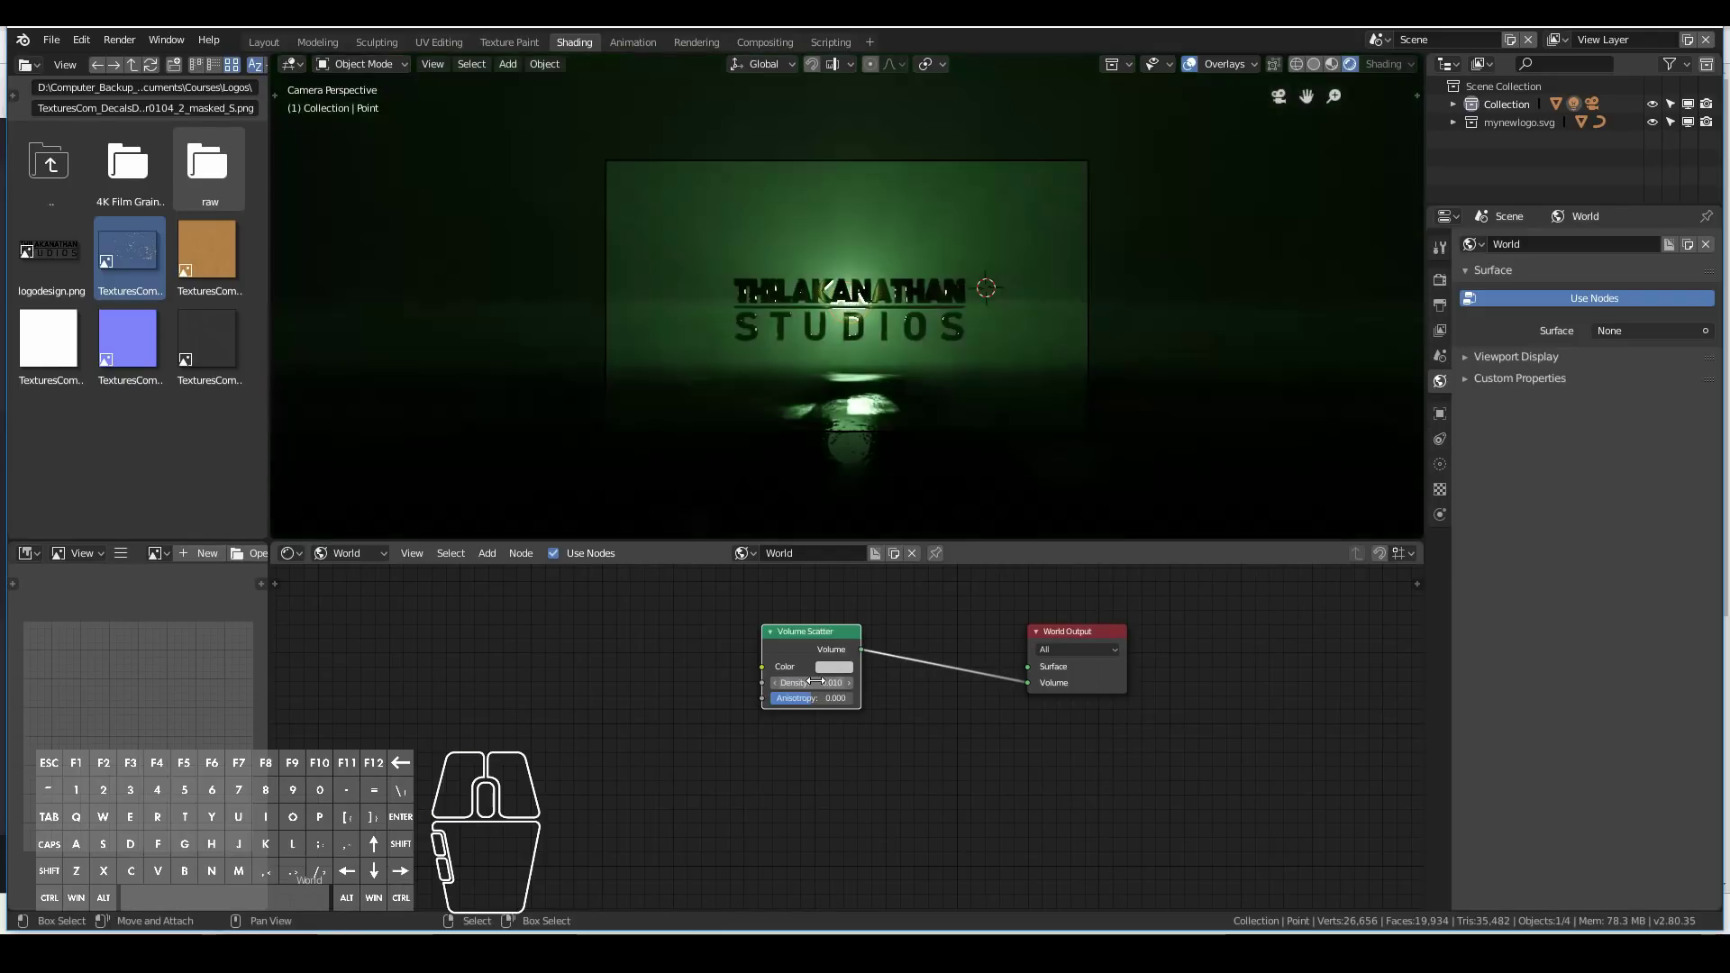
Examine the thinner fog and the backlit logo from the camera, front and angled views.
scroll(657, 317, "up", 5)
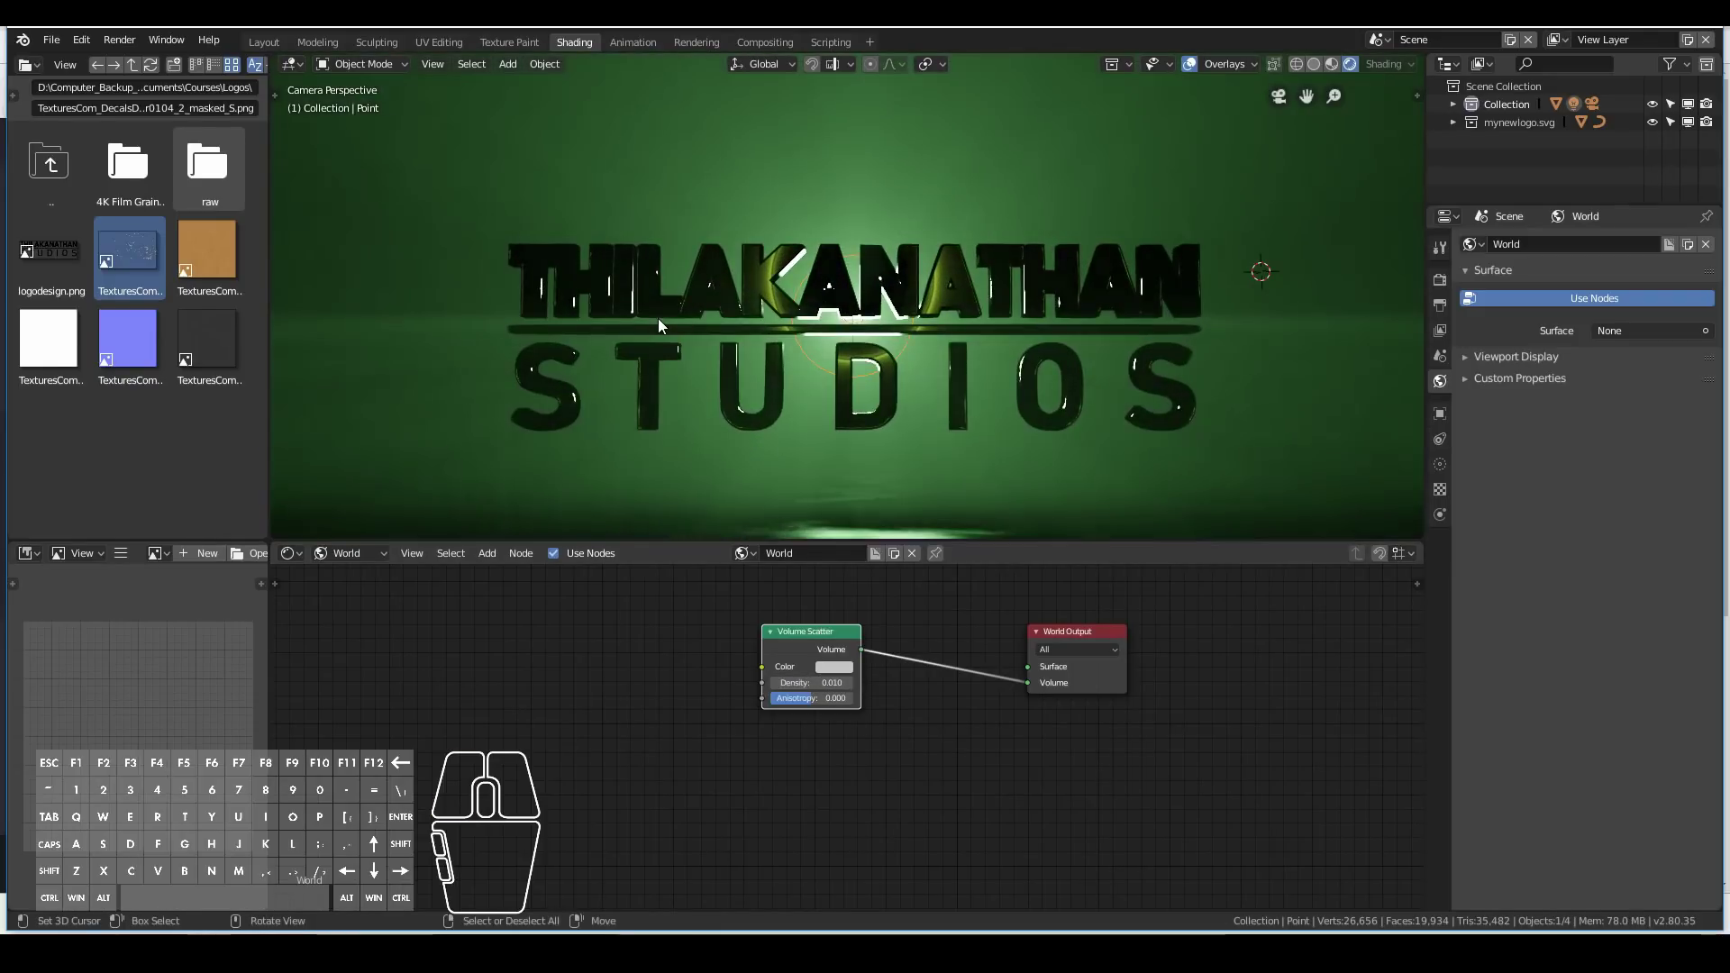
middle_click_drag(658, 317, 742, 319)
key("KP_0")
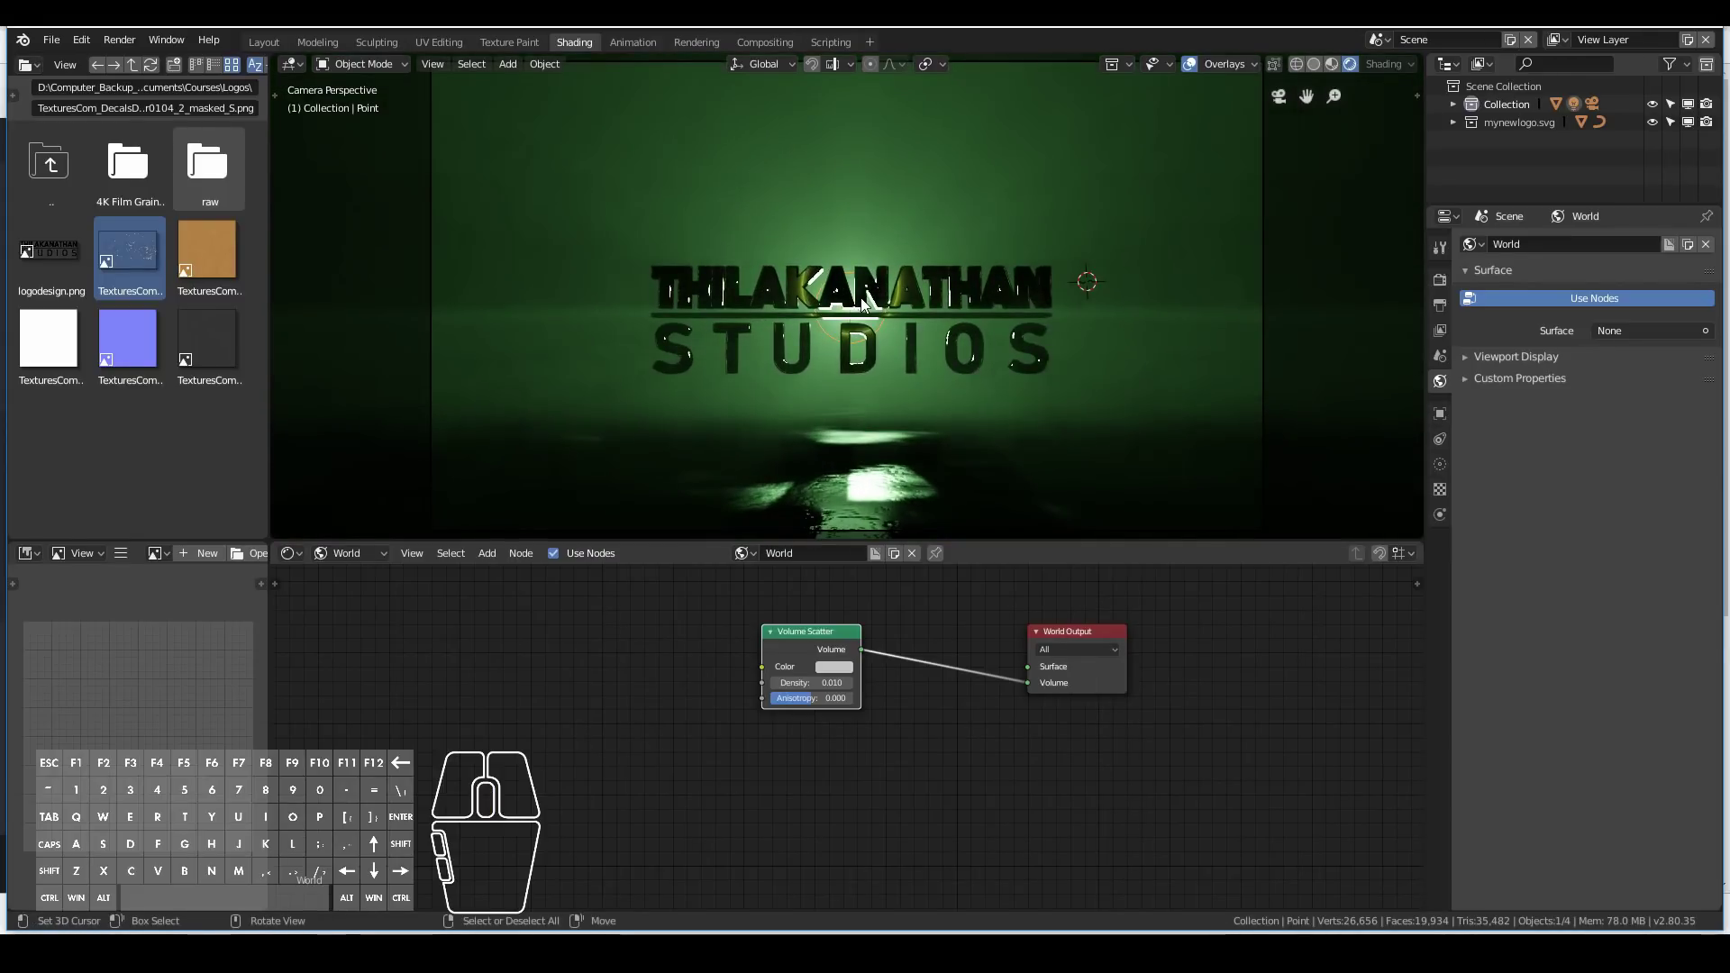
middle_click_drag(899, 324, 1009, 342)
key("KP_1")
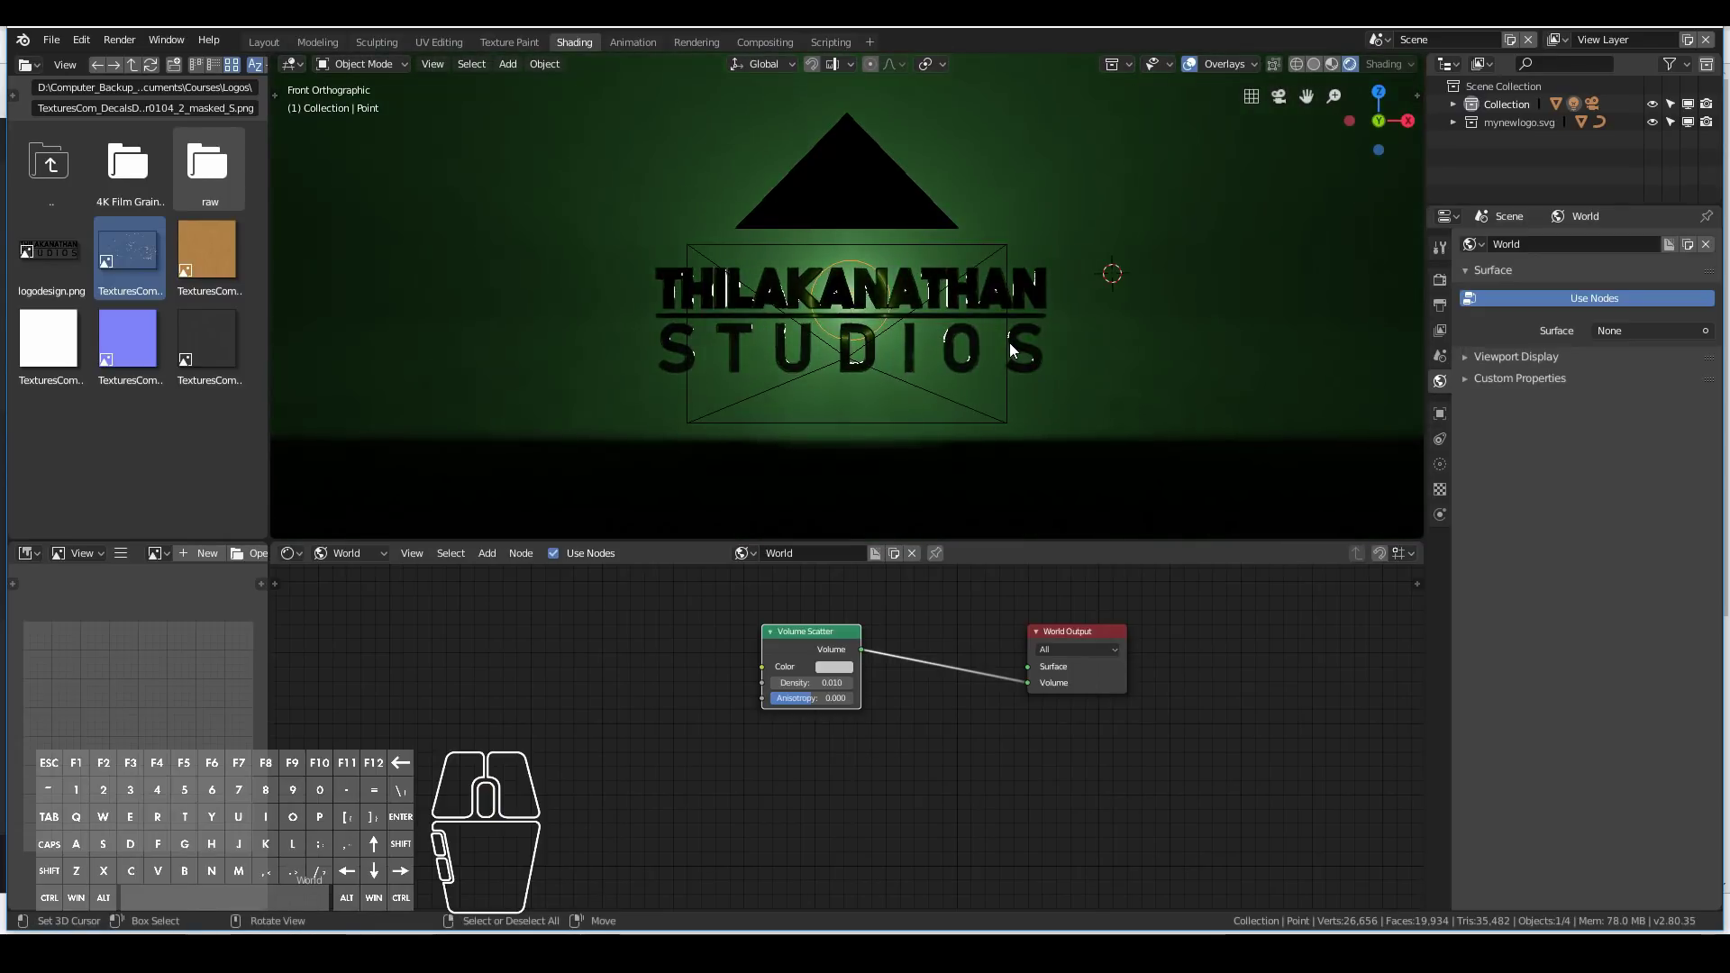
key("KP_0")
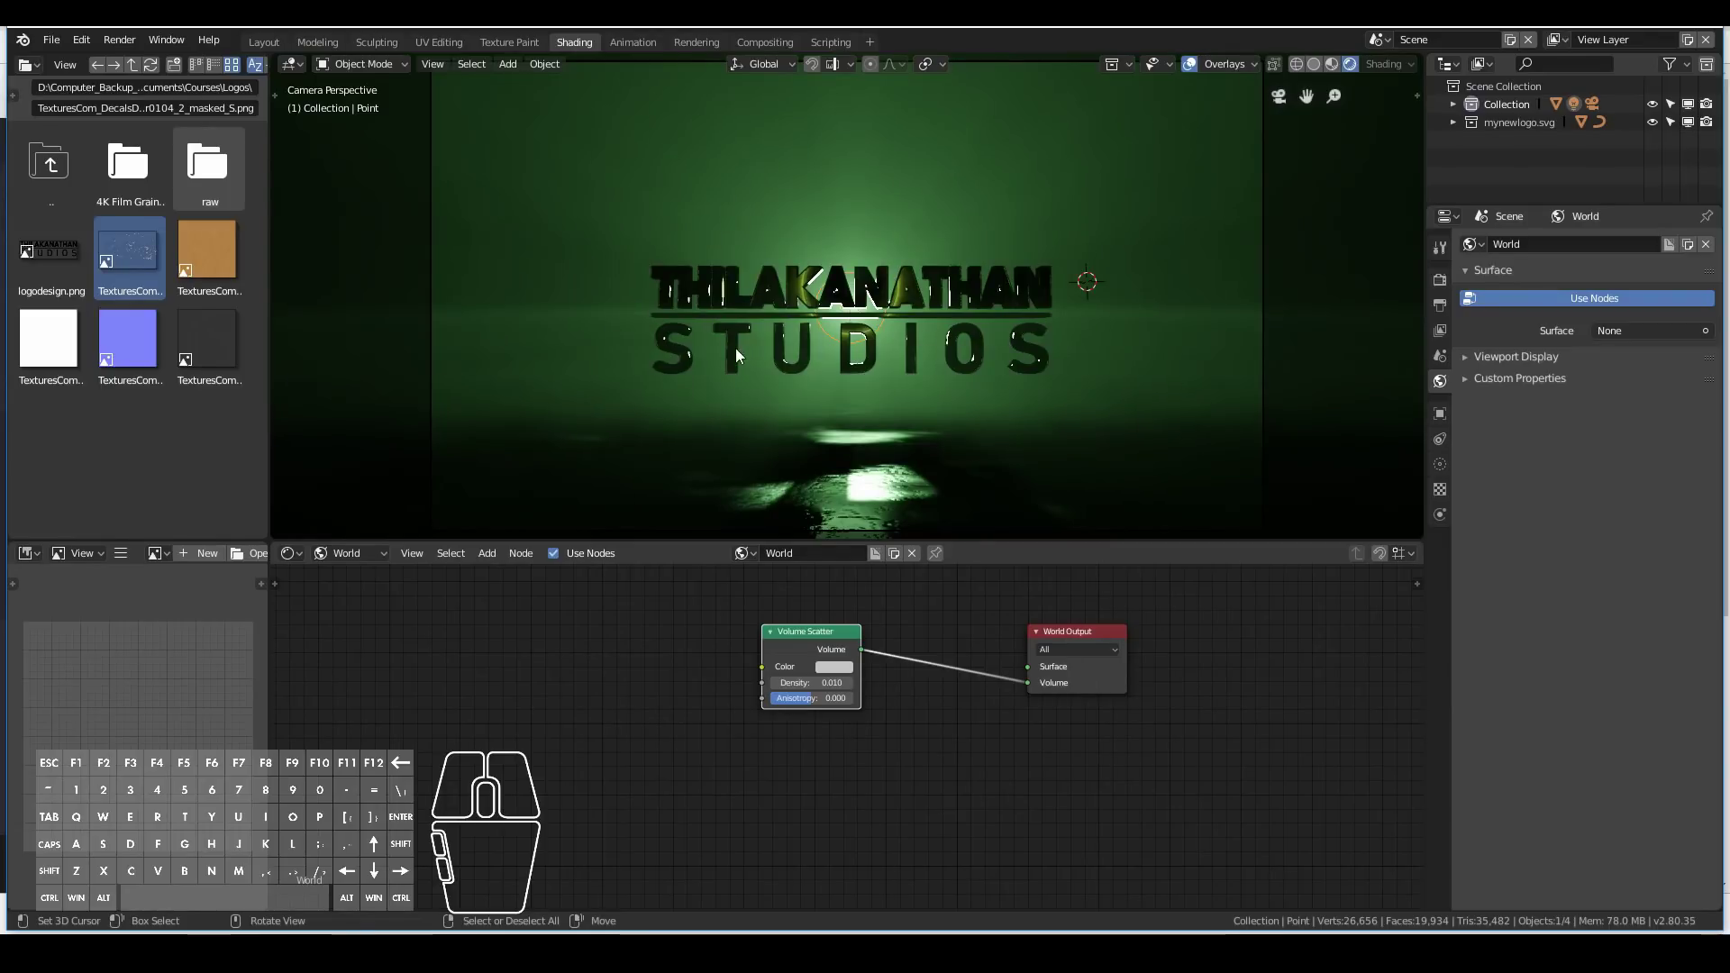
scroll(900, 346, "up", 4)
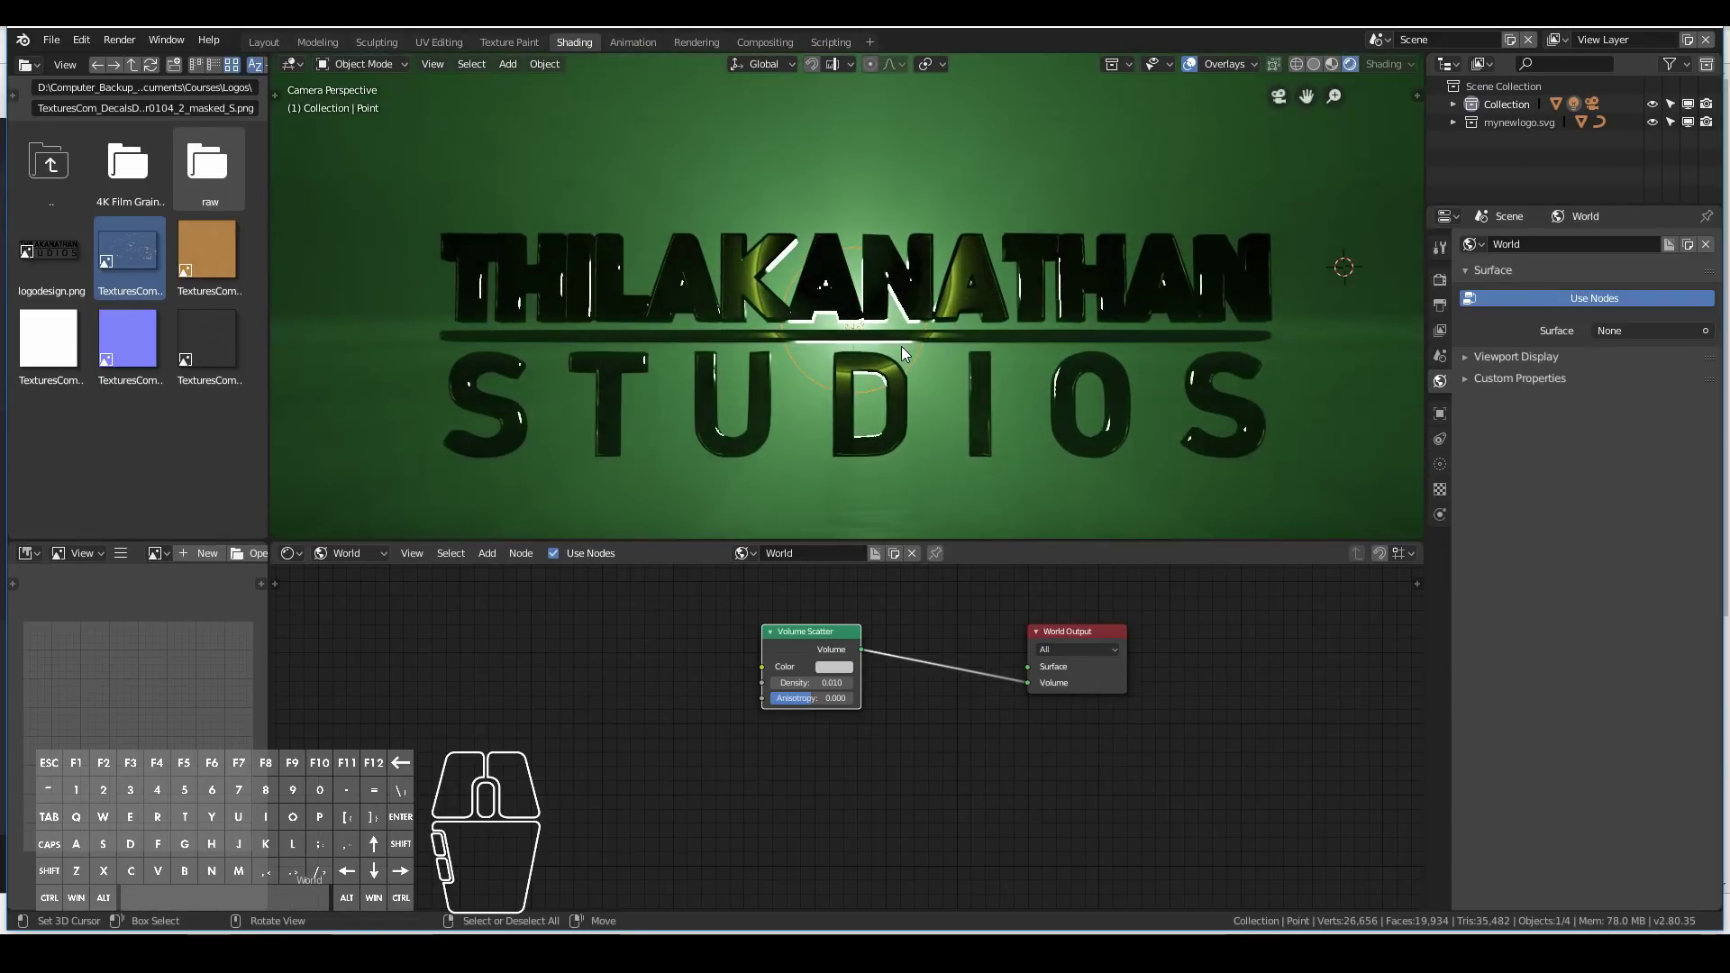
scroll(901, 346, "down", 4)
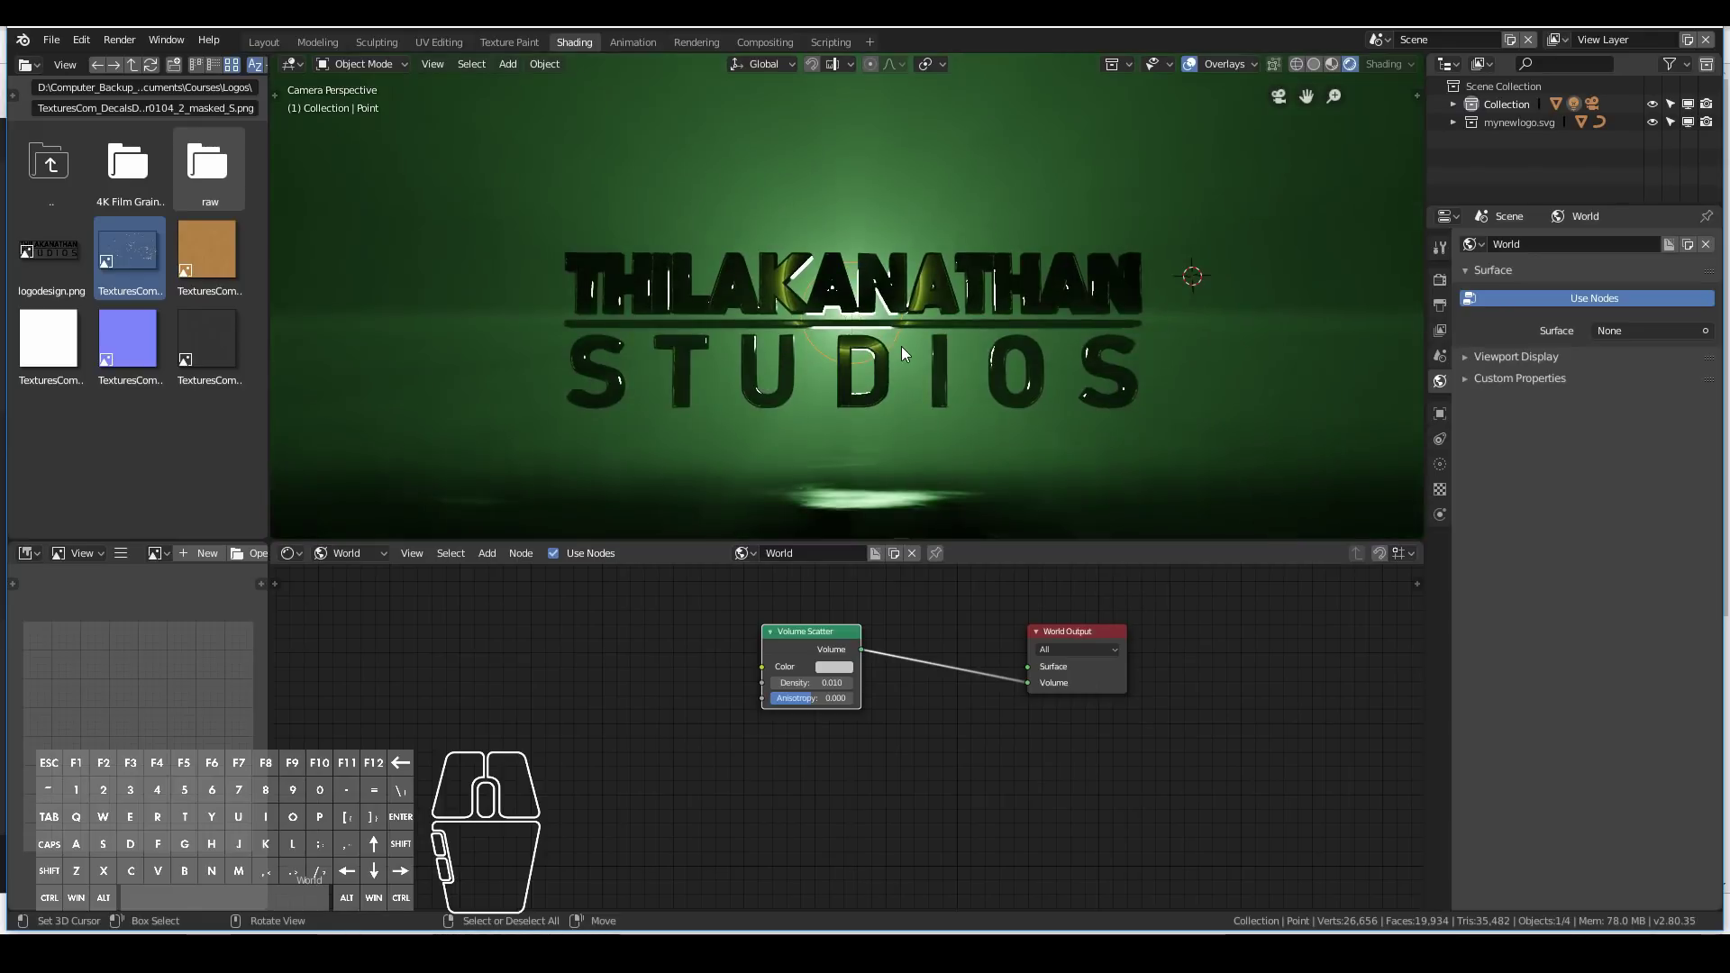
Enable Screen Space Reflections in the Eevee render settings, expand its options, and check the logo's reflection on the ground.
left_click(915, 484)
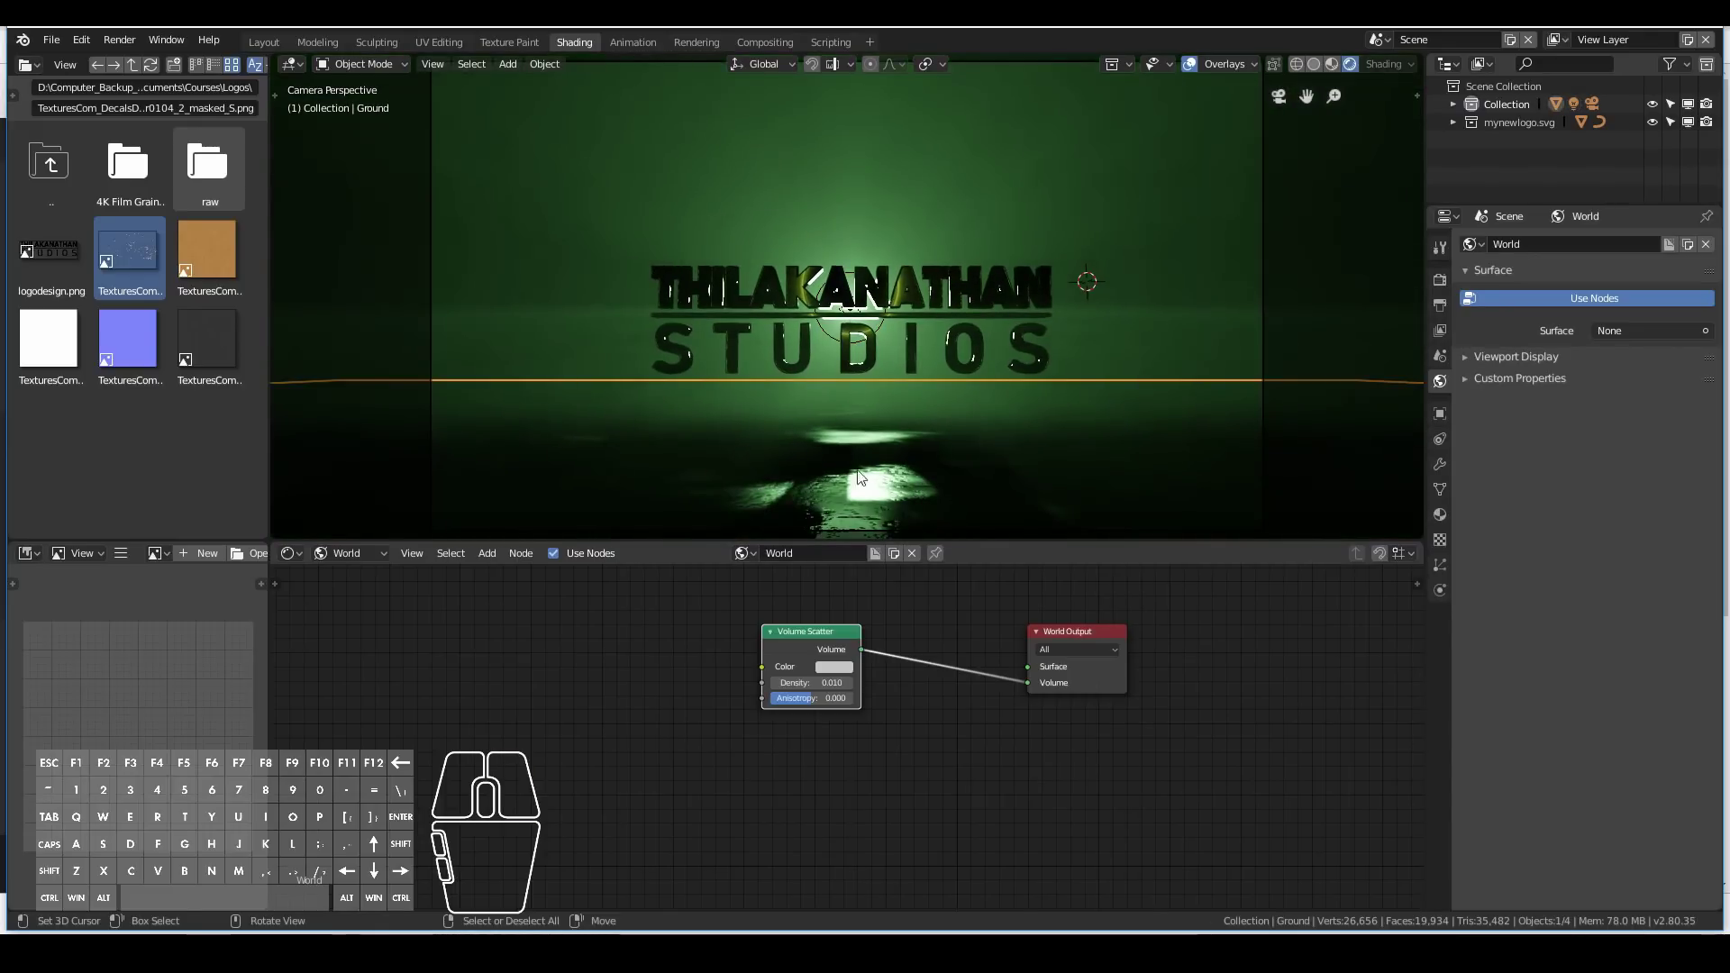
scroll(780, 453, "down", 2)
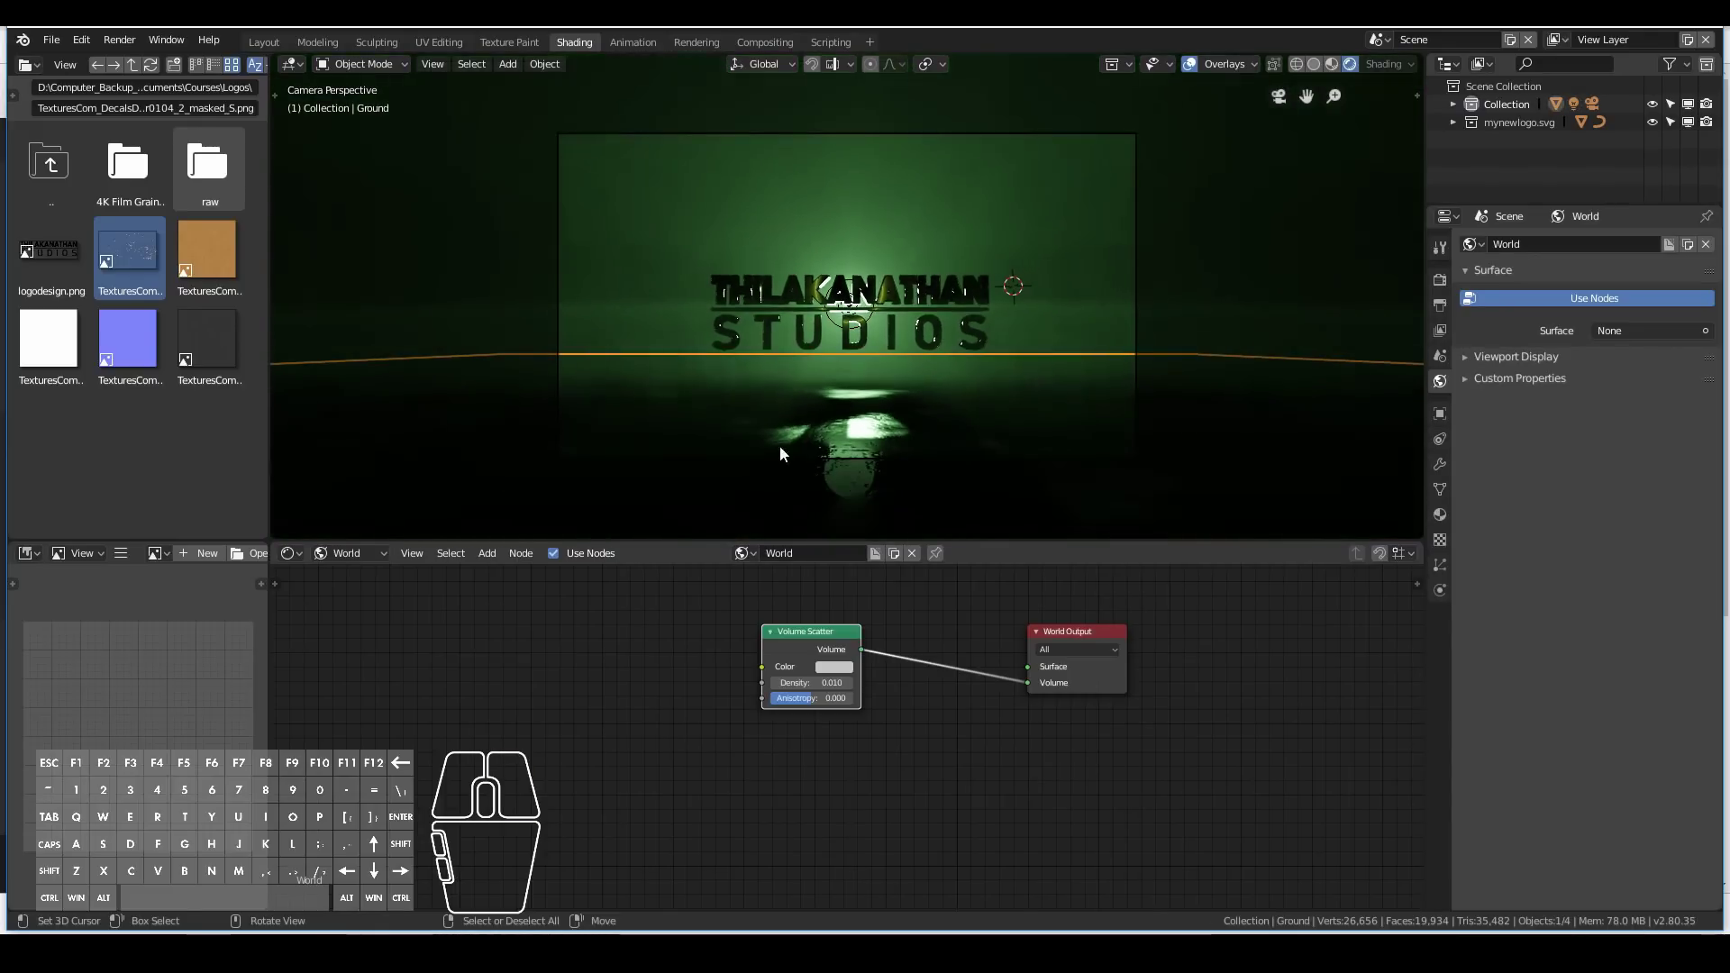
left_click(1439, 281)
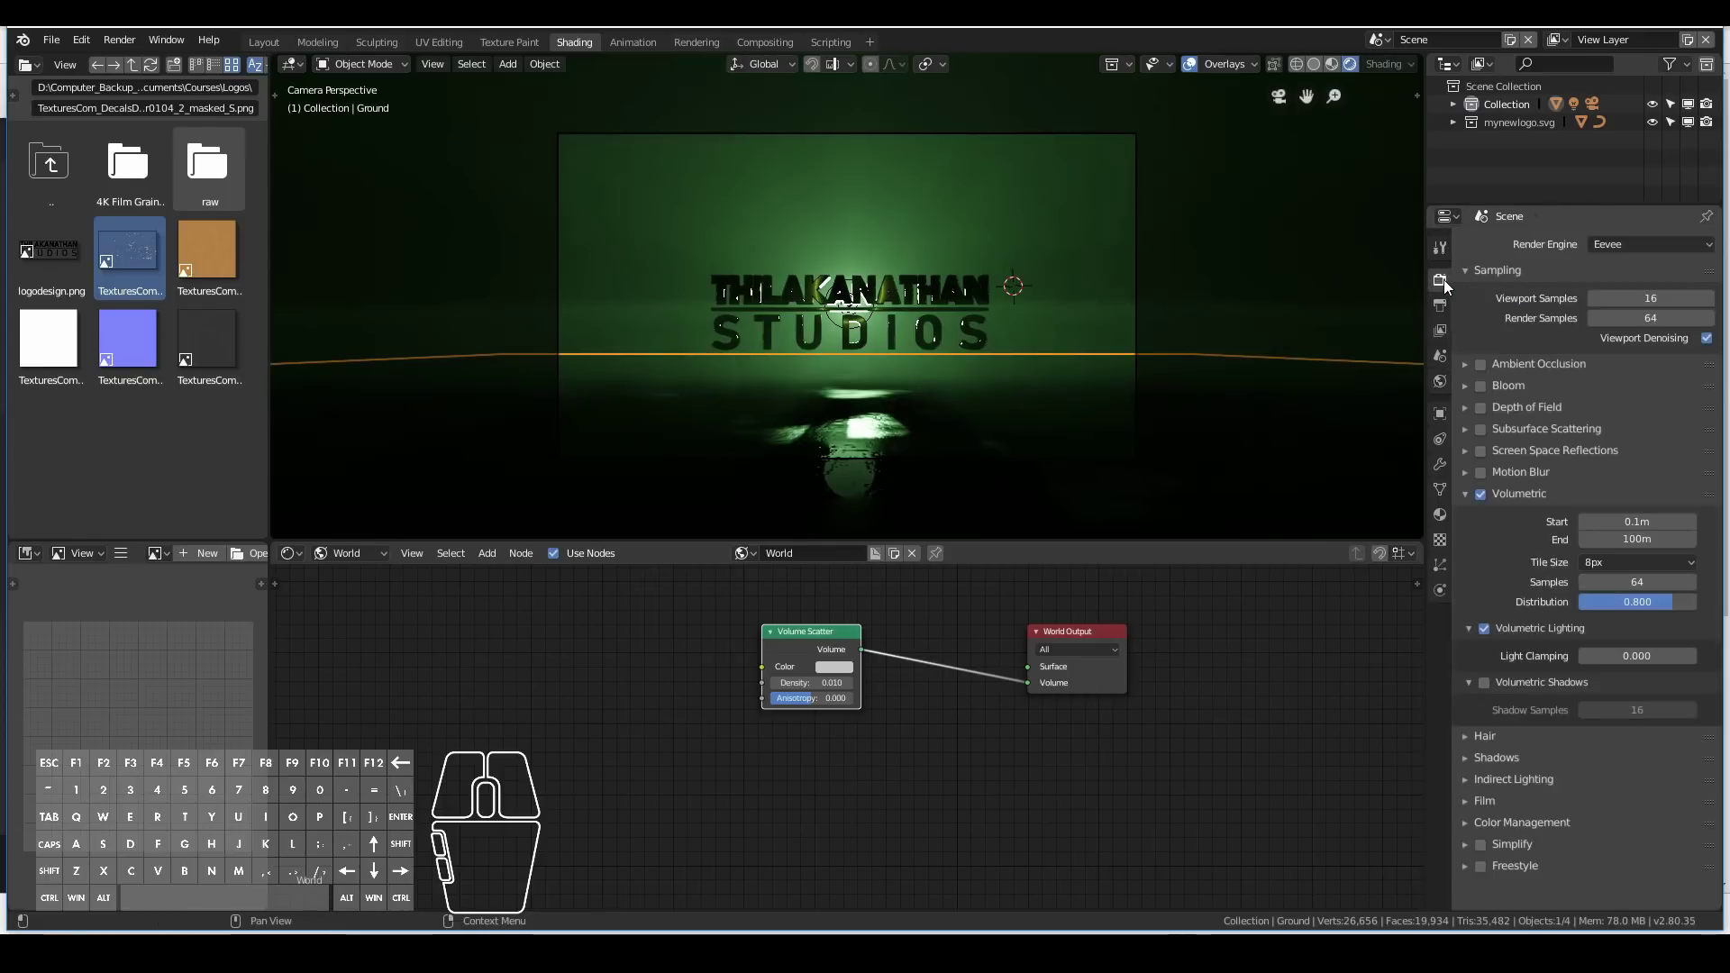
left_click(1479, 449)
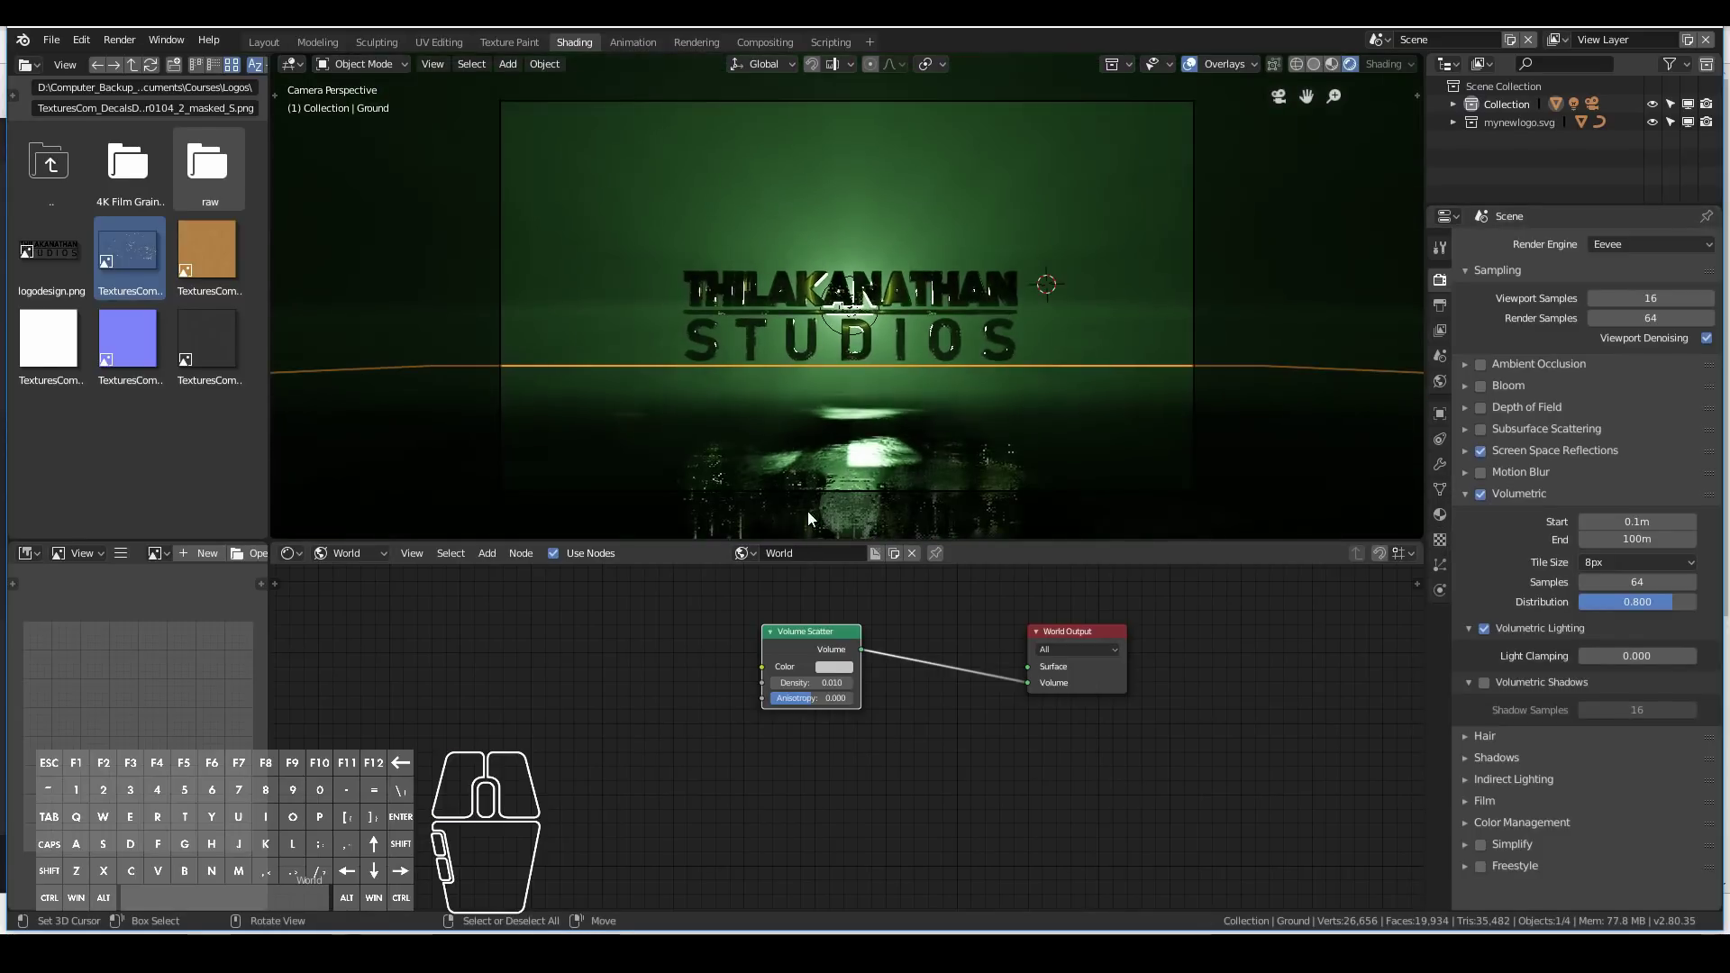
left_click(1466, 451)
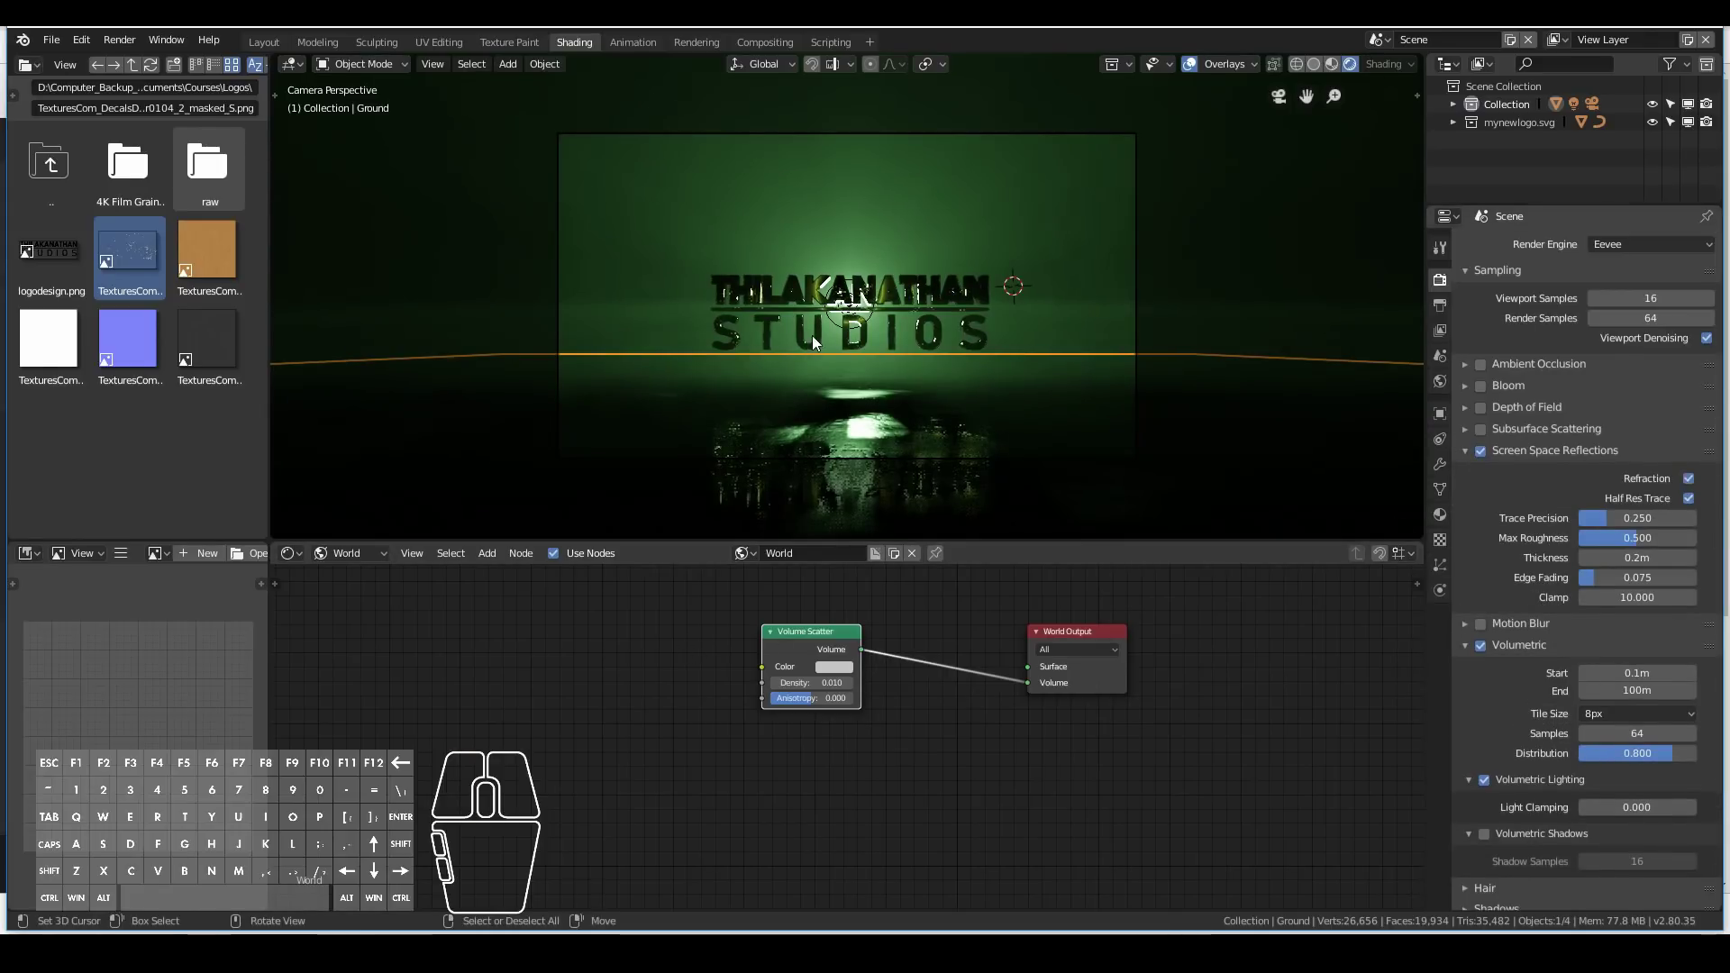
middle_click_drag(819, 342, 728, 420)
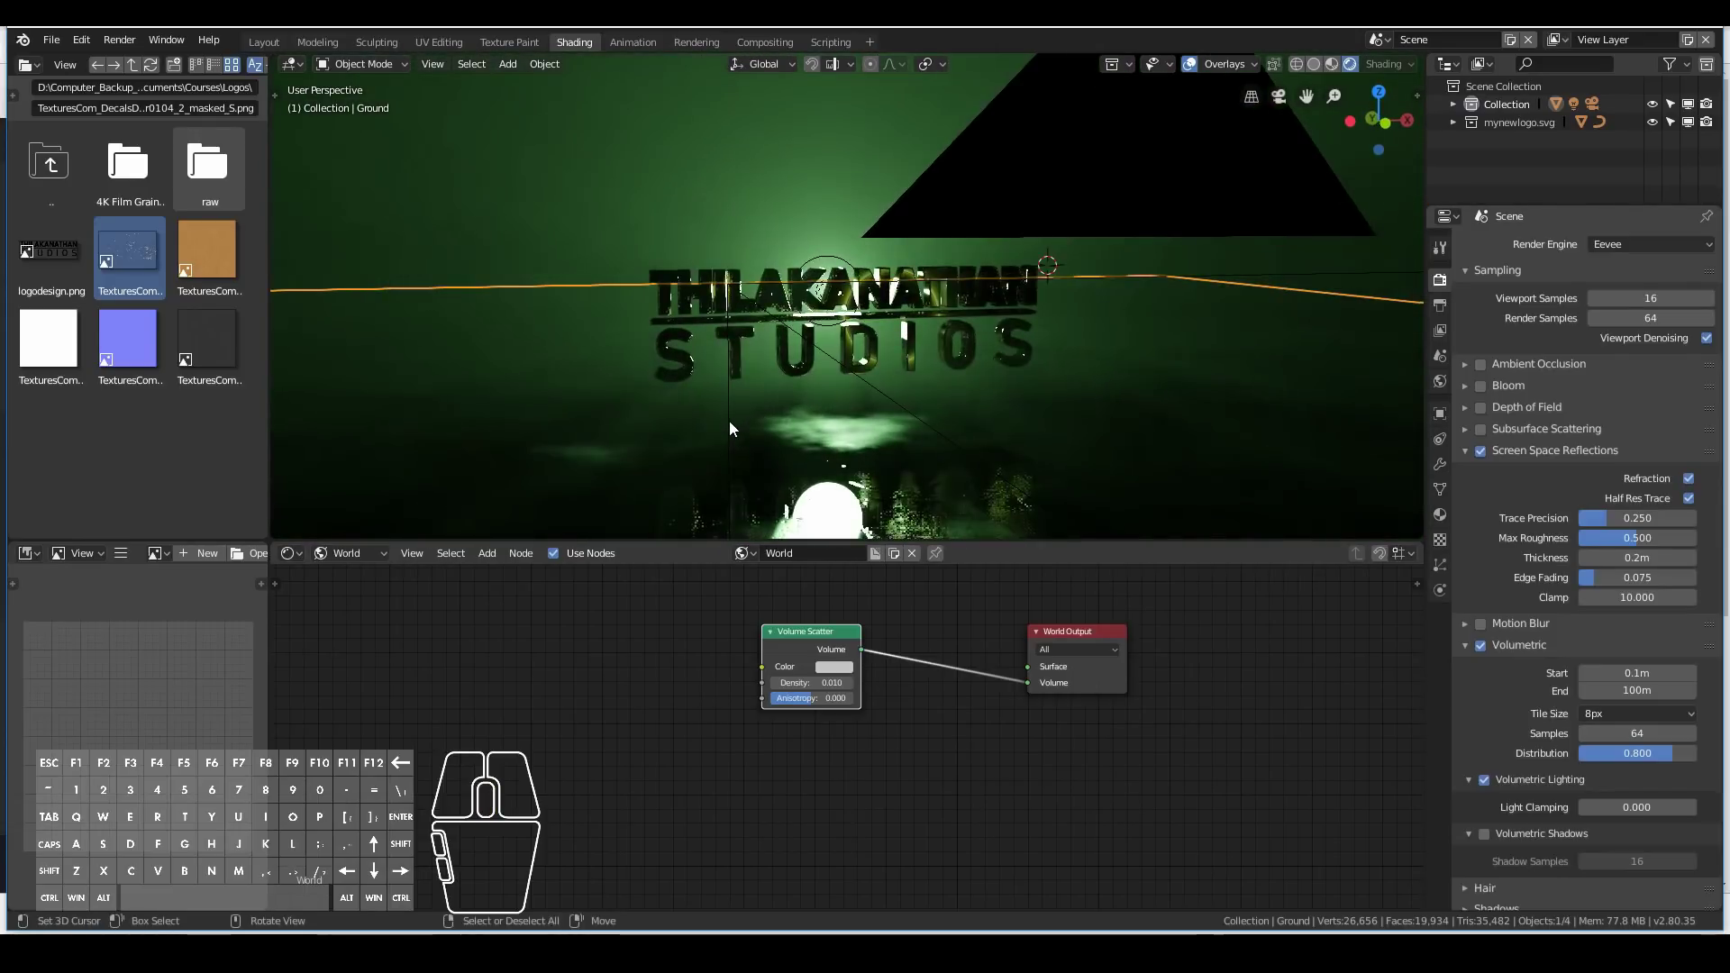
key("KP_0")
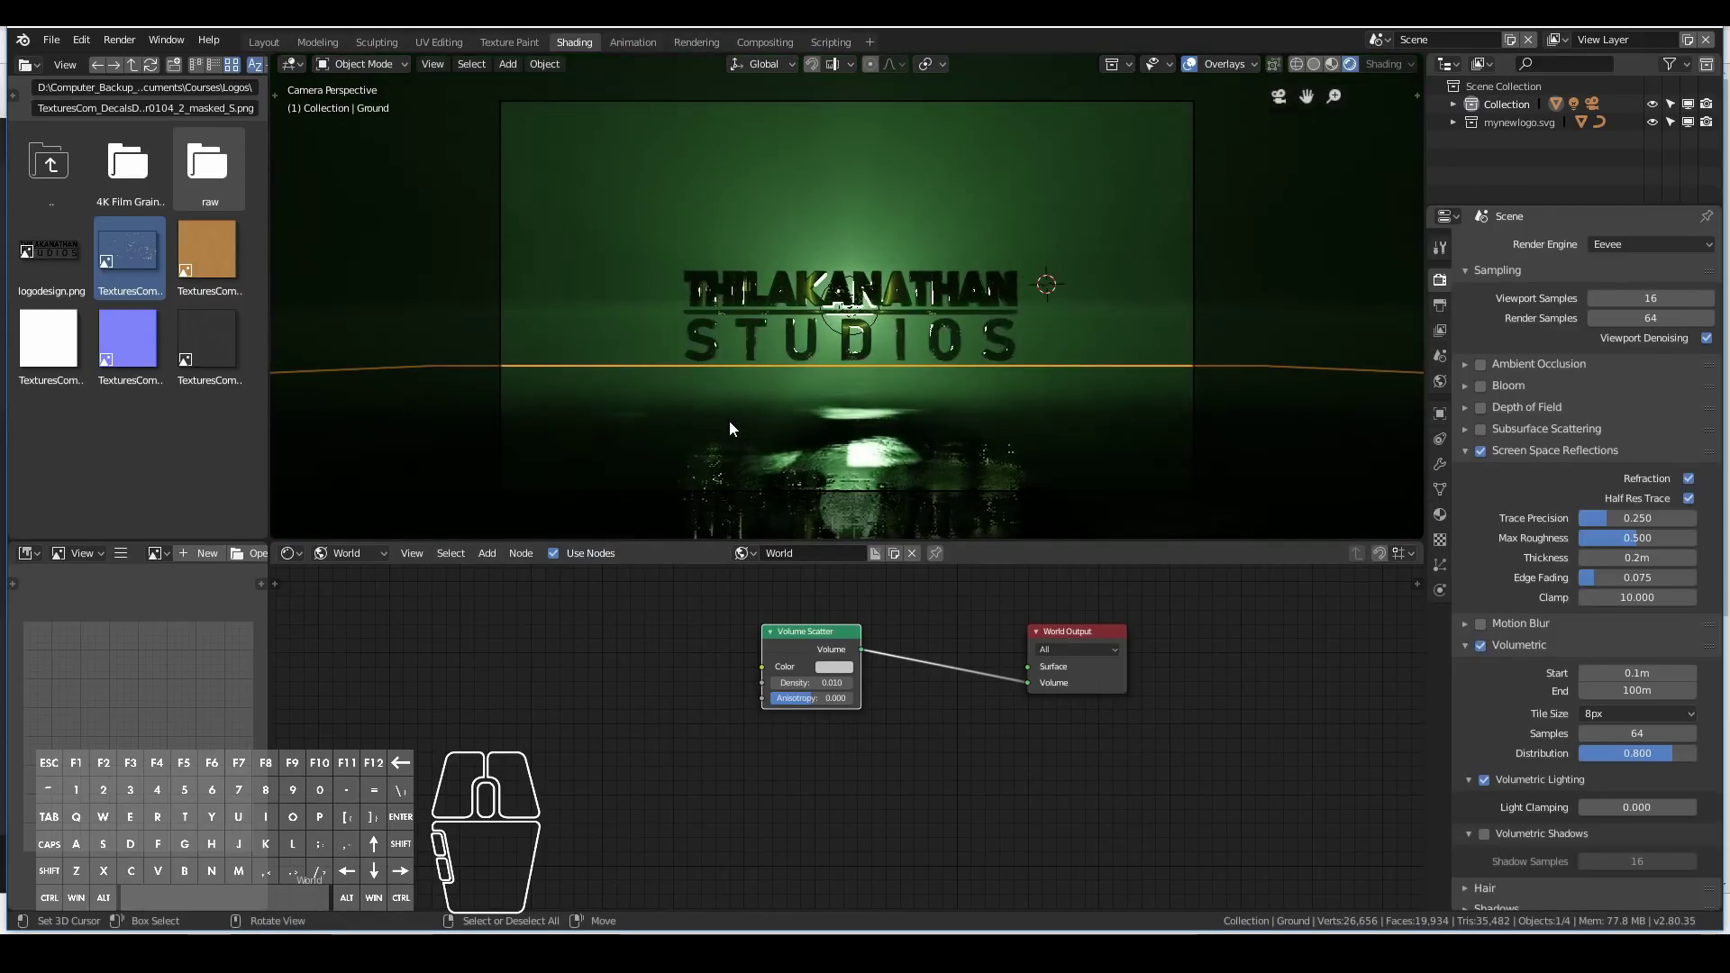
Select the camera and lower it about 0.28 m along the global Z axis.
right_click(1195, 304)
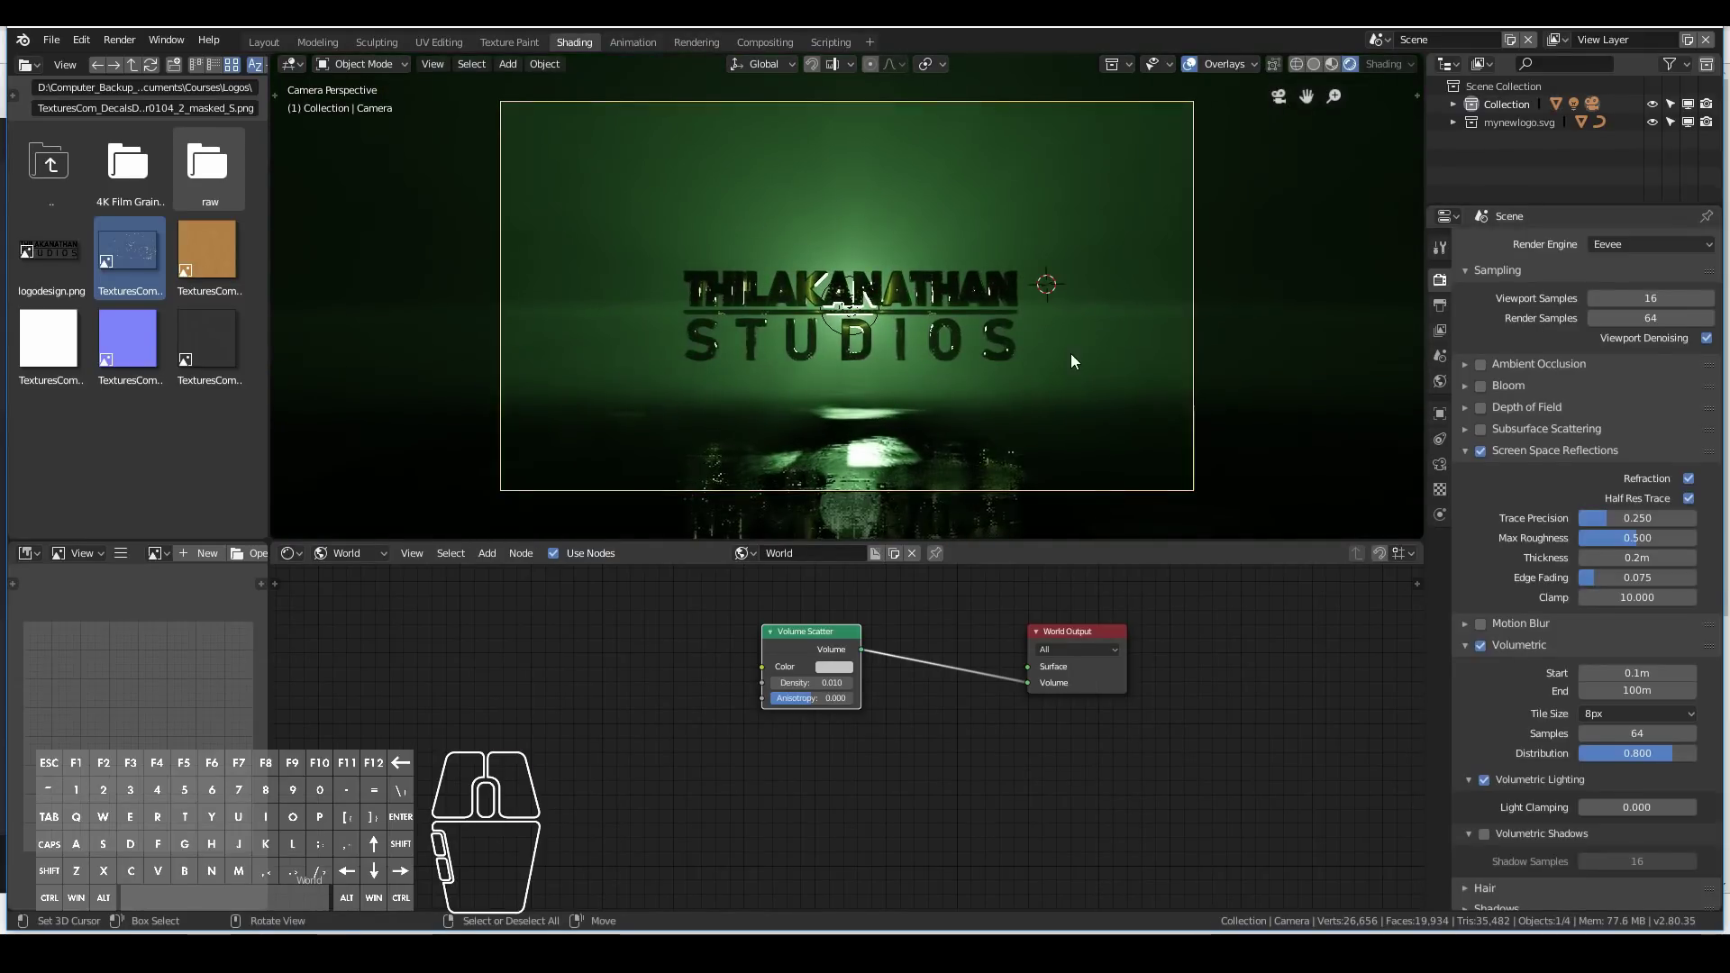
scroll(1072, 353, "down", 1)
key("g")
key("z")
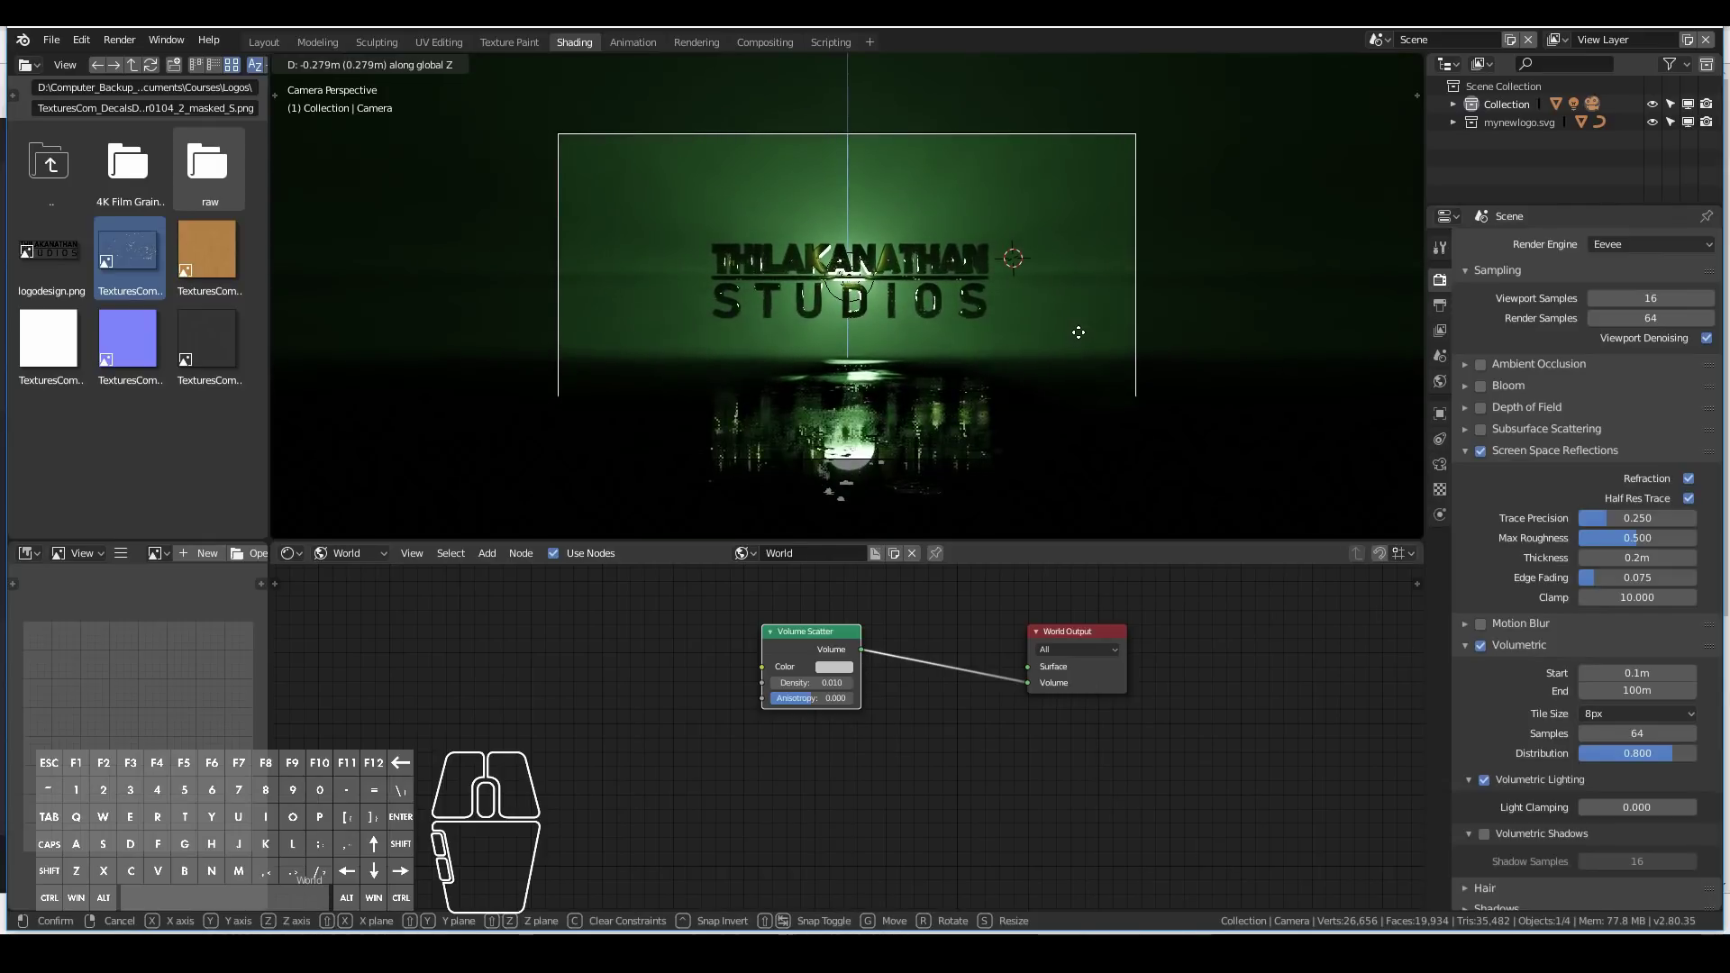
left_click(1079, 330)
scroll(1218, 397, "up", 2)
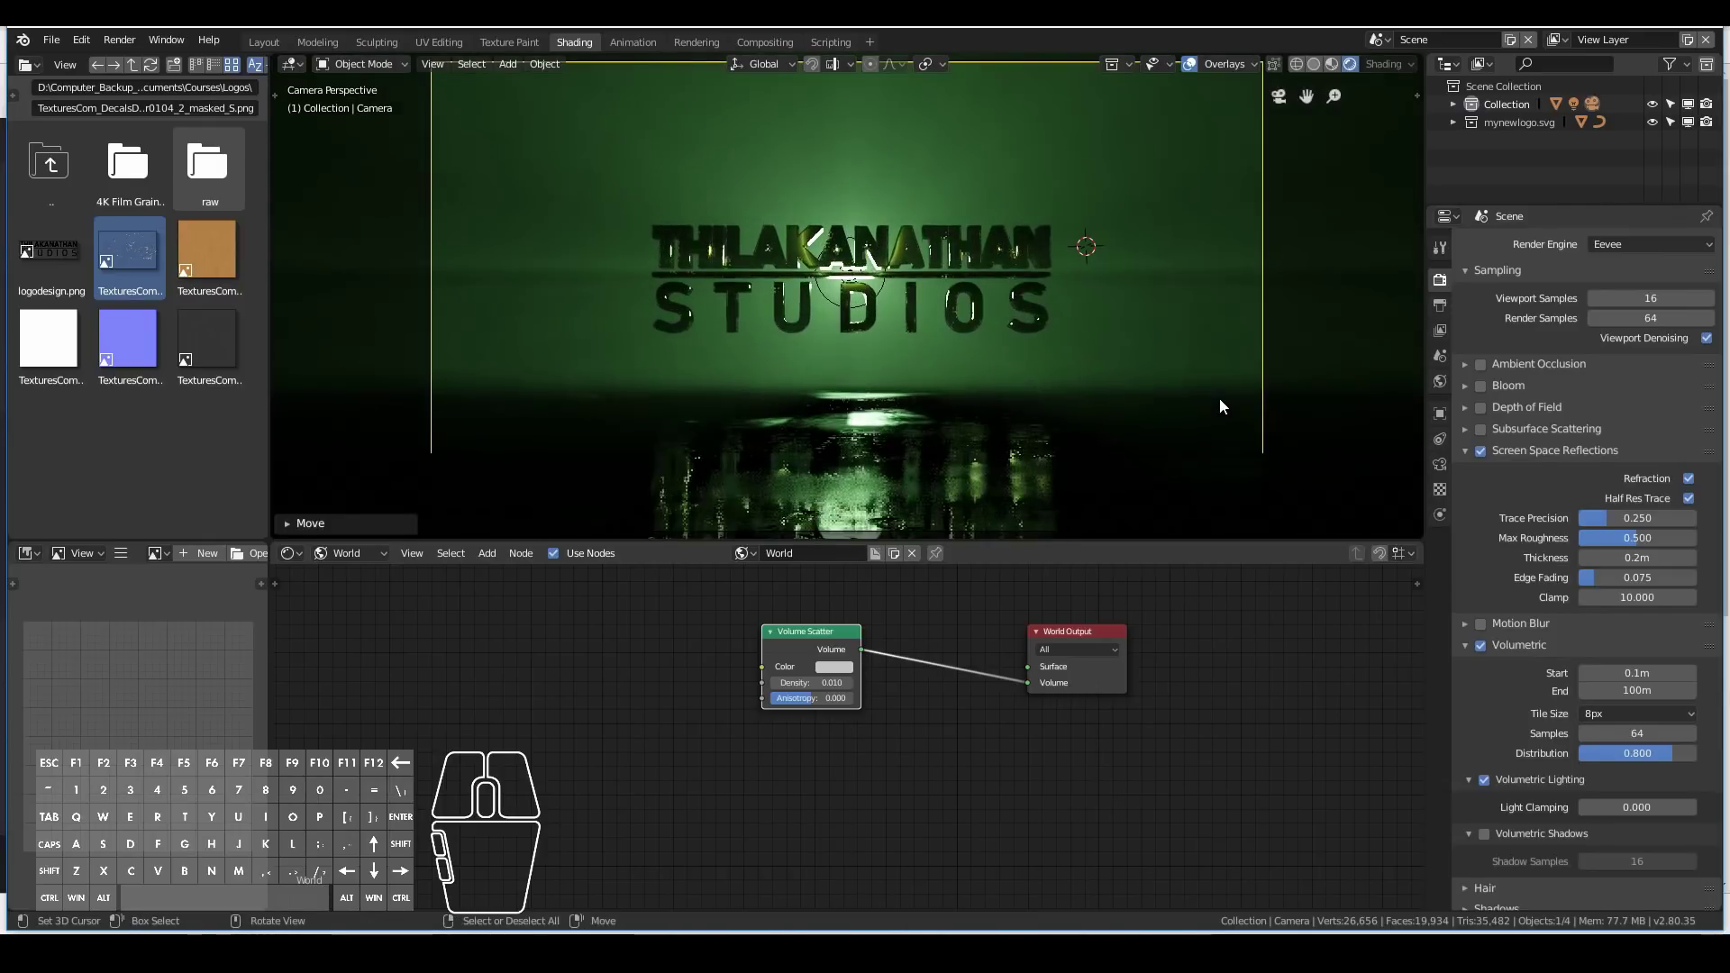
Raise the camera about 0.05 m along the global Z axis.
scroll(1219, 397, "down", 1)
key("g")
key("z")
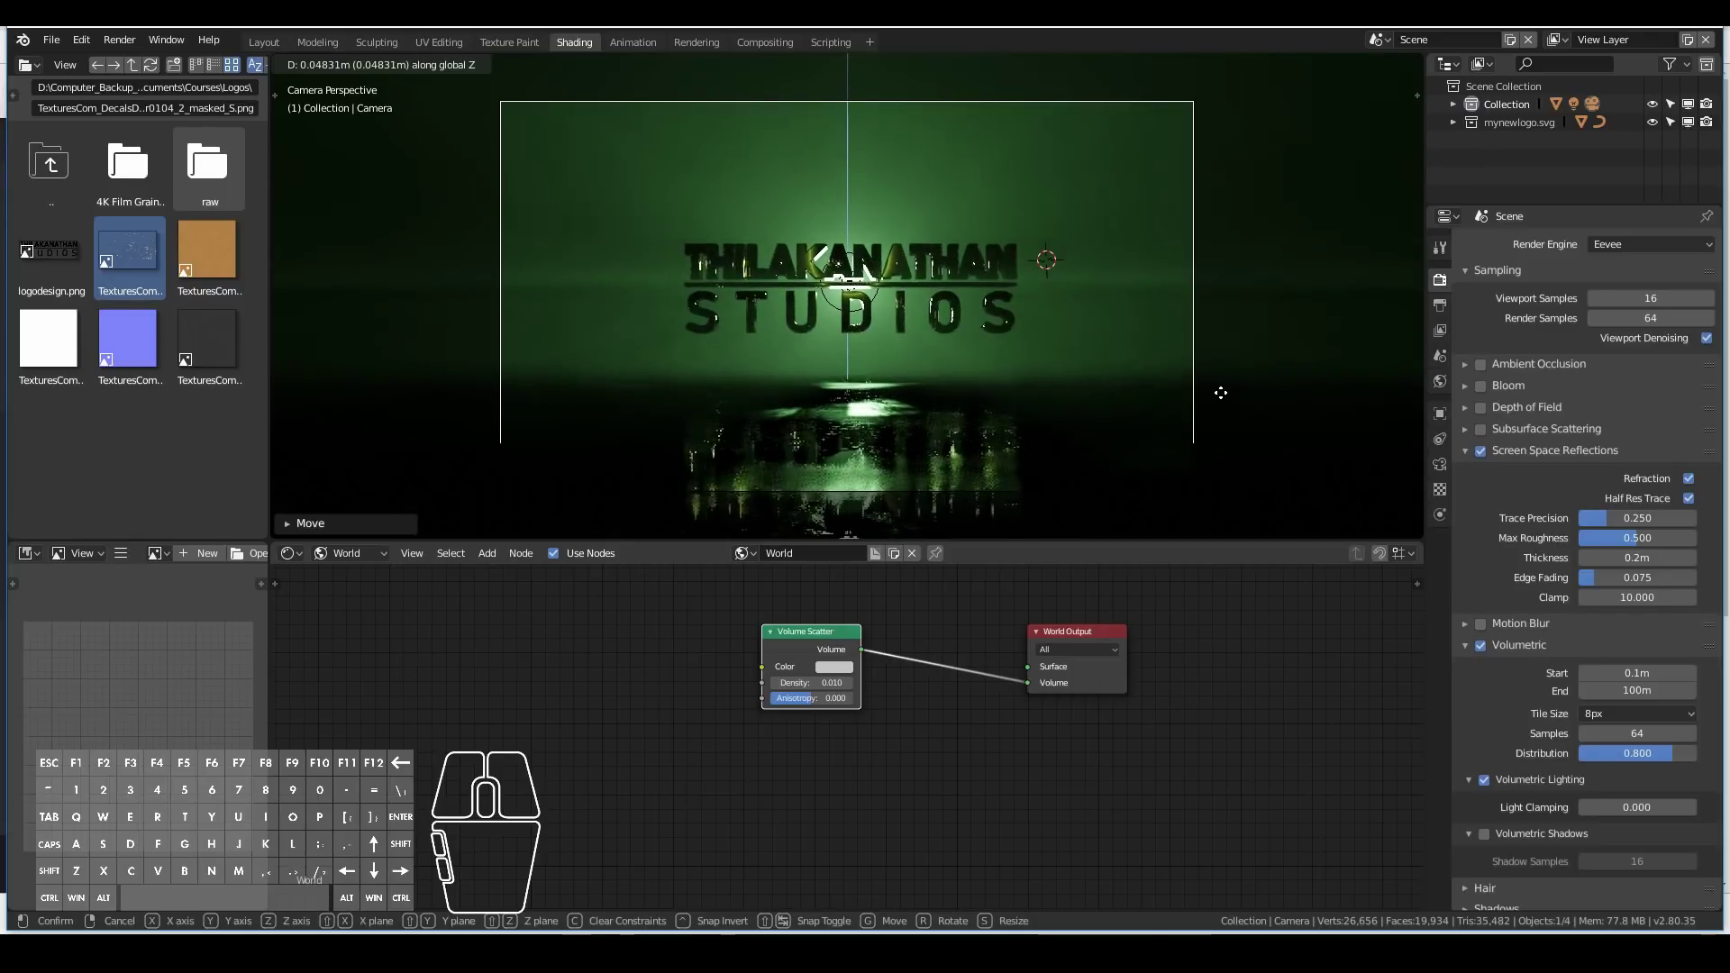
left_click(1221, 392)
Tilt the camera about -0.16 degrees around its local X axis and raise it about 0.04 m along global Z.
key("r")
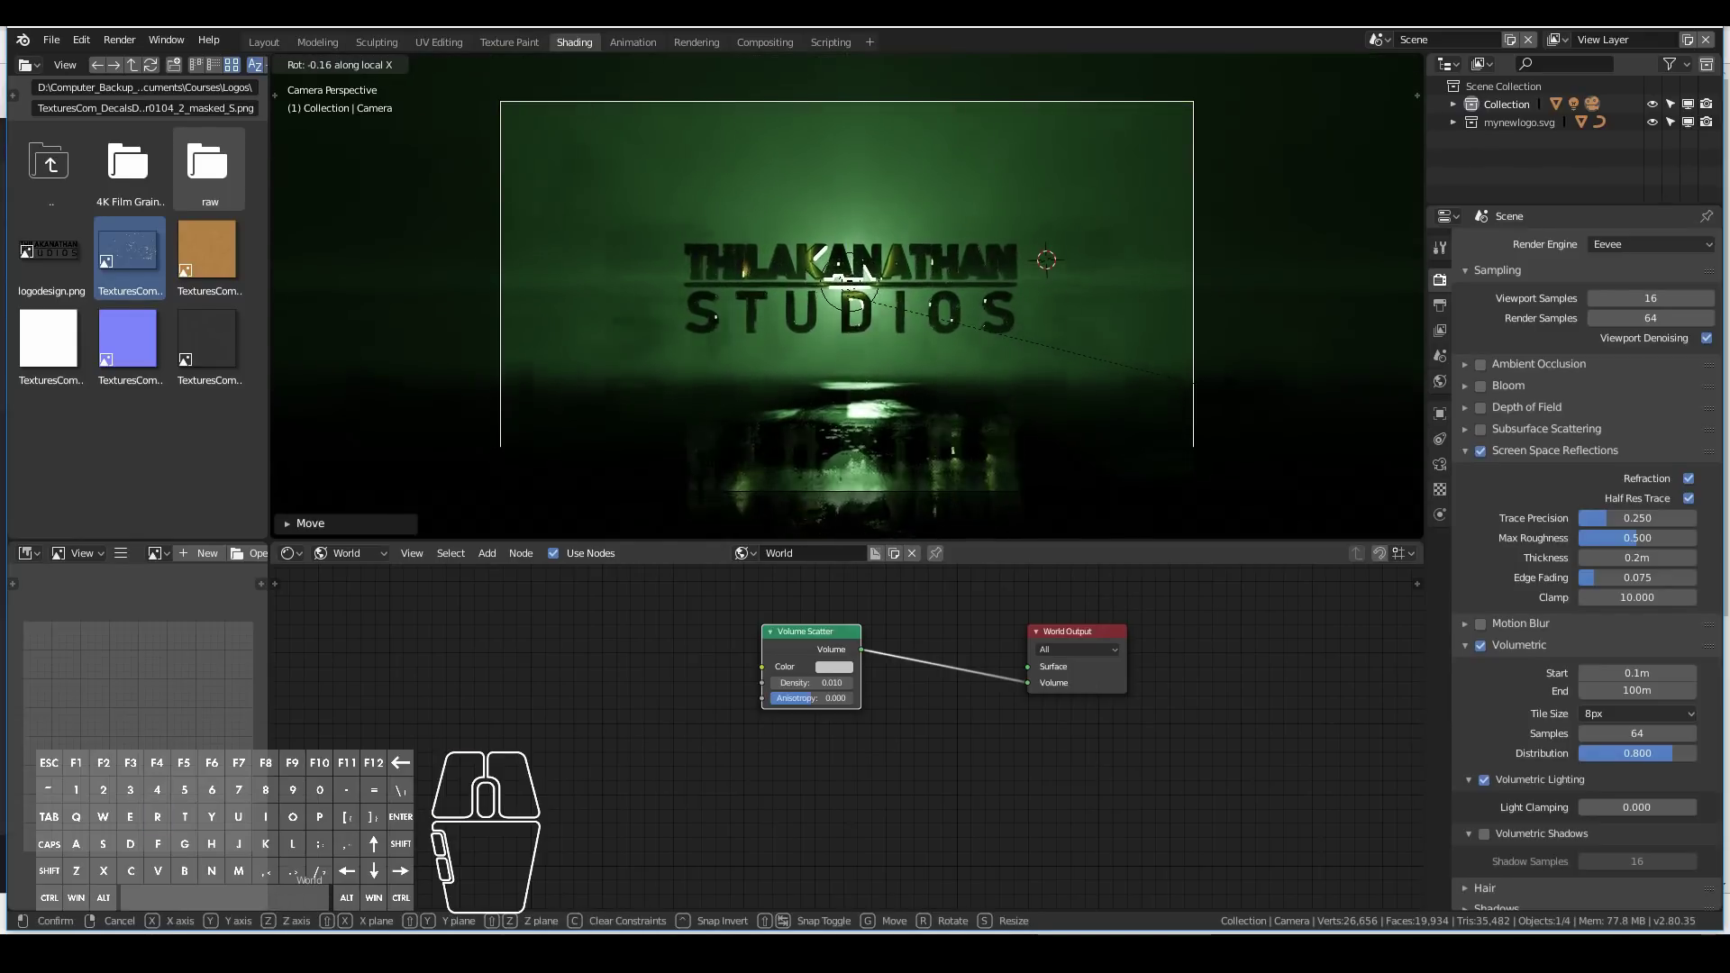
left_click(1226, 385)
key("g")
key("z")
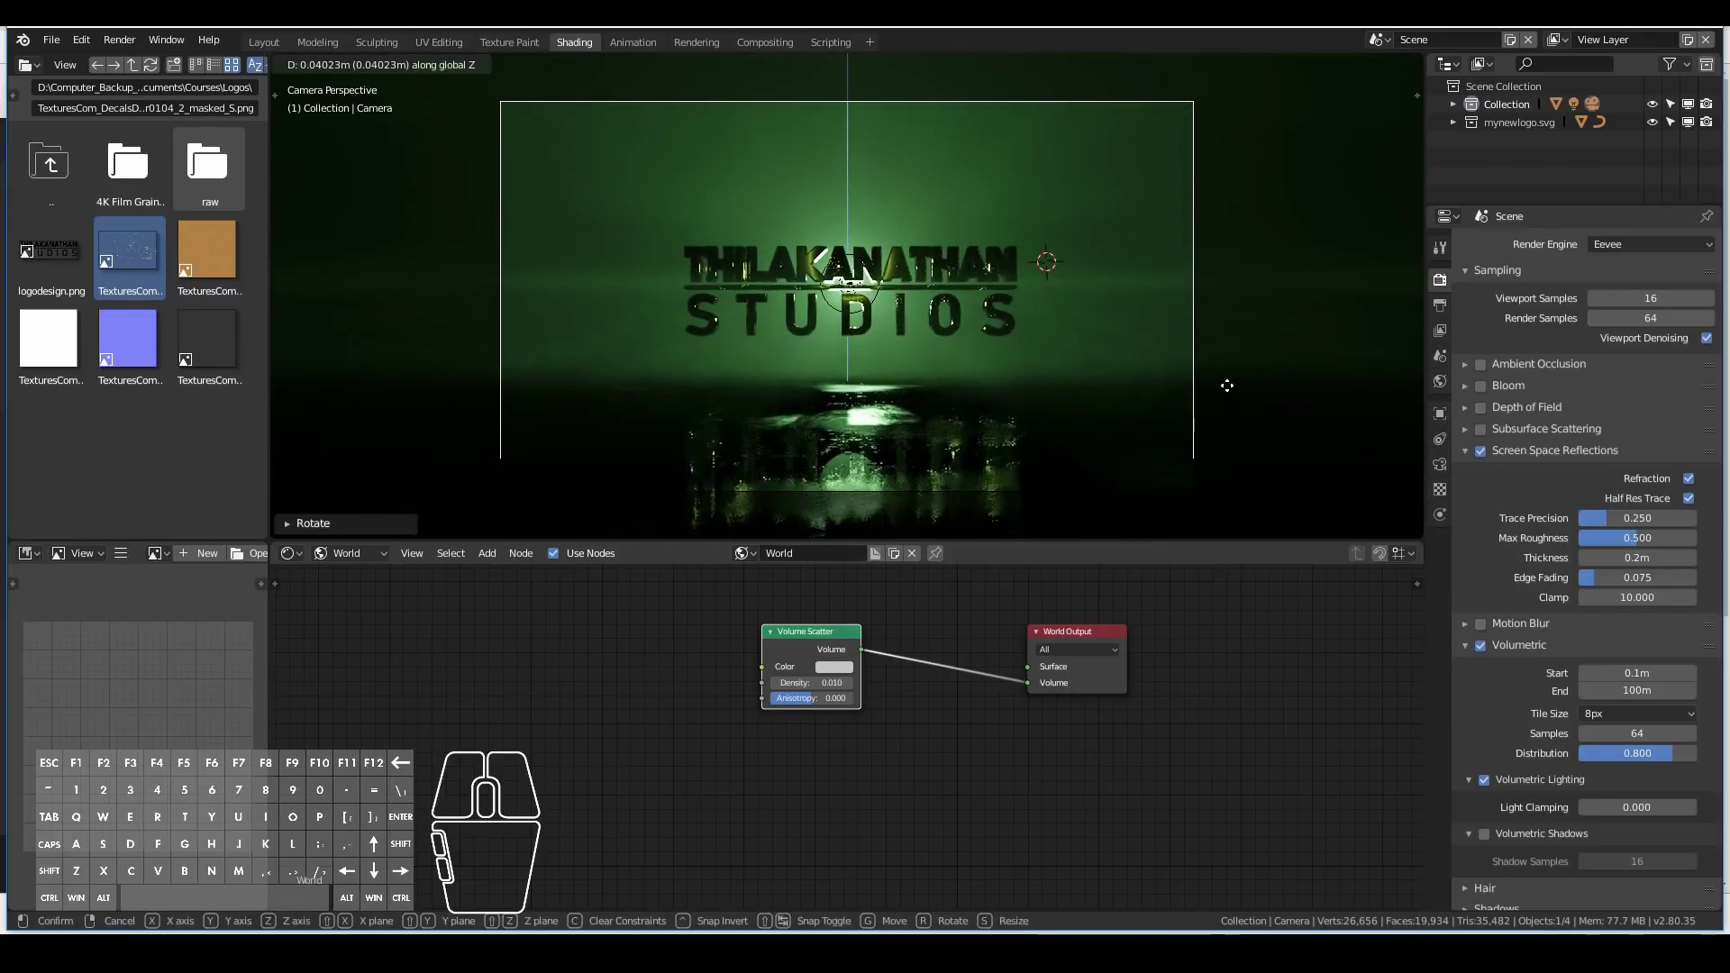
left_click(1227, 388)
Select logo_mesh and lower it slightly along the global Z axis.
right_click(918, 269)
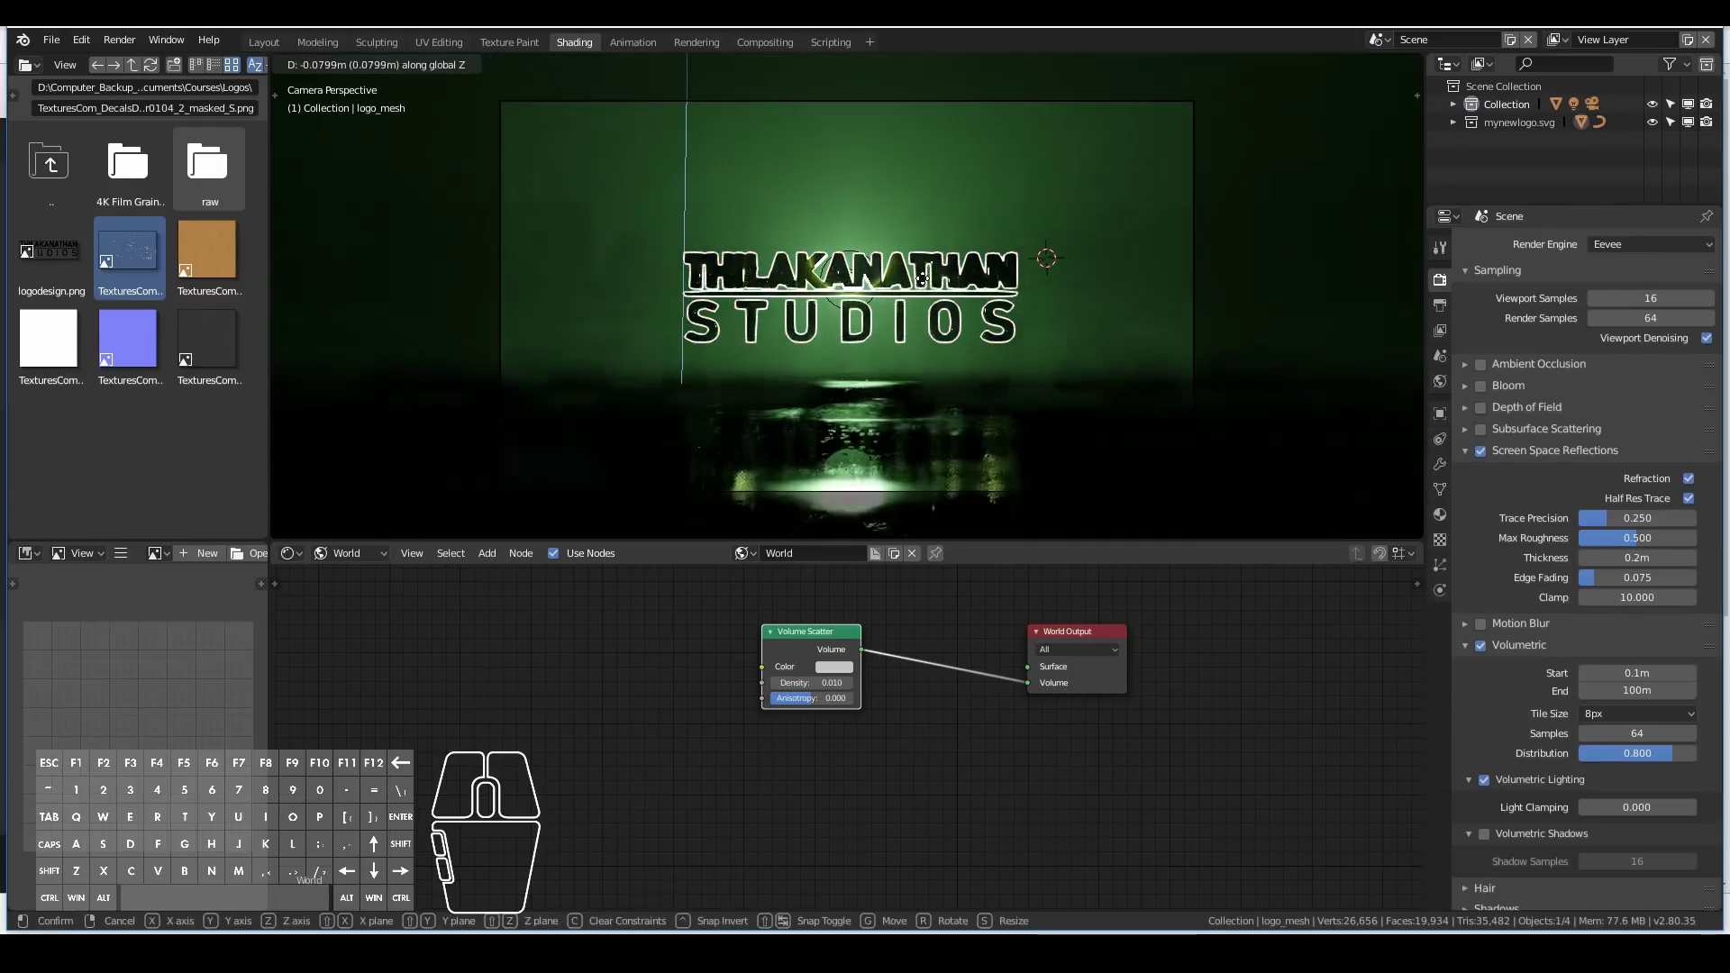
key("g")
key("z")
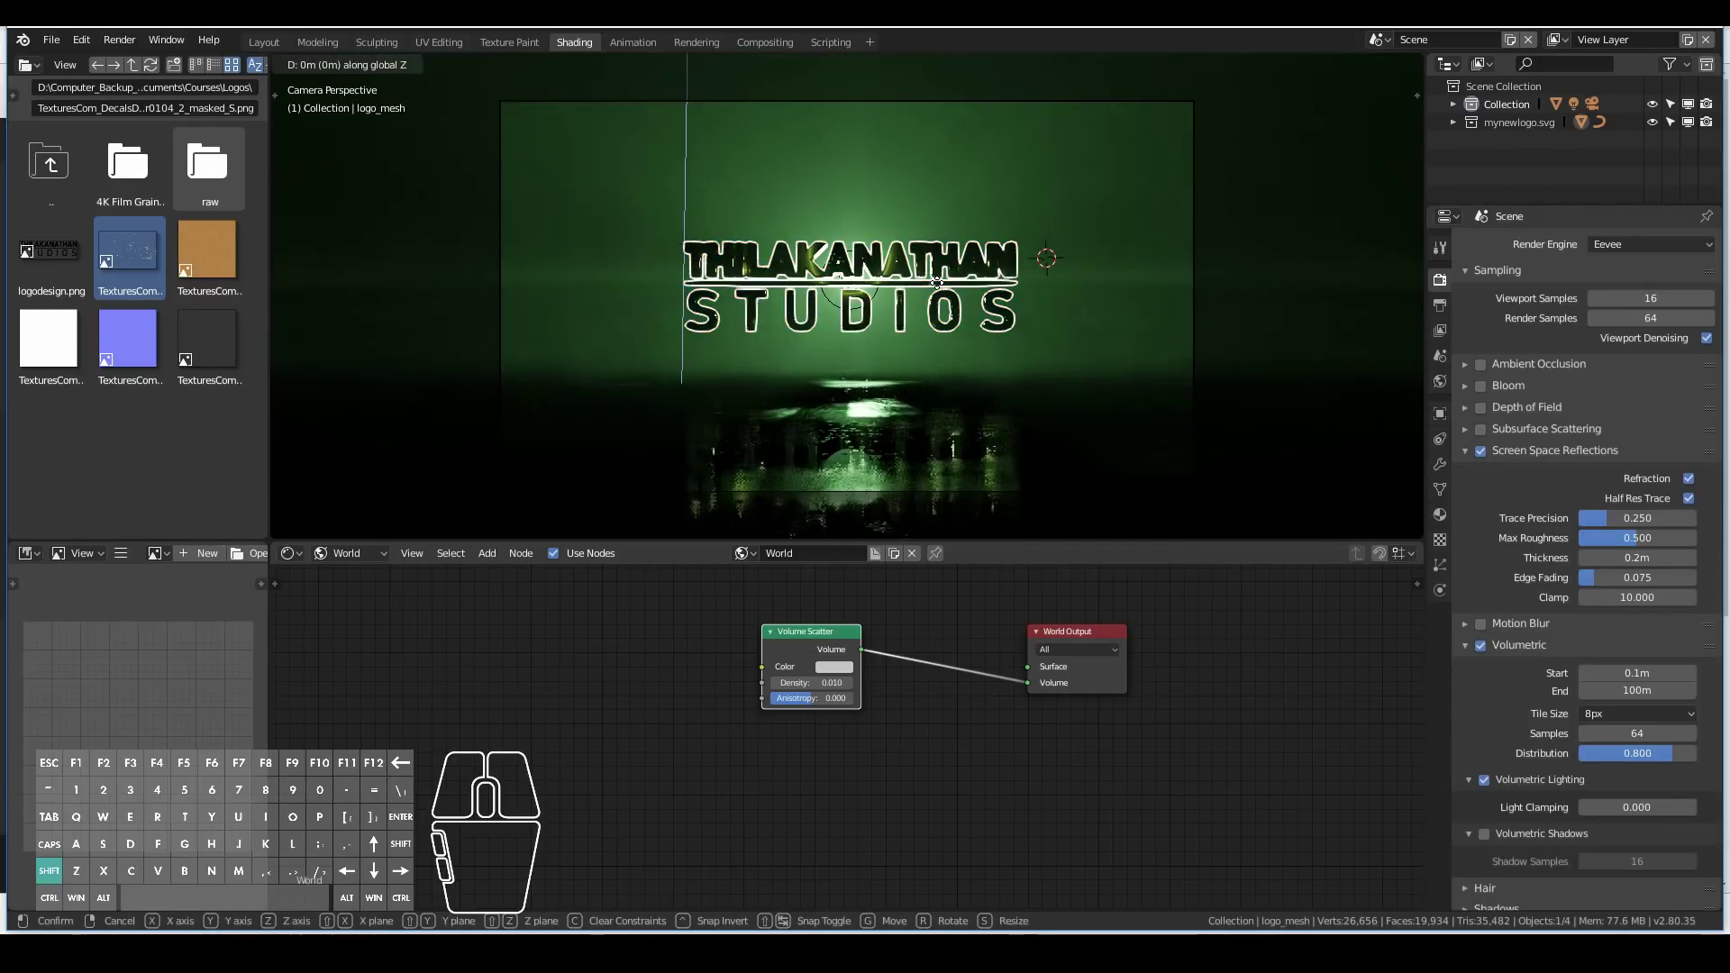
left_click(937, 328)
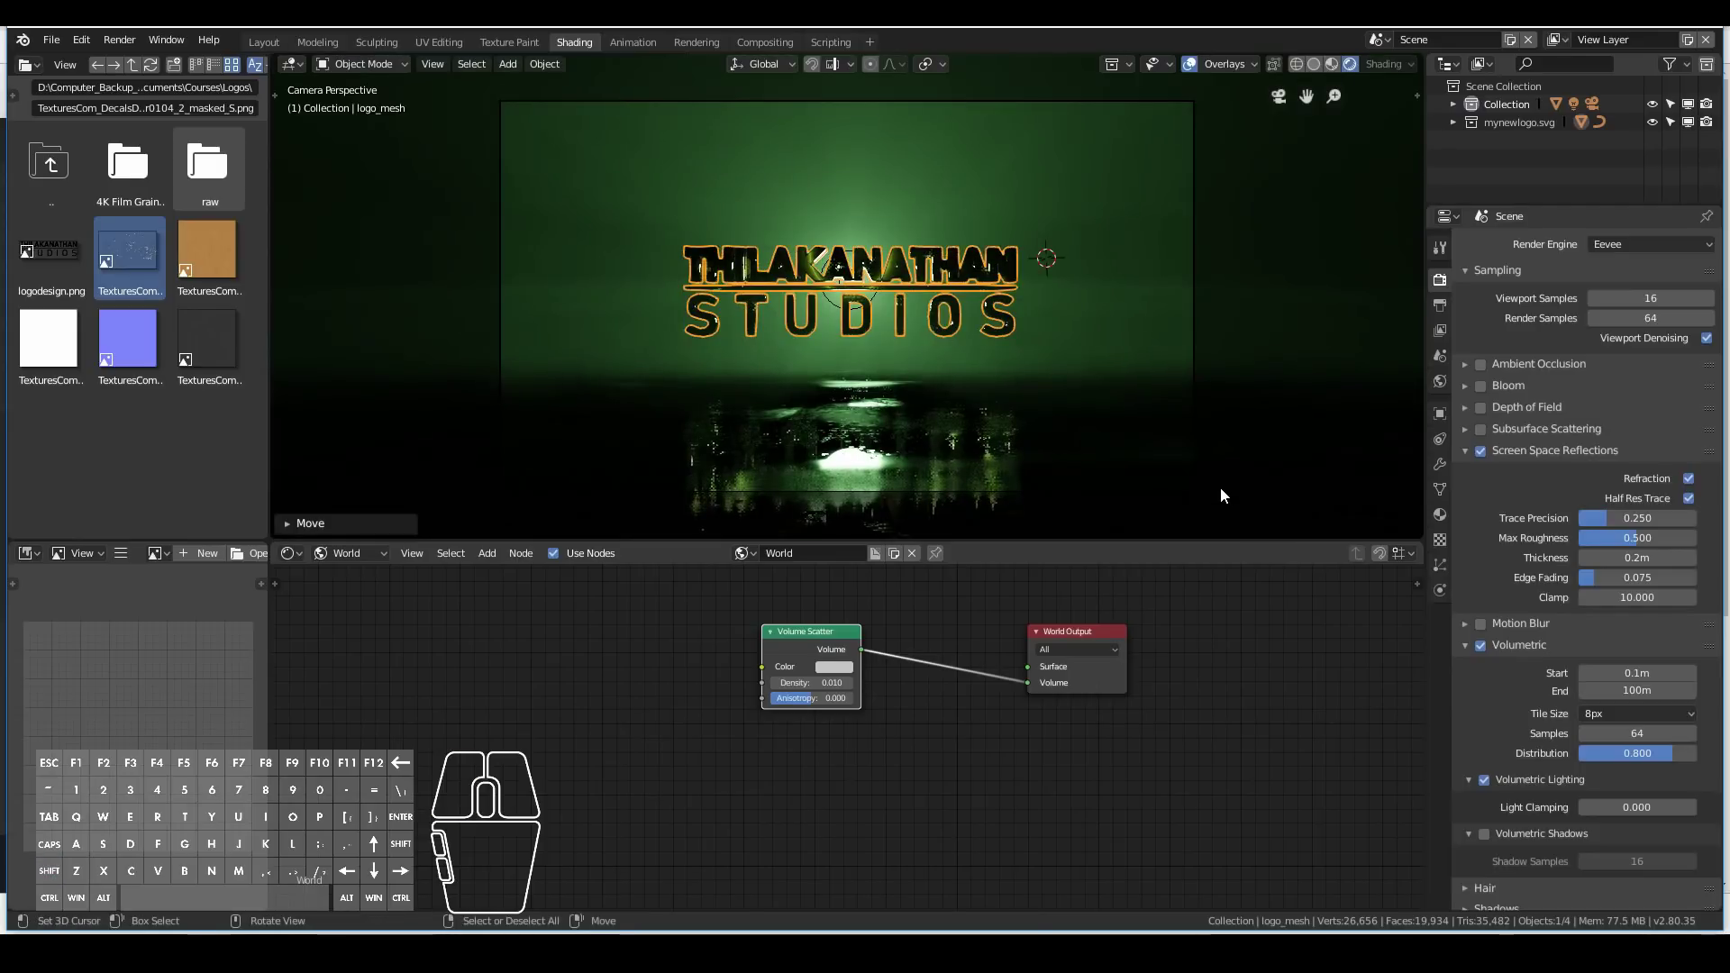
scroll(989, 418, "up", 2)
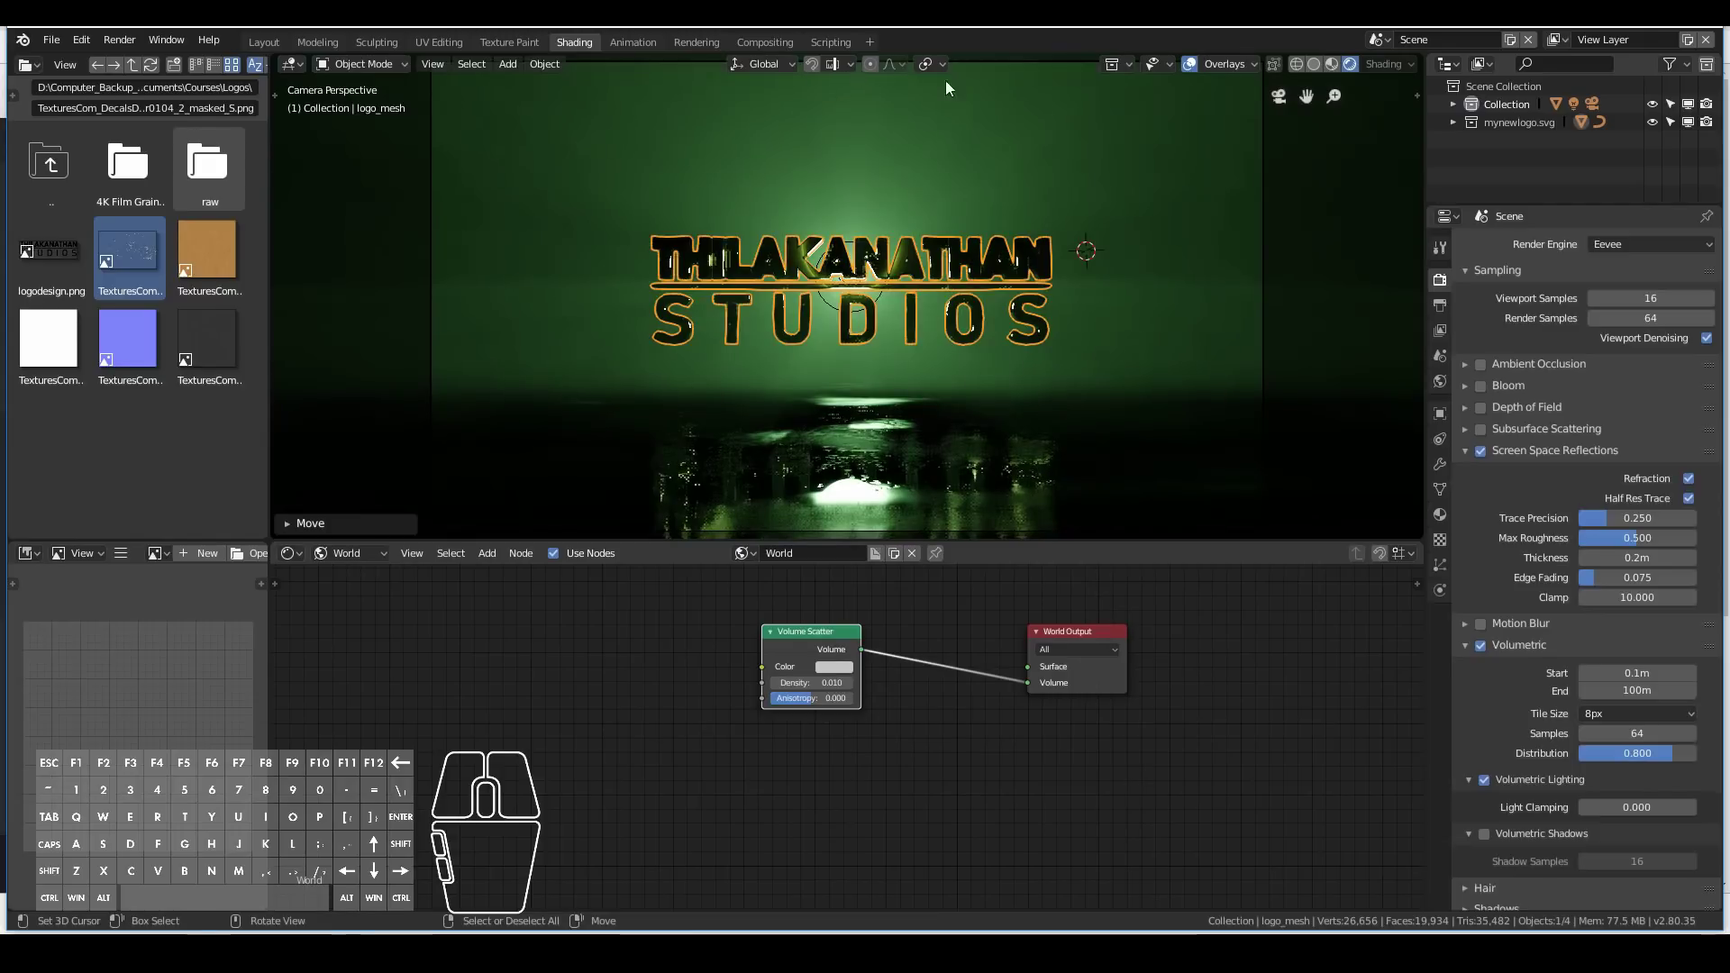
Save the file and hide the viewport overlays to view the clean shot.
left_click(51, 40)
left_click(85, 175)
left_click(1192, 64)
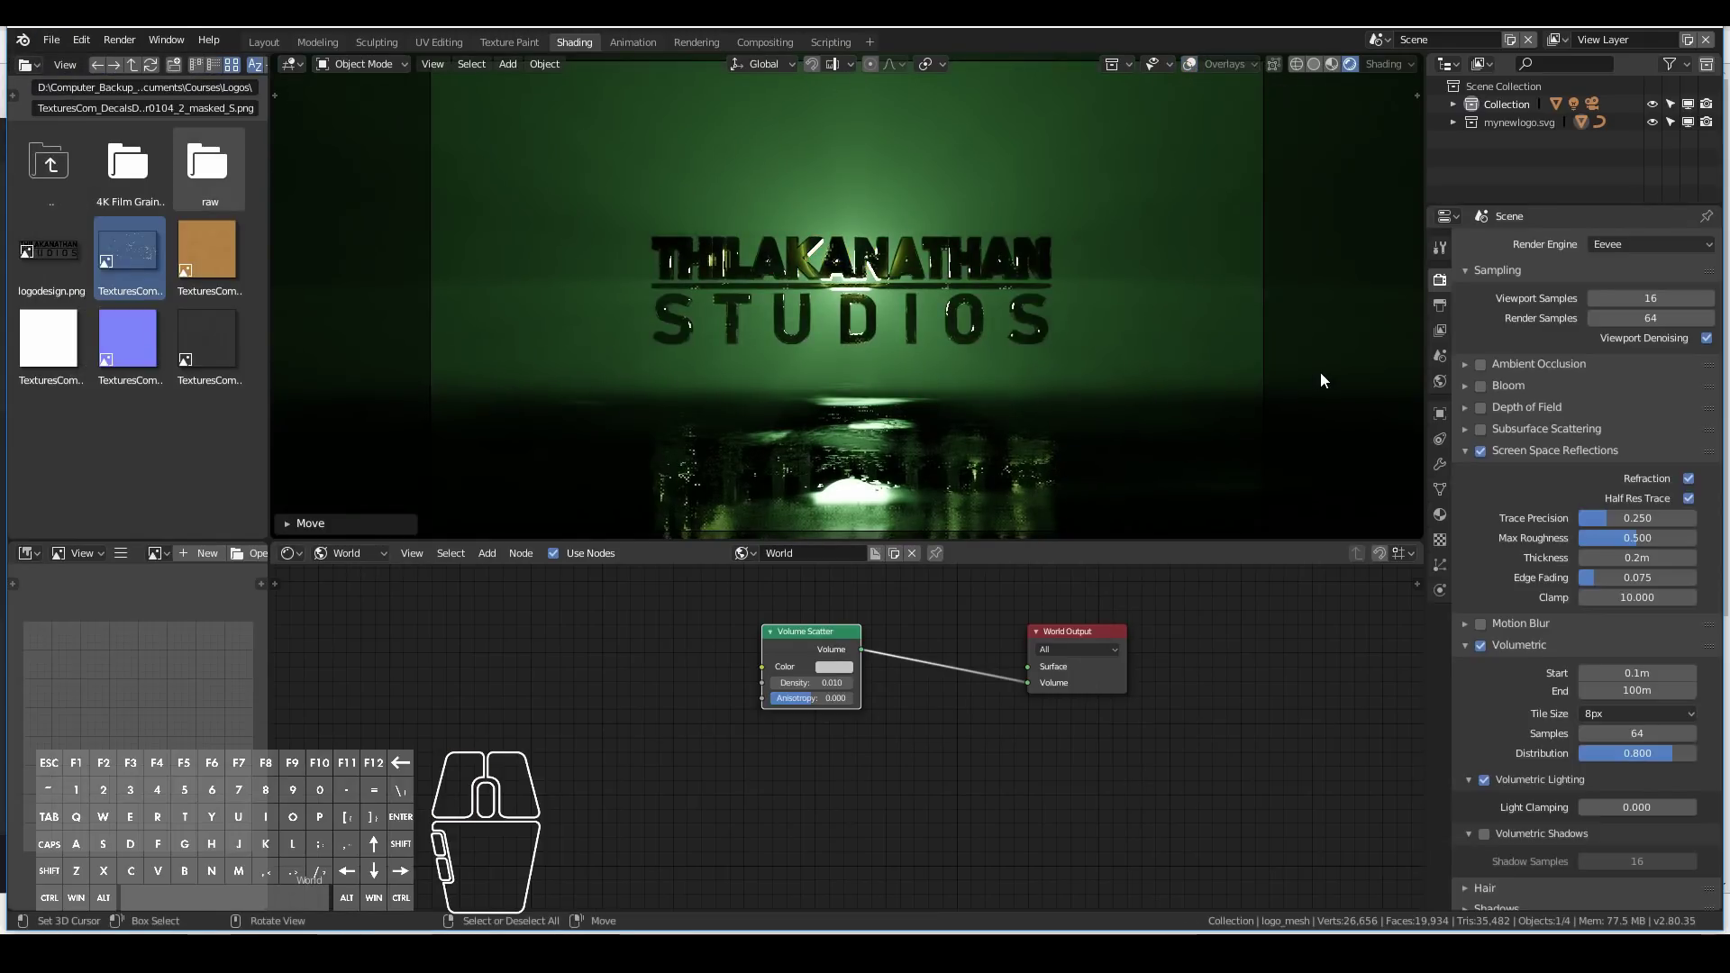
key("ctrl+s")
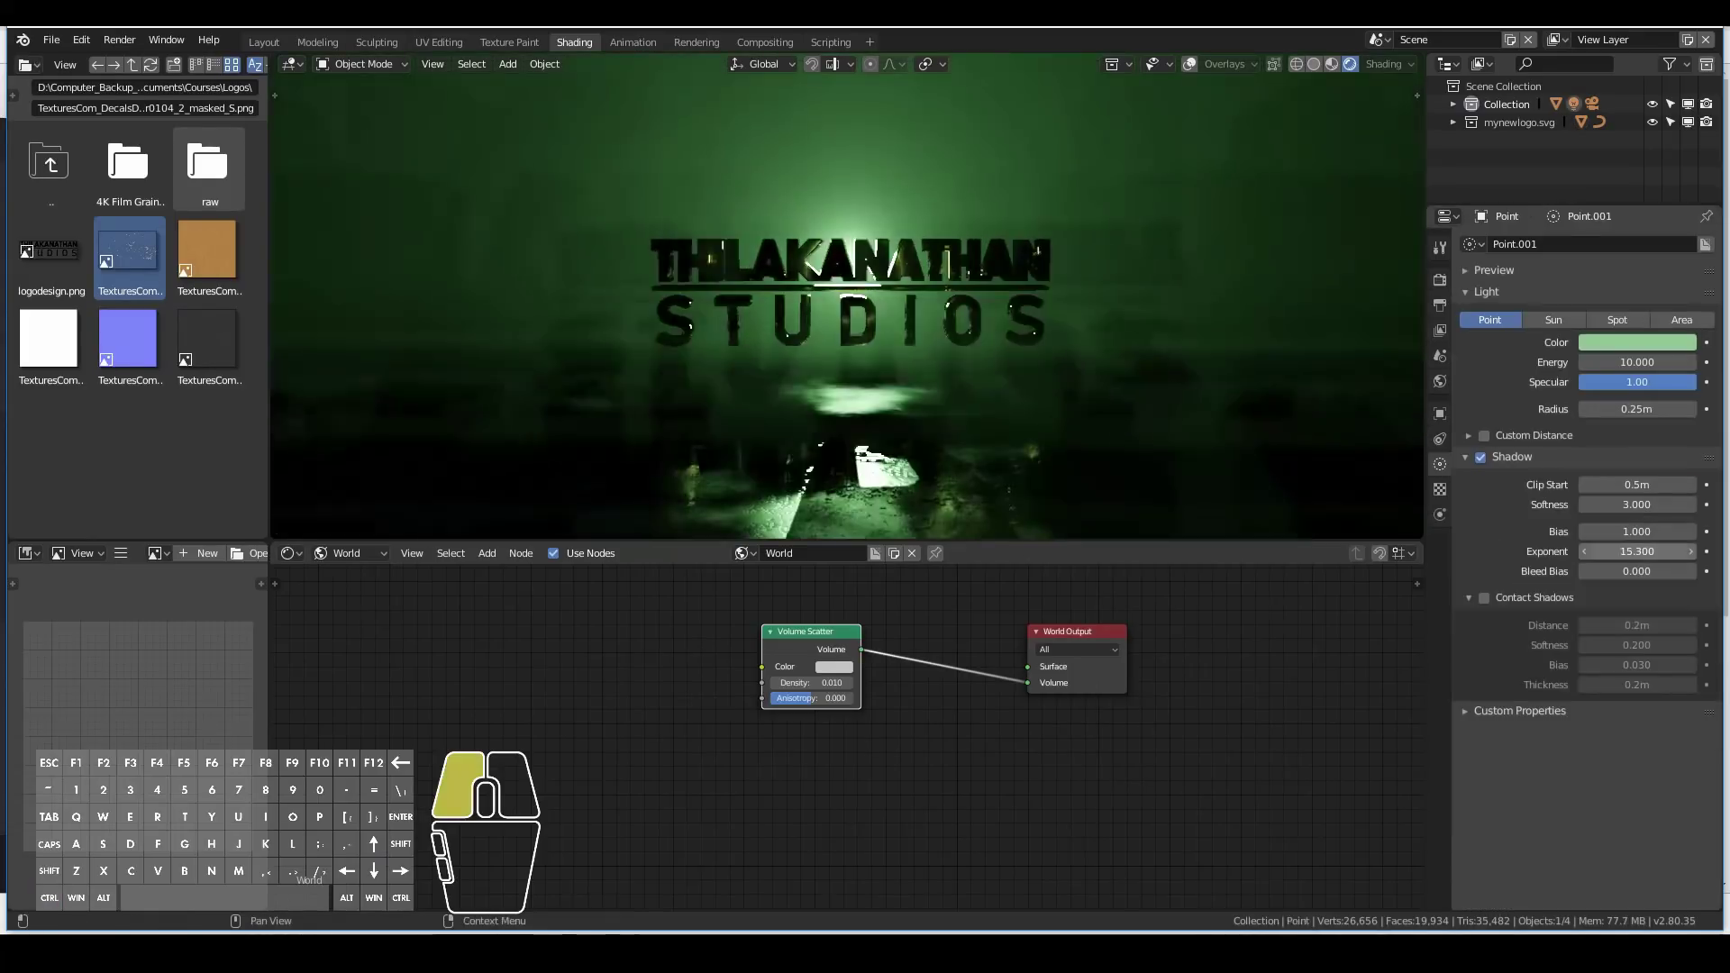
Set the point light's shadow exponent to 3.5 and inspect the shading on the logo letters.
left_click_drag(1637, 552, 1586, 552)
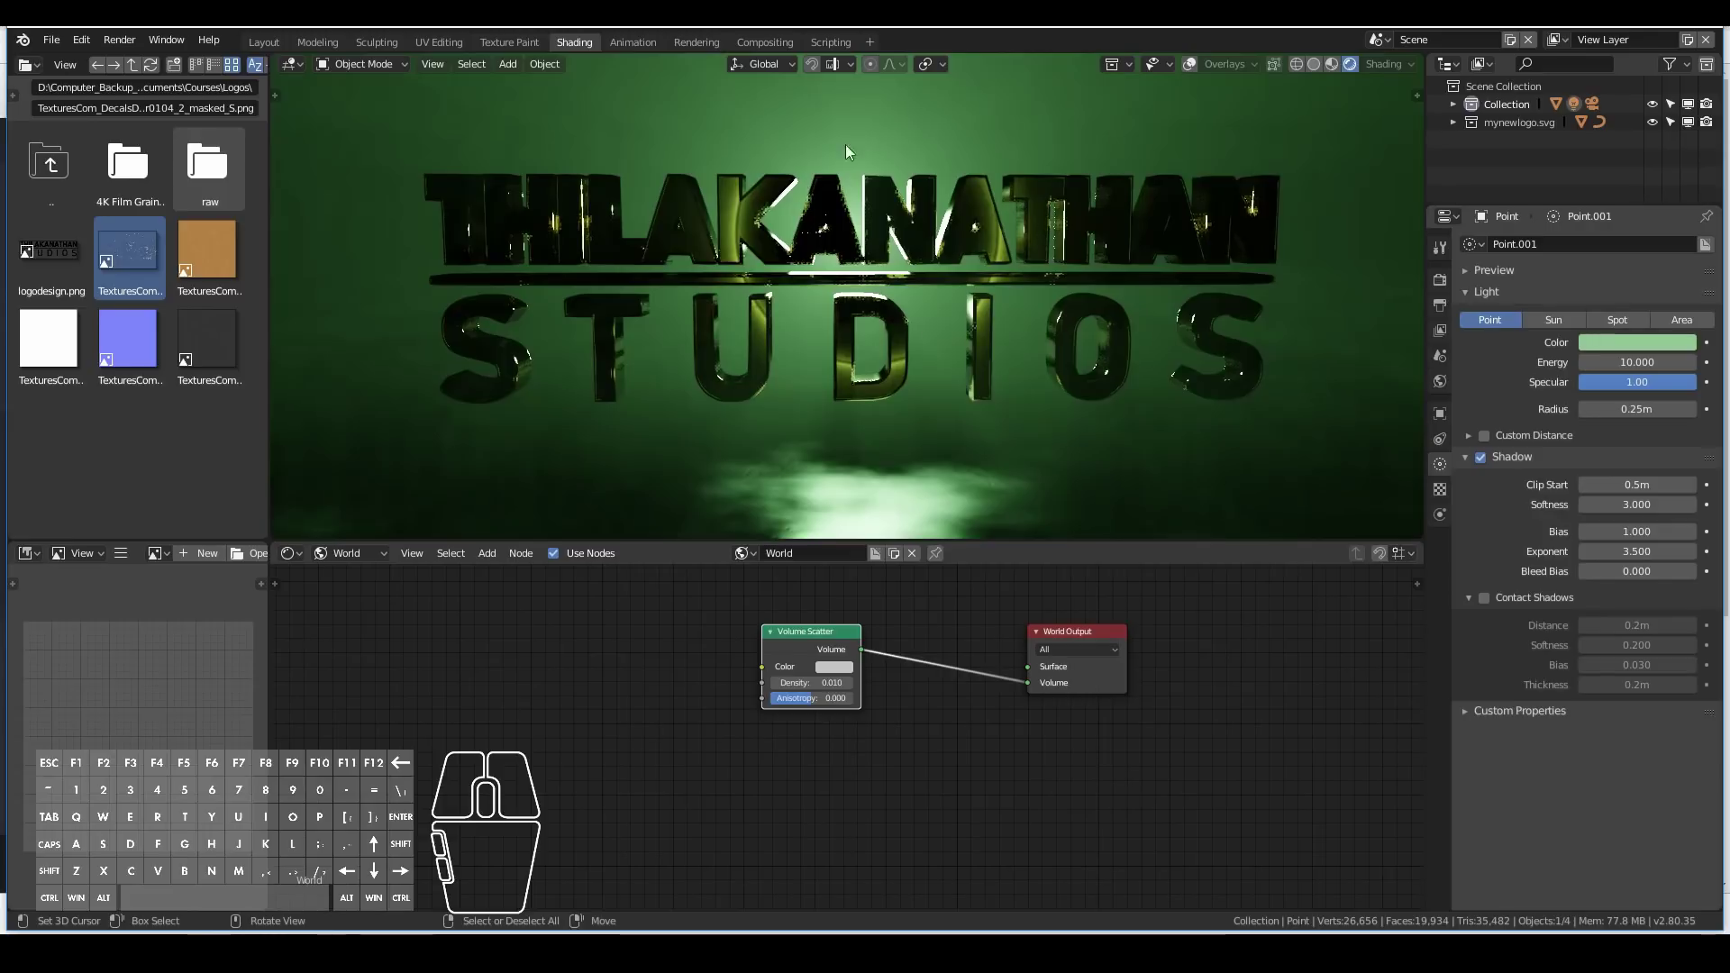
scroll(911, 431, "down", 2)
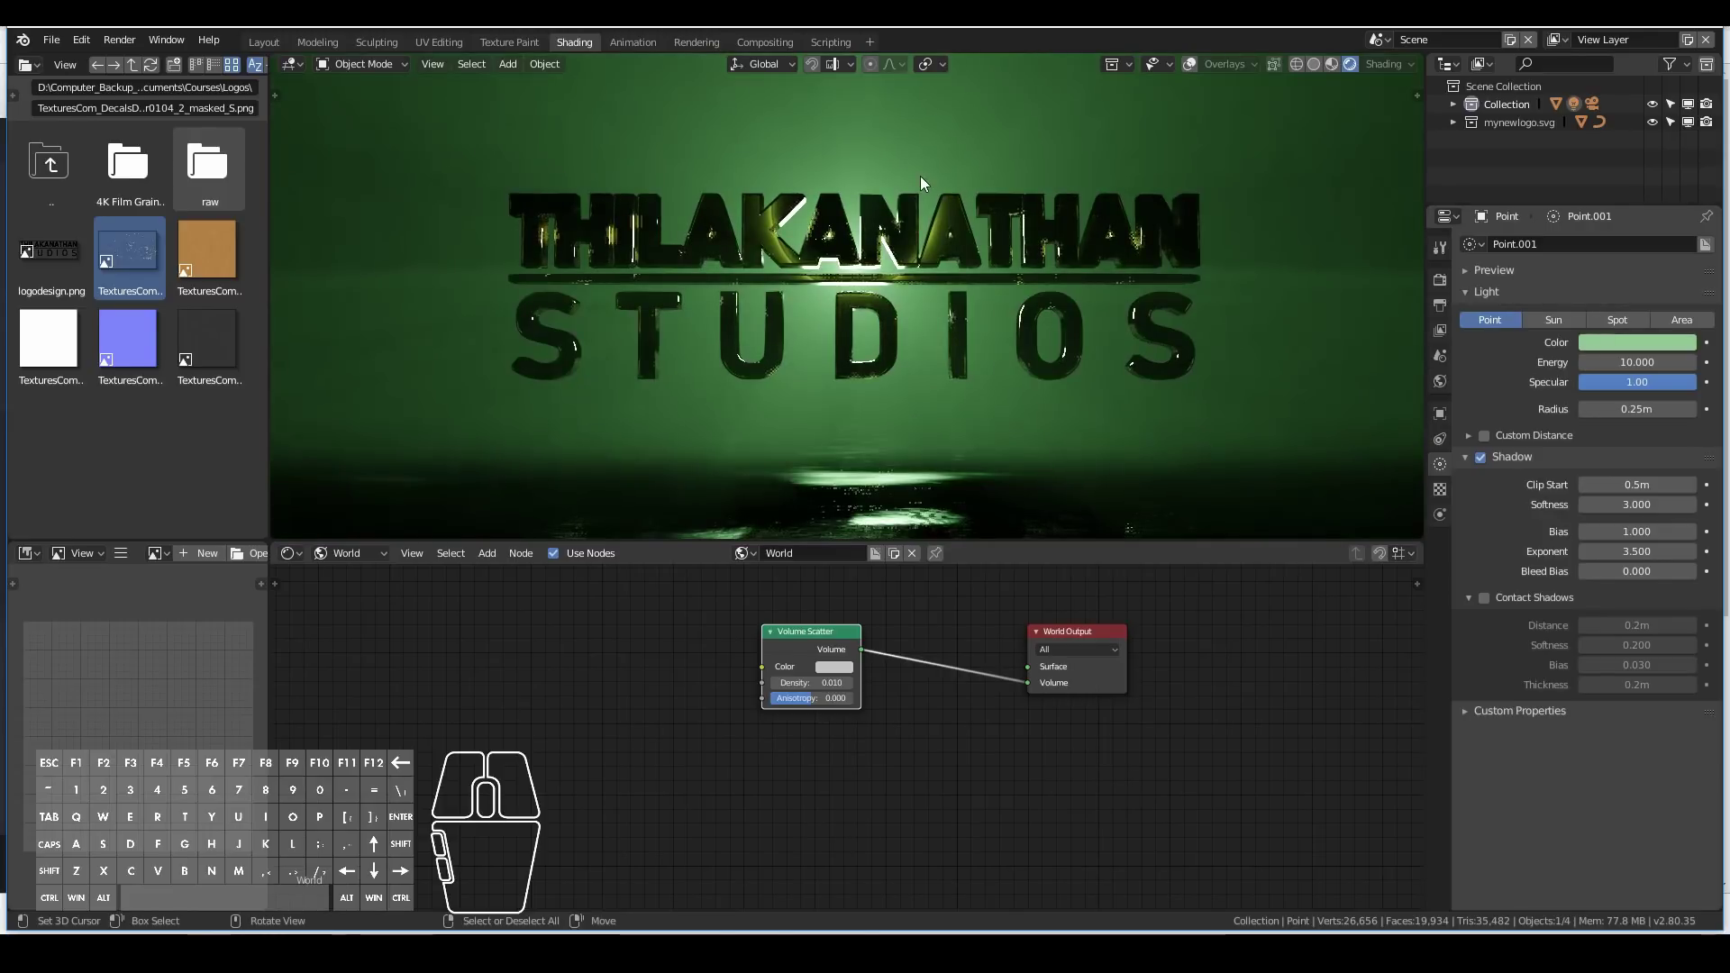
scroll(921, 175, "up", 4)
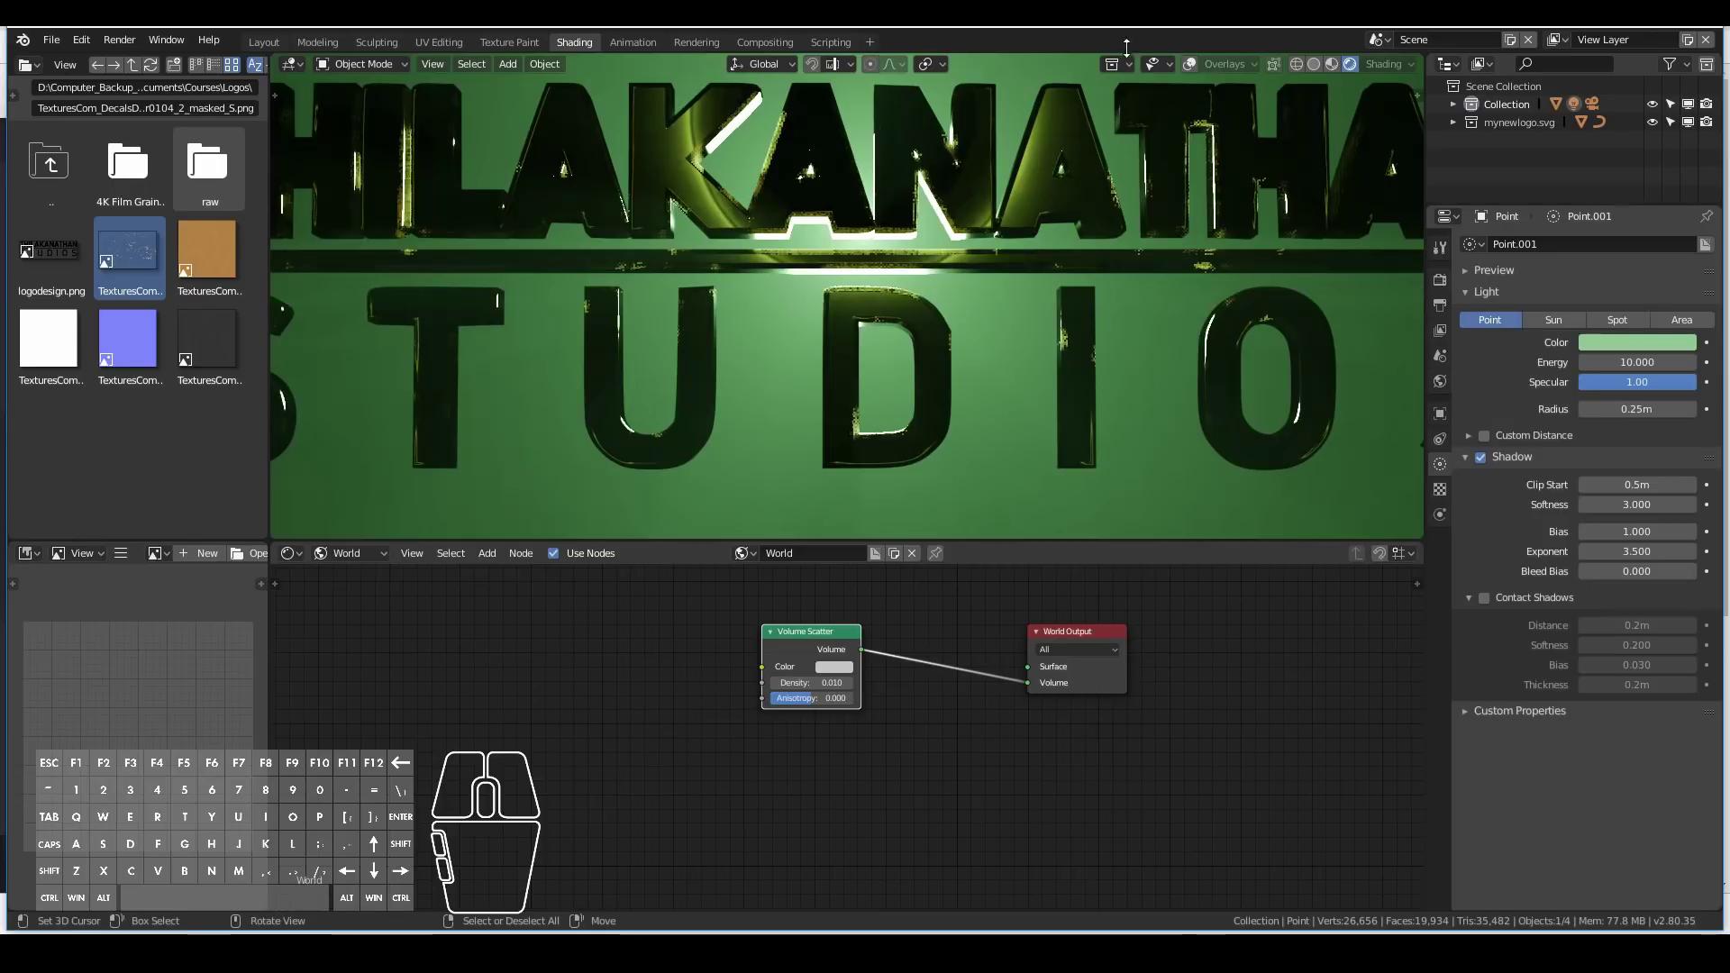
scroll(1103, 218, "down", 3)
middle_click_drag(1102, 219, 968, 286)
key("KP_0")
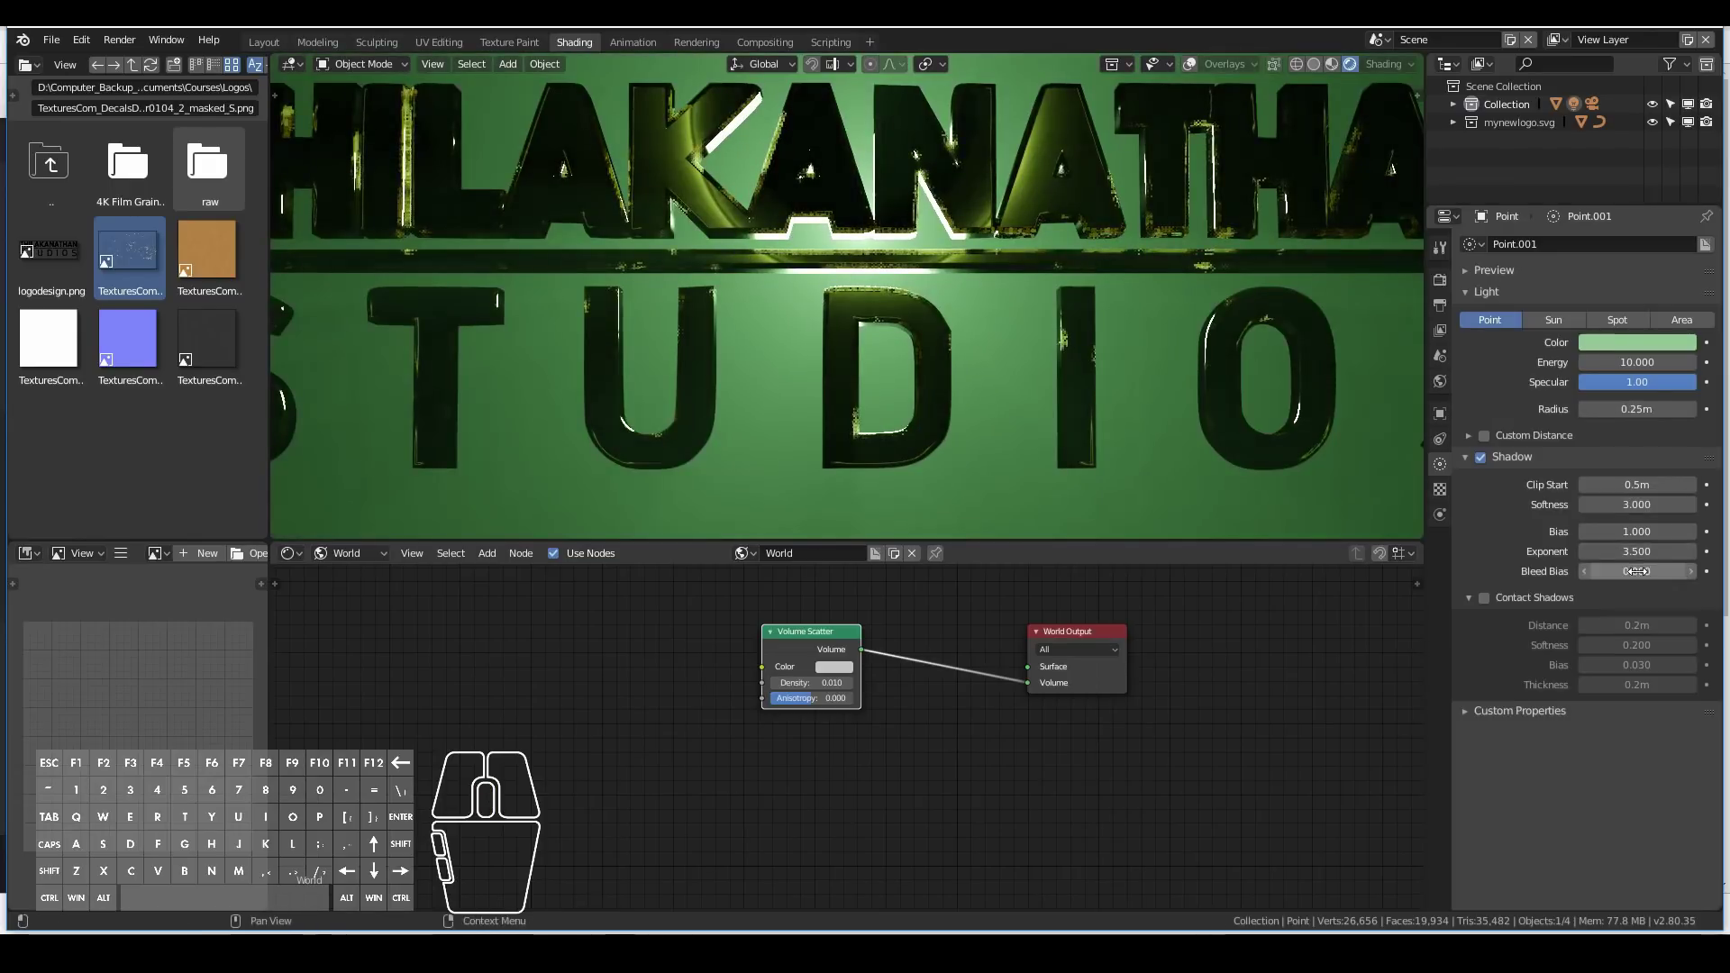
Set the point light's shadow exponent to 22.6, reposition the light behind the logo, and check the camera view.
mouse_move(1620, 553)
left_mouse_down()
mouse_move(1710, 553)
mouse_move(1636, 553)
left_mouse_up()
middle_click_drag(593, 146, 844, 277)
key("g")
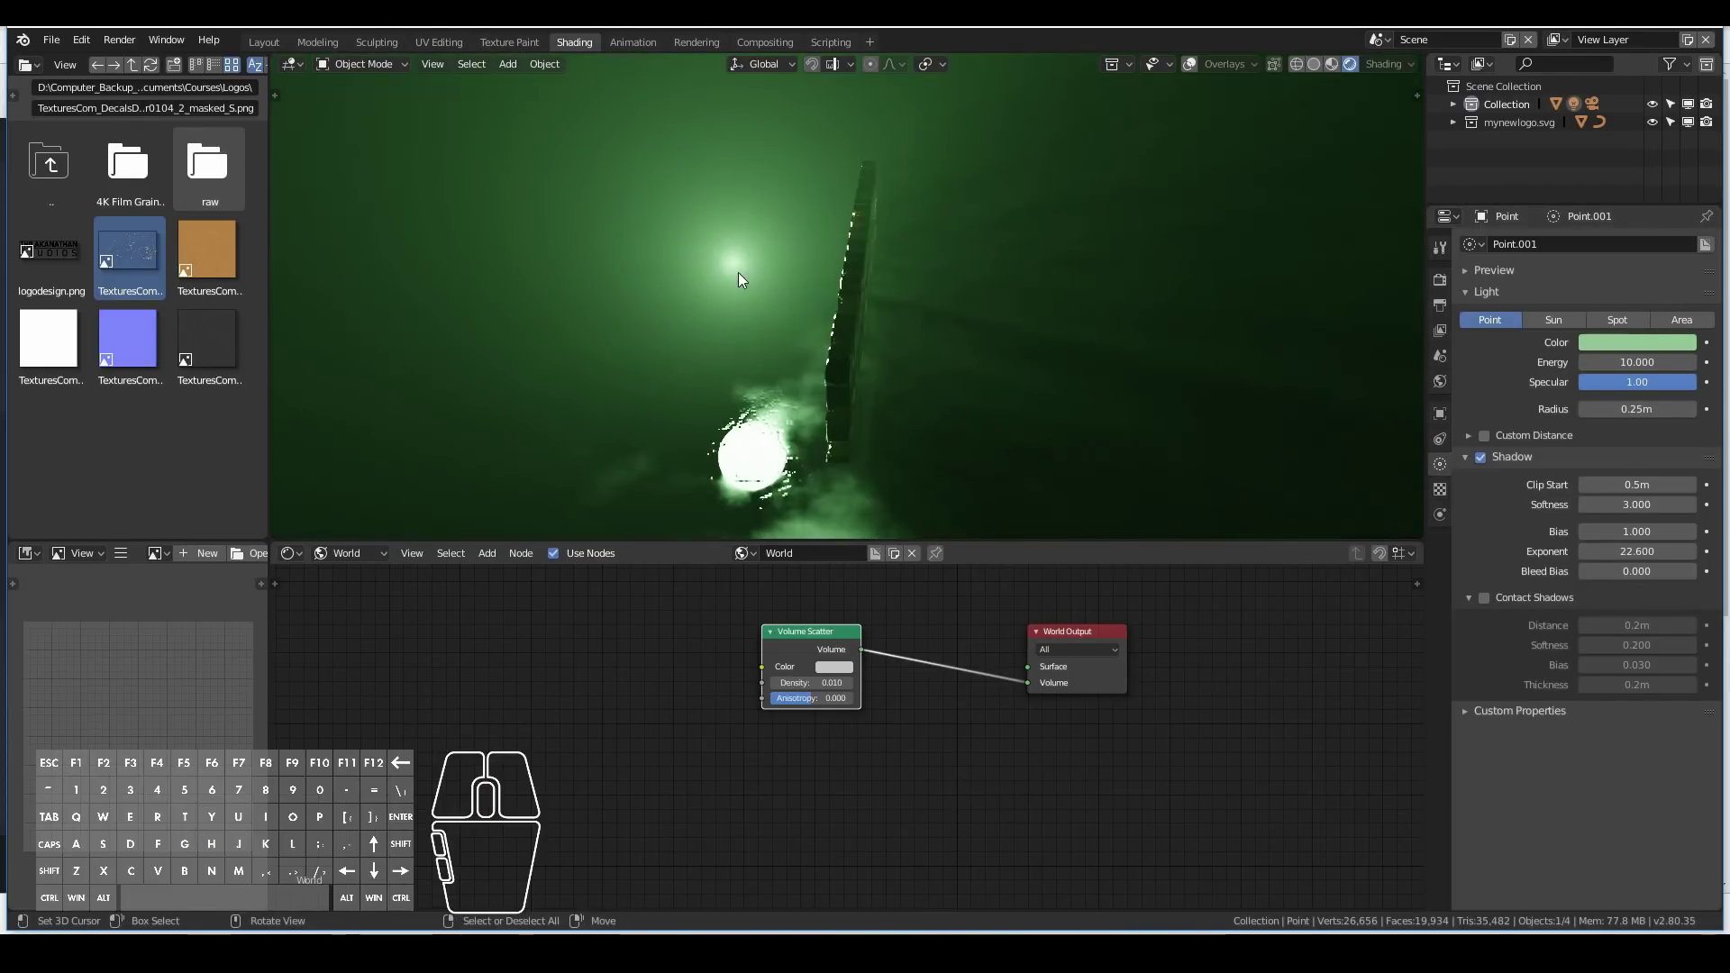
left_click(773, 276)
middle_click_drag(943, 327, 808, 272)
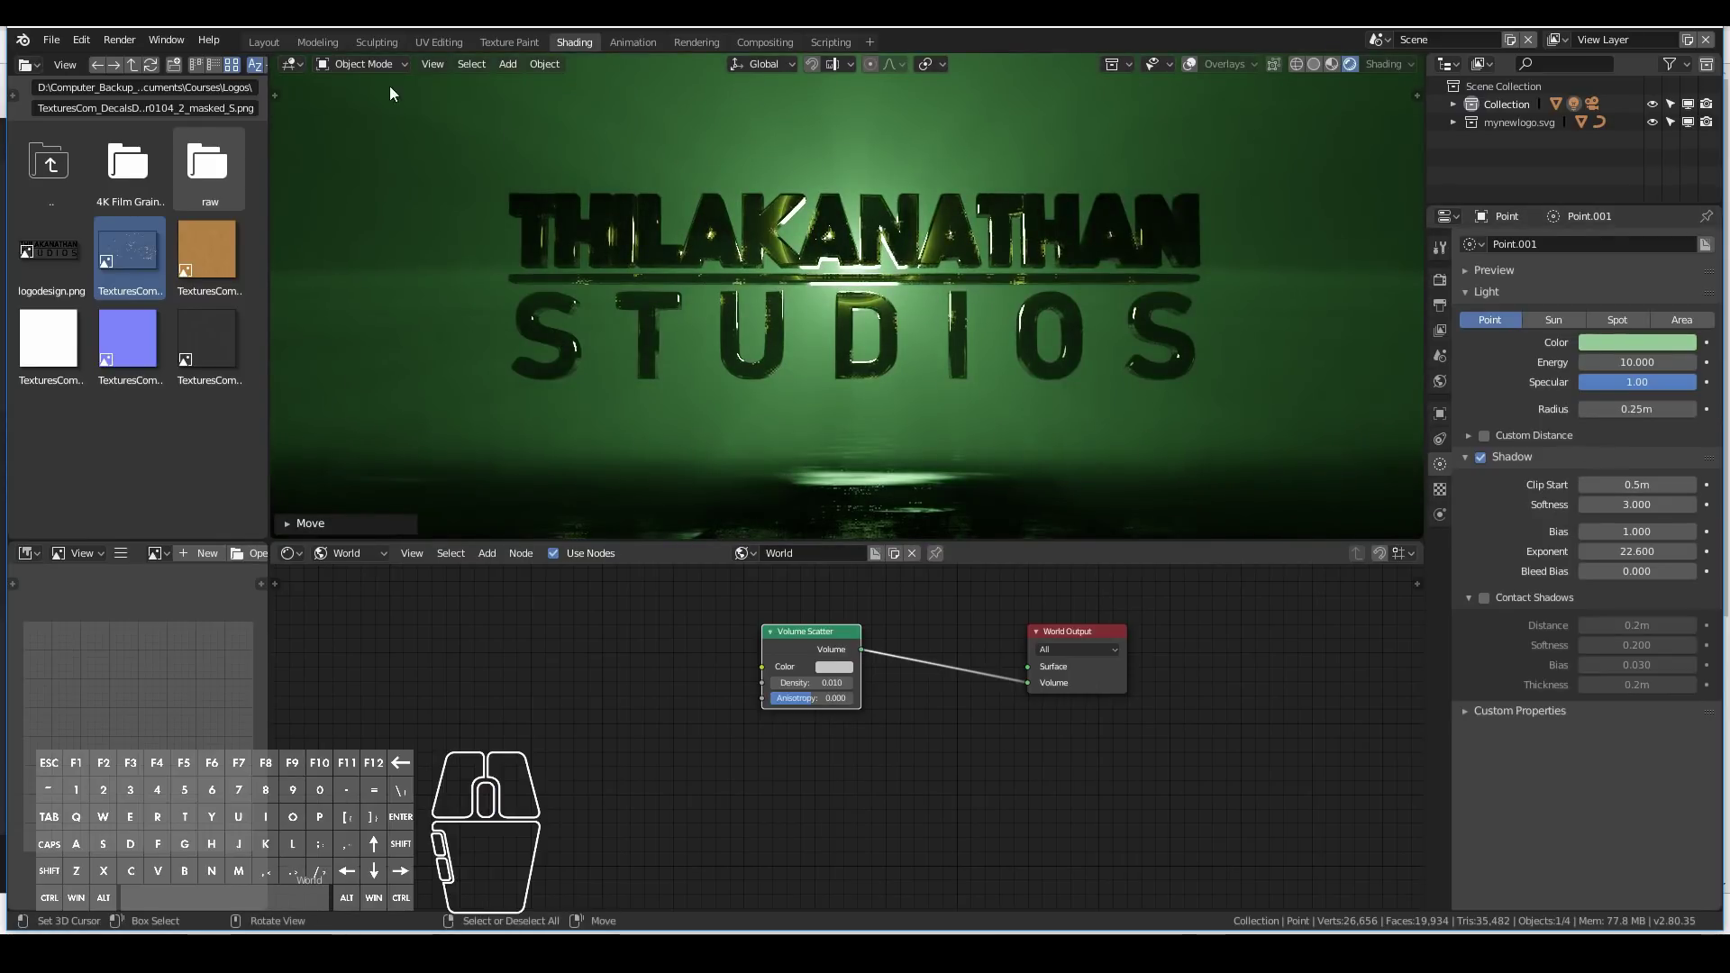
scroll(1197, 278, "down", 2)
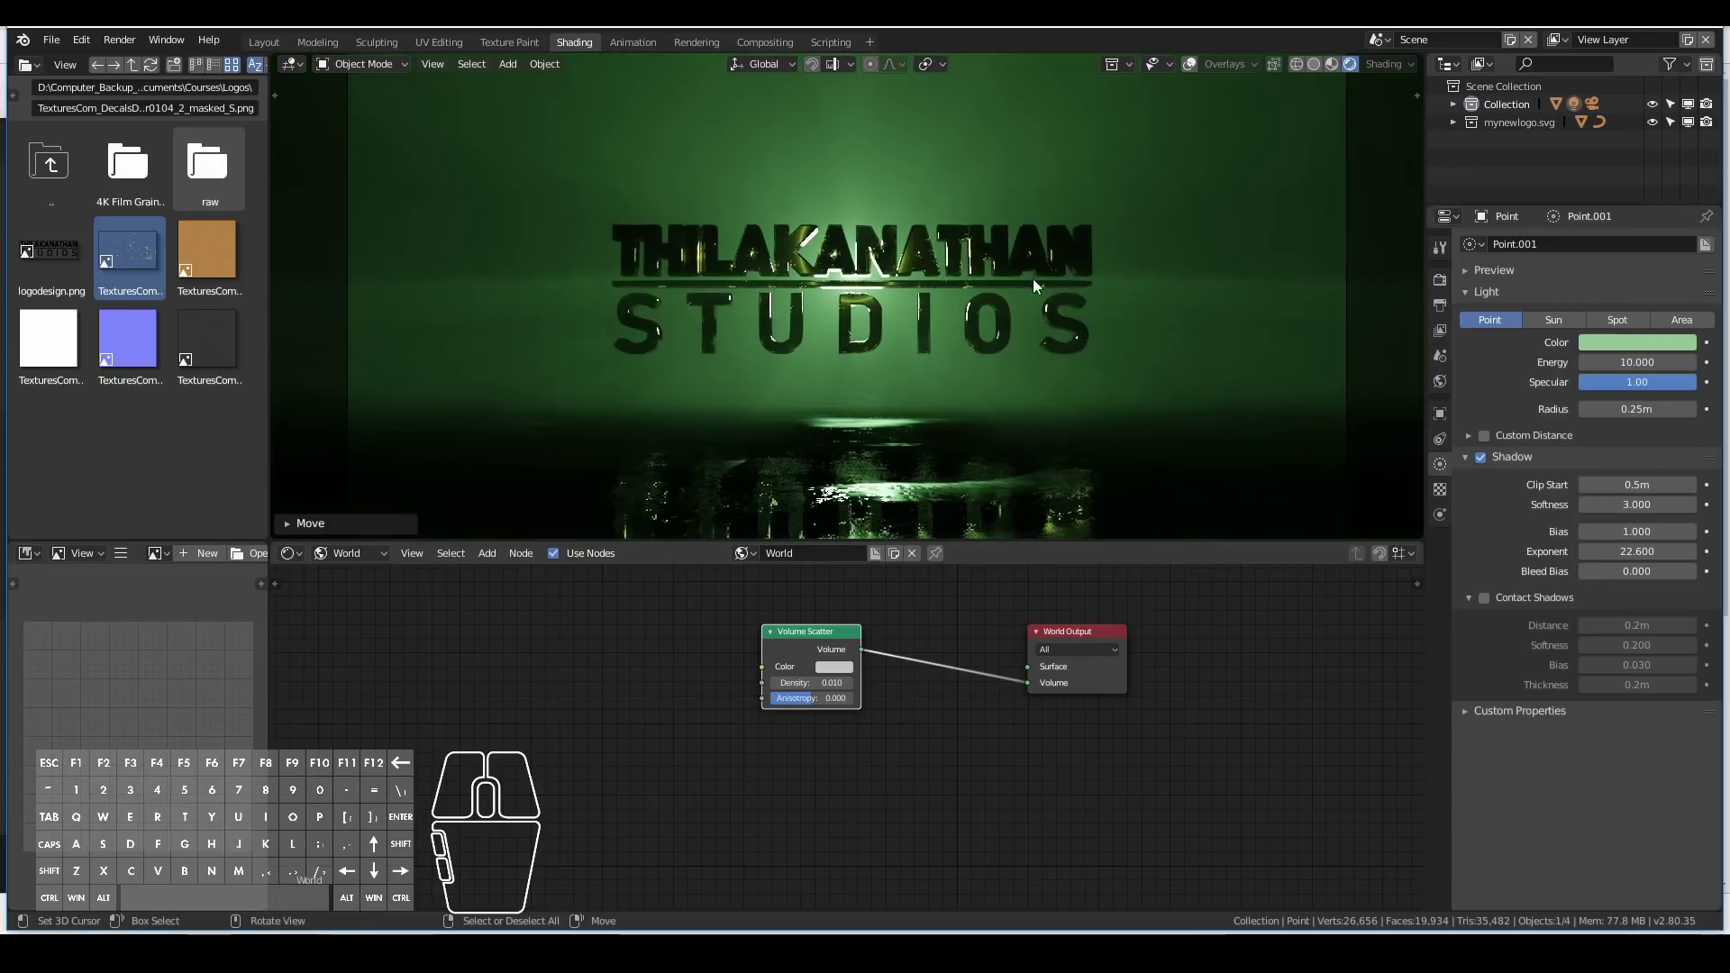
scroll(1224, 300, "down", 2)
scroll(598, 395, "up", 3)
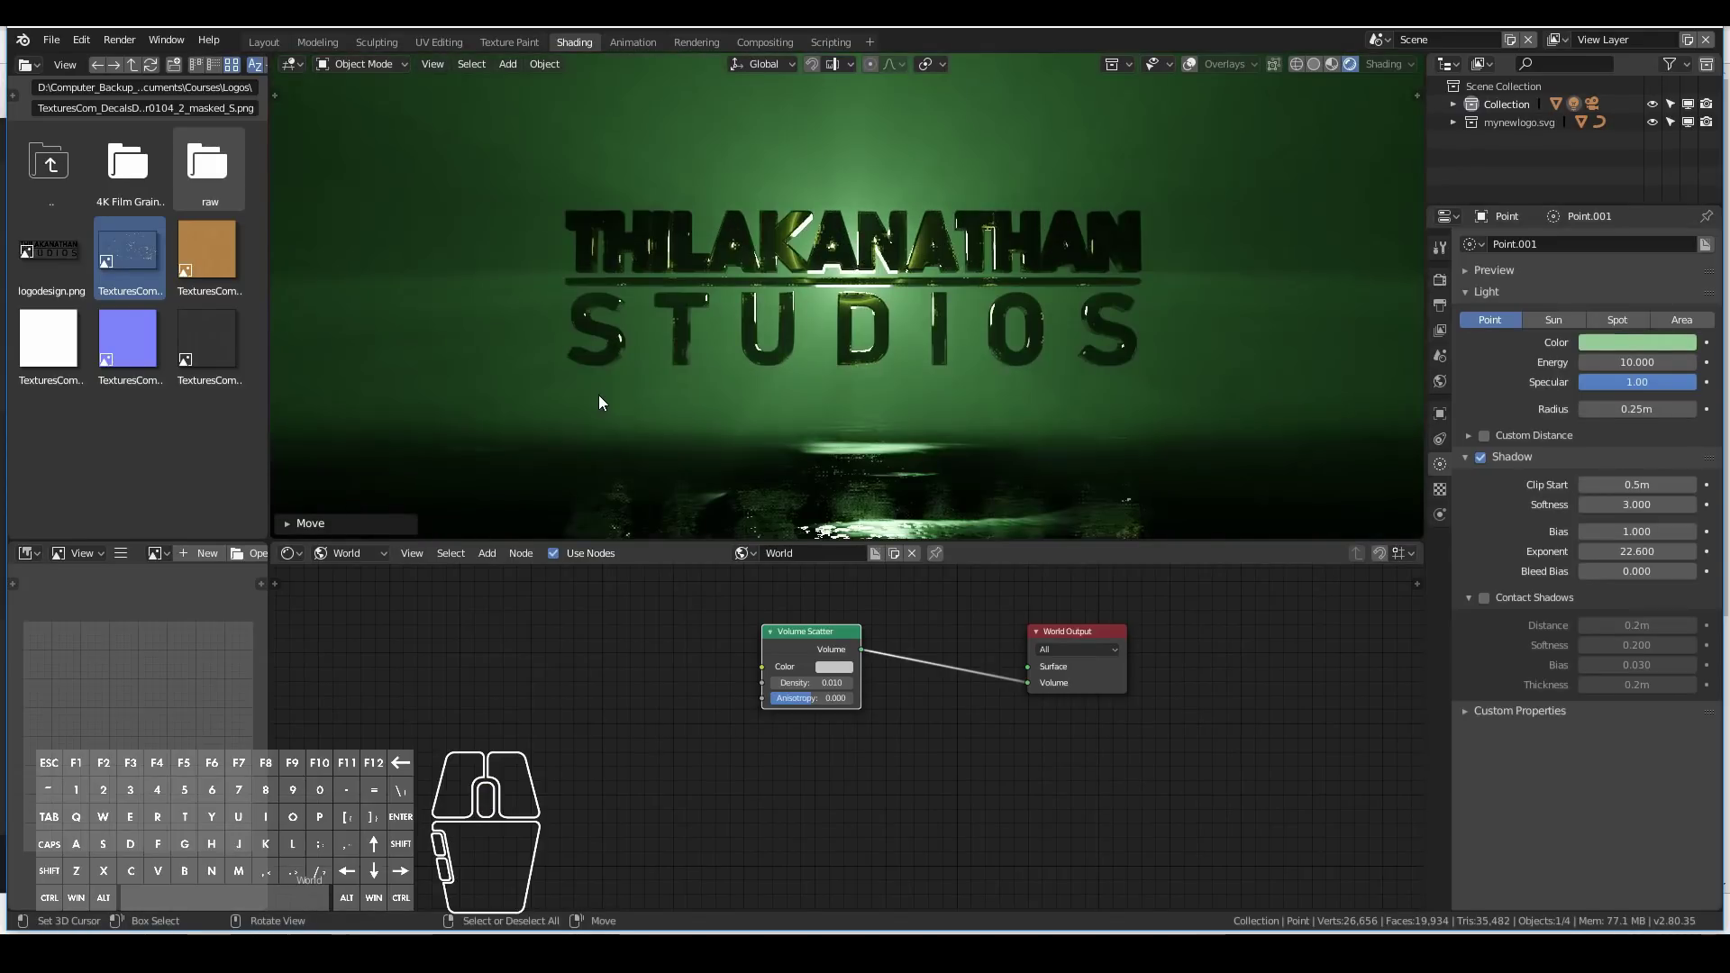
scroll(598, 395, "down", 2)
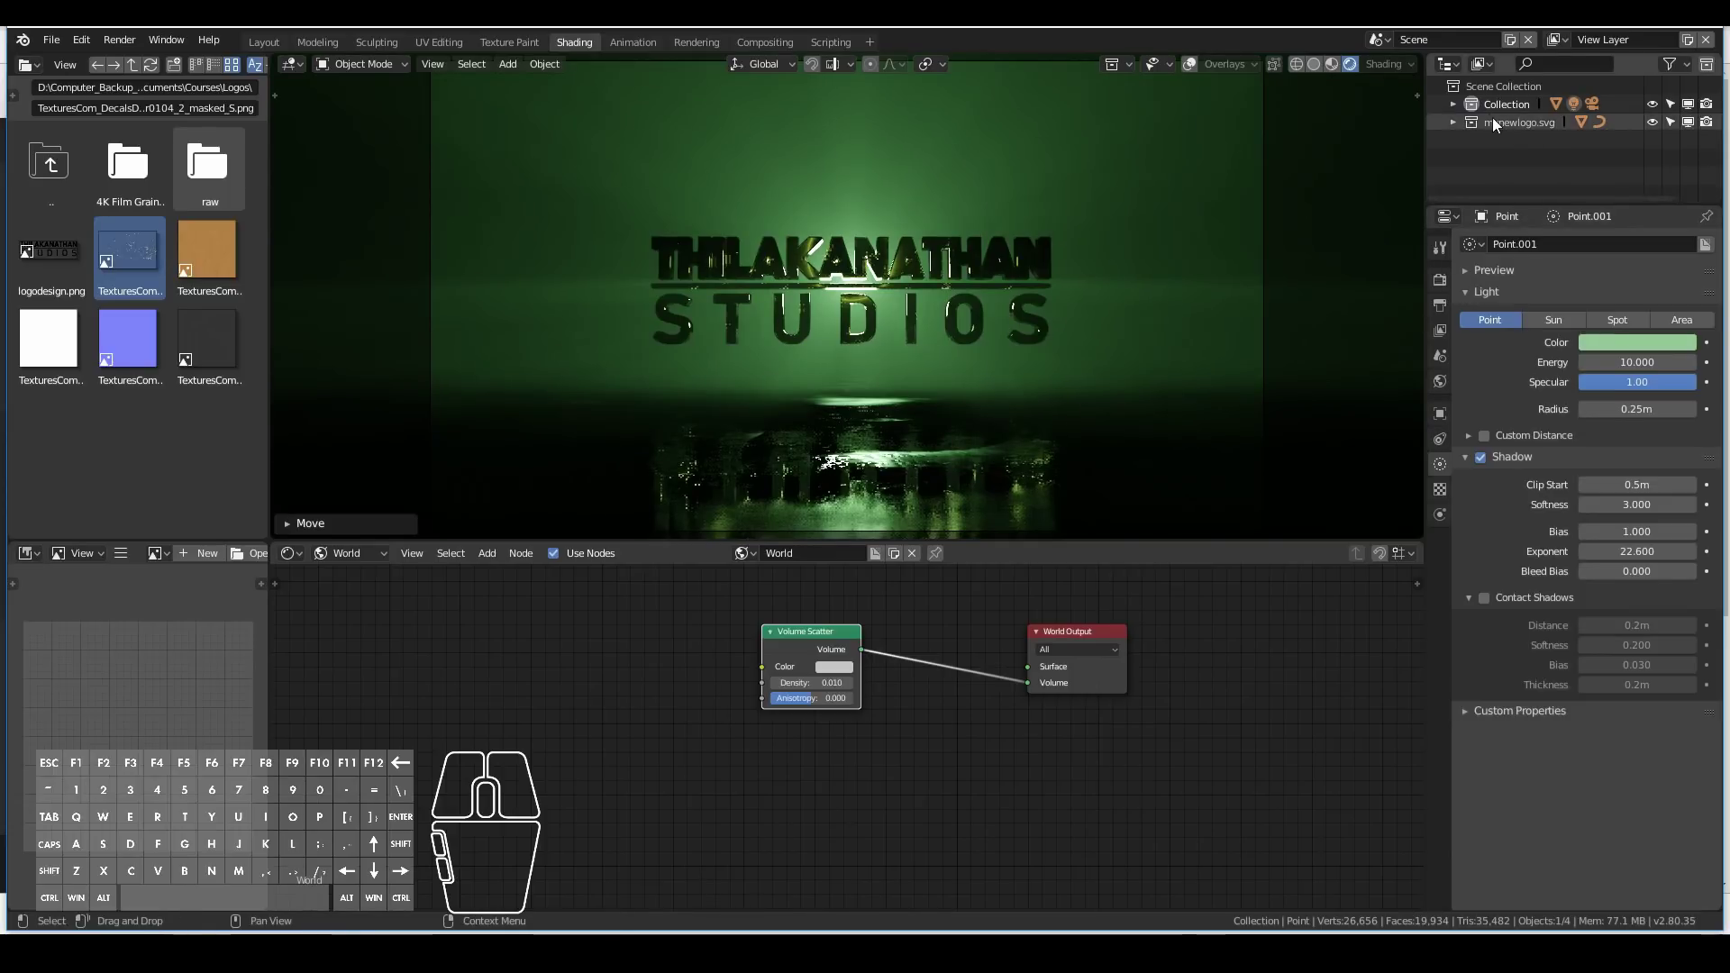
Expand the mynewlogo.svg collection, select logo_light and unhide it in the viewport.
left_click(1454, 104)
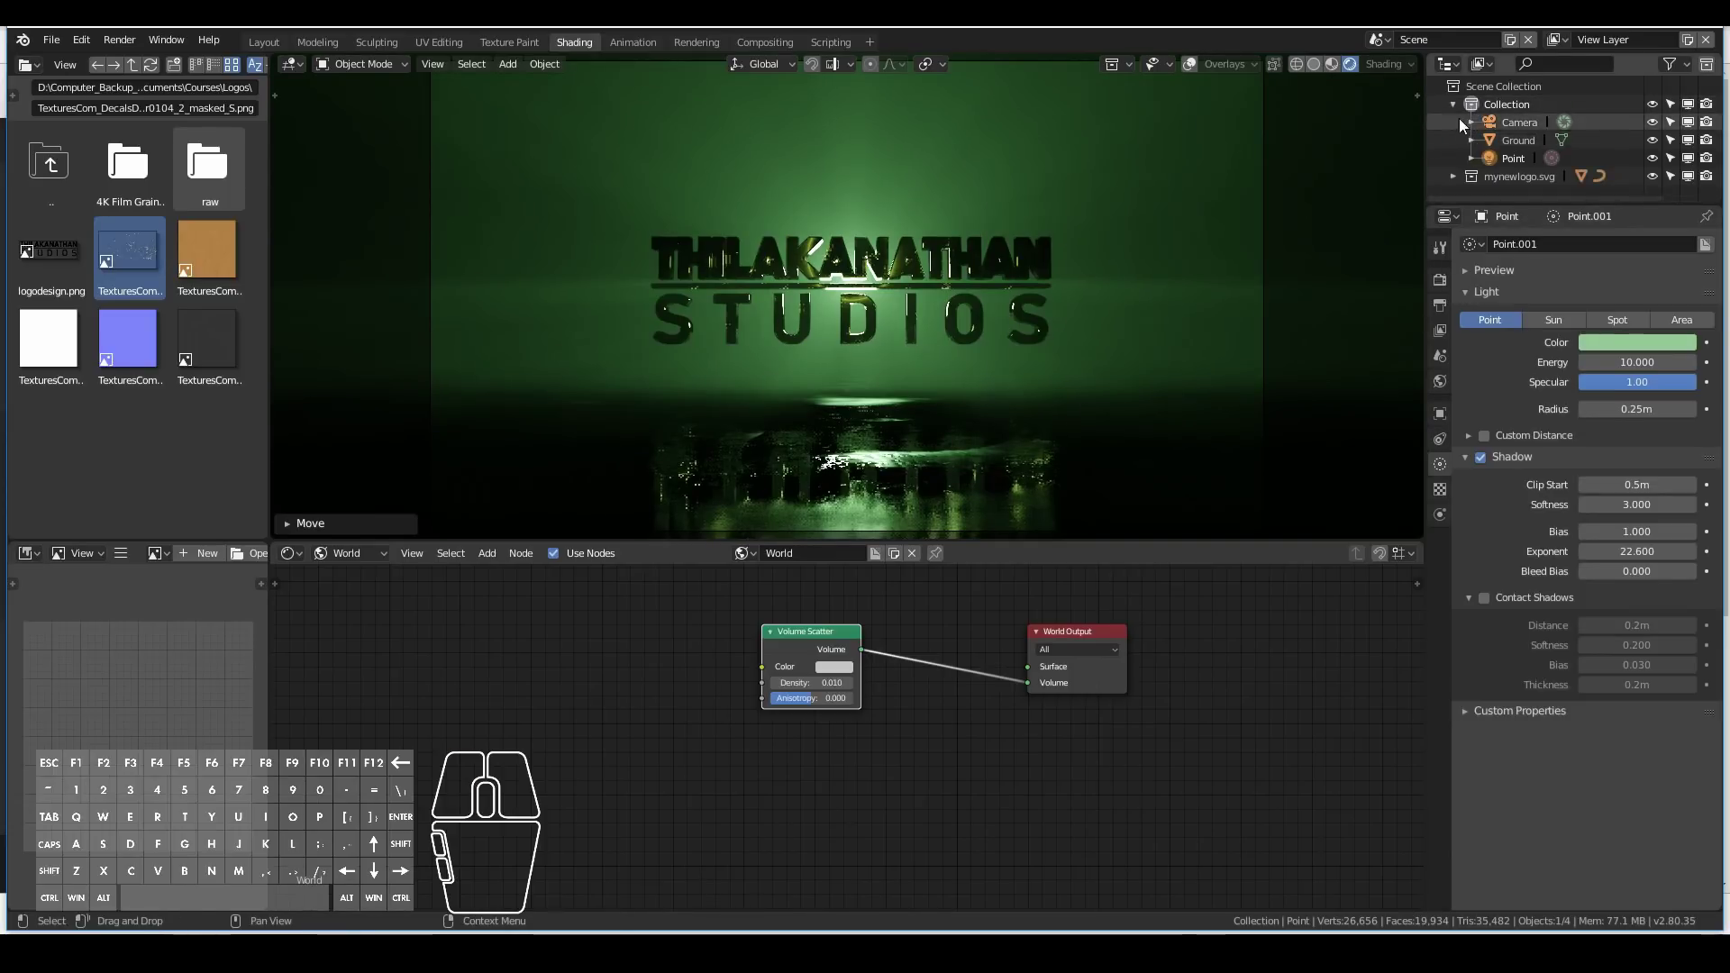
left_click(1455, 104)
left_click(1452, 123)
left_click(1522, 141)
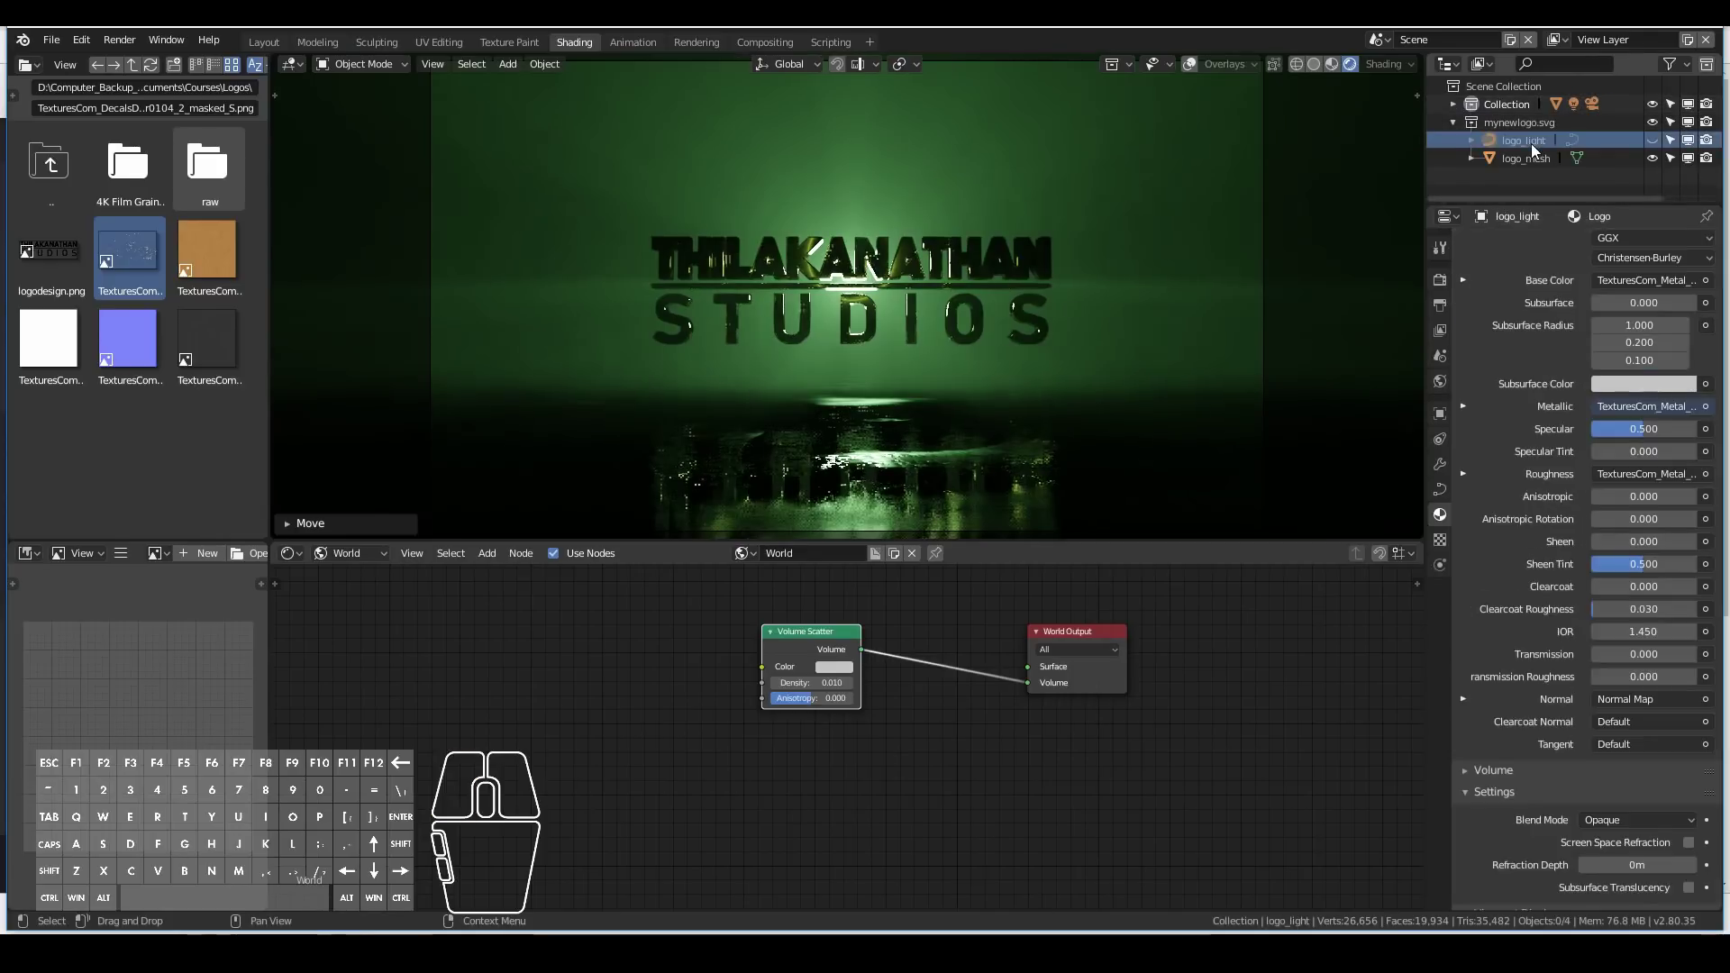
left_click(1650, 141)
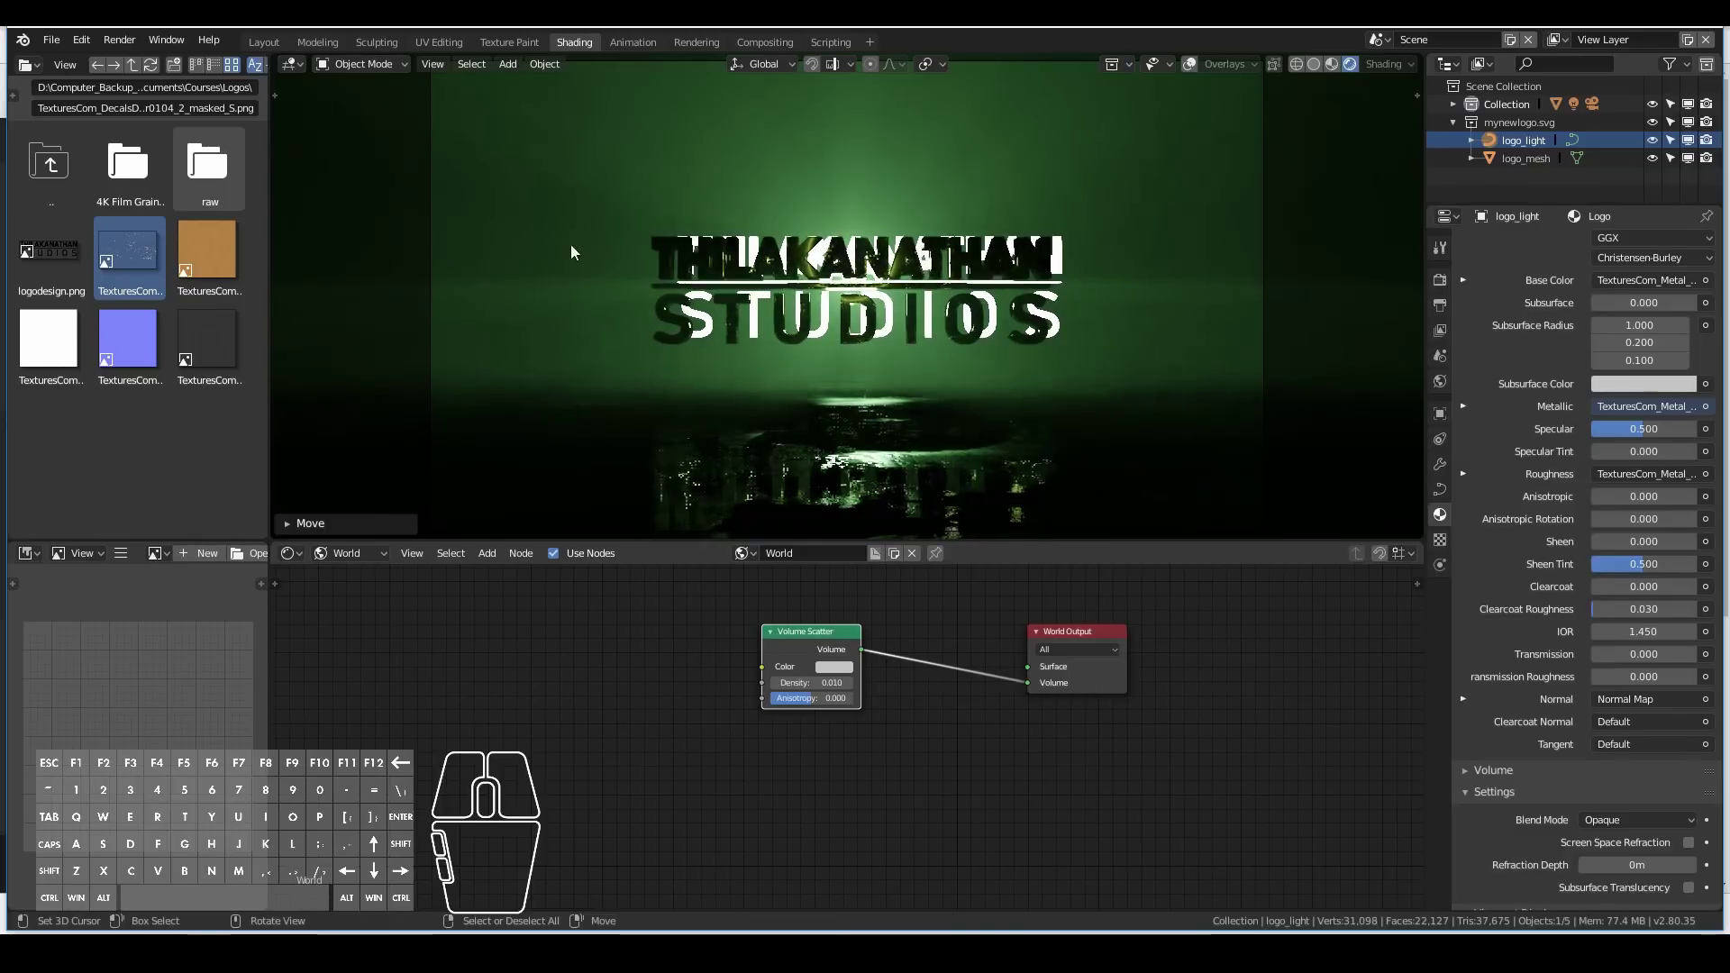
Switch the viewport to solid shading, select the logo_light object behind the logo, and show the overlays again.
mouse_move(571, 252)
middle_mouse_down()
mouse_move(890, 314)
mouse_move(645, 270)
mouse_move(813, 291)
mouse_move(727, 281)
mouse_move(1036, 275)
mouse_move(937, 302)
middle_mouse_up()
left_click(892, 315)
left_click(1315, 65)
right_click(933, 302)
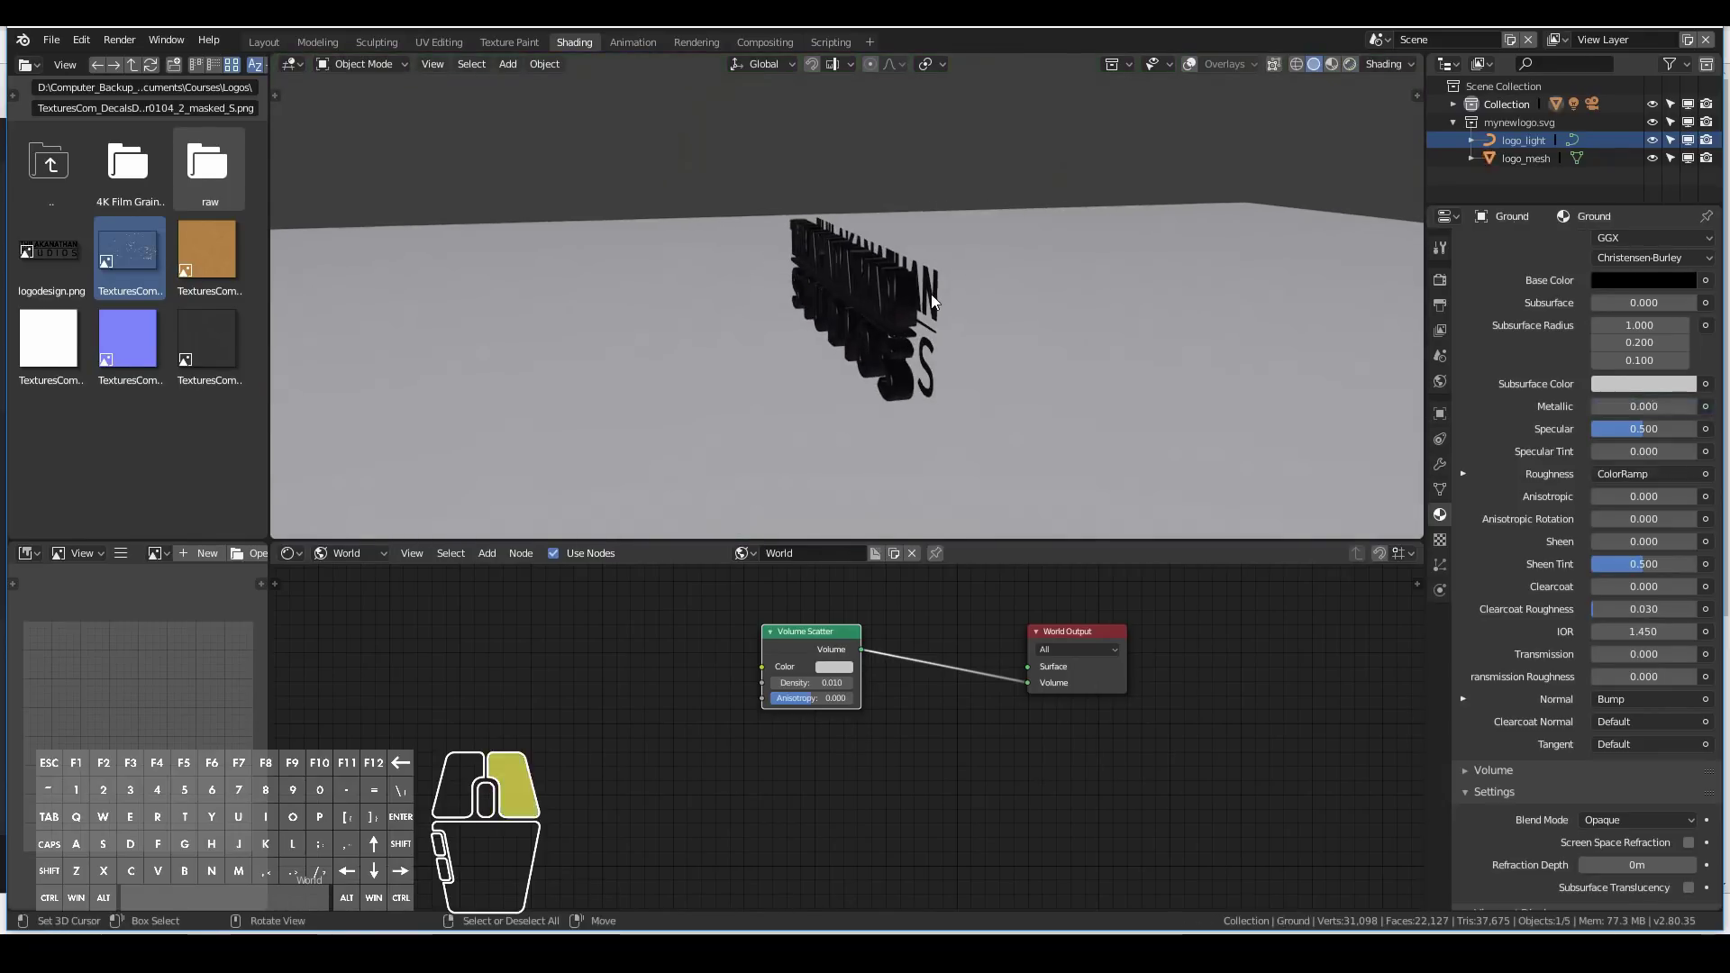
key("g")
right_click(935, 261)
right_click(930, 302)
key("g")
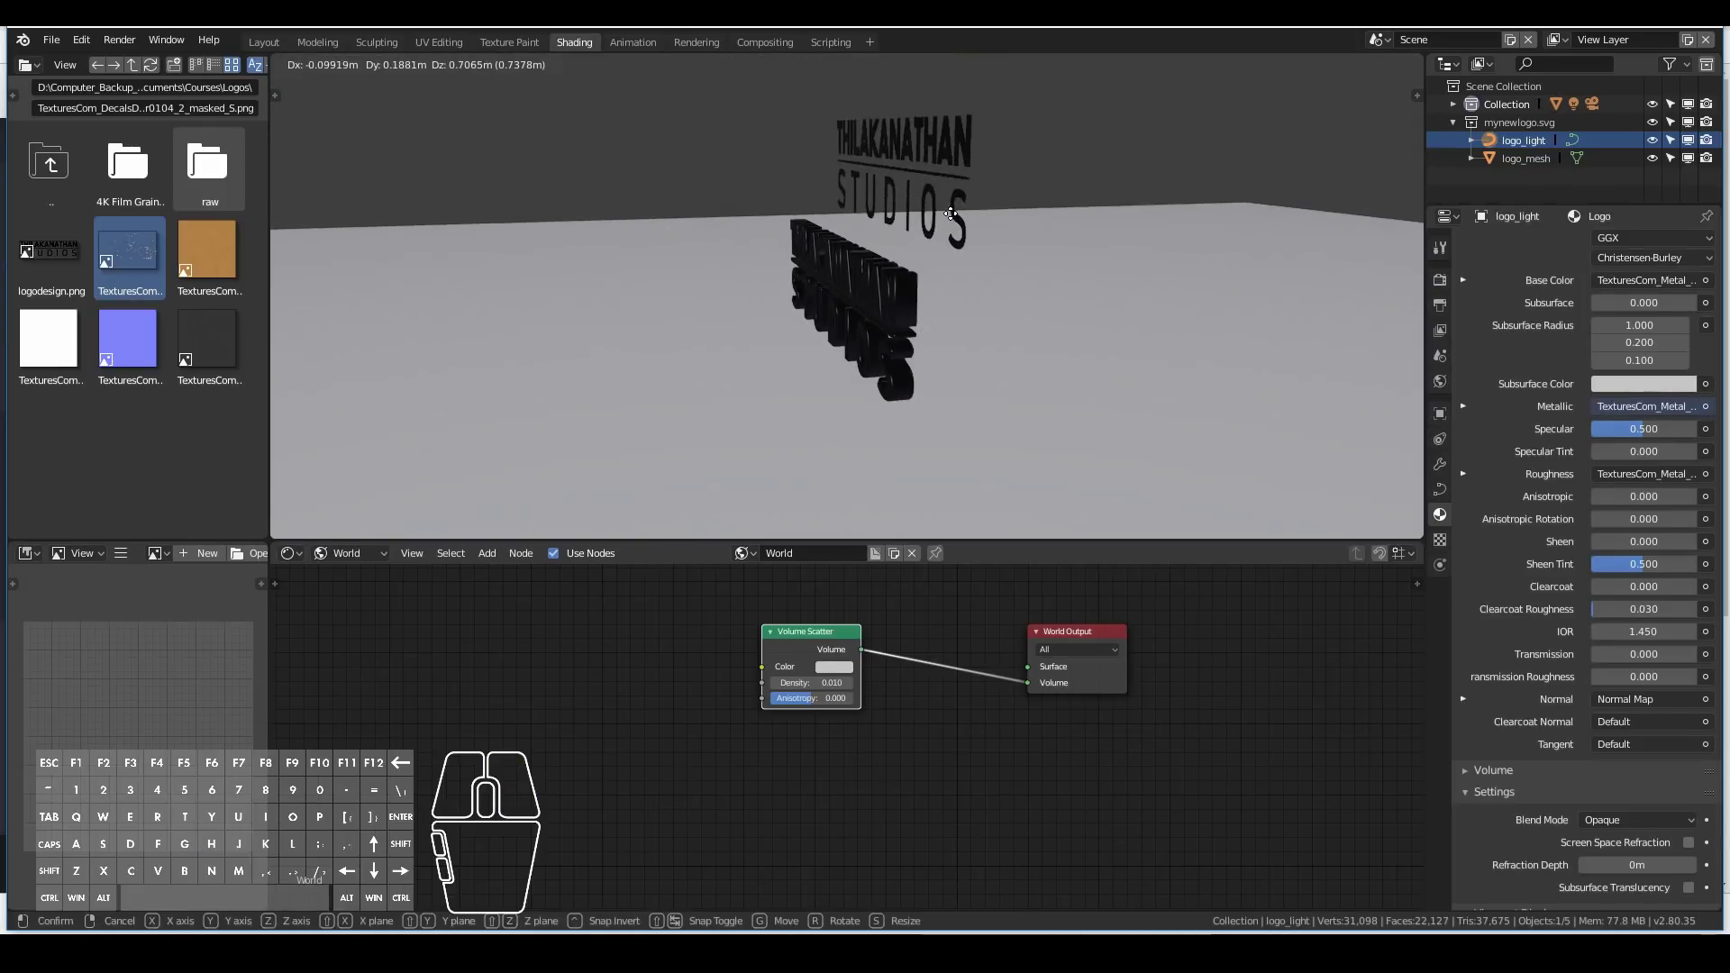
right_click(1029, 118)
left_click(1189, 64)
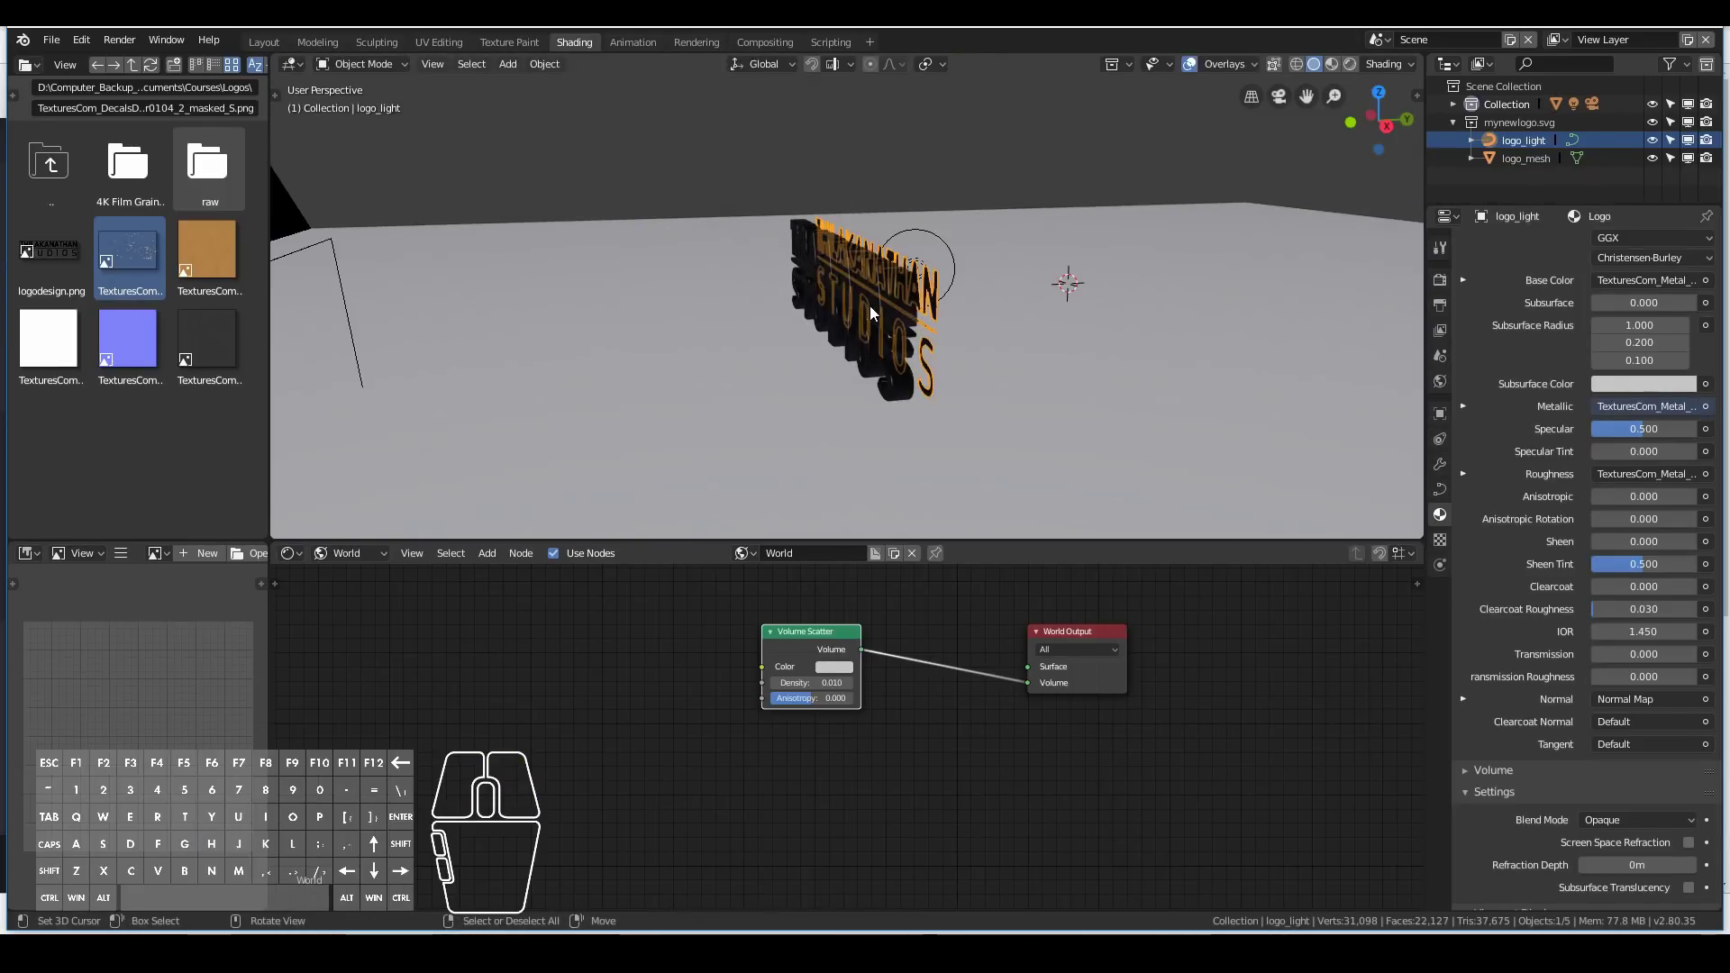
In front view, align logo_light with the metallic logo, moving it about 0.1 m toward negative X.
key("KP_1")
scroll(928, 361, "up", 3)
key("g")
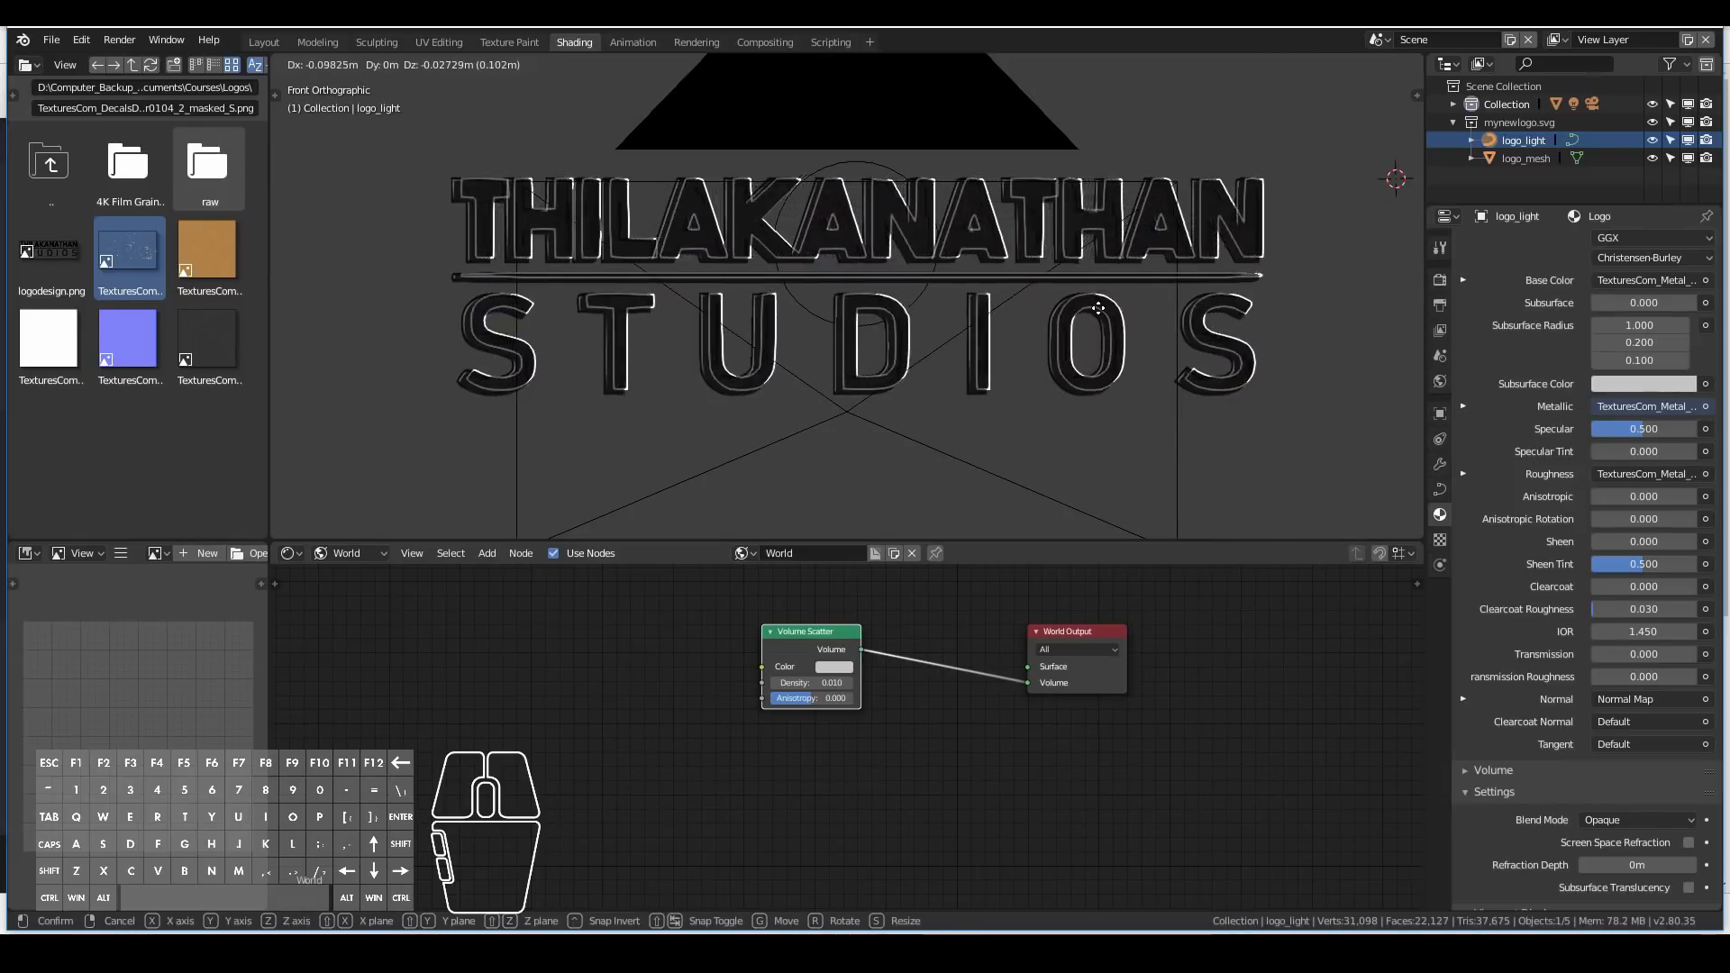
left_click(904, 299)
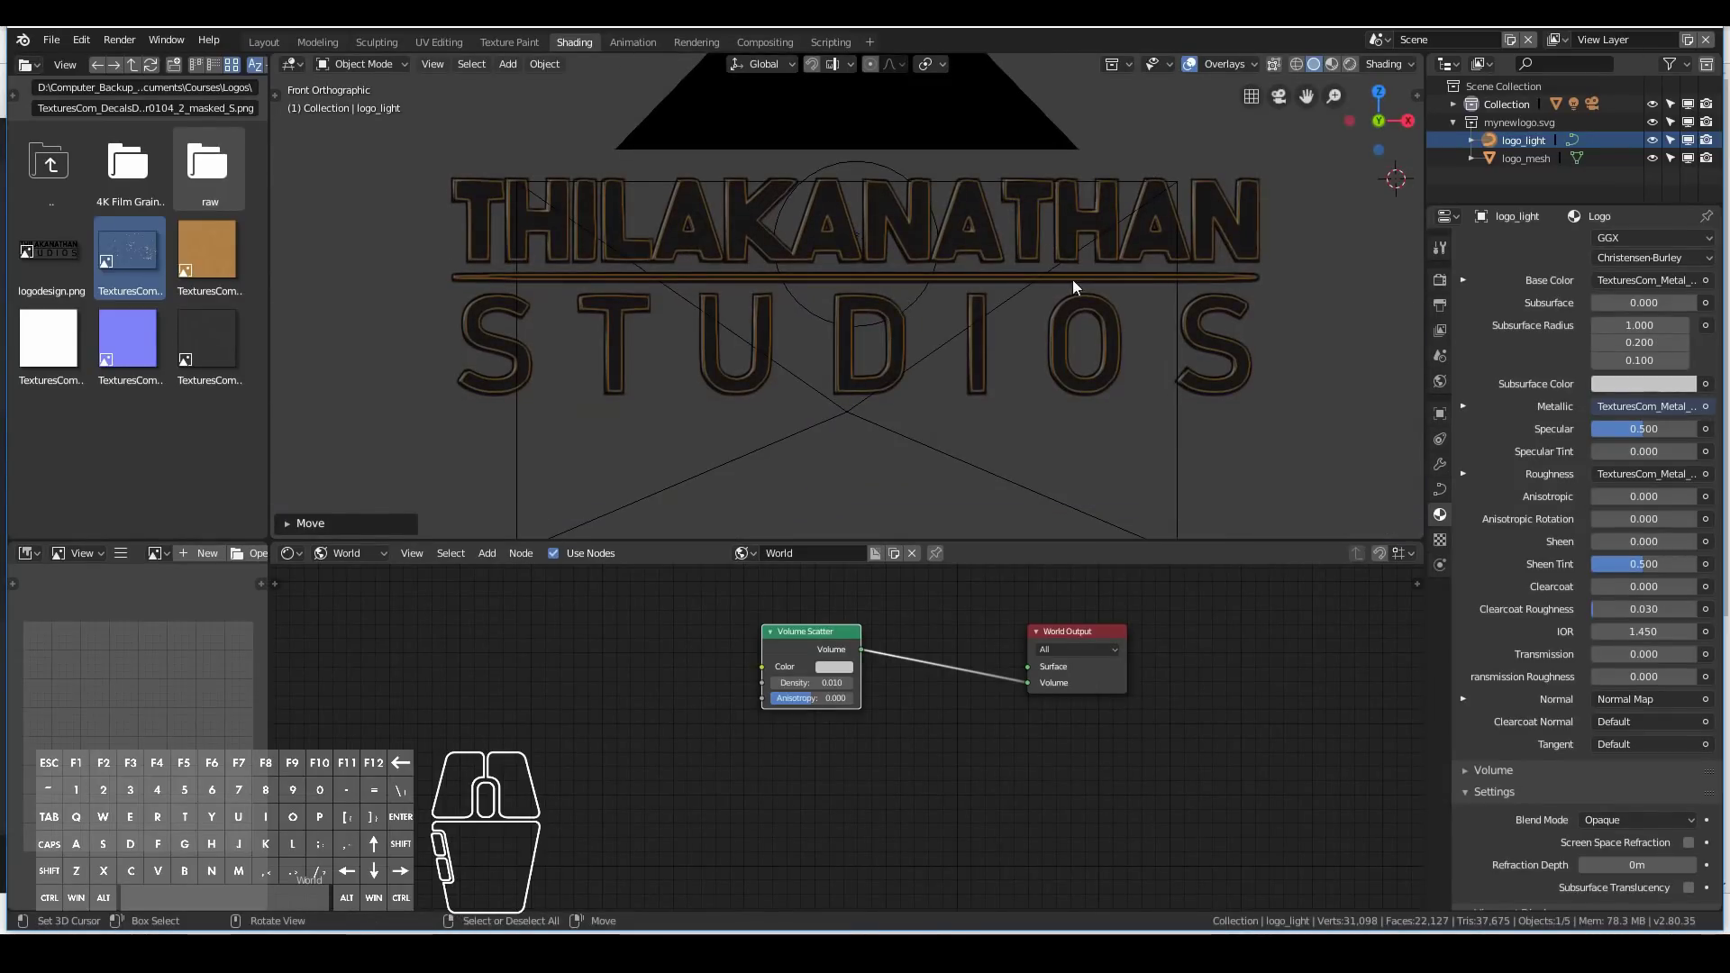
key("g")
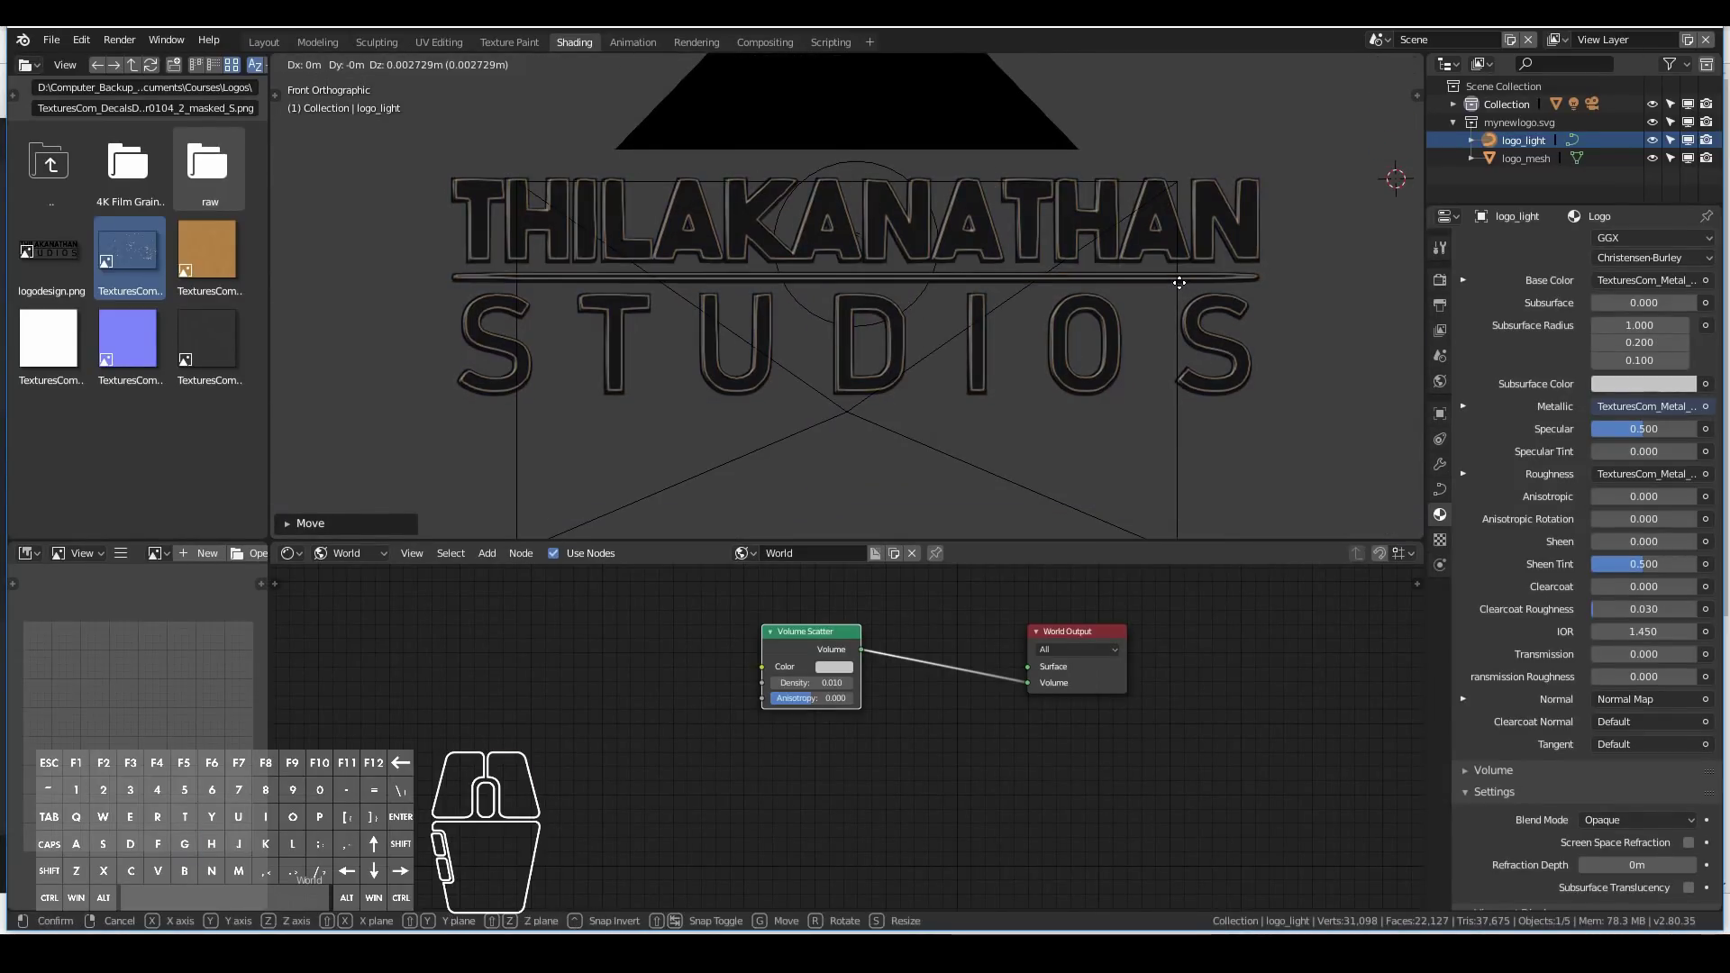
left_click(1179, 285)
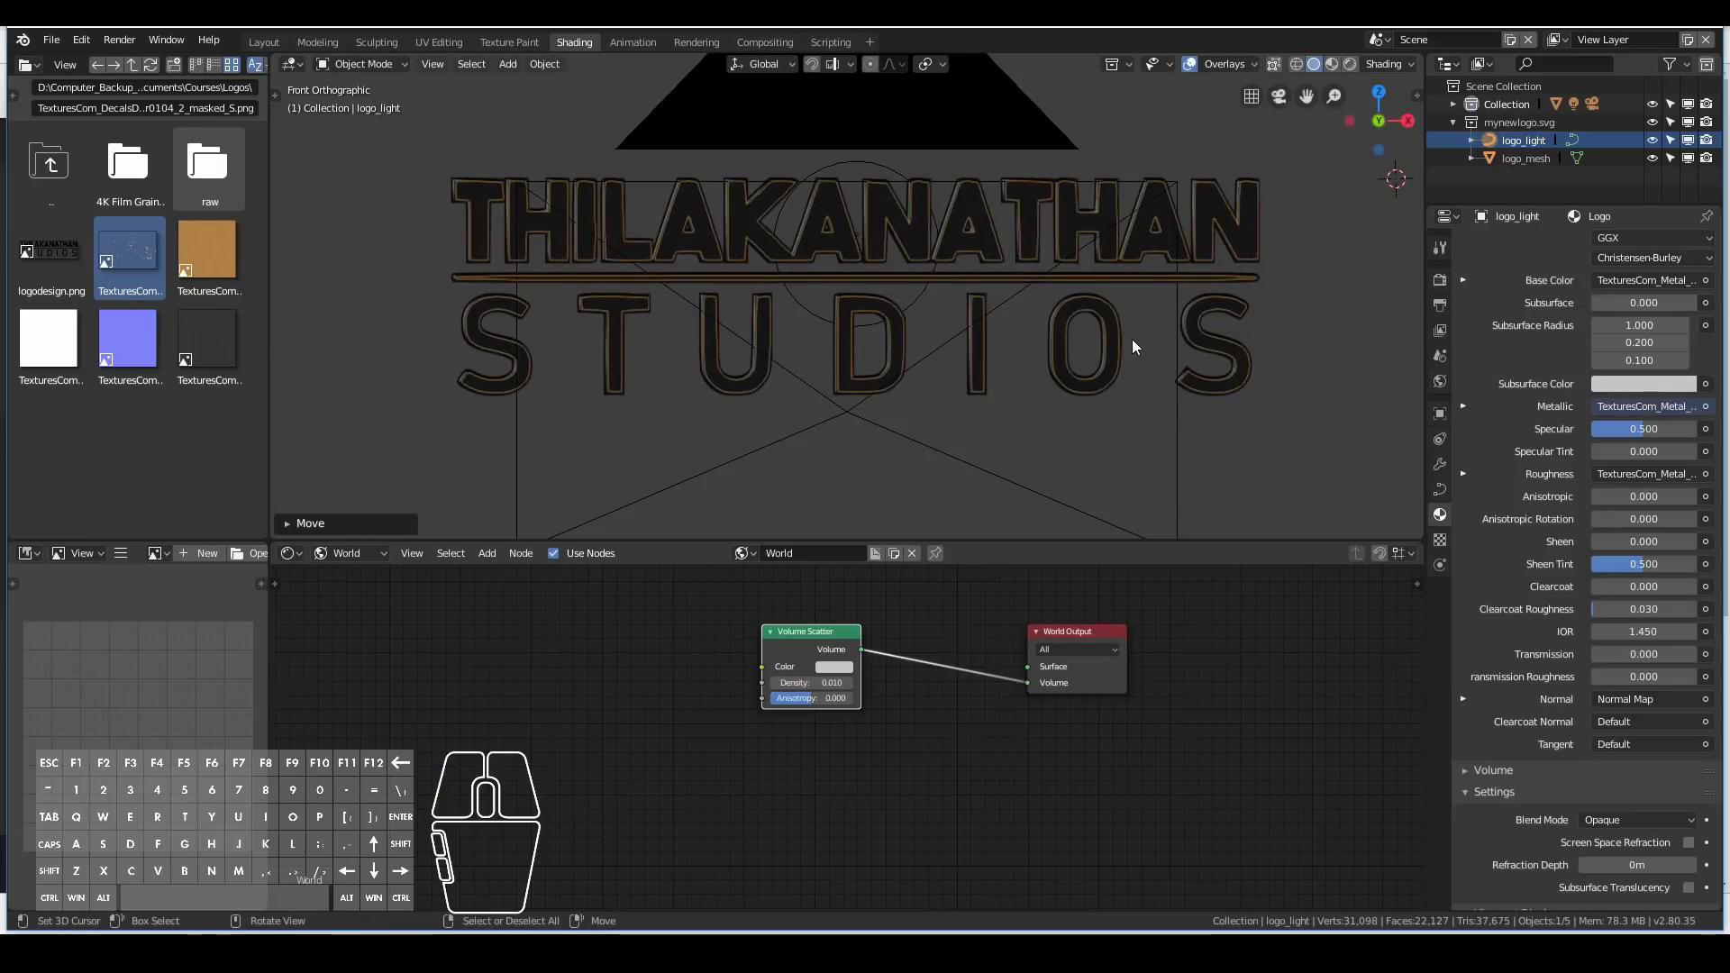
Move logo_light about -0.106 m along the global Y axis into the metallic logo and return to the camera view.
middle_click_drag(1111, 349, 905, 431)
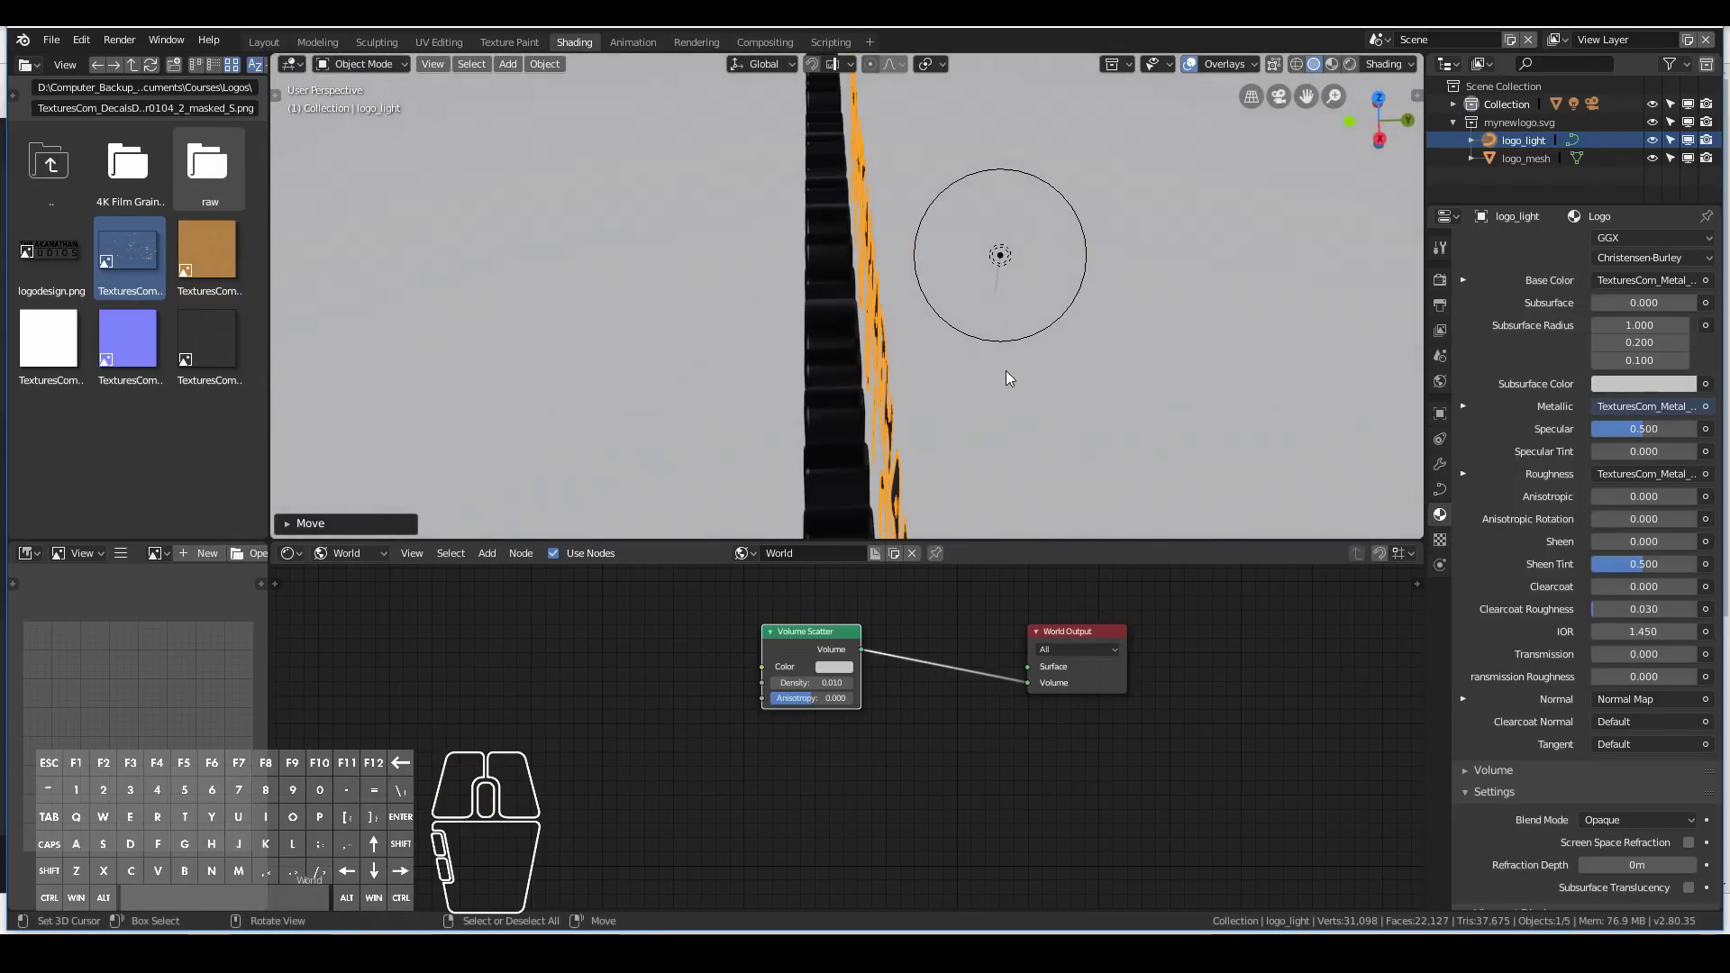
key("g")
key("y")
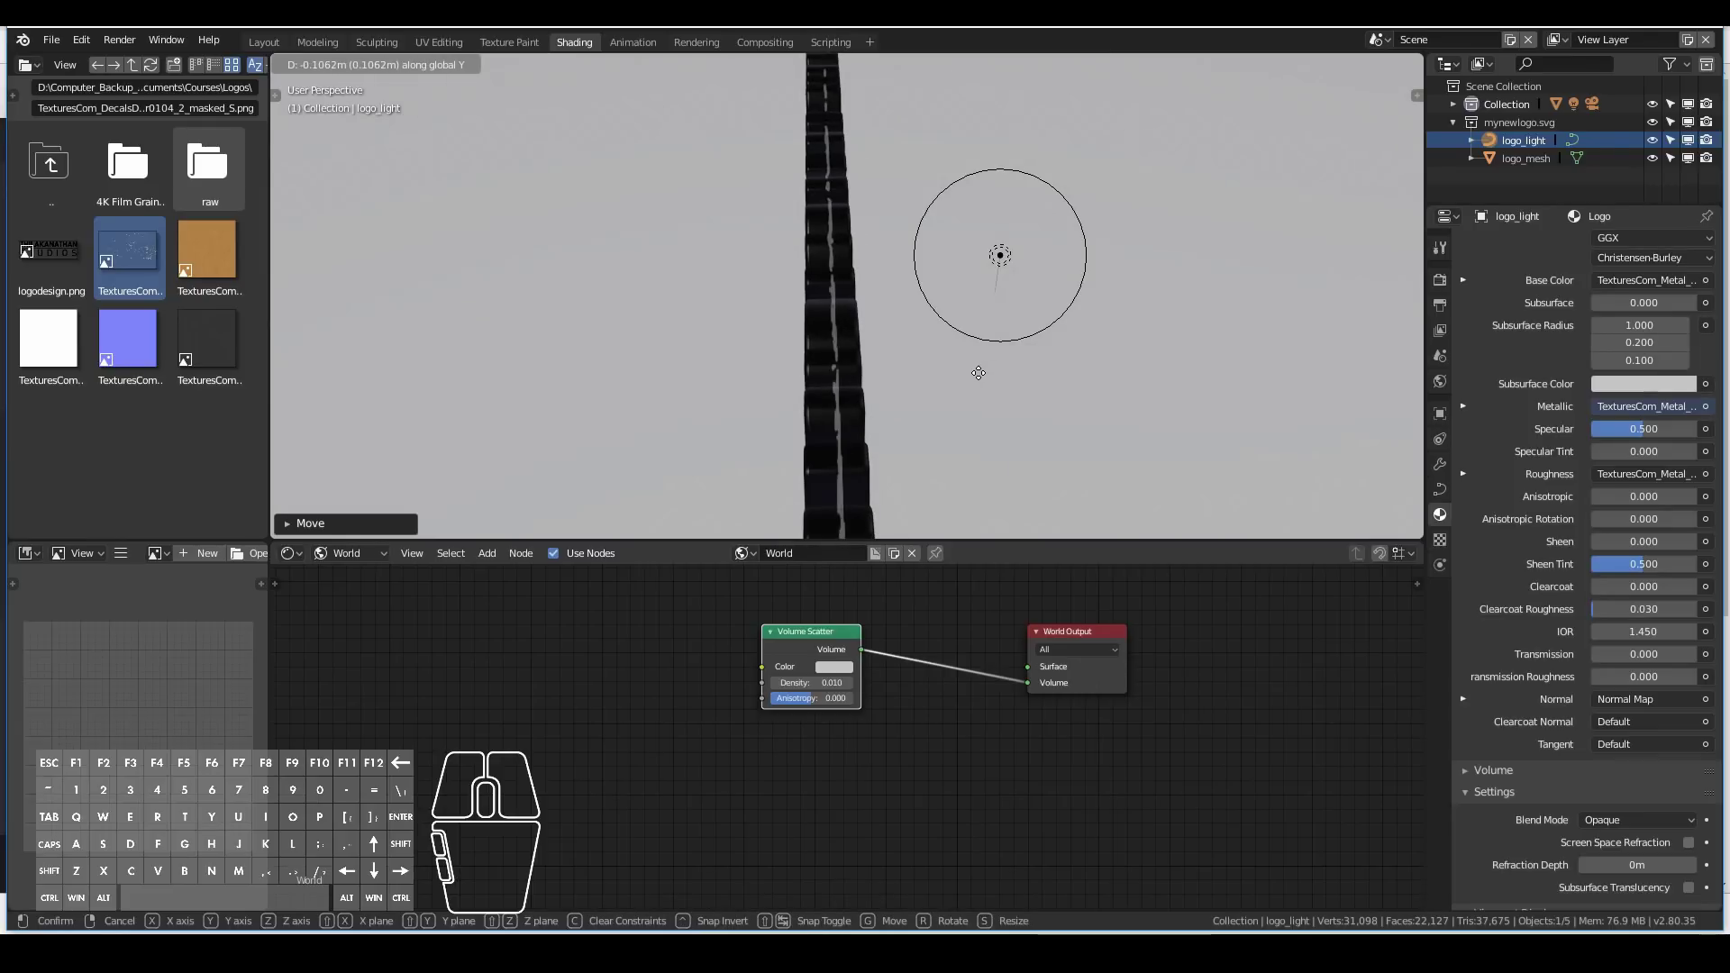
left_click(978, 373)
middle_click_drag(834, 346, 1034, 300)
key("KP_0")
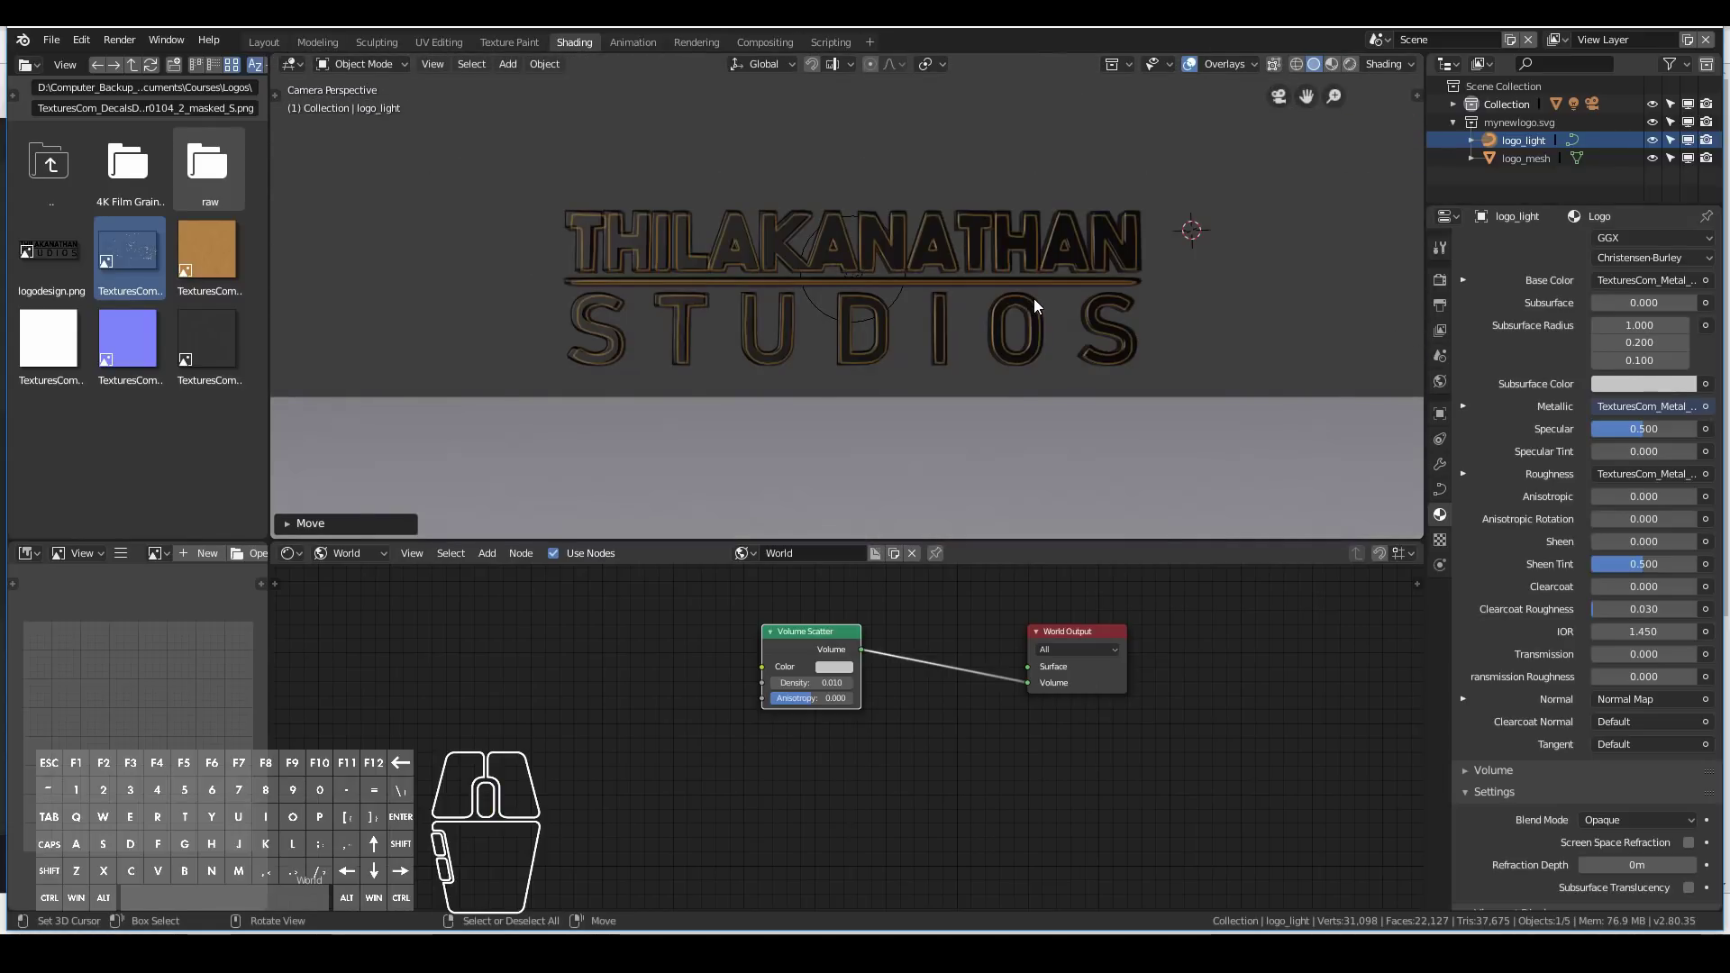
Remove the Logo material from logo_light and give it a new material named LogoLight.
scroll(1587, 515, "up", 5)
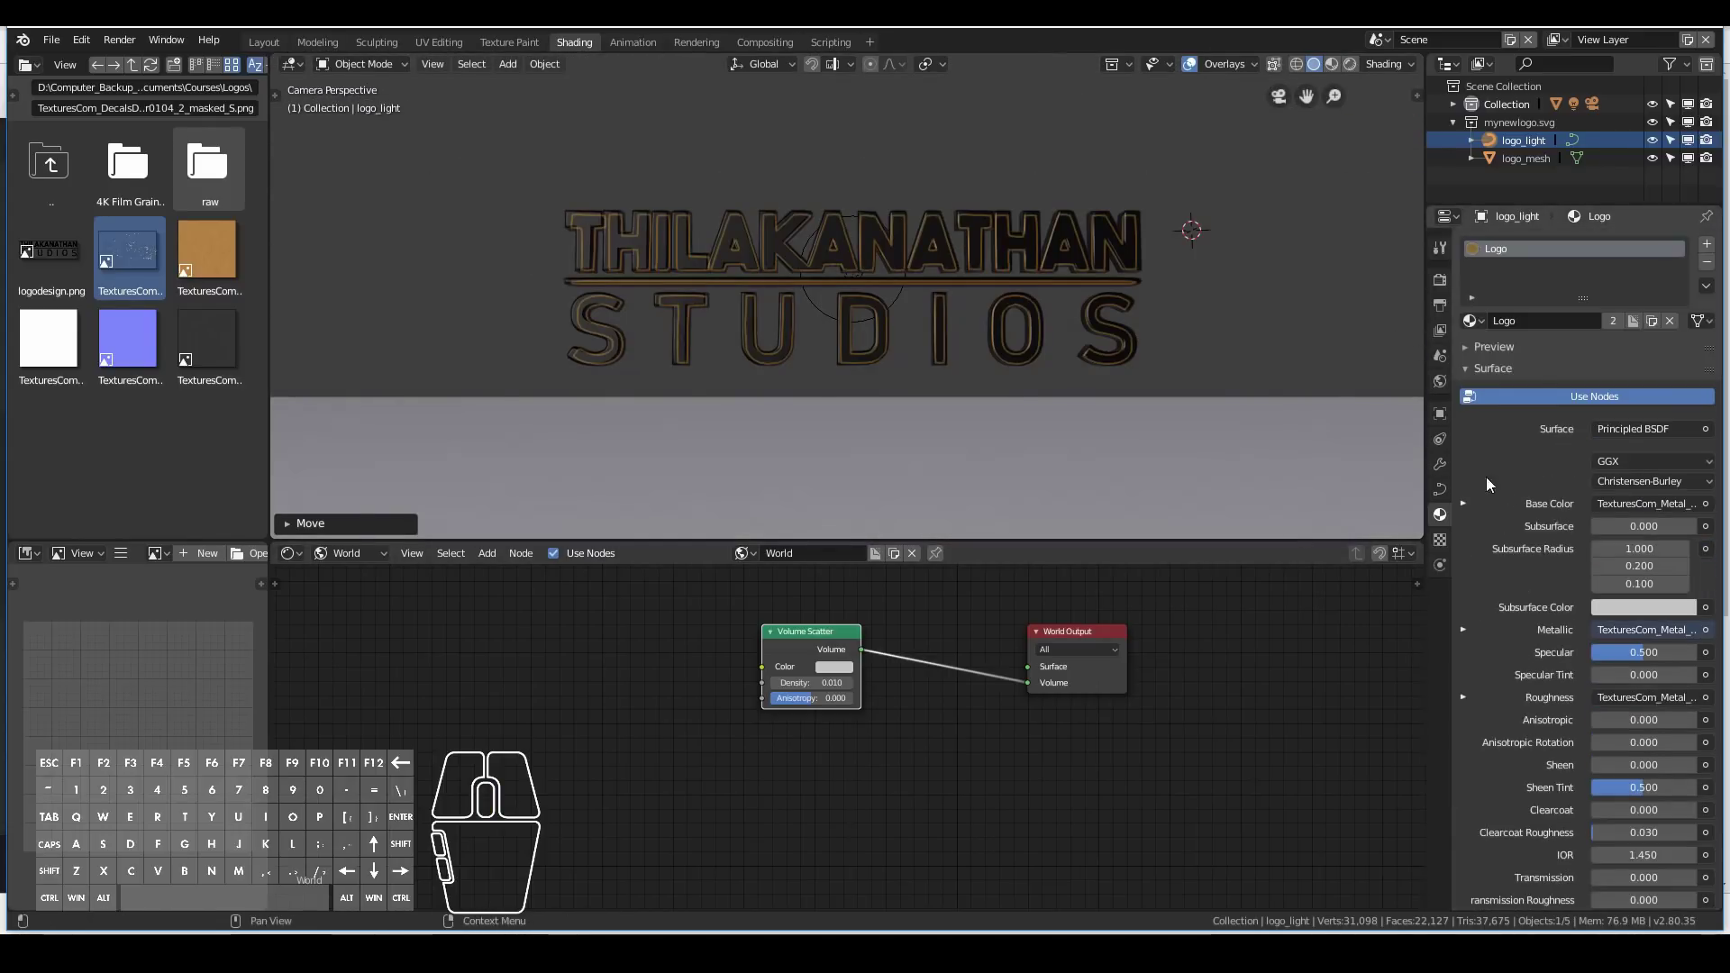
left_click(1707, 263)
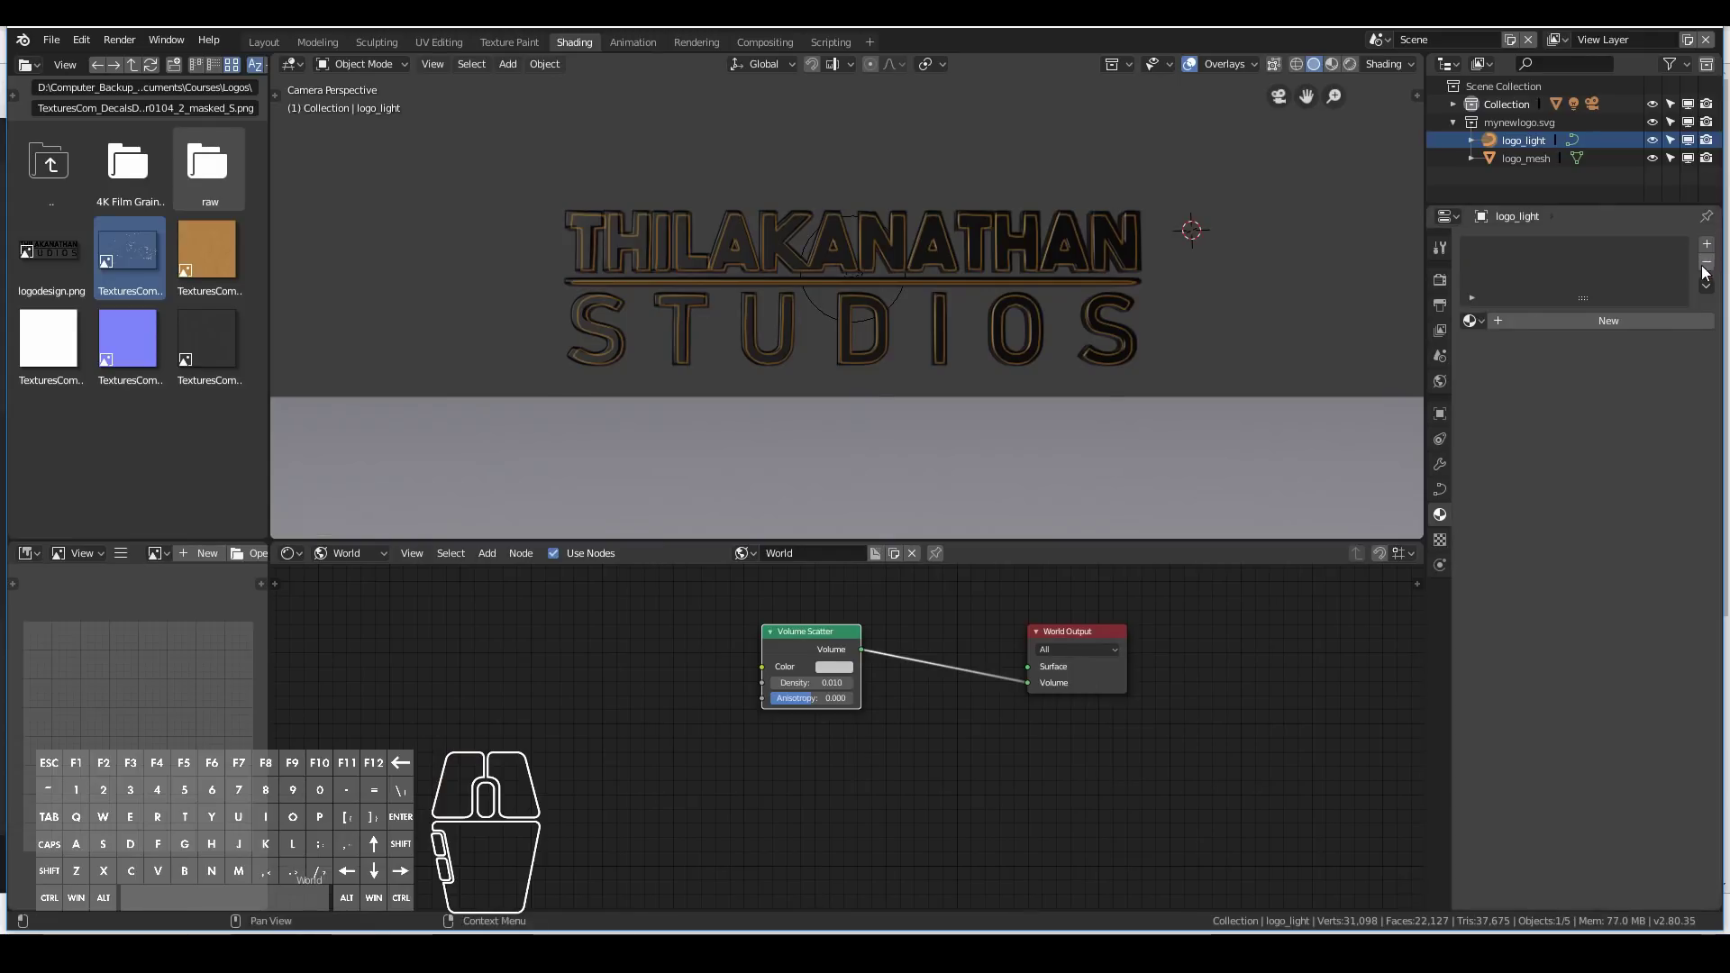
left_click(1538, 324)
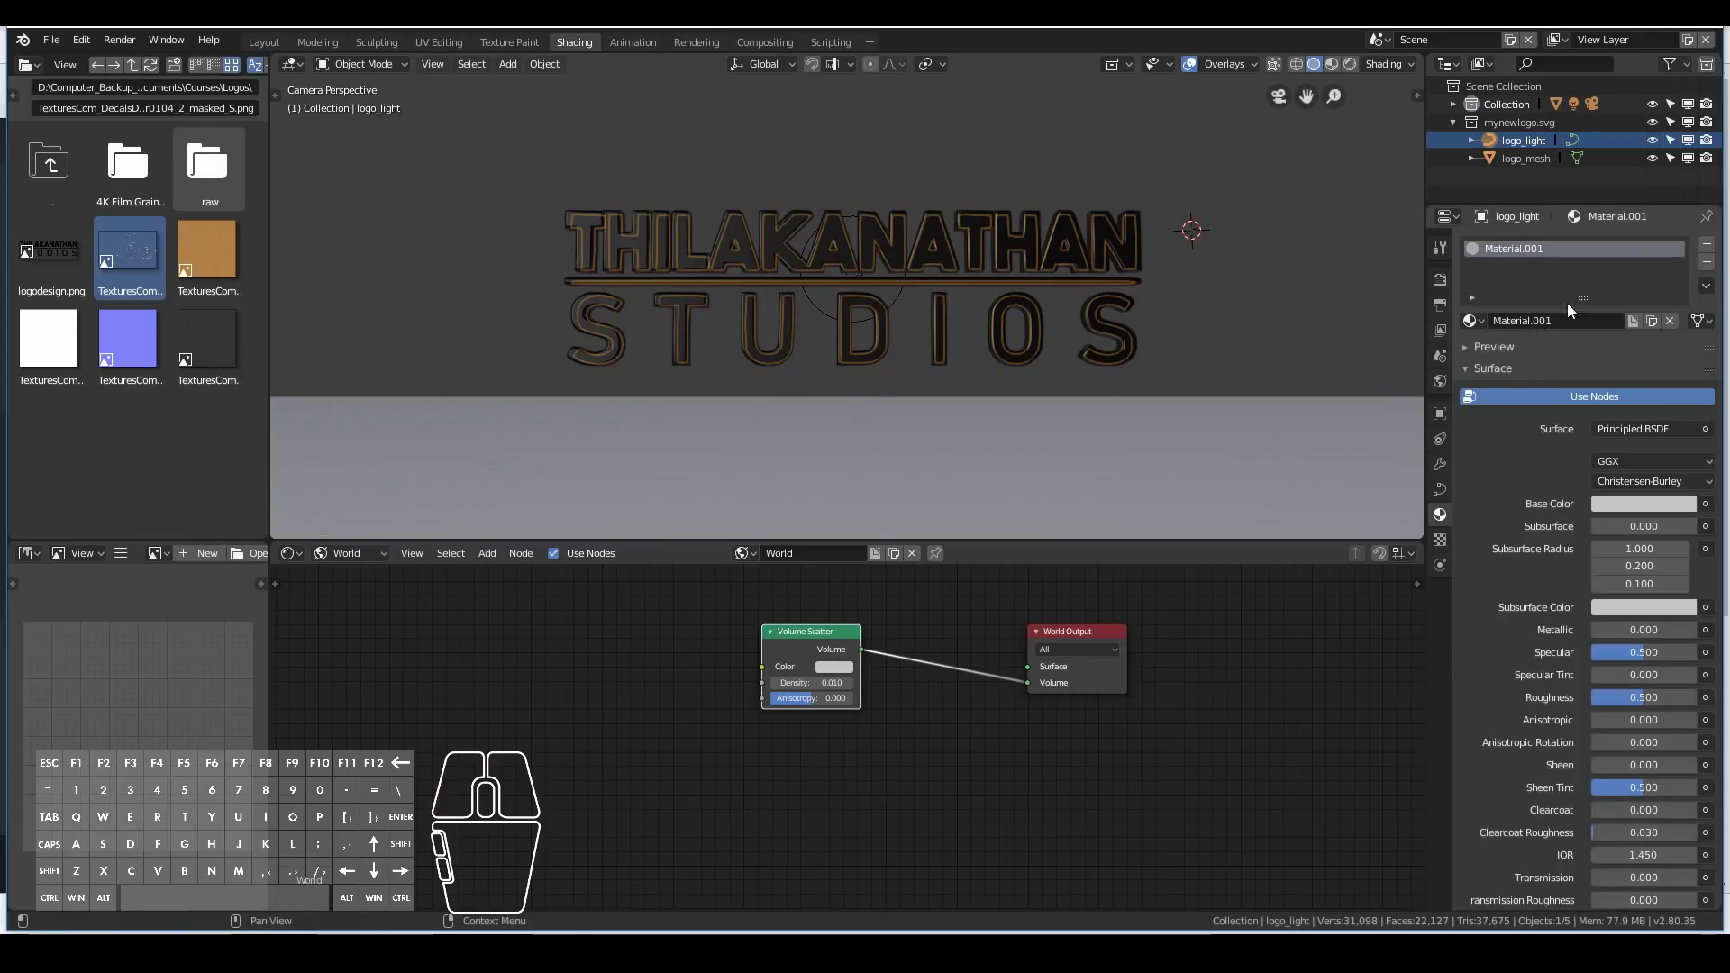
type("Lo")
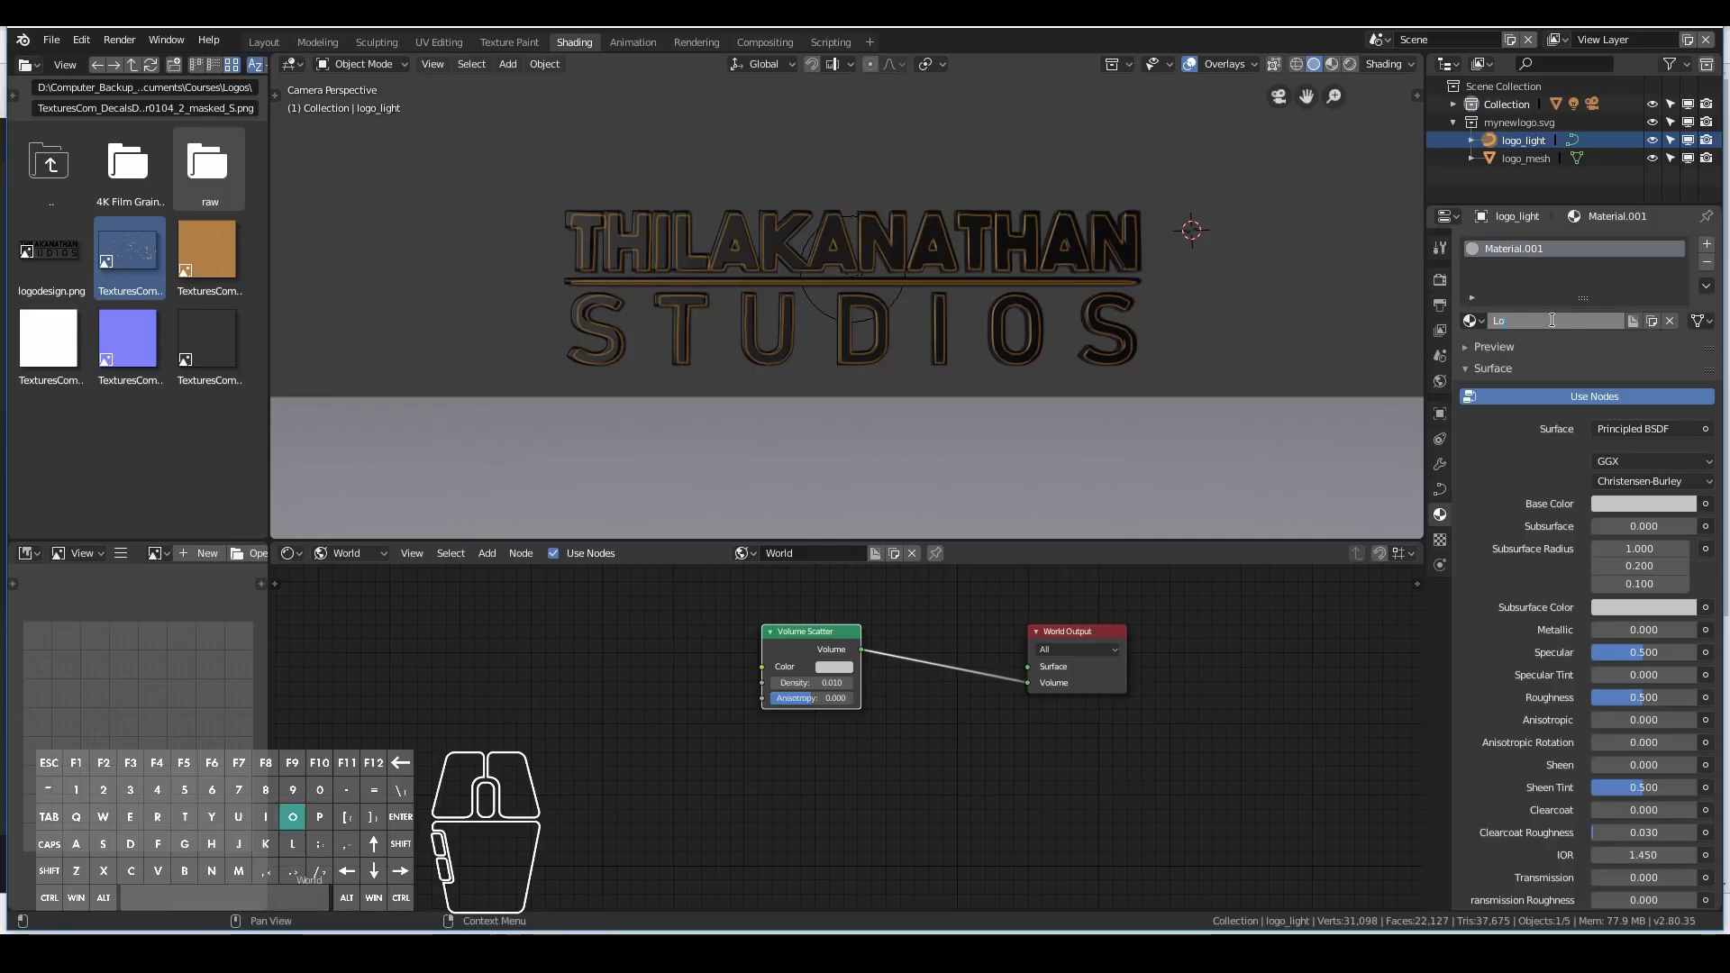
type("goLight")
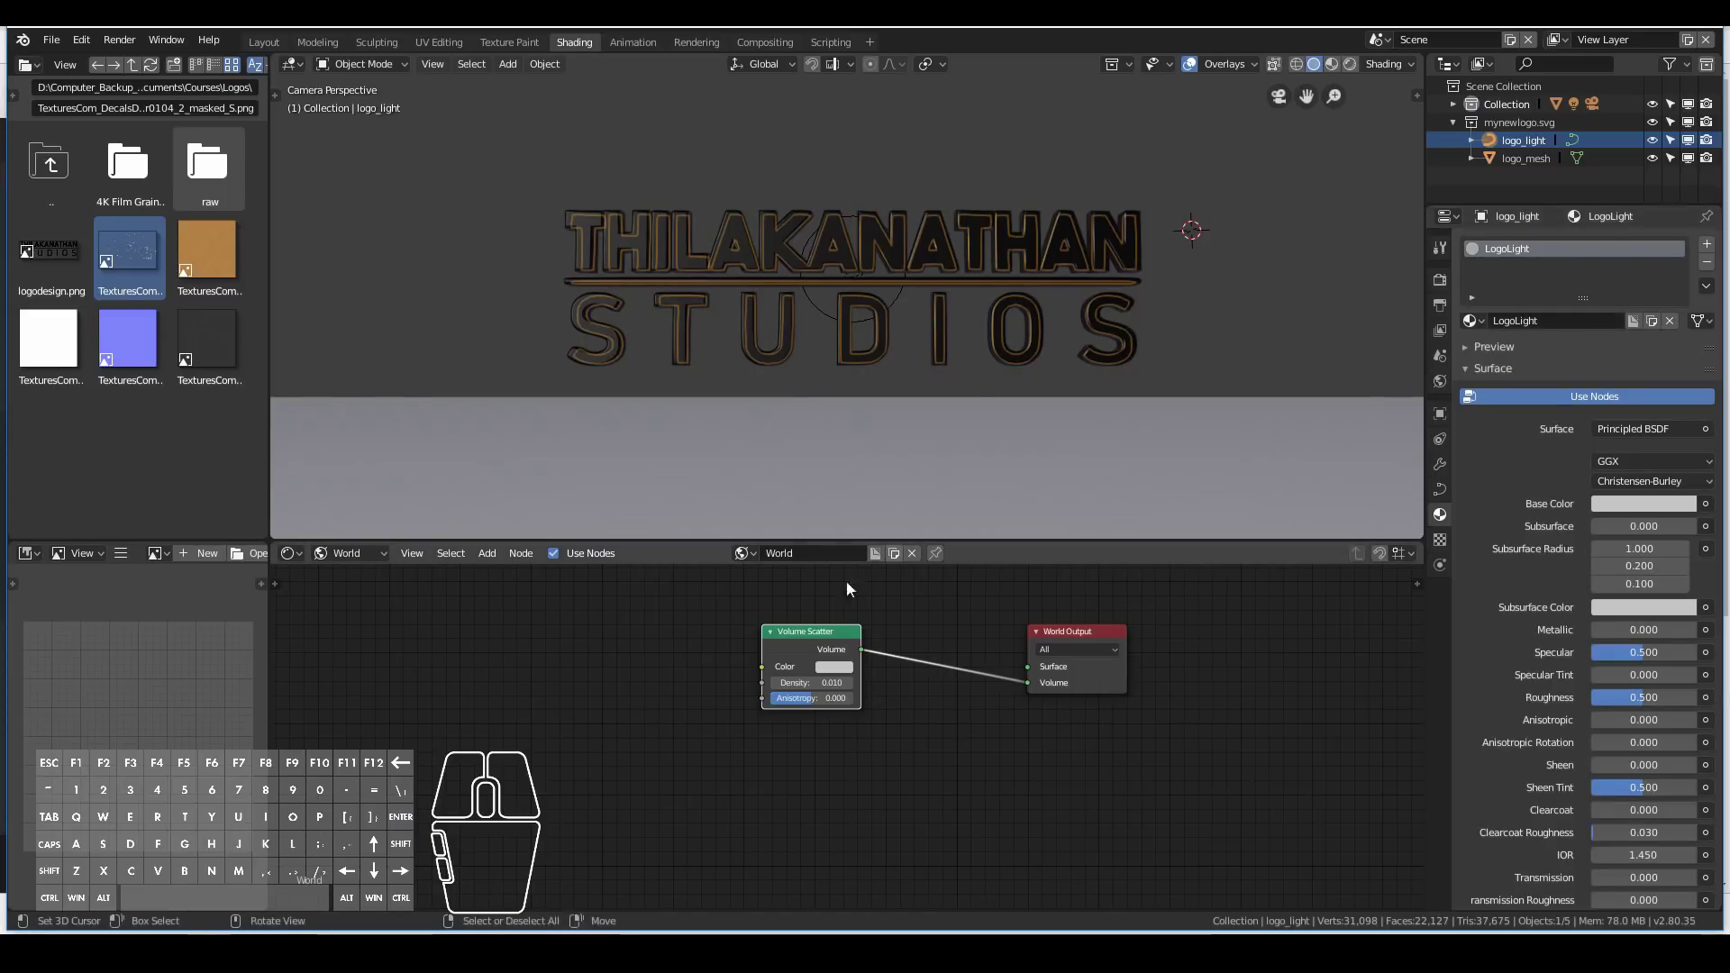
Show the LogoLight object material in the node editor and delete its Principled BSDF node.
left_click(350, 553)
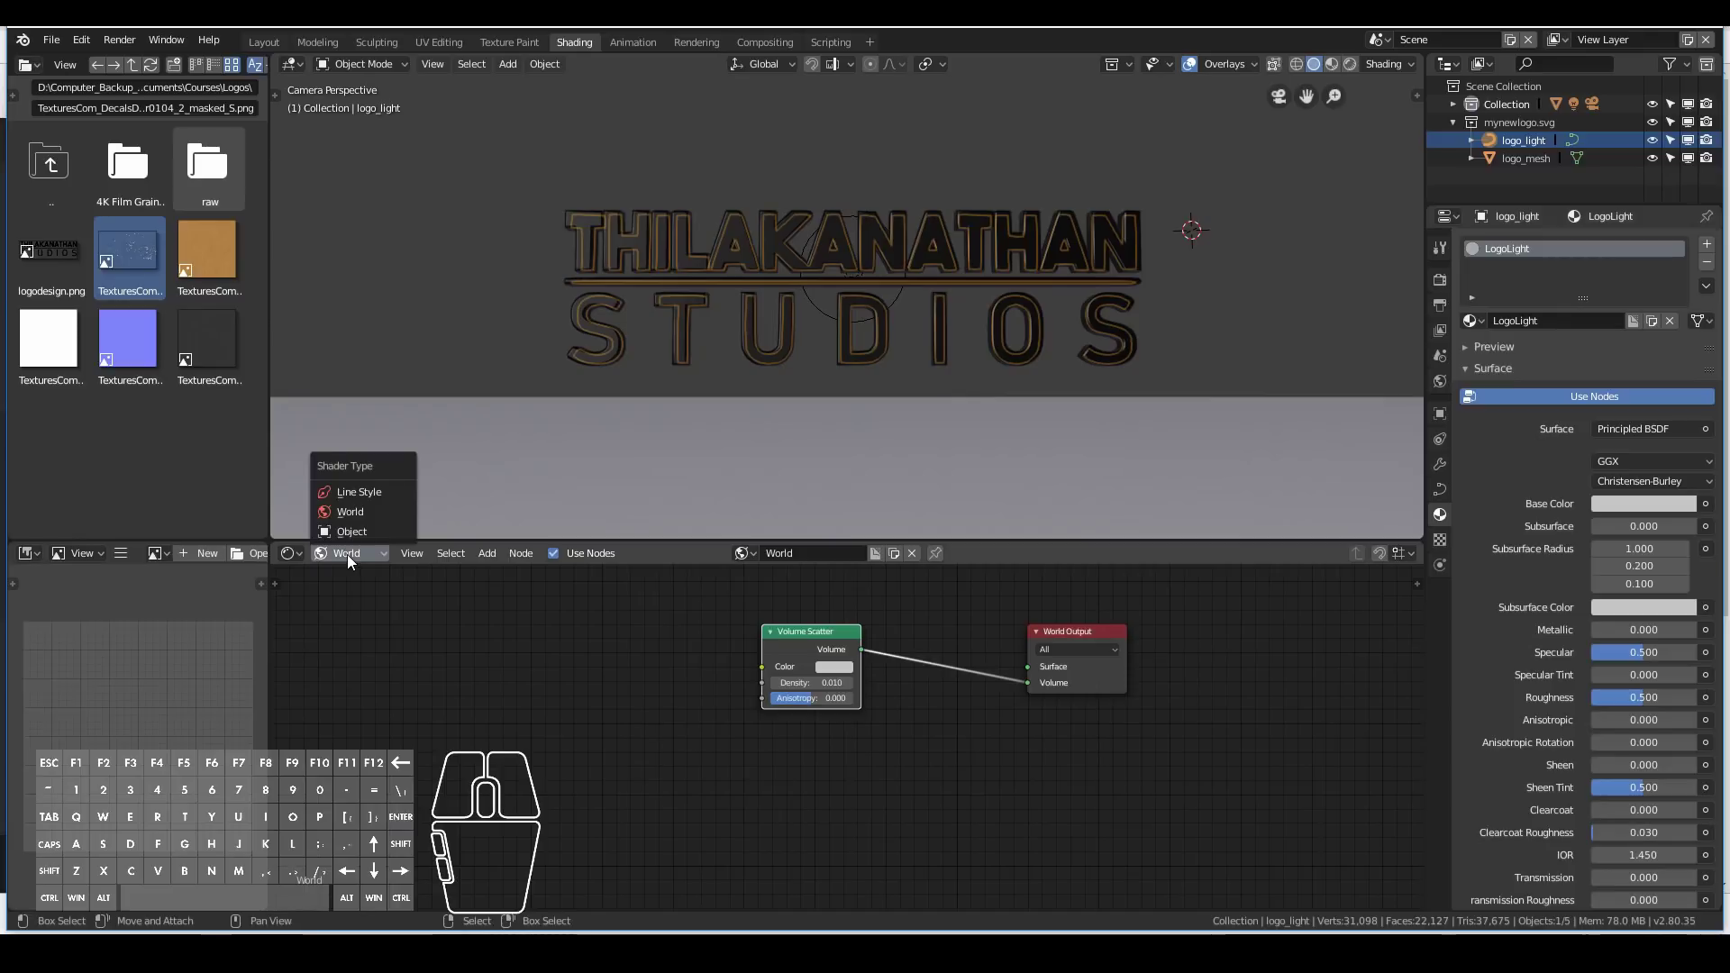
left_click(347, 532)
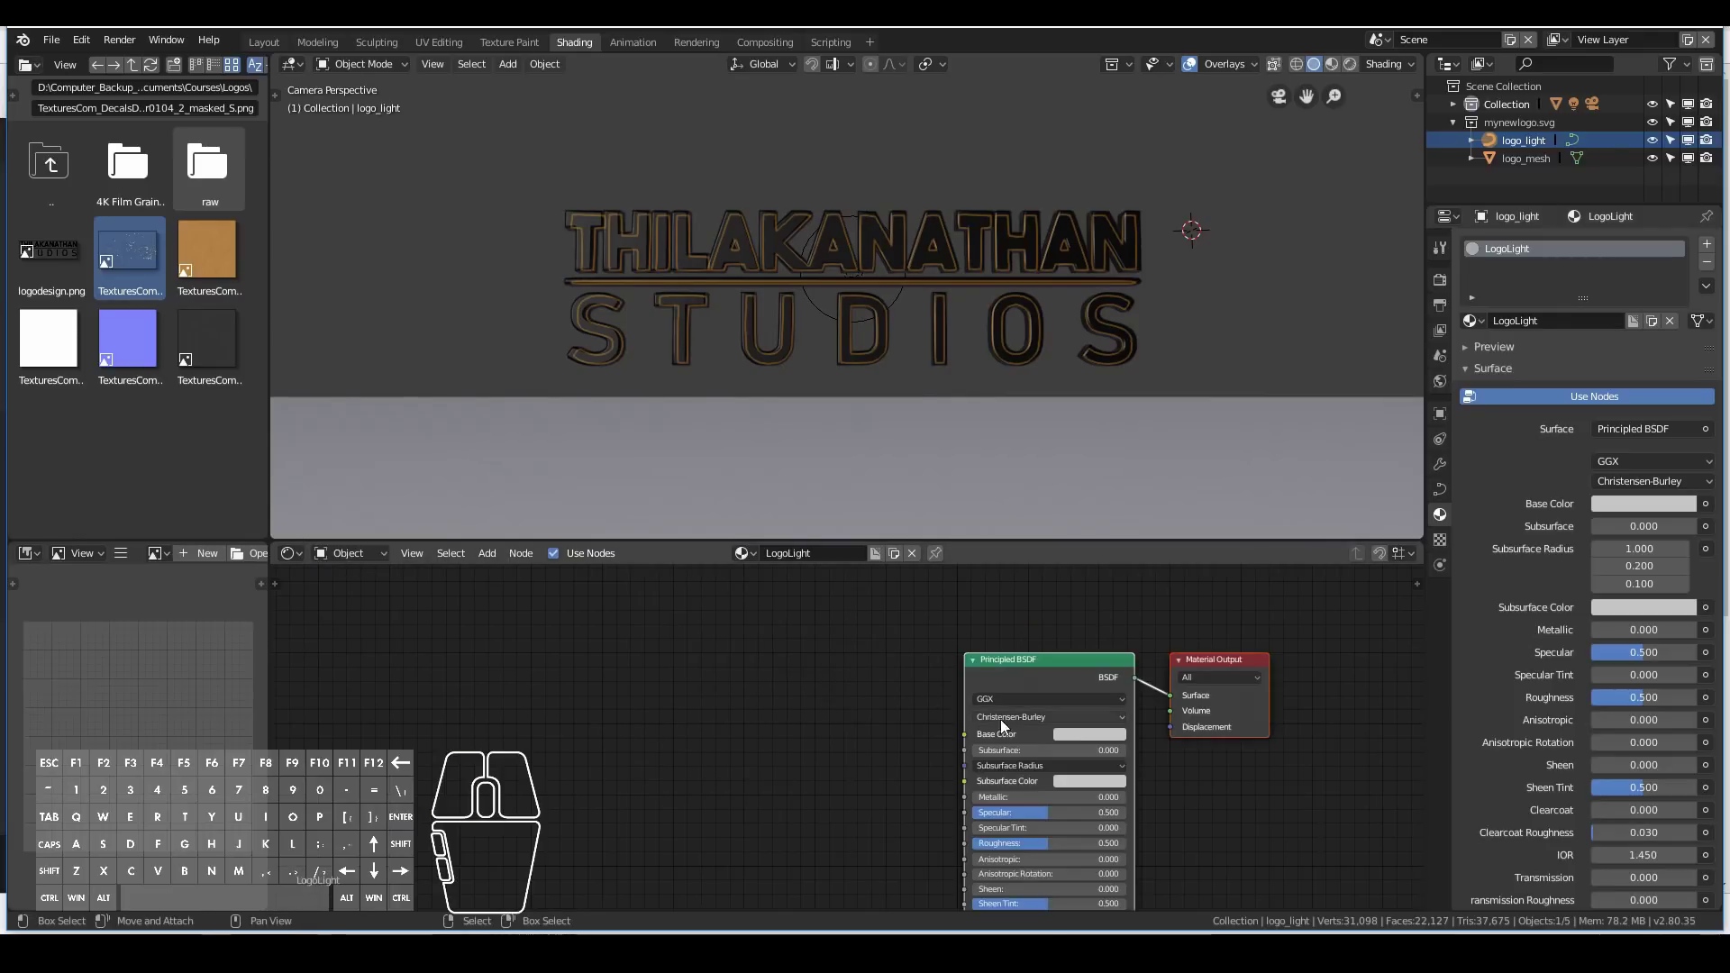
left_click_drag(1014, 669, 713, 652)
key("x")
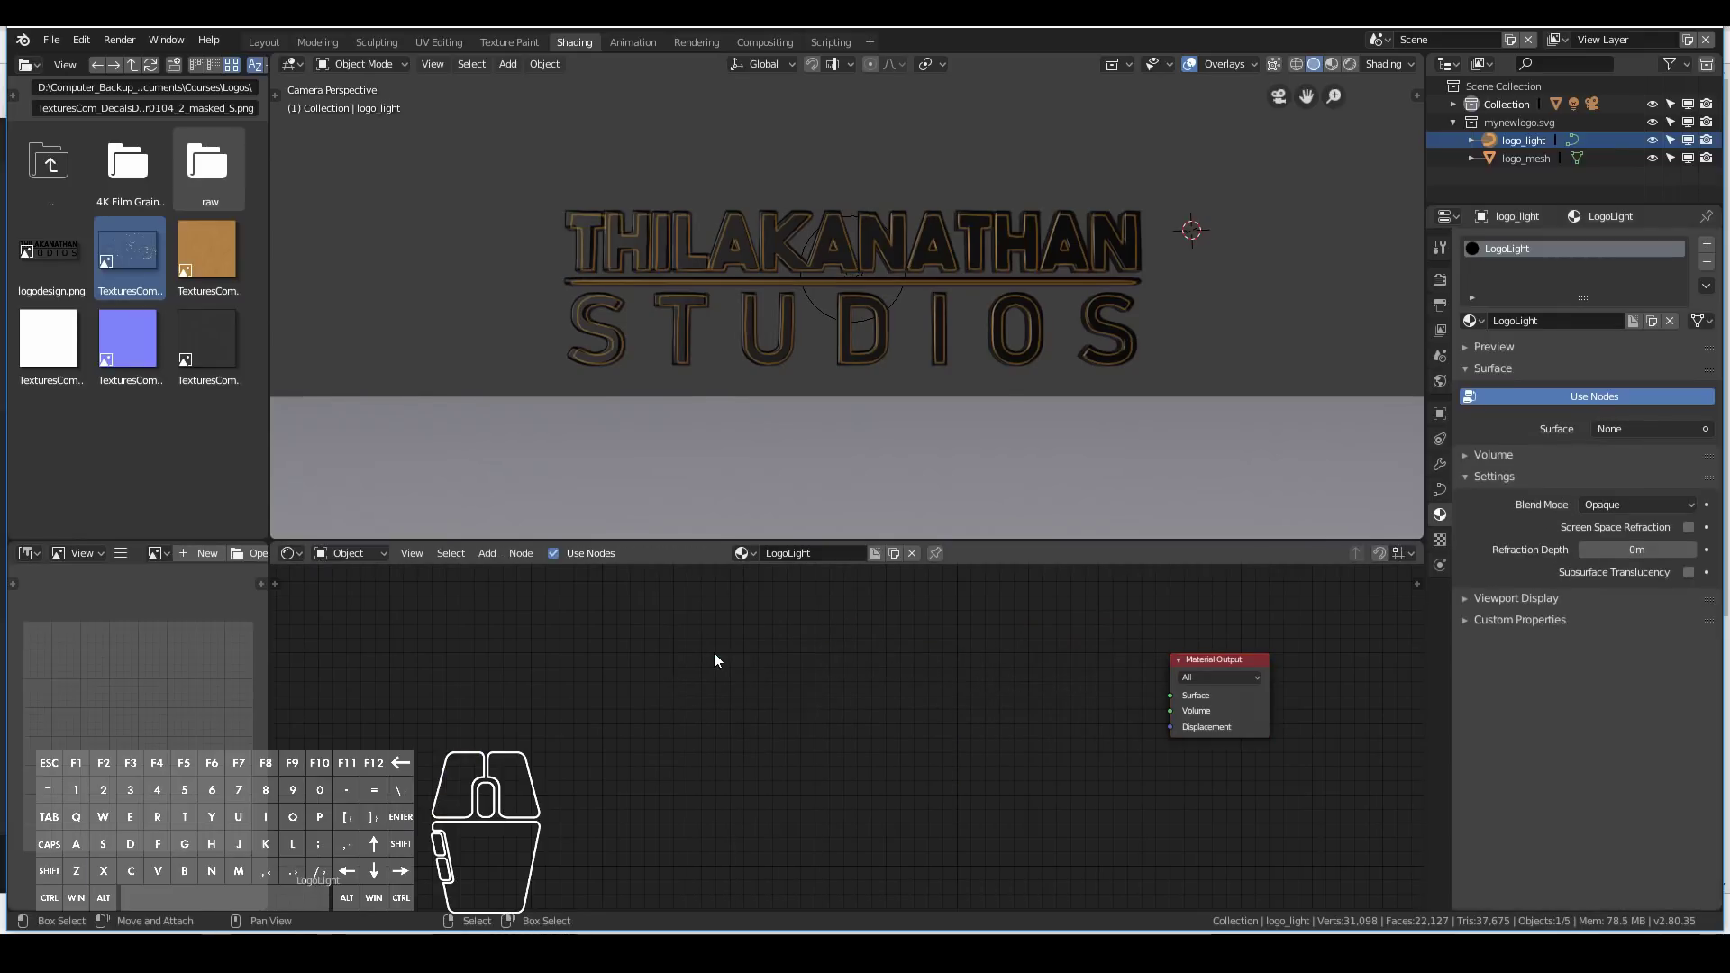
Add an Emission shader to the LogoLight material and connect it to the Material Output's Surface input.
key("shift+a")
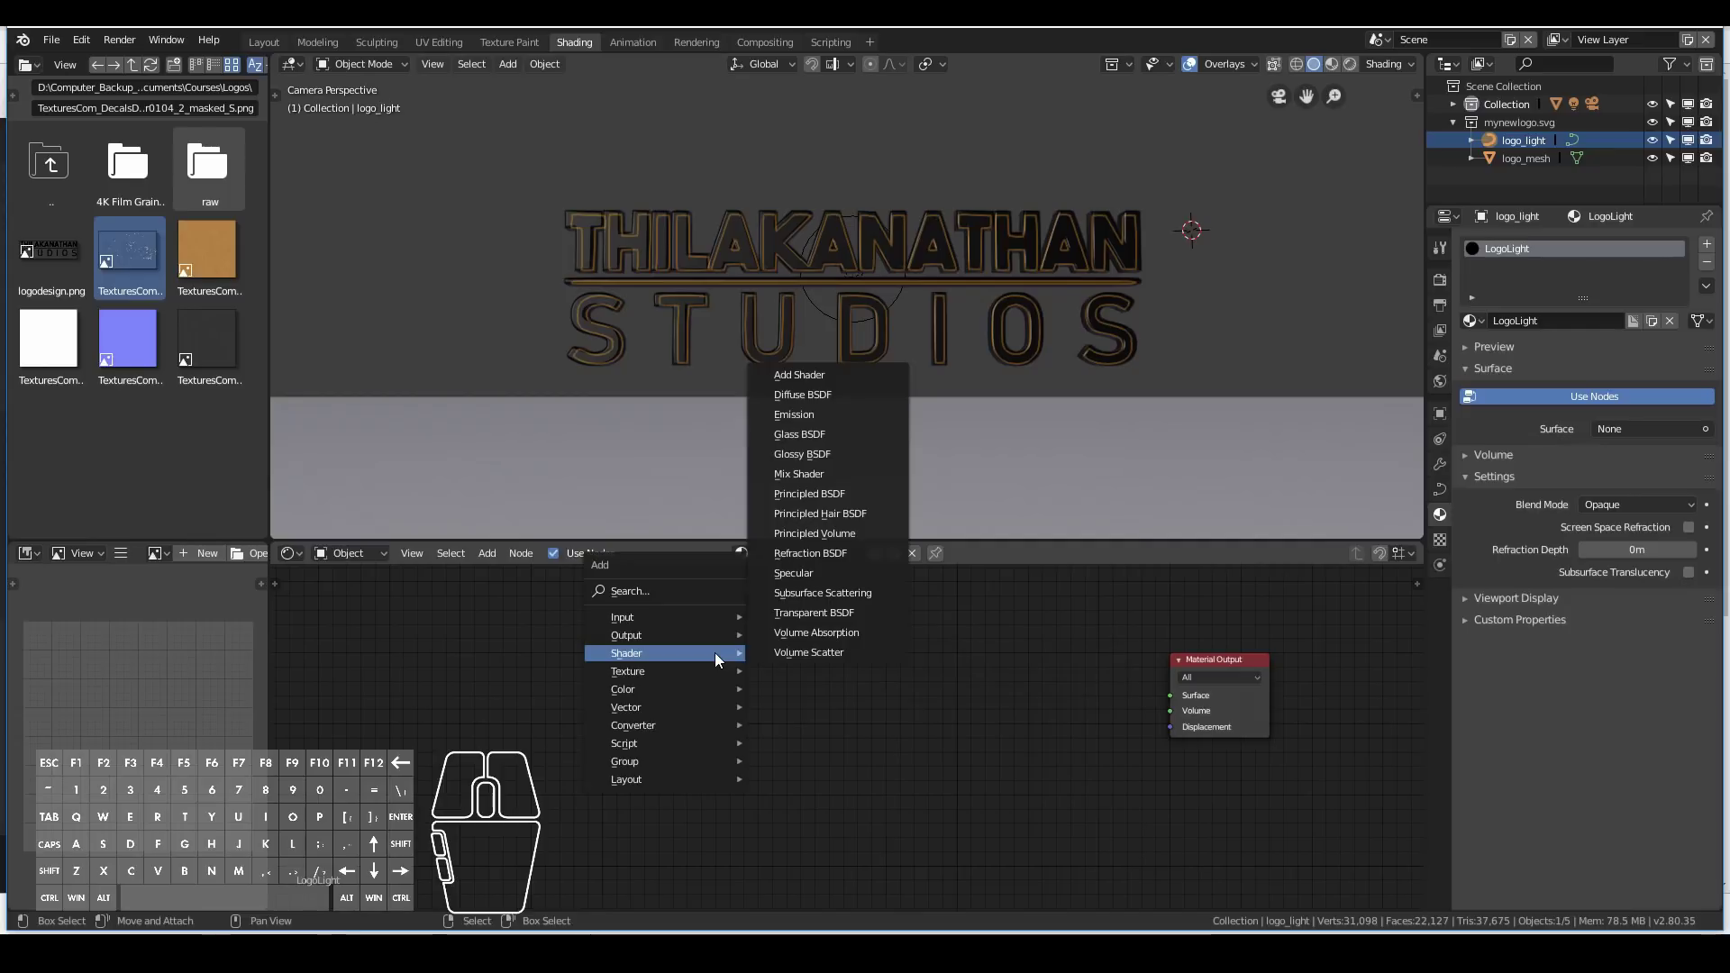
left_click(788, 415)
left_click(777, 625)
left_click_drag(878, 645, 1170, 695)
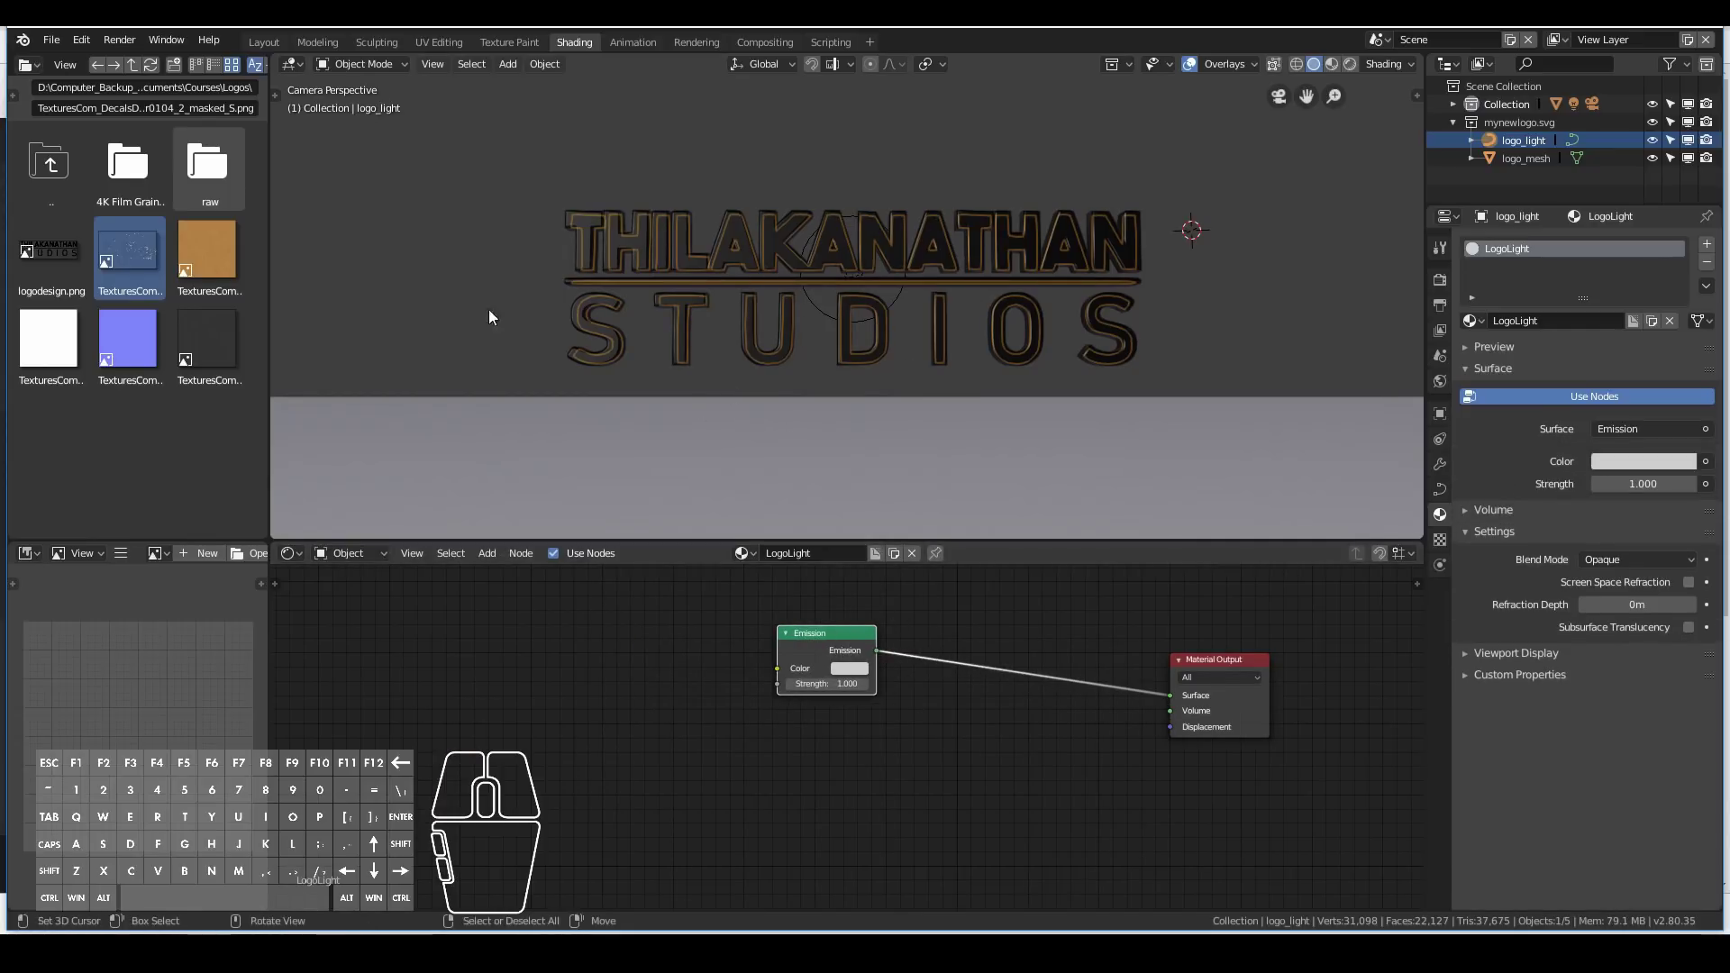
Set the viewport to rendered shading and inspect the logo from the camera, an angled view and the front.
left_click(54, 39)
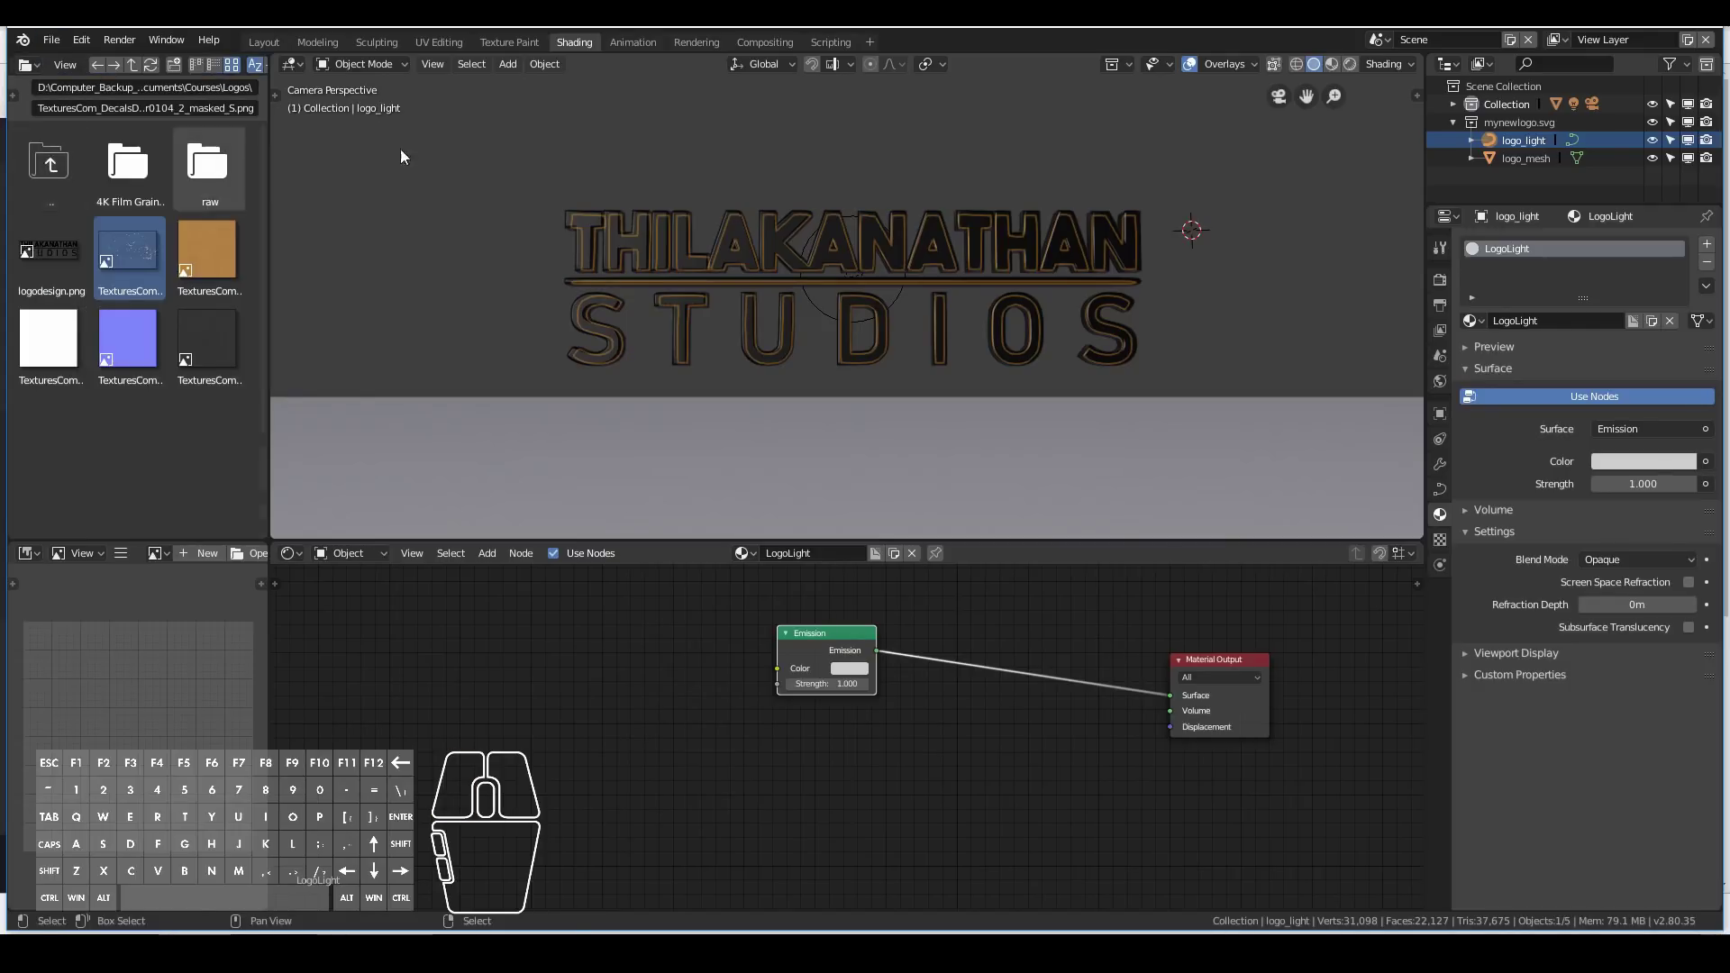
left_click(1351, 63)
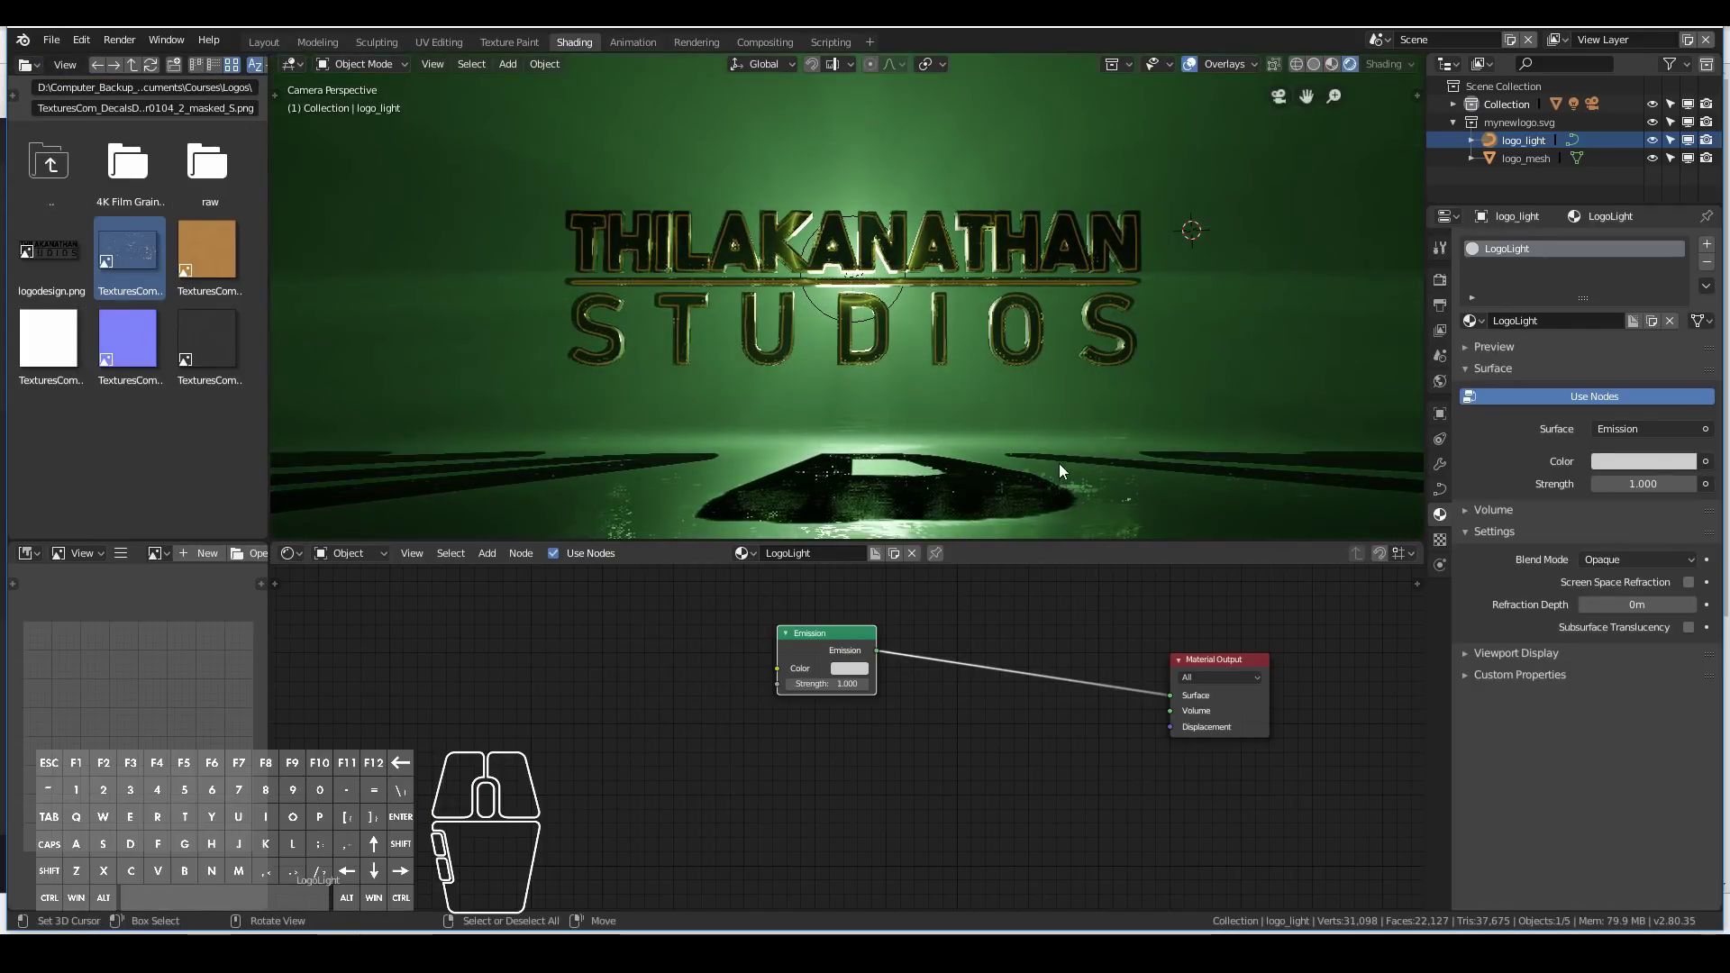
middle_click_drag(1022, 387, 927, 402)
key("KP_0")
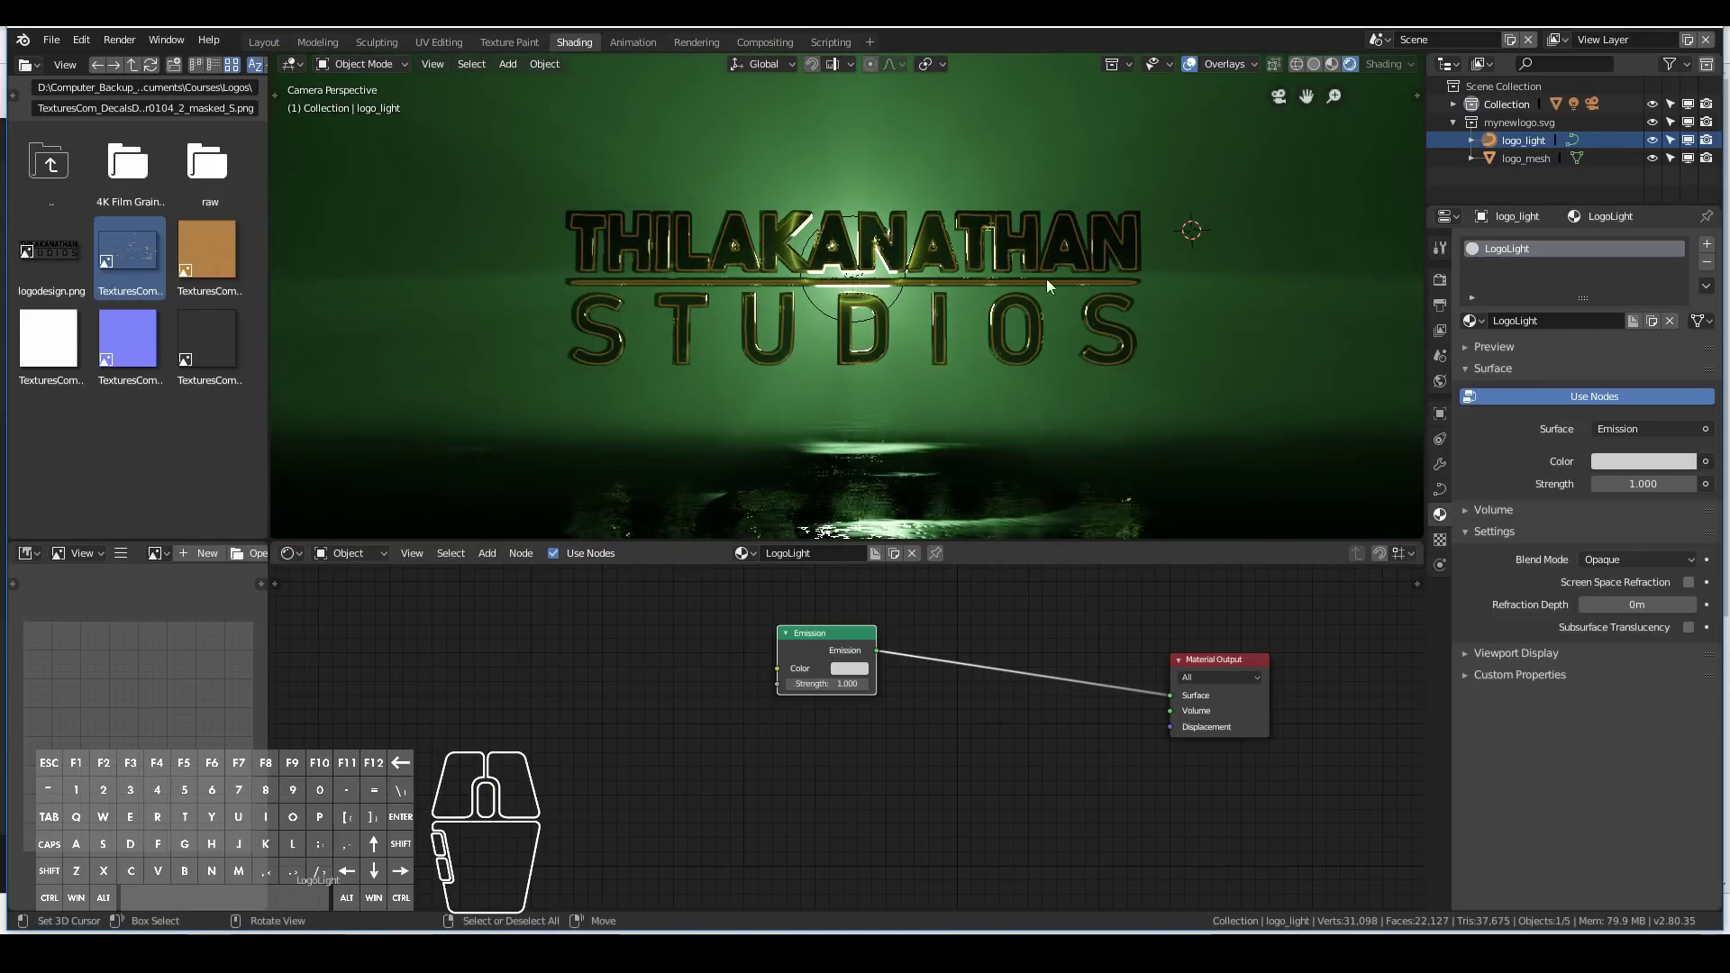
middle_click_drag(1212, 306, 963, 245)
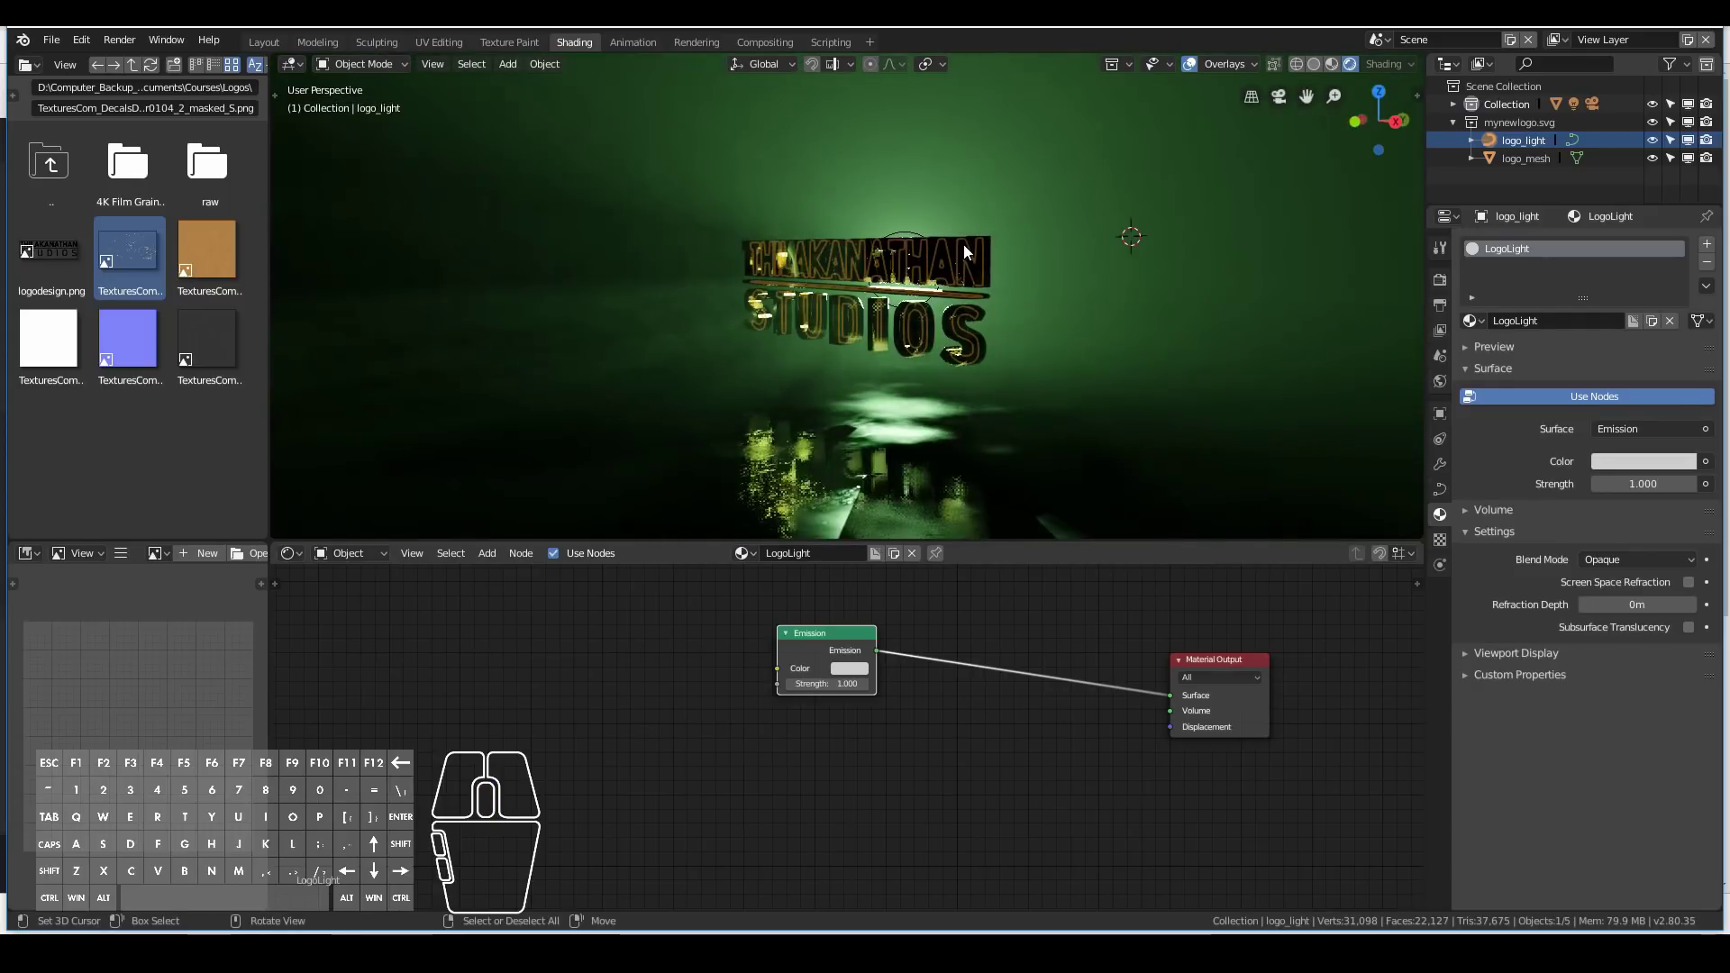
key("KP_1")
scroll(1046, 333, "up", 3)
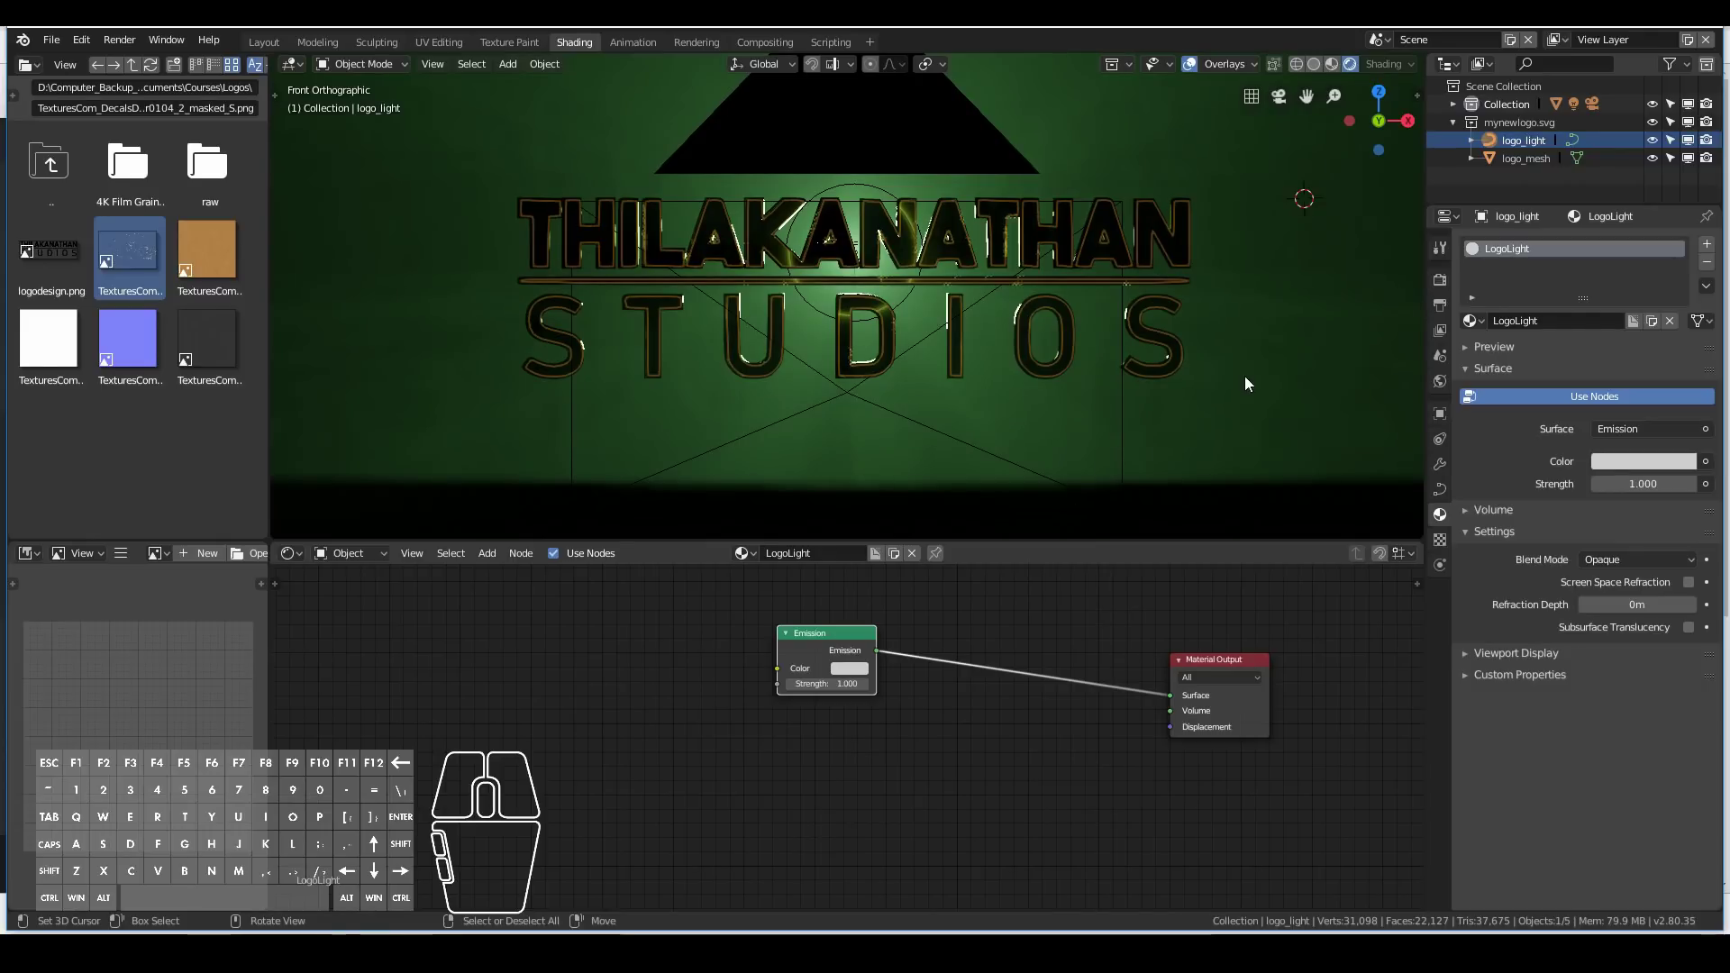
key("s")
key("x")
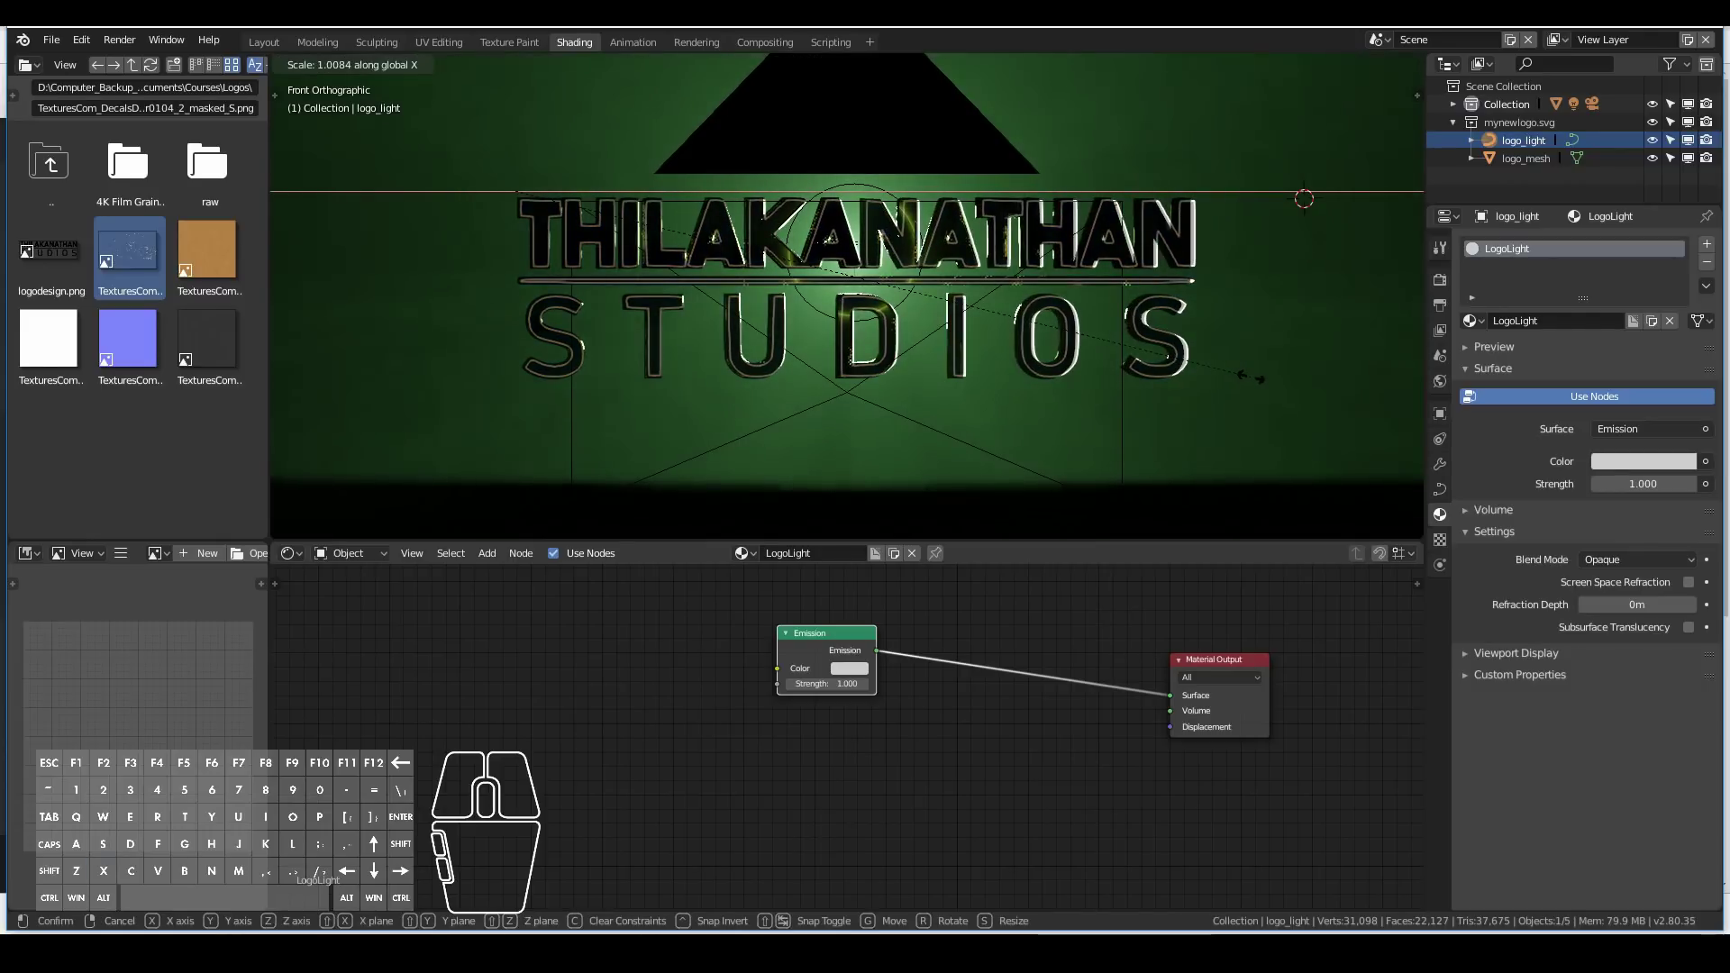
right_click(1258, 378)
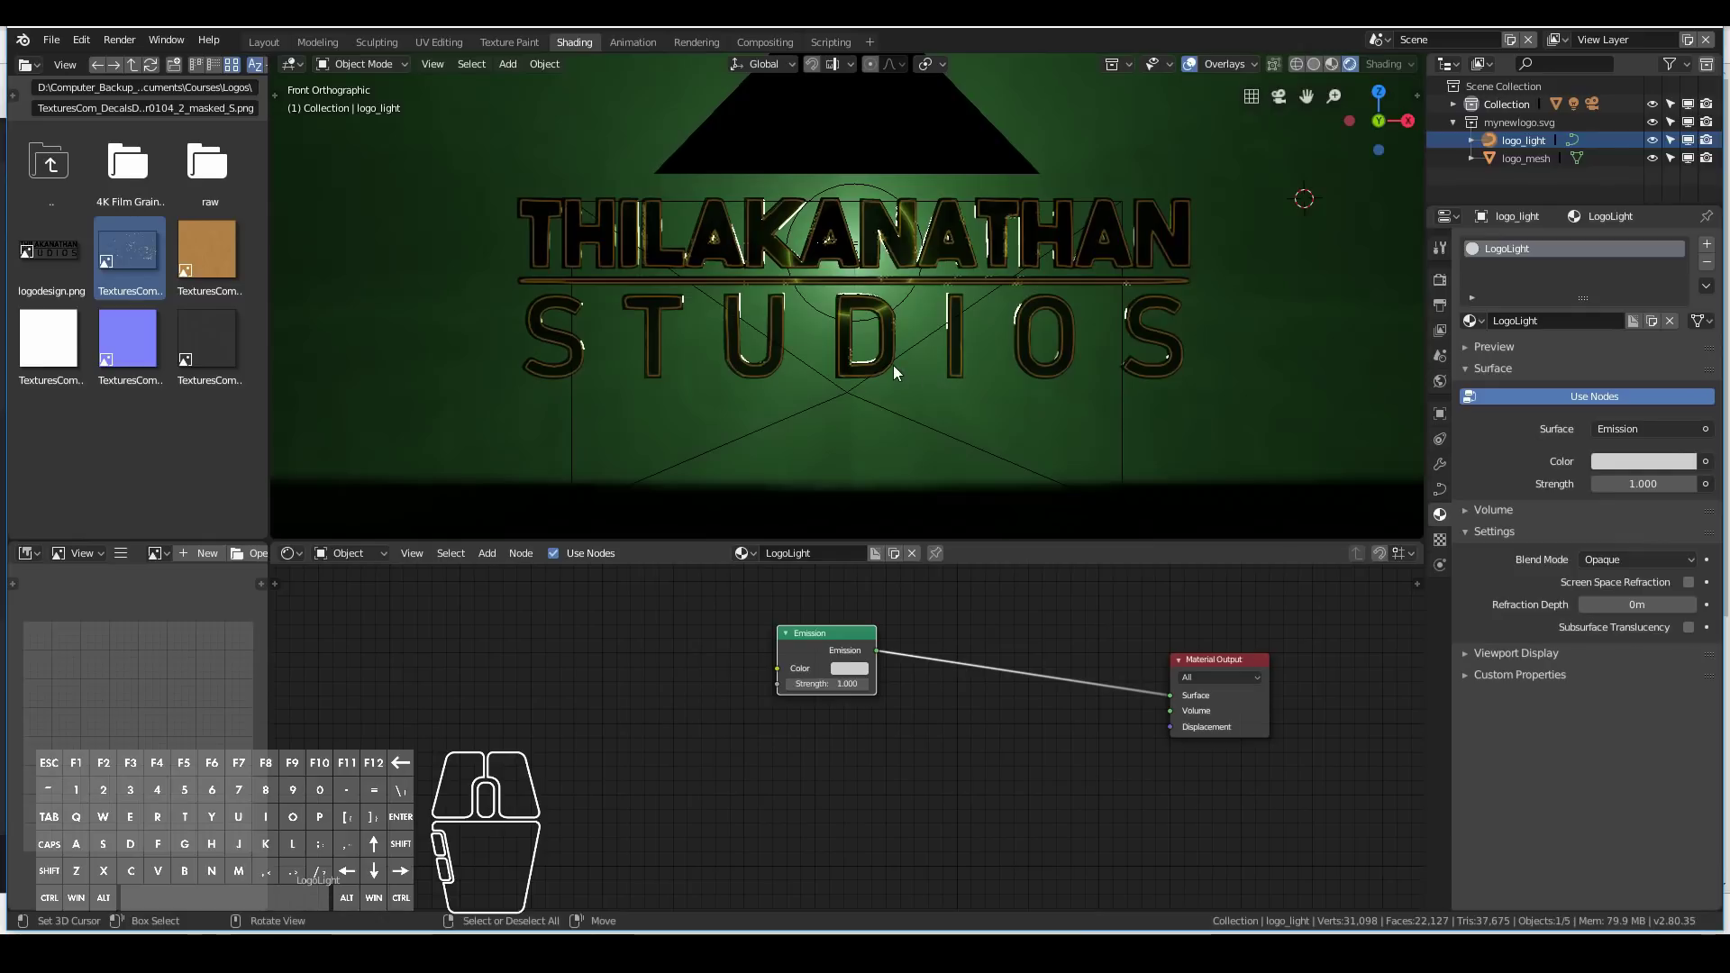
key("s")
key("x")
right_click(929, 354)
In solid shading, place the 3D cursor at the centre of the logo and set the pivot point to 3D Cursor.
left_click(1314, 63)
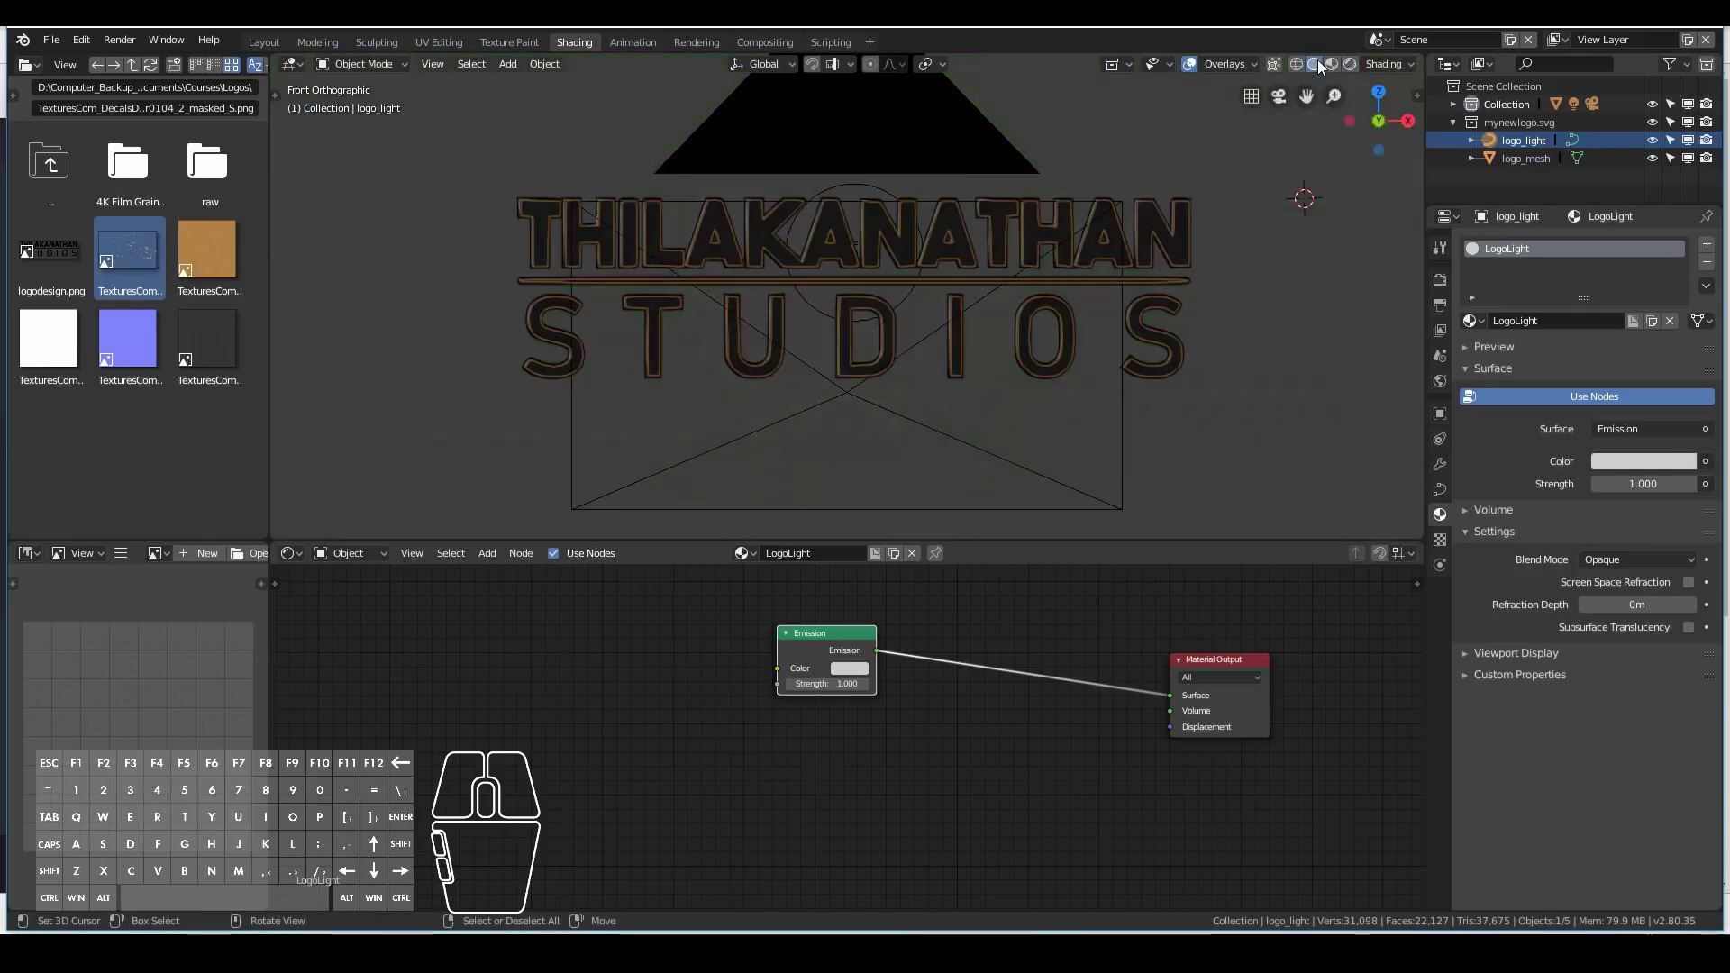
left_click(852, 281)
left_click(926, 63)
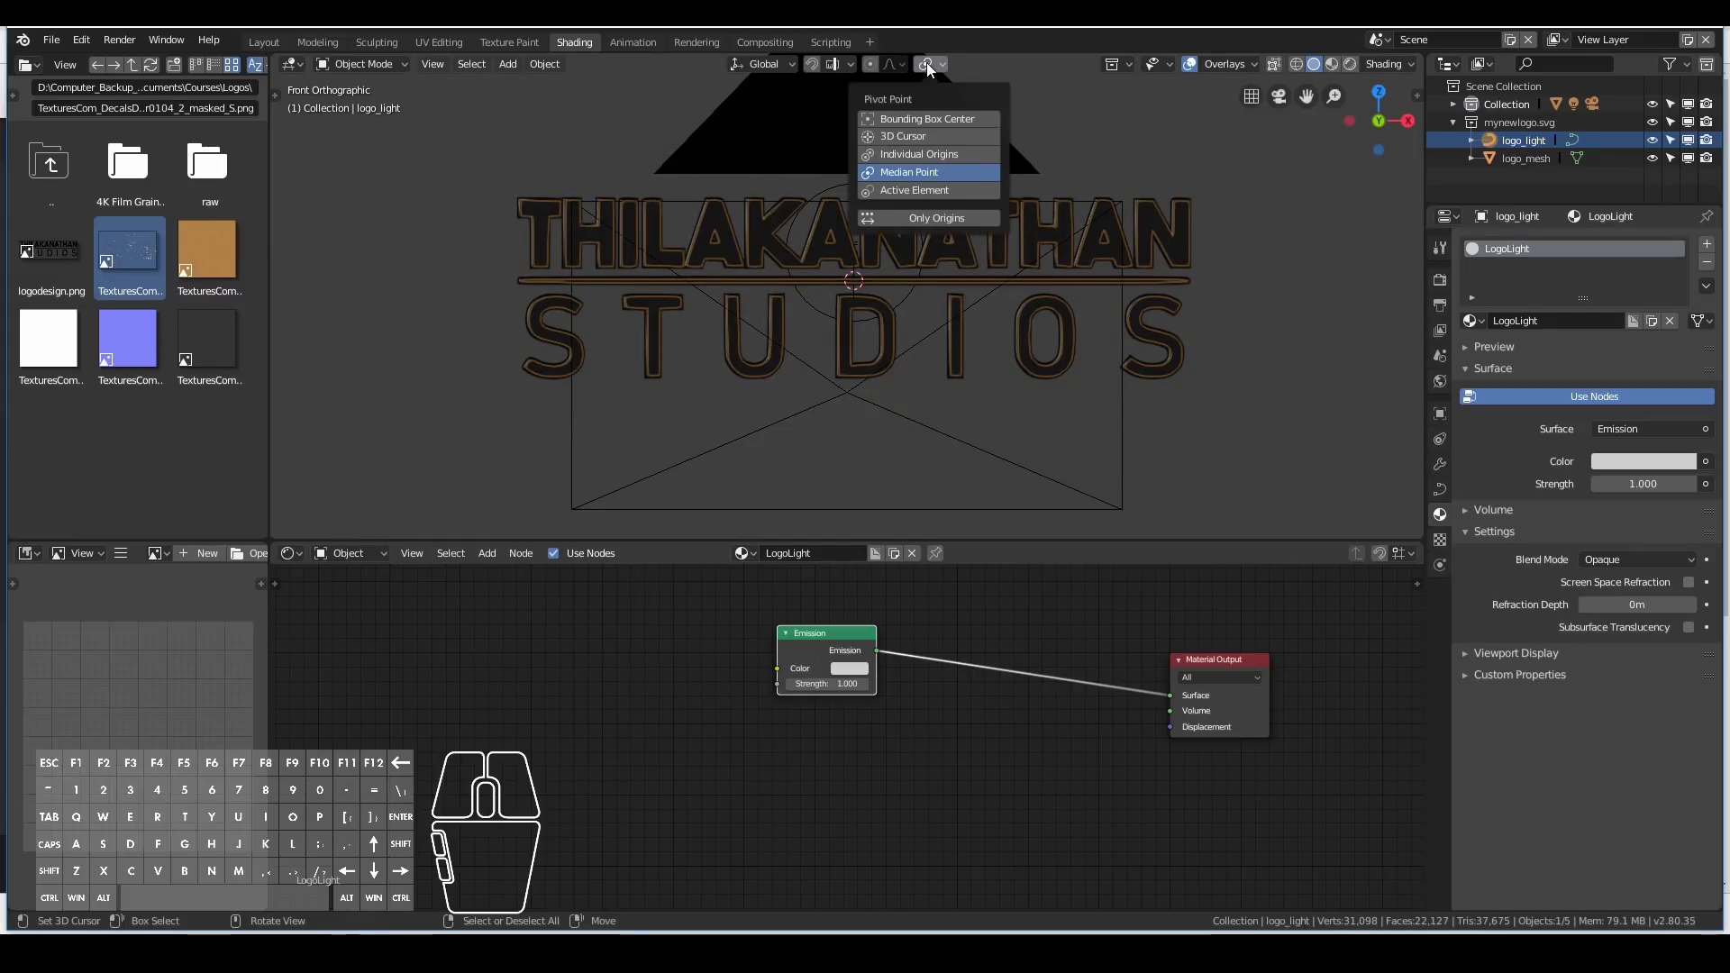
left_click(902, 136)
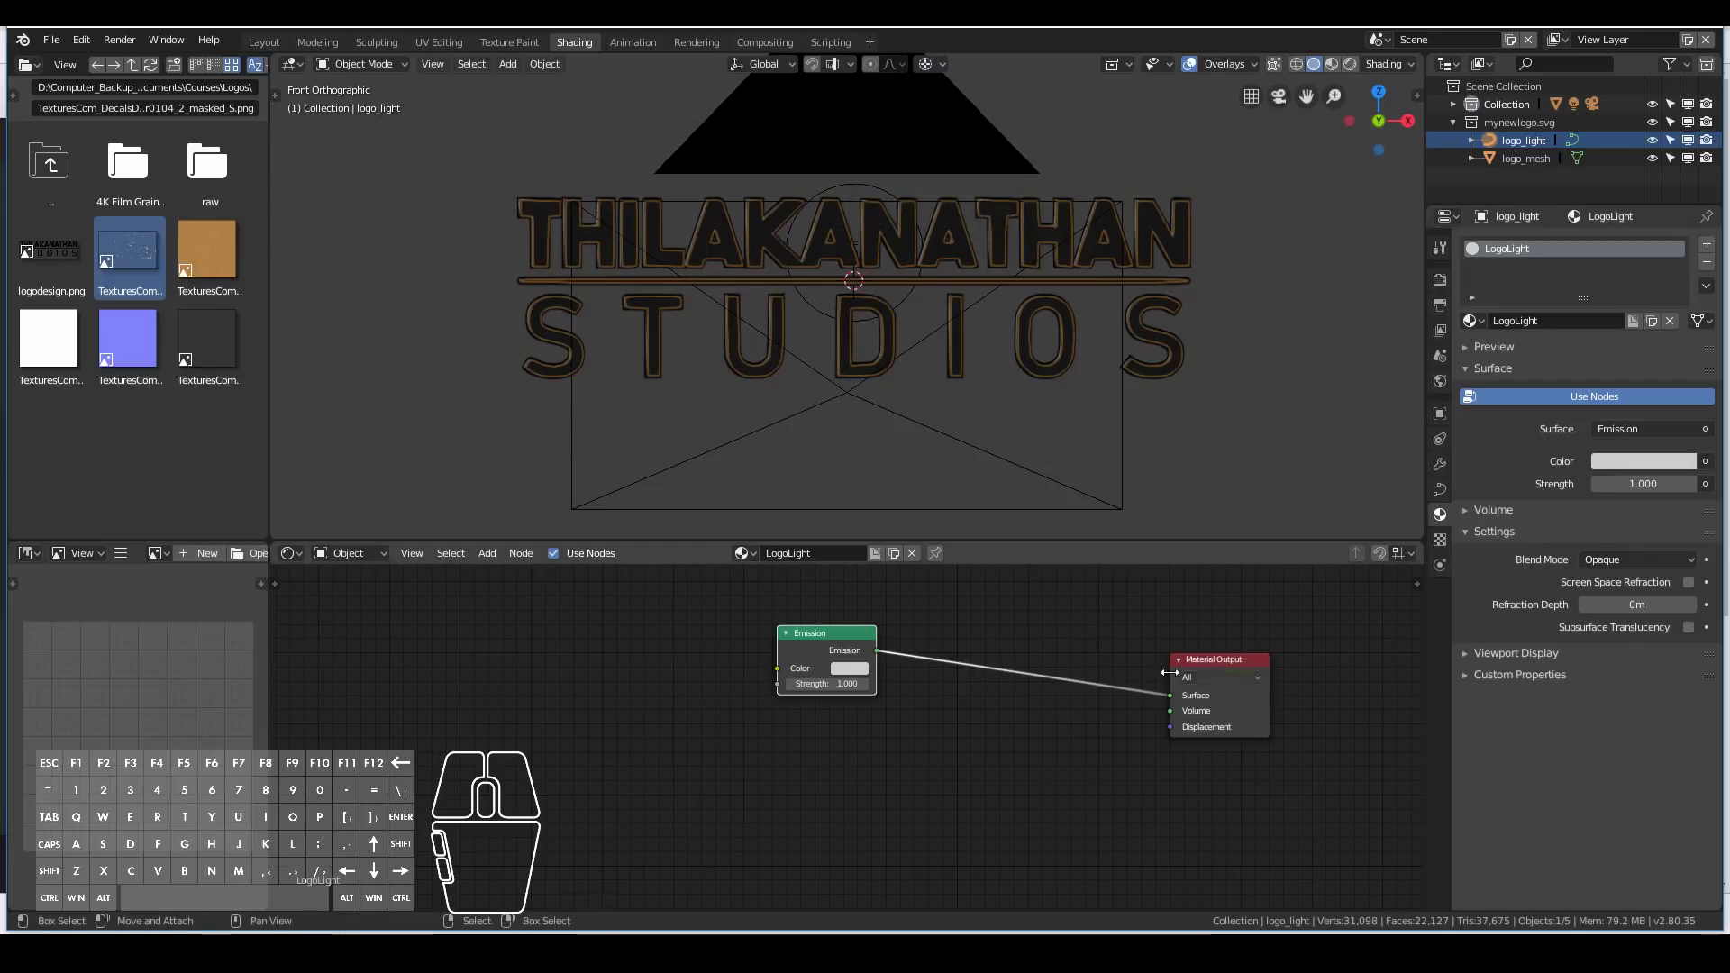
In rendered shading, scale logo_light by about 1.02 along X and about 1.06 along Z around the 3D cursor.
left_click(1350, 63)
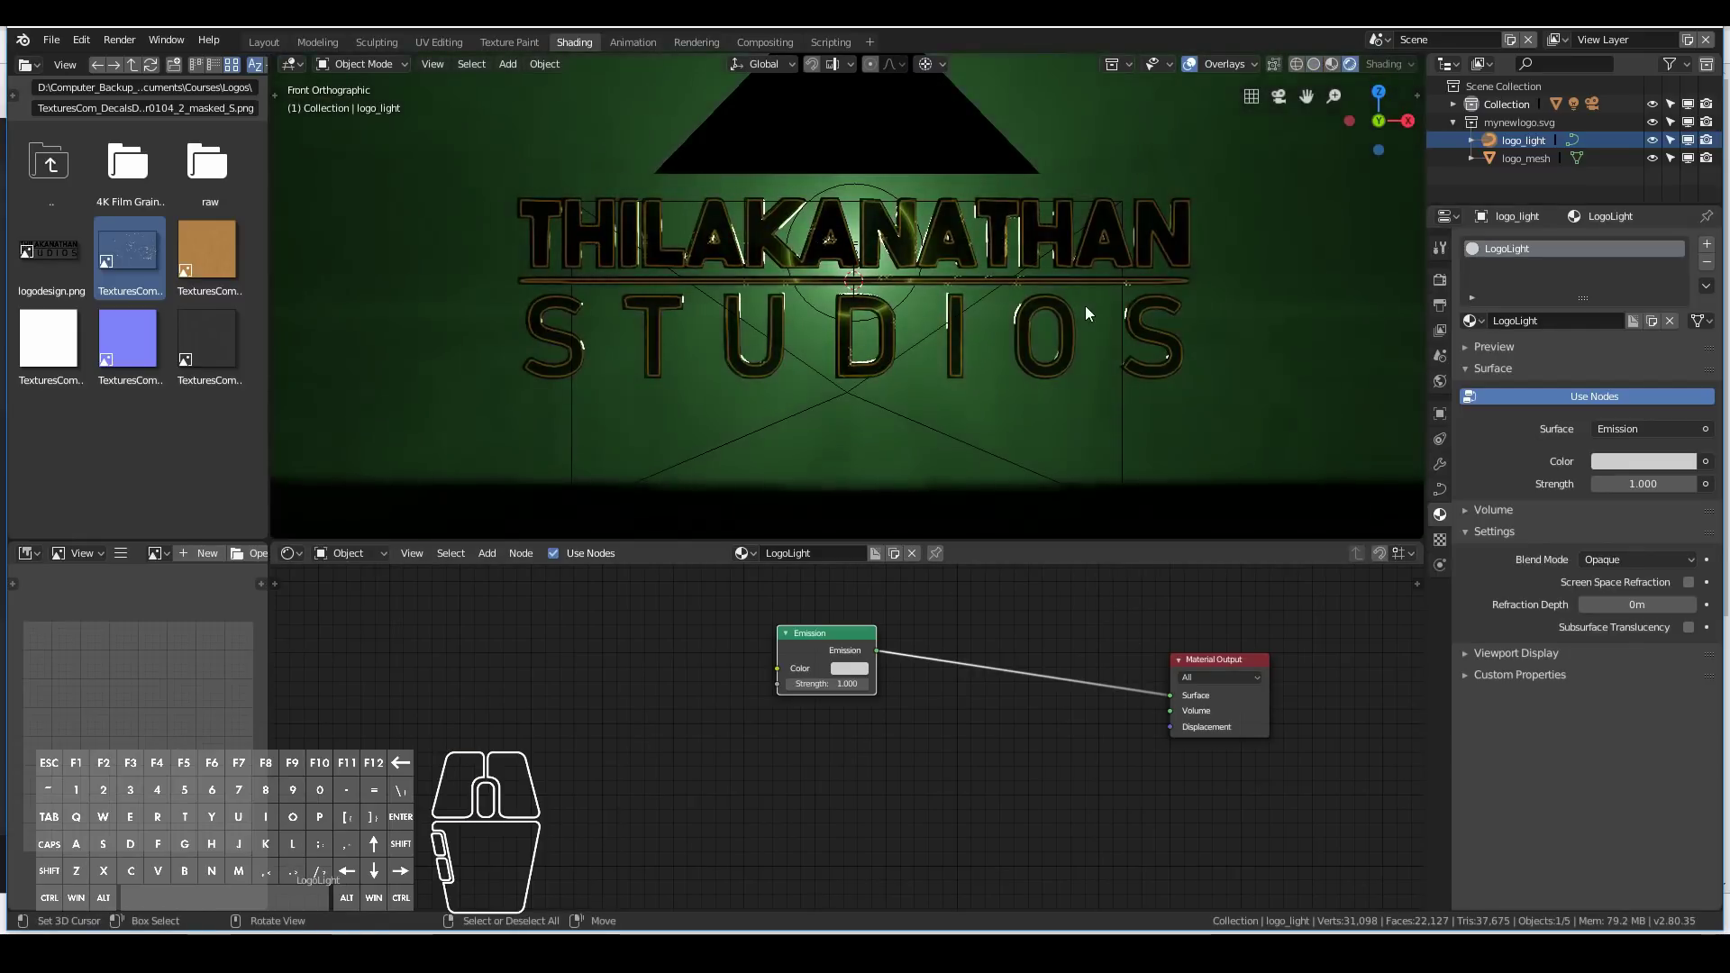
key("s")
key("x")
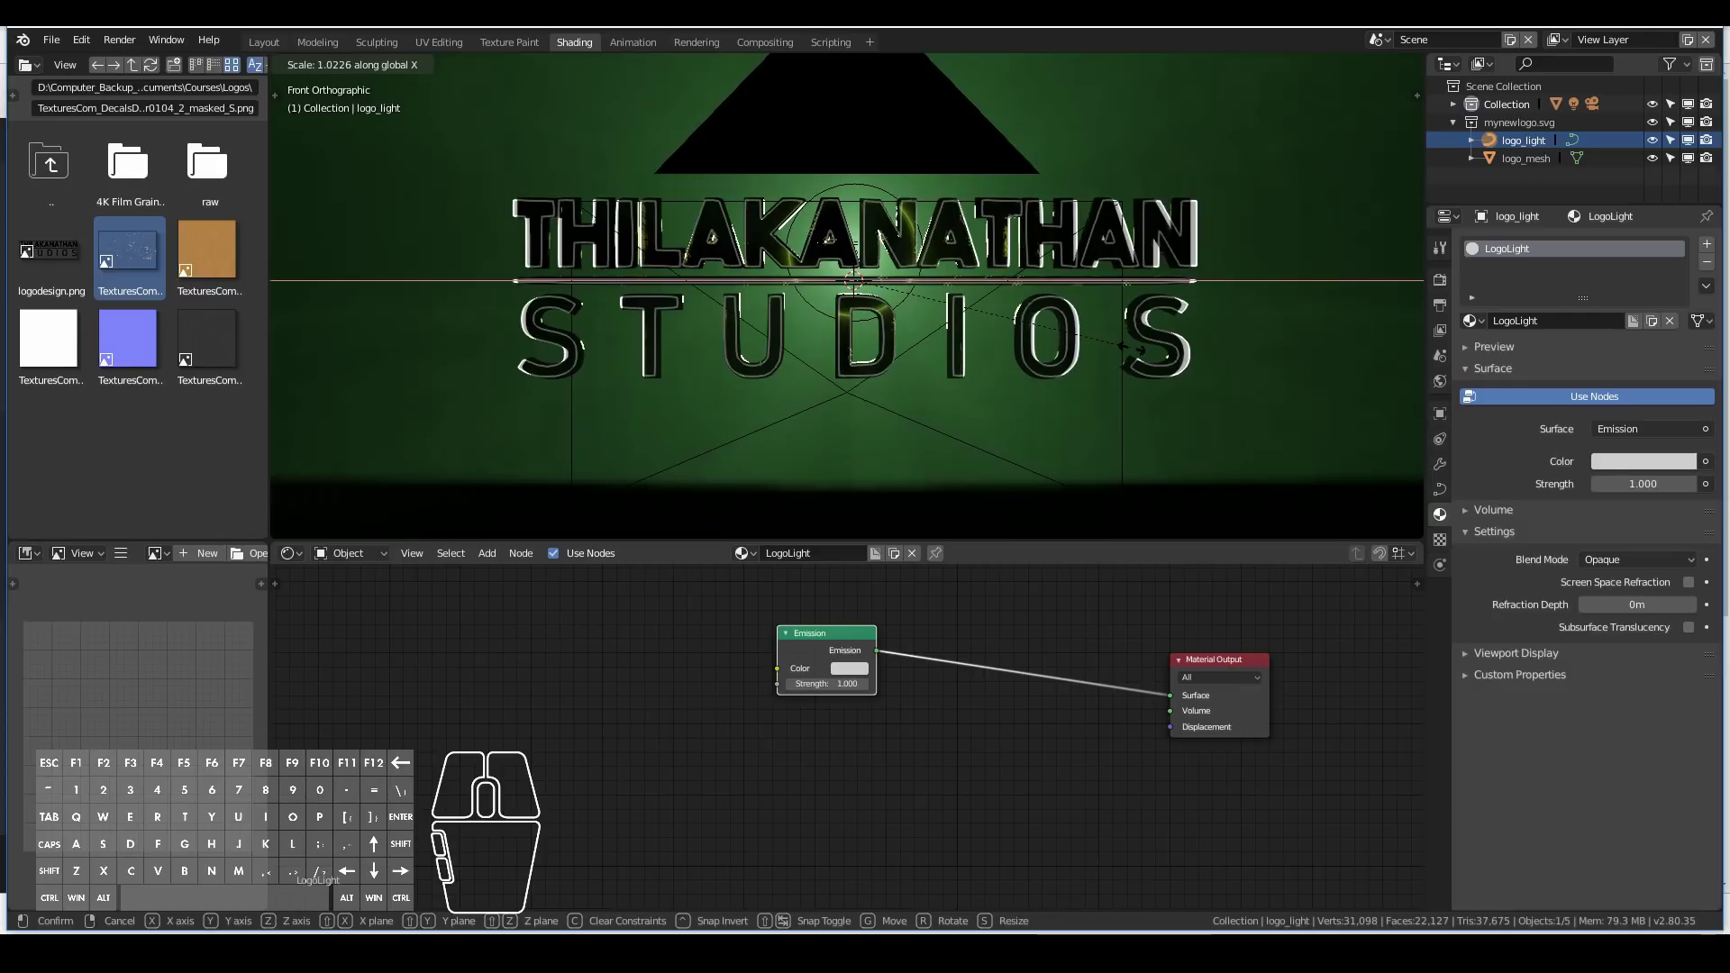
left_click(1132, 350)
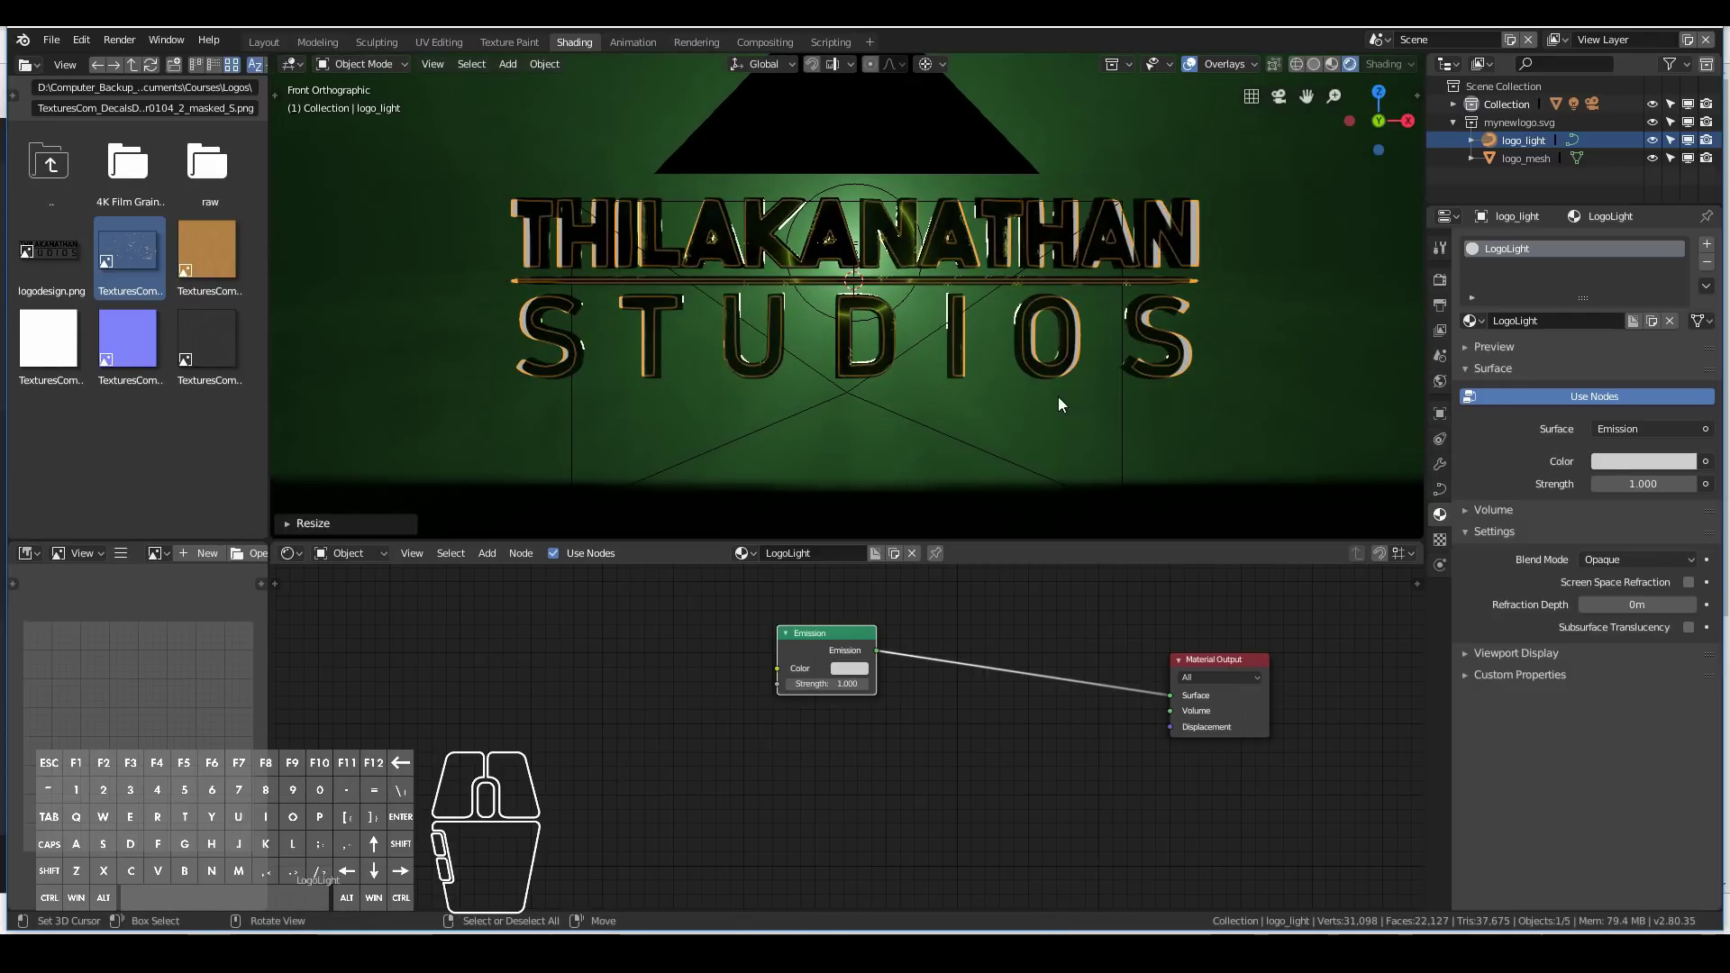
key("s")
key("z")
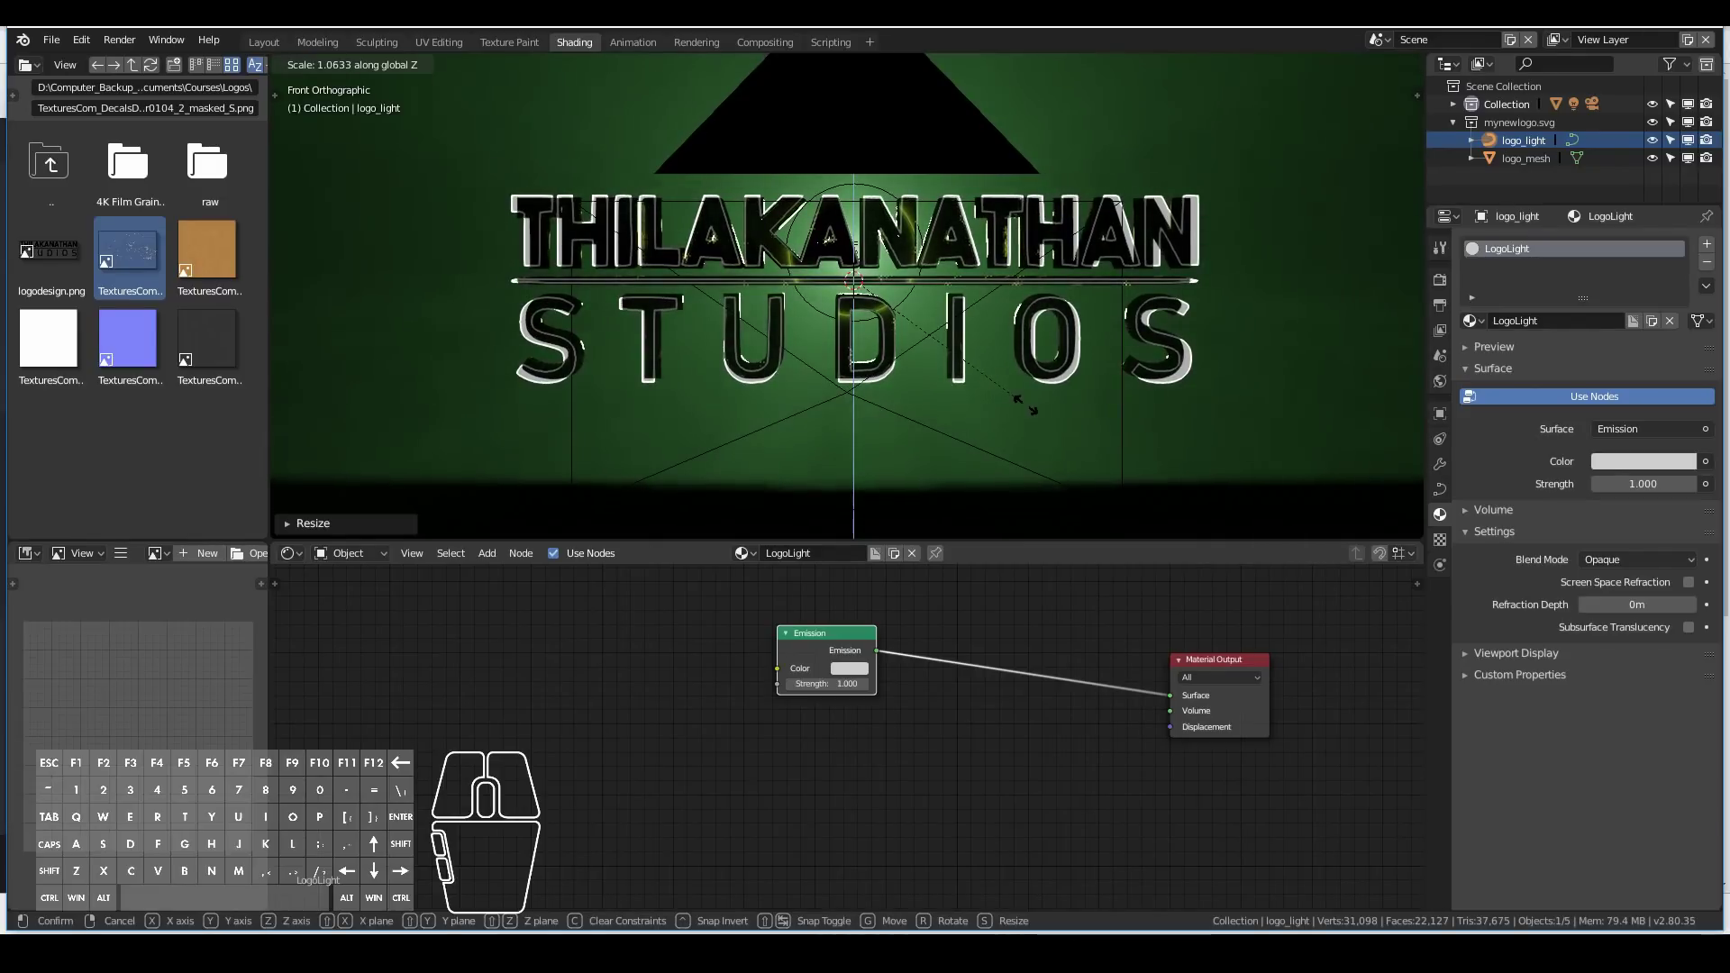
left_click(1025, 413)
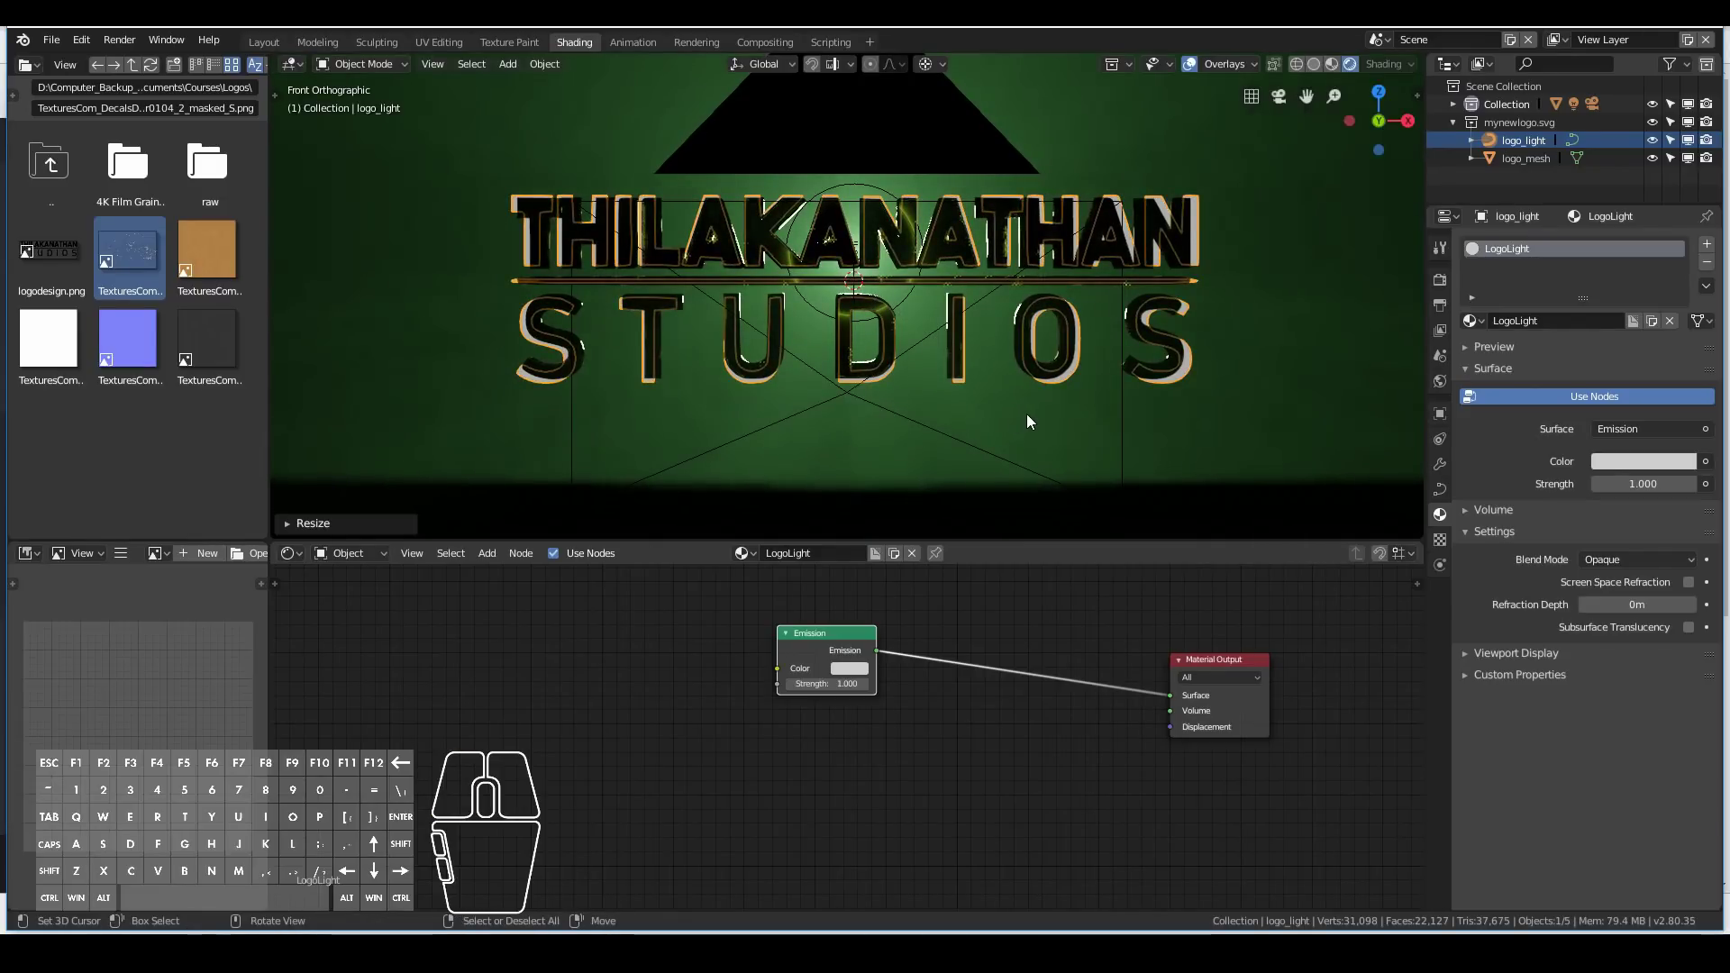
Examine how logo_light's outline sits around the metallic letters from the camera and front views, including its curve points in Edit Mode.
key("KP_0")
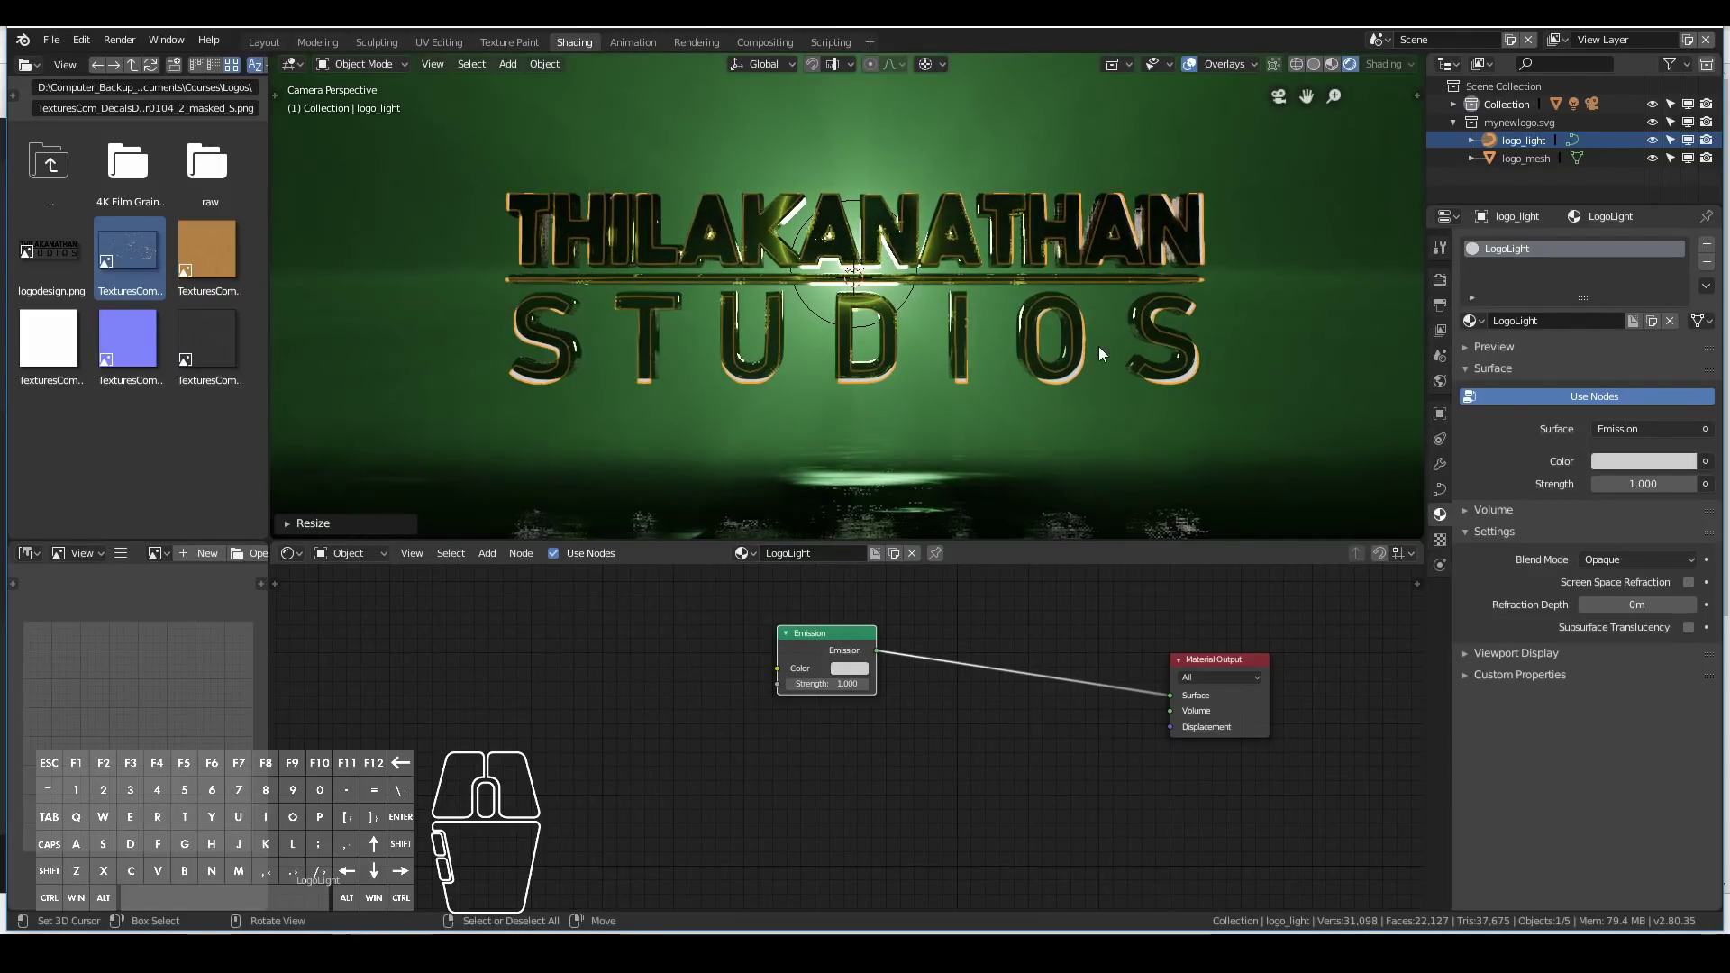
middle_click_drag(1099, 346, 849, 386)
scroll(885, 403, "up", 5)
key("KP_1")
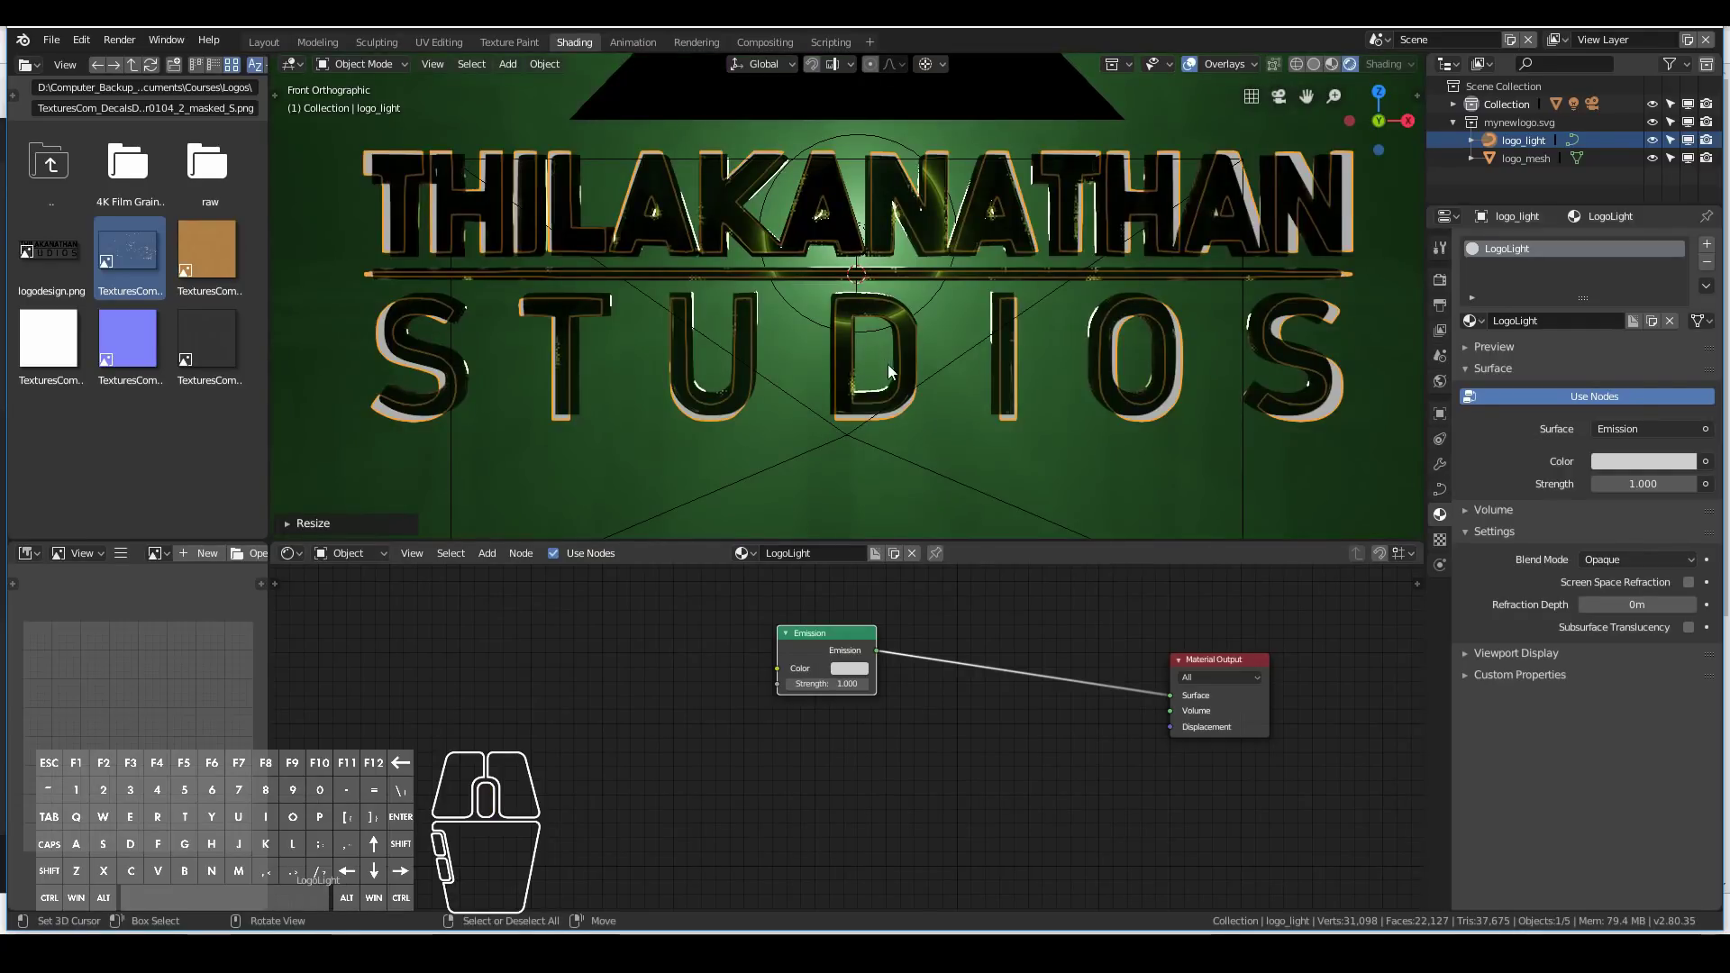
key("Tab")
scroll(807, 364, "up", 2)
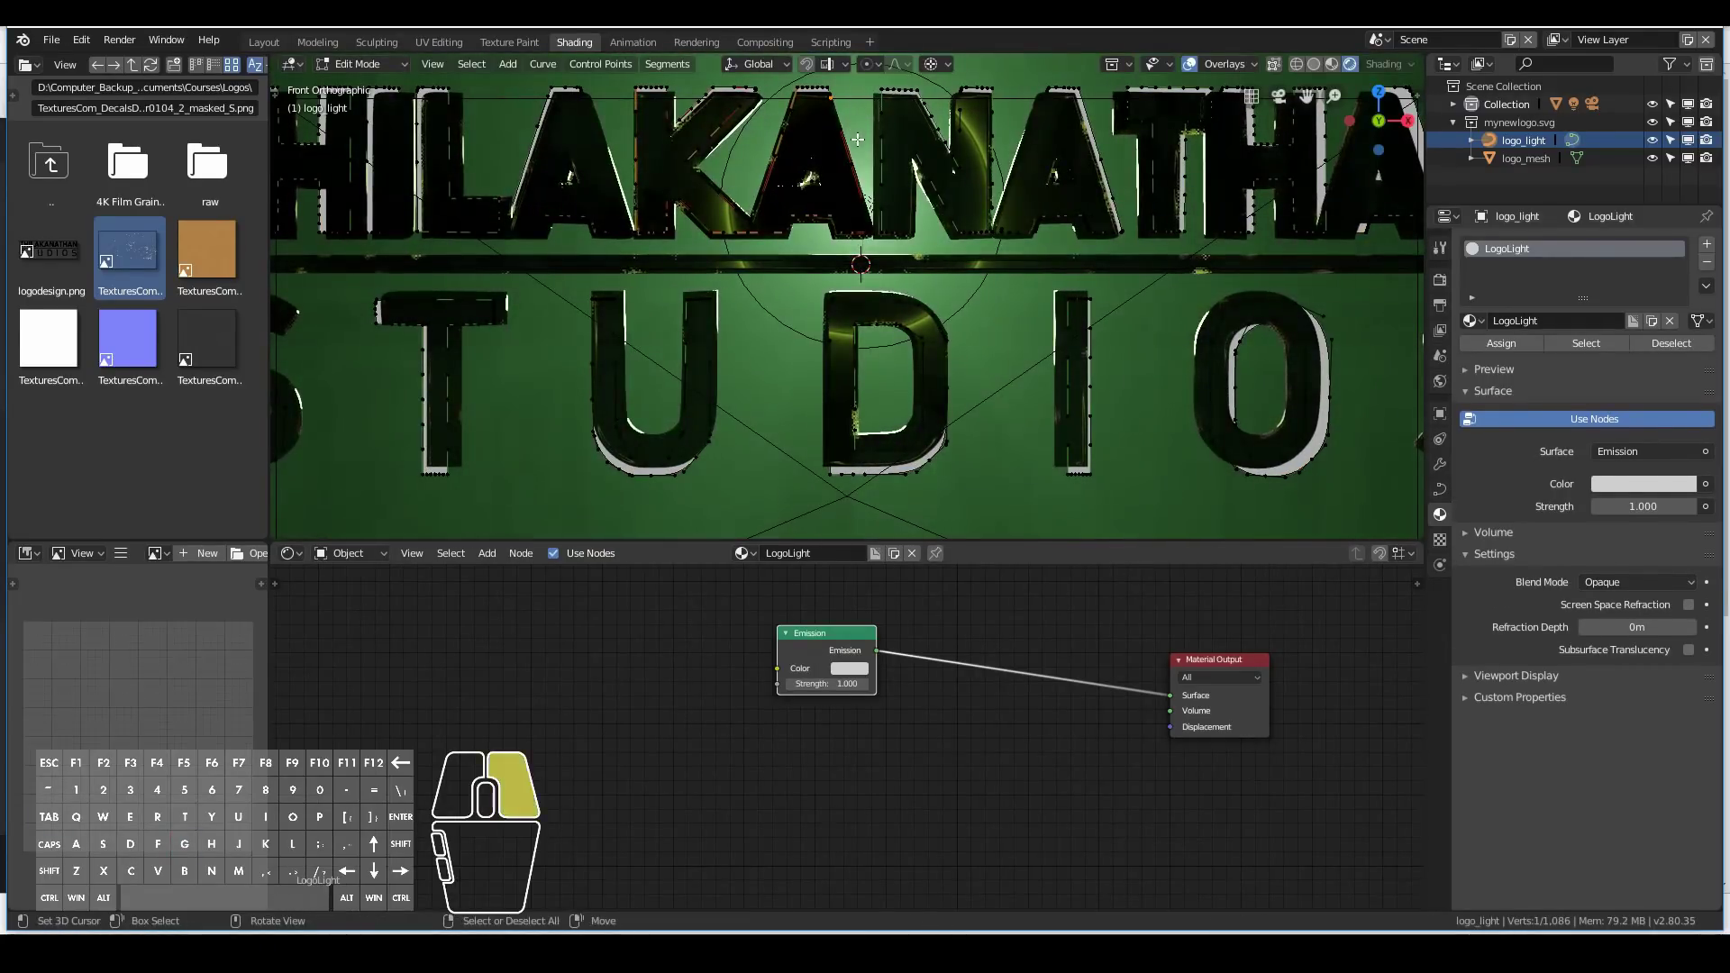
right_click(857, 170)
key("Tab")
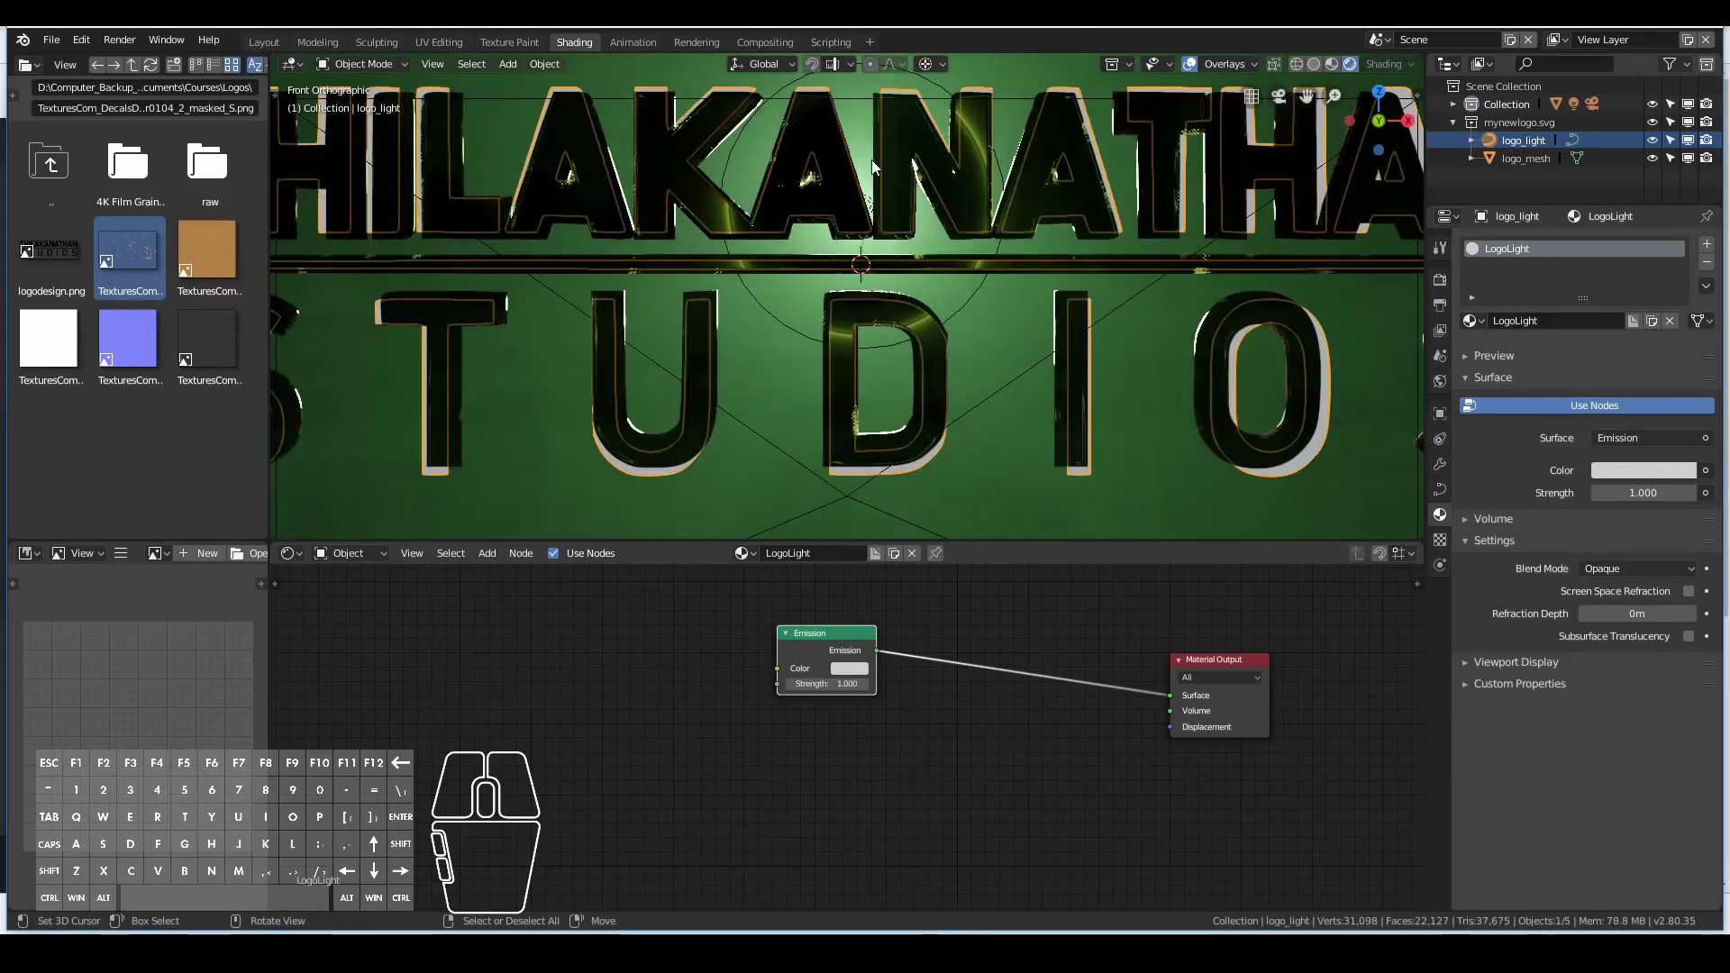
scroll(857, 191, "down", 3)
key("KP_0")
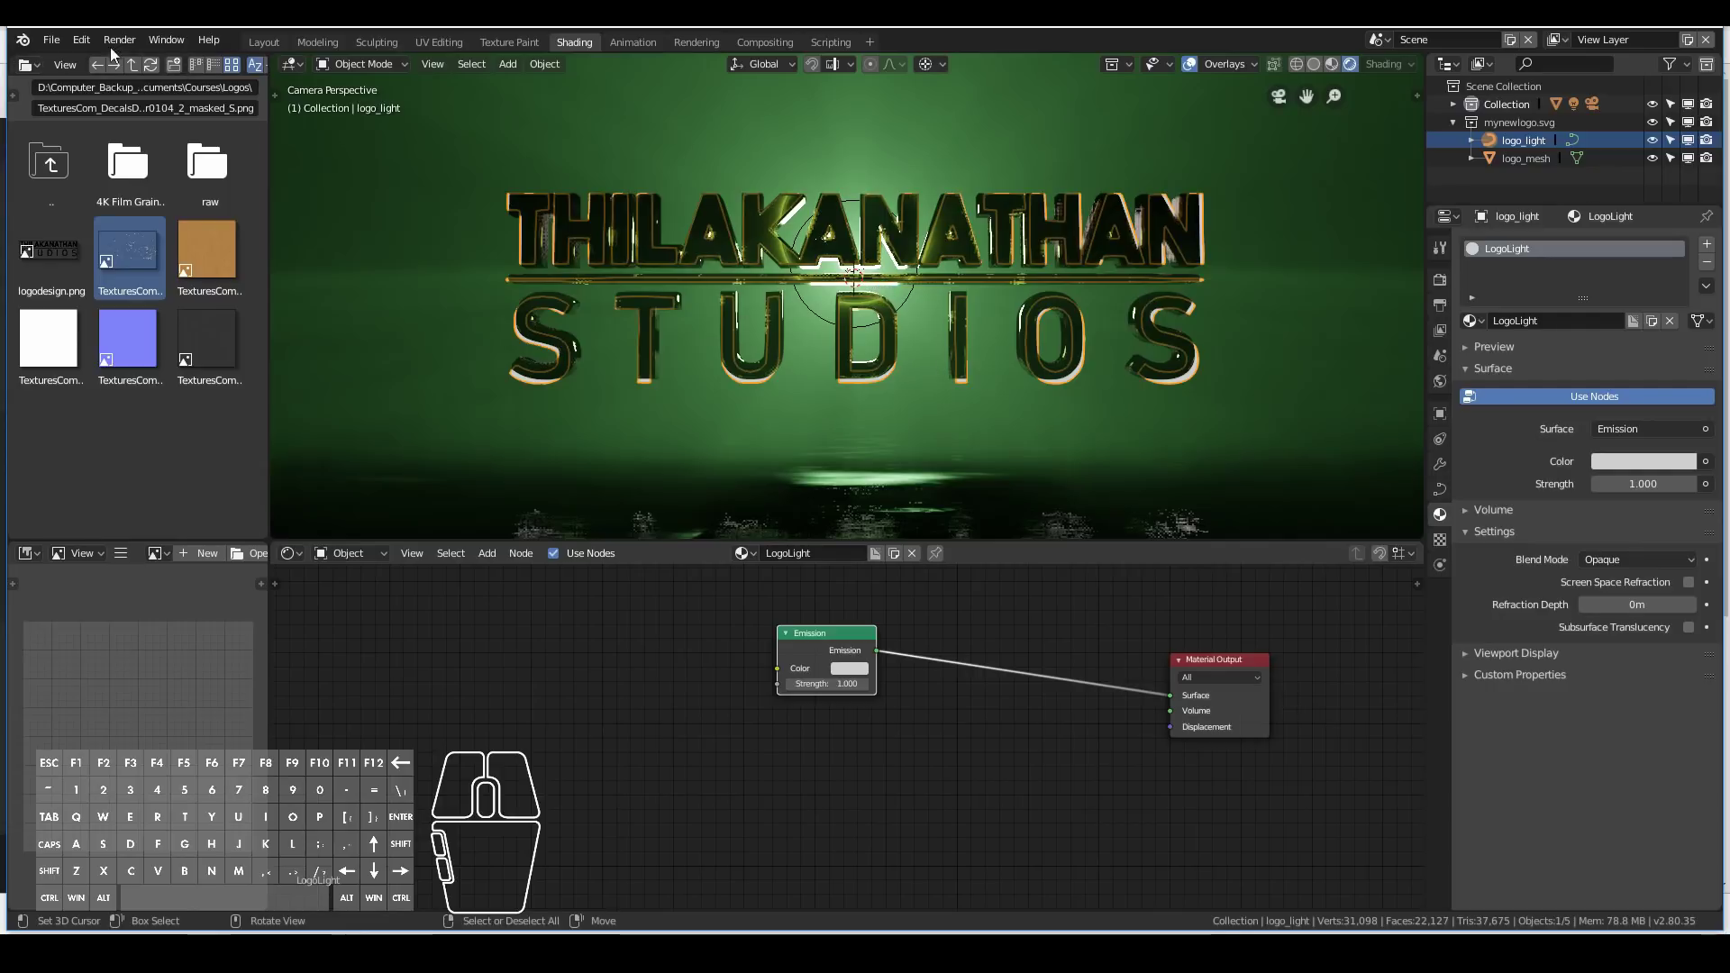
Save the file and briefly check logo_light's curve points in Edit Mode from the camera view.
left_click(51, 41)
left_click(72, 177)
key("Tab")
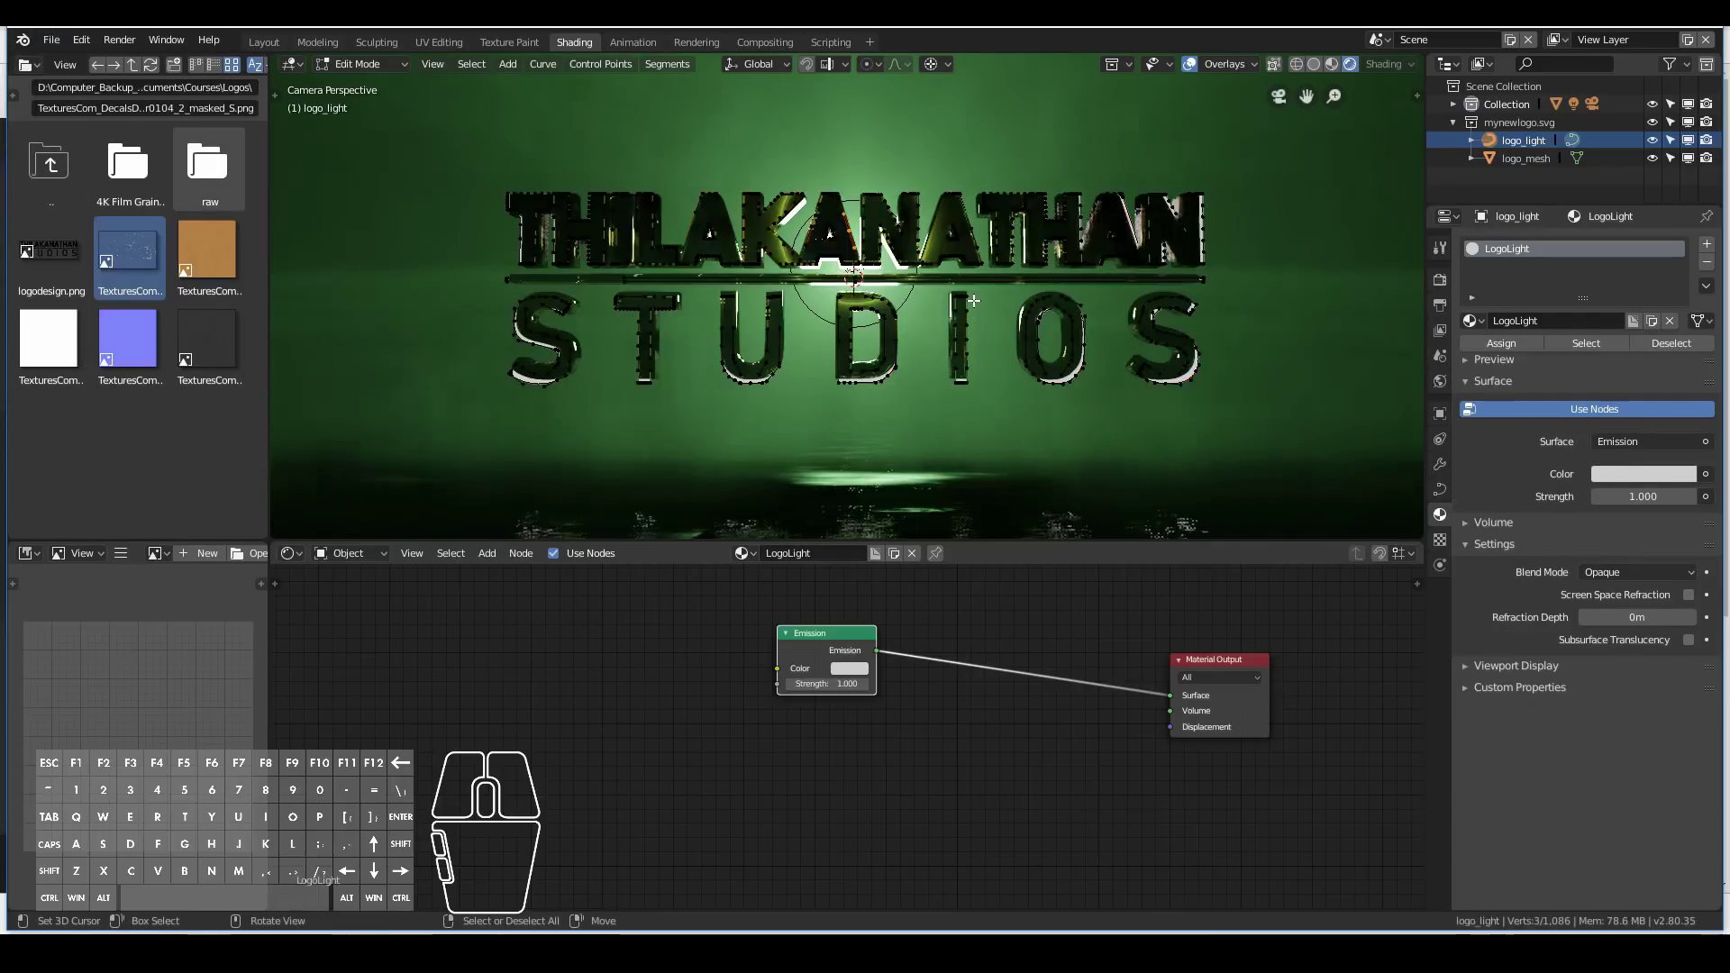
key("Tab")
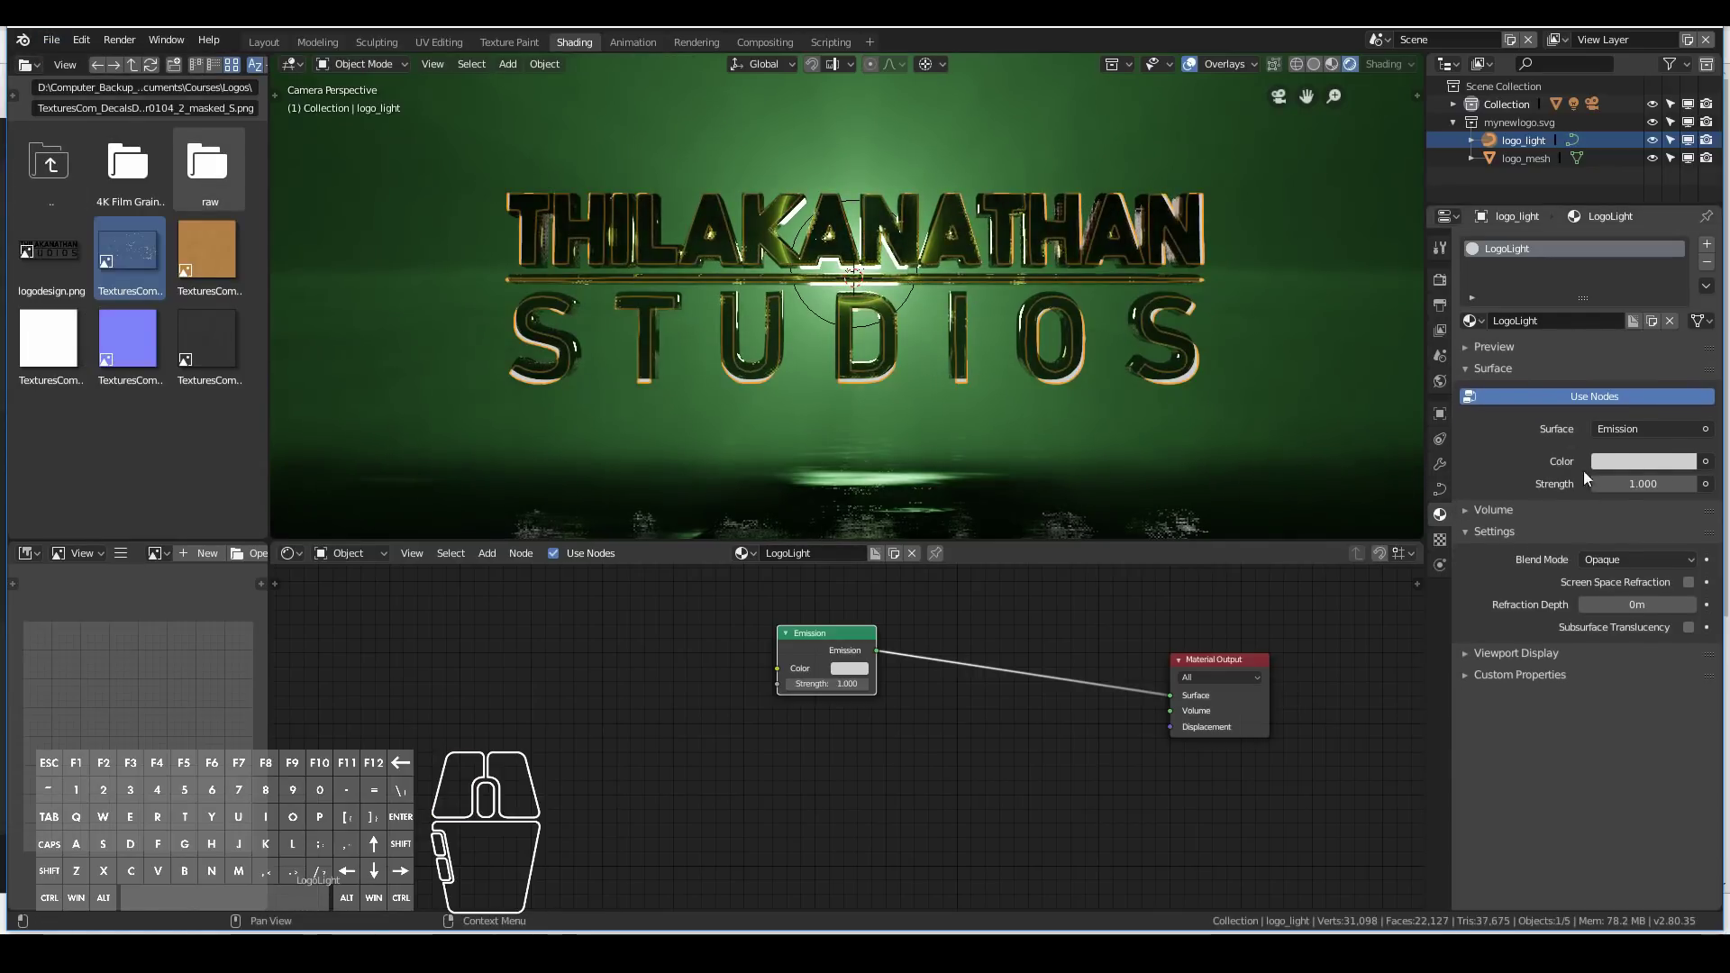
Set LogoLight's emission colour to light green (R 0.298, G 1.000, B 0.307) and its strength to 10.
left_click(850, 670)
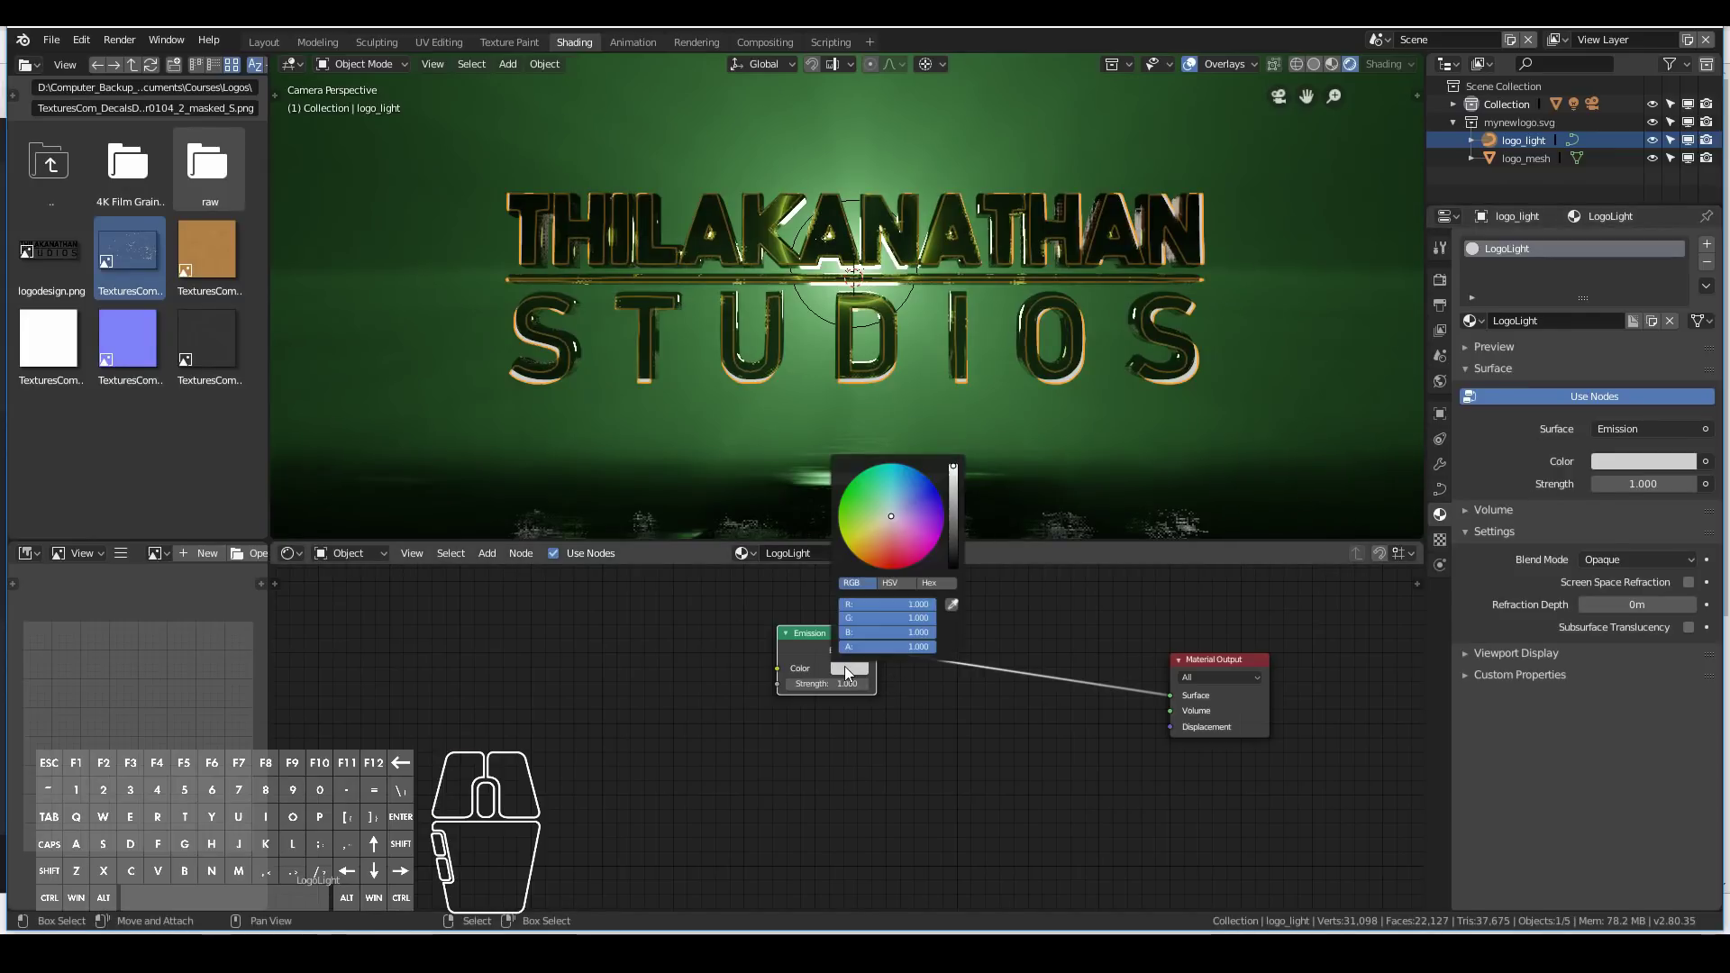
left_click(884, 510)
left_click(878, 508)
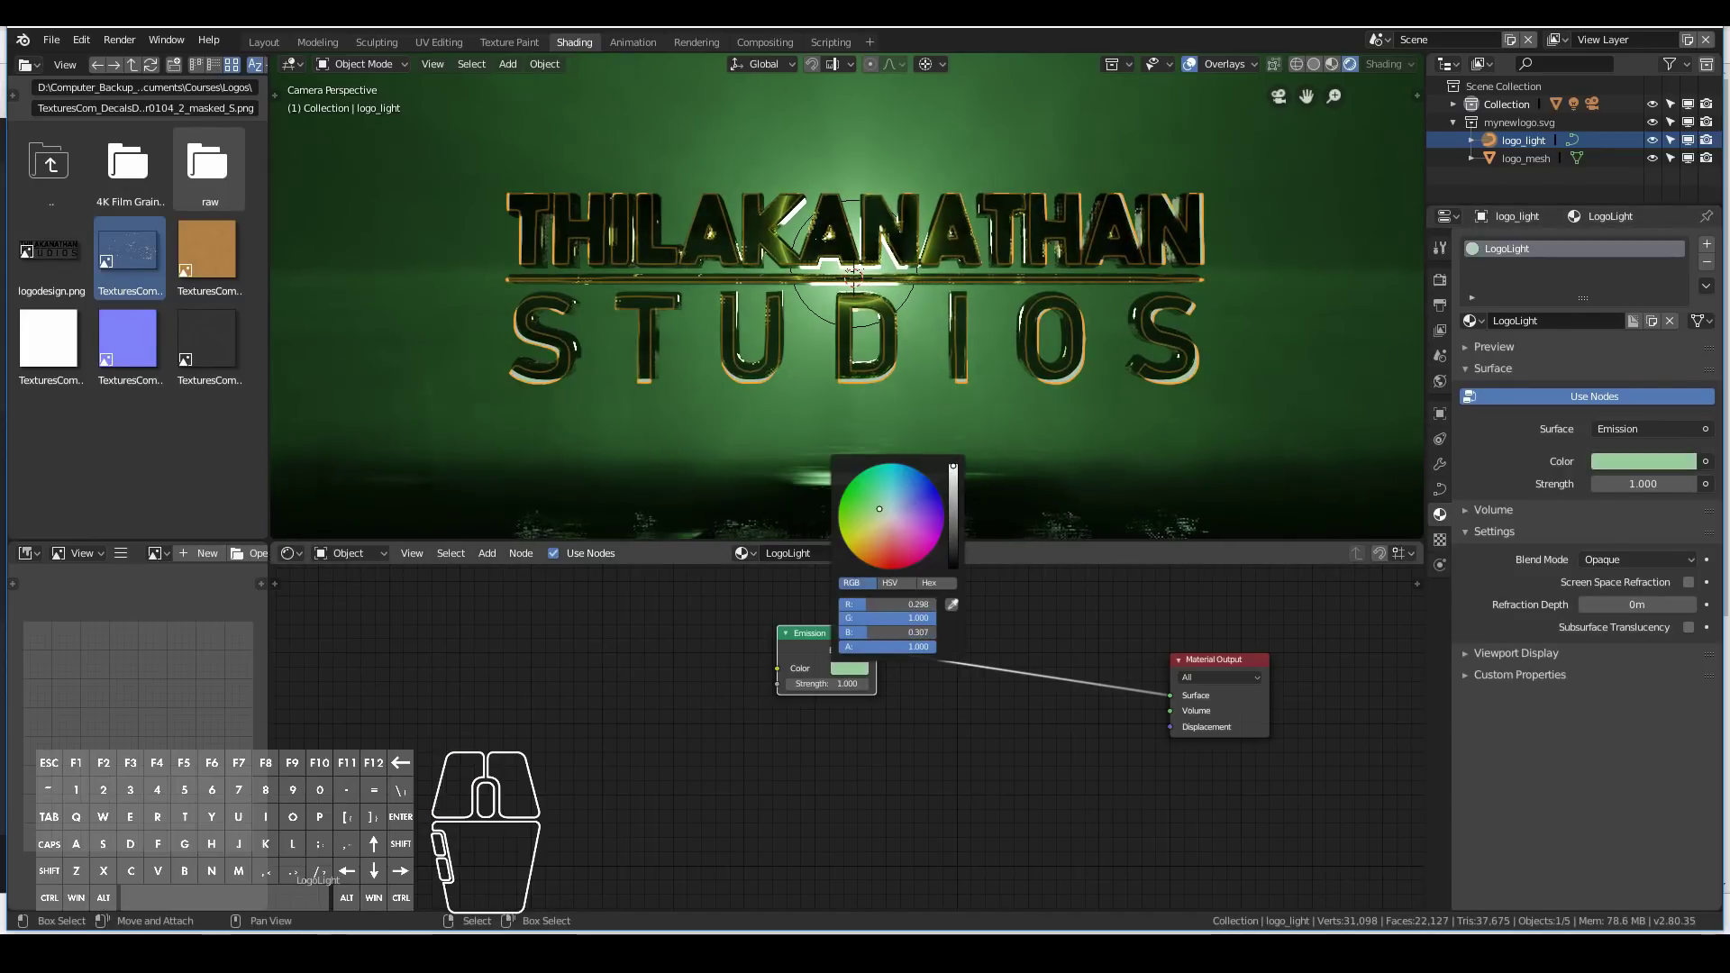
left_click(1630, 484)
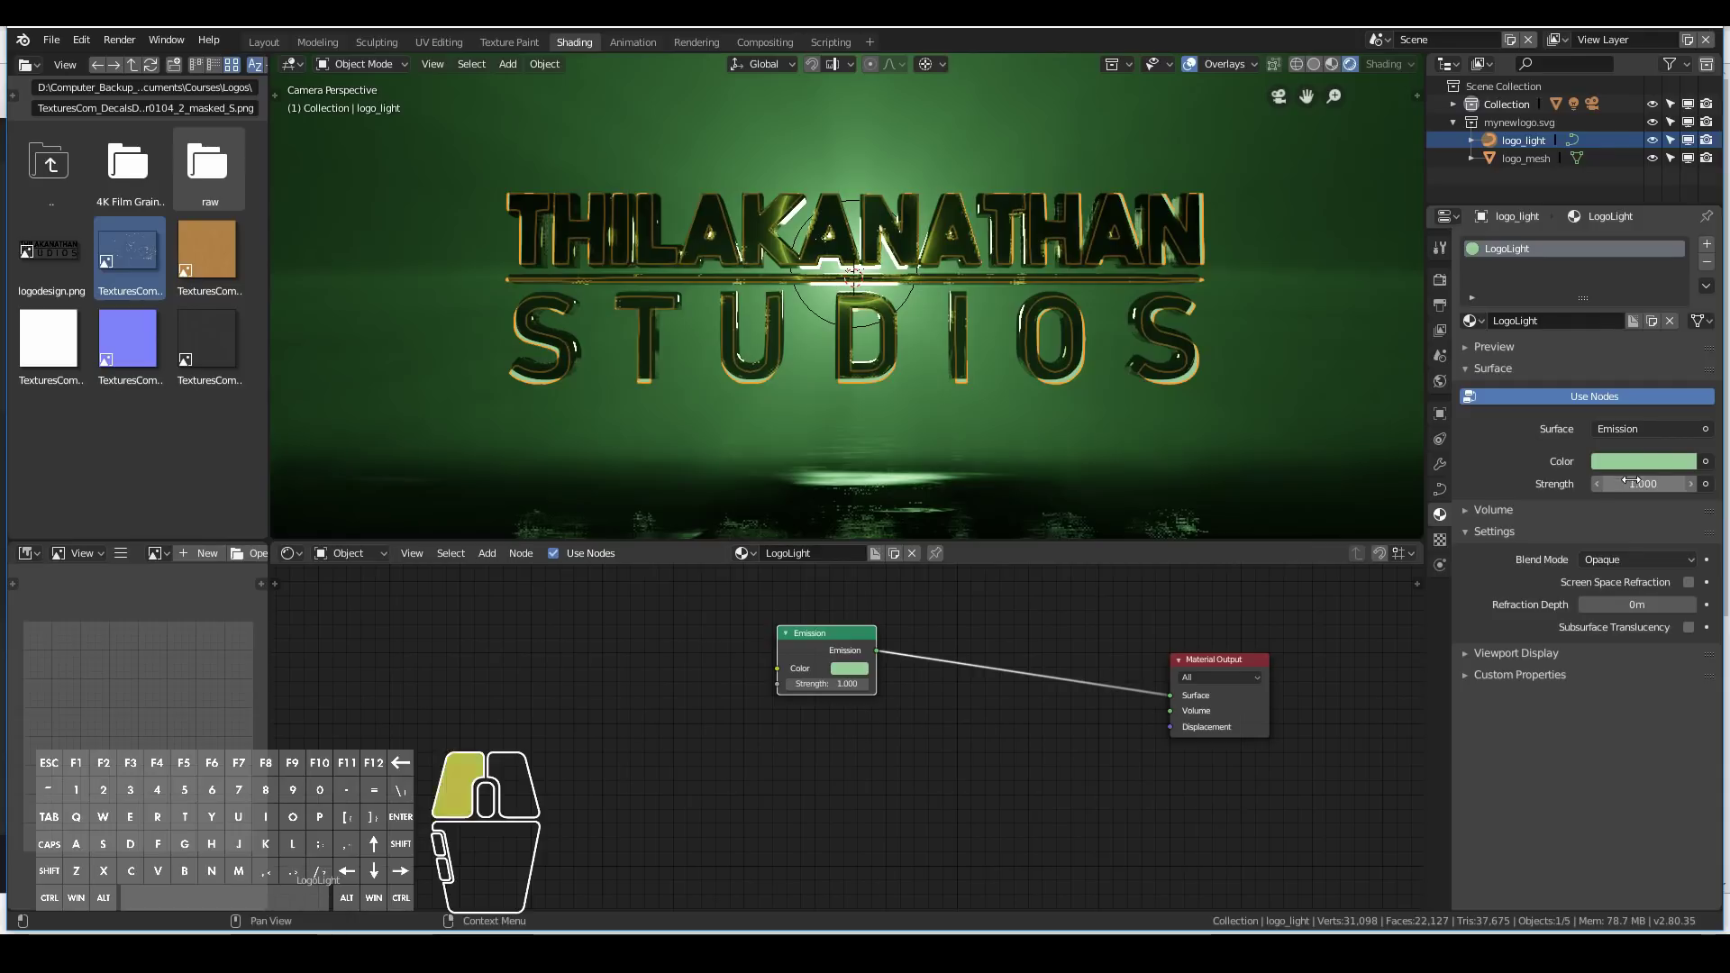
type("0")
key("Return")
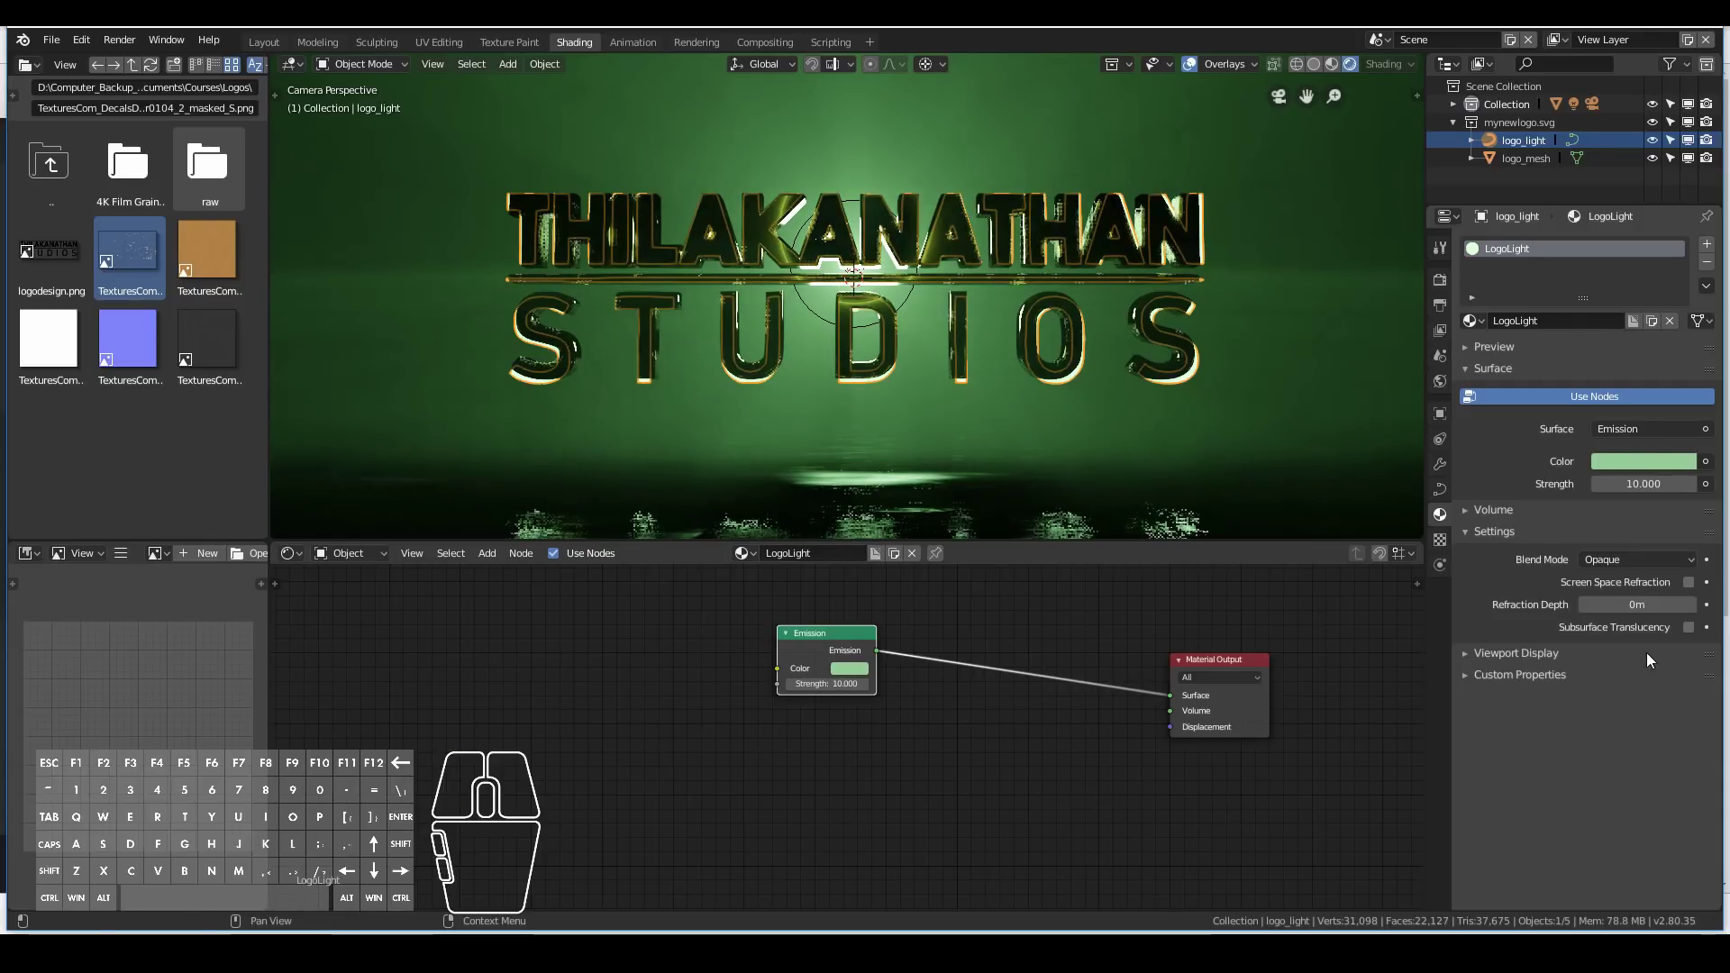
Hide the viewport overlays and inspect the glowing letter edges and the wet-ground reflections up close in the camera view.
scroll(962, 270, "down", 3)
scroll(822, 489, "up", 1)
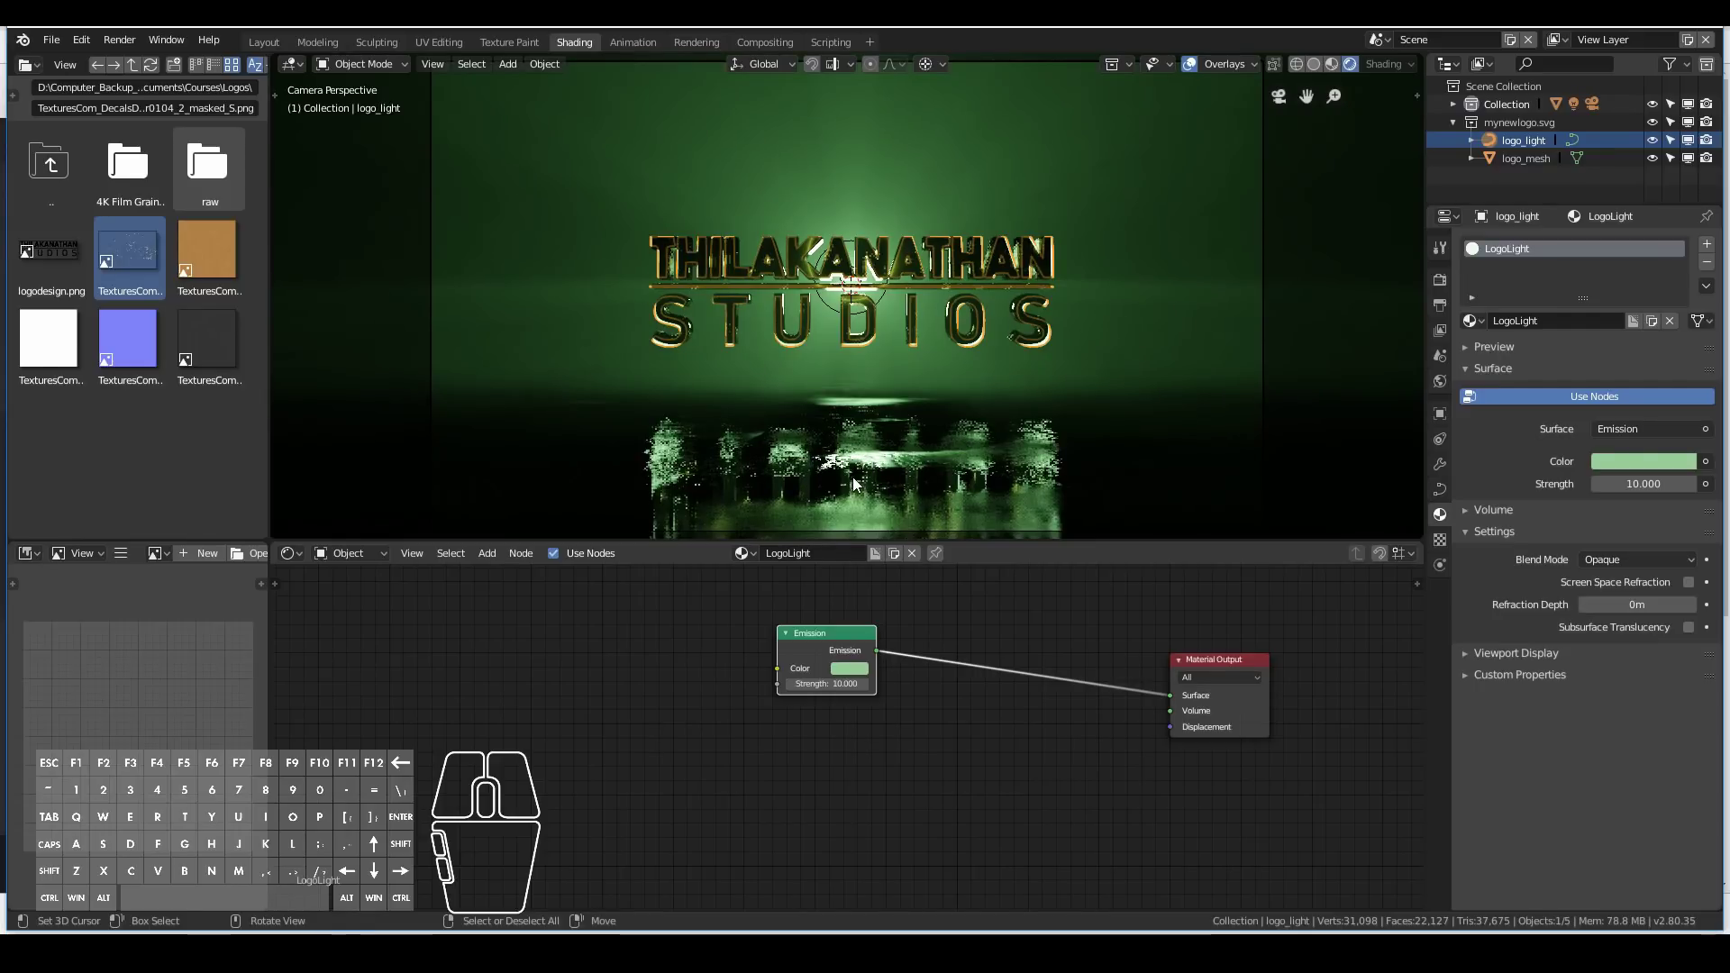
scroll(852, 477, "up", 4)
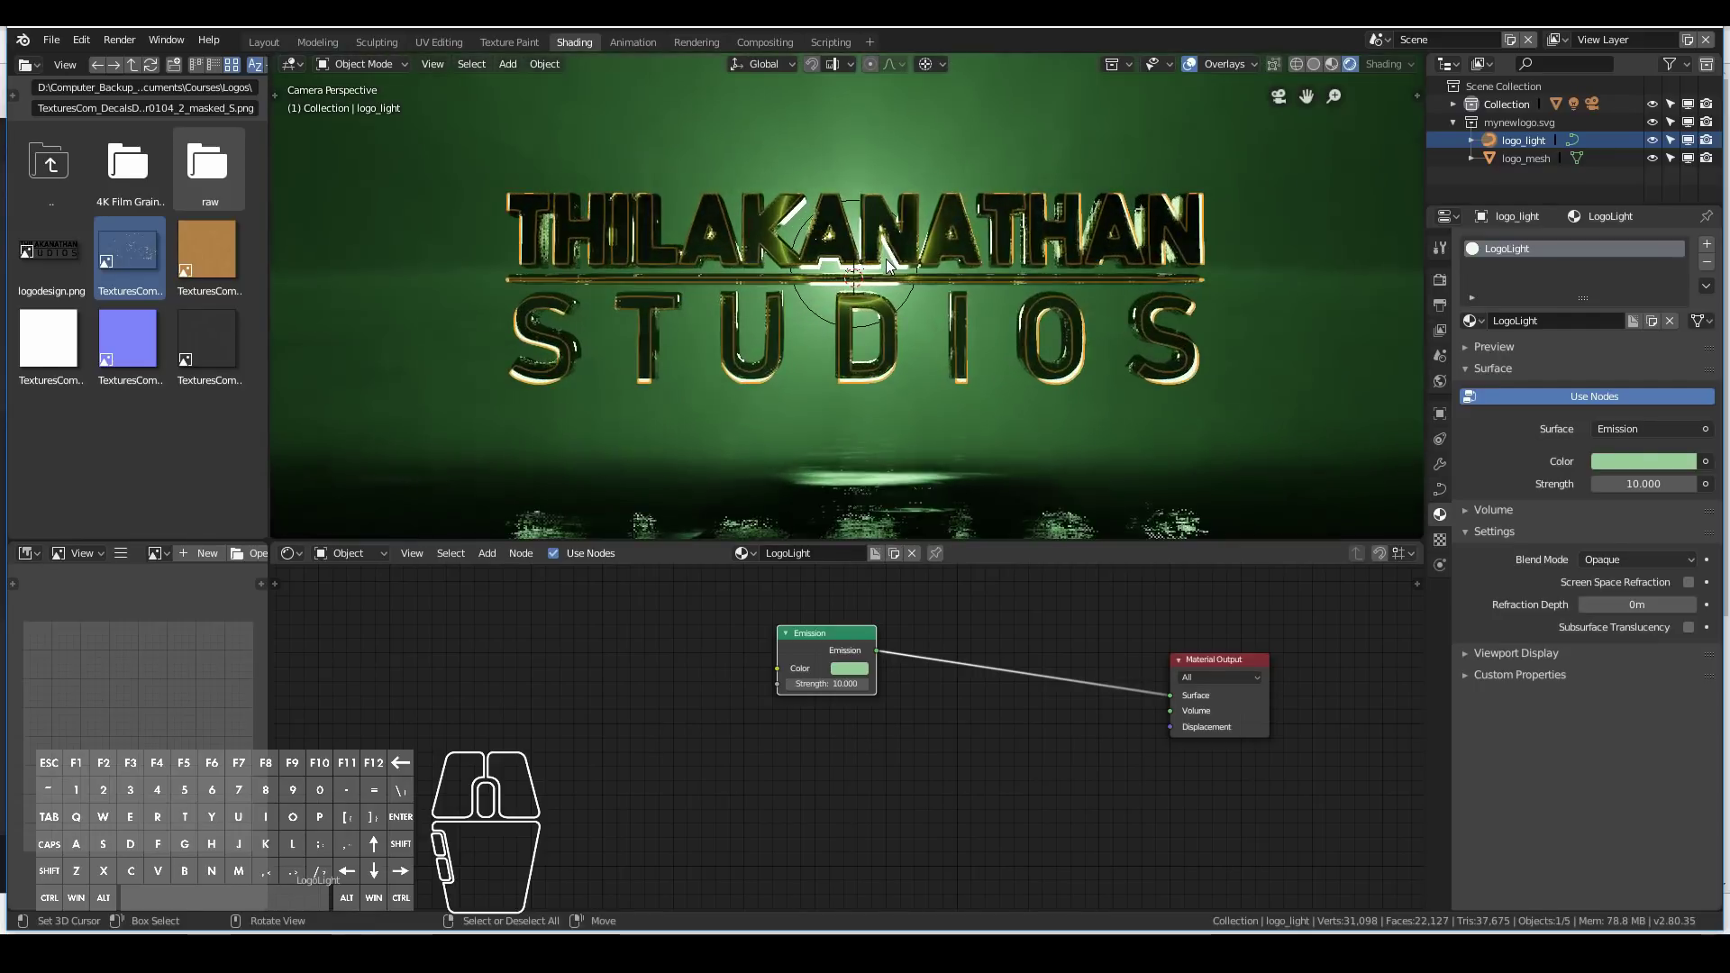
scroll(905, 297, "up", 1)
left_click(1189, 63)
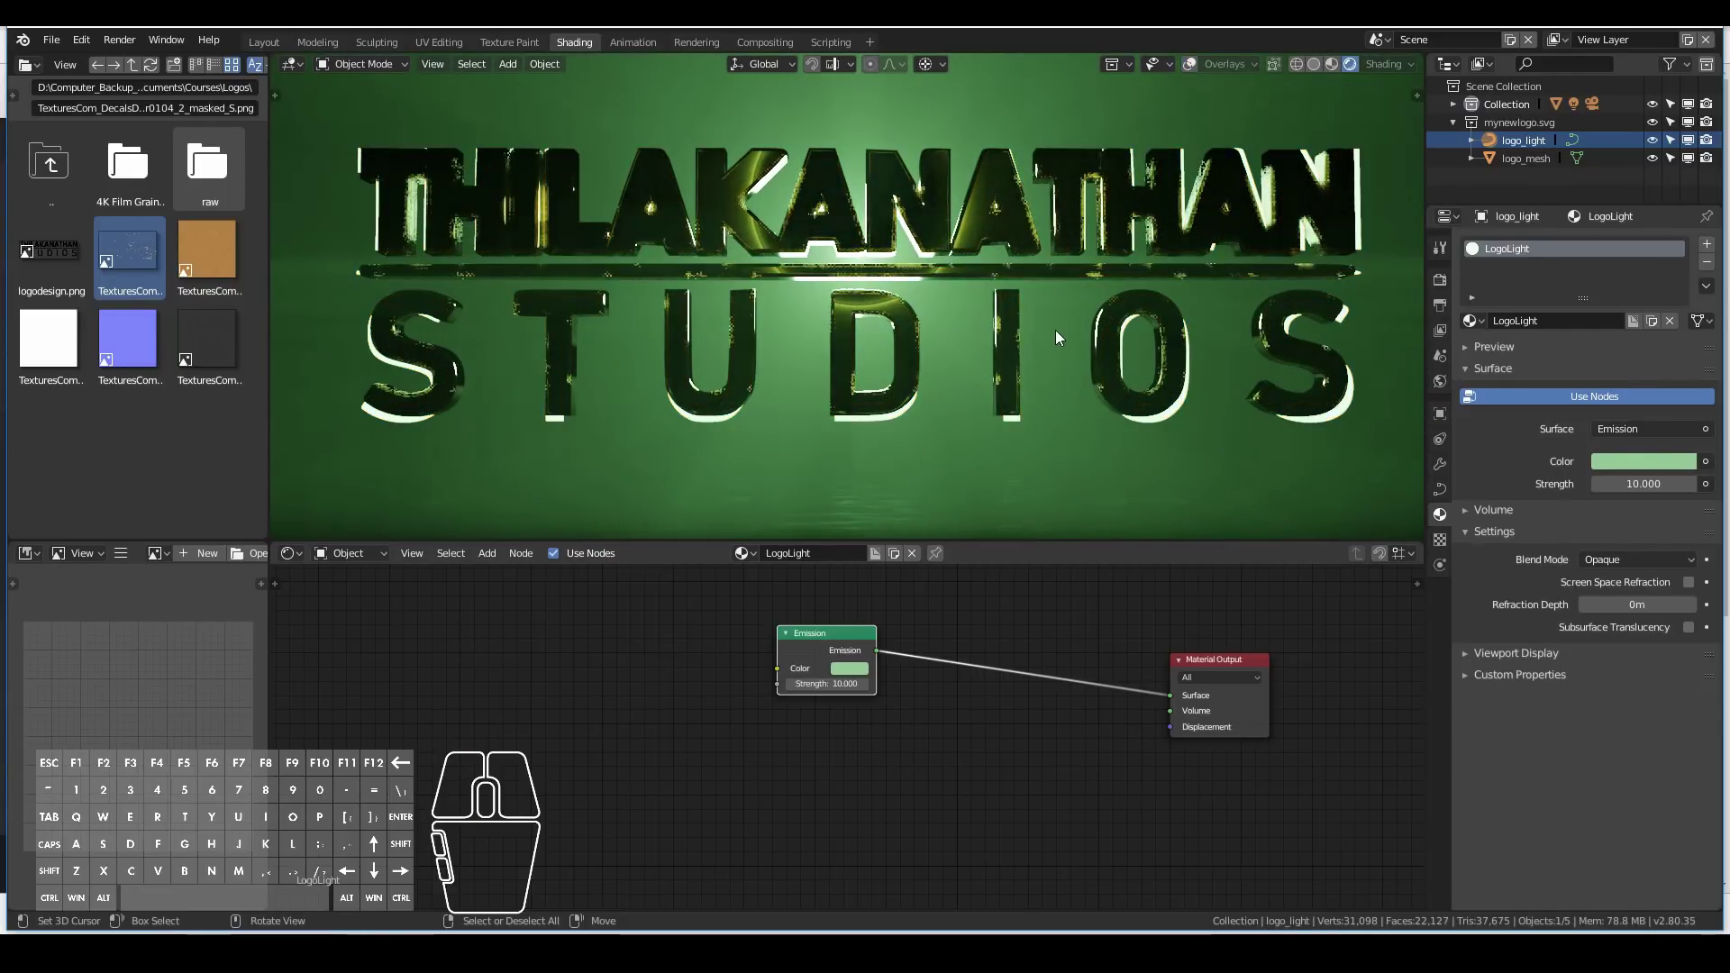
scroll(1018, 353, "up", 5)
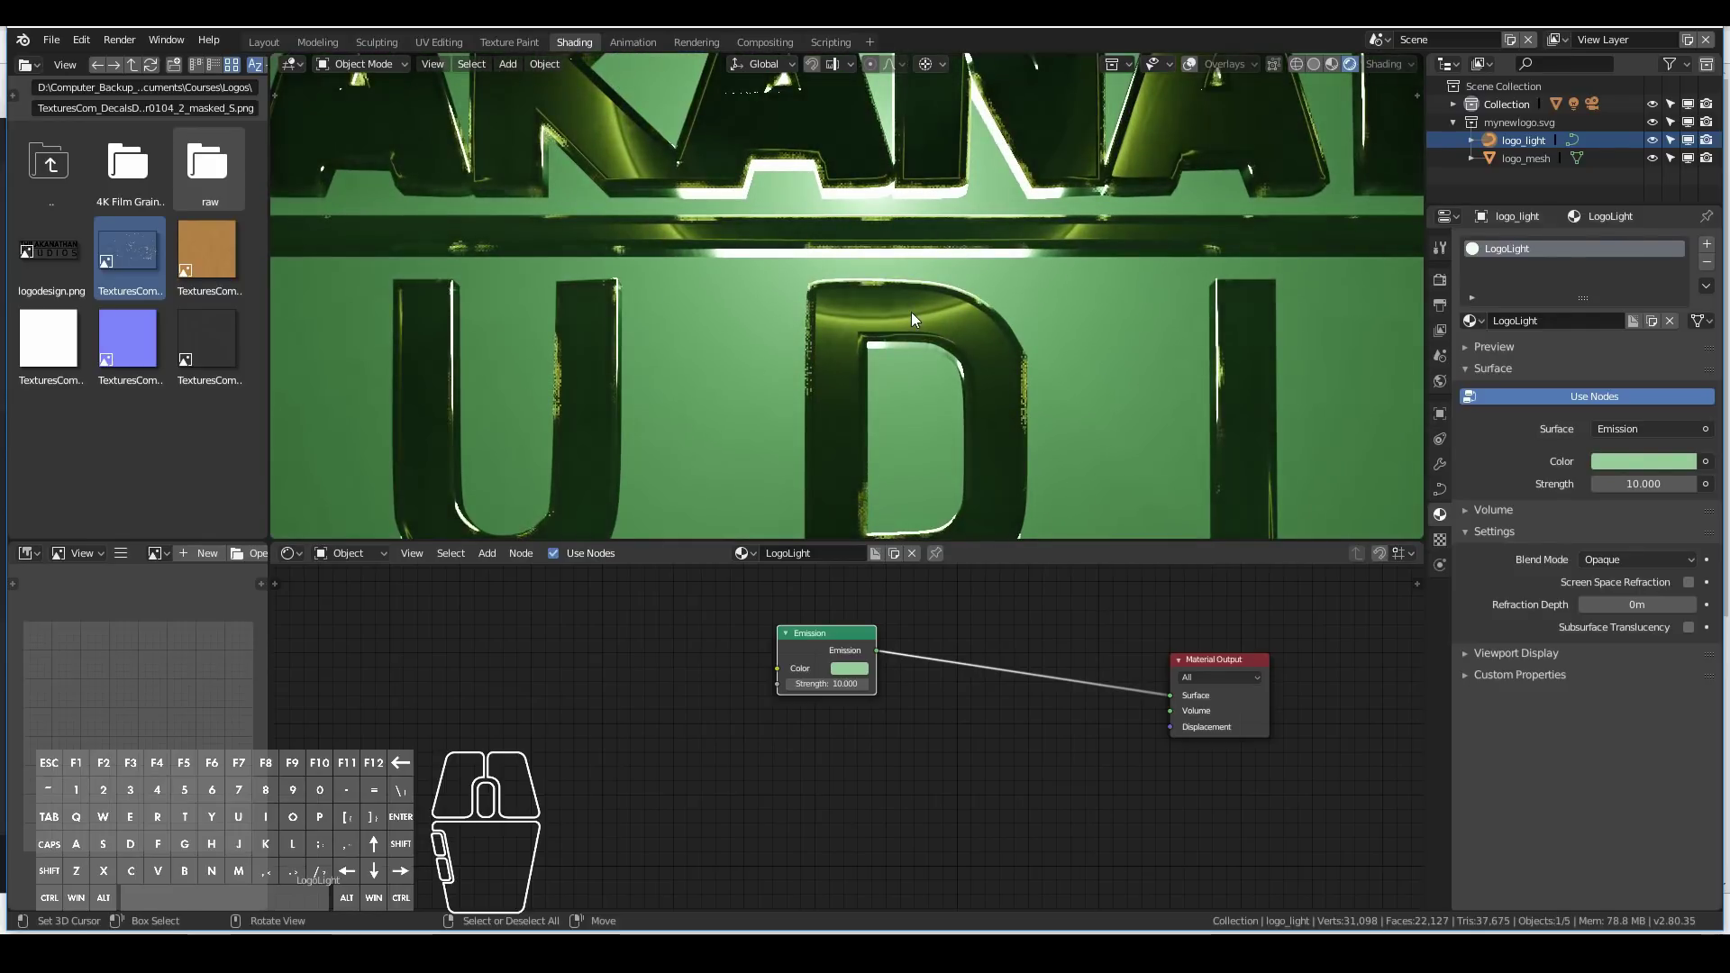
Enter Edit Mode on logo_light, change the pivot point to Individual Origins and clear the point selection.
scroll(911, 312, "down", 10)
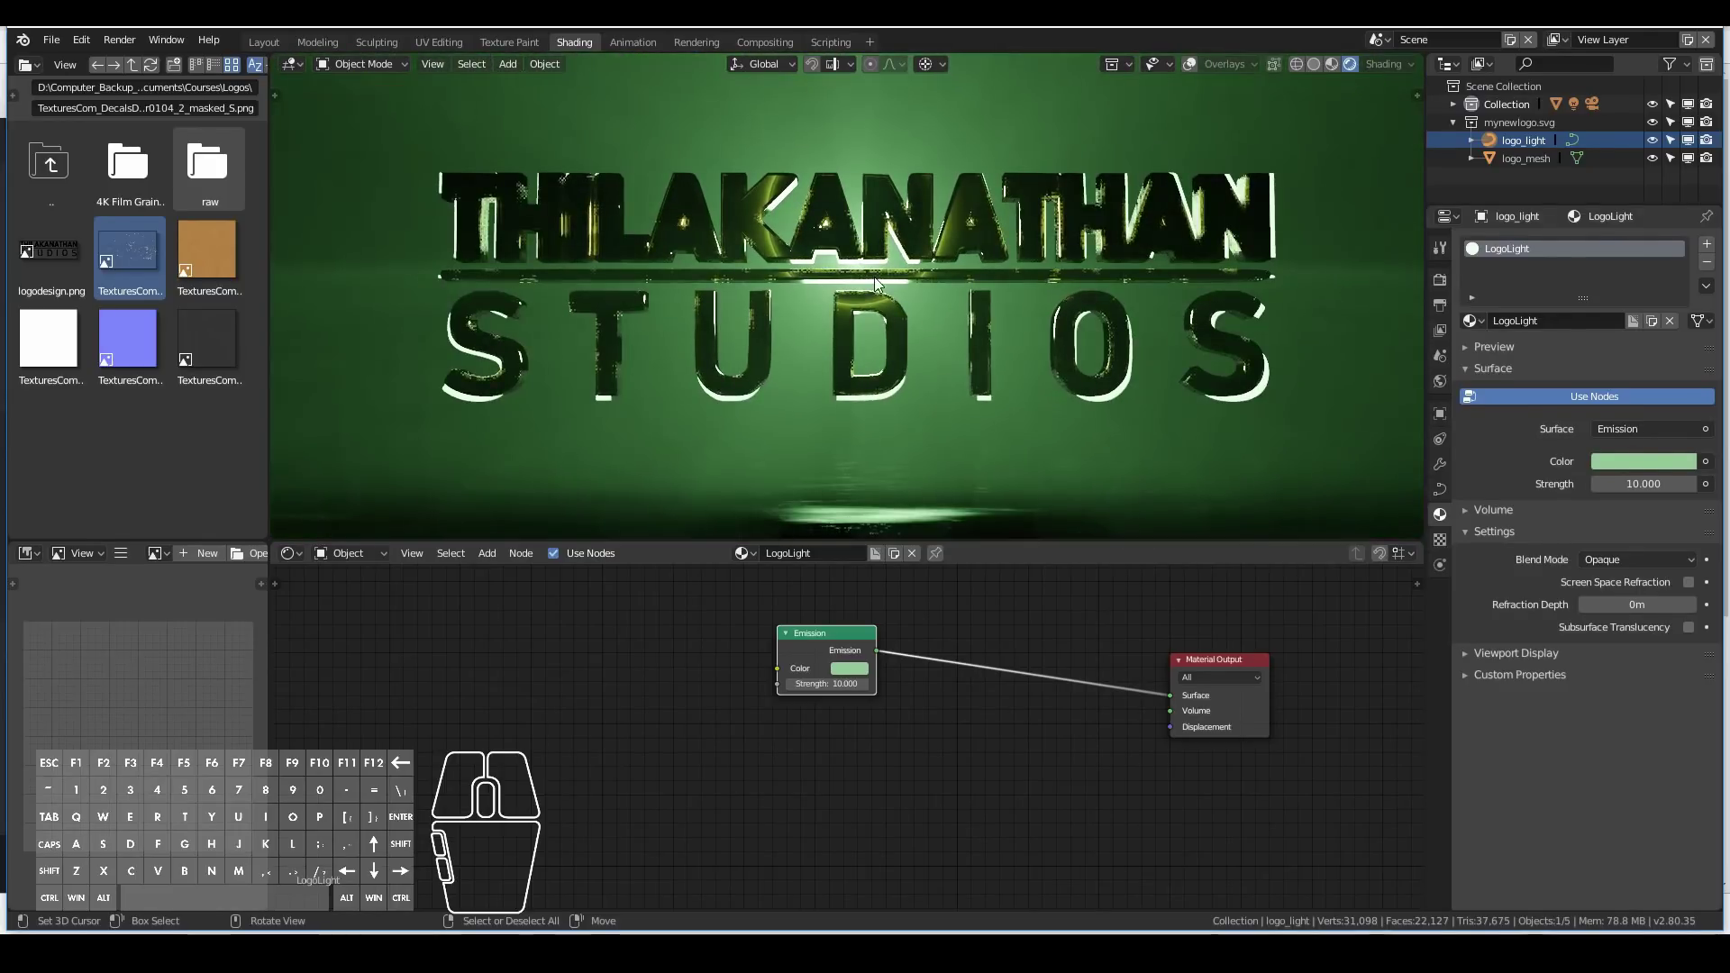
key("Tab")
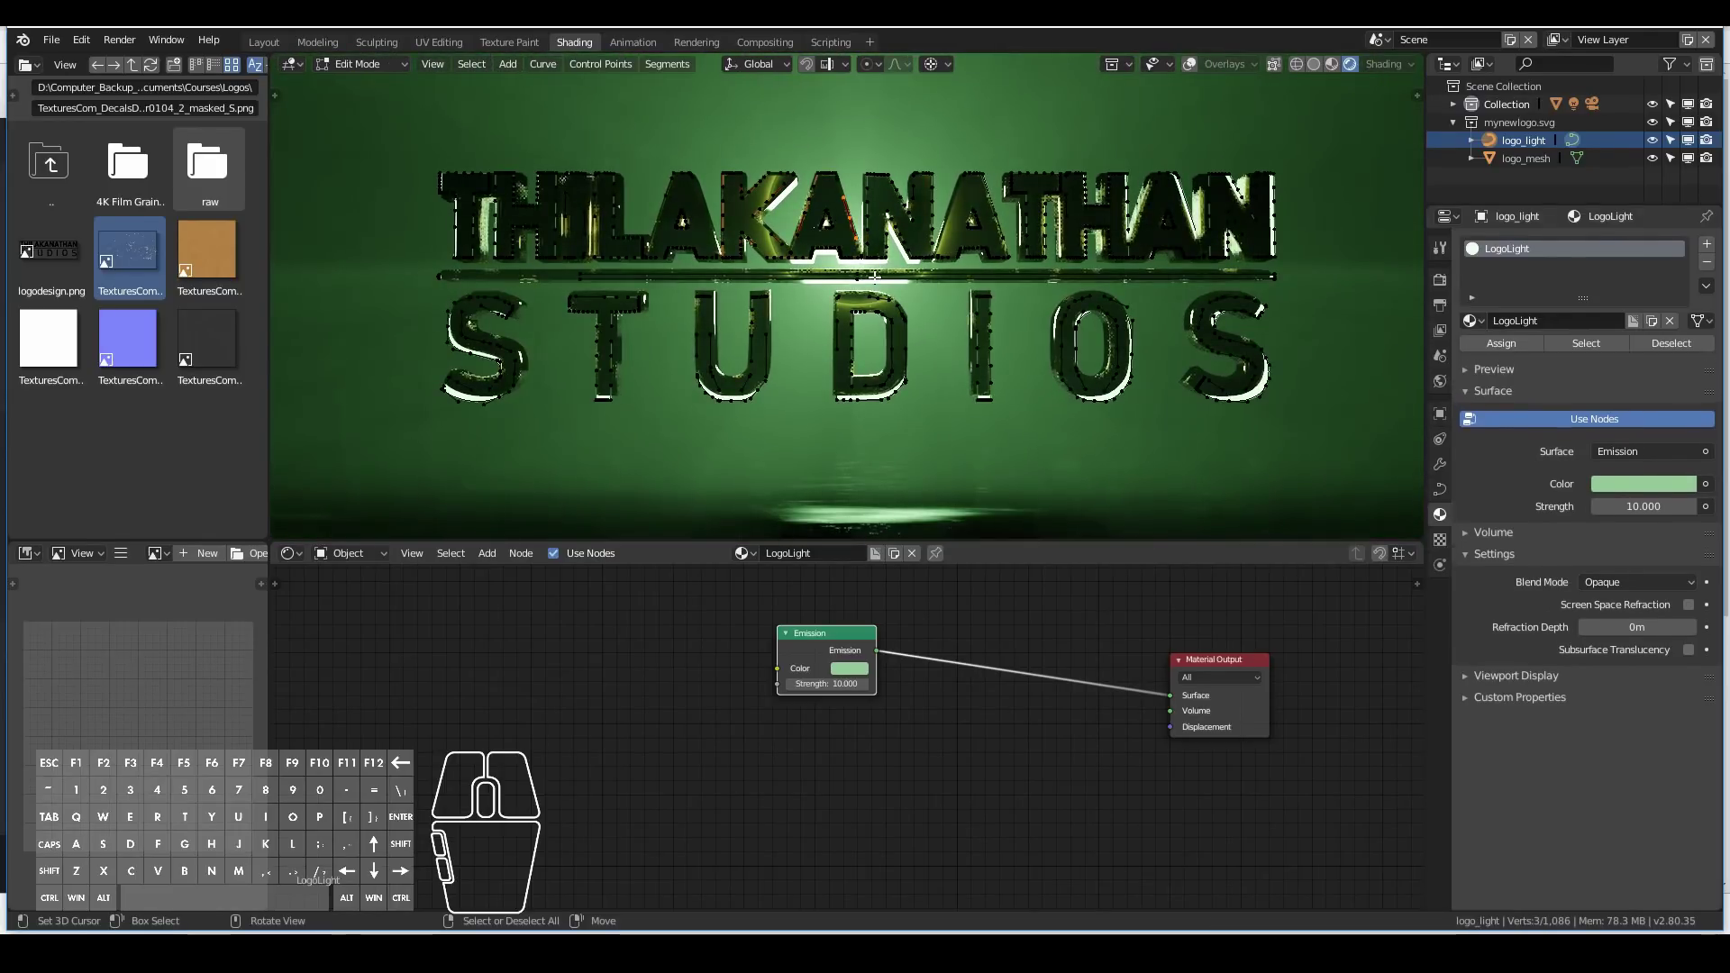
scroll(874, 283, "up", 2)
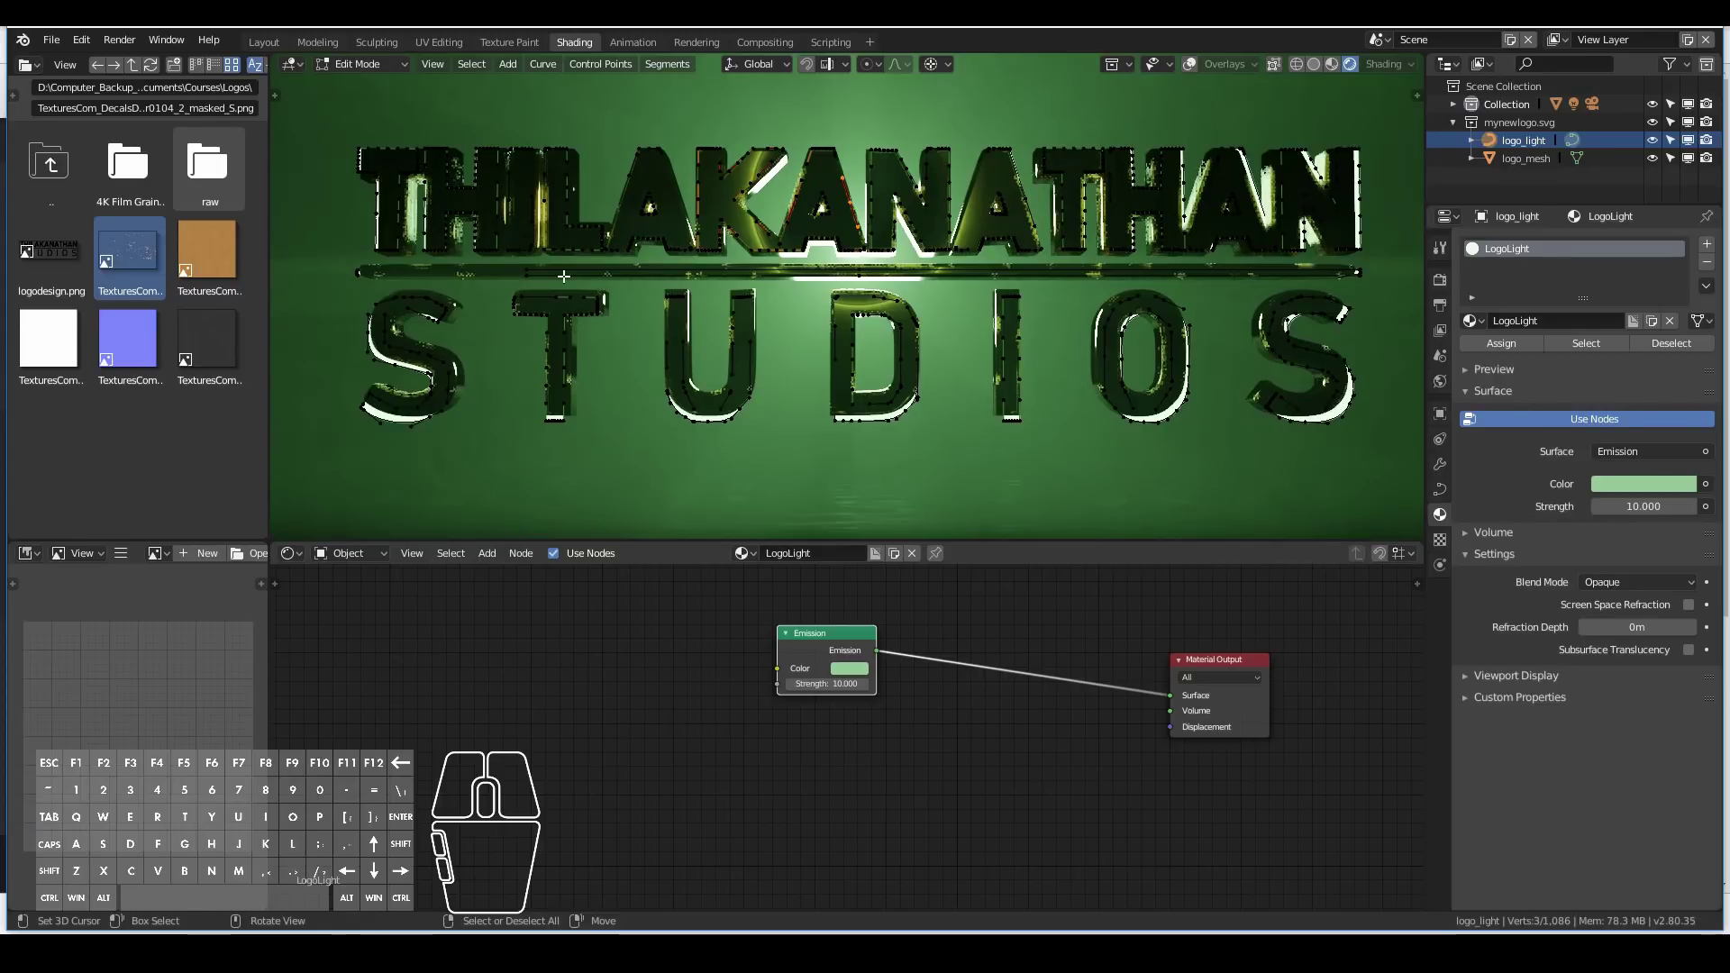
key("a")
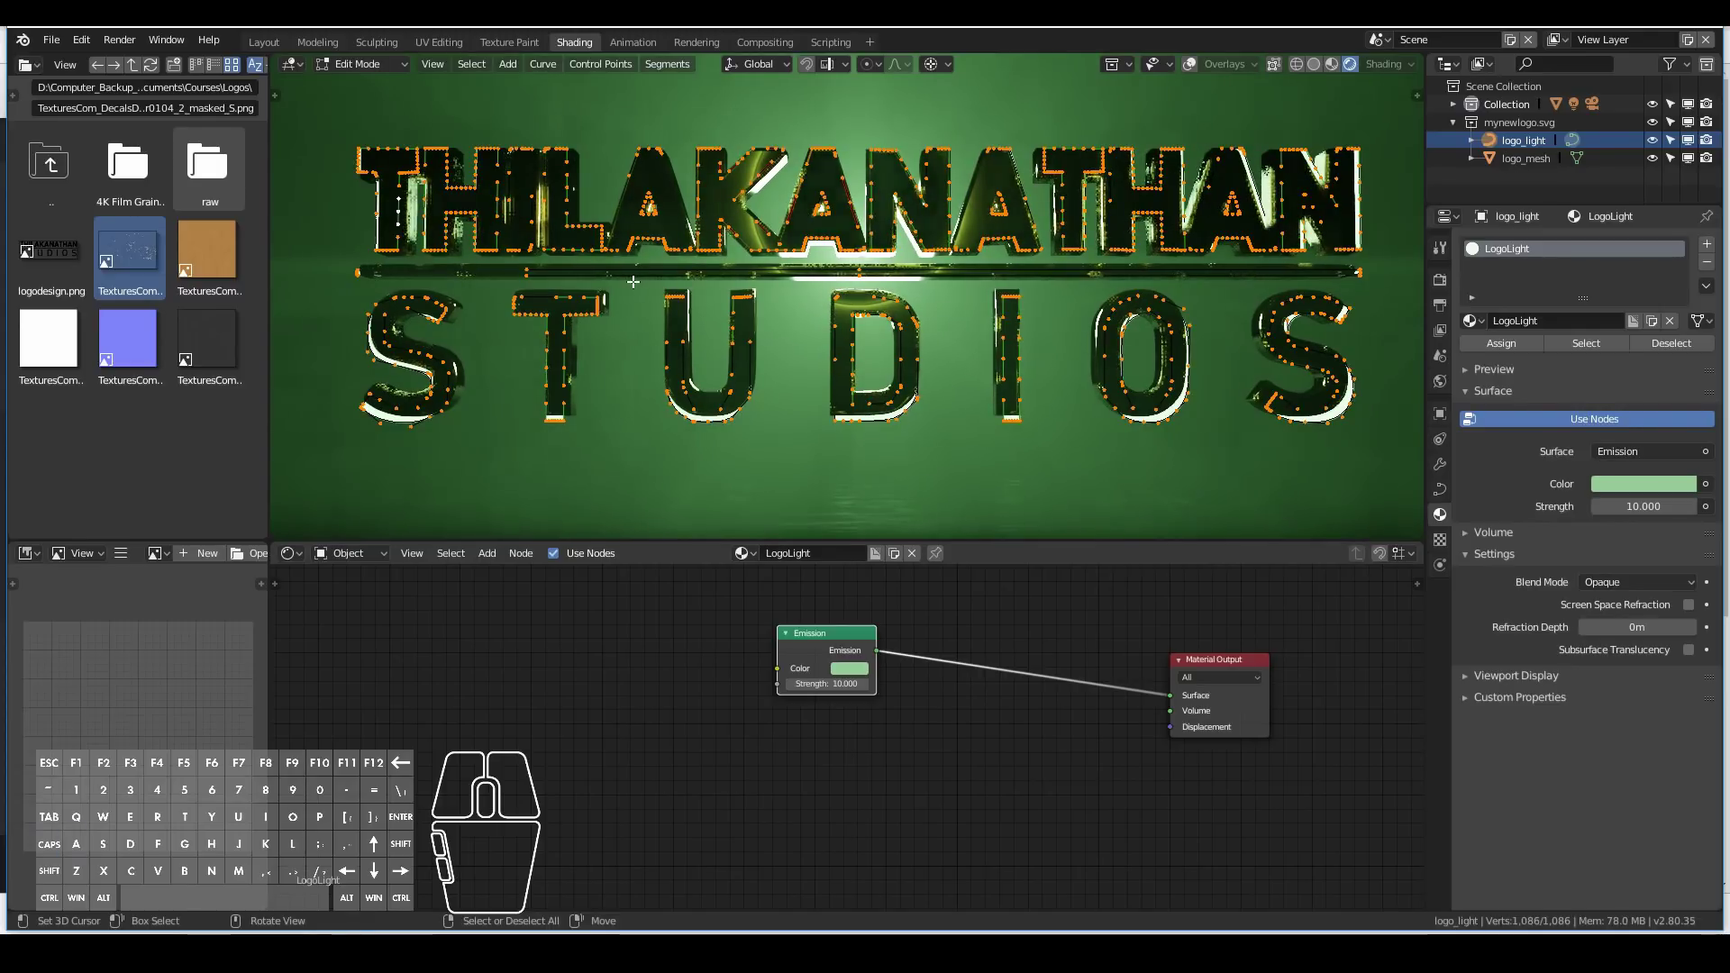
left_click(935, 64)
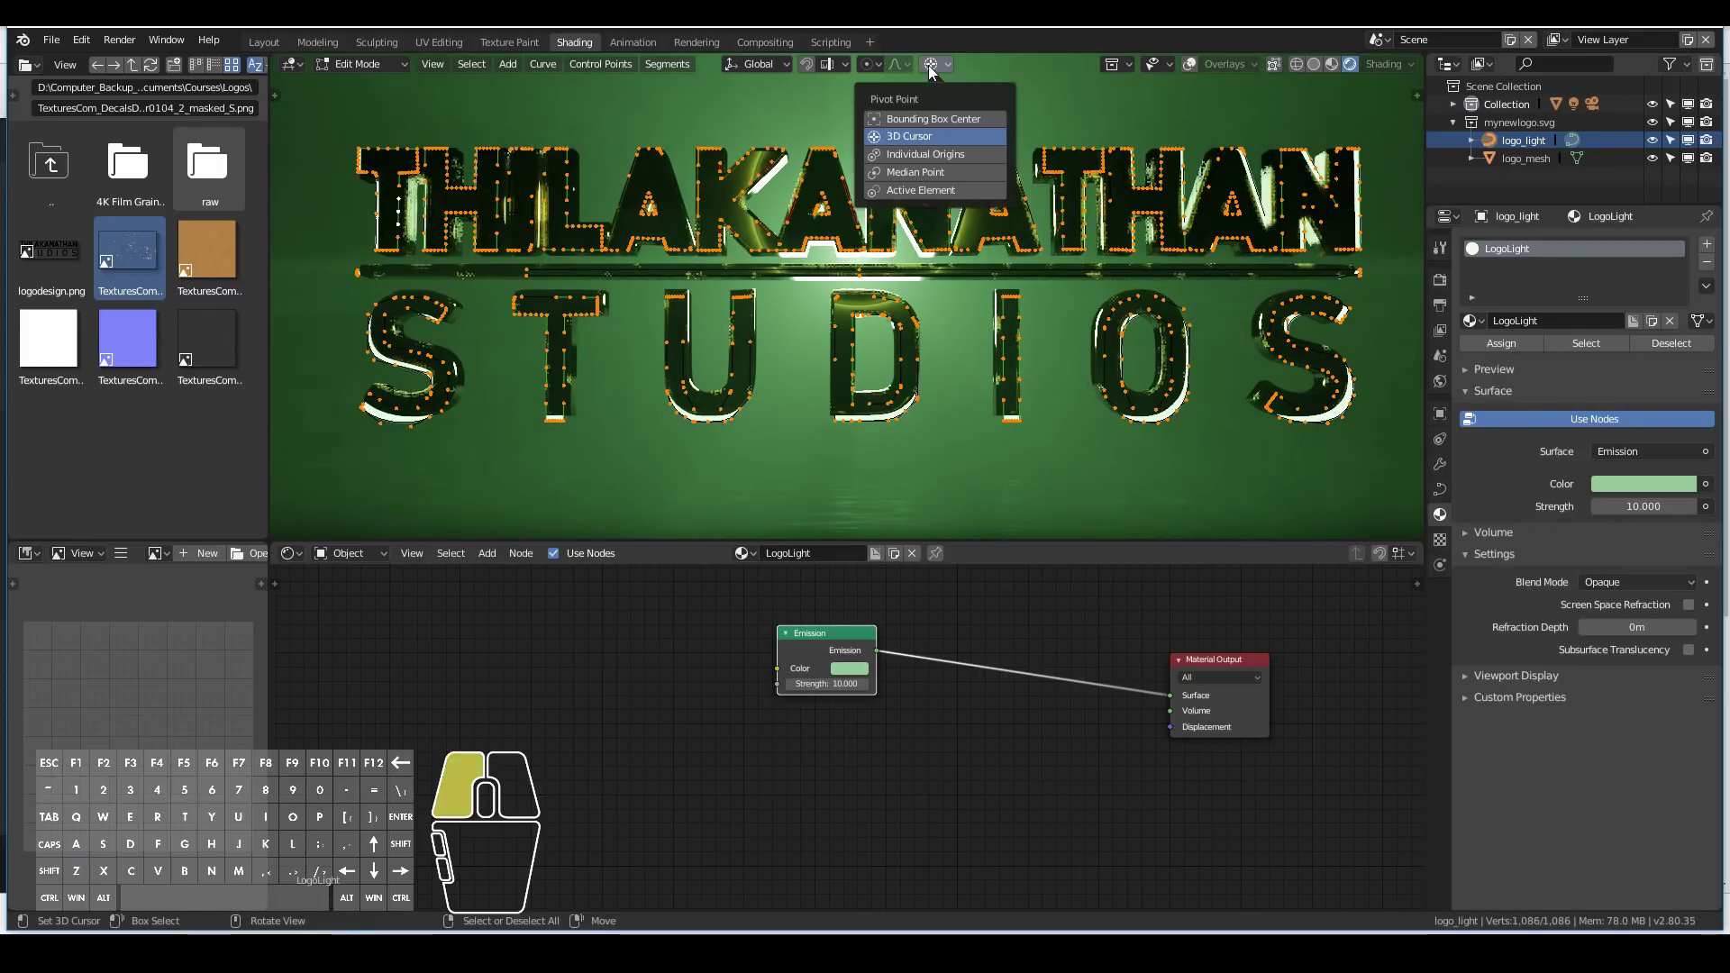
left_click(912, 155)
key("alt+a")
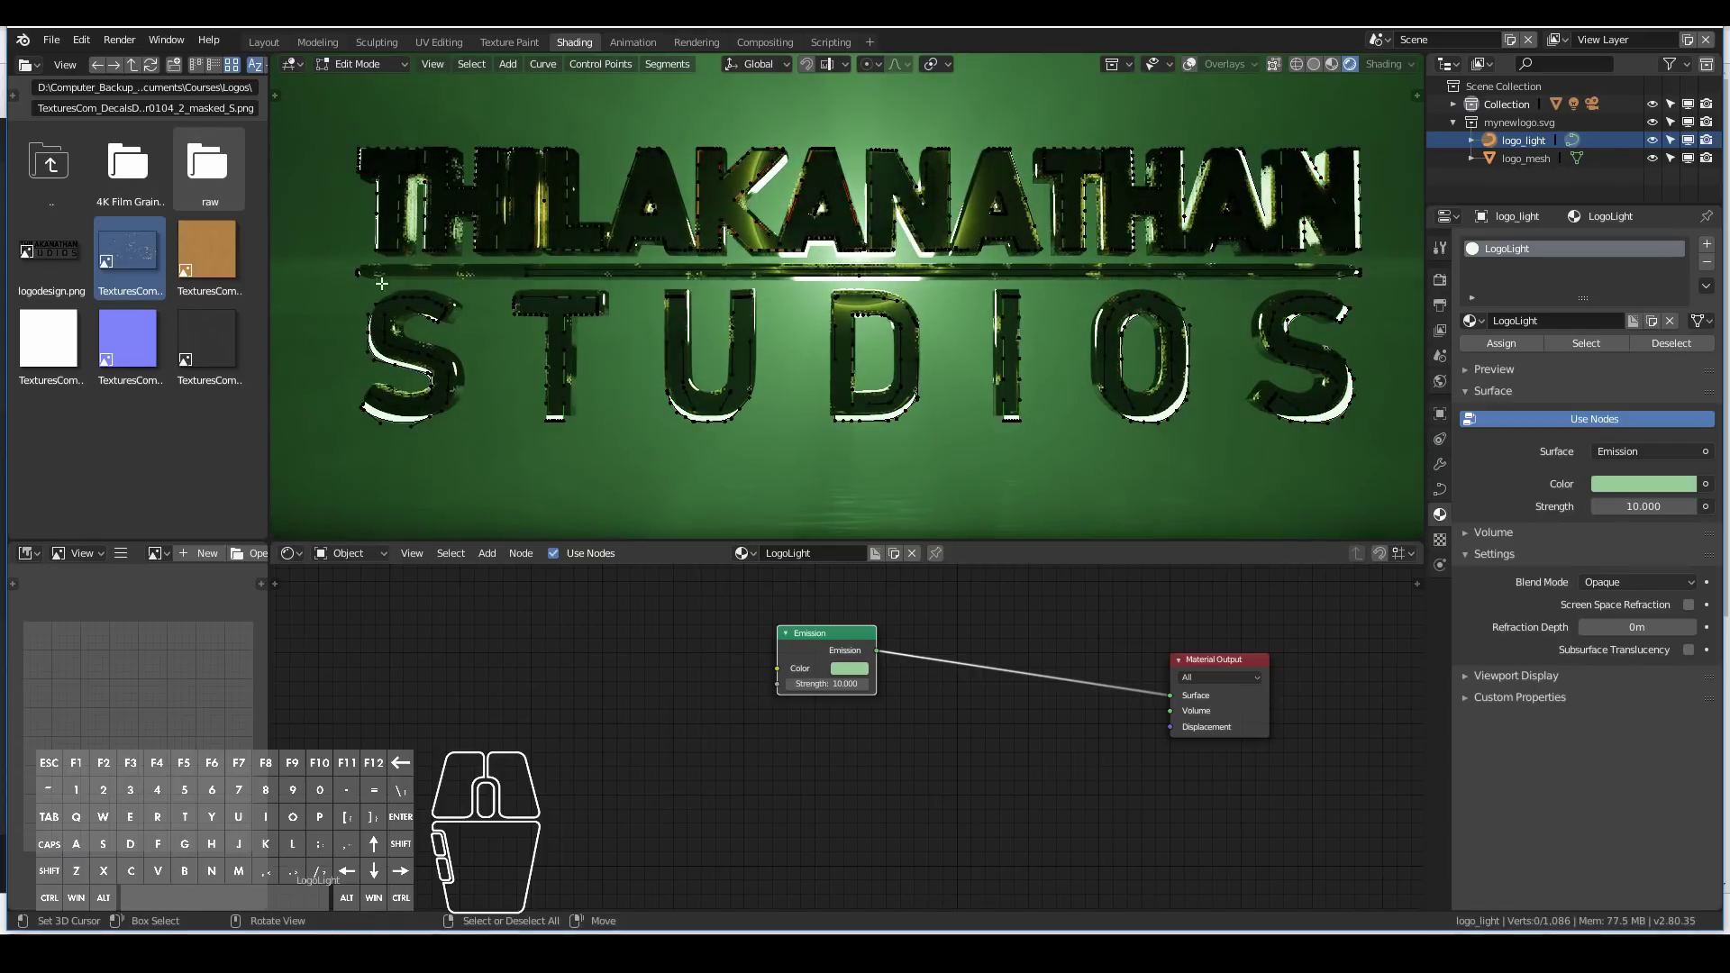
Thicken logo_light's horizontal bar along Z and shift it slightly upward so it glows around both edges of the metallic bar.
key("b")
left_click_drag(338, 261, 1387, 279)
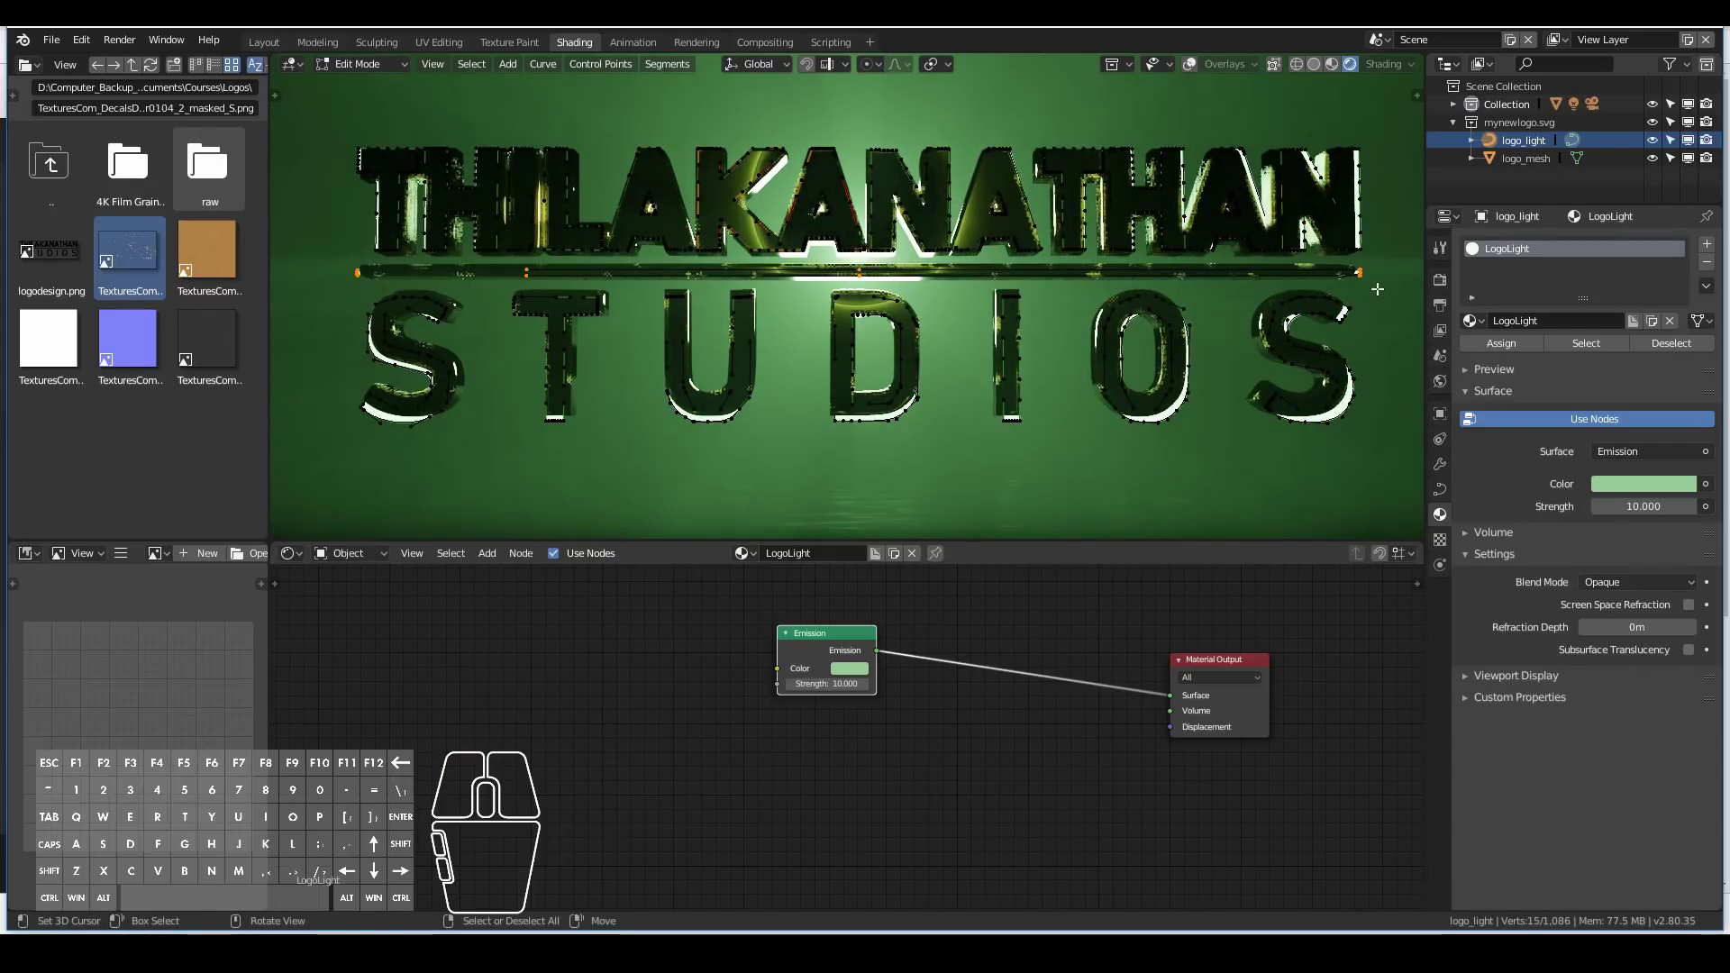
key("s")
key("z")
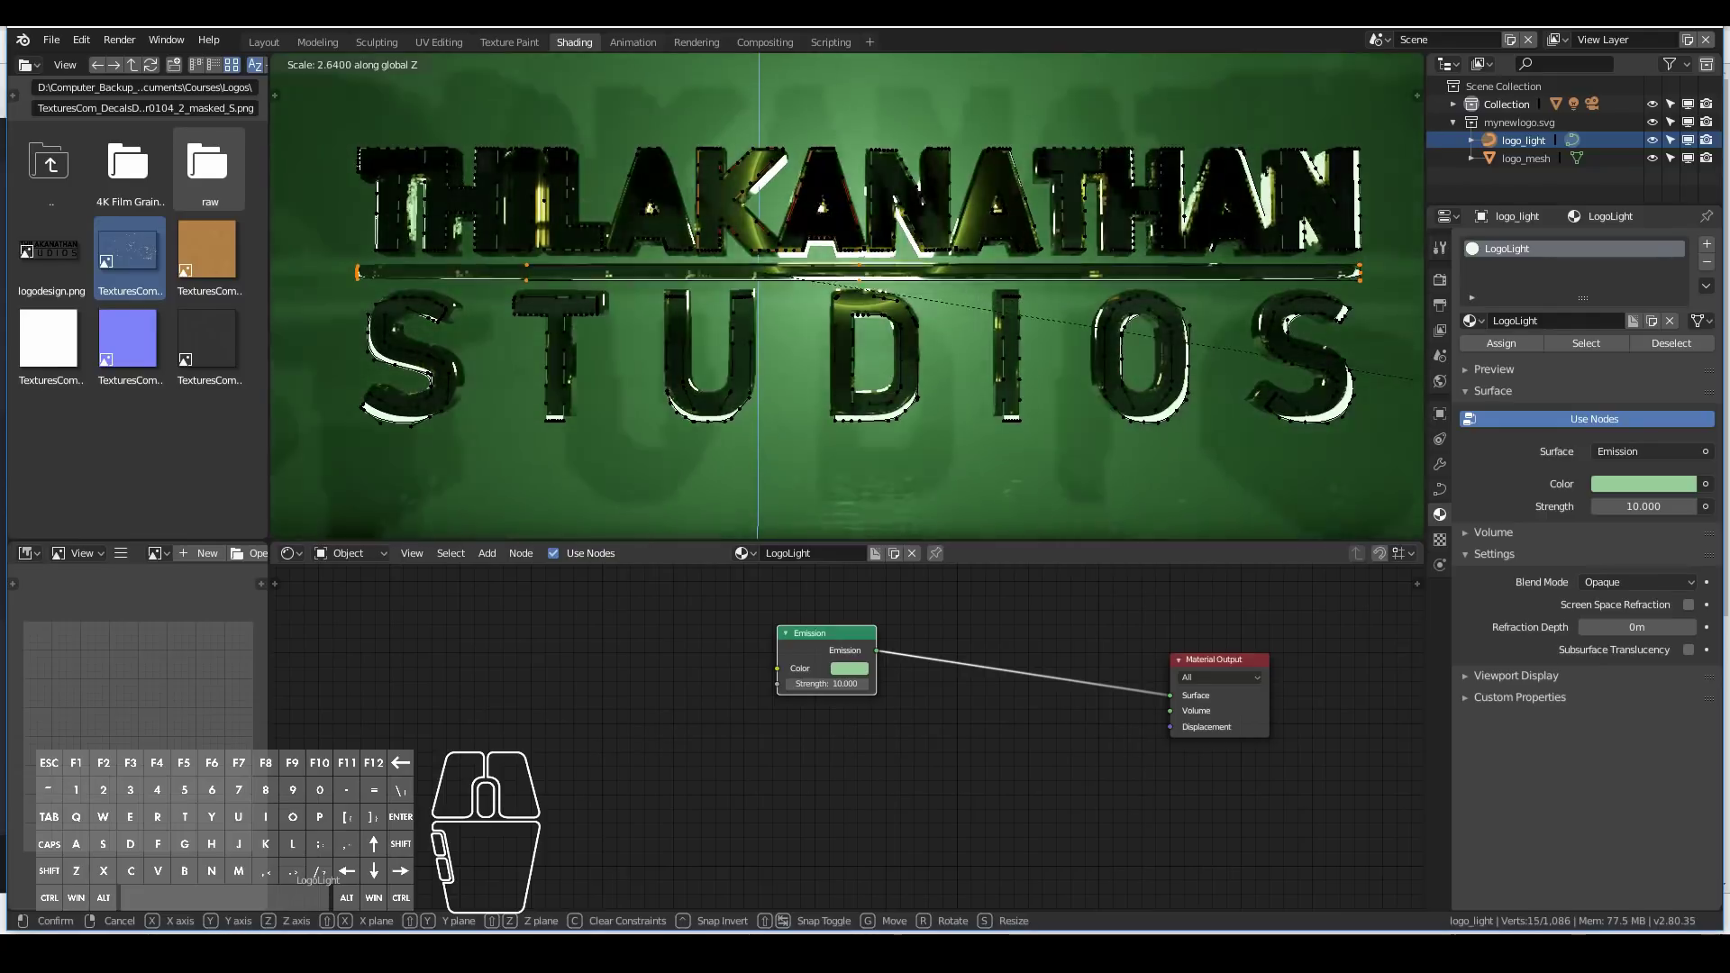
left_click(1169, 466)
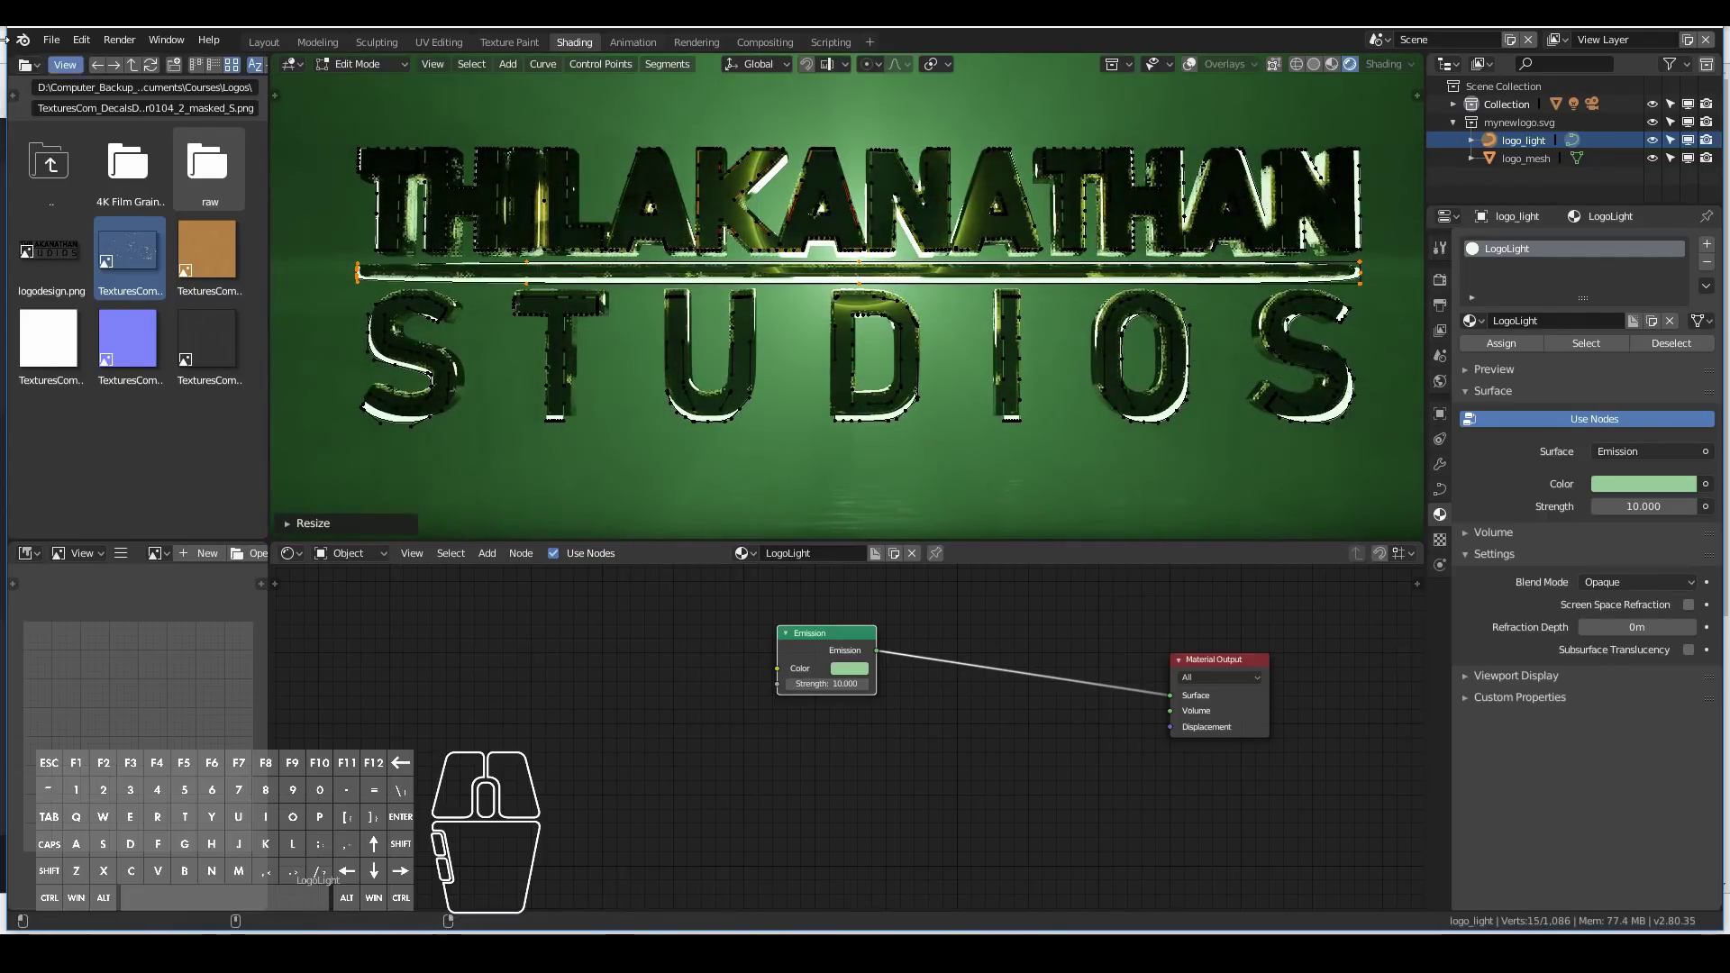
key("g")
key("z")
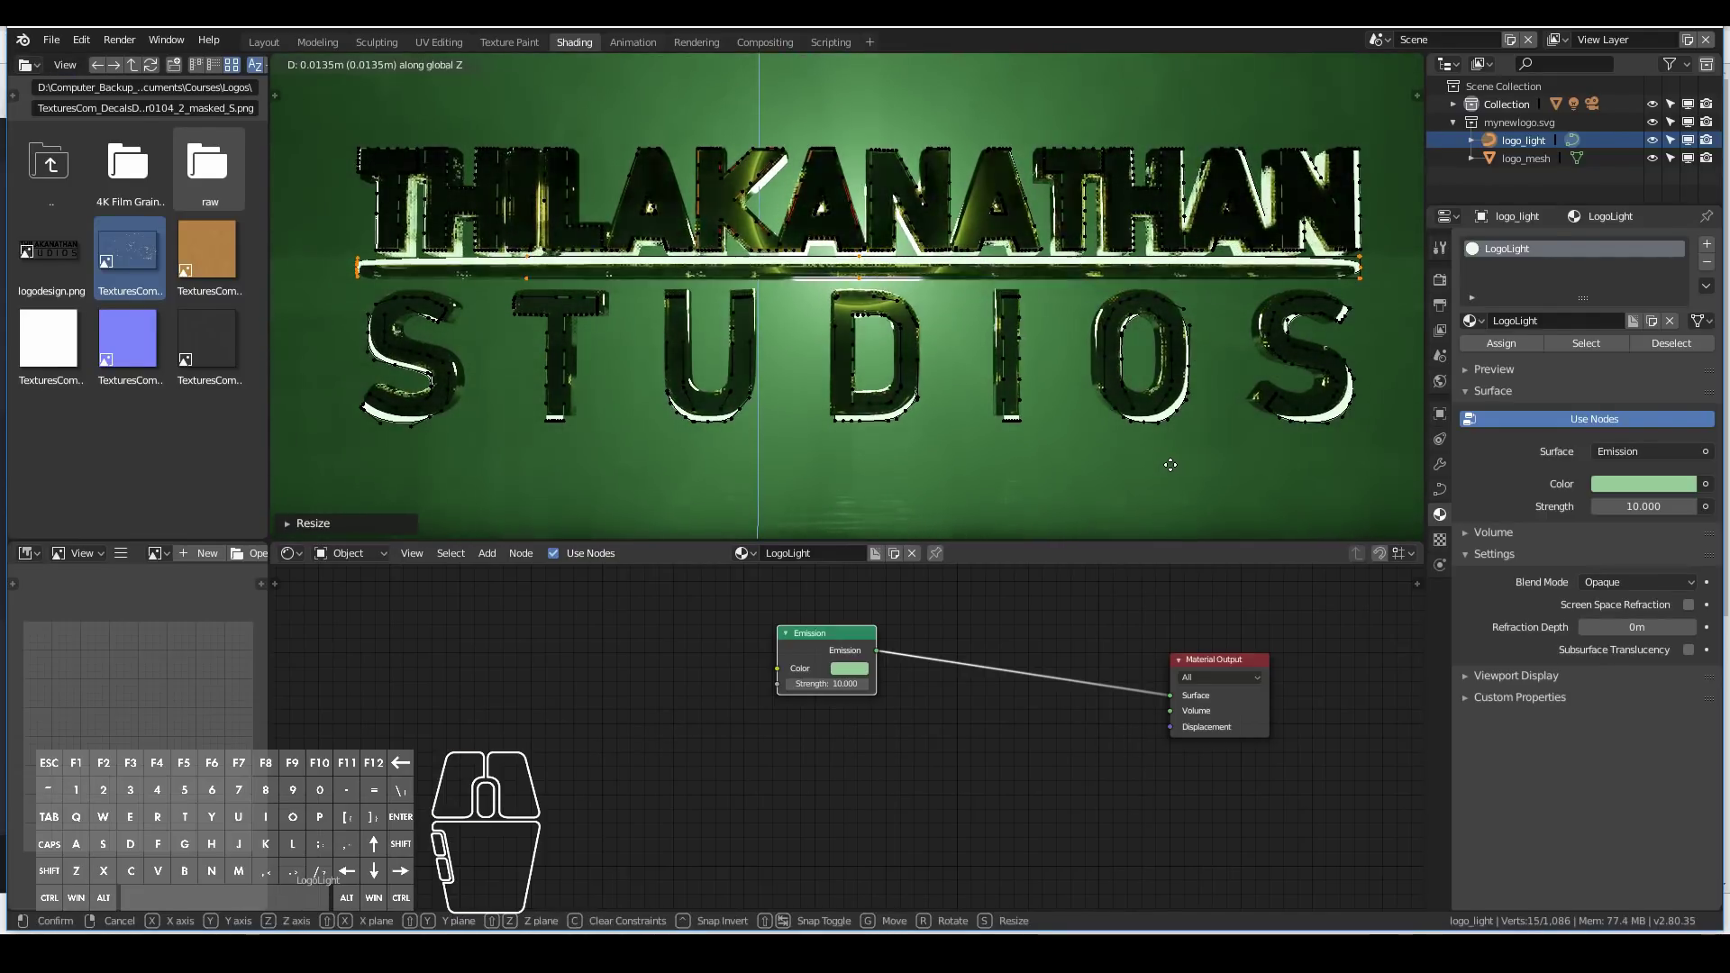
left_click(1173, 469)
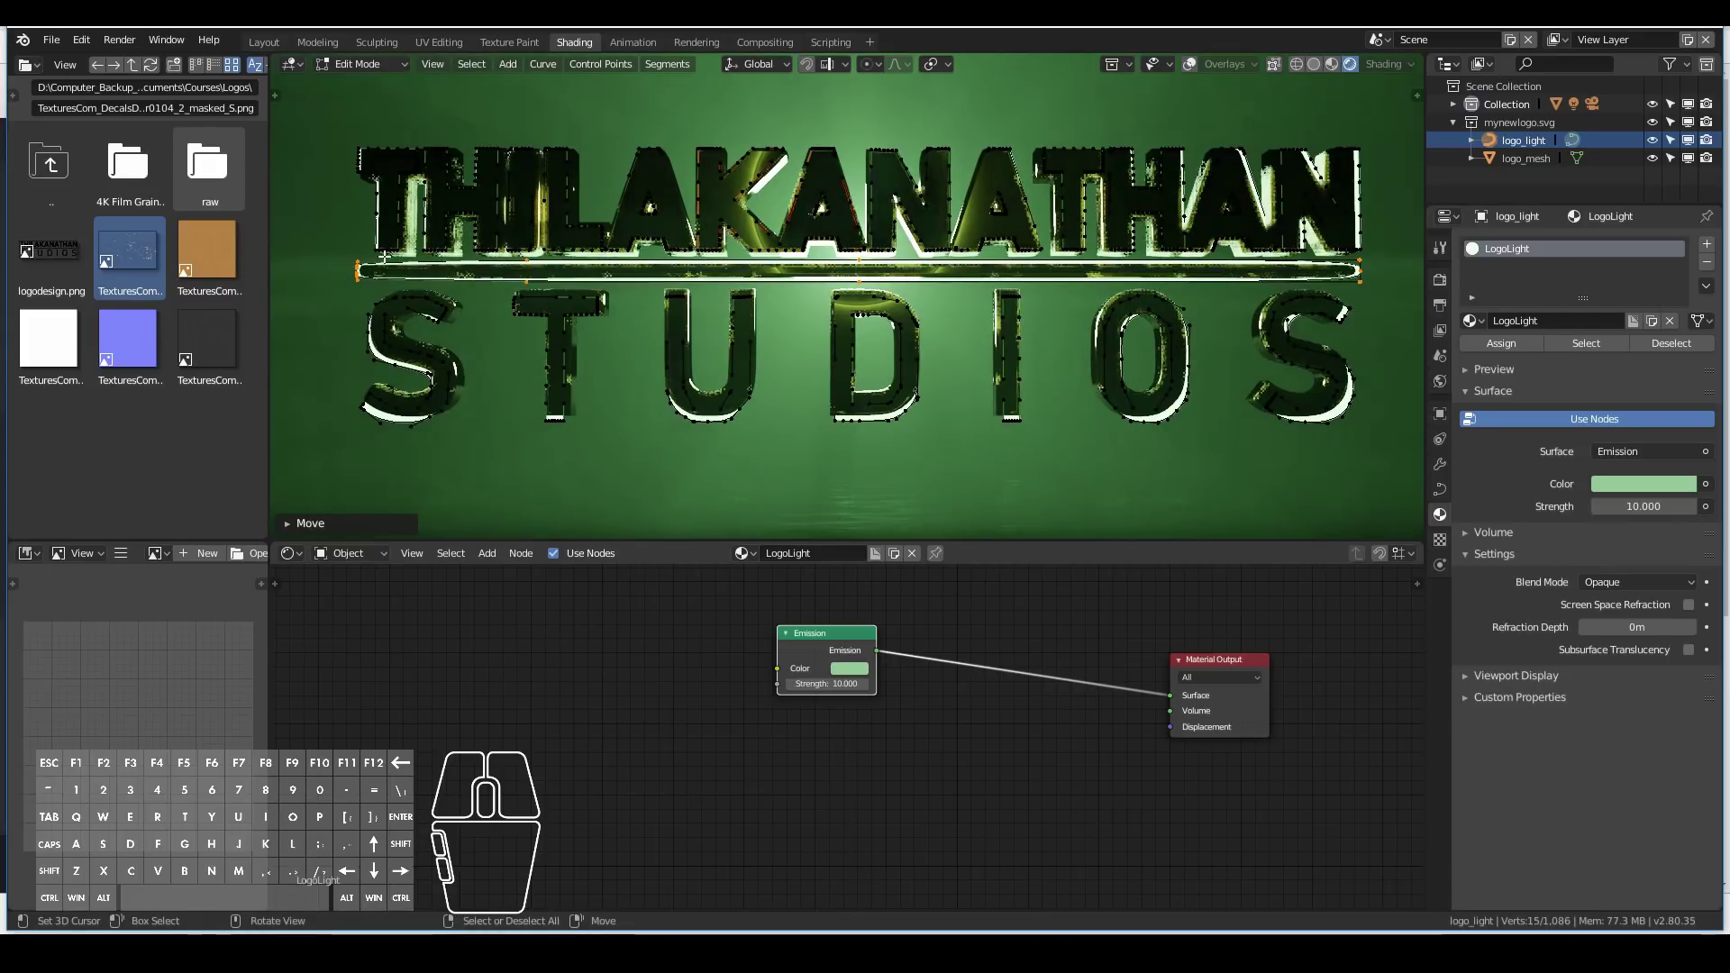
Enlarge logo_light's first S in STUDIOS by about 1.04 along X and 1.07 along Z, and nudge it into place behind the letter.
left_click(447, 329)
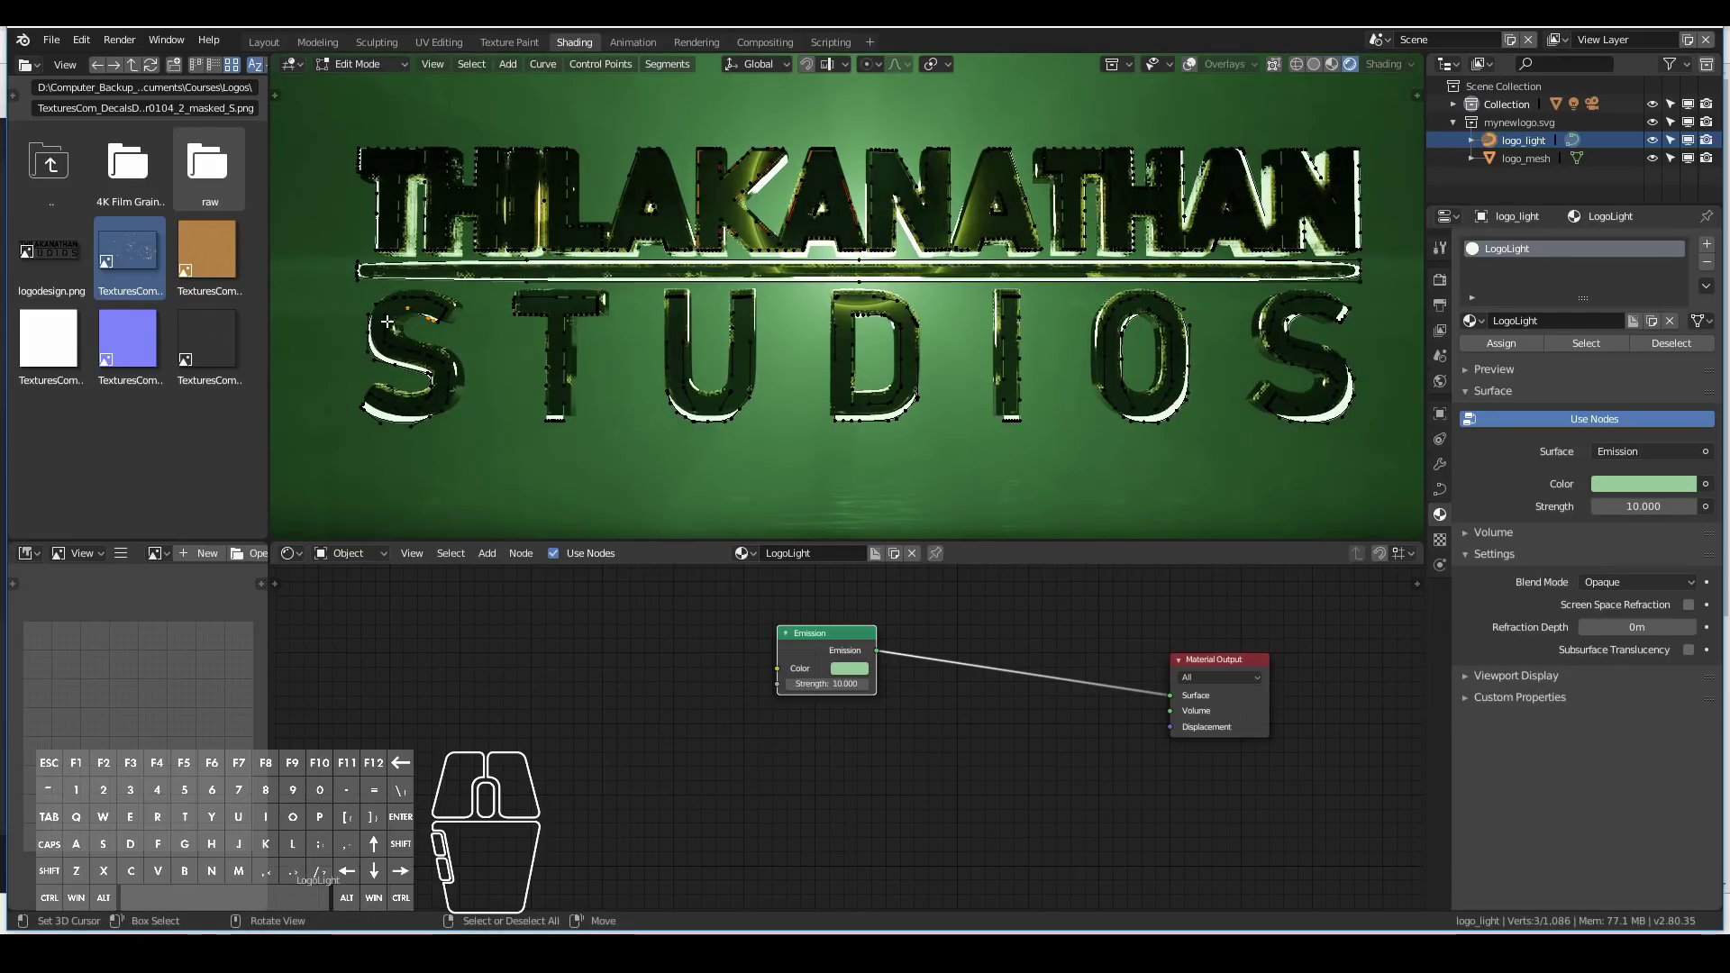
key("ctrl+l")
key("g")
key("x")
left_click(548, 411)
key("s")
key("x")
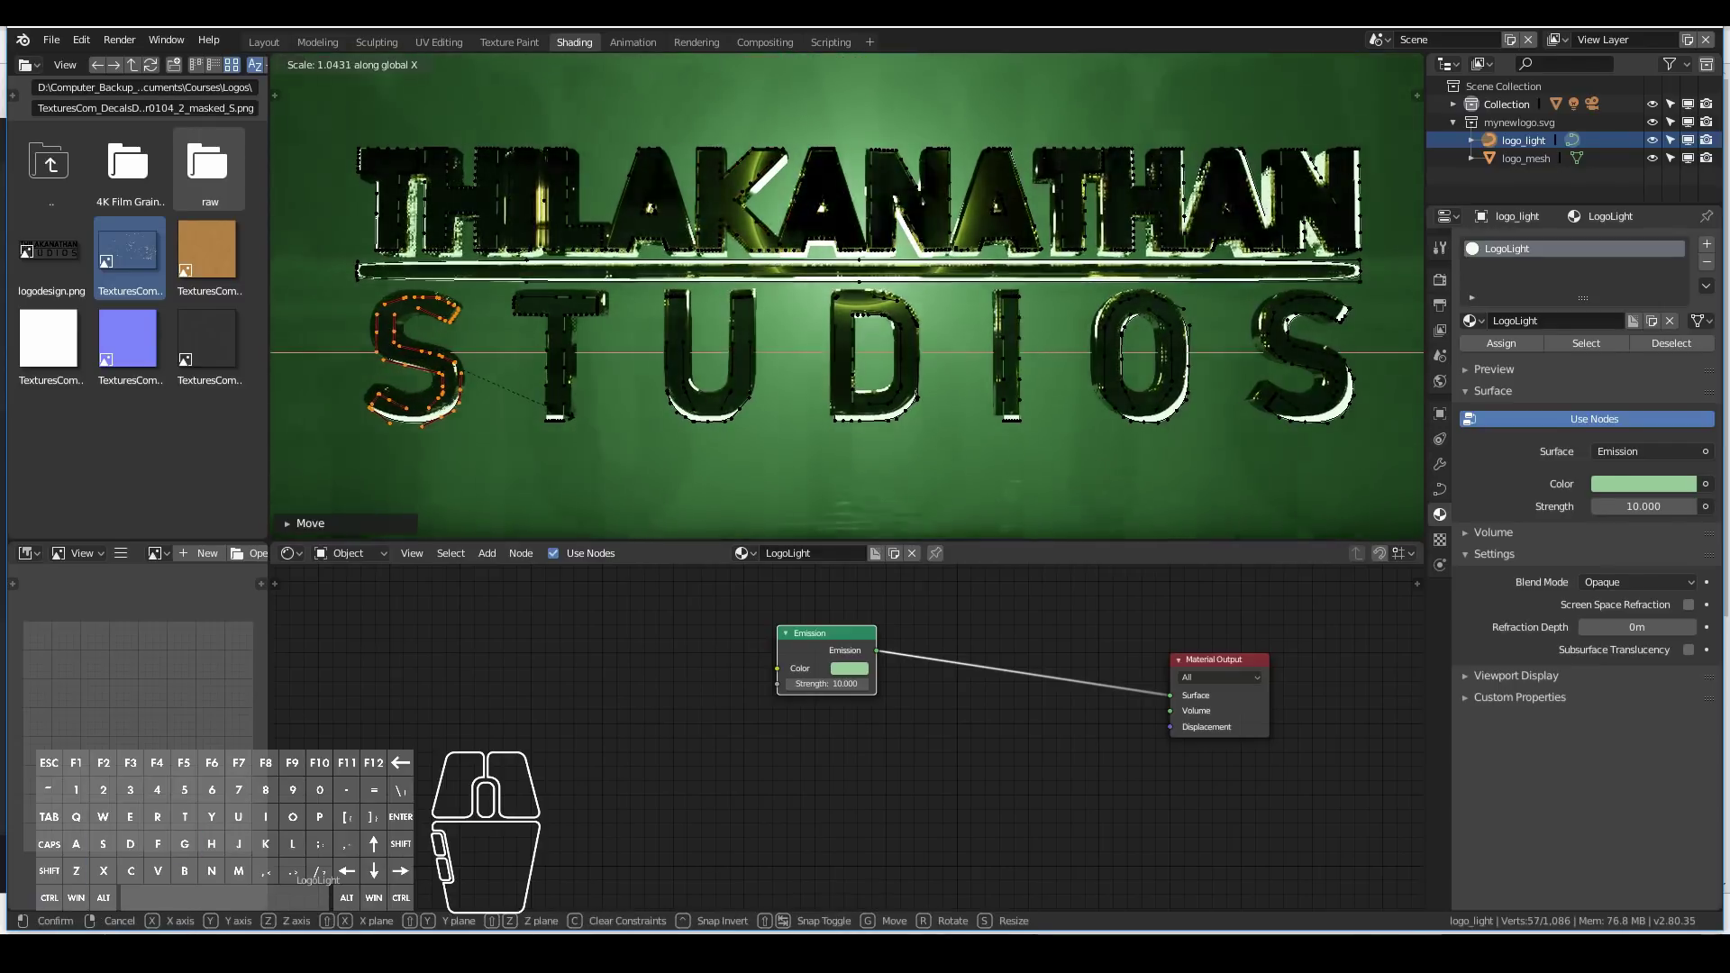
left_click(584, 418)
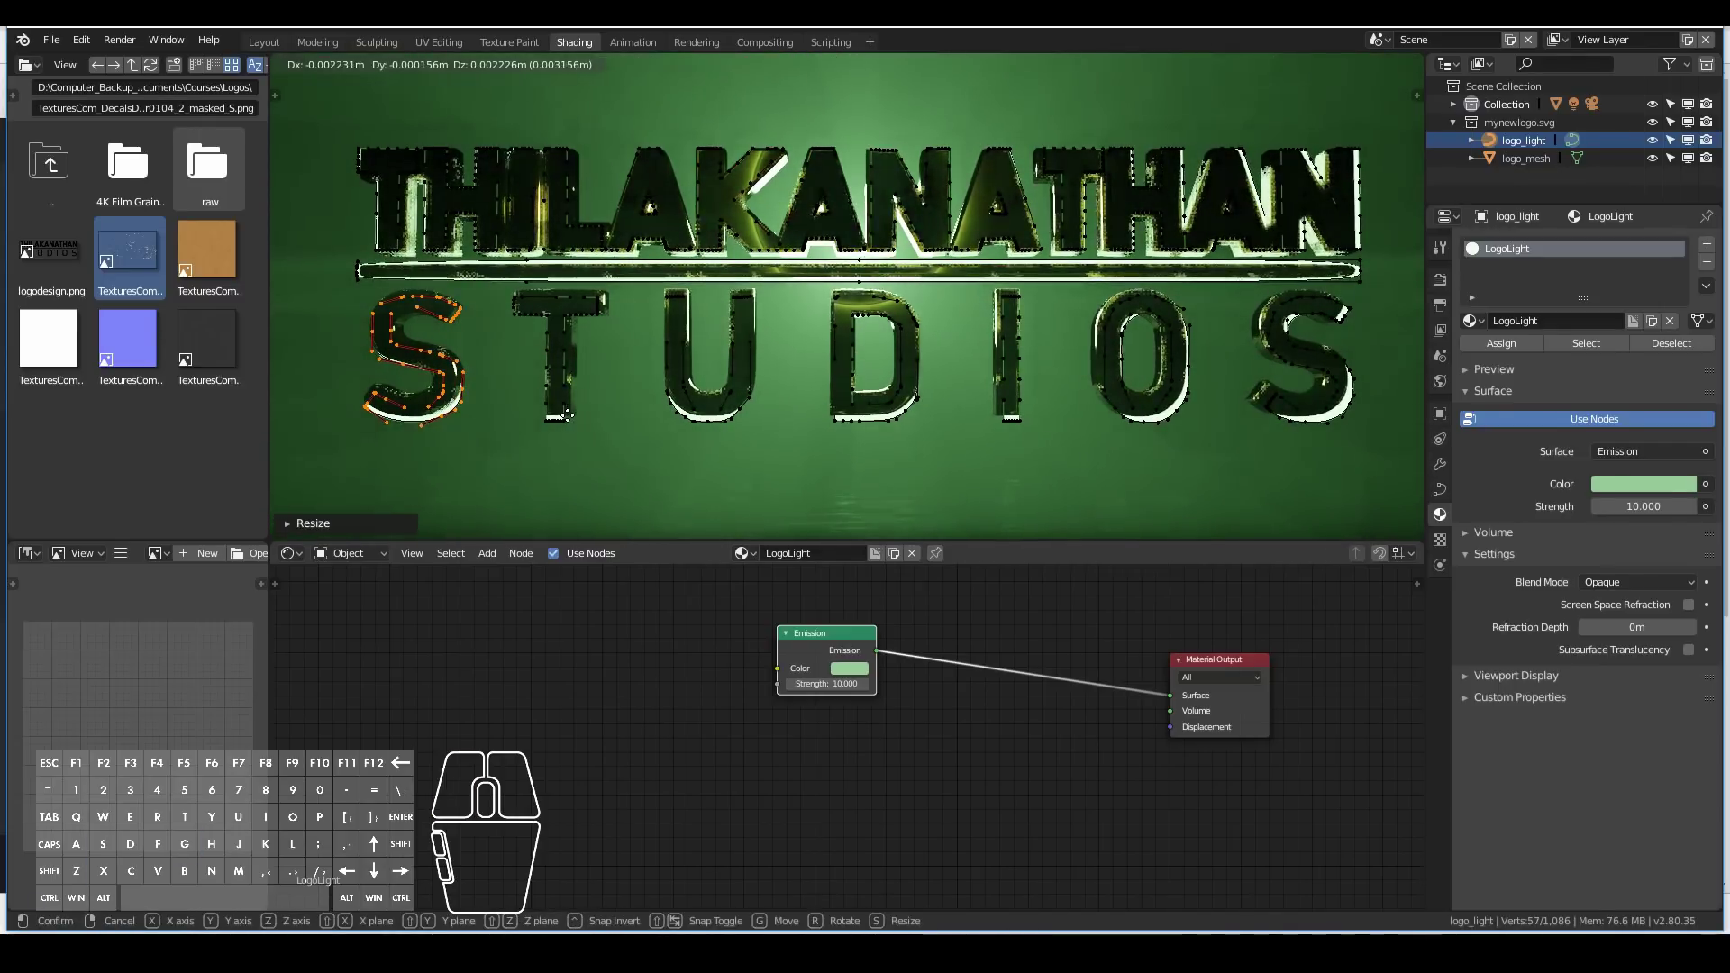
key("s")
key("z")
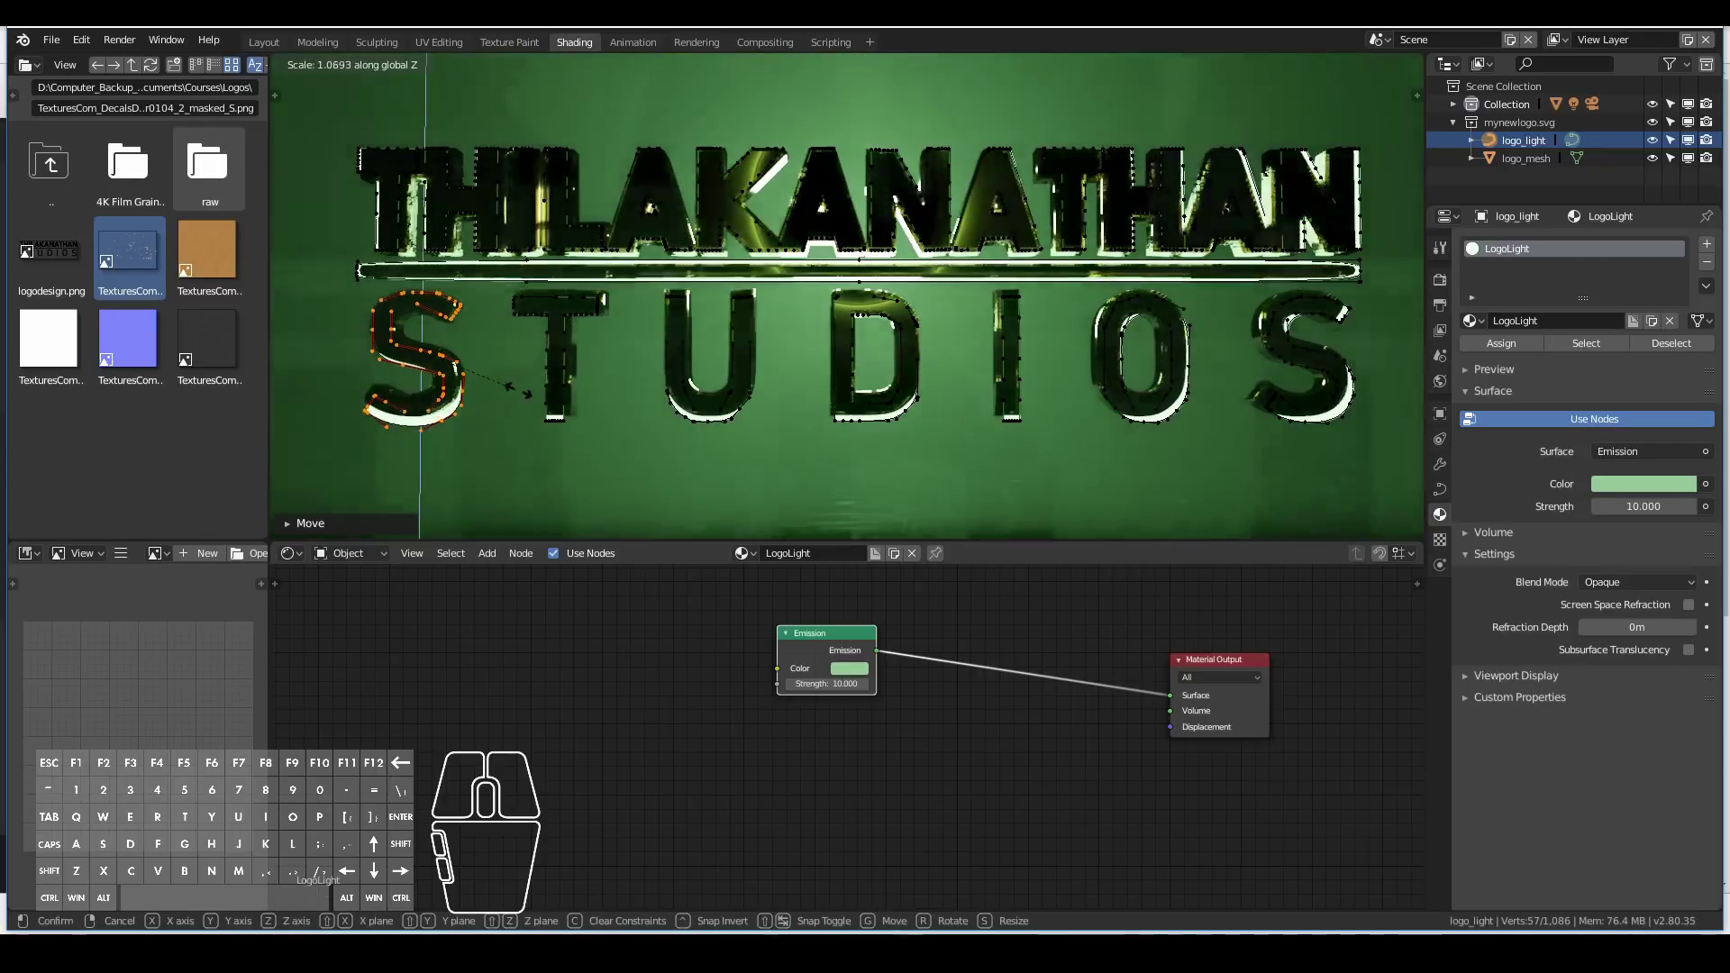
left_click(521, 385)
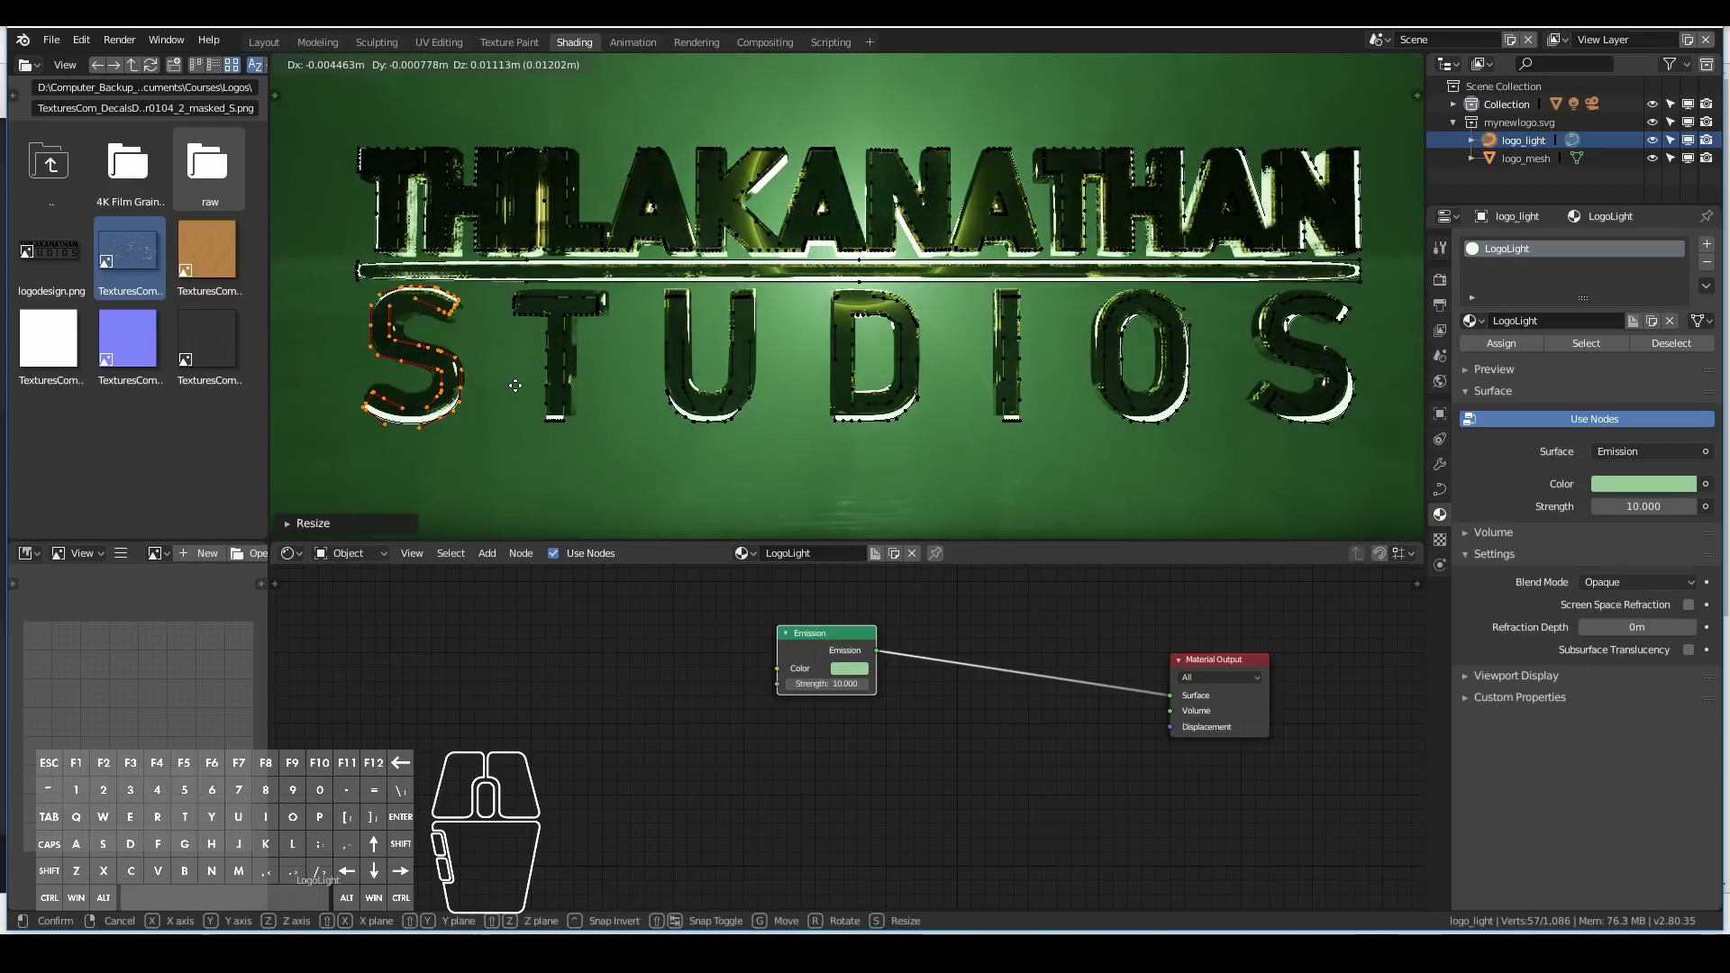
key("g")
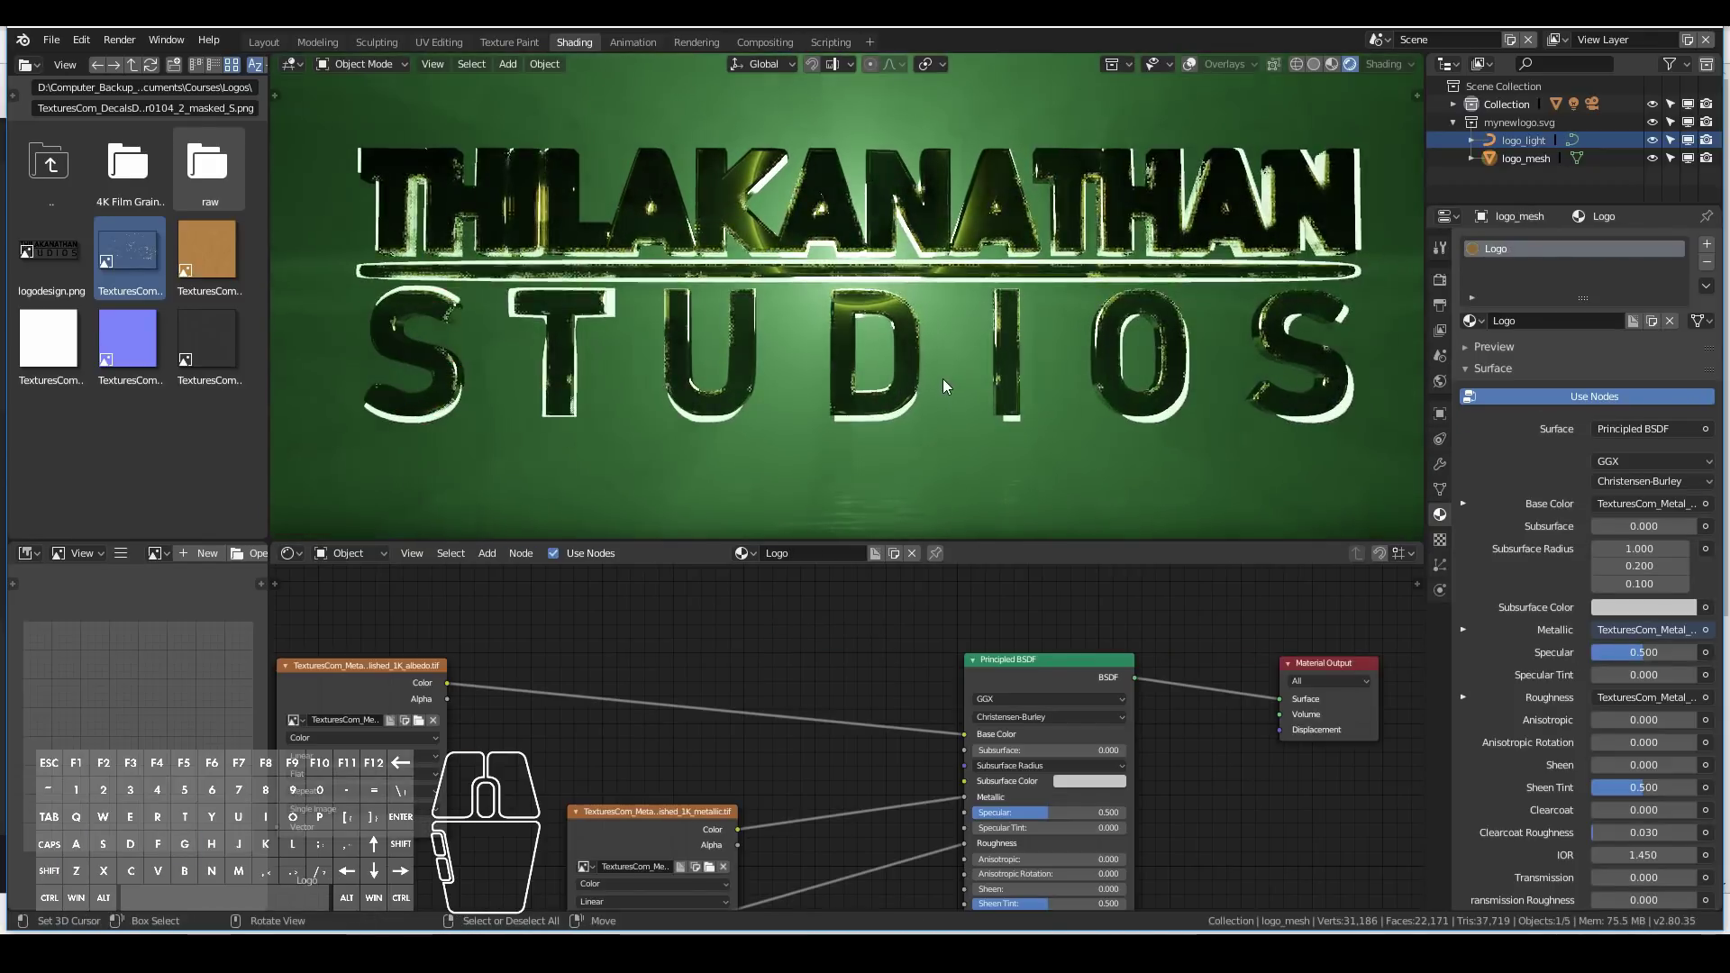
In logo_light, move the left-edge points of the D in STUDIOS outward by about 0.02 m.
scroll(936, 379, "up", 3)
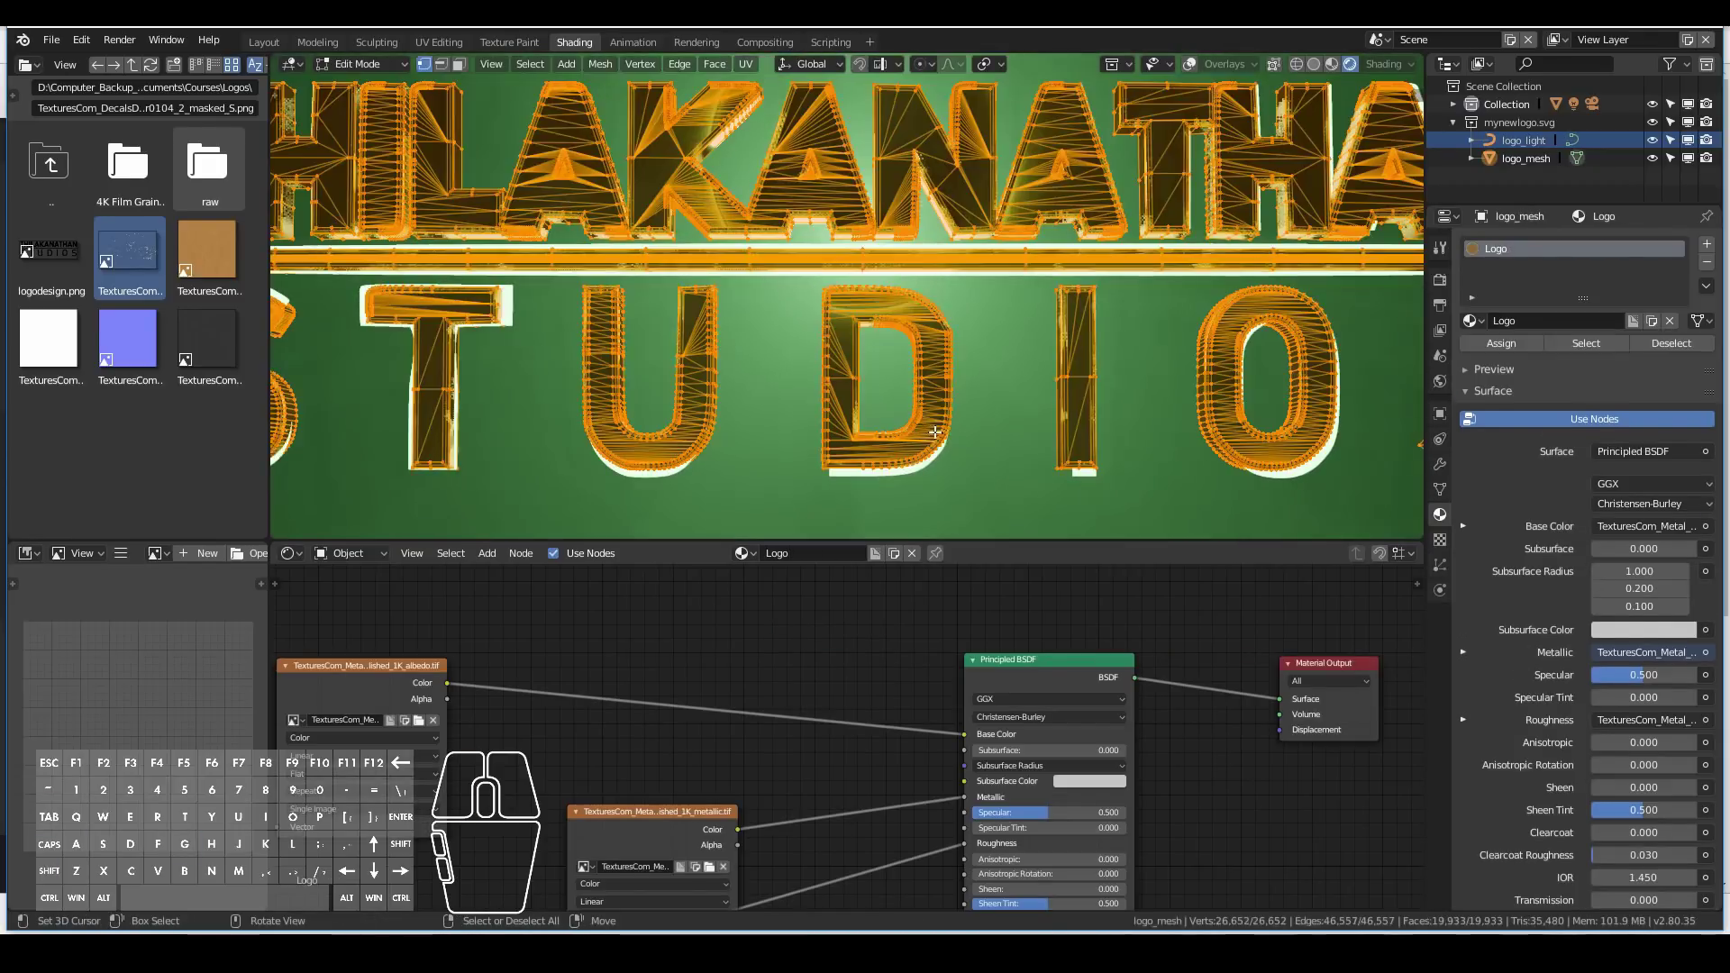
left_click(928, 465)
key("Tab")
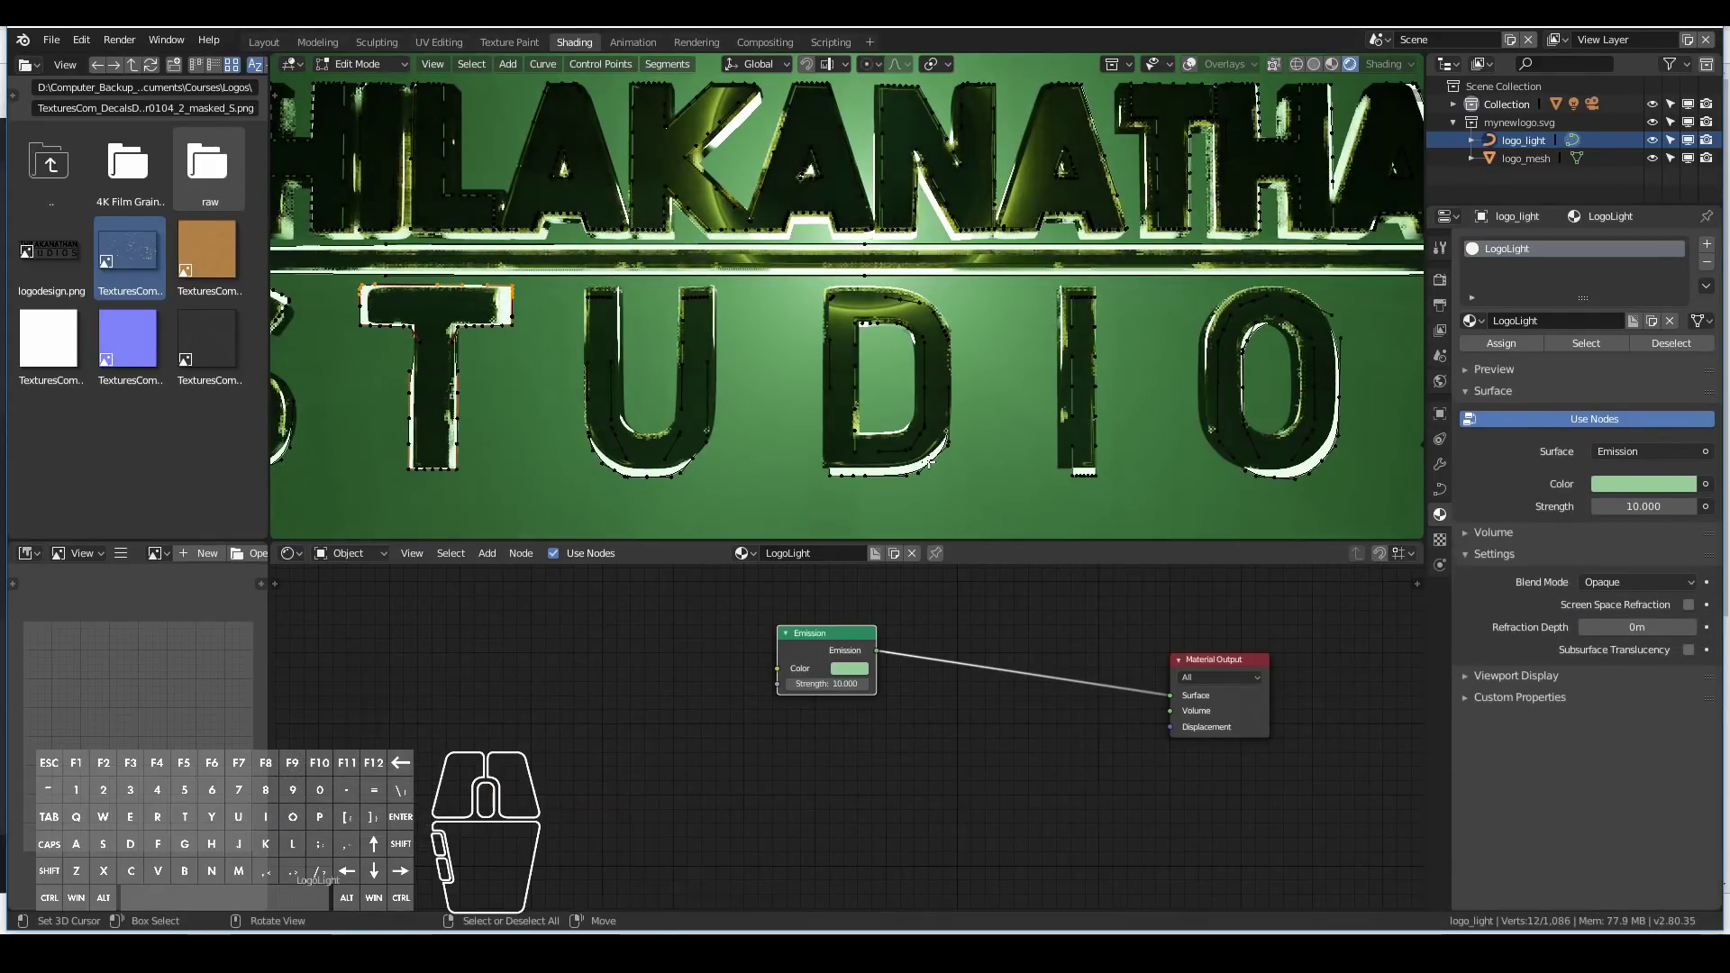
key("a")
key("a")
key("b")
left_click_drag(799, 282, 832, 500)
key("g")
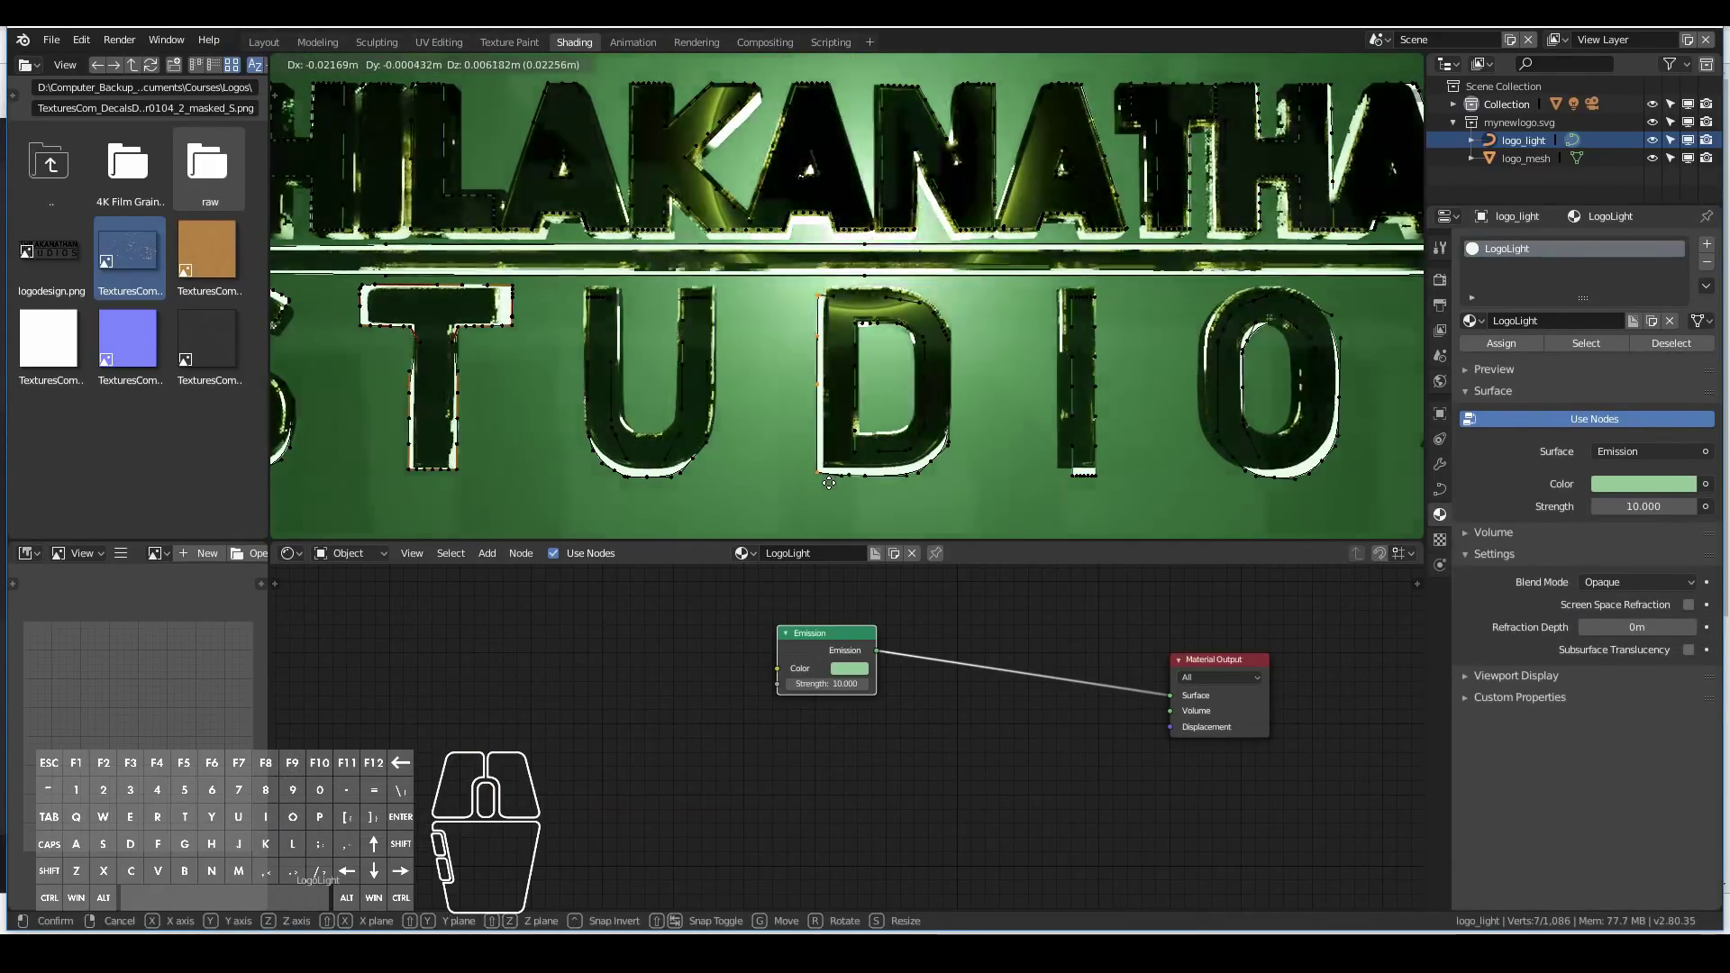
left_click(828, 483)
Move the top and right-side curve points of logo_light's D slightly outward around the metallic letter.
key("a")
key("a")
key("b")
left_click_drag(804, 279, 991, 489)
key("g")
left_click(934, 305)
key("a")
key("a")
key("b")
key("g")
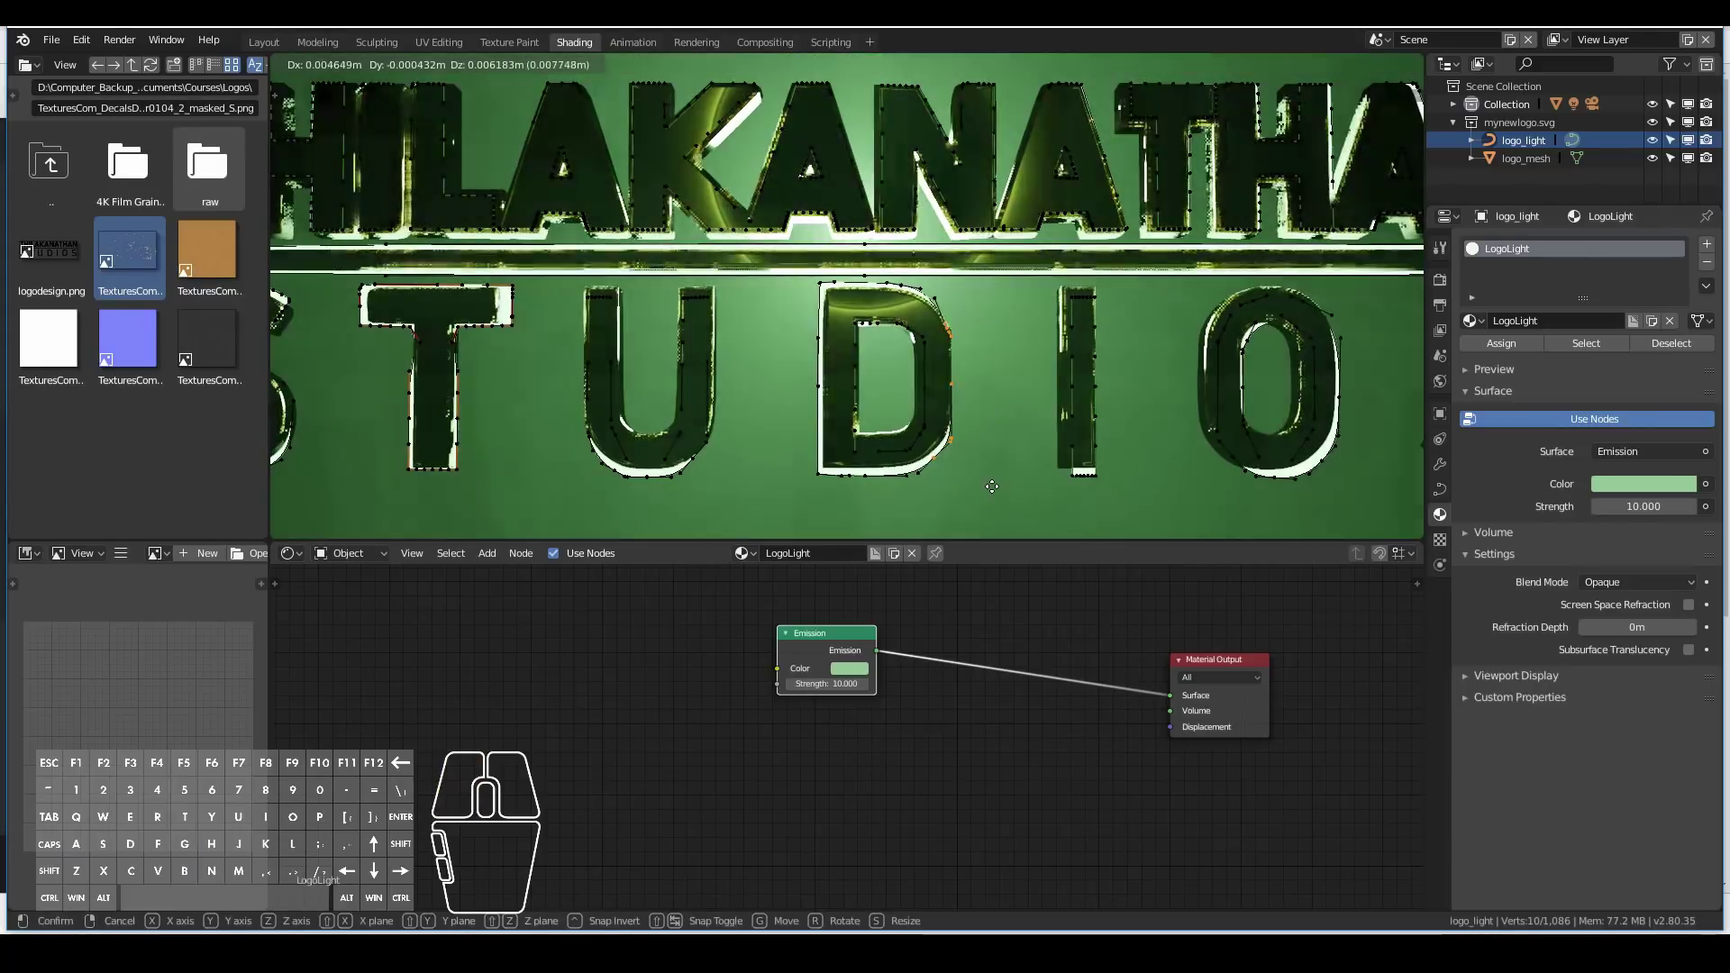
left_click(996, 487)
Widen logo_light's I in STUDIOS along X, centre it behind the metallic letter and scale it up slightly.
key("a")
scroll(1009, 451, "down", 1)
middle_click_drag(1041, 410, 814, 387, "shift")
key("b")
left_click_drag(786, 293, 846, 459)
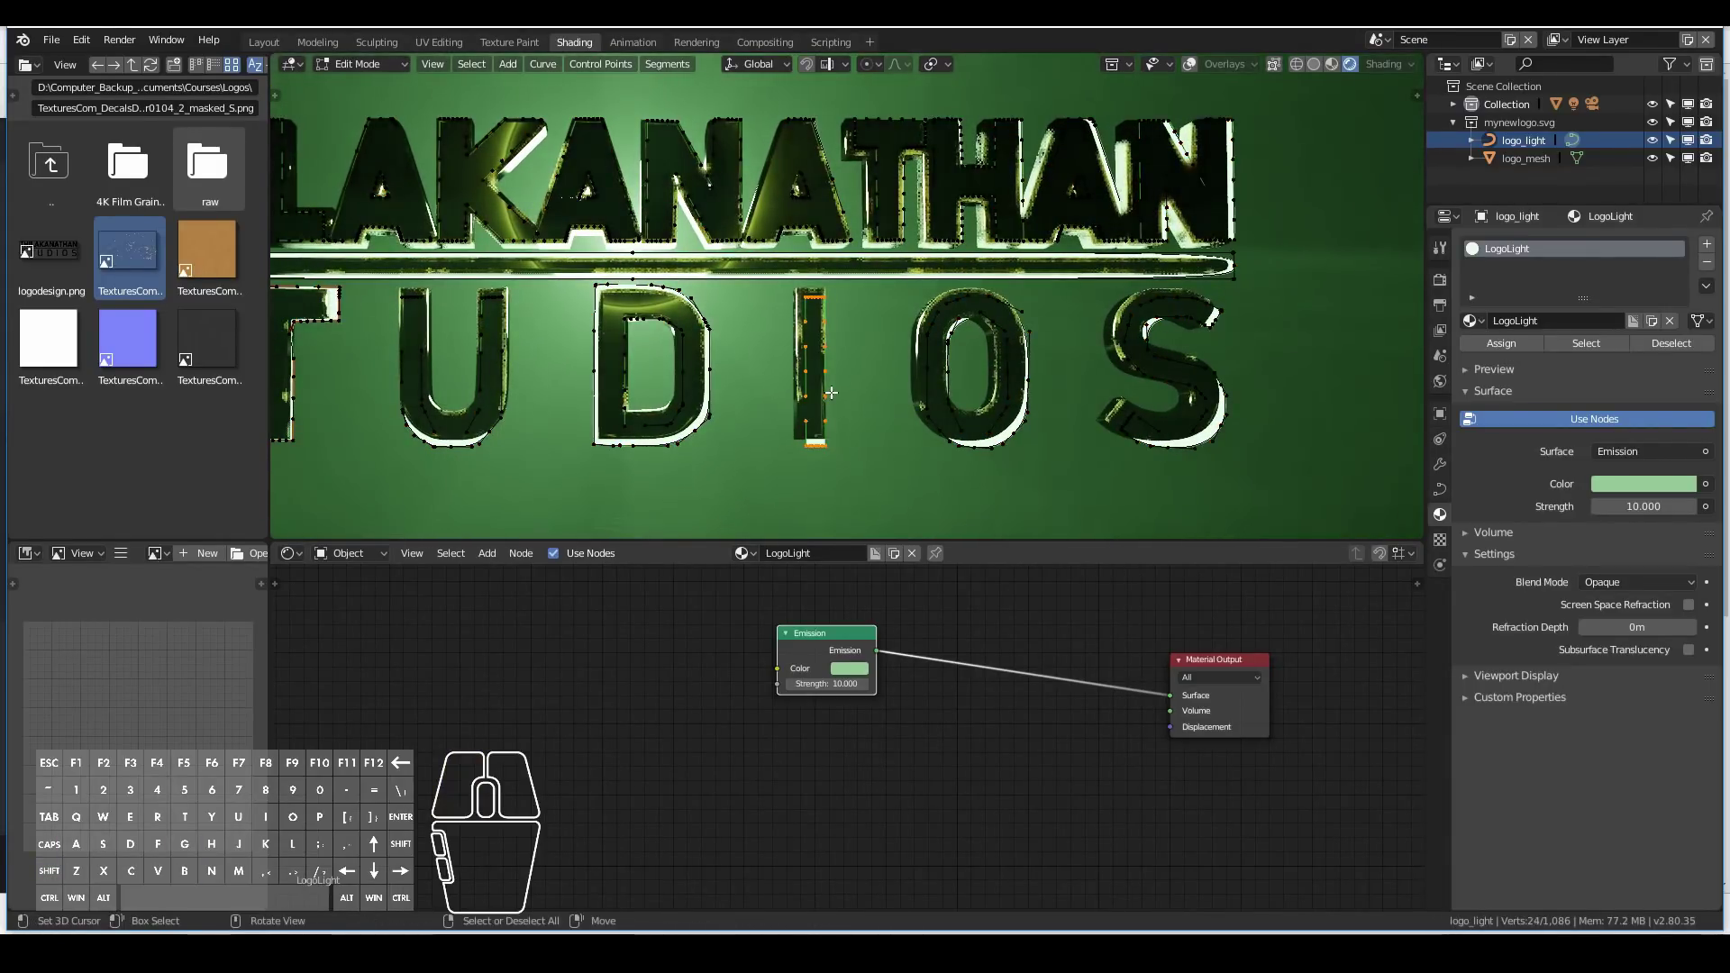
key("s")
key("x")
left_click(858, 405)
key("g")
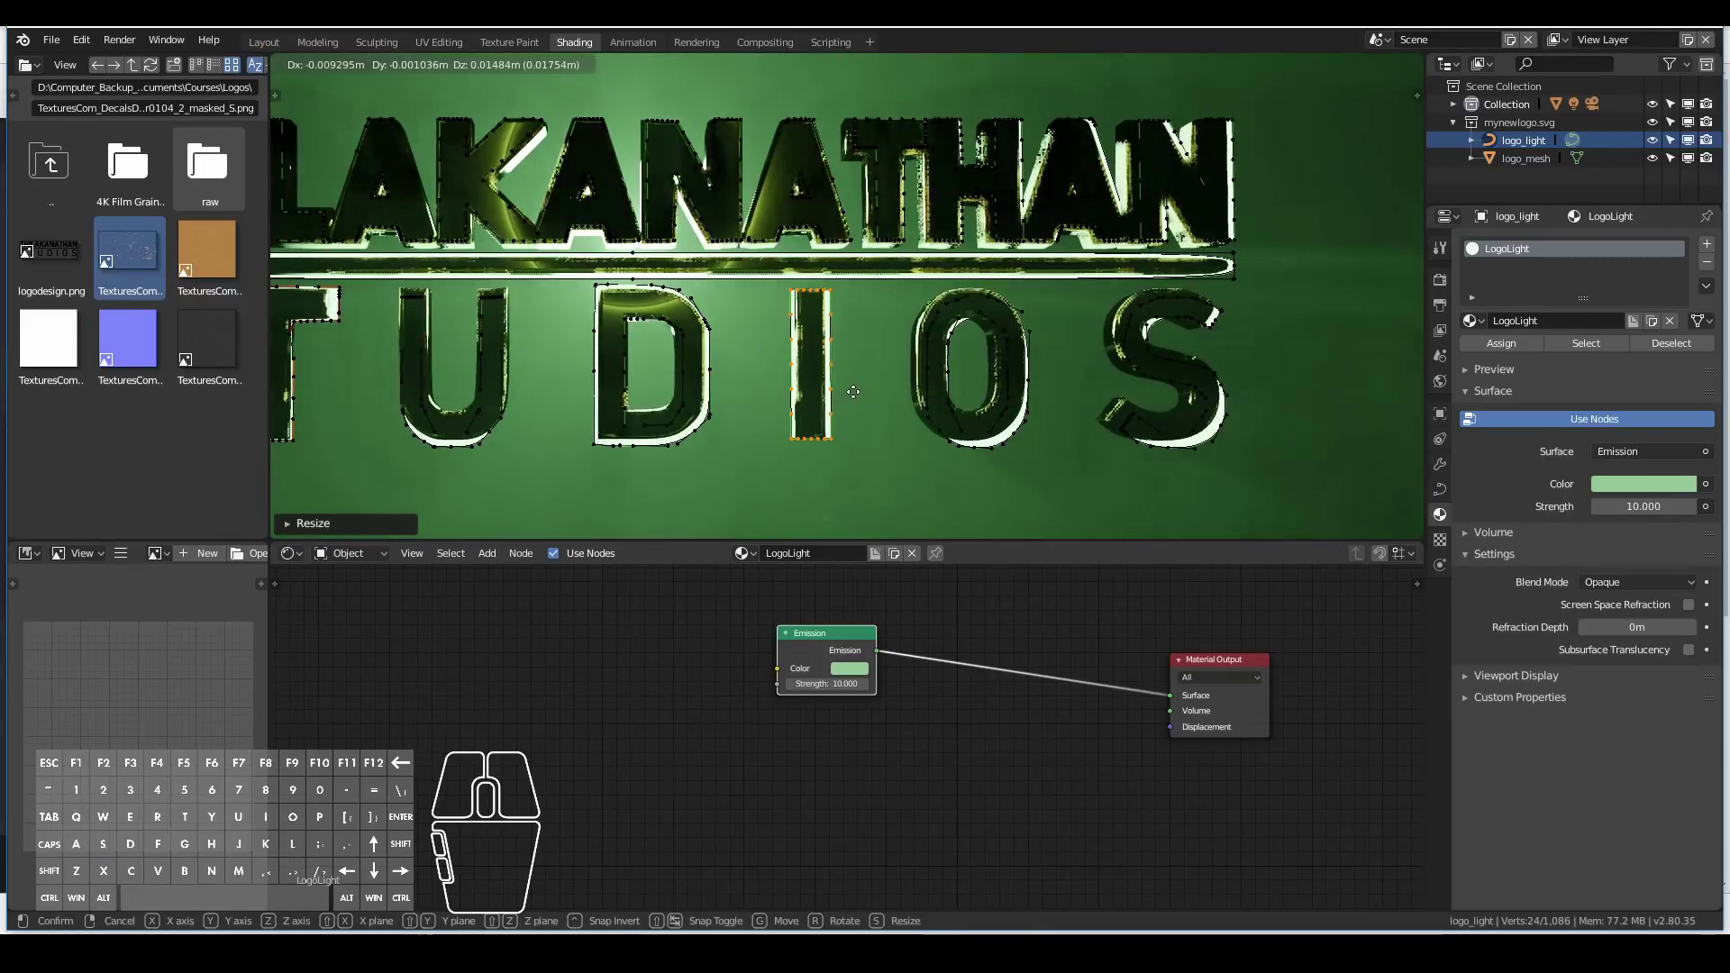
left_click(853, 398)
key("s")
left_click(852, 433)
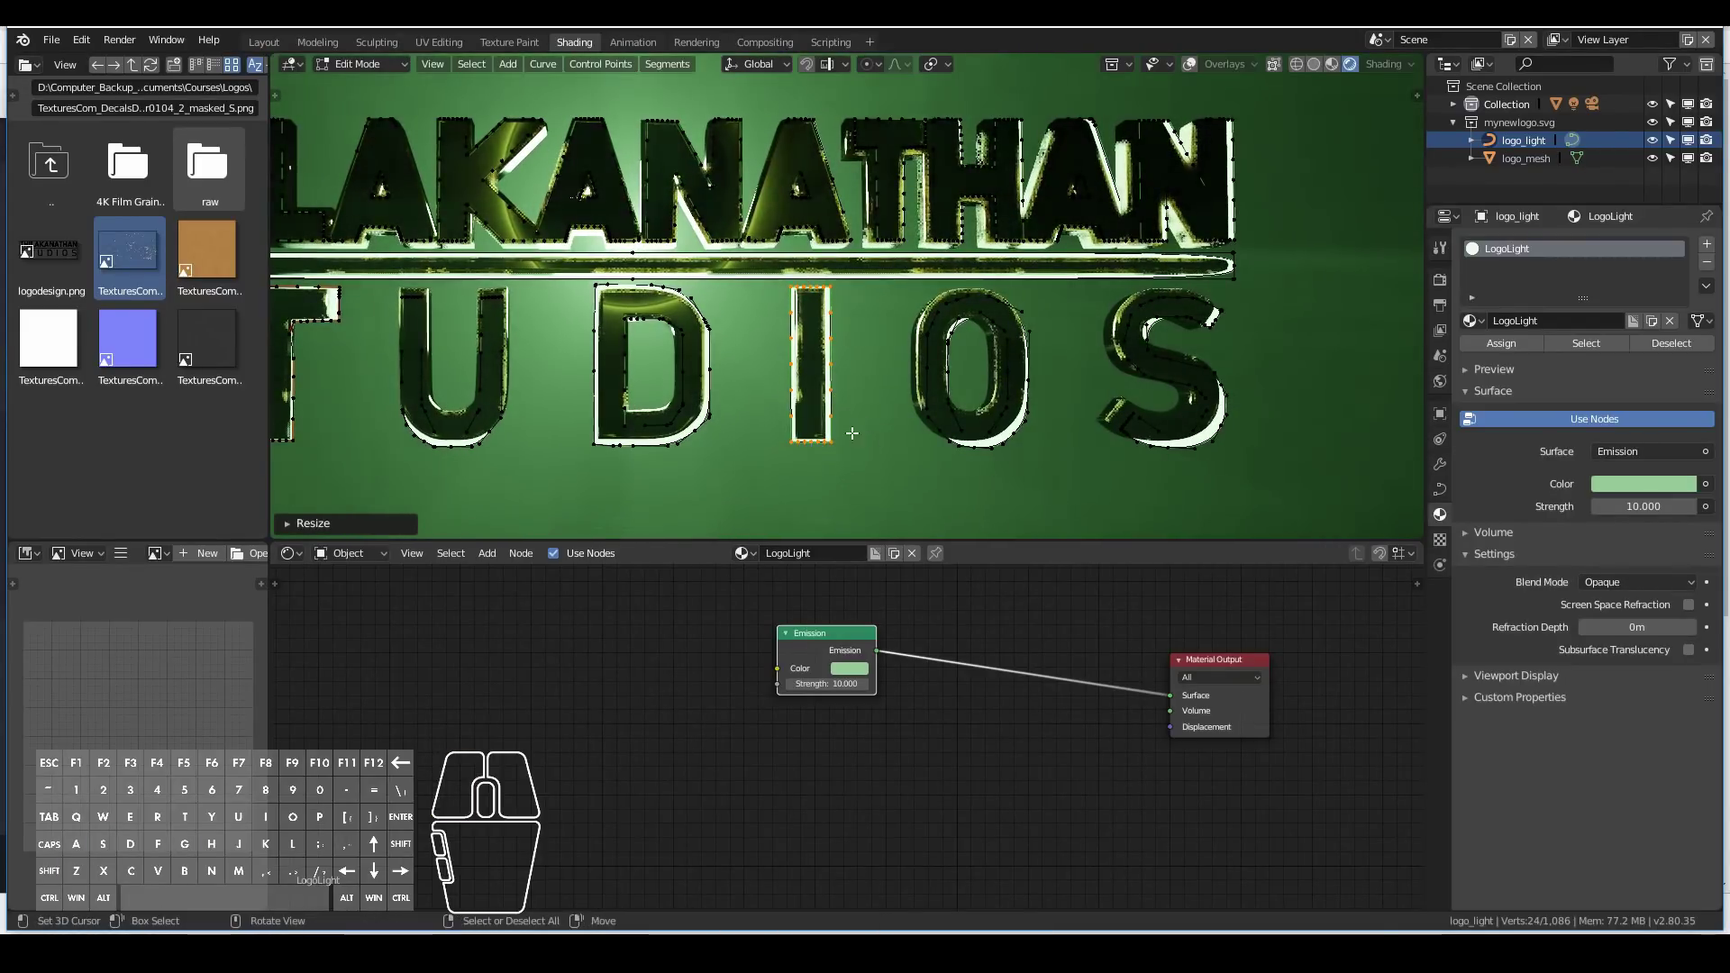
Select logo_light's whole last S in STUDIOS, scale it up by about 1.16 and reposition it around the metallic letter.
key("a")
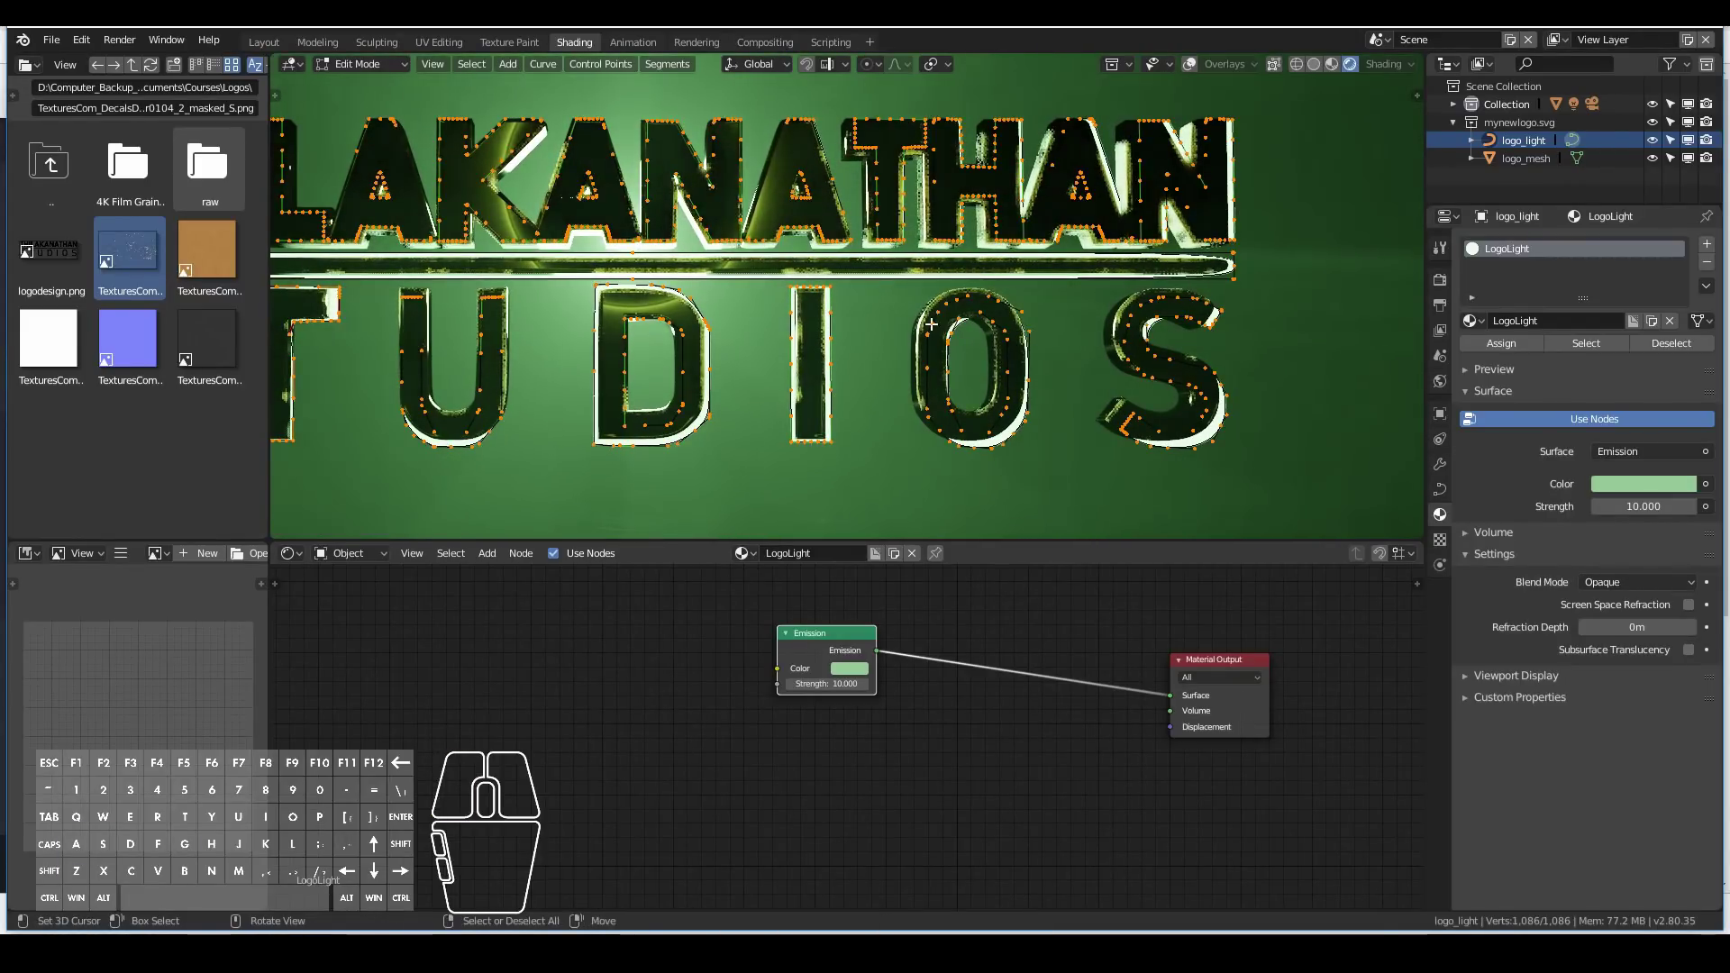
scroll(929, 318, "down", 2)
scroll(929, 318, "up", 2)
key("alt+a")
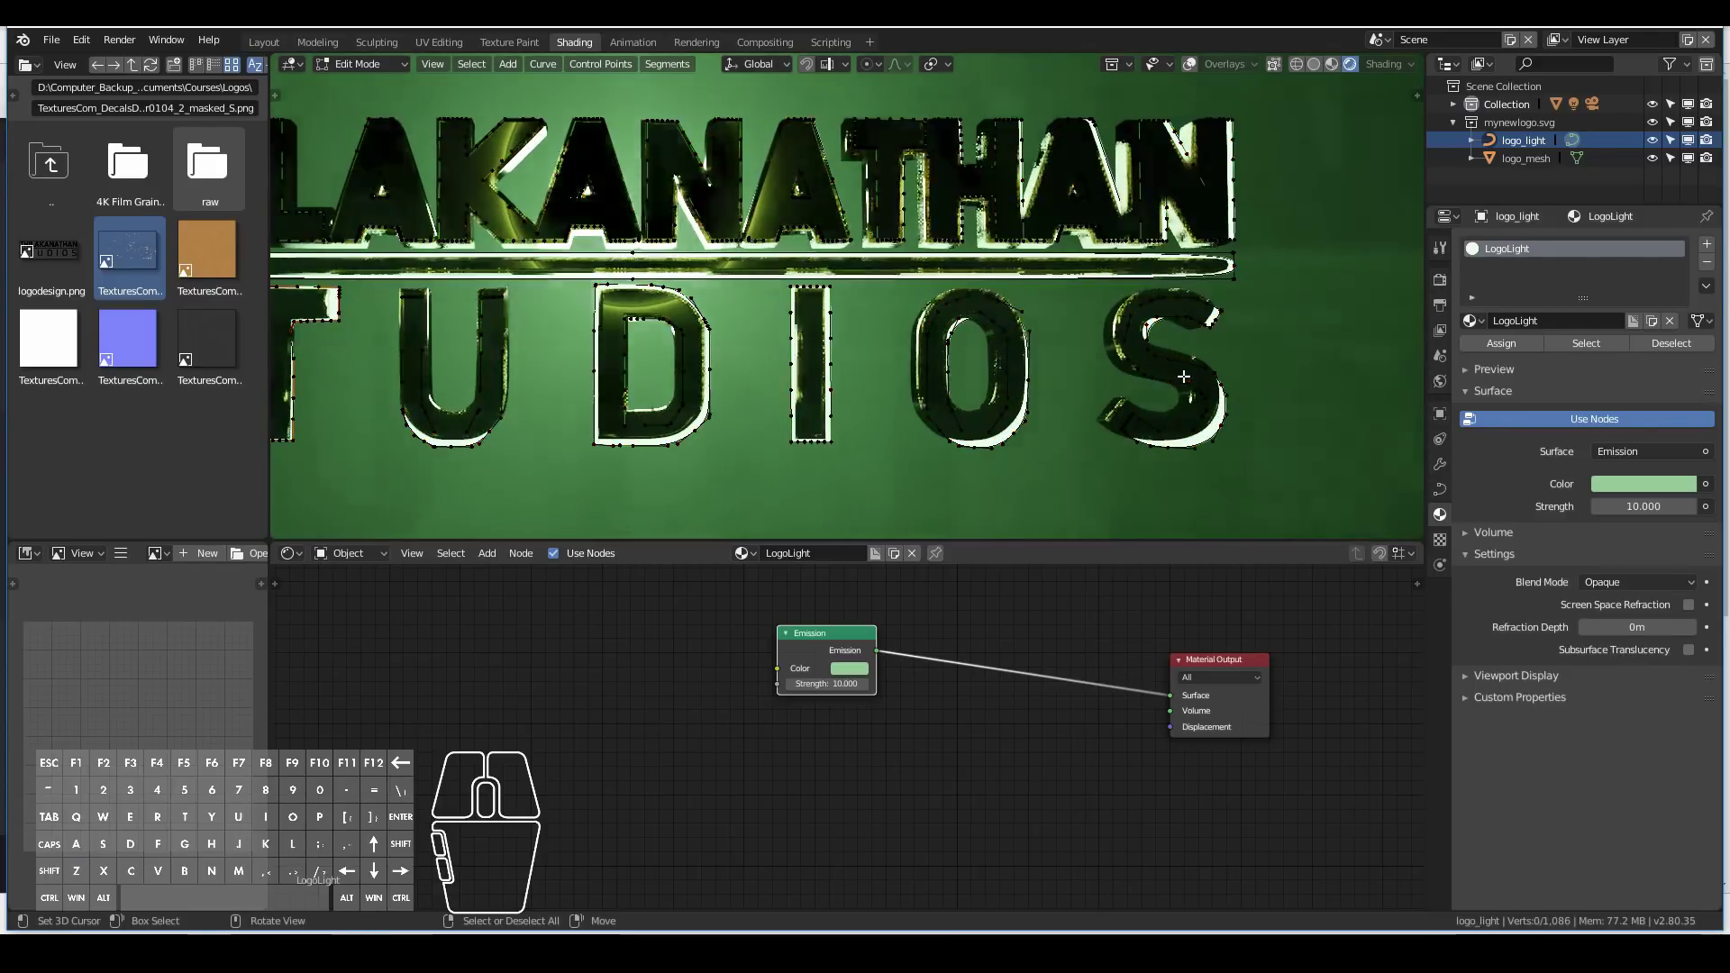
scroll(1170, 370, "down", 1)
key("l")
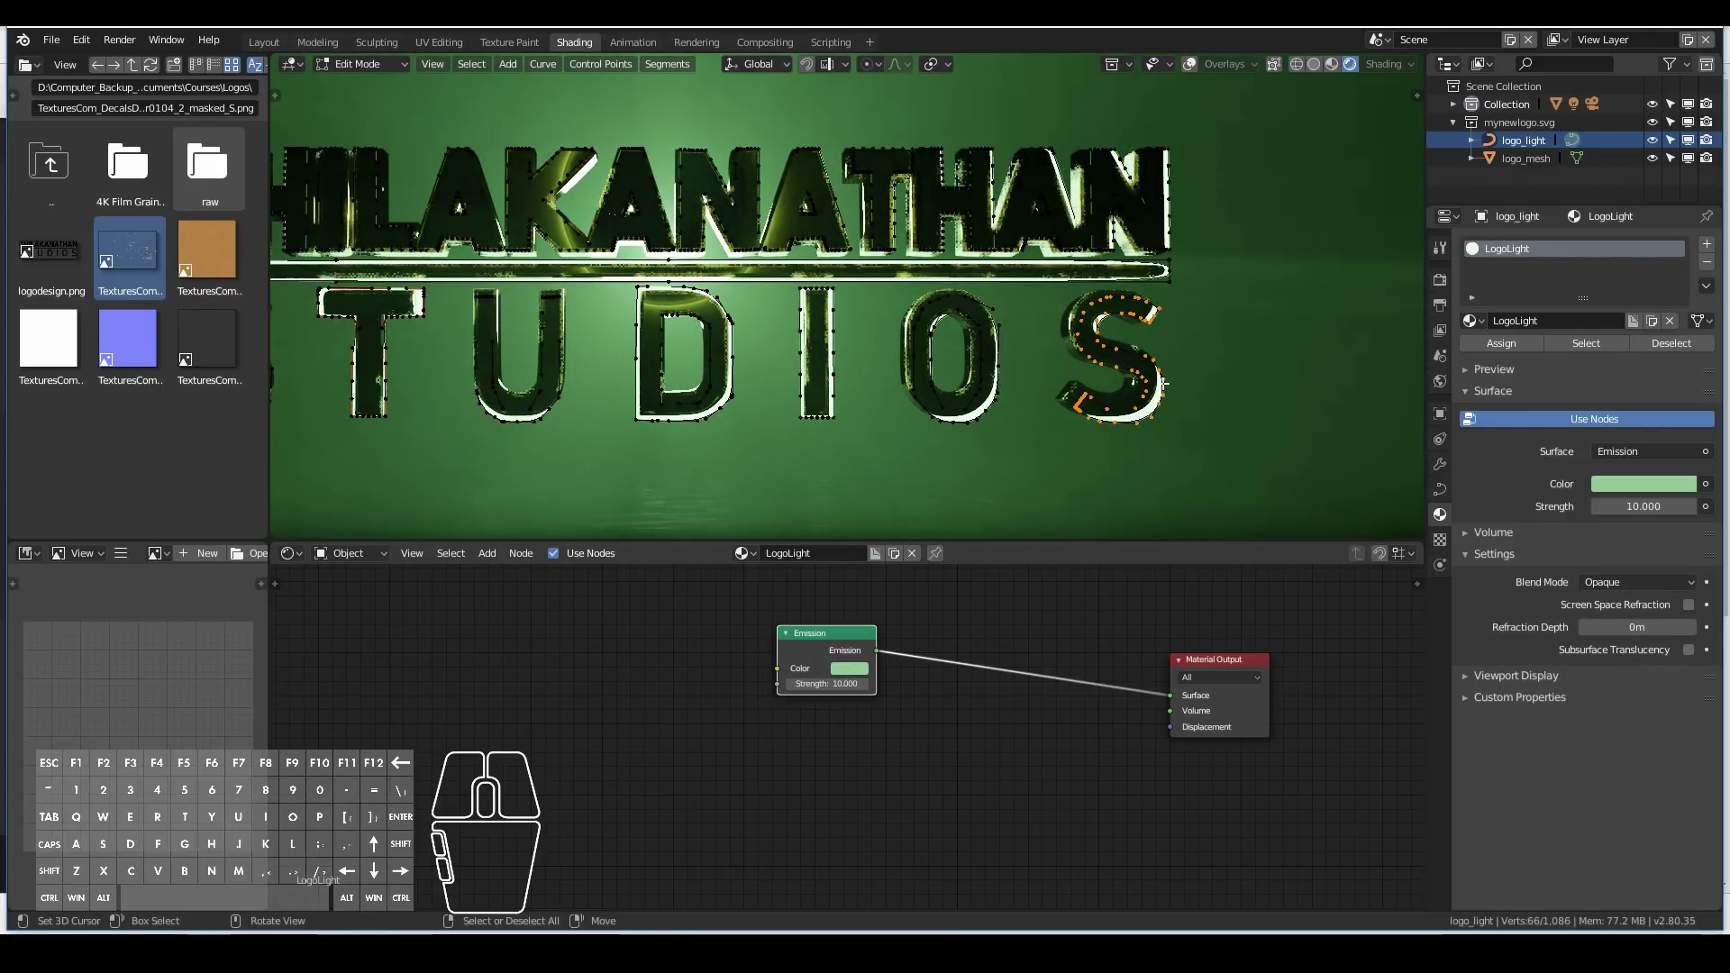
key("g")
left_click(1168, 379)
key("s")
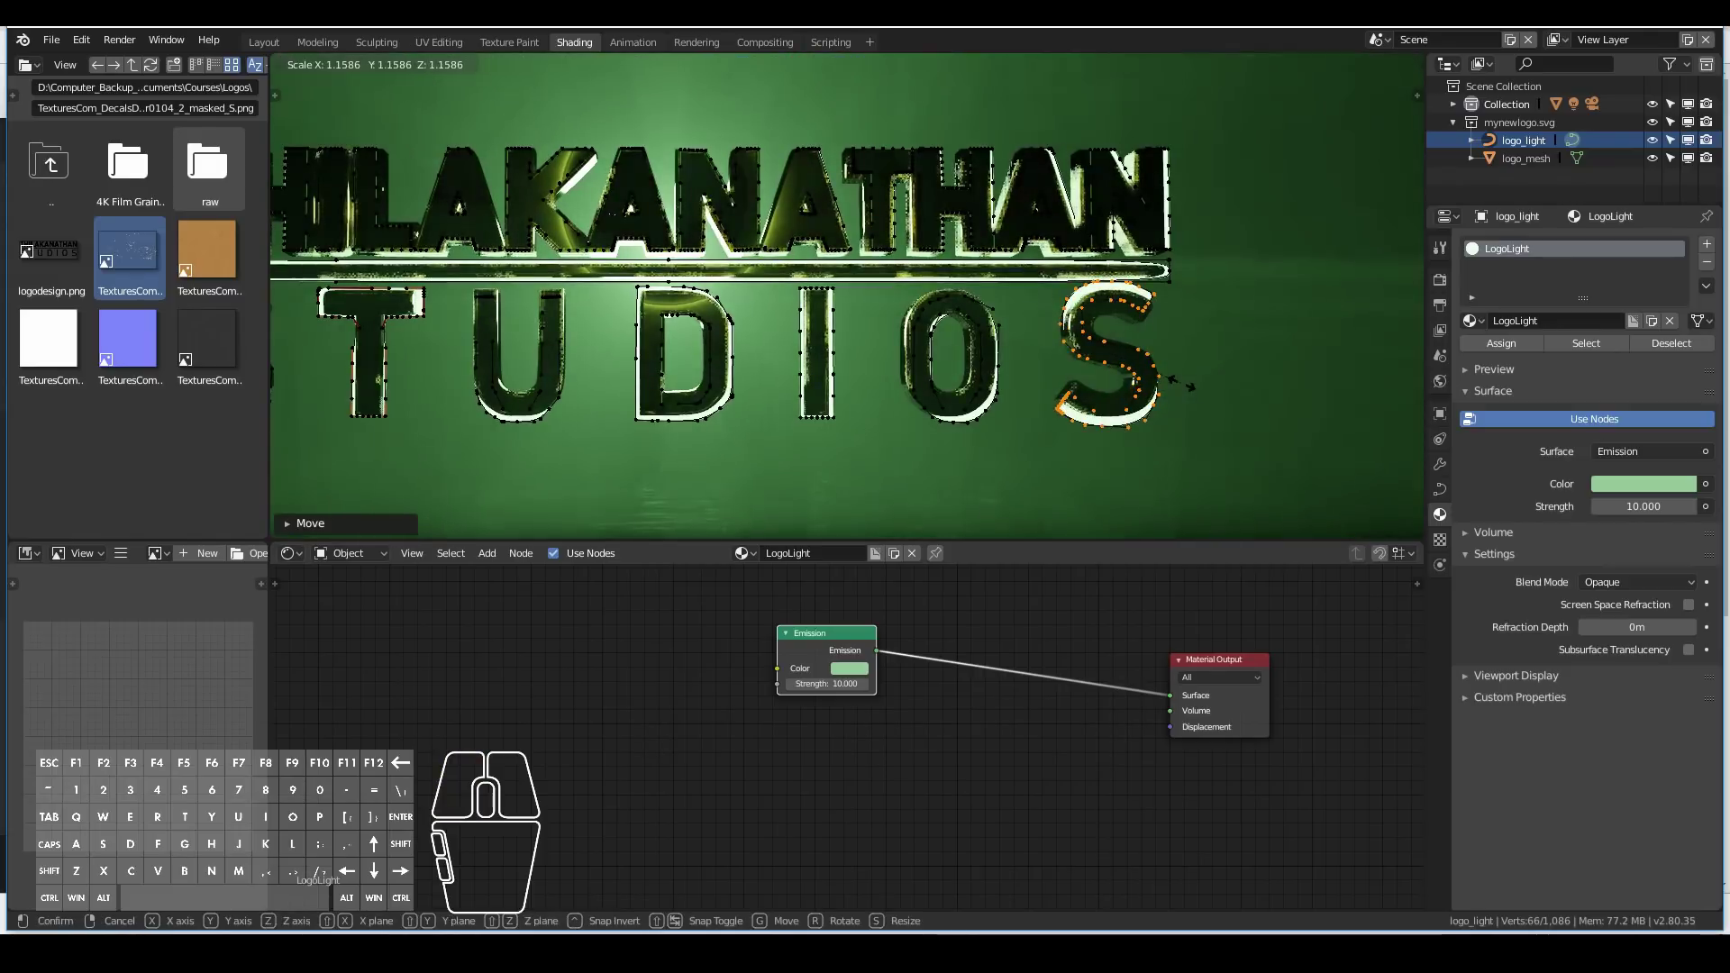
left_click(1181, 382)
key("g")
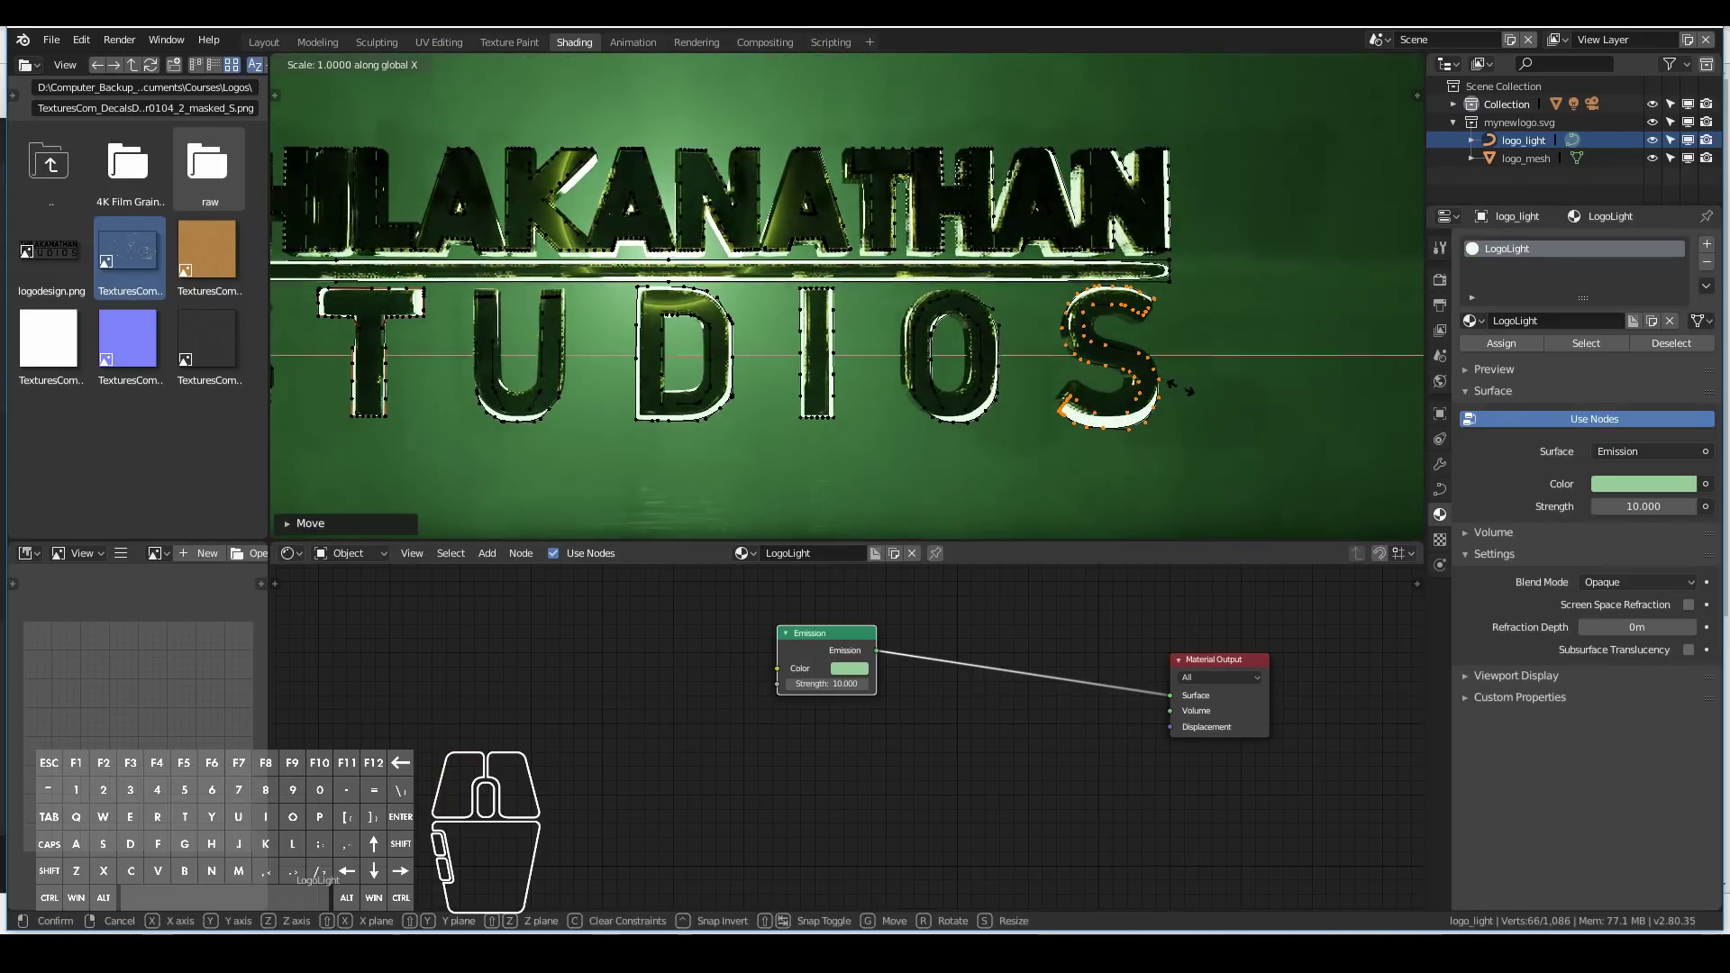
left_click(1181, 386)
Return to Object Mode, save the file and review the glow around the whole logo up close and from a distance.
scroll(1164, 391, "down", 2)
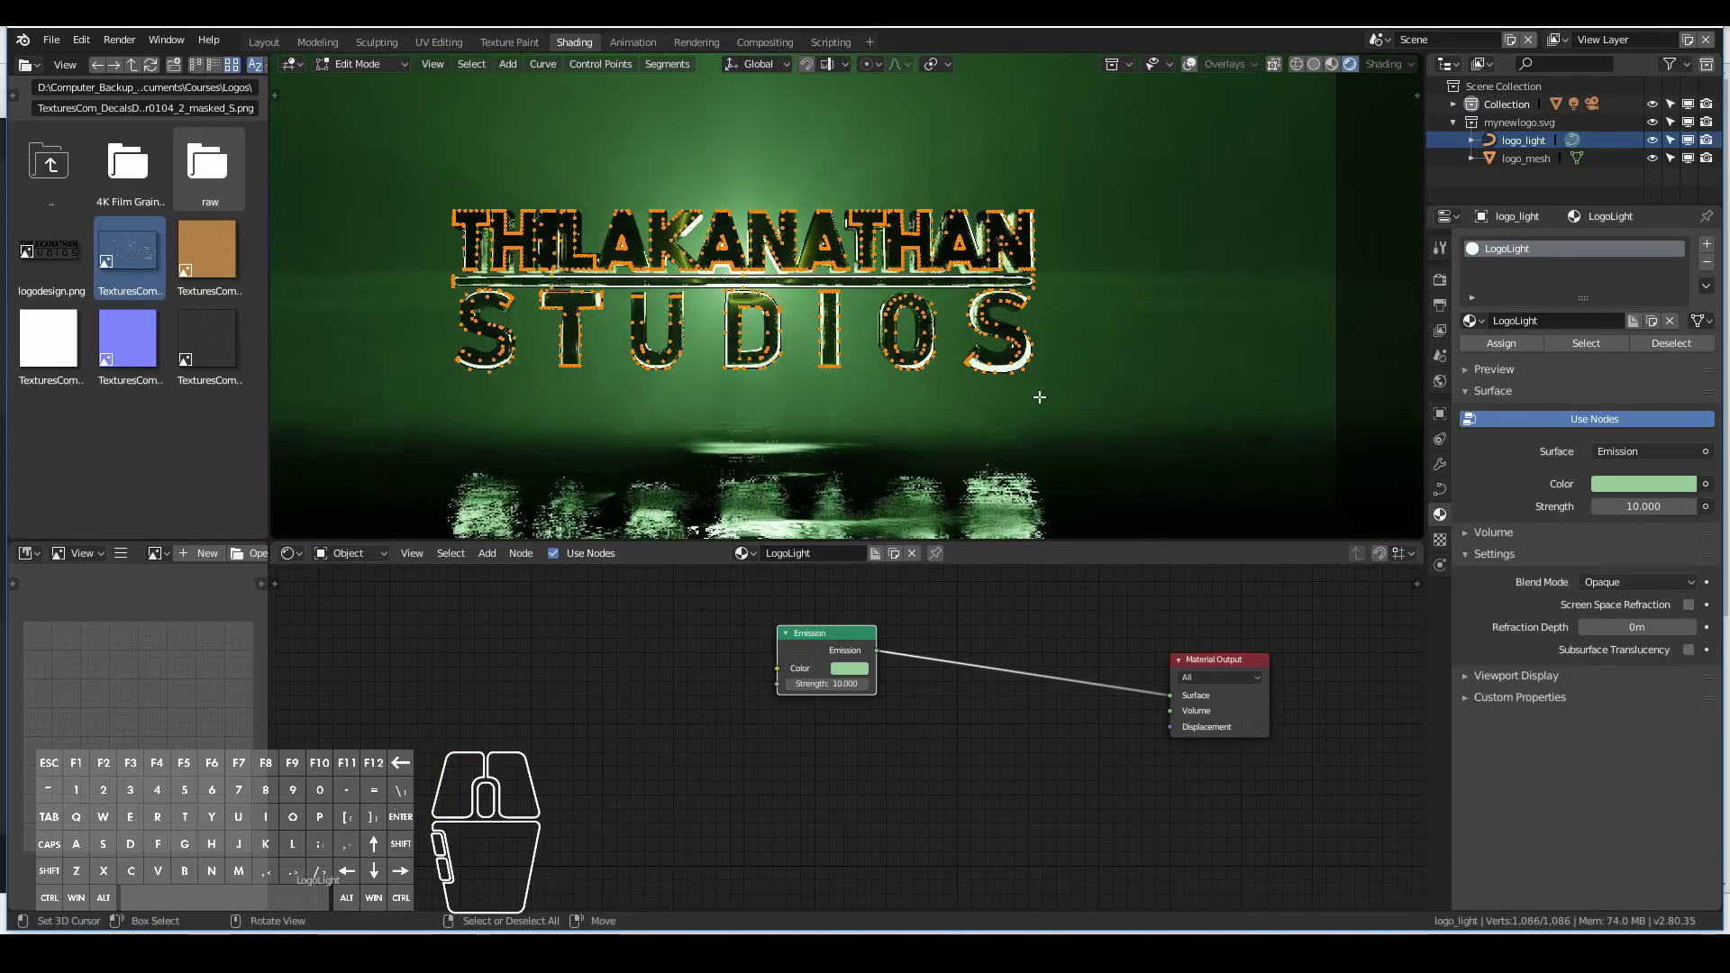
key("Tab")
scroll(741, 378, "down", 1)
middle_click_drag(741, 378, 888, 389, "shift")
middle_click_drag(982, 298, 881, 295, "shift")
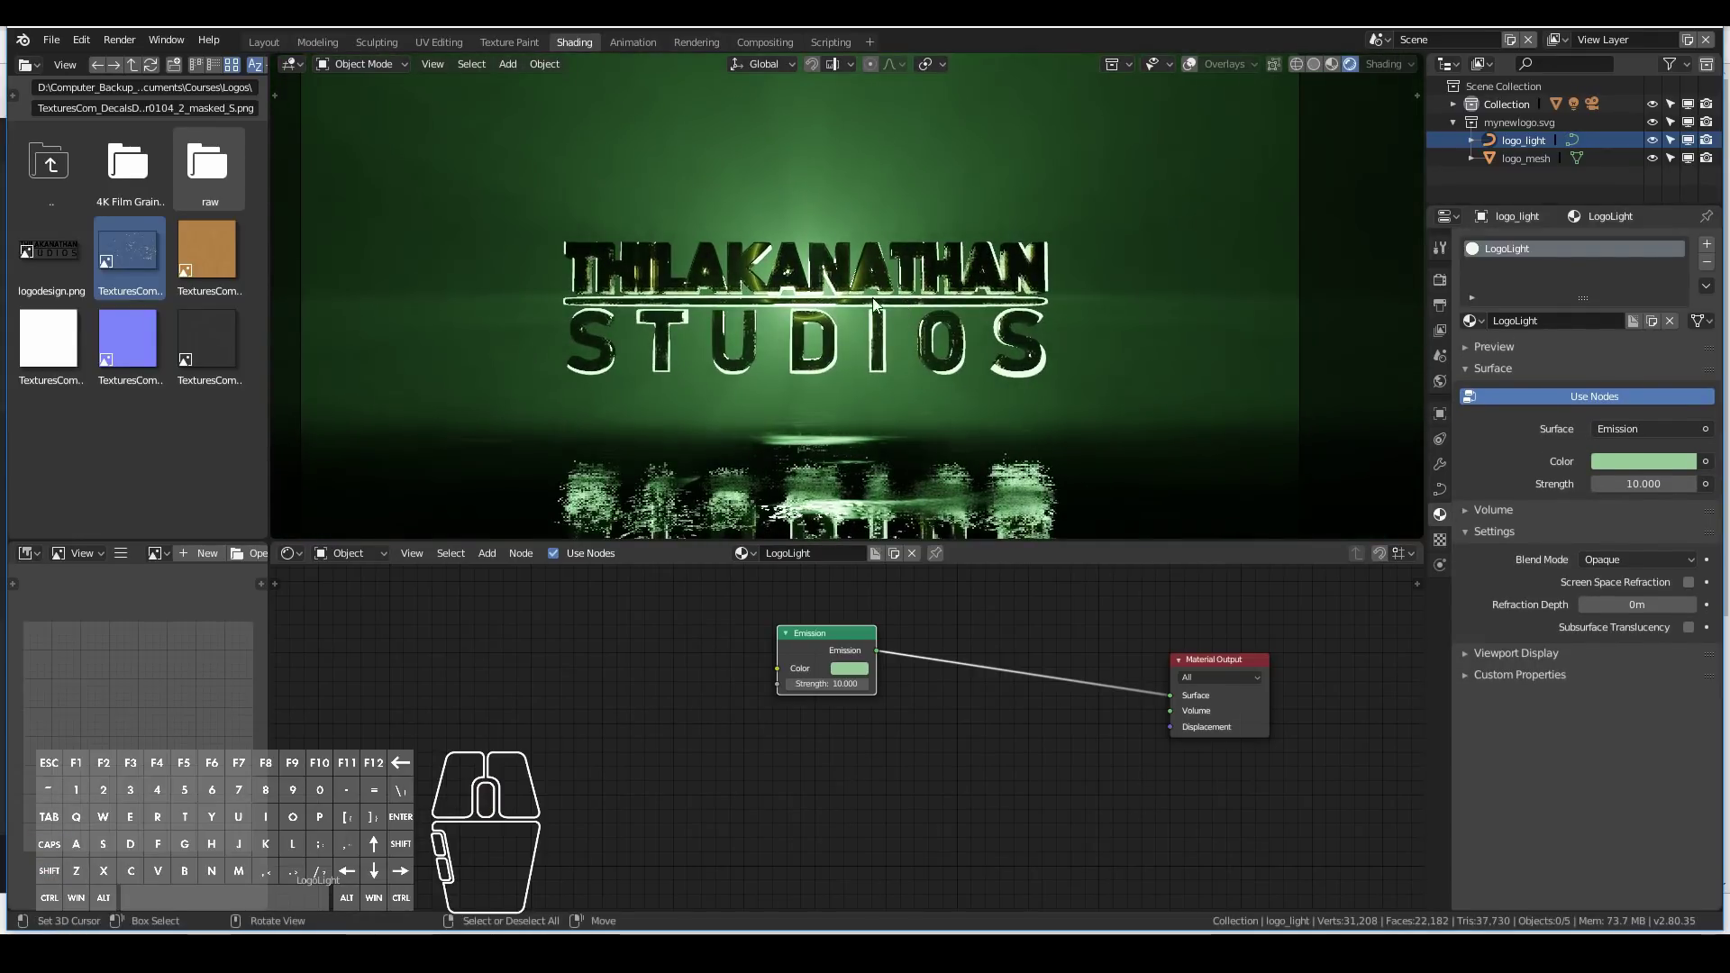
left_click(53, 41)
left_click(74, 171)
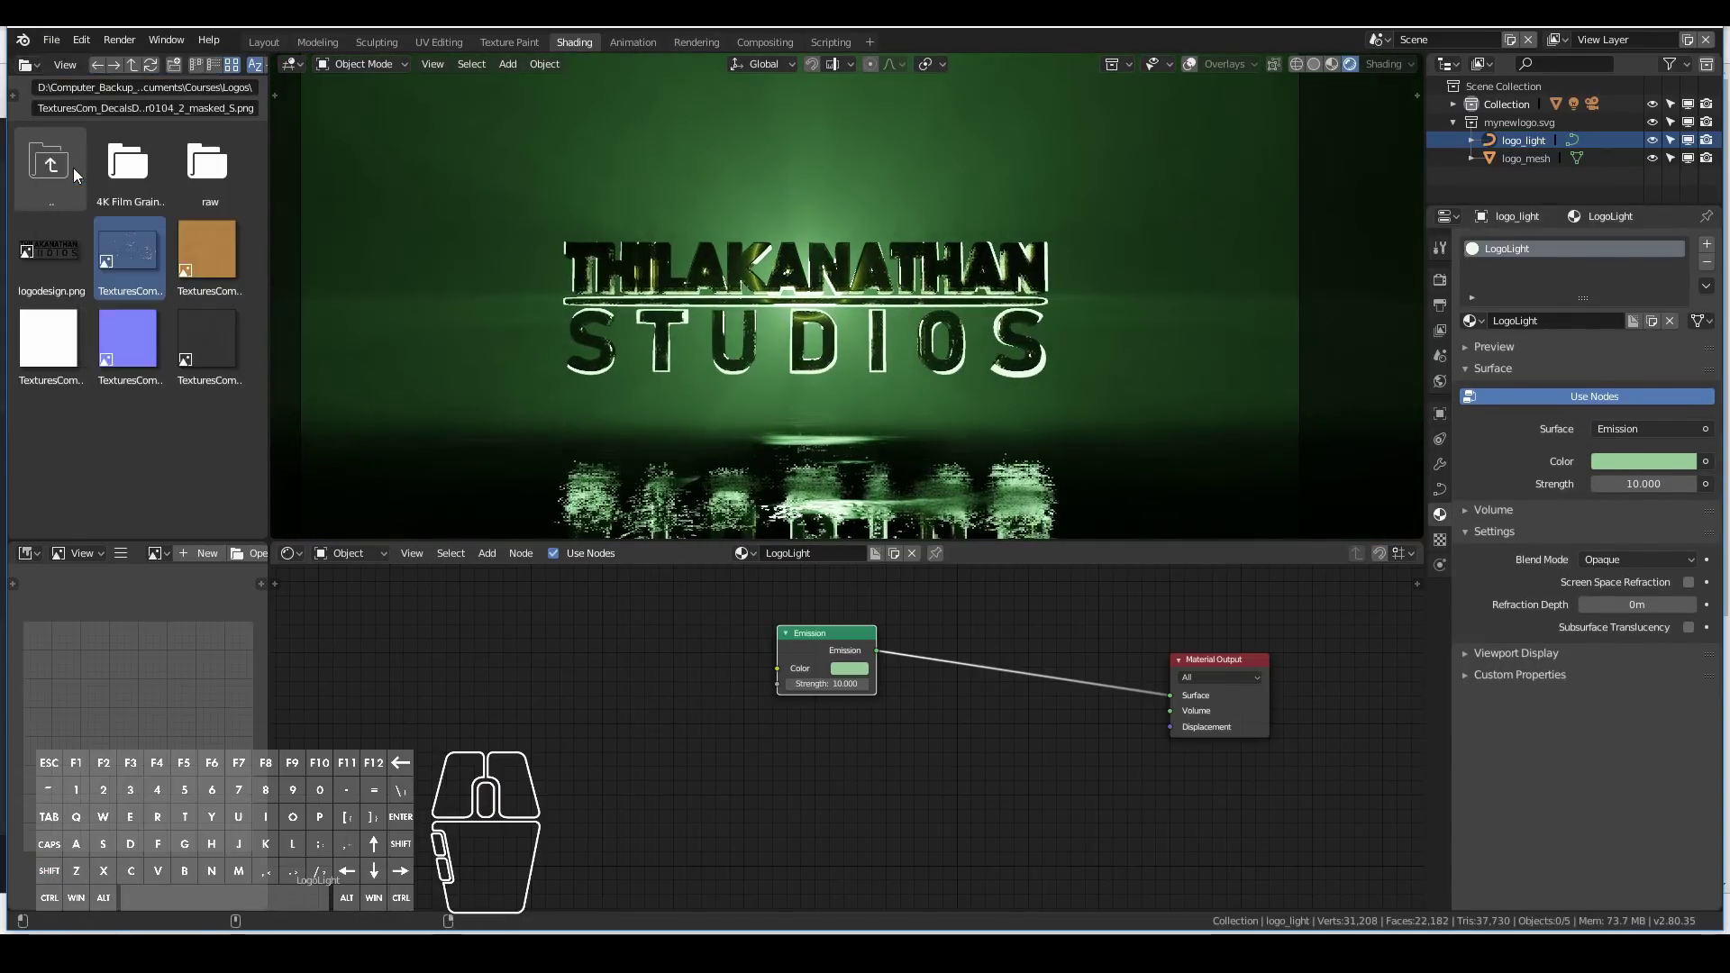
scroll(833, 283, "up", 4)
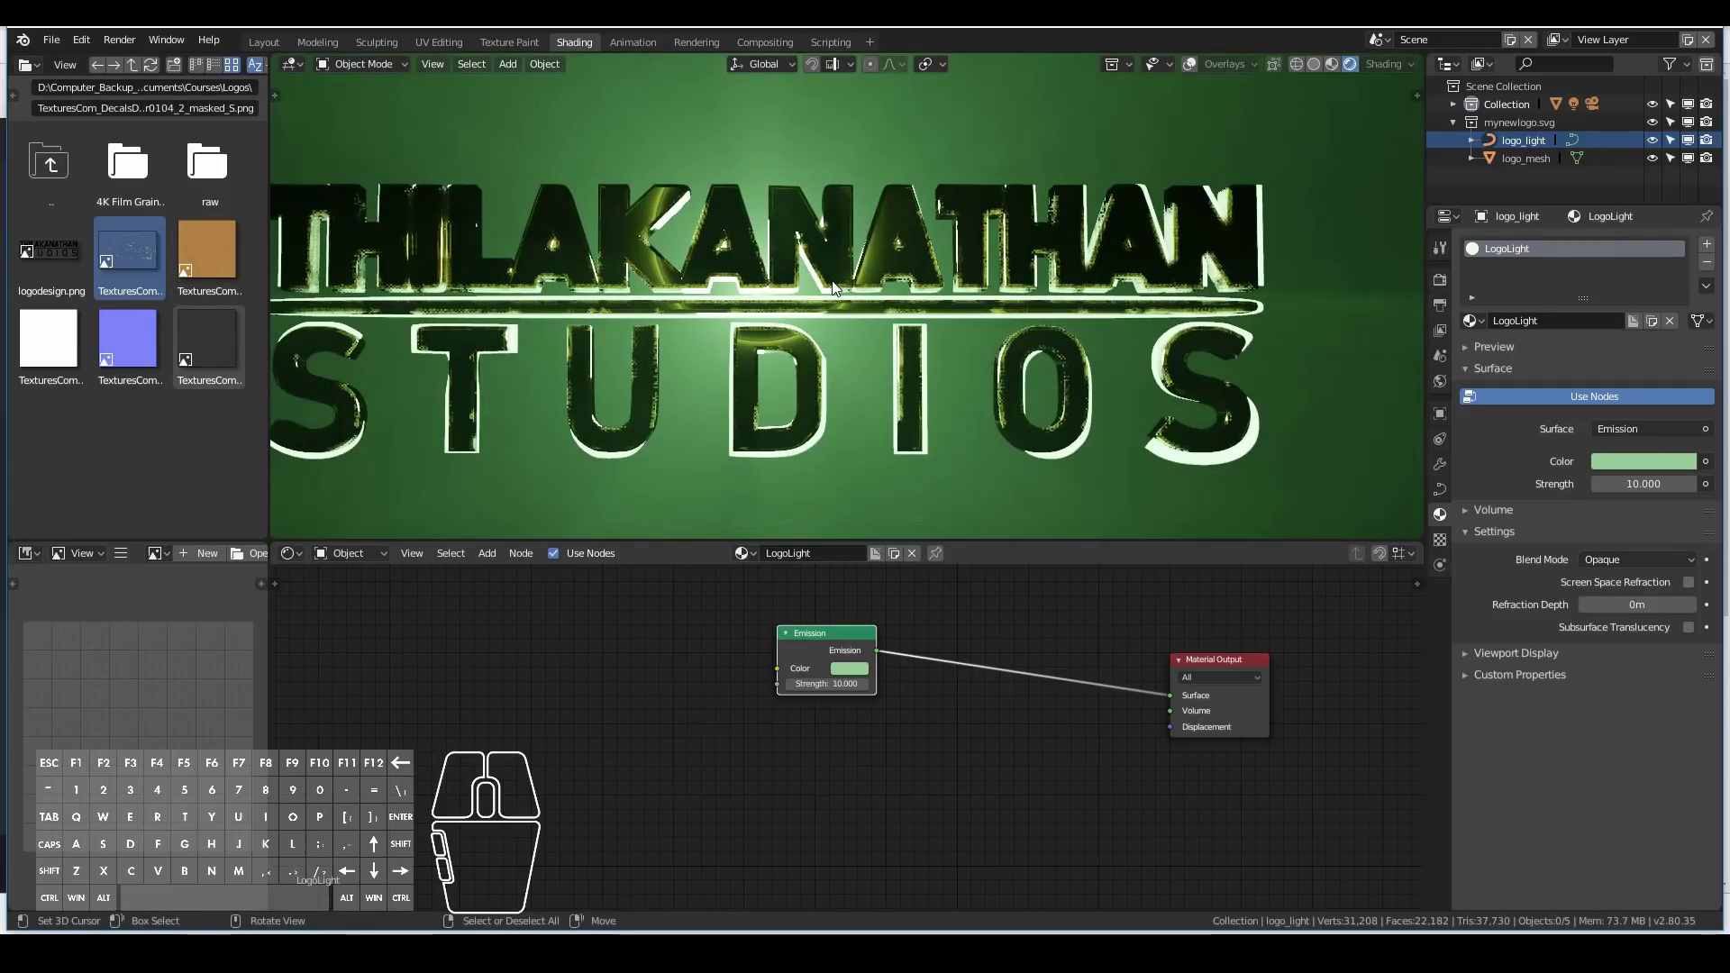
scroll(832, 286, "down", 2)
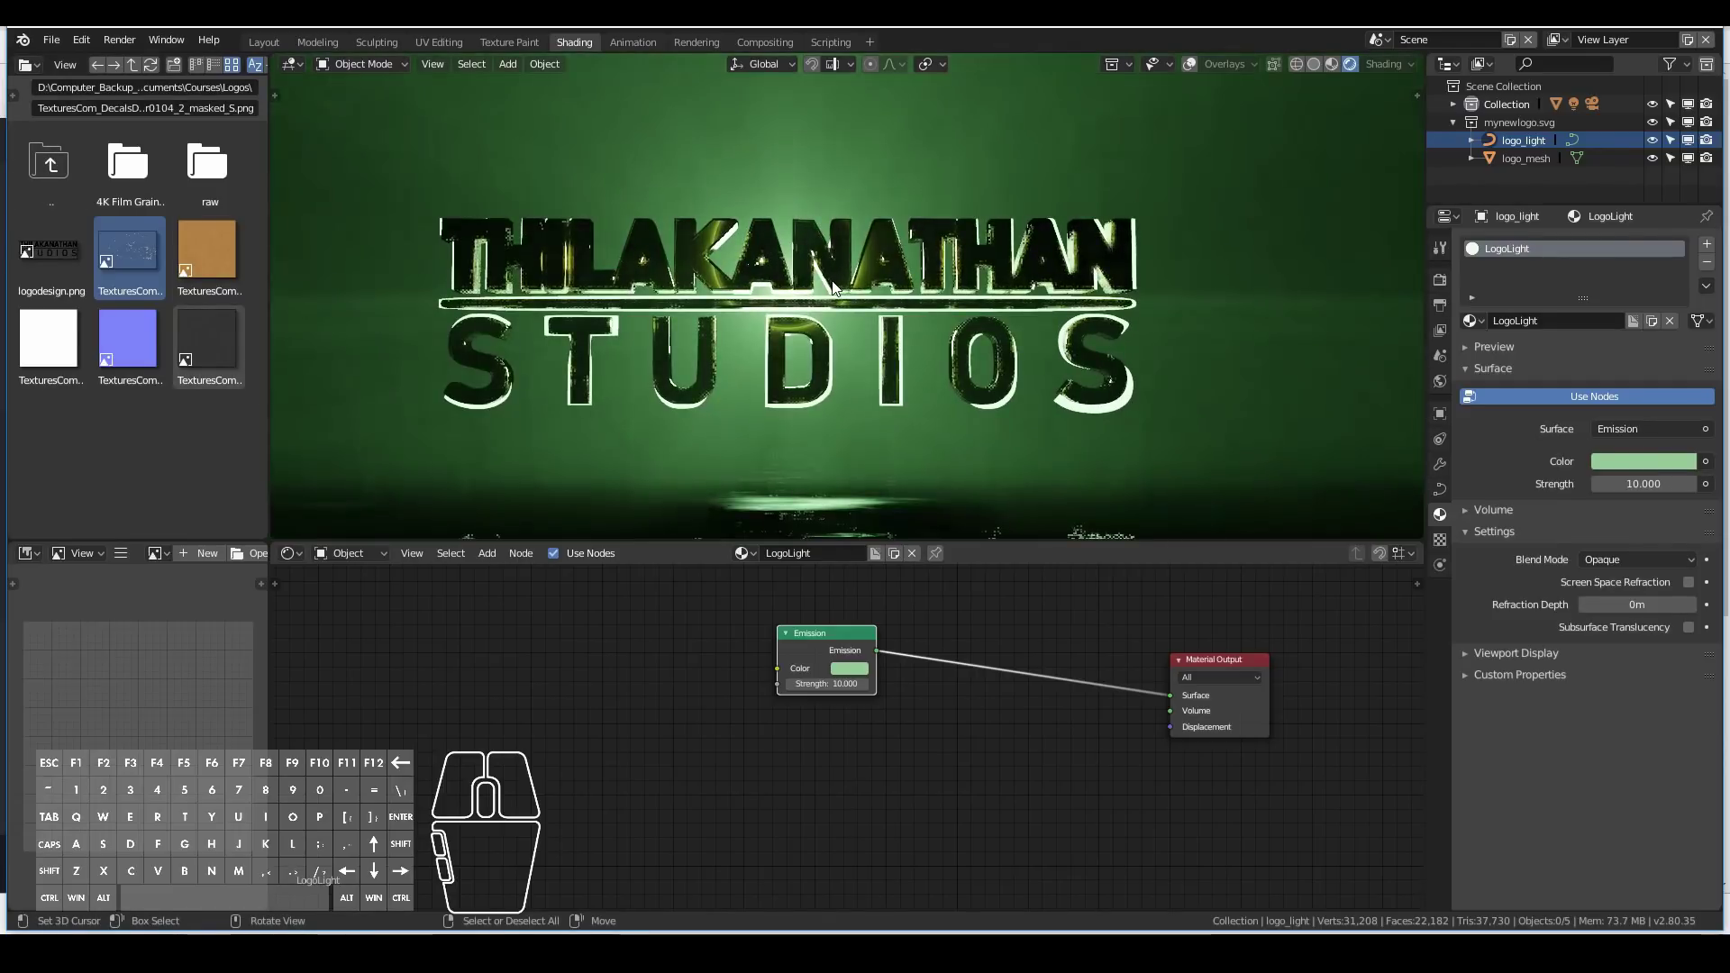
scroll(975, 223, "down", 3)
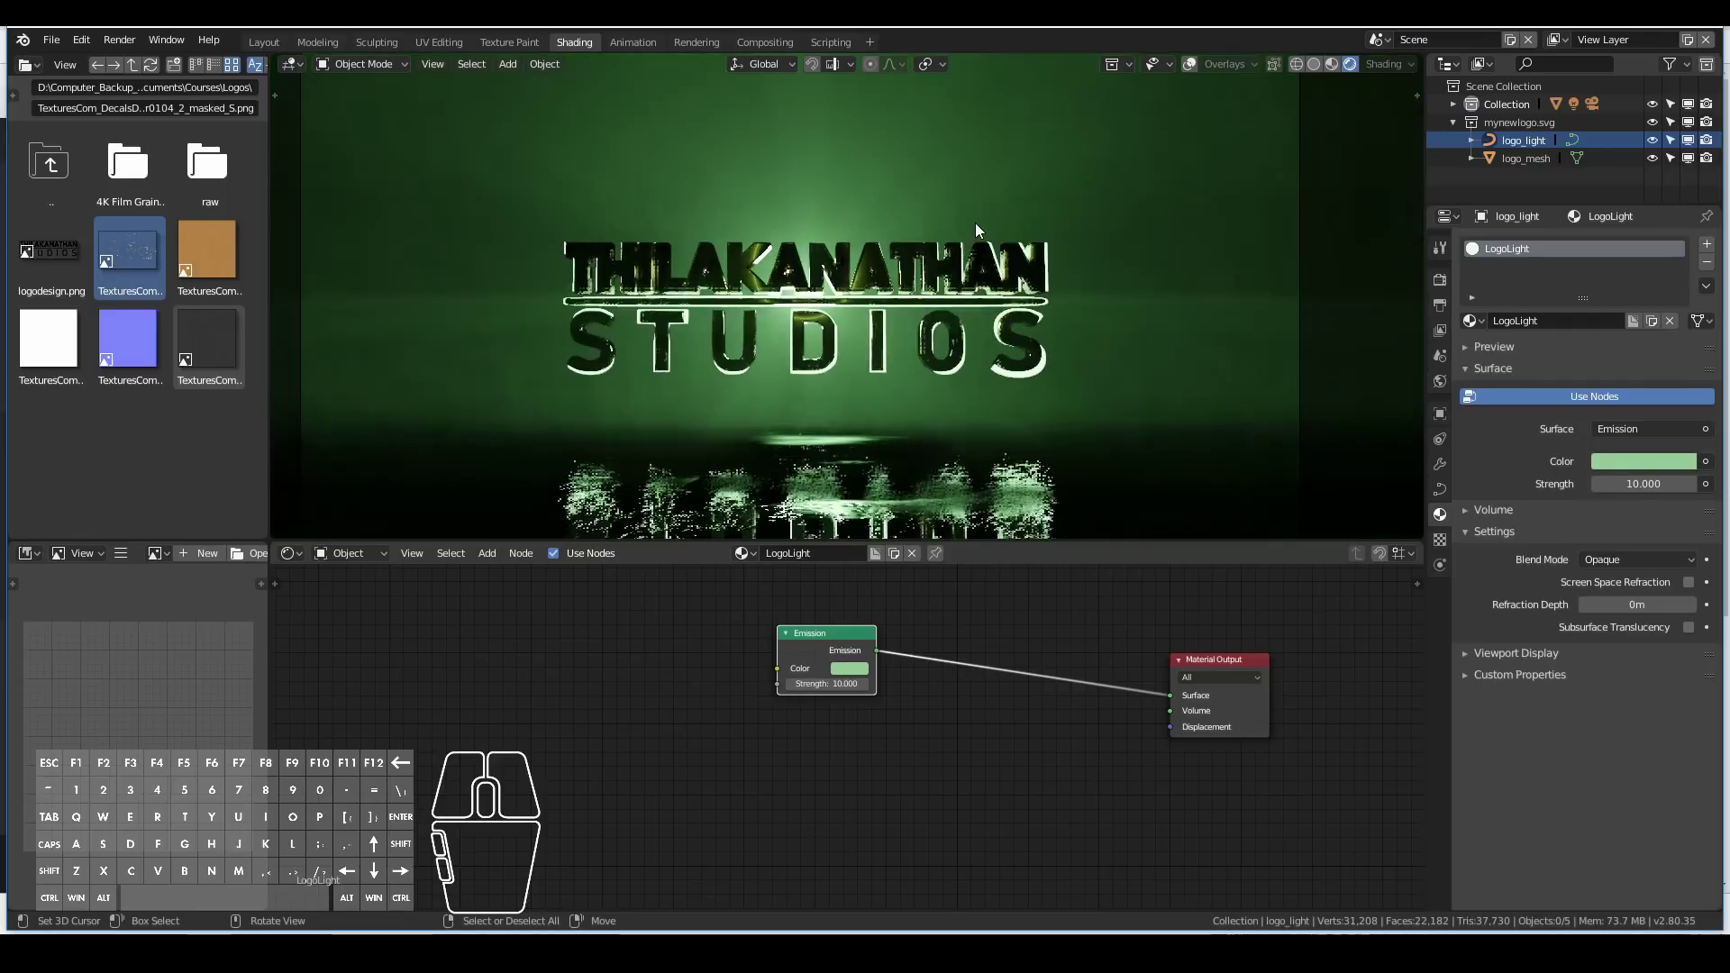
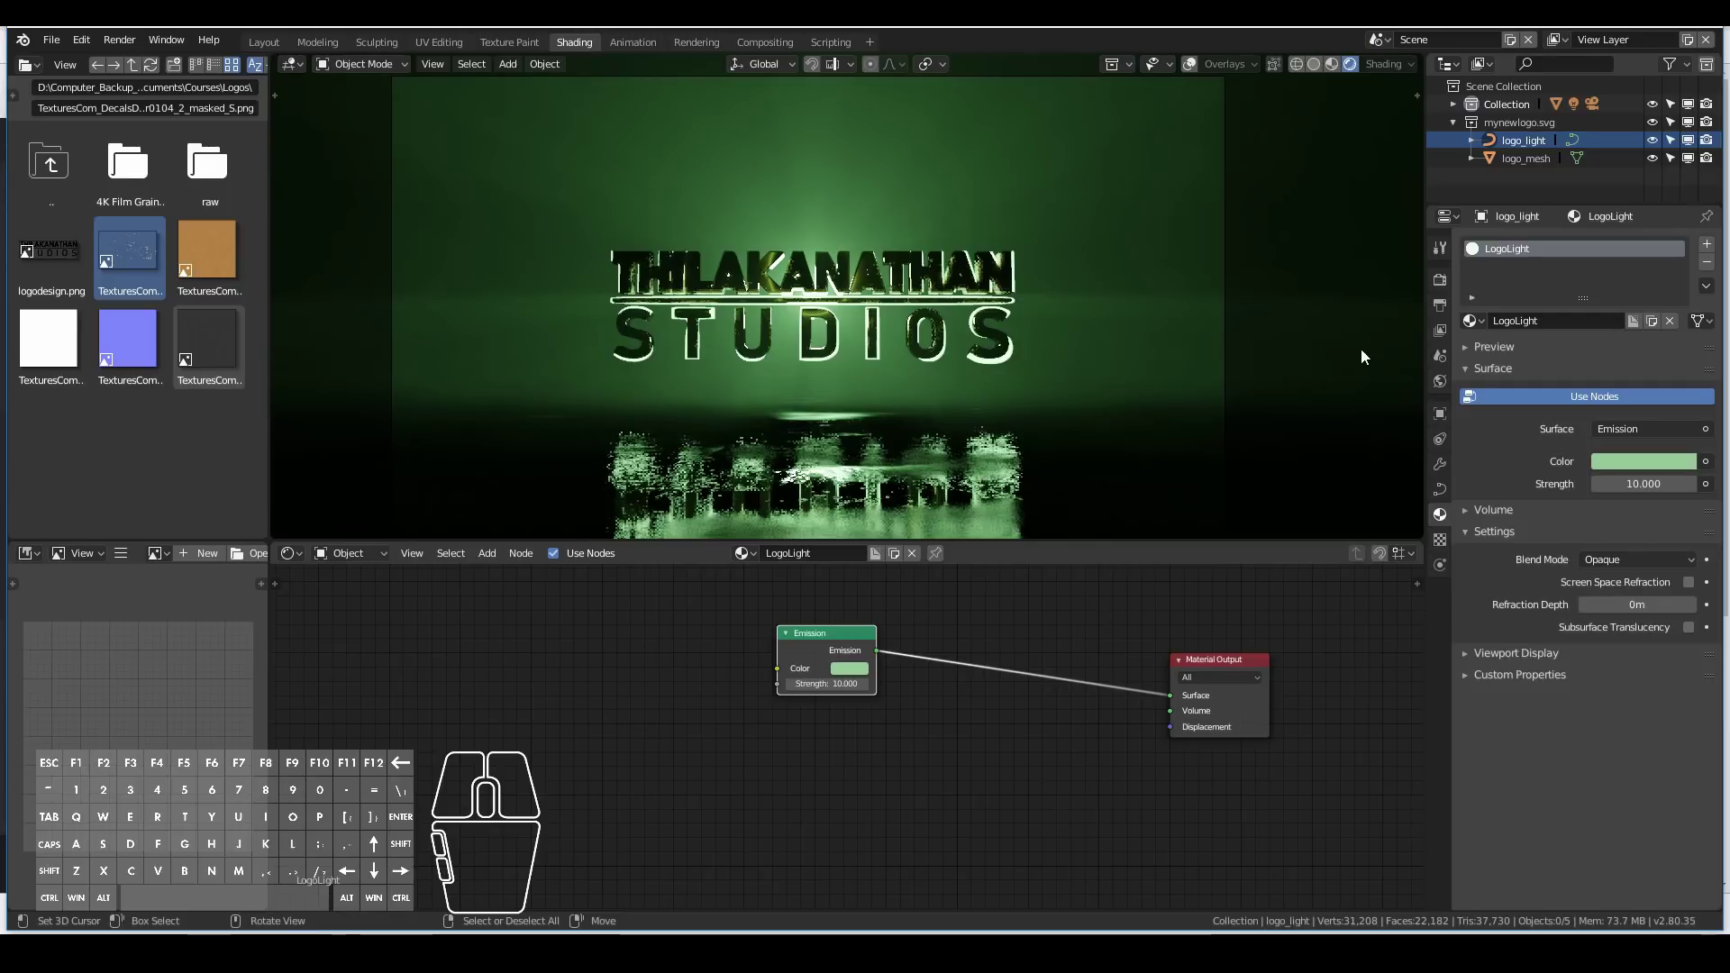
Enable Bloom in the Eevee render settings and check the logo's glow up close and from a distance.
left_click(1437, 281)
left_click(1479, 387)
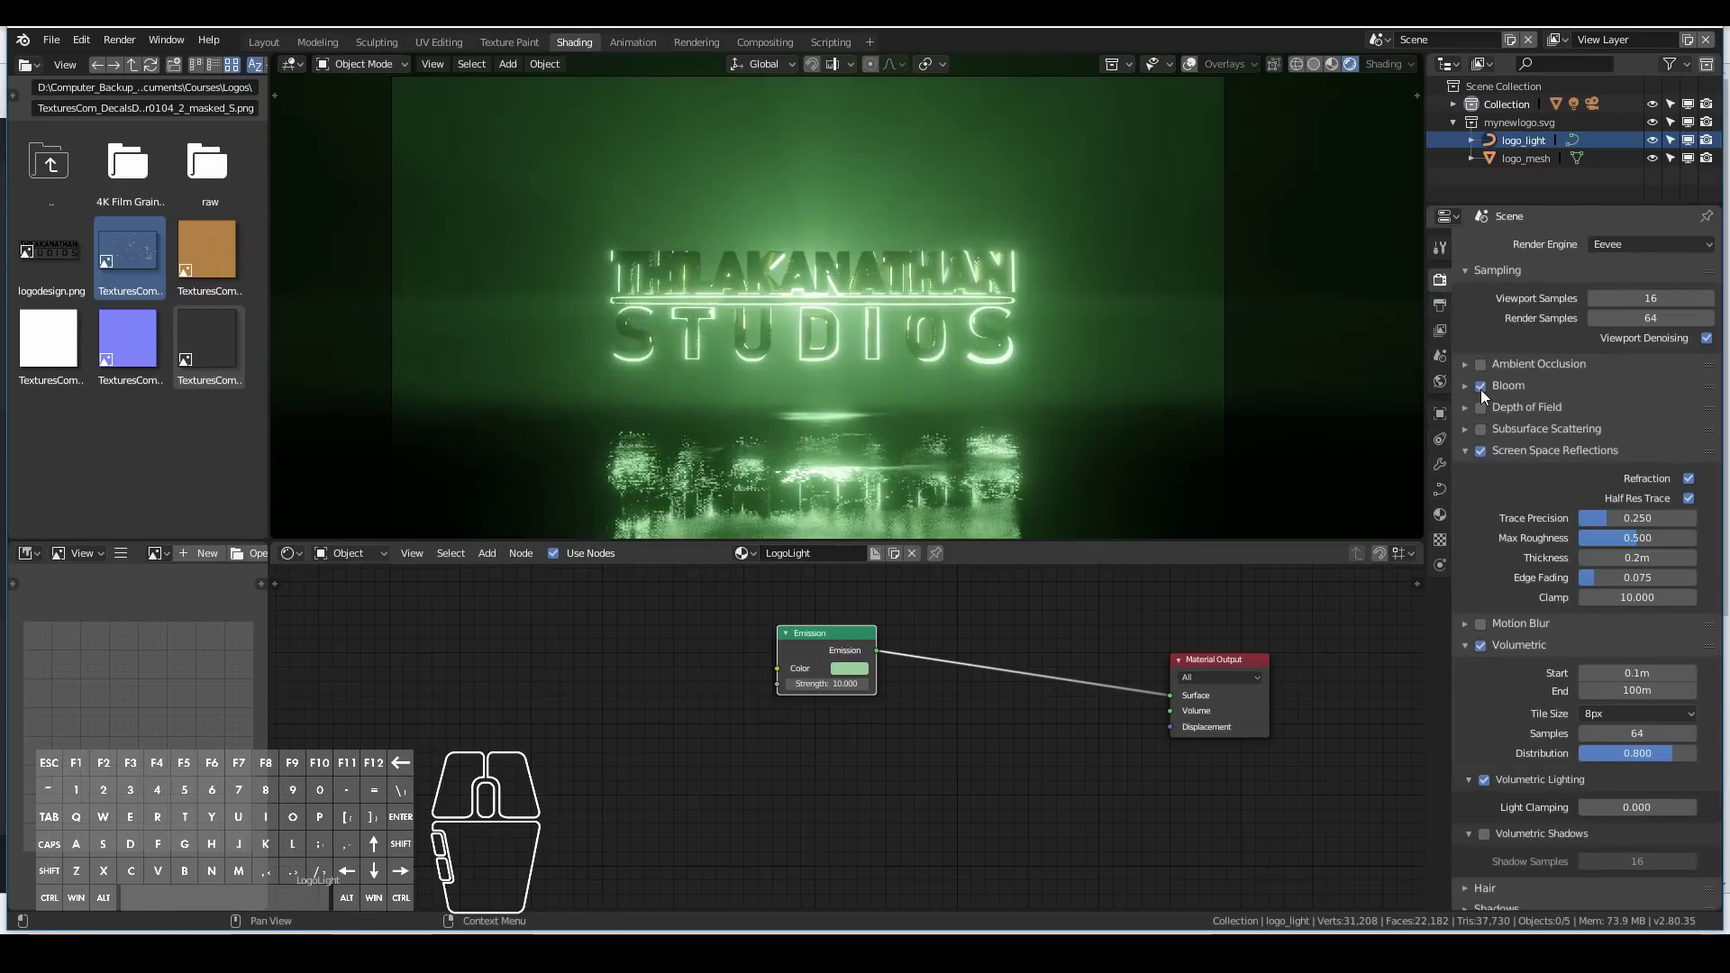
scroll(665, 414, "up", 5)
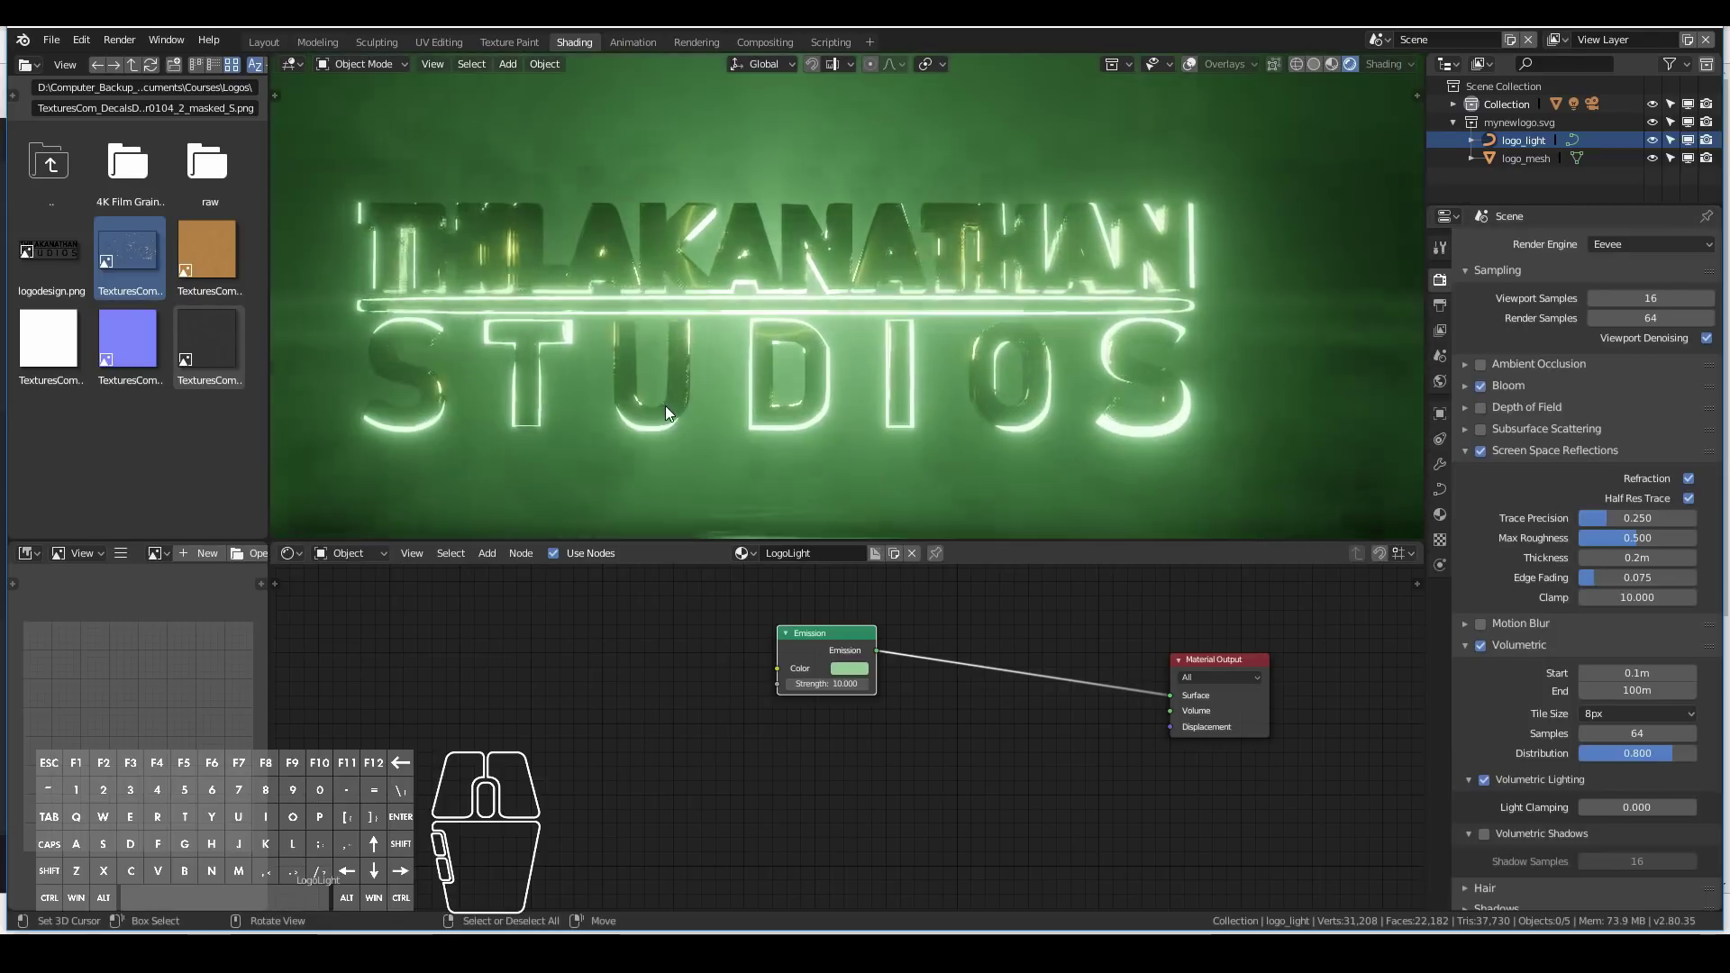
scroll(665, 413, "down", 6)
scroll(665, 414, "up", 5)
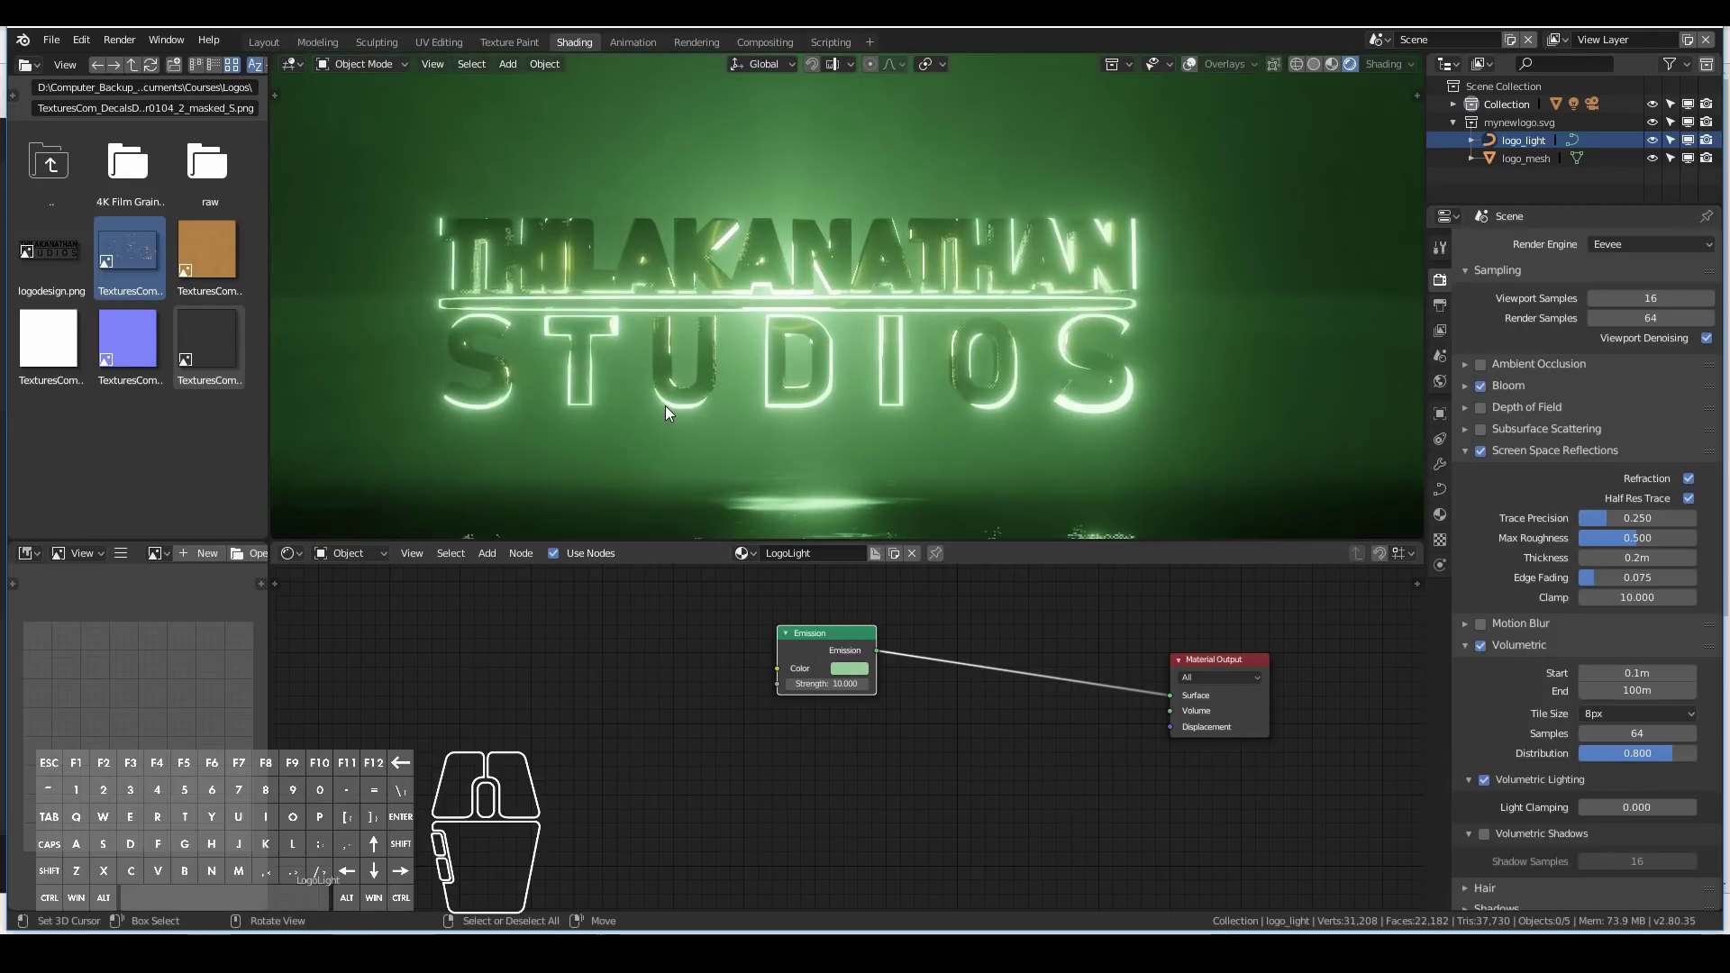
scroll(665, 407, "up", 2)
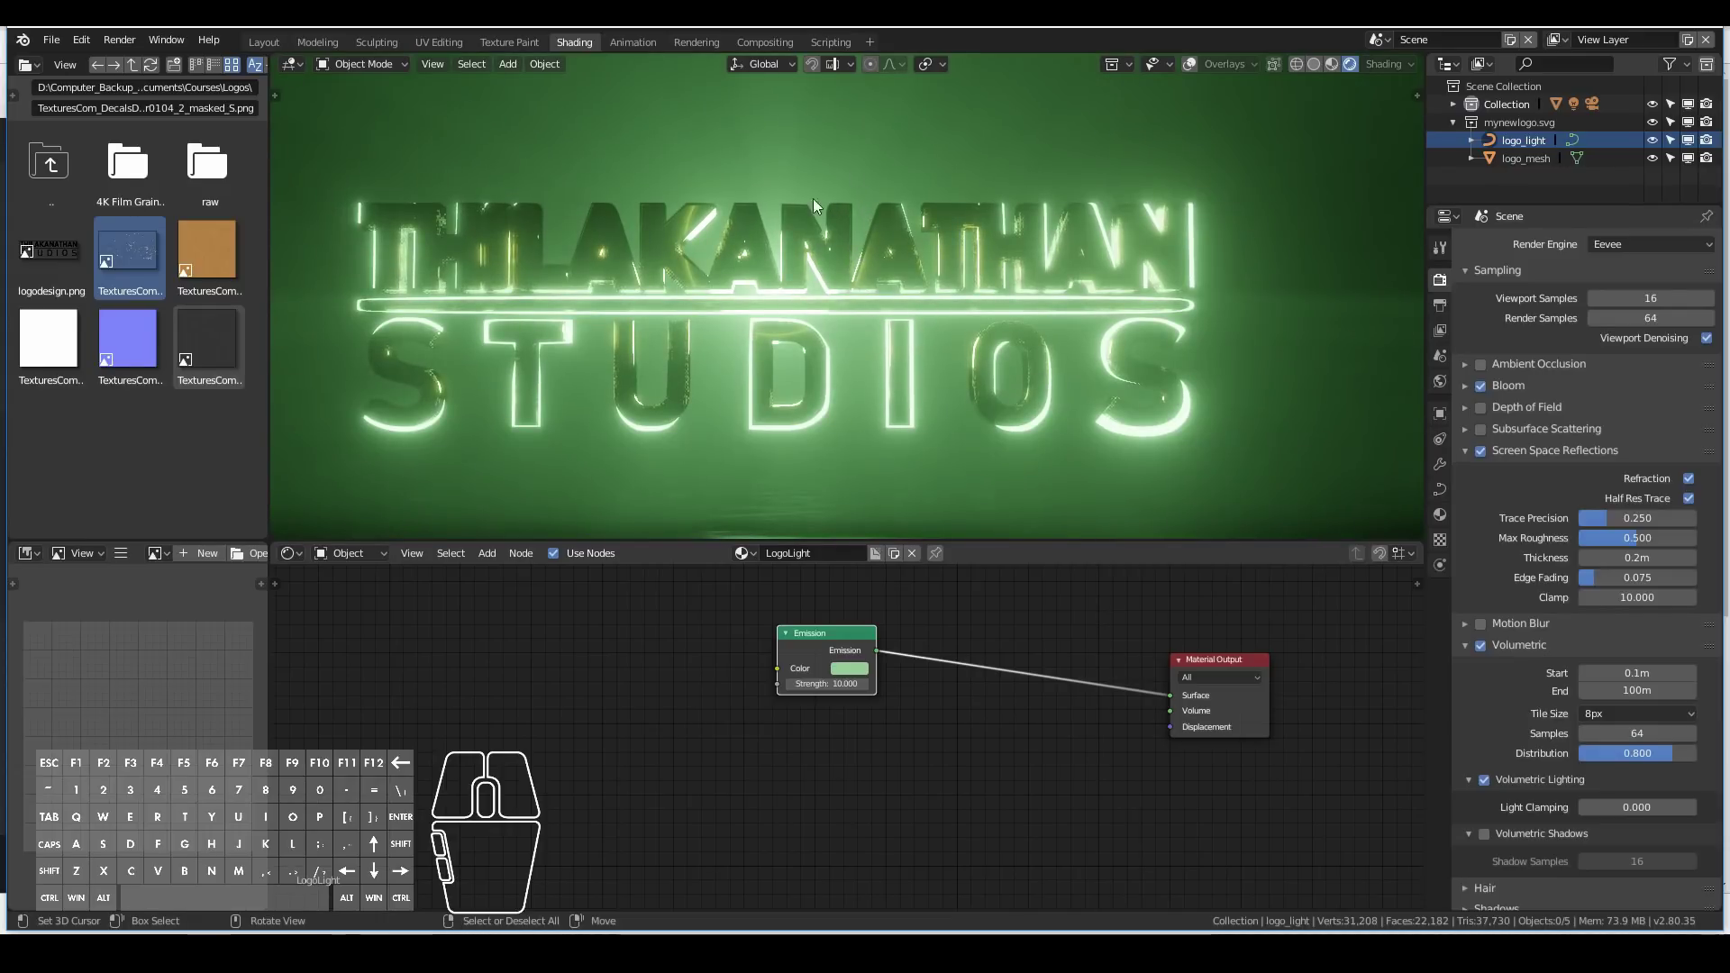
scroll(1032, 345, "down", 2)
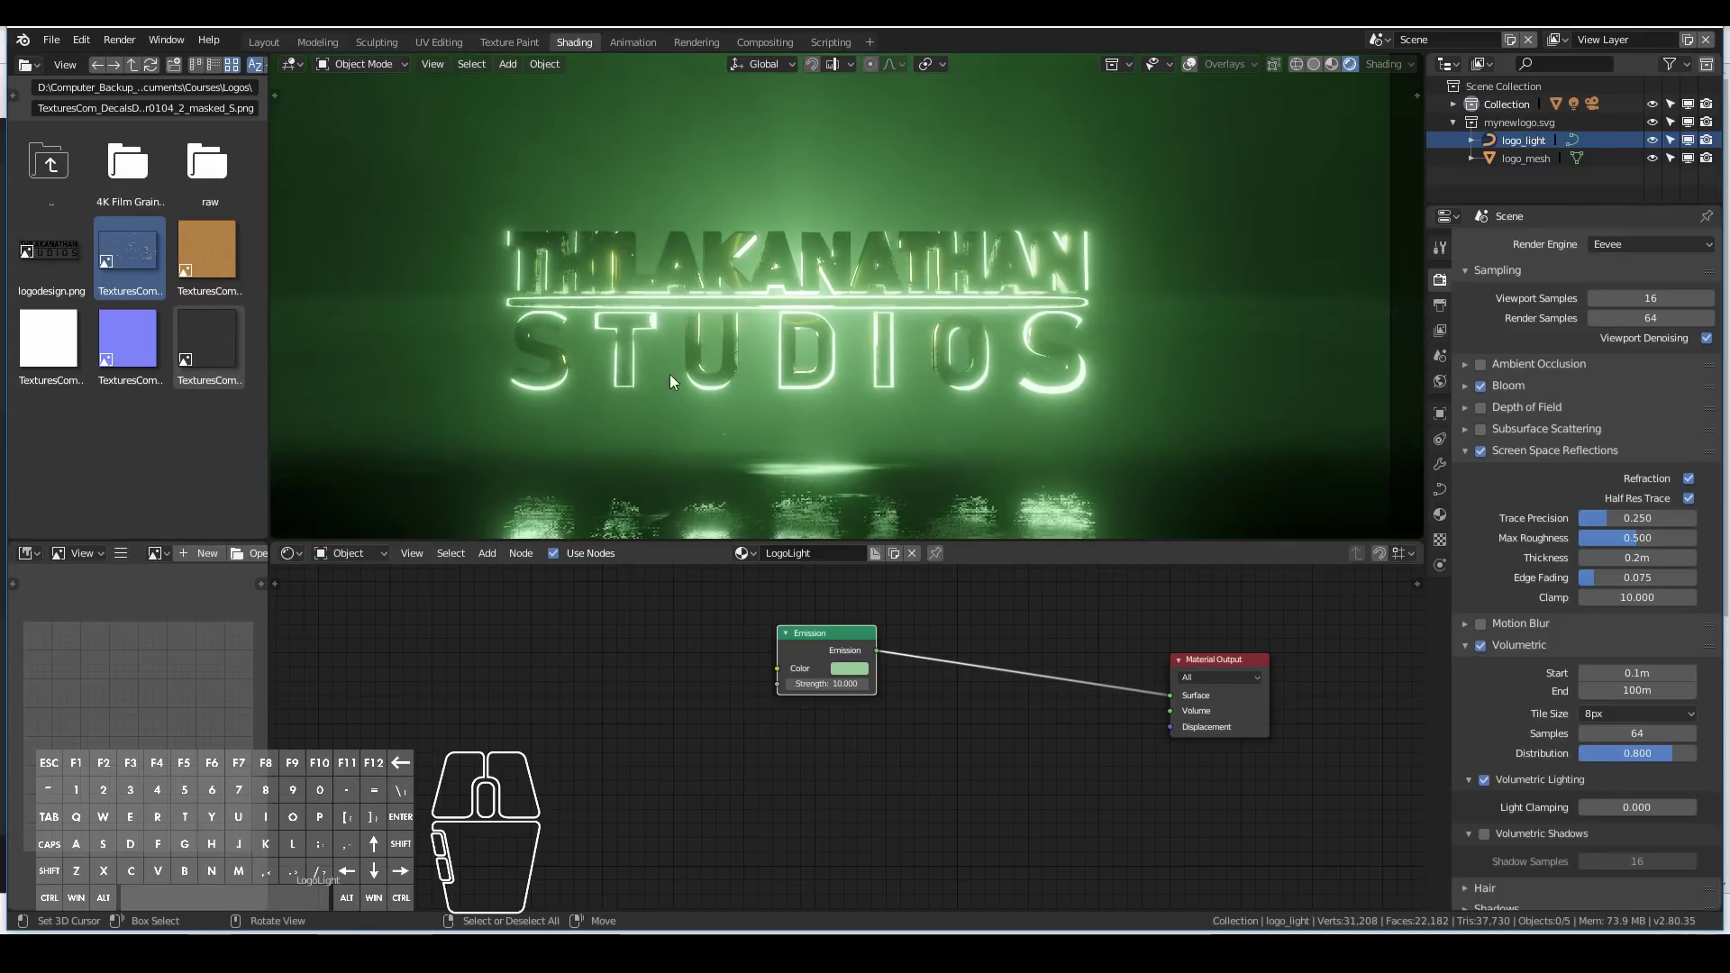
right_click(971, 296)
scroll(986, 372, "down", 3)
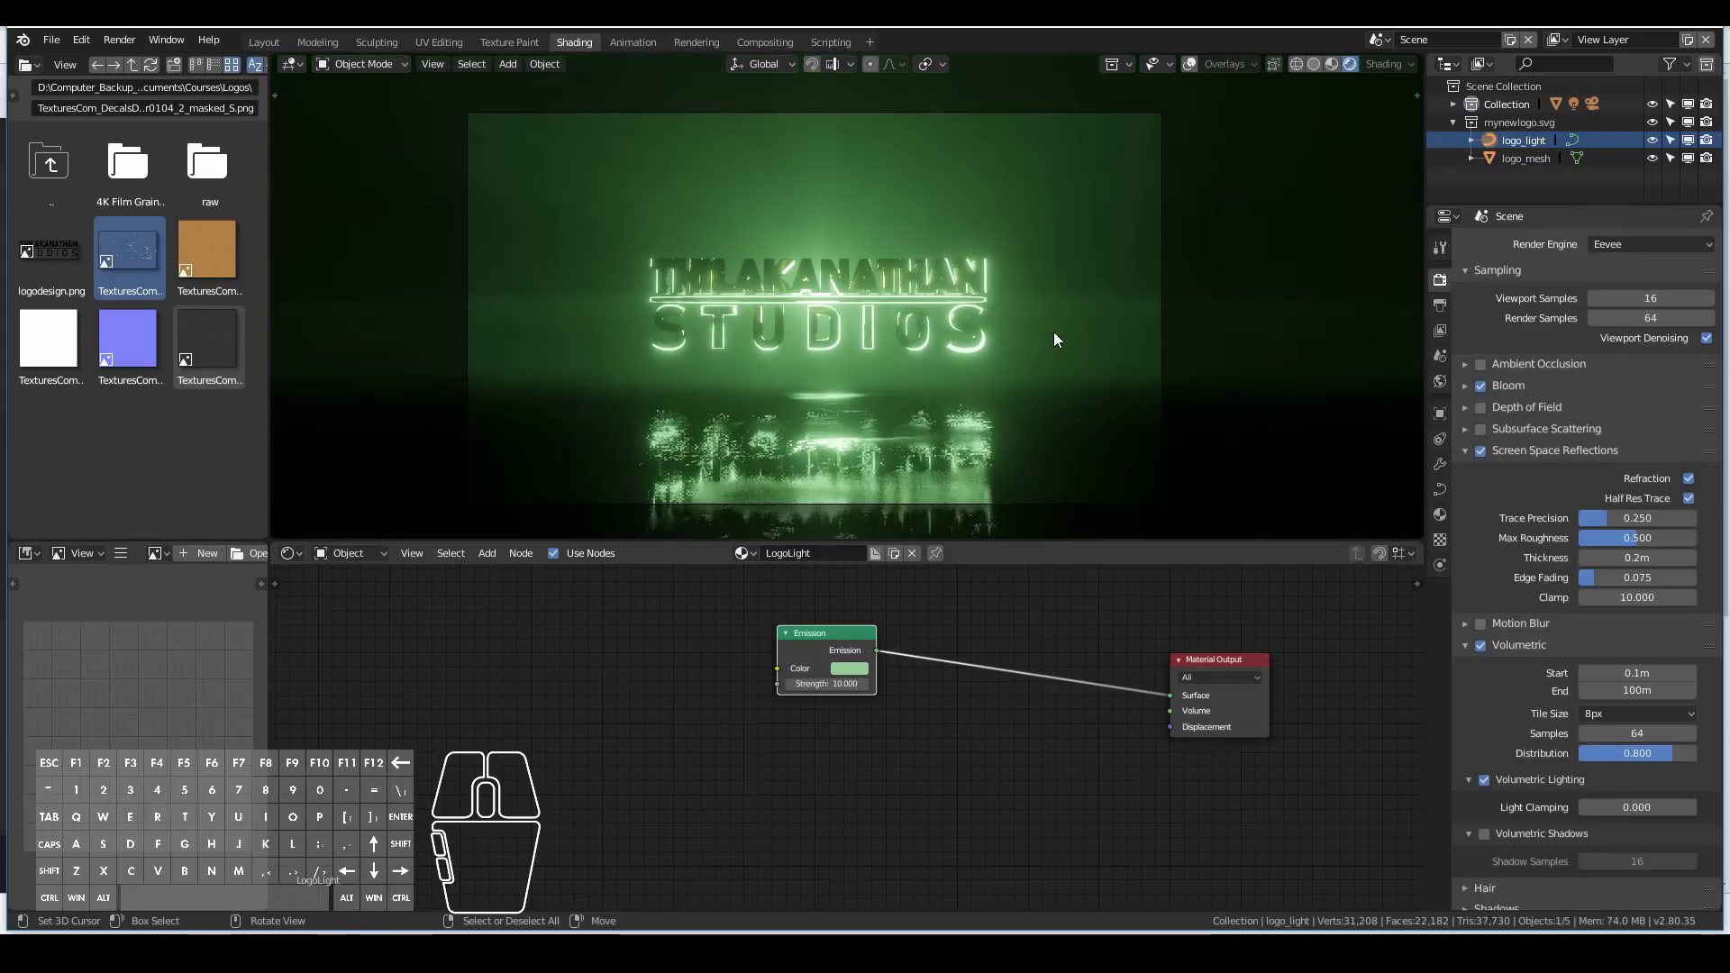
scroll(1048, 332, "up", 2)
scroll(1048, 332, "down", 2)
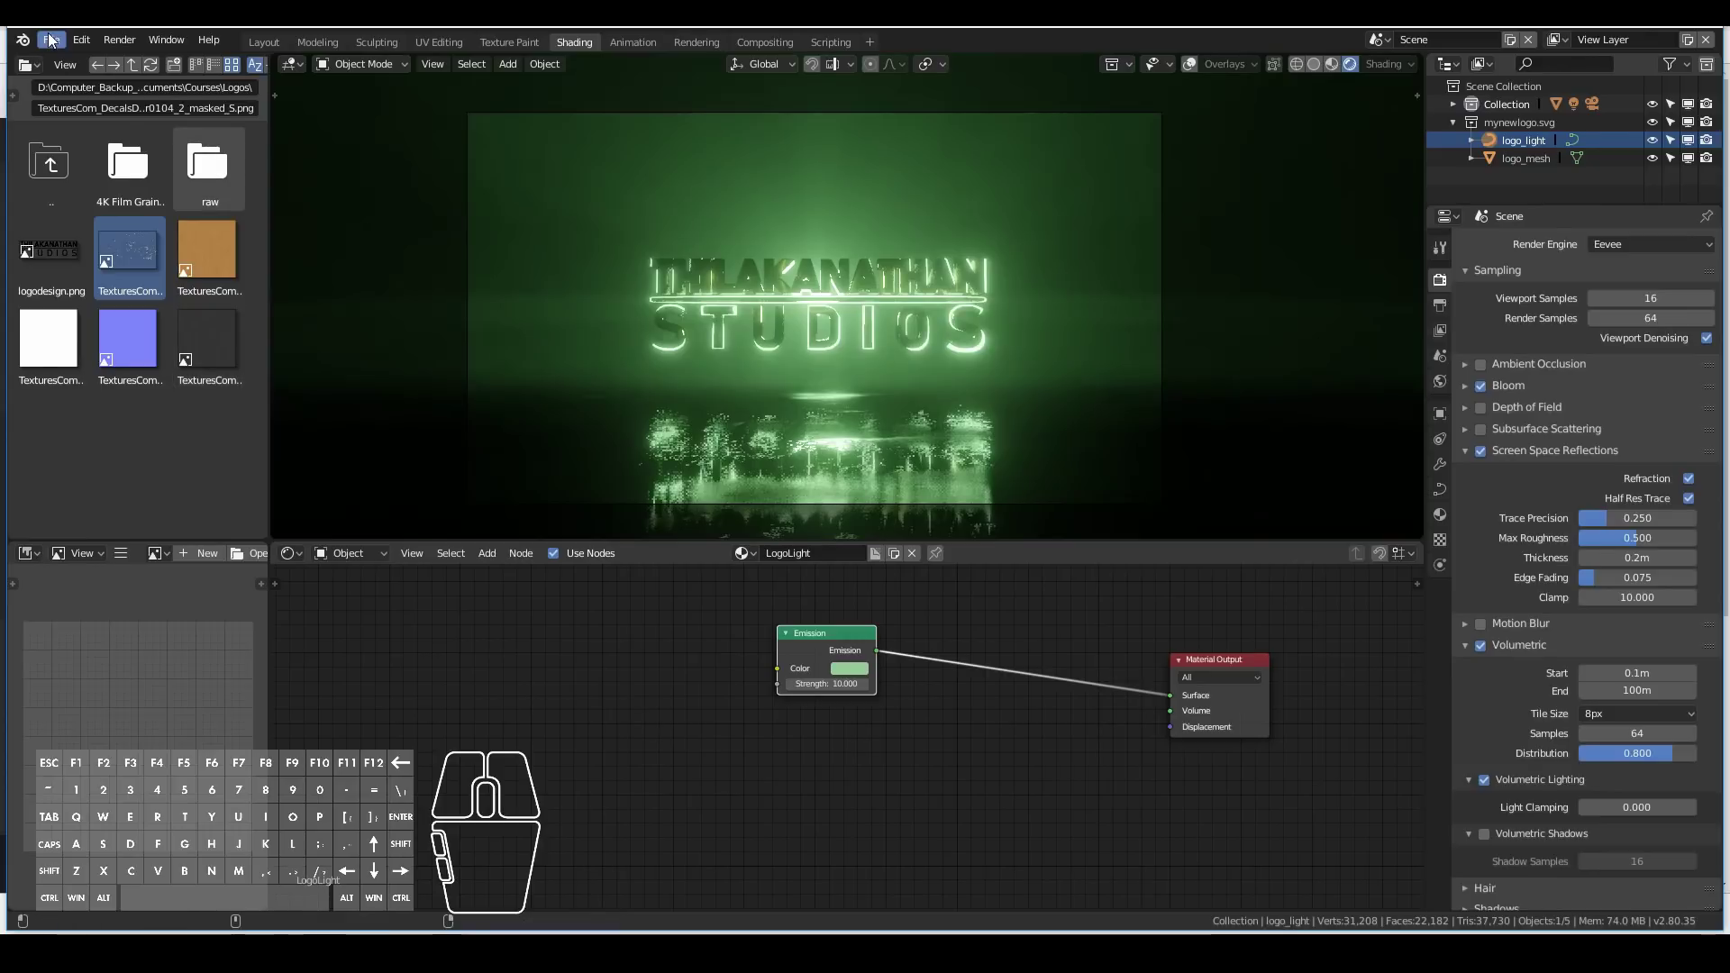
left_click(50, 38)
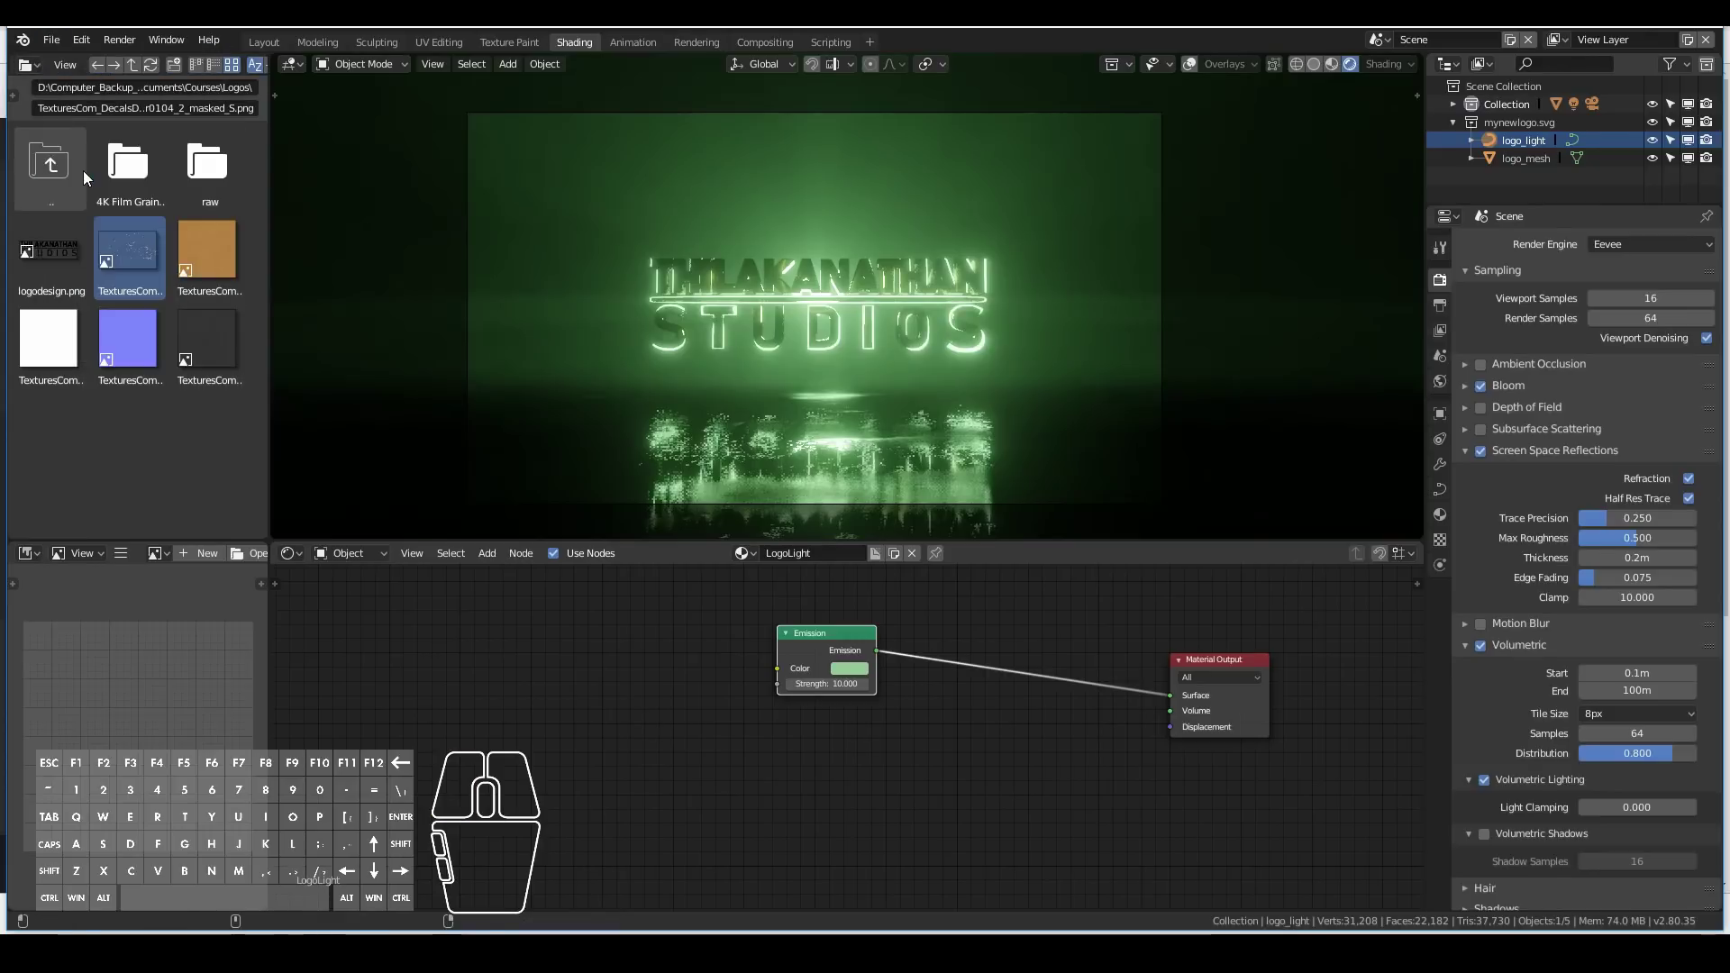
scroll(841, 344, "up", 2)
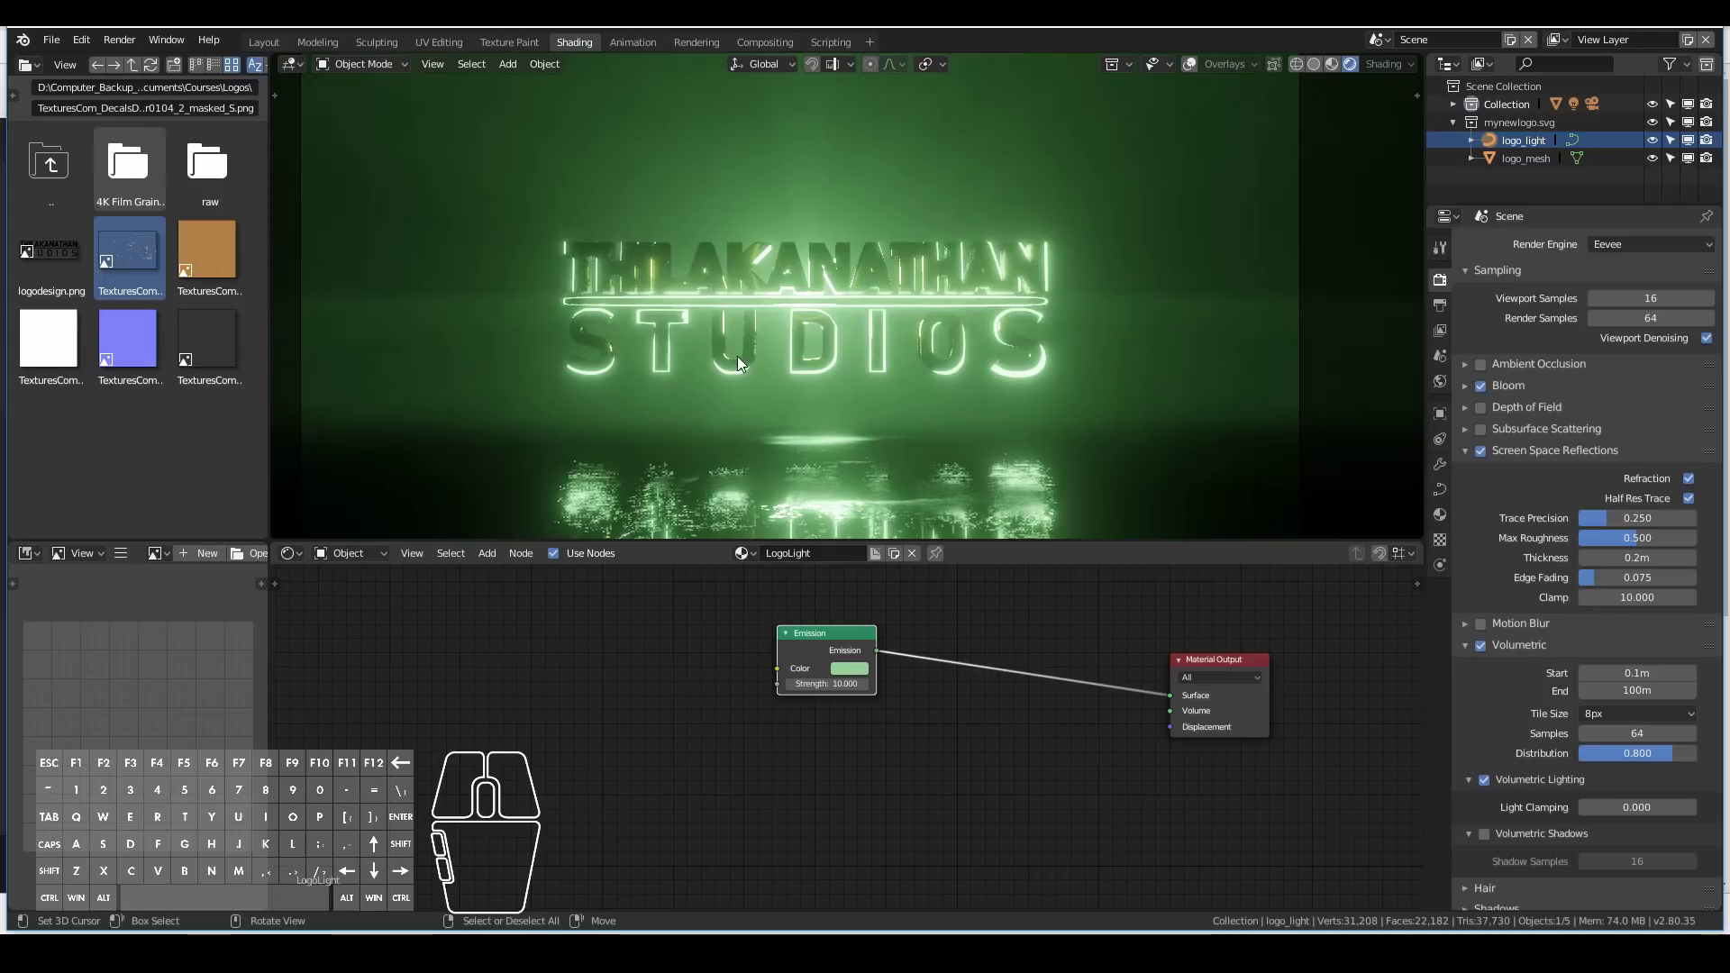
middle_click_drag(672, 299, 735, 283)
left_click(770, 257)
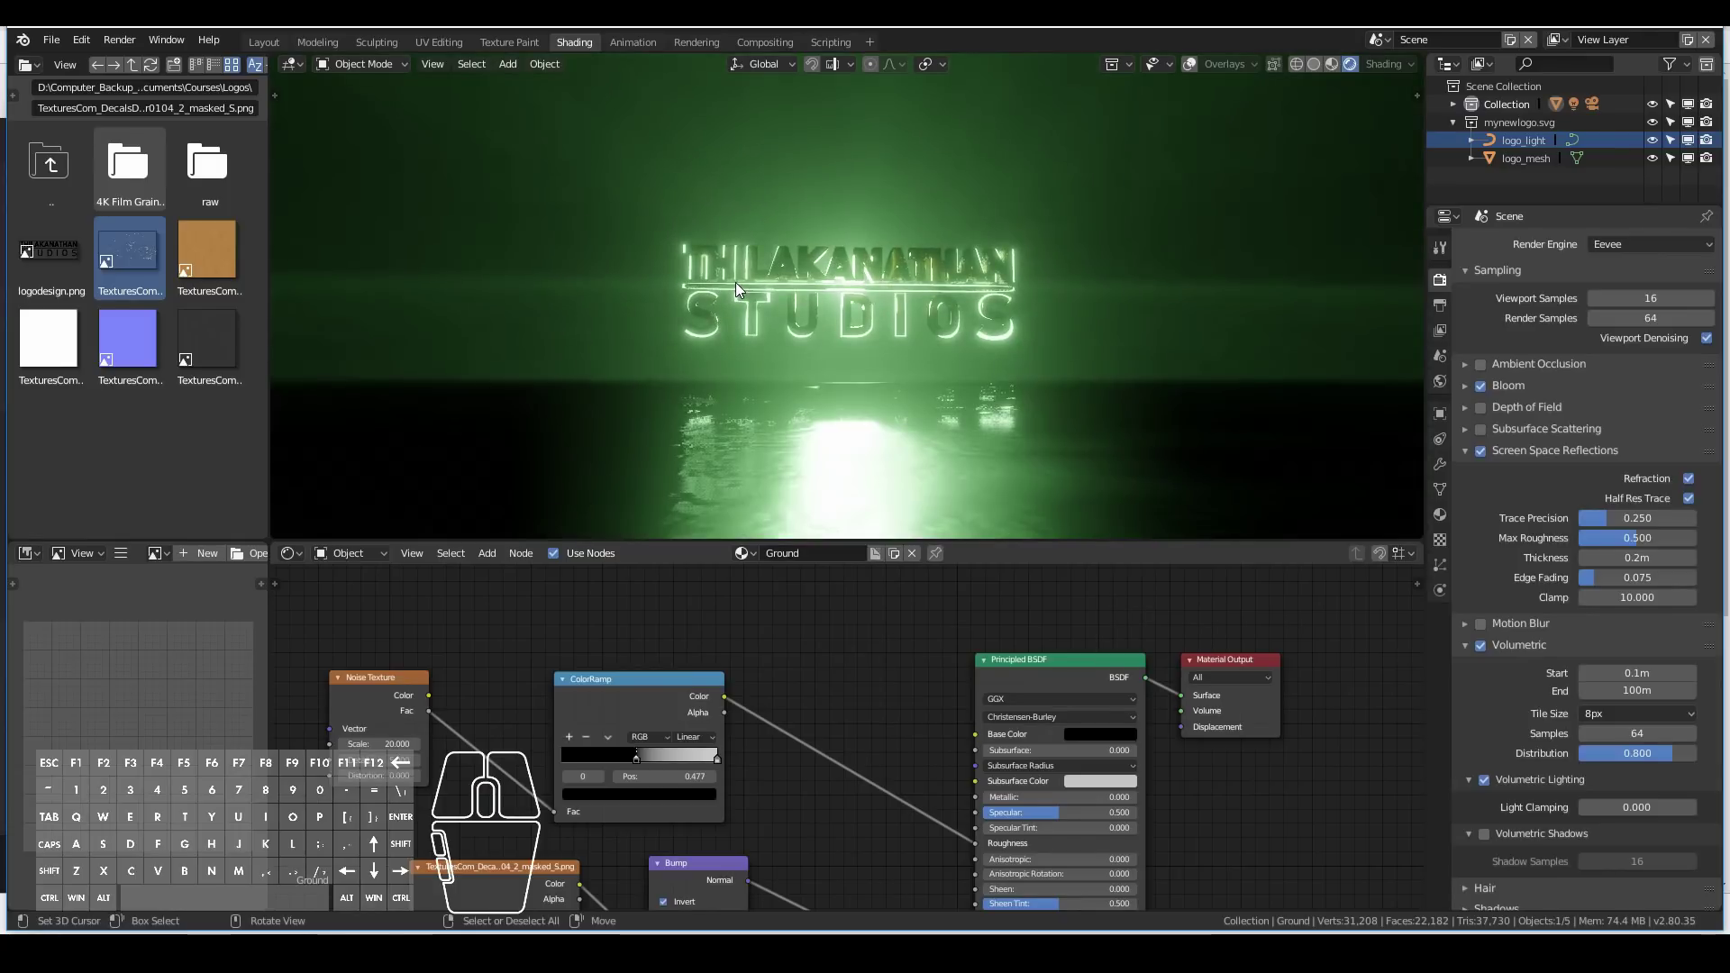
key("KP_0")
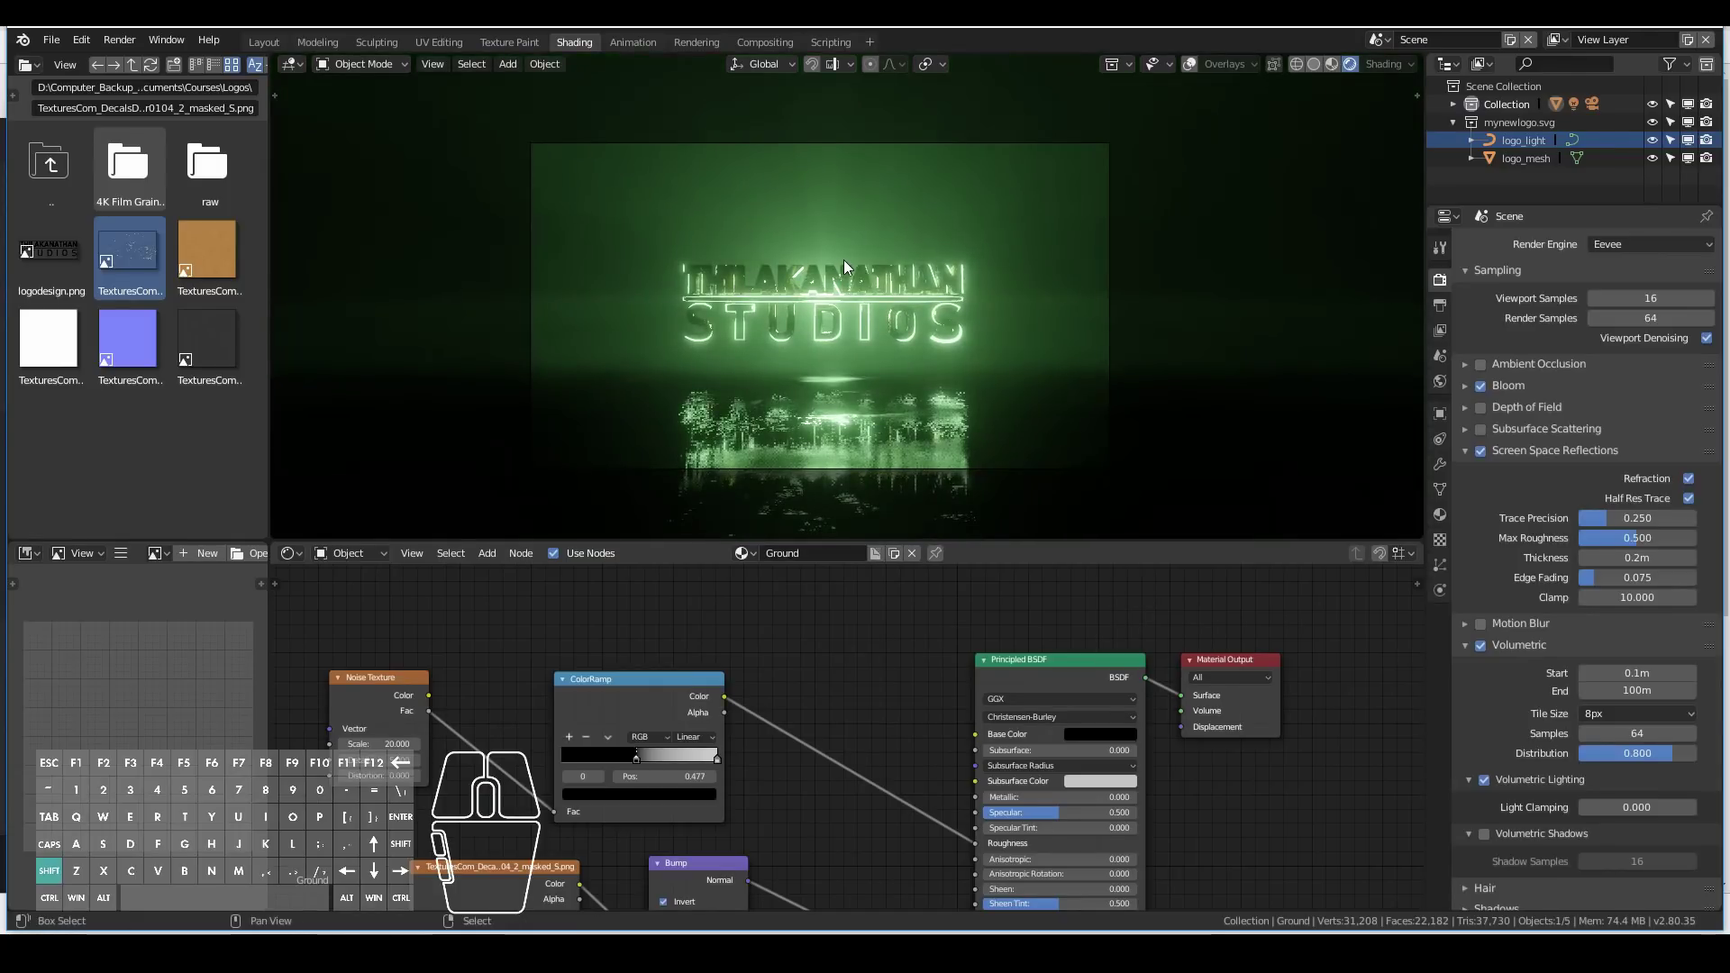
key("shift+d")
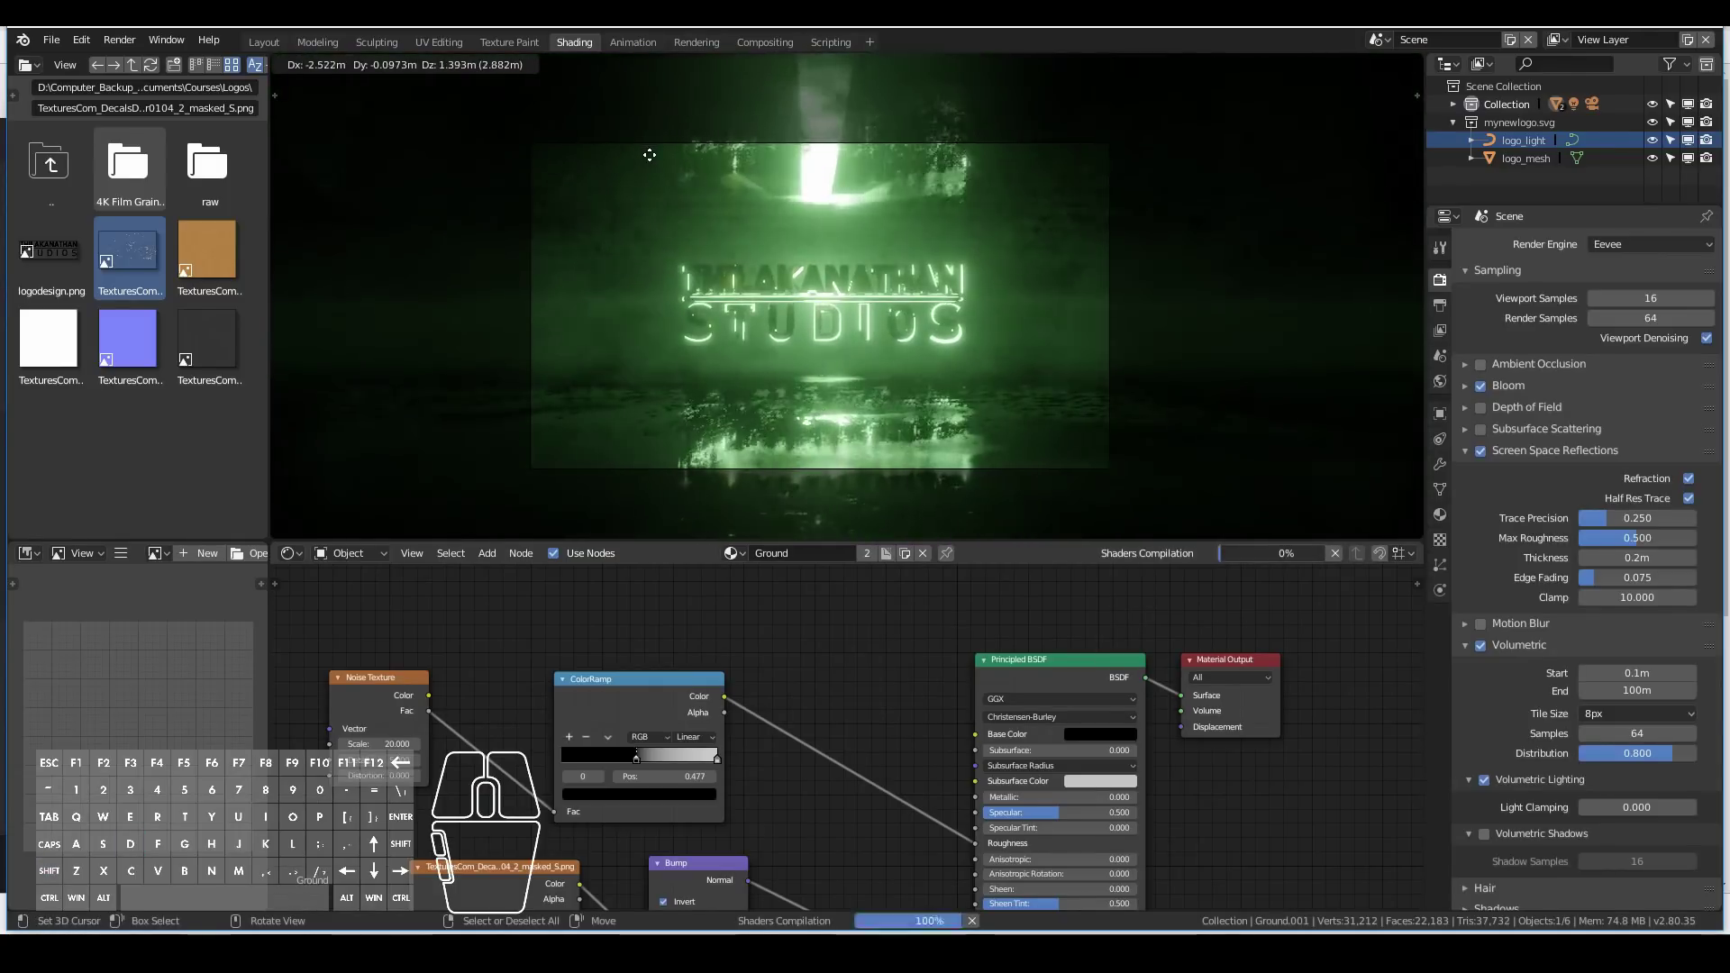
left_click(659, 163)
key("x")
left_click(658, 163)
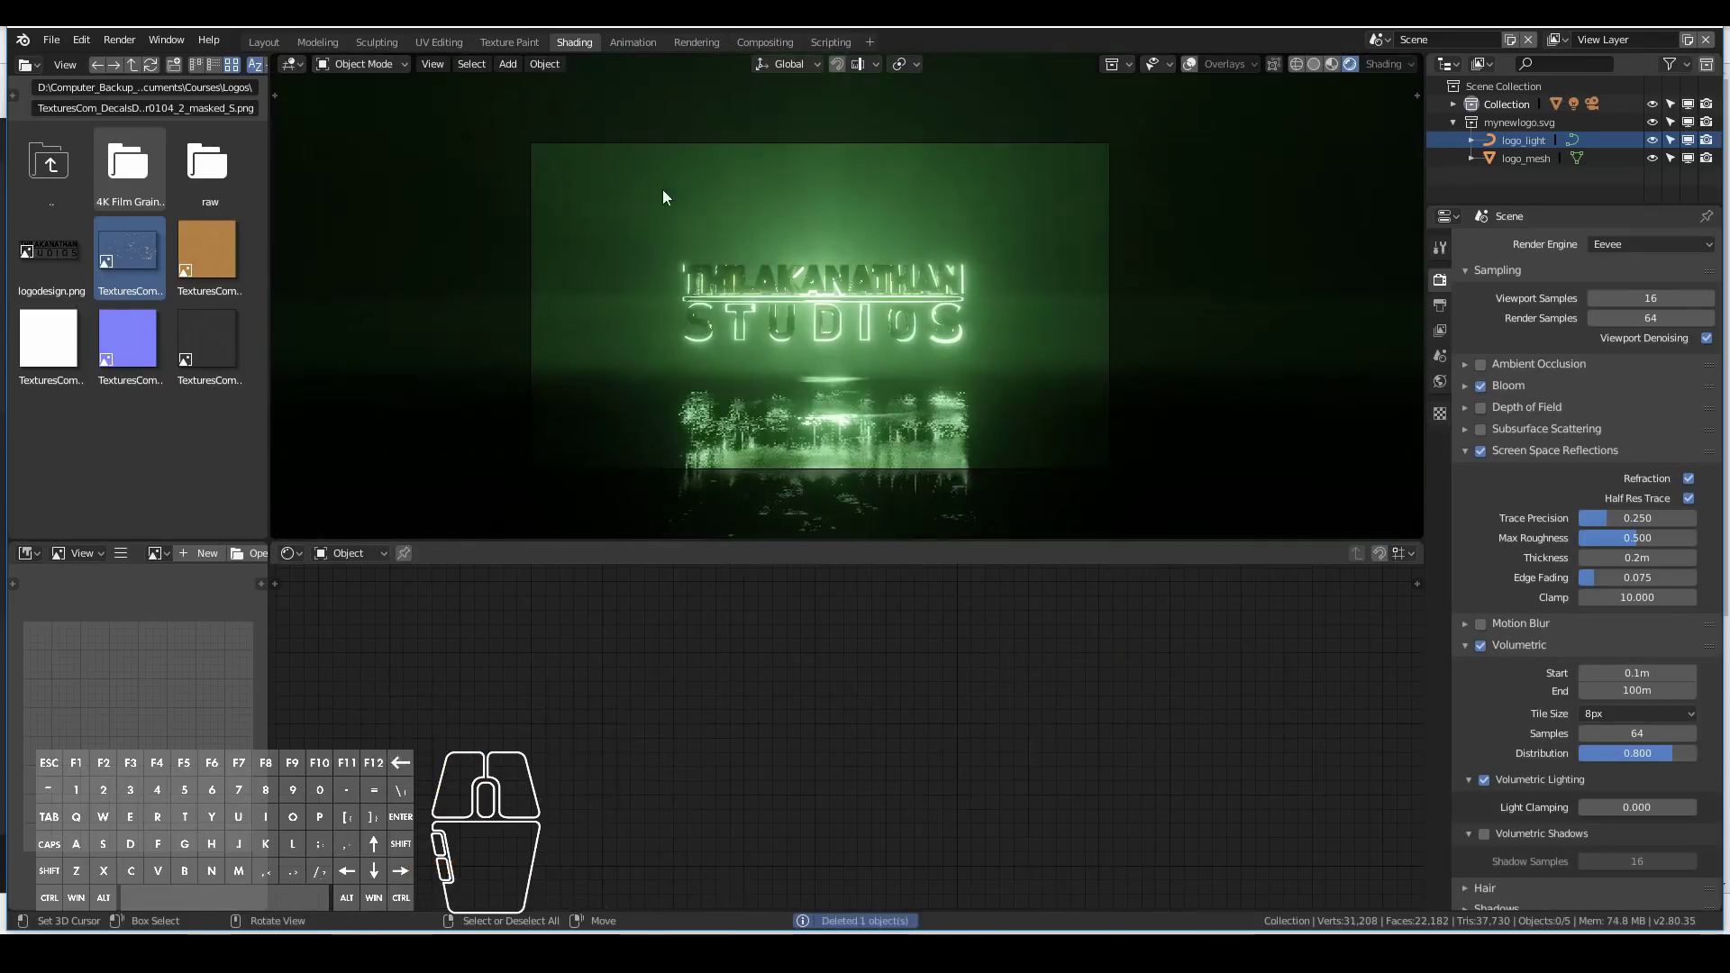
Duplicate the Point light and place the copy above and to the left of the logo, just outside the camera frame.
left_click(1453, 104)
left_click(1515, 159)
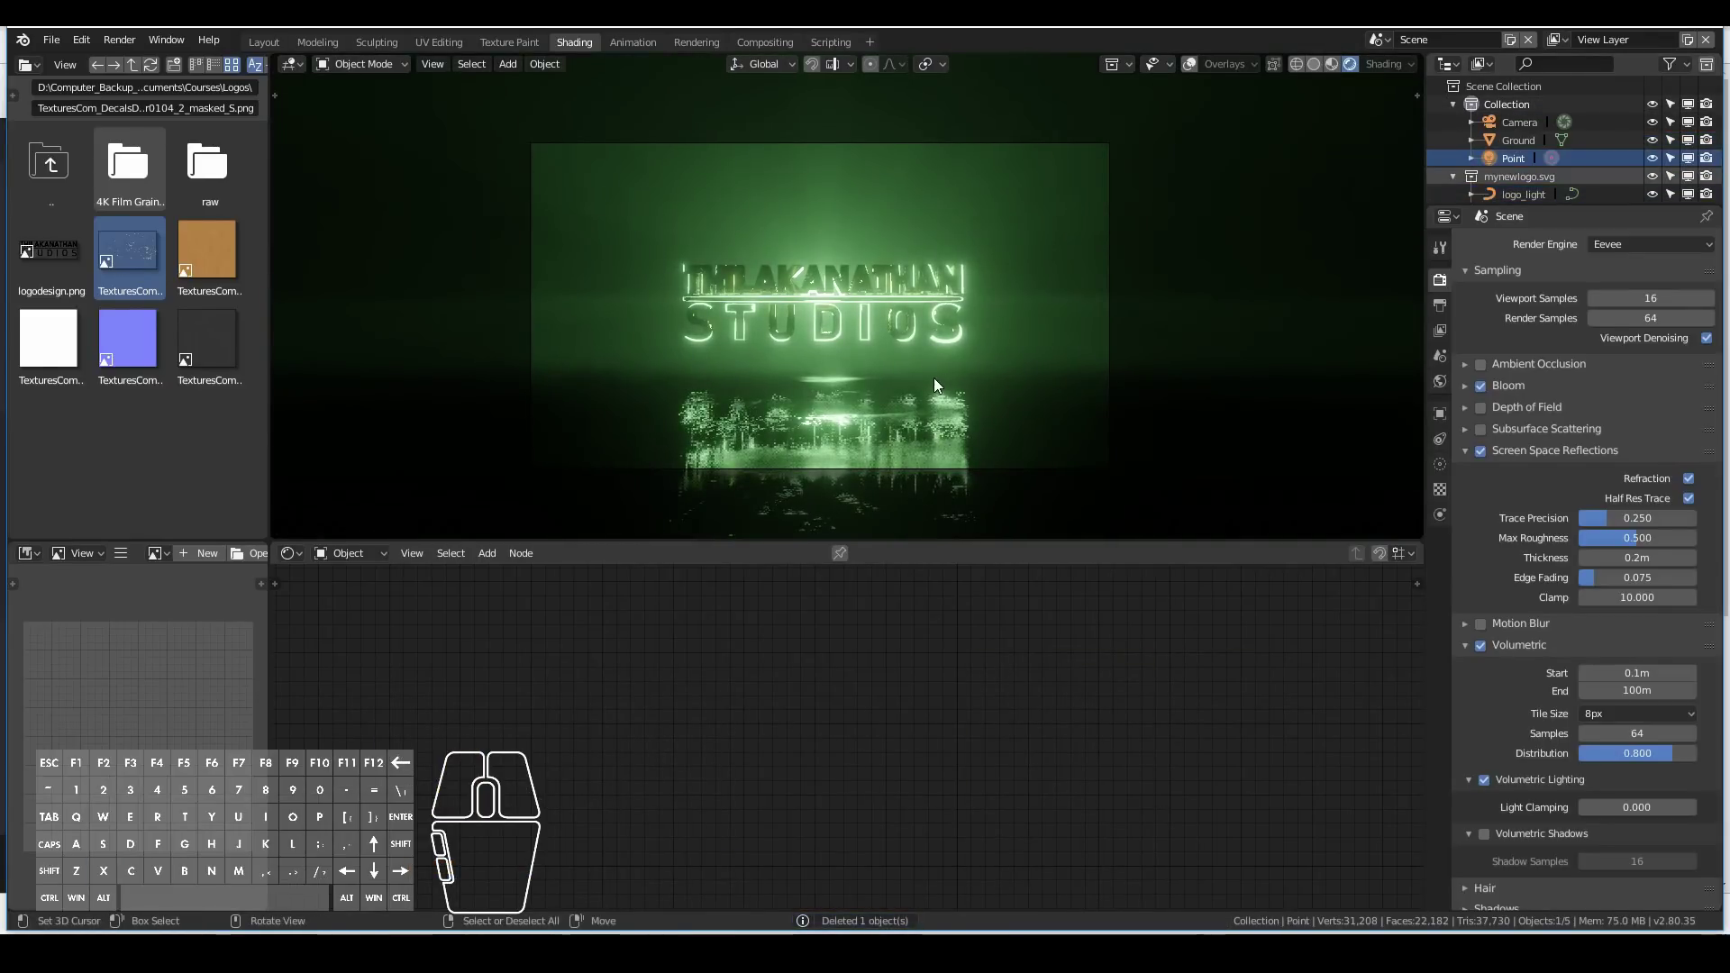
key("shift+d")
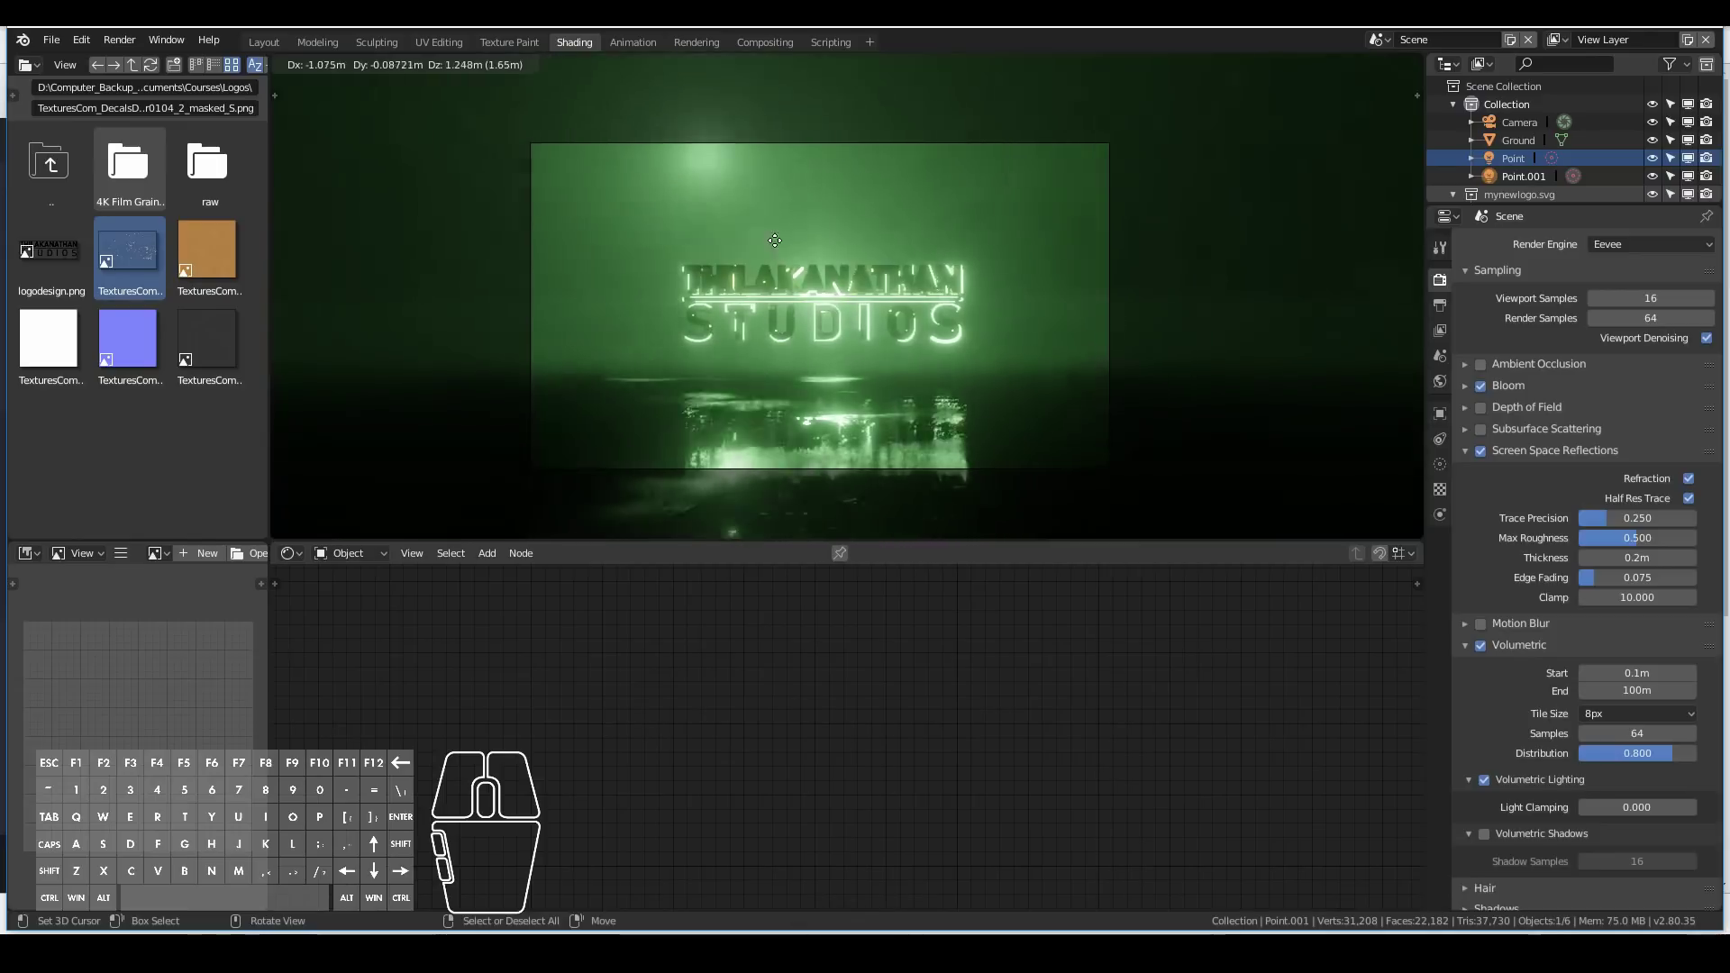
left_click(745, 210)
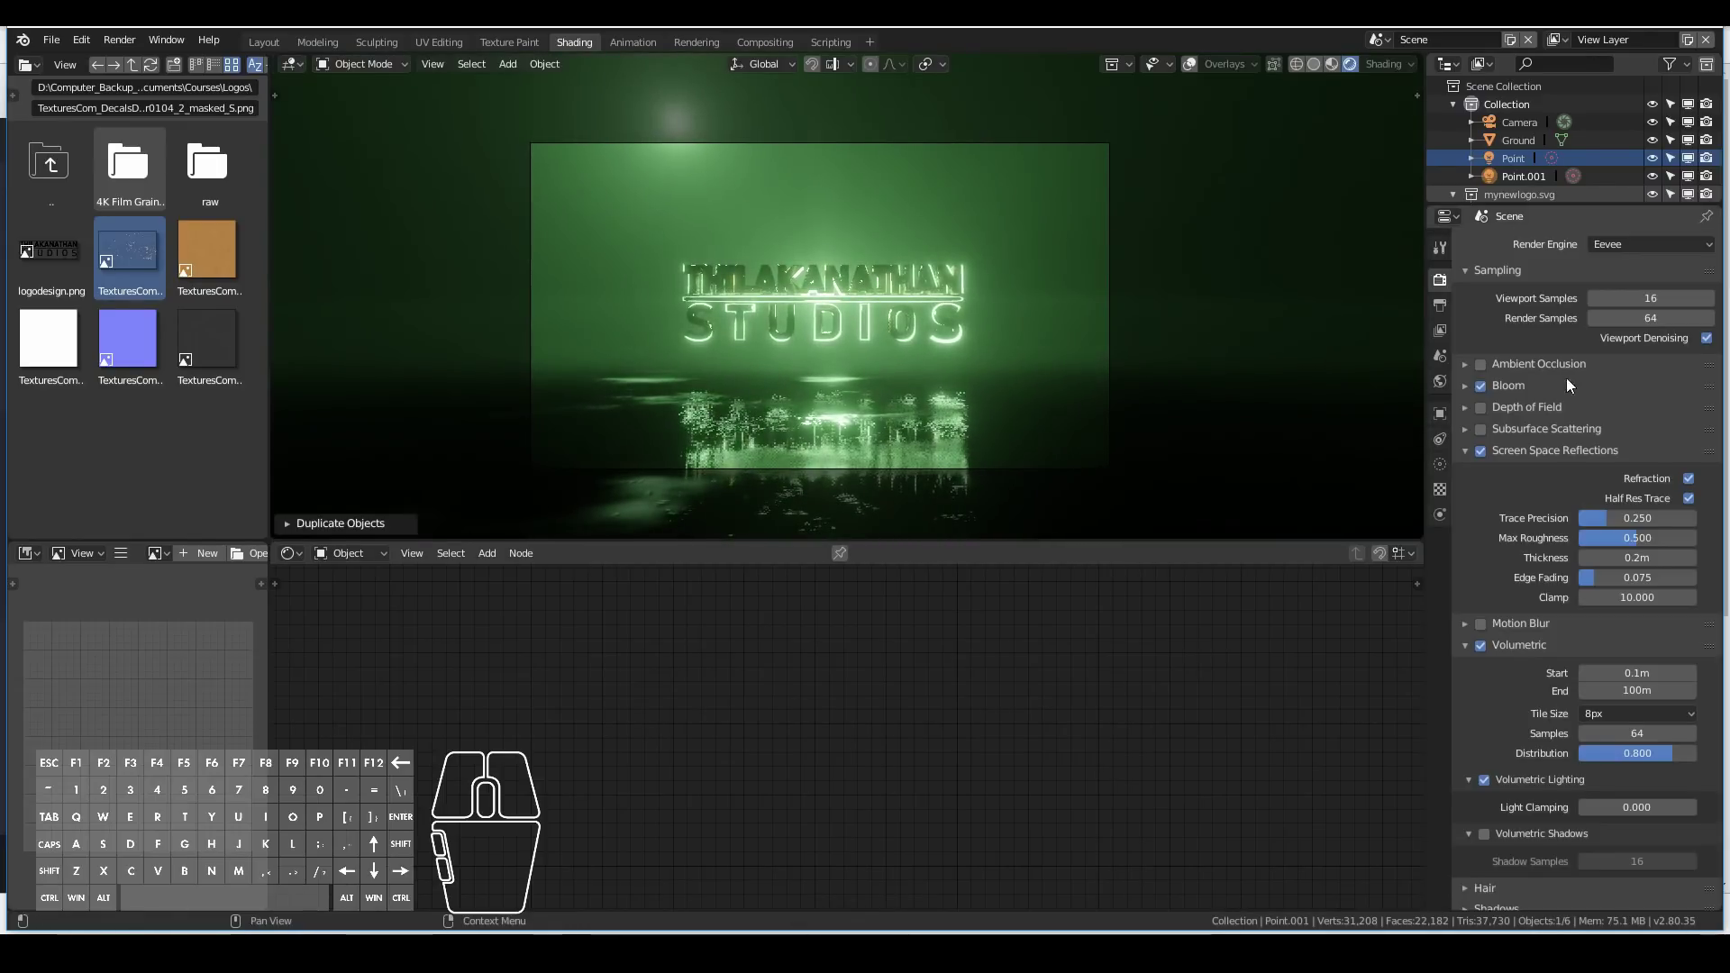
Set the duplicated light's colour to a warm peach of about RGB 1.0, 0.62, 0.41 and check it on the logo.
left_click(1438, 461)
left_click(1650, 344)
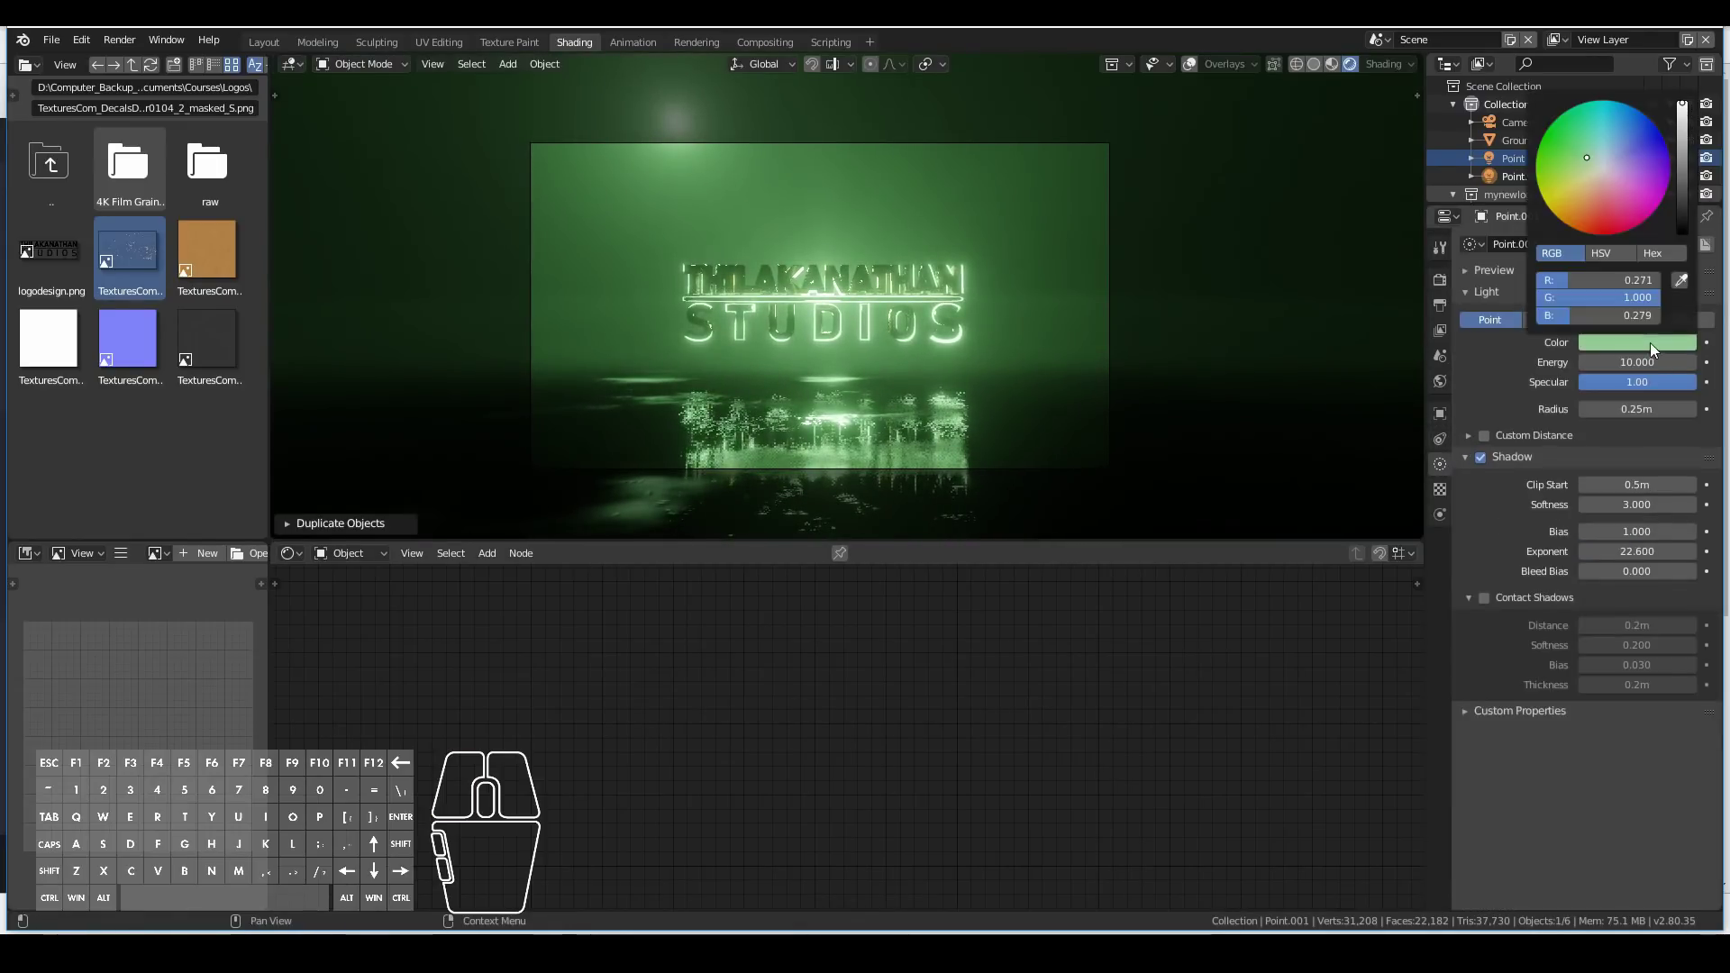
left_click(1596, 176)
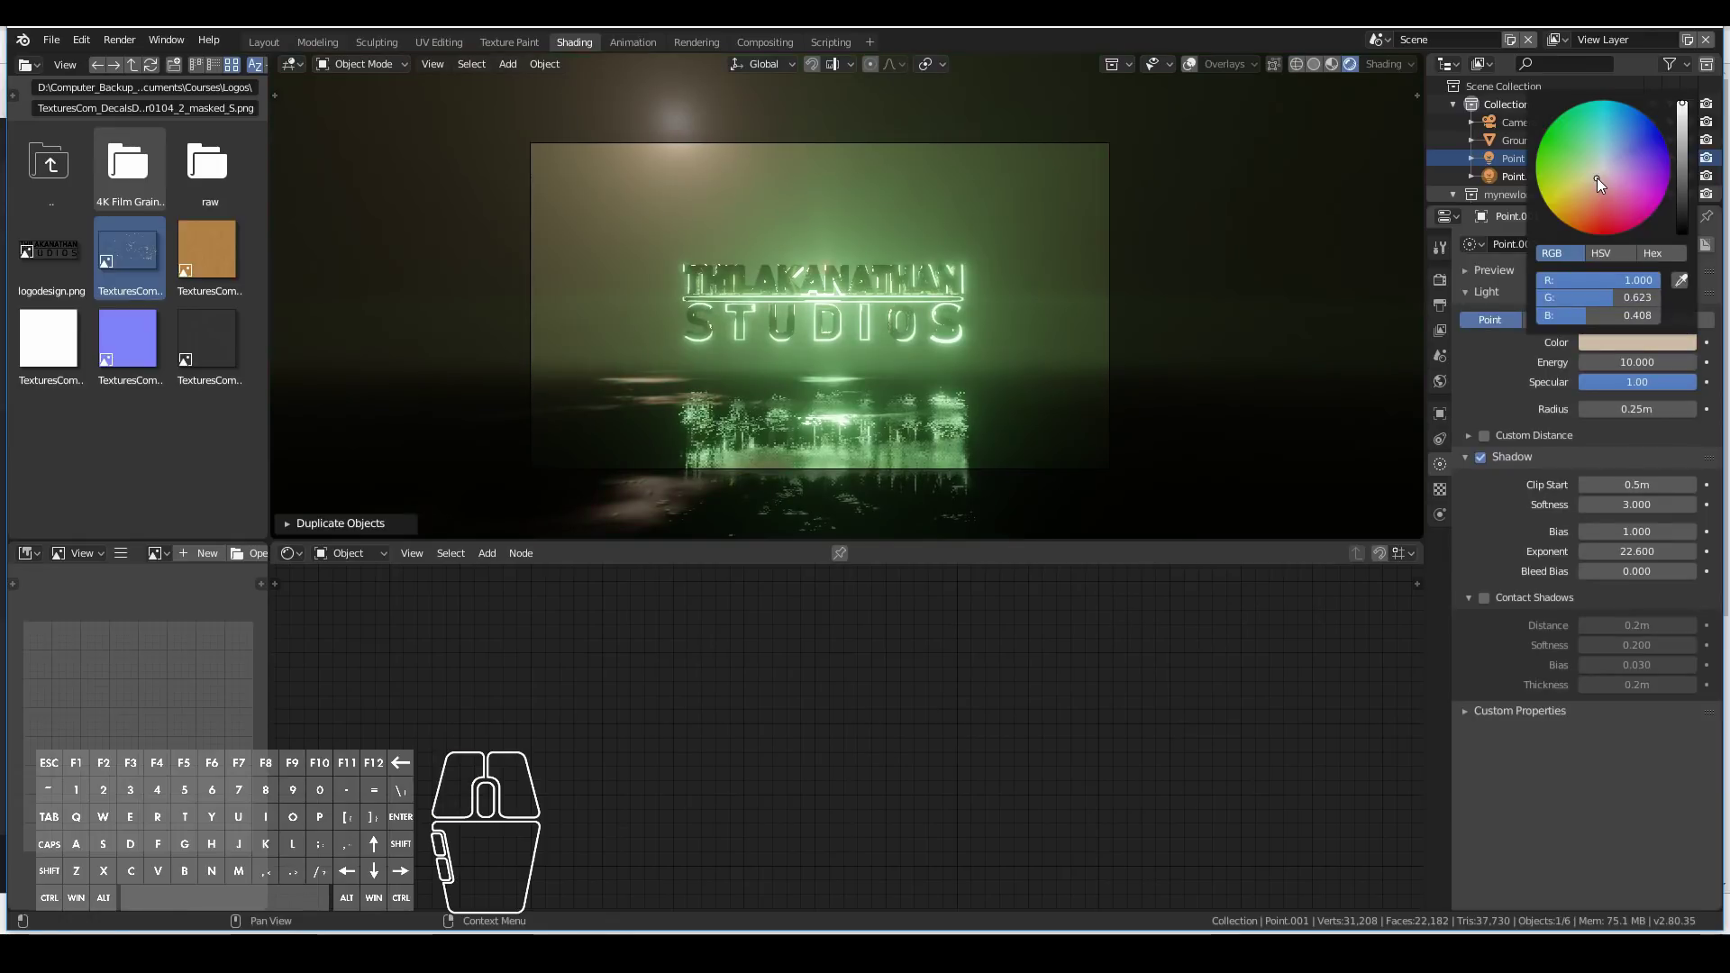
scroll(798, 348, "up", 4)
scroll(798, 348, "down", 3)
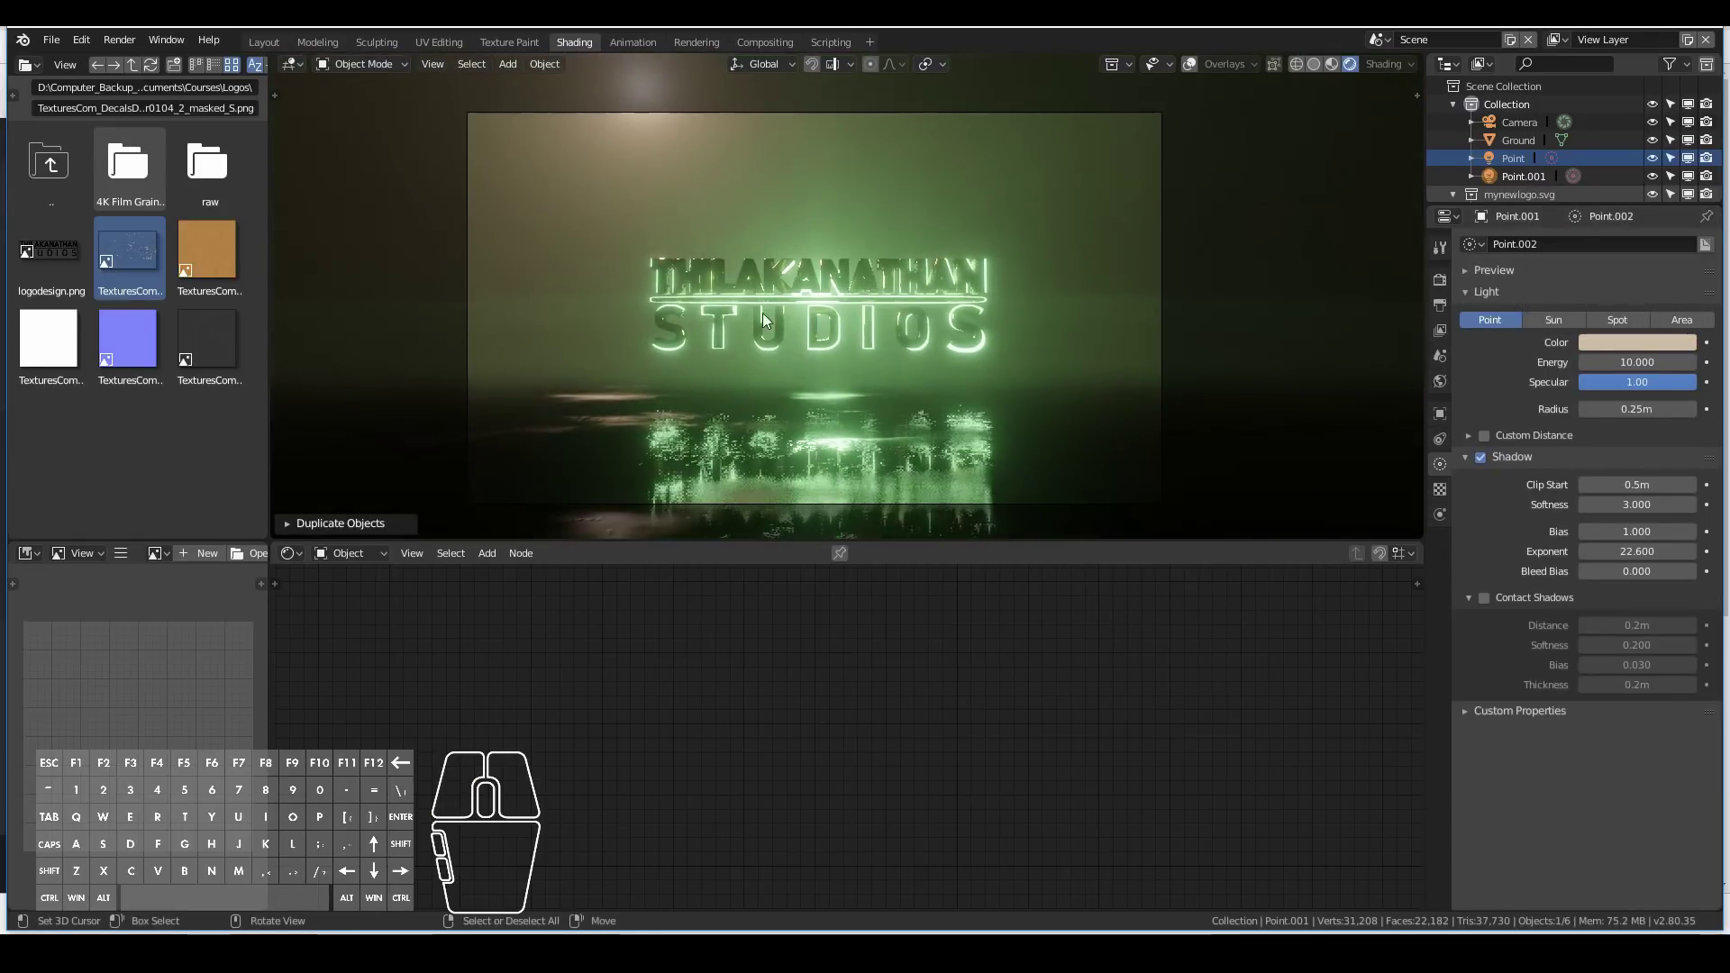
left_click(1612, 343)
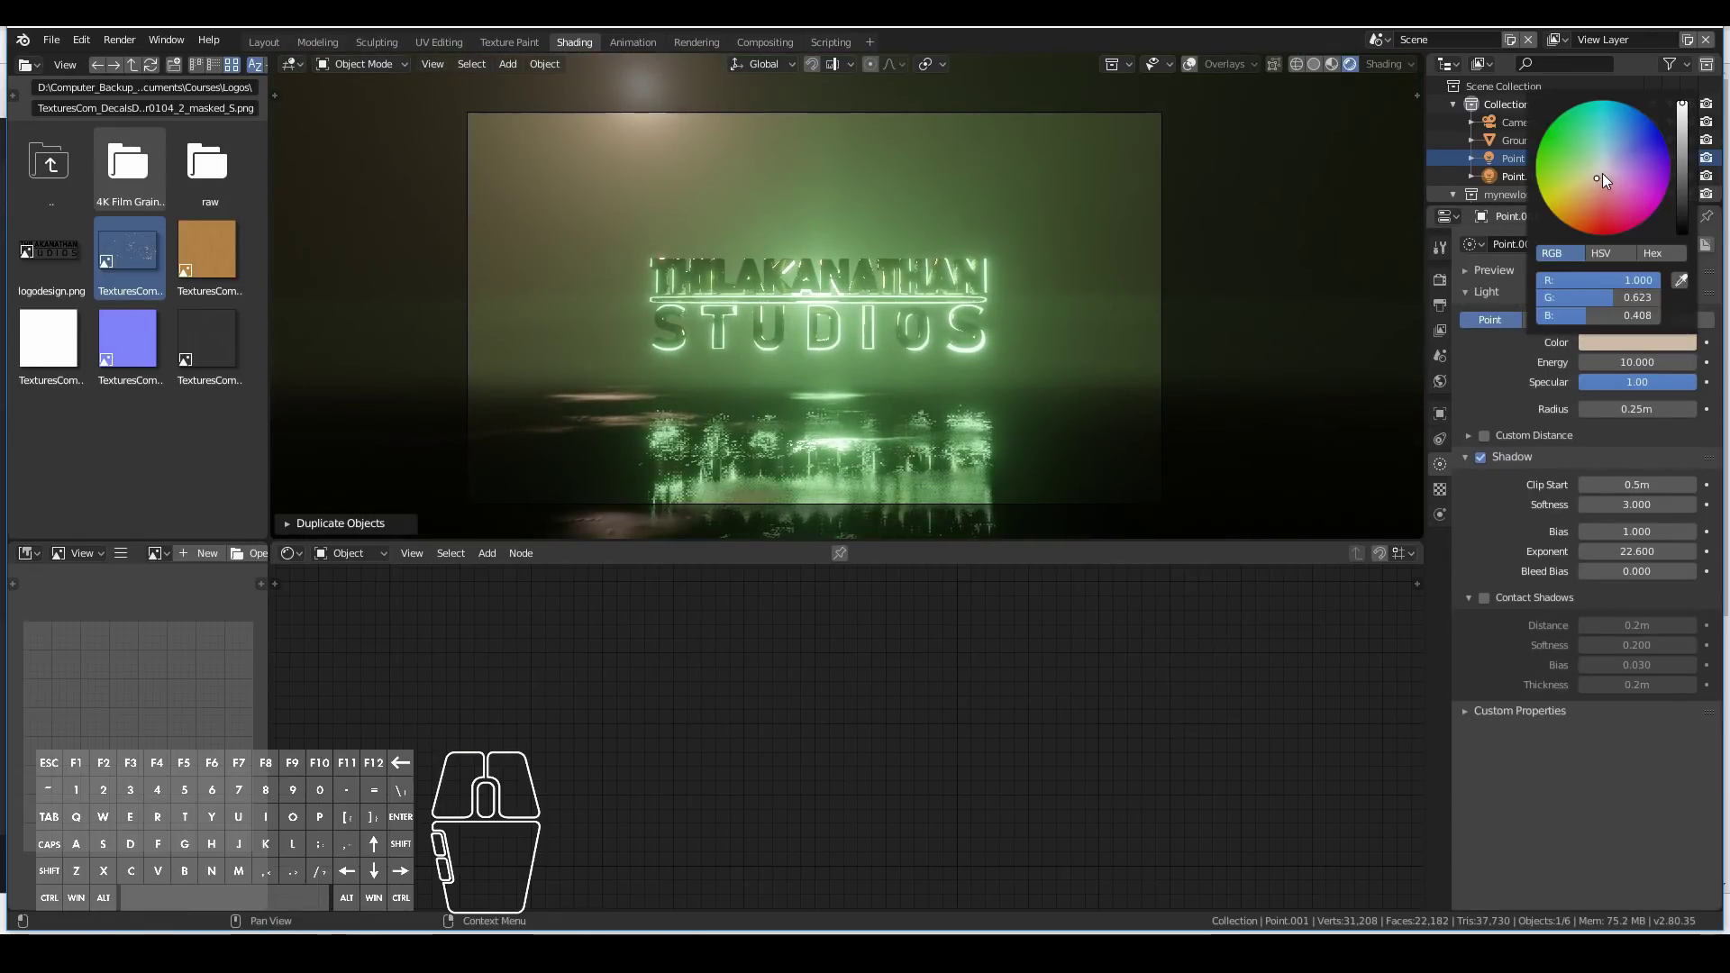
left_click(1593, 176)
scroll(956, 353, "up", 1)
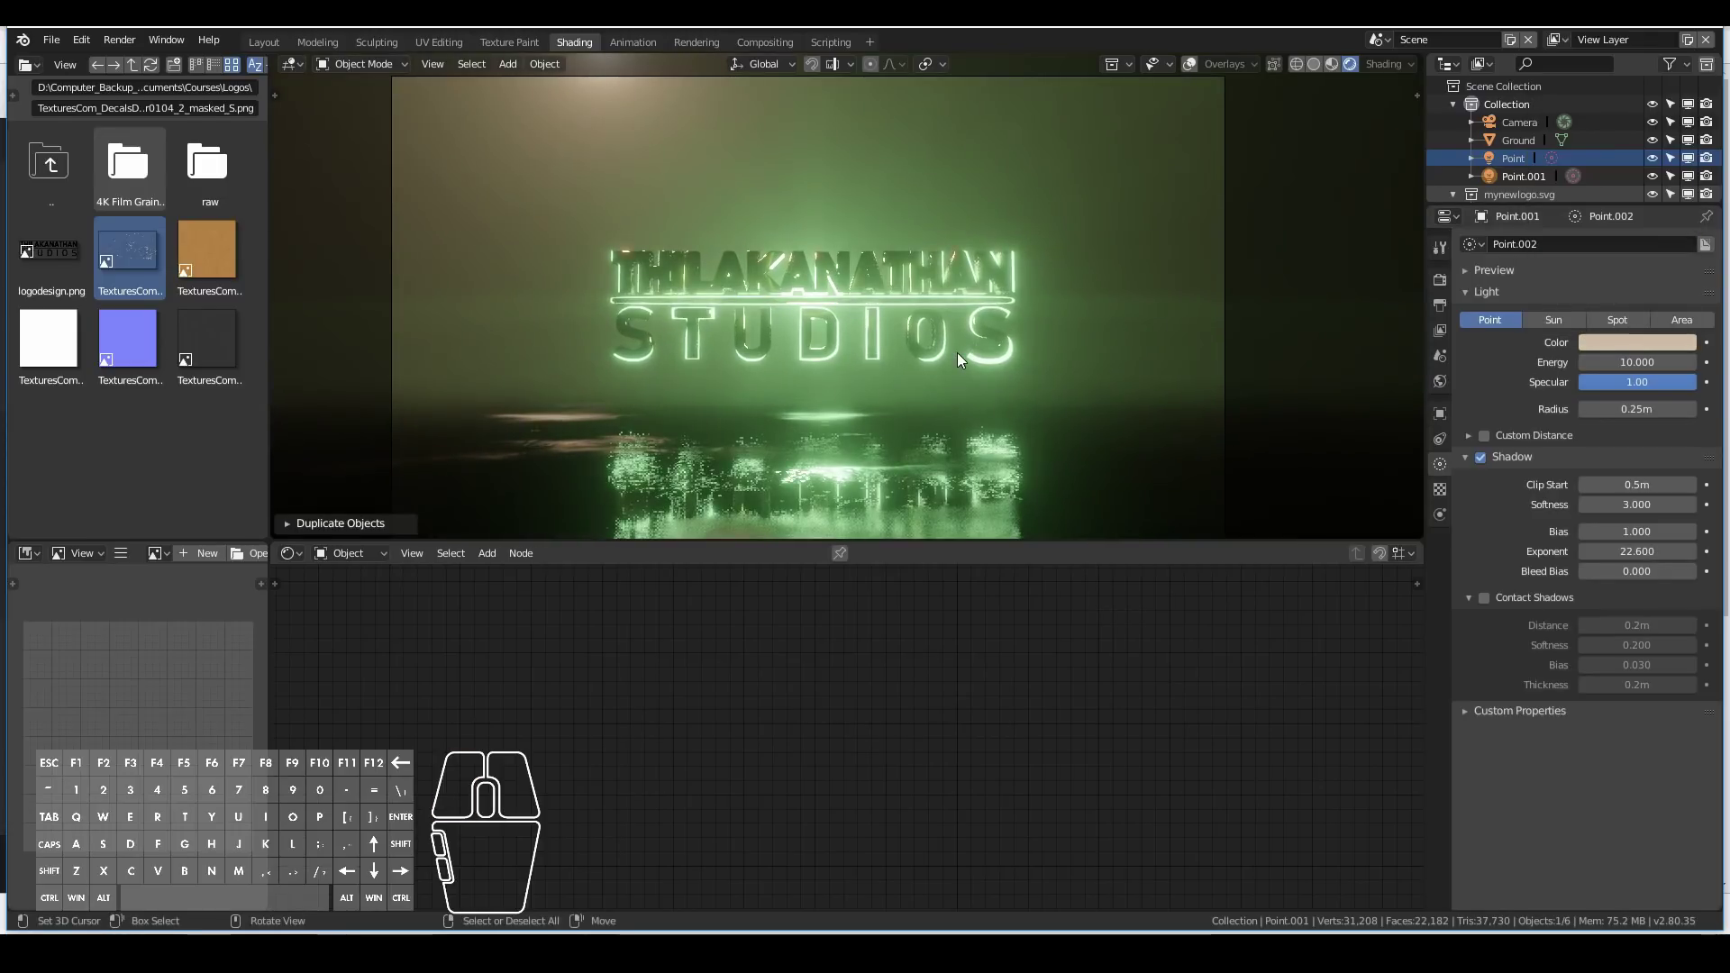
scroll(829, 326, "down", 1)
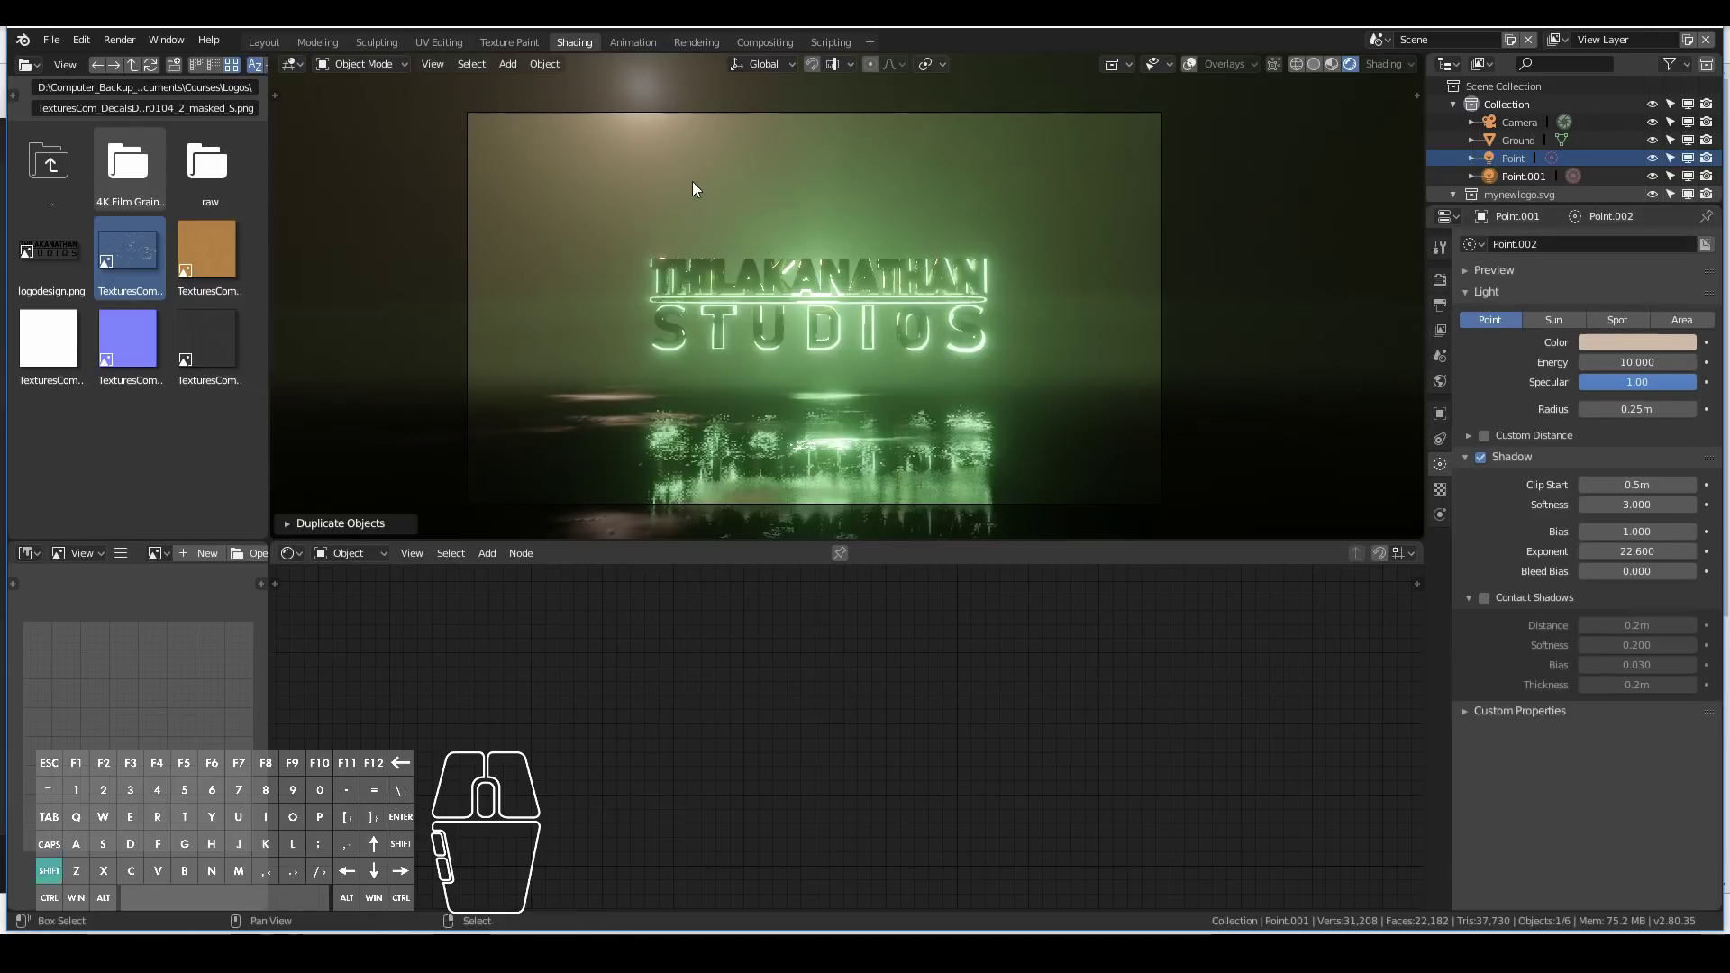
Duplicate the peach light to the lower right outside the camera frame and colour the copy pale blue, RGB 0.490, 0.757, 1.000.
key("shift+d")
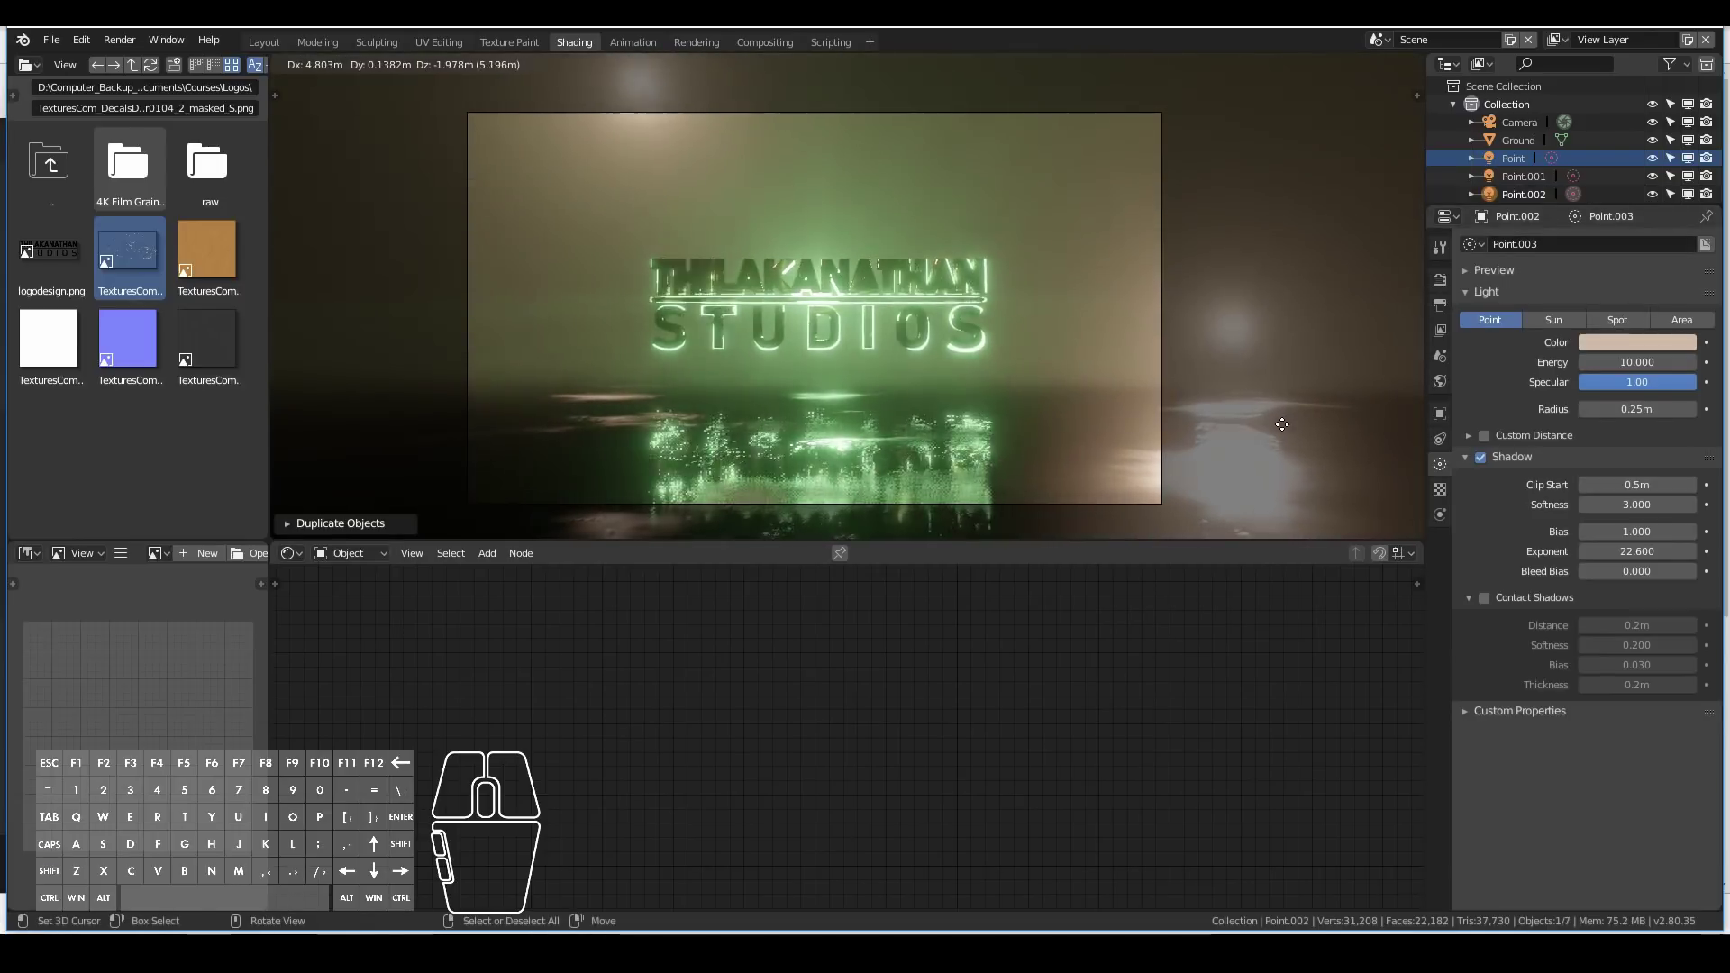
left_click(1281, 446)
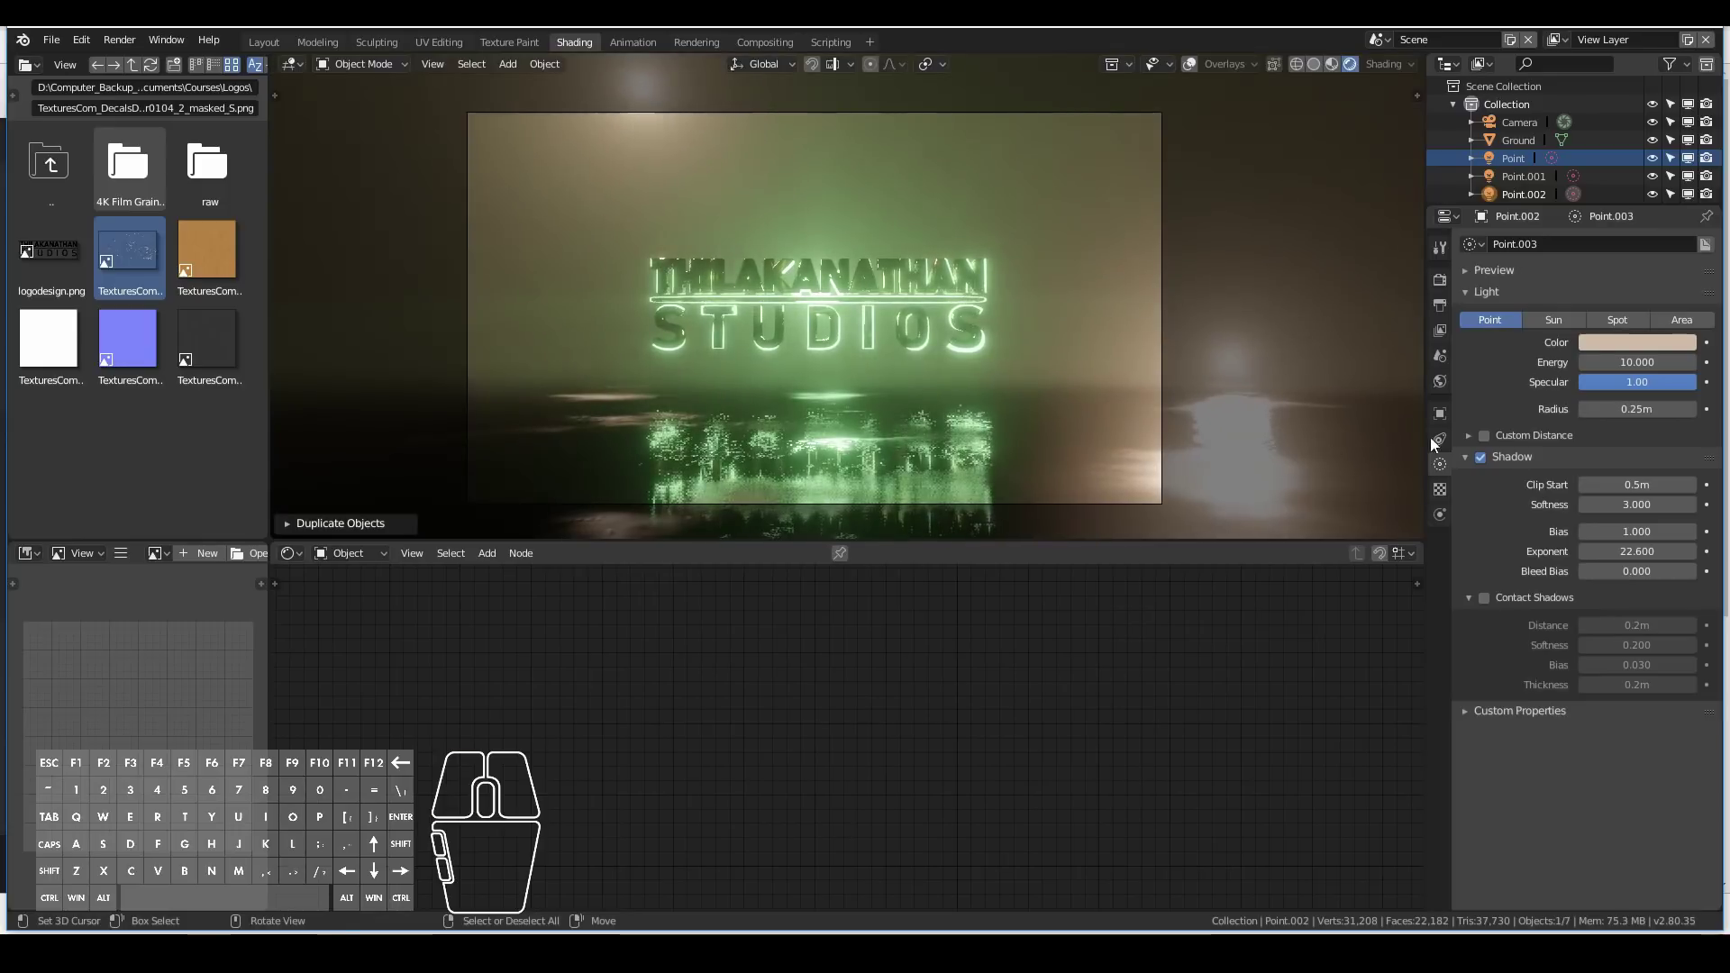
left_click(1619, 342)
left_click(1607, 158)
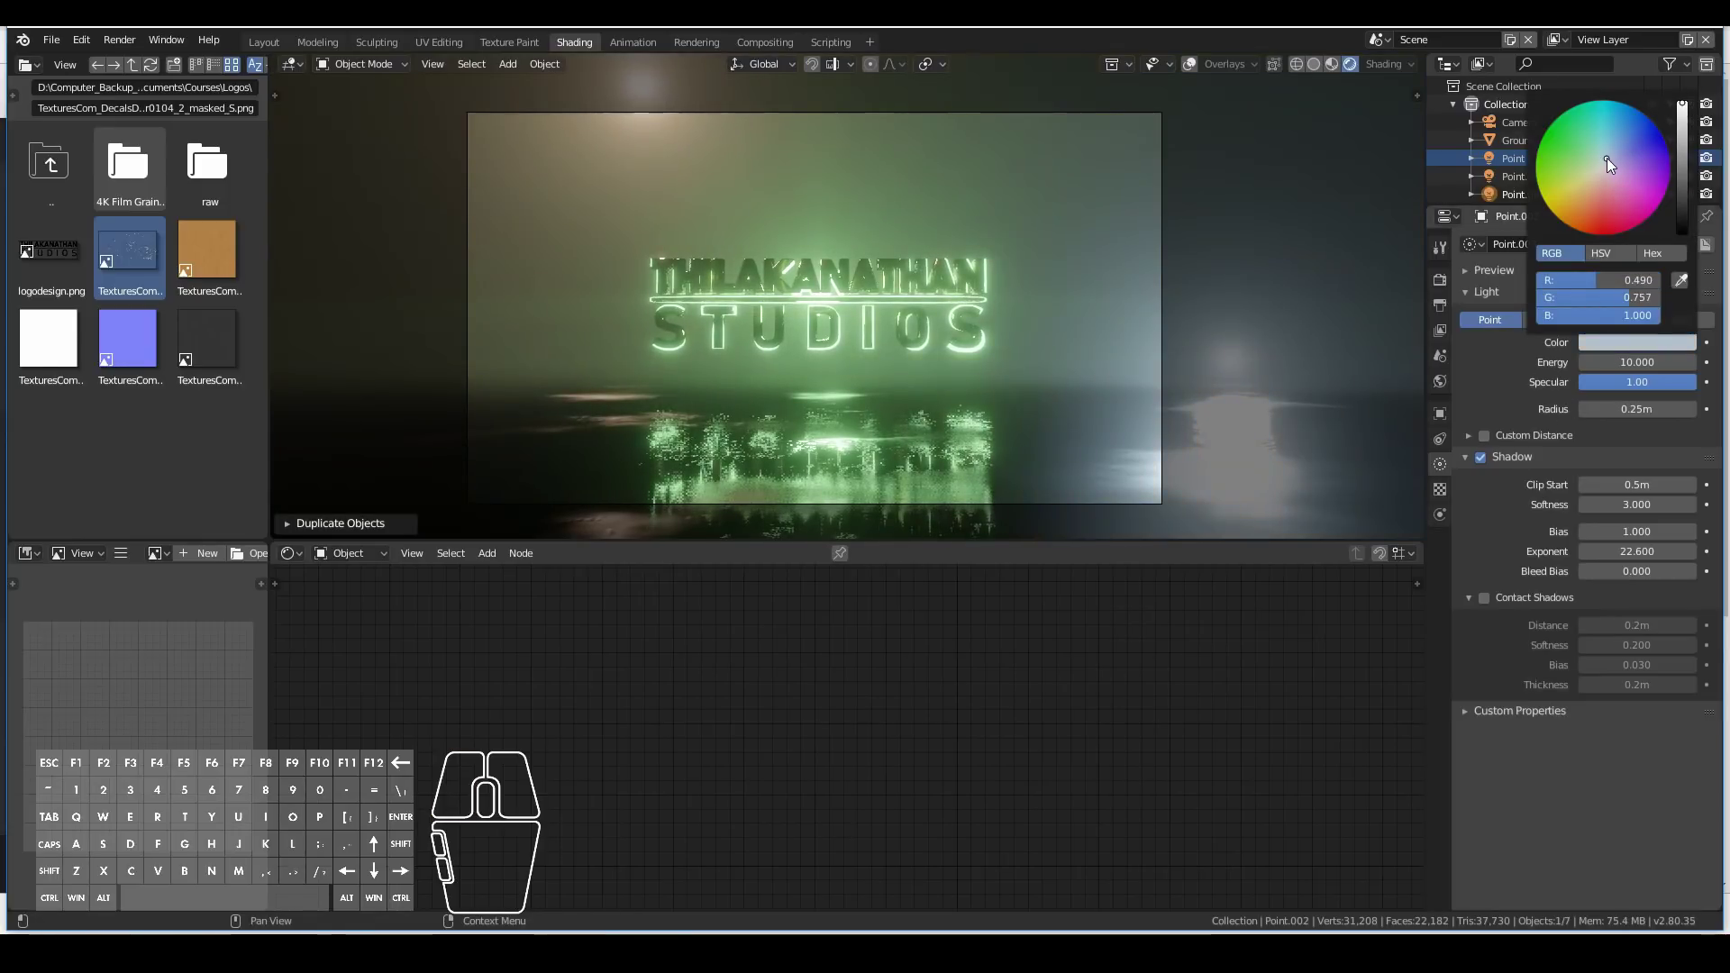
scroll(701, 324, "up", 2)
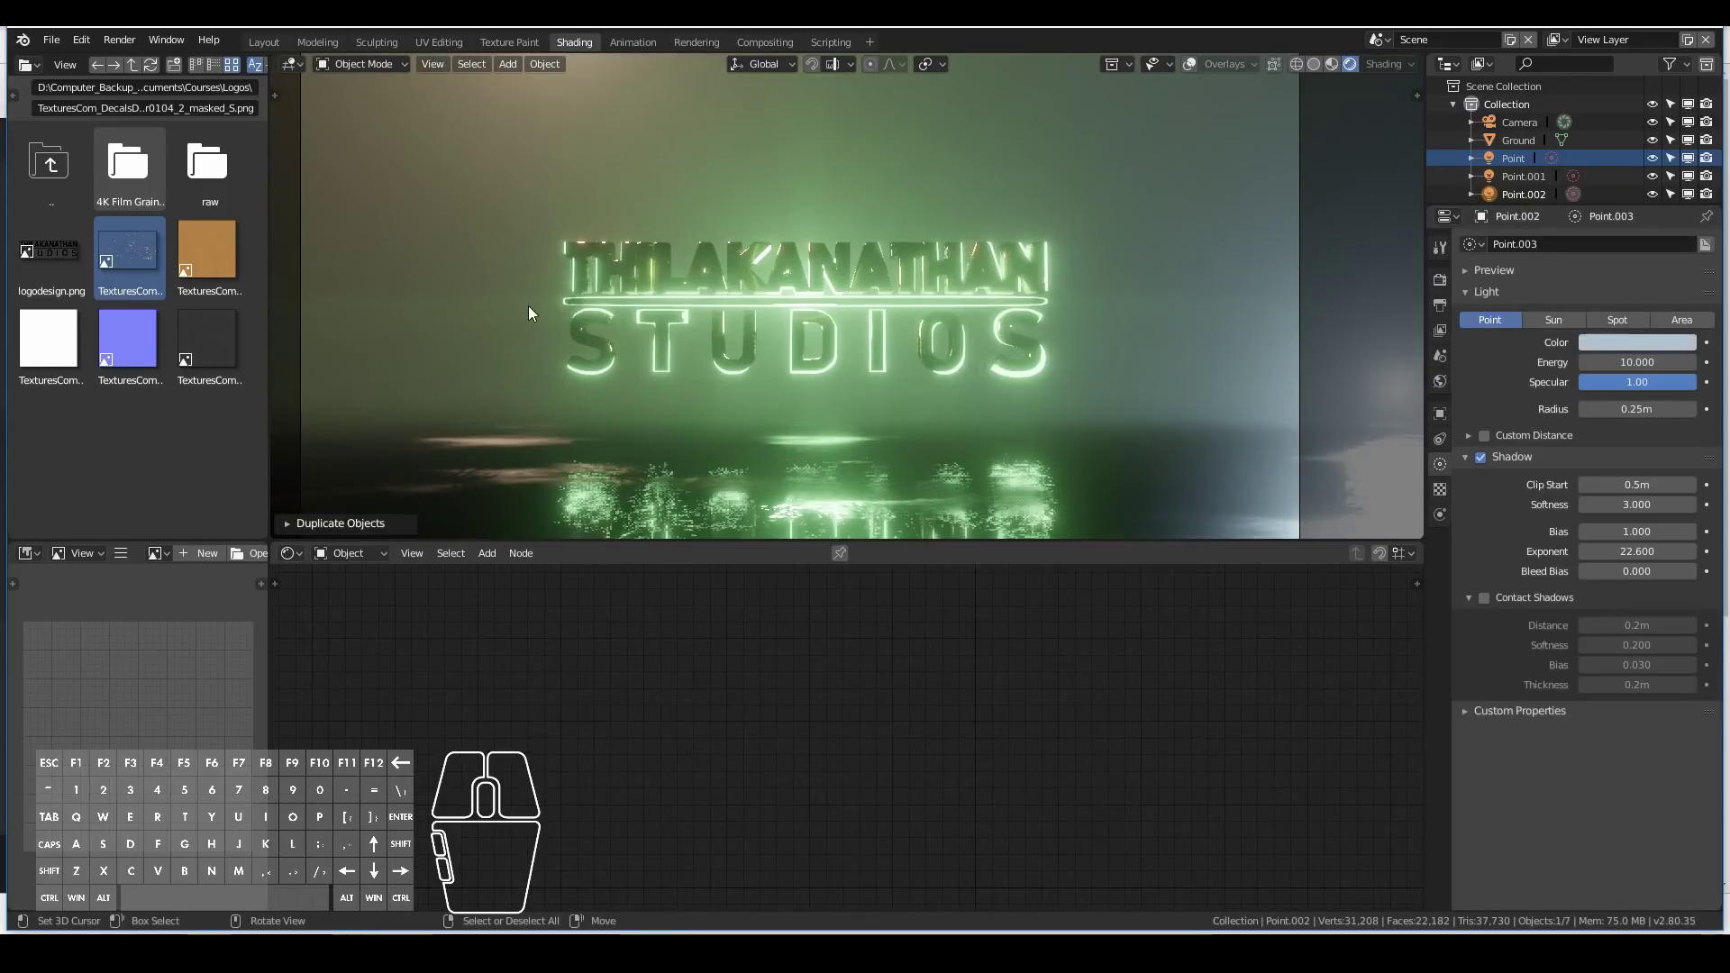
middle_click_drag(528, 305, 941, 313)
key("KP_0")
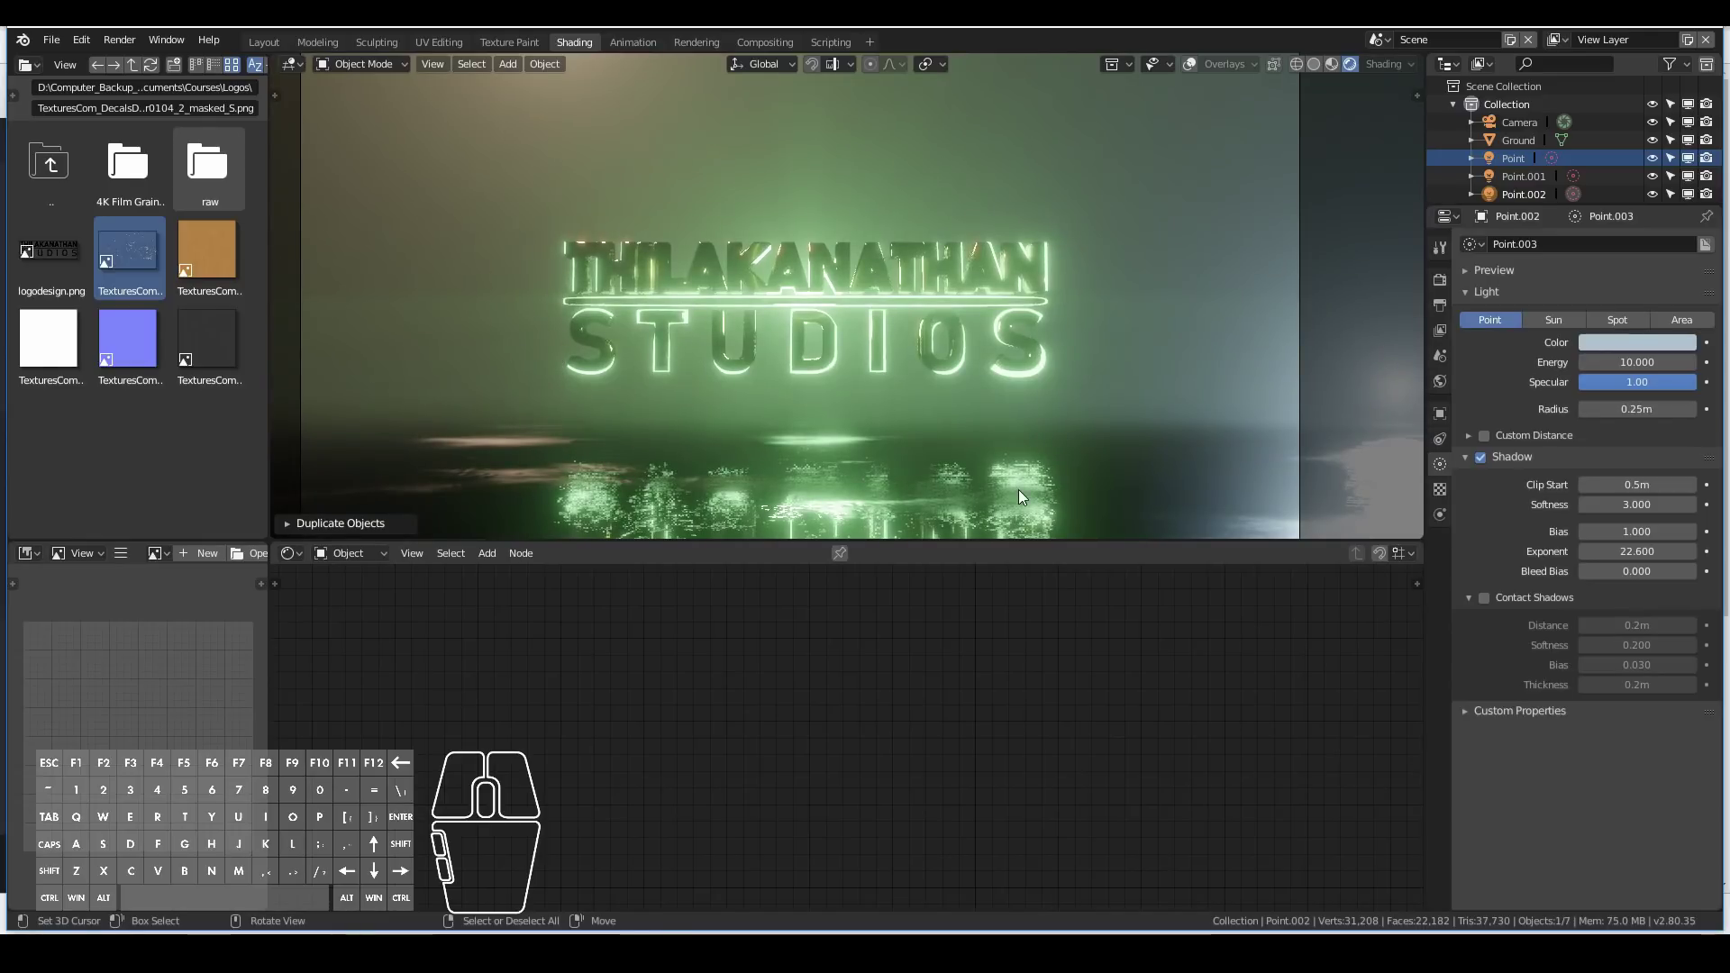
scroll(937, 449, "down", 2)
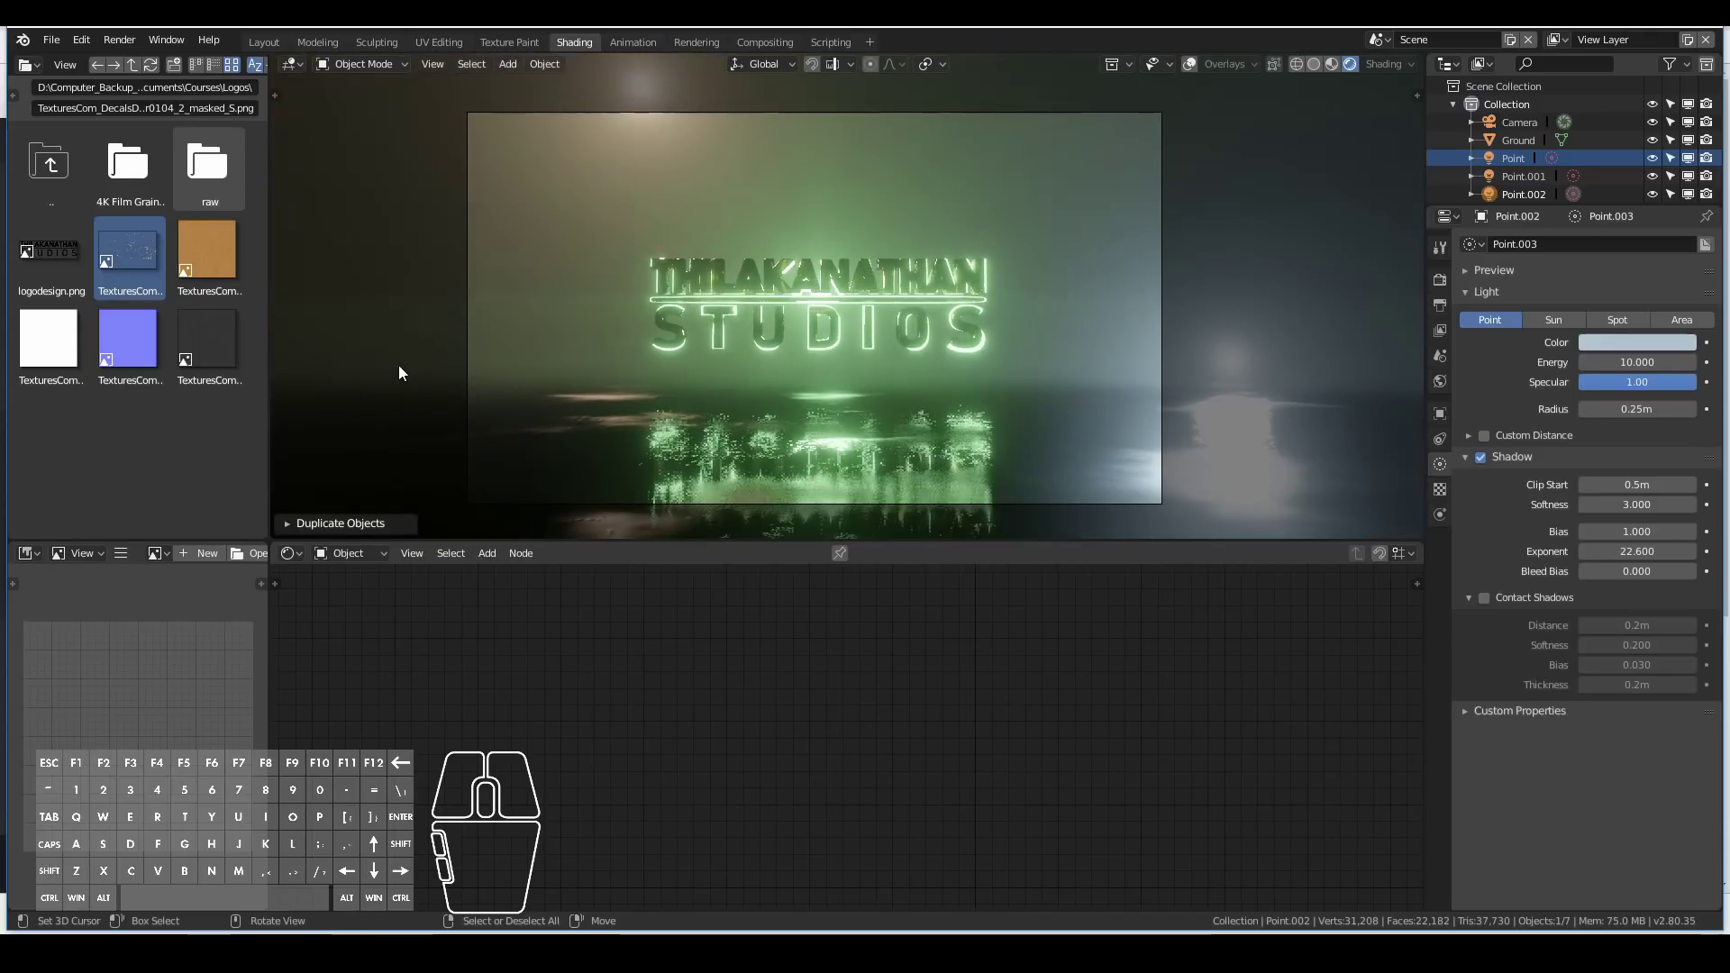
Show the viewport overlays and add an Area light at the 3D cursor, placed to the left of the logo.
left_click(530, 289)
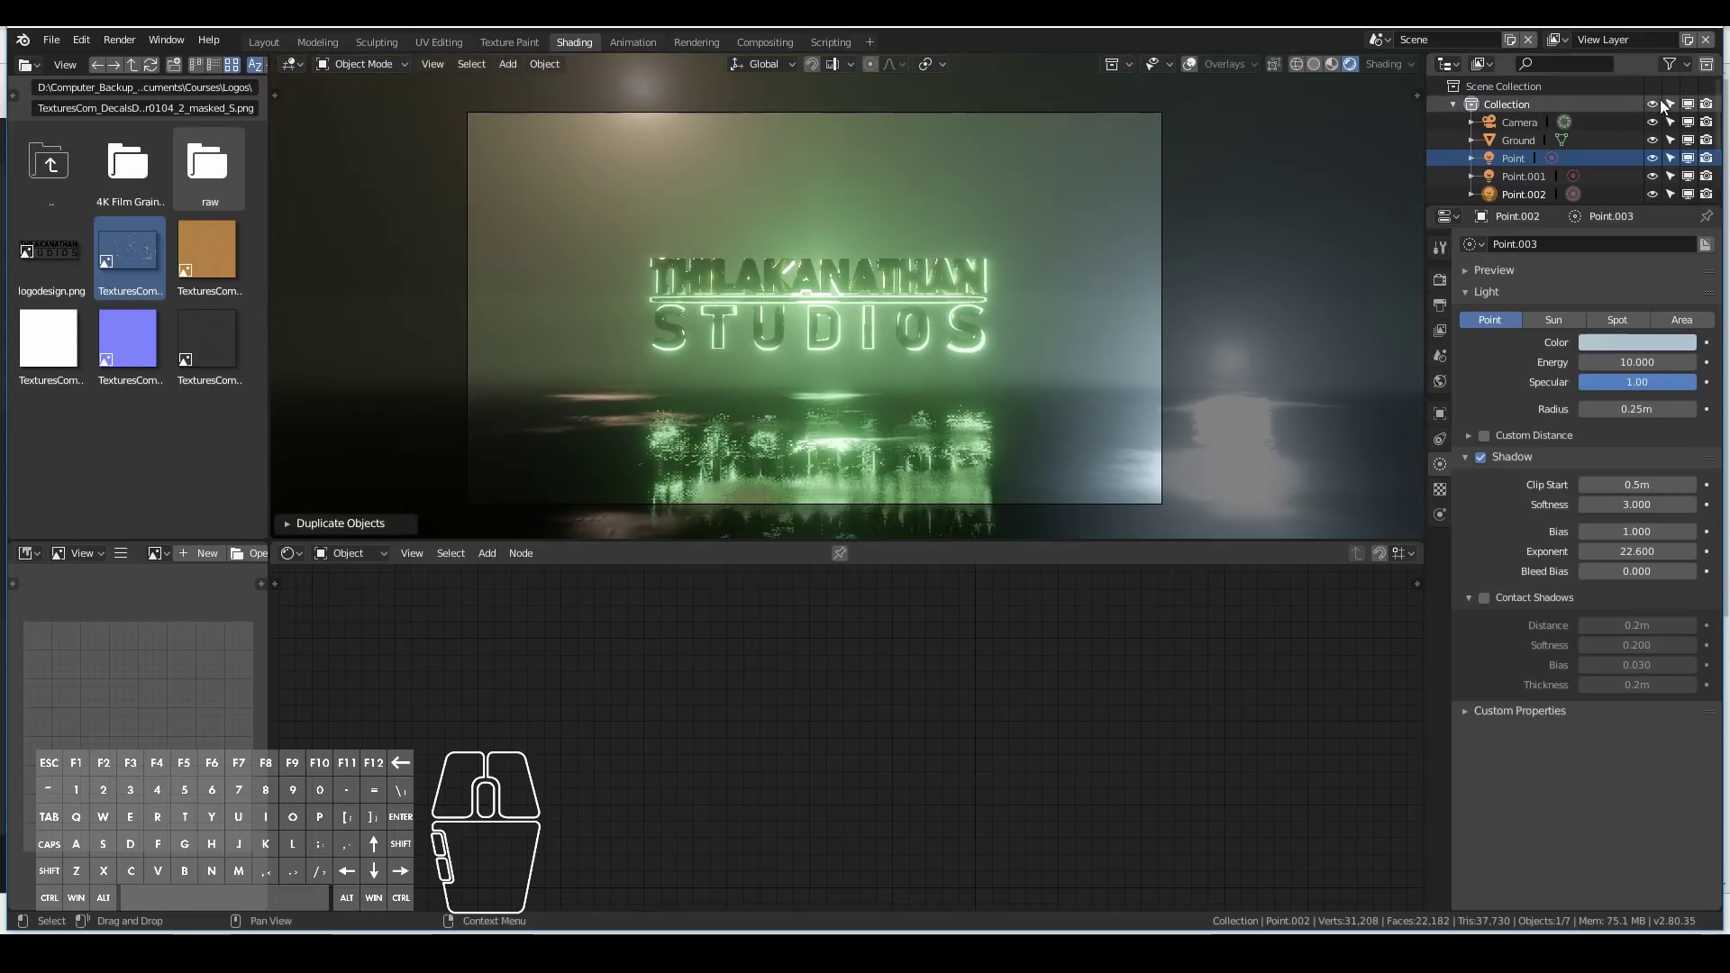
left_click(1189, 64)
left_click_drag(519, 315, 541, 291)
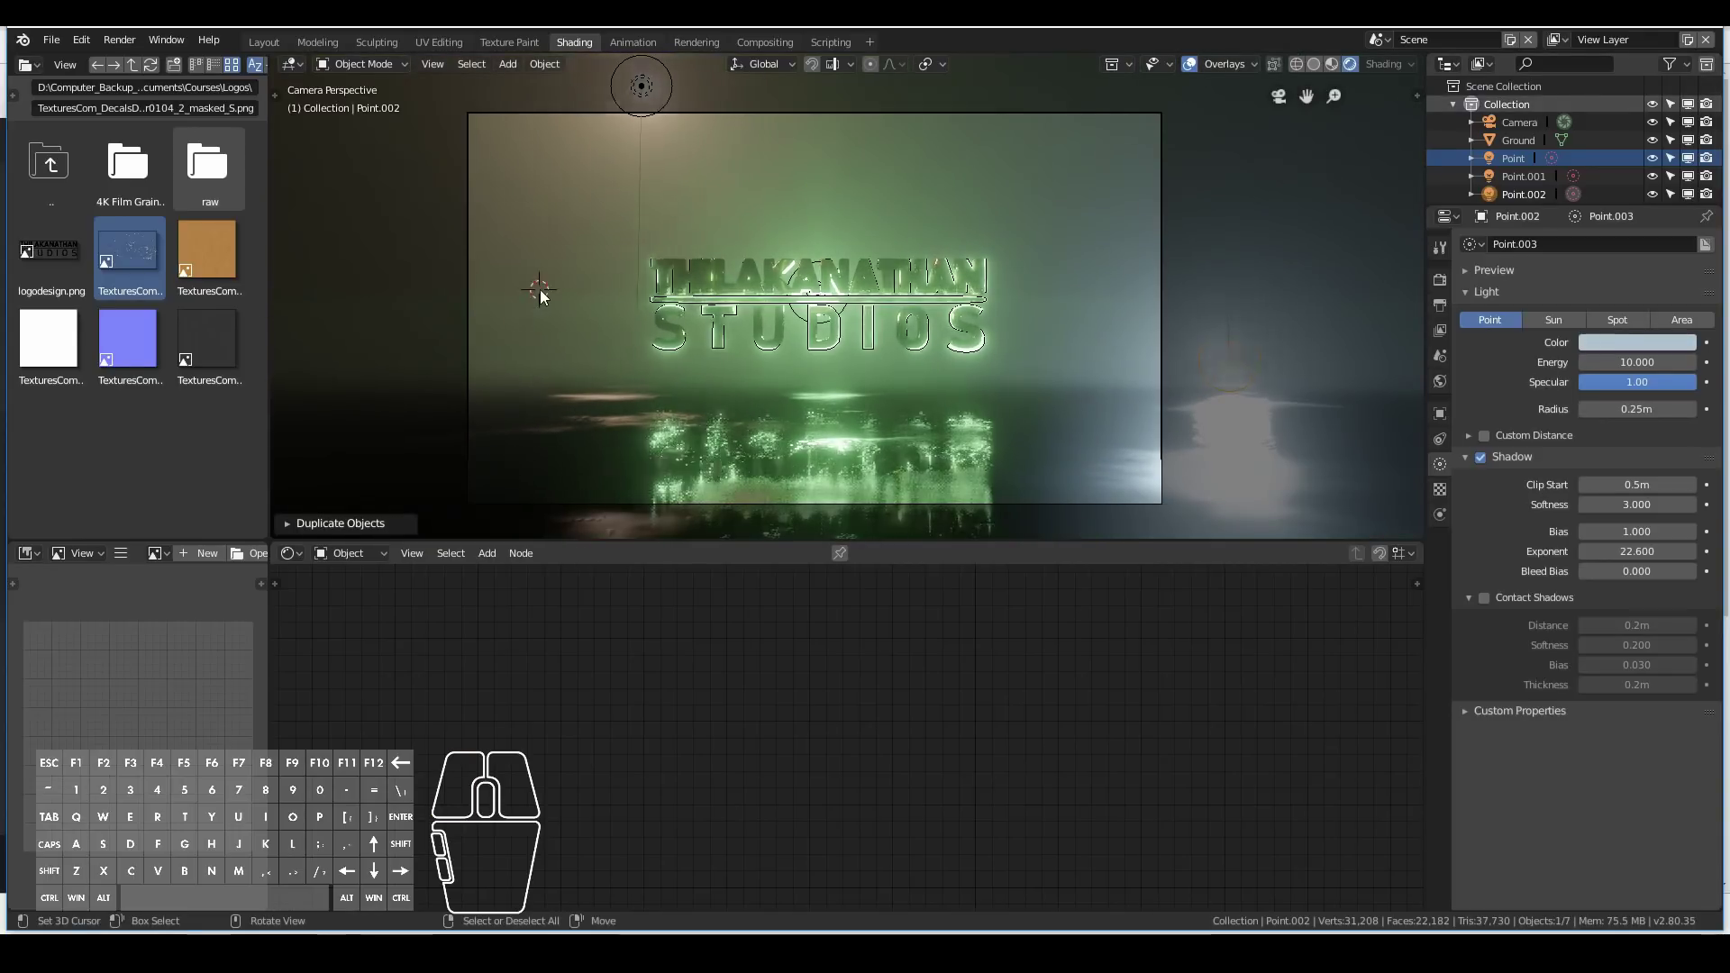
key("shift+a")
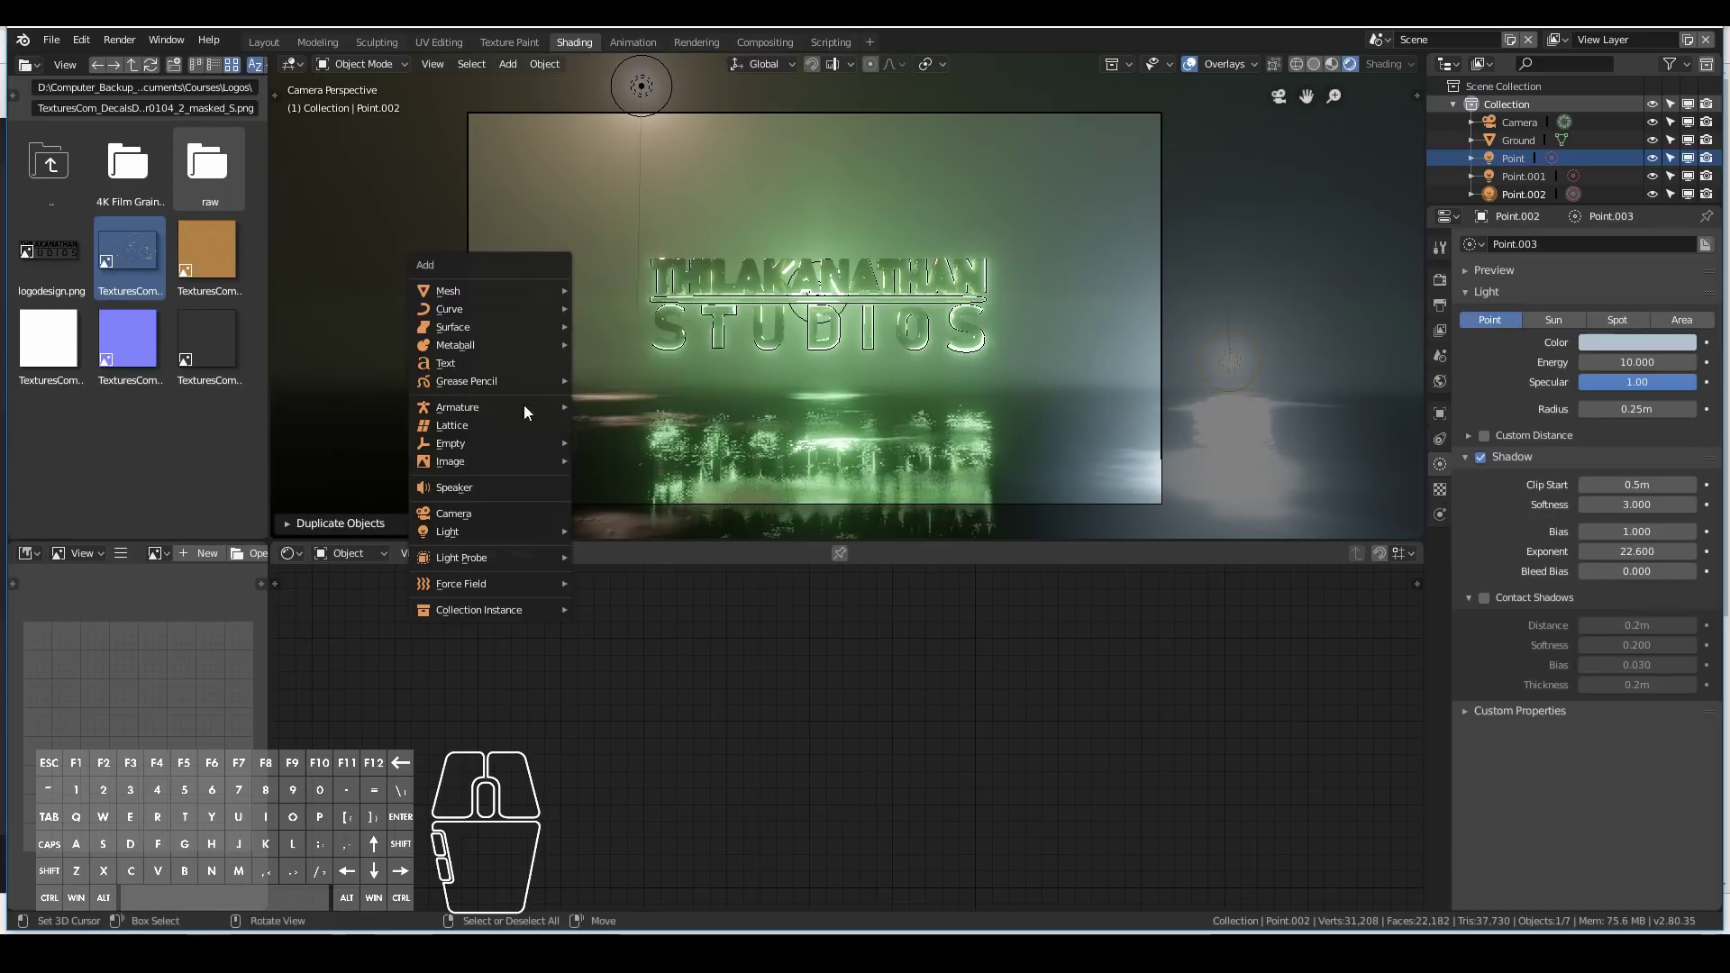
mouse_move(502, 531)
left_click(622, 587)
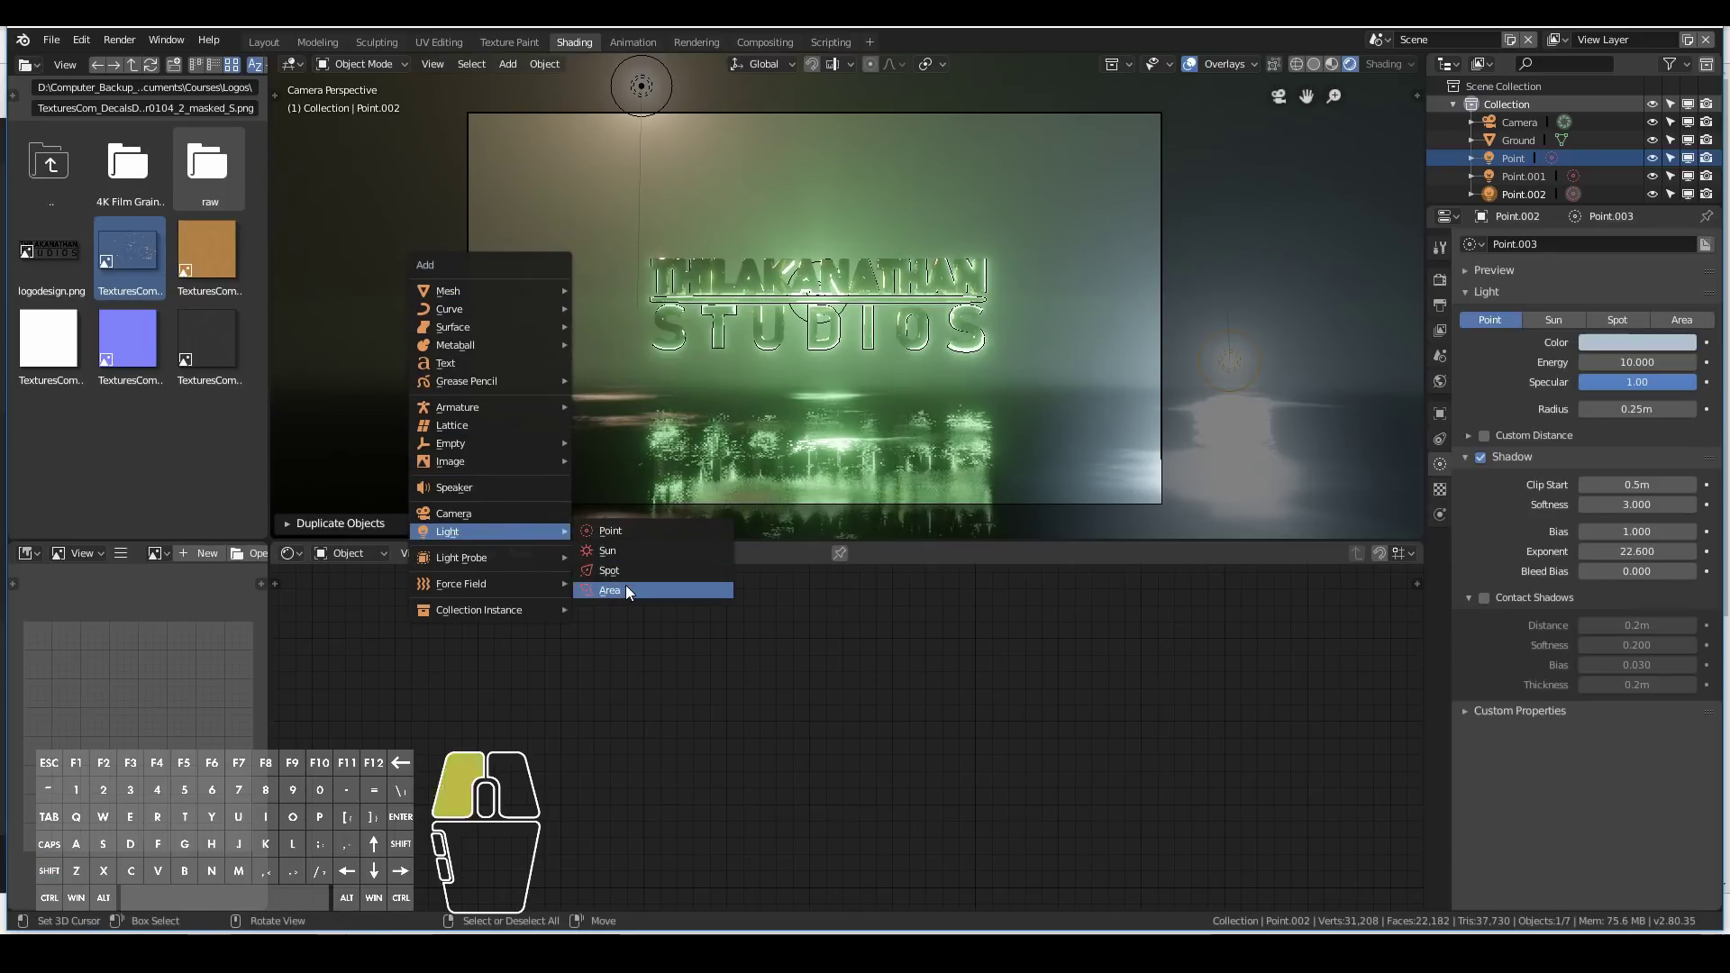
Move the Area light out between the logo and the camera, and rotate it 90° about X to face the logo.
middle_click_drag(562, 377, 748, 354)
key("g")
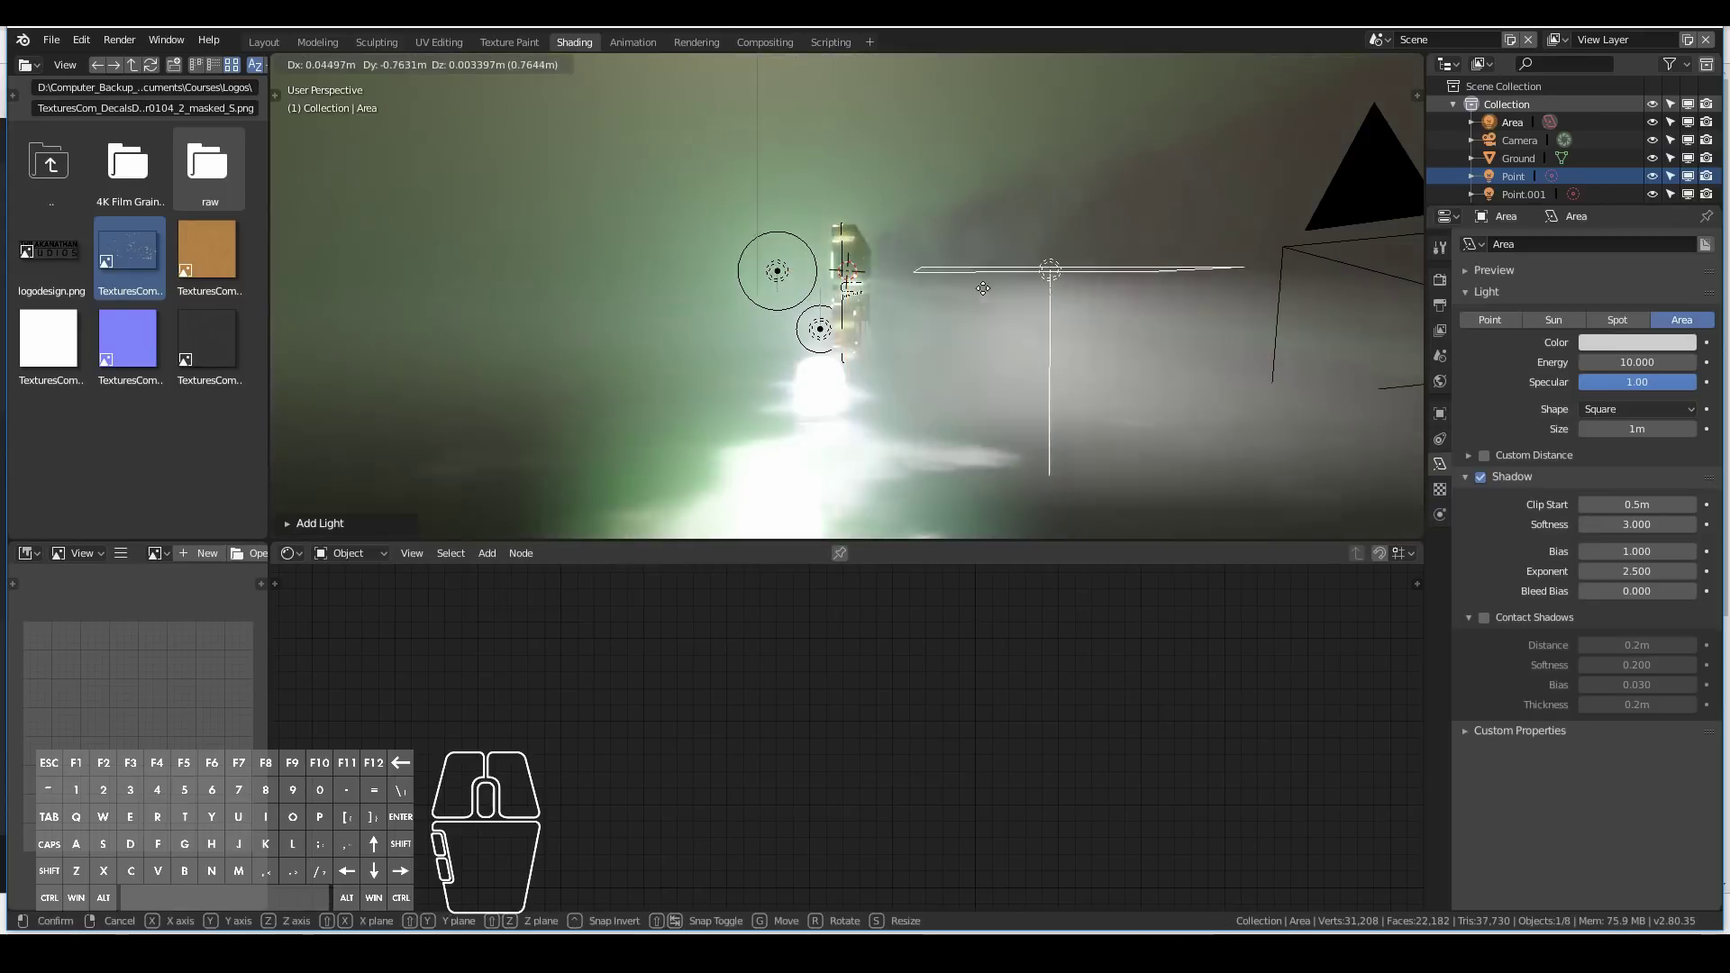
left_click(1160, 317)
key("r")
type("x")
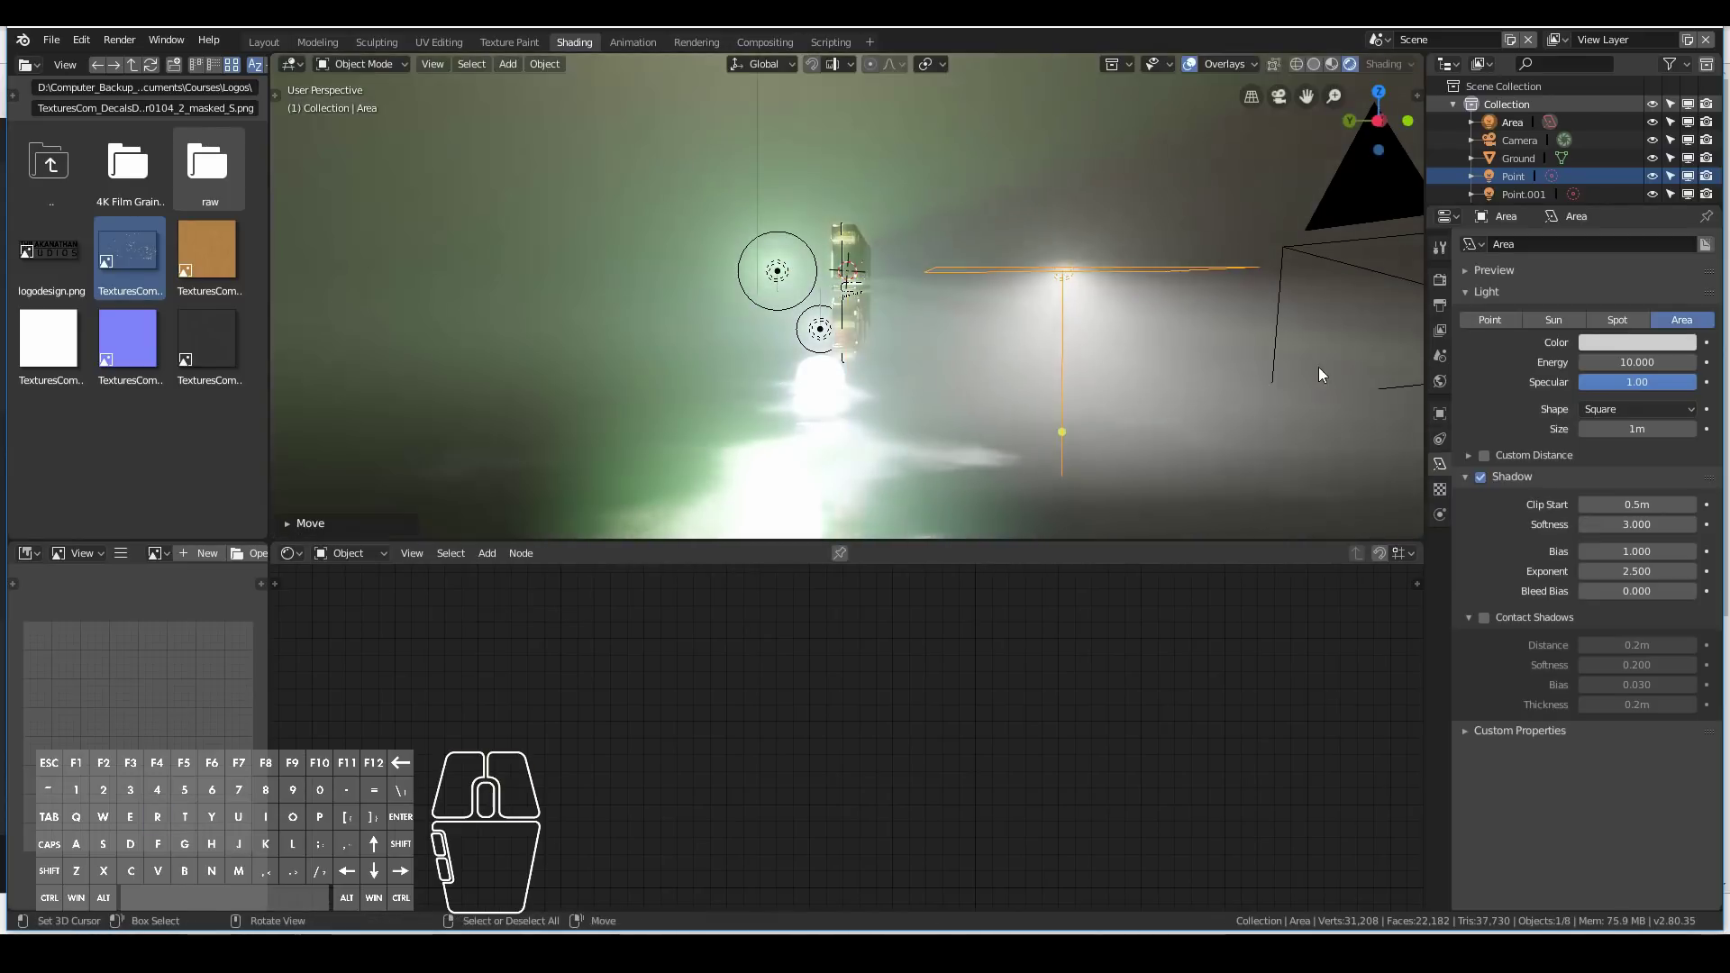
type("90")
left_click(1318, 371)
Shift the rotated Area light sideways so it sits in front of the logo's left half.
middle_click_drag(1317, 375, 887, 391)
key("g")
left_click(775, 393)
middle_click_drag(775, 392, 874, 387)
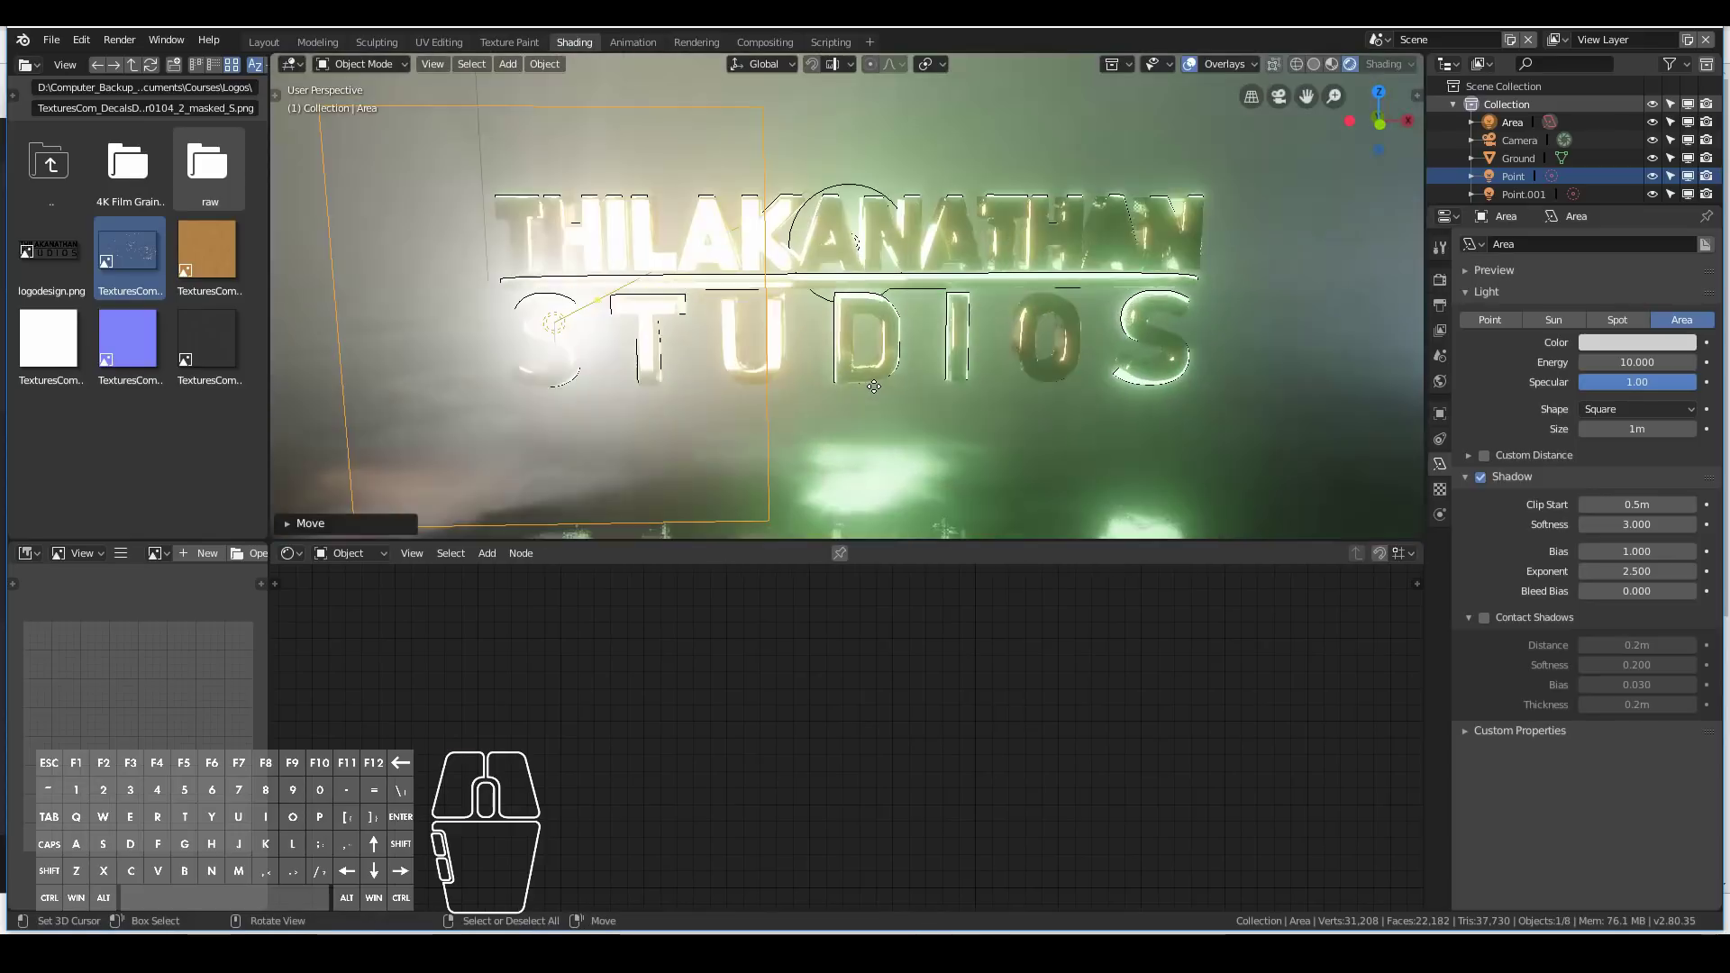
Tint the Area light a pale warm yellow and check it on the logo from the camera view.
left_click(1624, 347)
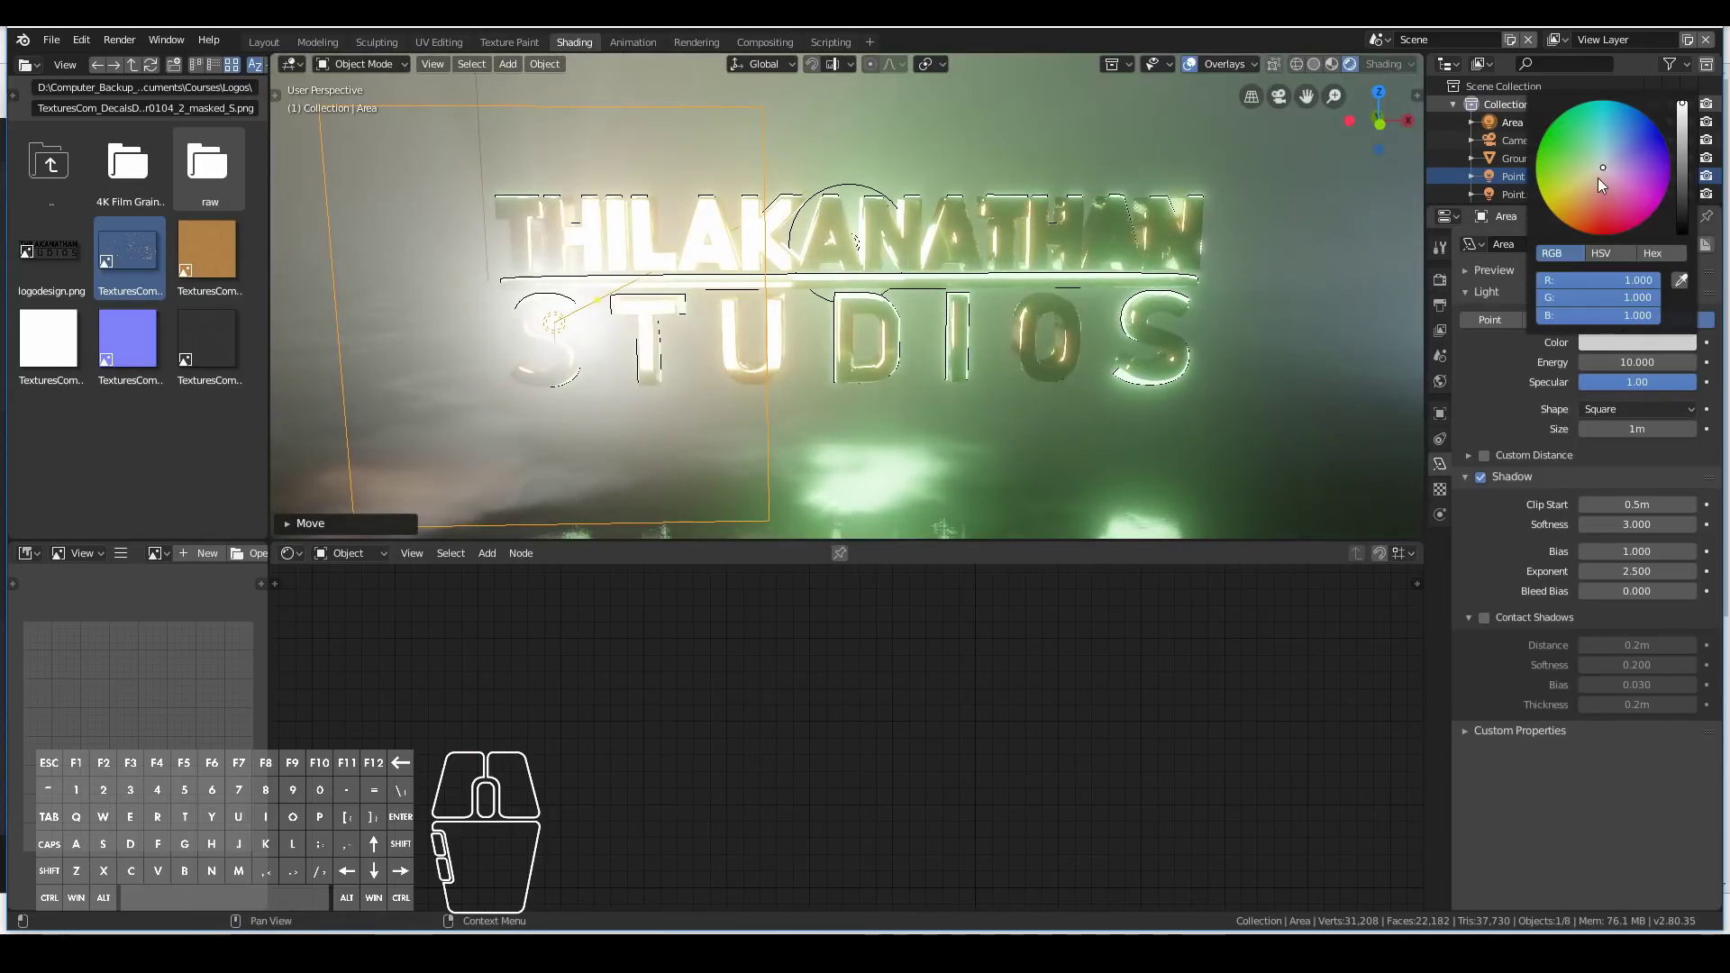
left_click(1597, 173)
key("KP_0")
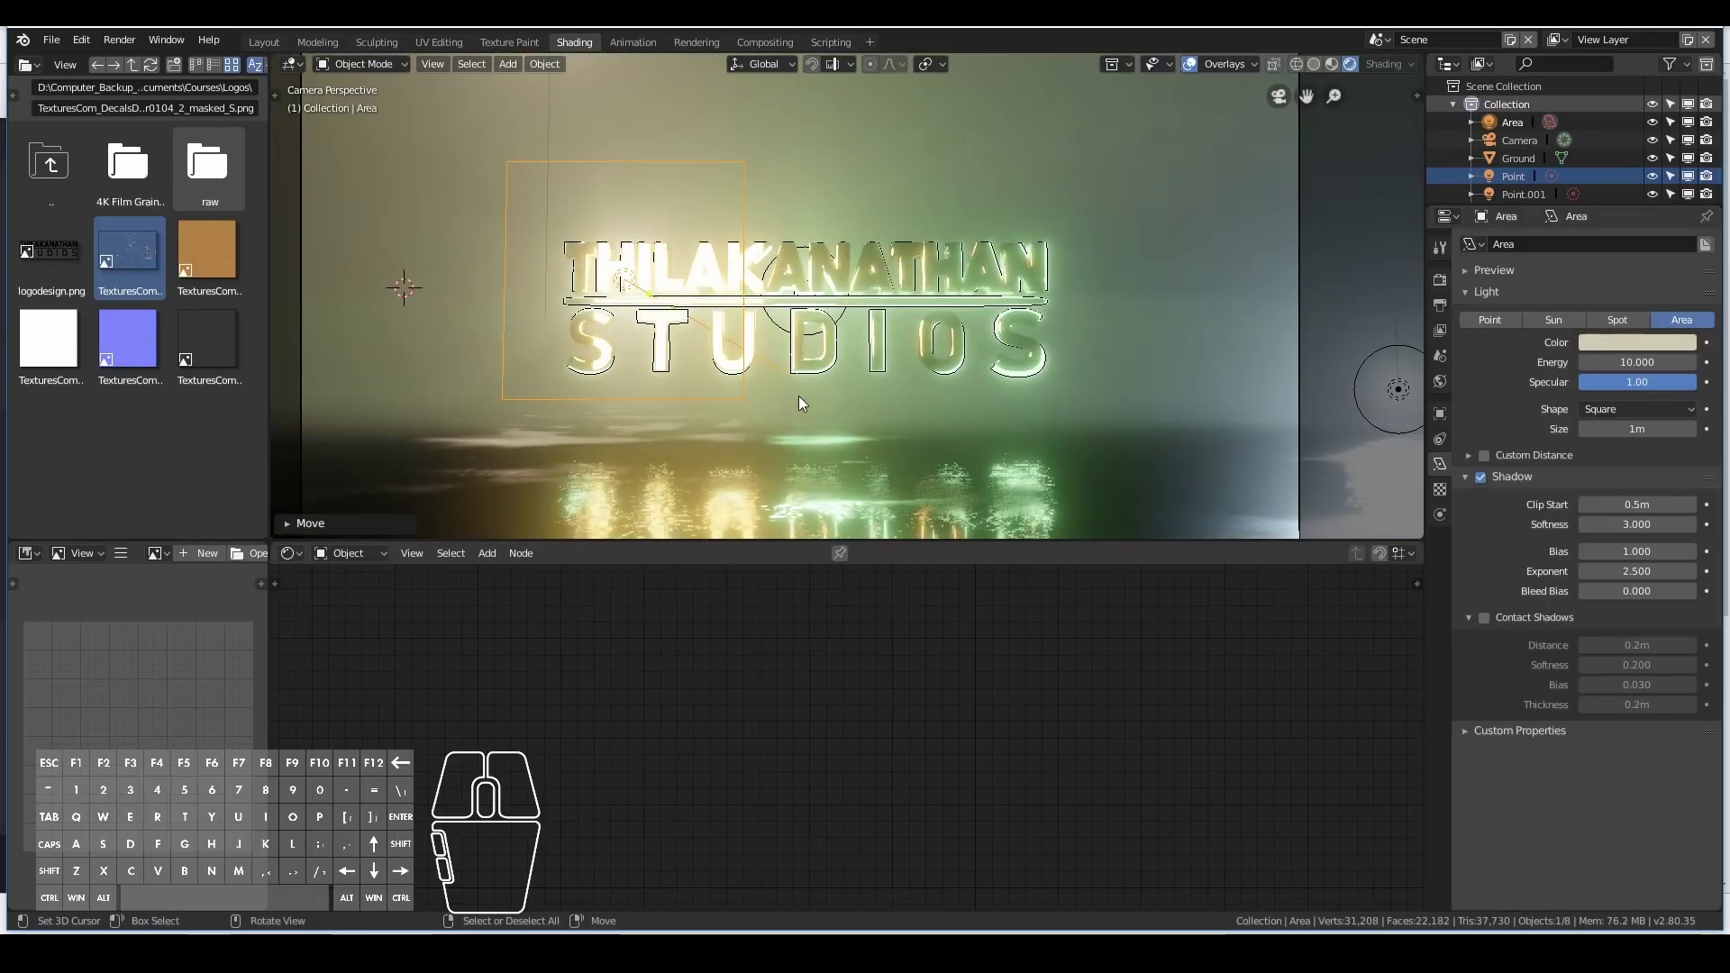
scroll(808, 396, "up", 1)
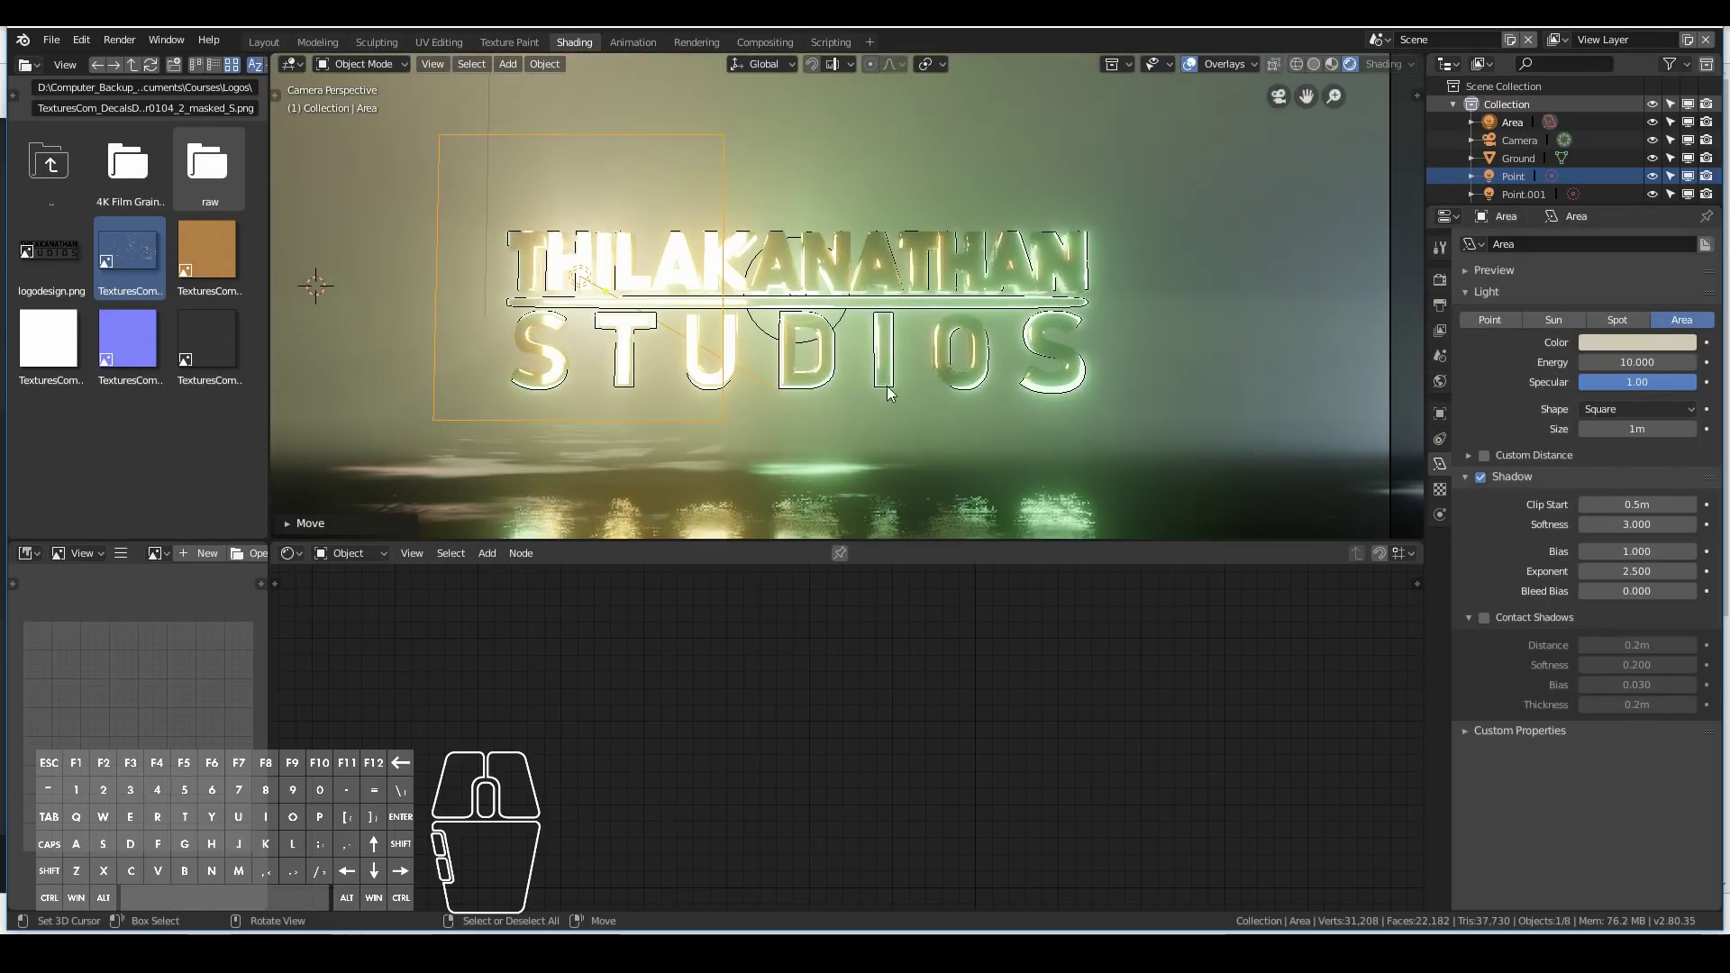
Scale the Area light along X to about 0.28 to make it a narrow vertical strip.
key("s")
key("x")
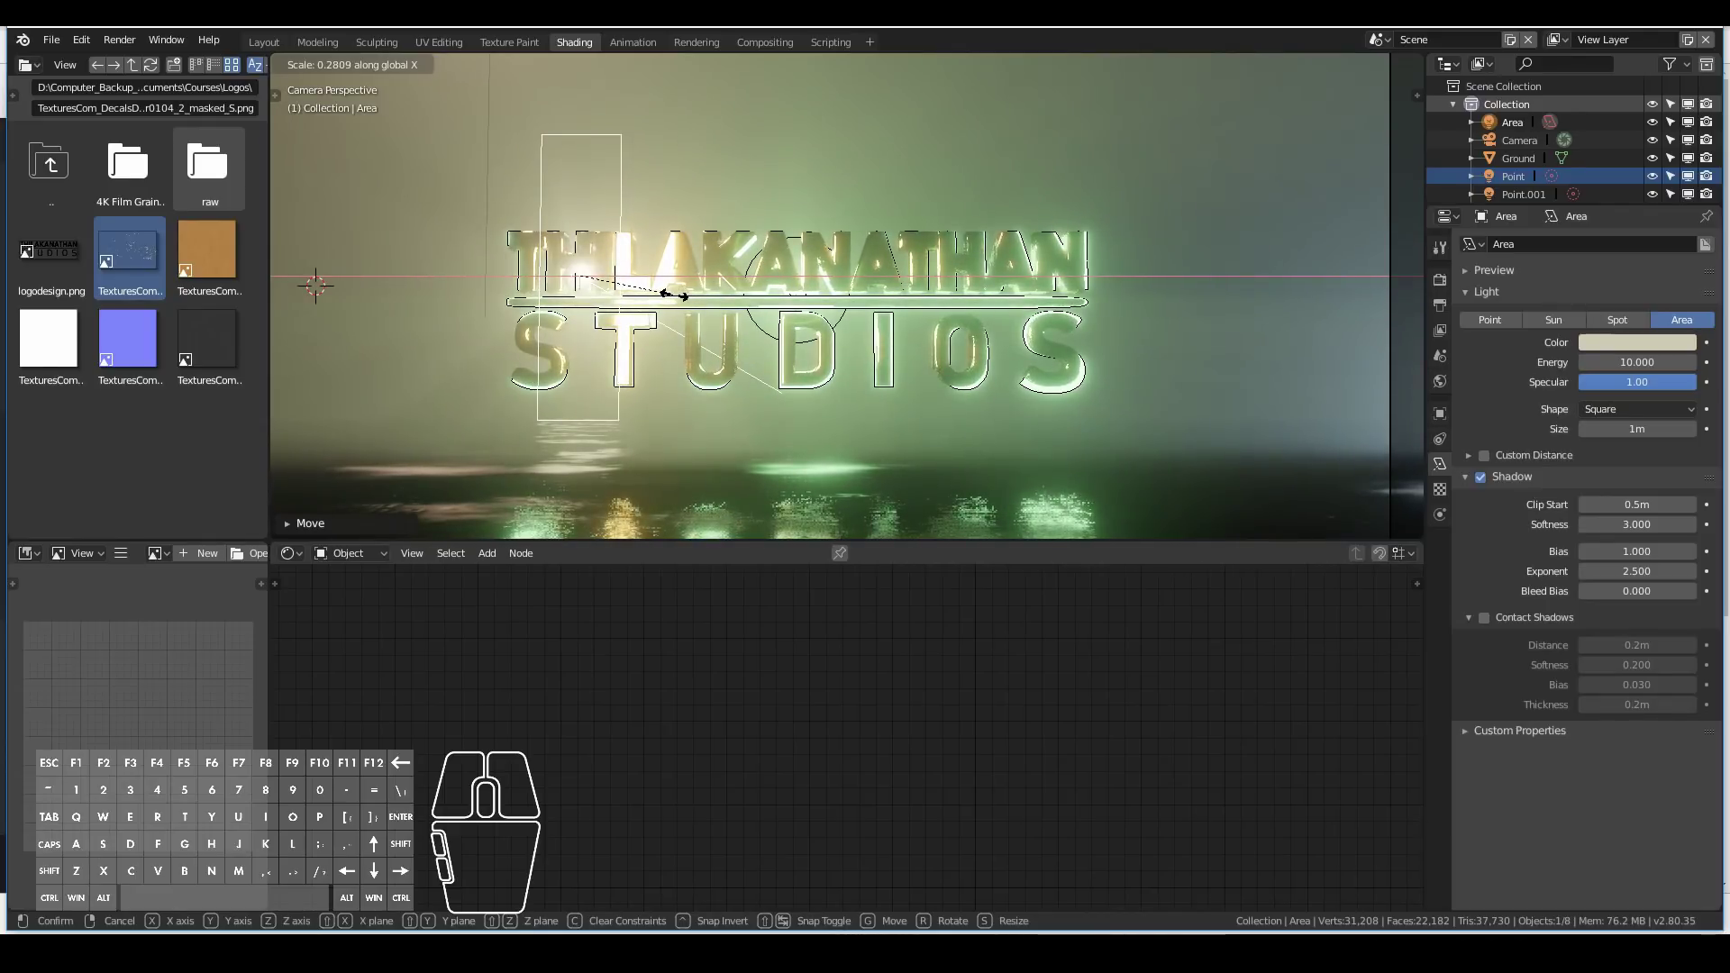
left_click(674, 292)
Pull the Area light back about 4.3 m from the logo so it sits behind the camera.
middle_click_drag(608, 331, 917, 318)
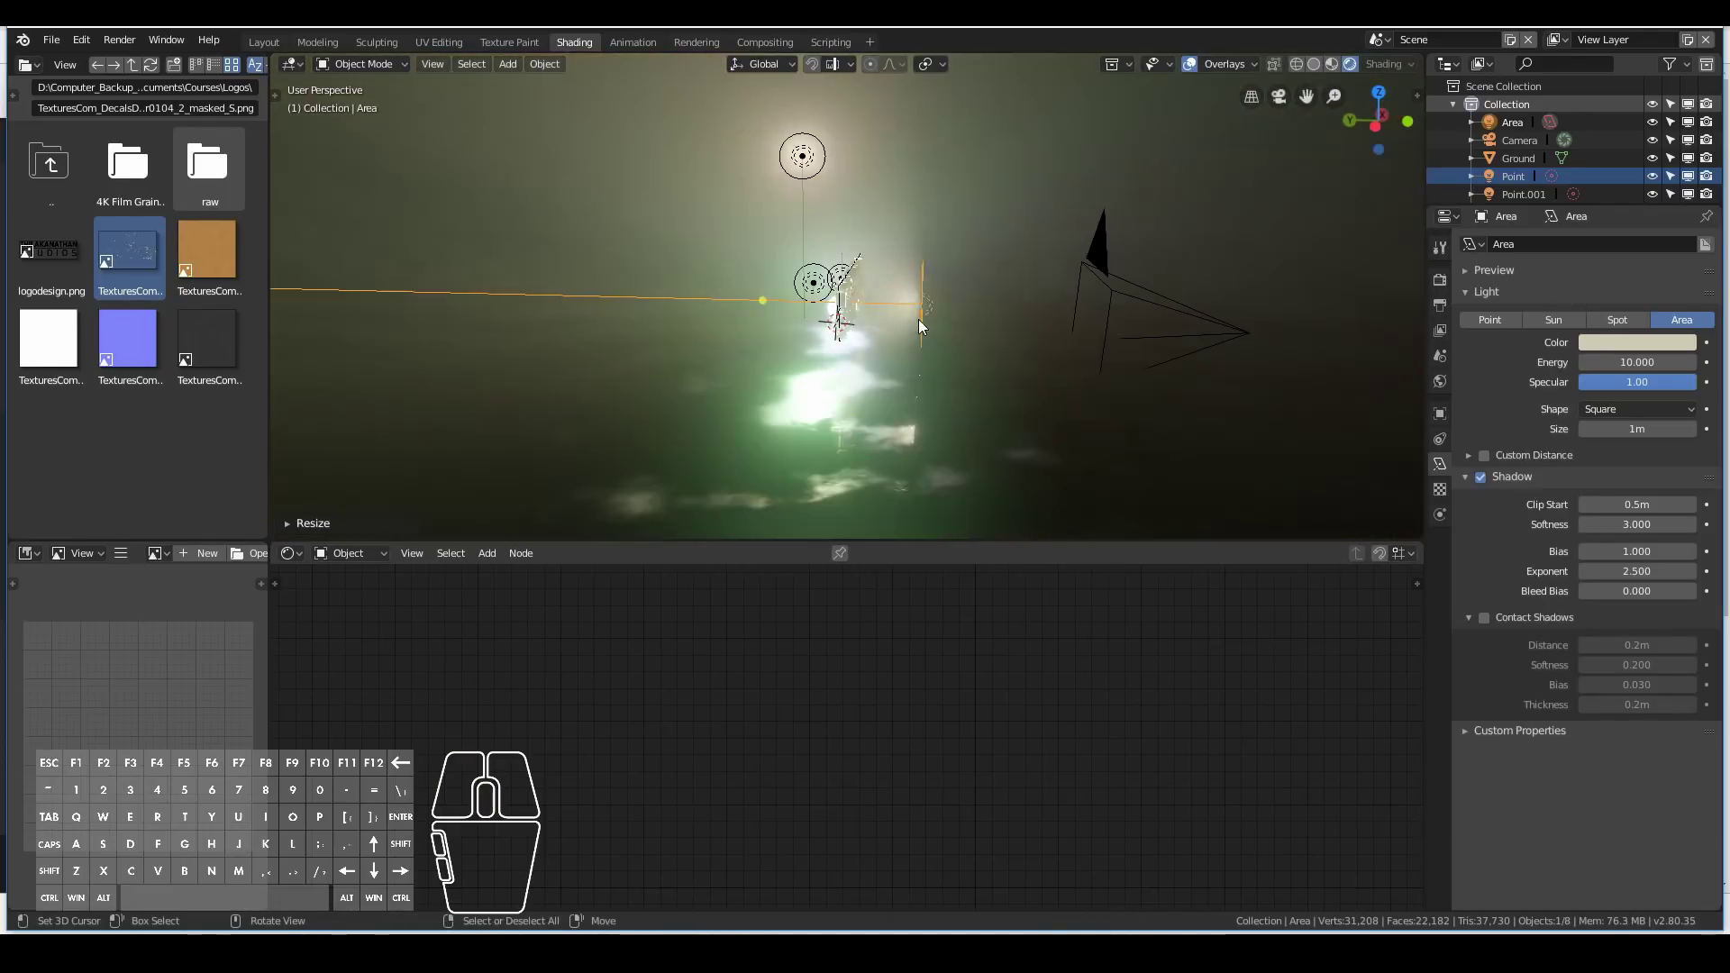
key("g")
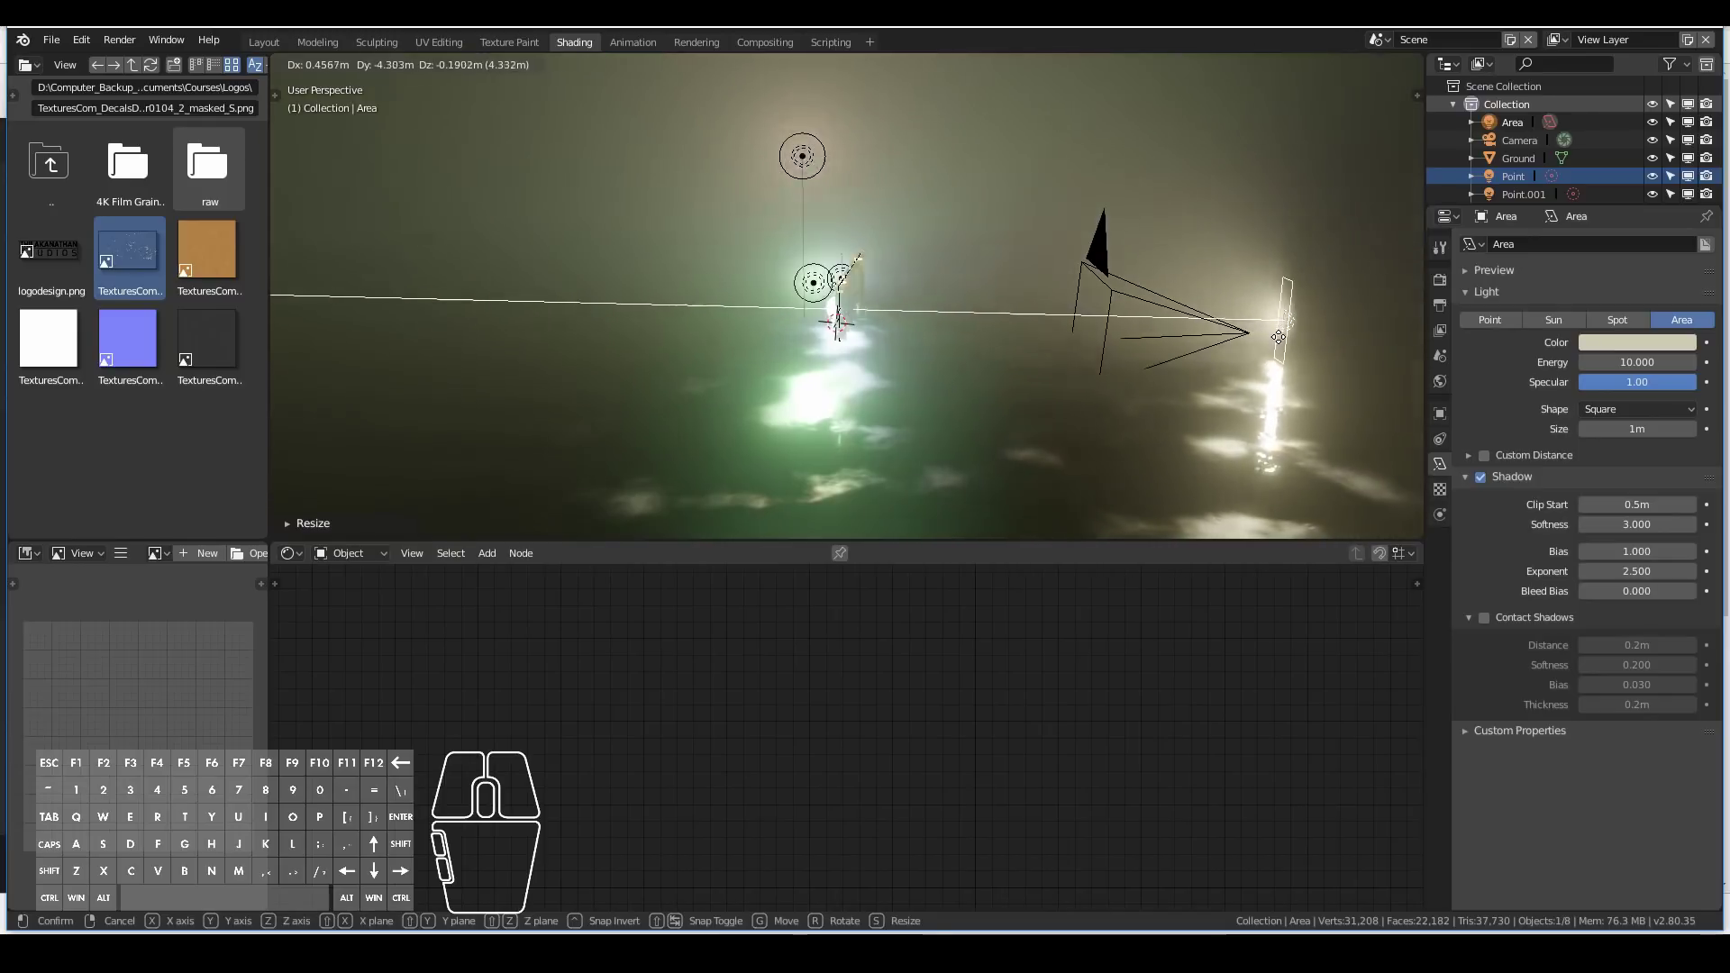
left_click(1285, 339)
key("KP_0")
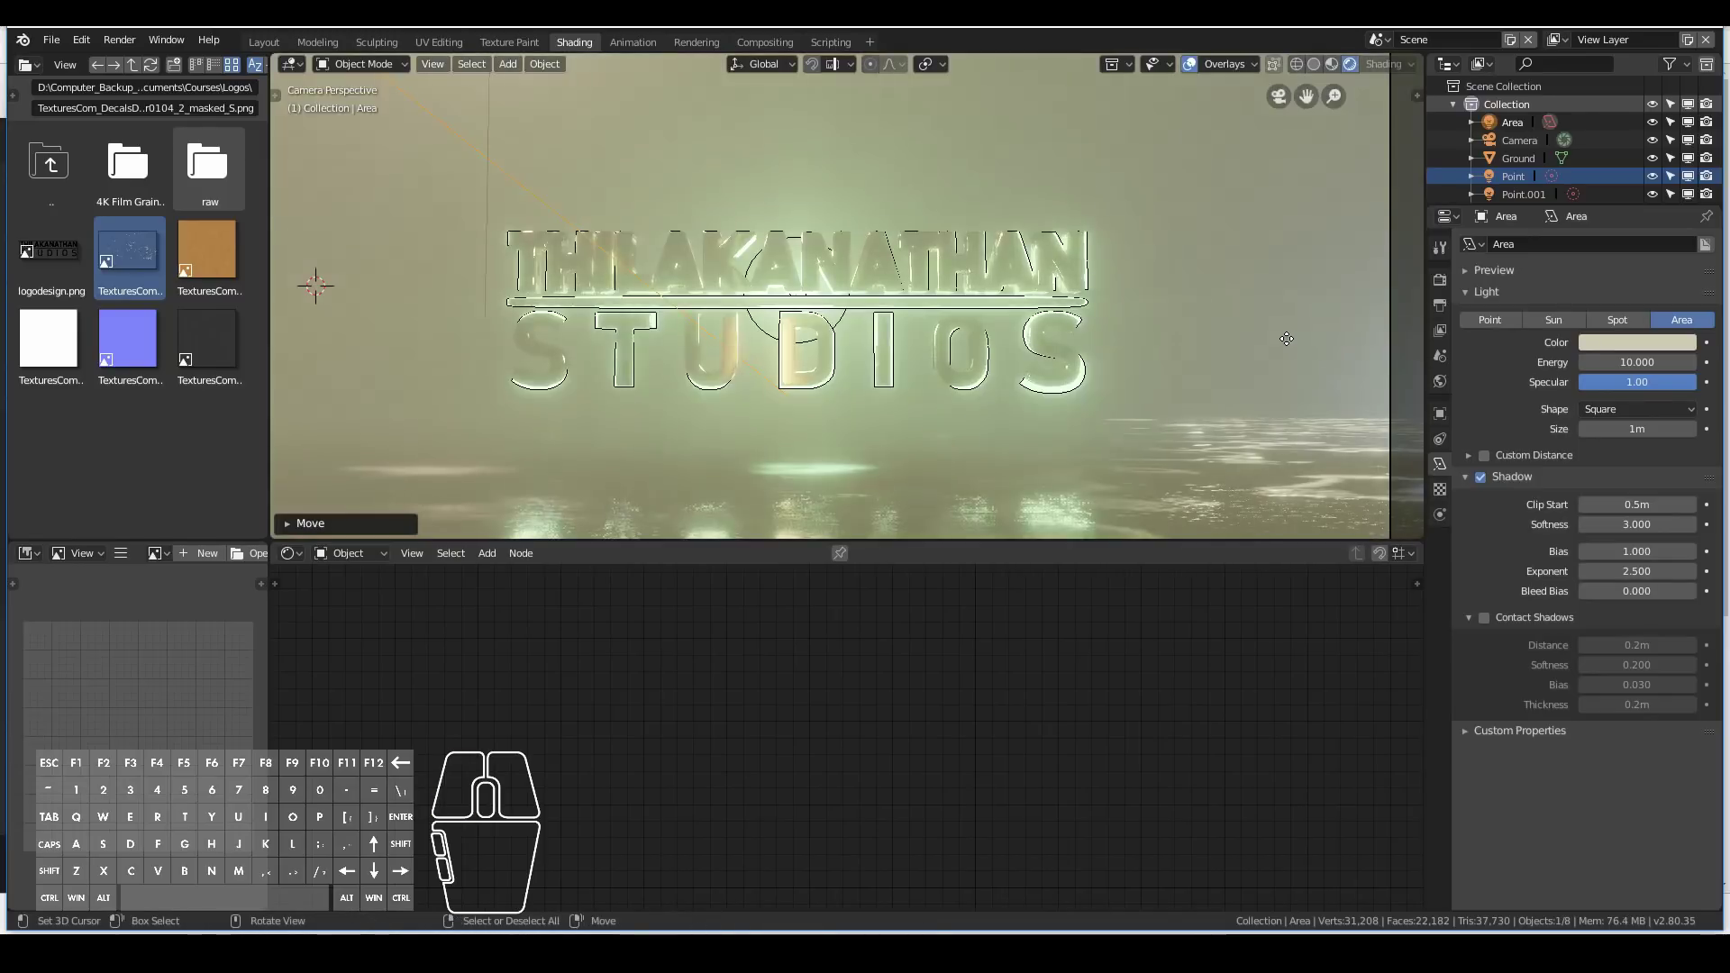
key("g")
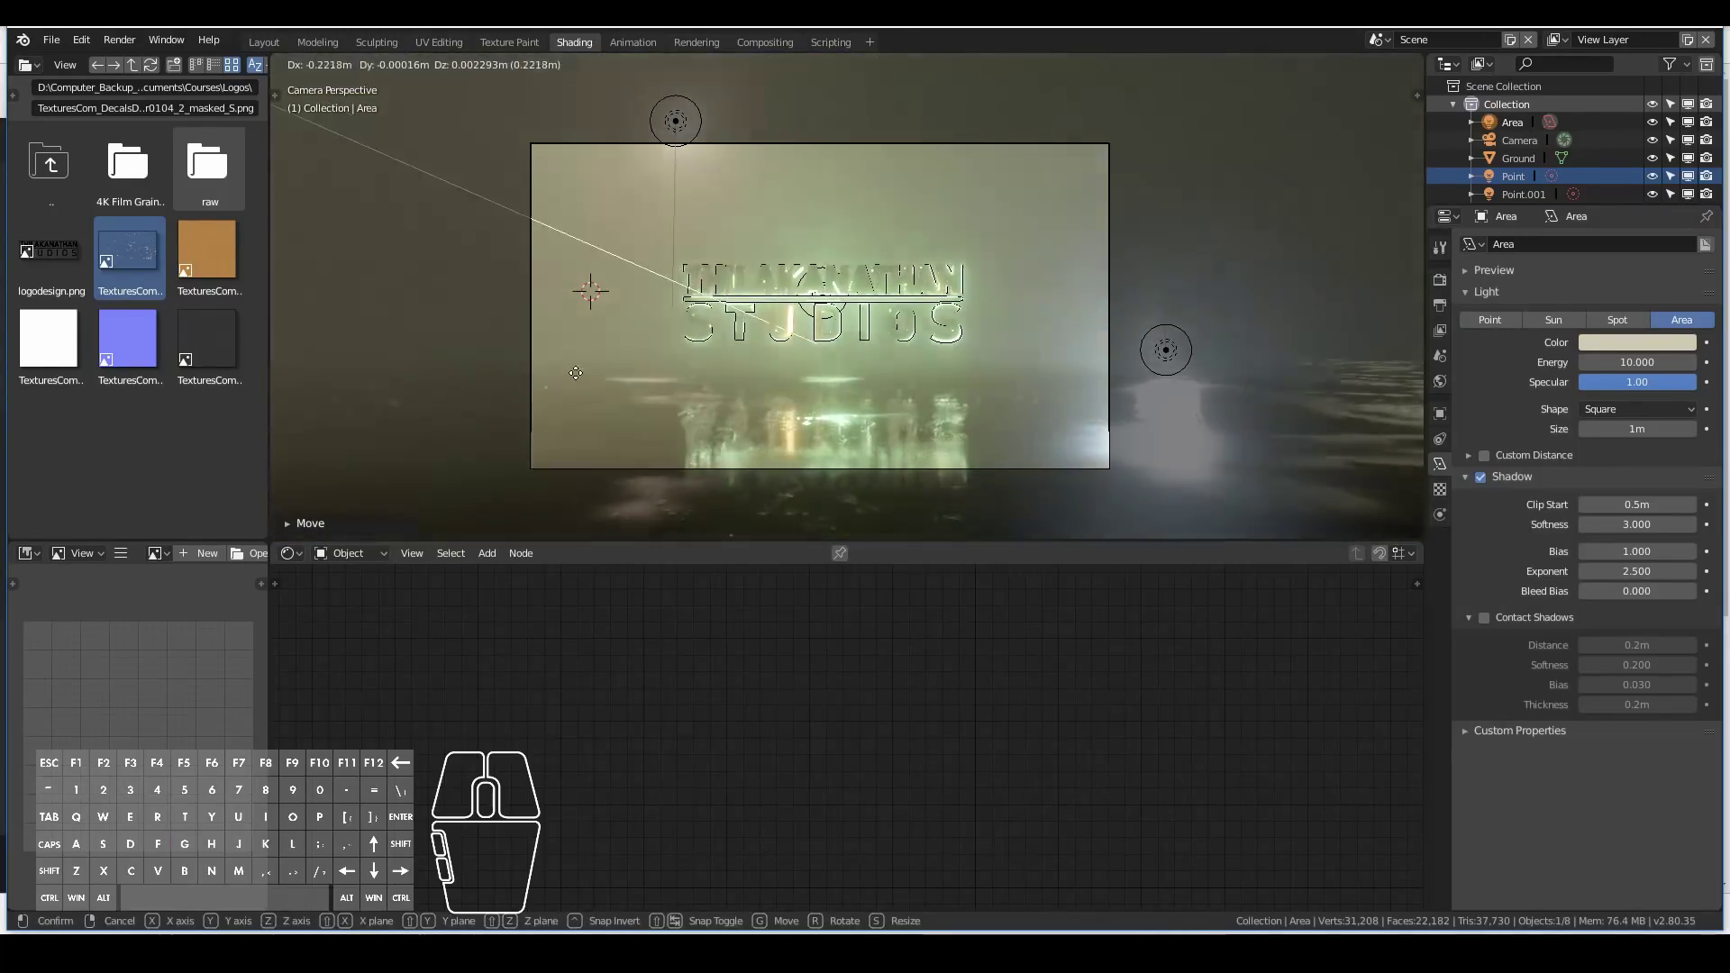
right_click(643, 365)
scroll(643, 365, "down", 3)
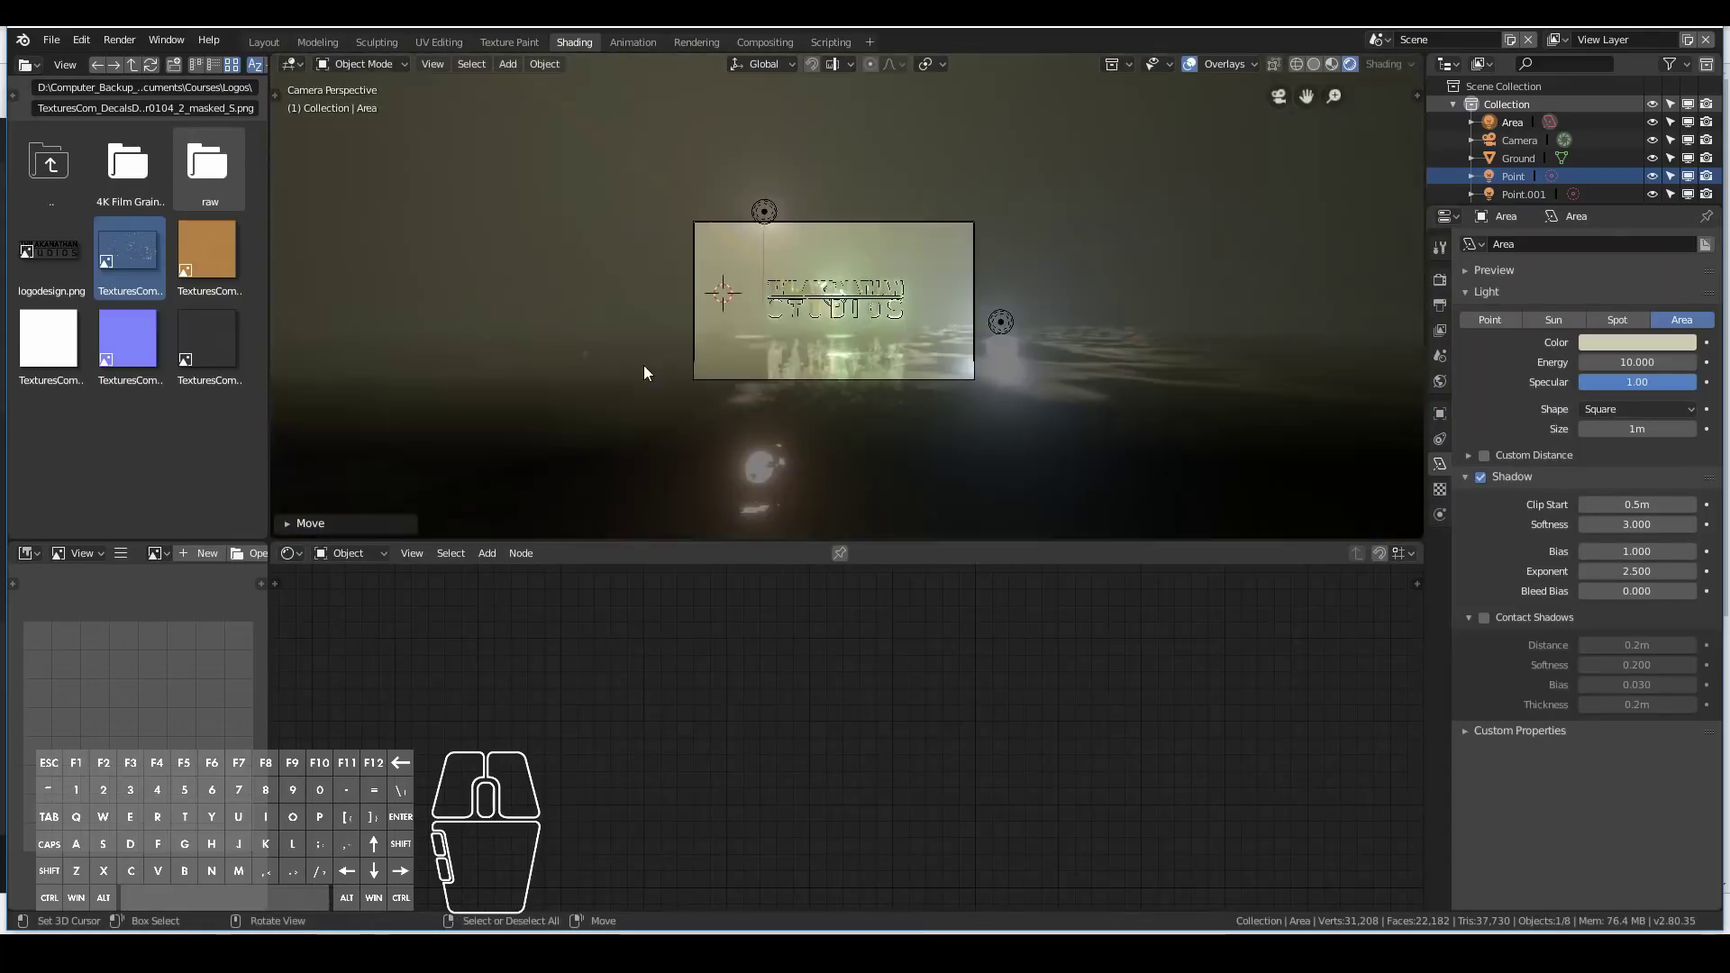
Scale the Area light up along Z into a taller strip.
middle_click_drag(651, 364, 896, 429)
scroll(895, 429, "down", 3)
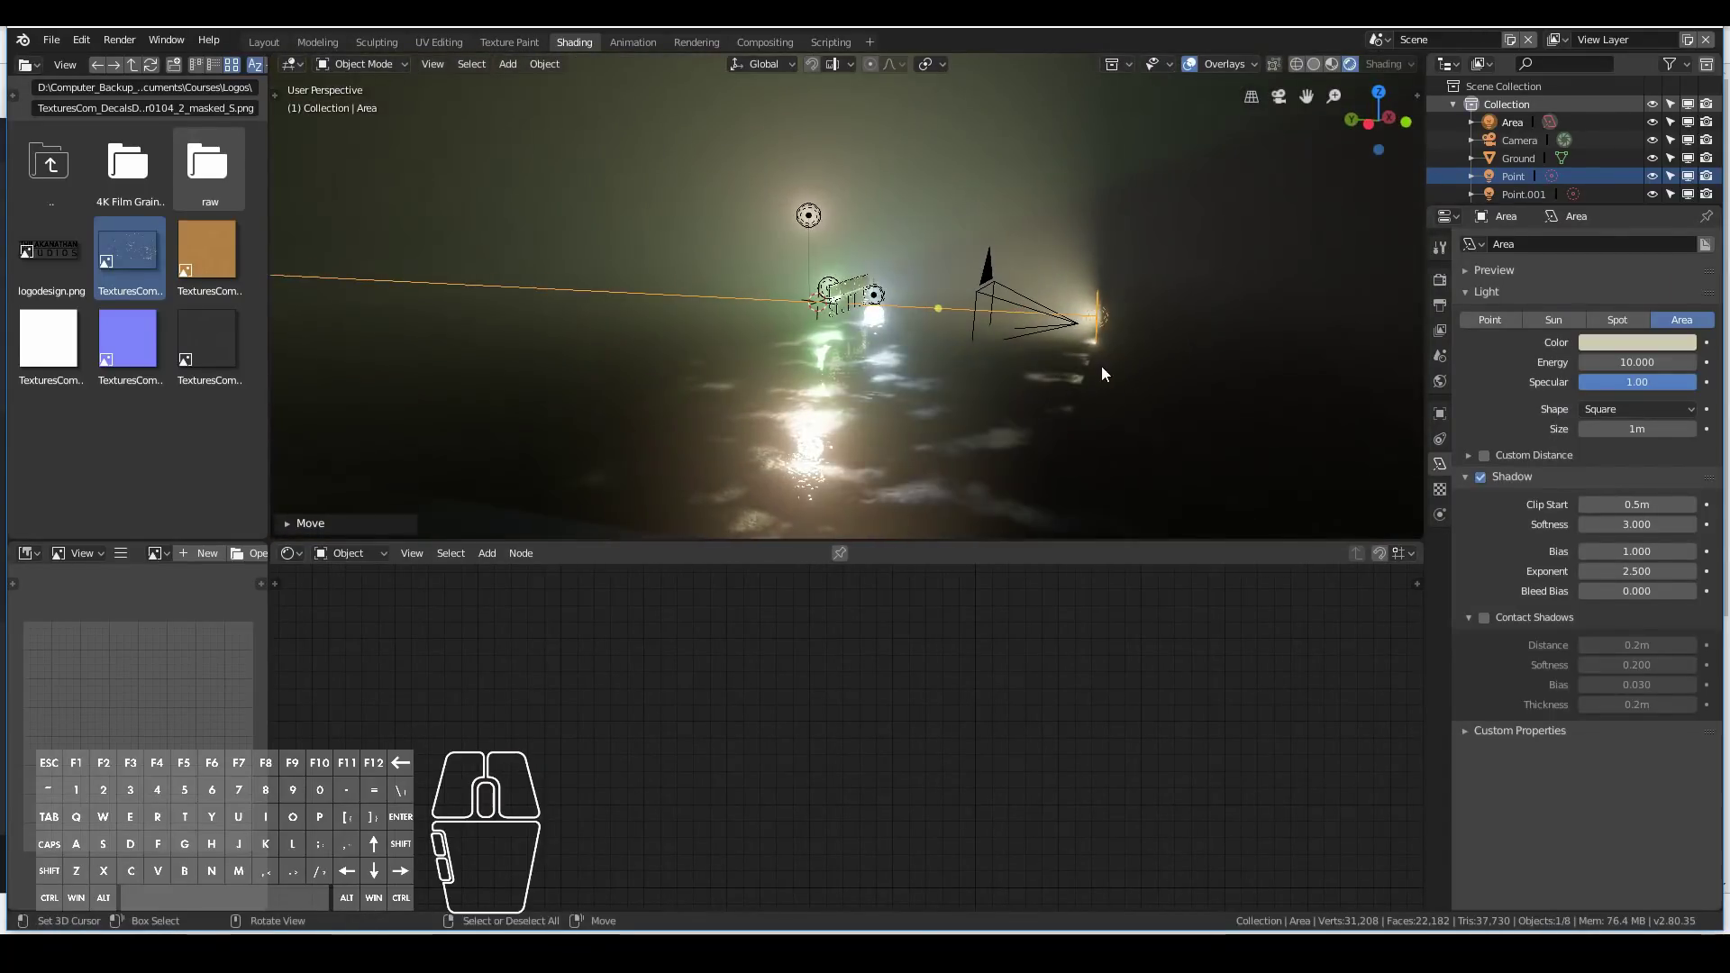
key("s")
key("z")
left_click(1239, 407)
scroll(1239, 407, "up", 5)
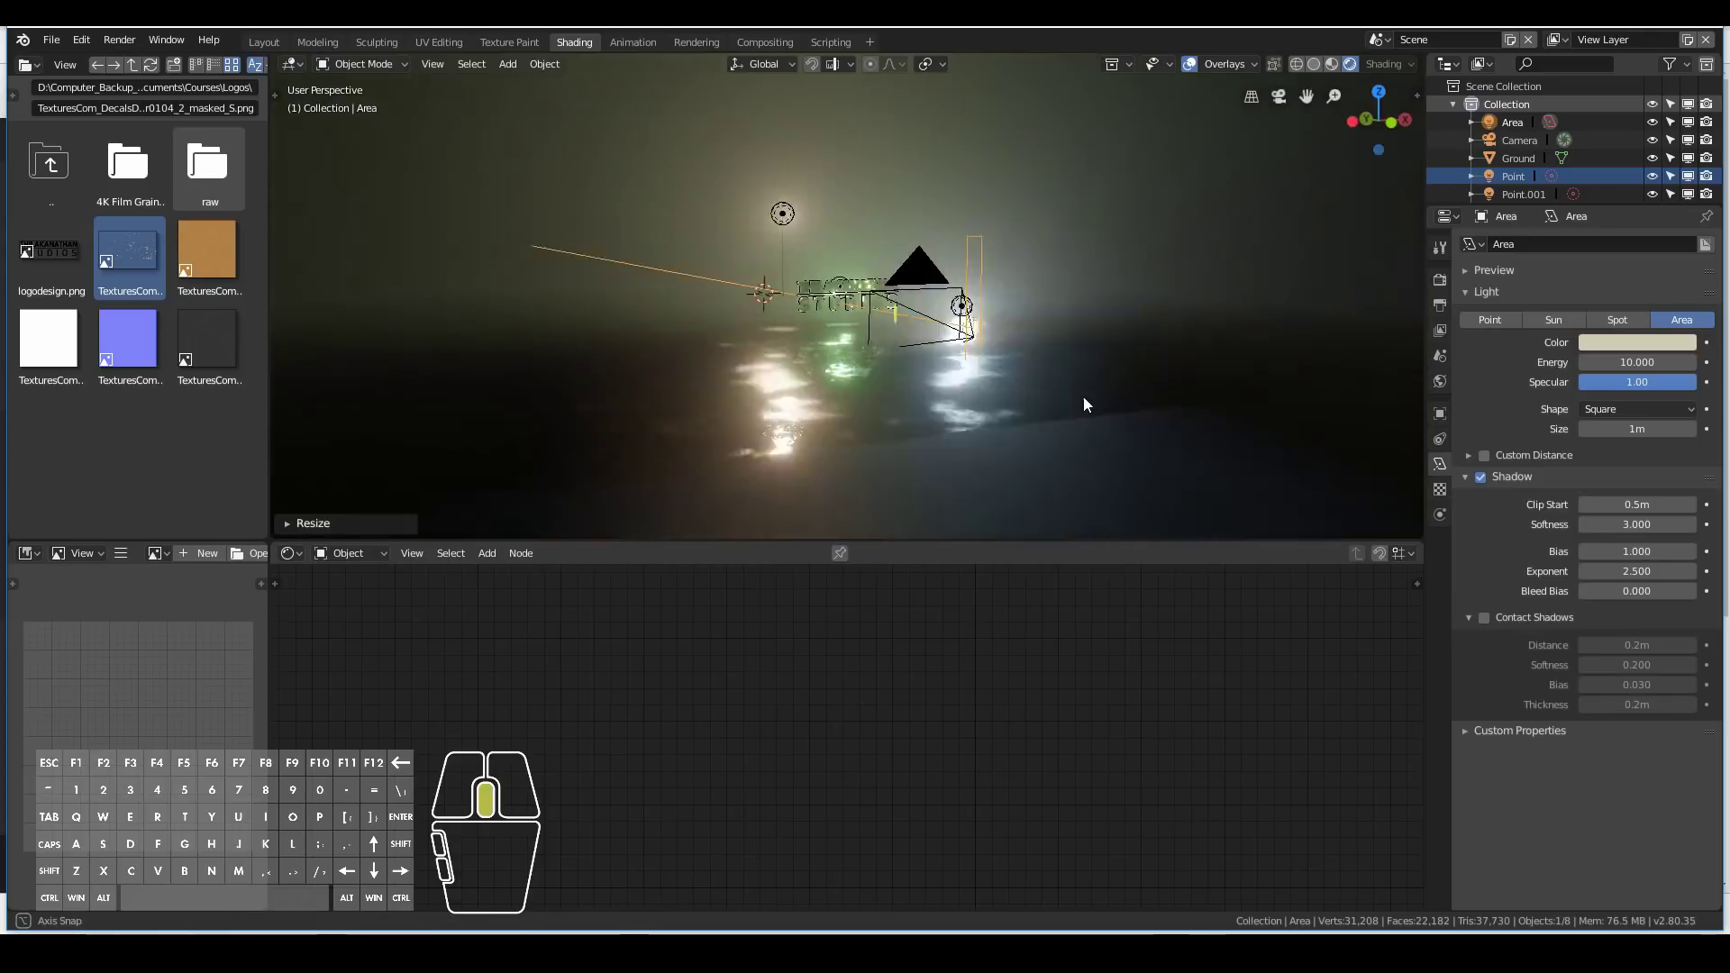
Move the Area light to the camera's left side and slide it along X to adjust the logo's highlights.
key("g")
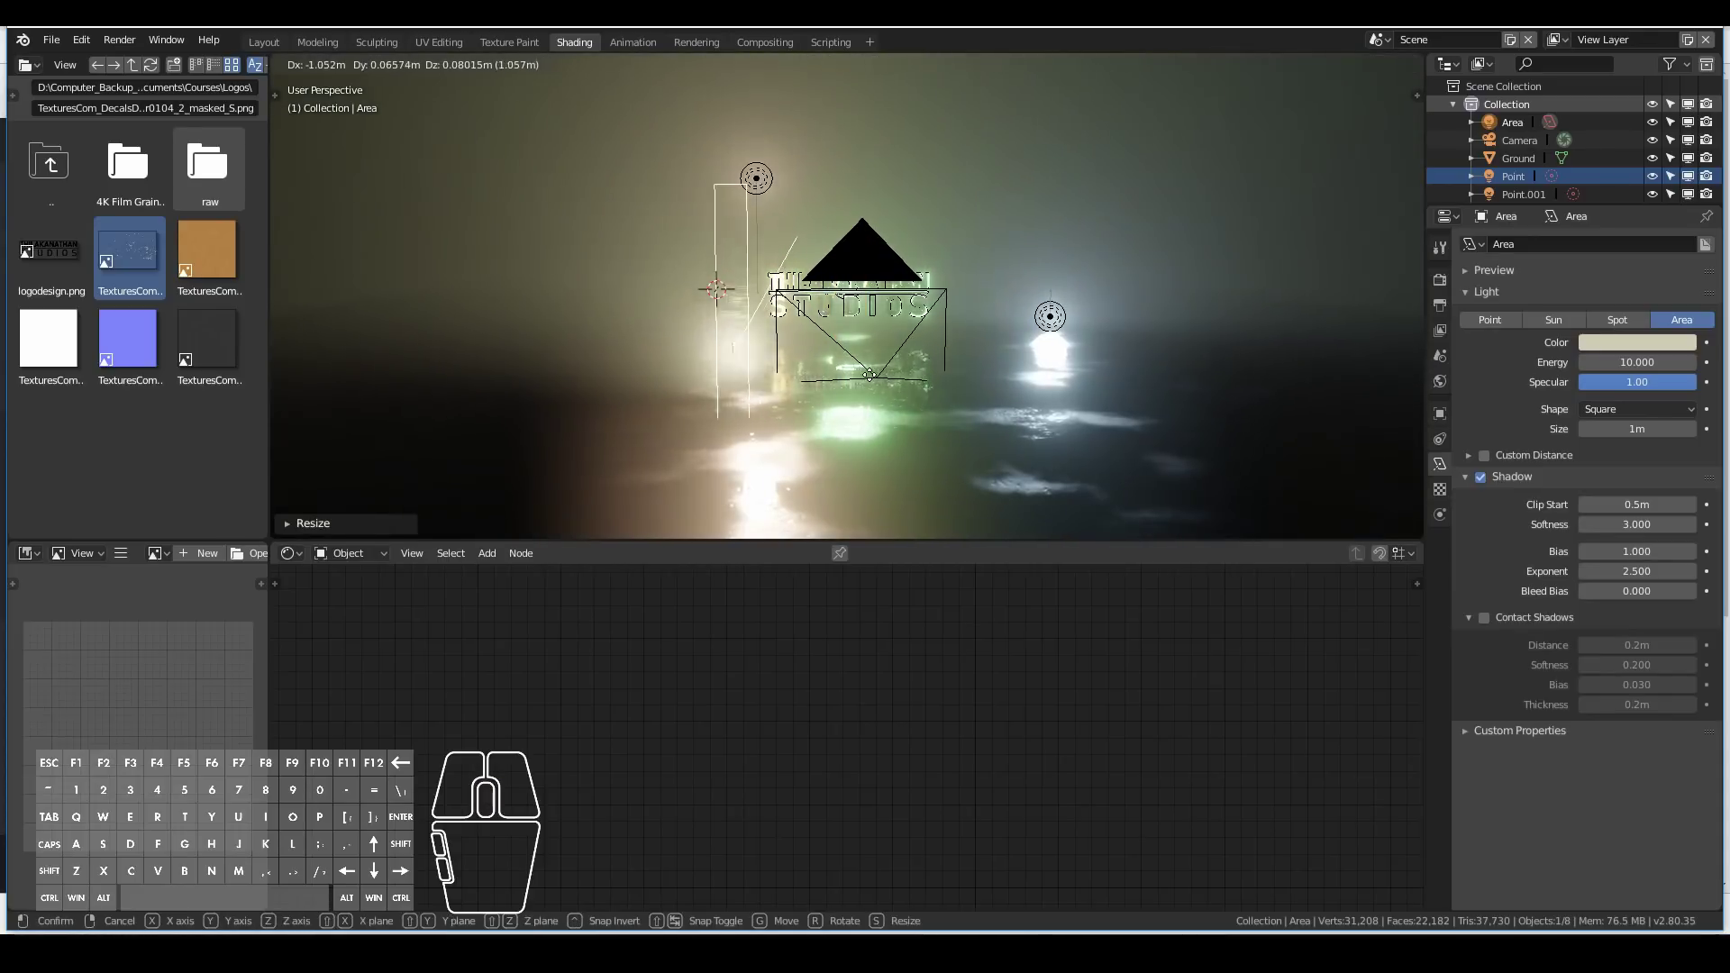
left_click(845, 378)
key("KP_0")
scroll(855, 370, "up", 8)
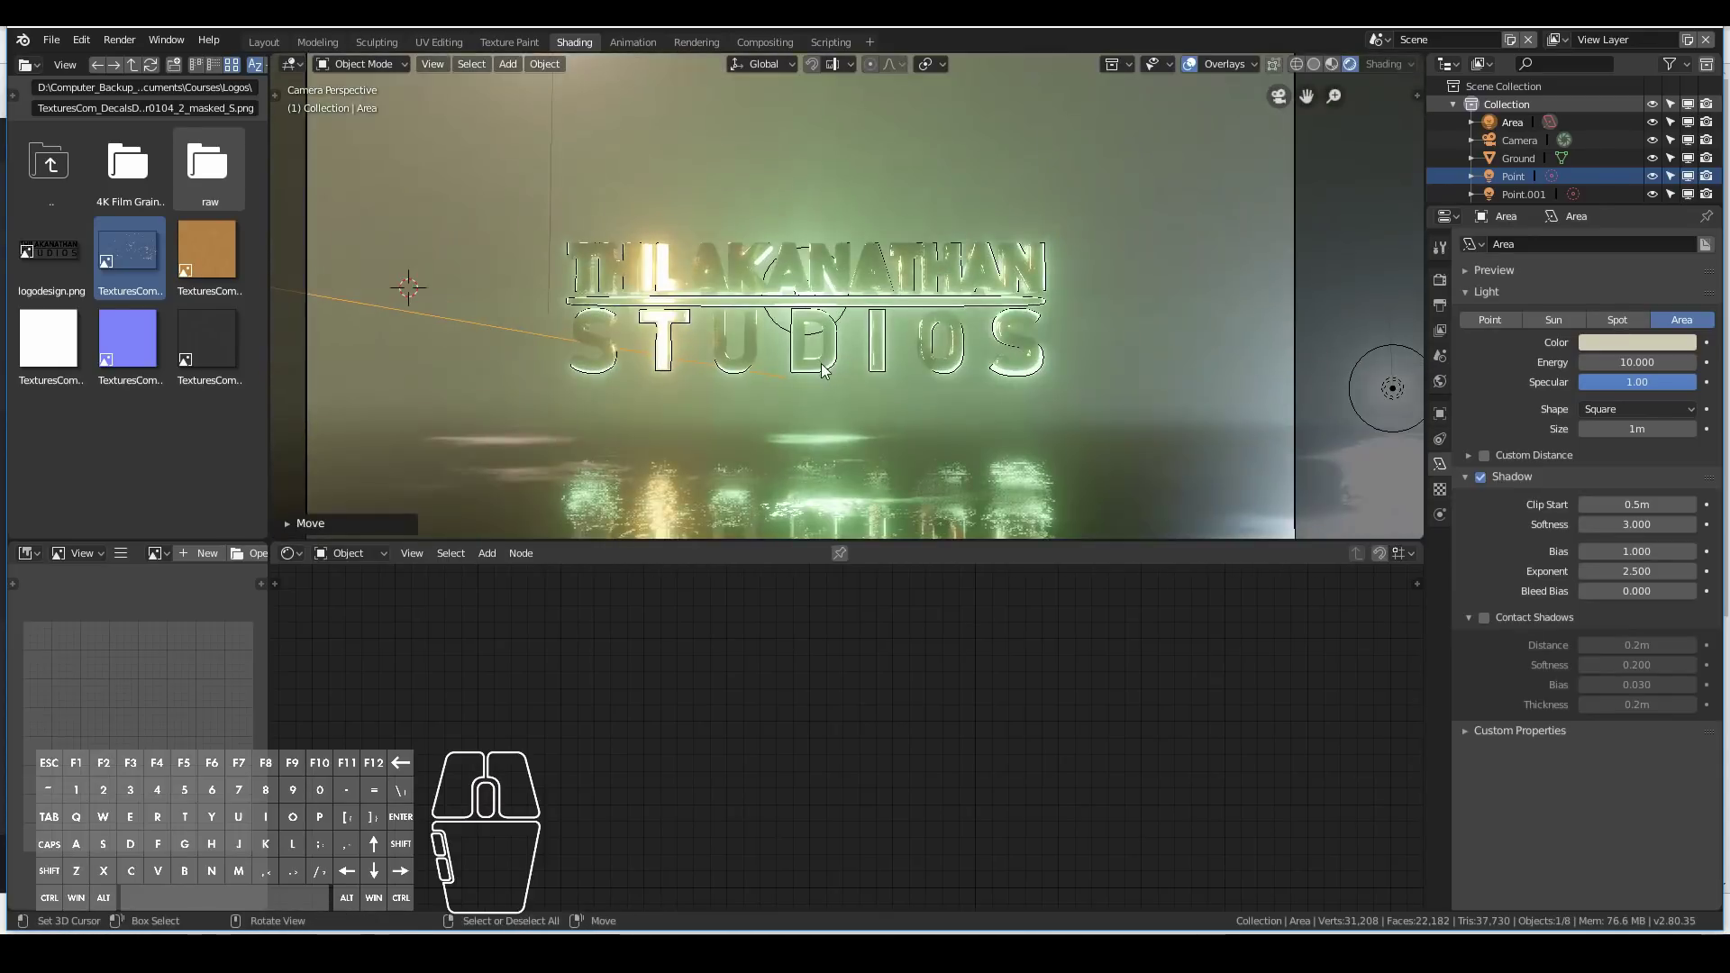
key("g")
key("x")
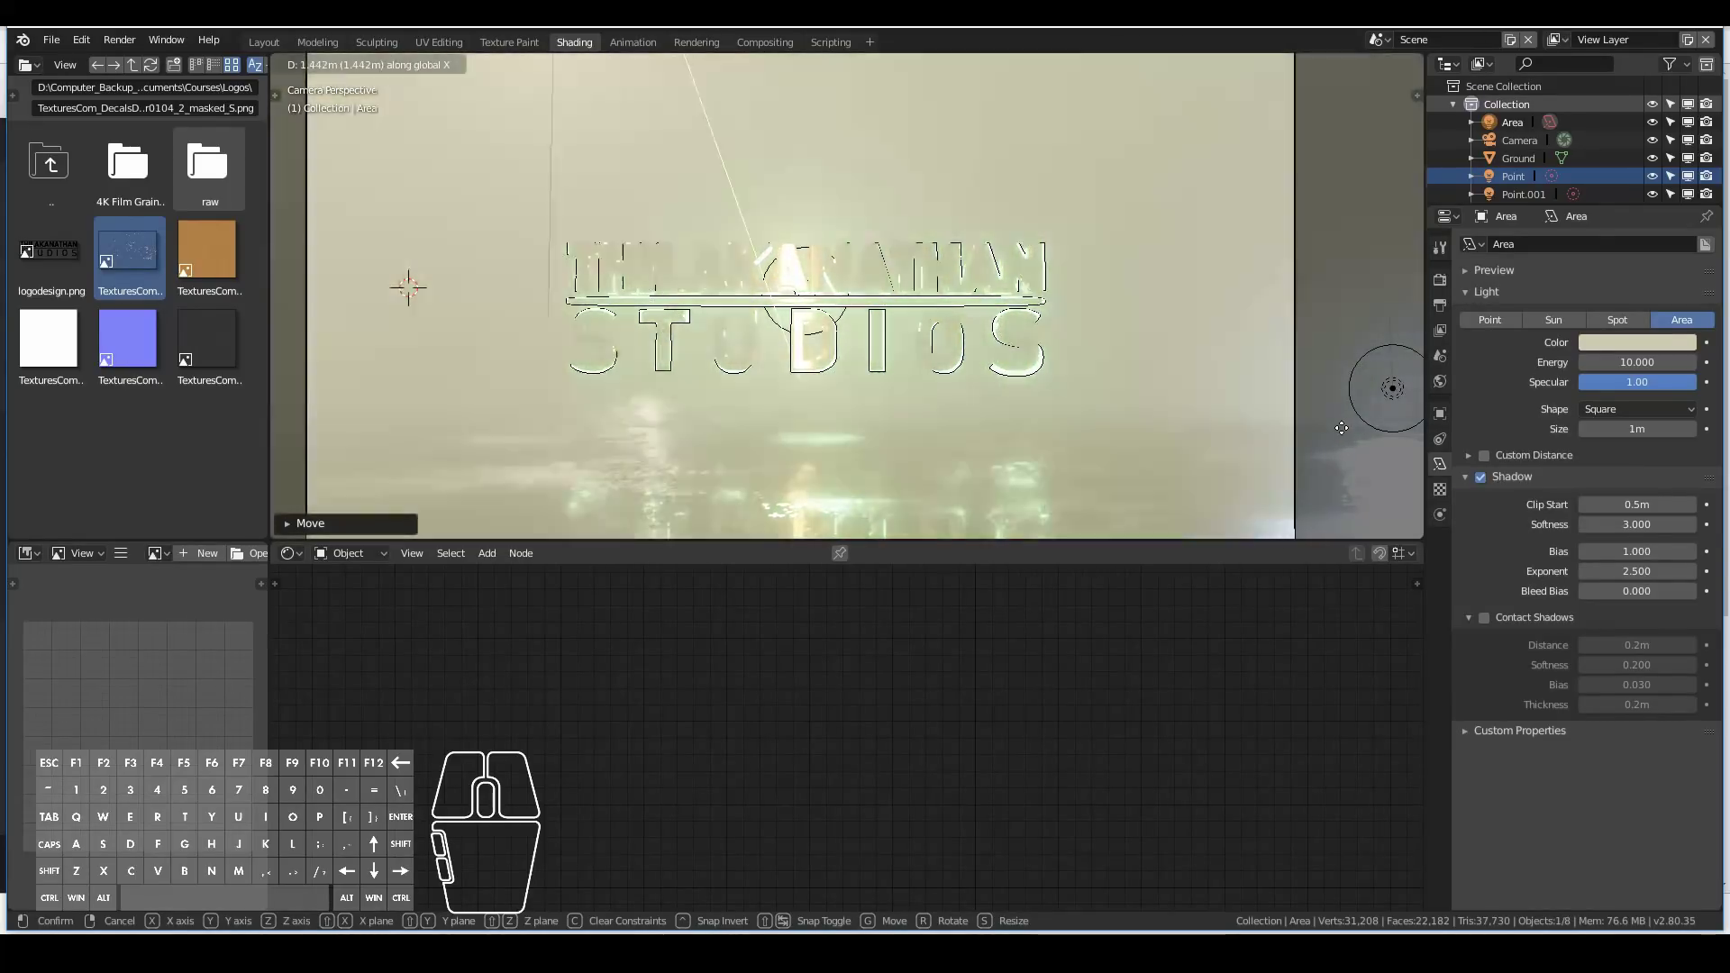
left_click(430, 323)
Tilt the Area light upward by about 12° and view the logo through the camera.
scroll(430, 322, "down", 4)
middle_click_drag(430, 322, 857, 316)
key("r")
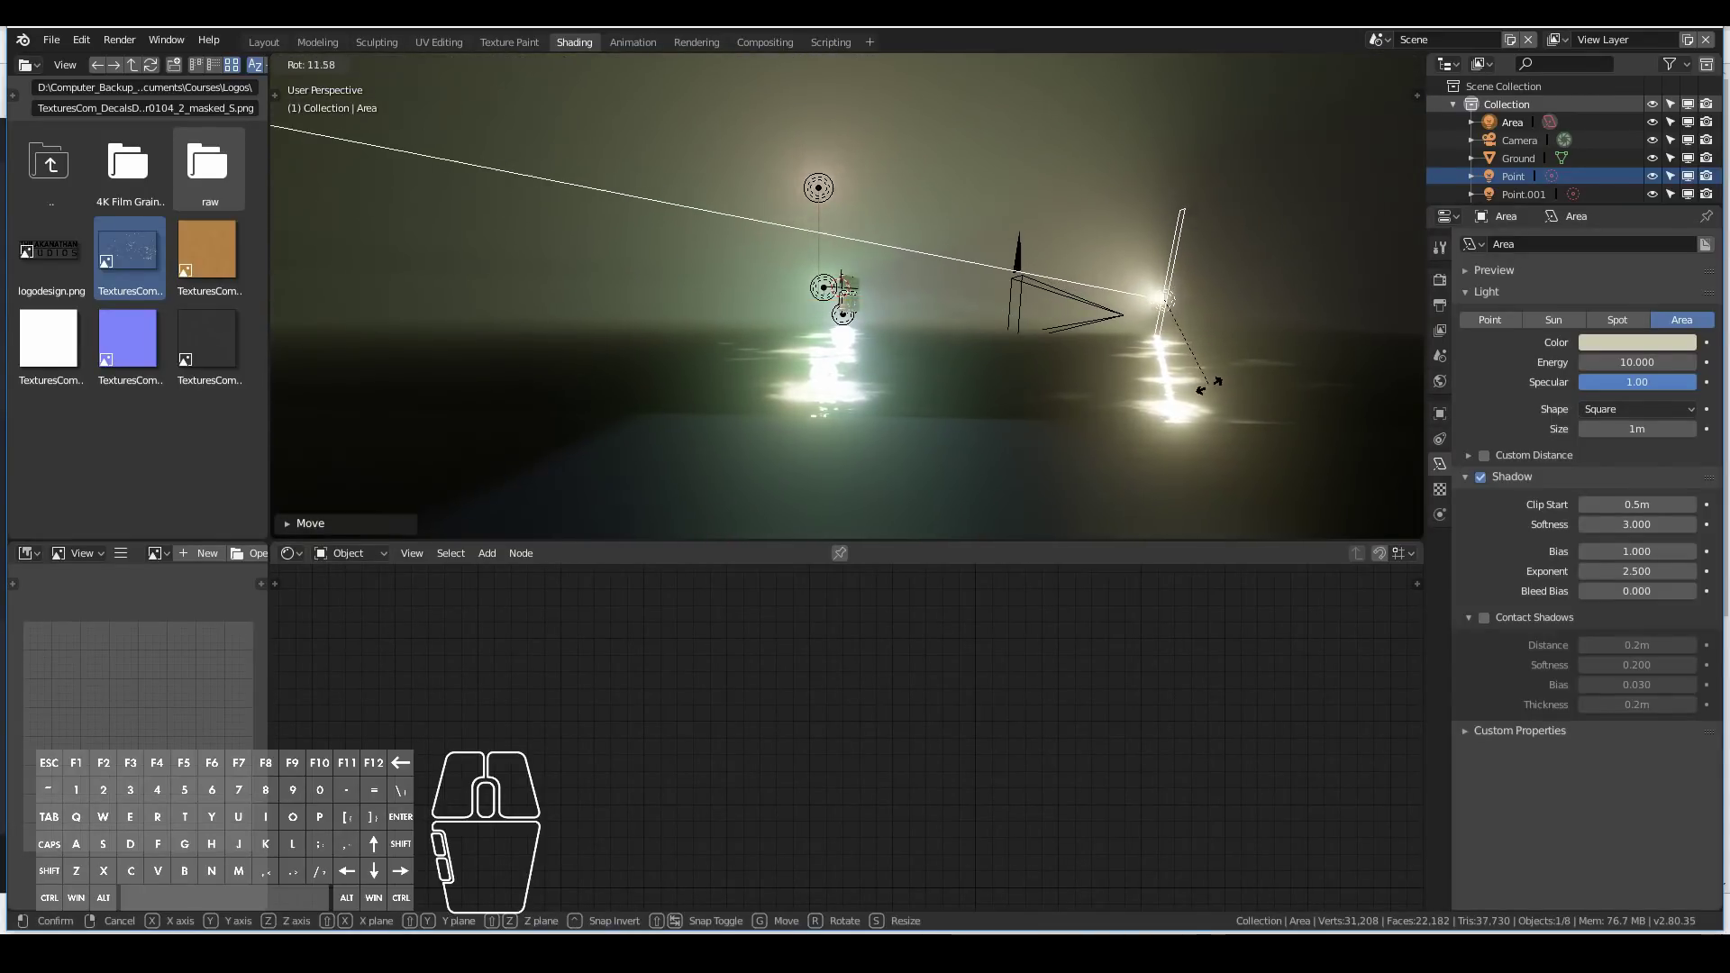
left_click(1208, 386)
key("KP_0")
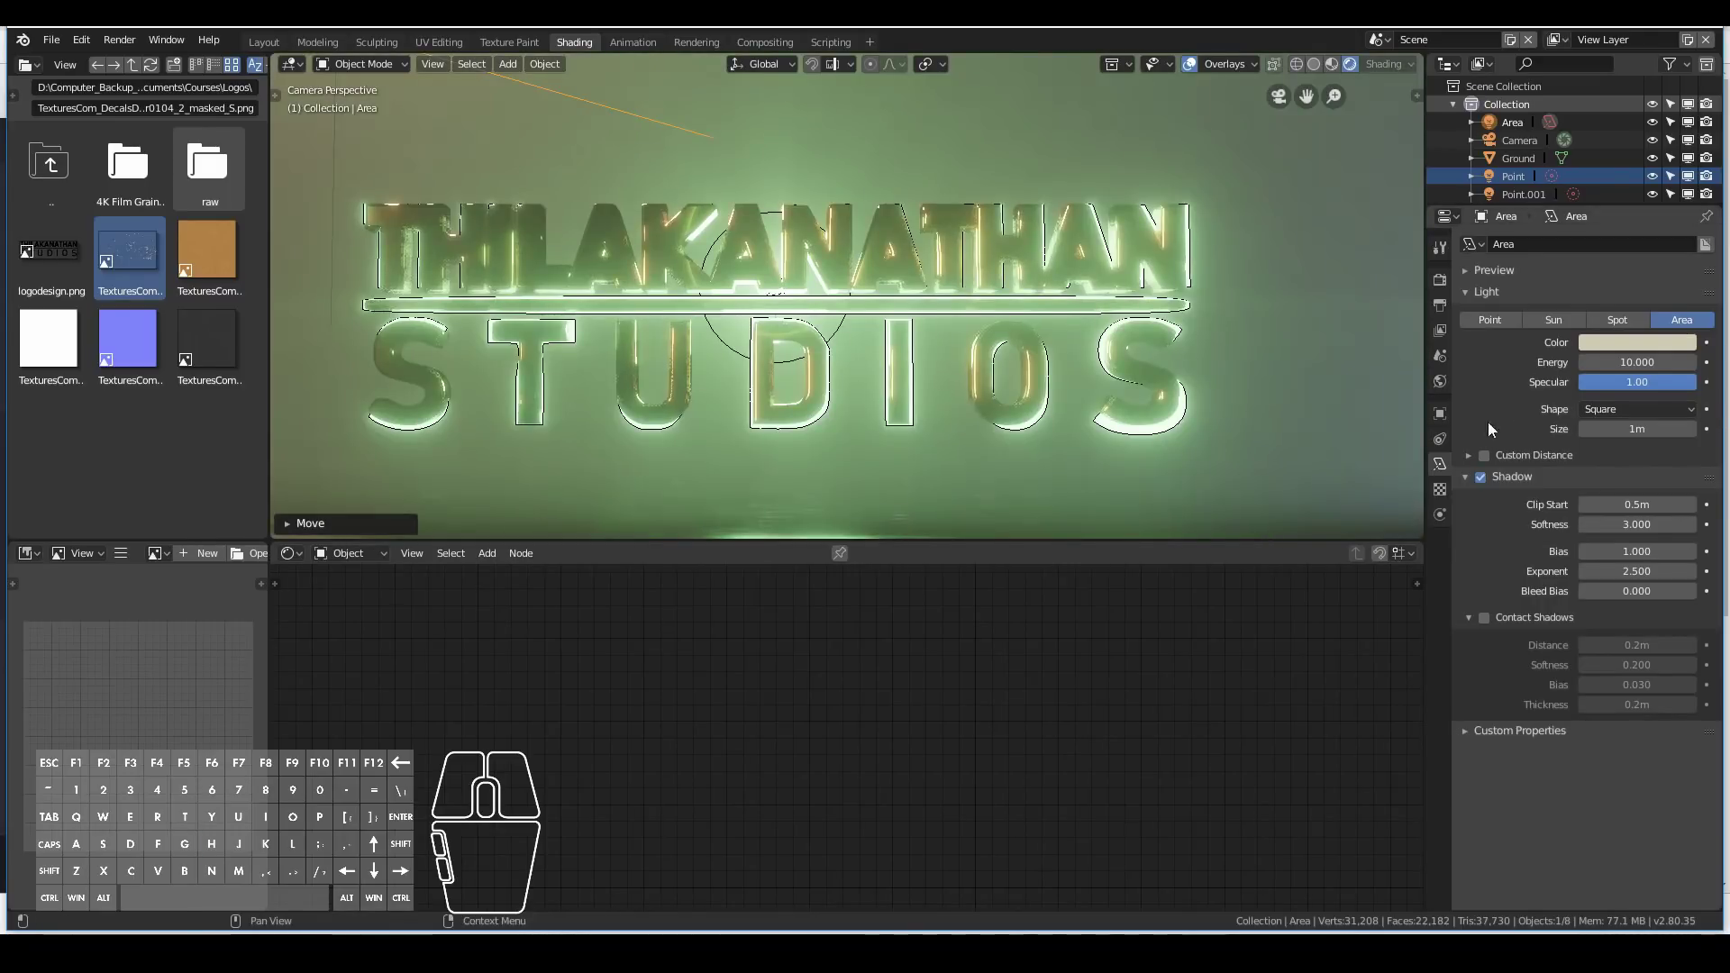
Raise the Eevee Bloom threshold to 8.361.
left_click(1439, 281)
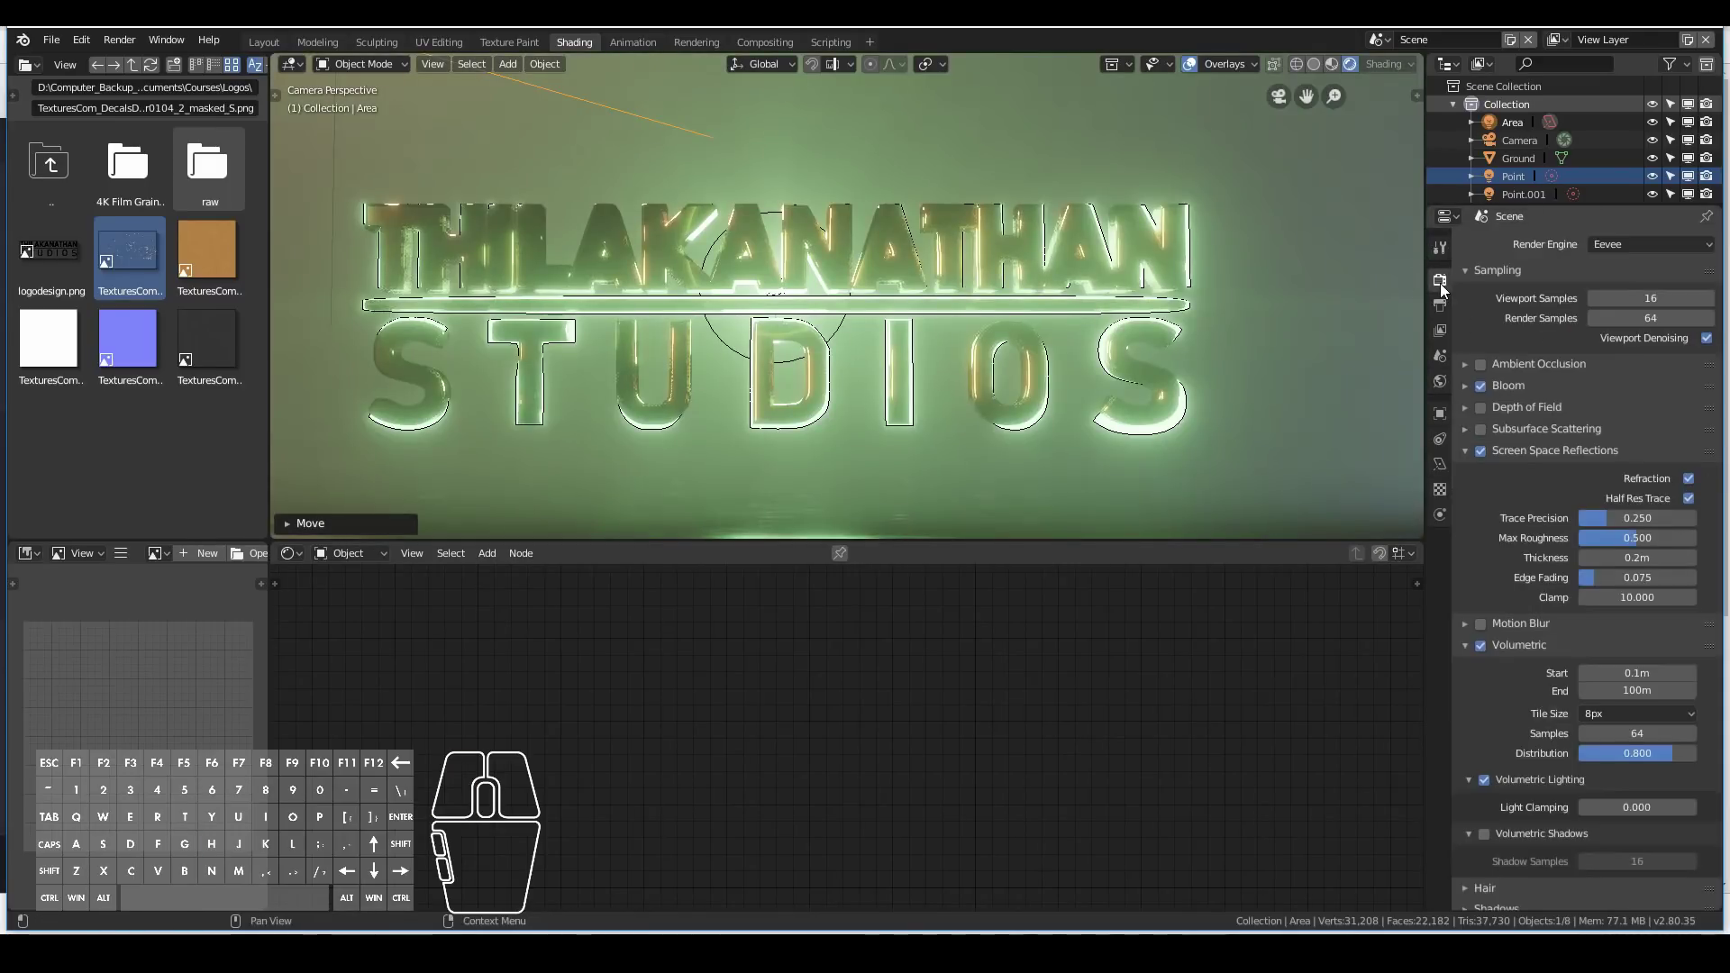
left_click(1464, 386)
left_click_drag(1591, 413, 1676, 413)
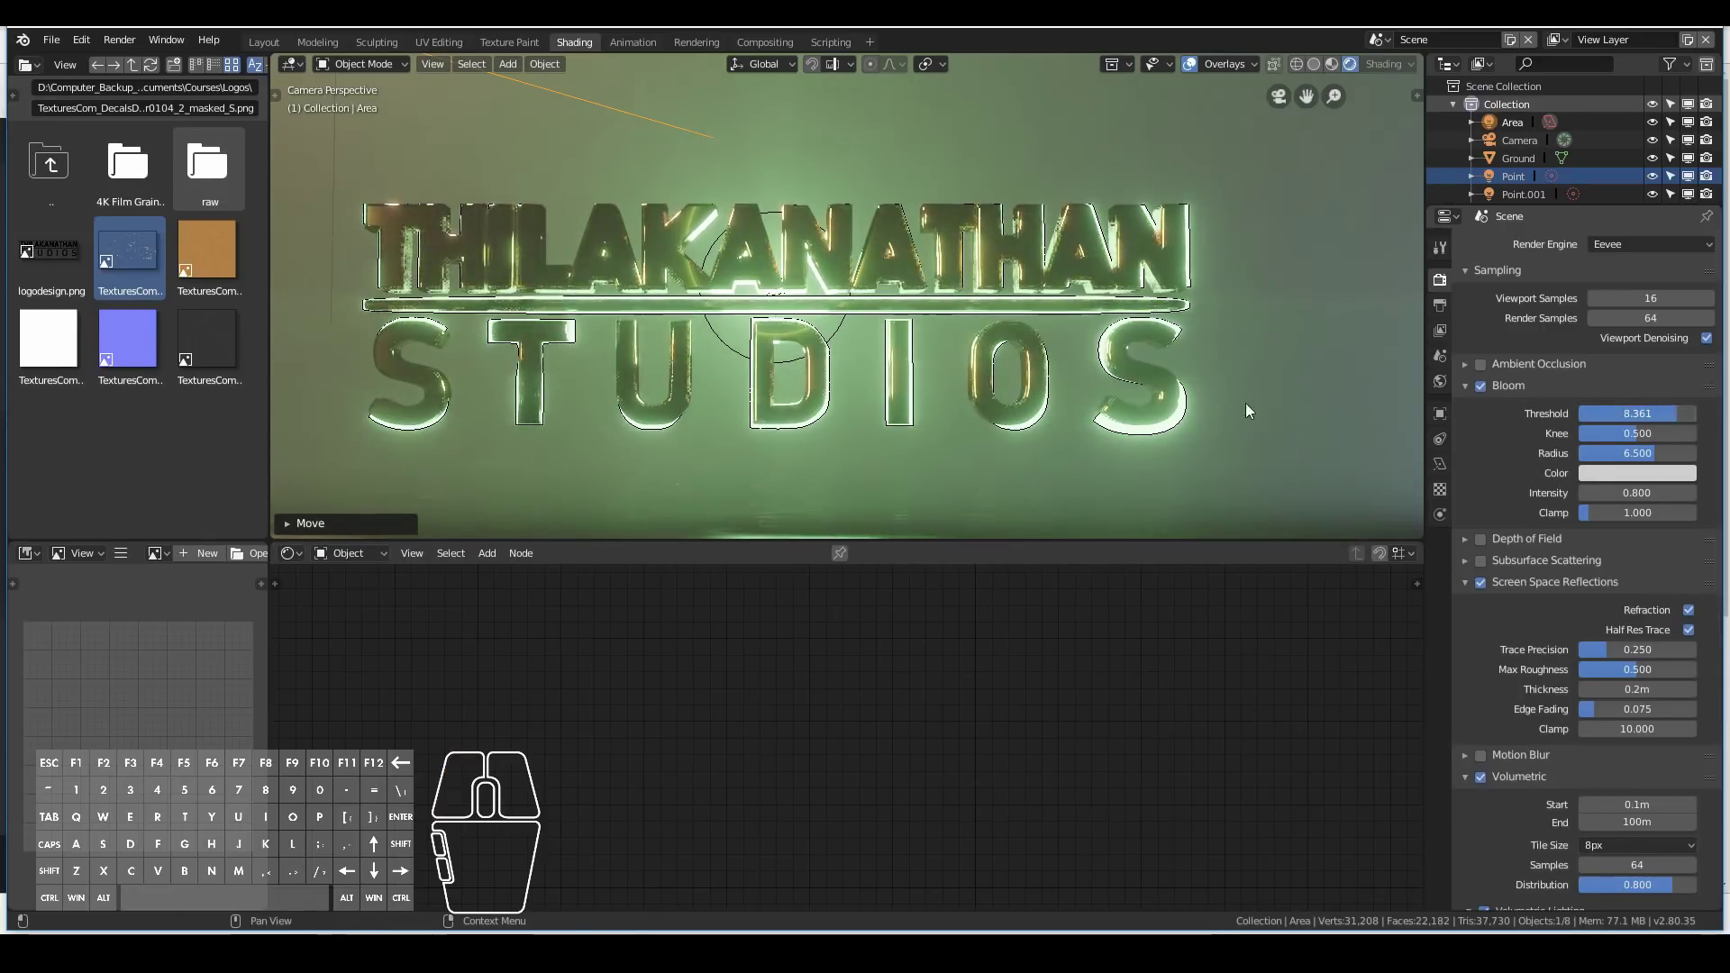
Examine the logo's glow, highlights and ground reflections from the camera view and from a free angle.
scroll(712, 326, "down", 5)
scroll(711, 326, "up", 5)
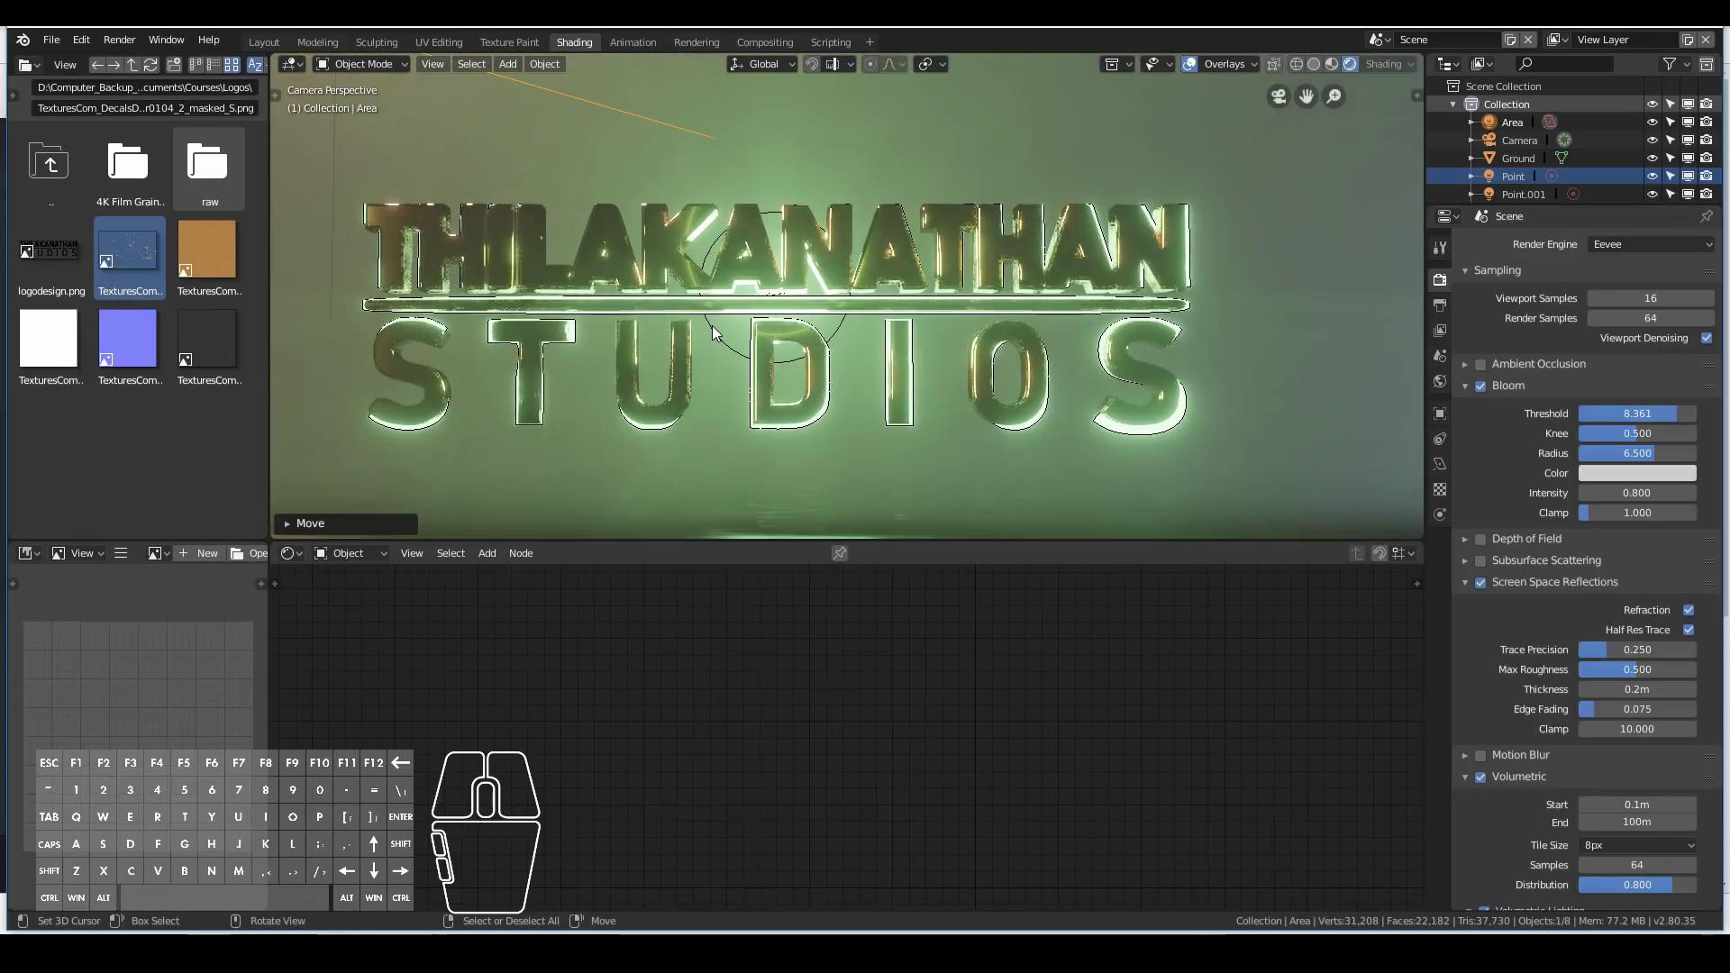
scroll(712, 328, "down", 4)
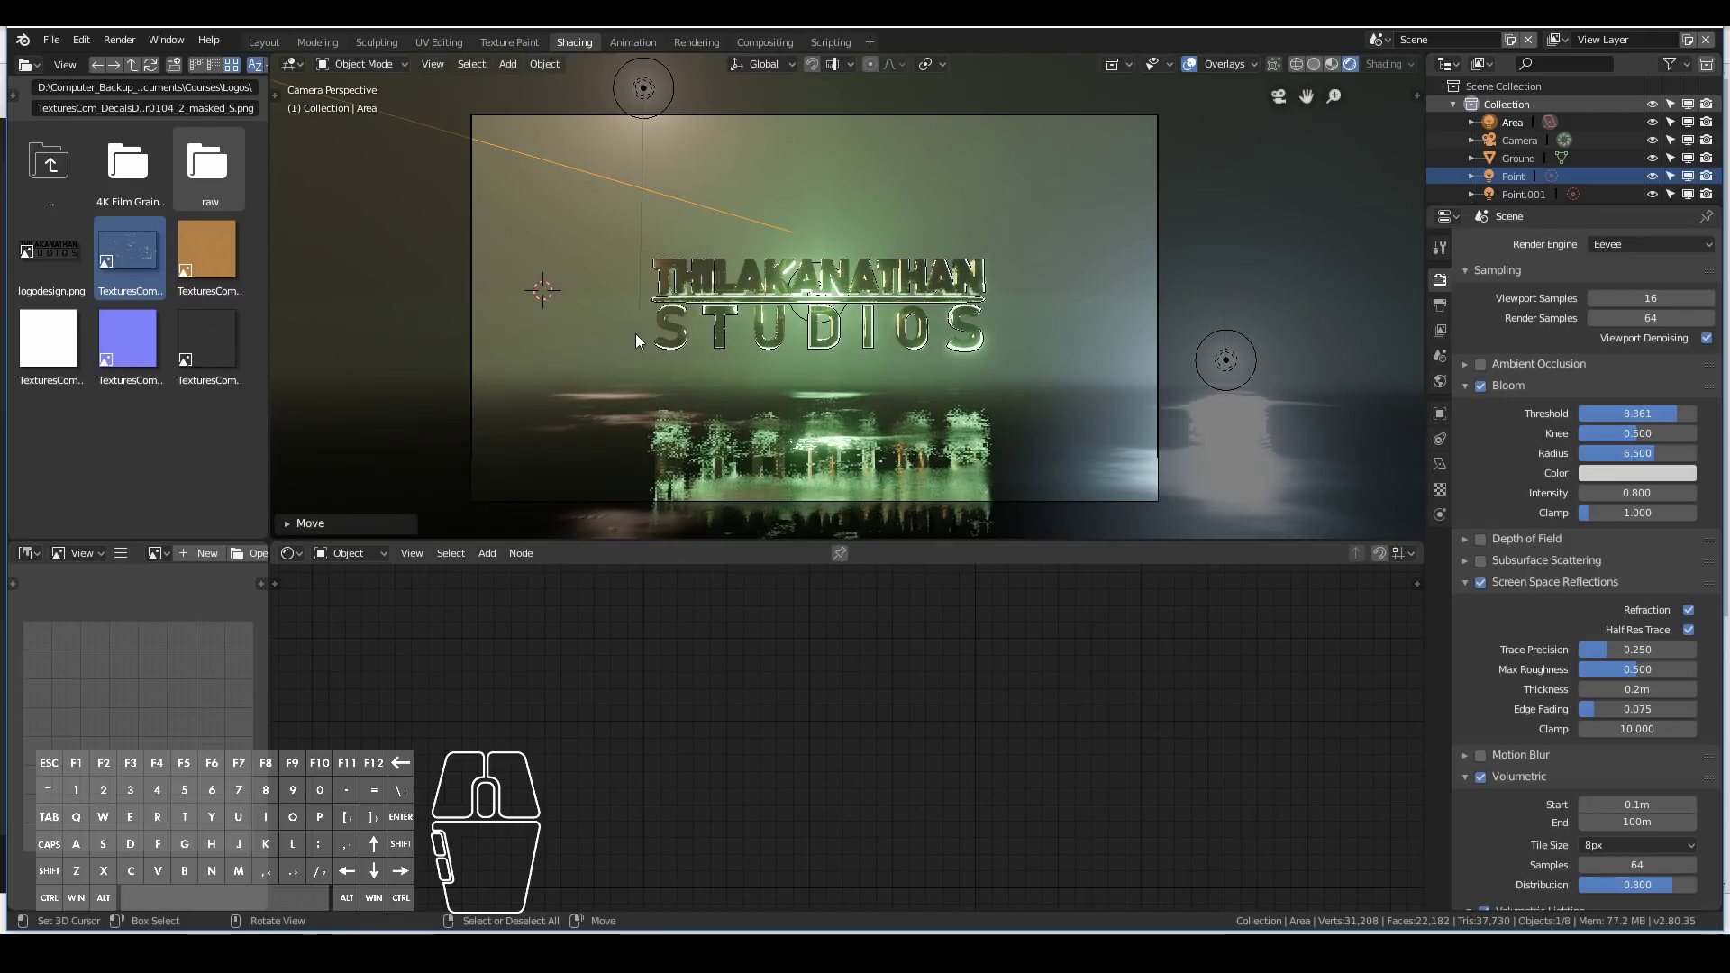
scroll(636, 334, "up", 3)
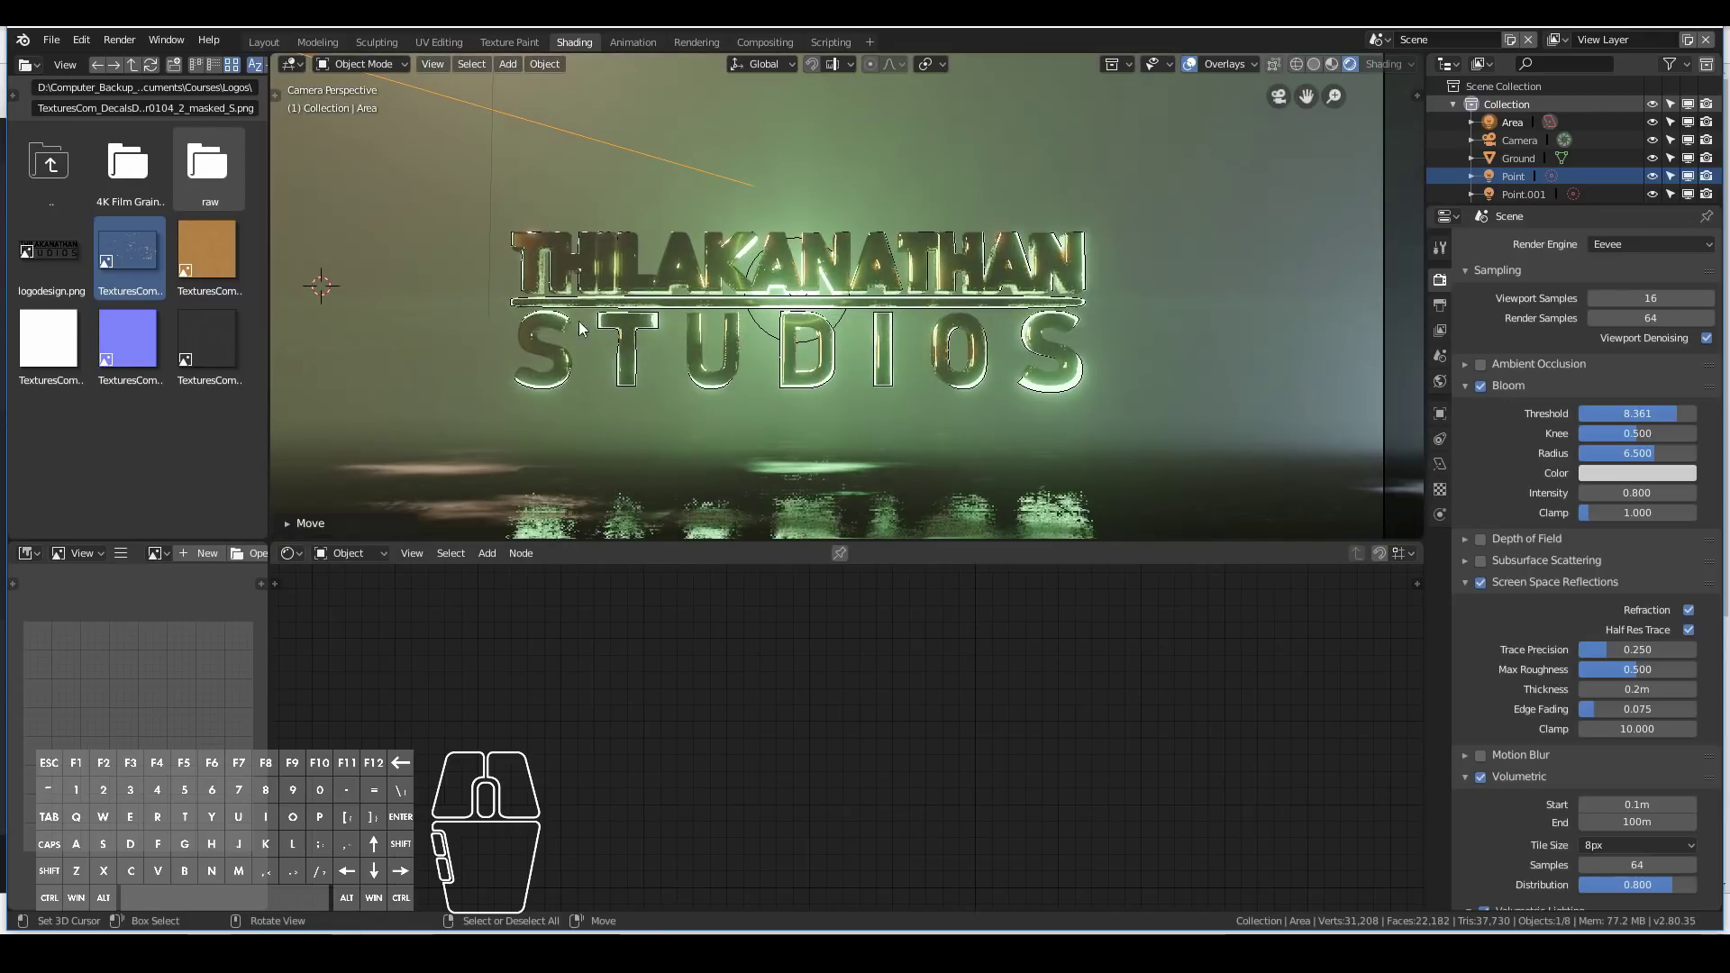
mouse_move(540, 328)
middle_mouse_down()
mouse_move(662, 382)
mouse_move(564, 354)
middle_mouse_up()
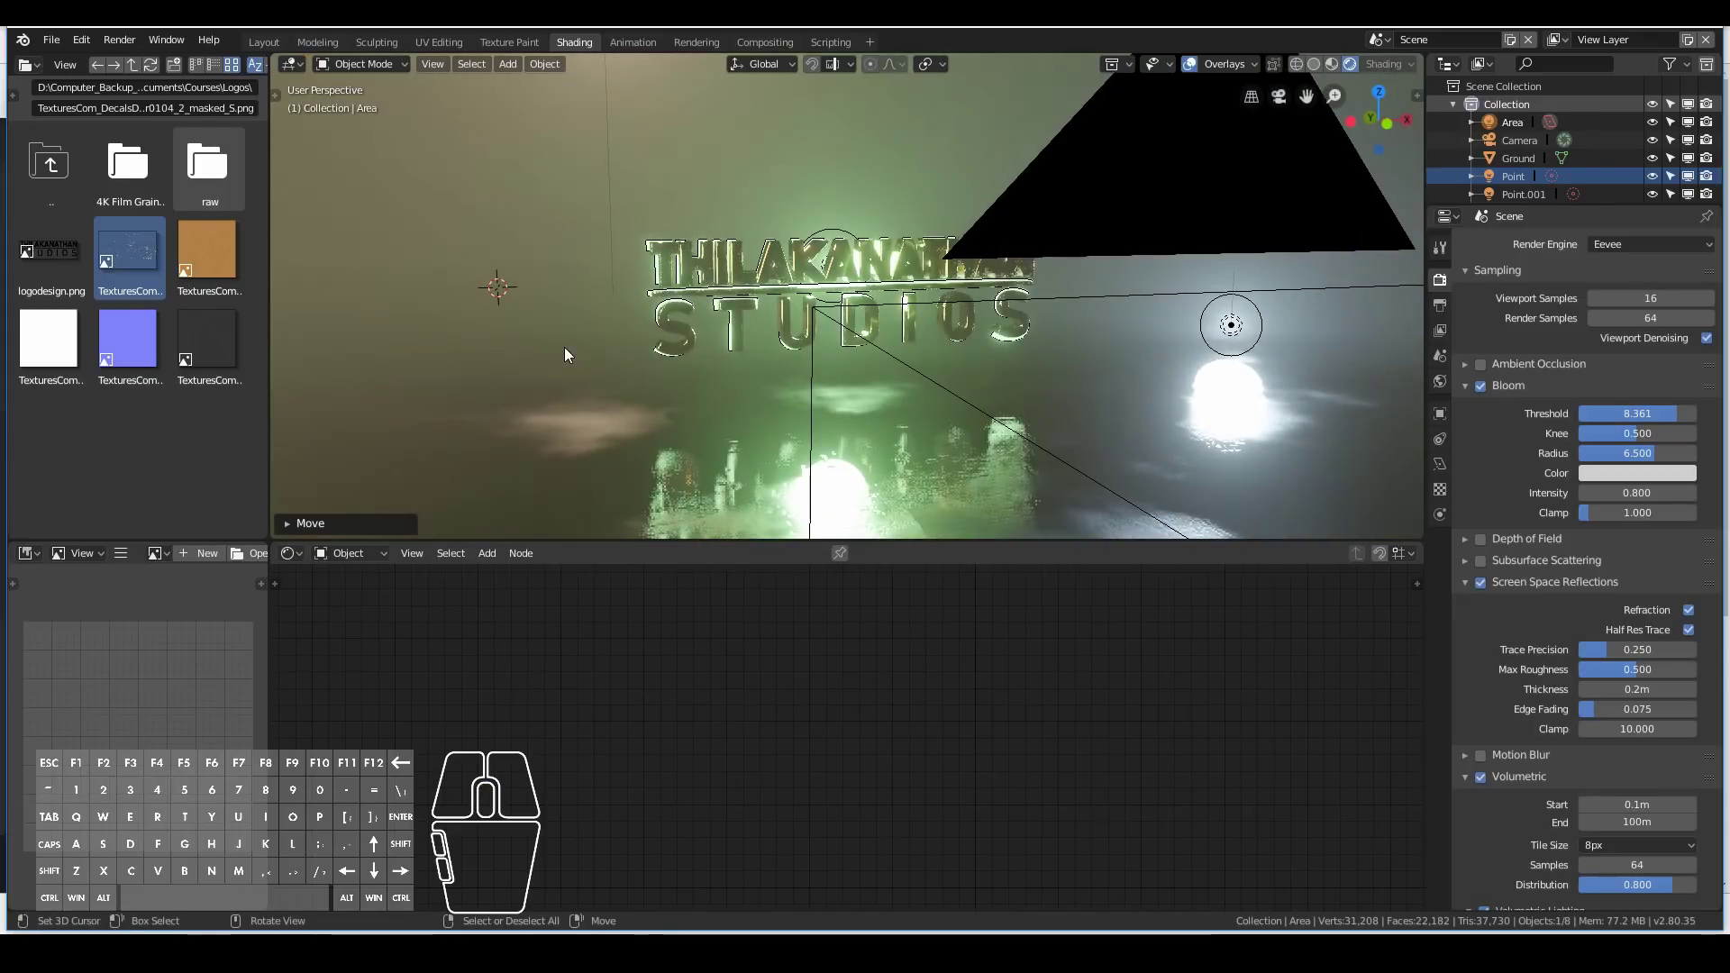
key("KP_0")
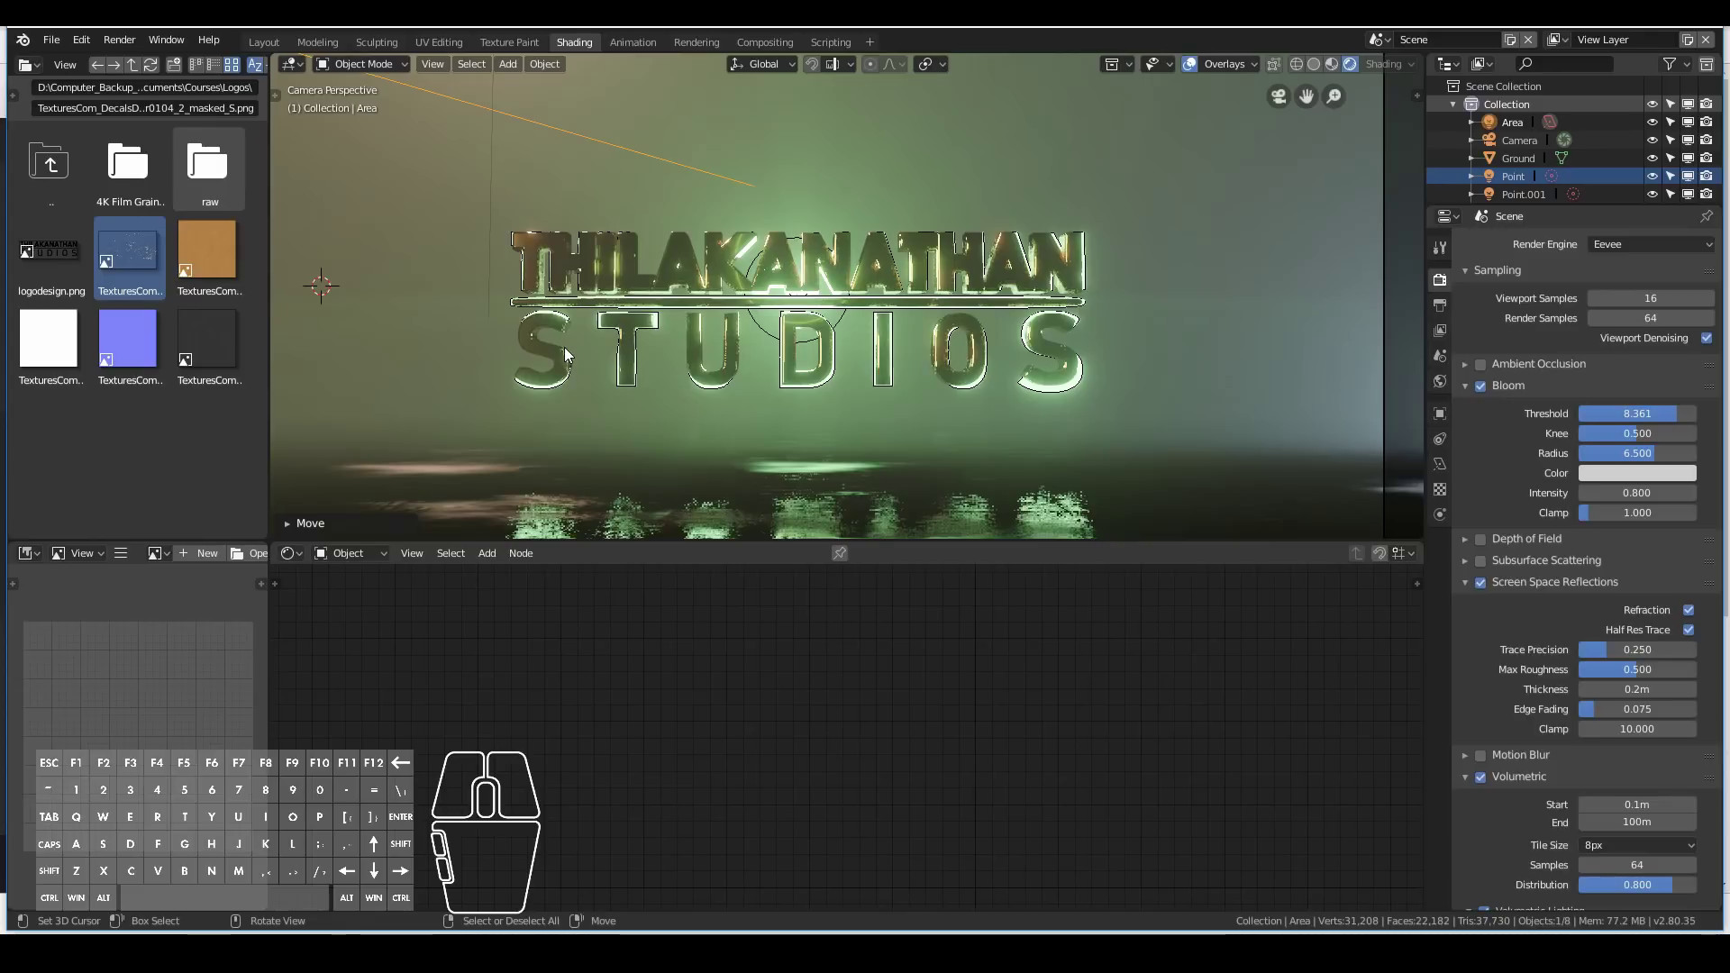
scroll(563, 348, "up", 1)
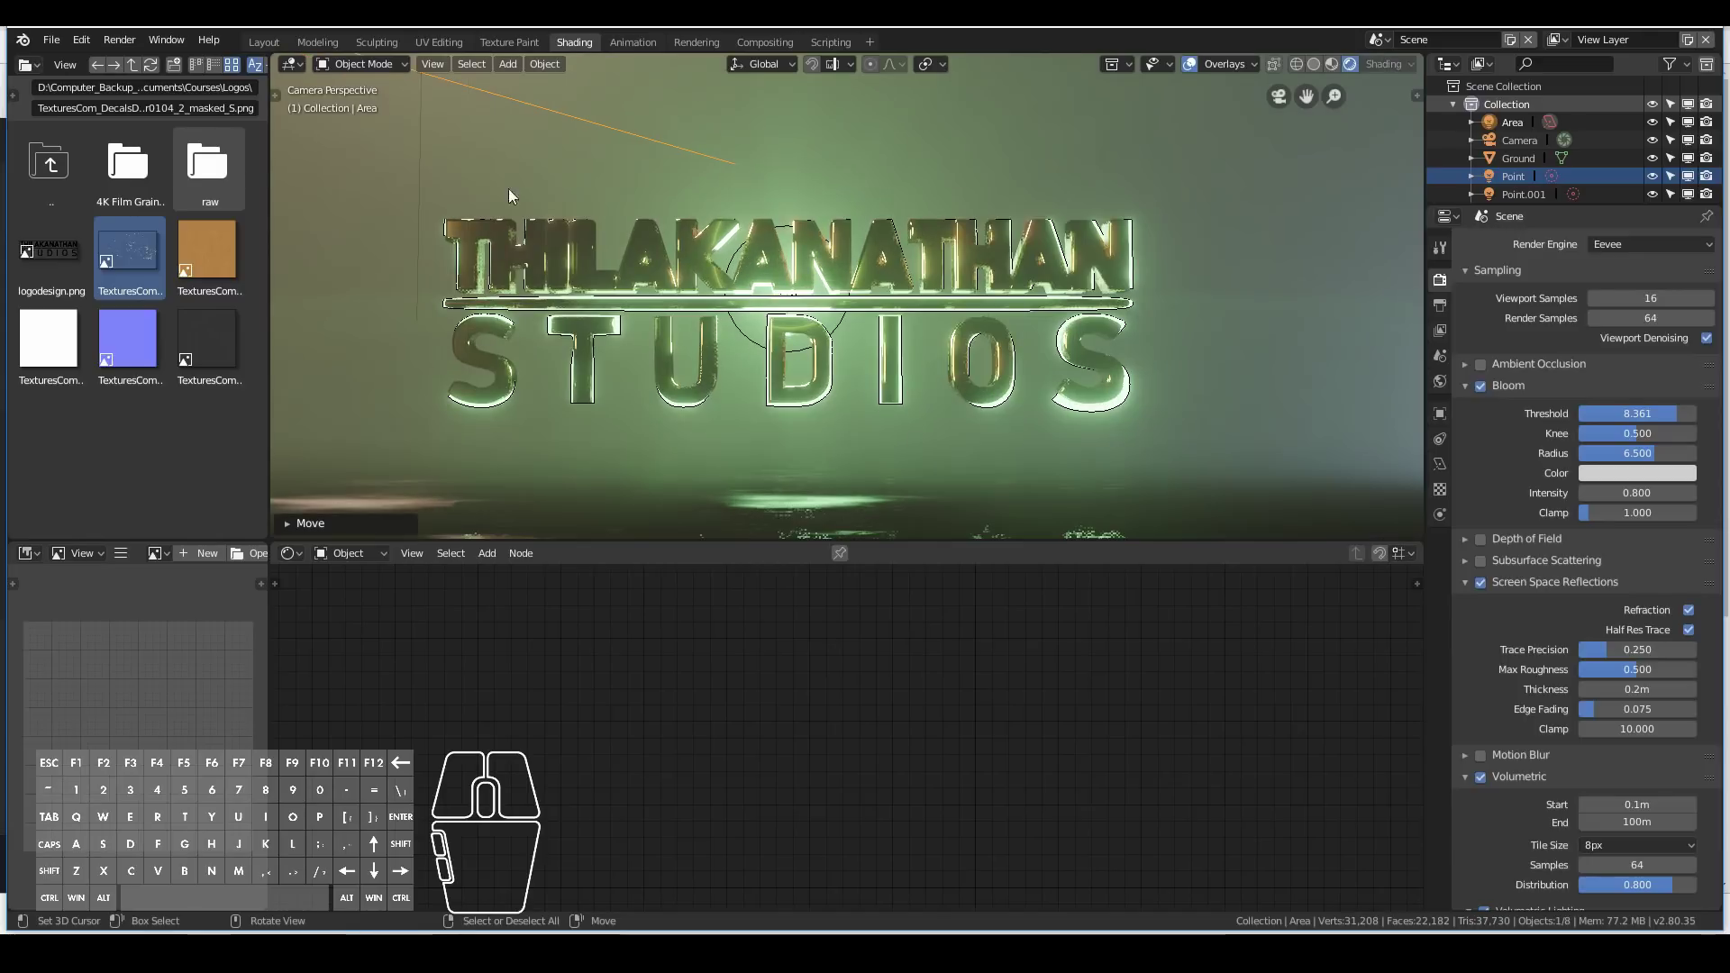
Save the file and switch to the Animation workspace with the main viewport looking through the camera.
left_click(50, 40)
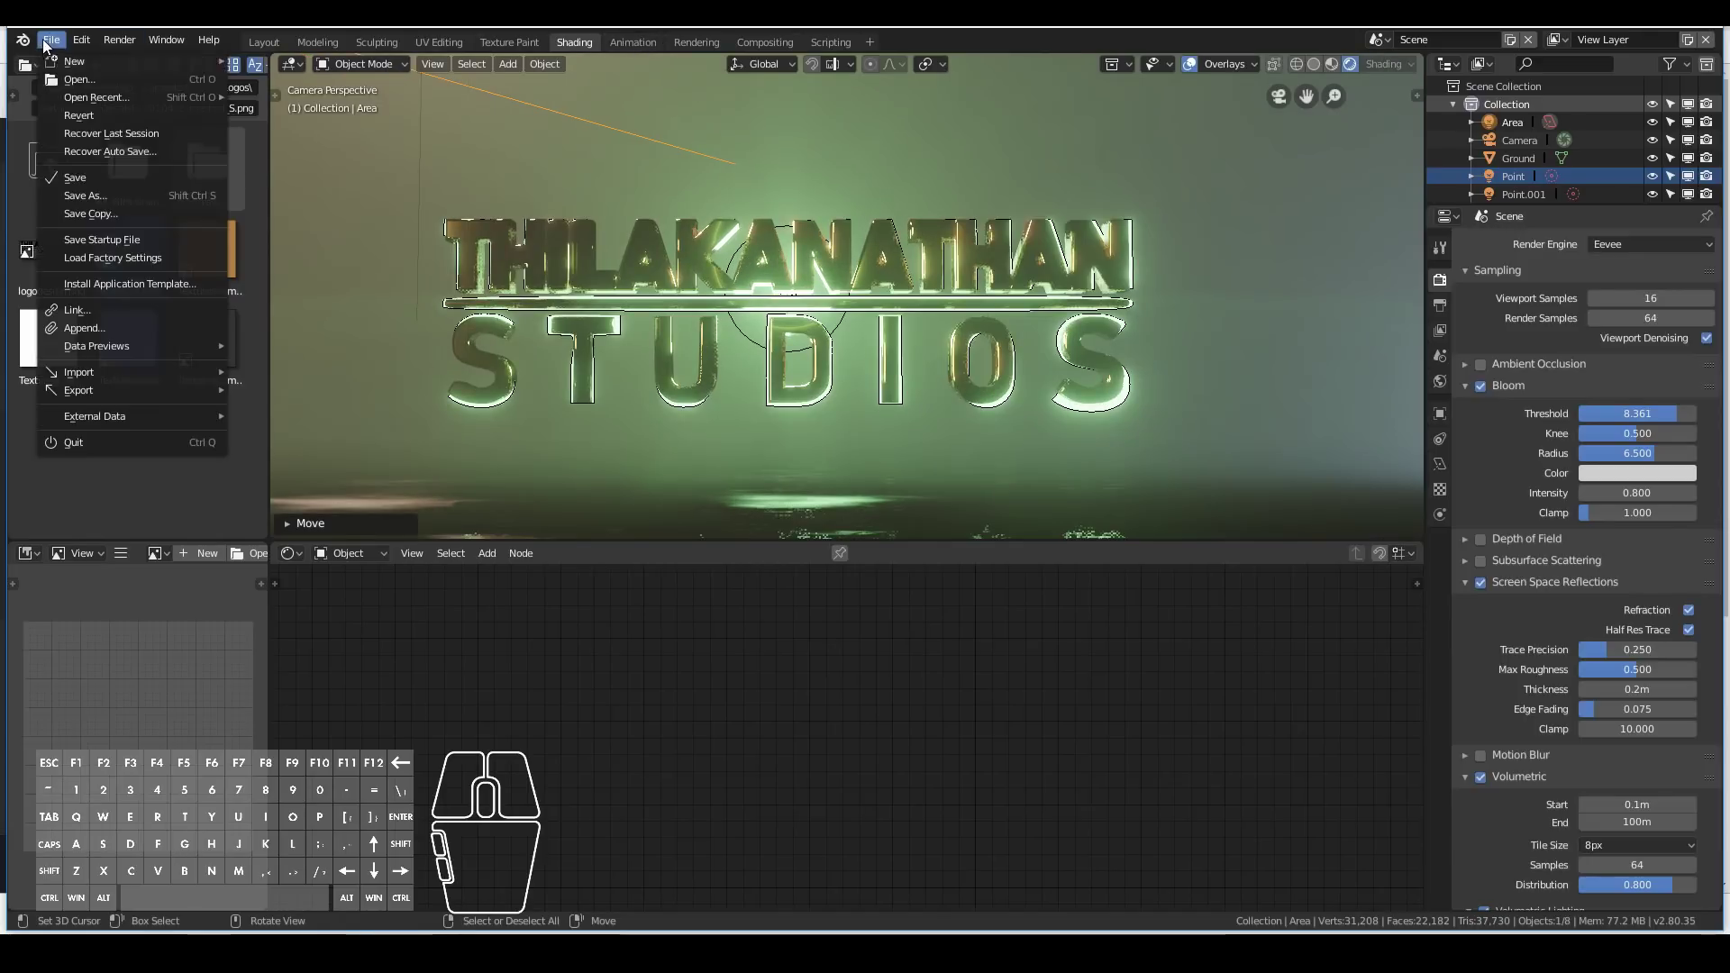
left_click(90, 178)
left_click(632, 42)
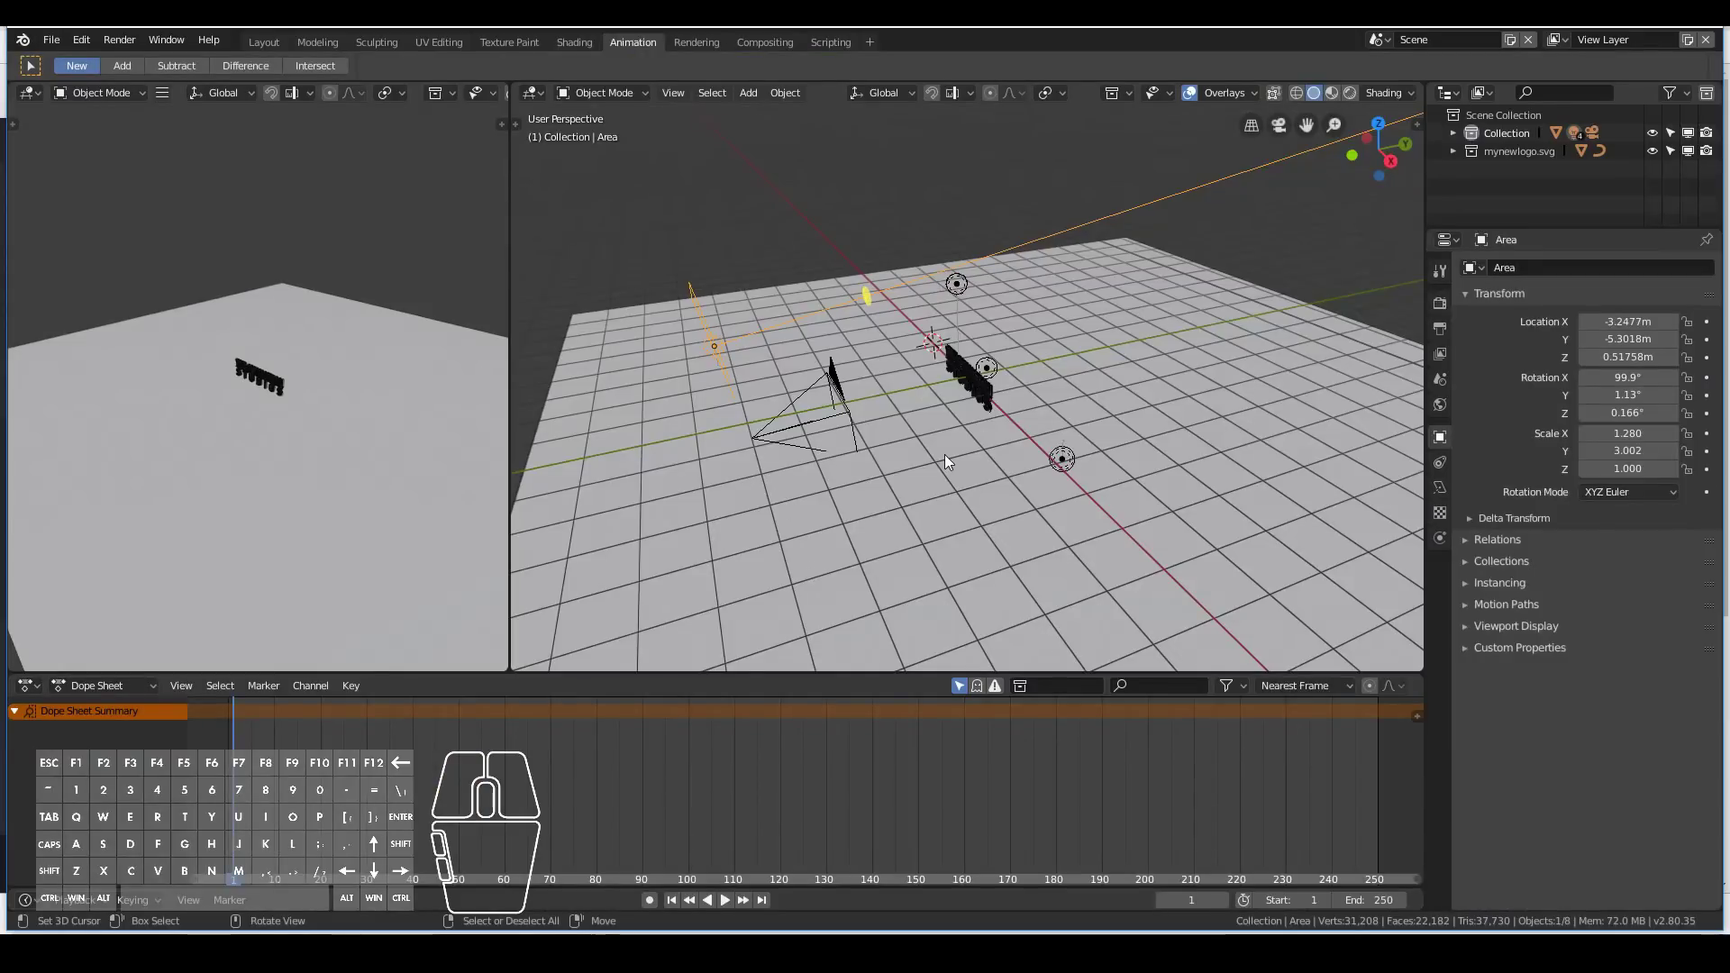
key("KP_0")
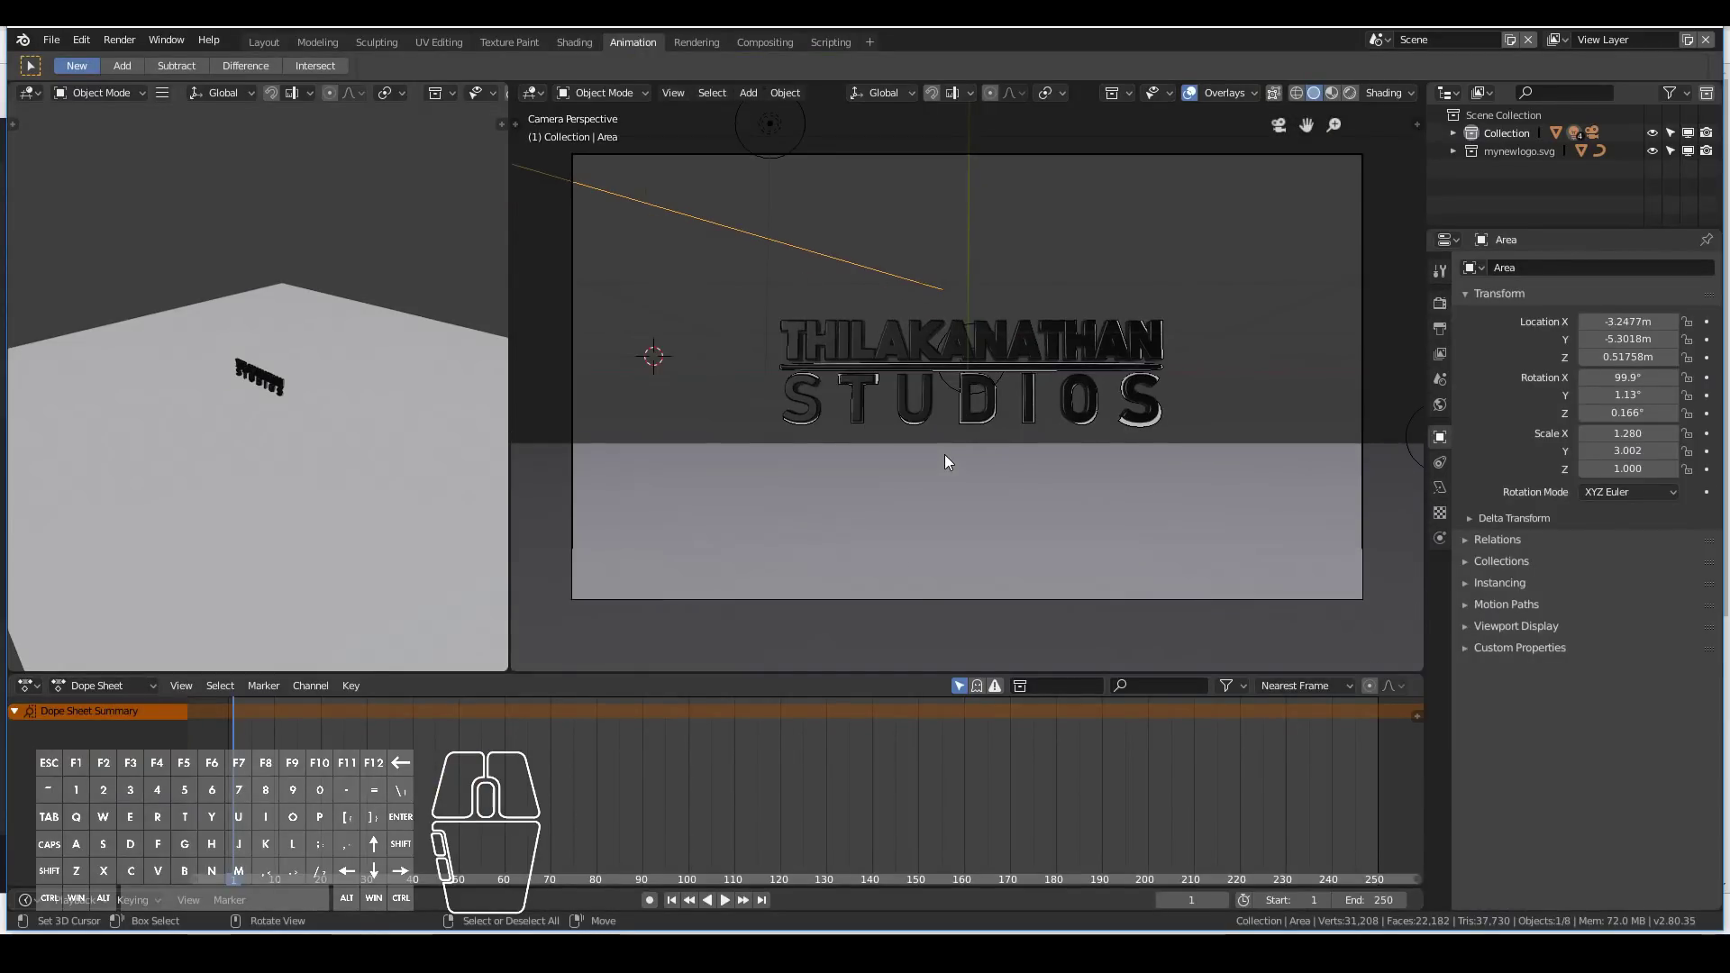
Display the main viewport in Rendered shading to view the lights and camera around the logo.
left_click(1338, 93)
left_click(1346, 95)
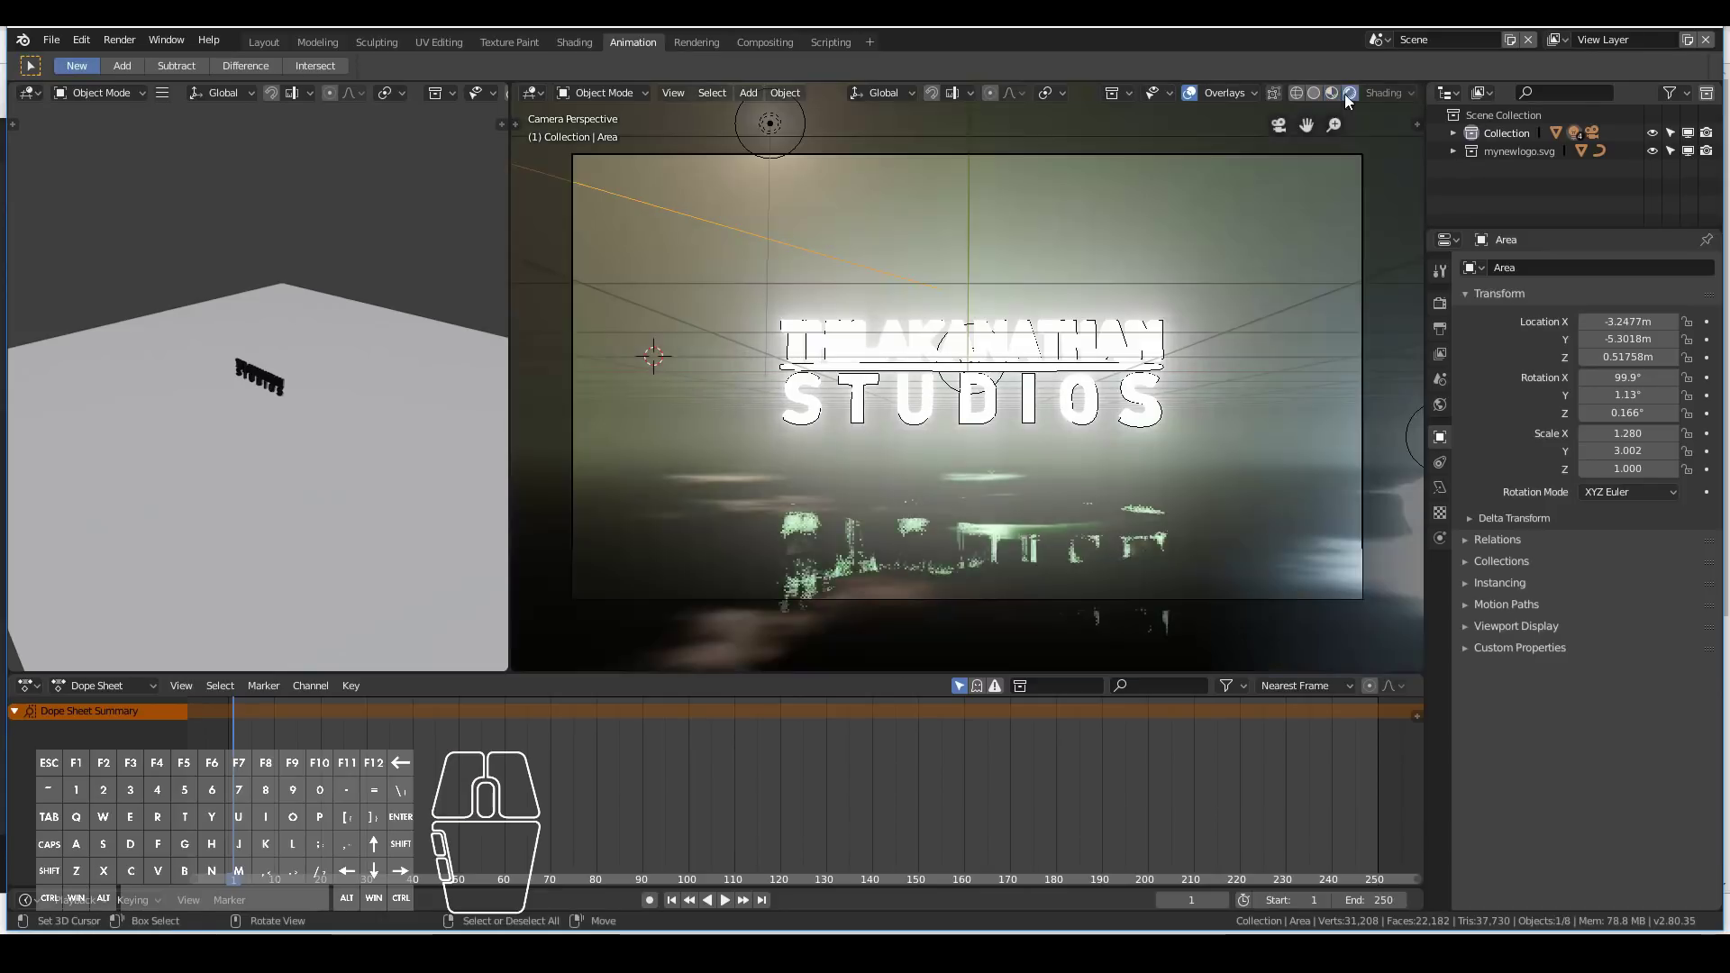
scroll(670, 438, "down", 4)
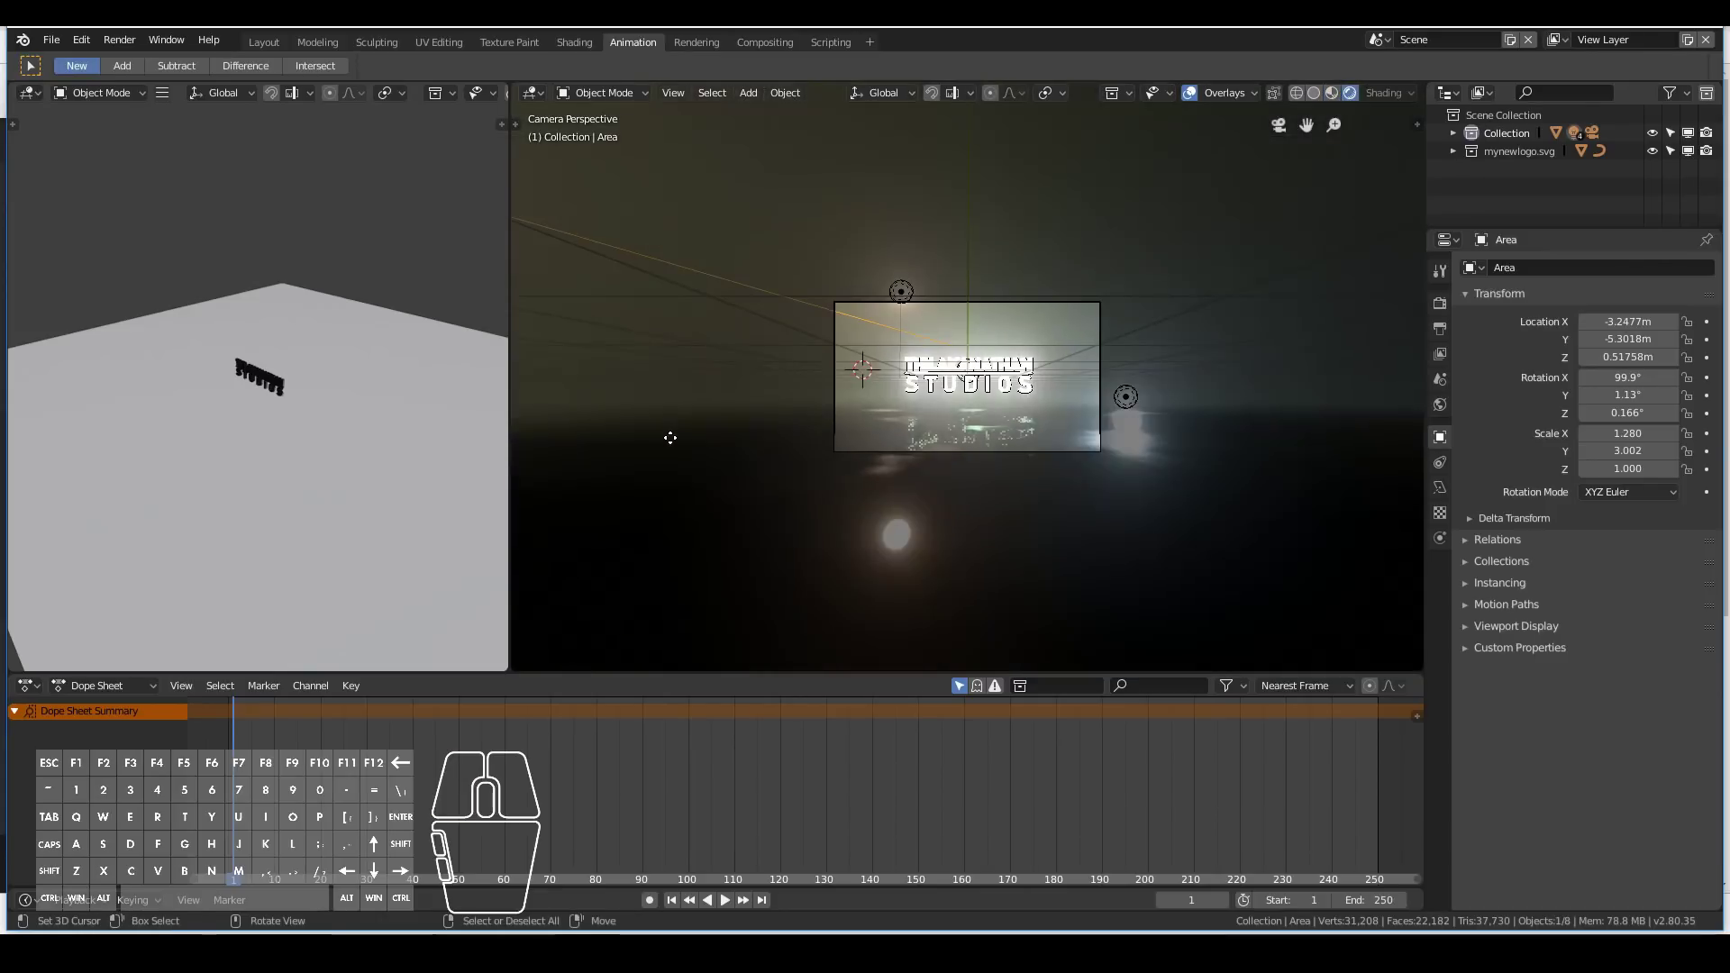
scroll(670, 437, "down", 3)
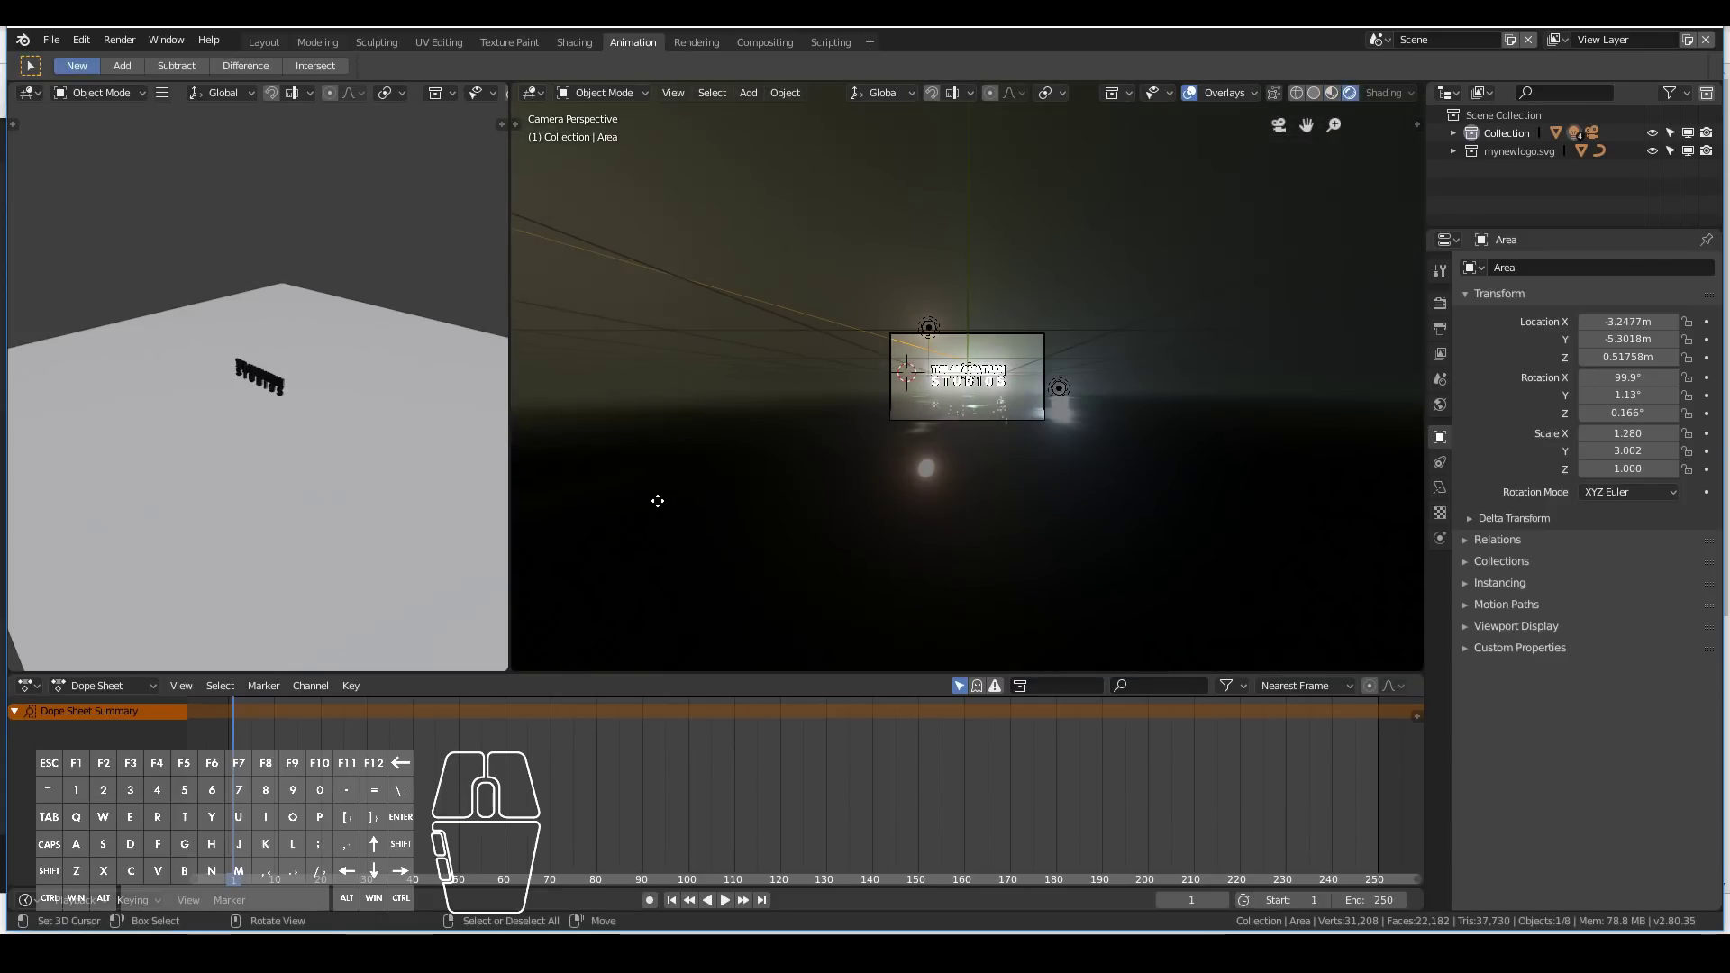
middle_click_drag(737, 362, 779, 373)
scroll(778, 373, "down", 4)
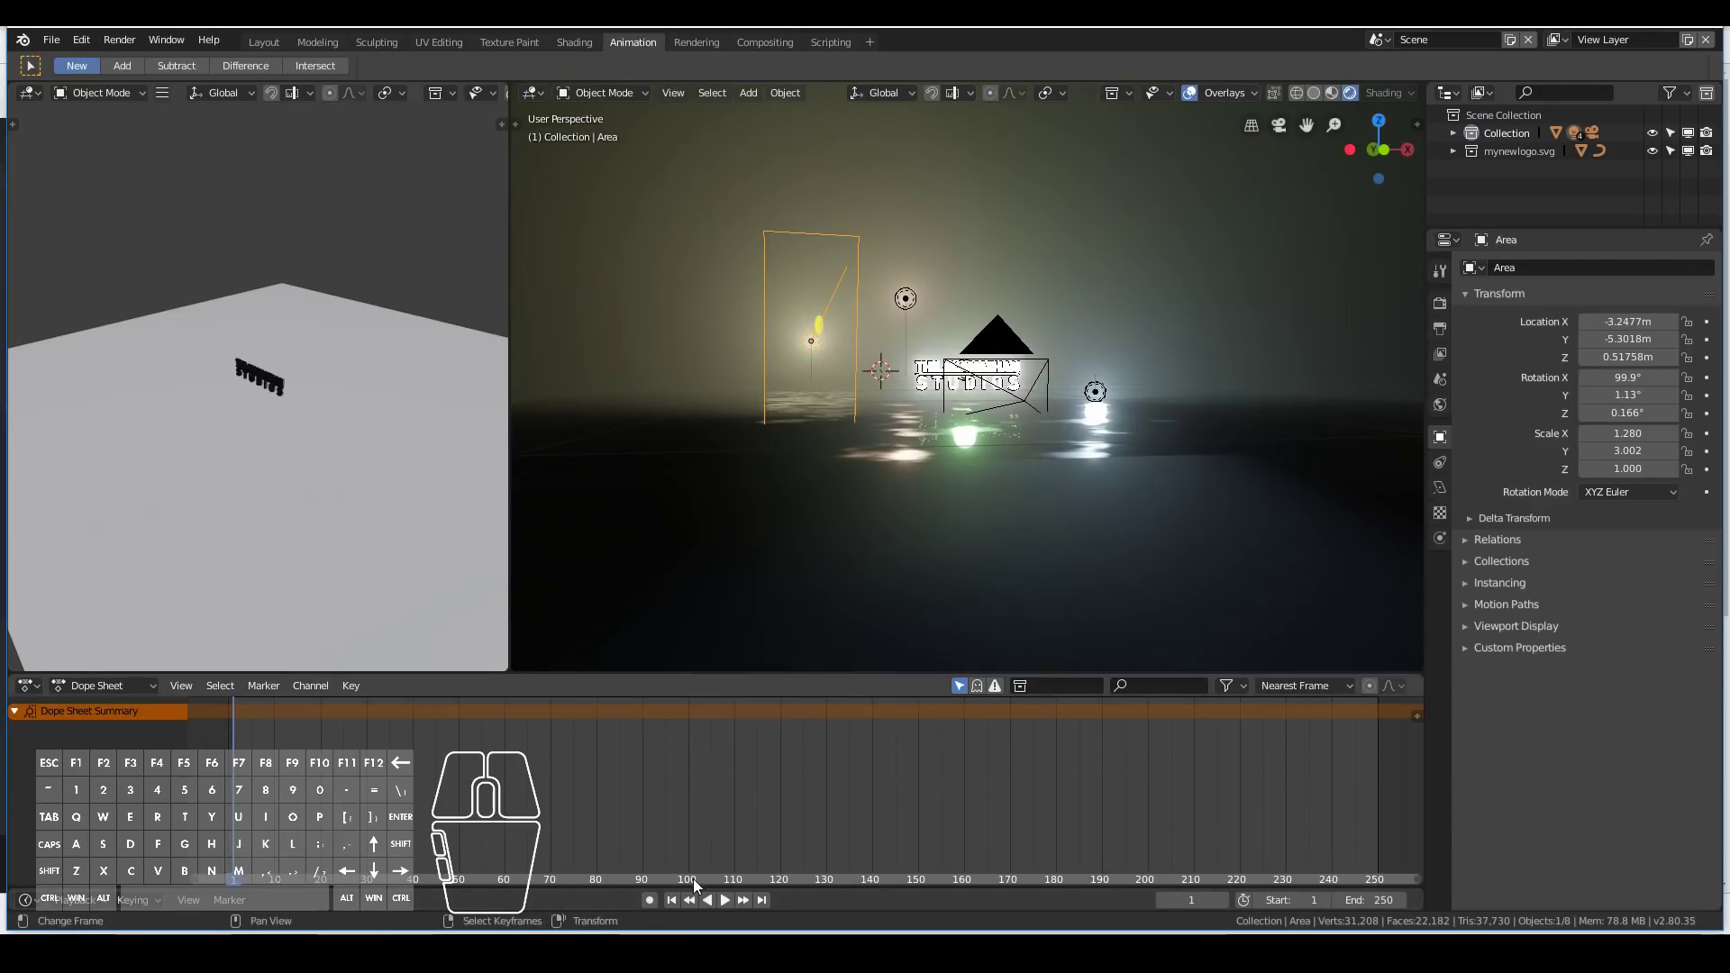
Check the scene's render and output settings, and set the animation's end frame to 200.
left_click_drag(321, 818, 504, 824)
left_click(1439, 302)
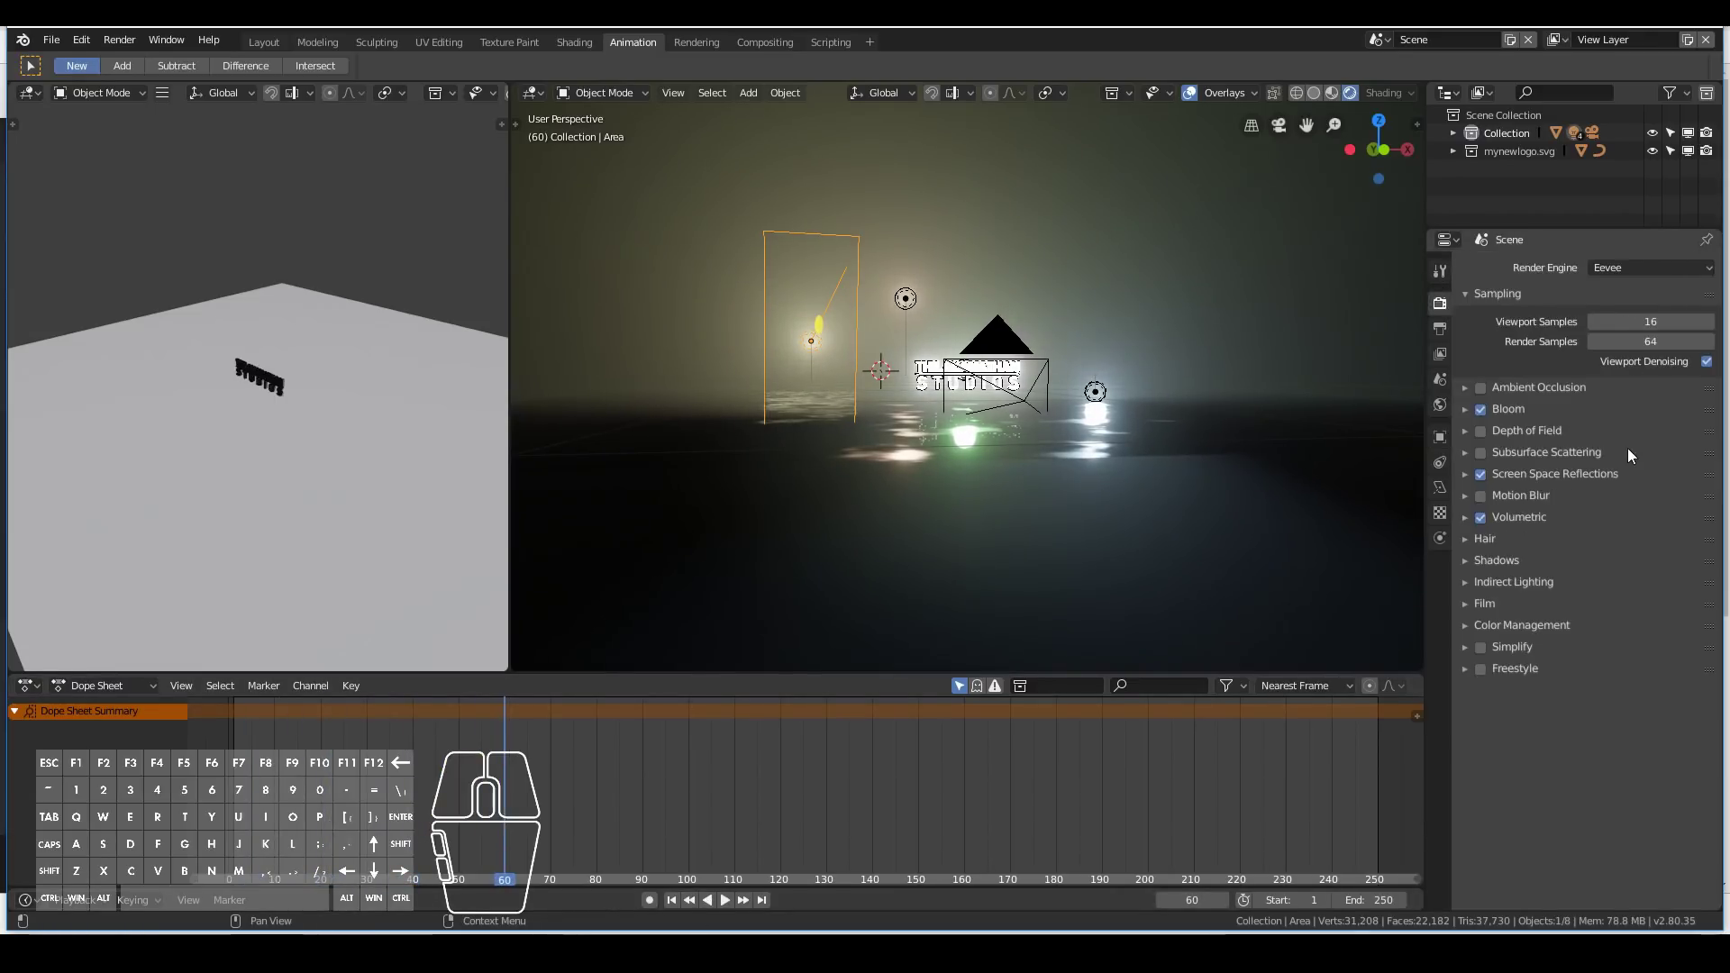
left_click(1439, 327)
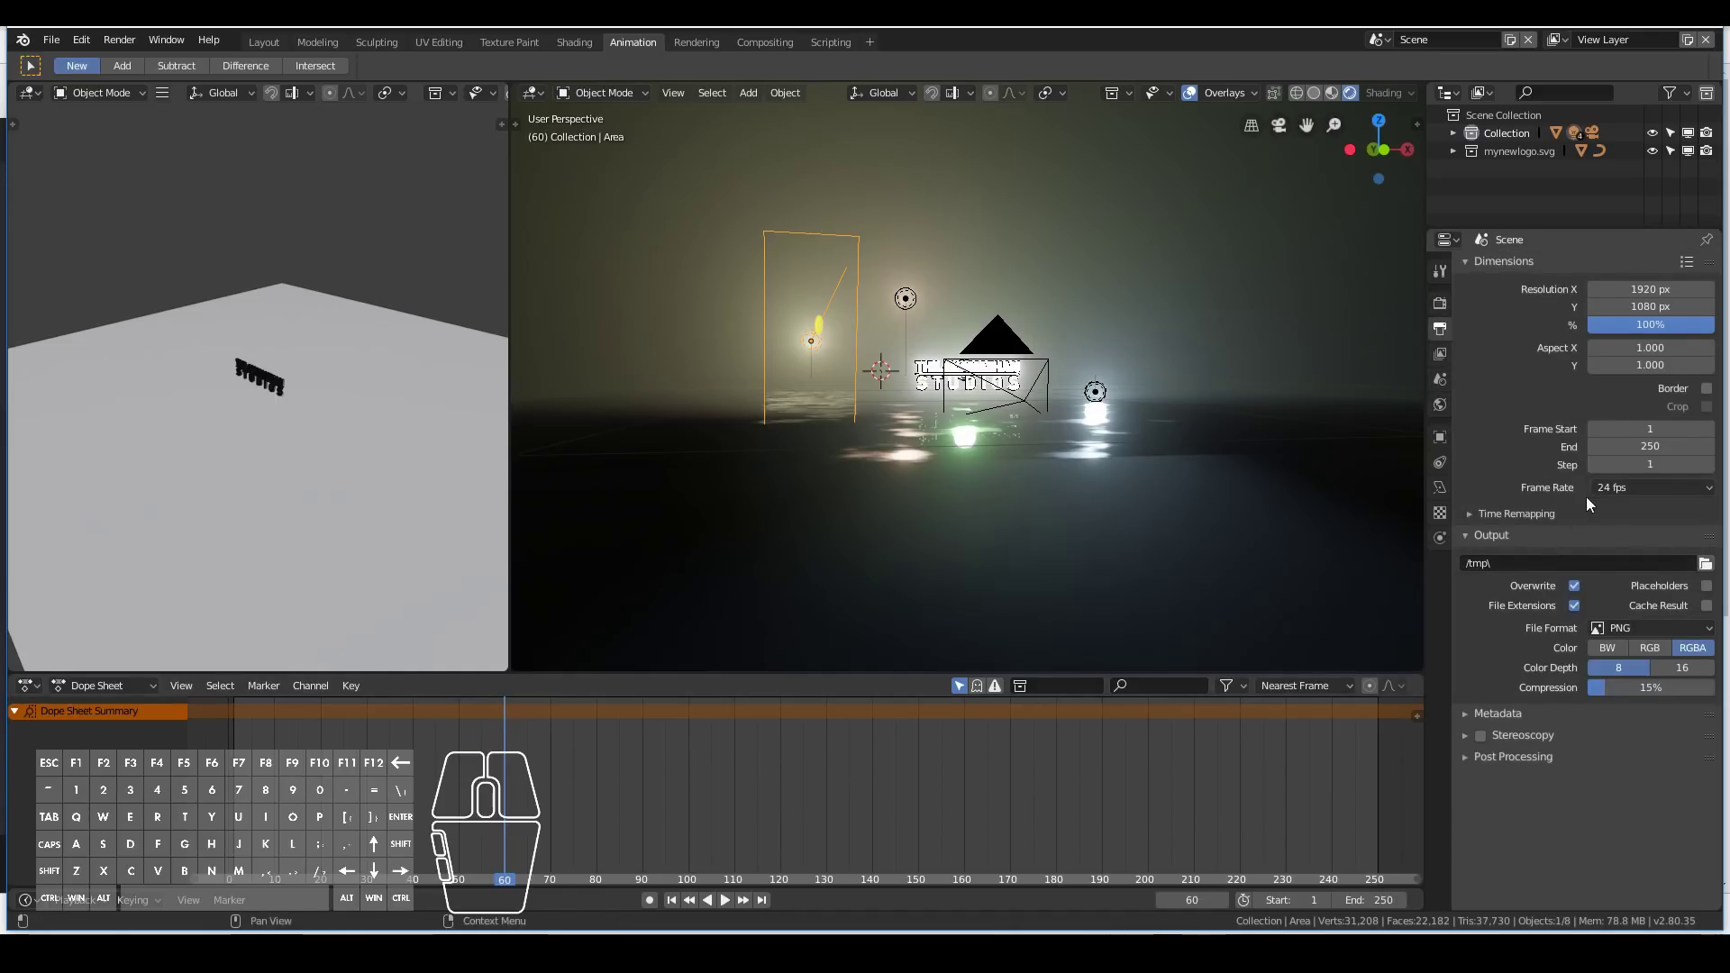
left_click(1333, 867)
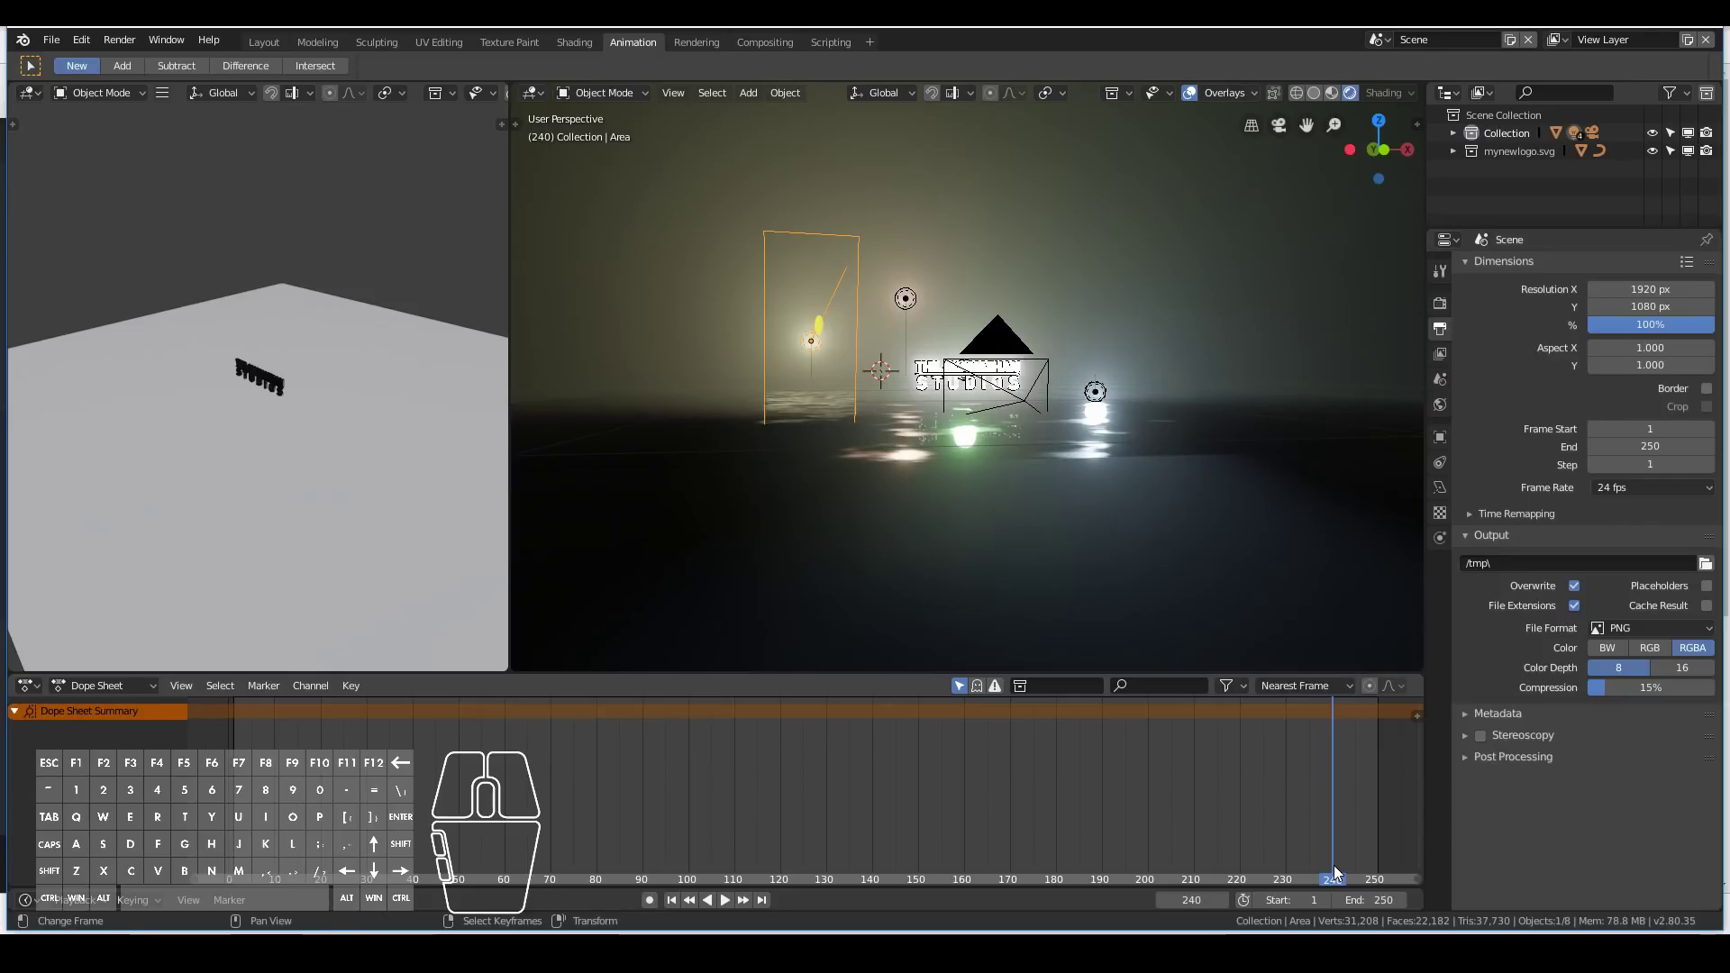
left_click_drag(1333, 862, 1149, 839)
left_click(1383, 900)
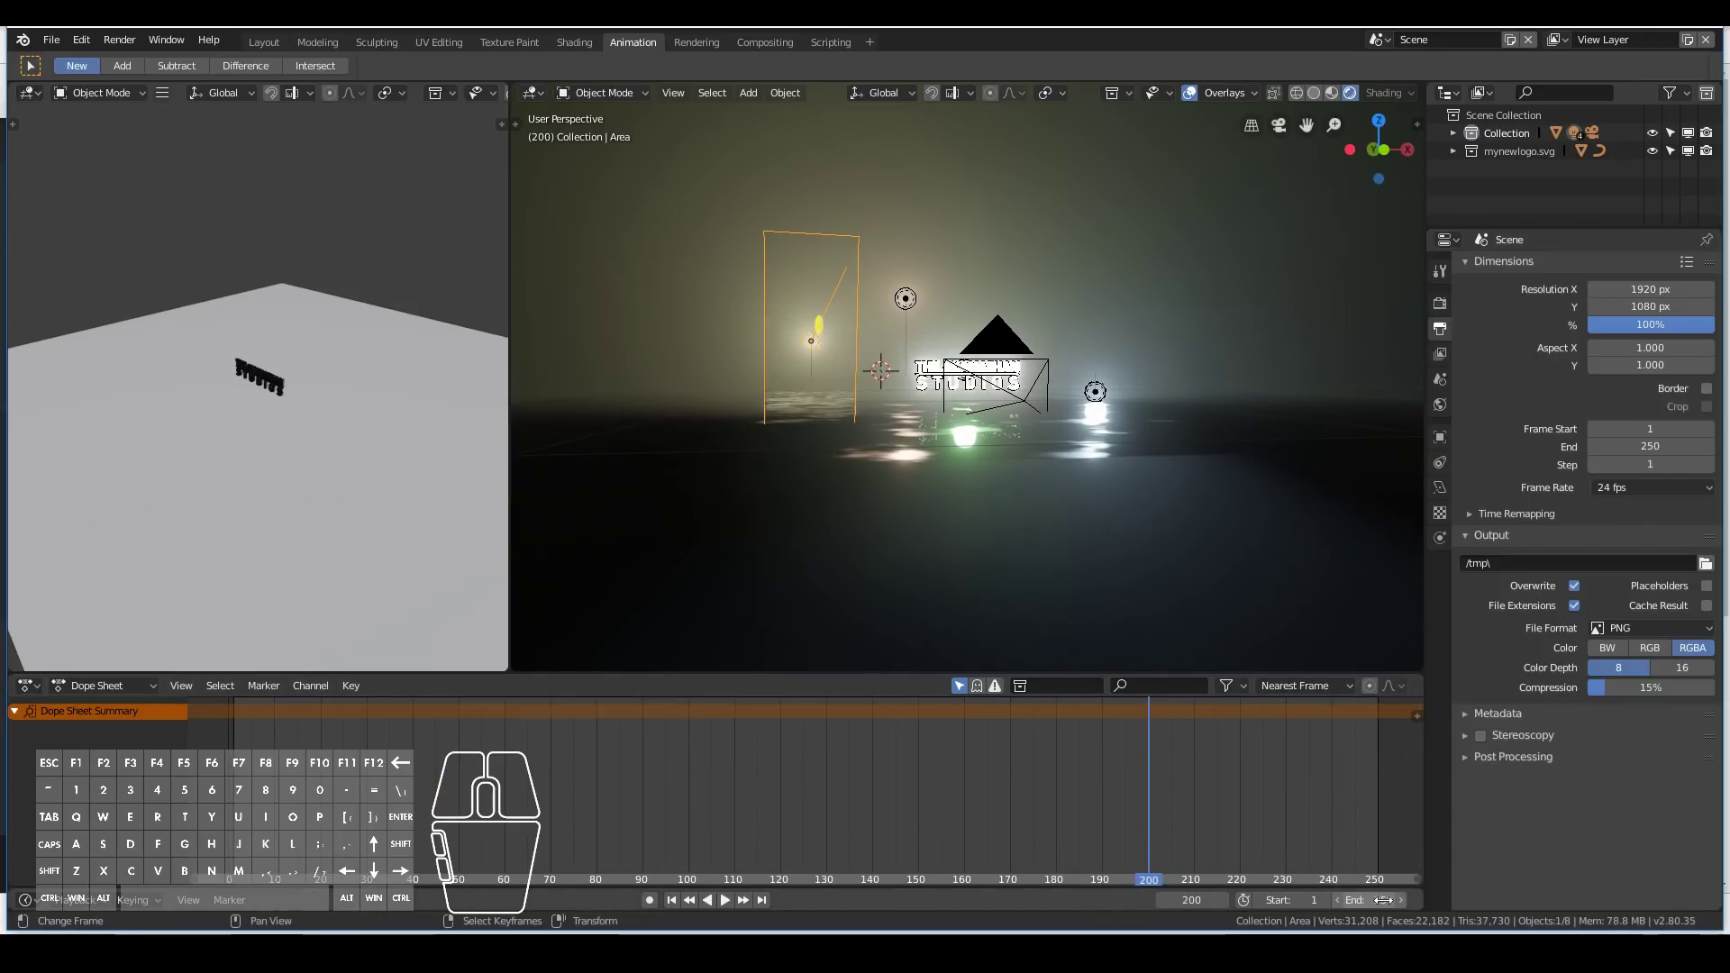
type("200")
key("Return")
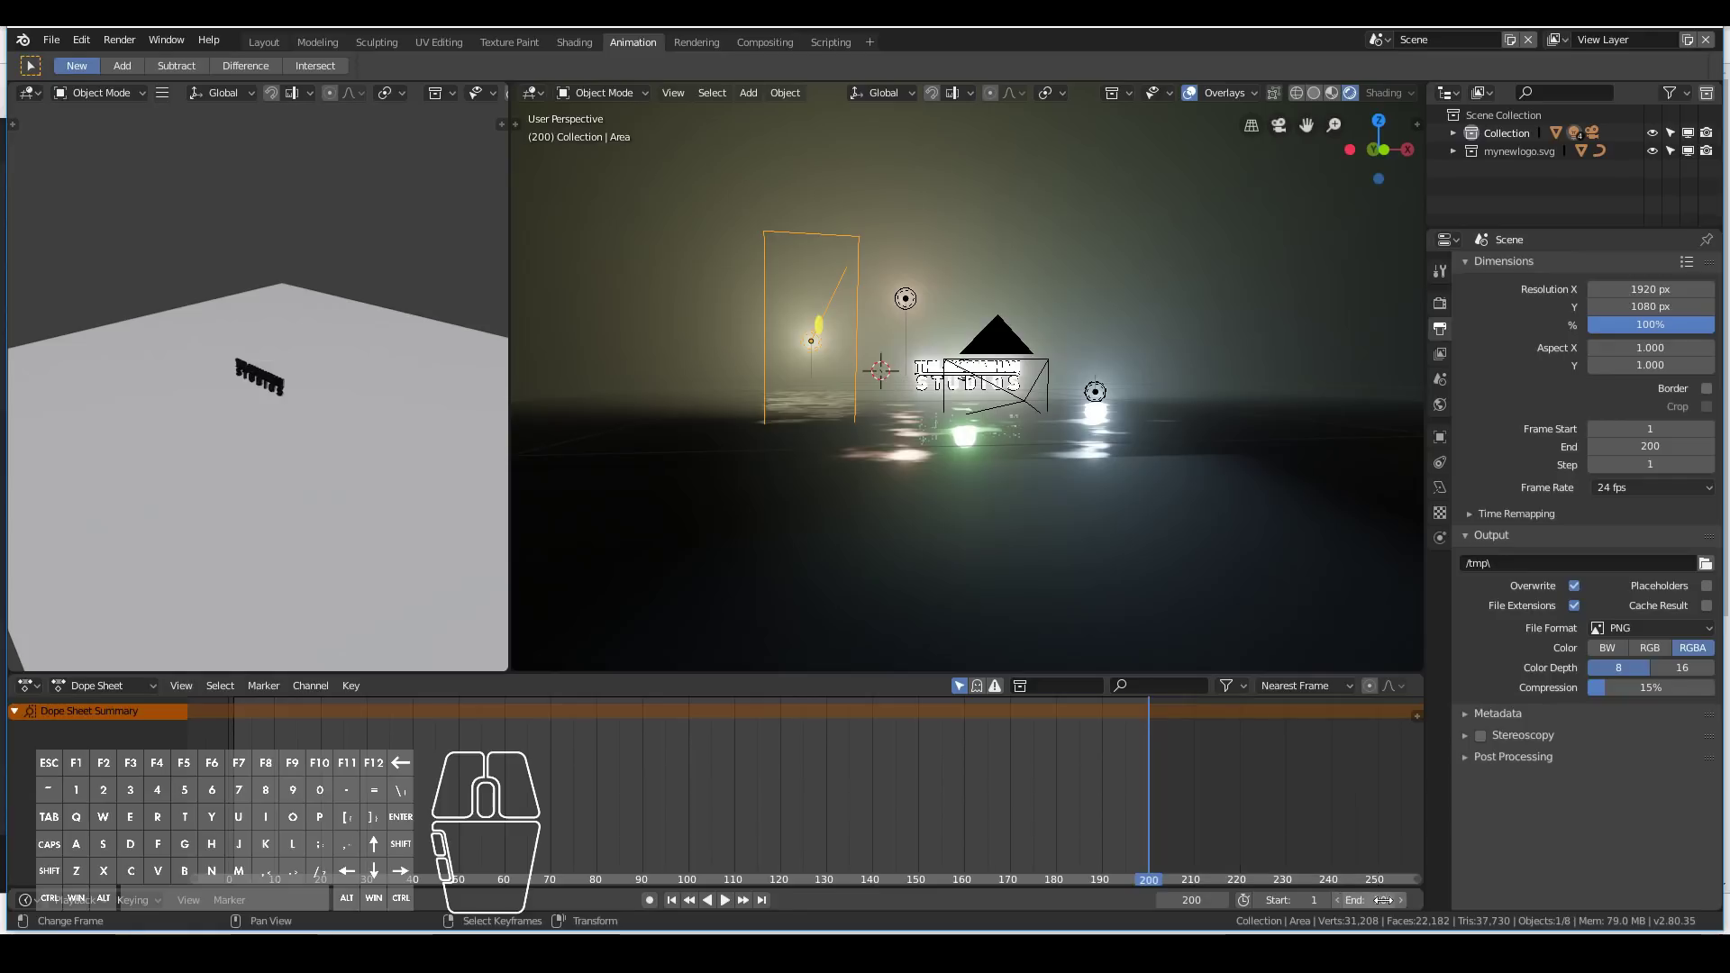
Turn on automatic keyframing at frame 60 and record the area light's starting position there.
left_click_drag(1015, 809, 507, 840)
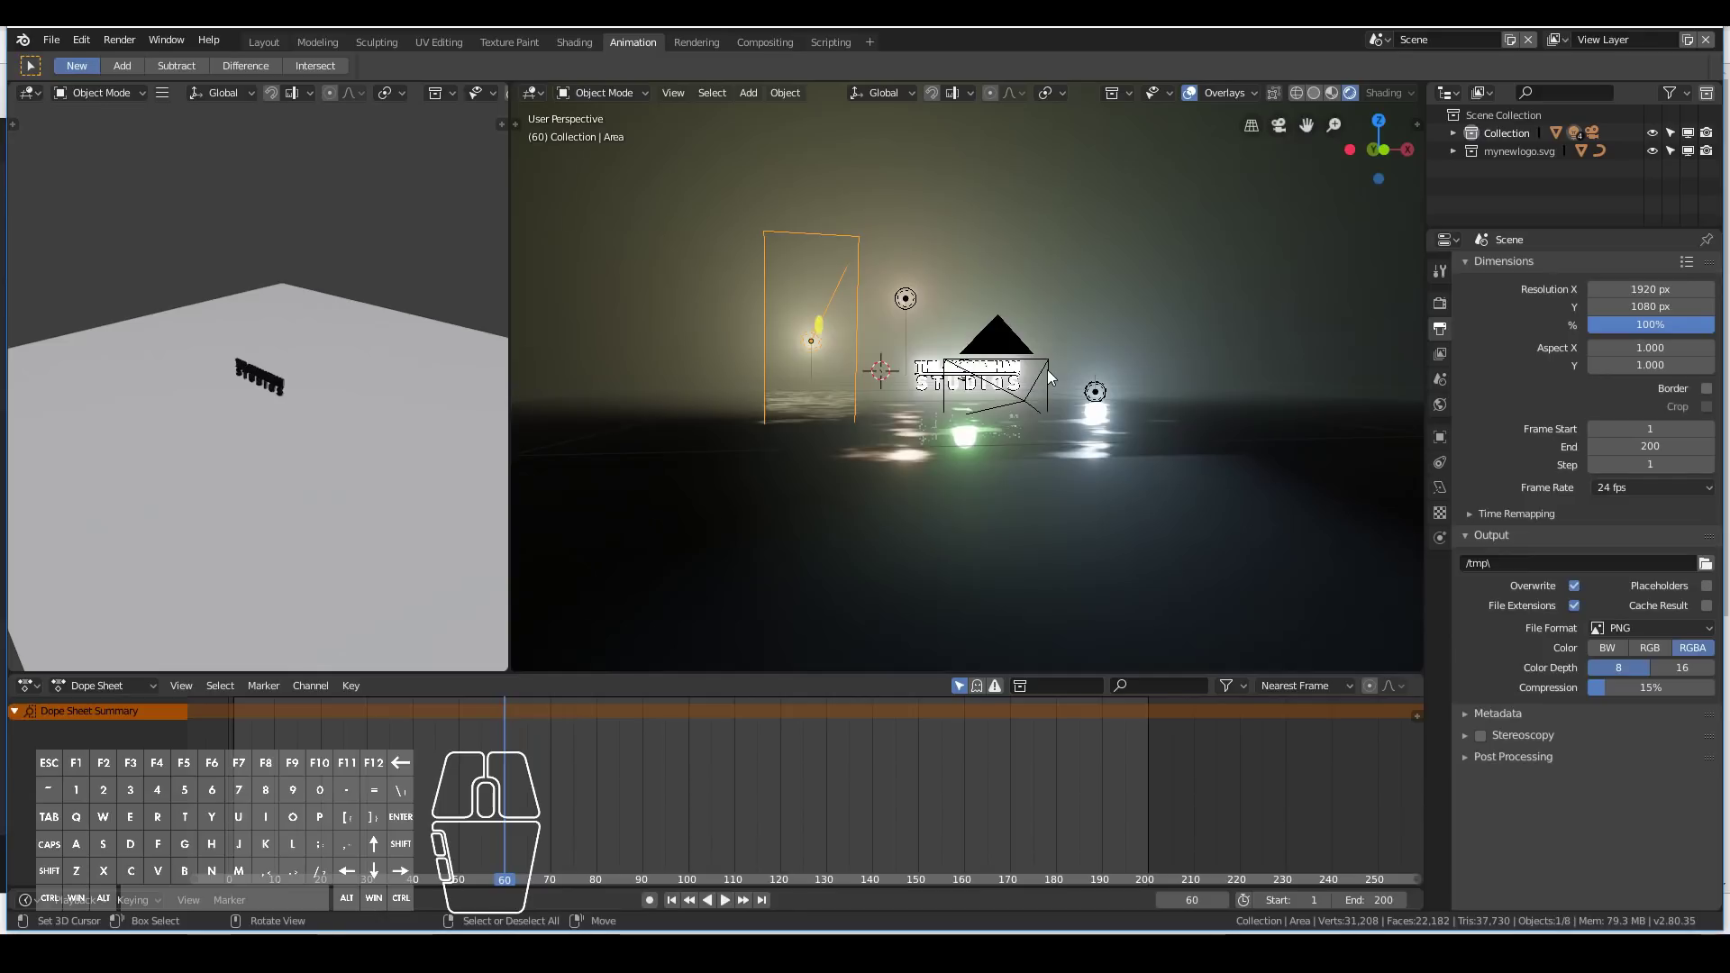
key("KP_0")
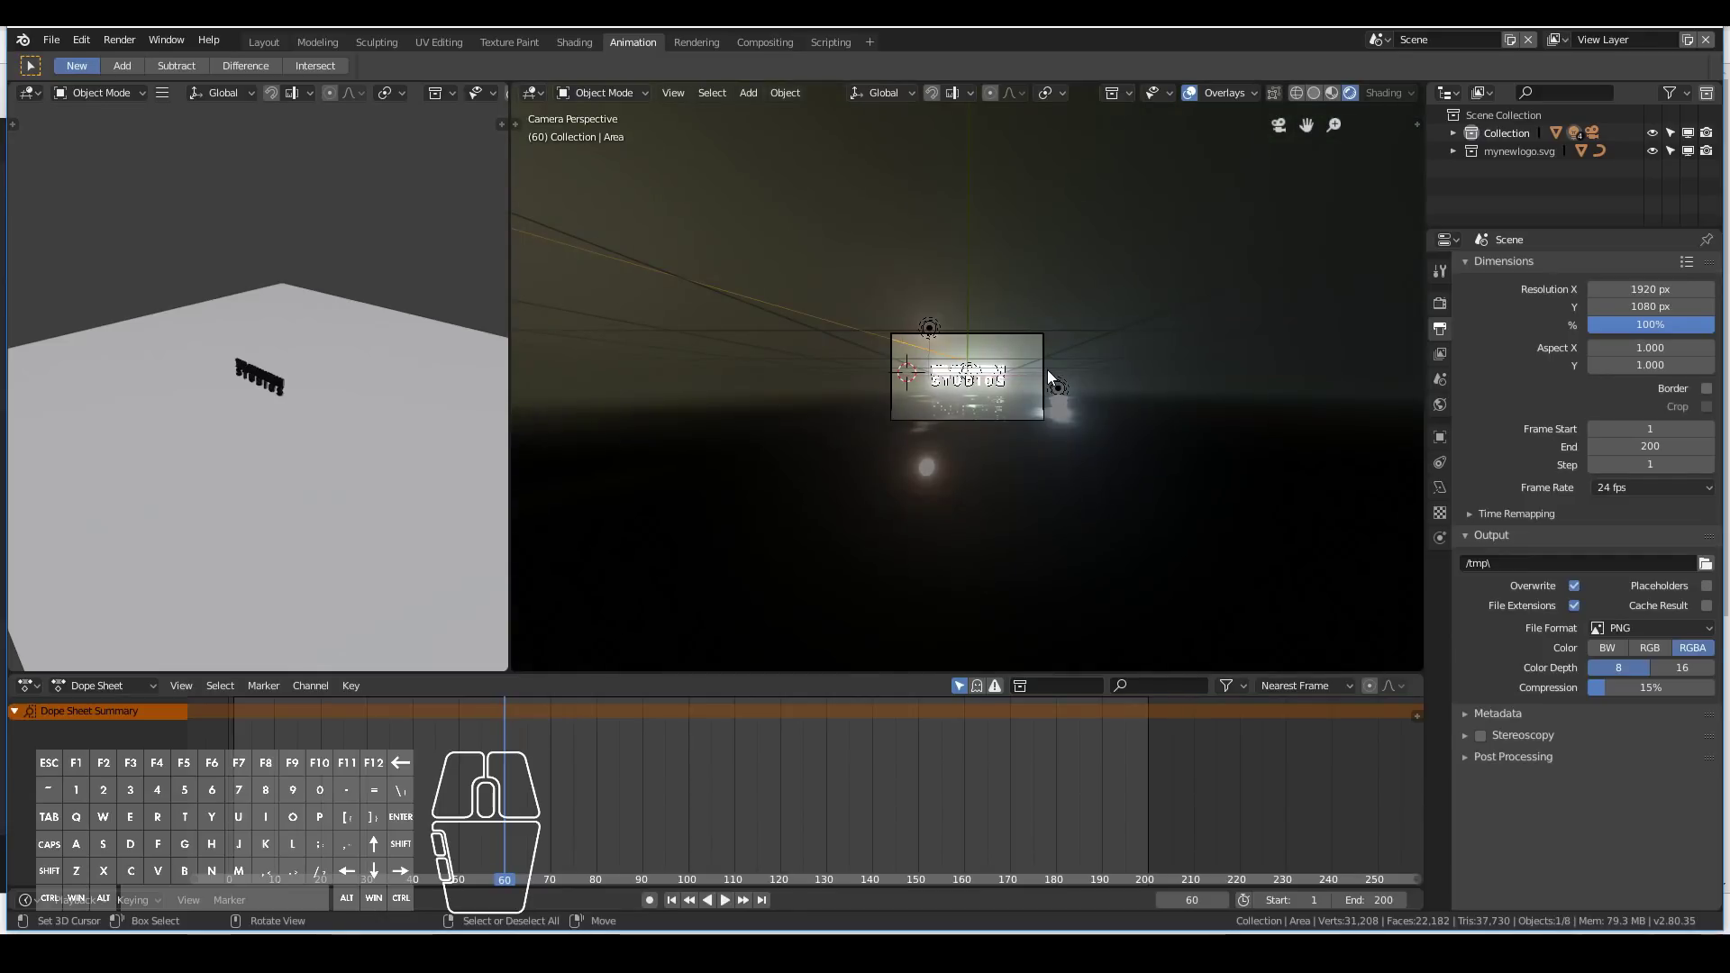
left_click(648, 900)
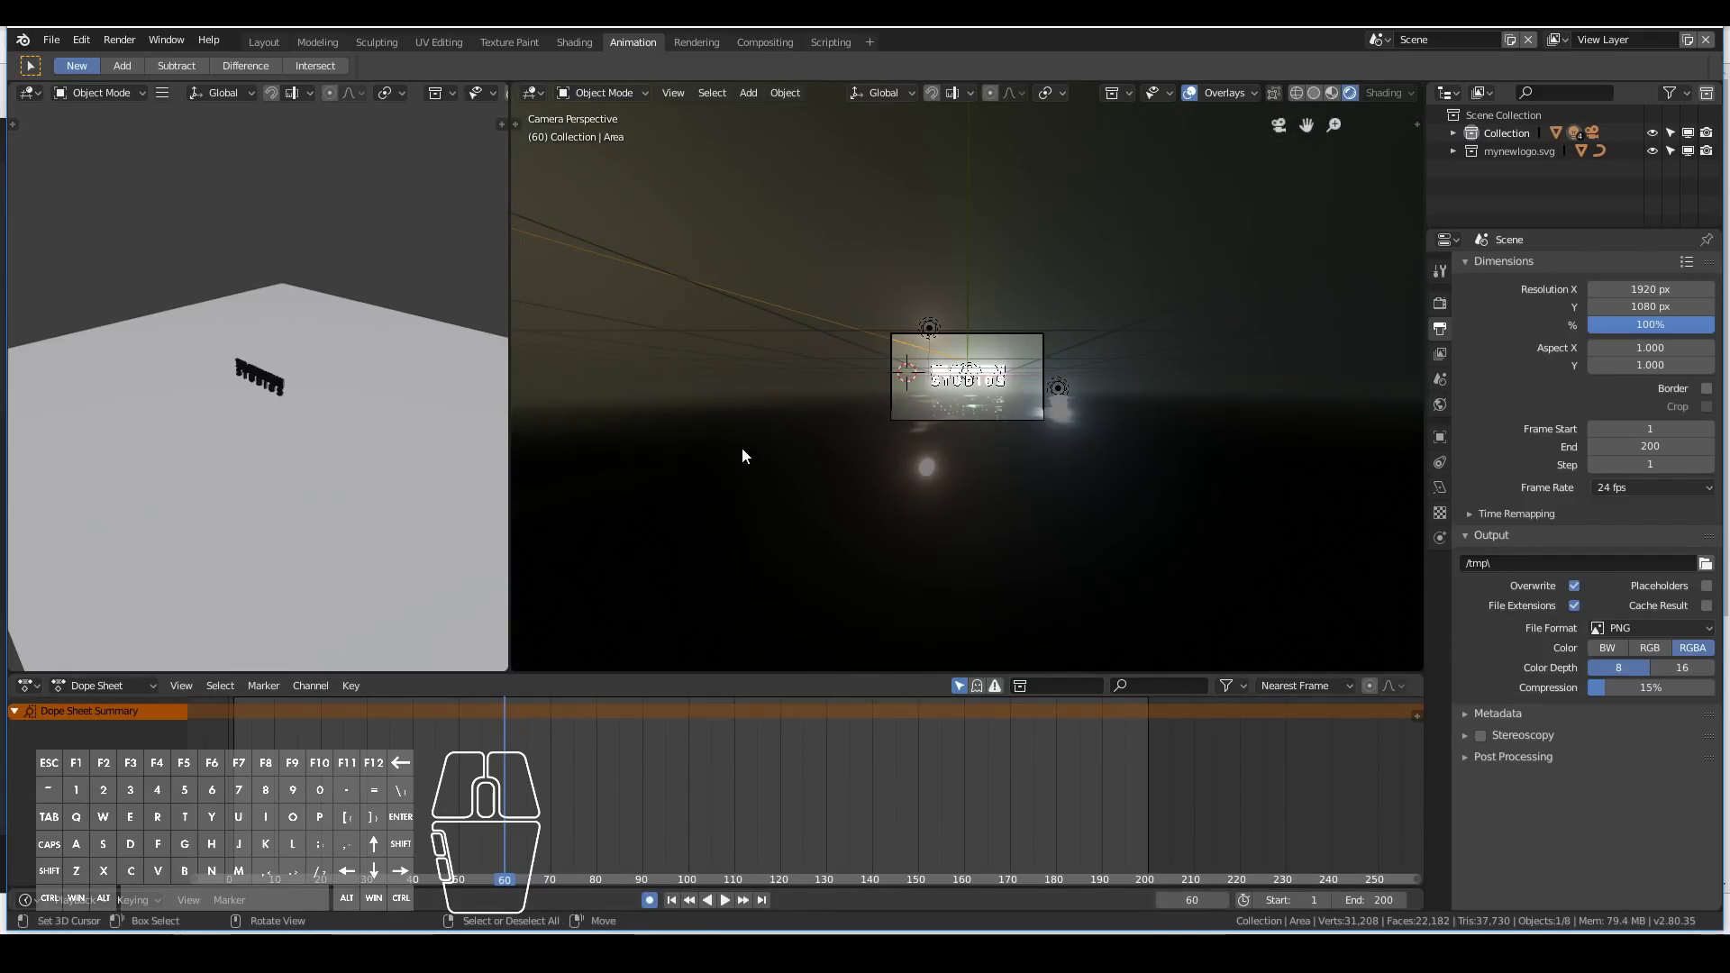
scroll(753, 451, "down", 5)
middle_click_drag(742, 449, 786, 507)
key("g")
left_click(786, 506)
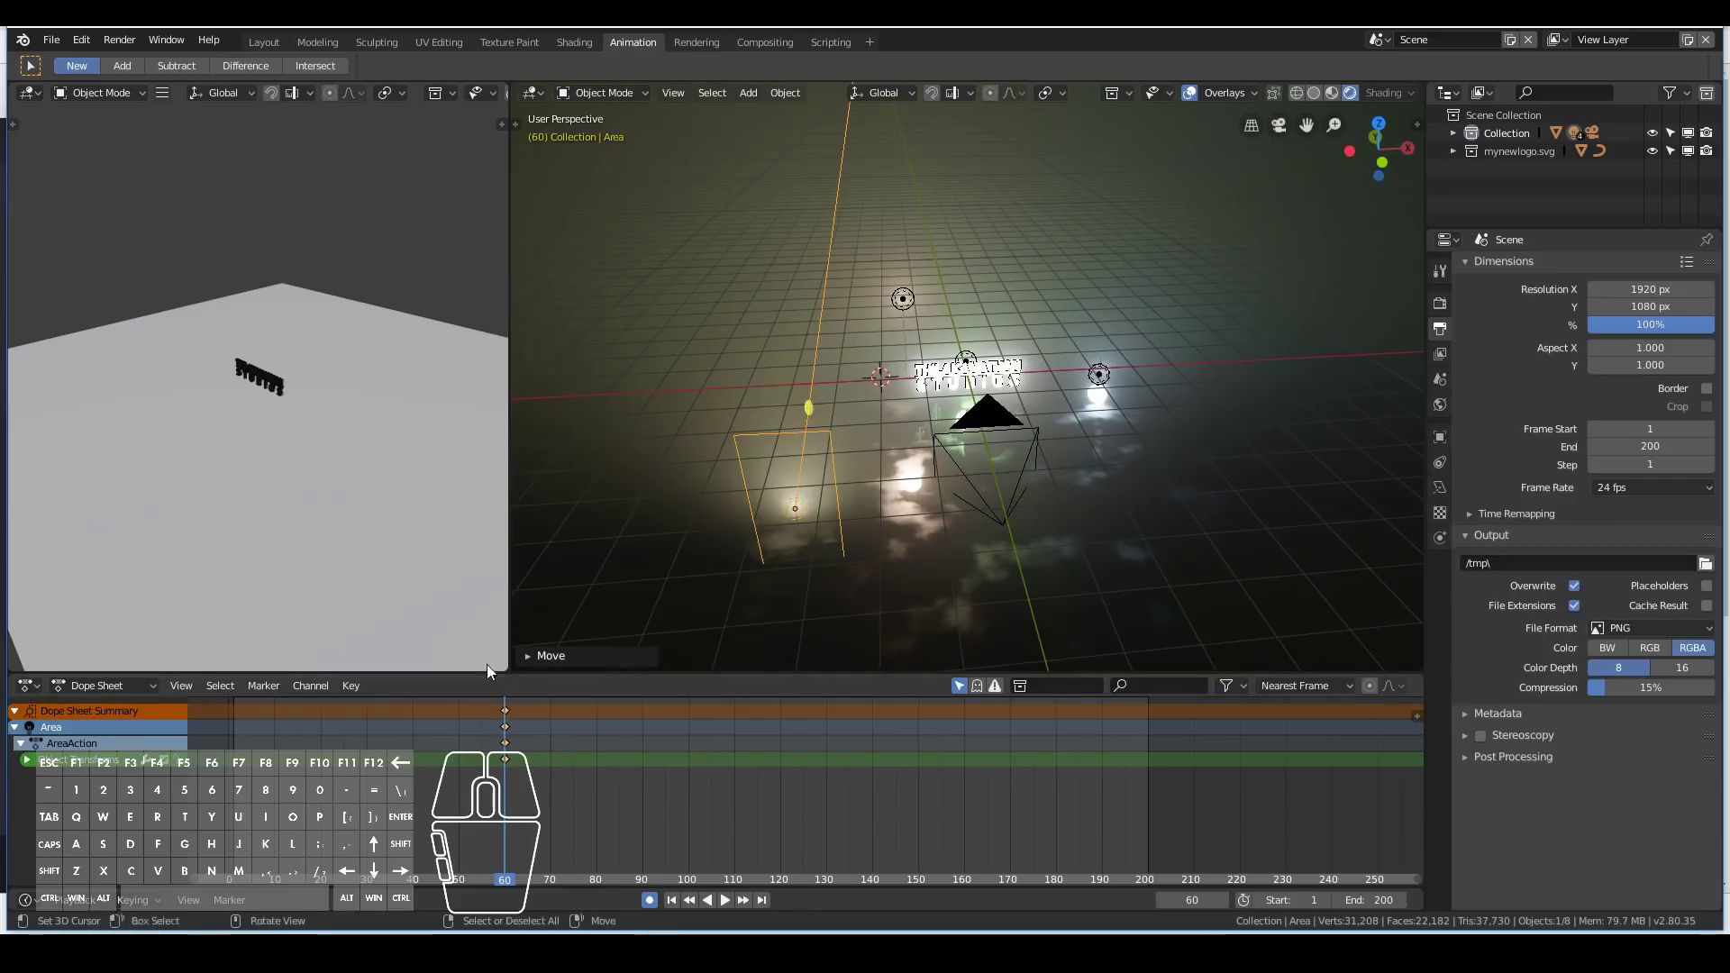
Keyframe the area light at frame 170, moved along global X to the opposite side of the logo, and return to the camera view.
left_click_drag(506, 811, 1009, 818)
key("g")
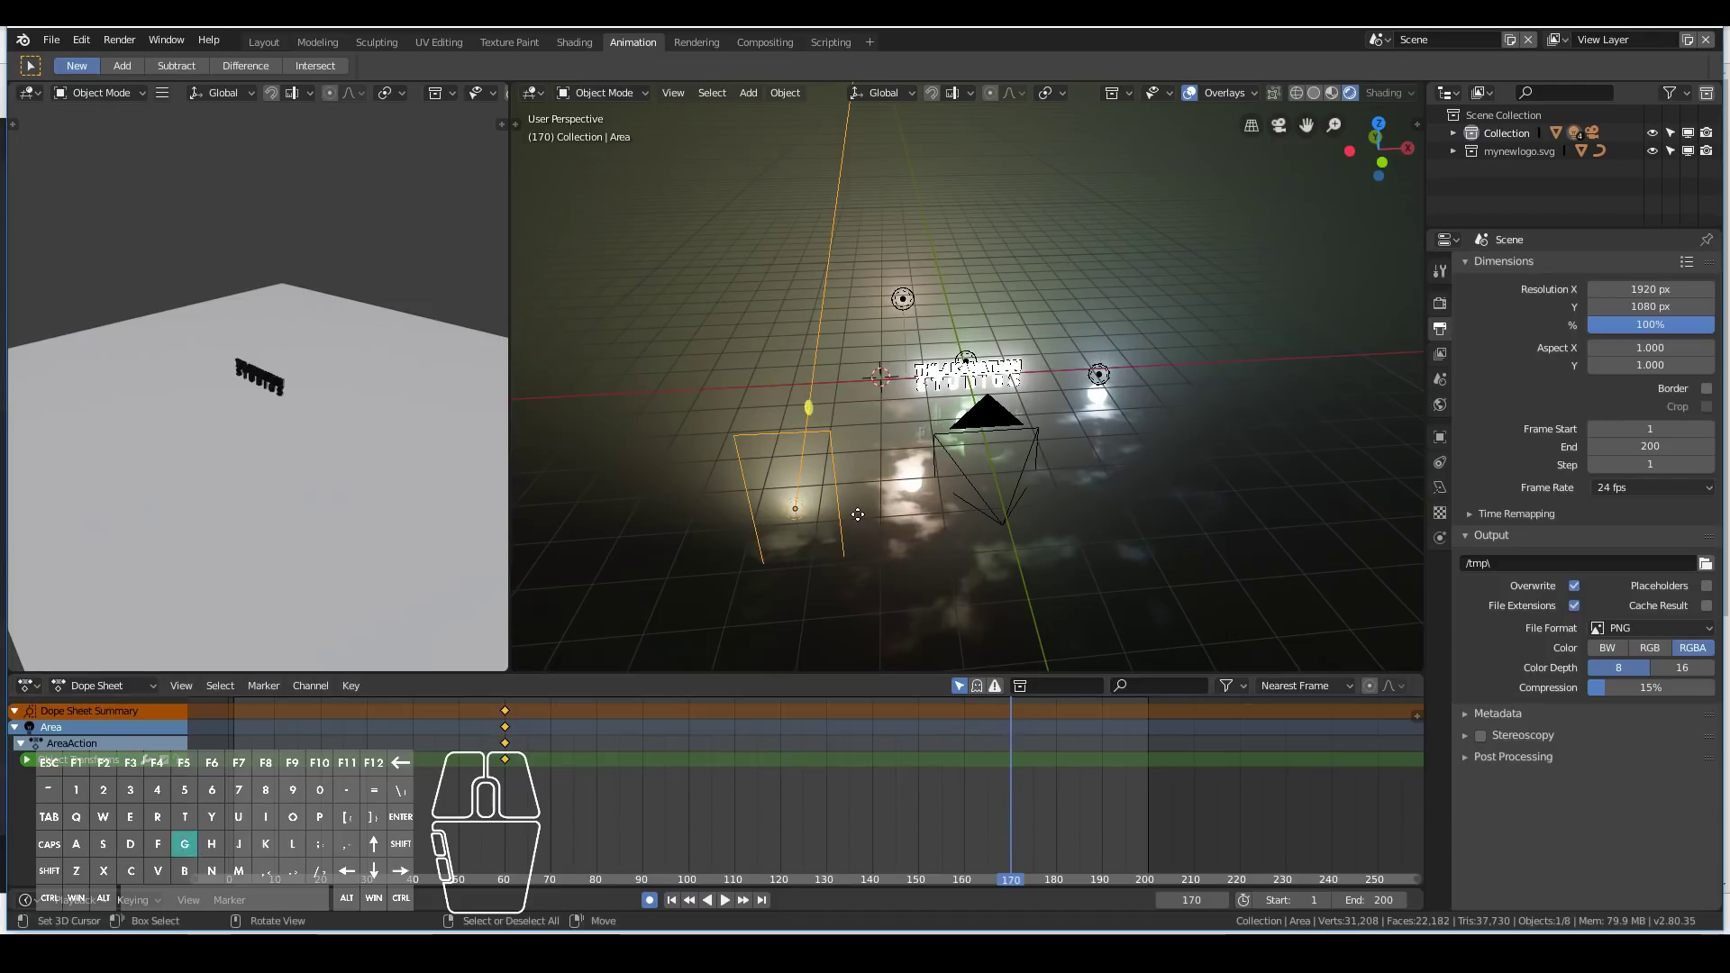
key("x")
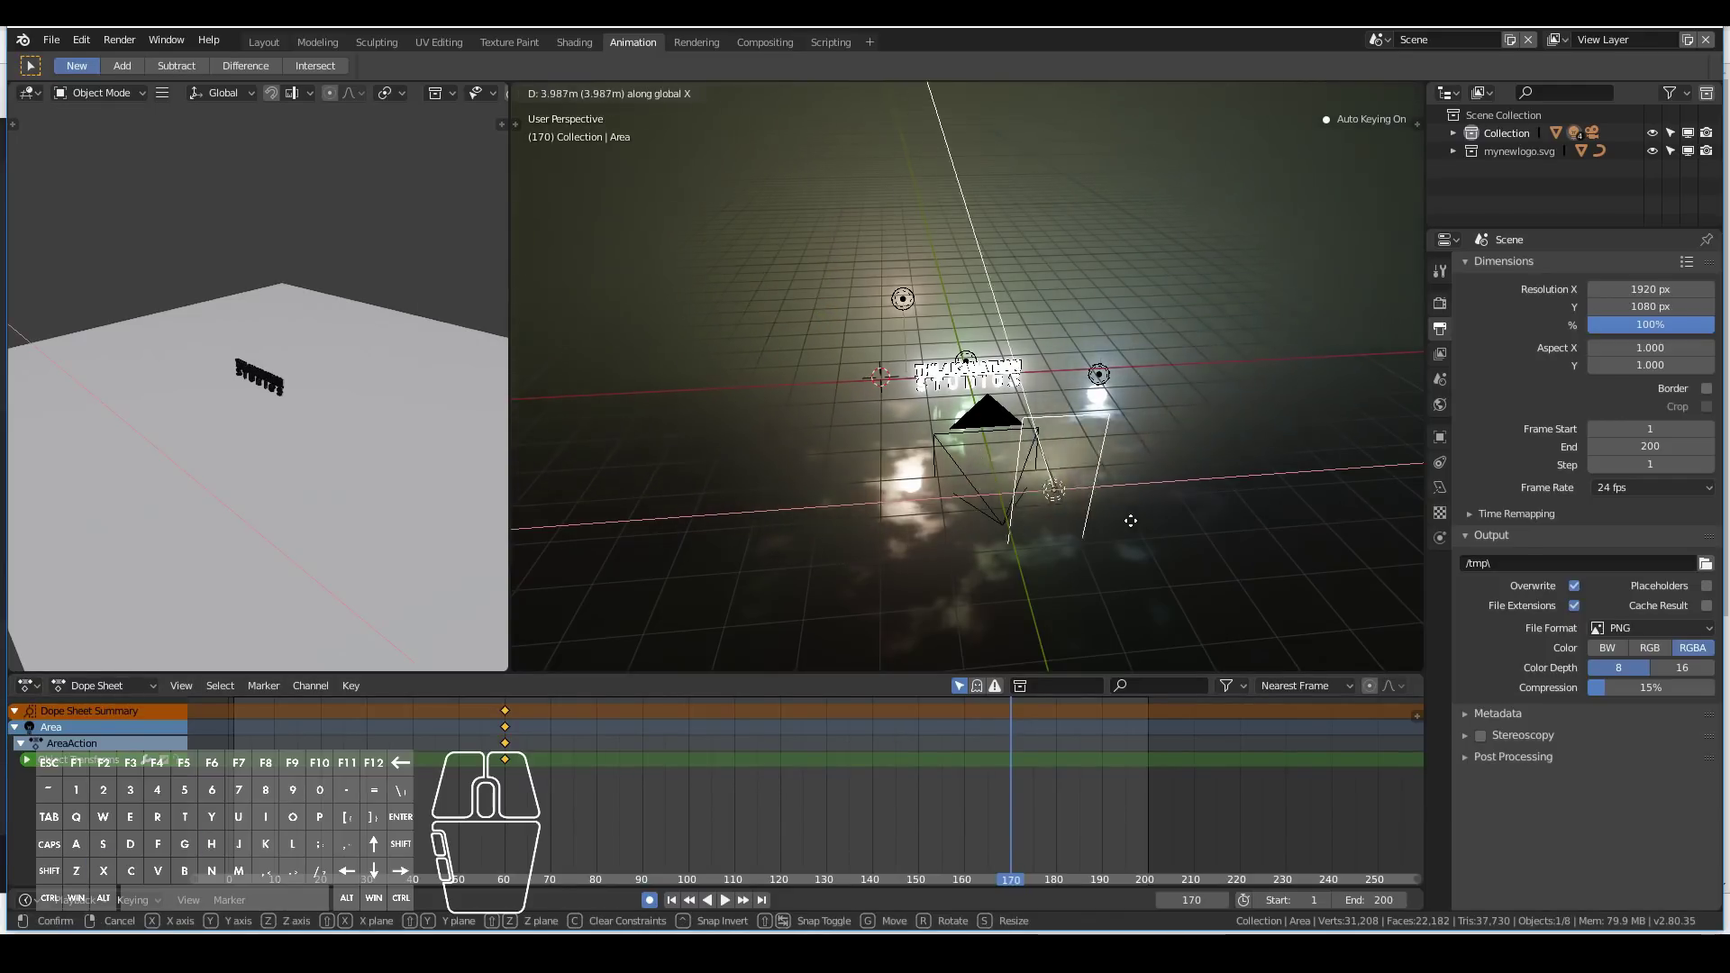
left_click(1266, 523)
key("KP_0")
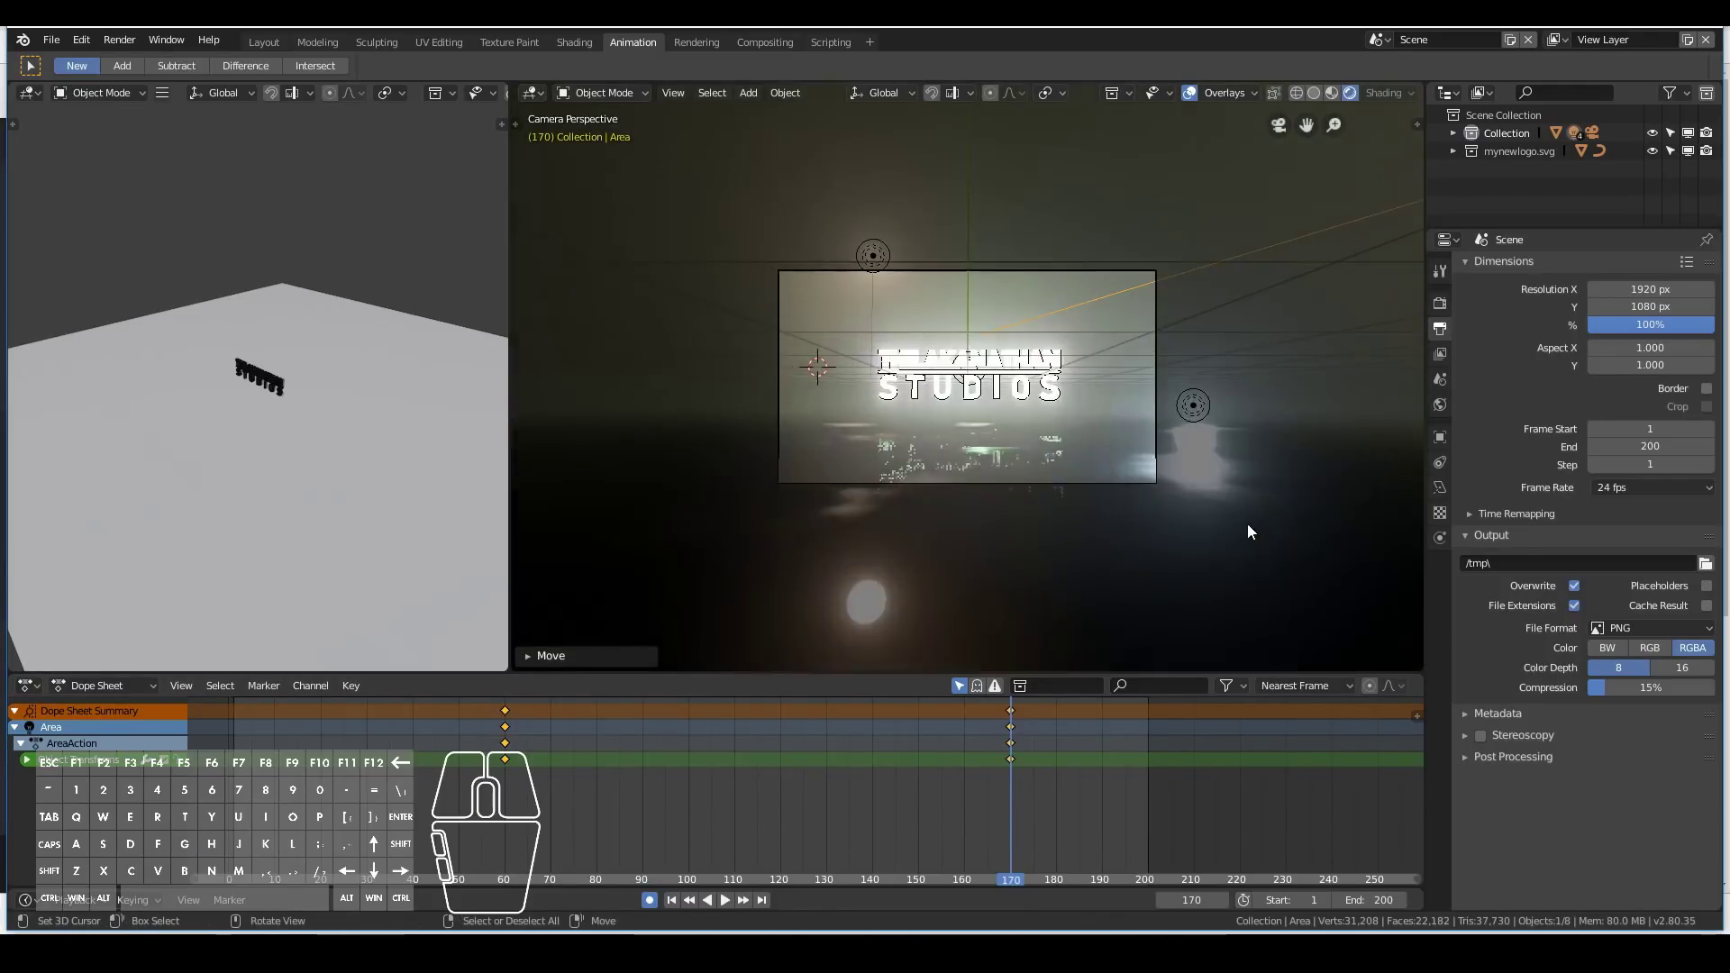
scroll(1177, 321, "down", 1)
middle_click_drag(1179, 321, 1077, 373)
key("KP_0")
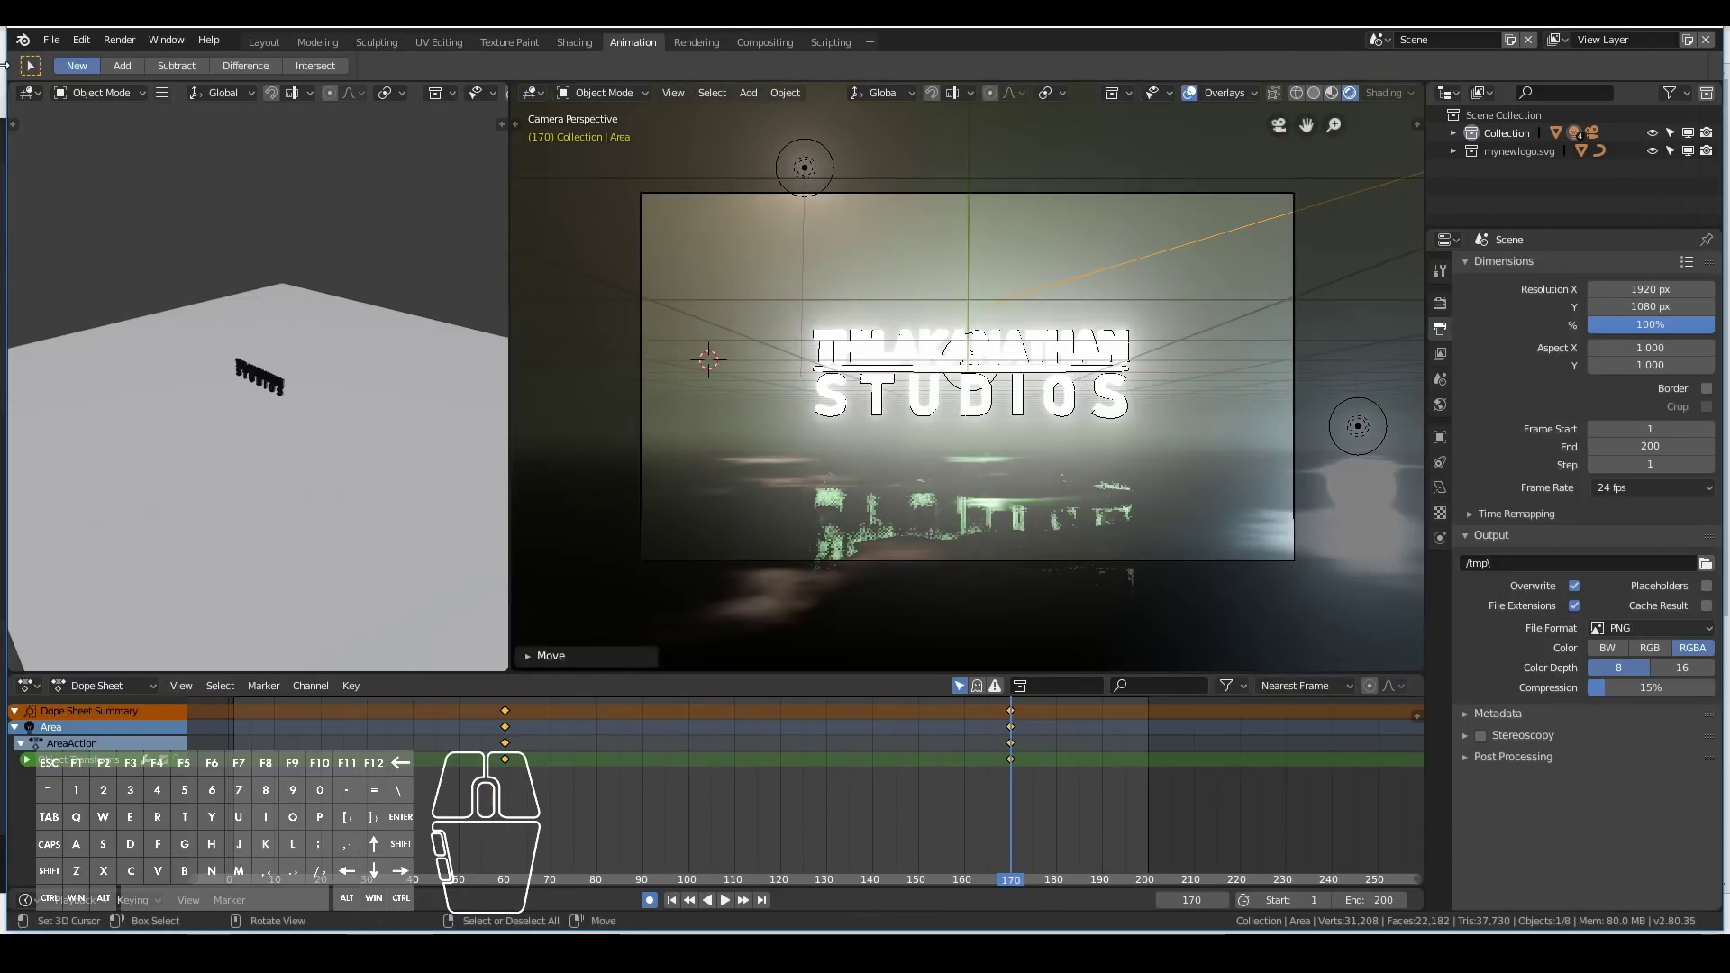
Cycle the viewport shading modes and return to Rendered to refresh the logo in the camera view.
left_click(60, 40)
left_click(81, 176)
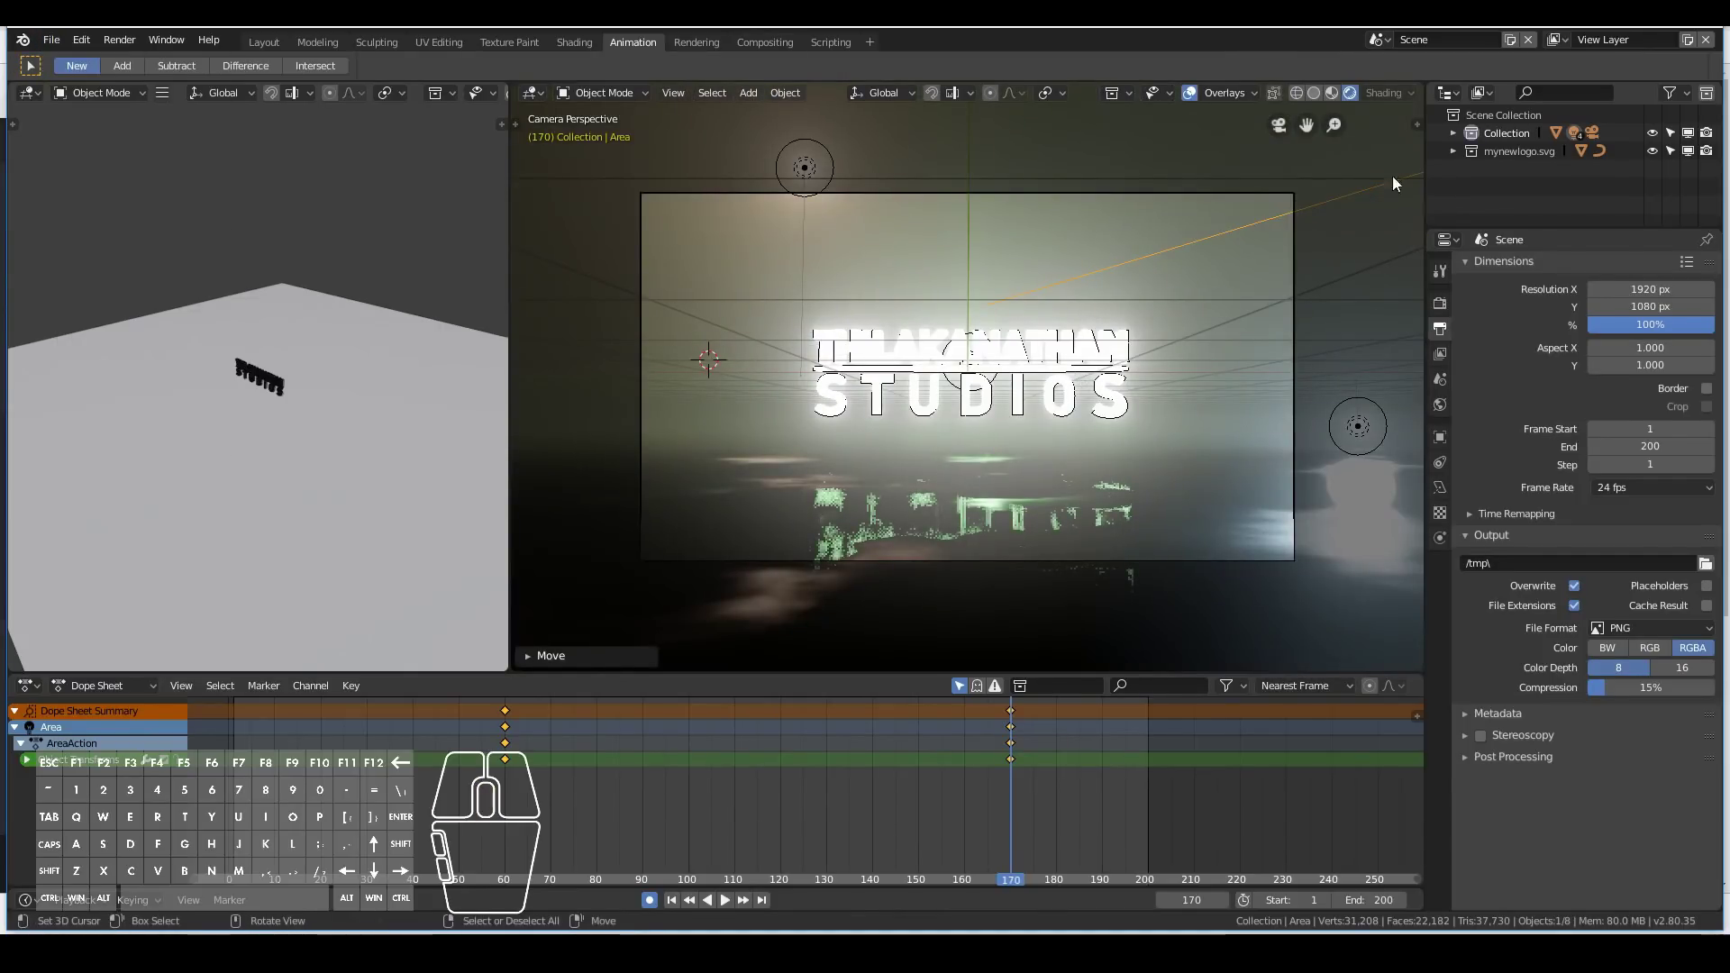
left_click(1335, 95)
left_click(1350, 94)
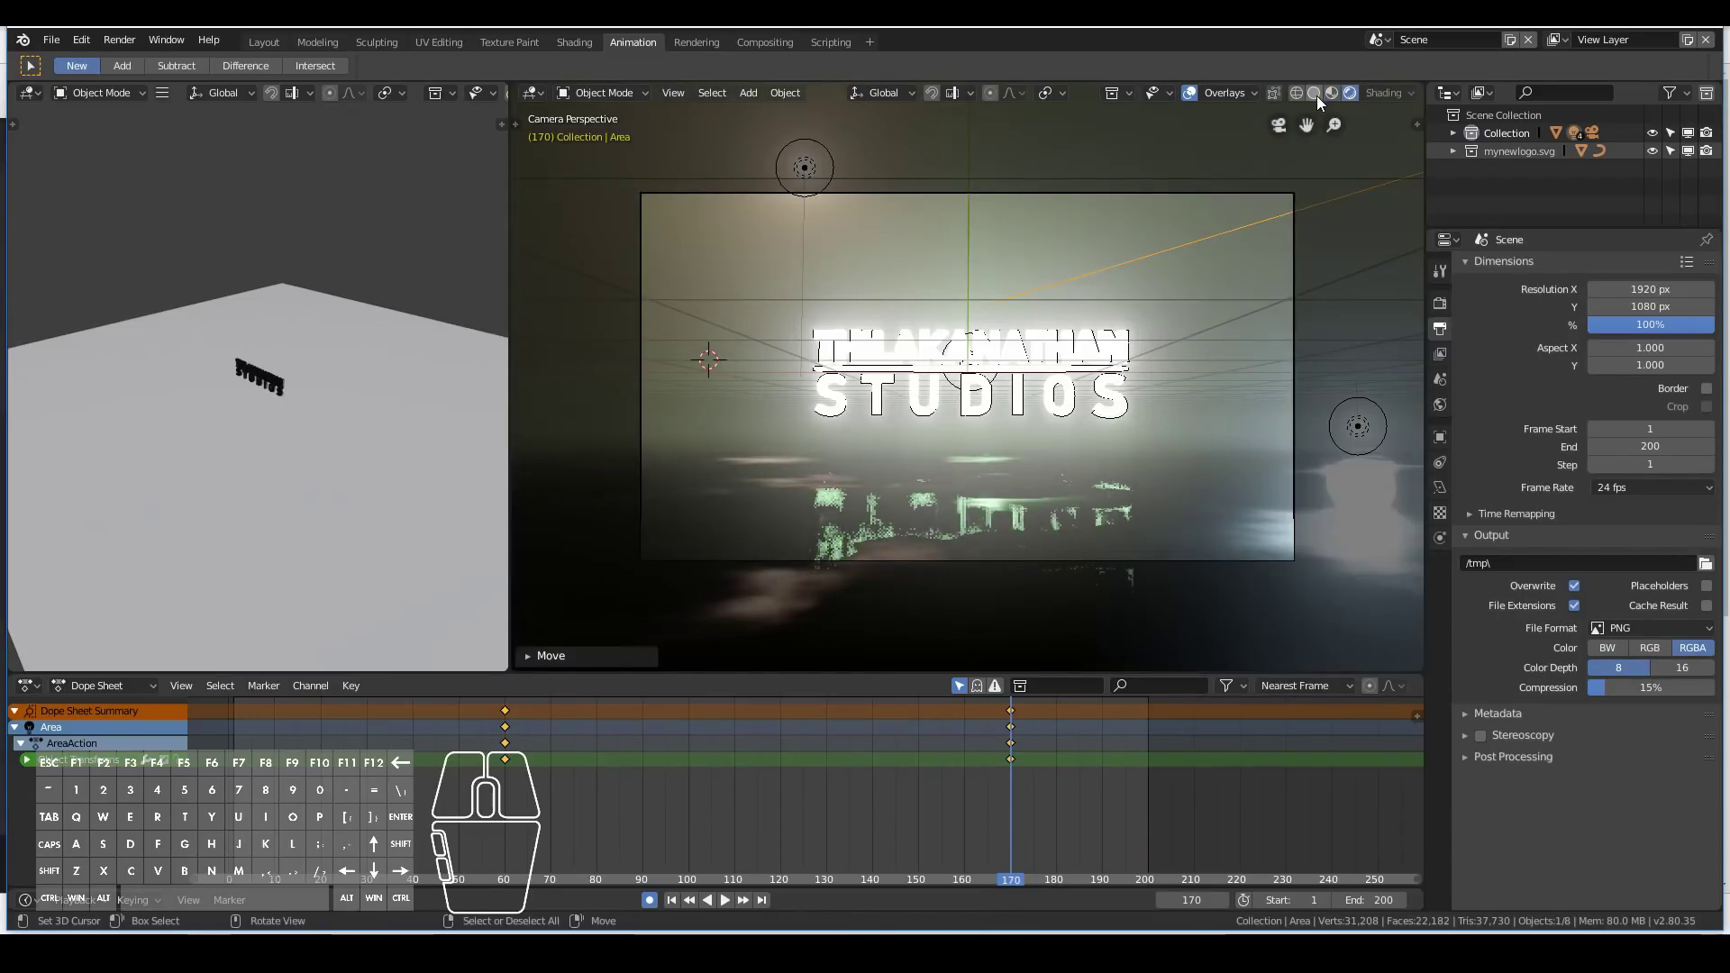
left_click(1317, 95)
left_click(1350, 95)
mouse_move(932, 401)
middle_mouse_down()
mouse_move(1007, 427)
mouse_move(896, 397)
middle_mouse_up()
key("KP_0")
scroll(895, 395, "up", 4)
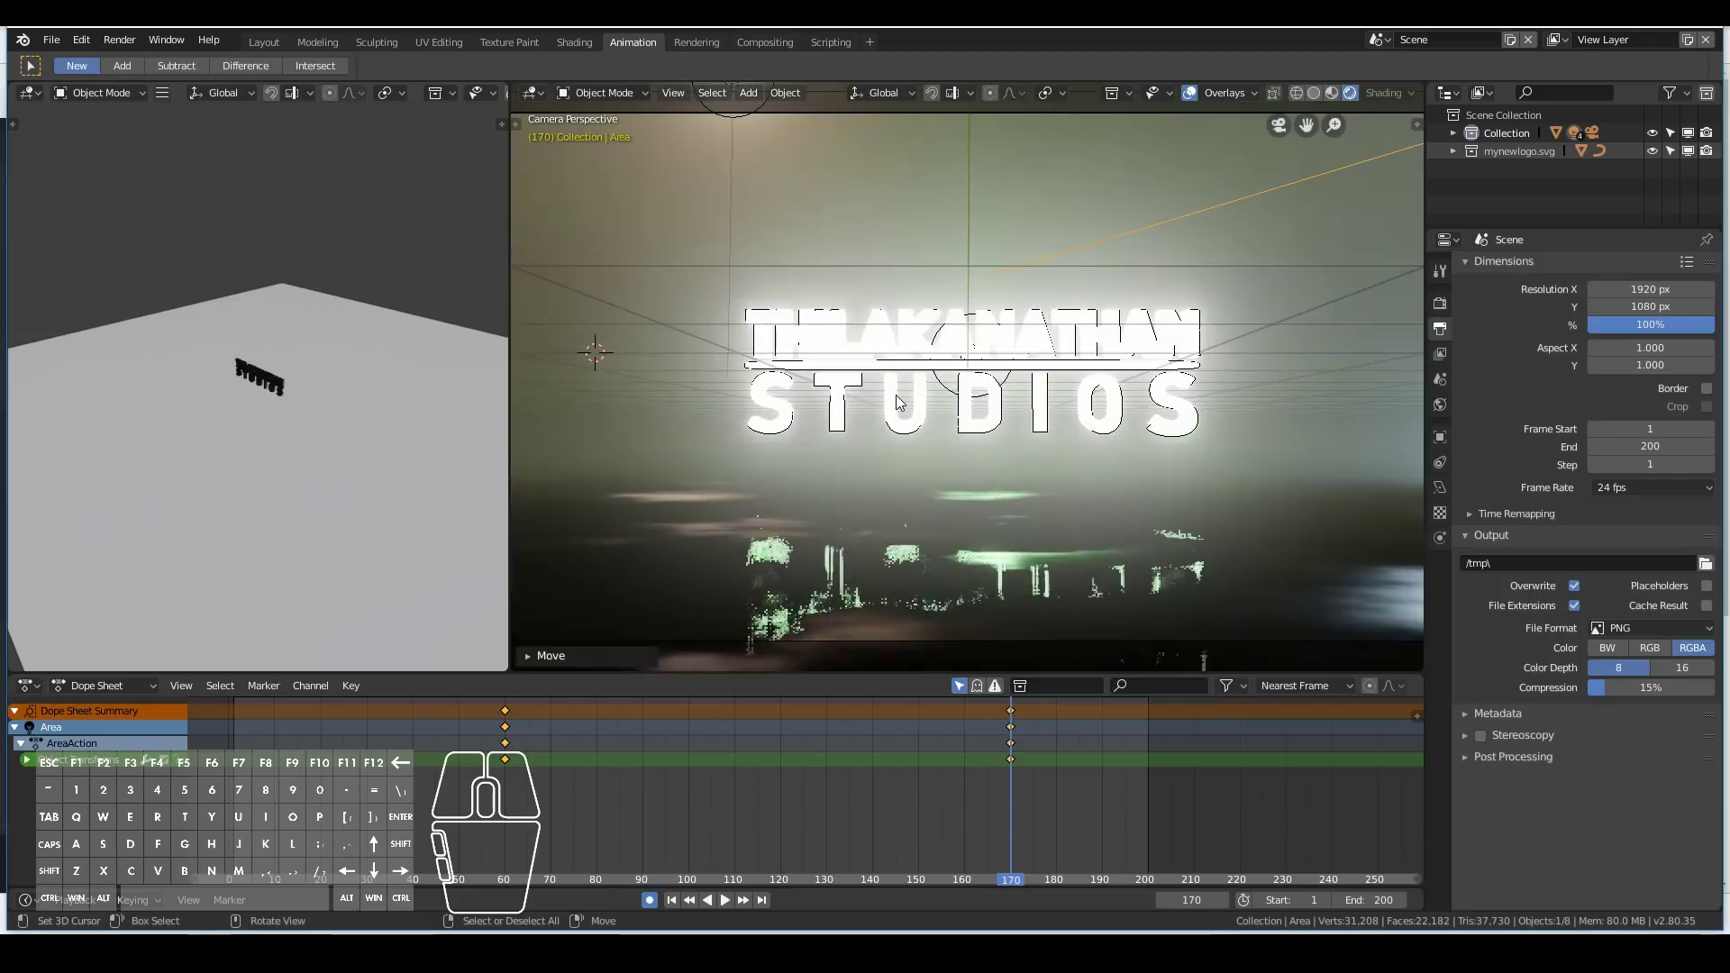
Switch to the Layout workspace in Rendered shading and play the light animation from frame 1 in the camera view.
left_click(863, 382)
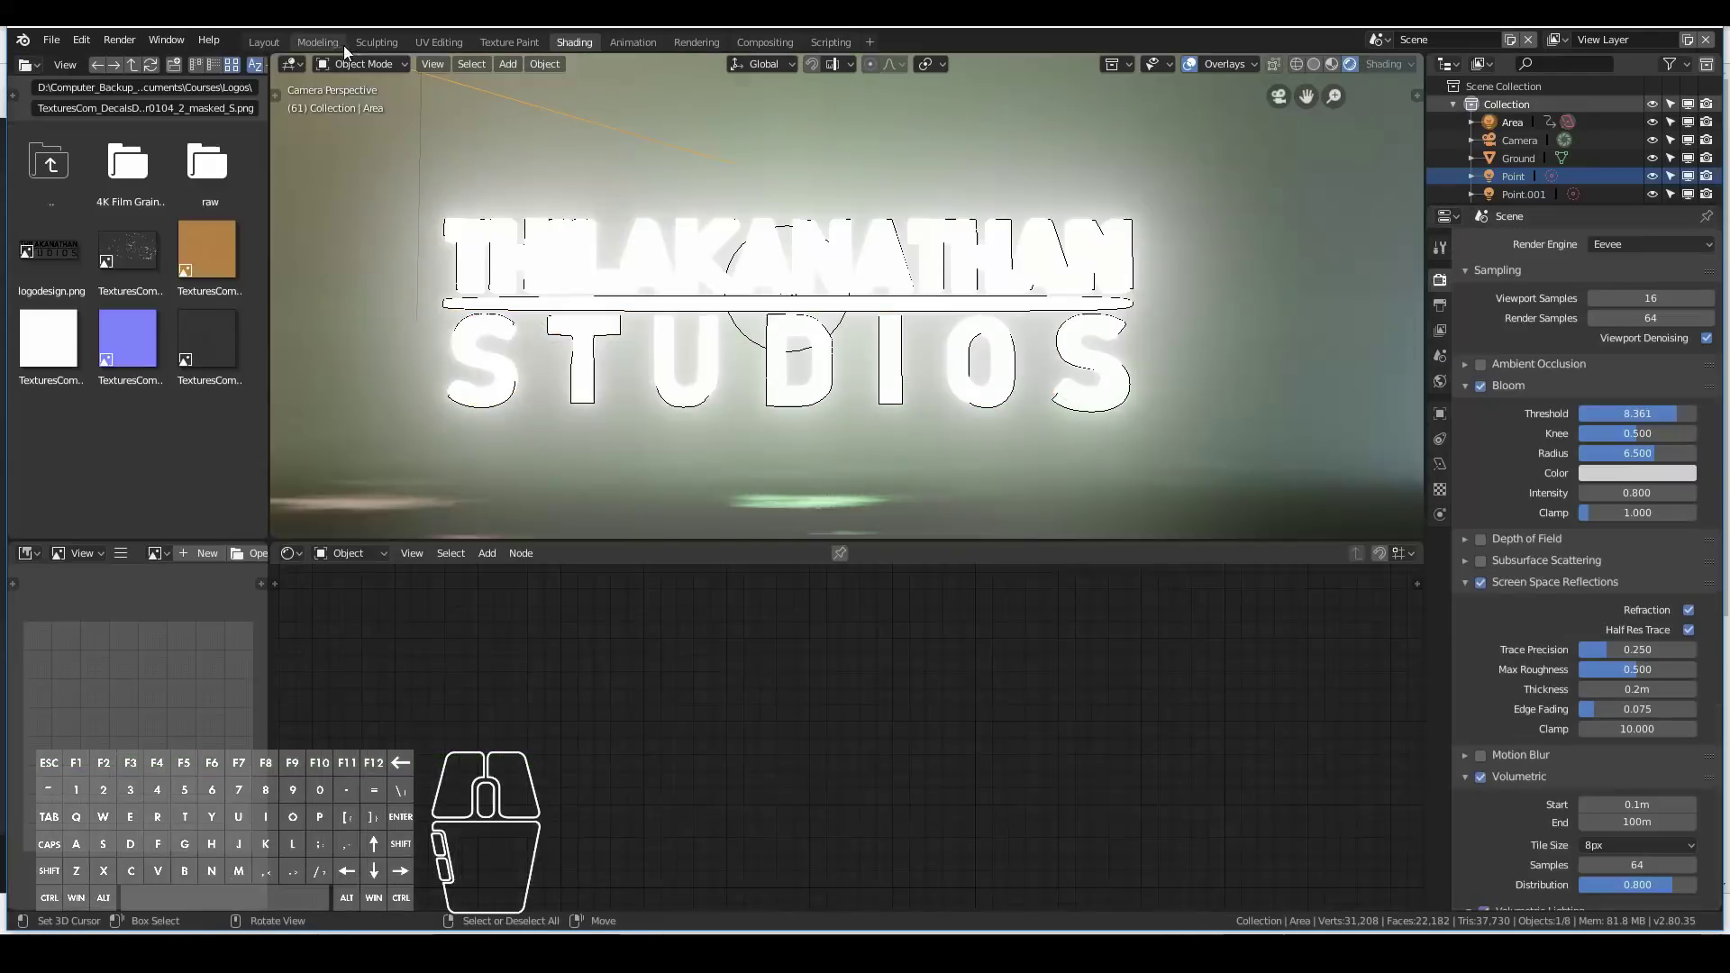
left_click(269, 44)
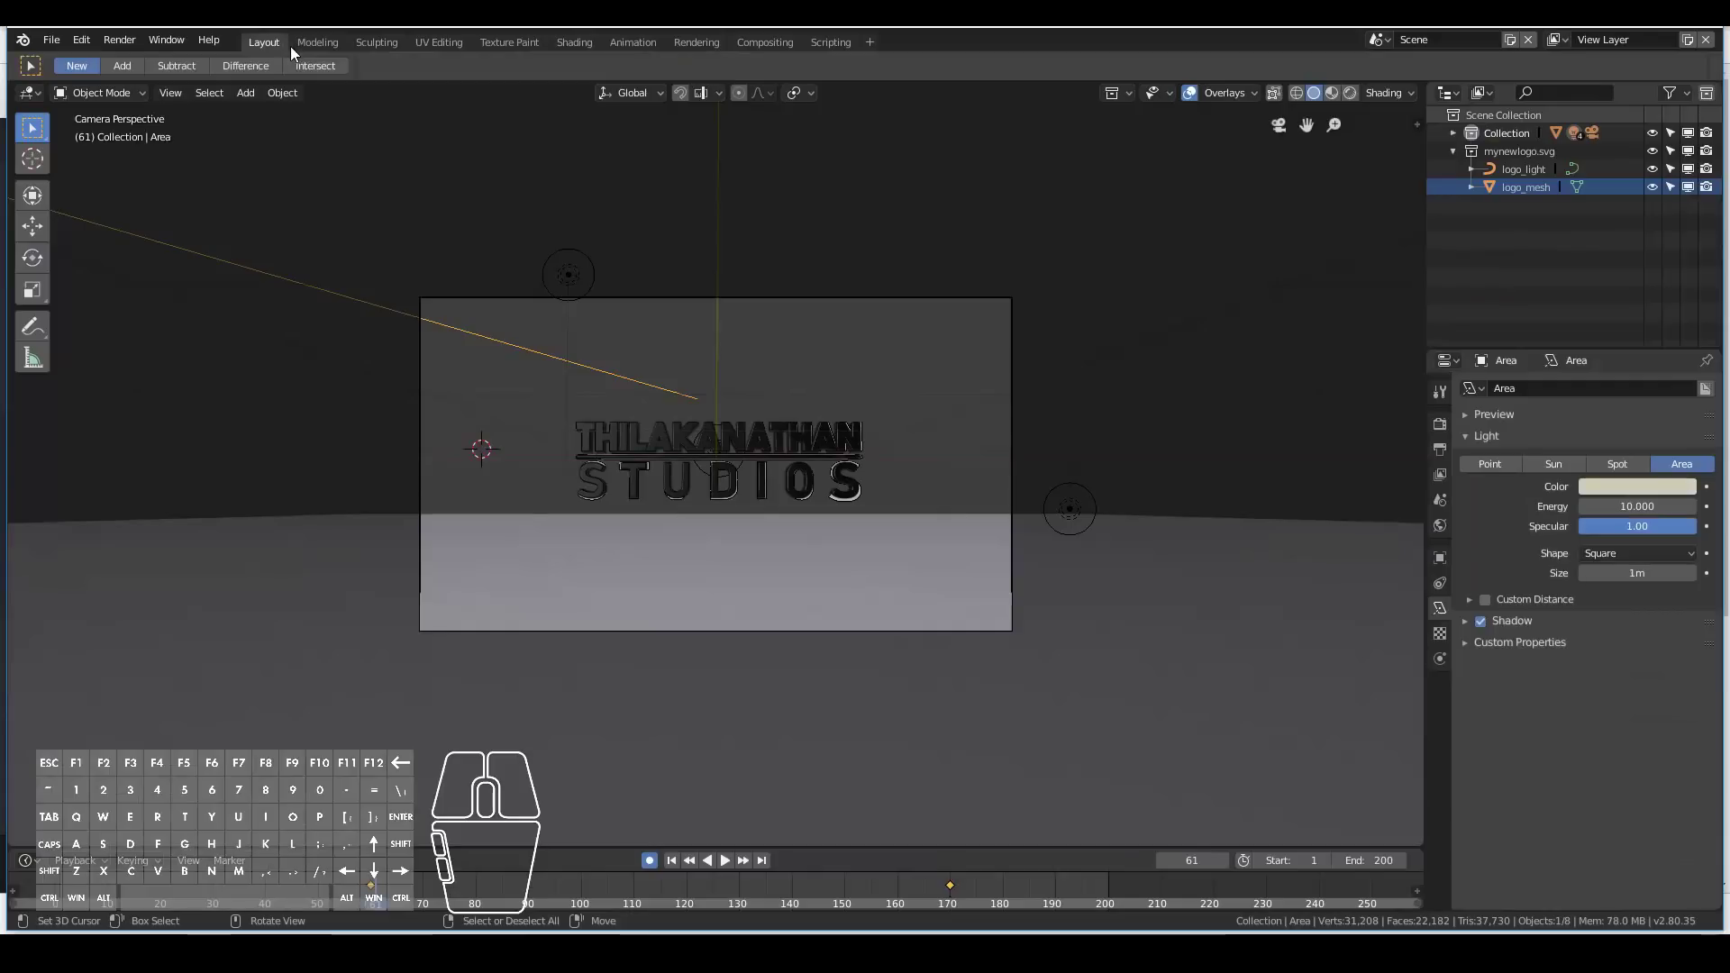
left_click(1349, 93)
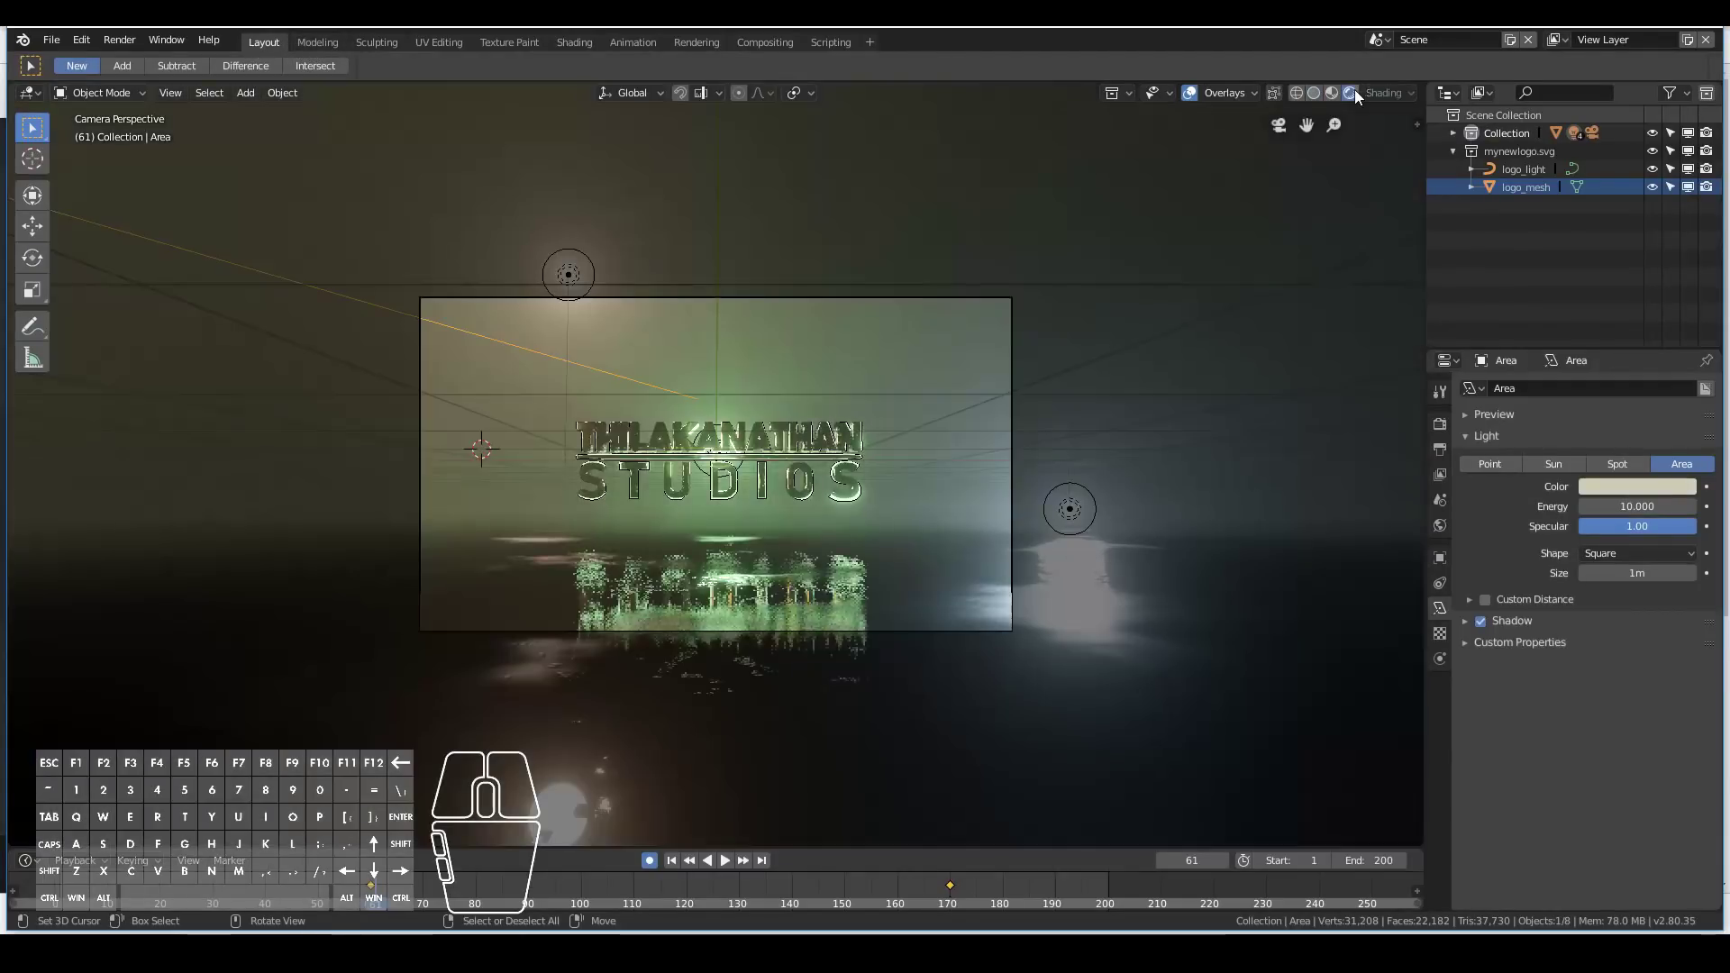
scroll(961, 377, "up", 2)
scroll(1312, 207, "up", 2)
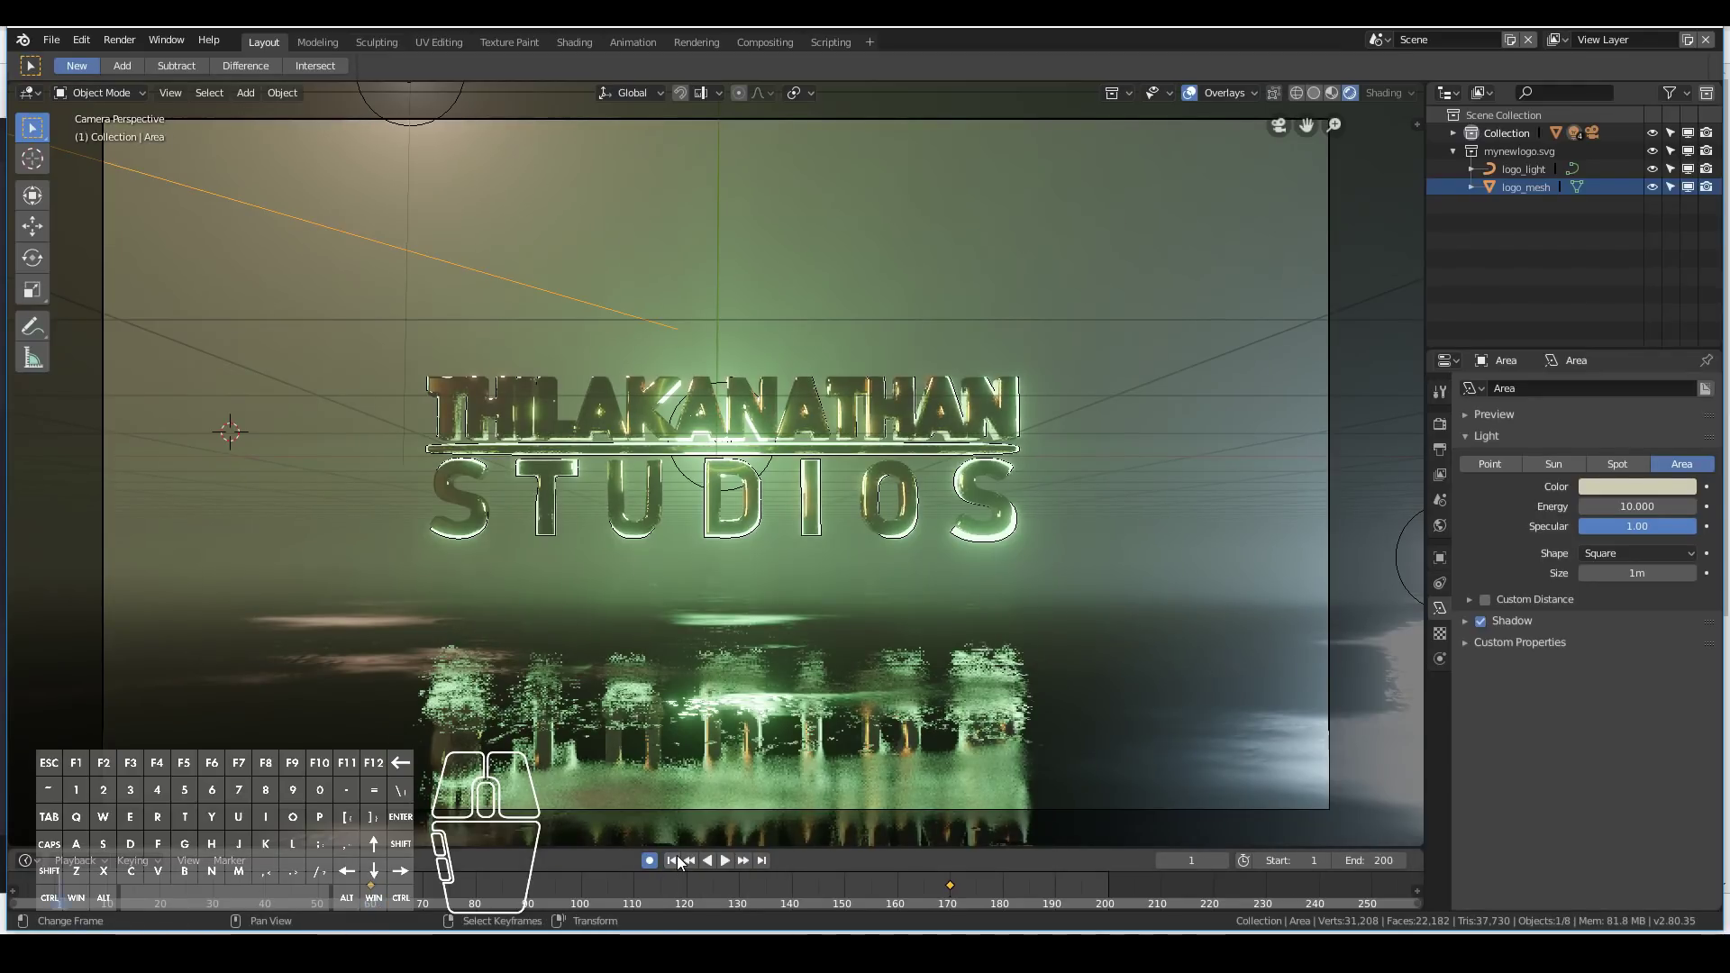
left_click(724, 860)
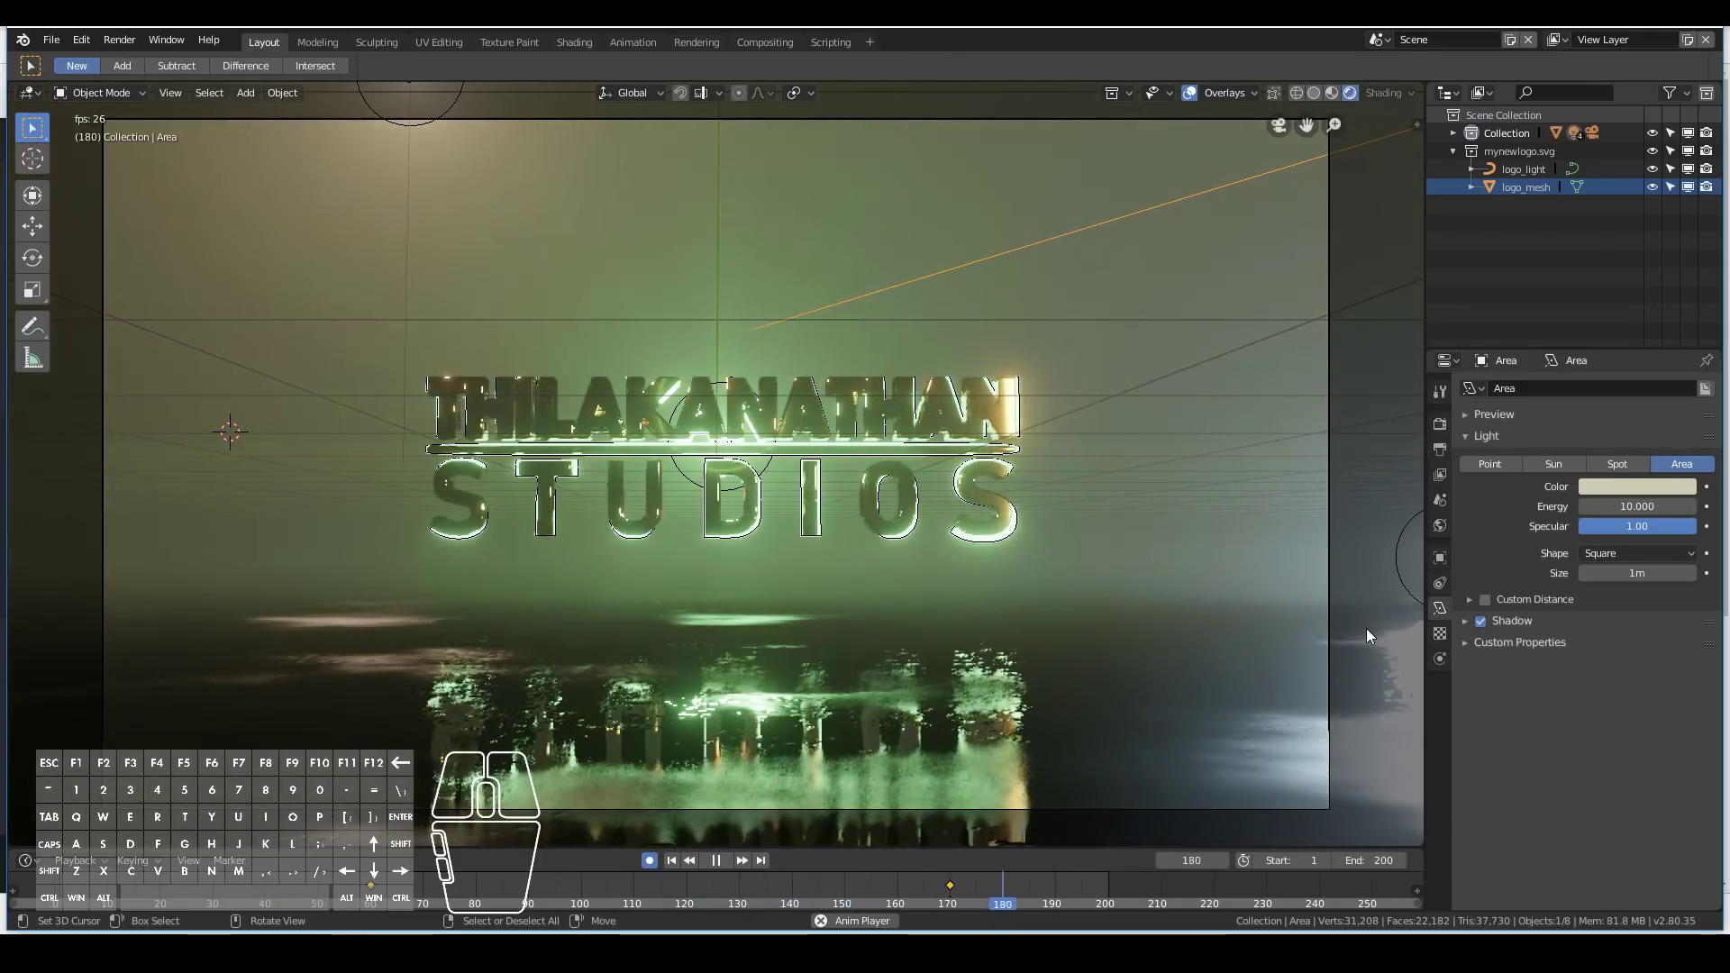
key("Escape")
Move the area light farther along global X at frame 170 to update its keyframe, and replay the sweep.
left_click(945, 879)
scroll(1070, 523, "down", 5)
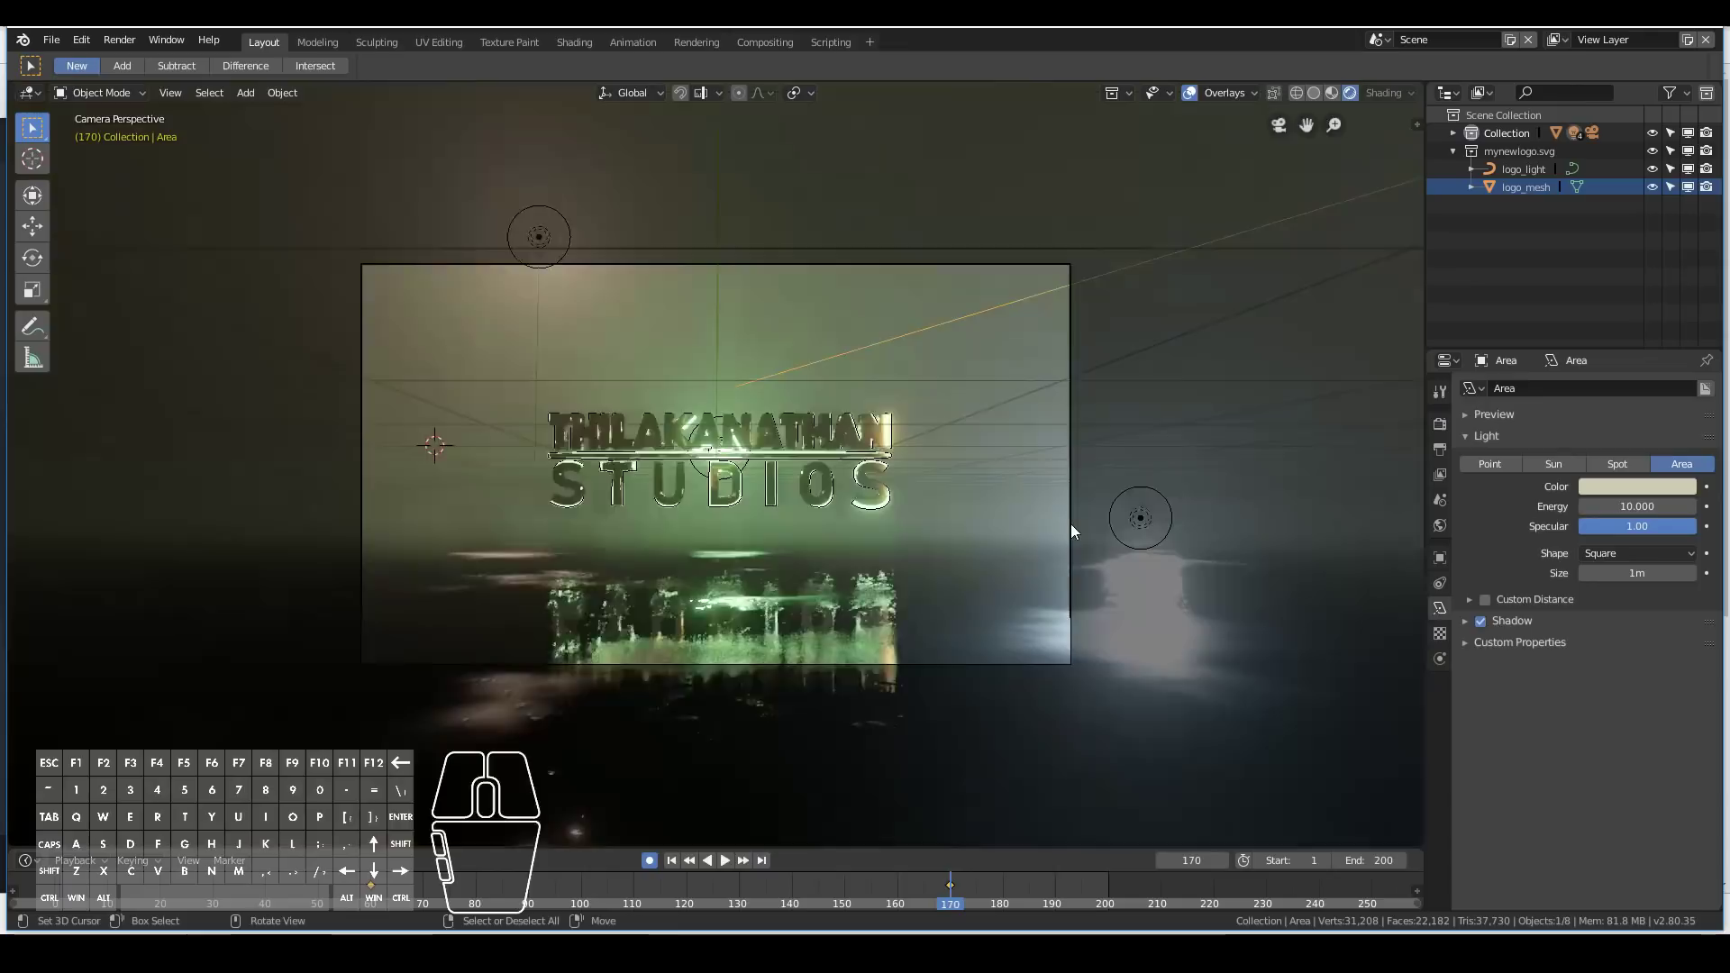
key("g")
key("x")
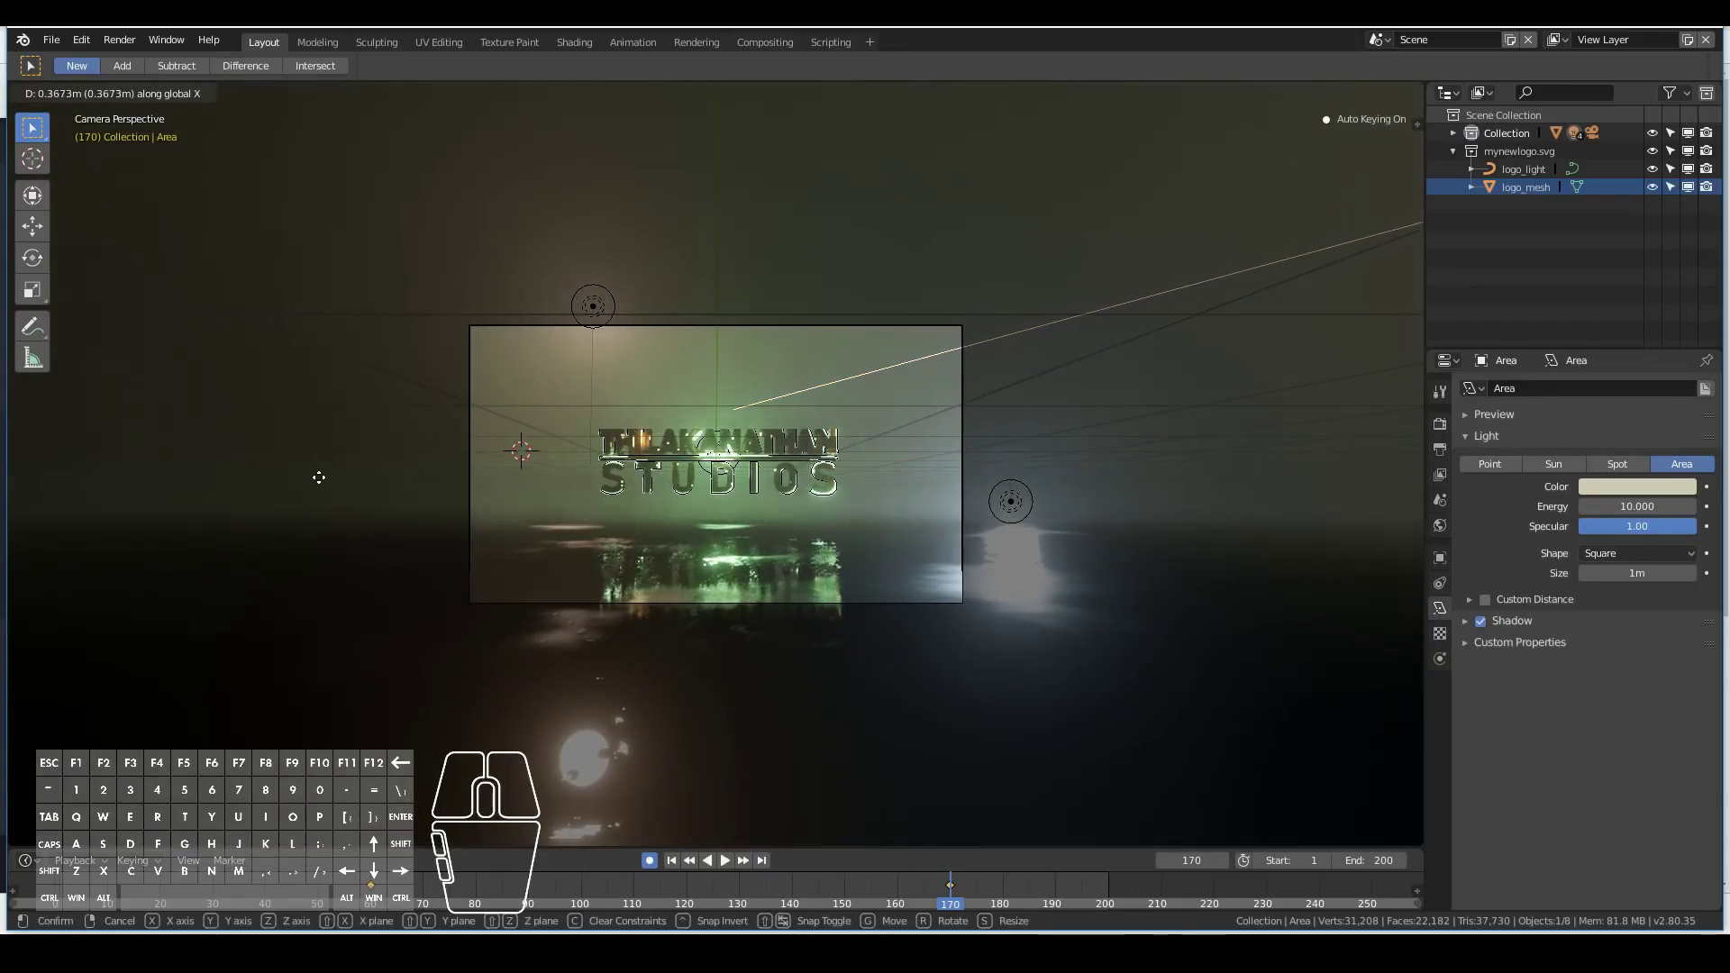
left_click(444, 503)
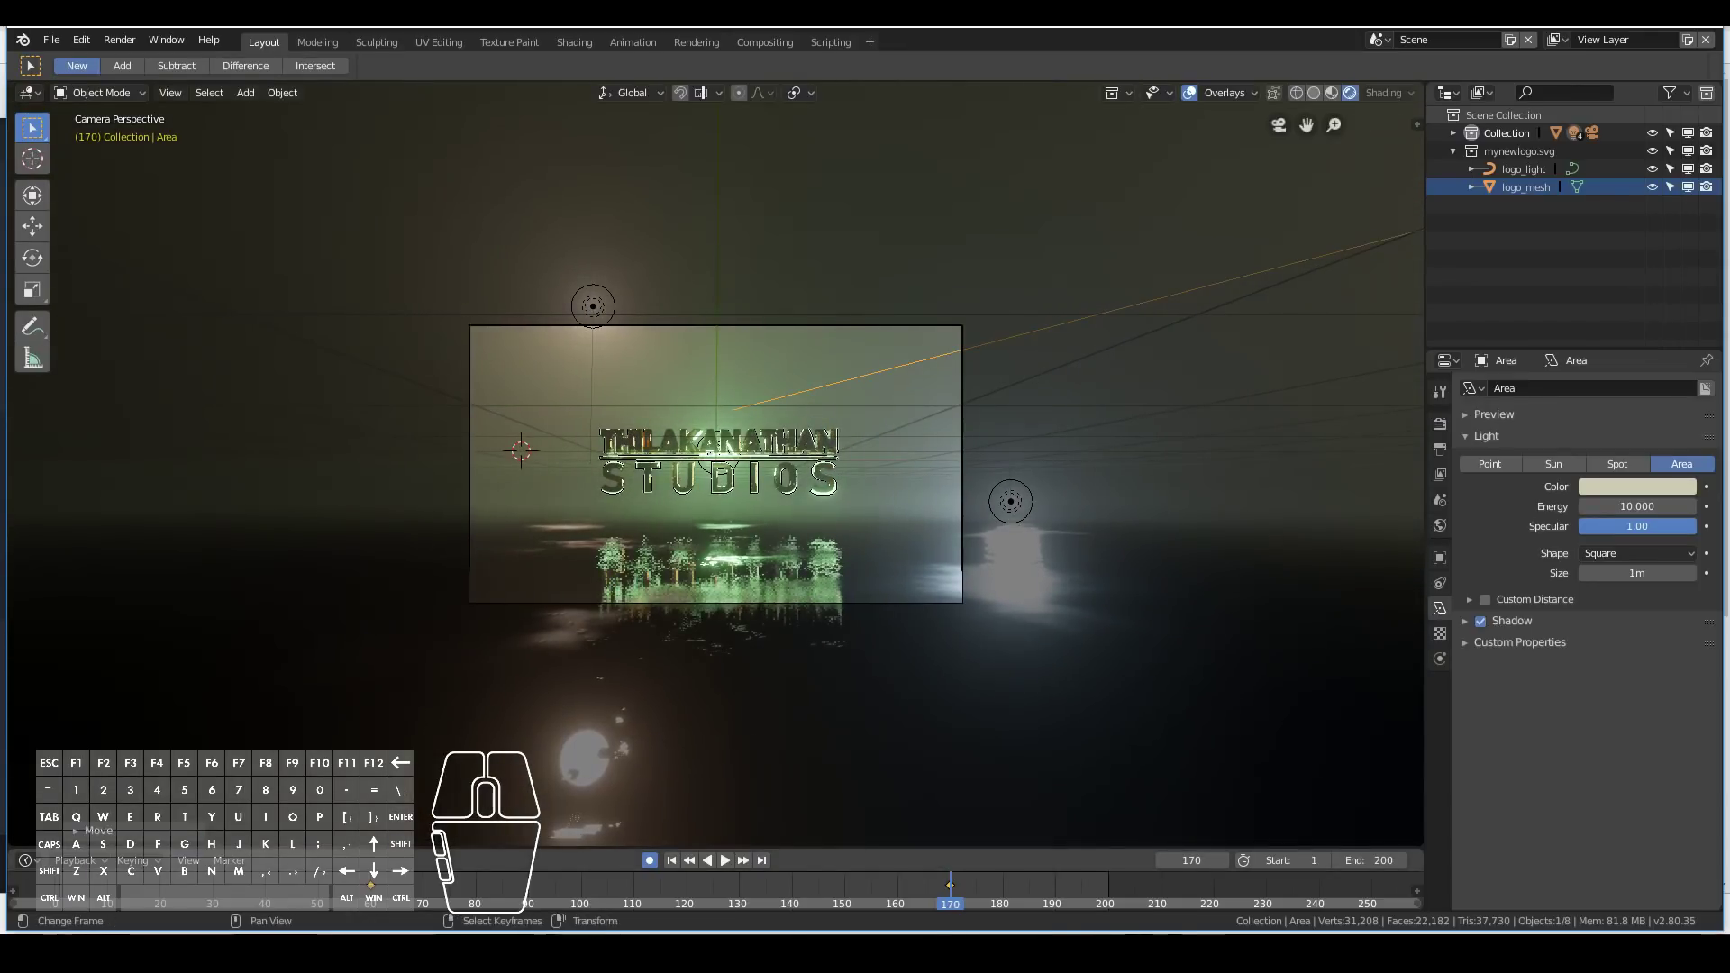
left_click(236, 899)
left_click(307, 896)
key("space")
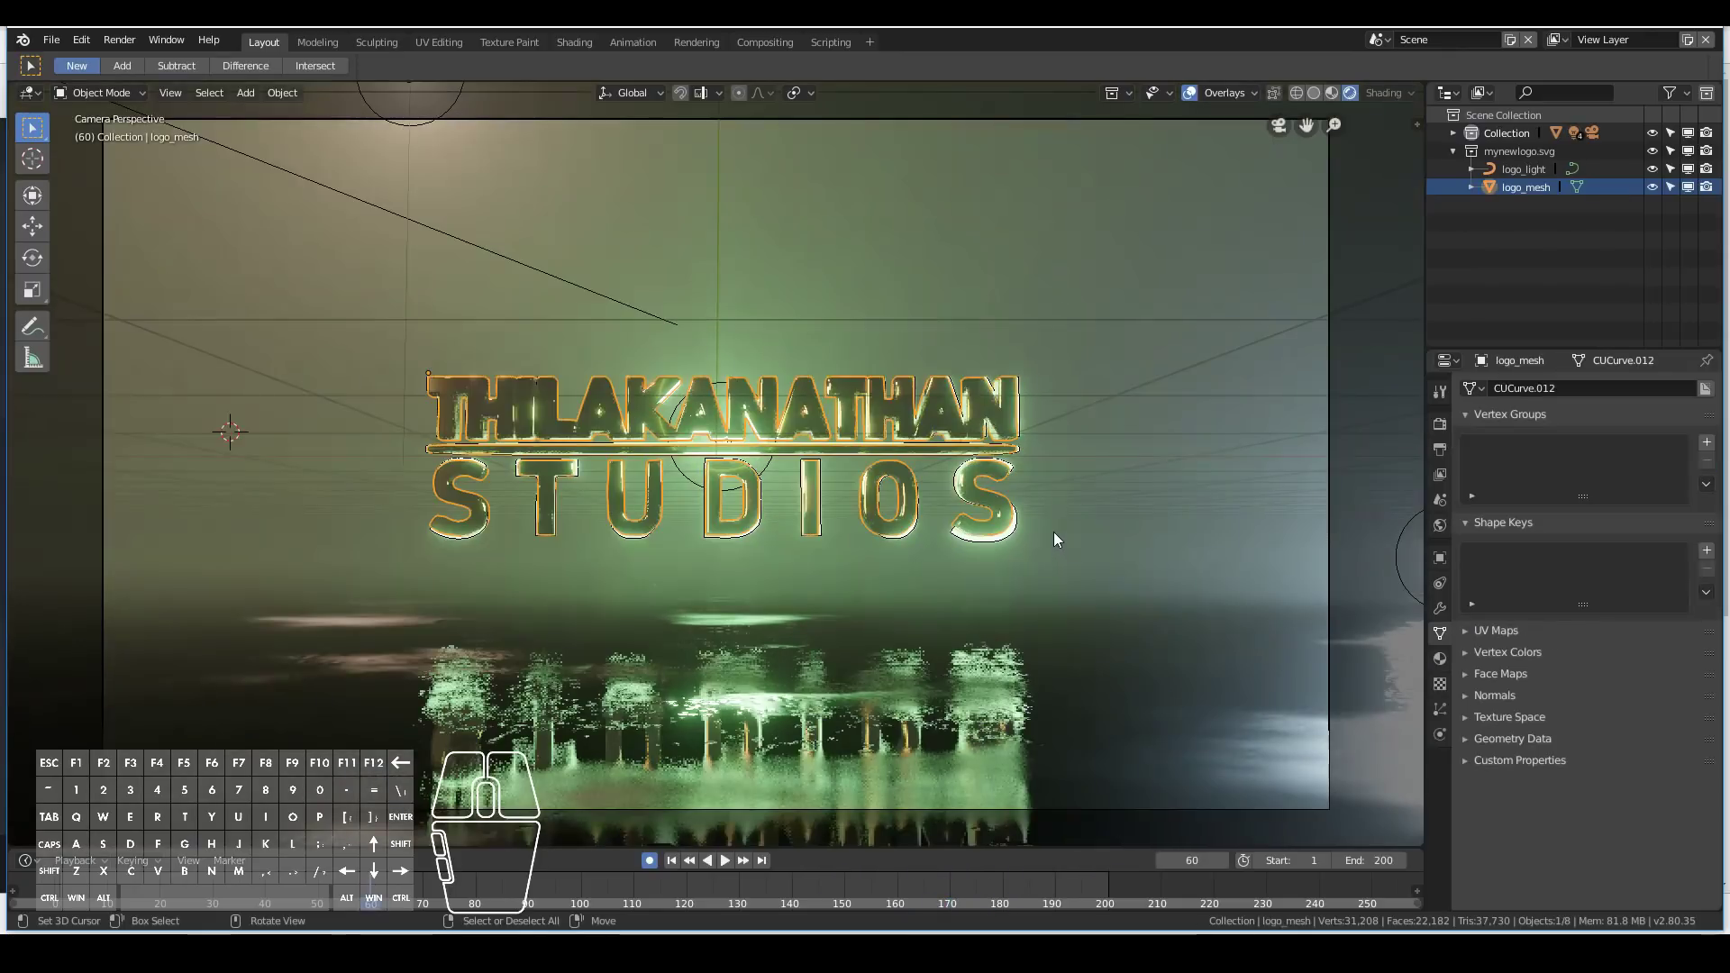
Select logo_light together with logo_mesh and scale both by 1.5 at frame 60.
left_click(1015, 529, "shift")
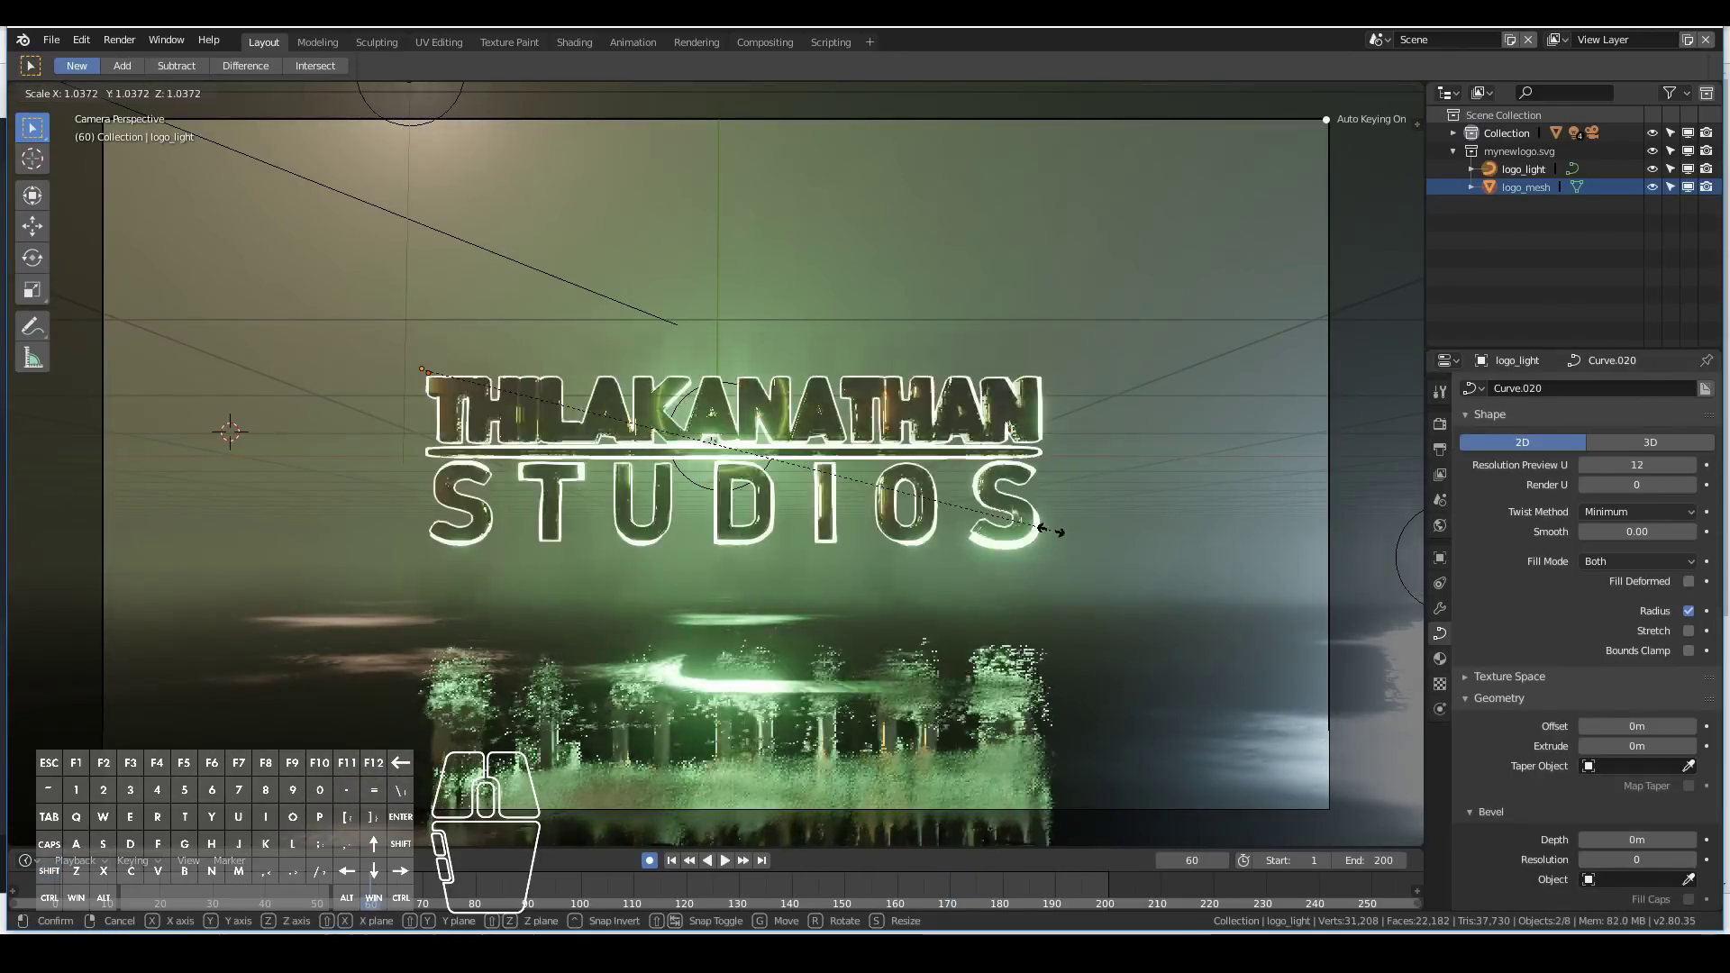
key("s")
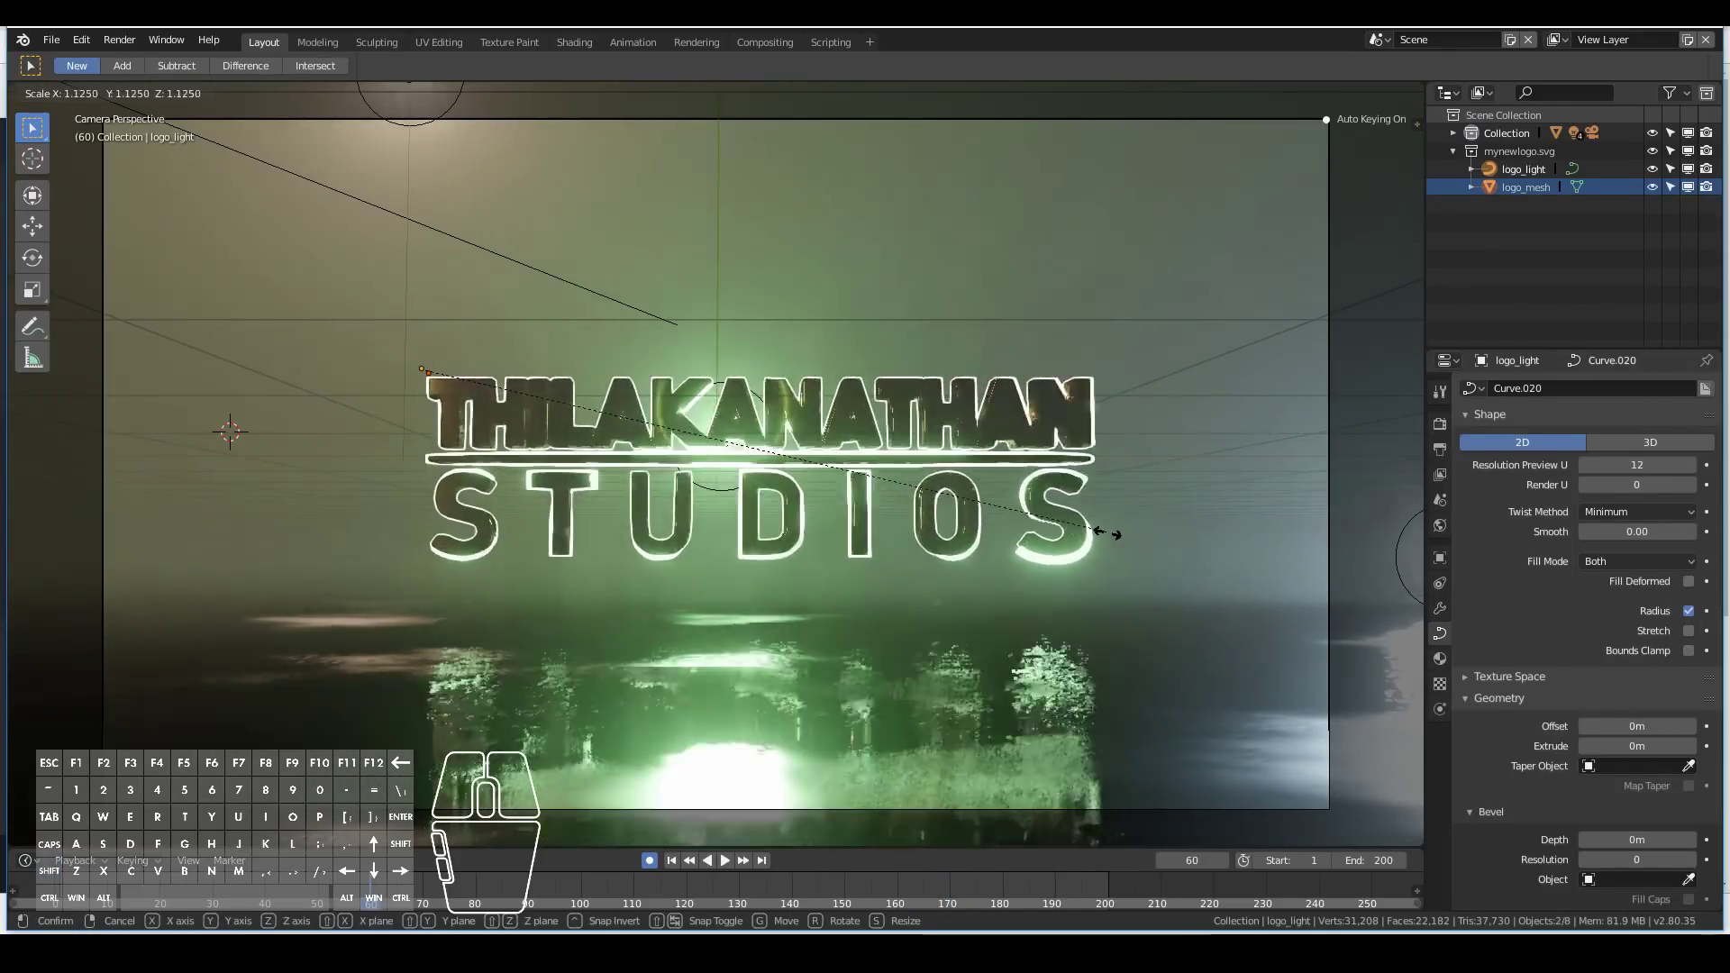
right_click(1122, 541)
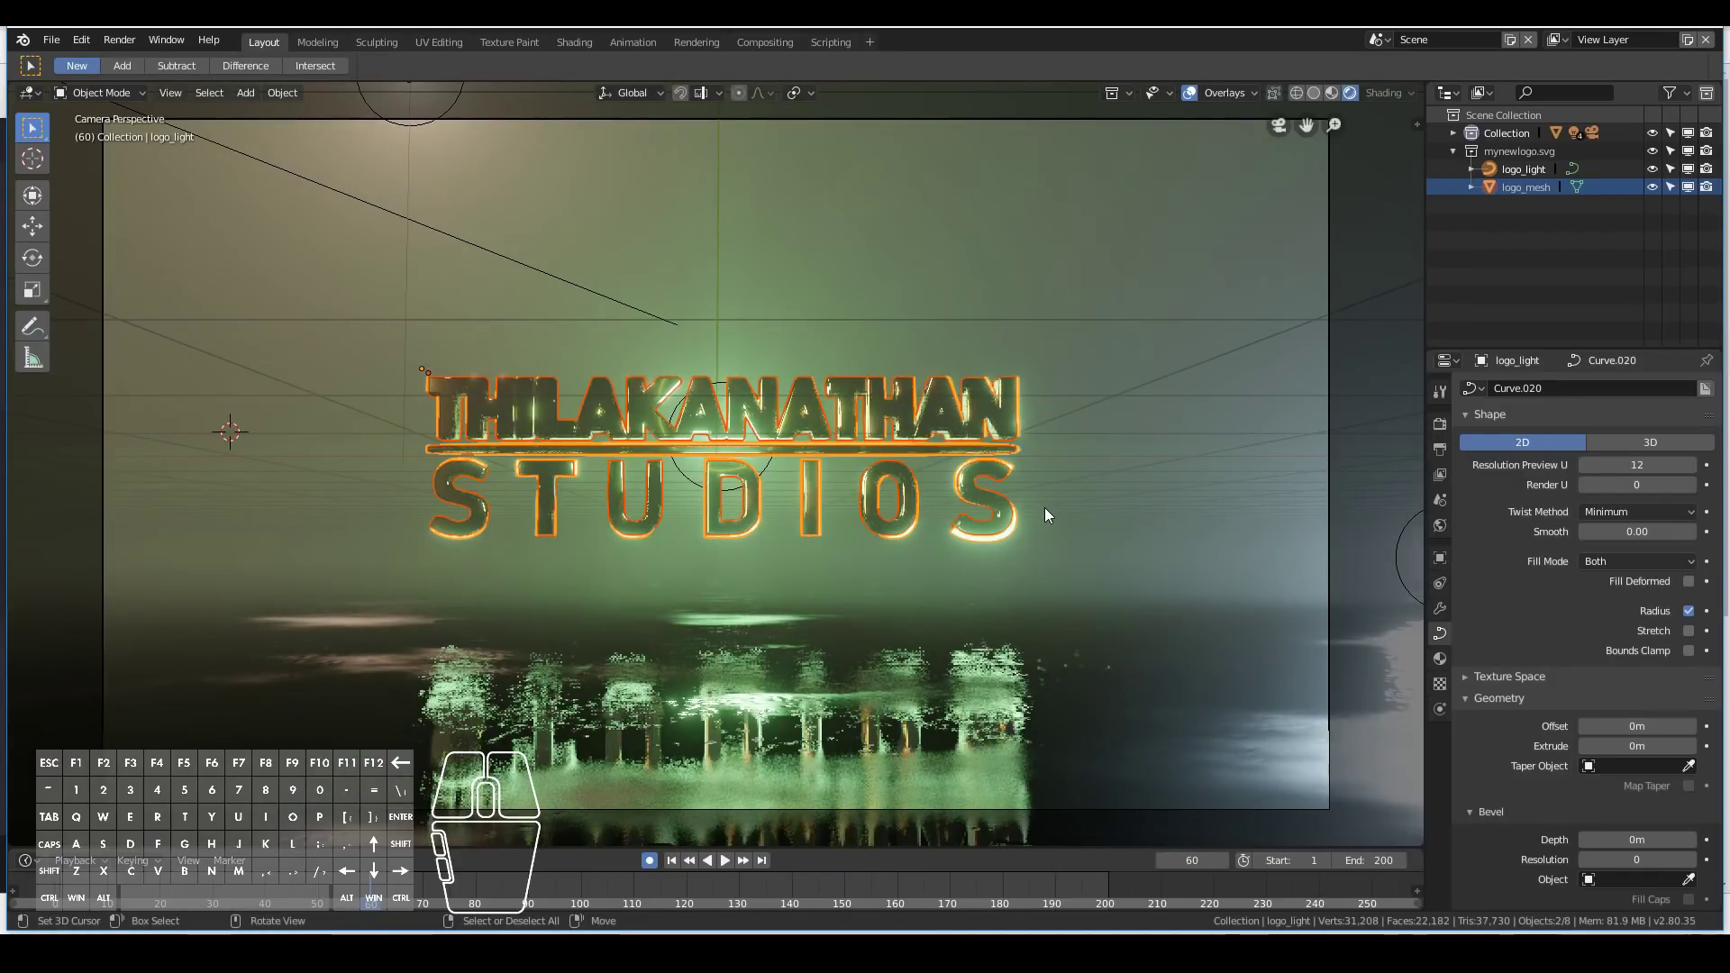
type("s1.5")
key("Return")
Reduce the size of the logo mesh and its light outline and reposition them centrally in the camera frame.
key("g")
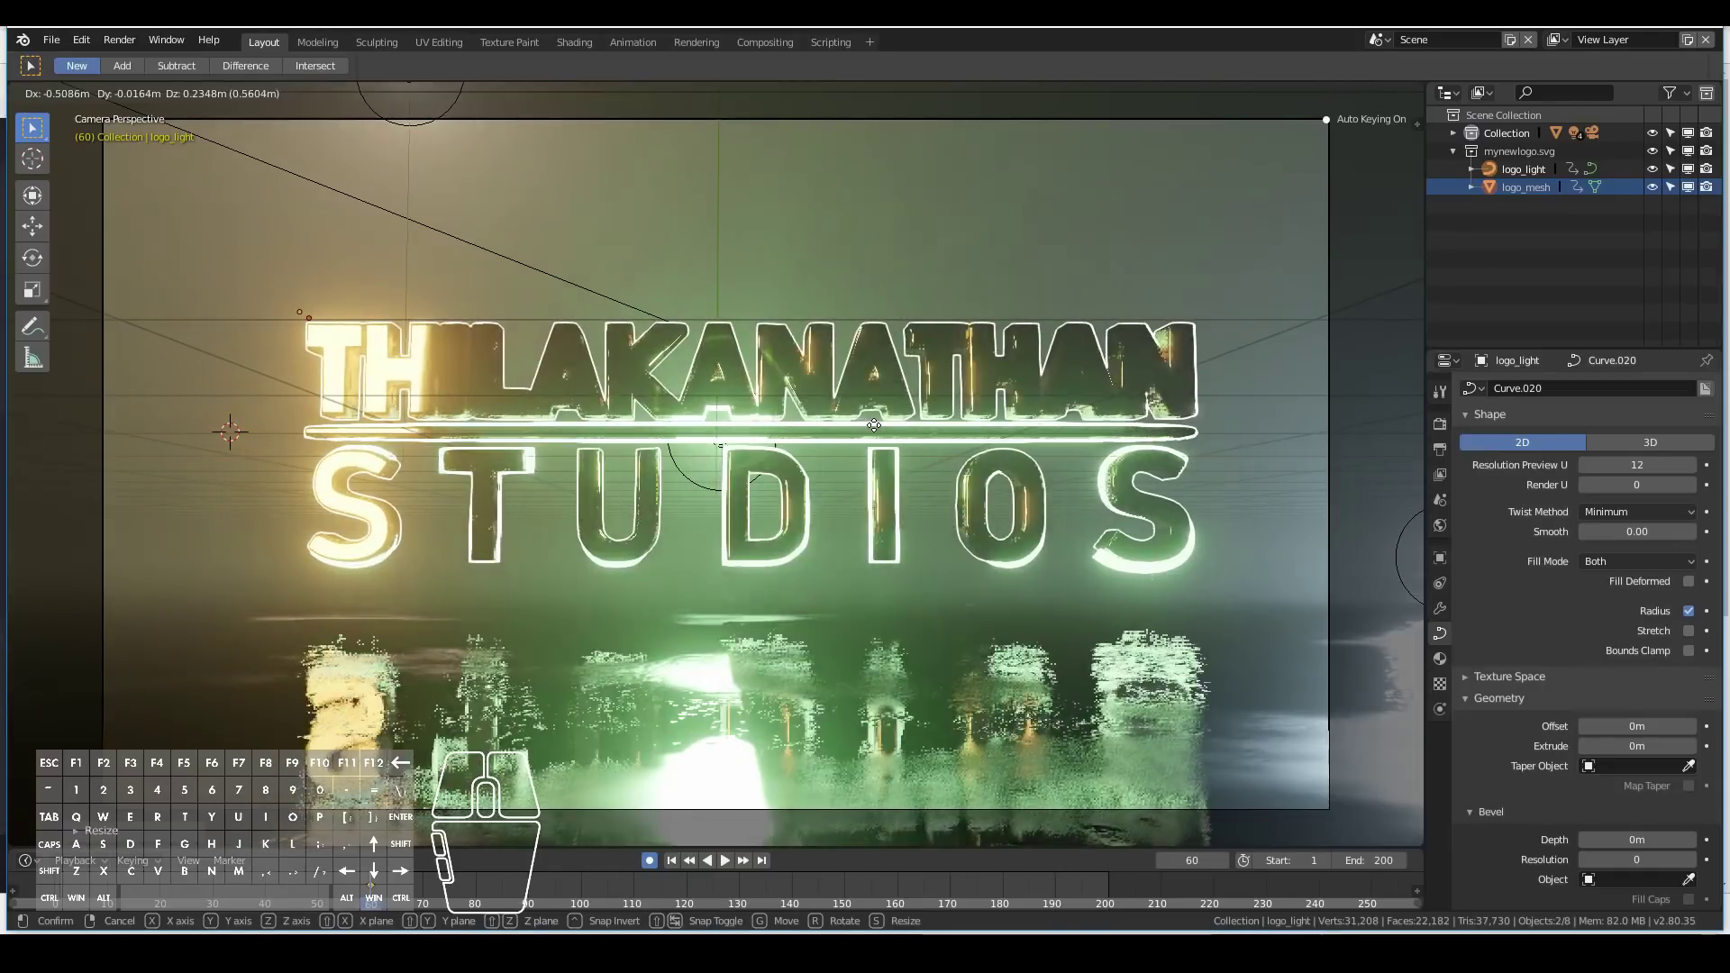
left_click(986, 487)
left_click_drag(986, 486, 1095, 564)
left_click(370, 890)
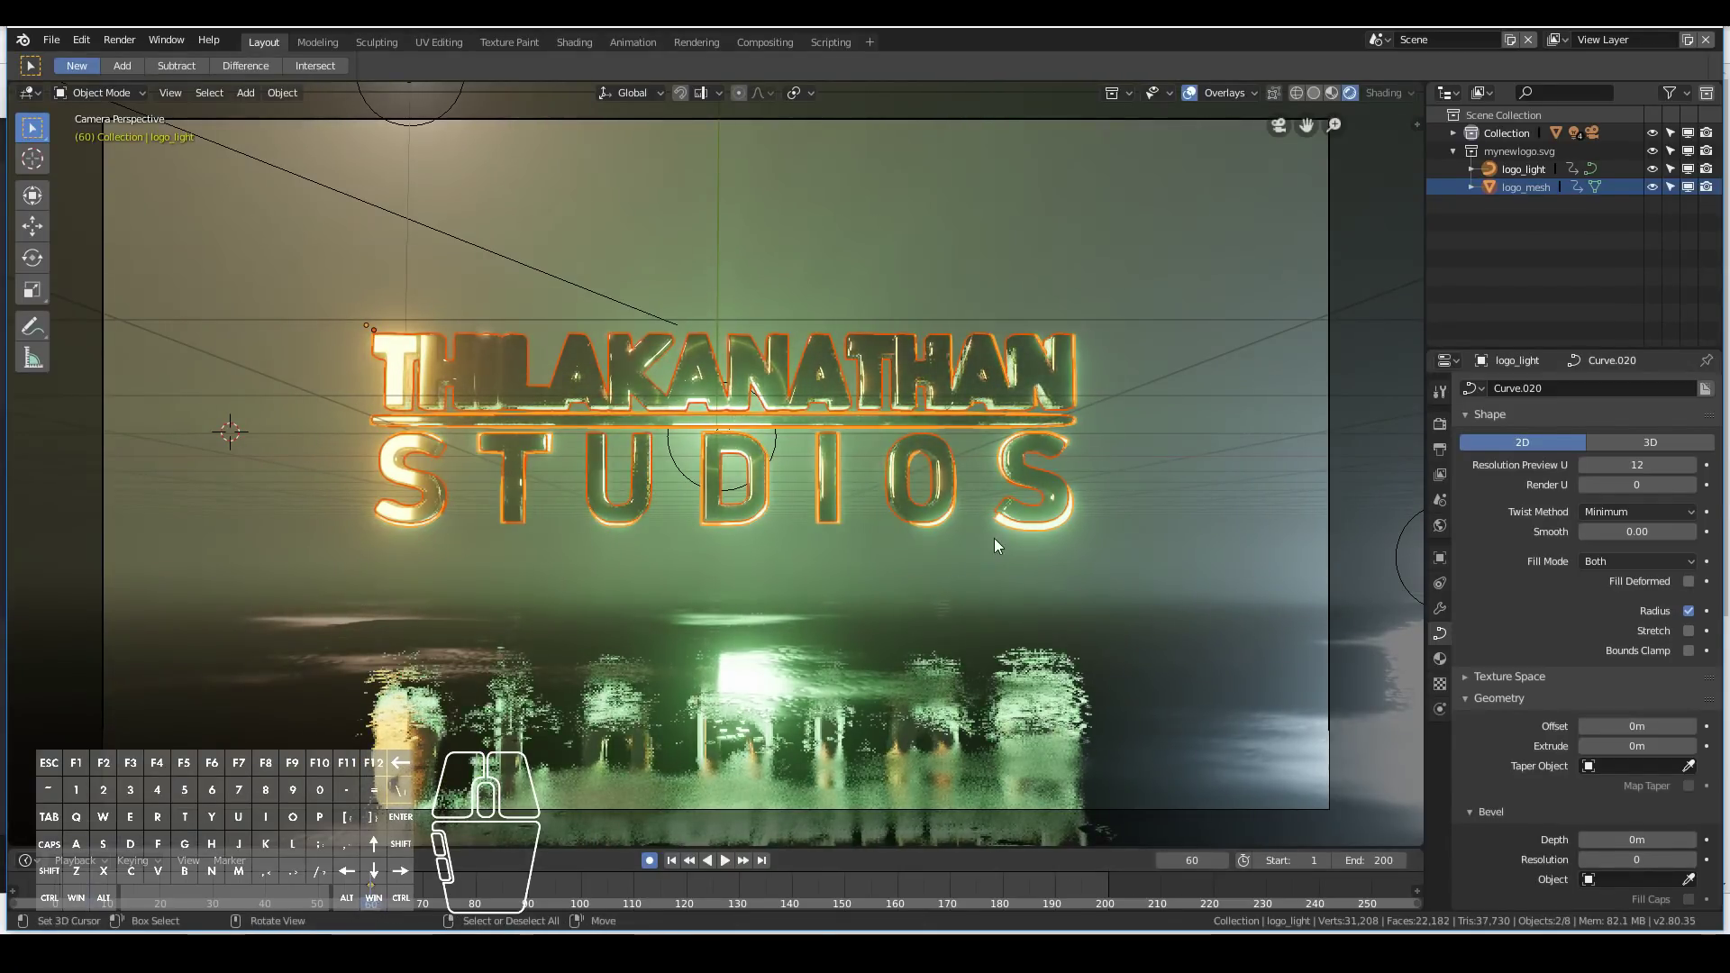
key("g")
key("x")
right_click(917, 558)
Select the area light in the camera view and move it along global X at frame 170.
scroll(616, 501, "down", 3)
middle_click_drag(616, 504, 760, 435)
left_click(849, 347)
key("KP_0")
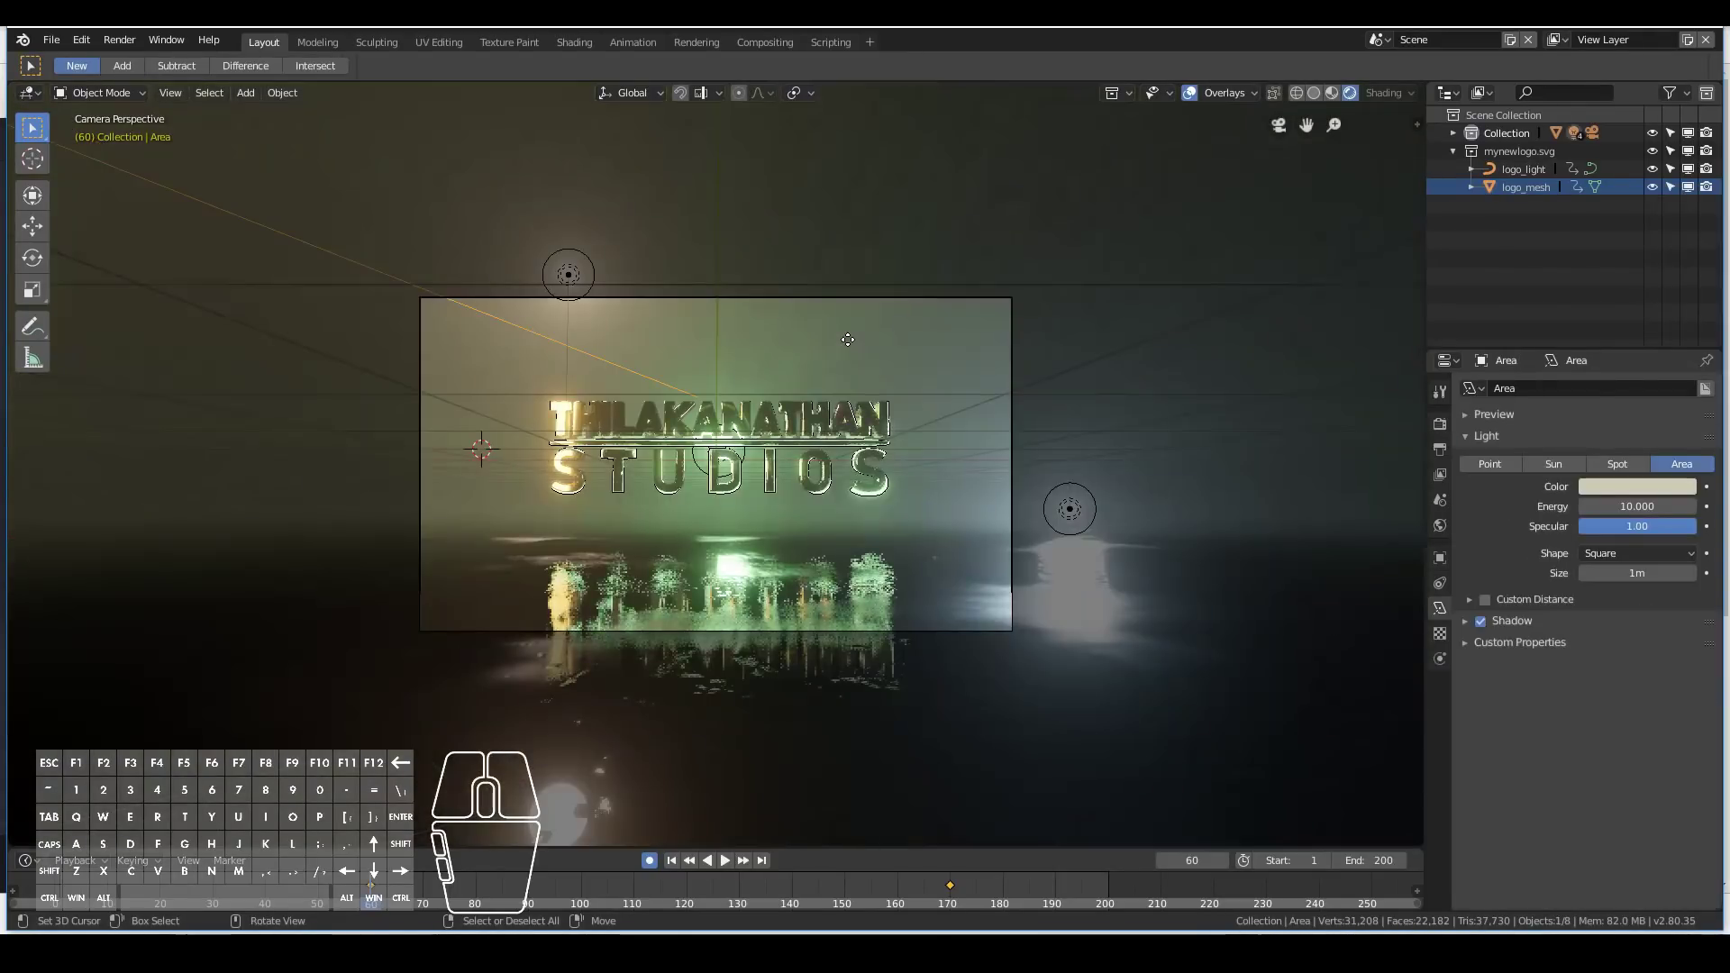
key("g")
key("x")
left_click(1412, 414)
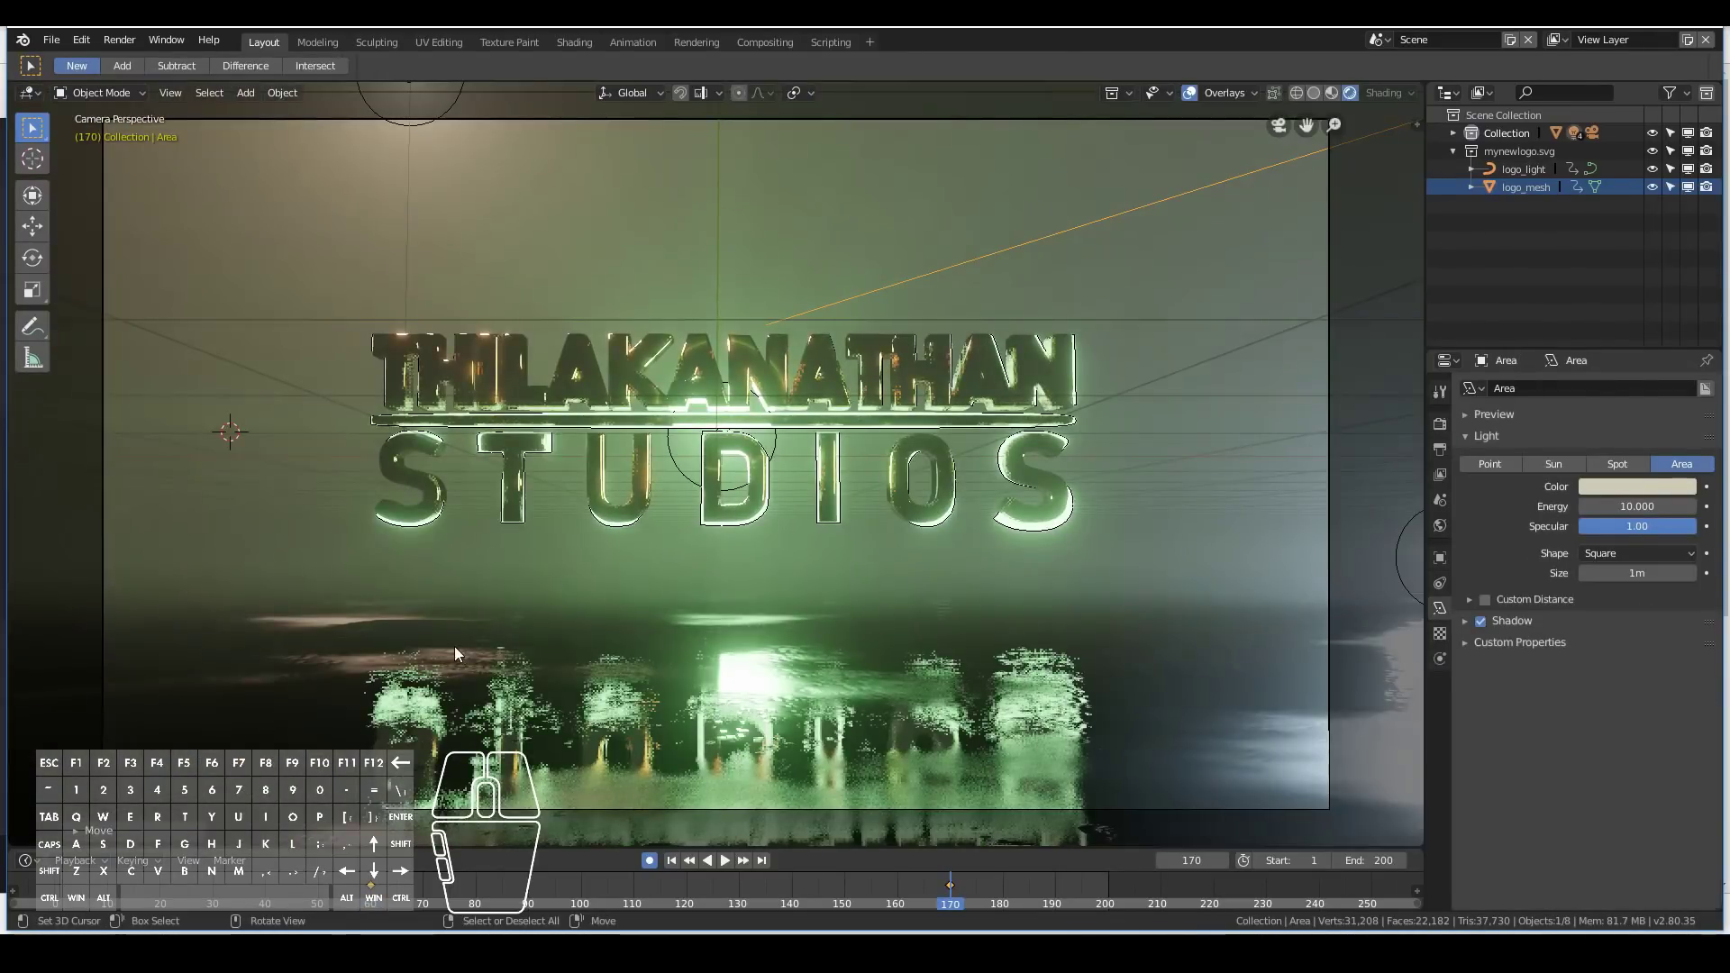
Set the color of the upper point light, Point.001, to a warm orange of R 1.000, G 0.458, B 0.154.
scroll(452, 625, "down", 1)
left_click(460, 139)
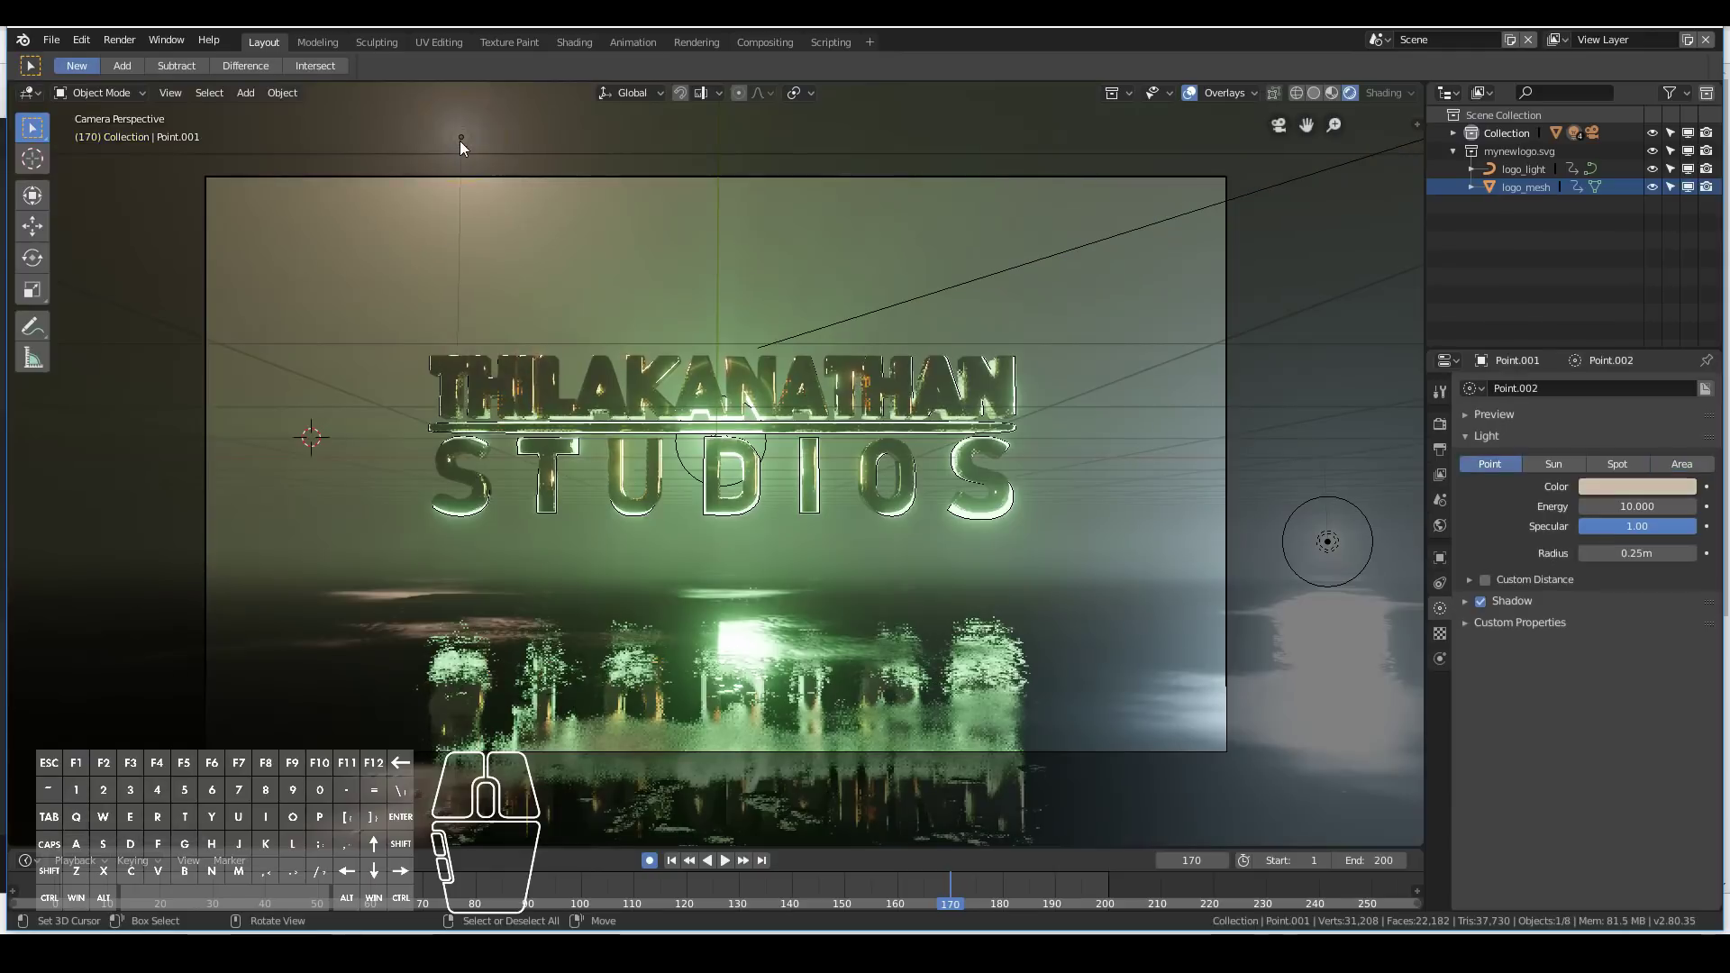
left_click(1608, 491)
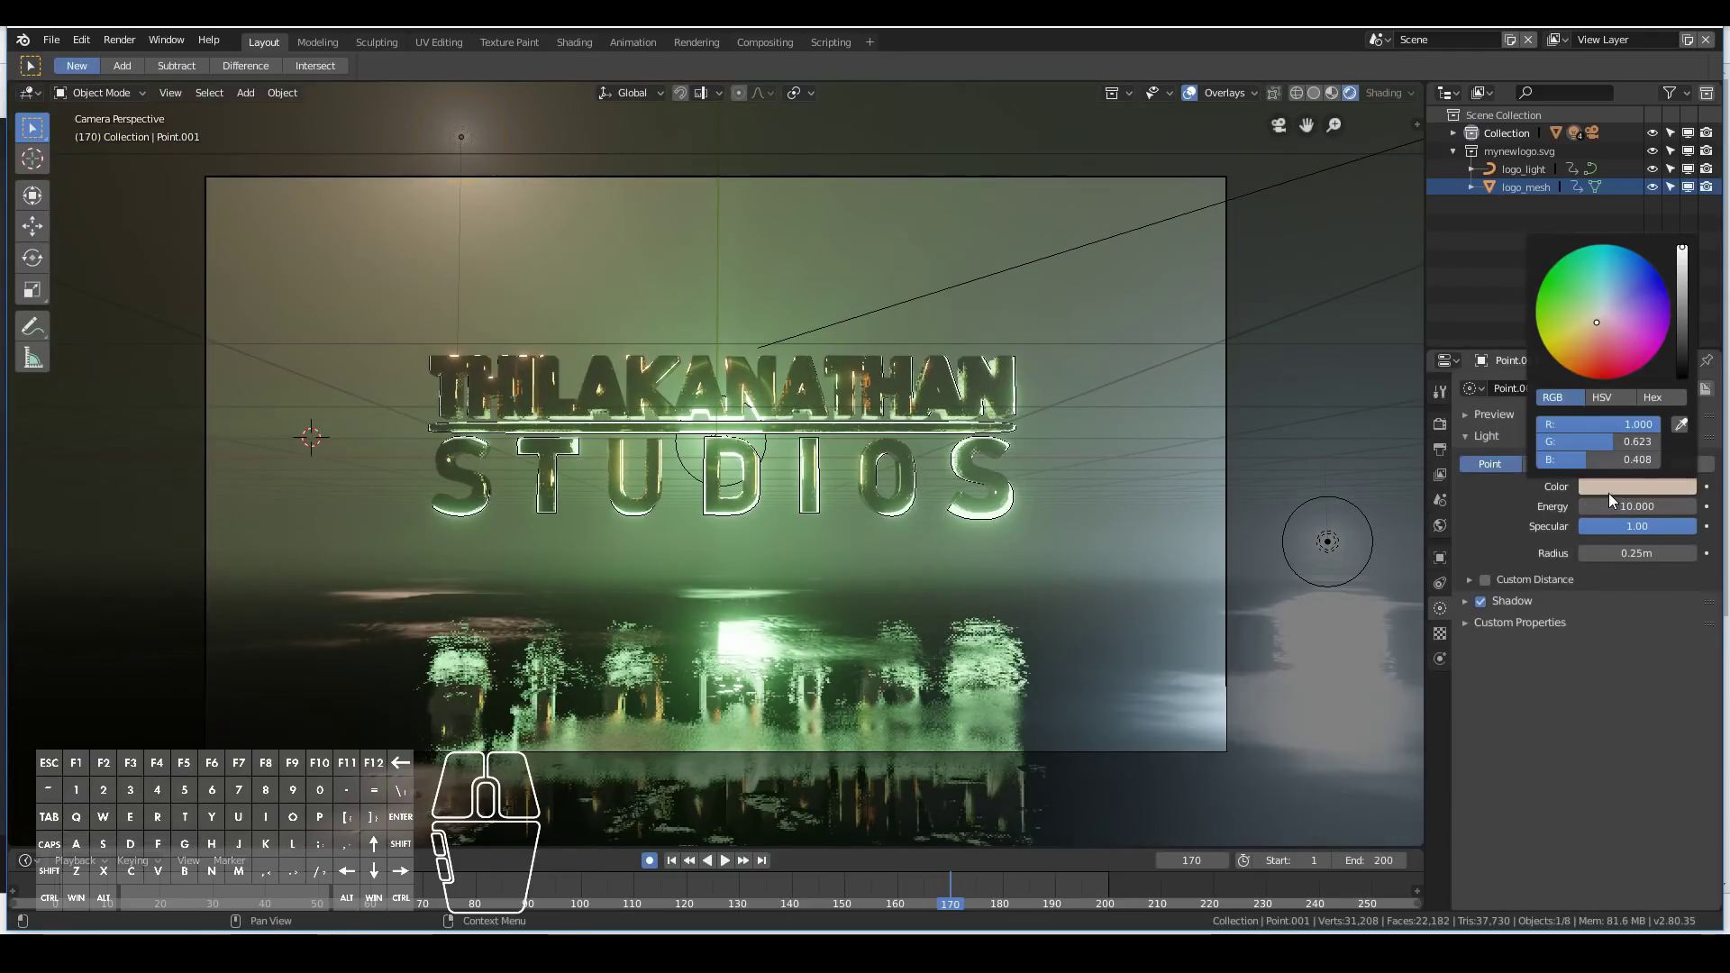
left_click(1587, 332)
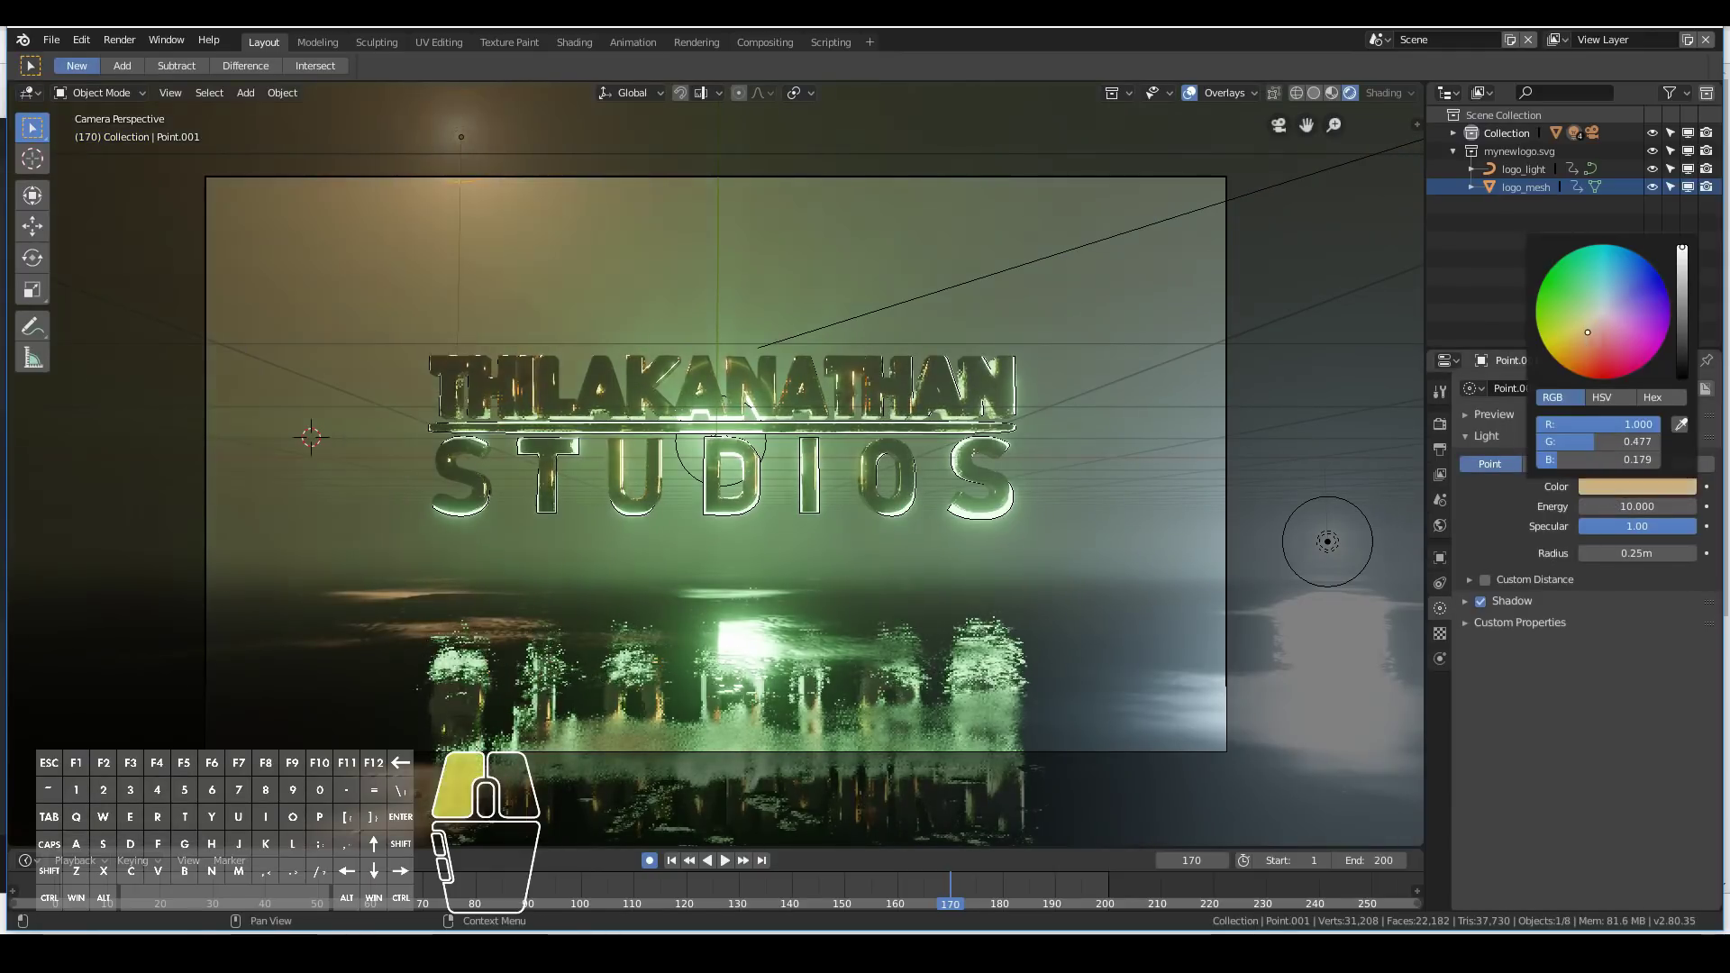
left_click(1587, 332)
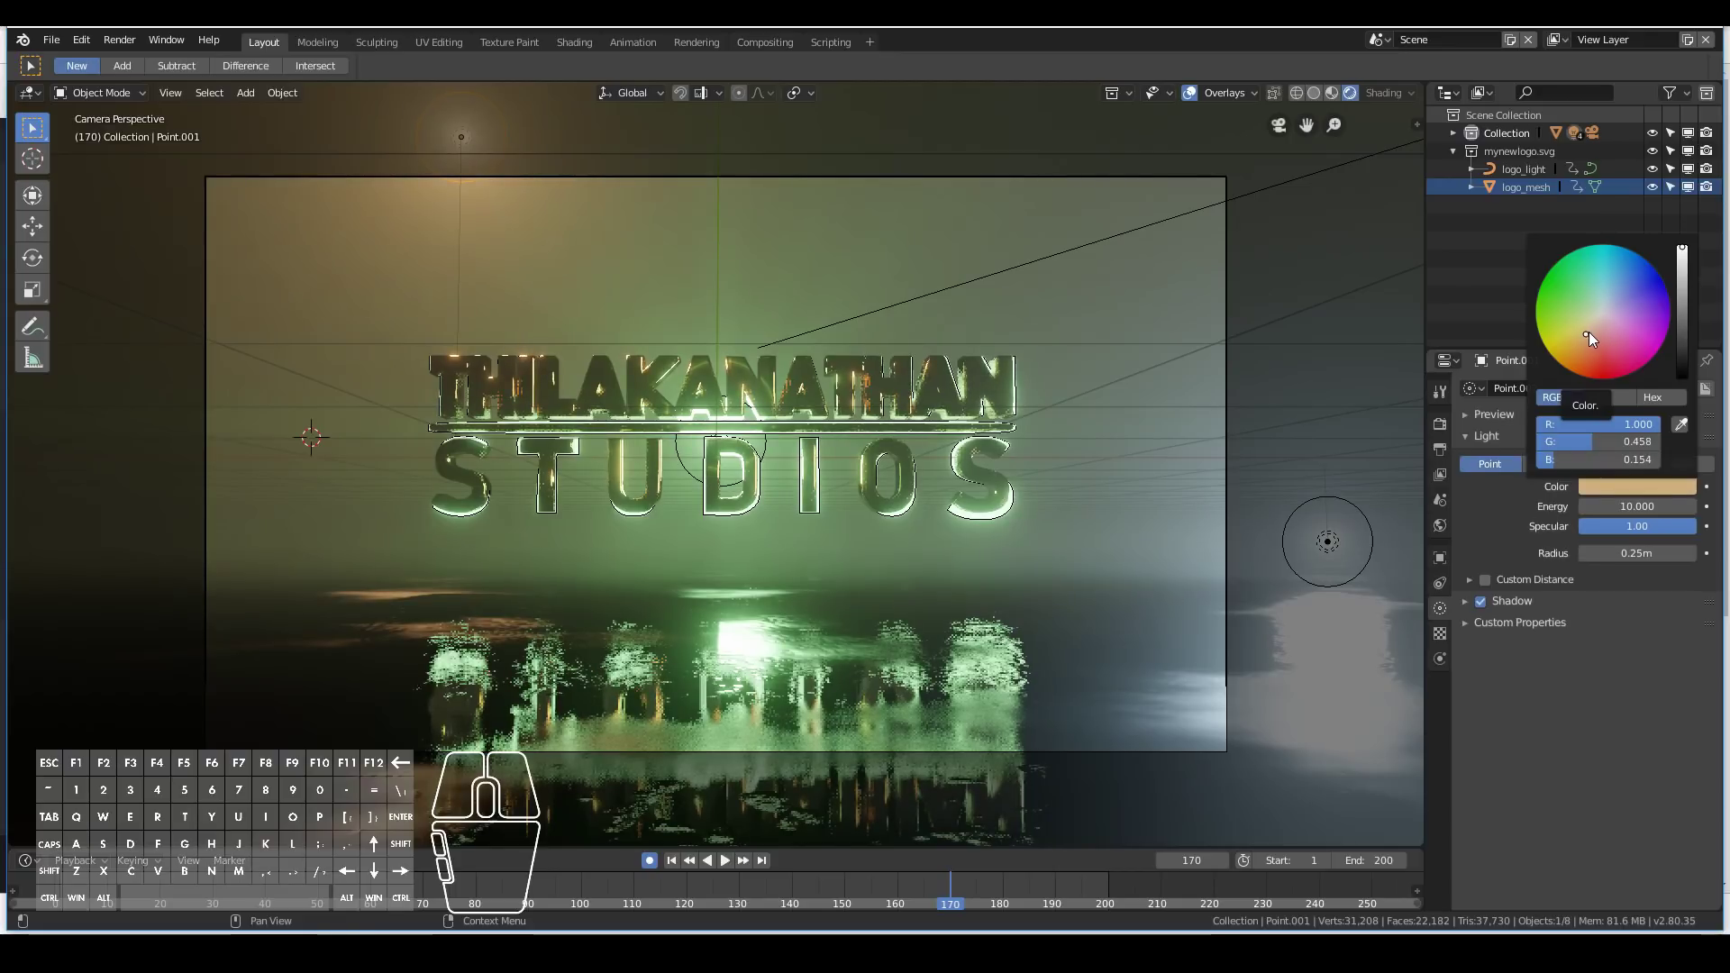
left_click(1586, 333)
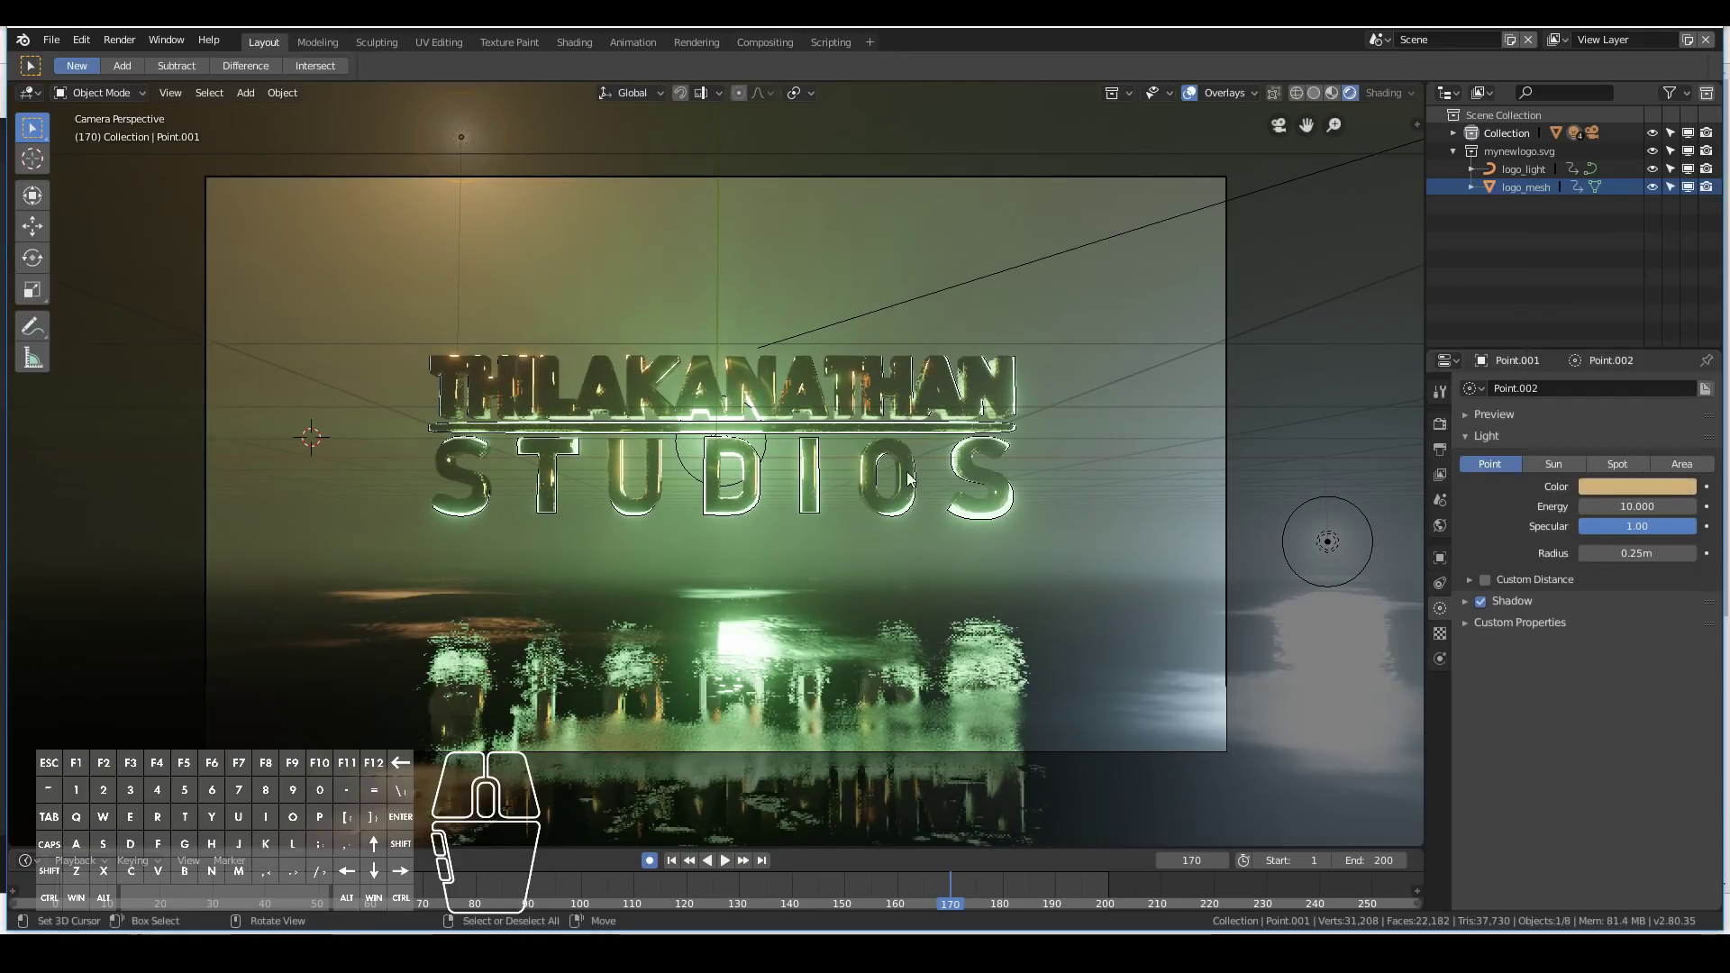
Change the color of the point light beside the logo, Point.002, to a more saturated light blue.
right_click(1333, 537)
left_click(1606, 484)
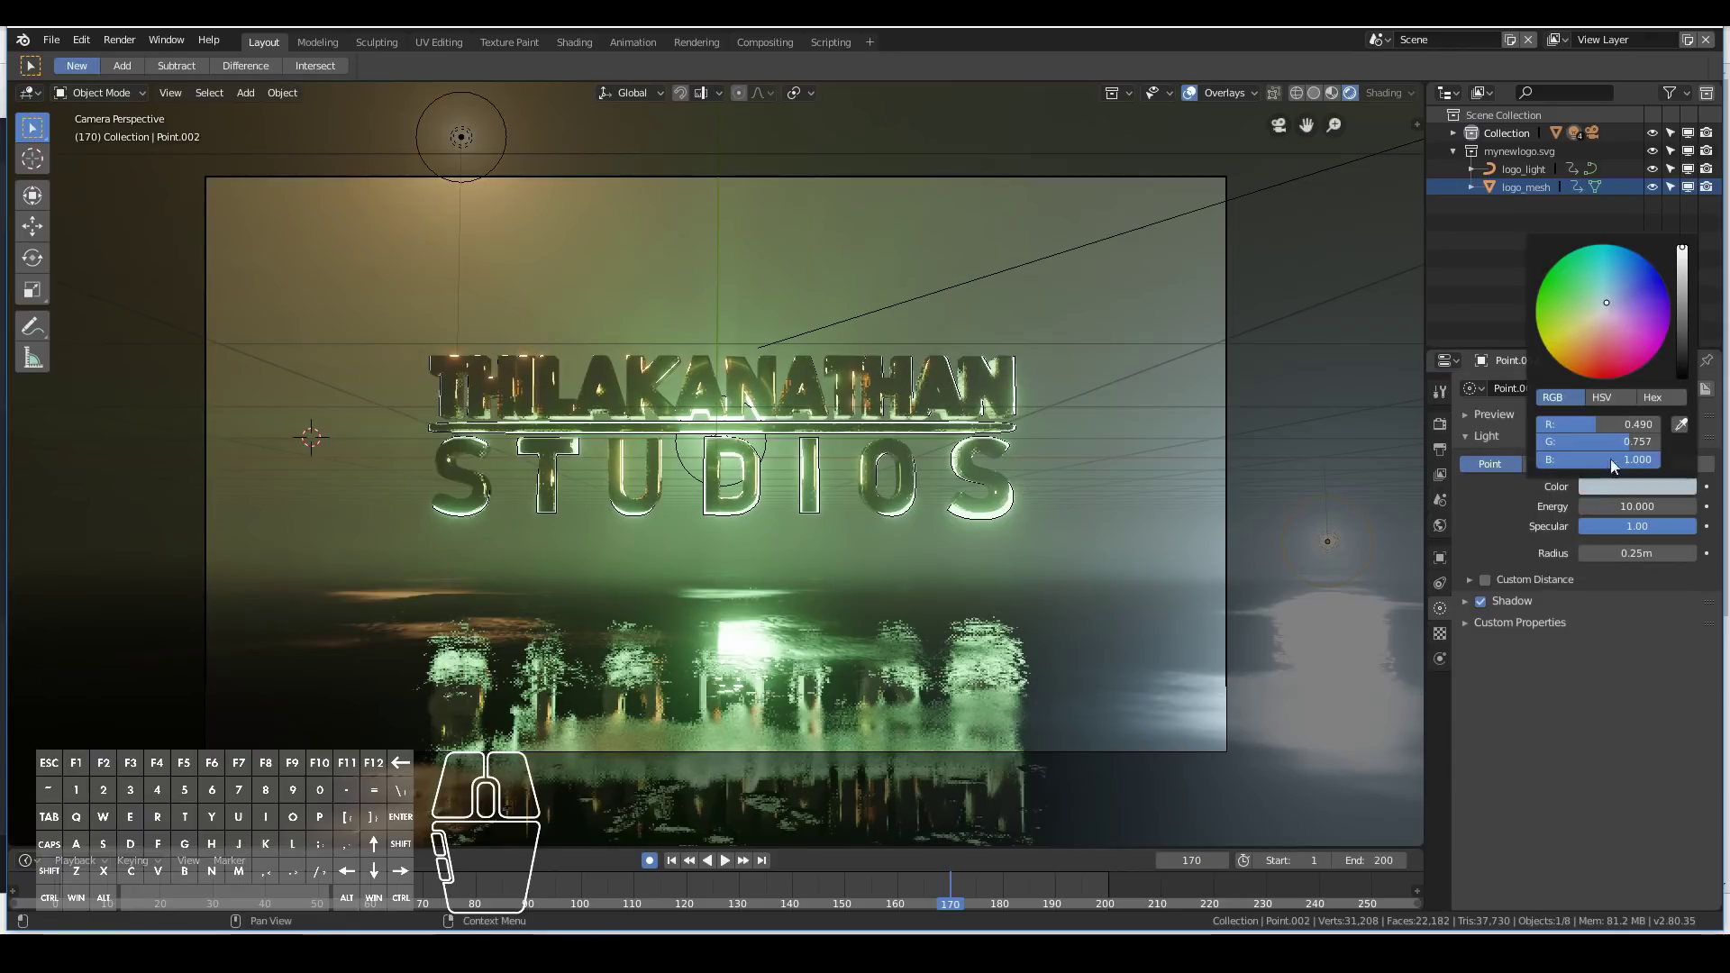
left_click(1620, 294)
left_click_drag(1619, 290, 1612, 283)
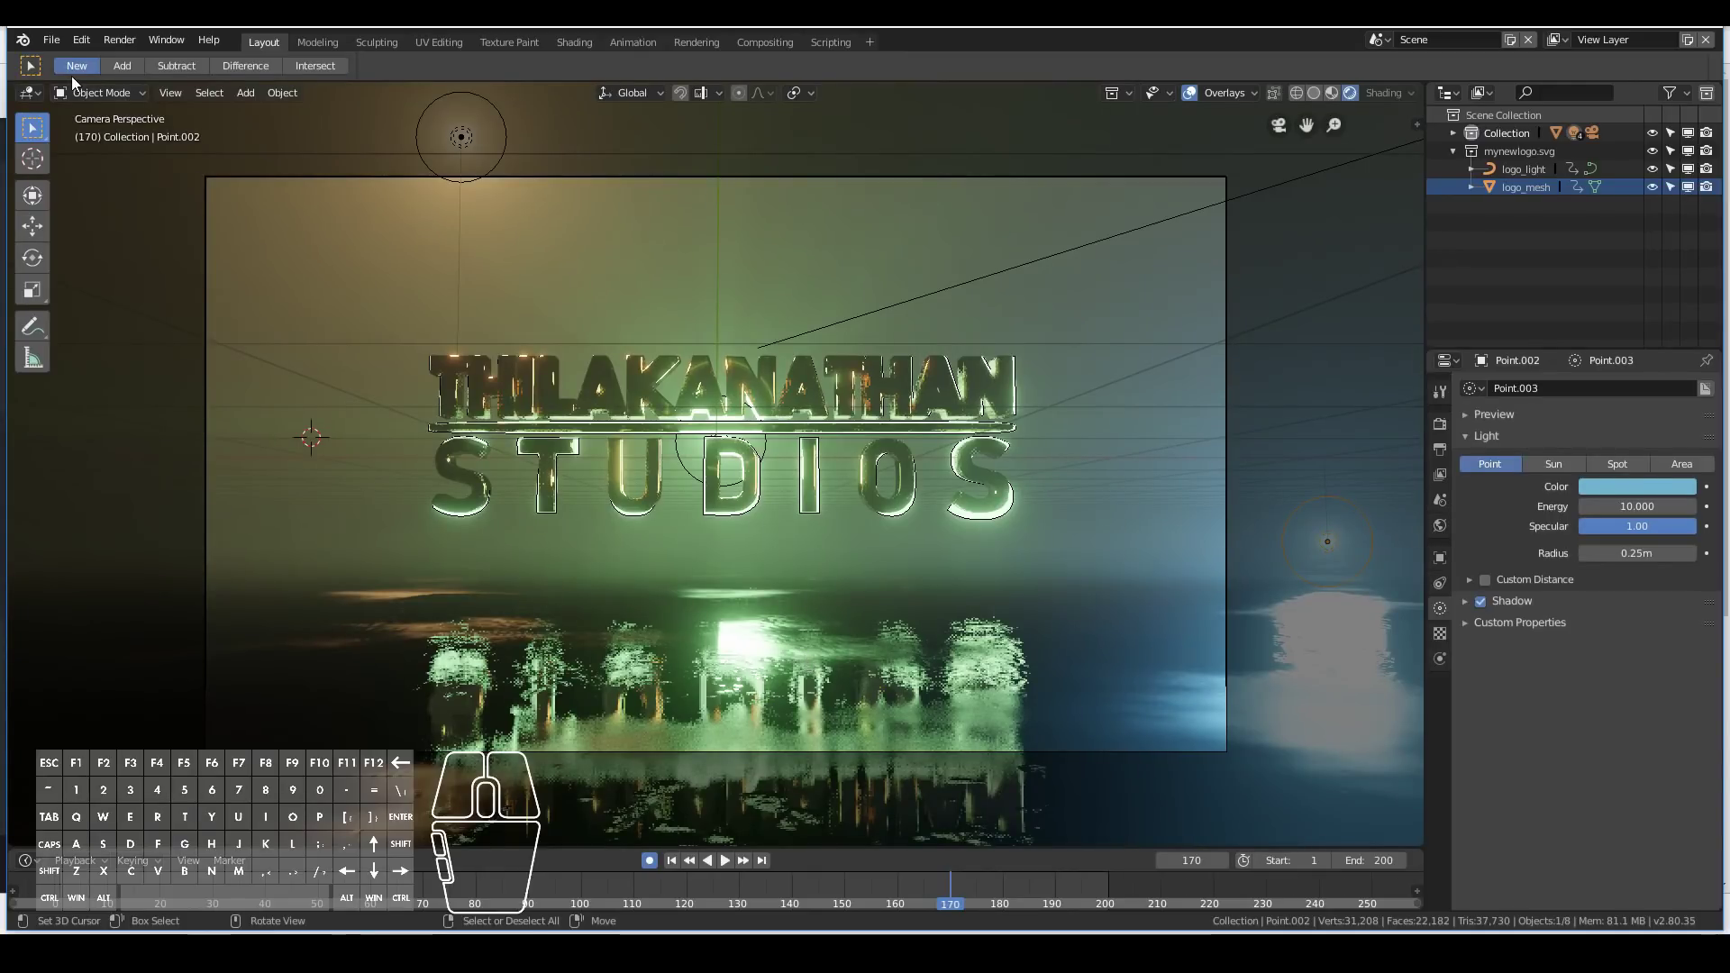
Select the uppermost control points of the logo_light curve's upper word and raise them about 0.016 m along global Z.
scroll(473, 323, "up", 3)
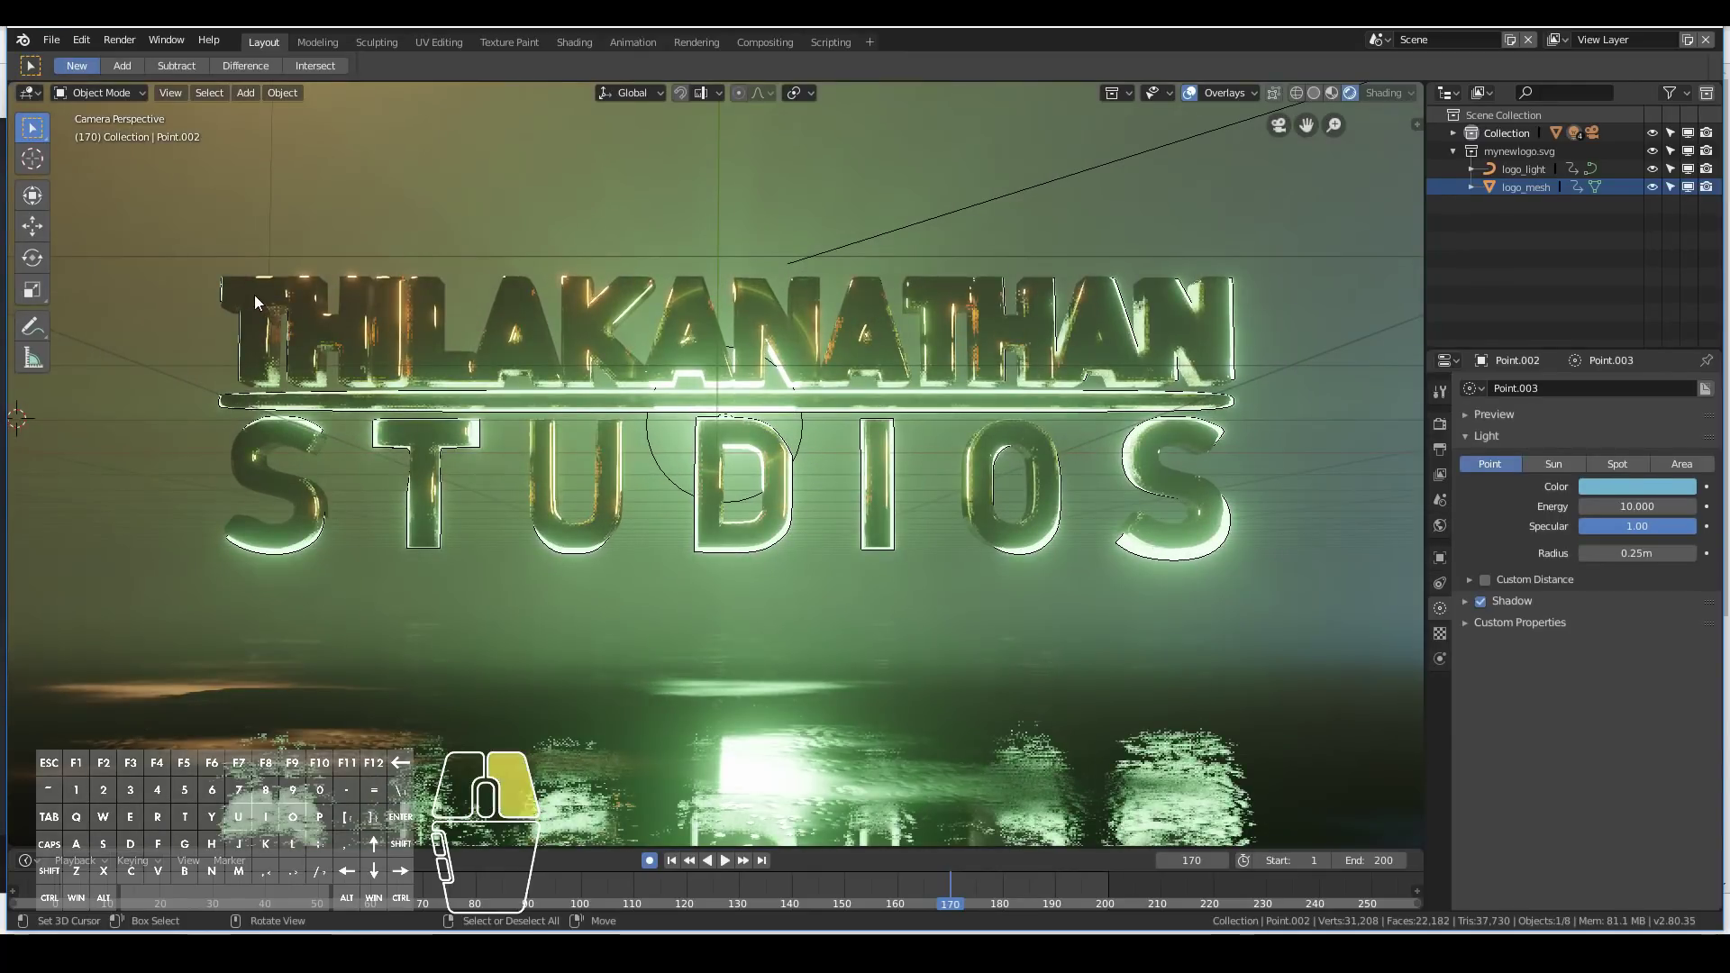
left_click(253, 294)
left_click(252, 294)
key("Tab")
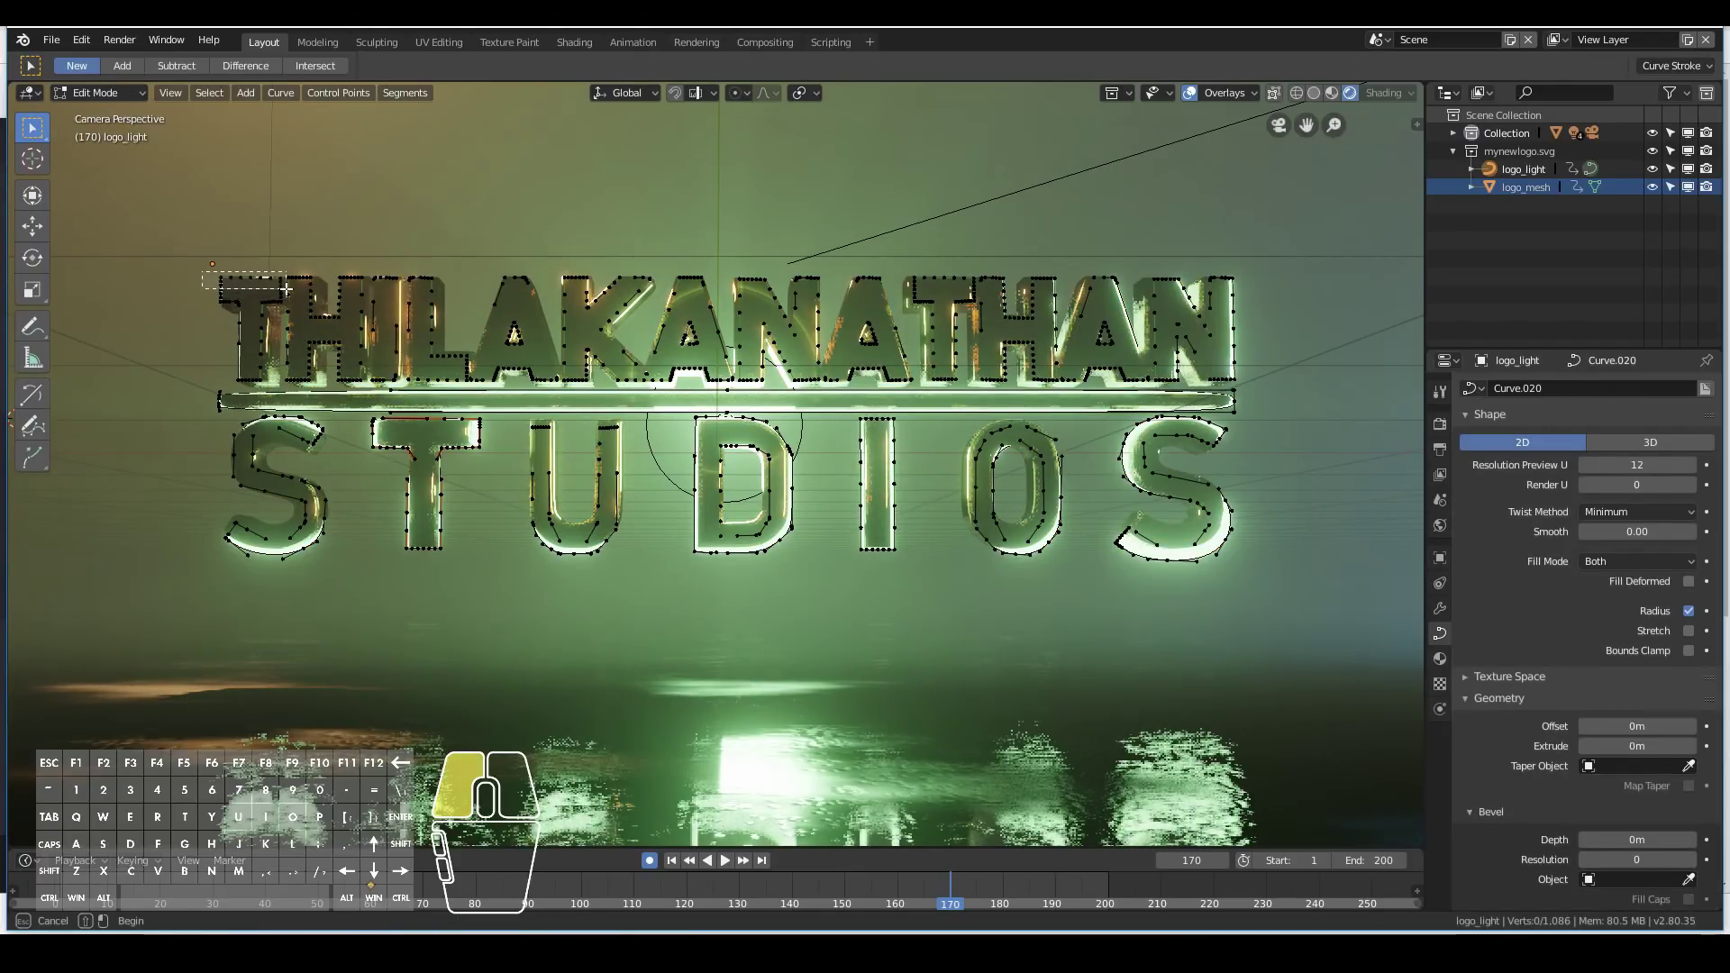
left_click_drag(1302, 285, 1302, 286)
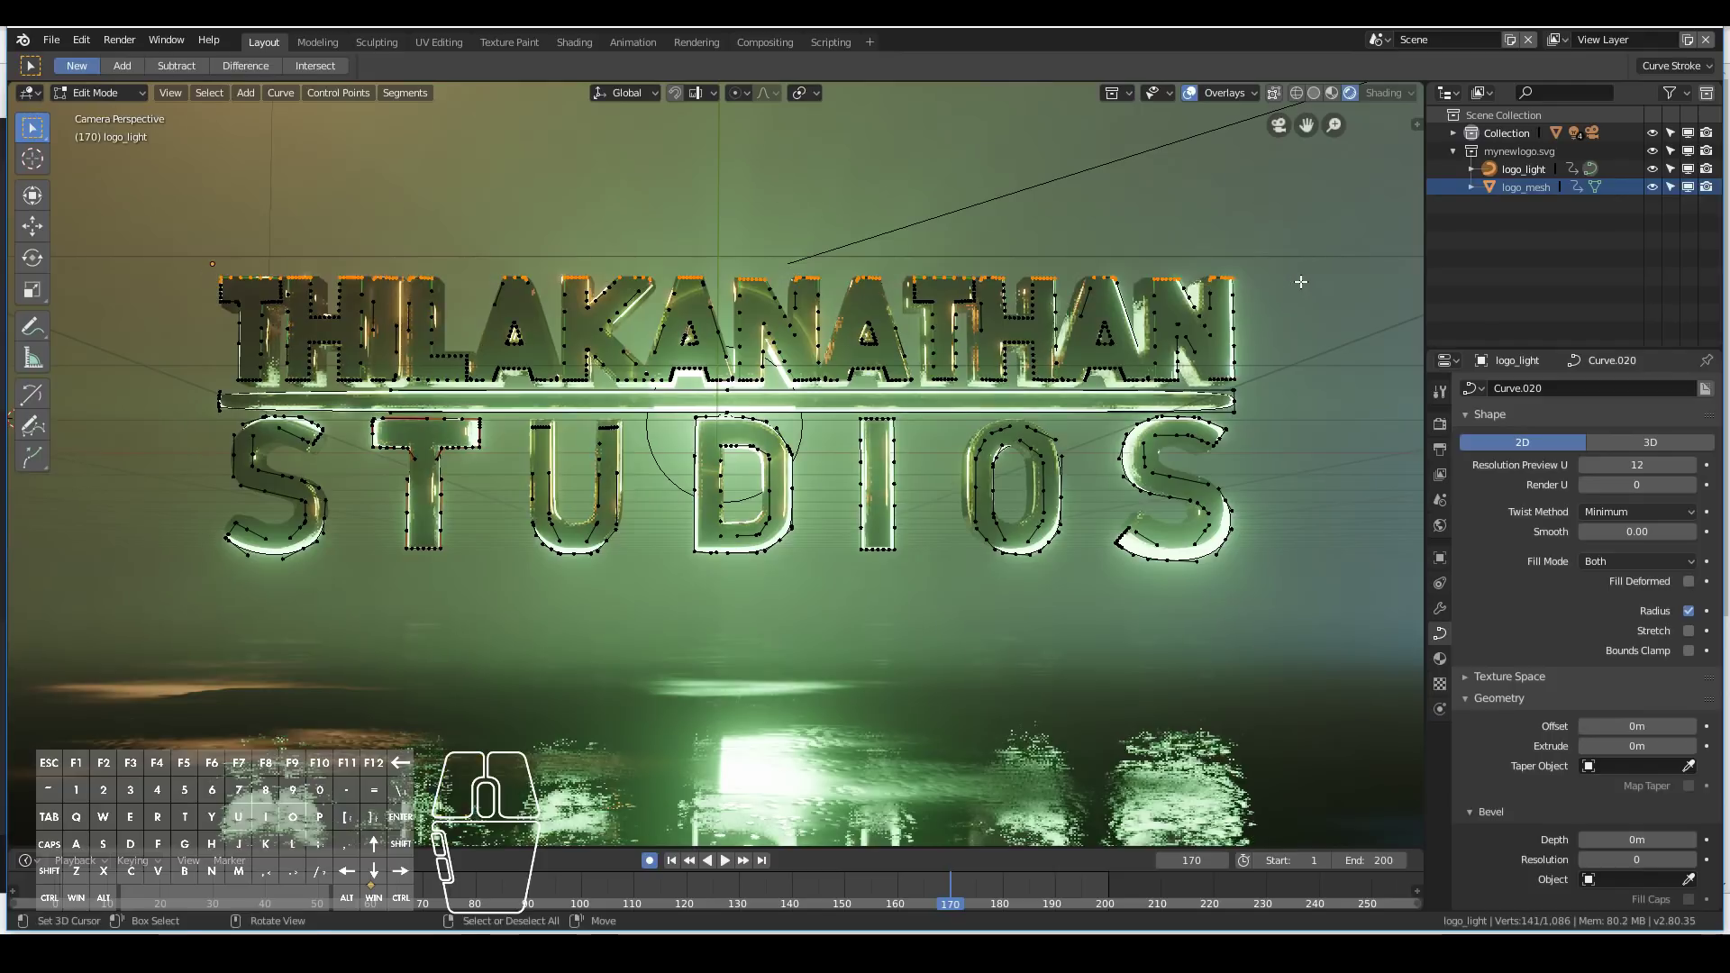
key("g")
key("z")
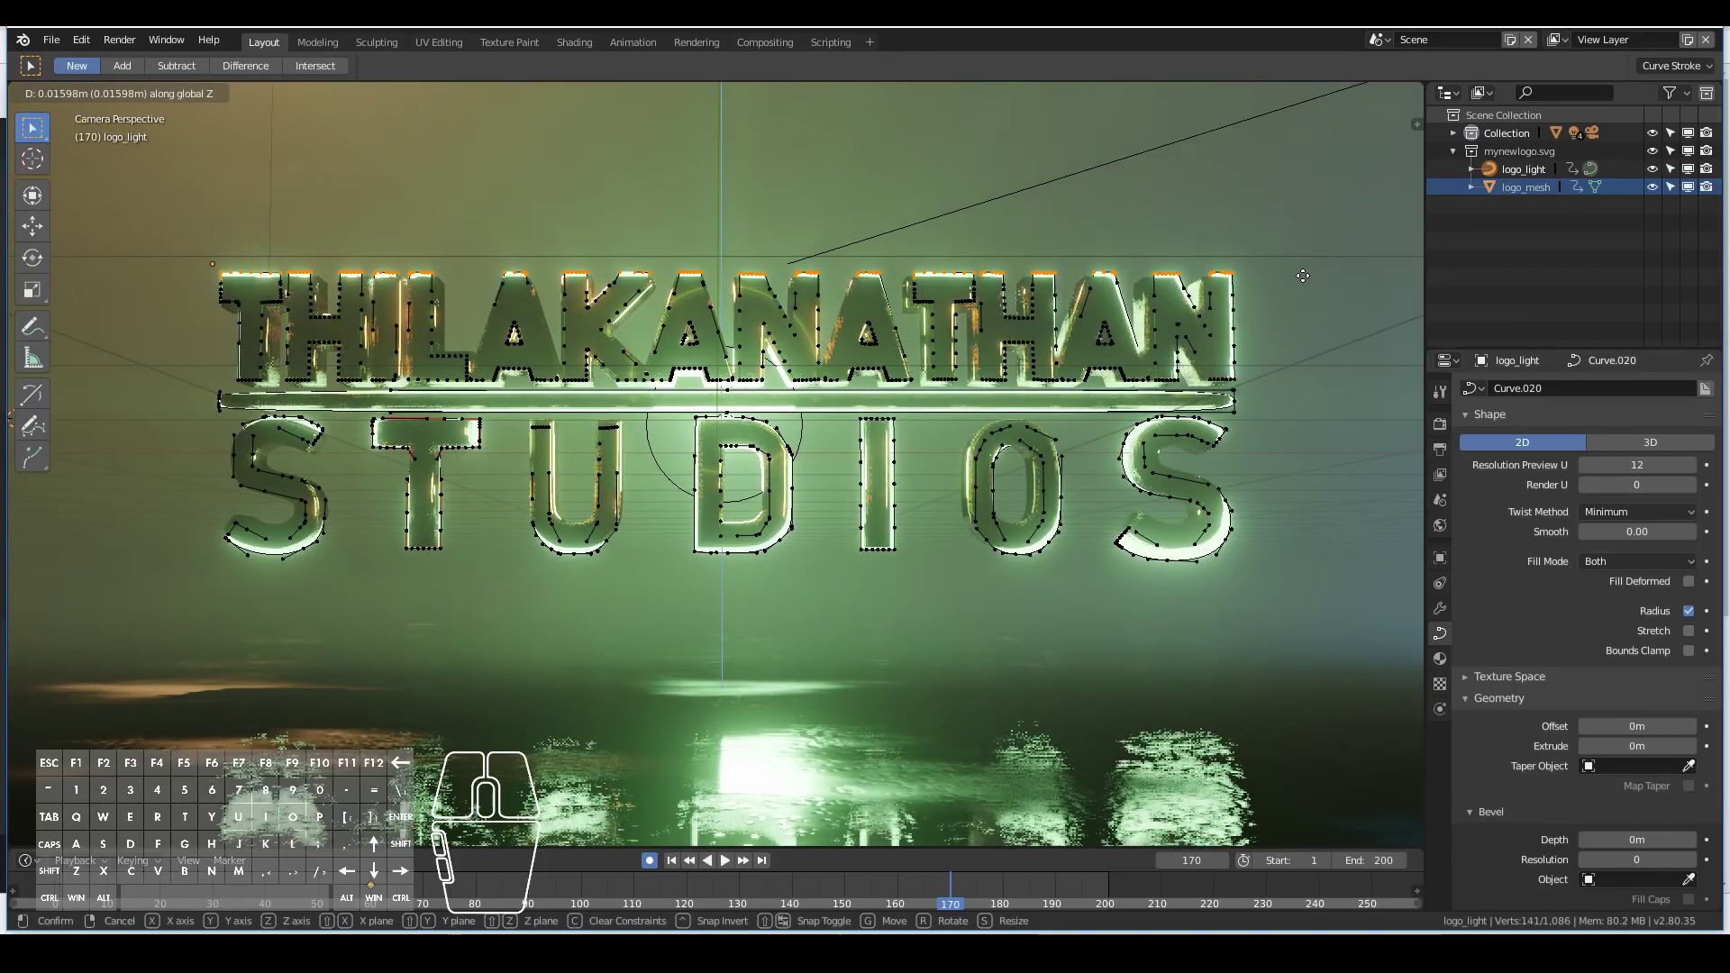
left_click(1301, 275)
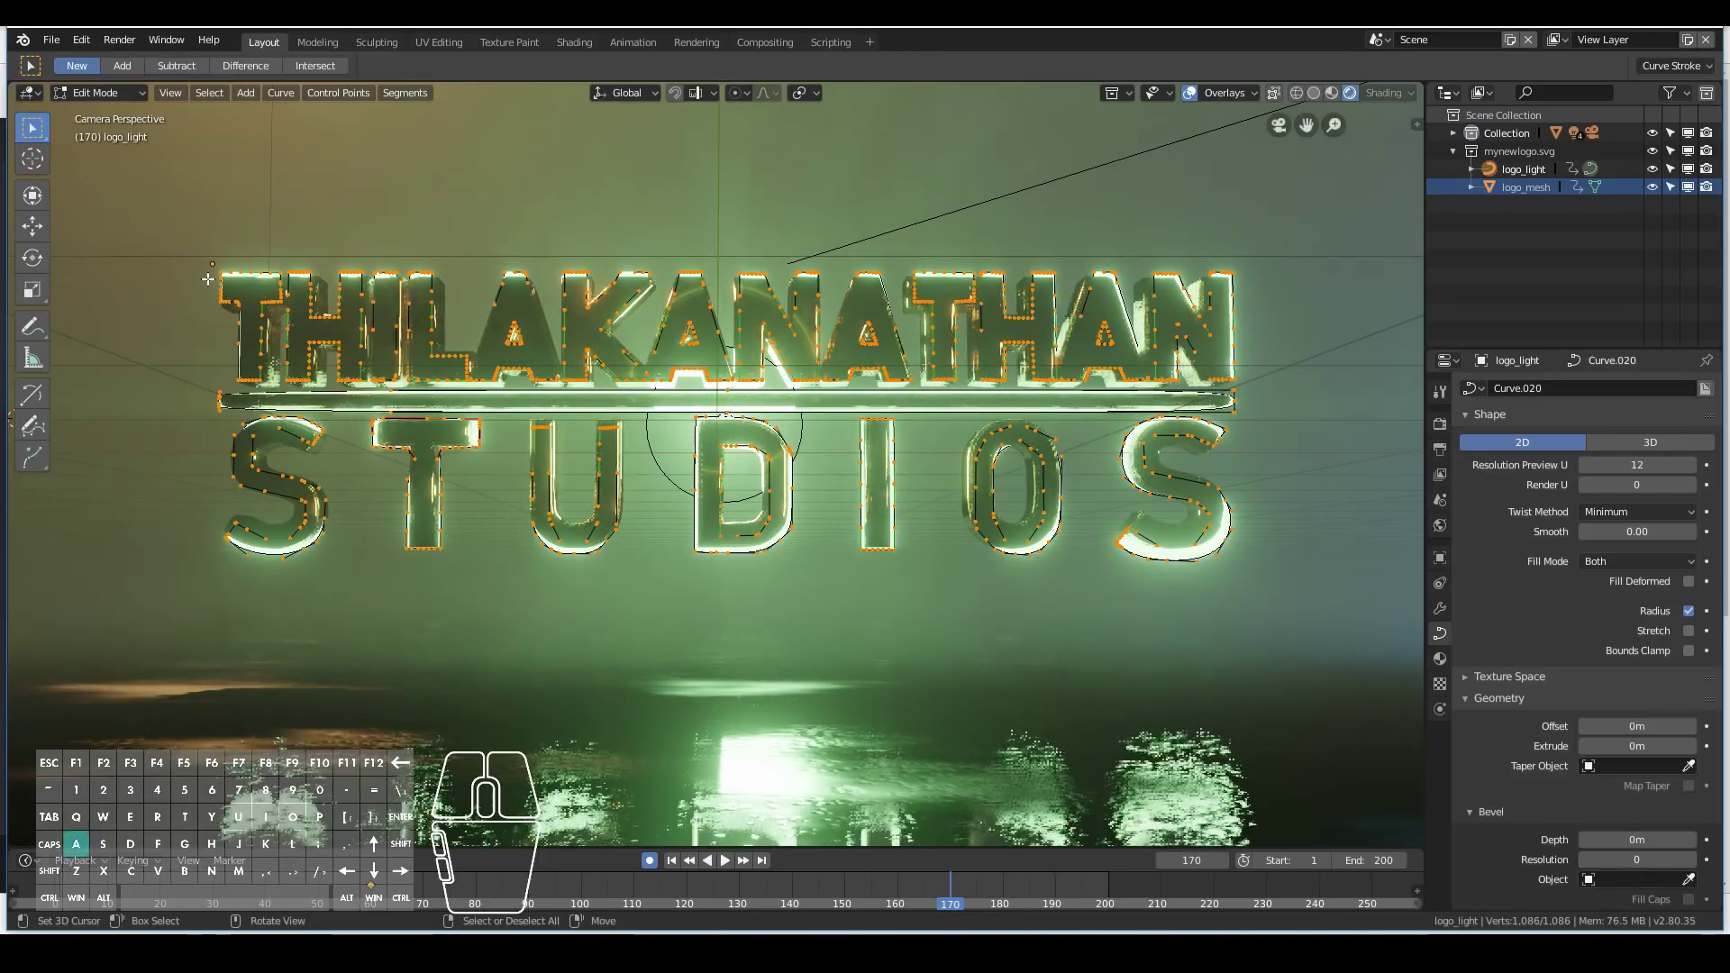
Select the left-edge control points of the upper word's first letter in logo_light and shift them slightly outward along global X.
key("a")
key("alt+a")
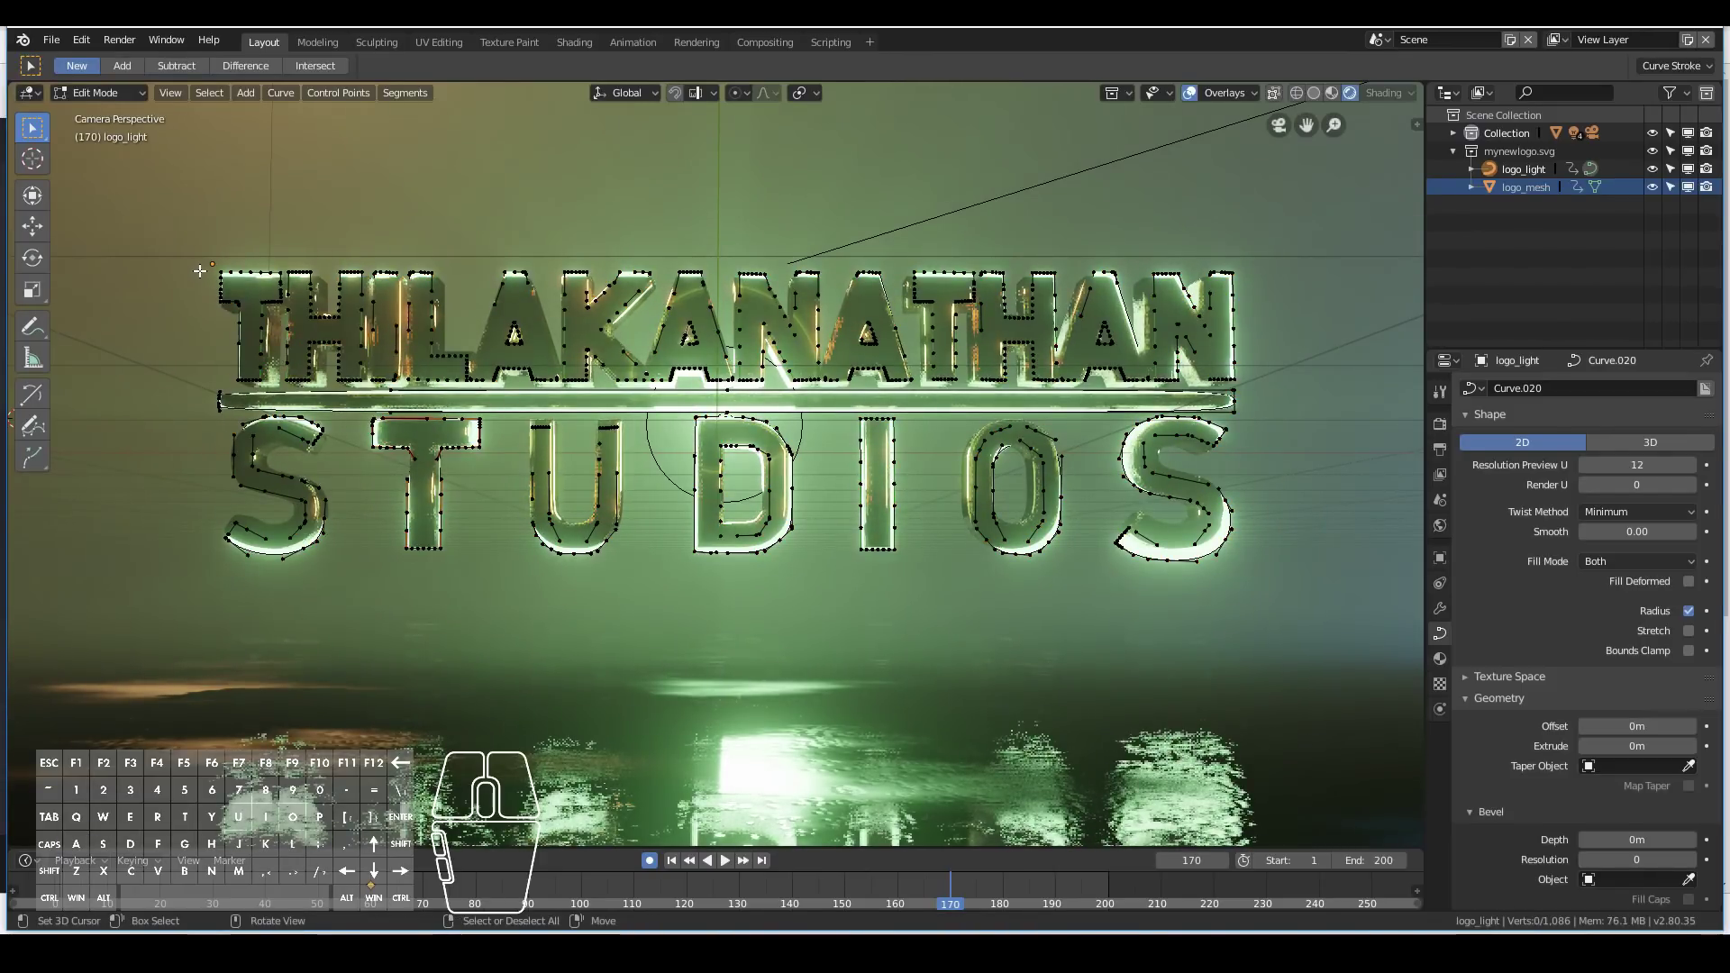
left_click_drag(232, 309, 232, 309)
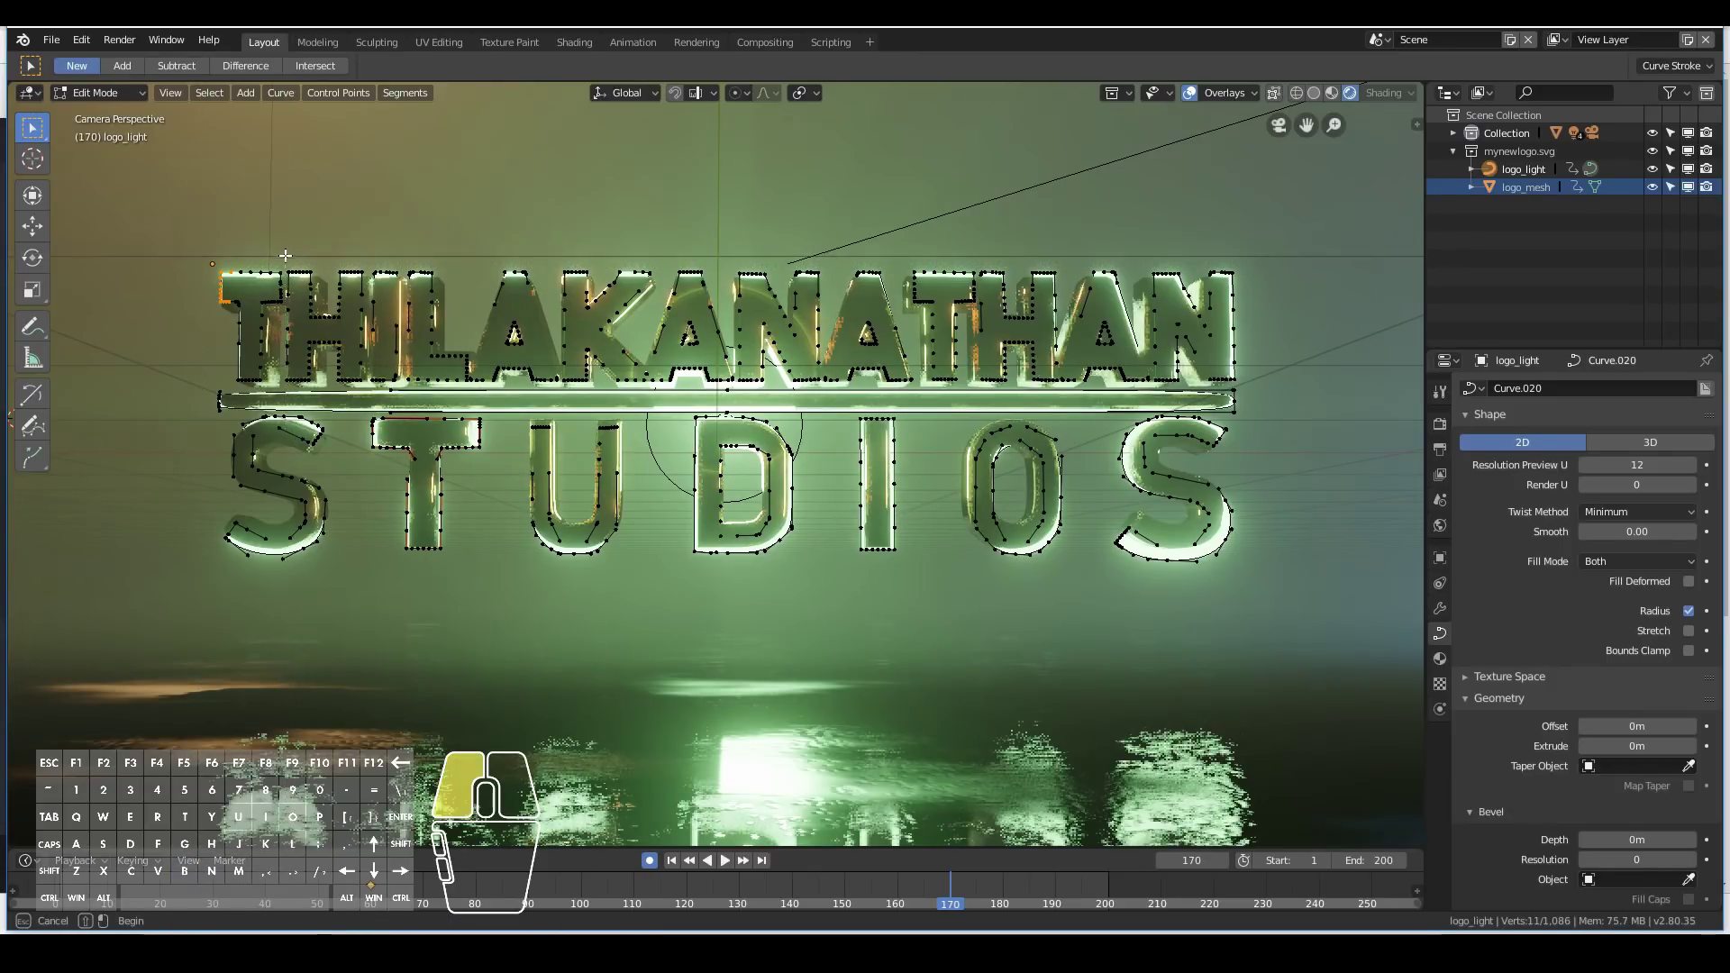
left_click_drag(297, 401, 296, 401, "shift")
key("g")
key("x")
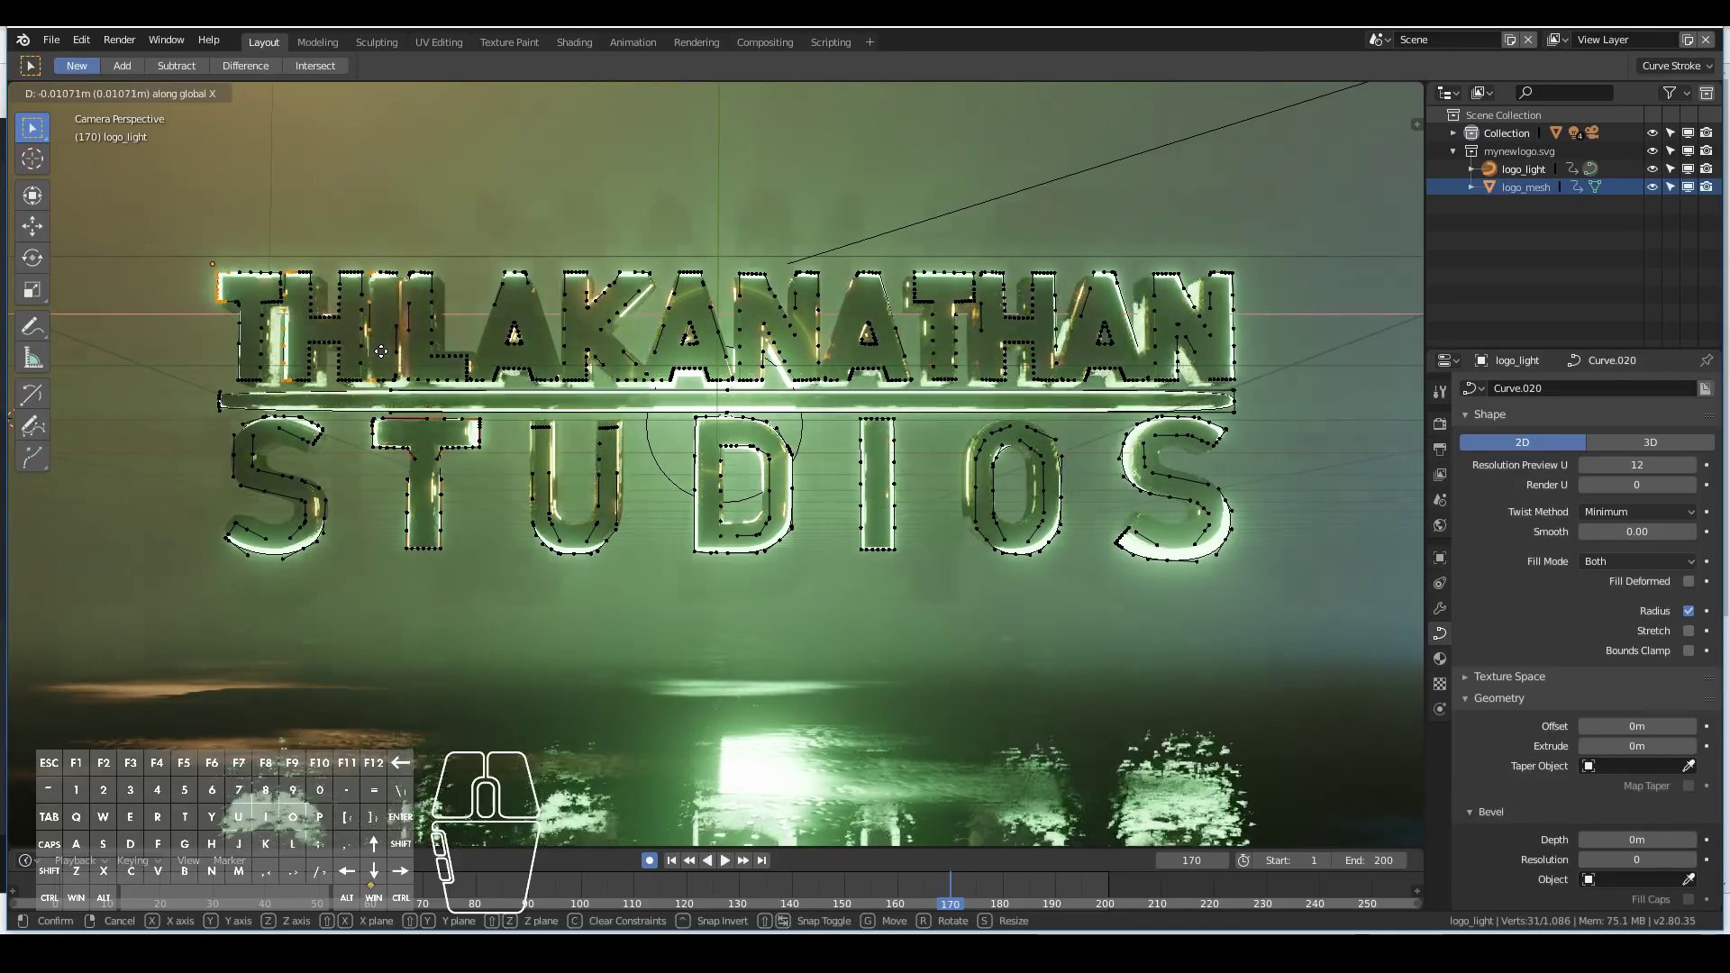
left_click(467, 357)
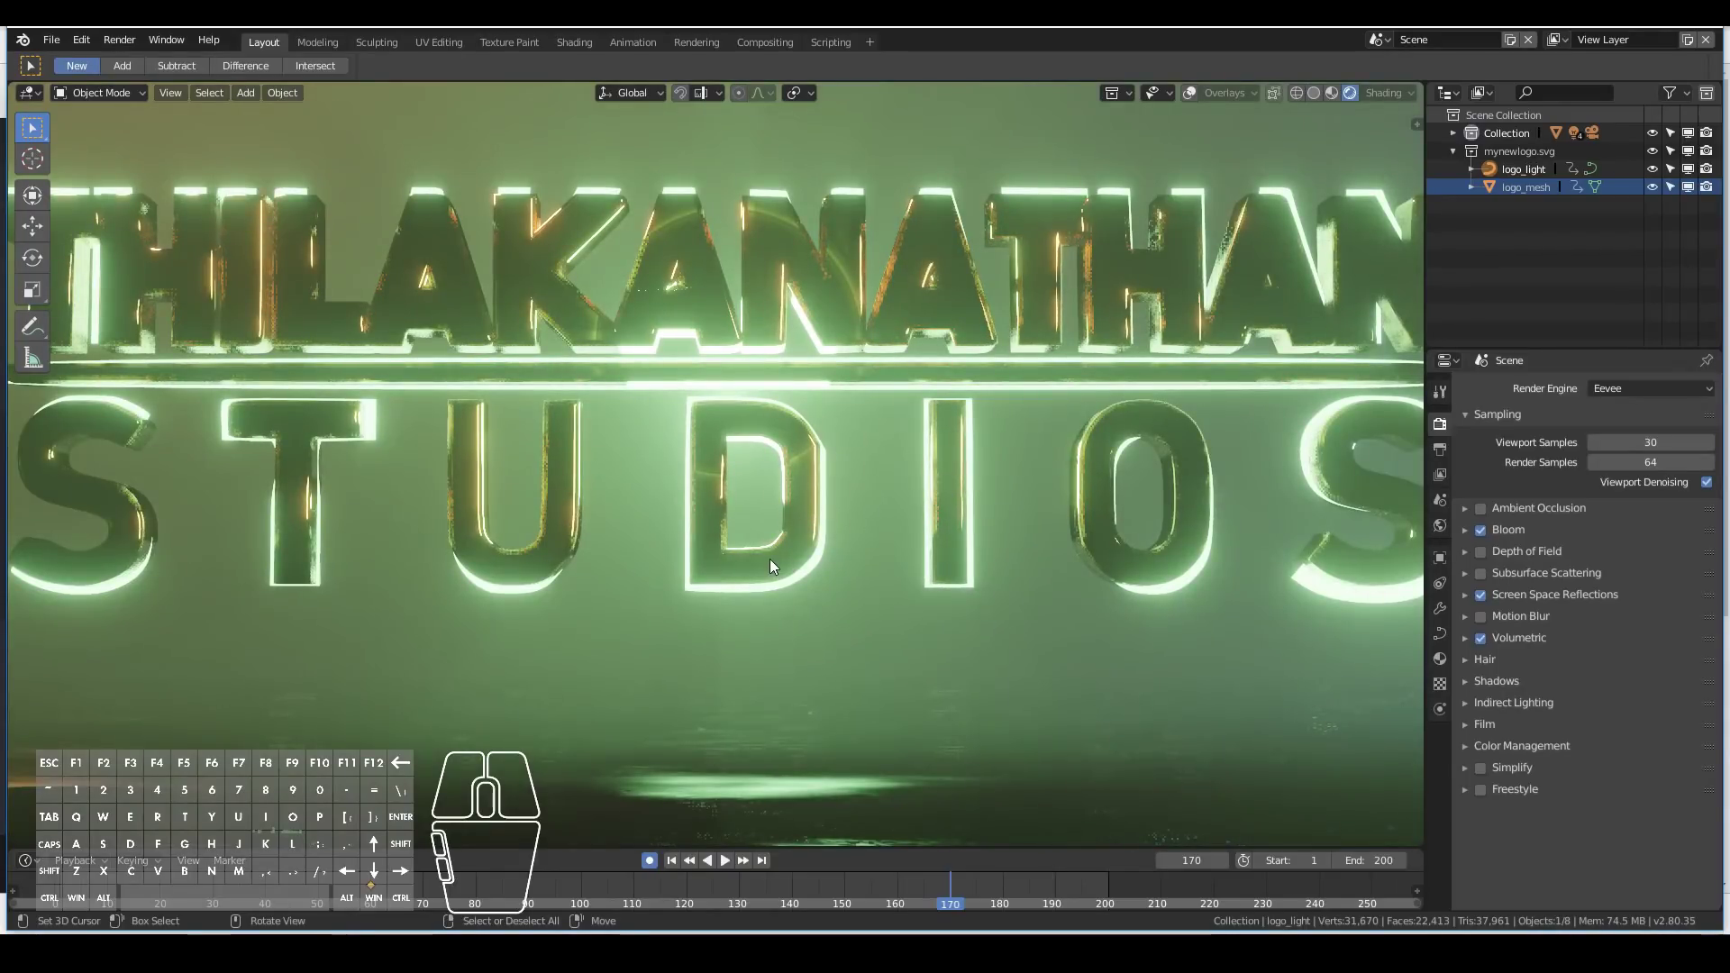
Select the camera and record a location keyframe for its current framing at frame 62.
scroll(770, 558, "down", 3)
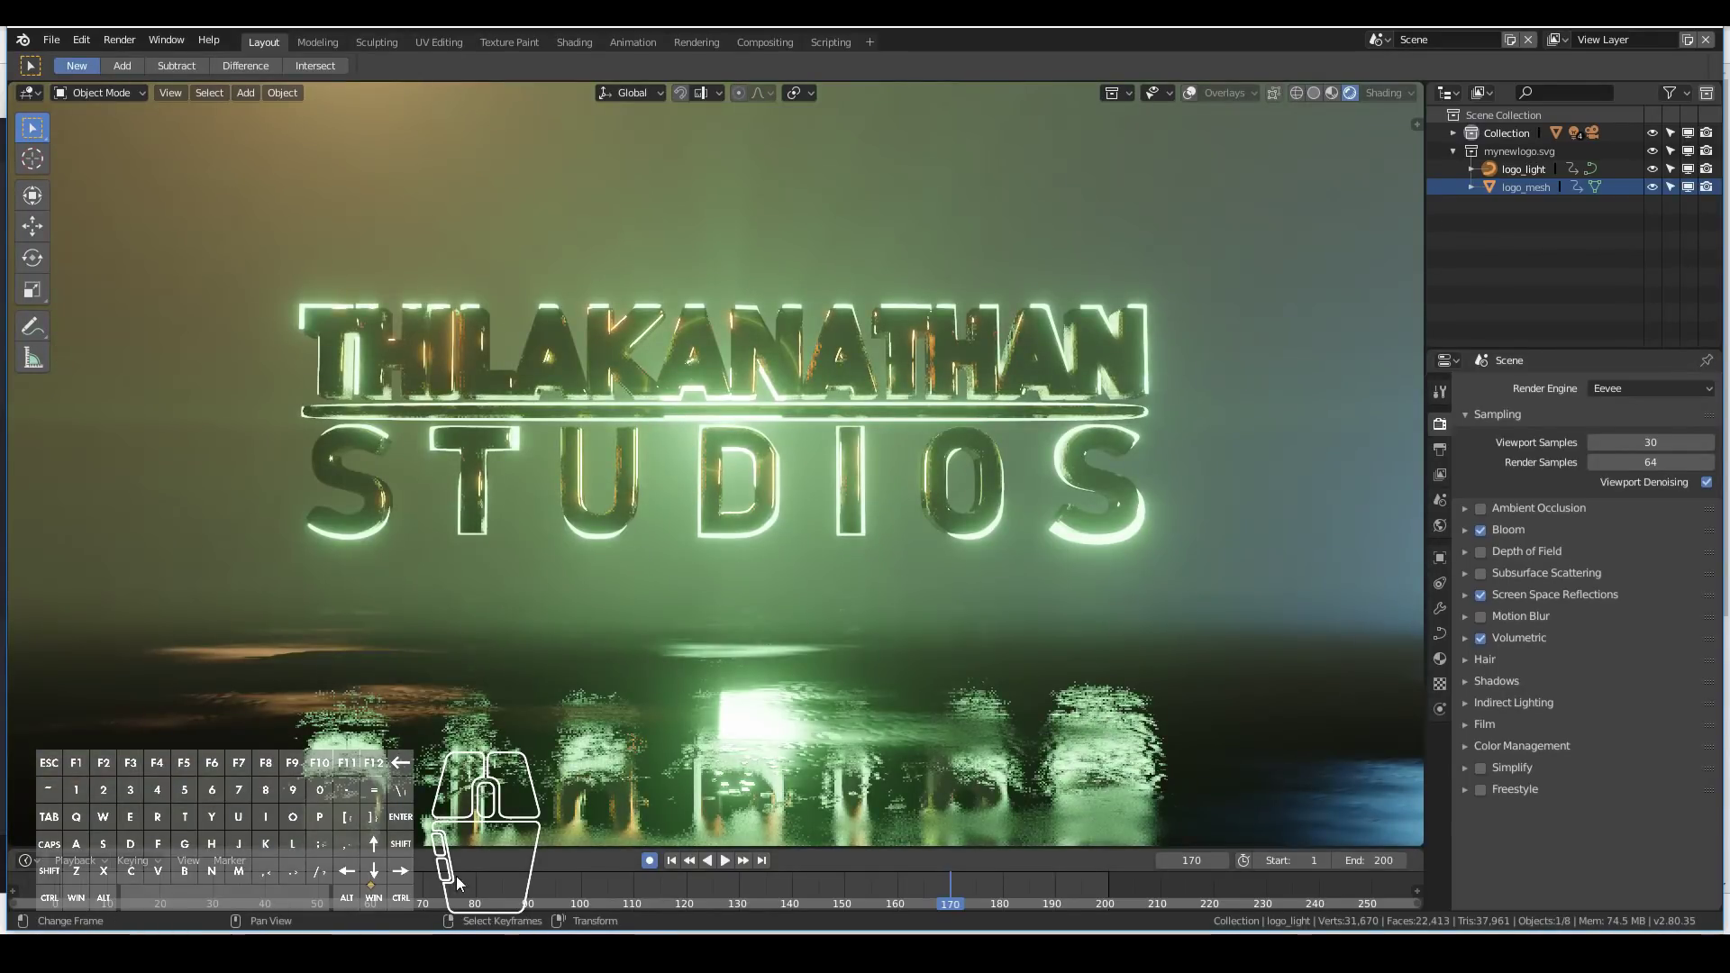
scroll(548, 605, "down", 3)
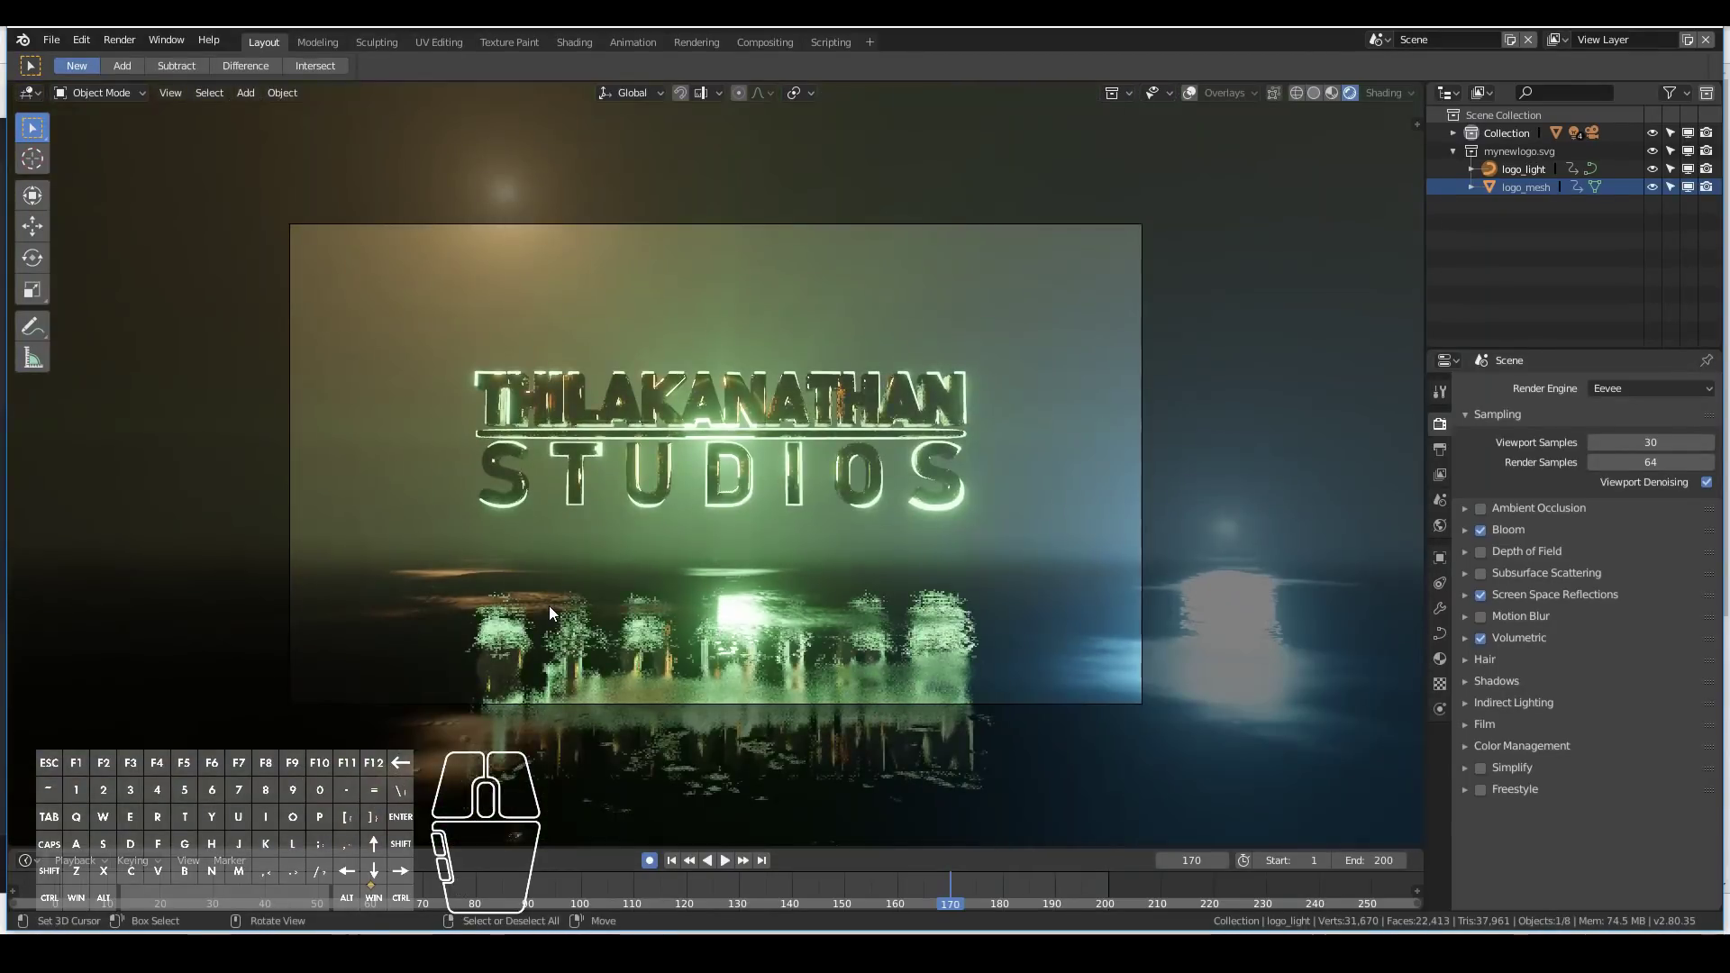
key("KP_0")
key("KP_0")
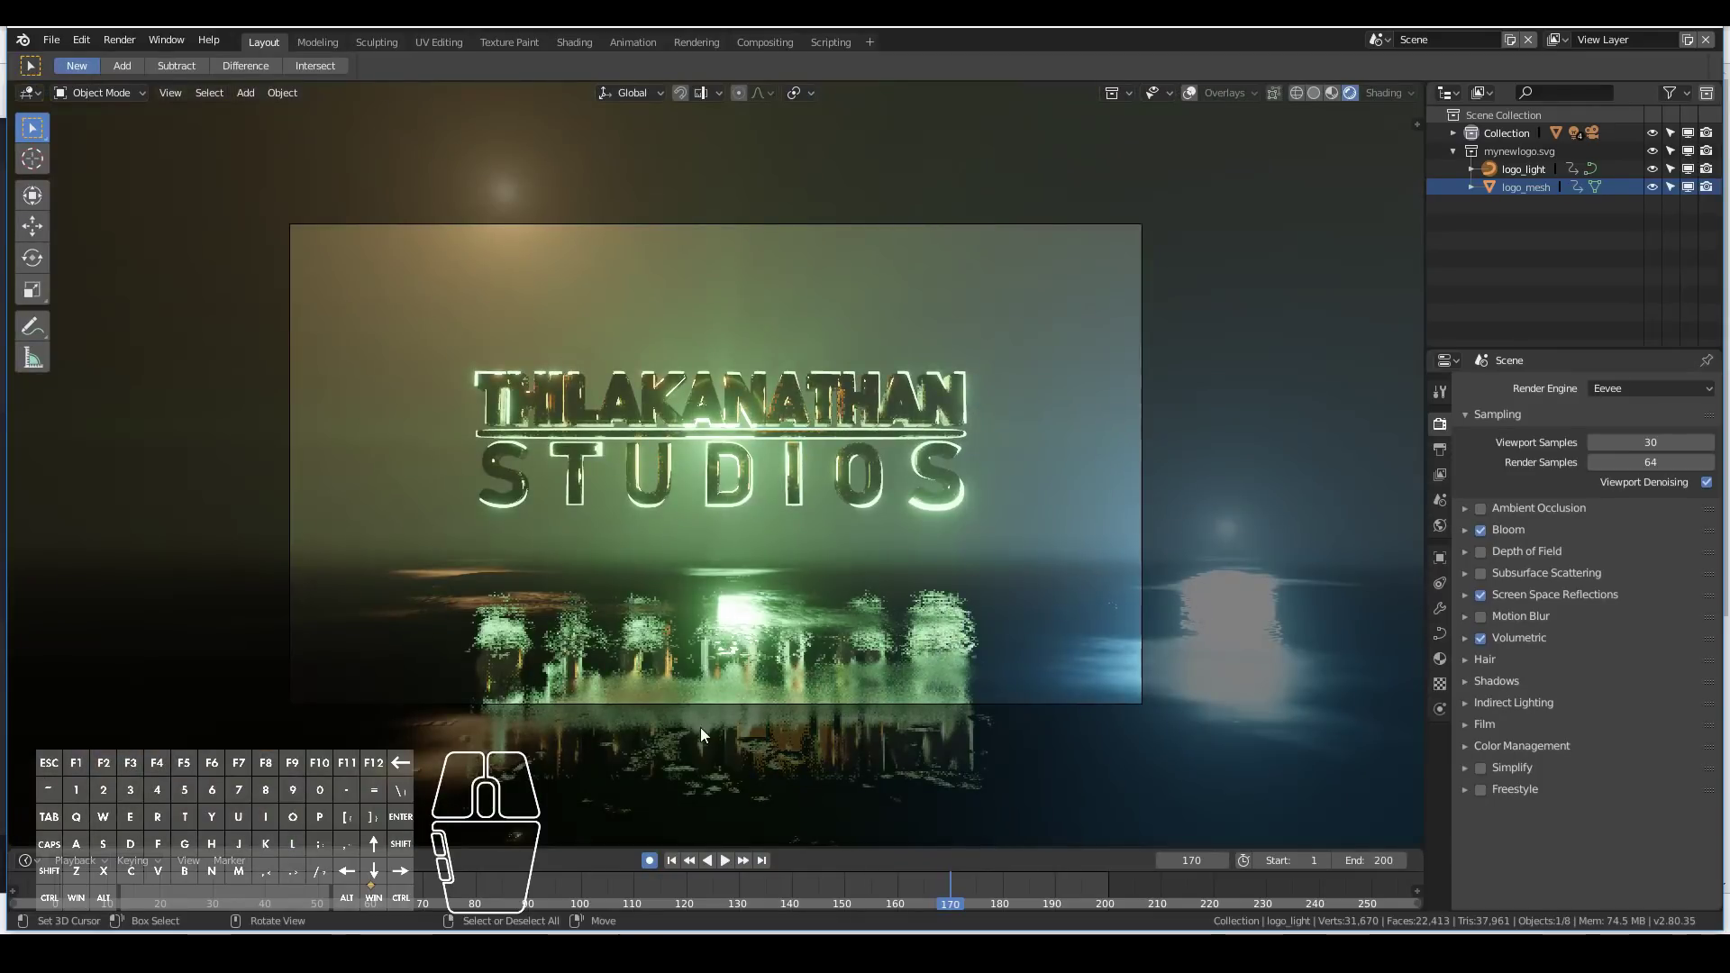
left_click_drag(69, 890, 61, 889)
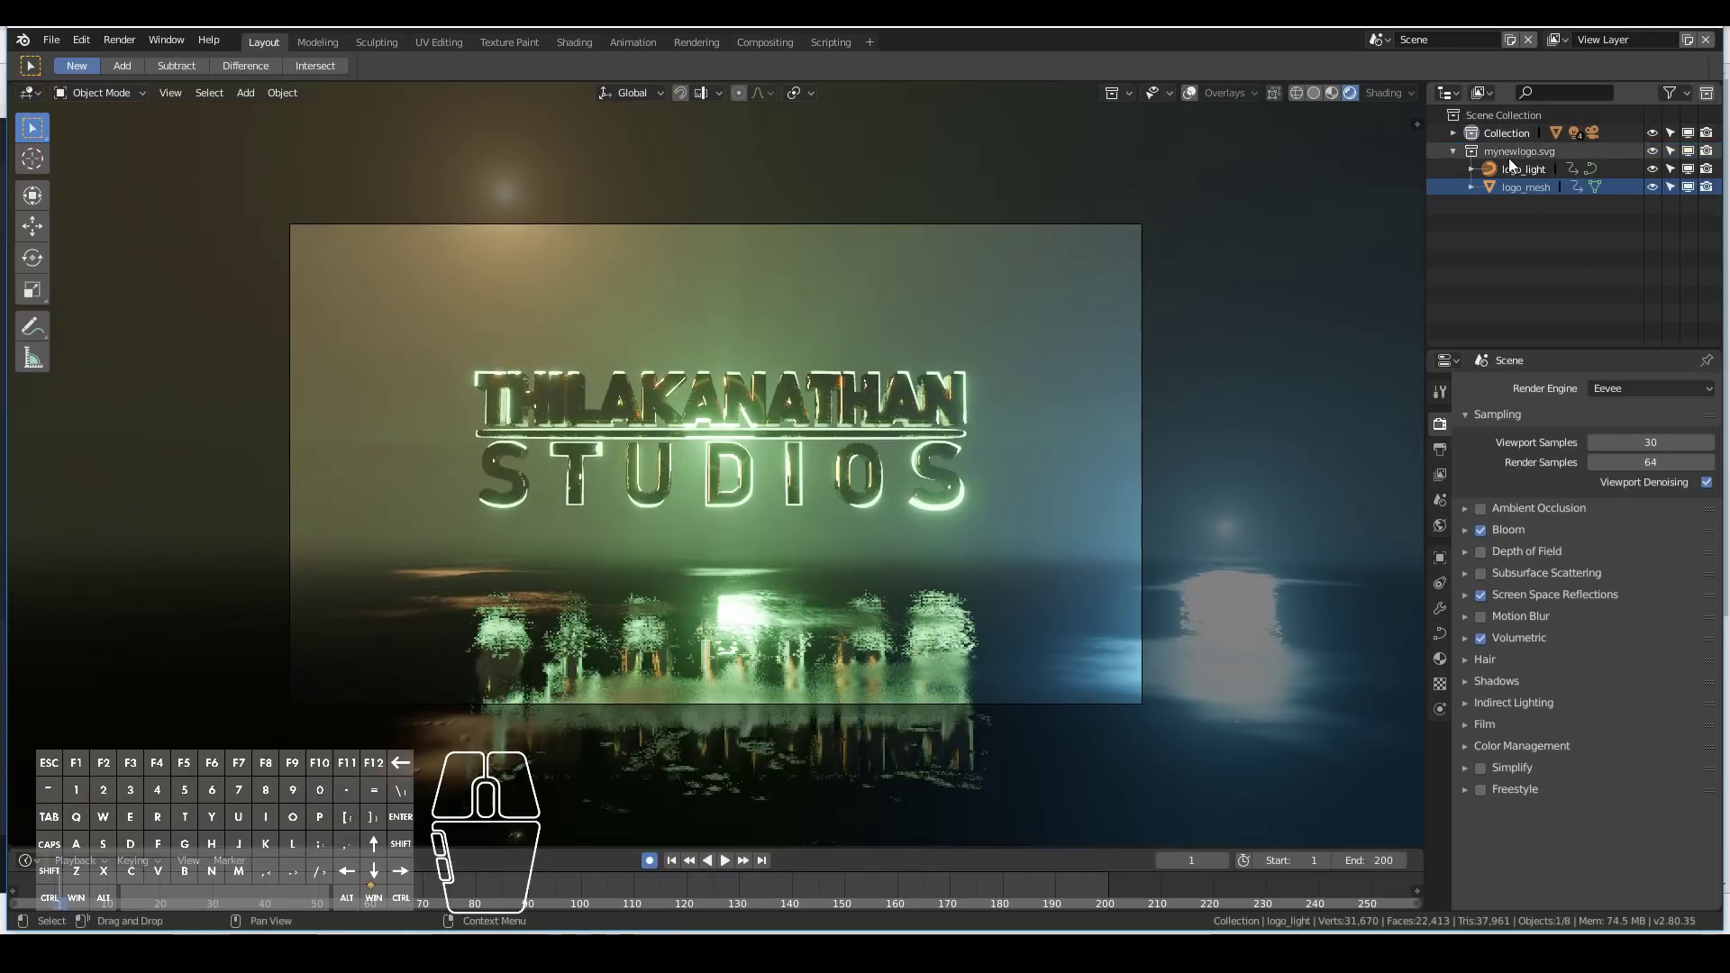
left_click(1462, 135)
left_click(1452, 133)
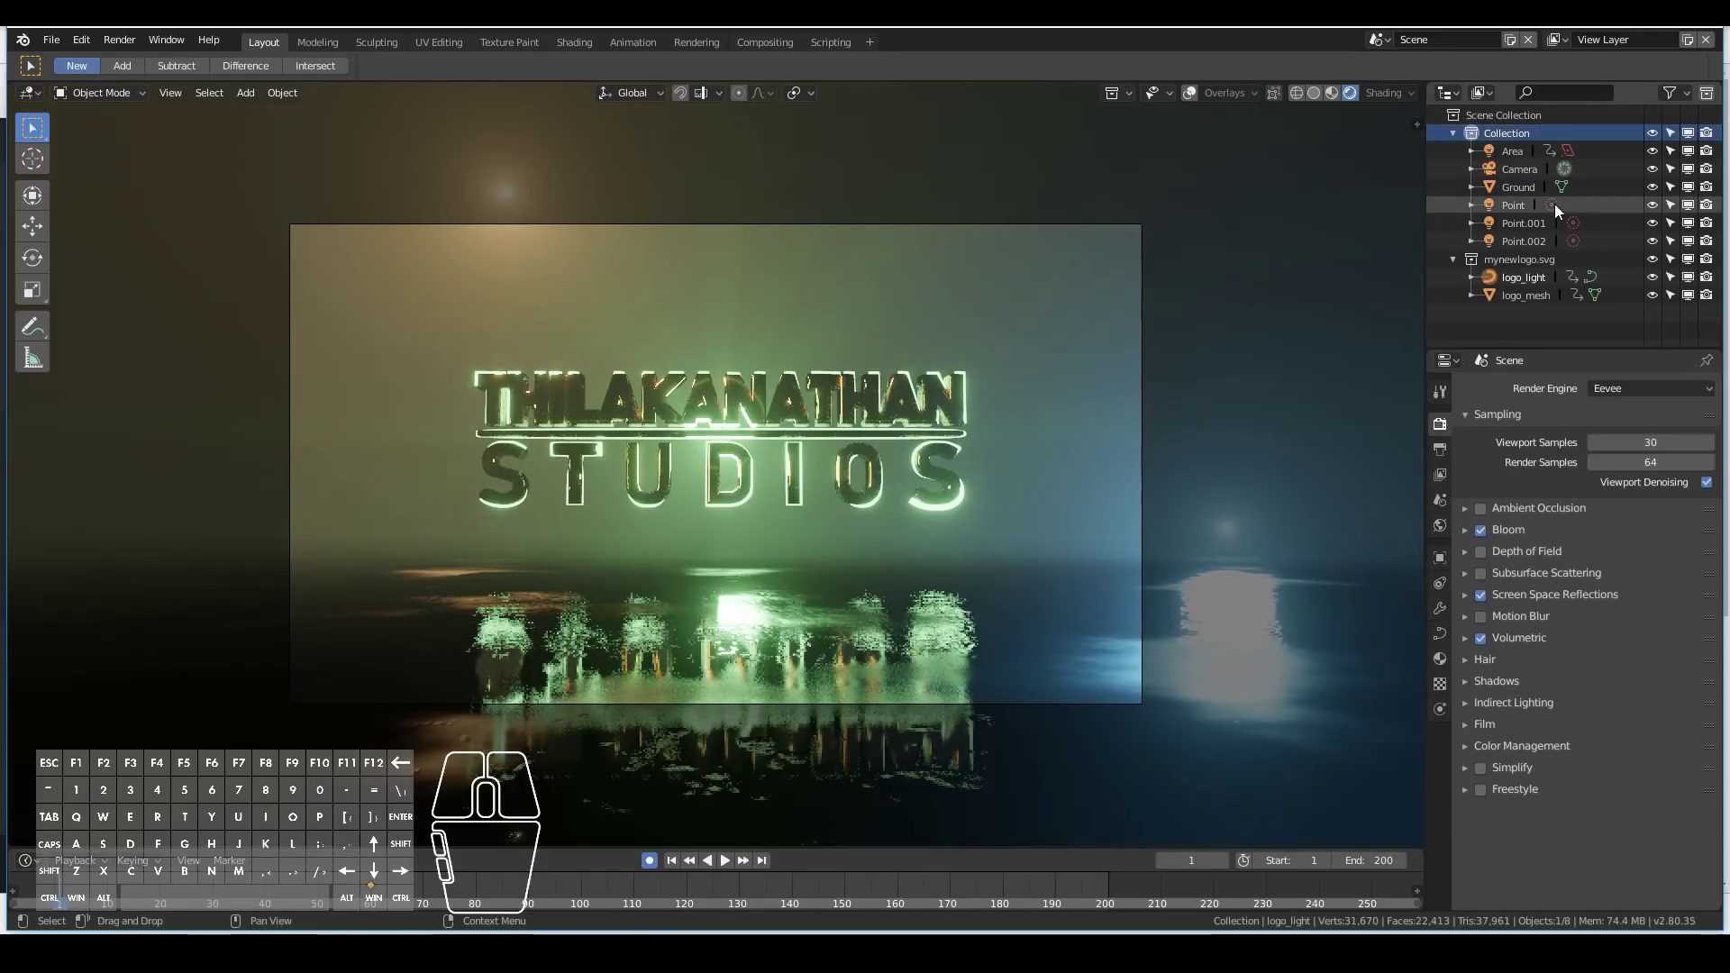
left_click(1521, 171)
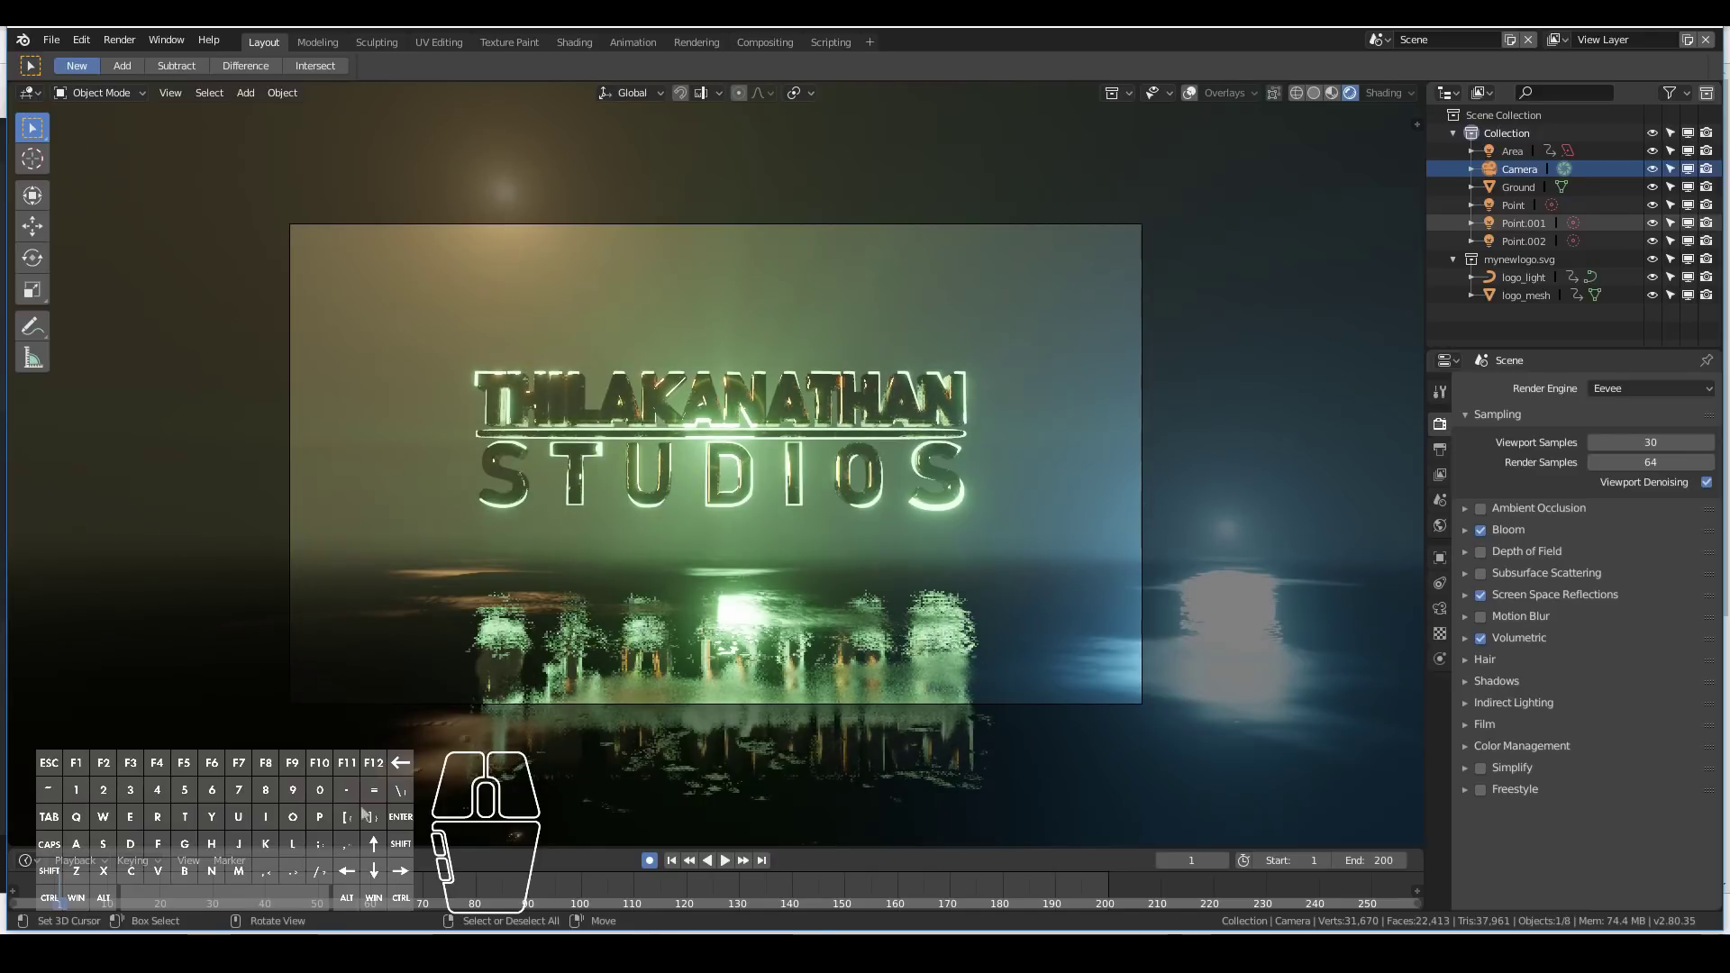
left_click_drag(475, 894, 382, 899)
key("g")
left_click(982, 472)
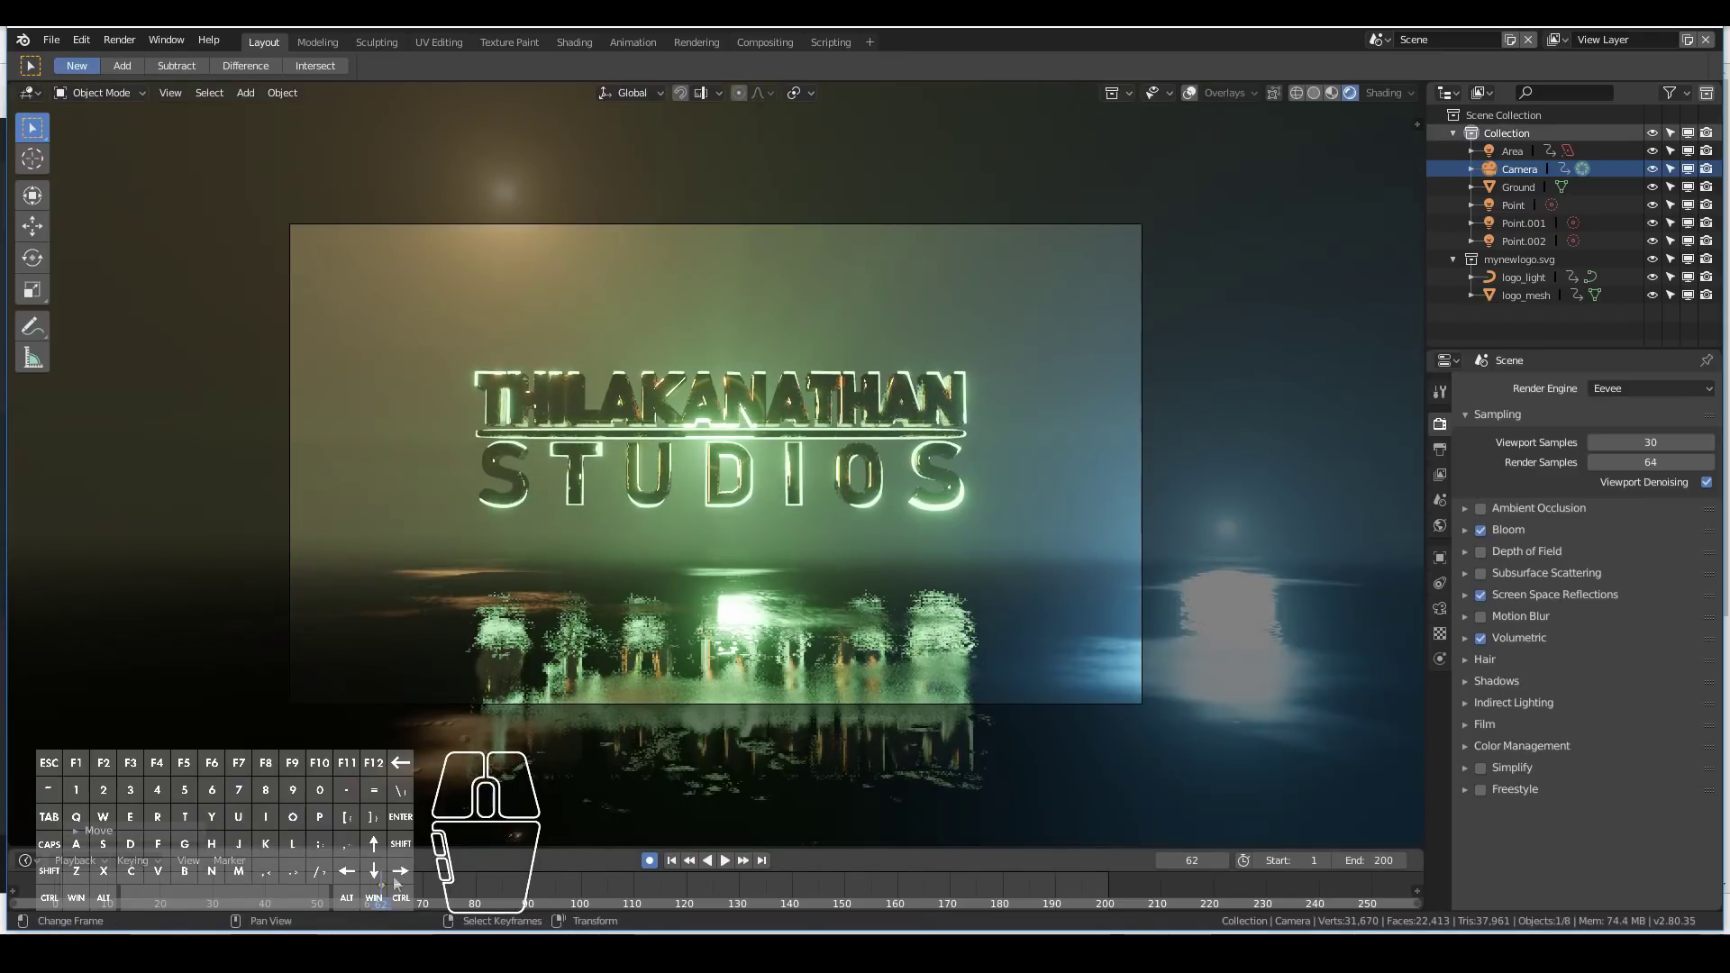
Return to frame 1 and push the camera about 4.2 m forward along its local Z toward the letter D.
left_click(673, 862)
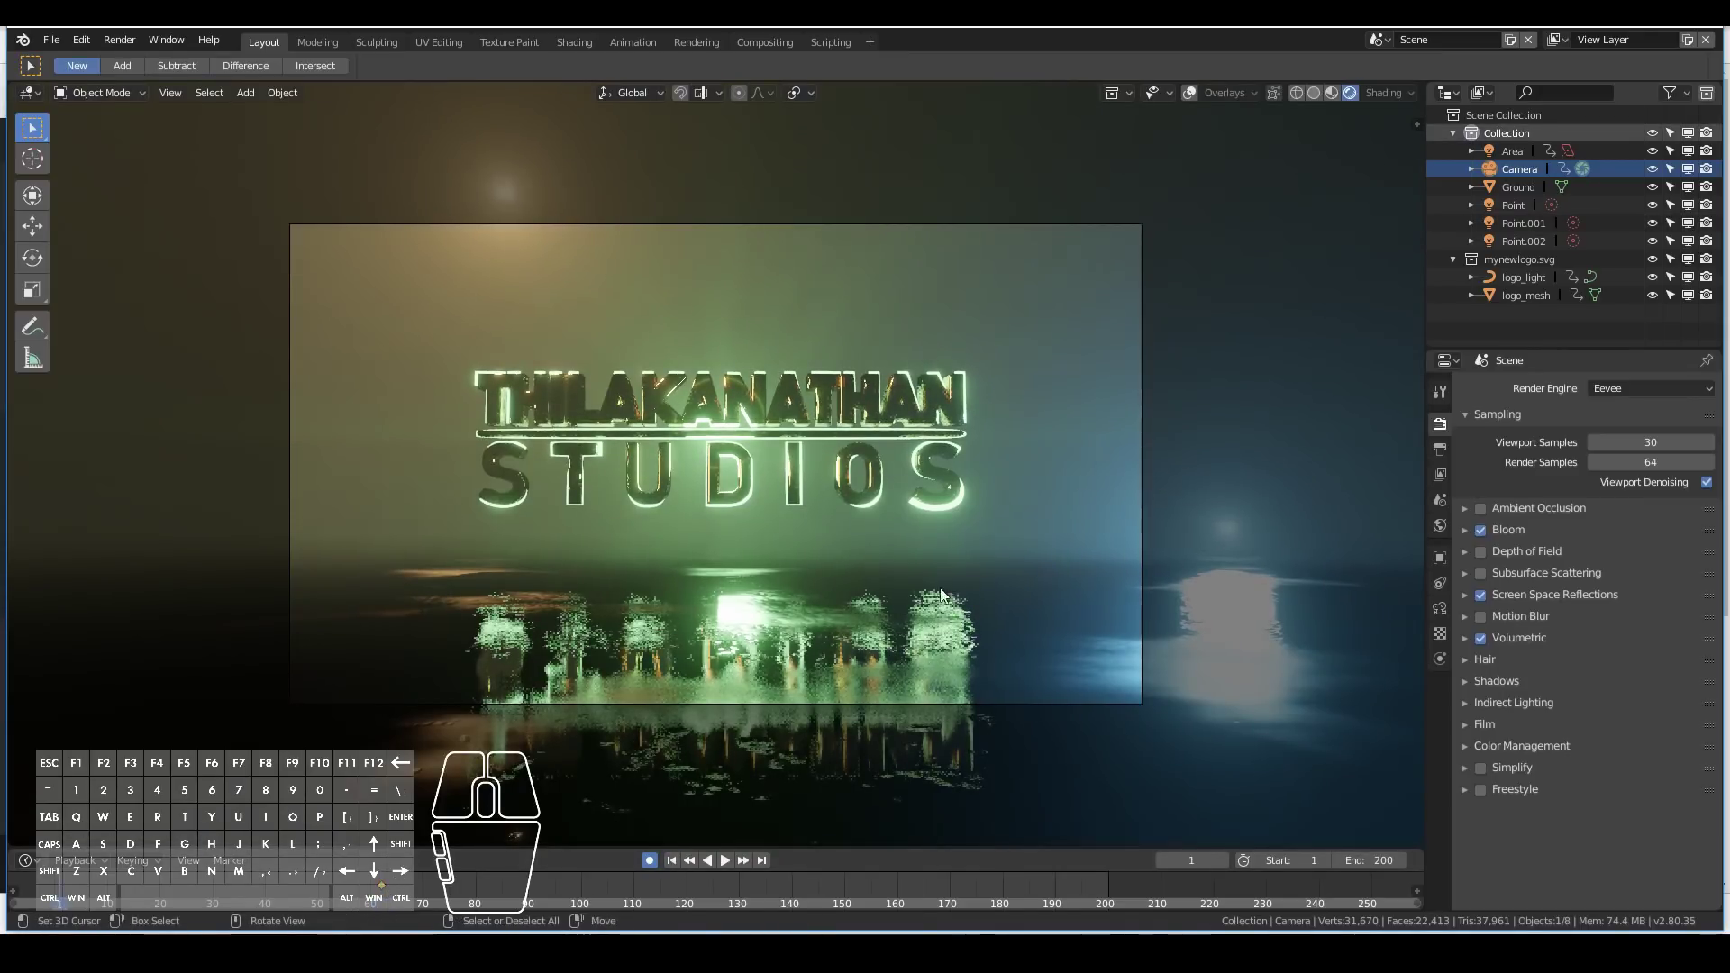
key("g")
key("z")
key("z")
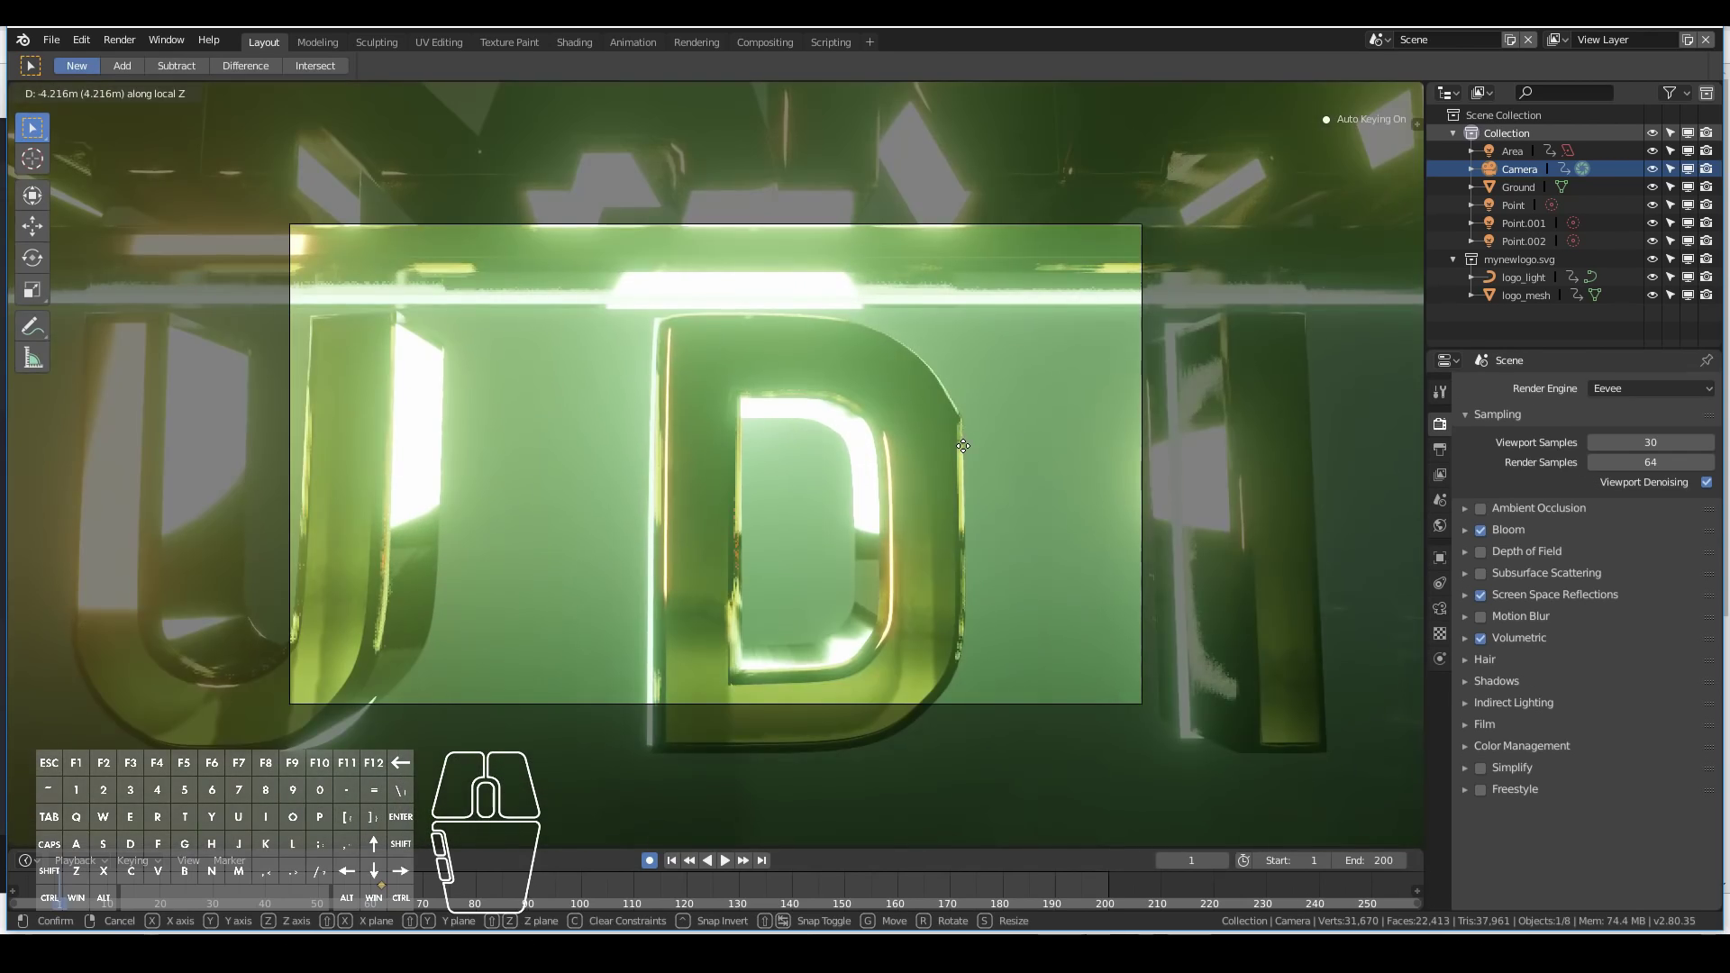
left_click(945, 441)
Shift the camera sideways at frame 1 and push it farther along its local Z until it passes through the letters.
key("g")
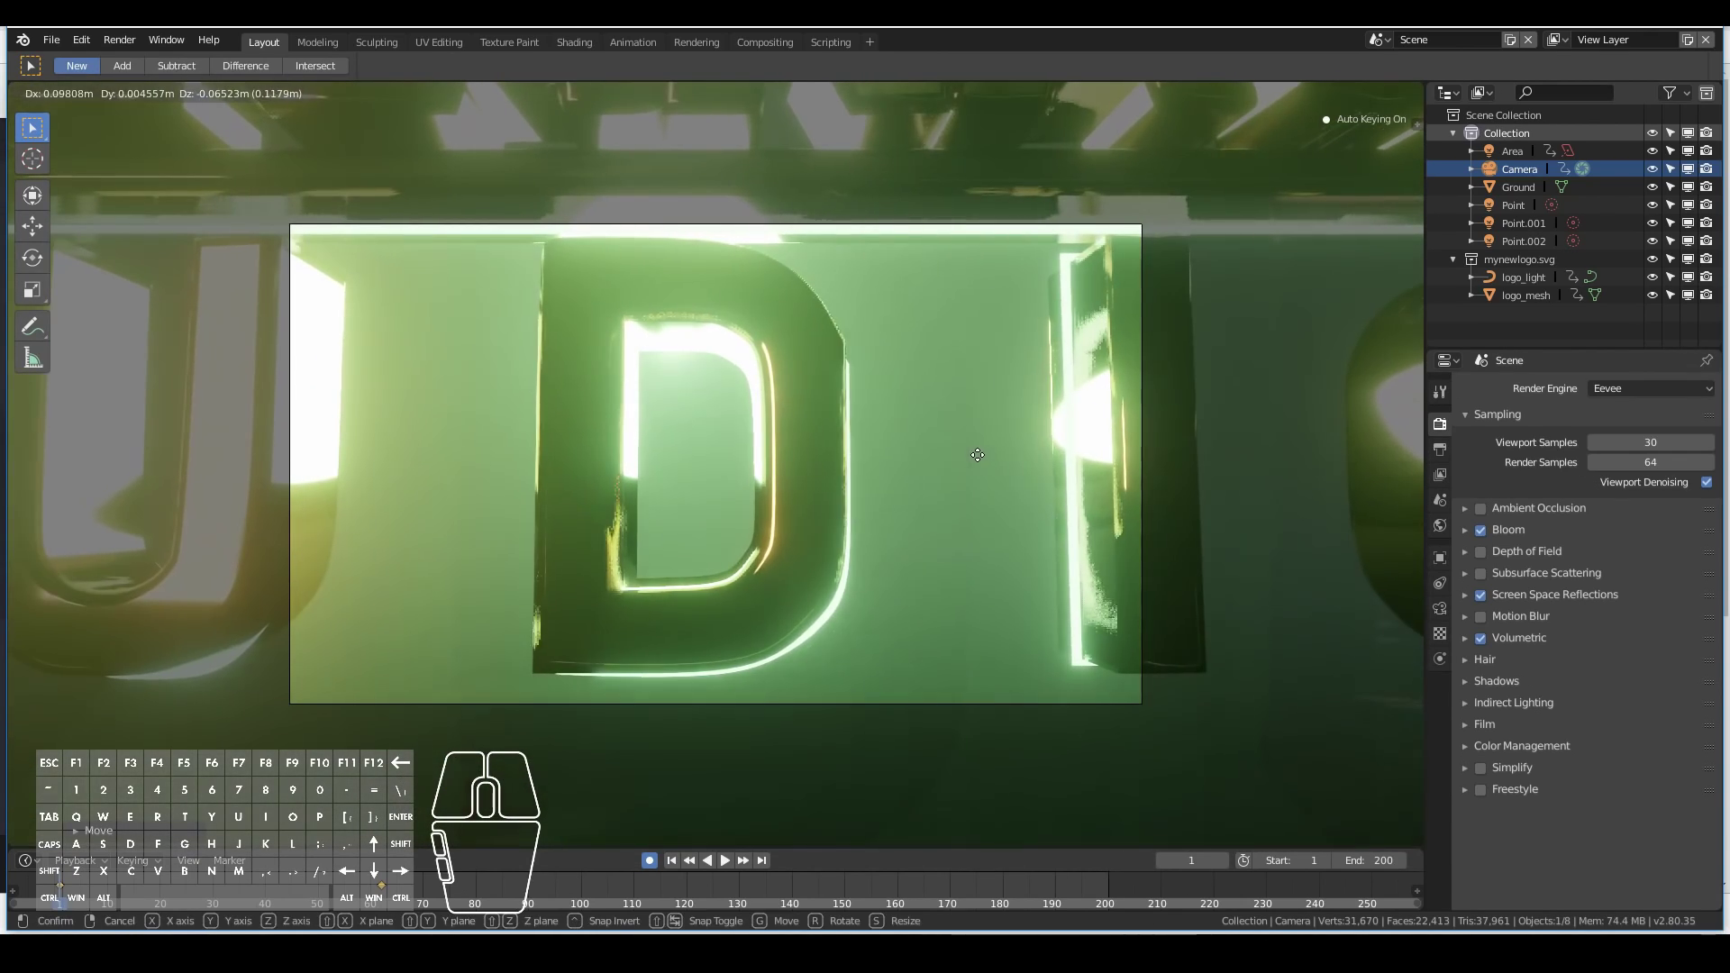
key("z")
key("z")
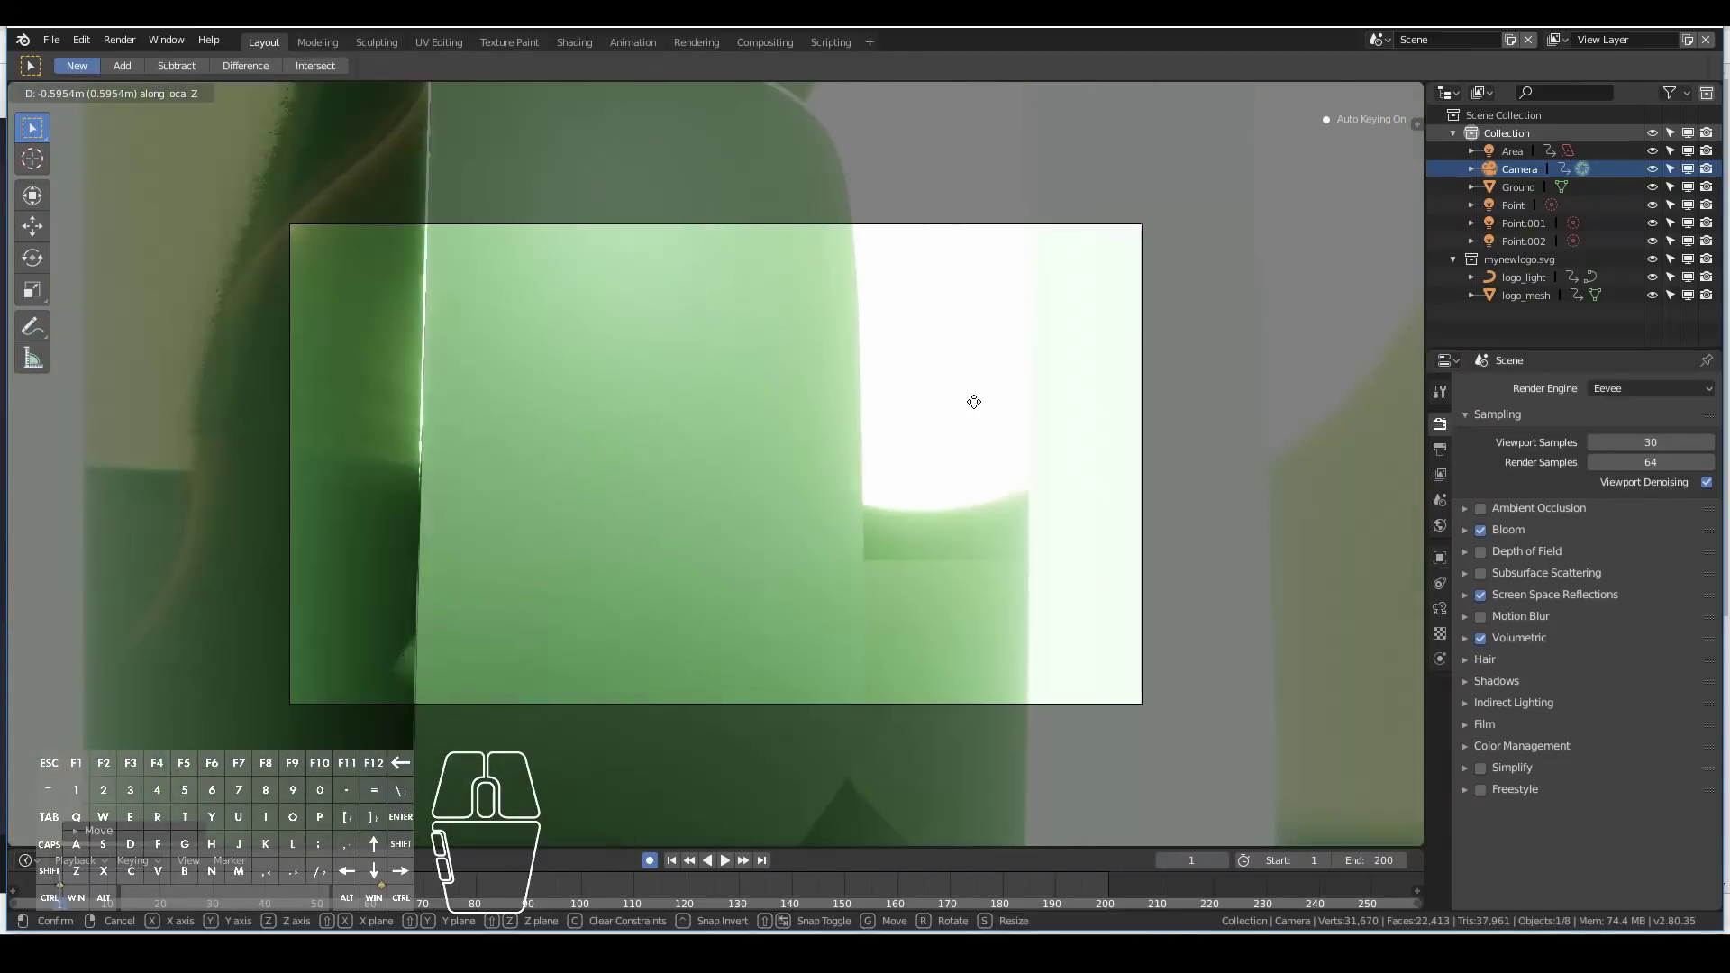
left_click(973, 399)
key("g")
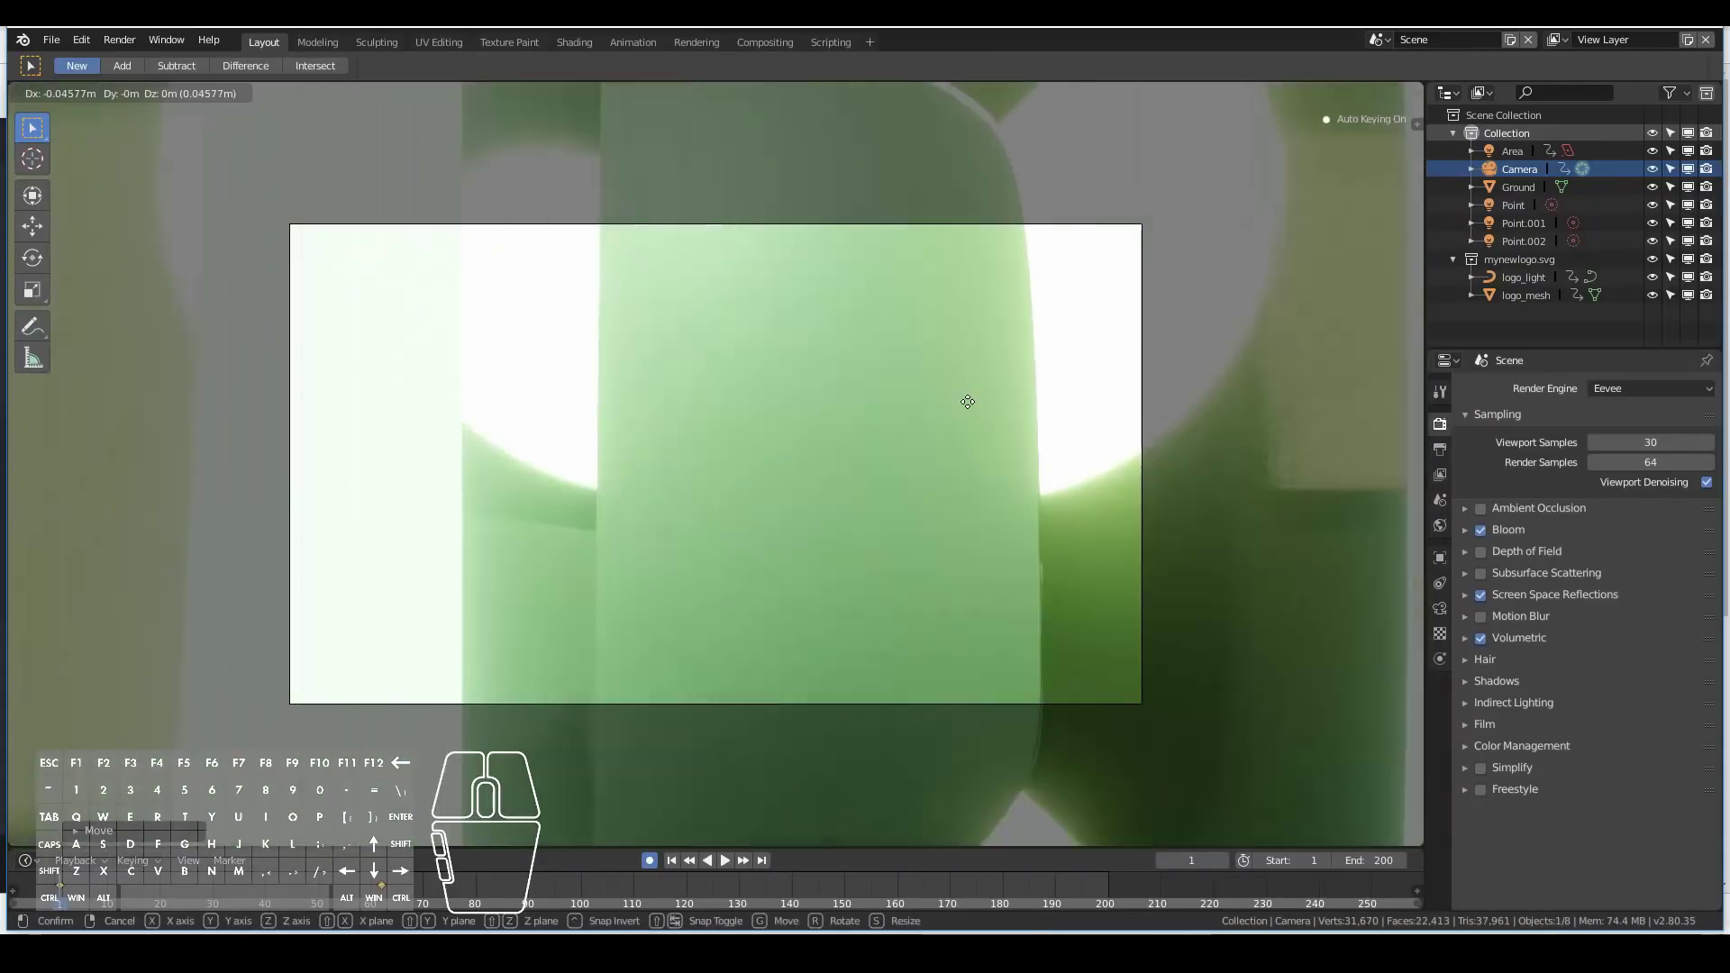
left_click(970, 402)
key("g")
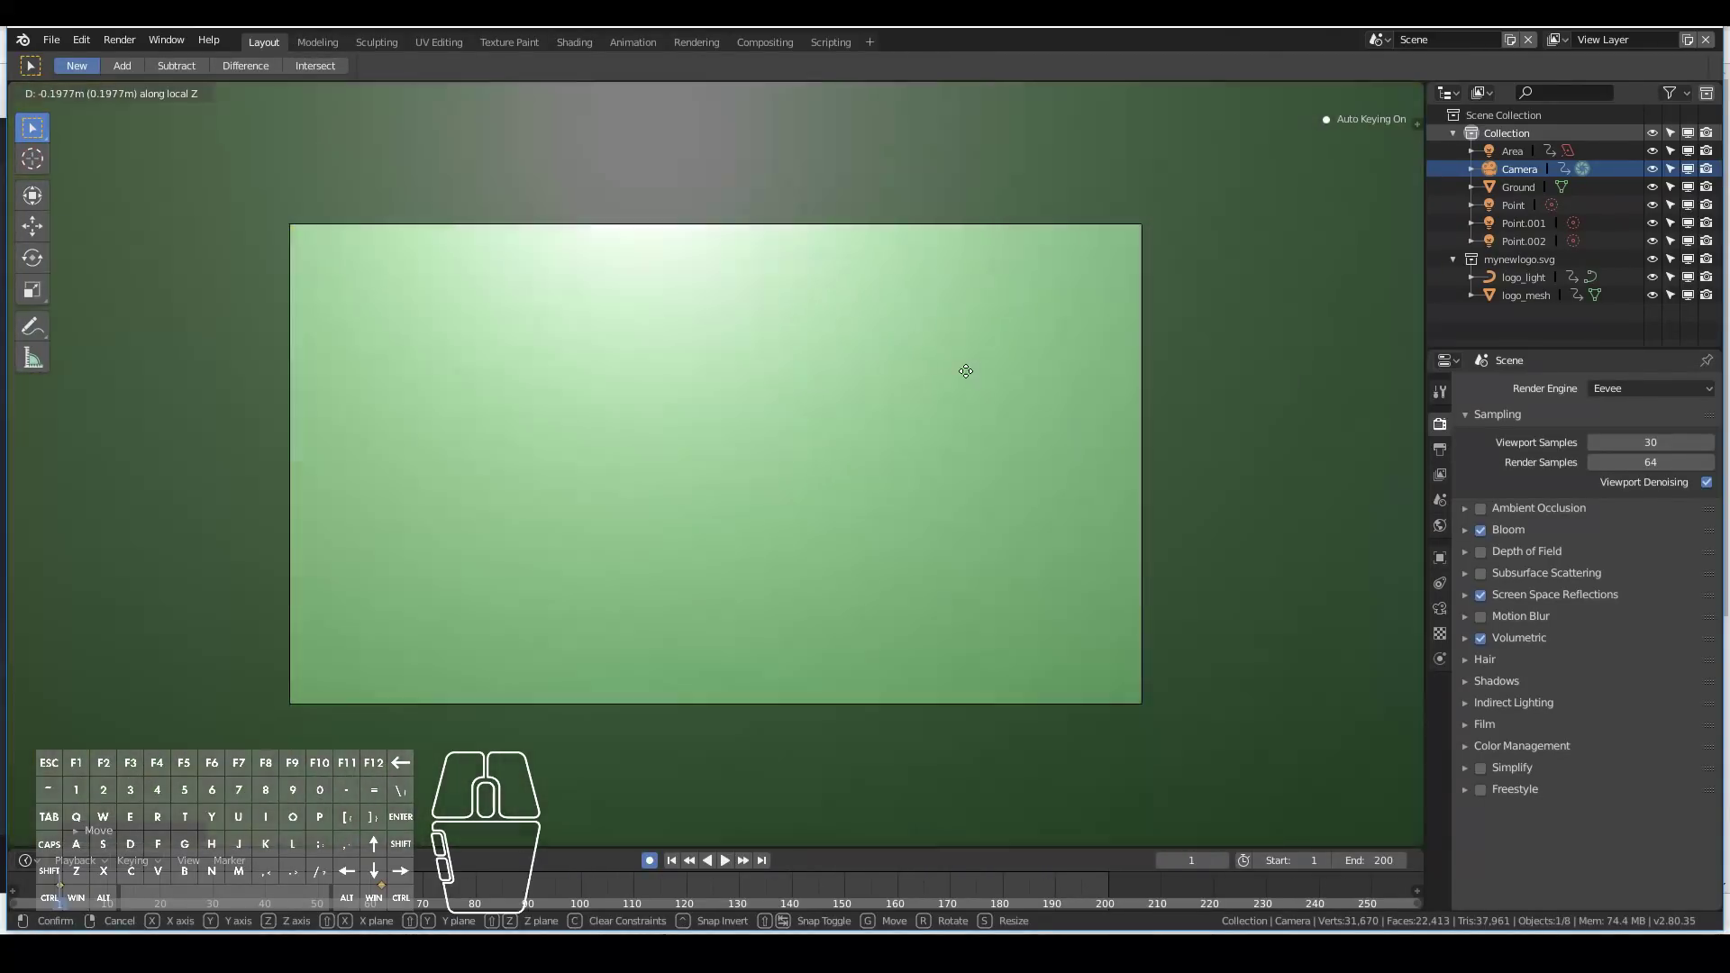
left_click(966, 378)
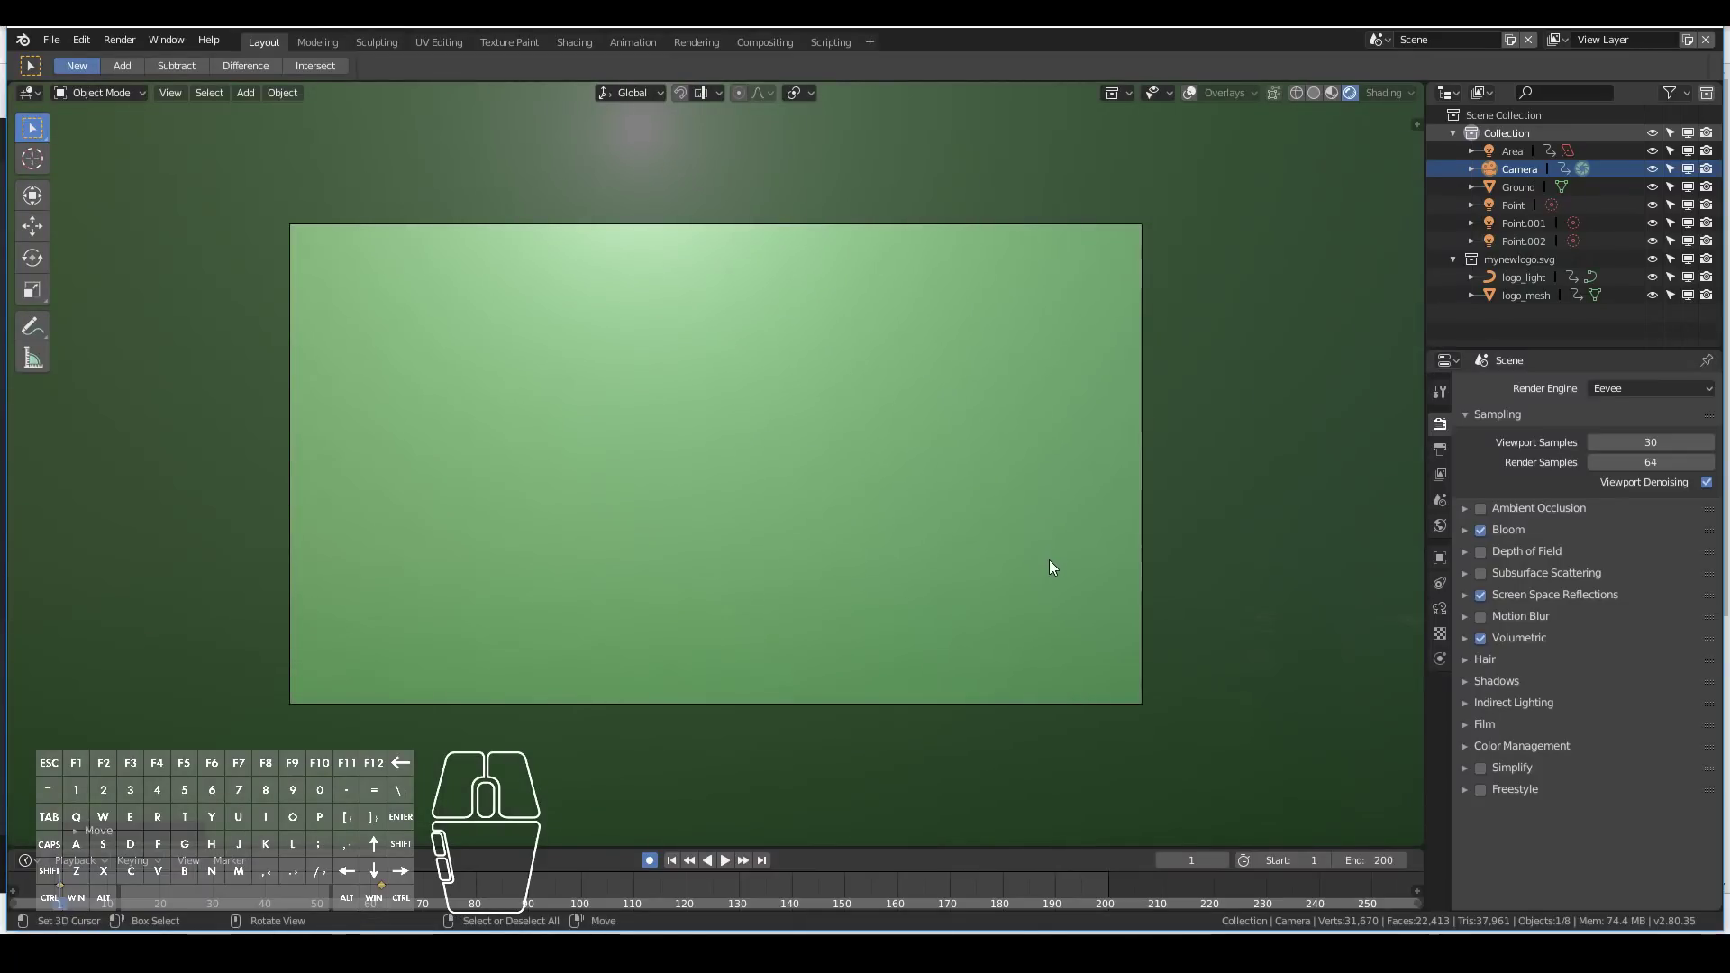
Rotate the camera by about -17 degrees in the view plane at frame 1 and play the animation.
key("r")
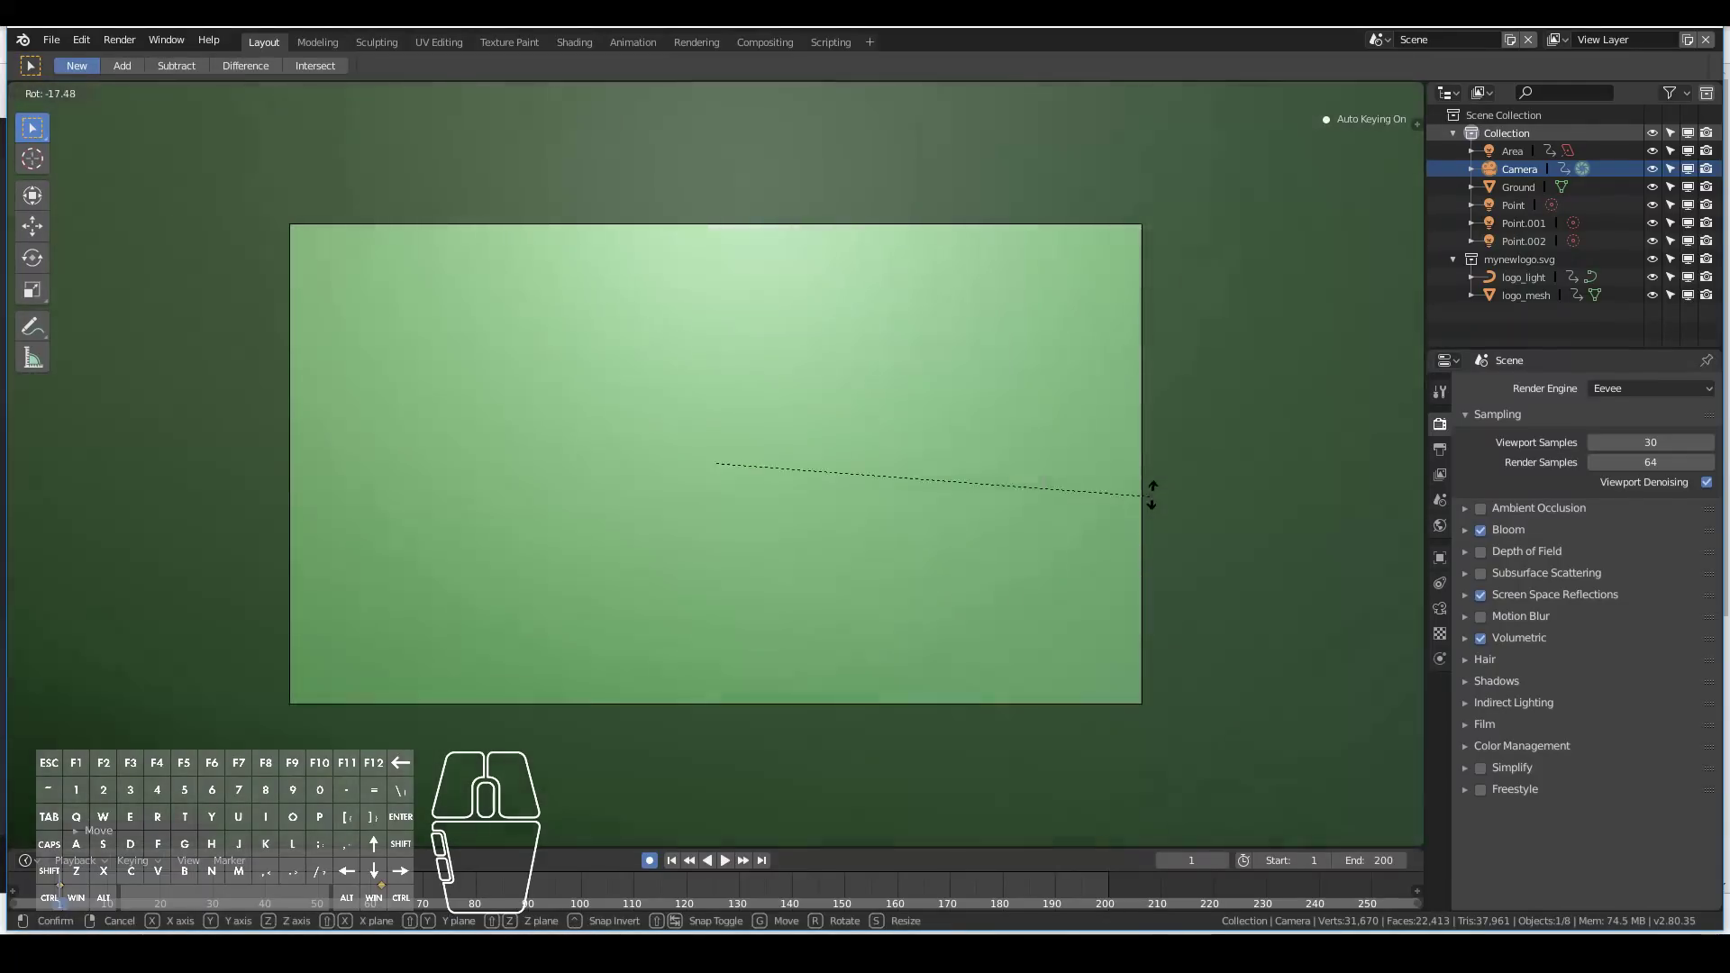
left_click(1153, 498)
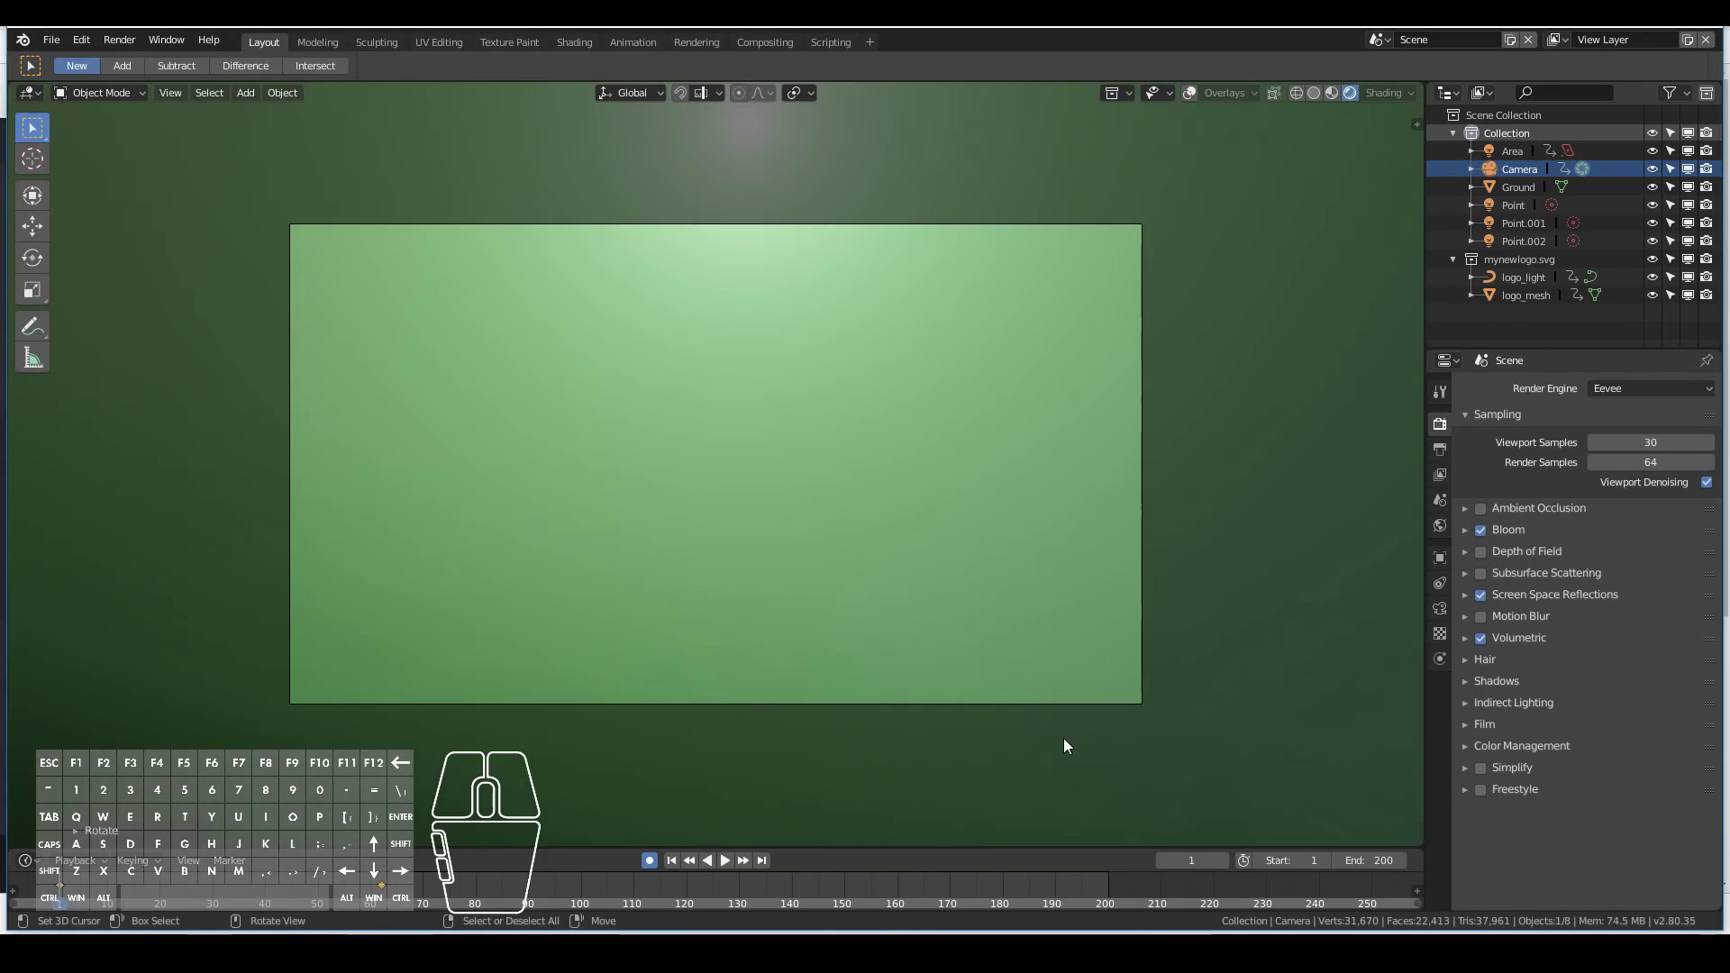
key("space")
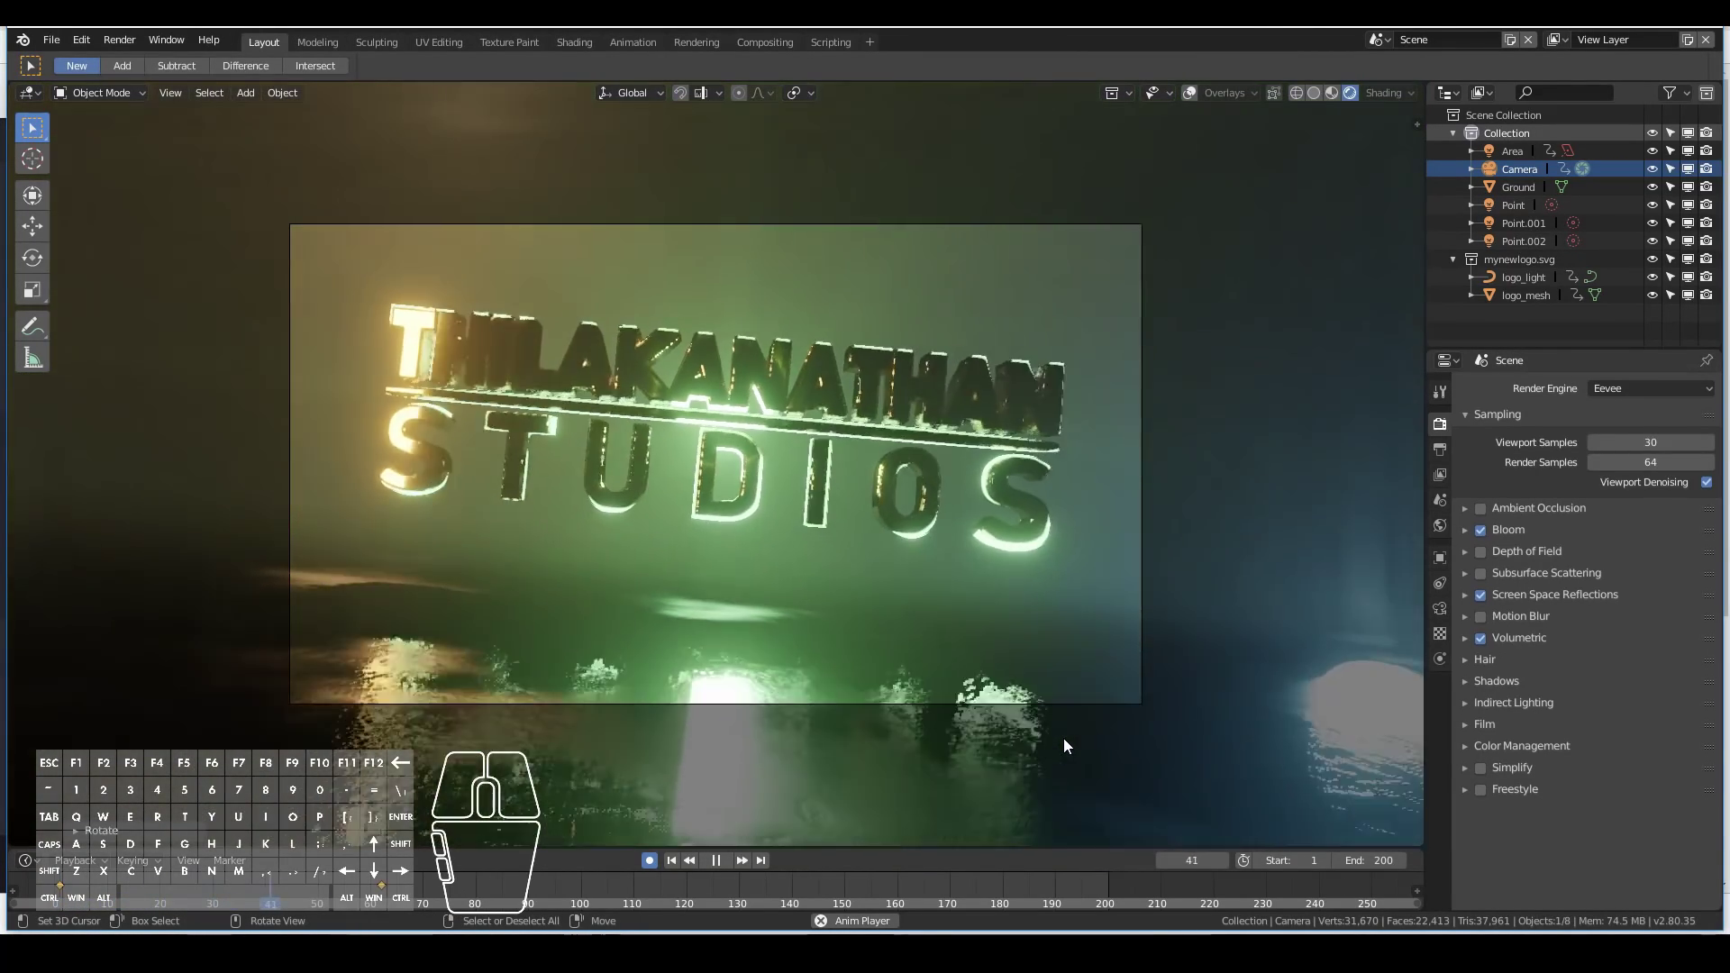
Replay the camera animation from frame 1, inspect the framing around frames 184 and 164, and save the project.
key("Escape")
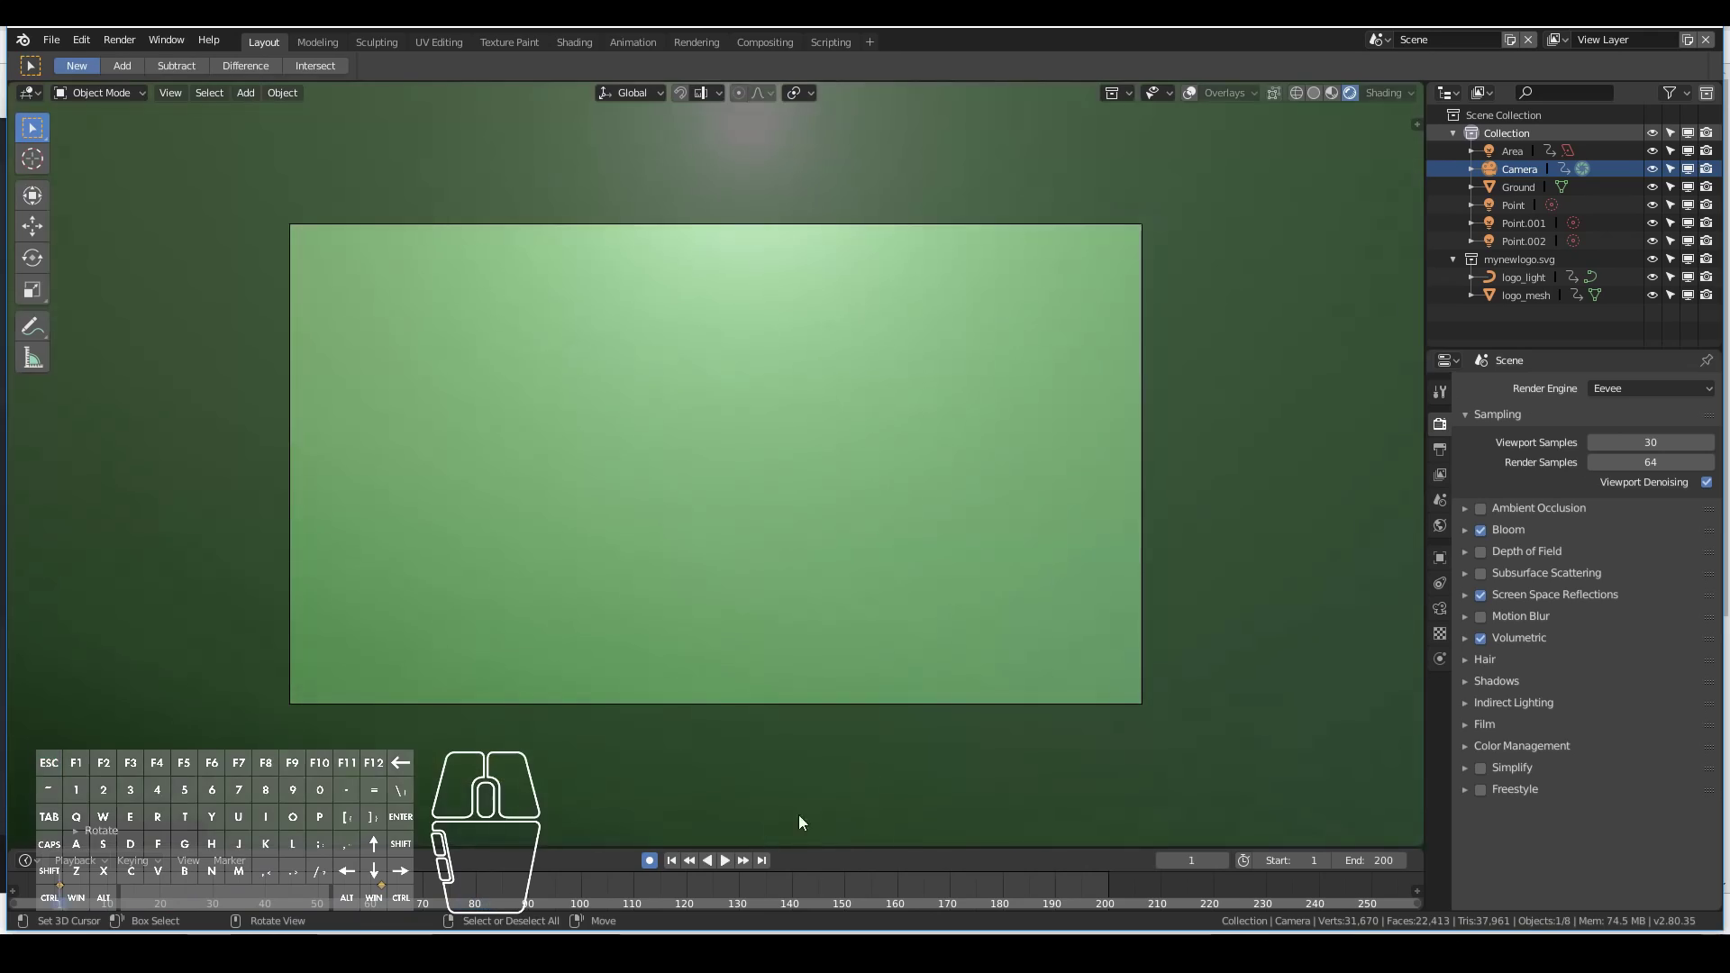
key("space")
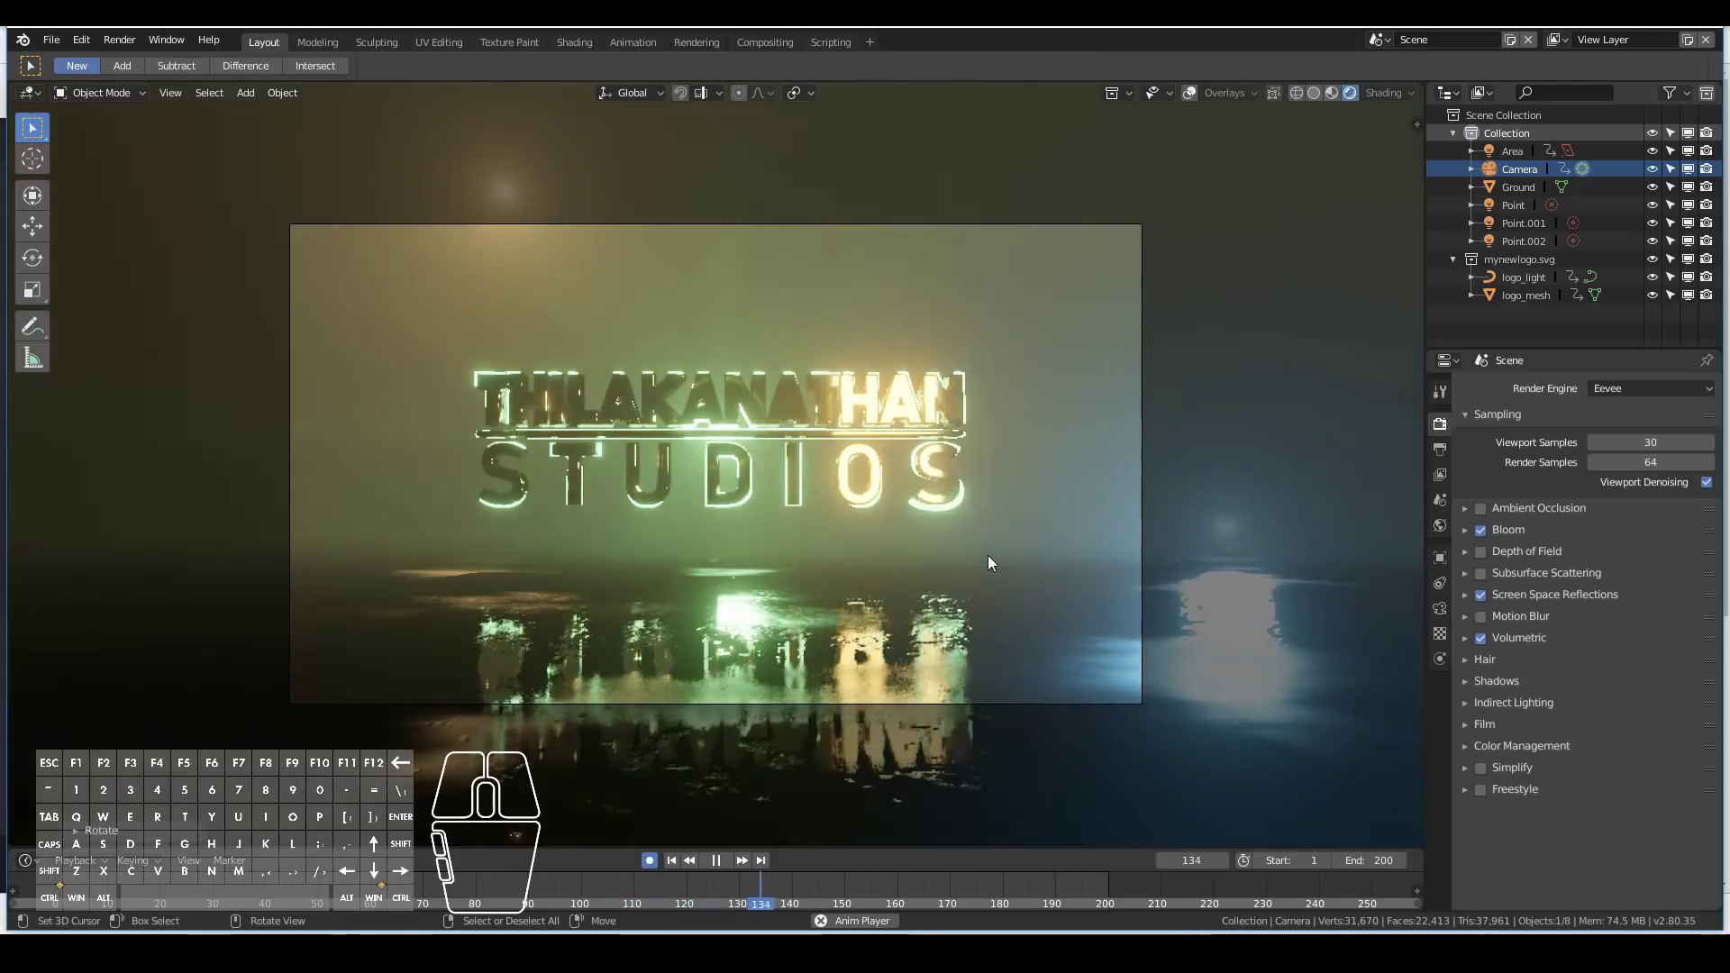
key("Escape")
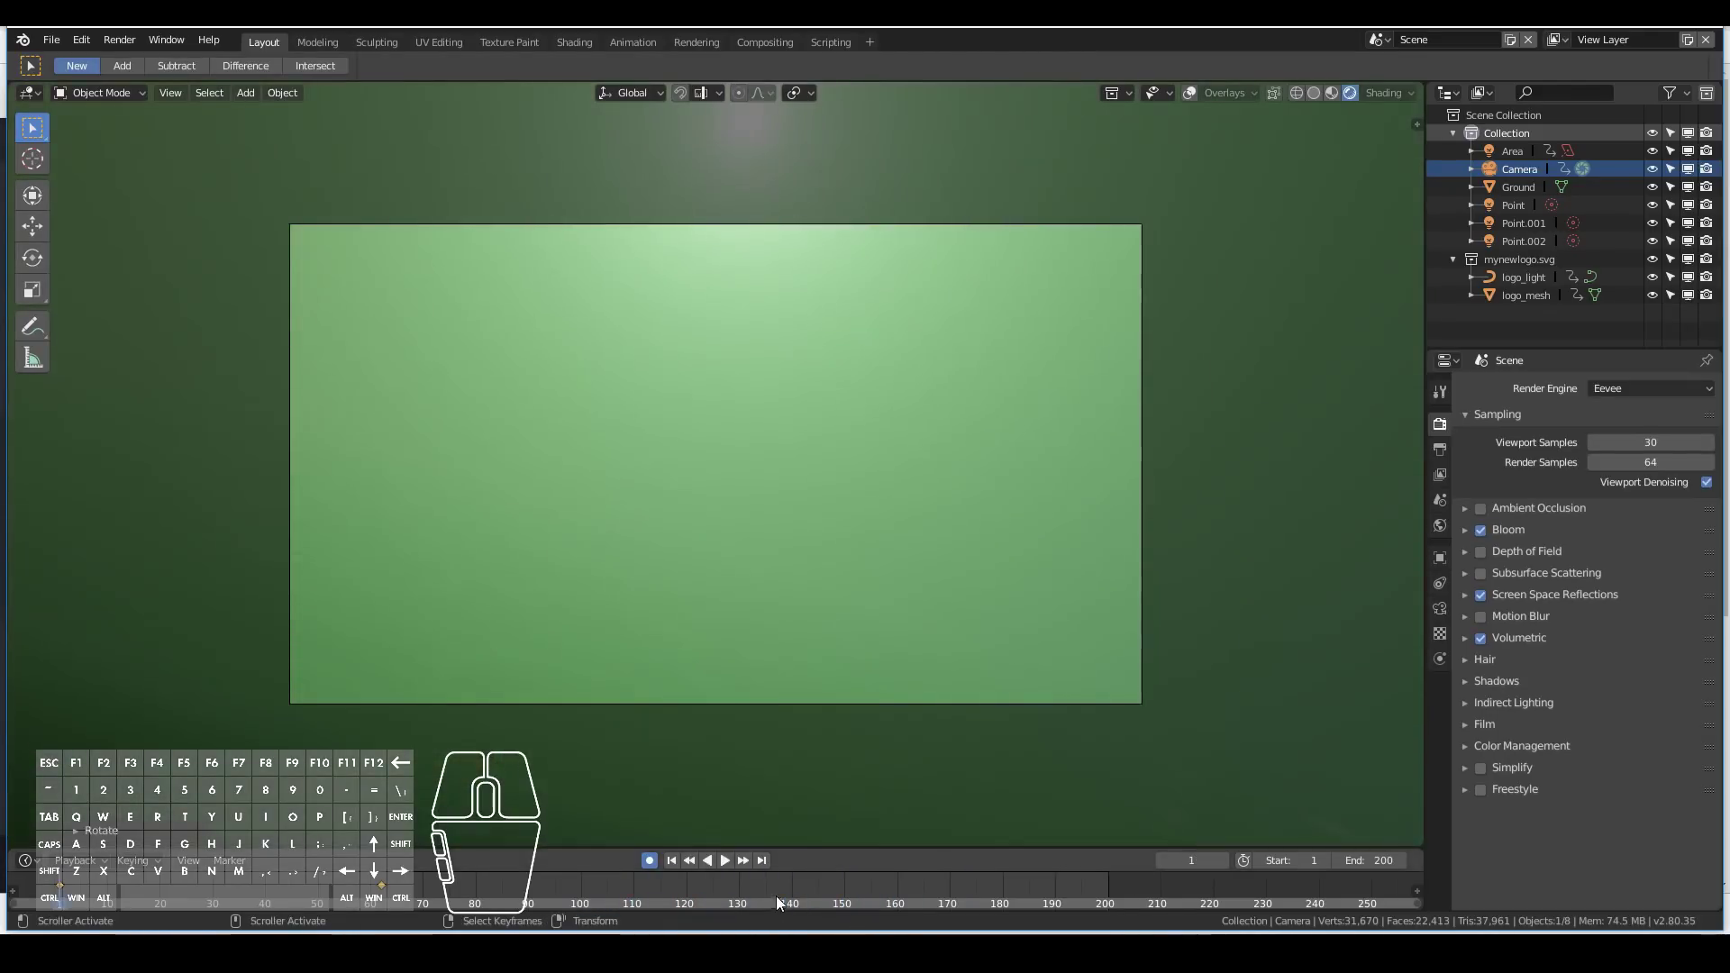
left_click_drag(775, 901, 1025, 907)
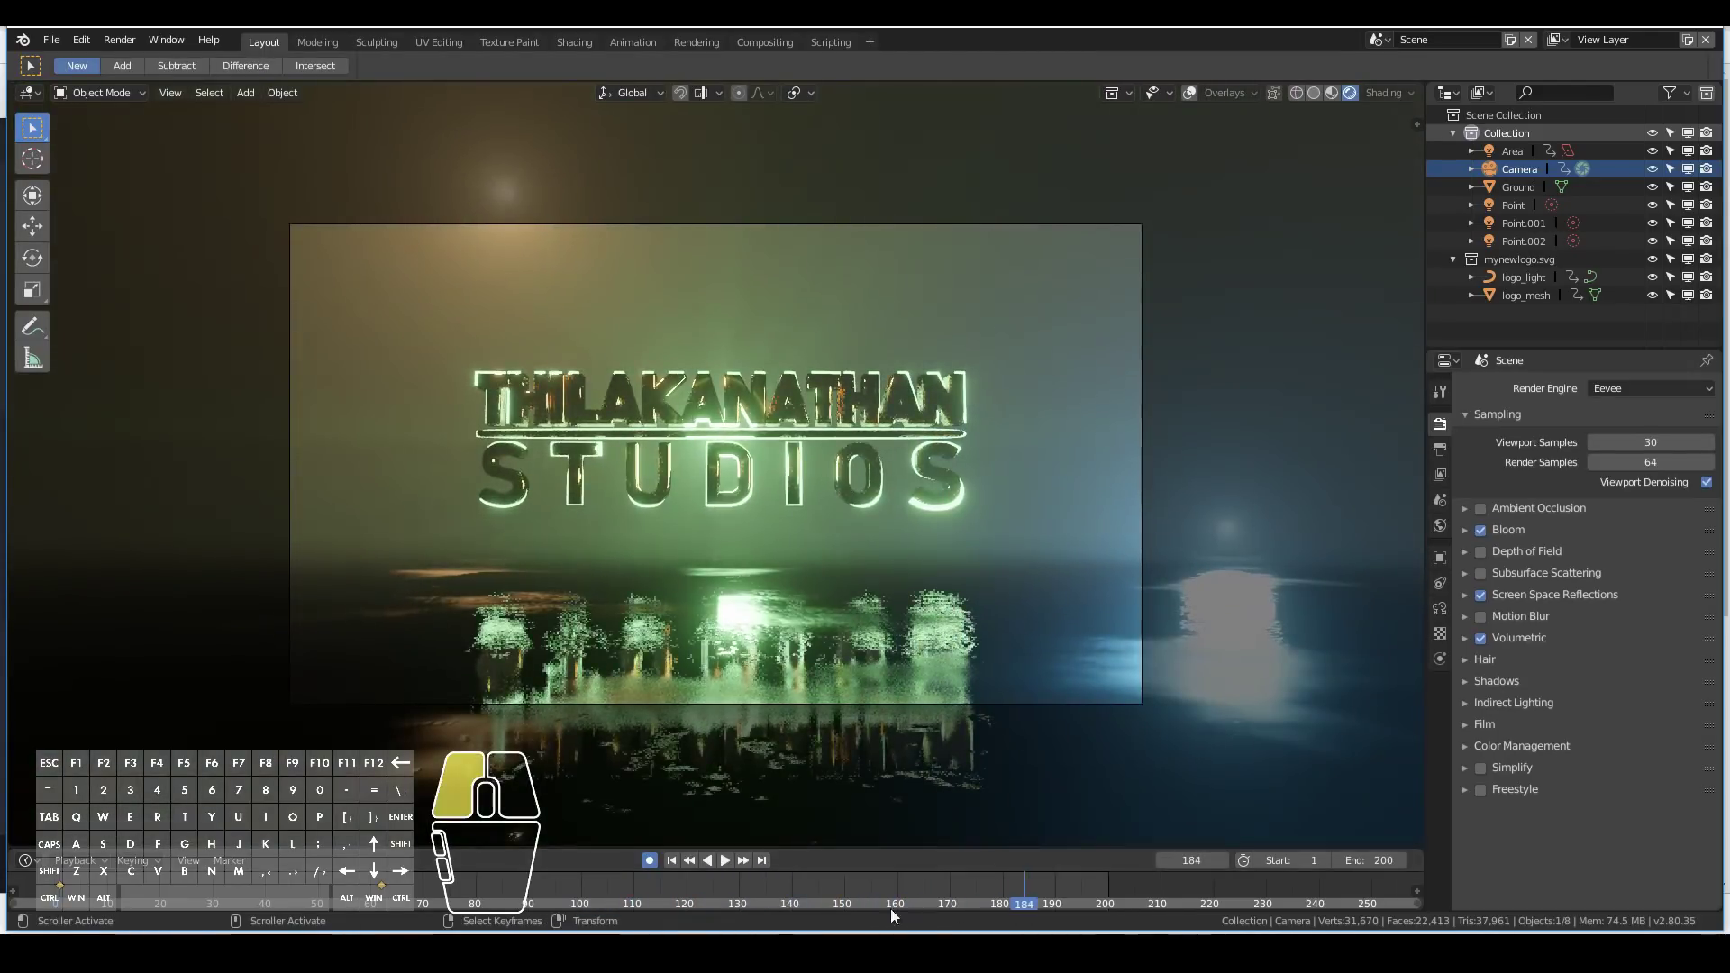
left_click_drag(768, 904, 918, 900)
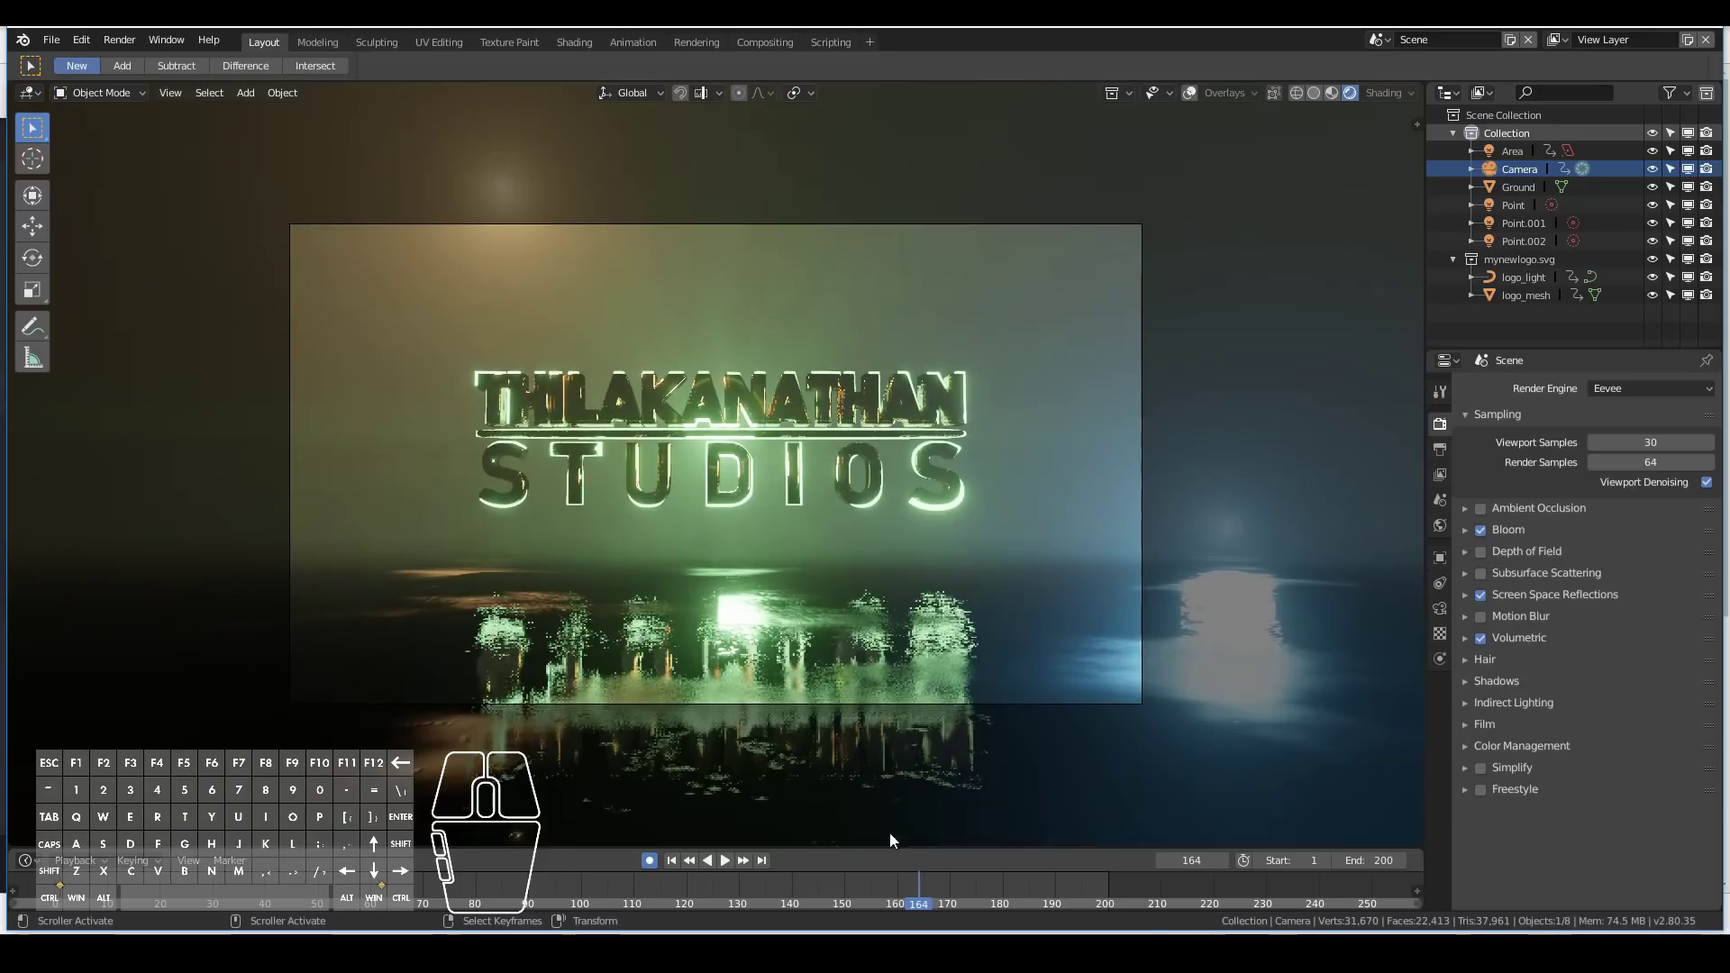
left_click(52, 40)
left_click(75, 177)
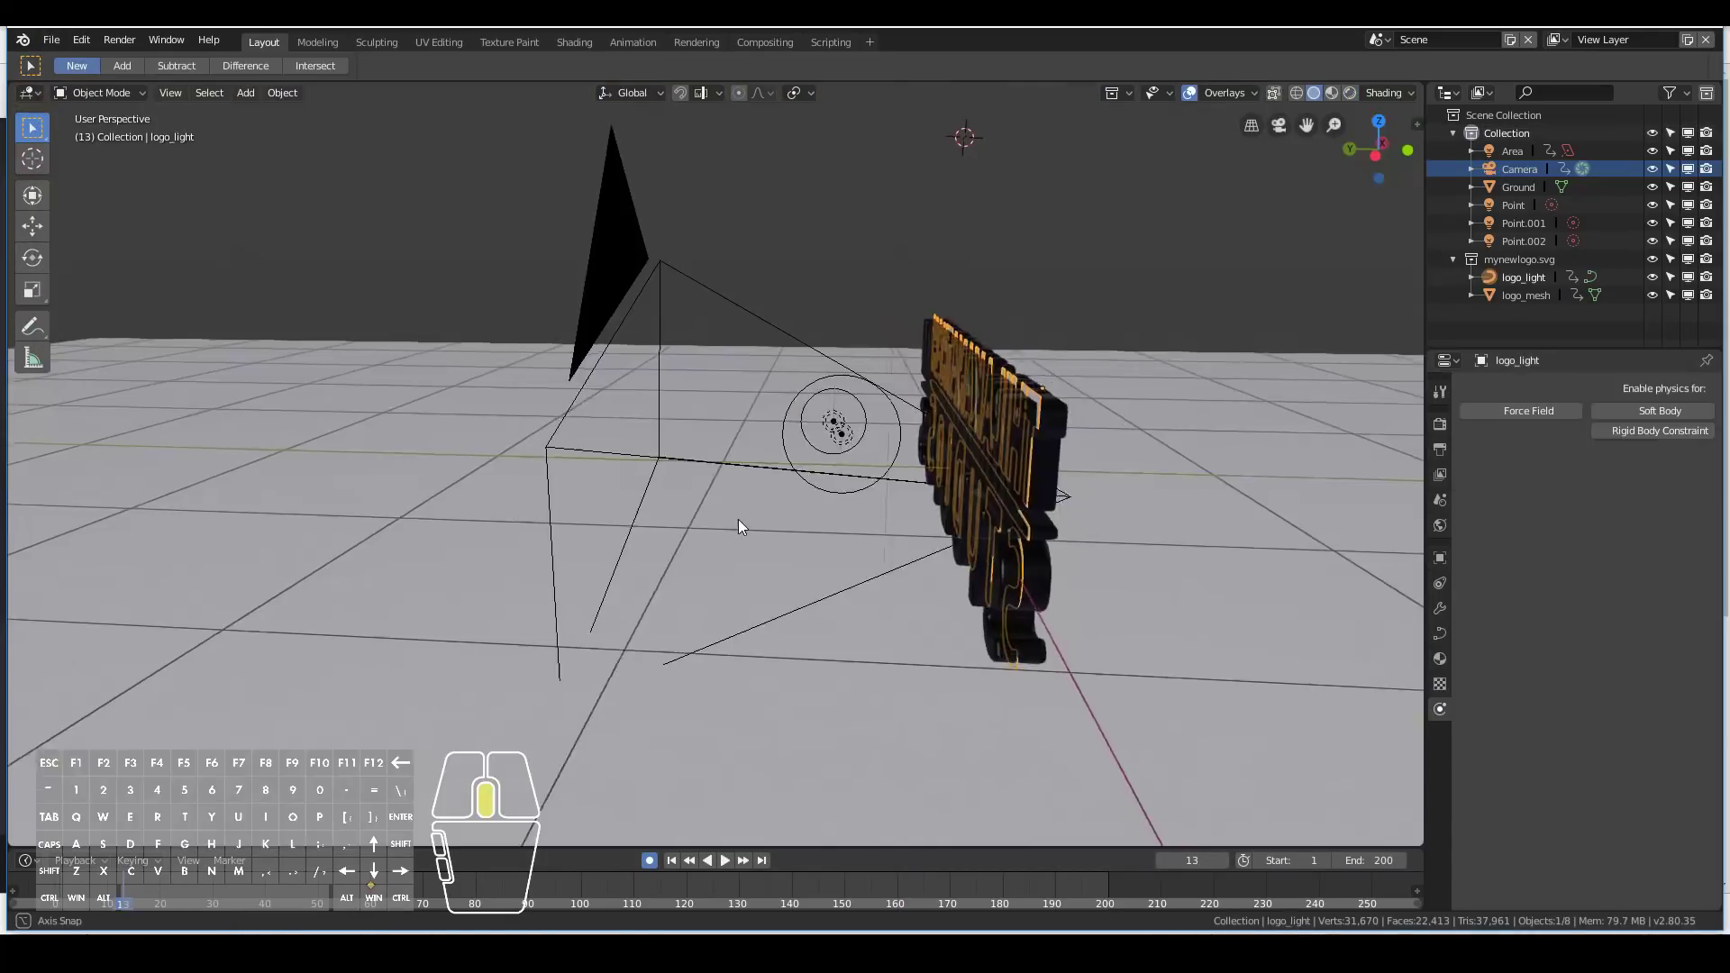
Duplicate the logo_light outline at frame 13 and shift the copy slightly away from the original.
middle_click_drag(738, 519, 732, 515)
key("shift+d")
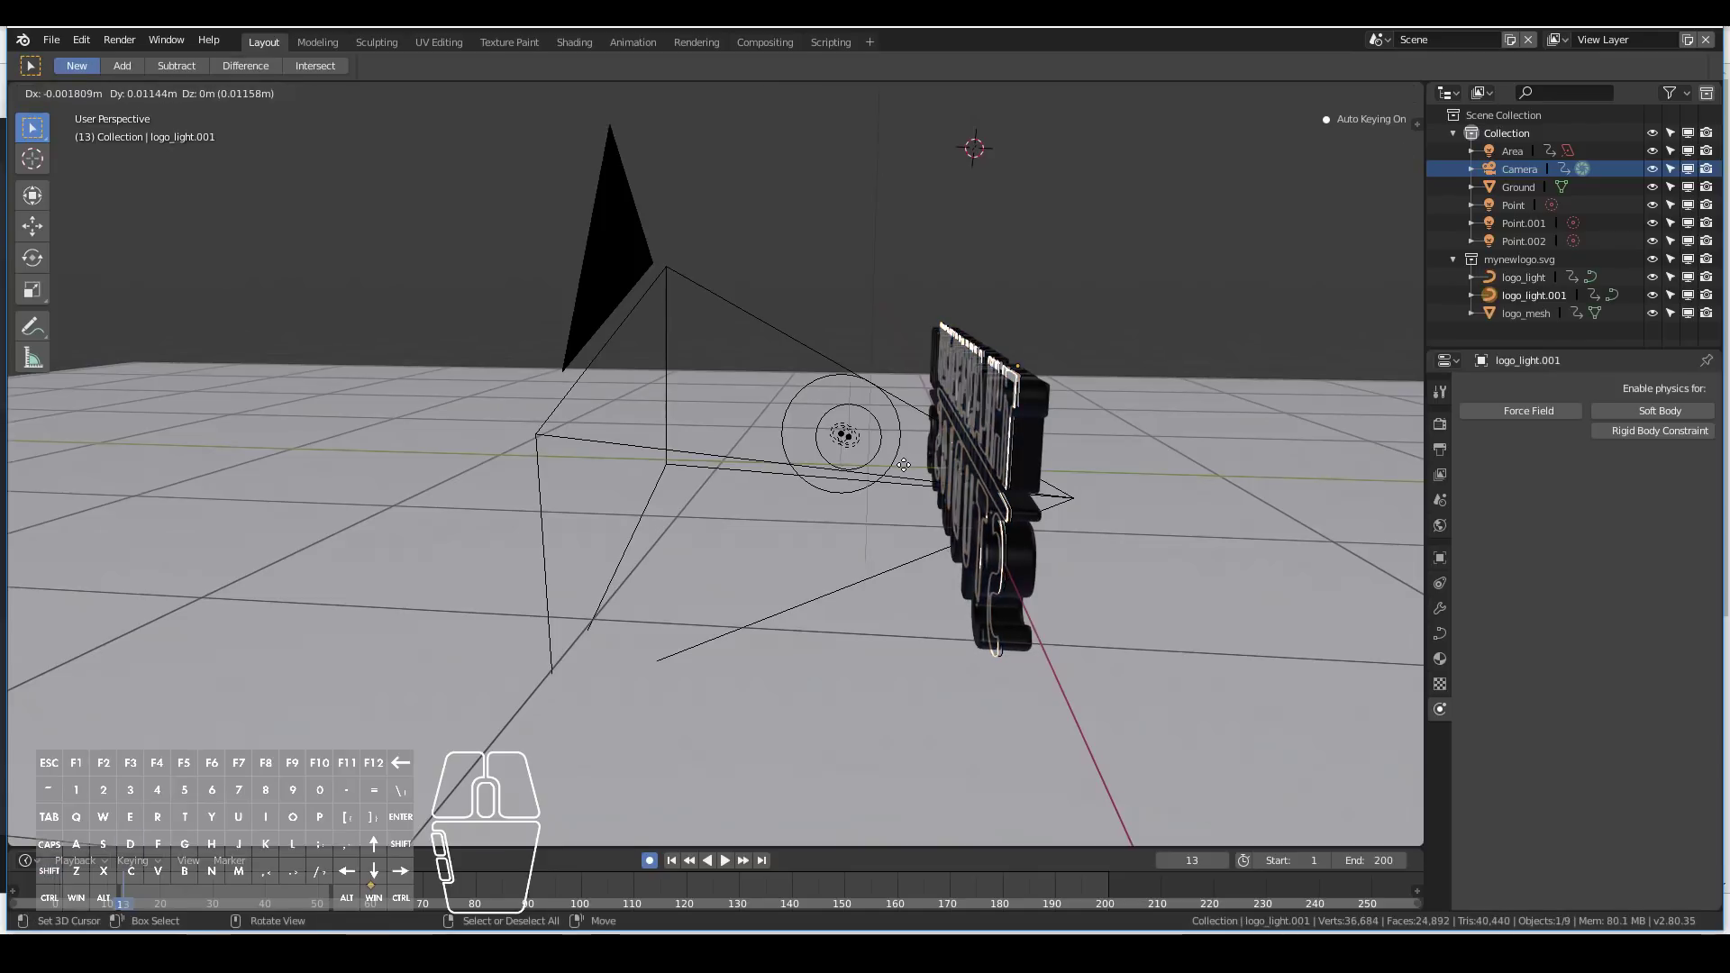
left_click(903, 467)
middle_click_drag(903, 467, 733, 446)
key("g")
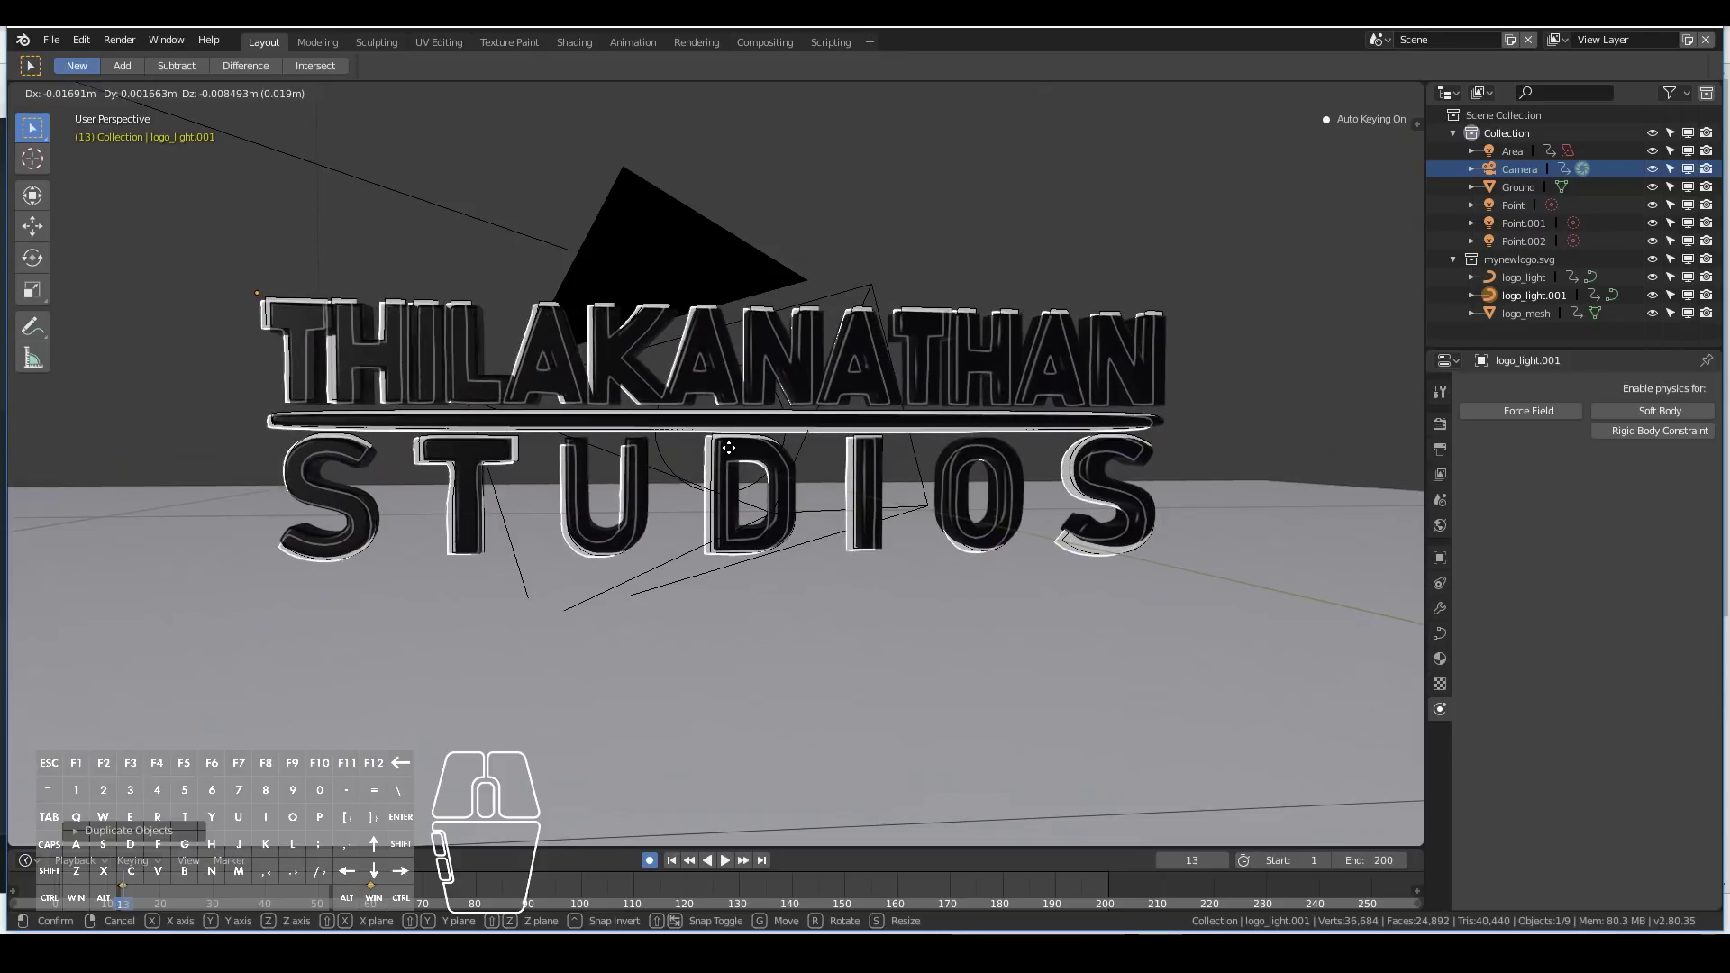
left_click(729, 448)
middle_click_drag(730, 448, 1040, 531)
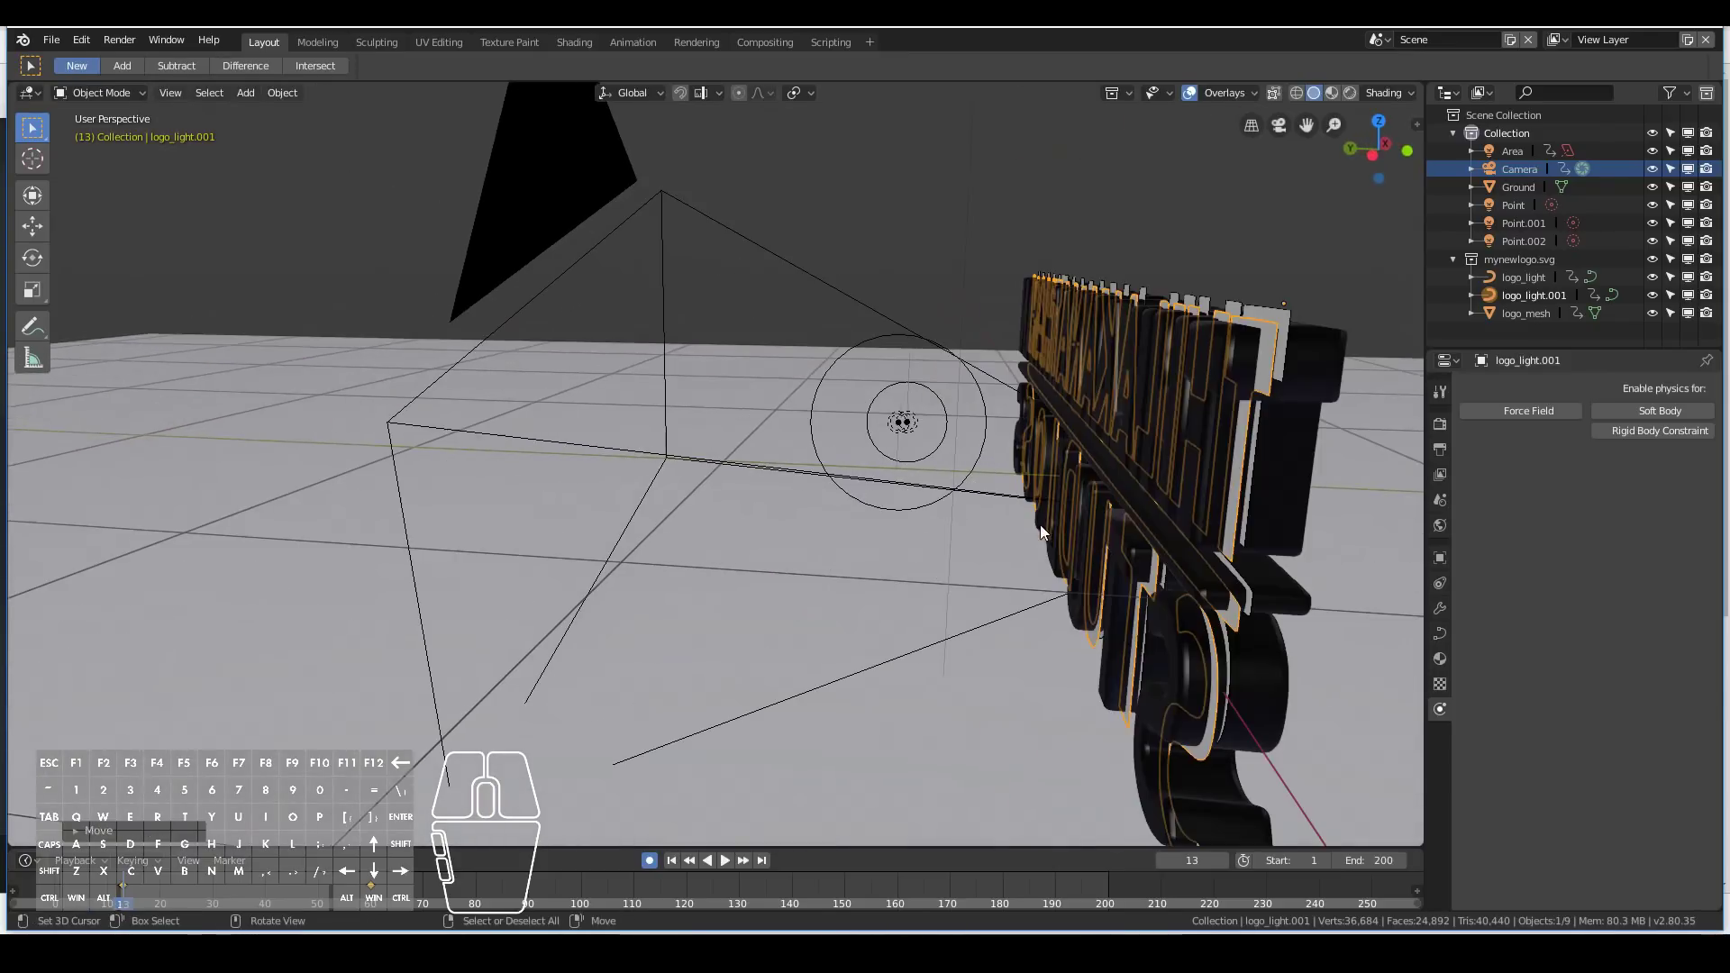
left_click(1146, 504)
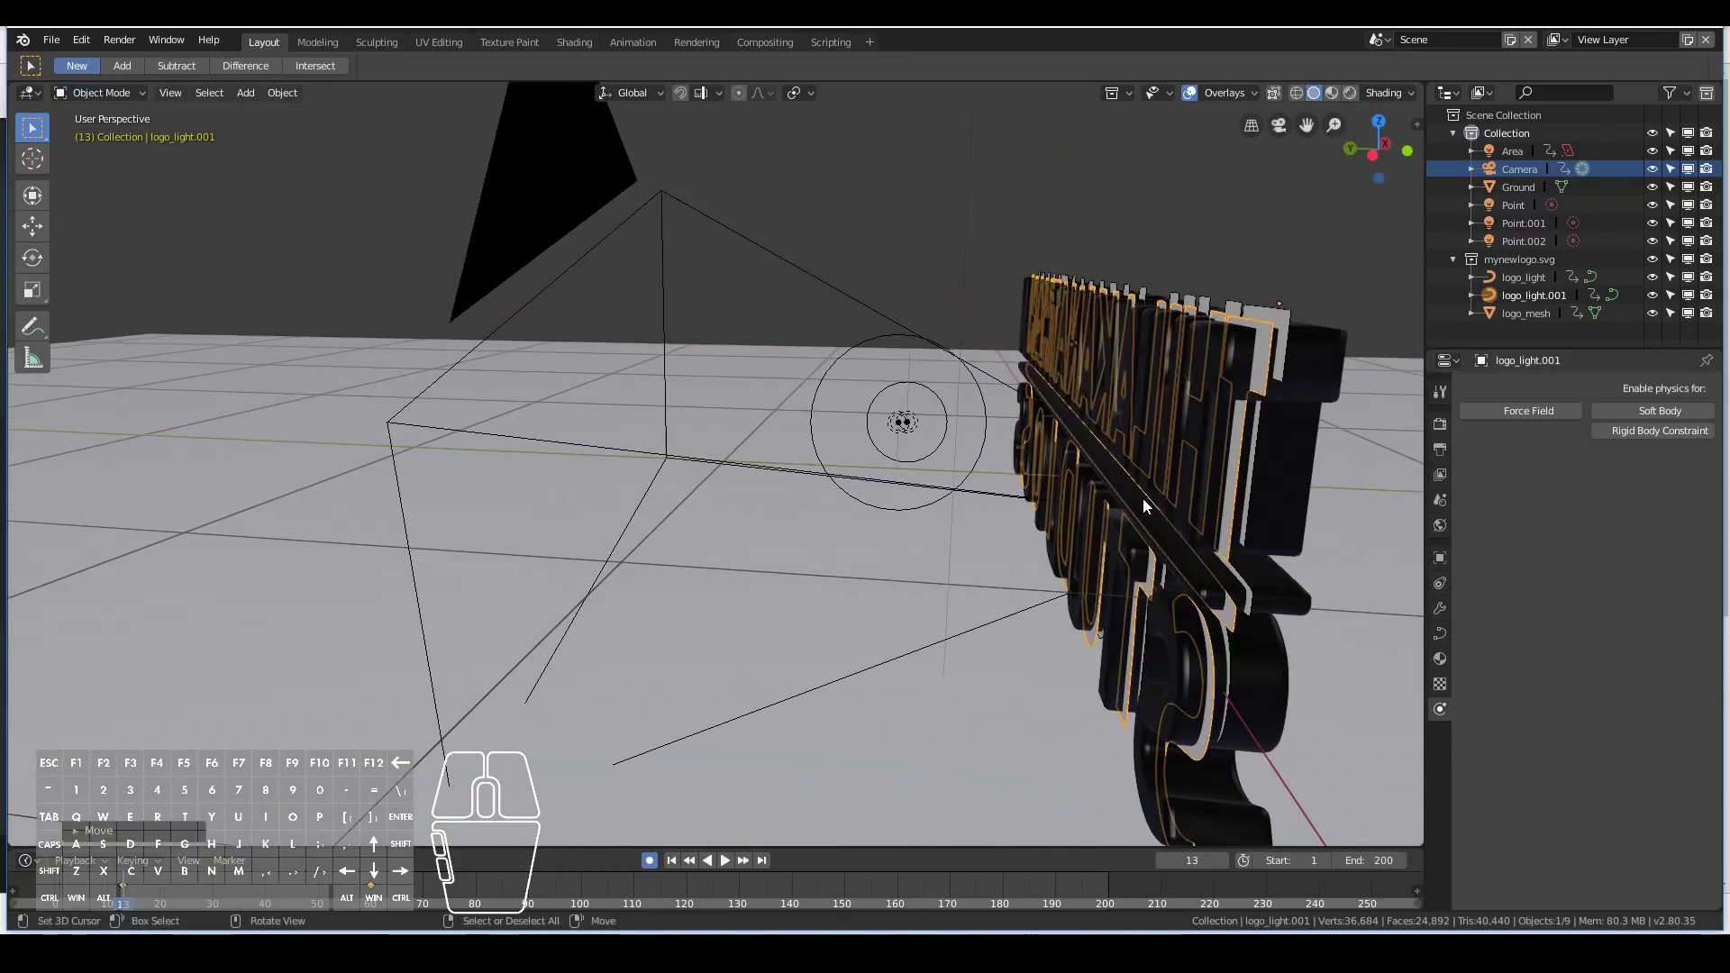
Try to change the emission color of the shared LogoLight material to light blue.
left_click(1439, 658)
left_click(1627, 606)
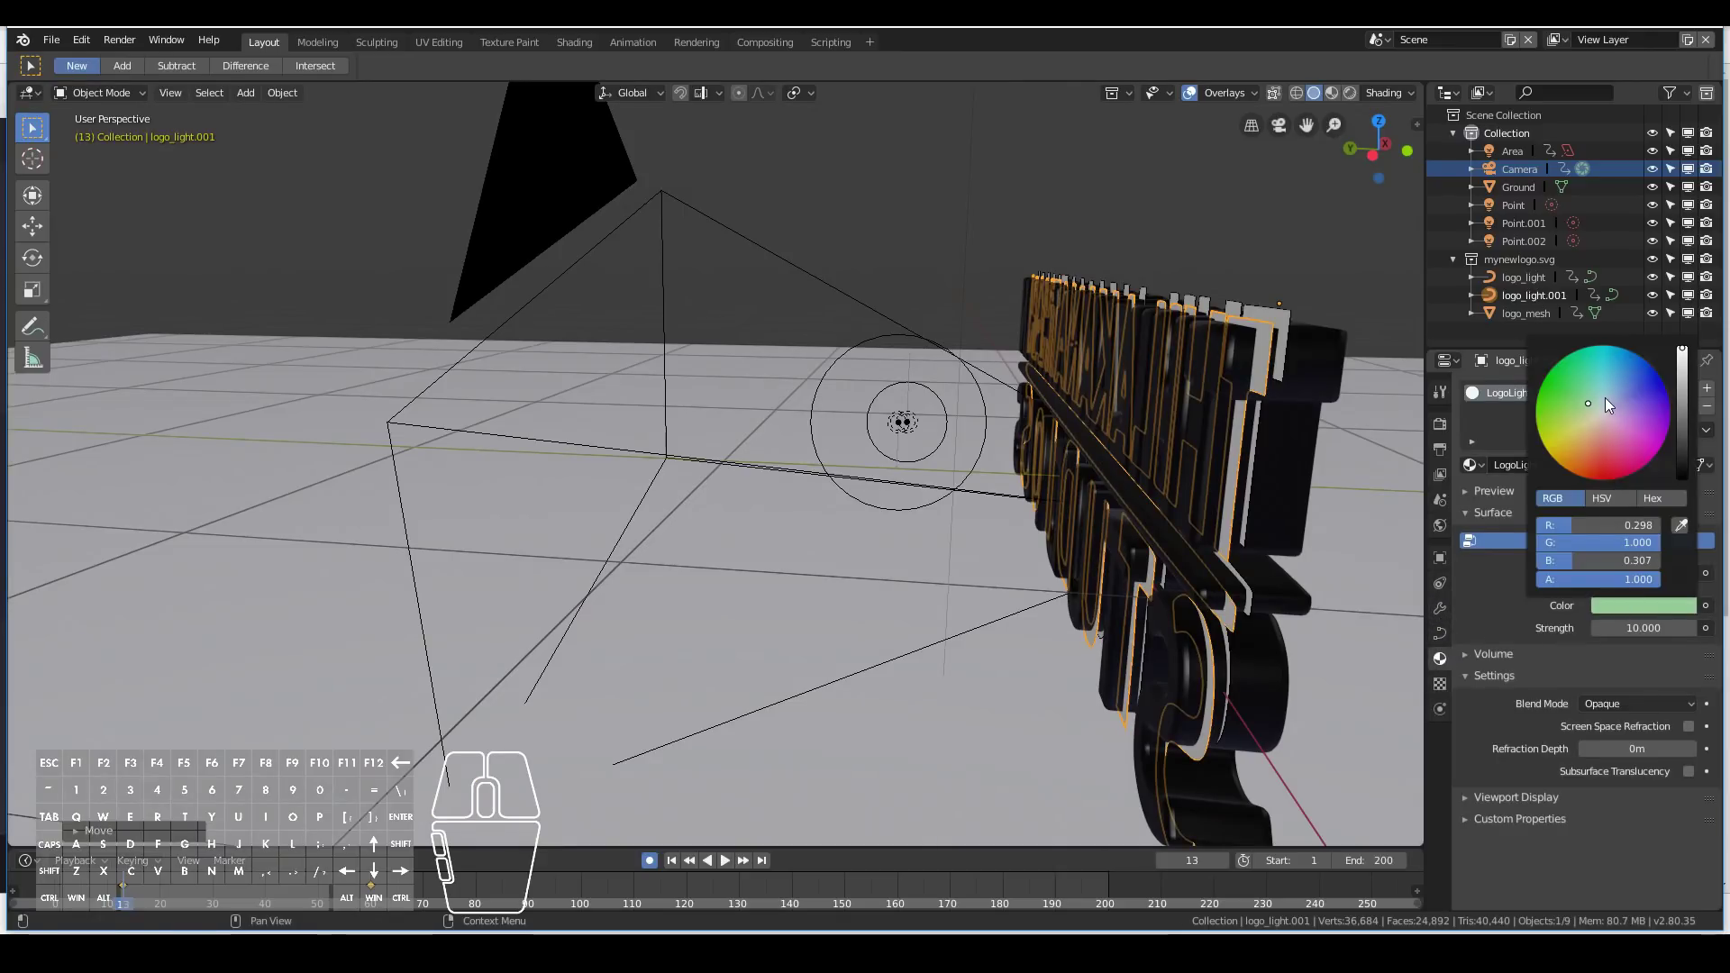
left_click(1605, 398)
left_click(1605, 396)
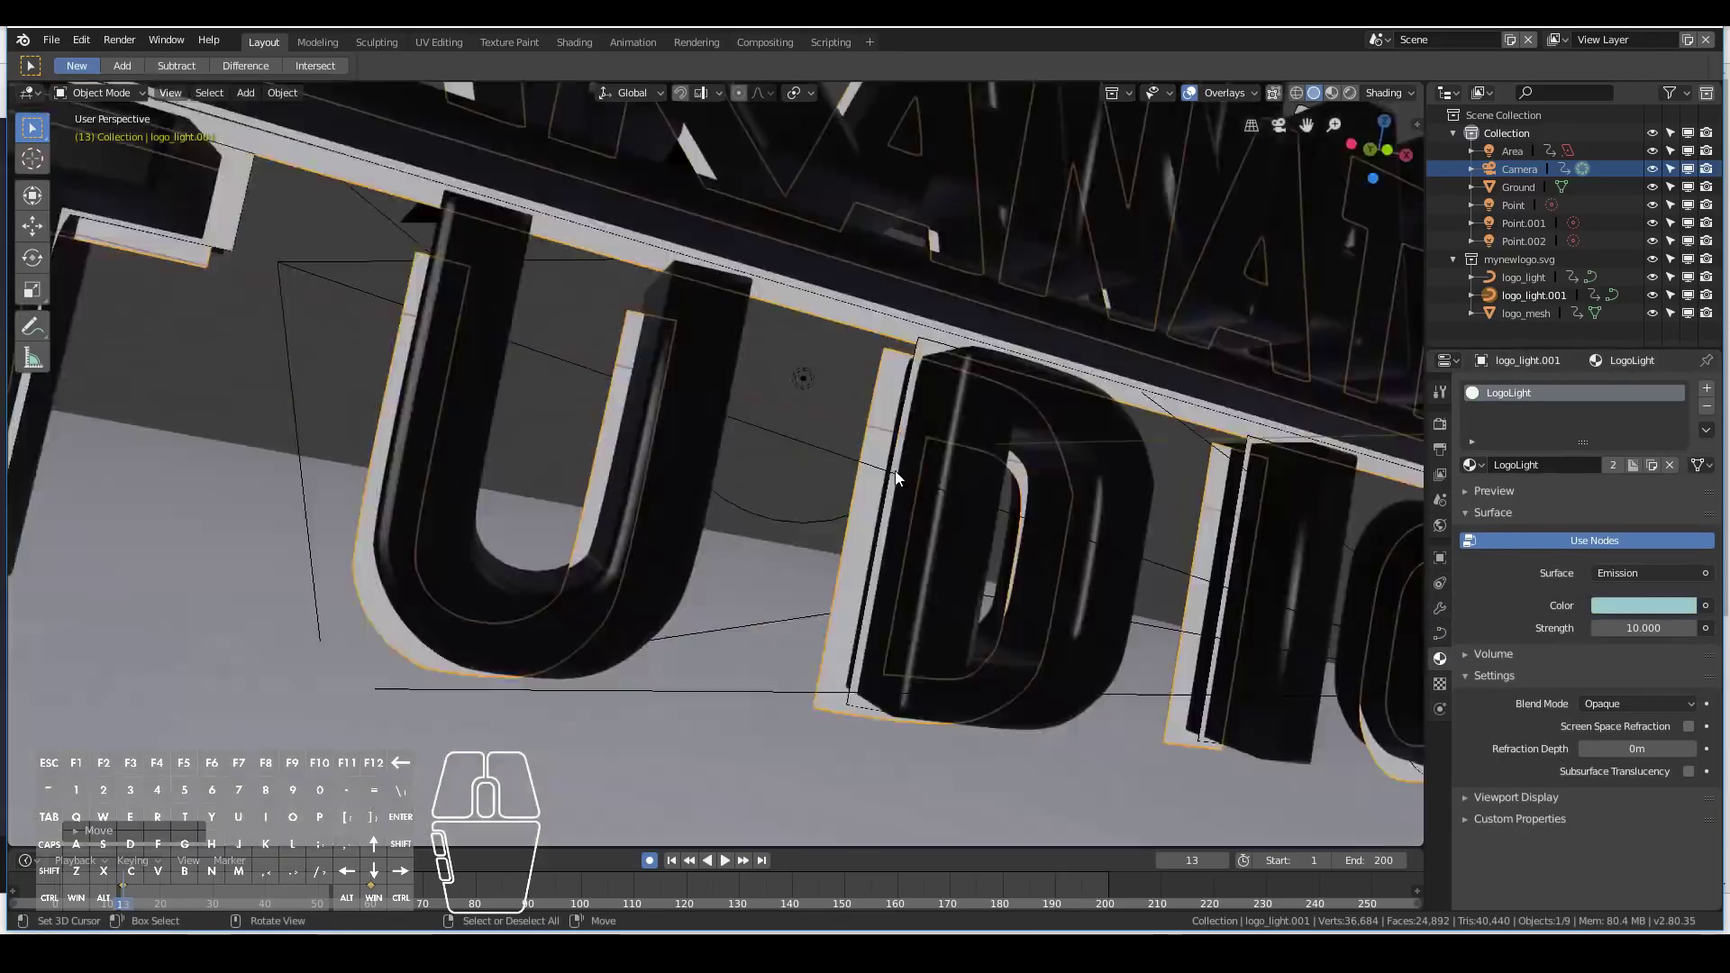
Make the copied outline's LogoLight material single-user with a light blue emission color, and show frame 91 in rendered shading through the camera.
key("KP_0")
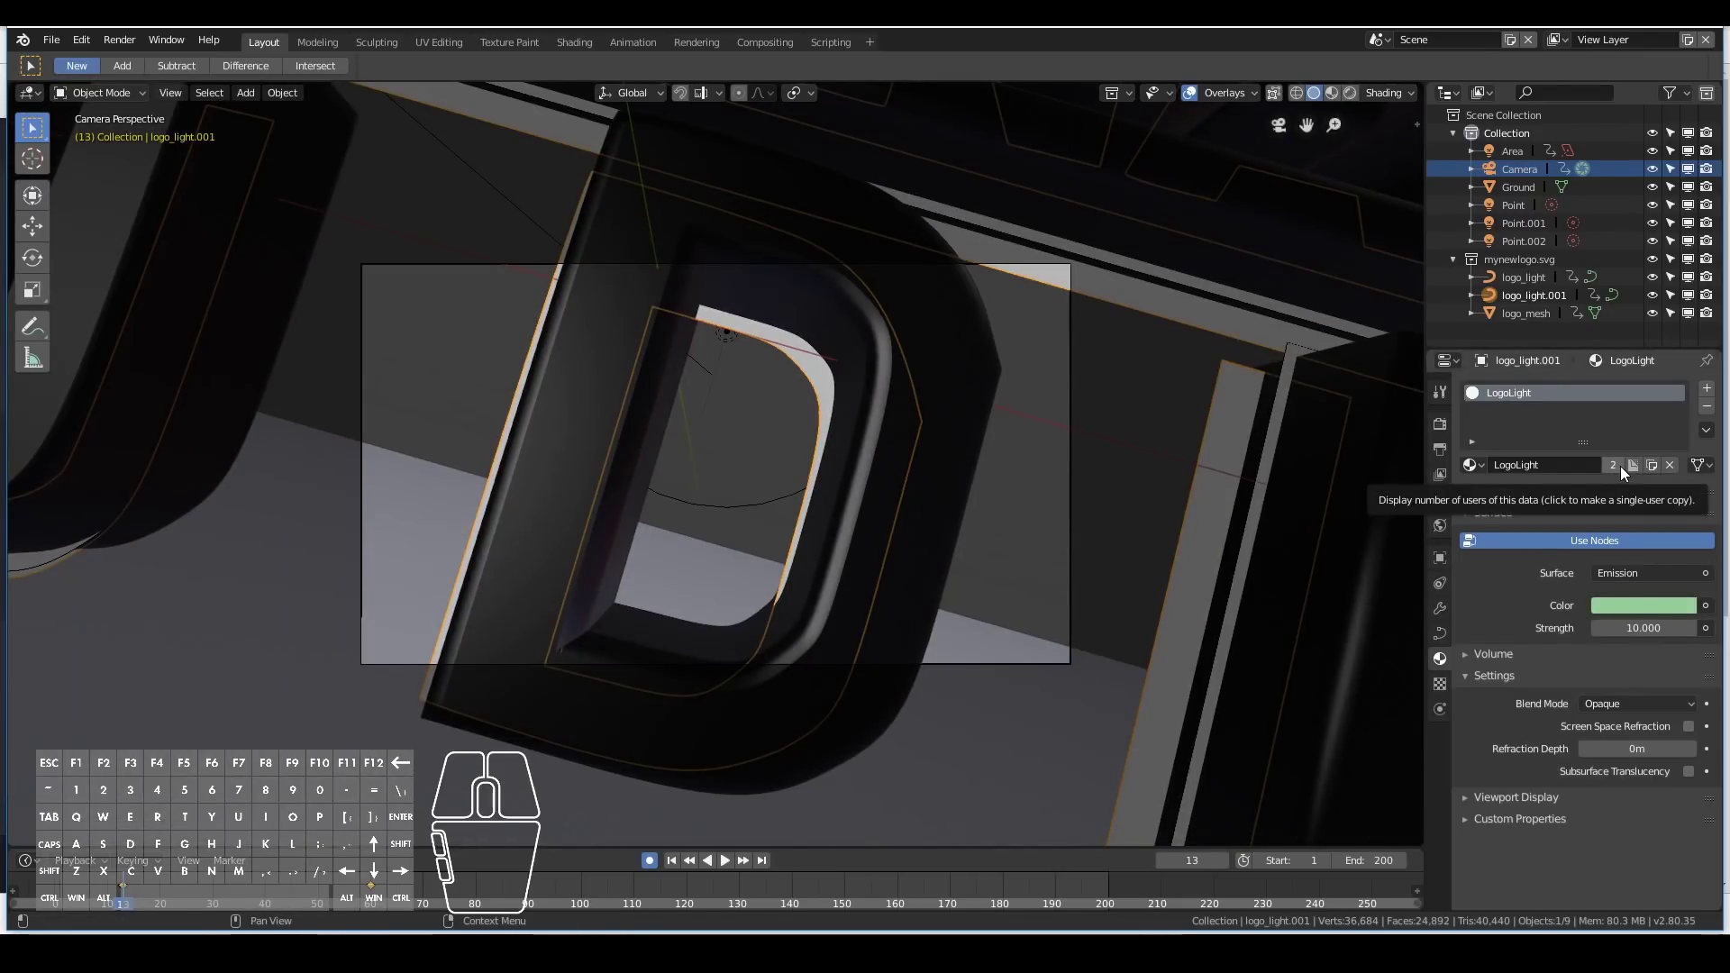
left_click(1642, 605)
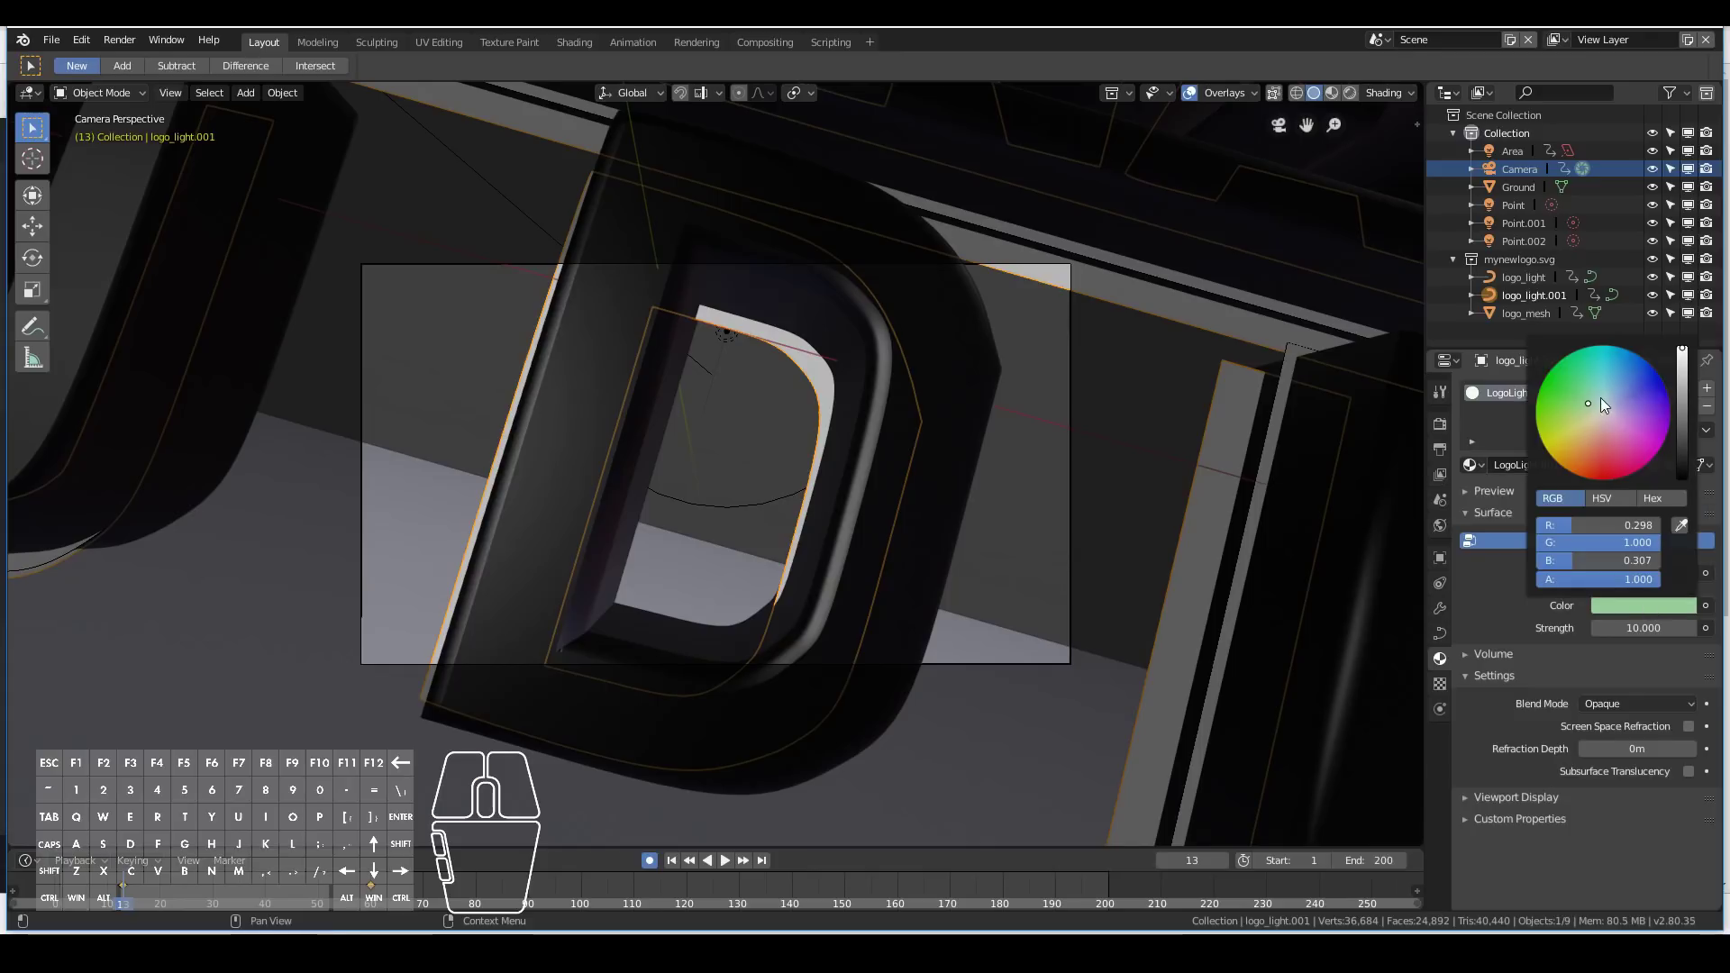
left_click(534, 890)
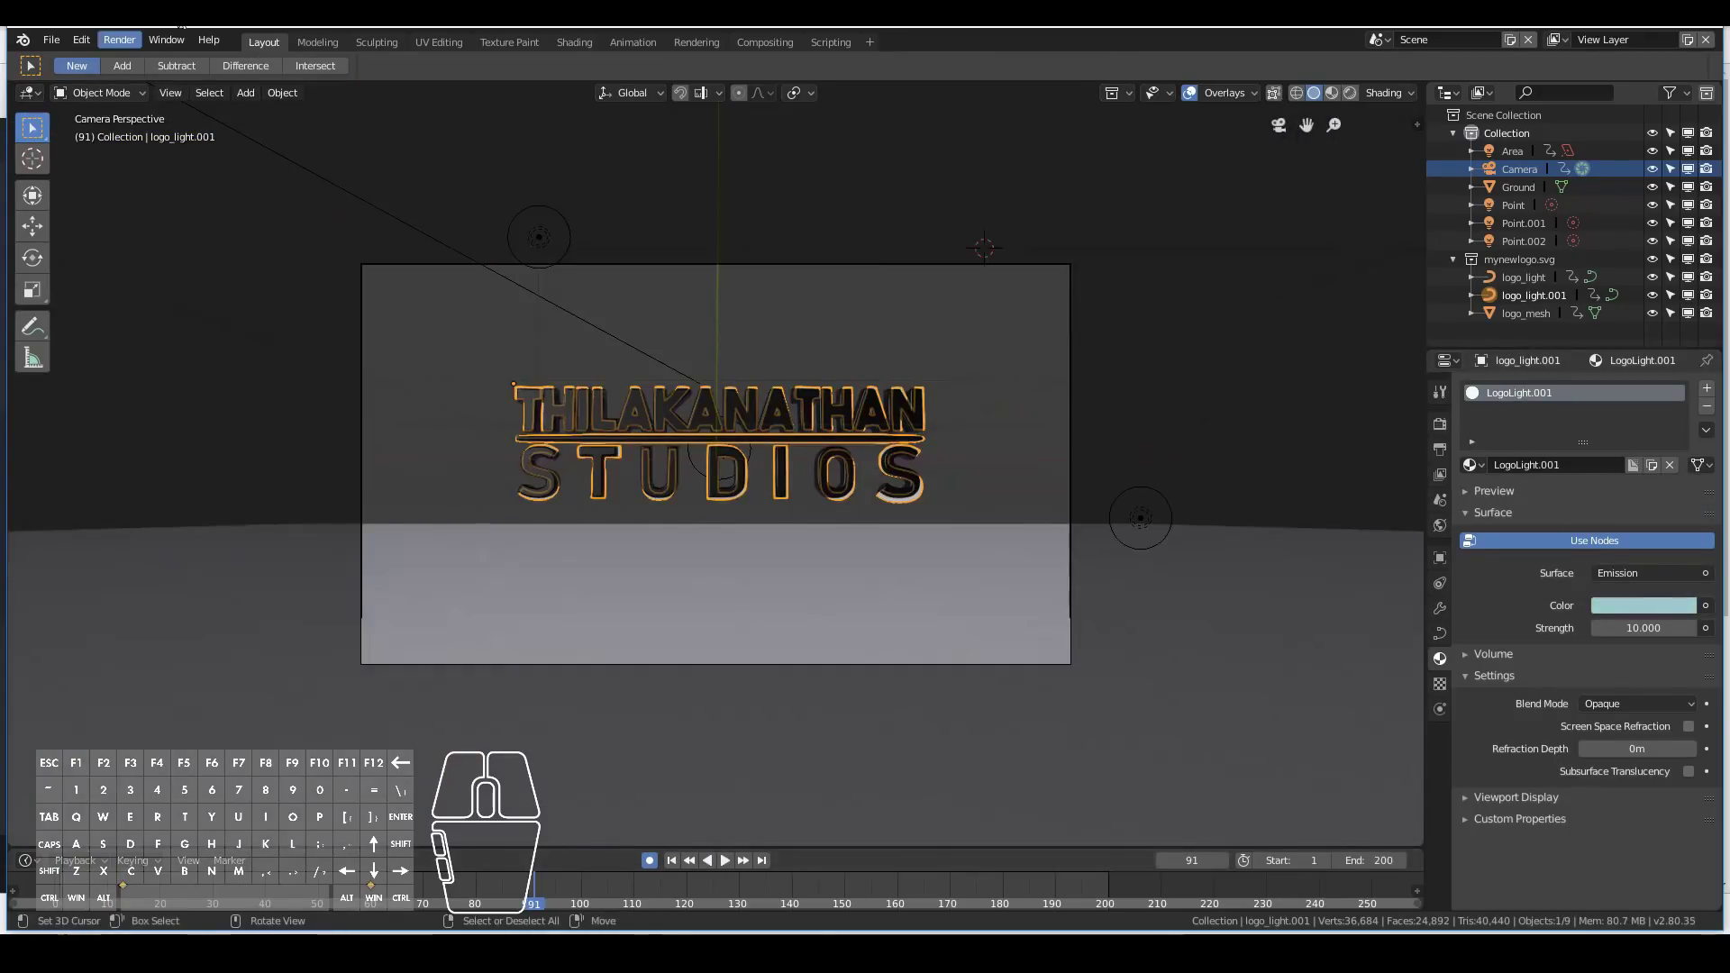
left_click(1357, 90)
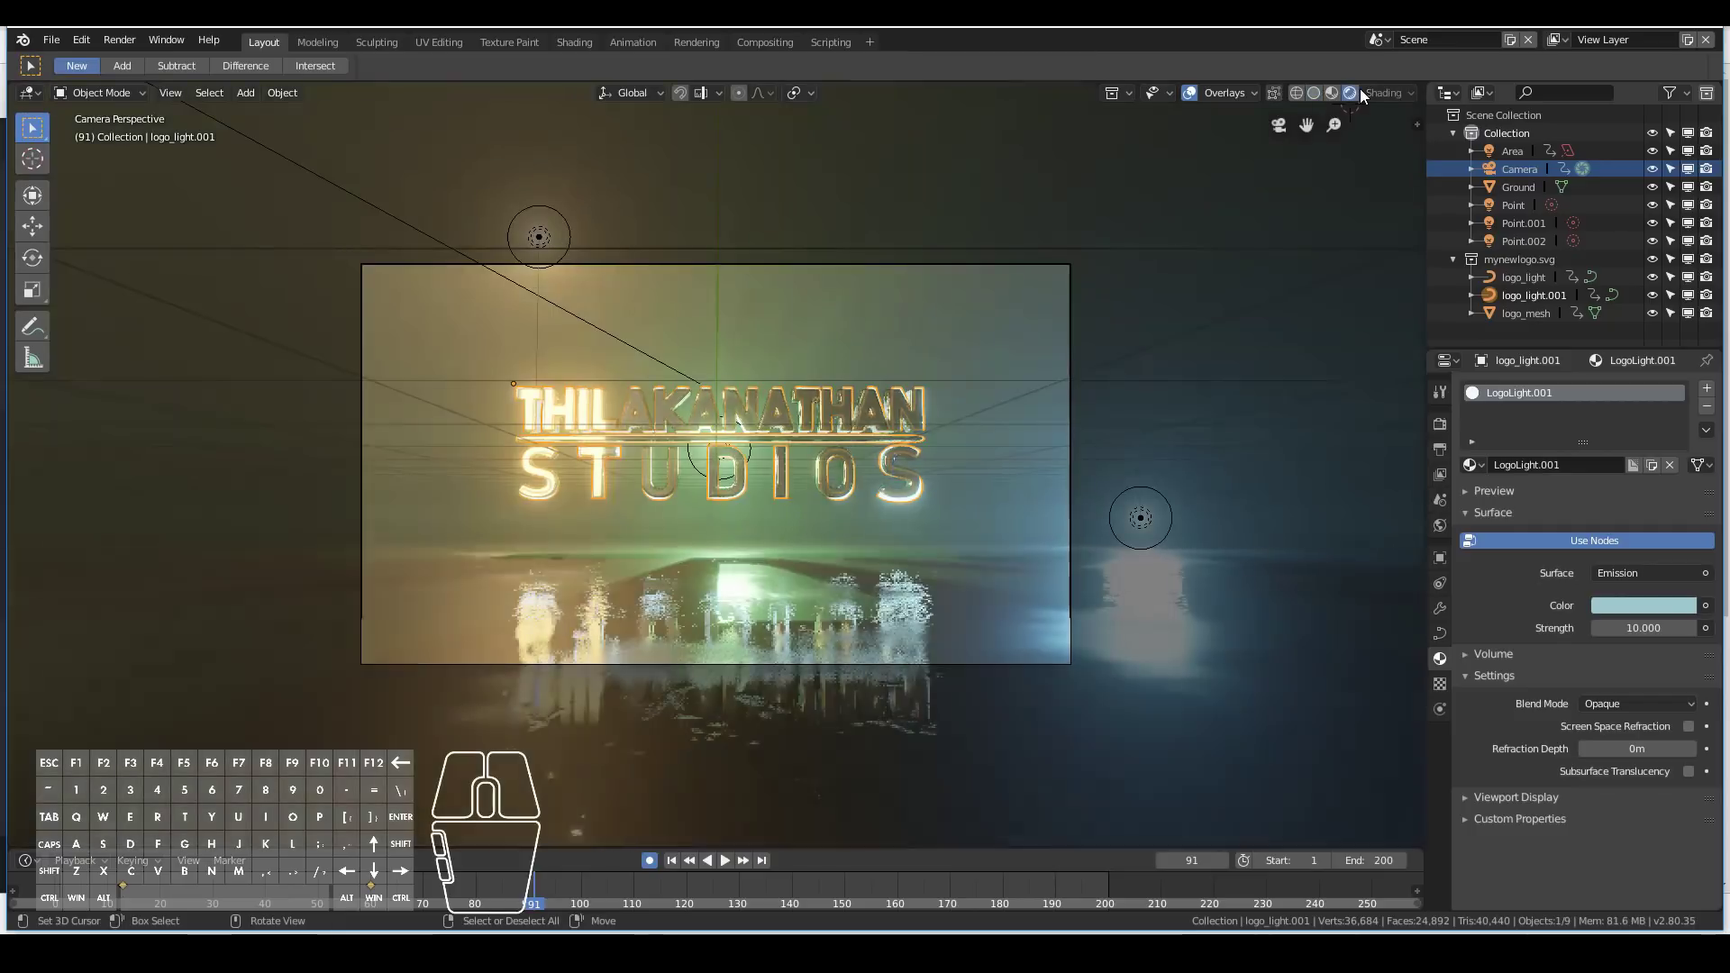
Nudge the light blue outline copy slightly against the letters from the camera and side views, ending in camera view.
scroll(1074, 359, "up", 2)
key("g")
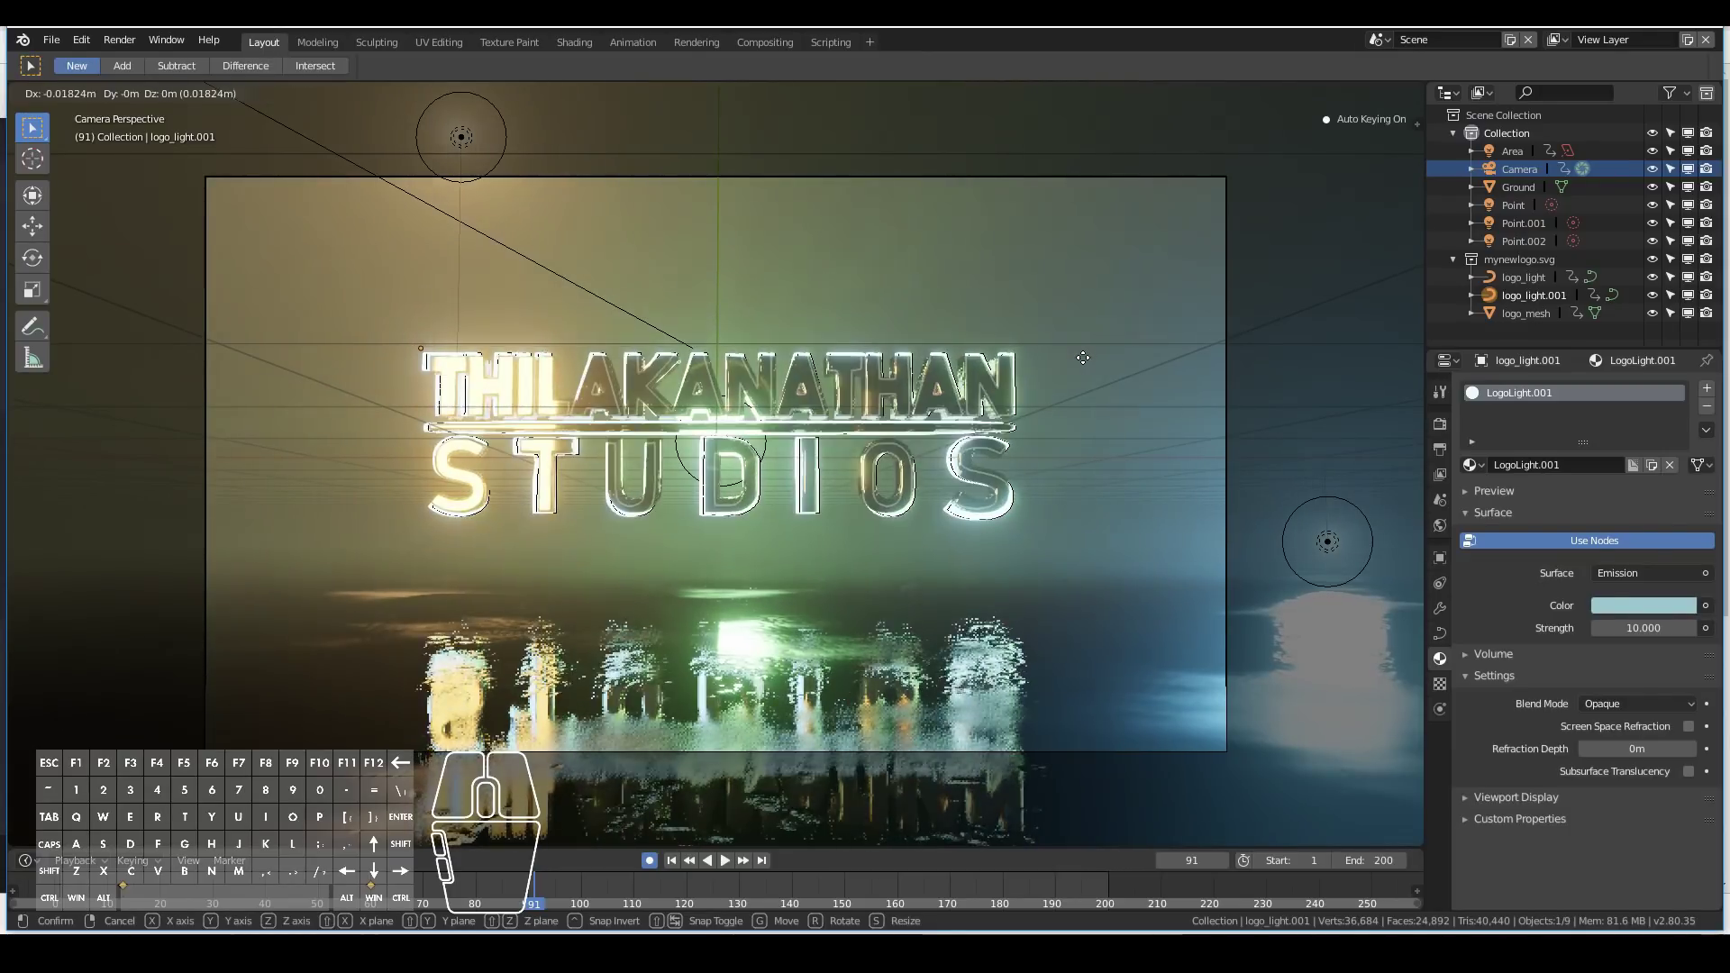
left_click(1083, 358)
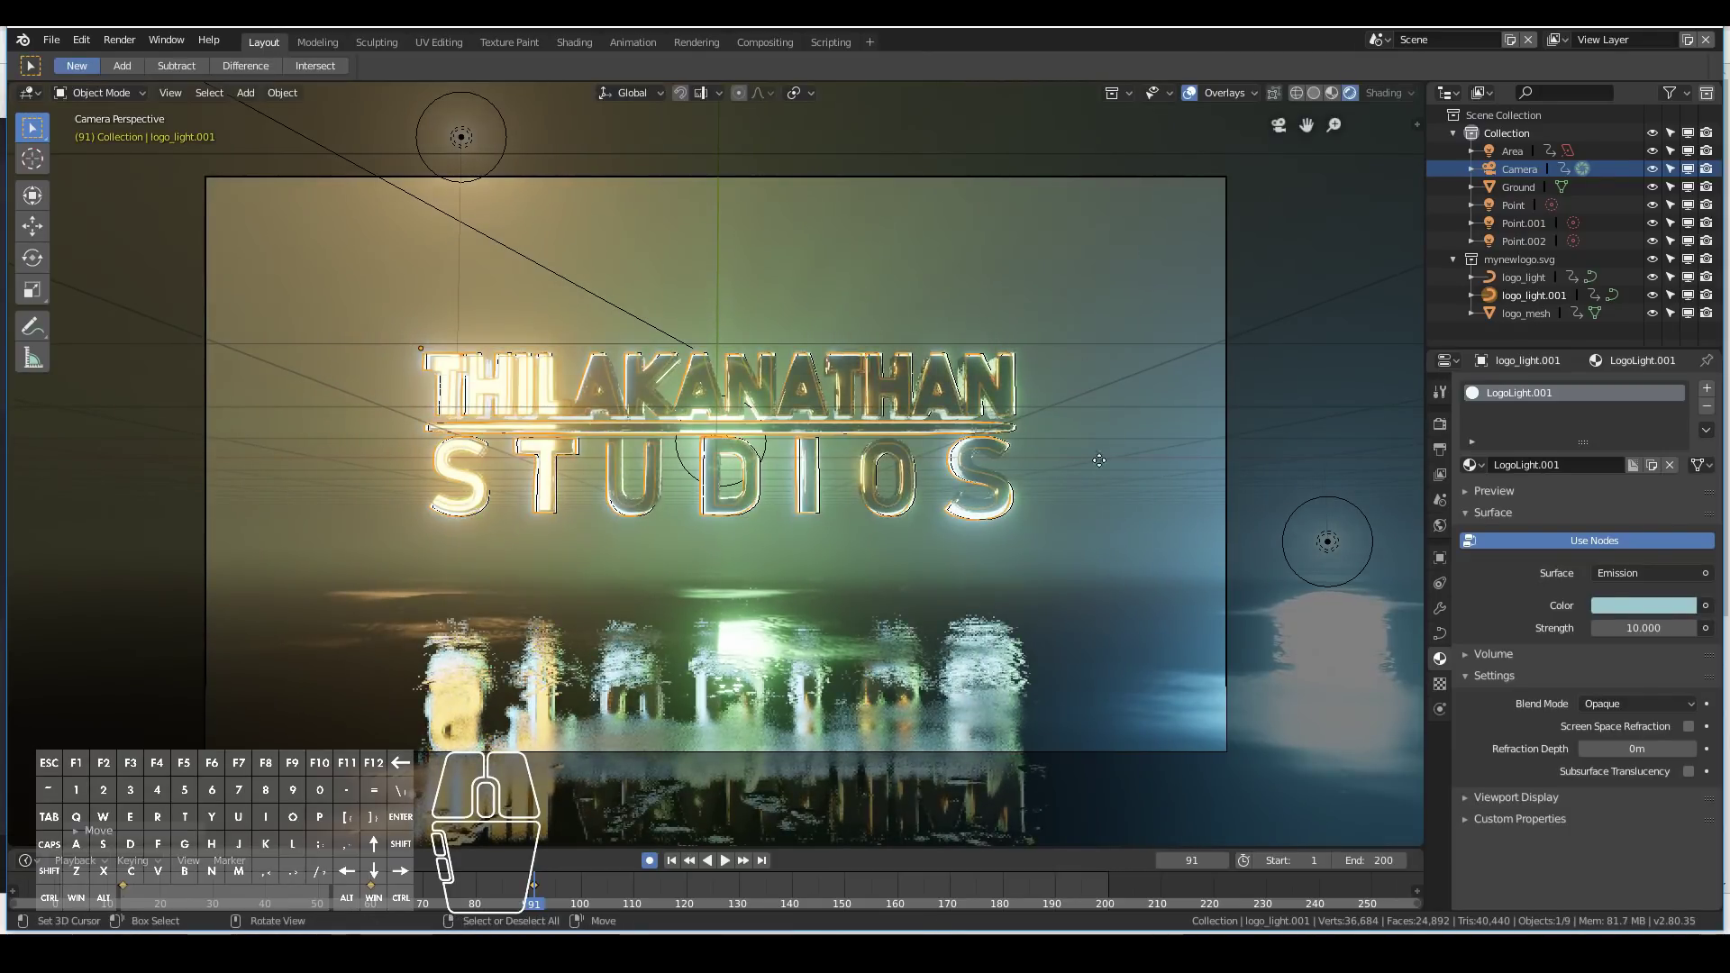
scroll(1127, 664, "up", 4)
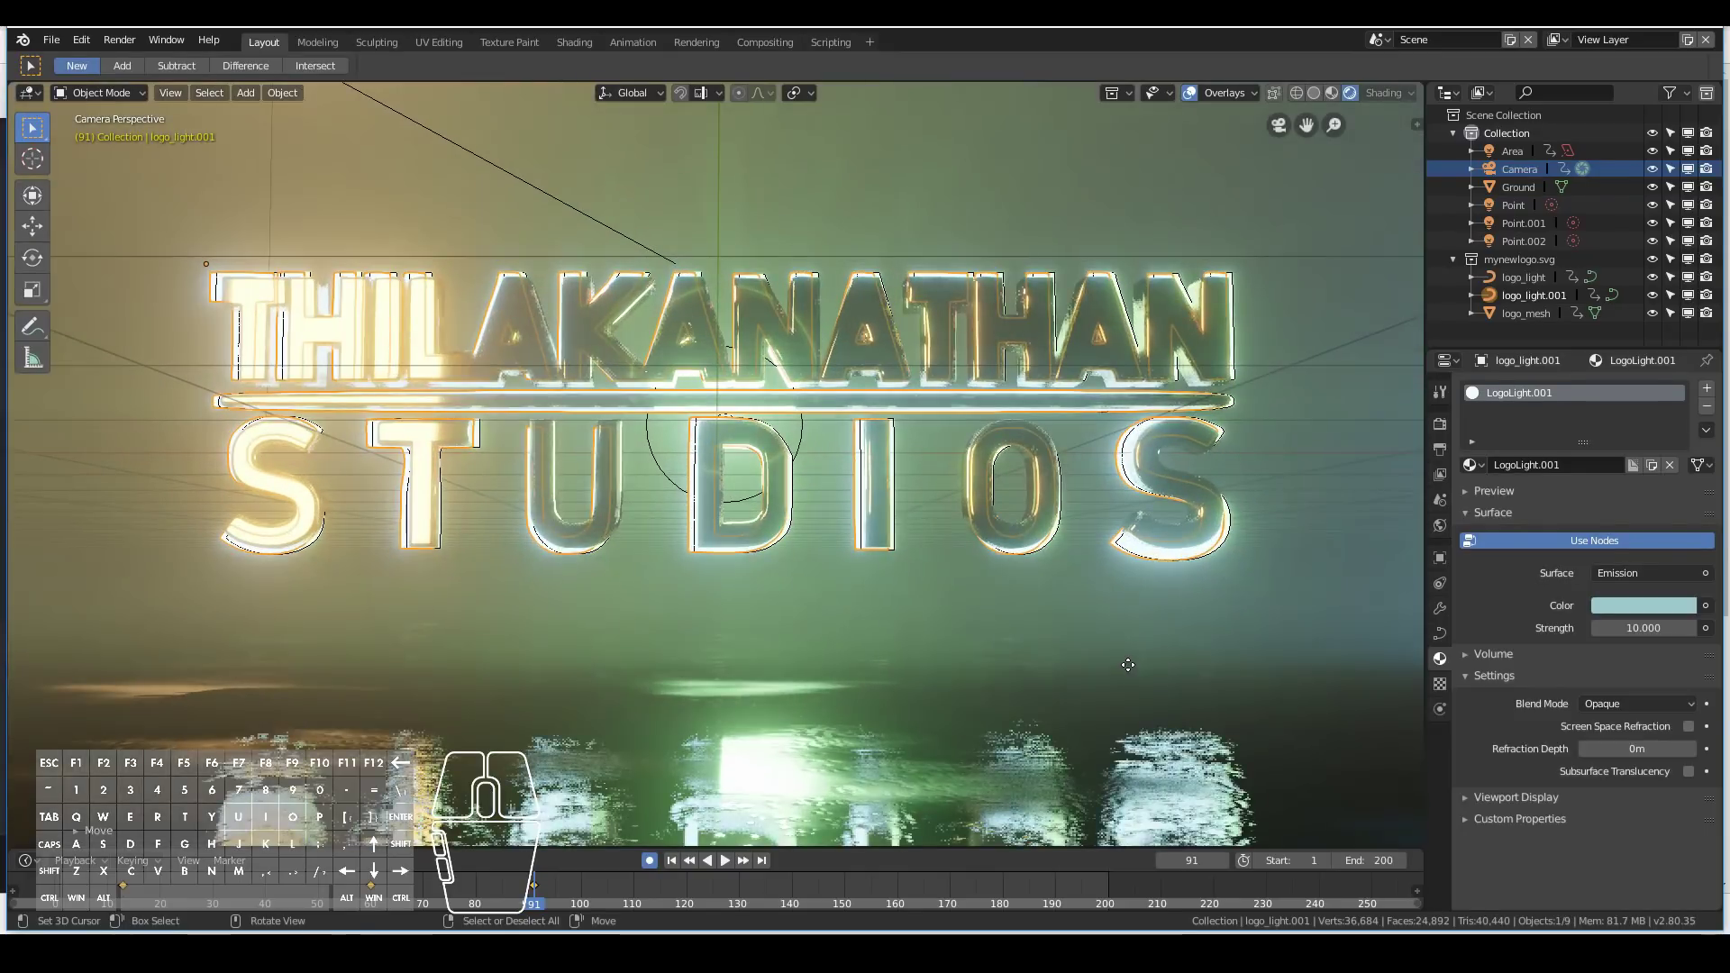
middle_click_drag(669, 541, 900, 563)
key("g")
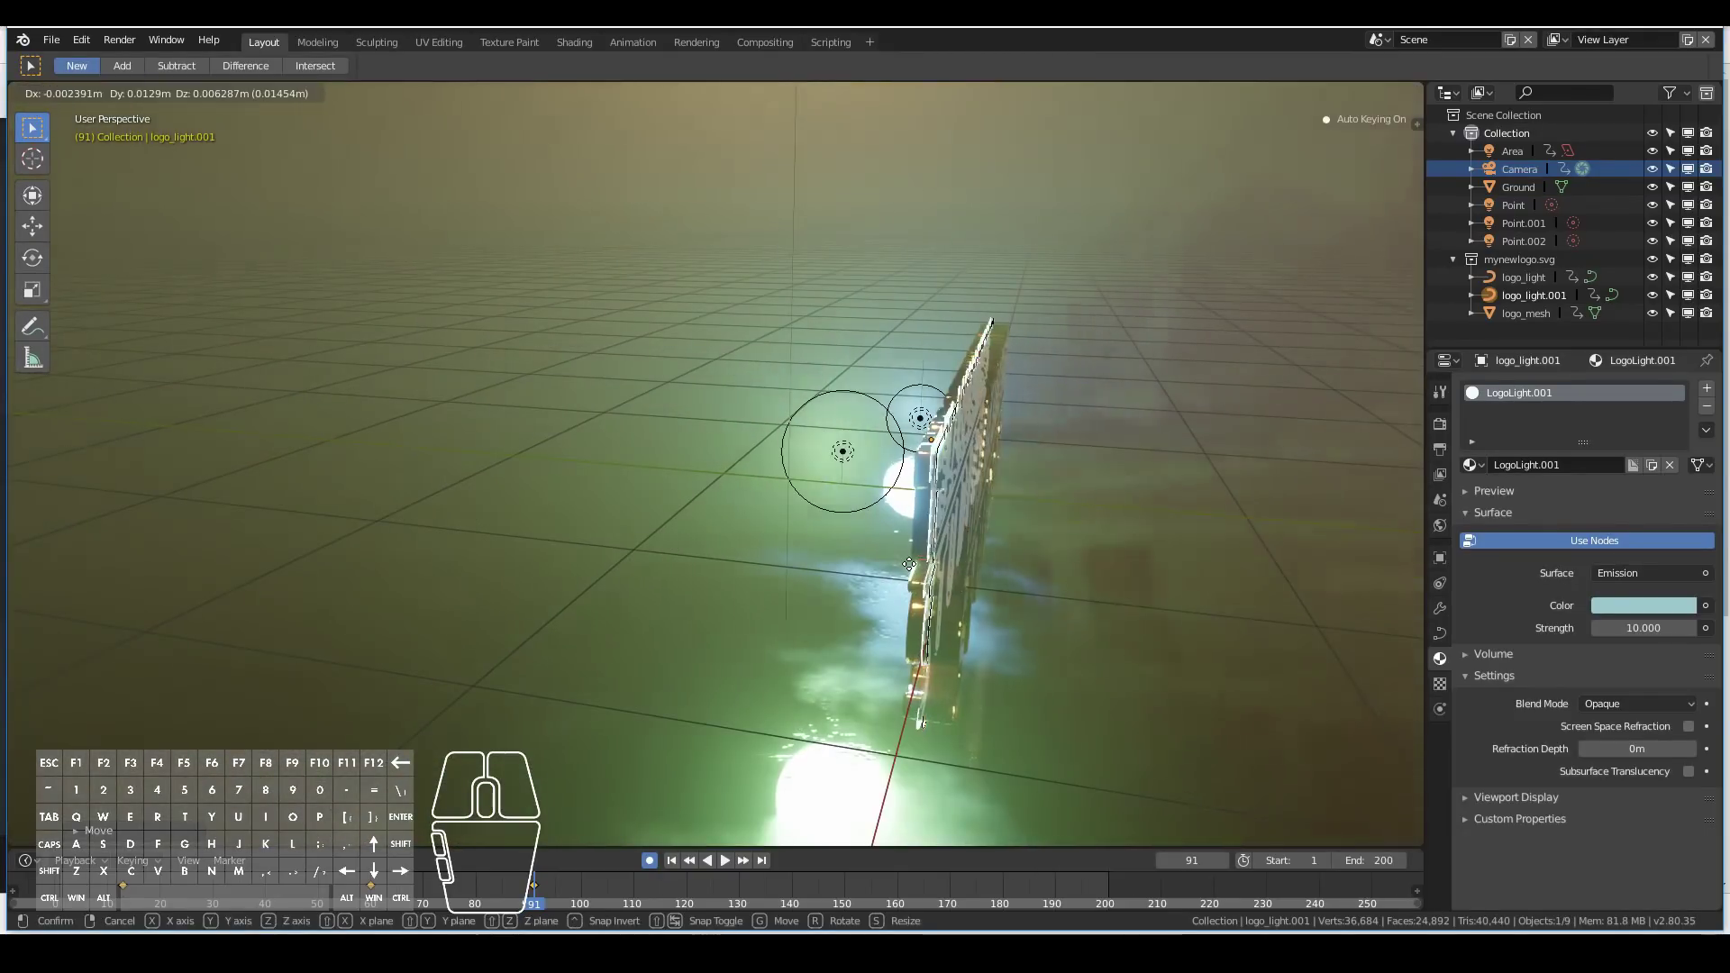
left_click(901, 565)
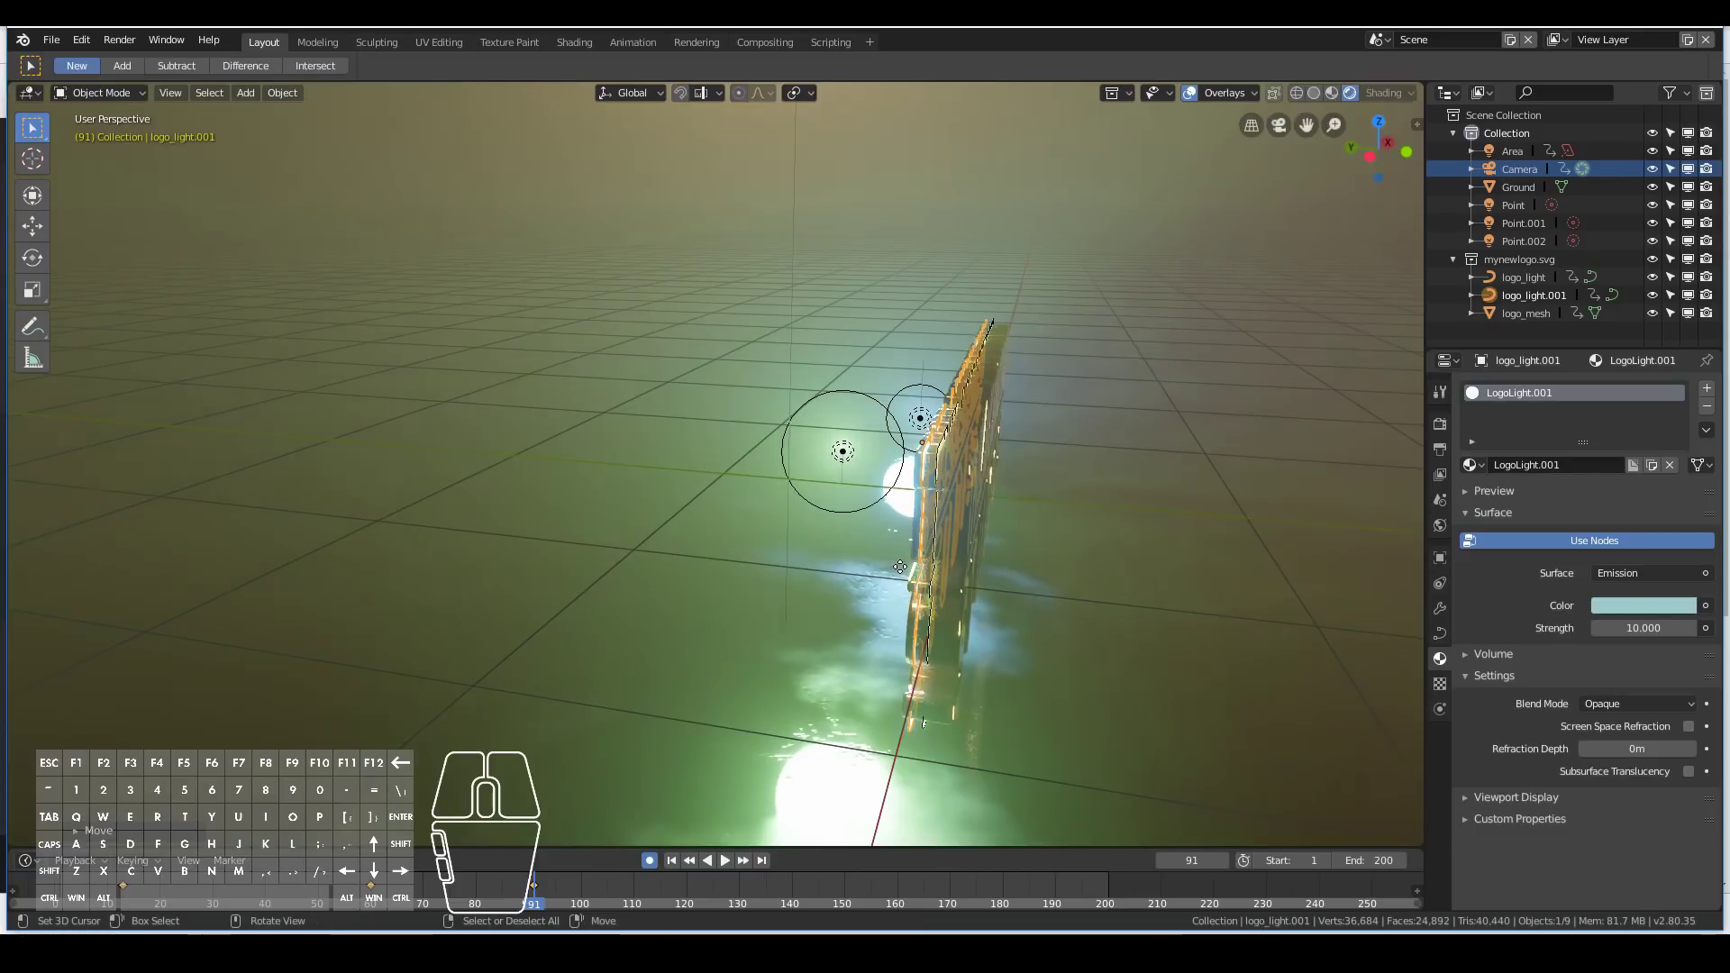
key("KP_0")
scroll(907, 566, "down", 3)
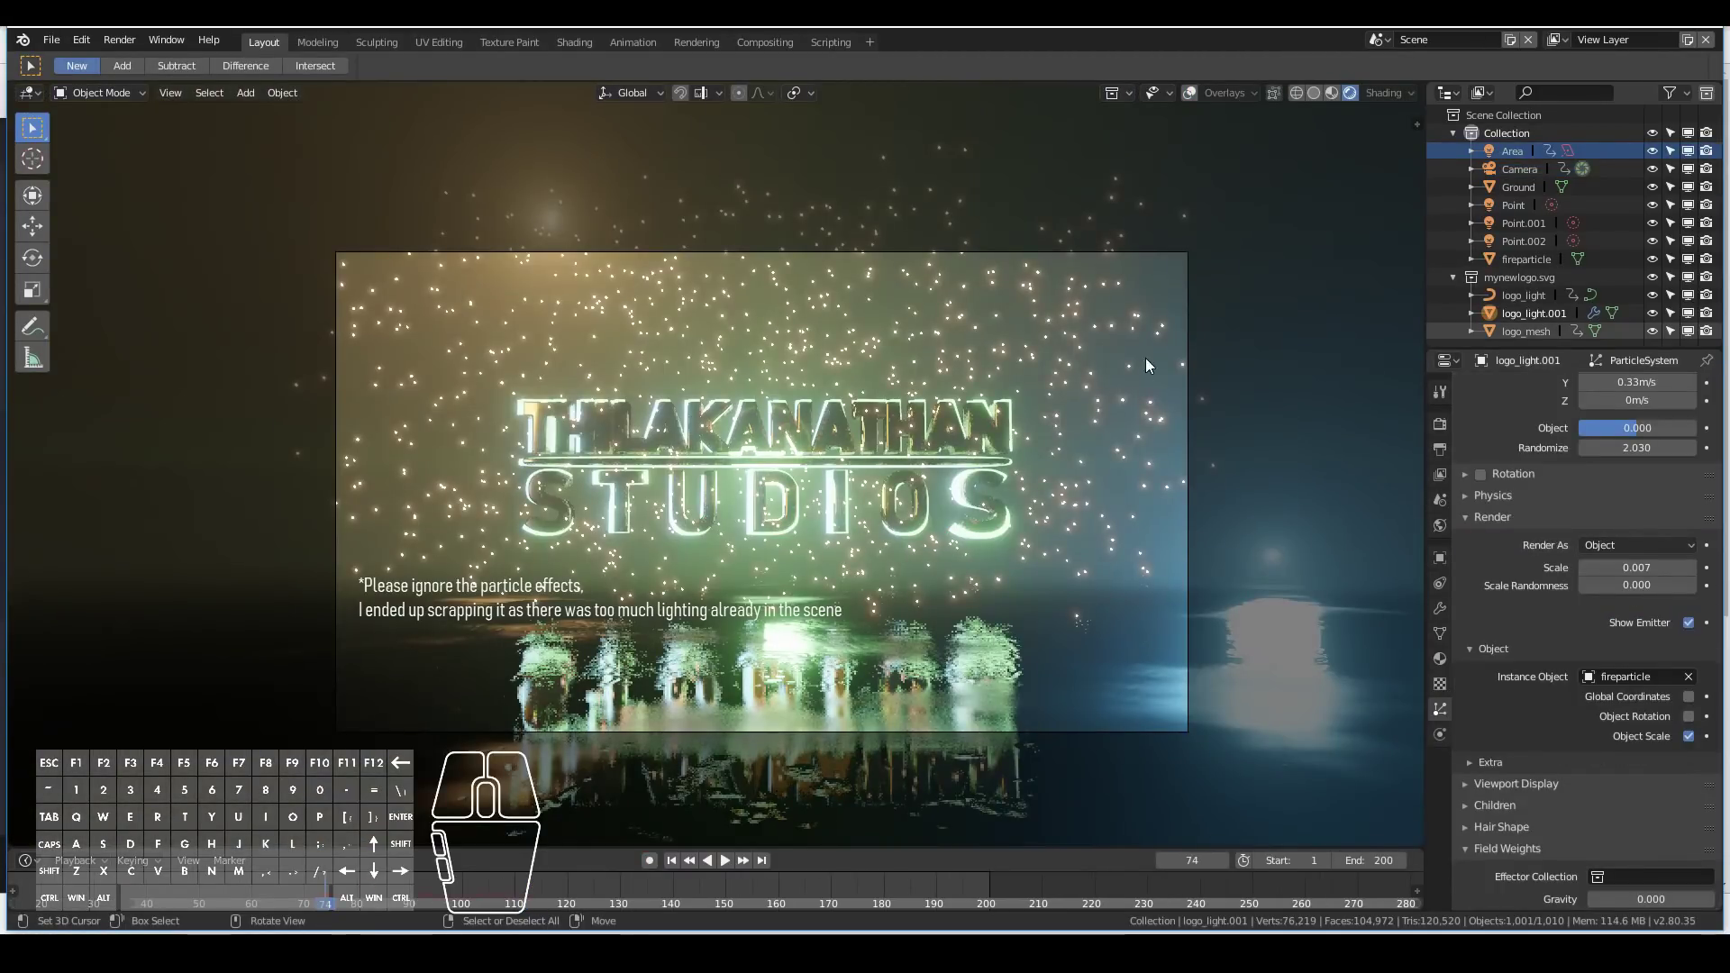
Show the camera's lens settings, and add a Plain Axes empty at the logo with viewport overlays enabled.
left_click(1187, 268)
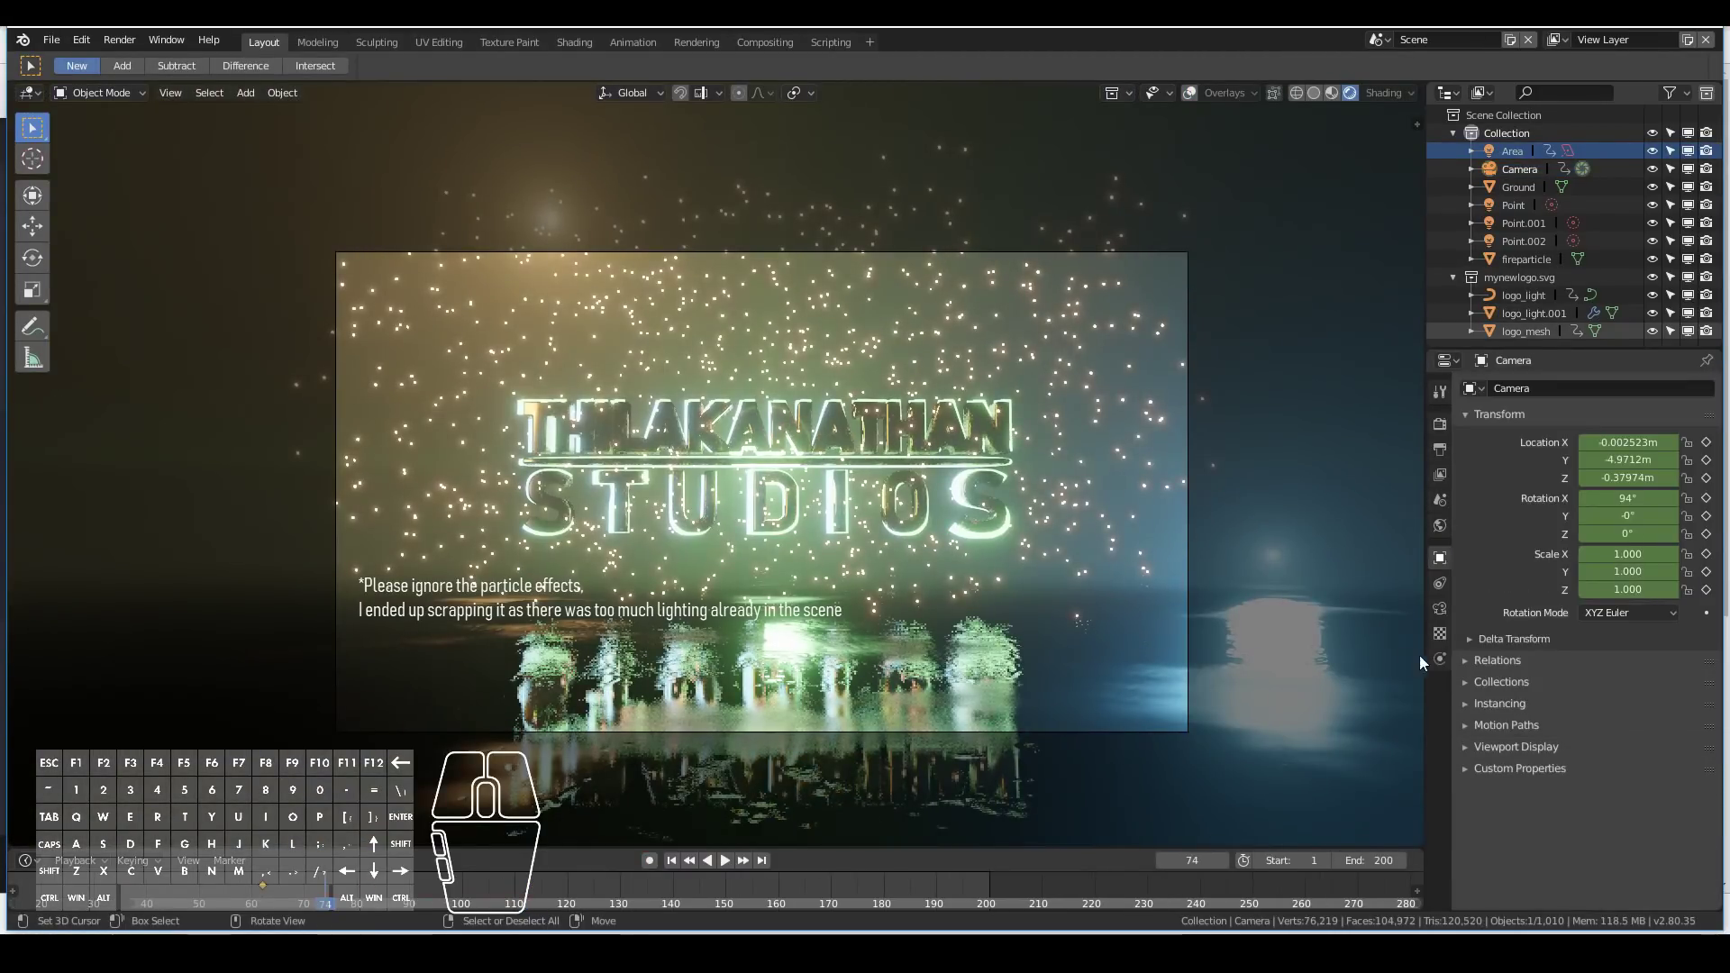
left_click(1440, 608)
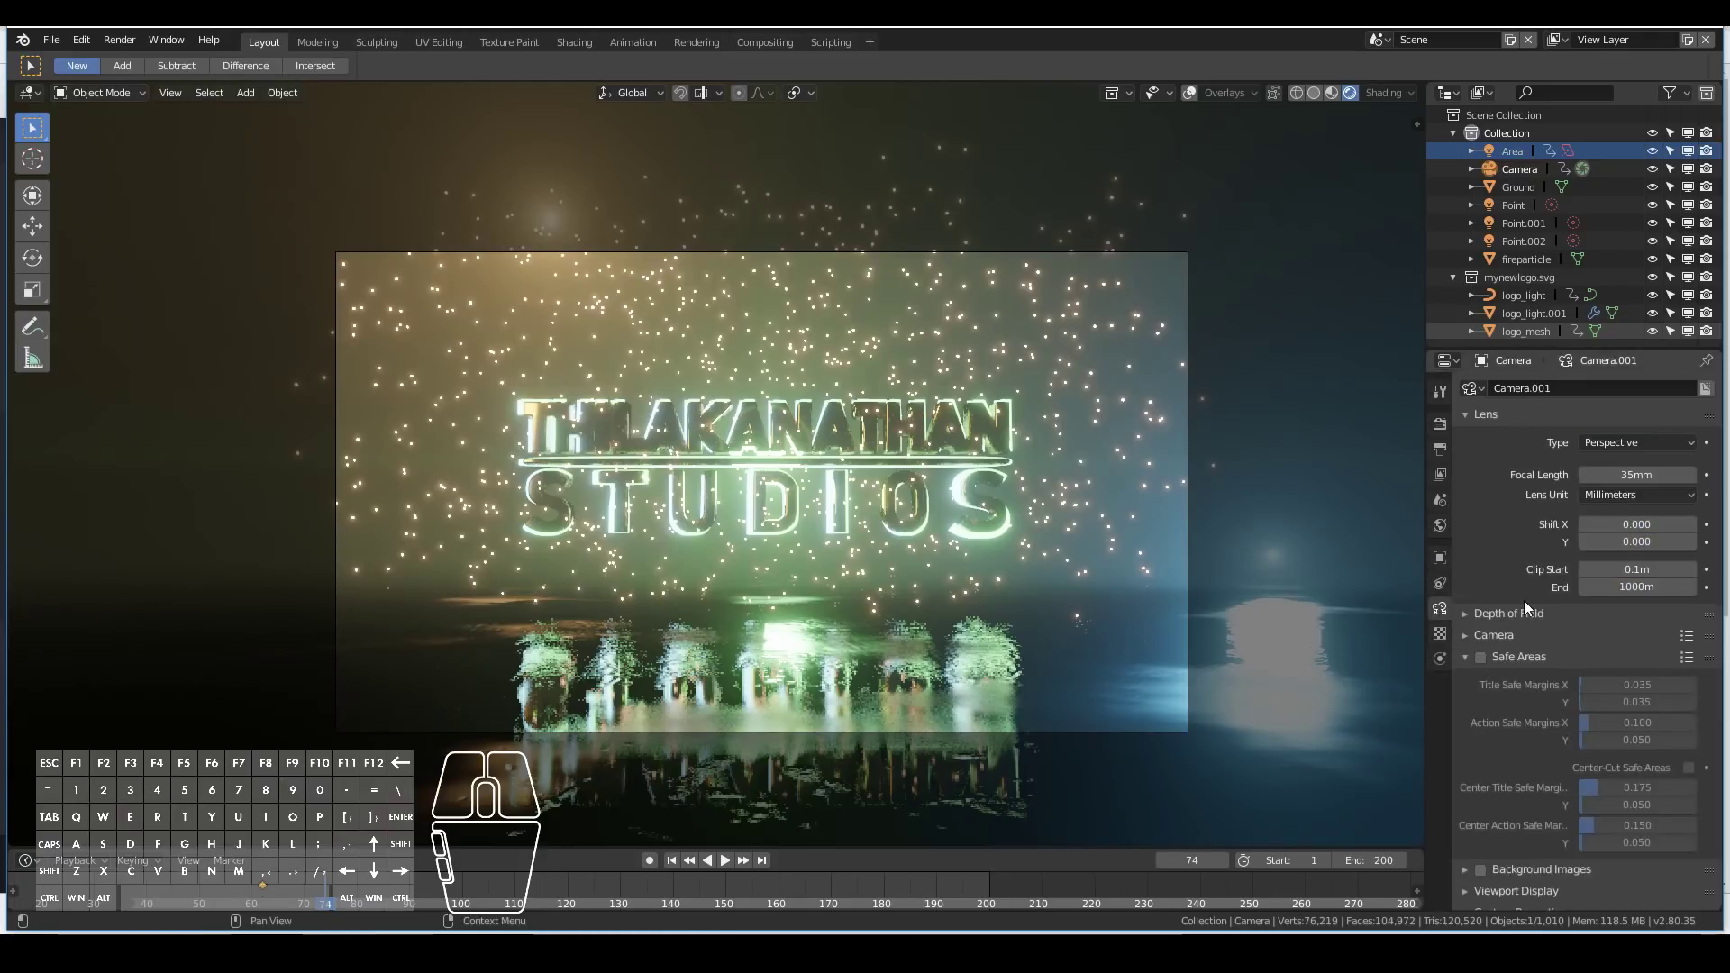
middle_click_drag(679, 565, 829, 494)
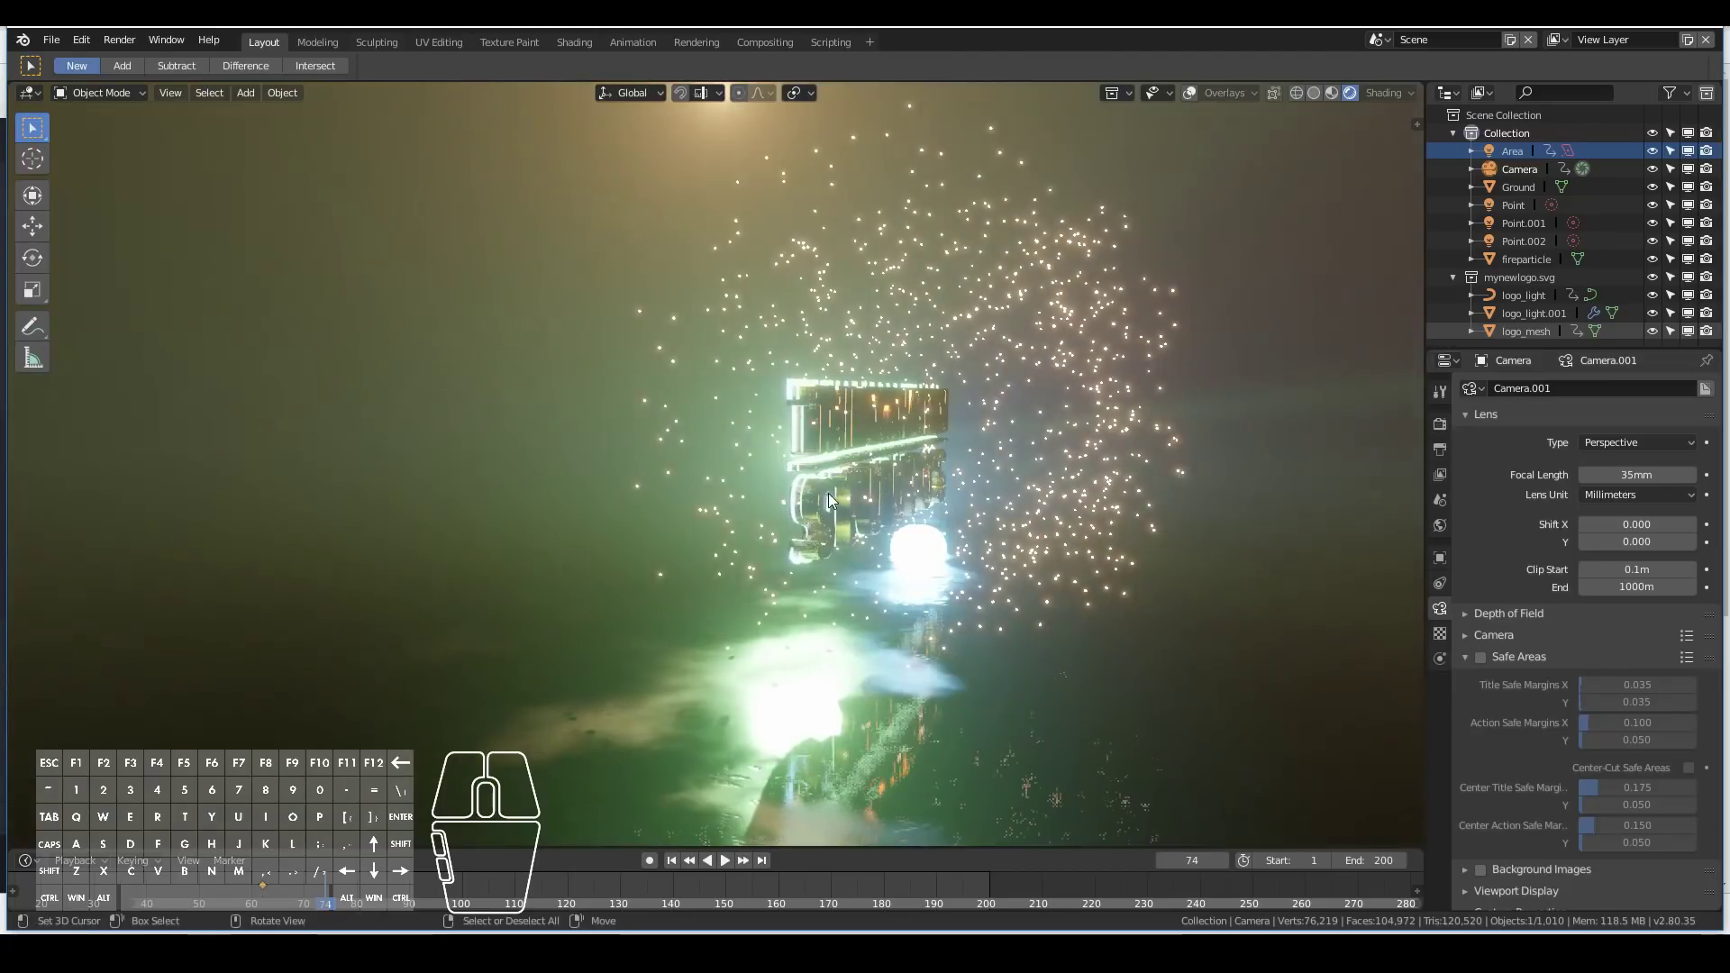
left_click(803, 474)
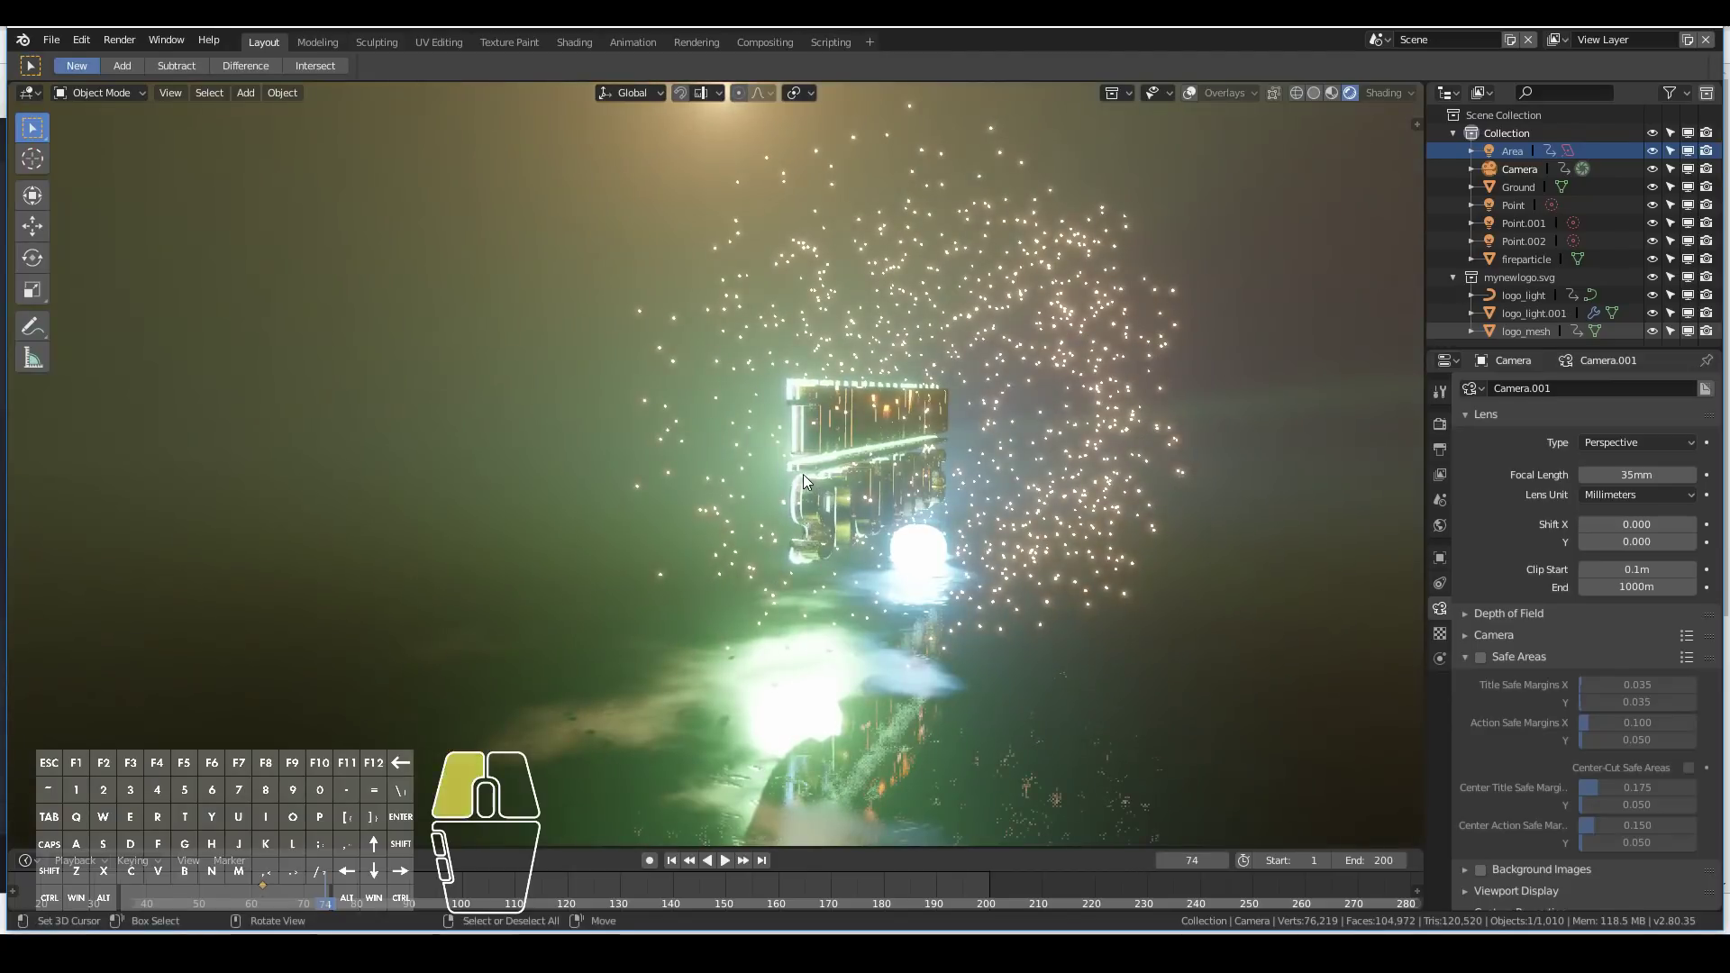
left_click(1191, 93)
key("shift+a")
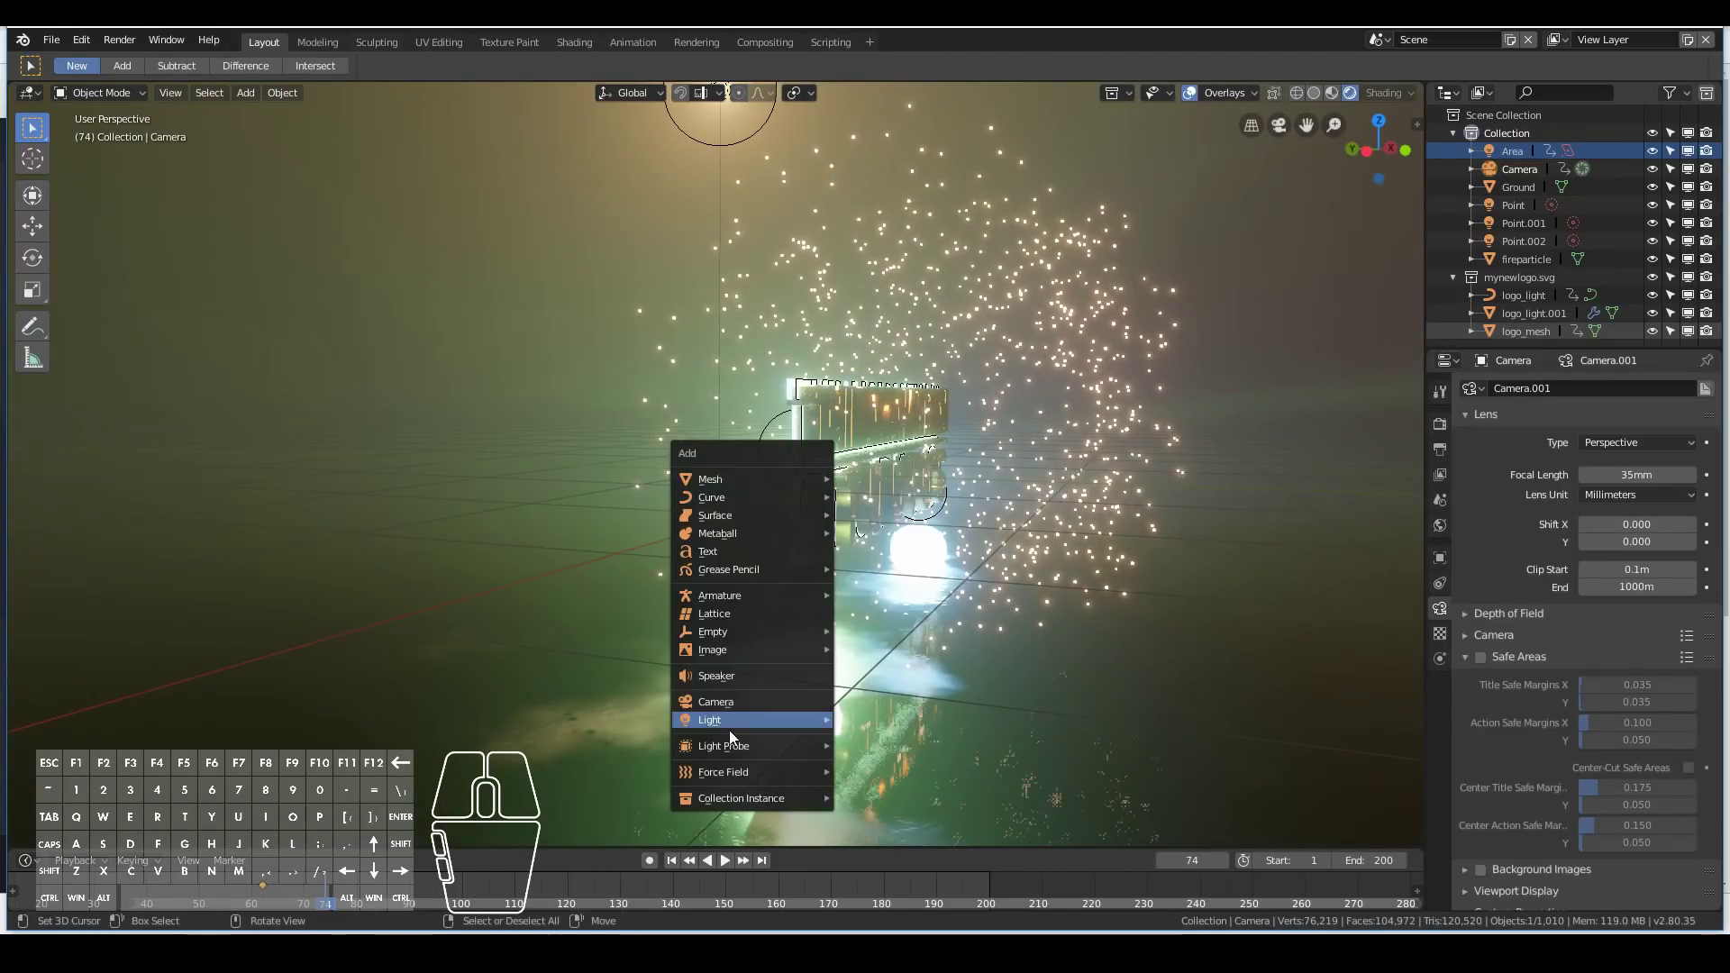
mouse_move(732, 627)
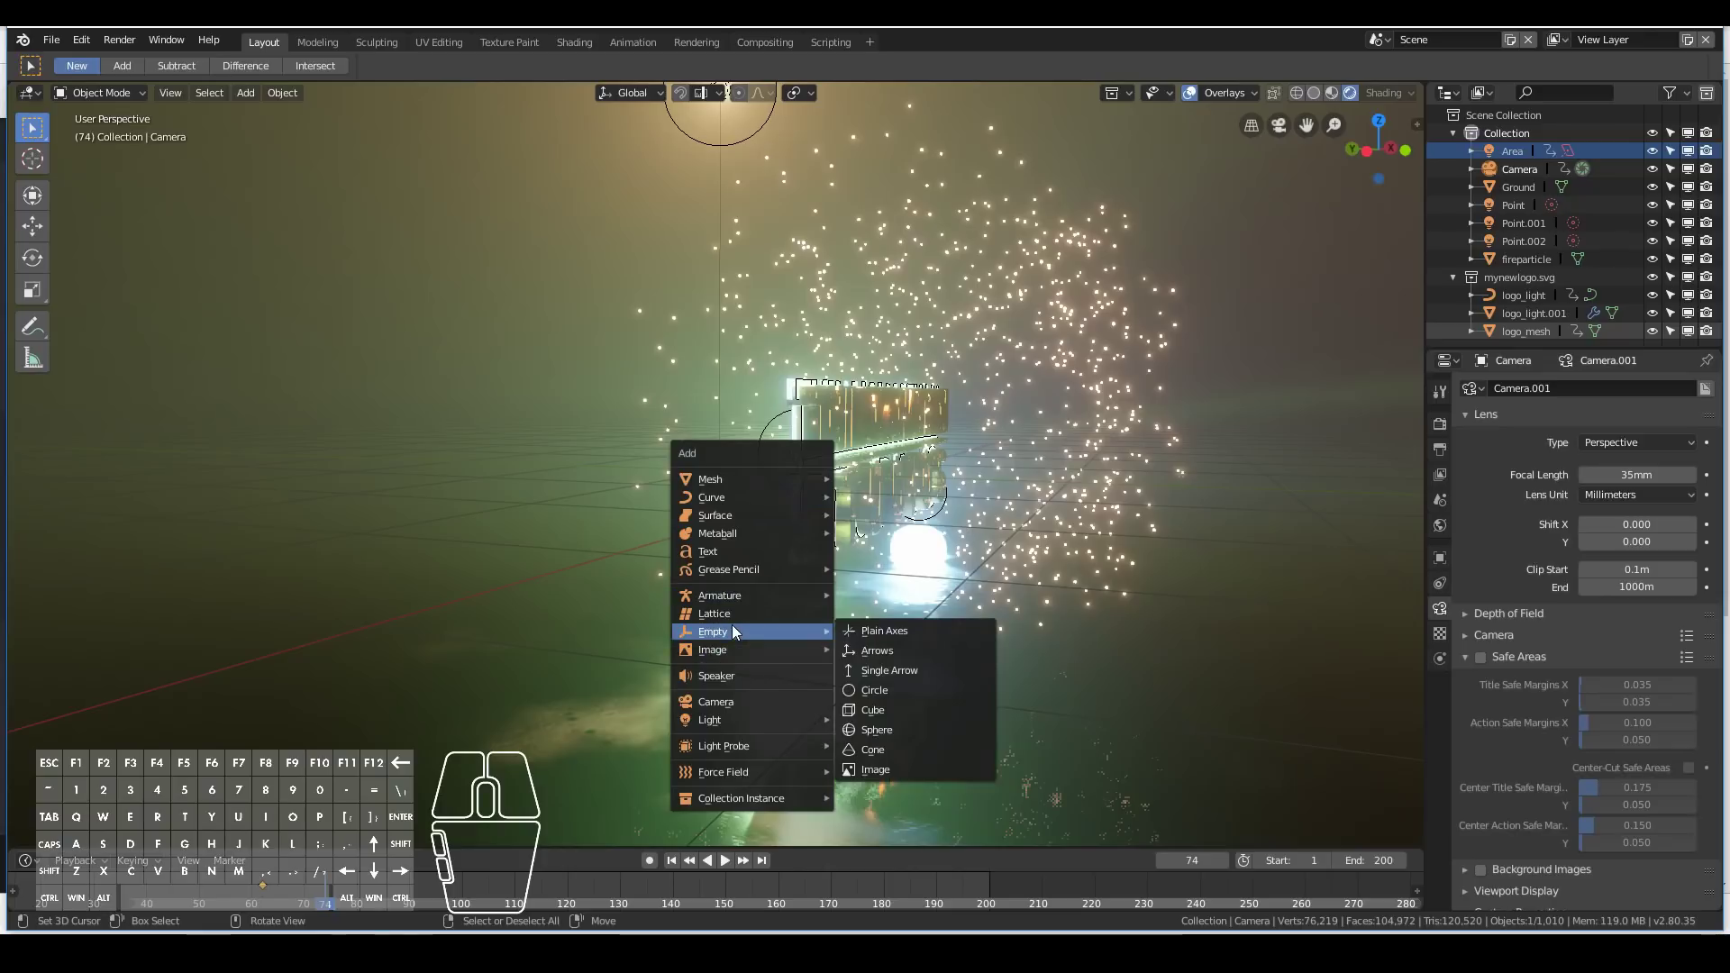
left_click(976, 628)
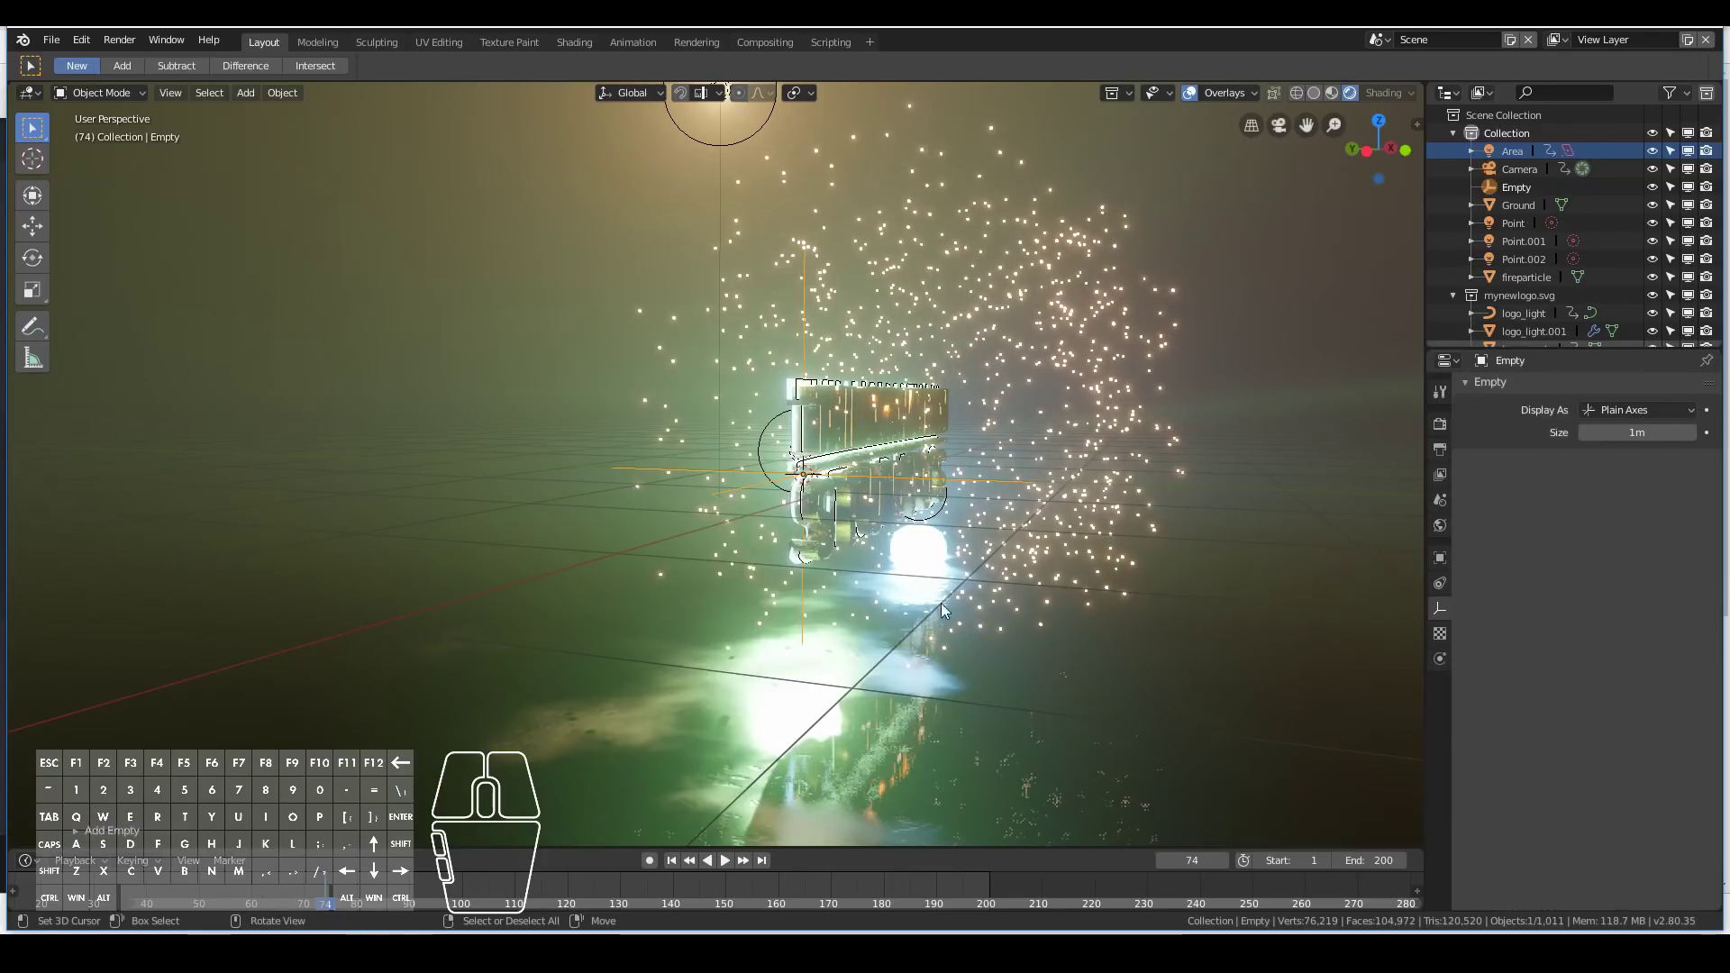
Move the new empty to the start of the logo lettering and rename it DoFObject.
middle_click_drag(941, 603, 858, 566)
key("g")
left_click(1000, 574)
scroll(1549, 239, "down", 1)
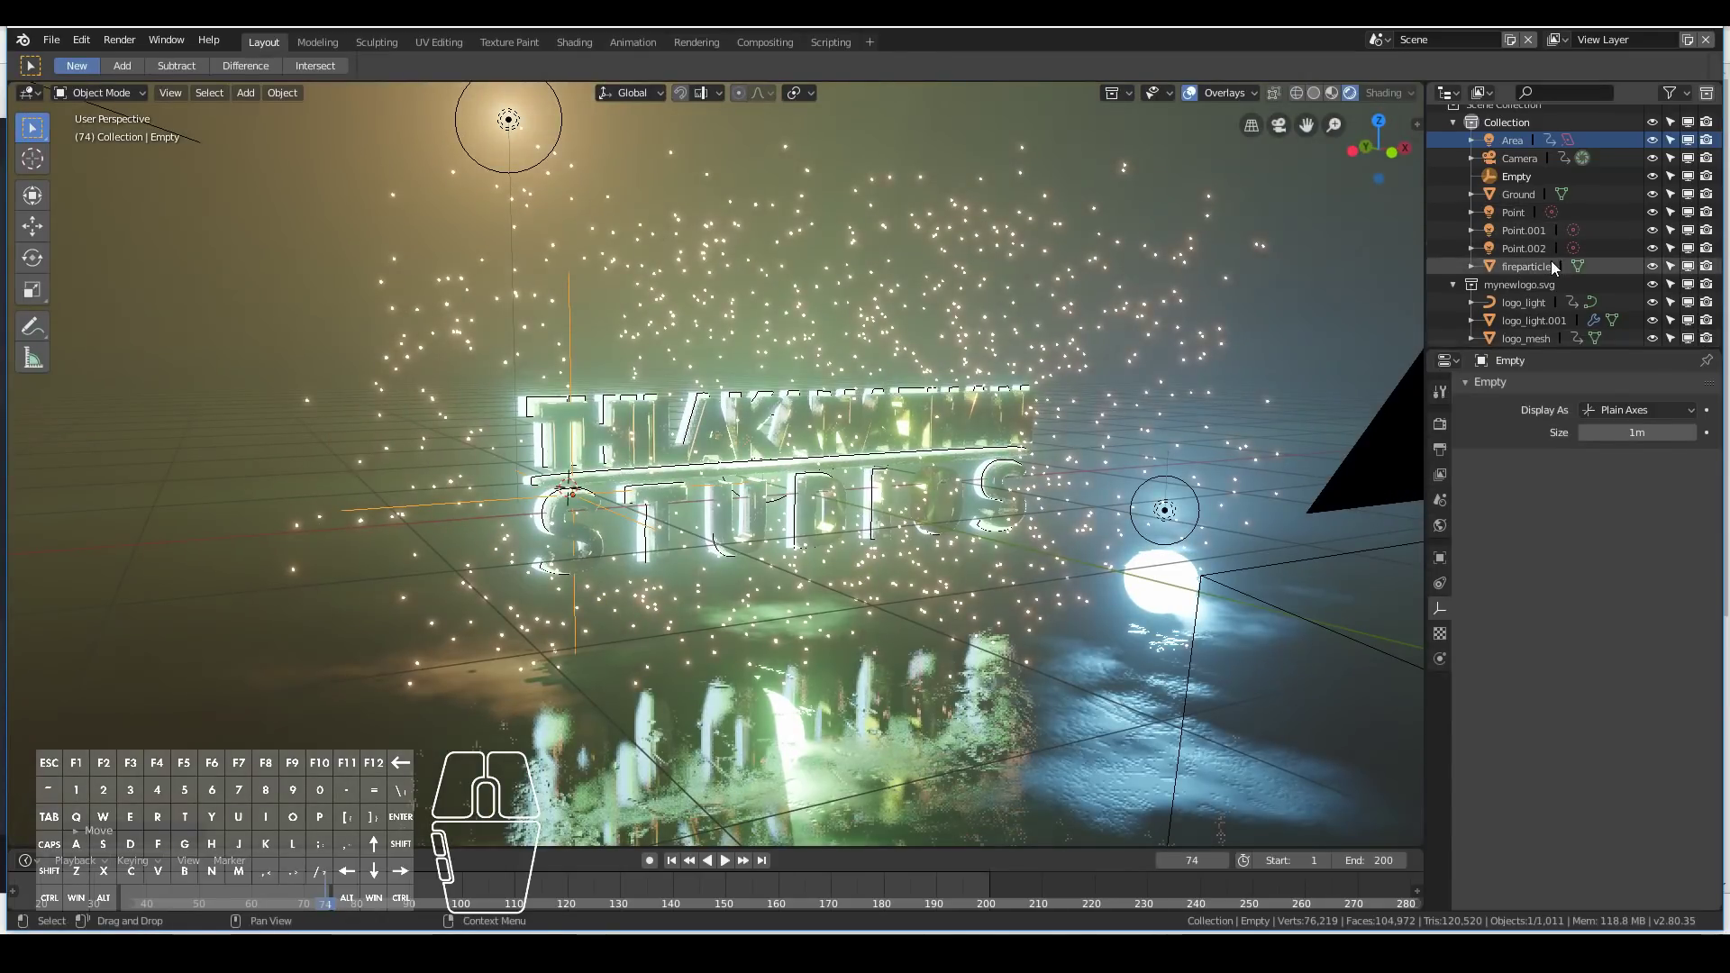
double_click(1520, 176)
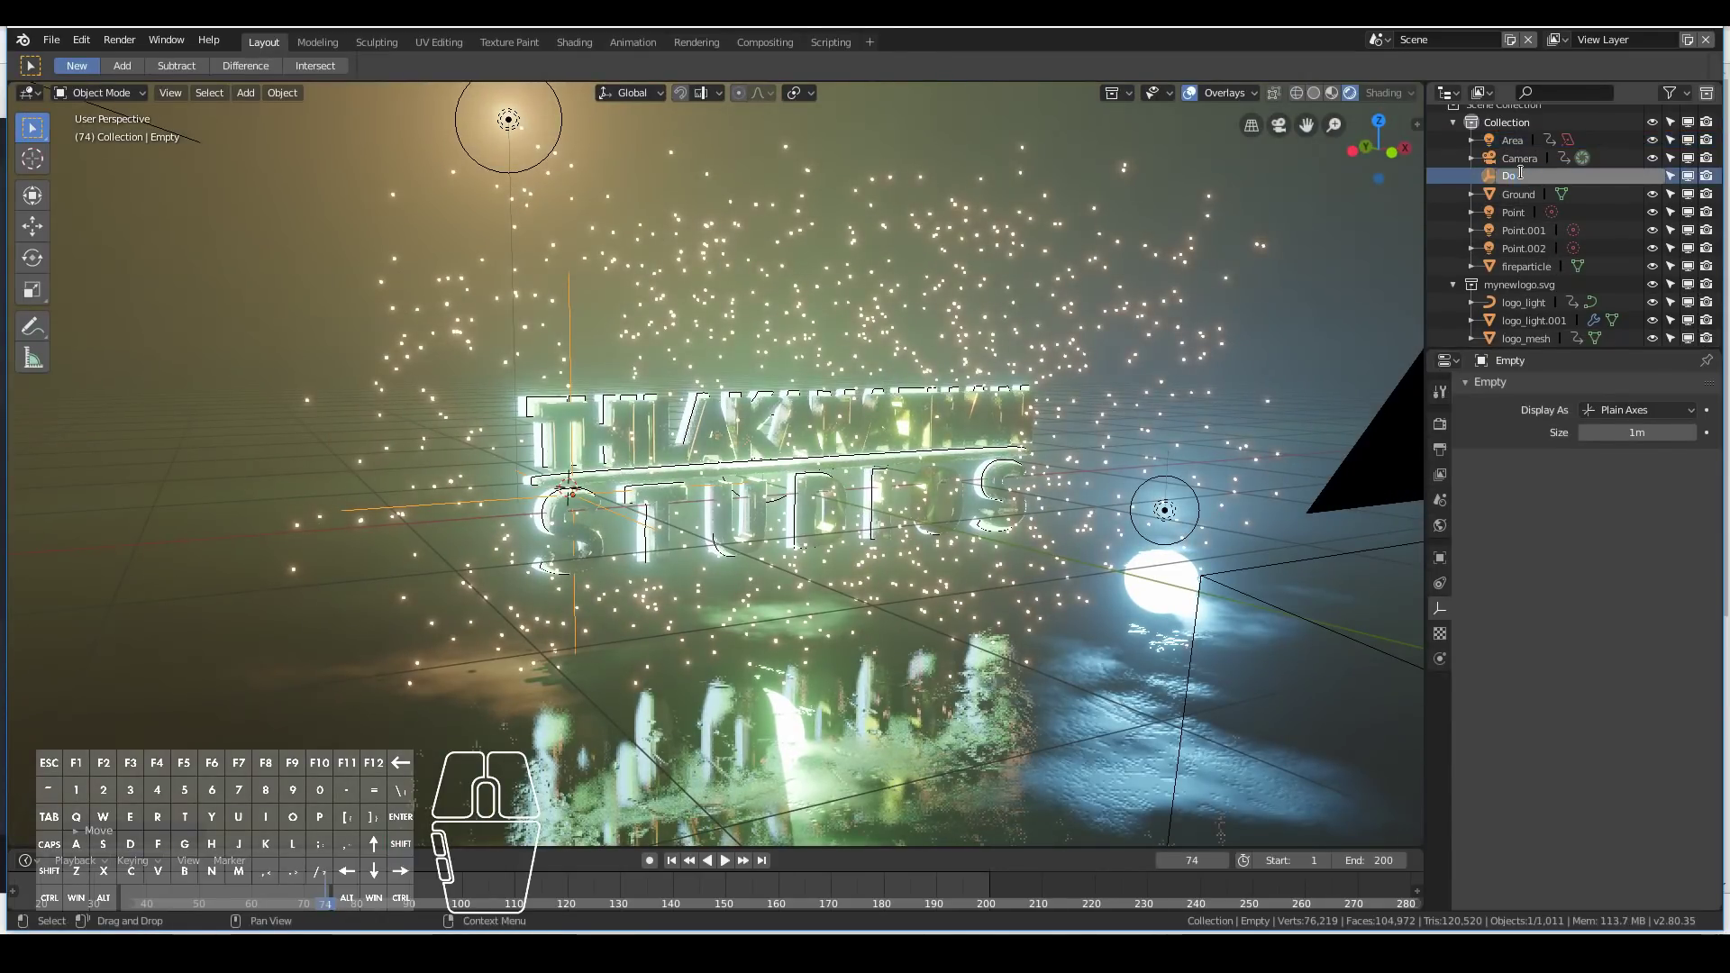
type("DoFObject")
key("Return")
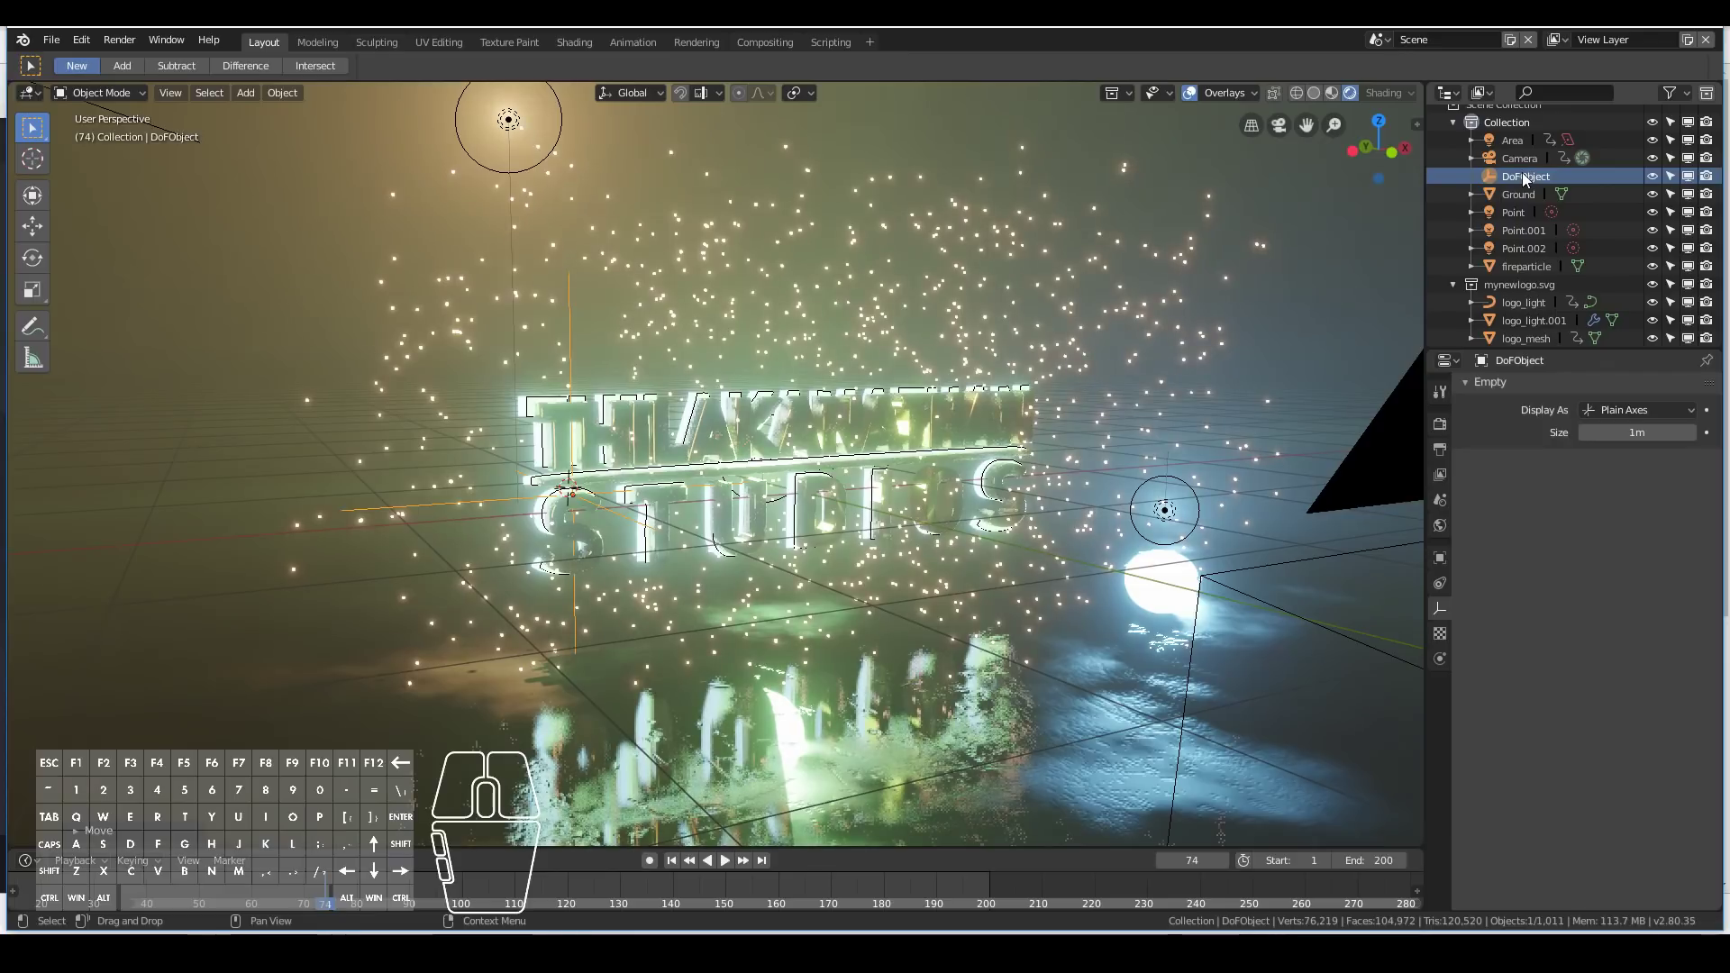
Select the camera and enable Limits in its viewport display settings.
scroll(1067, 401, "down", 2)
left_click(1169, 487)
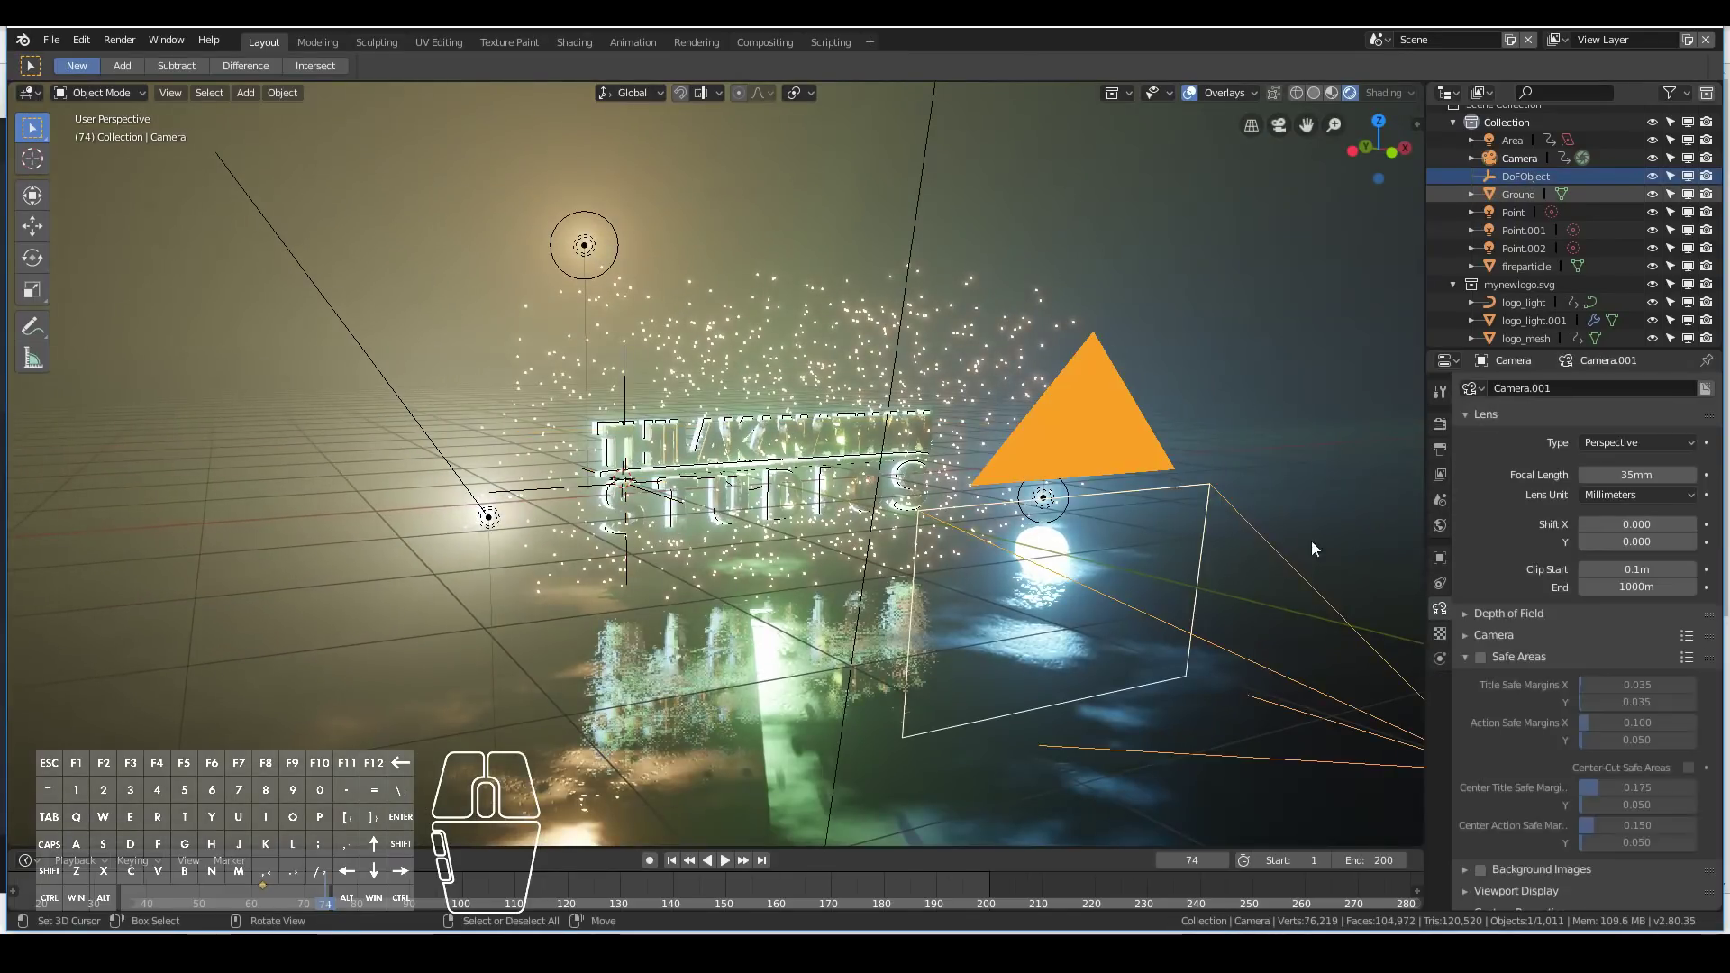
left_click(1478, 879)
scroll(1468, 881, "down", 3)
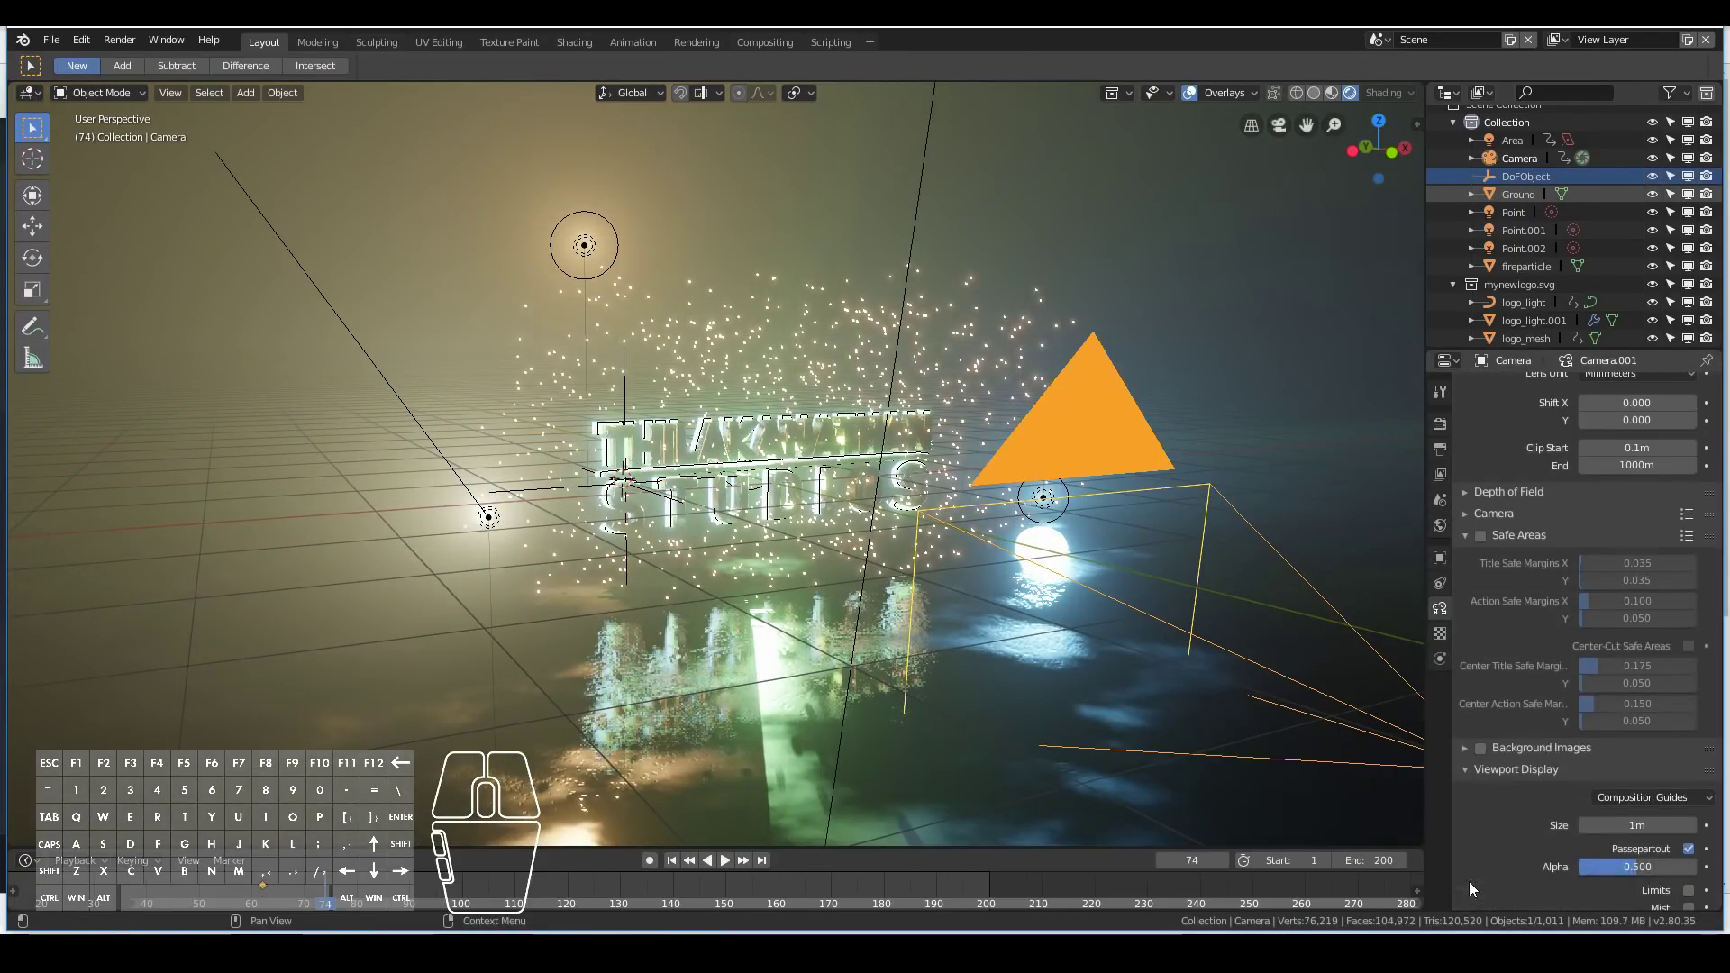
scroll(1659, 836, "down", 2)
left_click(1688, 820)
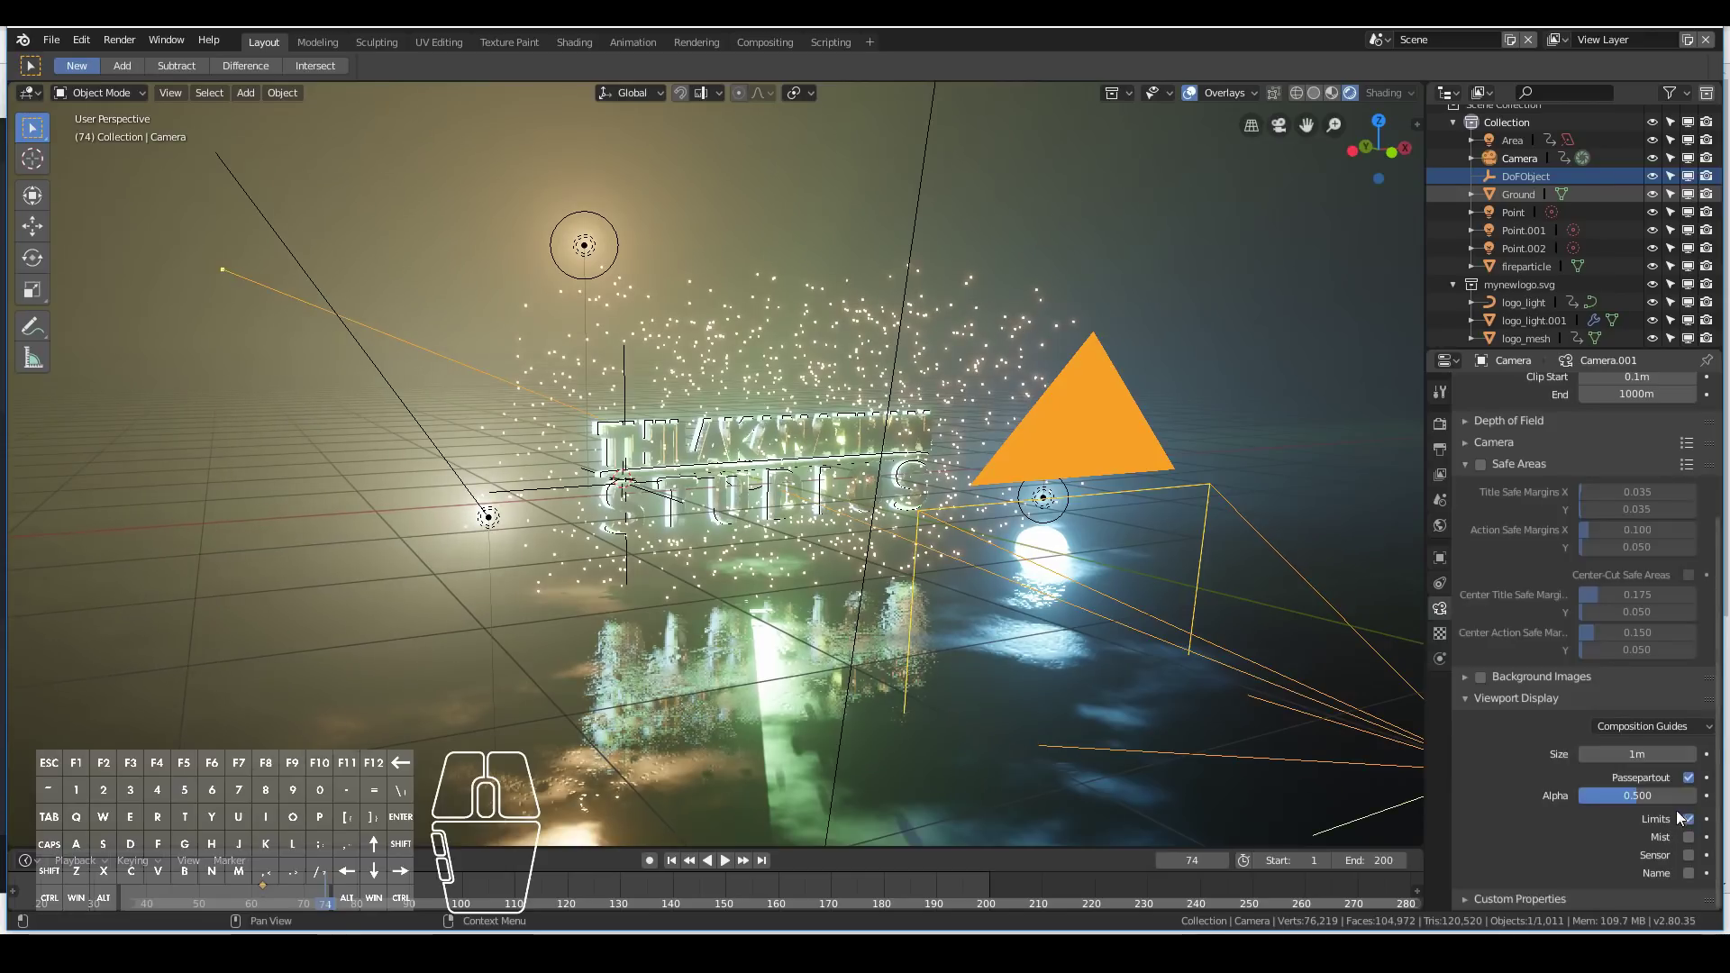
Set DoFObject as the camera's depth of field focus object with an F-stop of 2.0, and check the result in camera view.
scroll(1471, 694, "up", 4)
left_click(1472, 602)
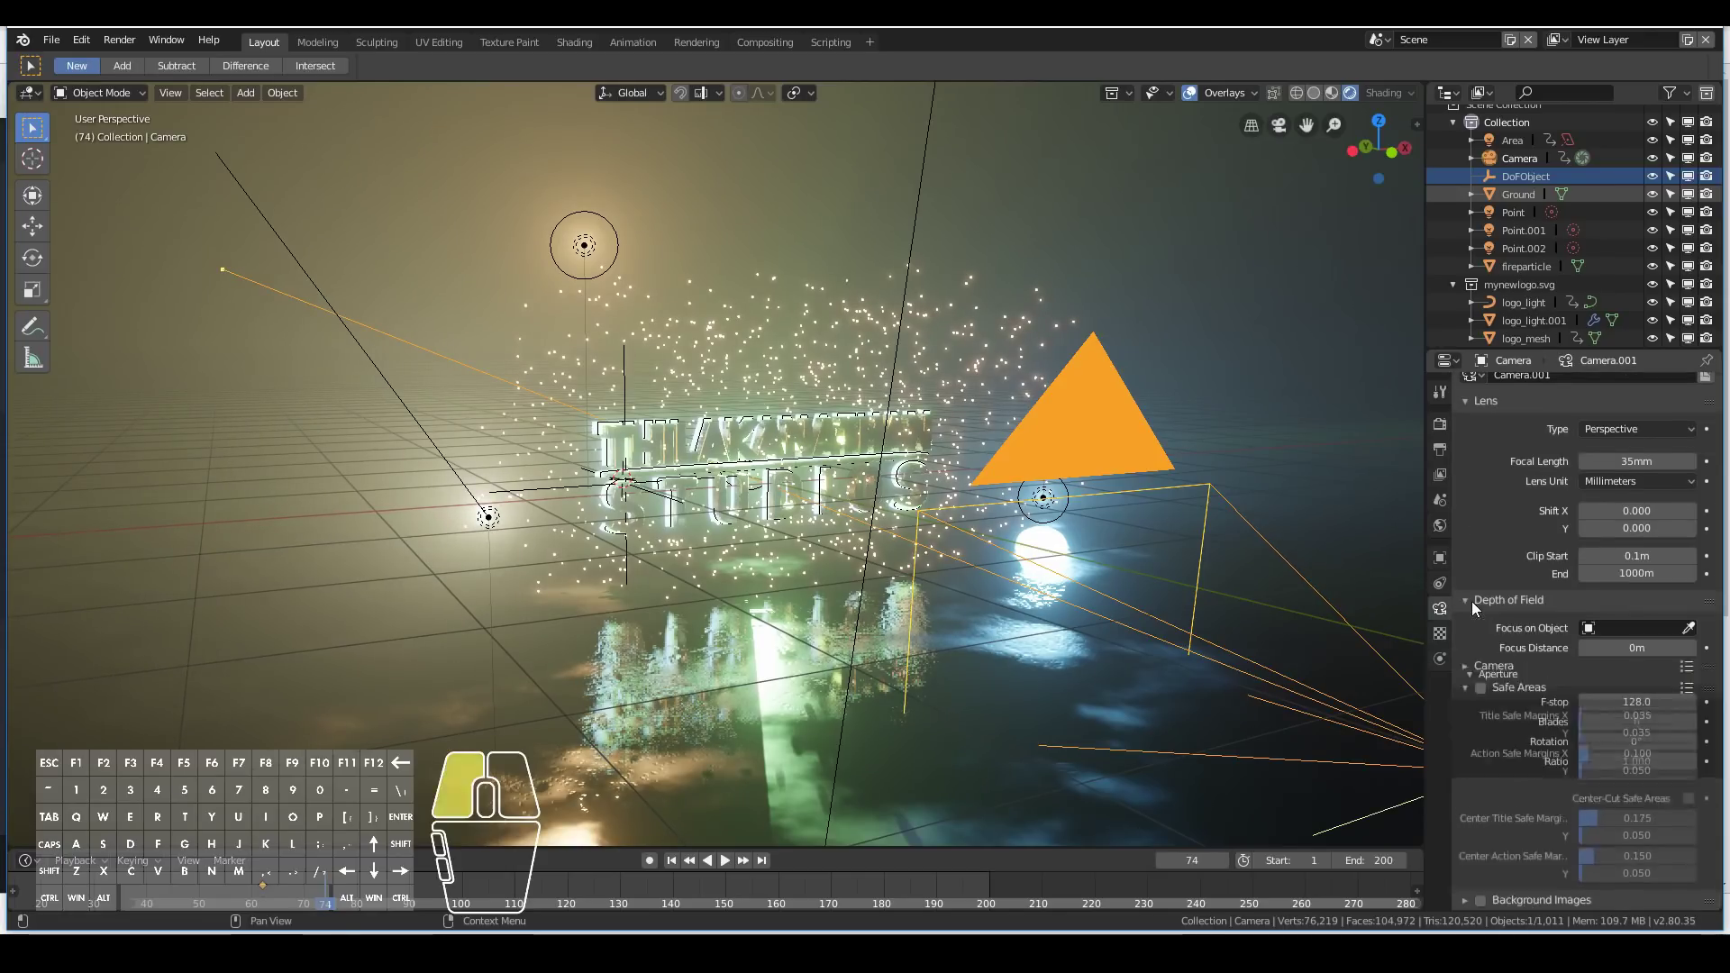
left_click(1656, 628)
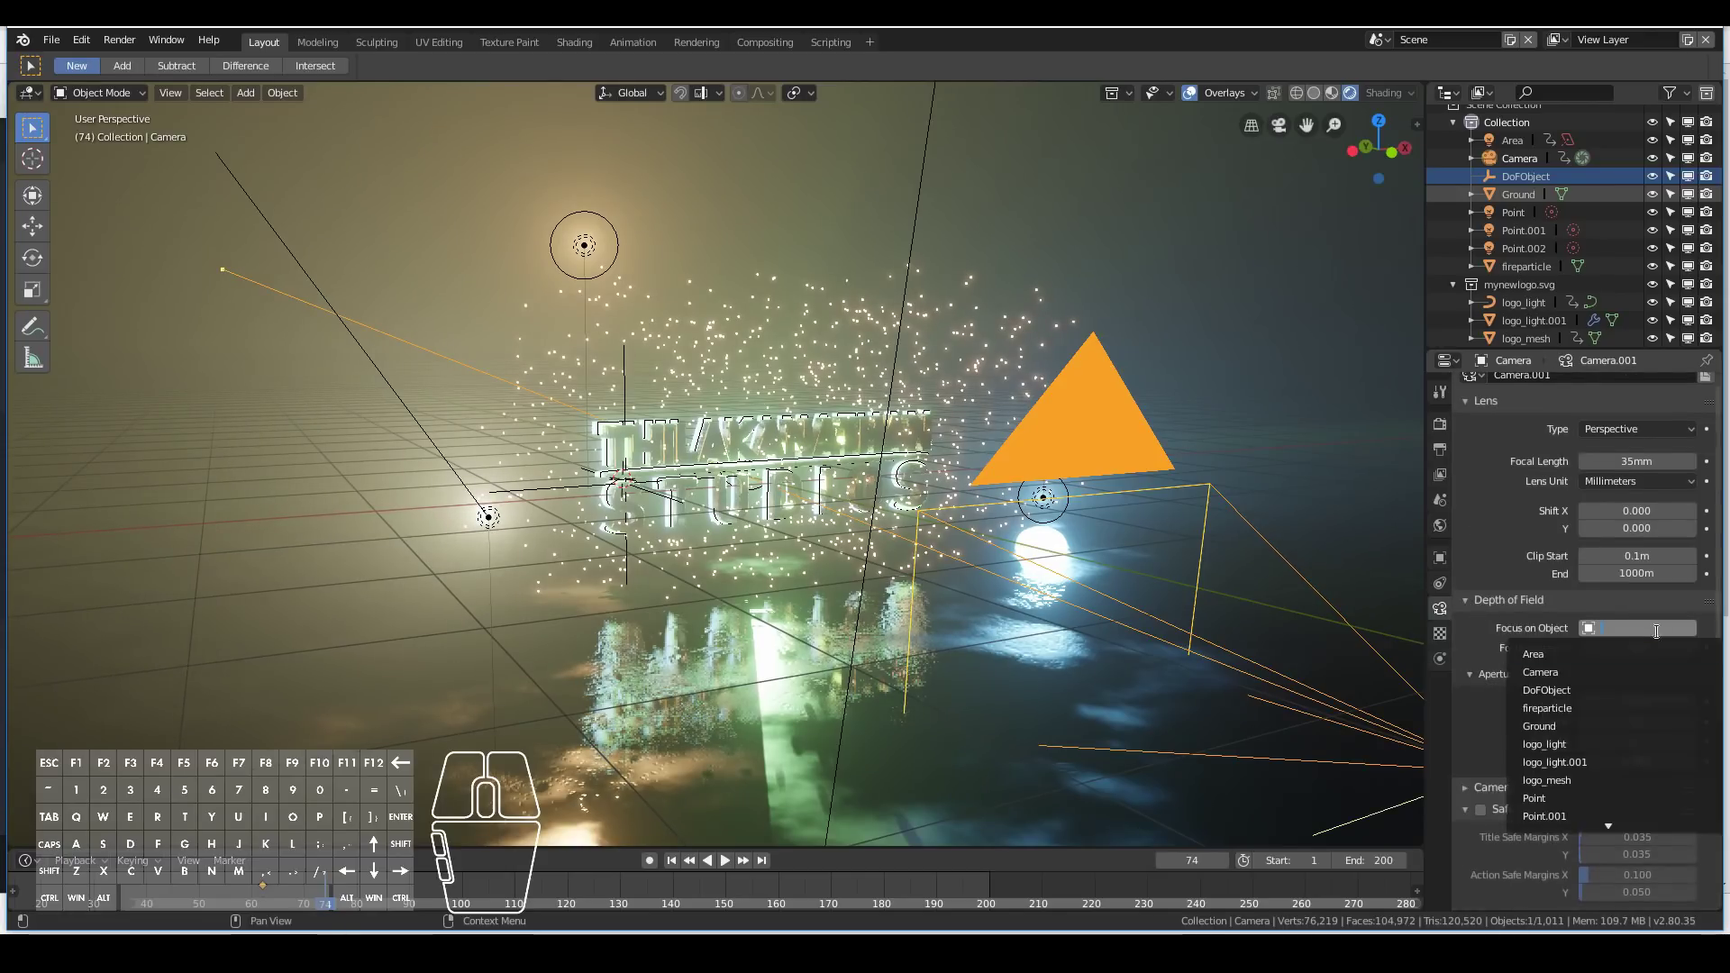
left_click(1612, 686)
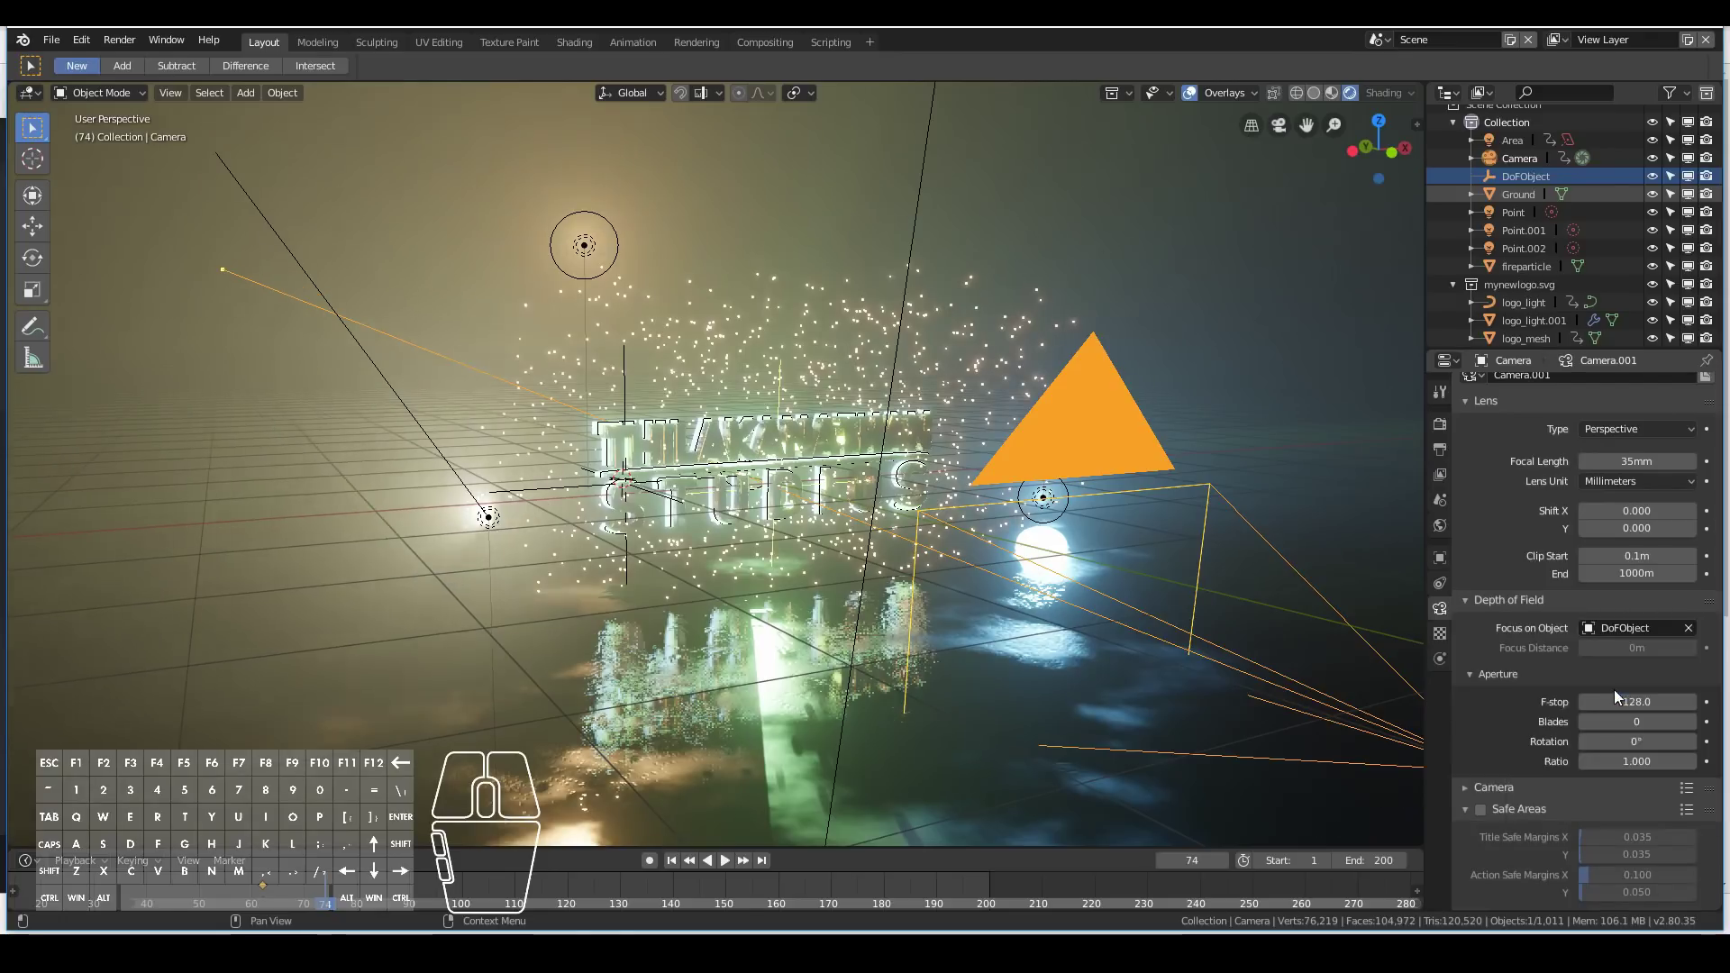
key("KP_0")
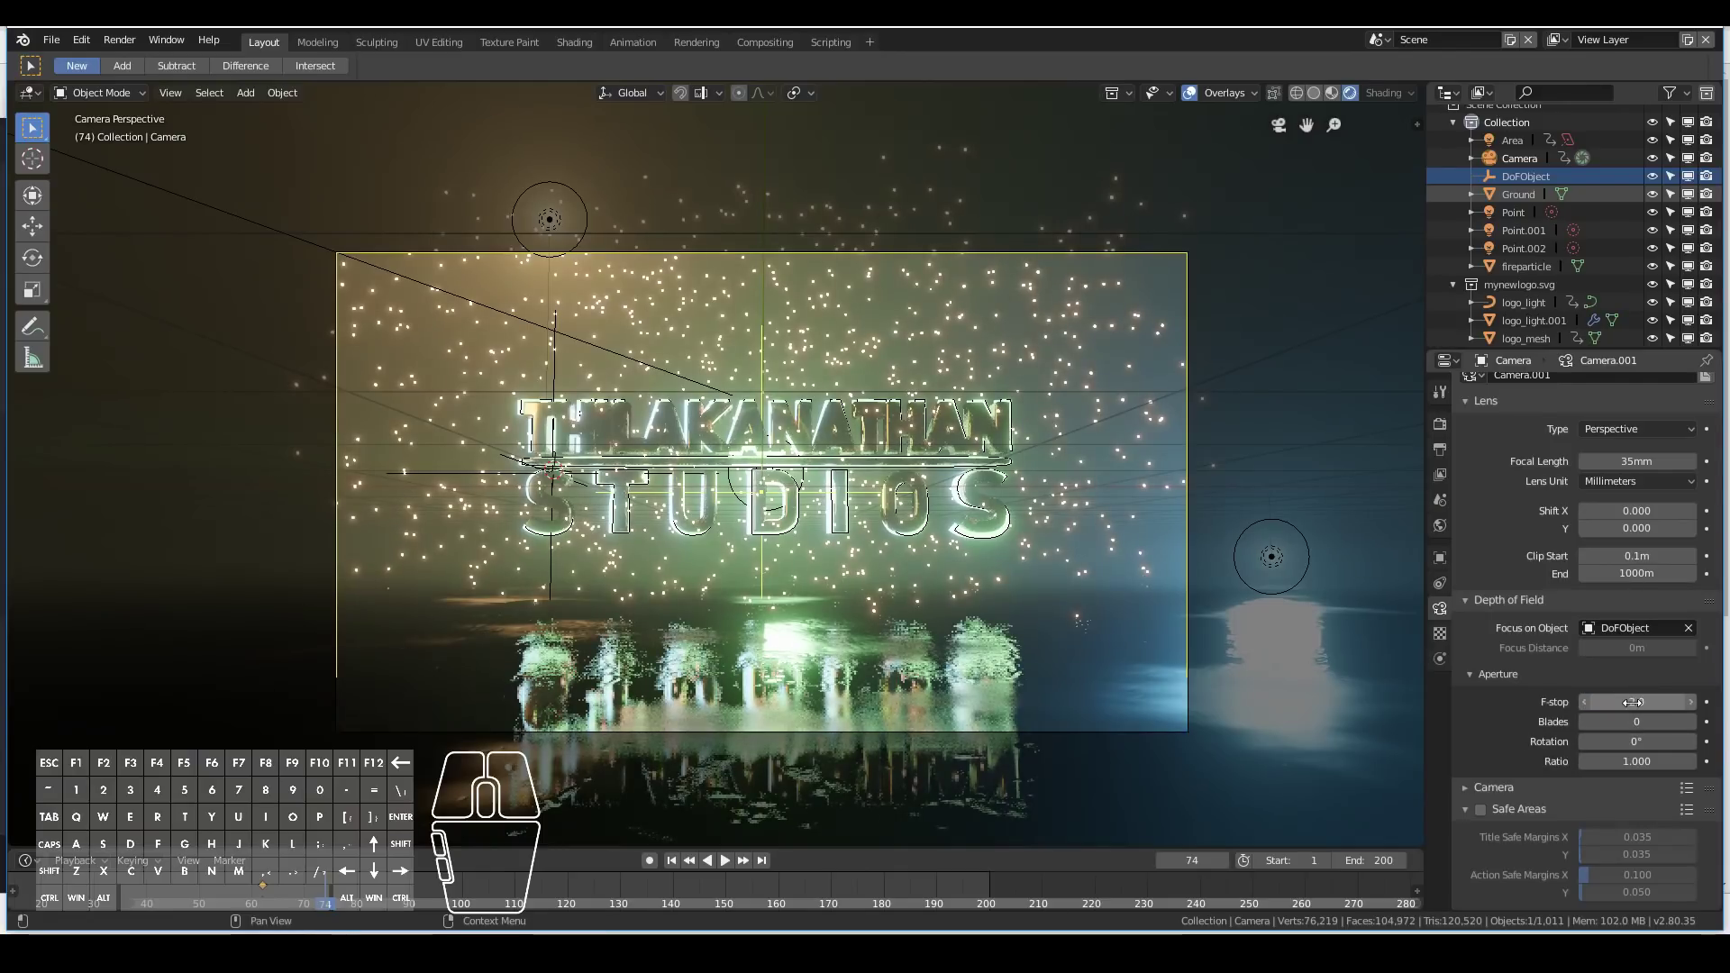
scroll(892, 699, "up", 1)
scroll(889, 699, "down", 1)
scroll(889, 699, "up", 1)
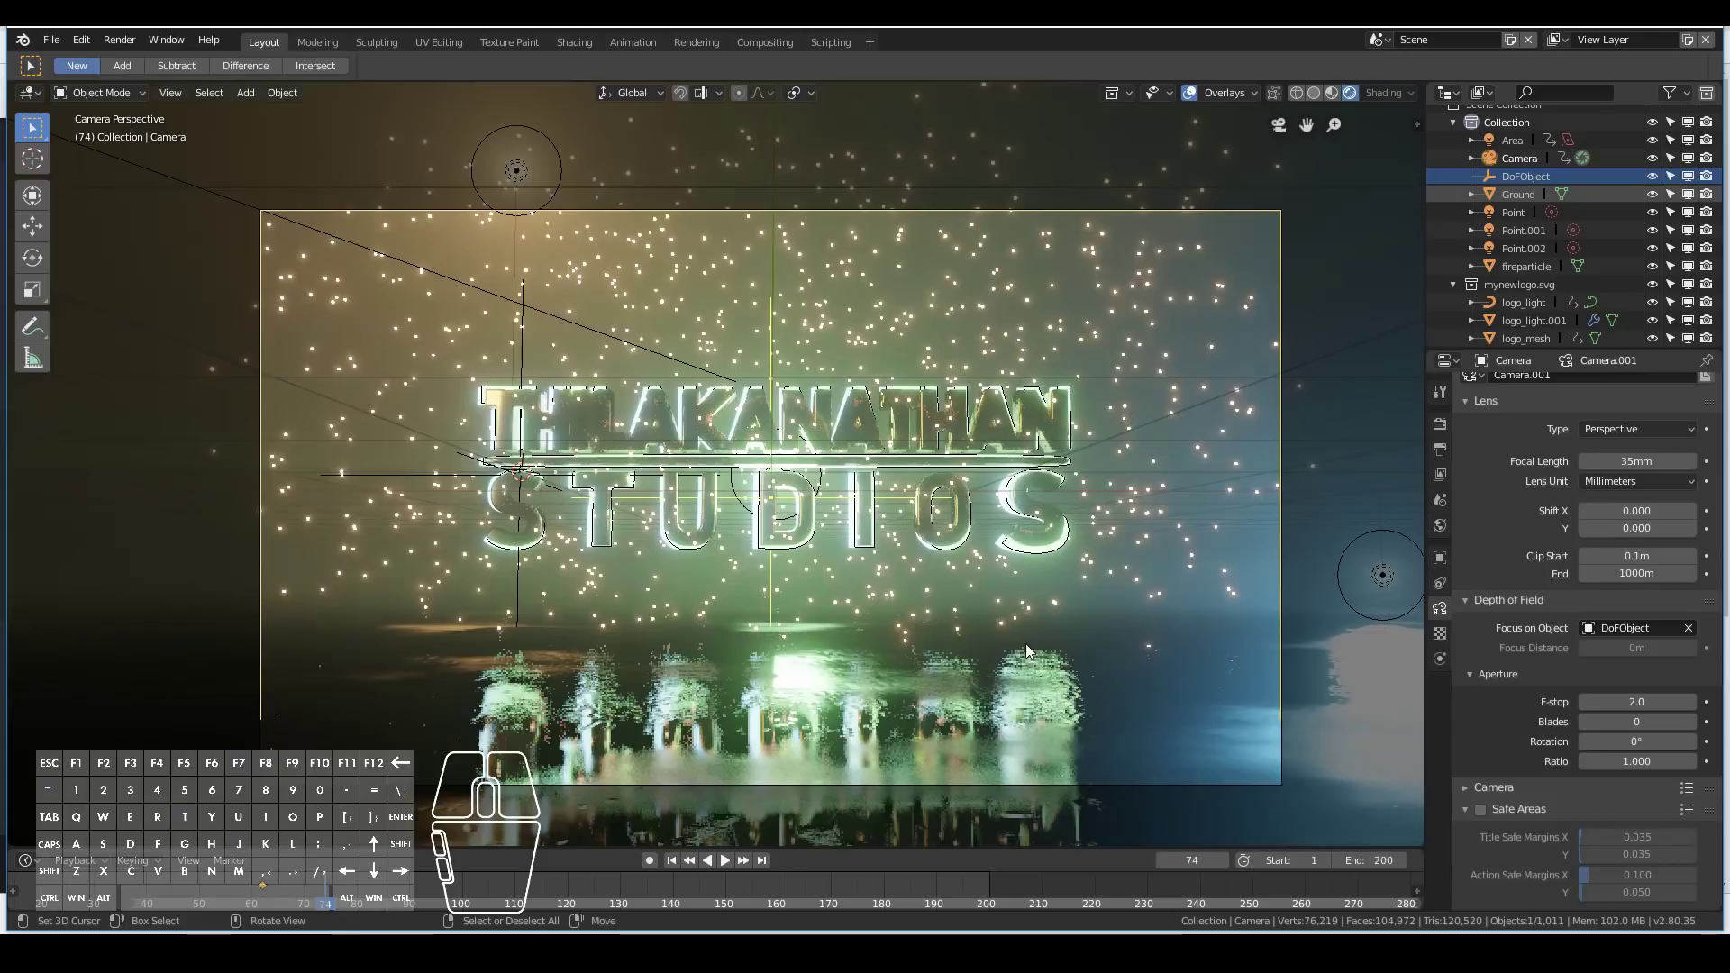
scroll(973, 577, "down", 1)
scroll(967, 570, "up", 1)
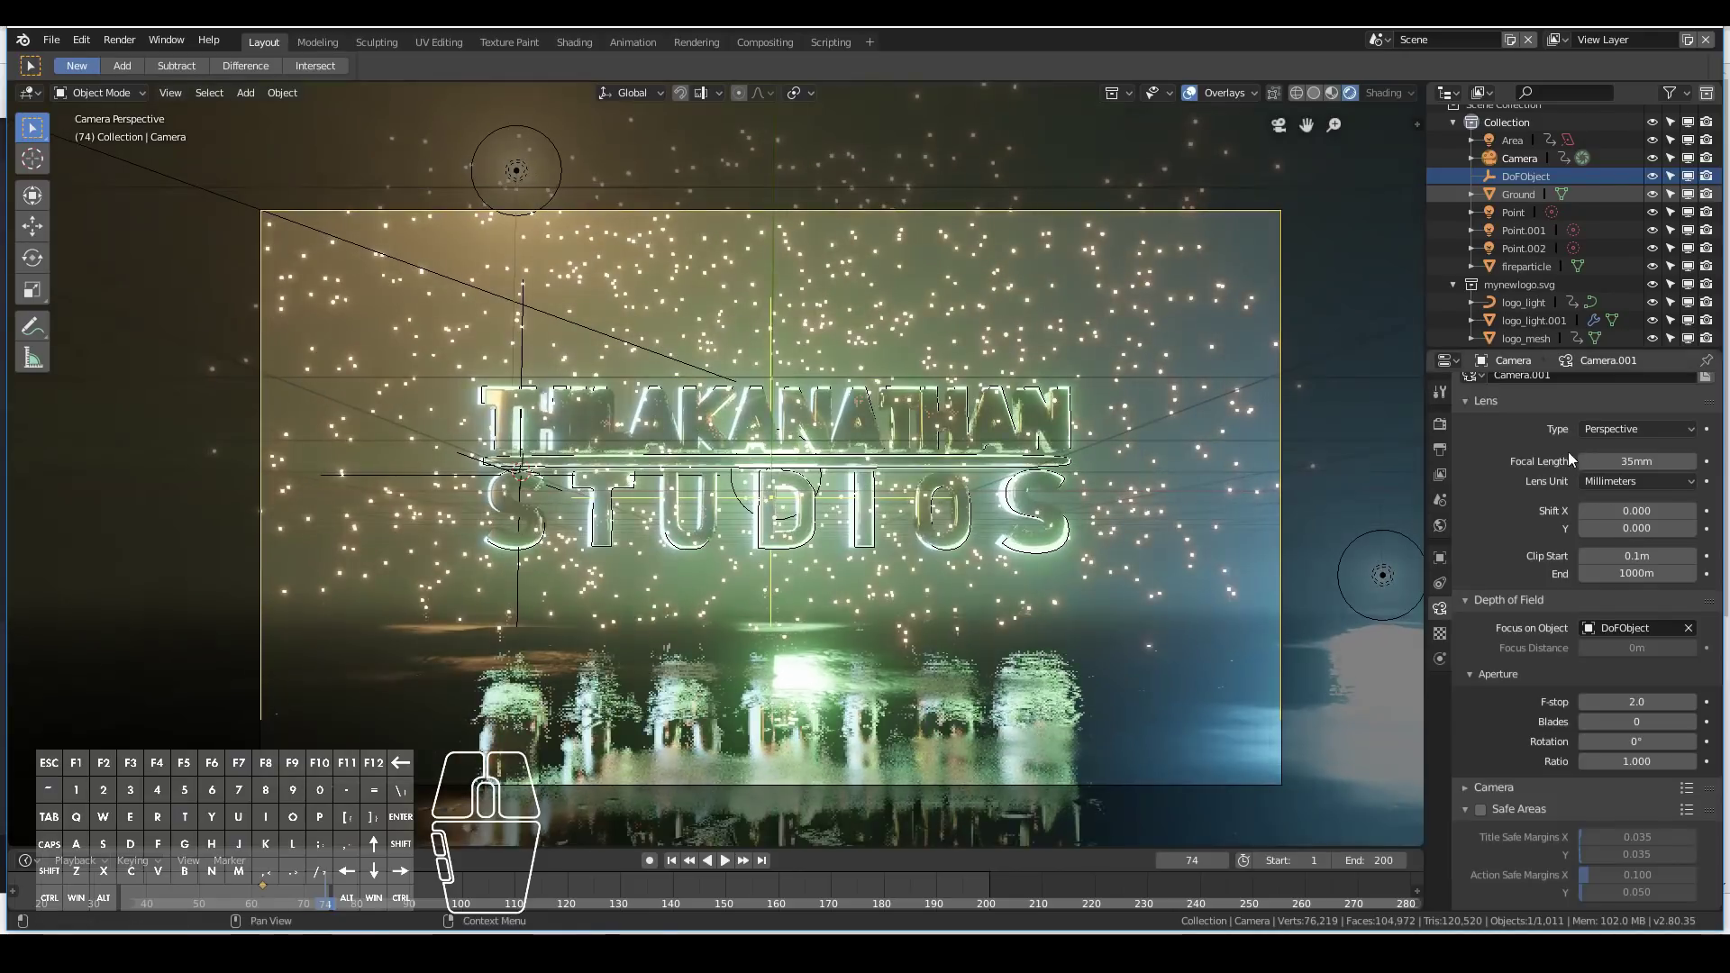
Enable Depth of Field in the Eevee render settings and show its options.
left_click(1439, 423)
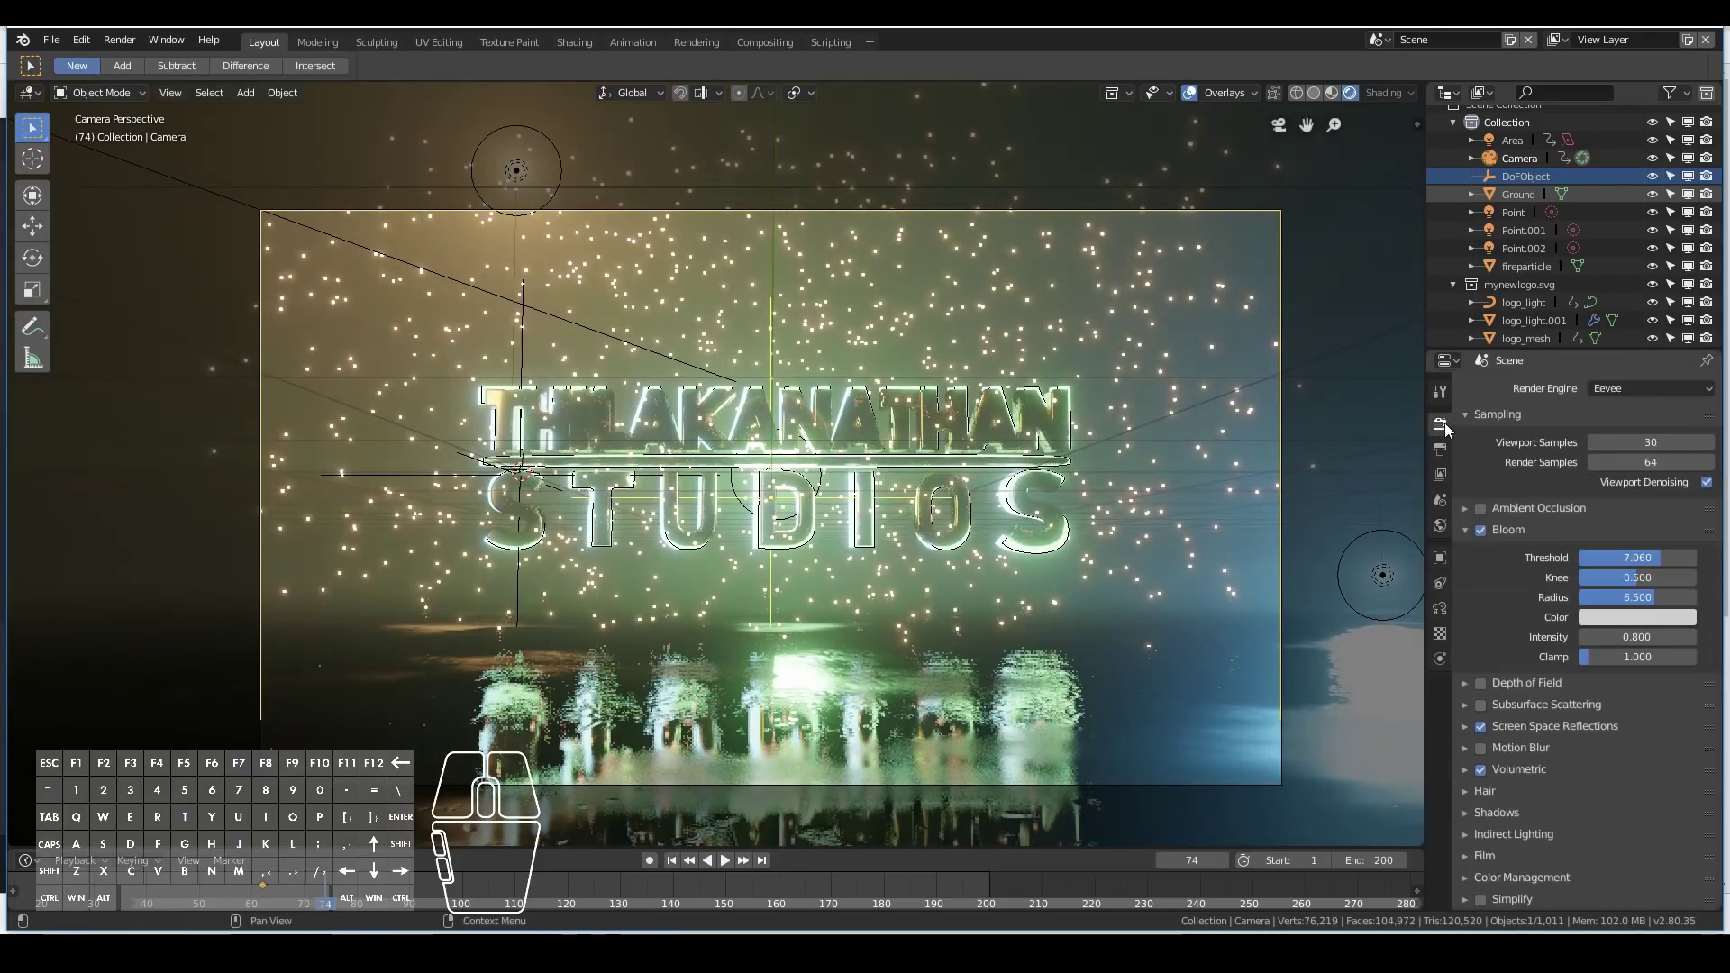
left_click(1481, 683)
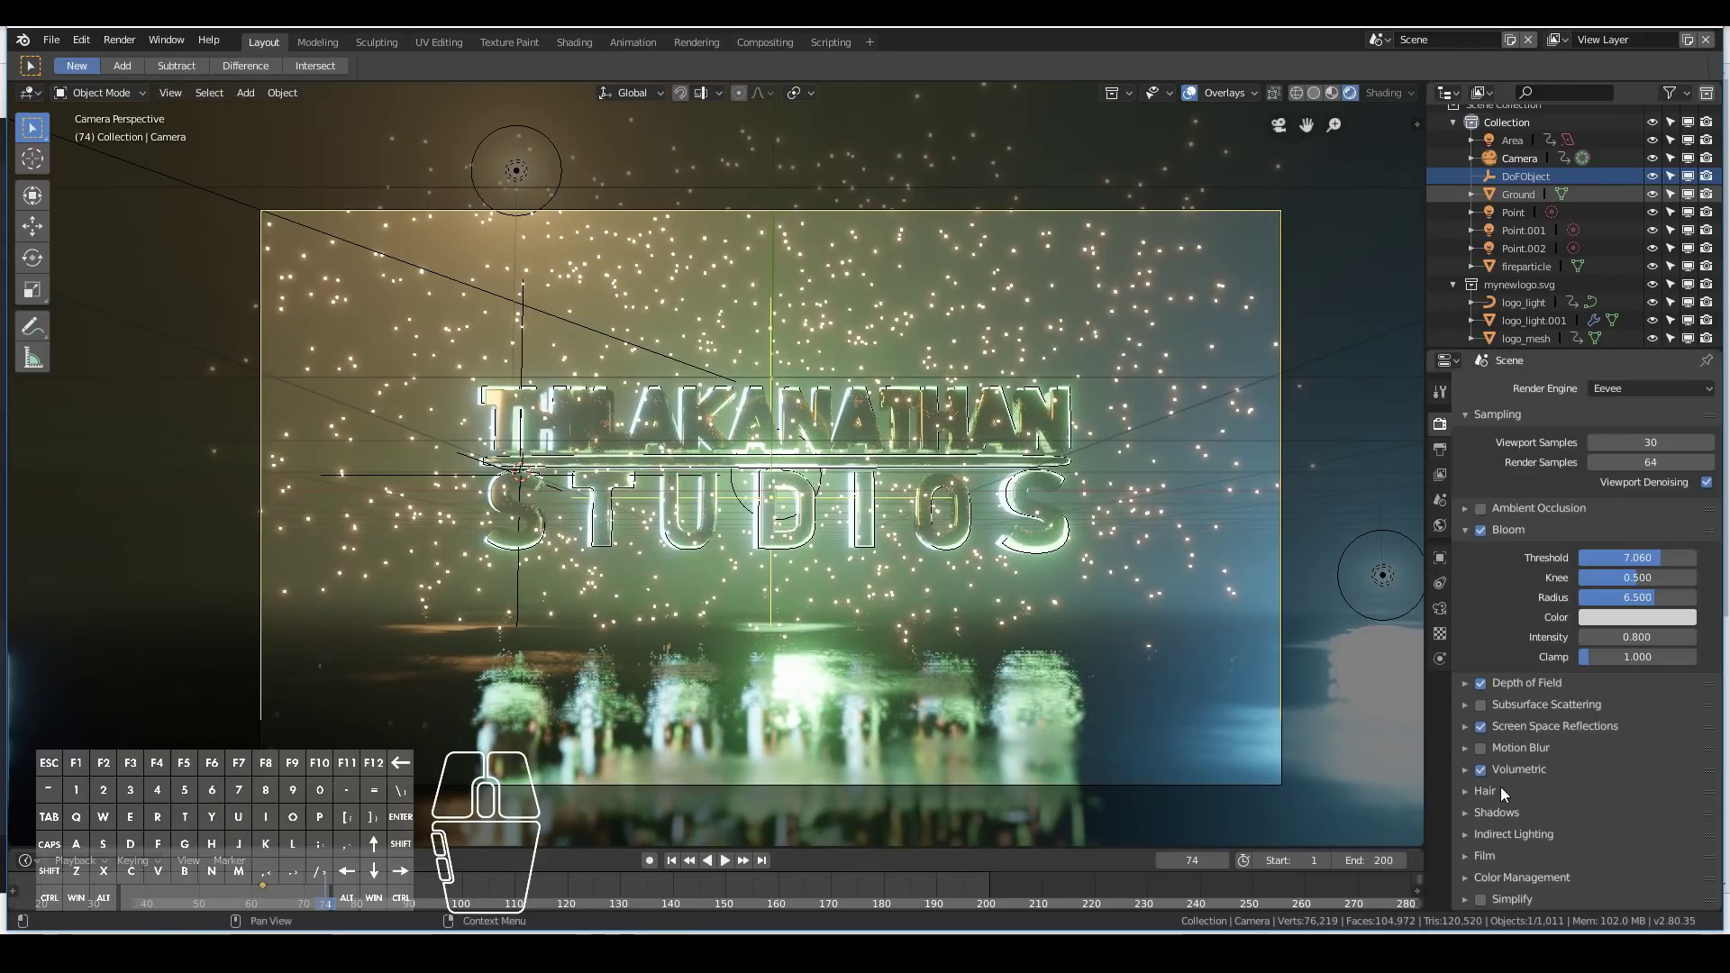
left_click(1461, 682)
Turn on auto keying at frame 163 and keyframe the location of the DoFObject empty there.
left_click(830, 892)
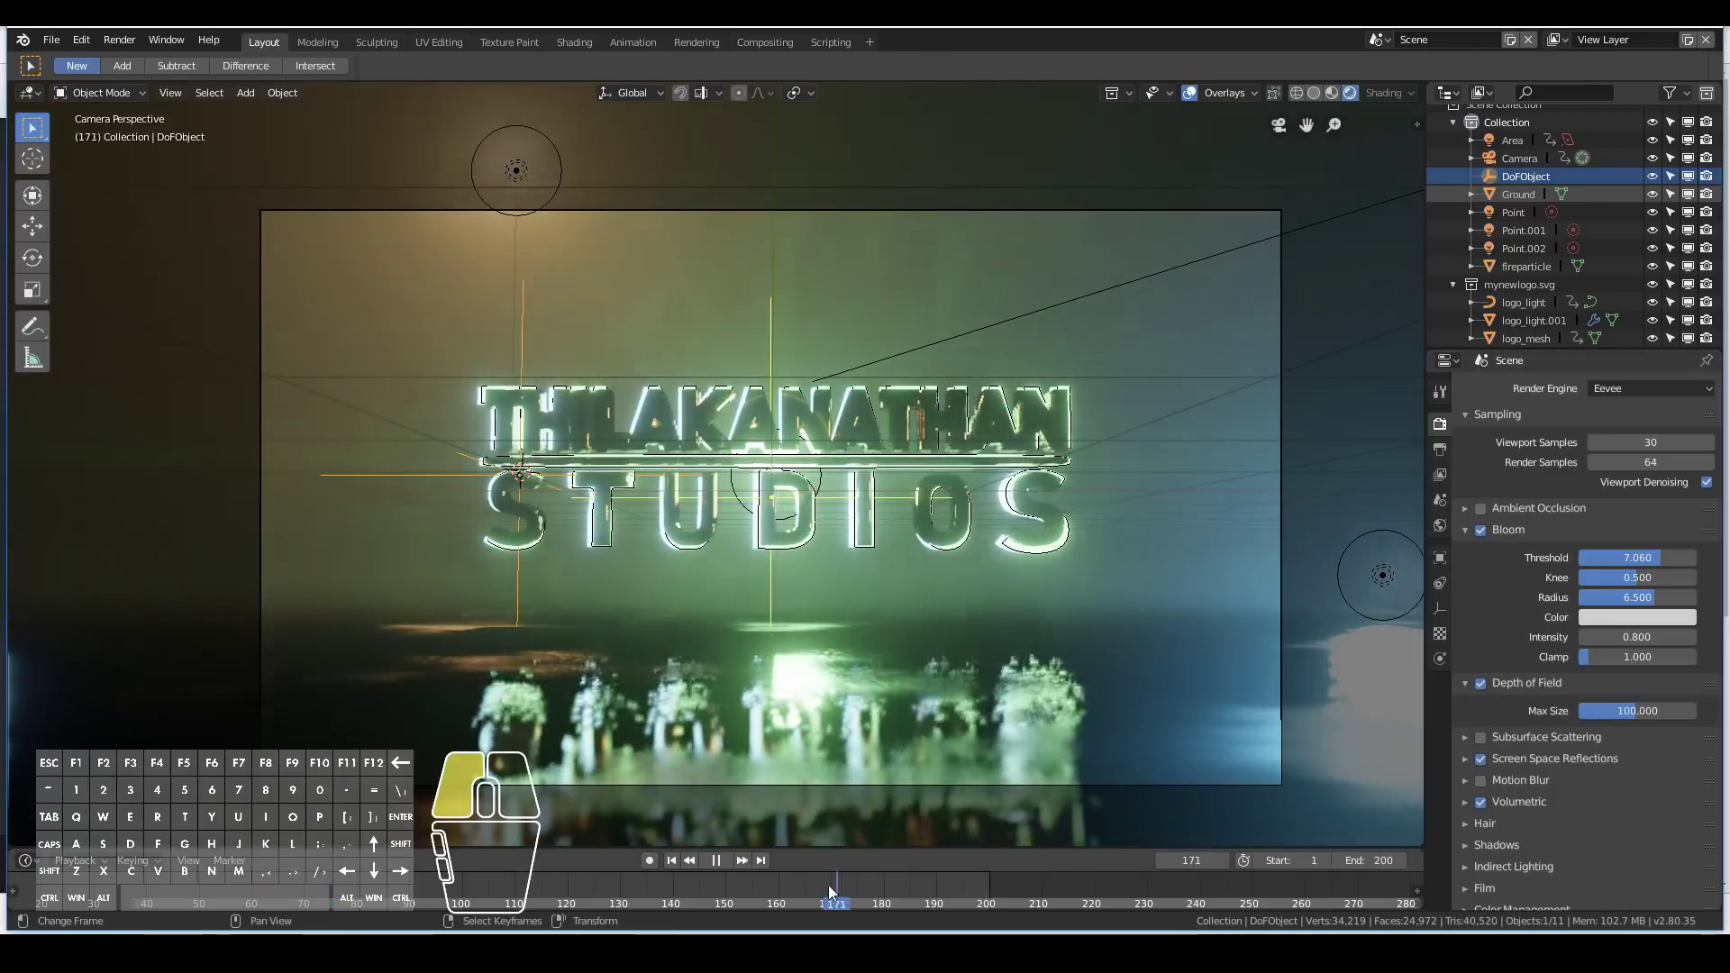
left_click_drag(830, 892, 793, 887)
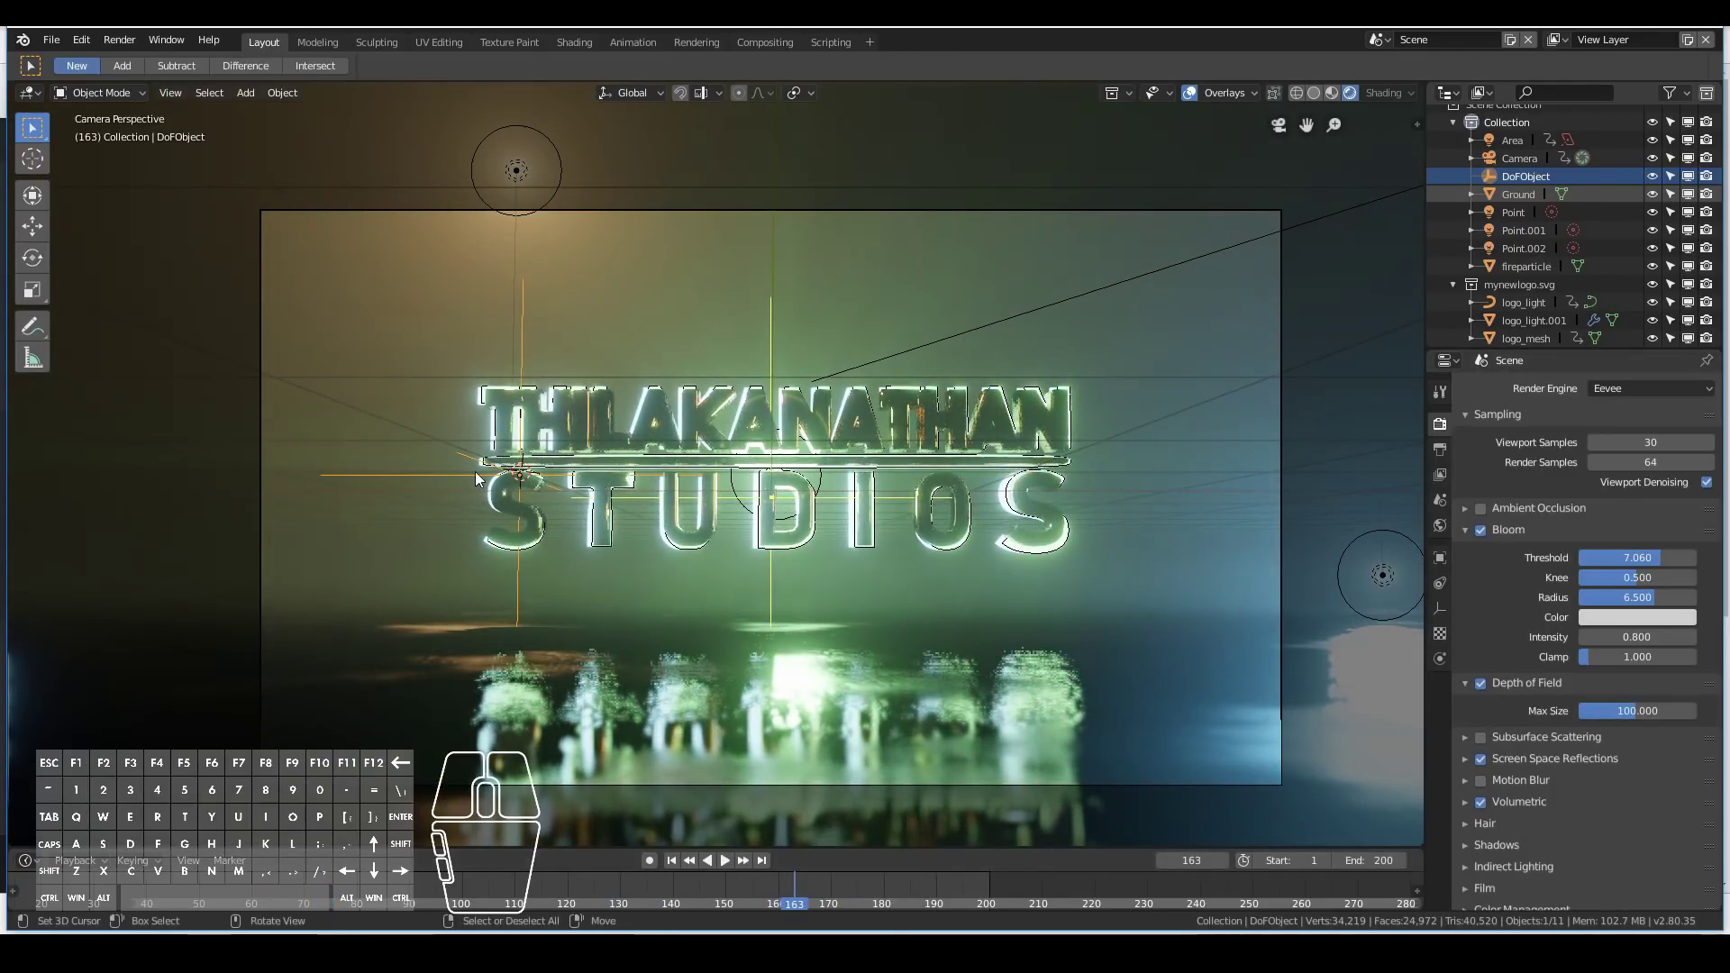
left_click(650, 860)
key("g")
left_click(453, 520)
middle_click_drag(453, 513, 629, 577)
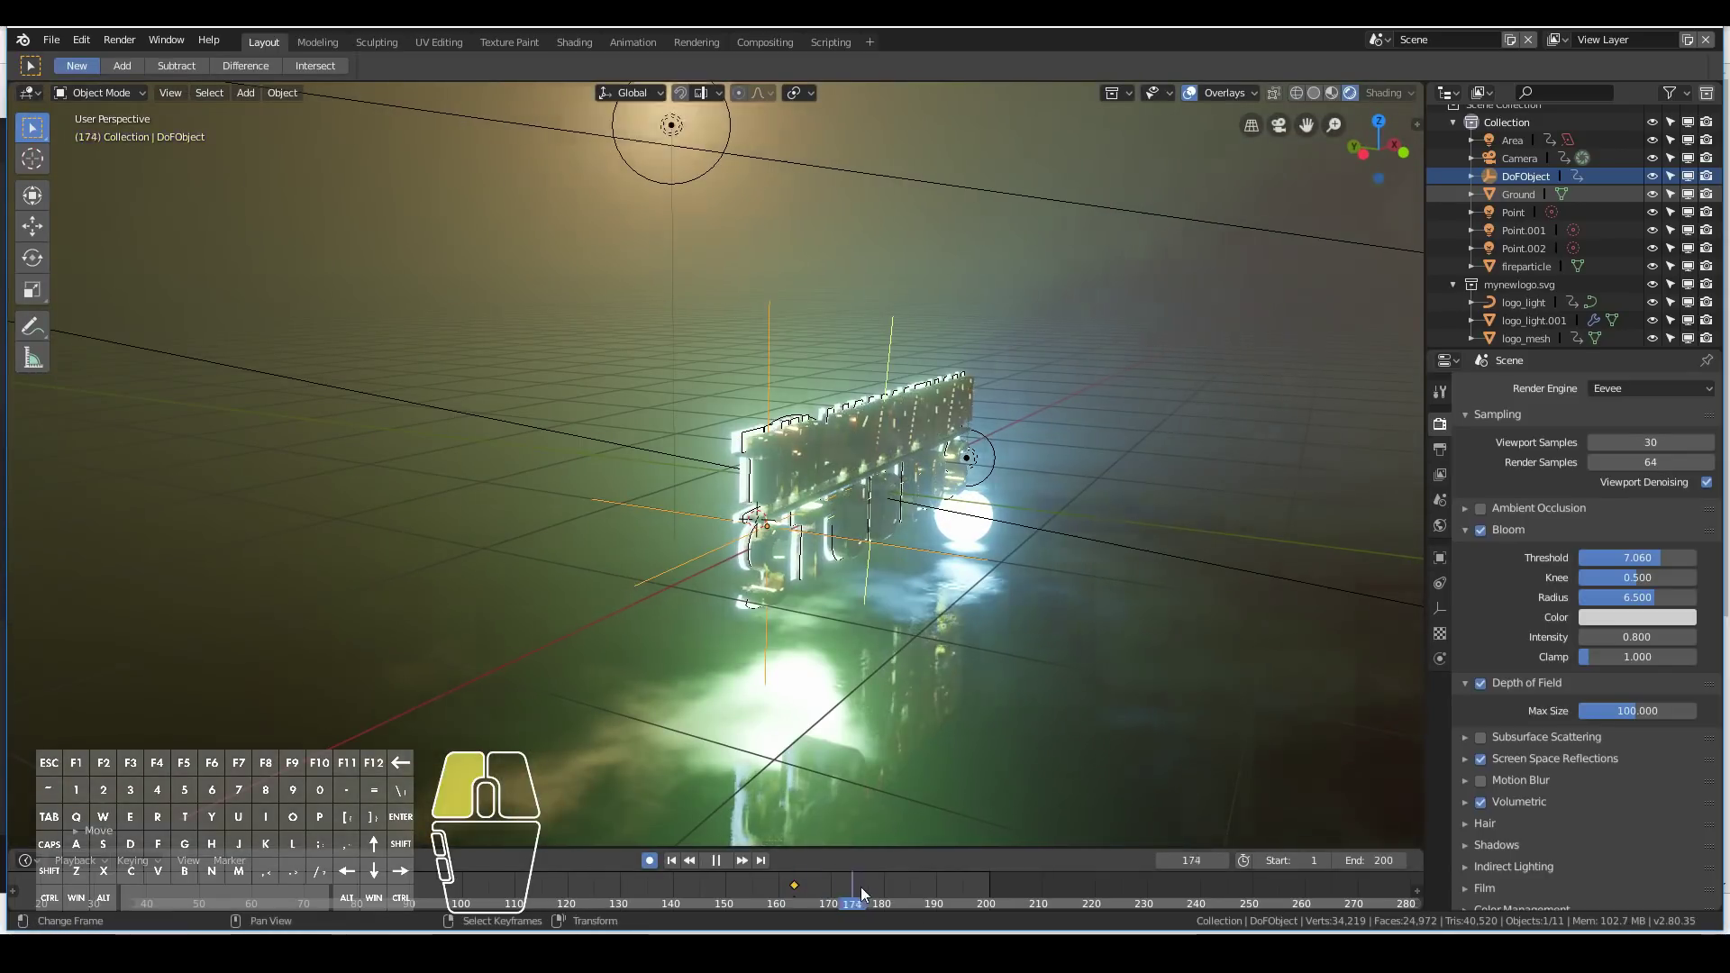
Move the DoFObject empty about 5 m along Y towards the camera at frame 200, keying its location.
left_click_drag(863, 894, 987, 888)
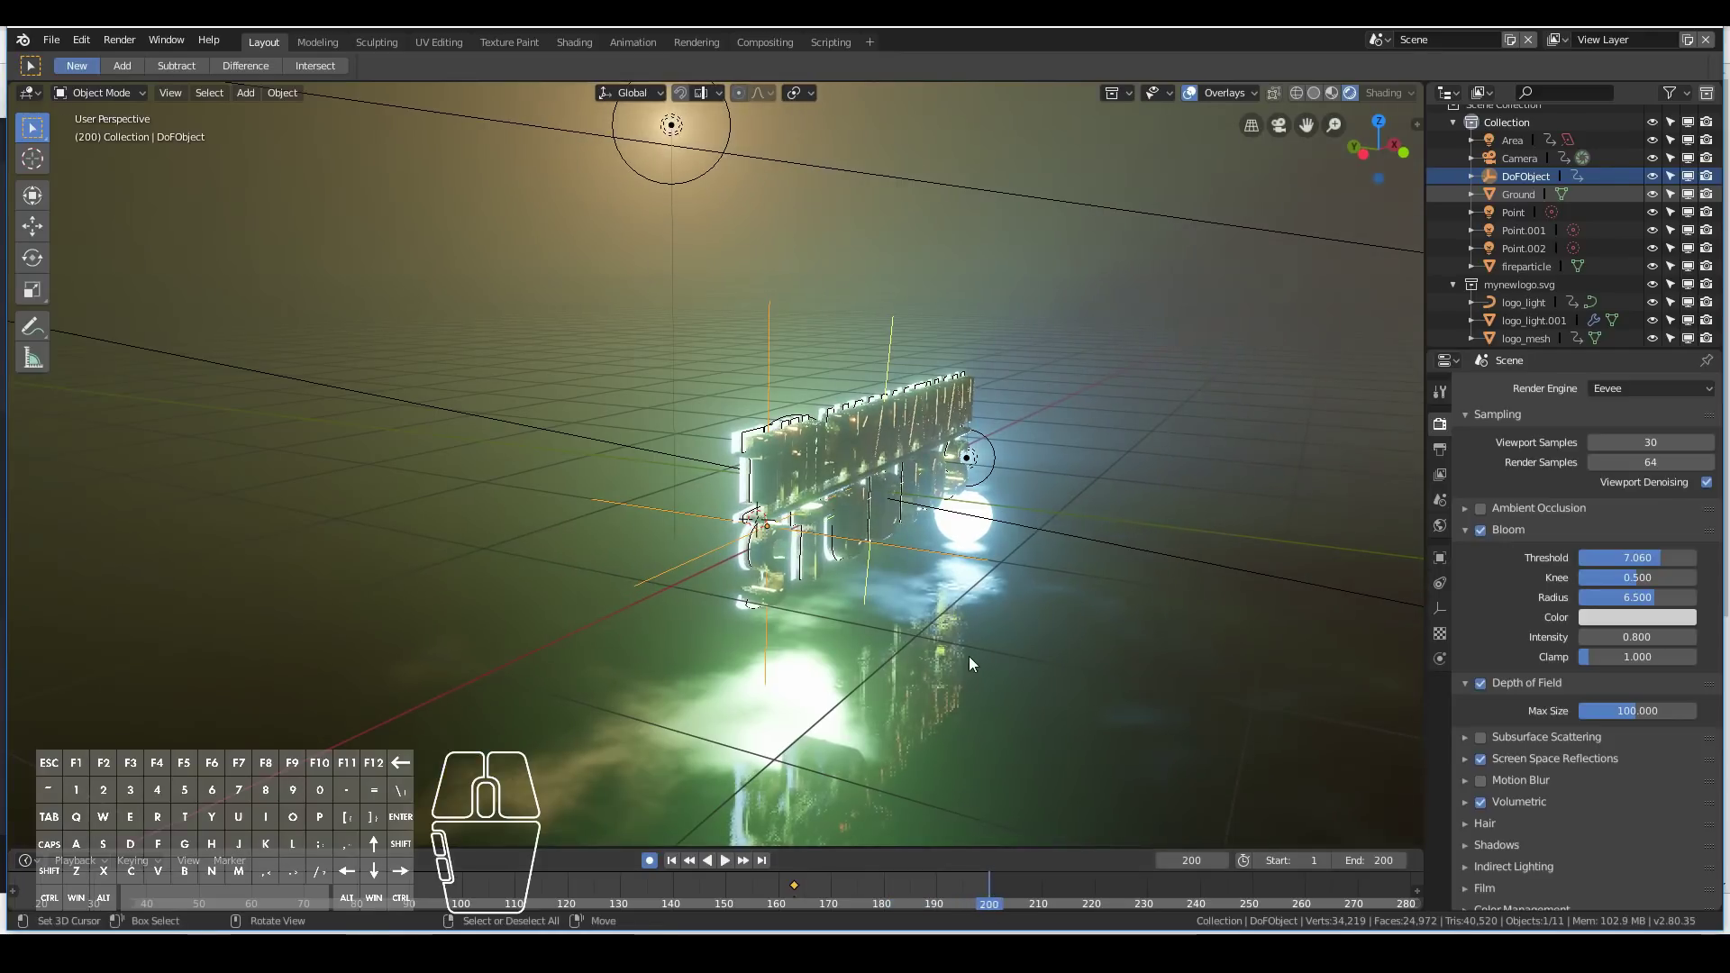
key("KP_0")
key("g")
key("y")
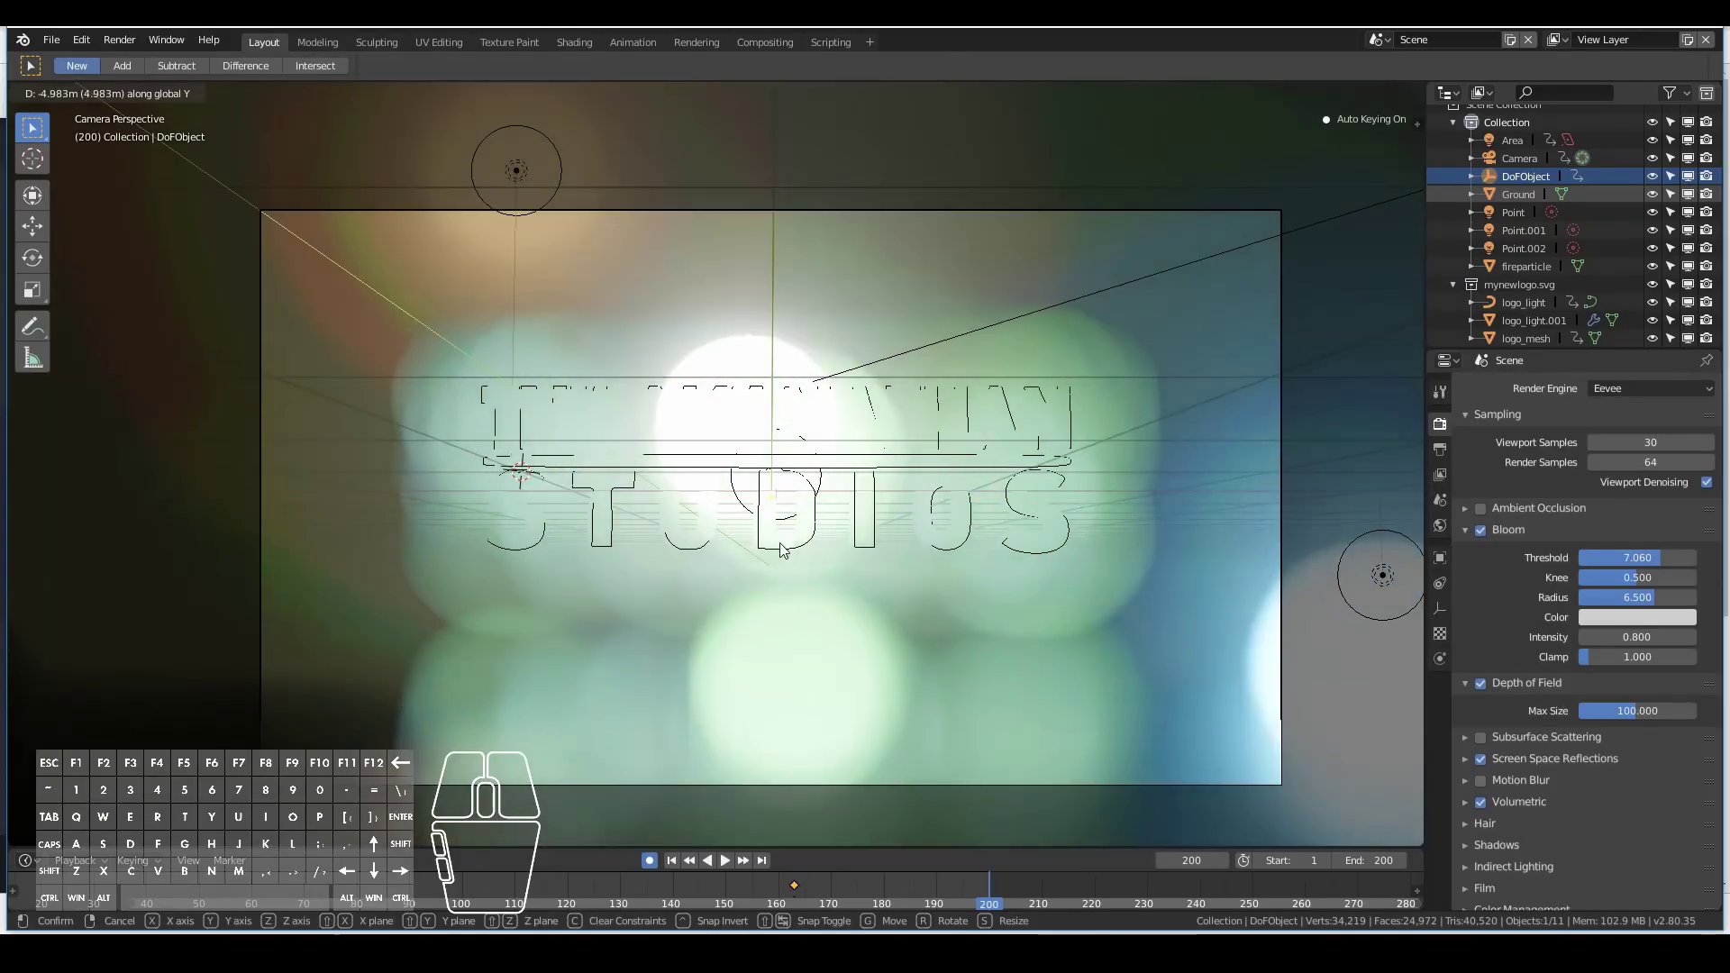
left_click(783, 552)
Nudge the DoFObject empty slightly along Y near the camera at frame 200, ending in camera view.
middle_click_drag(784, 552, 937, 583)
scroll(936, 584, "down", 3)
key("g")
key("y")
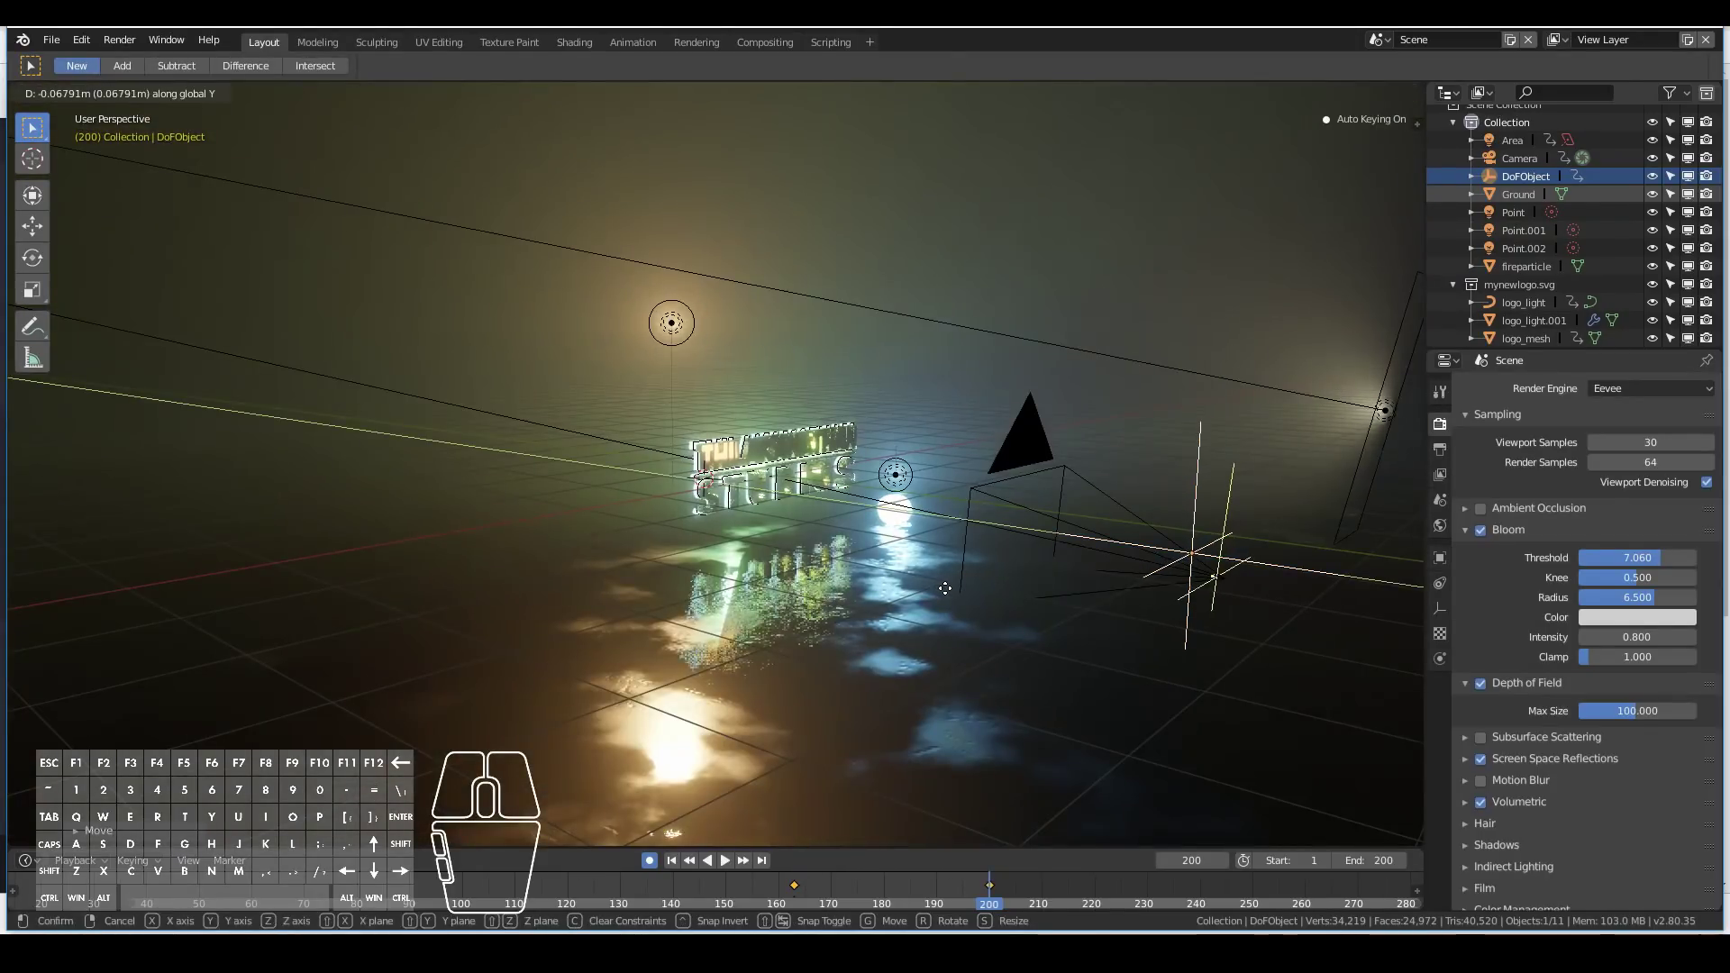
left_click(1045, 624)
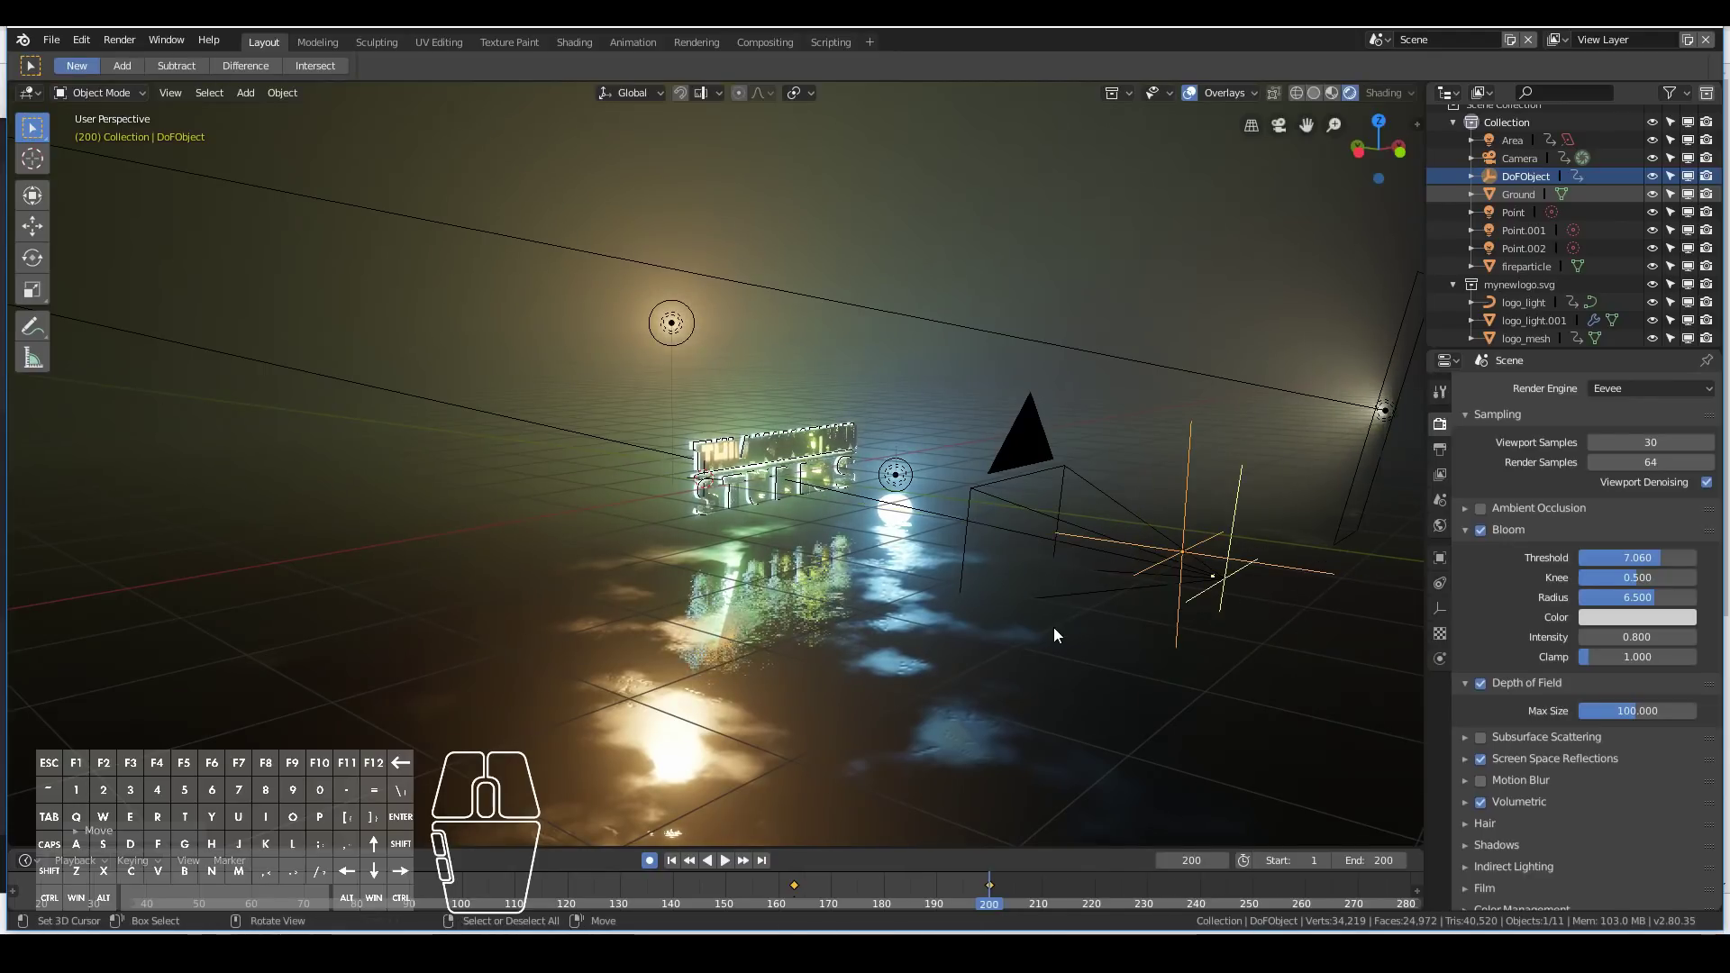
key("KP_0")
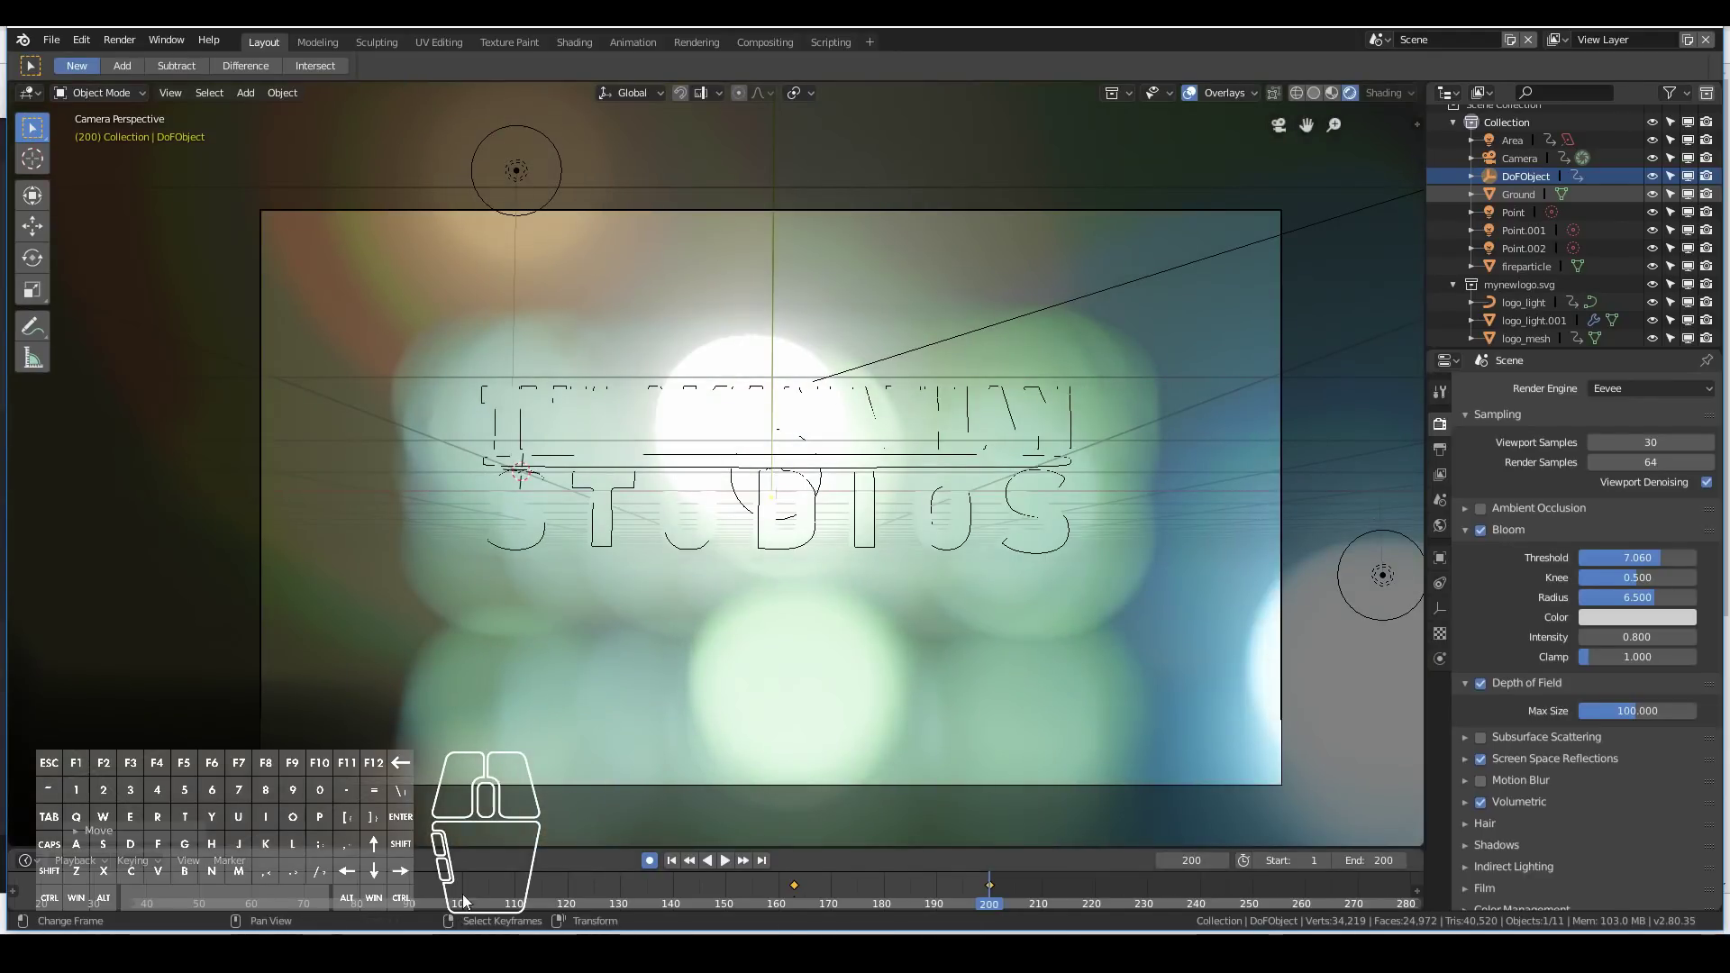
Save the file, hide the viewport overlays and play the animation from frame 1.
left_click(52, 40)
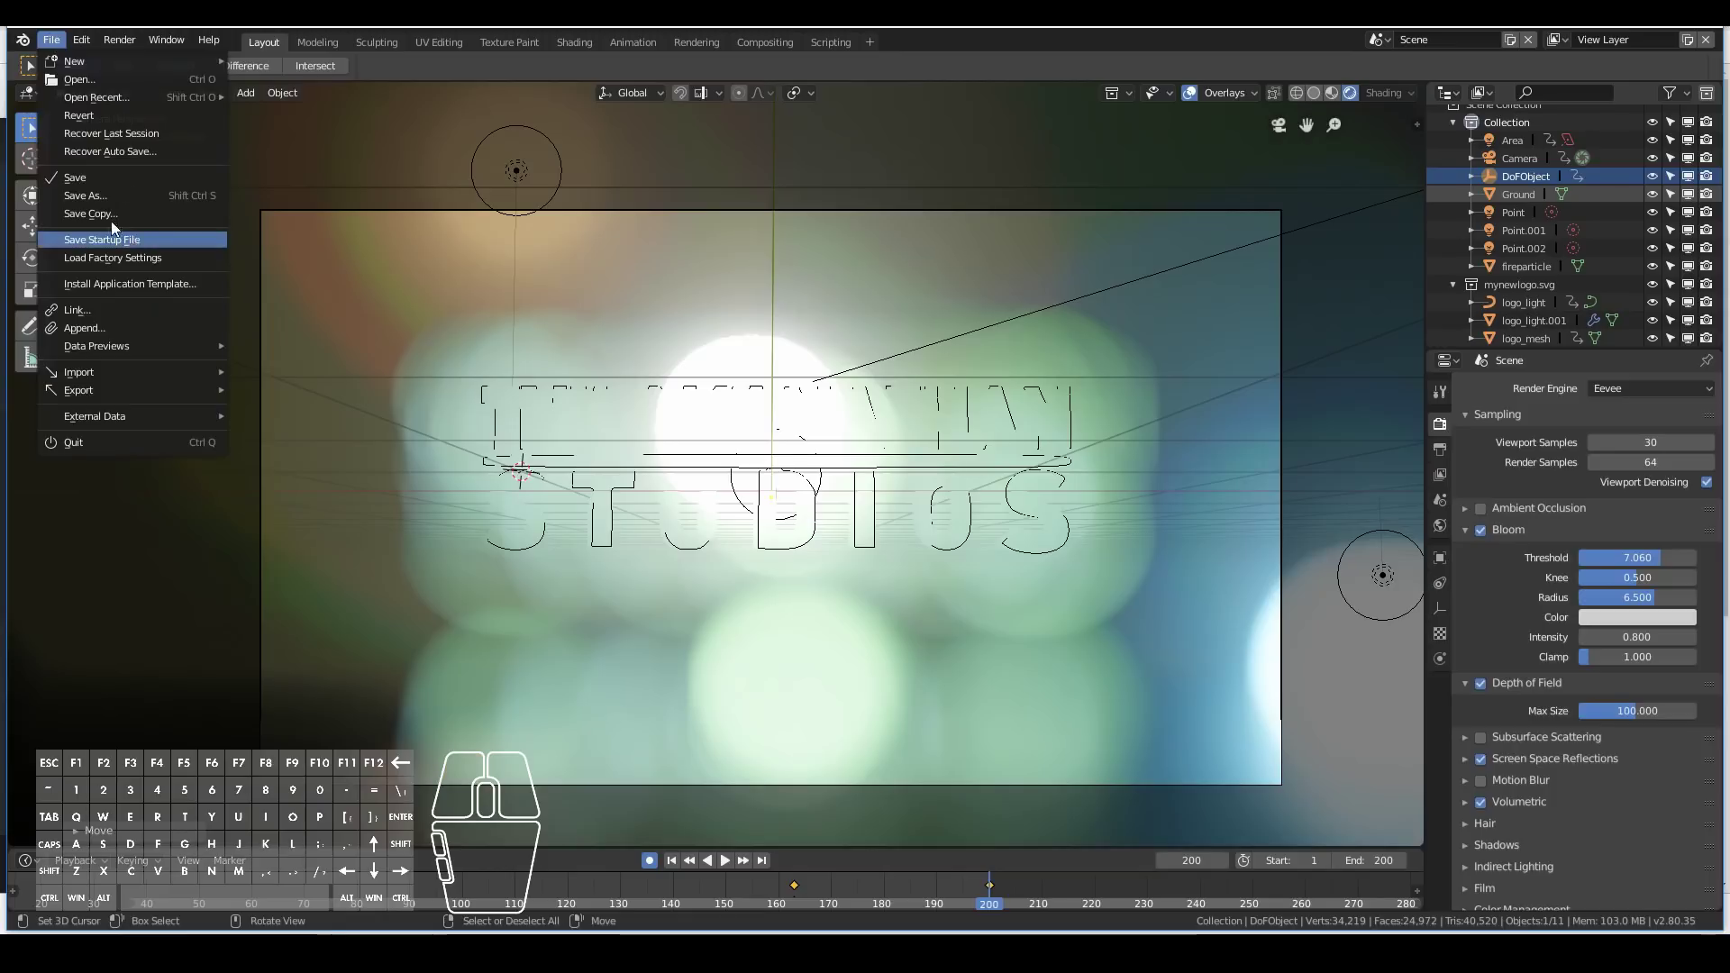
left_click(79, 178)
left_click(673, 860)
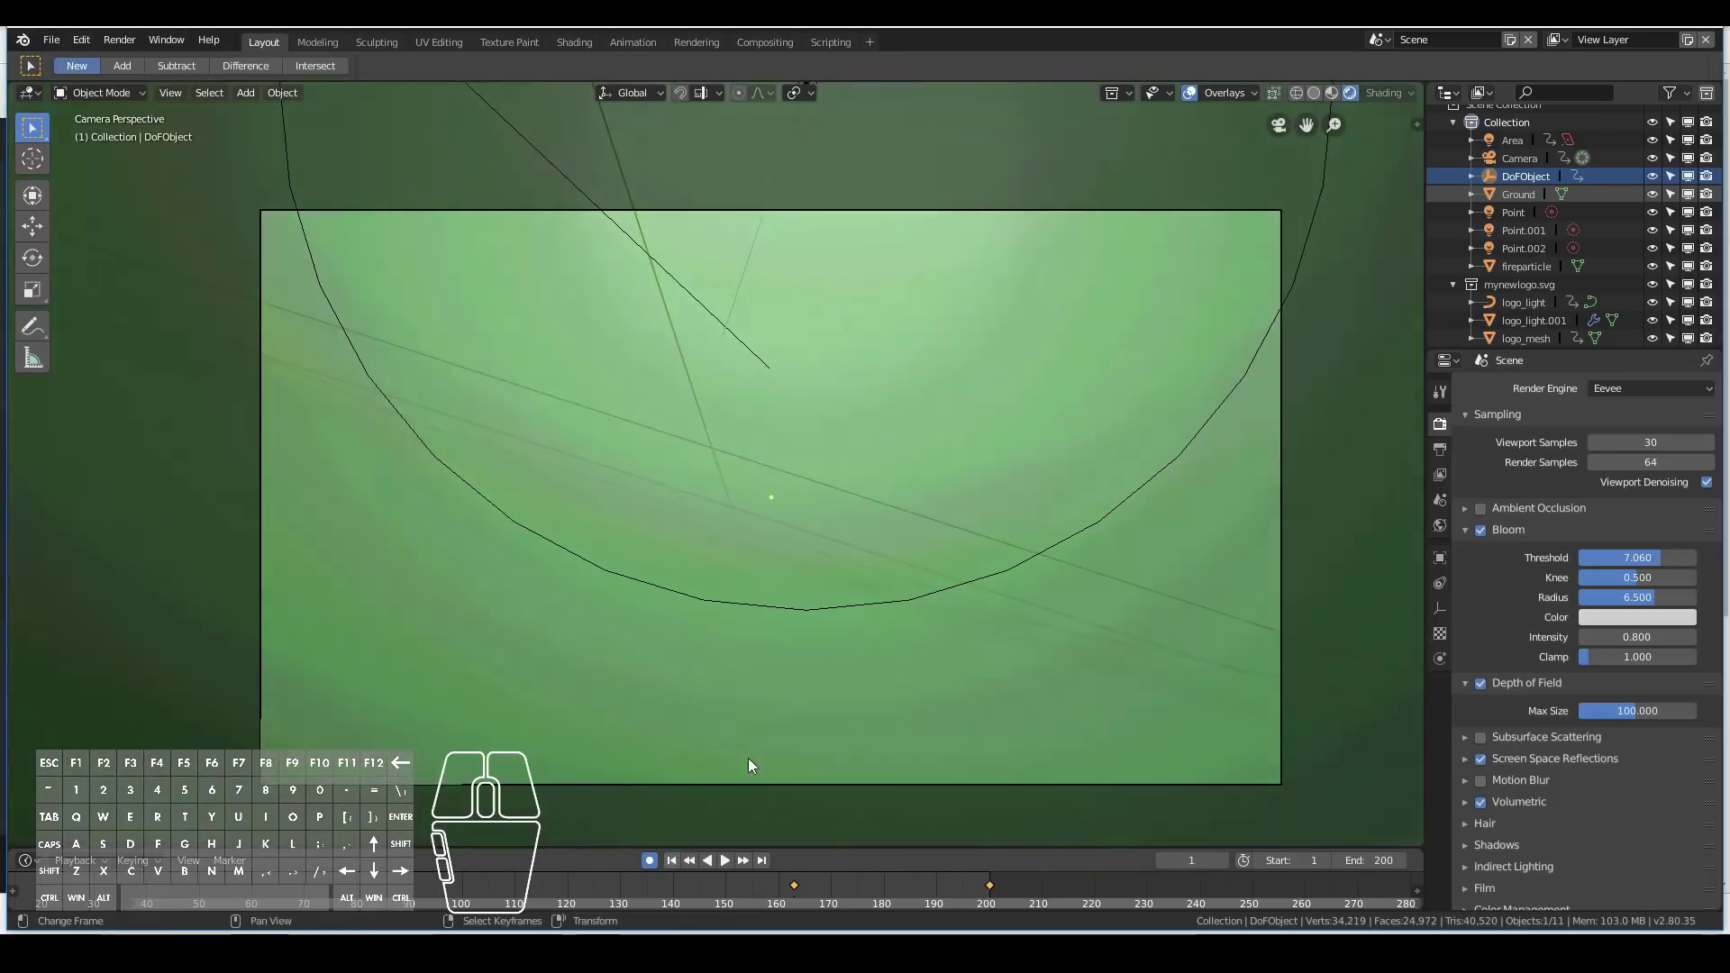
left_click(1190, 93)
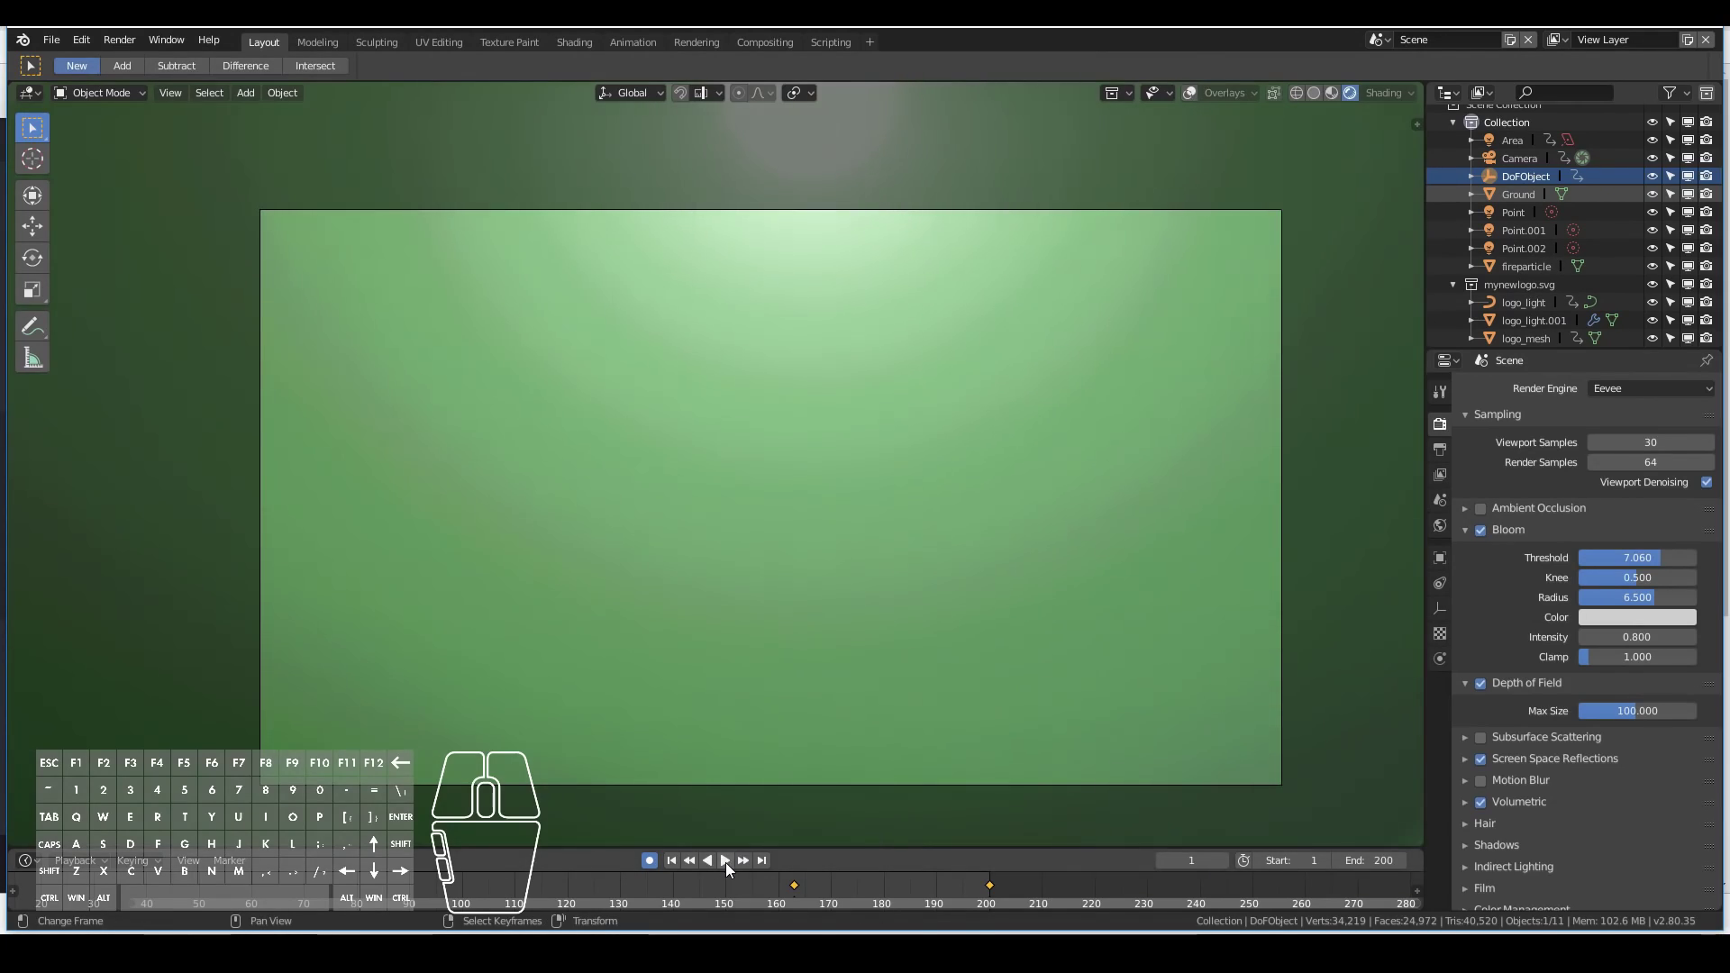
left_click(726, 860)
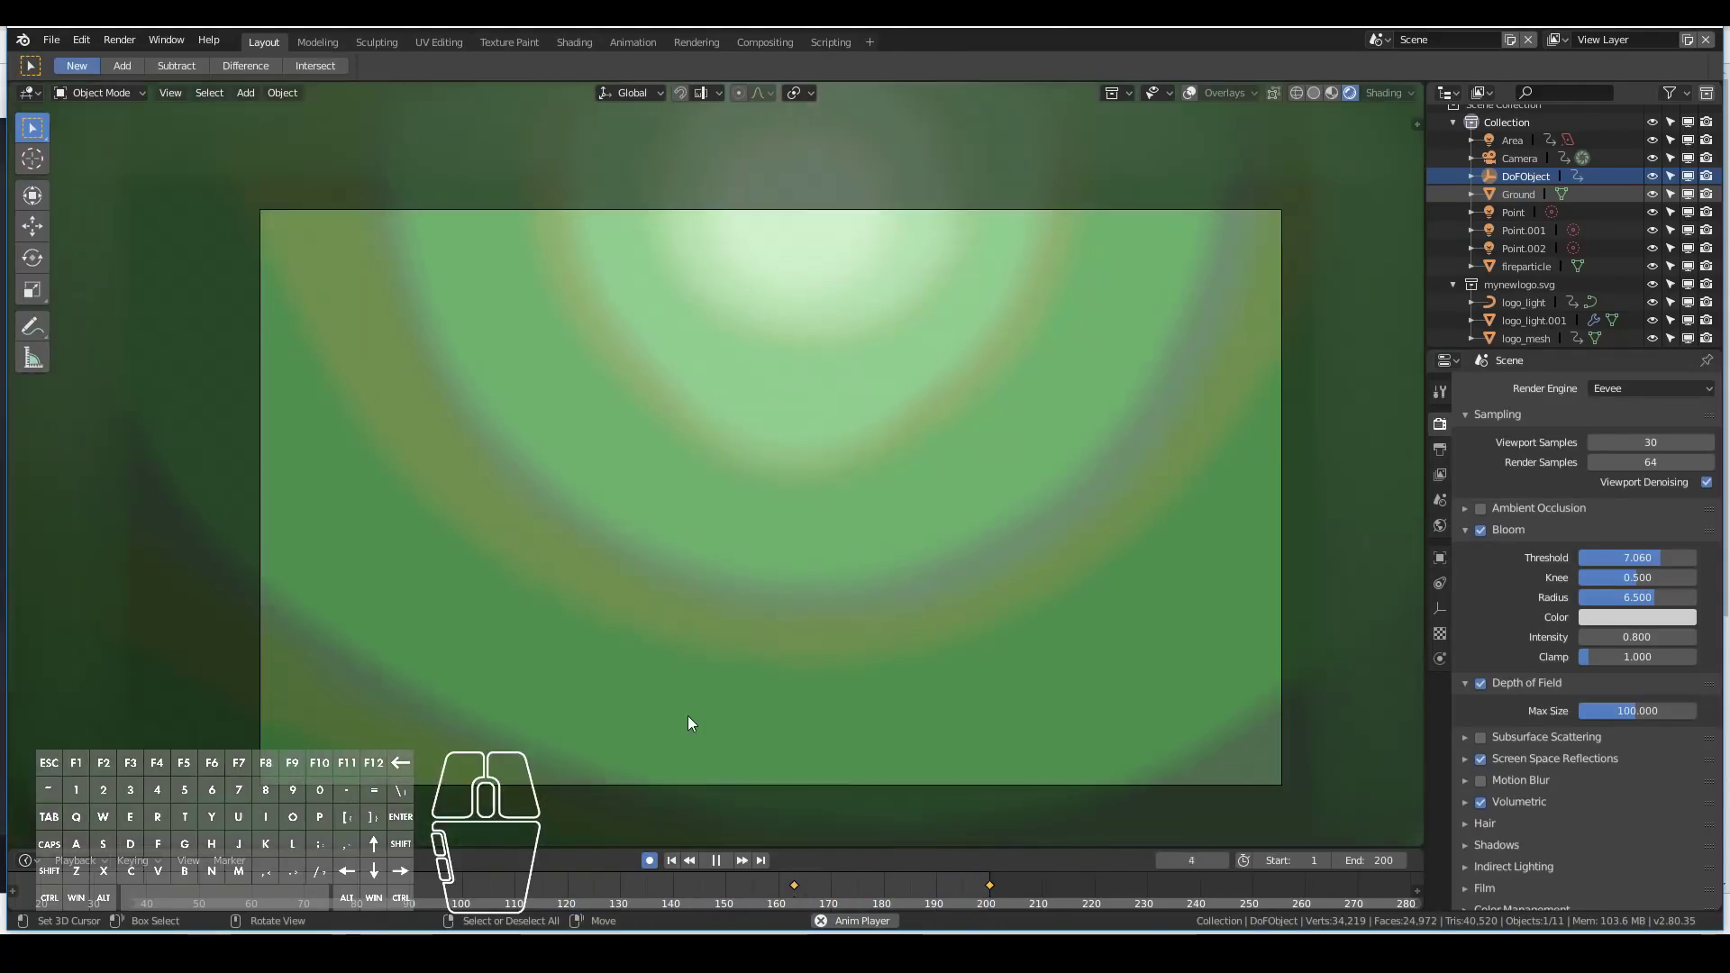
key("space")
Keyframe the location of the orange point light Point.001 at frames 39 and 107, shifting it slightly each time.
left_click_drag(463, 888, 262, 903)
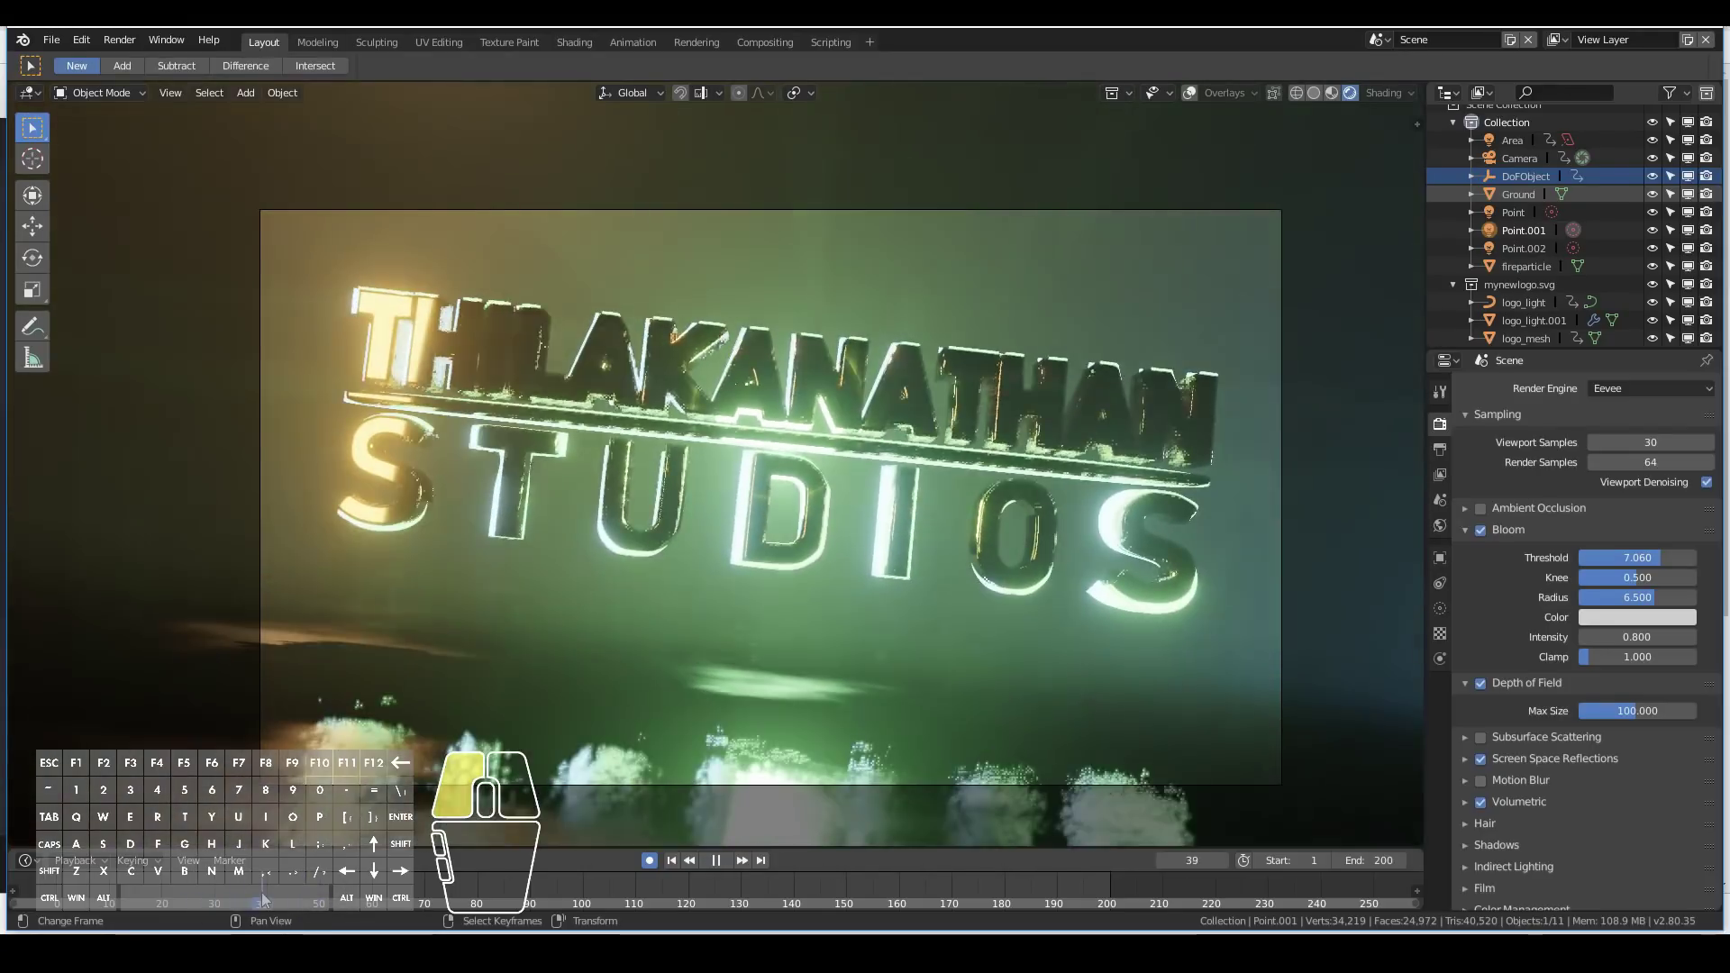
key("g")
left_click(503, 315)
left_click_drag(429, 899, 618, 888)
key("g")
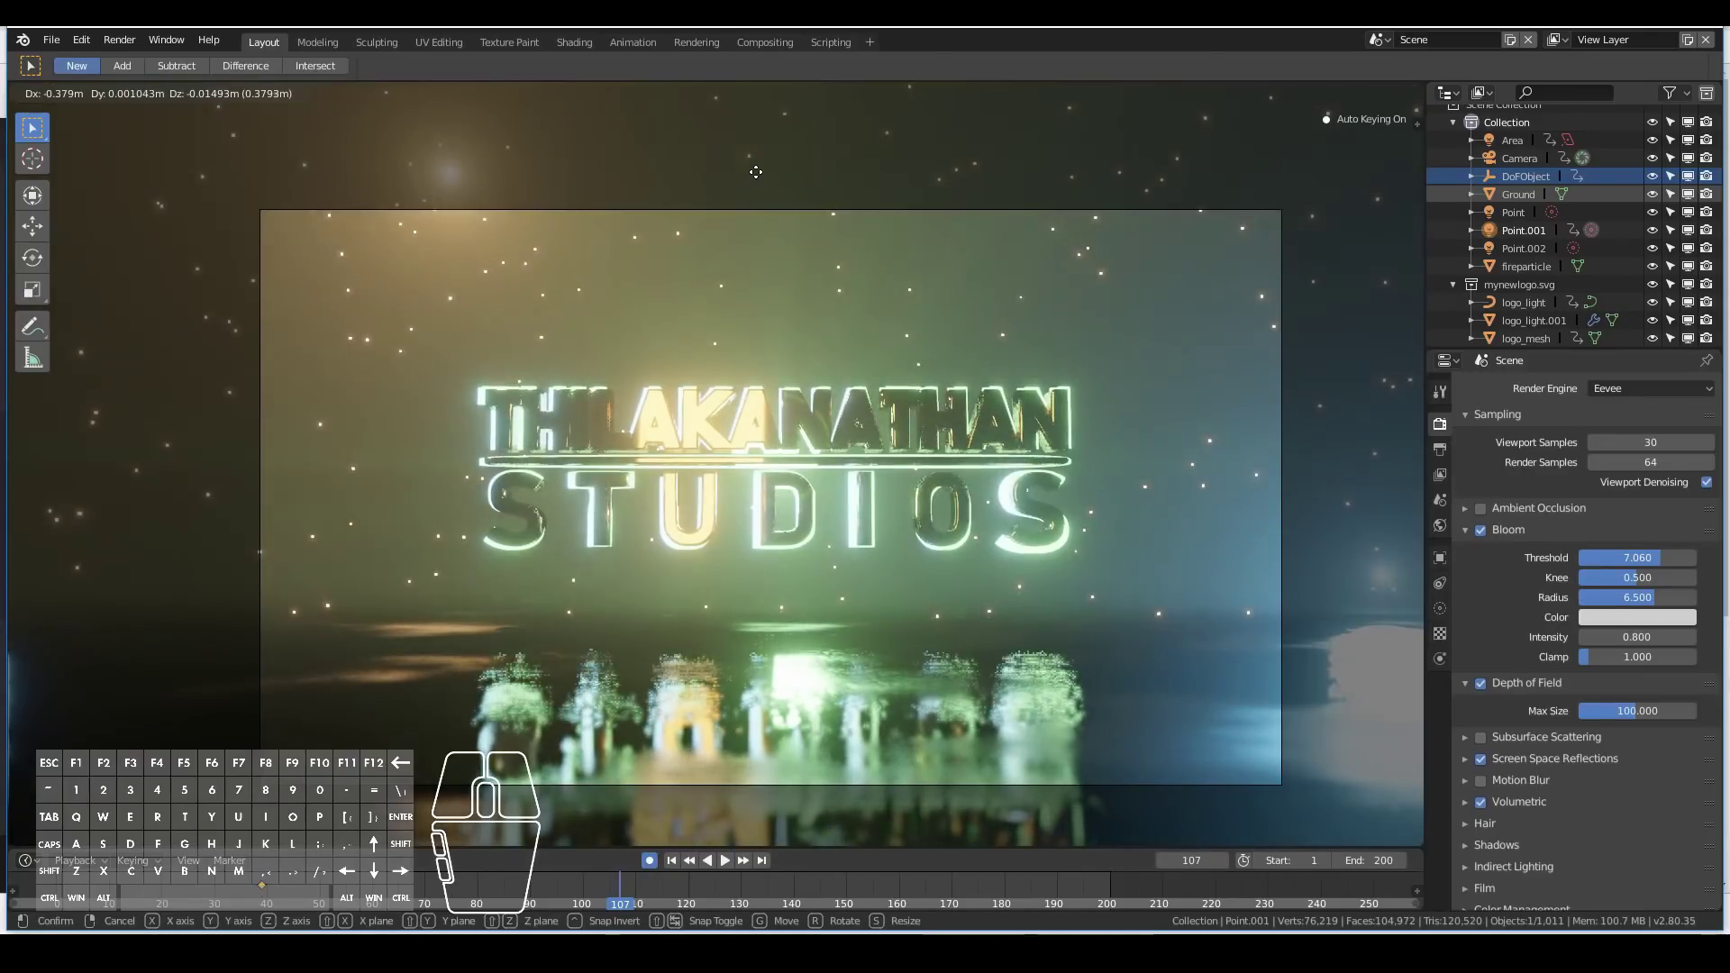
right_click(631, 458)
key("g")
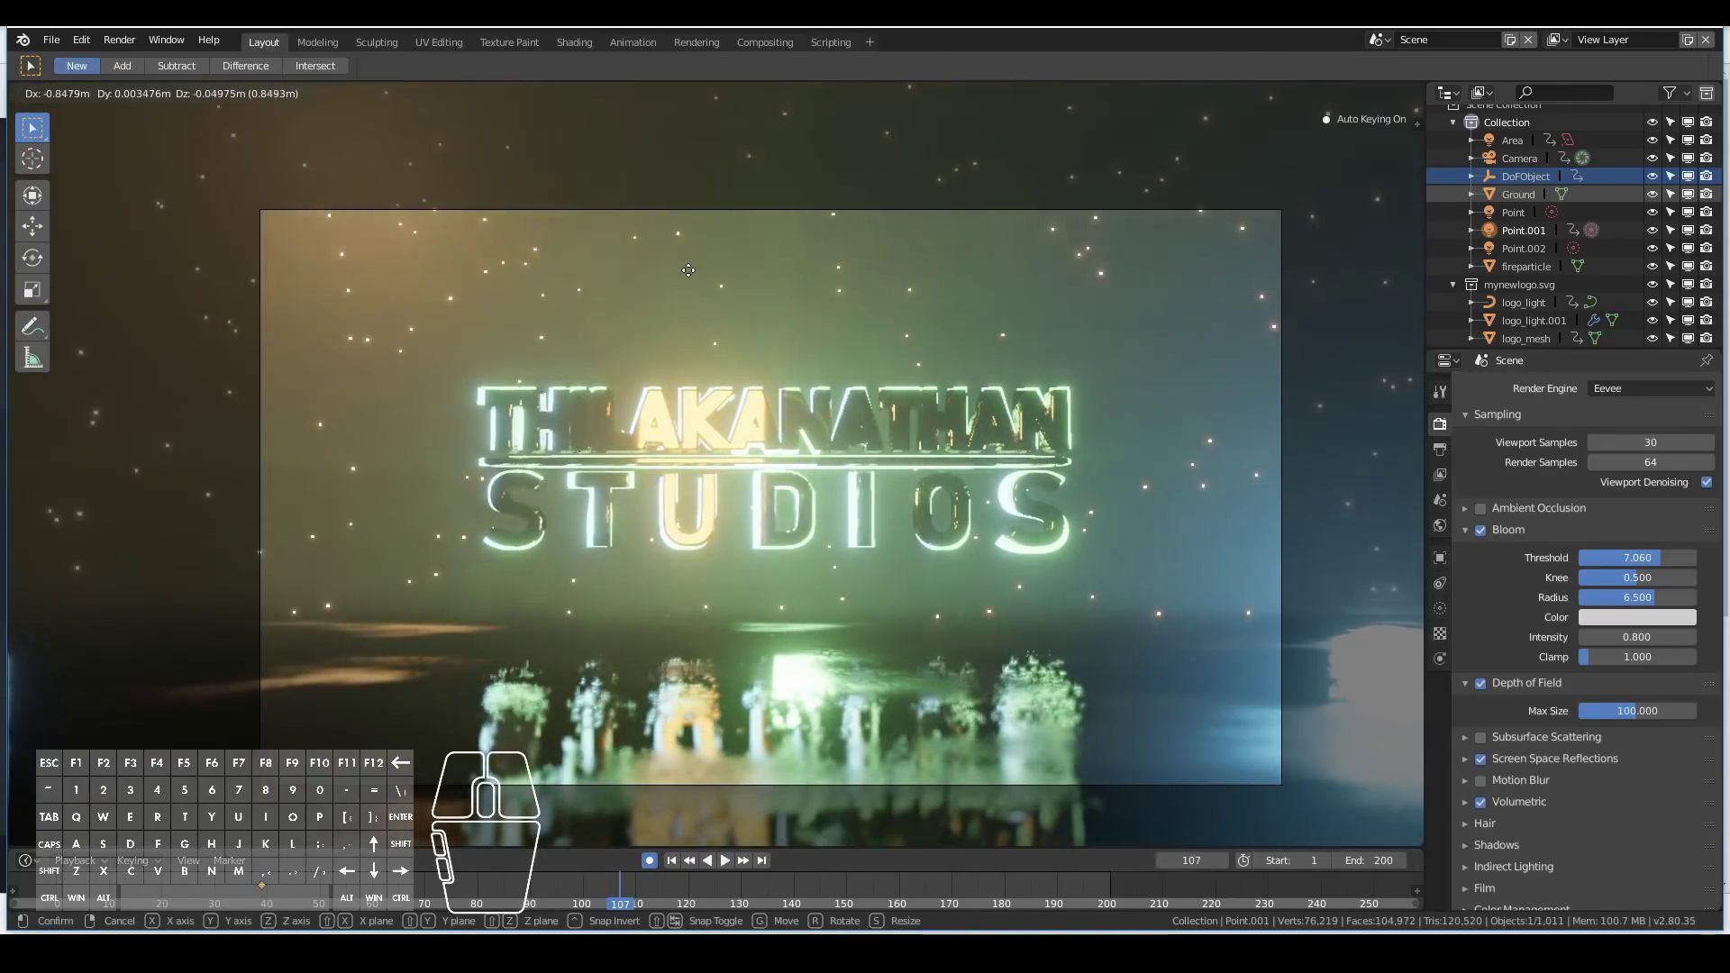
left_click(728, 322)
Move the orange light about 2.3 m along X at frame 180 and back slightly at frame 203, keying both, and preview the animation.
left_click_drag(870, 892, 1003, 887)
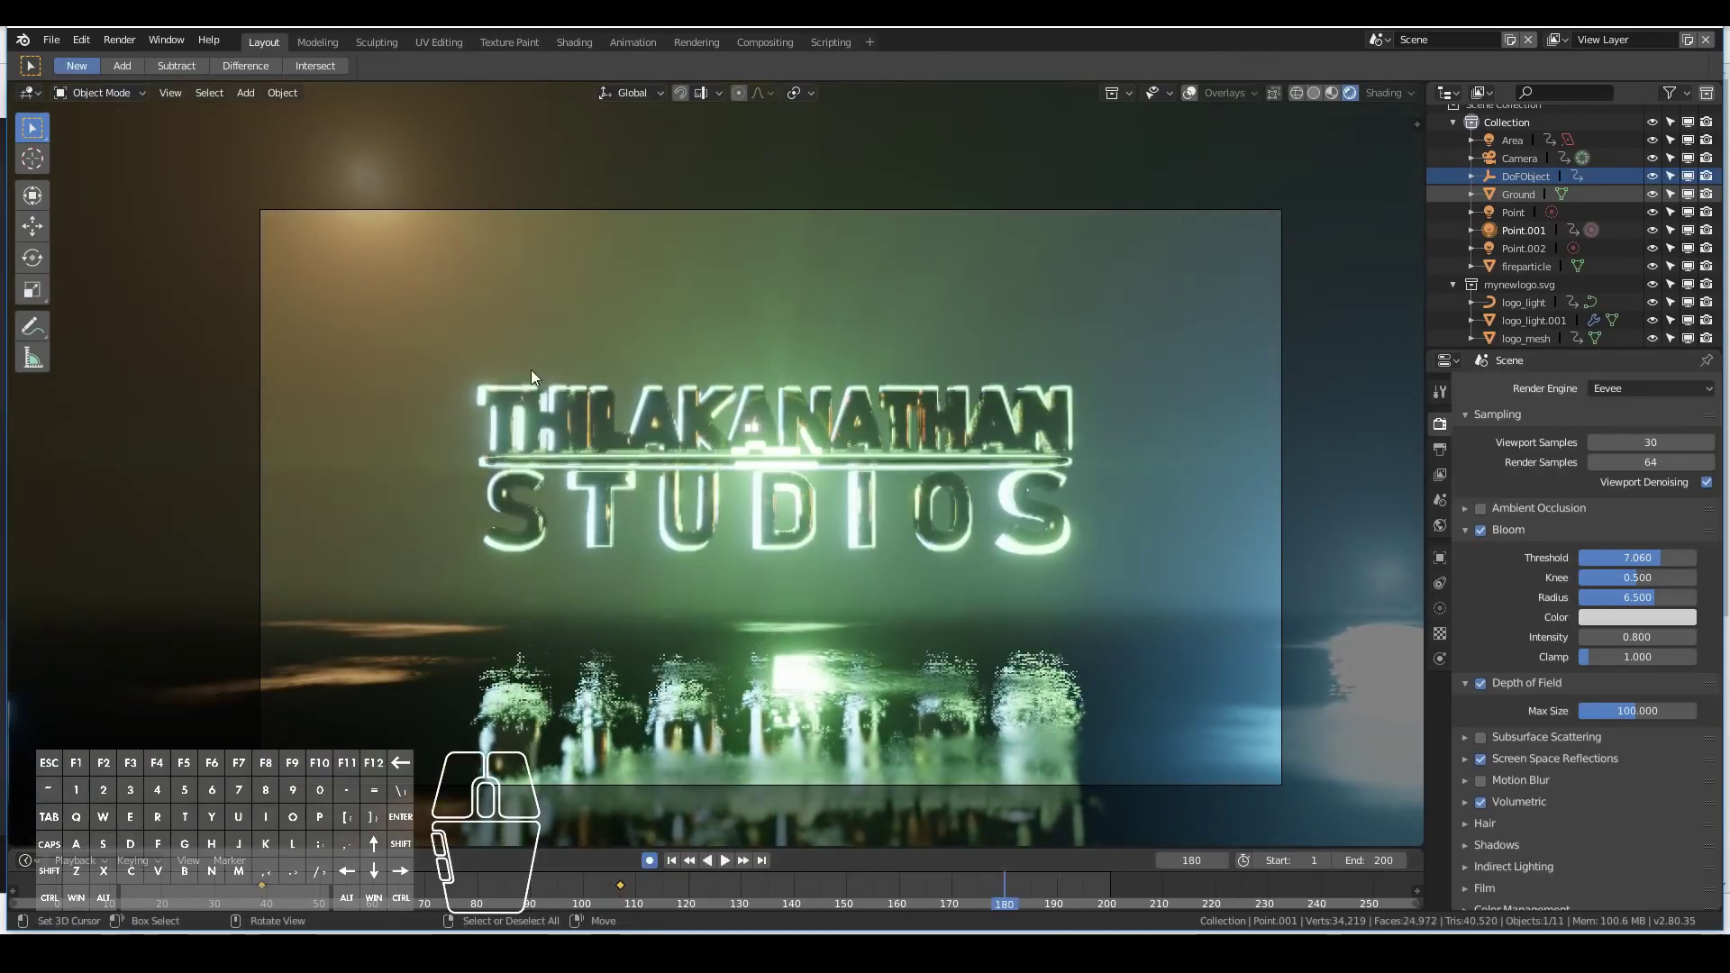
key("g")
left_click(856, 282)
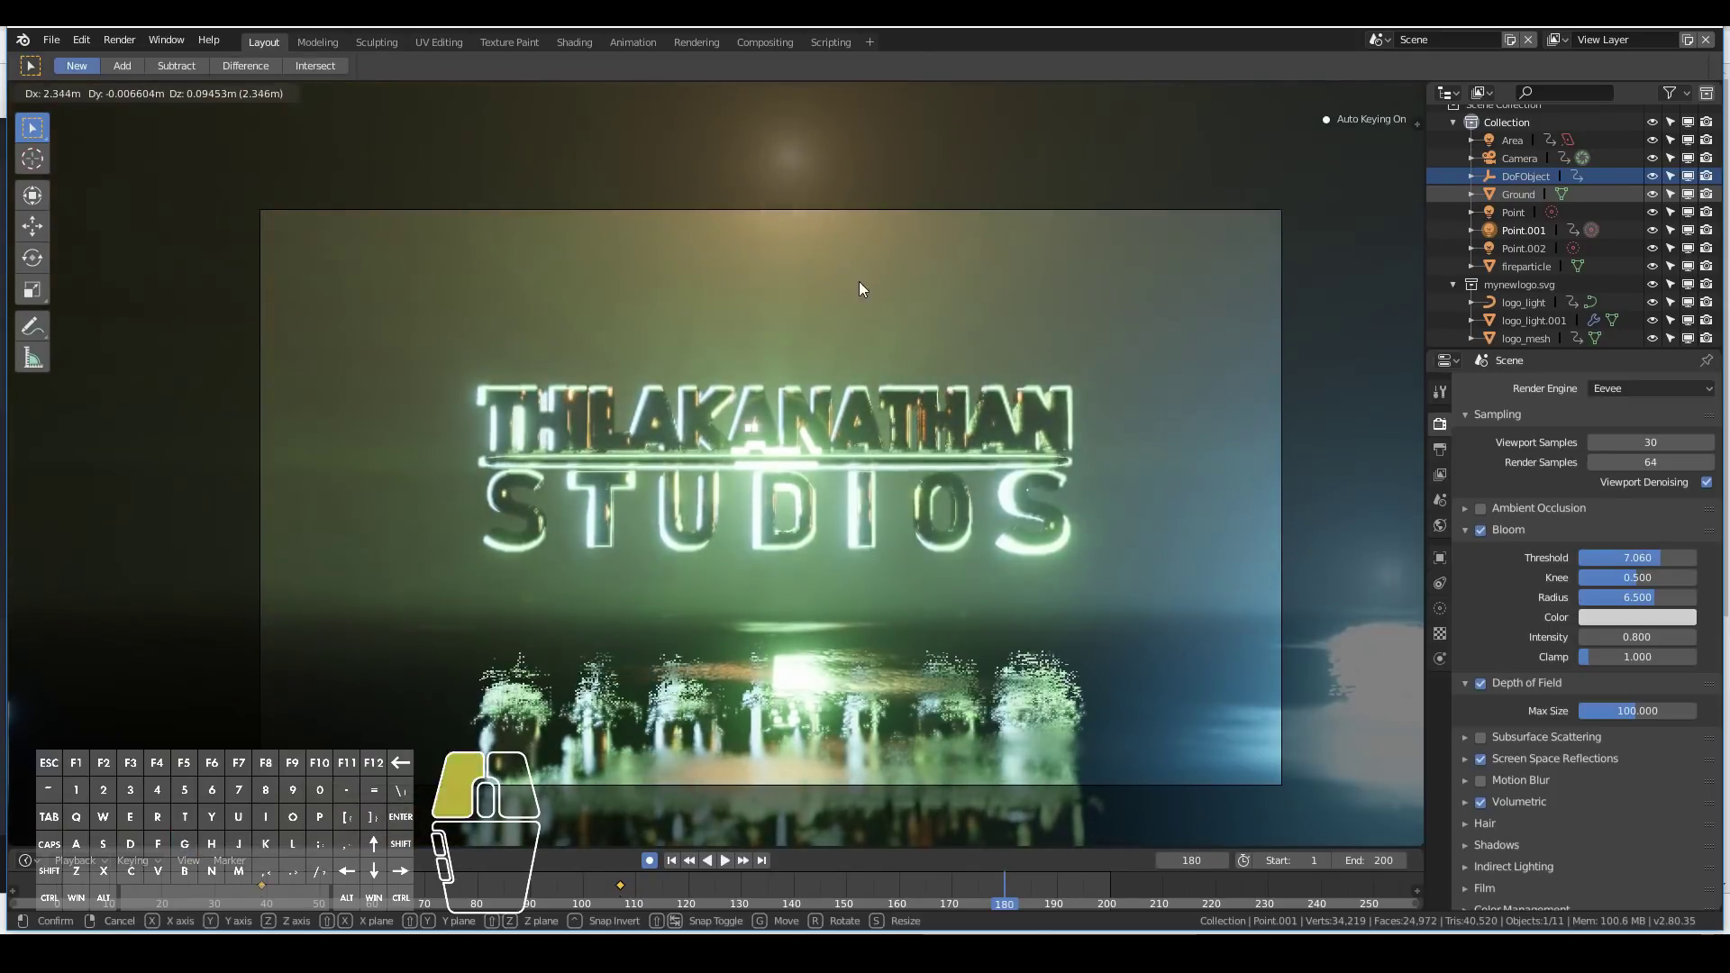
left_click(1122, 892)
left_click_drag(1121, 892, 1126, 892)
key("g")
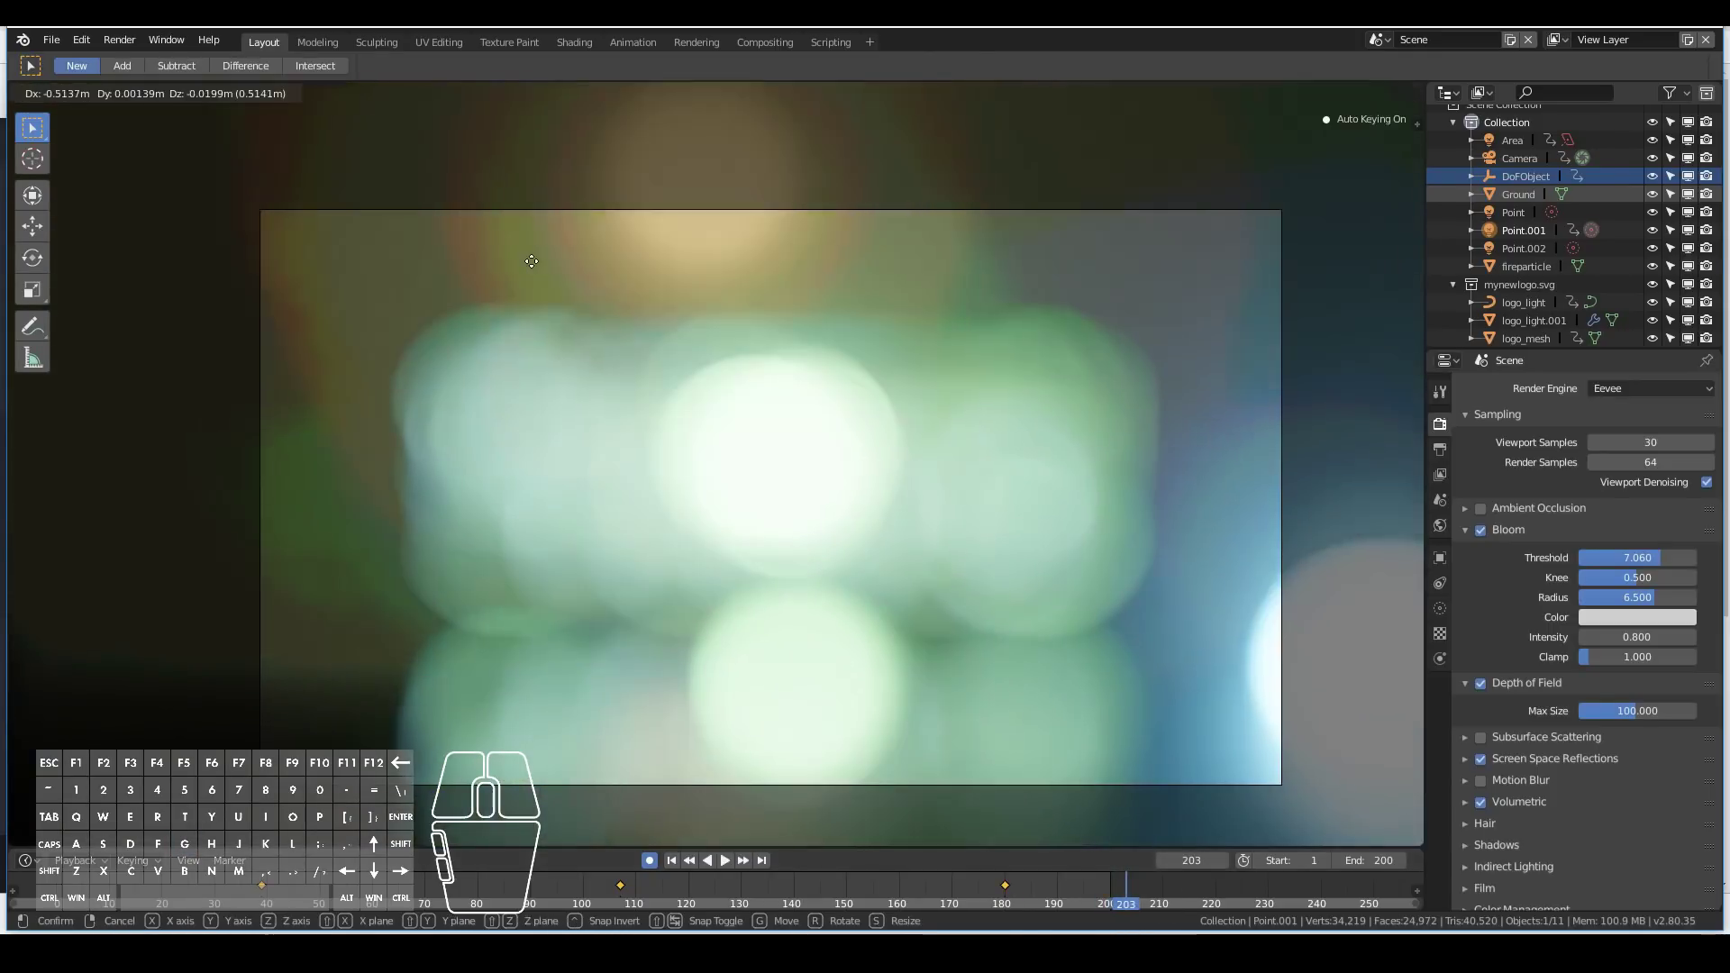
left_click(566, 222)
key("space")
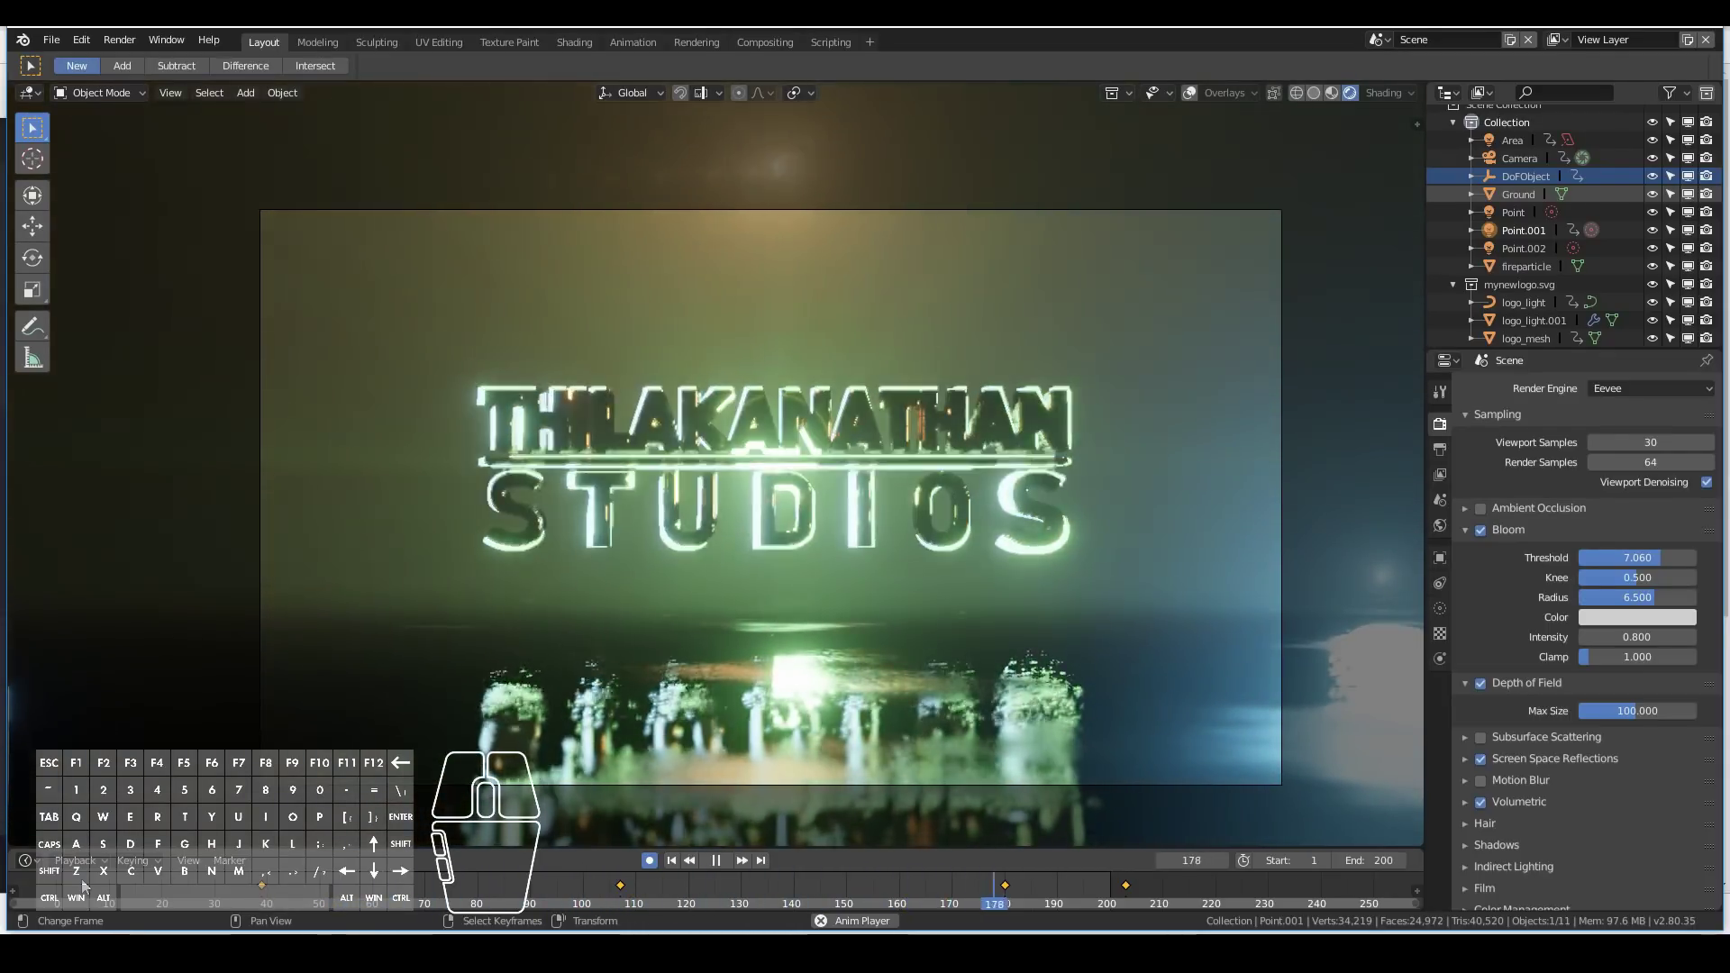
key("space")
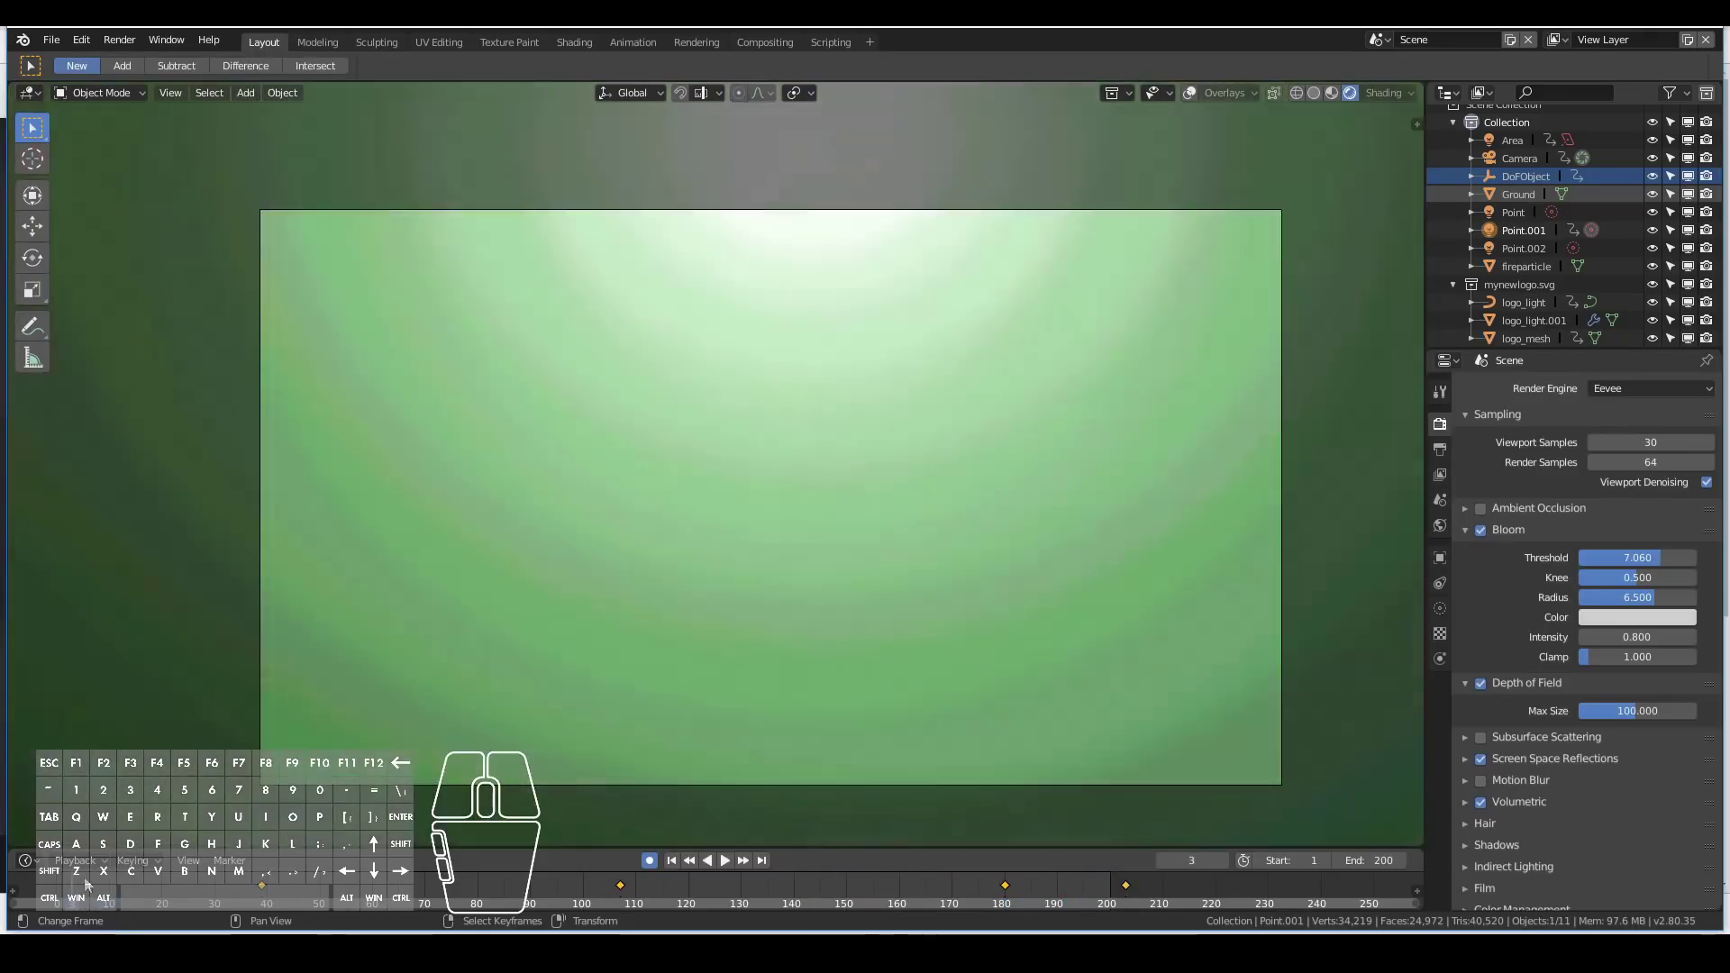
Select the blue point light Point.002 and keyframe its starting location at about frame 45.
left_click(646, 892)
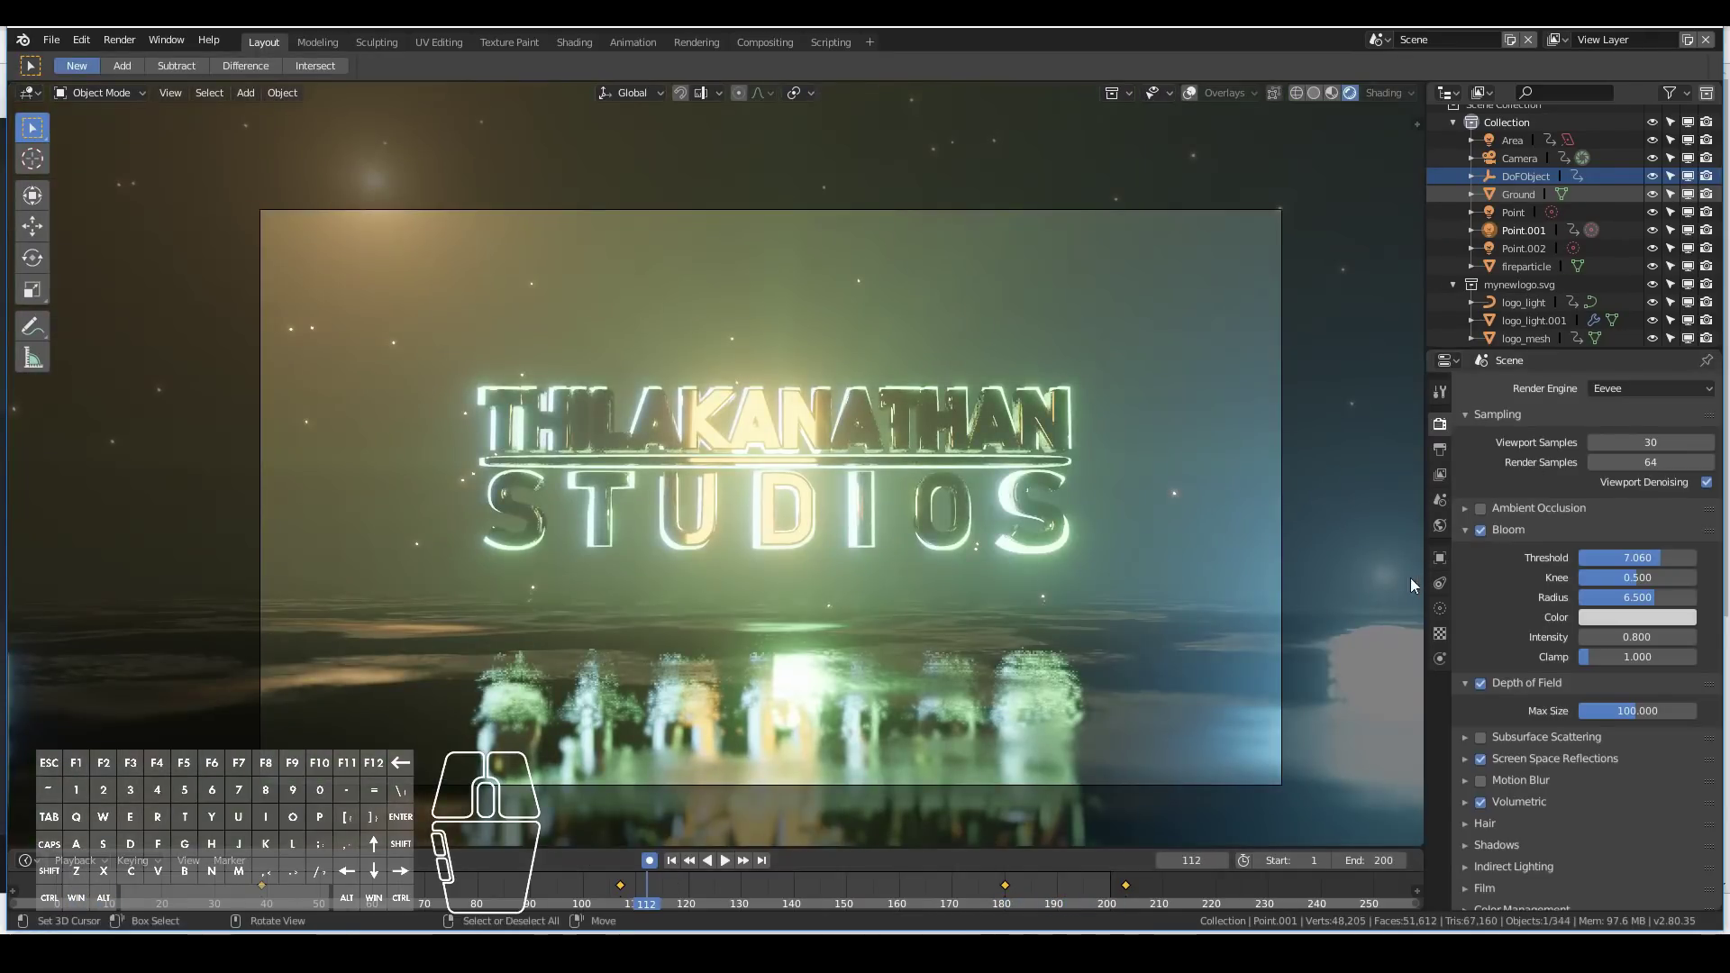
key("g")
right_click(460, 849)
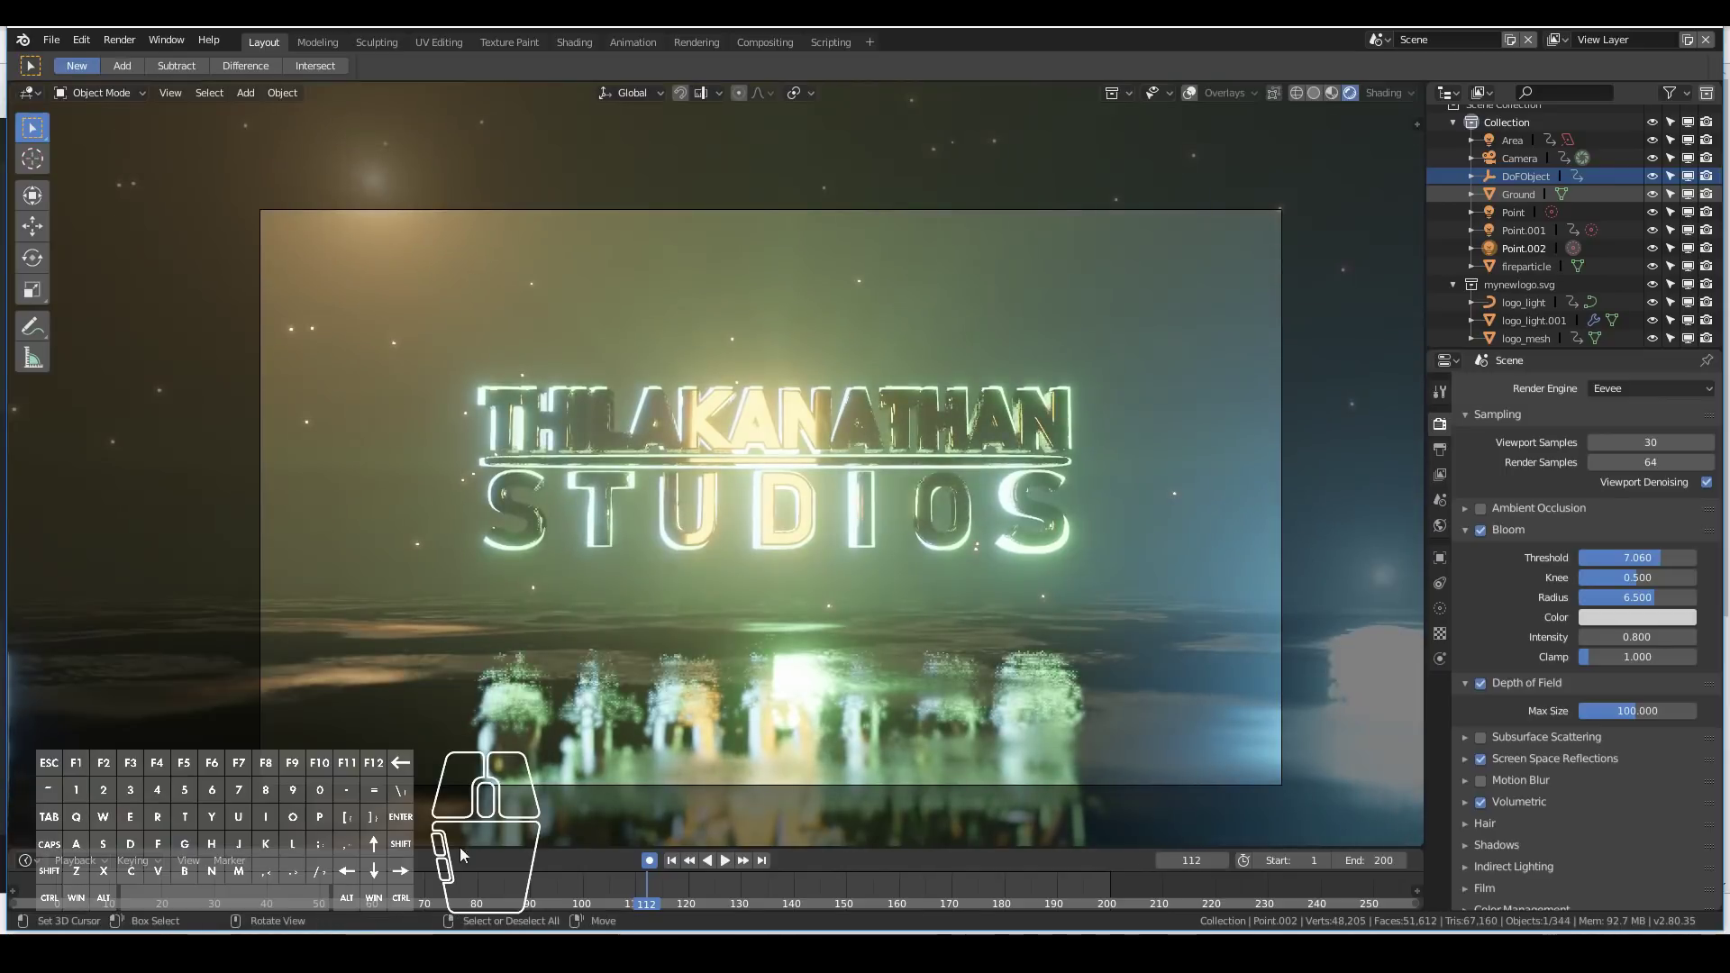
left_click(193, 887)
mouse_move(301, 889)
left_mouse_down()
mouse_move(356, 890)
mouse_move(293, 890)
left_mouse_up()
key("g")
left_click(437, 833)
Shift the blue light about 0.44 m inwards and upwards at frame 81, and keyframe another location for it at frame 130.
left_click_drag(409, 887, 483, 887)
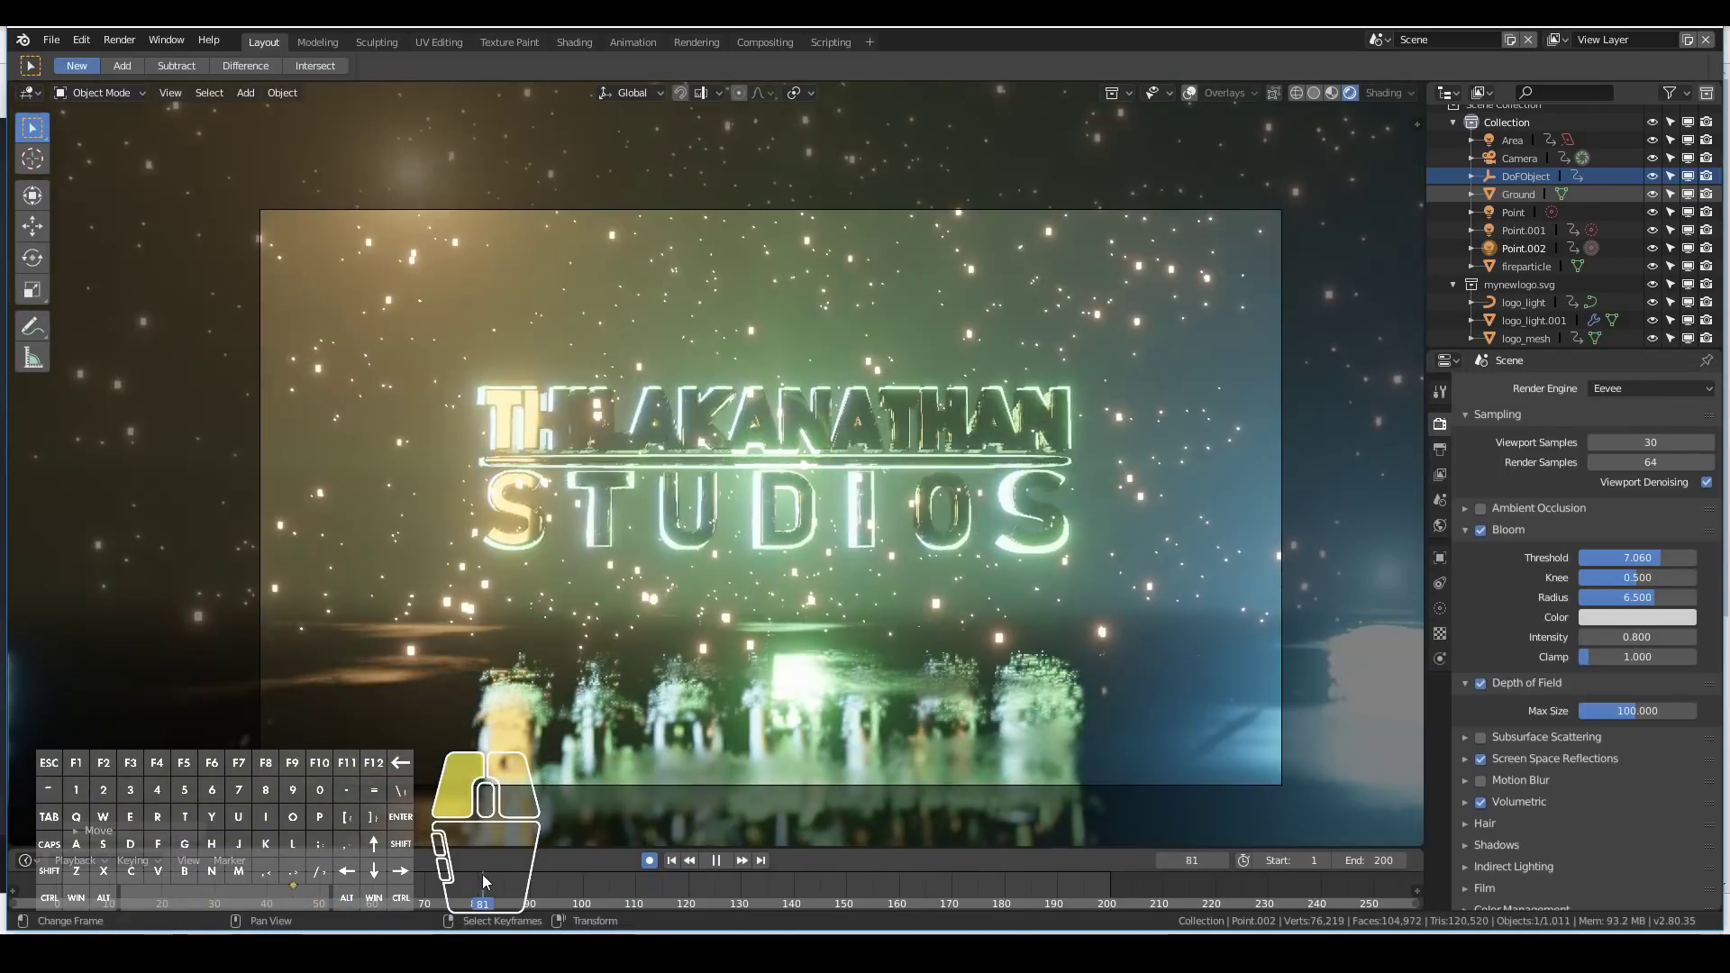
key("g")
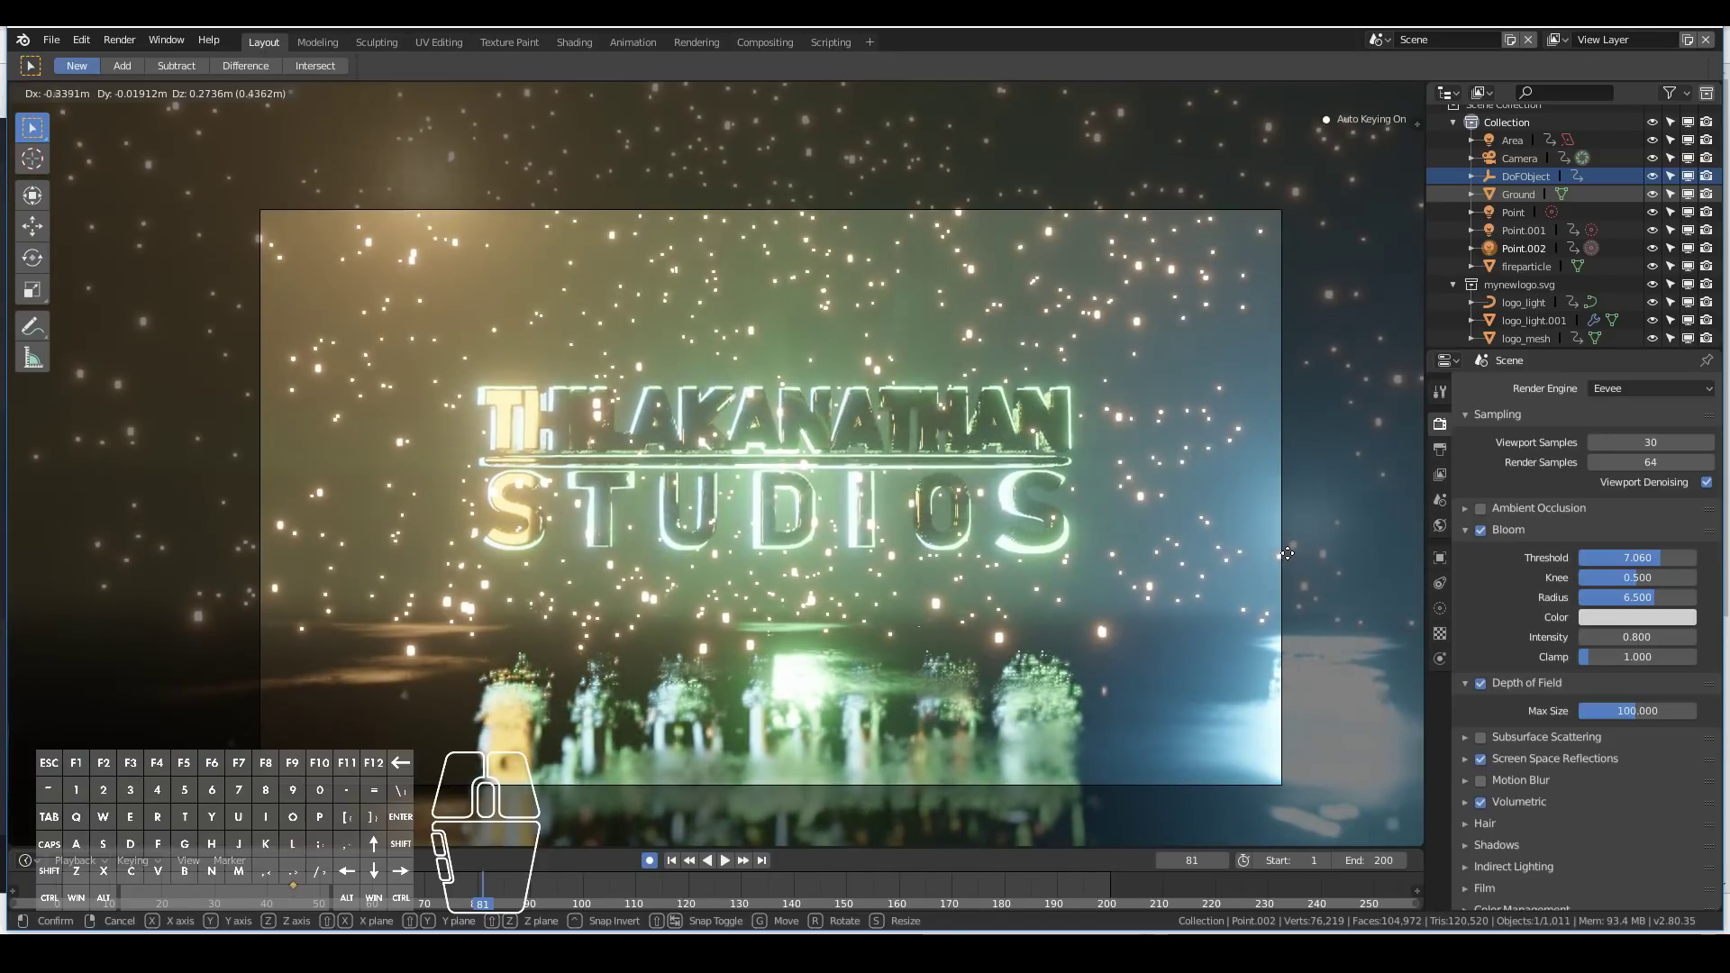
left_click(1285, 554)
left_click_drag(679, 890, 740, 893)
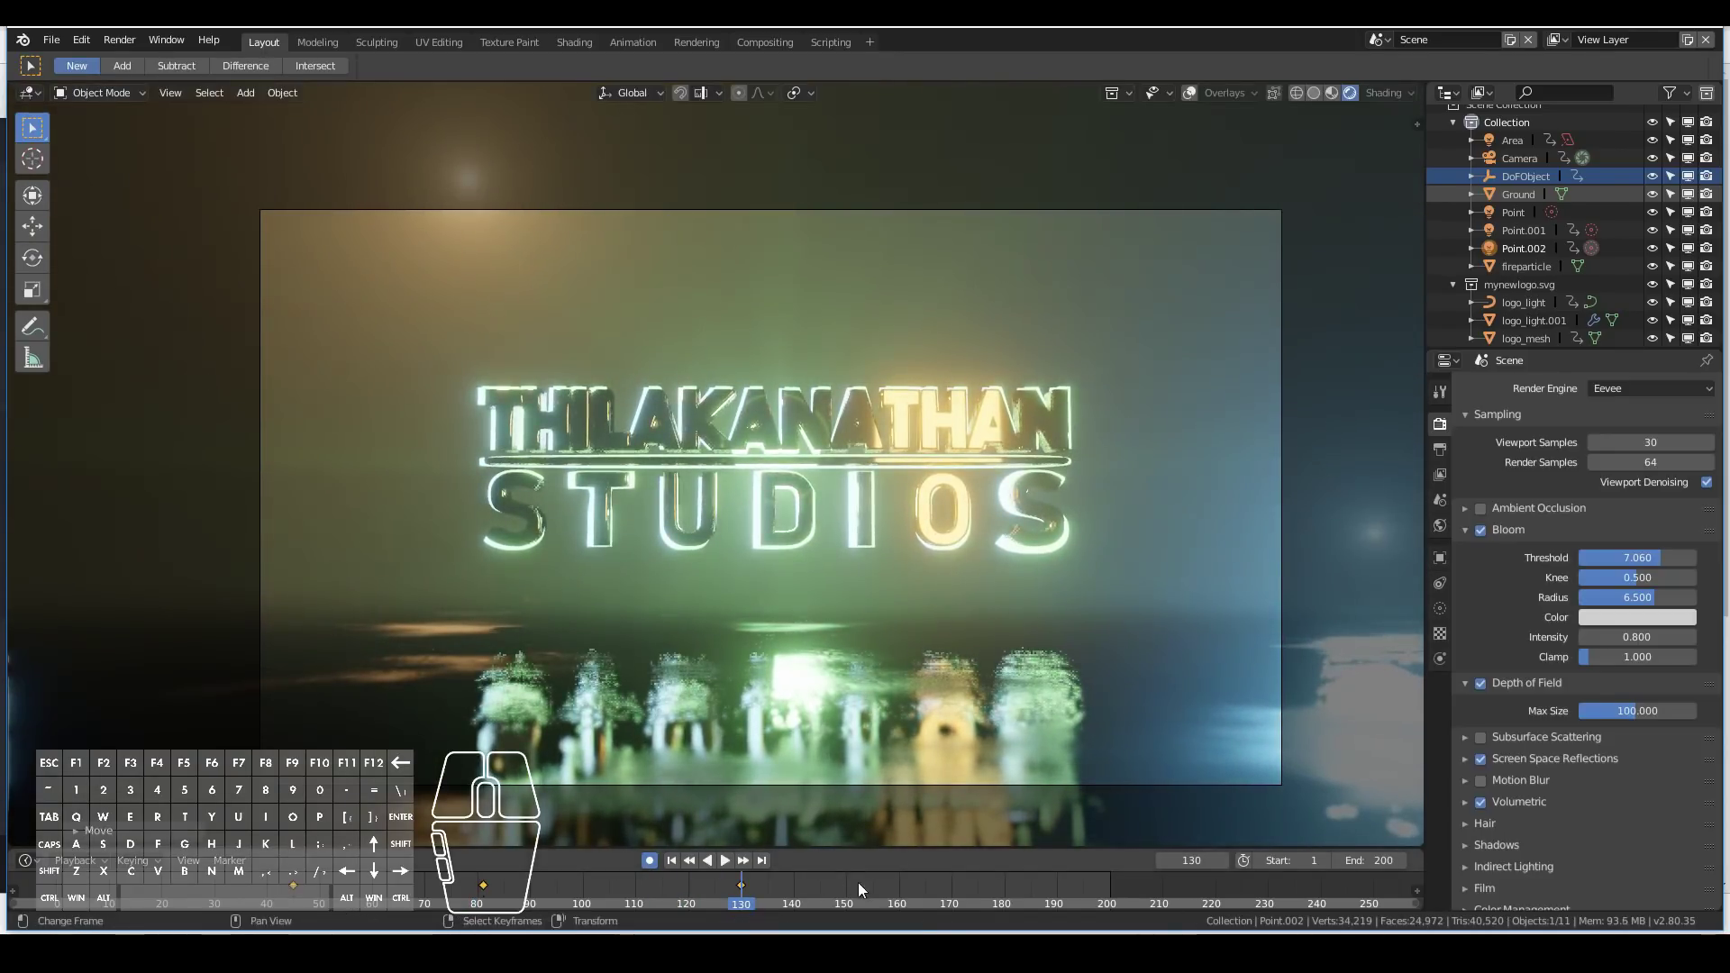
Raise the blue light beside the logo at frame 177, keying its location.
left_click_drag(858, 889, 988, 889)
key("g")
left_click(1304, 461)
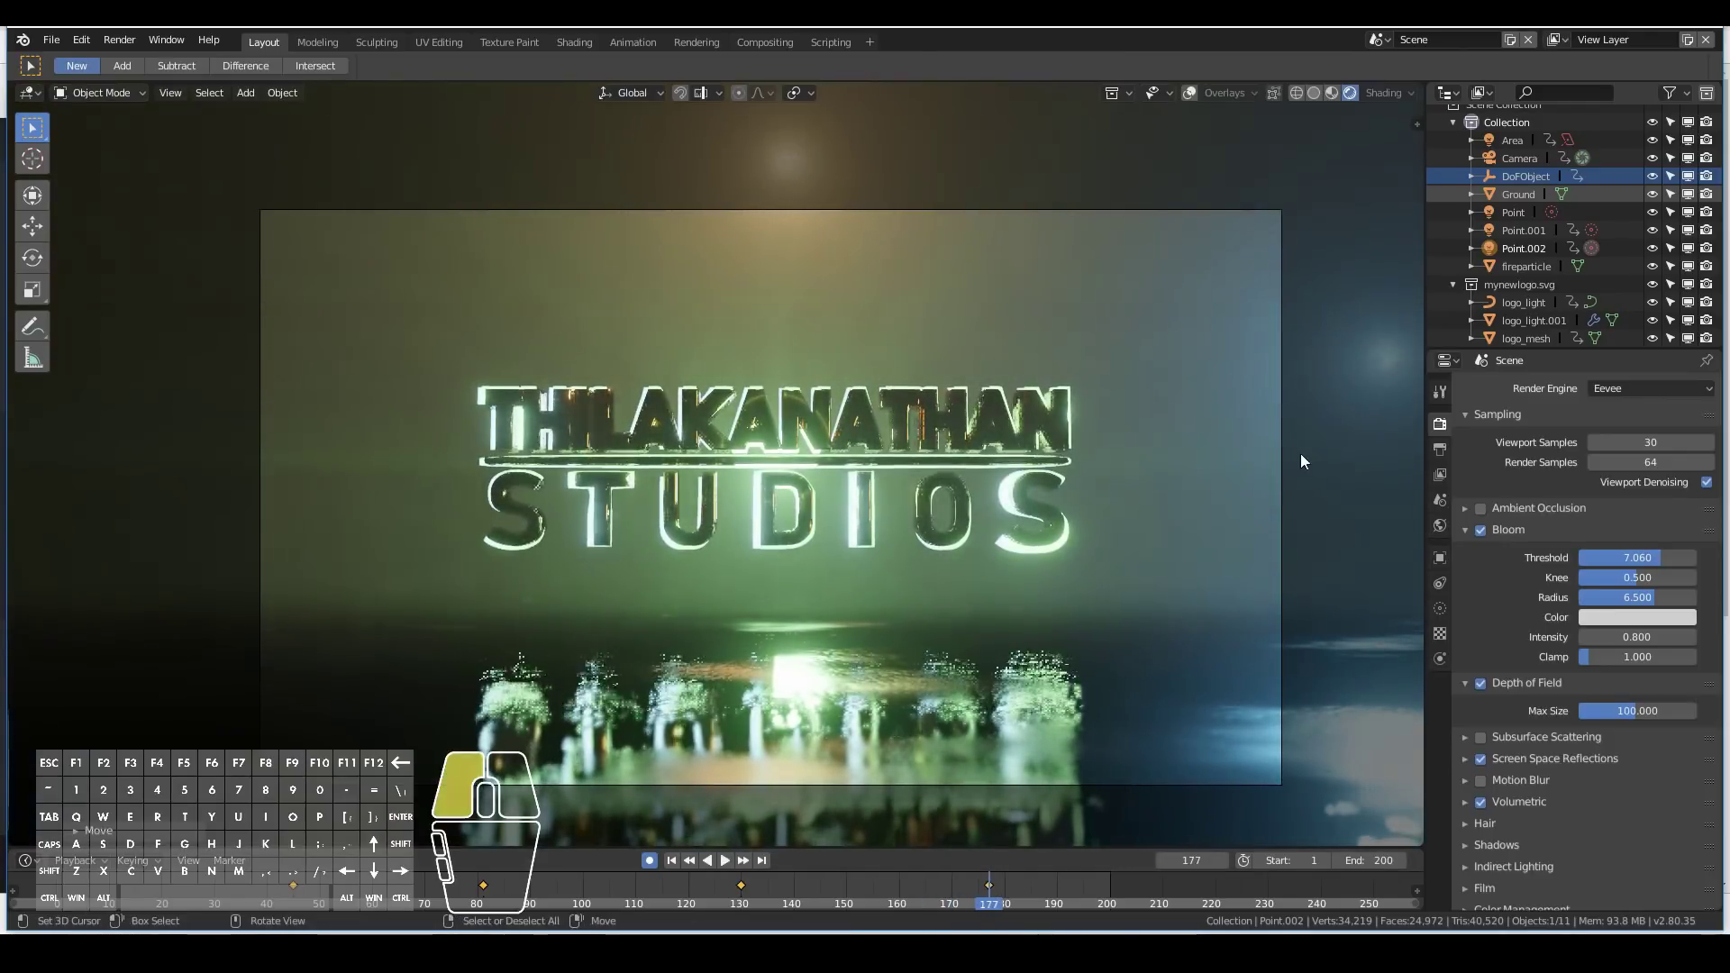
Move the blue light at frame 202 to key its final location, and play the animation as a preview.
left_click(1120, 901)
key("g")
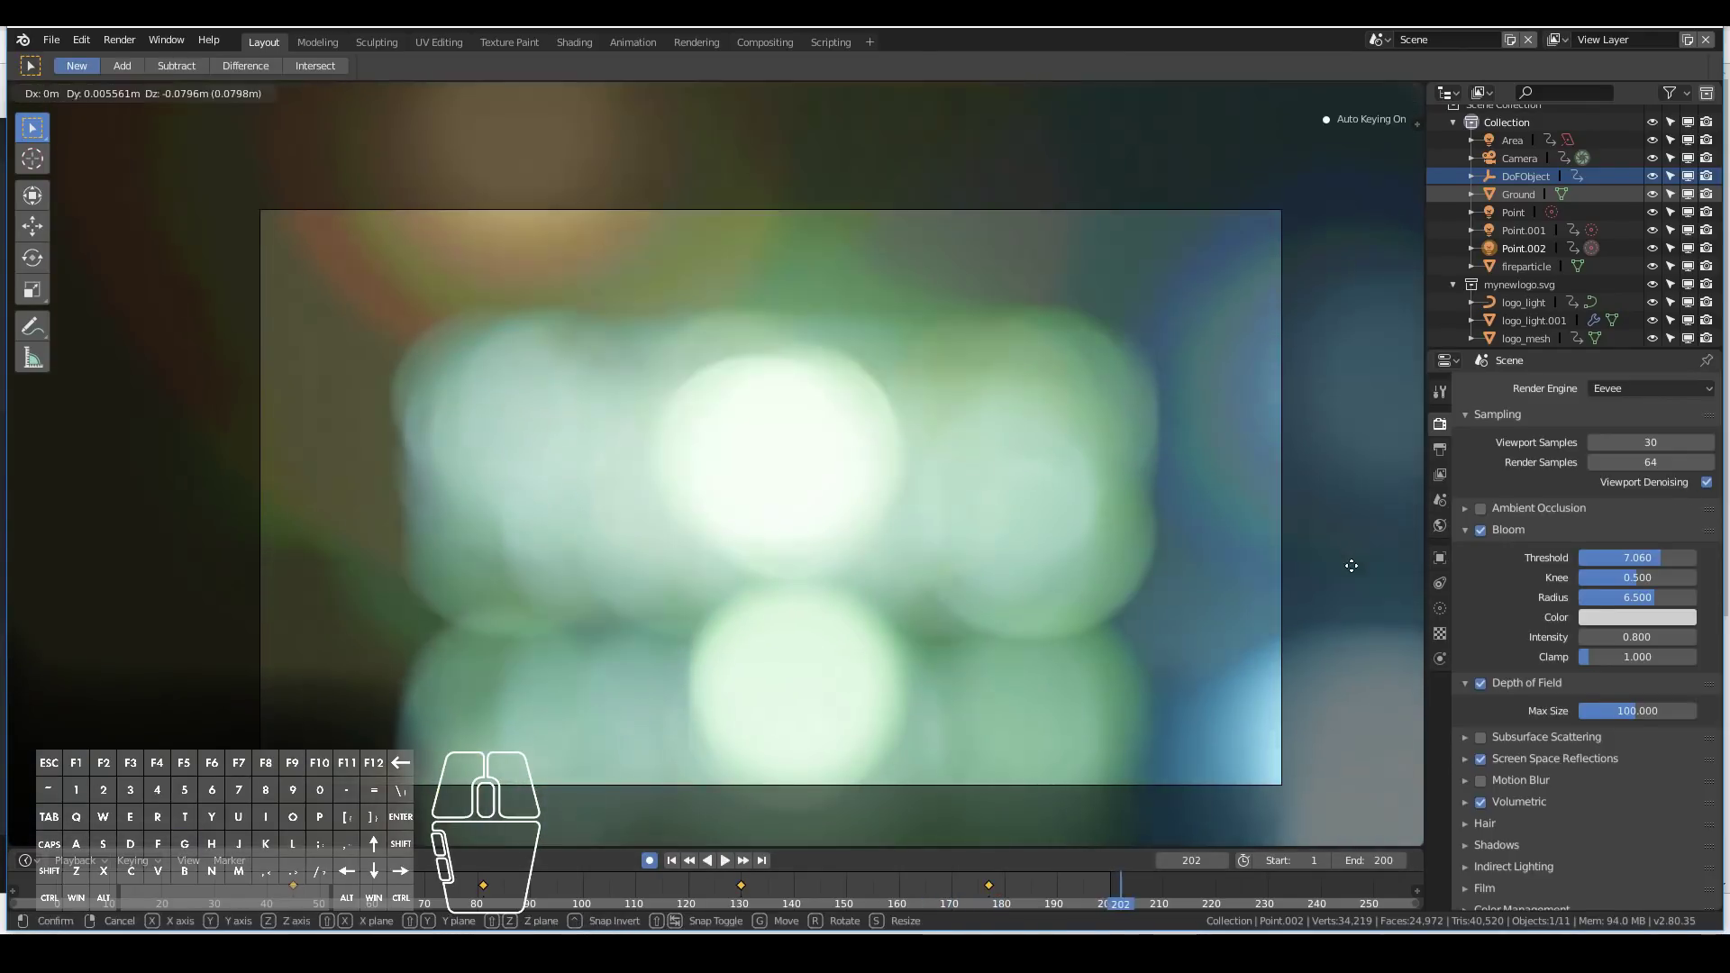
left_click(1309, 603)
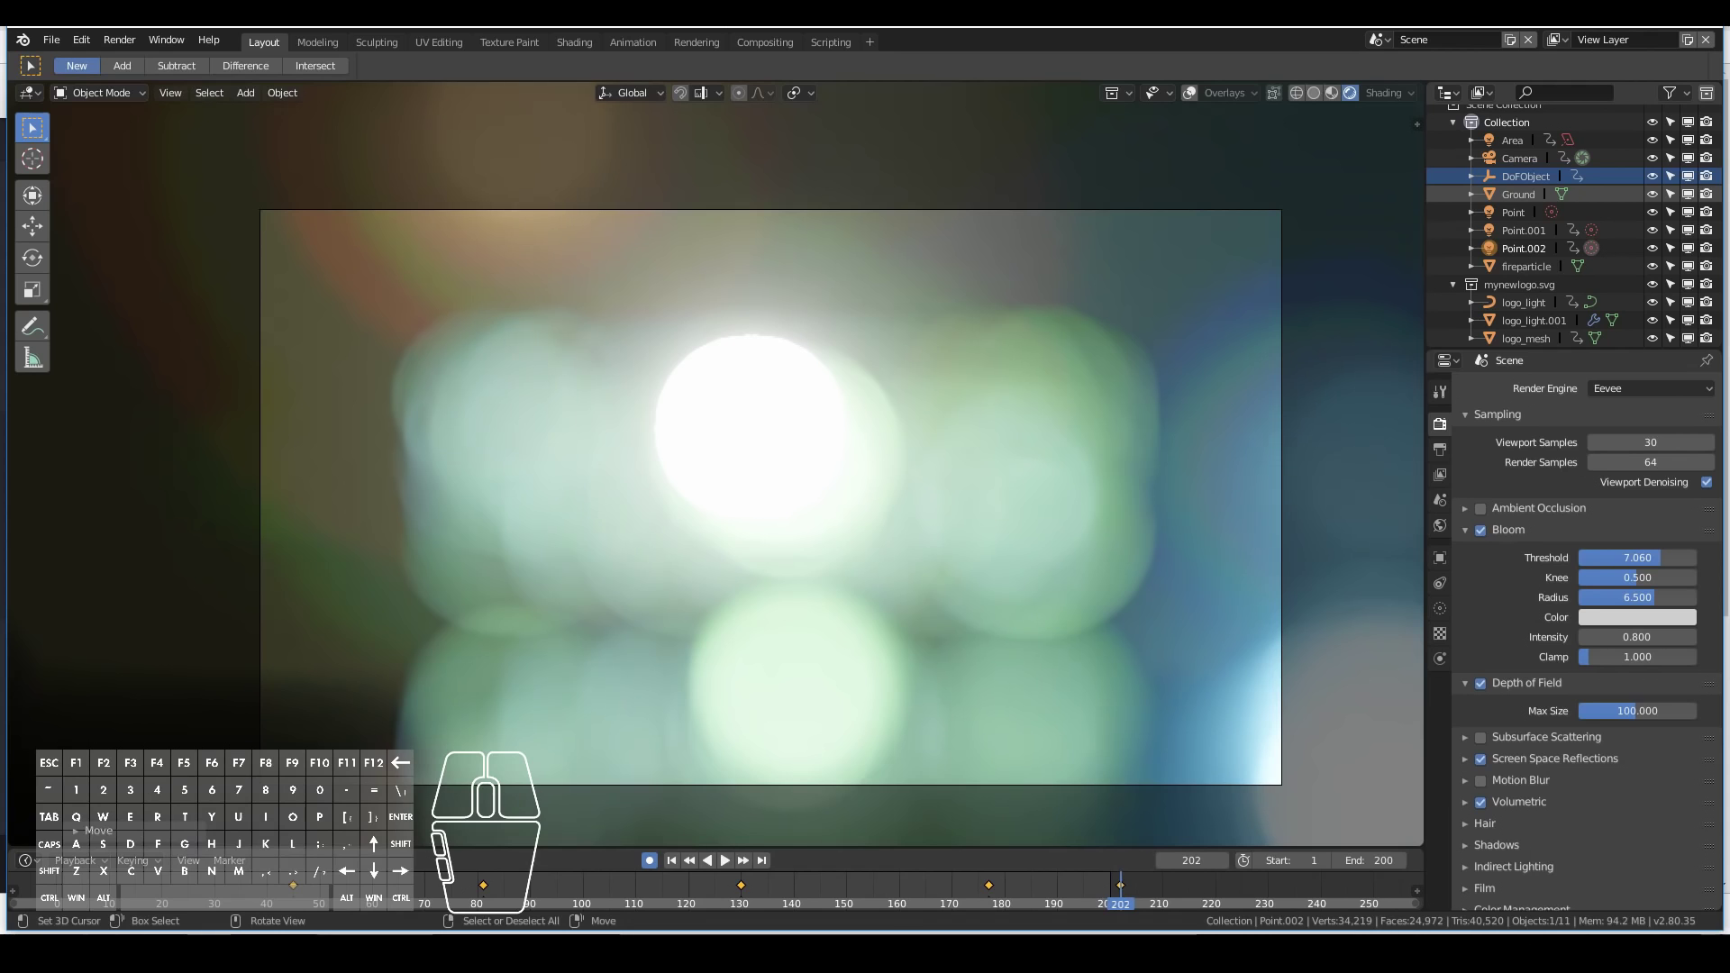
key("space")
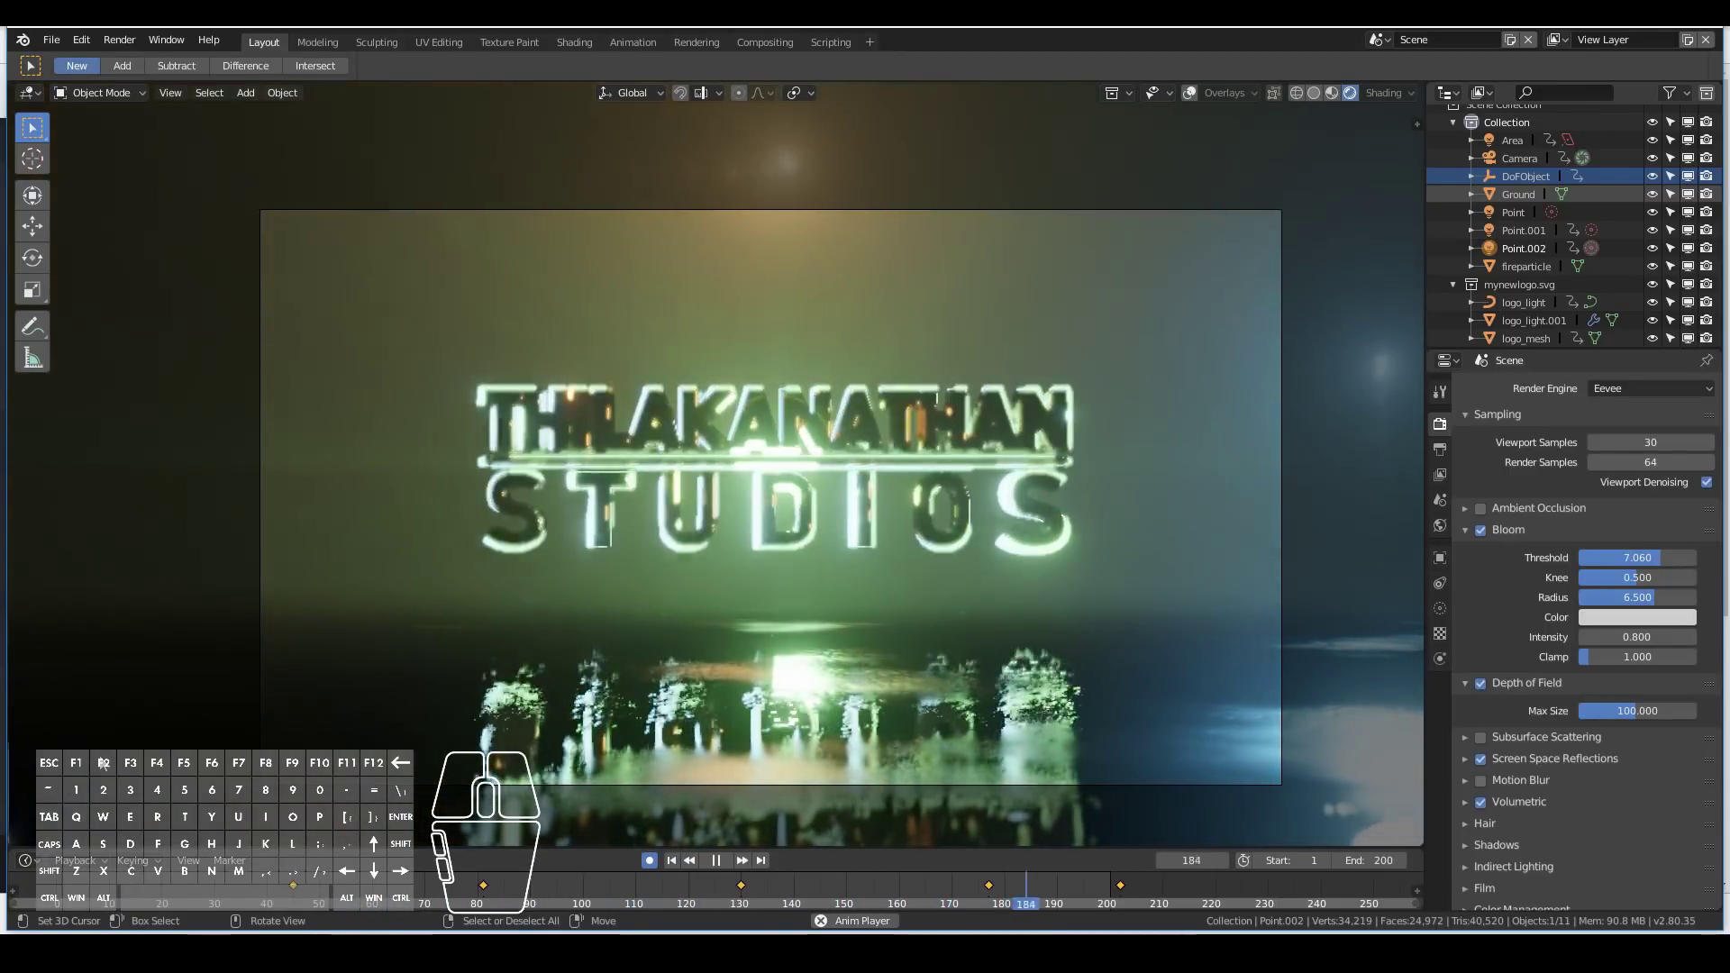
key("space")
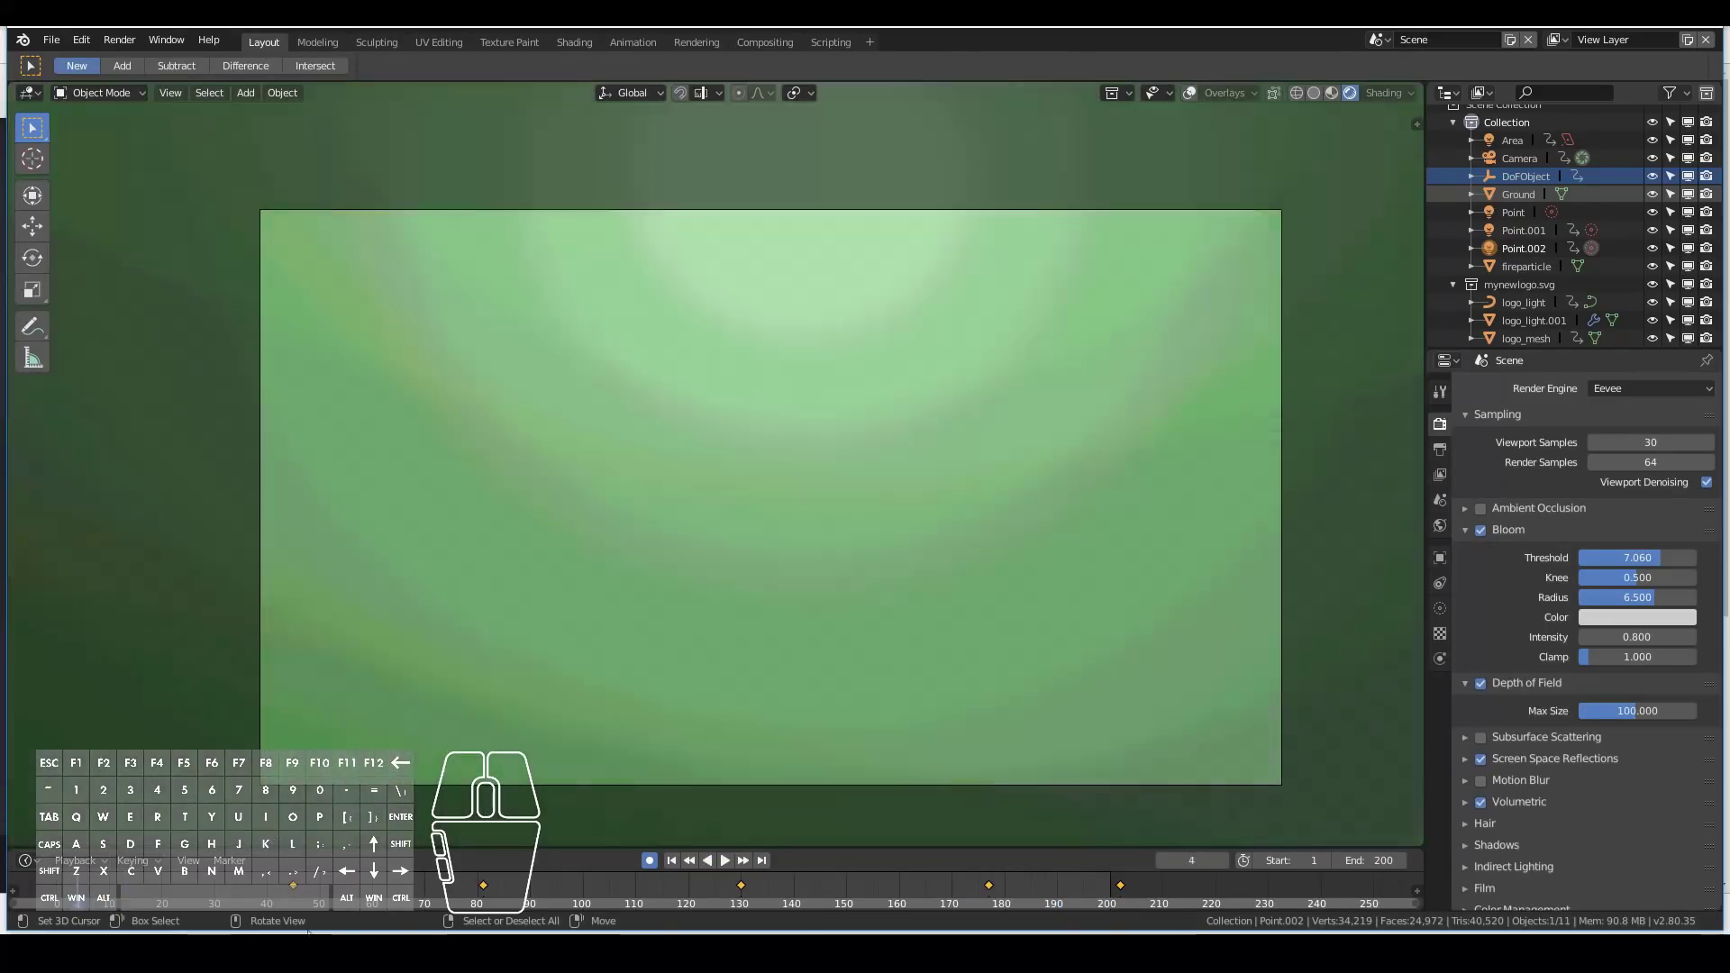
Select the glowing outline curve logo_light from an angled view of the logo at frame 73.
left_click(441, 884)
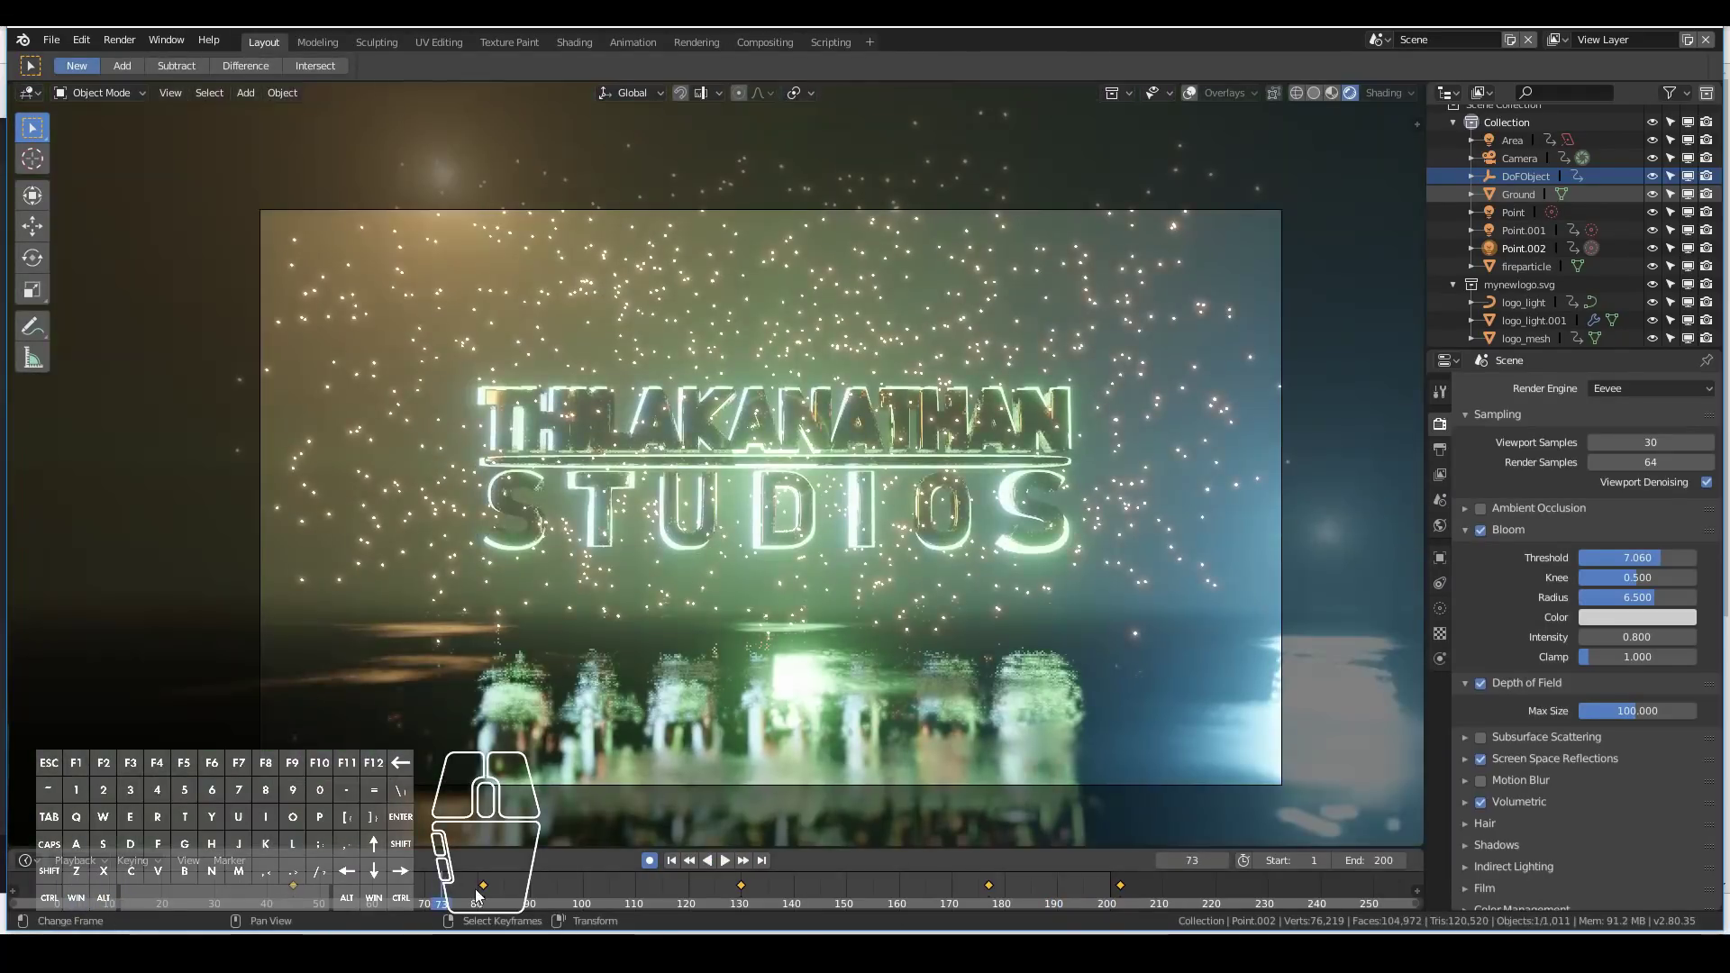
left_click(51, 42)
mouse_move(531, 448)
middle_mouse_down()
mouse_move(403, 472)
mouse_move(451, 406)
mouse_move(522, 417)
middle_mouse_up()
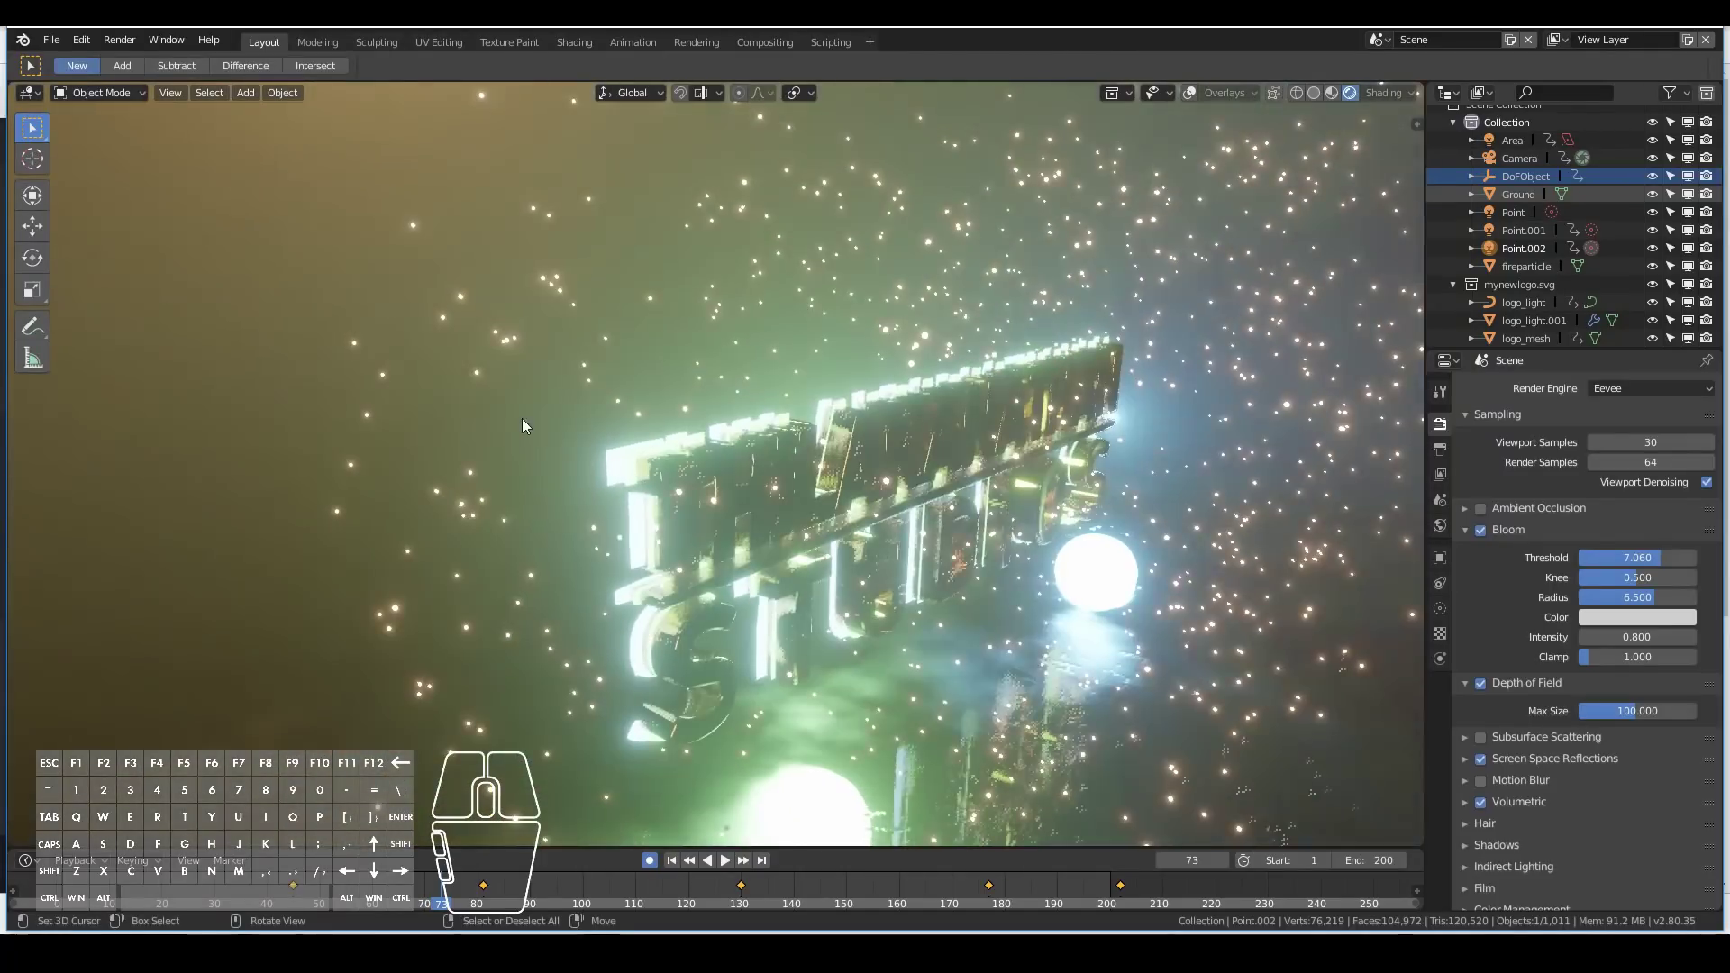
right_click(635, 467)
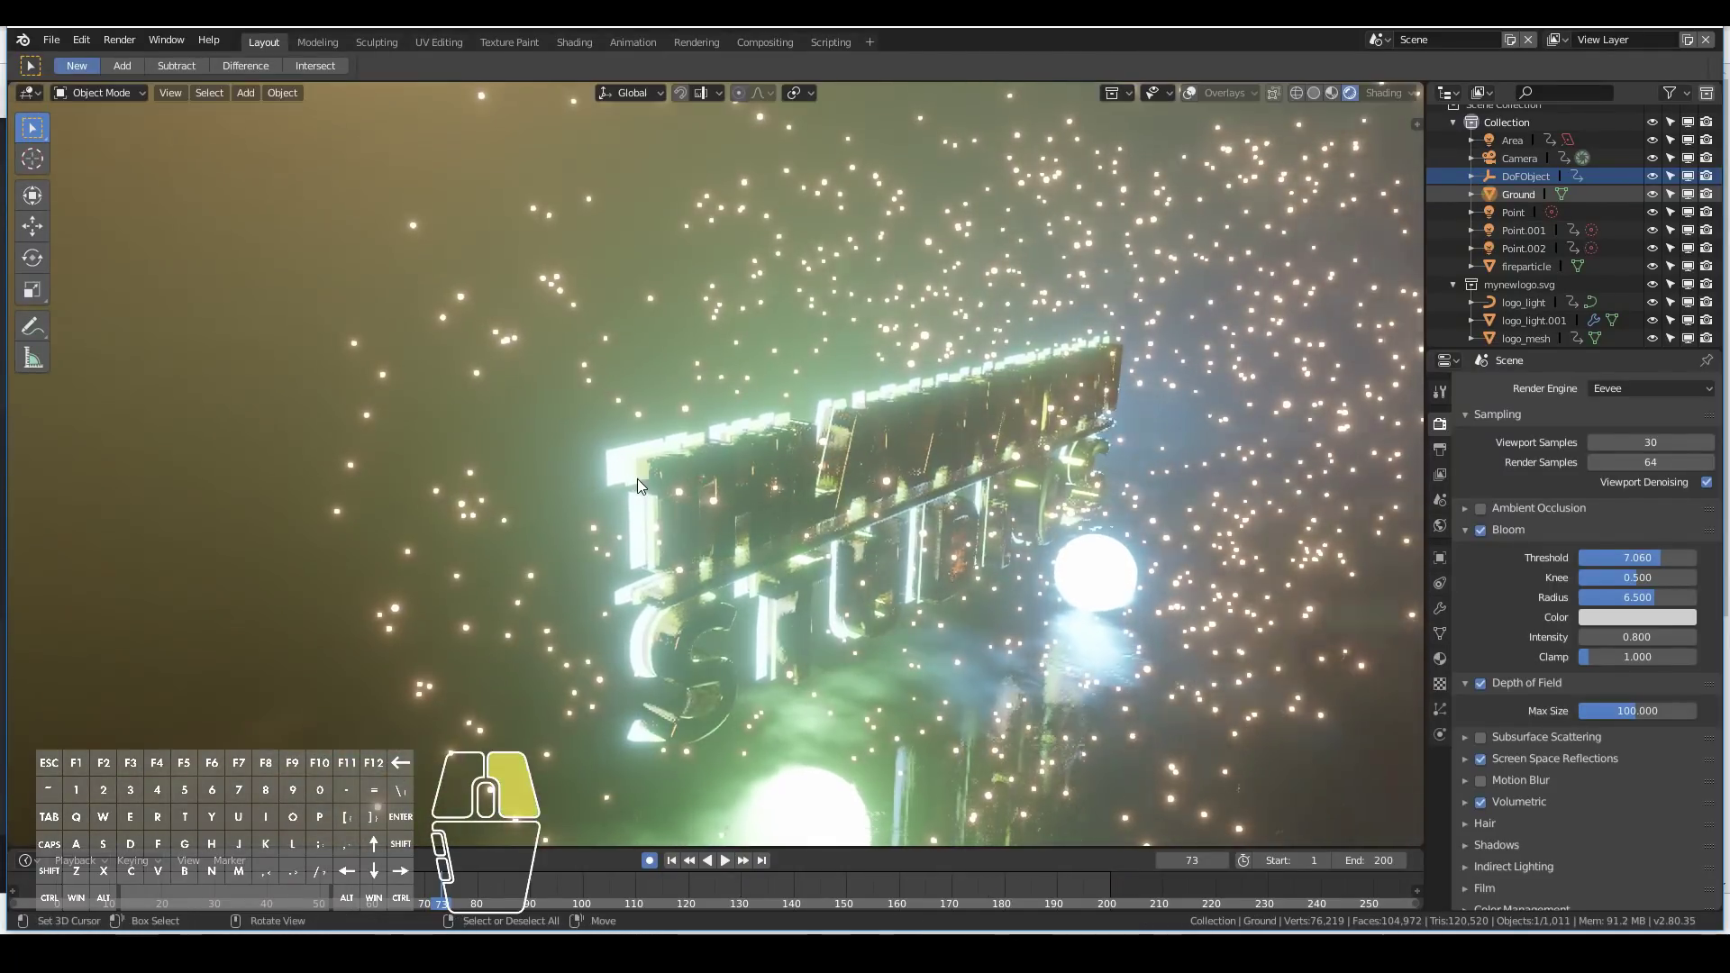
key("g")
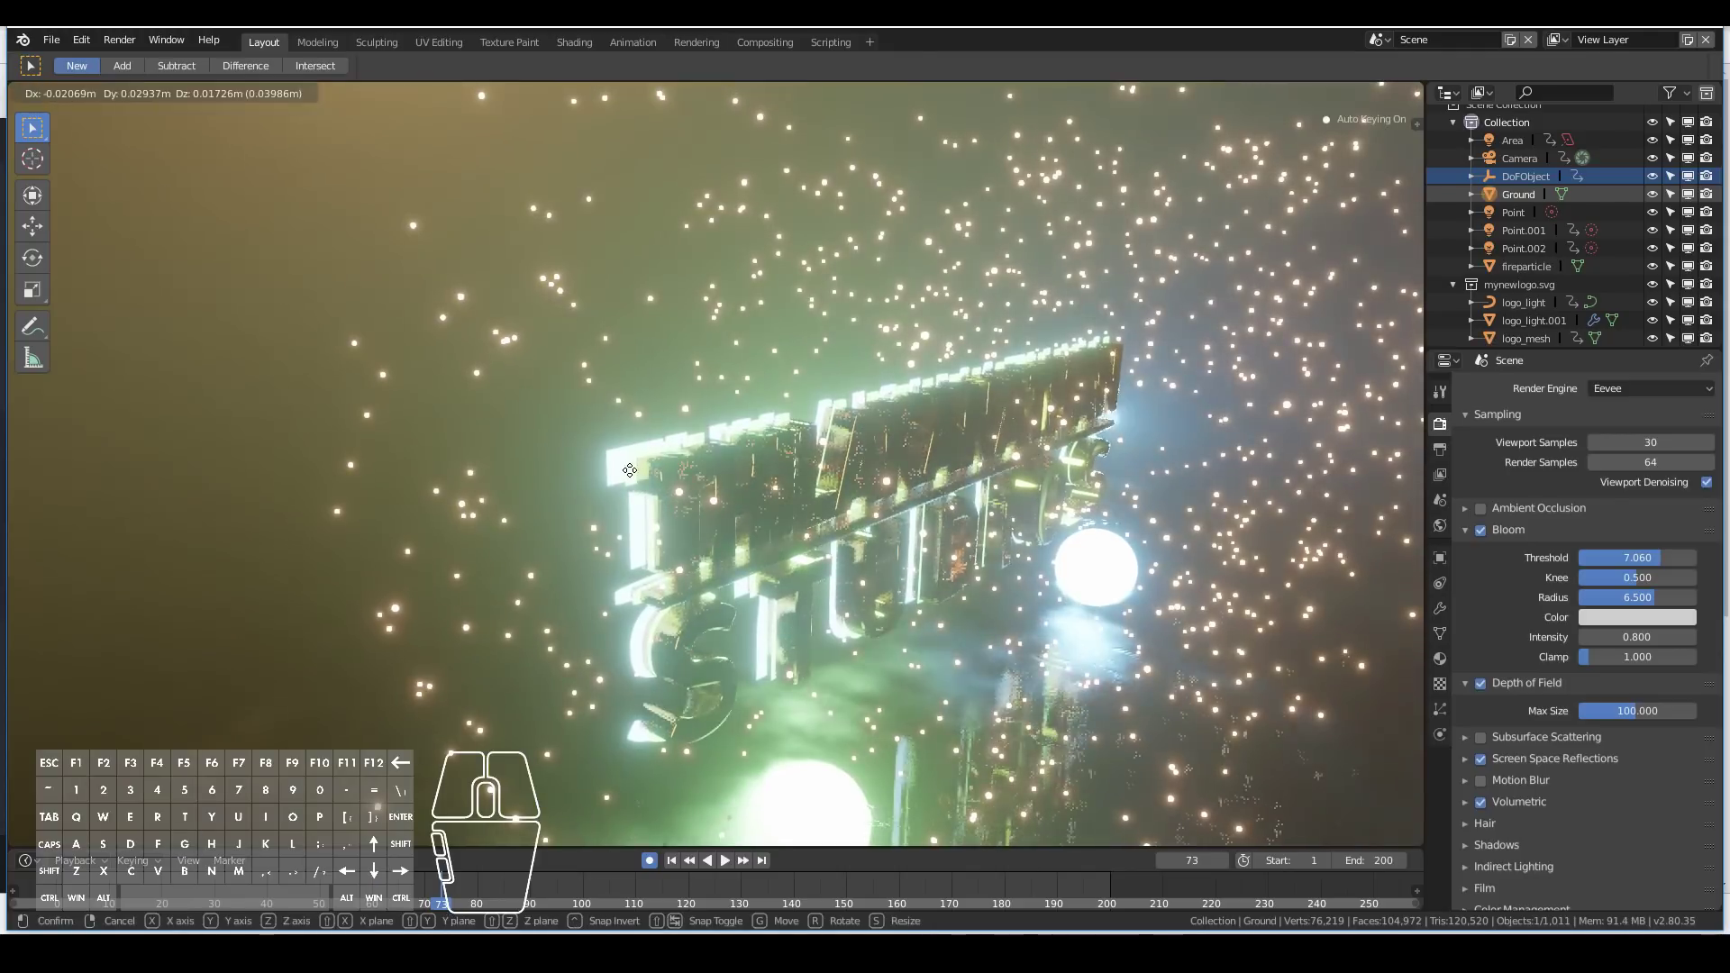
right_click(630, 470)
right_click(635, 472)
key("g")
right_click(637, 467)
right_click(638, 467)
right_click(637, 459)
key("g")
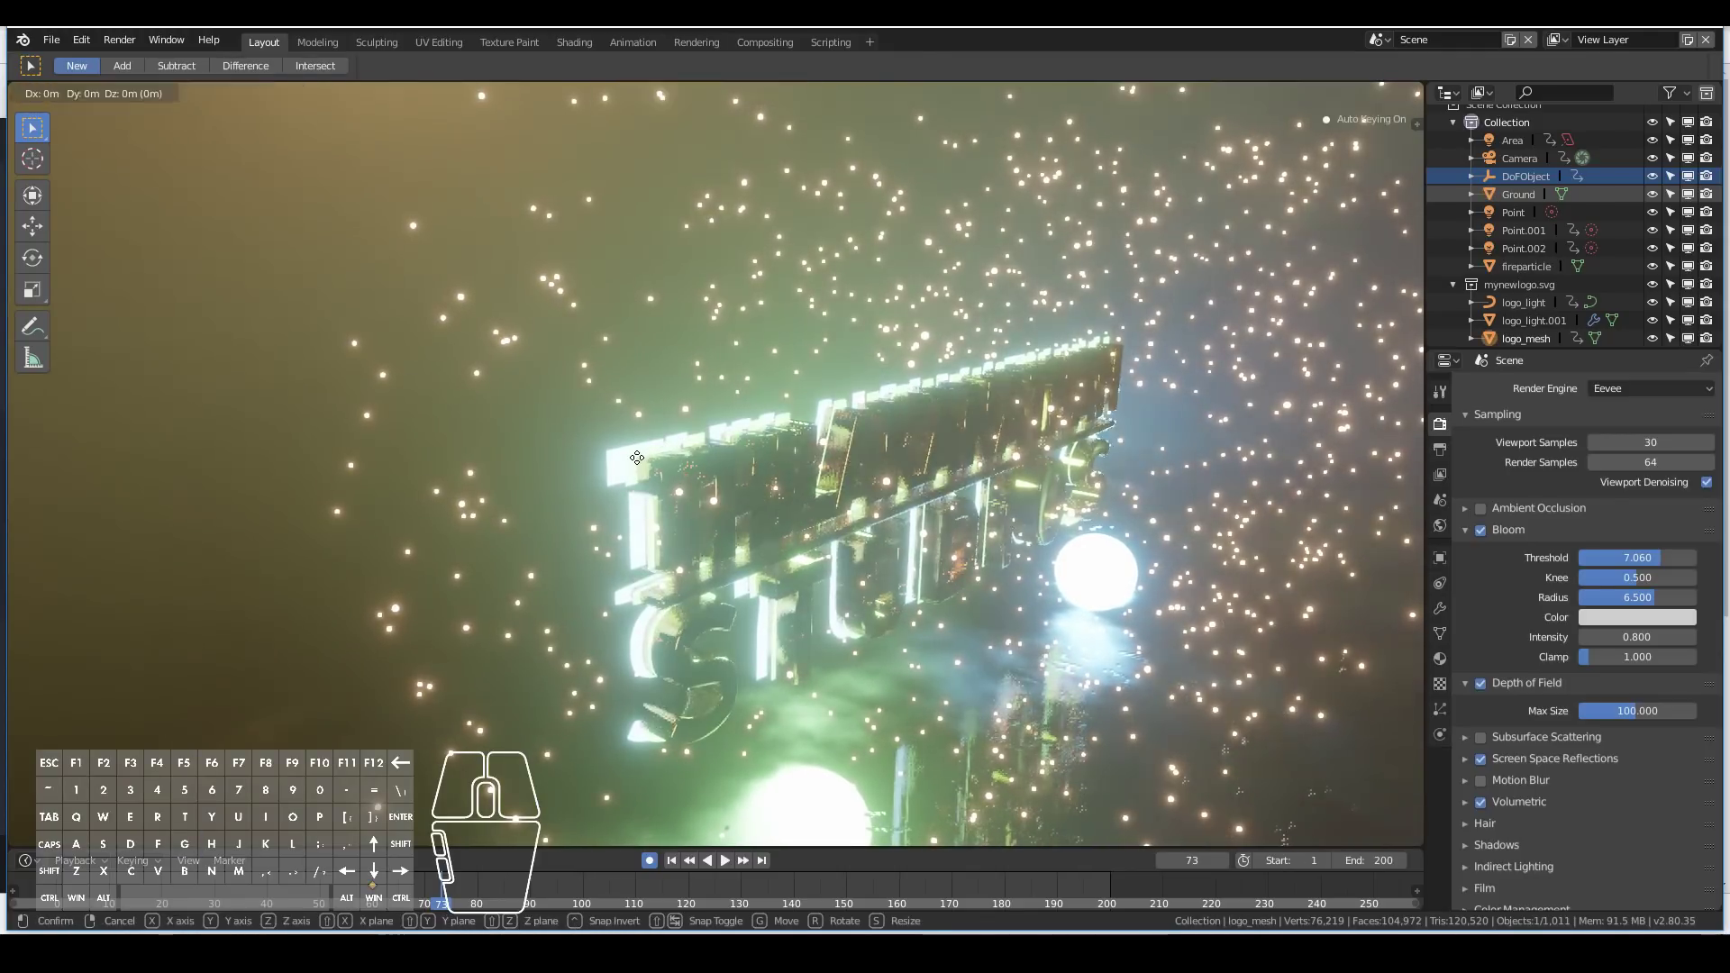
right_click(643, 457)
key("g")
right_click(637, 453)
right_click(637, 453)
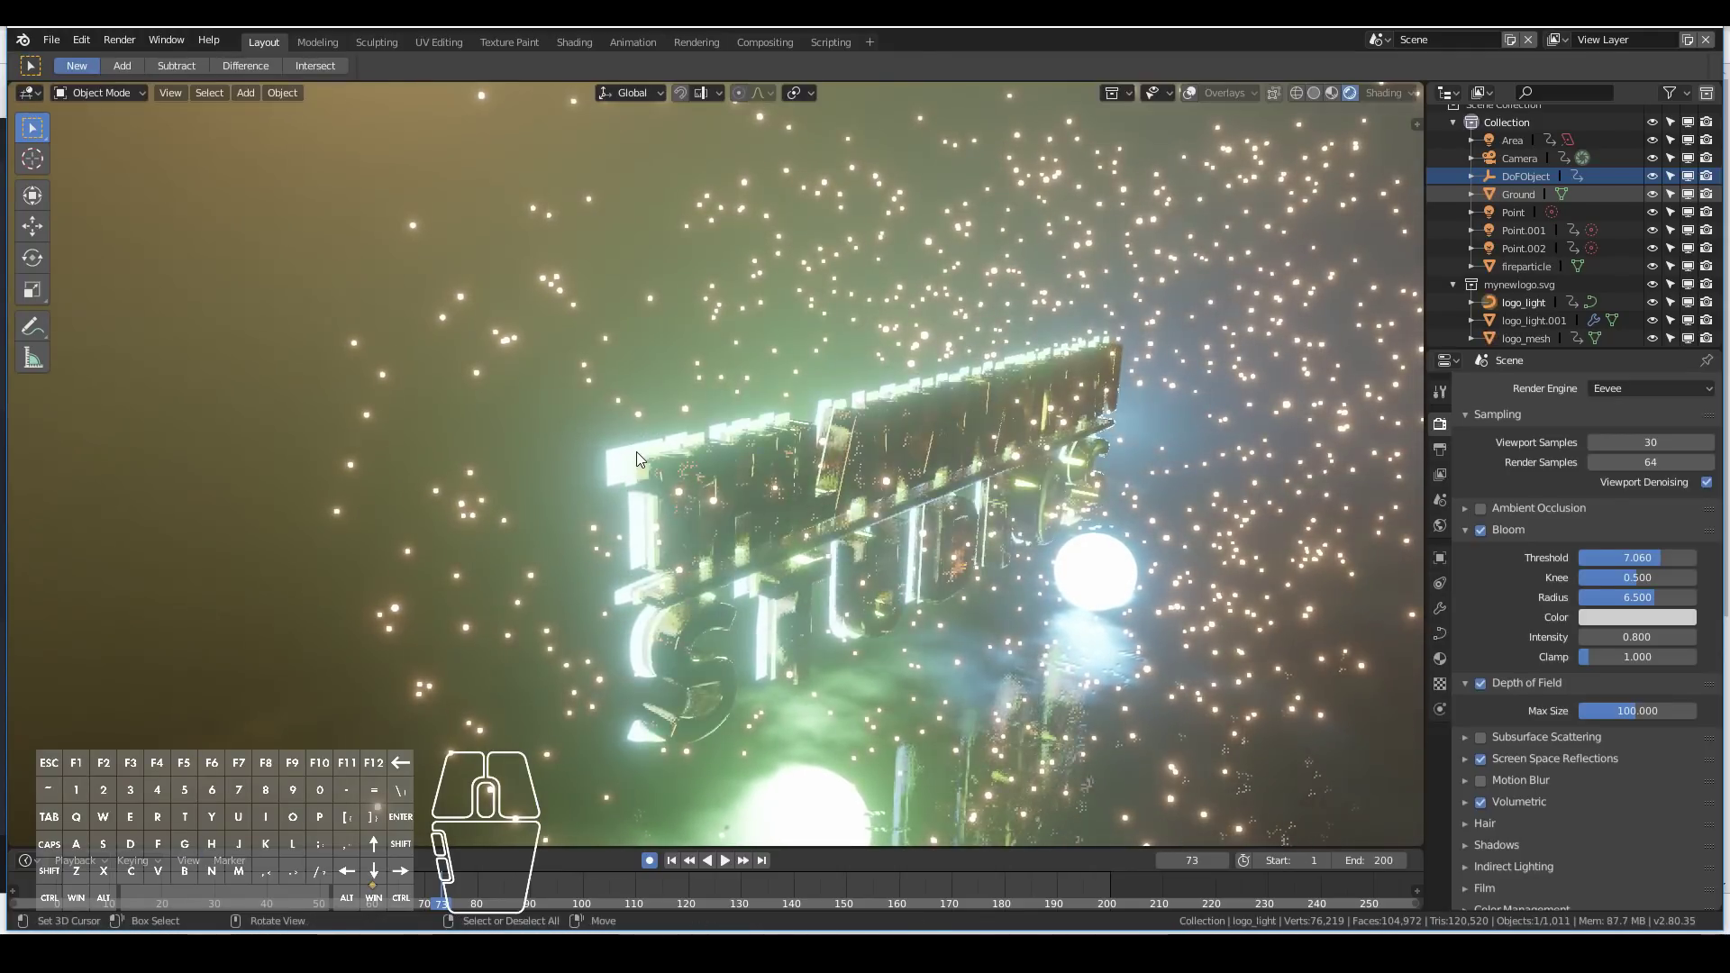
right_click(636, 451)
key("g")
right_click(636, 469)
right_click(636, 468)
Try shifting the logo outline slightly, once from the angled view and once through the camera.
key("g")
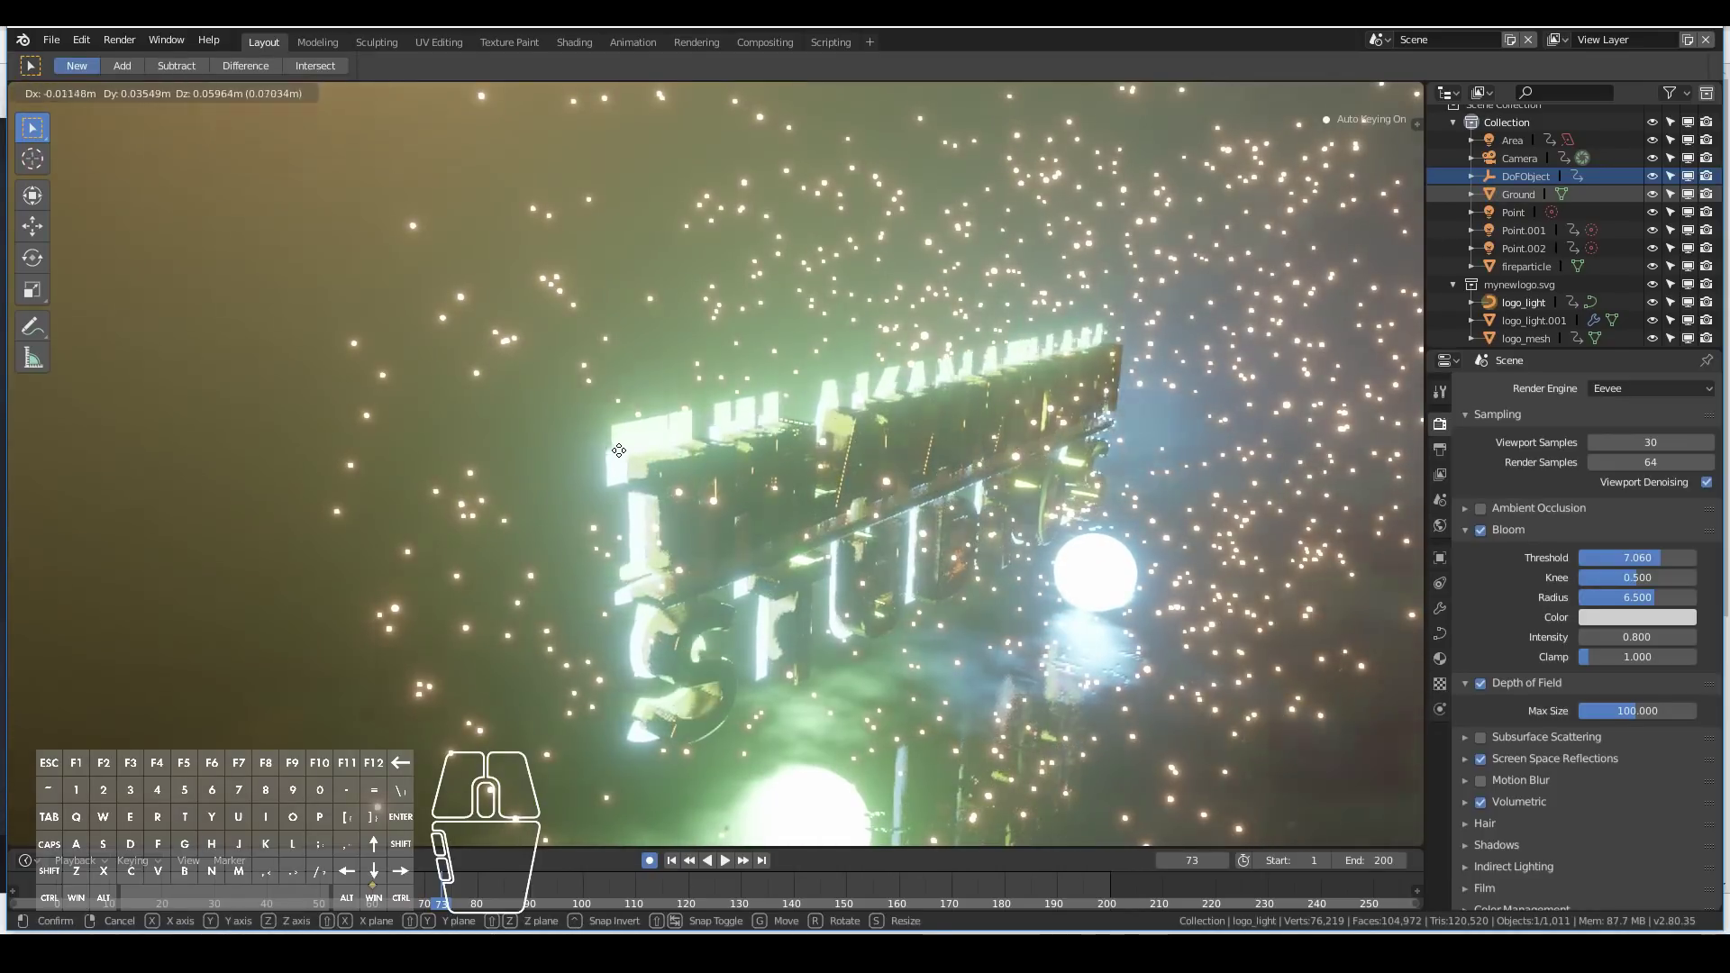
right_click(620, 453)
key("KP_0")
key("g")
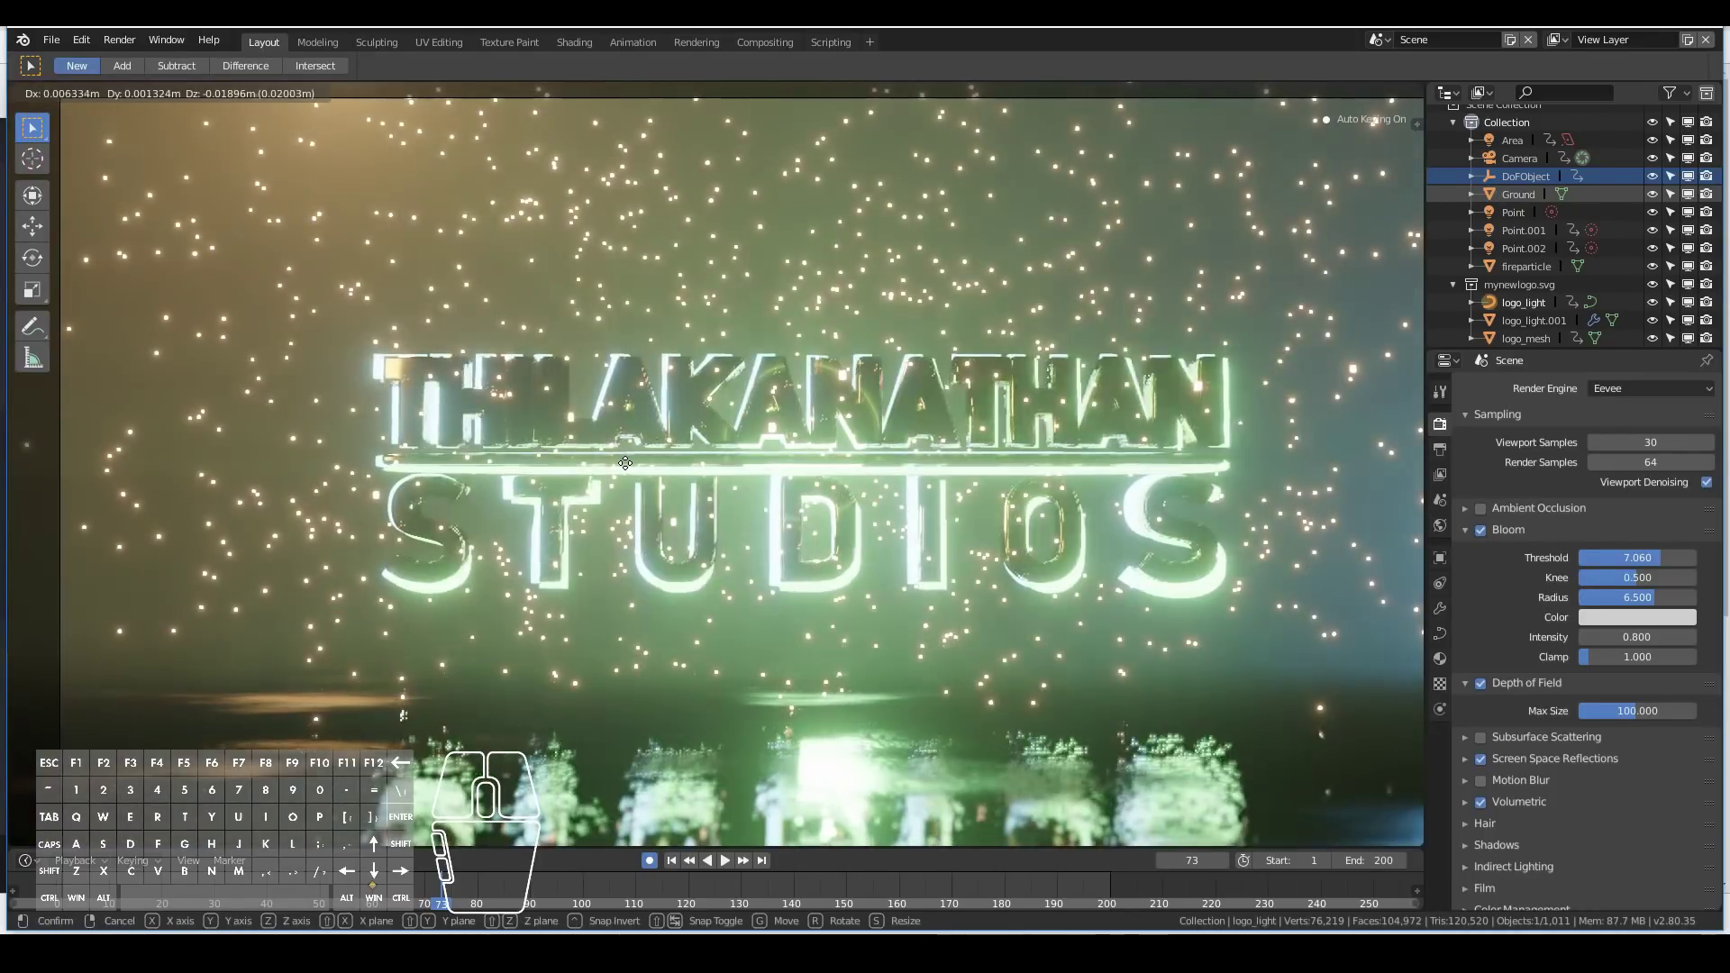
right_click(634, 486)
Switch to the Animation workspace, look through the camera and go to frame 60, where logo_light has its keyframe.
left_click_drag(437, 899, 393, 890)
left_click(632, 42)
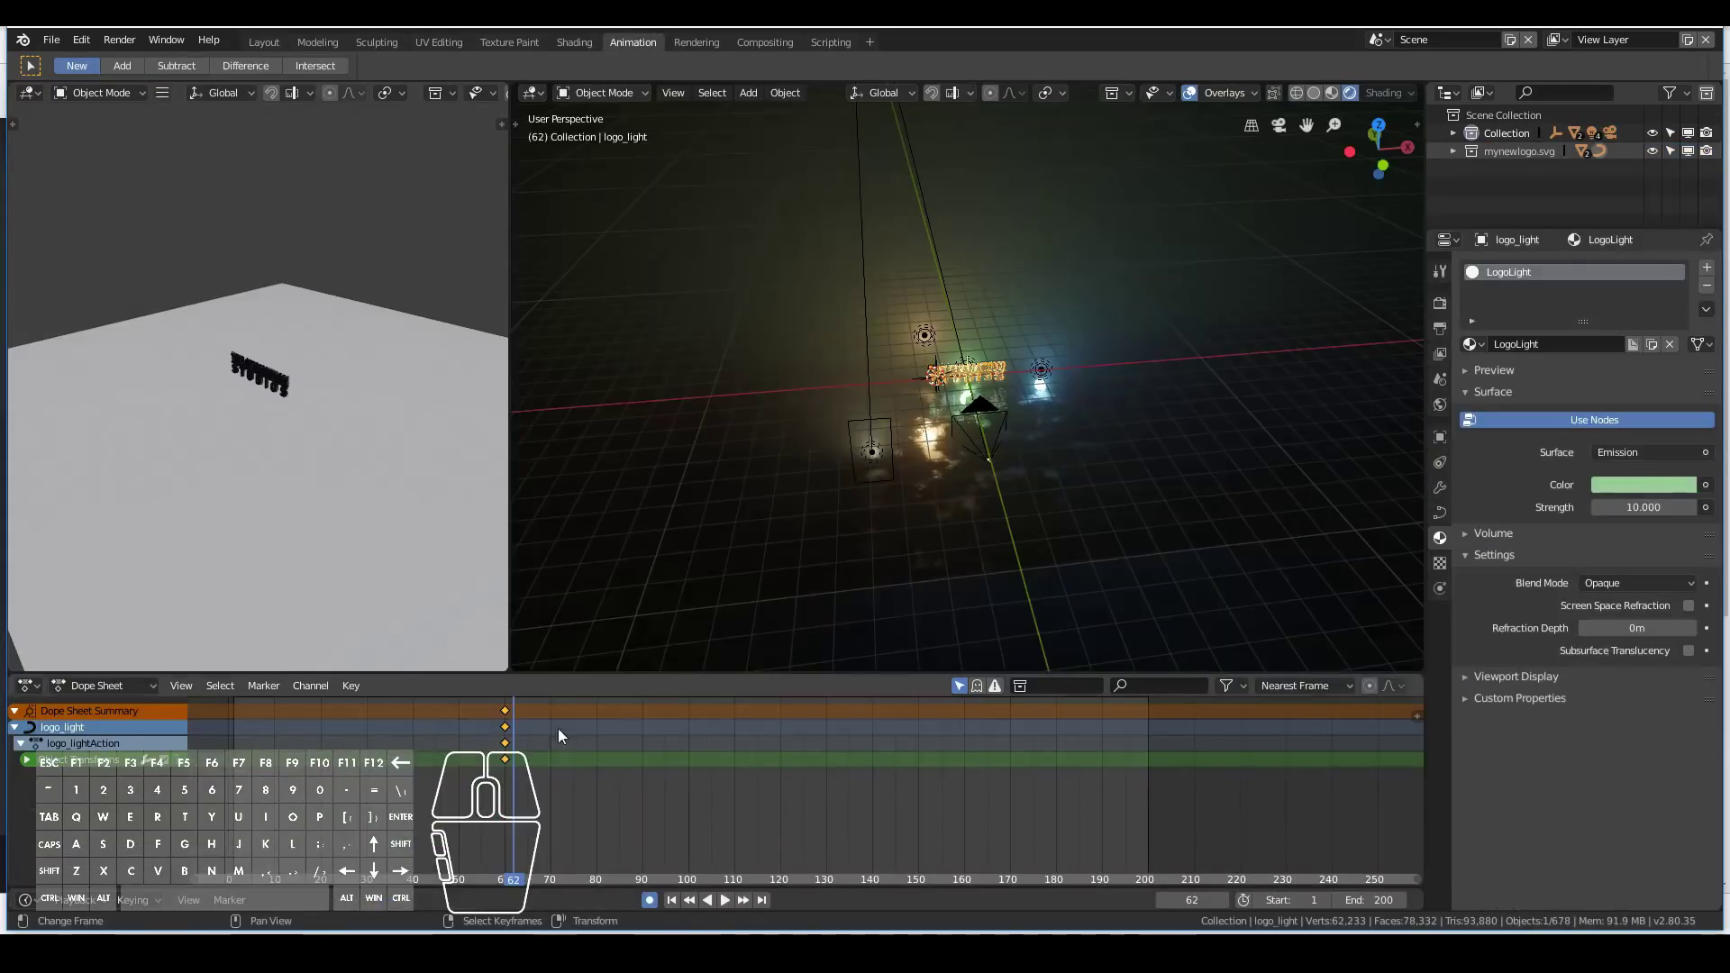
key("KP_0")
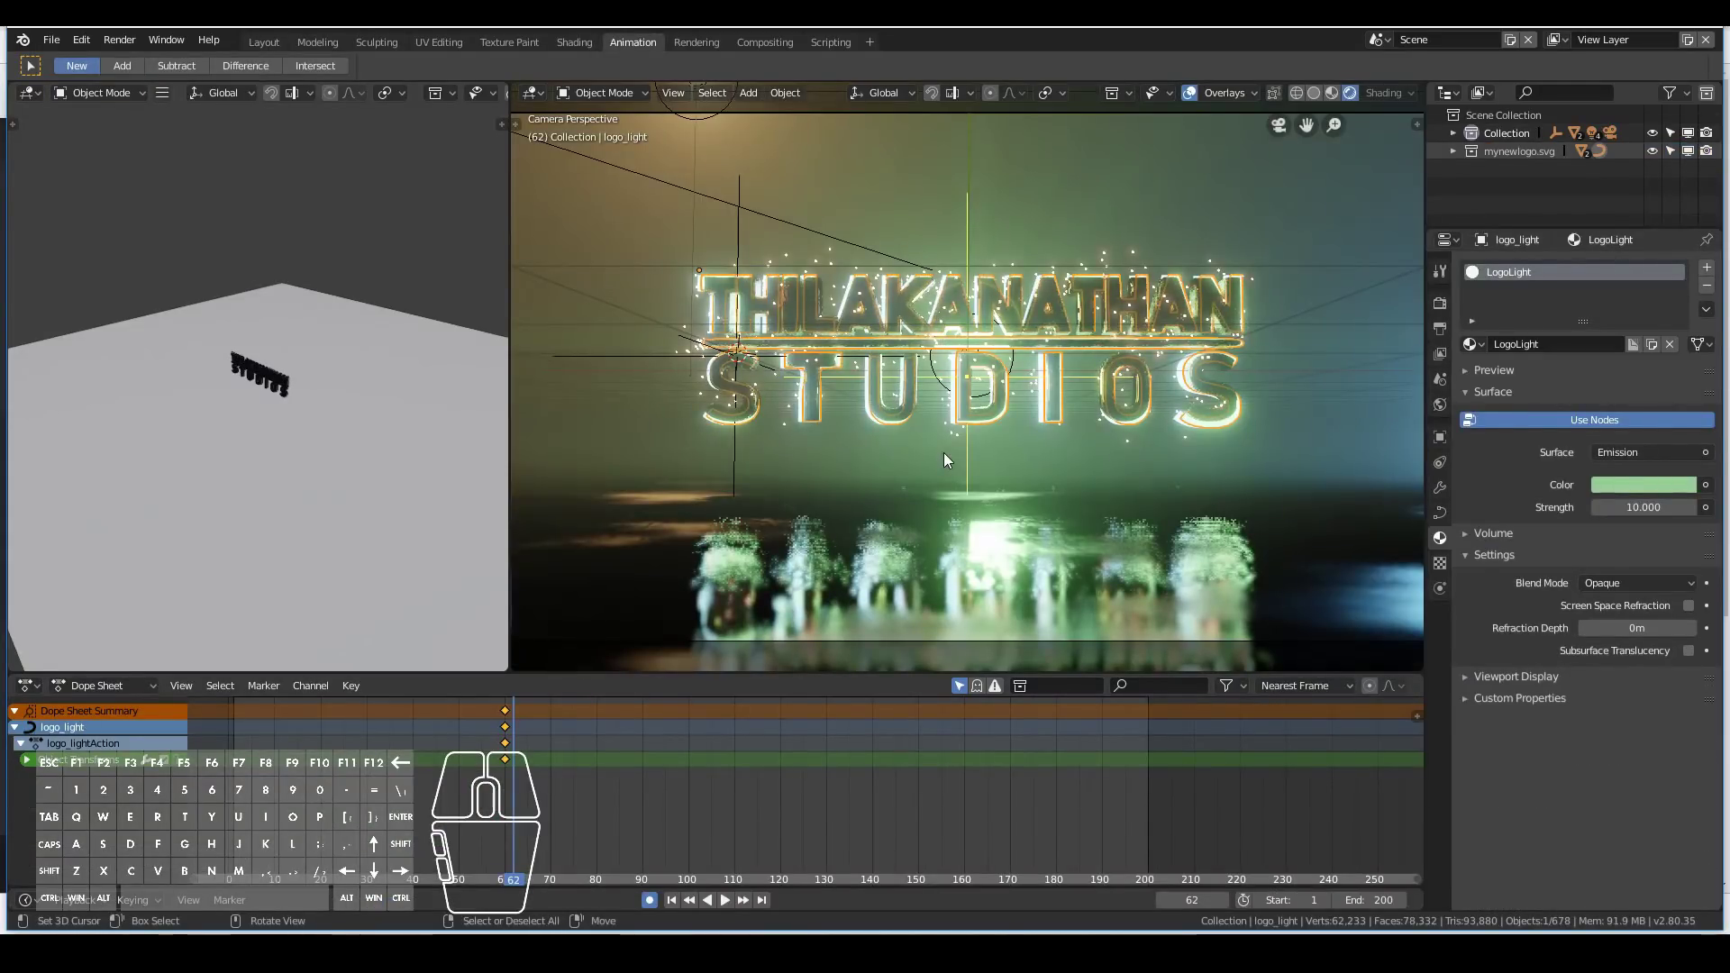
key("space")
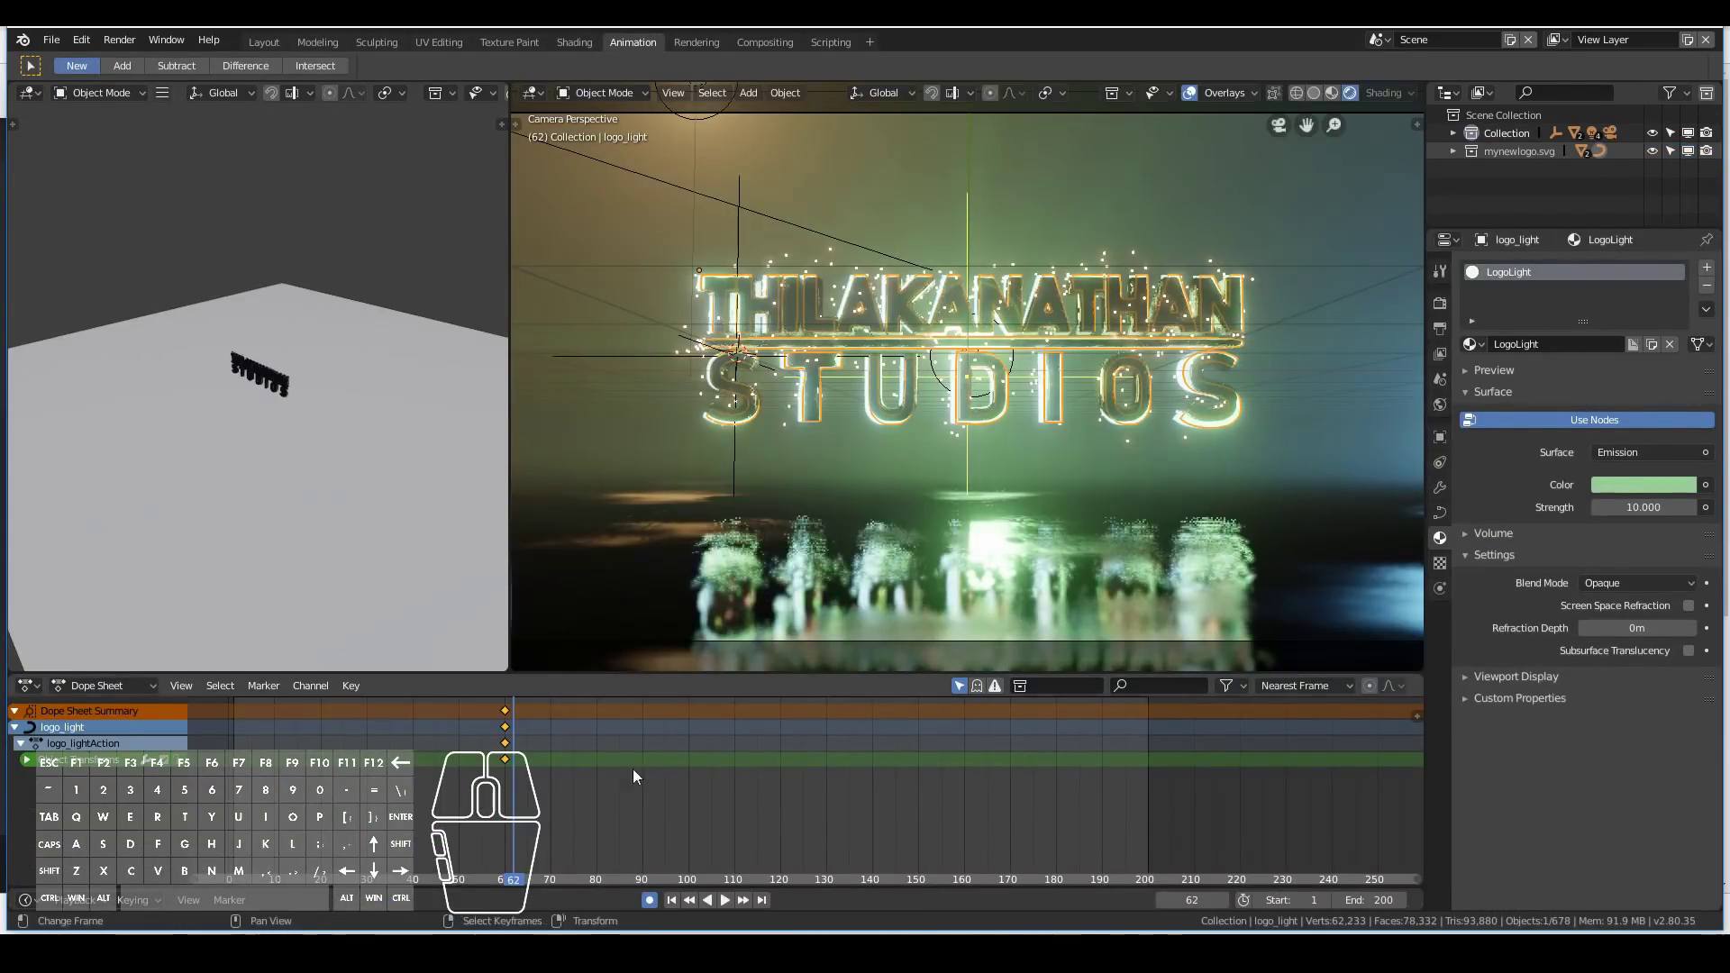
left_click(537, 770)
left_click_drag(537, 770, 505, 768)
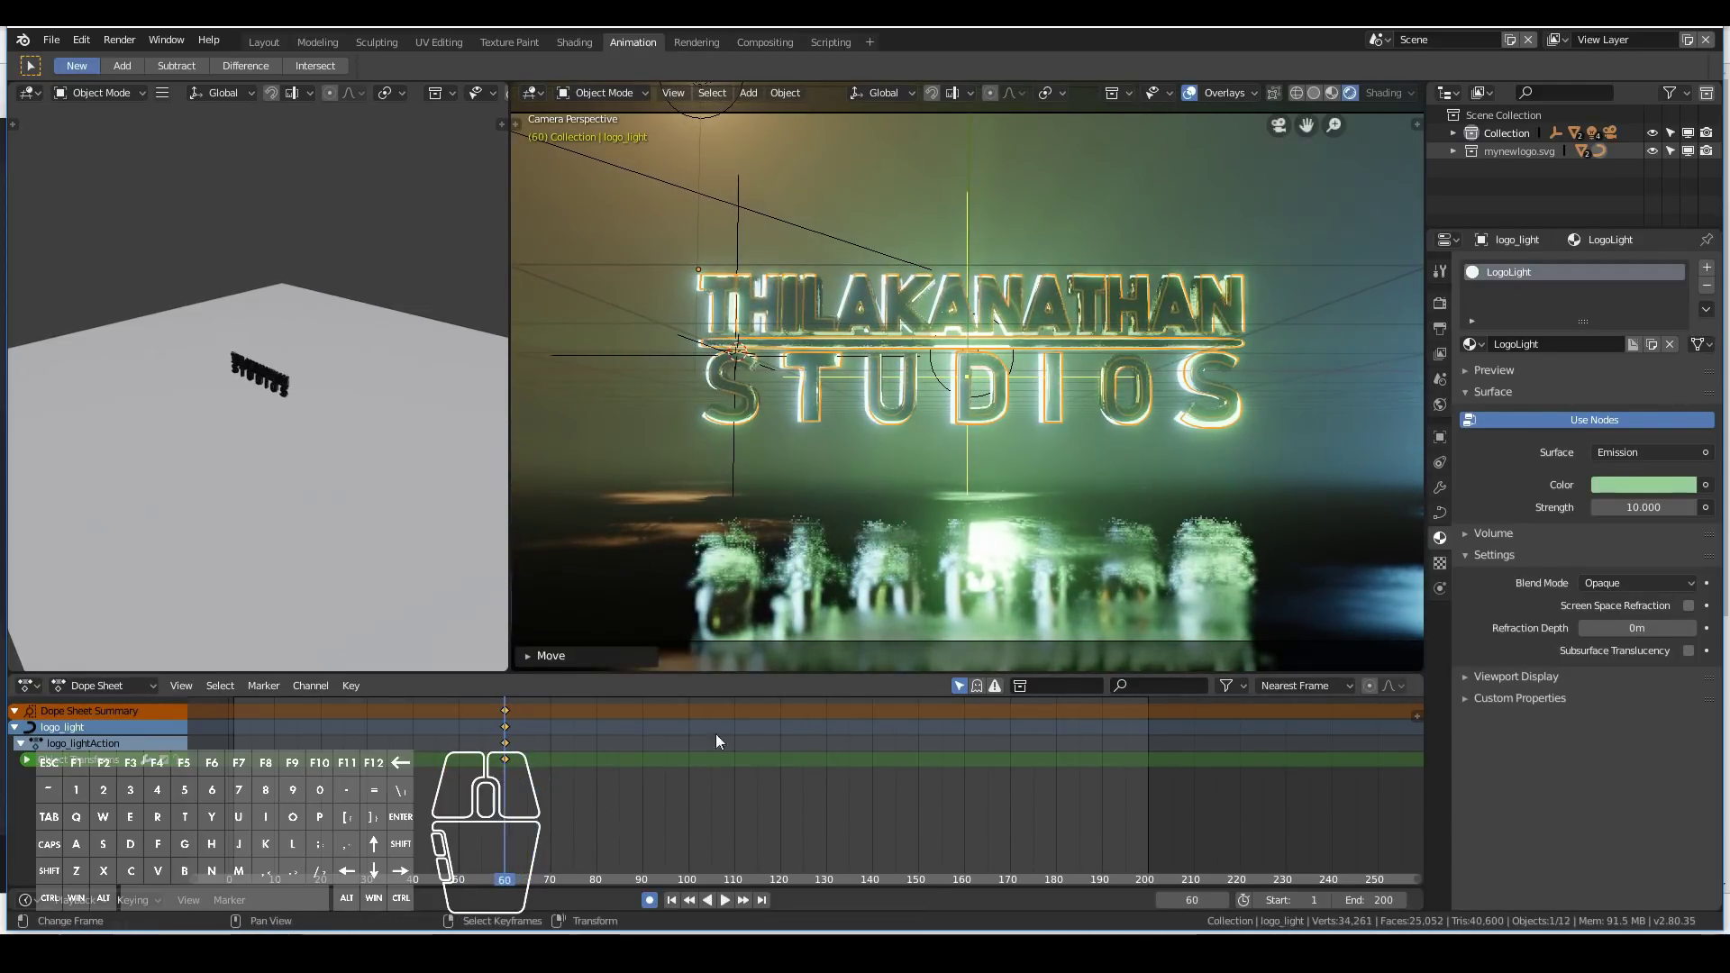
Change the Dope Sheet area to the Graph Editor and expand the Object Transforms channels of logo_light.
left_click(24, 760)
left_click(24, 760)
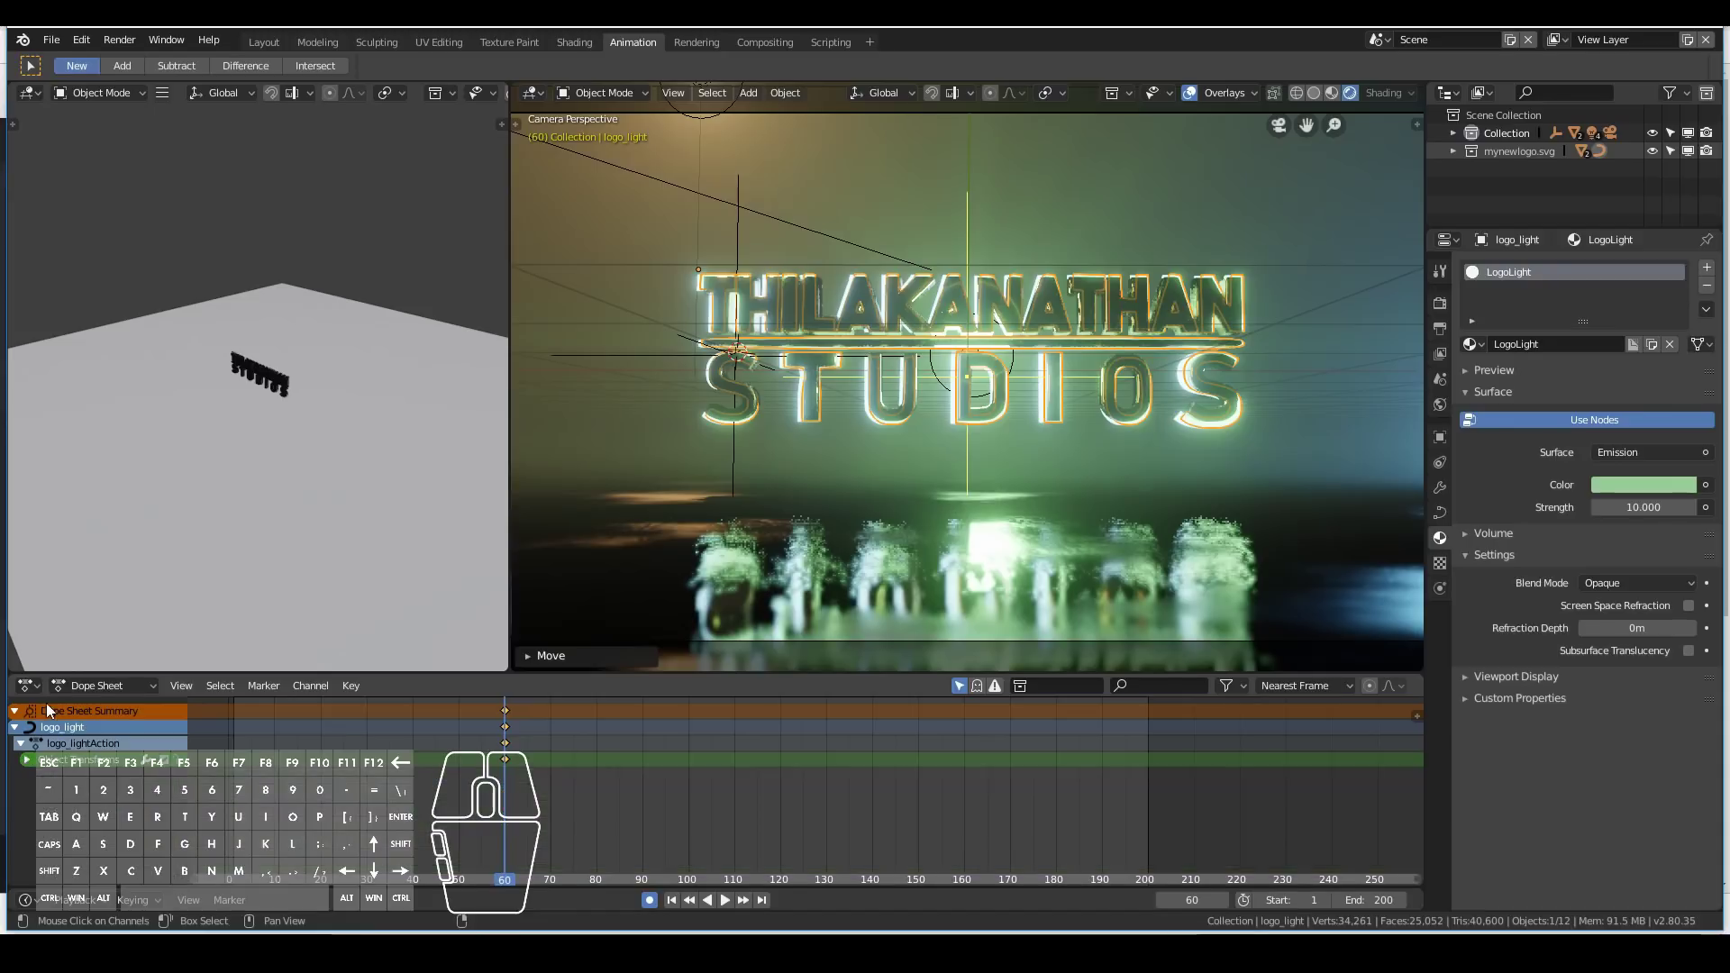
left_click(75, 691)
left_click(35, 689)
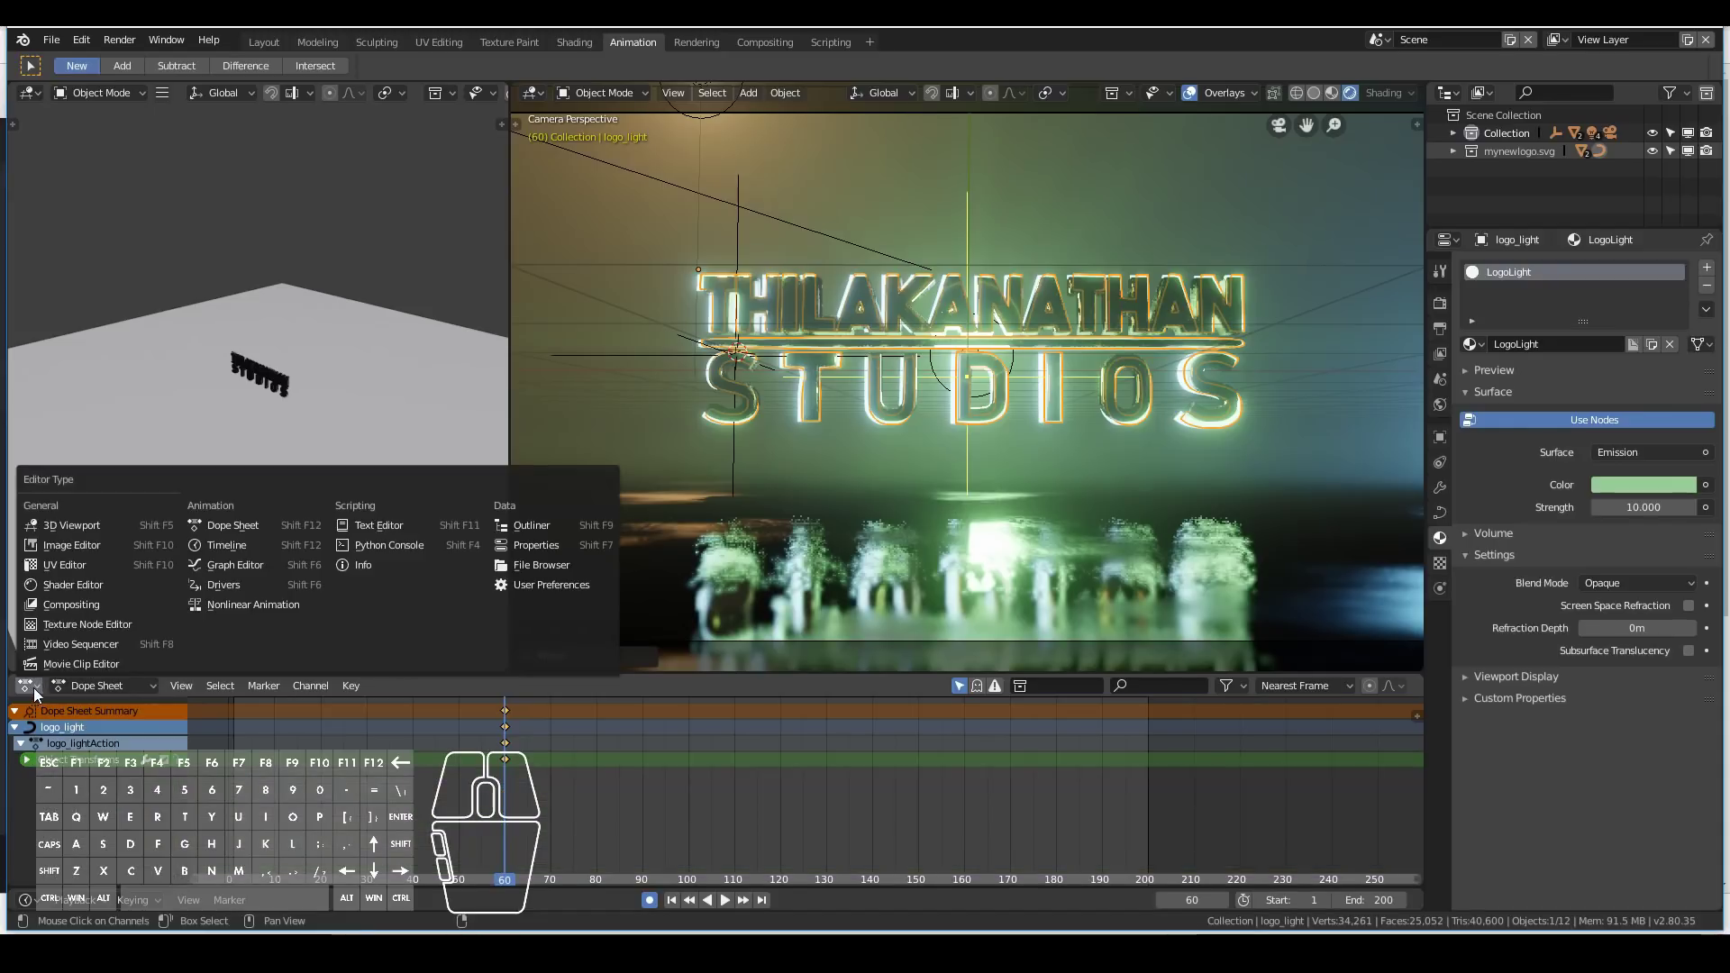
left_click(240, 566)
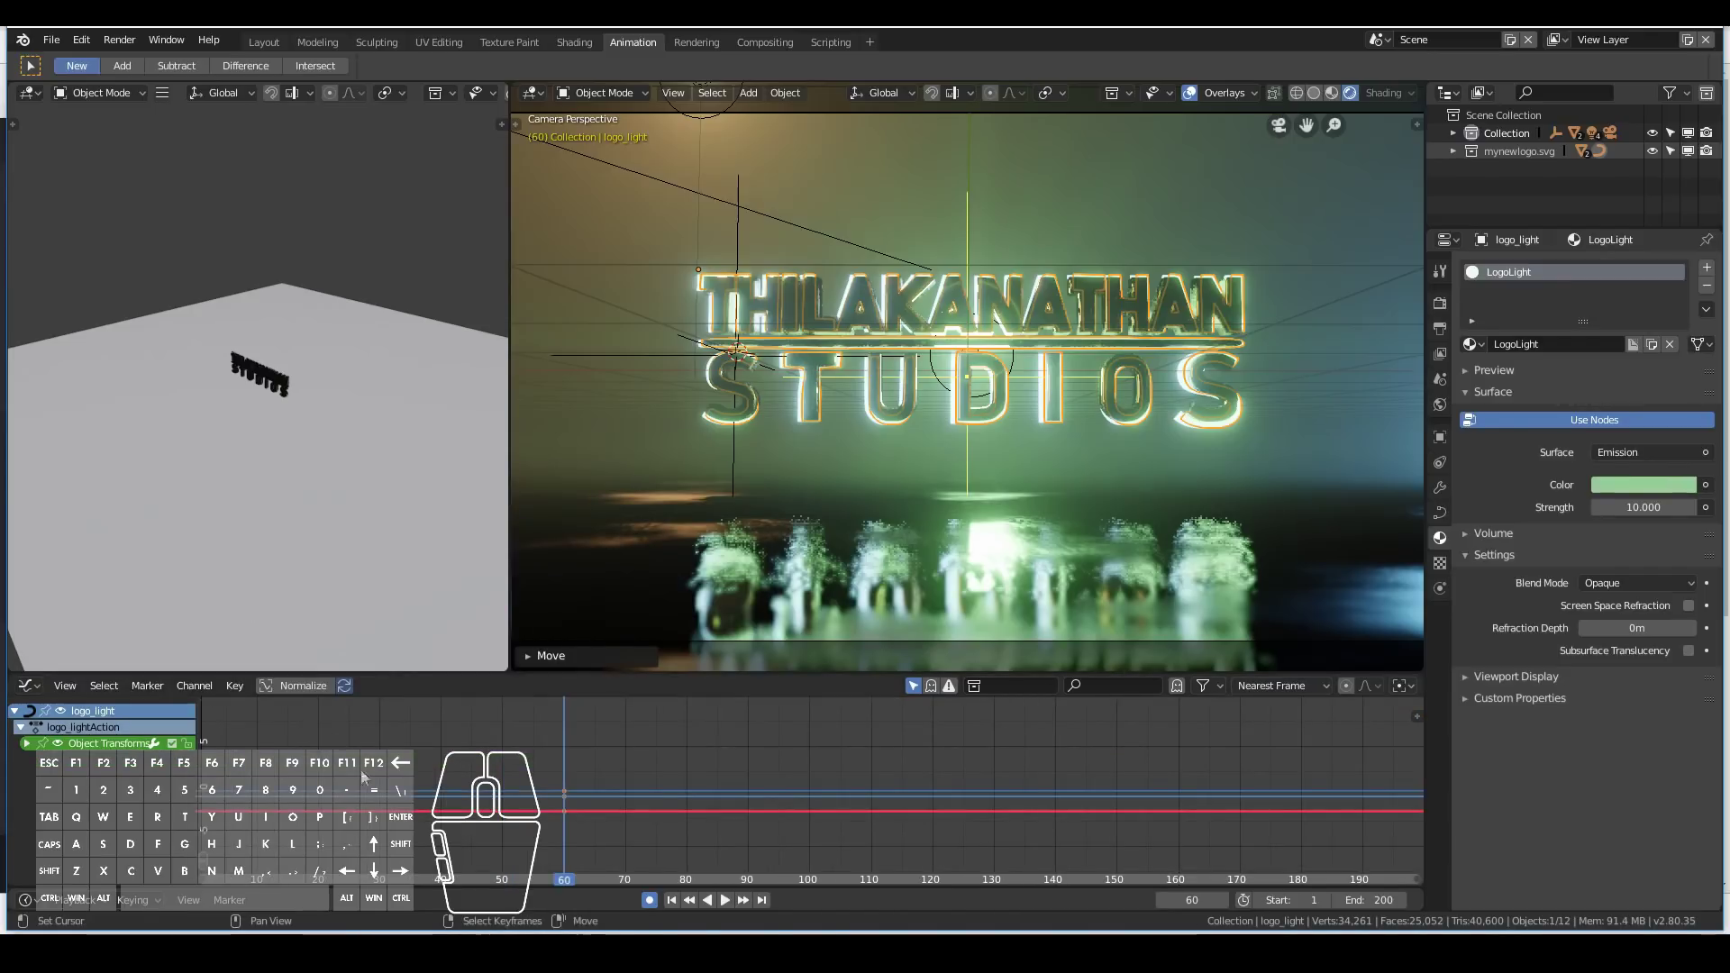
left_click(26, 743)
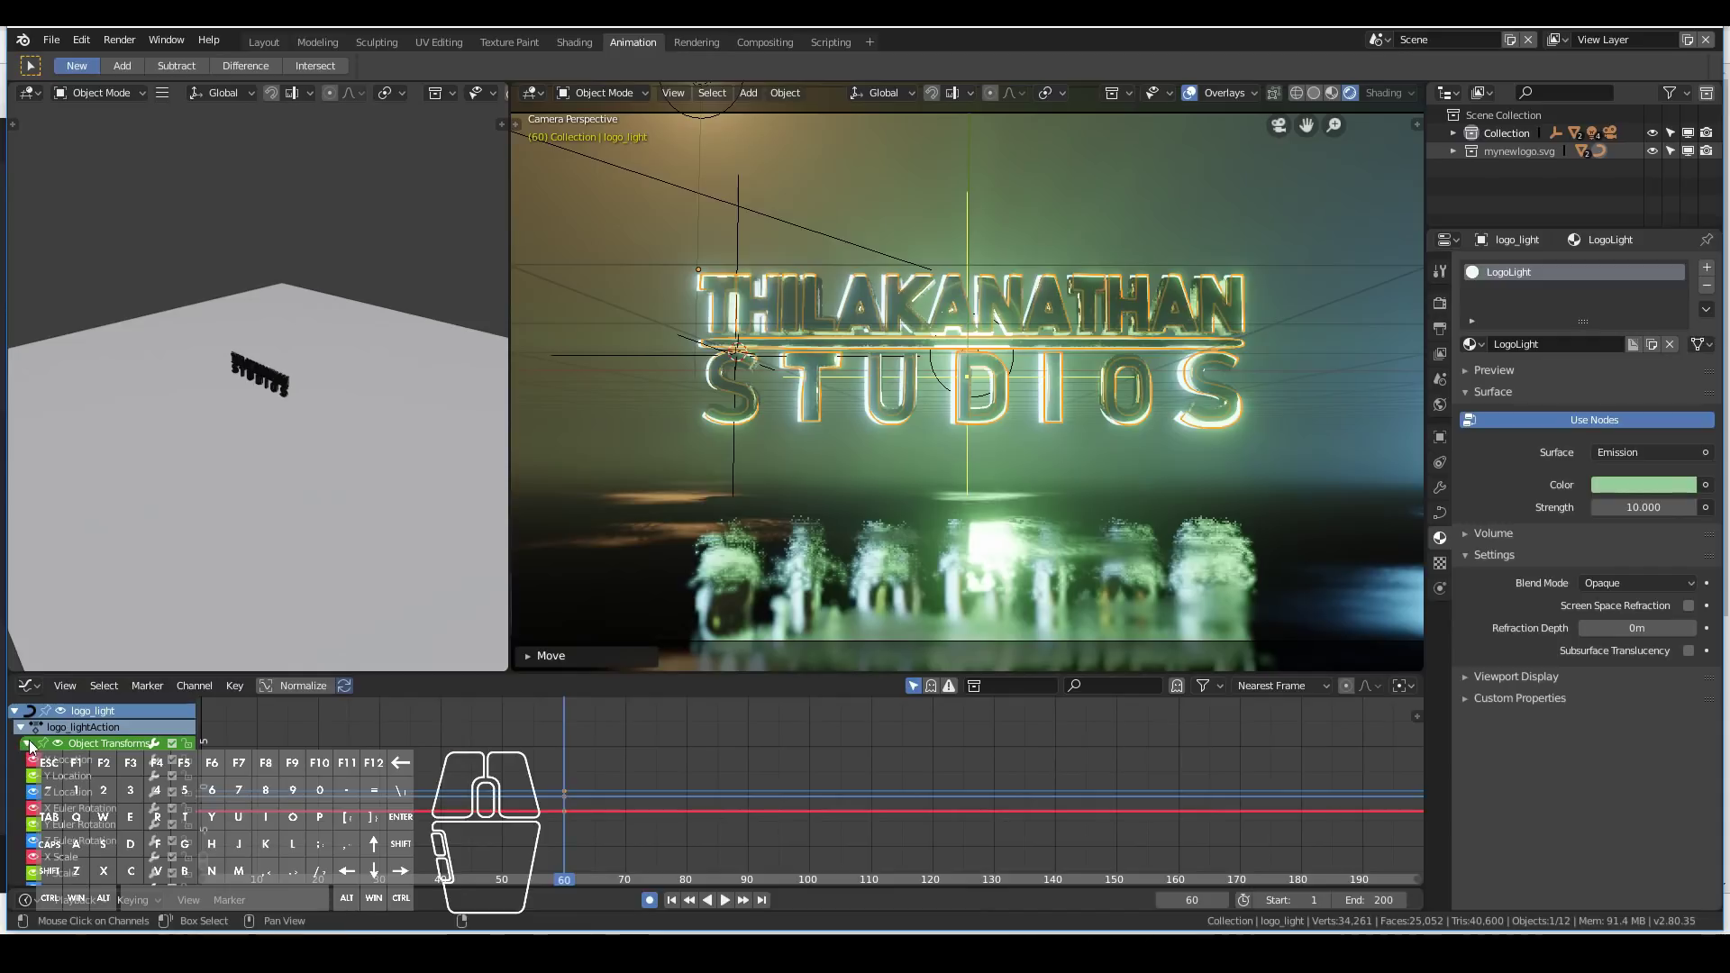
key("g")
key("x")
right_click(1087, 452)
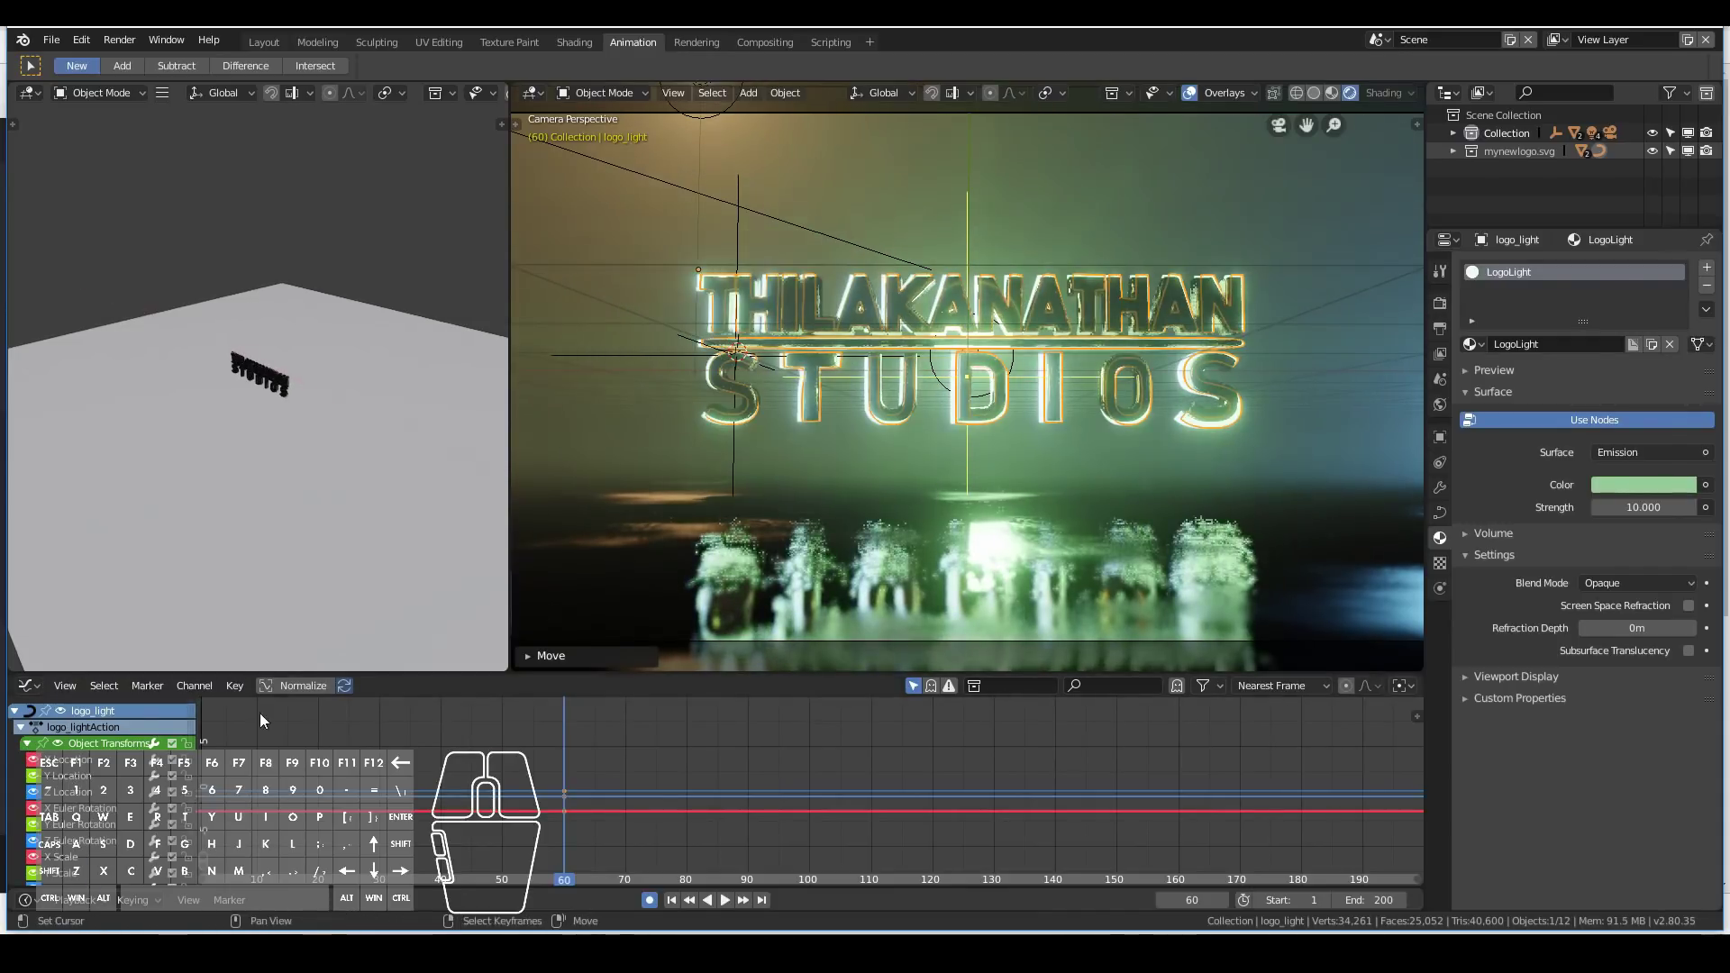
Add a Noise modifier to the X Location curve of logo_light and preview the animation.
left_click(53, 764)
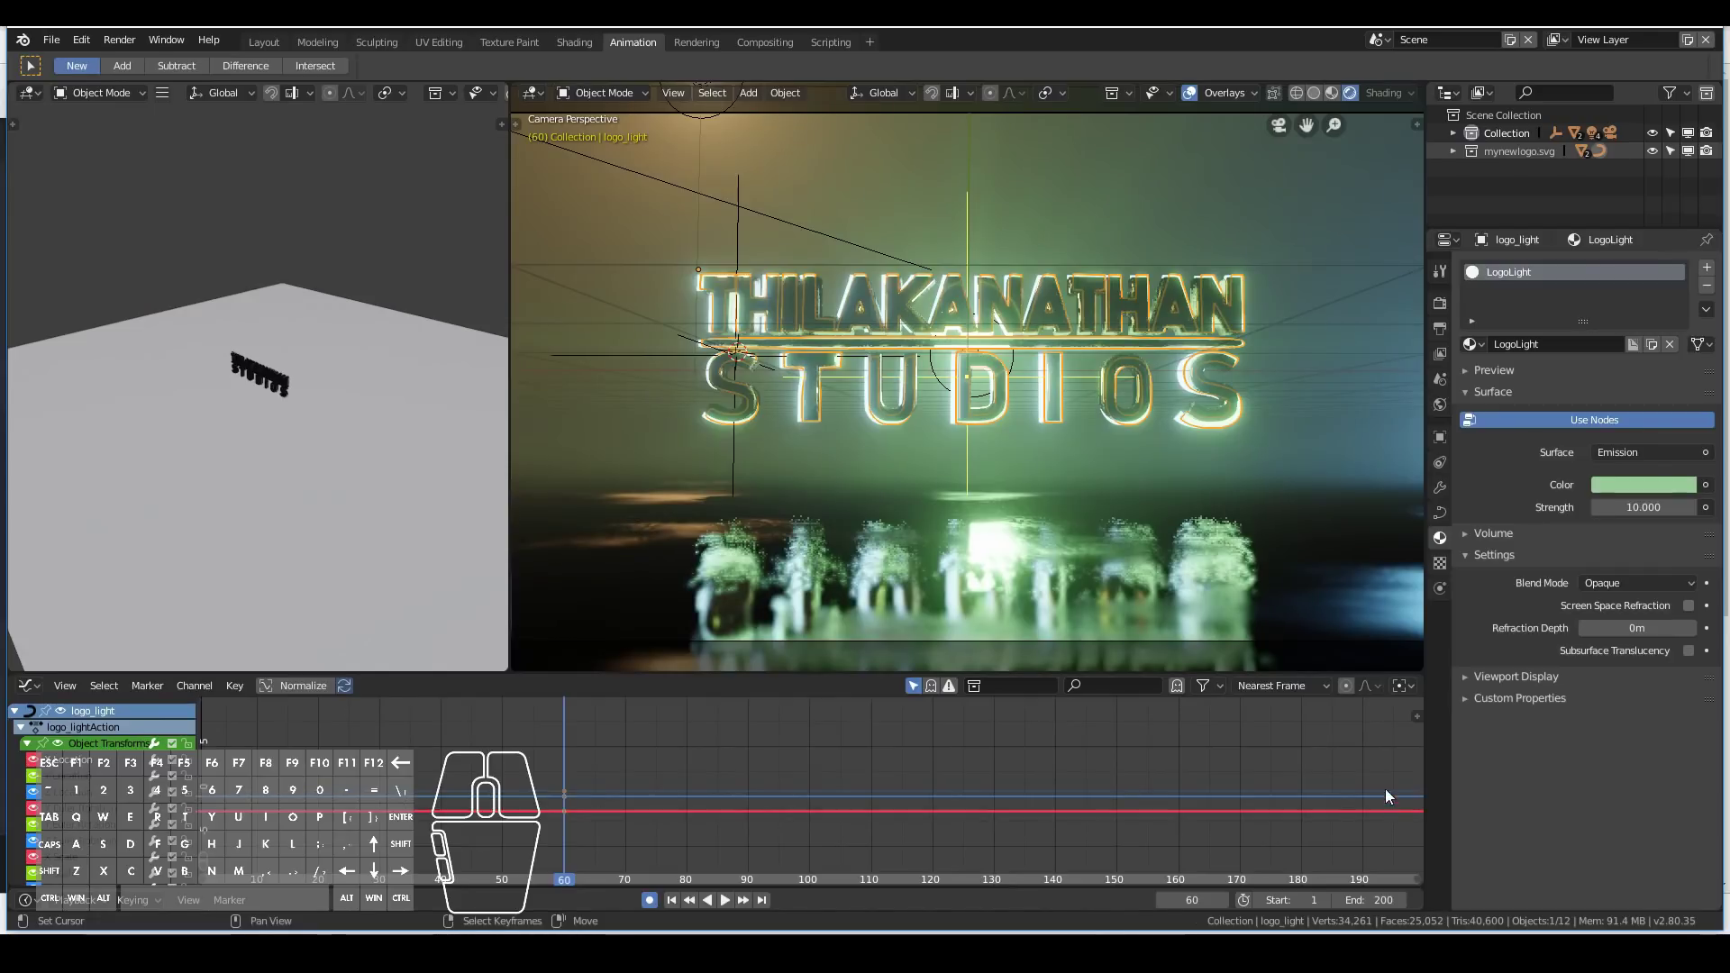
left_click(1415, 717)
scroll(1336, 764, "down", 5)
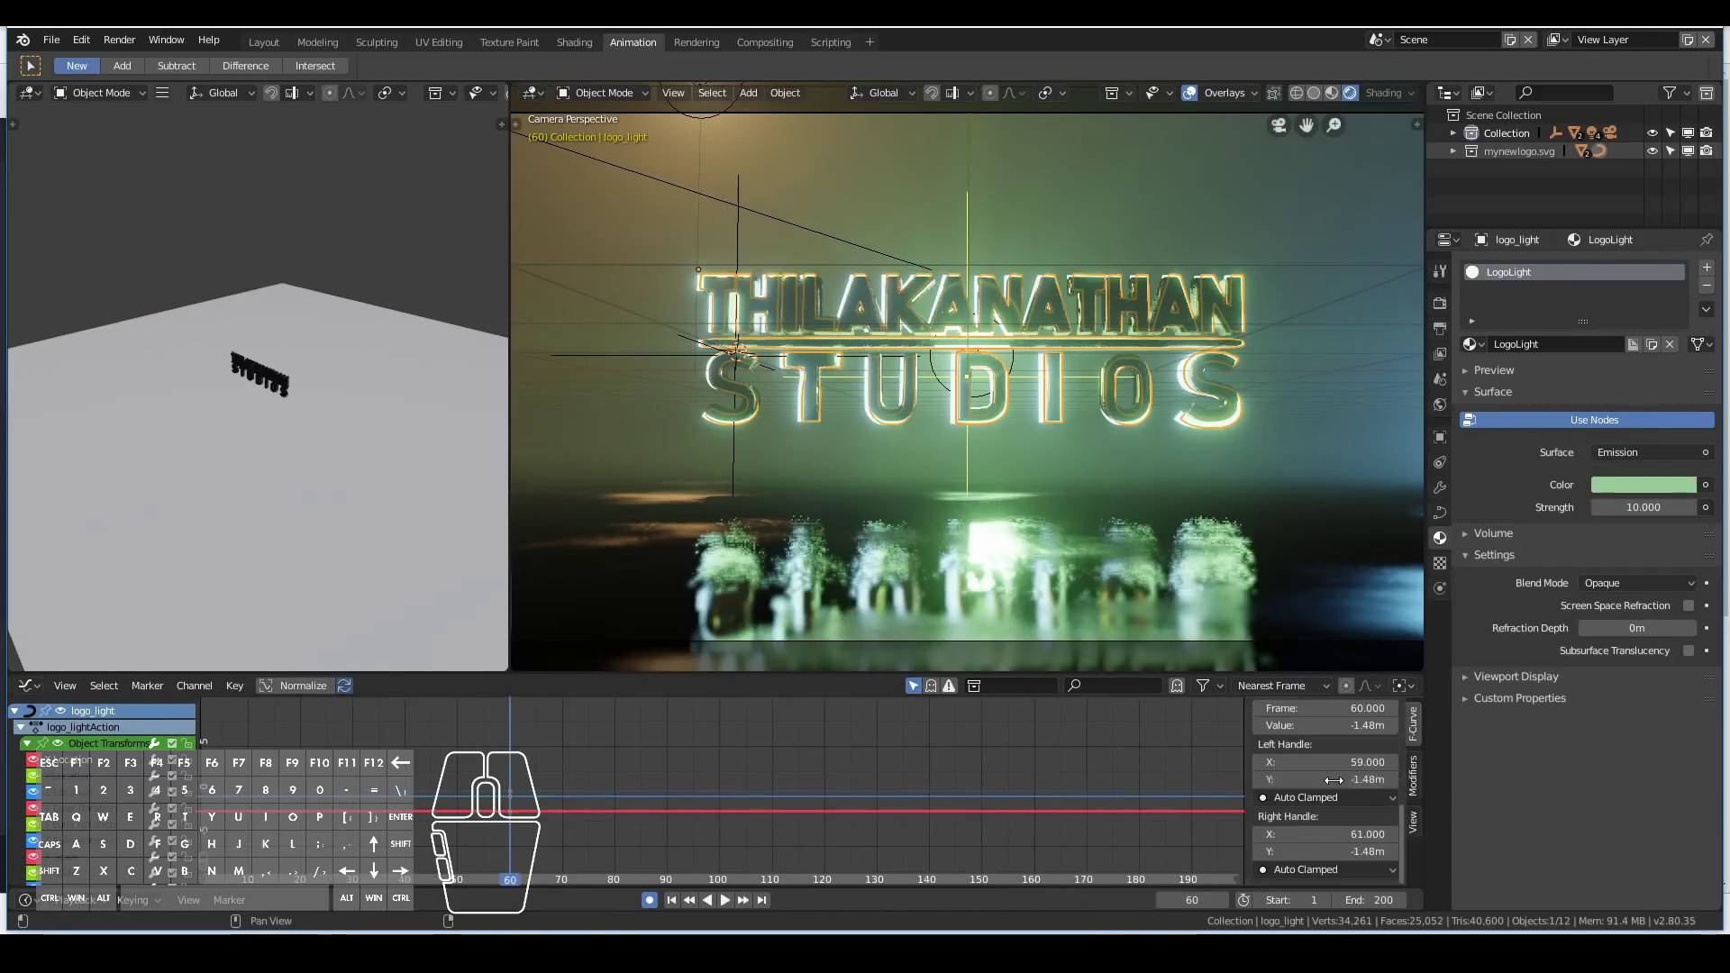
scroll(1335, 786, "up", 5)
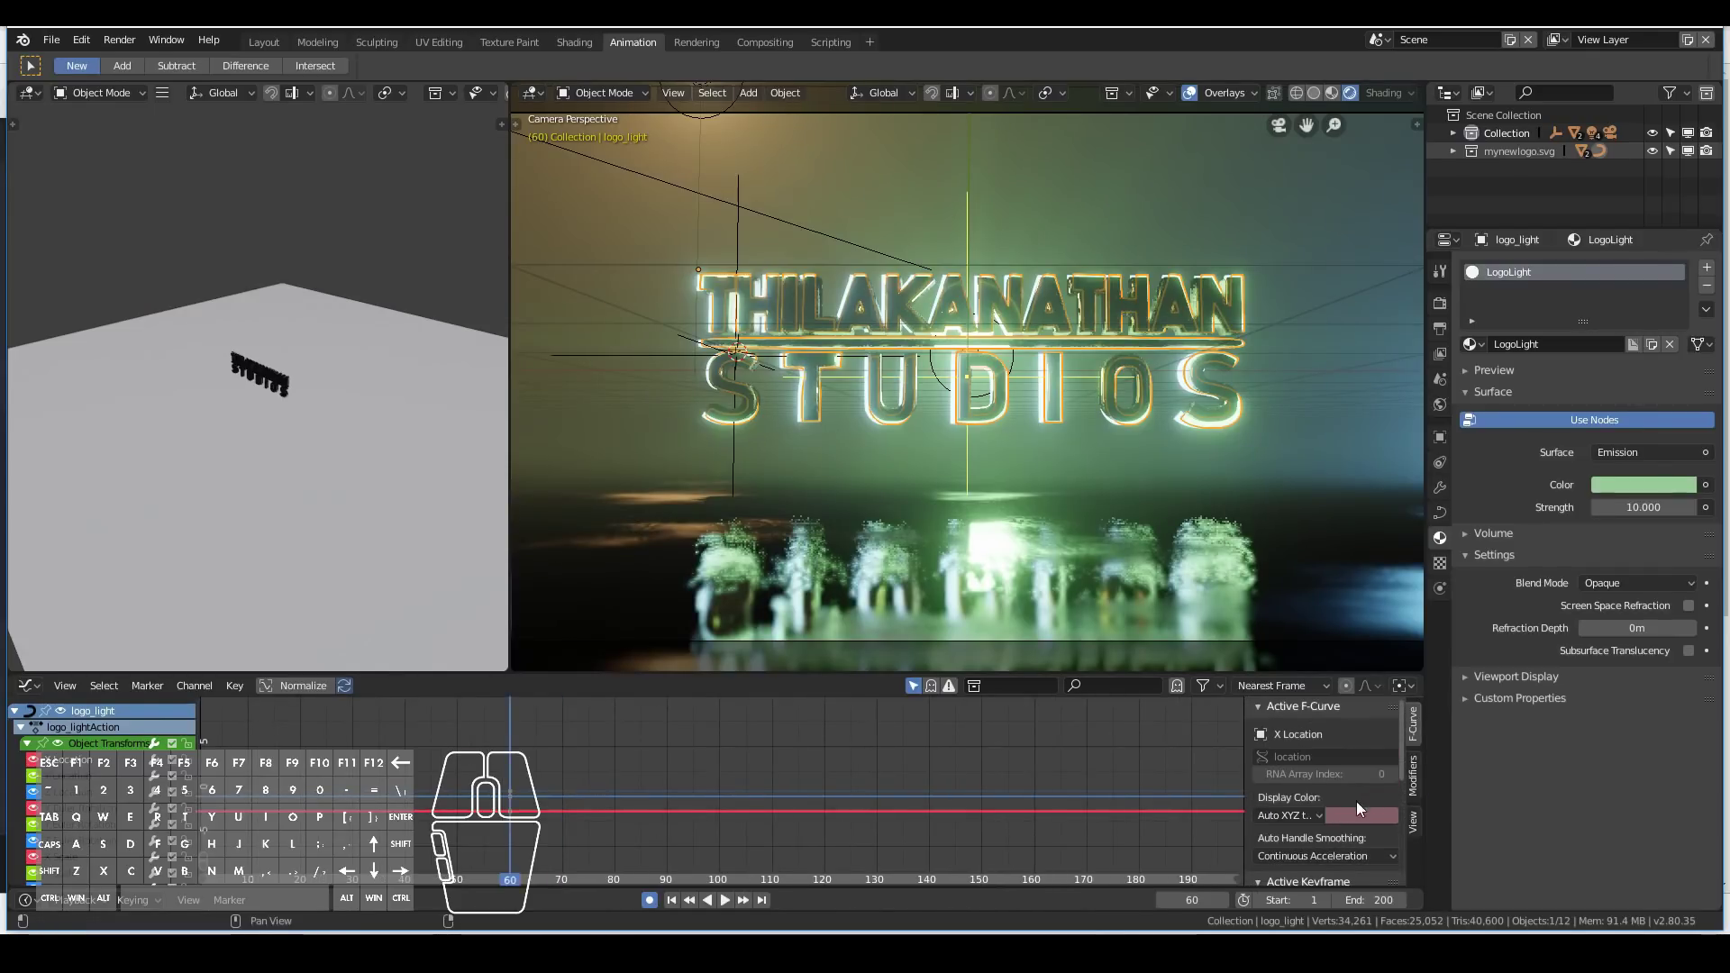
left_click(1414, 779)
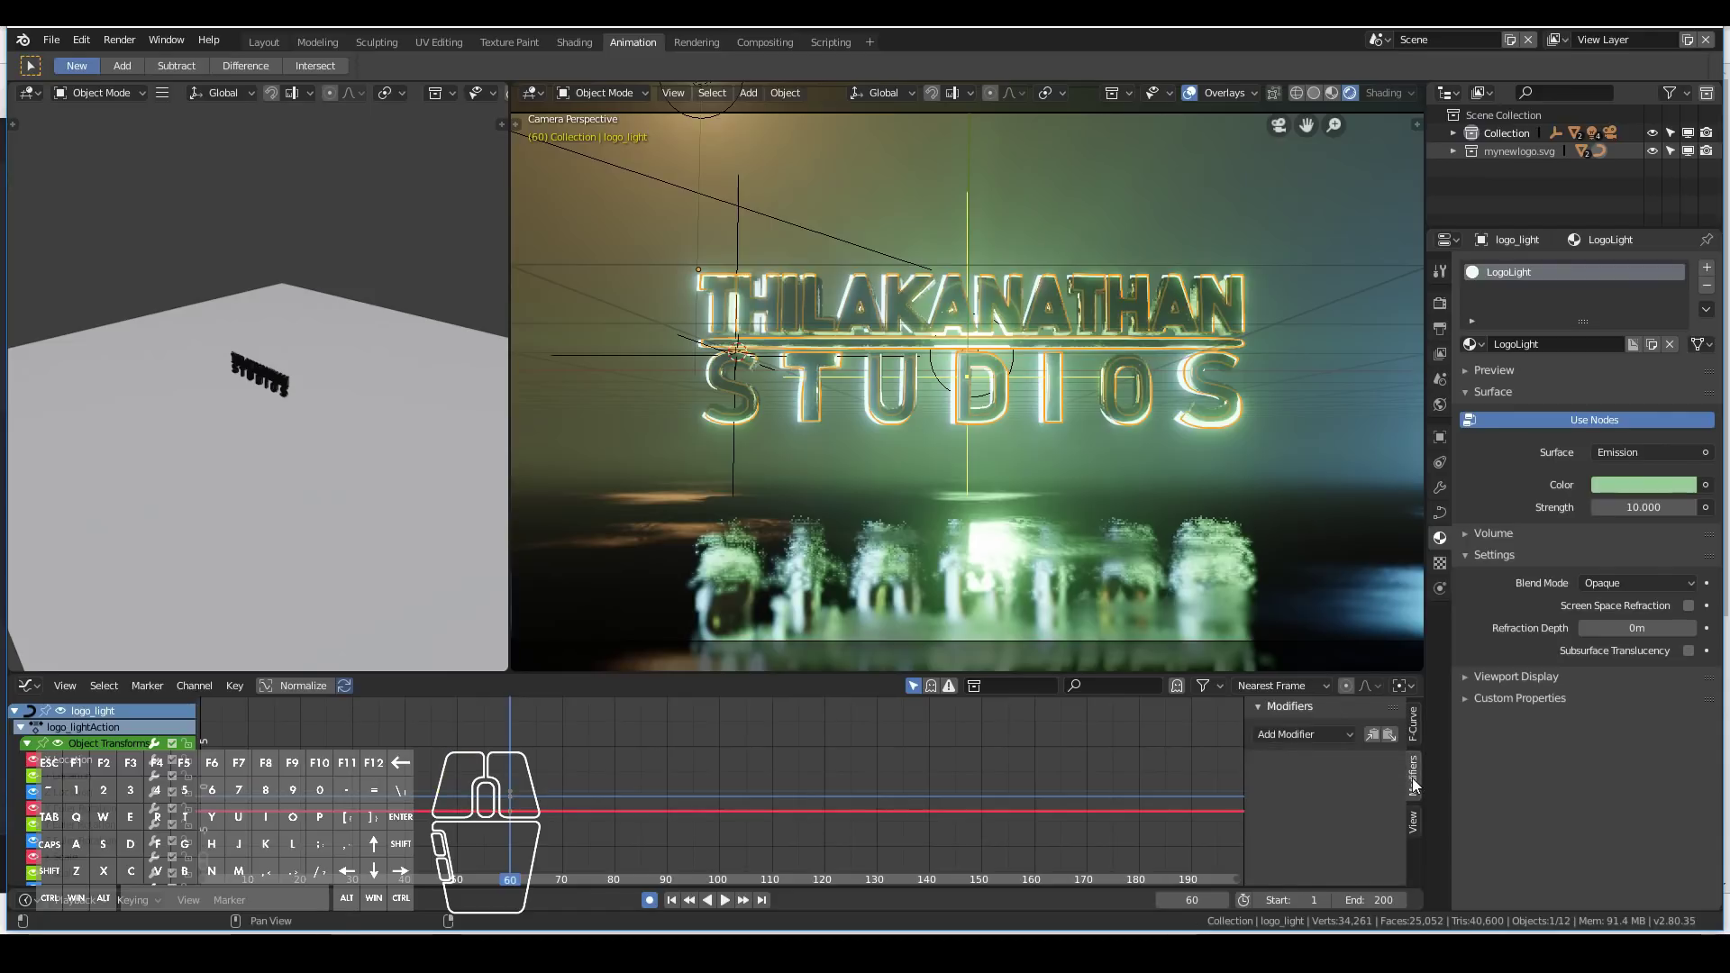
left_click(1324, 732)
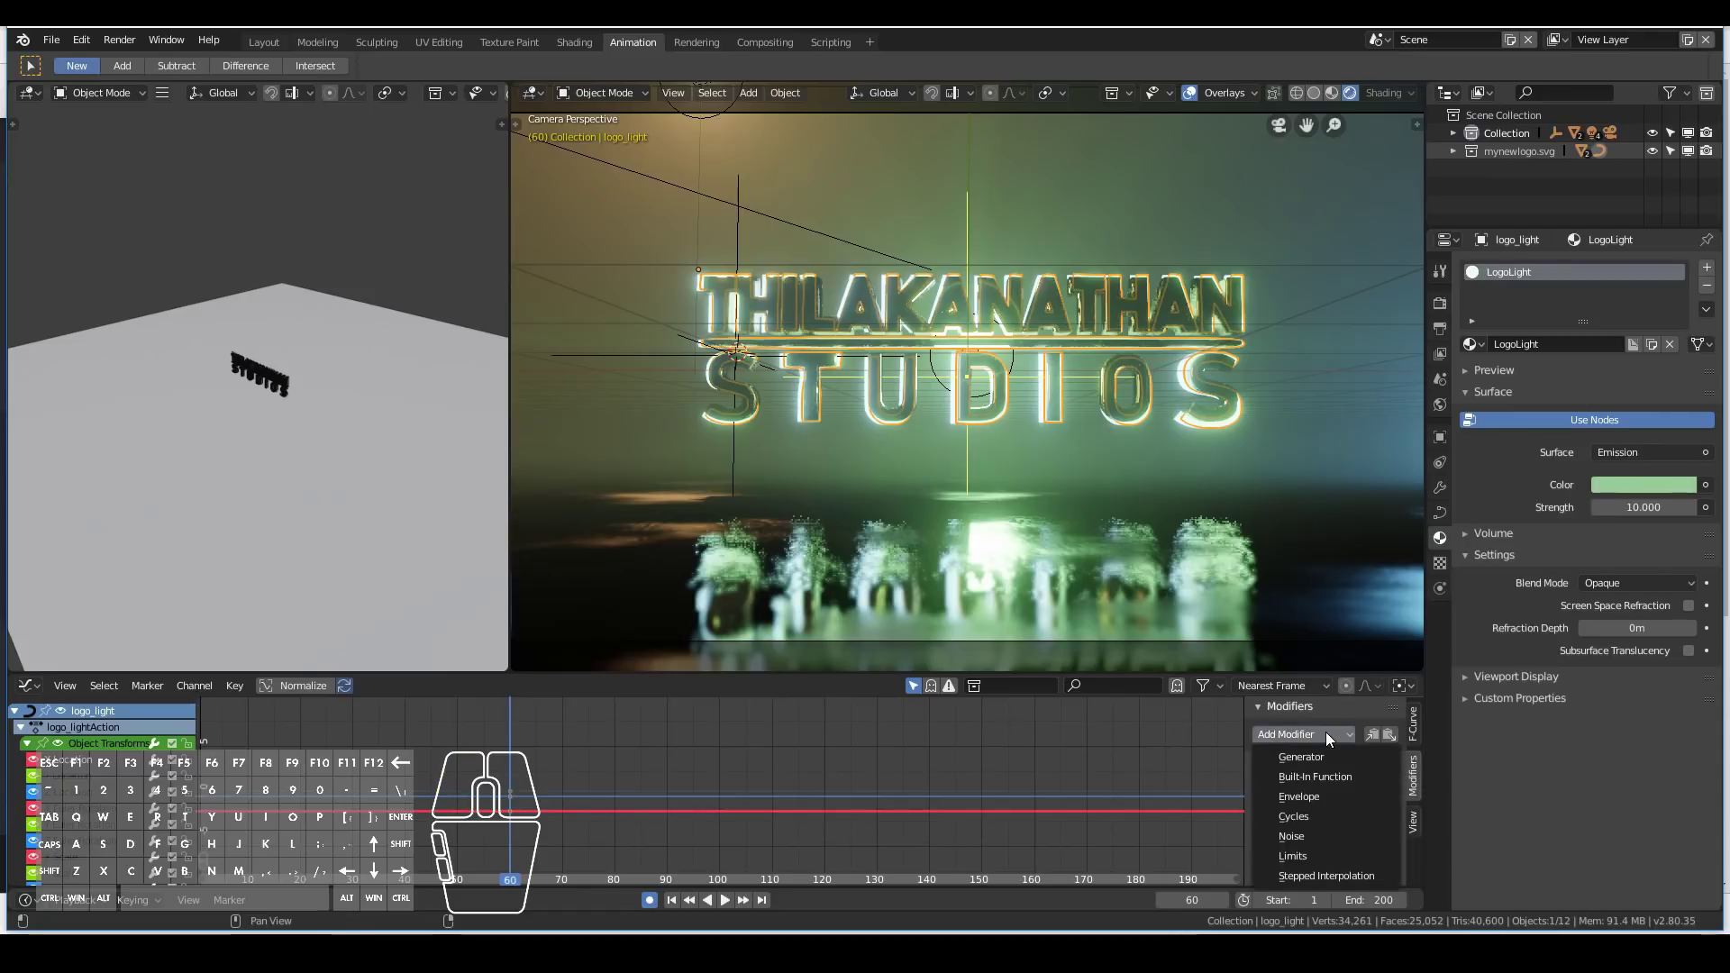
left_click(1315, 831)
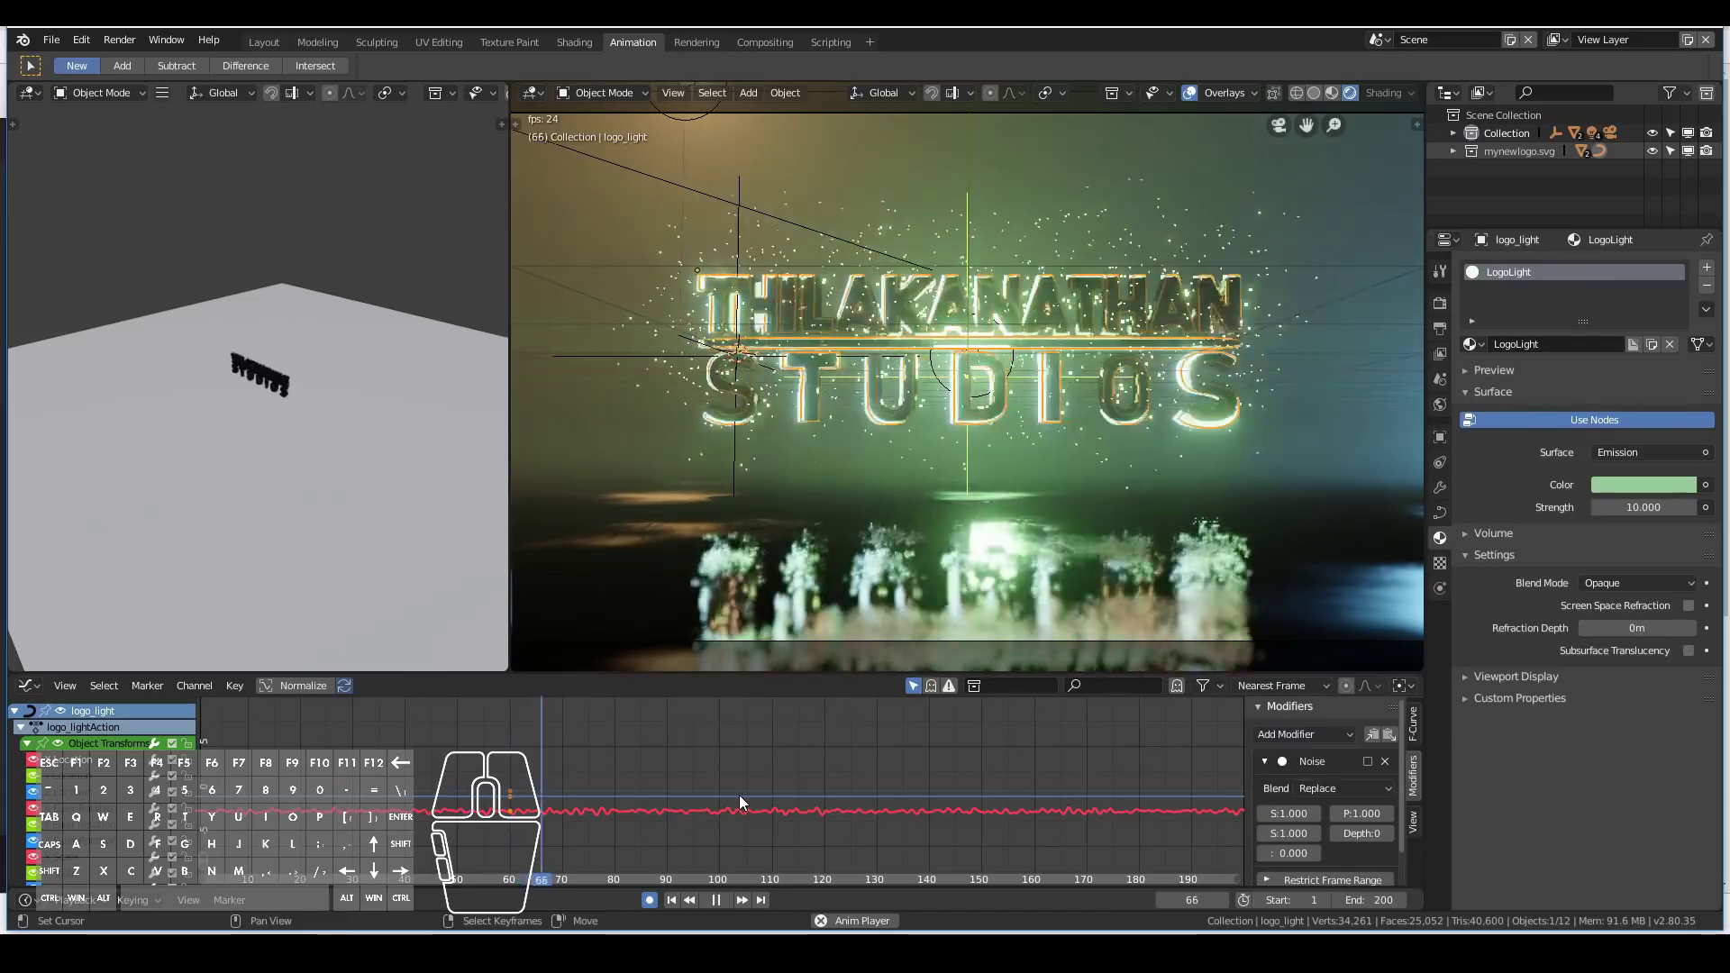
key("space")
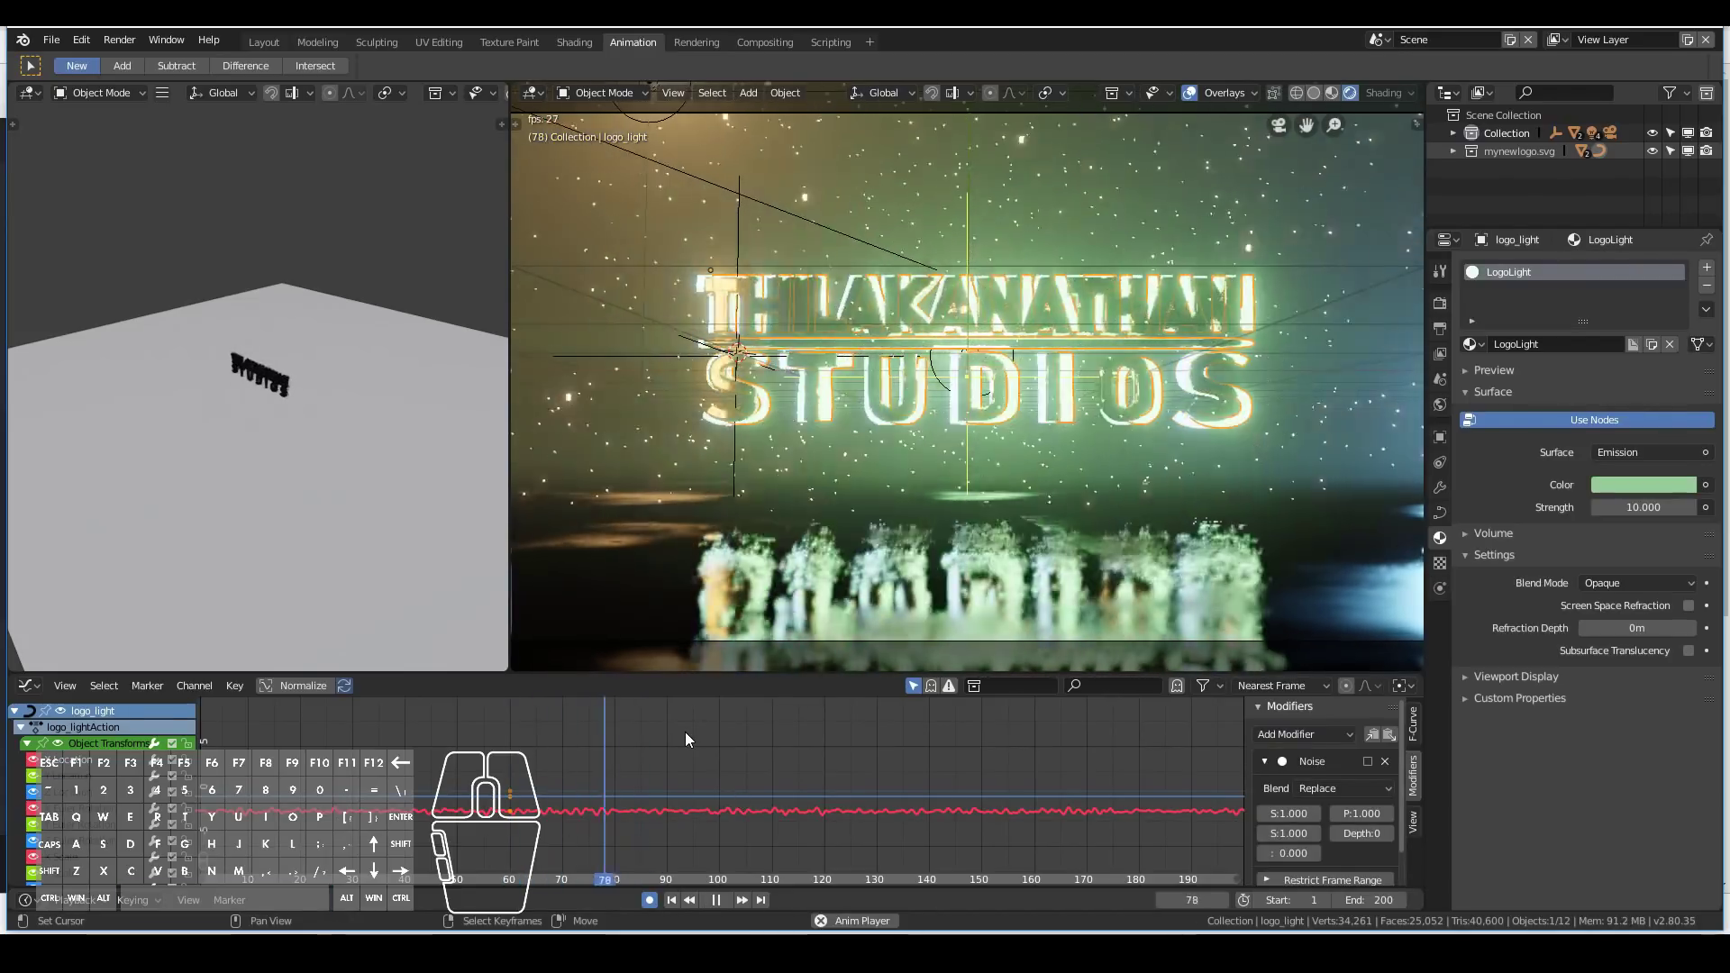
key("Escape")
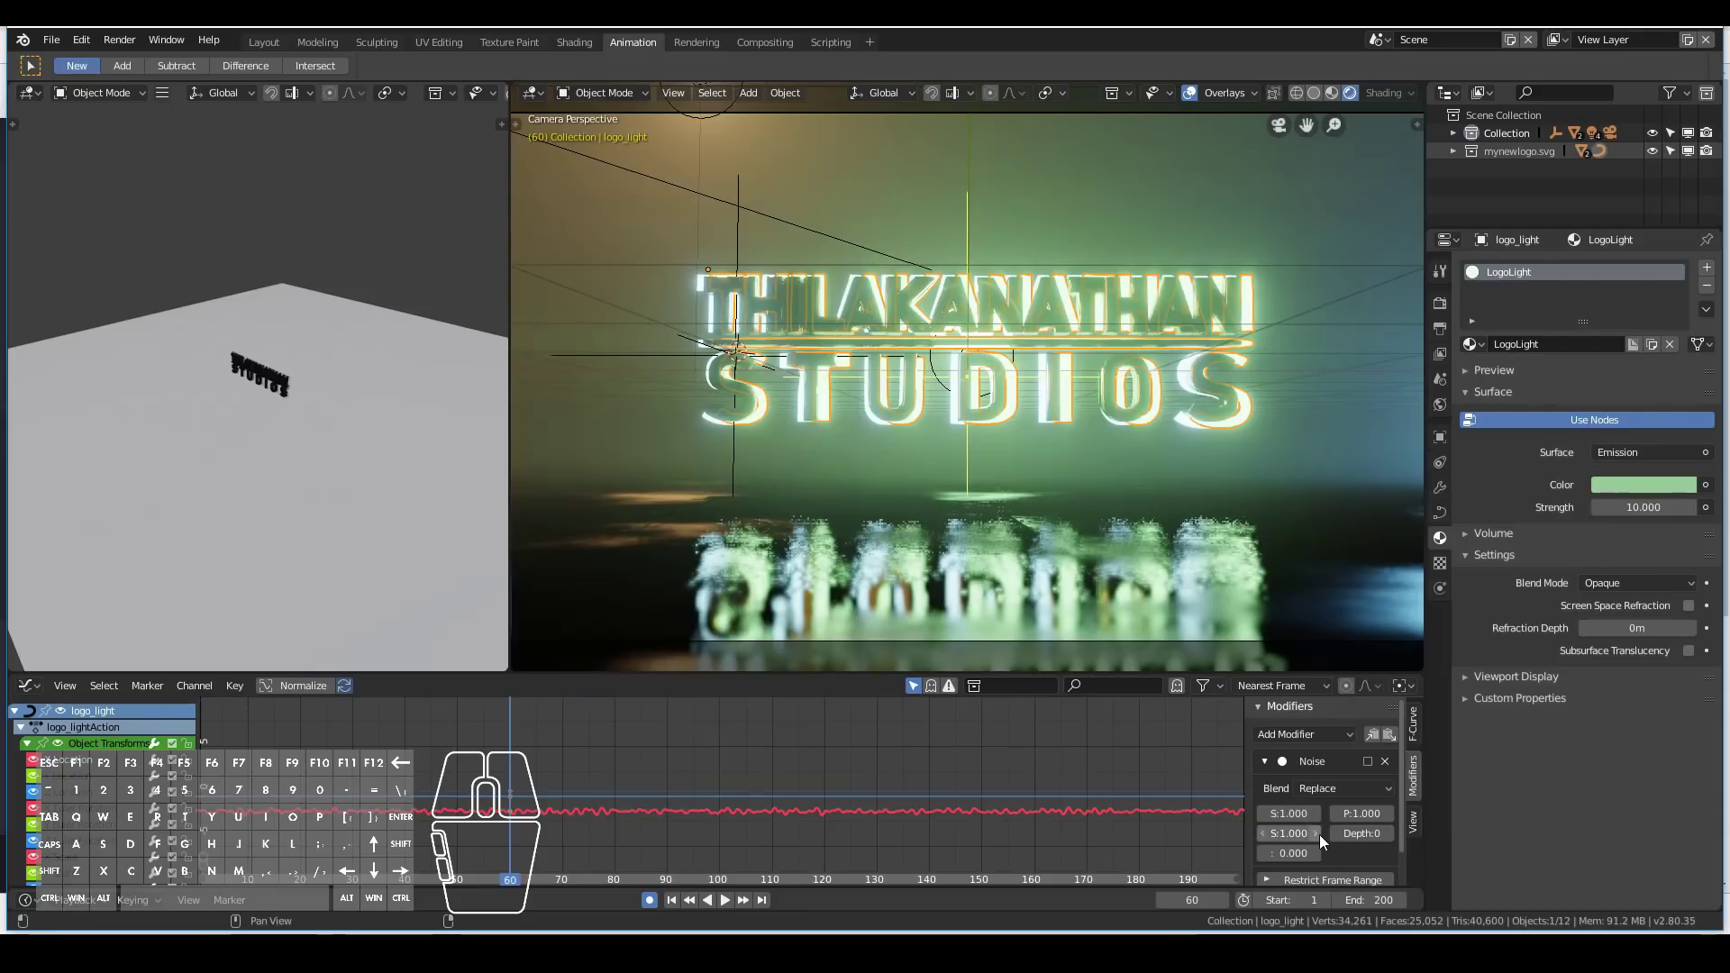
Widen the graph sidebar, set the Noise modifier's scale to 20 and preview the outline's shake.
left_click_drag(1250, 798, 1128, 797)
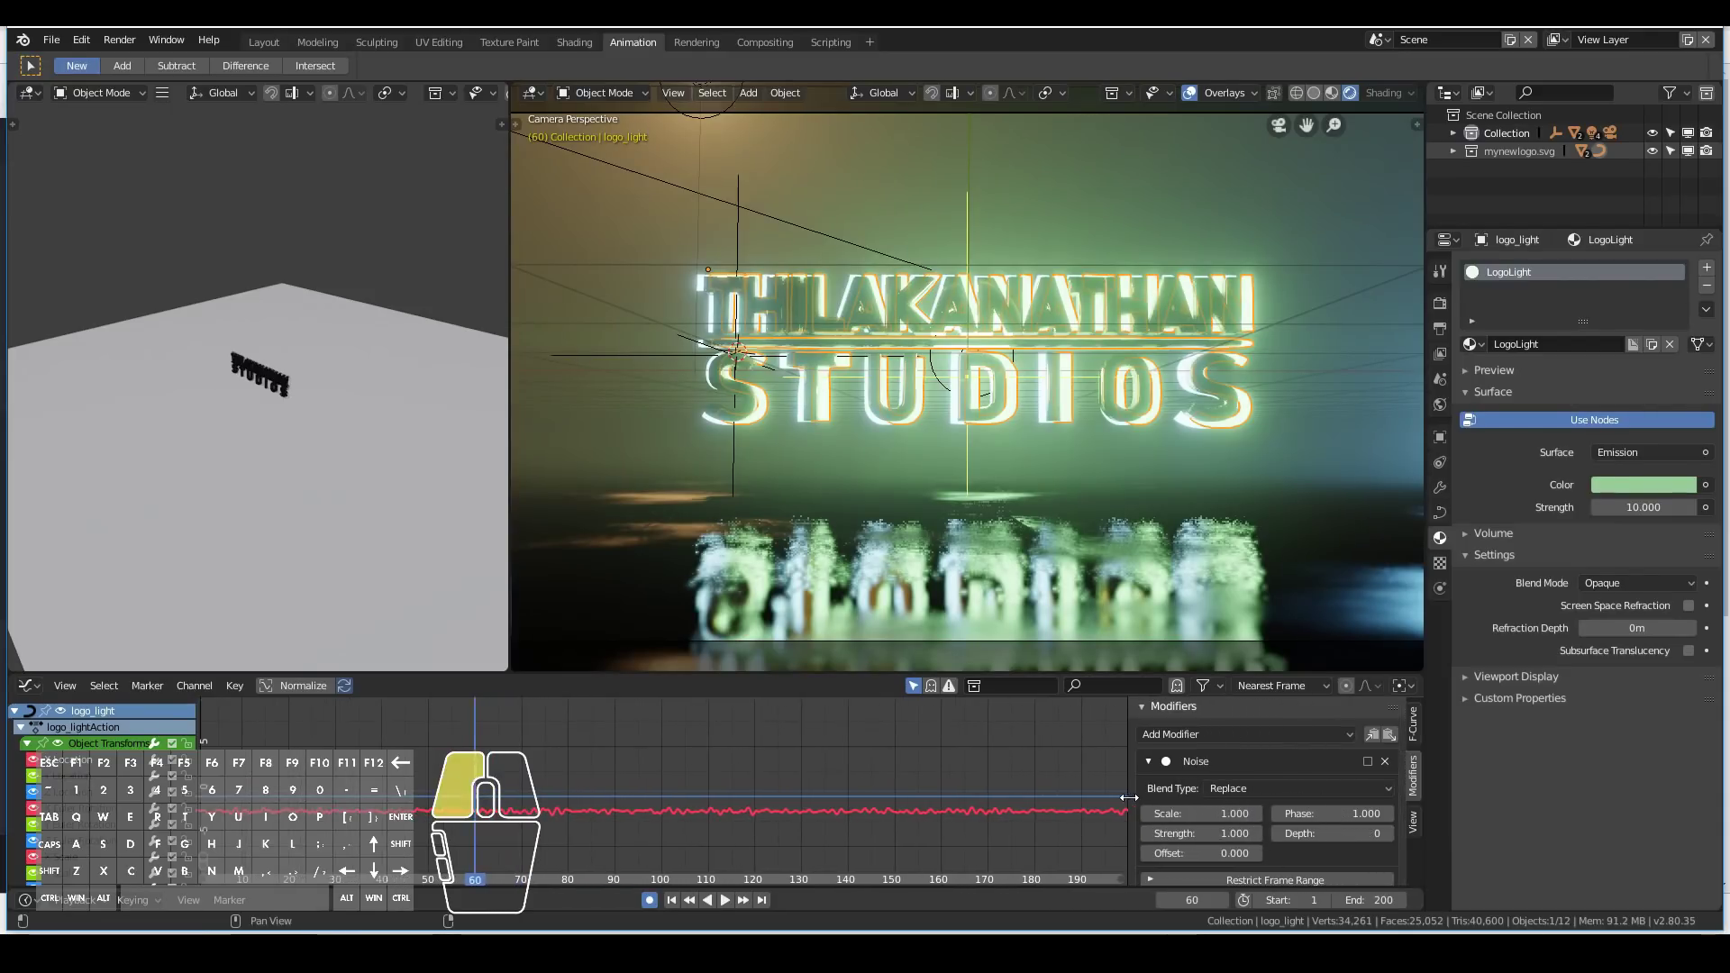
scroll(1278, 831, "down", 2)
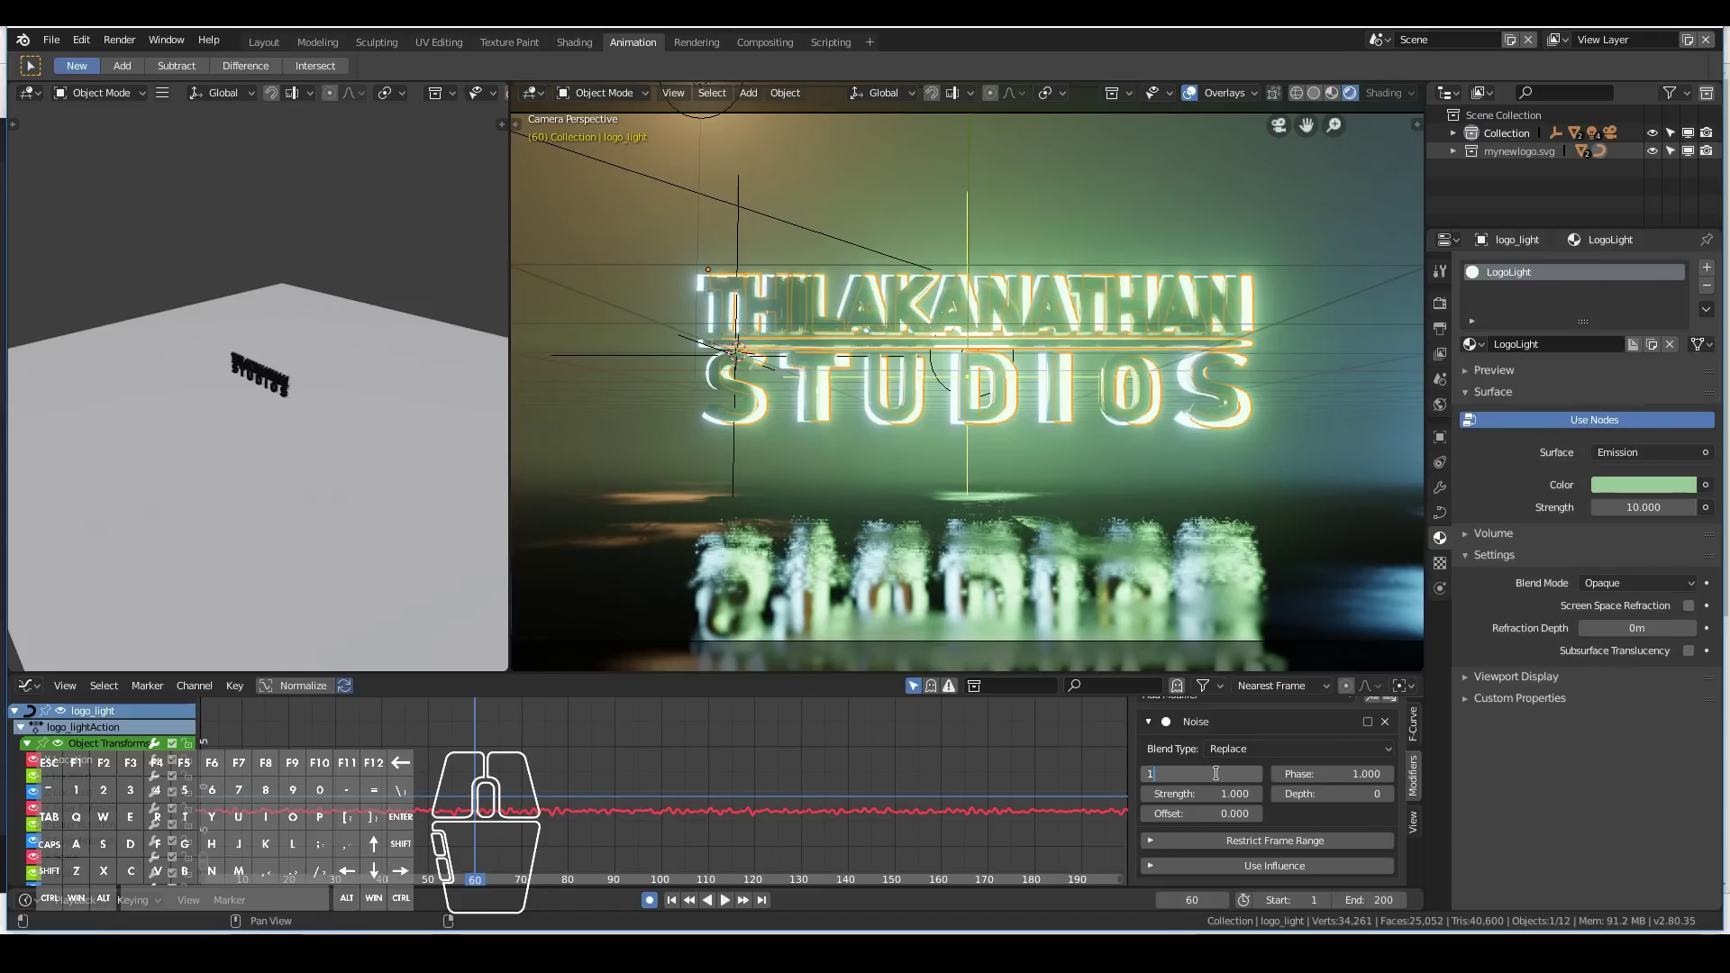
key("Return")
key("space")
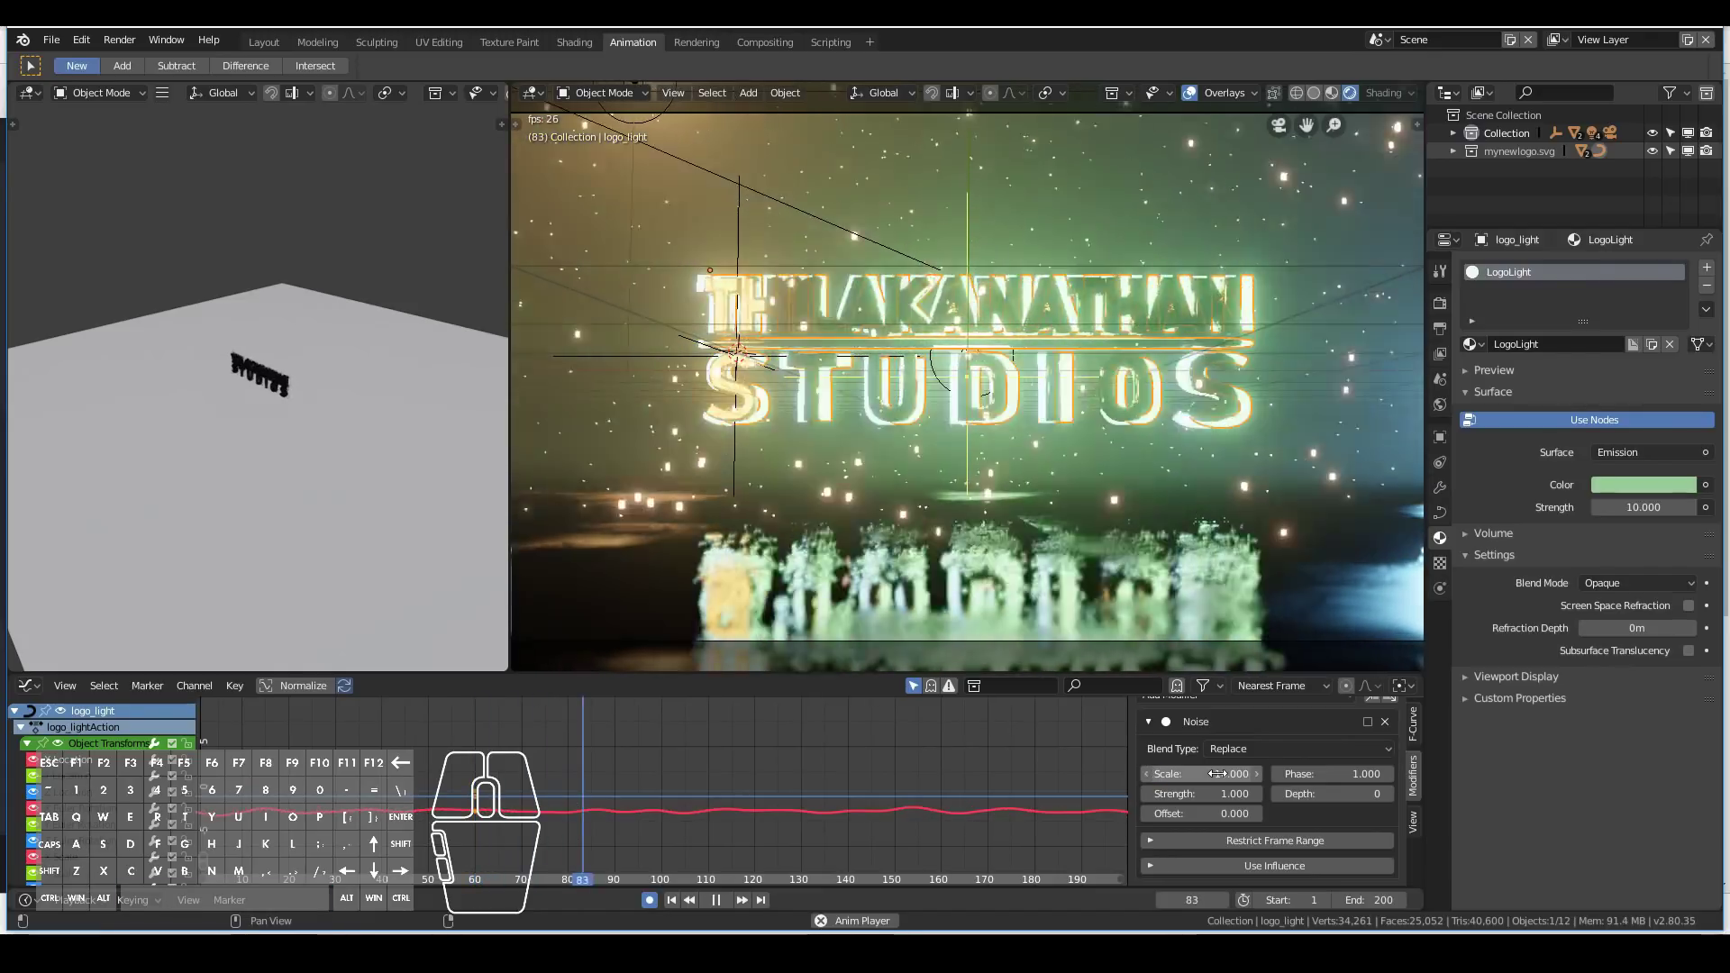
key("Escape")
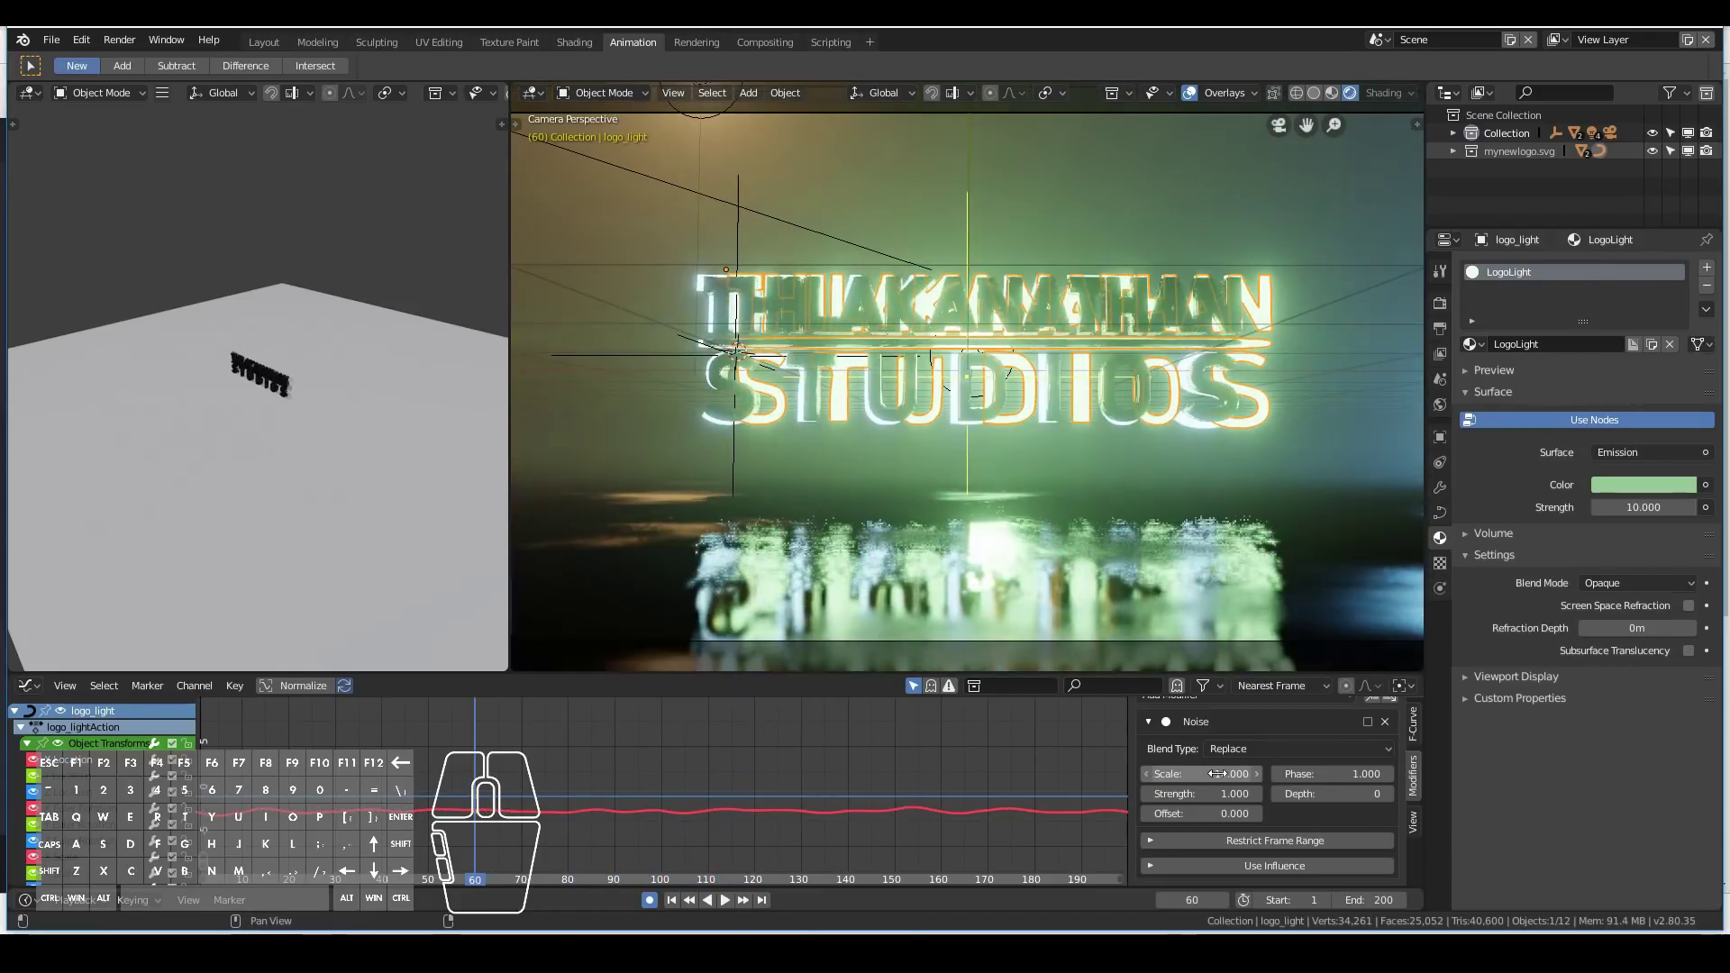
key("Return")
key("space")
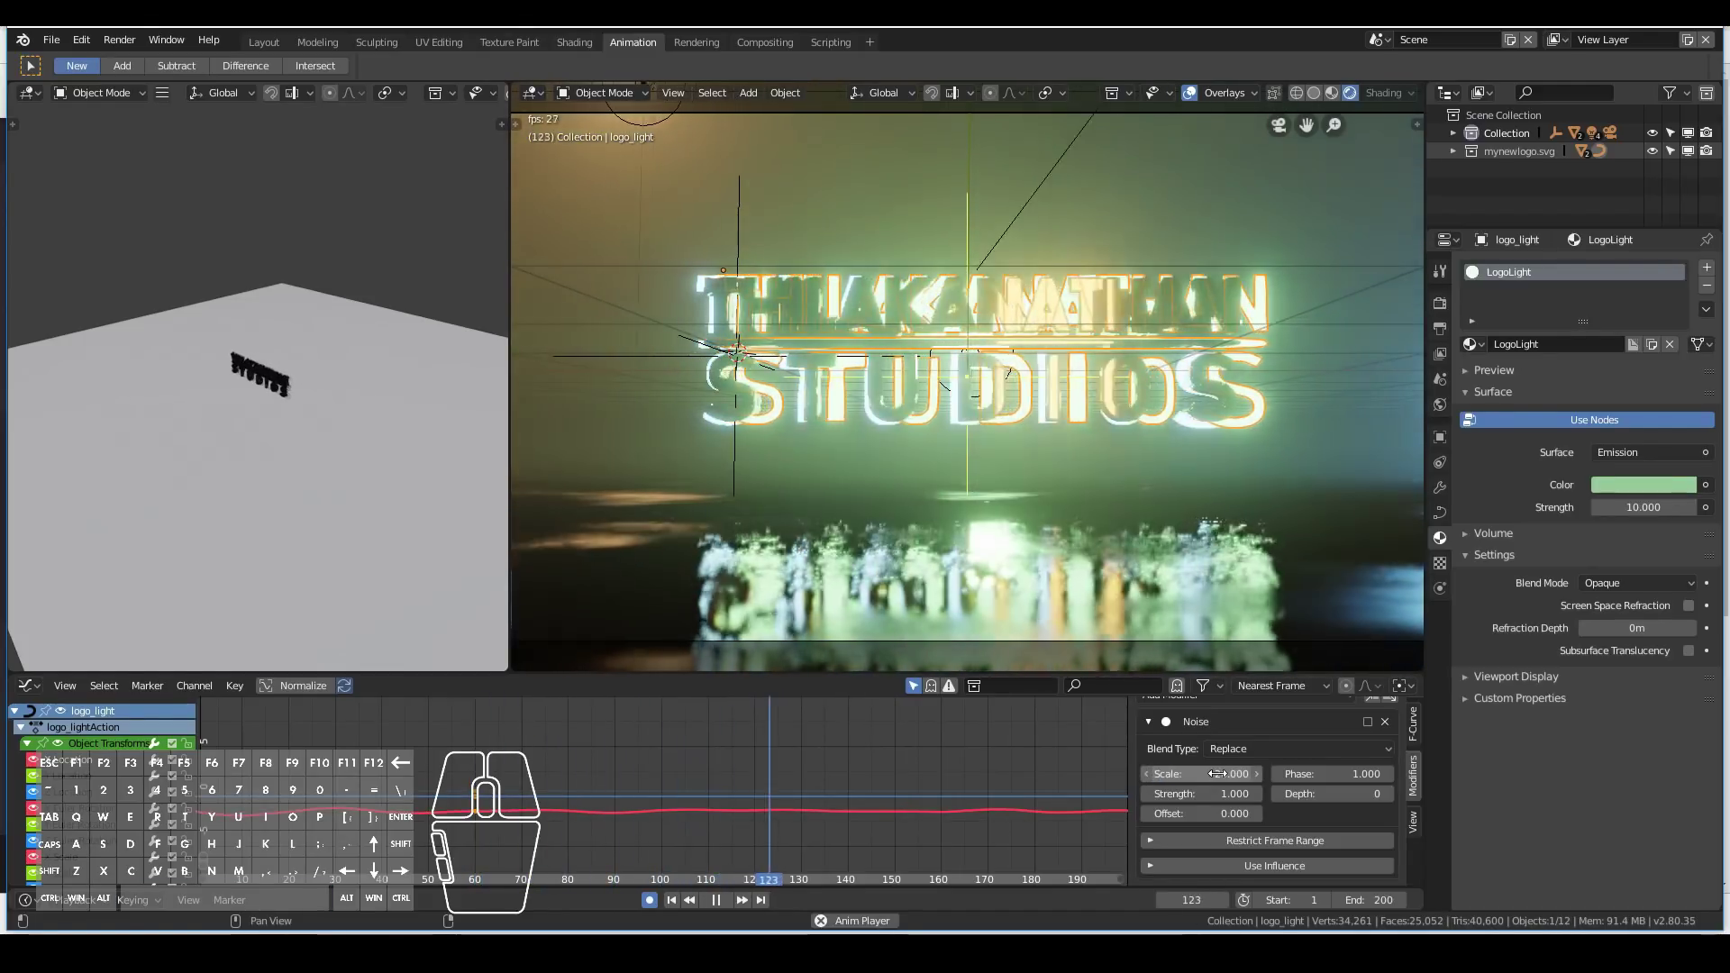
key("Escape")
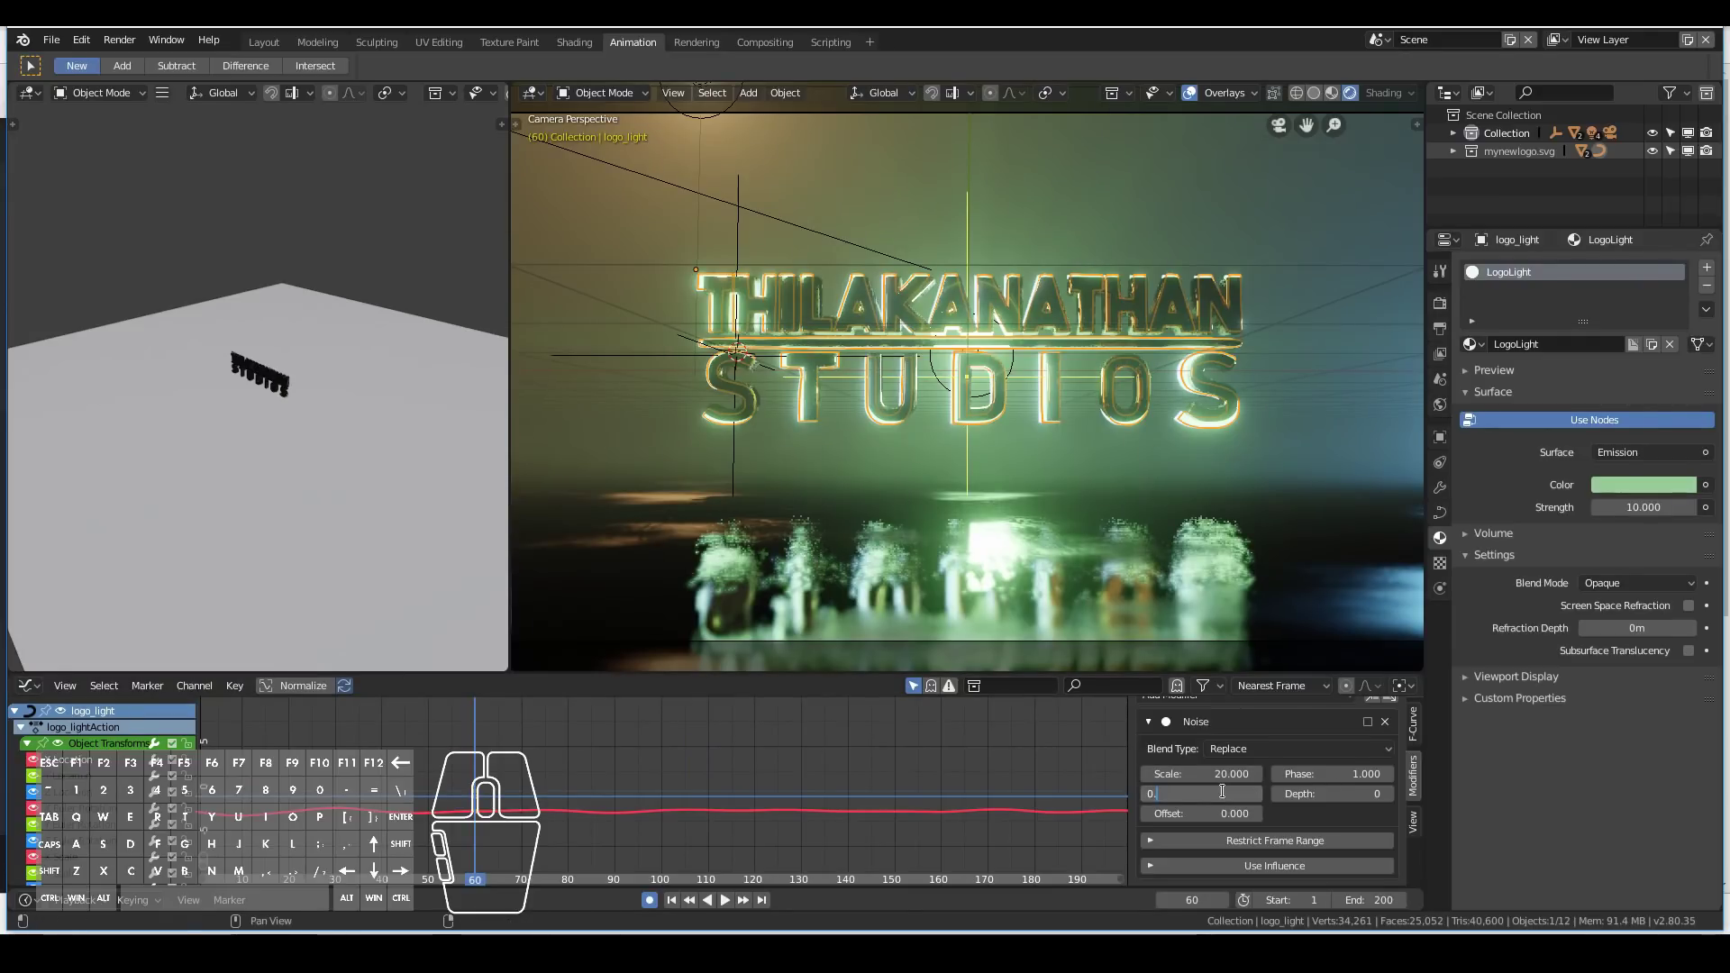
Try a strength of 0.5 for logo_light's Noise modifier and preview the outline's shake.
key("Return")
key("space")
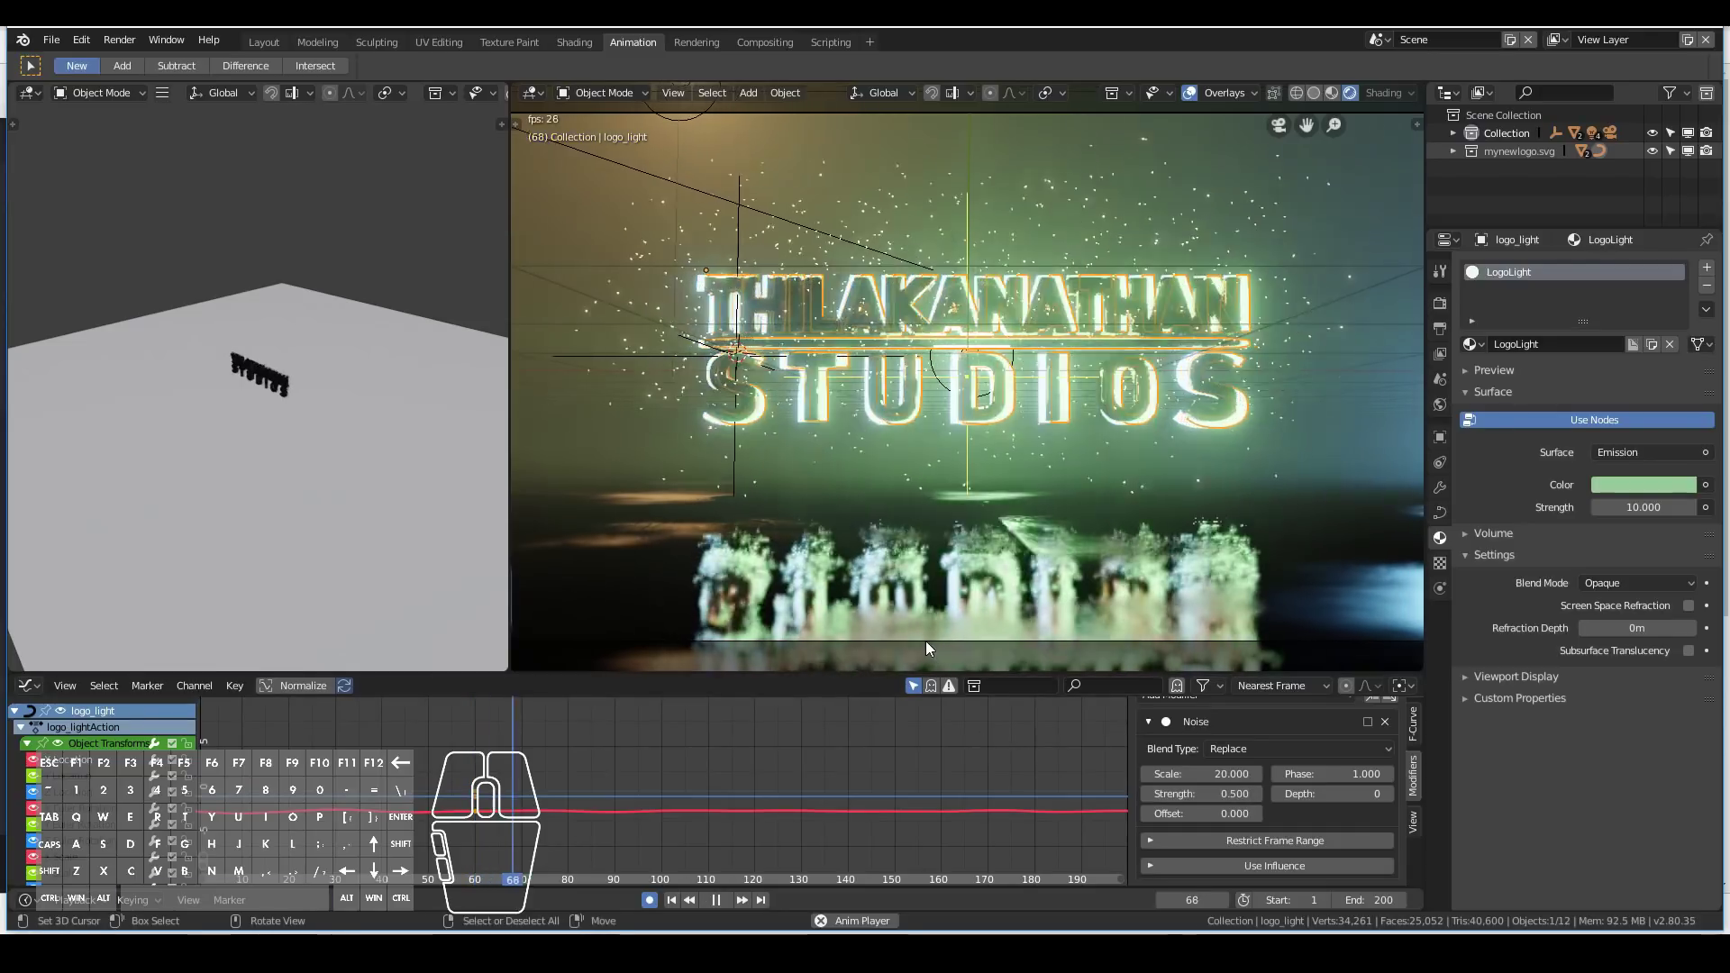
key("Escape")
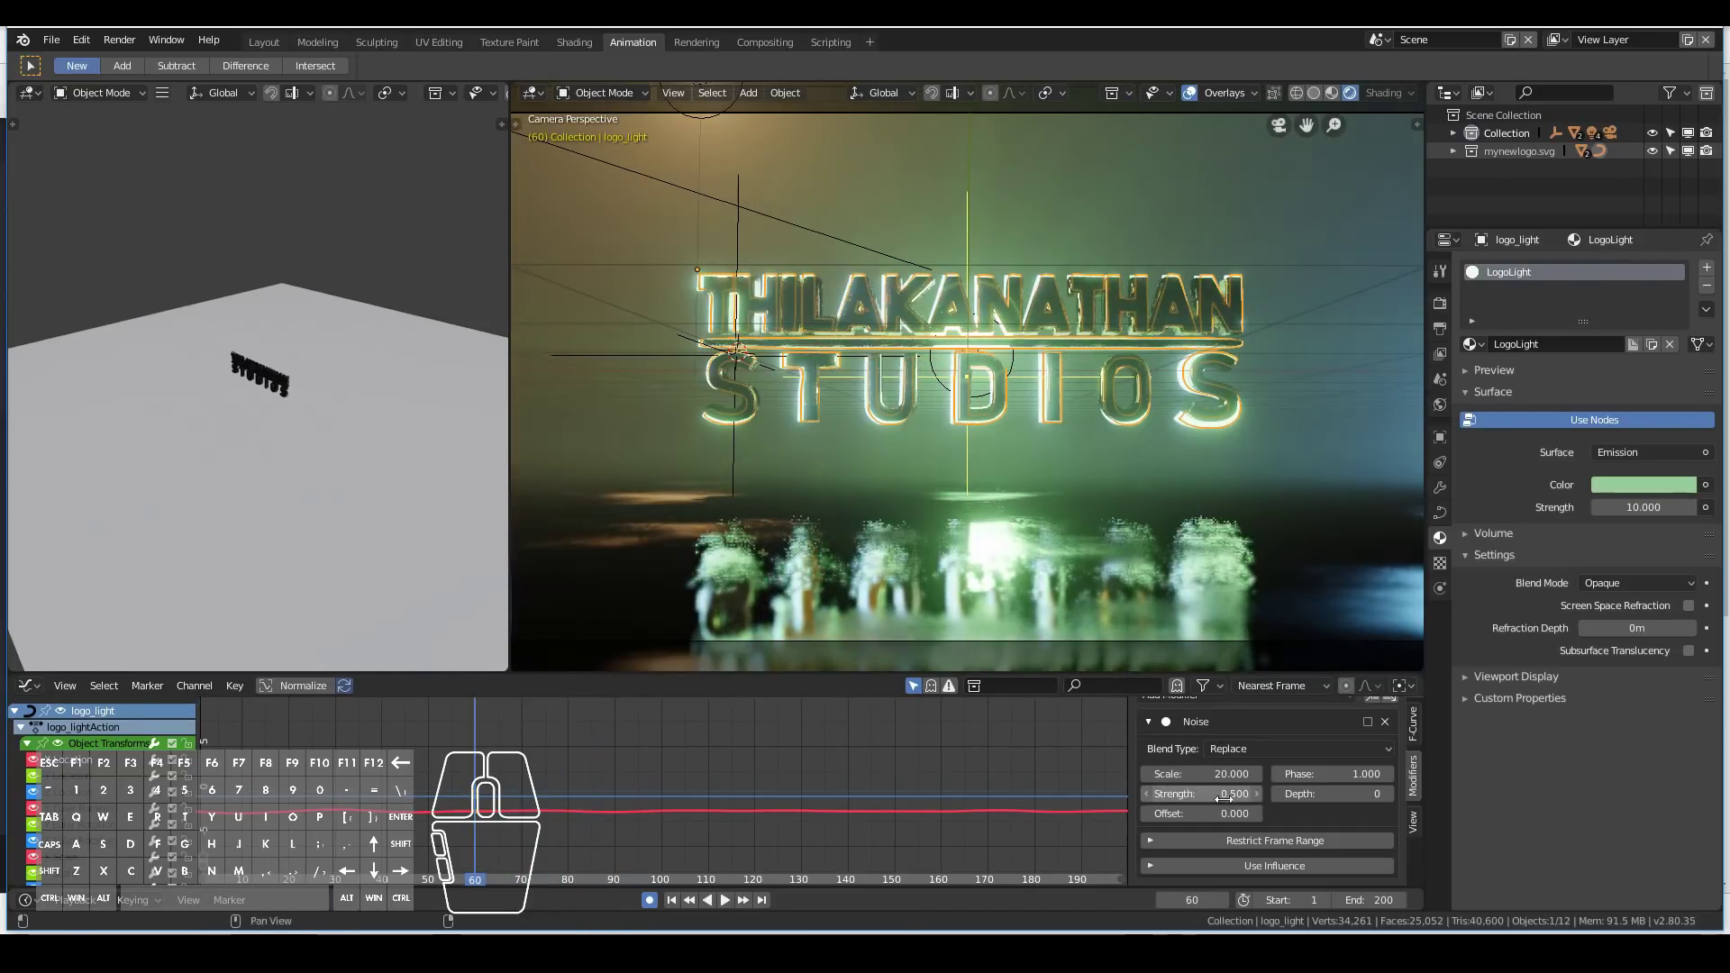
Set the strength of logo_light's Noise modifier to 0.1 and preview the animation.
key("Return")
key("space")
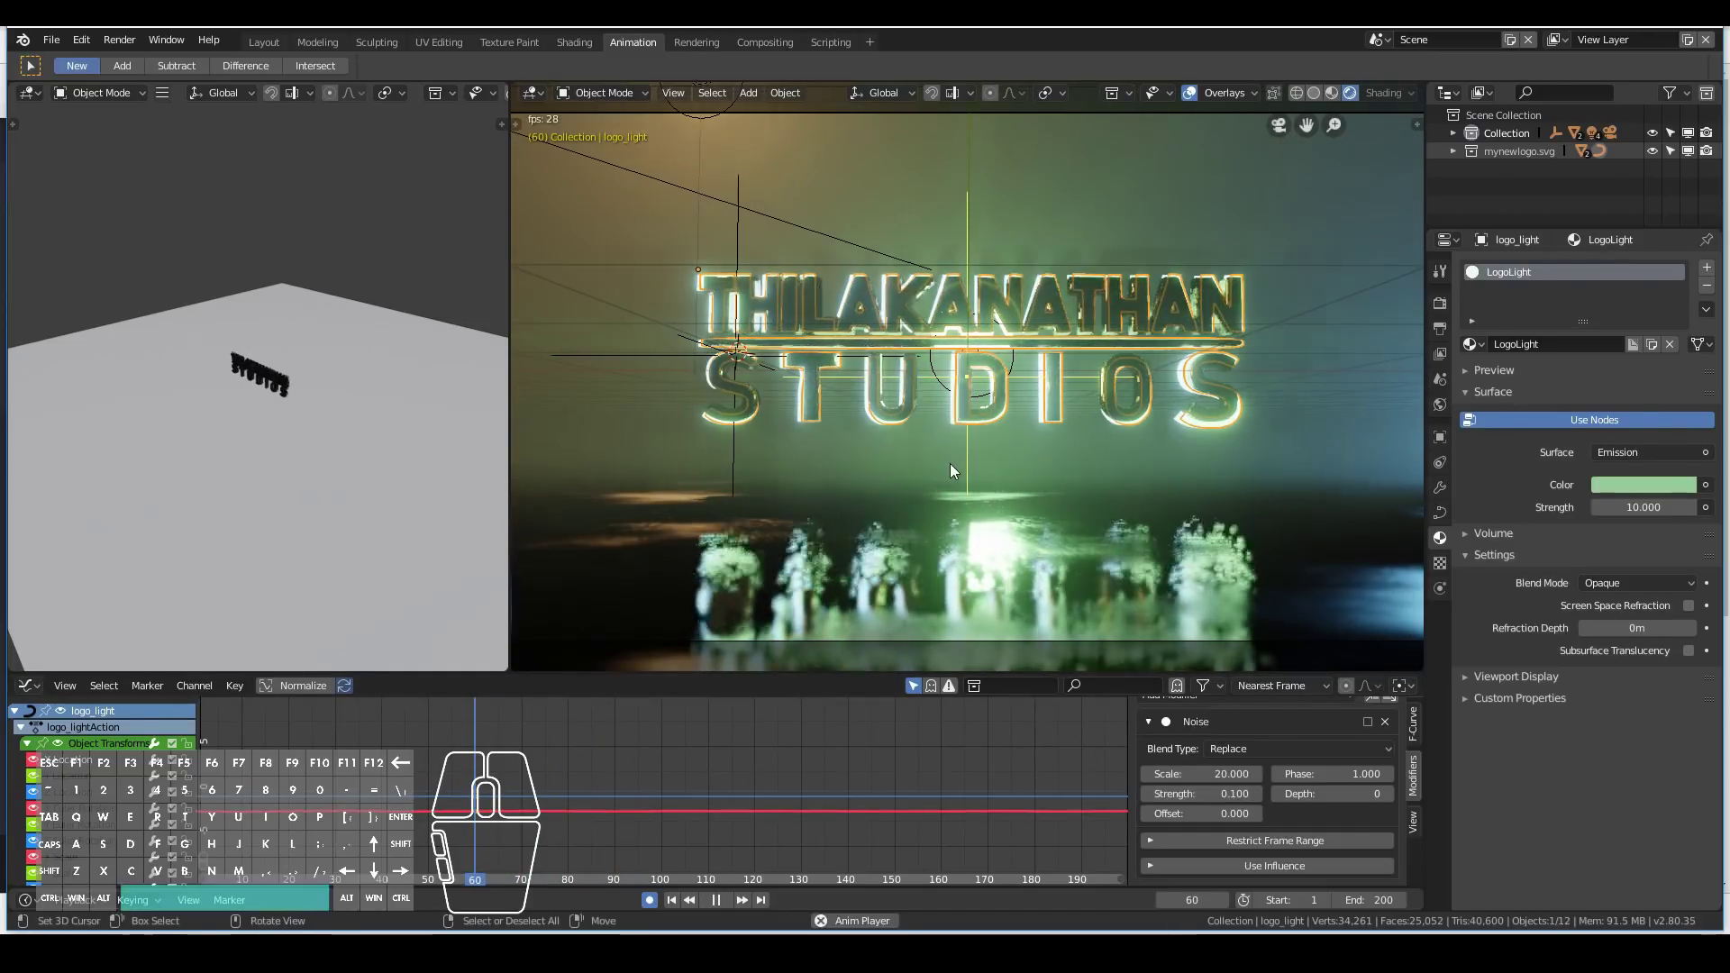
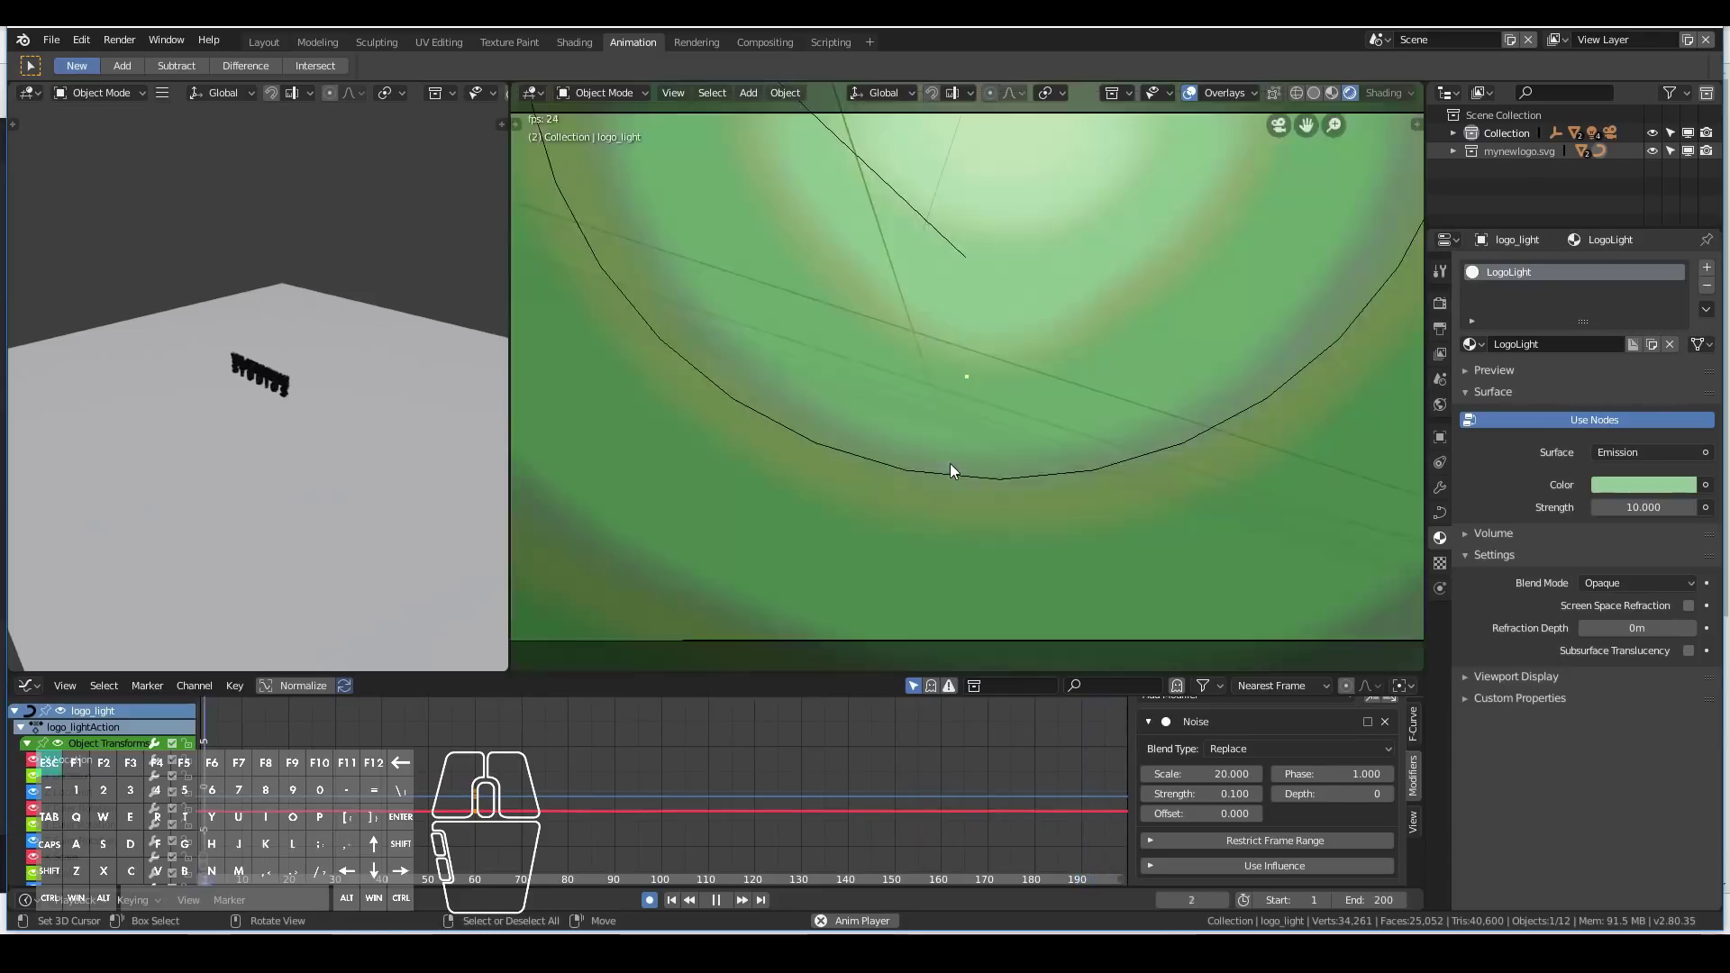
key("Escape")
Select the second outline, logo_light.001, nudge it to auto-key its transforms at frame 60, and expand its Object Transforms channels.
middle_click_drag(753, 407, 1061, 415)
left_click(857, 200, "shift")
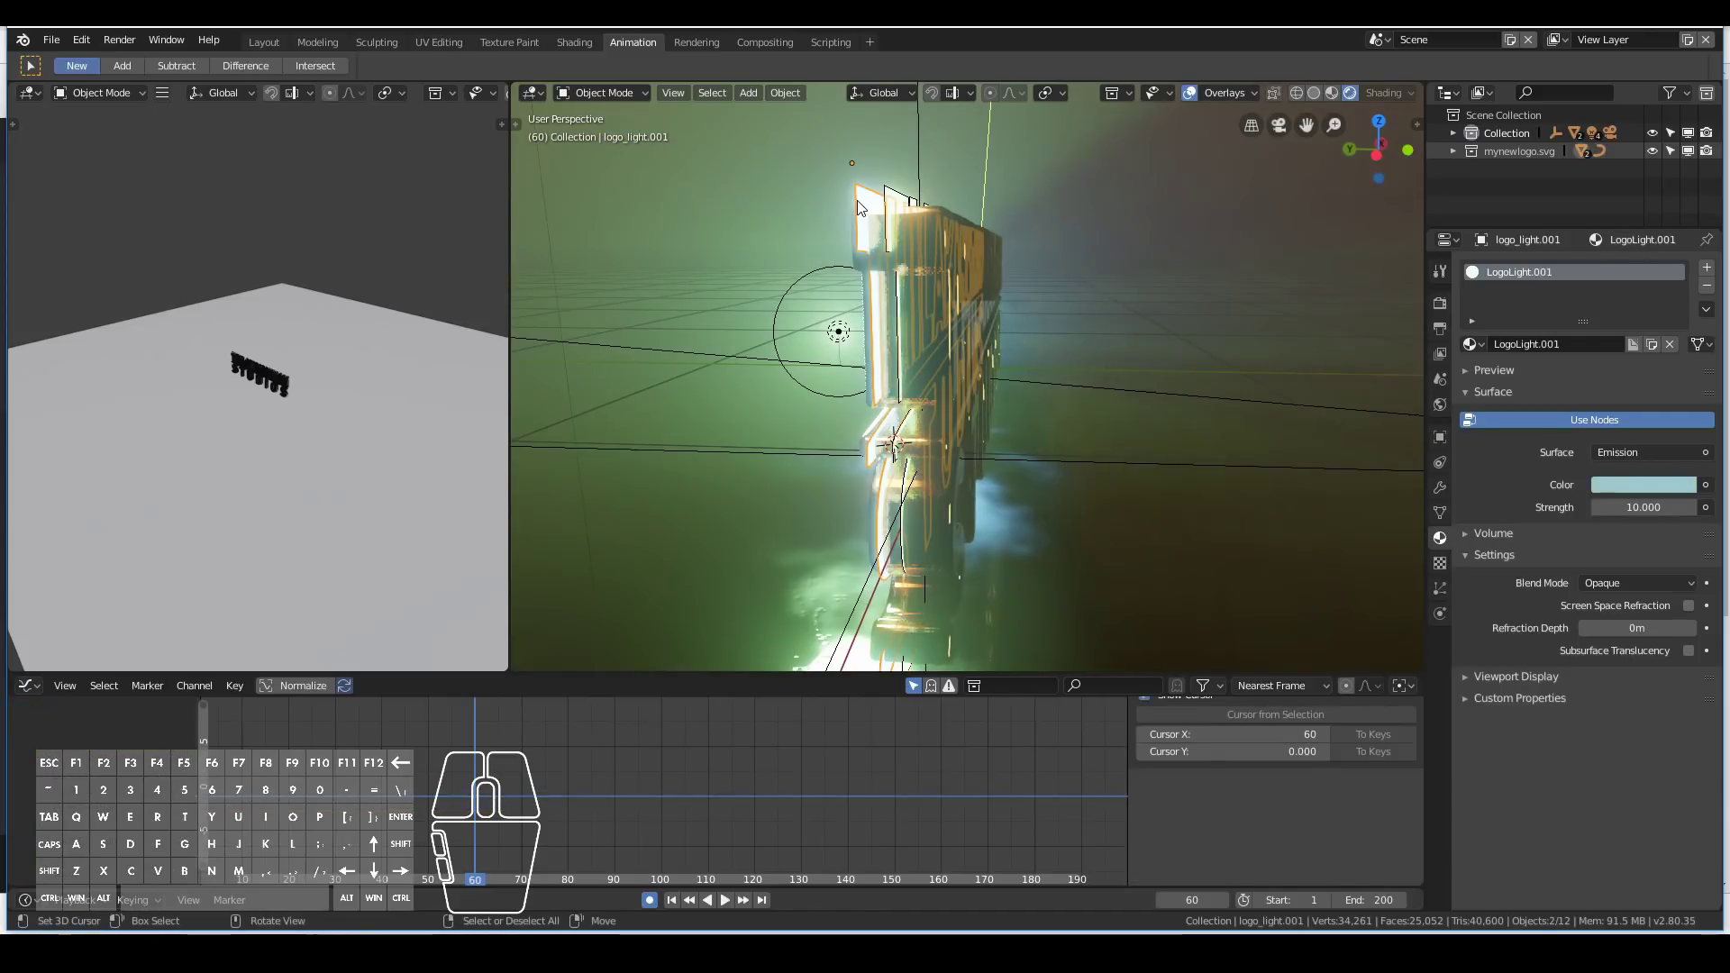
scroll(1409, 737, "up", 2)
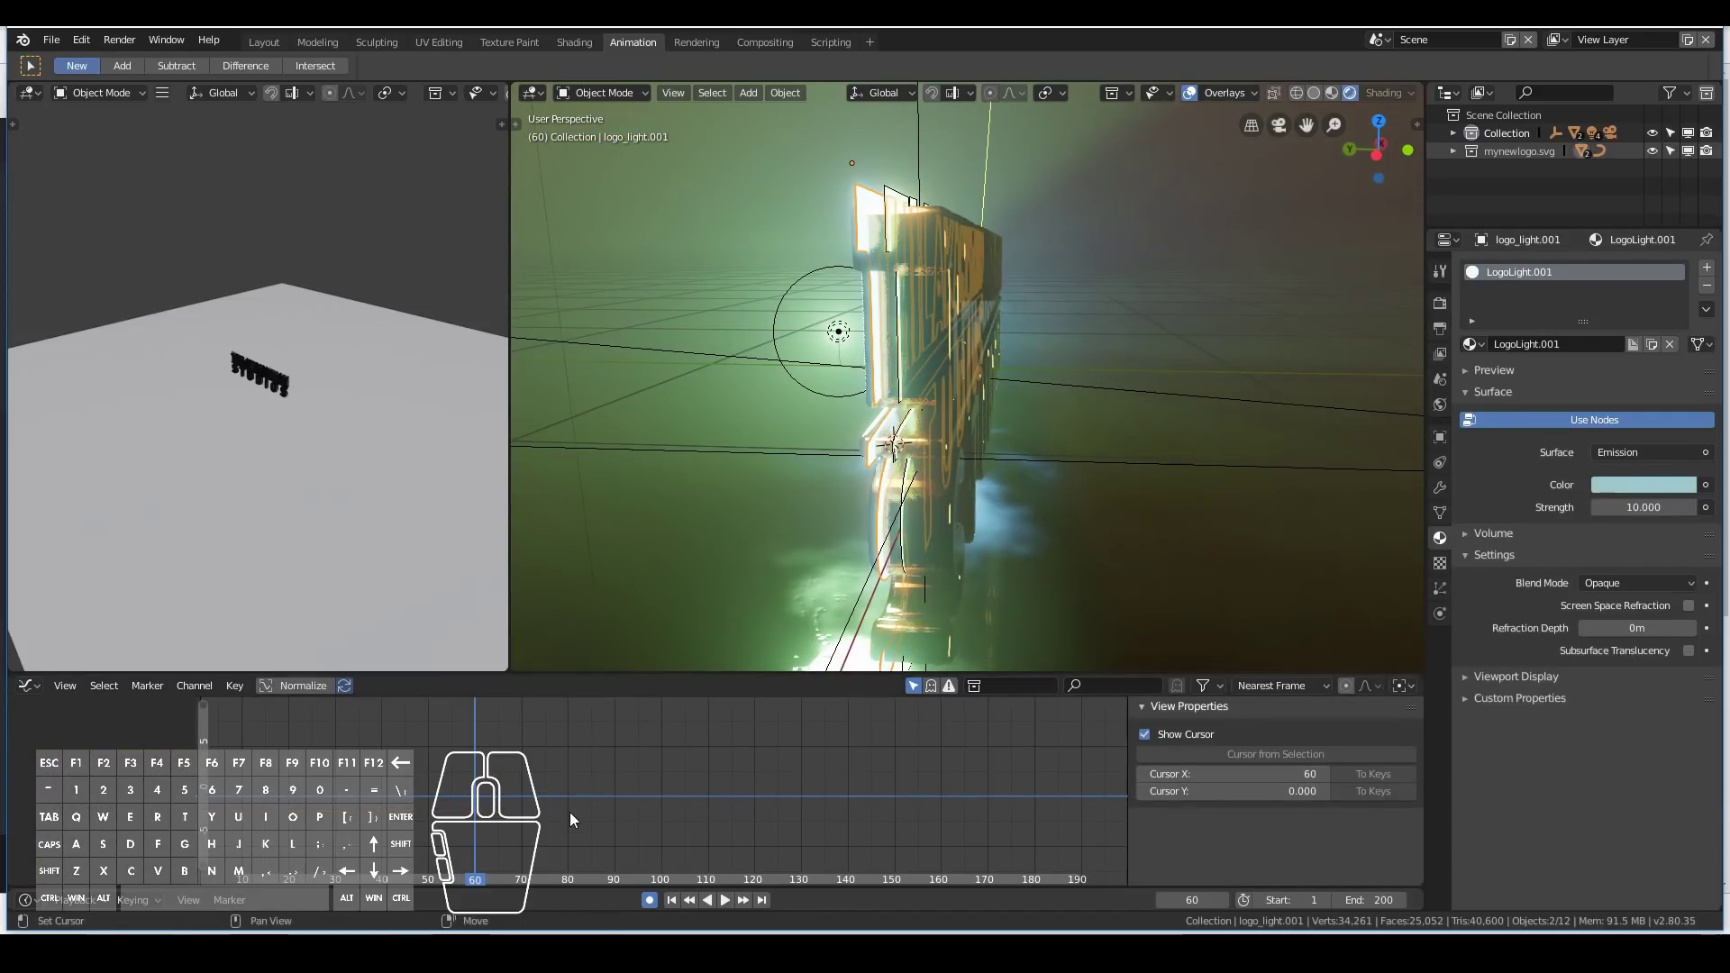
key("g")
left_click(672, 499)
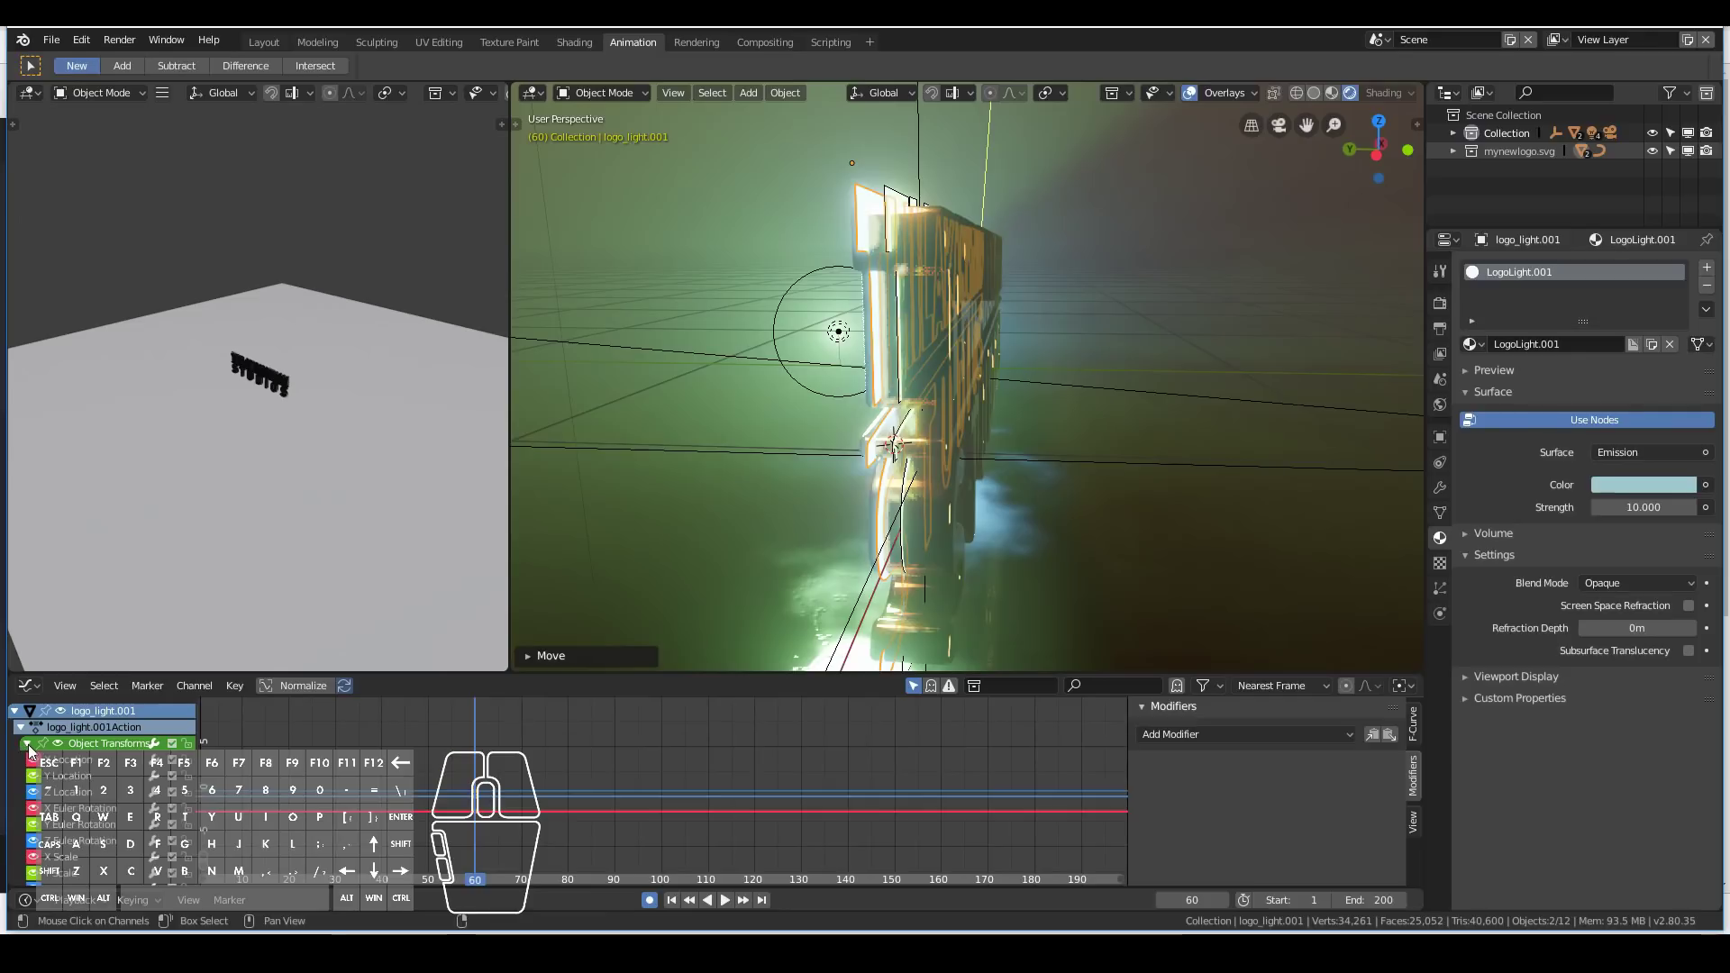
Add a Noise modifier with scale 20 and strength 0.1 to logo_light.001's X Location curve and preview it through the camera.
left_click(1261, 731)
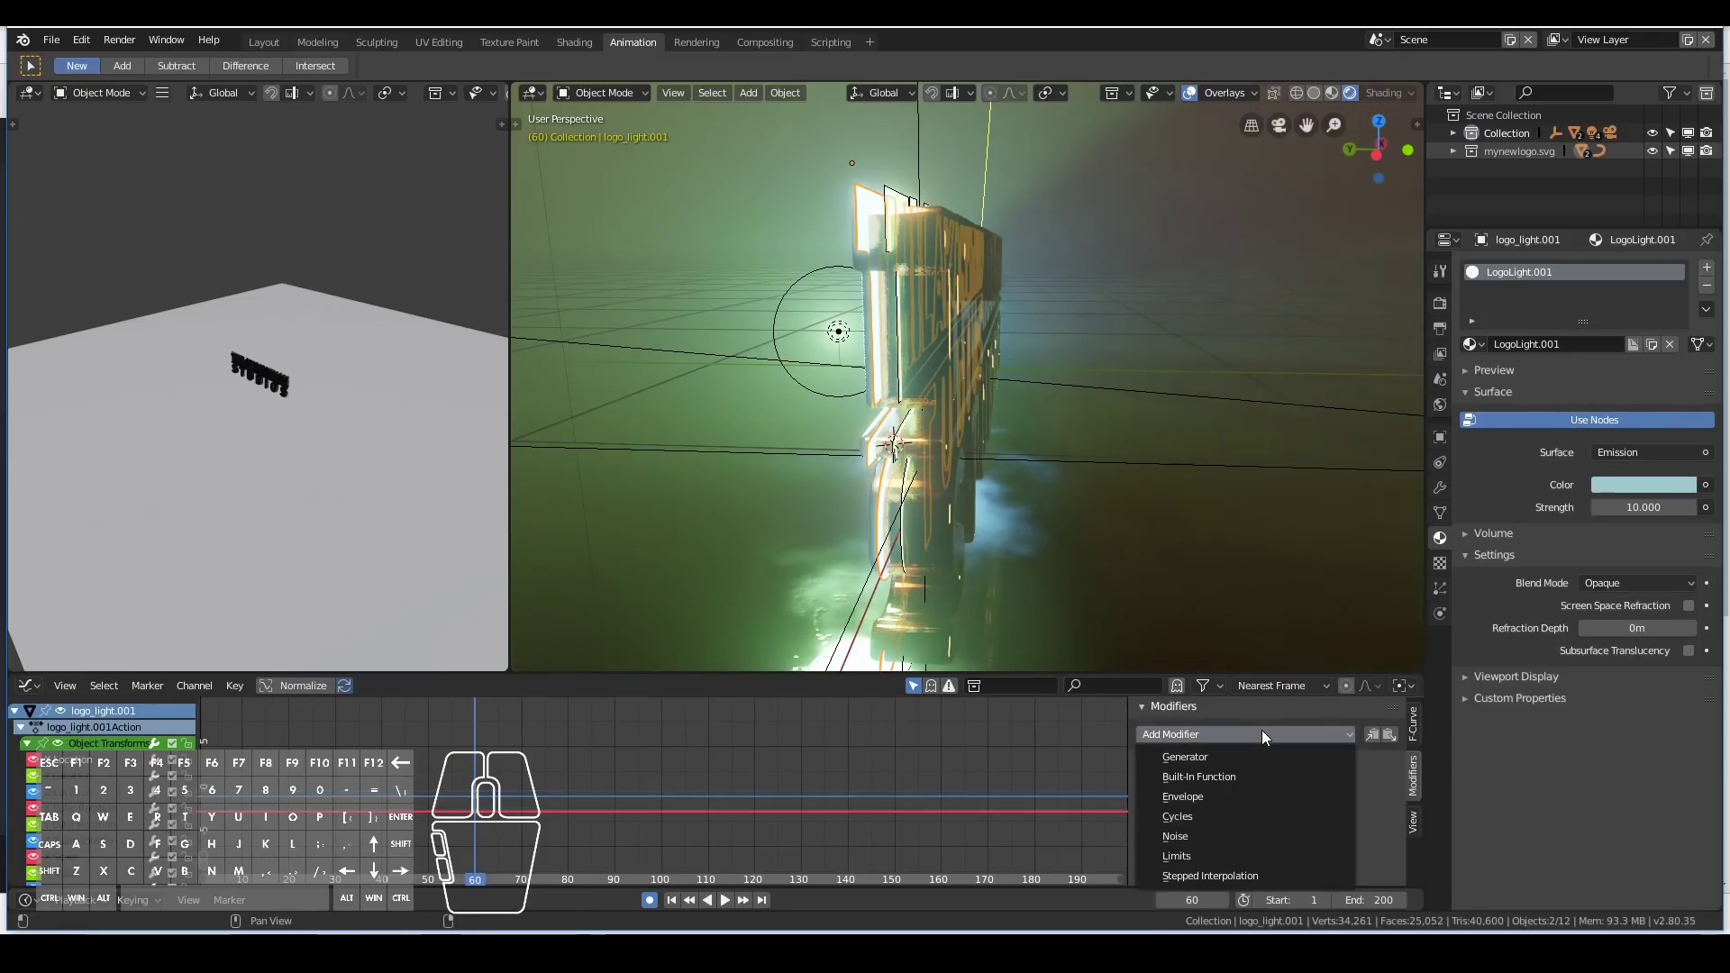
left_click(1183, 832)
scroll(1272, 828, "down", 2)
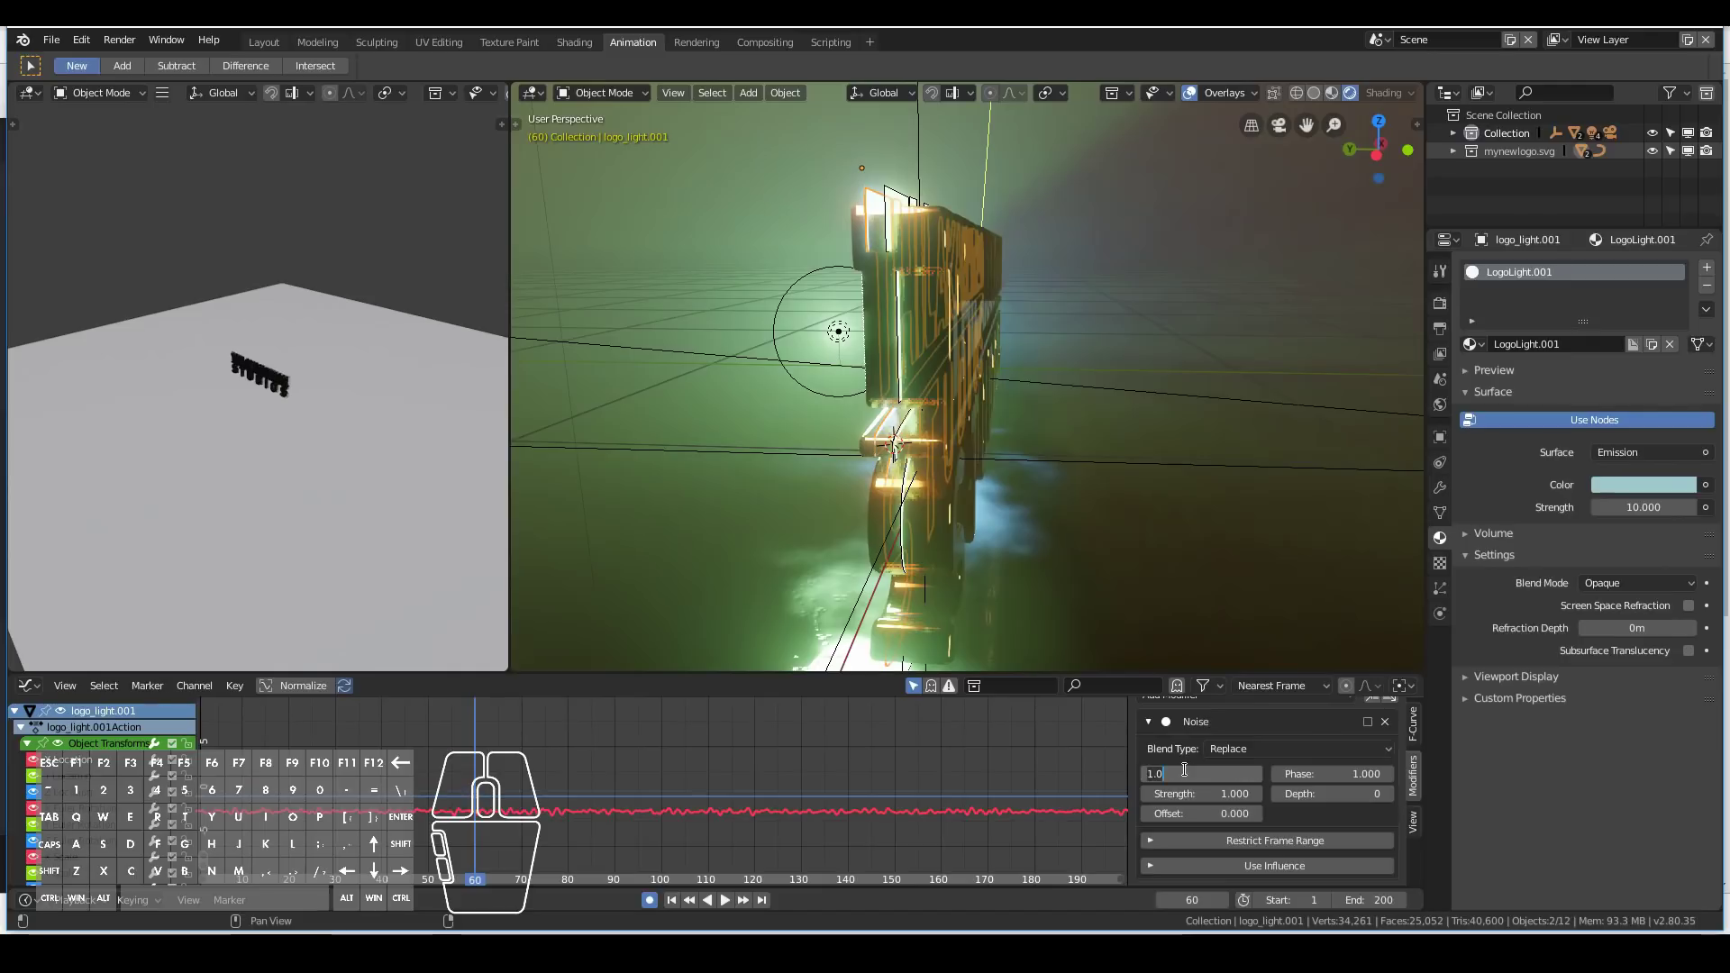
key("Return")
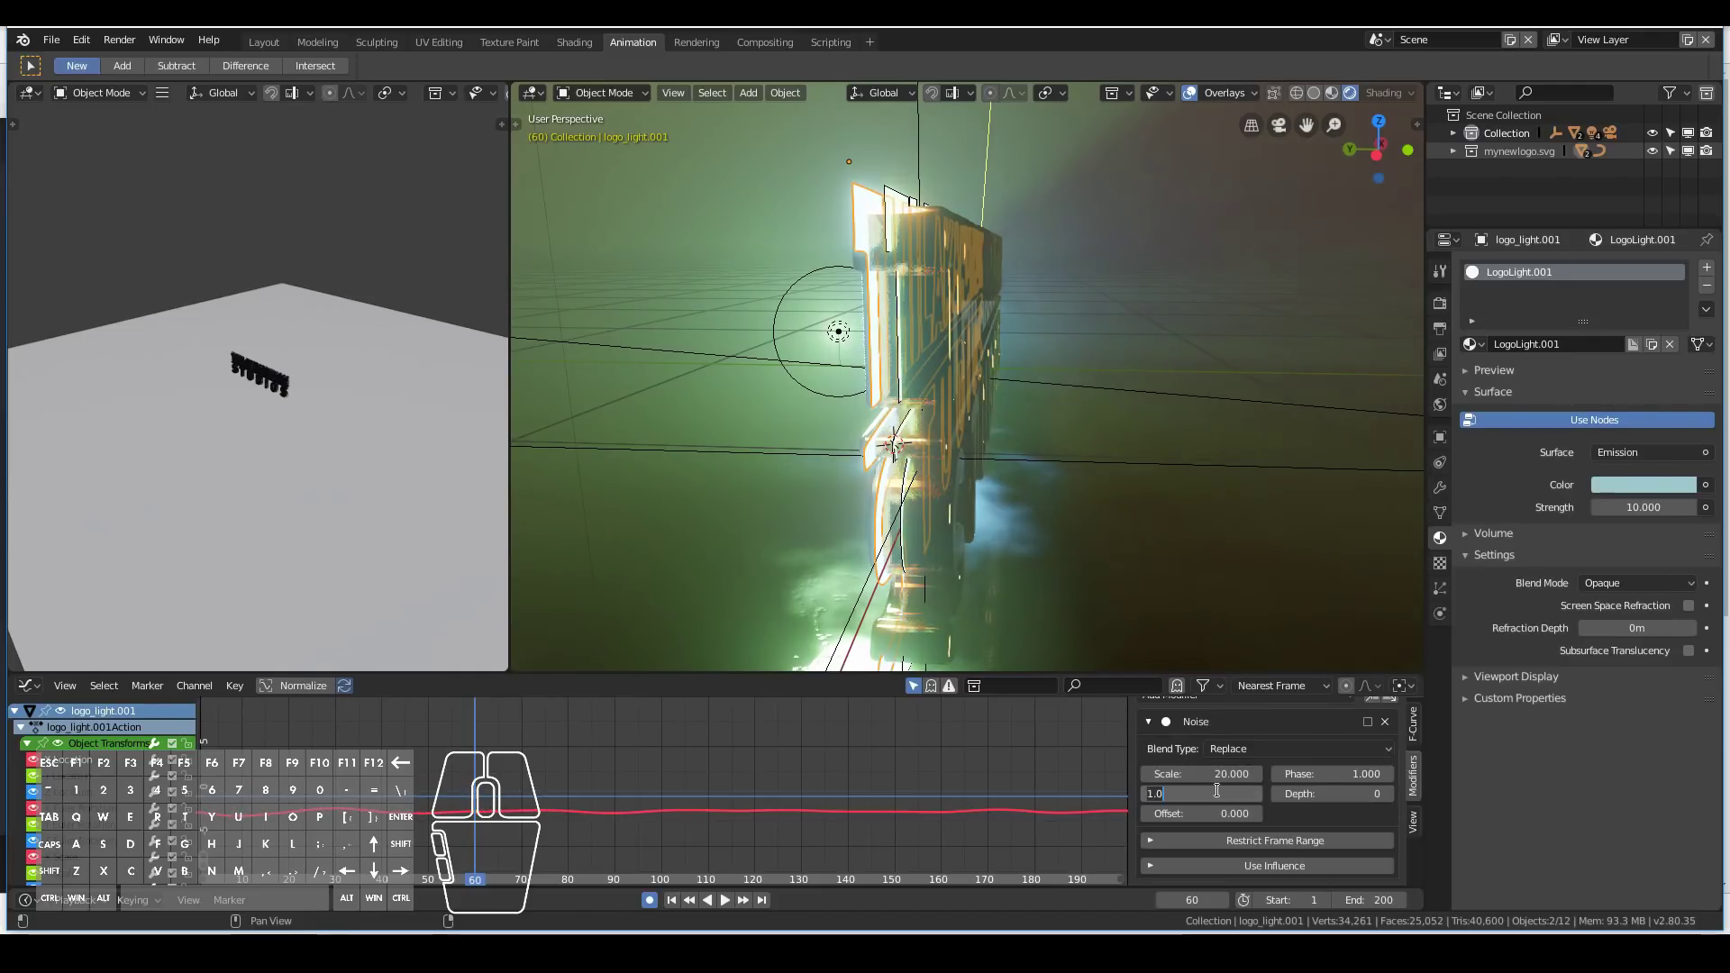
key("Return")
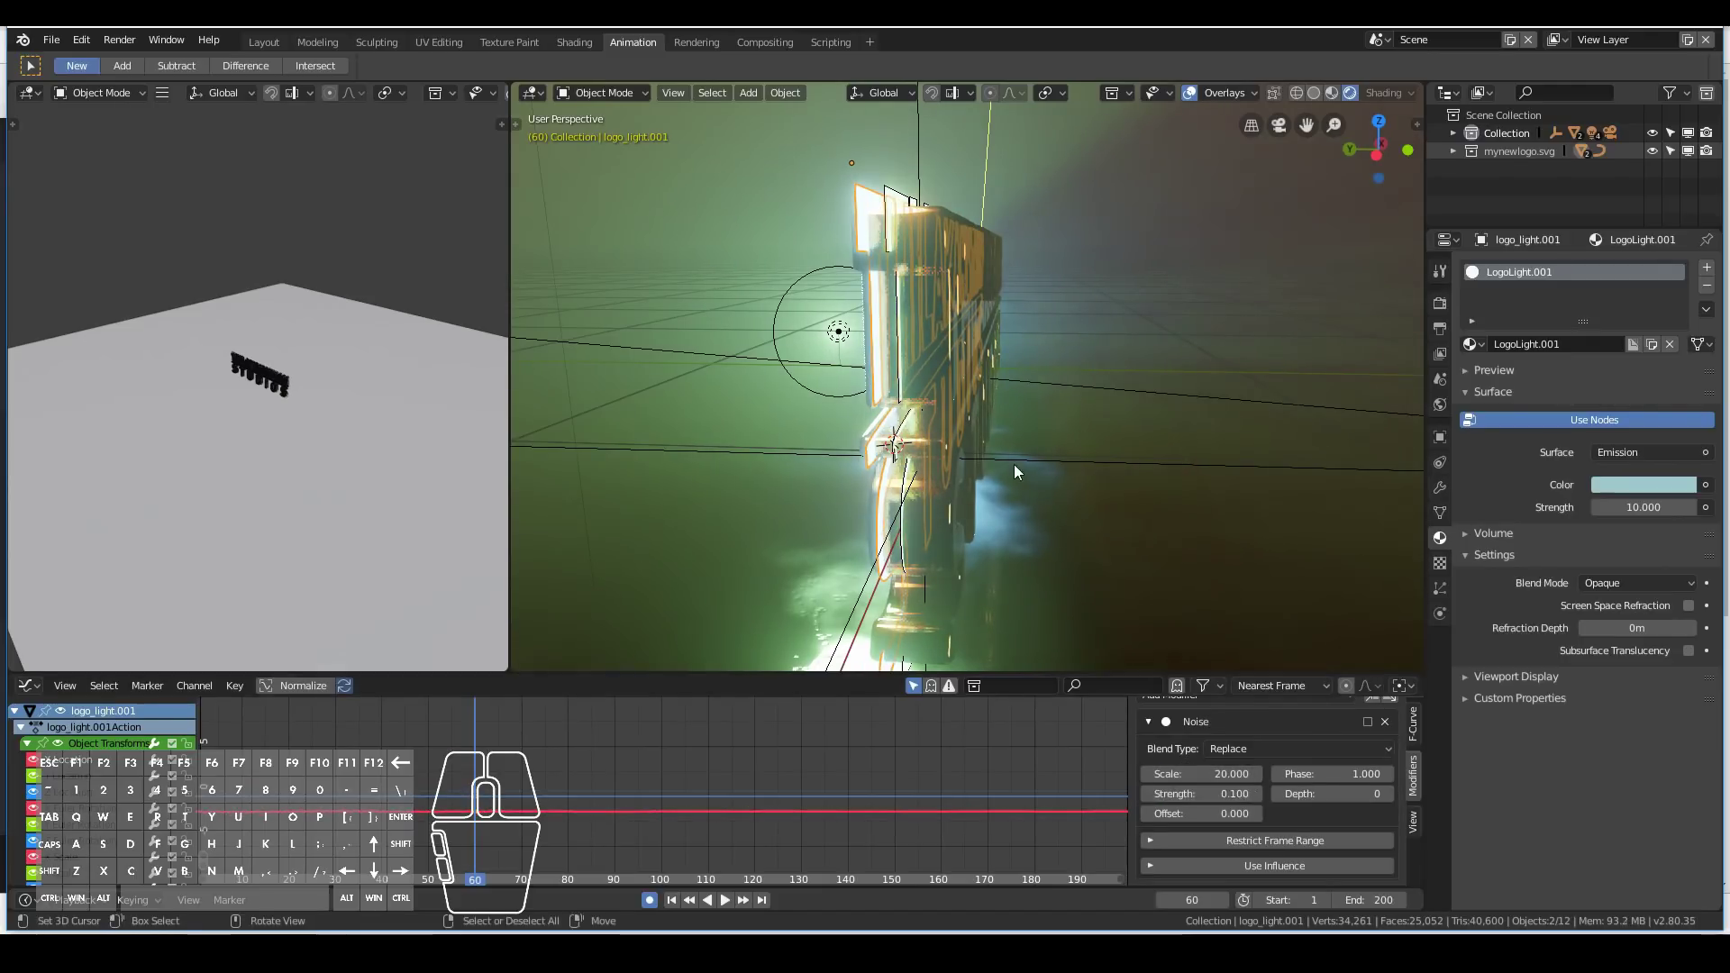
key("KP_0")
key("space")
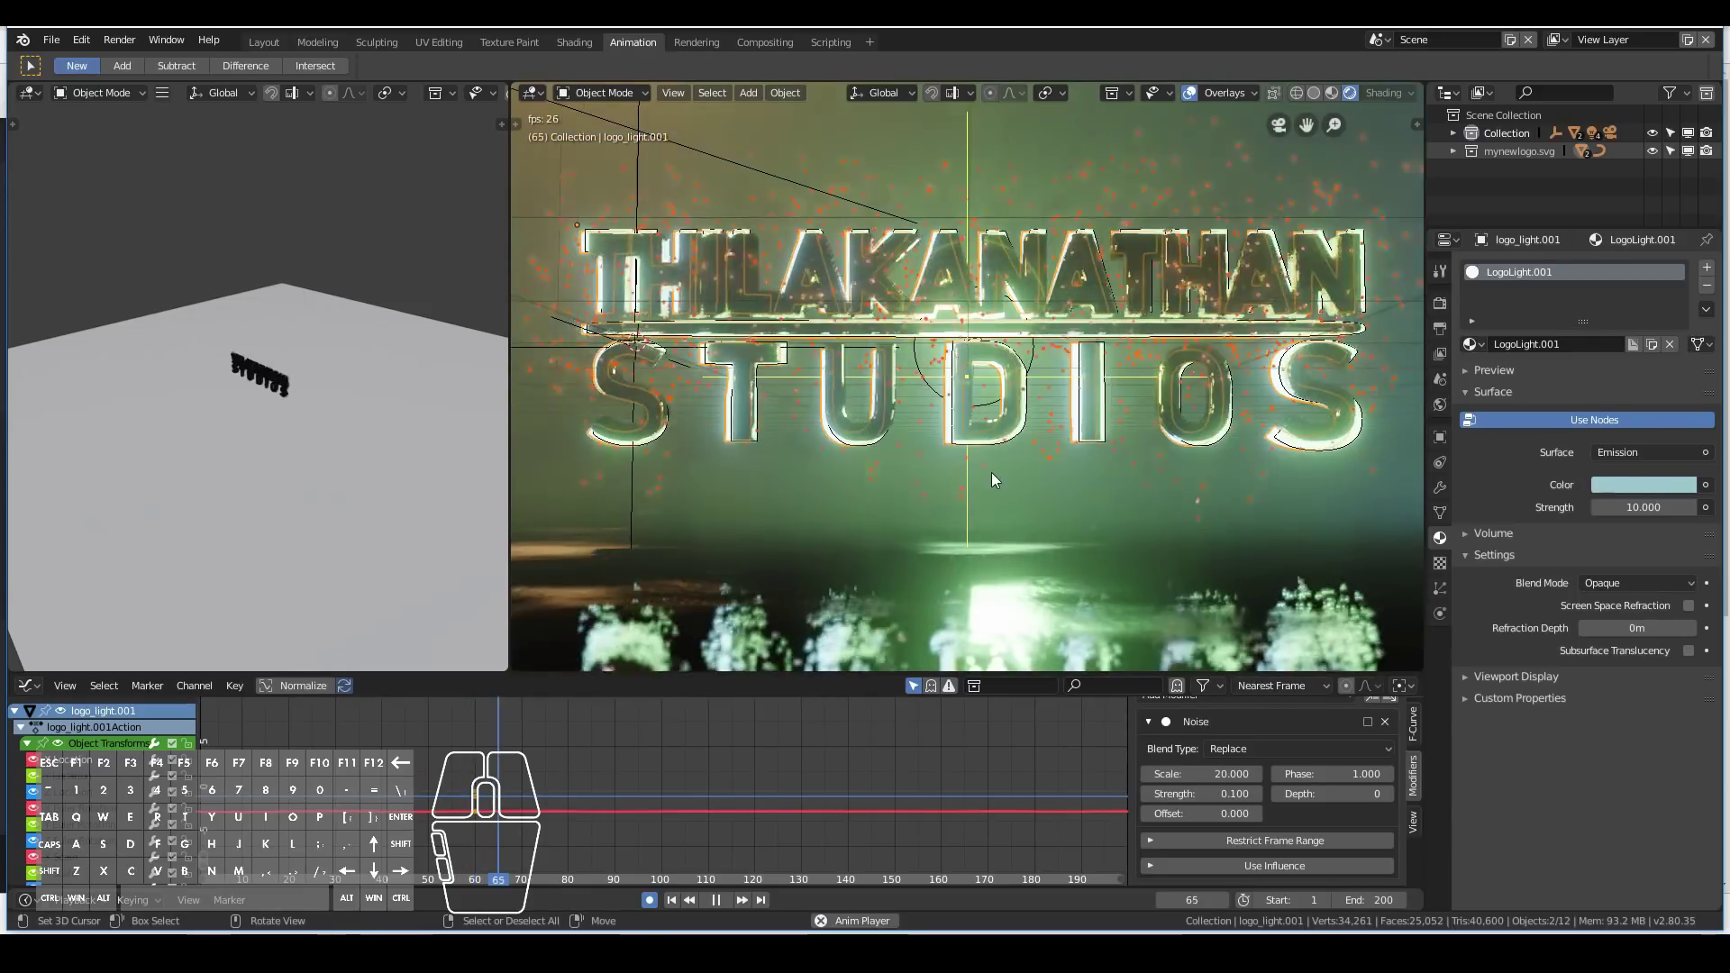
key("Escape")
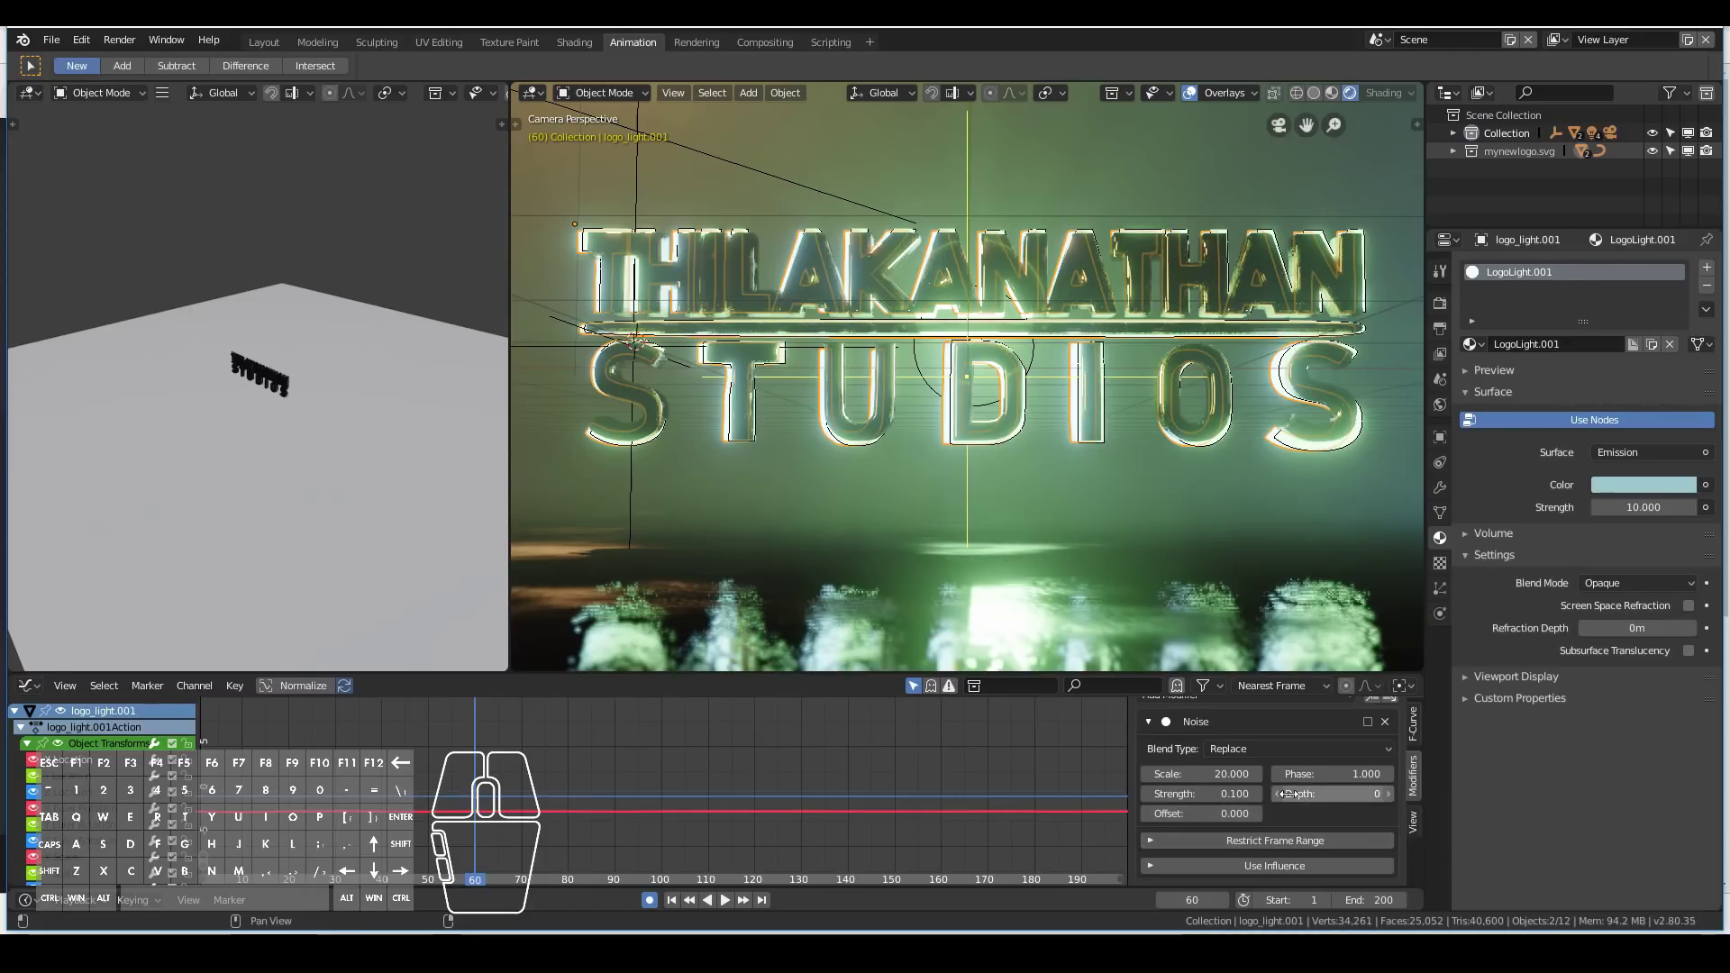
Set the offset of logo_light.001's Noise modifier to 8.6 while previewing the animation.
mouse_move(1261, 815)
left_mouse_down()
mouse_move(1297, 814)
mouse_move(1257, 814)
left_mouse_up()
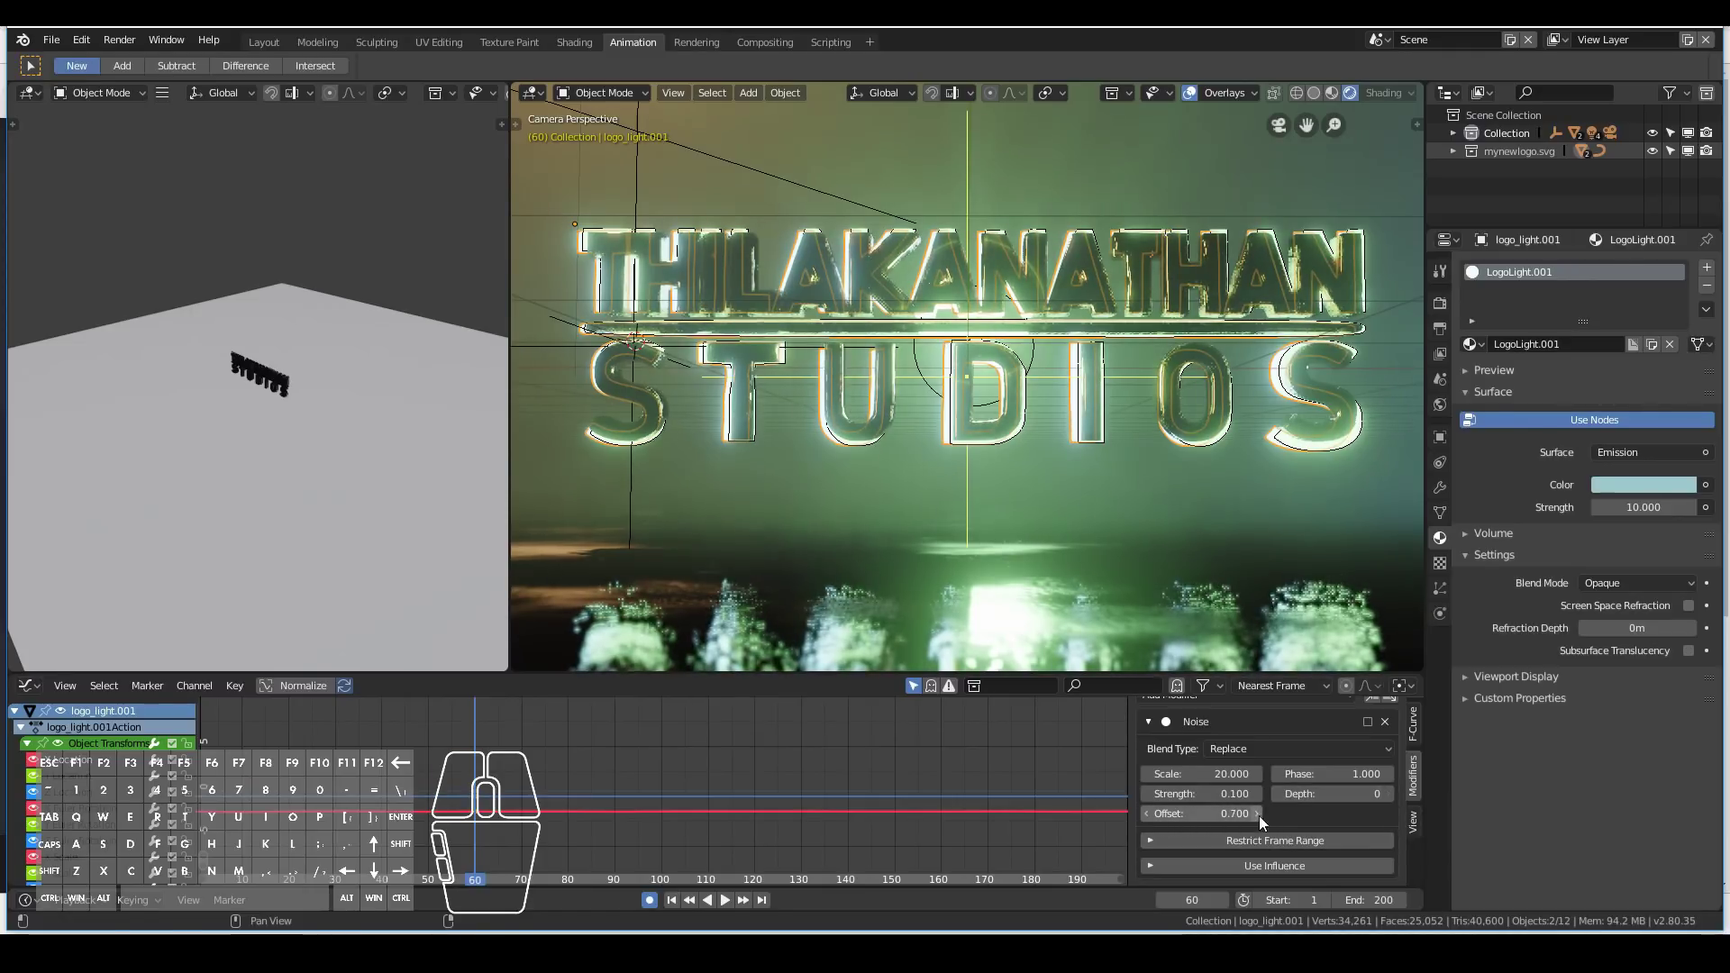
key("space")
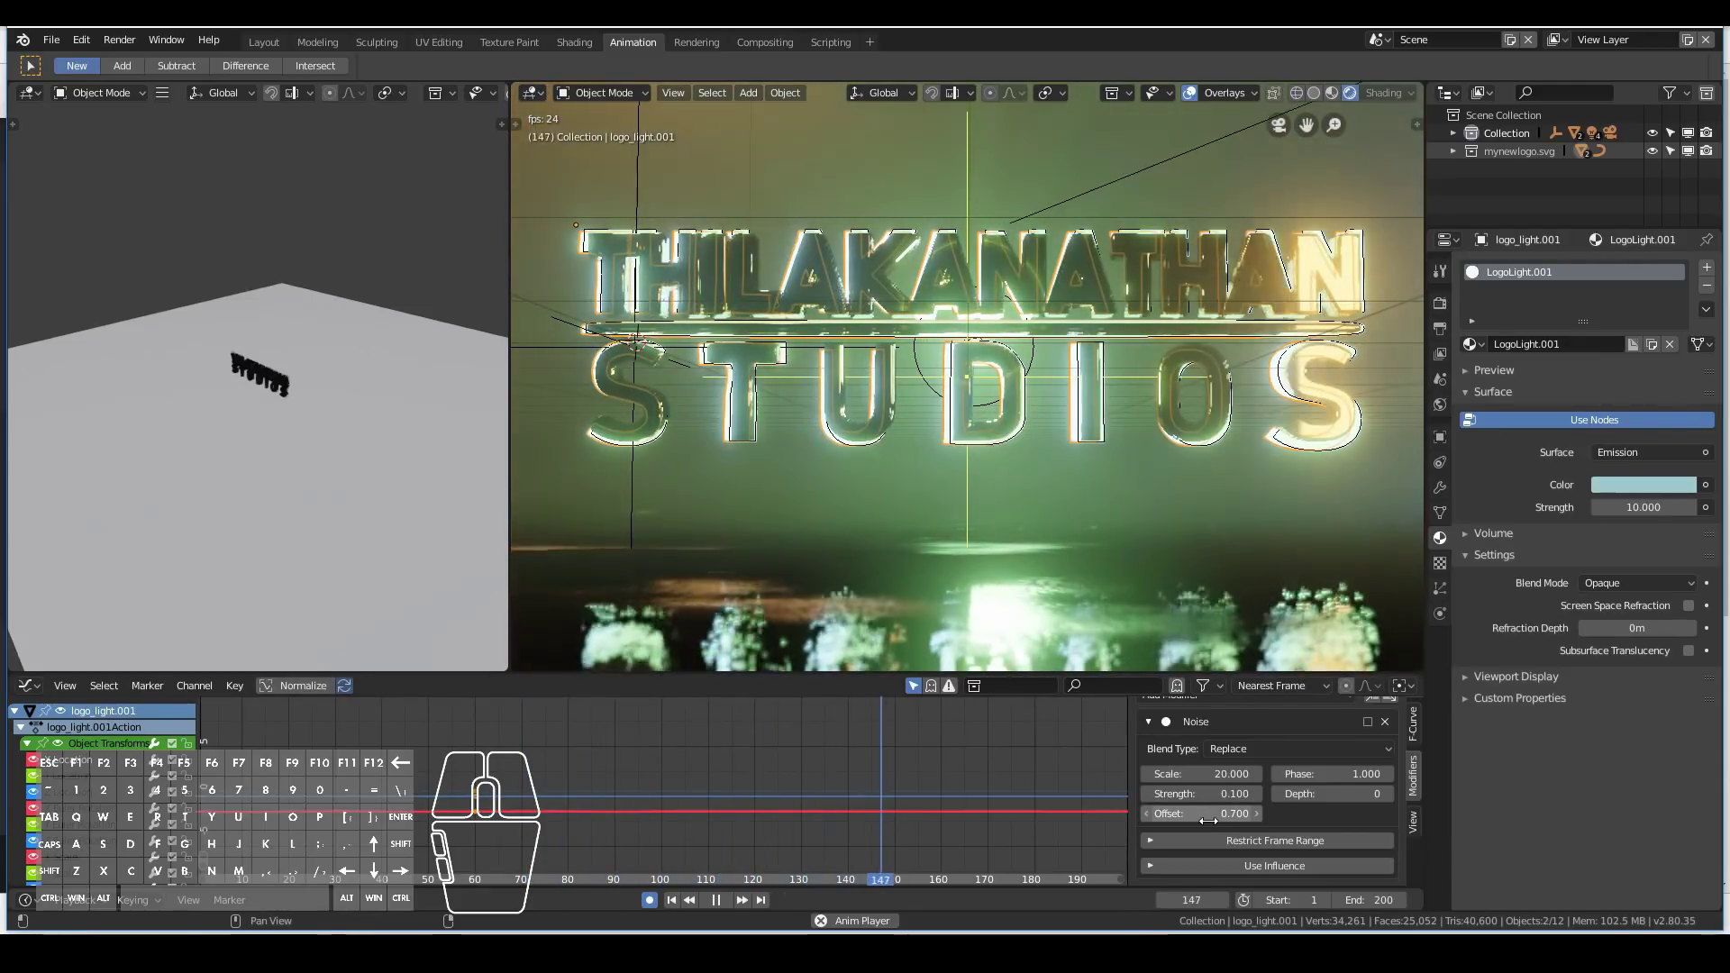
left_click_drag(1205, 815, 1275, 815)
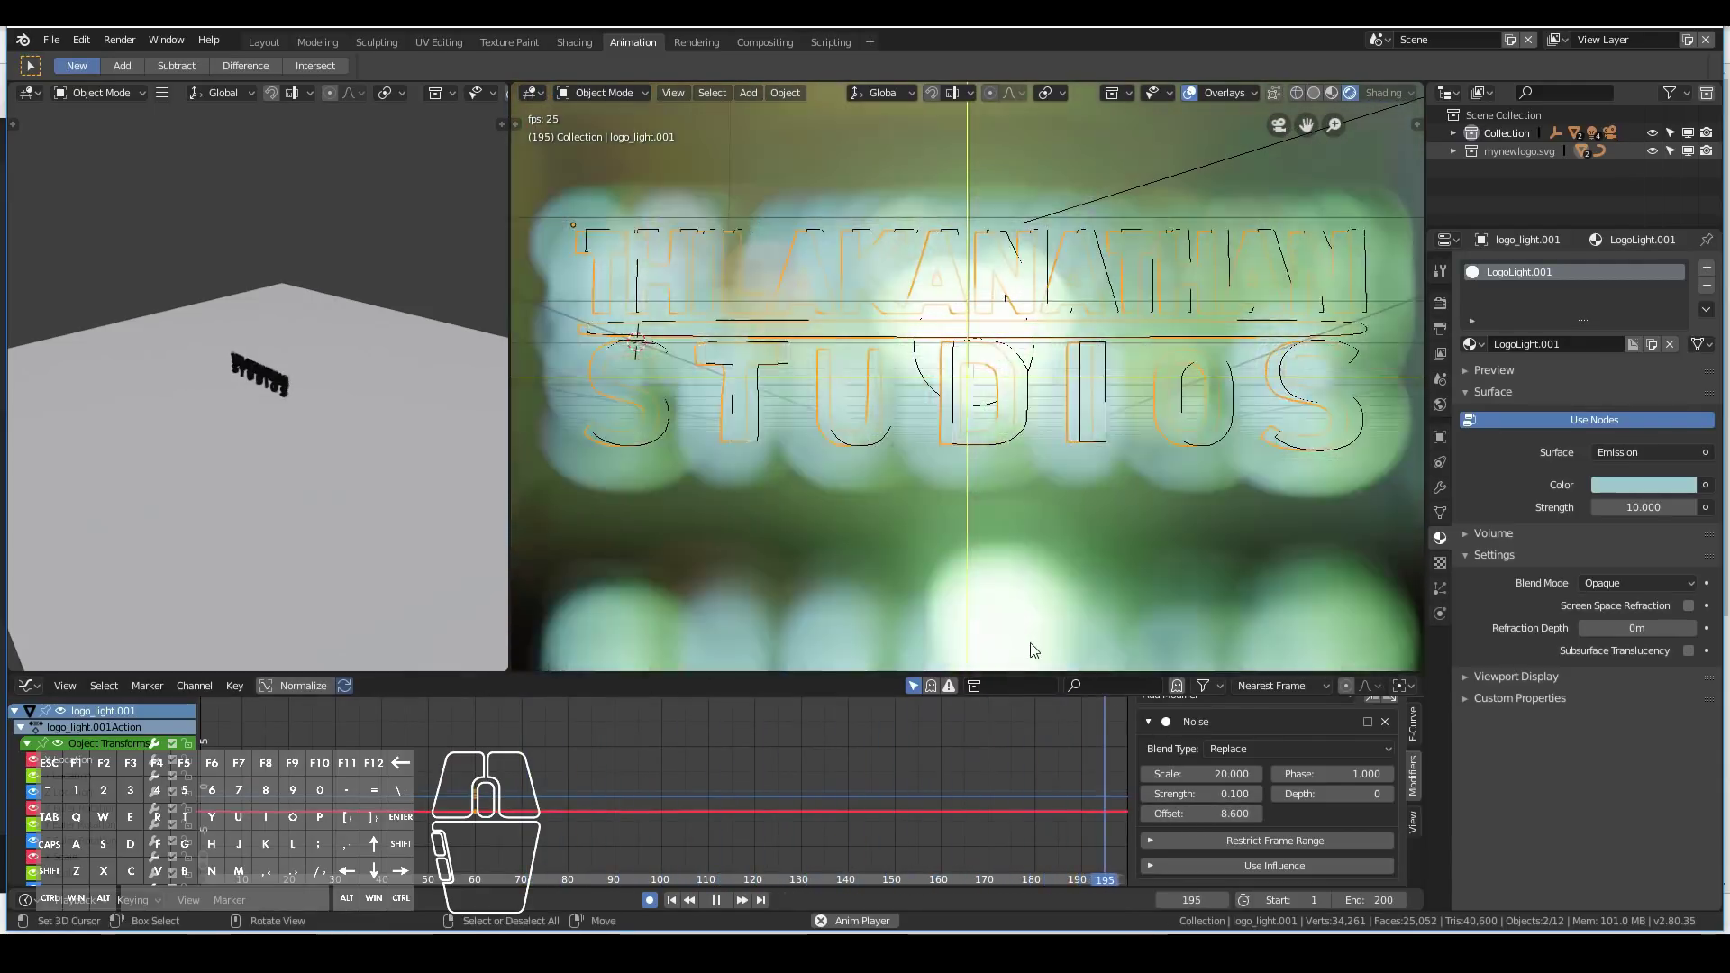
key("Escape")
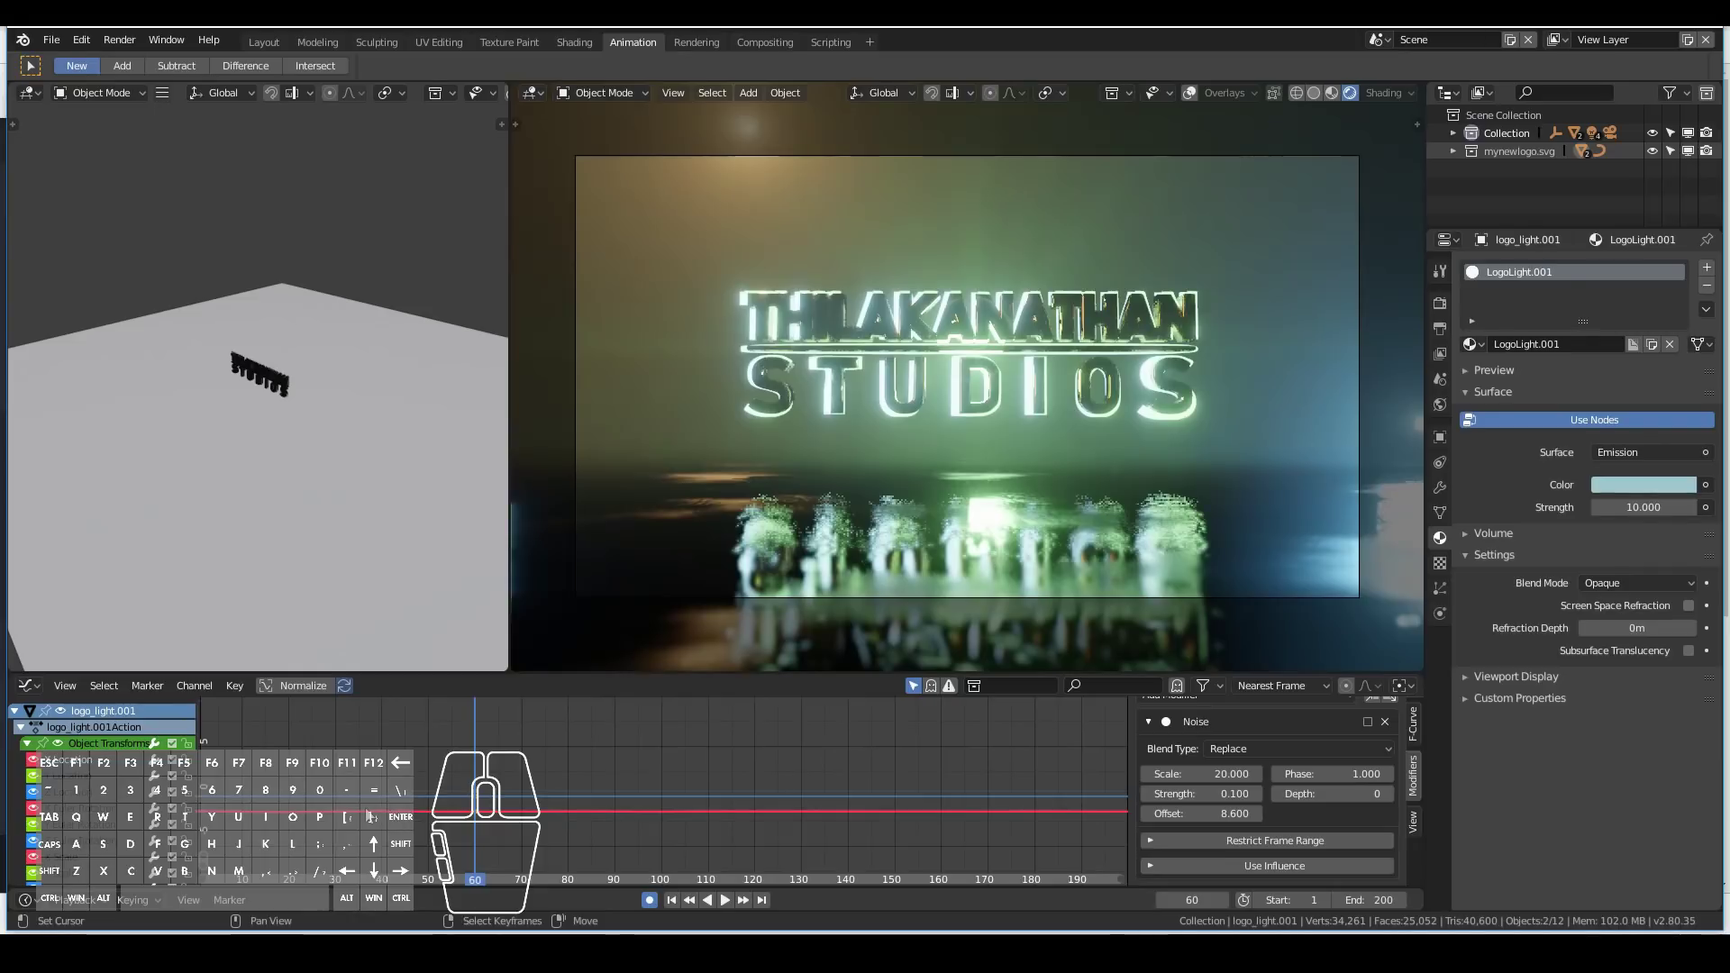
Select the orange point light Point.001 and keyframe its energy at frame 46.
left_click(366, 810)
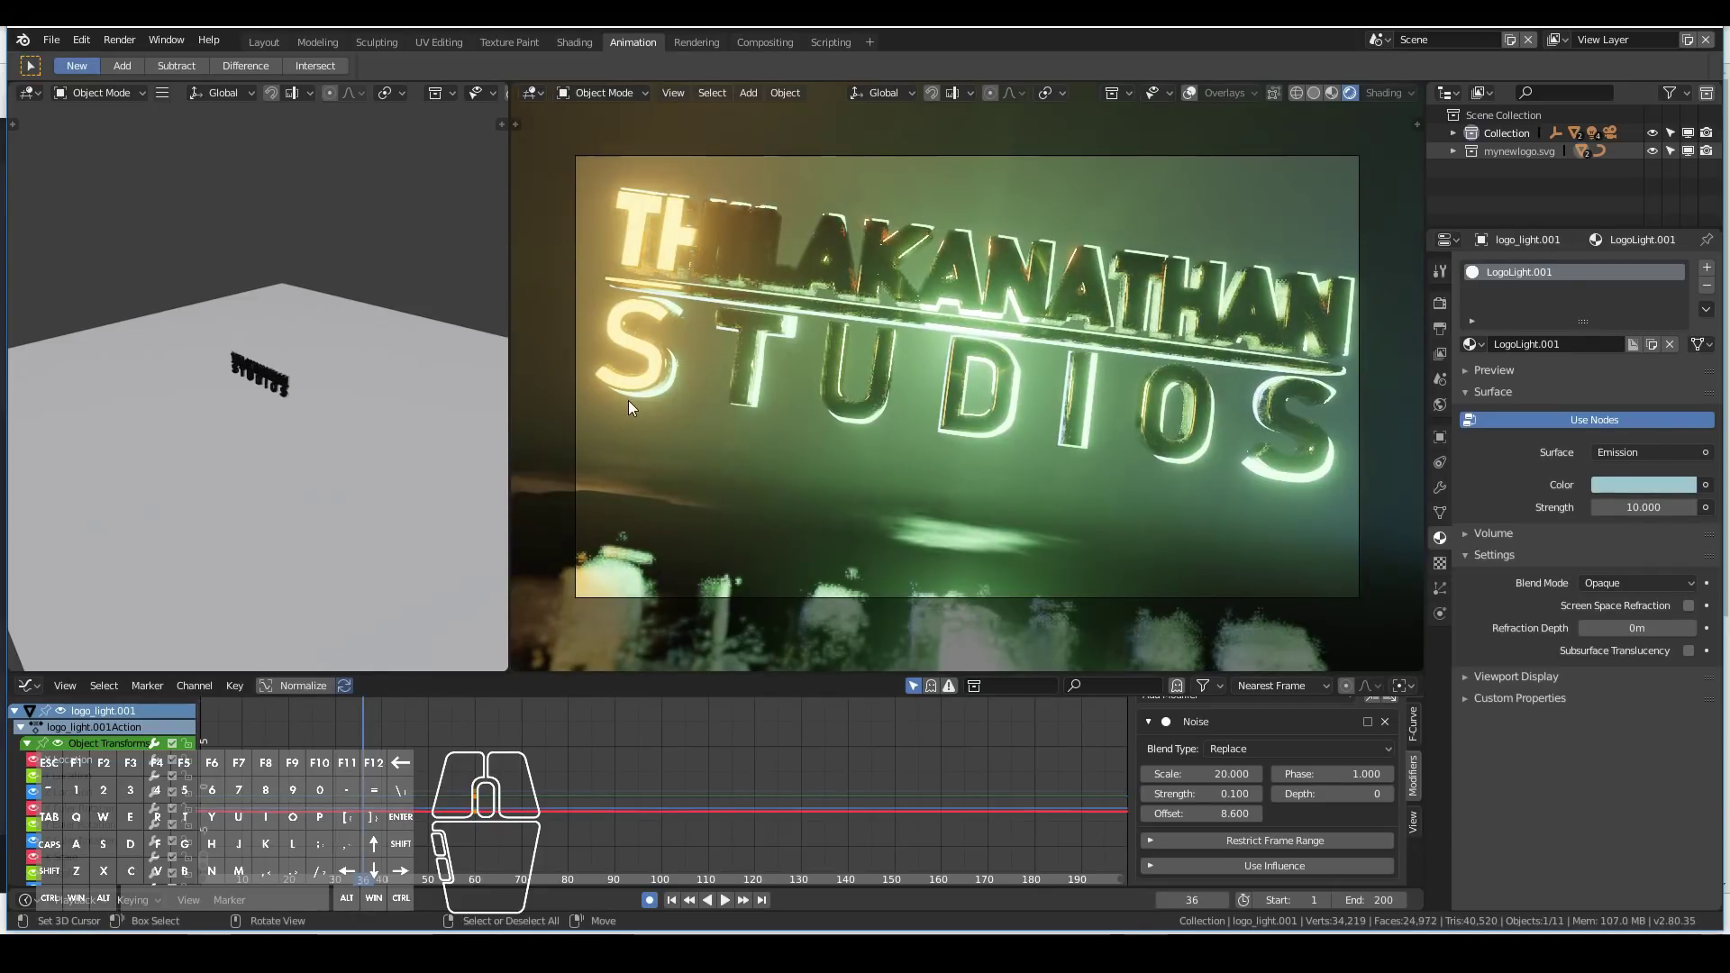
left_click_drag(303, 735, 484, 752)
right_click(749, 124)
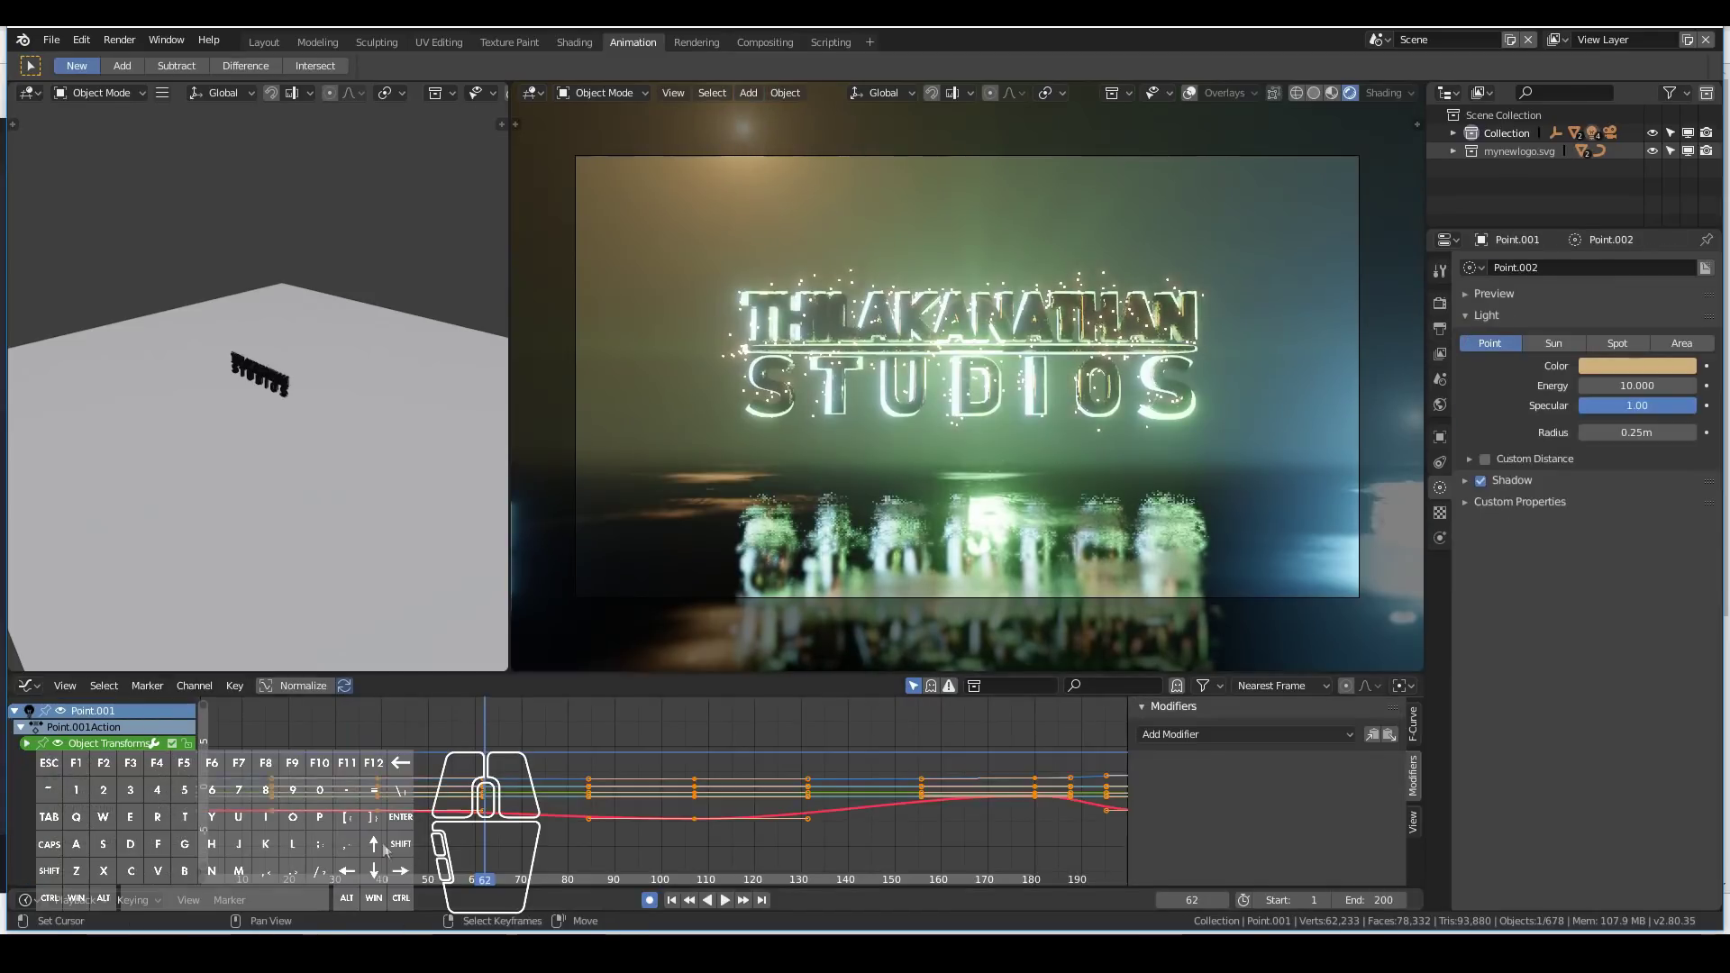
left_click_drag(381, 842, 410, 790)
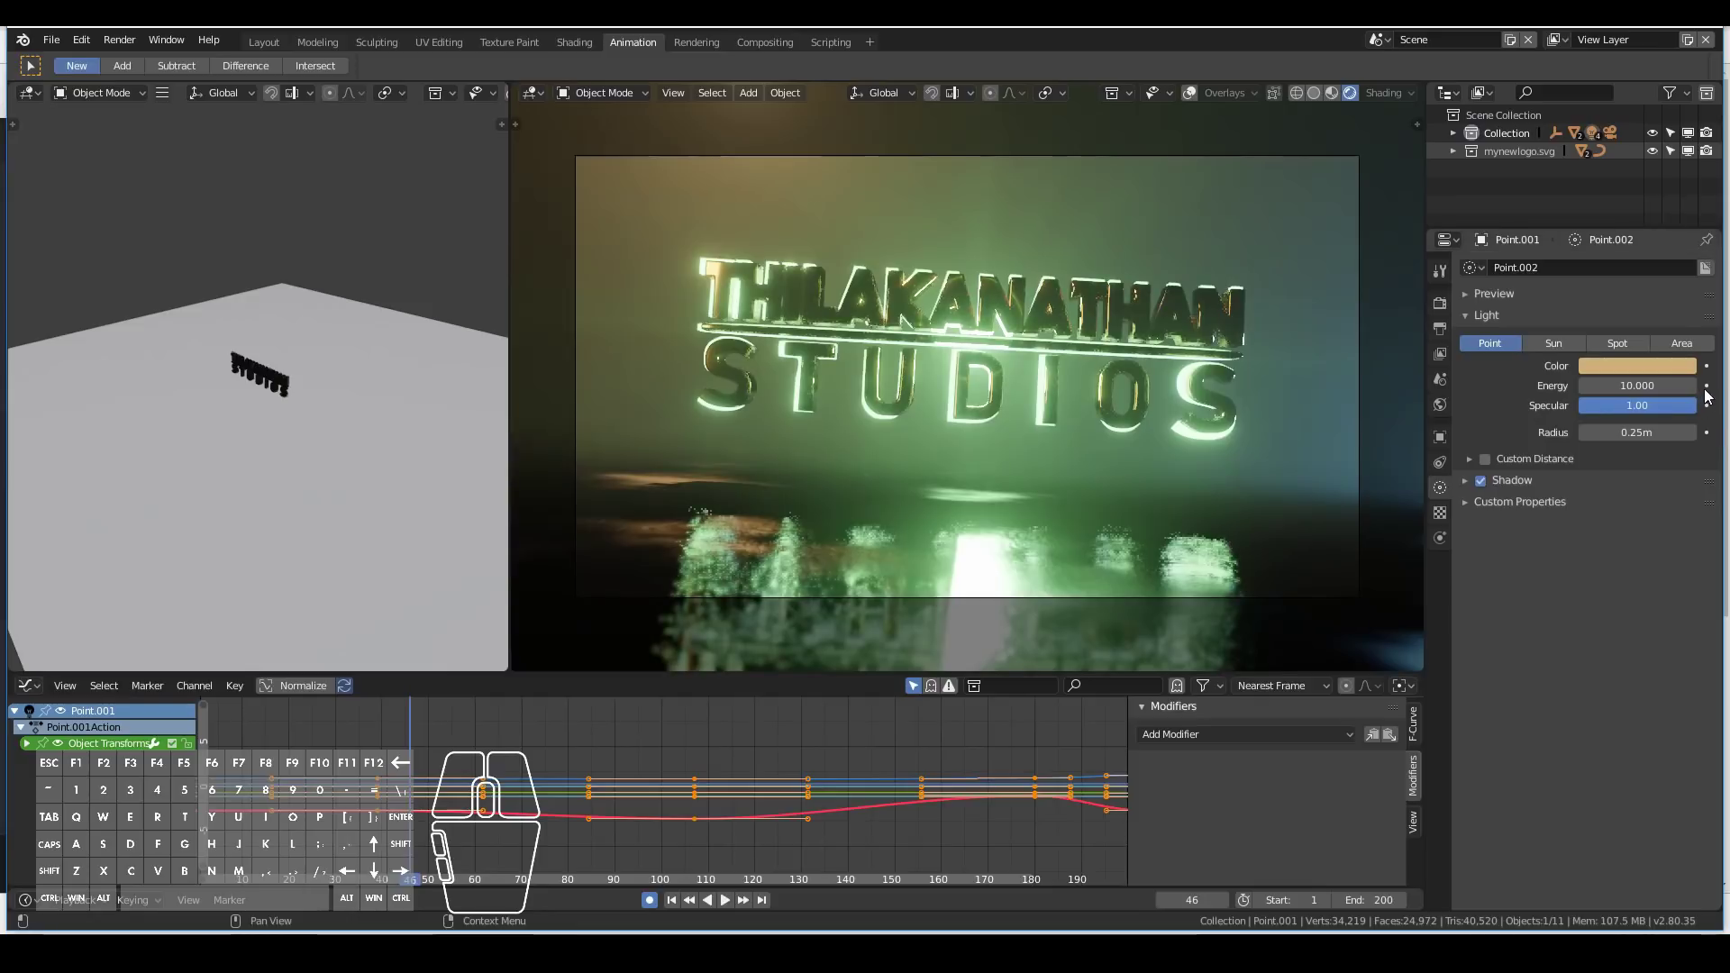
left_click(1705, 387)
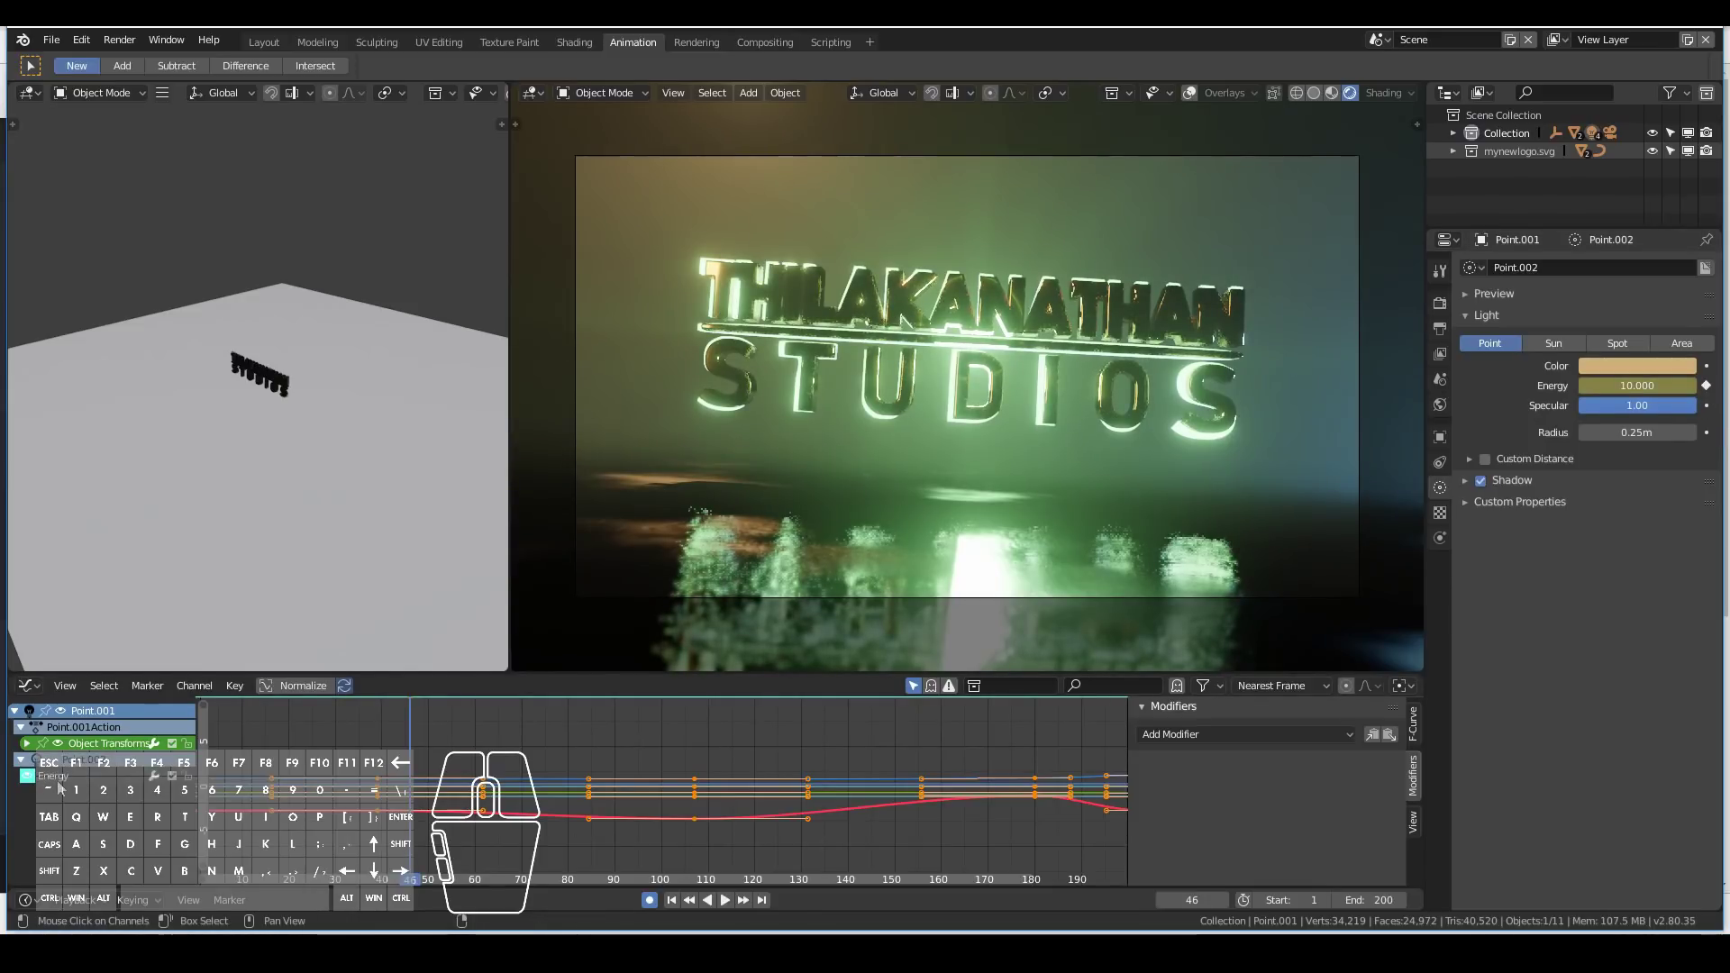
Add a Noise modifier to the Energy curve of the orange point light and preview the flicker.
left_click(58, 783)
left_click(1285, 732)
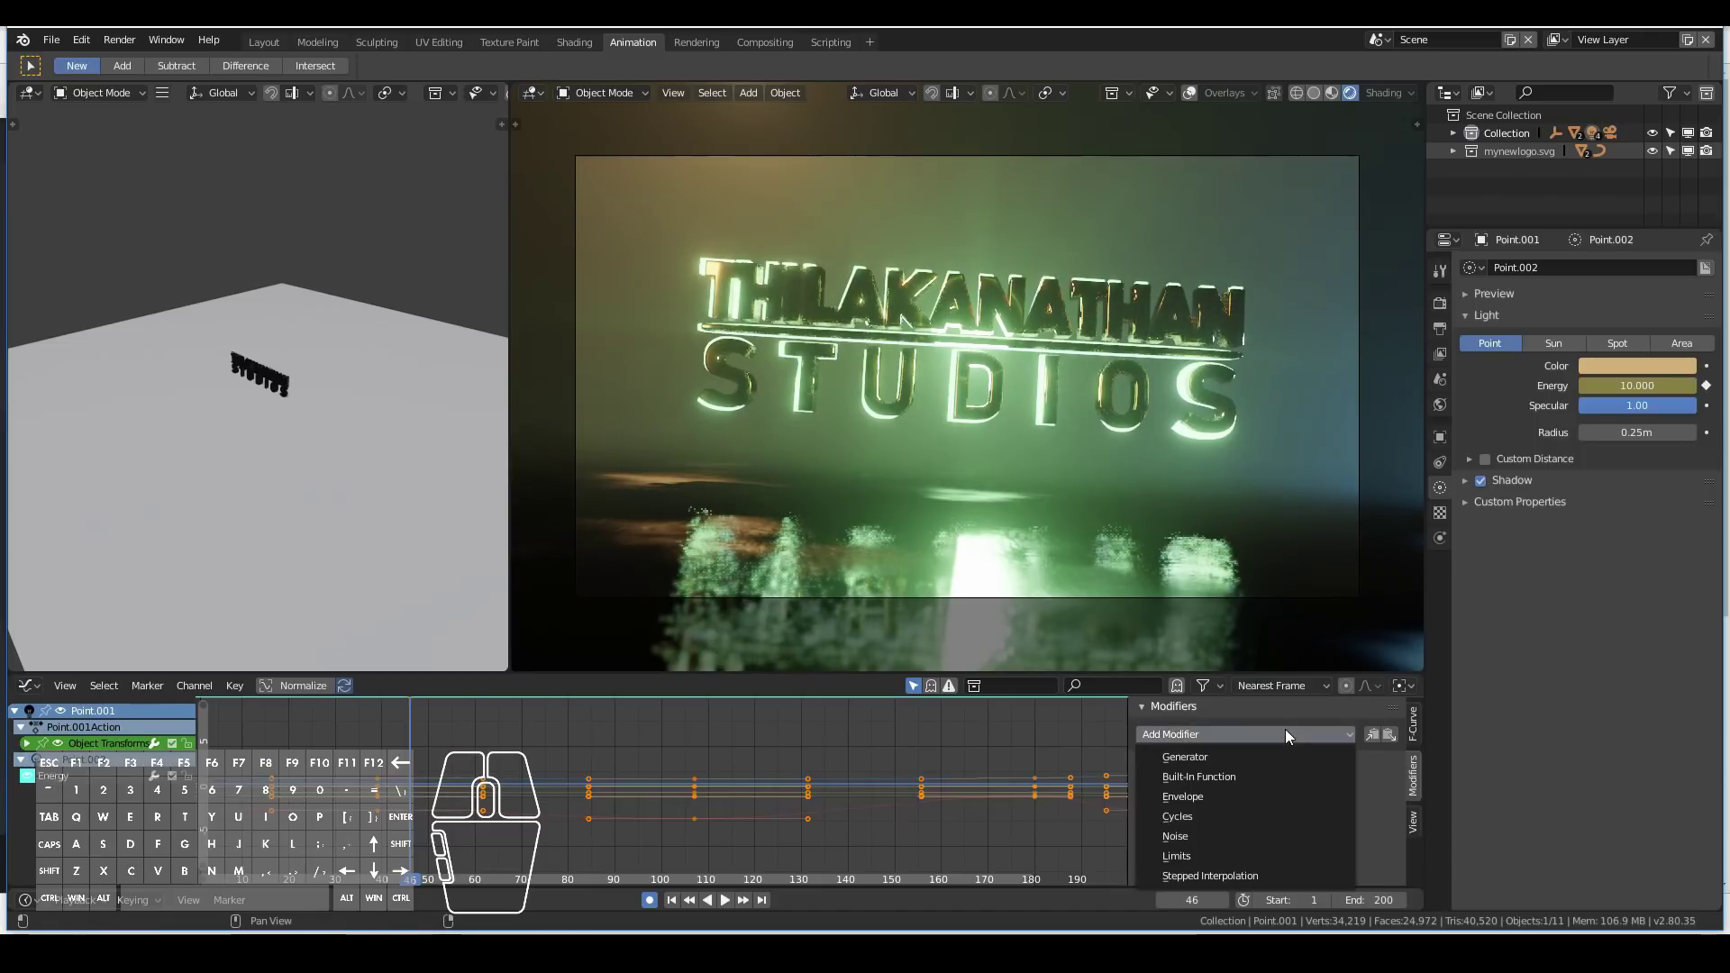
left_click(1212, 830)
middle_click_drag(609, 782, 608, 842)
key("space")
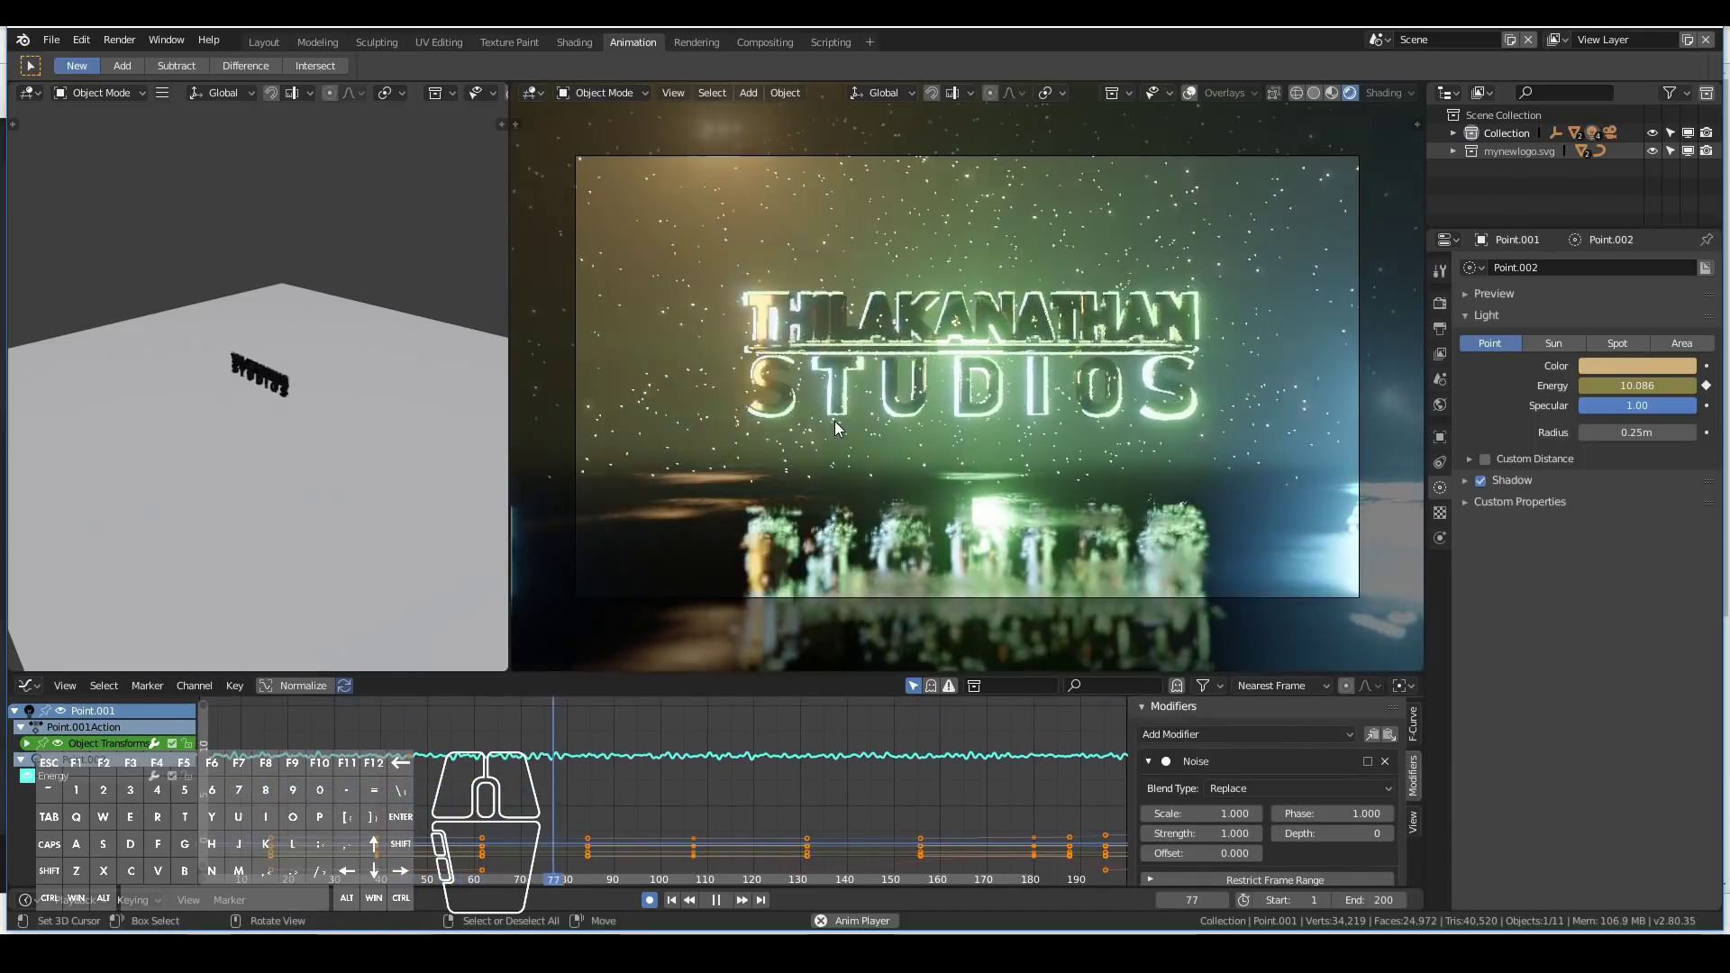
key("Escape")
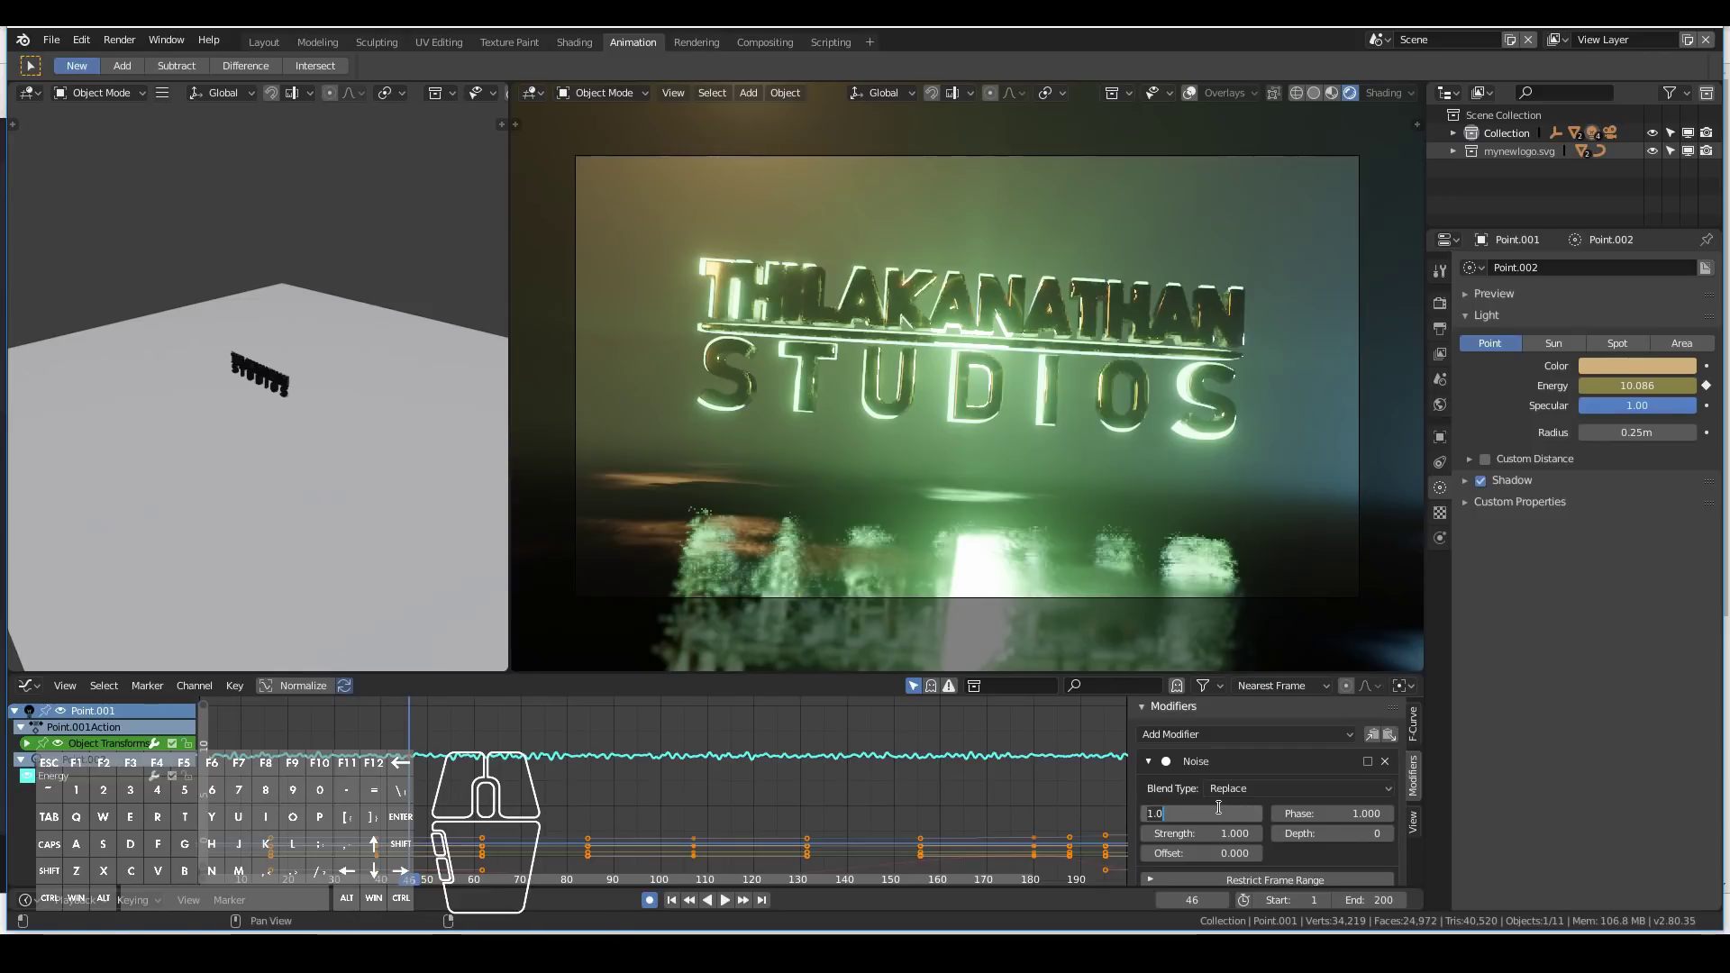
Set the Energy curve's Noise modifier to scale 20 and strength 6, previewing the light's flicker.
key("space")
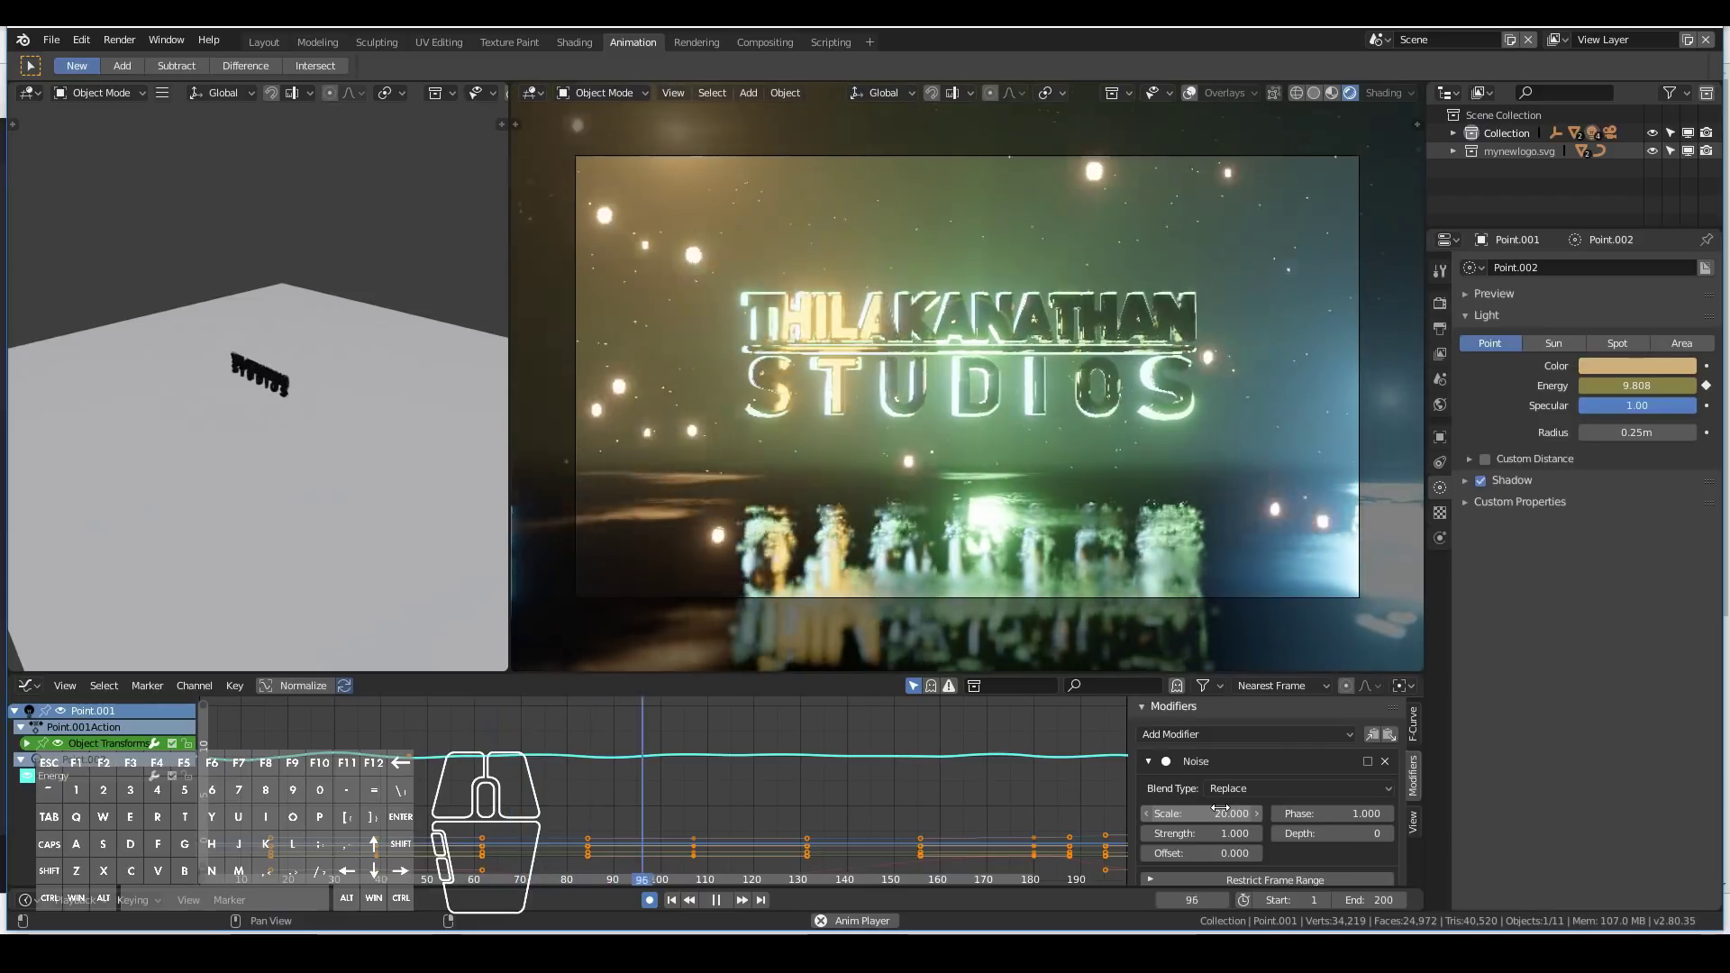
key("Escape")
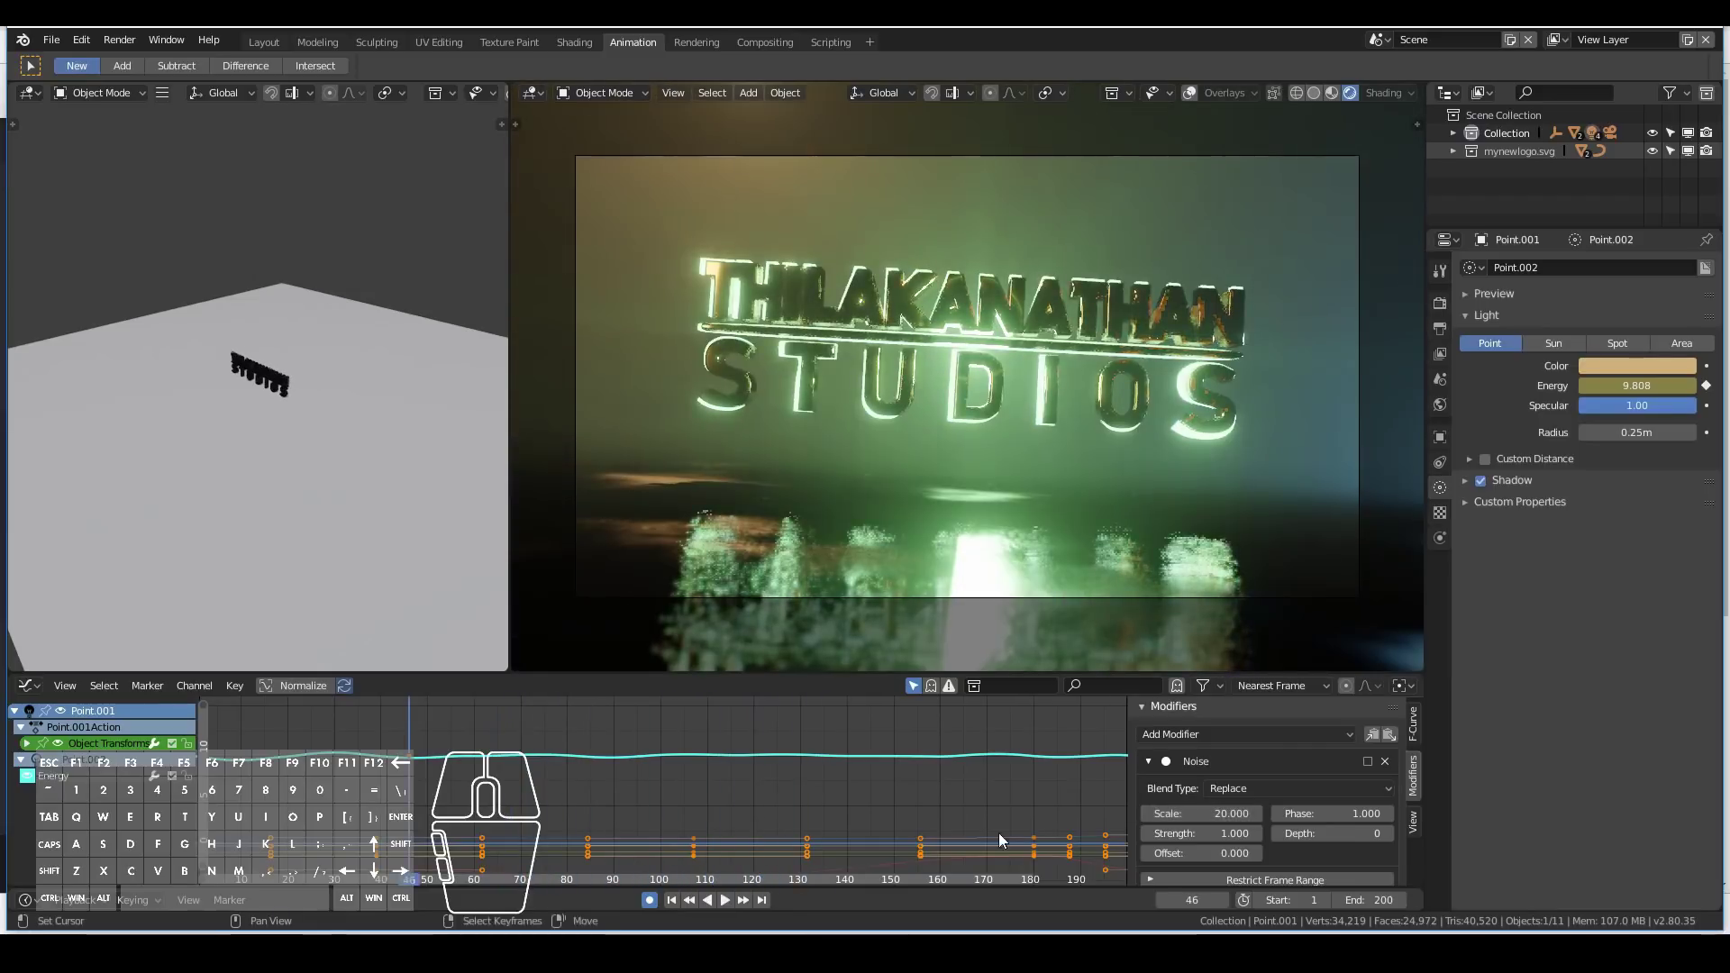
left_click_drag(380, 851, 464, 791)
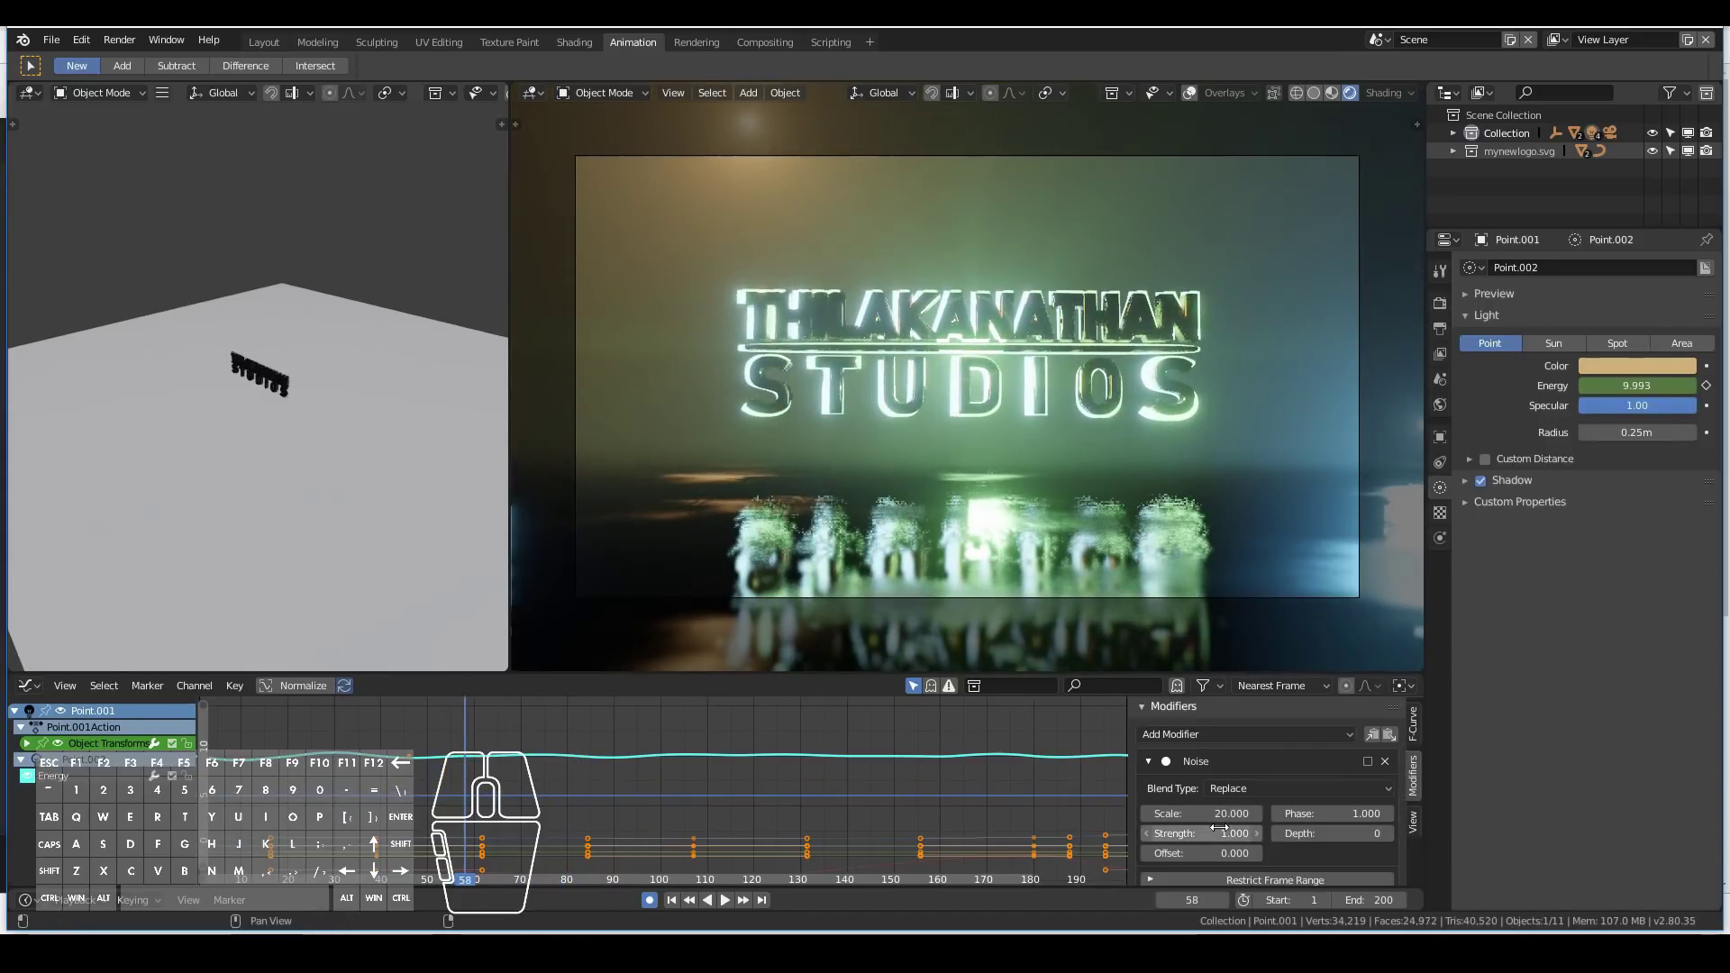
left_click_drag(1218, 828, 1270, 828)
left_click_drag(373, 800, 626, 786)
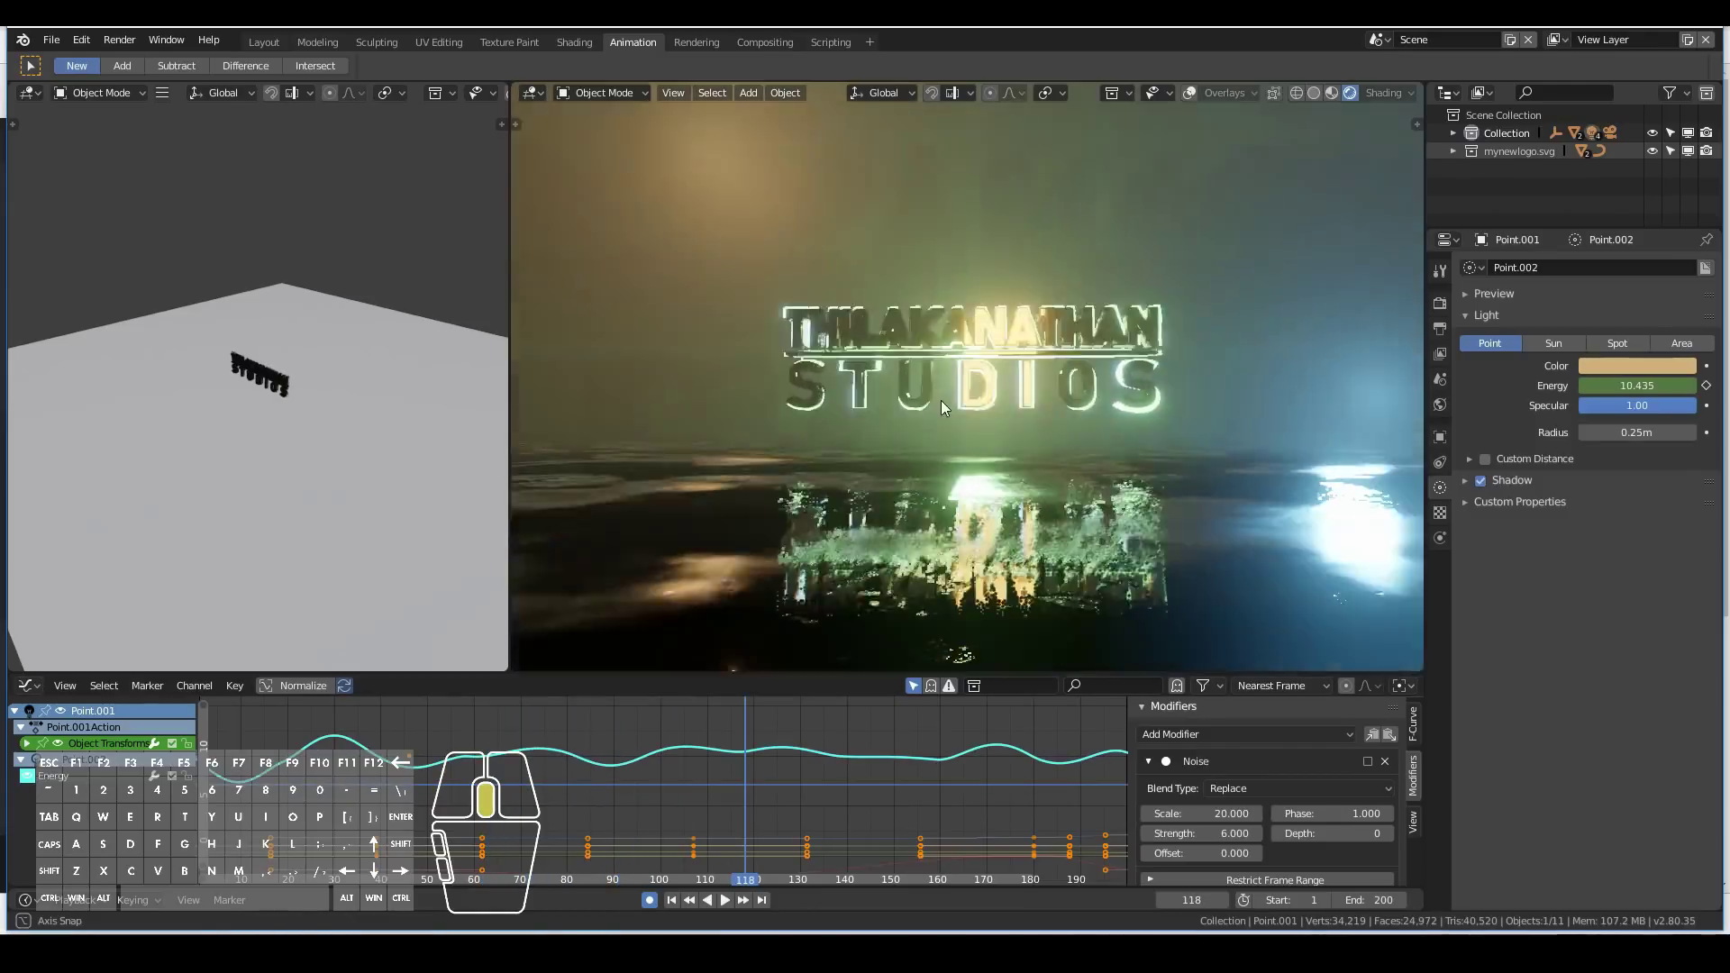
Select the green point light beside the logo and return to the camera view.
middle_click_drag(940, 400, 710, 432)
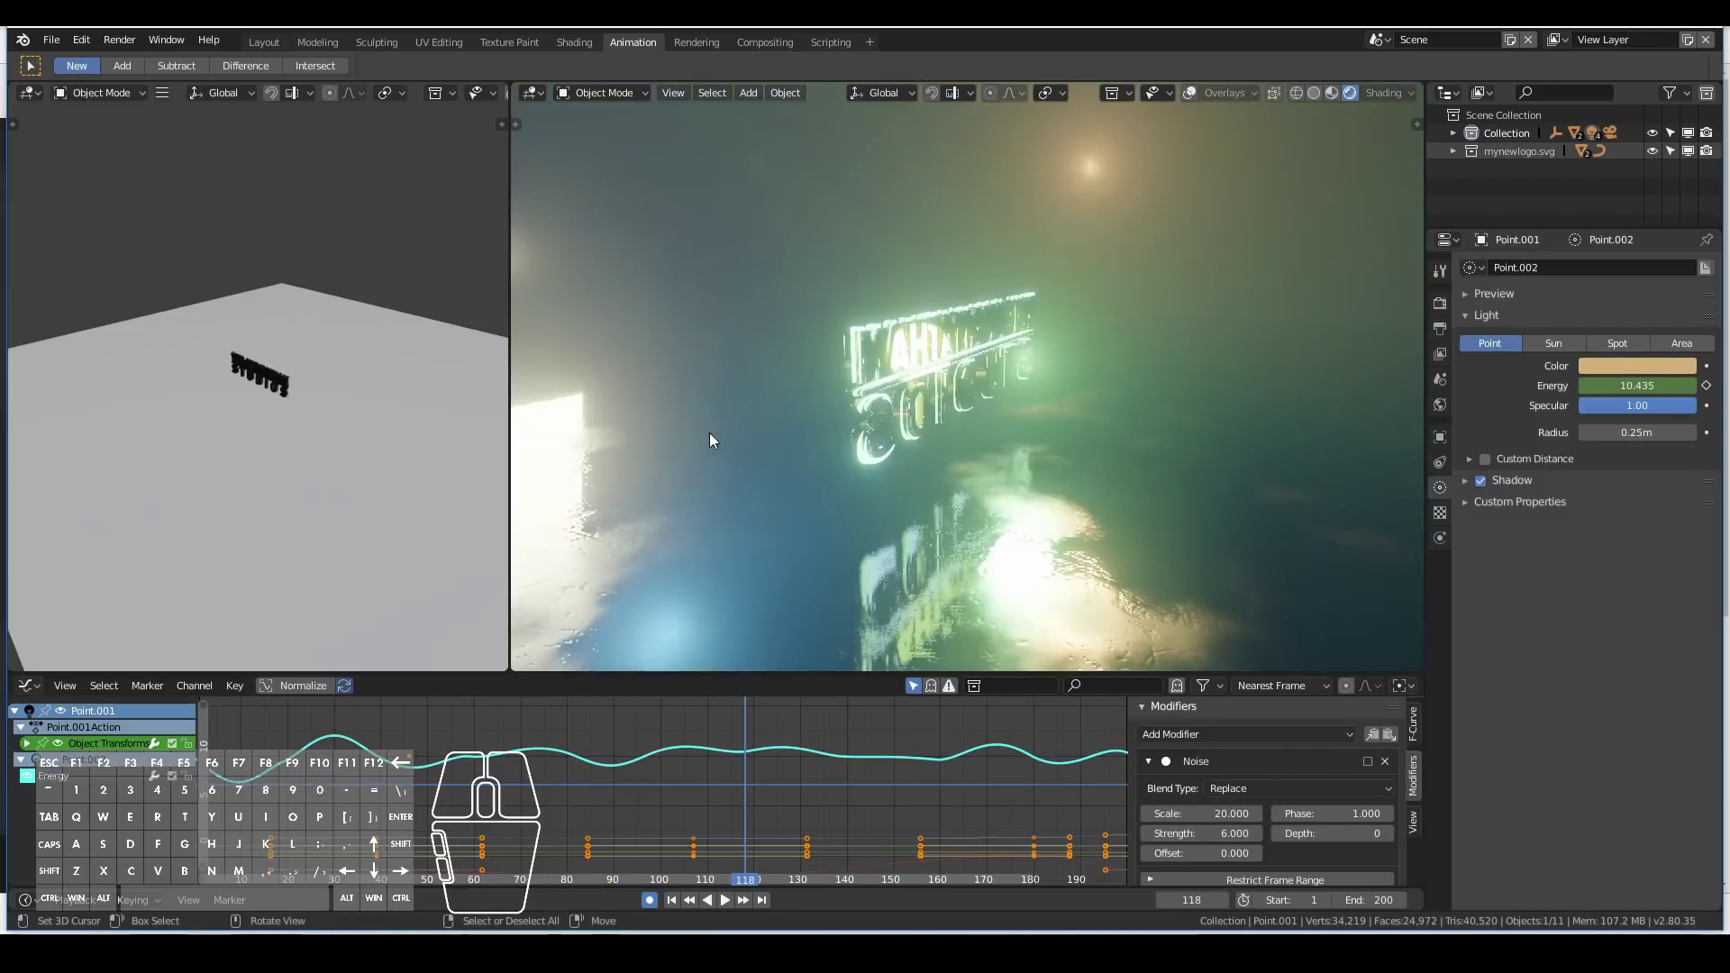
right_click(1024, 356)
middle_click_drag(932, 399, 991, 414)
key("g")
right_click(1034, 373)
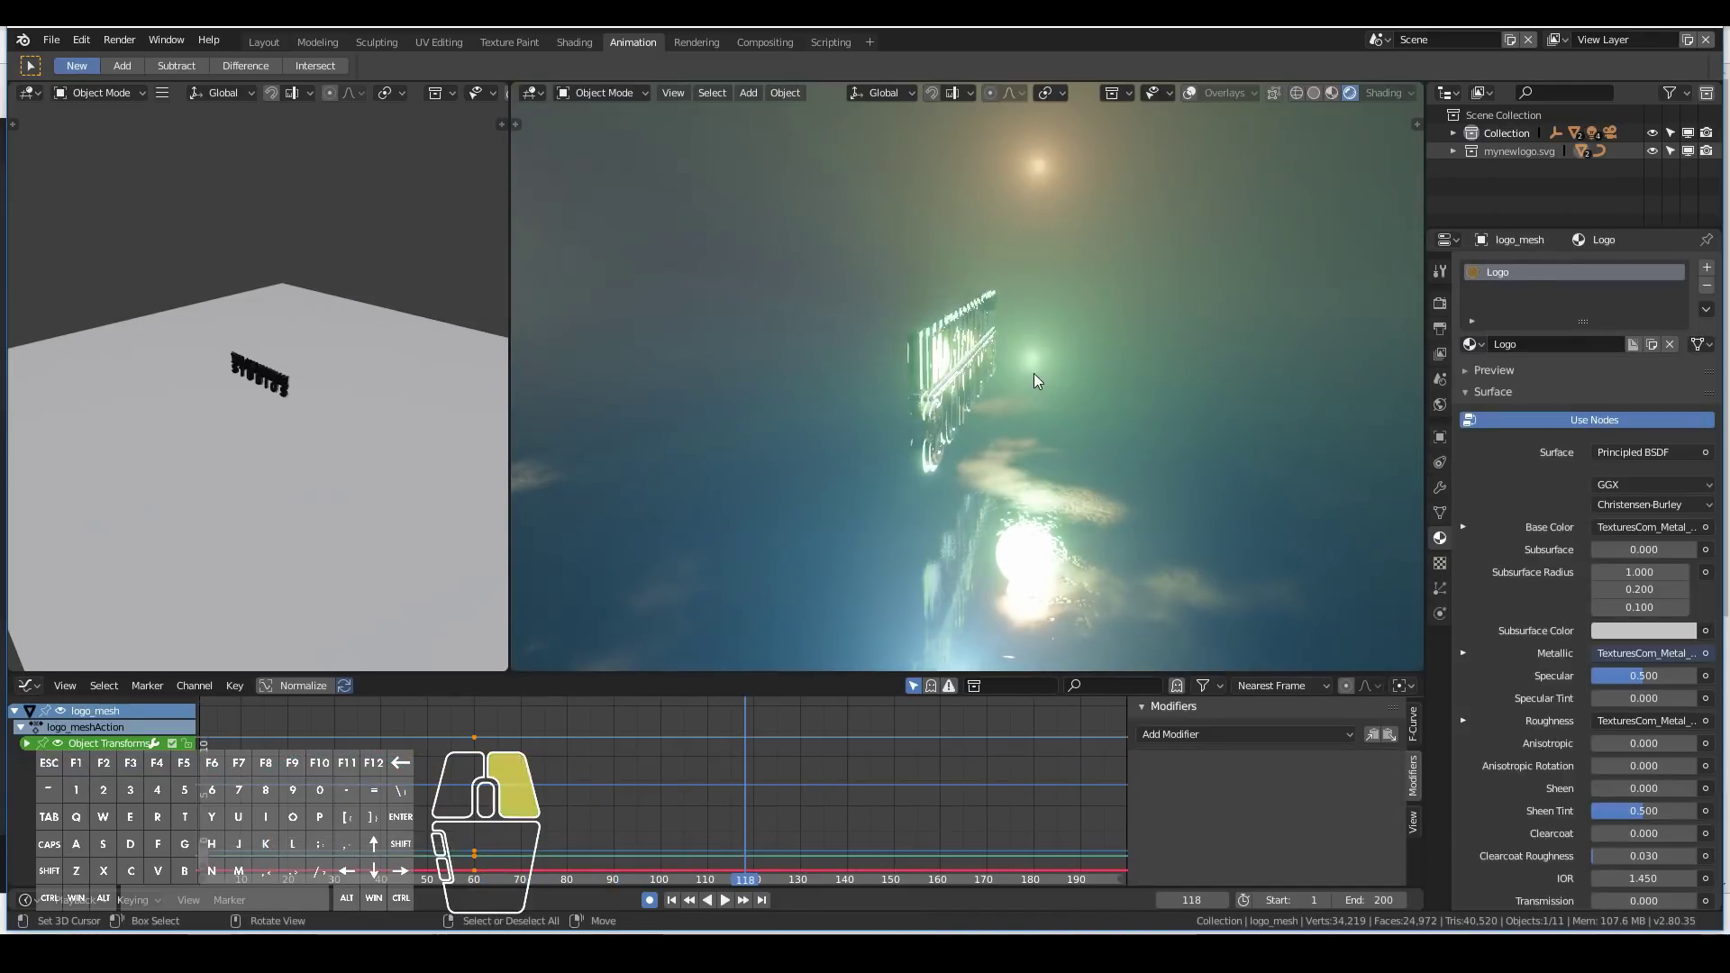
right_click(1034, 359)
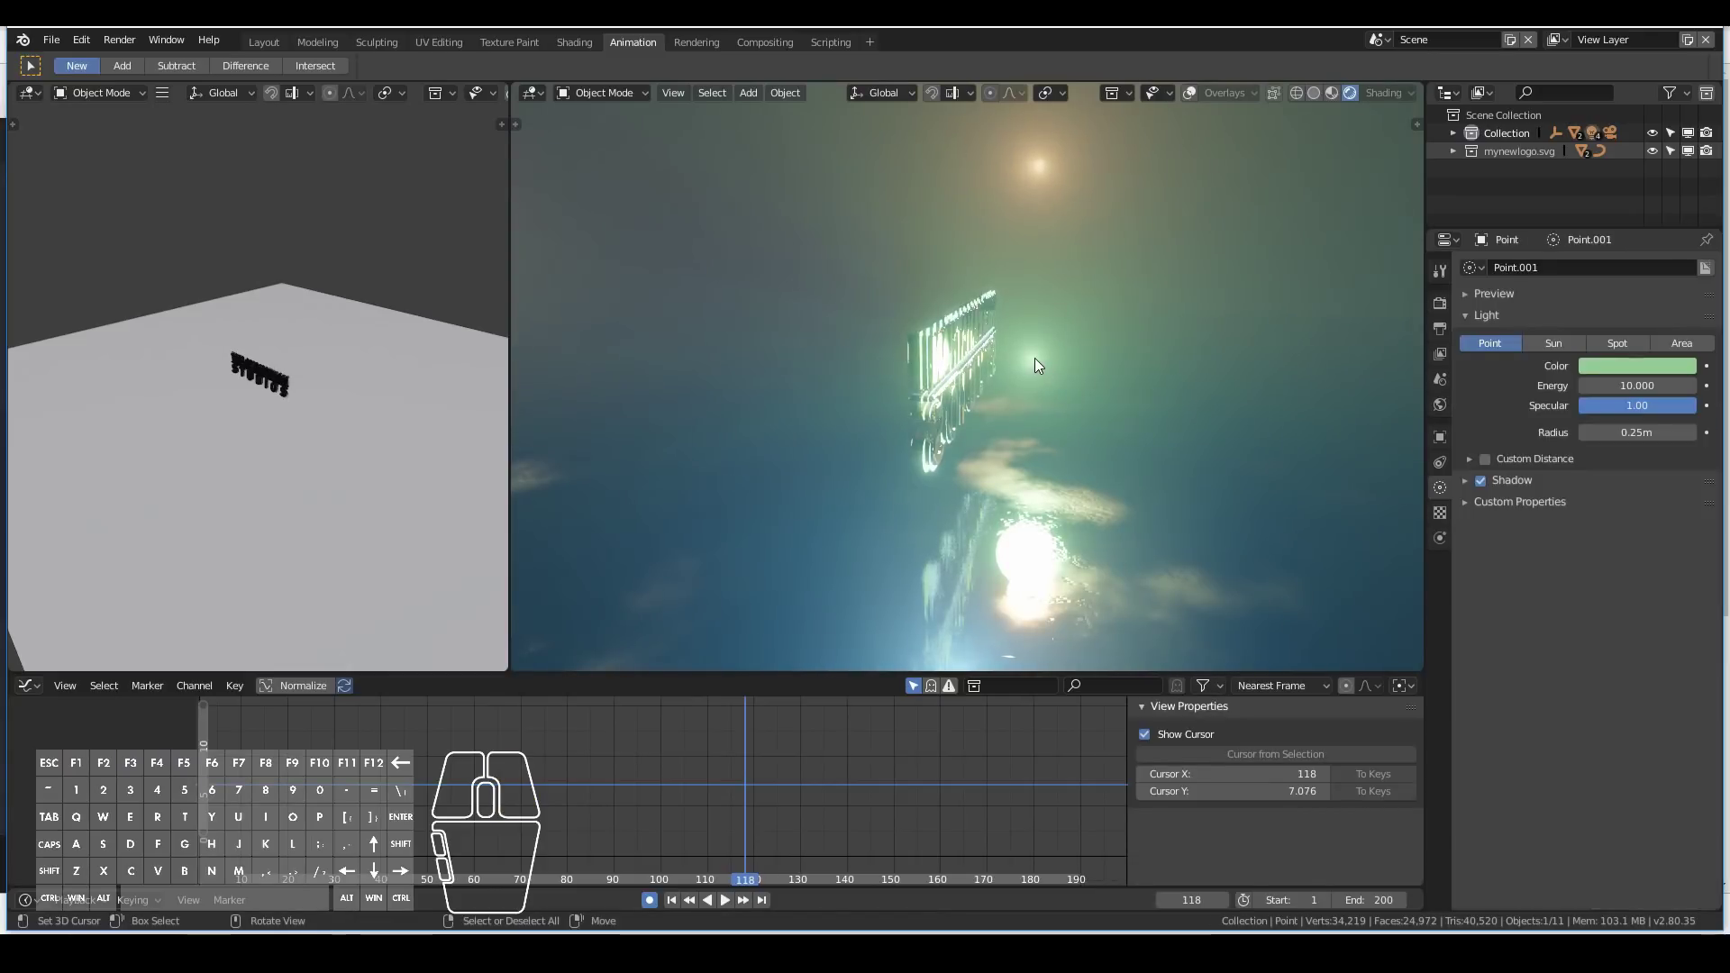
middle_click_drag(1034, 359, 1061, 348)
key("KP_0")
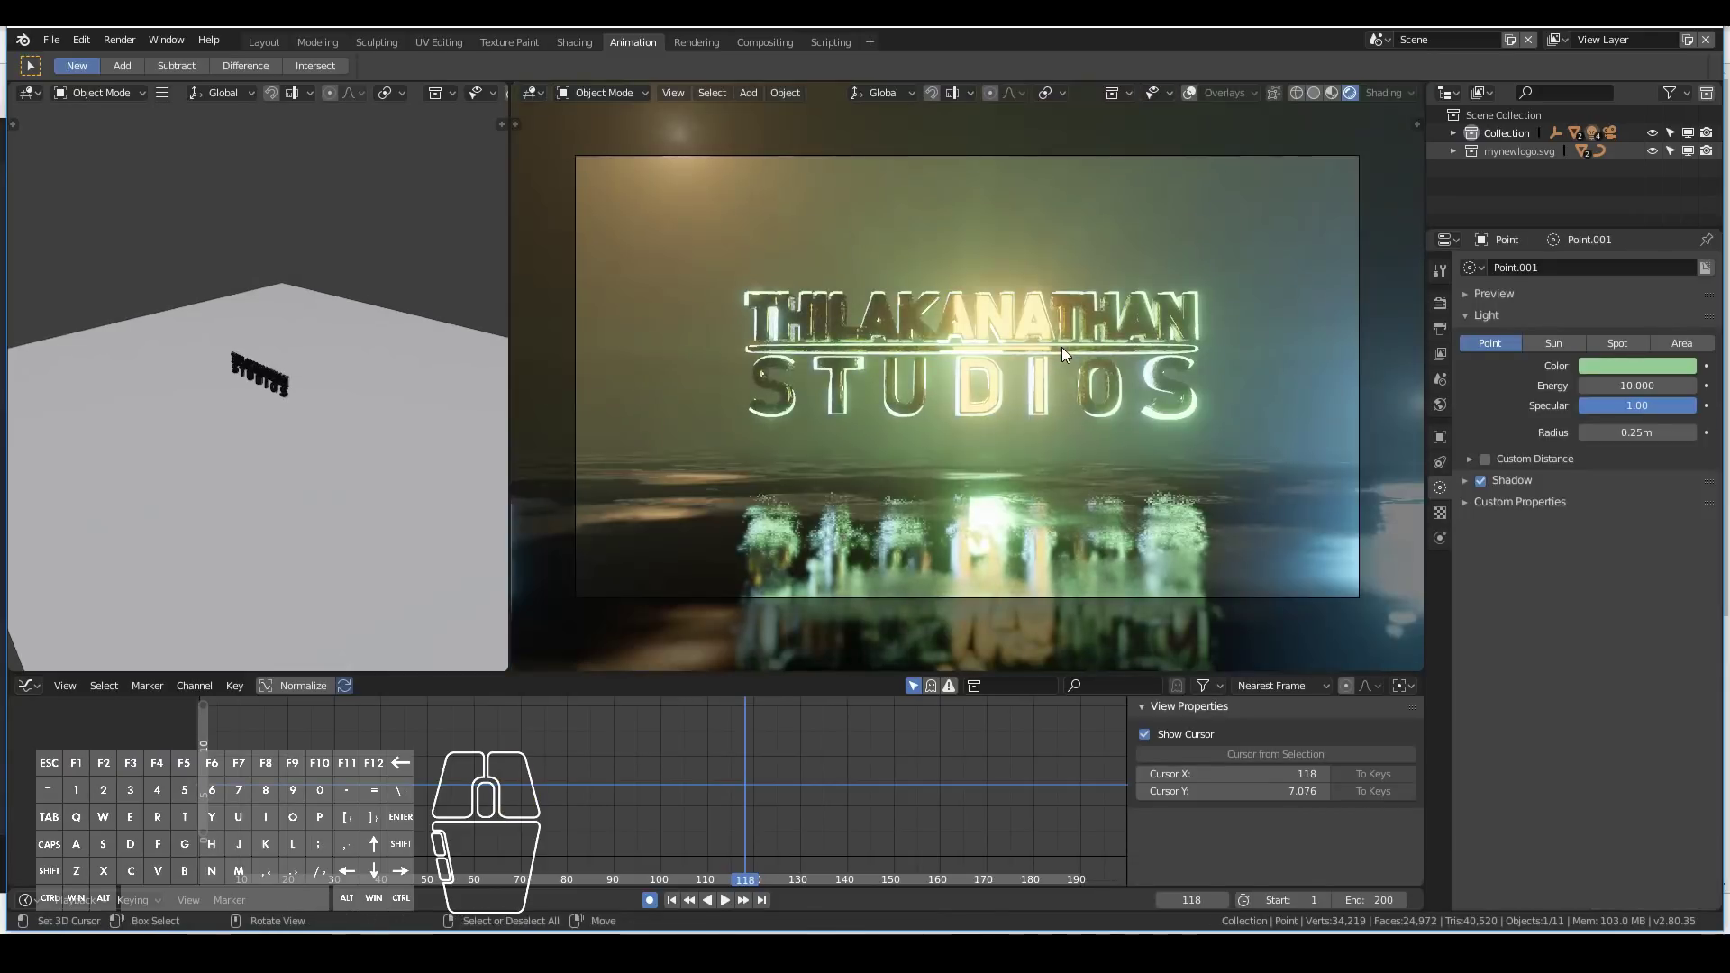
key("g")
left_click(943, 519)
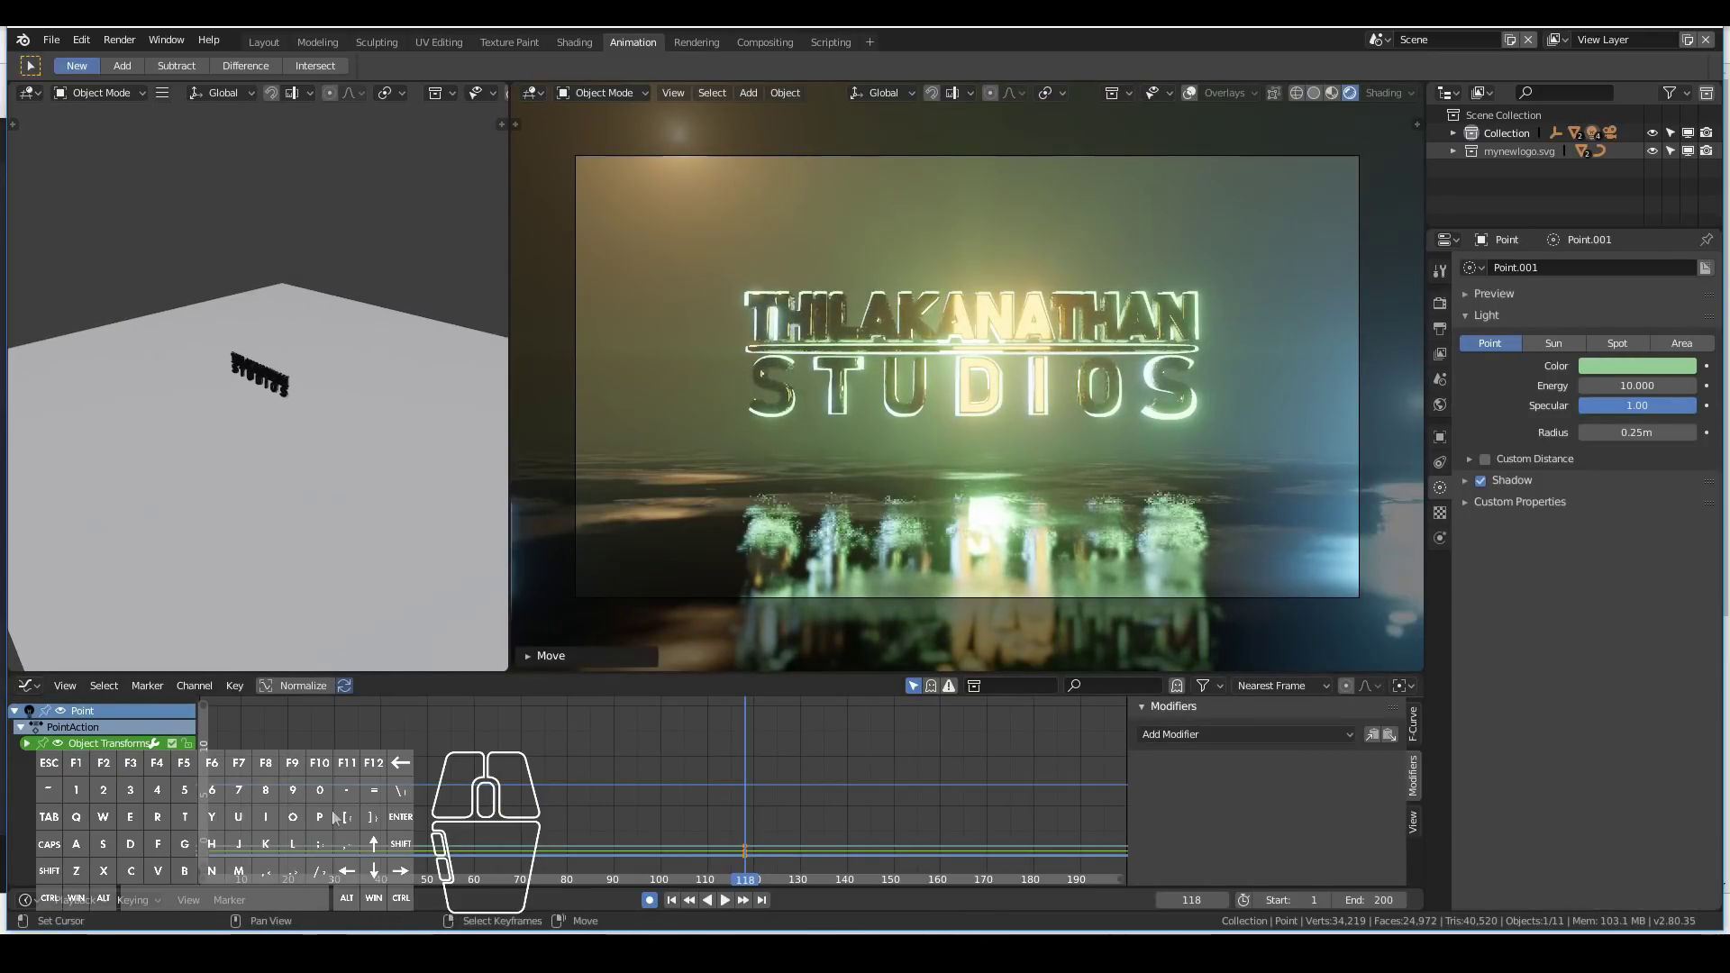
key("ctrl+z")
Keyframe the green point light's energy at frame 118 and add a Noise modifier to its Energy curve.
left_click(1708, 386)
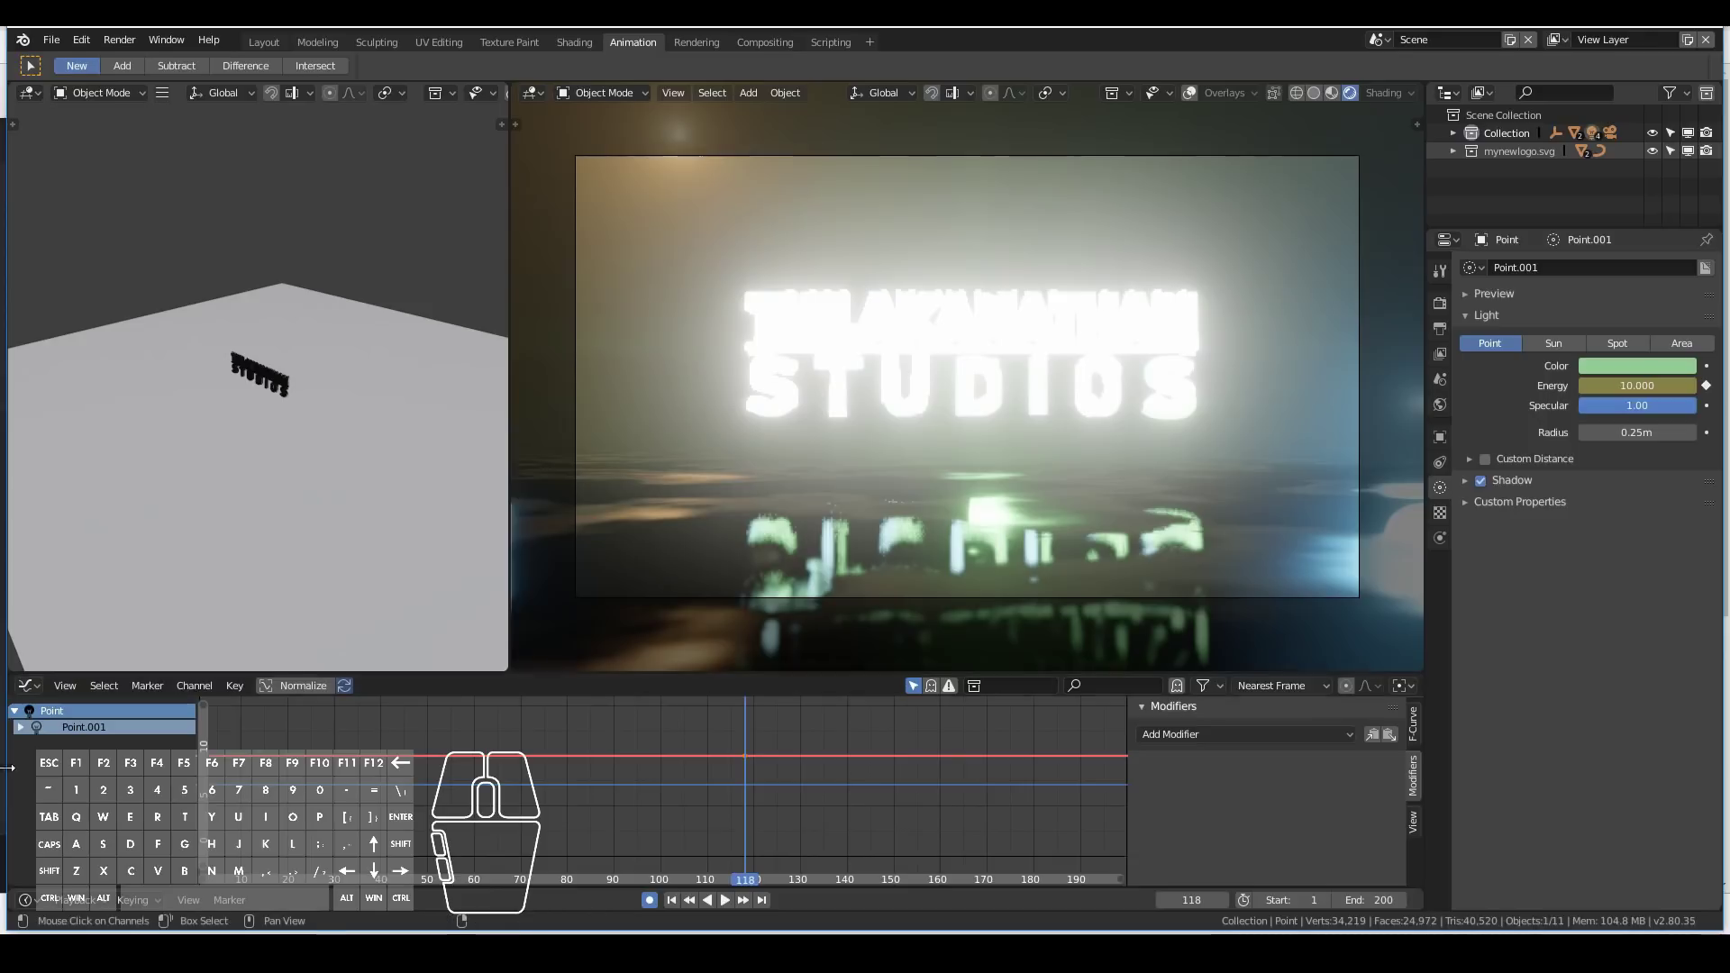
left_click(20, 727)
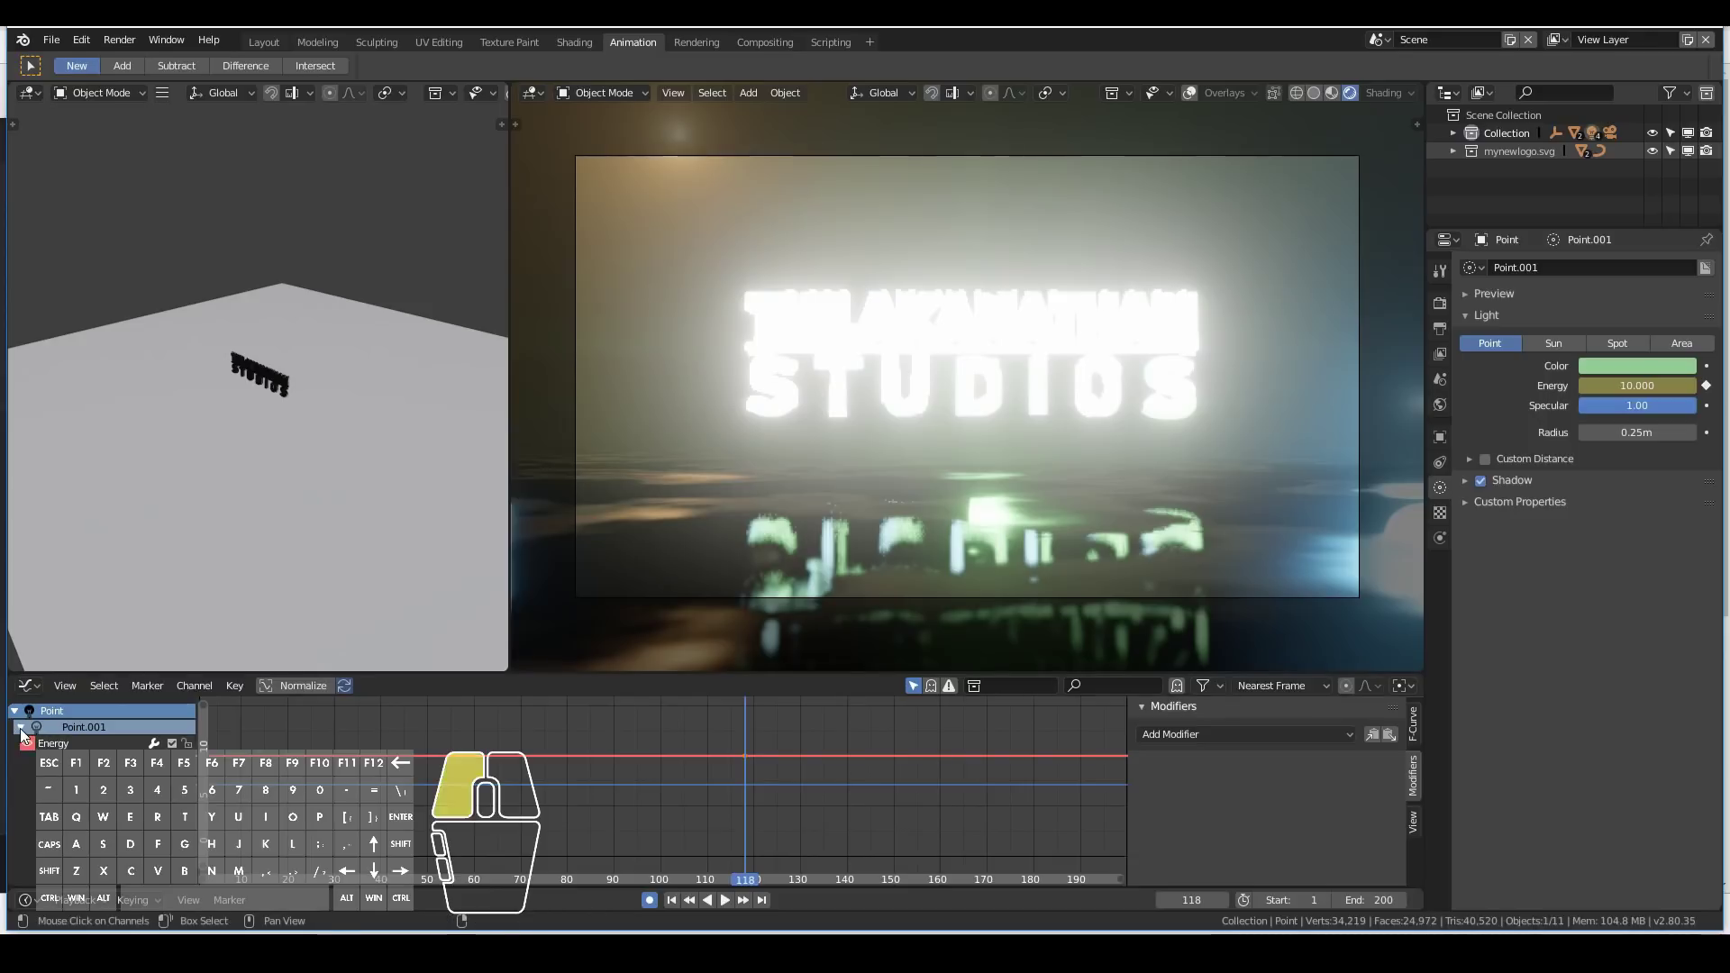
left_click(1235, 743)
left_click(1191, 814)
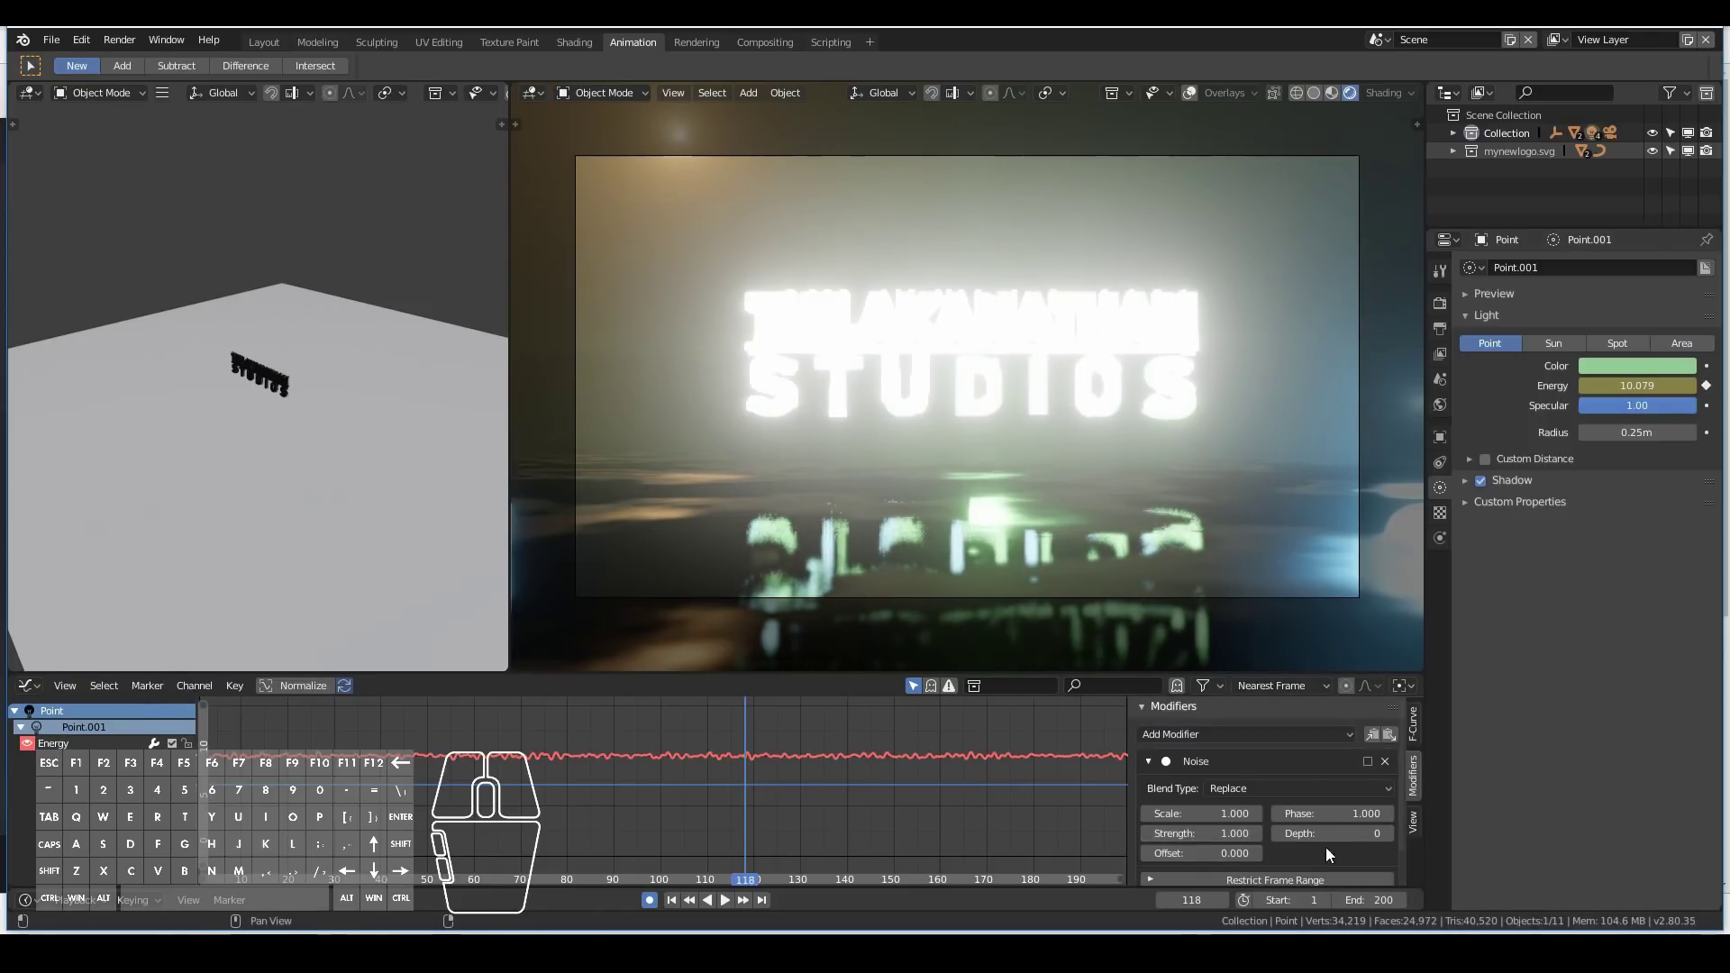
Set the green light's Noise modifier to scale 20, increase its strength, and scrub to frame 124 to check the flicker.
type("20")
key("Return")
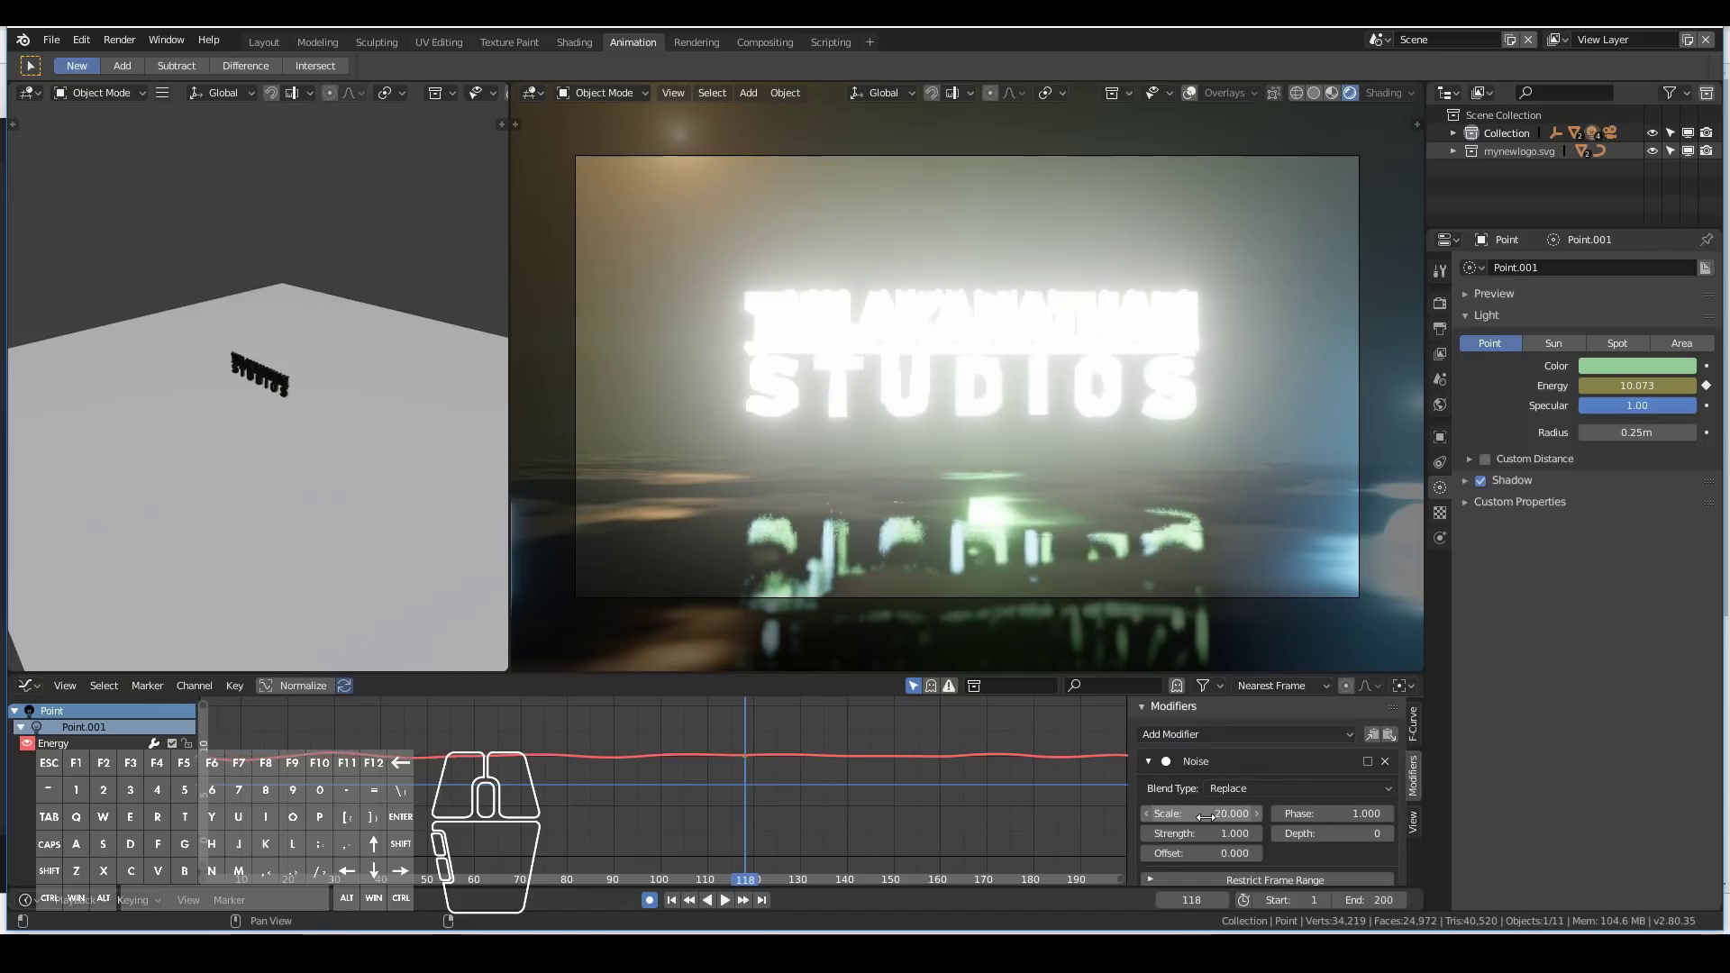
left_click_drag(1215, 833, 1292, 833)
left_click_drag(491, 814, 663, 776)
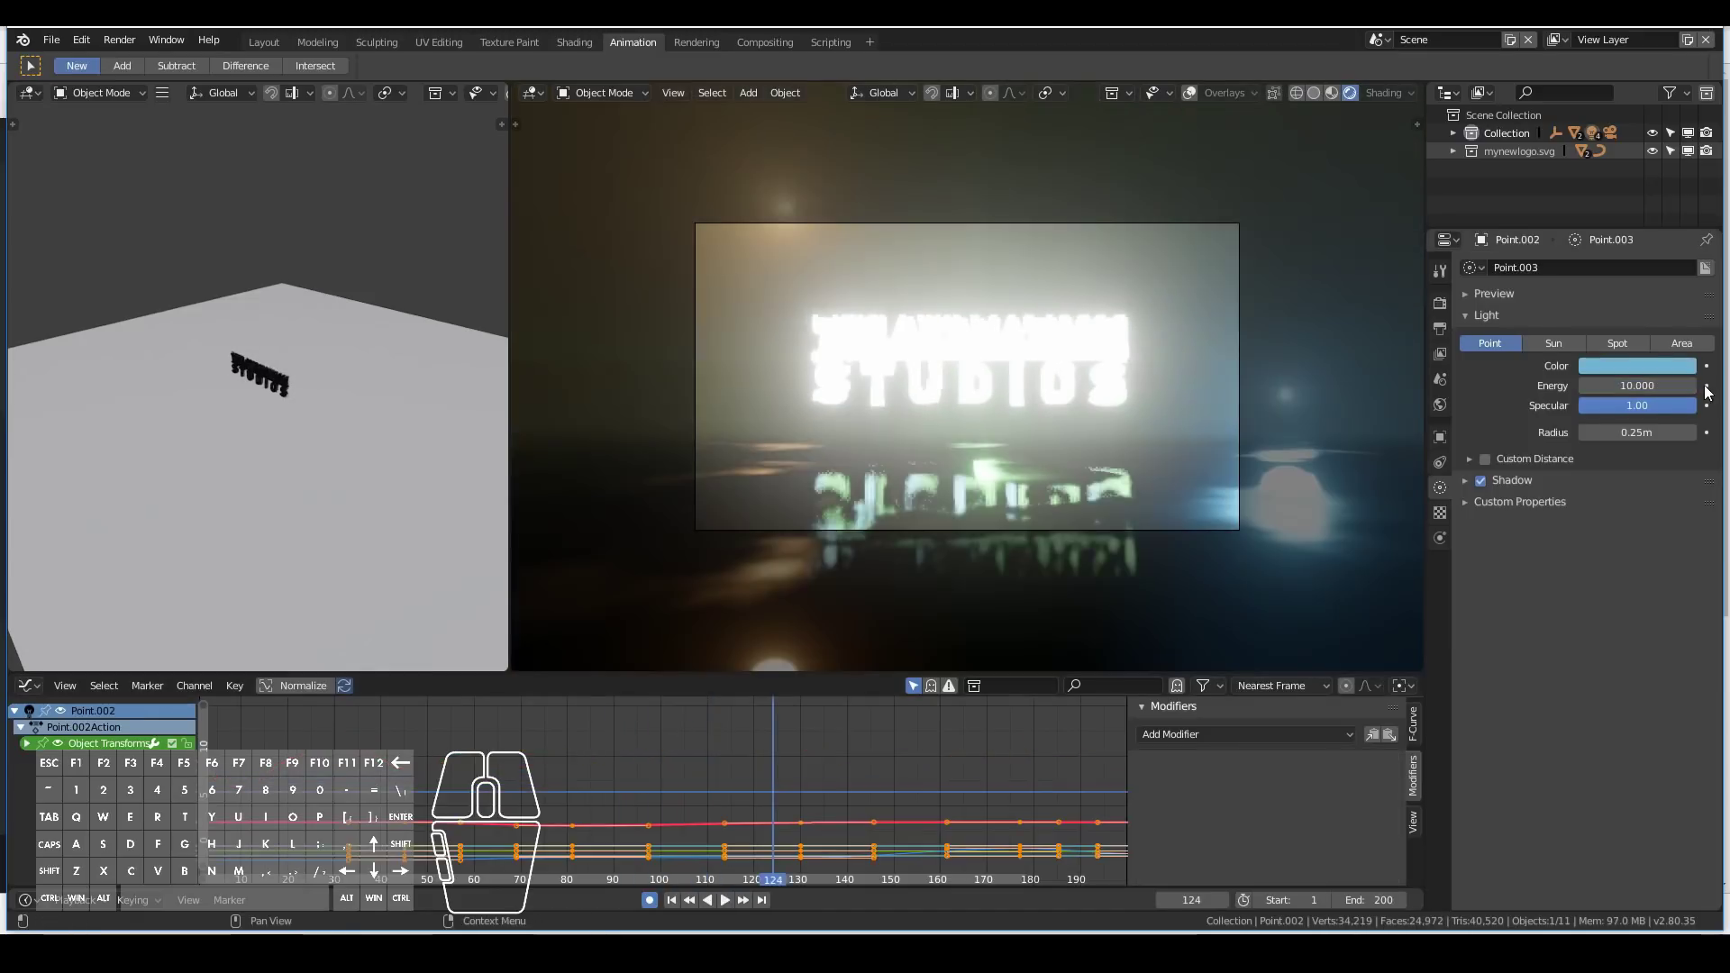
Keyframe the blue point light's energy at frame 124 and add a Noise modifier to its Energy curve.
left_click(1706, 386)
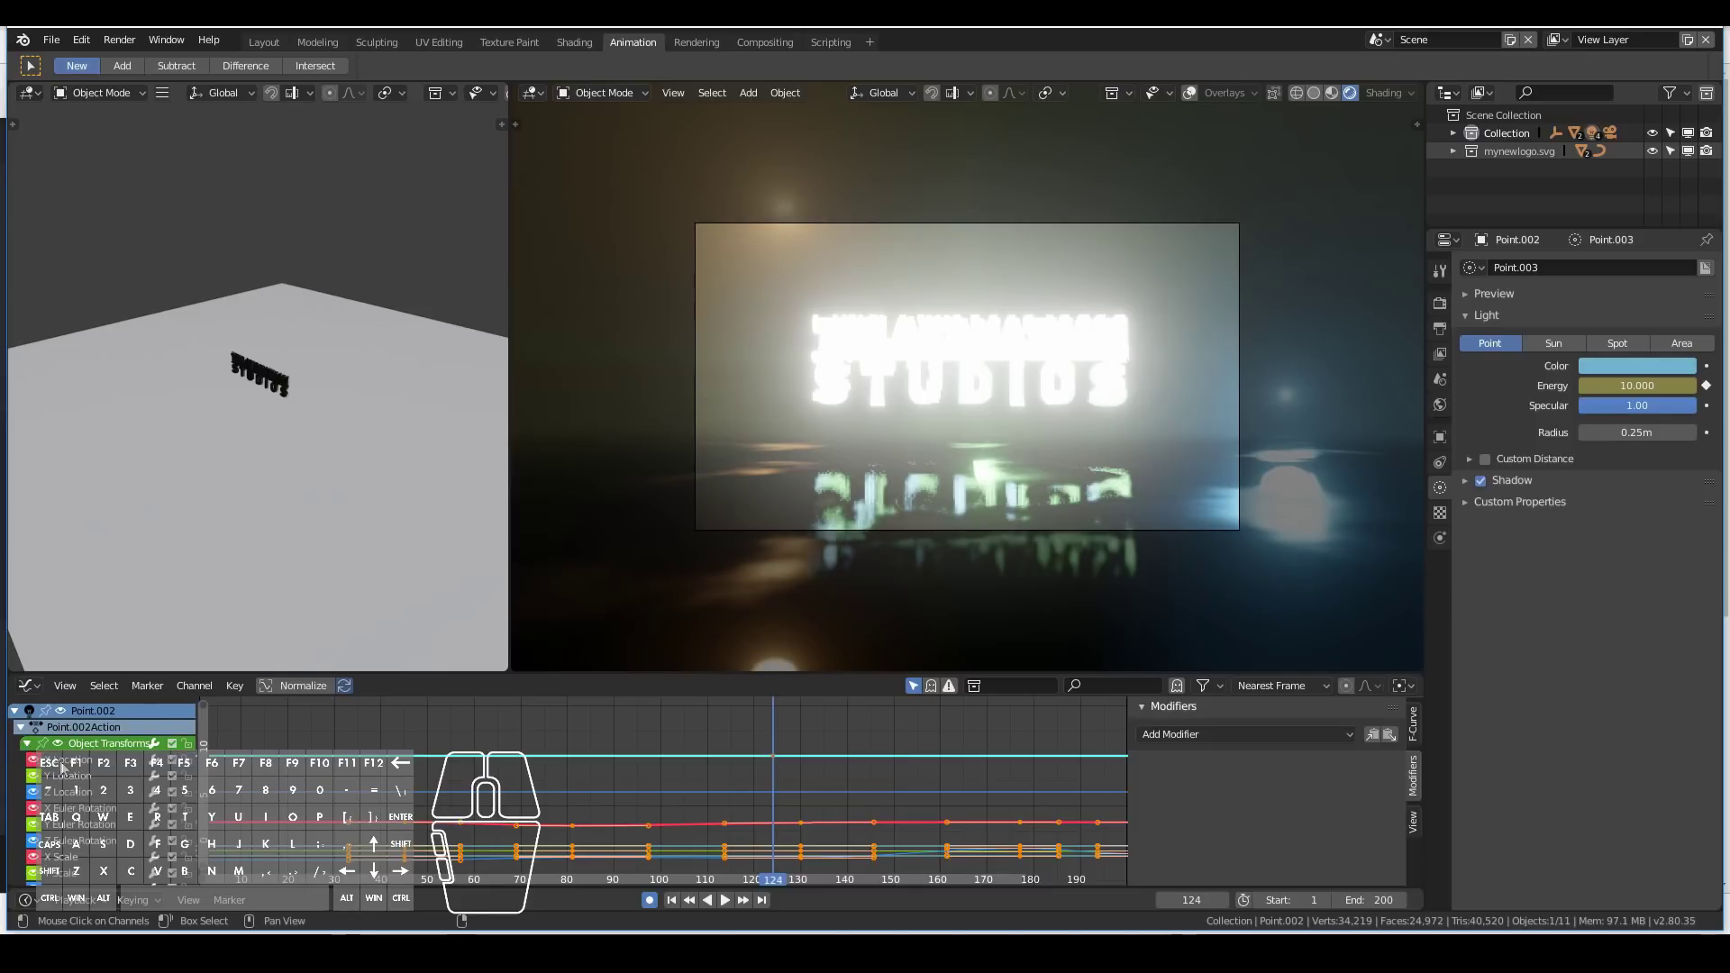
left_click(36, 746)
left_click(773, 783)
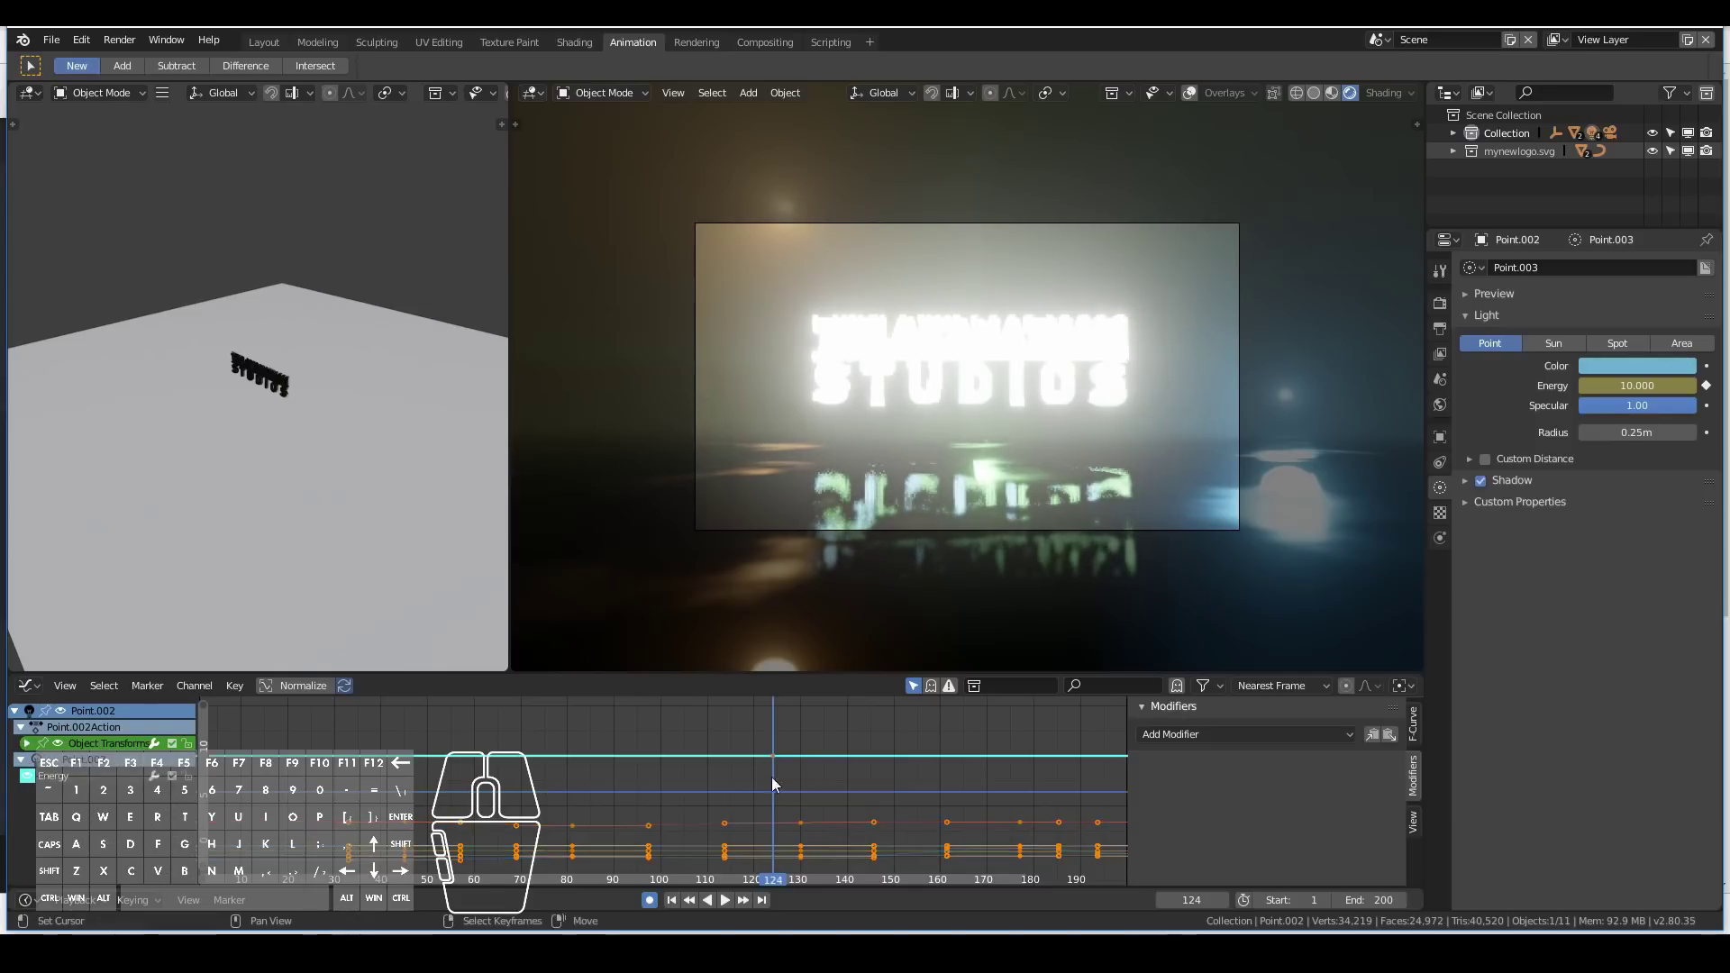
left_click(1187, 730)
left_click(1198, 829)
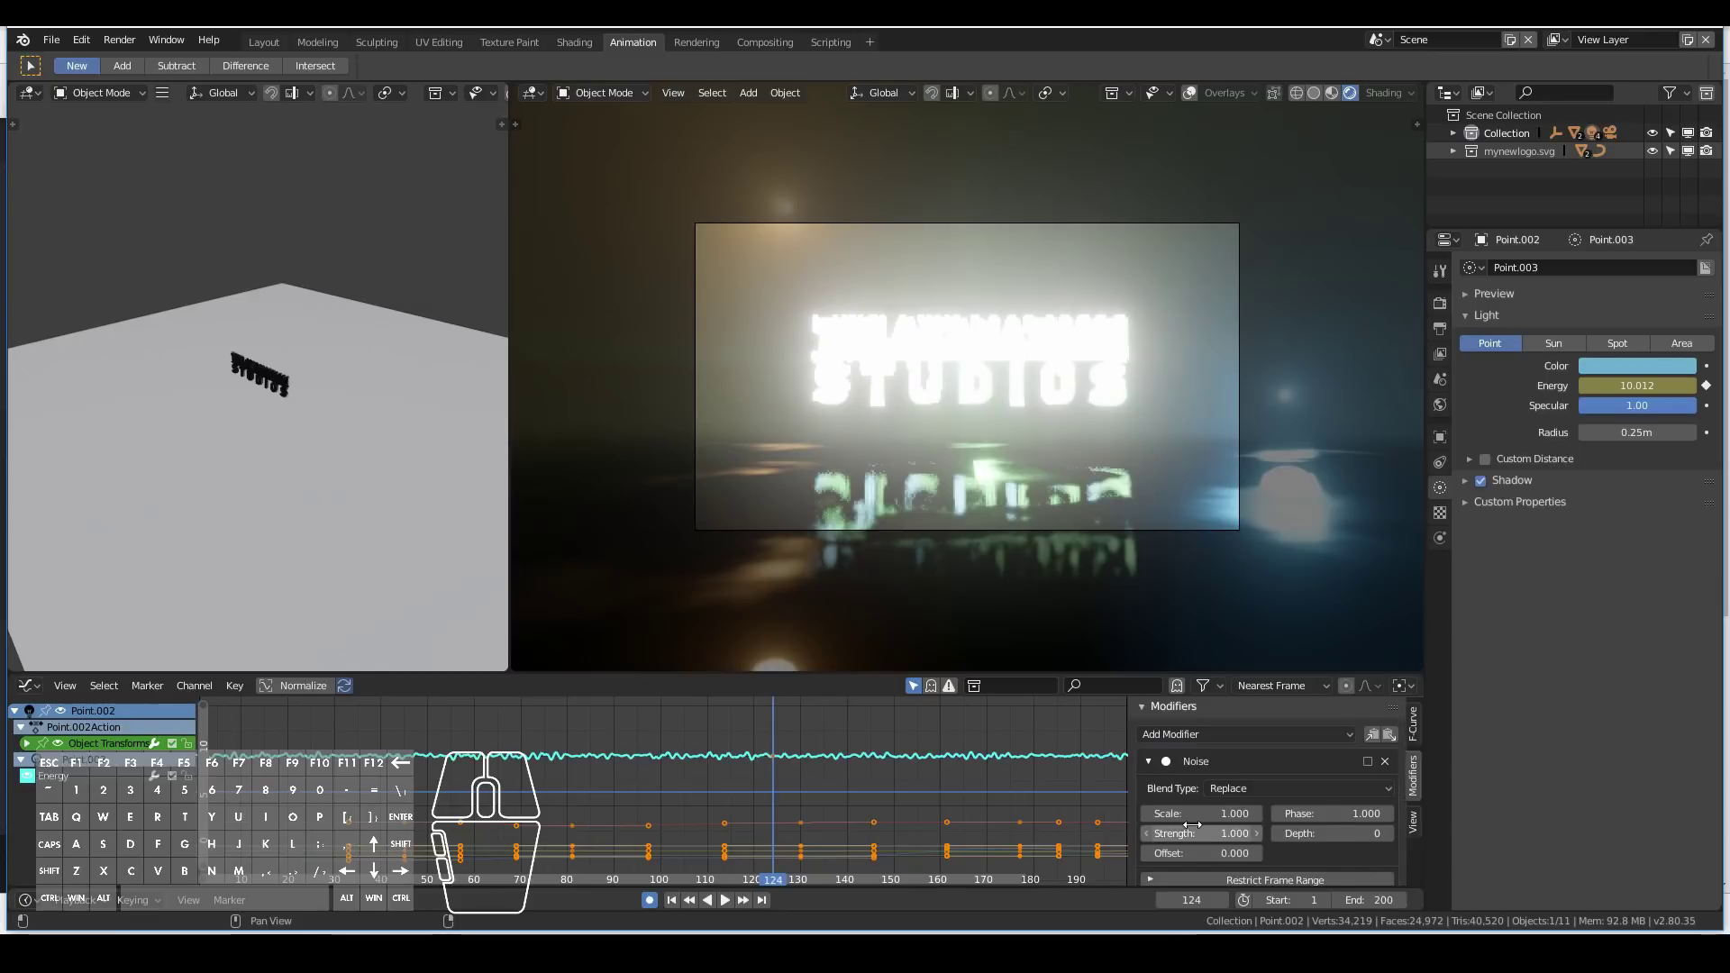
Set the blue light's Noise modifier to scale 23.6 and offset 4.3, and increase its strength.
left_click_drag(1201, 813, 1422, 813)
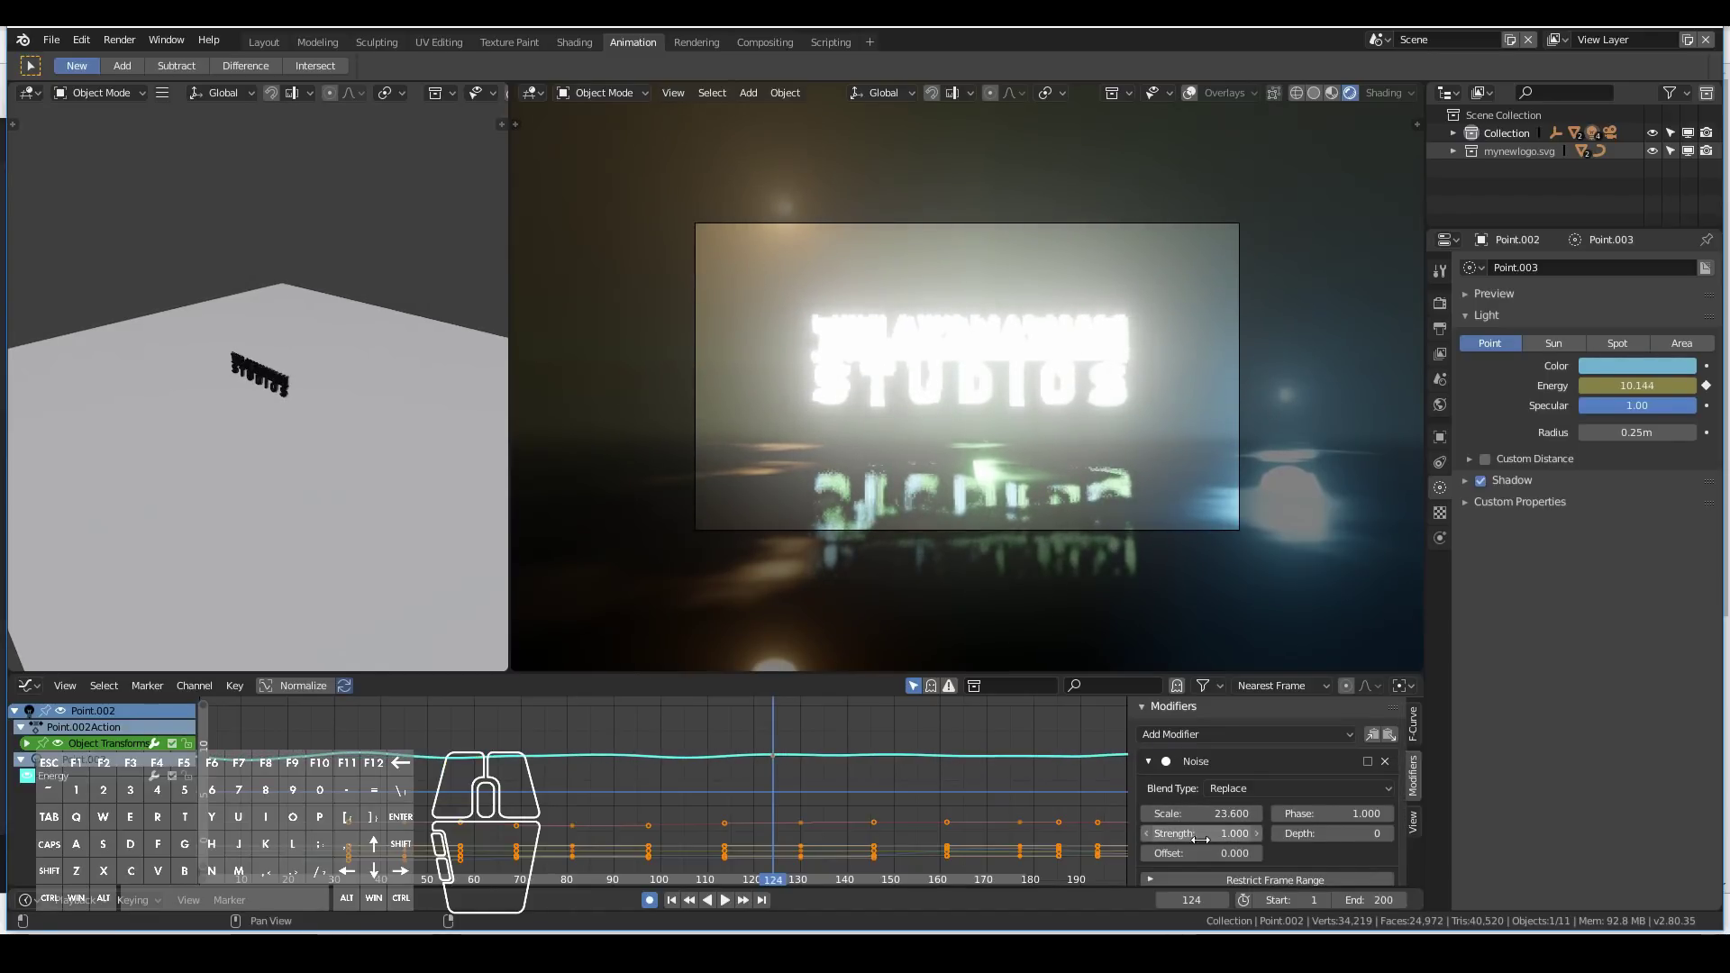
mouse_move(1238, 853)
left_mouse_down()
mouse_move(1259, 853)
mouse_move(1226, 854)
left_mouse_up()
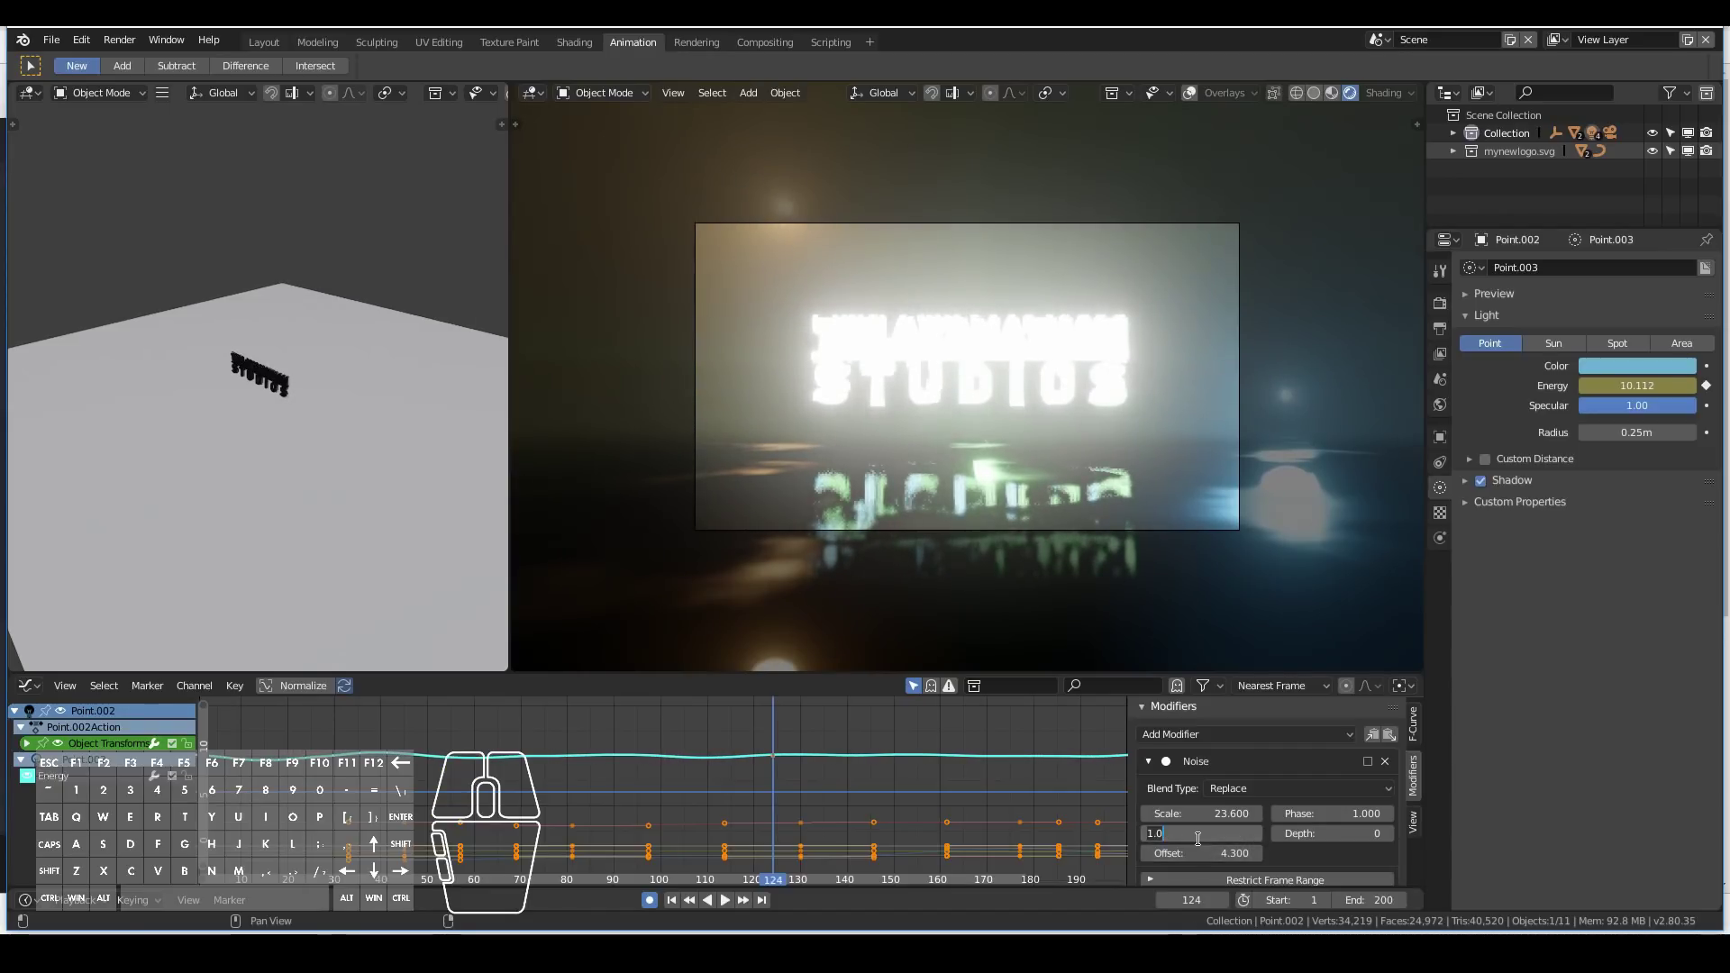
left_click_drag(1225, 834, 1311, 833)
Select the logo_light outline object and keyframe its LogoLight material's emission strength at frame 124.
middle_click_drag(1219, 328, 911, 358)
left_click(1041, 358)
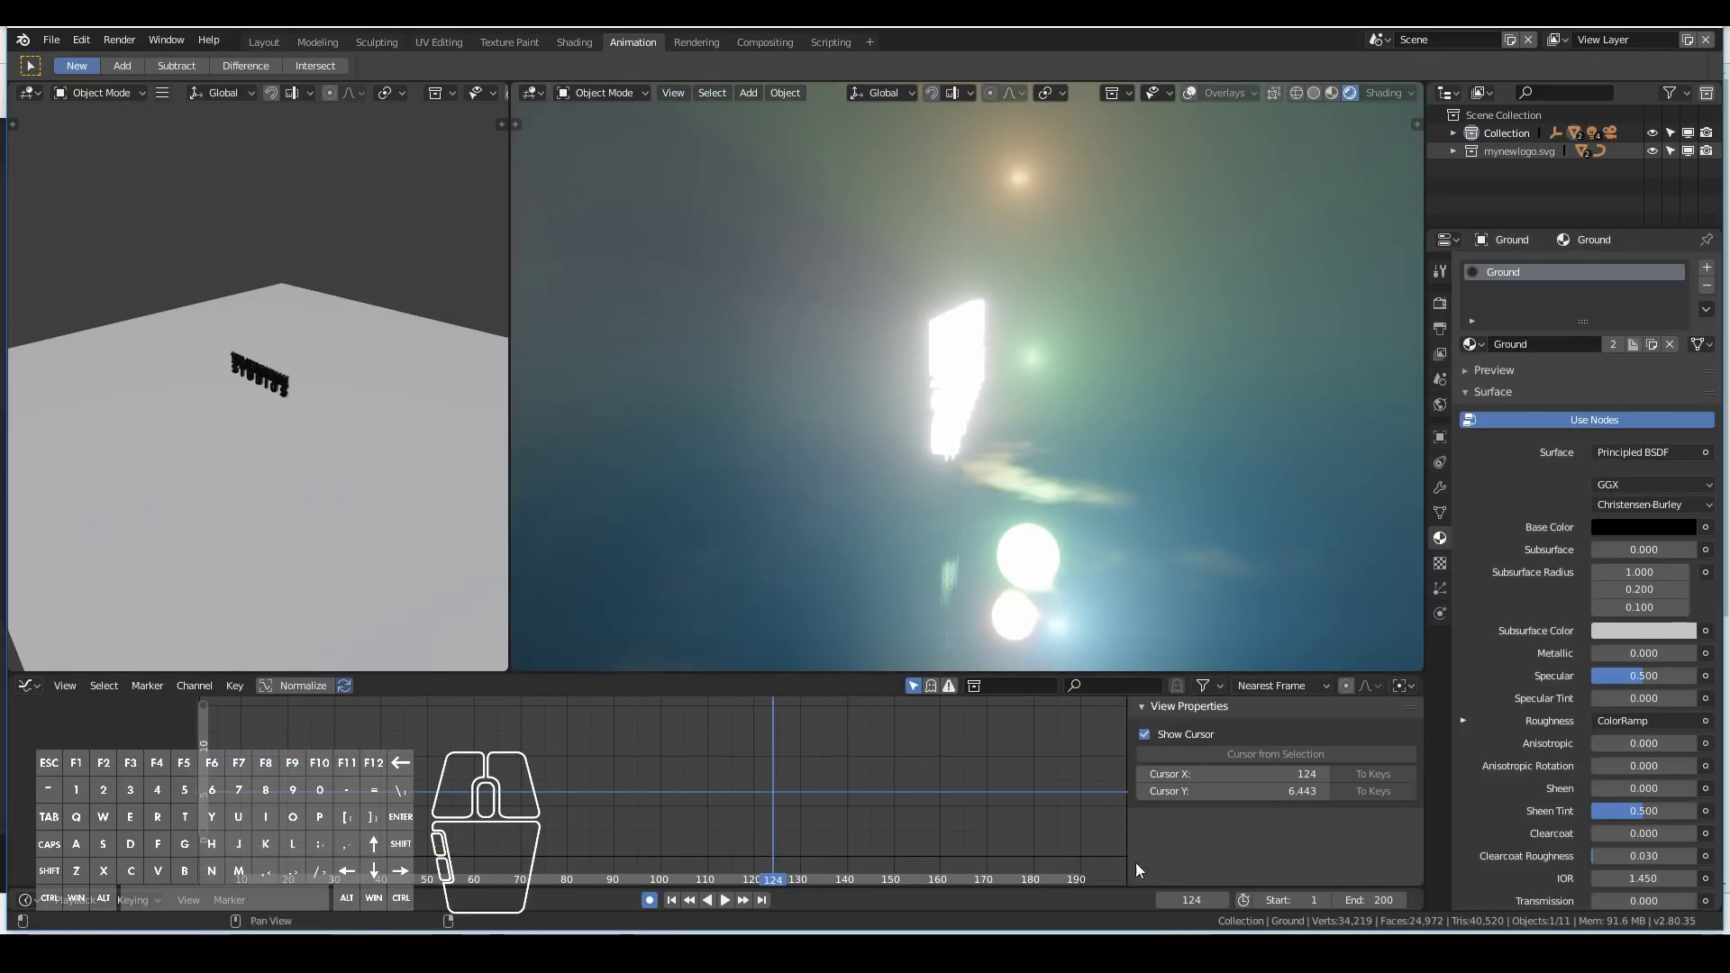
scroll(1045, 784, "down", 7)
right_click(941, 425)
middle_click_drag(940, 425, 528, 393)
right_click(937, 317)
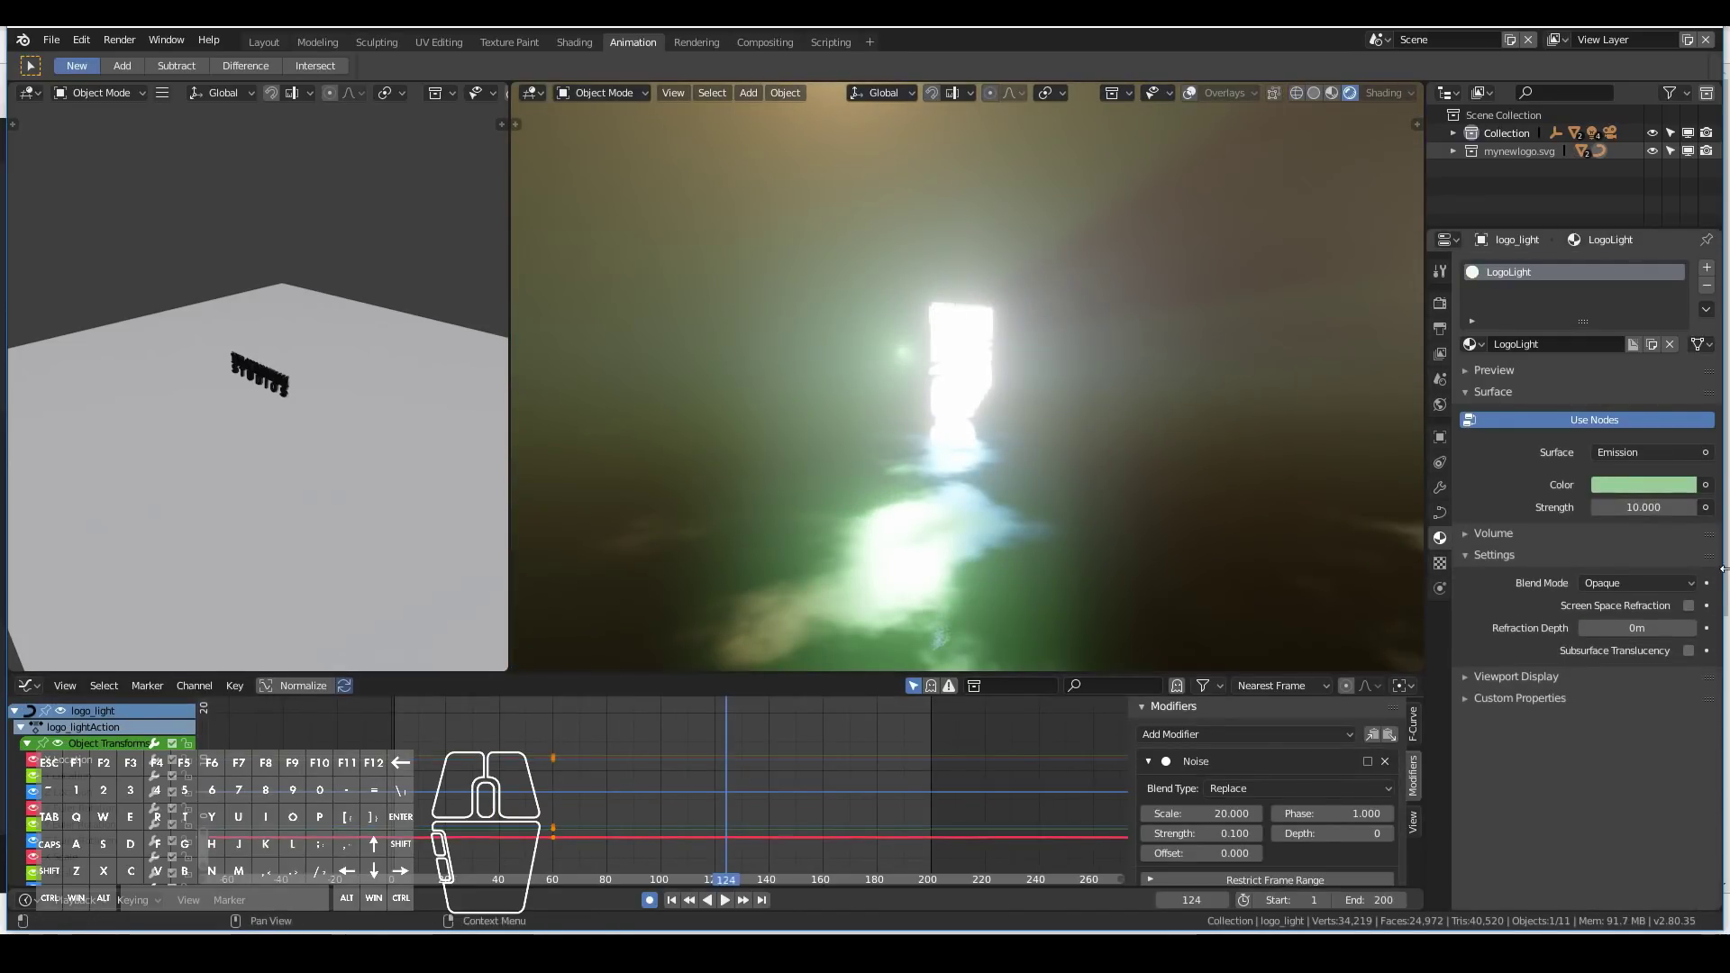
left_click(1703, 487)
left_click(1703, 508)
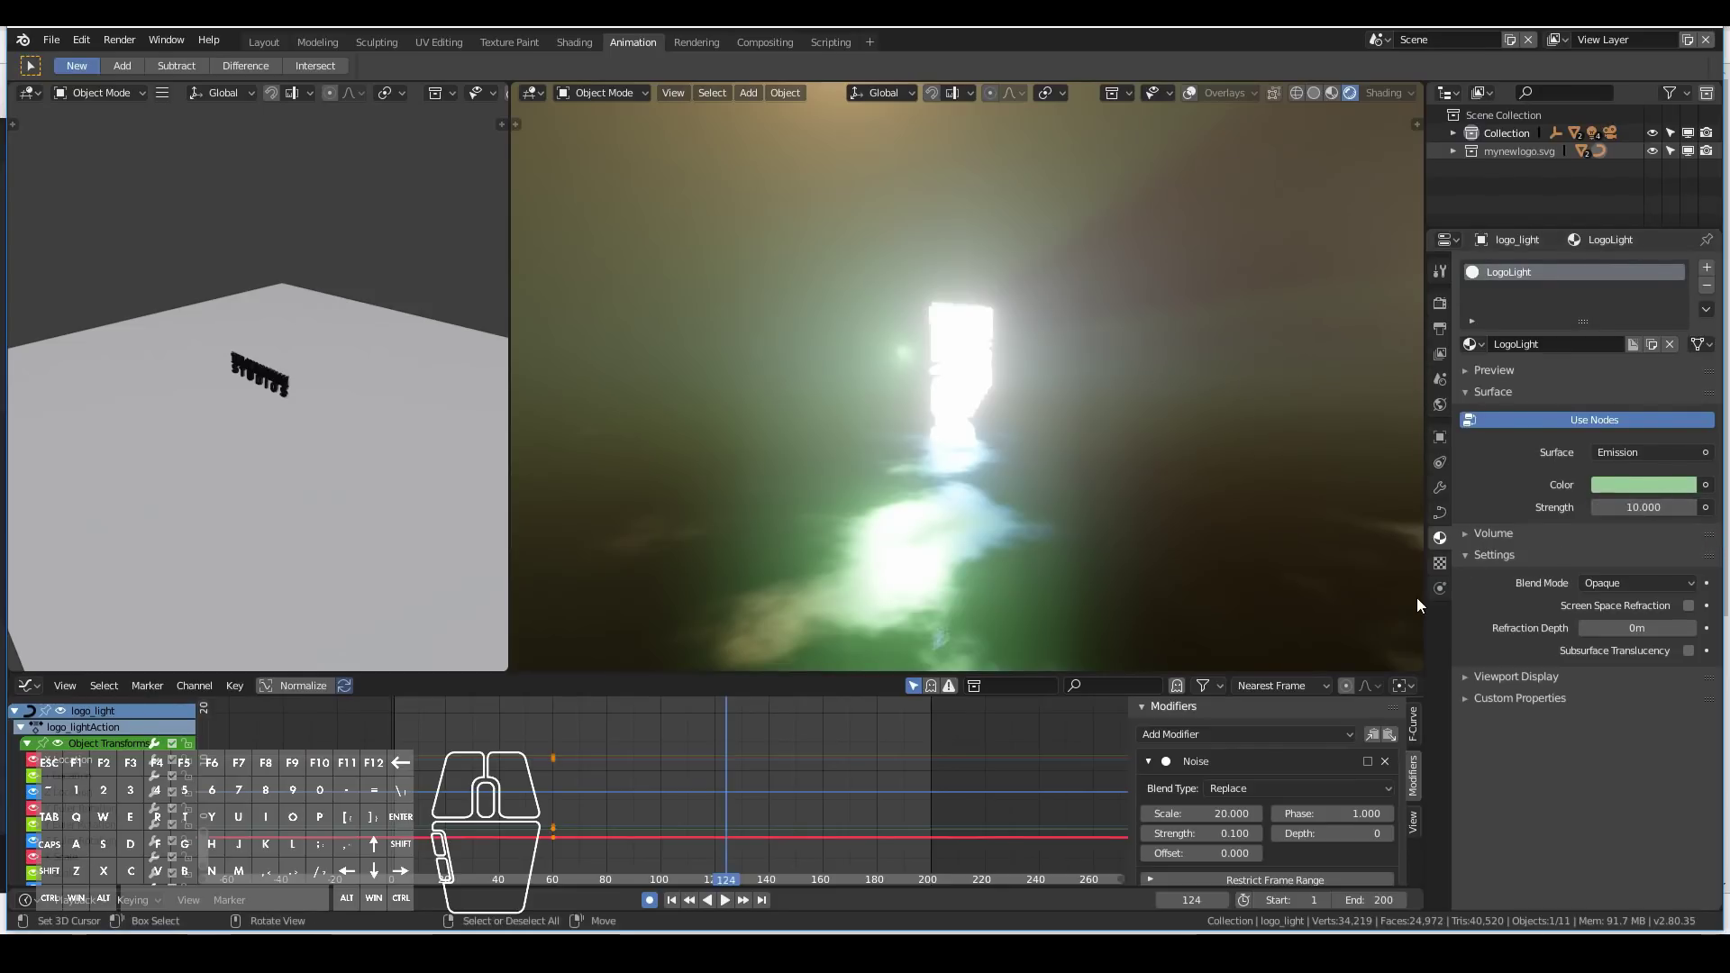
key("i")
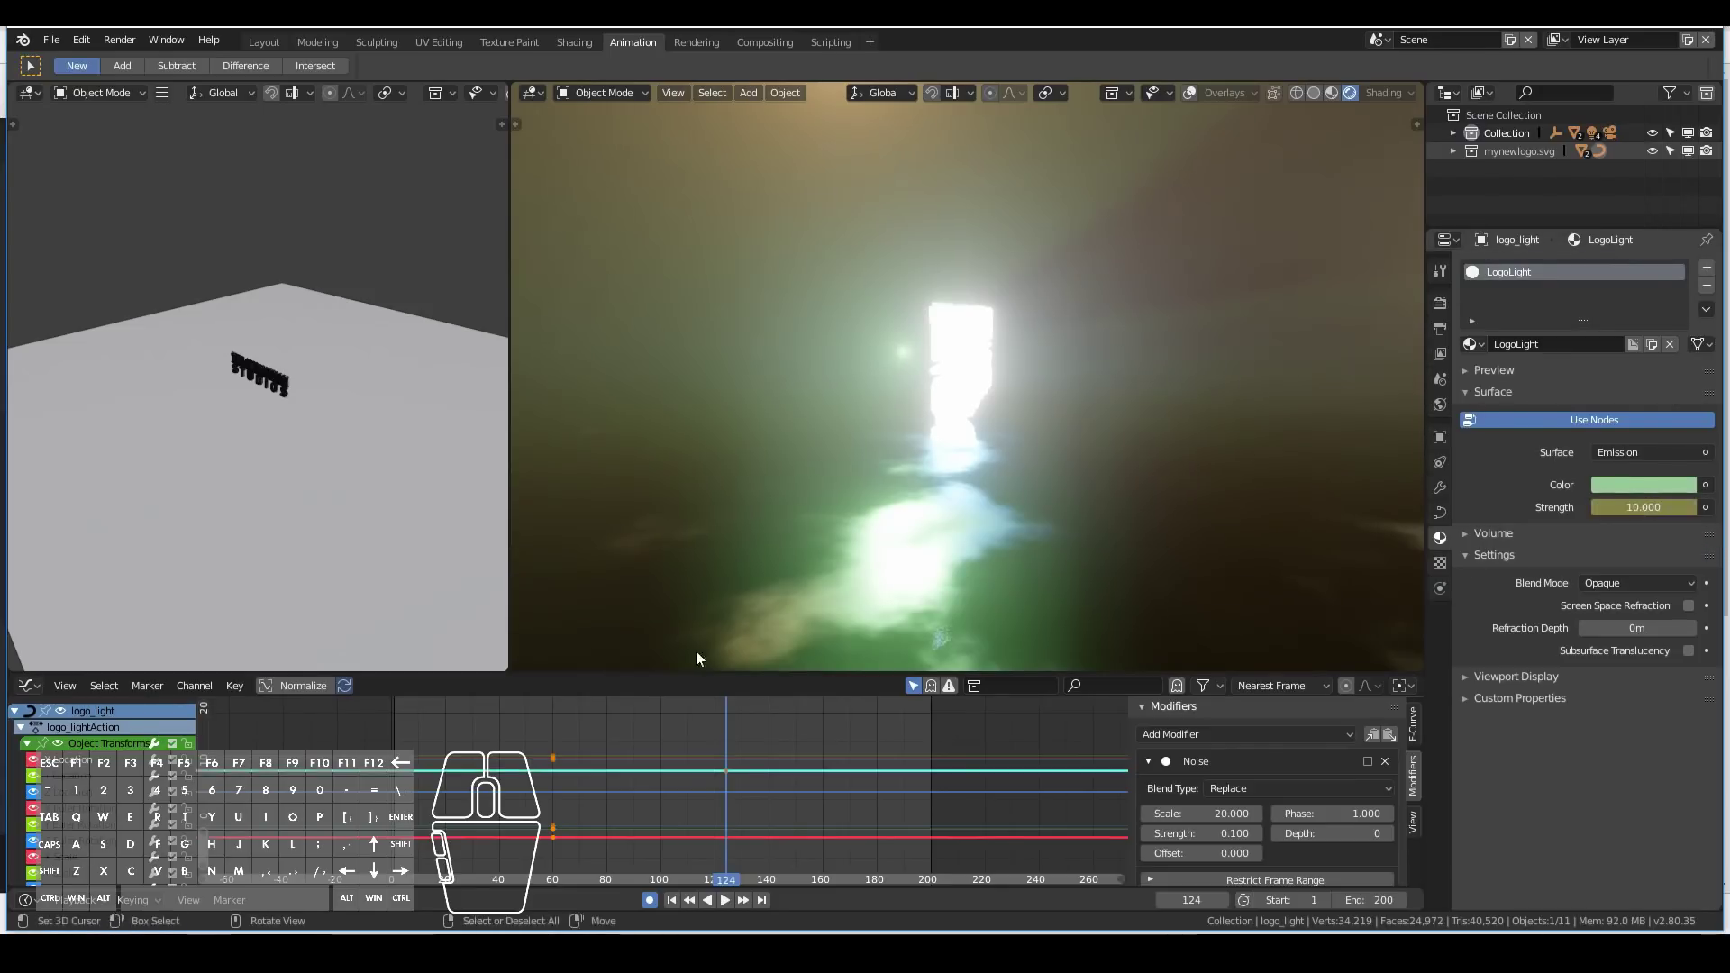
Add a Noise modifier to the LogoLight material's Default Value (Strength) curve.
scroll(131, 802, "down", 2)
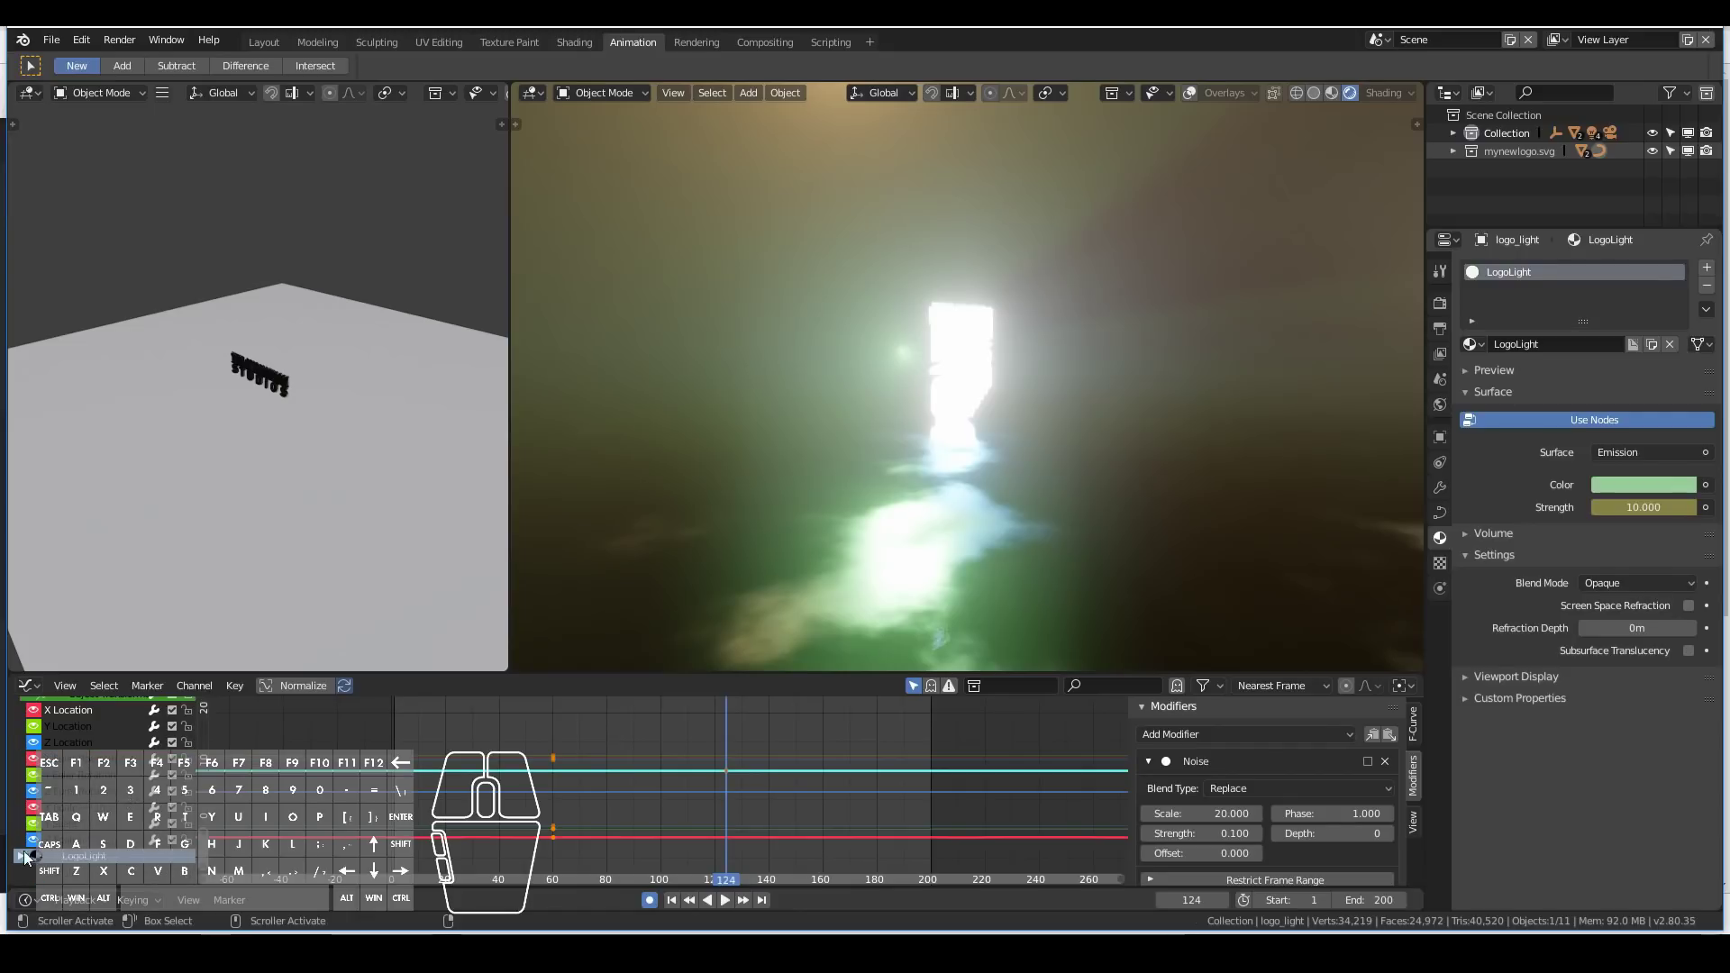
left_click(25, 856)
left_click(102, 860)
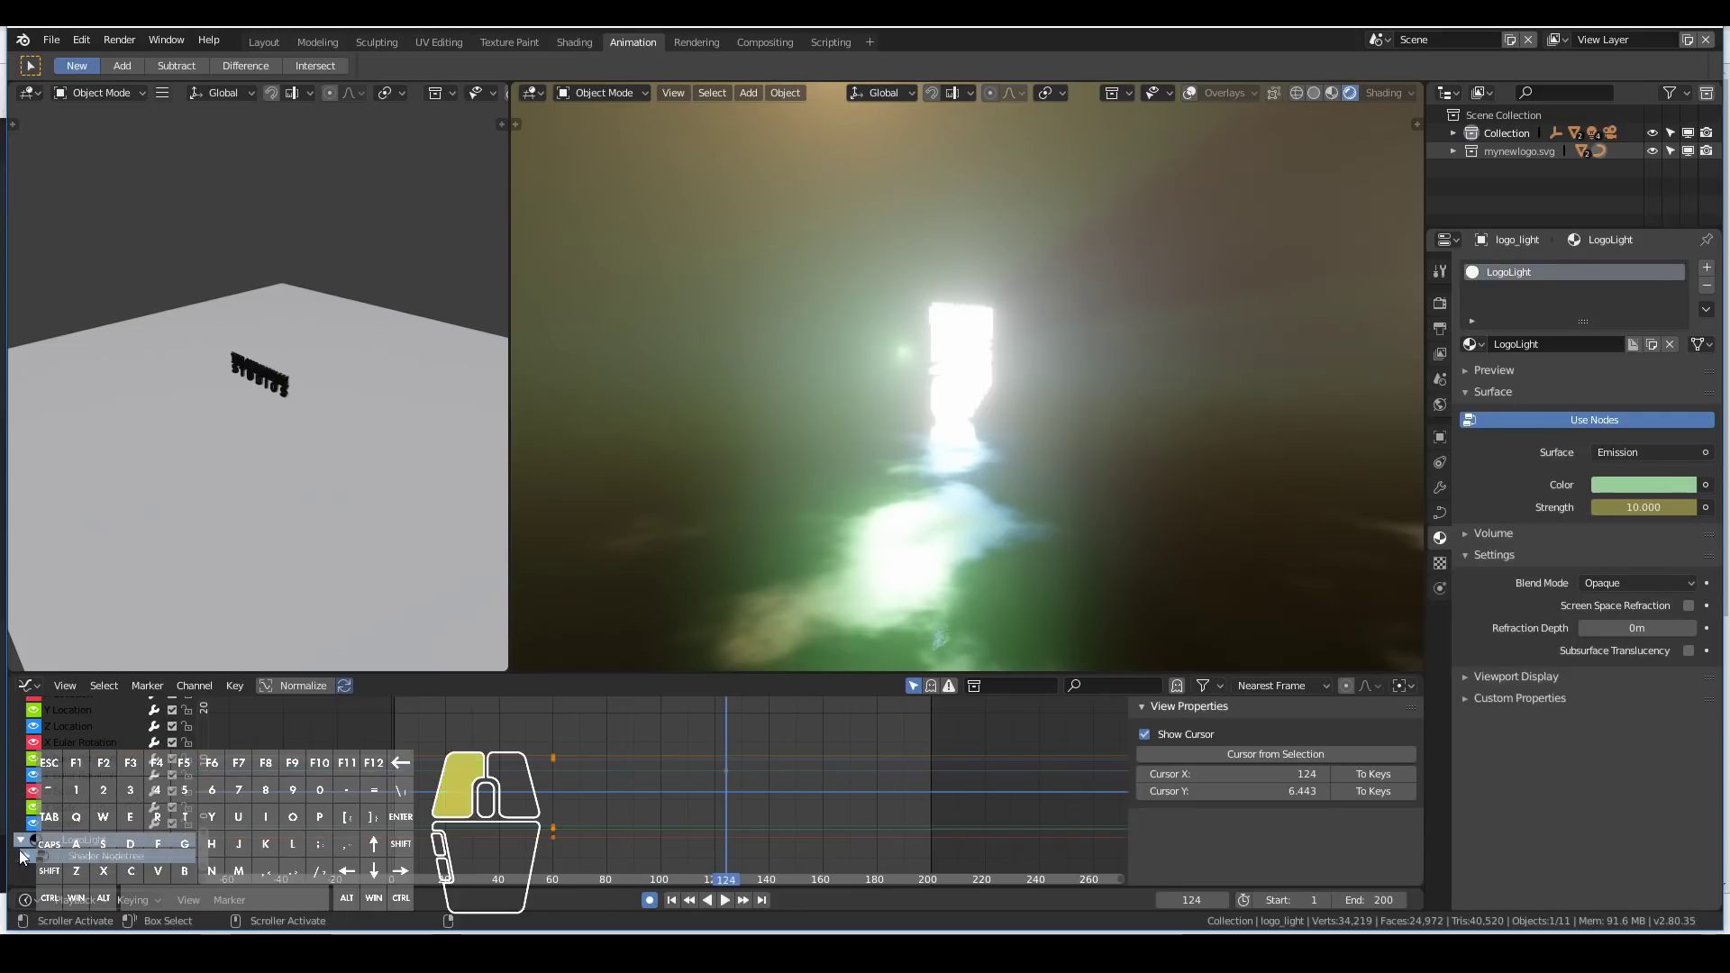
left_click(30, 856)
left_click(81, 858)
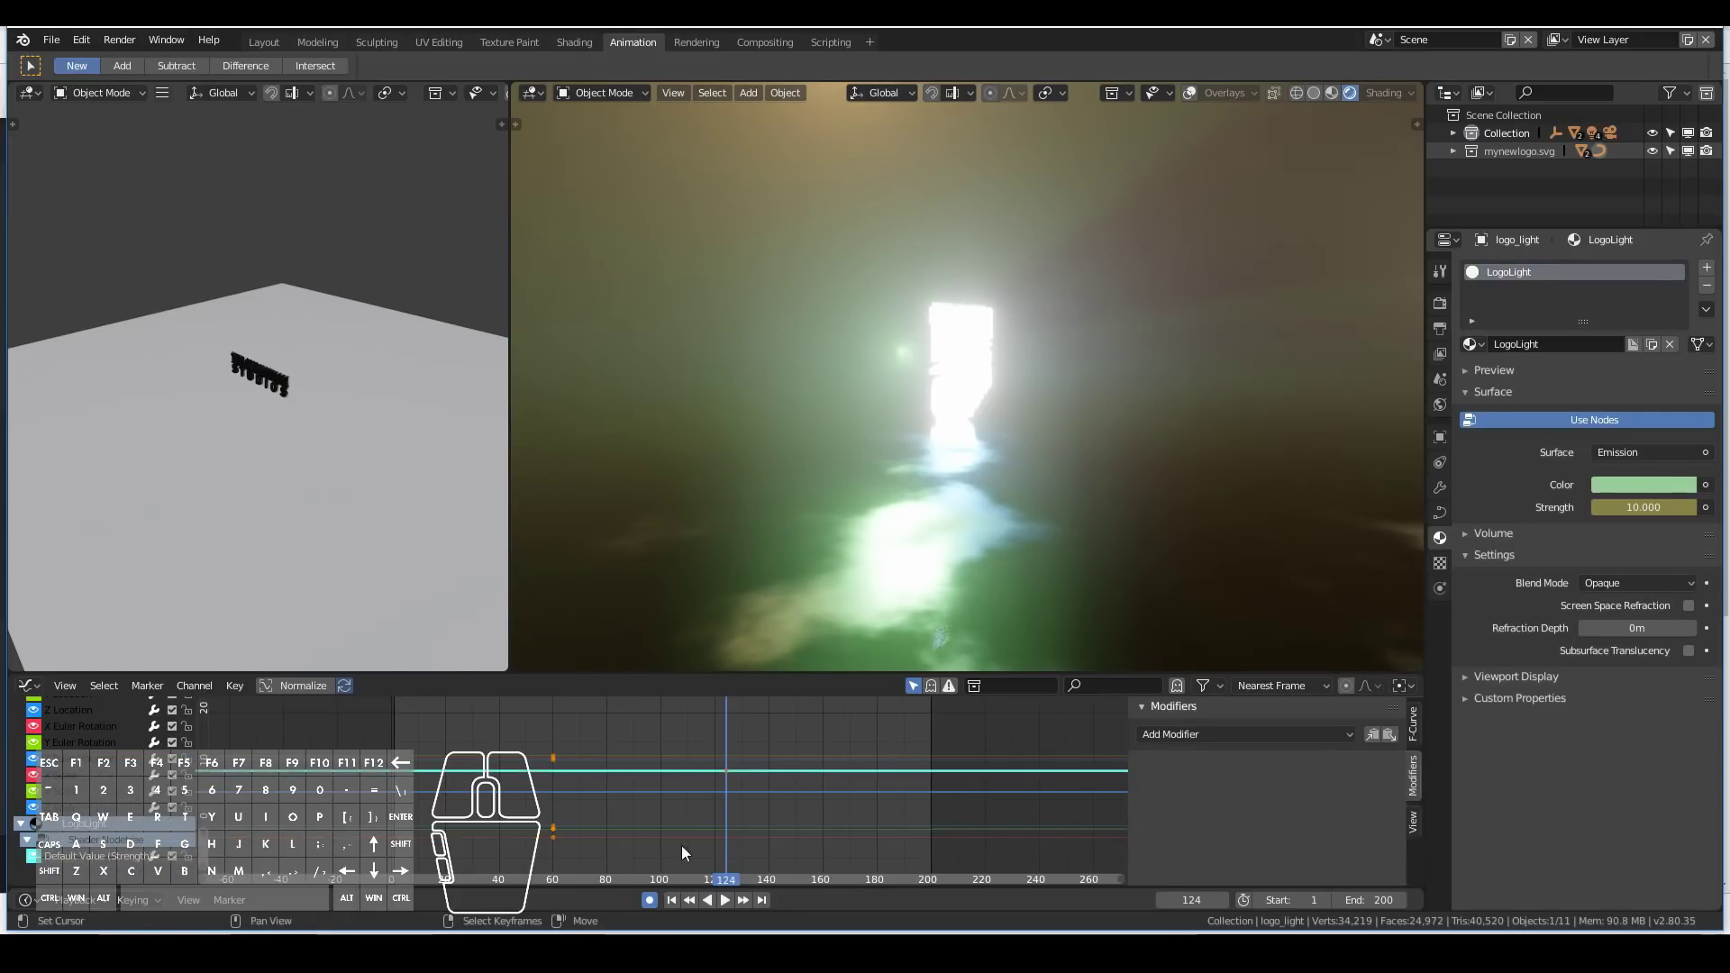
left_click(1346, 733)
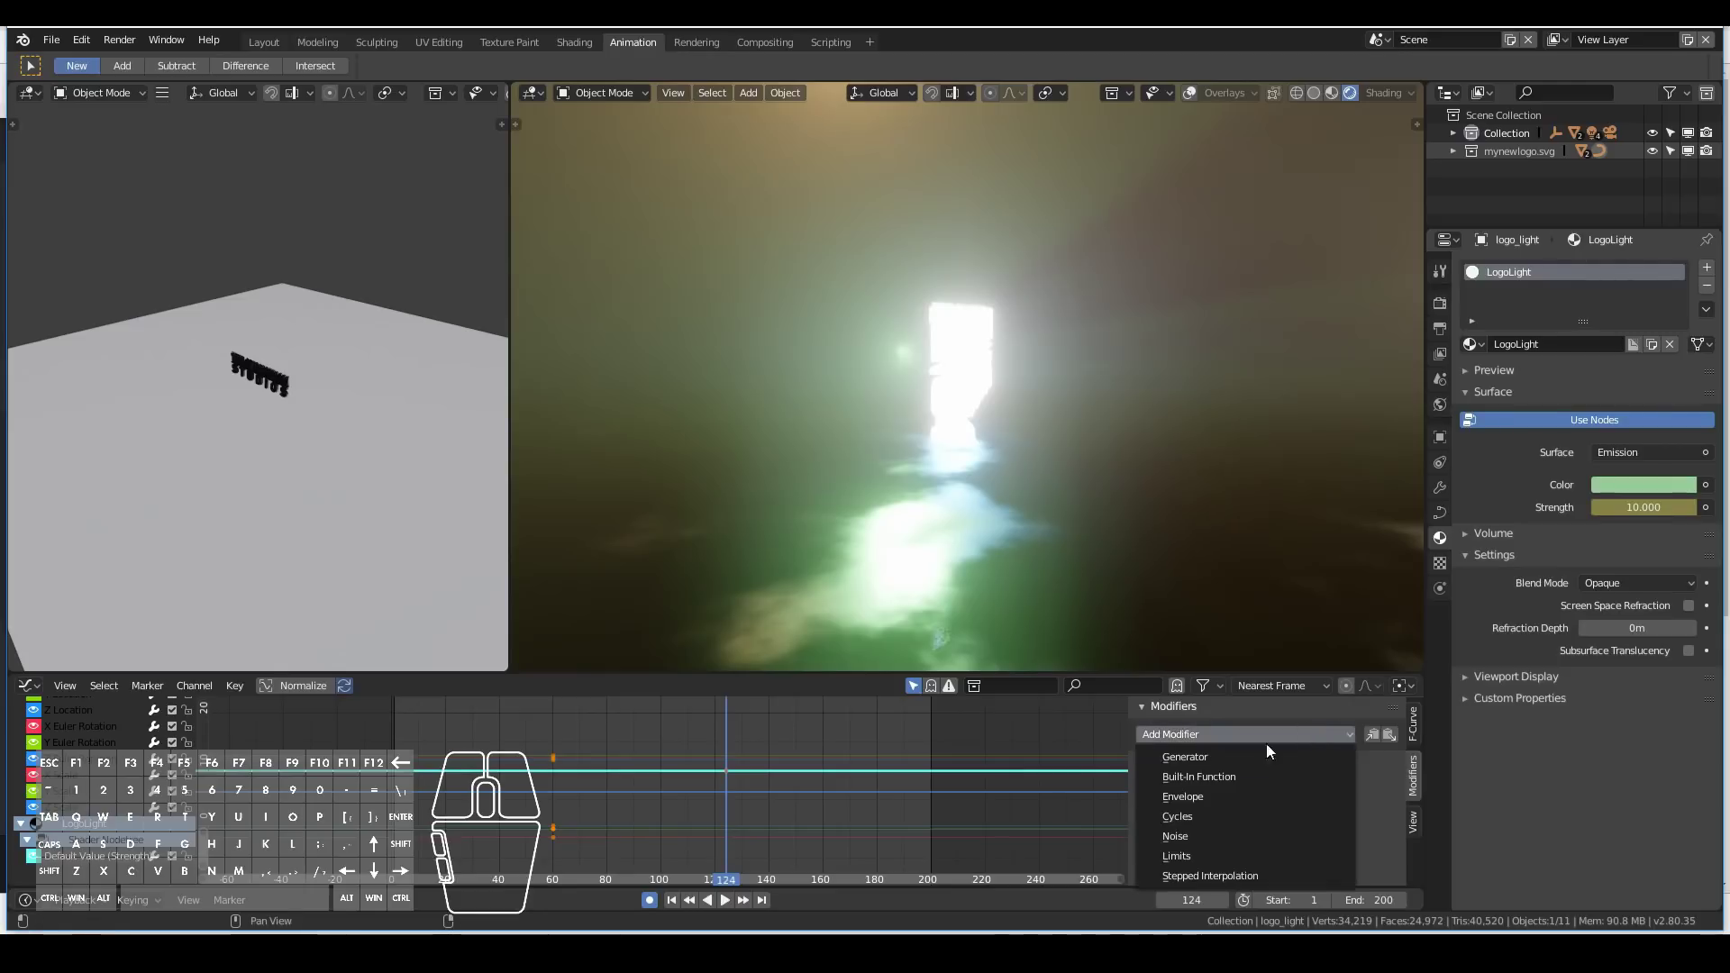
left_click(1204, 833)
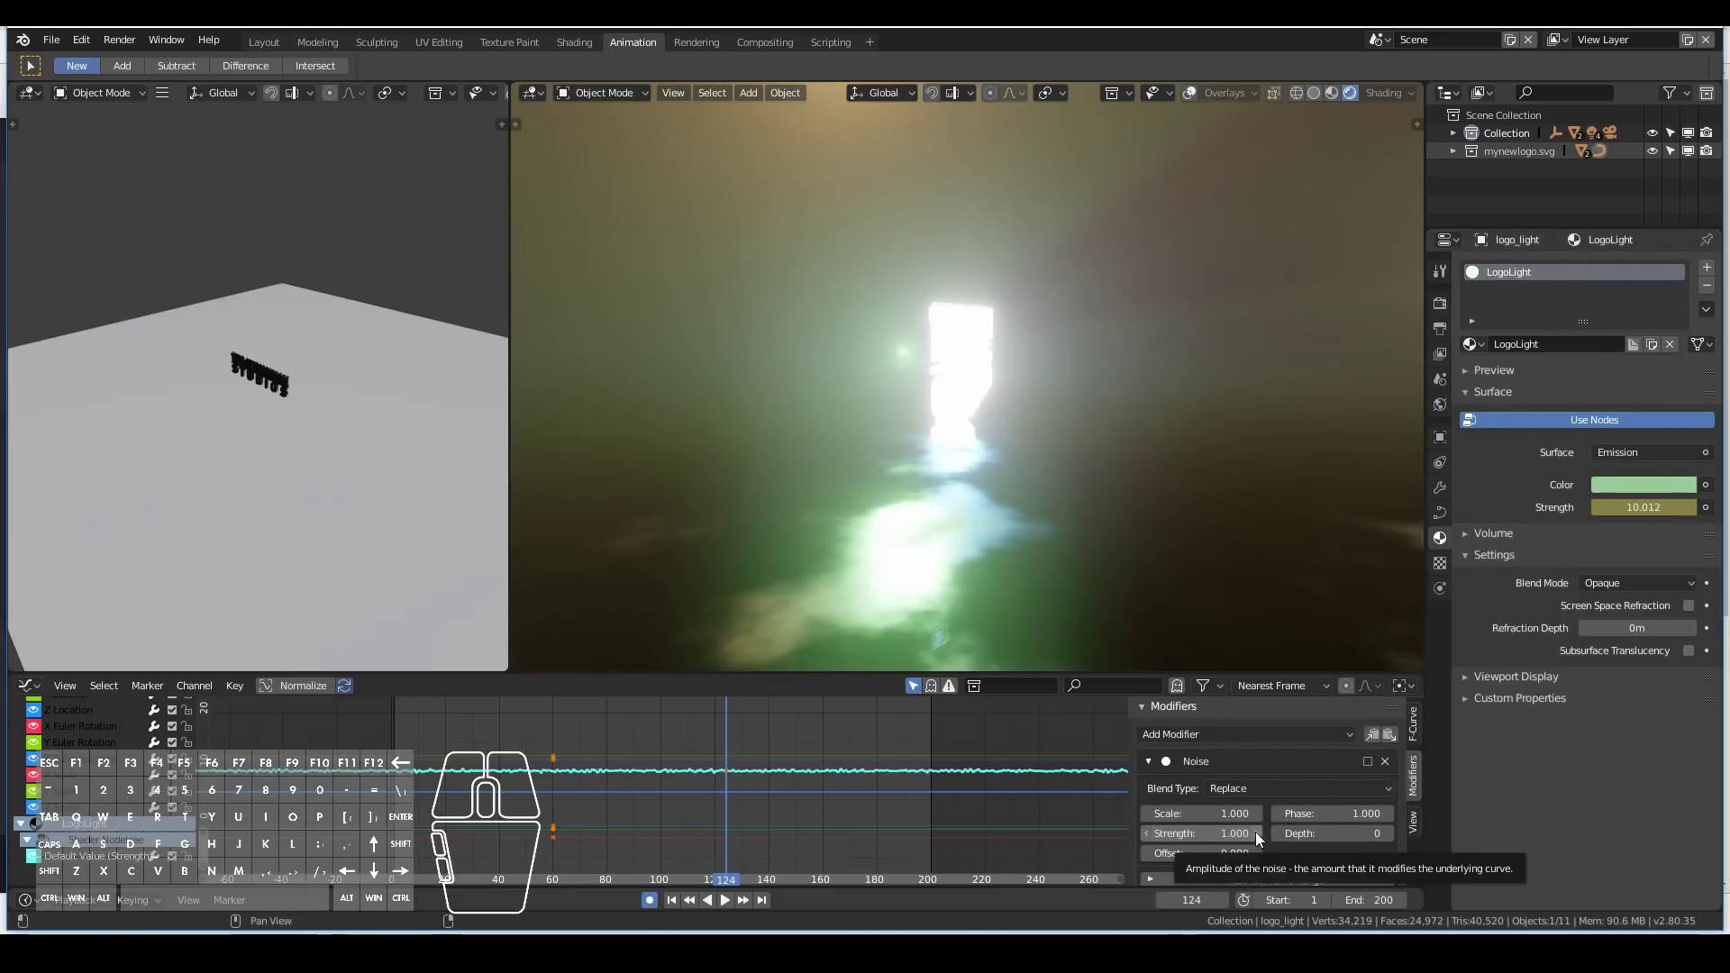
Set the LogoLight strength curve's Noise modifier to scale 8.3 and strength 1.8, and shift its offset.
left_click(1213, 826)
left_click_drag(1208, 814, 1270, 814)
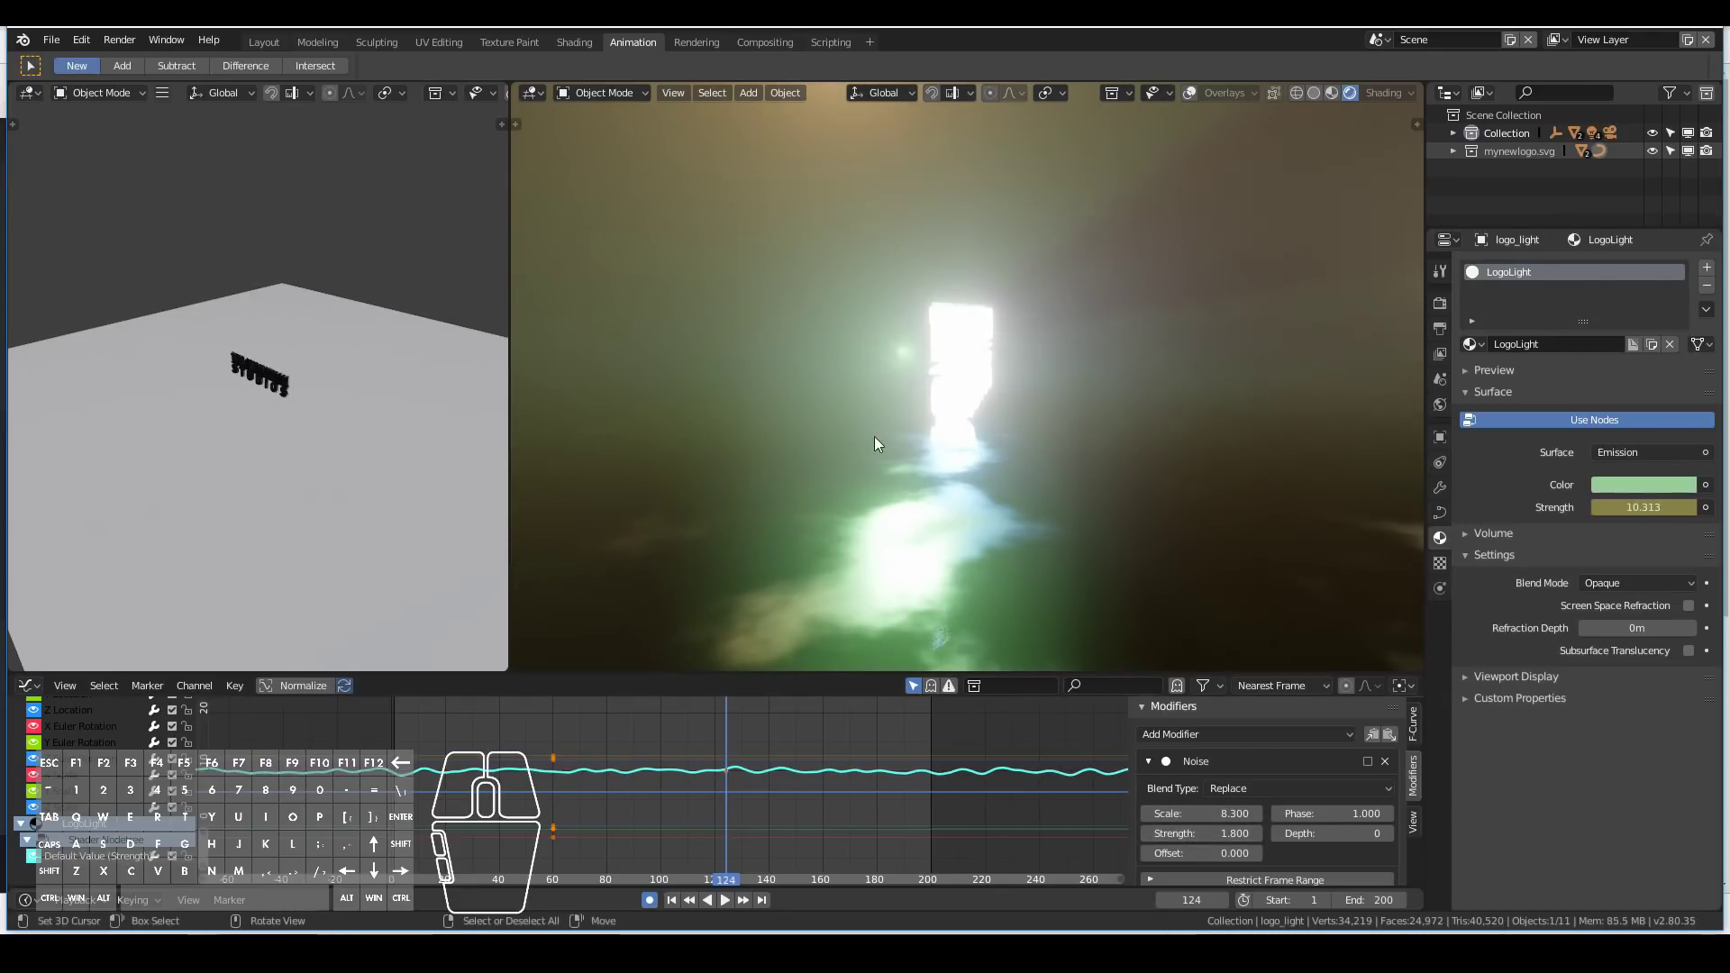
middle_click_drag(874, 436, 1076, 458)
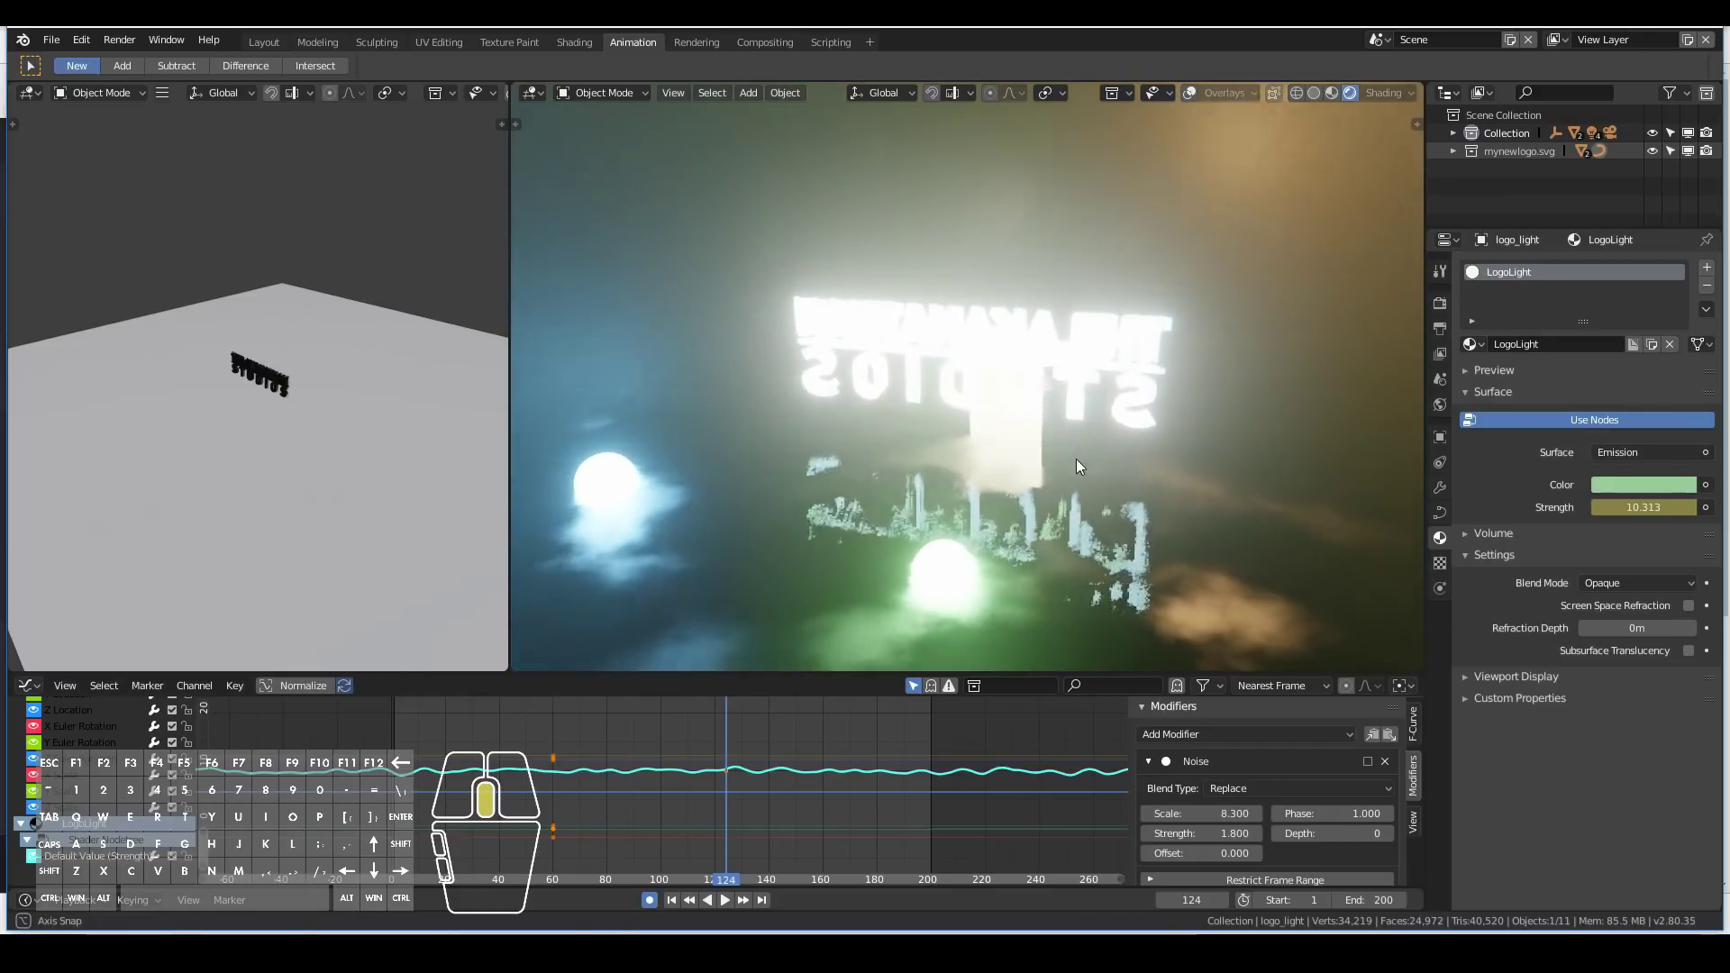
mouse_move(1215, 853)
left_mouse_down()
mouse_move(1239, 853)
mouse_move(1216, 854)
left_mouse_up()
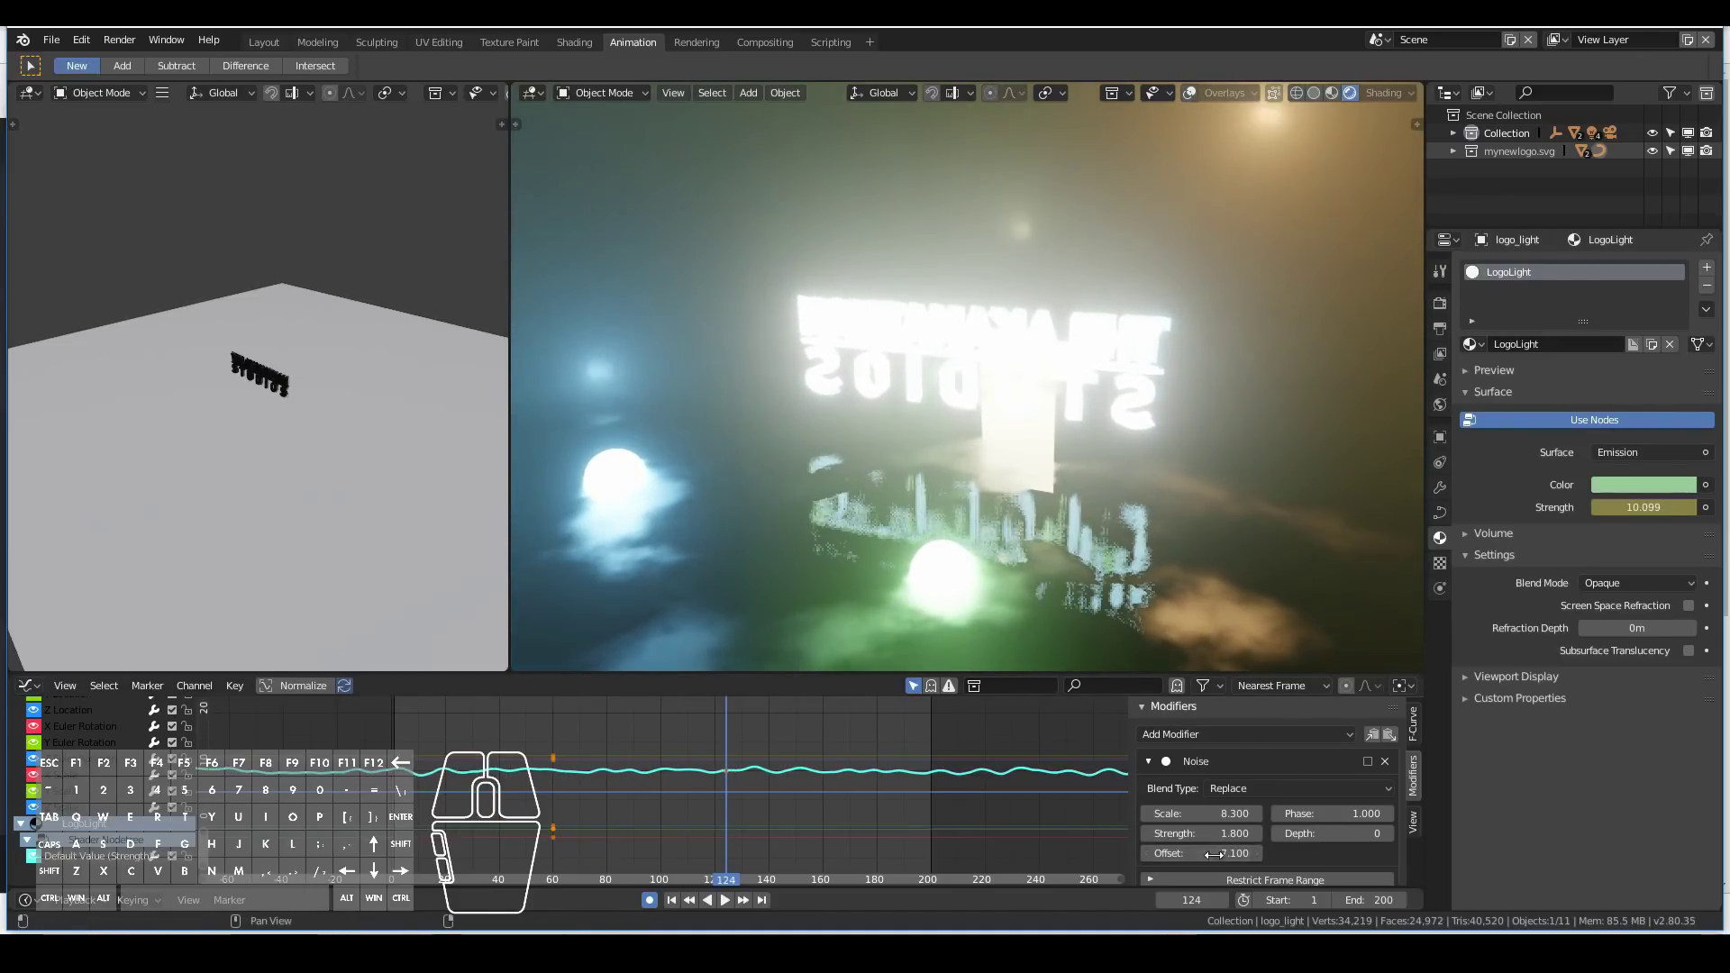
Select logo_light.001 and give its keyframed emission strength a Noise modifier with scale 6.7, strength 1.7 and offset -4.6.
middle_click_drag(1084, 415, 948, 380)
right_click(926, 357)
right_click(923, 355)
right_click(924, 355)
left_click_drag(1212, 853, 1180, 853)
Return to the camera view, save the file, and play the animation from frame 22.
key("KP_0")
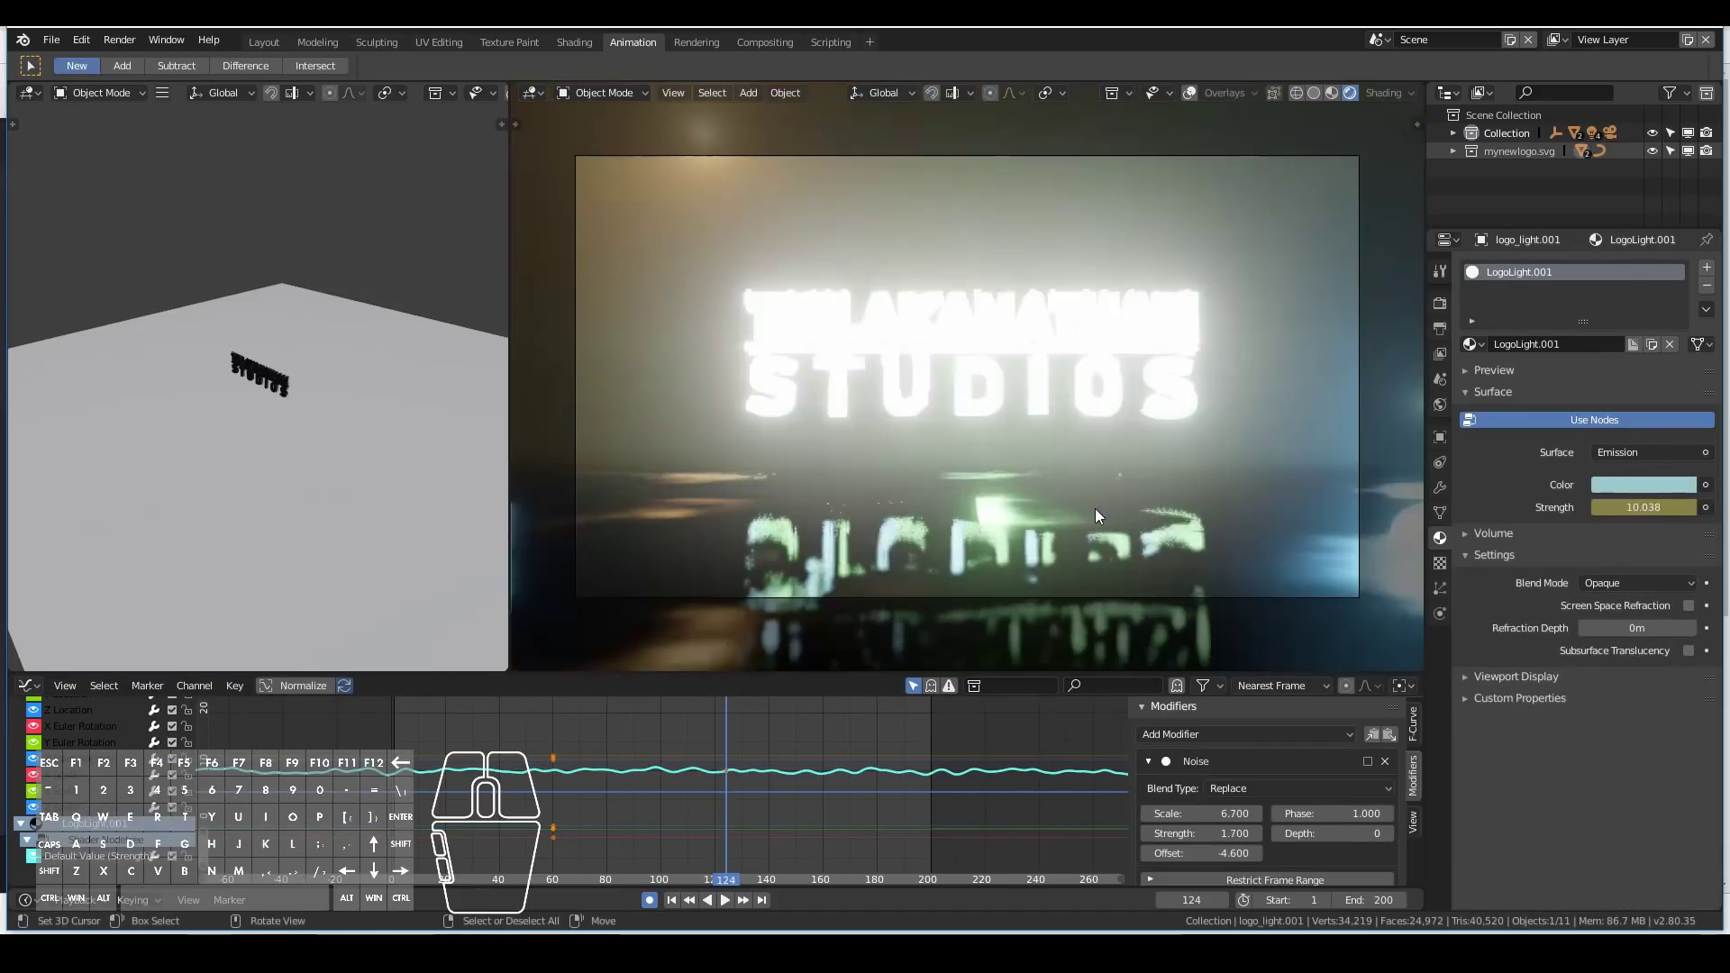
left_click(54, 40)
left_click(87, 177)
left_click(451, 821)
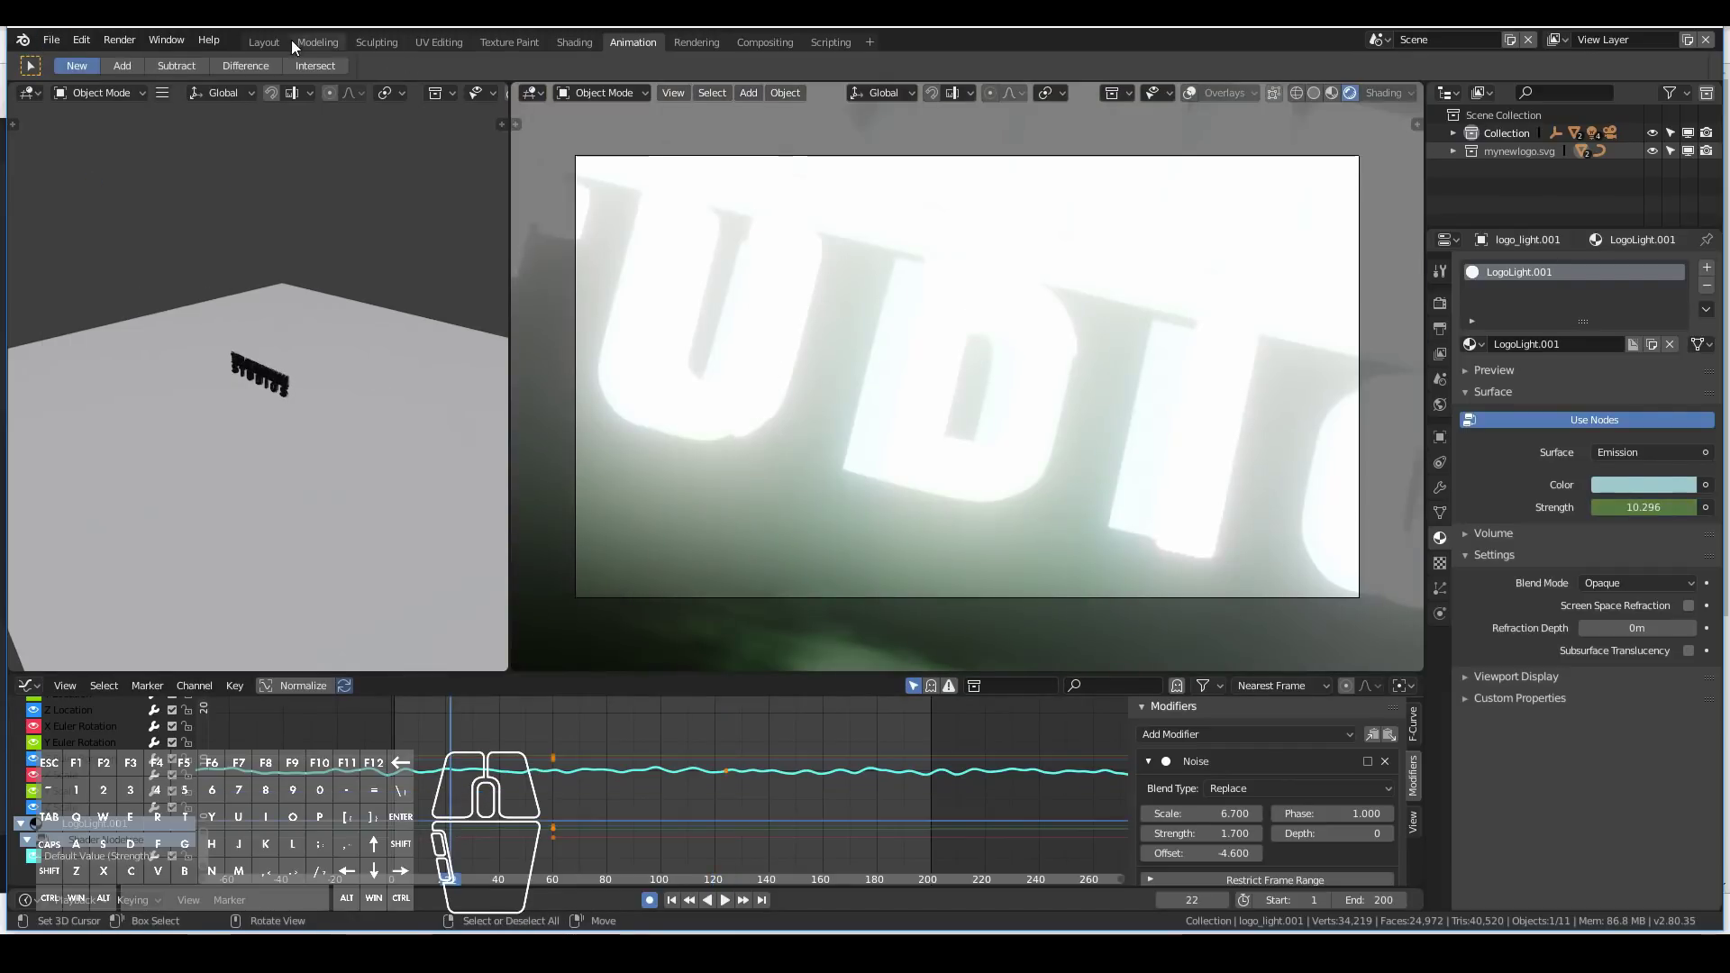
key("space")
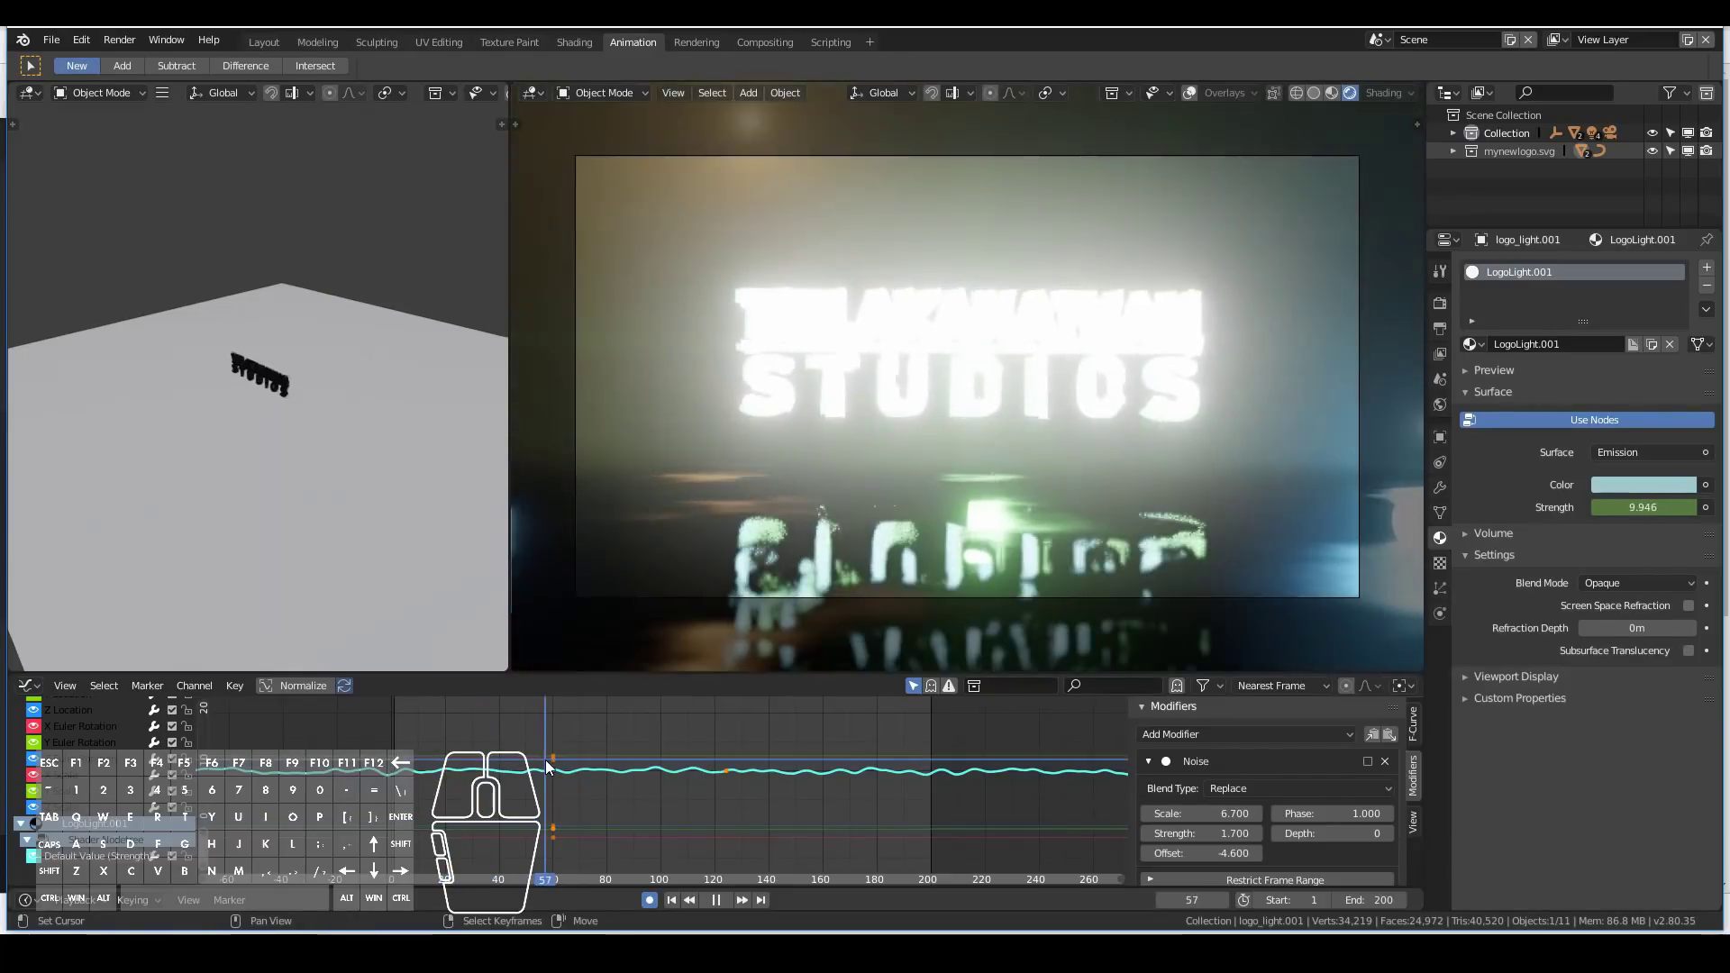
Select the camera and add a Noise modifier to its X Location curve.
right_click(1293, 159)
key("g")
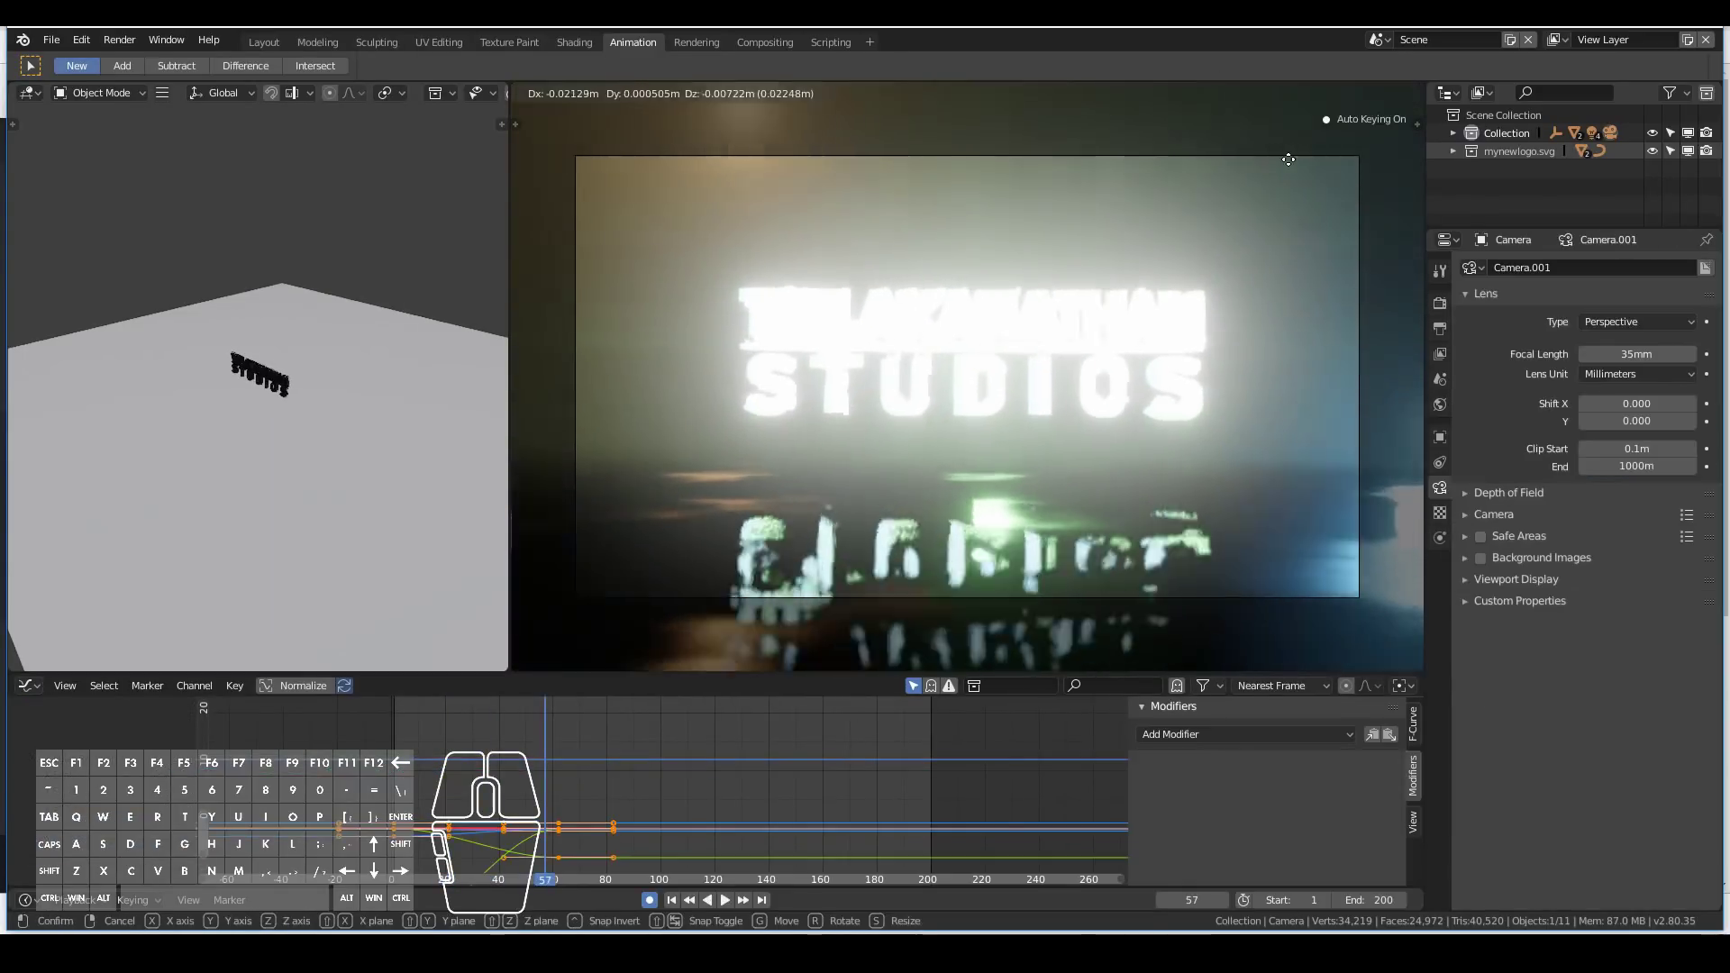
right_click(1289, 161)
left_click_drag(499, 773, 566, 787)
left_click(27, 744)
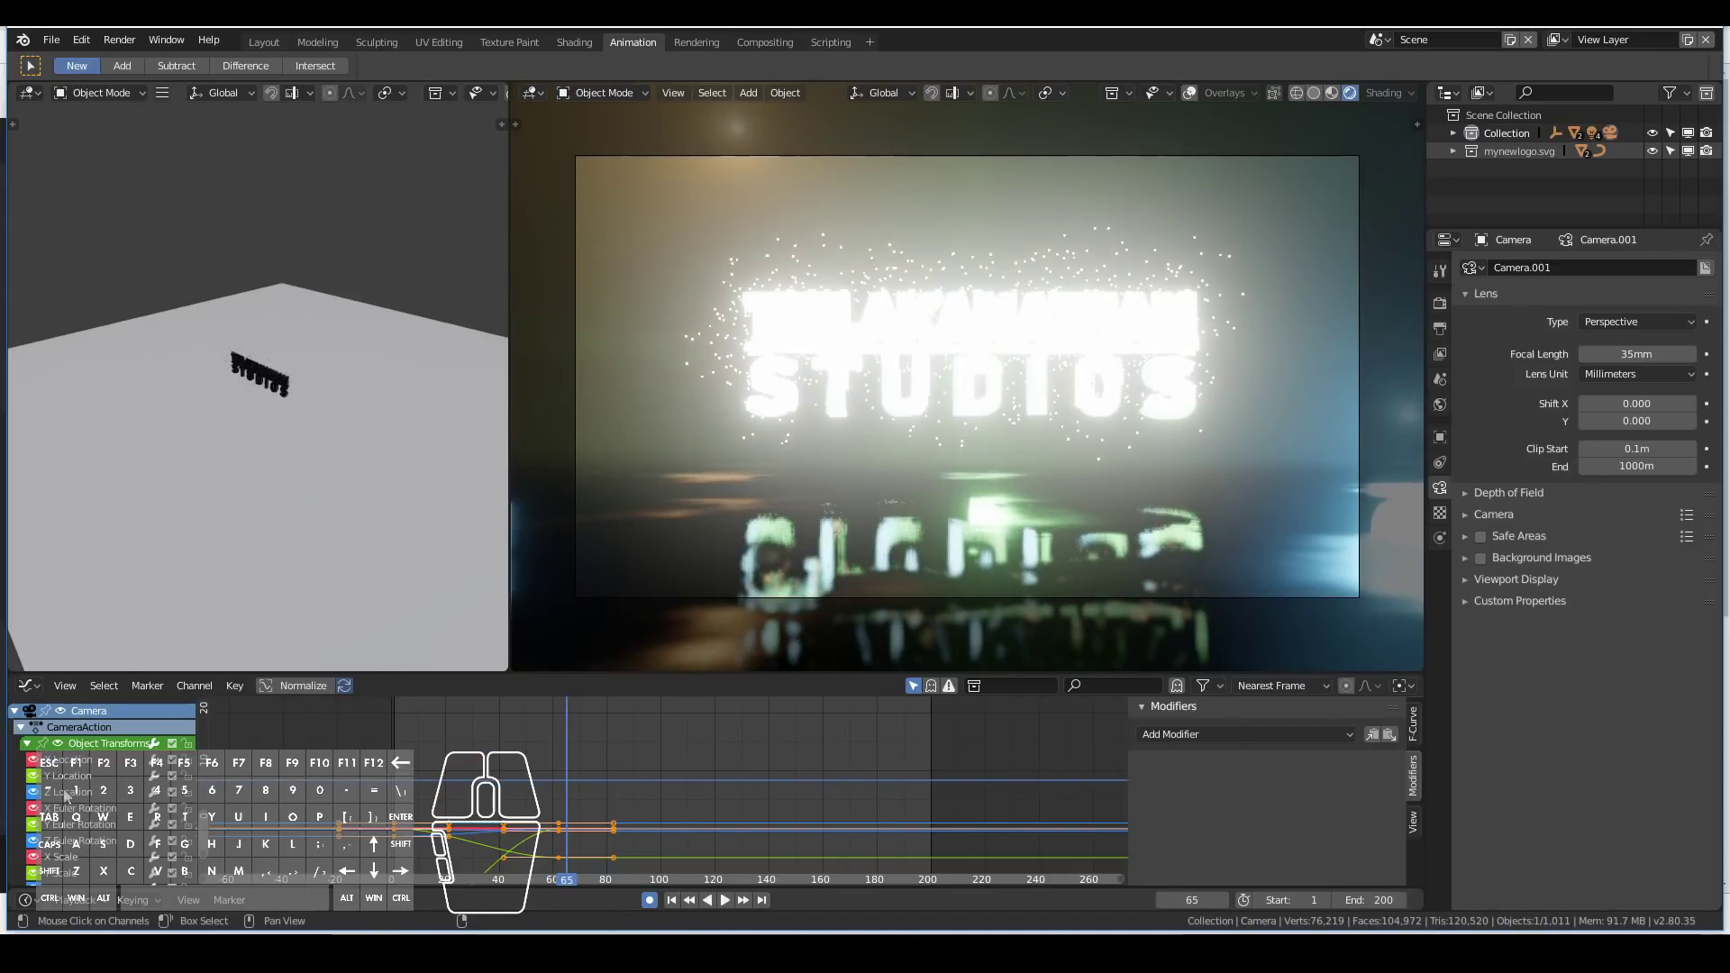
scroll(67, 811, "down", 2)
left_click(72, 726)
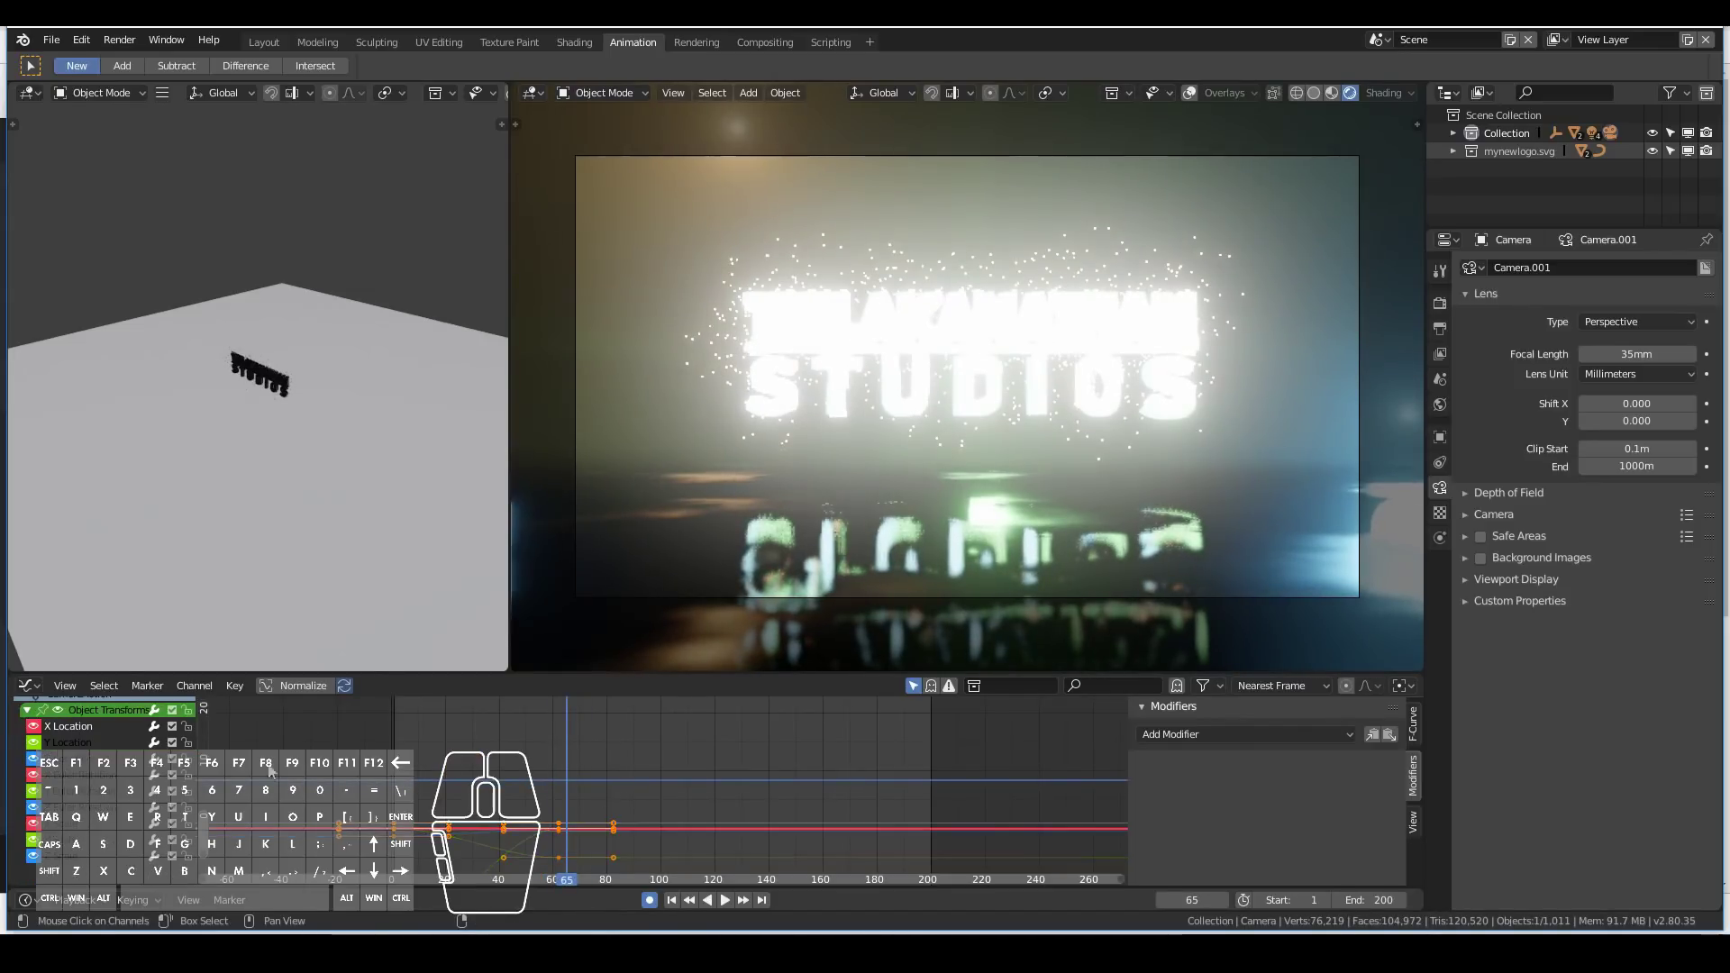
left_click(1261, 734)
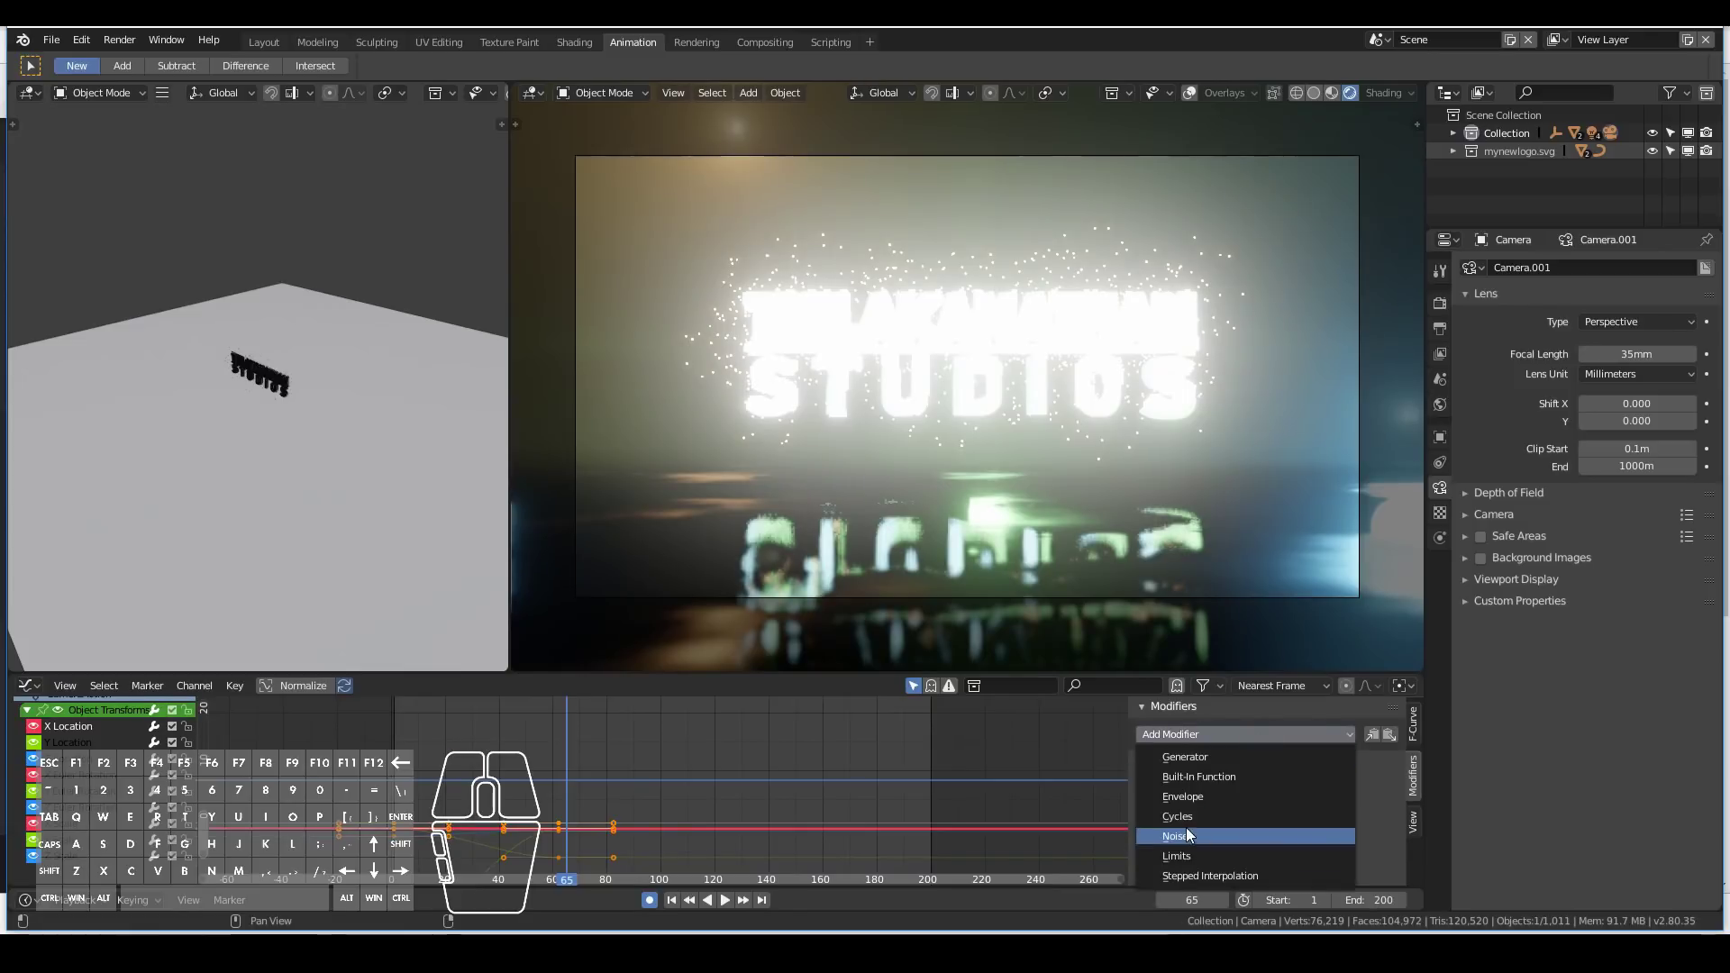
left_click(1187, 835)
Set the camera X Location curve's Noise modifier to scale 27.3 and strength 0.2, previewing the camera shake.
left_click_drag(1207, 815, 1375, 815)
key("space")
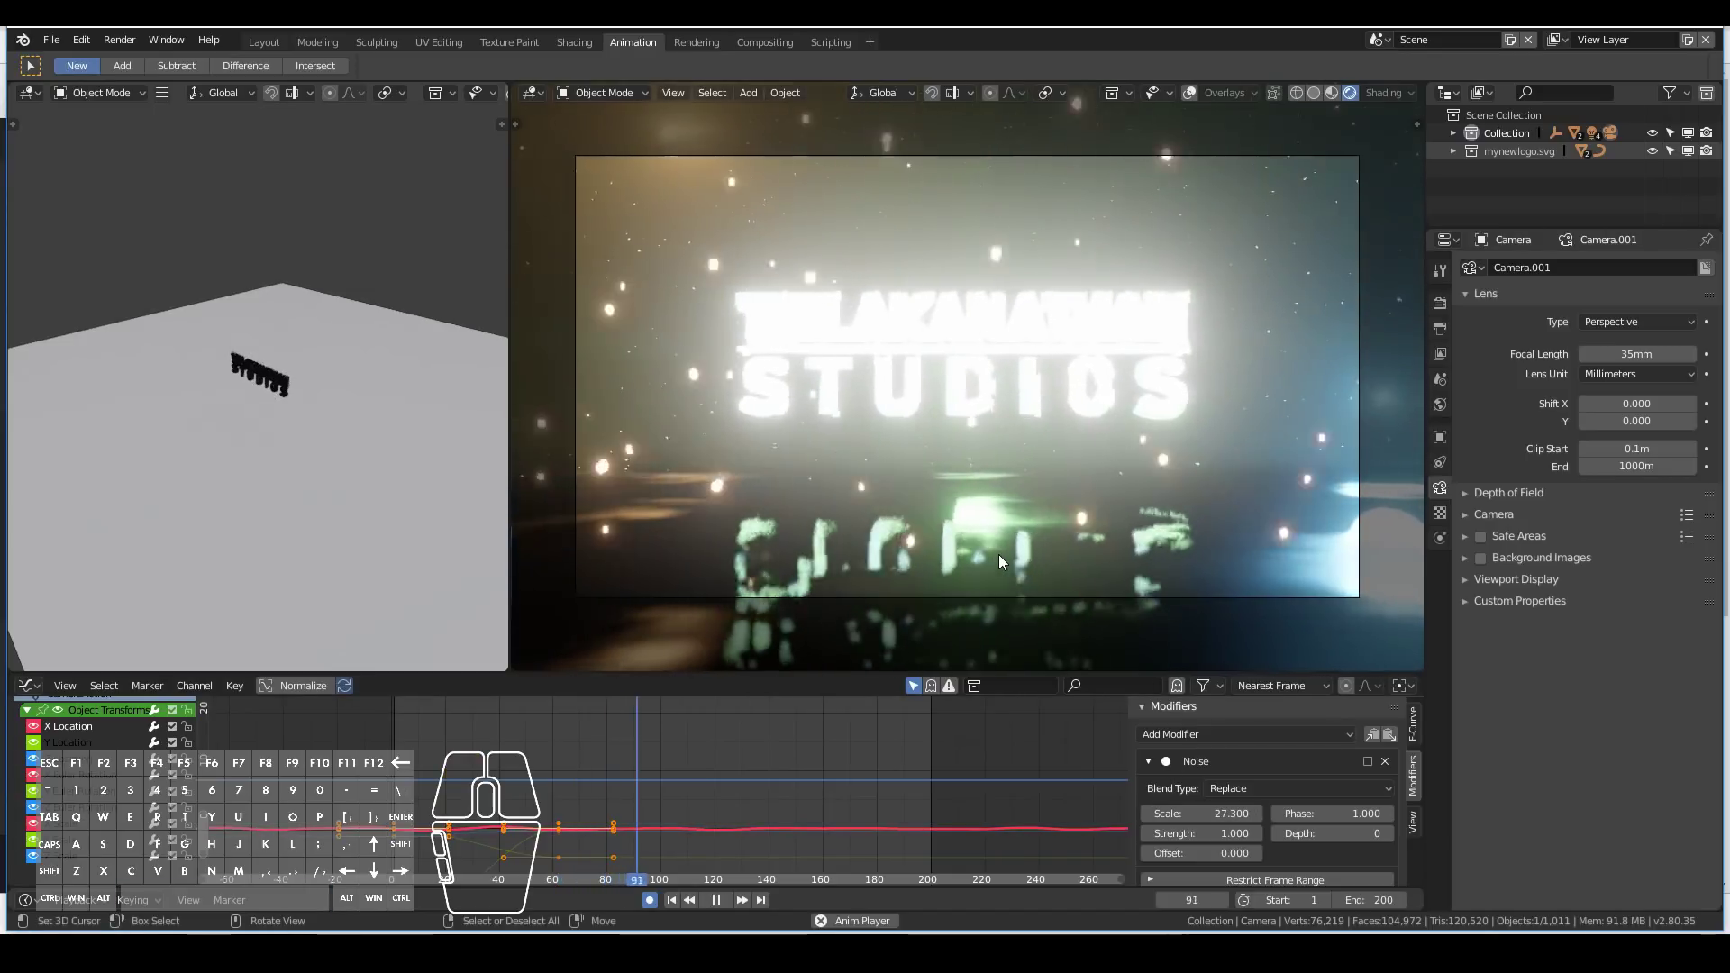
key("Escape")
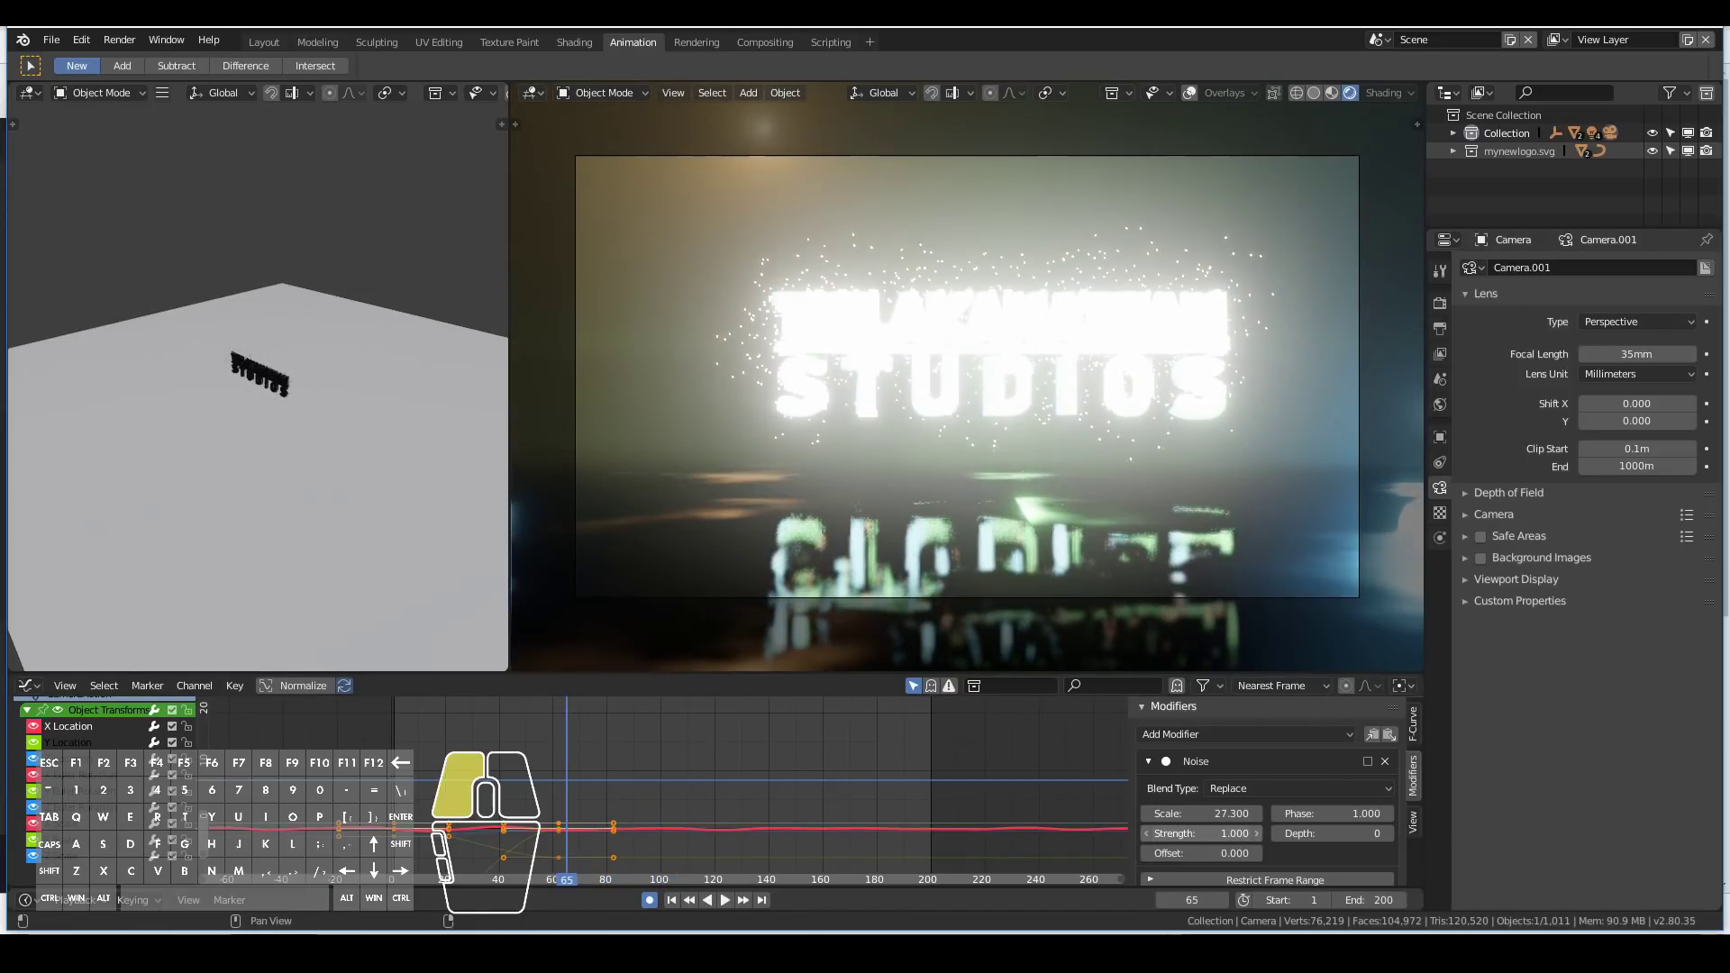
mouse_move(1200, 833)
left_mouse_down()
mouse_move(1168, 833)
mouse_move(1191, 834)
left_mouse_up()
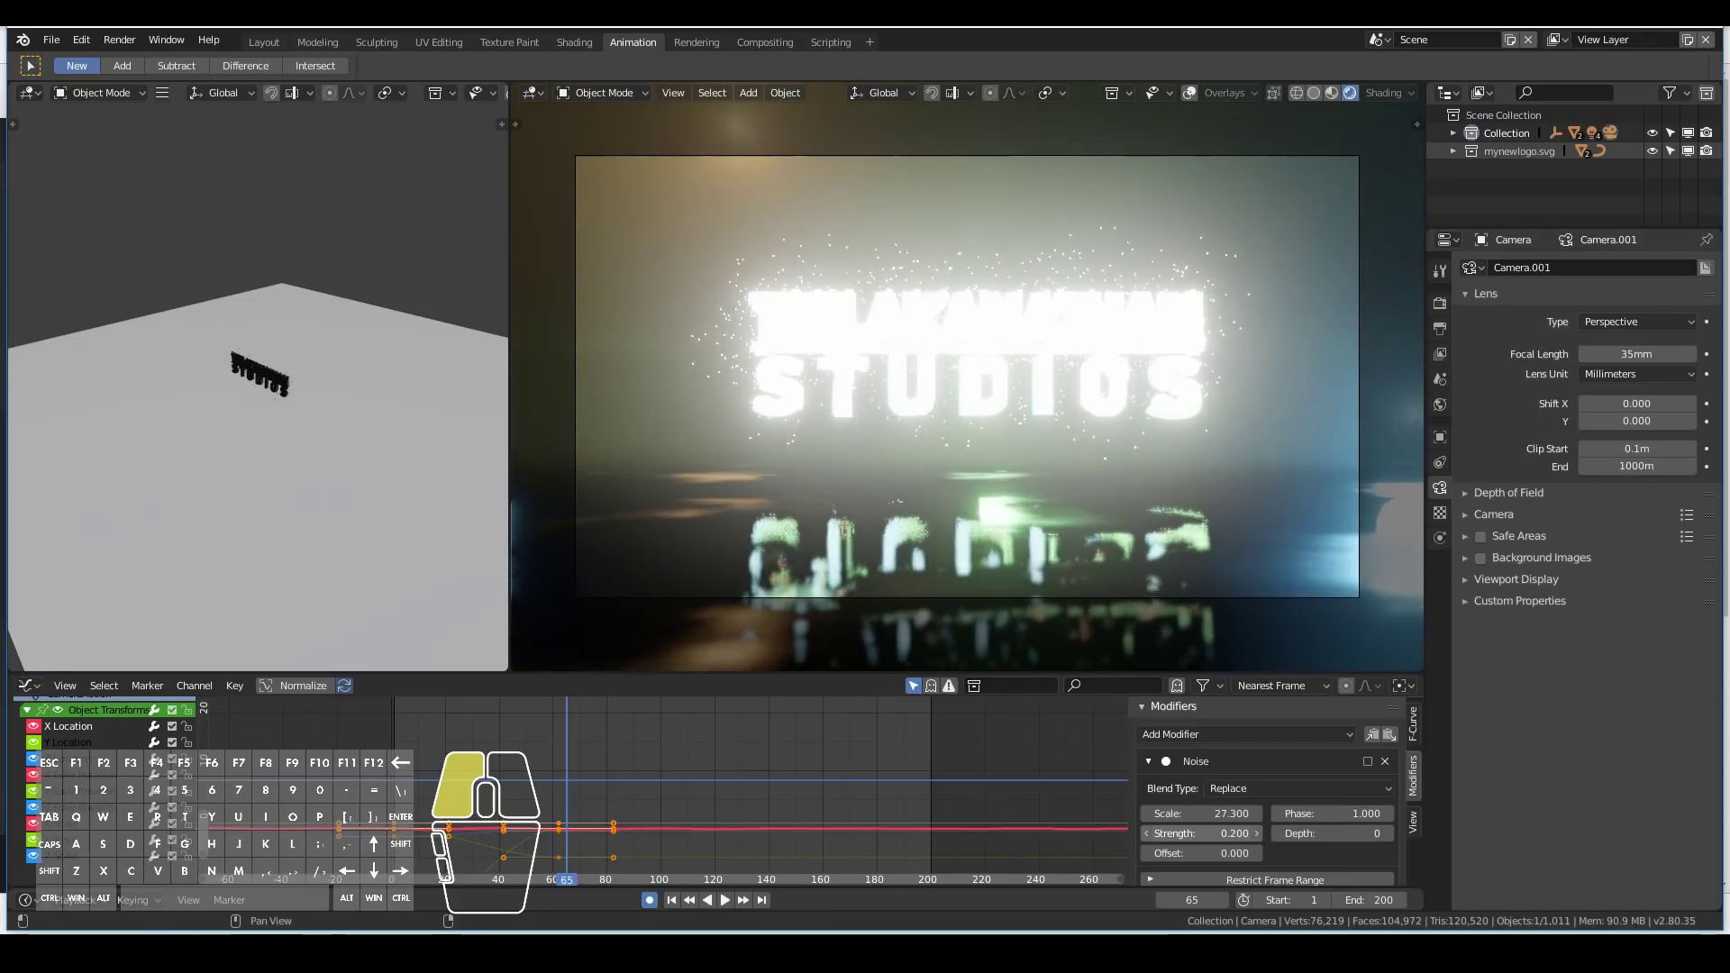
key("space")
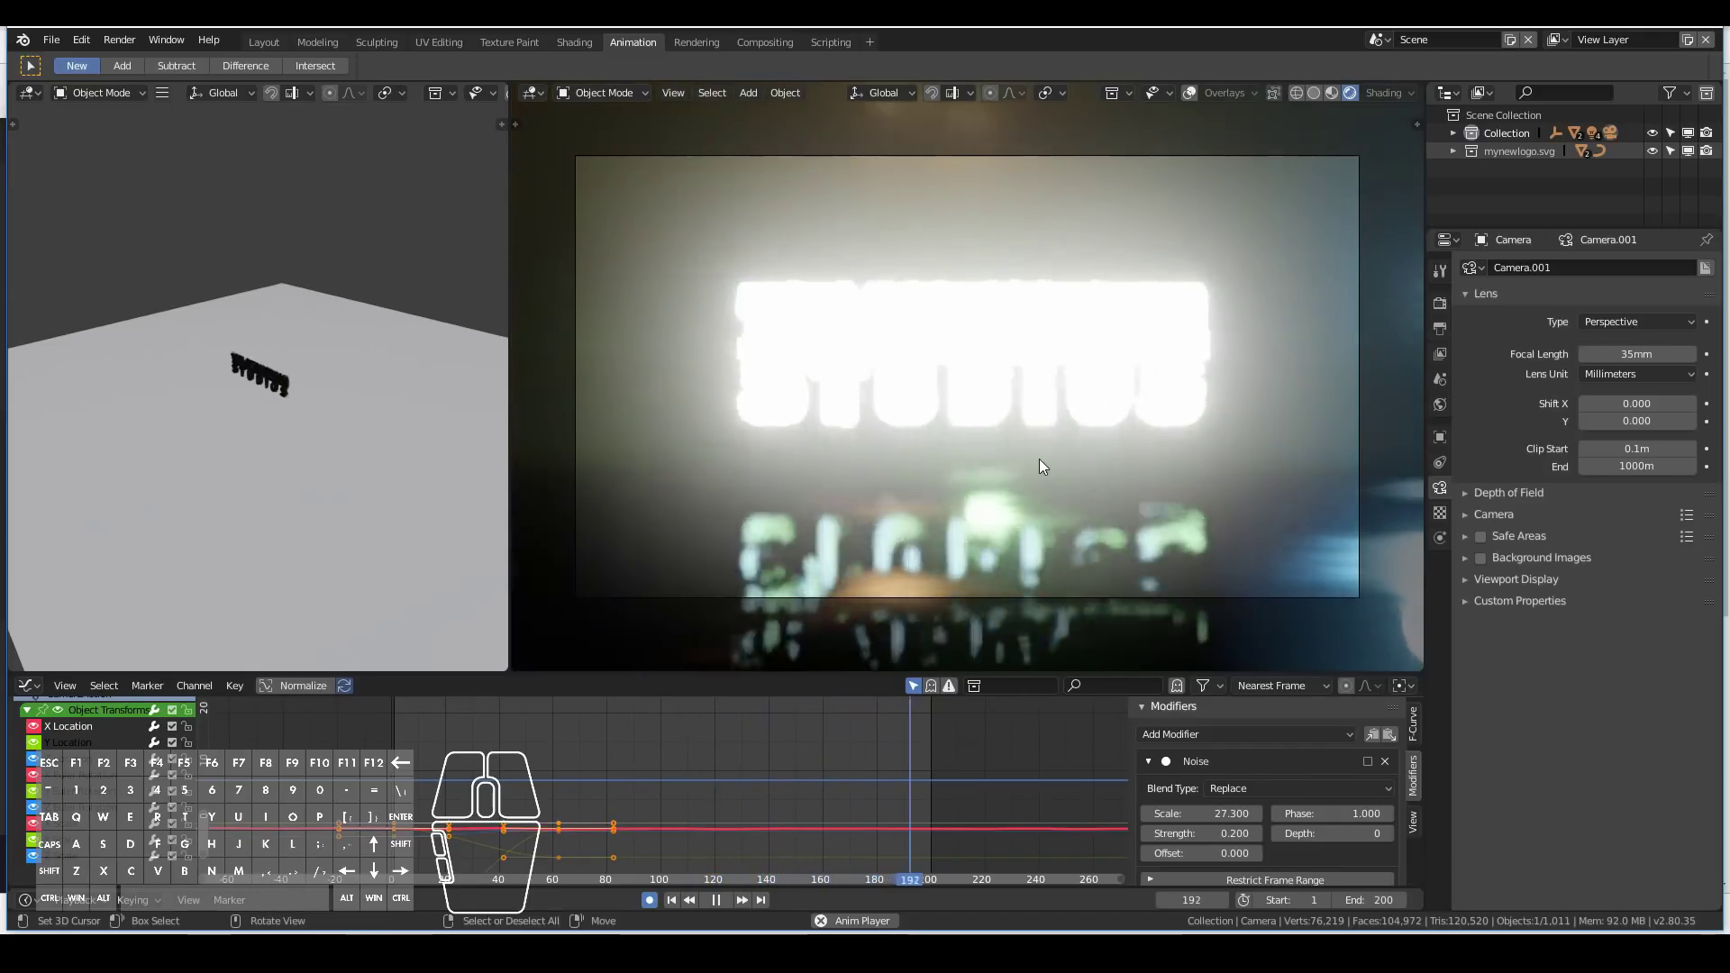
key("Escape")
Scrub through the timeline to frame 131 to check the camera shake and glowing logo.
left_click_drag(505, 783, 670, 795)
mouse_move(793, 802)
left_mouse_down()
mouse_move(899, 787)
mouse_move(818, 809)
left_mouse_up()
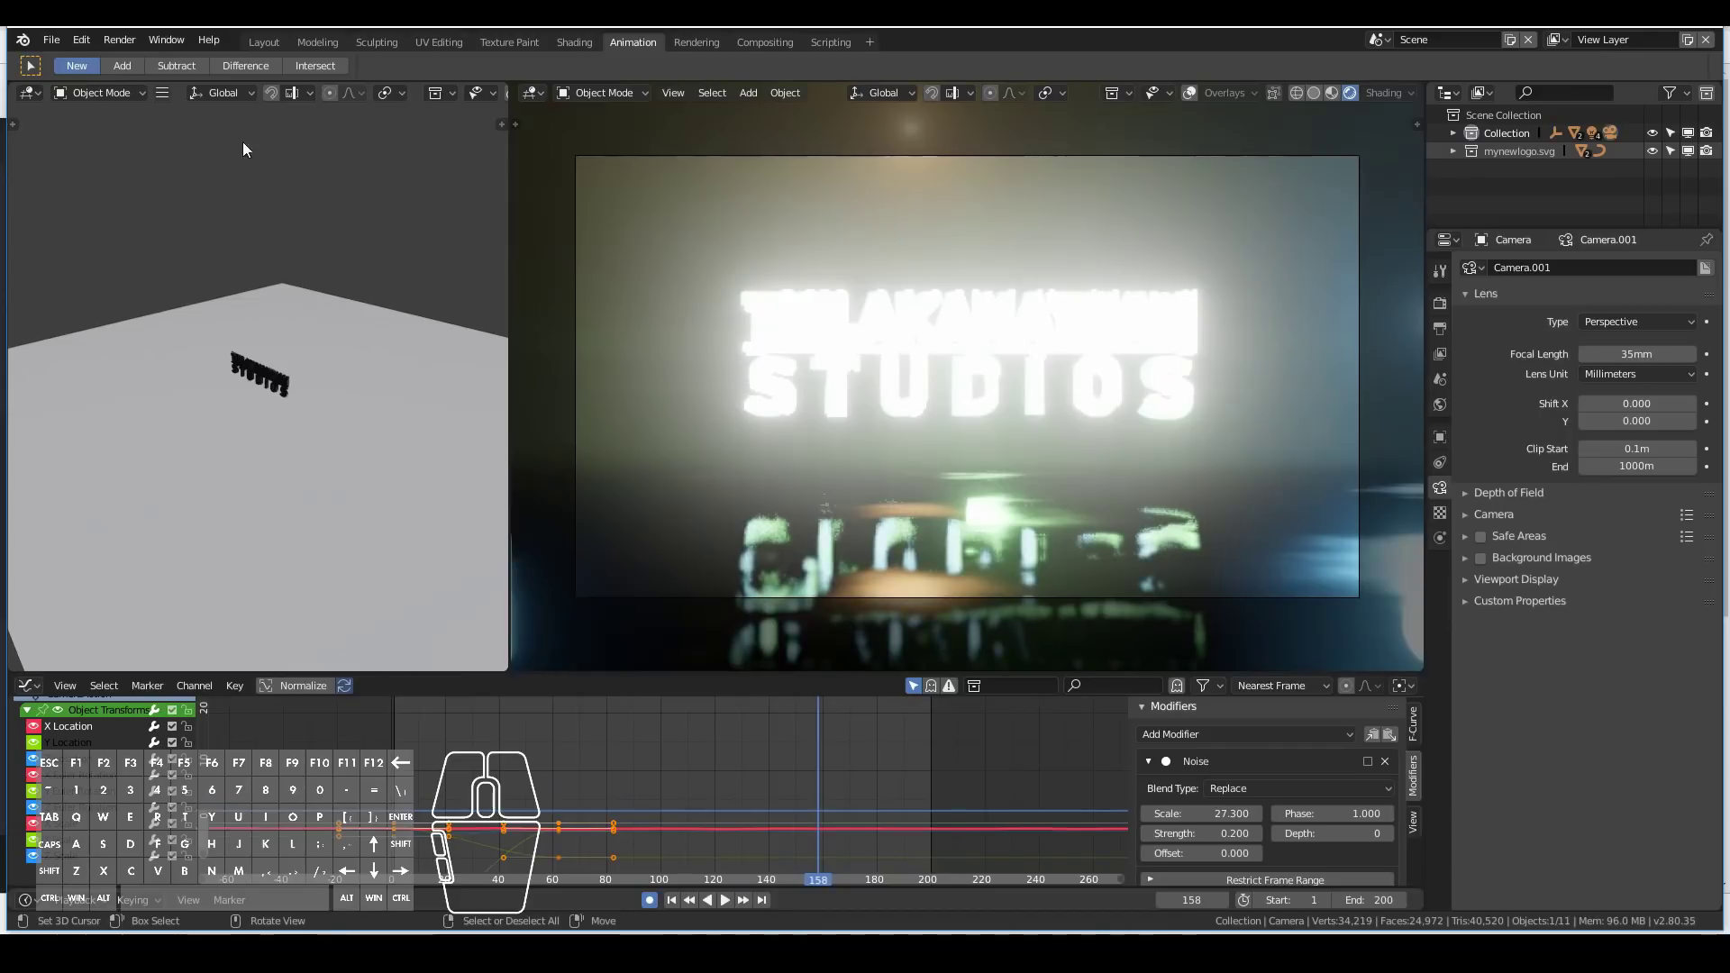
left_click(56, 41)
left_click_drag(811, 816, 745, 818)
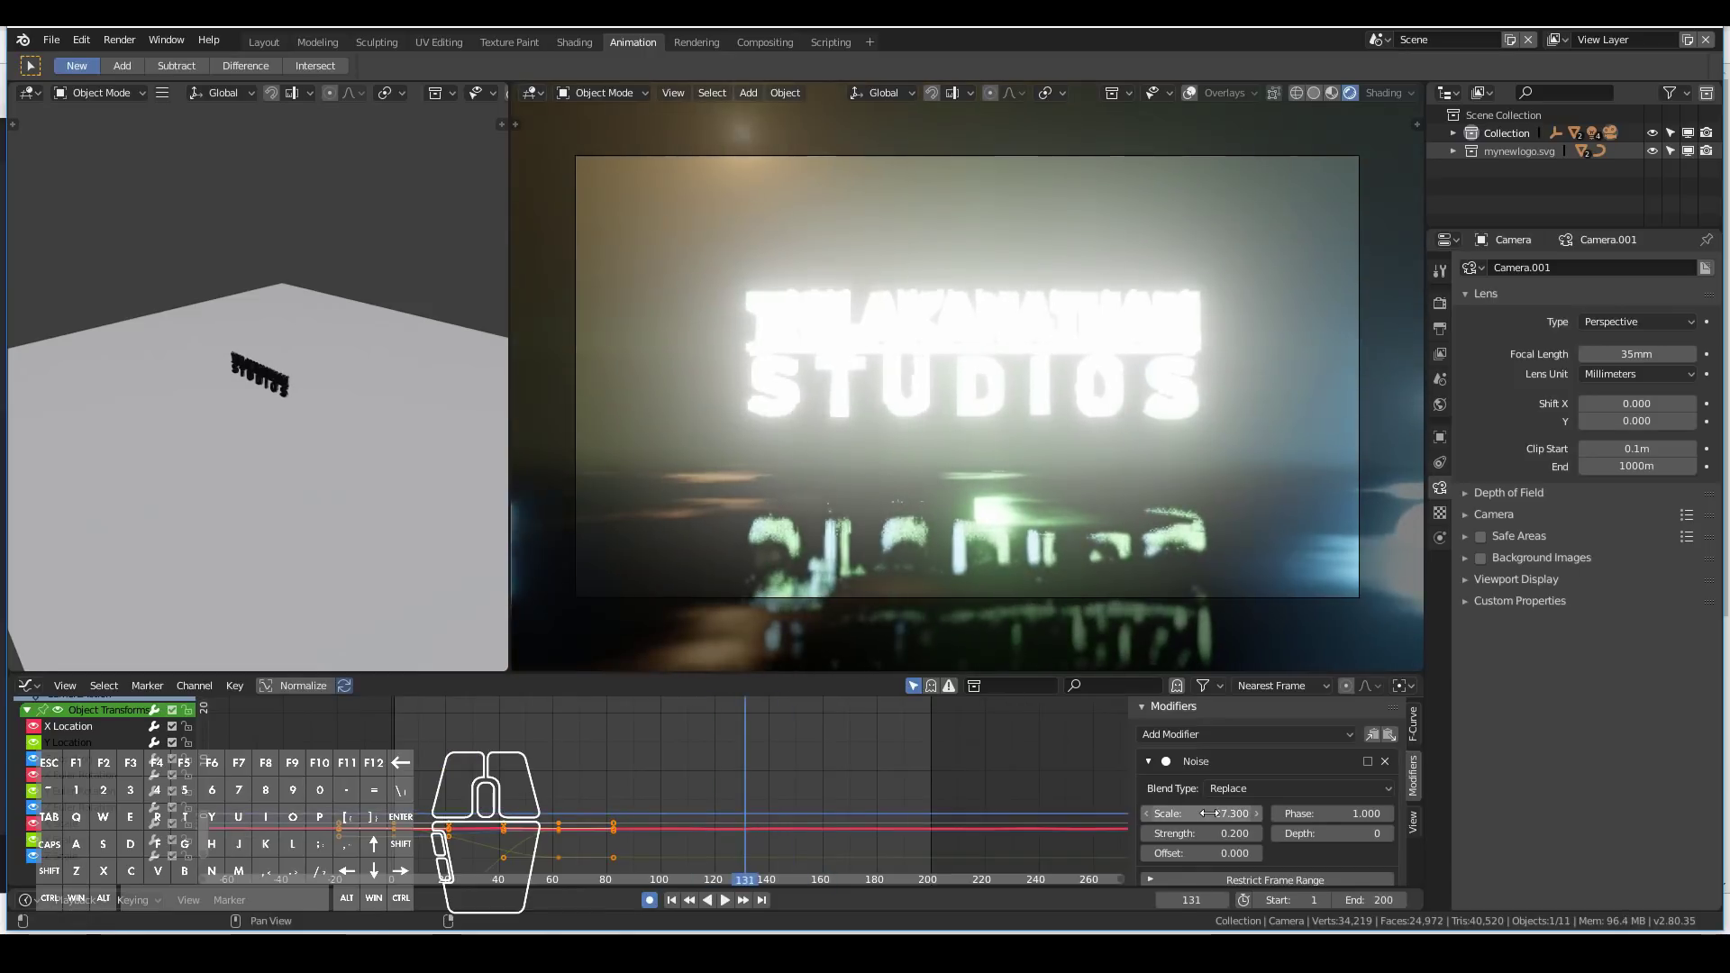
Set the camera X Location Noise modifier to scale 30.3 and strength 0.1, and preview the shake.
mouse_move(1211, 812)
left_mouse_down()
mouse_move(1265, 812)
mouse_move(1207, 834)
left_mouse_up()
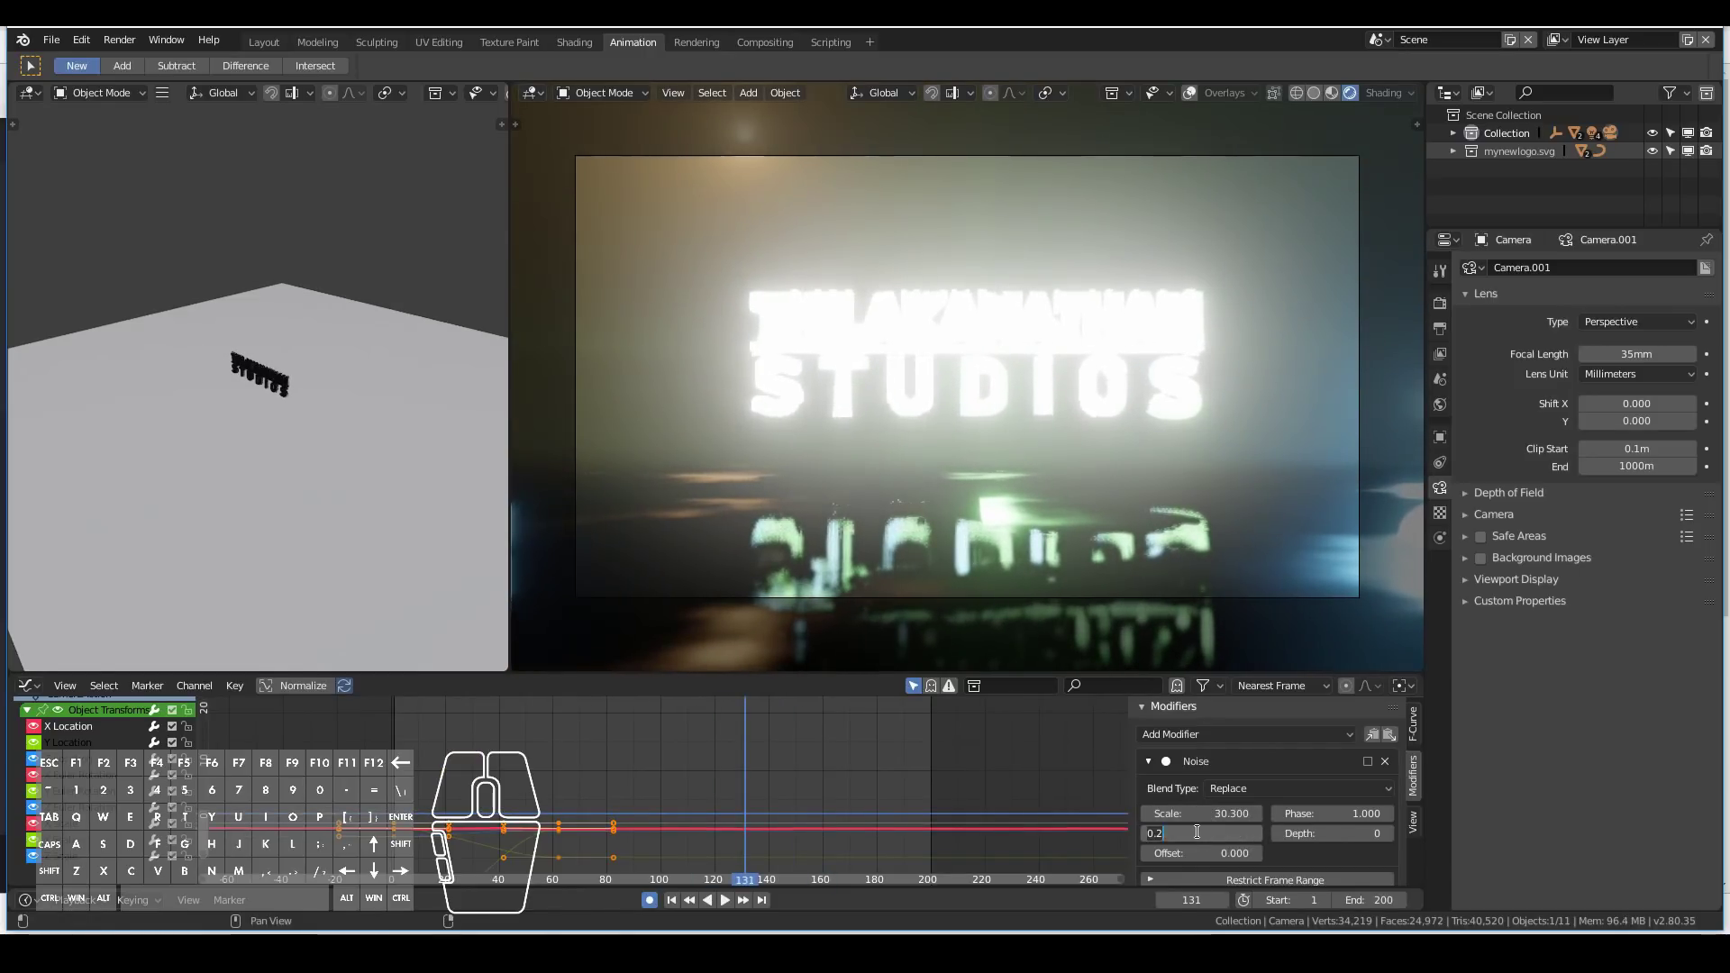
key("Return")
key("space")
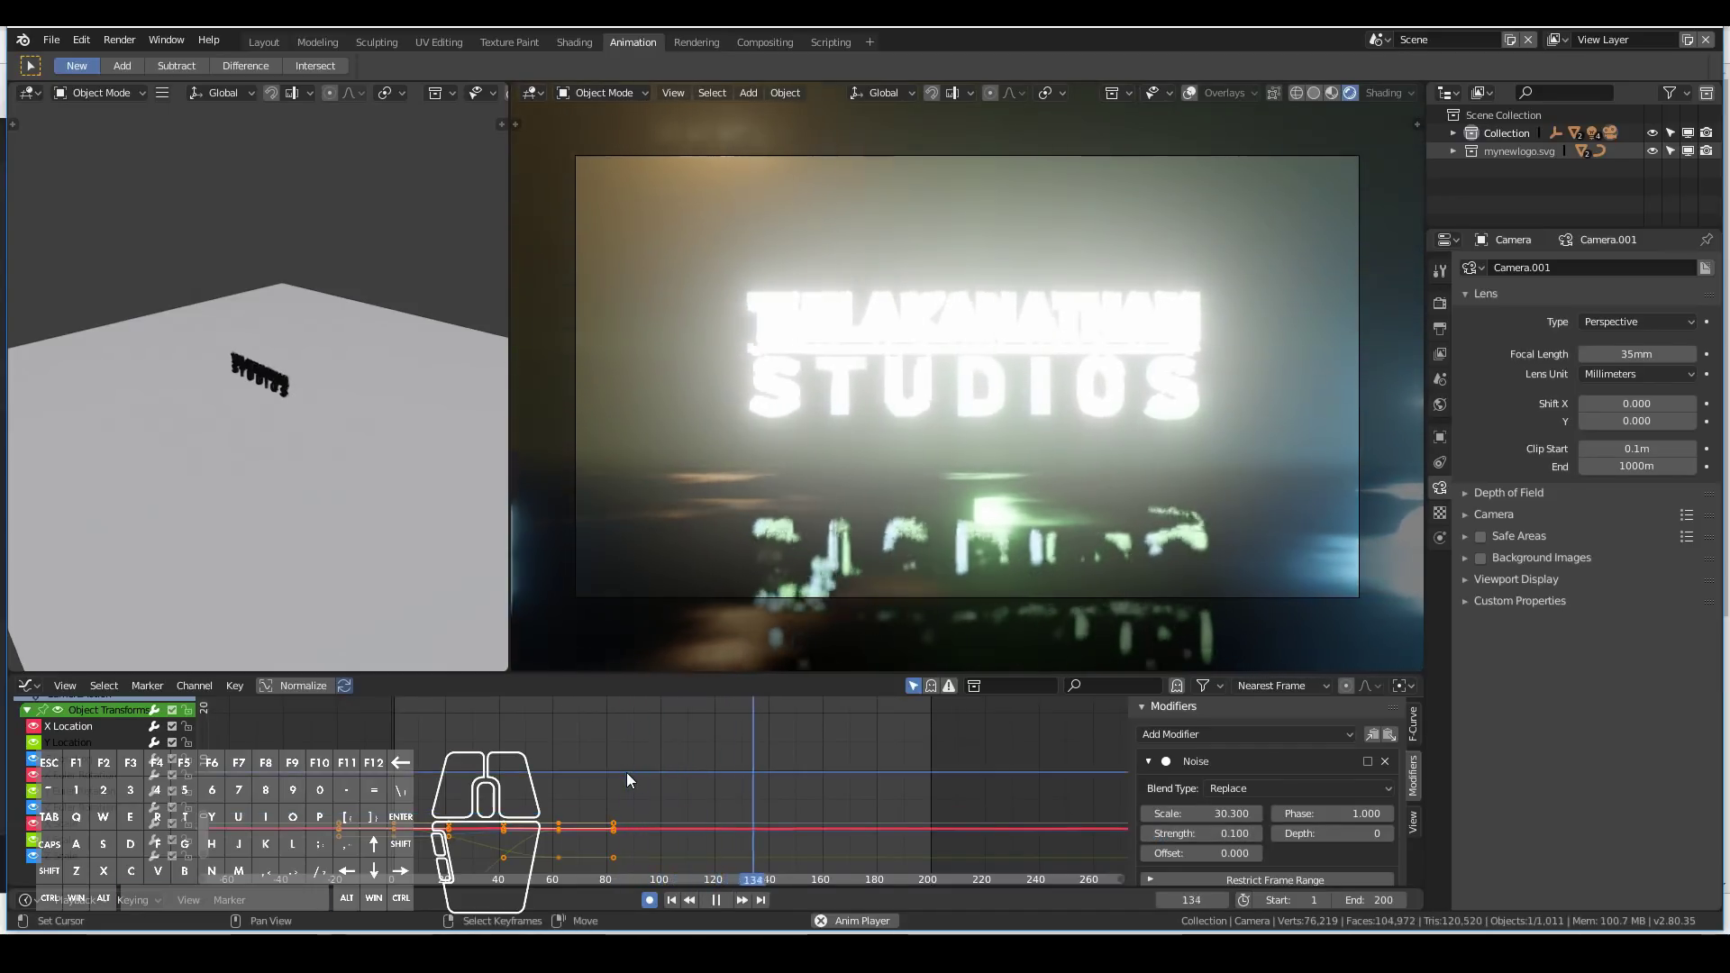
key("Escape")
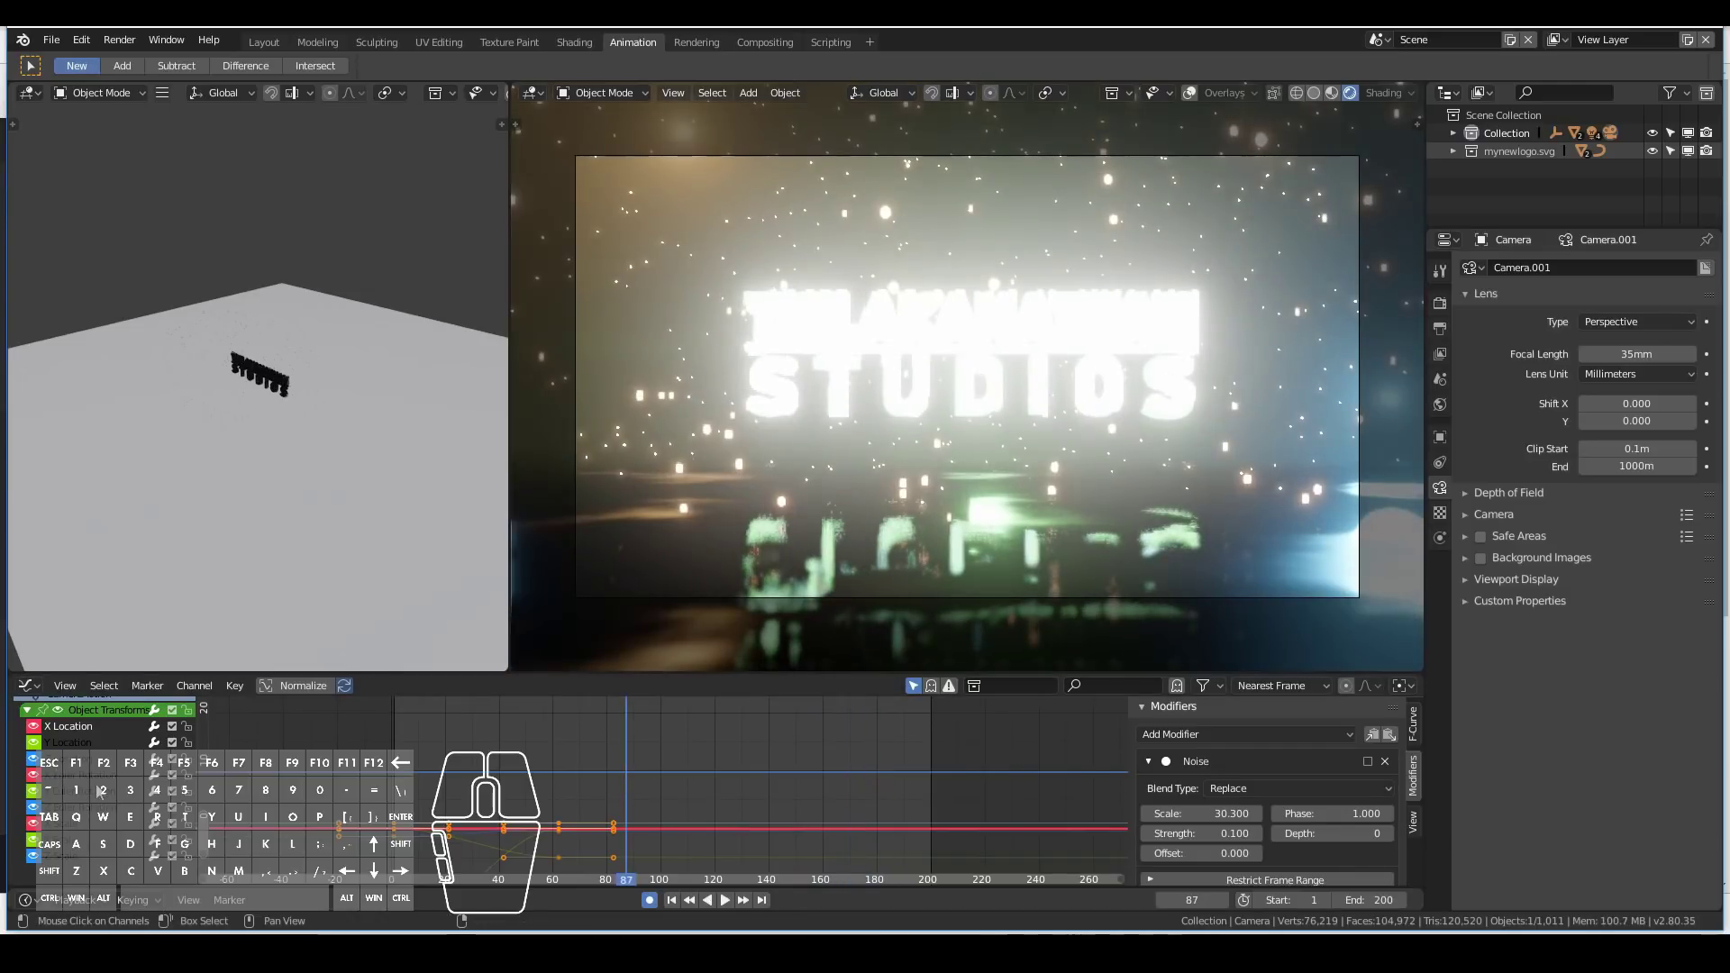
Select the camera's X Euler Rotation curve in the Graph Editor and add a Noise modifier to it.
left_click(88, 796)
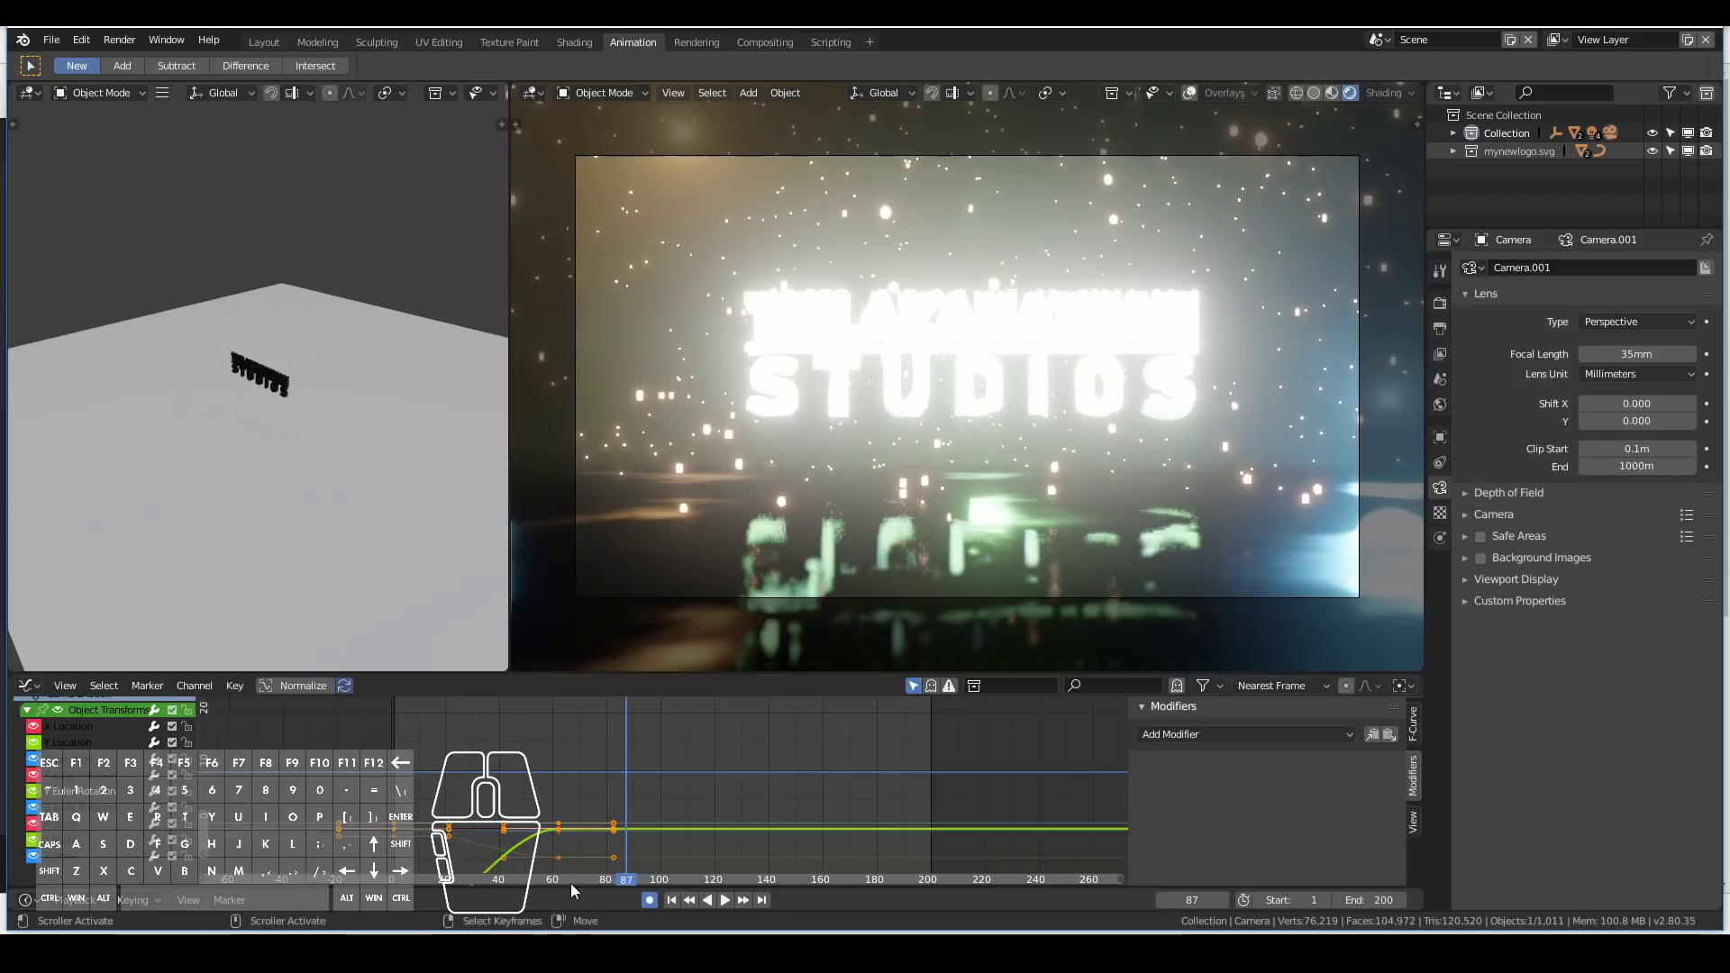
key("Home")
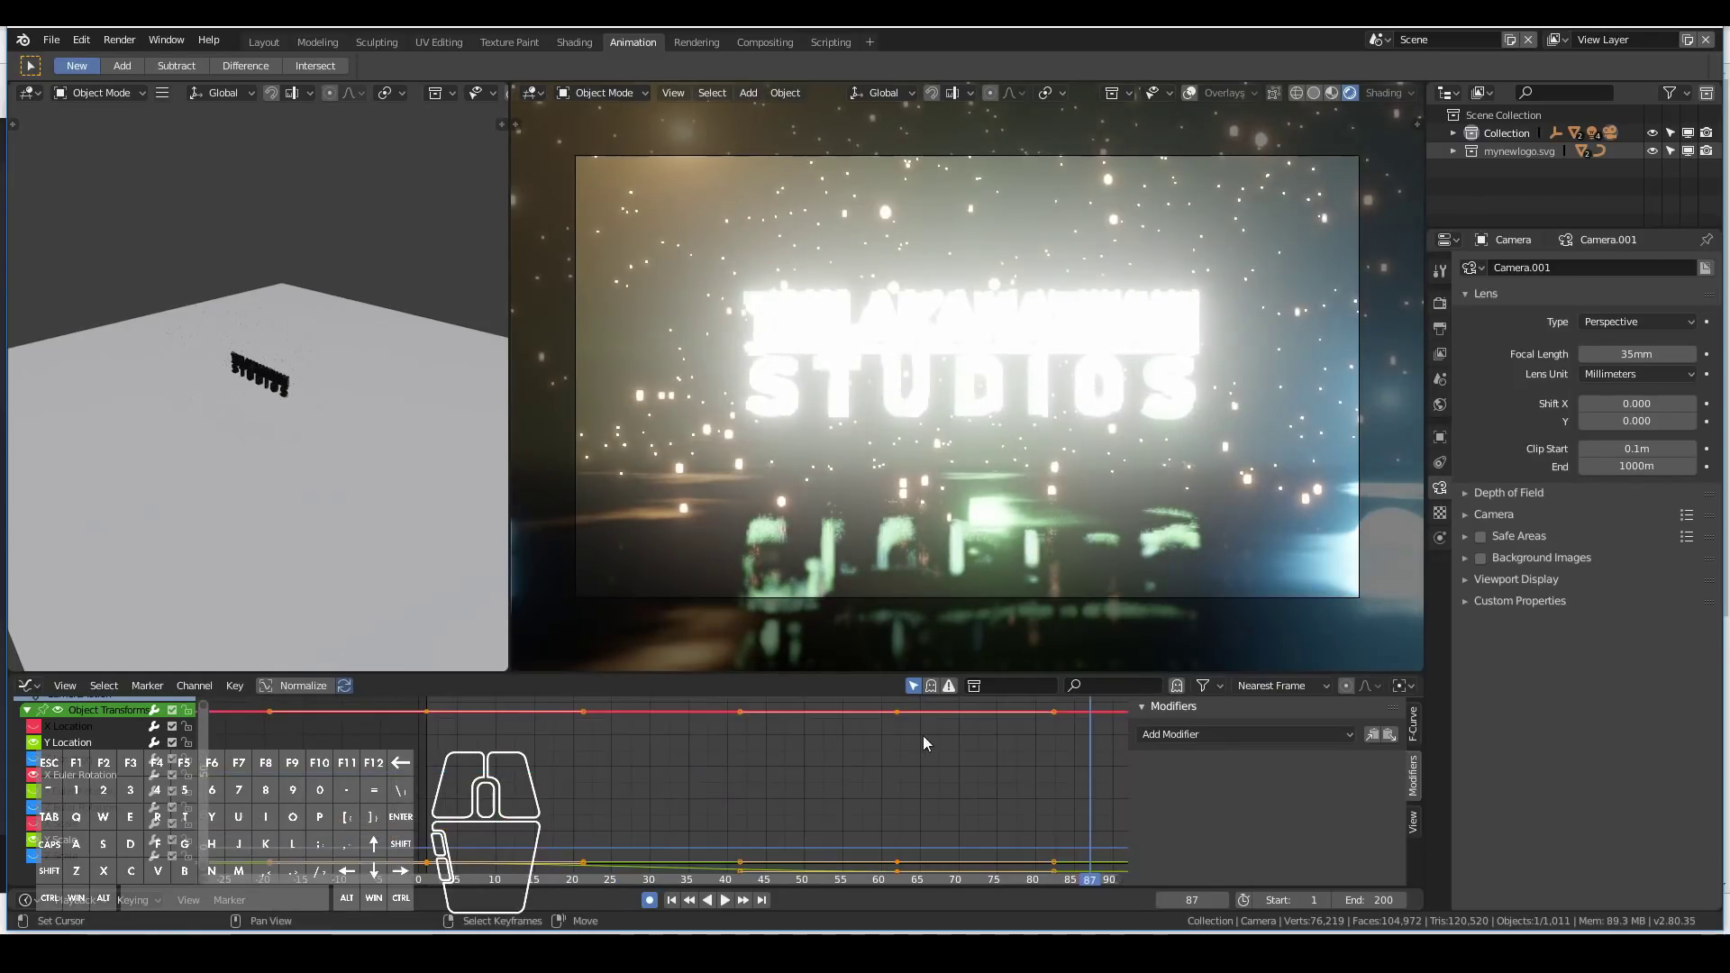
right_click(897, 716)
key("g")
right_click(949, 711)
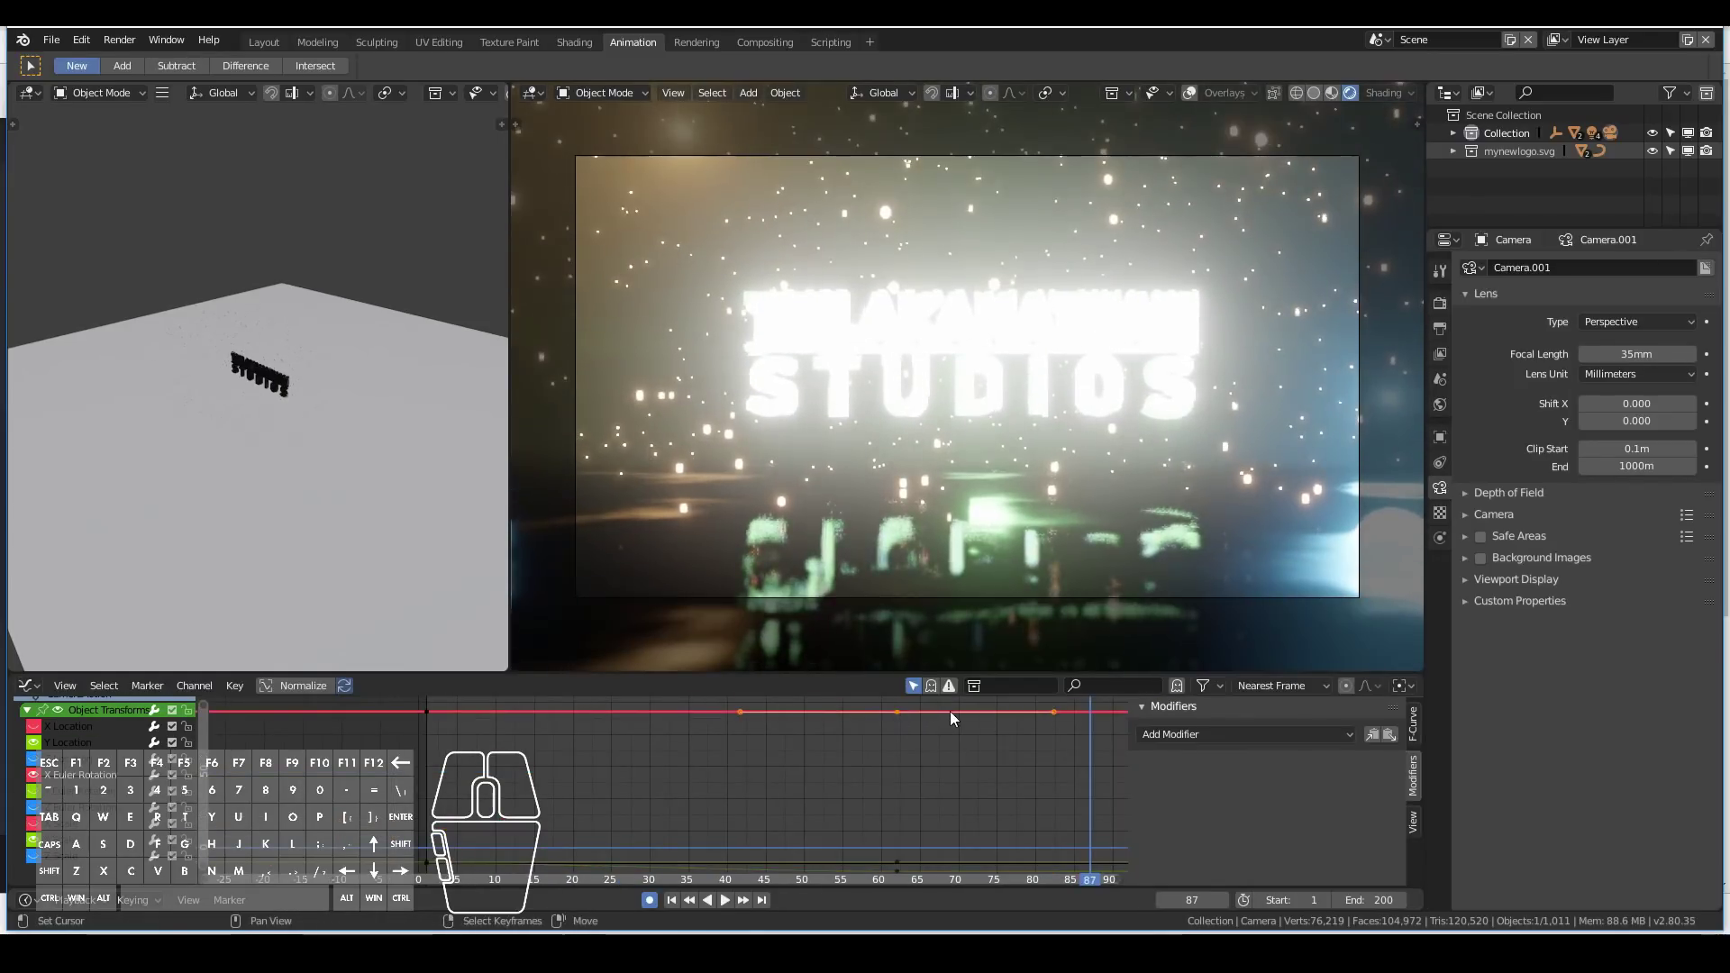
left_click(1241, 725)
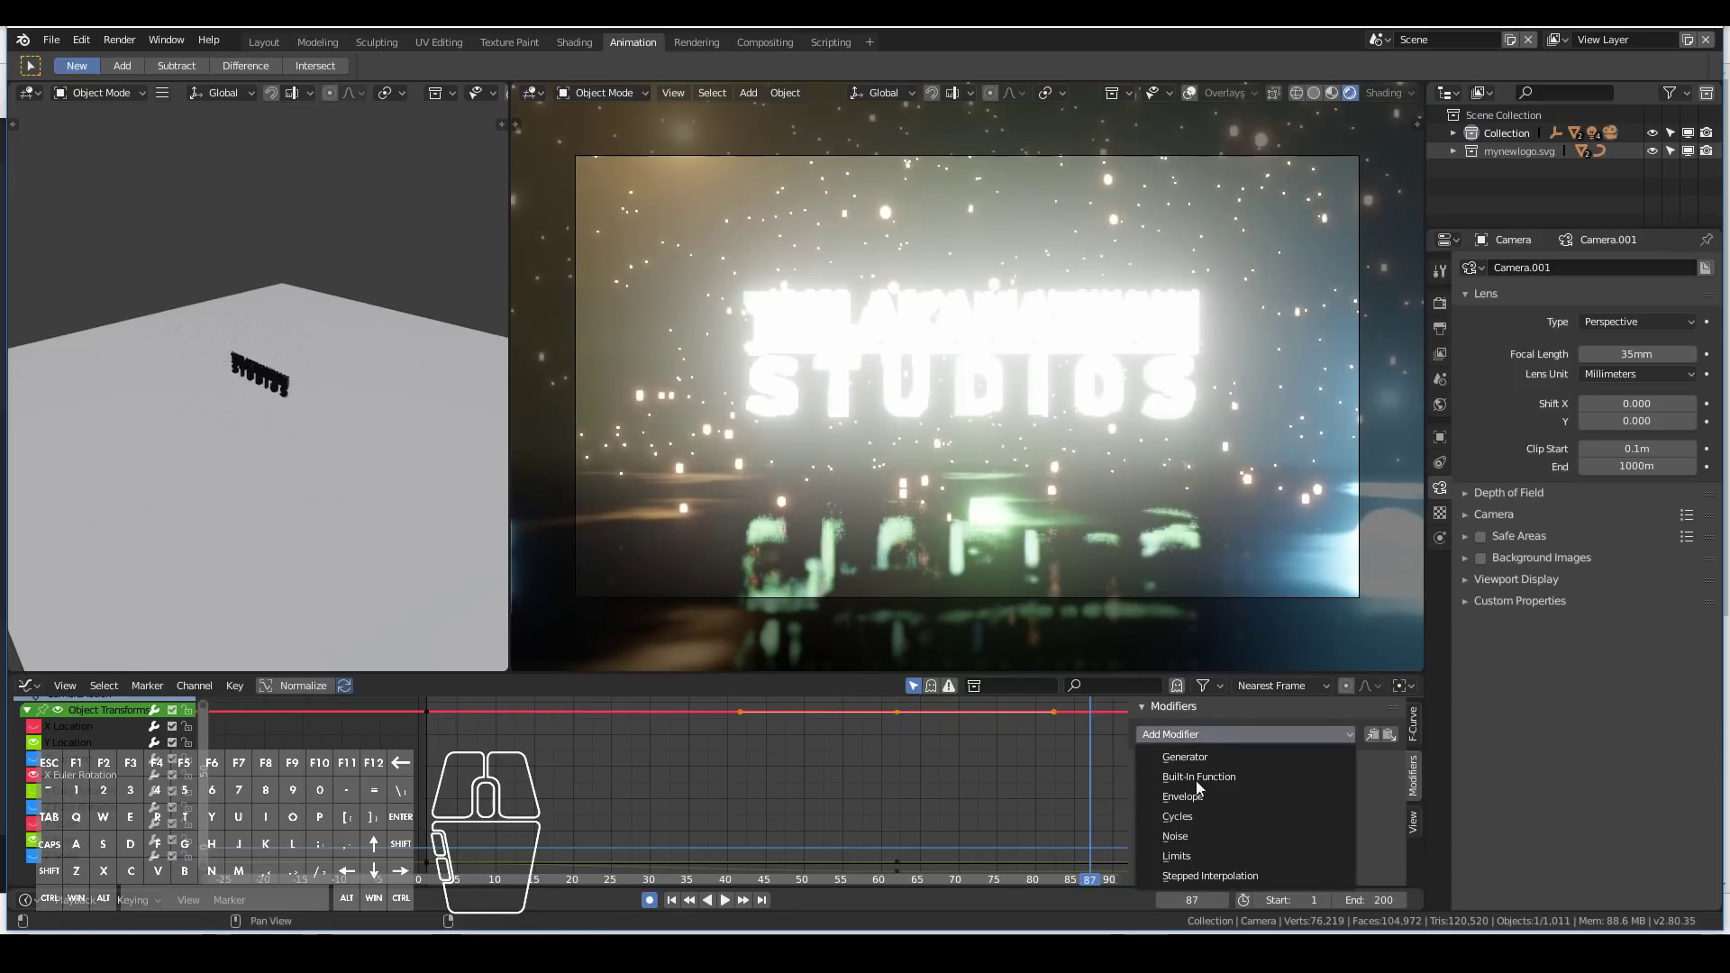
left_click(1183, 836)
Set the X Euler Rotation curve's Noise modifier to scale 39.7 and strength 0.1.
left_click_drag(1226, 811, 1563, 810)
left_click(1207, 828)
type("0.")
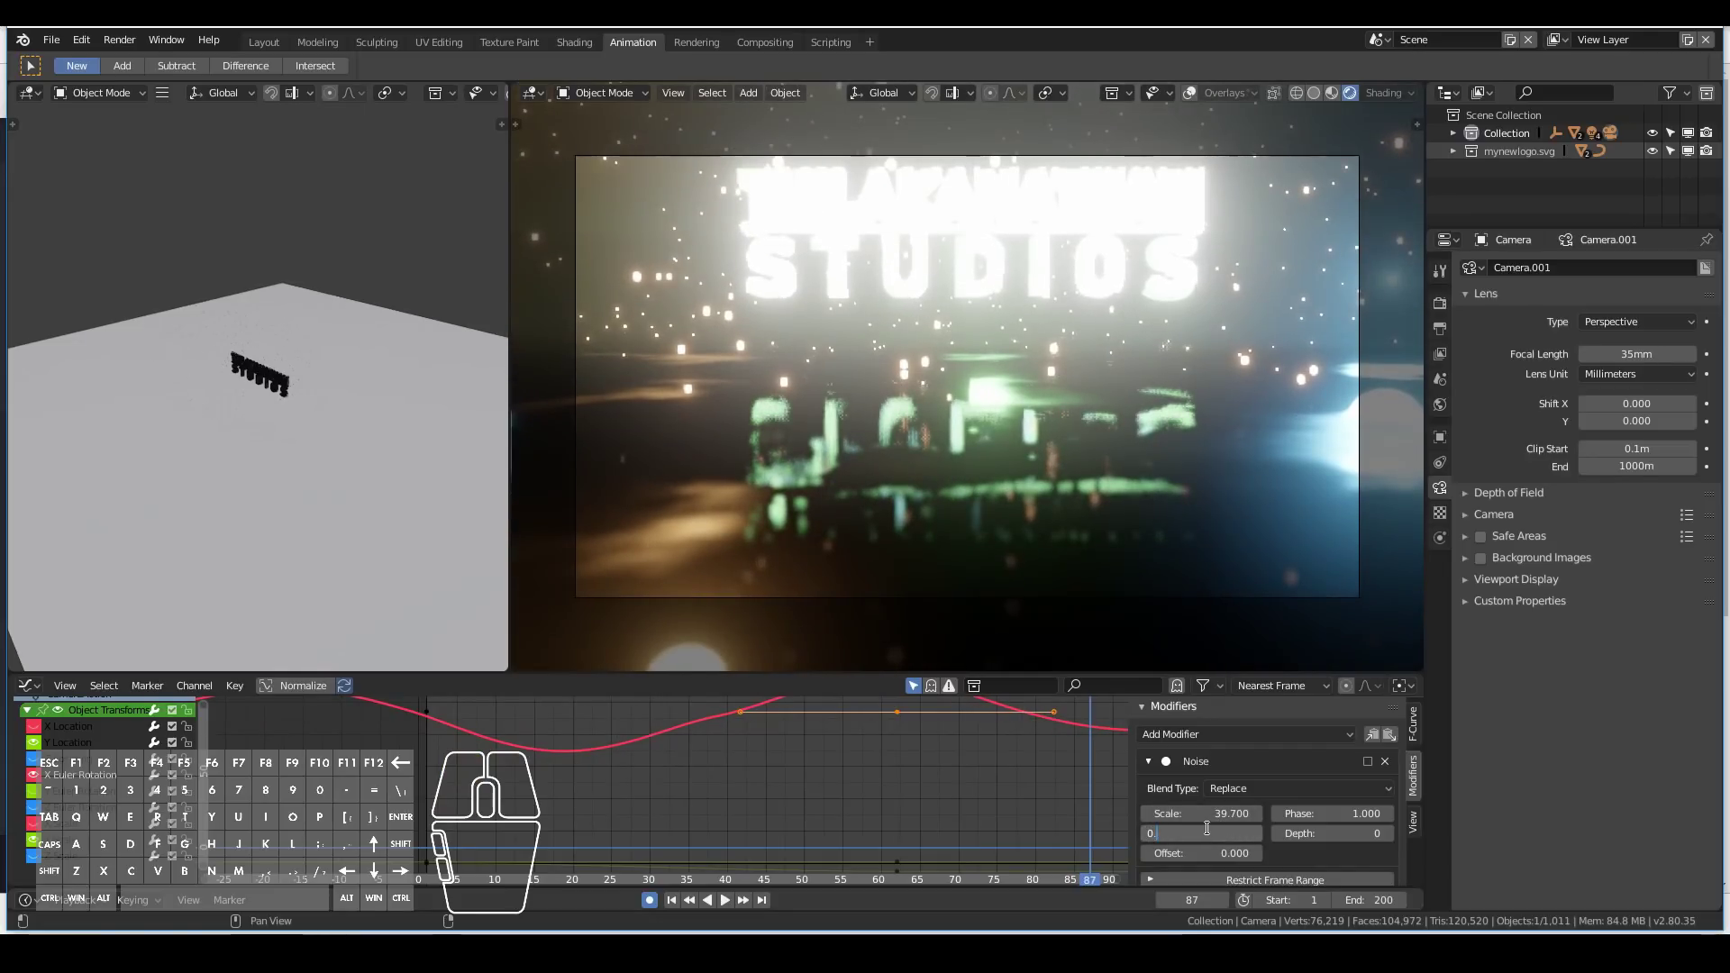
type("1")
key("Return")
Play the animation in the Layout workspace up to frame 81 to check the combined camera shake.
left_click(501, 746)
key("space")
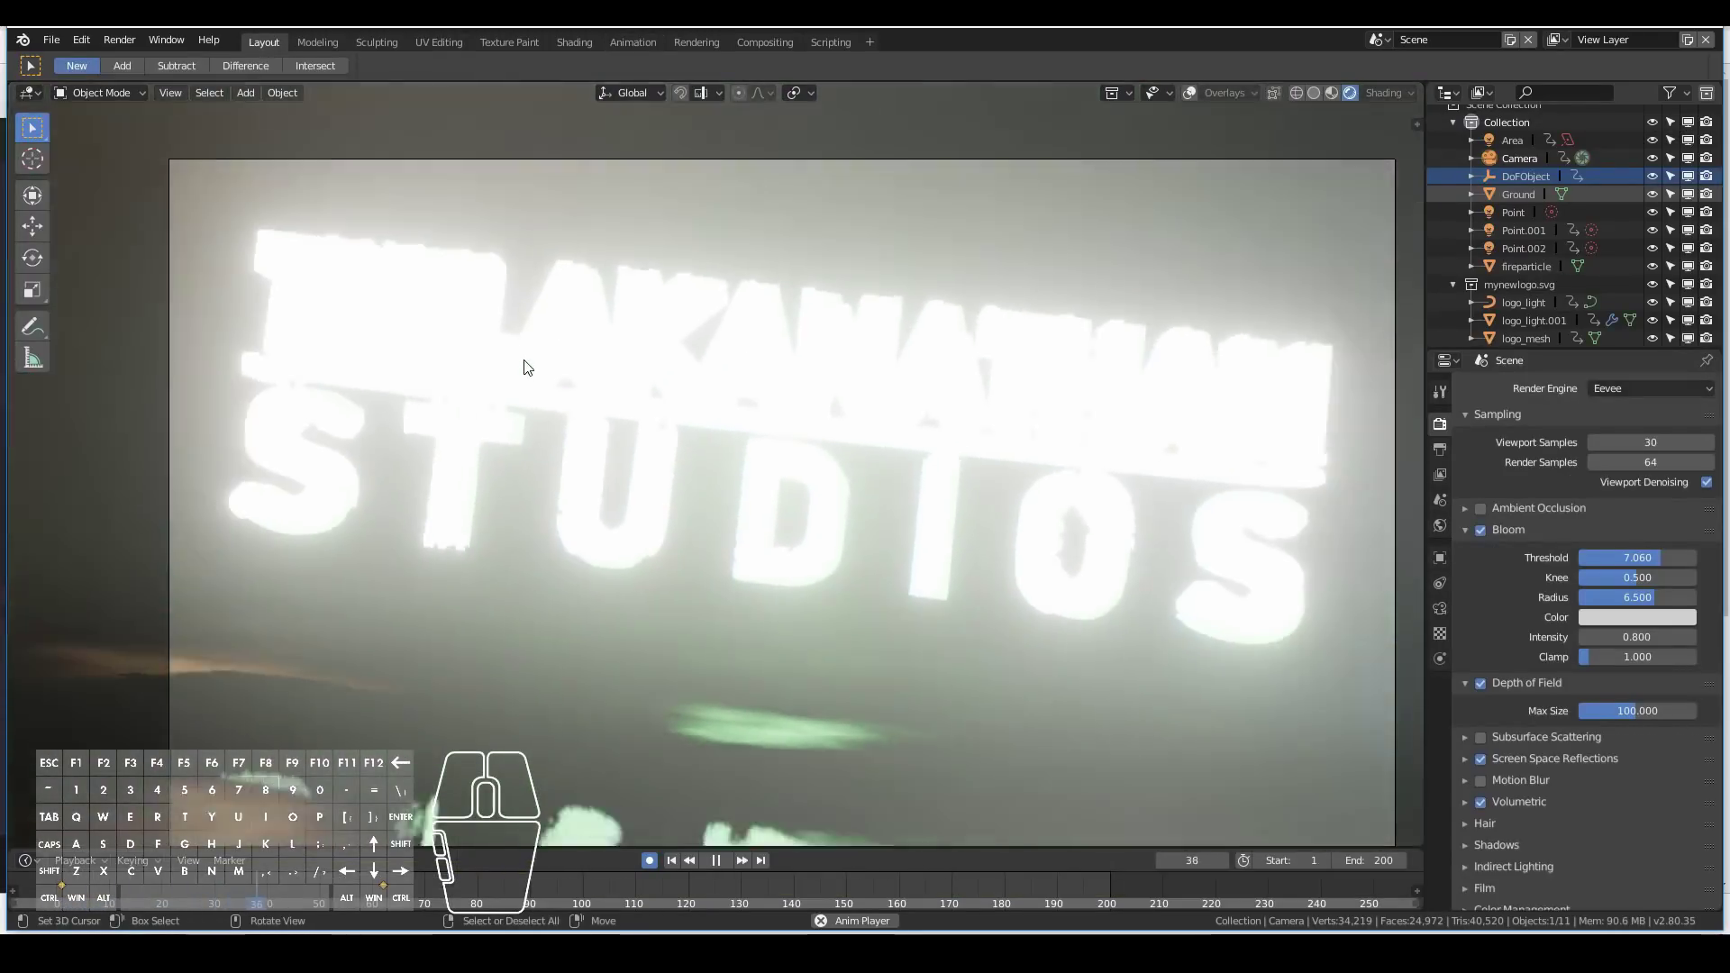
key("Escape")
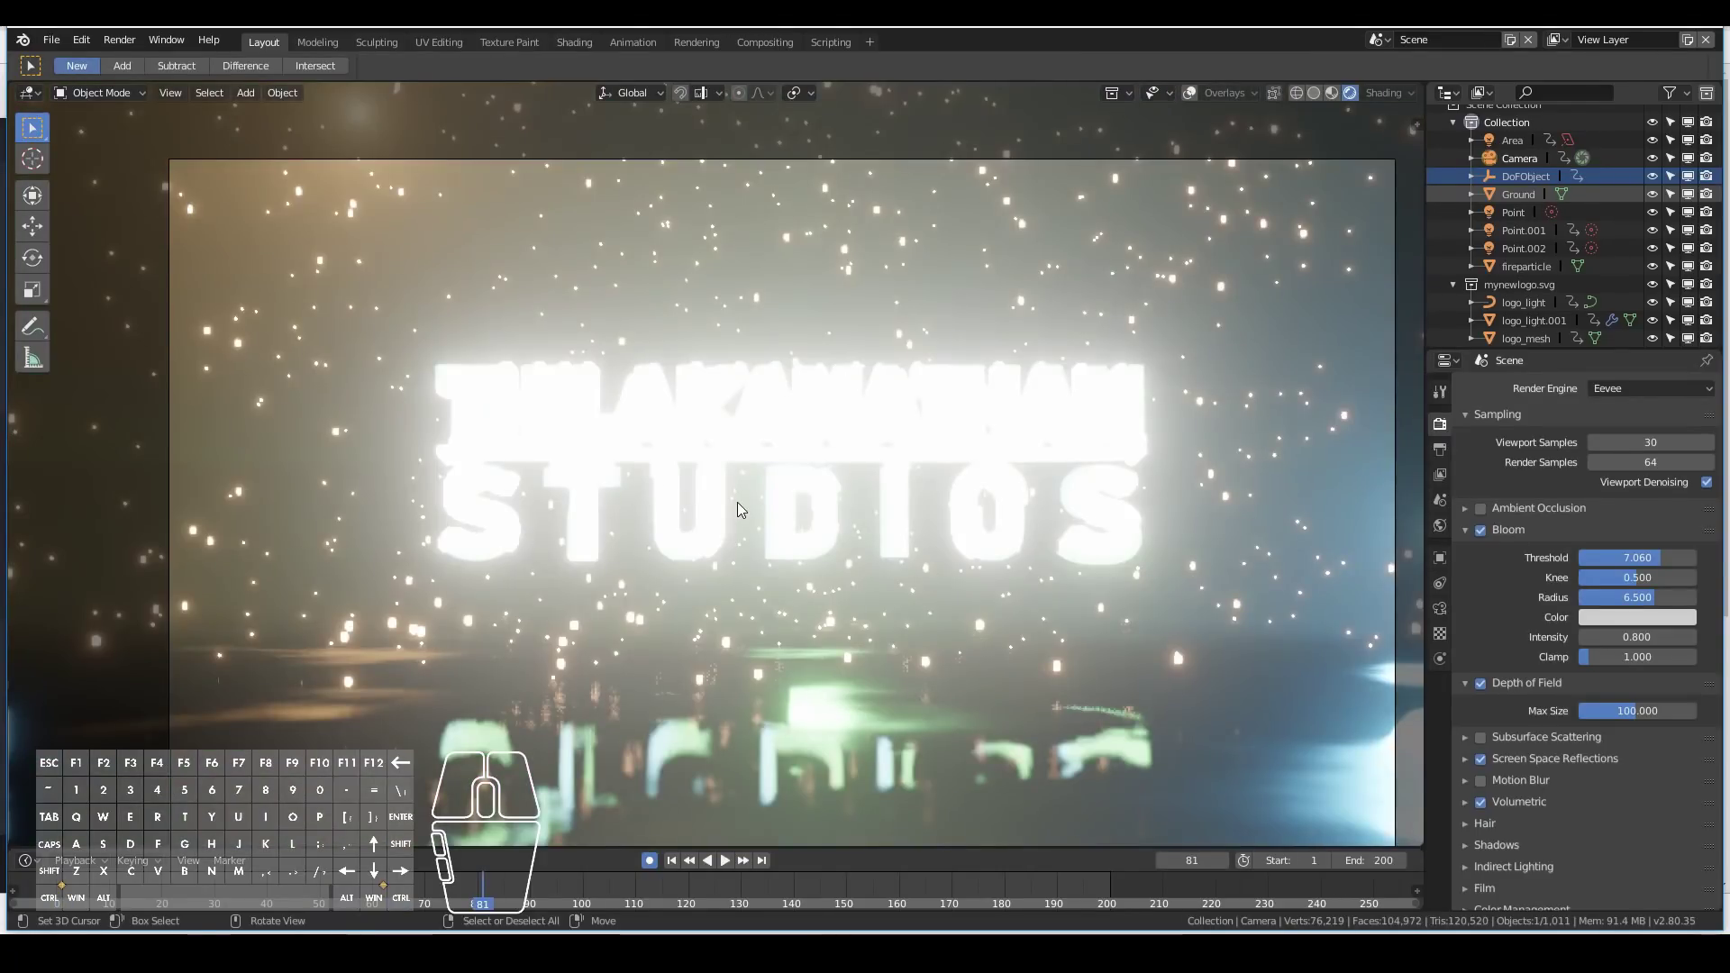
Render frame 81, inspect the full image, and return to the camera view.
key("F12")
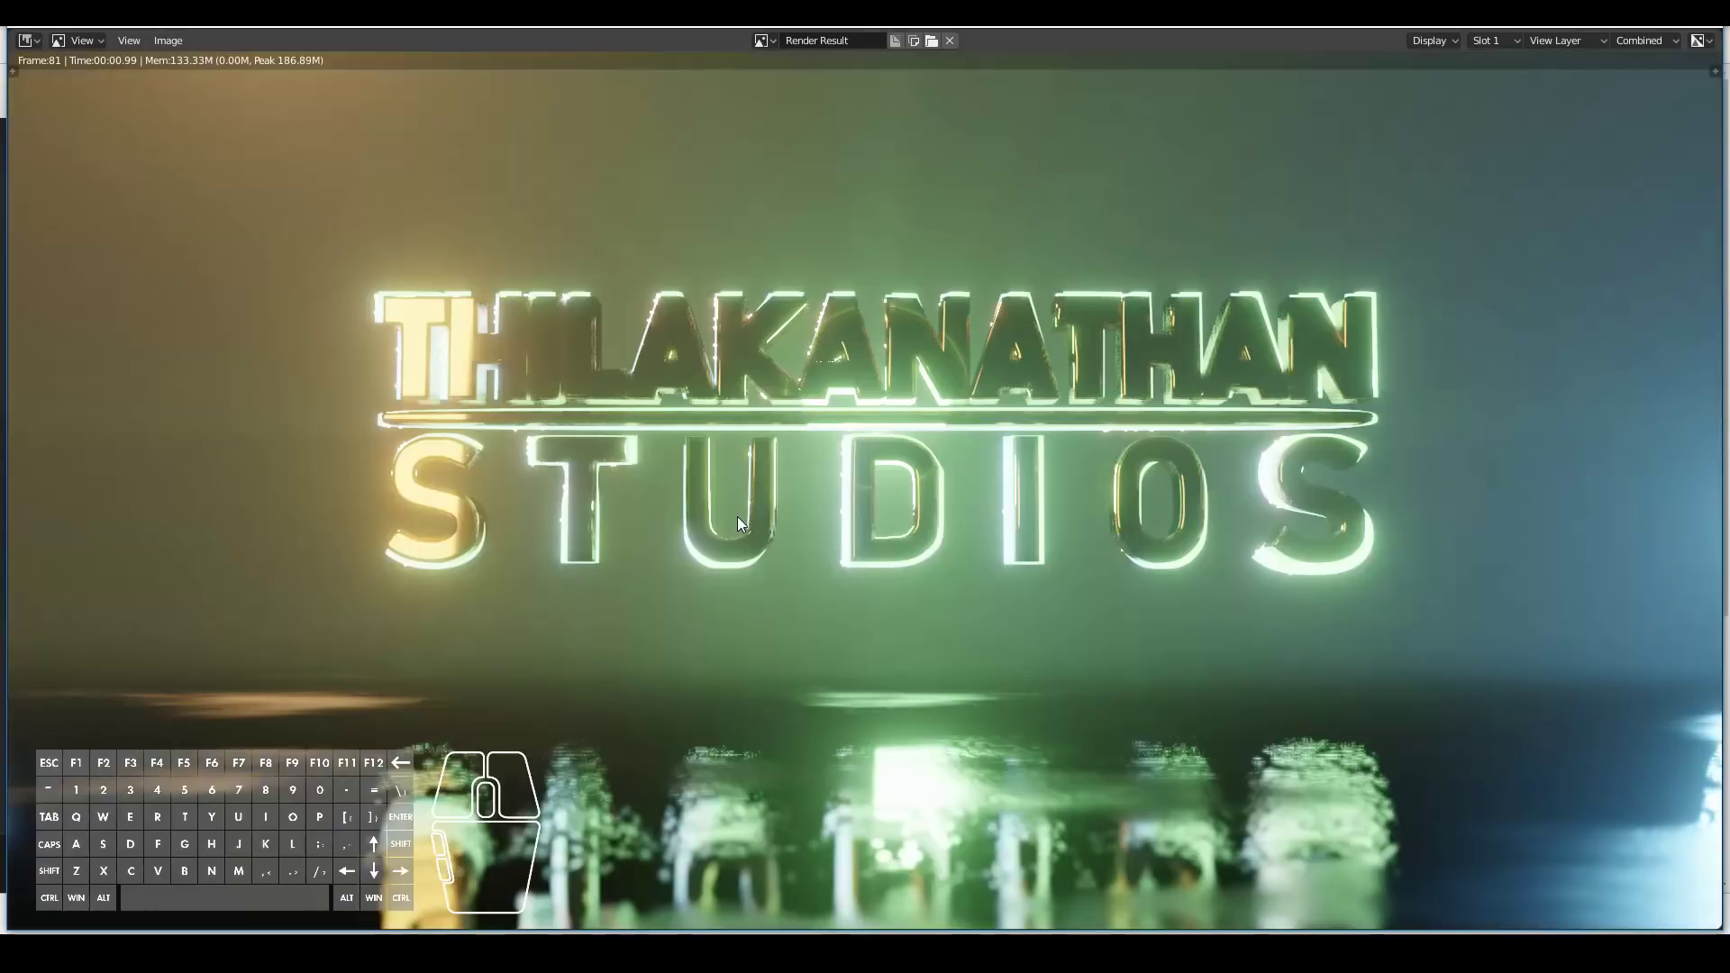
scroll(737, 515, "down", 1)
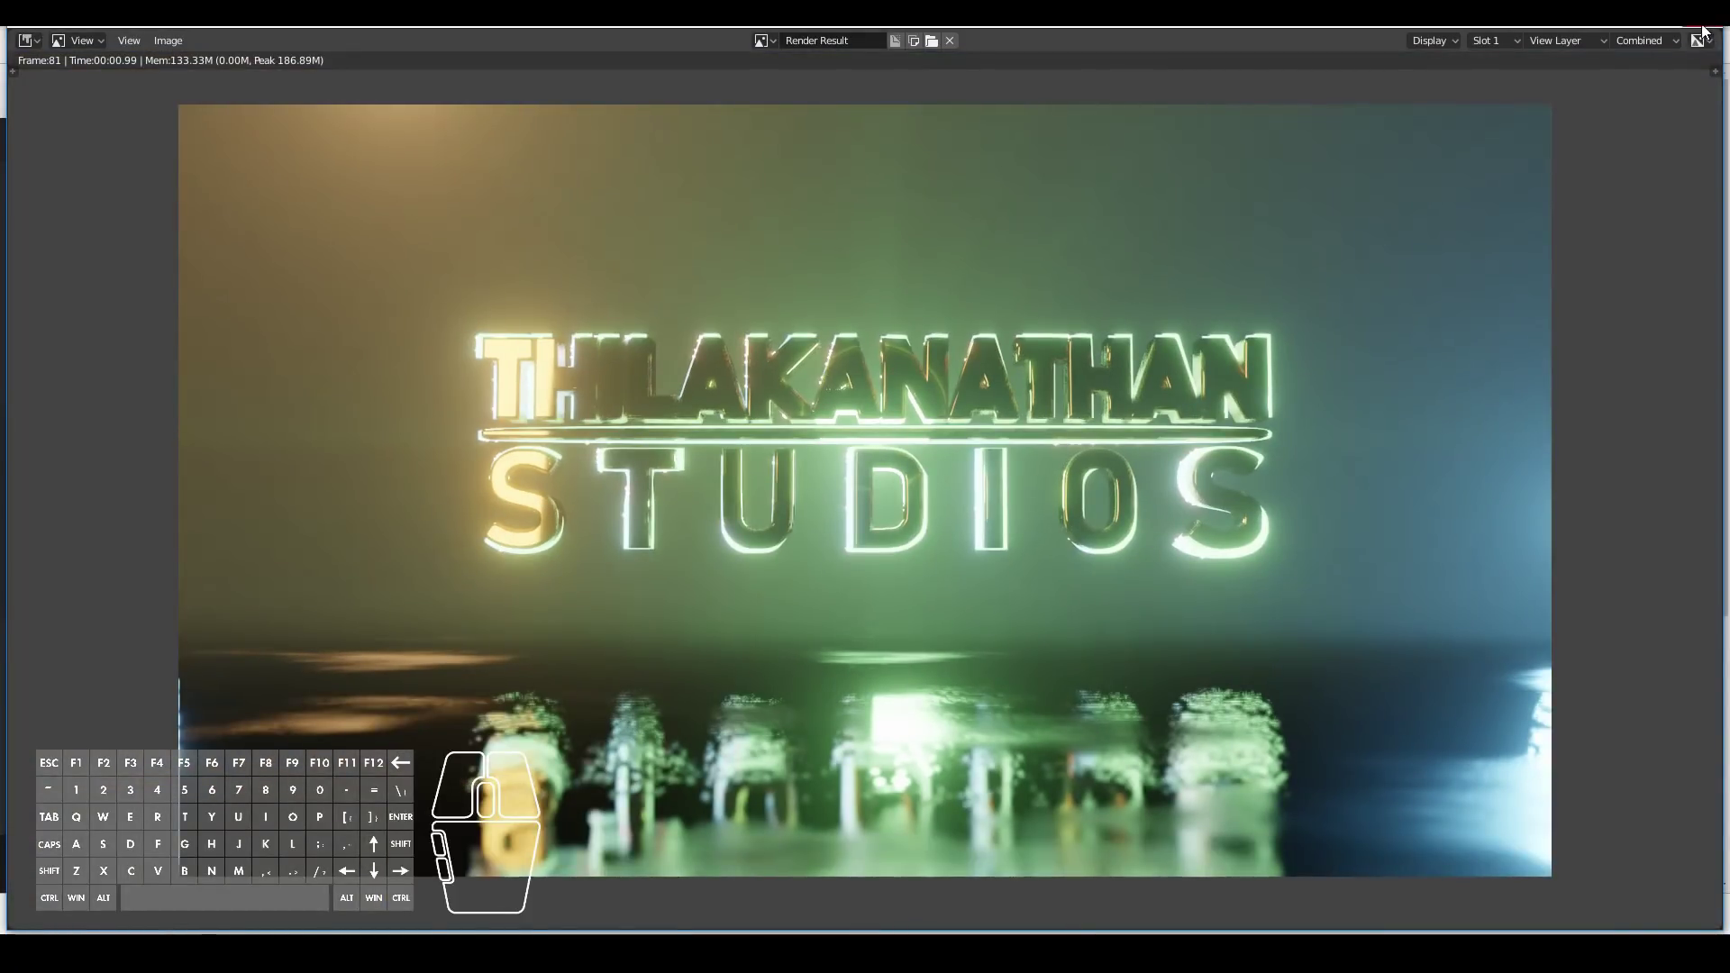
key("Escape")
scroll(761, 491, "down", 2)
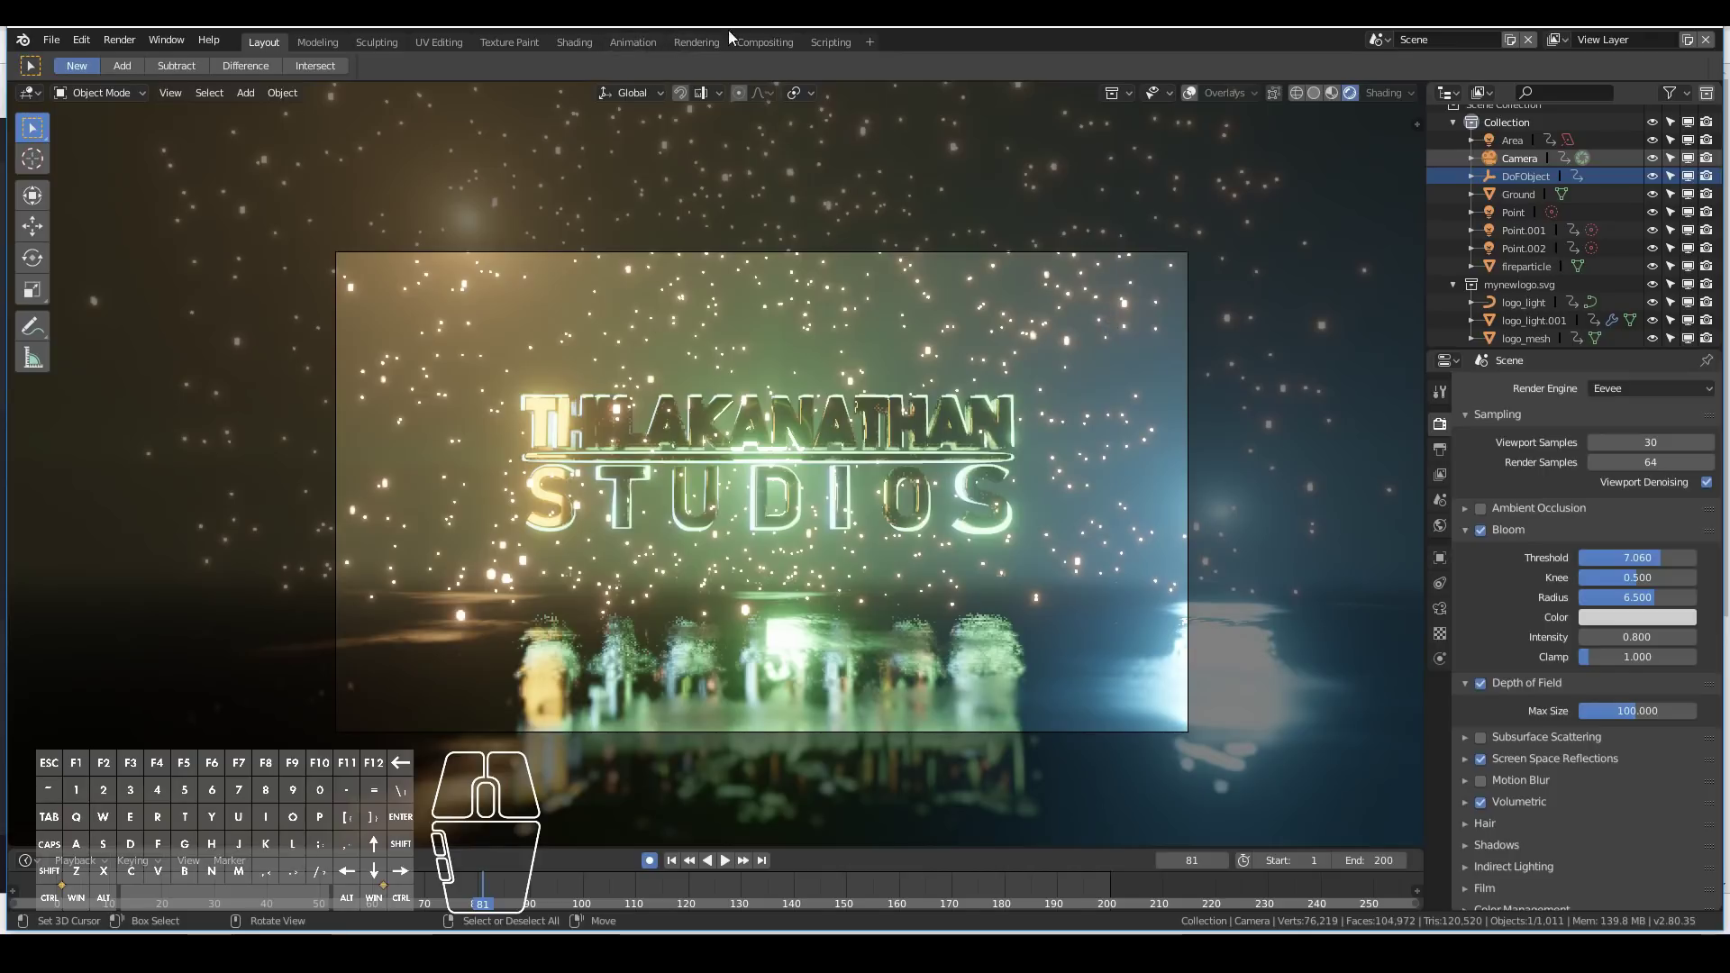
scroll(872, 409, "up", 2)
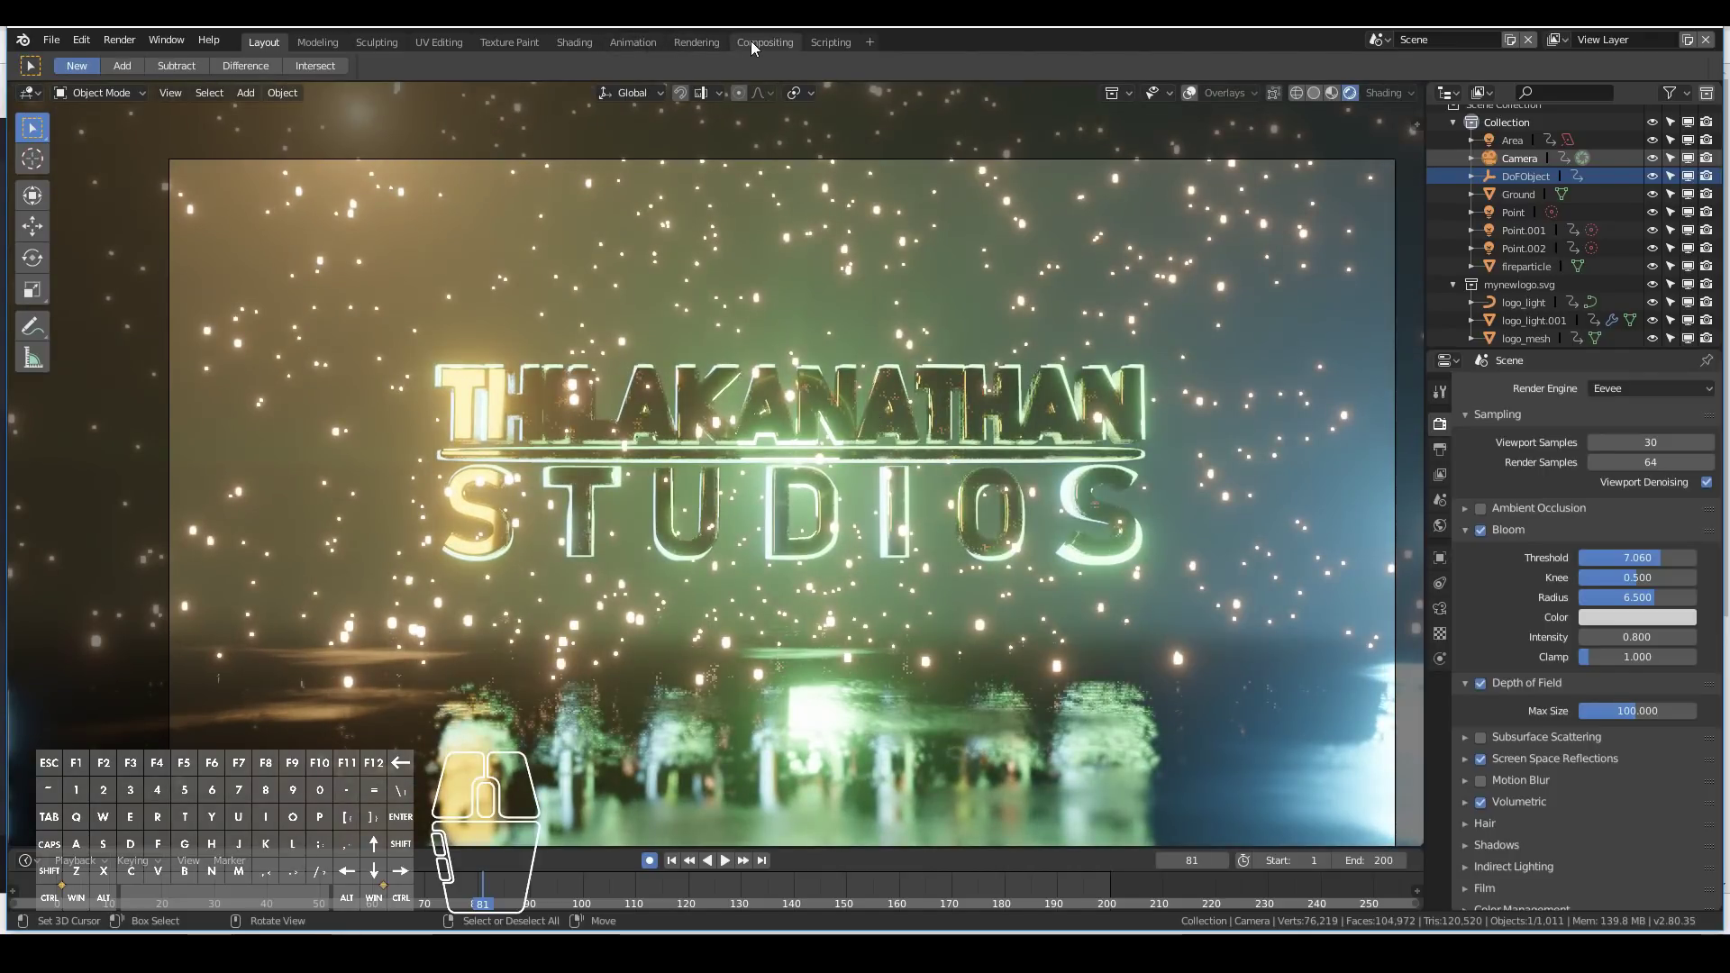
Enable Use Nodes and Auto Render in the Compositing workspace, and spread the Render Layers and Composite nodes apart.
left_click(750, 41)
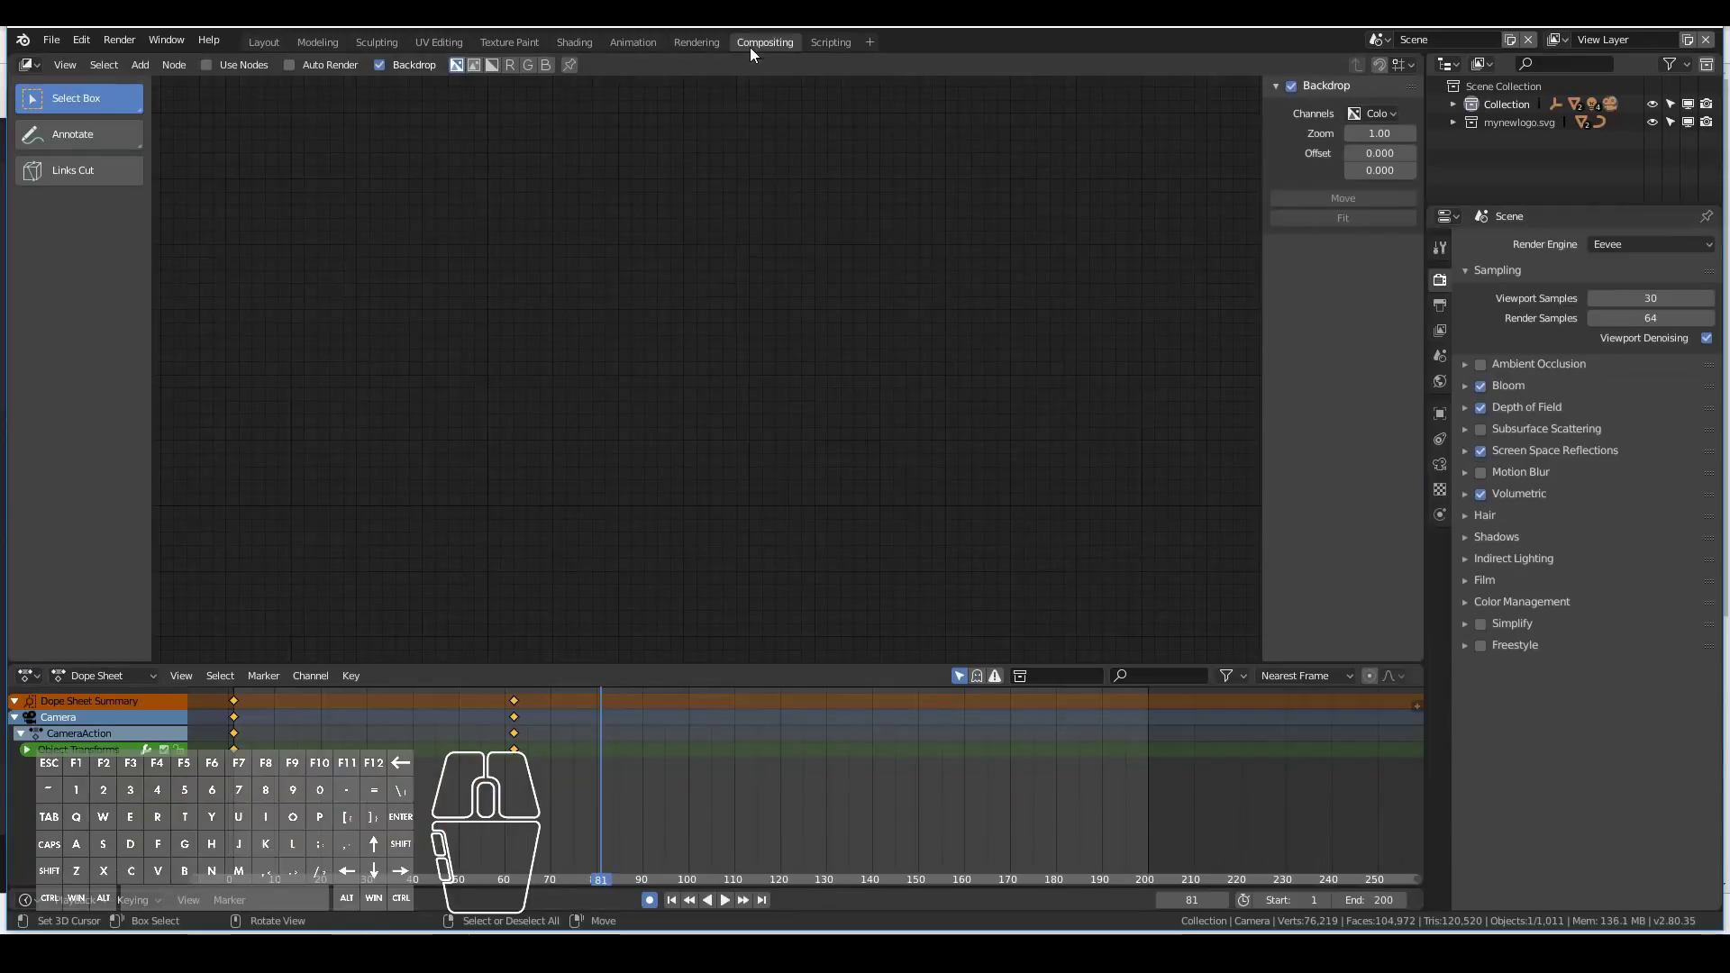
left_click(206, 65)
left_click(238, 65)
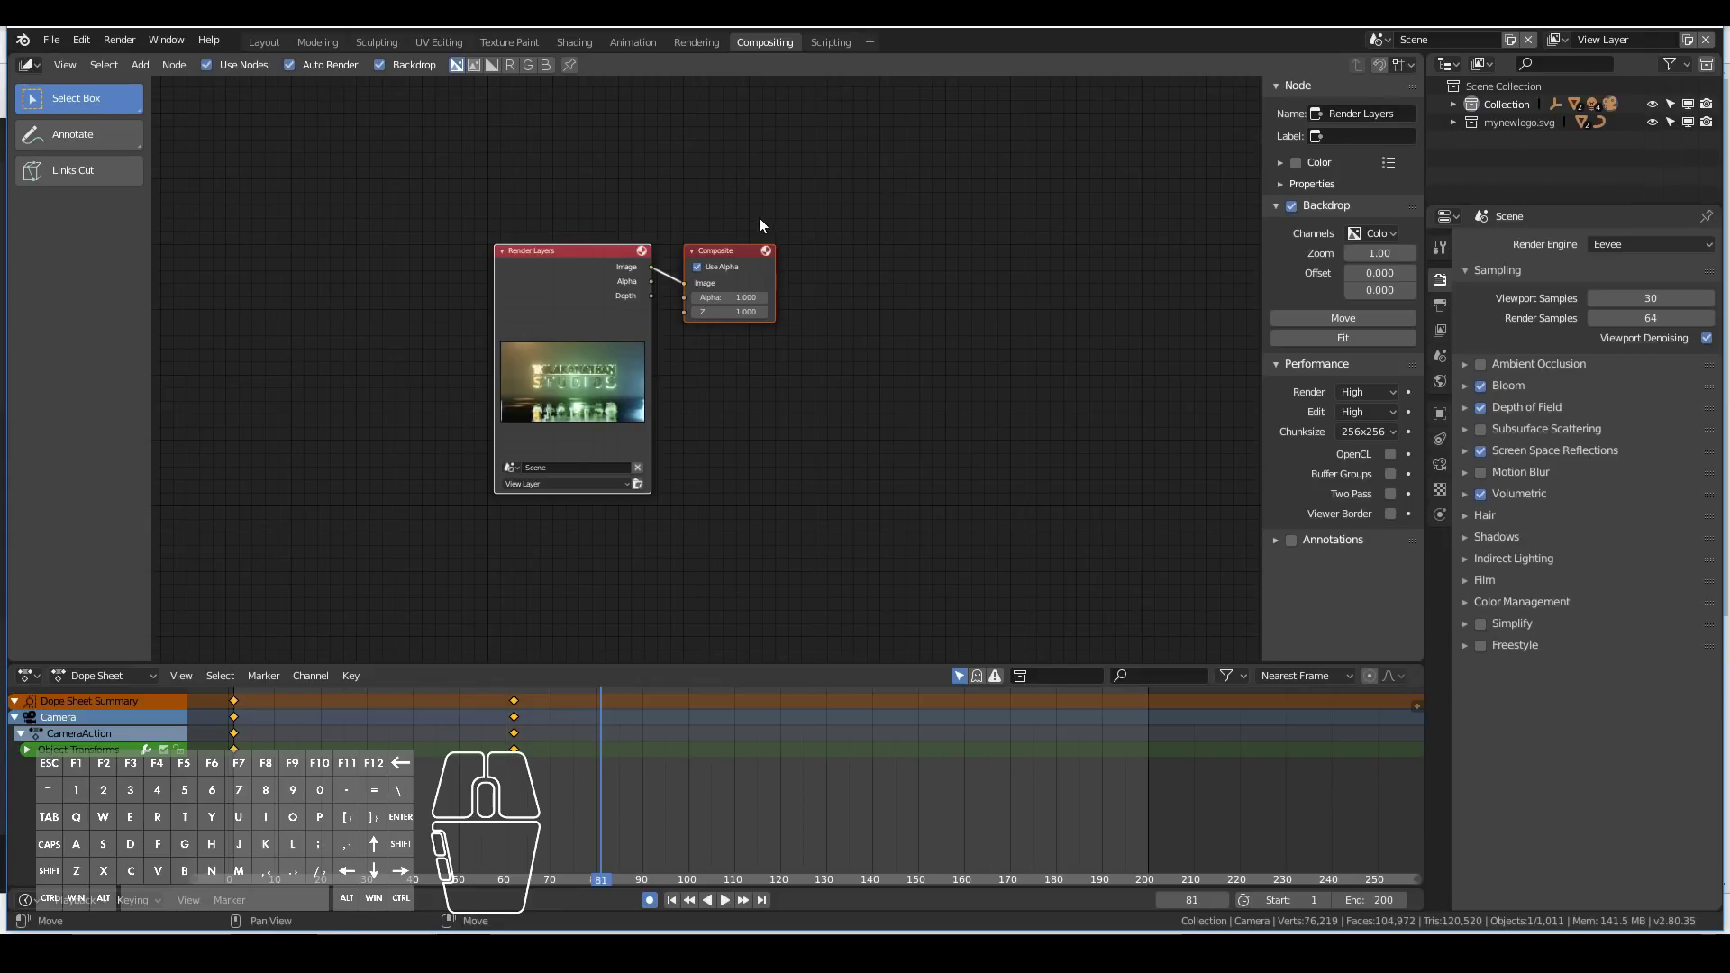
left_click_drag(730, 252, 1071, 189)
left_click_drag(613, 247, 377, 189)
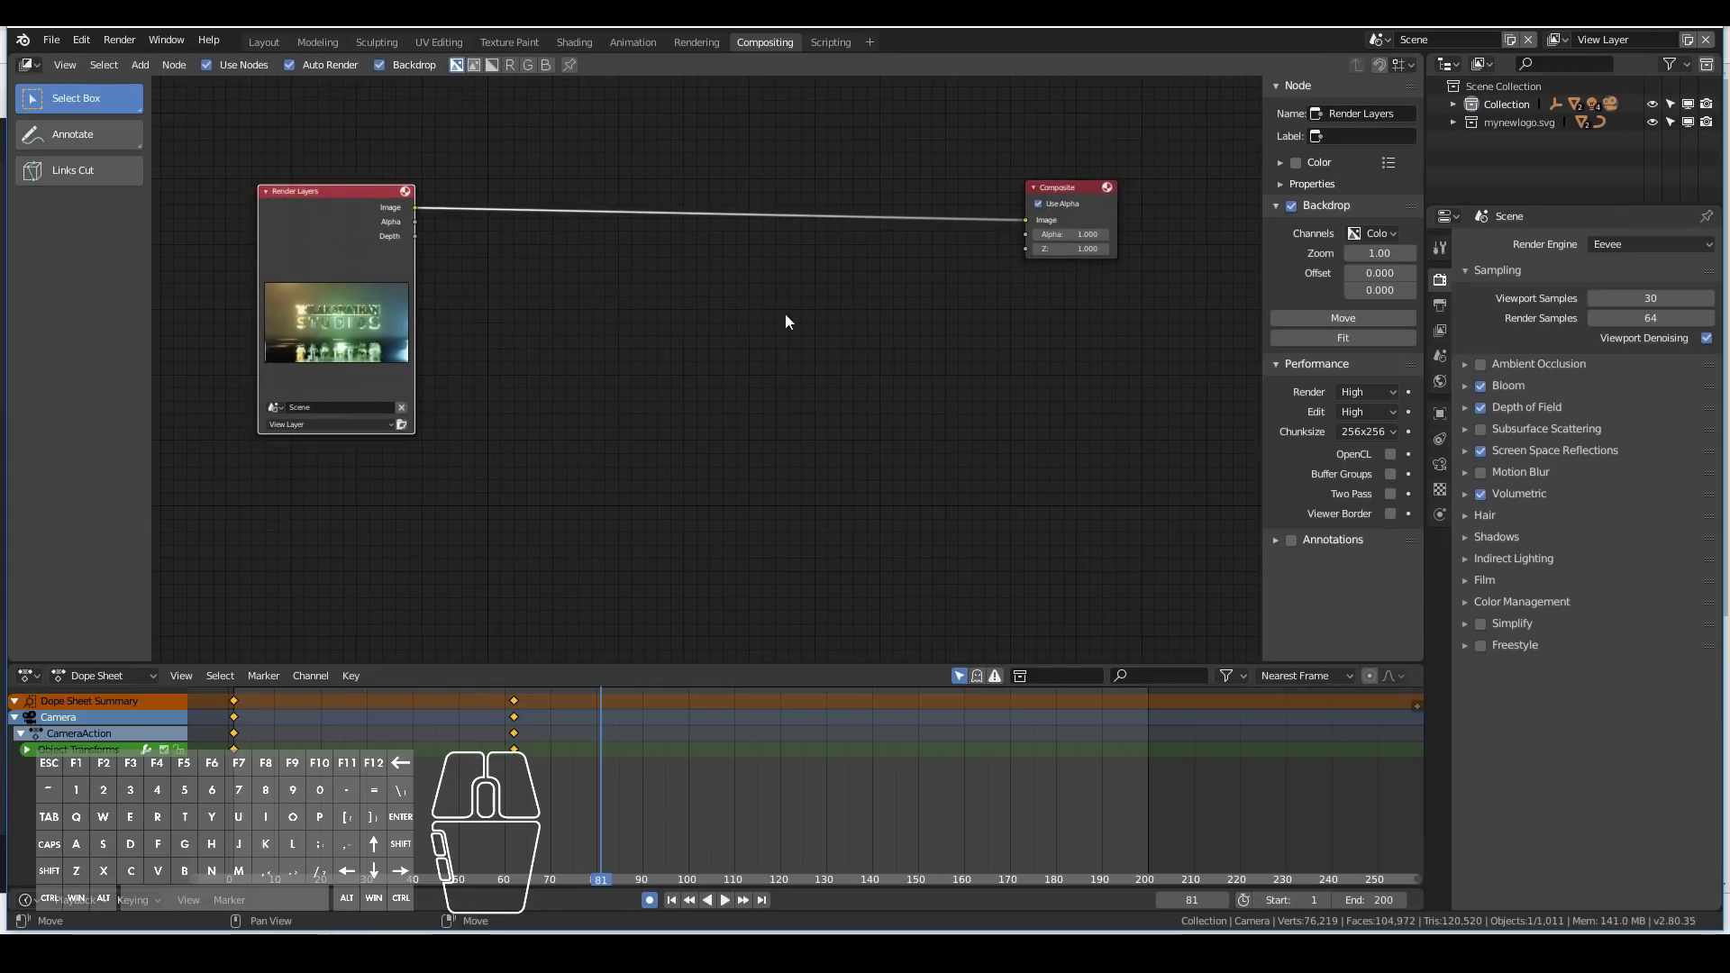
Add a Viewer output node and place it just below the Composite node.
key("shift+a")
mouse_move(864, 414)
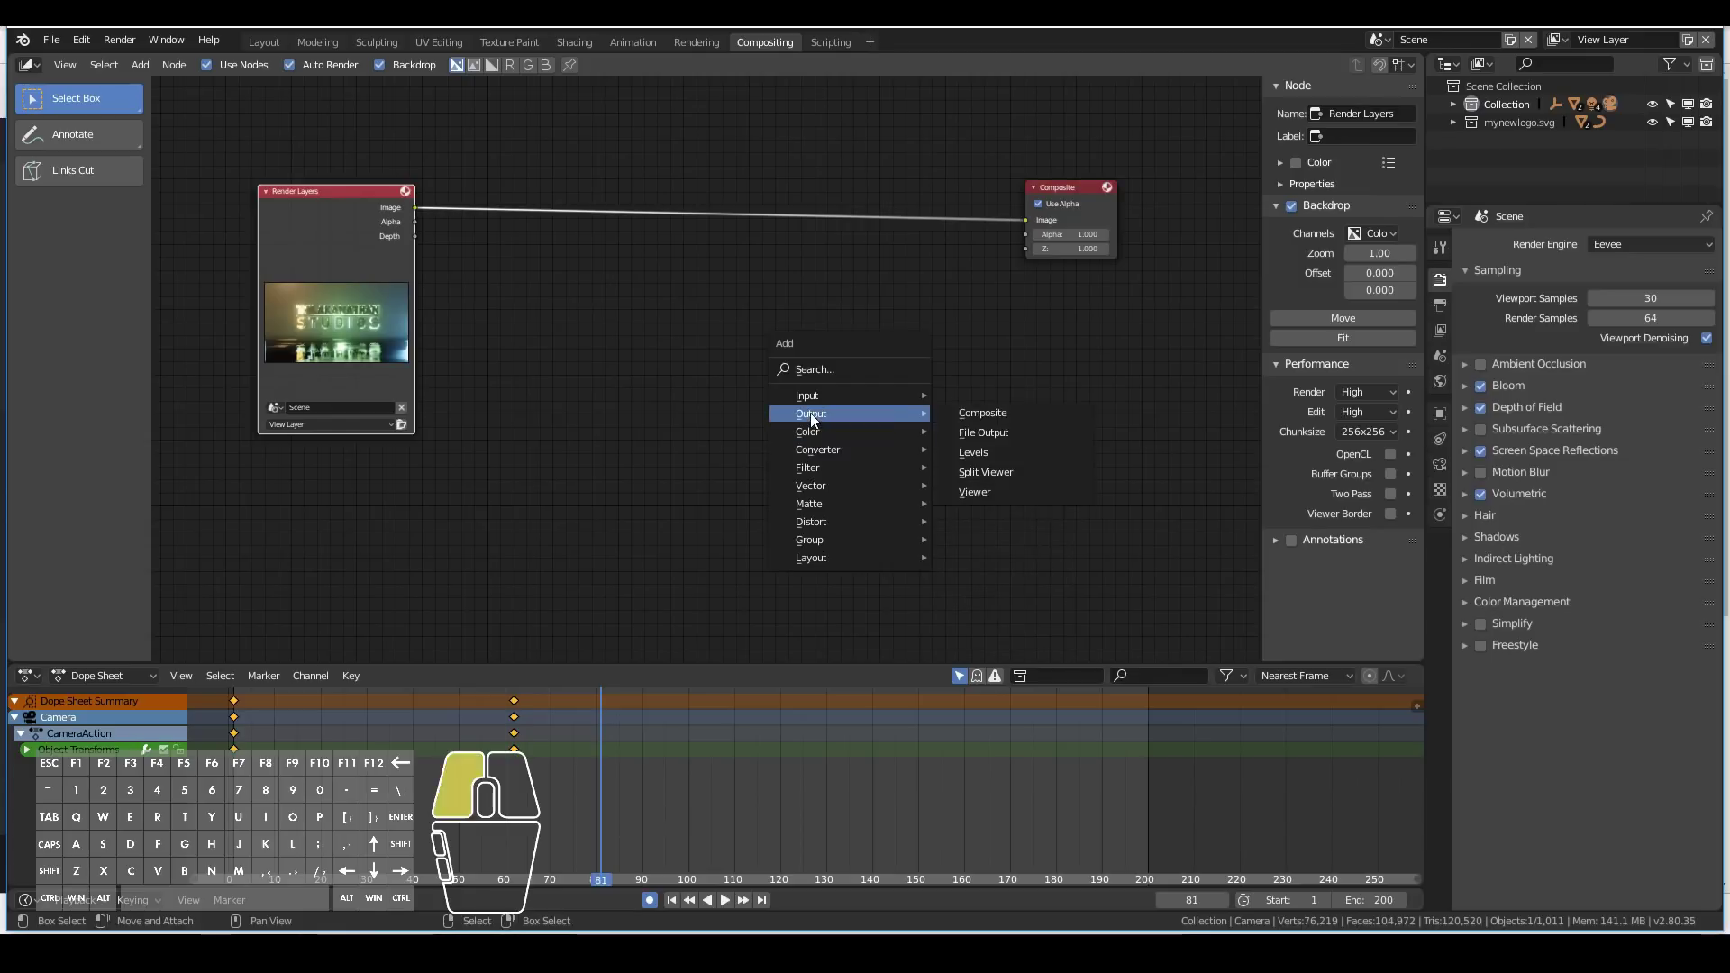
left_click(986, 491)
left_click(1076, 306)
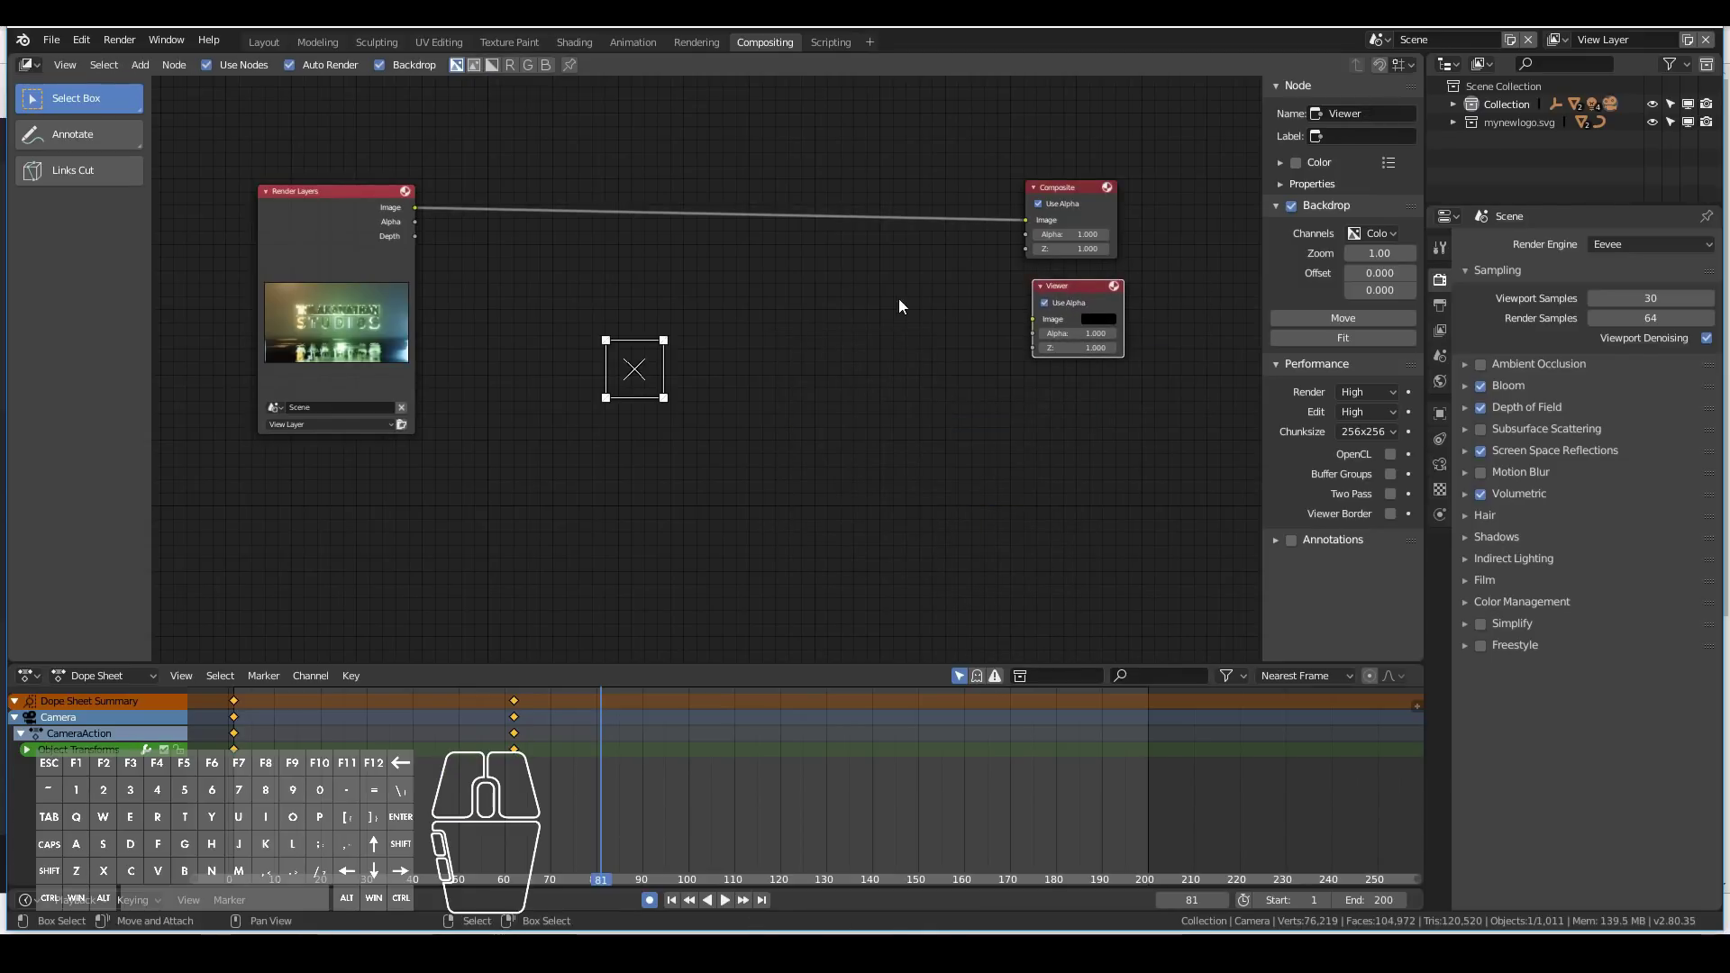
Insert a Lens Distortion node before the Composite node, link its image output to the Viewer, and shrink the backdrop to fit.
key("shift+a")
mouse_move(835, 412)
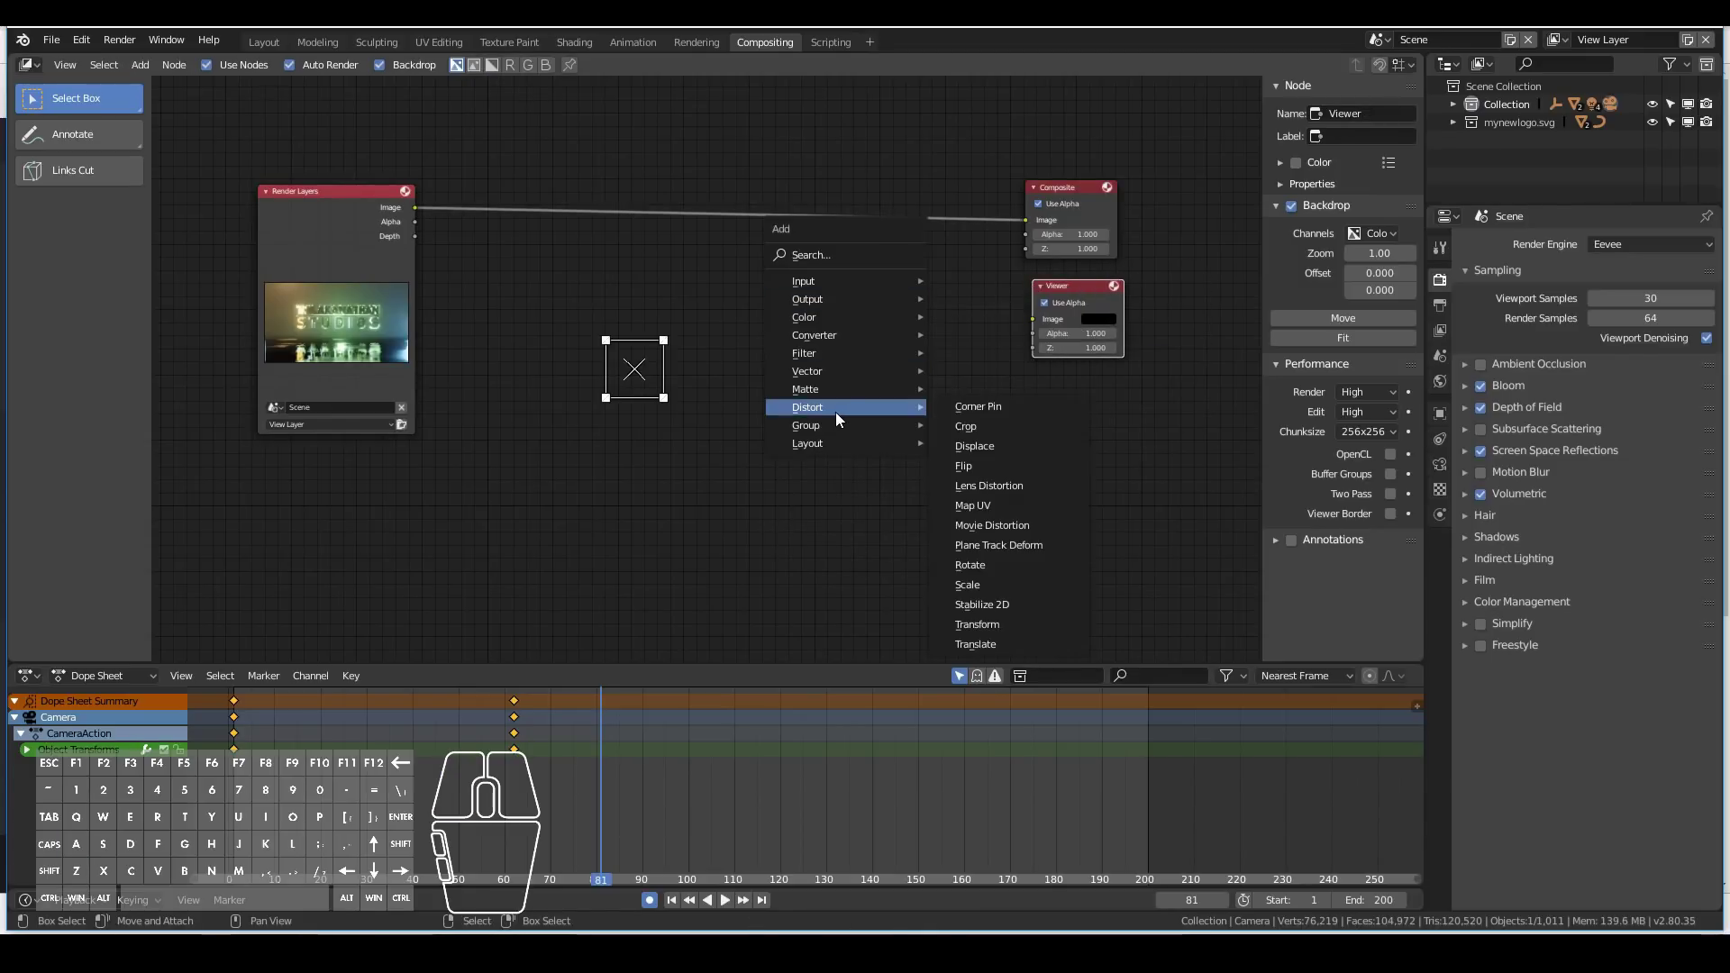
left_click(1000, 487)
left_click(991, 206)
left_click_drag(974, 199, 1034, 319)
key("v")
key("v")
key("v")
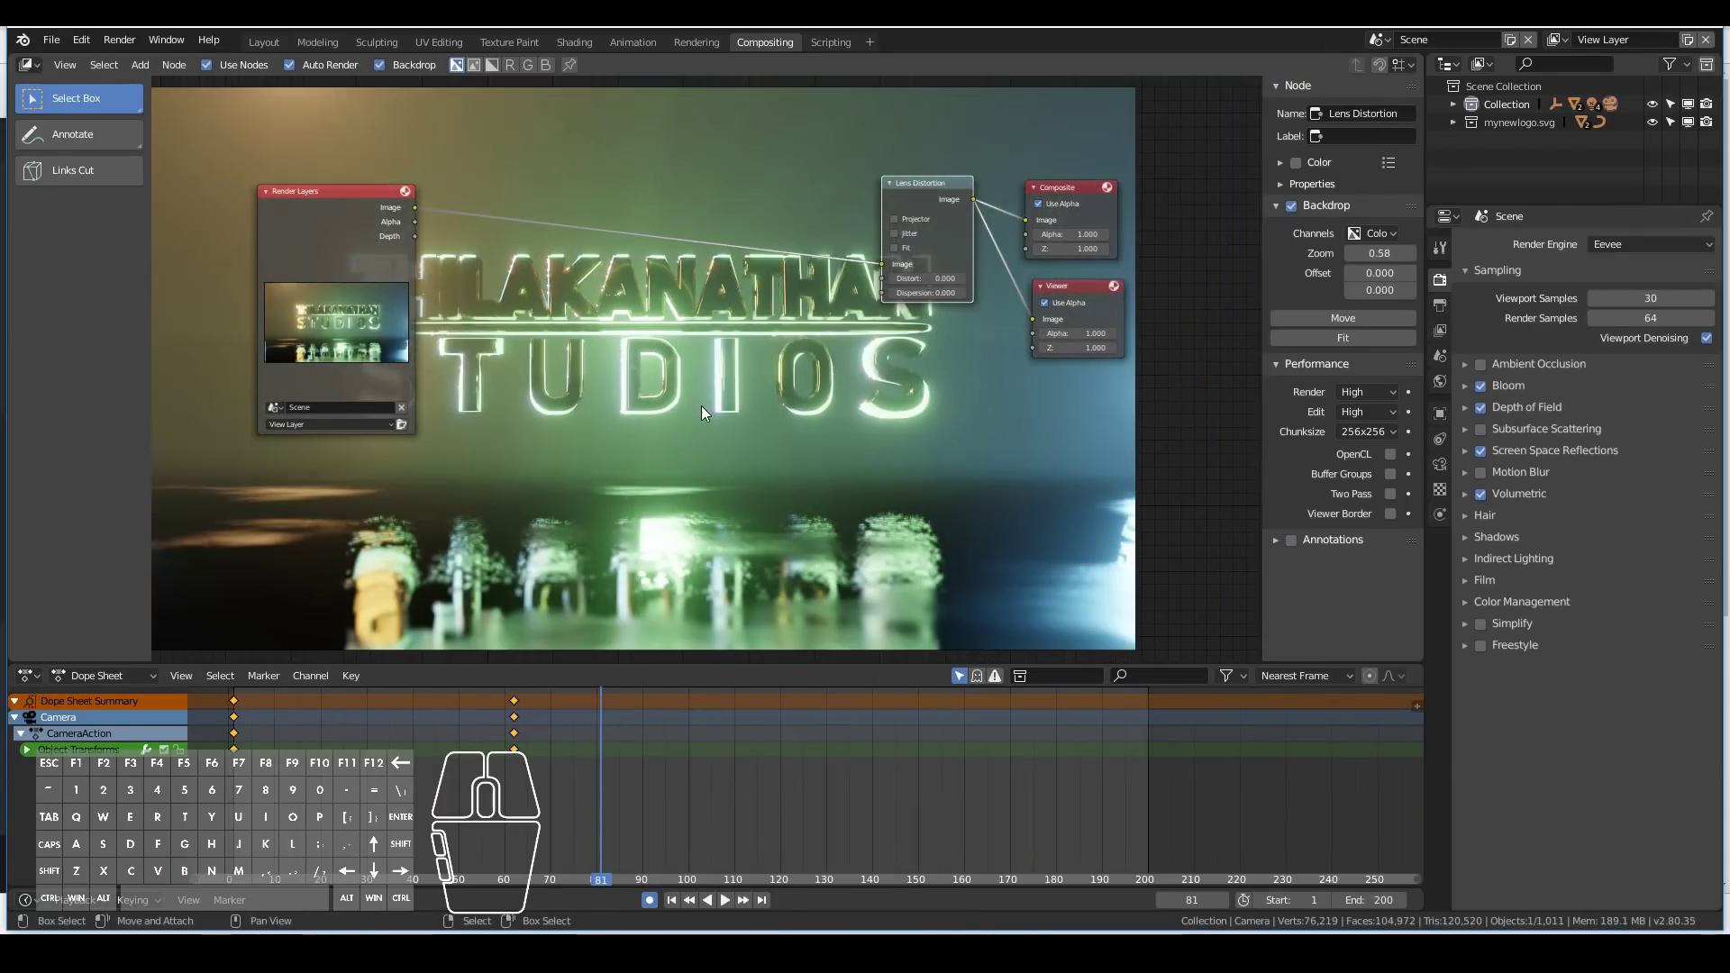
Set the Lens Distortion node's Distort value to 0.02 and enable Fit.
middle_click_drag(702, 406, 606, 427)
scroll(606, 423, "up", 3)
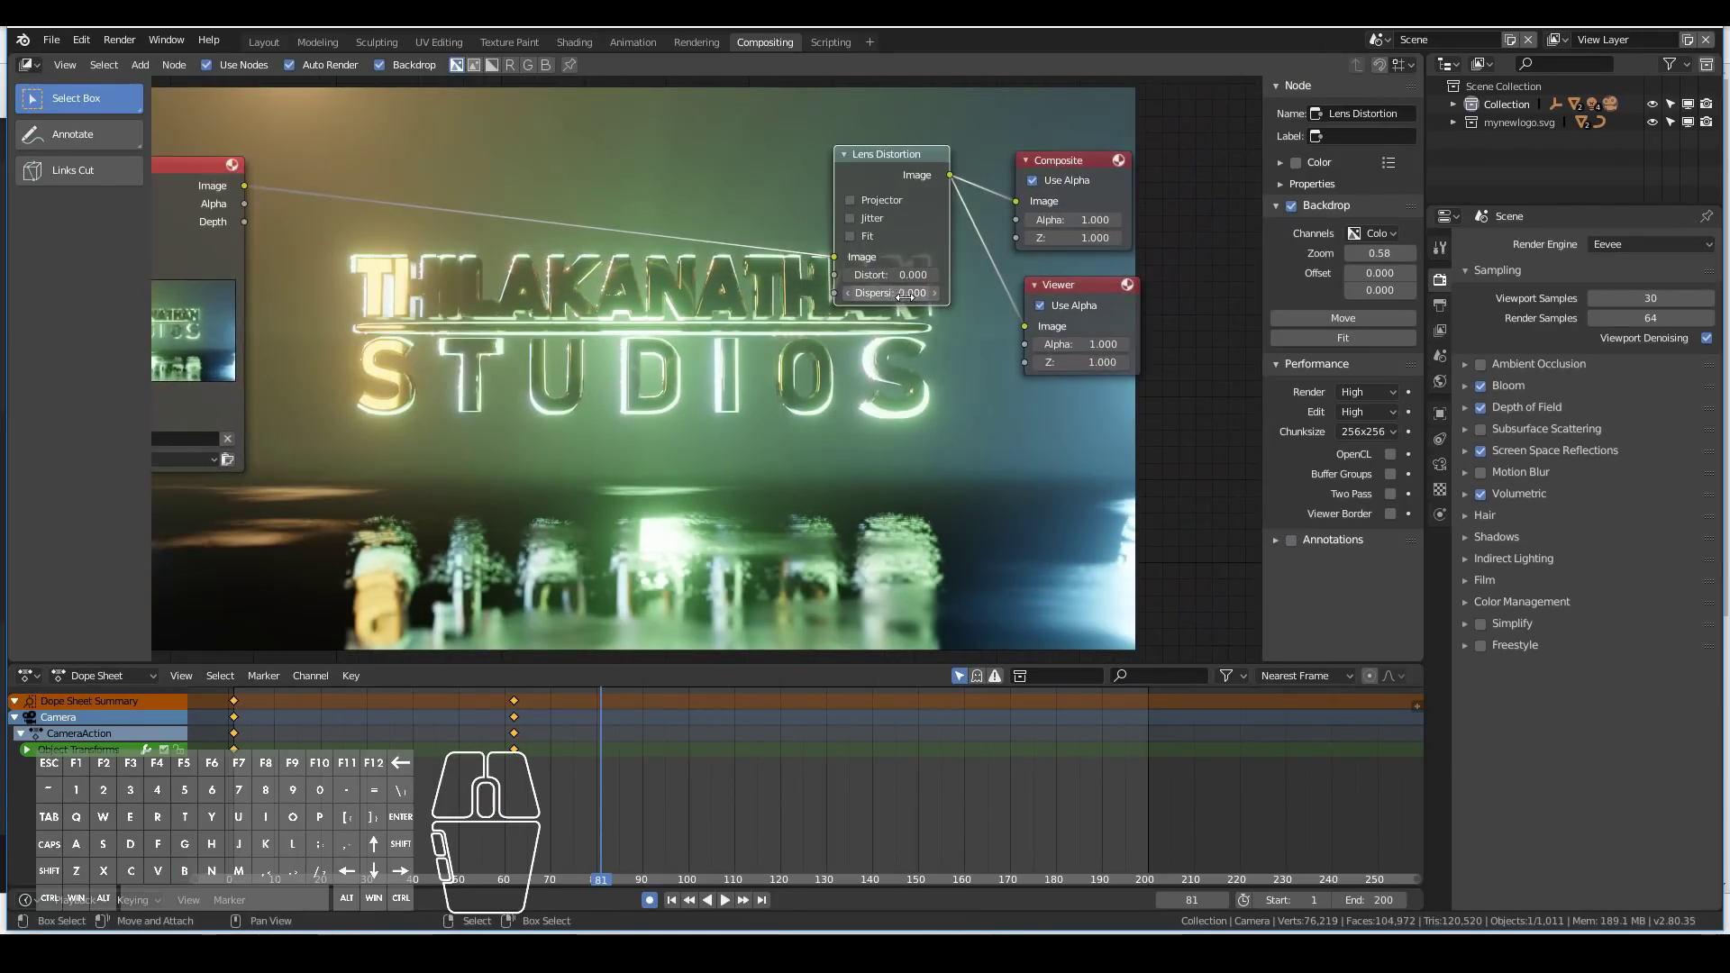
type(".02")
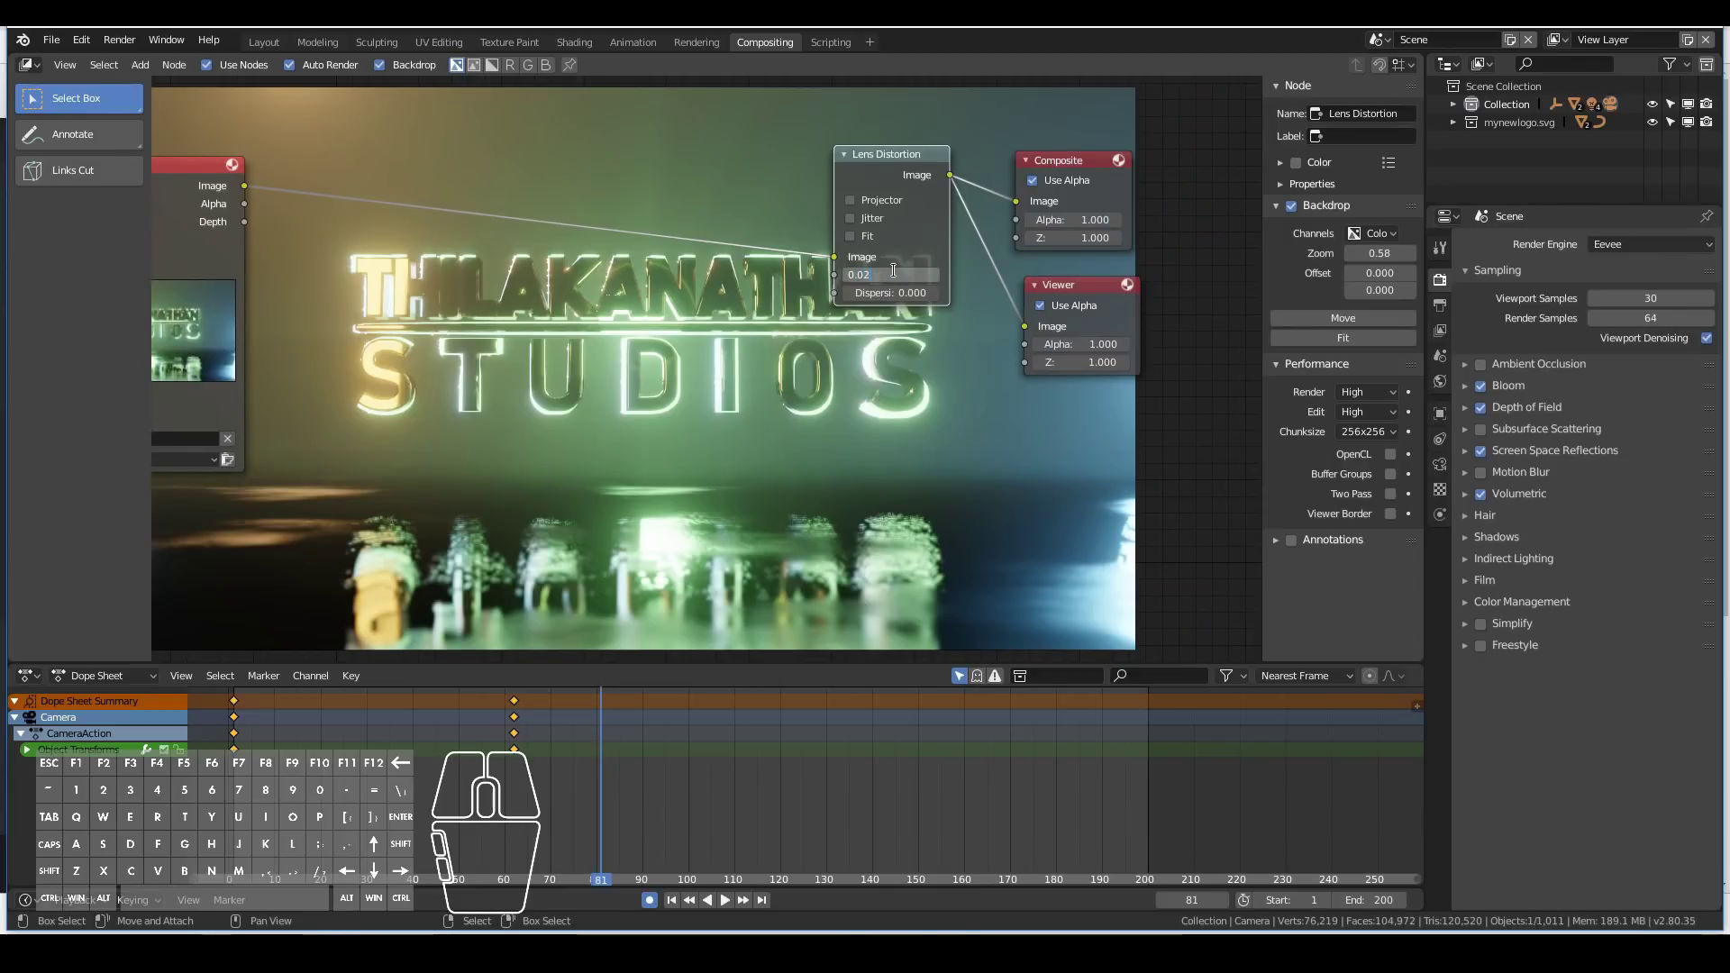
key("Return")
left_click(849, 236)
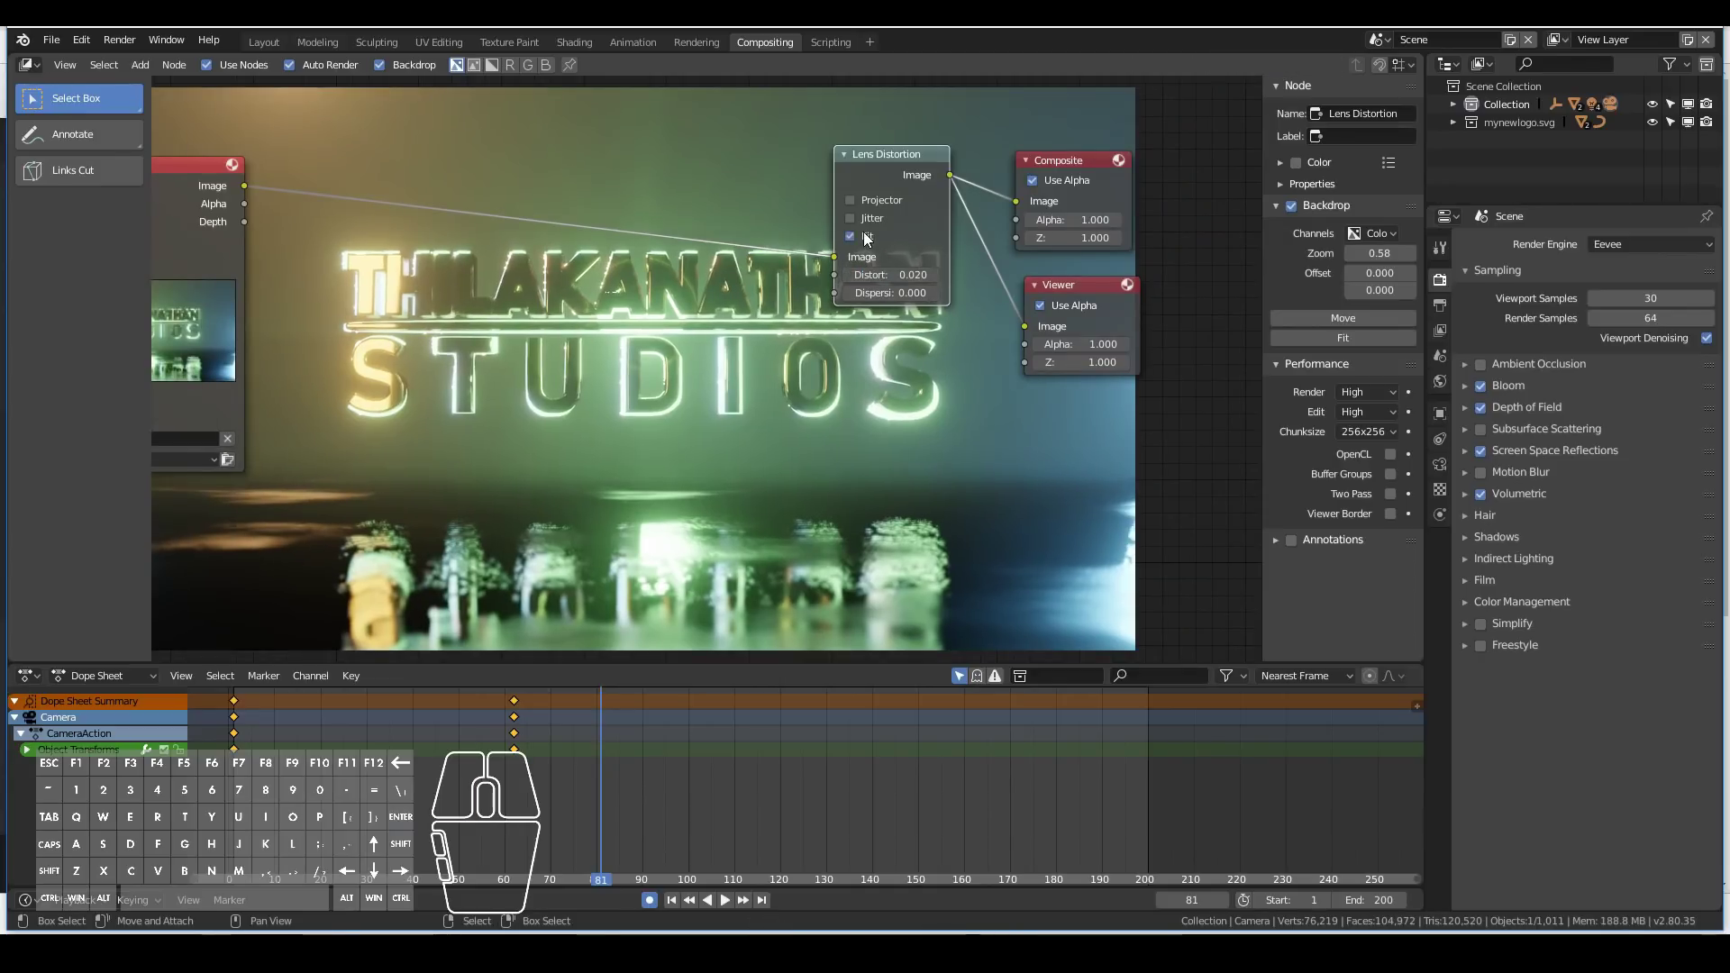
Try a Dispersion of 0.03 on the Lens Distortion node and settle on 0.05.
middle_click_drag(912, 585, 918, 628)
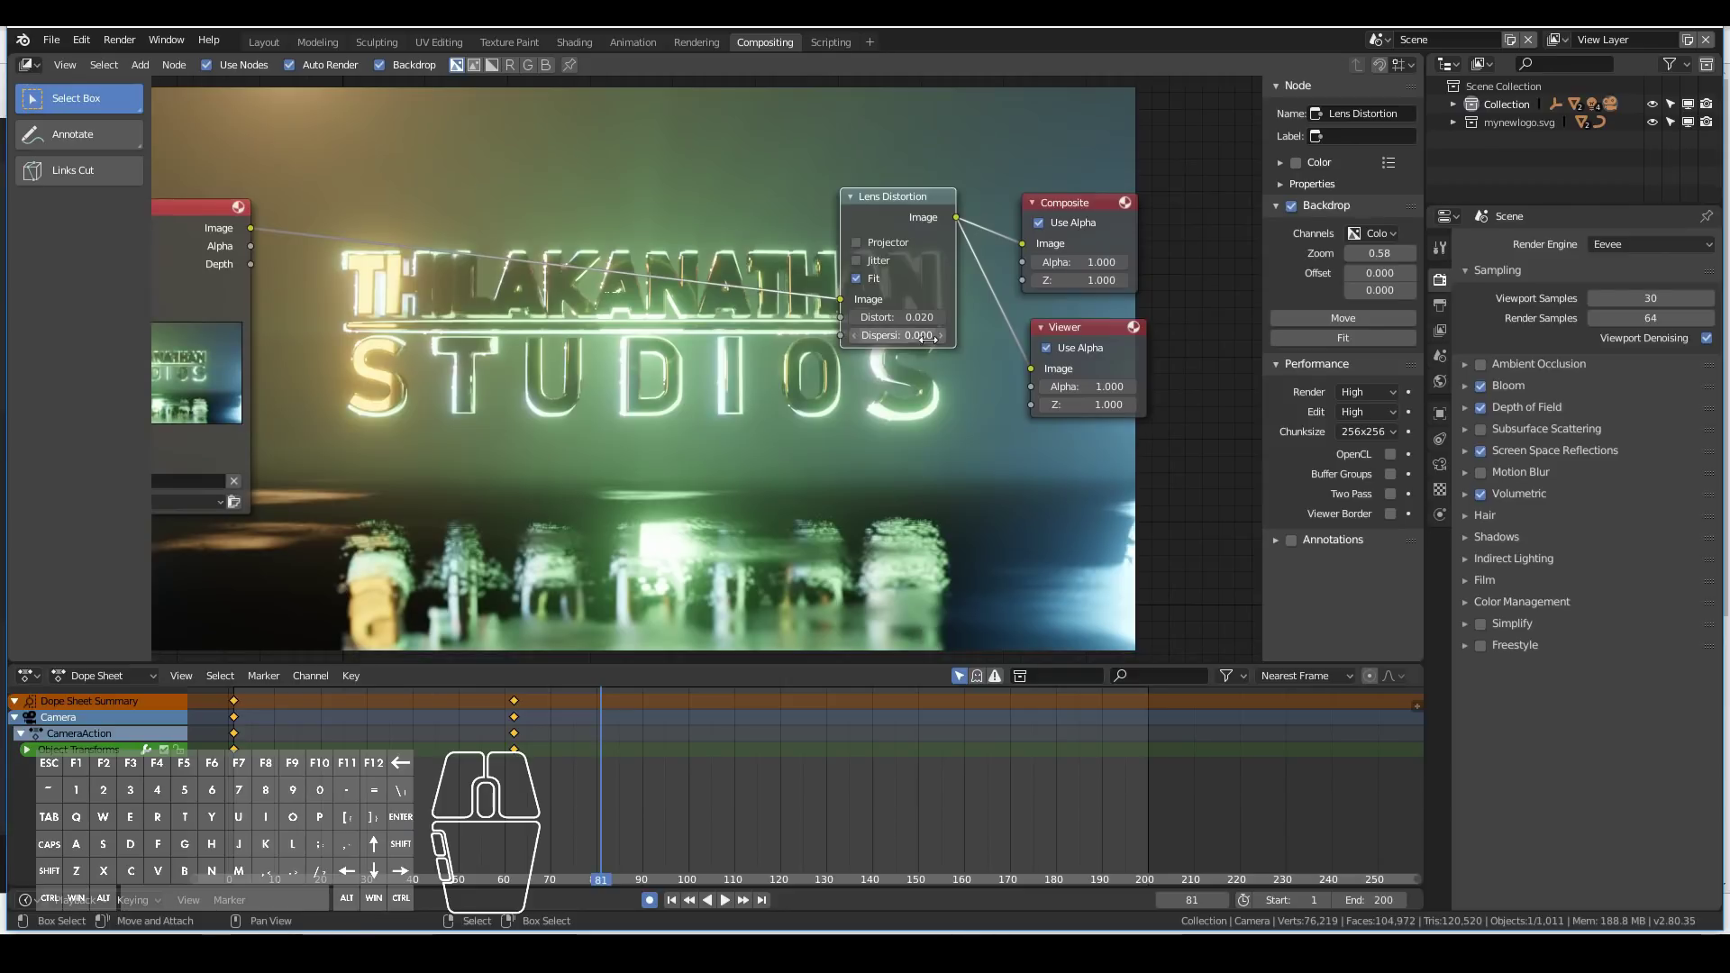
type(".03")
key("Return")
mouse_move(949, 489)
middle_mouse_down()
mouse_move(935, 359)
mouse_move(967, 512)
middle_mouse_up()
left_click(930, 359)
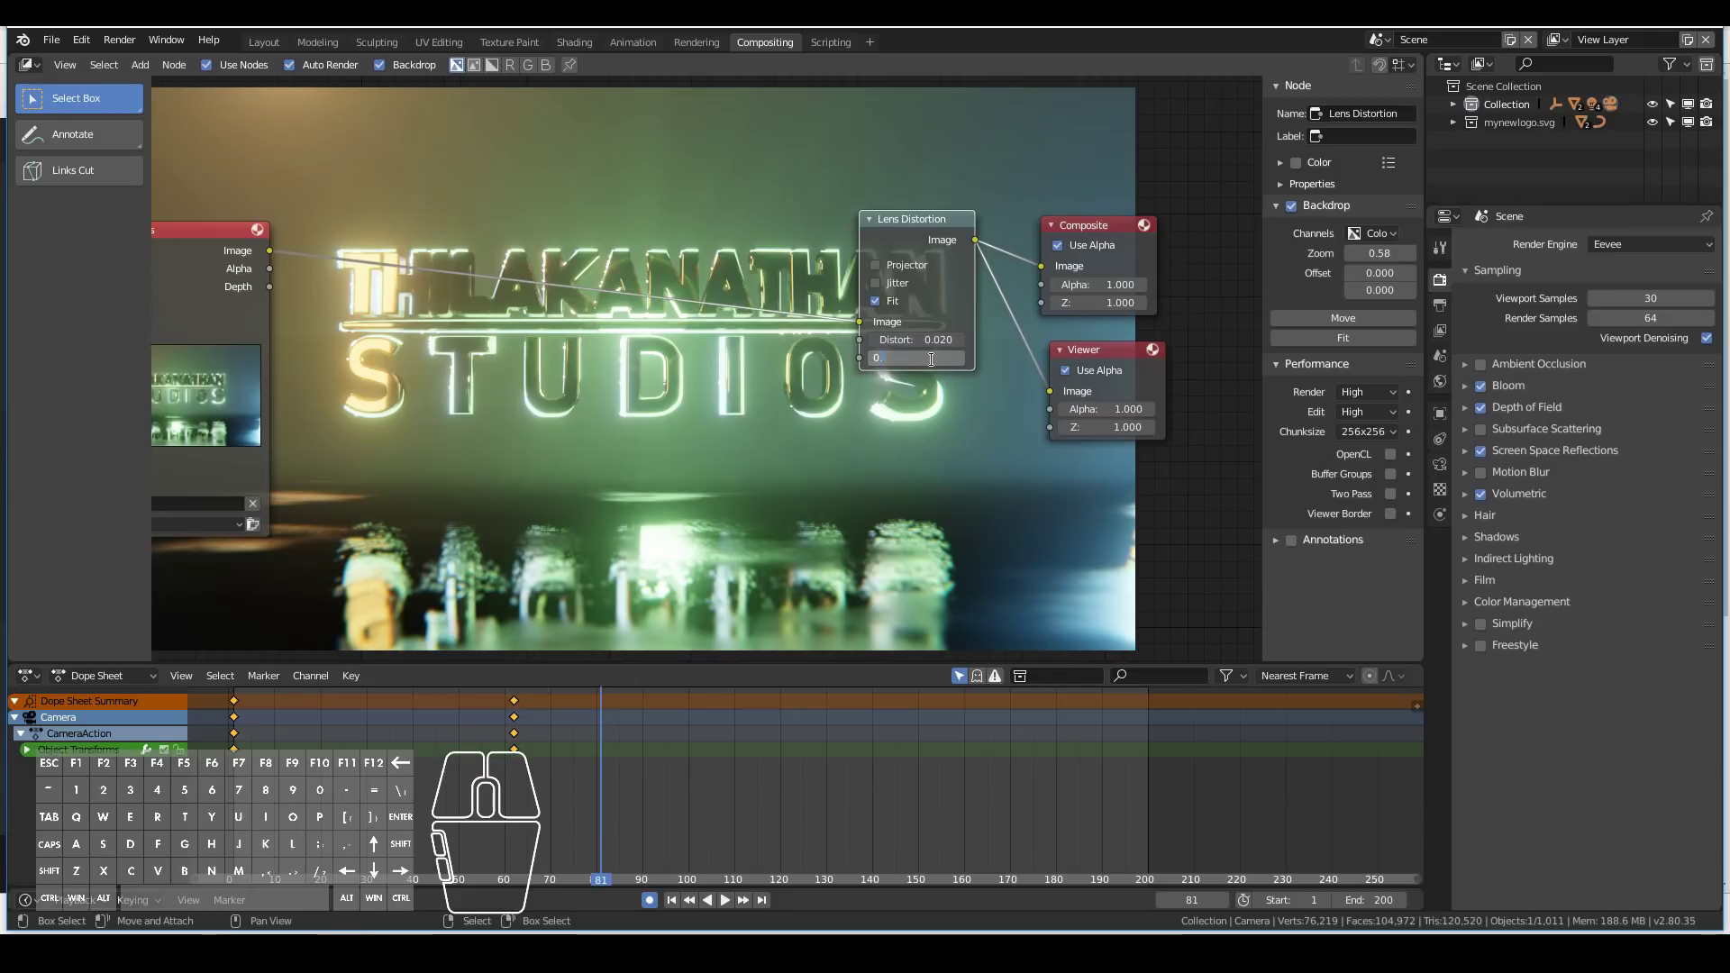
type("05")
key("Return")
Make room beside the Render Layers node and insert an RGB Curves node between it and Lens Distortion.
middle_click_drag(967, 511, 1010, 616)
key("v")
middle_click_drag(619, 518, 873, 451)
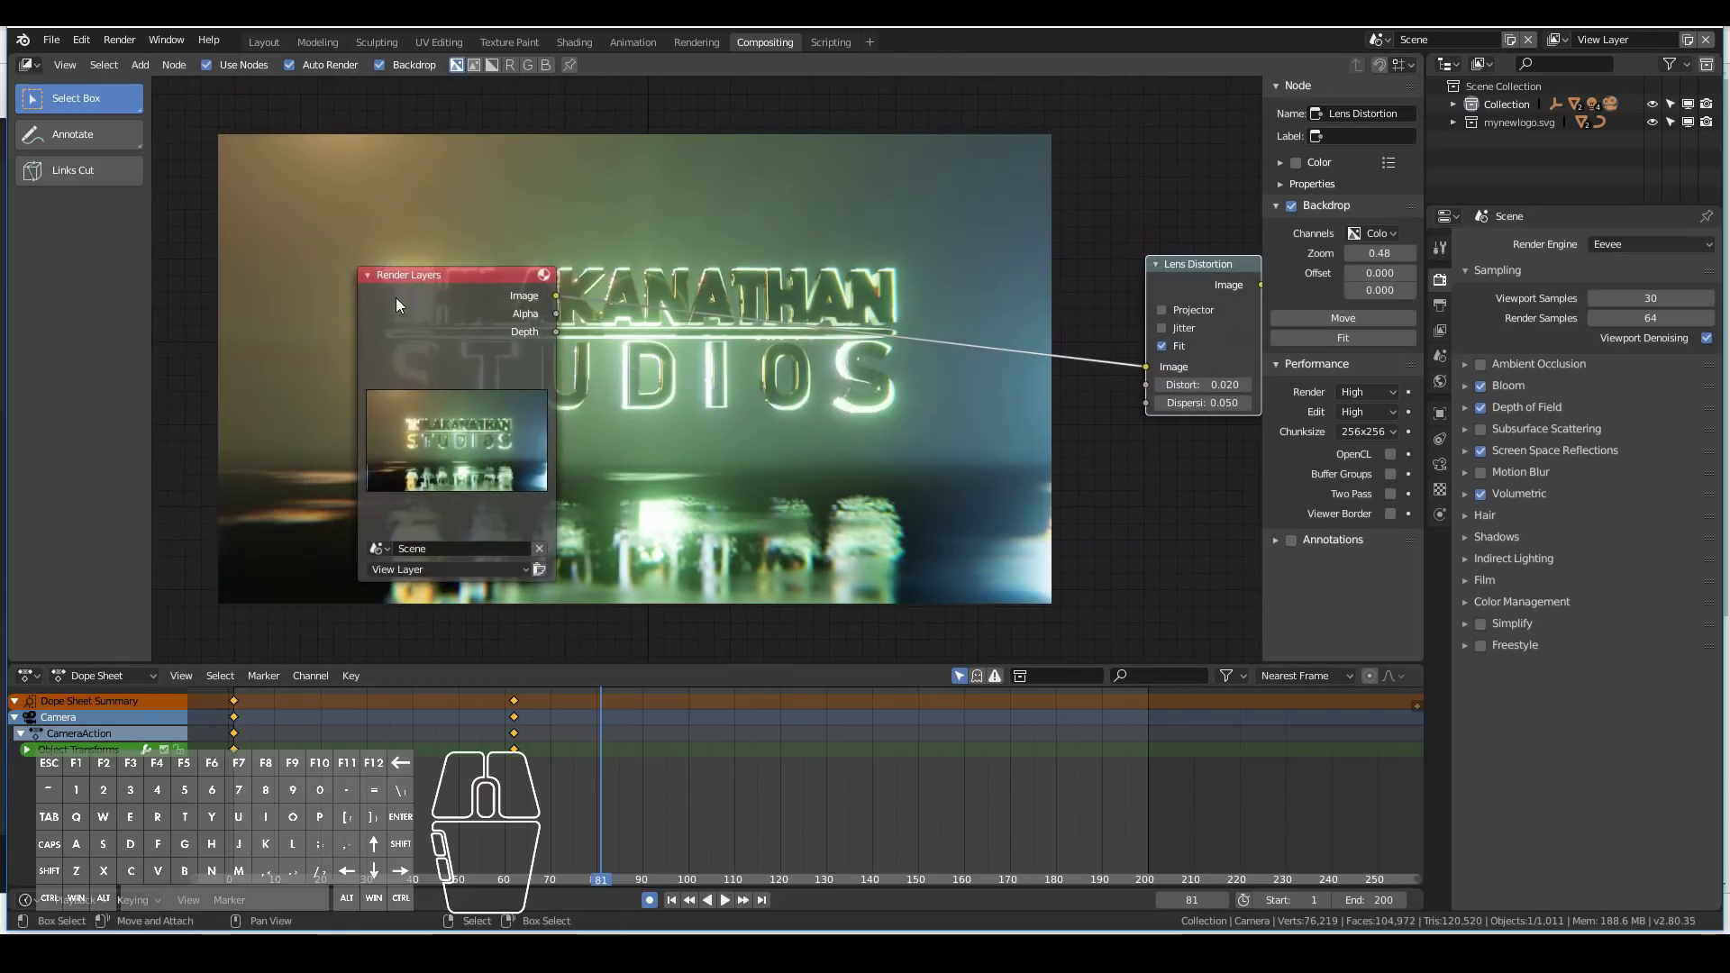
left_click_drag(396, 305, 285, 330)
key("shift+a")
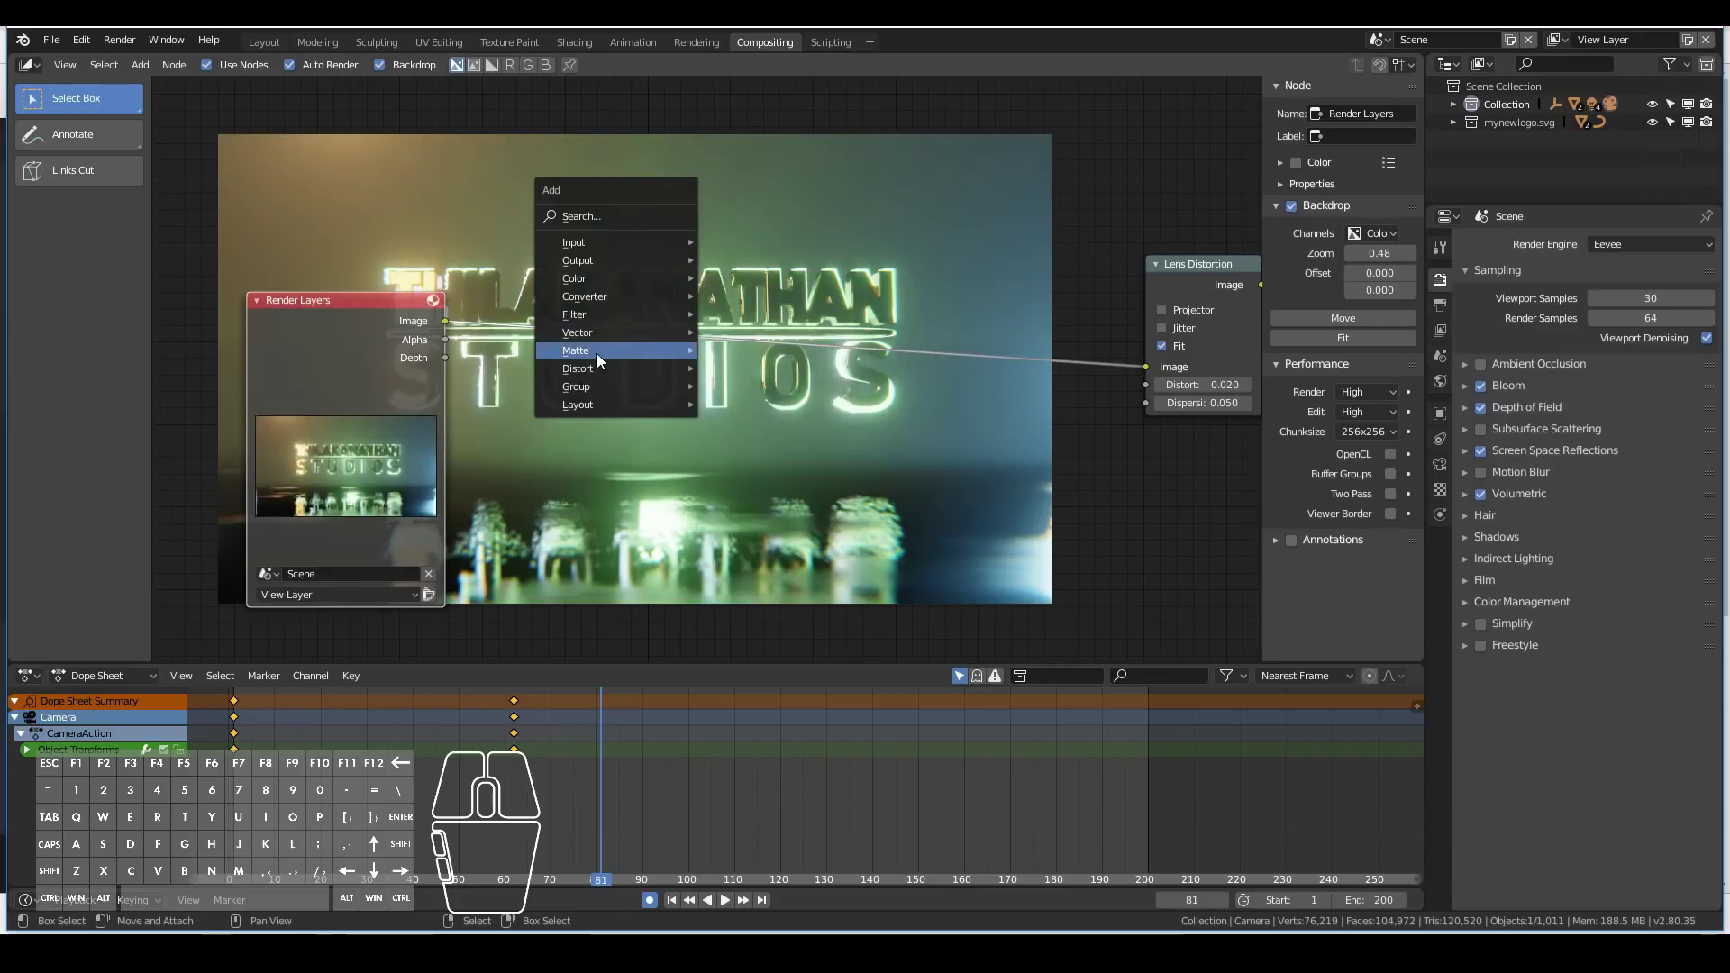
mouse_move(587, 279)
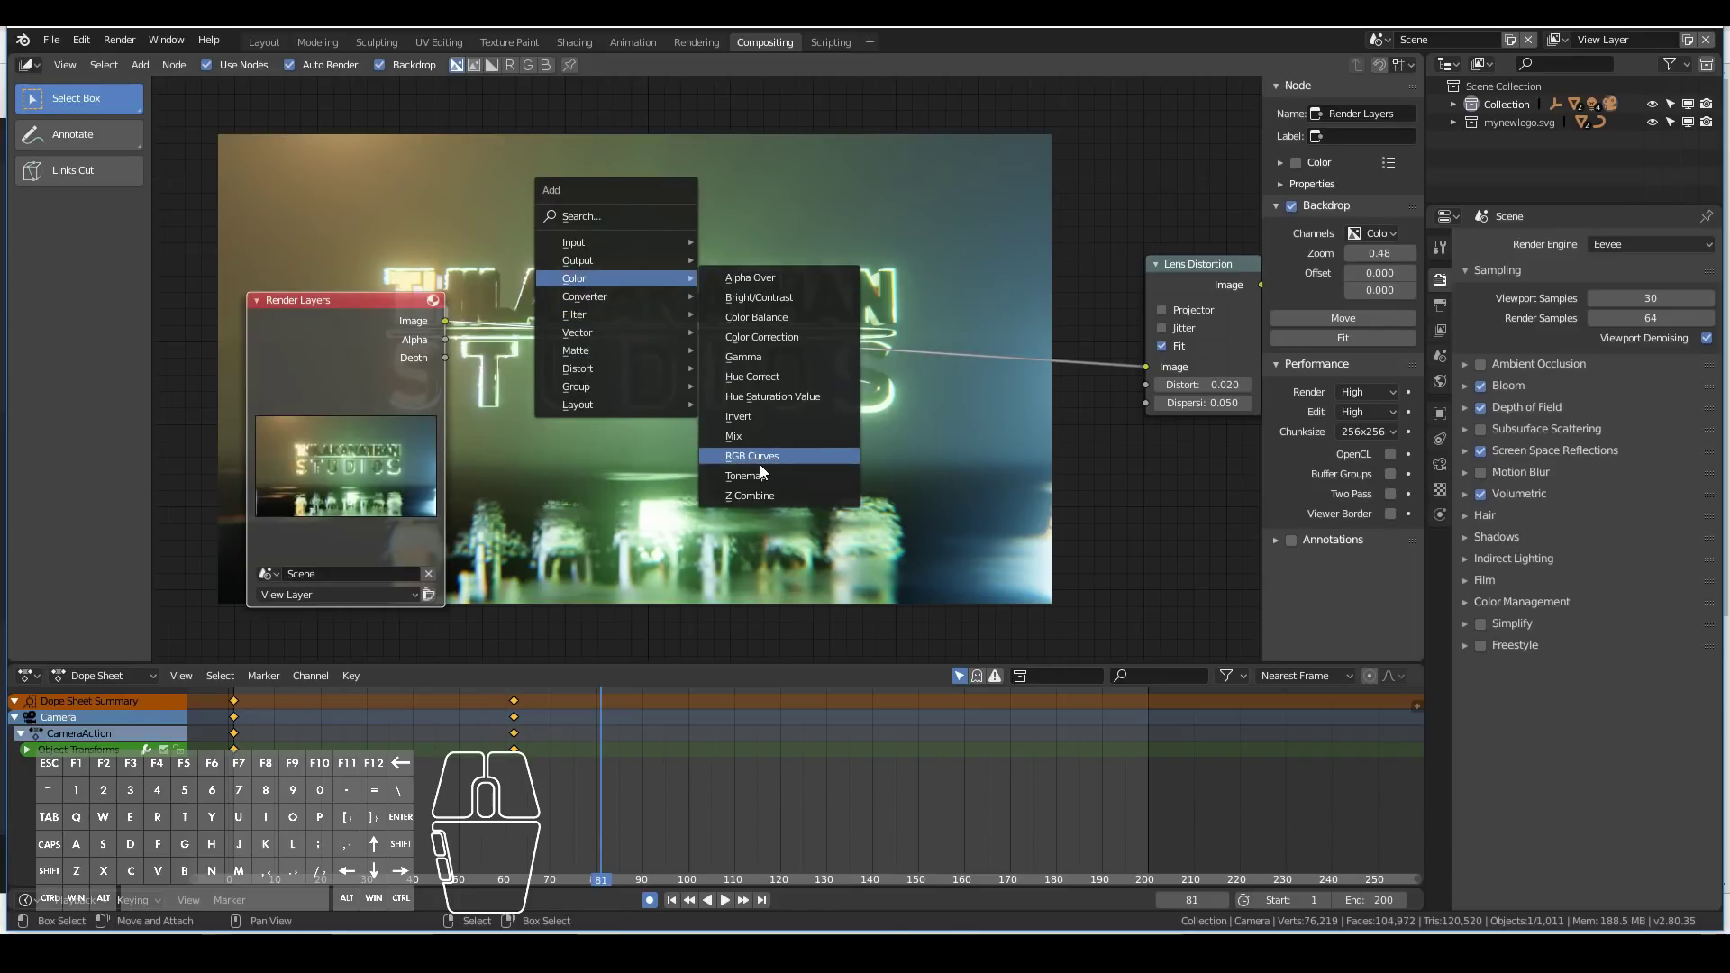
left_click(755, 462)
left_click(588, 281)
Shape the RGB Curves into a contrast S-curve with points at about X 0.81, Y 0.875 and X 0.31, Y 0.15.
middle_click_drag(492, 245, 458, 345)
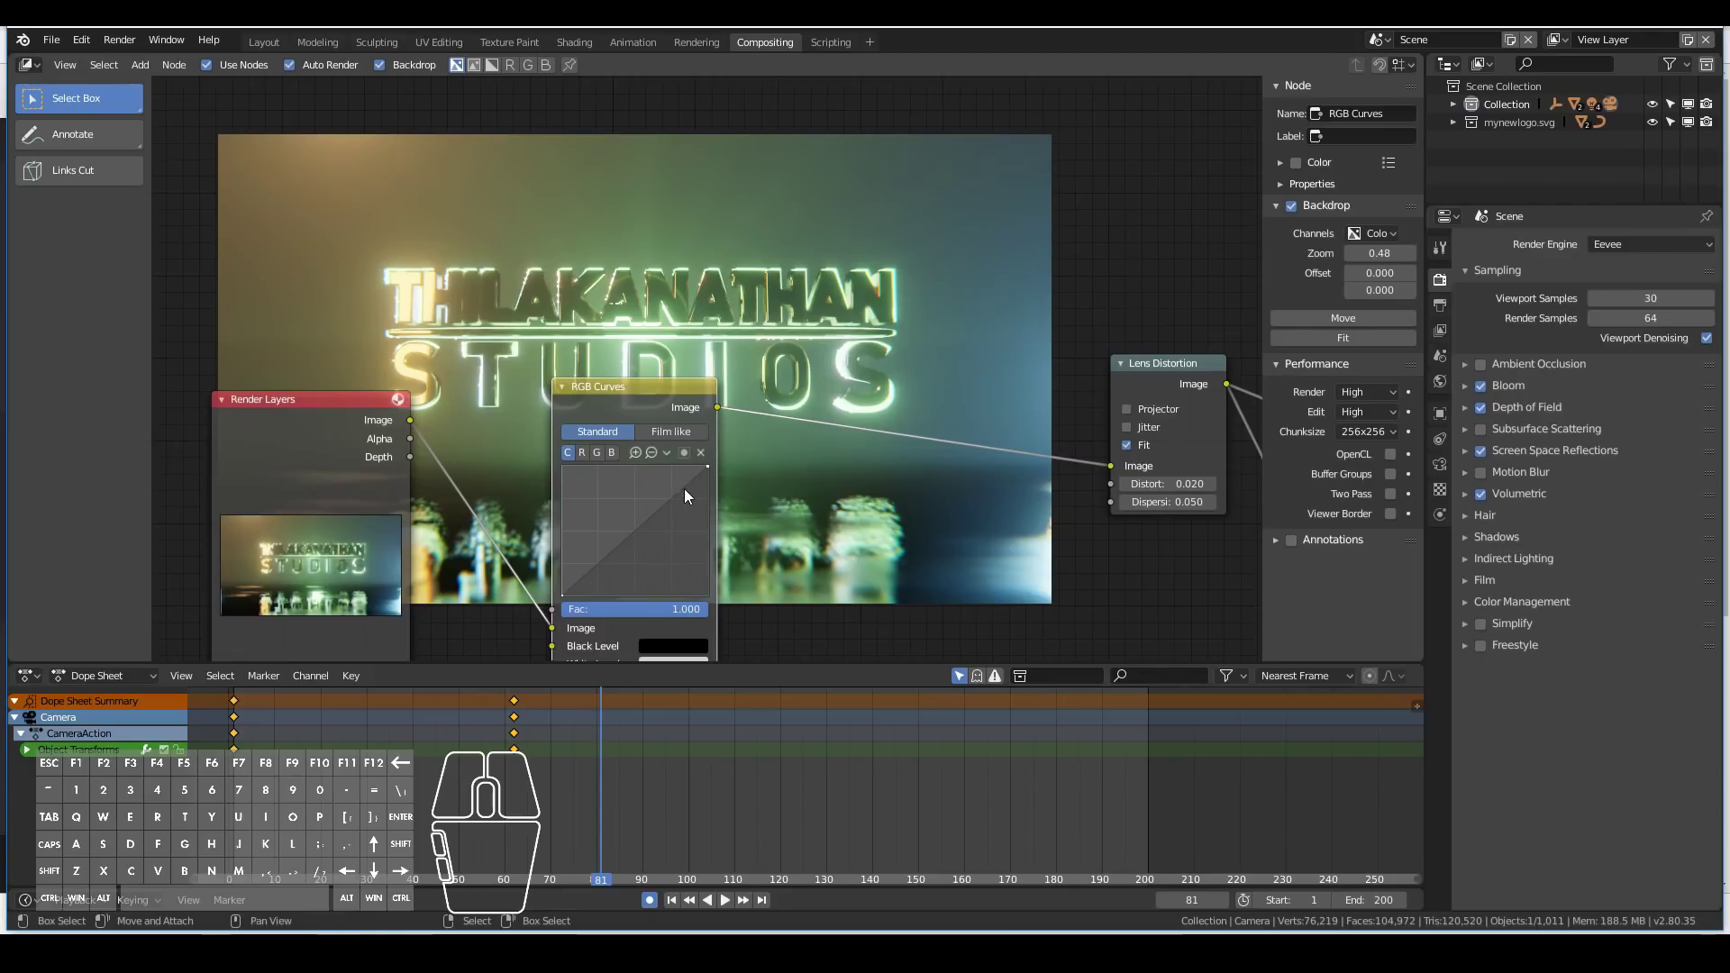
left_click_drag(684, 489, 680, 482)
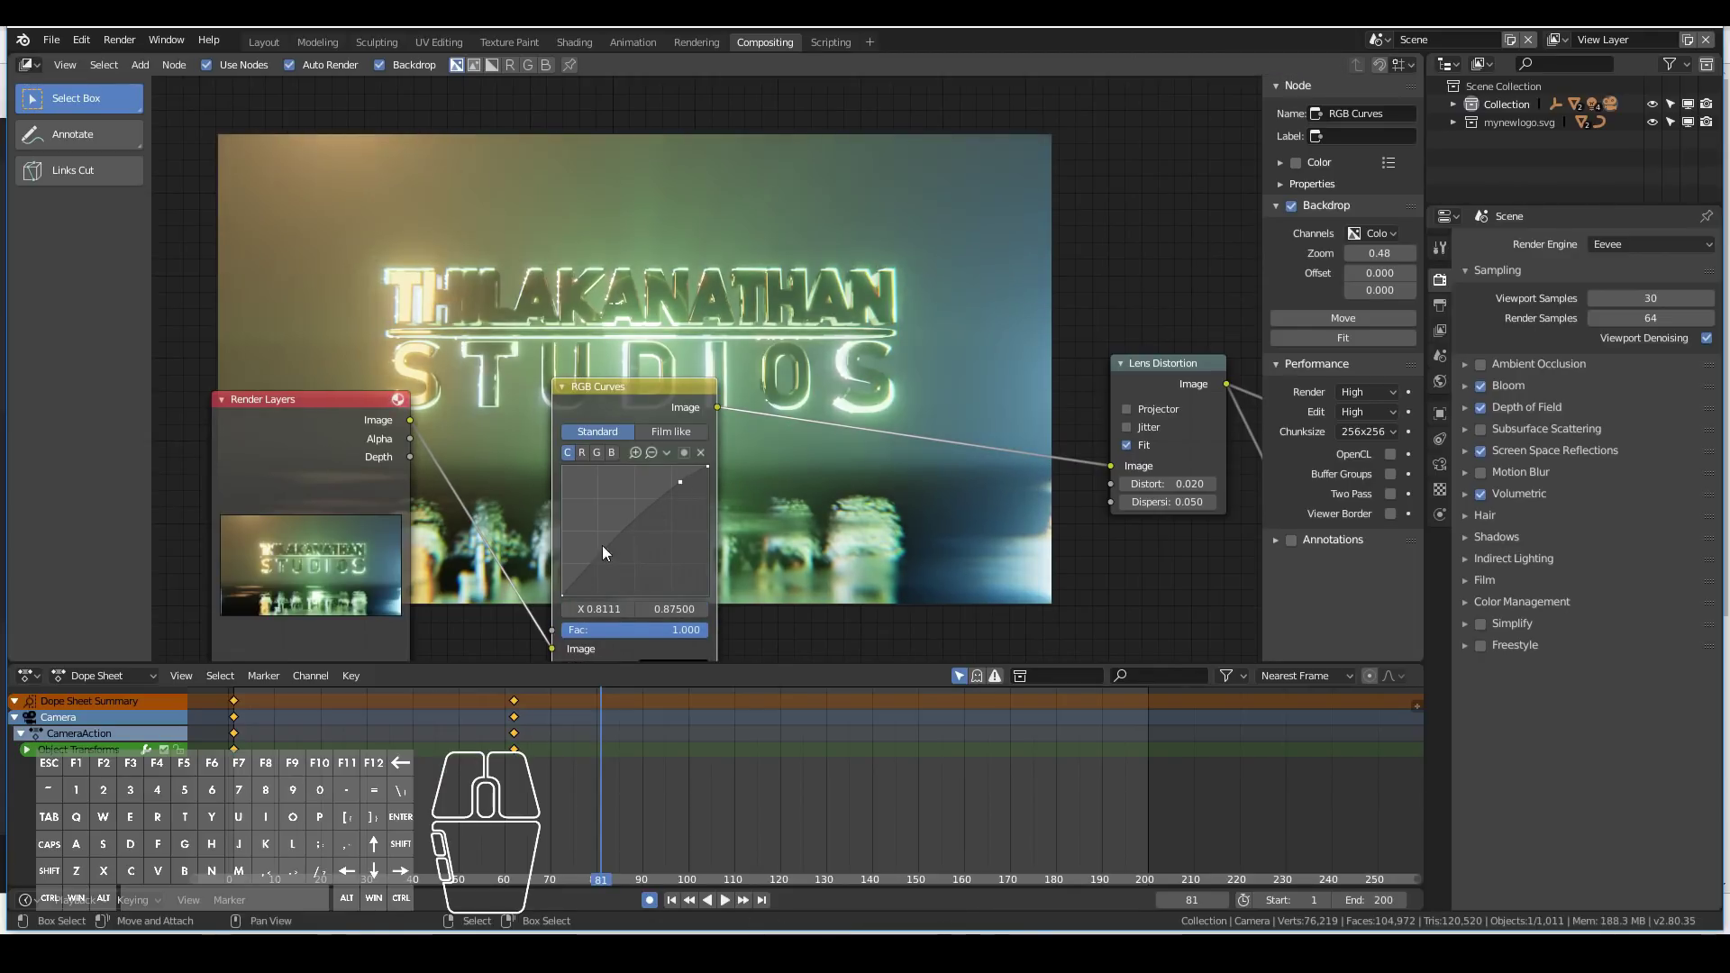
mouse_move(591, 576)
left_mouse_down()
mouse_move(581, 566)
mouse_move(596, 573)
left_mouse_up()
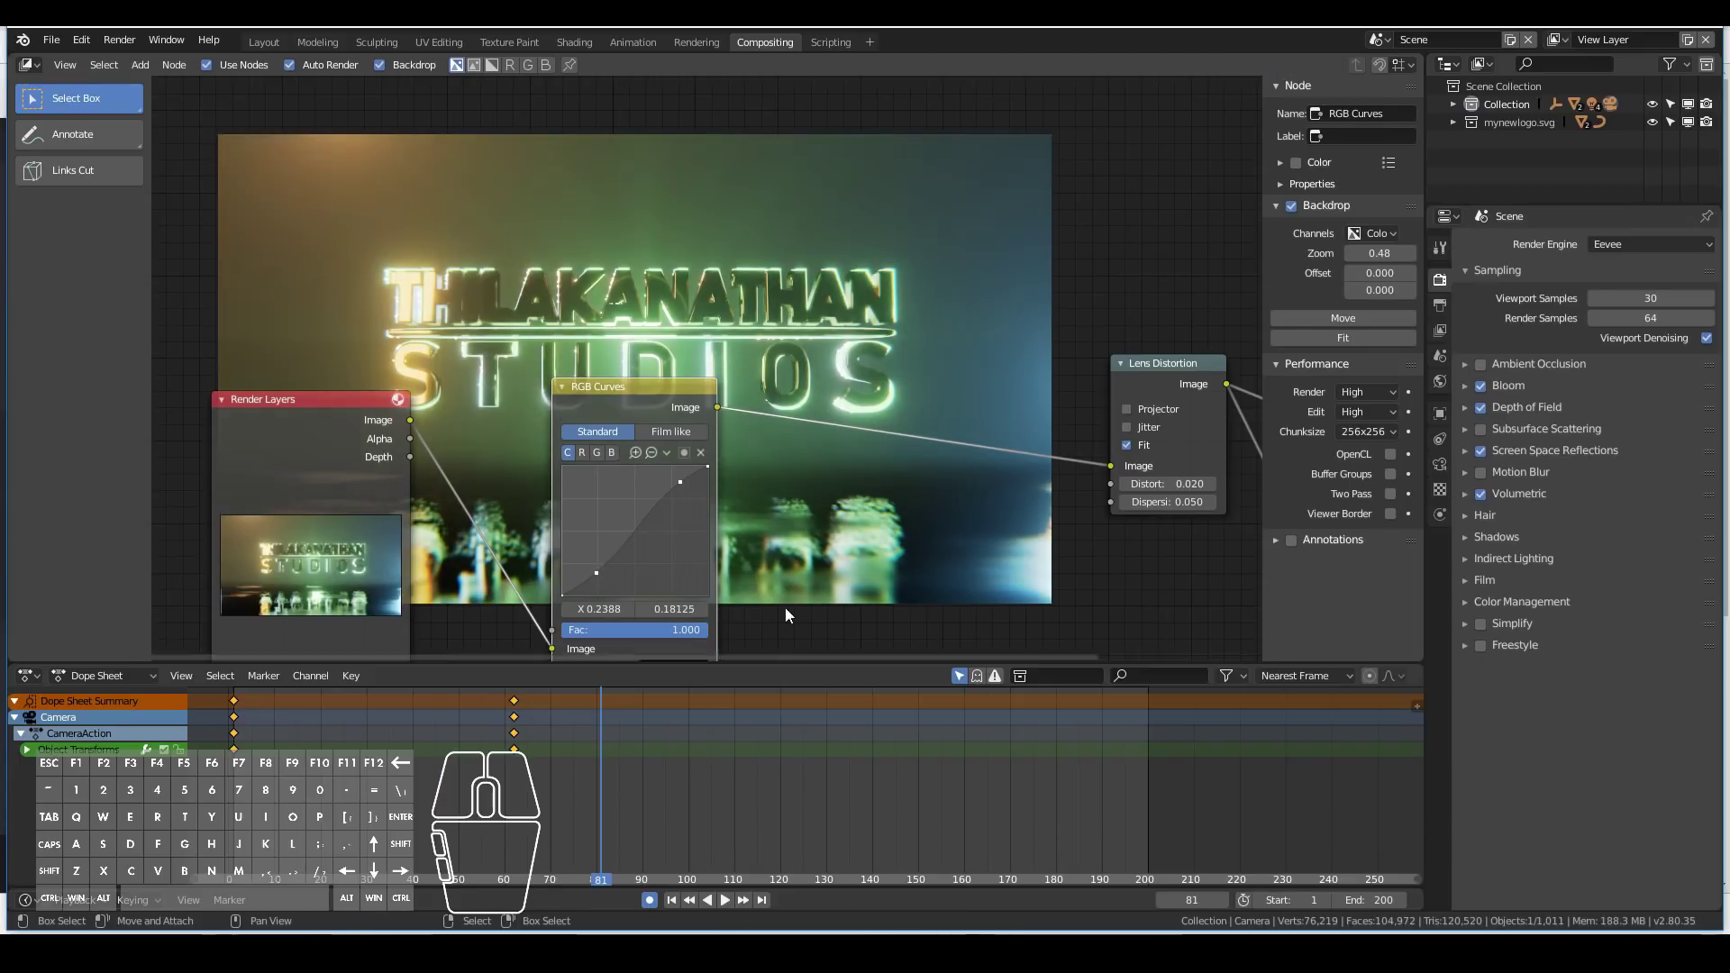
middle_click_drag(780, 588, 676, 482)
left_click_drag(490, 465, 500, 471)
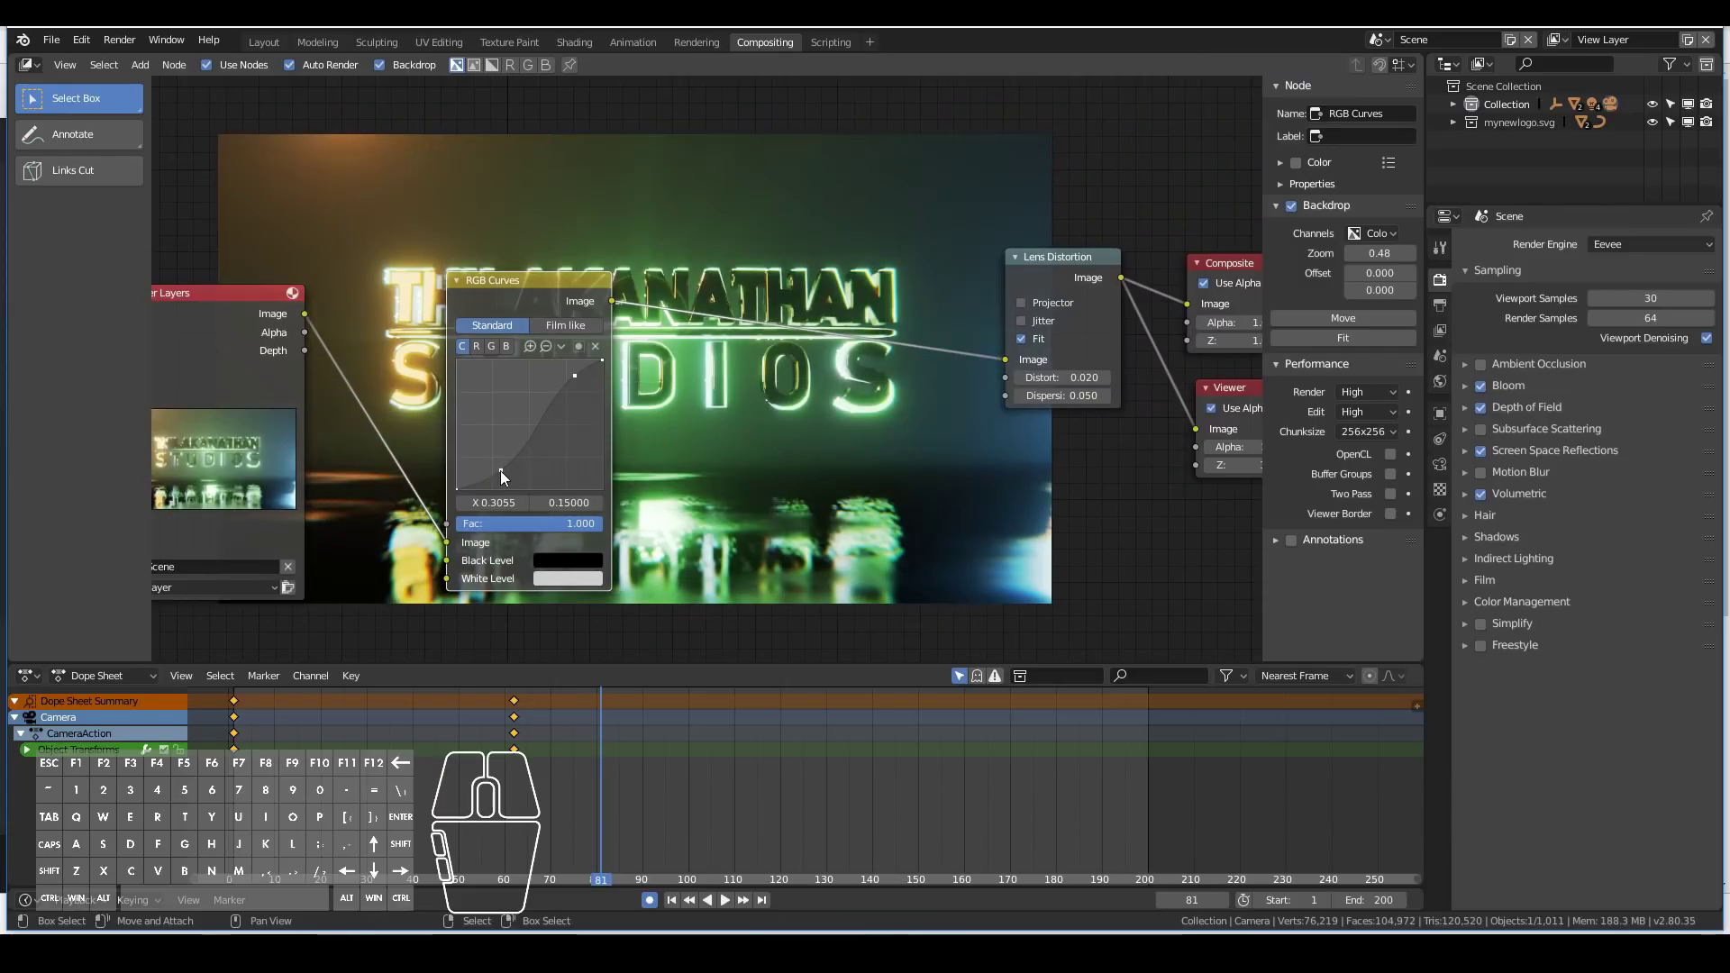
Refine the RGB Curves S-curve by moving its upper point to X 0.75, Y 0.91875.
middle_click_drag(500, 471, 399, 290)
middle_click_drag(894, 535, 881, 530)
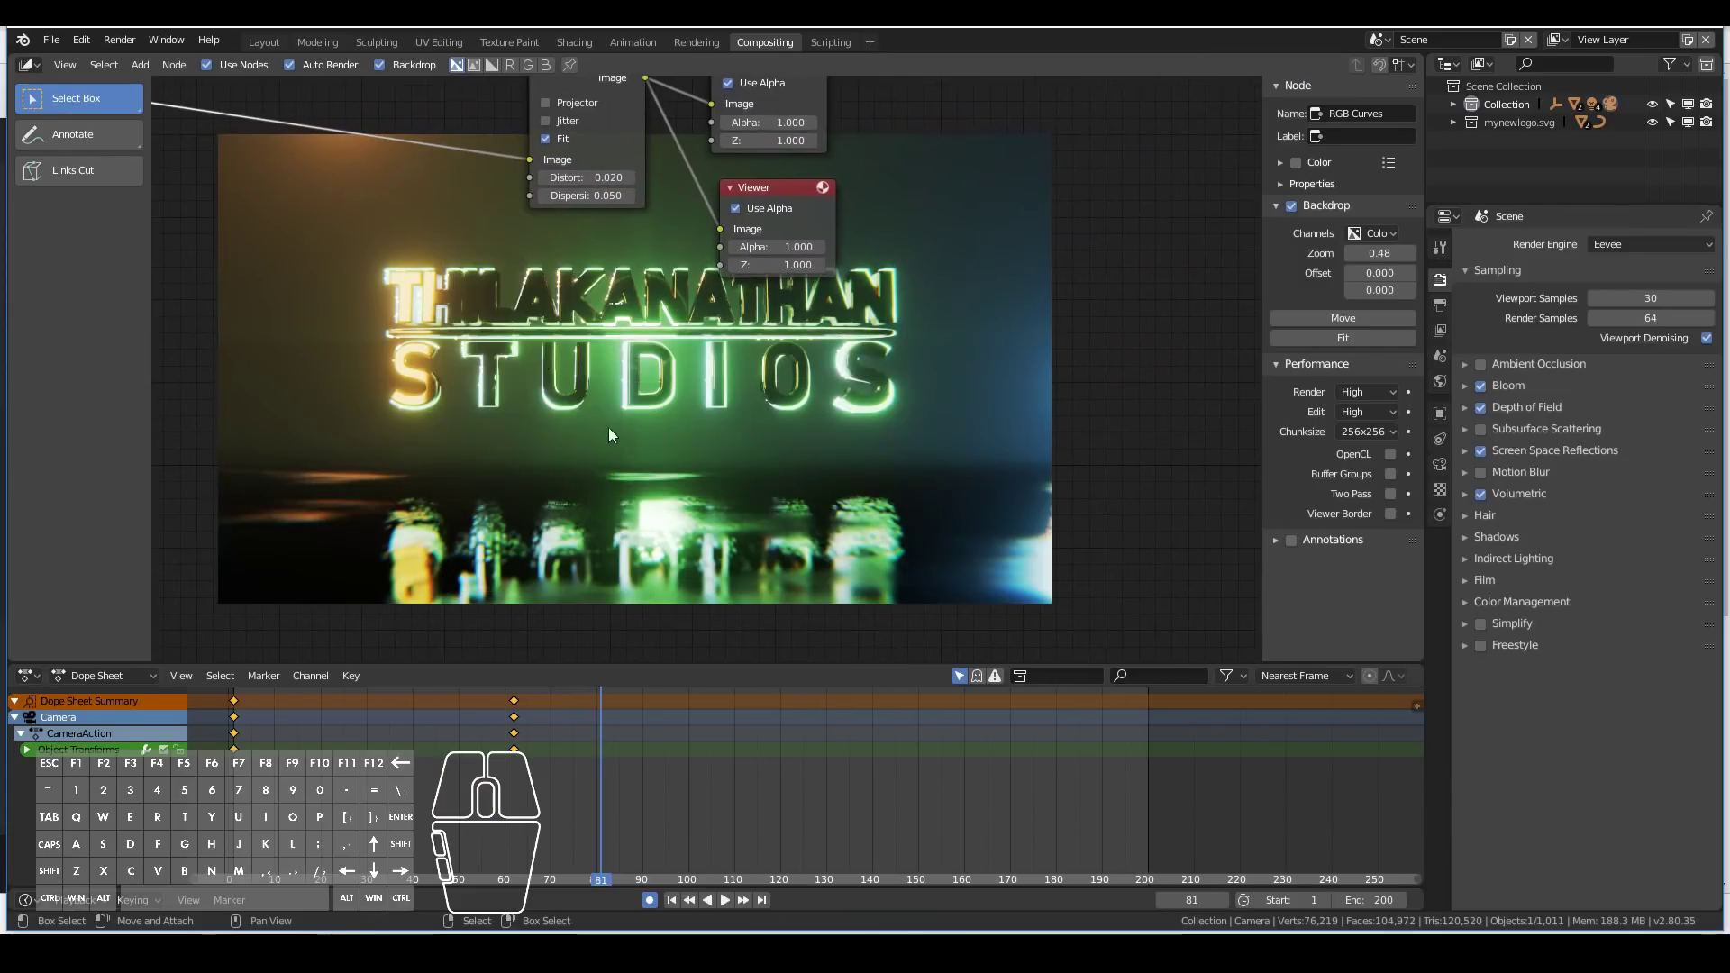
scroll(597, 403, "down", 4)
middle_click_drag(459, 370, 989, 464)
scroll(965, 459, "up", 5)
middle_click_drag(842, 419, 1002, 571)
scroll(969, 571, "up", 1)
left_click(815, 562)
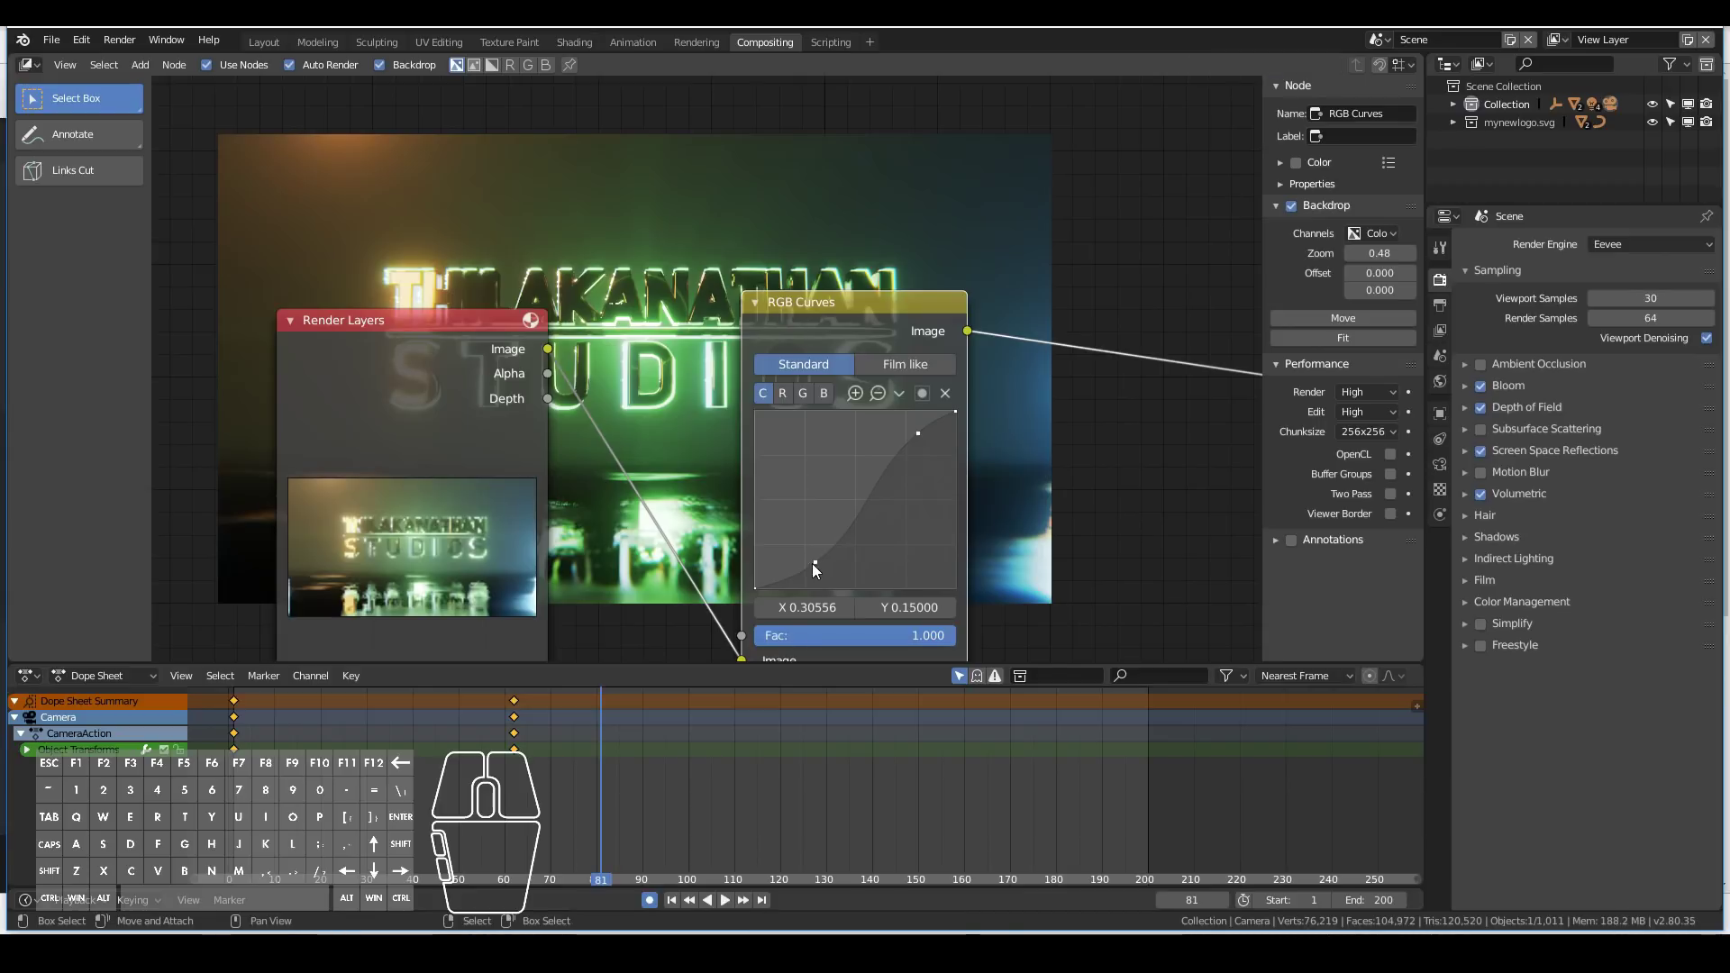
left_click(918, 430)
left_click_drag(917, 428, 910, 425)
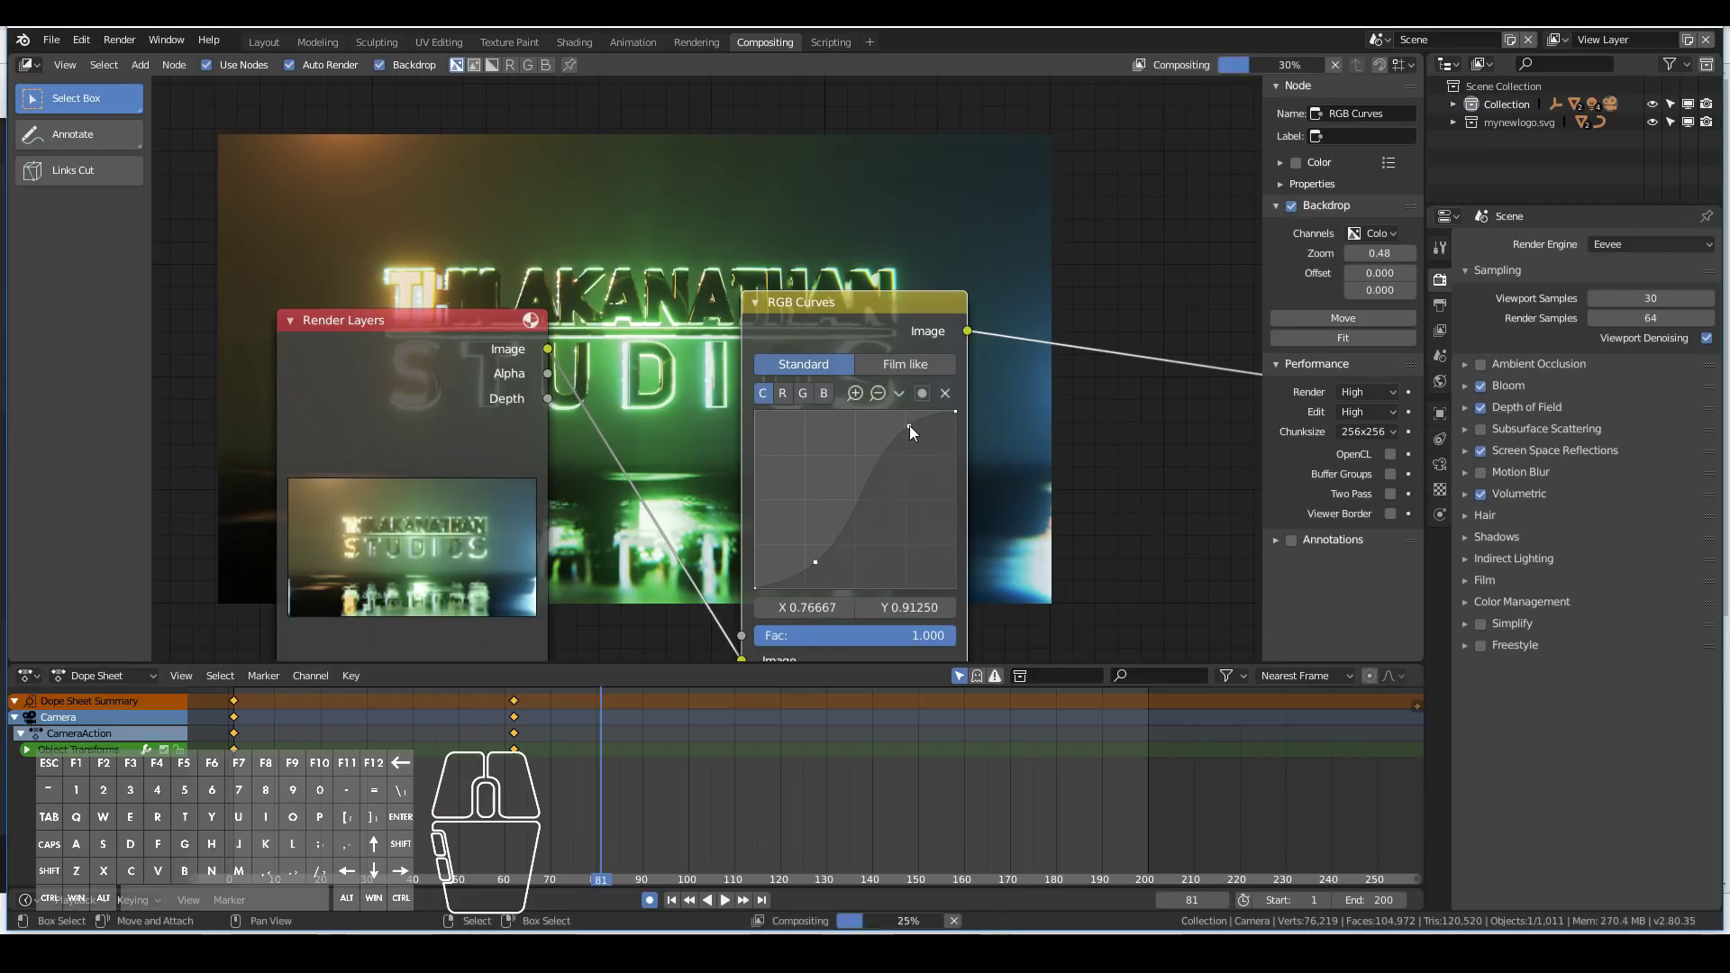
left_click(910, 426)
Insert a Color Balance node between the RGB Curves and Lens Distortion nodes.
middle_click_drag(905, 424, 614, 424)
key("shift+a")
mouse_move(606, 460)
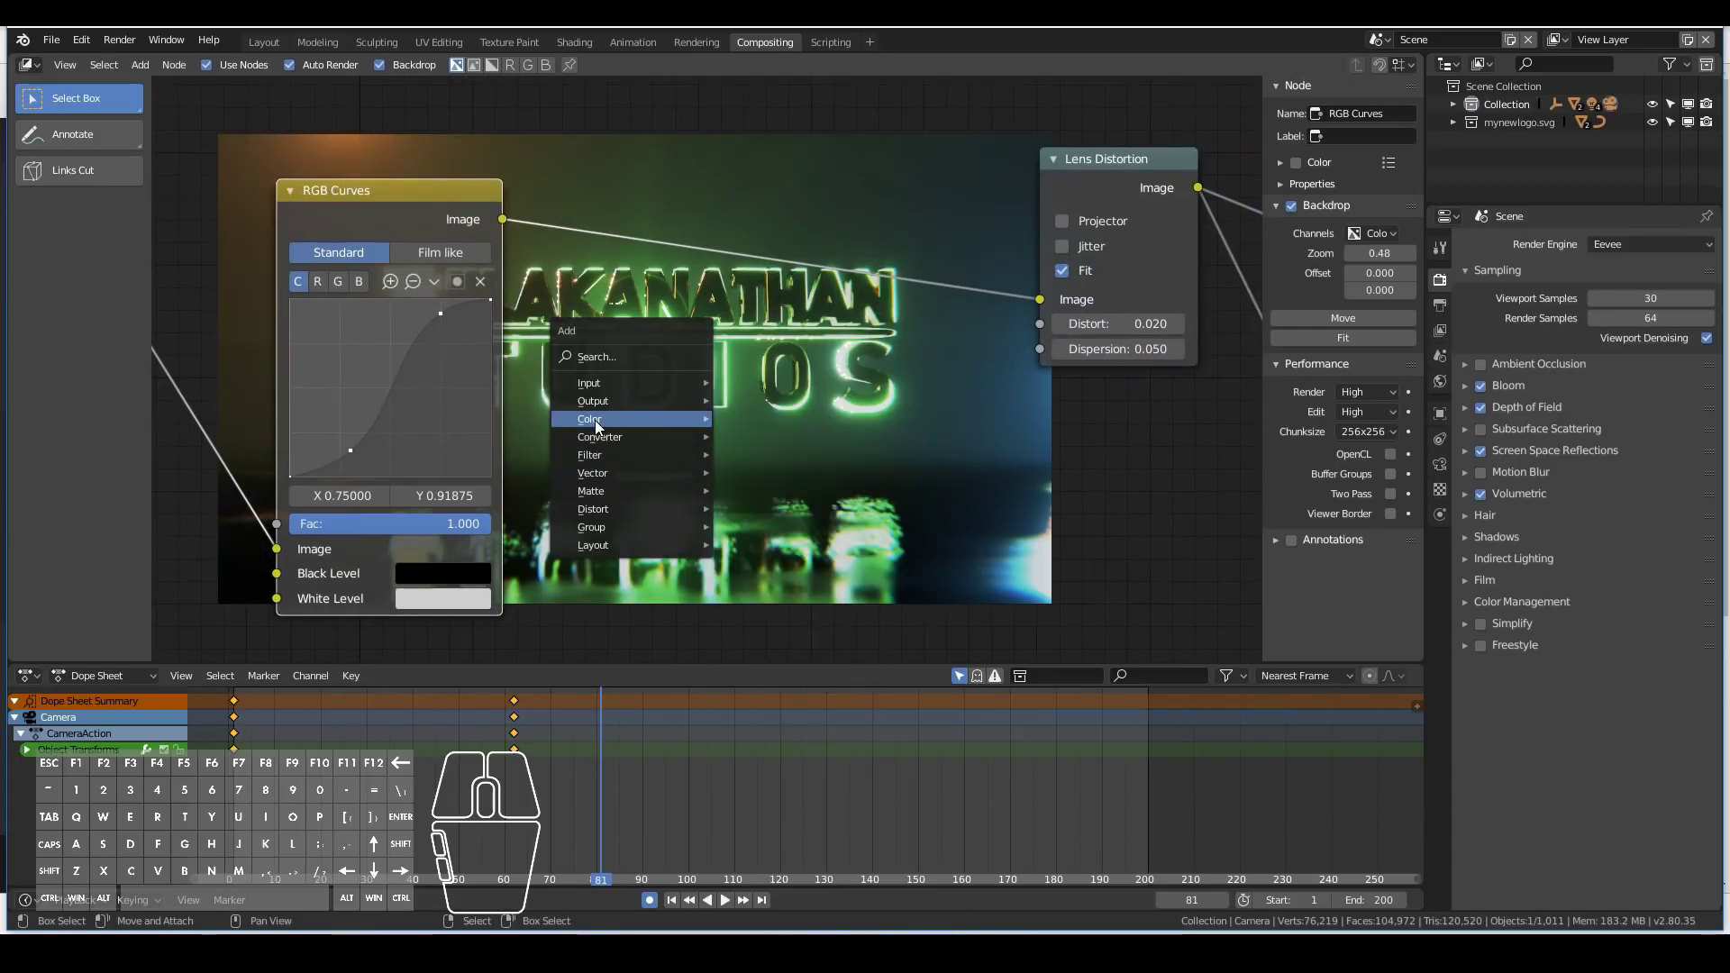
mouse_move(596, 422)
left_click(793, 453)
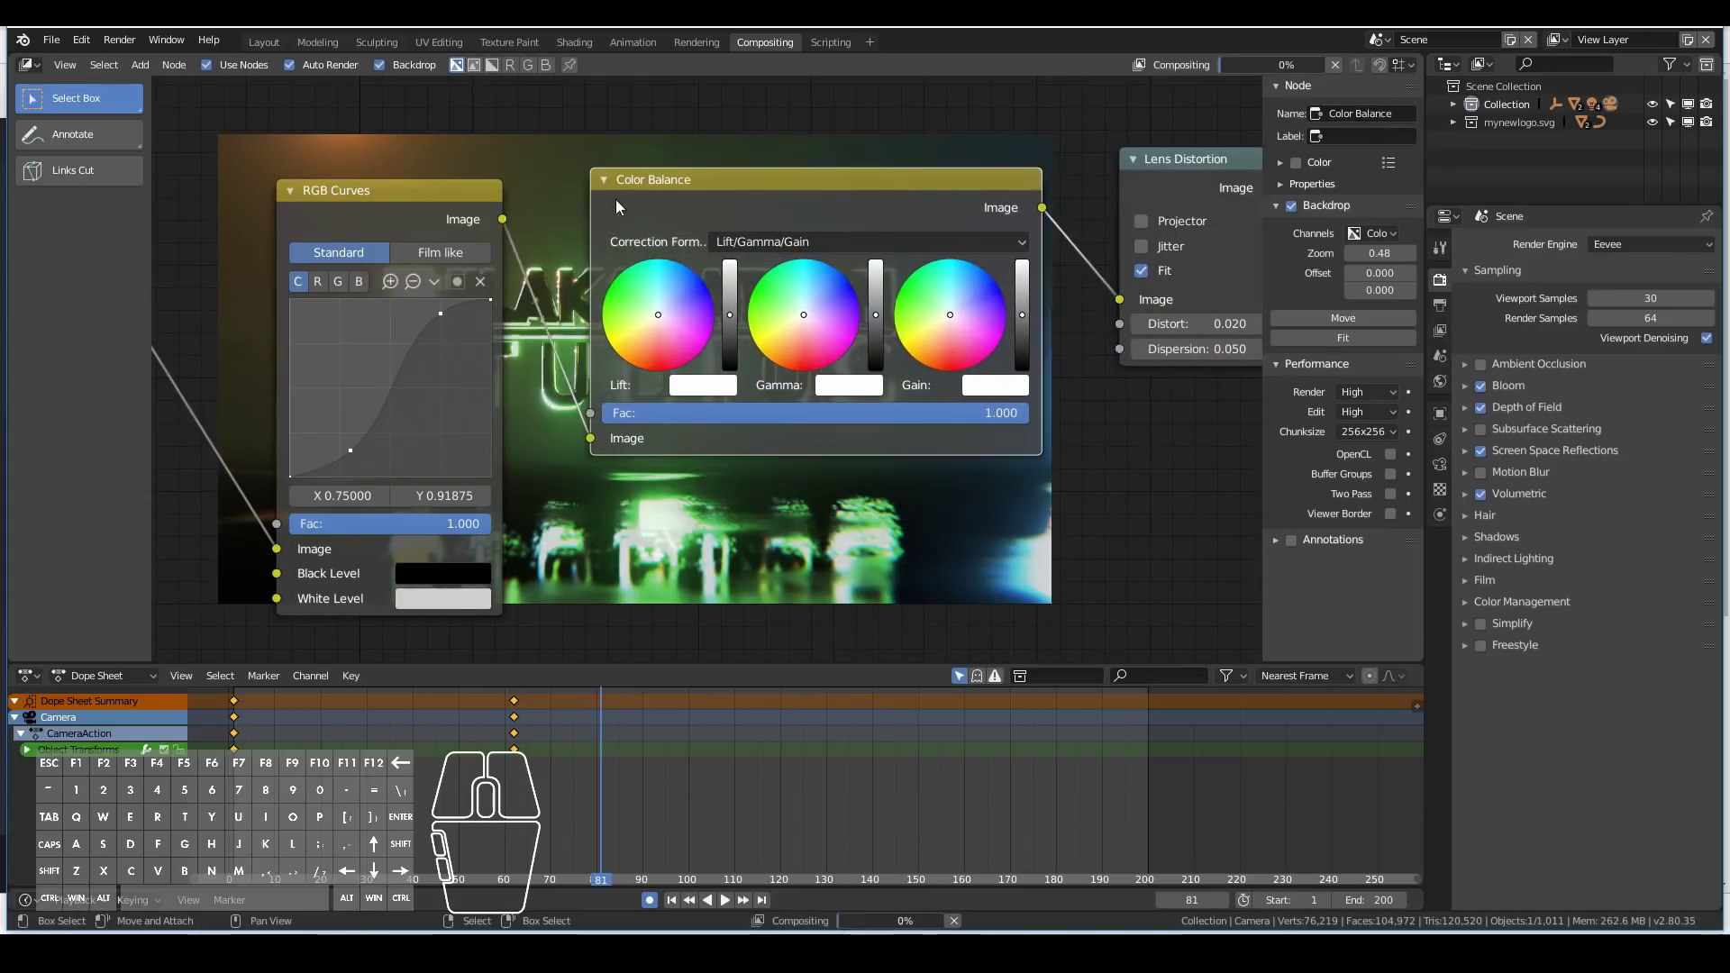
Try a warm orange lift, pale yellow gamma and light blue gain on the Color Balance node.
middle_click_drag(941, 524, 632, 61)
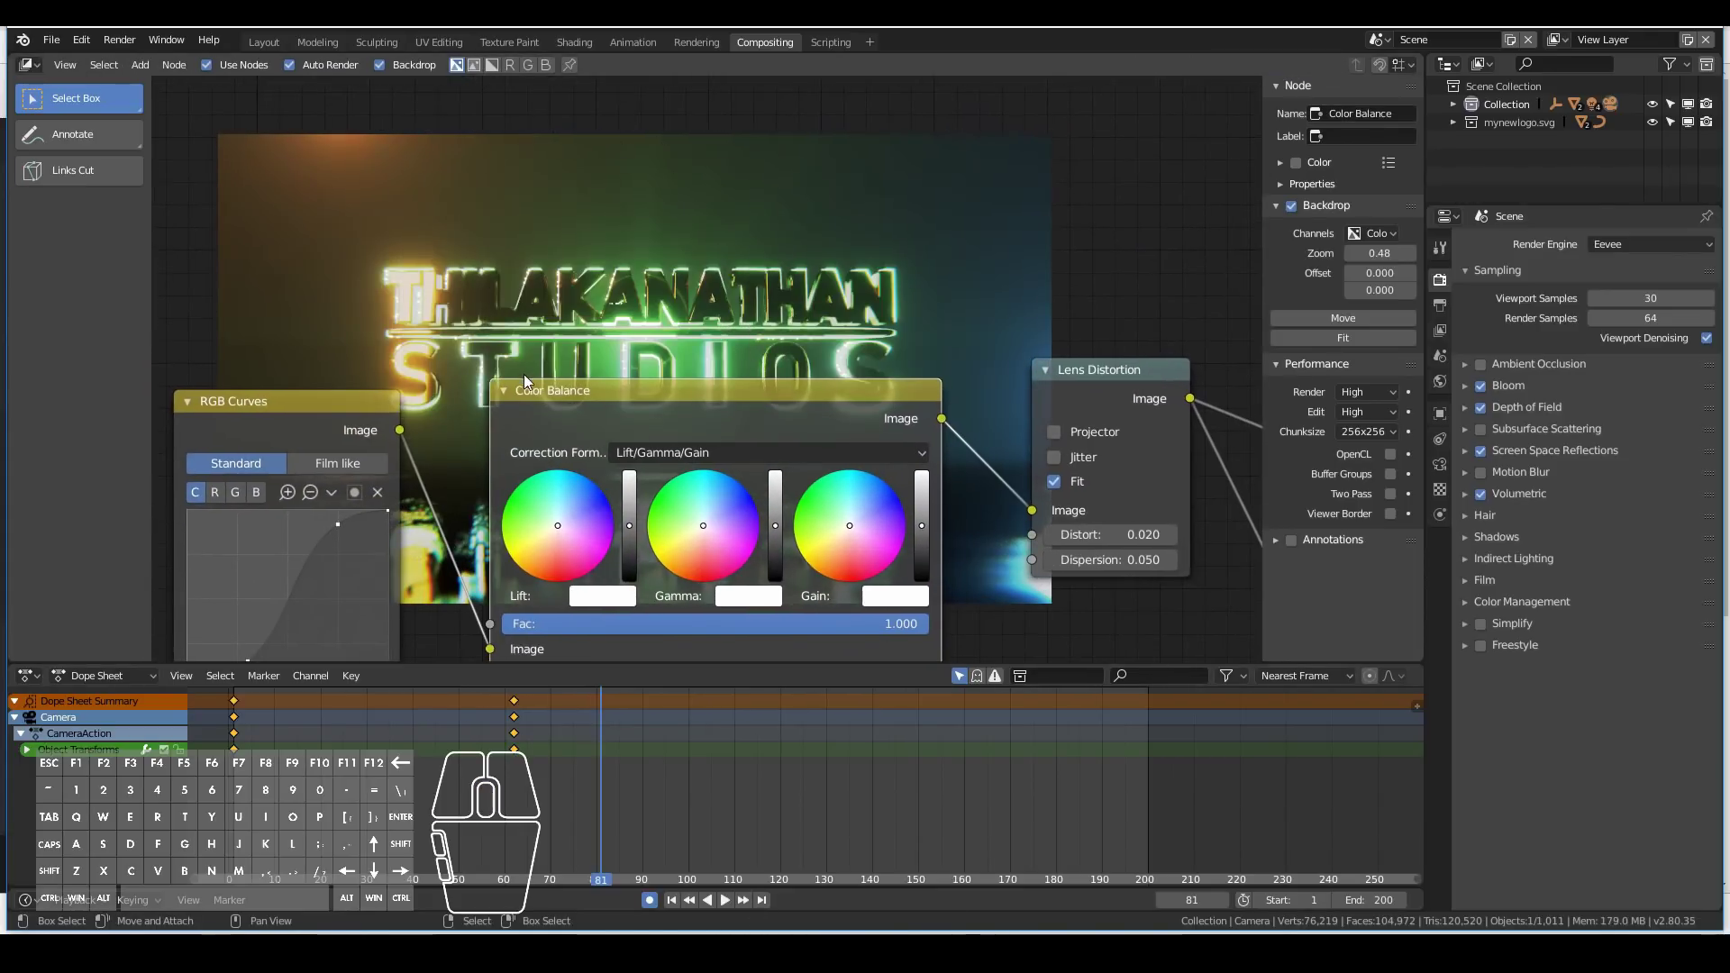
scroll(564, 521, "up", 1)
left_click(539, 570)
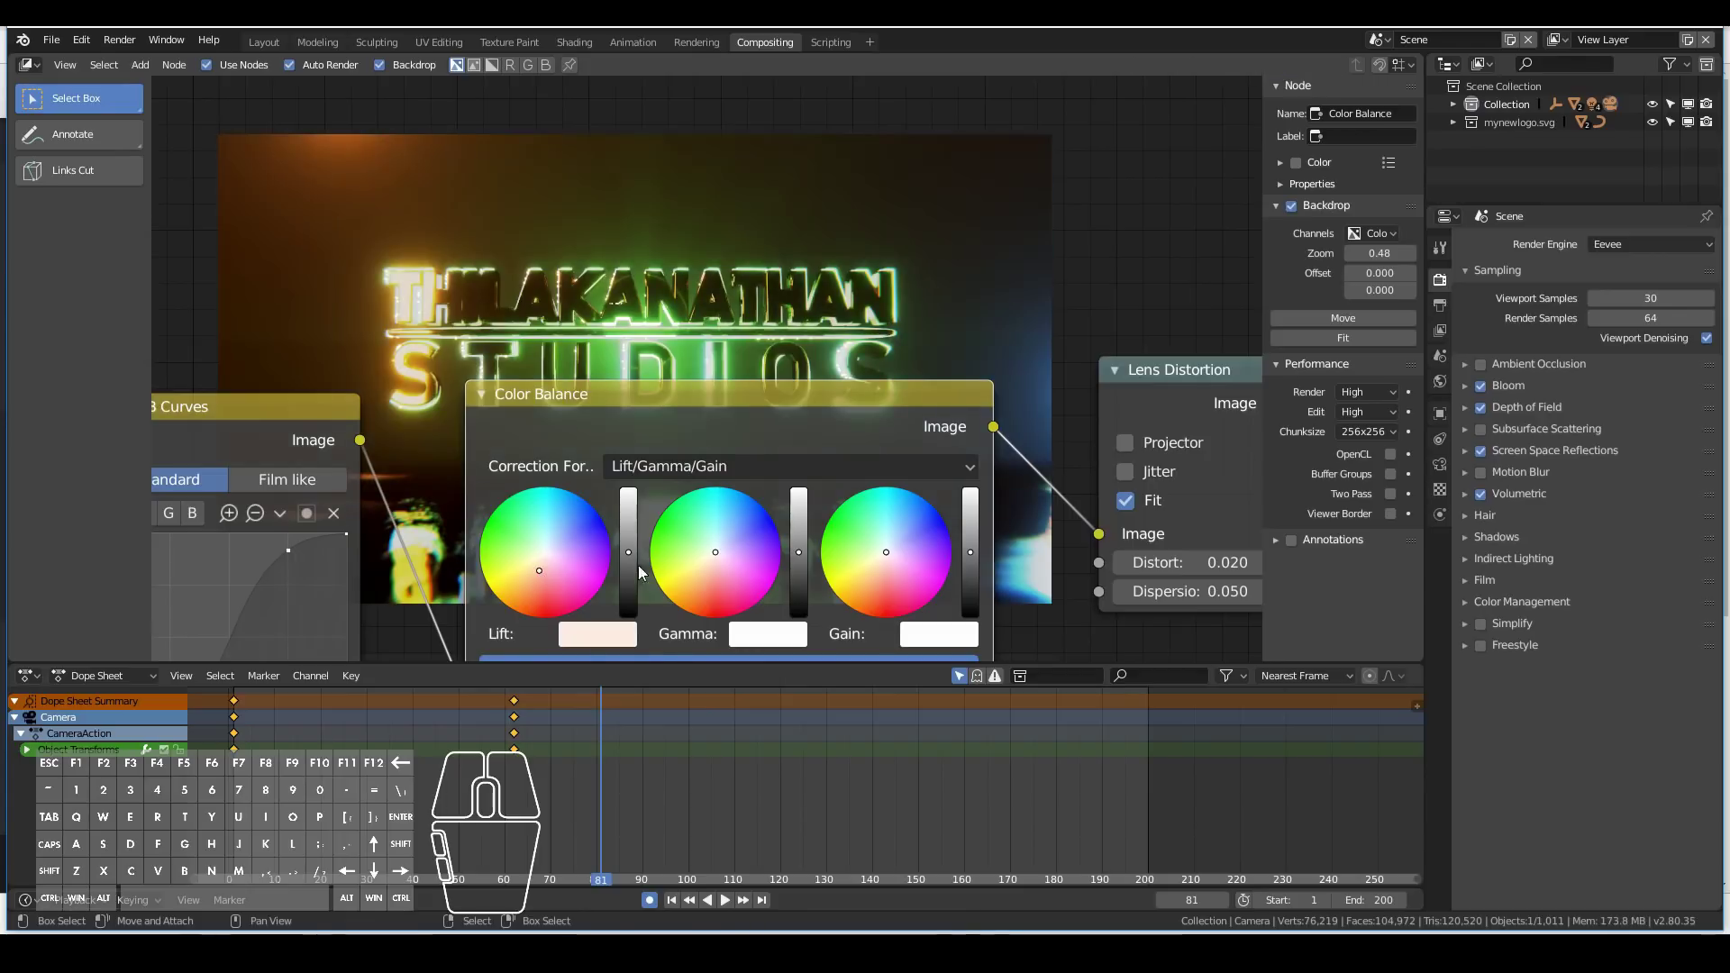
left_click(703, 569)
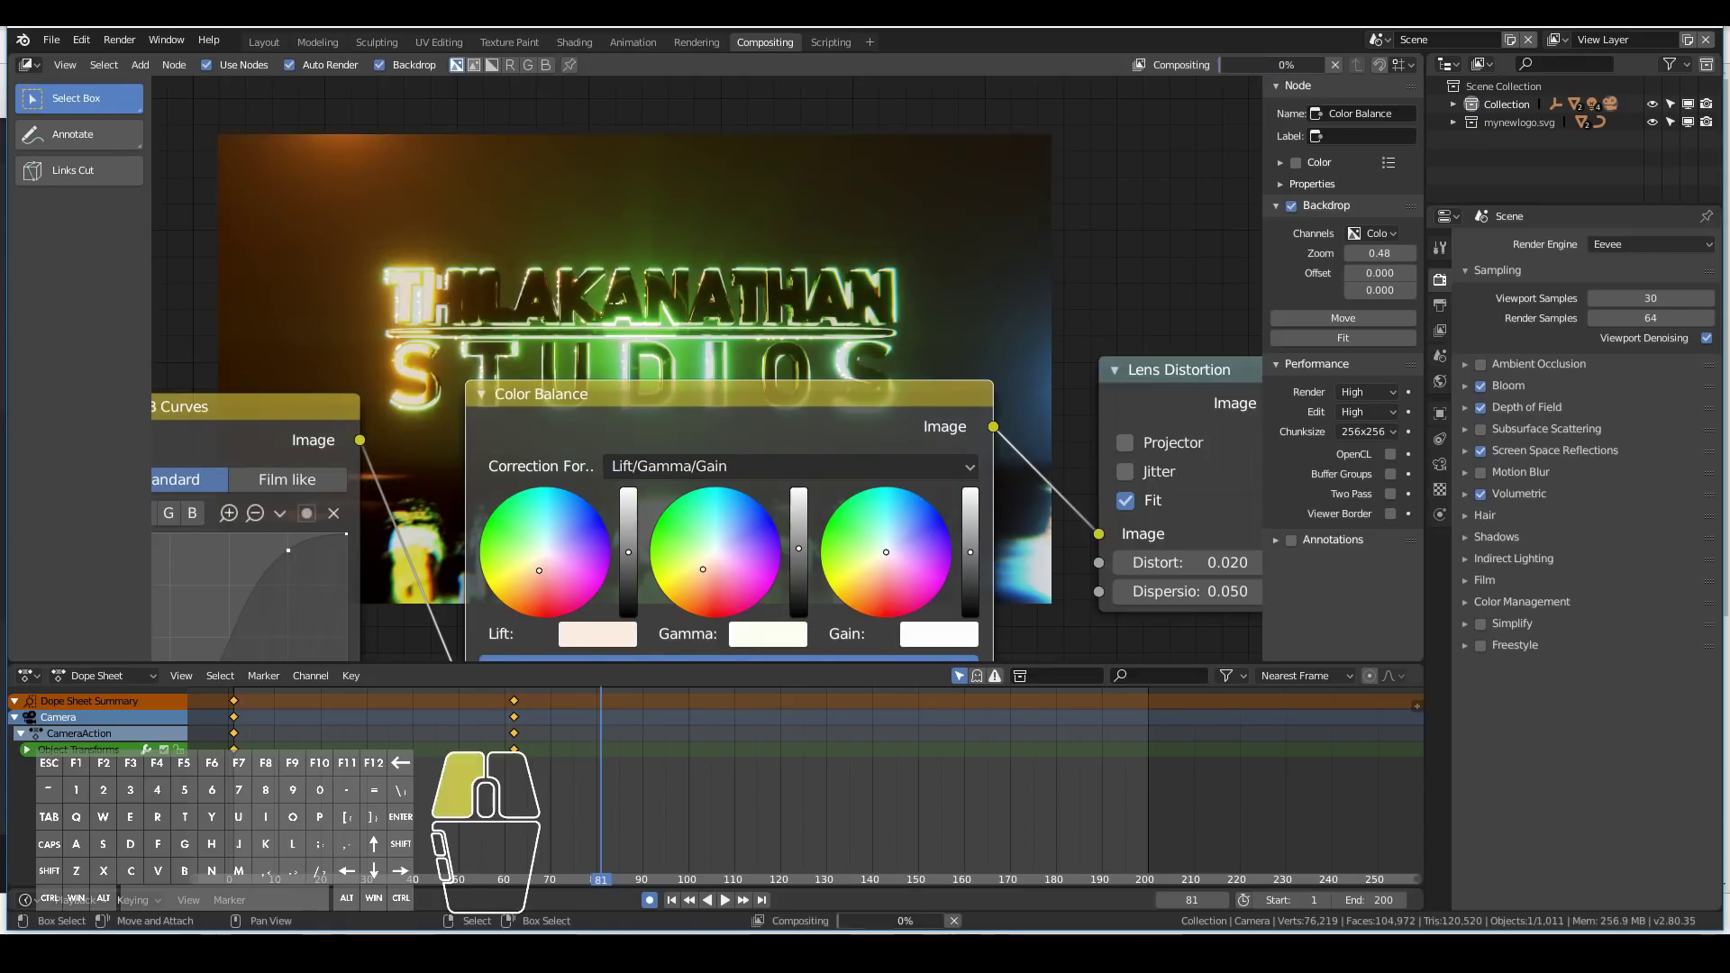
left_click(914, 537)
left_click(910, 538)
Tint the Color Balance node's lift pale green, its gamma pale blue and its gain light pink.
middle_click_drag(829, 622, 813, 479)
left_click(525, 413)
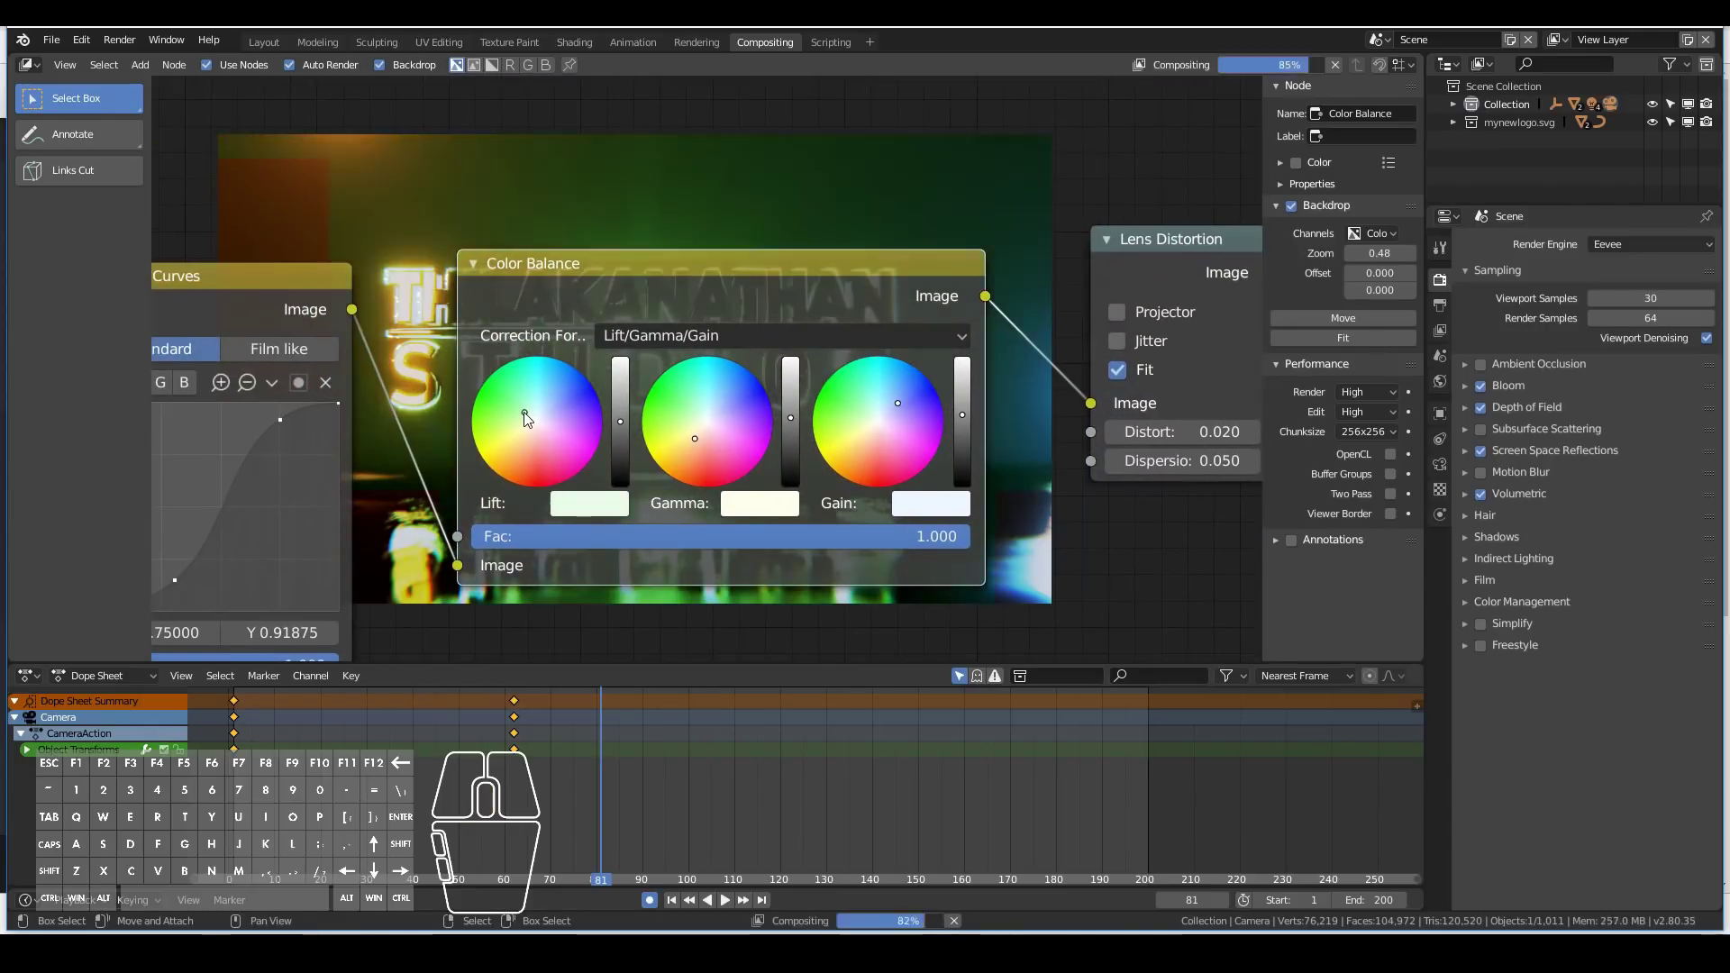
left_click_drag(714, 407, 720, 403)
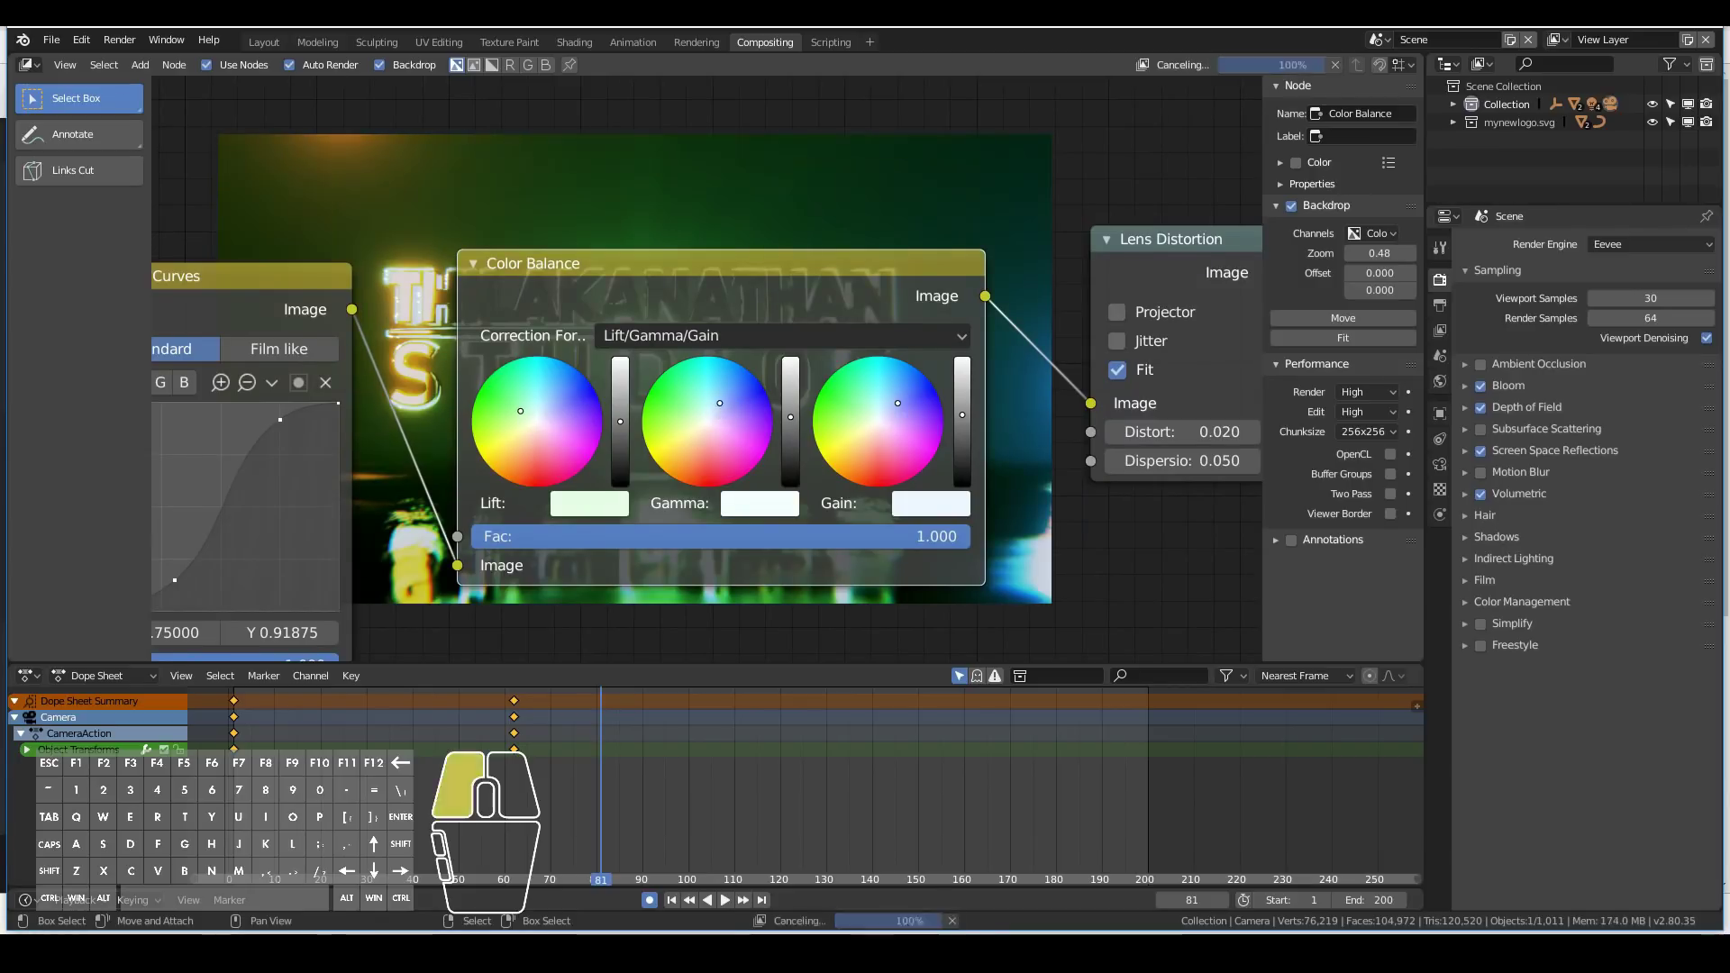
left_click(903, 427)
middle_click_drag(1128, 530, 901, 450)
scroll(900, 450, "down", 11)
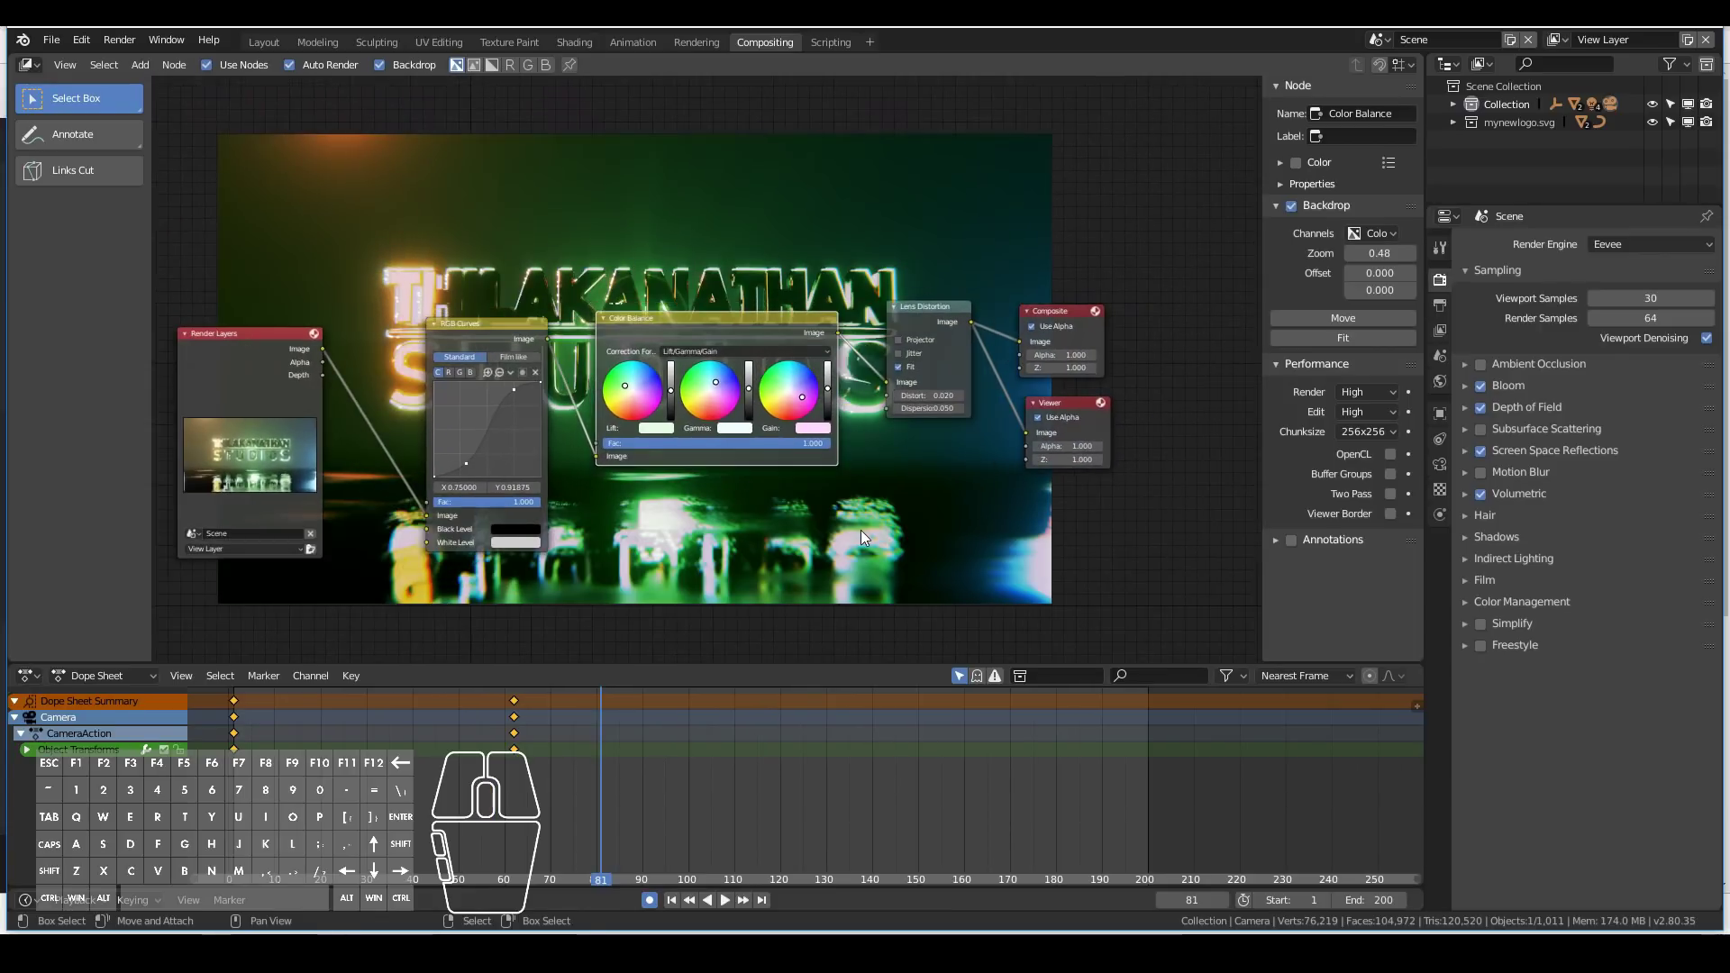
left_click(452, 321)
left_click(744, 331)
left_click(960, 322)
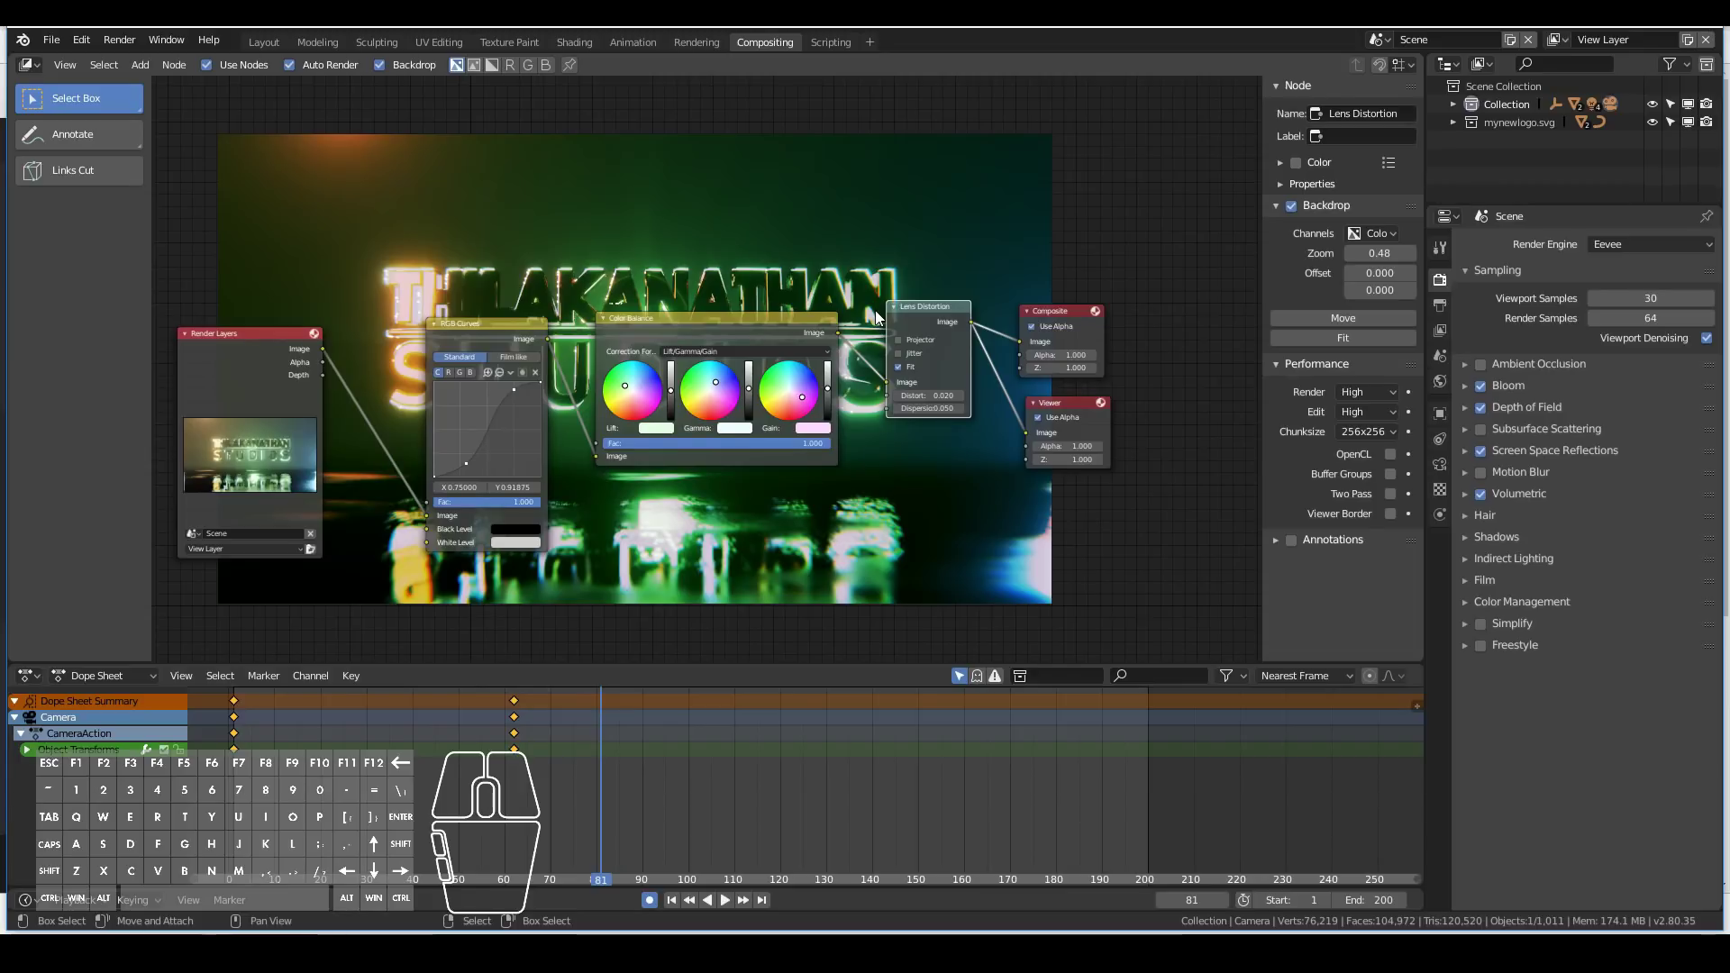
Enable Motion Blur in the render settings and set its samples to 64.
scroll(874, 310, "up", 1)
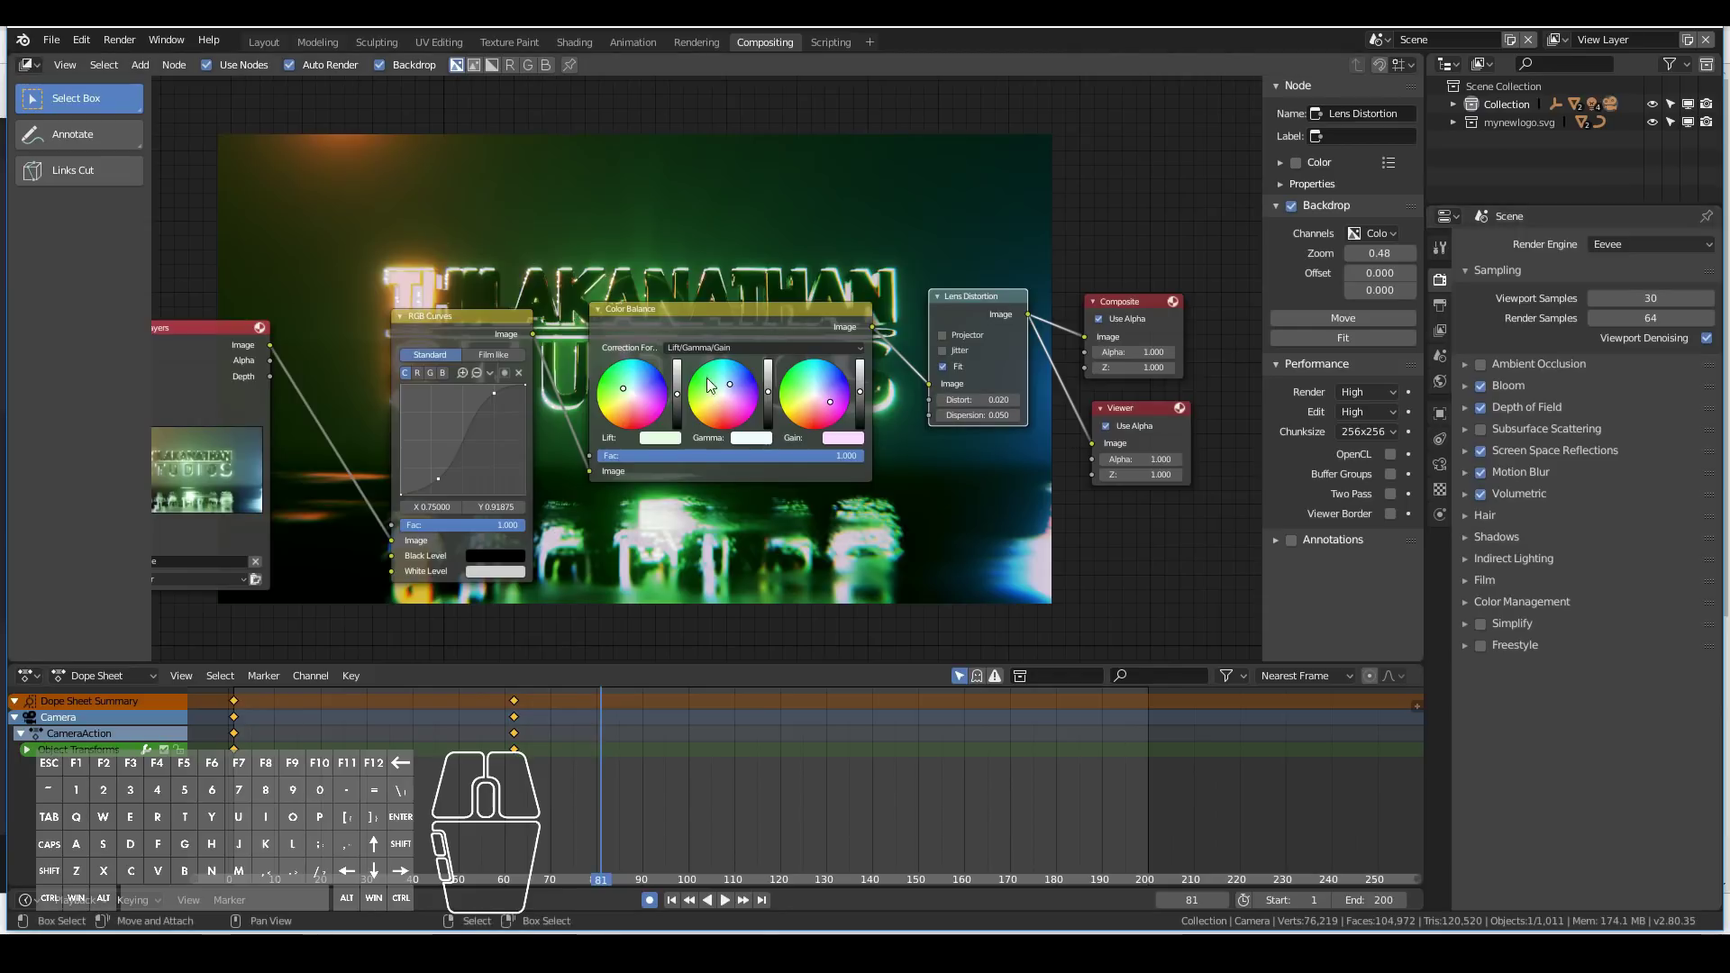
middle_click_drag(636, 249, 655, 425)
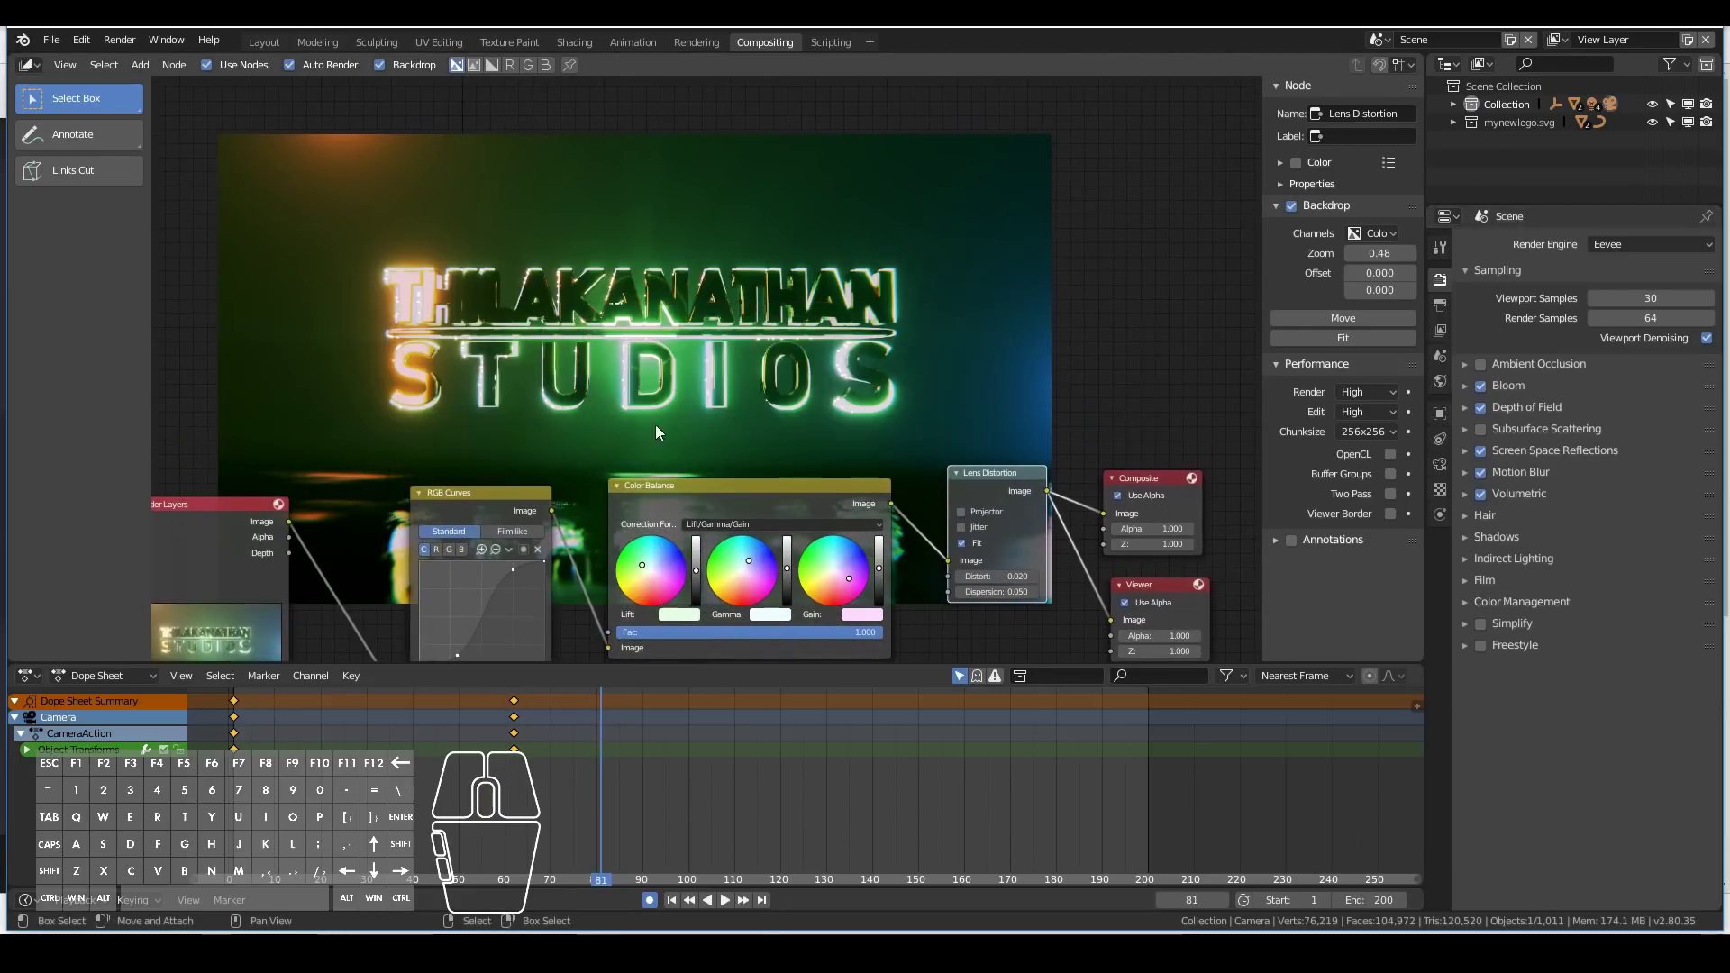
left_click(1464, 472)
left_click(1648, 500)
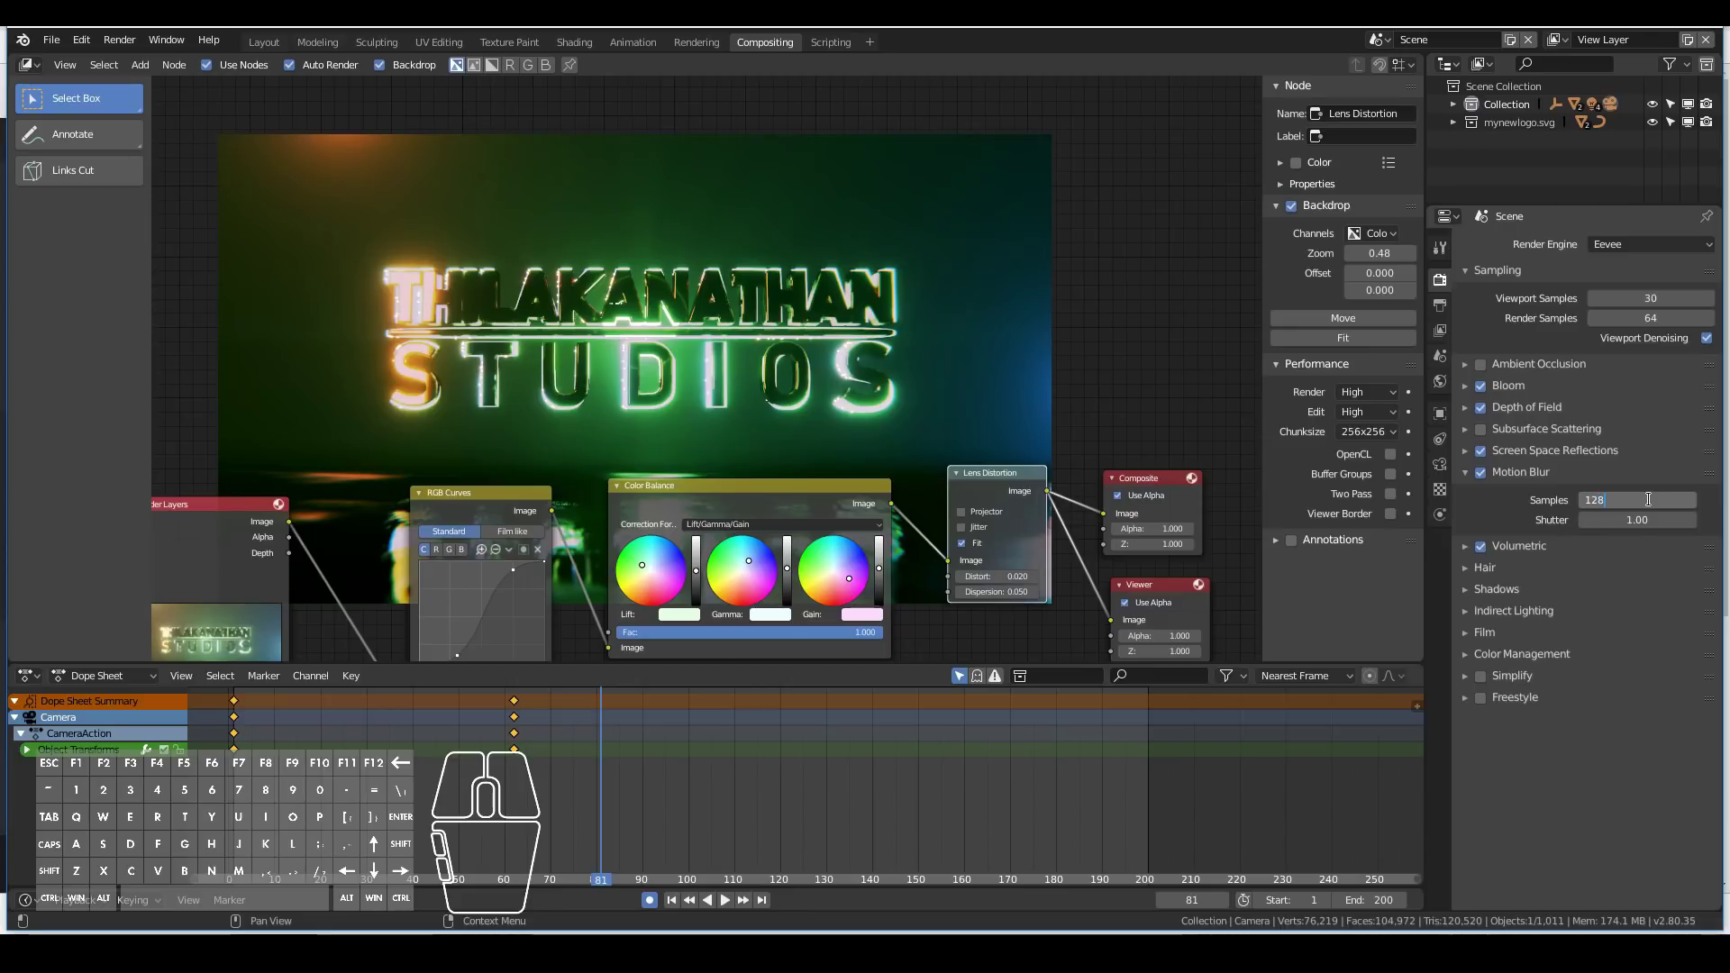
key("Return")
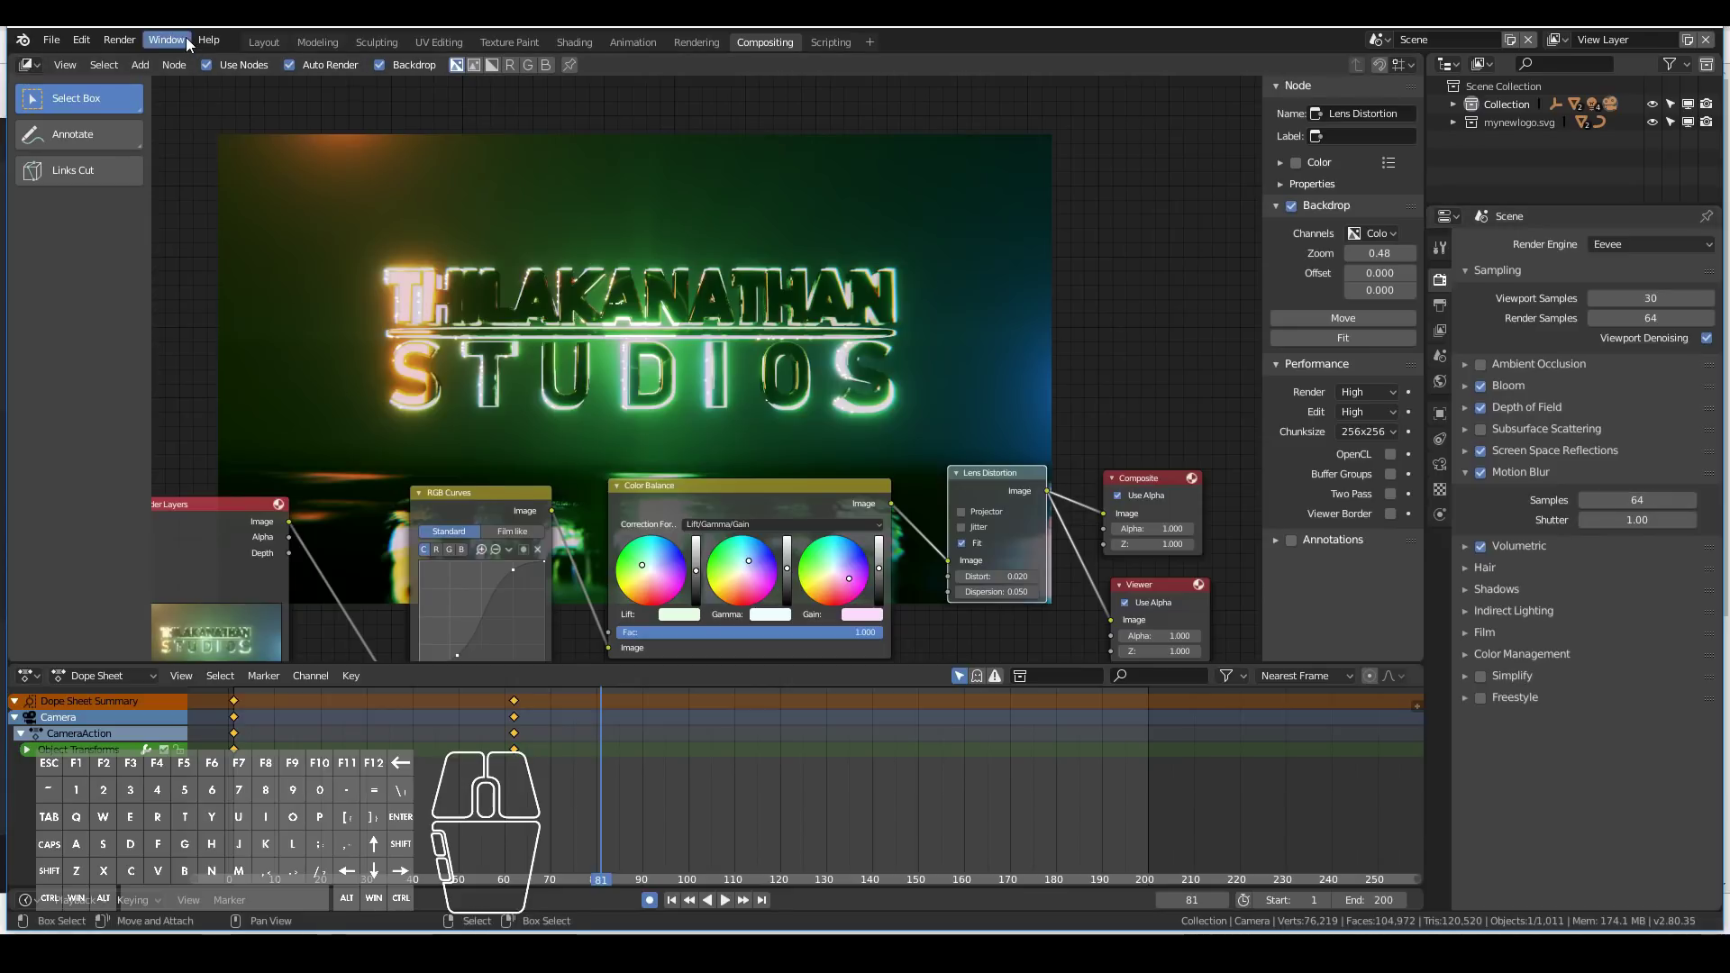
Set the render output path to the Courses\Logos folder with the file name LogoIntro.
left_click(63, 41)
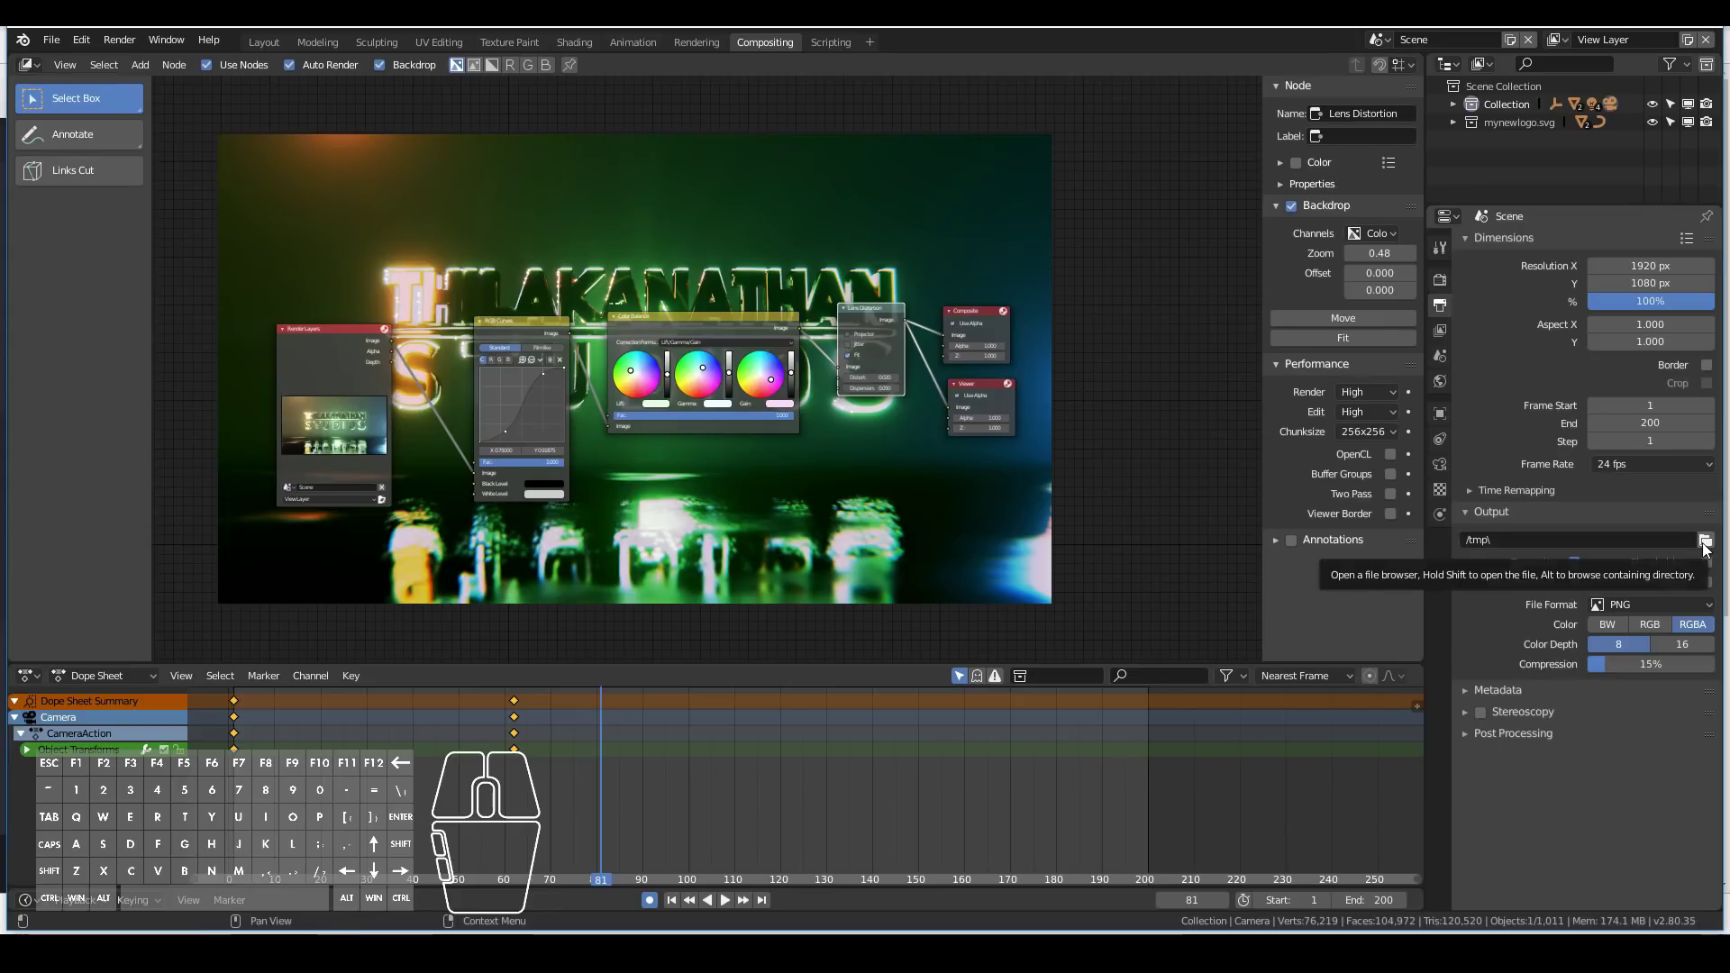
left_click(1702, 543)
left_click(1690, 104)
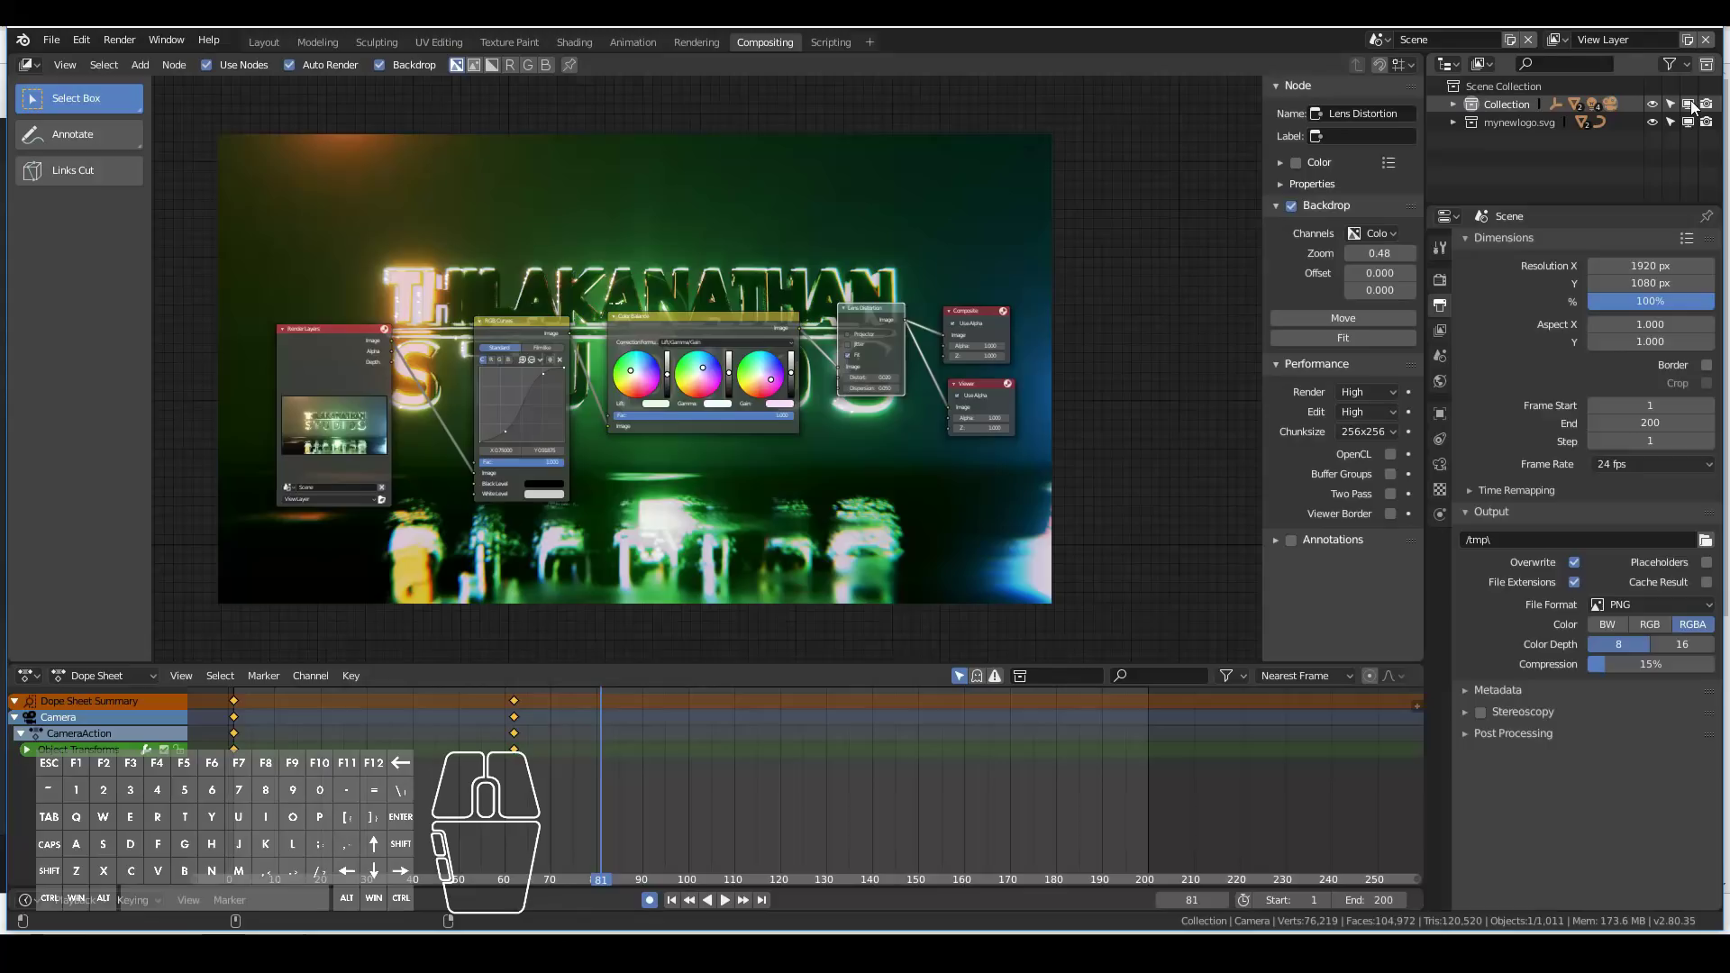
left_click(1704, 541)
left_click(48, 371)
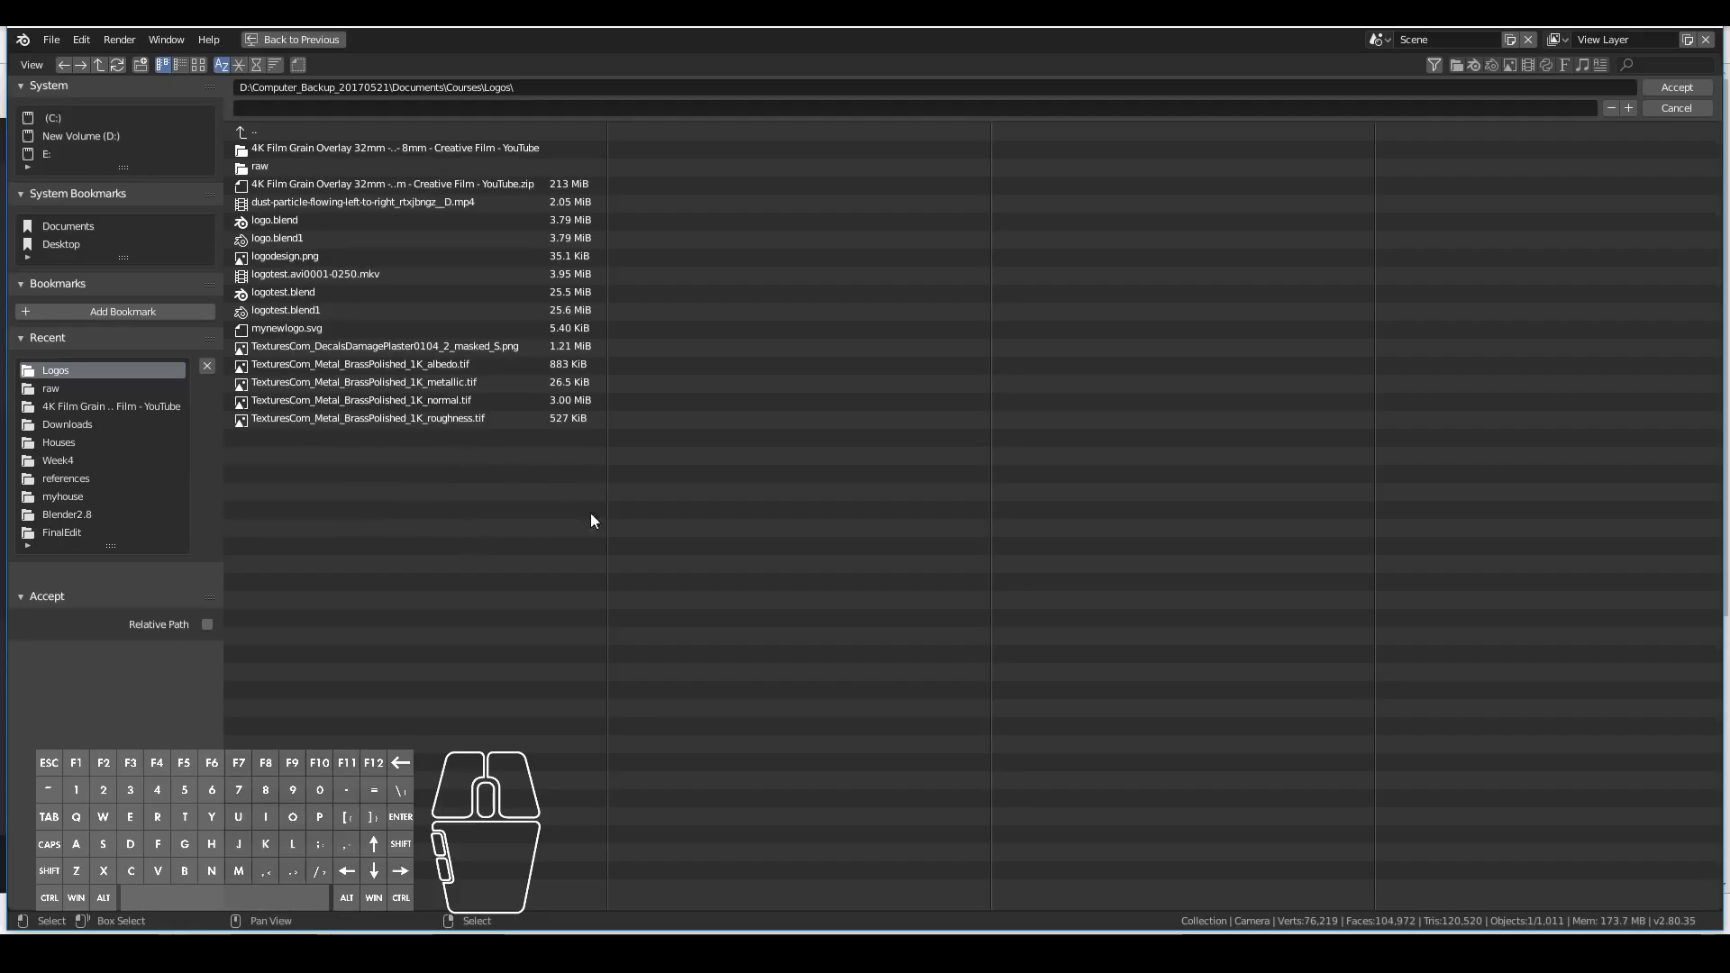
left_click(486, 107)
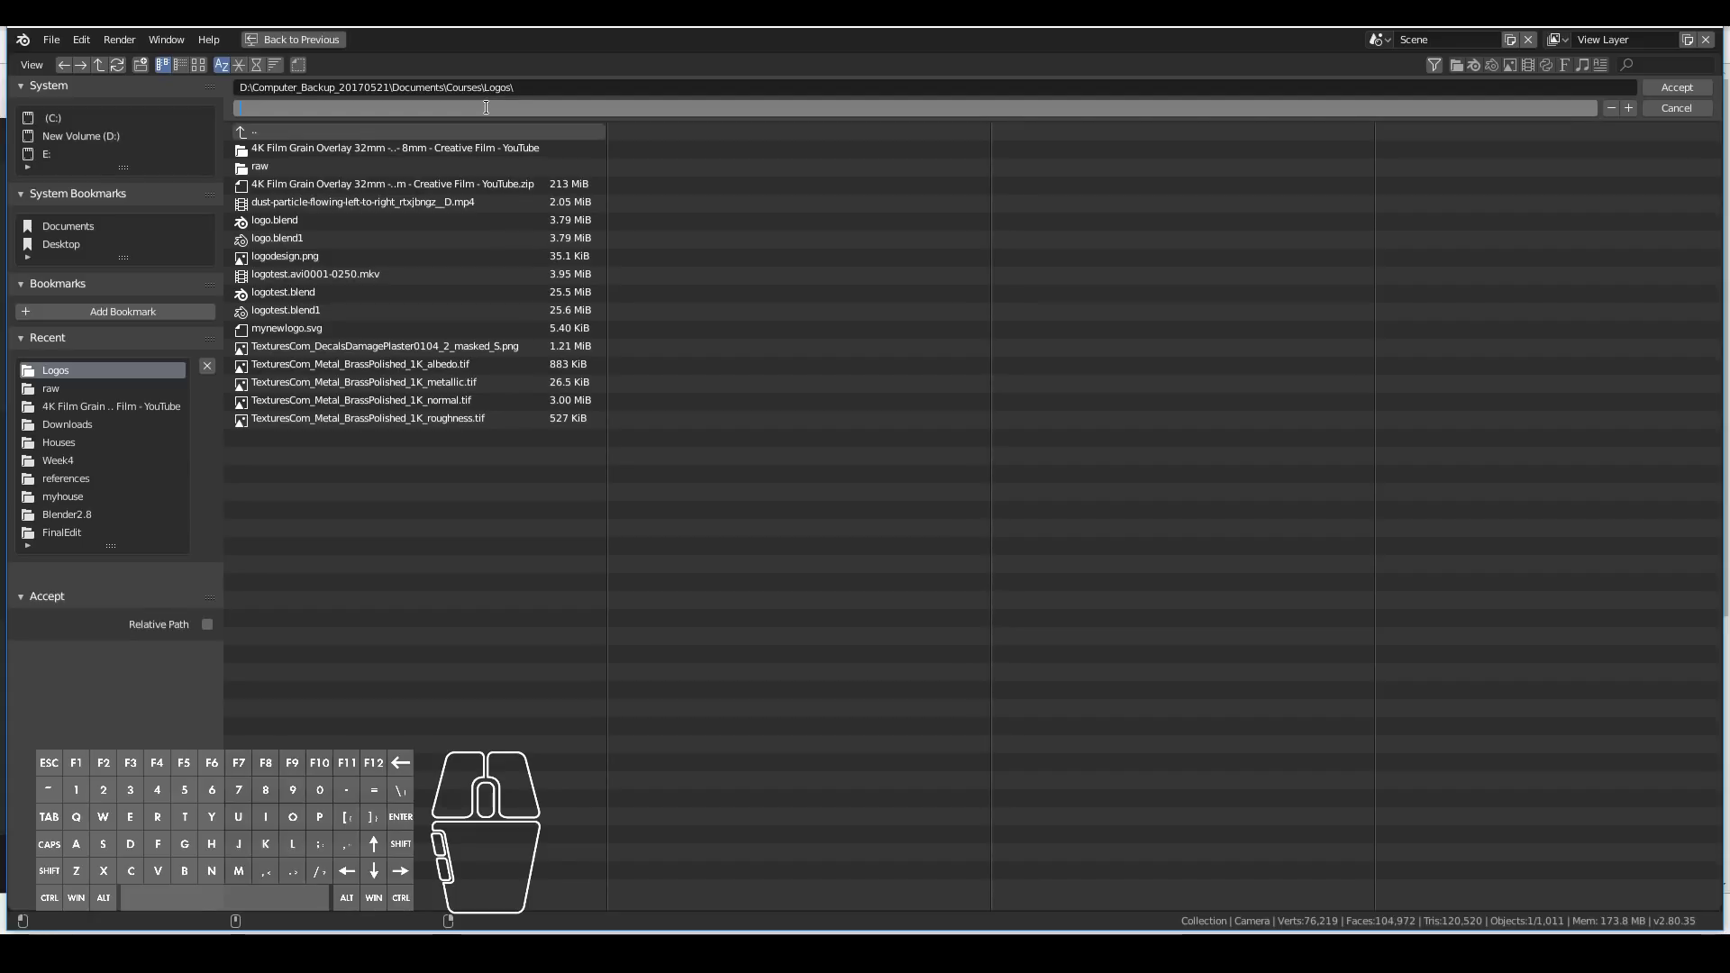
type("LogoIntro")
key("Return")
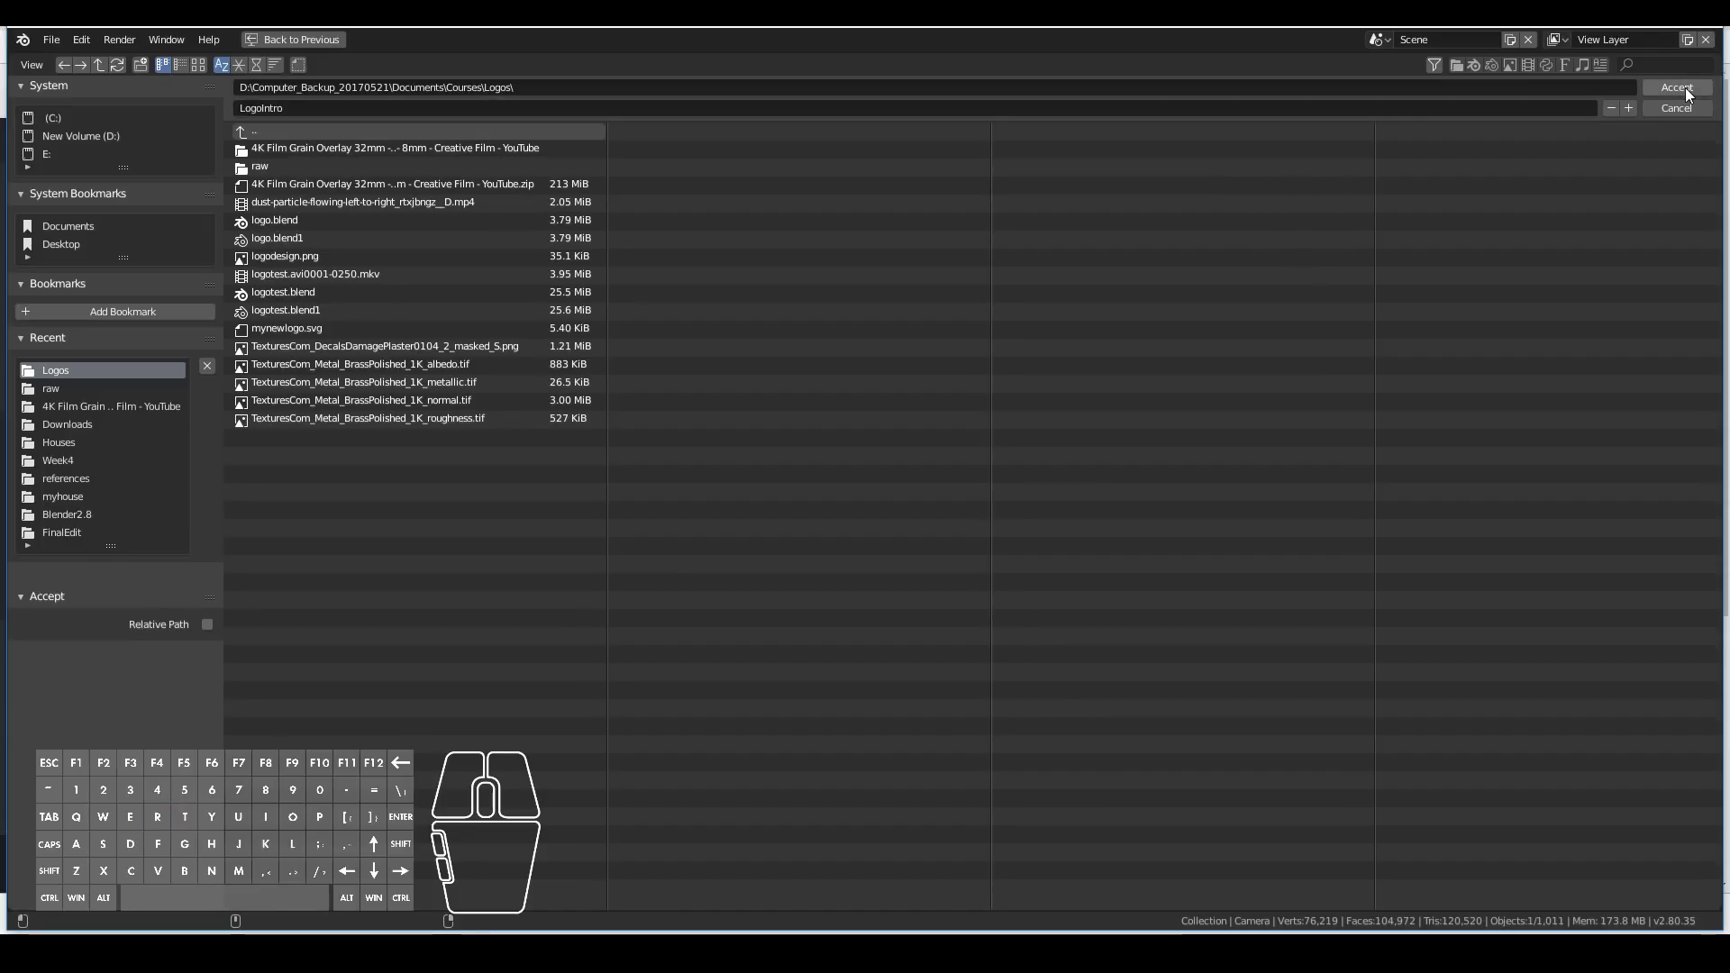
left_click(1677, 88)
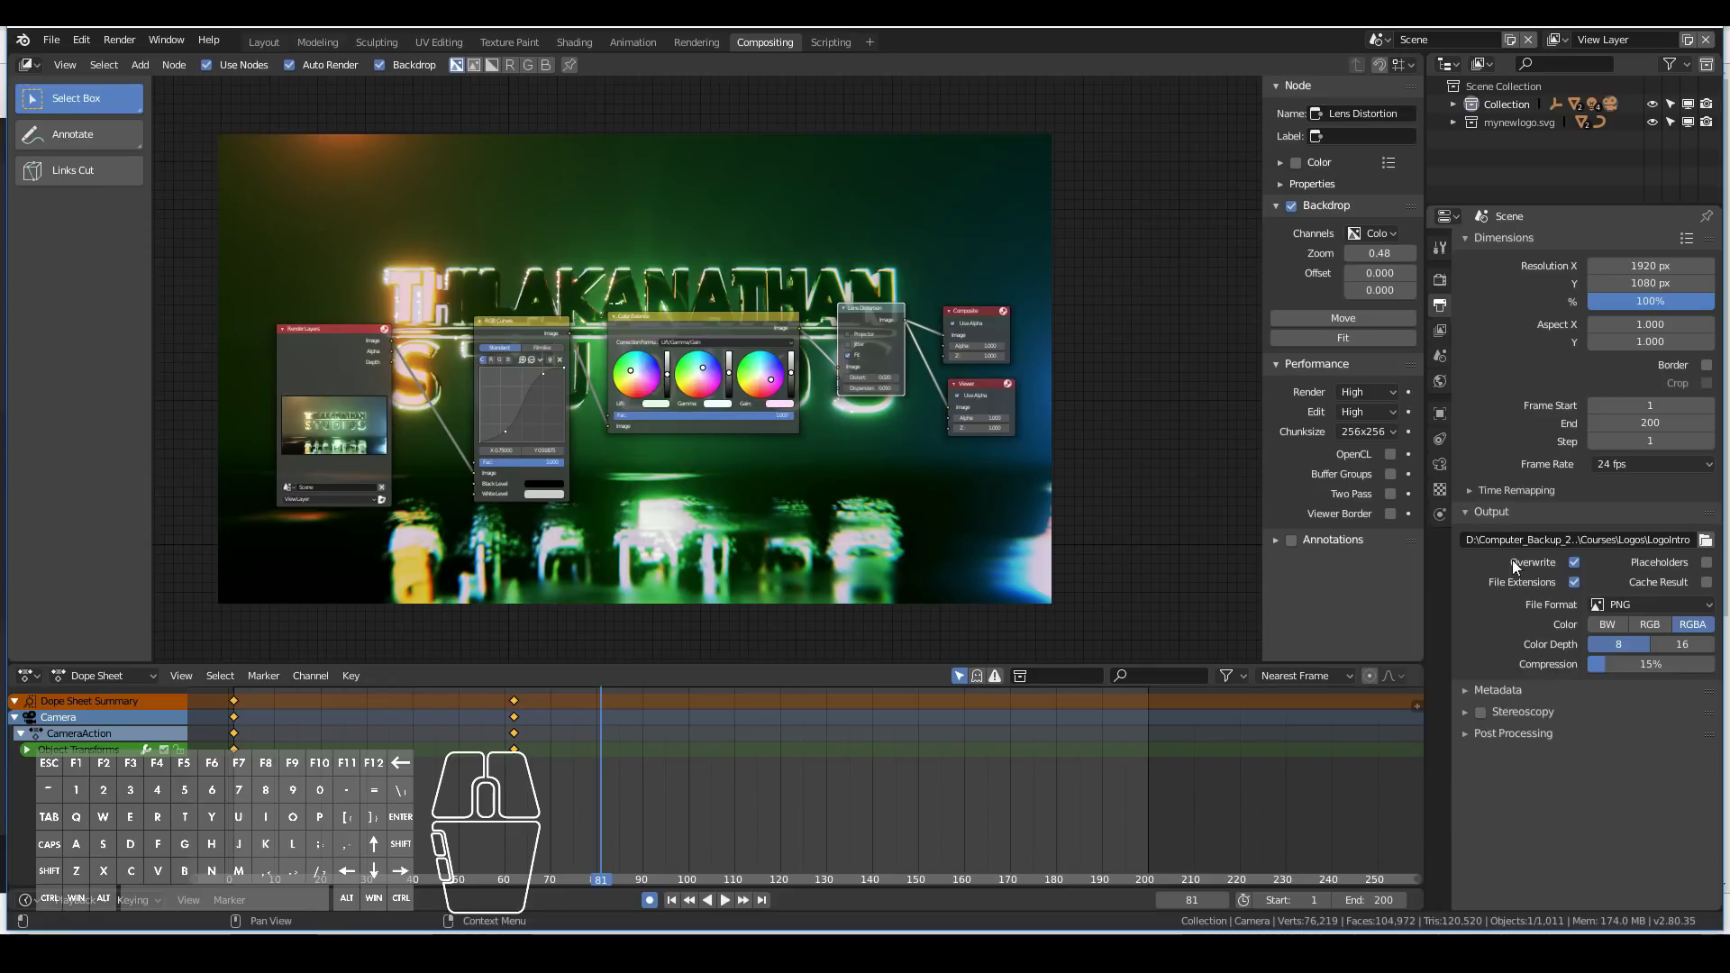
Set the output file format to FFmpeg video with an MPEG-4 container, keeping the H.264 video codec.
left_click(1657, 602)
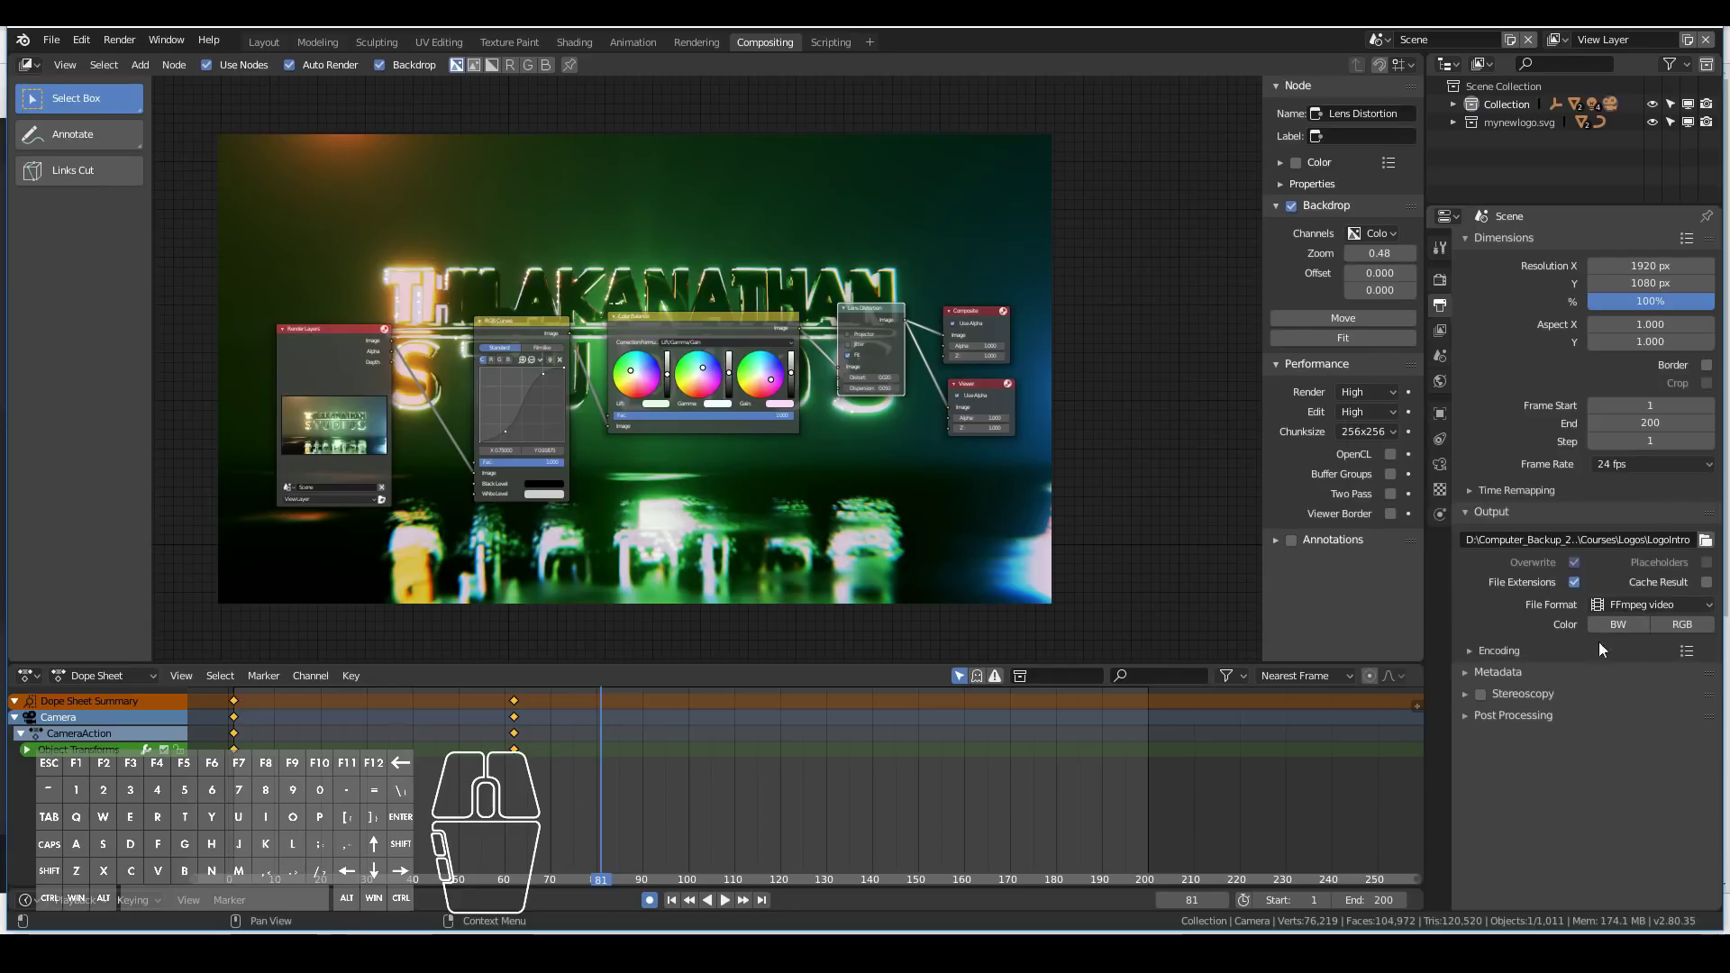
left_click(1466, 651)
left_click(1618, 679)
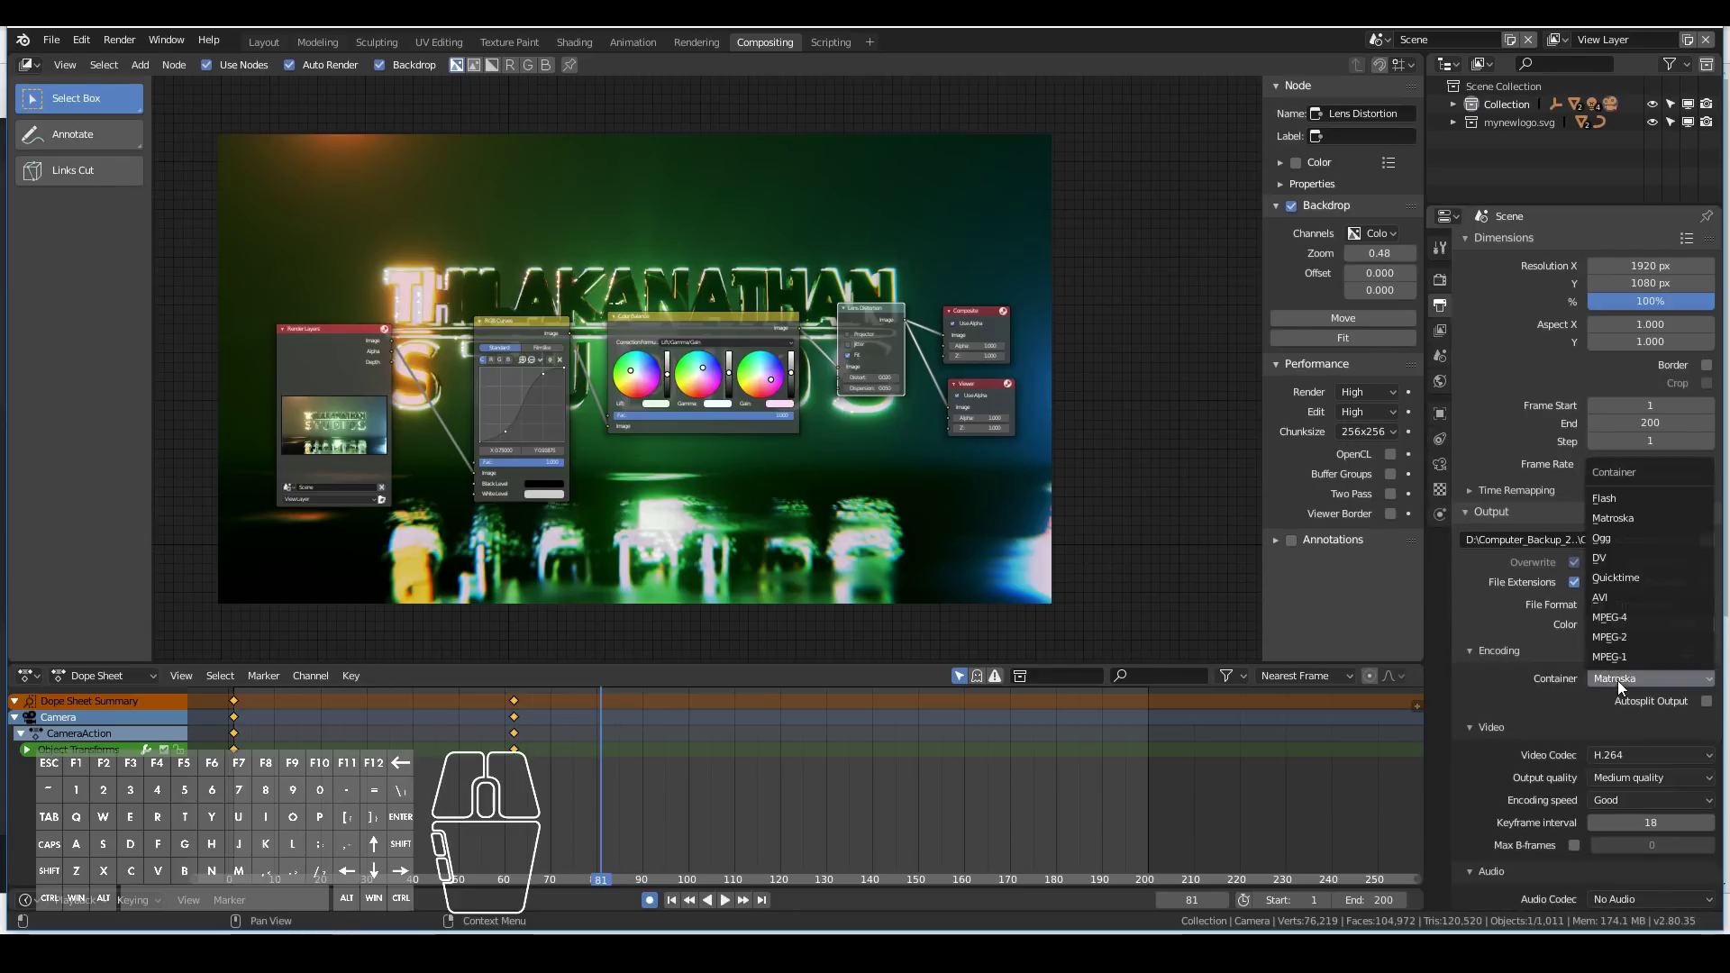
left_click(1619, 616)
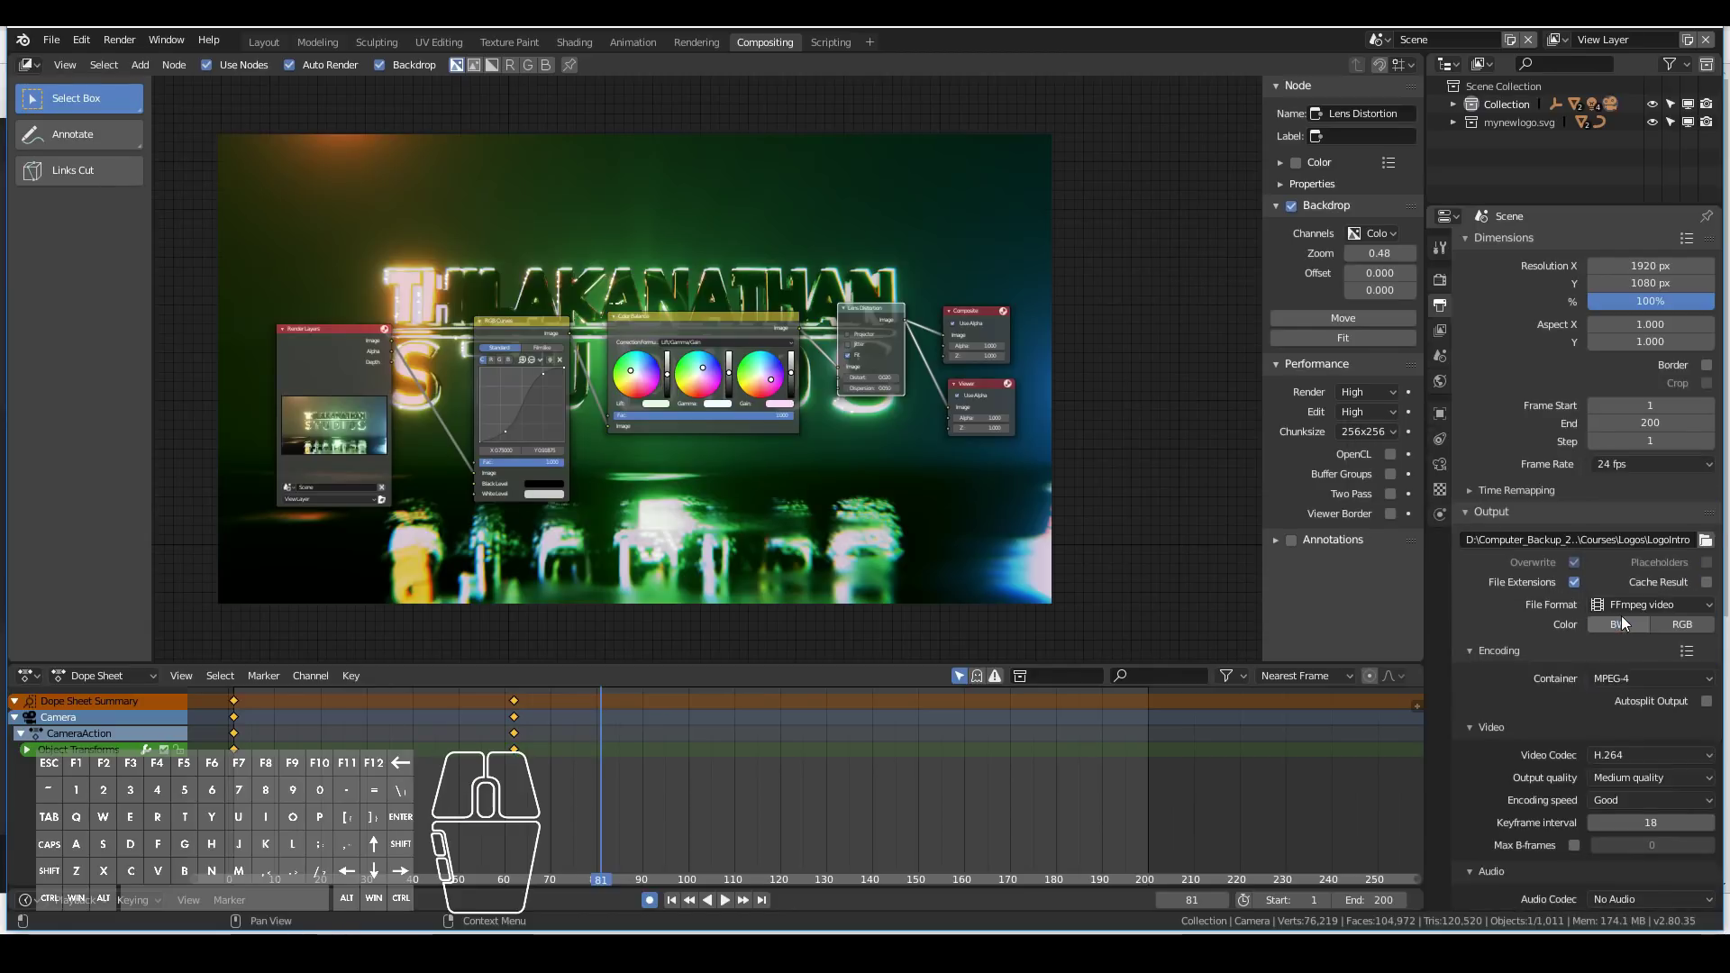
left_click(1650, 755)
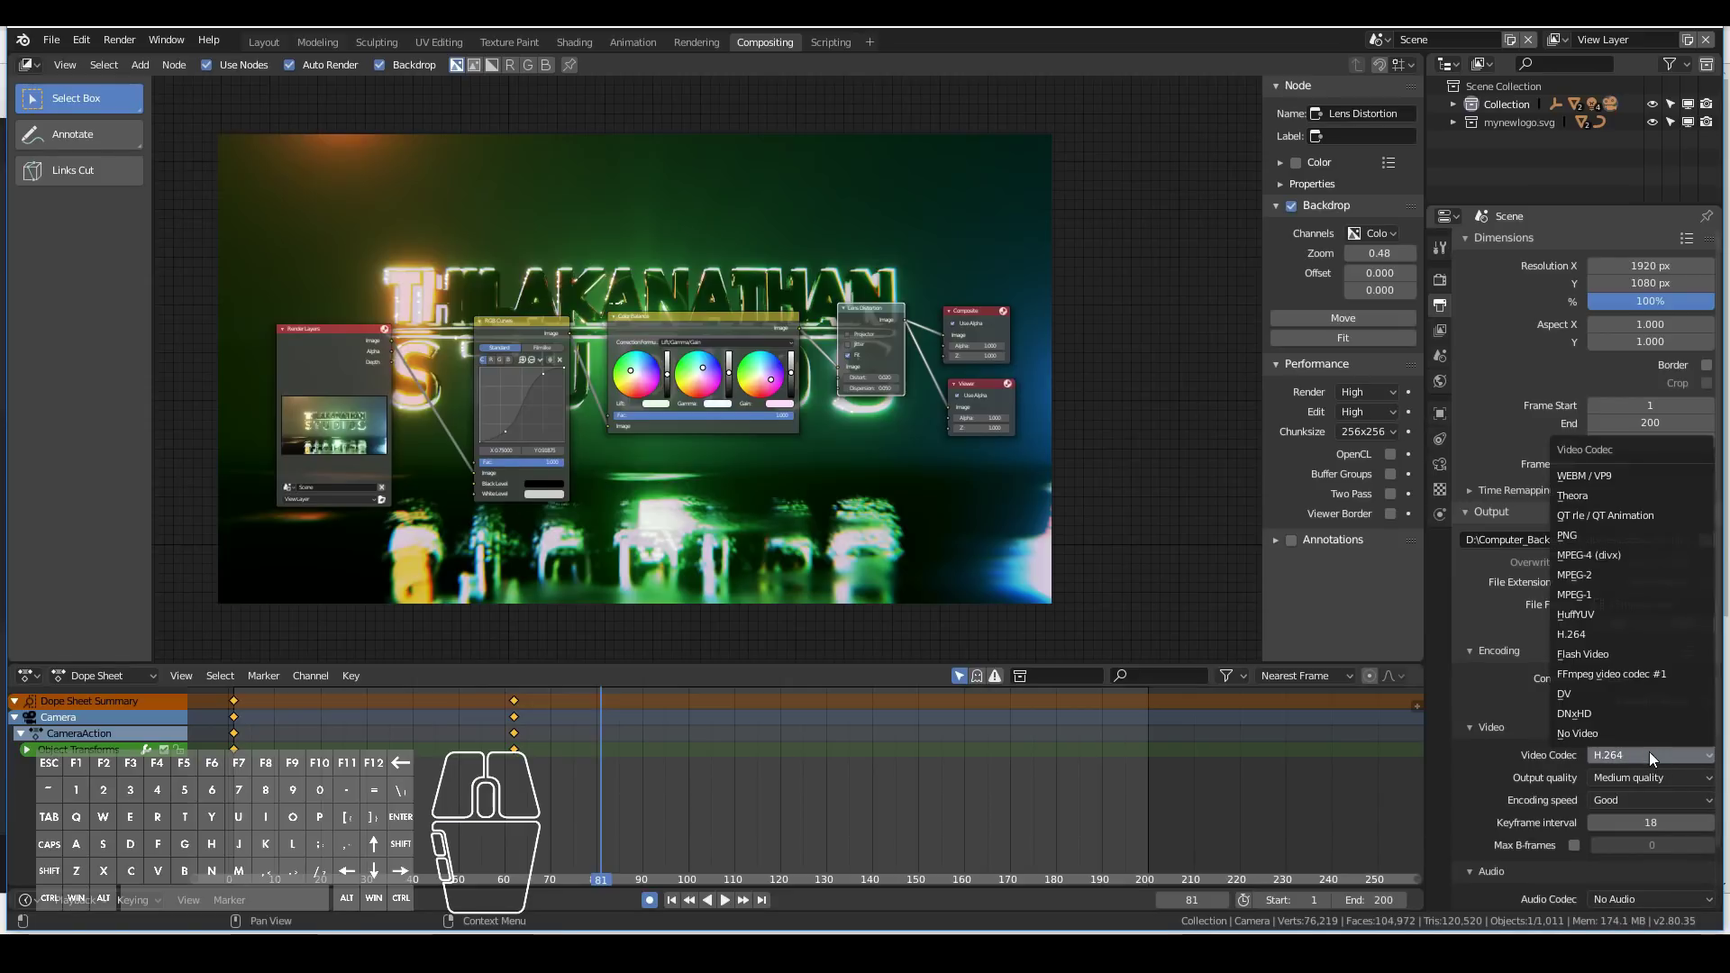
left_click(1628, 760)
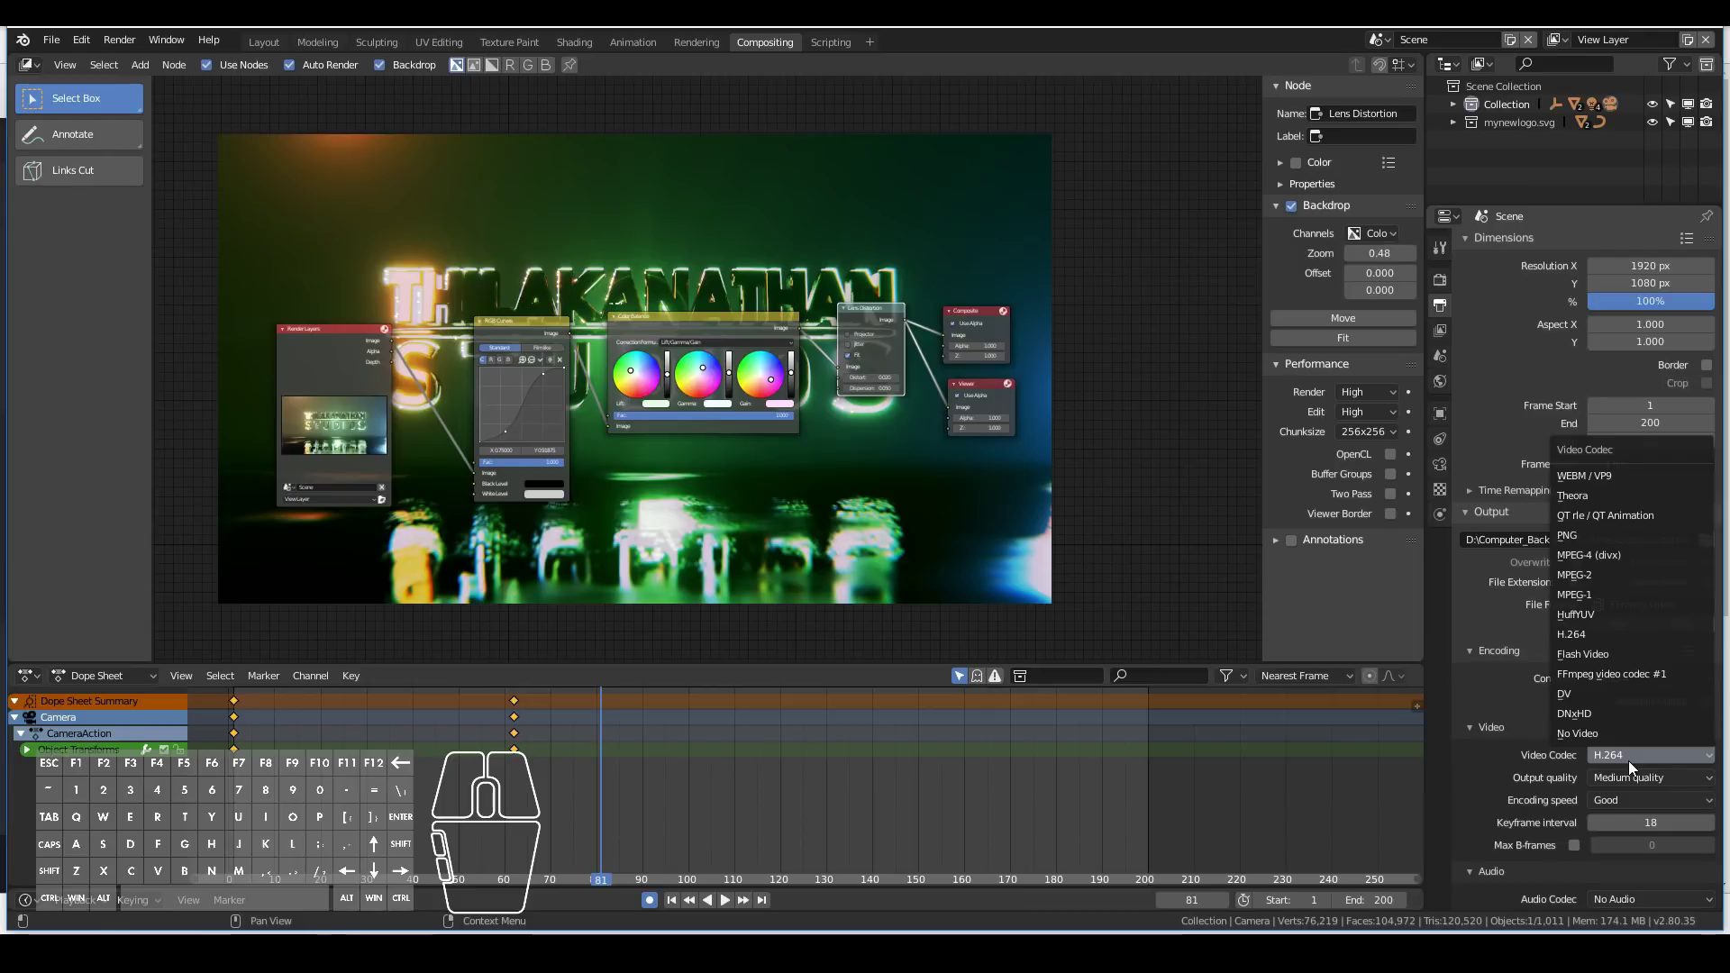
left_click(1632, 678)
scroll(1533, 769, "down", 2)
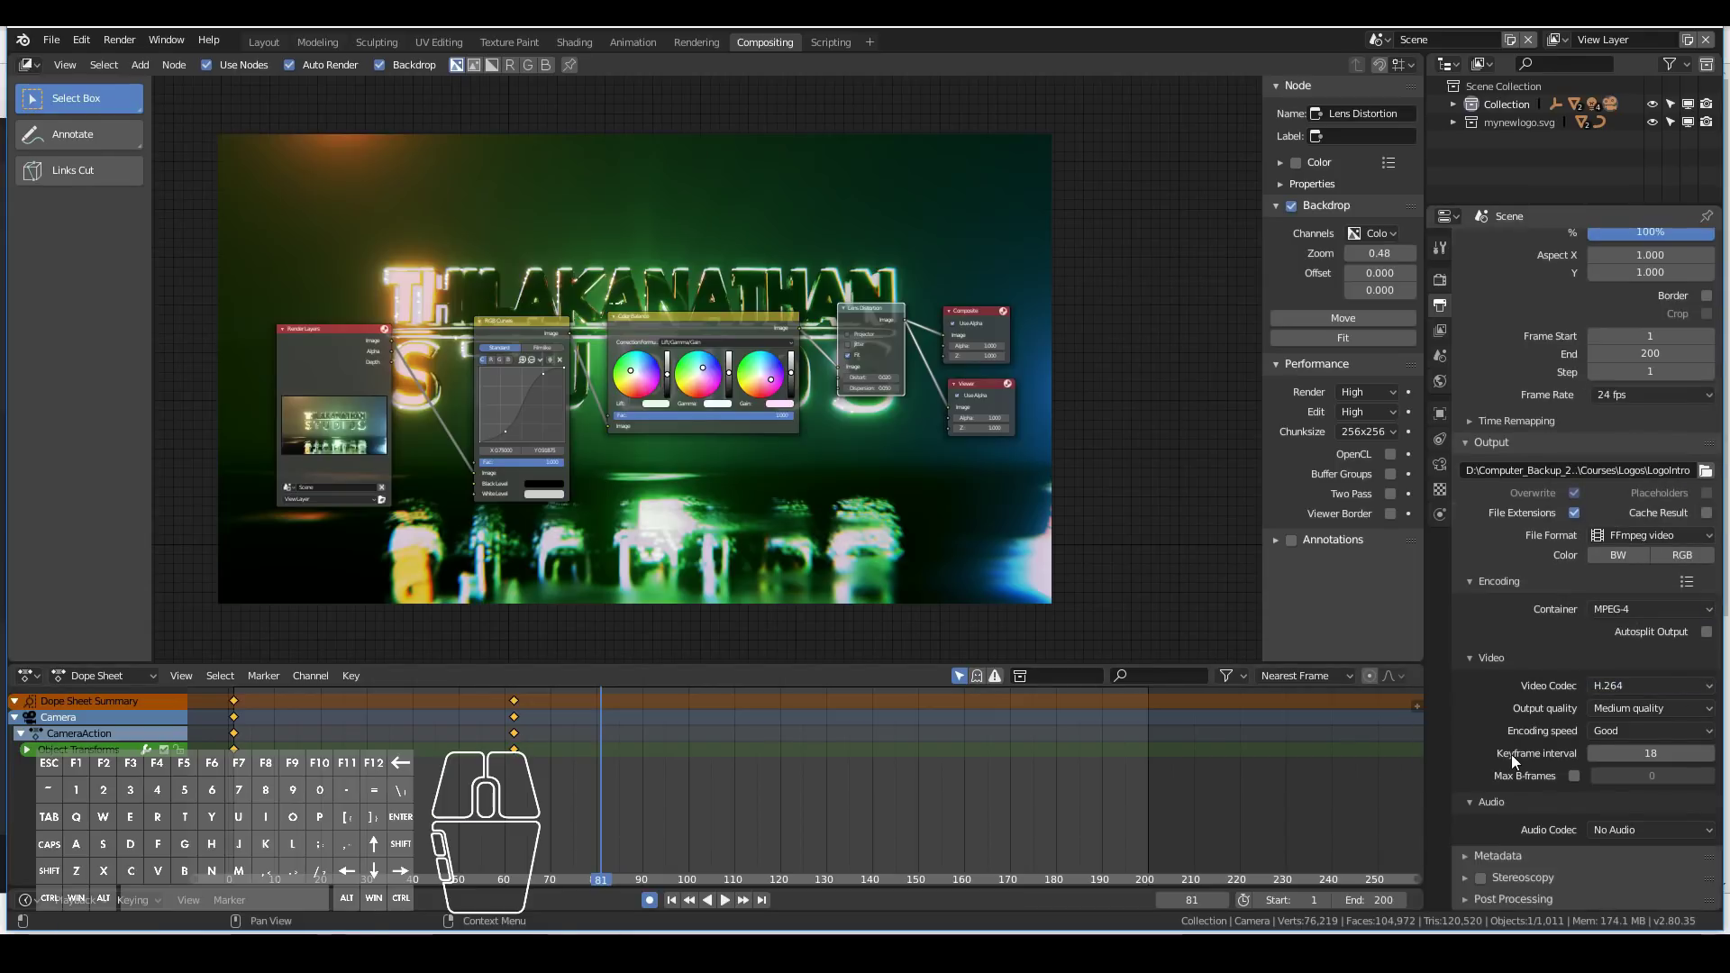
scroll(1597, 775, "up", 2)
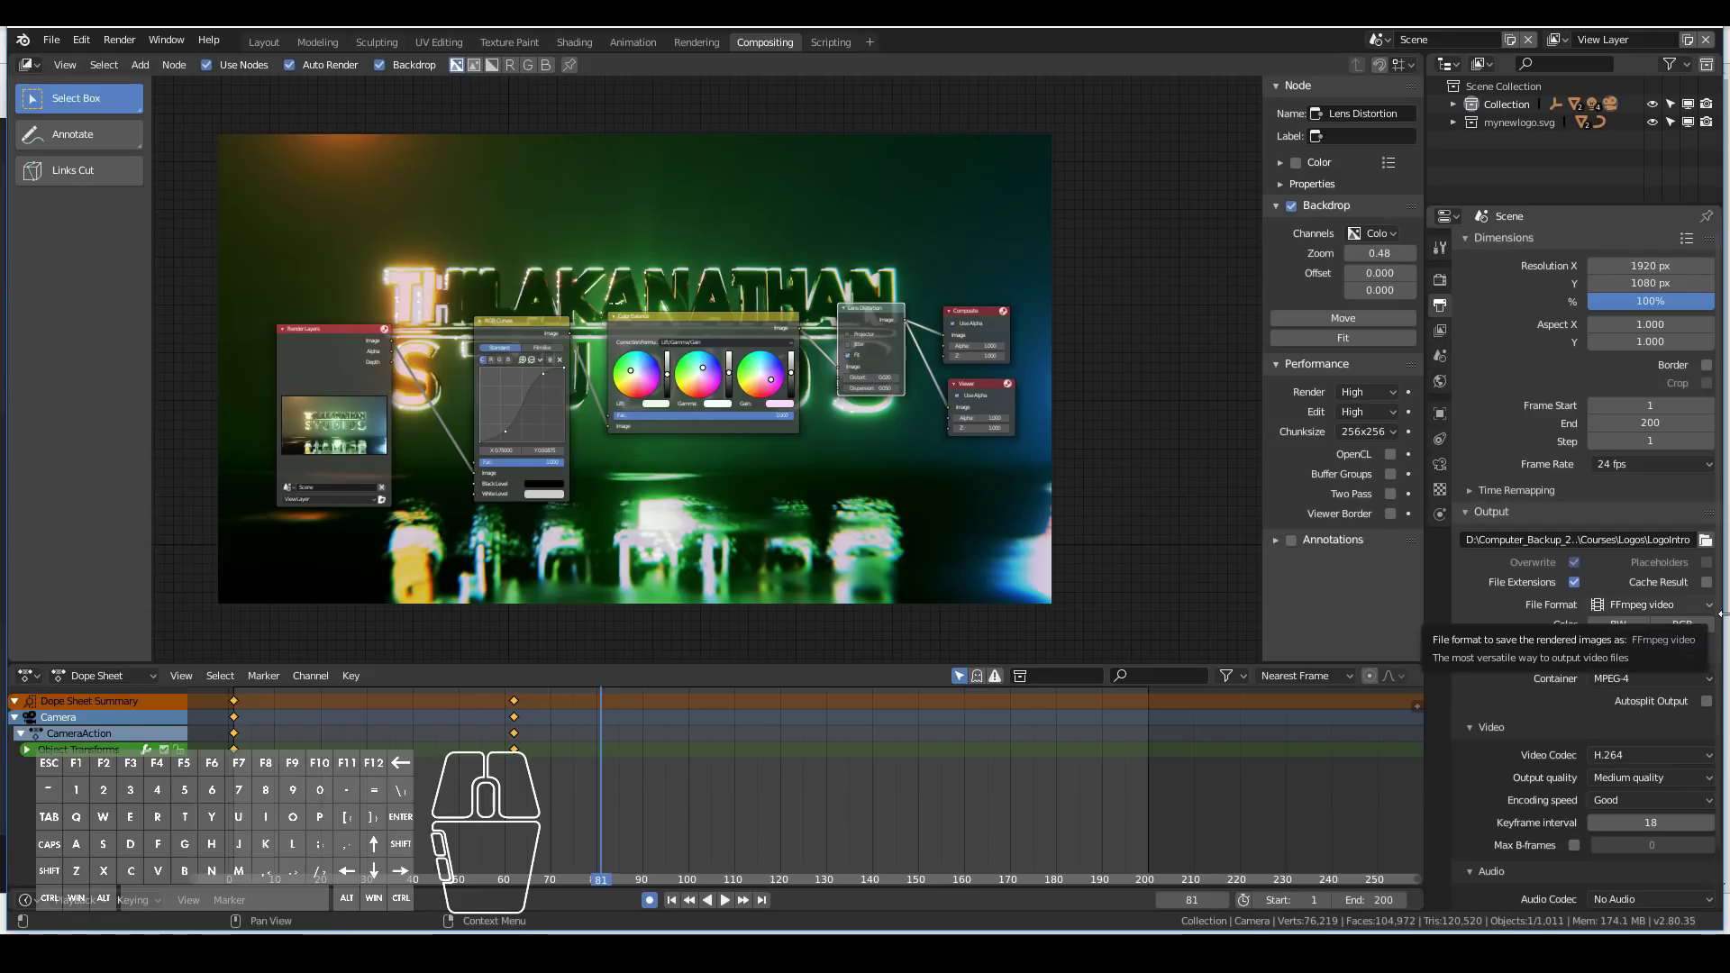
Start rendering the full logo intro animation to the video file.
left_click(118, 41)
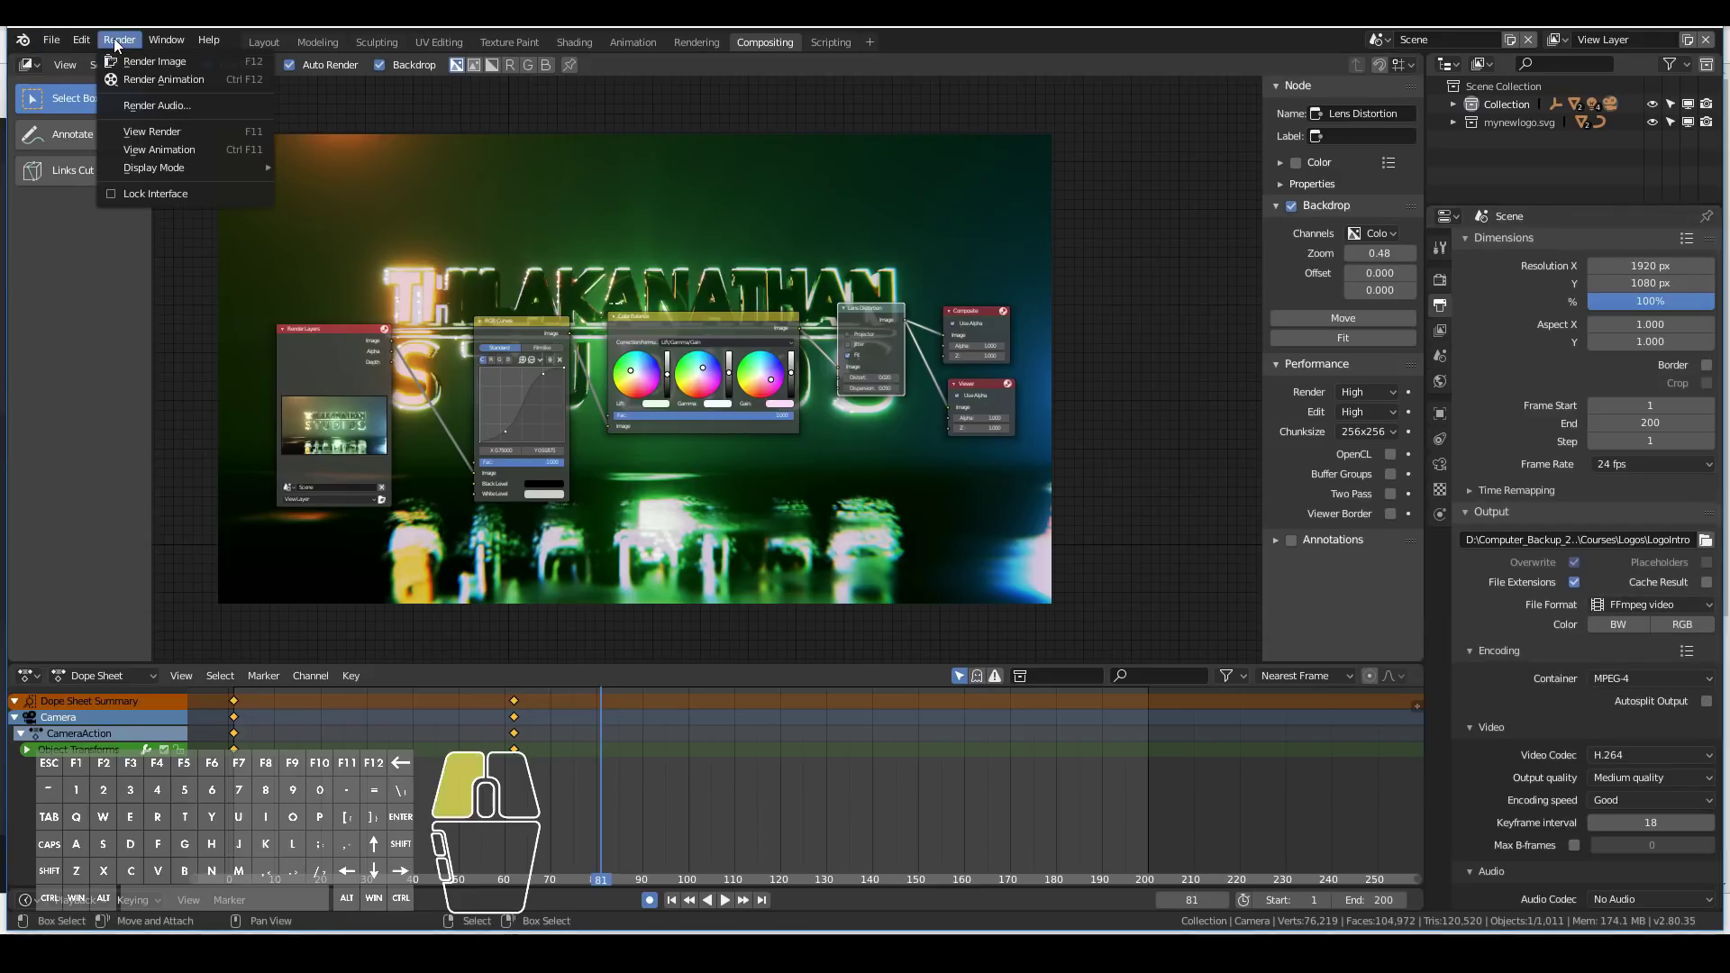
left_click(120, 79)
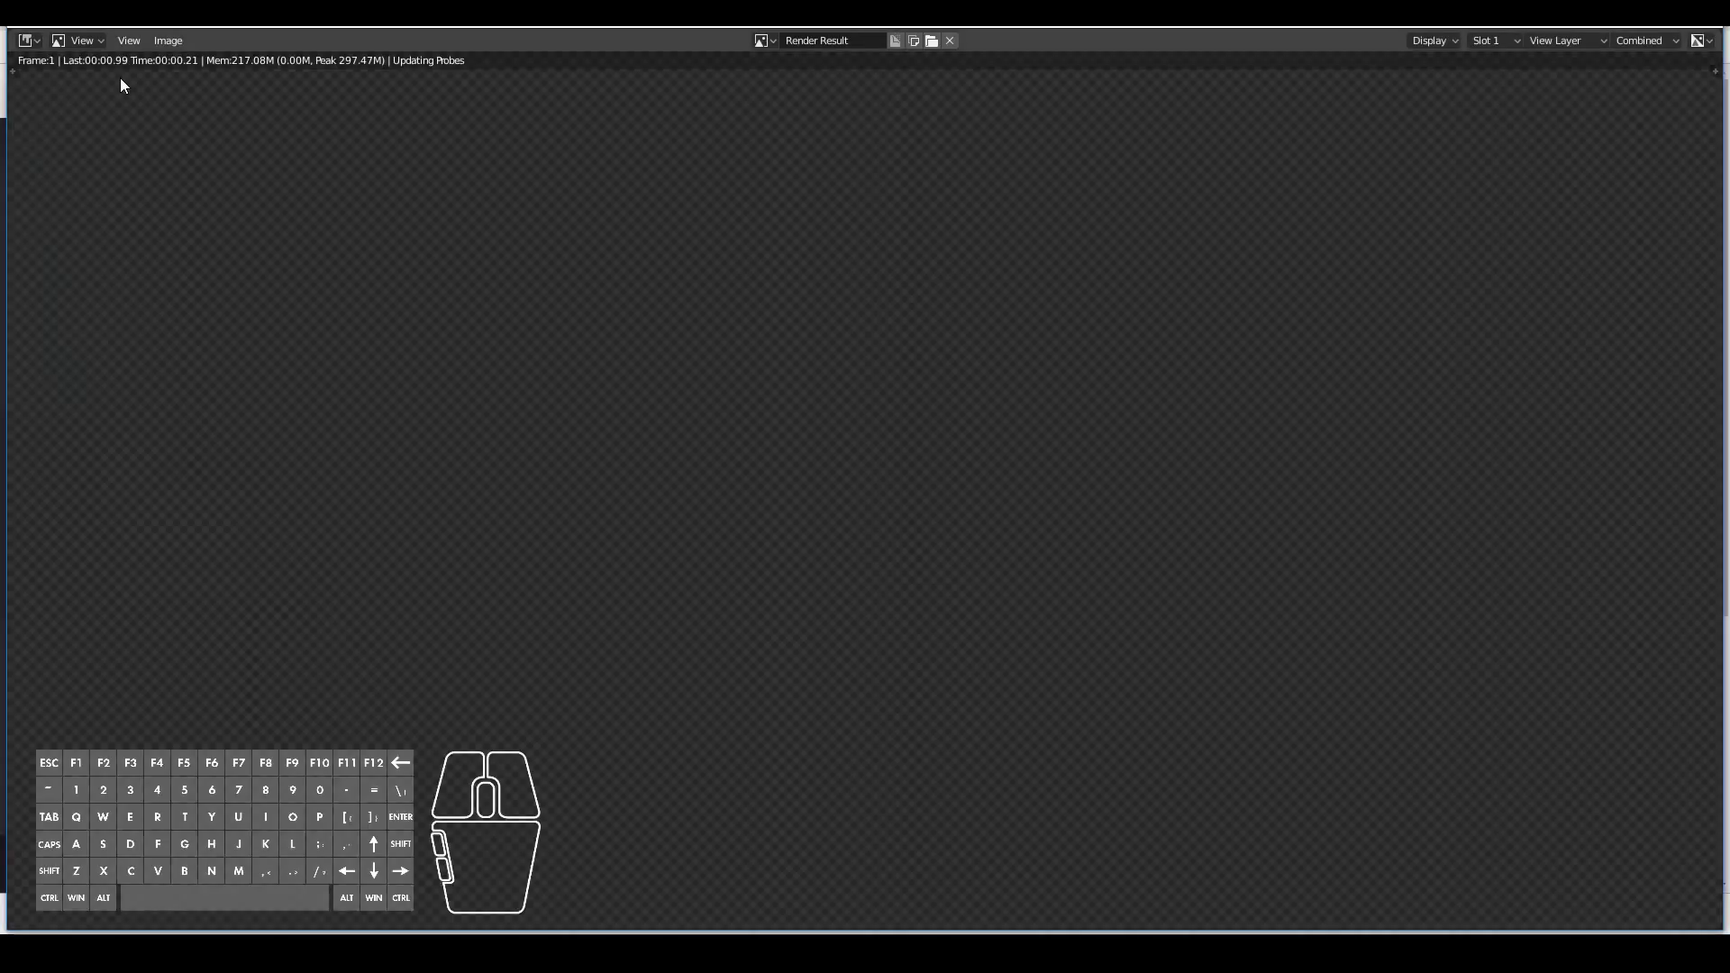